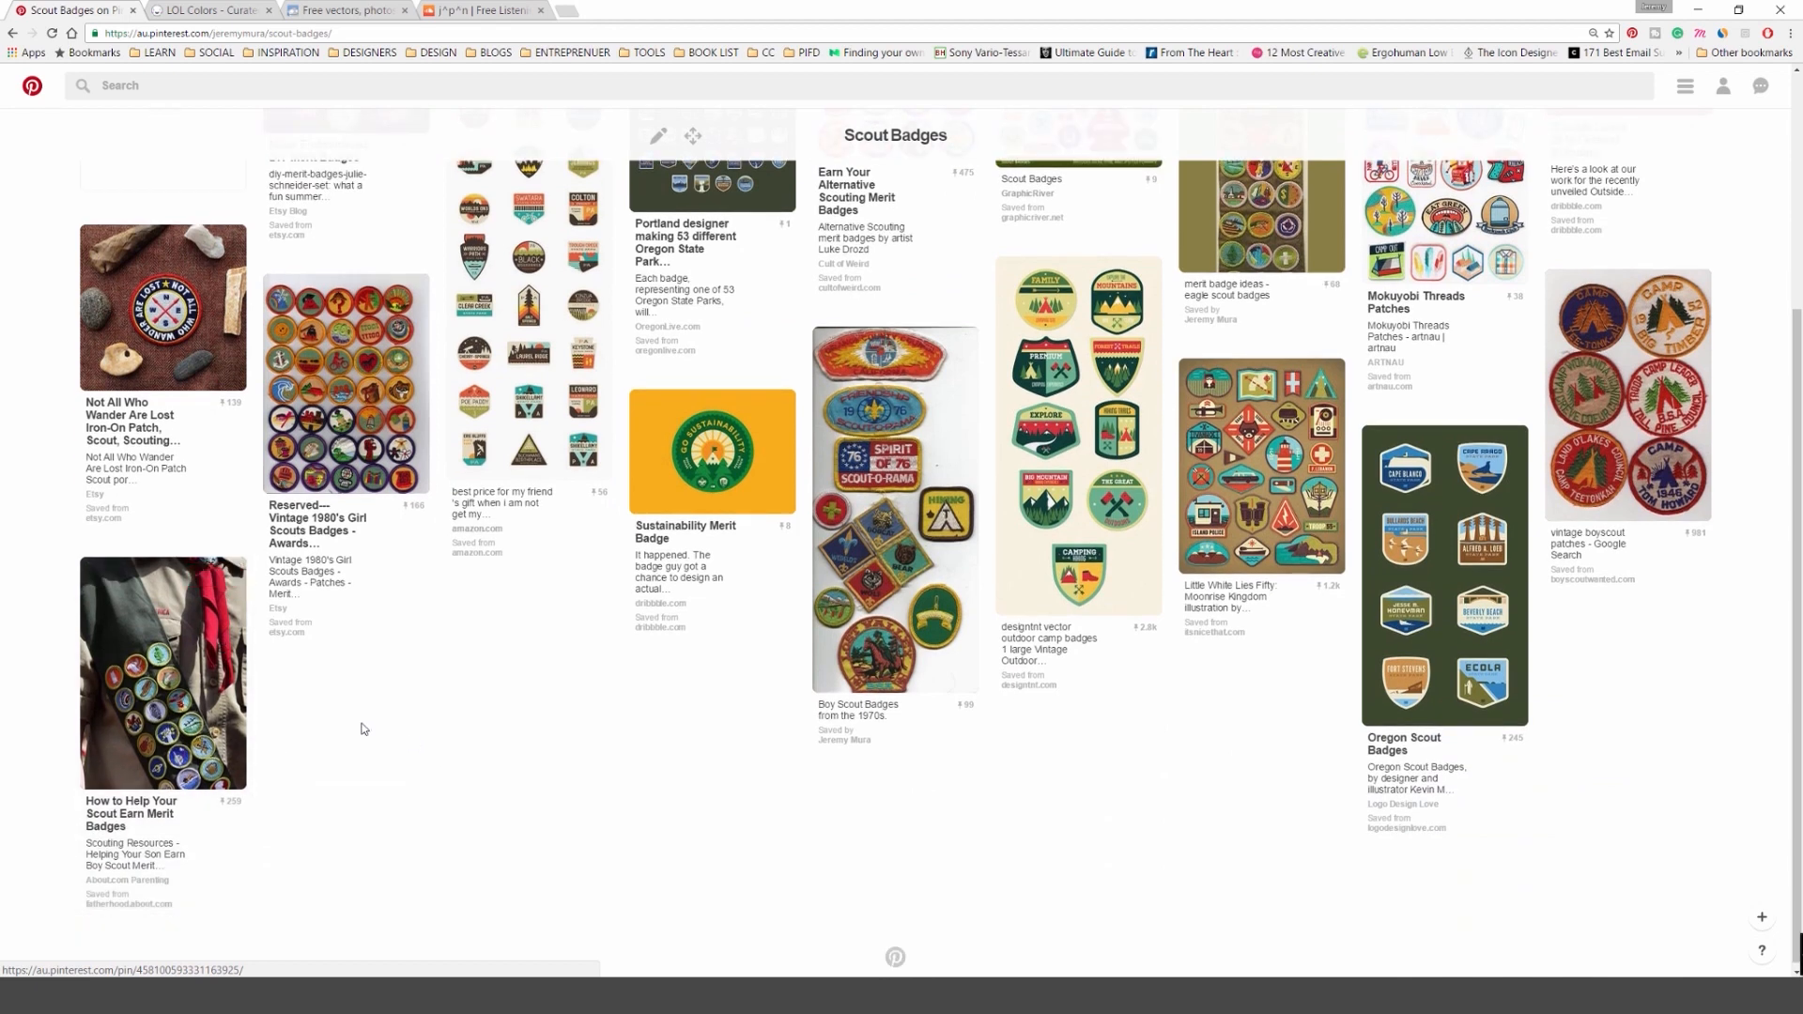
Step: Look through the badge references on the Scout Badges board for design inspiration
scroll(254, 752, up, 1)
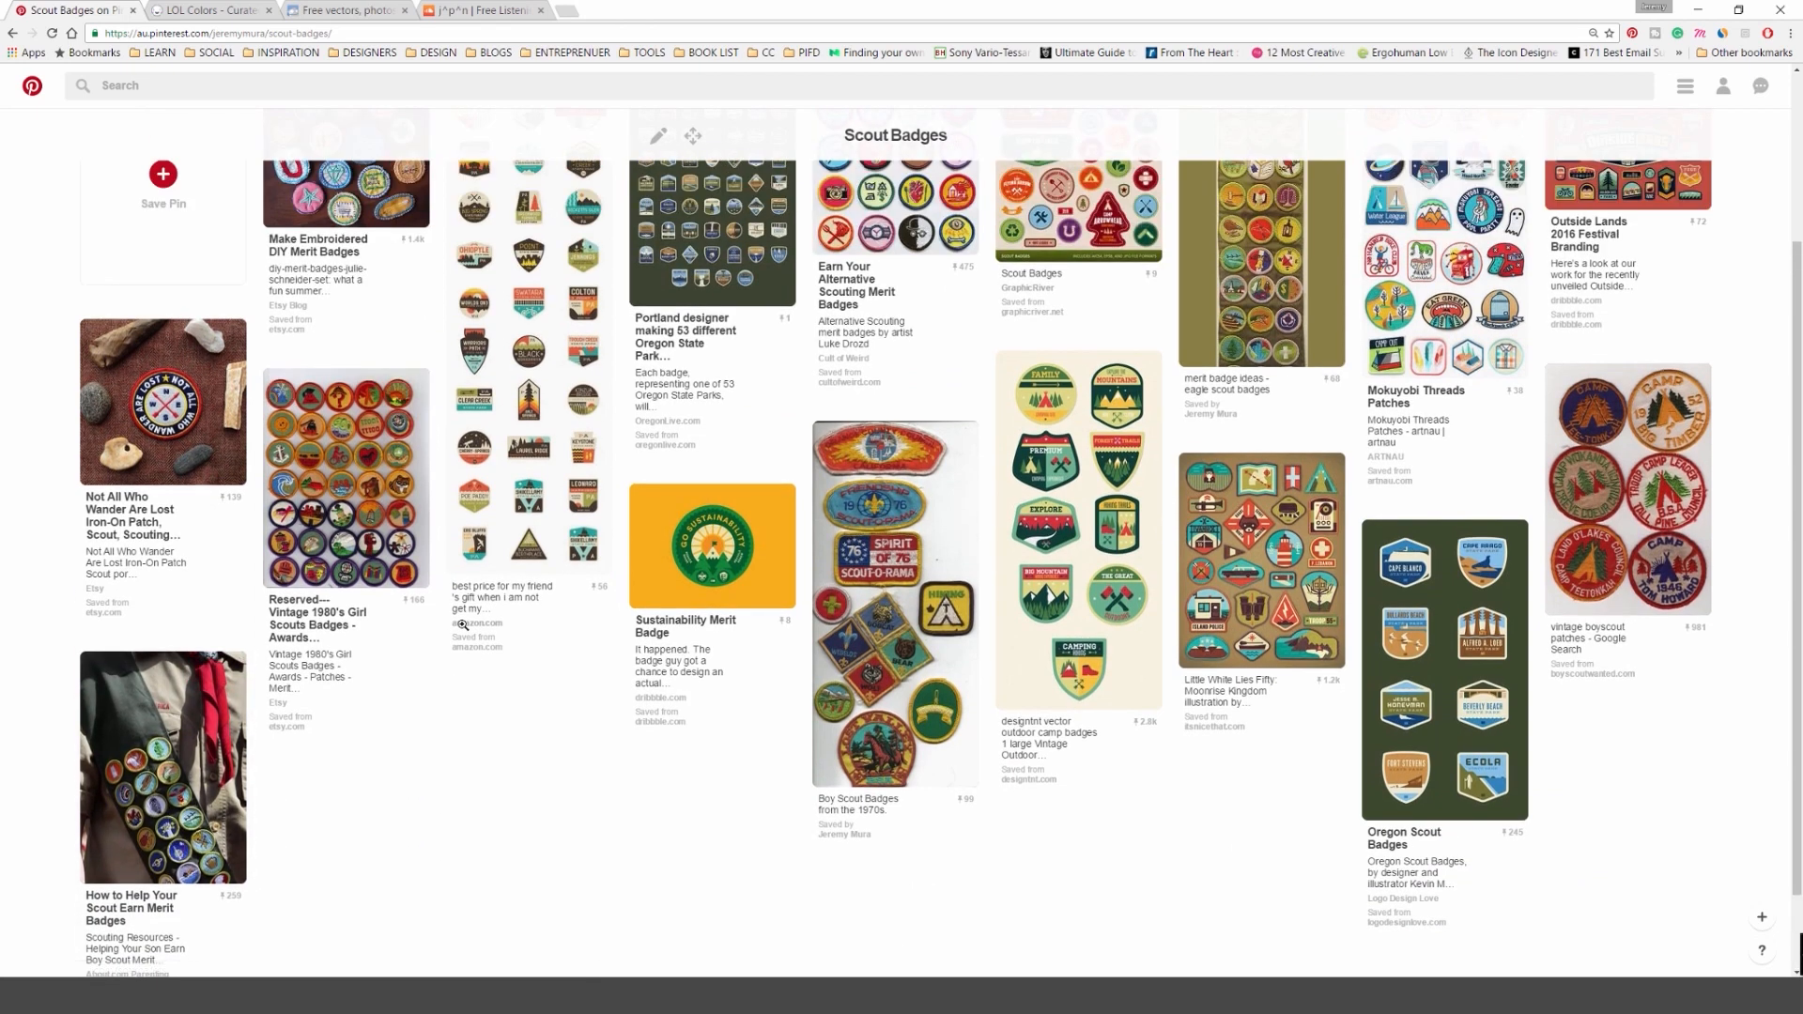
scroll(357, 450, up, 2)
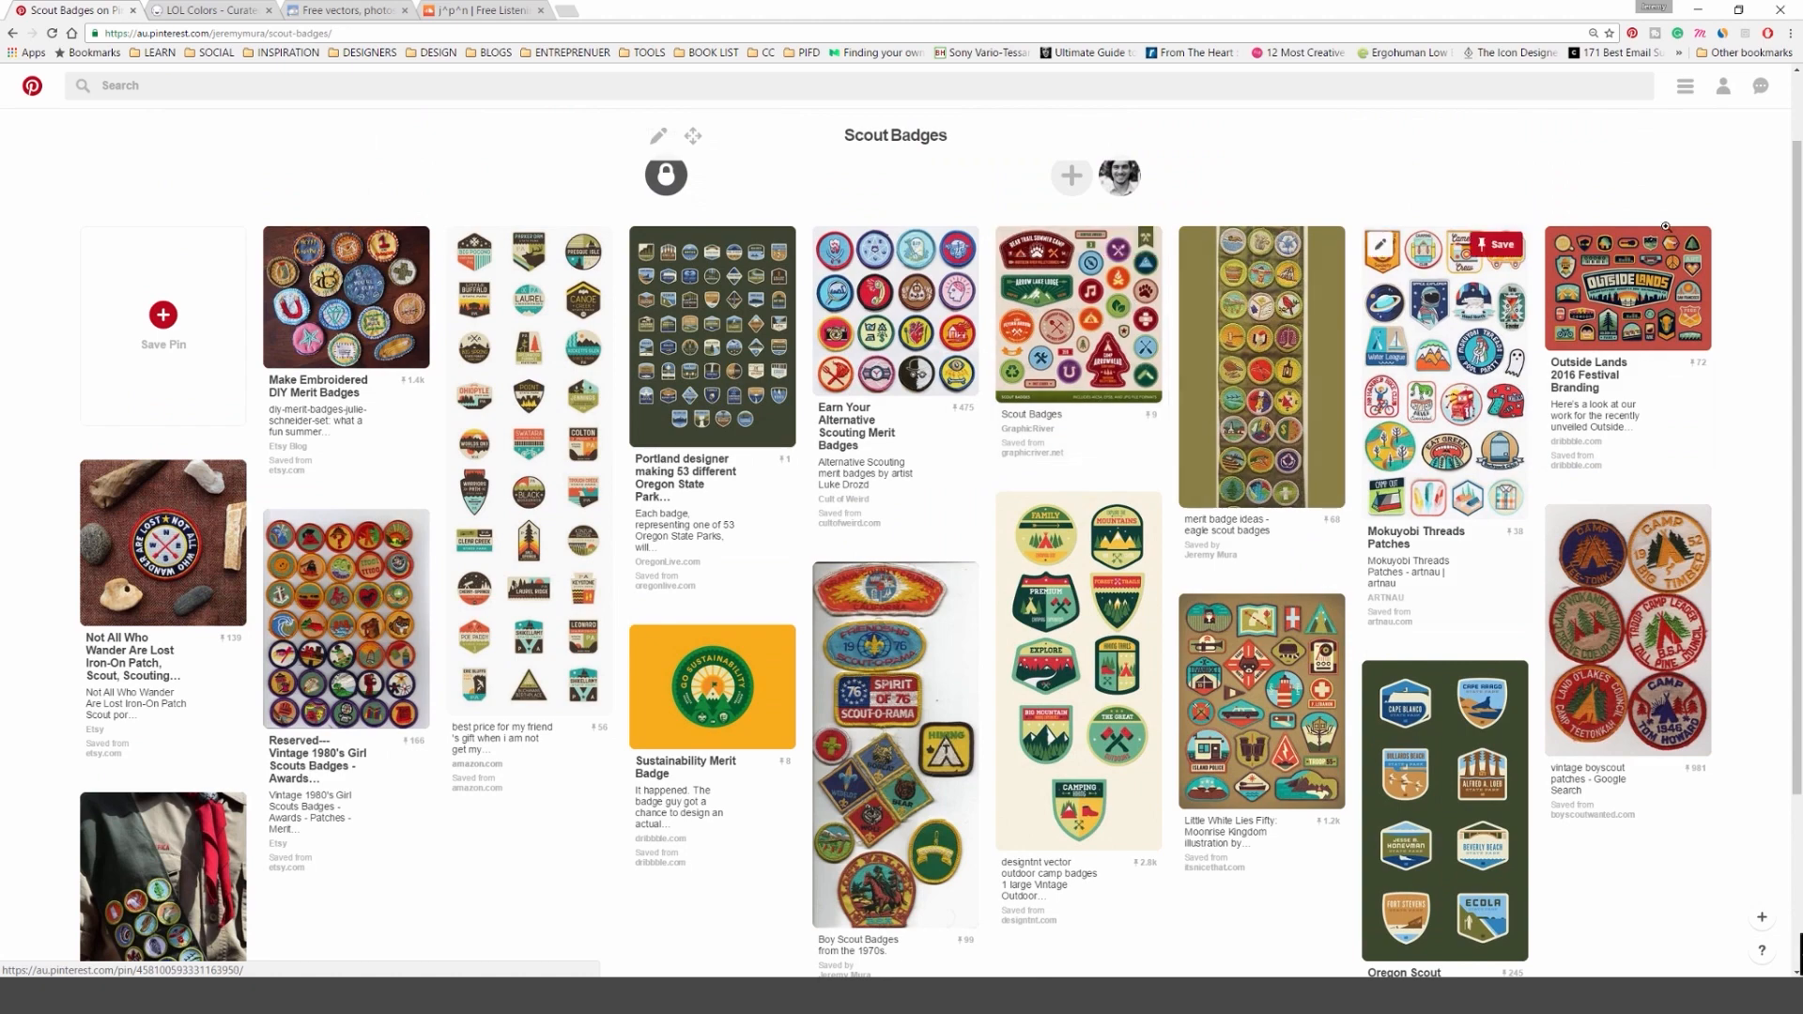
scroll(1674, 246, down, 3)
scroll(1666, 256, up, 1)
Step: Switch to Illustrator and scale the badge sketch image below the artboard down proportionally to about 3093 px wide
click(1323, 608)
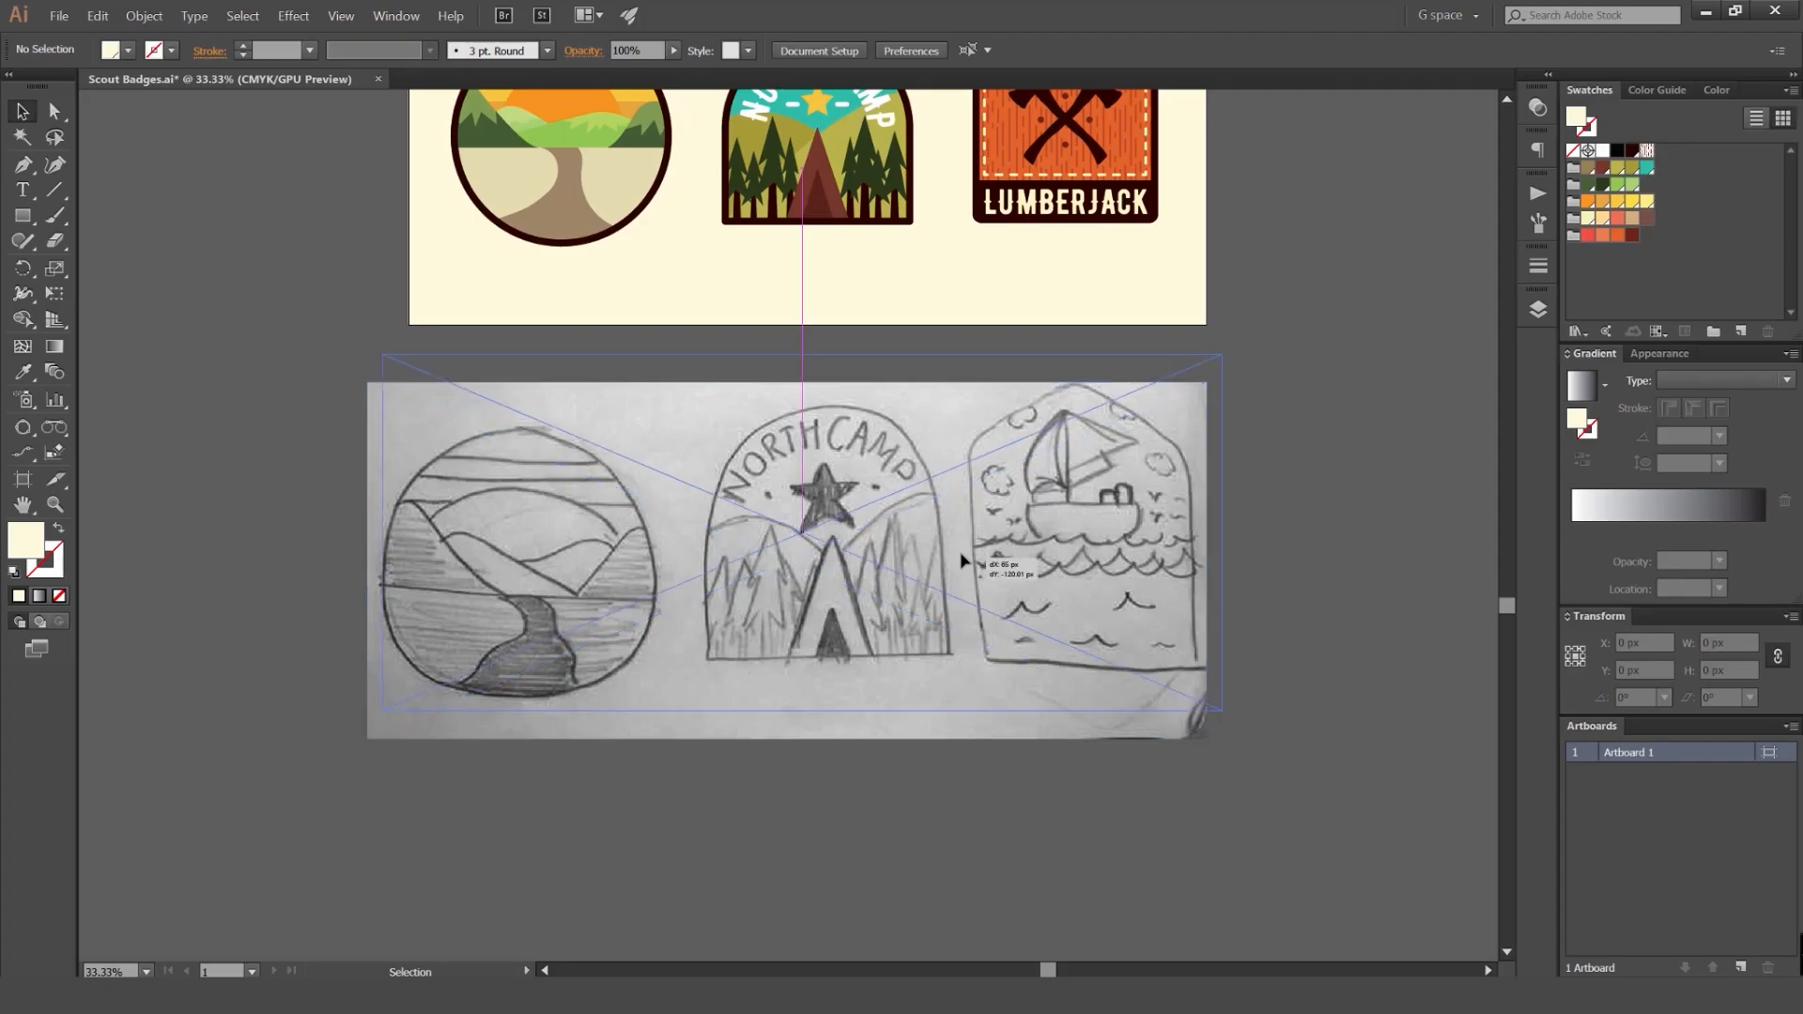
scroll(740, 748, up, 2)
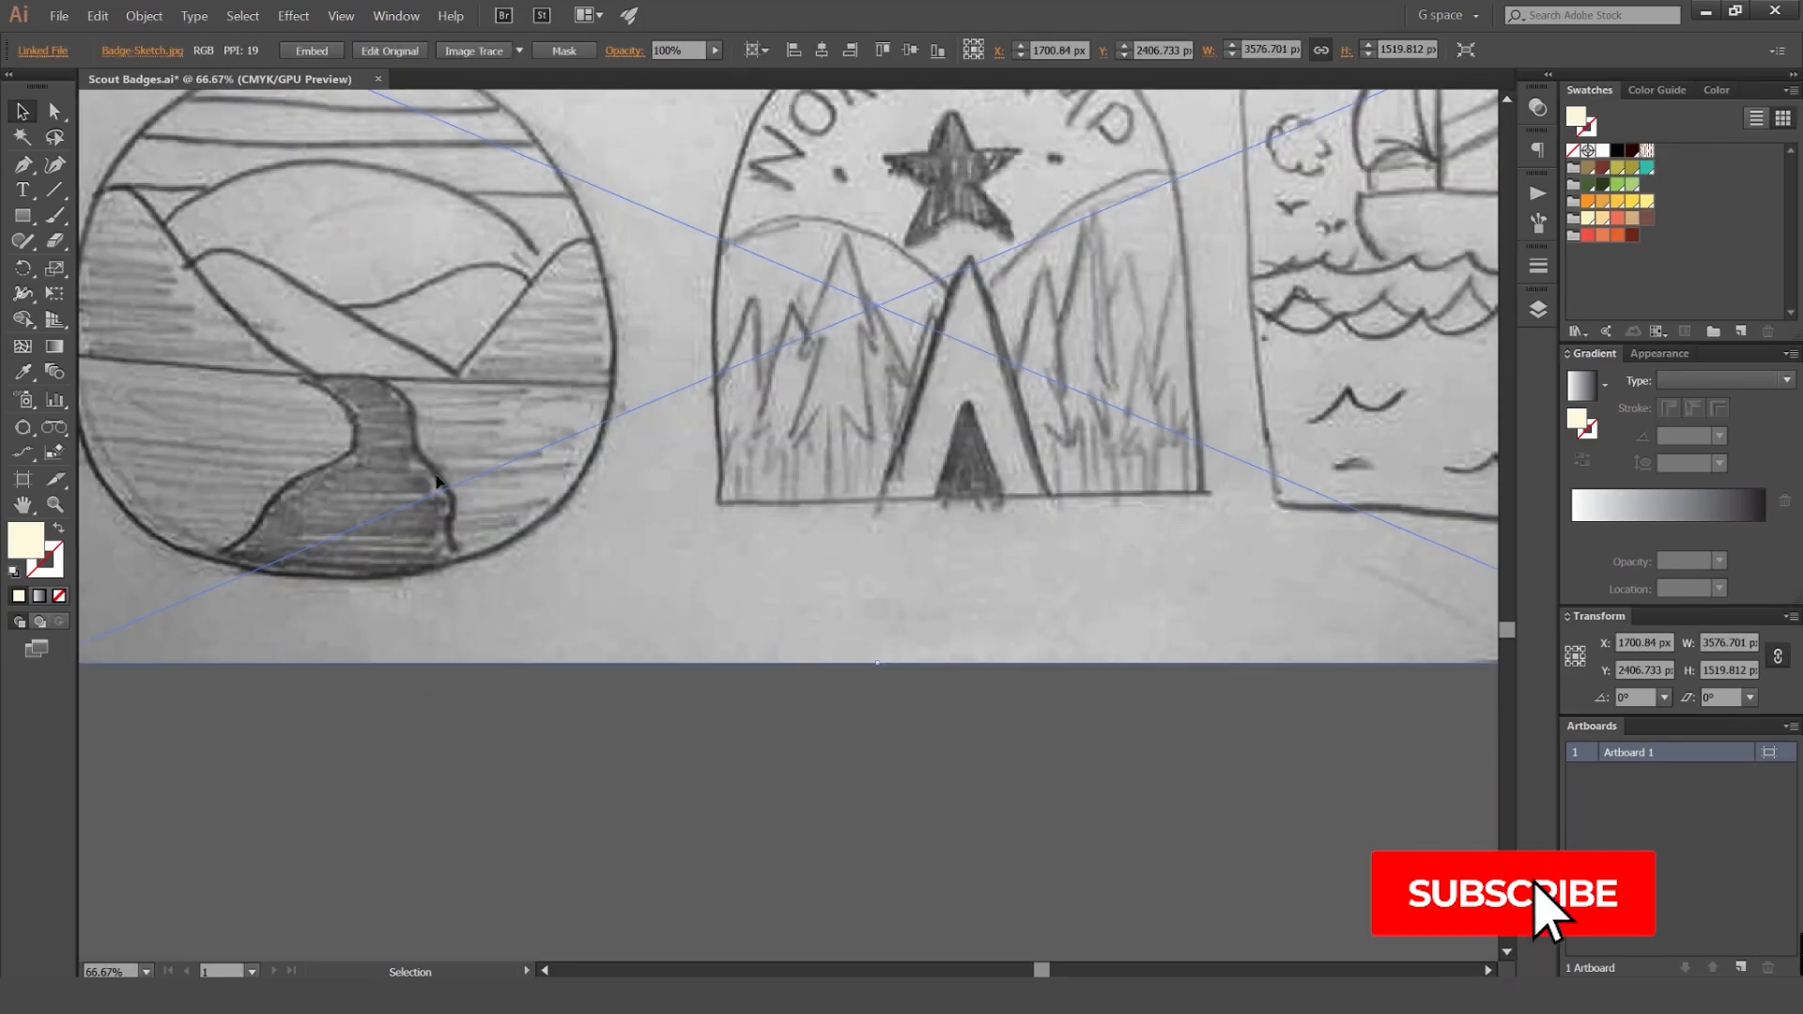
drag(581, 451, 633, 423)
scroll(633, 429, down, 2)
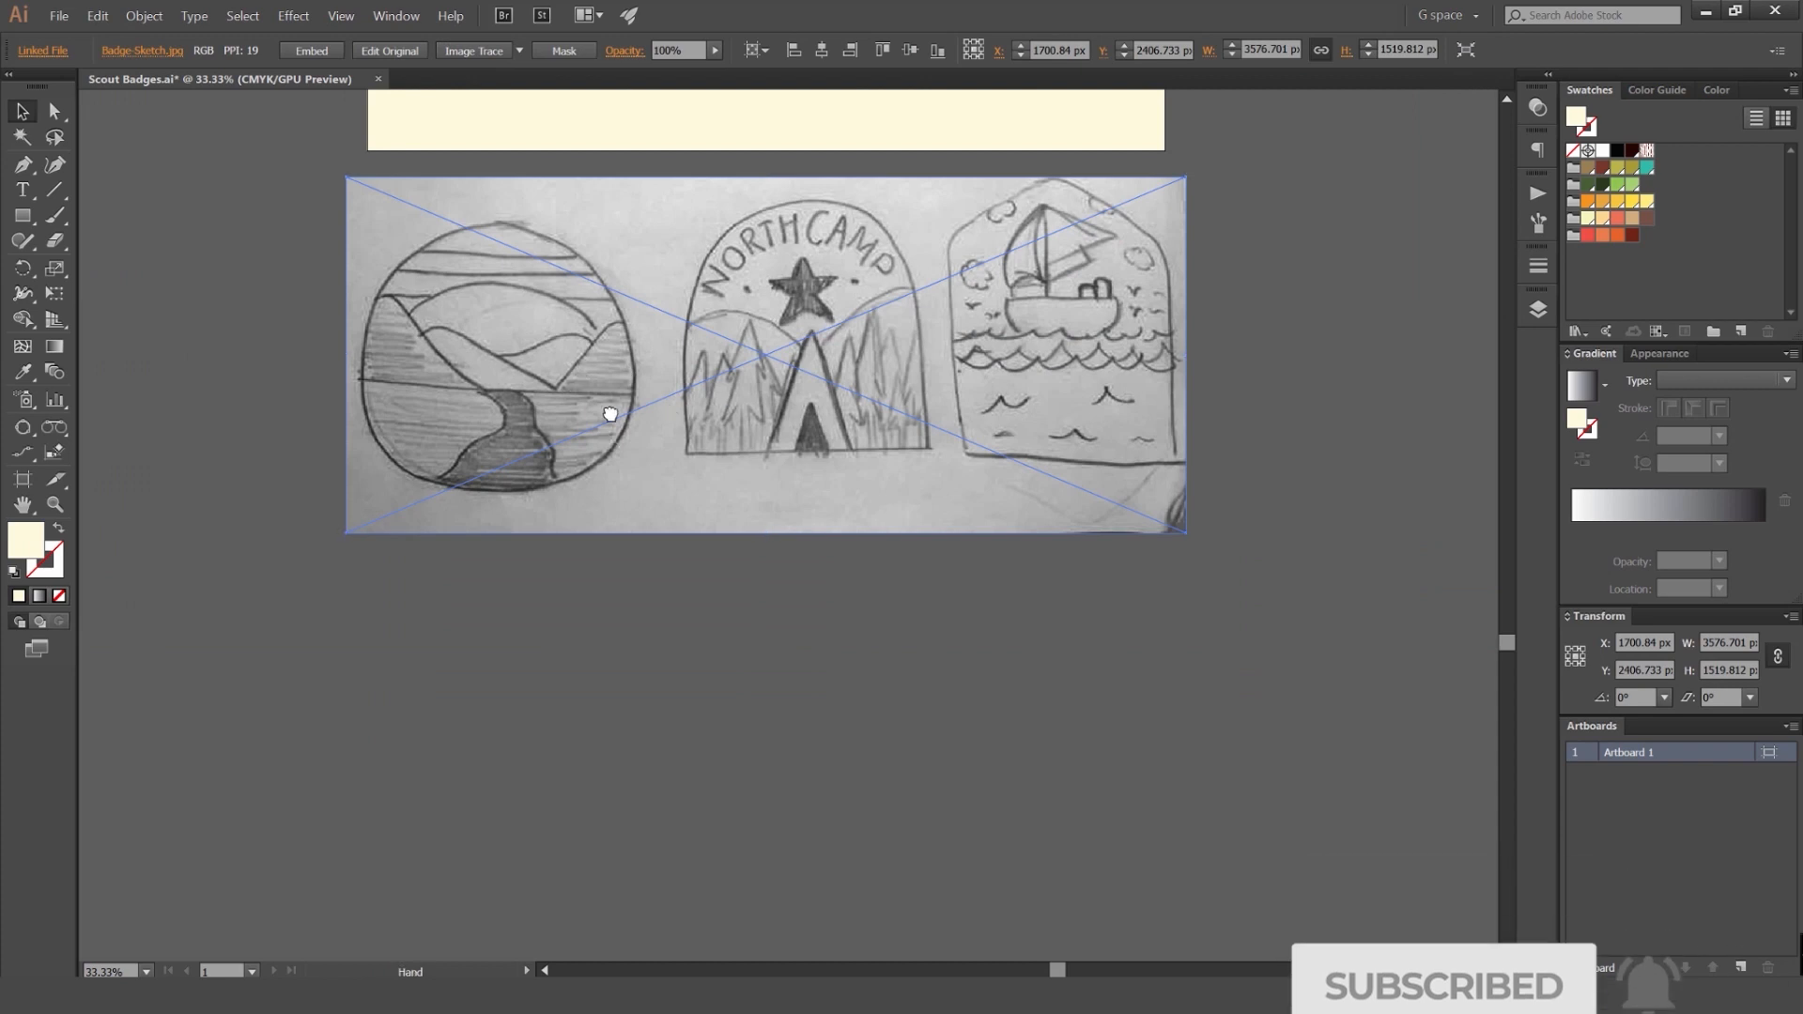
click(1324, 266)
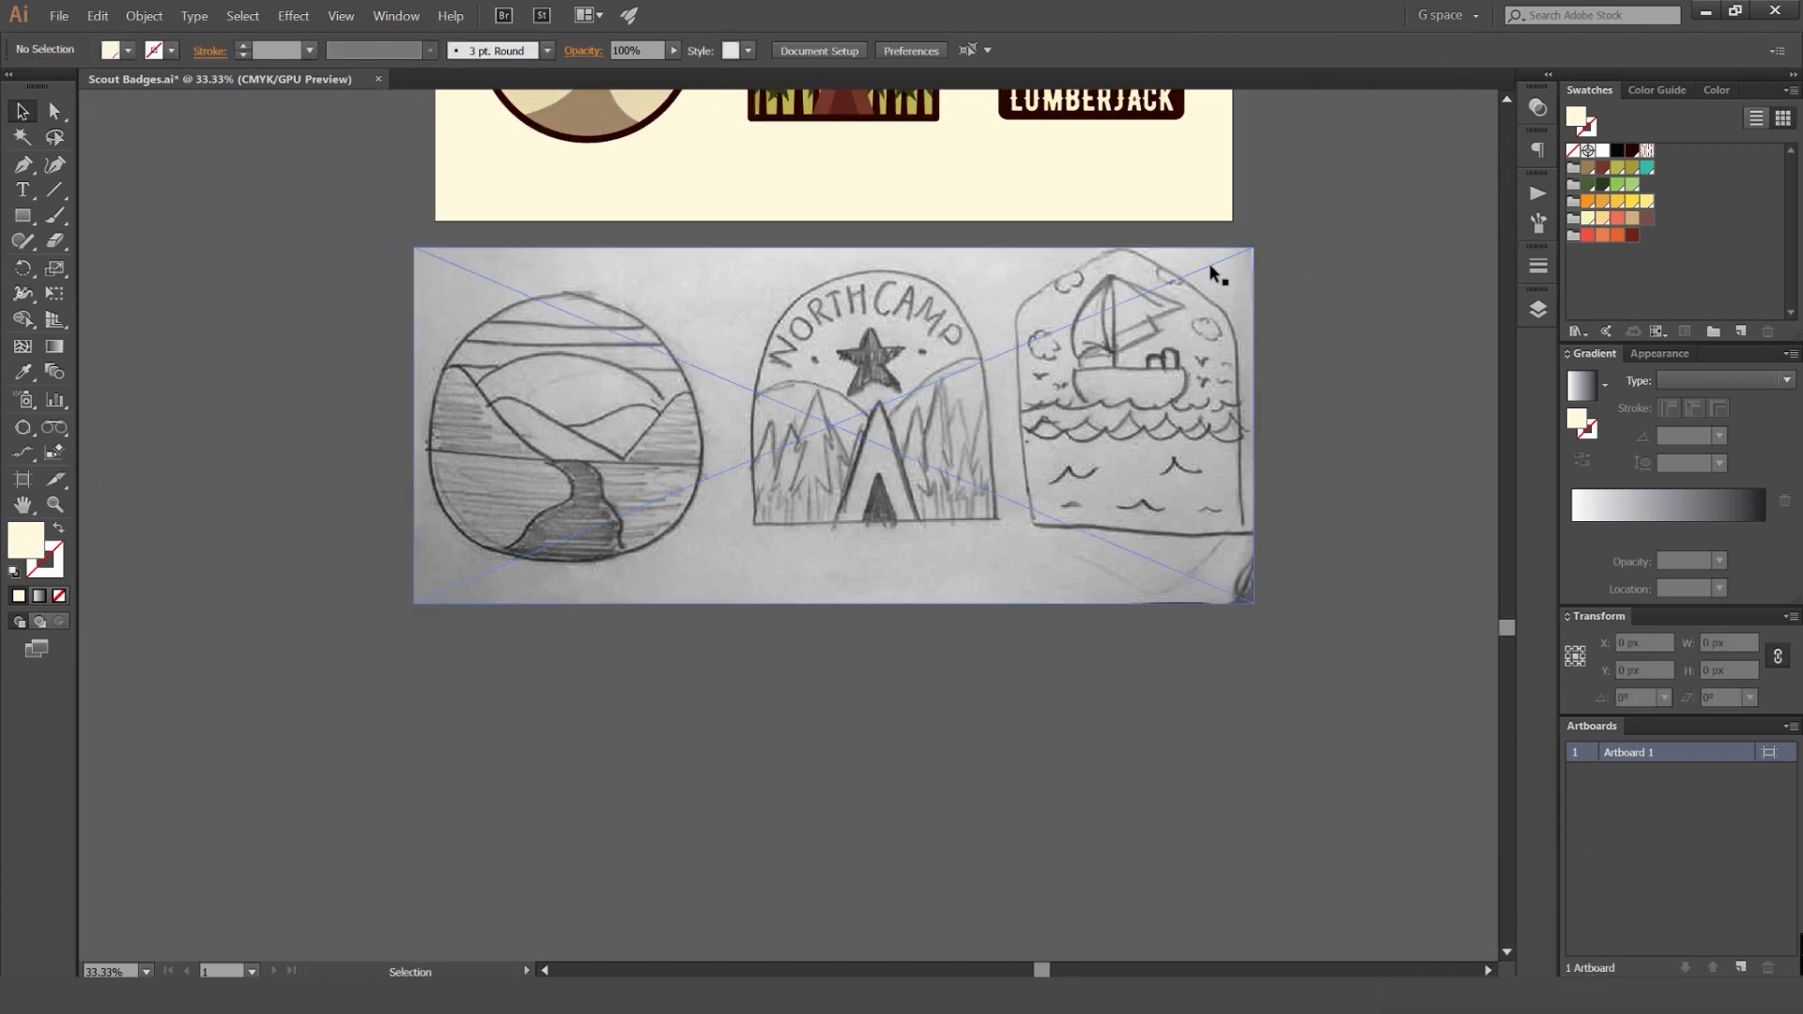
click(1248, 254)
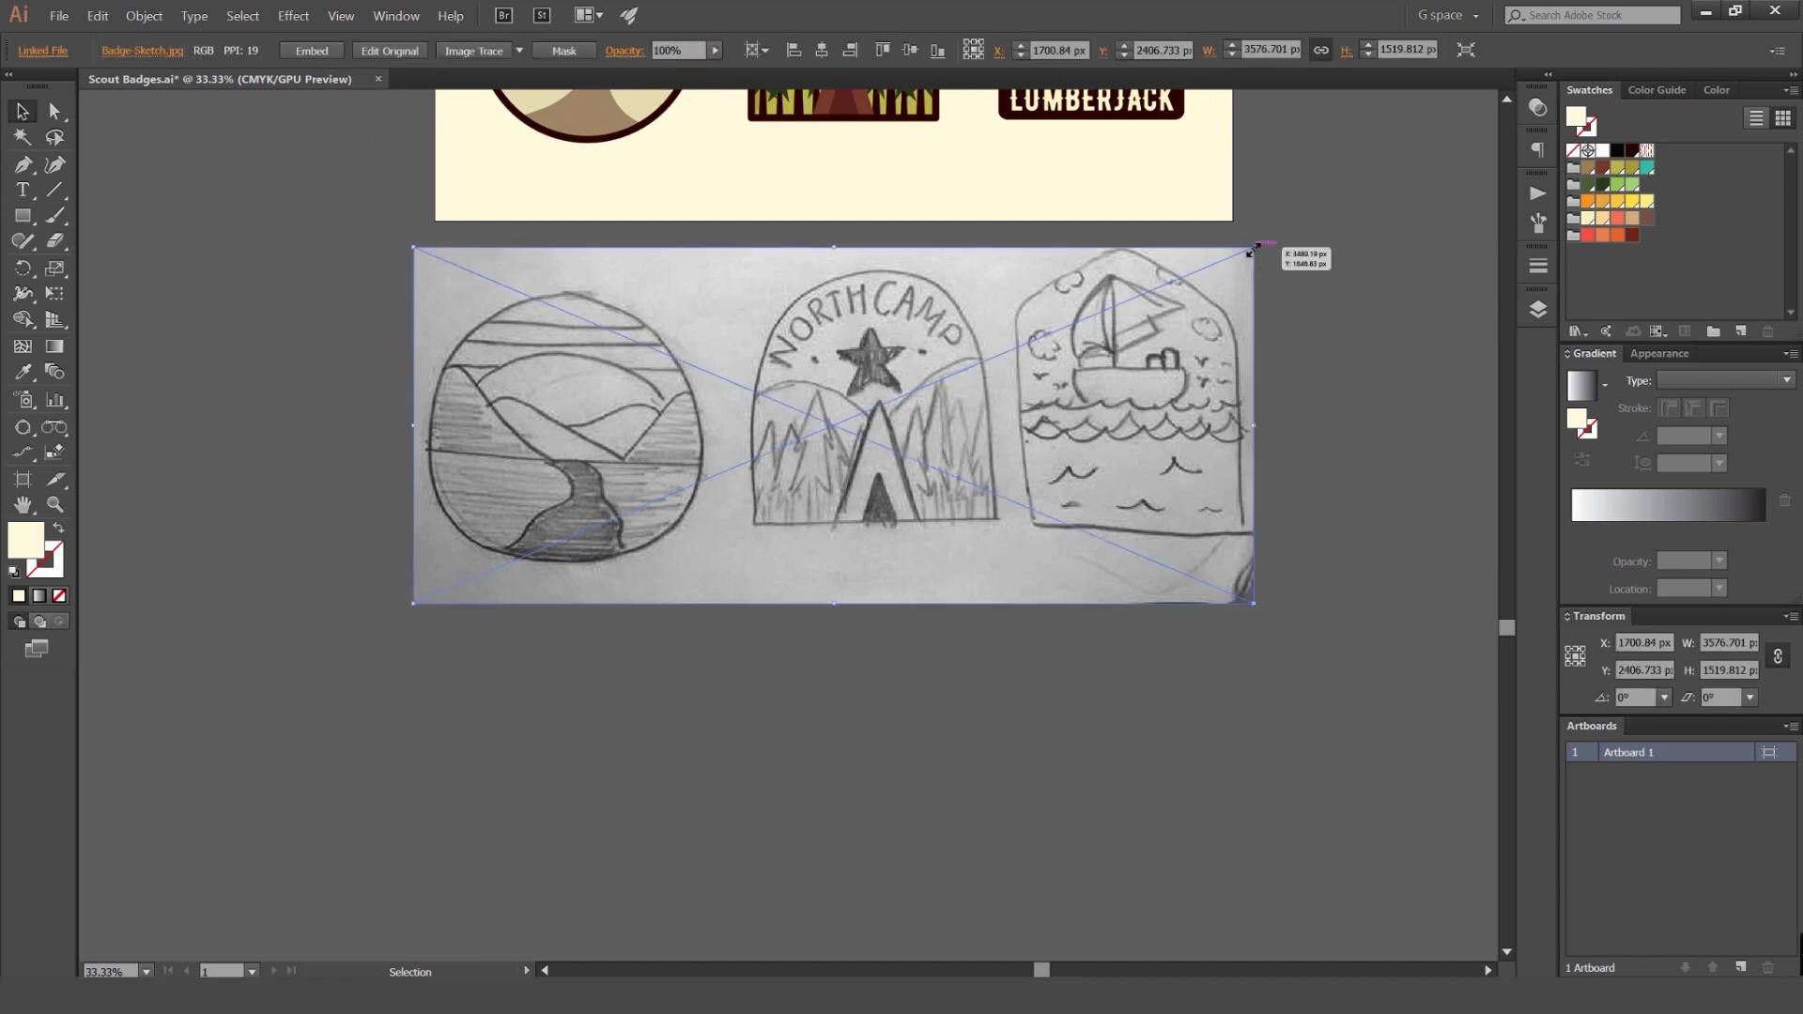
mouse_move(1253, 249)
mouse_down()
mouse_move(1196, 267)
mouse_move(1204, 442)
mouse_up()
click(1270, 222)
scroll(1204, 443, down, 1)
drag(1237, 374, 1228, 447)
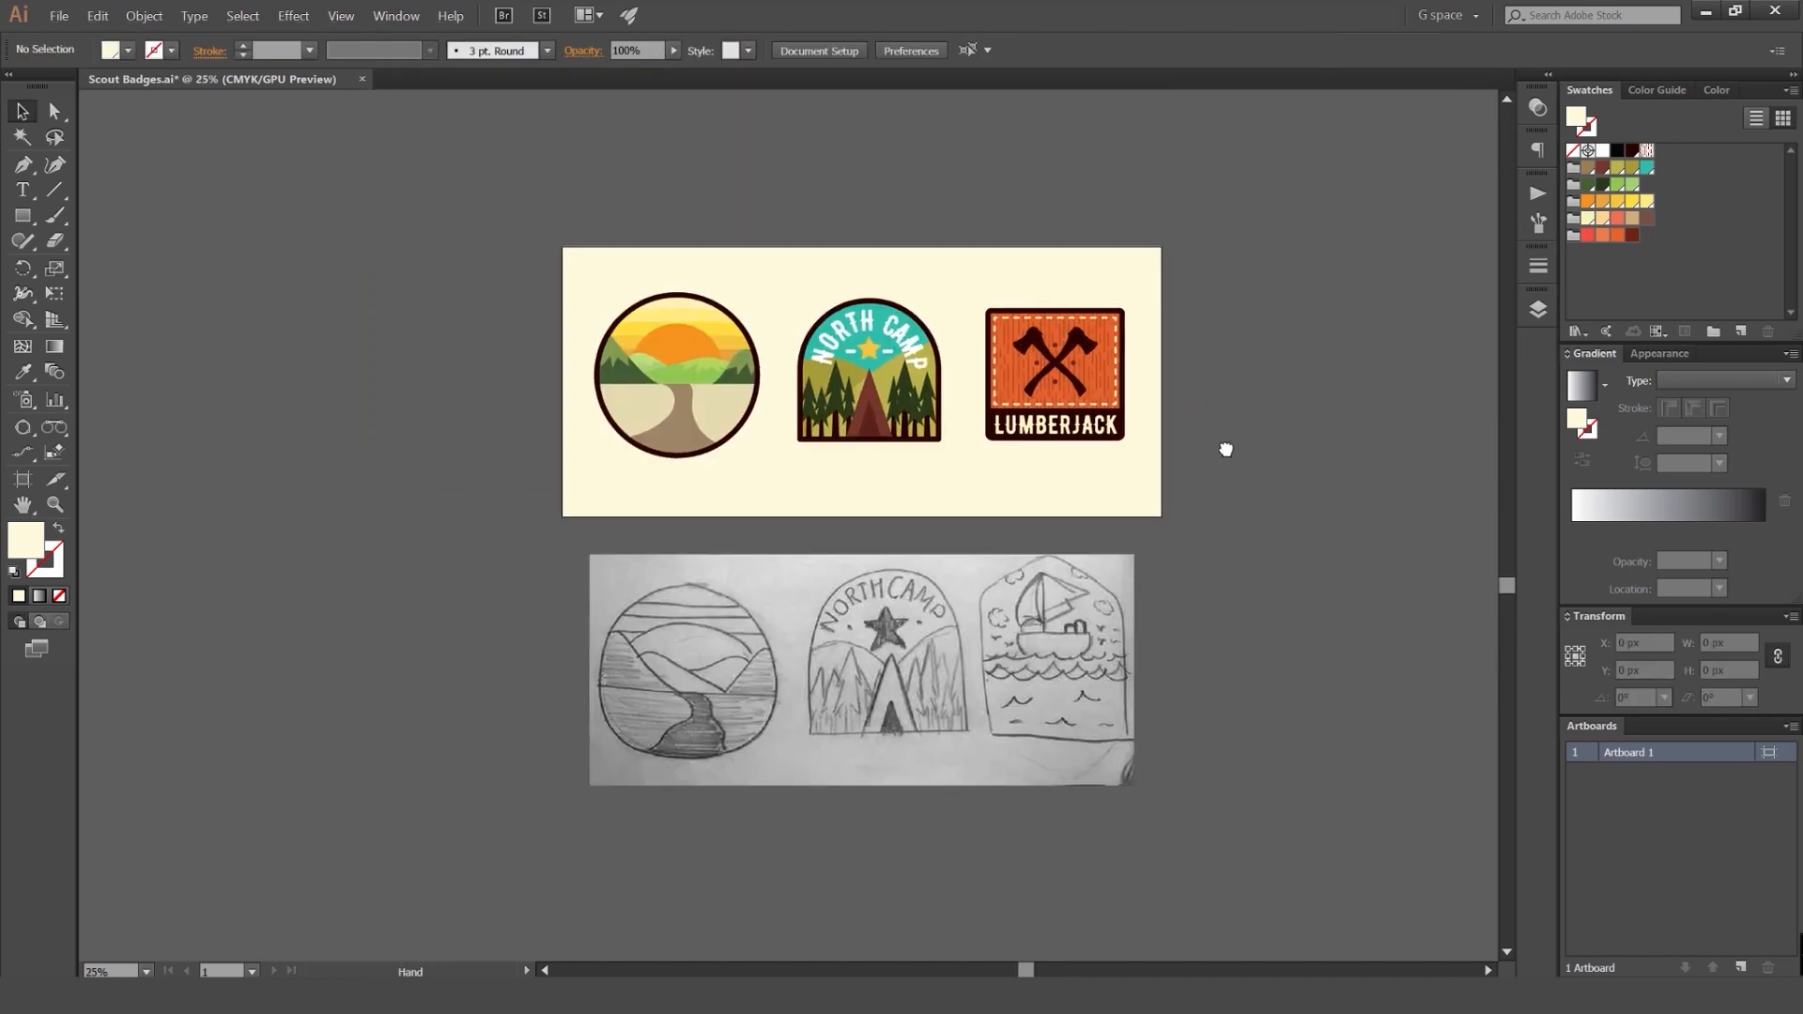
Step: Duplicate Artboard 1 together with its artwork into the empty space beside the original, using the Artboard tool
scroll(984, 286, up, 1)
drag(1318, 387, 1248, 359)
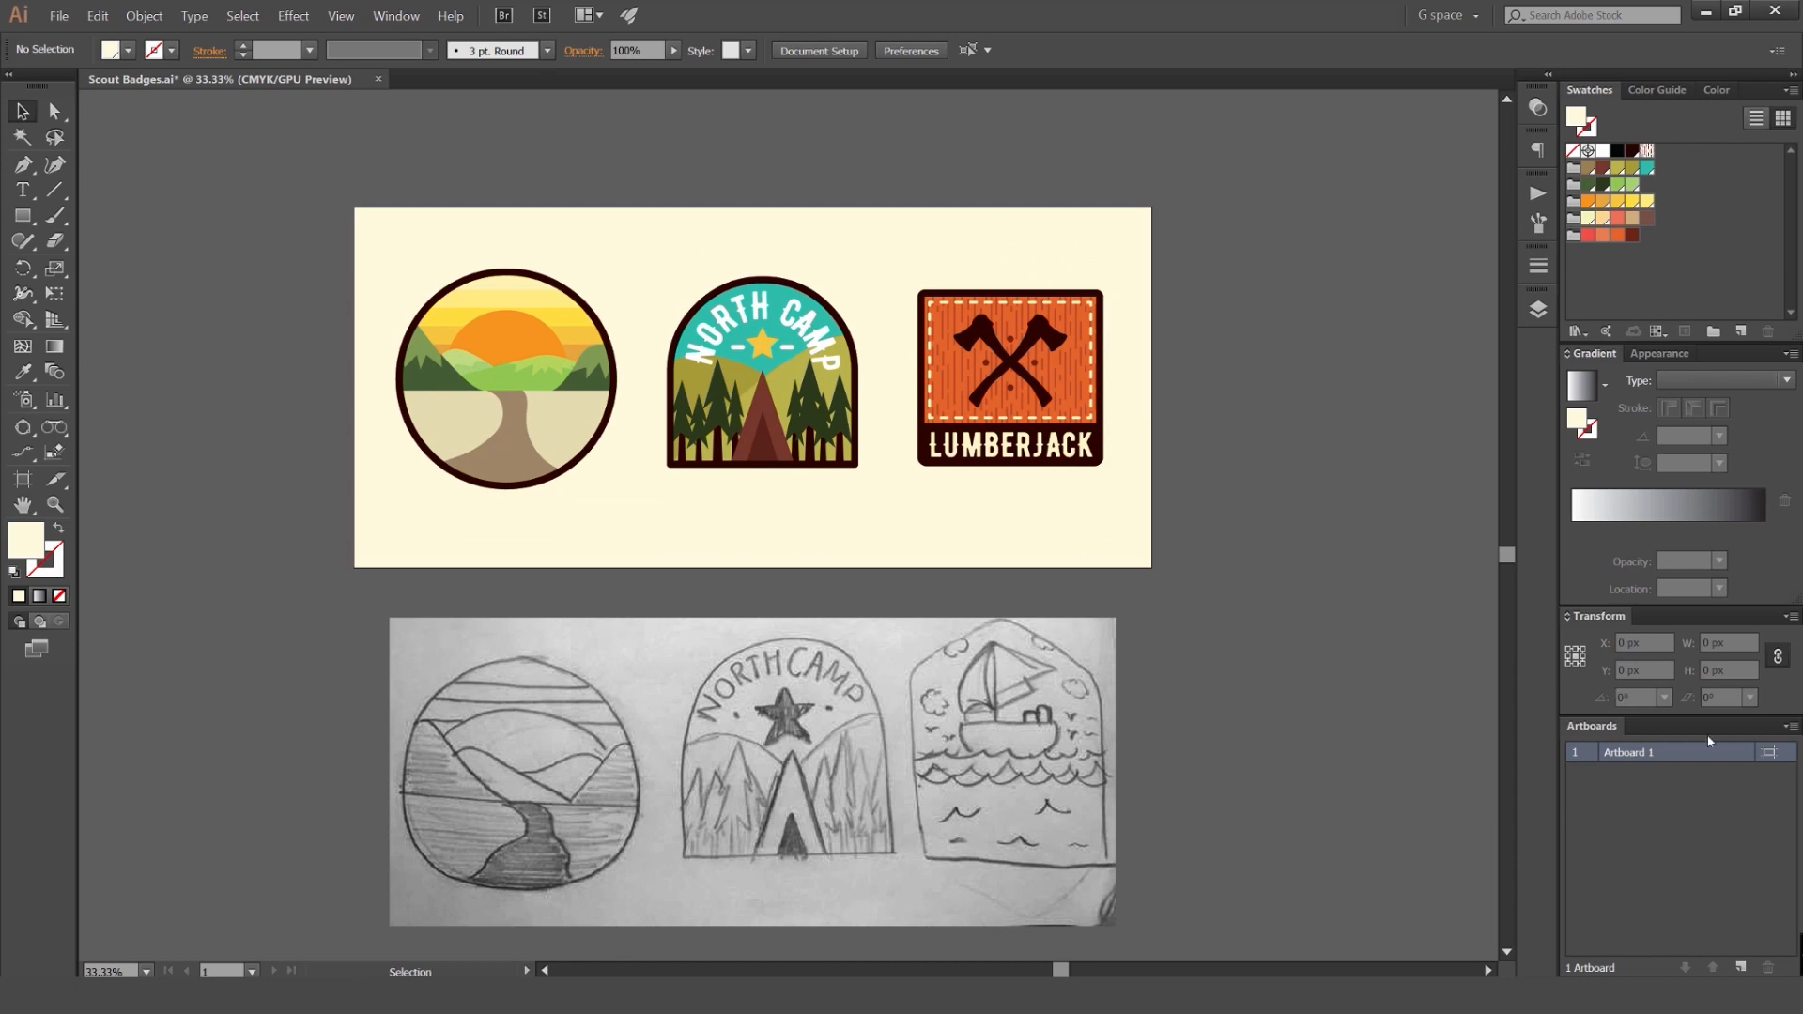
drag(1143, 421, 900, 469)
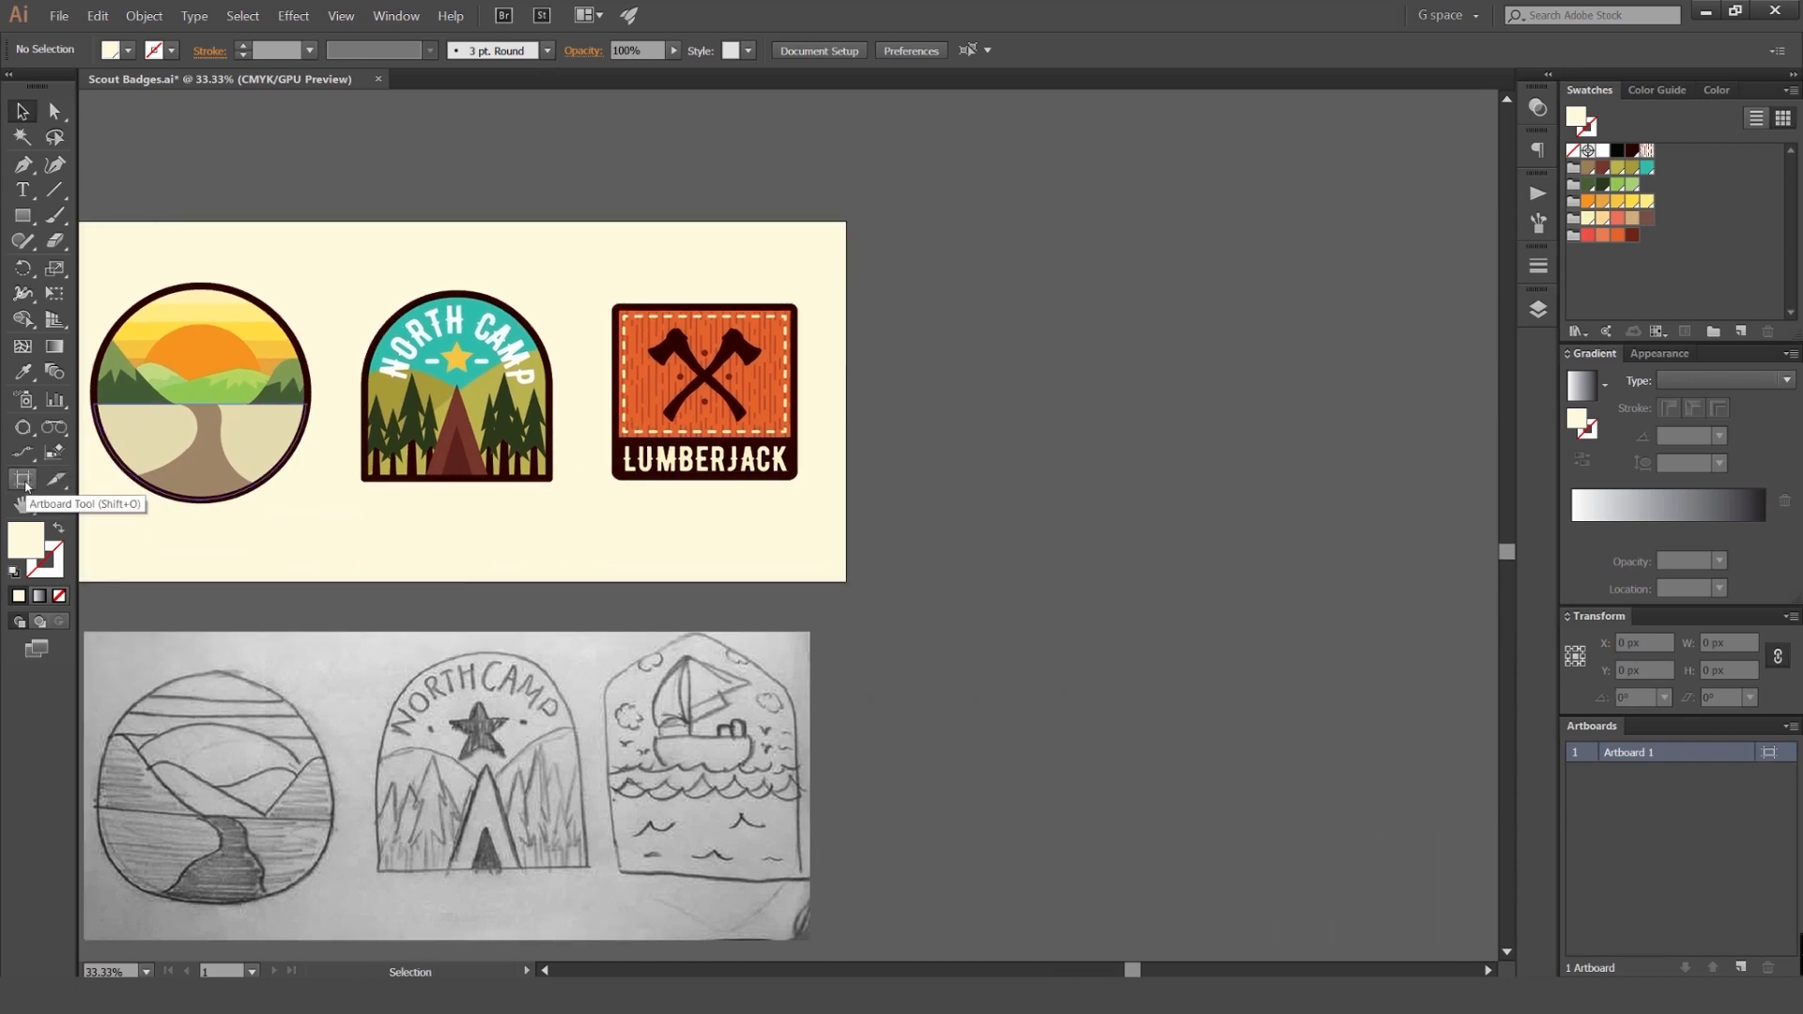
click(23, 480)
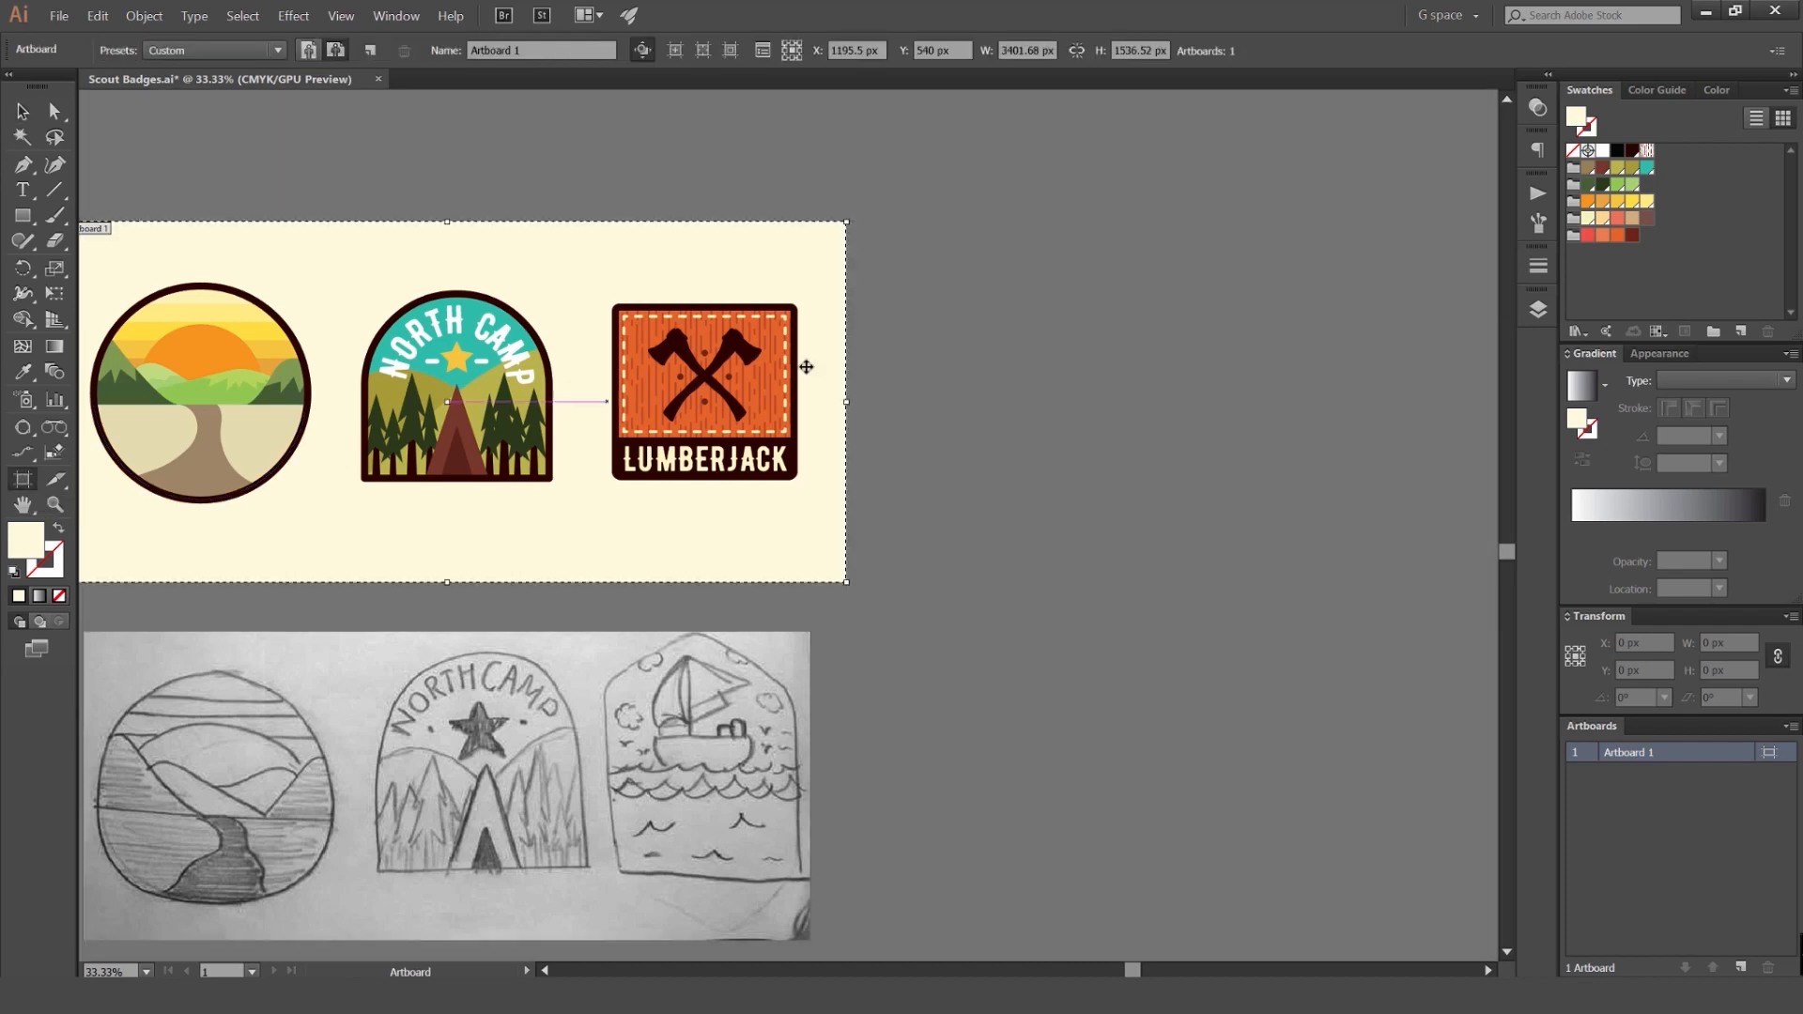
scroll(960, 336, down, 1)
scroll(820, 246, up, 3)
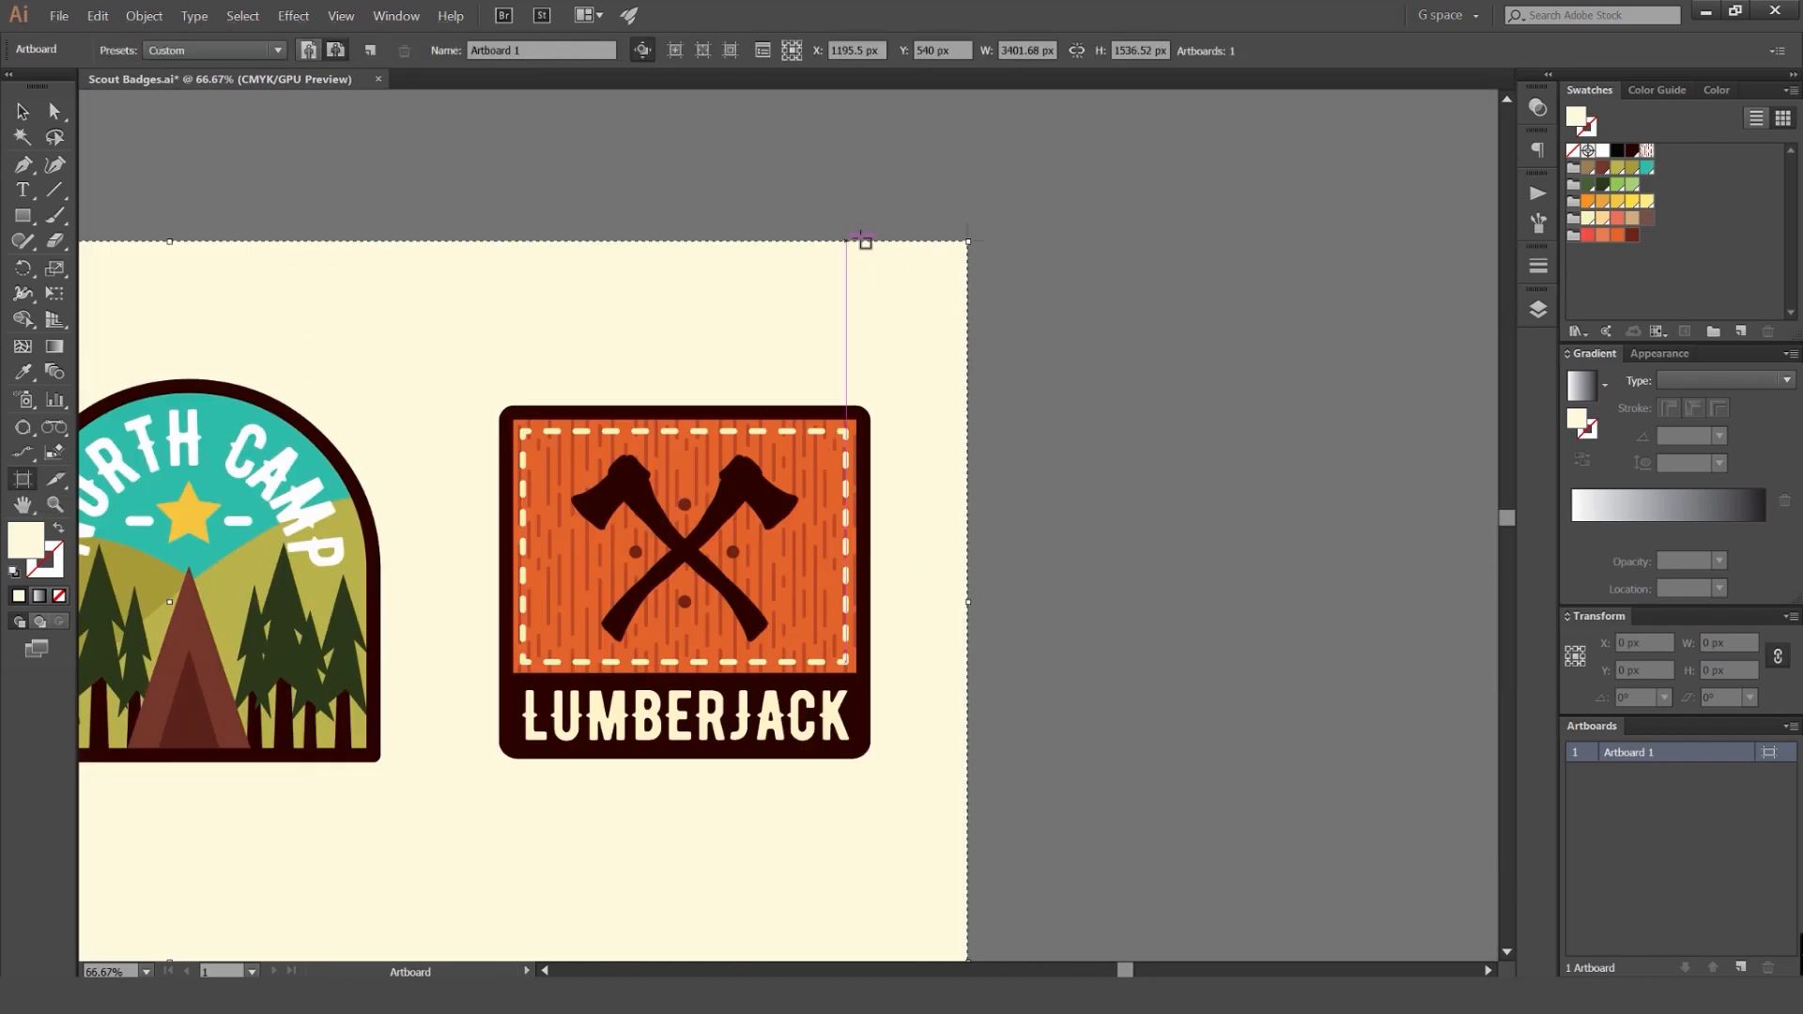
scroll(853, 244, down, 3)
drag(845, 246, 1075, 300)
drag(1174, 200, 950, 213)
key(v)
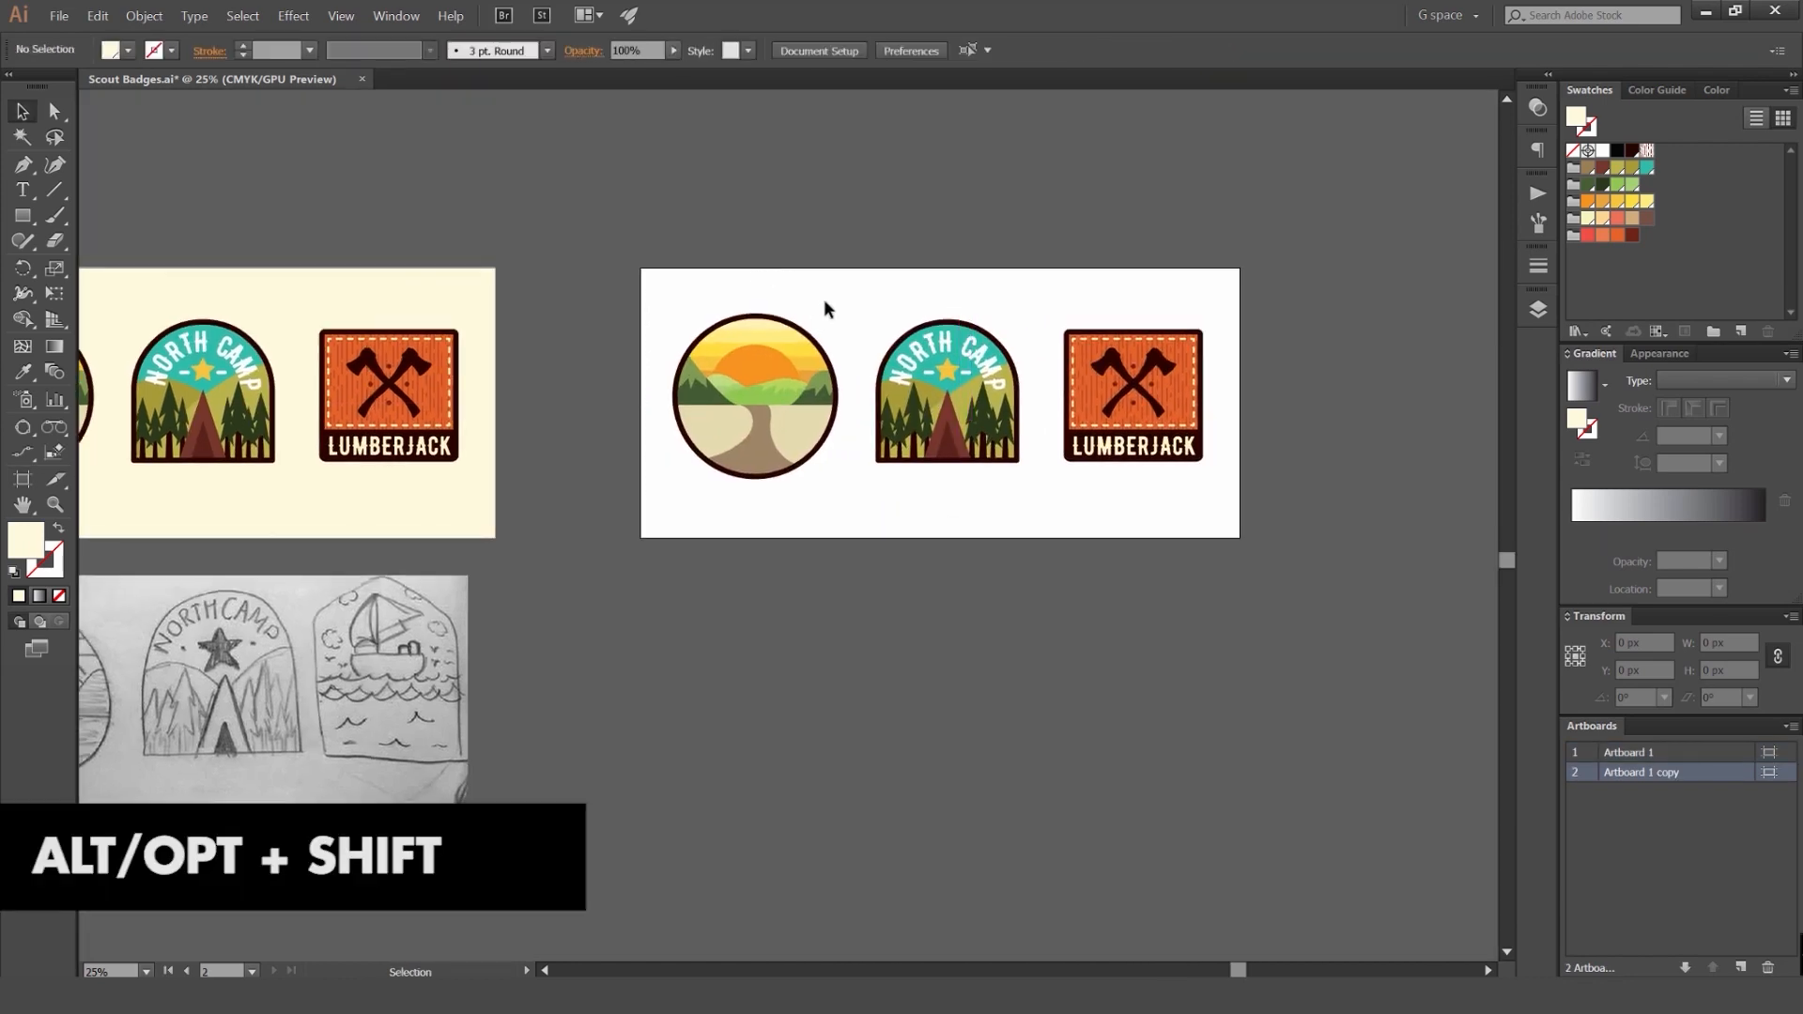
Step: Delete the three copied badges from the duplicated artboard so it can hold new artwork
drag(1091, 226, 952, 229)
key(ctrl+alt+a)
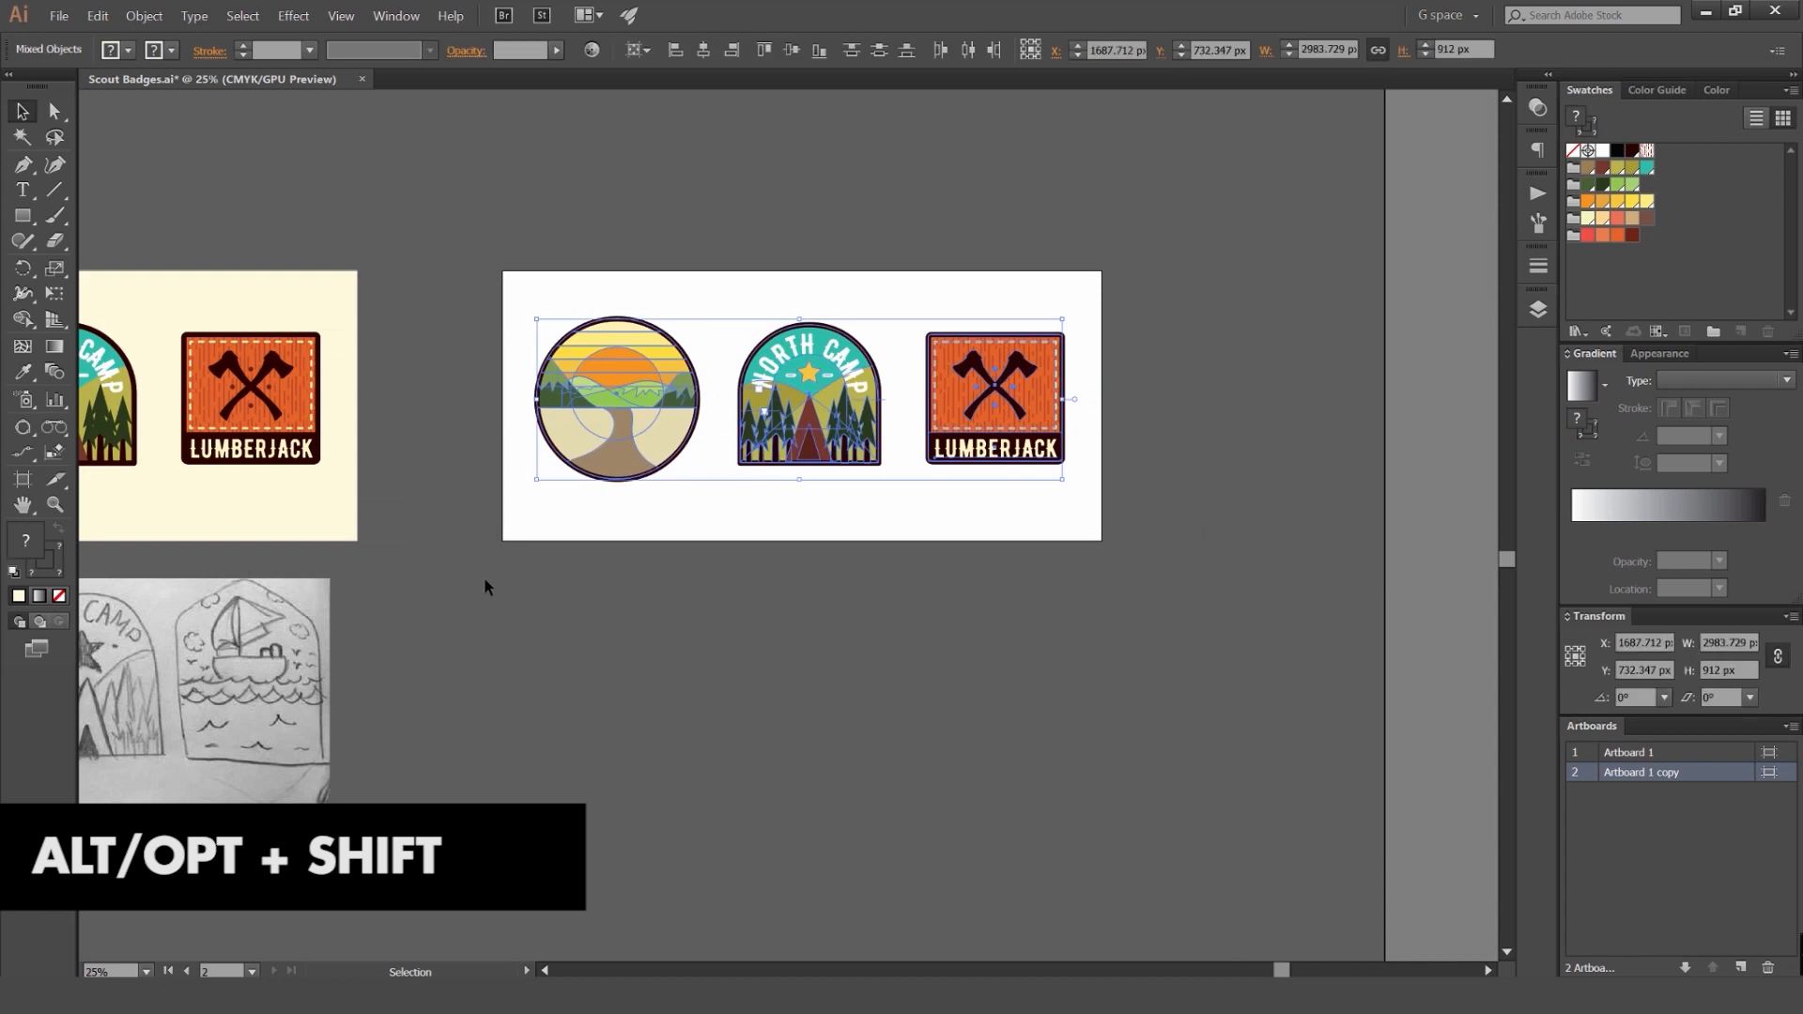
key(Delete)
Step: Move the badge sketch image onto the middle of the empty duplicated artboard
drag(474, 566, 628, 518)
mouse_move(313, 626)
mouse_down()
mouse_move(760, 578)
mouse_move(1115, 338)
mouse_move(1056, 338)
mouse_up()
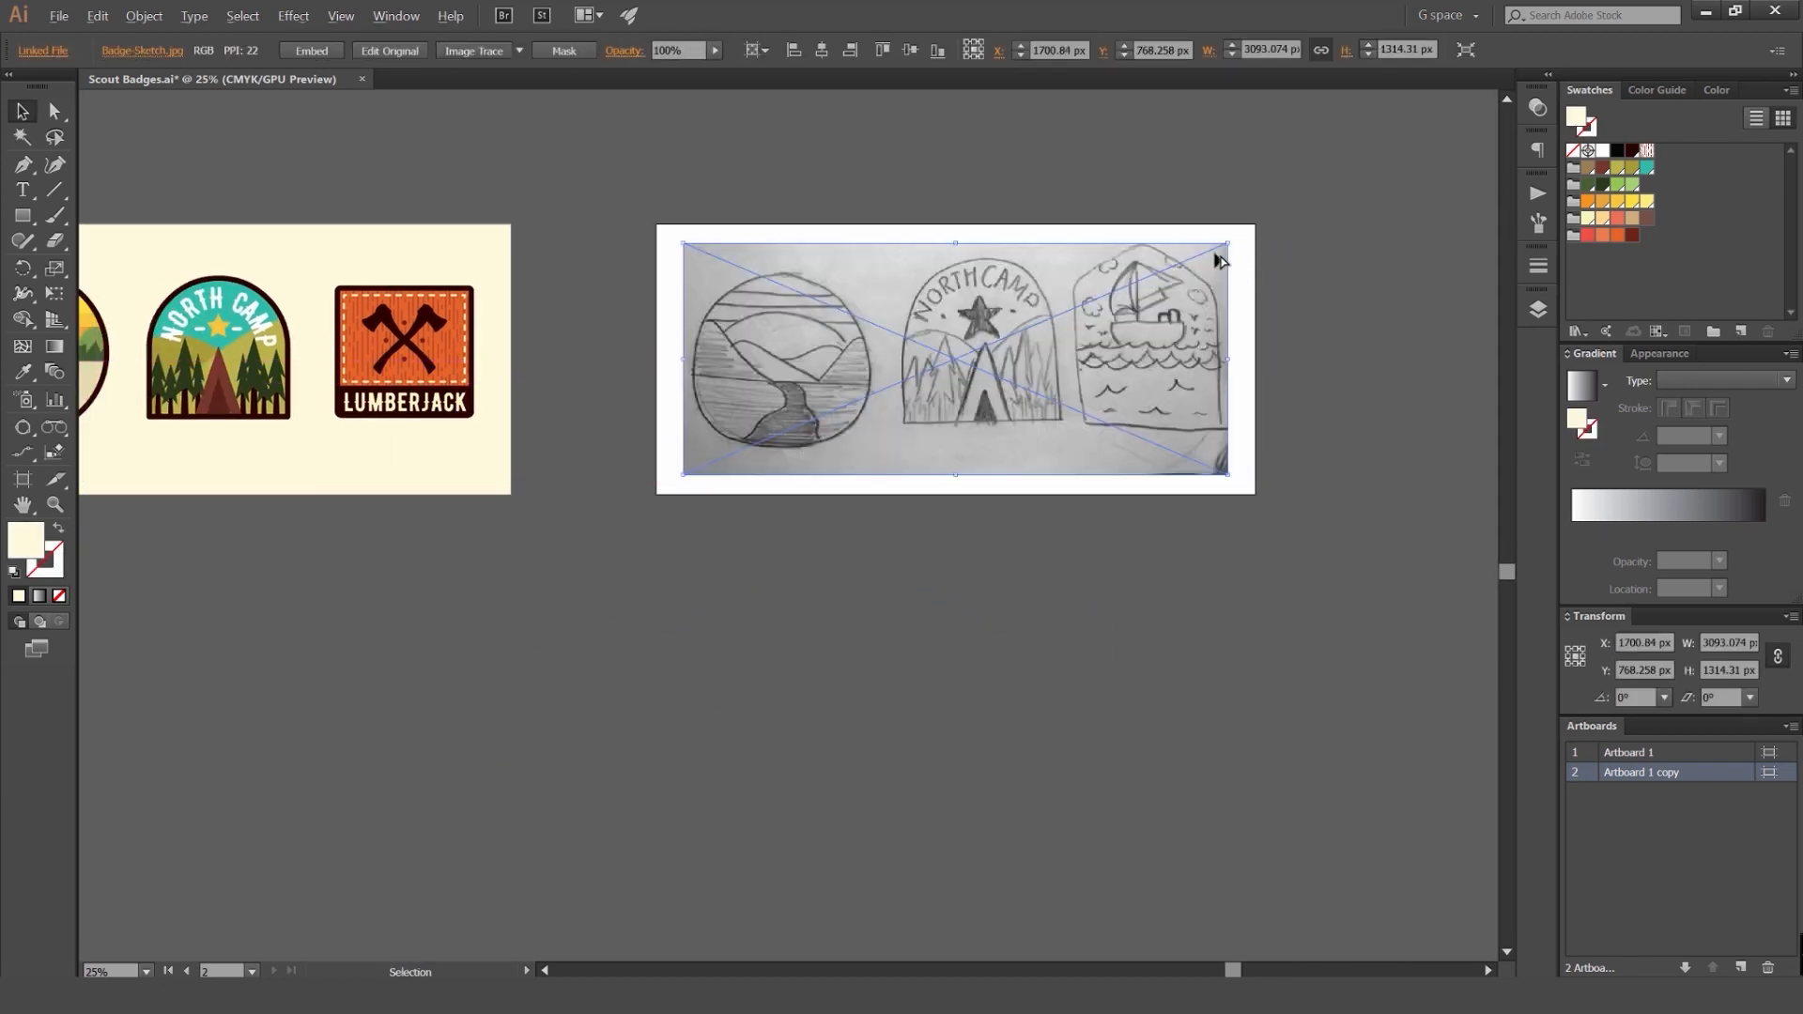
scroll(1219, 260, up, 1)
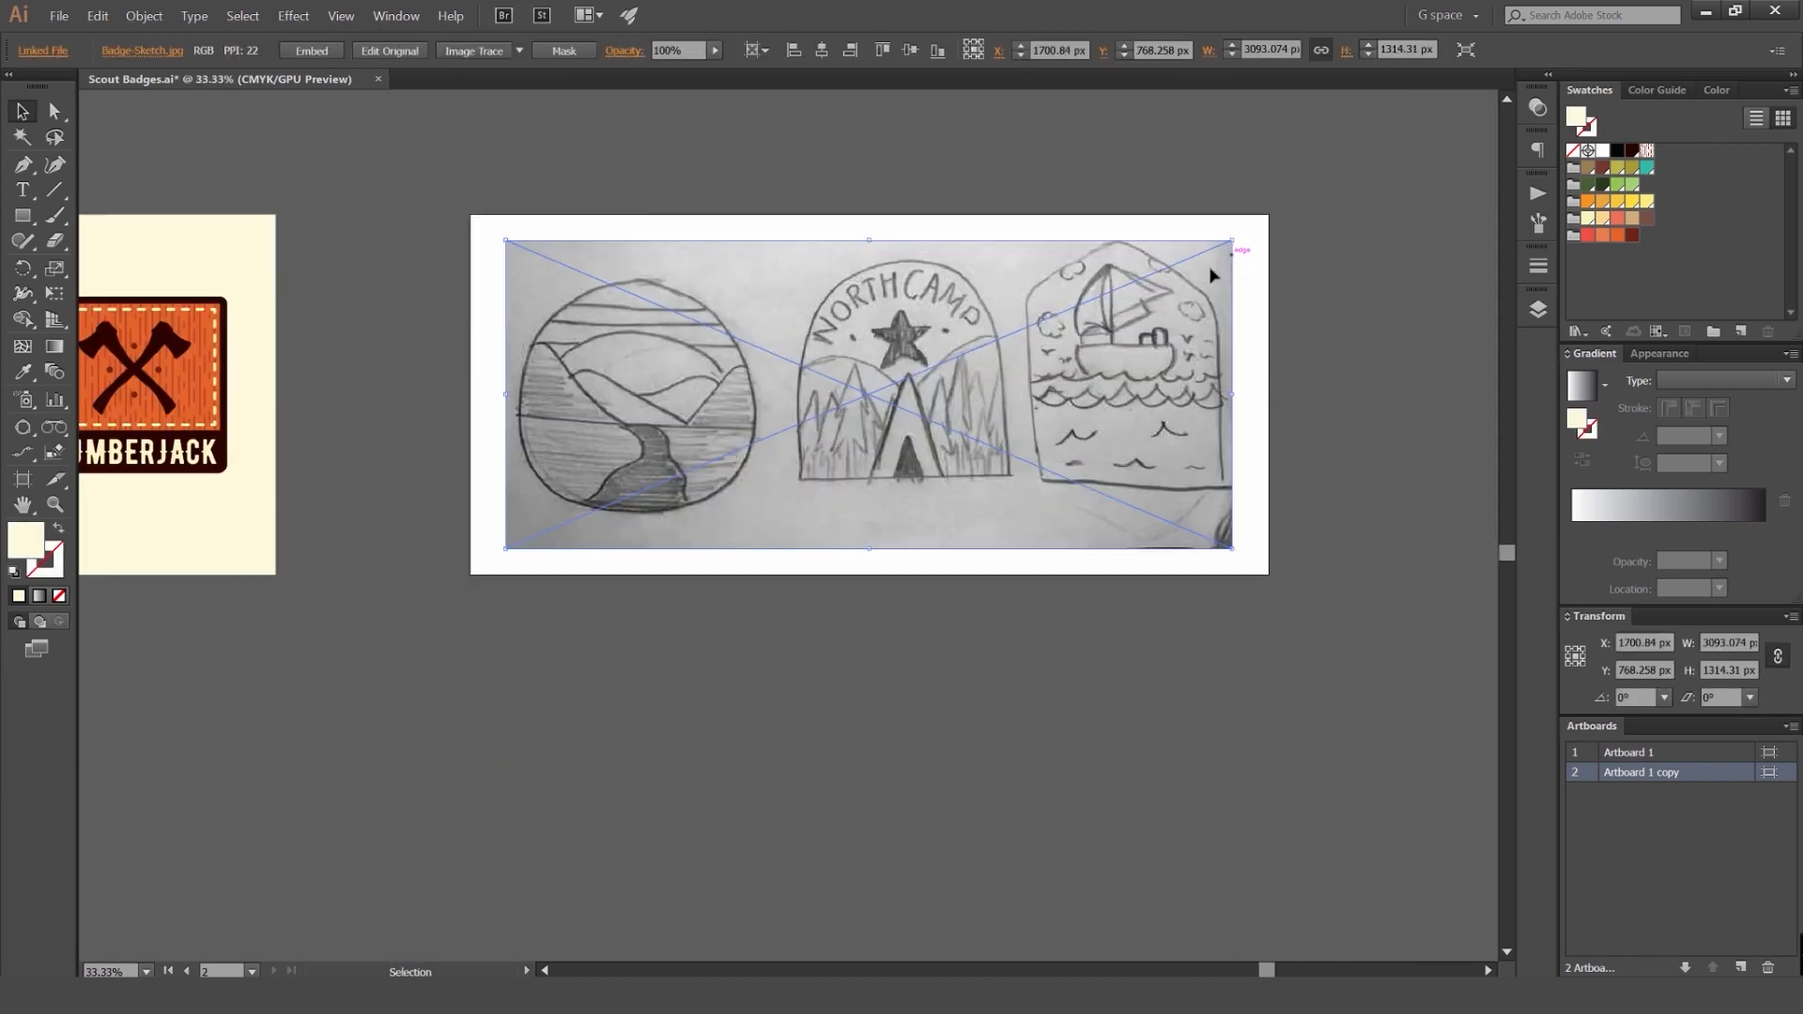
Step: Rename the layer beneath Layer 1 to "Sketch"
click(1538, 310)
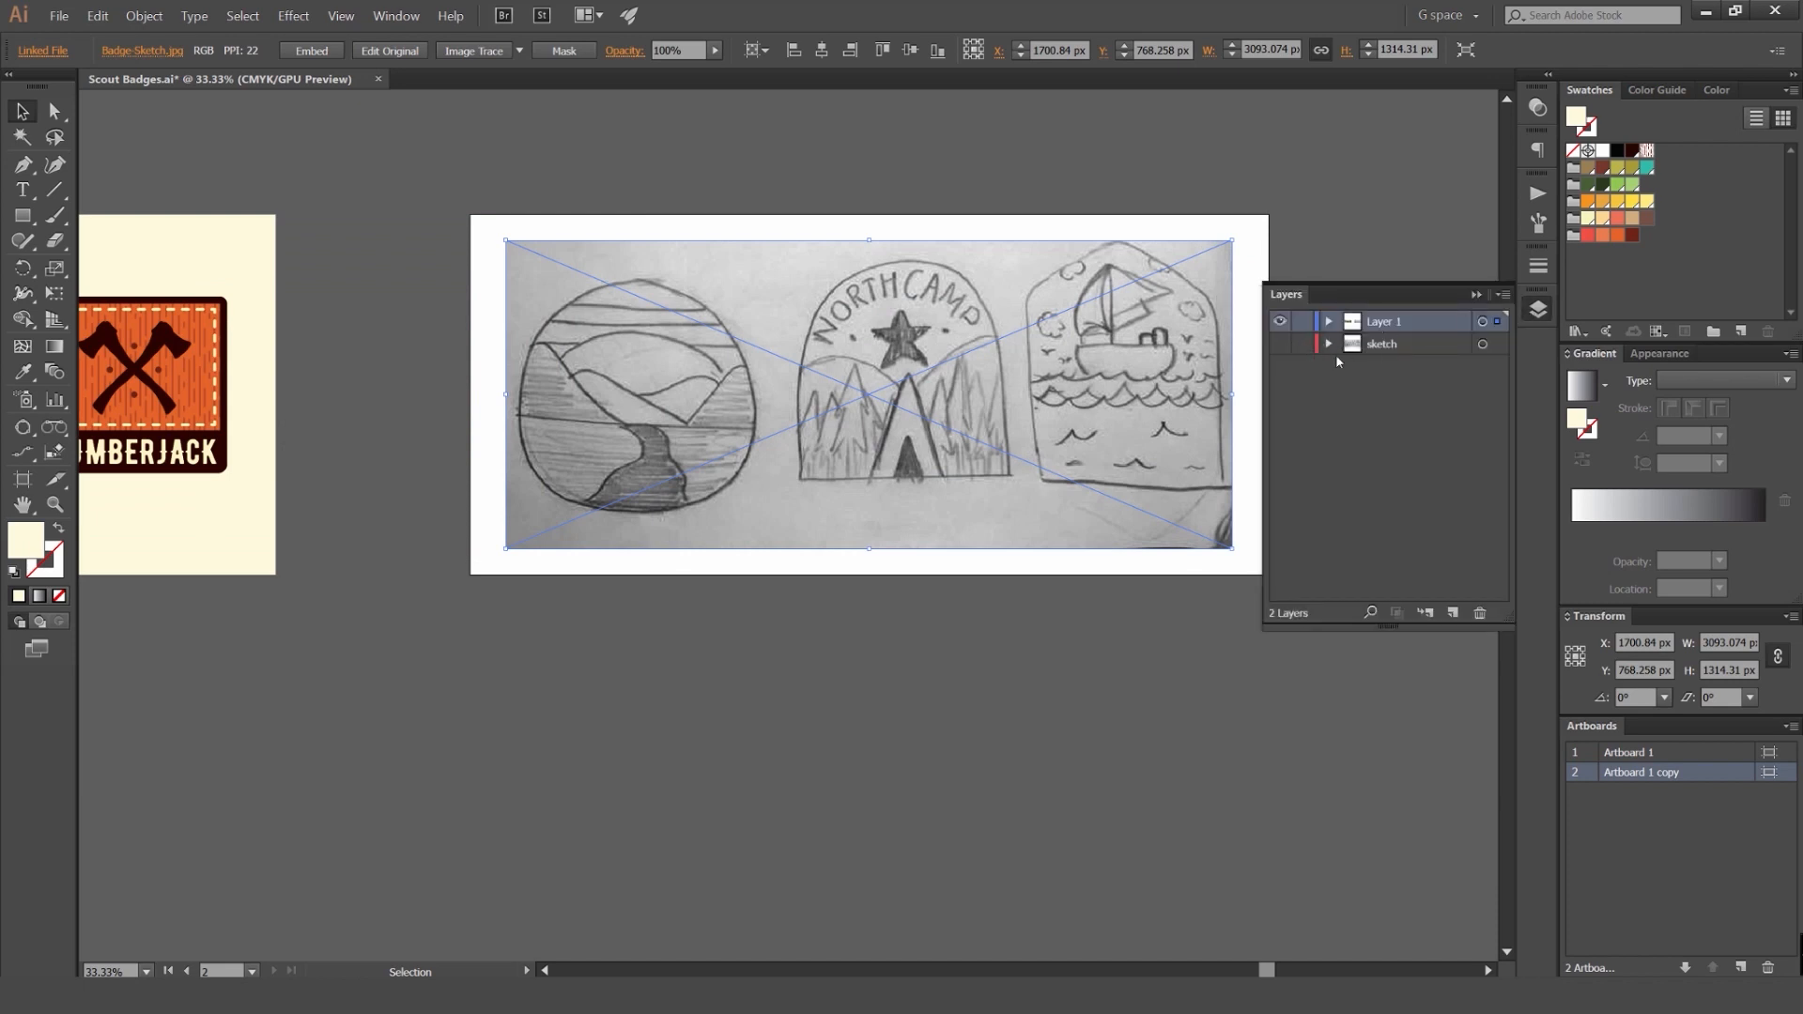
click(1453, 613)
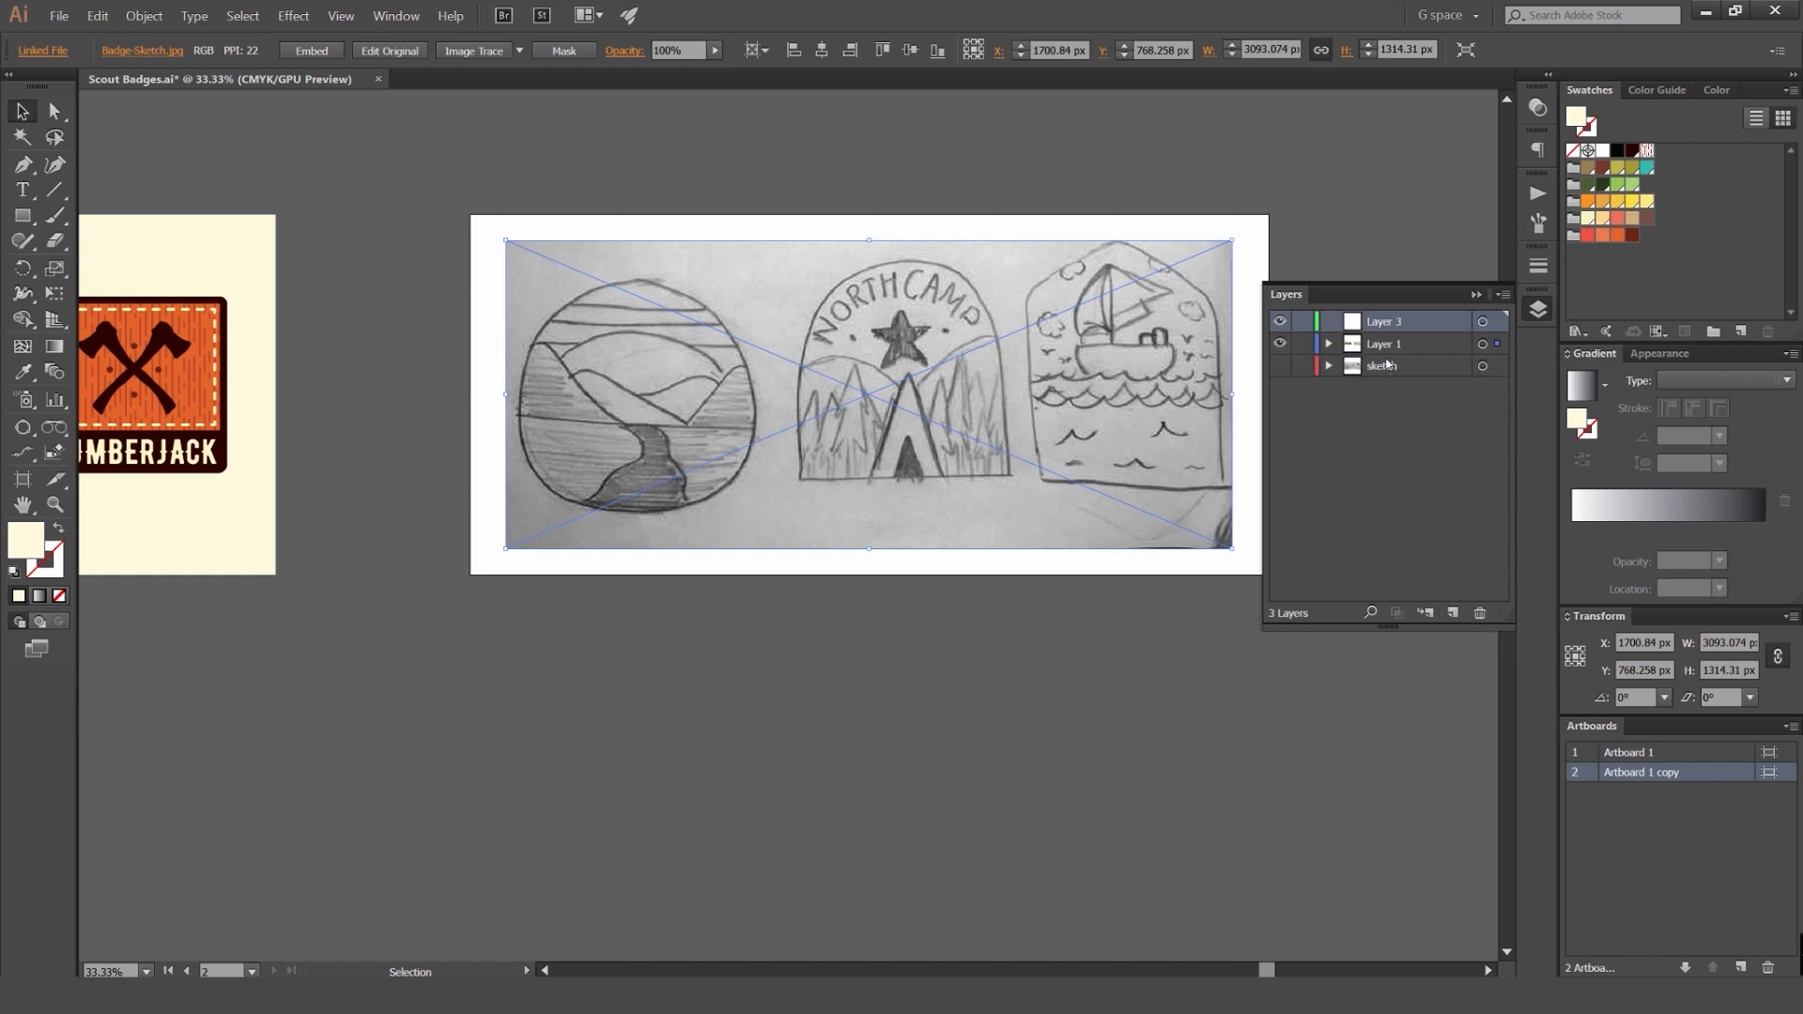
key(ctrl+z)
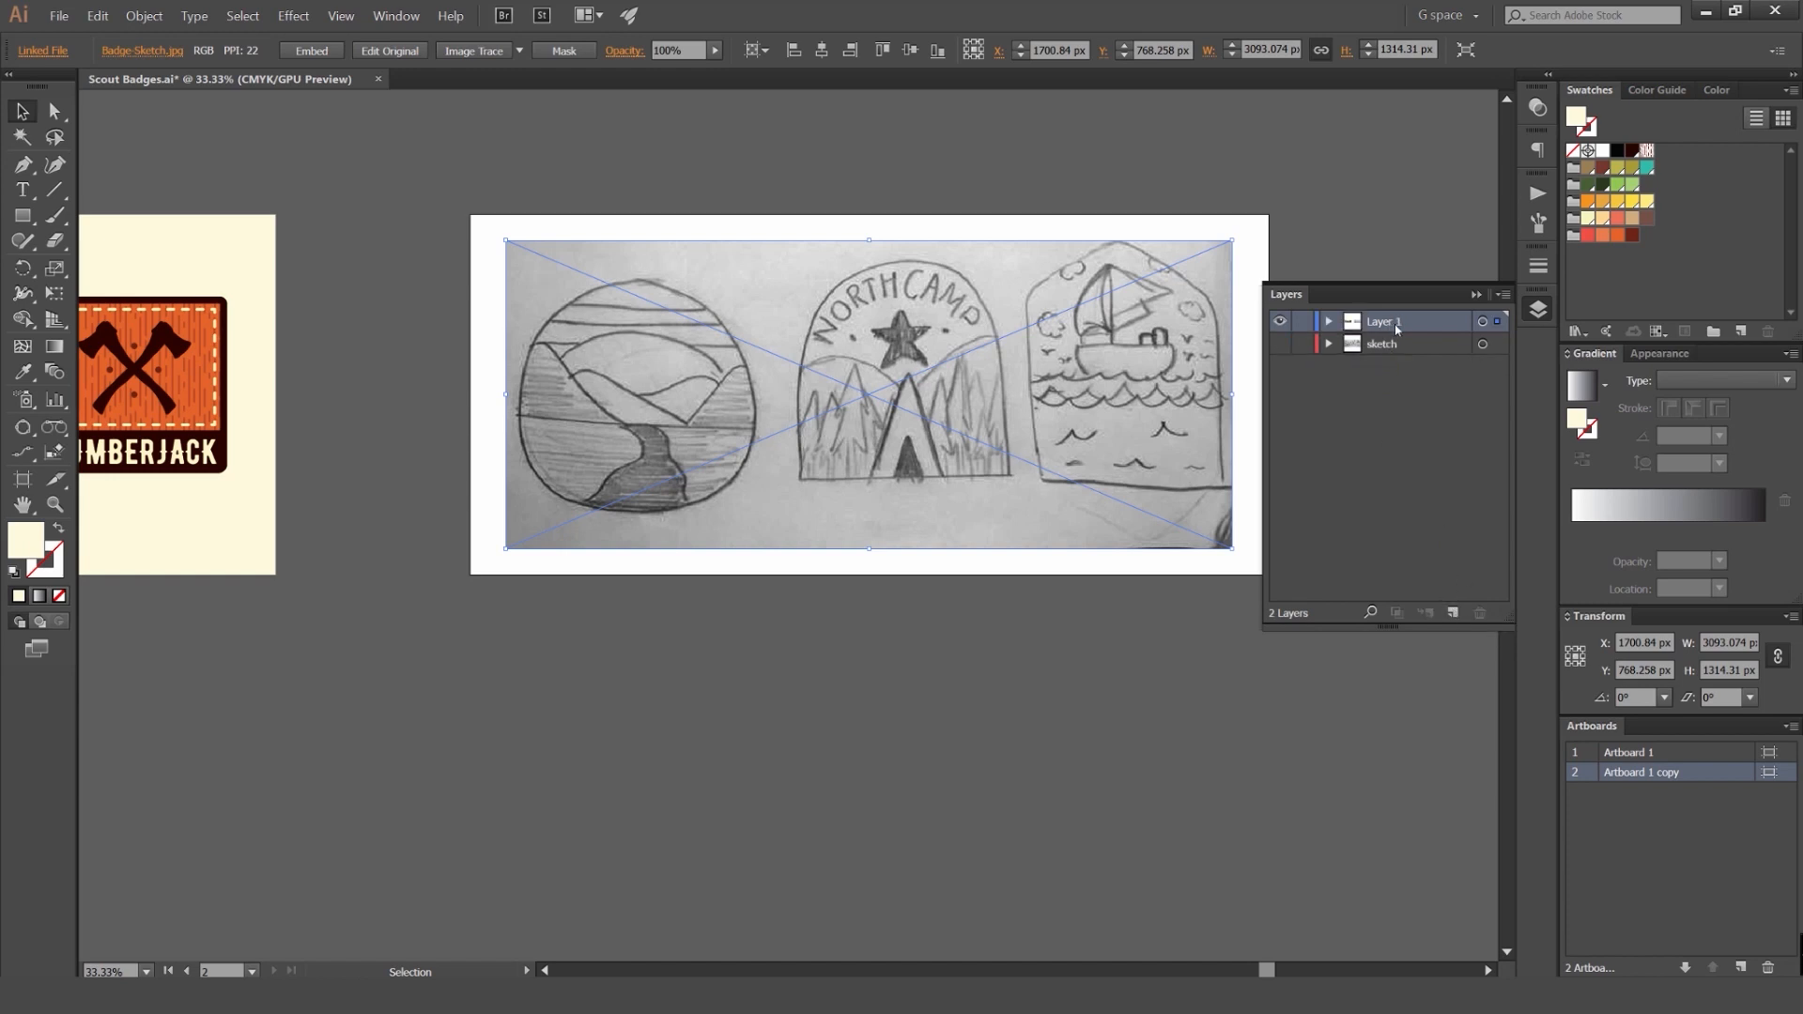
click(1401, 348)
double_click(1386, 345)
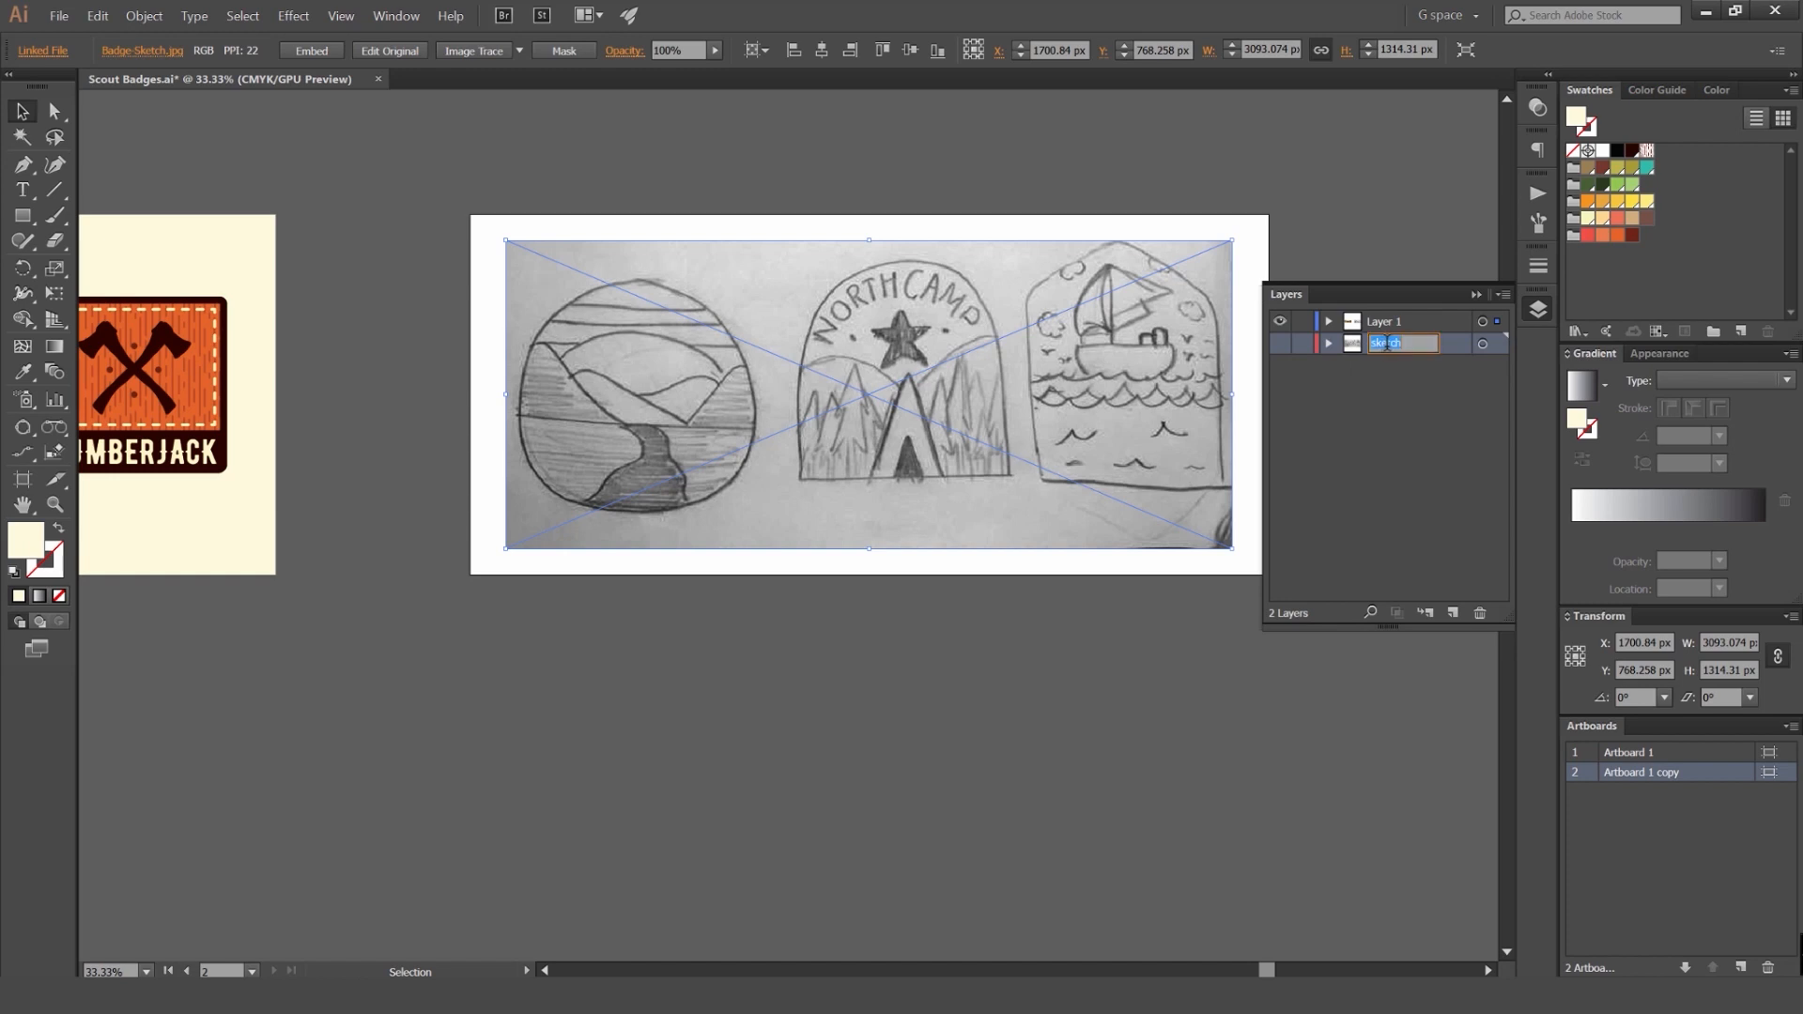
text(Sketch)
key(Return)
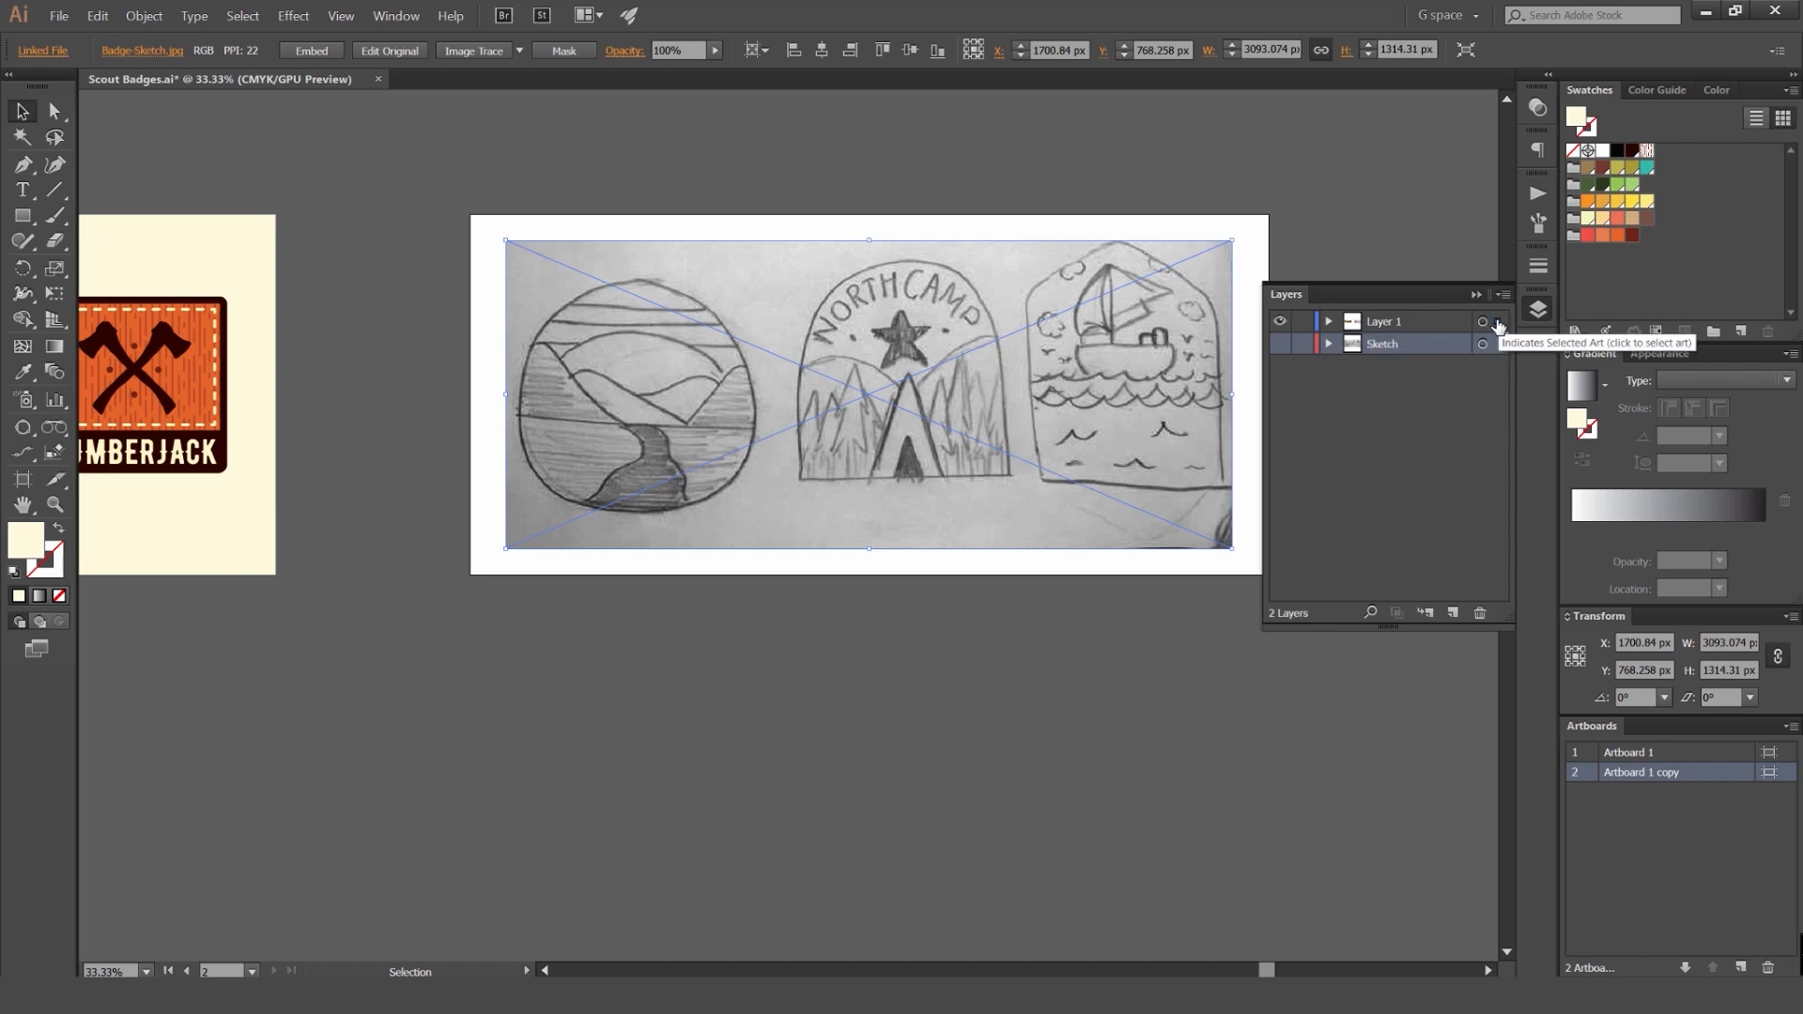
Step: Transfer the selected sketch image from Layer 1 to the Sketch layer and make that layer visible
drag(1497, 322, 1499, 348)
click(1279, 345)
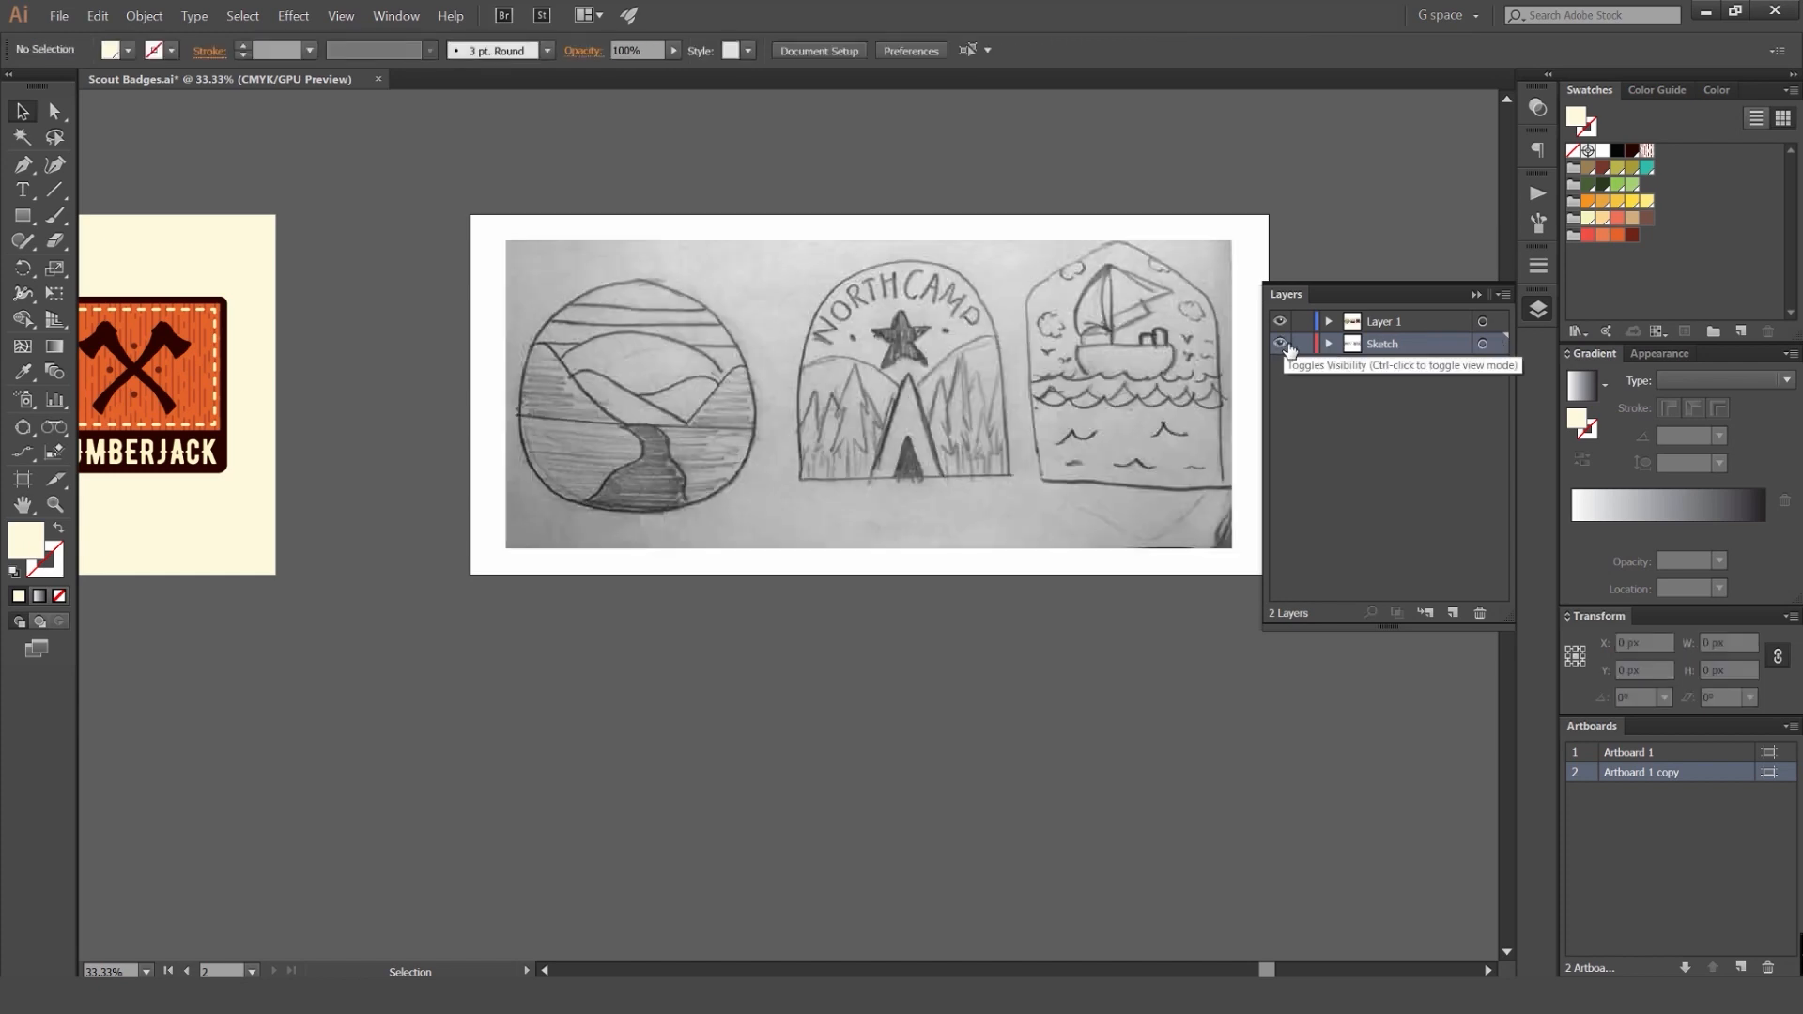
Step: Turn the Sketch layer into a template layer with its images dimmed to 40%
double_click(1452, 349)
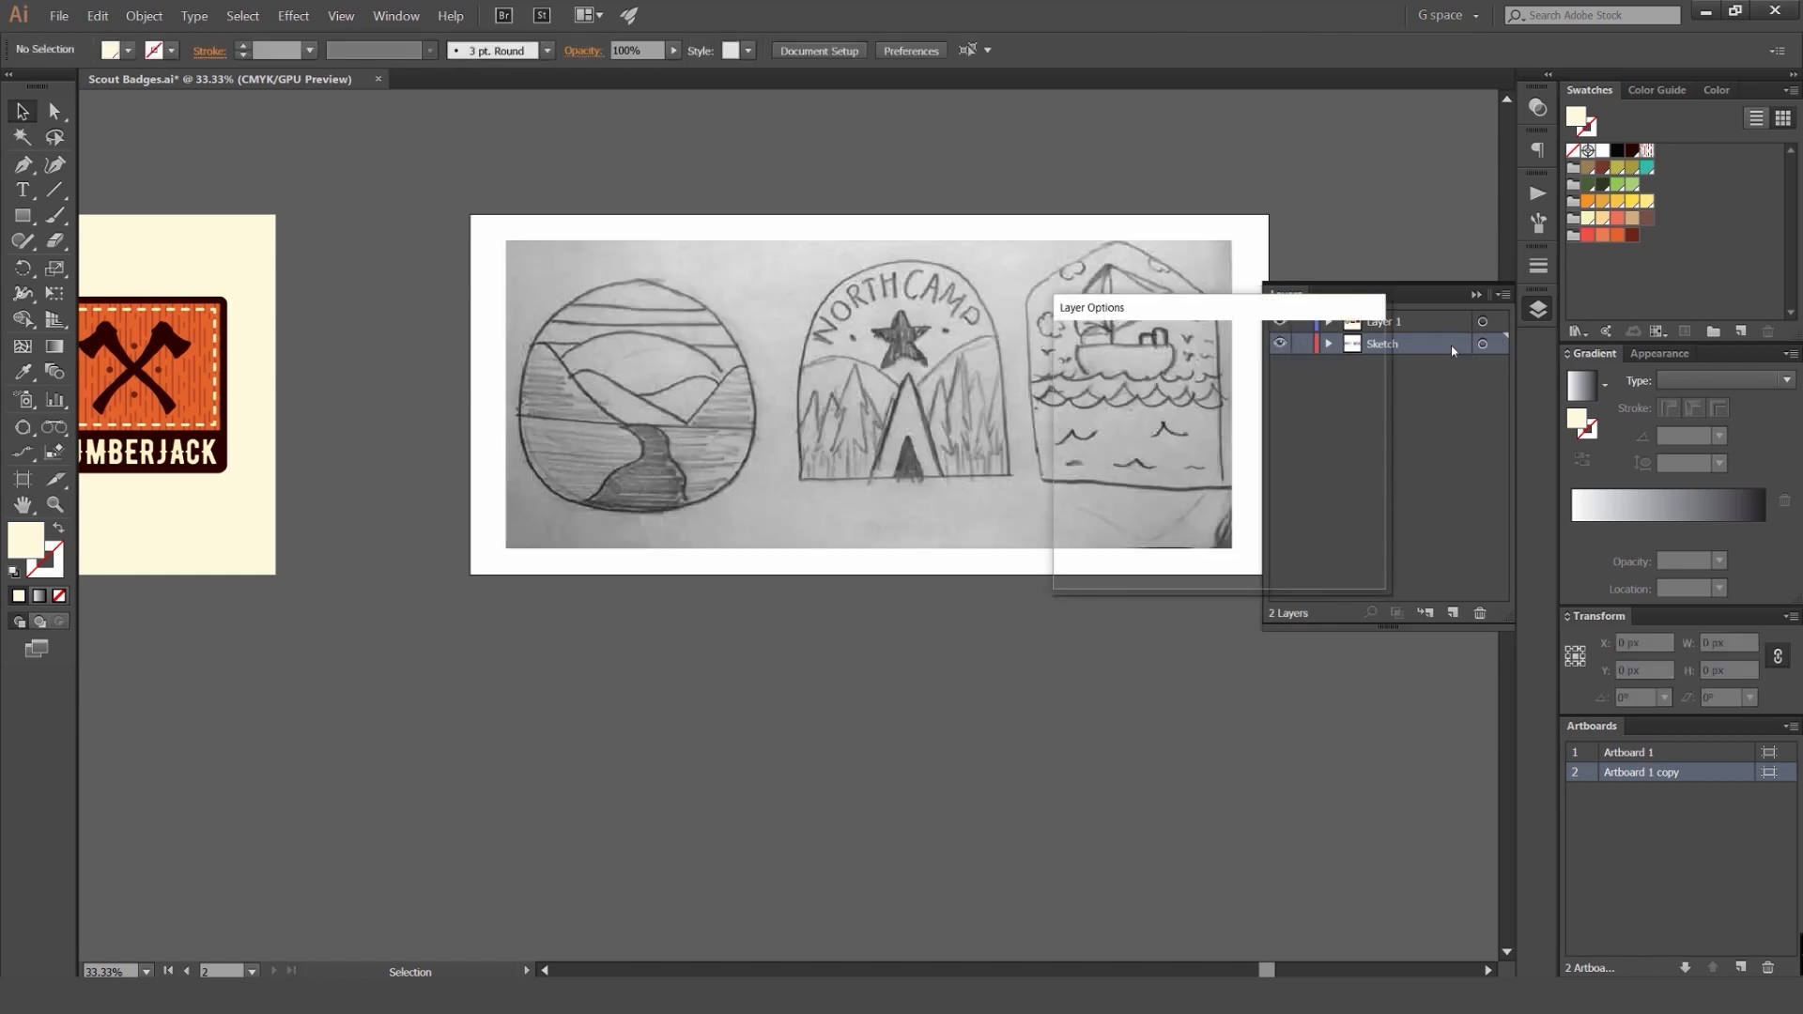
drag(1226, 317, 1180, 323)
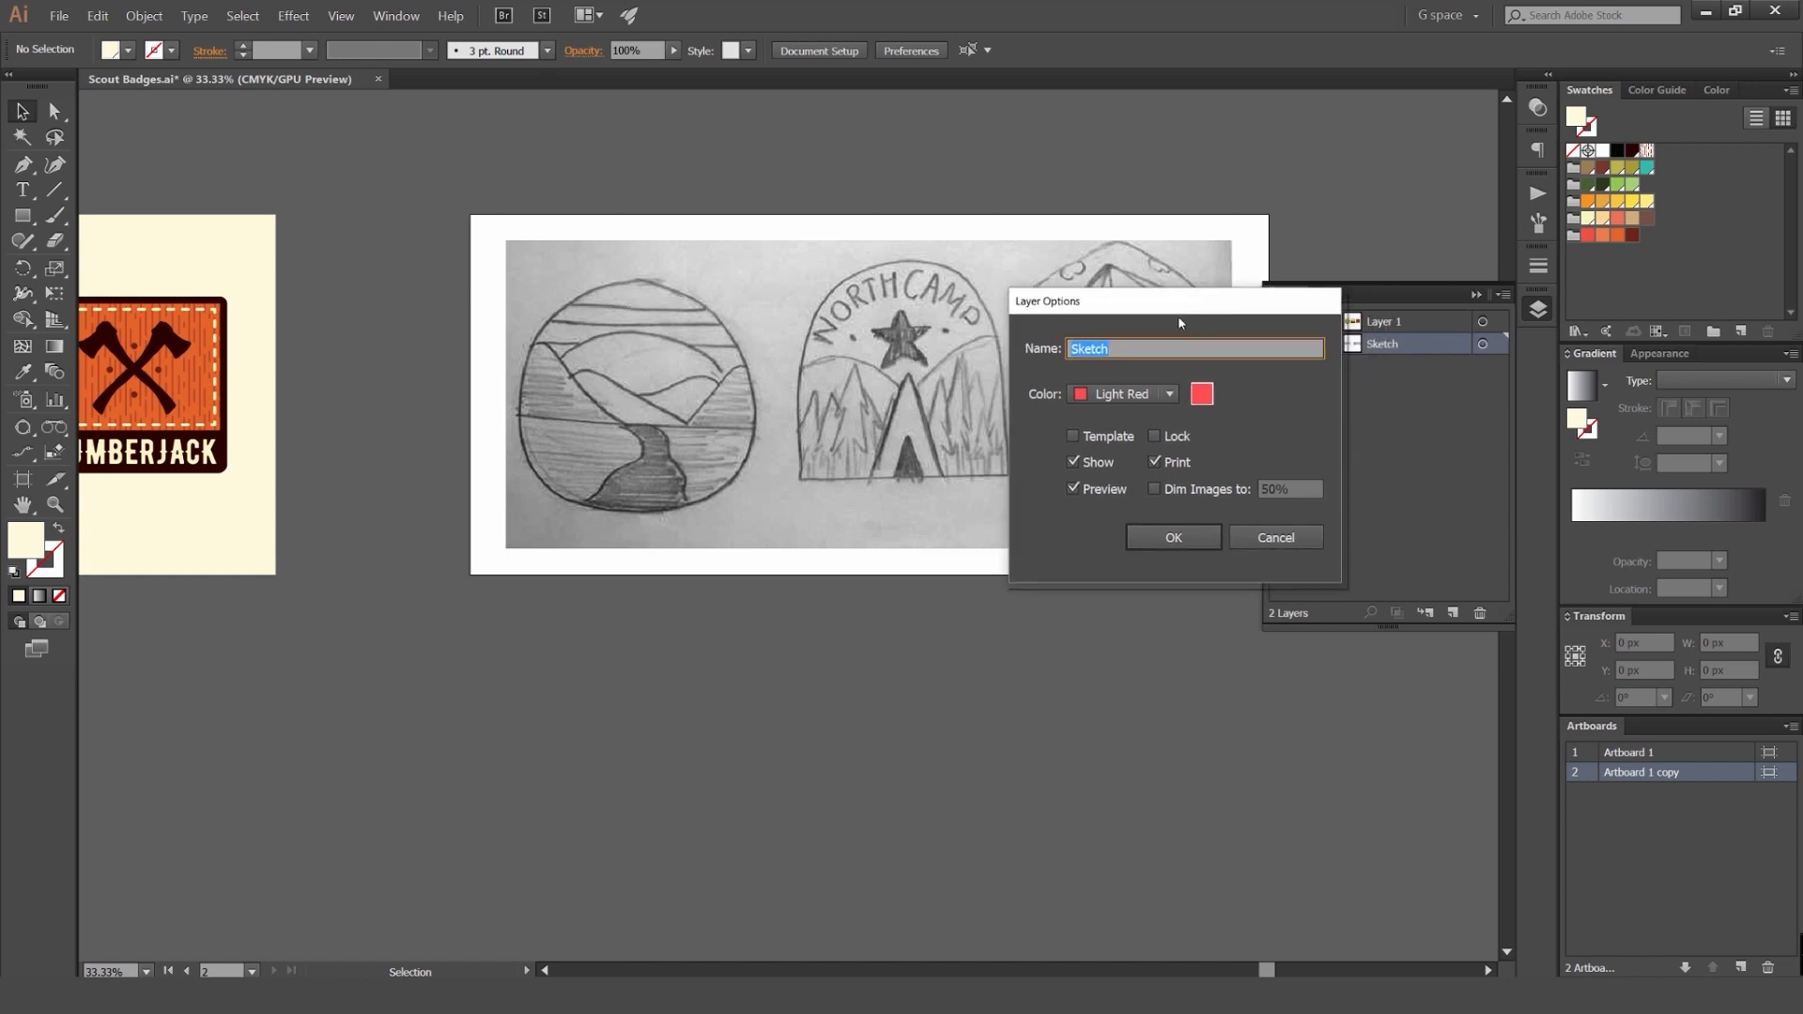
click(1103, 438)
double_click(1280, 490)
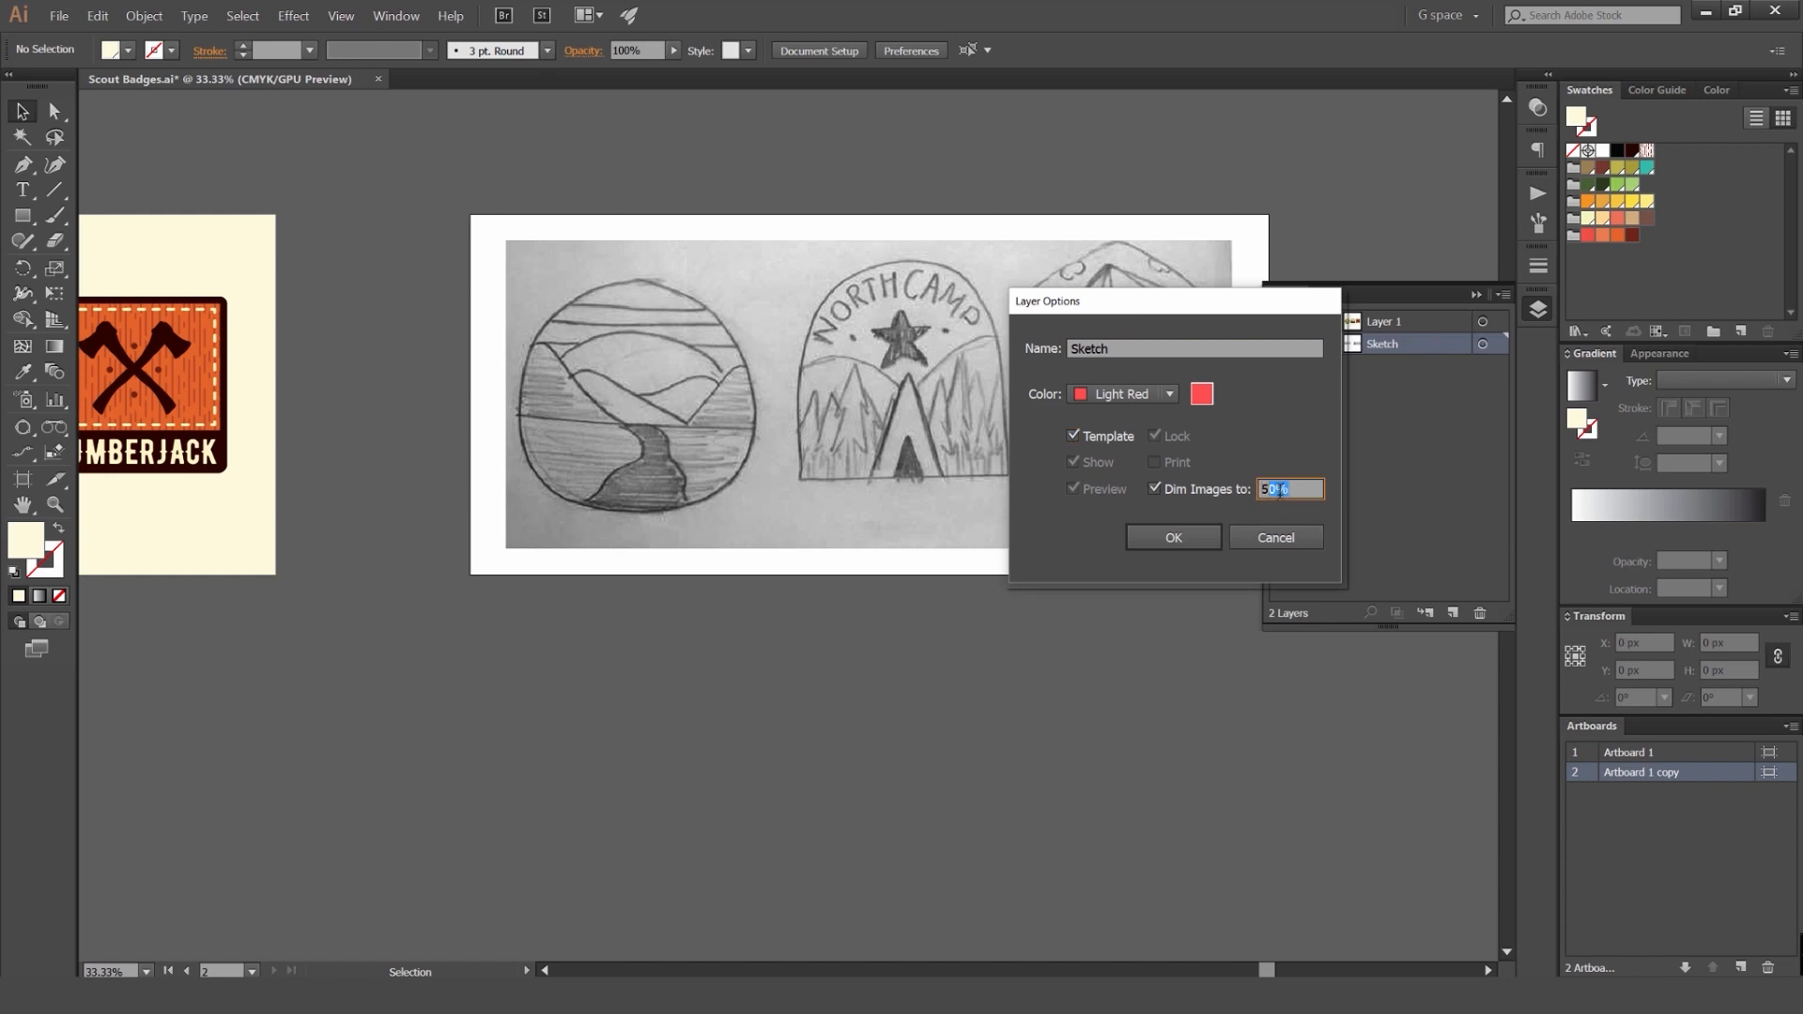
drag(1188, 324, 1233, 333)
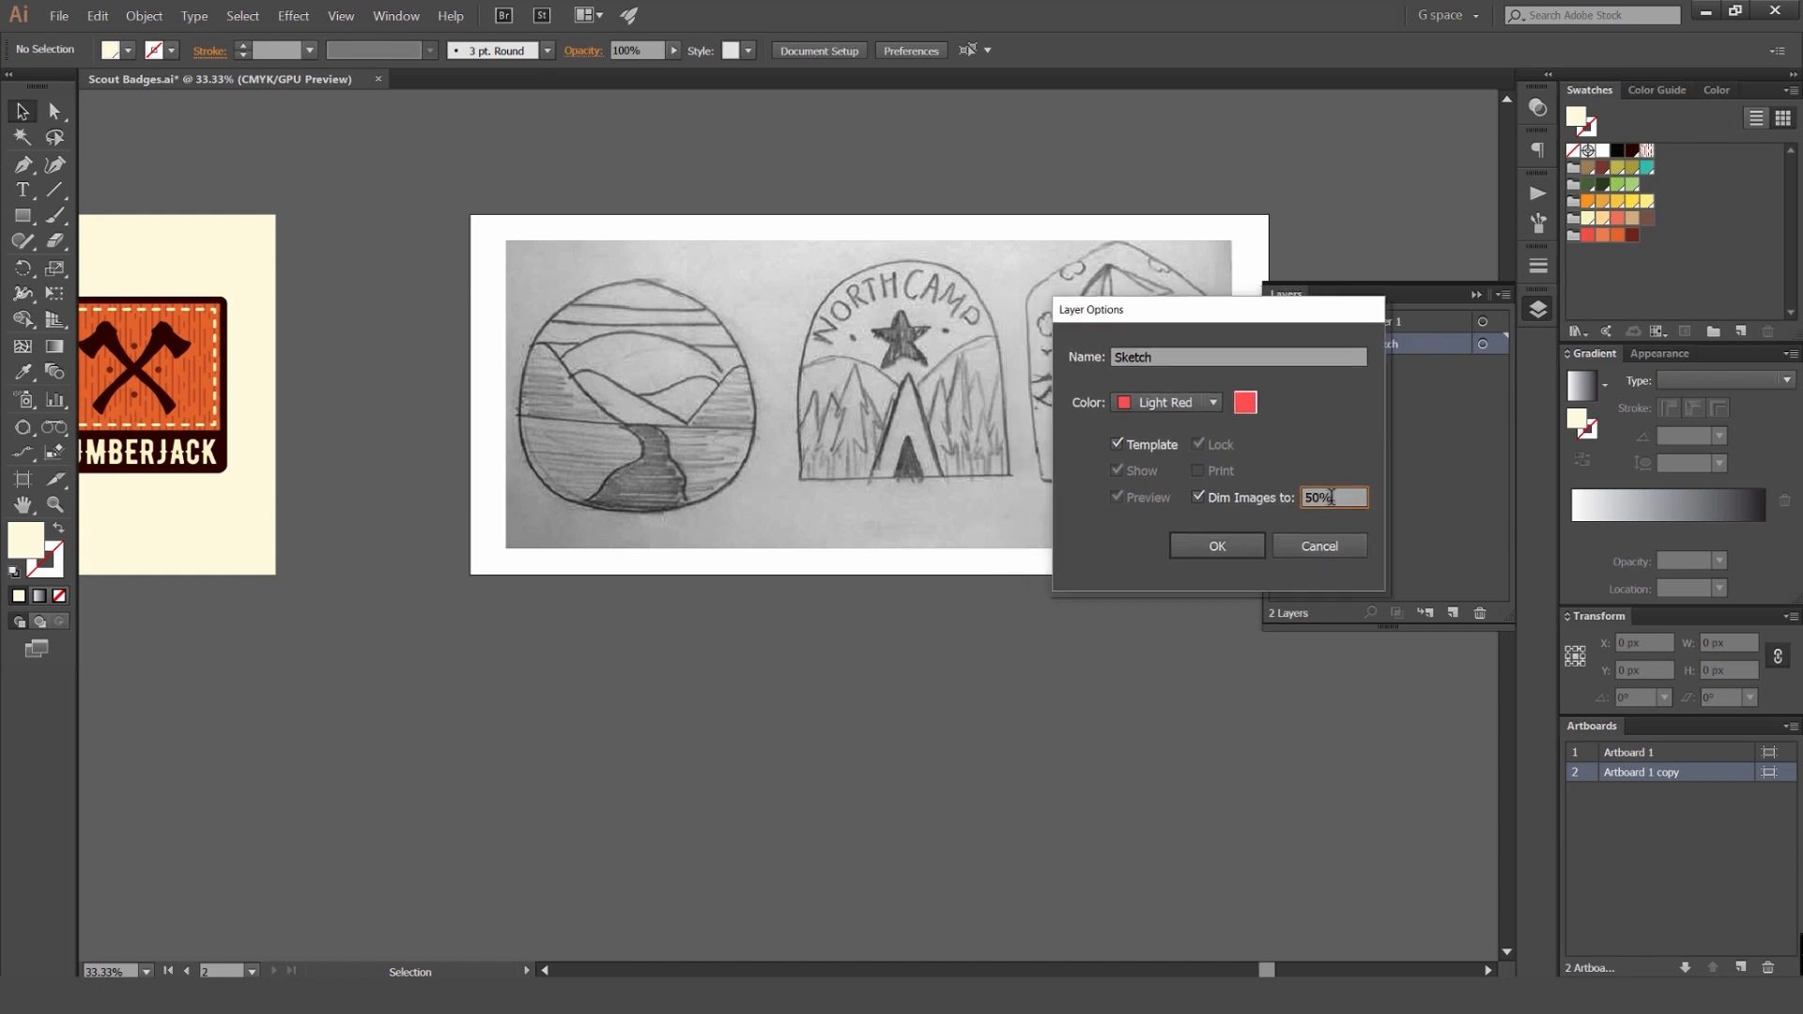
text(40)
click(1221, 546)
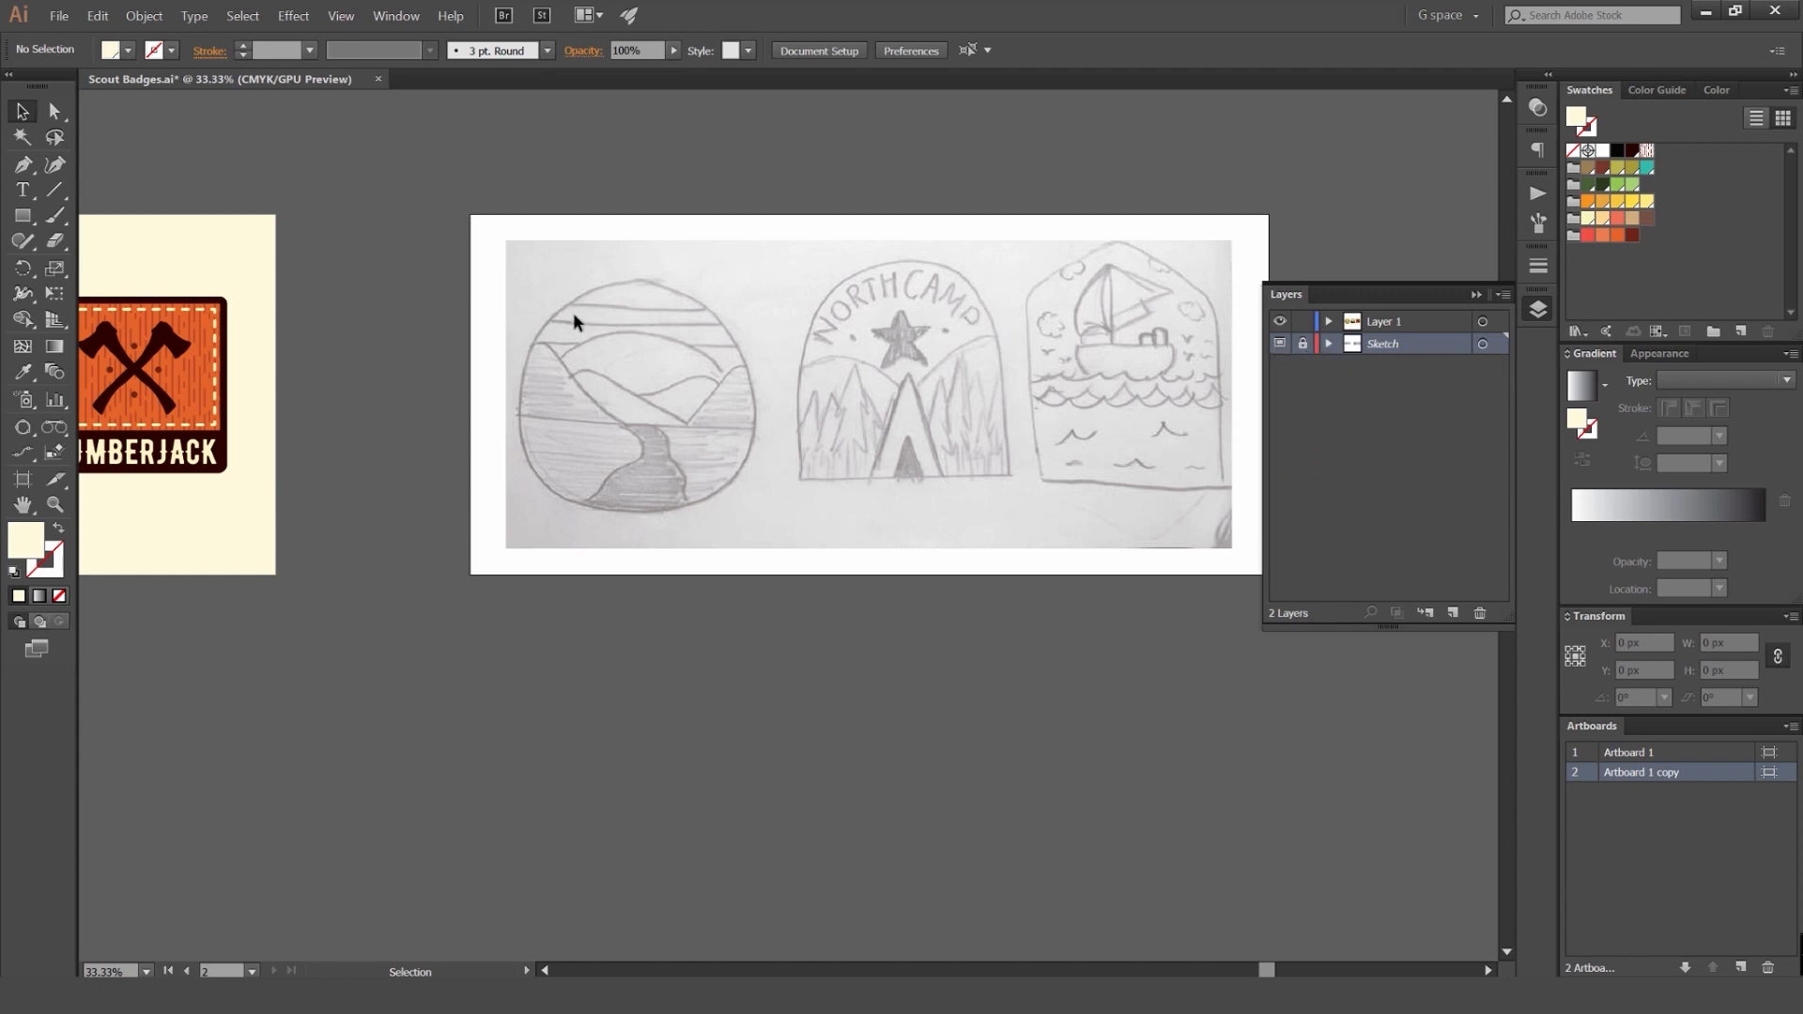
Step: Examine the dimmed badge sketches alongside the finished badges on the first artboard, with the layer list closed
drag(658, 280, 717, 363)
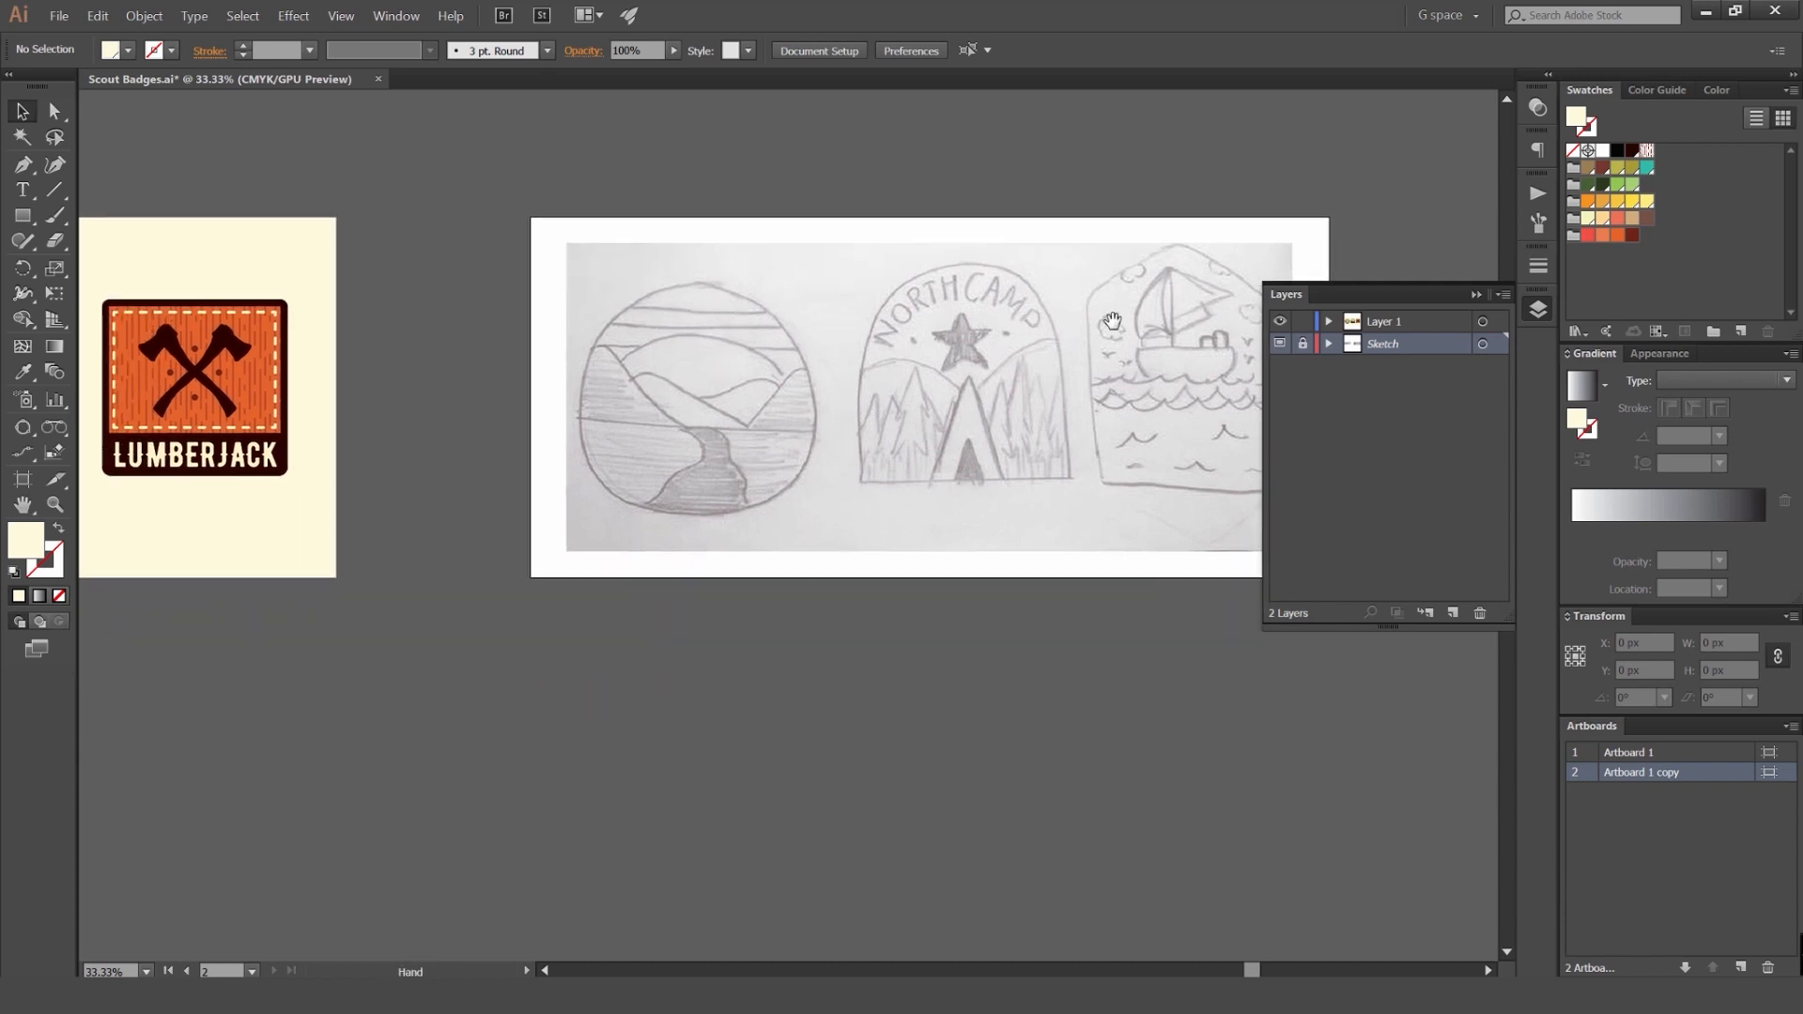
click(1538, 310)
drag(724, 301, 873, 322)
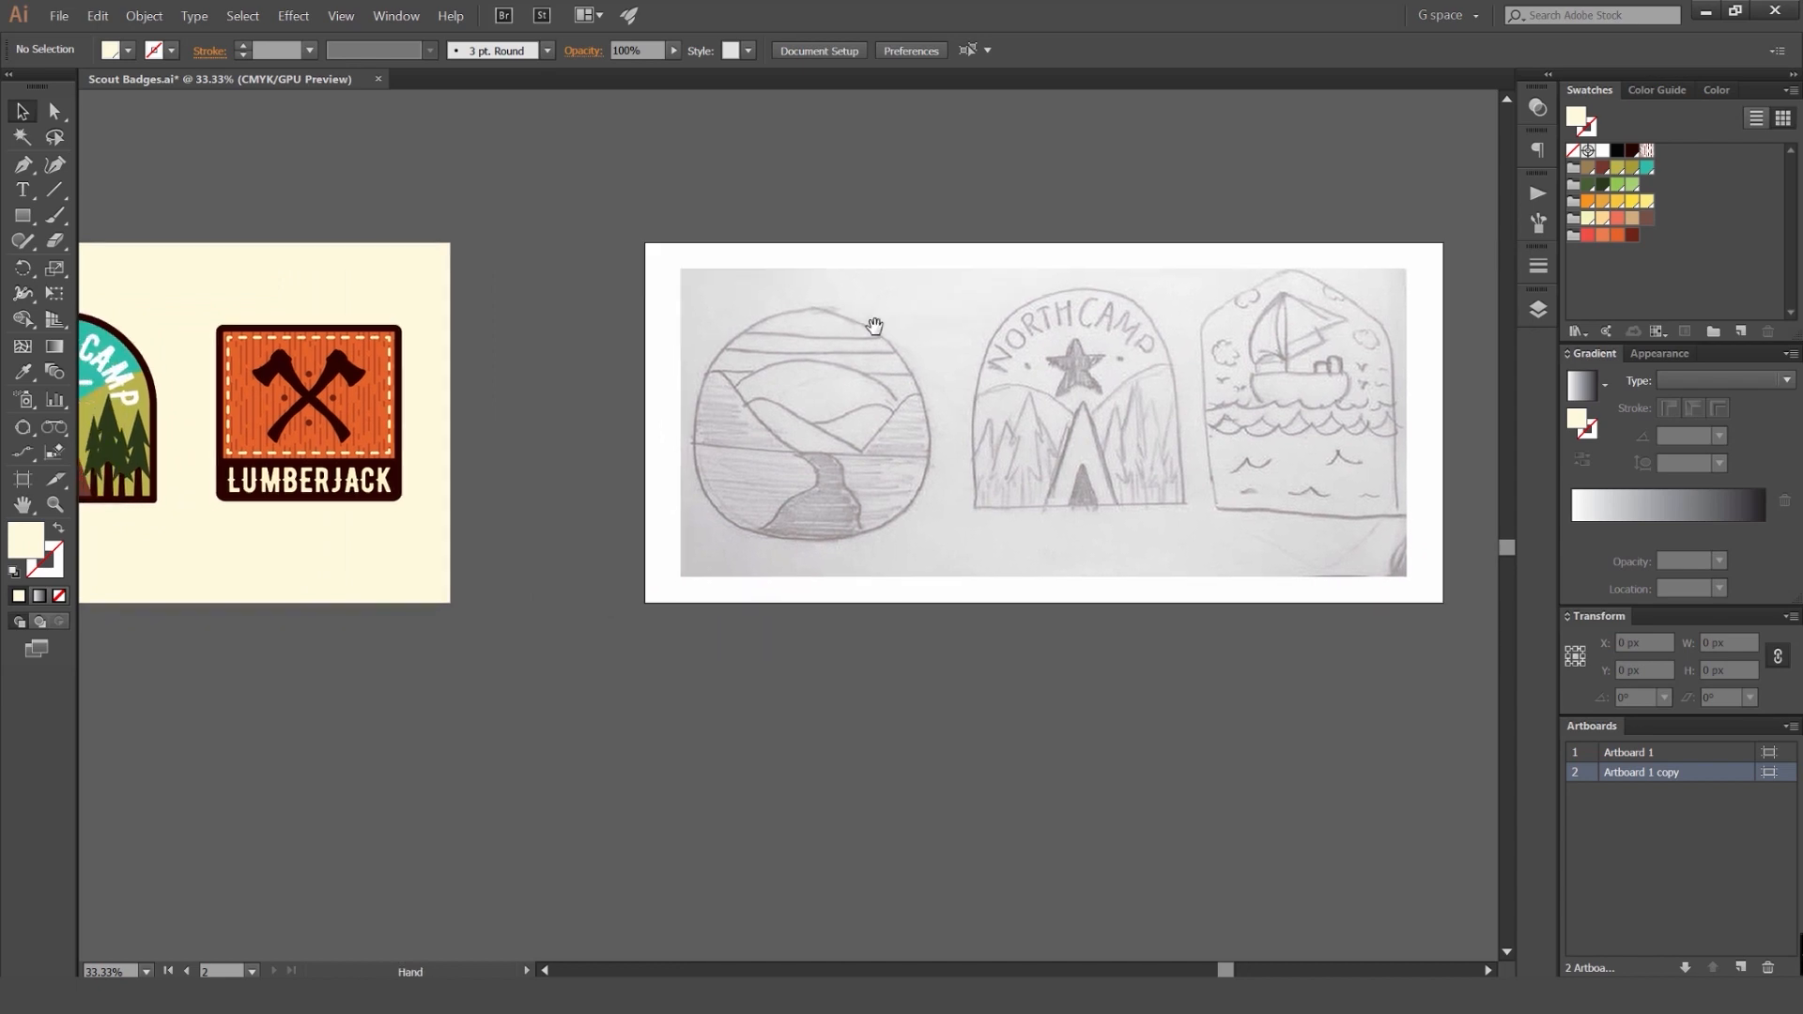
drag(1094, 302, 927, 330)
drag(343, 430, 875, 347)
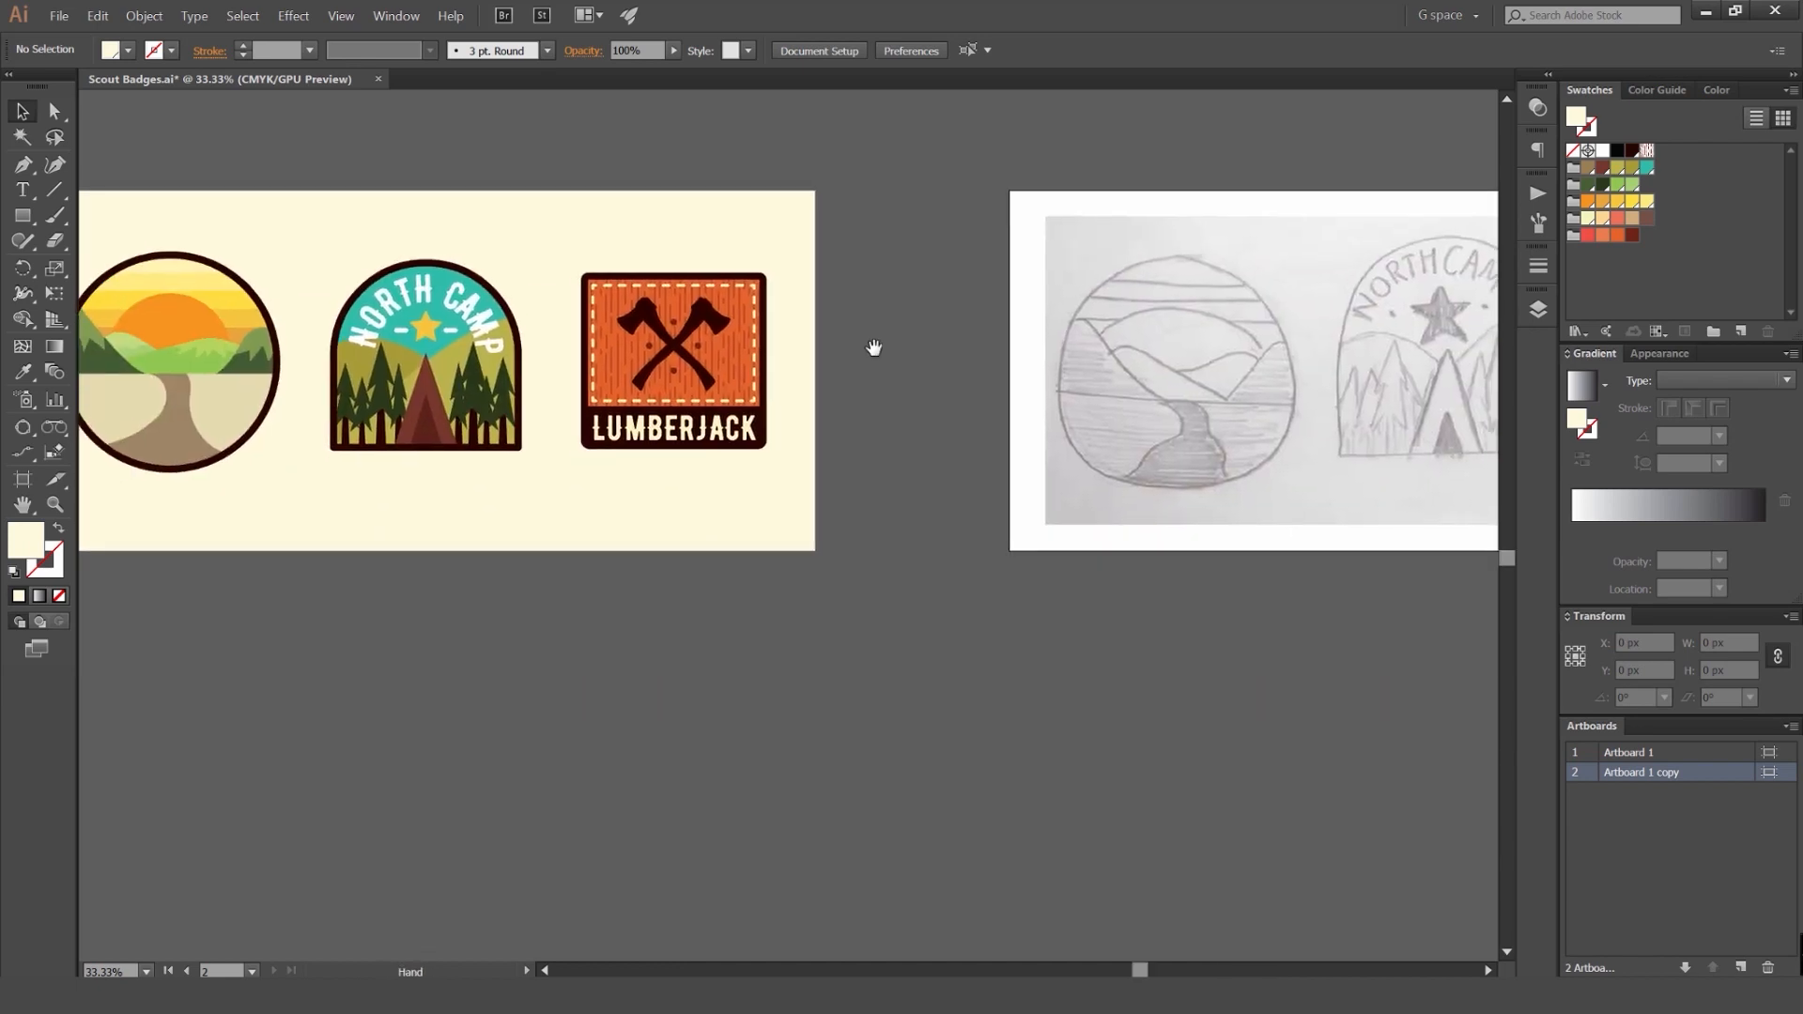
scroll(570, 331, up, 2)
scroll(834, 333, down, 2)
drag(1465, 279, 1111, 354)
drag(1430, 387, 1097, 399)
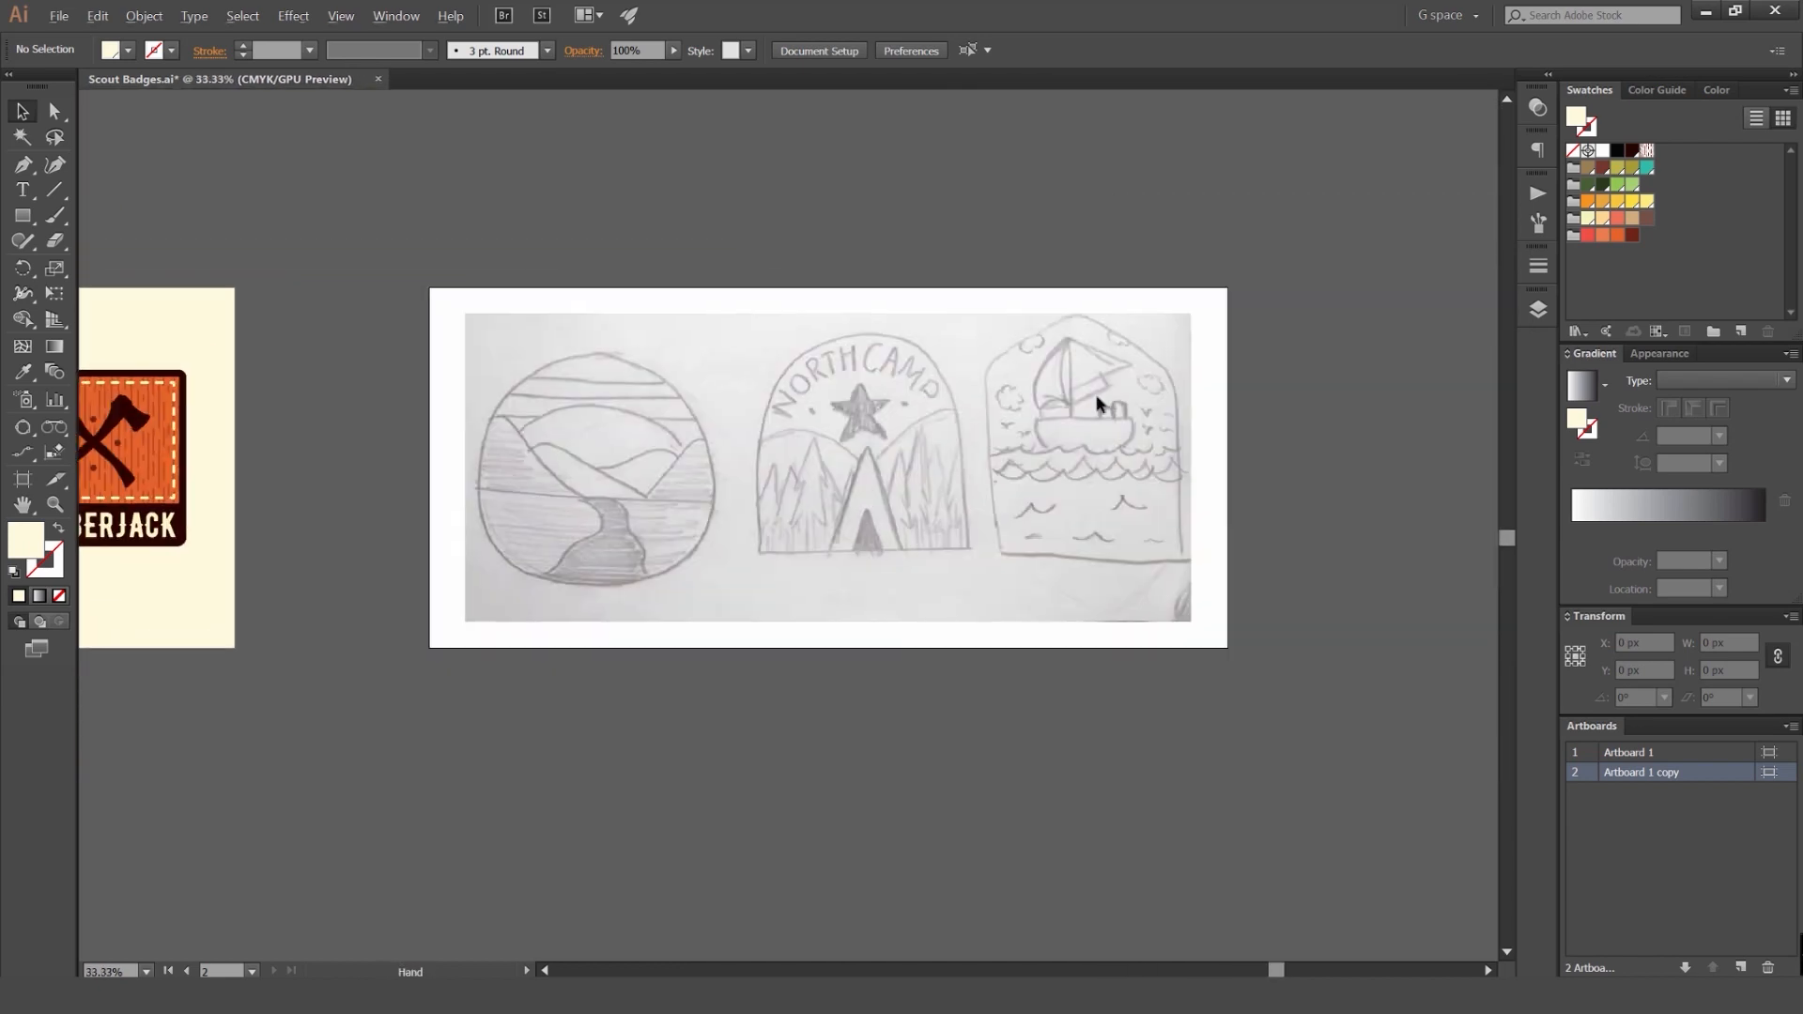
scroll(1097, 399, up, 1)
scroll(1093, 393, down, 1)
drag(902, 354, 1090, 297)
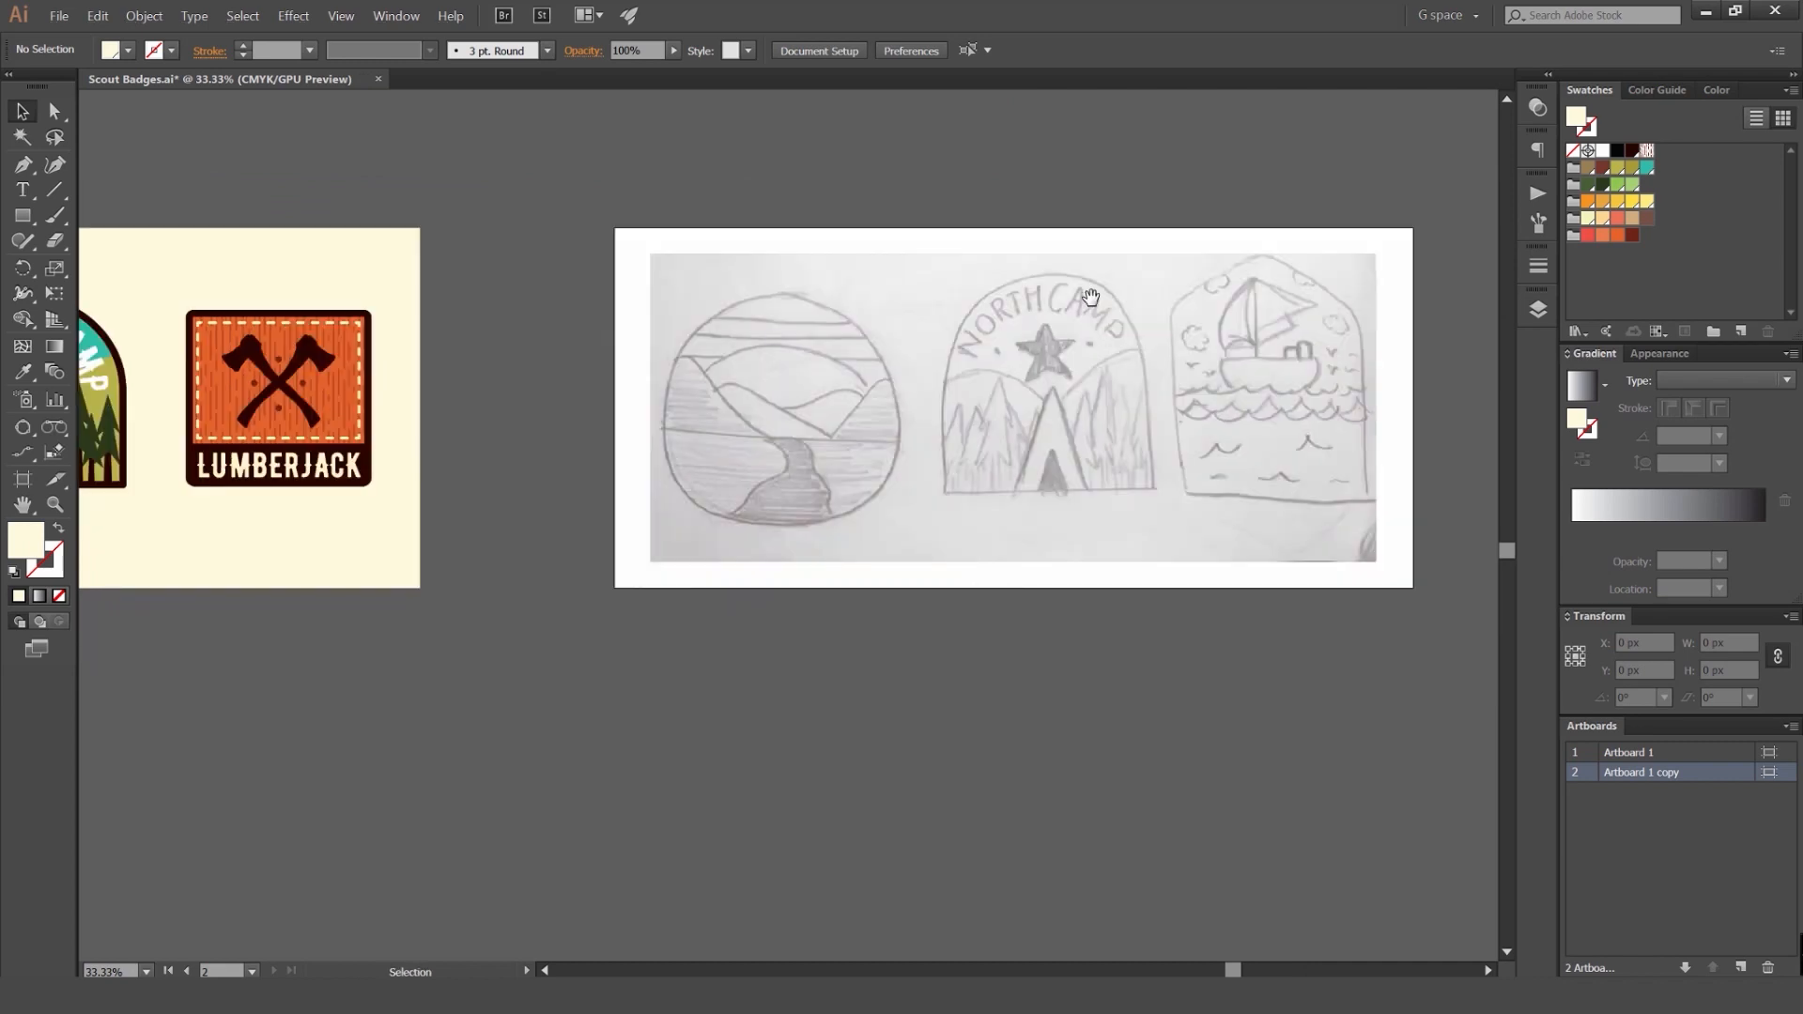
Step: Draw a circle about 1023 px in diameter over the round landscape badge sketch with the Ellipse tool
scroll(844, 342, up, 1)
scroll(764, 361, up, 1)
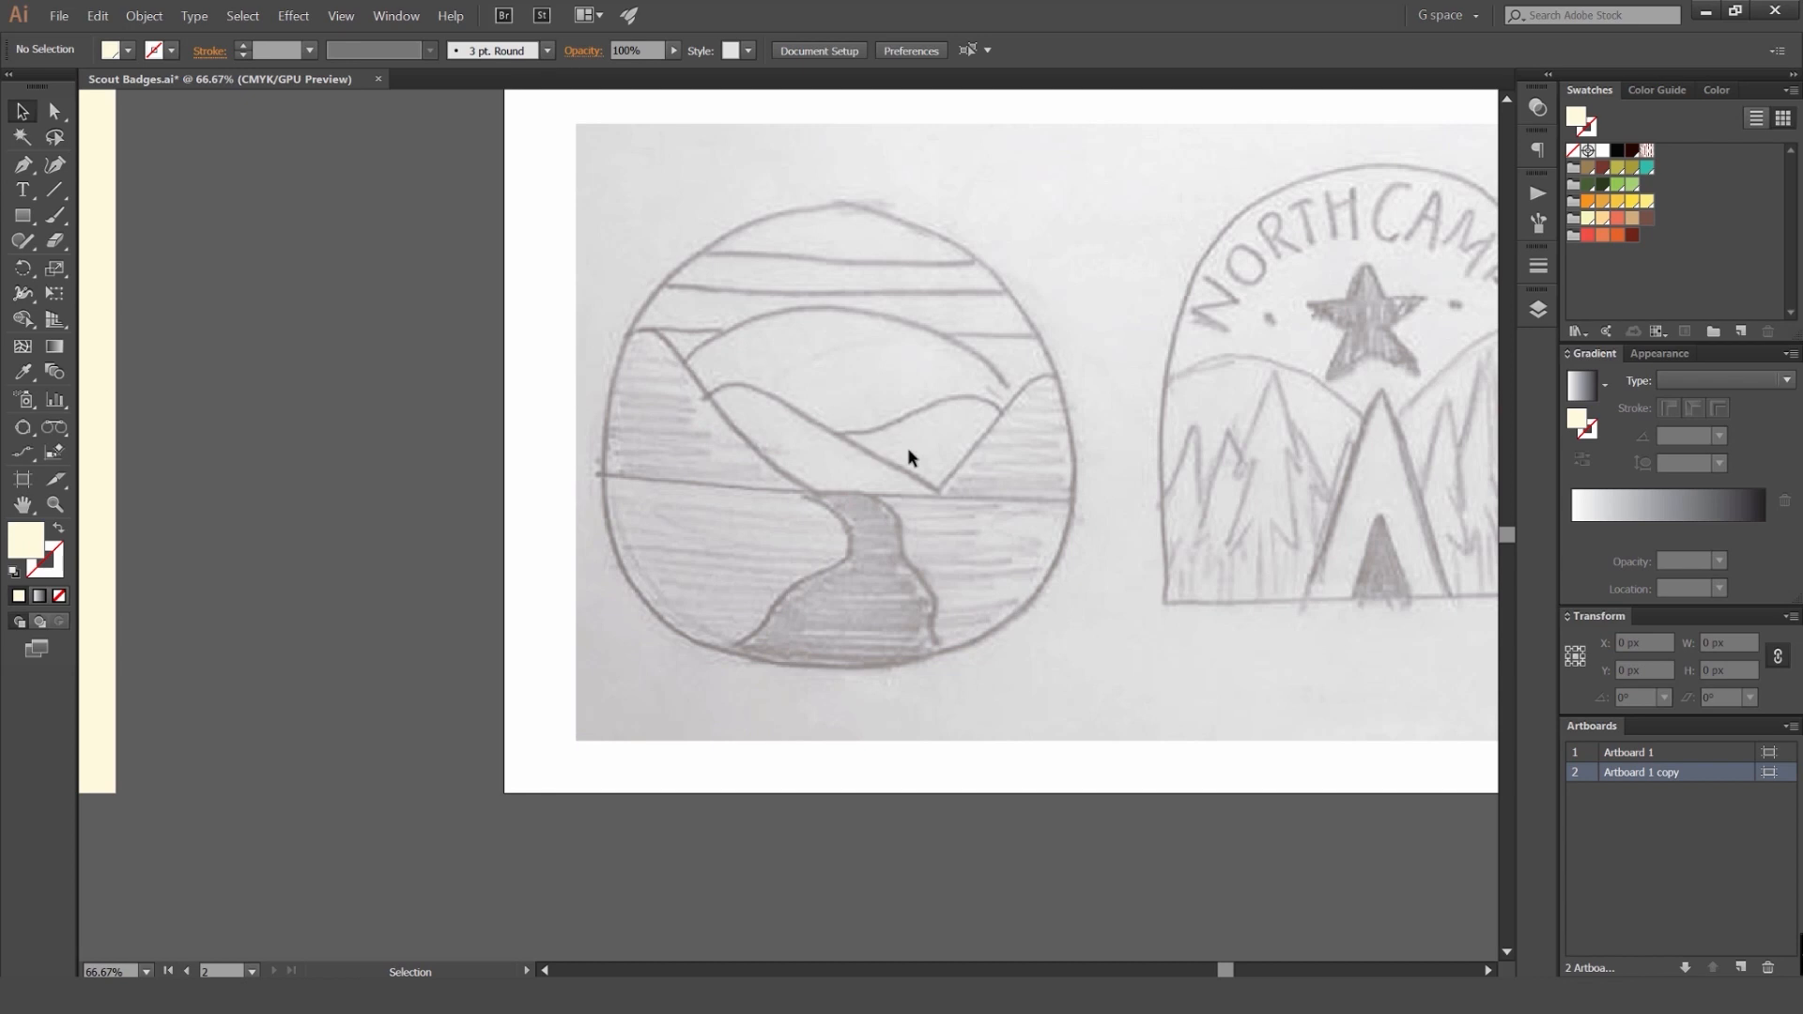
key(l)
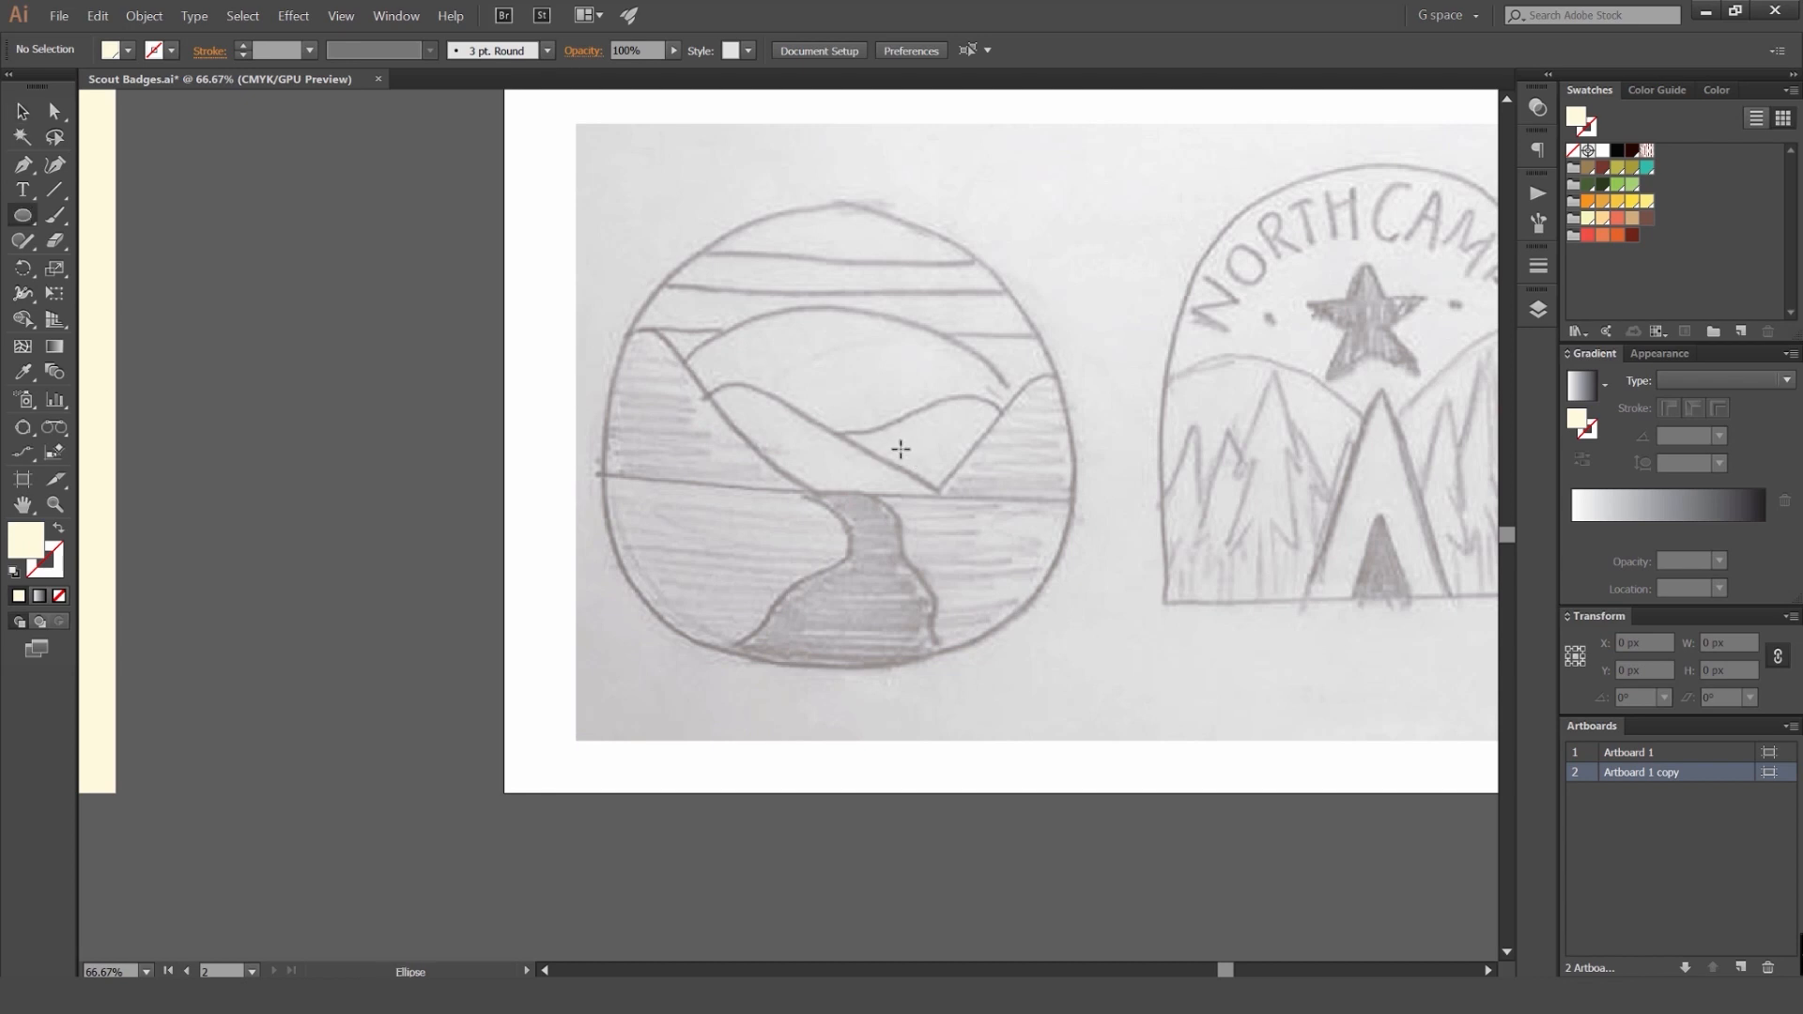
click(24, 217)
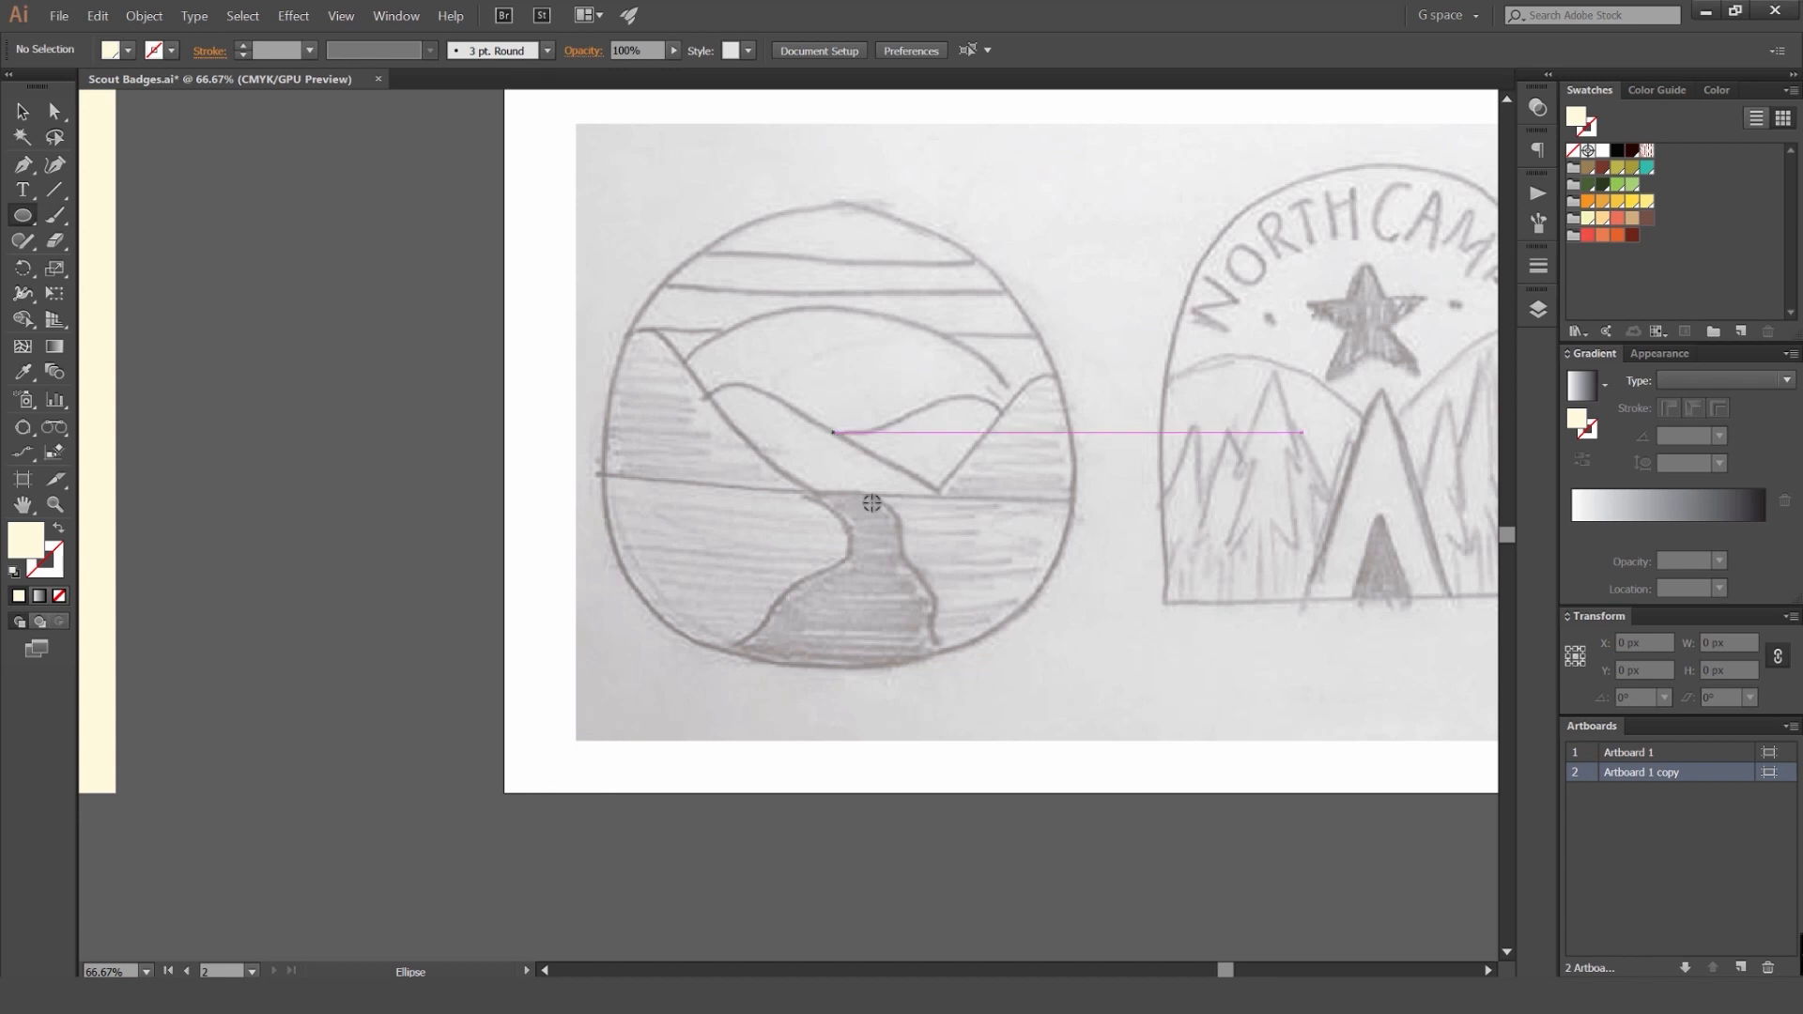
mouse_move(829, 432)
mouse_down()
mouse_move(926, 523)
mouse_move(1153, 591)
mouse_move(1074, 561)
mouse_up()
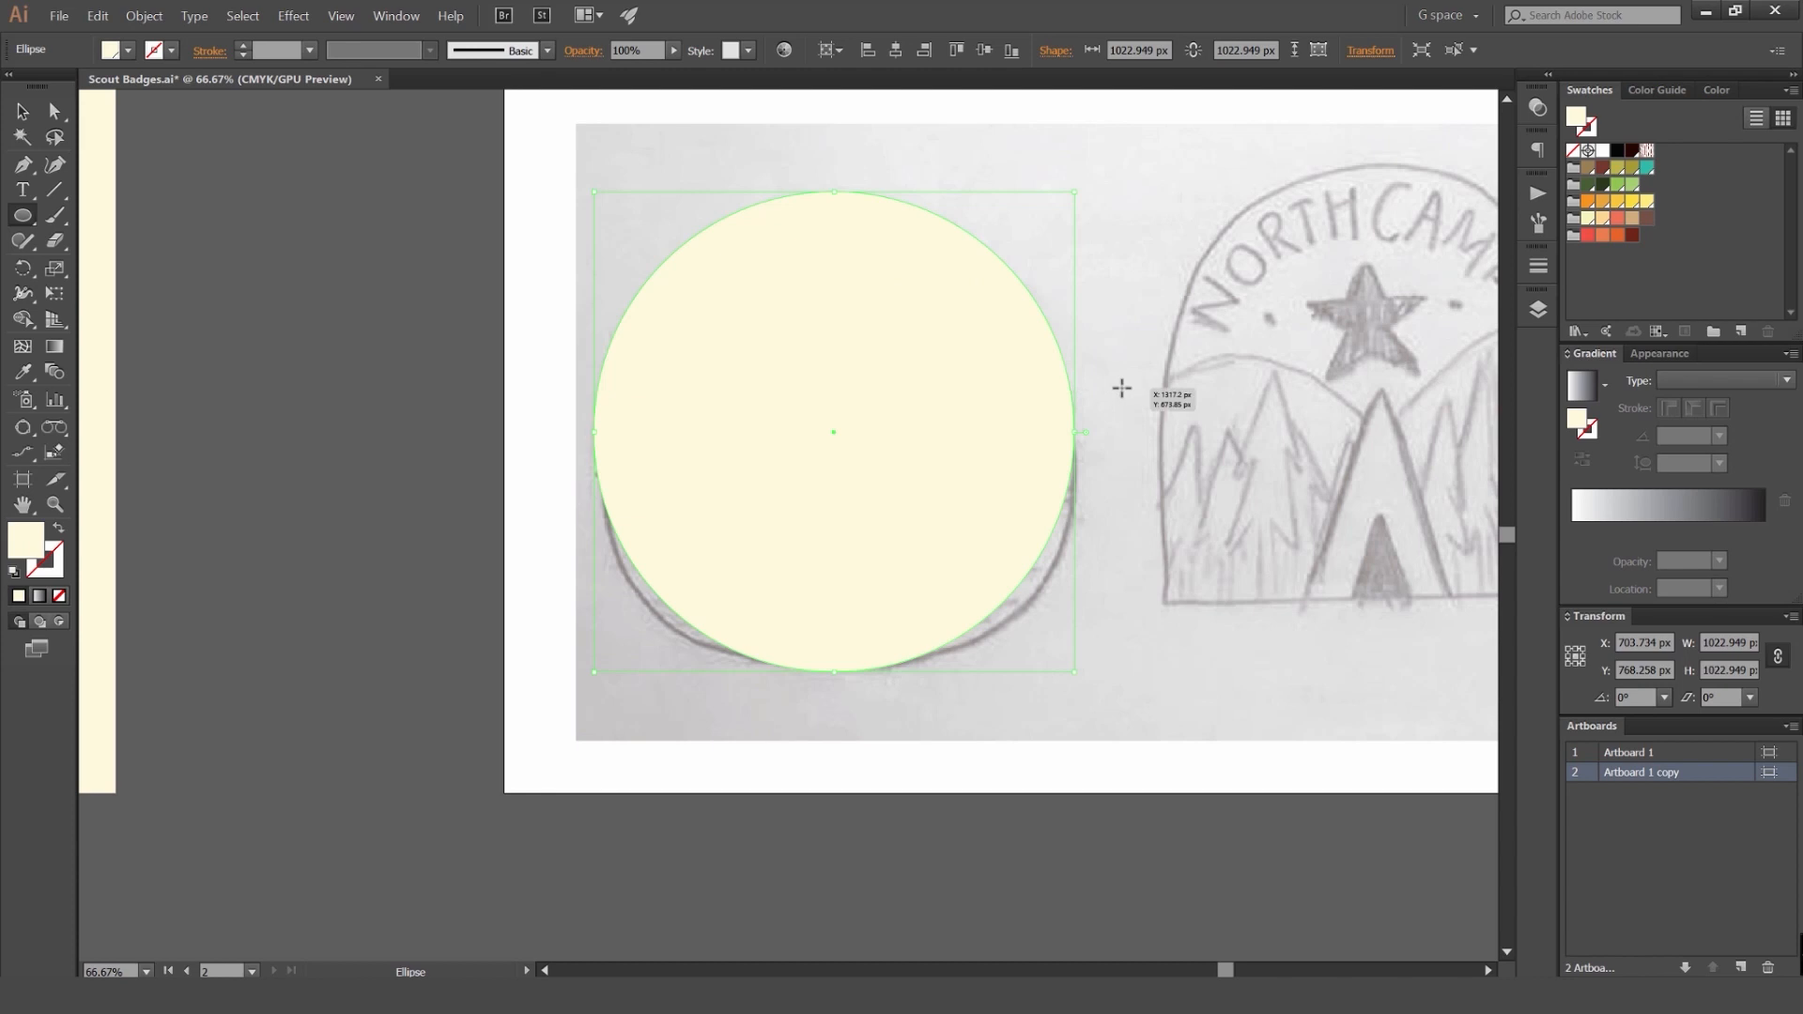
Step: Give the circle no fill and a dark brown stroke using the C=43 M=81 Y=100 K=86 swatch
key(shift+x)
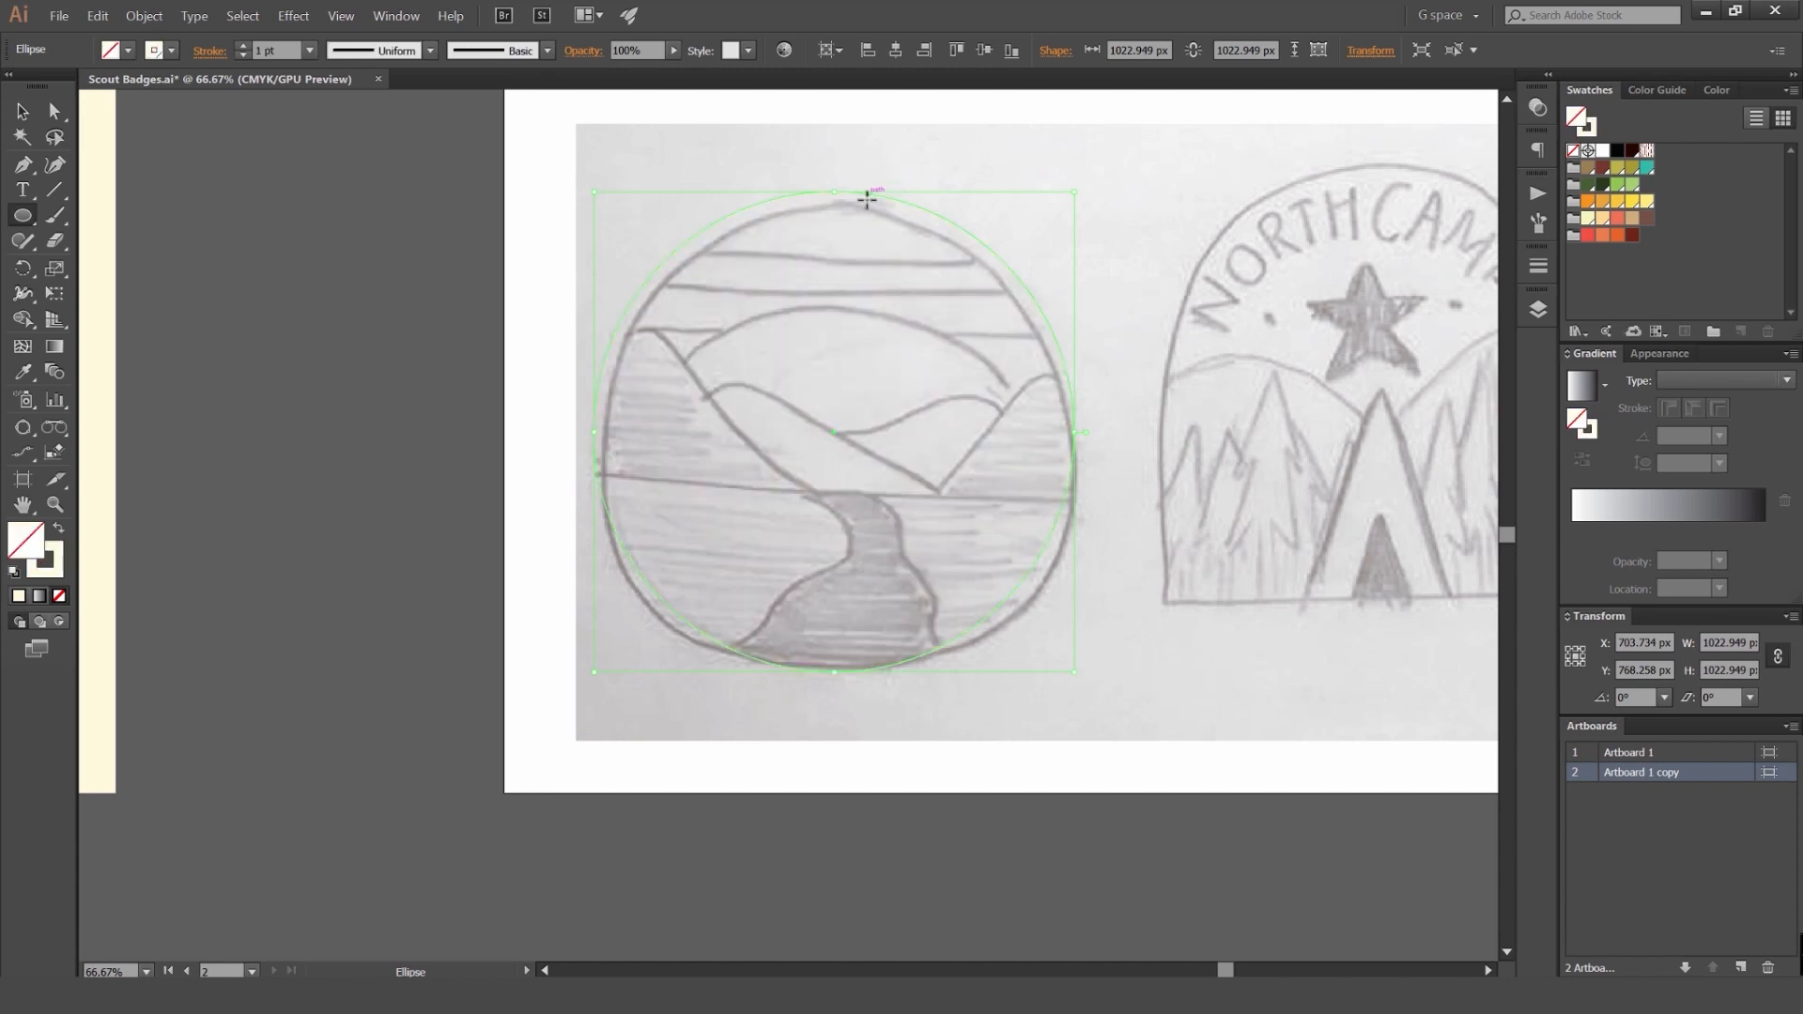
key(x)
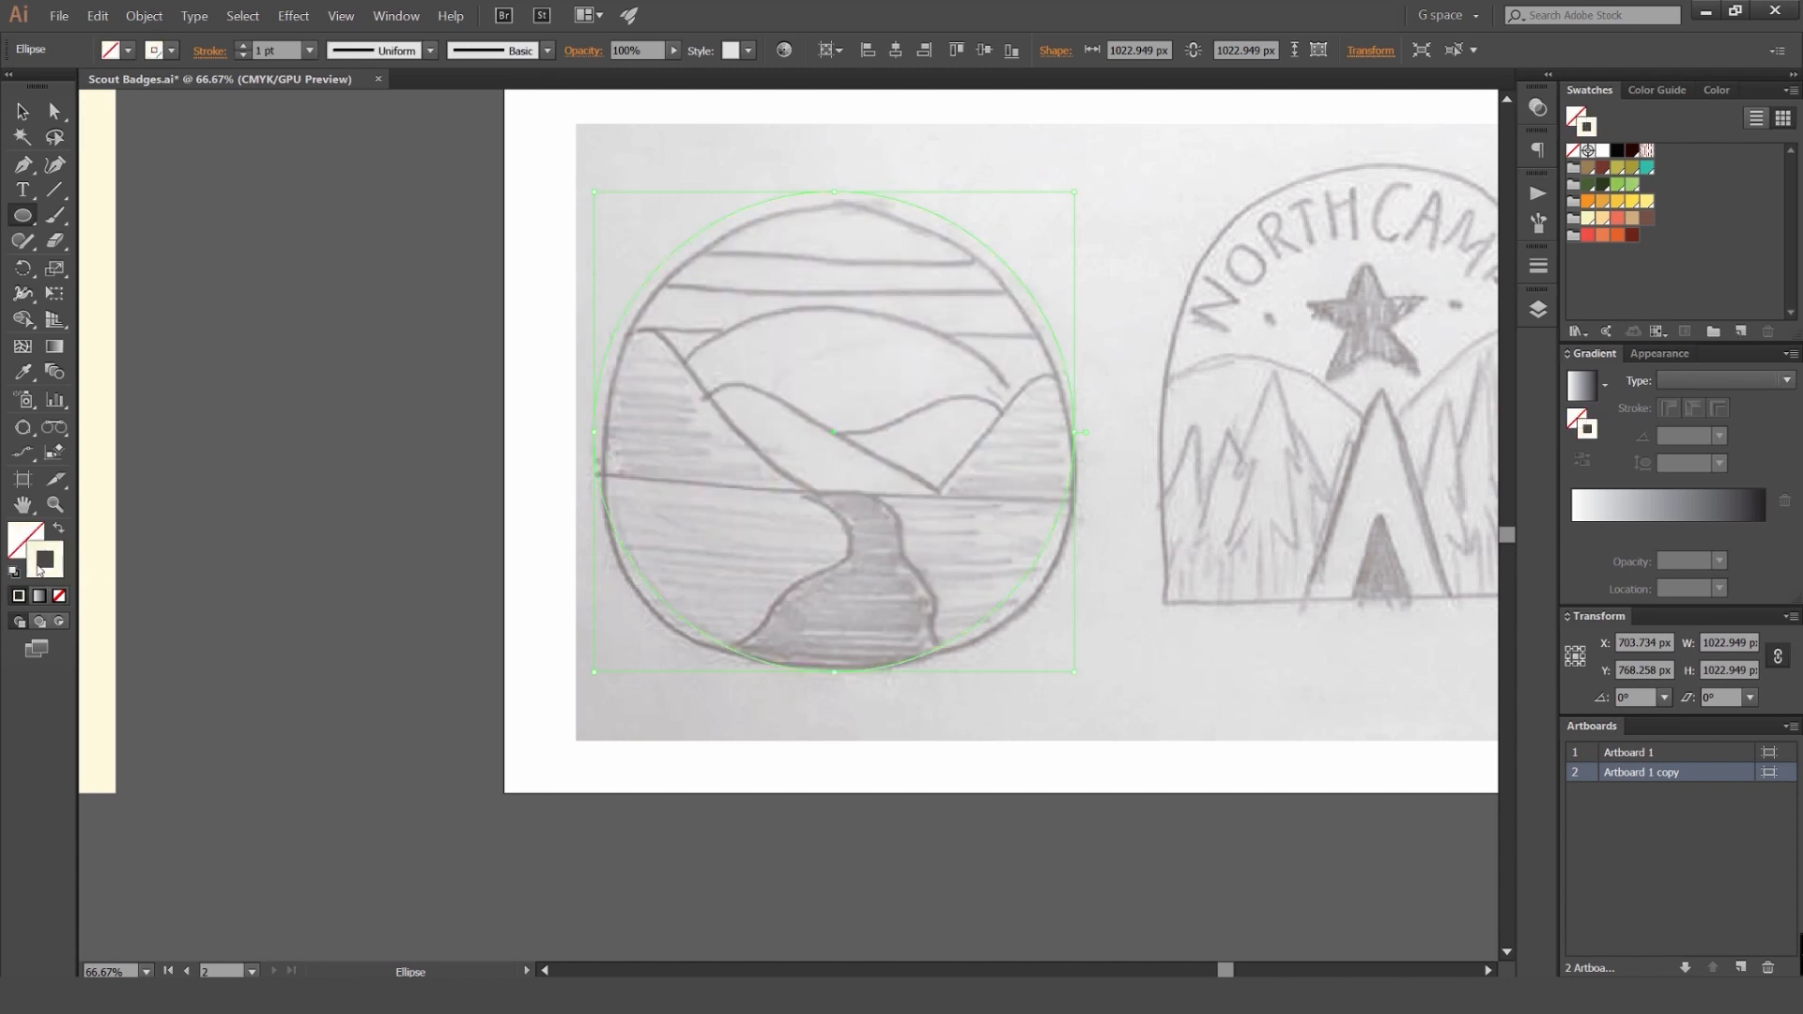
key(shift+x)
key(shift+x)
key(shift+x)
key(shift+x)
click(1633, 152)
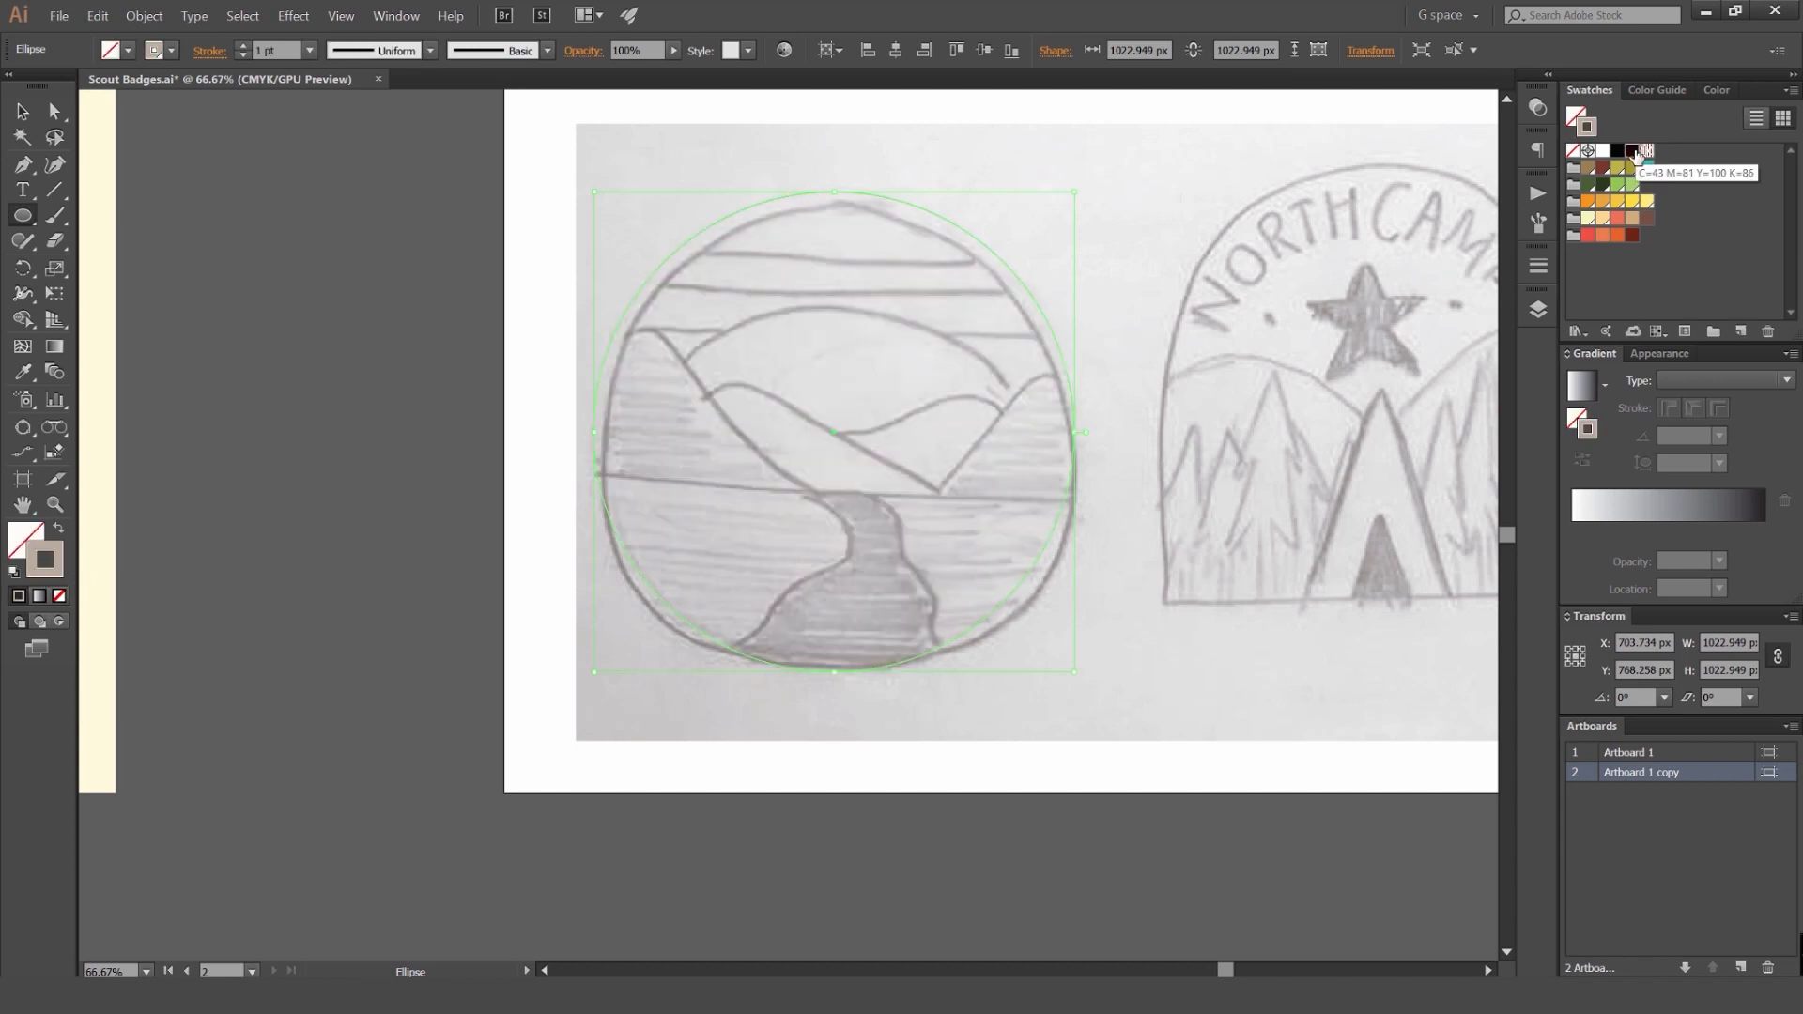
click(1640, 154)
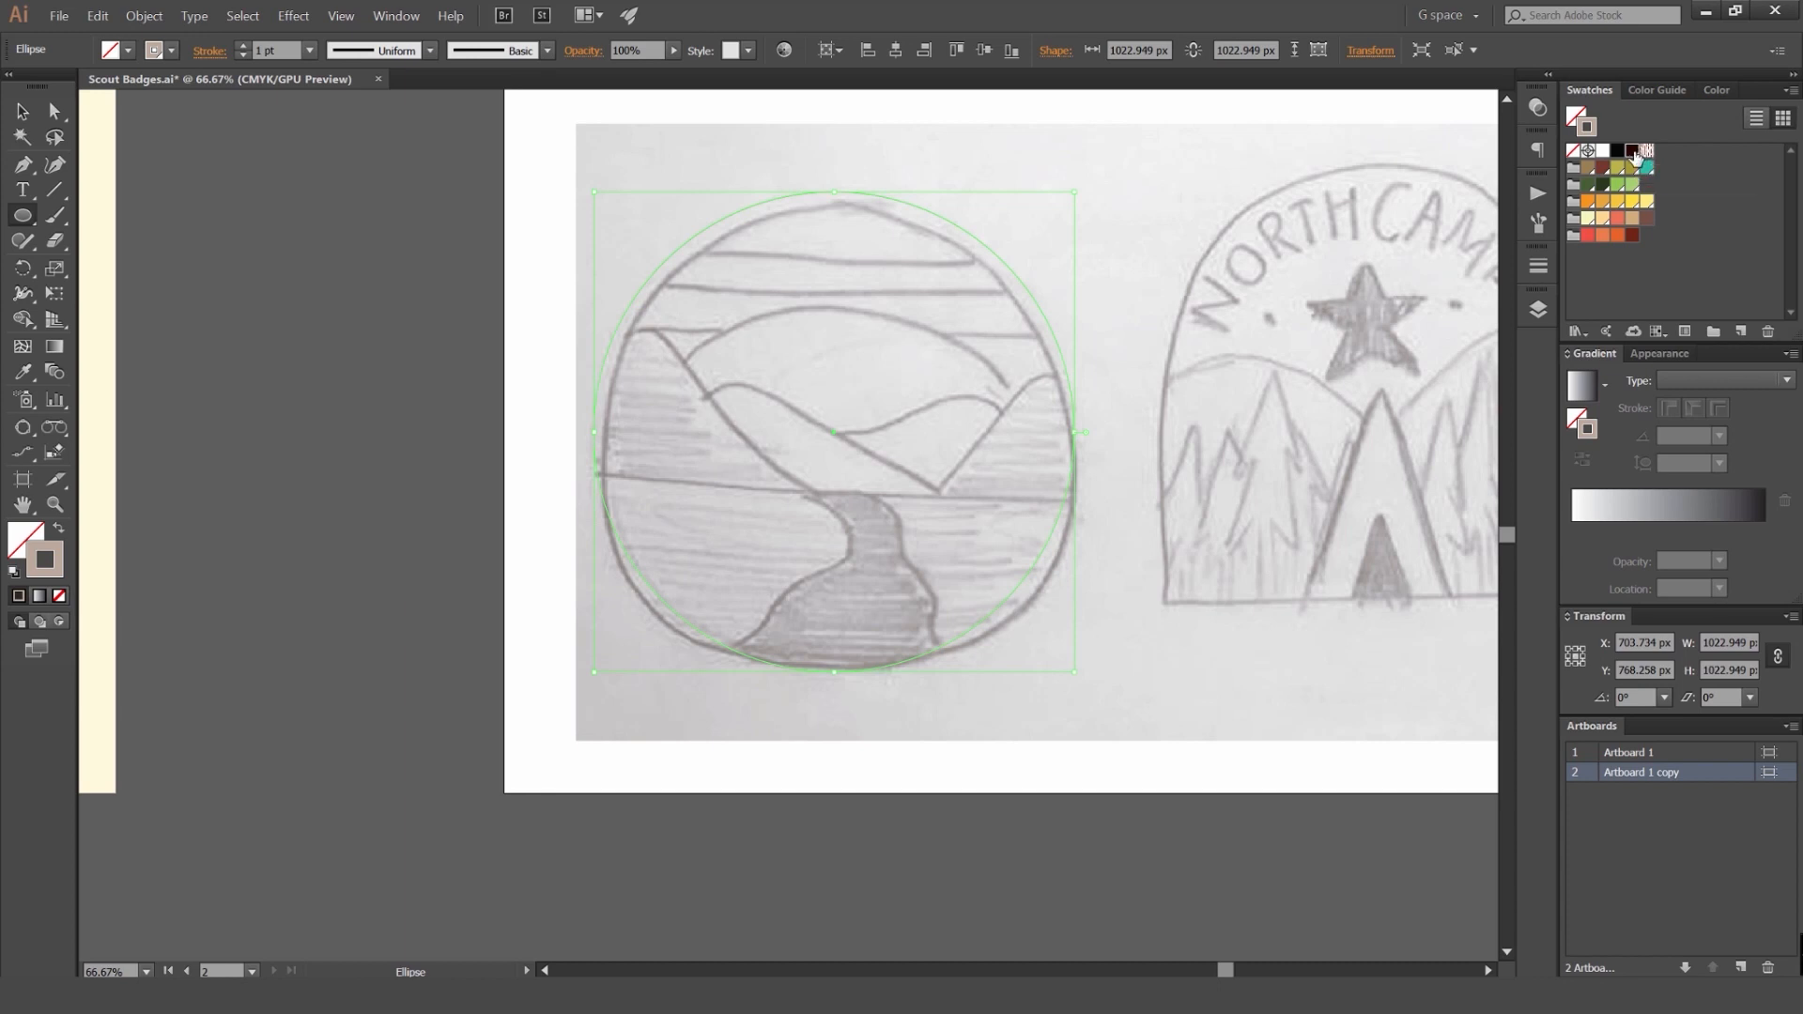
Step: Set the circle's stroke weight to 40 pt and deselect it
click(243, 46)
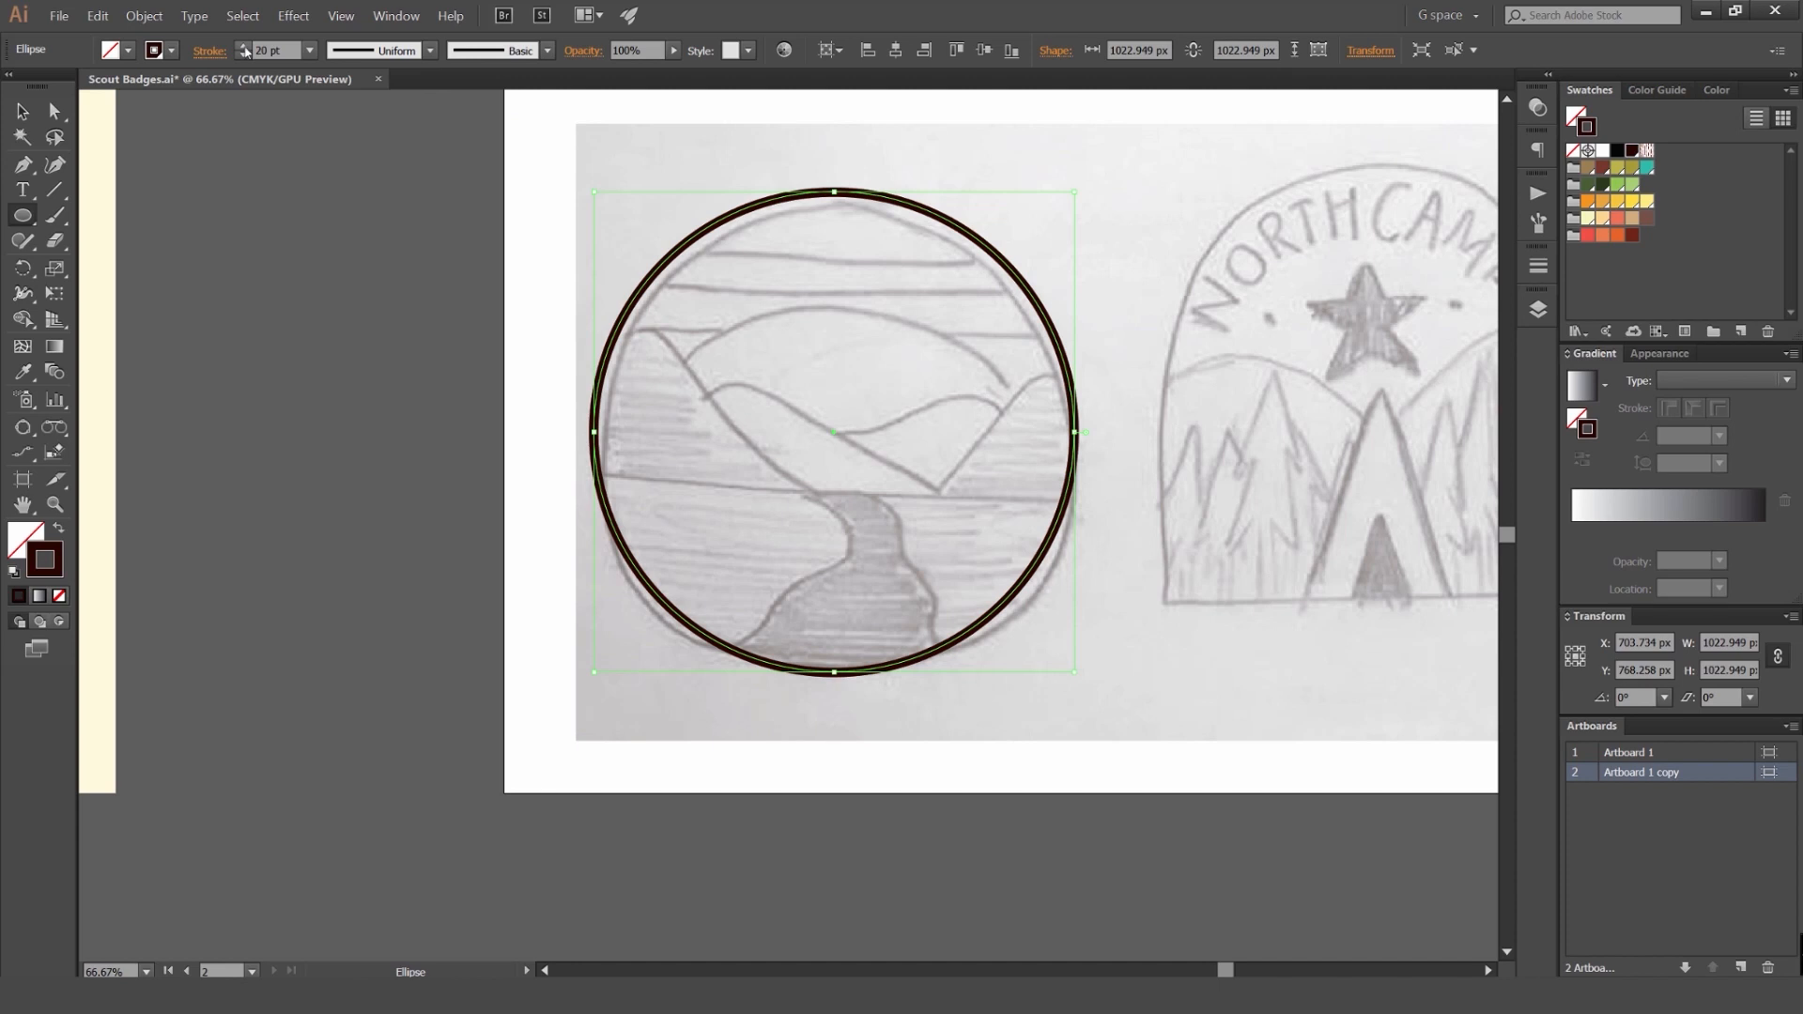
click(244, 47)
click(244, 47)
click(244, 47)
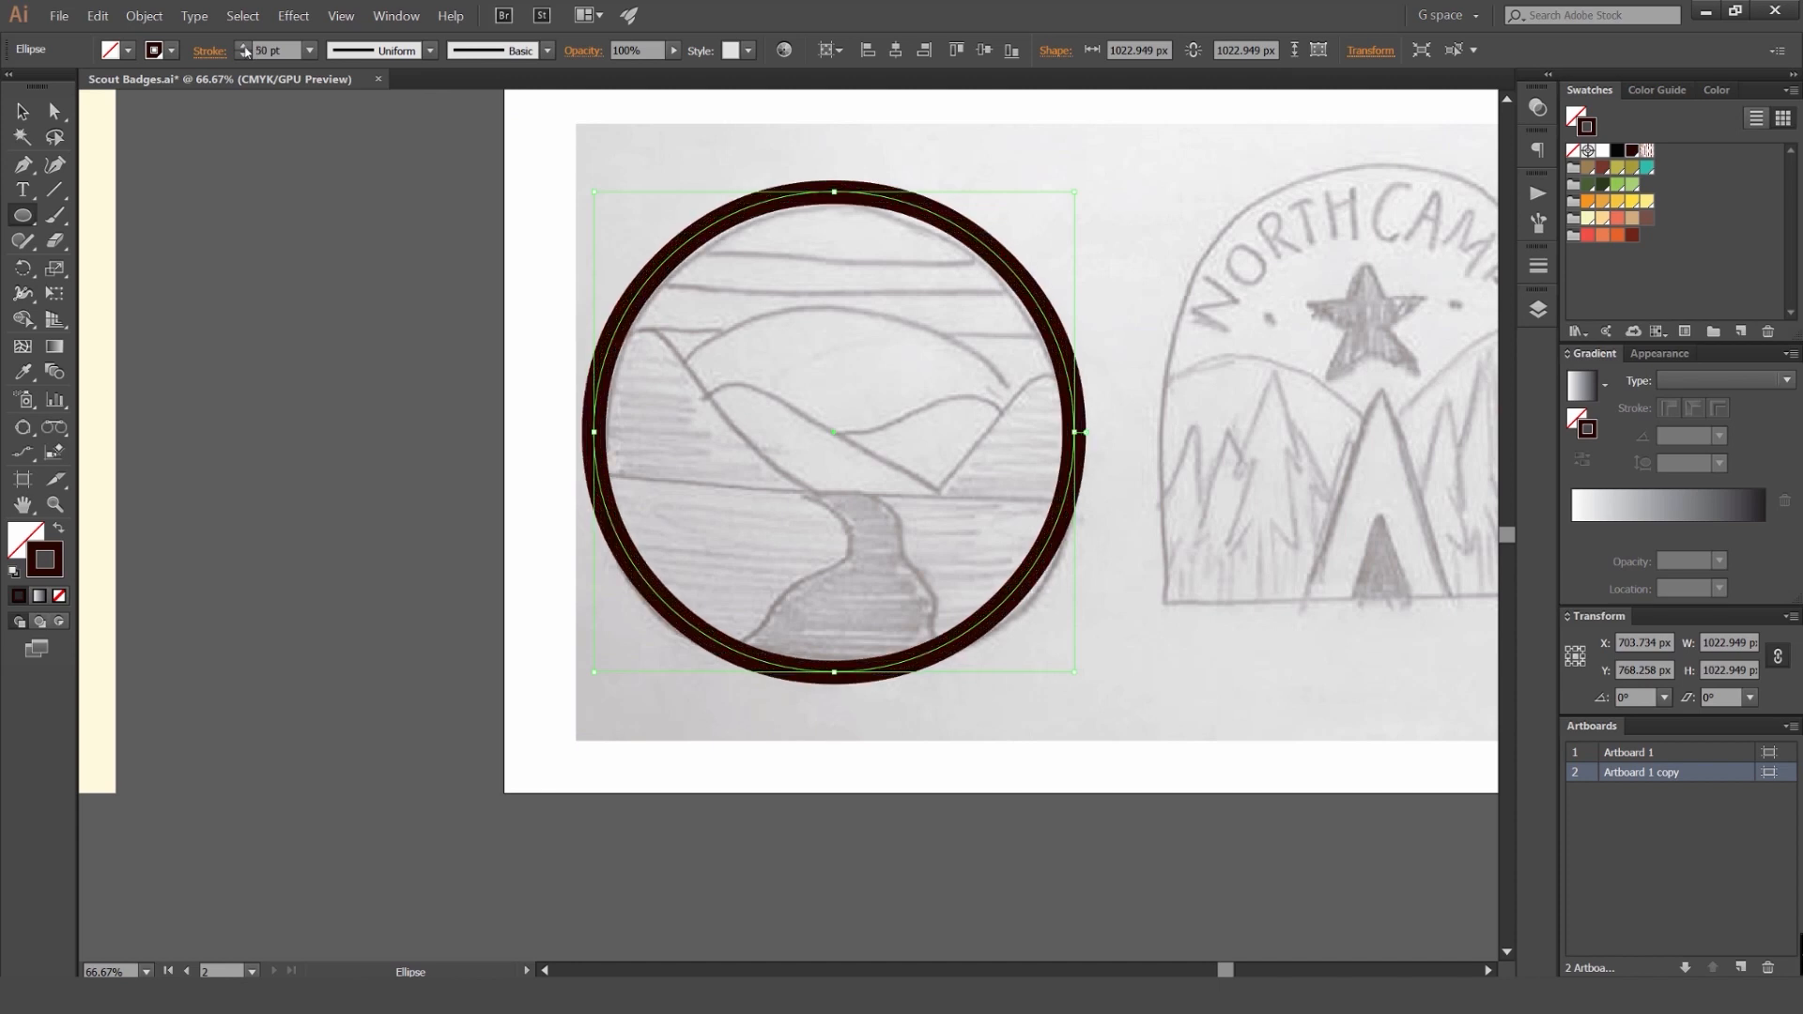
click(246, 47)
key(v)
click(965, 167)
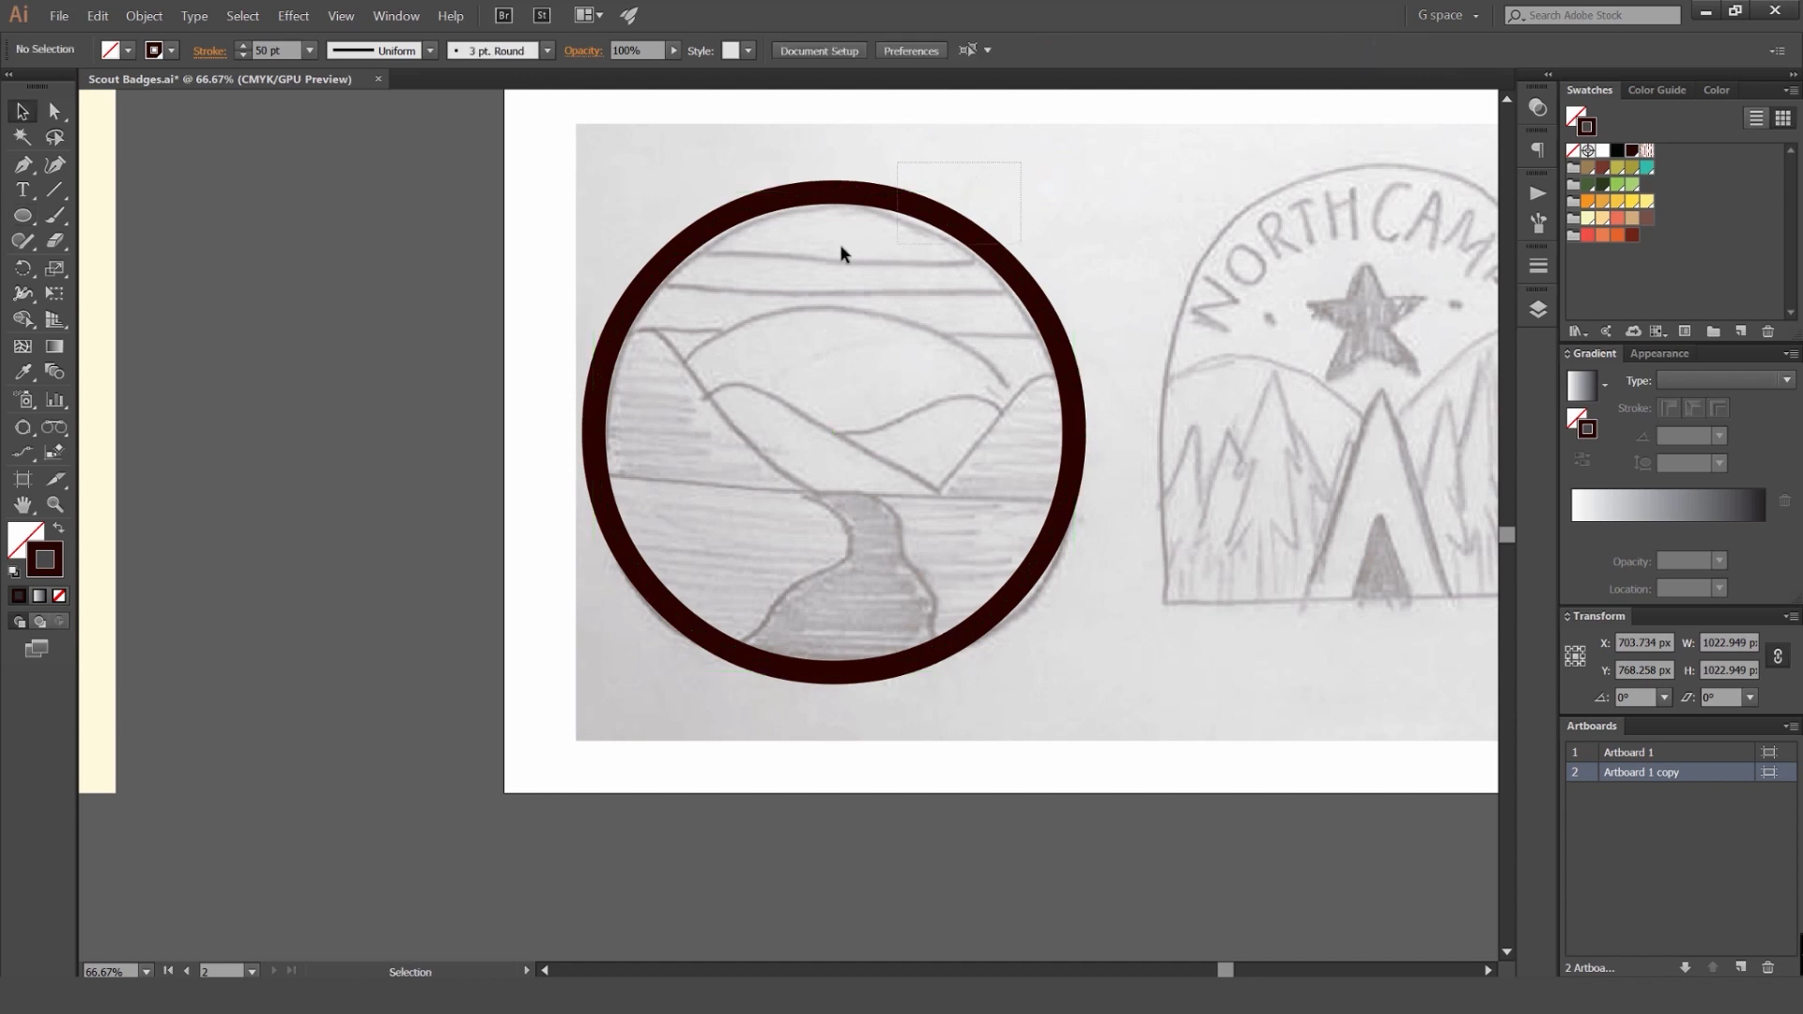
click(838, 199)
click(242, 55)
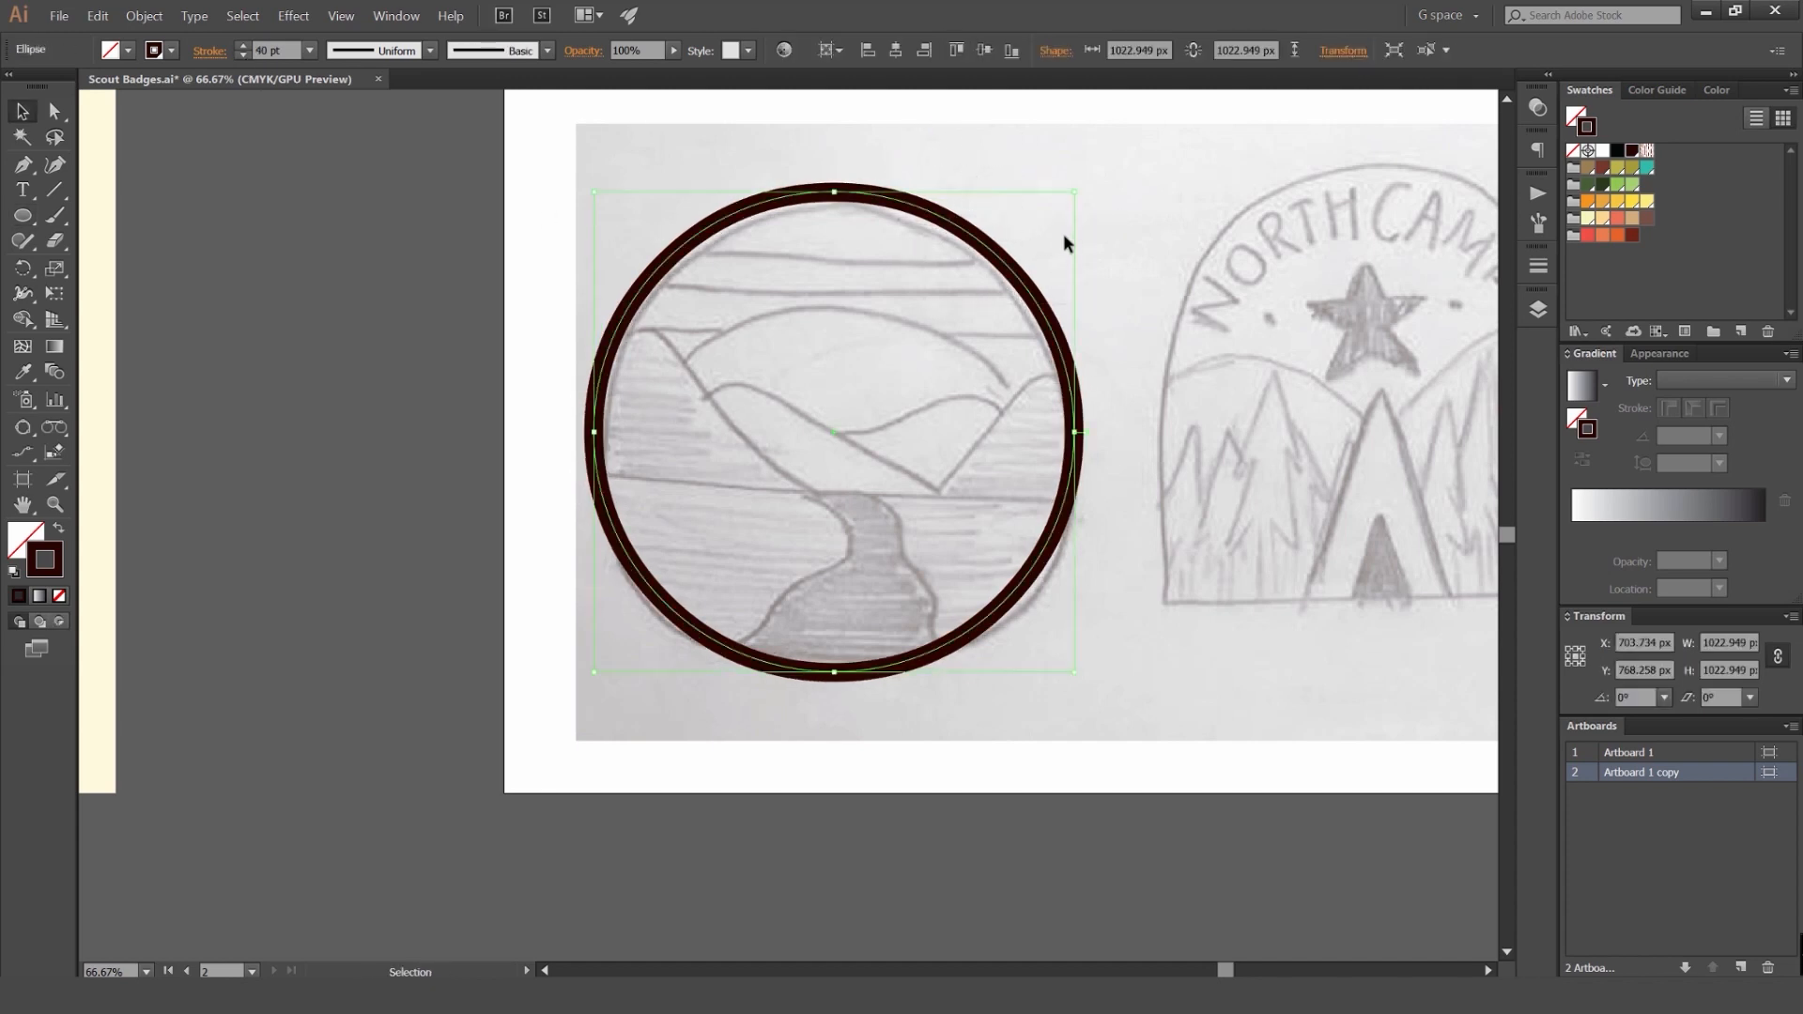
click(1083, 253)
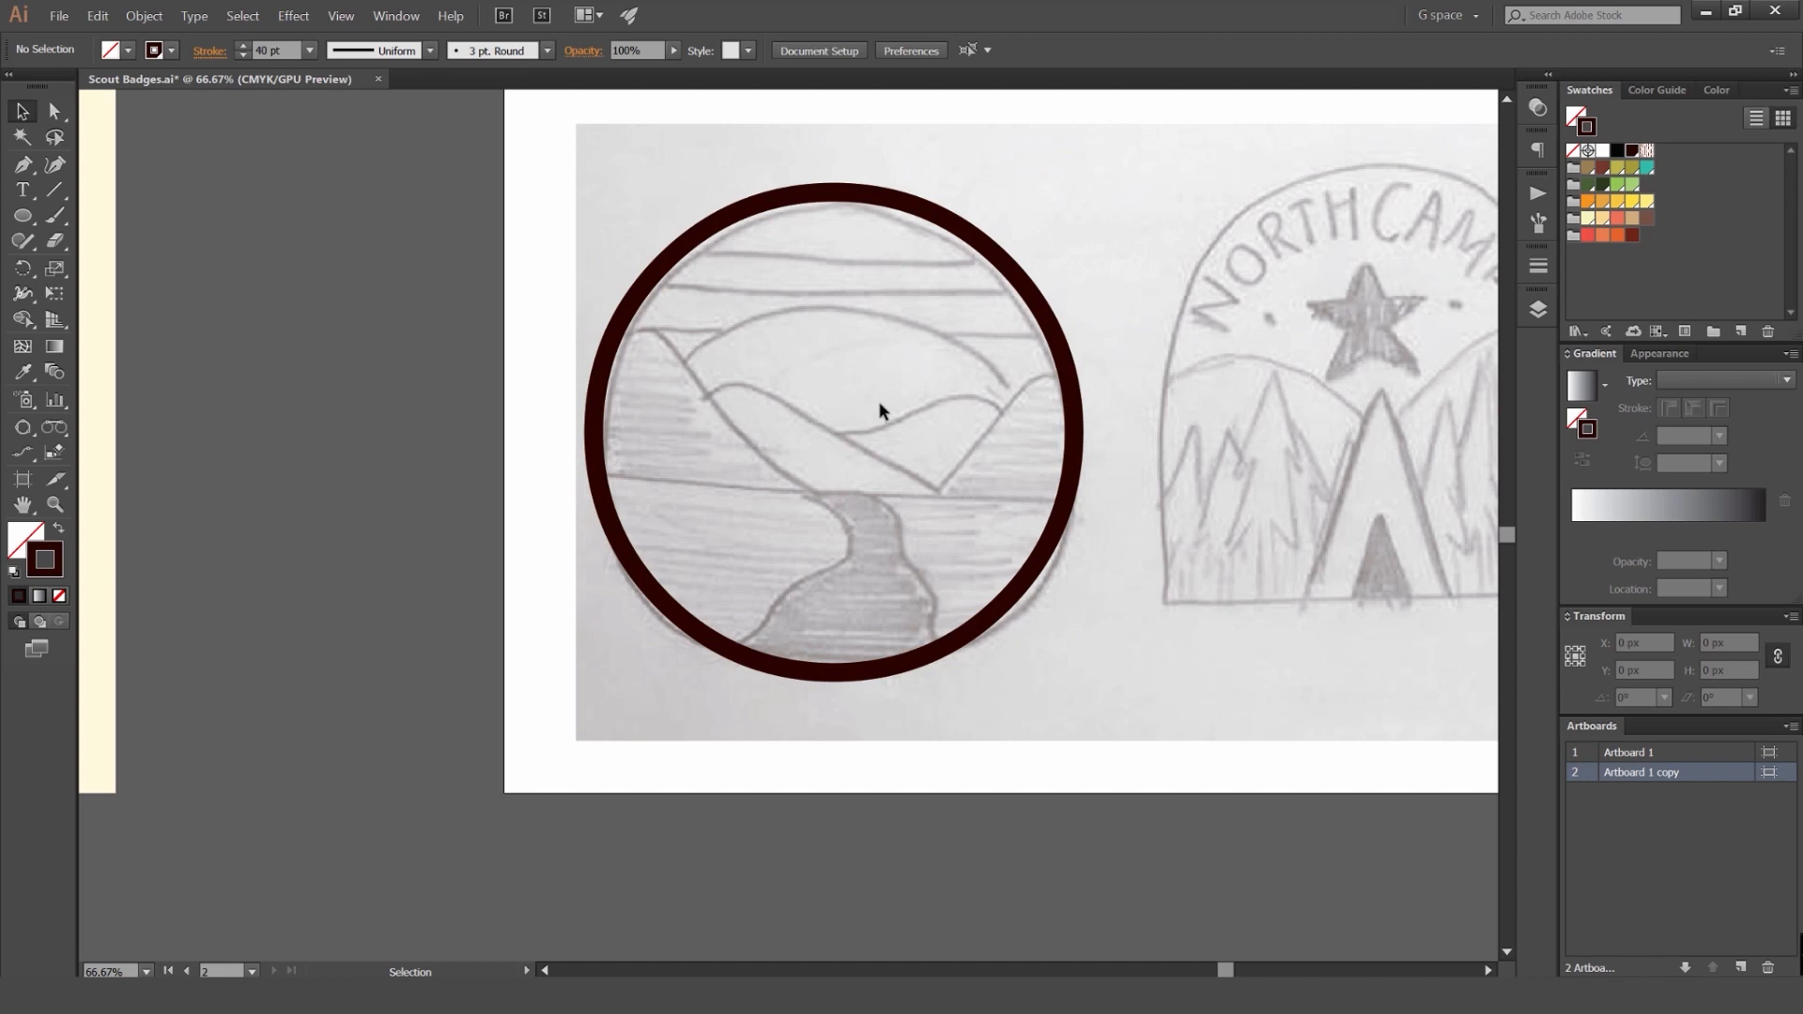
Step: Draw a rectangle about 1233 by 546 px across the circle's lower half and swap its stroke colour to the fill
key(m)
mouse_move(536, 450)
mouse_down()
mouse_move(654, 532)
mouse_move(1113, 705)
mouse_up()
key(shift+x)
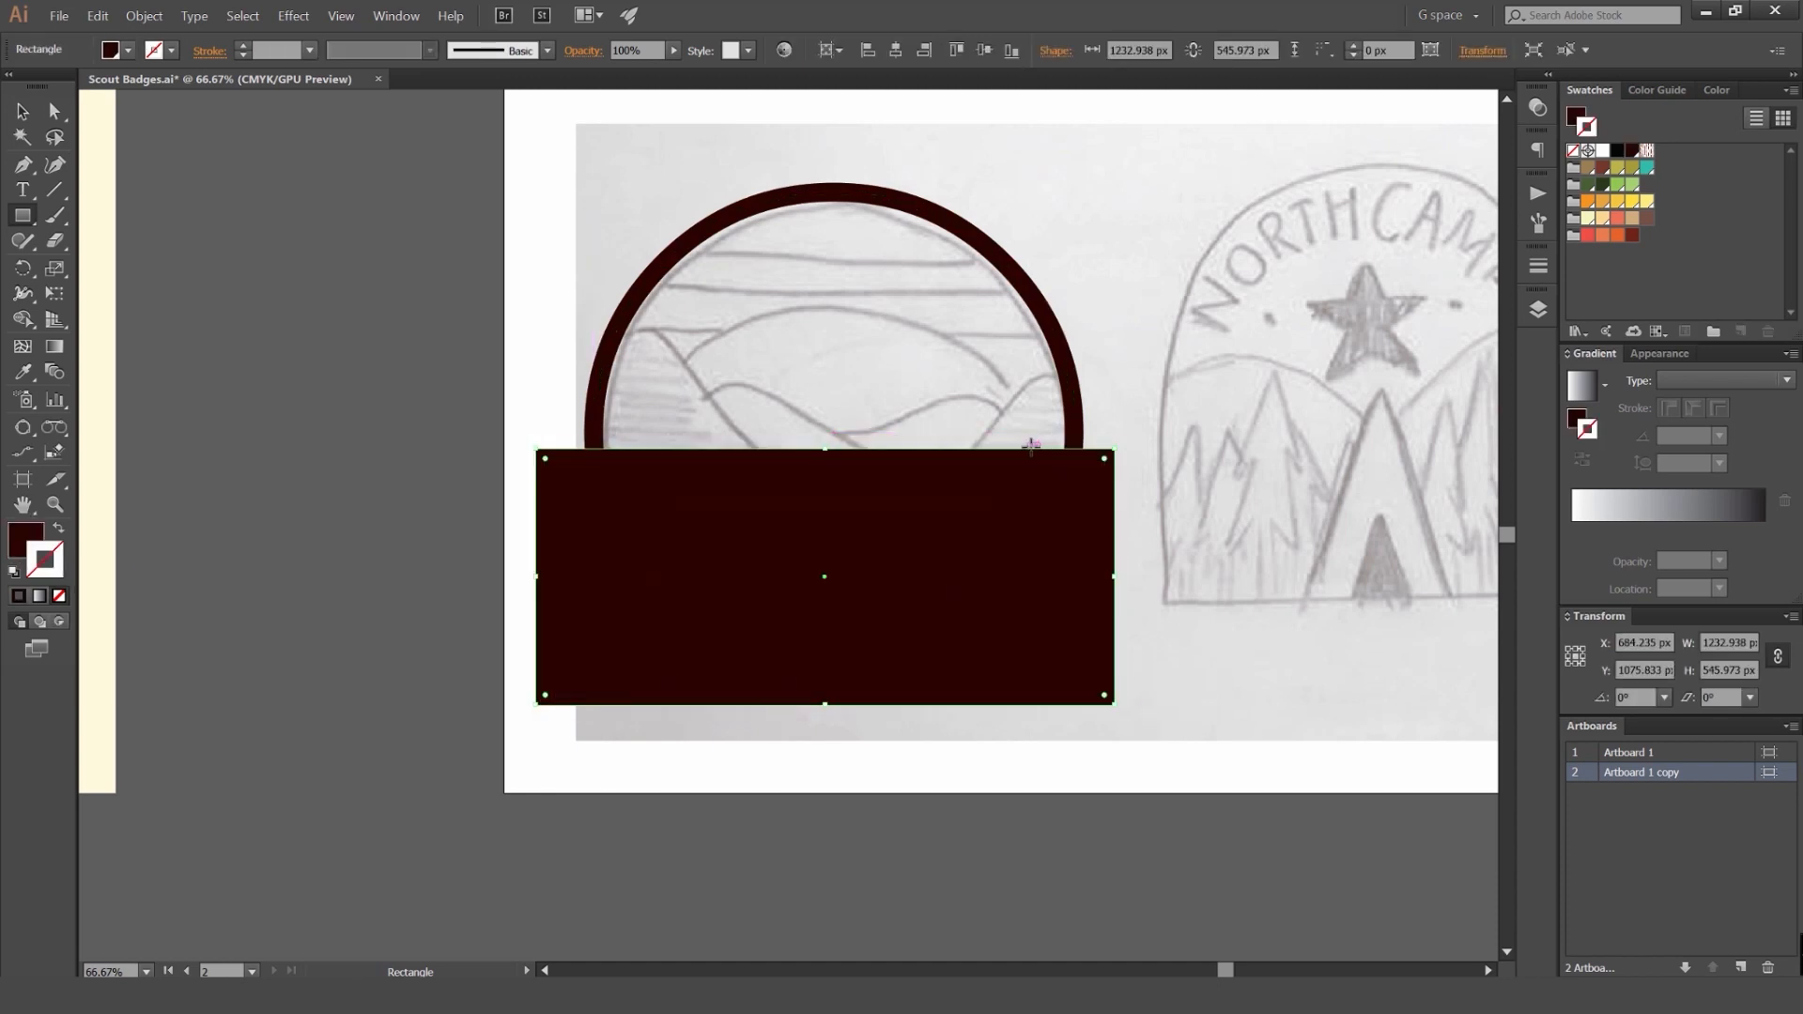
Step: Give the rectangle an olive green fill with no stroke and send it behind the dark brown ring
click(1617, 168)
key(shift+x)
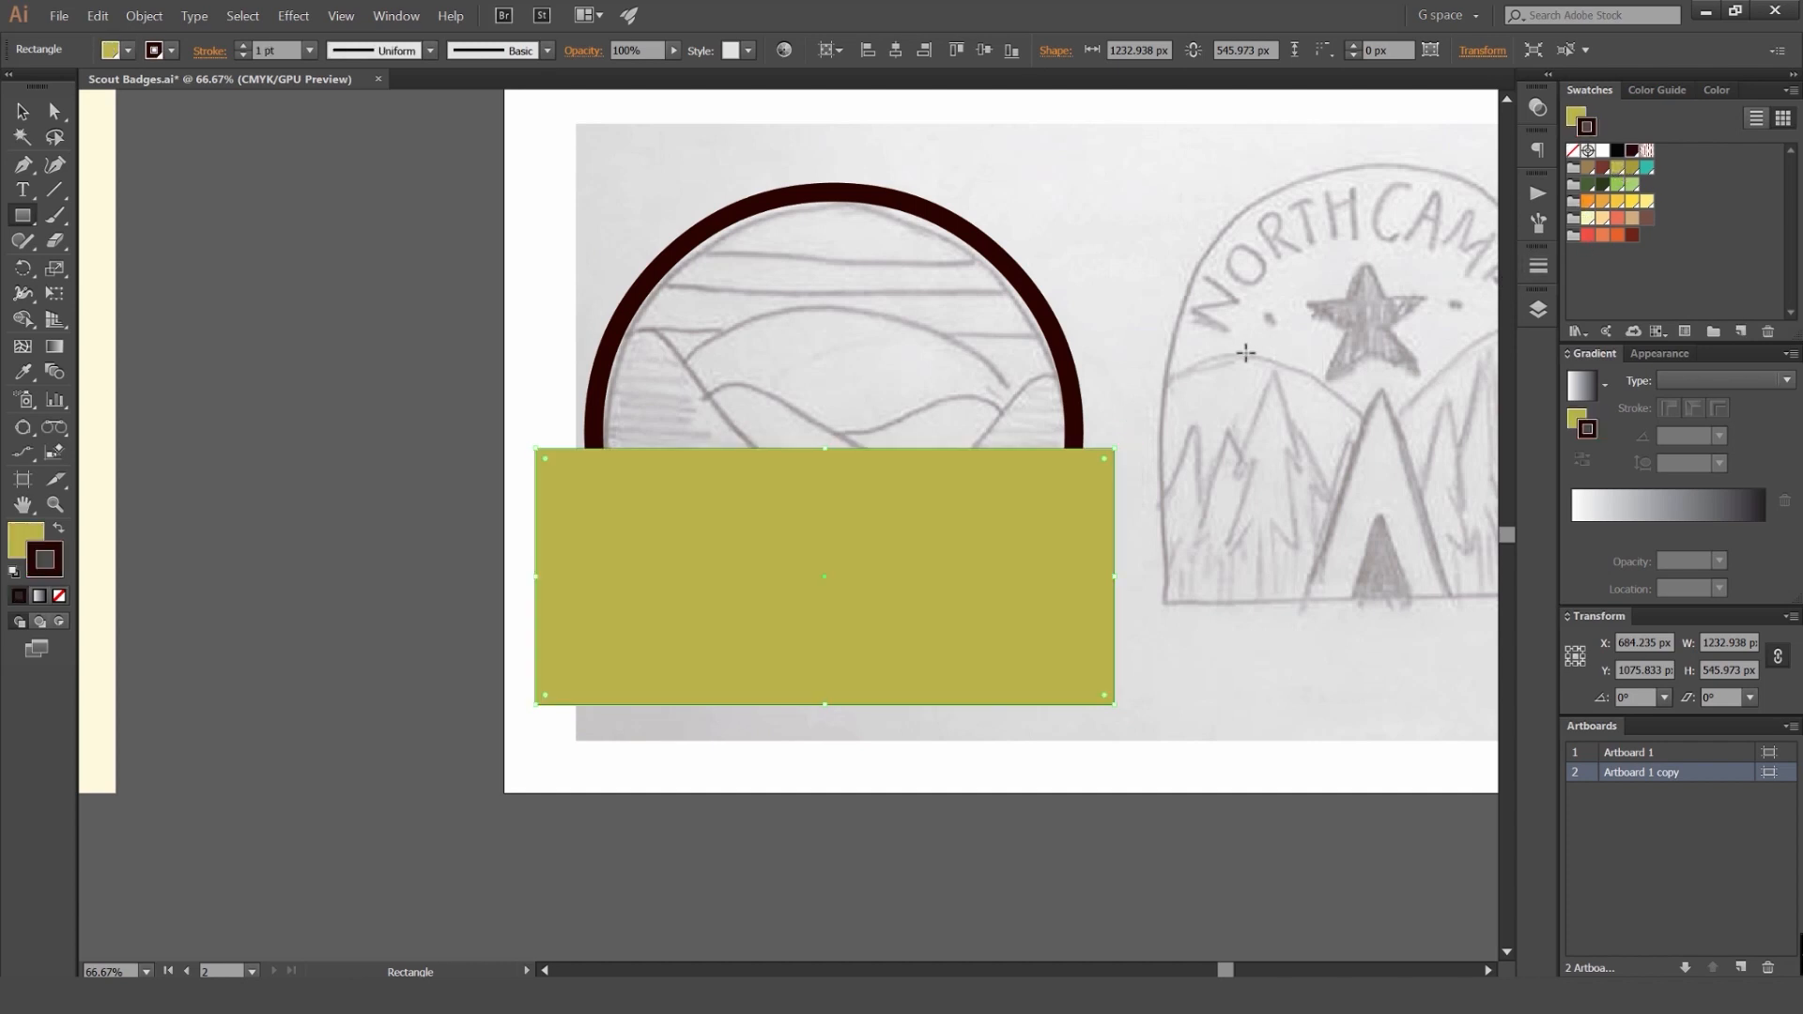
key(x)
key(slash)
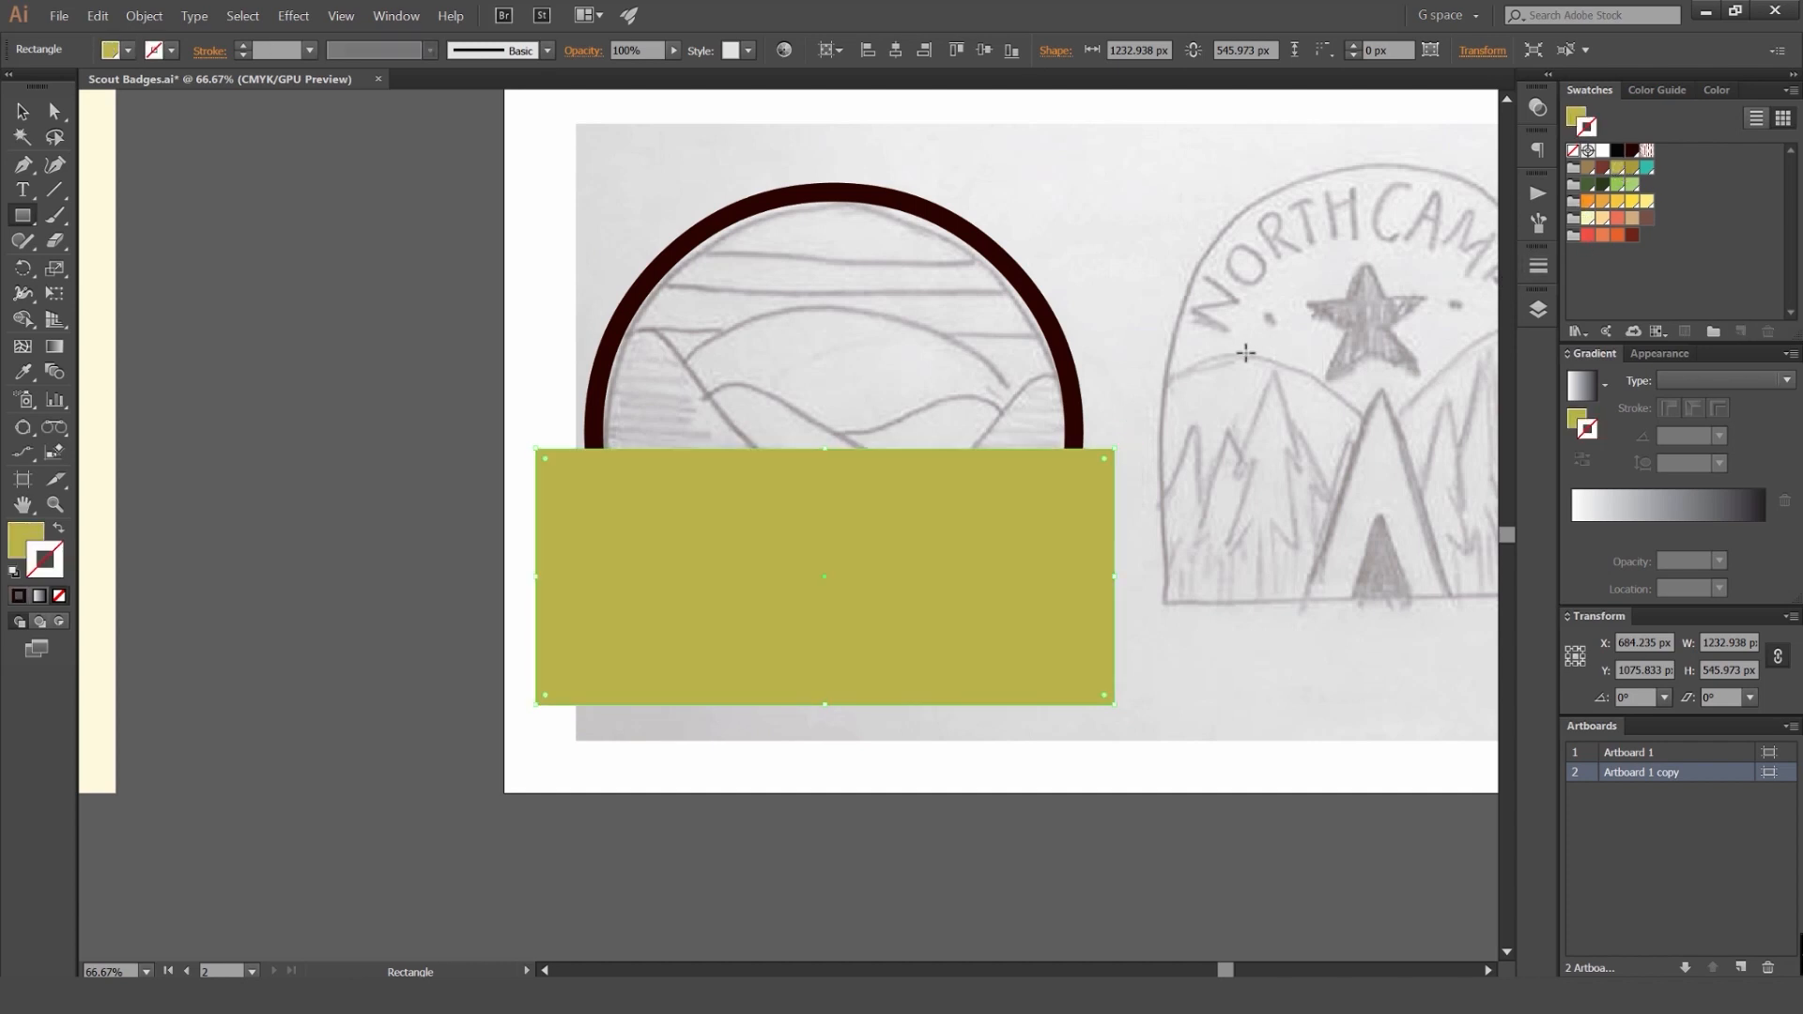
key(ctrl+shift+bracketleft)
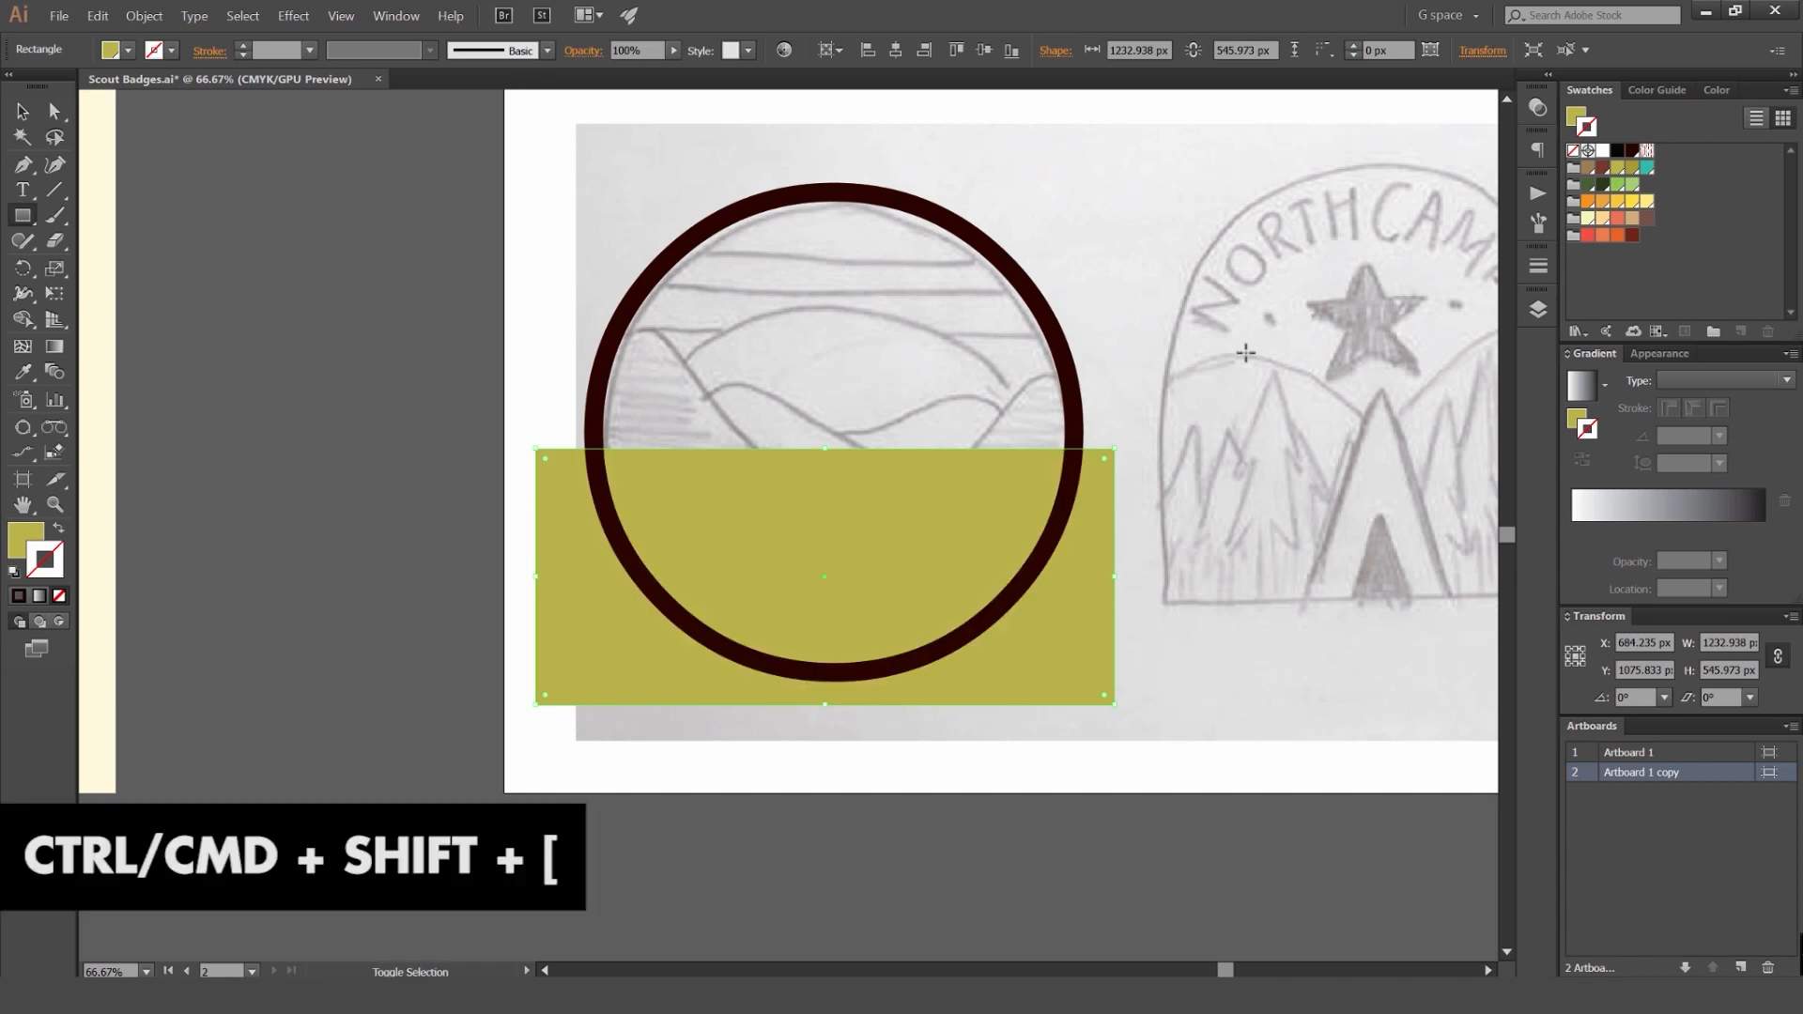
key(v)
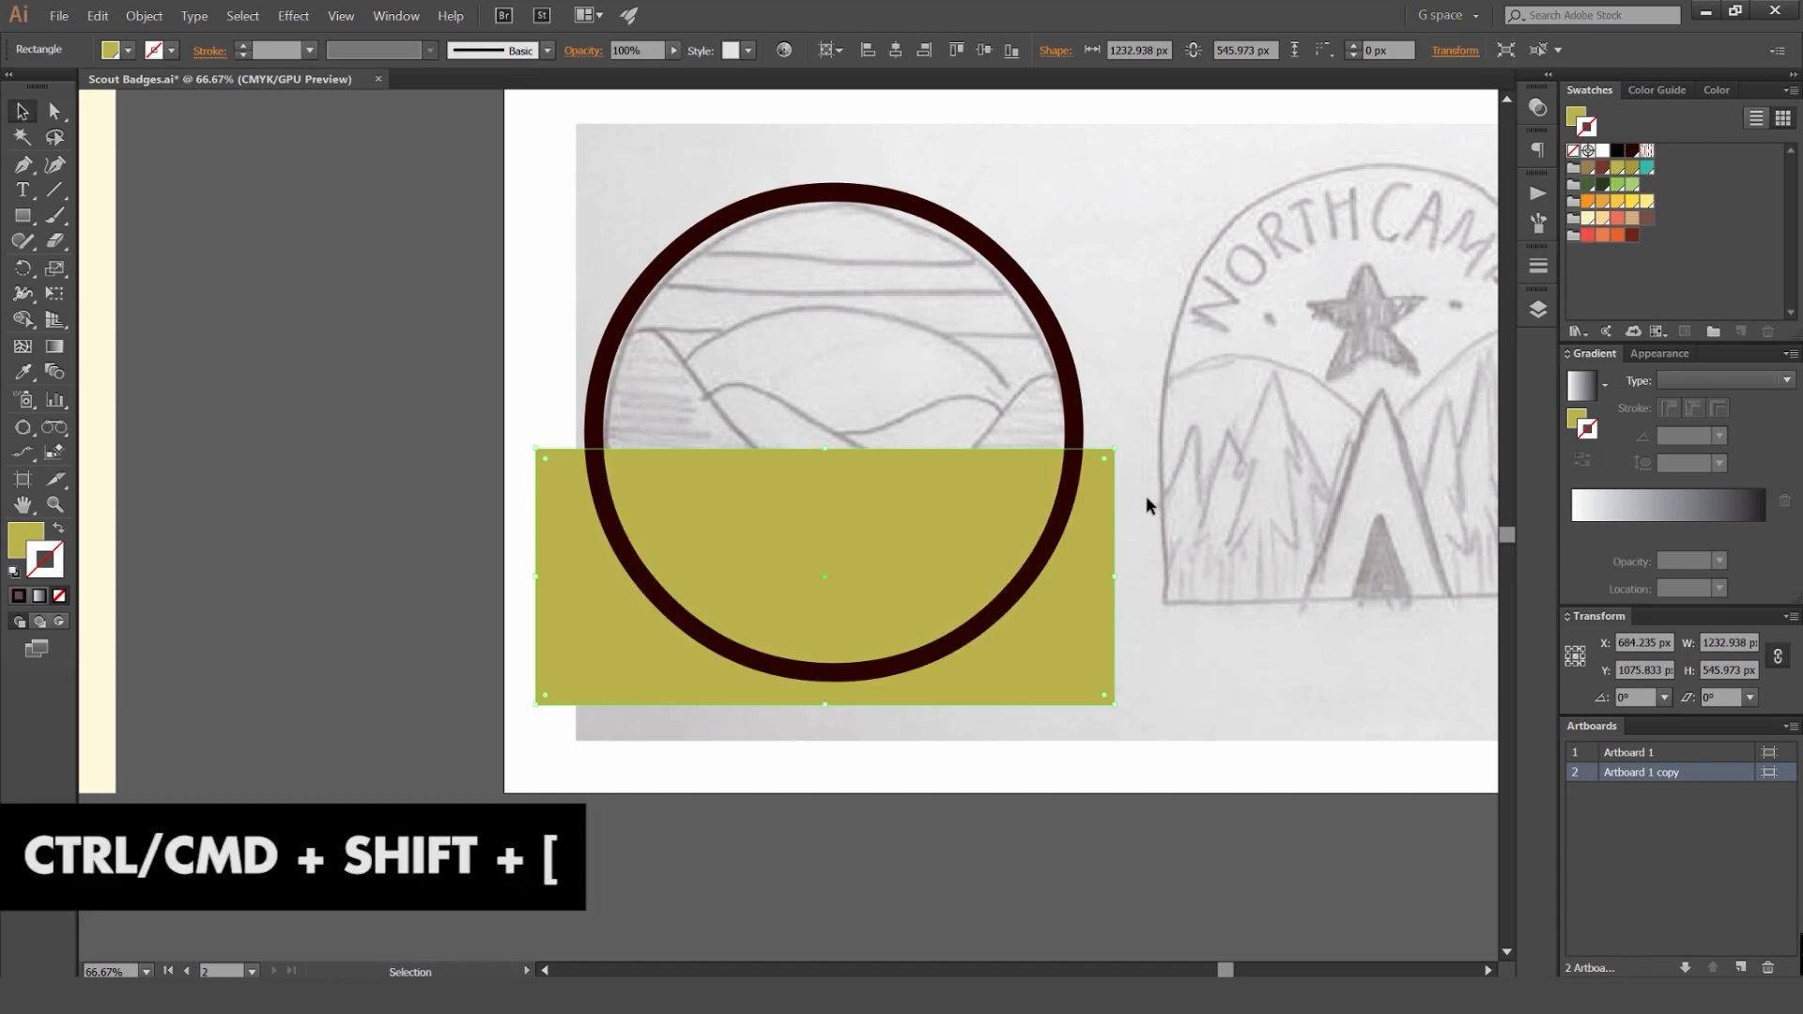
Step: Trim away the part of the olive rectangle outside the ring, using Shape Builder on both shapes
click(602, 372)
scroll(590, 443, up, 2)
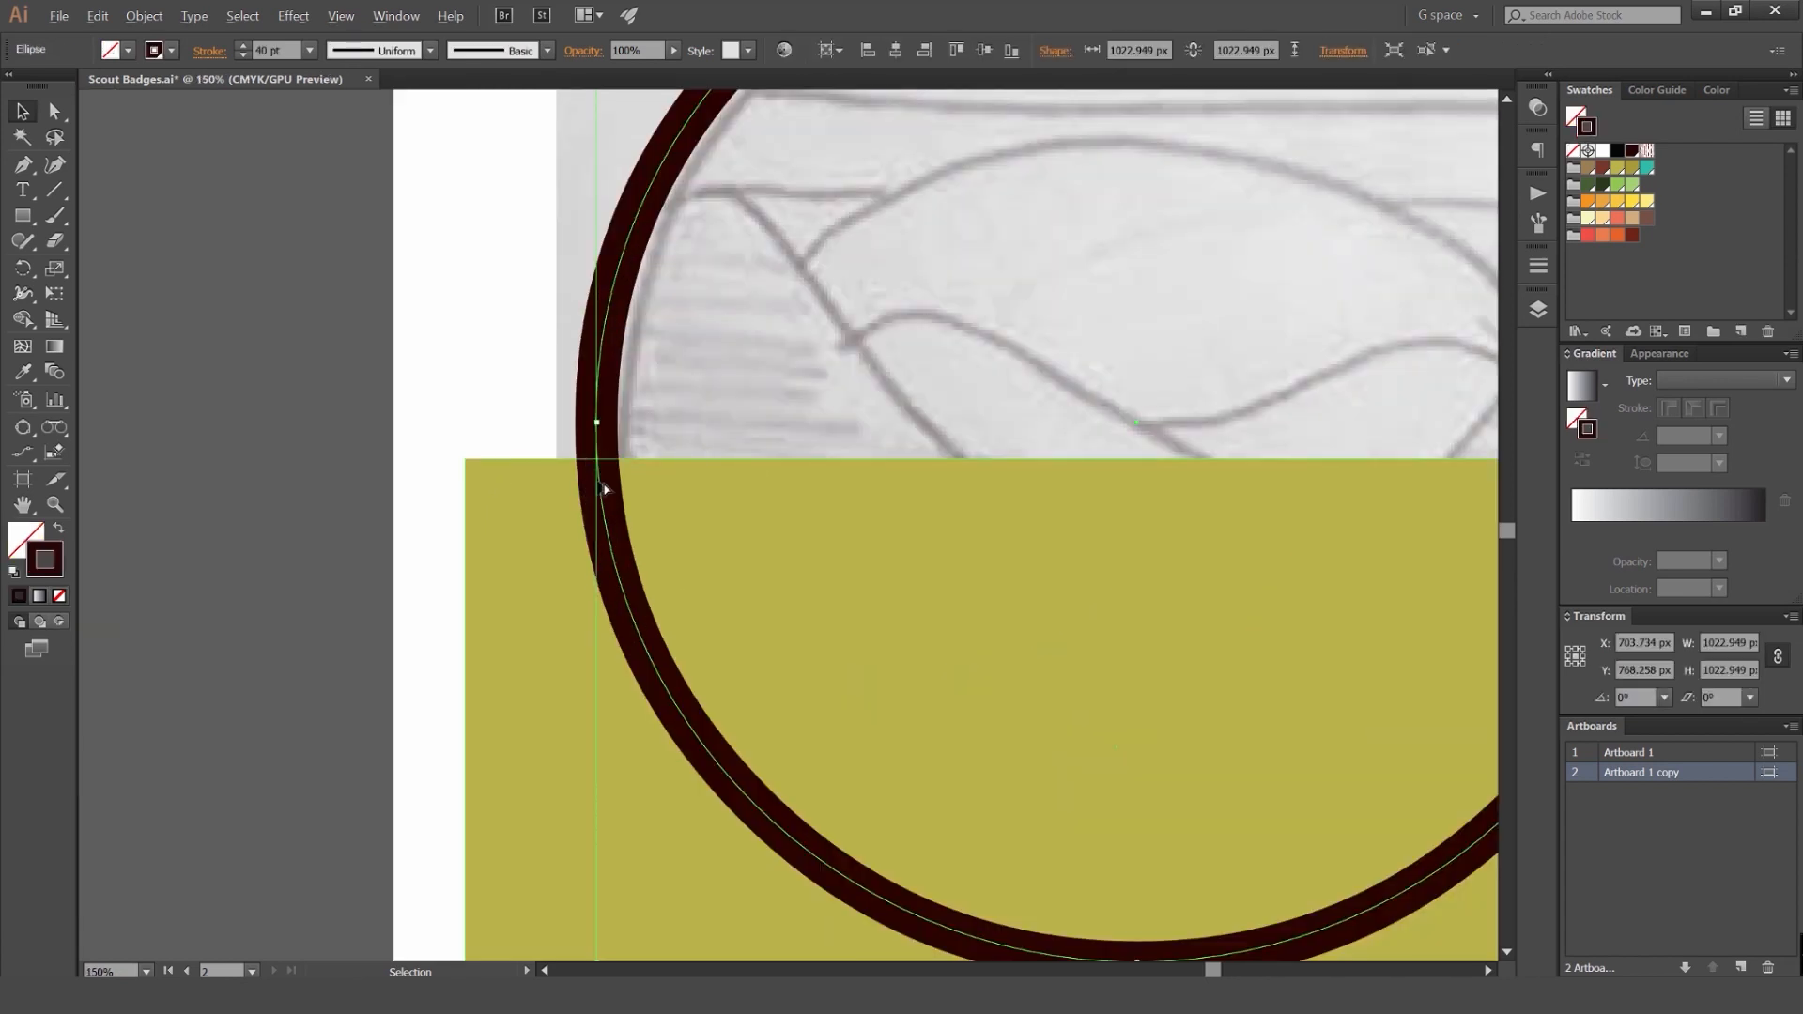
scroll(603, 483, down, 1)
drag(756, 375, 608, 310)
click(807, 457)
scroll(1177, 577, down, 1)
drag(1221, 563, 1163, 549)
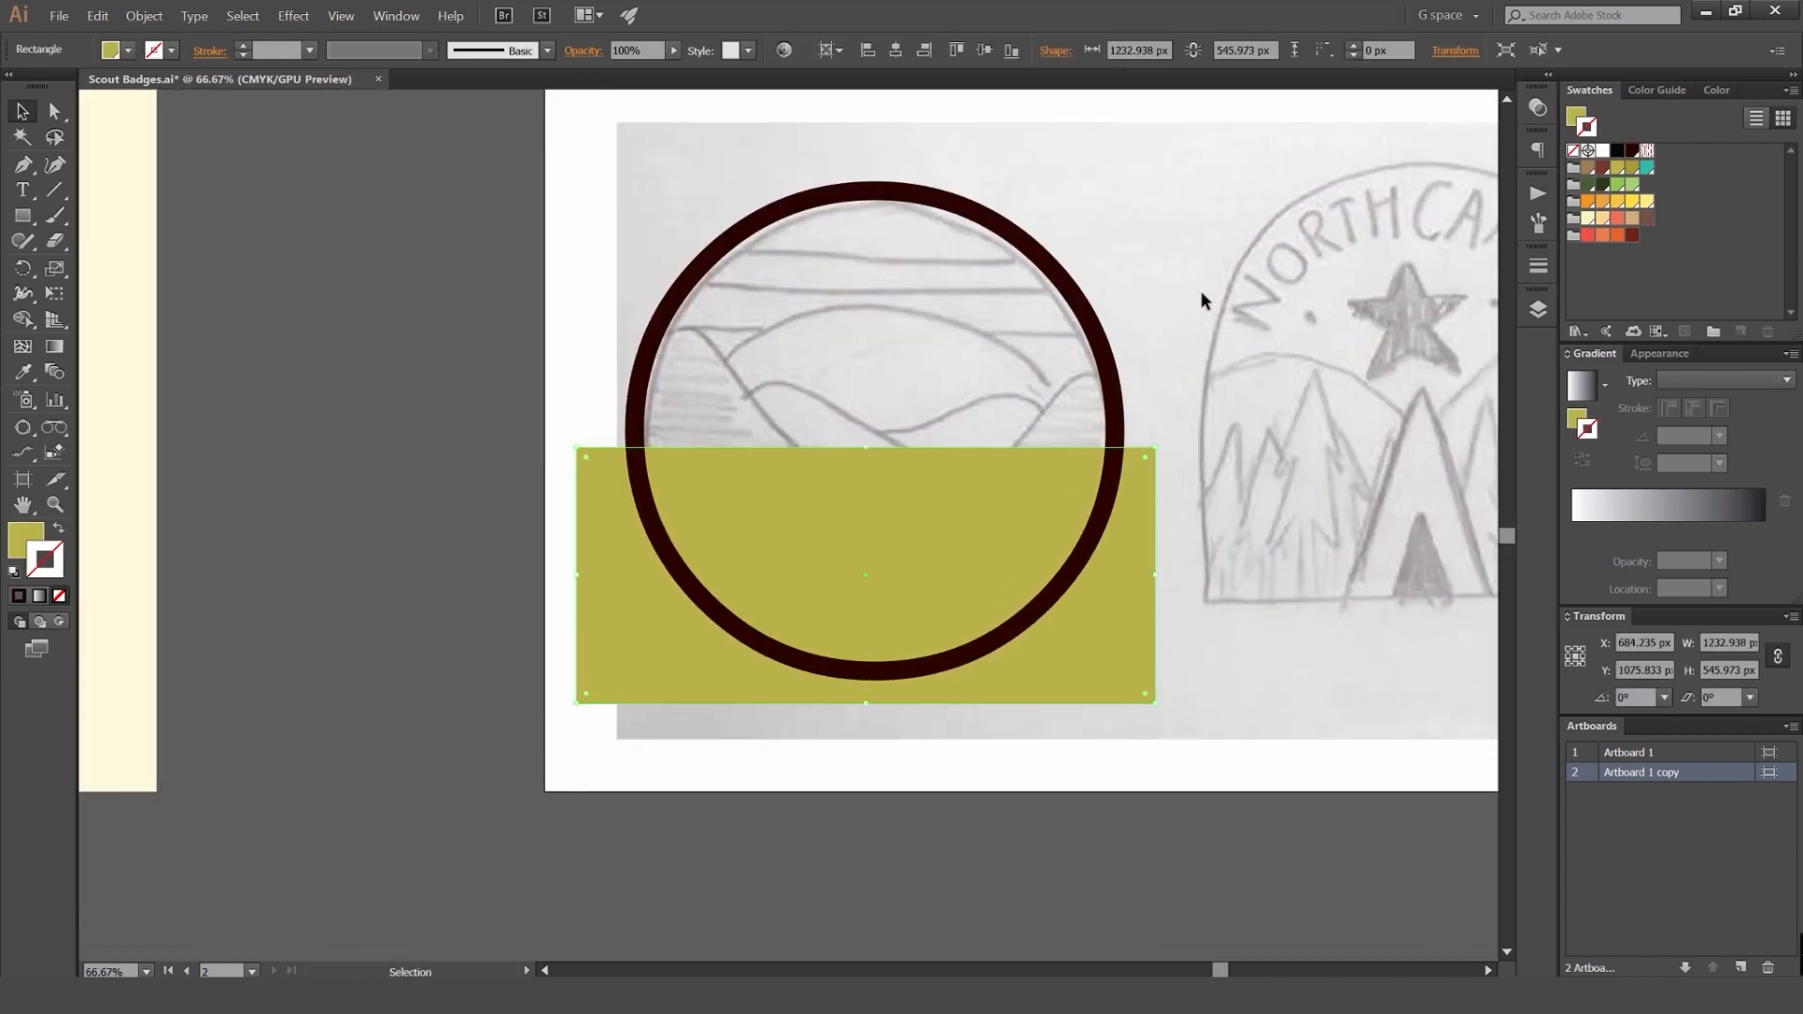
shift+click(1116, 459)
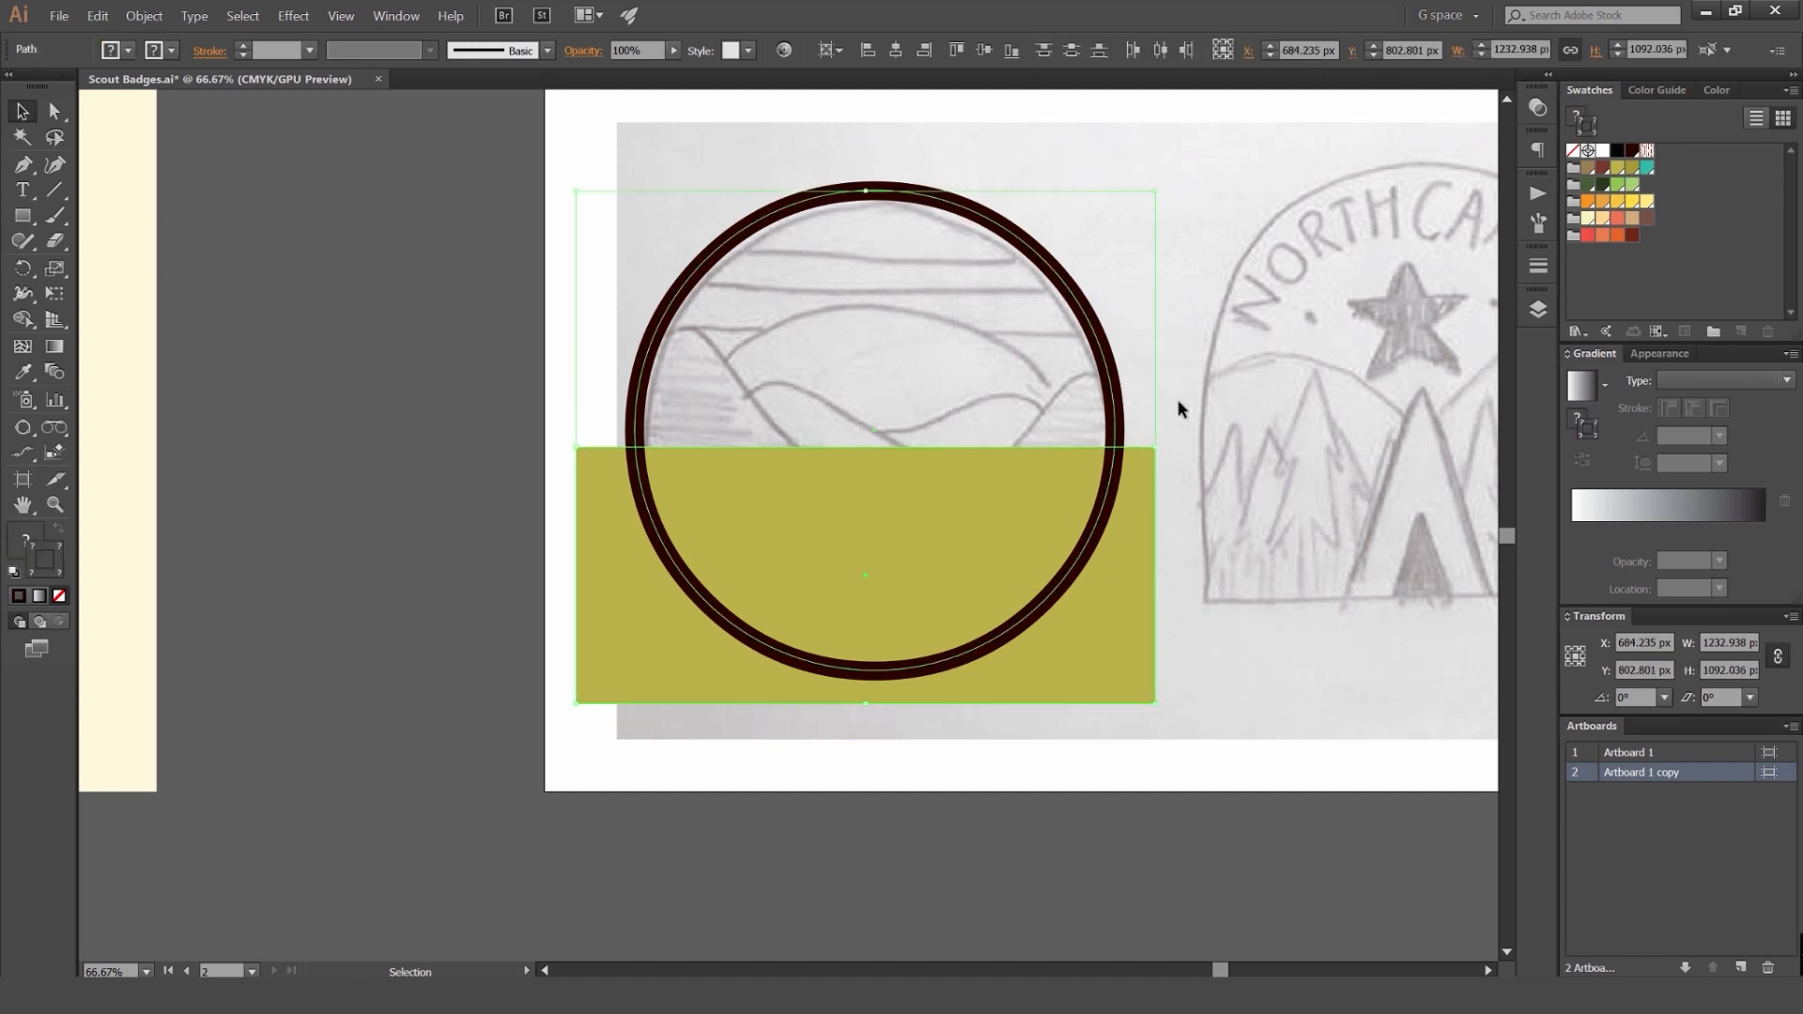
click(62, 325)
key(shift+m)
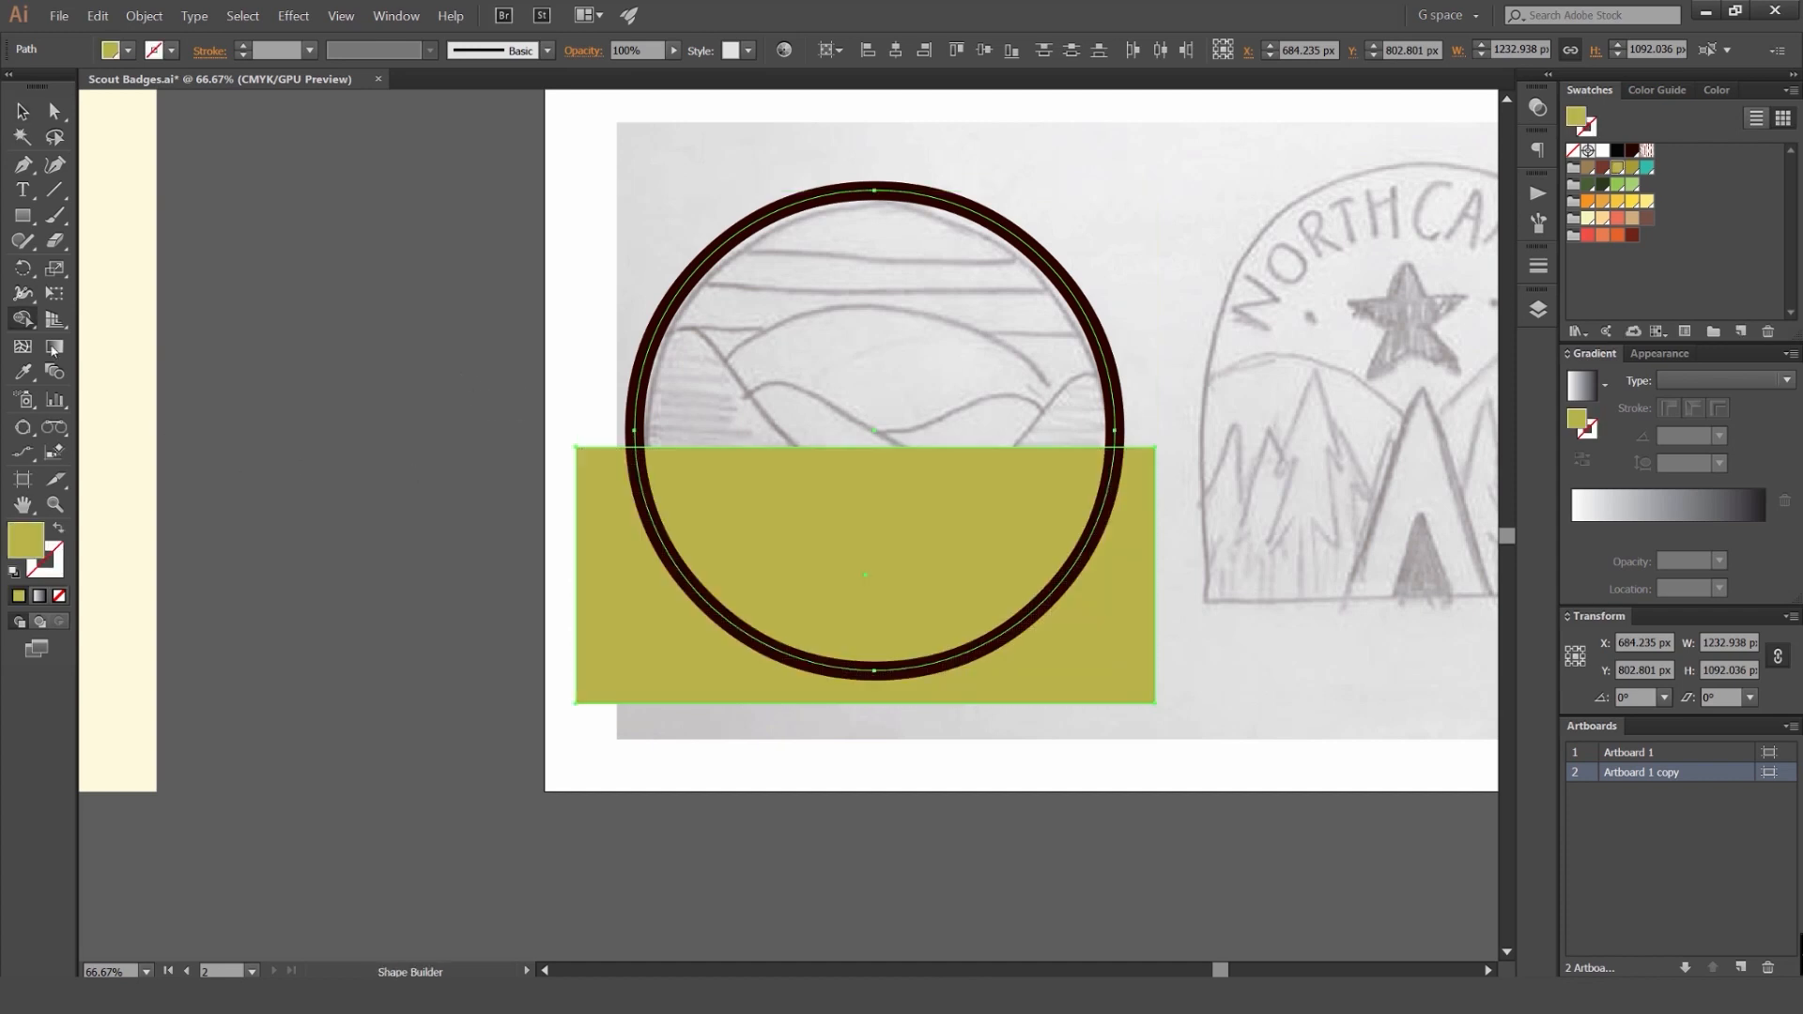
click(23, 319)
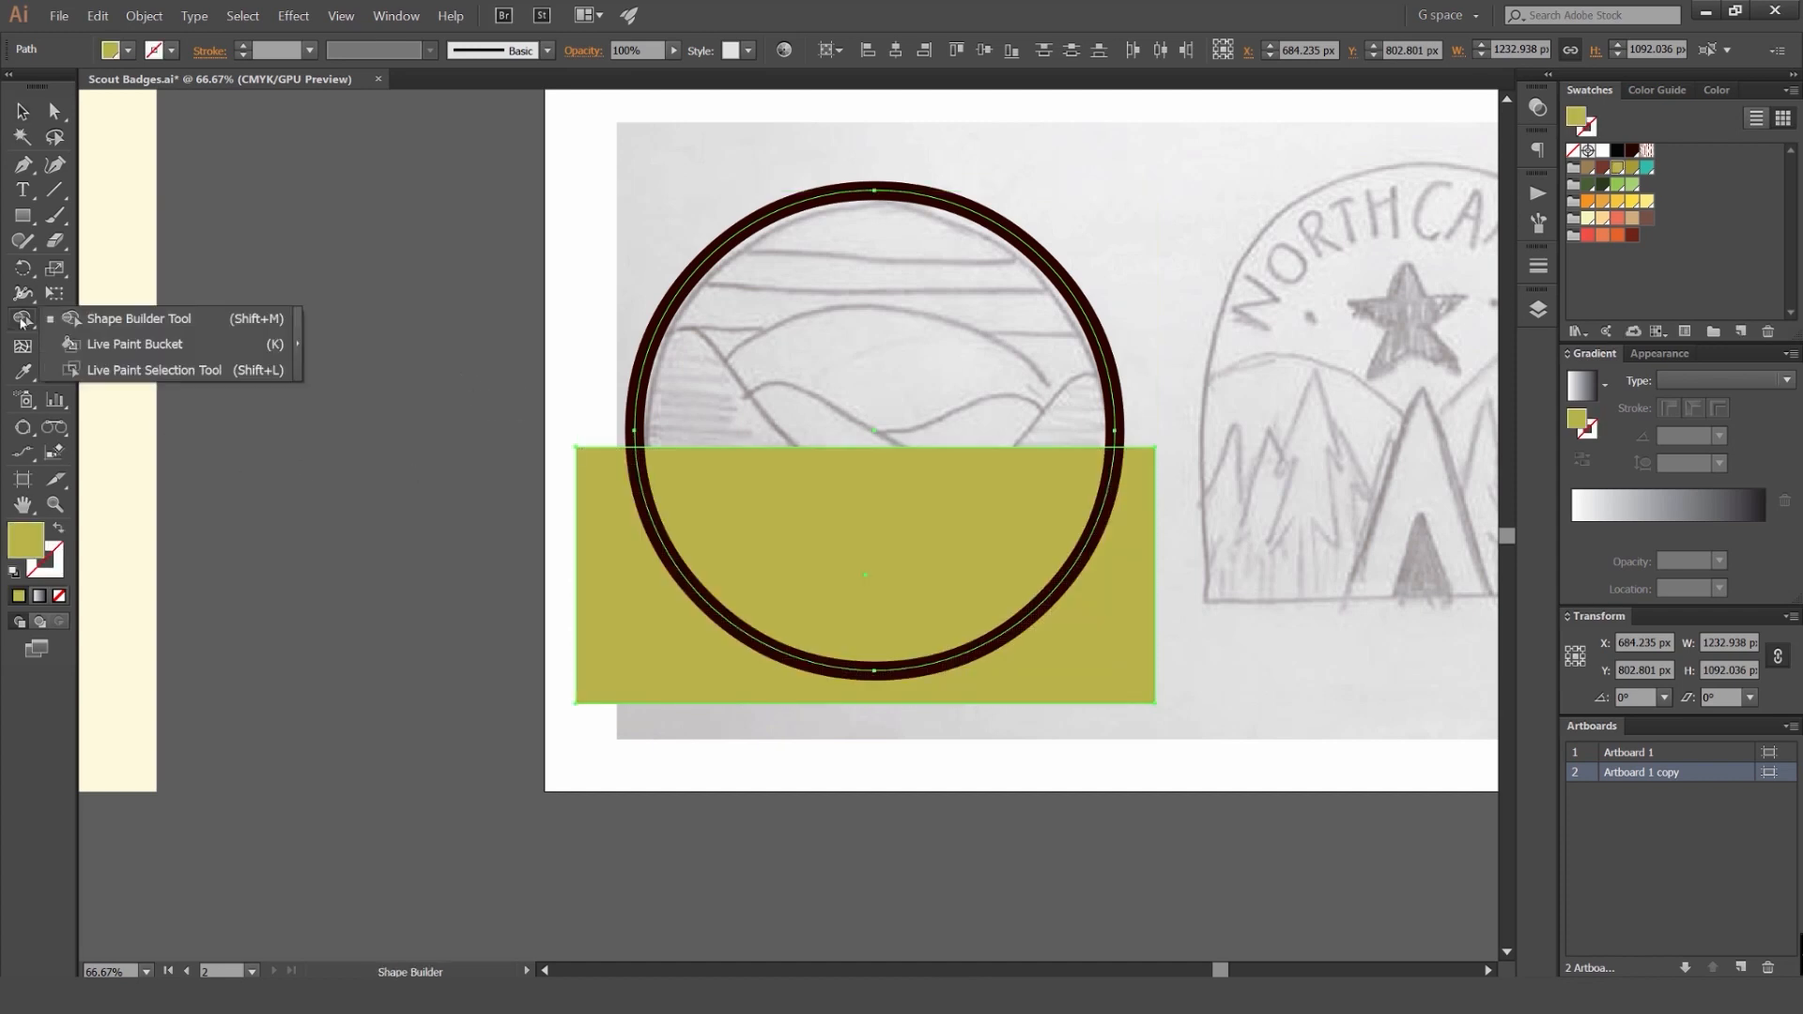
click(119, 320)
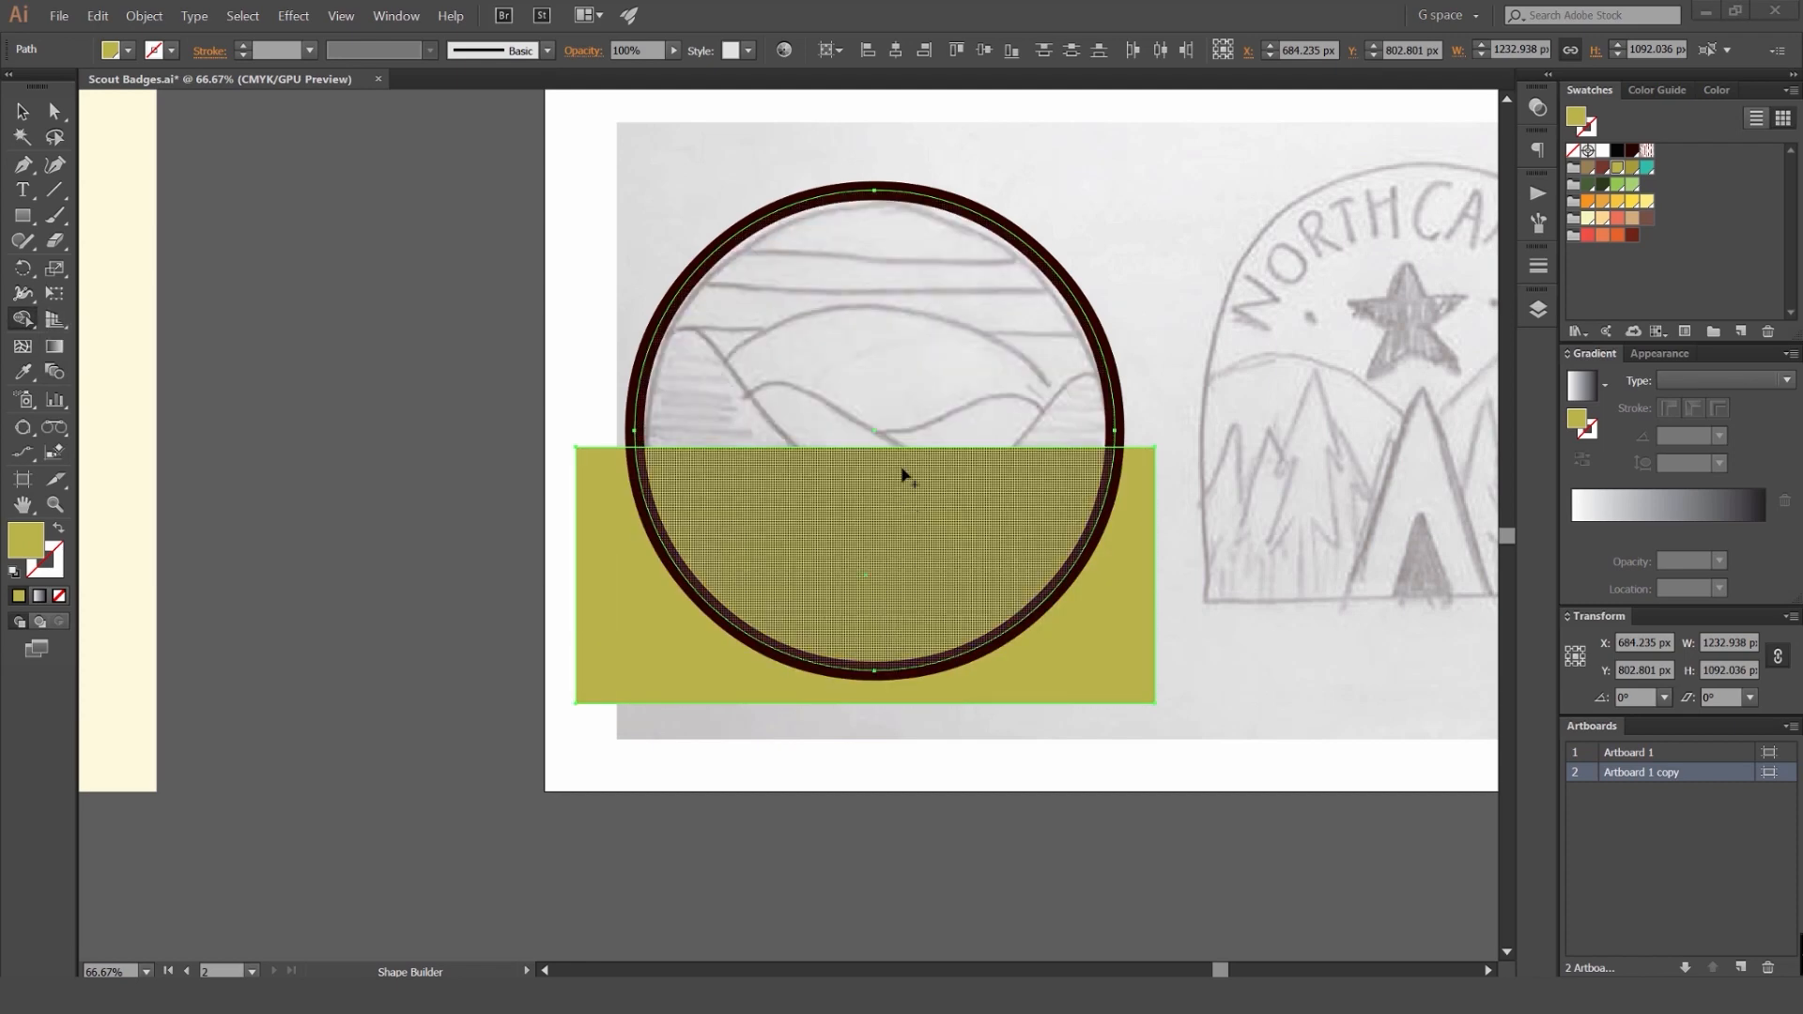
scroll(897, 550, up, 1)
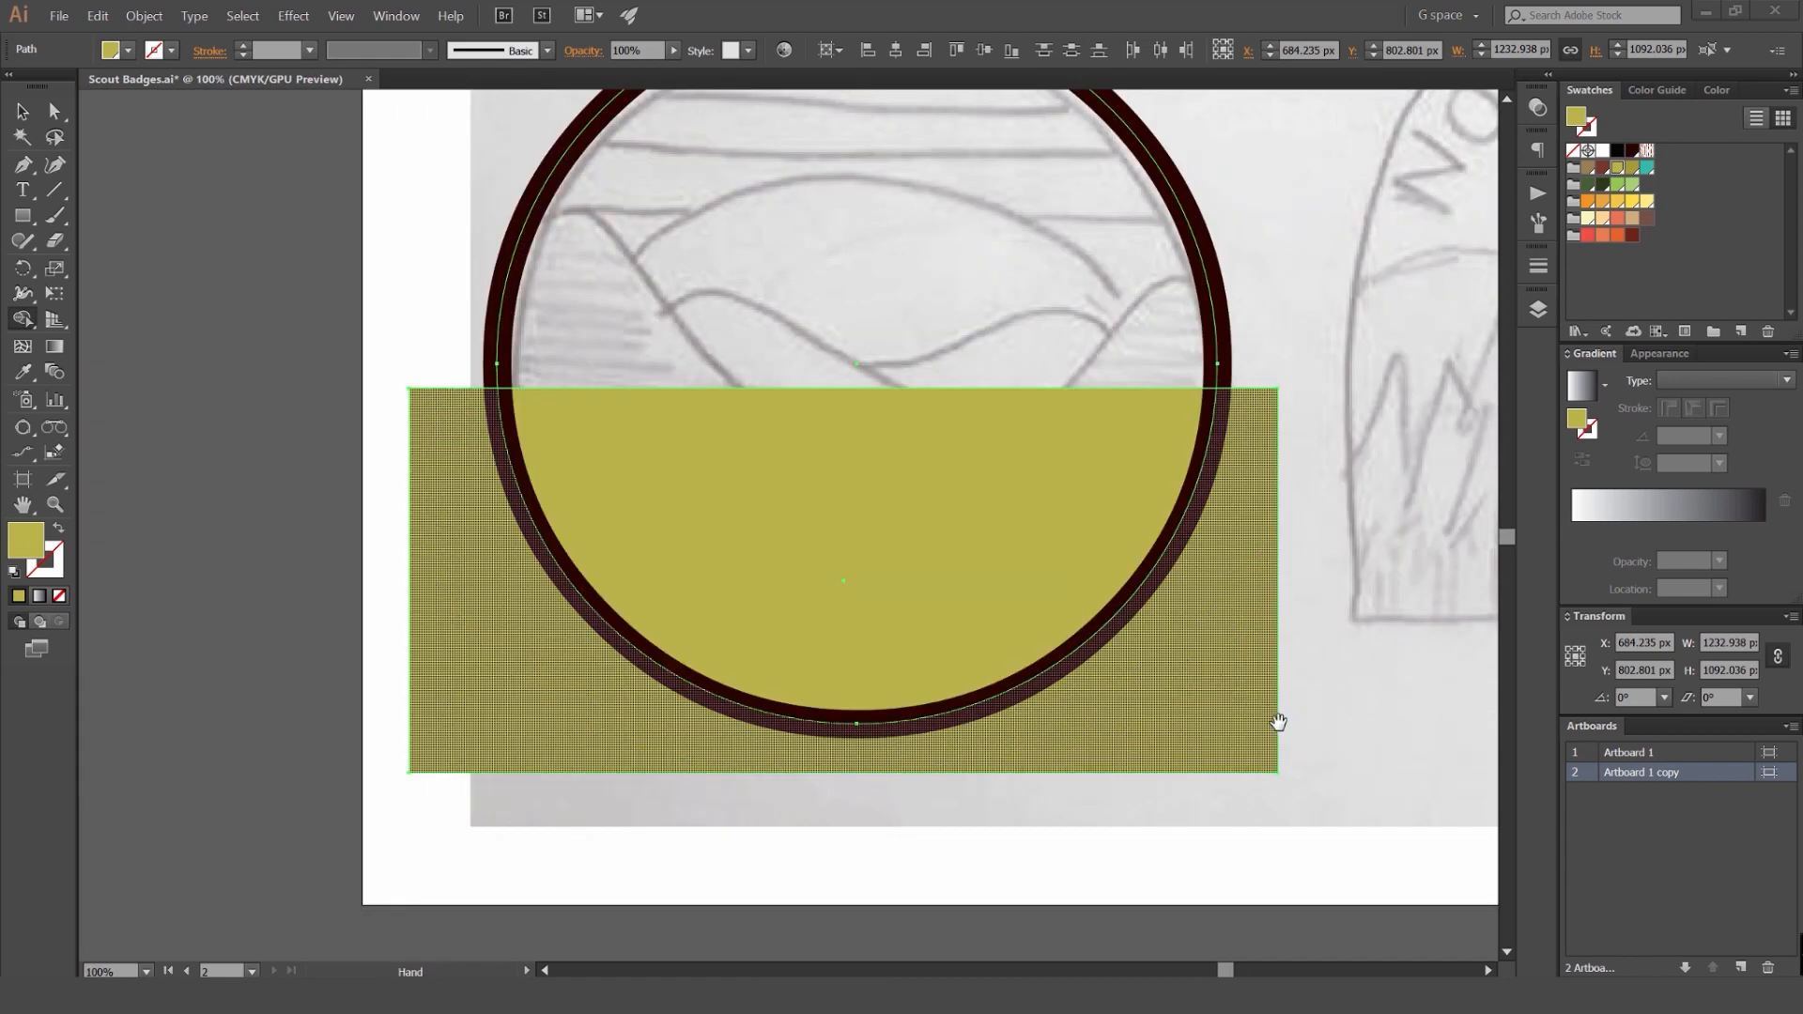
alt+click(1179, 718)
key(v)
click(1267, 598)
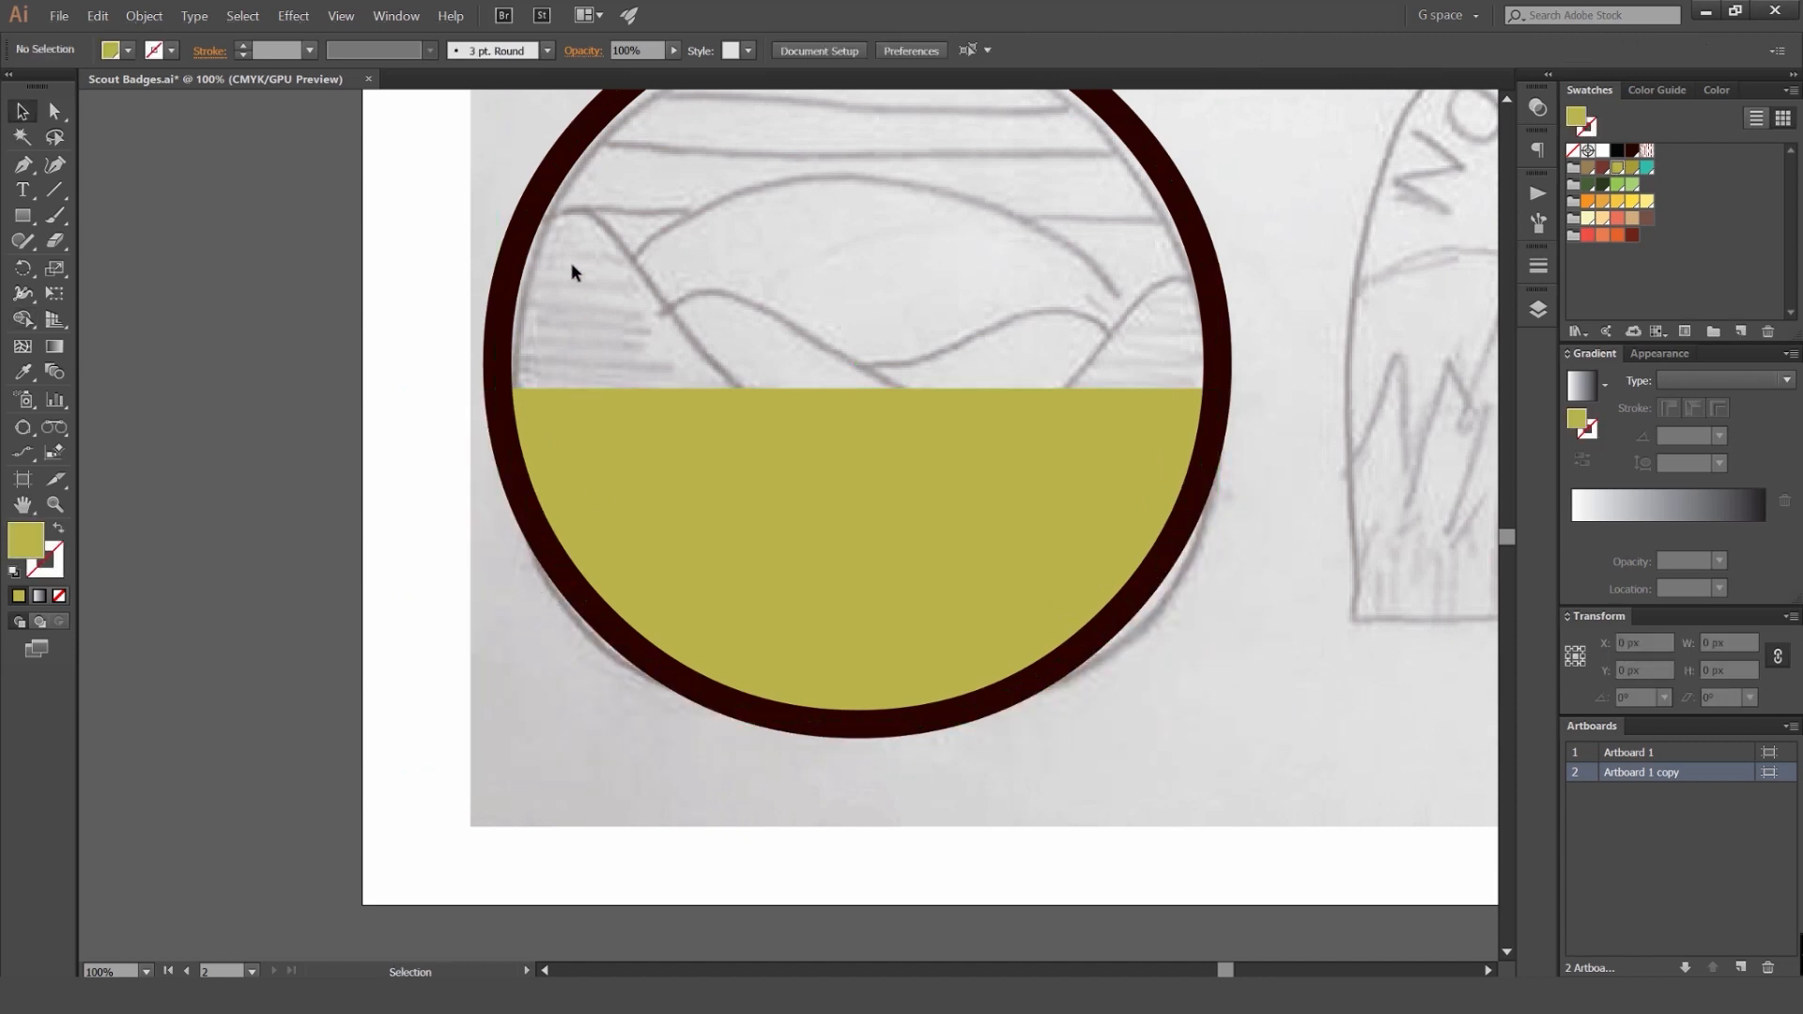
Step: Try moving the trimmed olive half-circle and the ring separately, undoing each move
scroll(644, 541, down, 1)
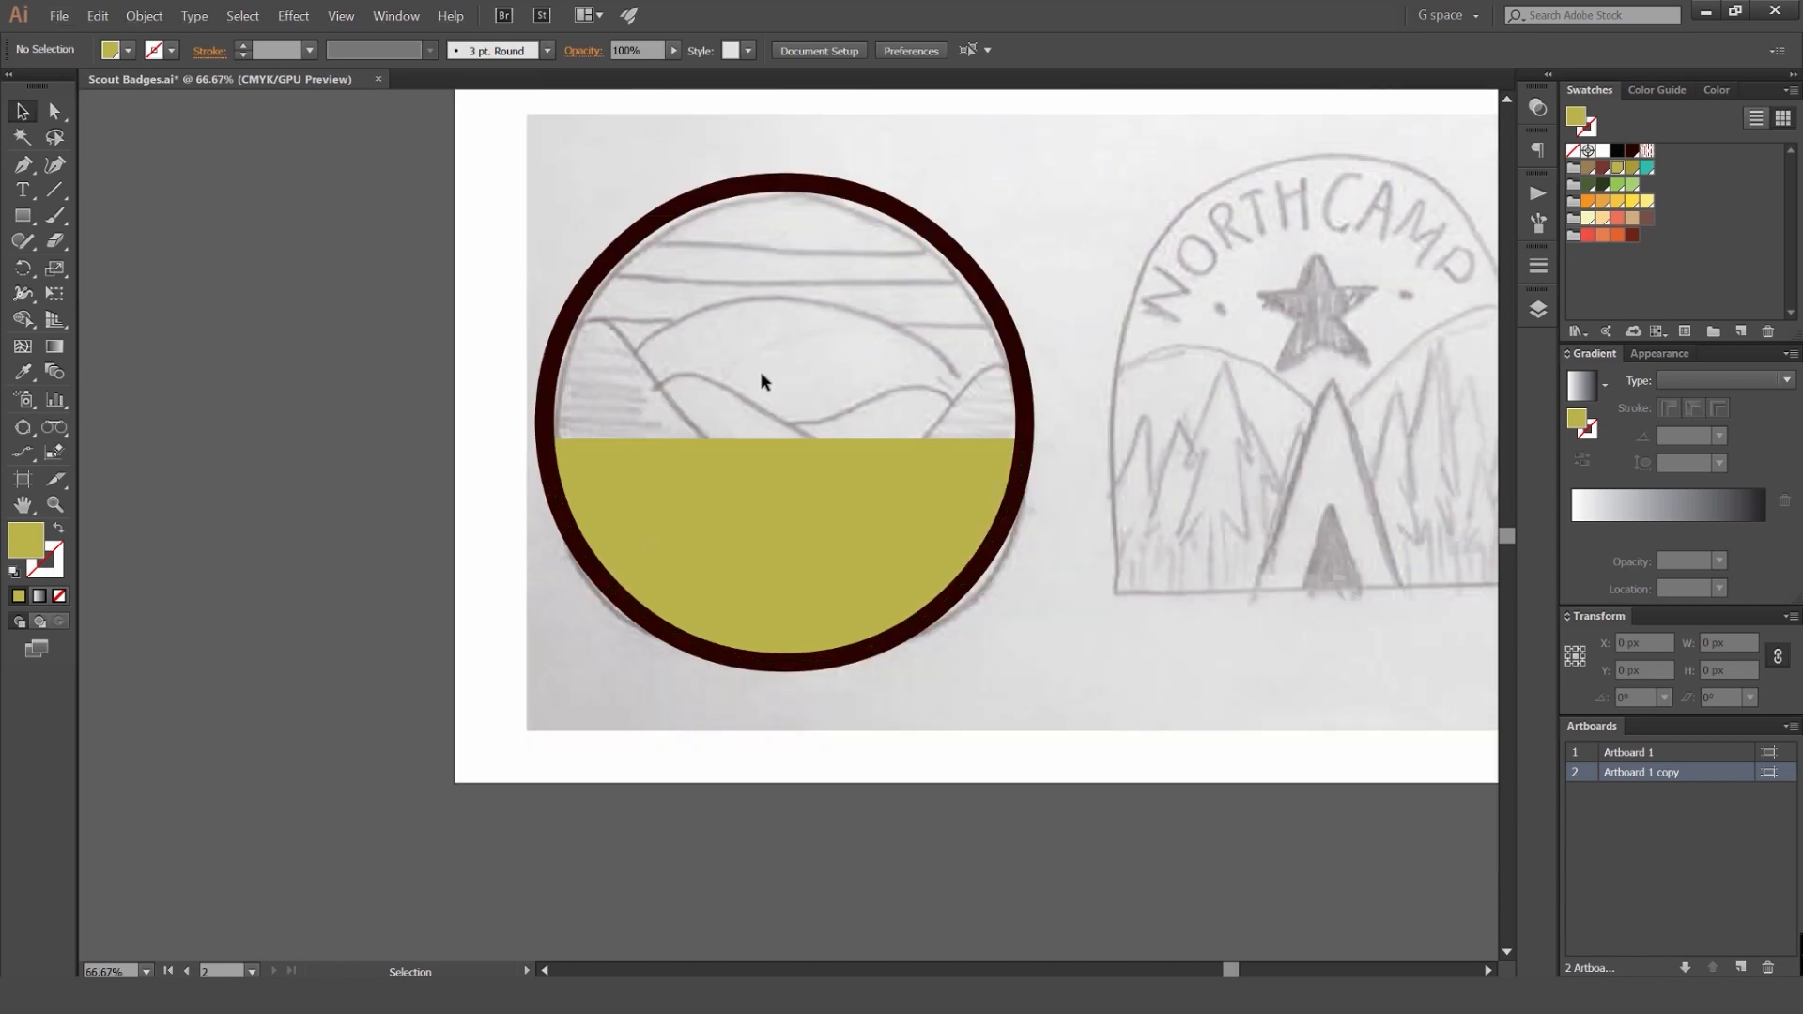
scroll(761, 379, up, 1)
click(772, 512)
drag(826, 564, 911, 455)
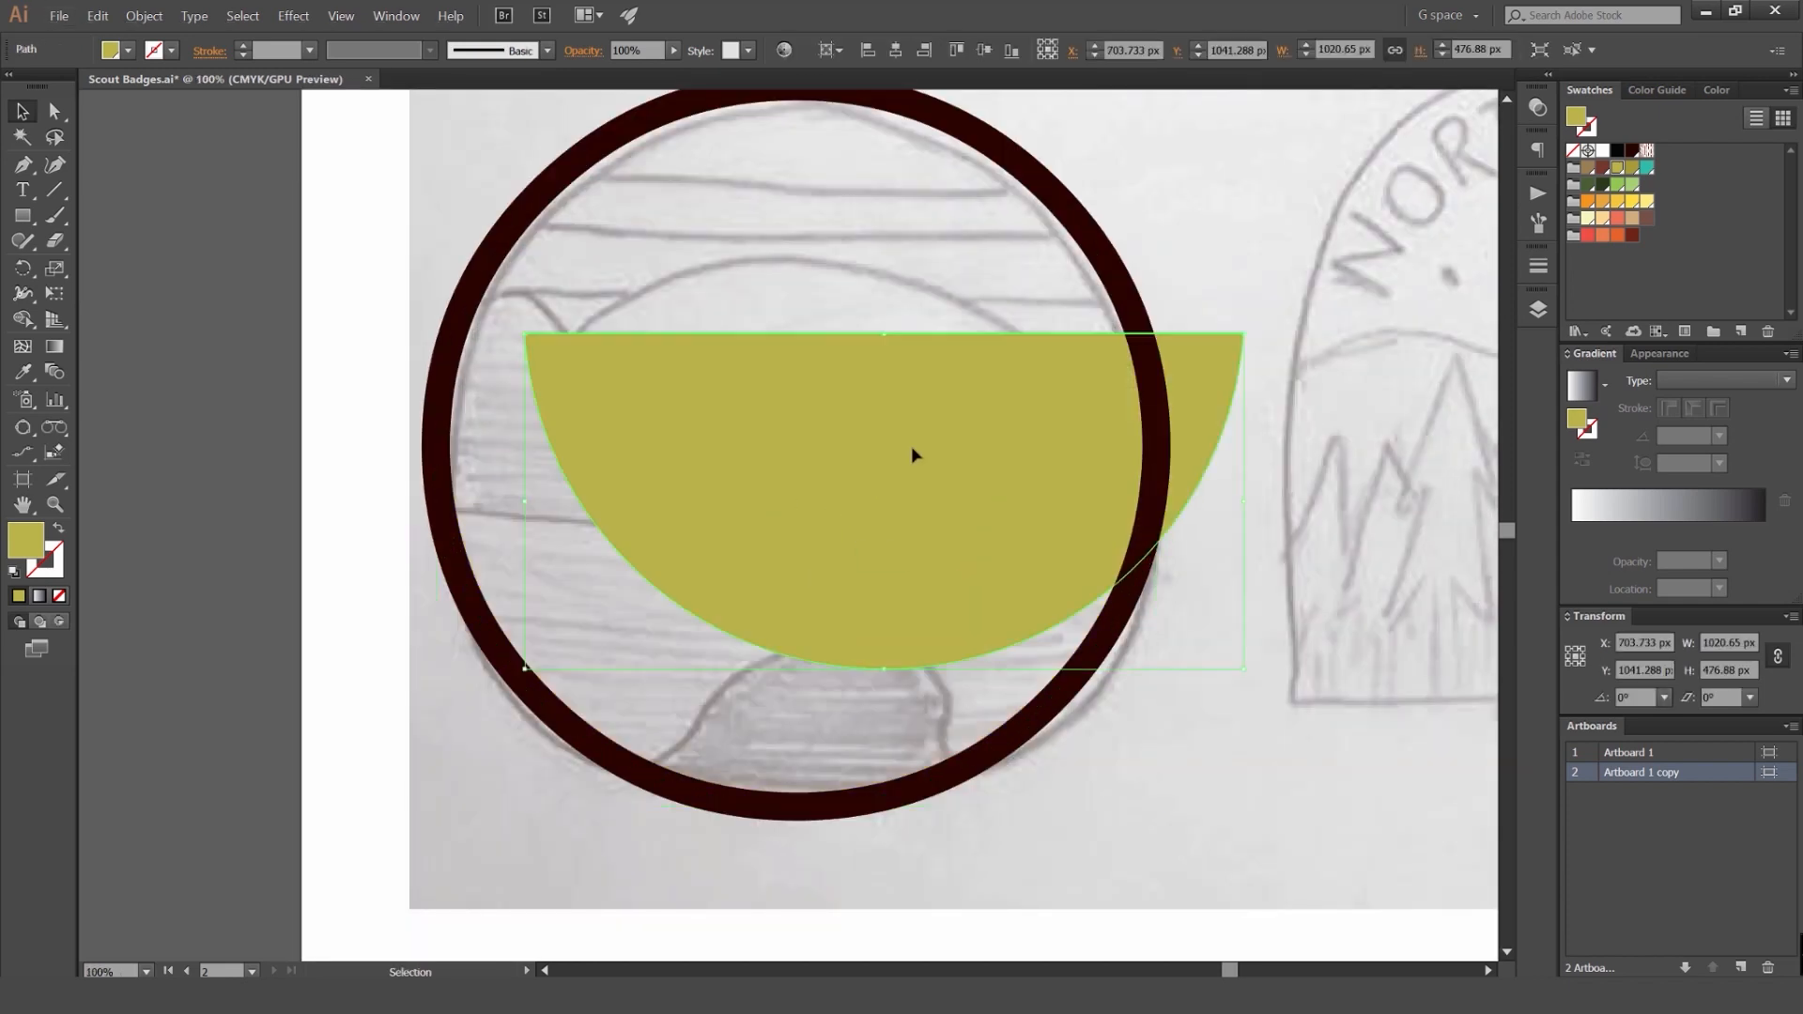
key(ctrl+z)
drag(1117, 319, 958, 329)
key(ctrl+z)
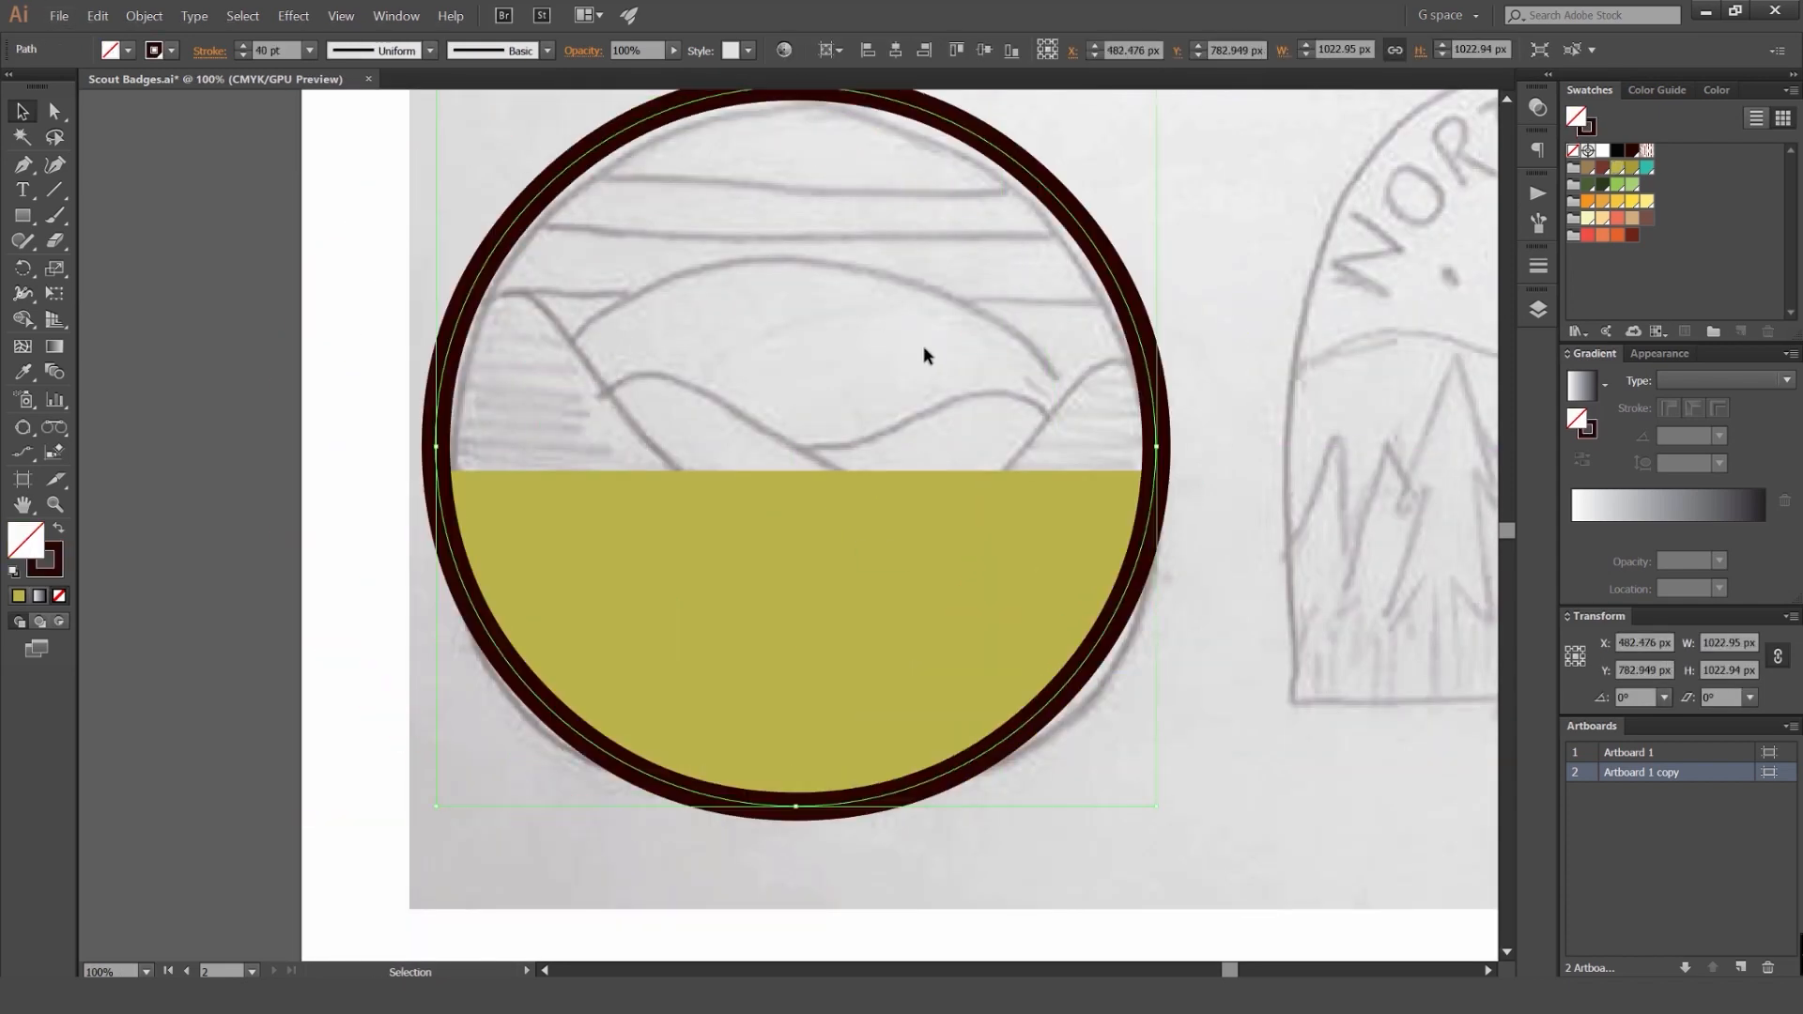
drag(968, 474, 938, 519)
key(ctrl+z)
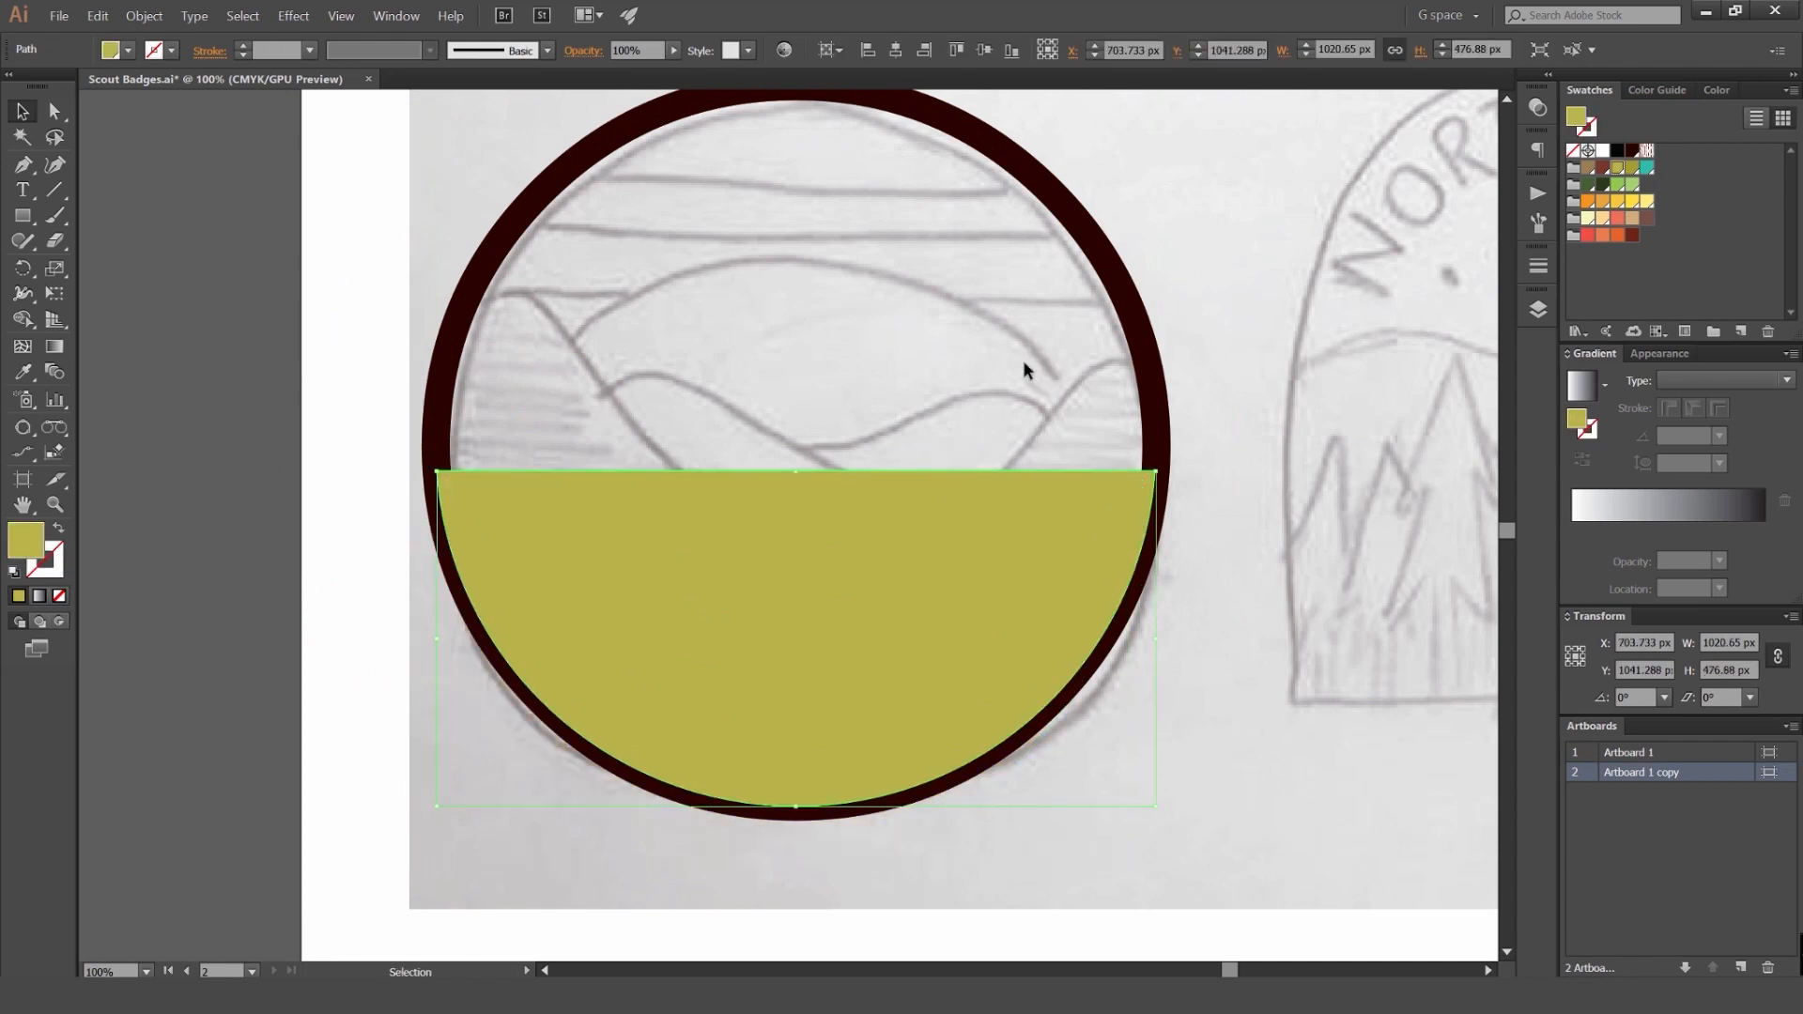
click(1023, 359)
click(850, 540)
click(907, 439)
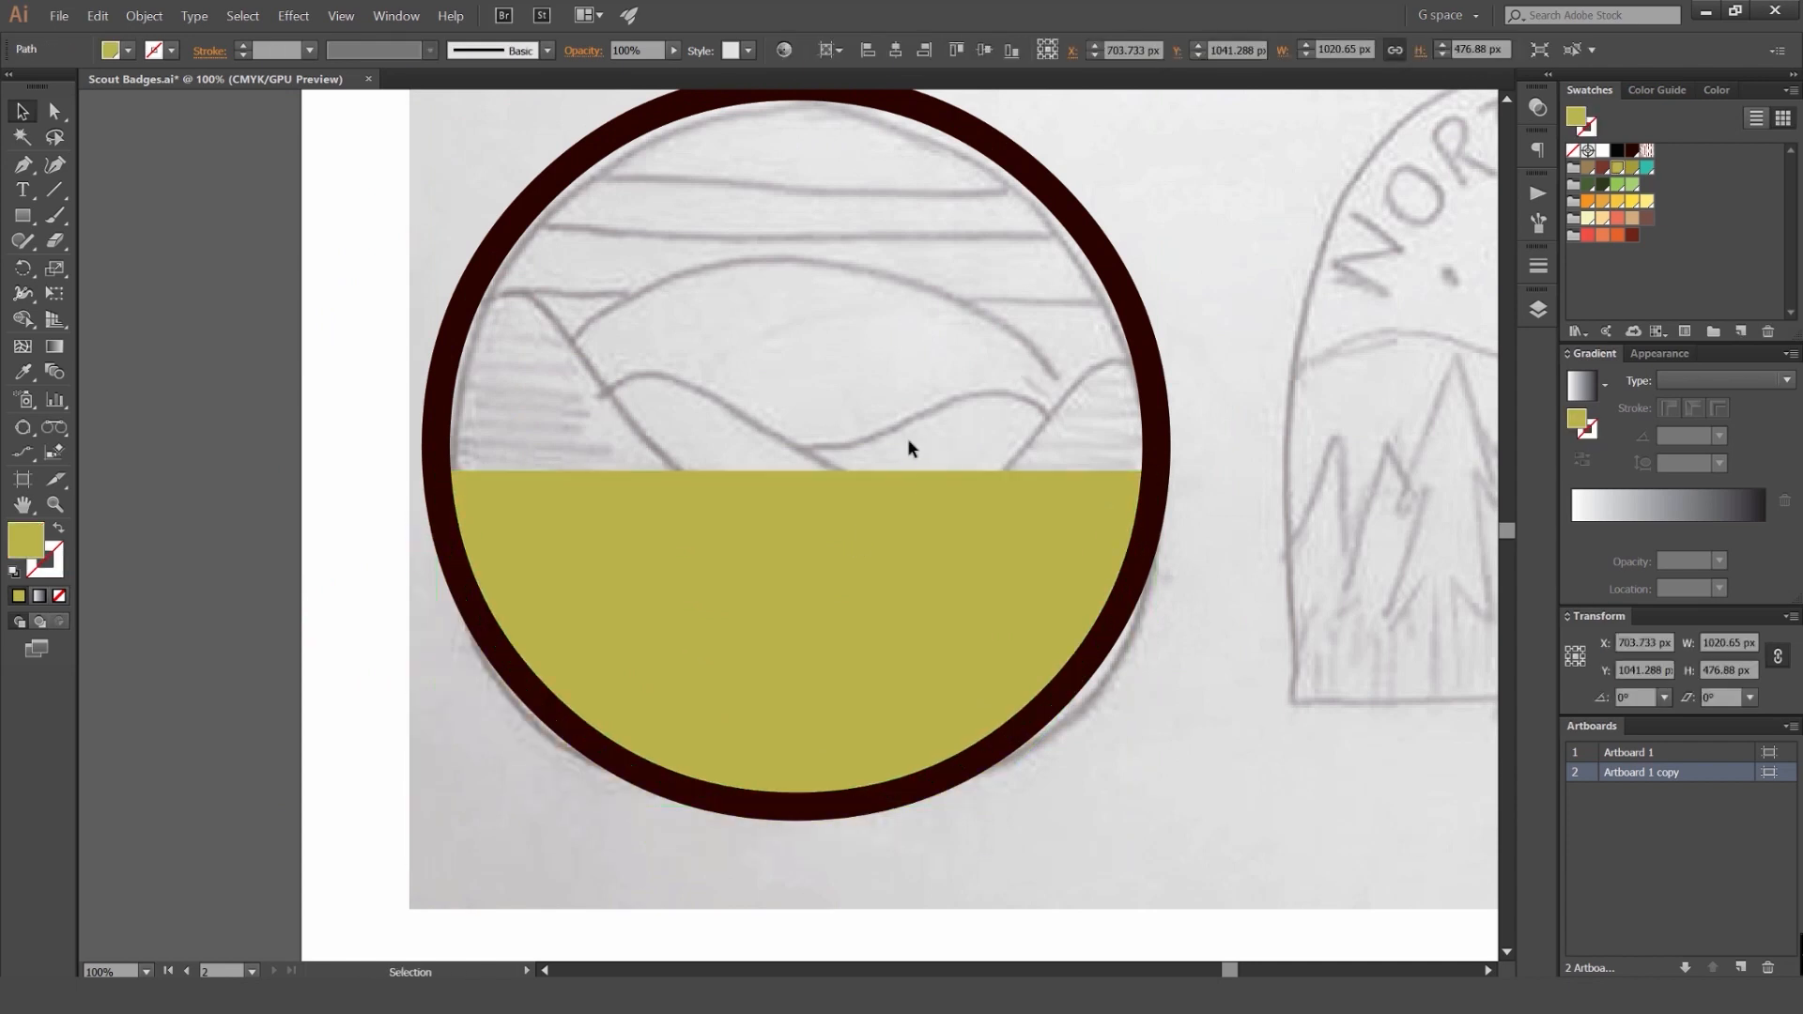
Step: Trace the sketch's right-hand hill with the Pen tool as a closed olive shape extending past the ring and below the horizon
drag(814, 338, 905, 382)
drag(893, 474, 845, 354)
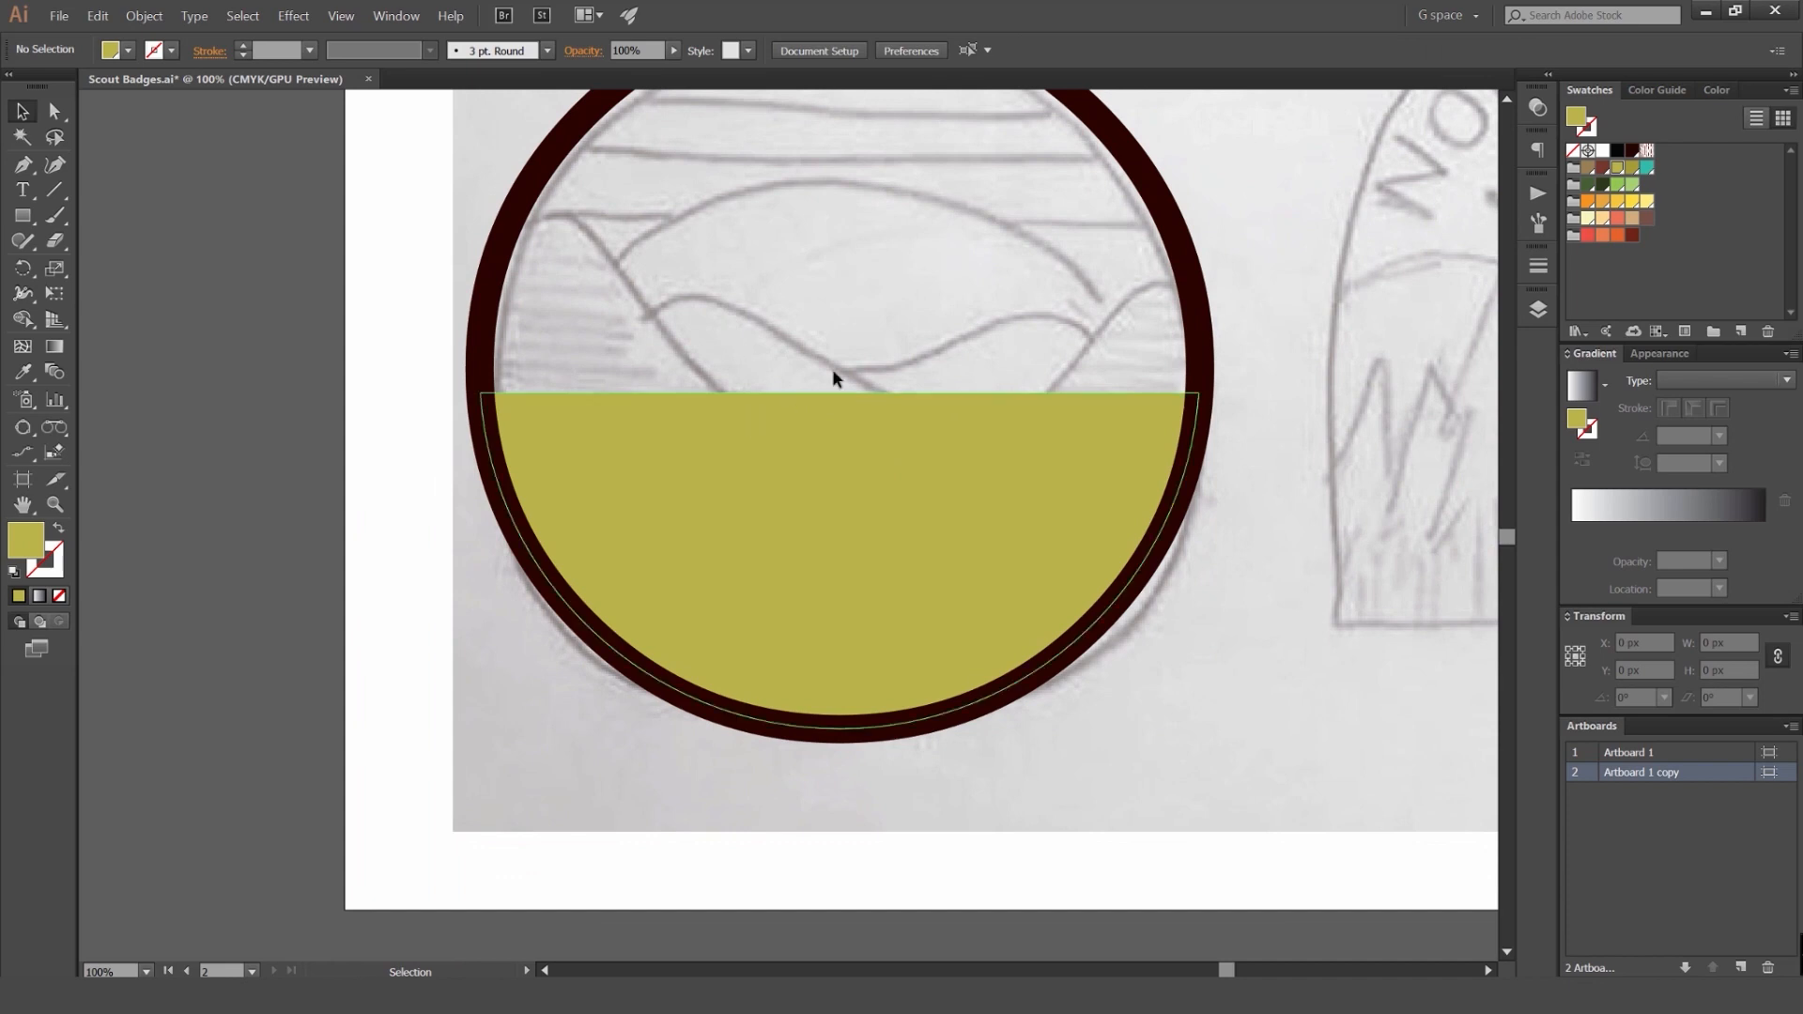
drag(1038, 324, 1024, 379)
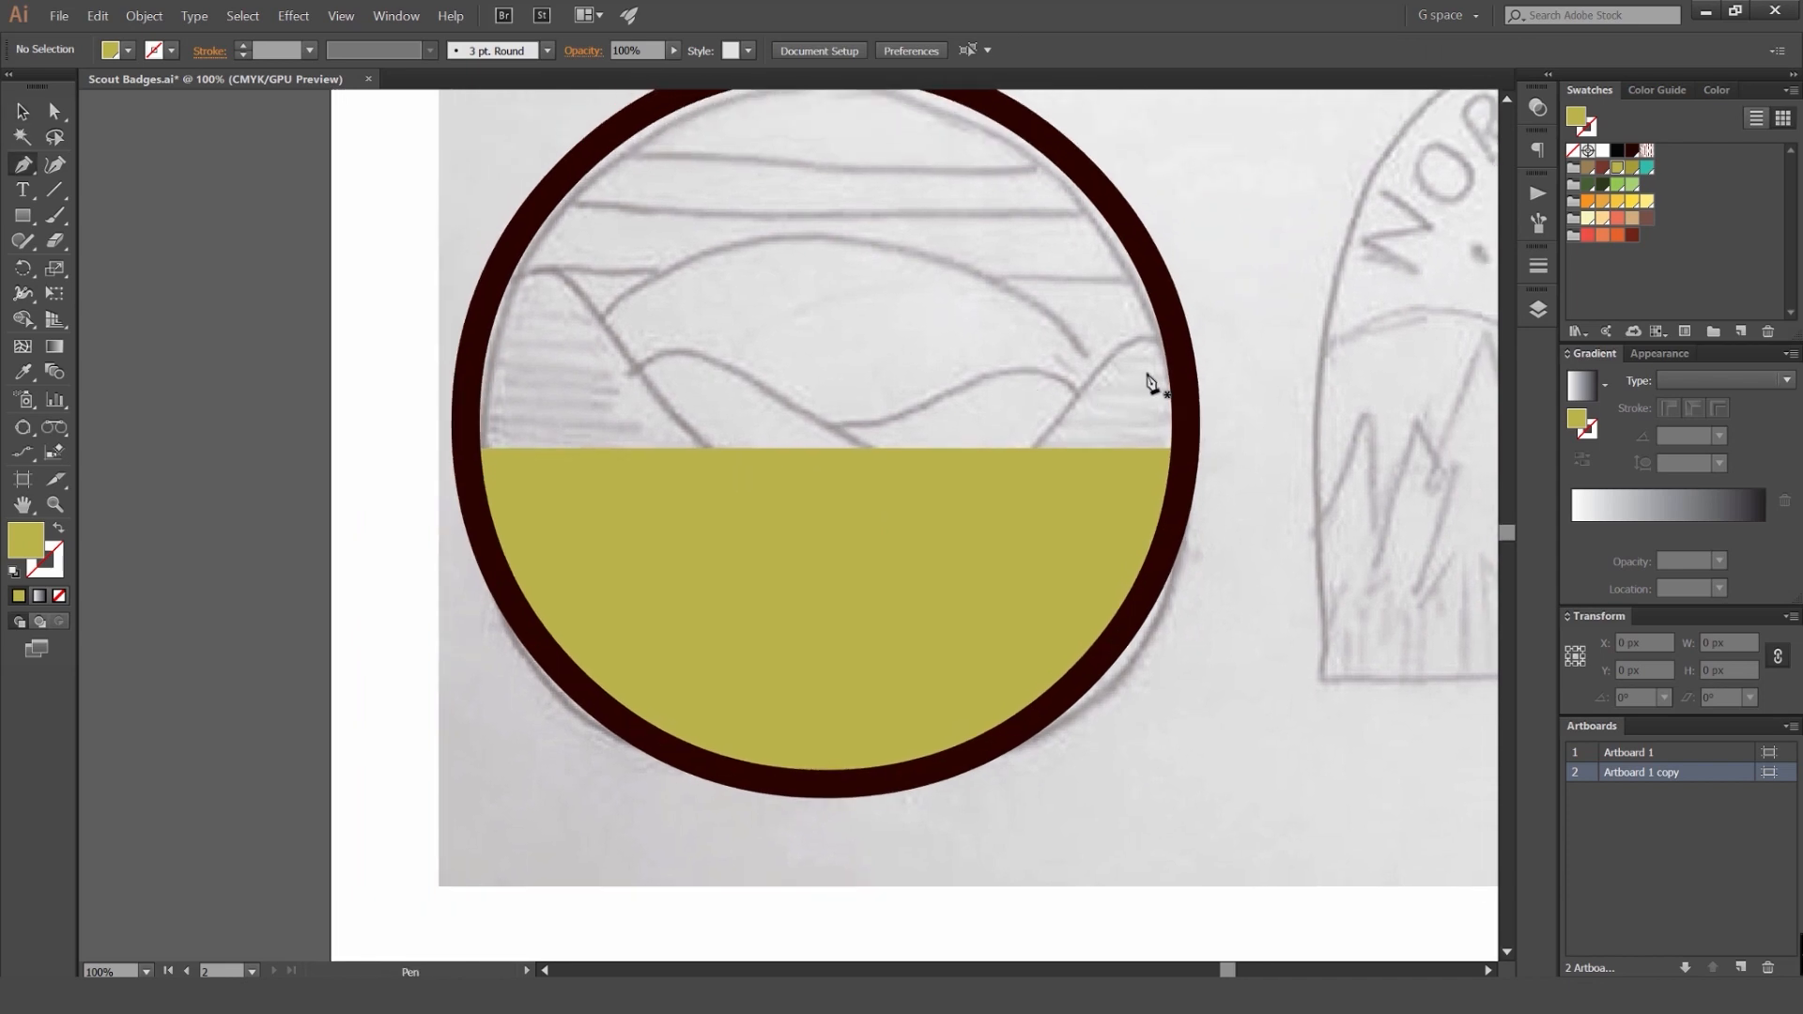
click(1176, 334)
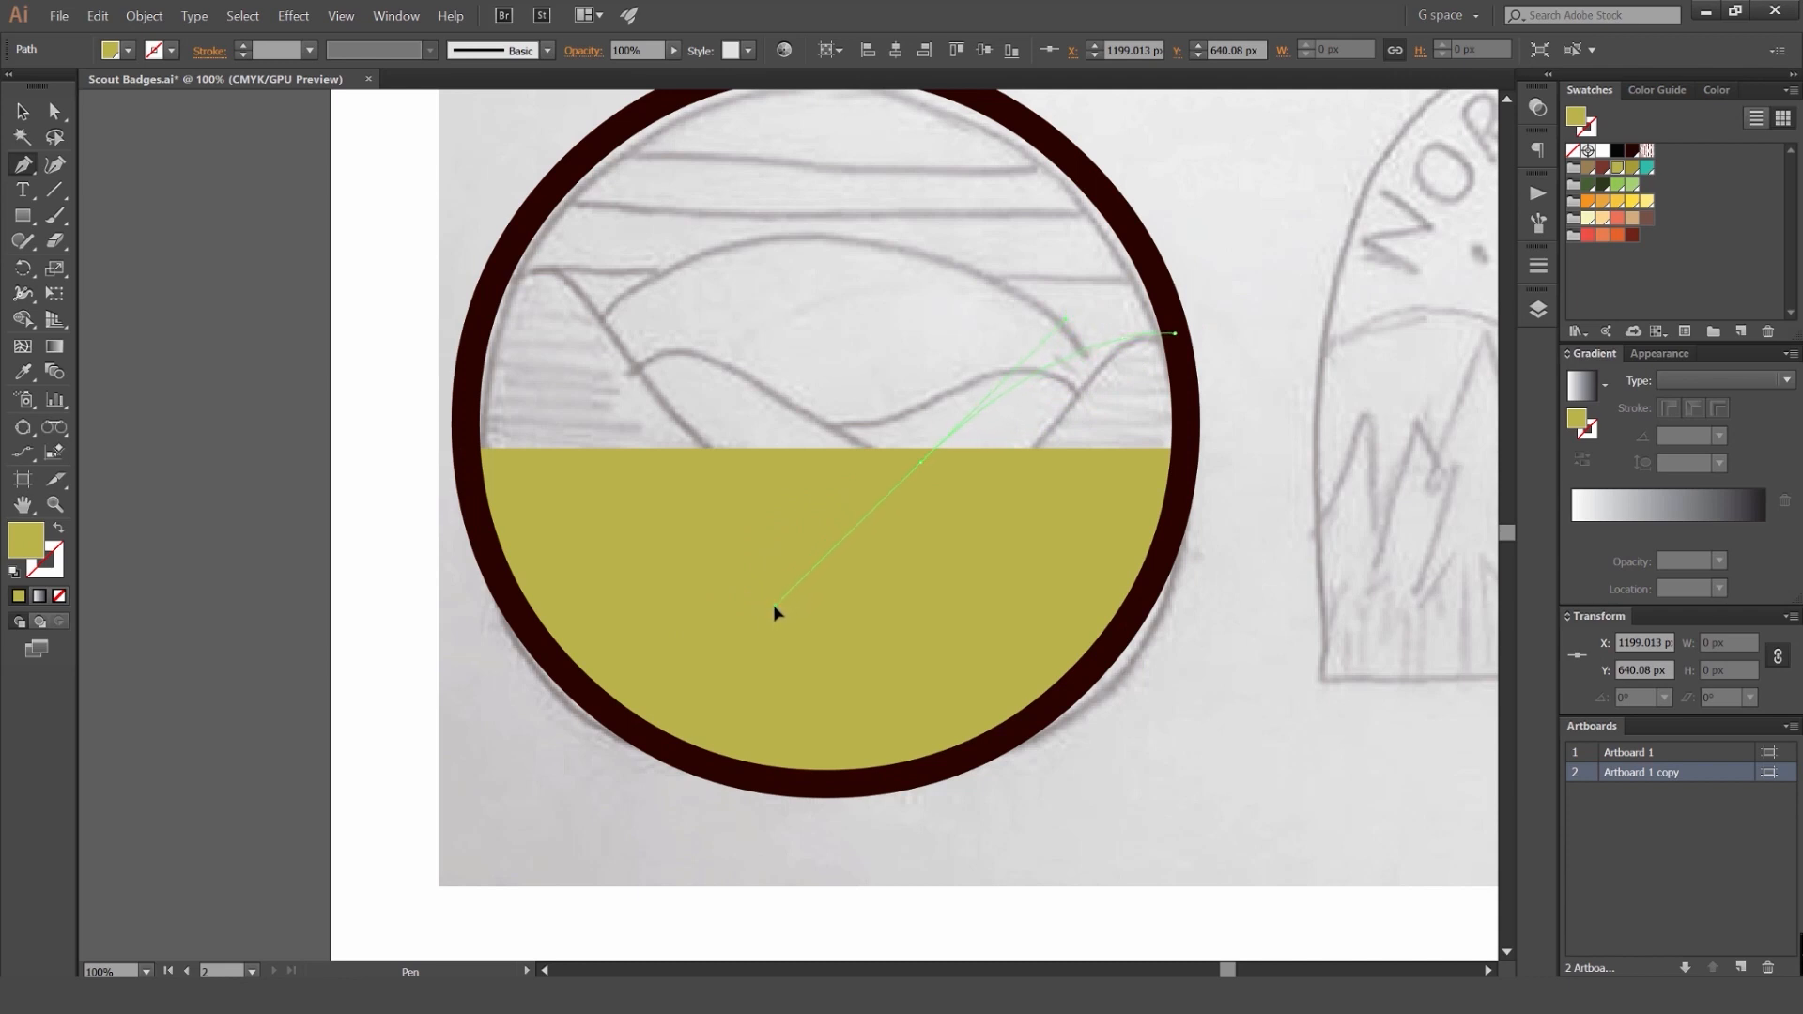
drag(1064, 491, 922, 577)
click(1168, 549)
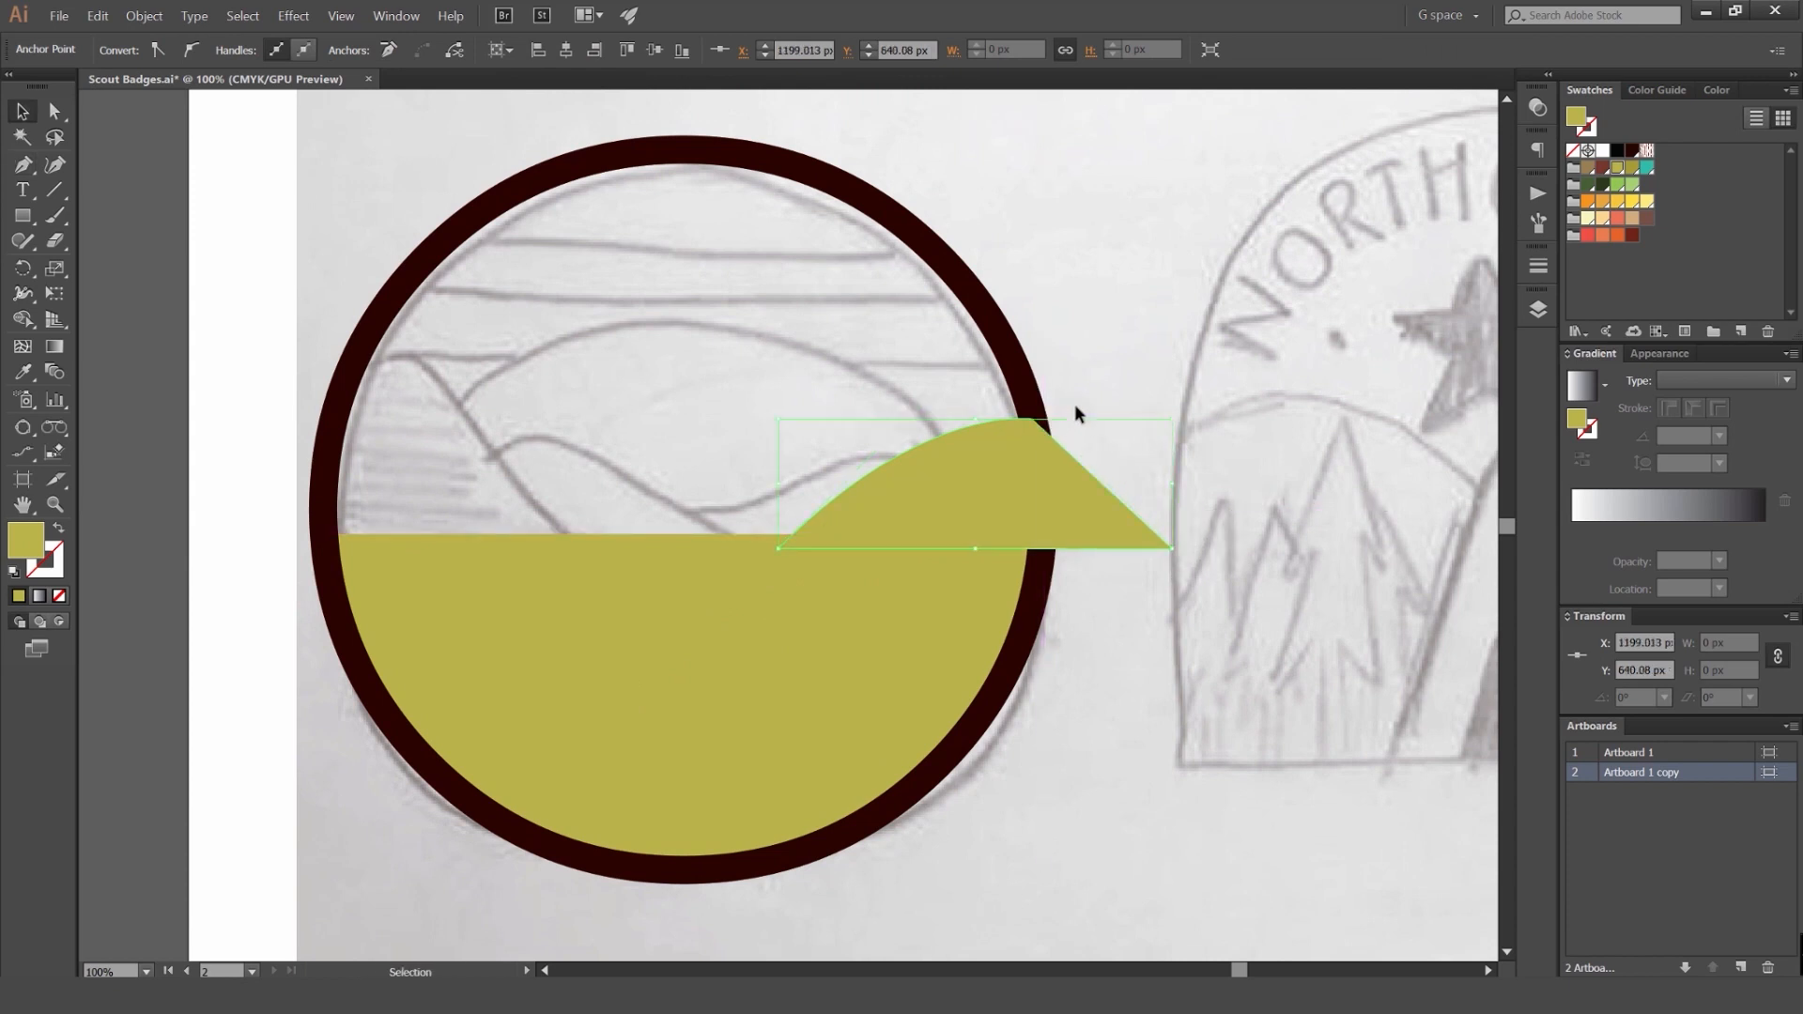
Step: Fill the right-hand hill with dark green and send it behind the olive ground and the ring
click(1075, 411)
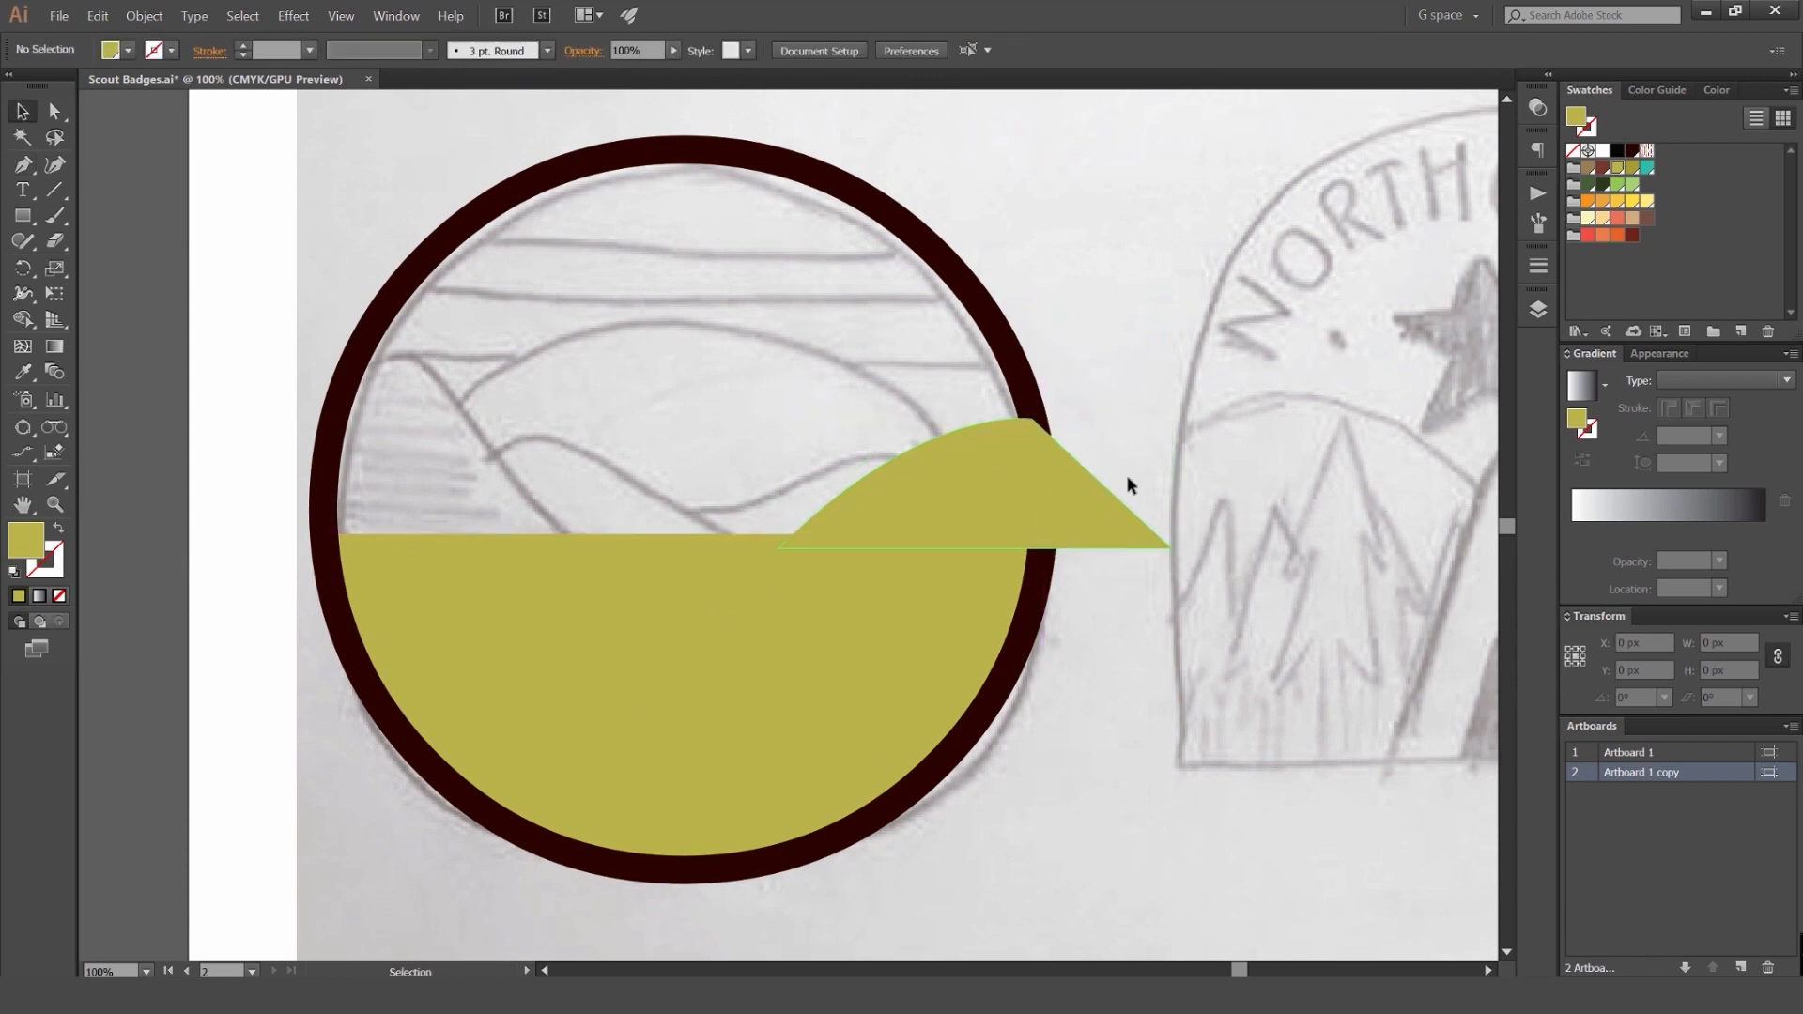
drag(688, 384, 716, 368)
click(1067, 454)
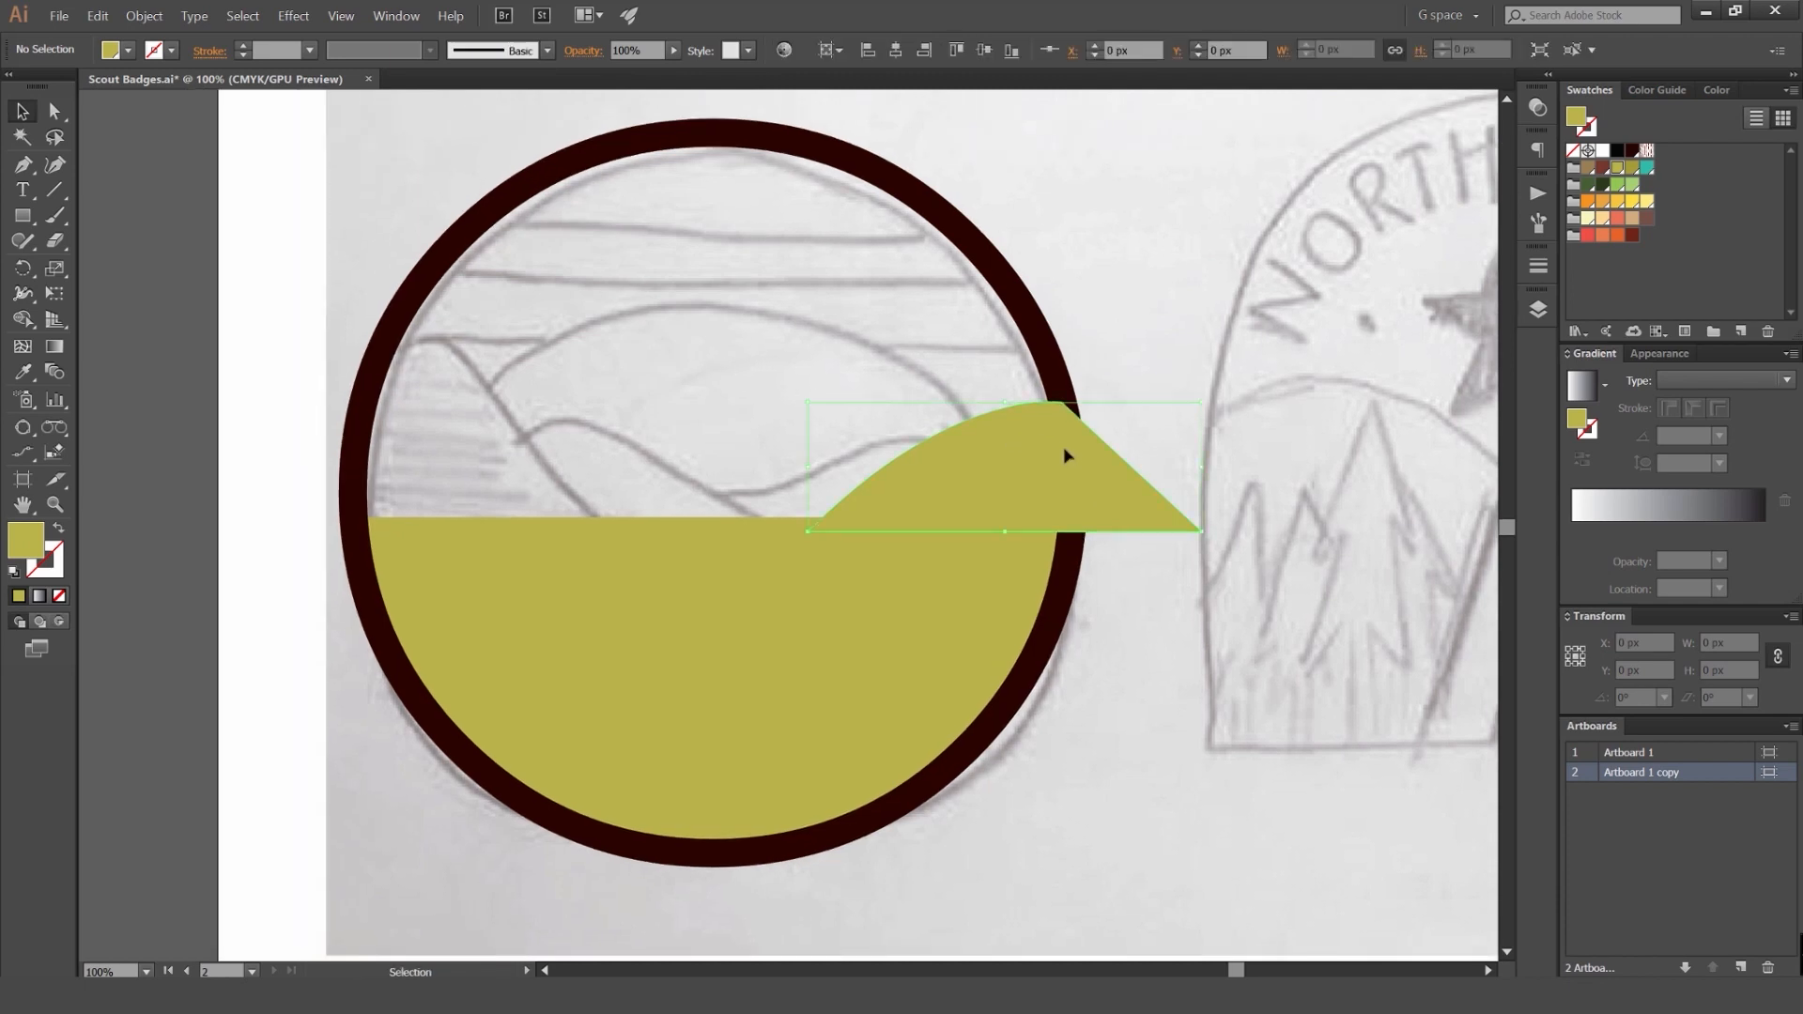
click(1604, 185)
key(ctrl+bracketleft)
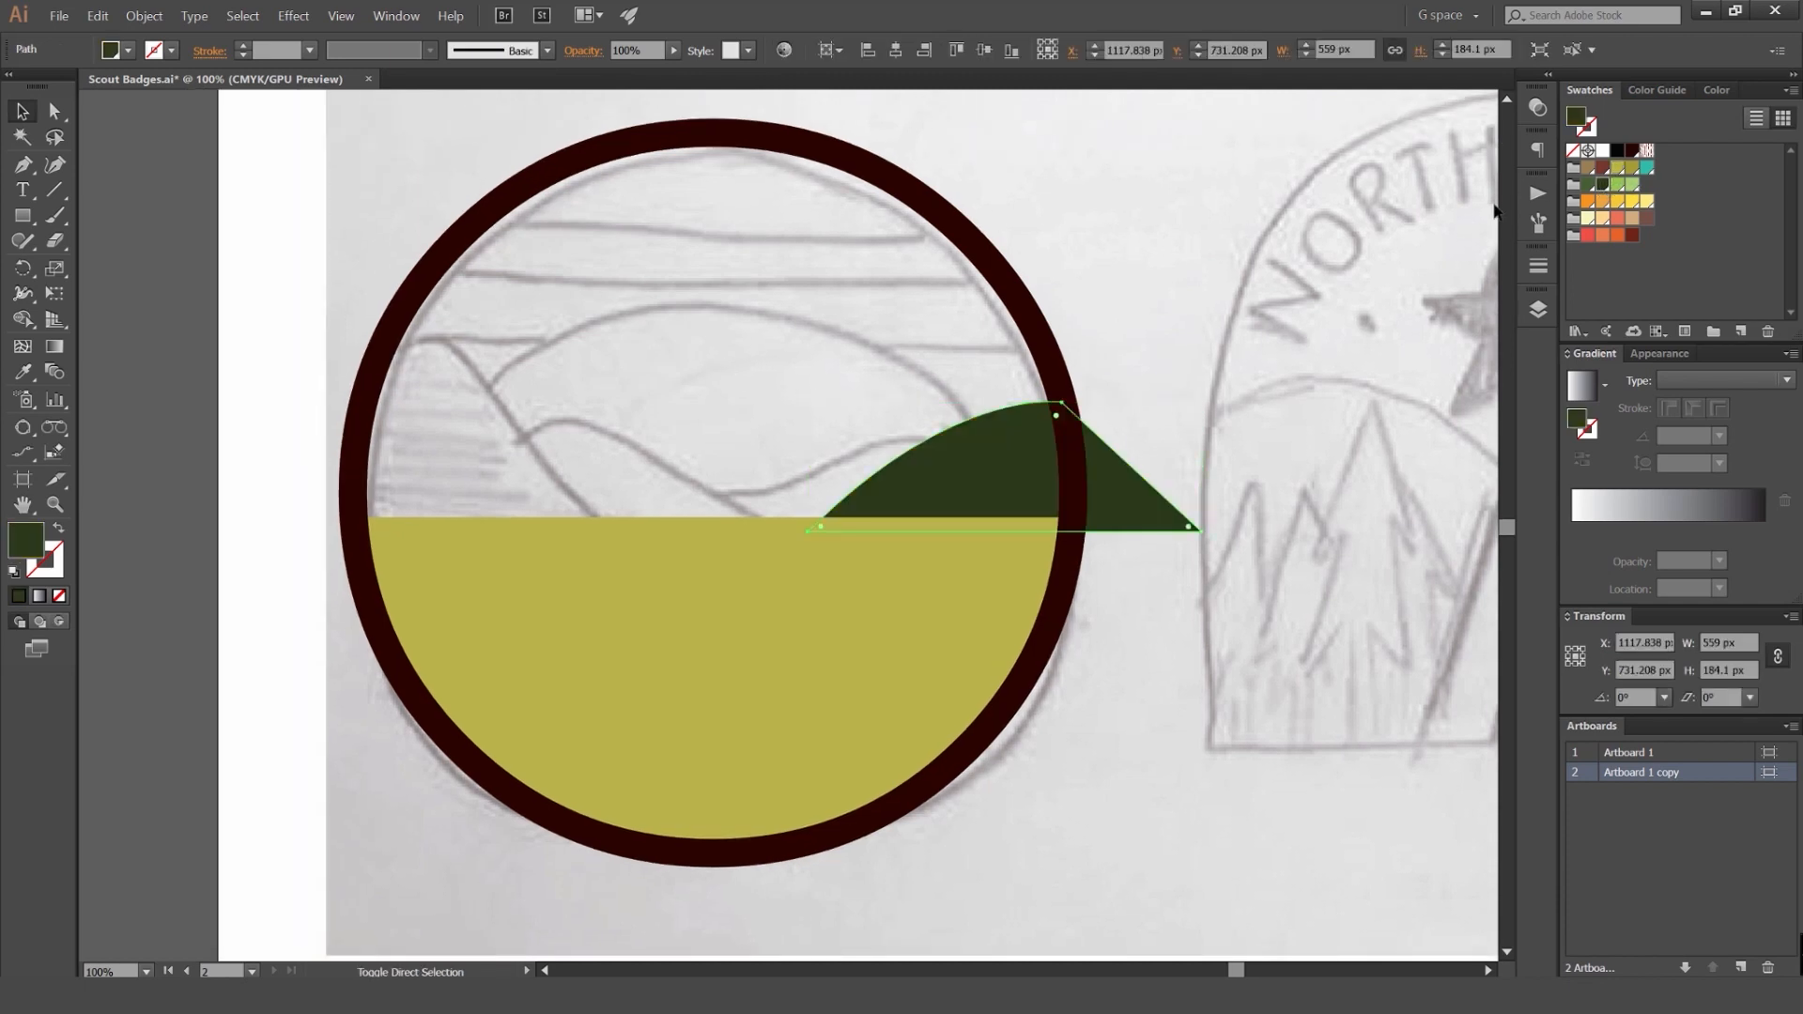
click(1338, 193)
Step: Trace the sketch's long valley slope with the Pen tool as a wide, closed dark green shape extending past both sides of the ring
drag(1118, 450, 1204, 419)
key(p)
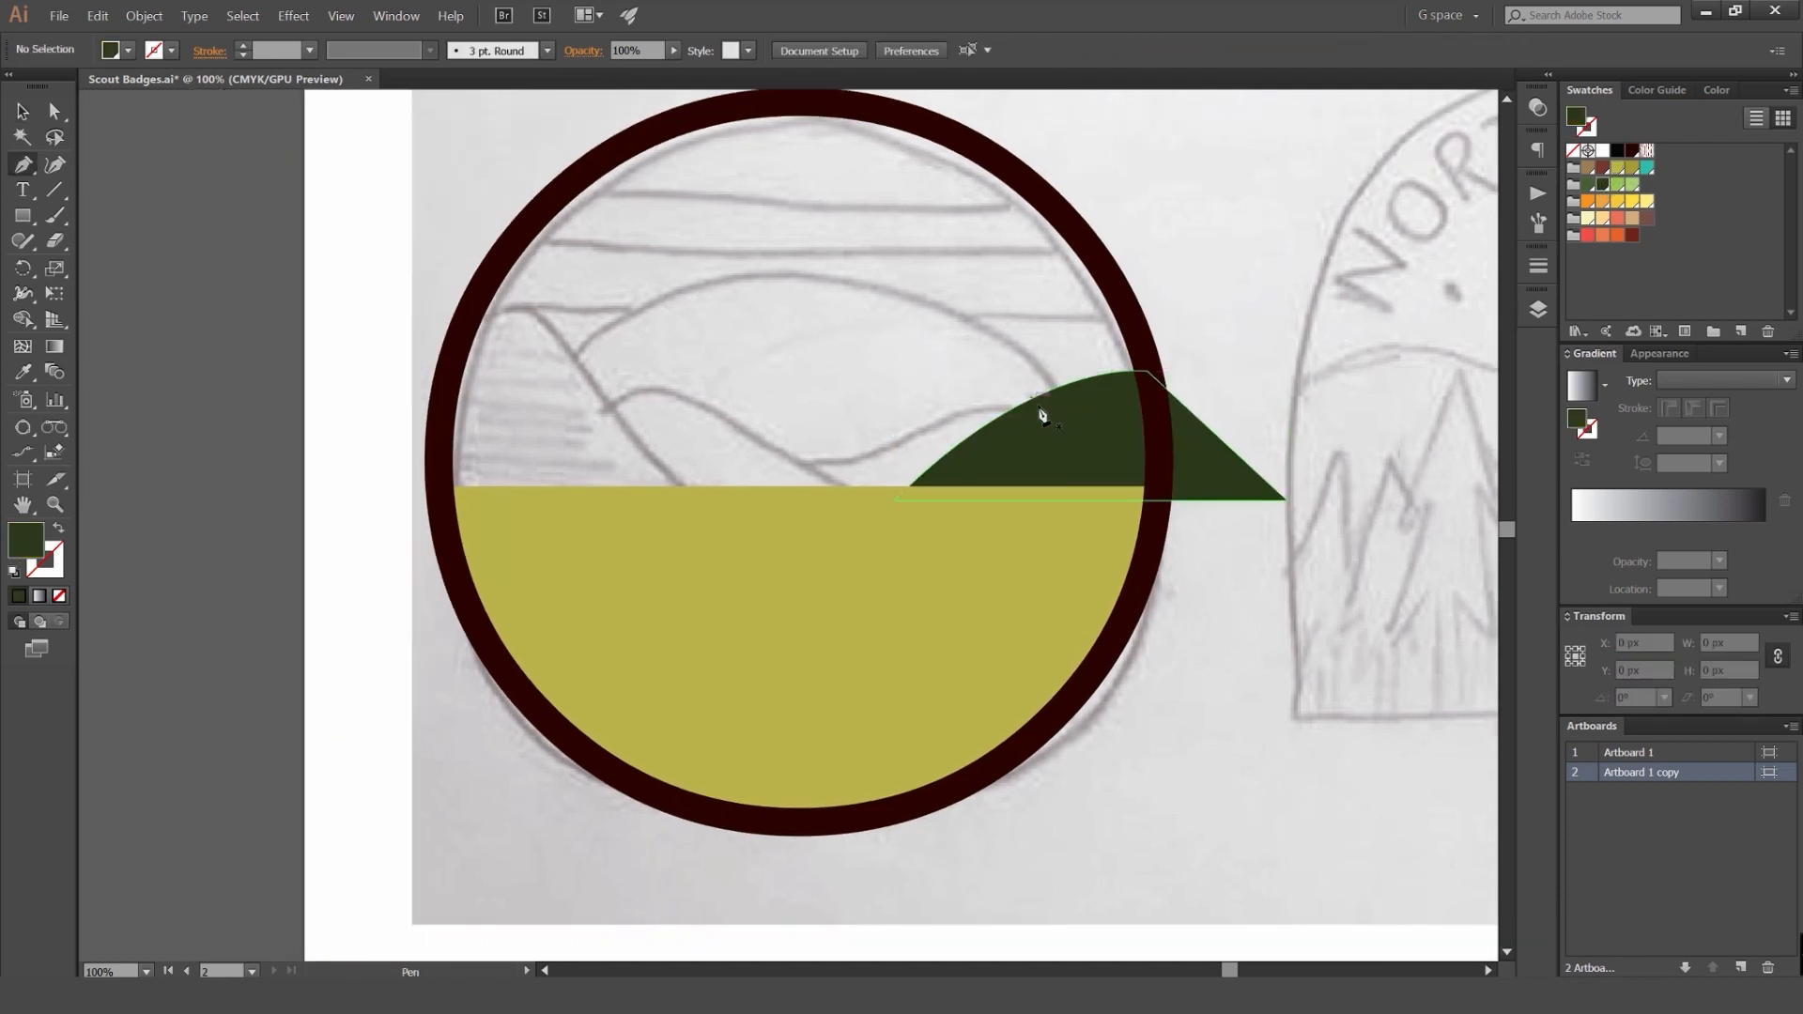
click(1061, 421)
drag(900, 434, 785, 485)
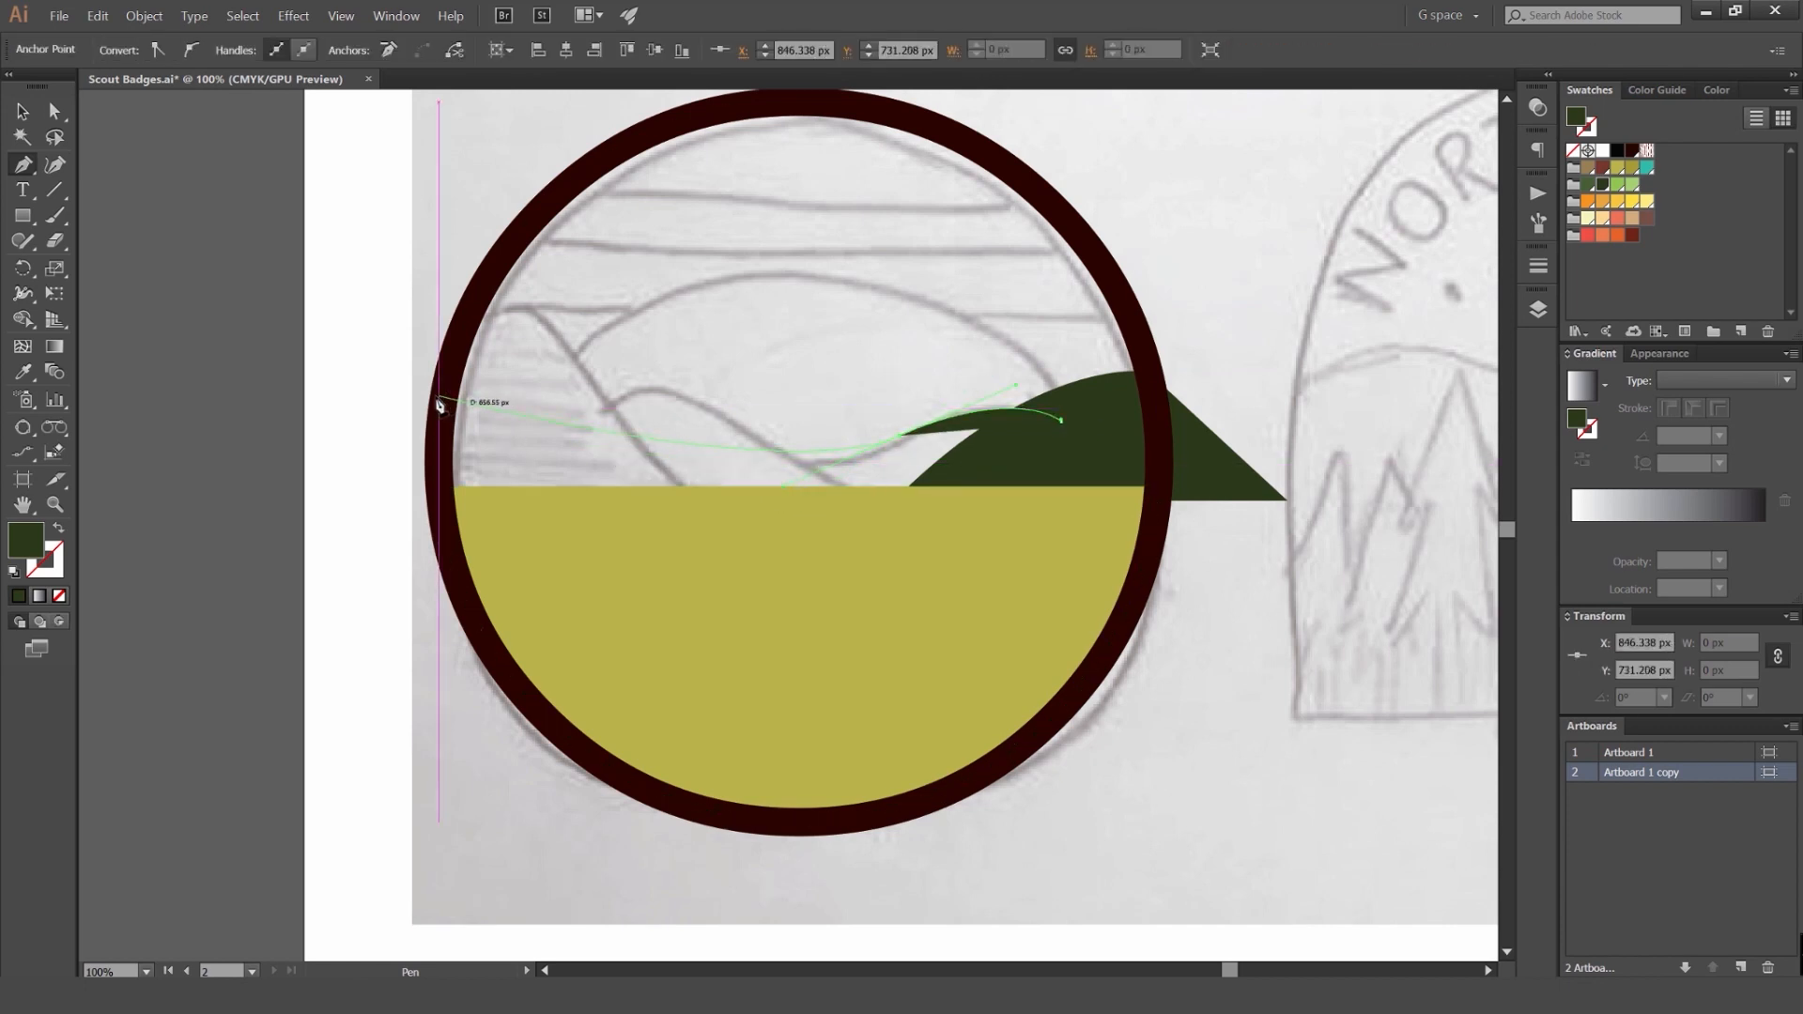
drag(279, 333, 273, 327)
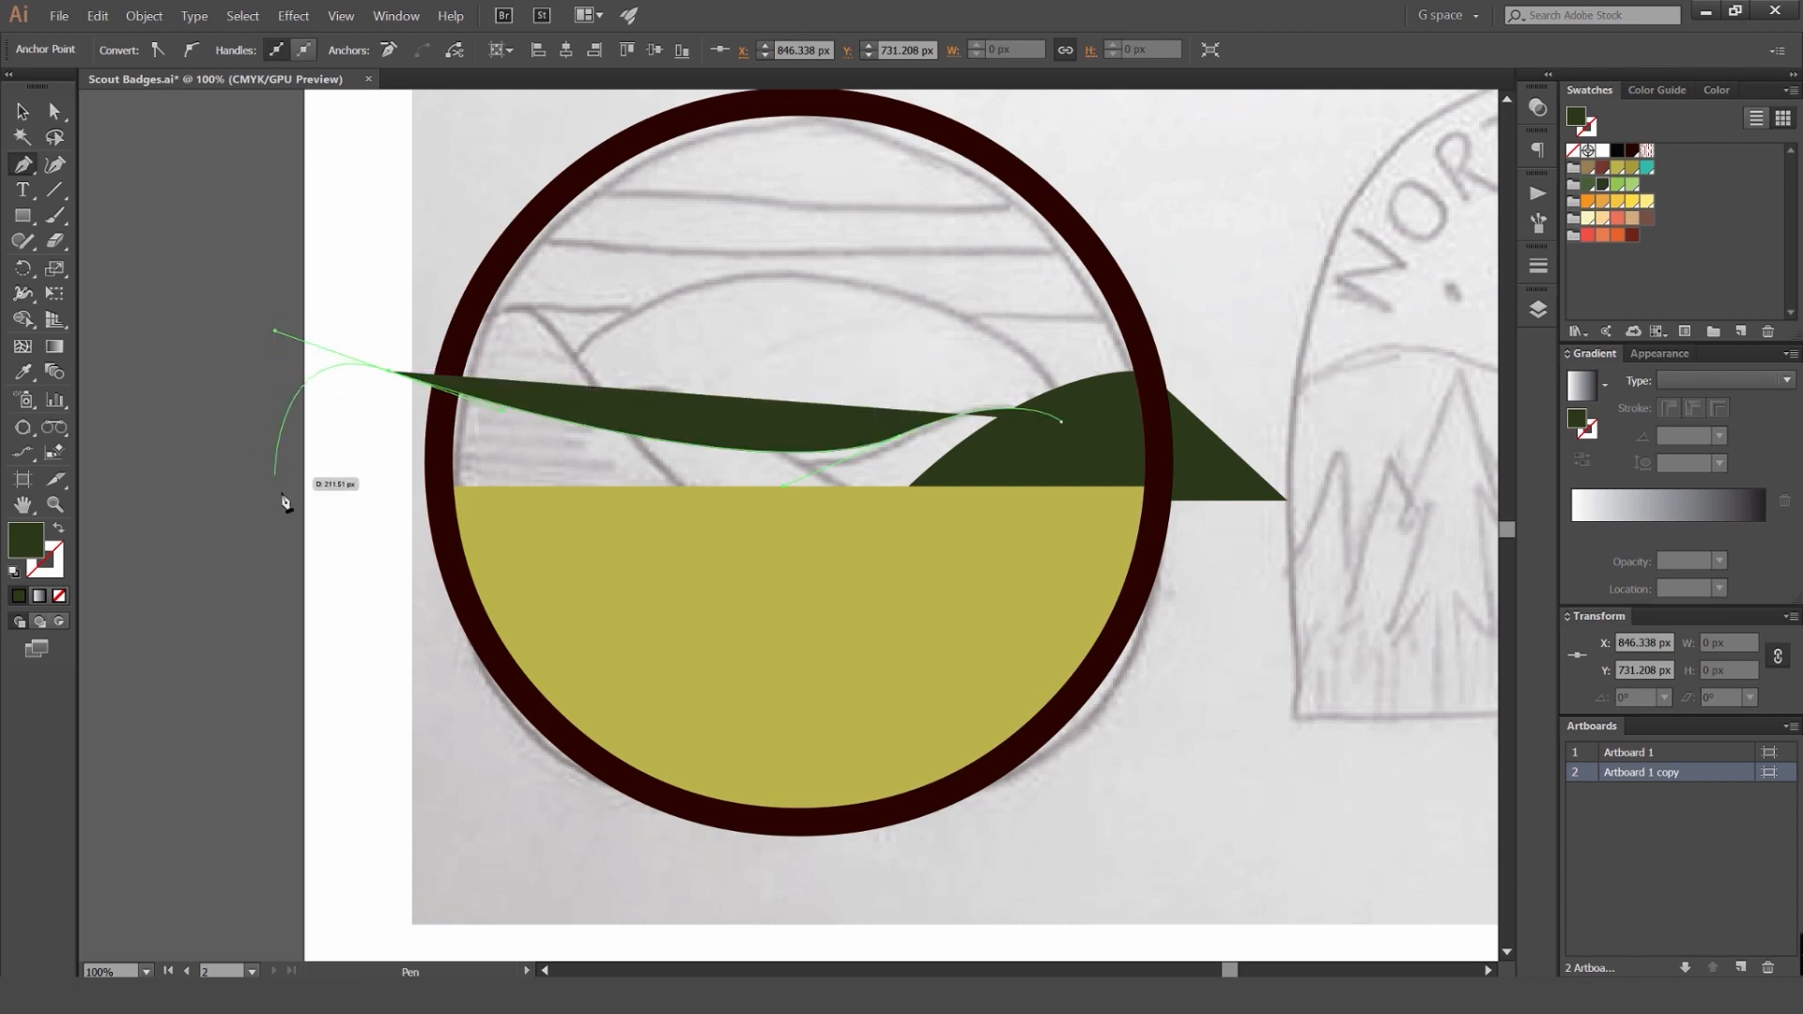
click(282, 542)
drag(1234, 654, 1264, 584)
click(1061, 421)
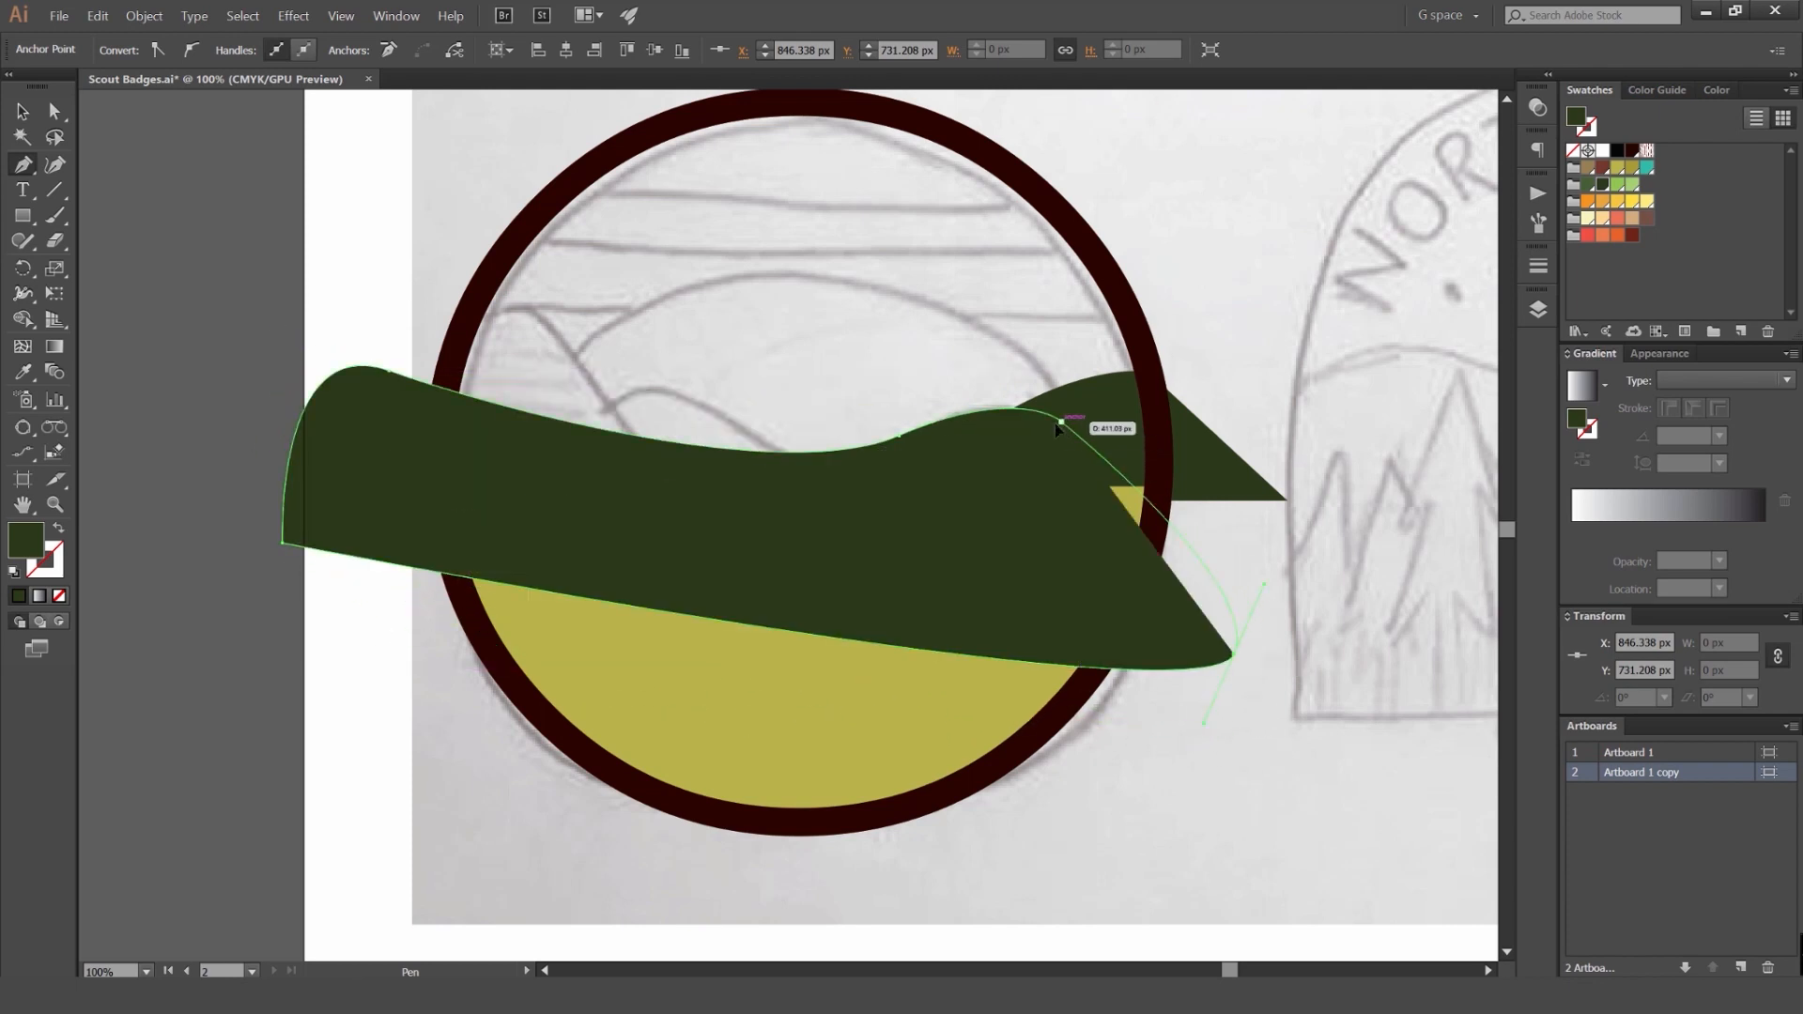
Step: Trace the sketch's rounded middle hill with the Pen tool as a closed dark green shape running below the horizon and past the ring
drag(768, 435, 893, 550)
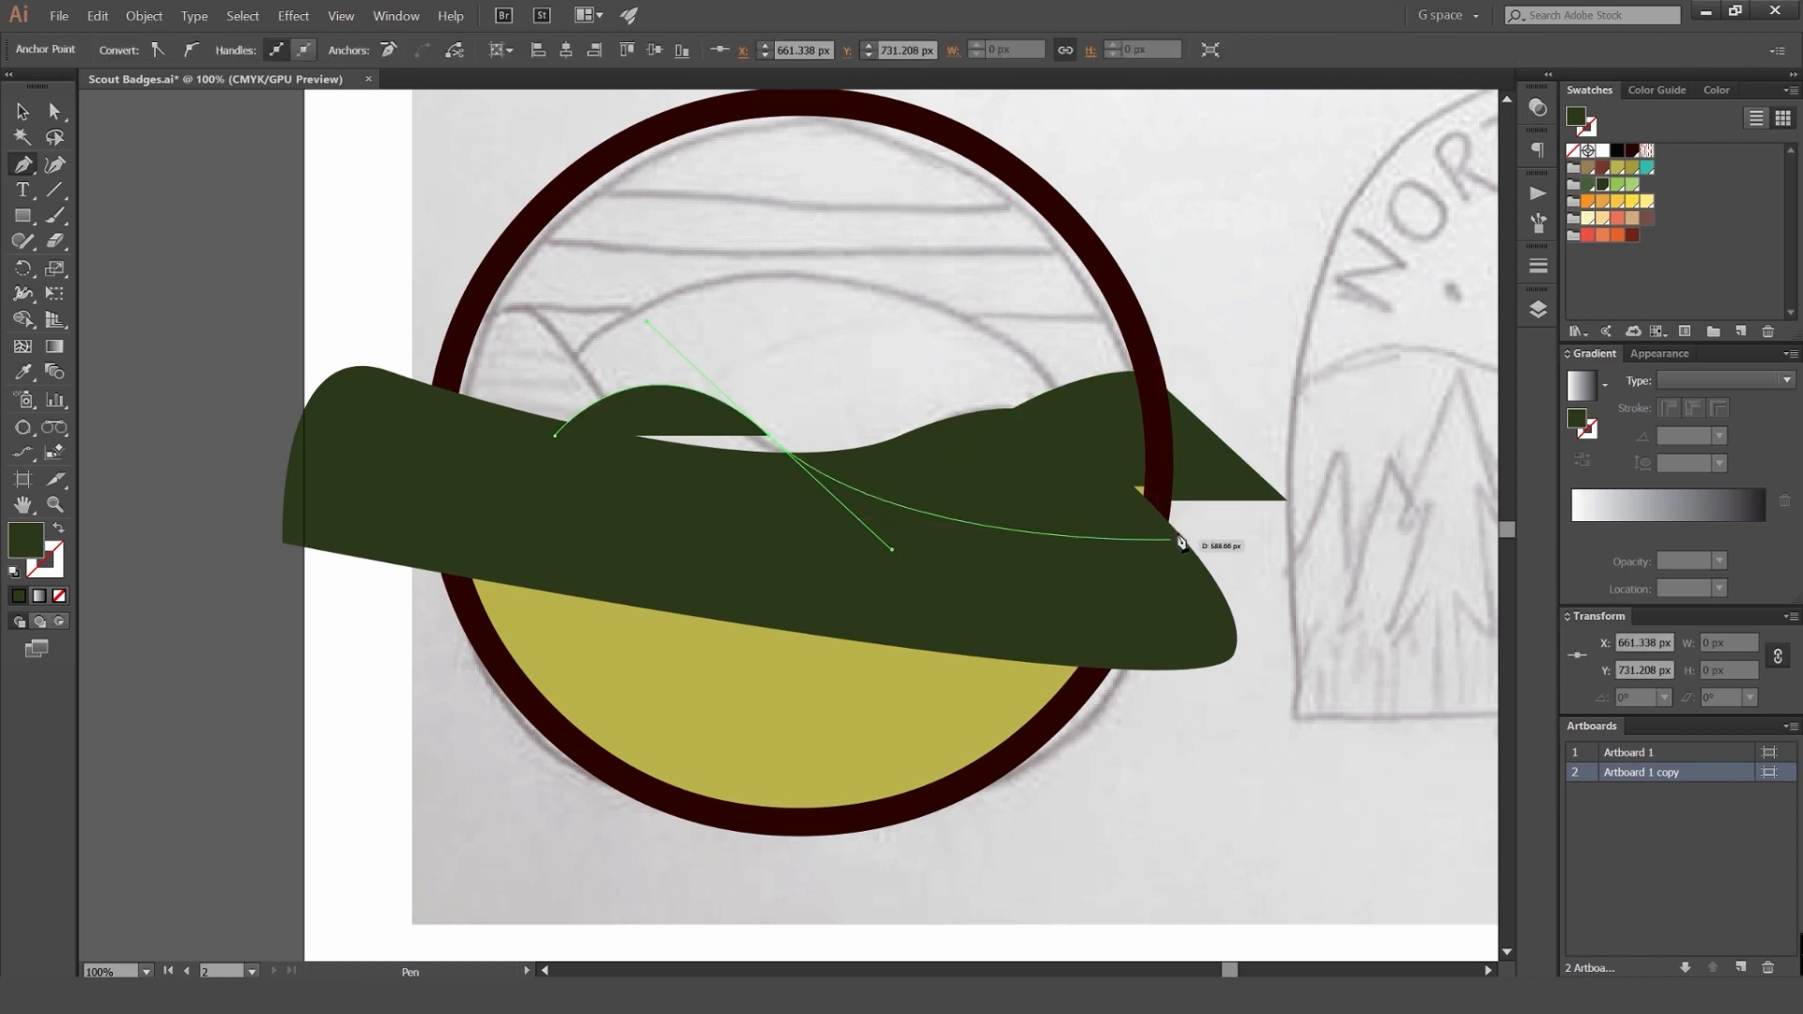
click(1217, 558)
drag(284, 588, 379, 487)
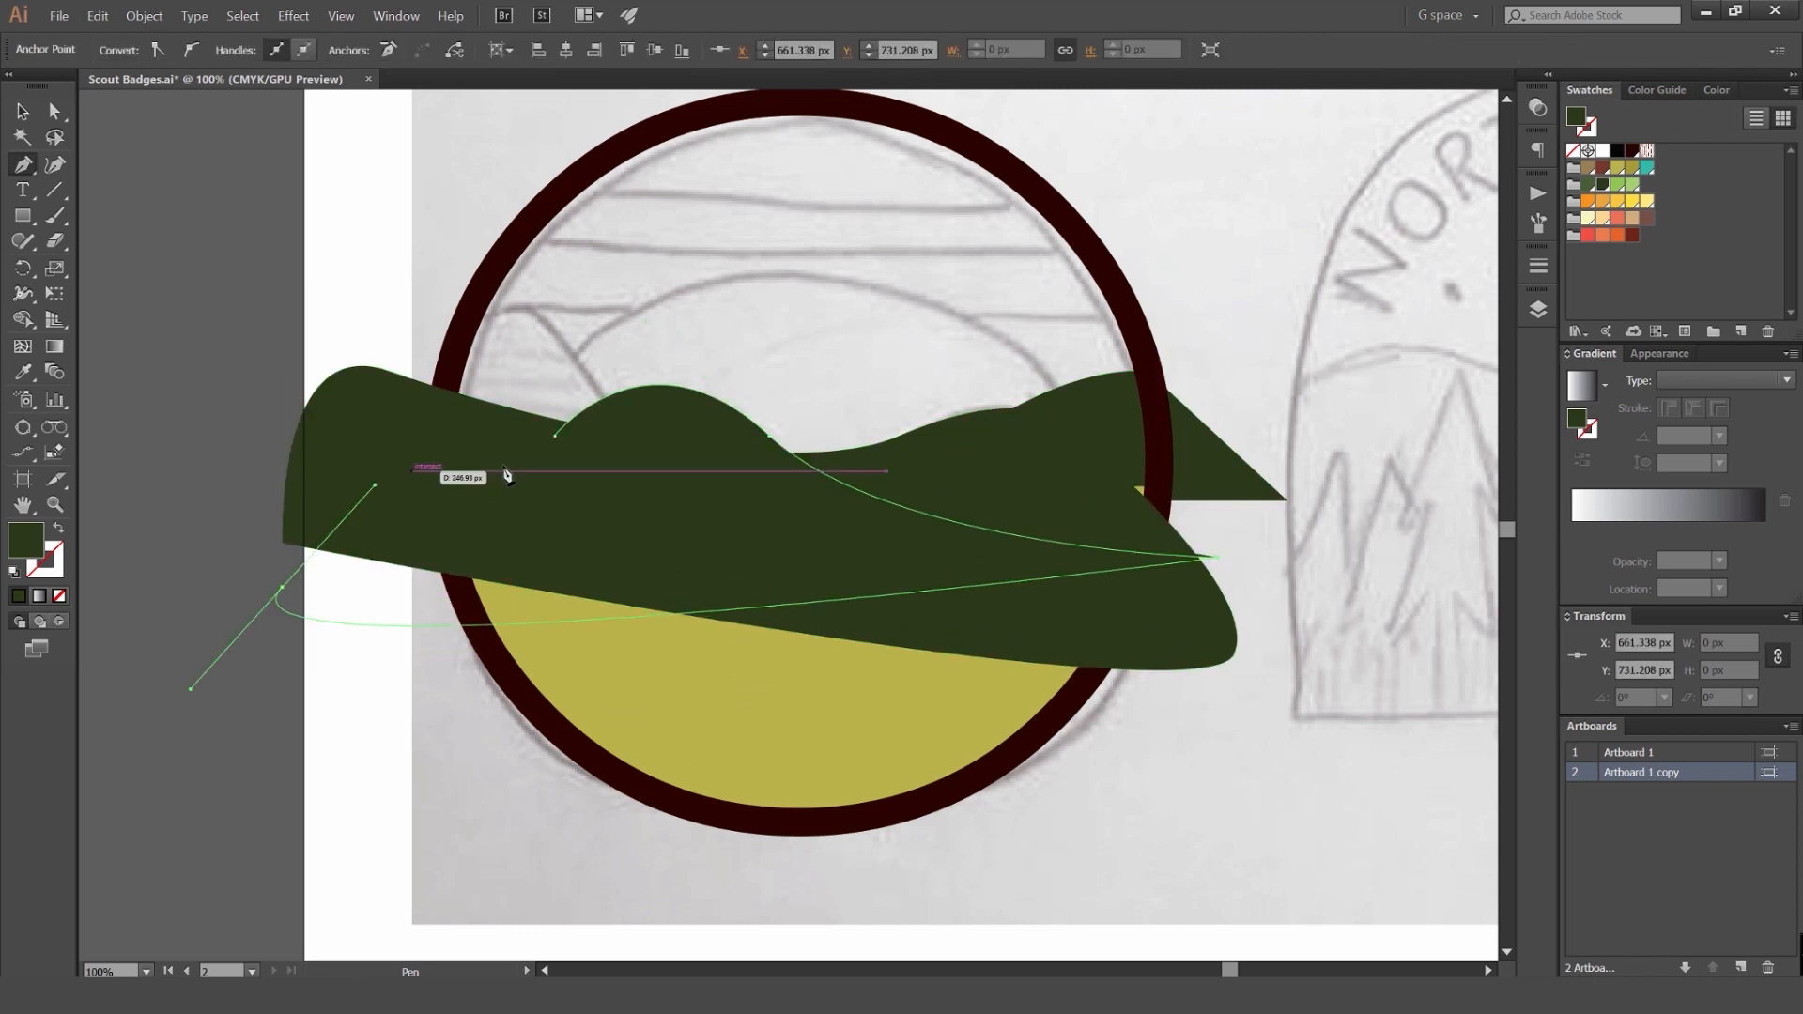
click(555, 435)
key(v)
click(352, 334)
key(v)
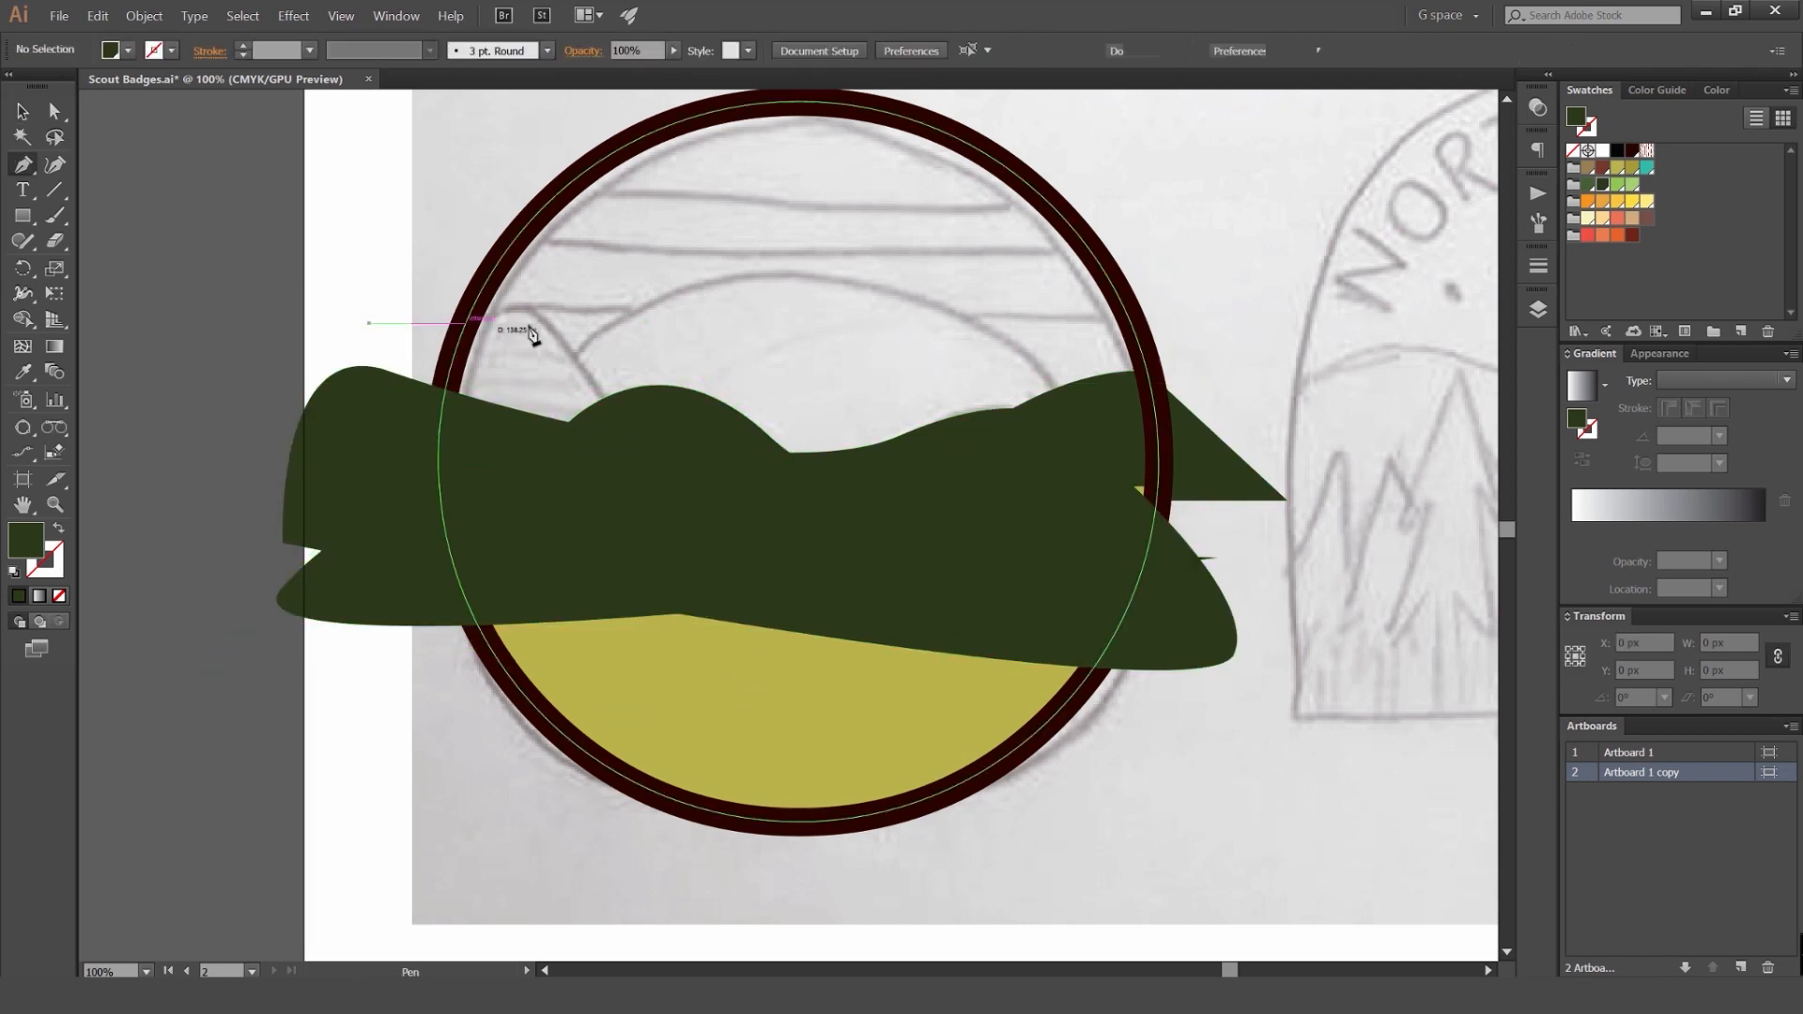
Step: Trim away the parts of the three hills outside the ring, using Shape Builder on the hills and the ring
click(1208, 462)
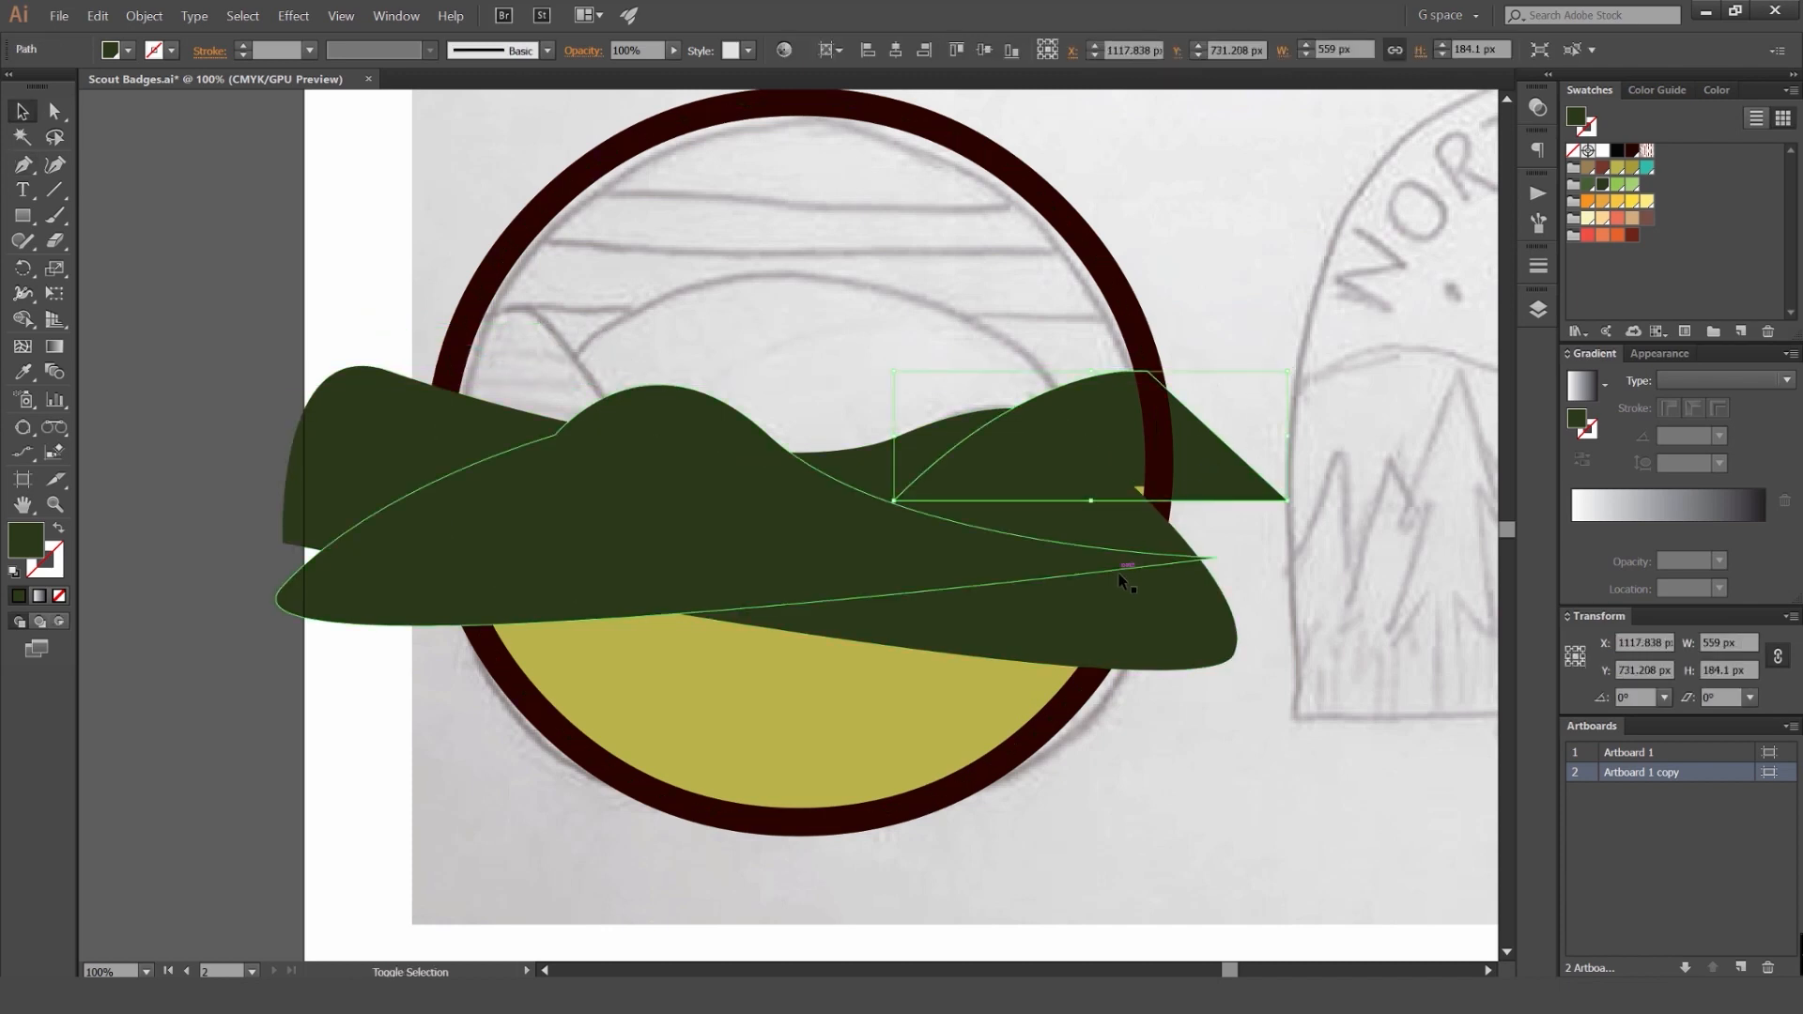
shift+click(1118, 569)
shift+click(871, 470)
shift+click(1139, 329)
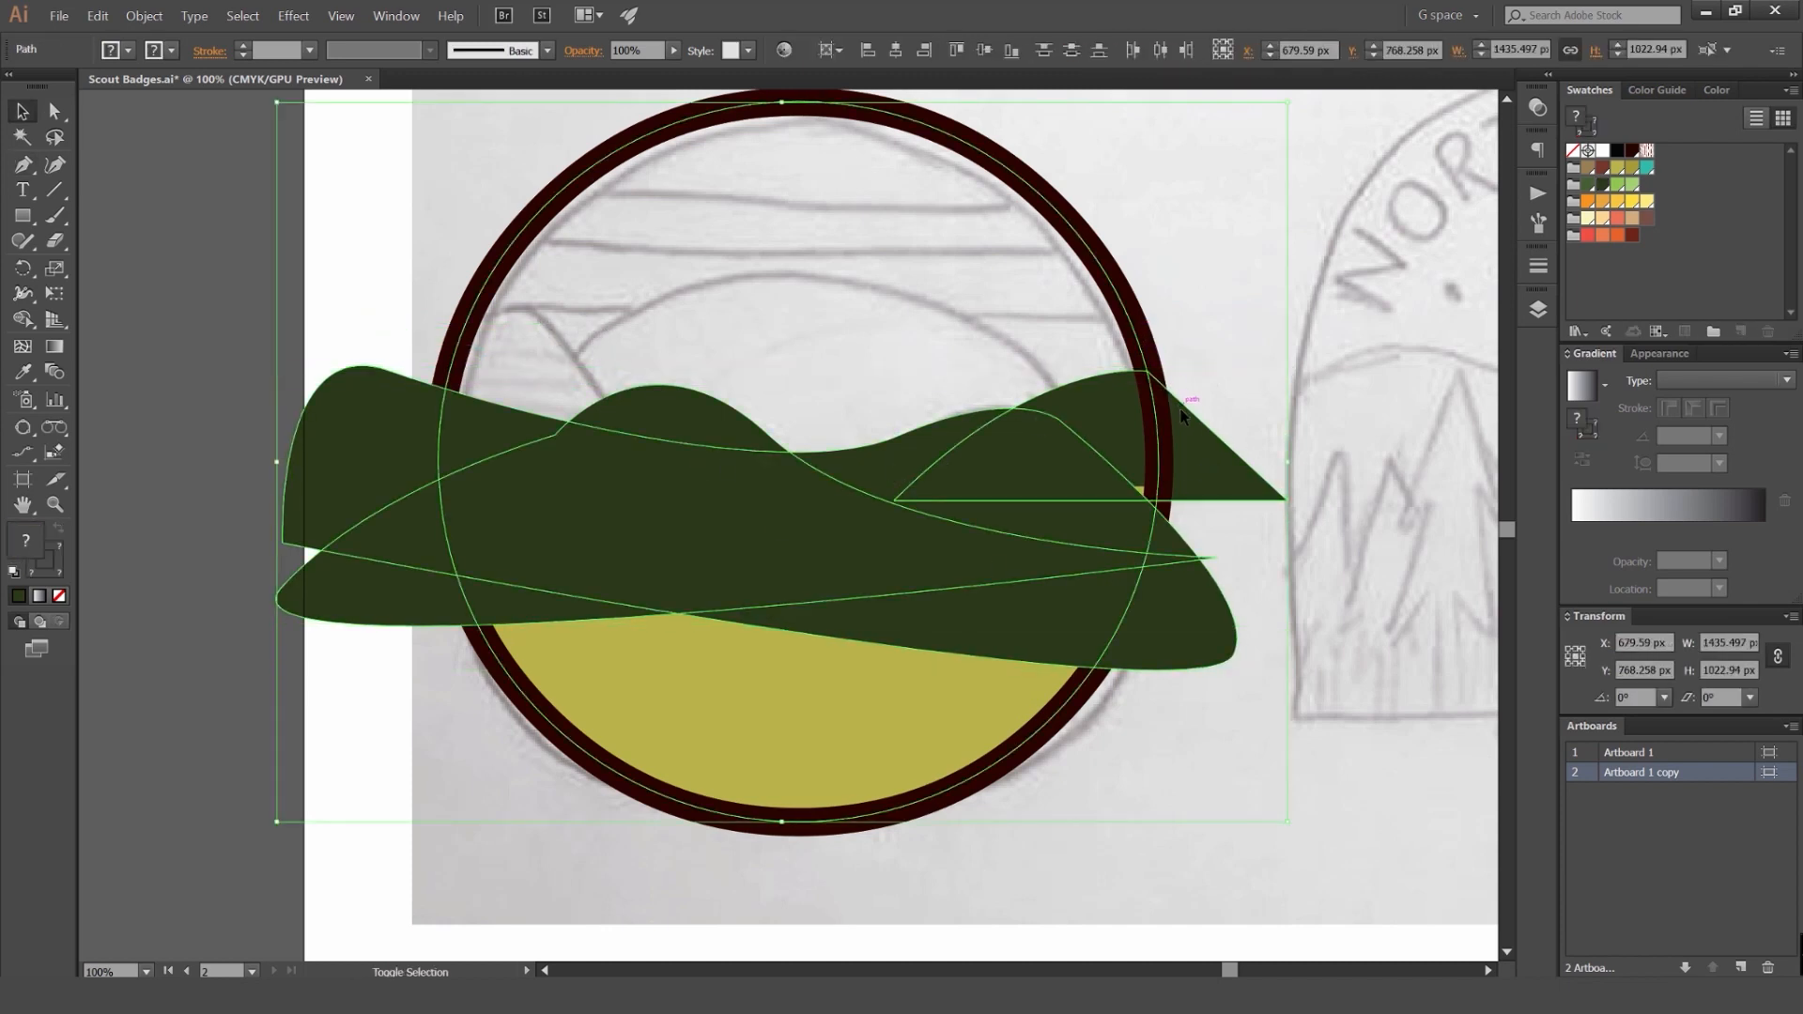
key(shift+m)
drag(1219, 457, 1161, 709)
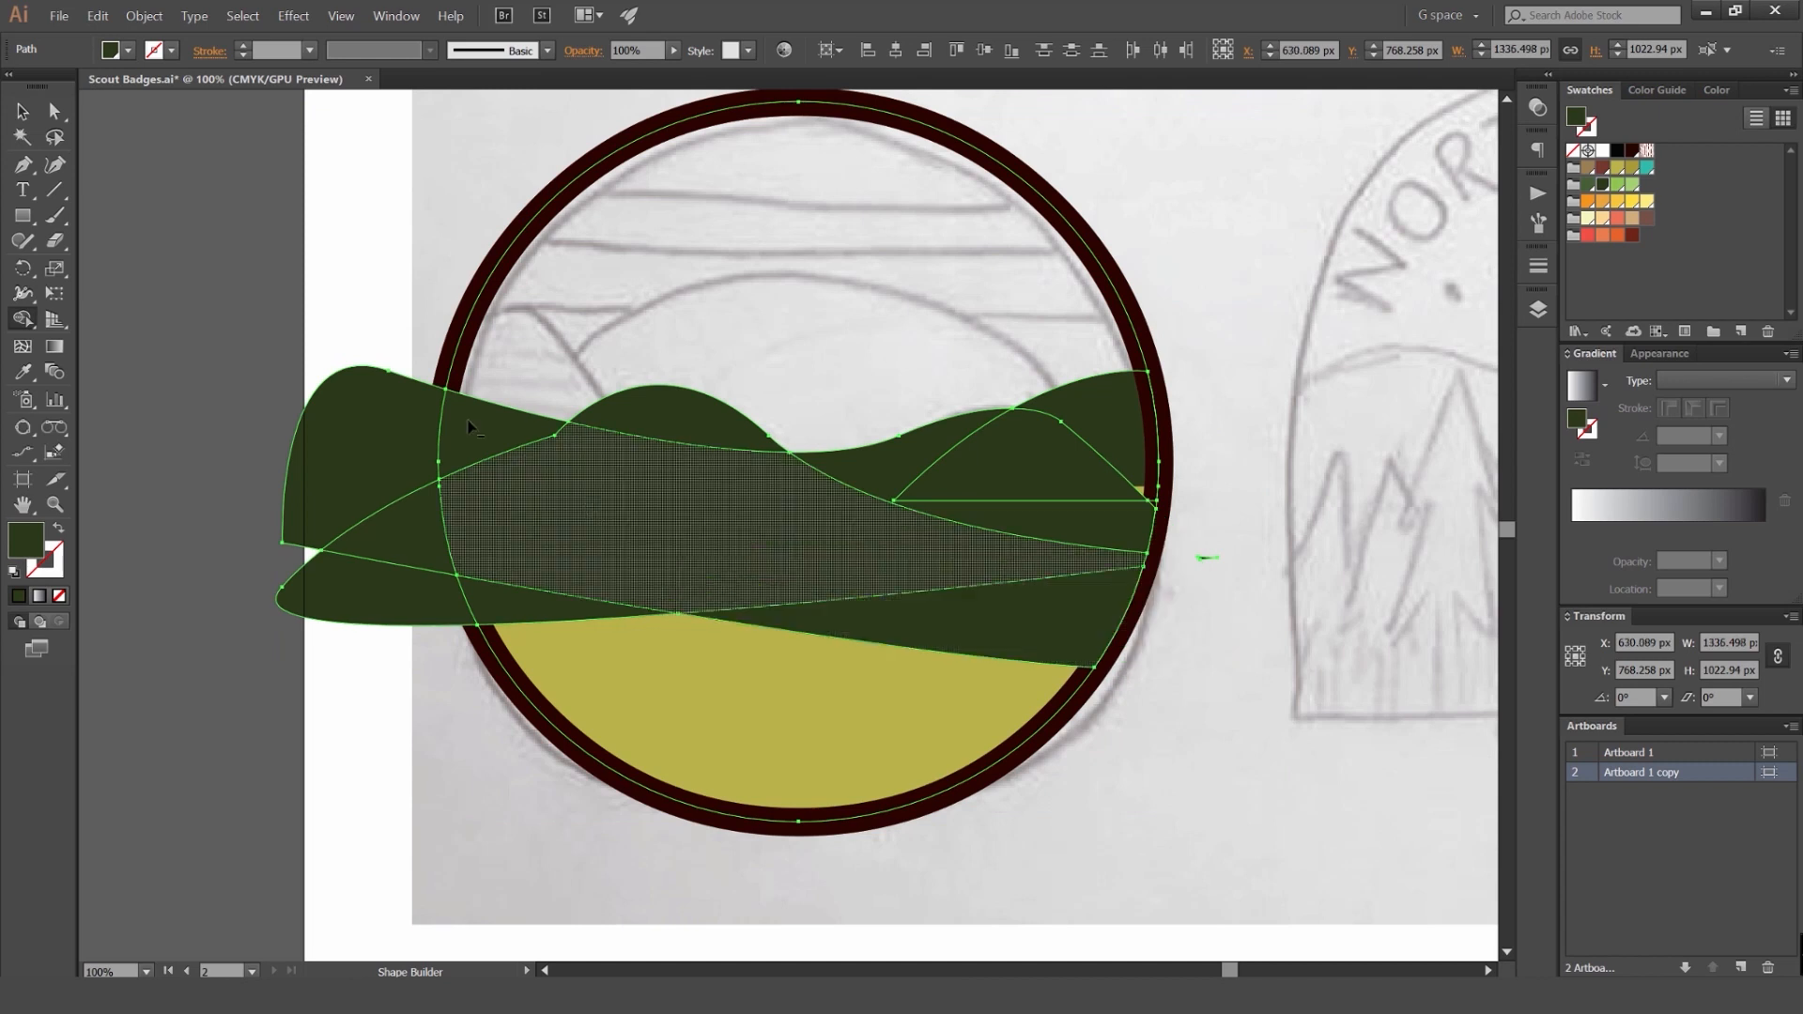
drag(383, 349, 516, 639)
drag(1222, 536, 1176, 593)
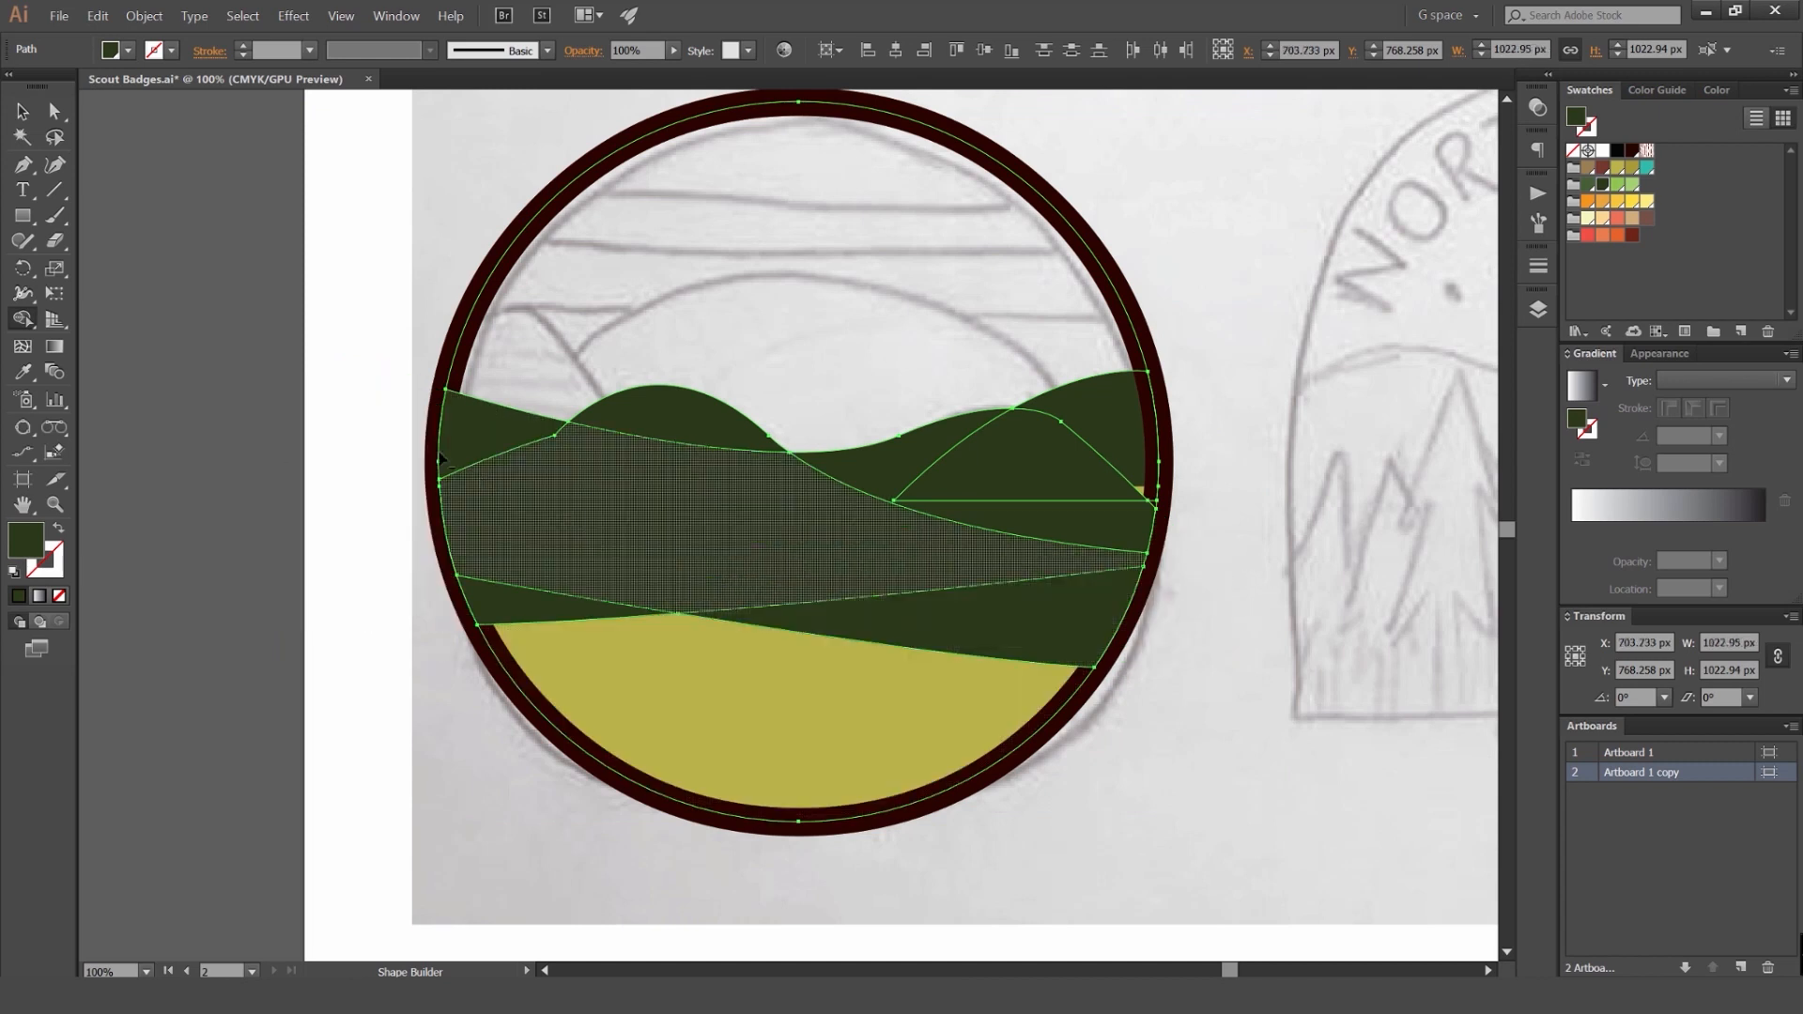
Step: Fill the rounded middle hill with light green and send it backward behind the wide valley hill
key(v)
click(1253, 394)
click(1102, 407)
click(840, 455)
click(731, 430)
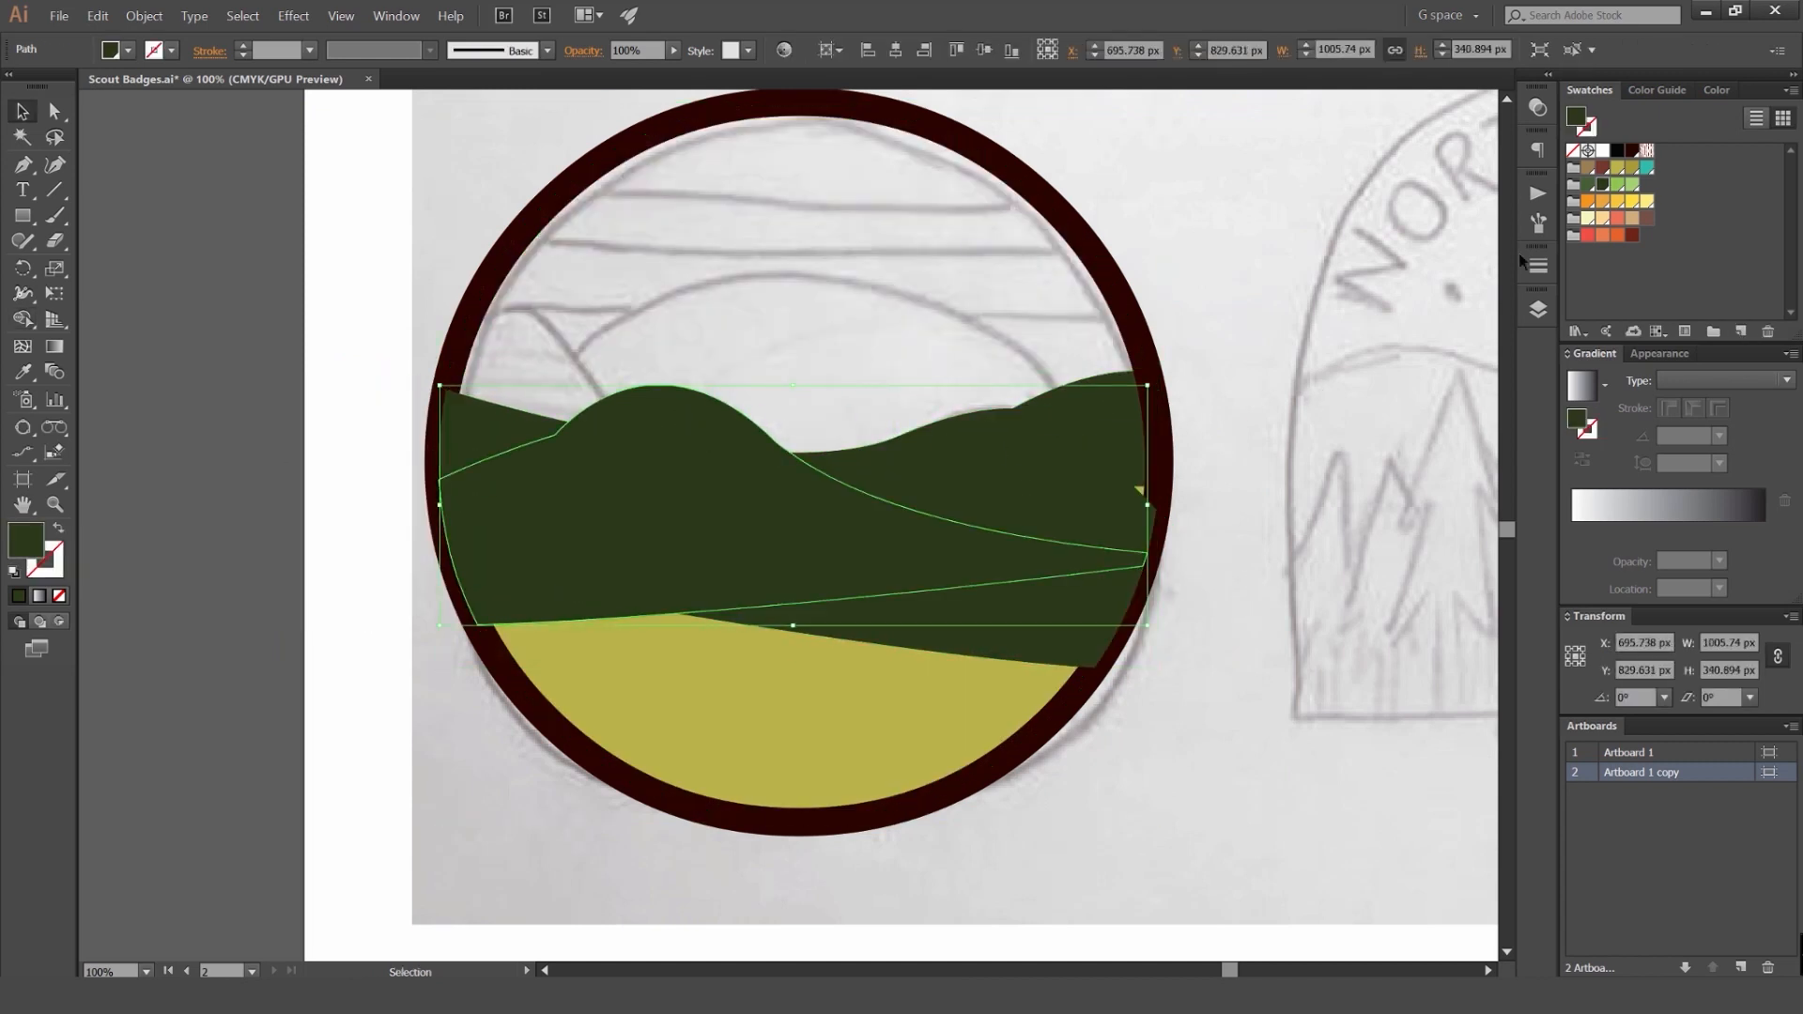
click(1615, 184)
key(ctrl+z)
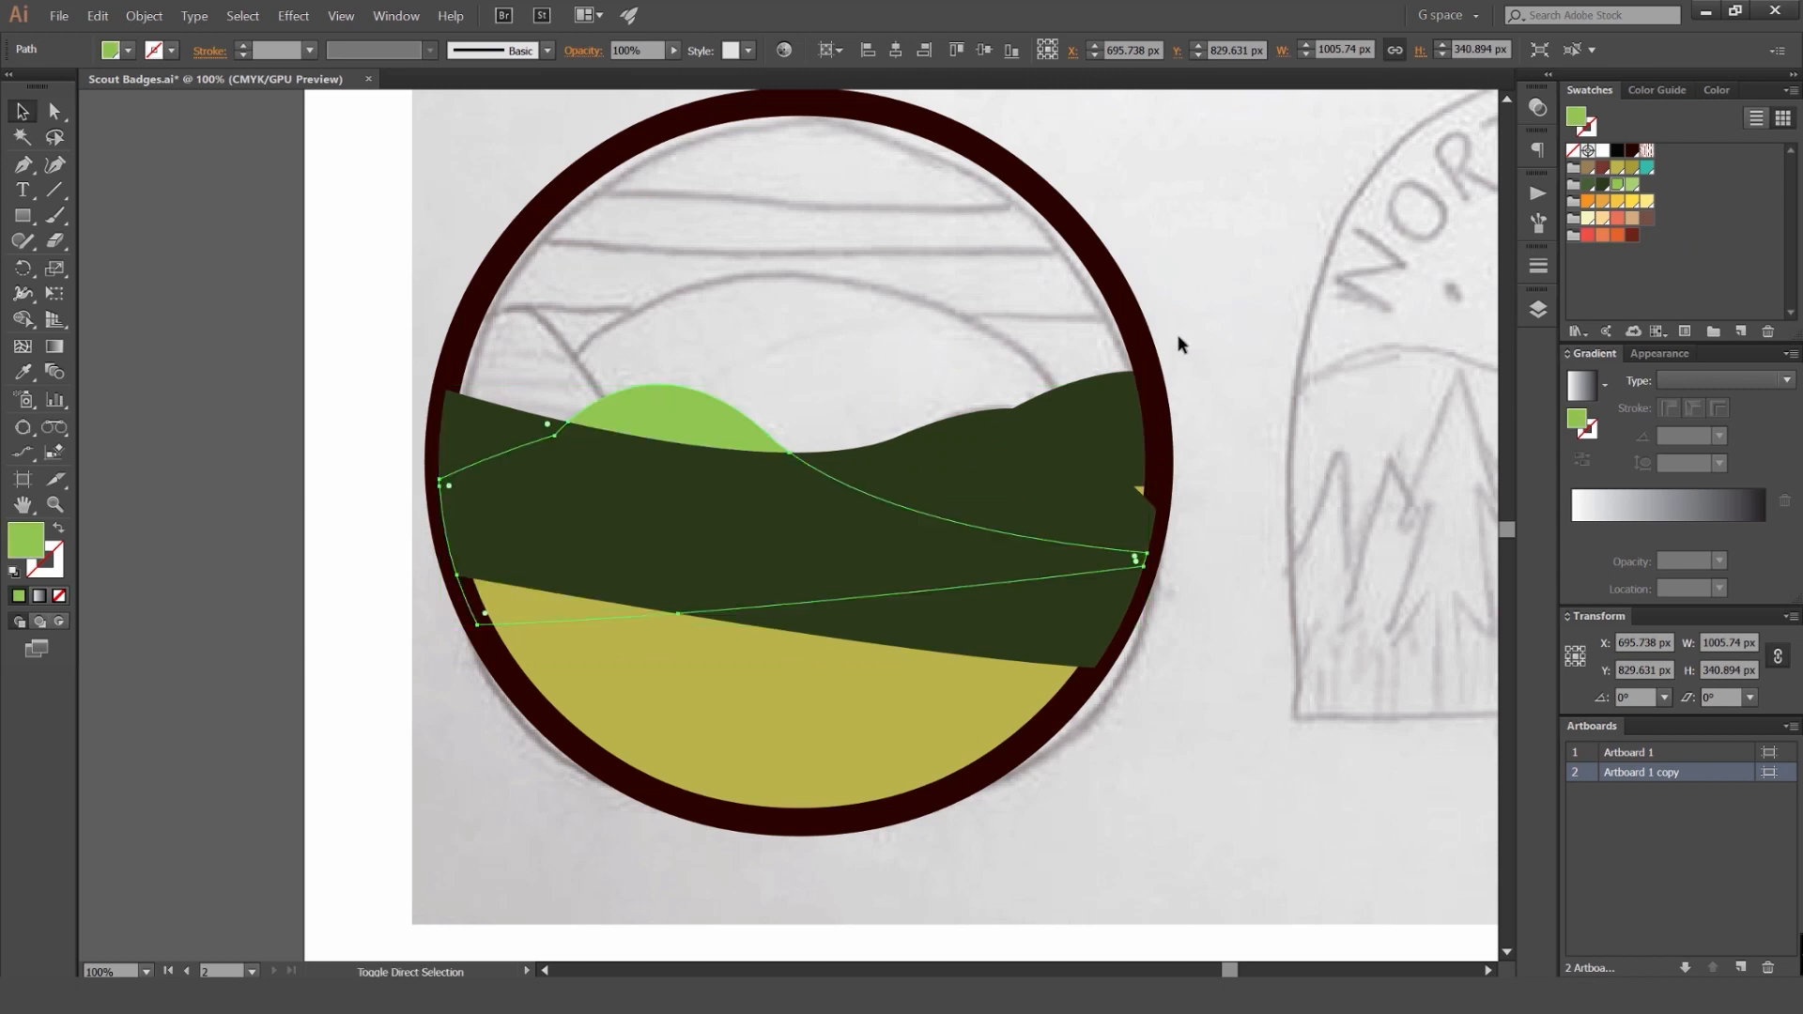
key(ctrl+z)
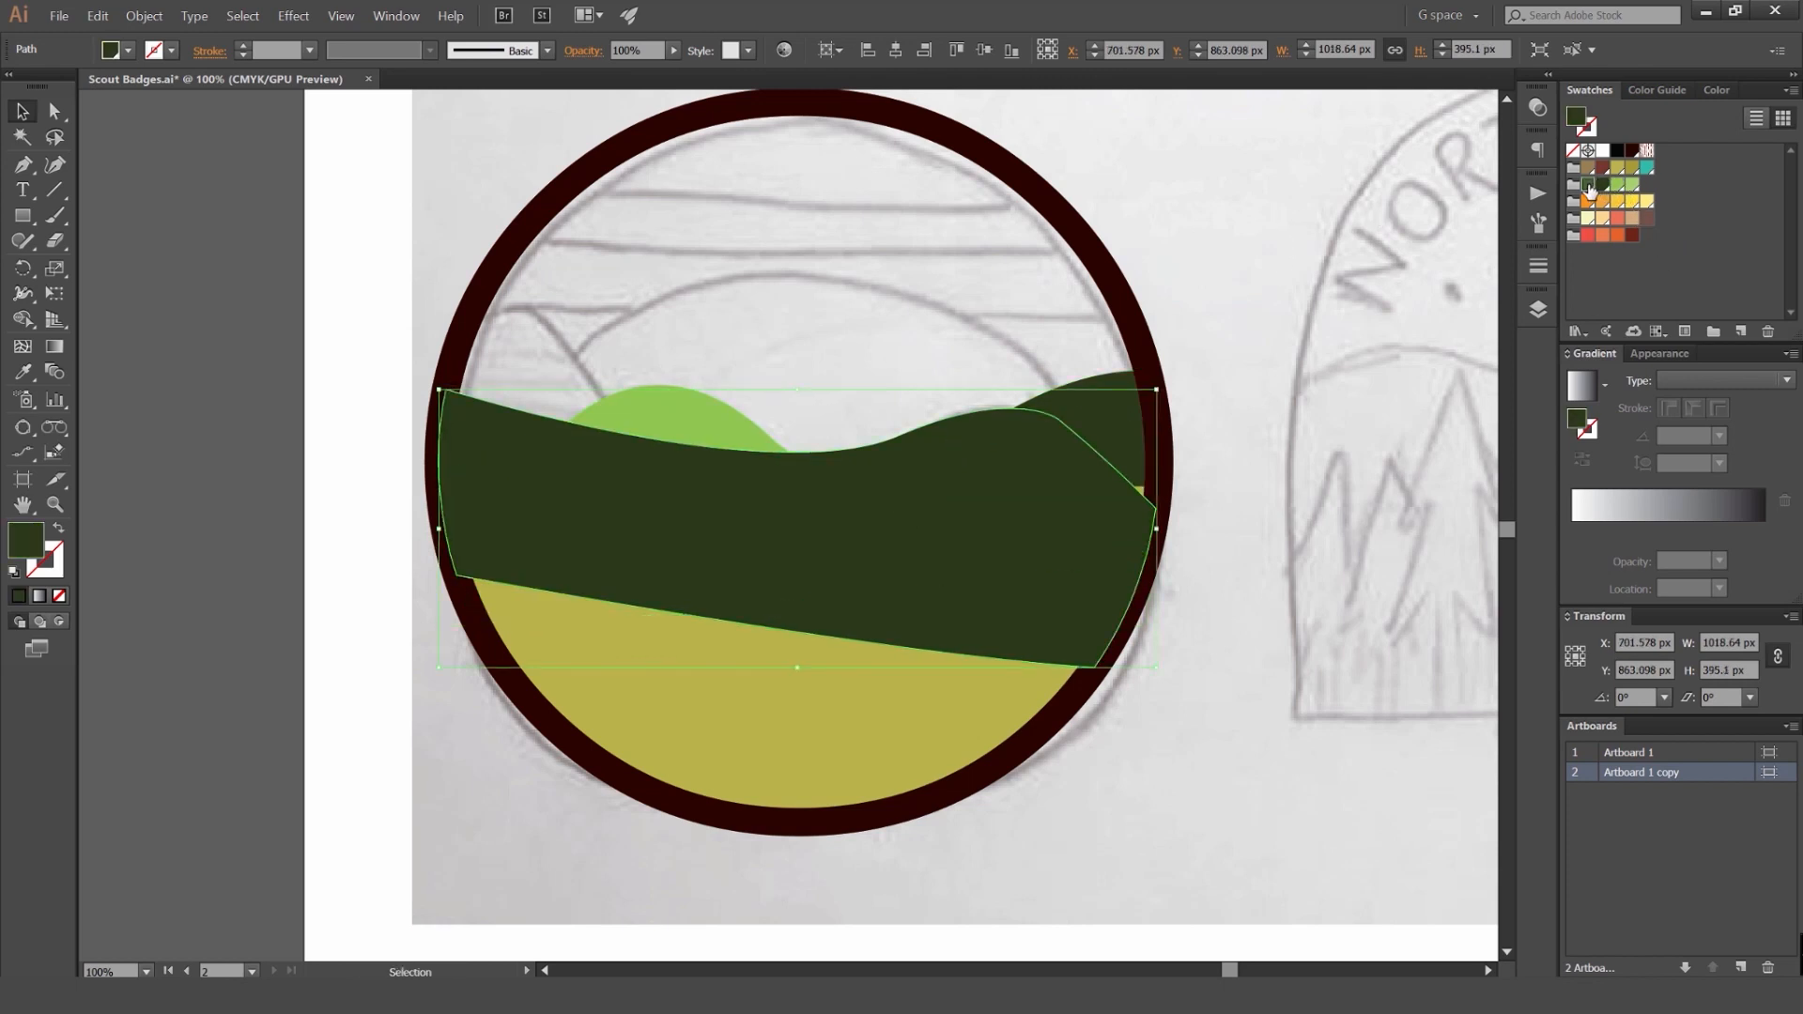
Step: Fill the wide valley hill with medium green C=70 M=42 Y=90 K=35 and stack it behind the ground but in front of the light green hill
click(1587, 186)
key(ctrl+shift+bracketleft)
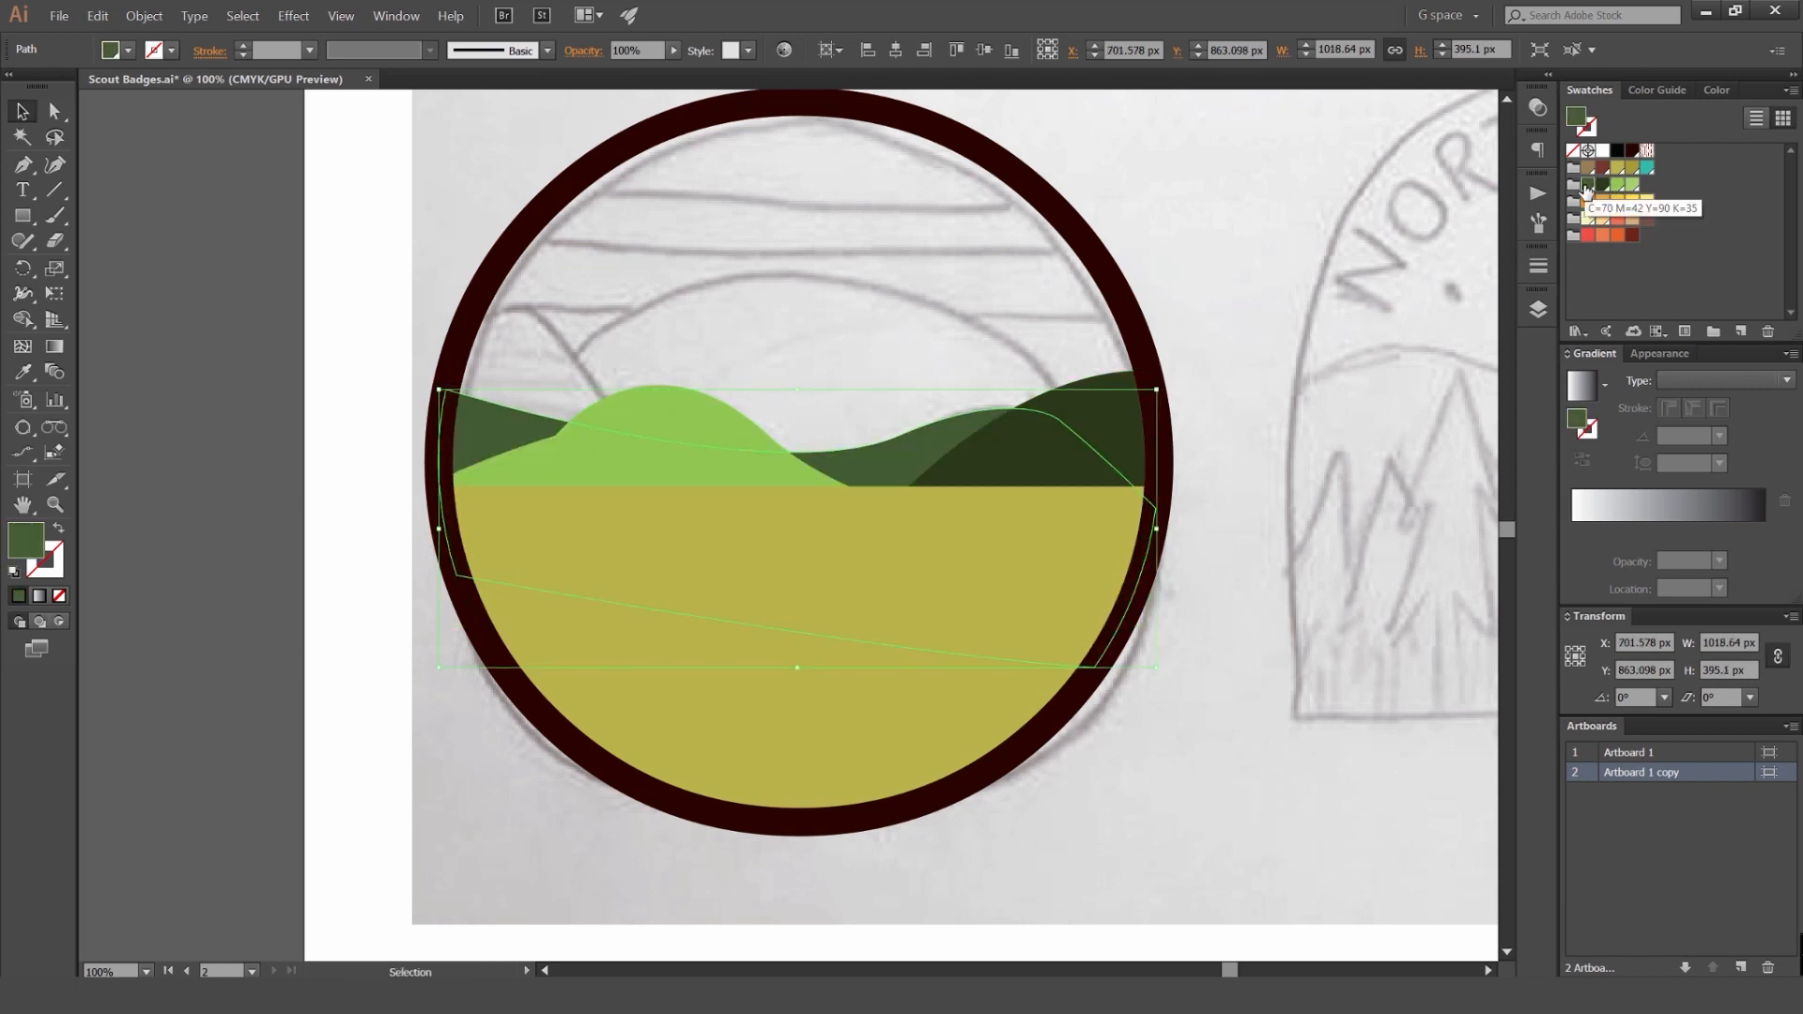
key(ctrl+bracketright)
click(603, 342)
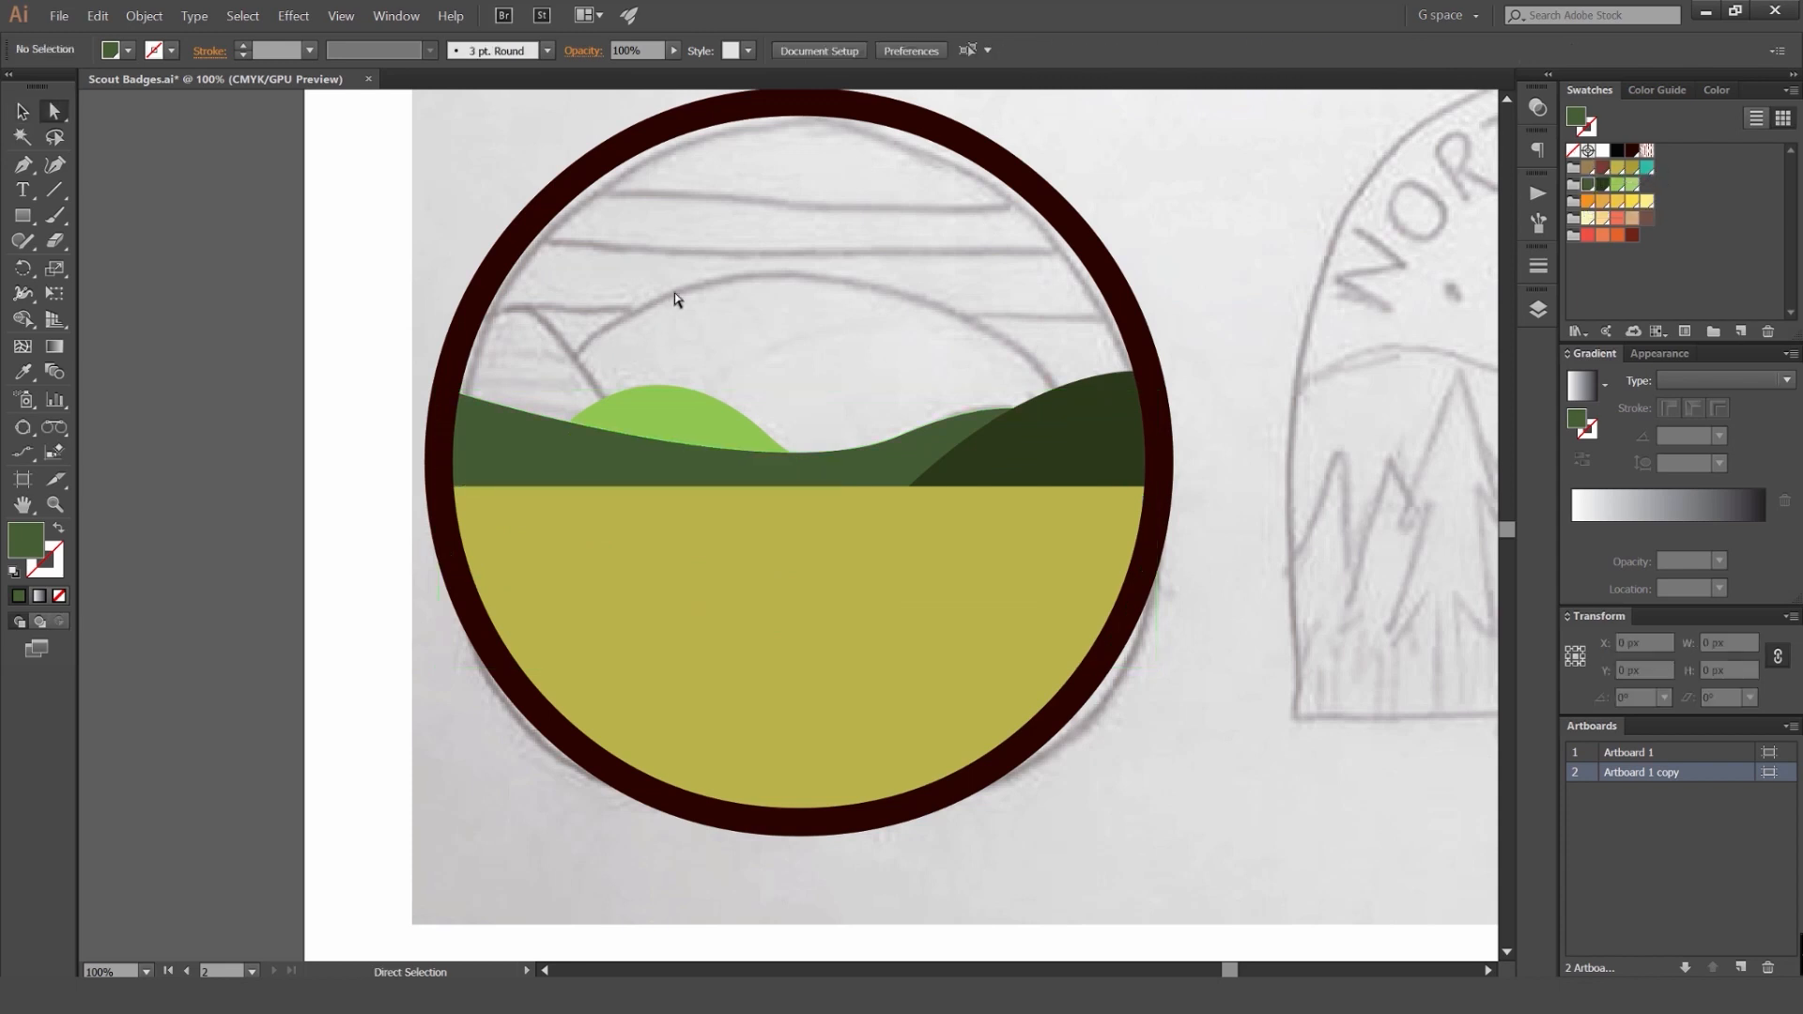
Step: Trace the sketch's tall left-hand hill with the Pen tool as a closed medium green shape extending past the ring and below the horizon
click(498, 409)
click(657, 348)
click(476, 308)
key(o)
click(479, 299)
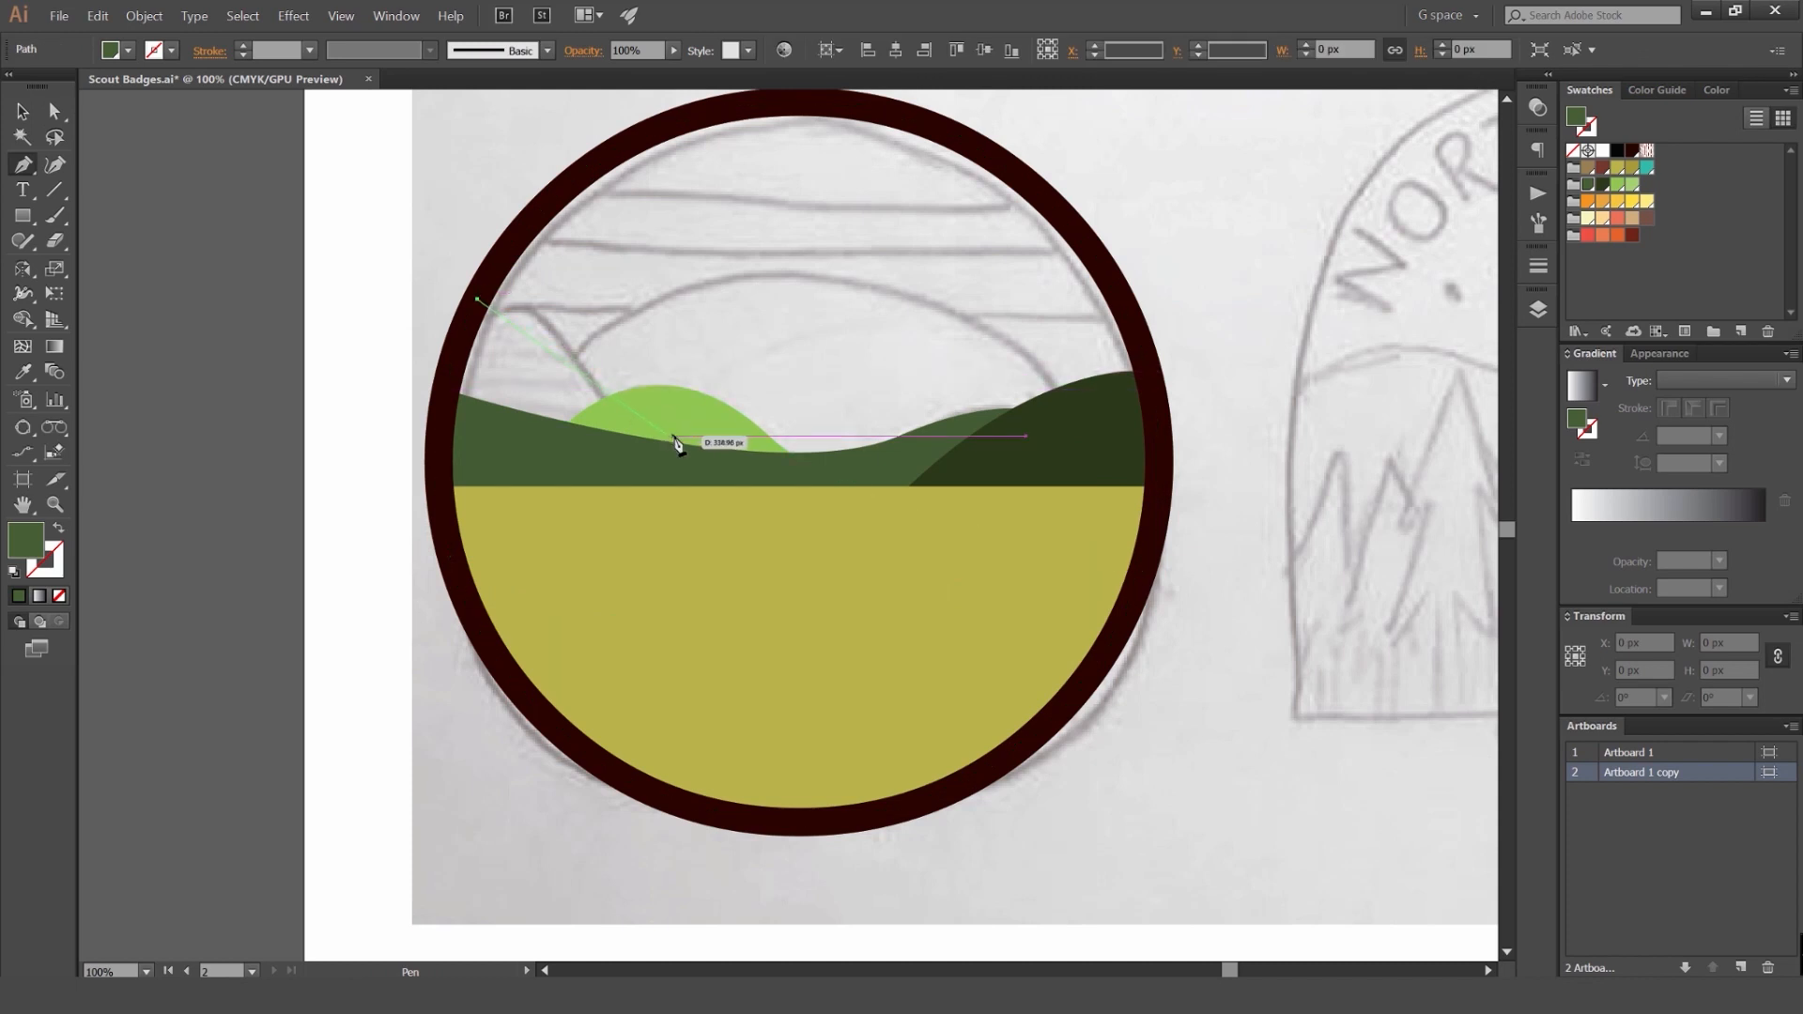
drag(693, 443, 917, 628)
click(1157, 501)
click(333, 601)
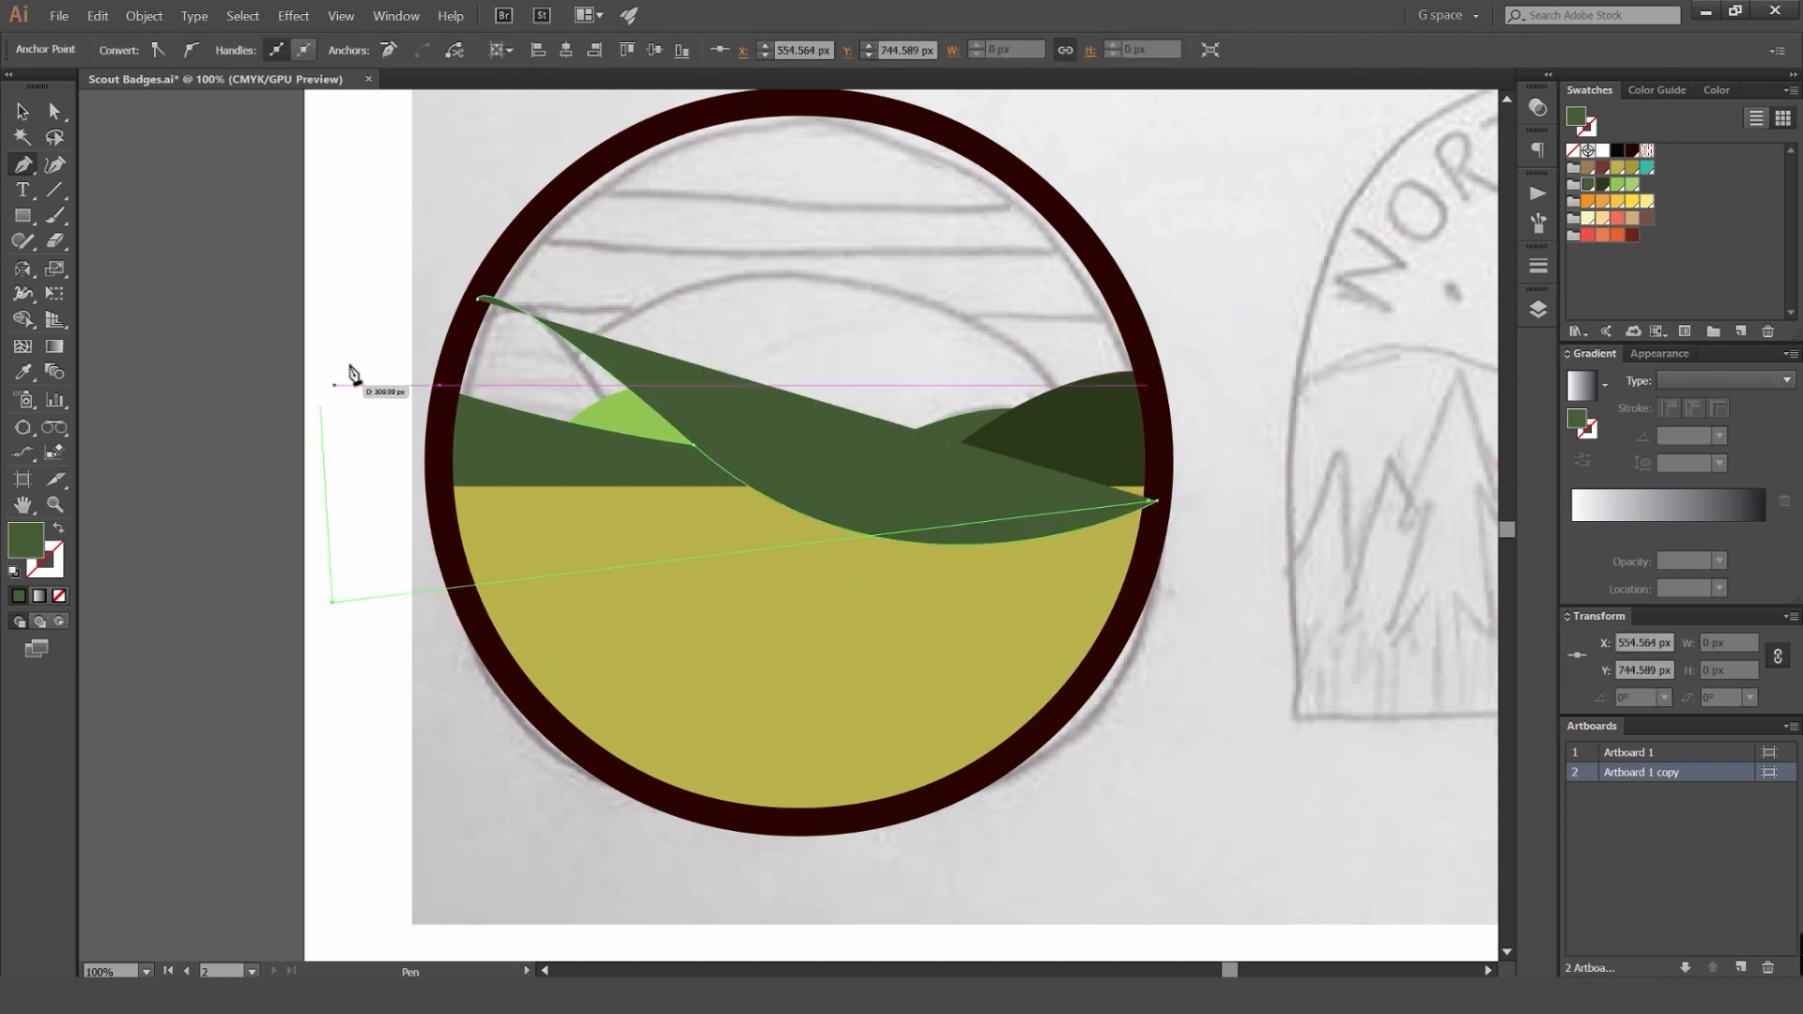
click(385, 275)
click(479, 299)
key(v)
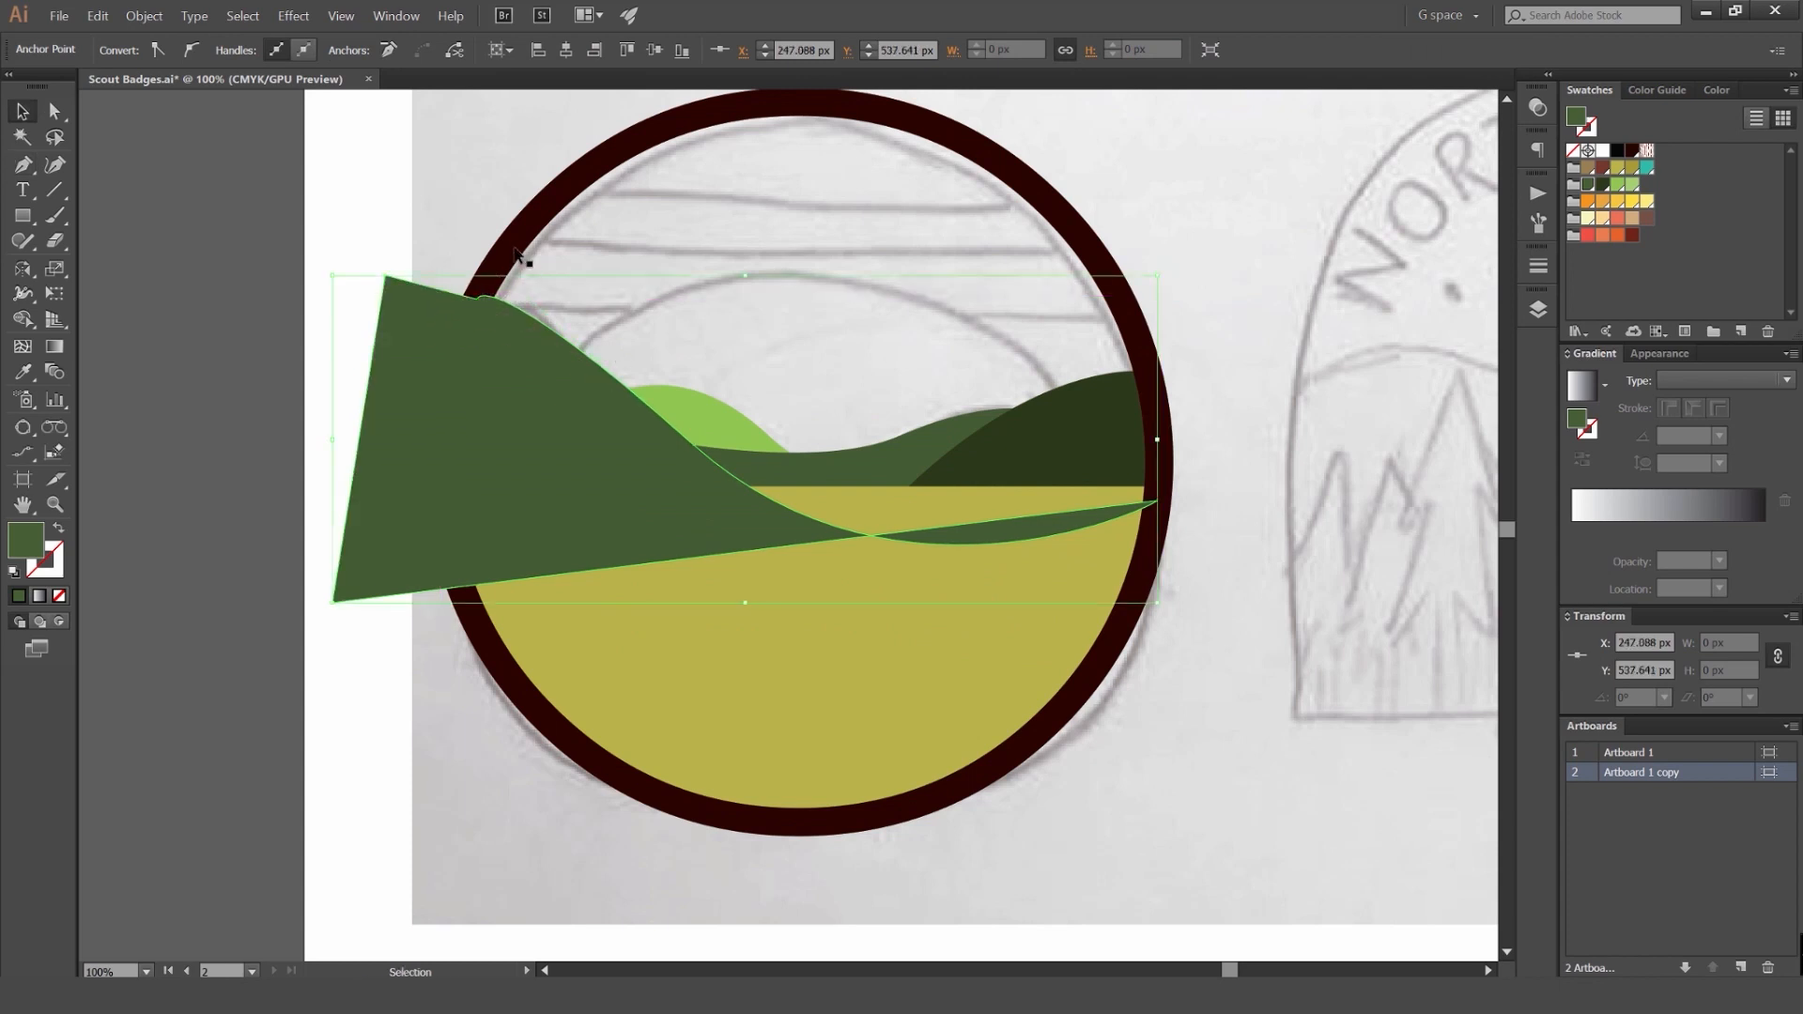
Step: Trim away the part of the left-hand hill outside the ring, using Shape Builder on both shapes
click(513, 259)
shift+click(426, 343)
key(shift+m)
alt+click(427, 348)
key(v)
click(723, 329)
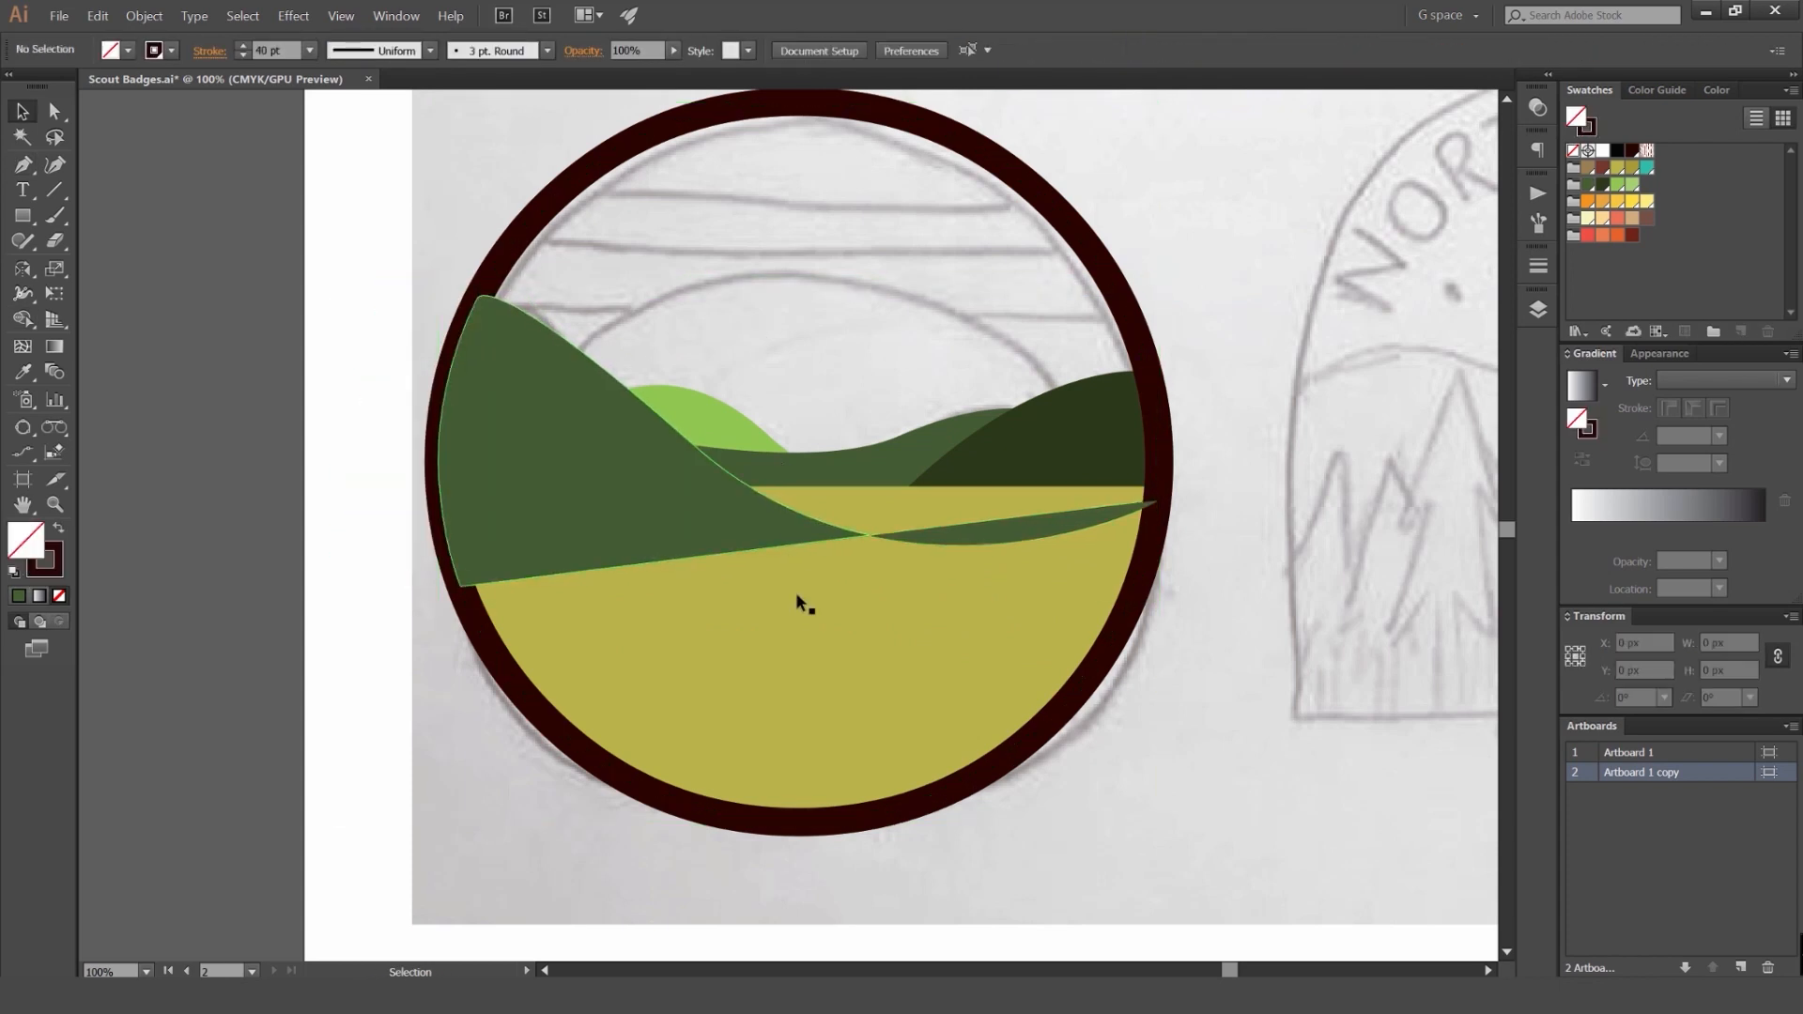
Step: Send the left-hand hill behind the ring and the olive ground, and delete the leftover green sliver on the ground
click(601, 406)
key(ctrl+bracketleft)
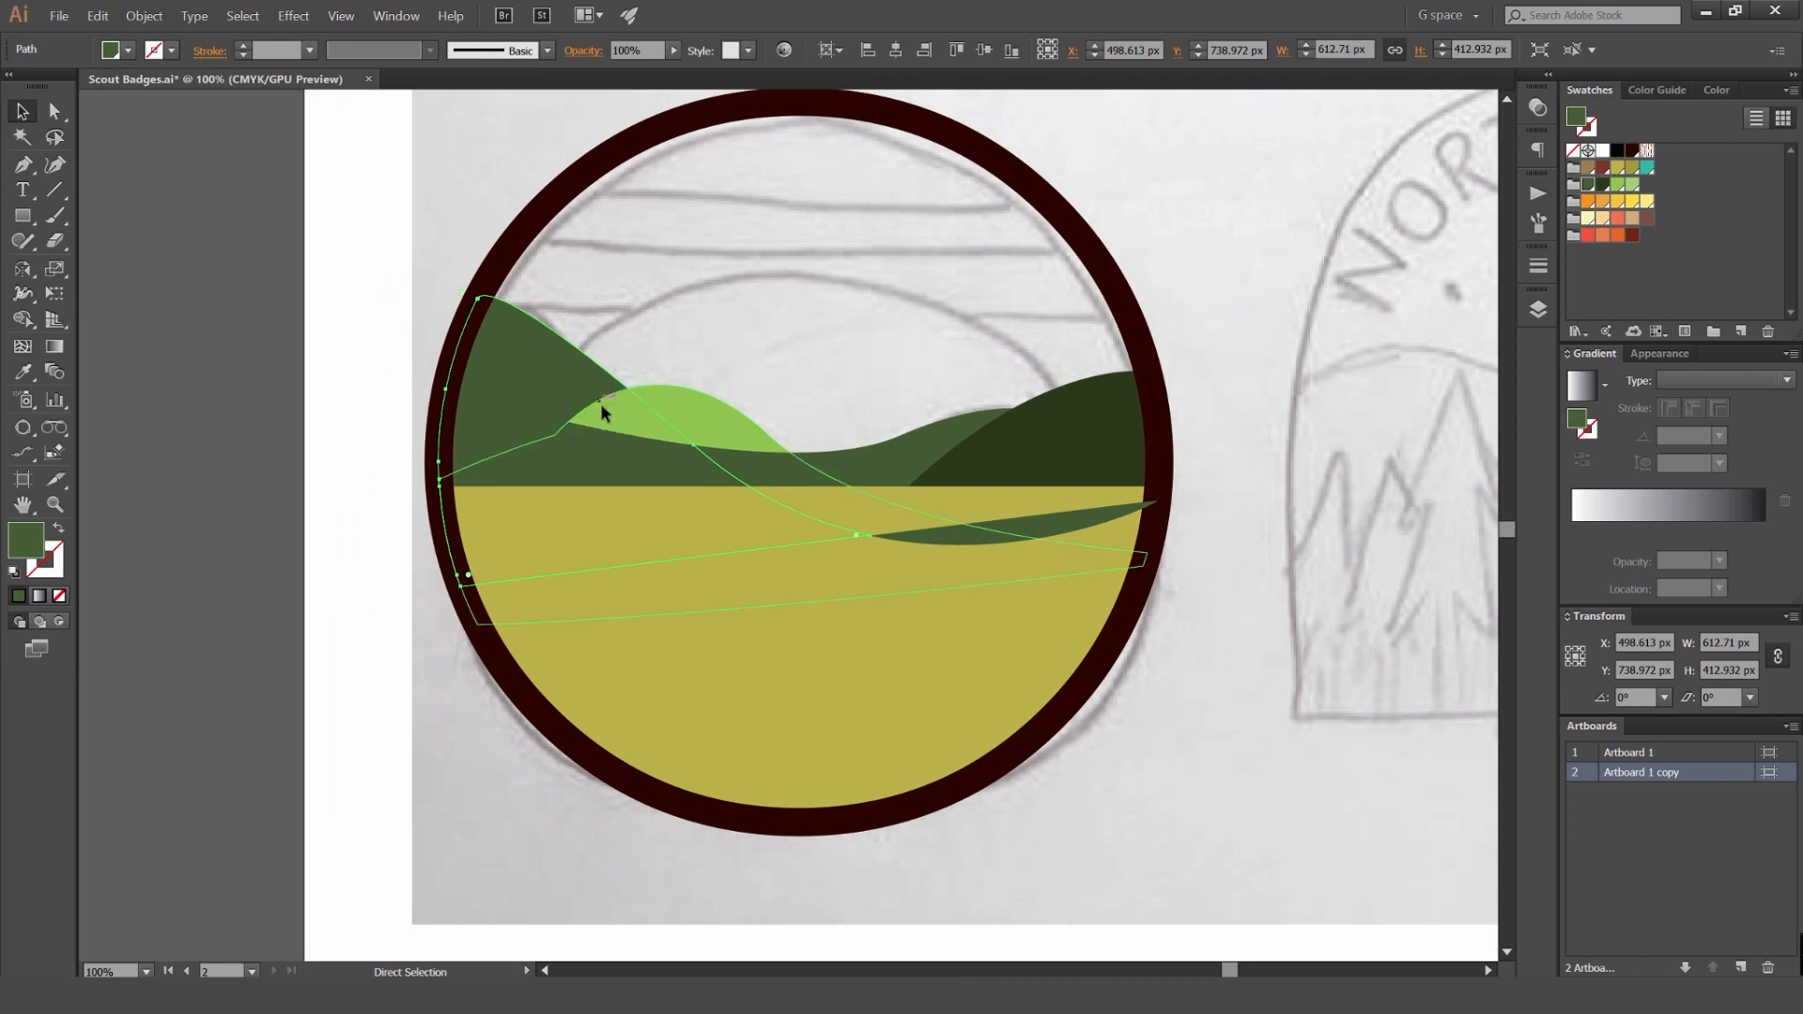
click(860, 392)
click(1040, 537)
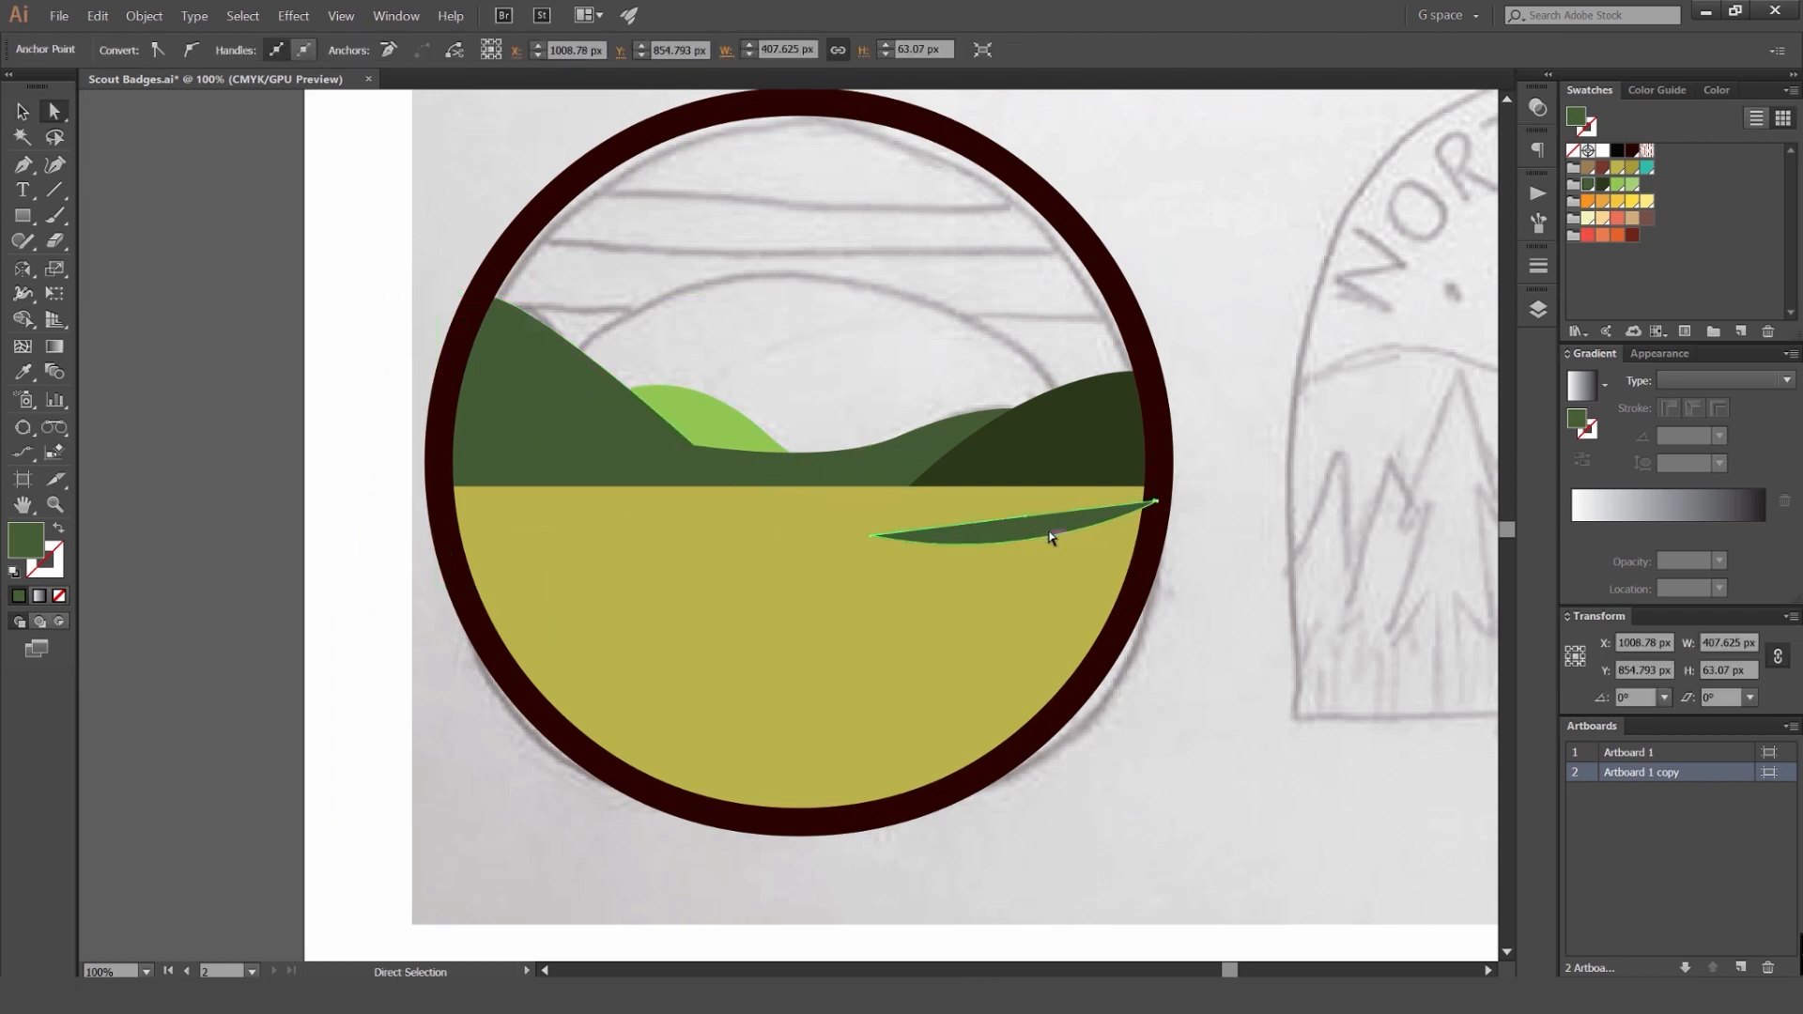
key(Delete)
Step: Move the anchor points at the wide valley hill's right crest up and outward behind the dark green hill
click(761, 485)
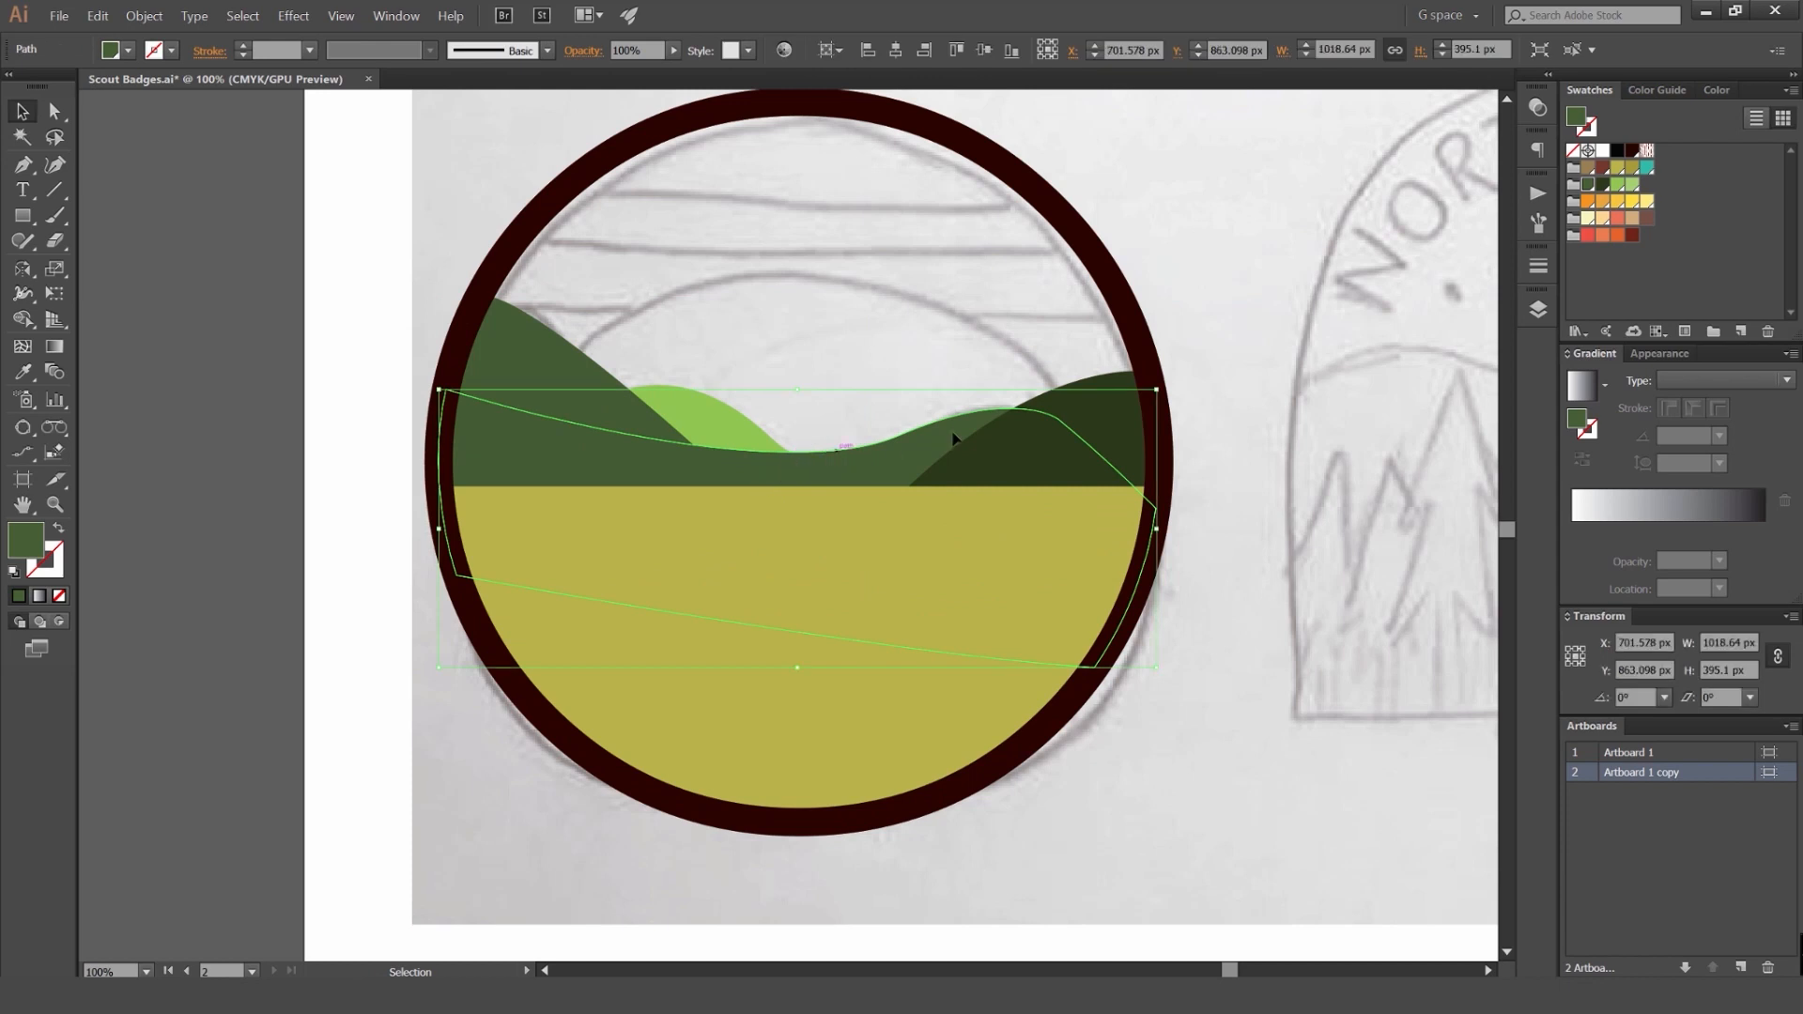
key(a)
click(1012, 410)
scroll(1013, 411, up, 3)
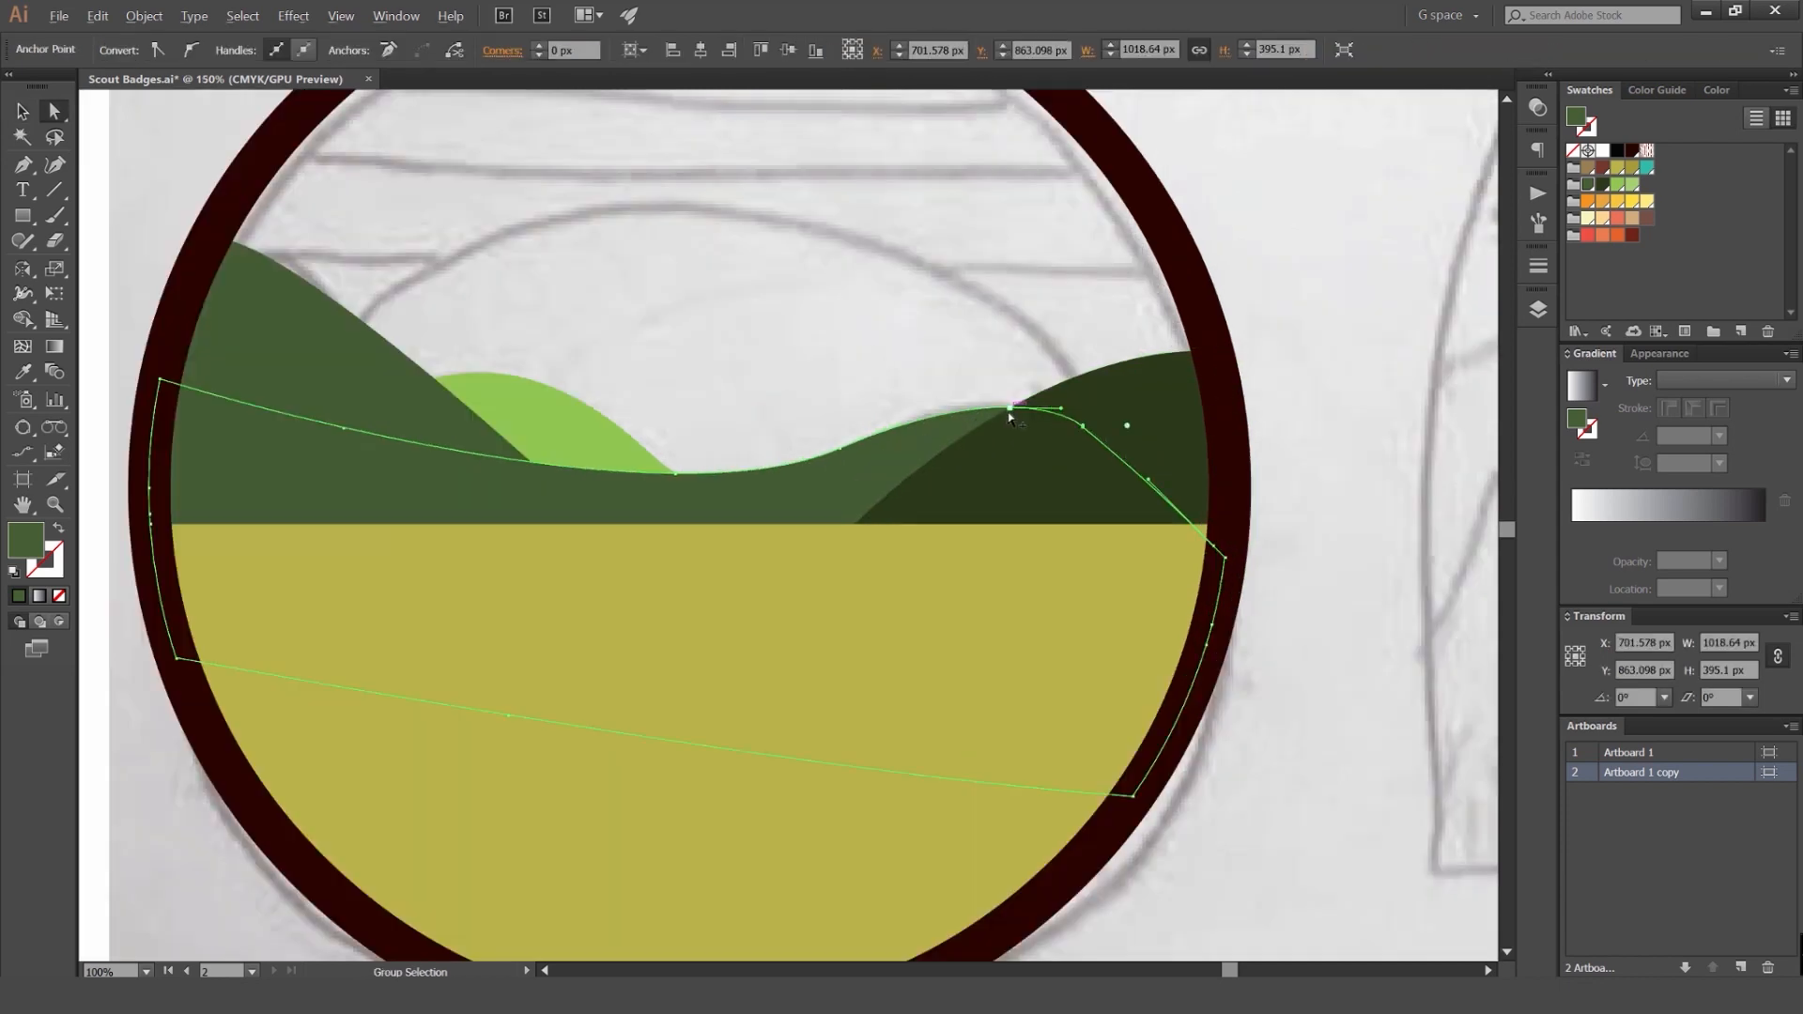
mouse_move(1010, 403)
mouse_down()
mouse_move(1051, 382)
mouse_move(1033, 382)
mouse_up()
drag(1153, 443, 1204, 427)
drag(1033, 381, 1058, 367)
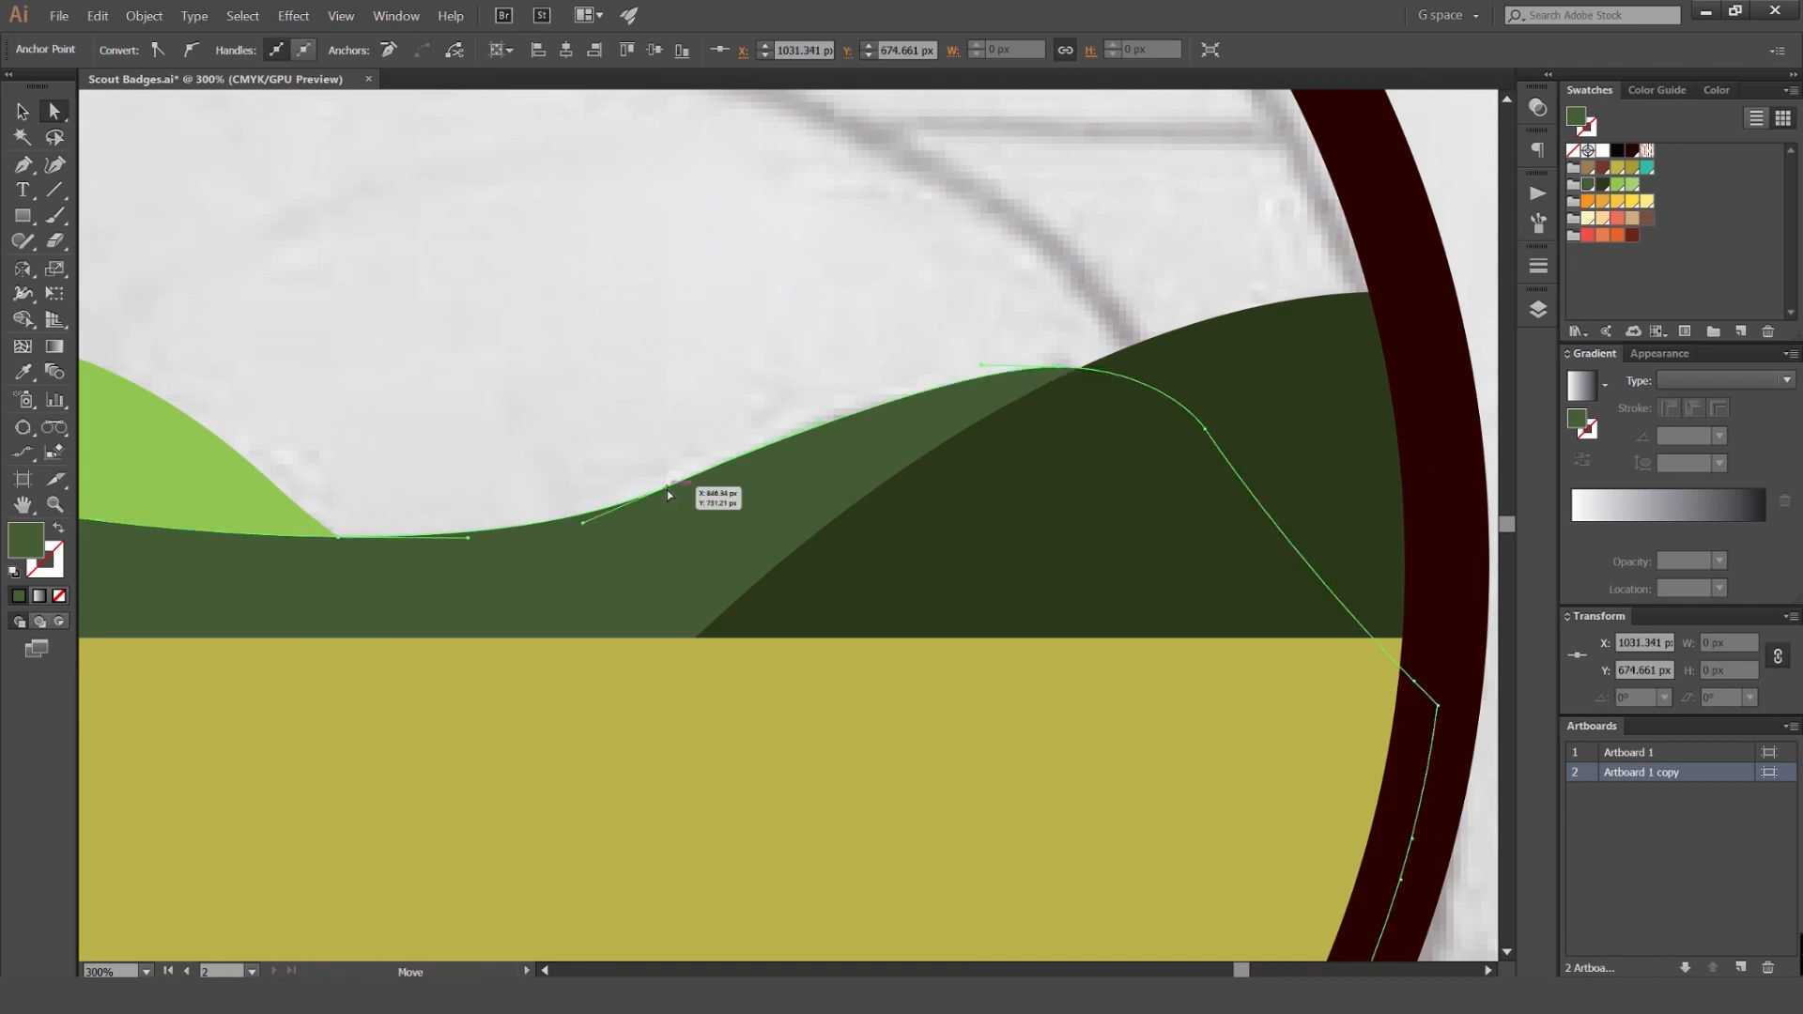
Step: Lower the anchor point midway up the wide valley hill's right slope and adjust the crest's handle to smooth the curve
drag(685, 499, 693, 511)
click(53, 121)
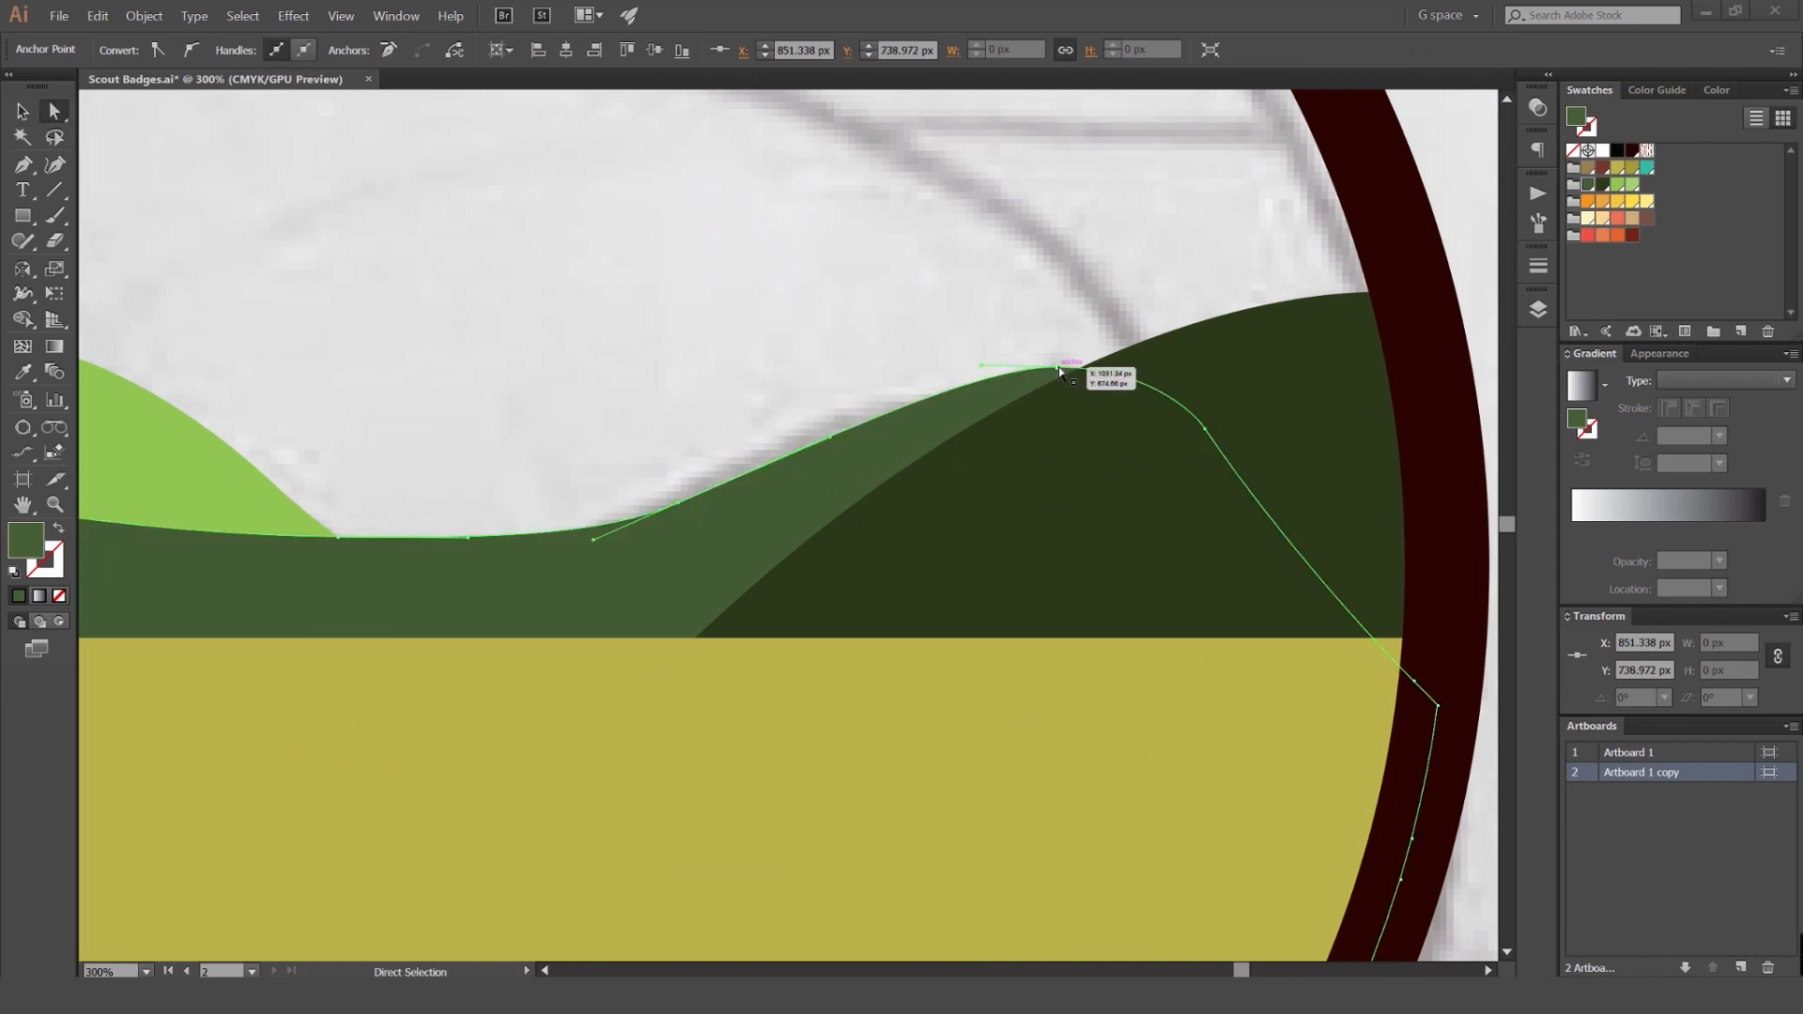
drag(982, 366, 966, 376)
scroll(884, 397, down, 2)
key(v)
click(815, 389)
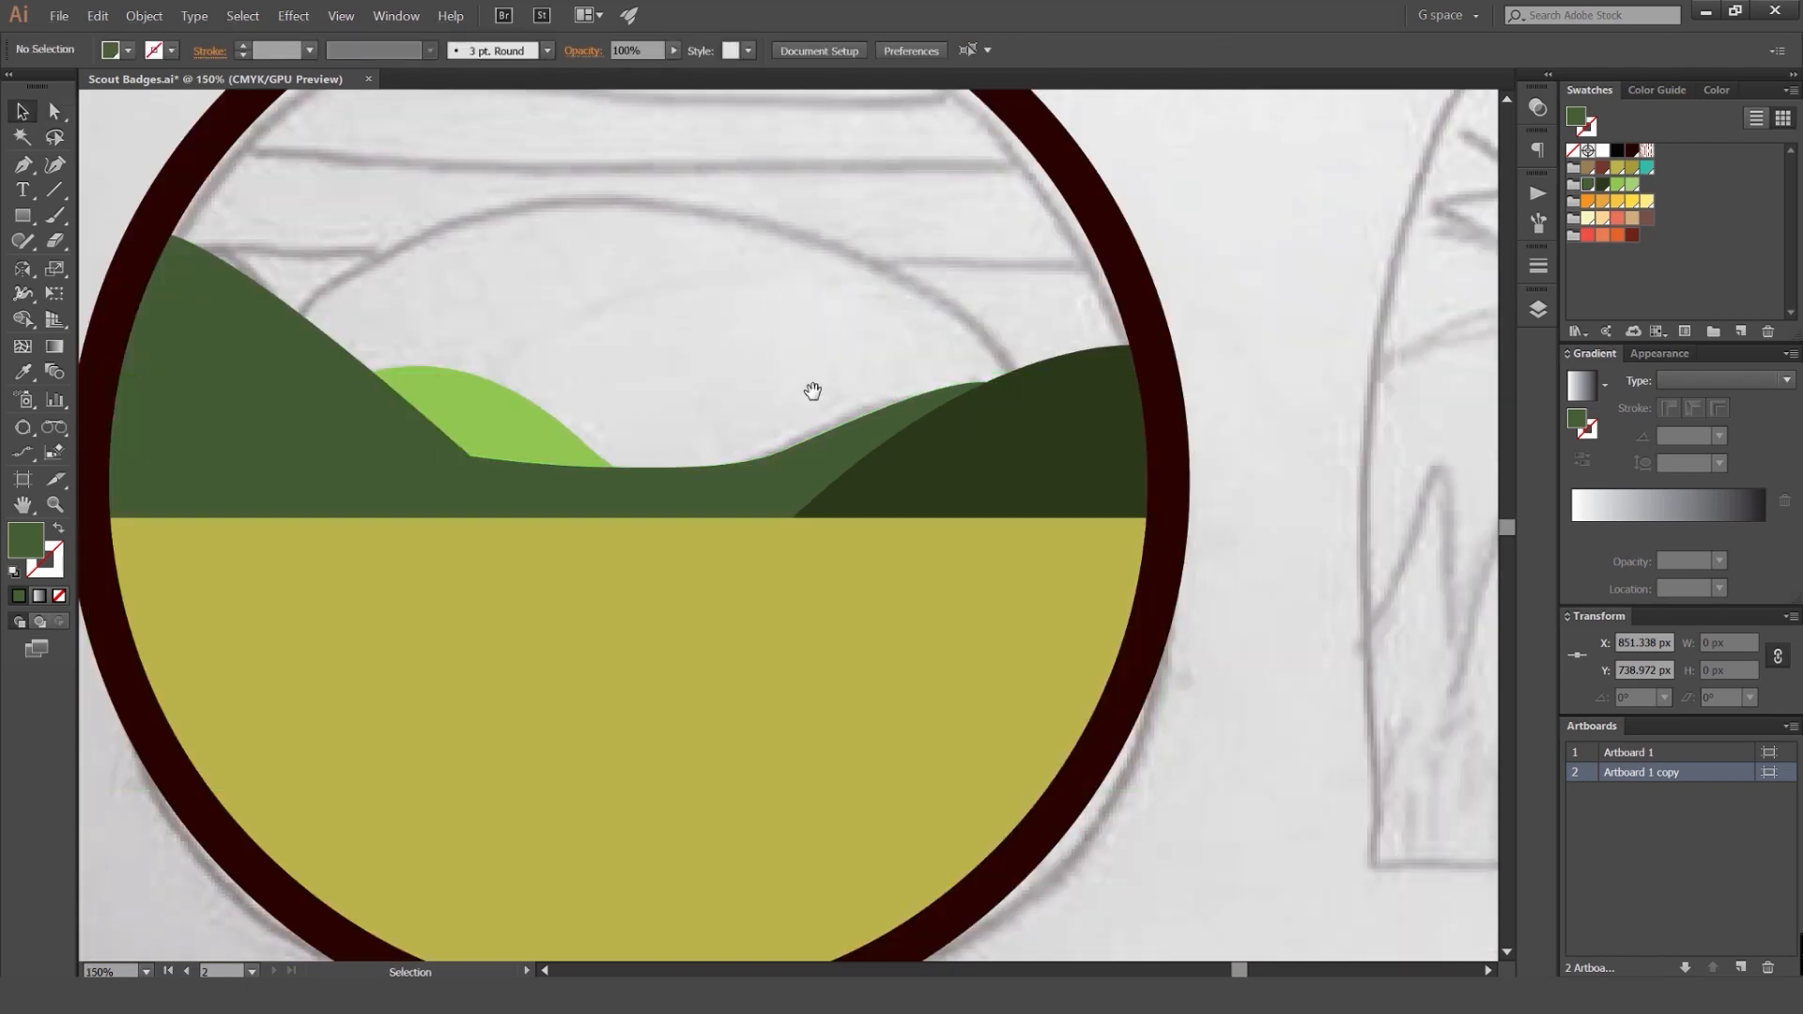
Step: Shift the light green hill to the right and adjust the anchor points at its left and right bases
drag(813, 391, 1046, 376)
drag(757, 416, 873, 415)
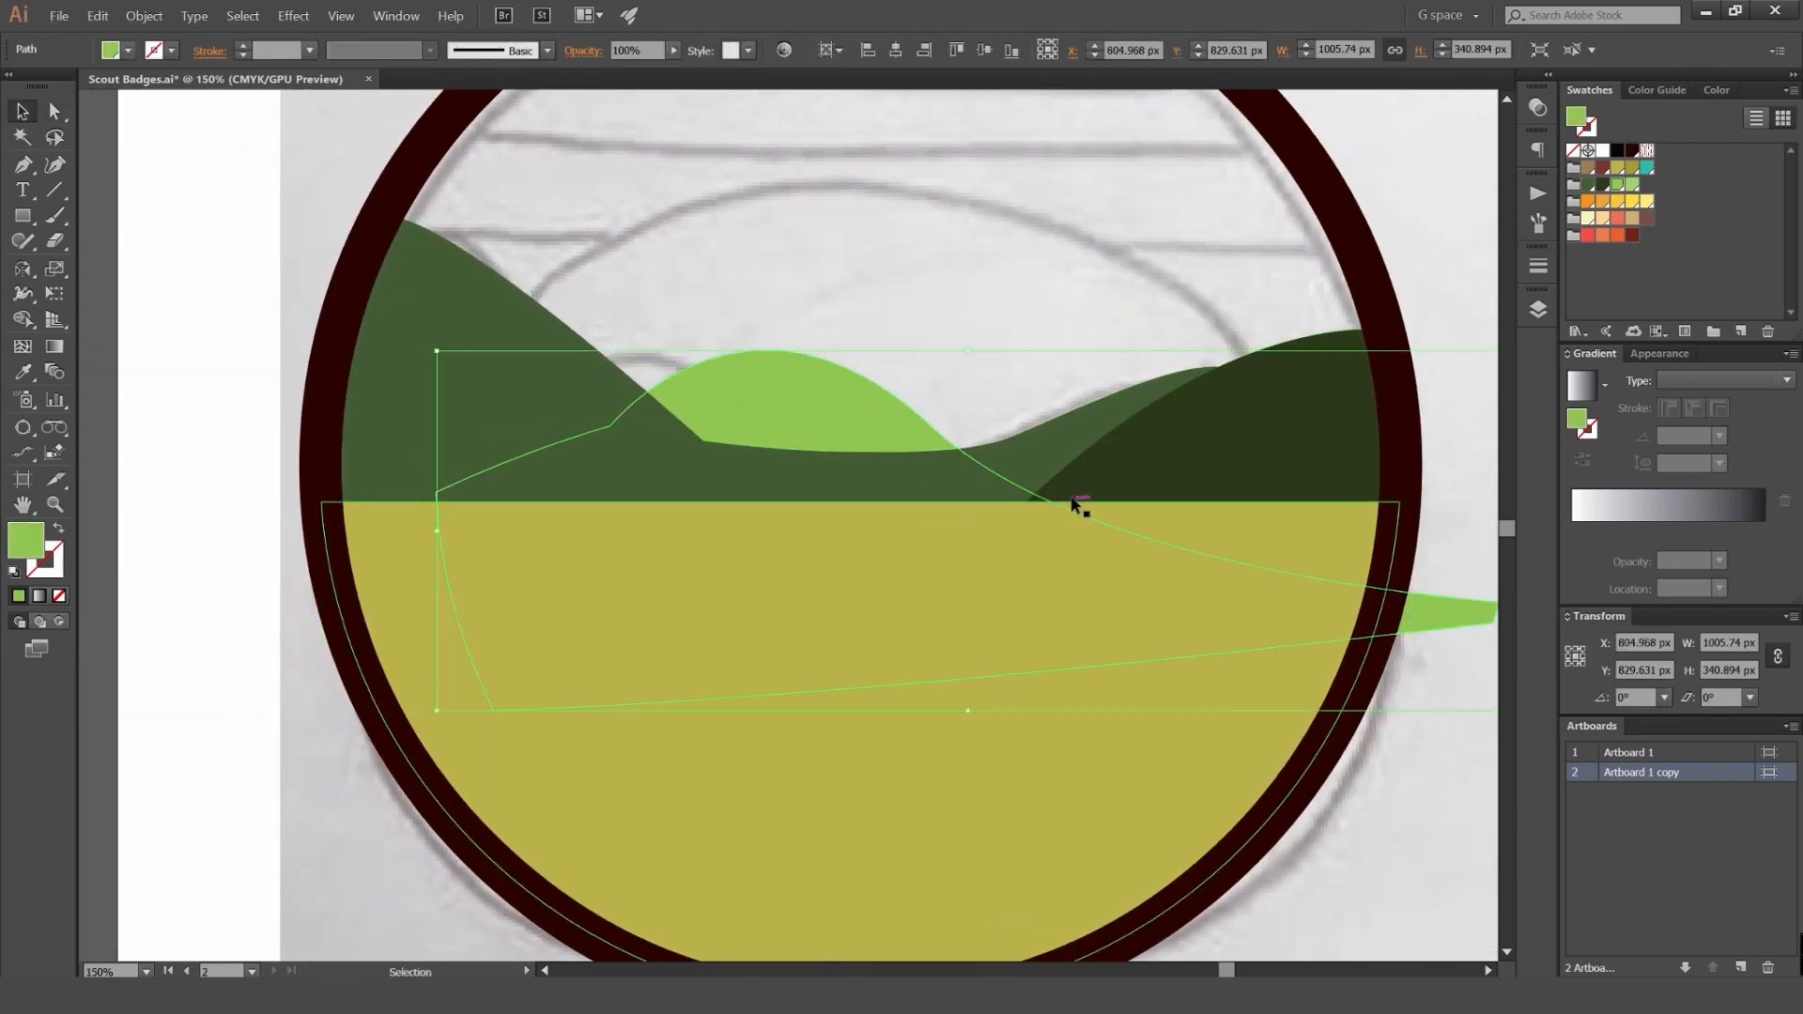
key(a)
drag(611, 427, 556, 427)
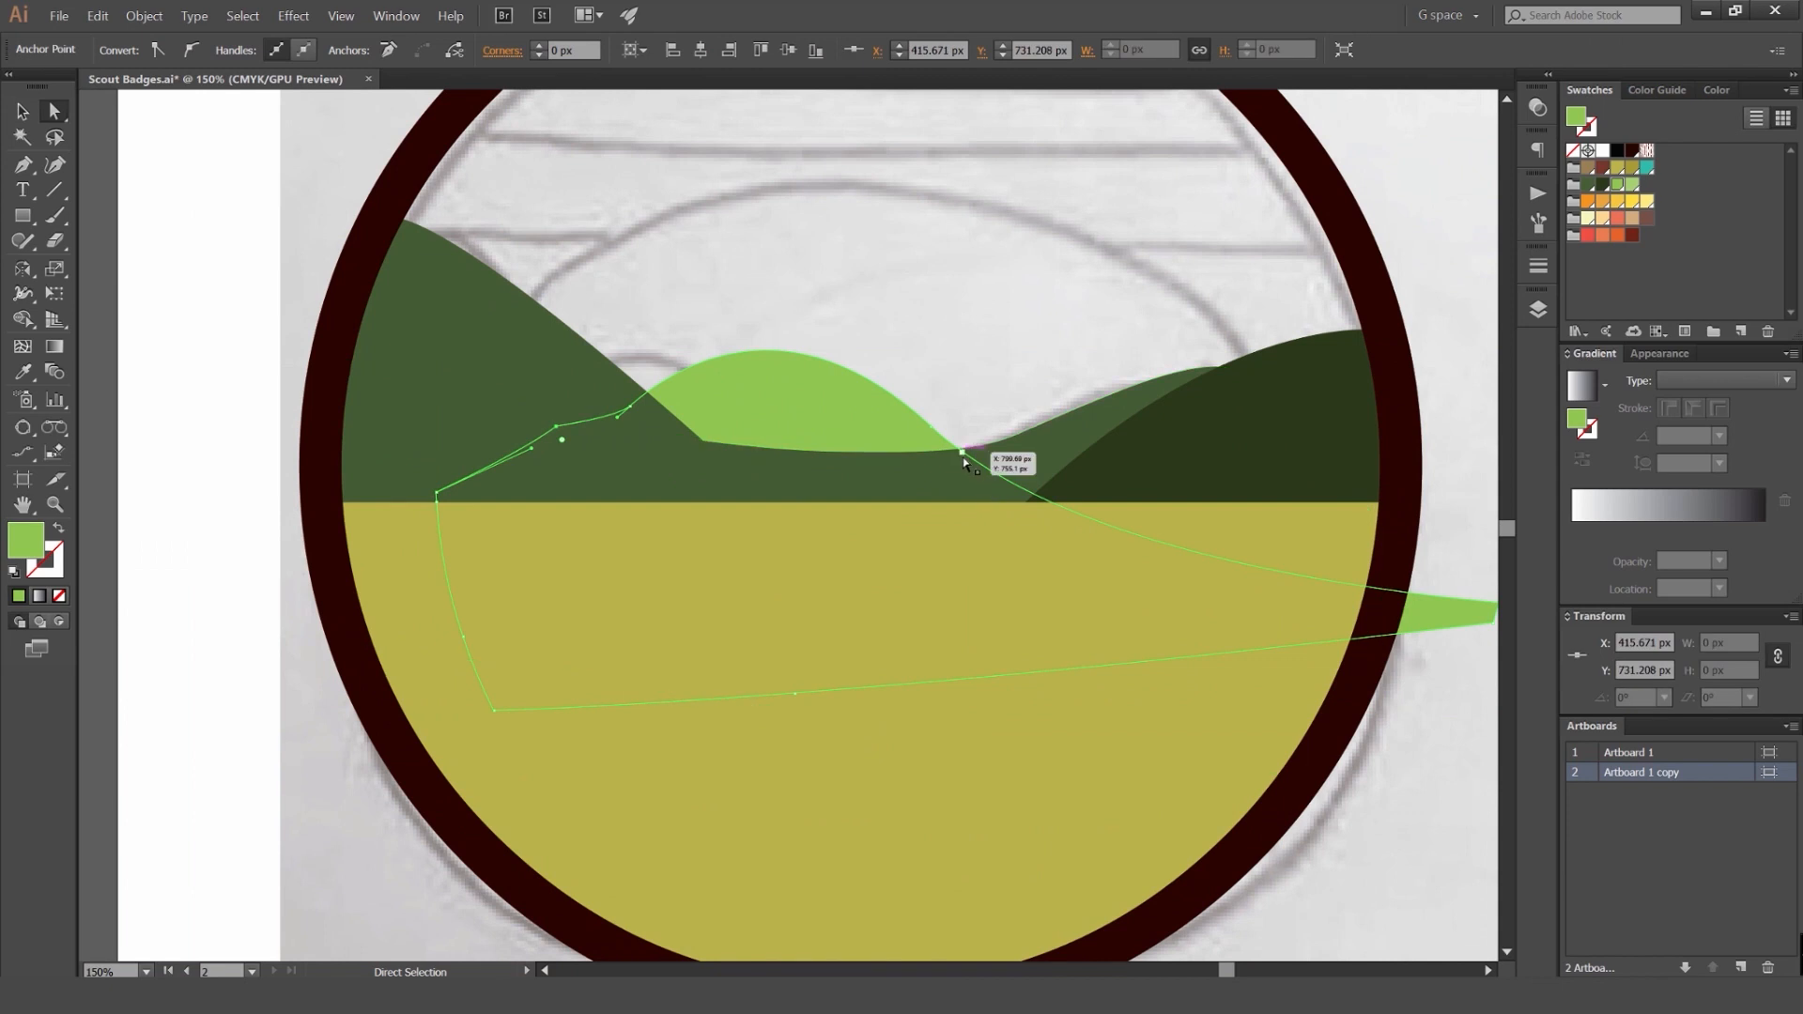
click(962, 455)
shift+click(932, 428)
drag(962, 453, 1017, 451)
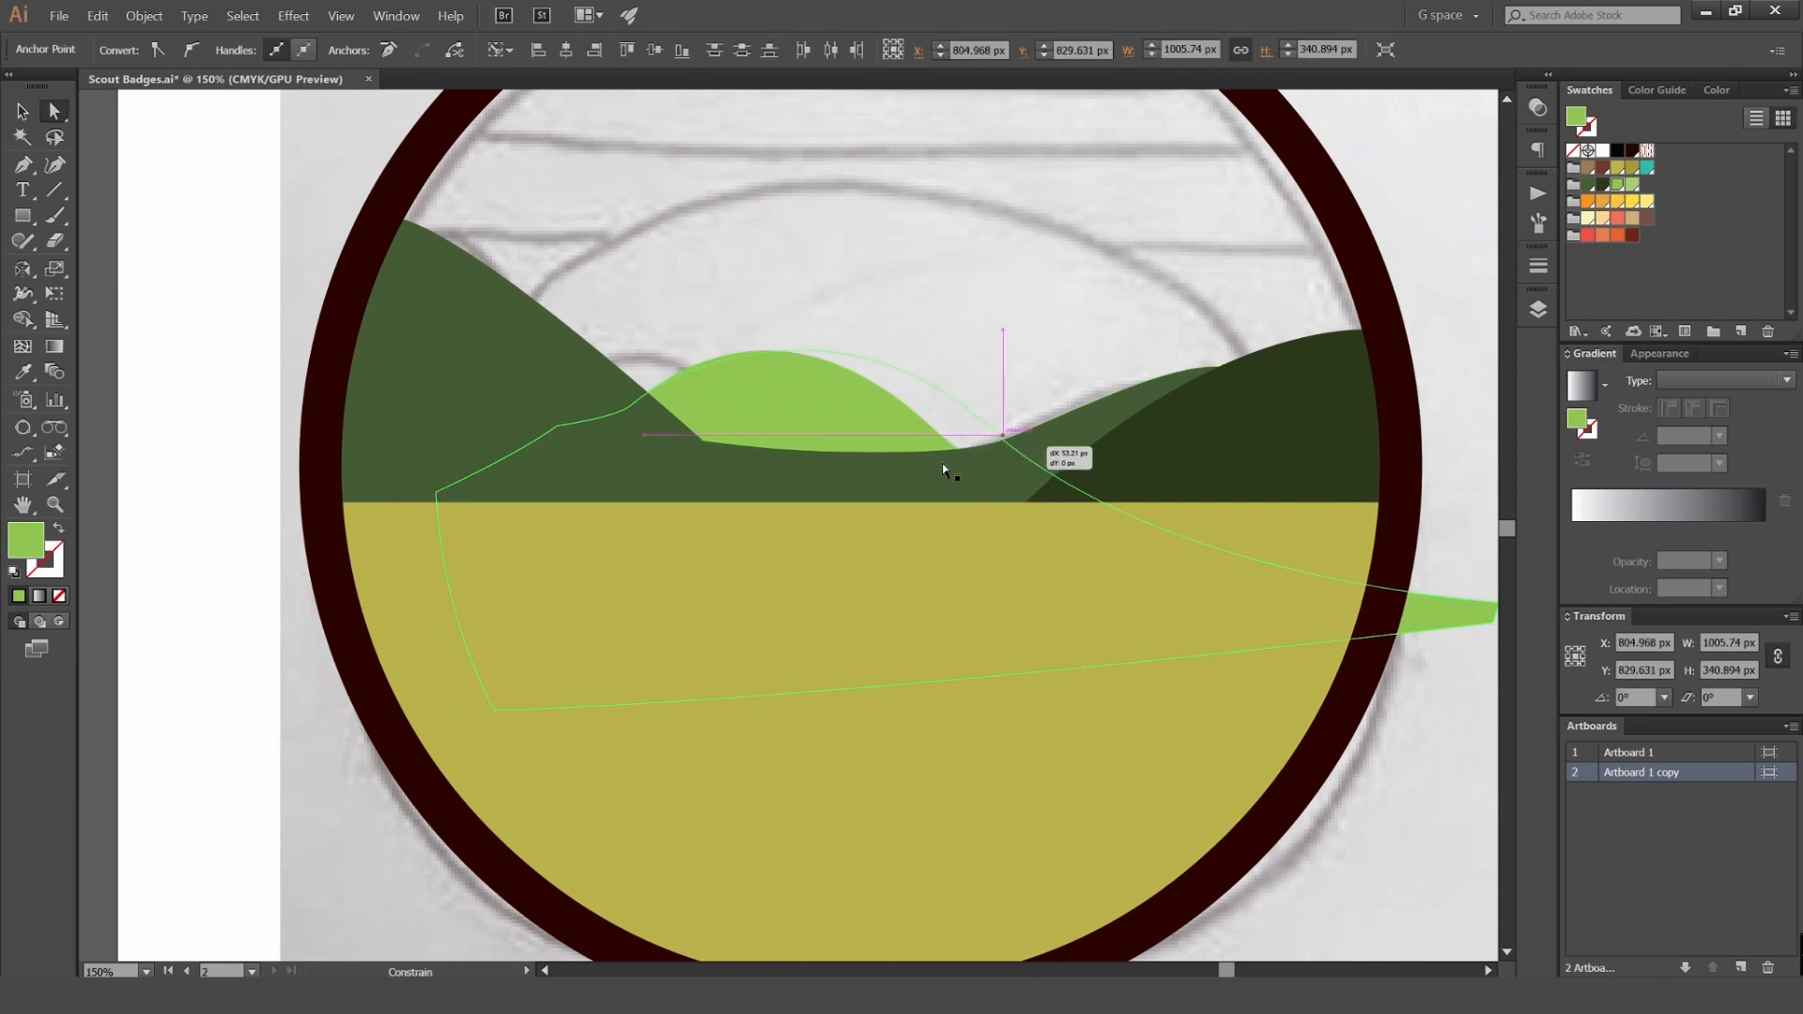
Step: Widen the light green hill by moving its left-hand anchor point up and outward behind the left-hand hill
scroll(942, 466, down, 1)
key(v)
click(1217, 340)
key(a)
click(826, 408)
drag(837, 428, 601, 376)
click(701, 429)
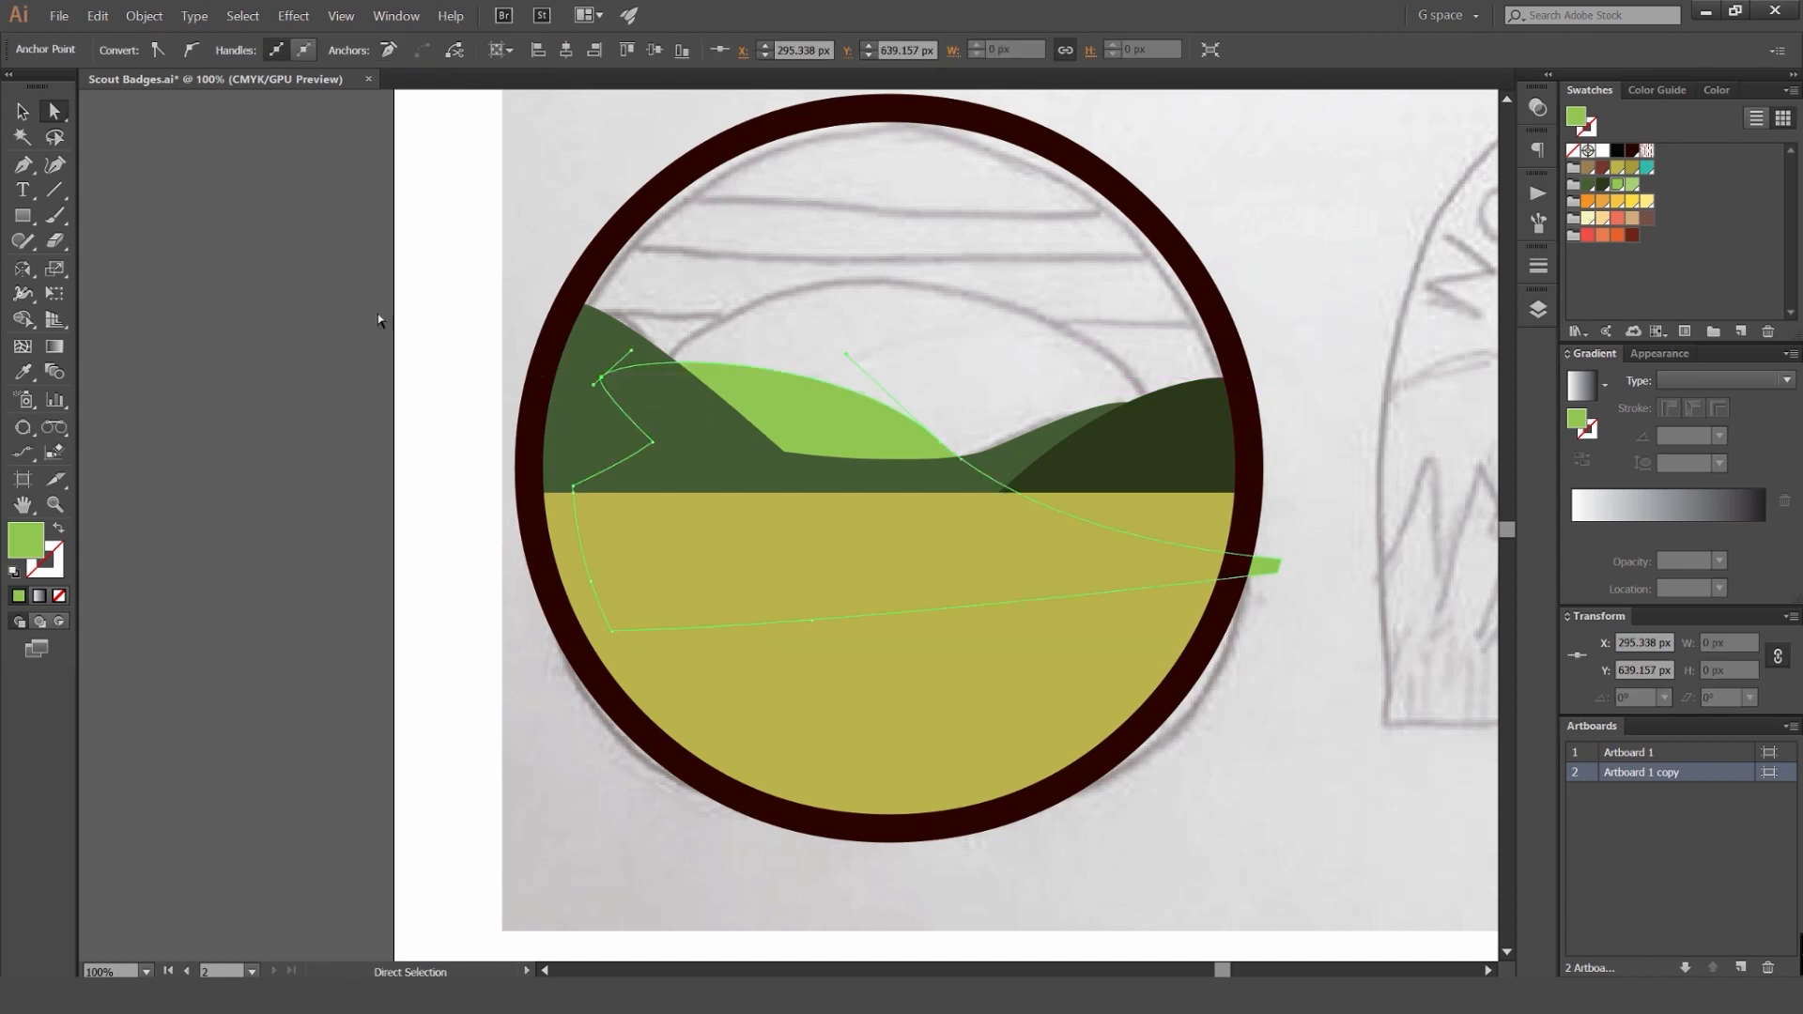
click(378, 321)
Step: Extend the left-hand hill's lower slope by moving its lower-right anchor point further right below the horizon
click(745, 442)
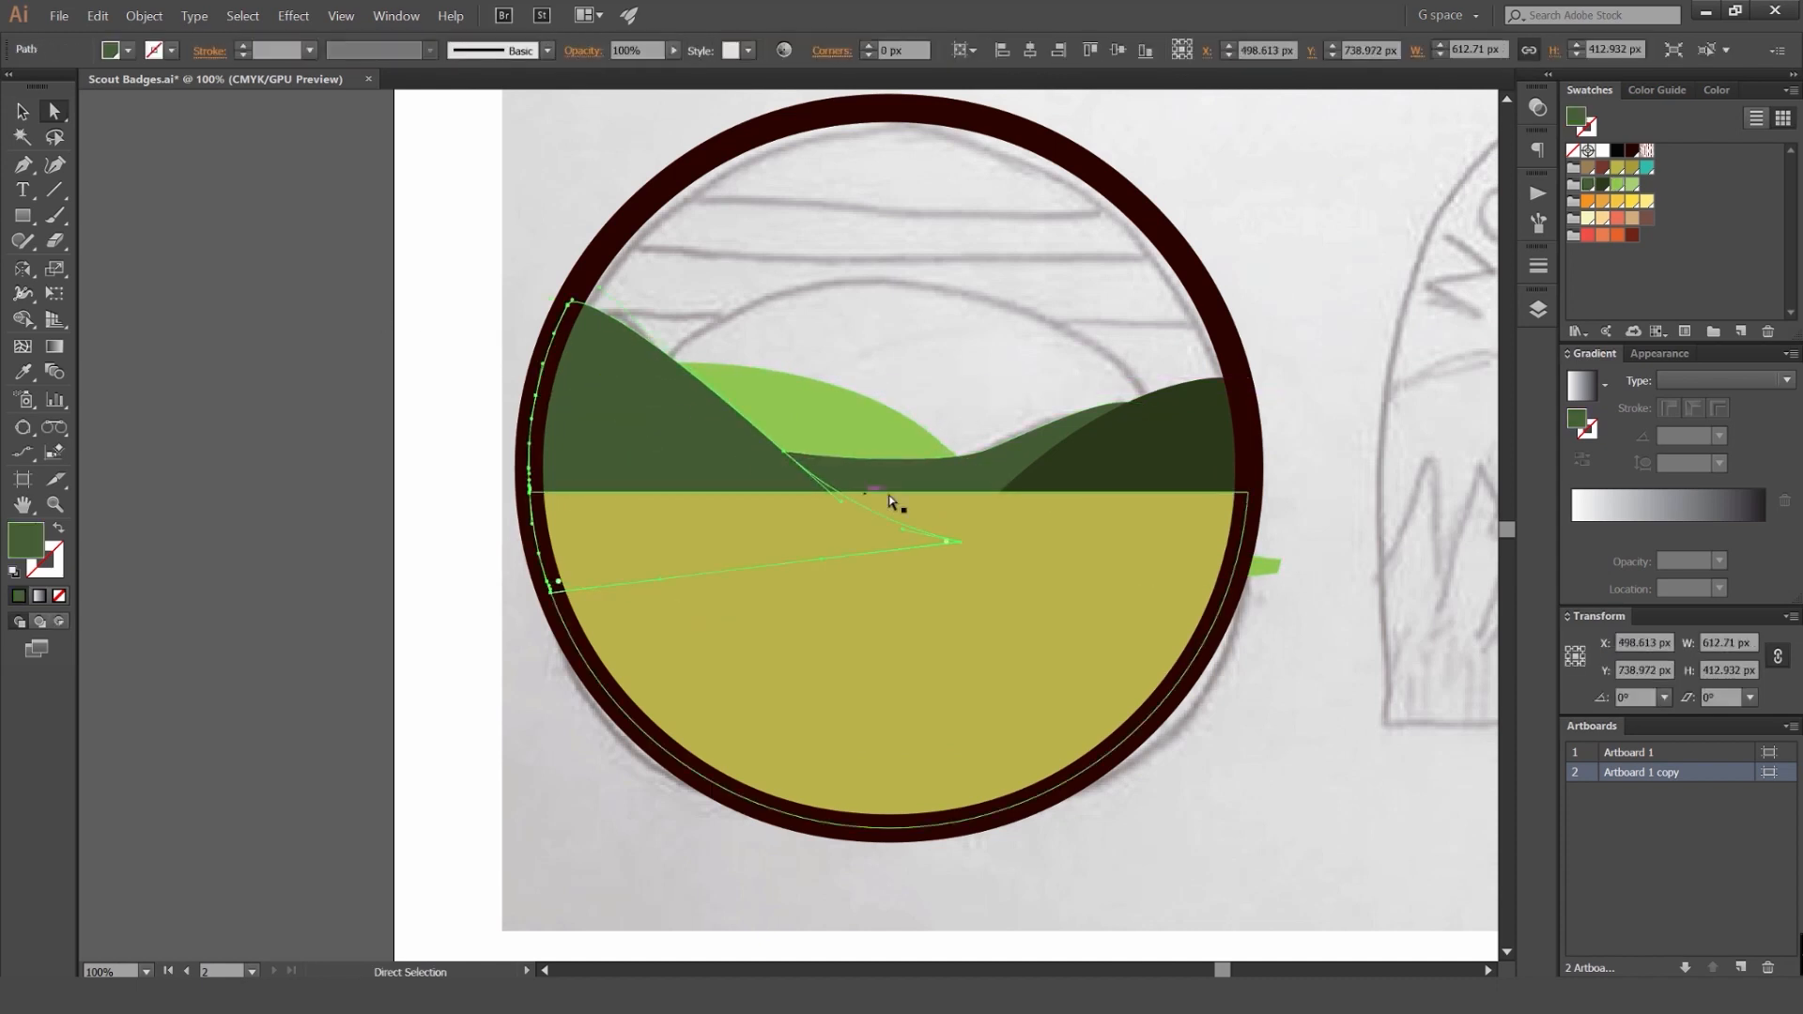
drag(957, 544, 1072, 542)
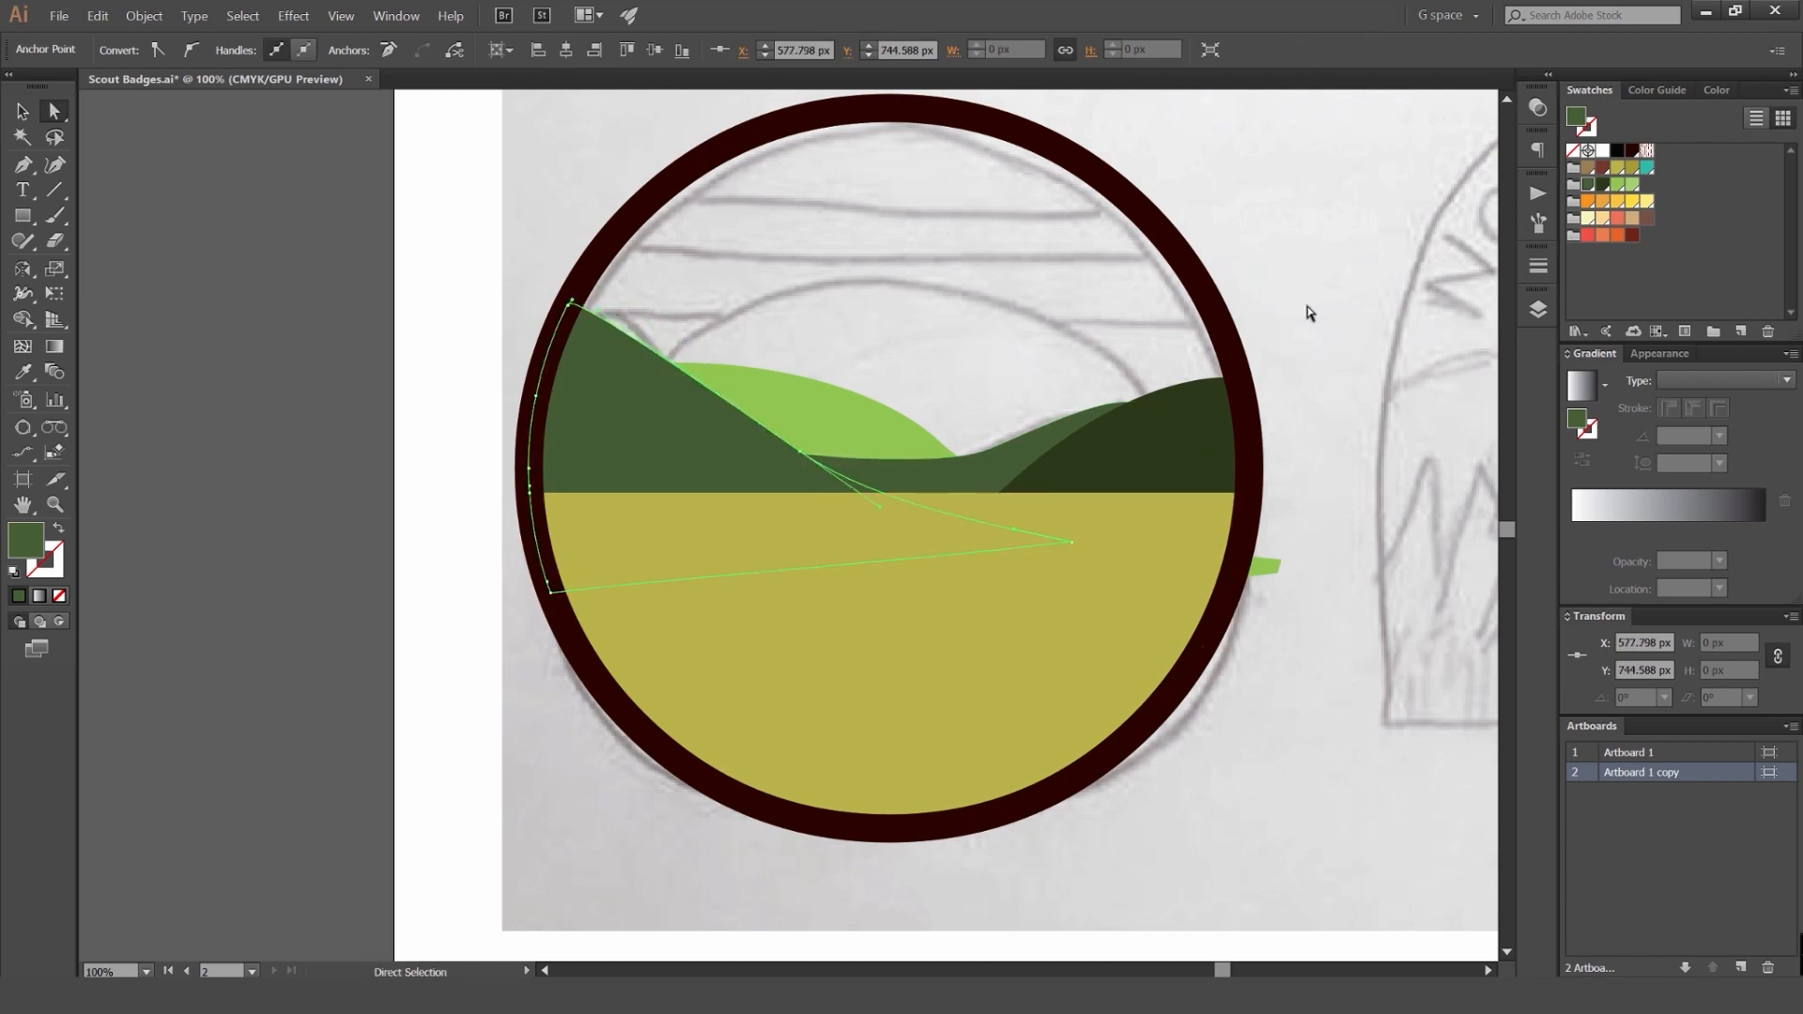
key(v)
click(1037, 327)
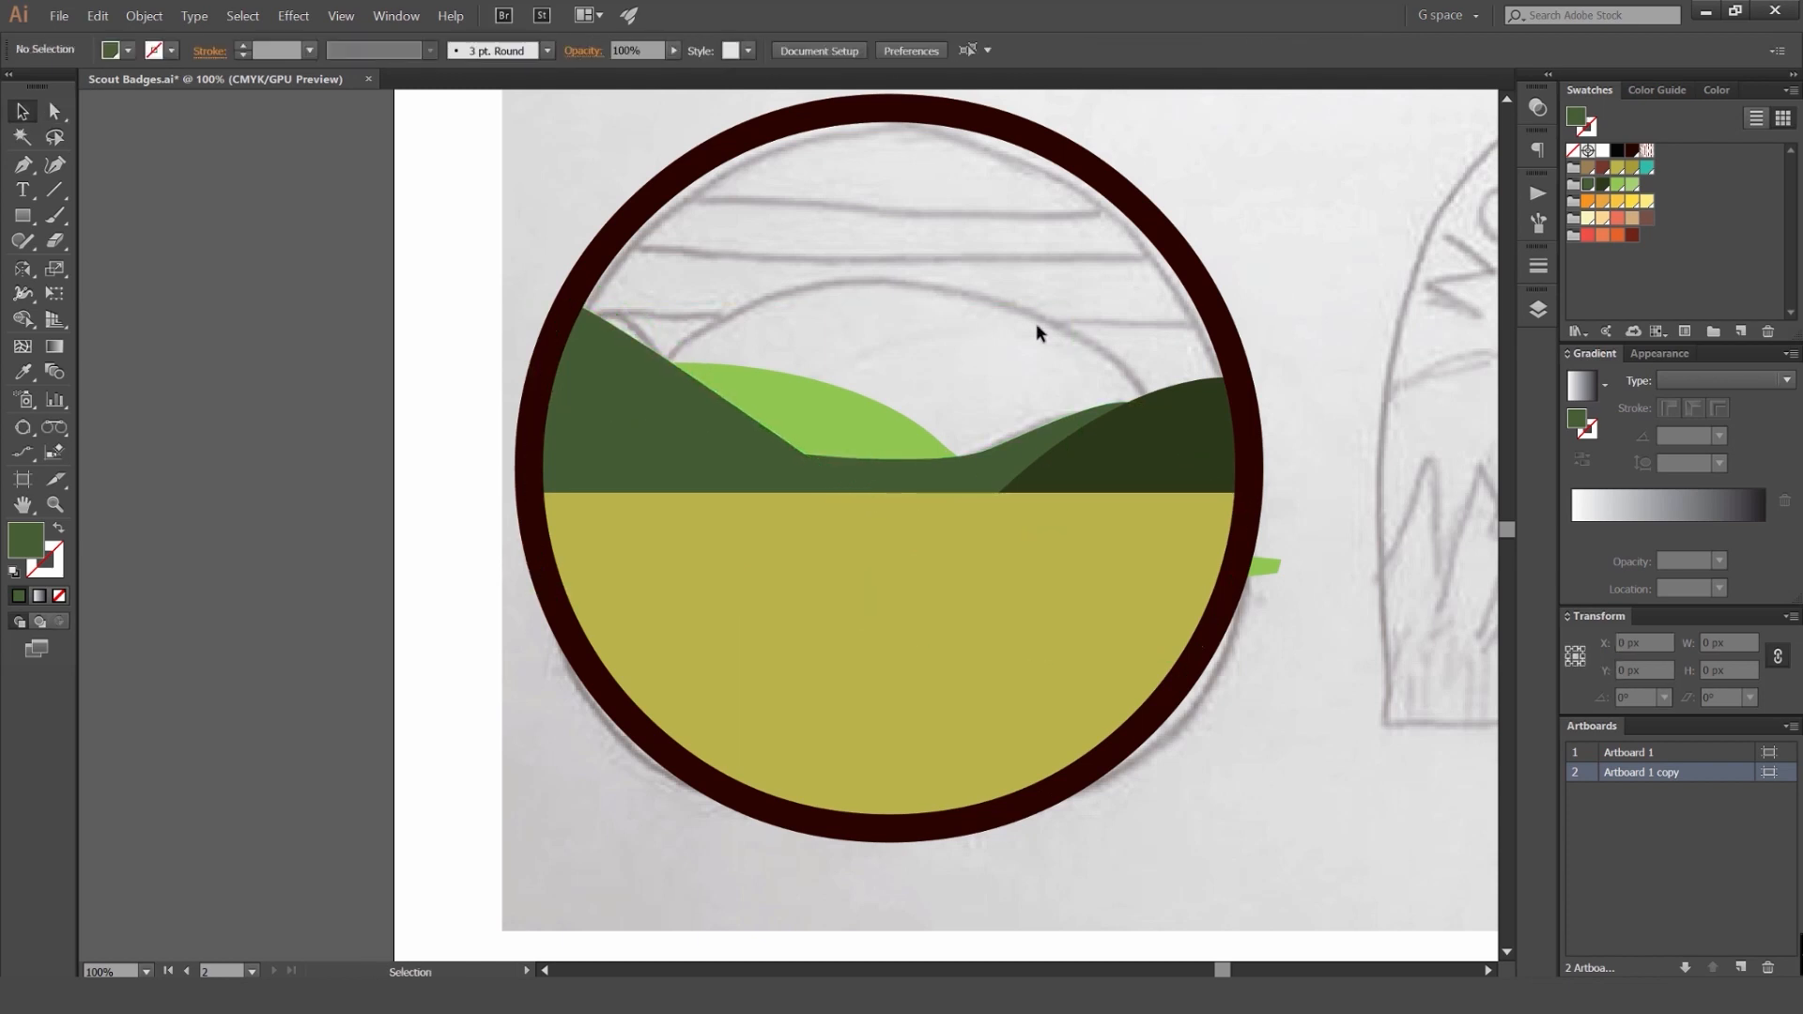
Step: Bring the left-hand hill to the front and fill it with the dark green of the right-hand hill
click(718, 366)
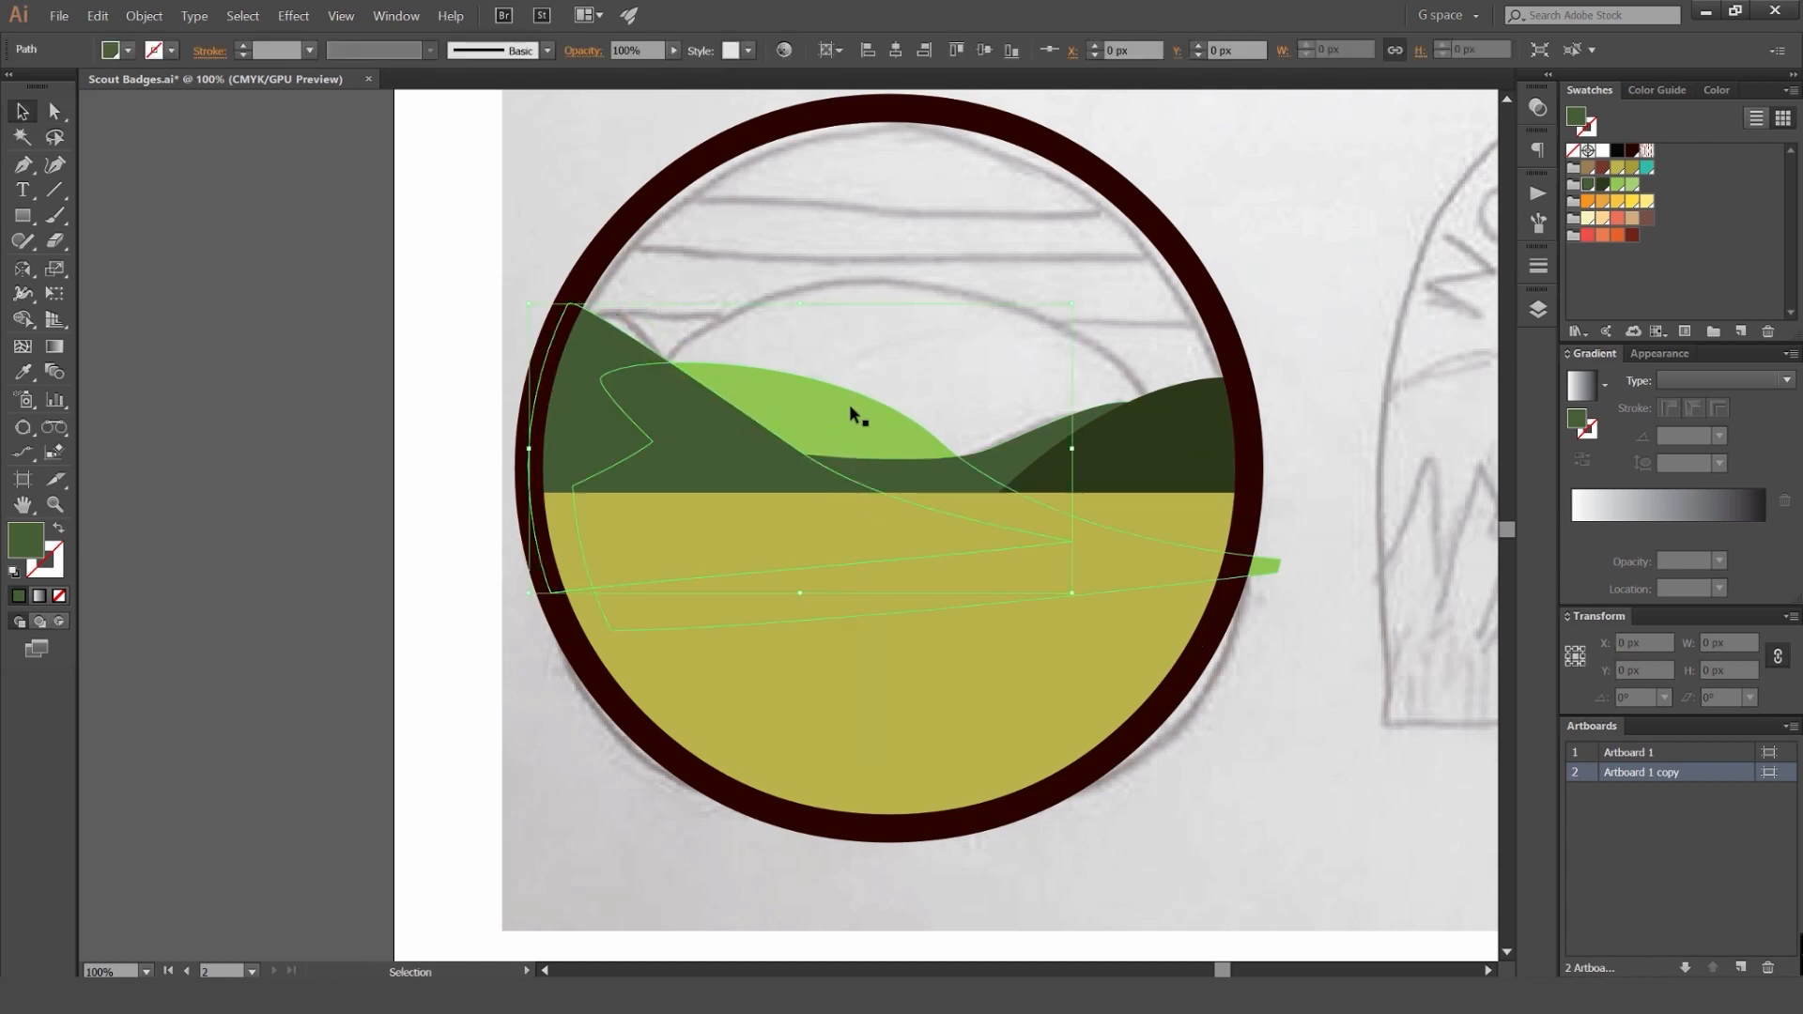
click(1611, 185)
click(1590, 186)
click(1621, 187)
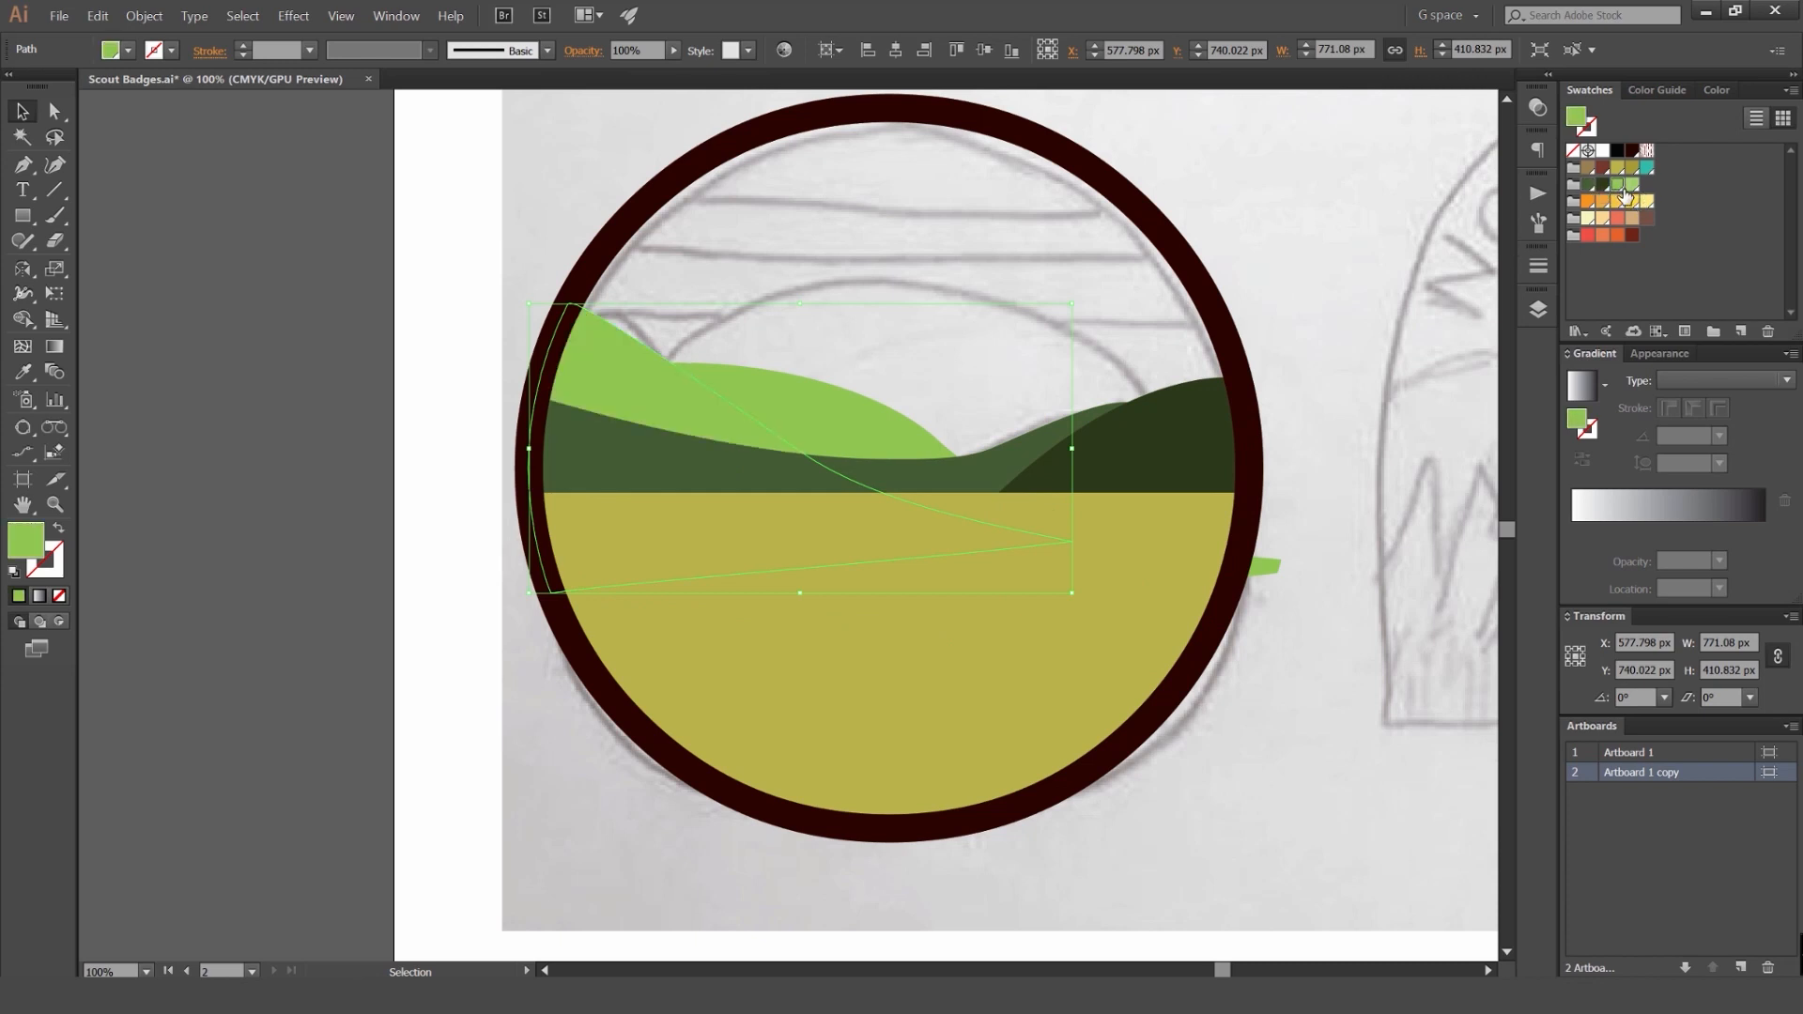
key(ctrl+shift+bracketright)
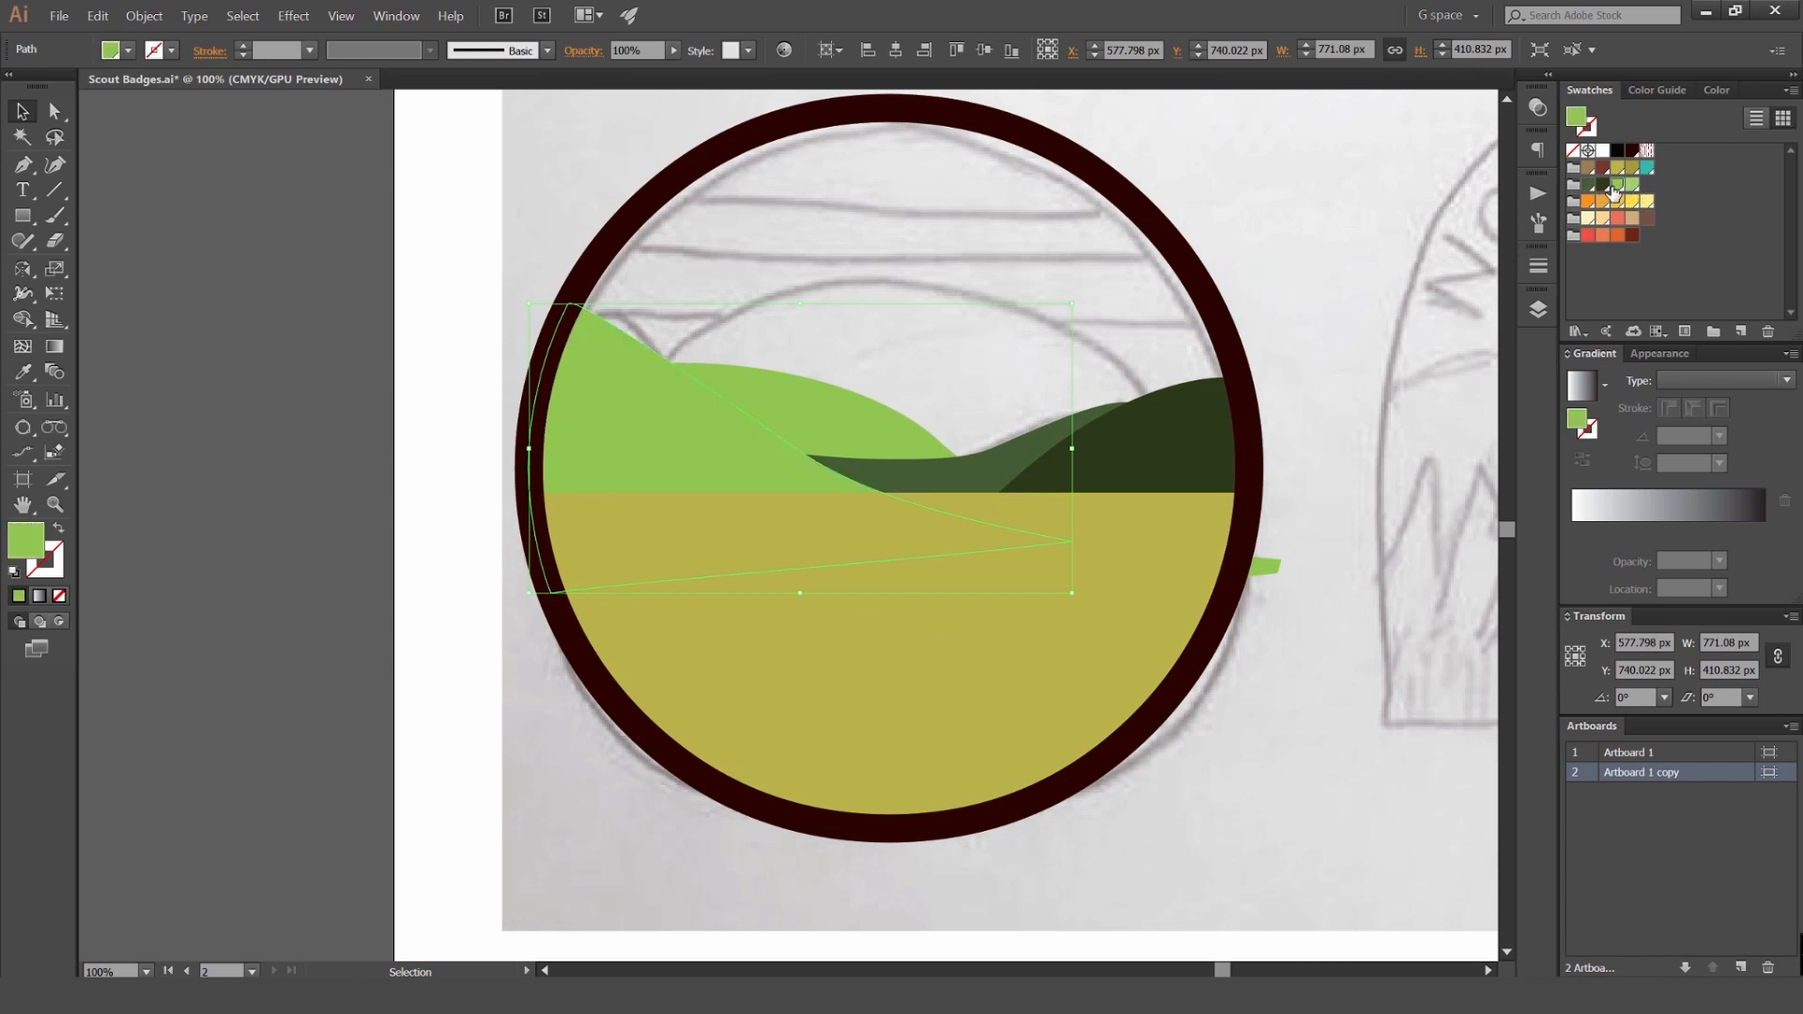
click(1602, 185)
click(1332, 285)
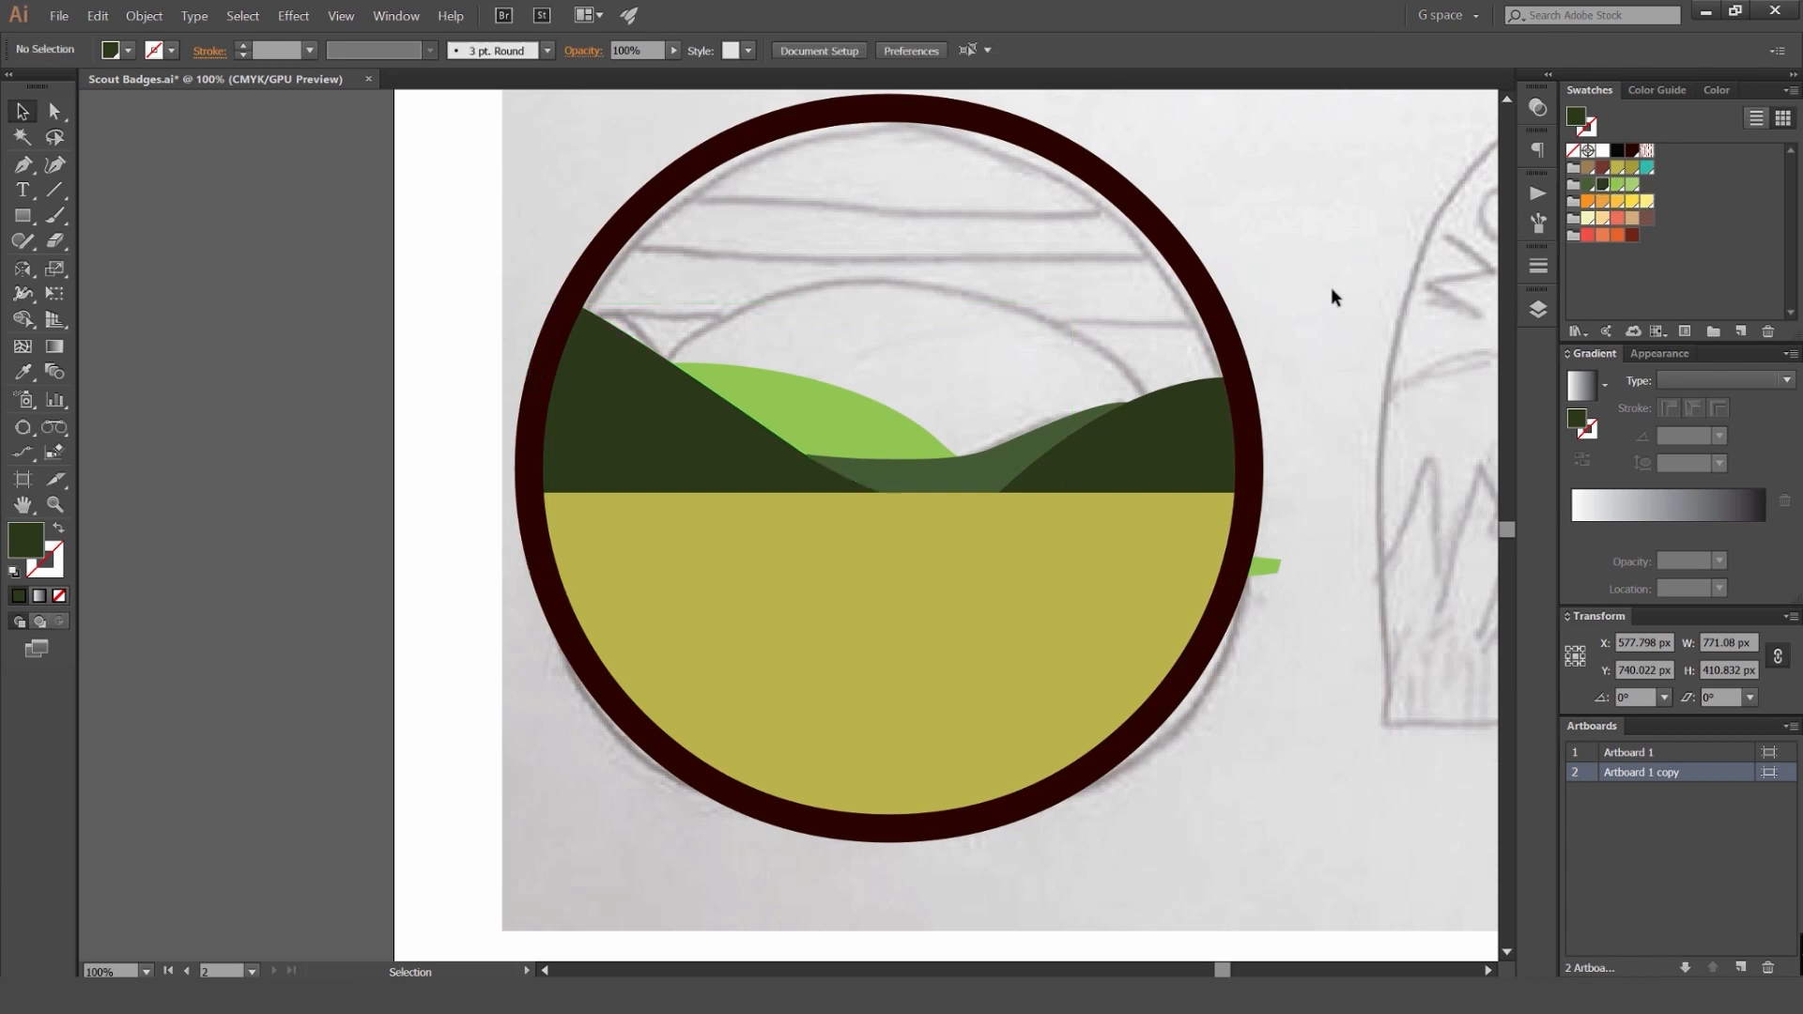
Step: Draw a sun circle about 682 px in diameter over the sketched sun and centre it horizontally on the badge's ring
scroll(1332, 286, down, 3)
drag(1194, 311, 951, 380)
scroll(952, 378, up, 3)
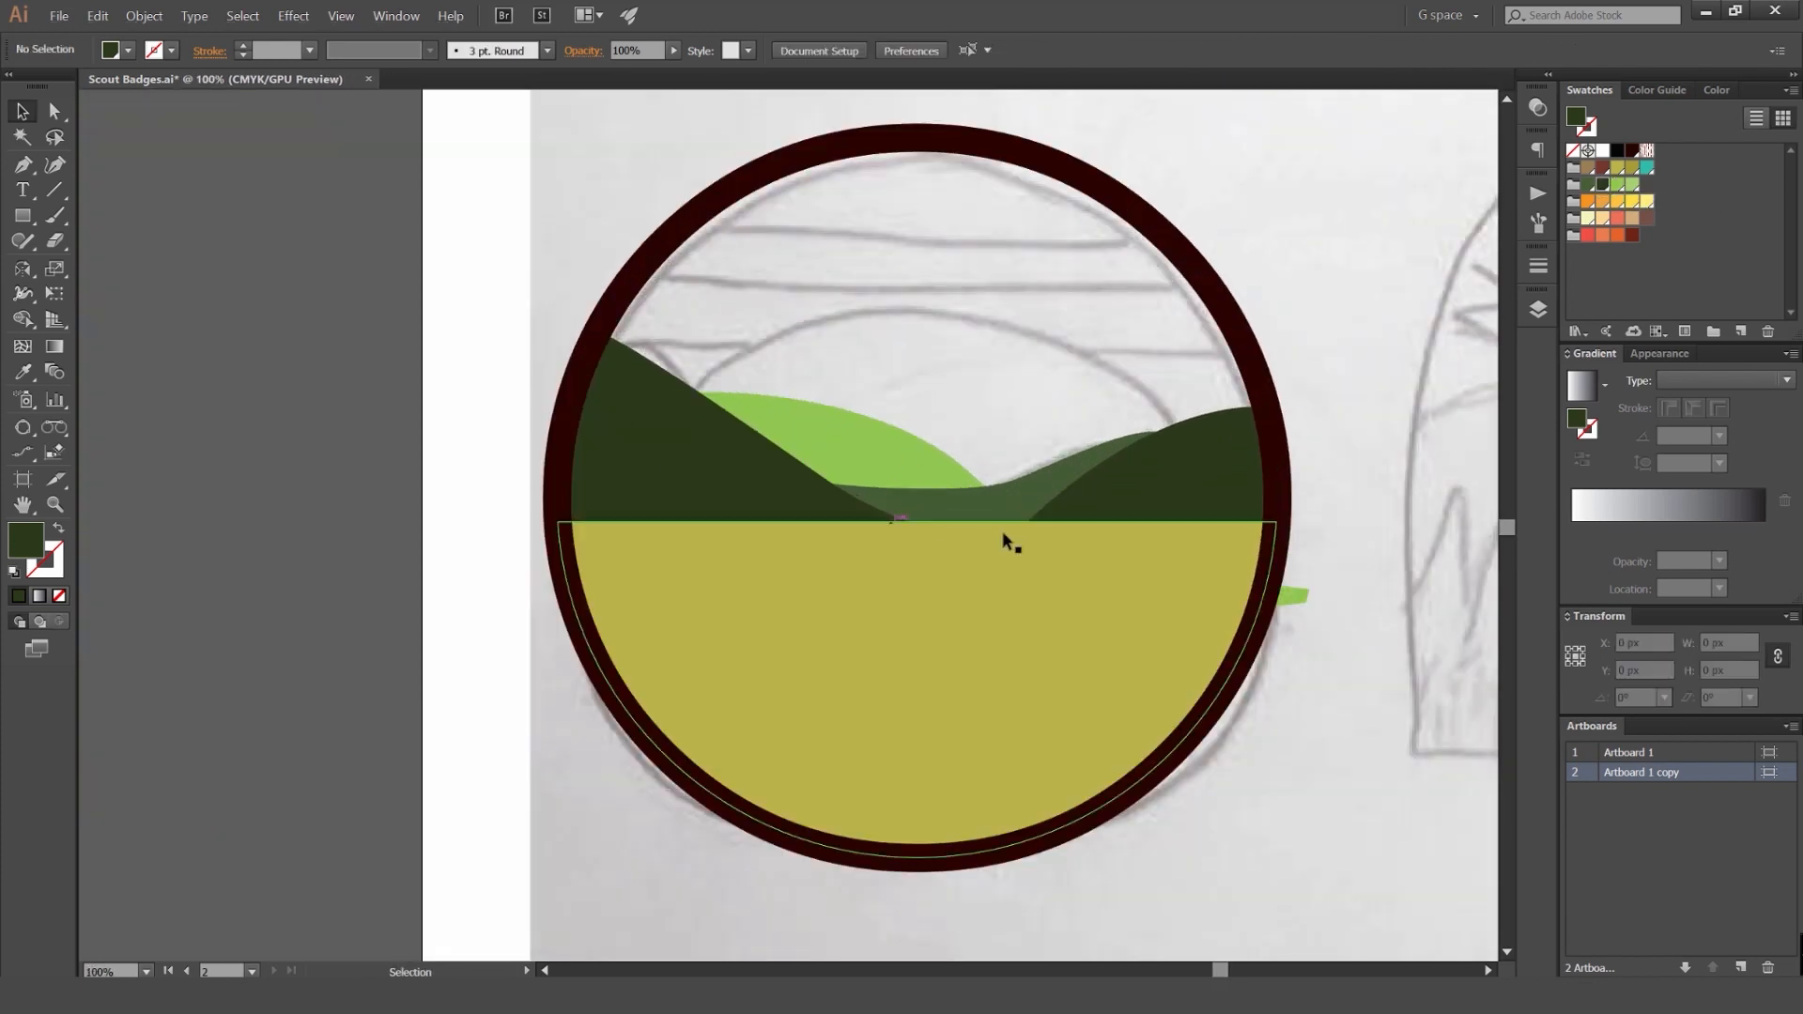
drag(1099, 262, 936, 290)
key(l)
scroll(806, 483, down, 1)
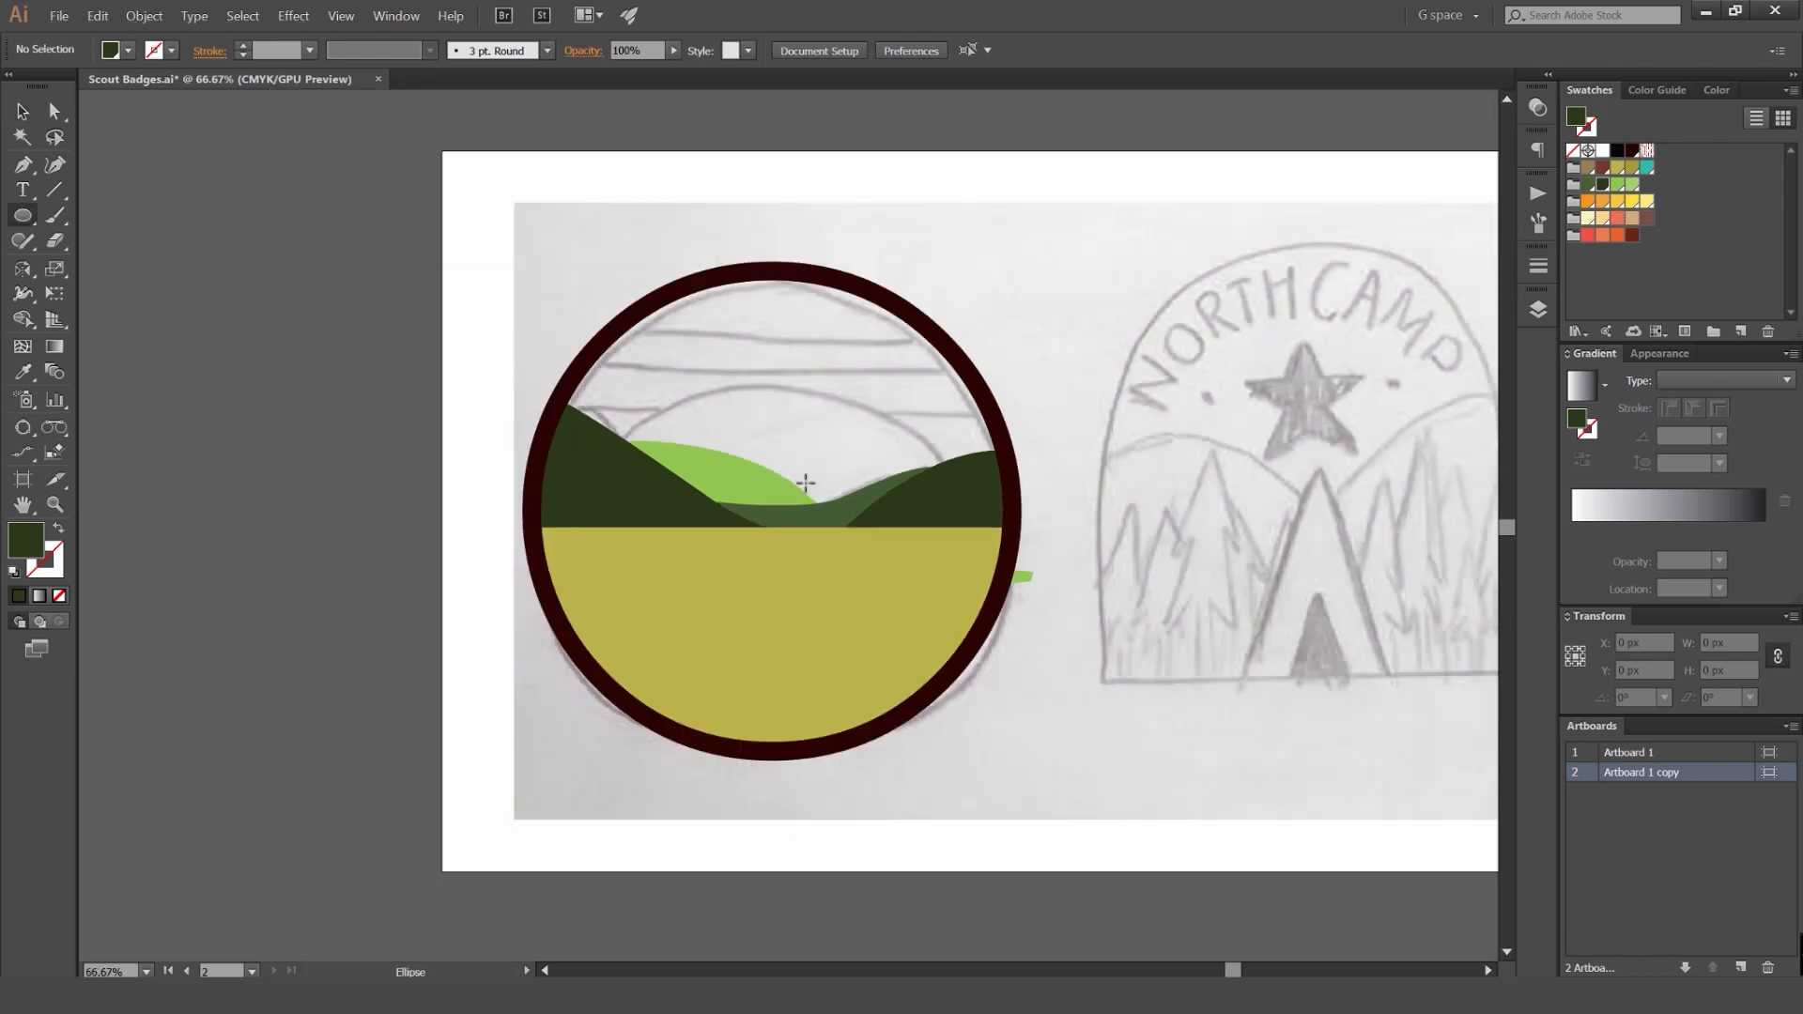
drag(801, 514, 966, 571)
key(v)
drag(885, 443, 864, 444)
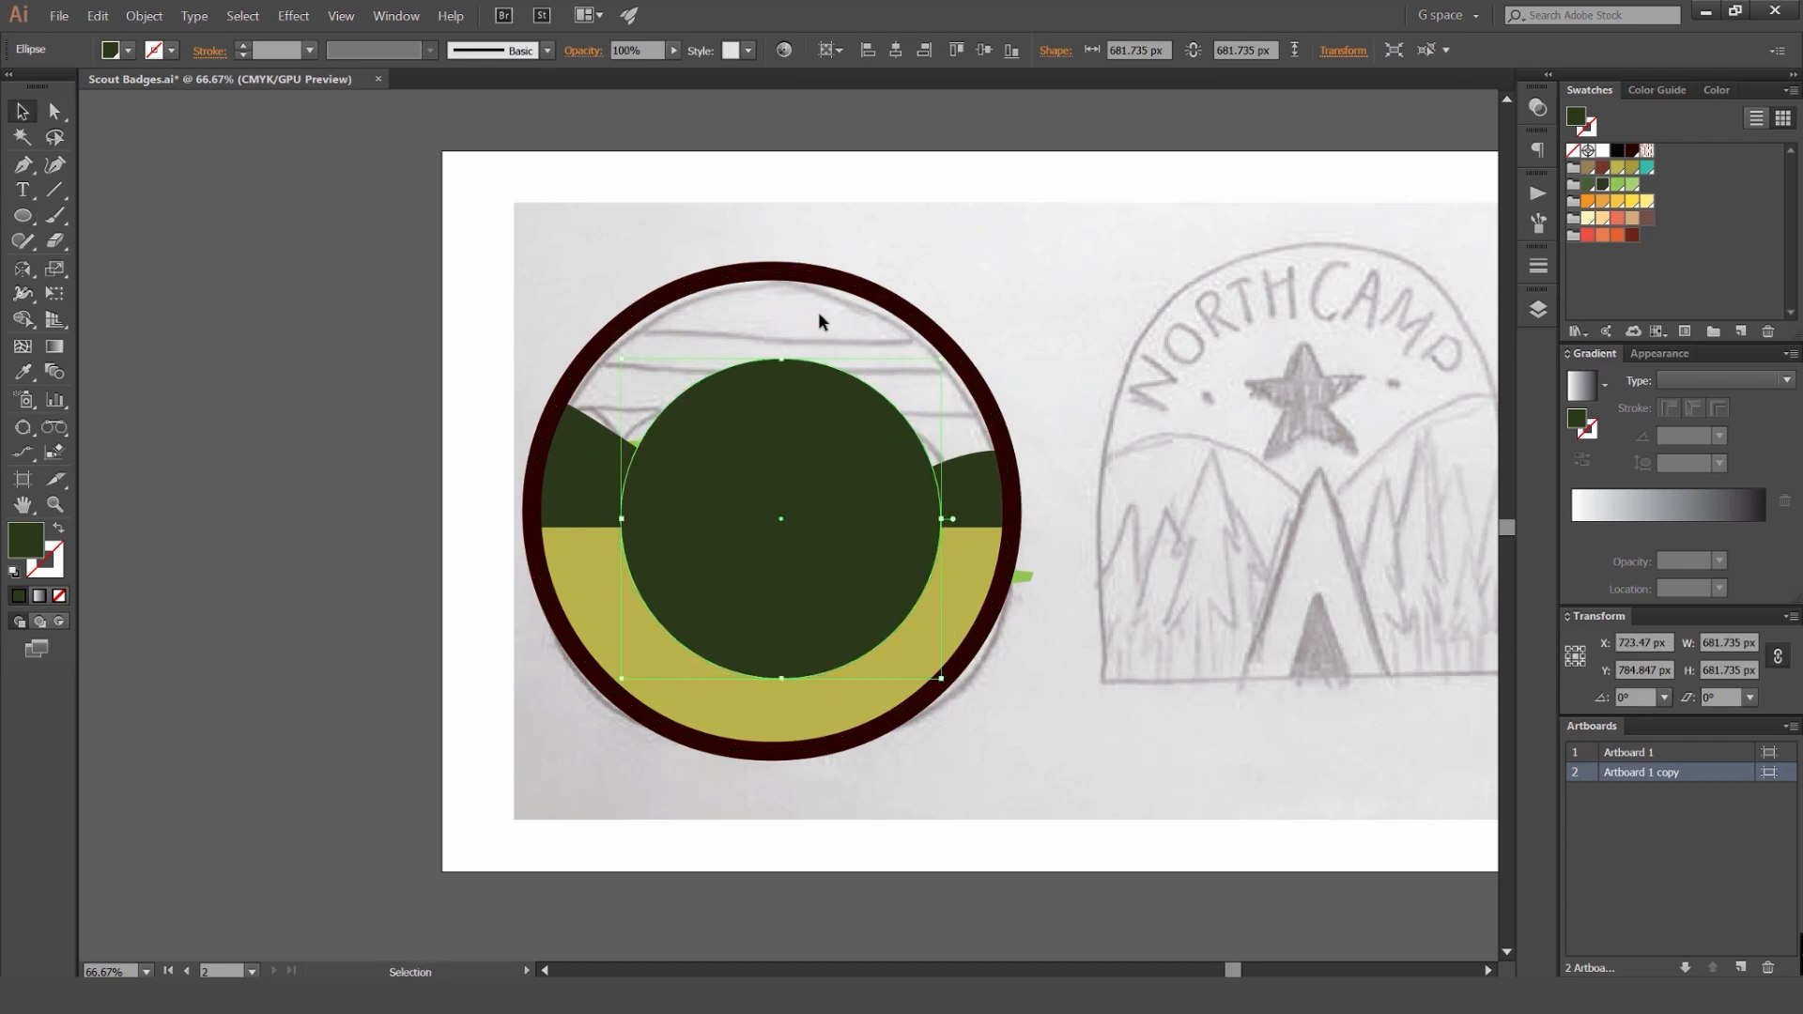
scroll(781, 375, up, 1)
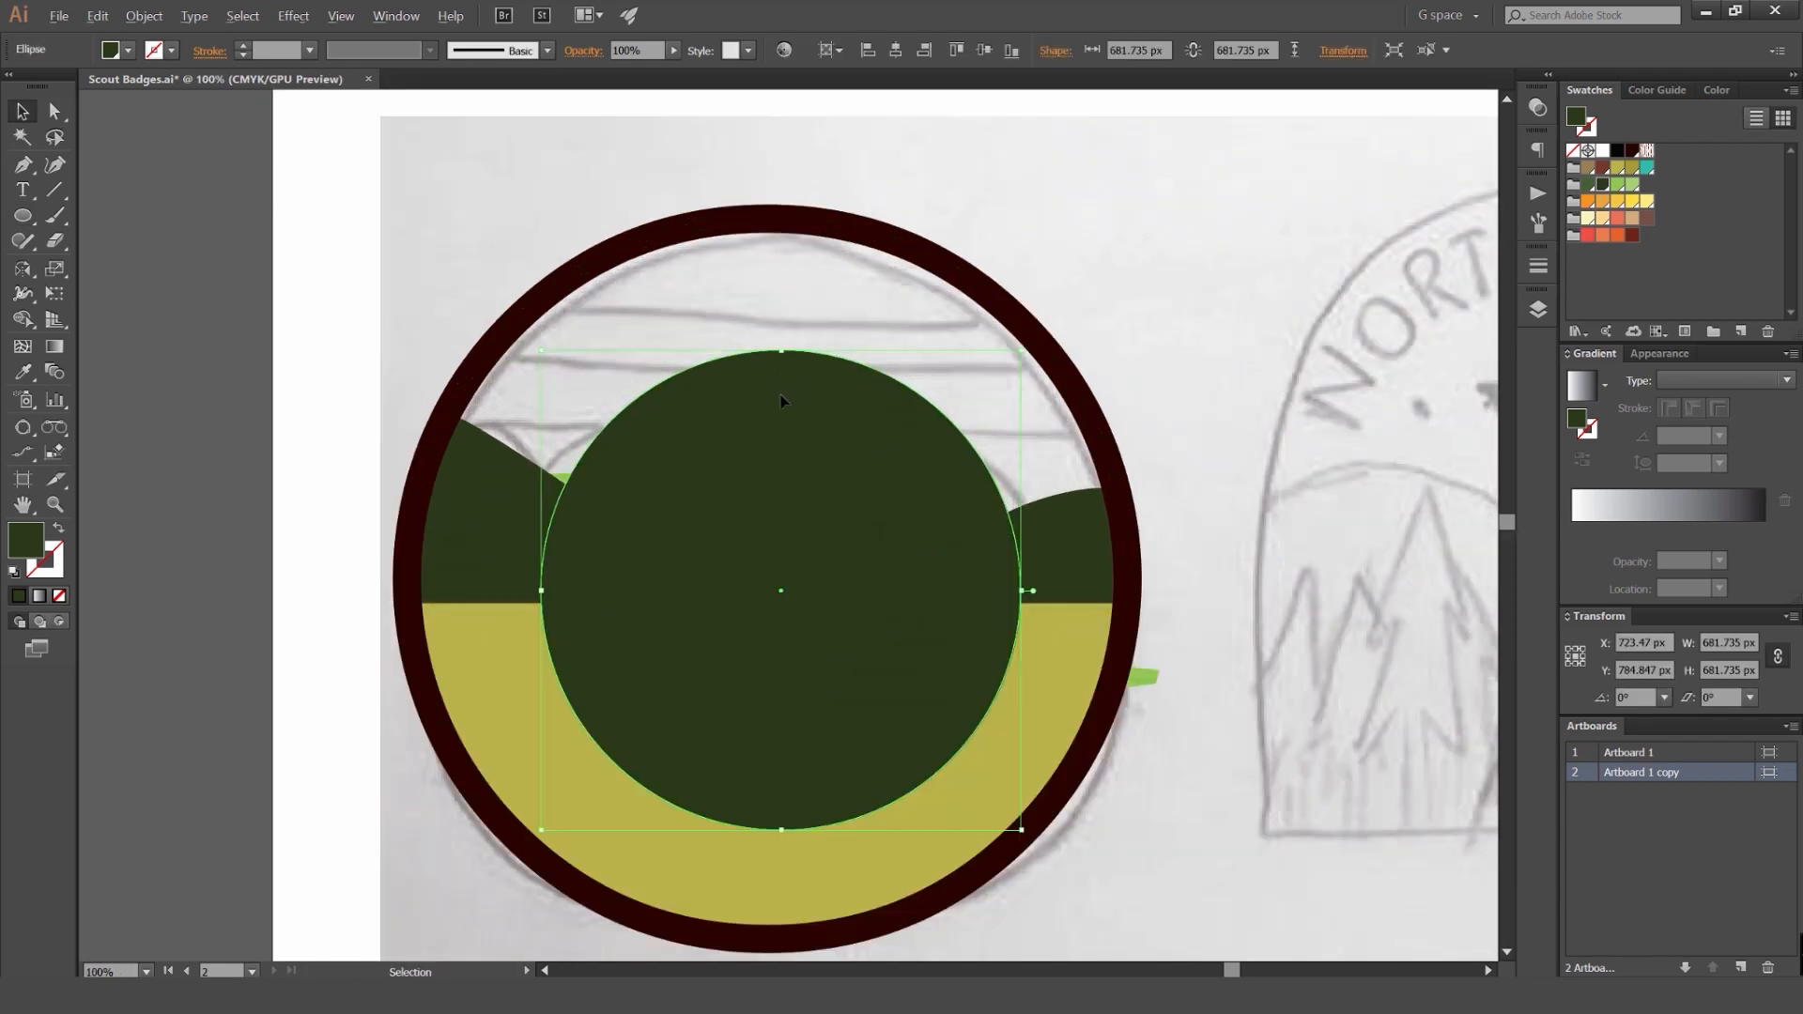
shift+click(850, 235)
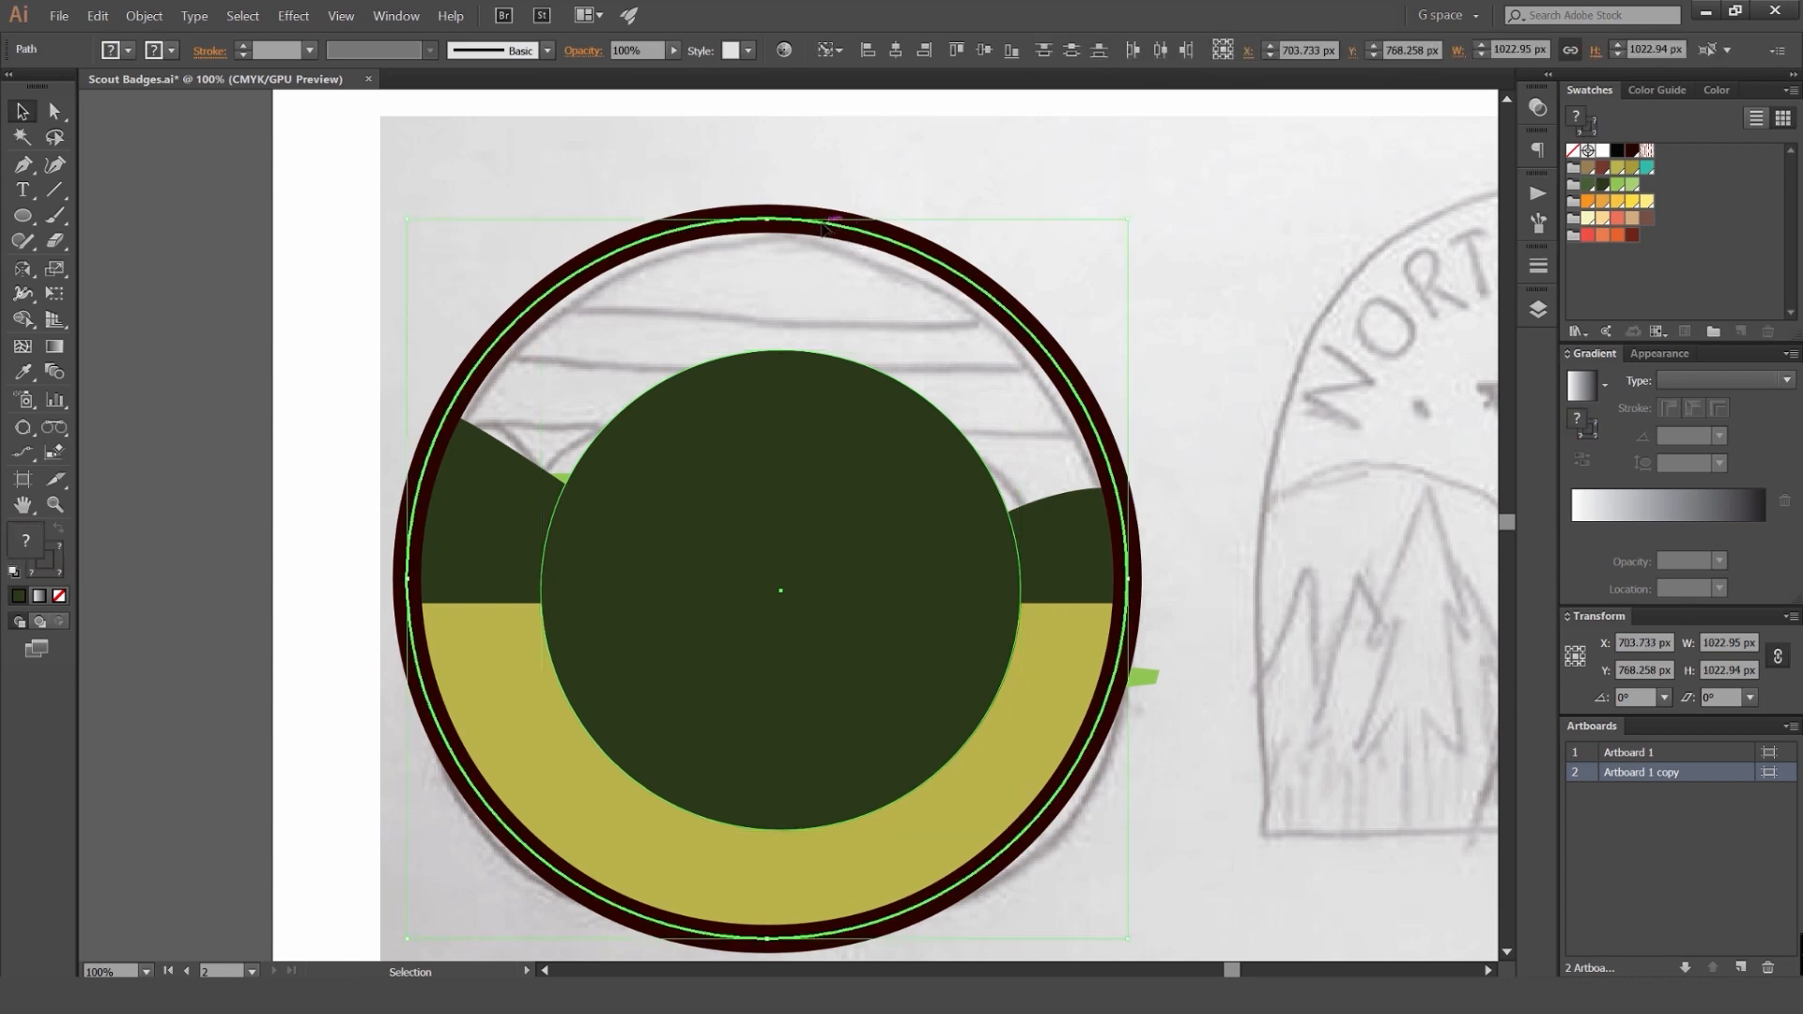
click(895, 51)
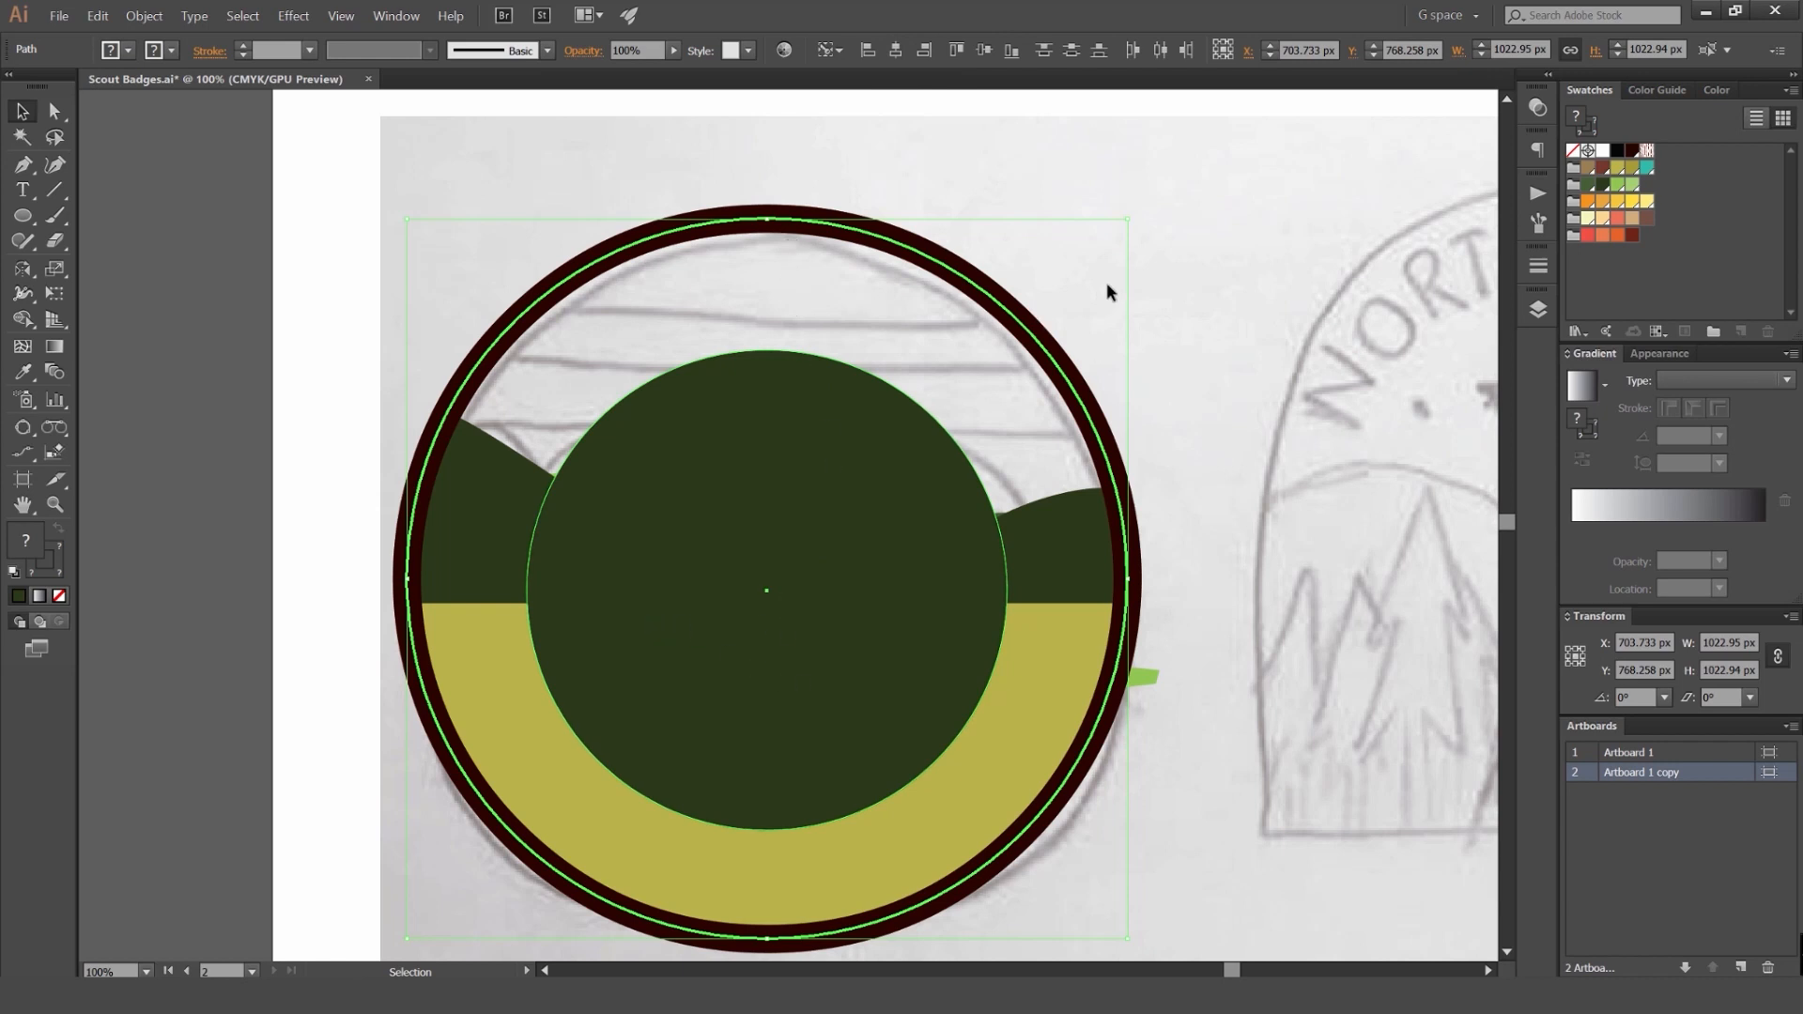
Step: Send the sun circle behind the hills and fill it with bright orange
click(863, 435)
key(ctrl+shift+bracketleft)
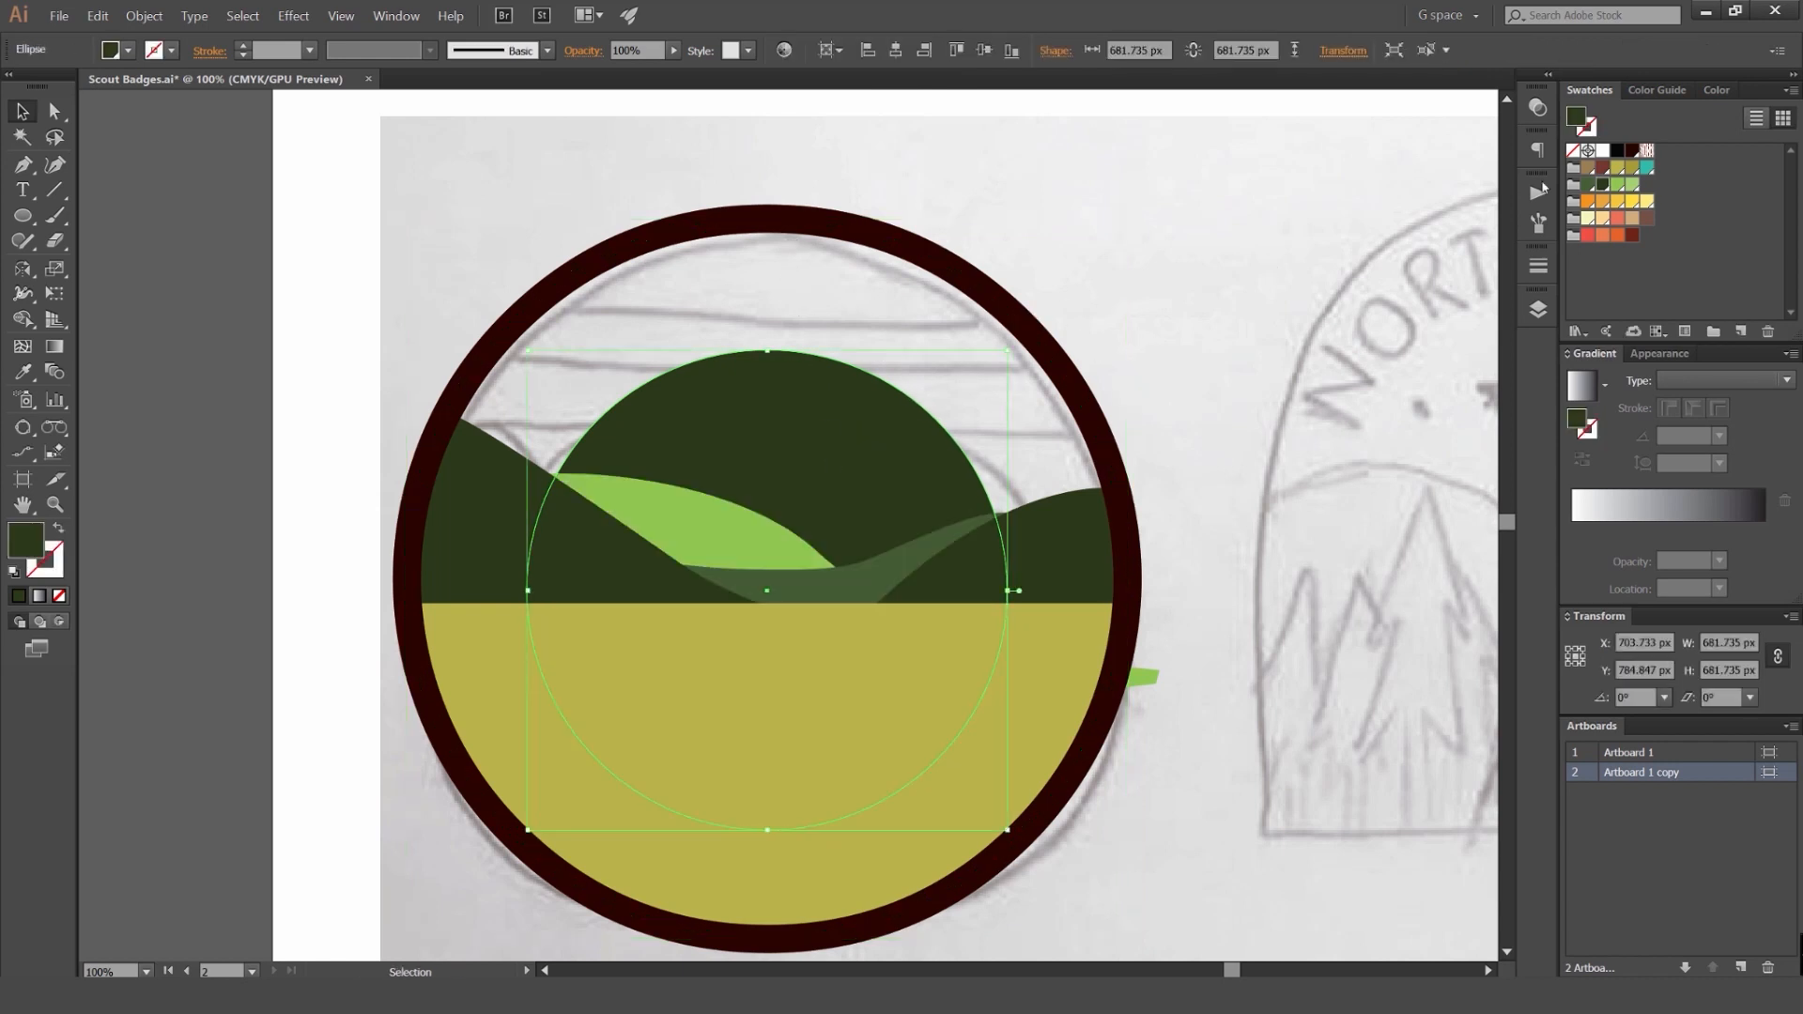
click(1588, 200)
click(1048, 288)
key(ctrl+minus)
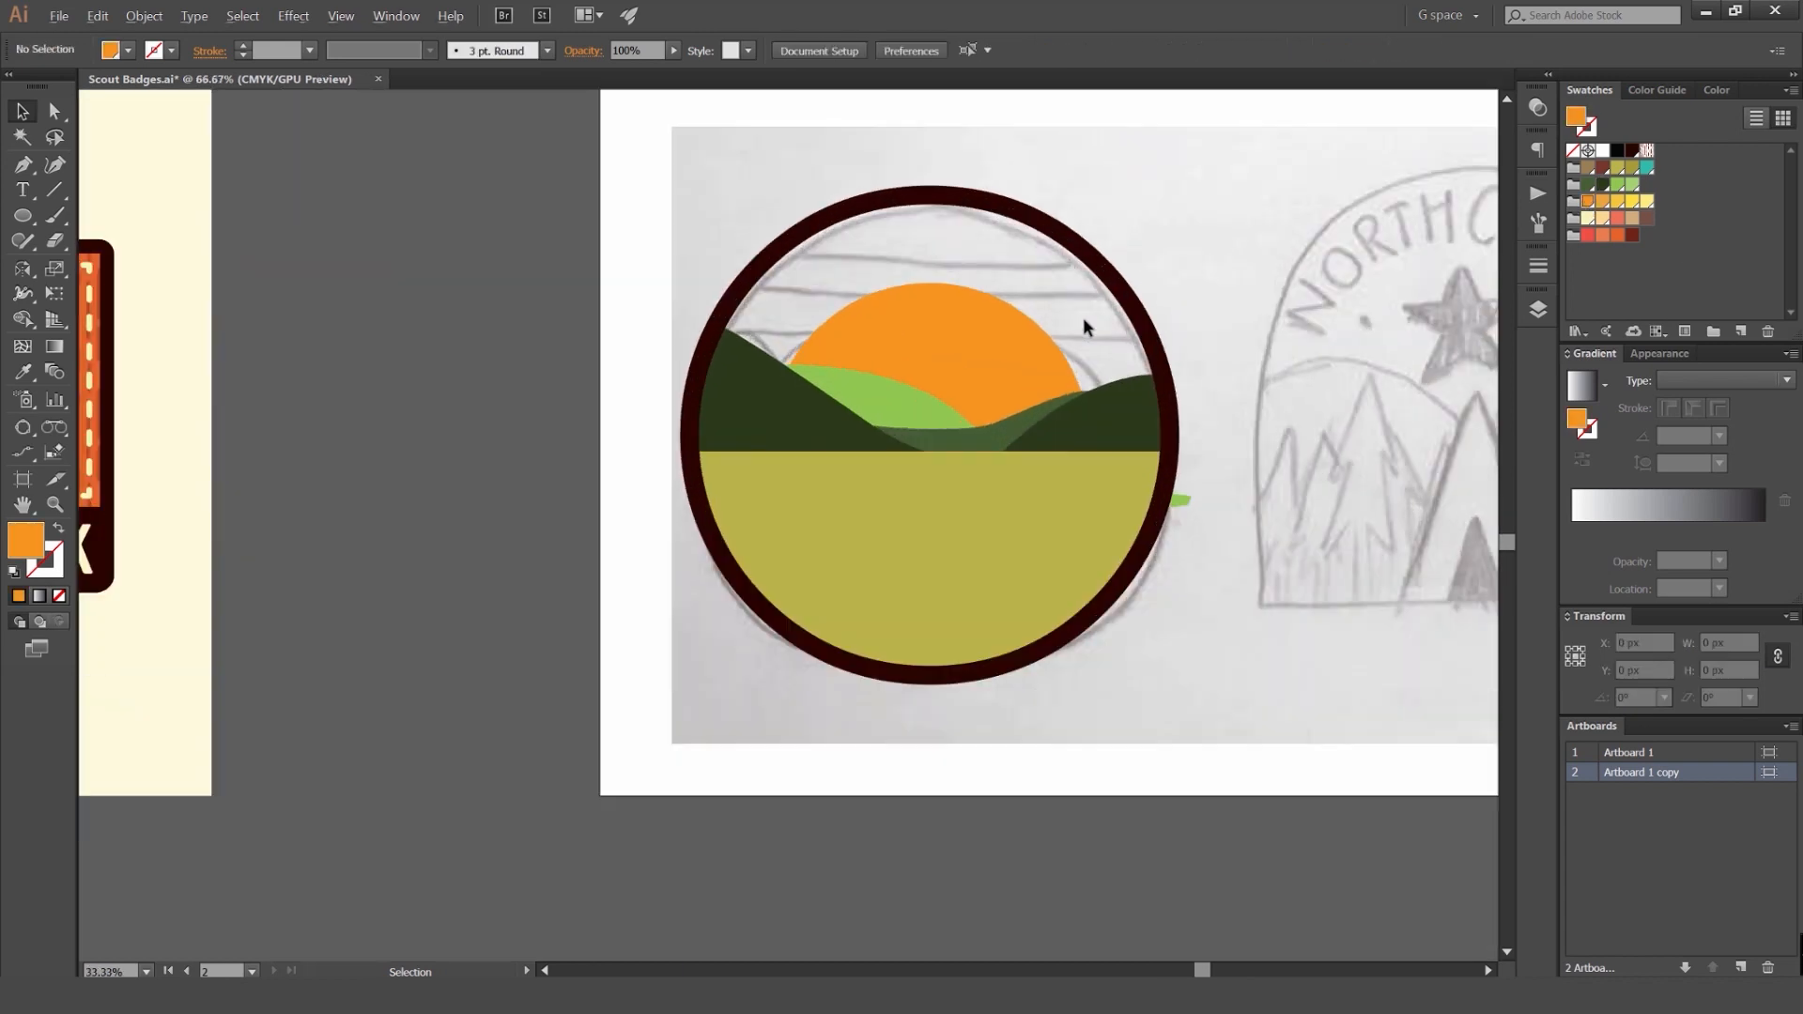
Step: Trim off the light green hill's tip that sticks out beyond the right side of the ring using Shape Builder
drag(1170, 251, 1084, 287)
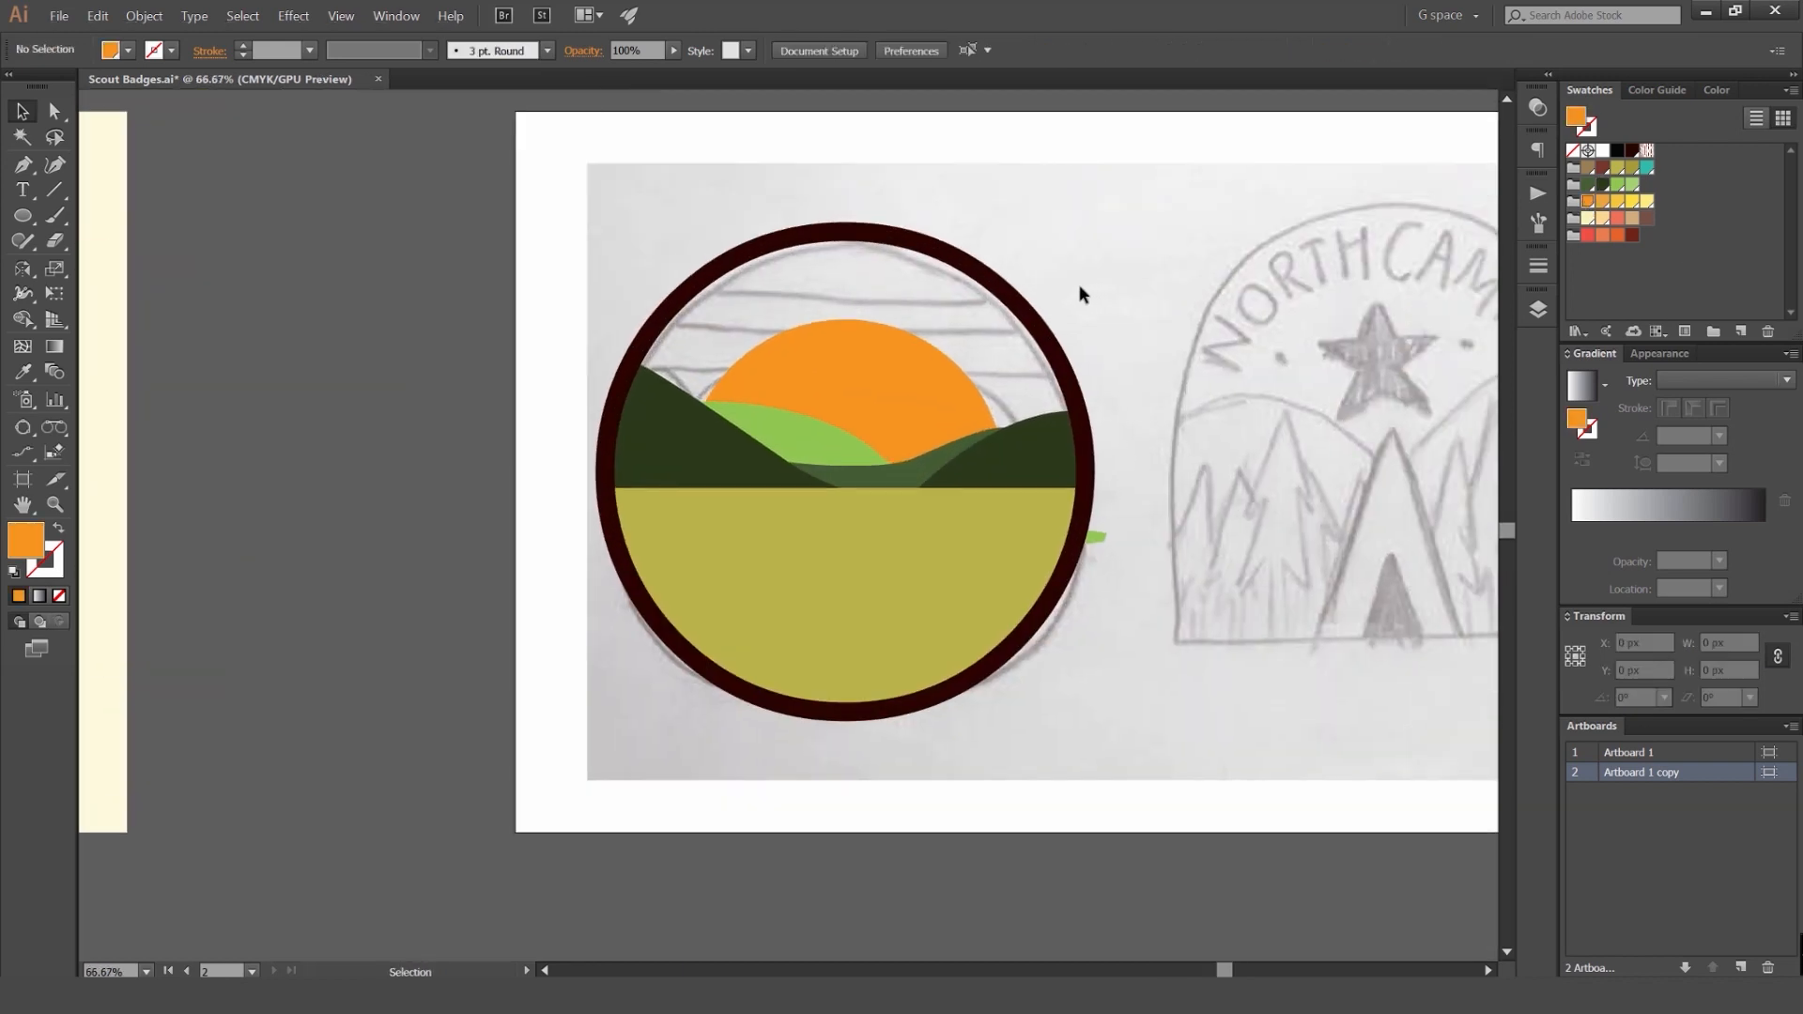
scroll(889, 231, up, 2)
scroll(827, 570, down, 2)
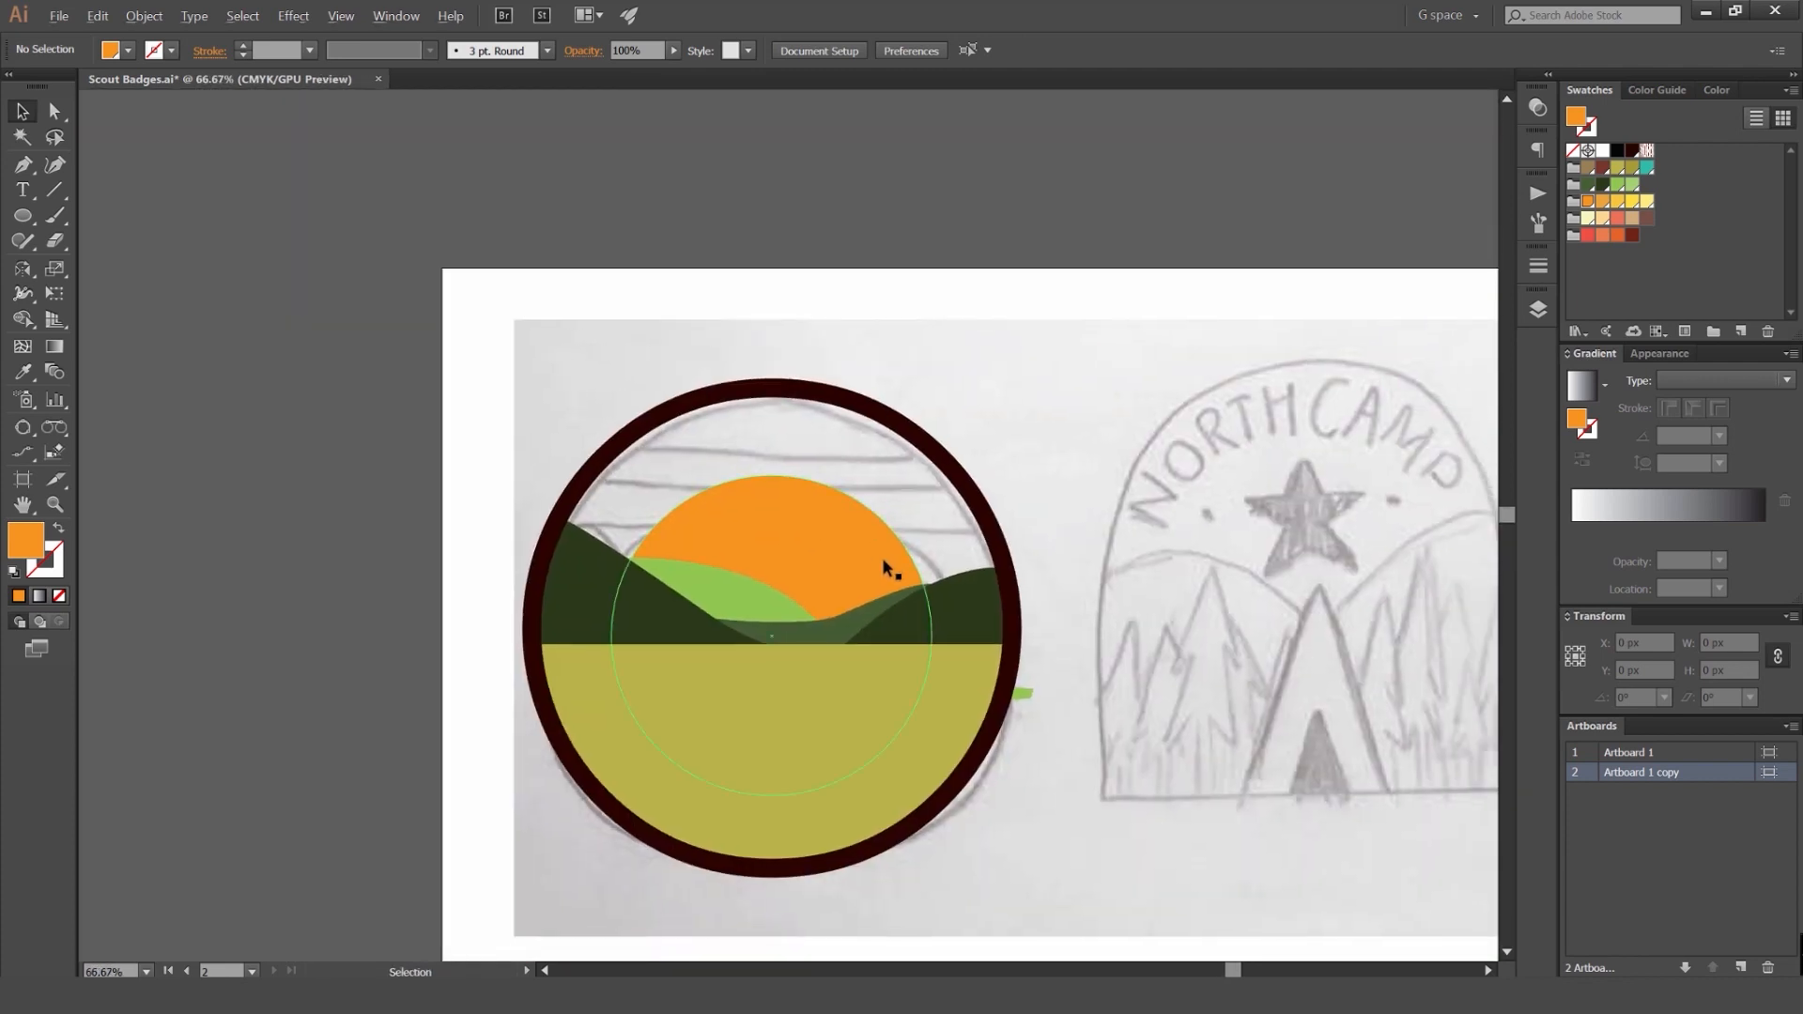
scroll(881, 556, up, 1)
click(1071, 697)
click(1122, 646)
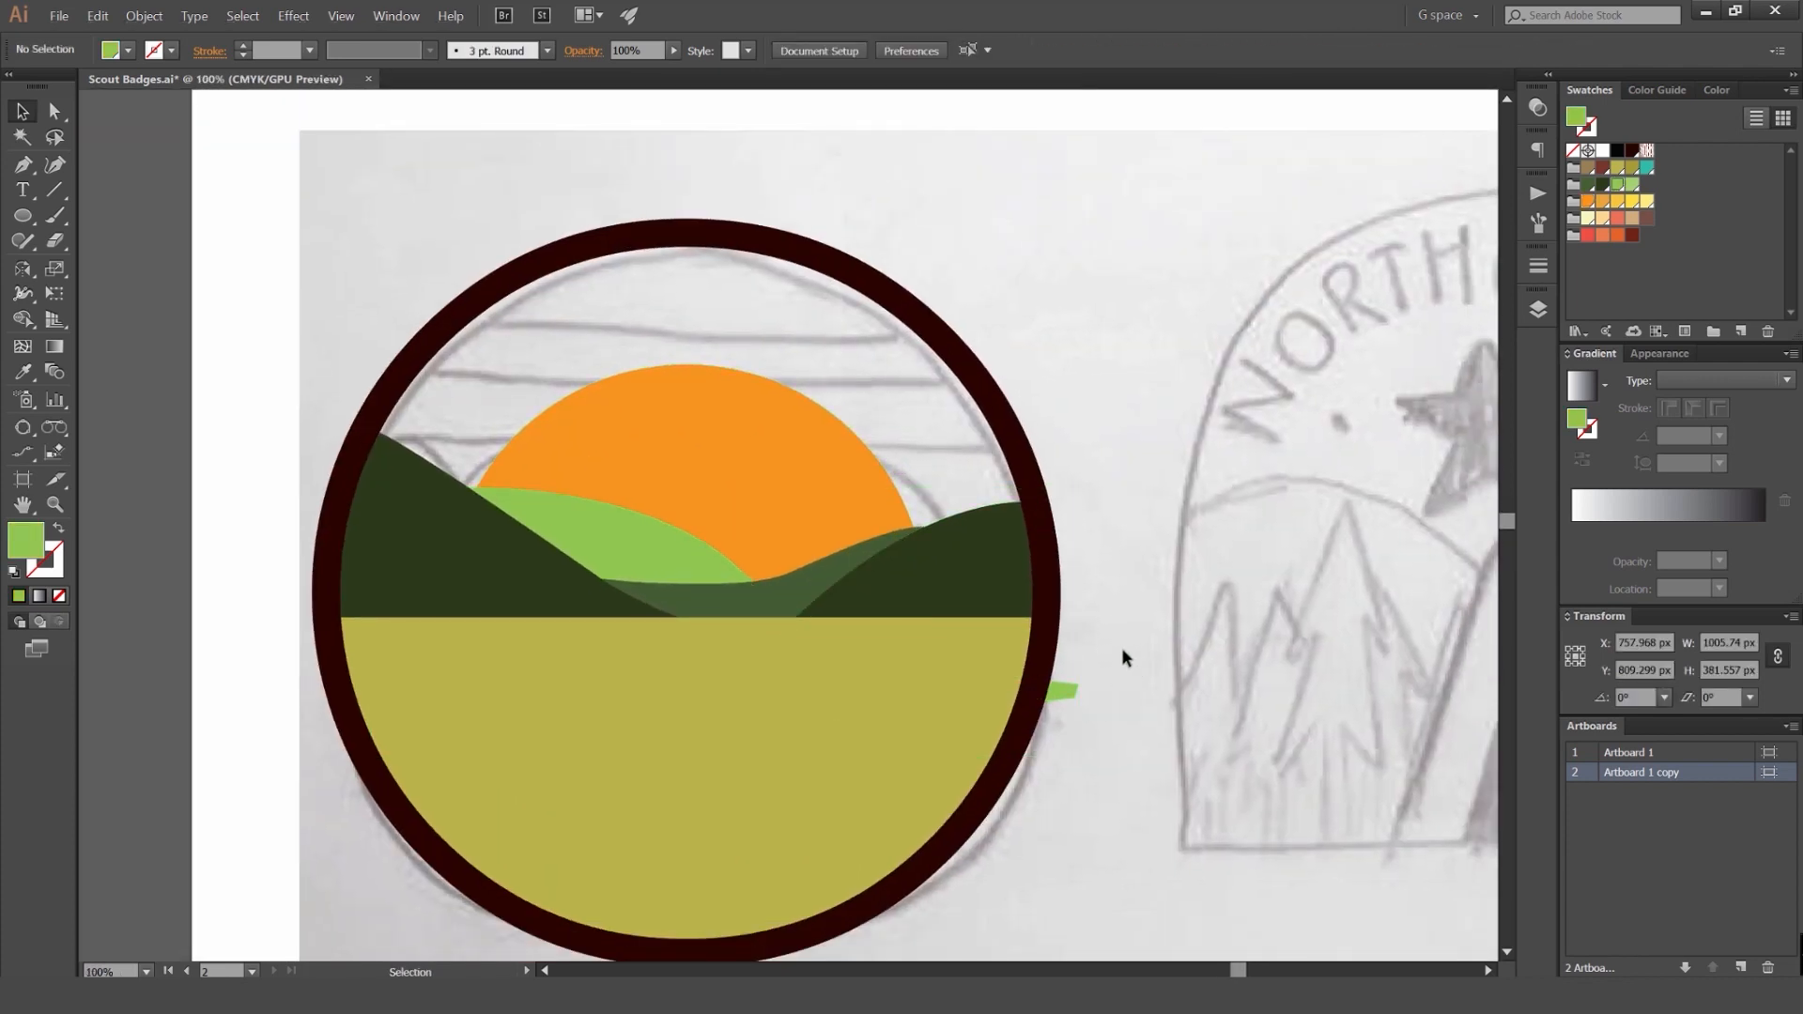
click(1052, 663)
shift+click(1063, 691)
key(shift+m)
key(v)
click(1107, 517)
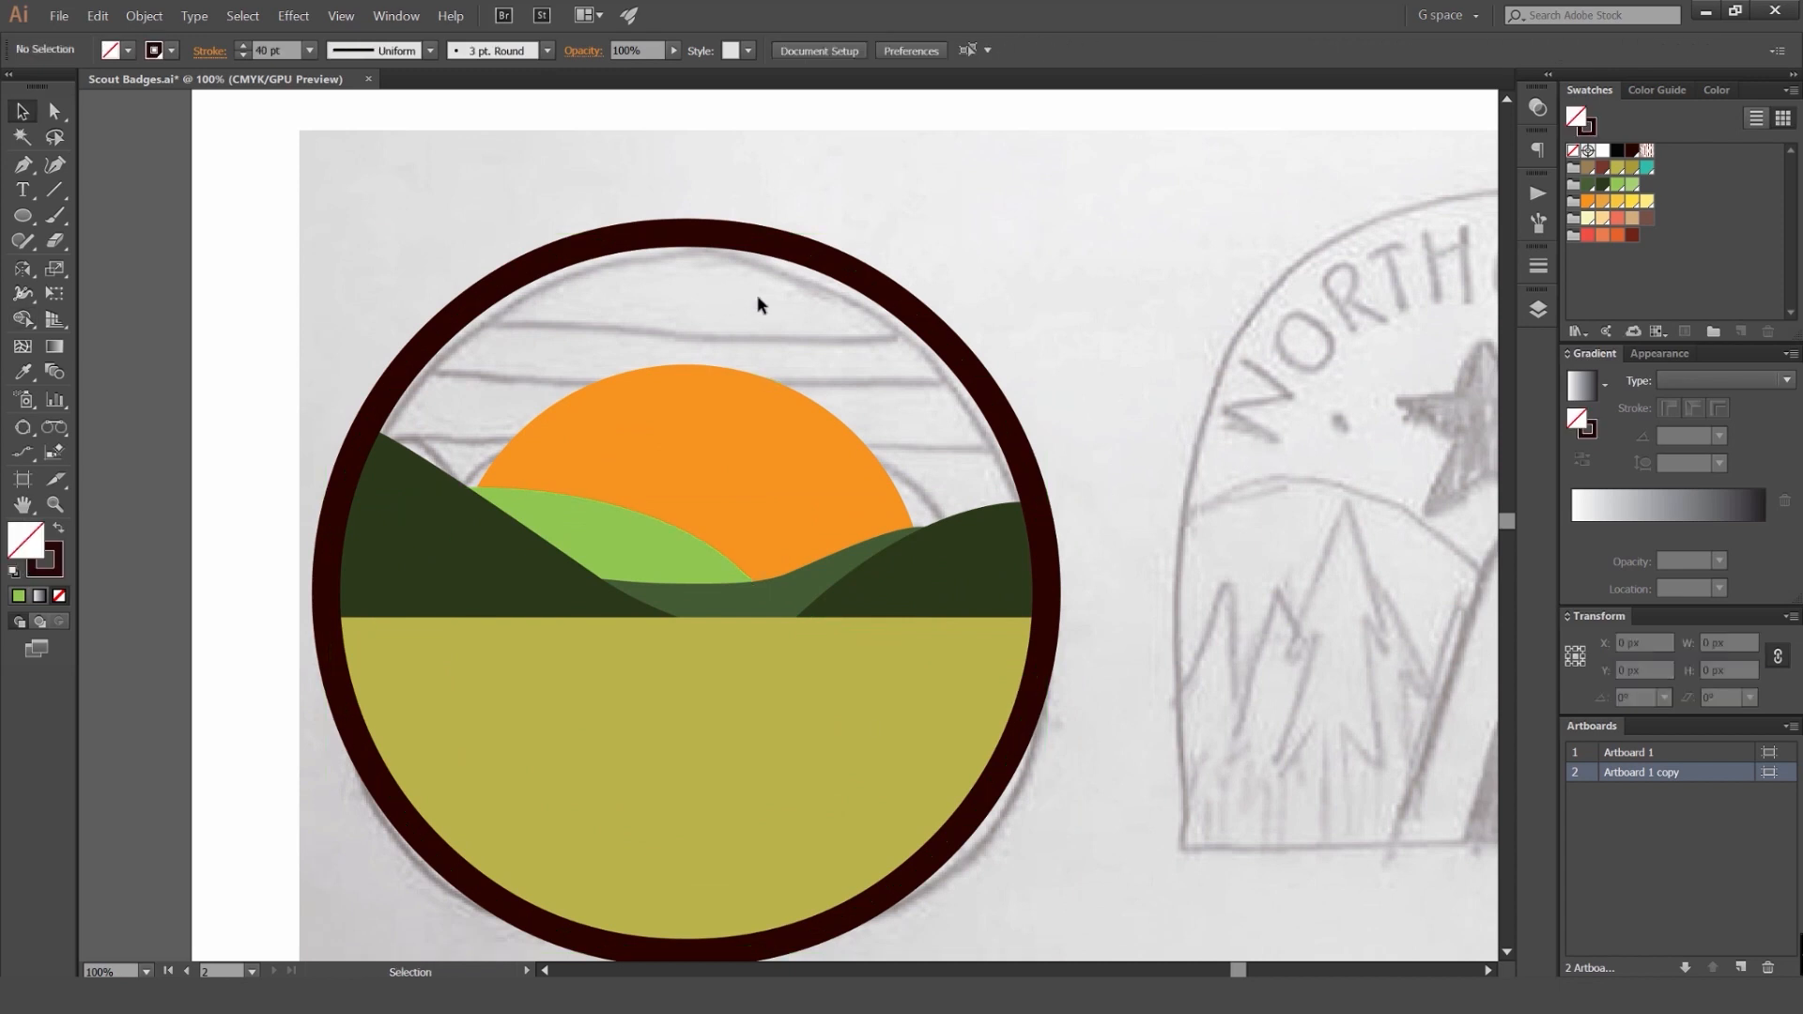
Step: Draw a horizontal rectangle about 982 px wide across the lower sky and reduce its height to about 107 px
drag(757, 298, 825, 246)
key(m)
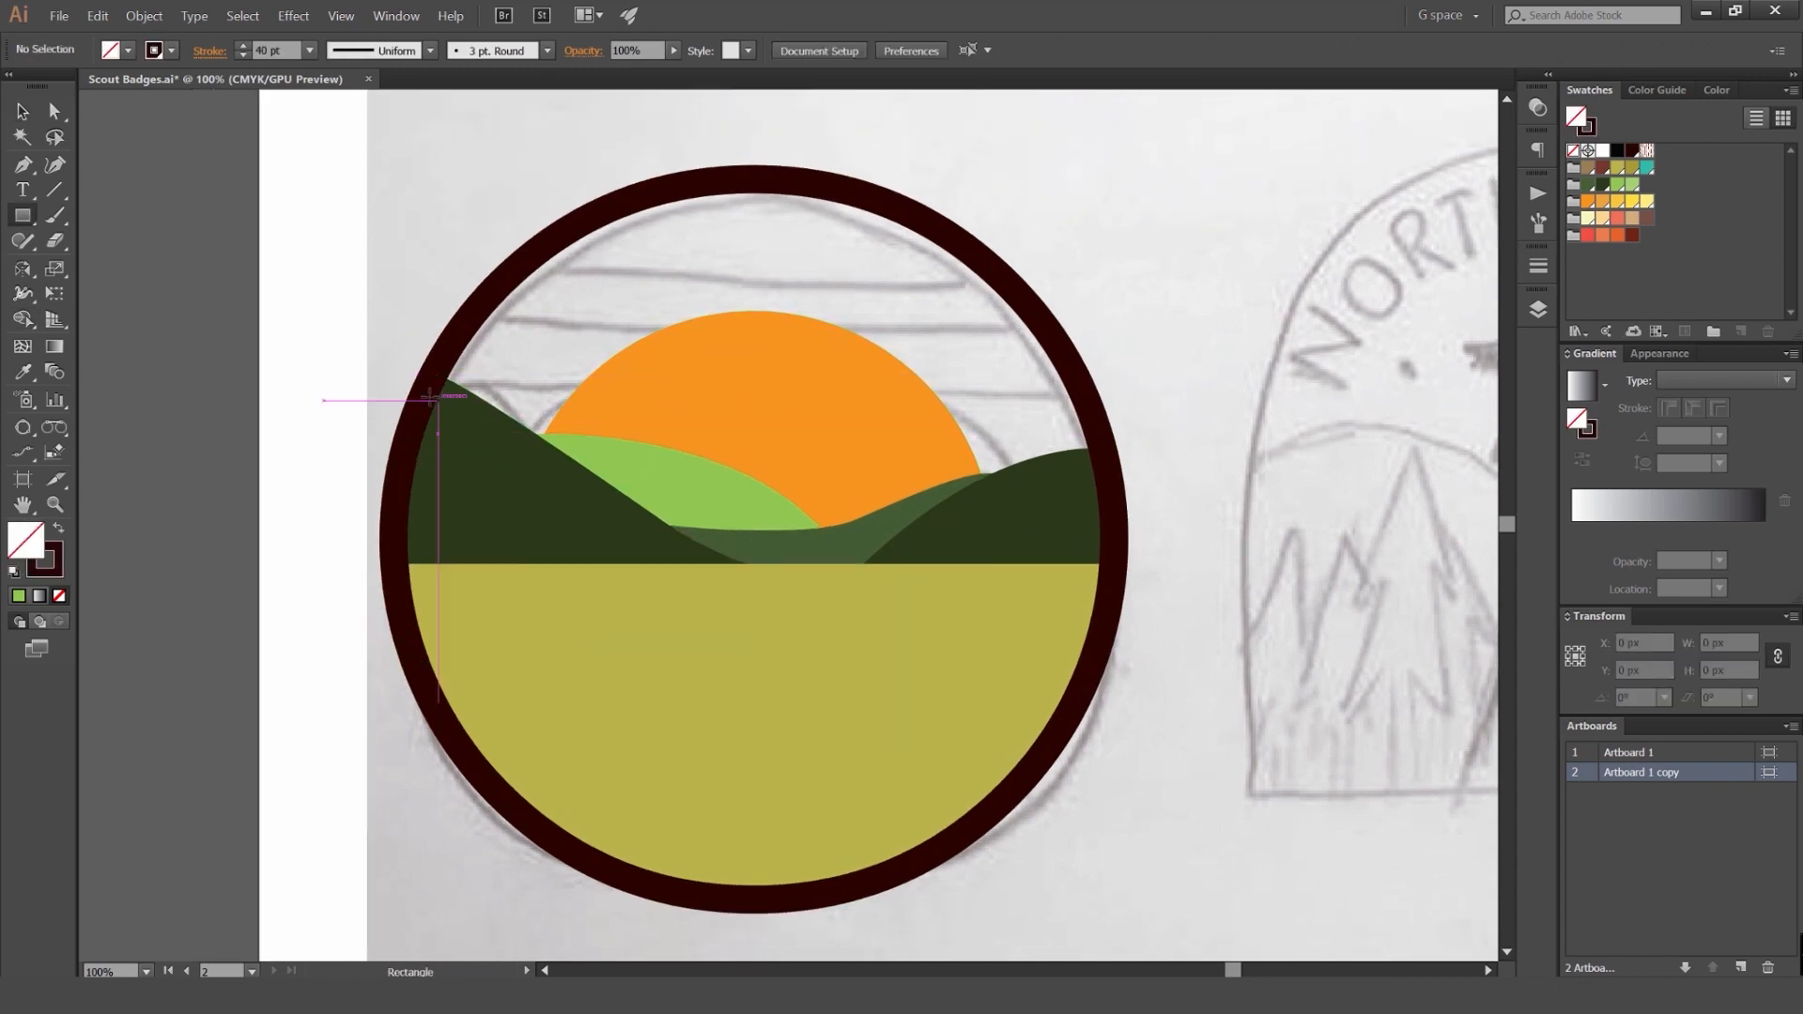
drag(420, 387, 1112, 489)
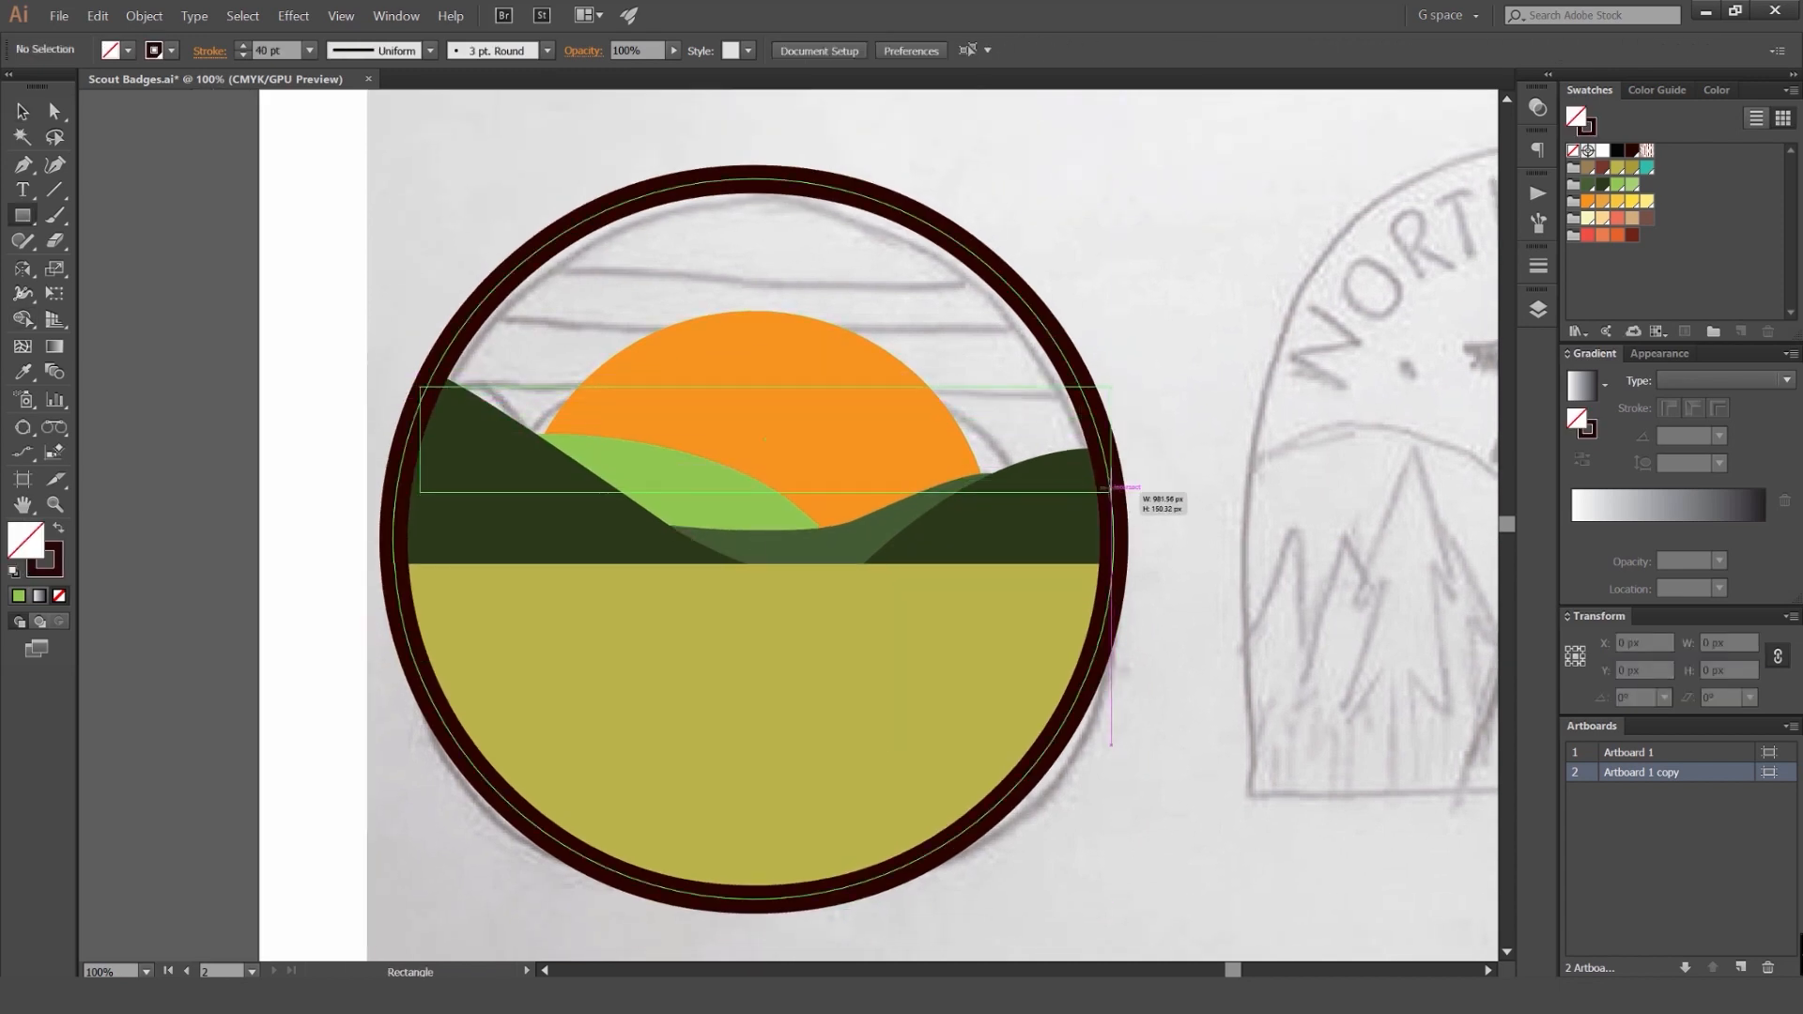
key(v)
drag(765, 387, 766, 417)
Step: Fill the rectangle with light orange, without a stroke, and widen it from its centre to about 1220 px
key(shift+x)
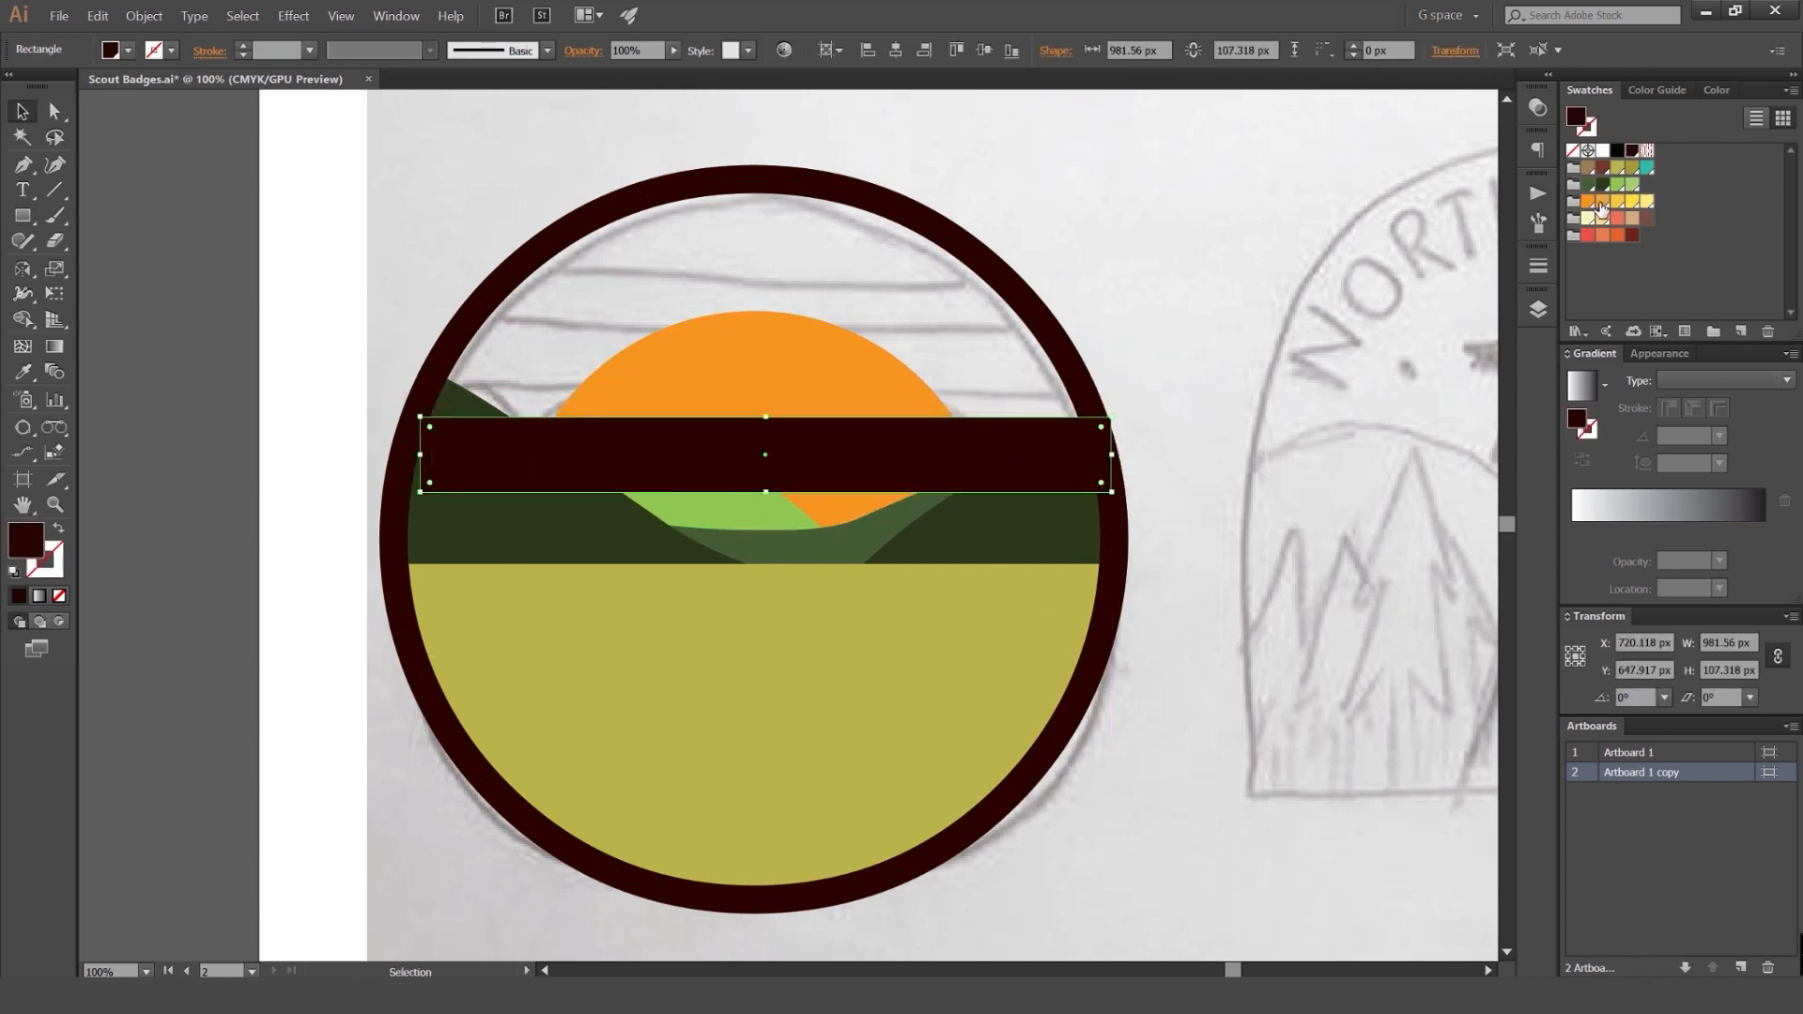
click(1602, 202)
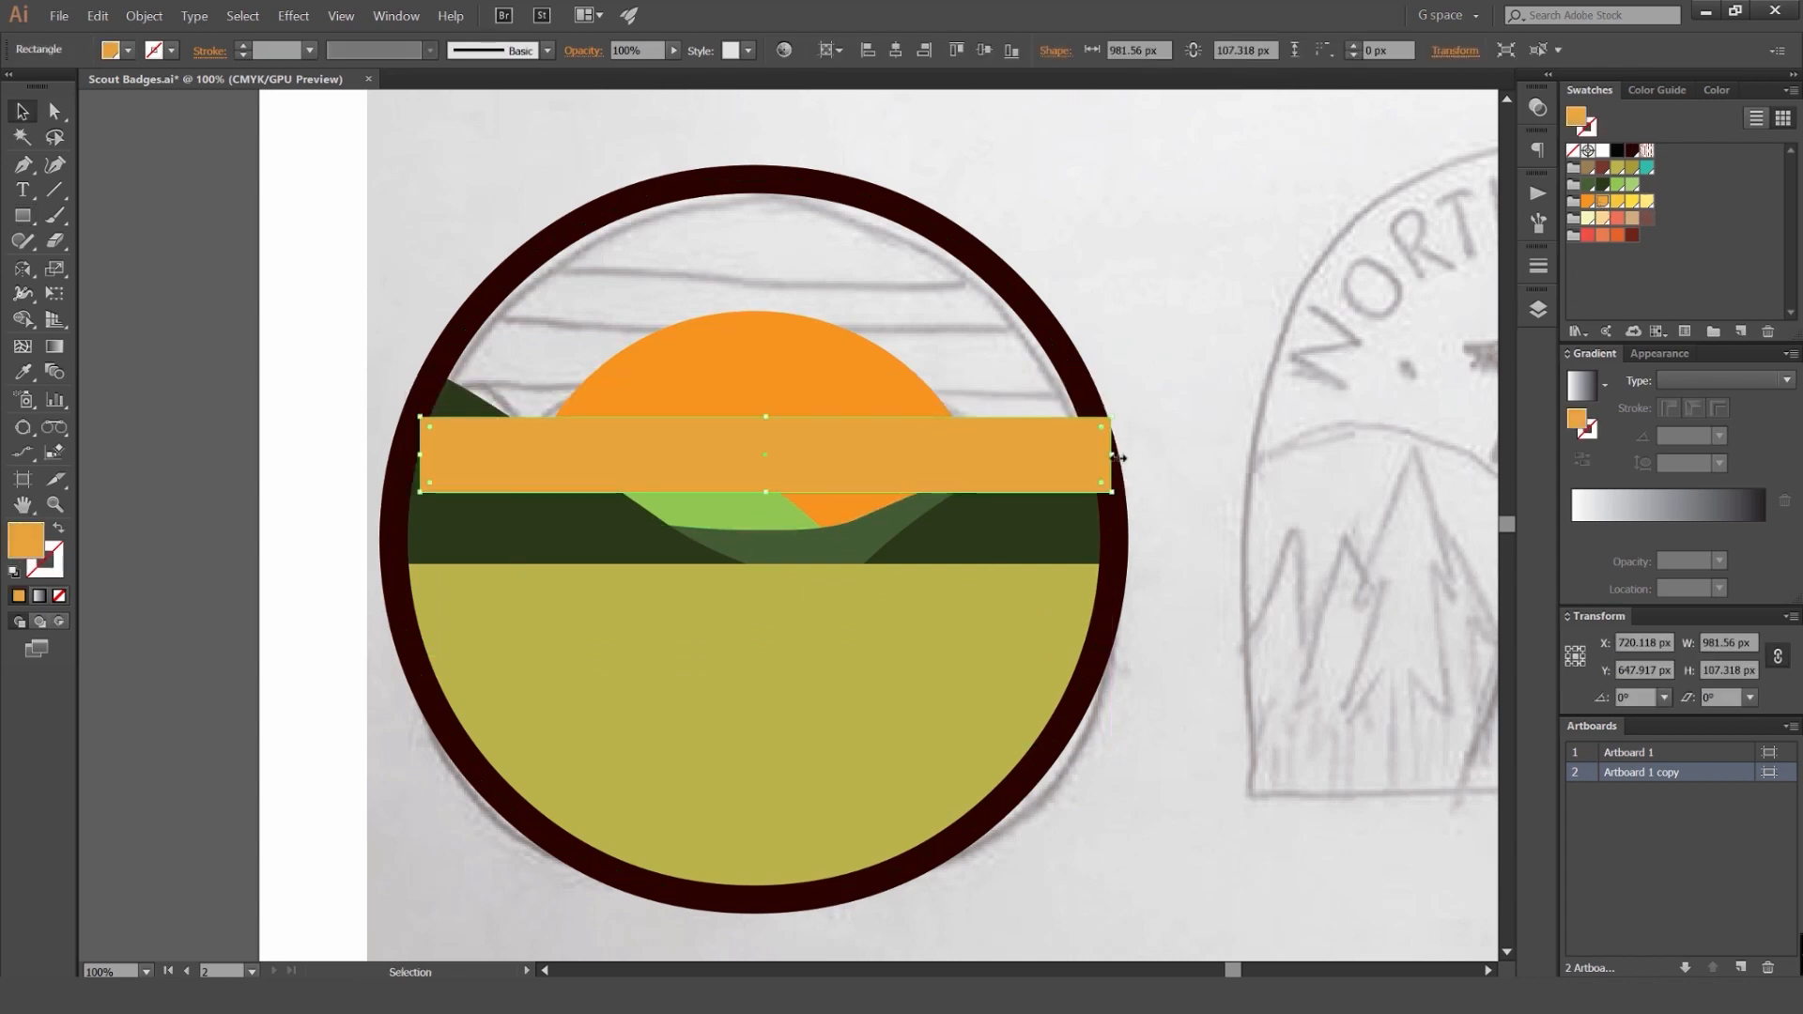
drag(1119, 457, 1195, 456)
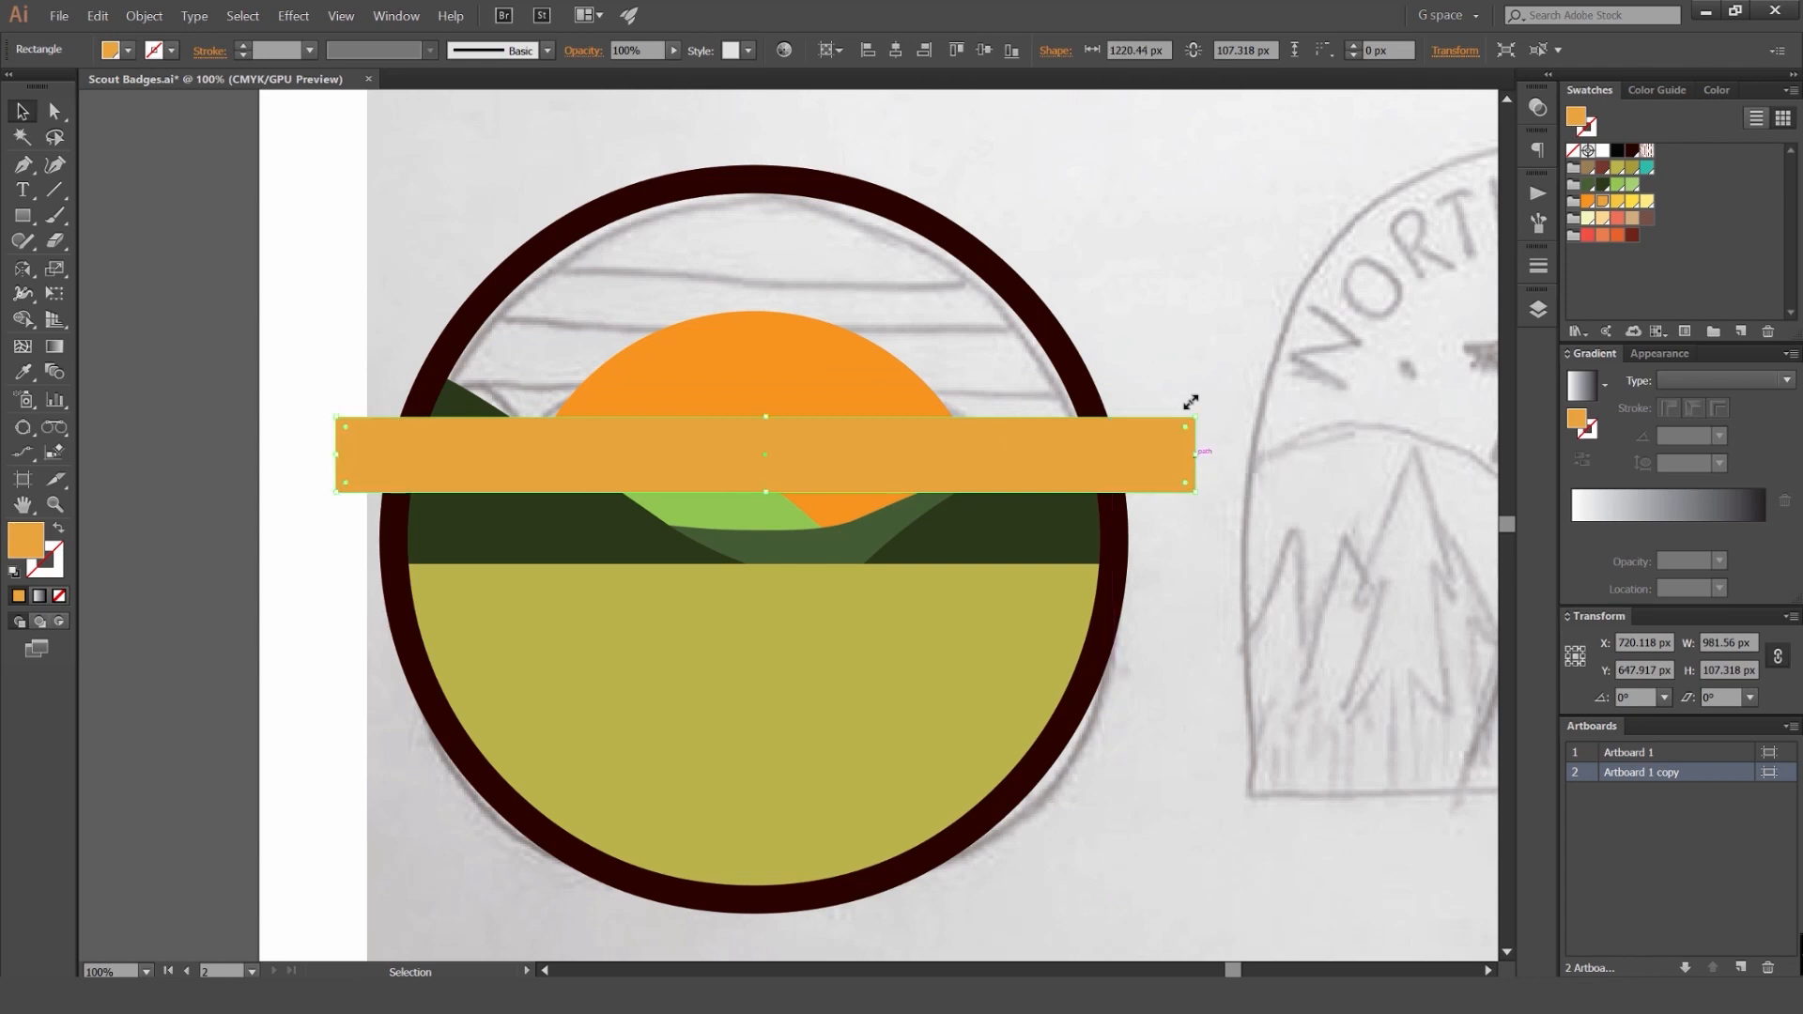
Step: Duplicate the light orange band directly above the original so that their edges meet
drag(1002, 323, 1095, 278)
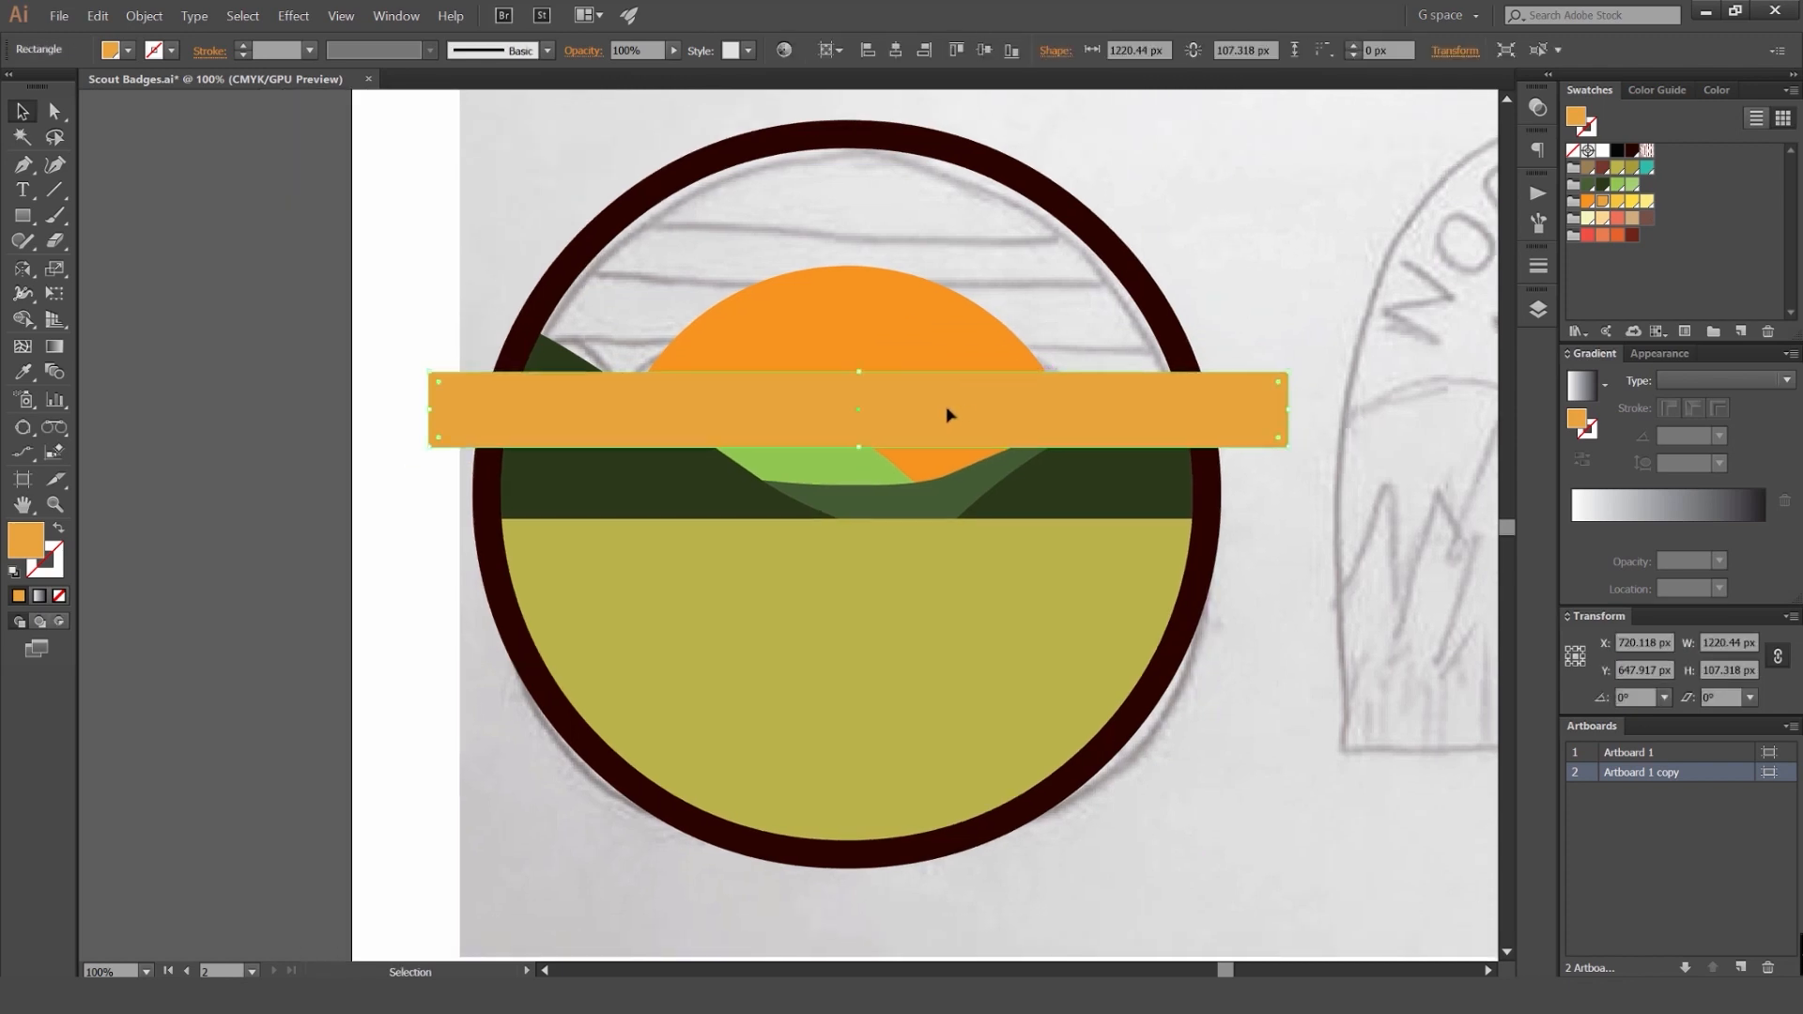
scroll(946, 415, up, 1)
drag(947, 415, 954, 319)
drag(953, 328, 955, 334)
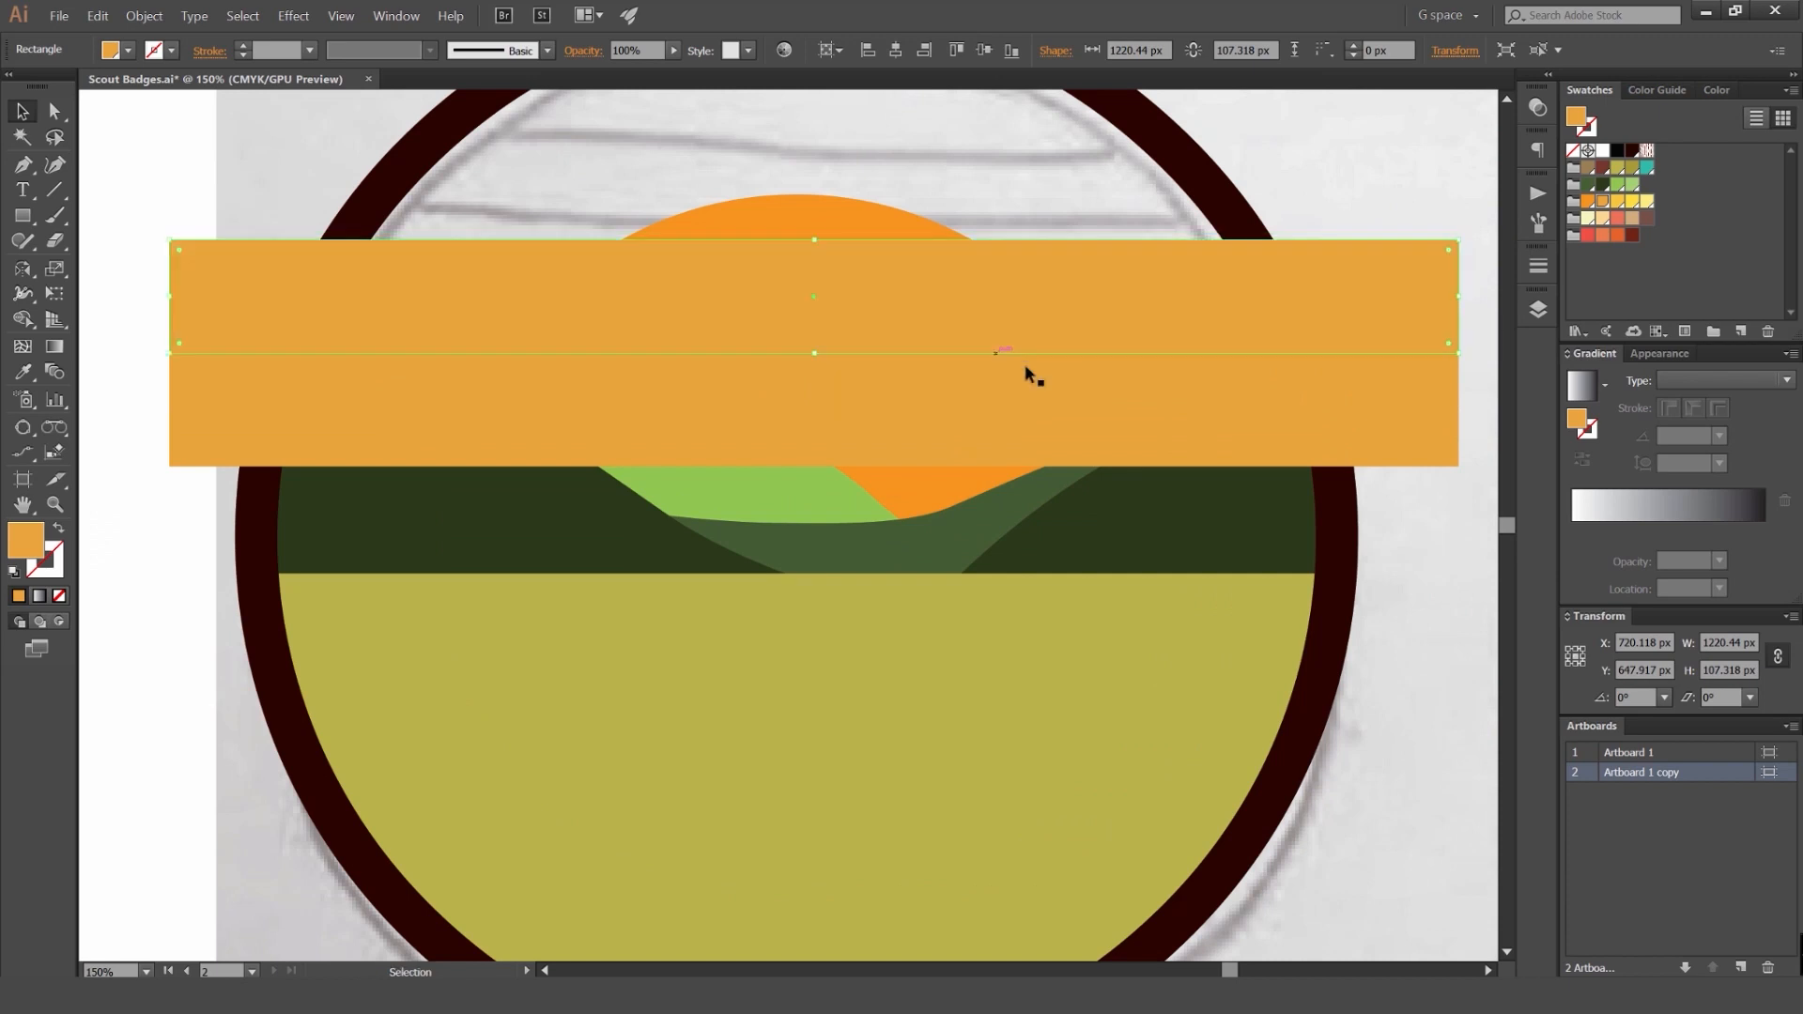
drag(1061, 363, 1010, 561)
scroll(998, 531, down, 1)
key(ctrl+z)
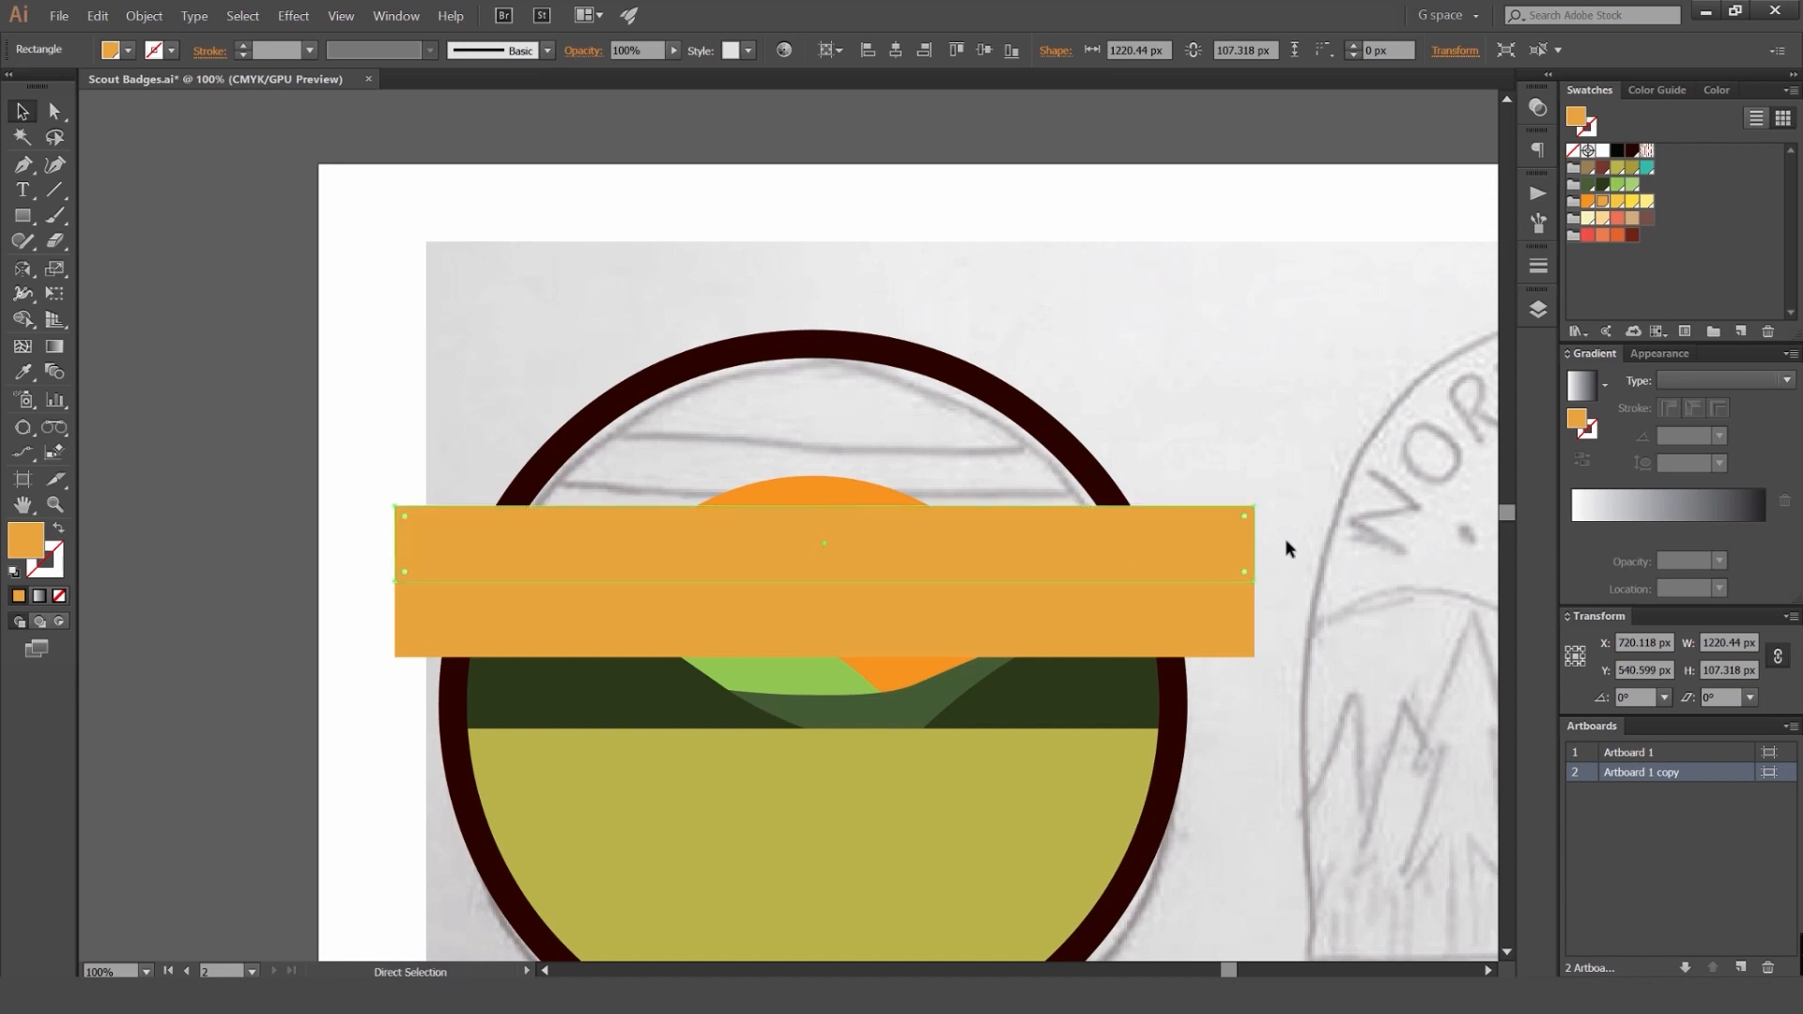
Step: Repeat the band duplication upward to stack further light orange bands beyond the top of the badge
key(ctrl+d)
key(ctrl+d)
key(ctrl+d)
key(ctrl+d)
key(ctrl+d)
key(ctrl+d)
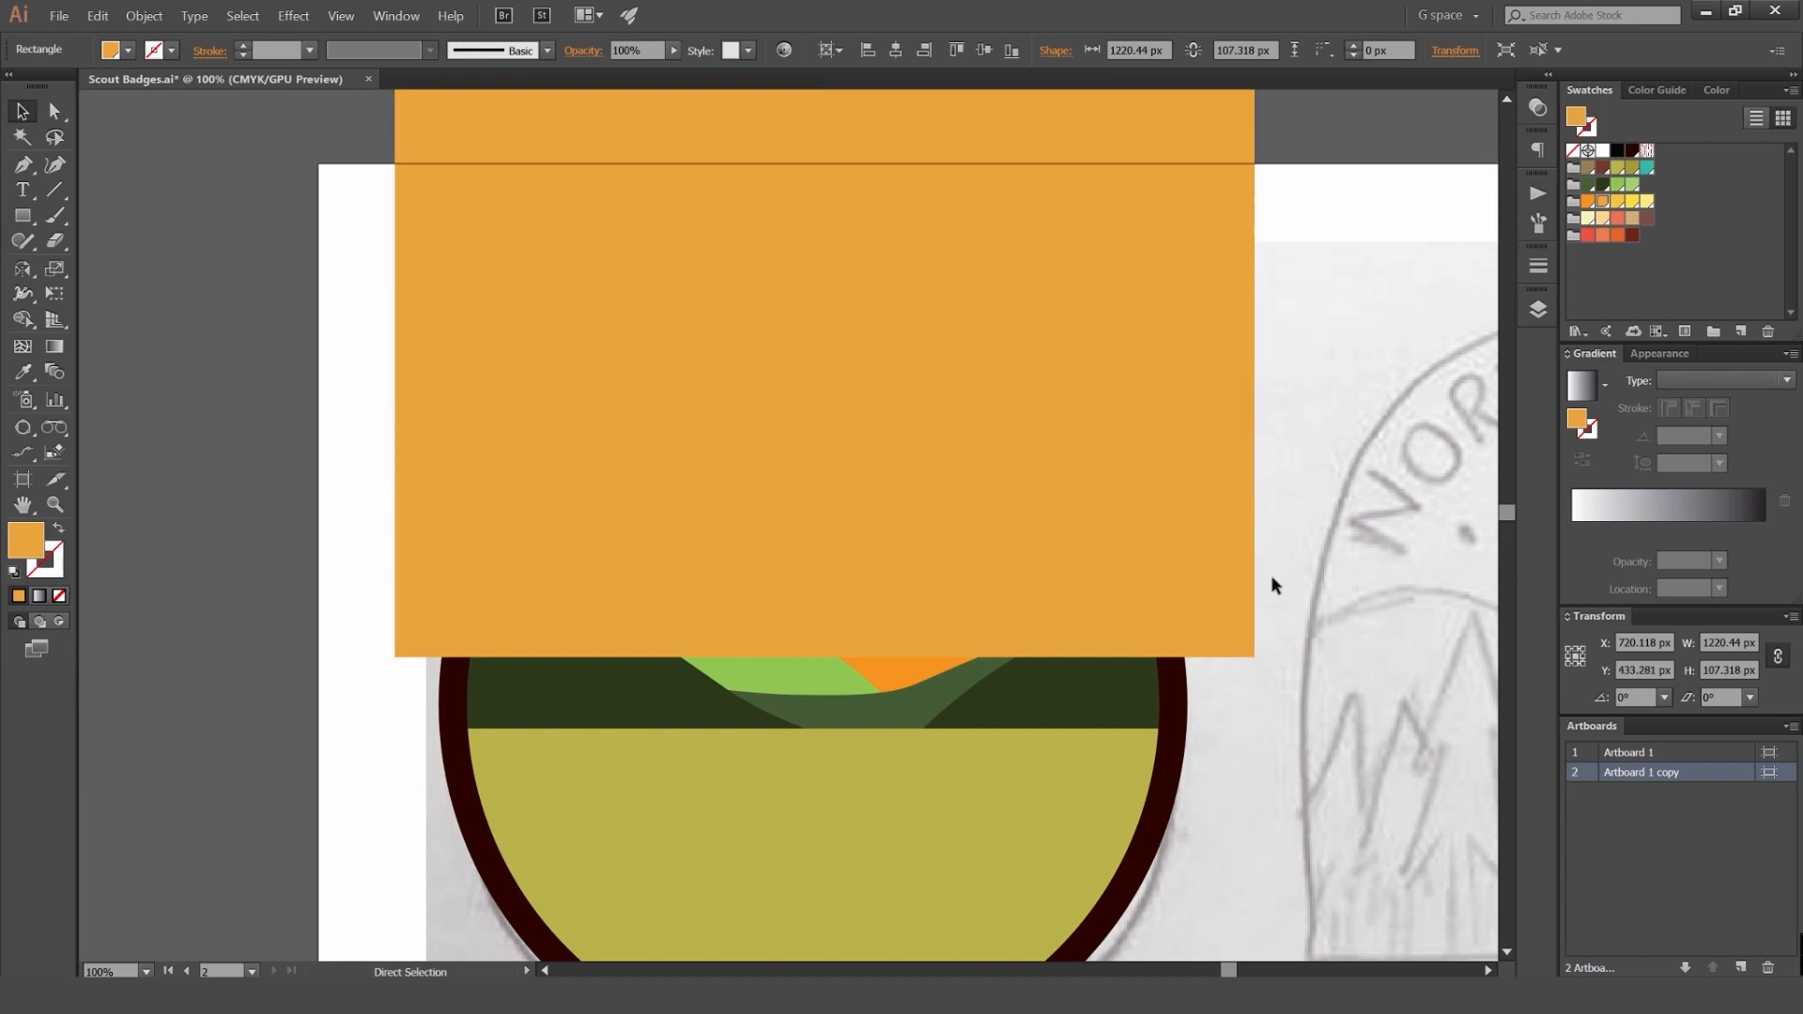
scroll(1271, 575, down, 3)
key(ctrl+d)
key(ctrl+d)
key(ctrl+d)
key(ctrl+d)
key(ctrl+d)
key(ctrl+d)
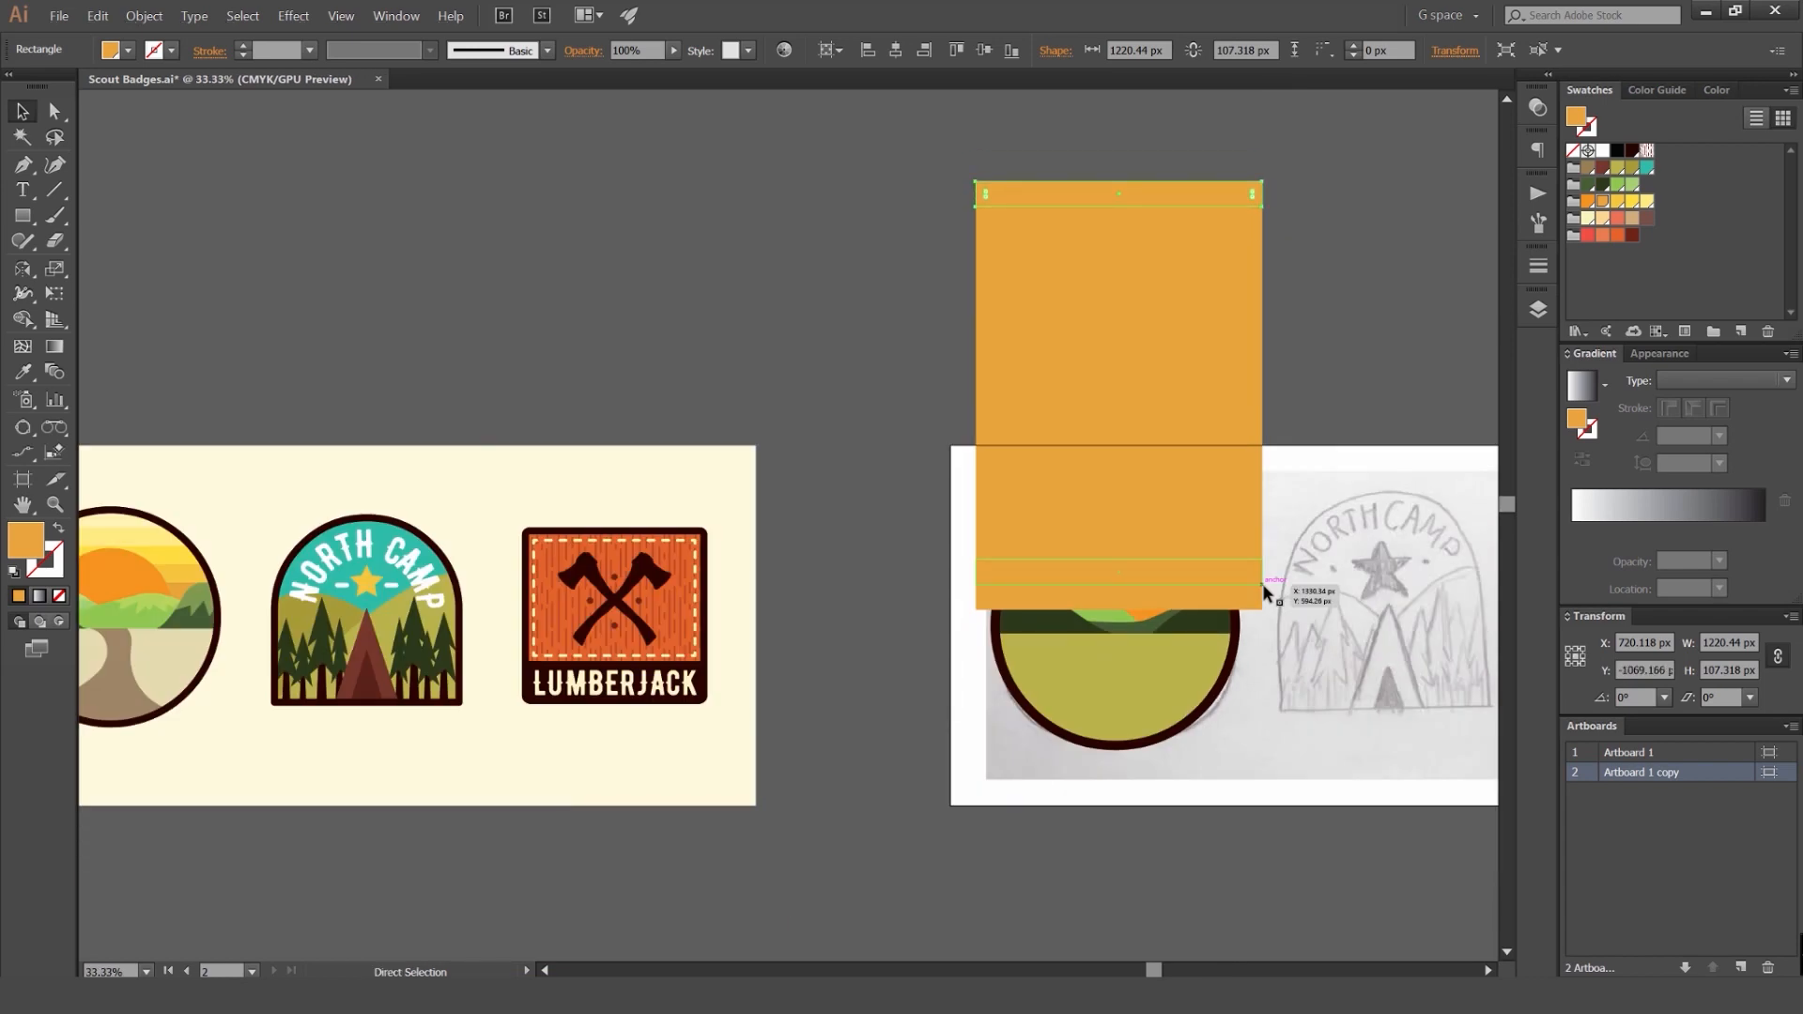
Step: Undo the surplus band copies until a stack of five covers the sky up to the ring's top
key(ctrl+z)
key(ctrl+z)
key(ctrl+z)
key(ctrl+z)
key(ctrl+z)
key(ctrl+z)
key(ctrl+z)
key(ctrl+z)
key(ctrl+z)
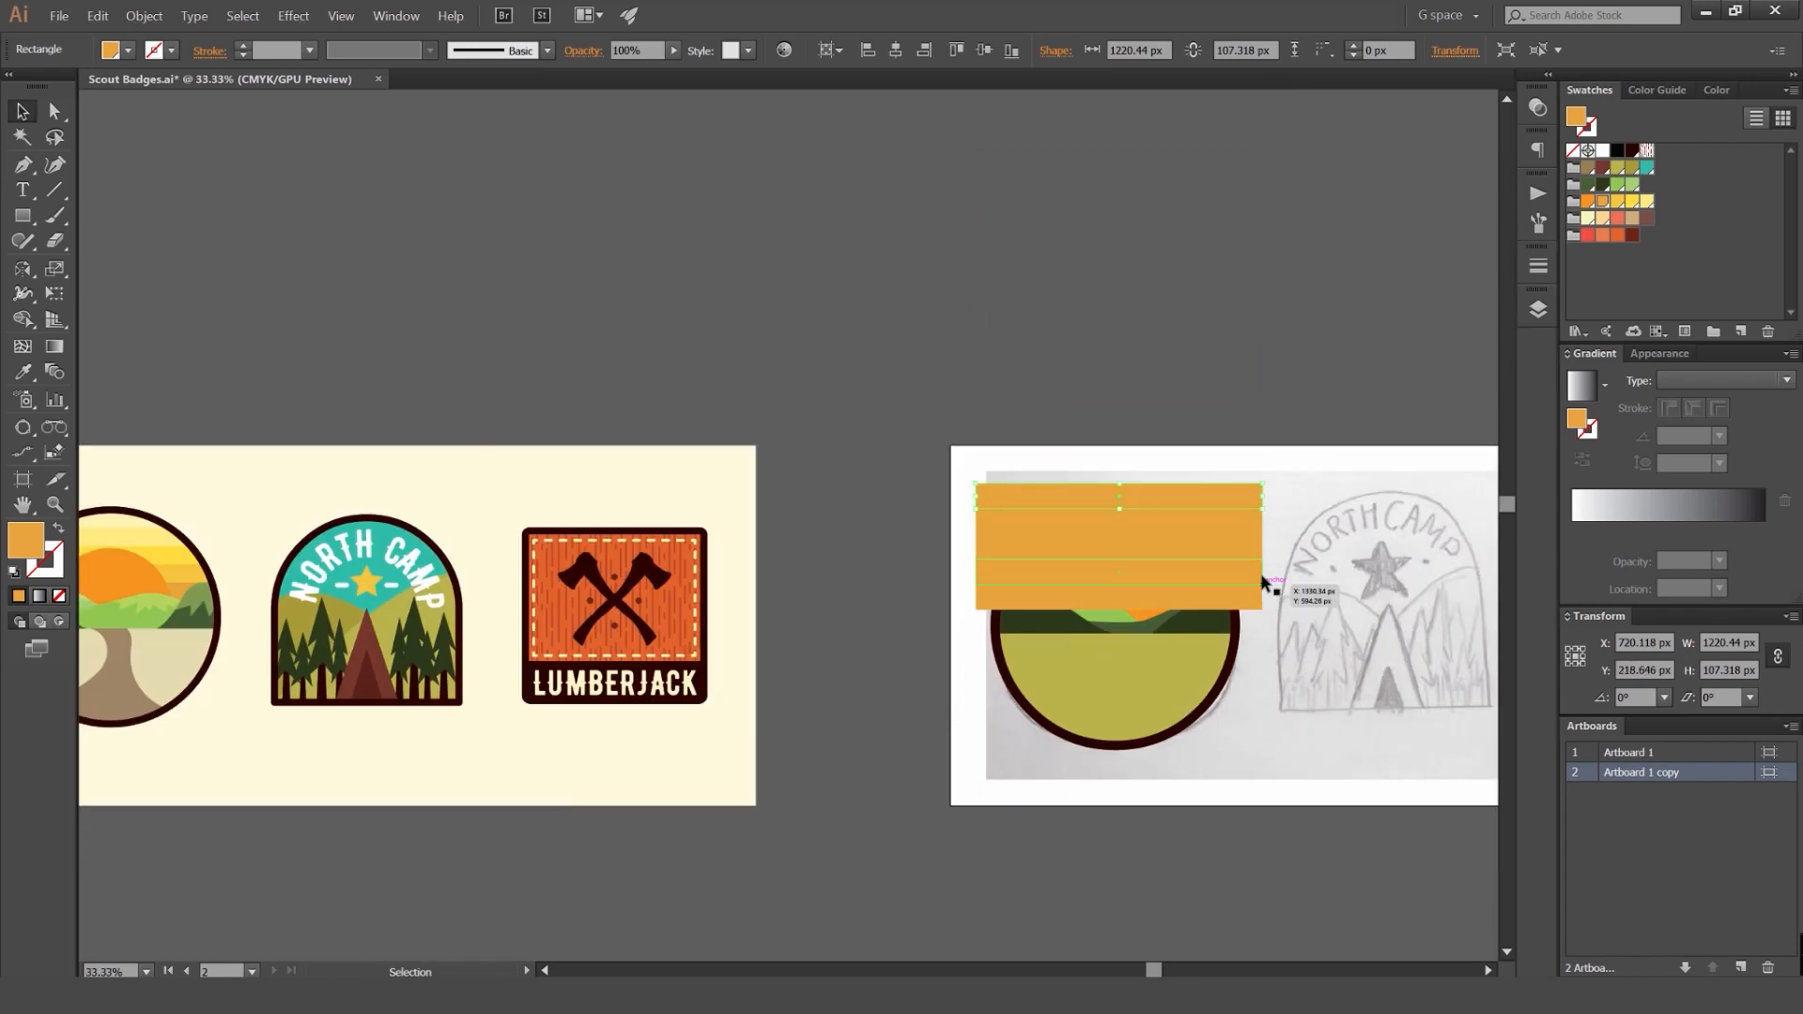
Step: Select the five sky bands together with the ring and trim away everything outside the circle with Shape Builder
scroll(1296, 494, up, 2)
click(1265, 585)
drag(1196, 744, 1195, 747)
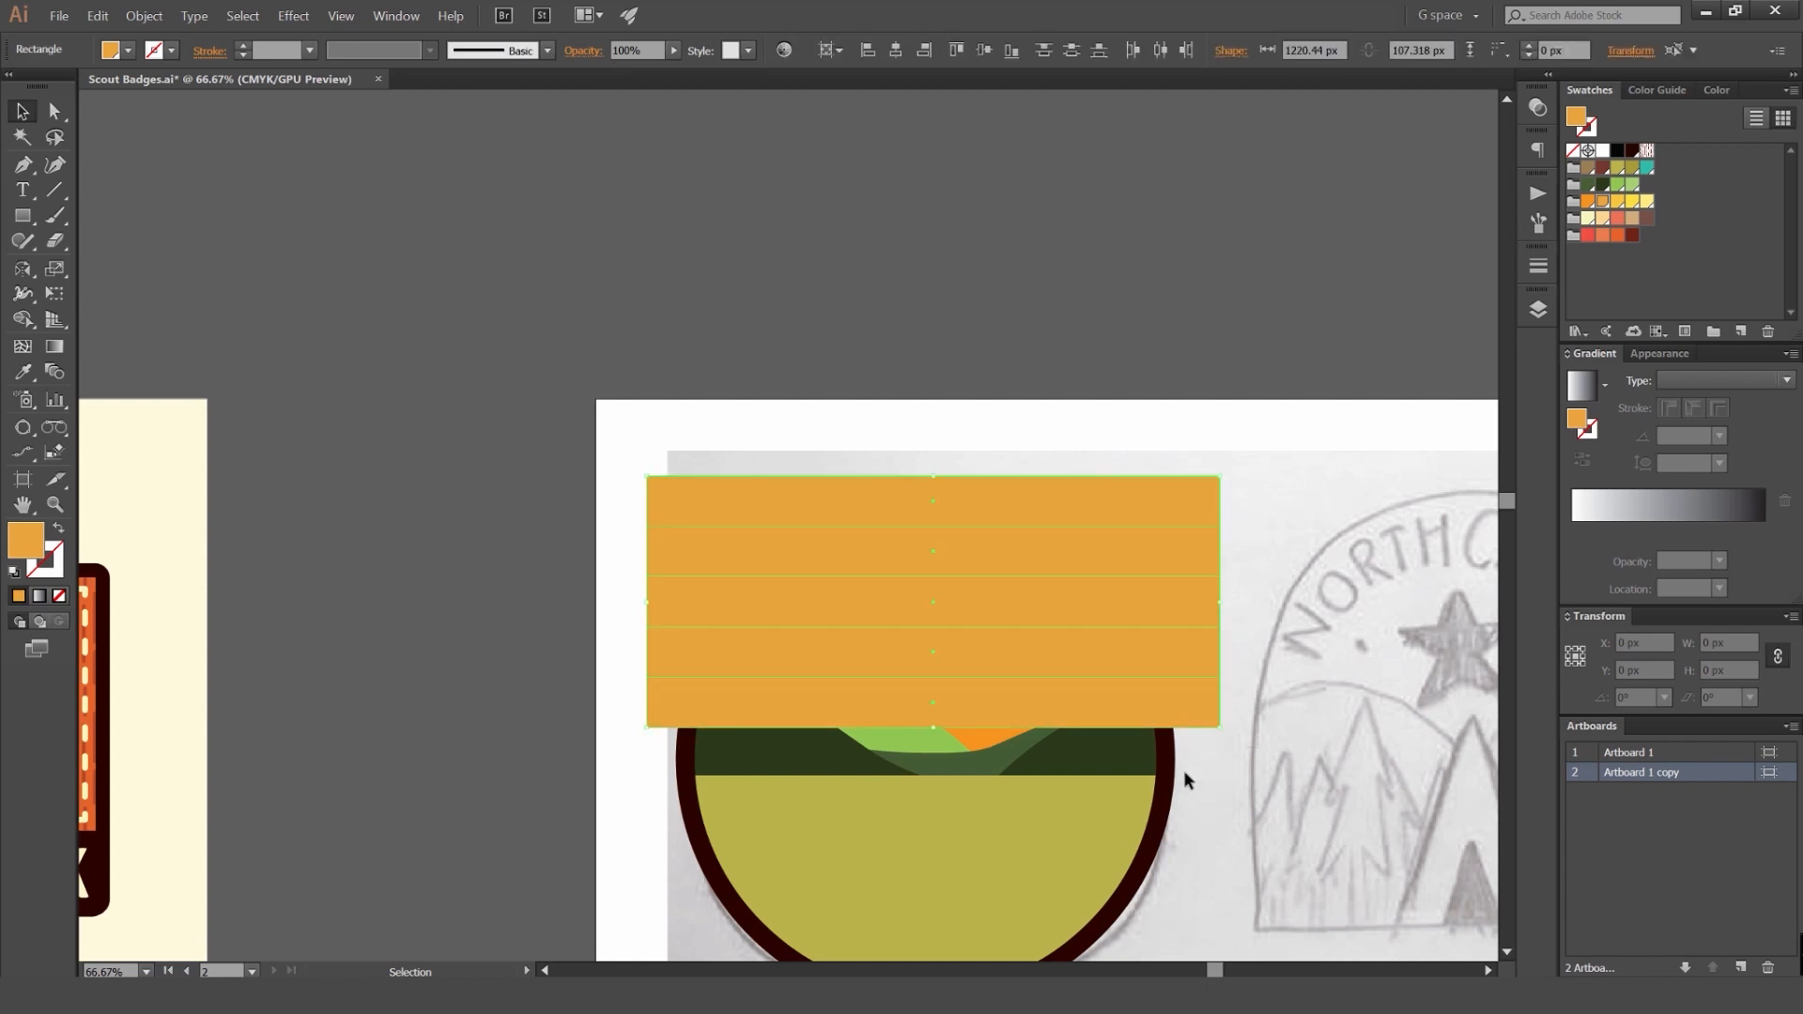
shift+click(1167, 778)
key(shift+m)
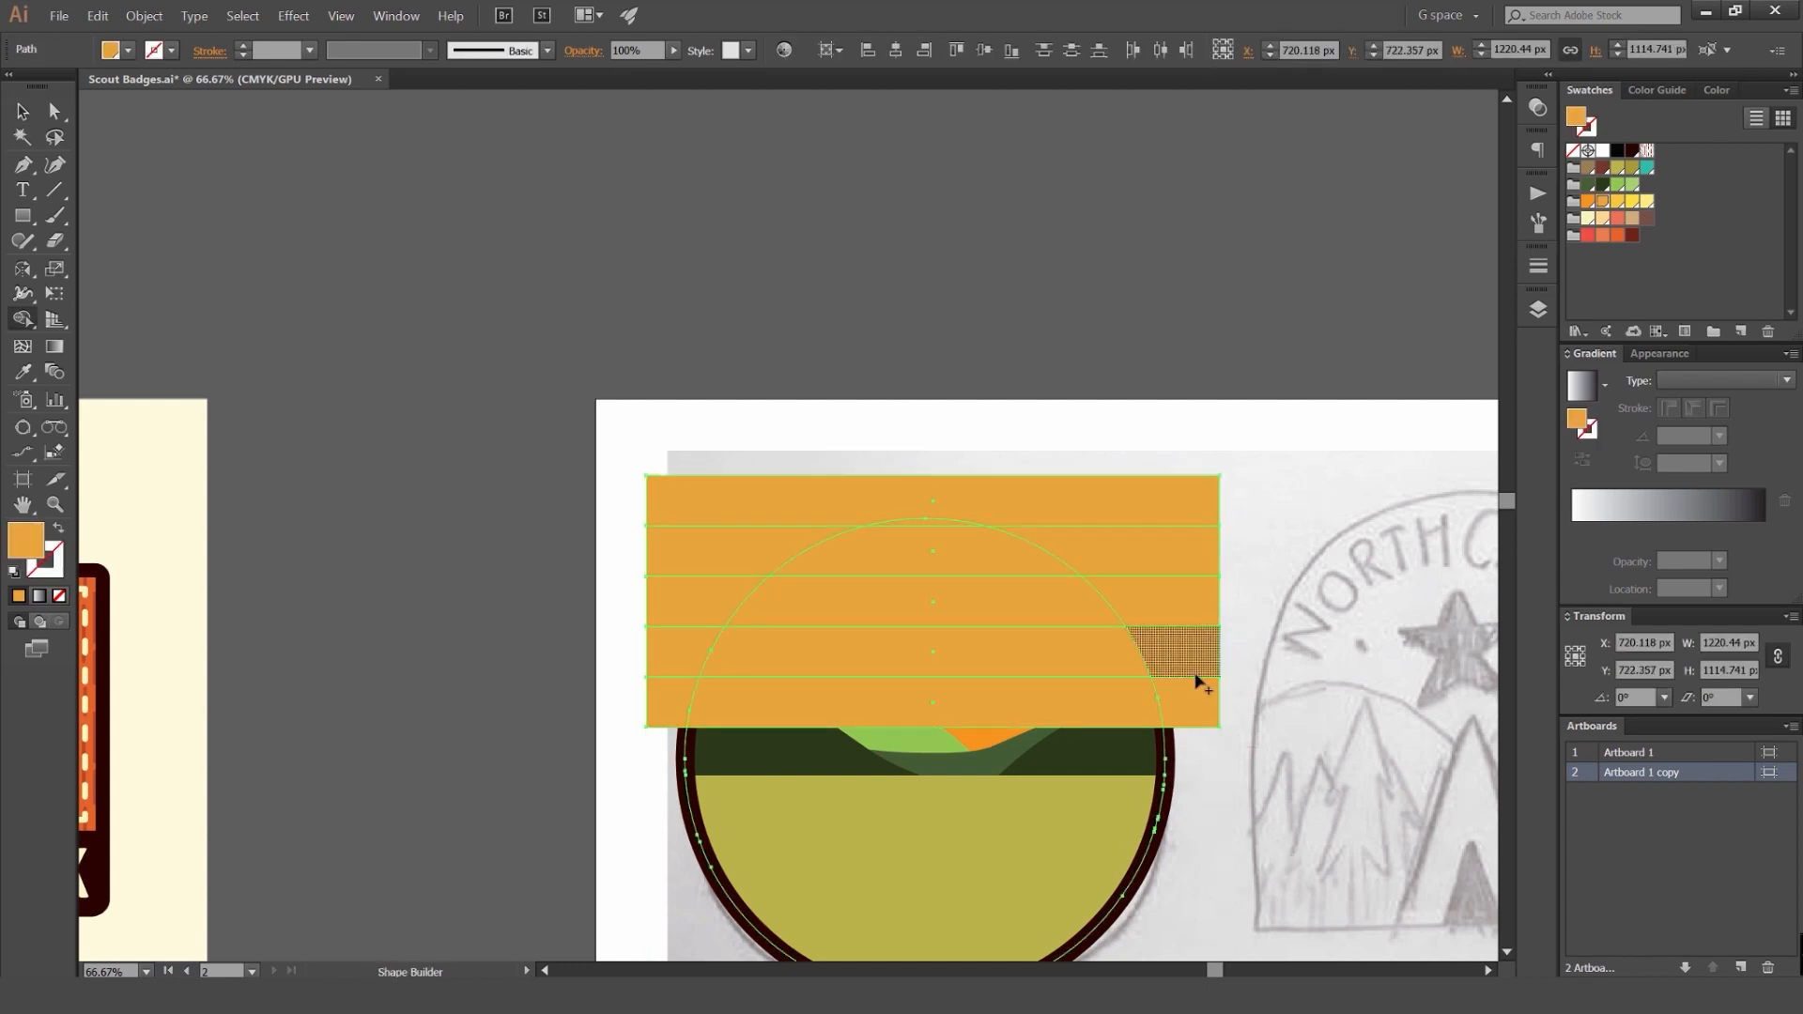
mouse_move(1221, 723)
mouse_down()
mouse_move(1038, 468)
mouse_move(831, 482)
mouse_move(675, 624)
mouse_move(648, 747)
mouse_up()
key(v)
click(686, 567)
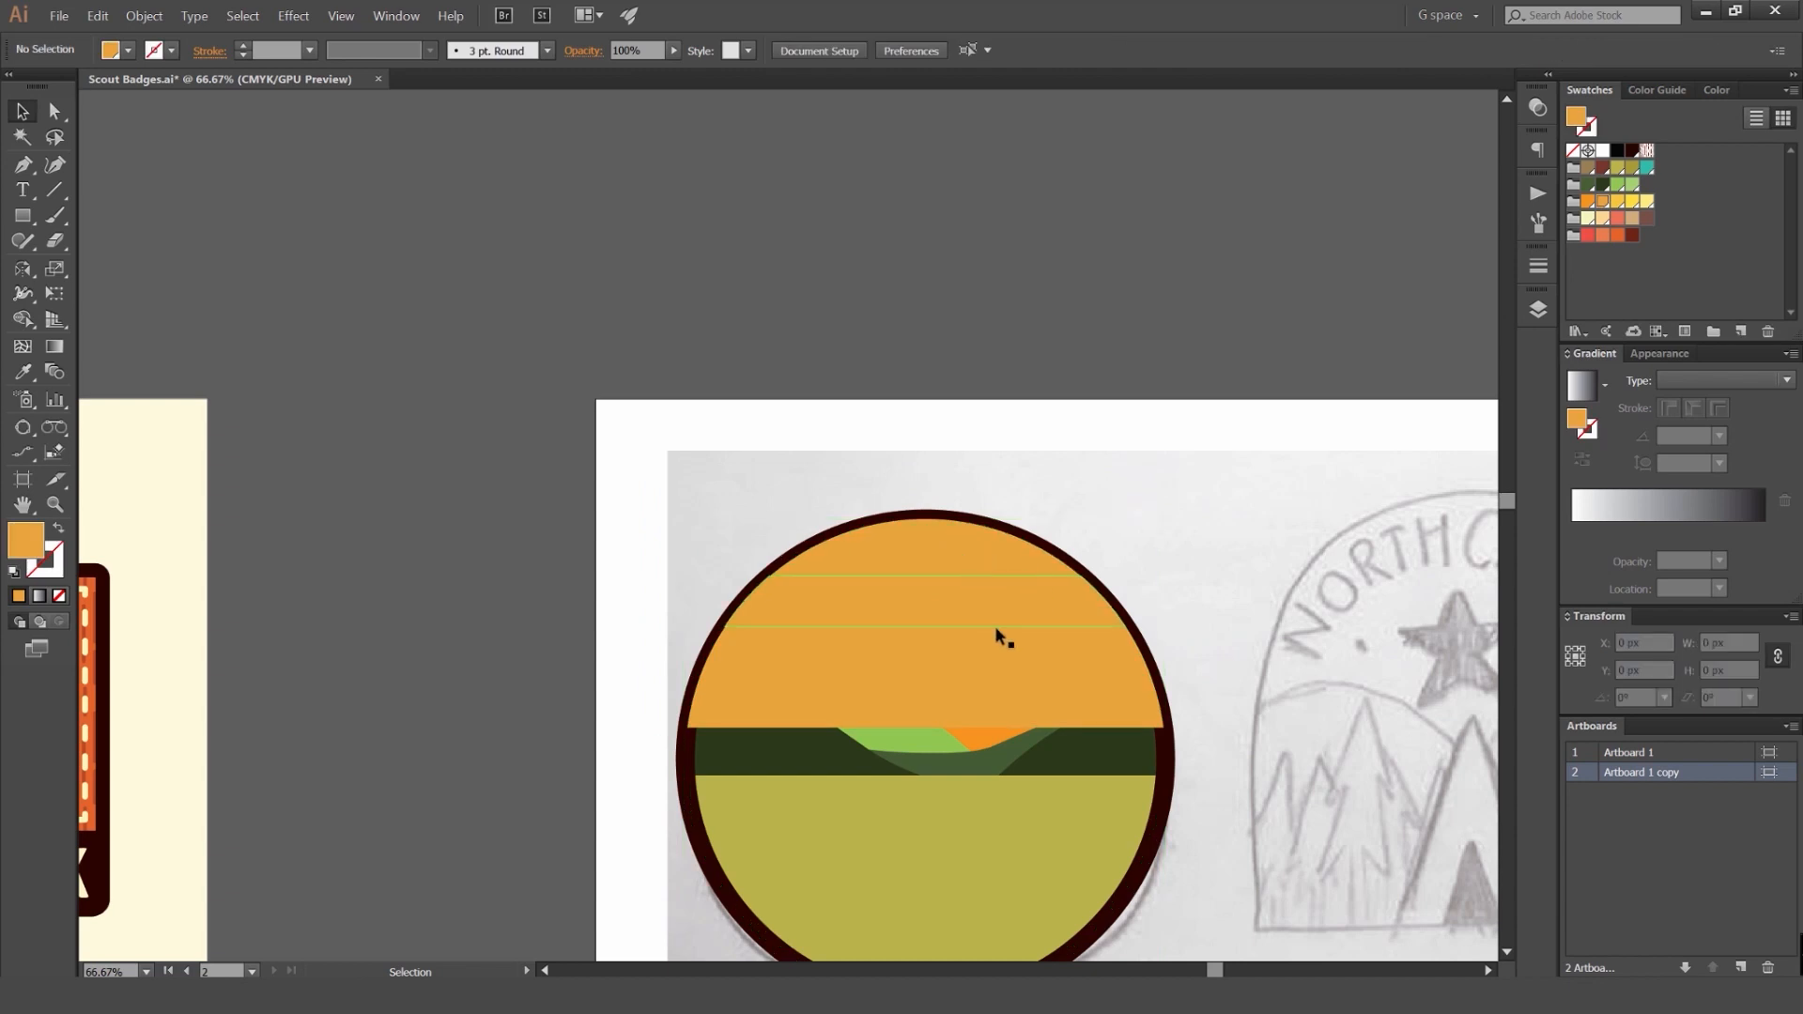
Step: Fill the second sky band from the bottom with golden yellow
scroll(992, 646, up, 1)
click(1119, 766)
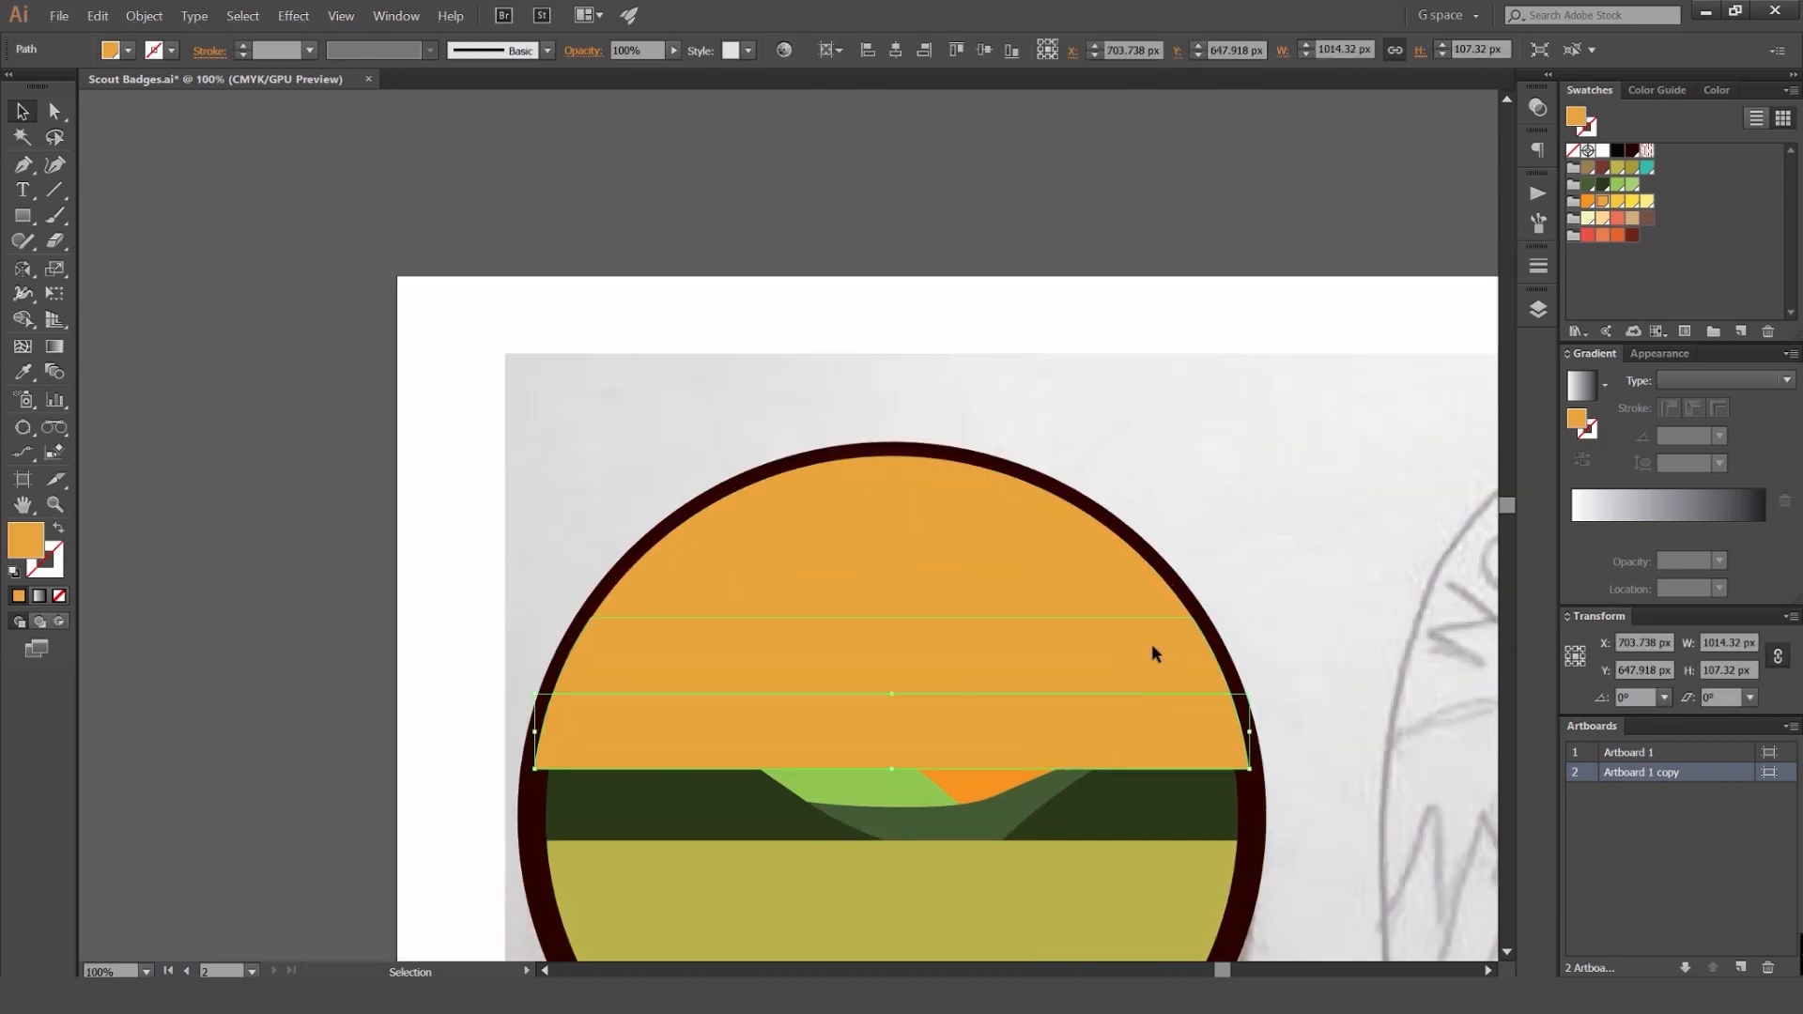
click(1152, 644)
click(1613, 204)
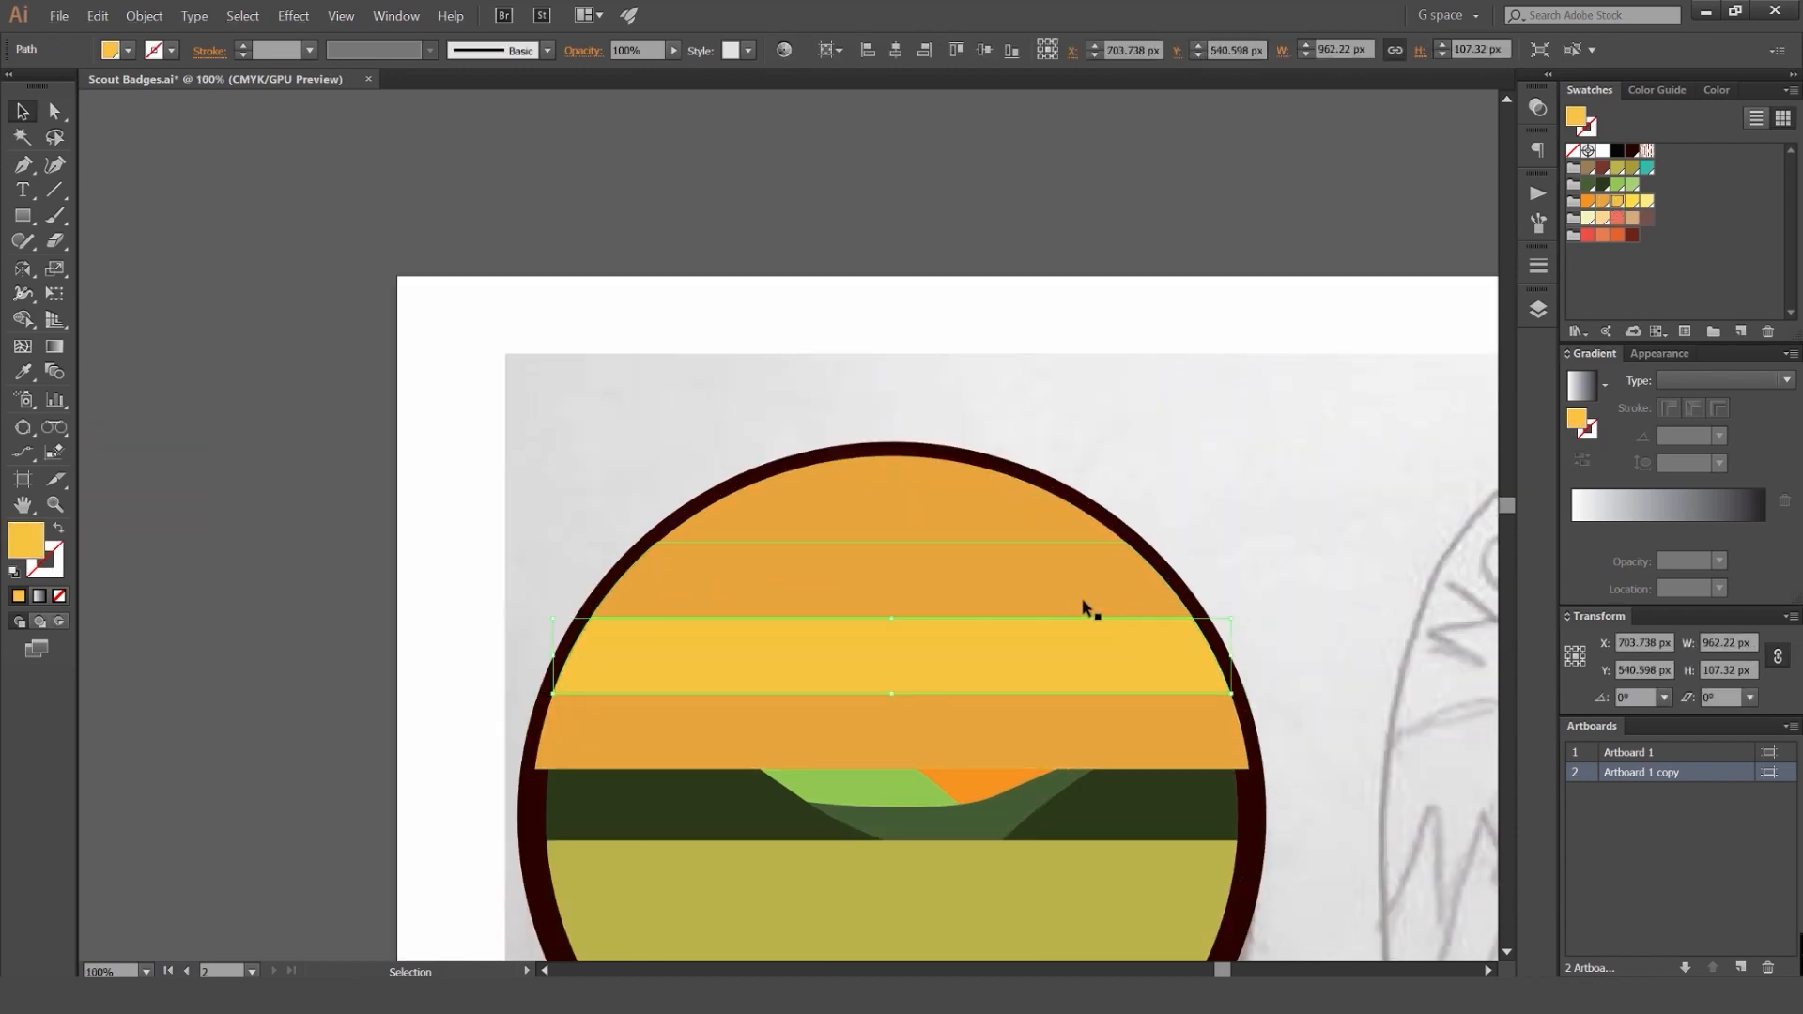
Step: Fill the third sky band from the bottom with bright yellow and the fourth with pale yellow
click(1086, 604)
click(1632, 201)
click(1019, 520)
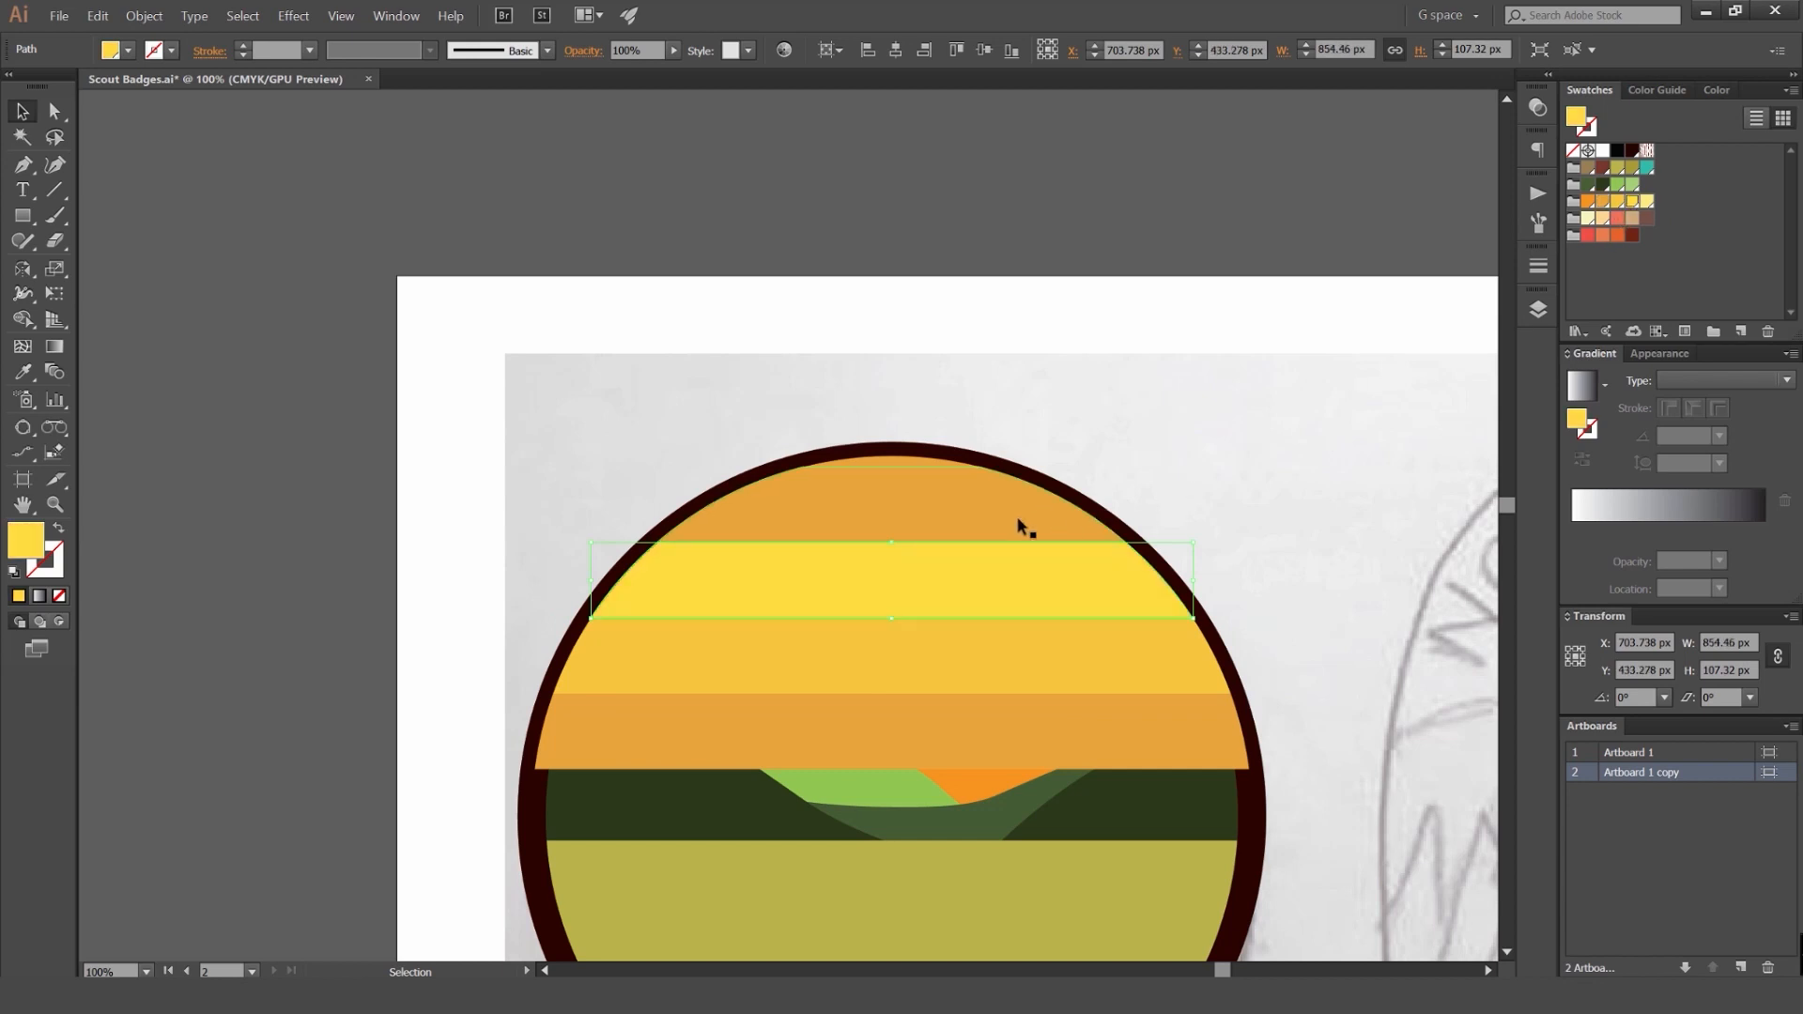
click(1637, 214)
Step: Recolour the thin sliver at the top of the sky with the pale yellow sampled from the band below it
scroll(917, 451, up, 3)
click(858, 522)
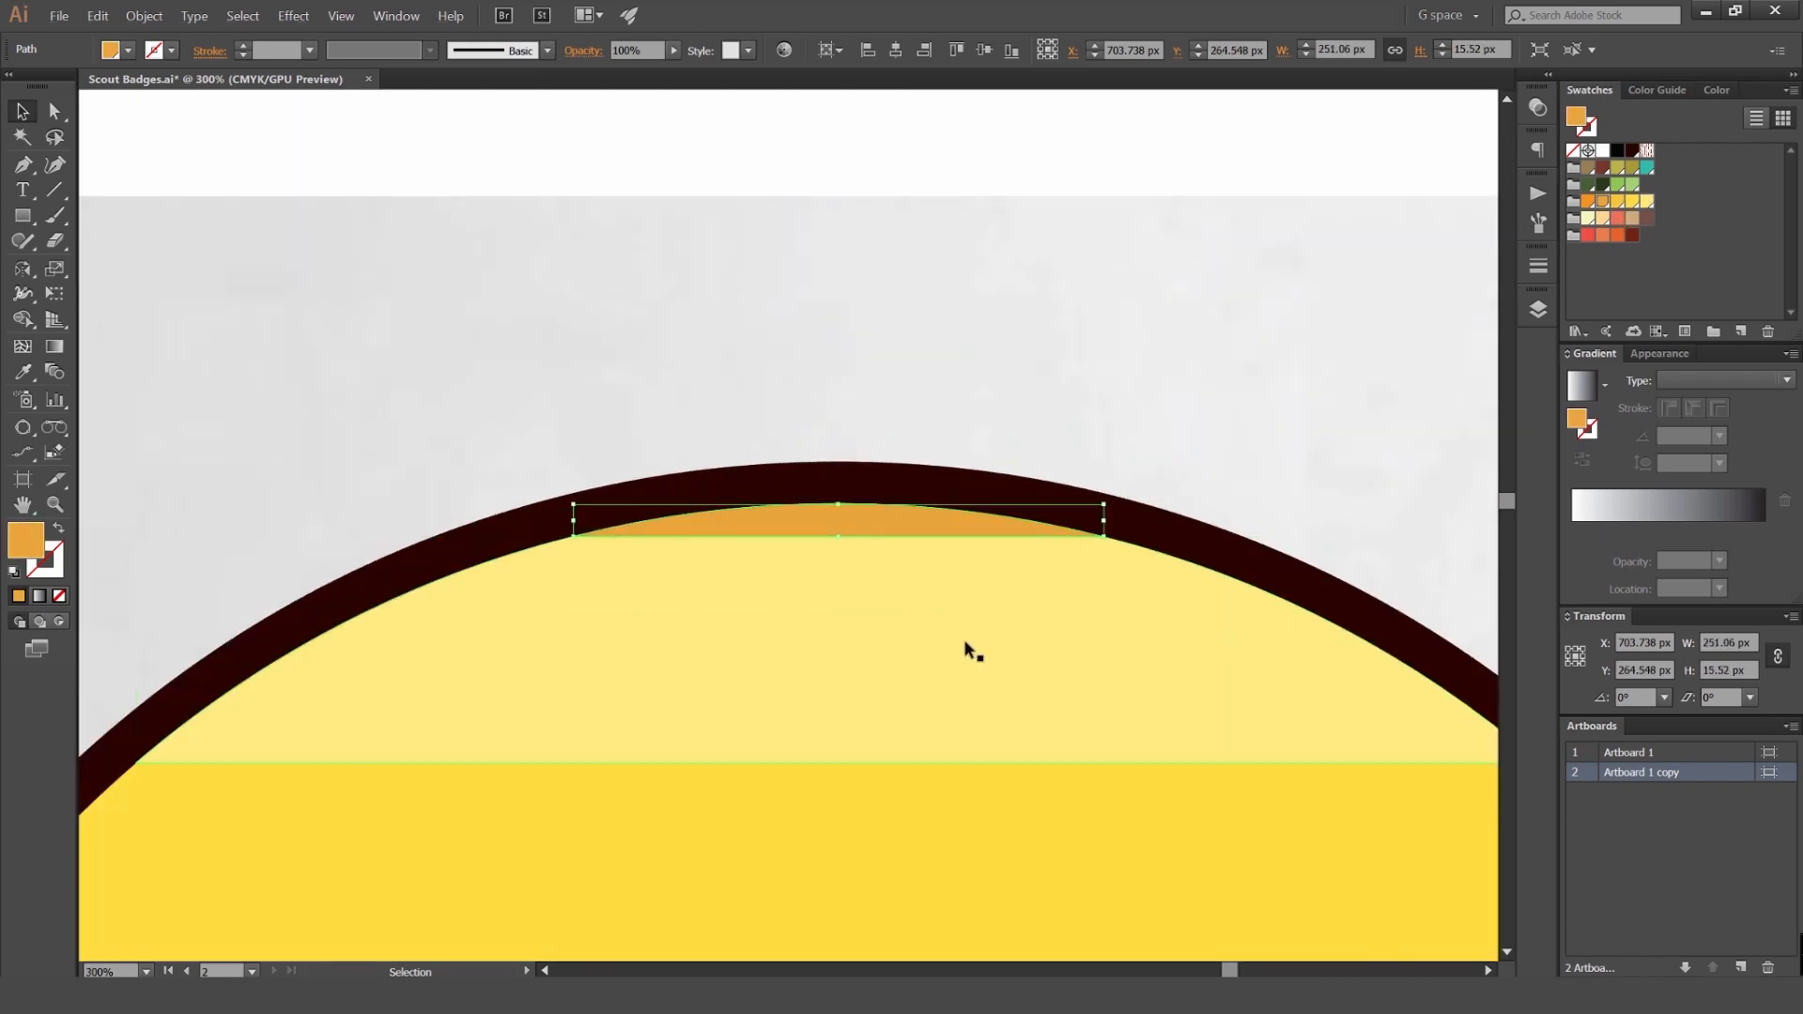
key(i)
click(963, 650)
key(v)
click(1112, 366)
scroll(1112, 368, down, 4)
drag(1148, 400, 950, 347)
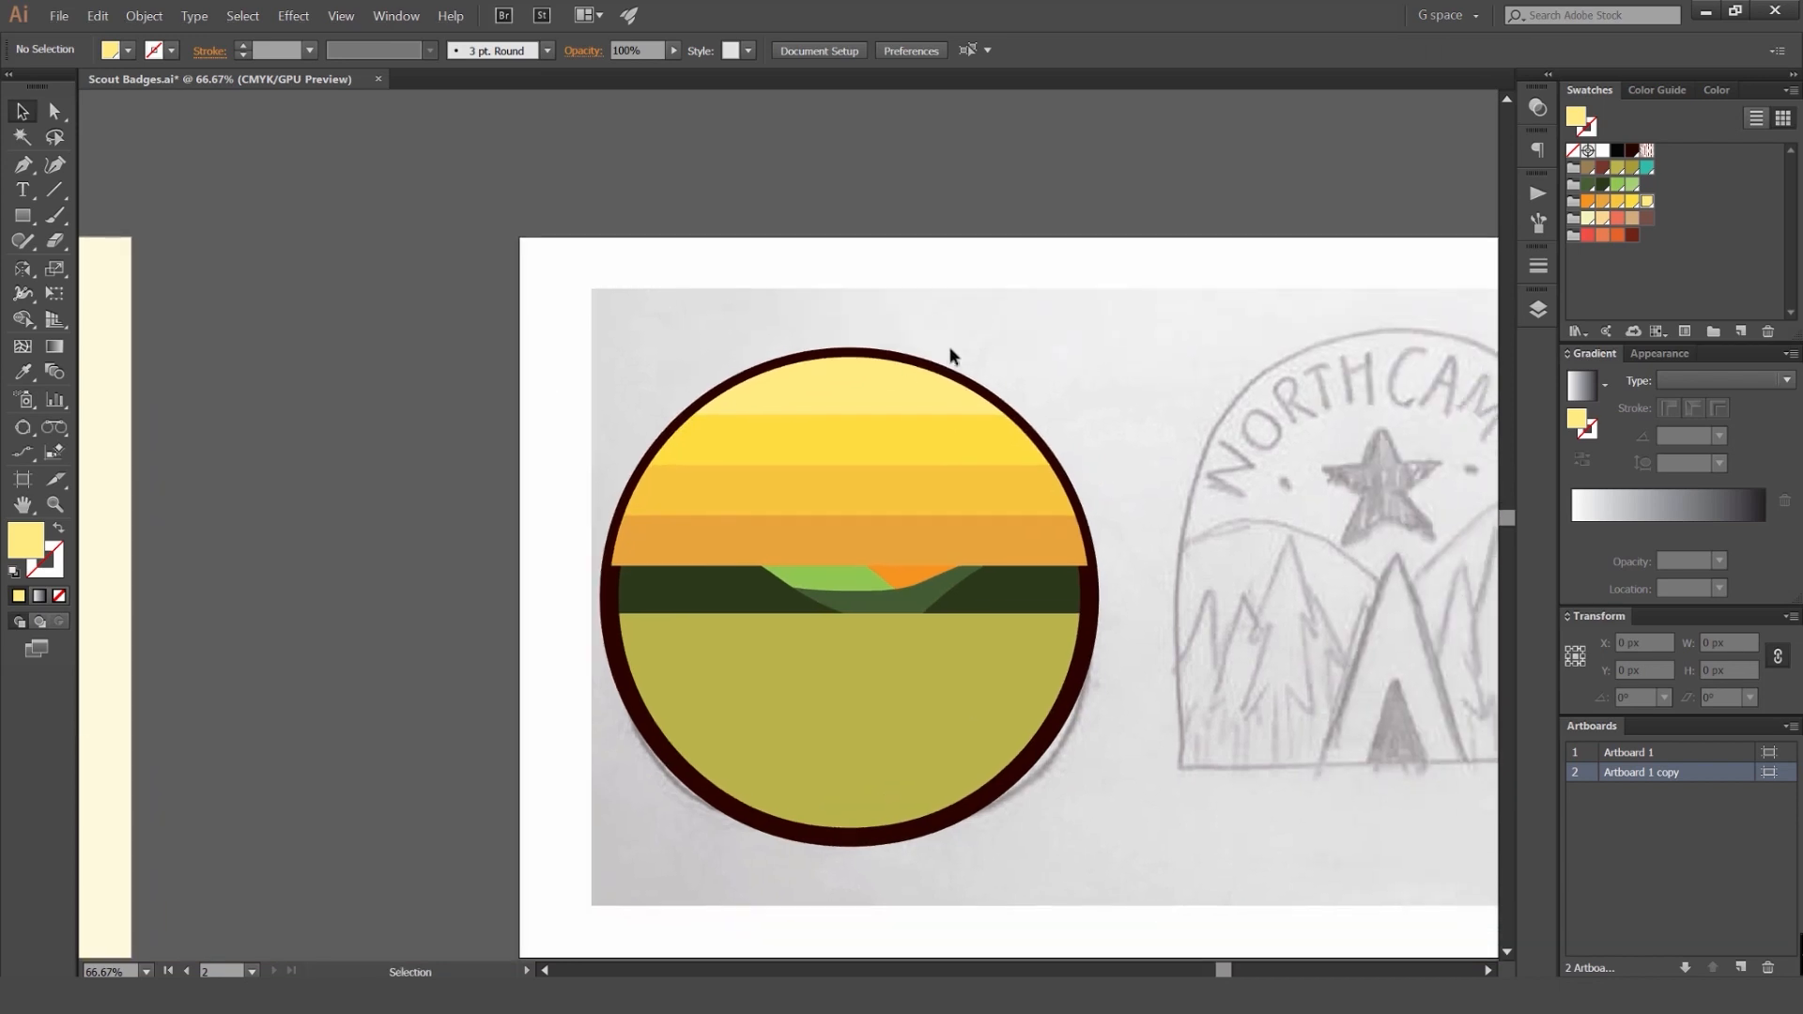
Step: Merge the top sliver with the pale yellow band below it into one shape
click(869, 393)
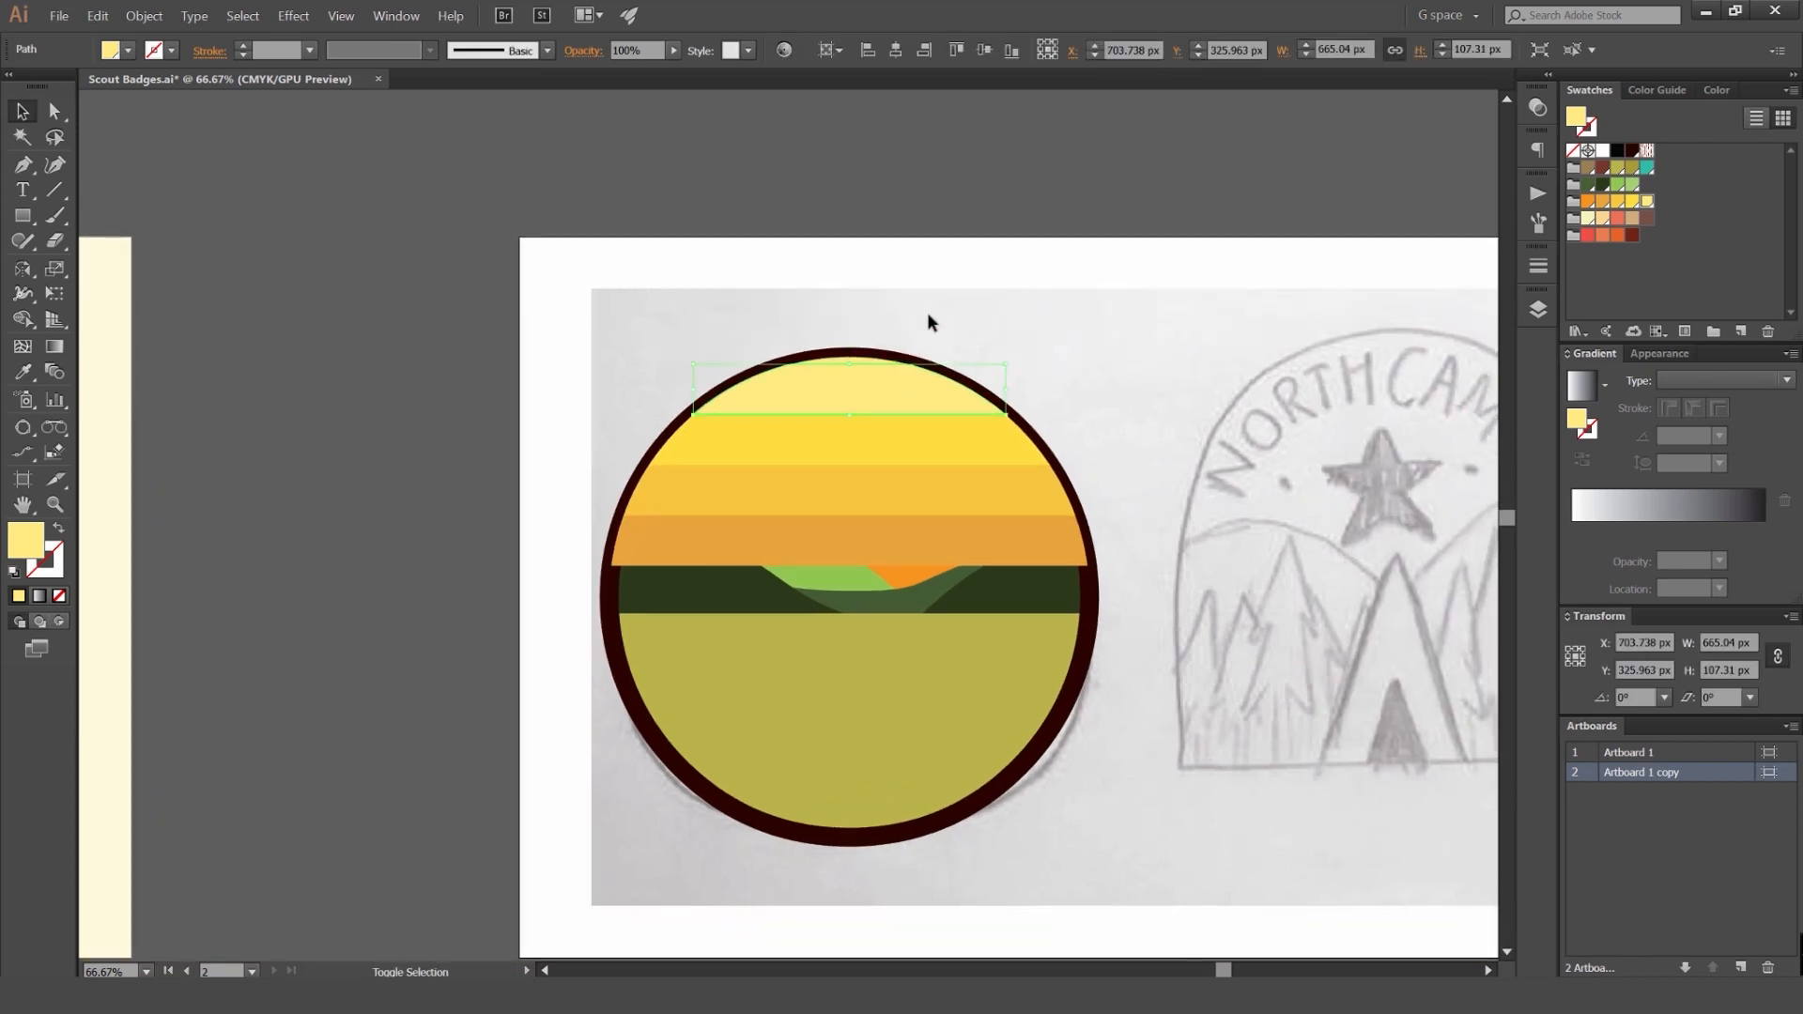
scroll(927, 312, up, 2)
click(765, 425)
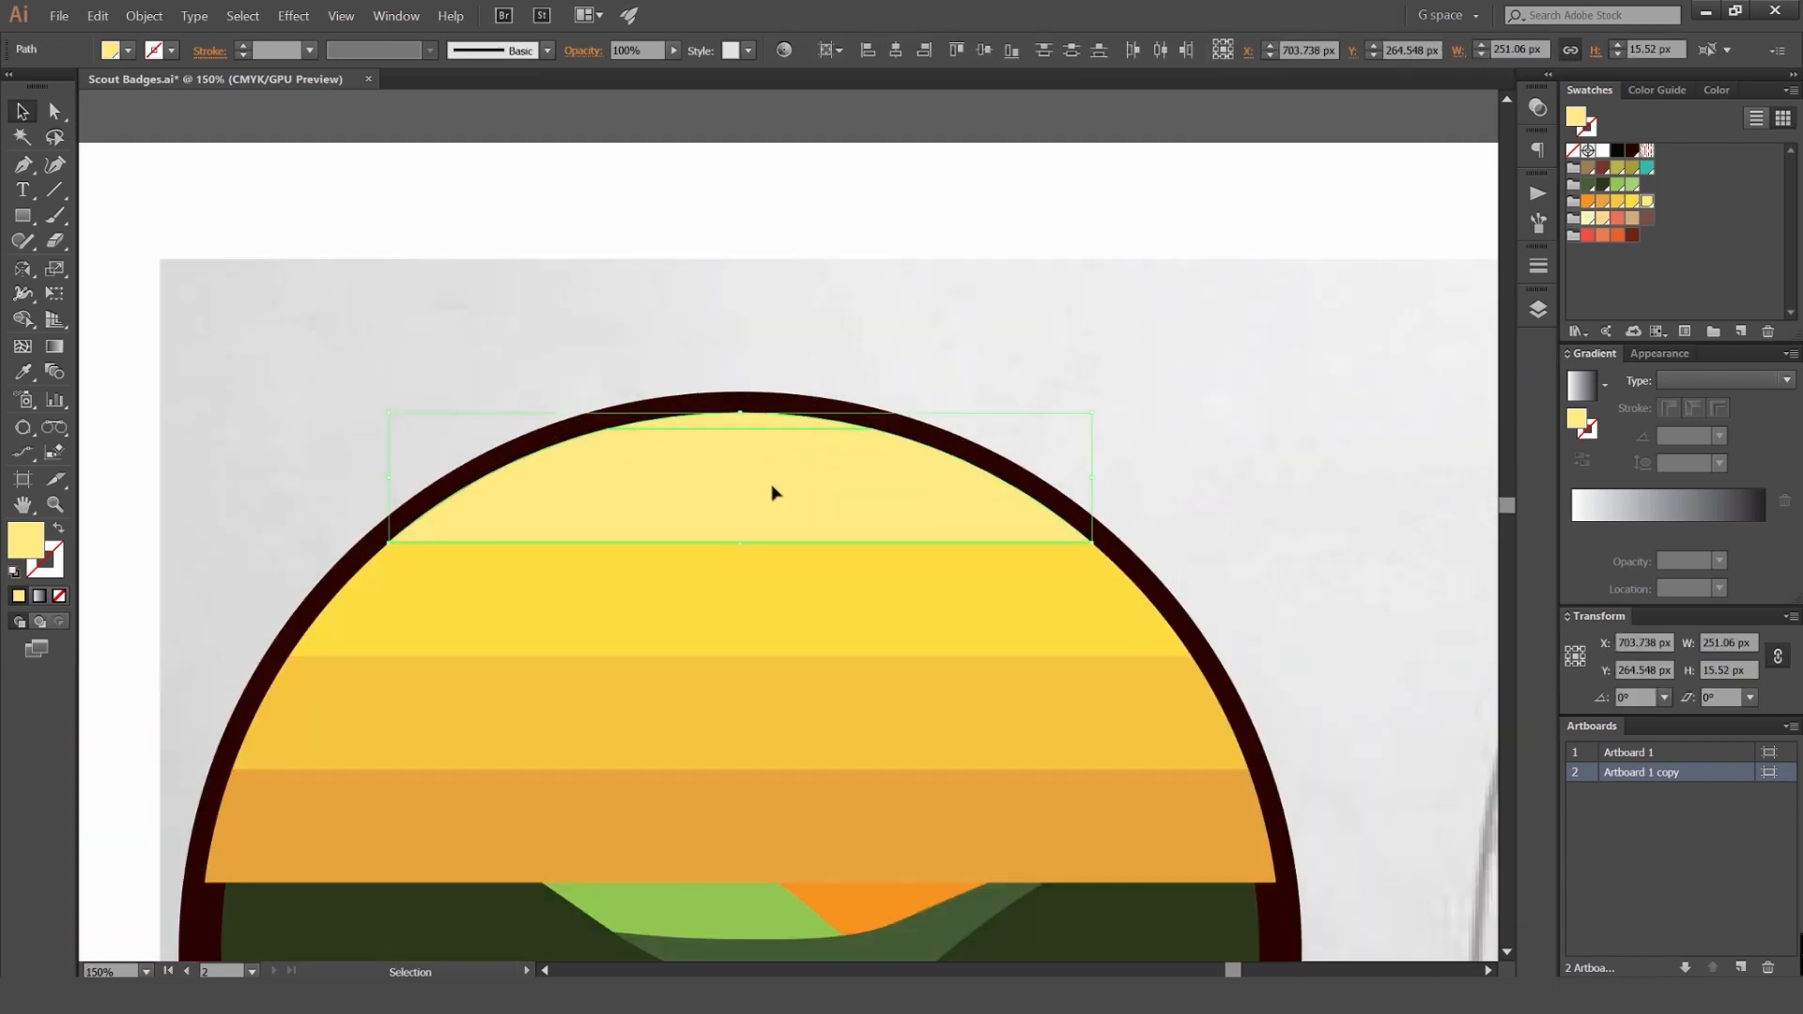
Step: Select all four sky bands and send them to the back, behind the sun, hills and ring
shift+click(848, 615)
shift+click(842, 721)
shift+click(833, 799)
key(ctrl+shift+[)
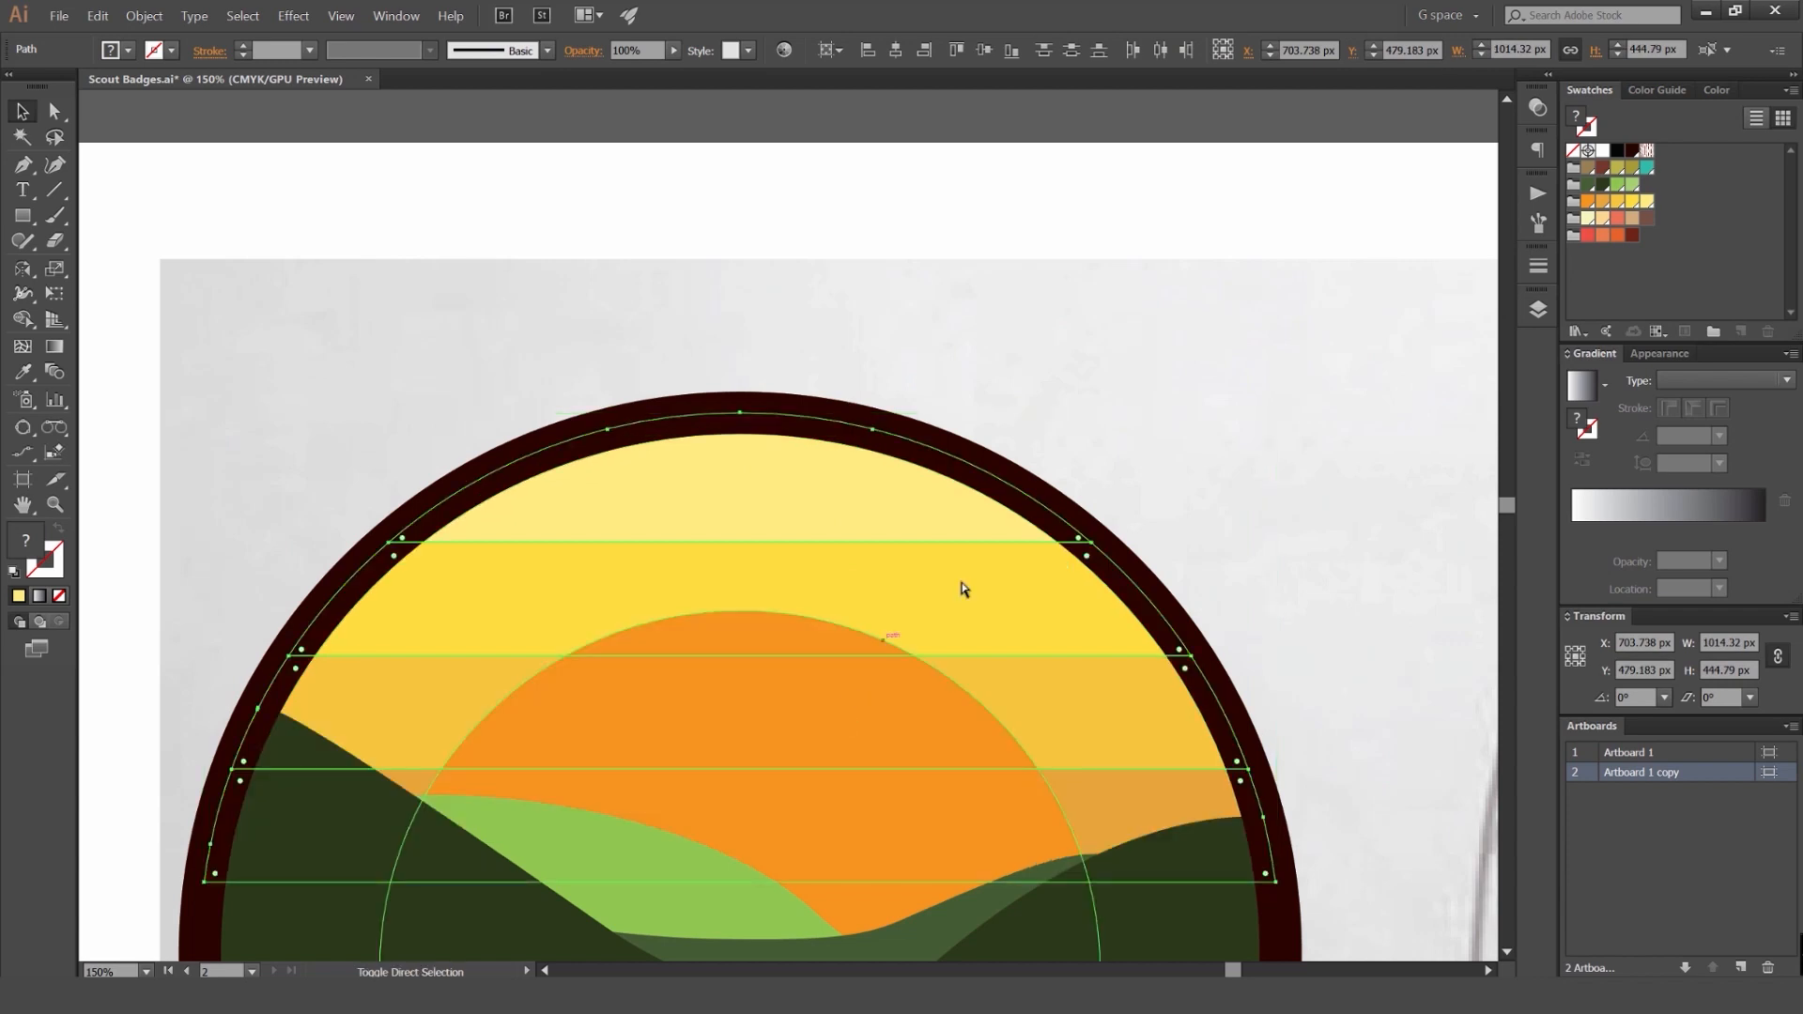
click(1169, 416)
scroll(1168, 417, down, 2)
drag(1194, 384, 908, 368)
scroll(909, 368, down, 2)
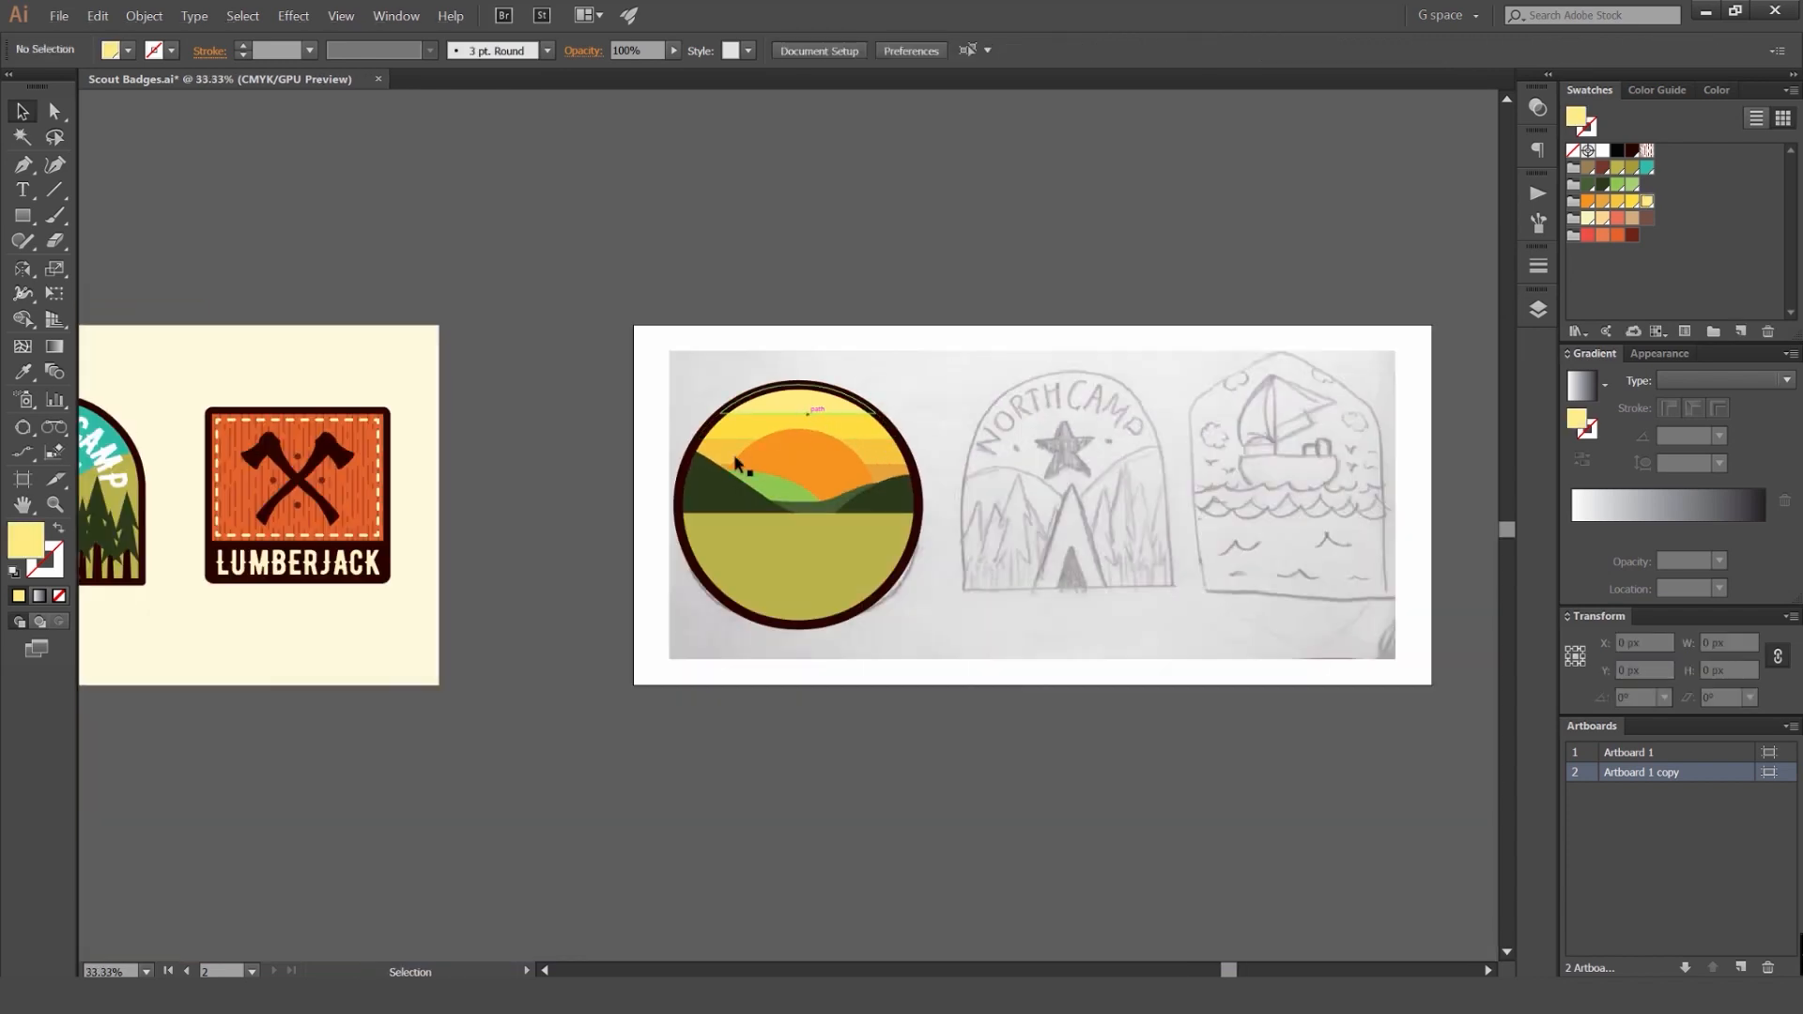
scroll(735, 453, up, 3)
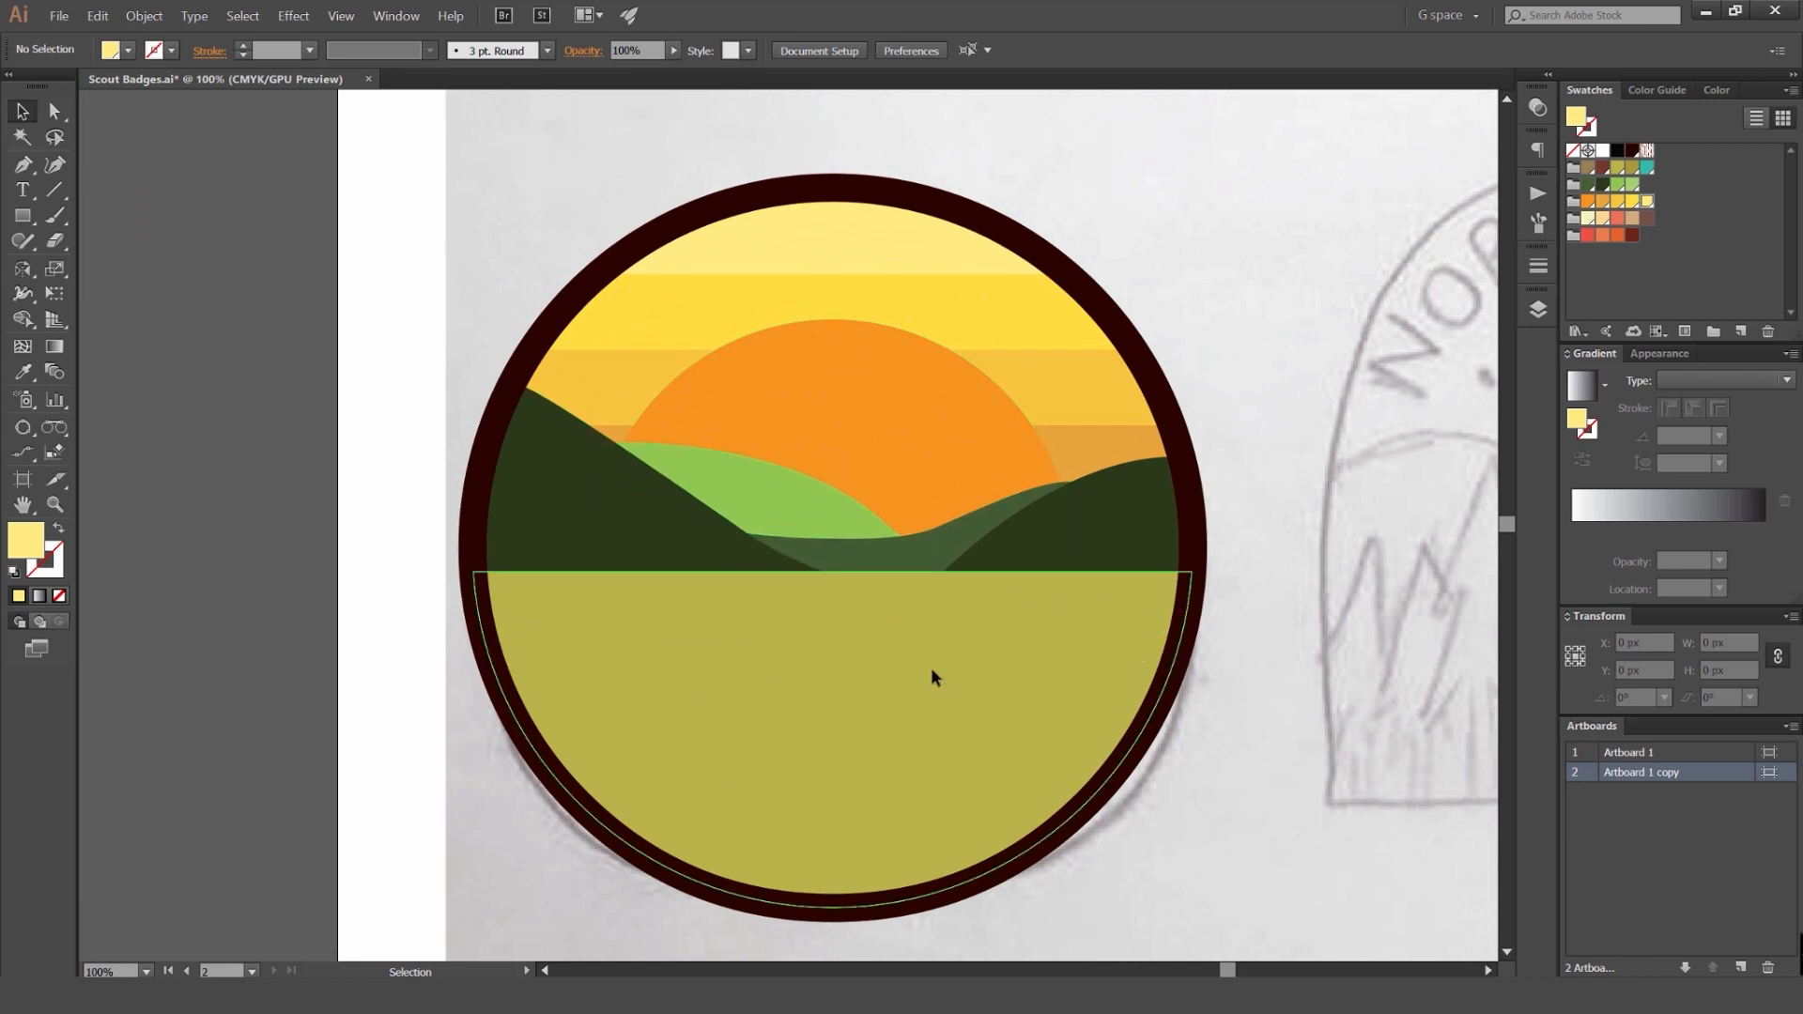
click(785, 616)
scroll(1155, 624, down, 2)
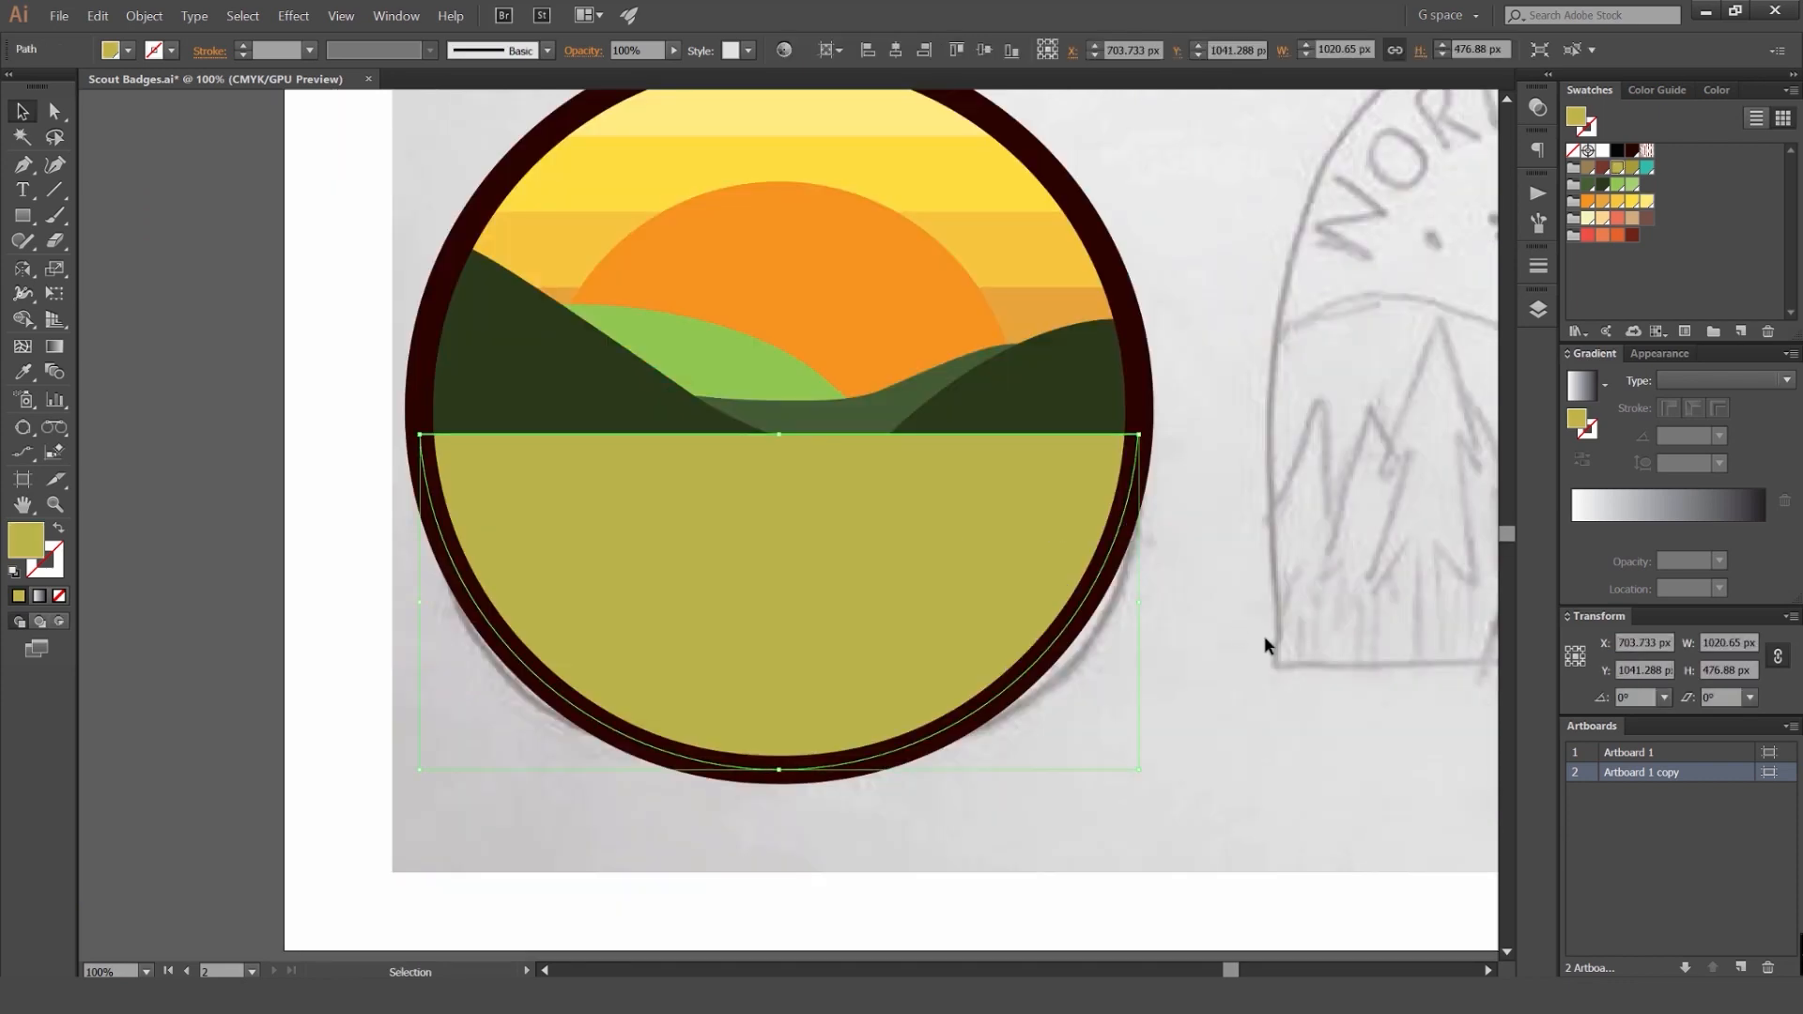
click(1196, 566)
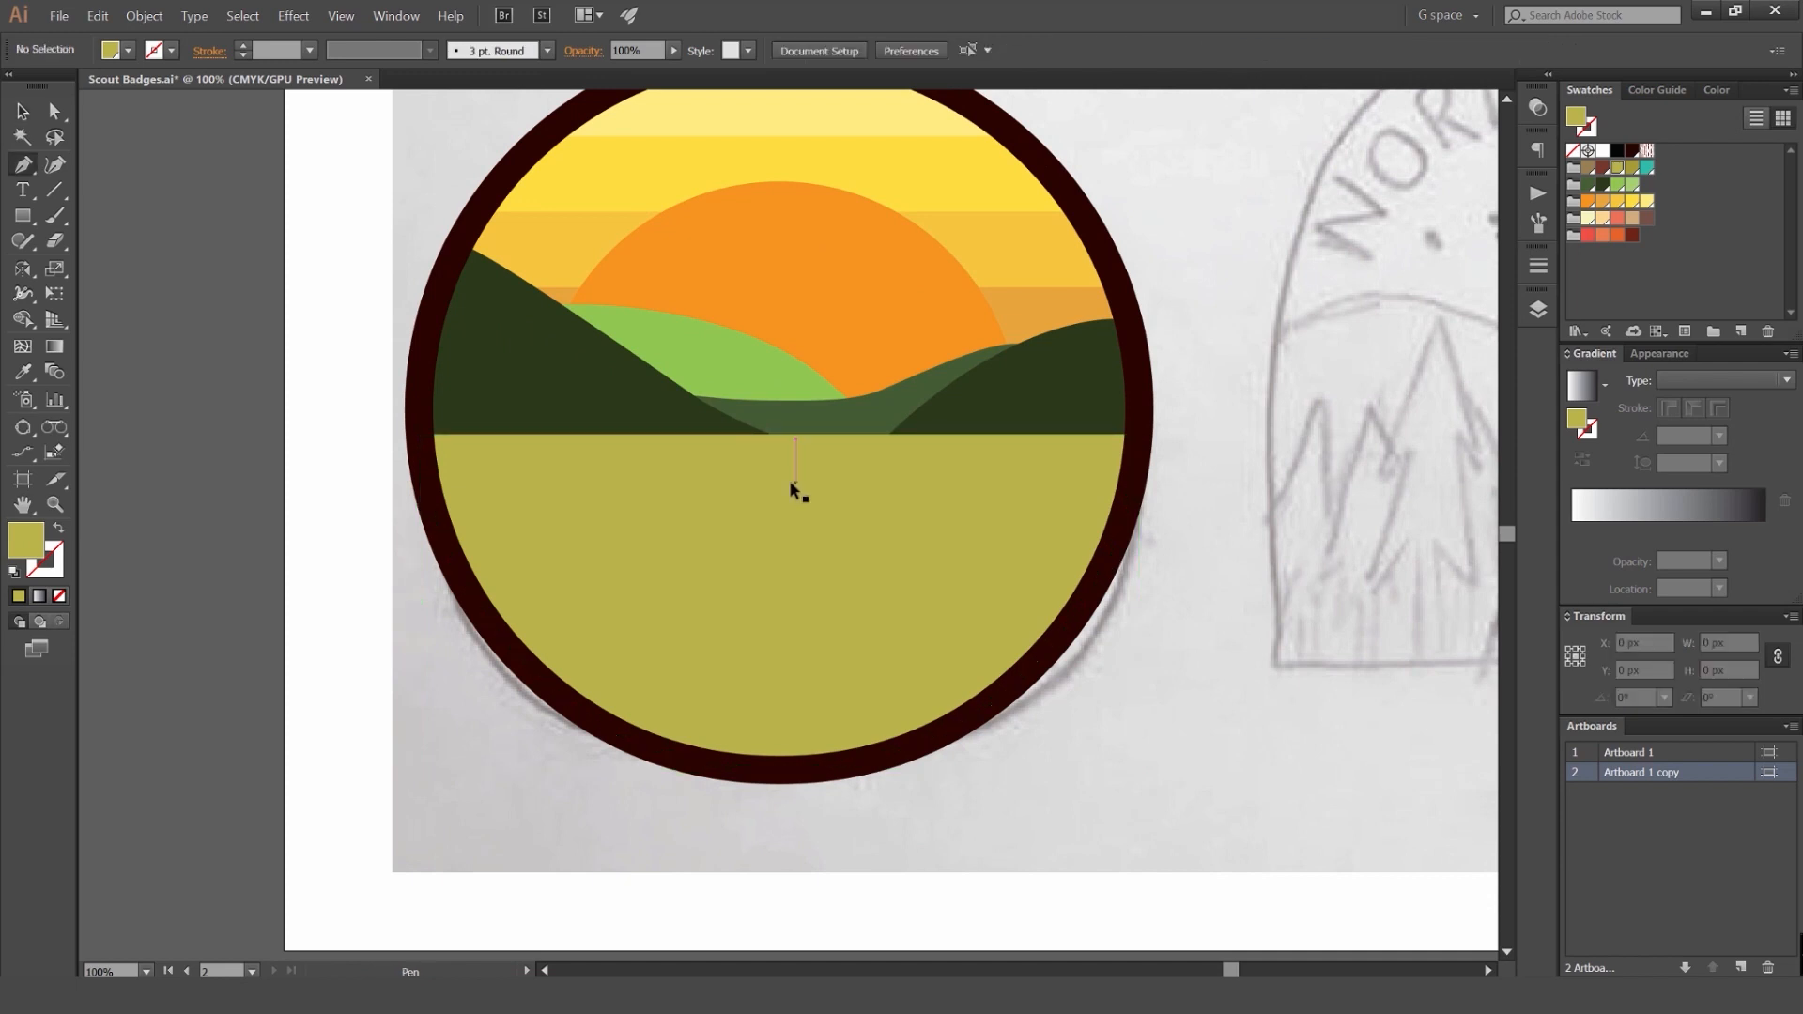
drag(1180, 473, 1275, 480)
click(892, 500)
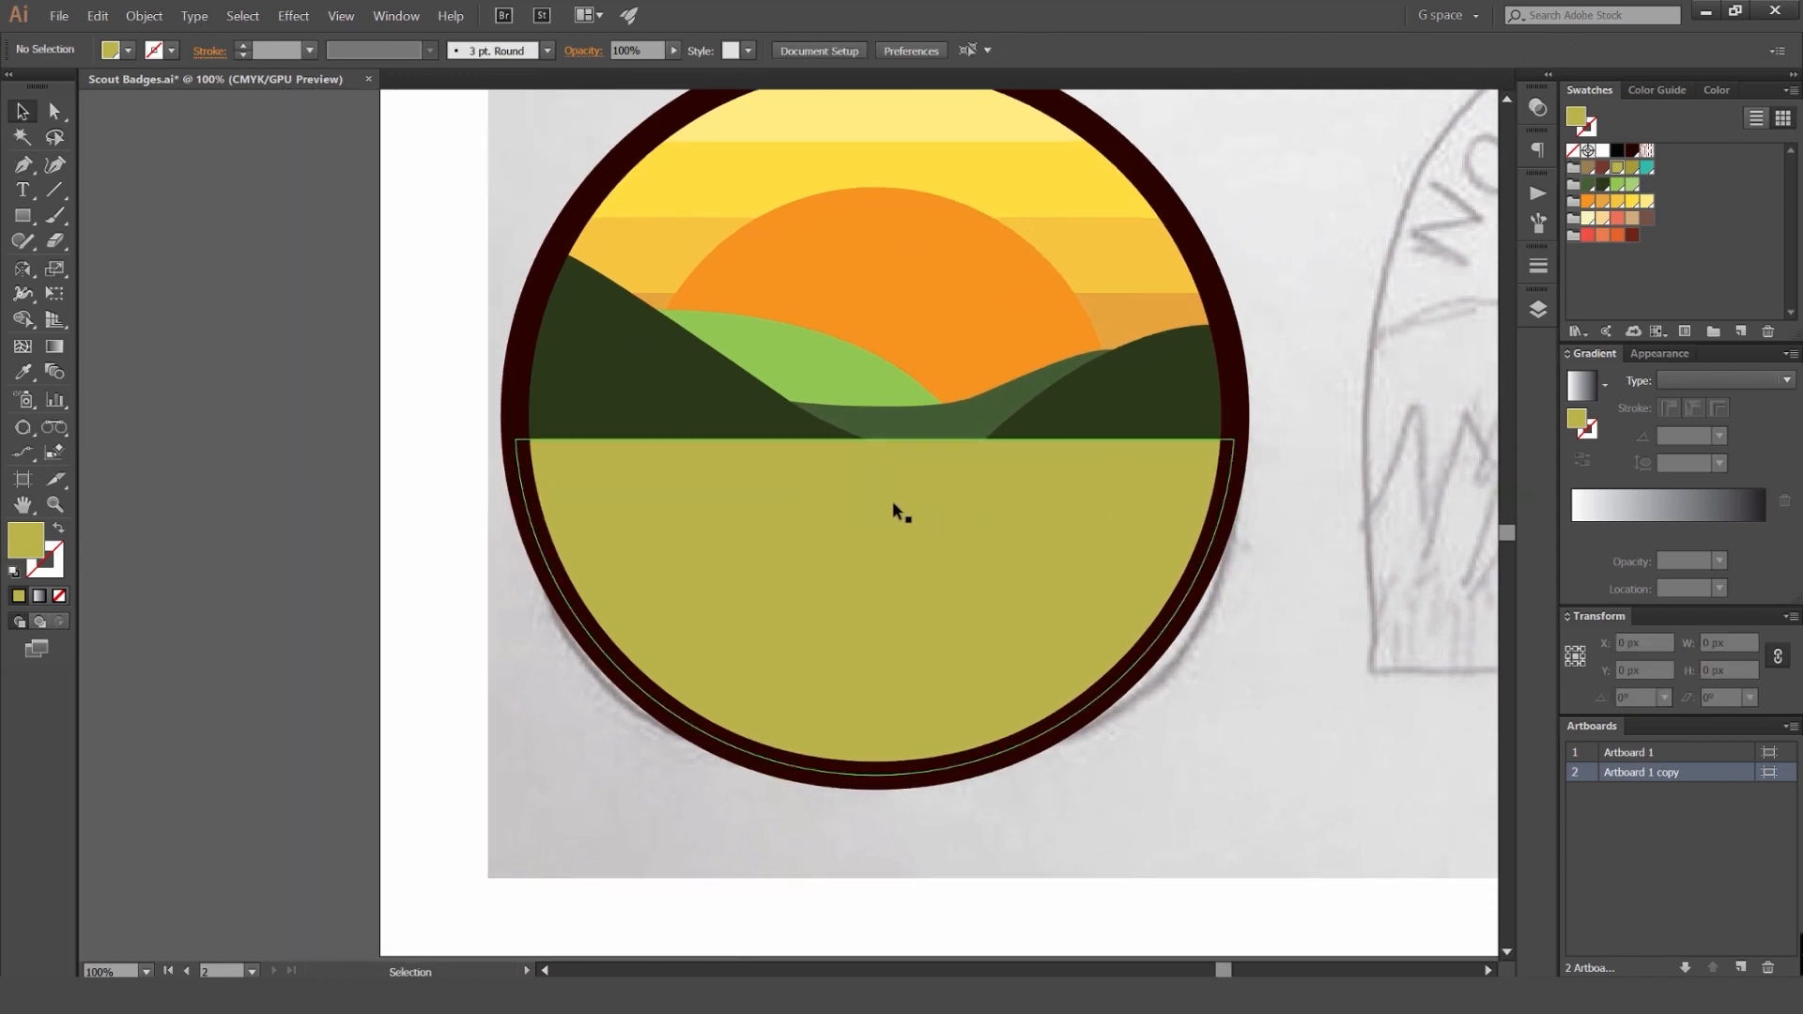
Step: Examine the horizon edge with the Pen tool ready and check the Smart Guides and snapping options
key(p)
scroll(825, 440, up, 2)
drag(825, 448, 691, 302)
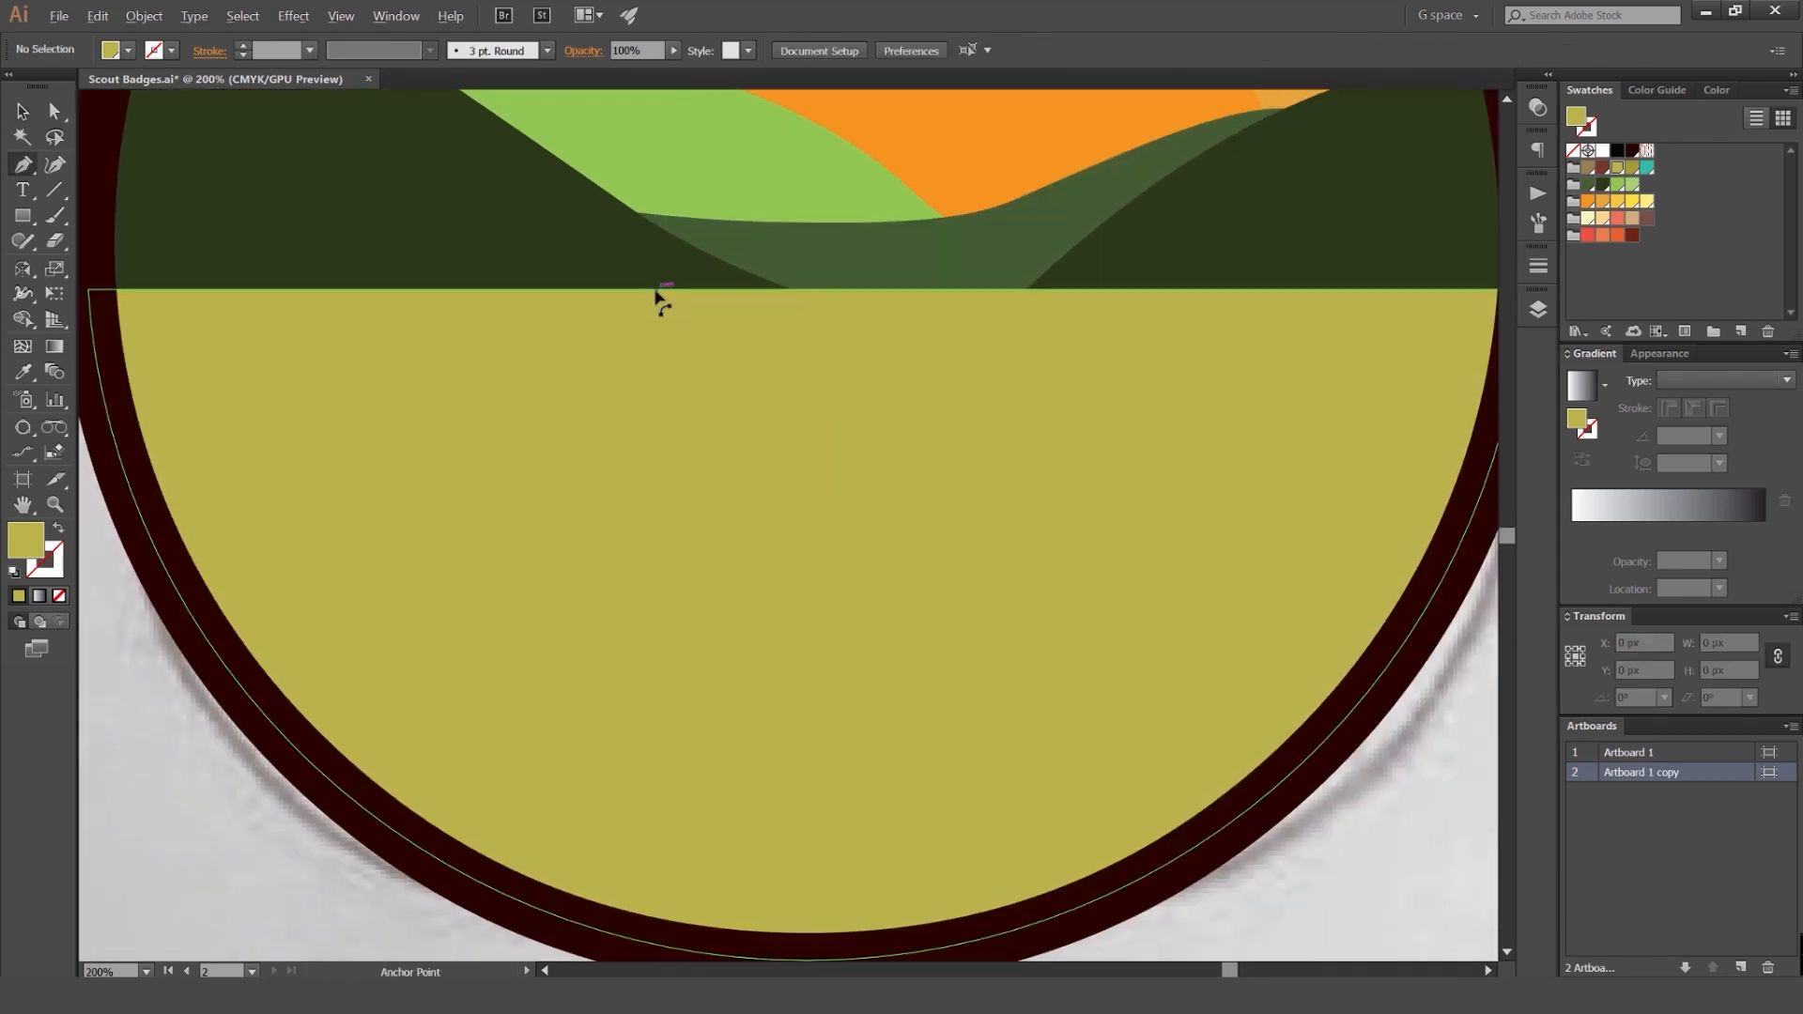
scroll(657, 294, up, 4)
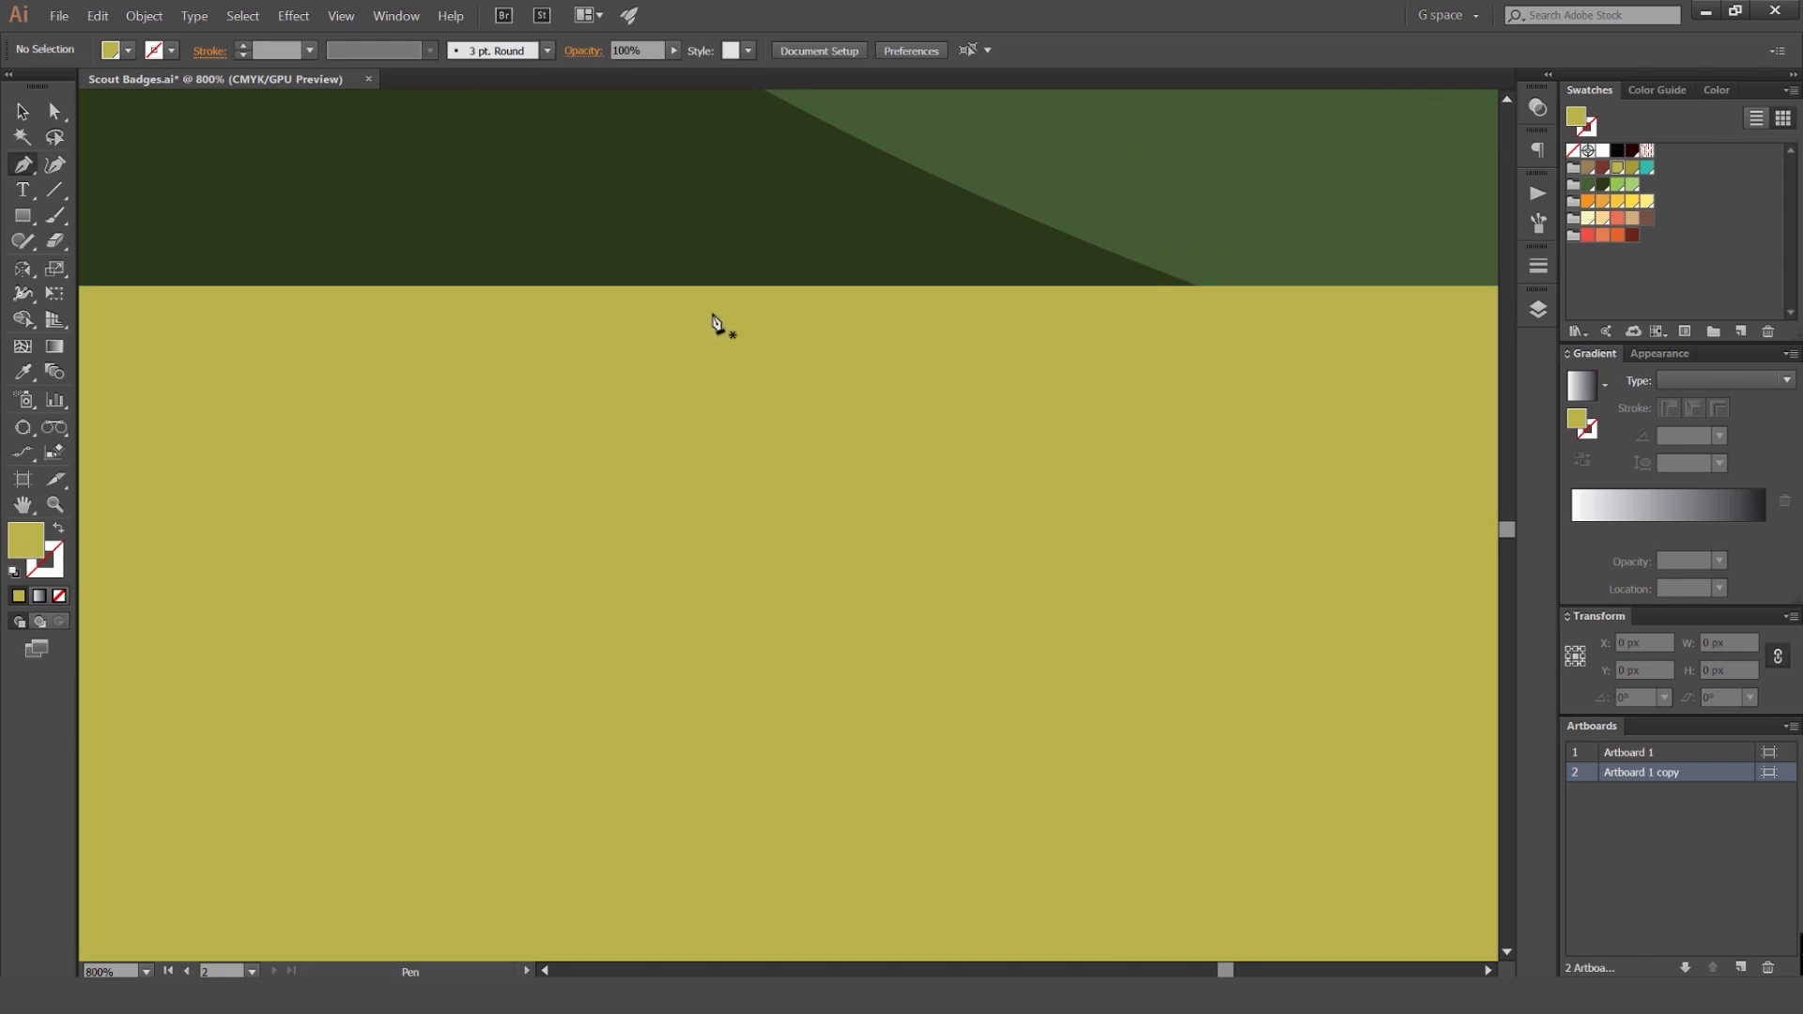
click(341, 16)
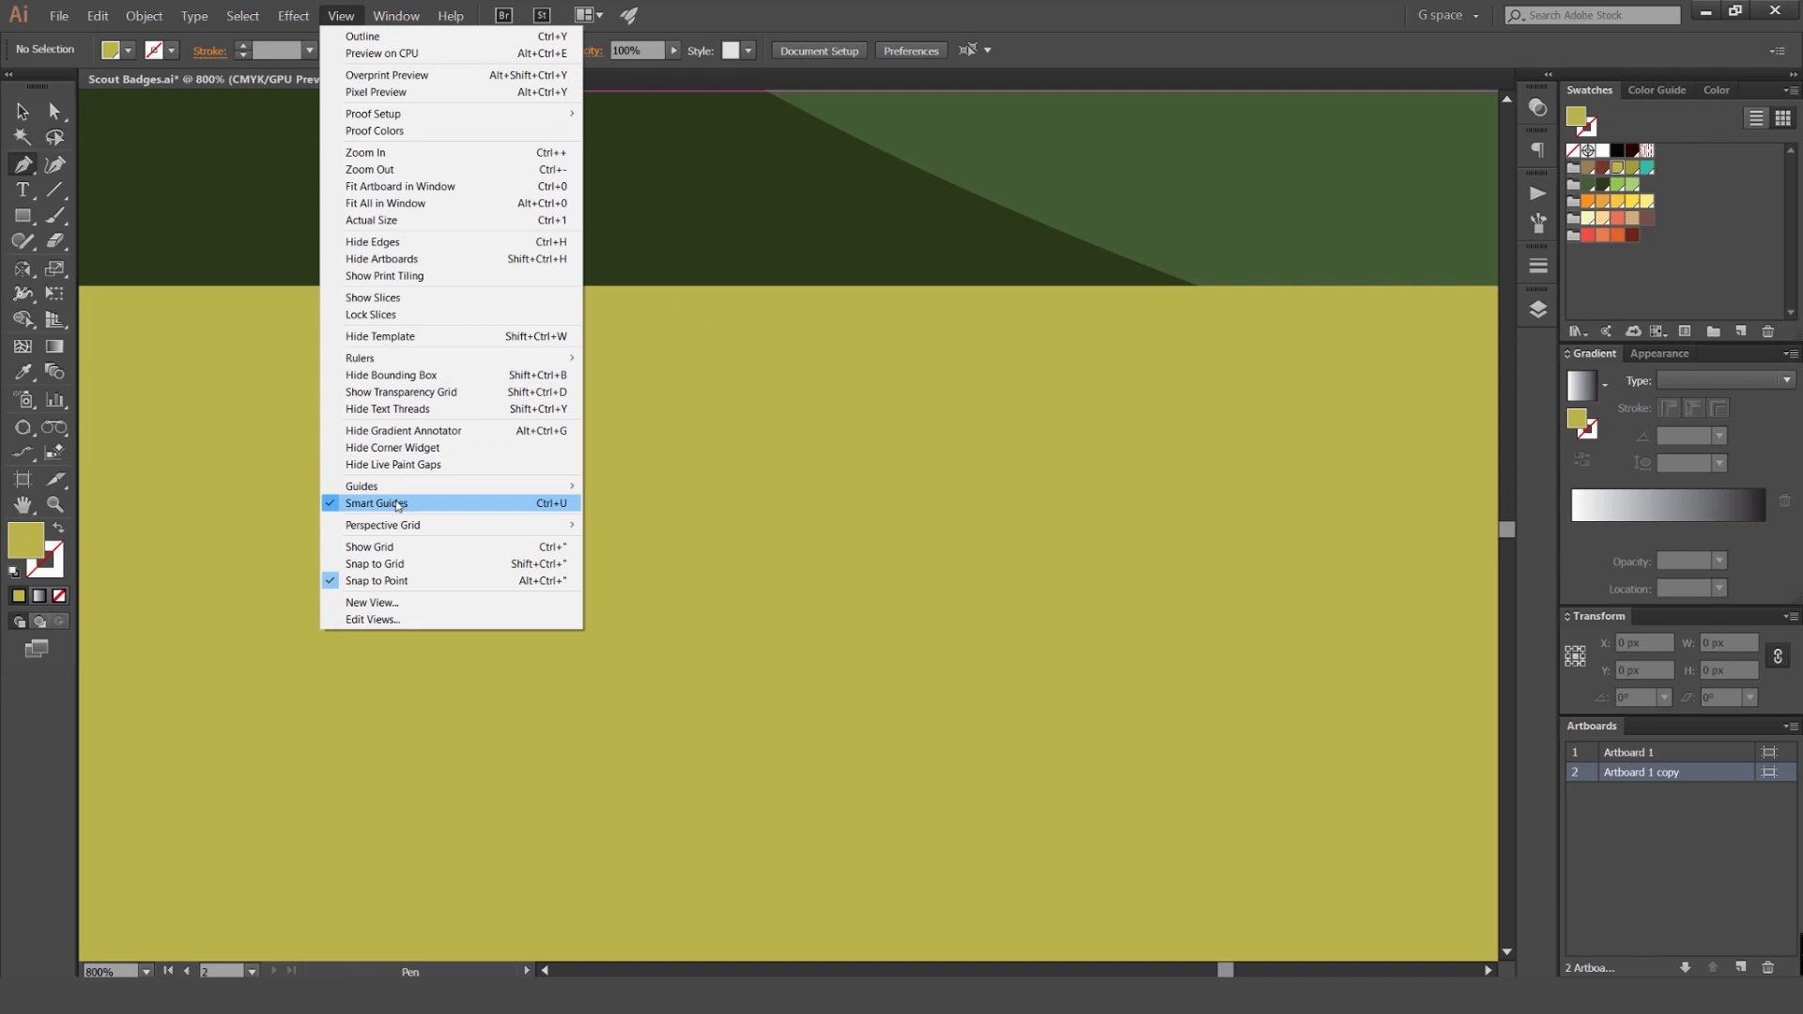
click(344, 17)
scroll(692, 306, down, 5)
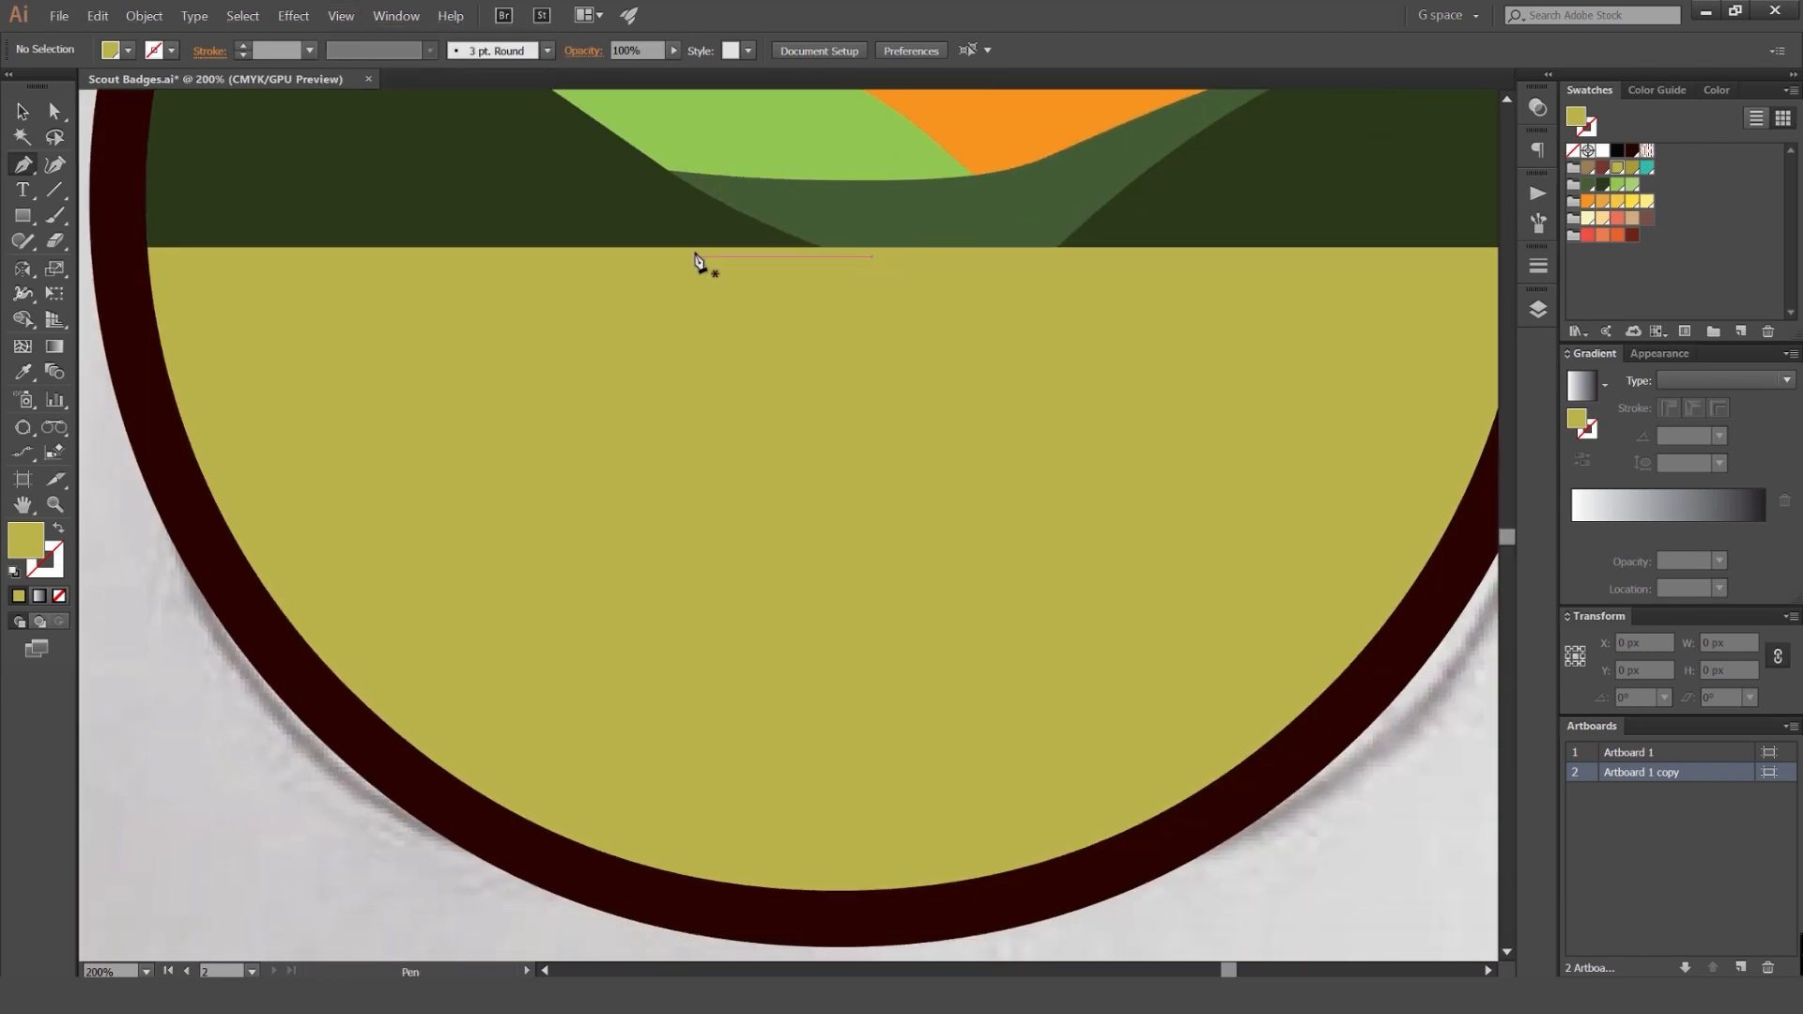
Step: Draw the left edge of a winding path with the Pen tool, curving from the horizon down past the ring's lower left
click(698, 266)
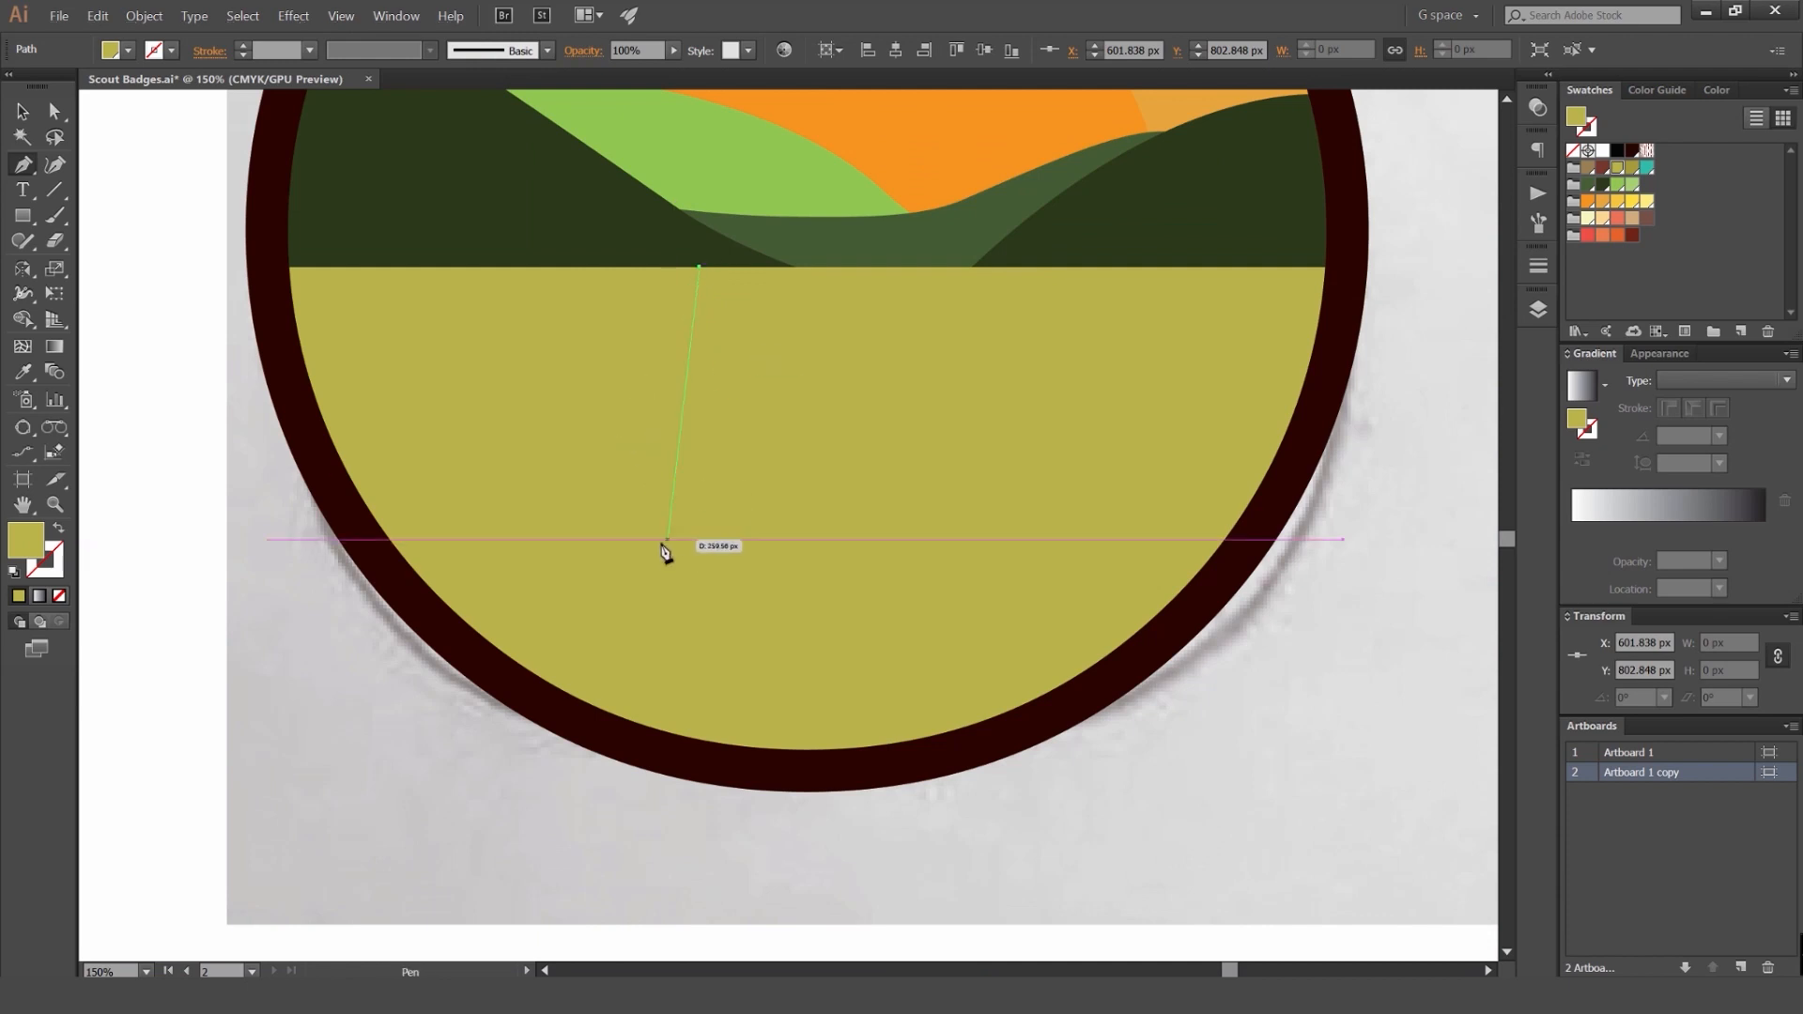
drag(512, 577, 271, 570)
key(ctrl+z)
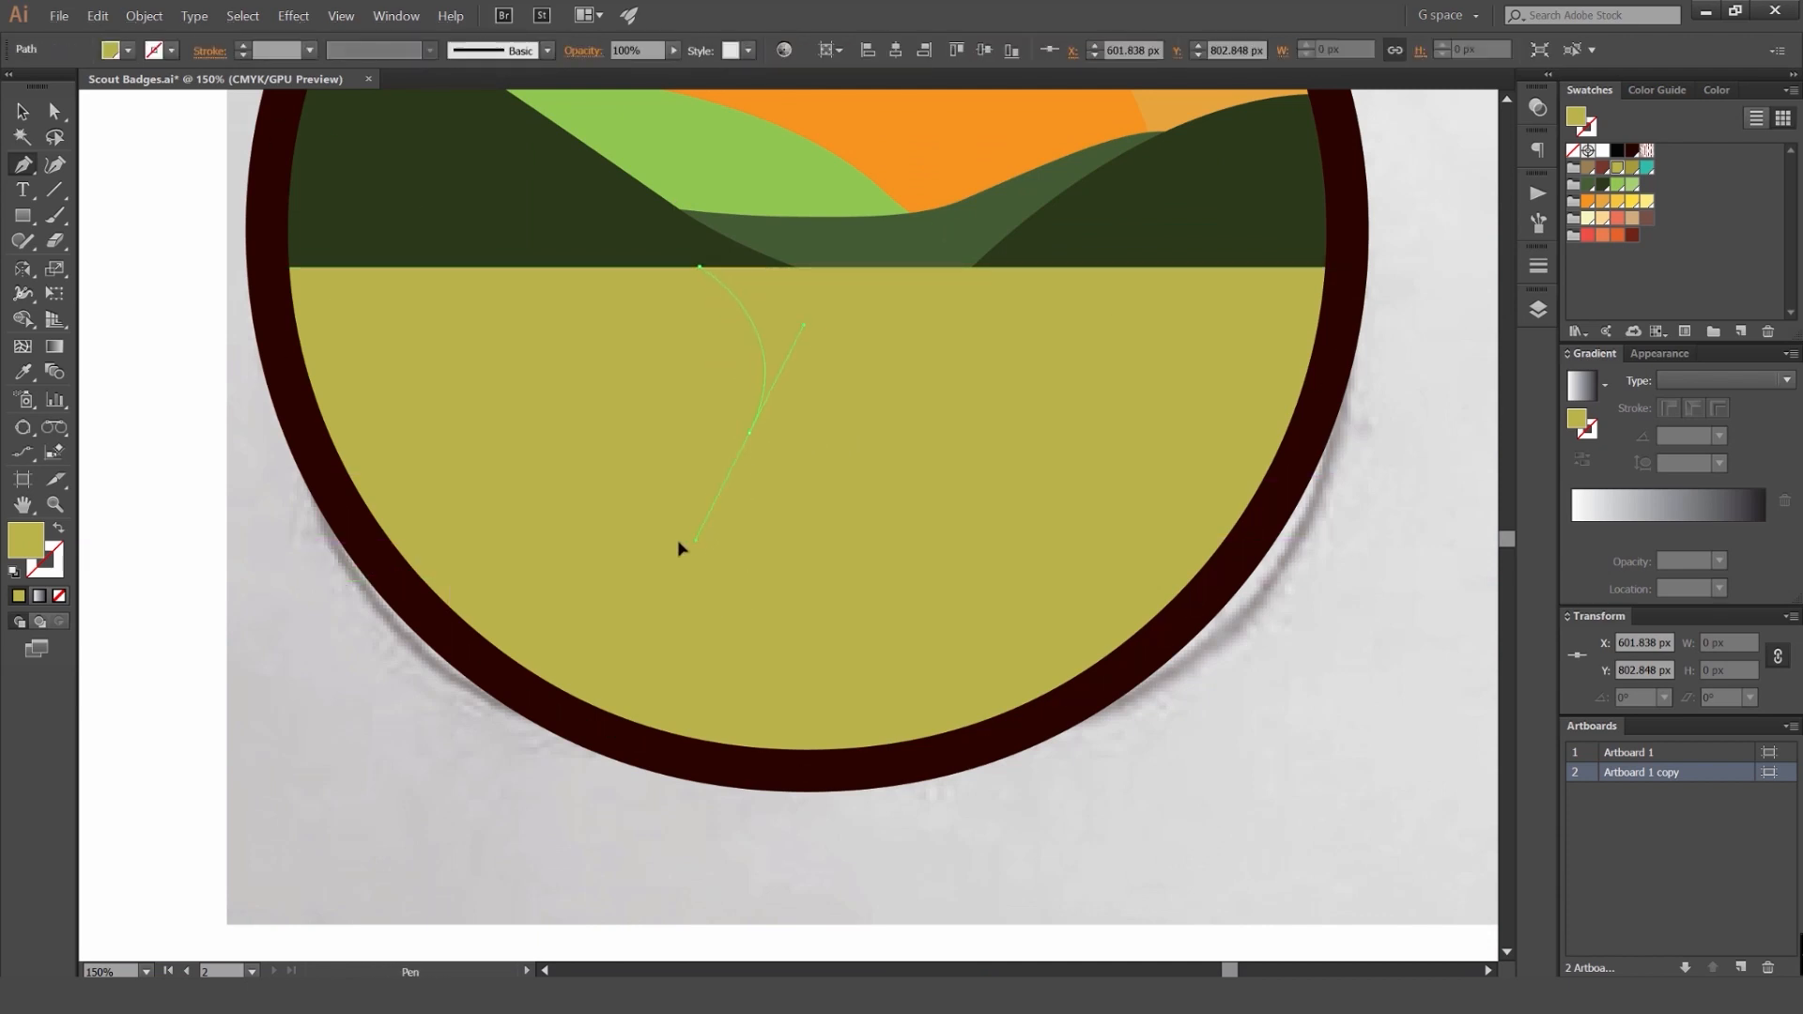
click(487, 664)
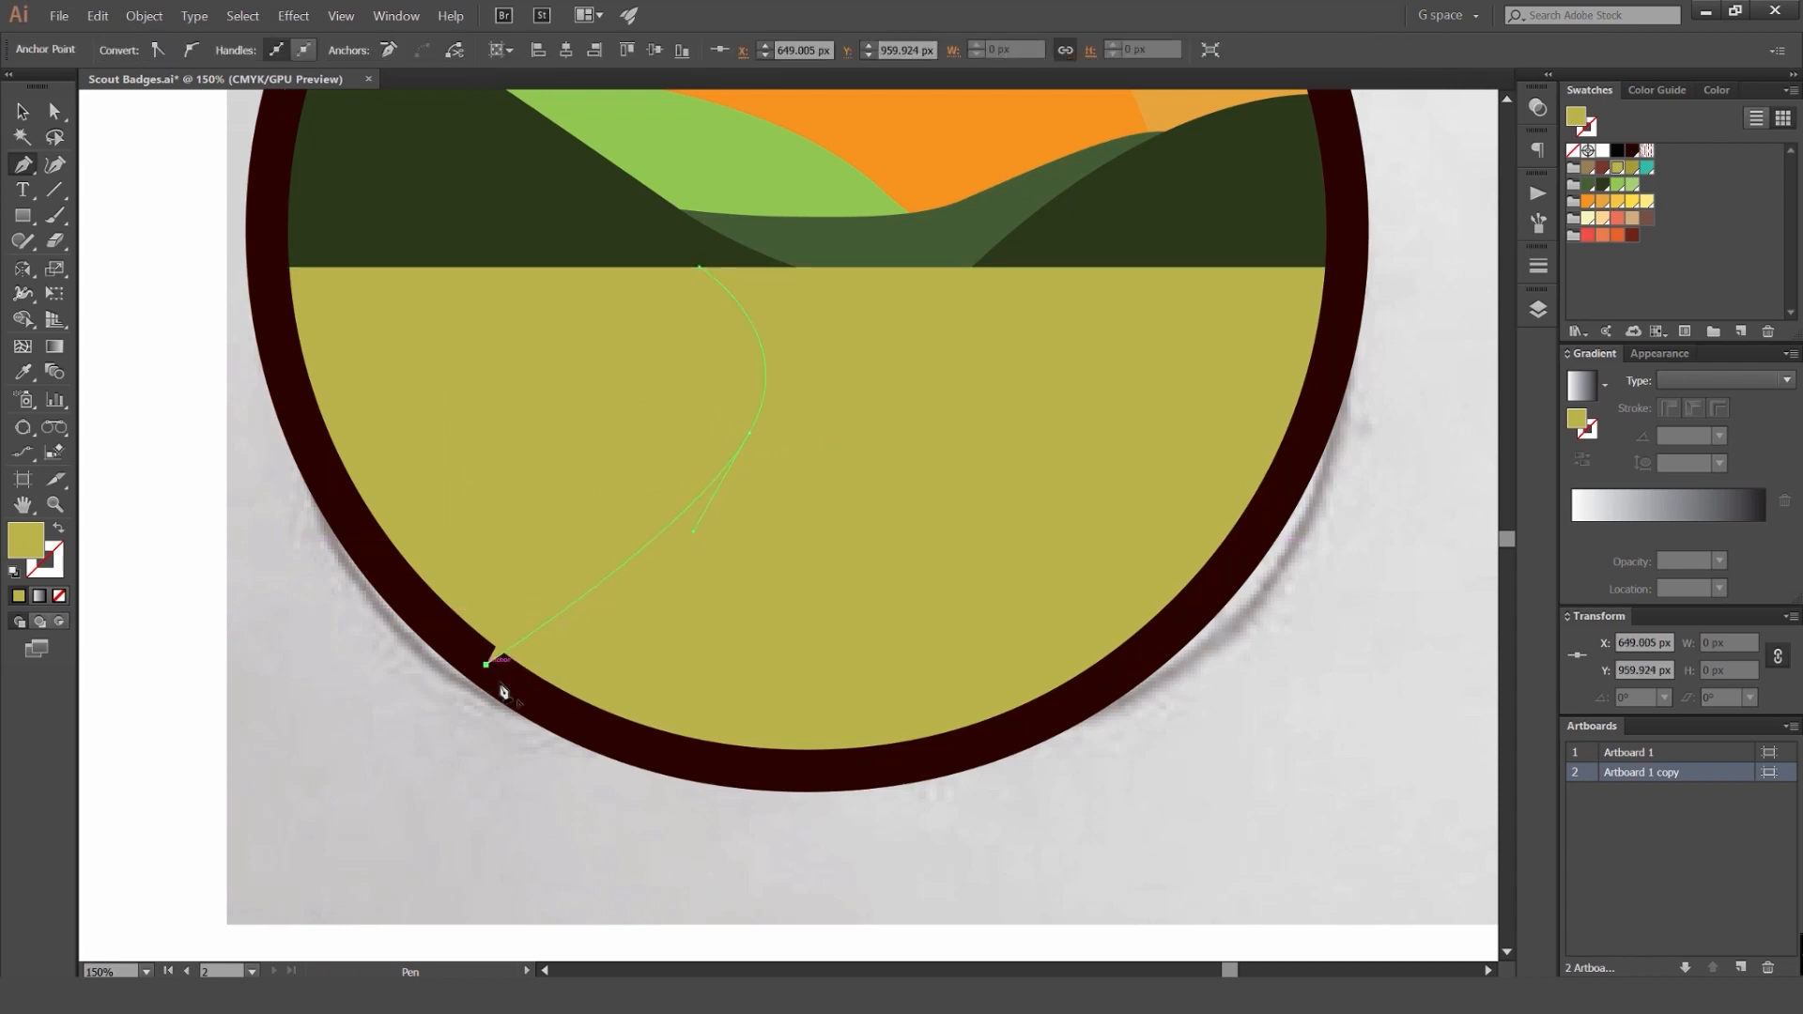
drag(471, 811, 370, 673)
click(232, 707)
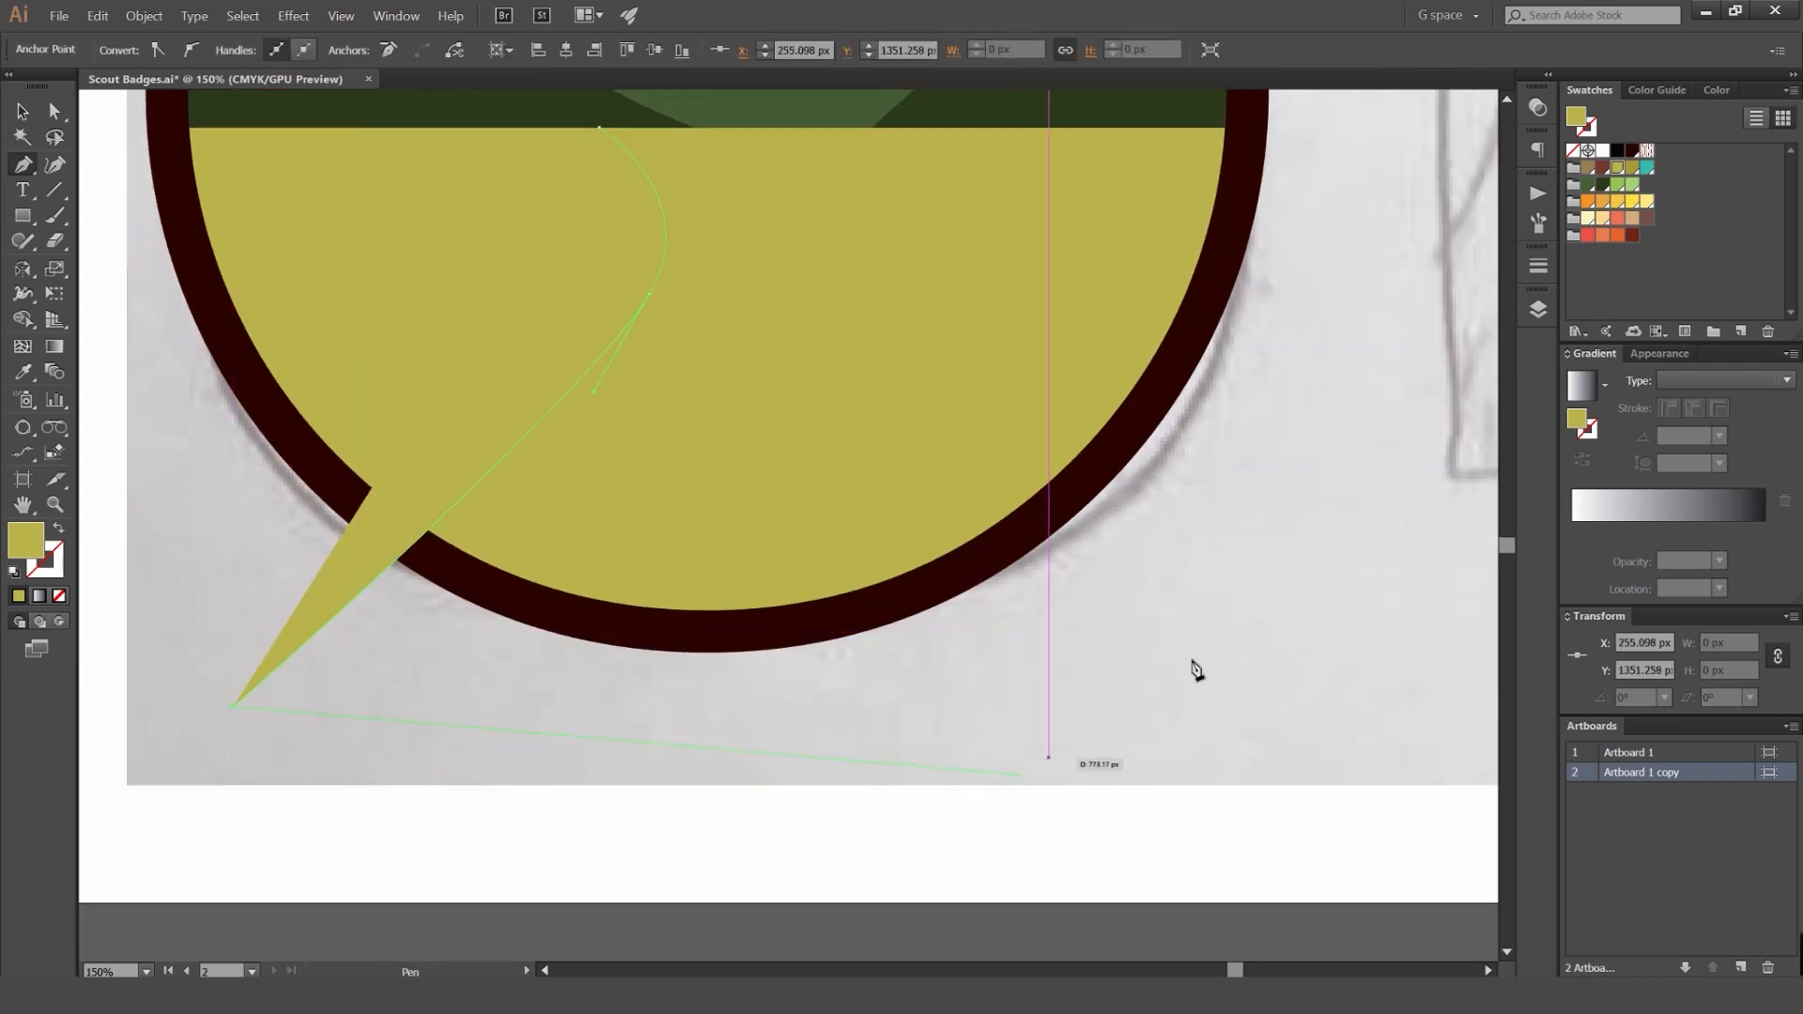
Step: Fill the winding path with bright yellow and close it around below the ring with a curved right edge up to the horizon
click(1633, 201)
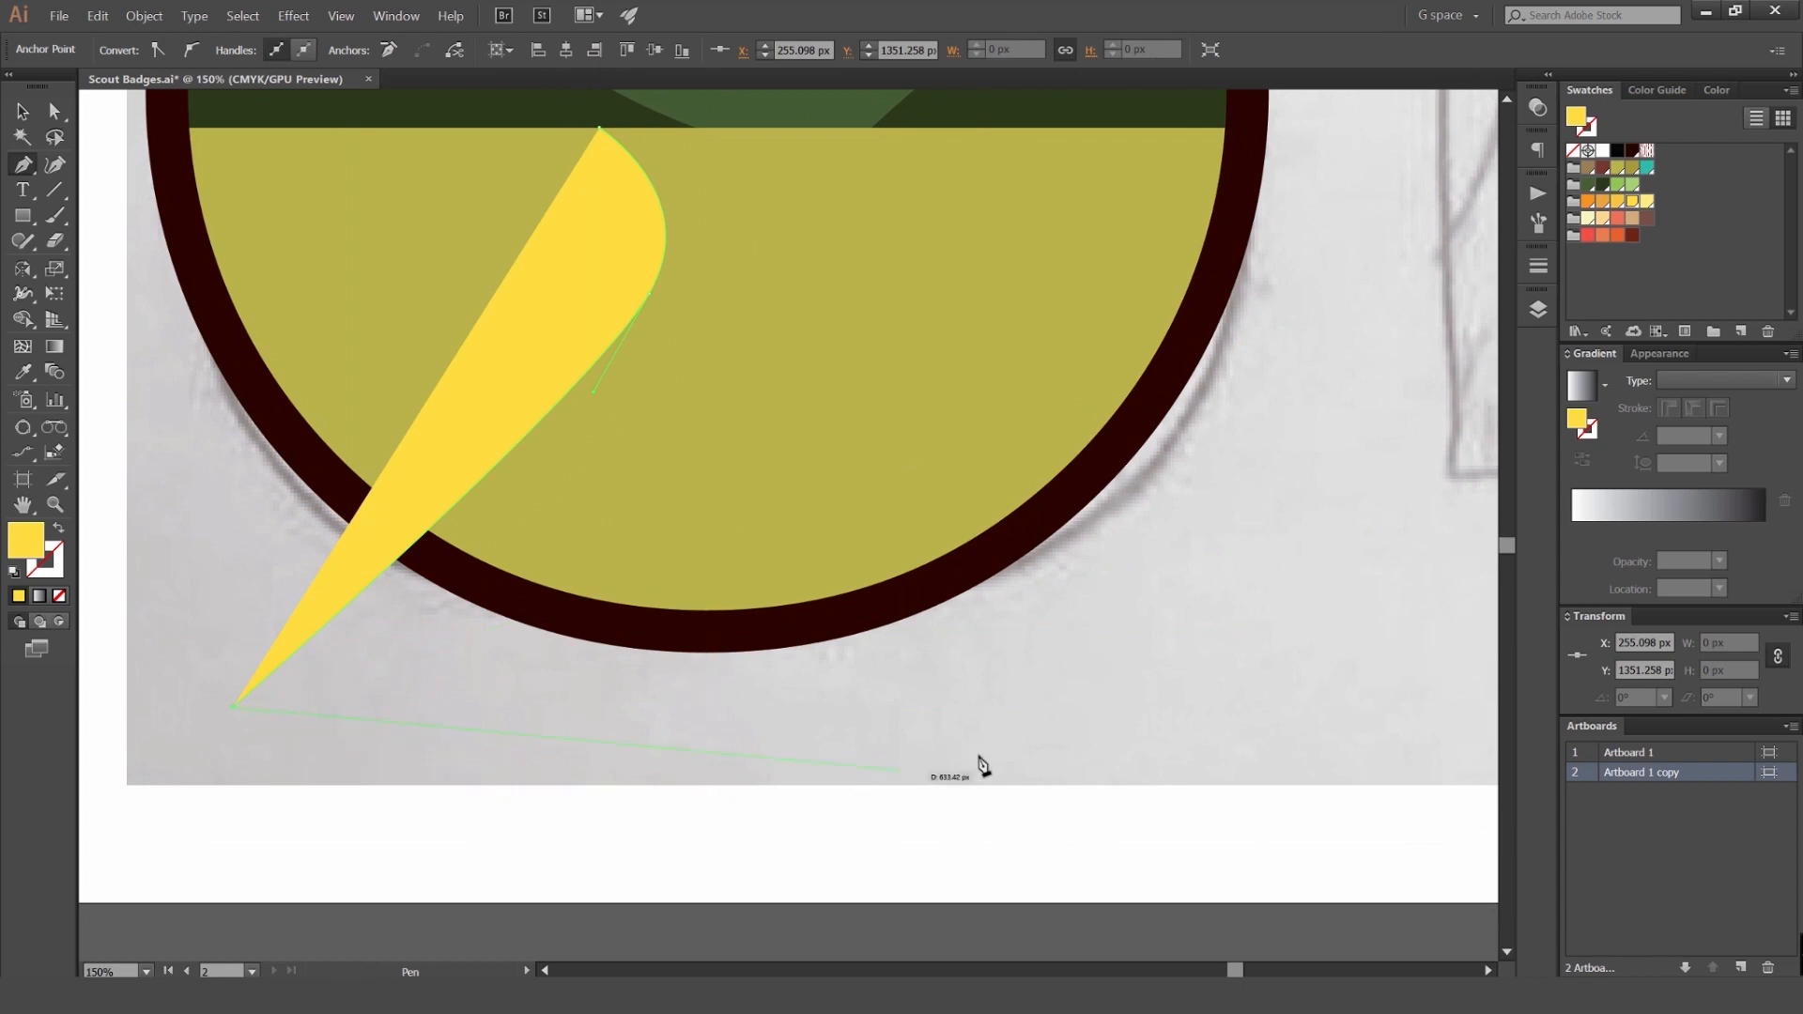
drag(1209, 604, 1284, 489)
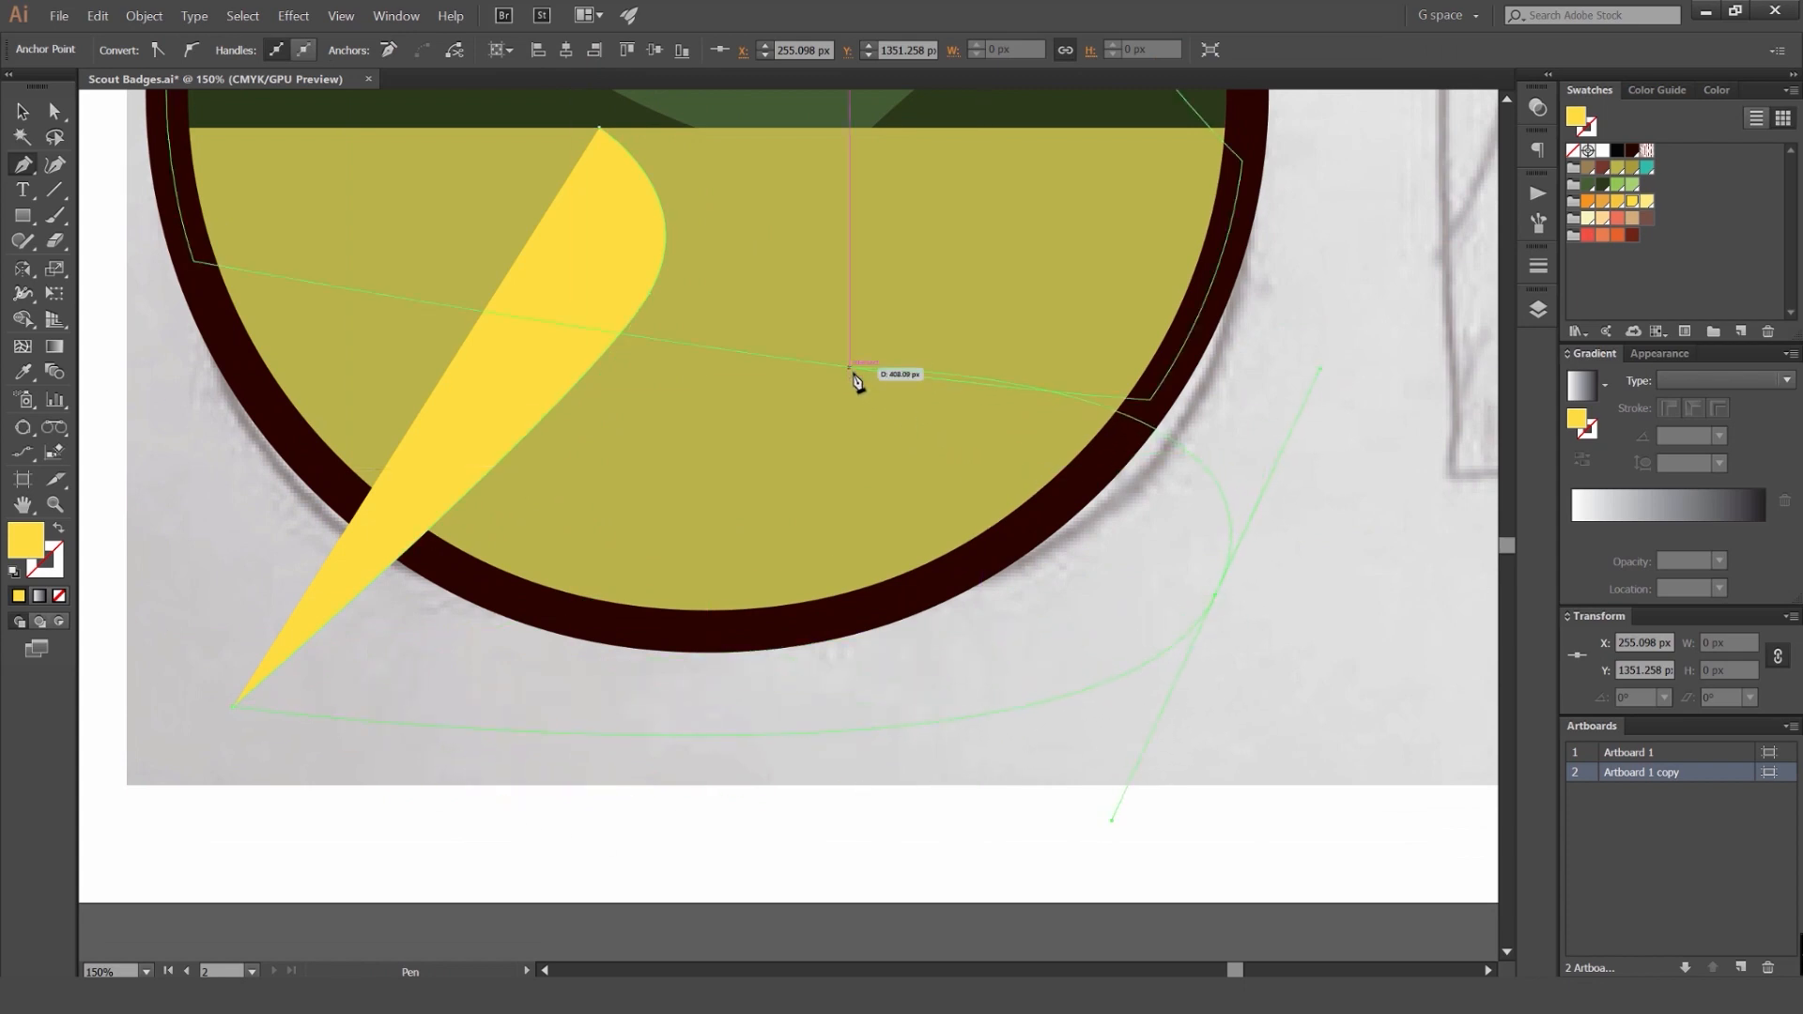
drag(849, 355, 856, 229)
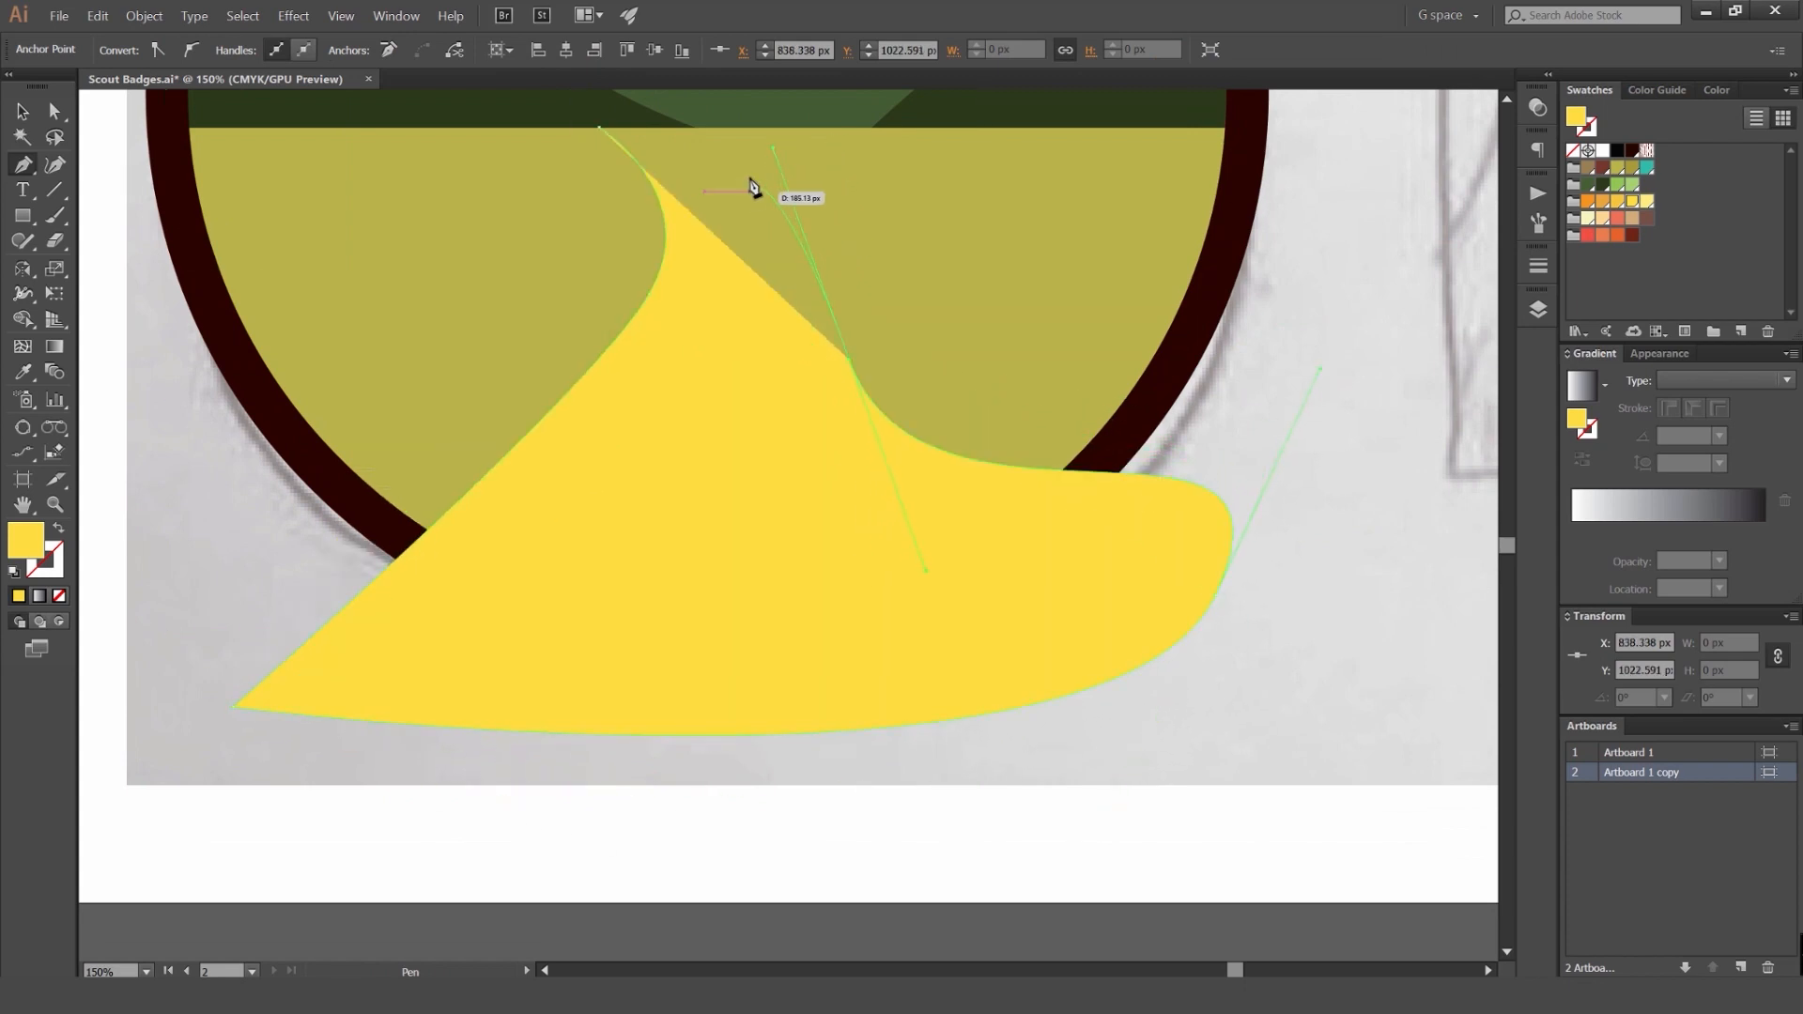
click(673, 127)
scroll(623, 136, up, 5)
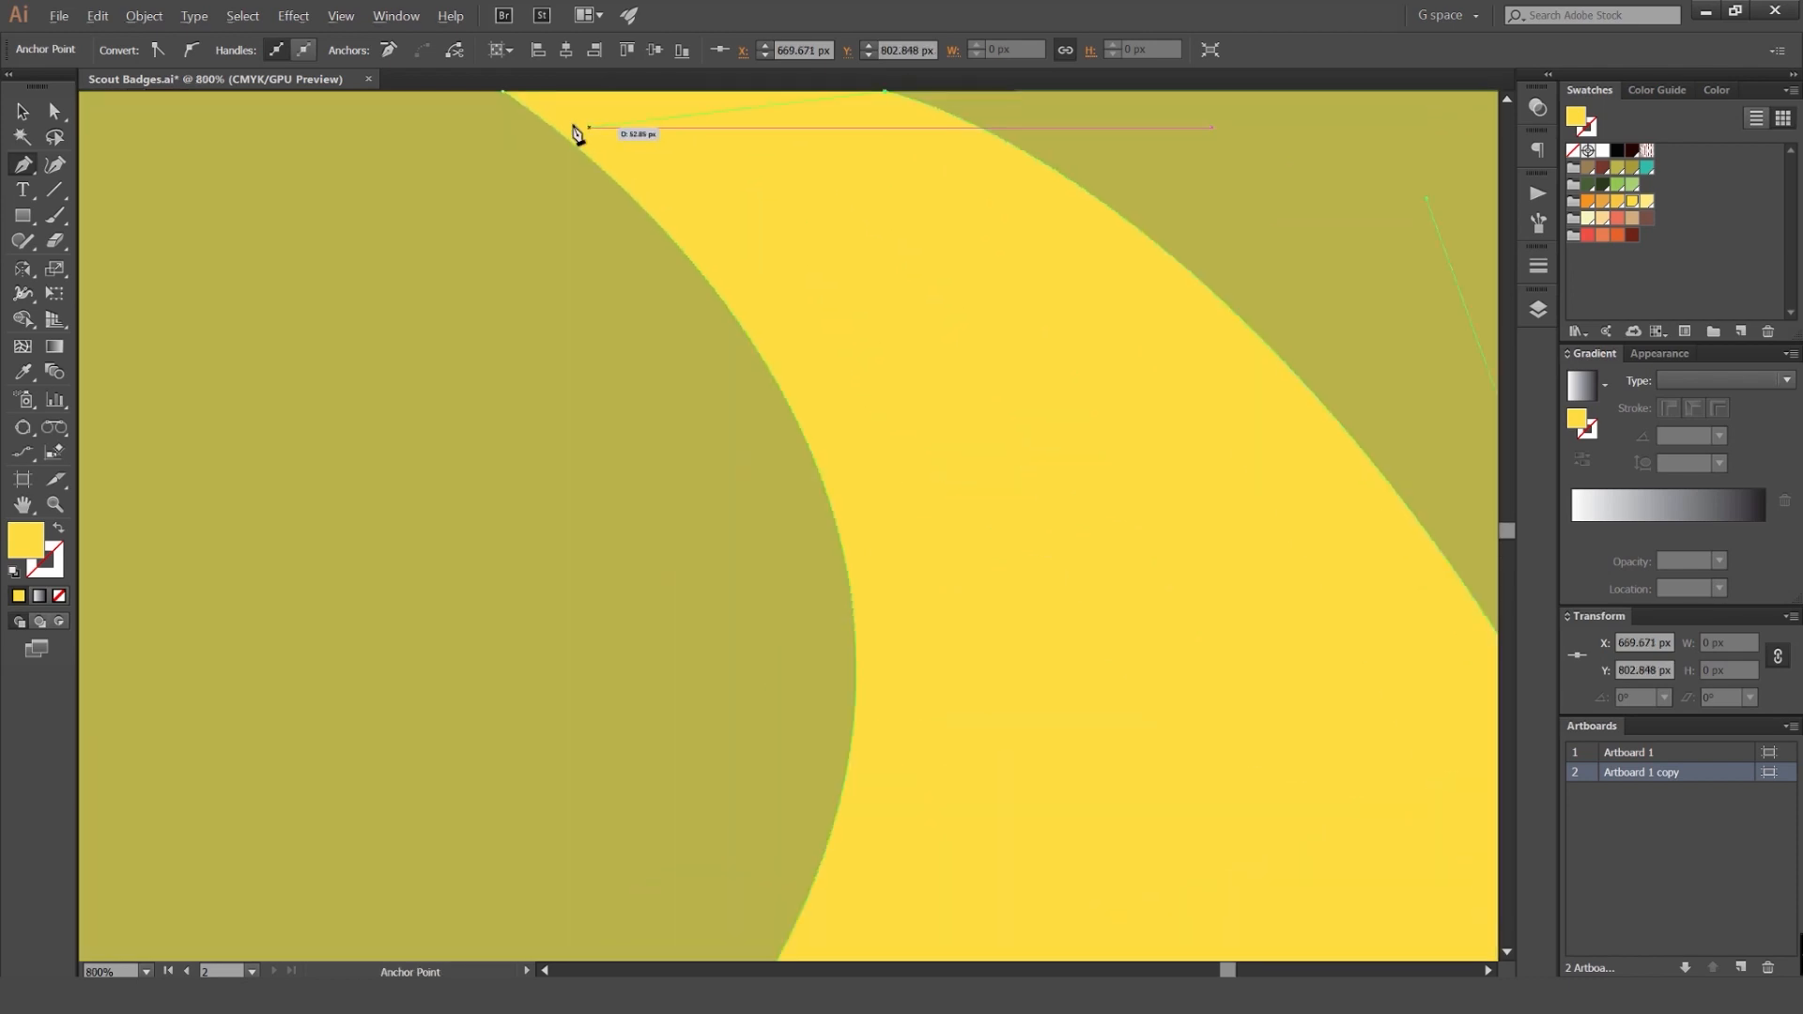
scroll(522, 123, down, 1)
click(511, 100)
key(v)
scroll(789, 123, down, 4)
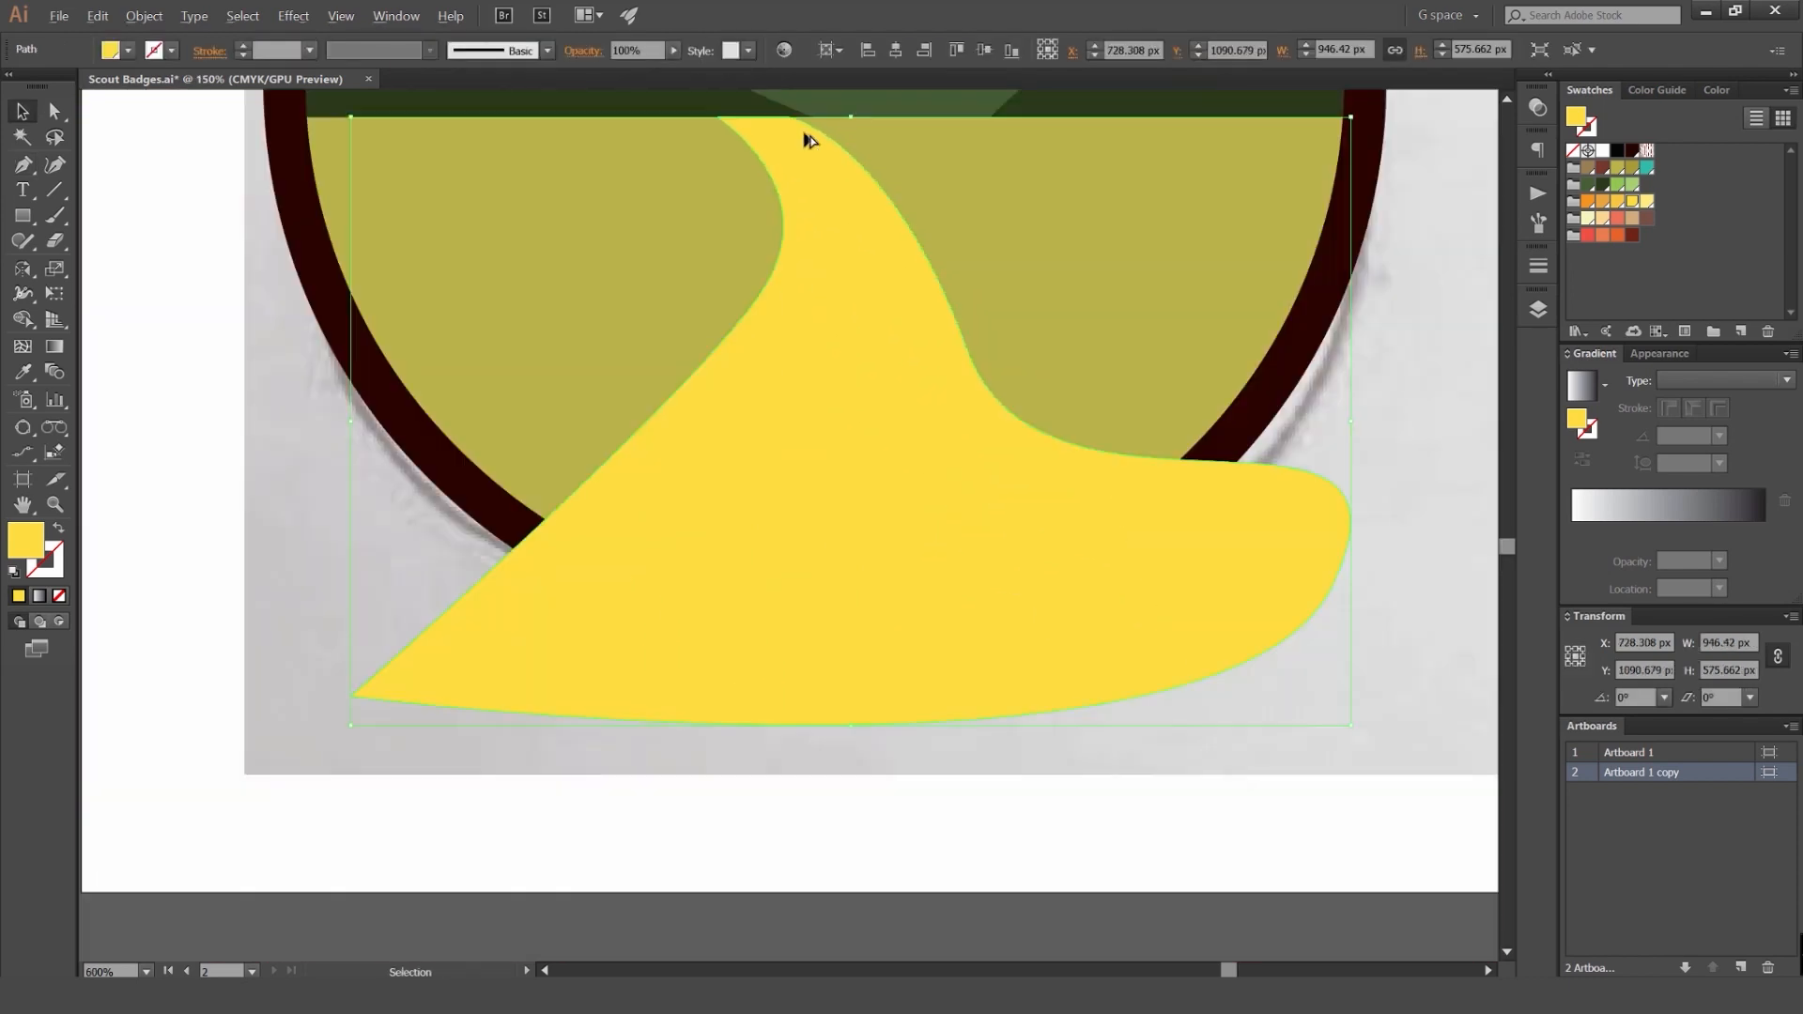
Step: Select the path together with the ring and trim away the part outside the circle with Shape Builder
shift+click(1231, 448)
scroll(1231, 448, down, 2)
key(shift+m)
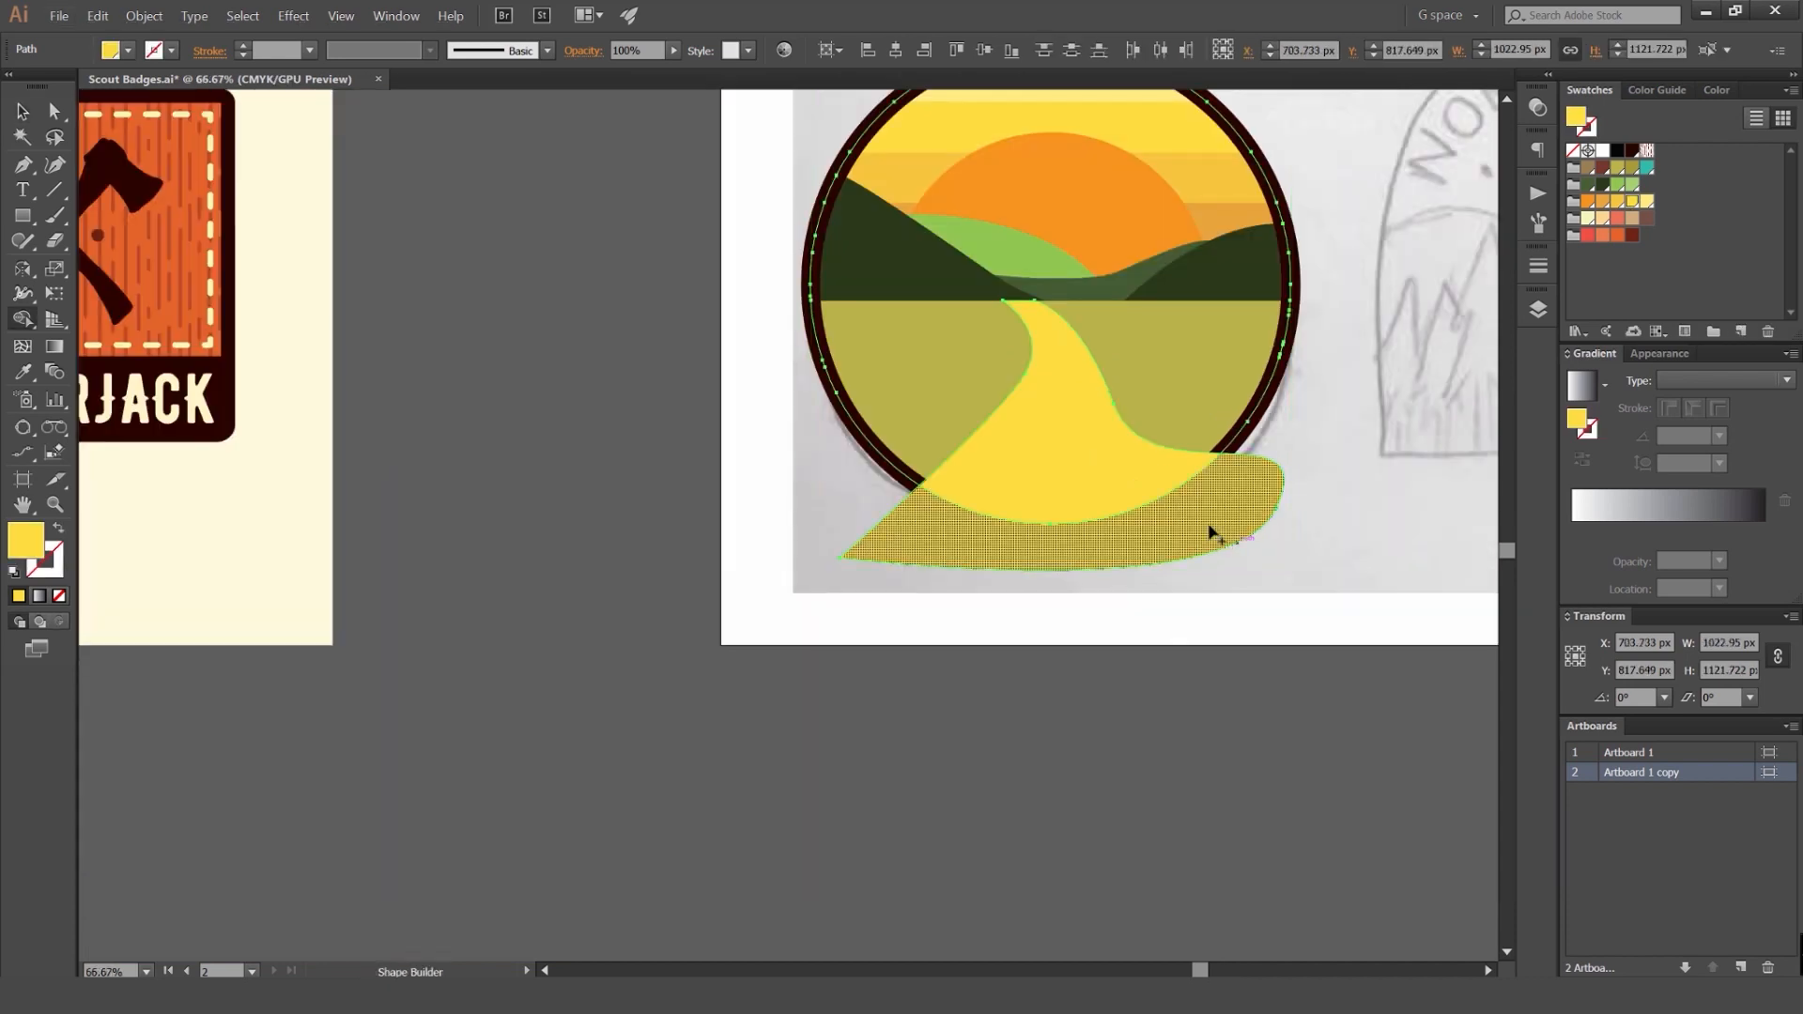
alt+click(1211, 533)
key(v)
Step: Bring the badge's dark ring to the front, above the winding path and the ground
click(1191, 457)
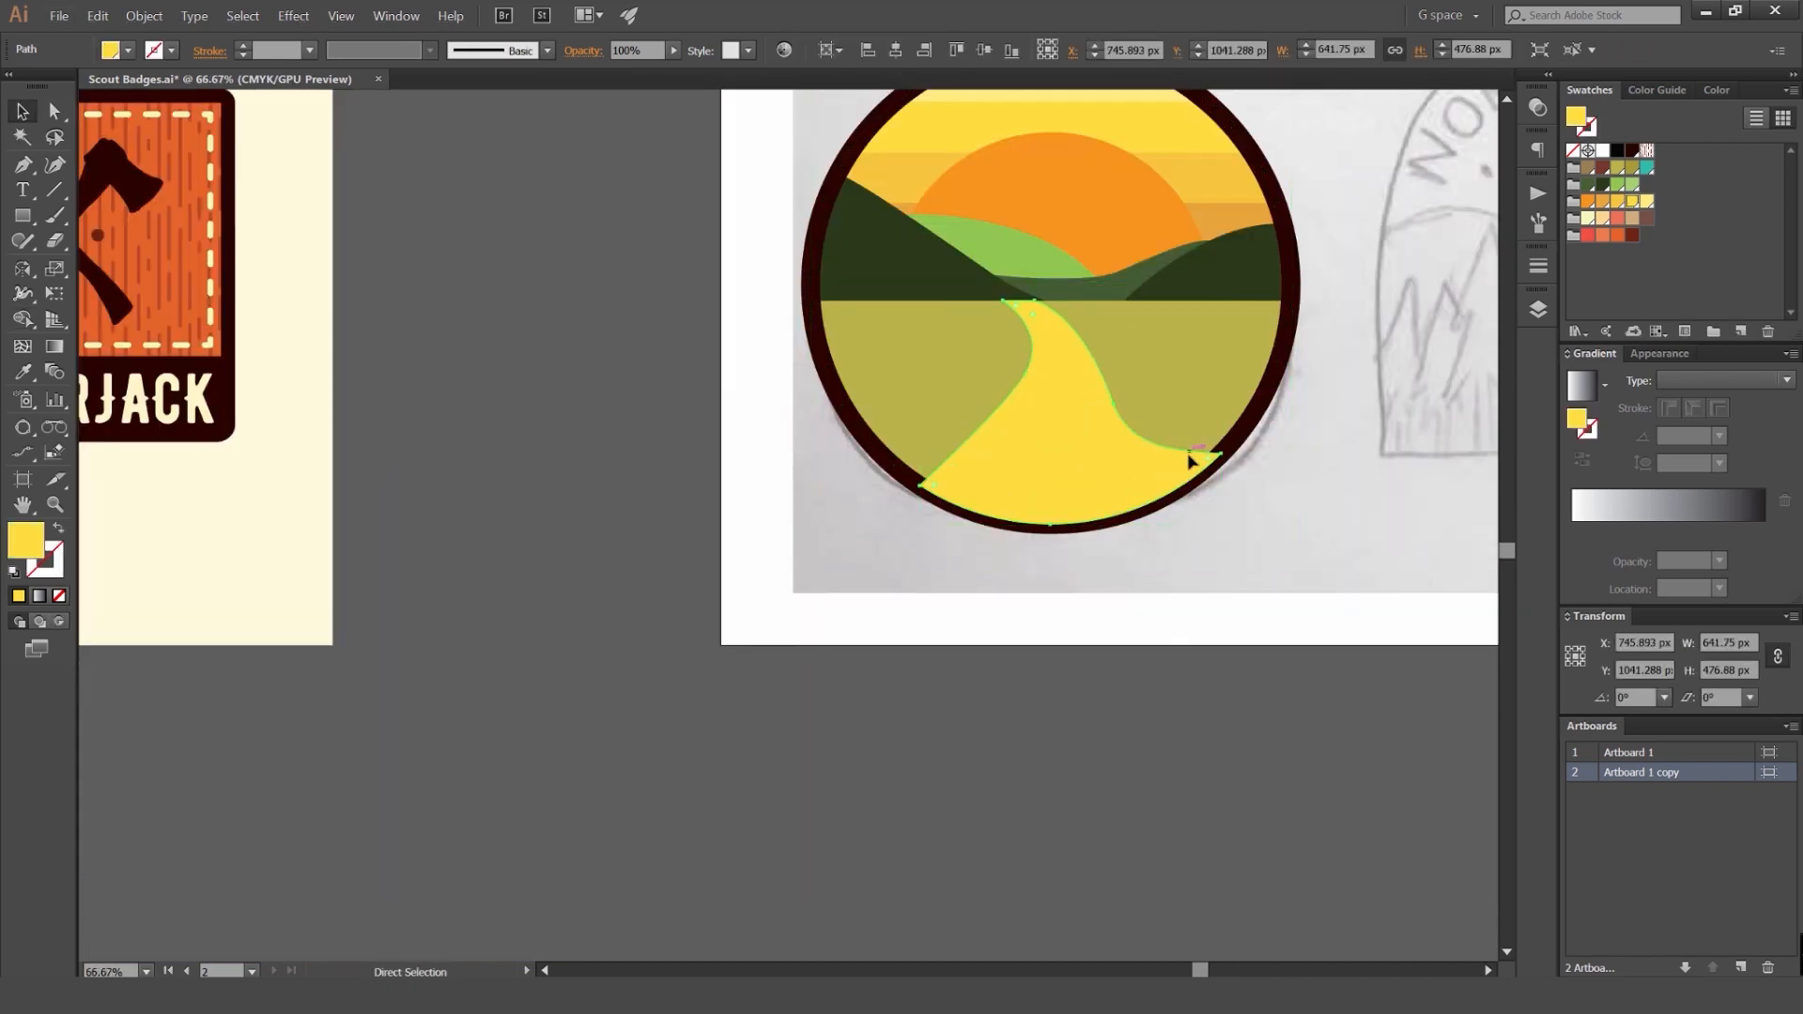
click(1286, 487)
drag(1266, 415, 1201, 437)
click(1196, 428)
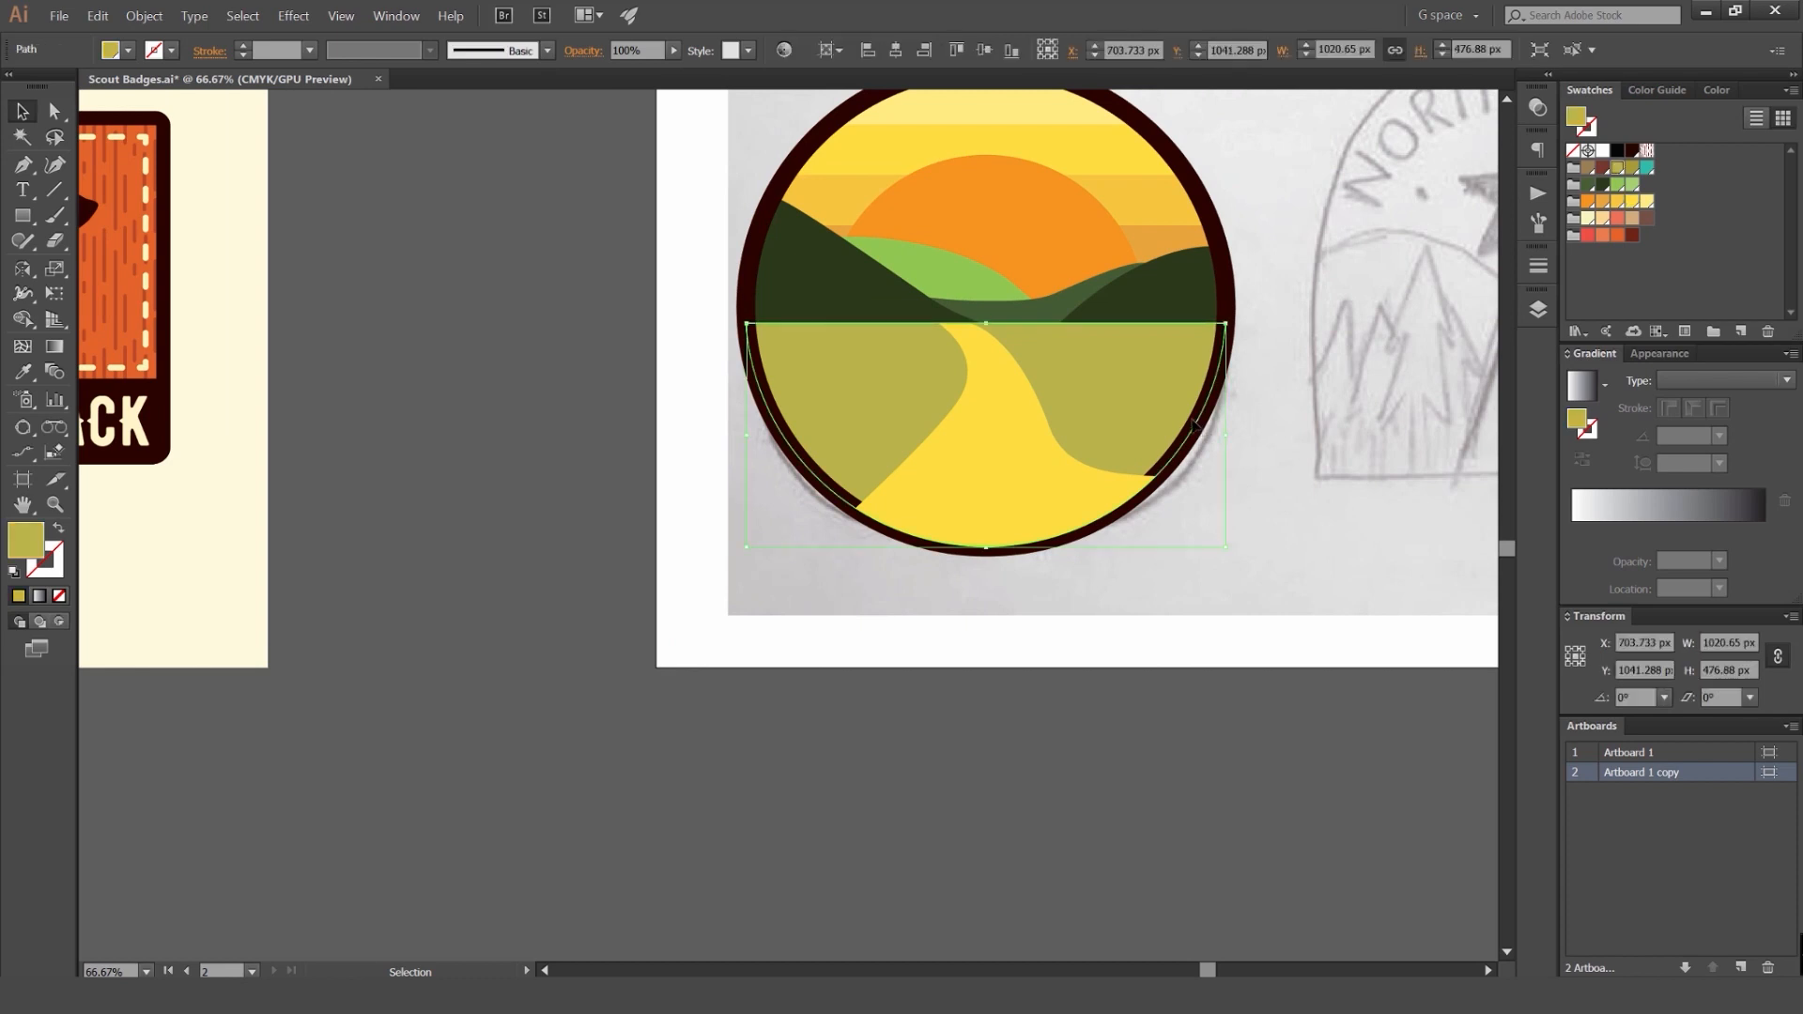
click(1264, 271)
click(1223, 236)
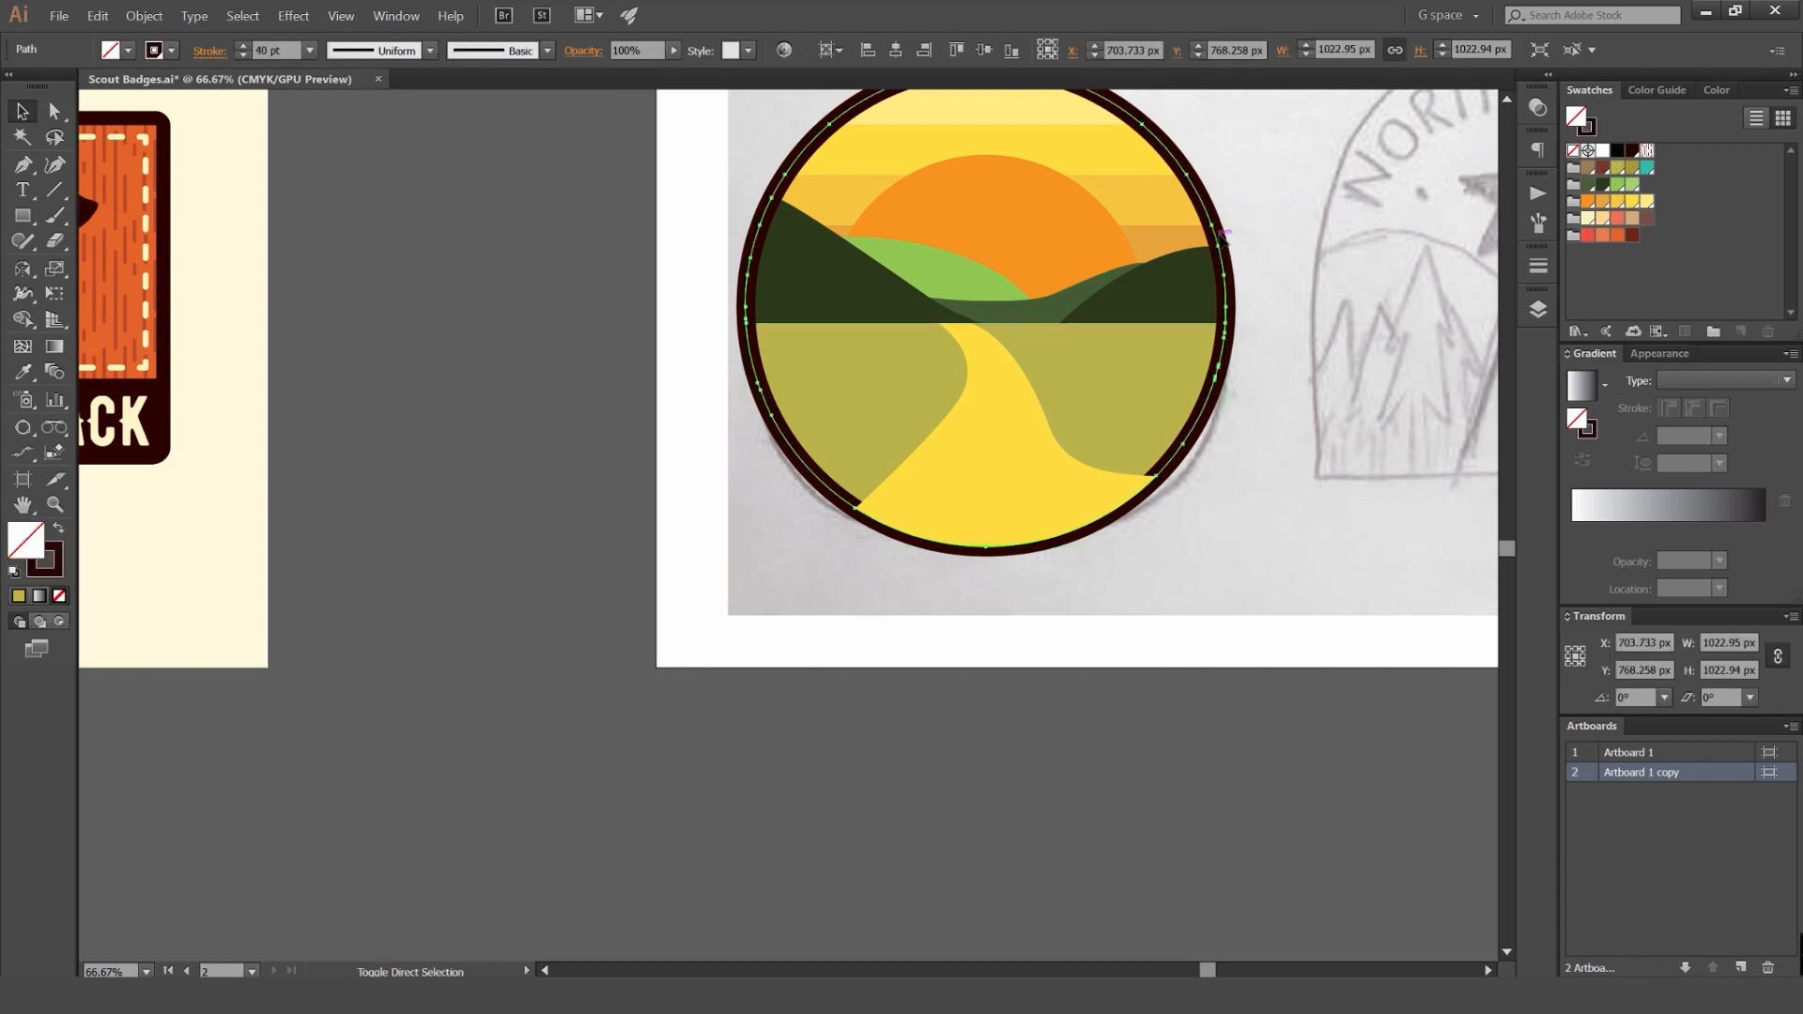
key(v)
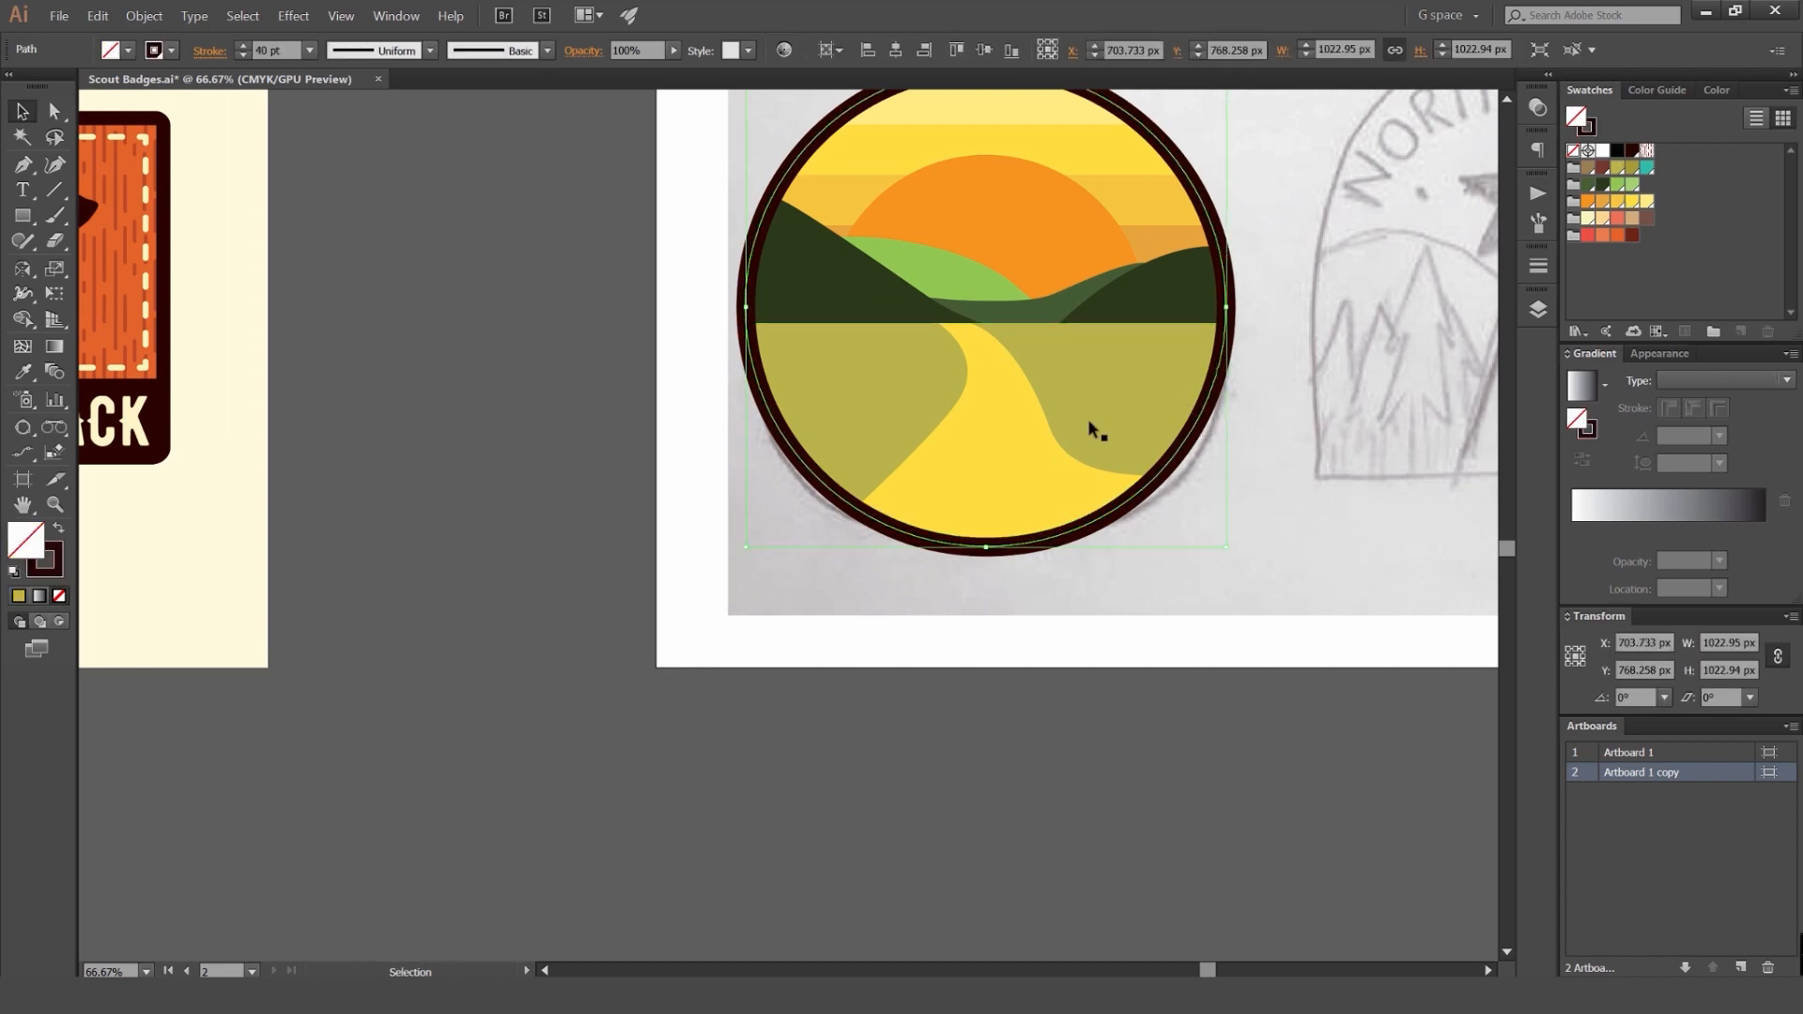
click(1246, 404)
Step: Try sending the ring behind the badge shapes, and select the topmost sky band
click(1058, 536)
drag(1215, 482, 1110, 609)
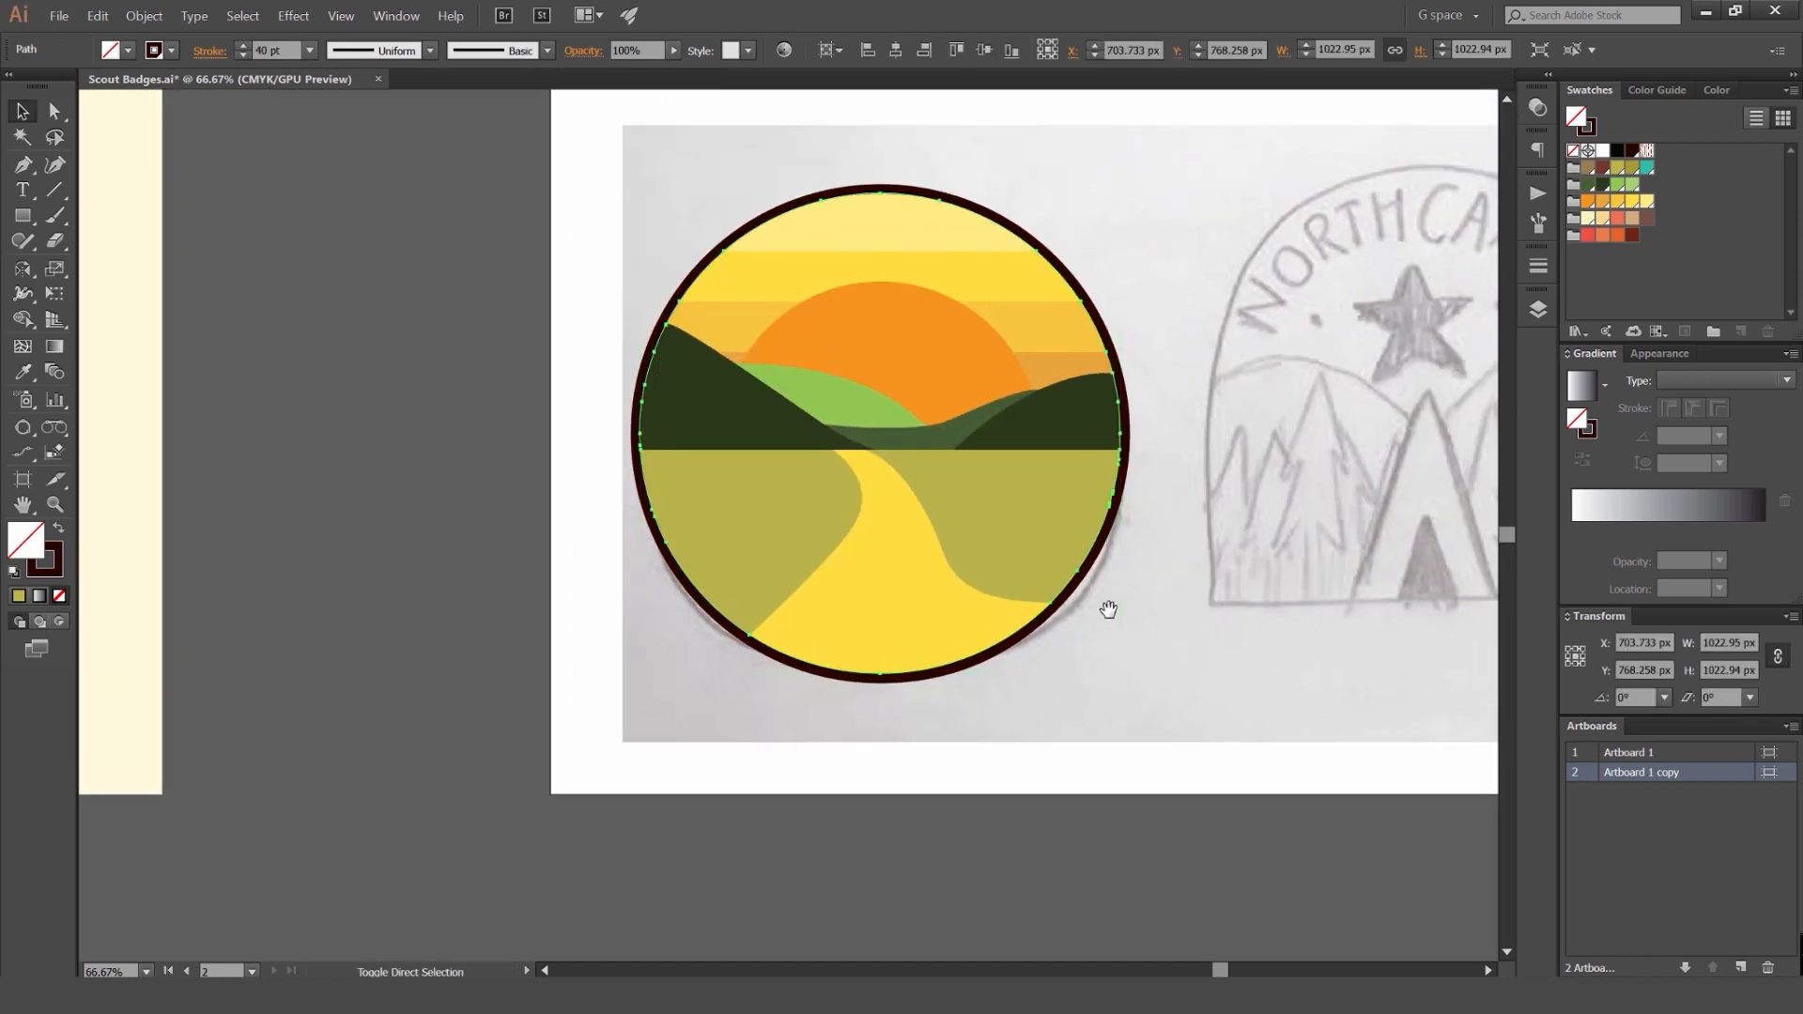
click(1213, 390)
scroll(1049, 205, up, 2)
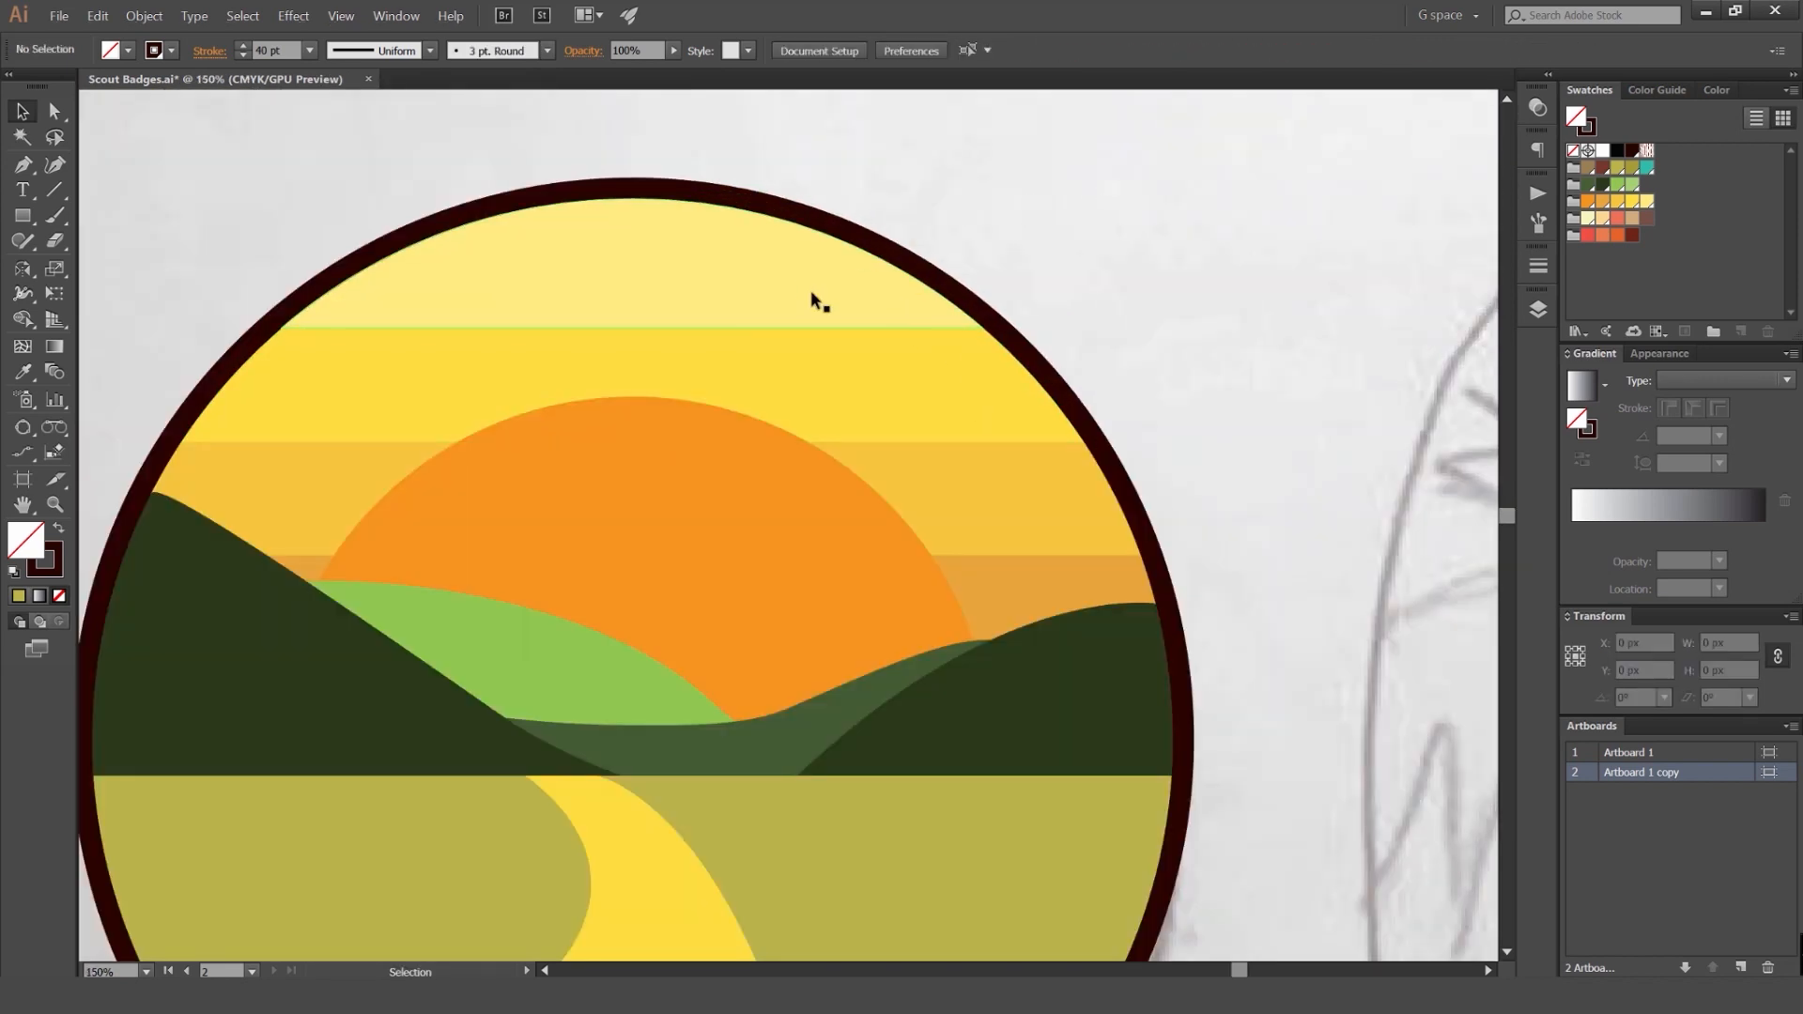
click(905, 272)
scroll(1123, 346, down, 2)
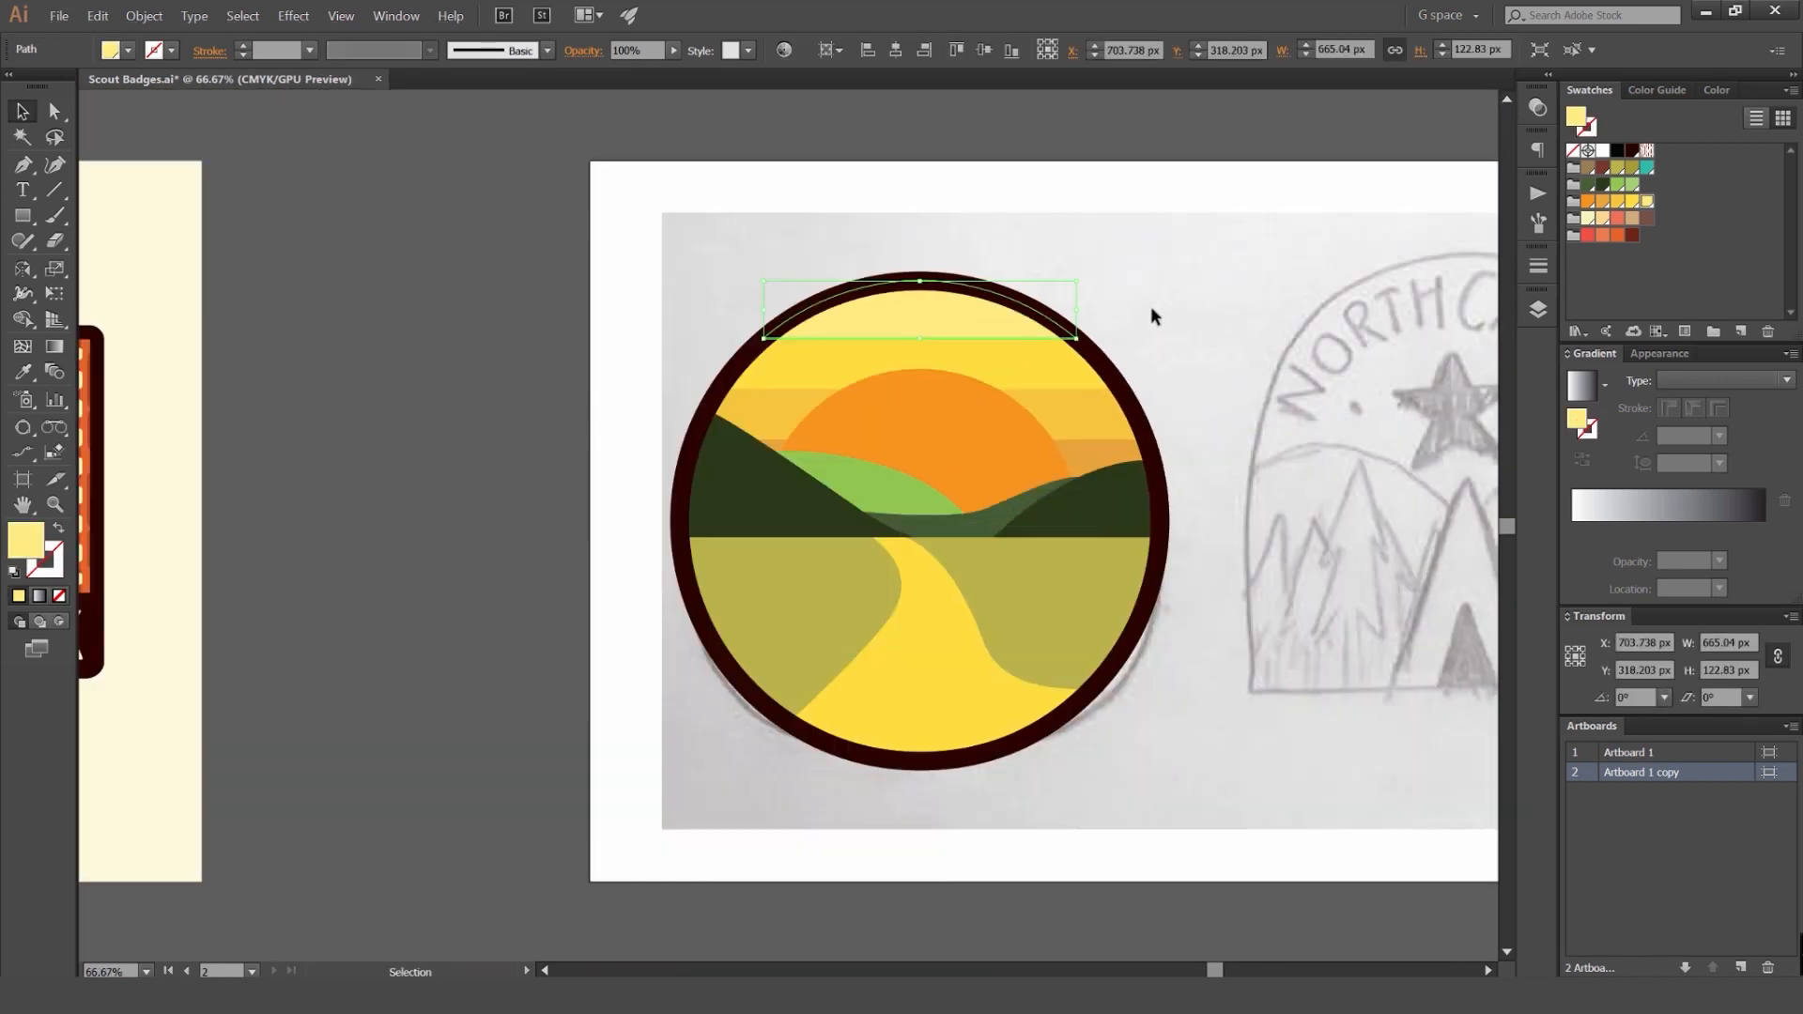
click(1152, 306)
scroll(978, 301, up, 2)
scroll(1033, 281, down, 3)
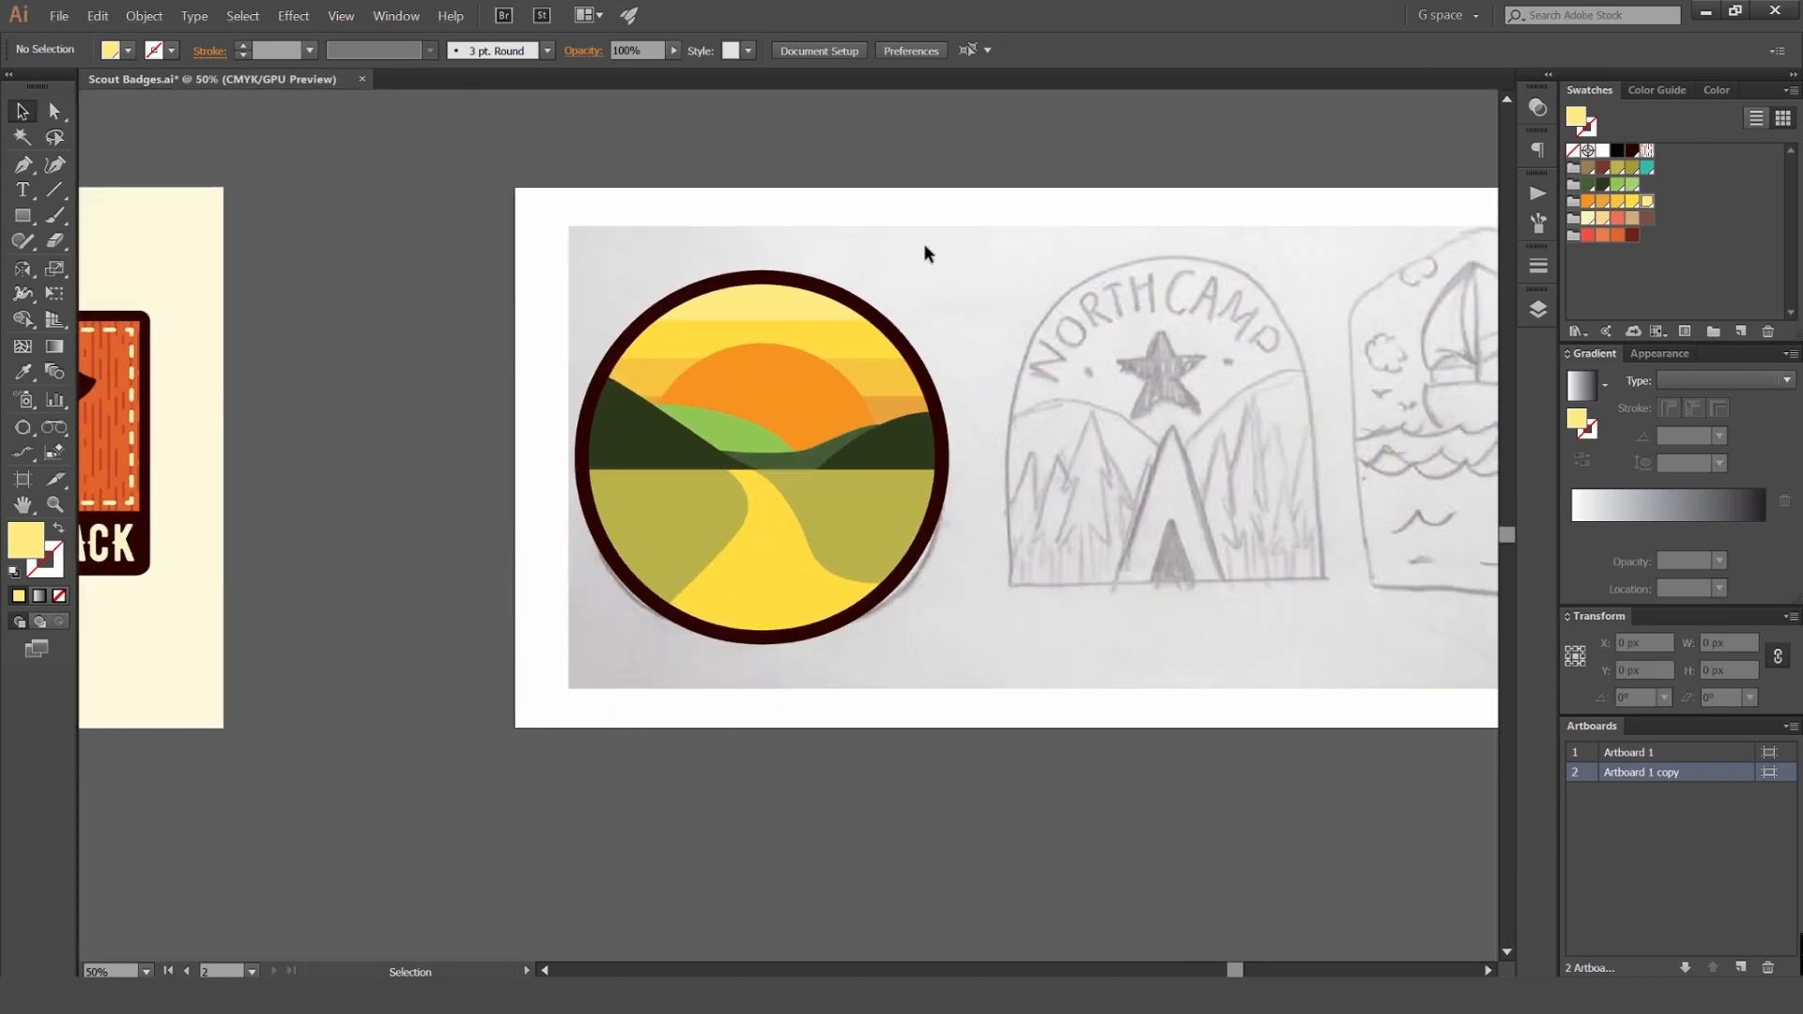
scroll(918, 190, left, 1)
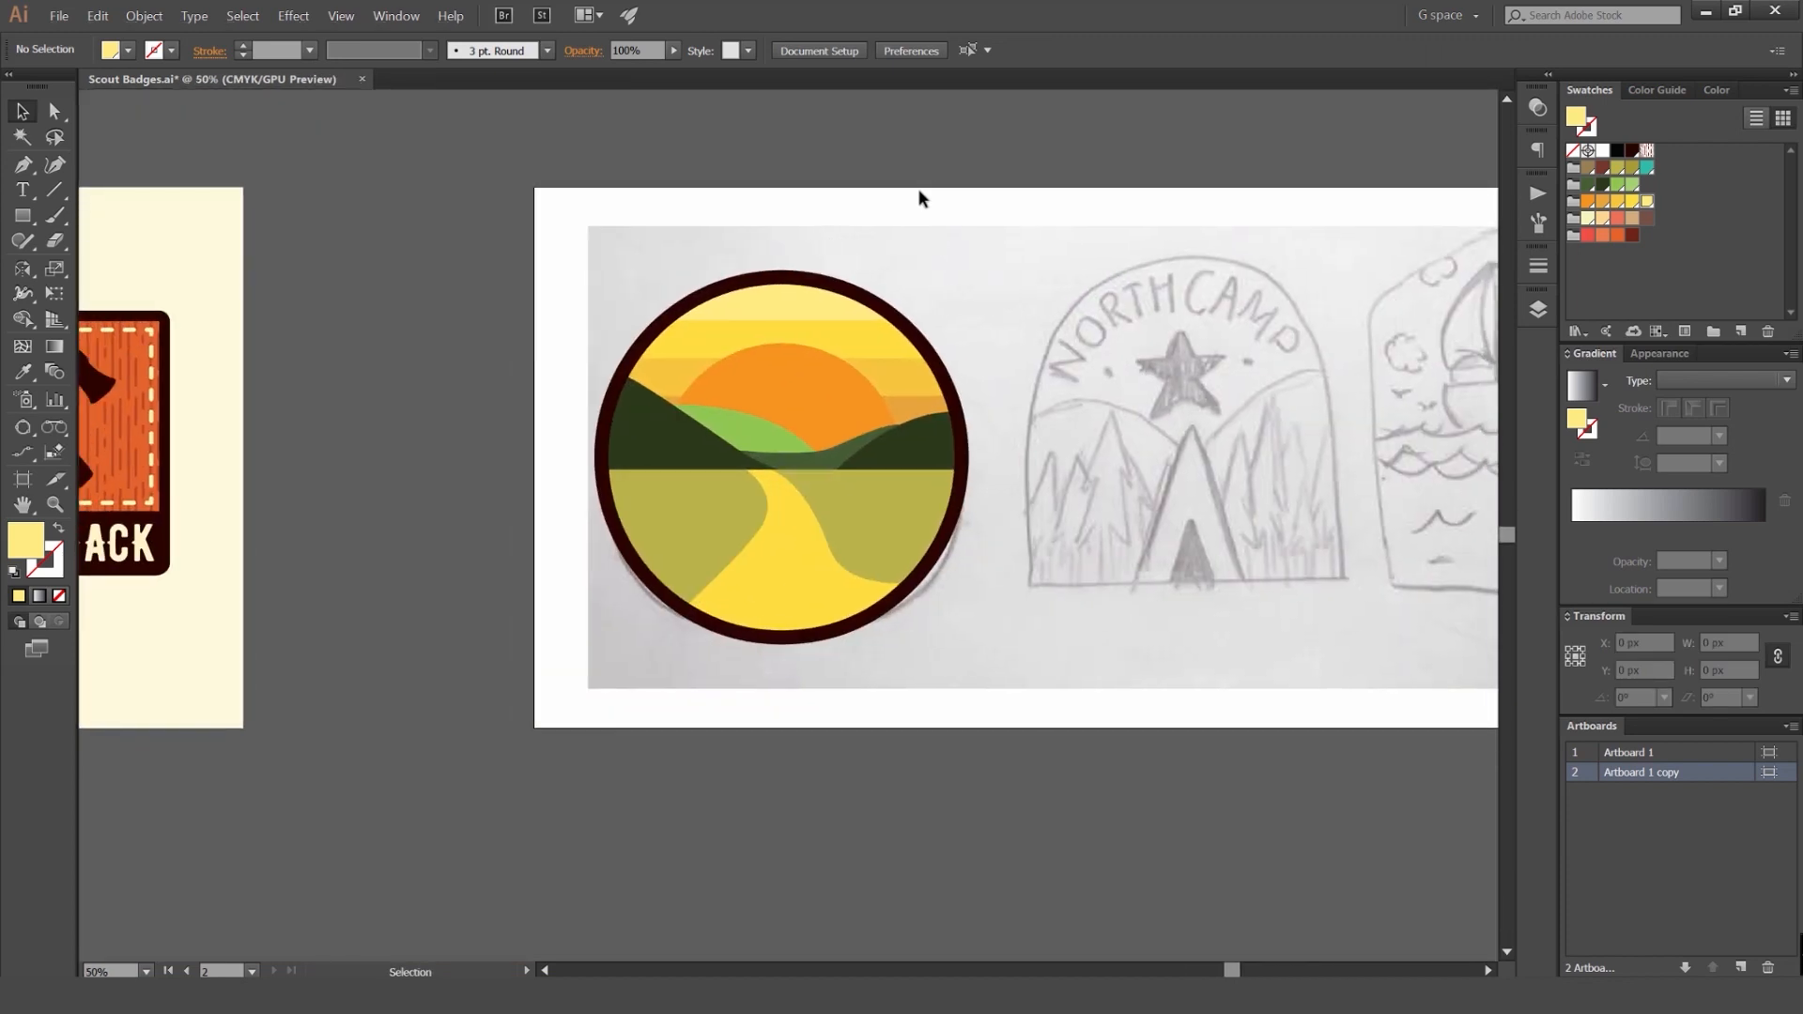
scroll(817, 326, down, 1)
scroll(1070, 253, up, 2)
scroll(971, 258, right, 2)
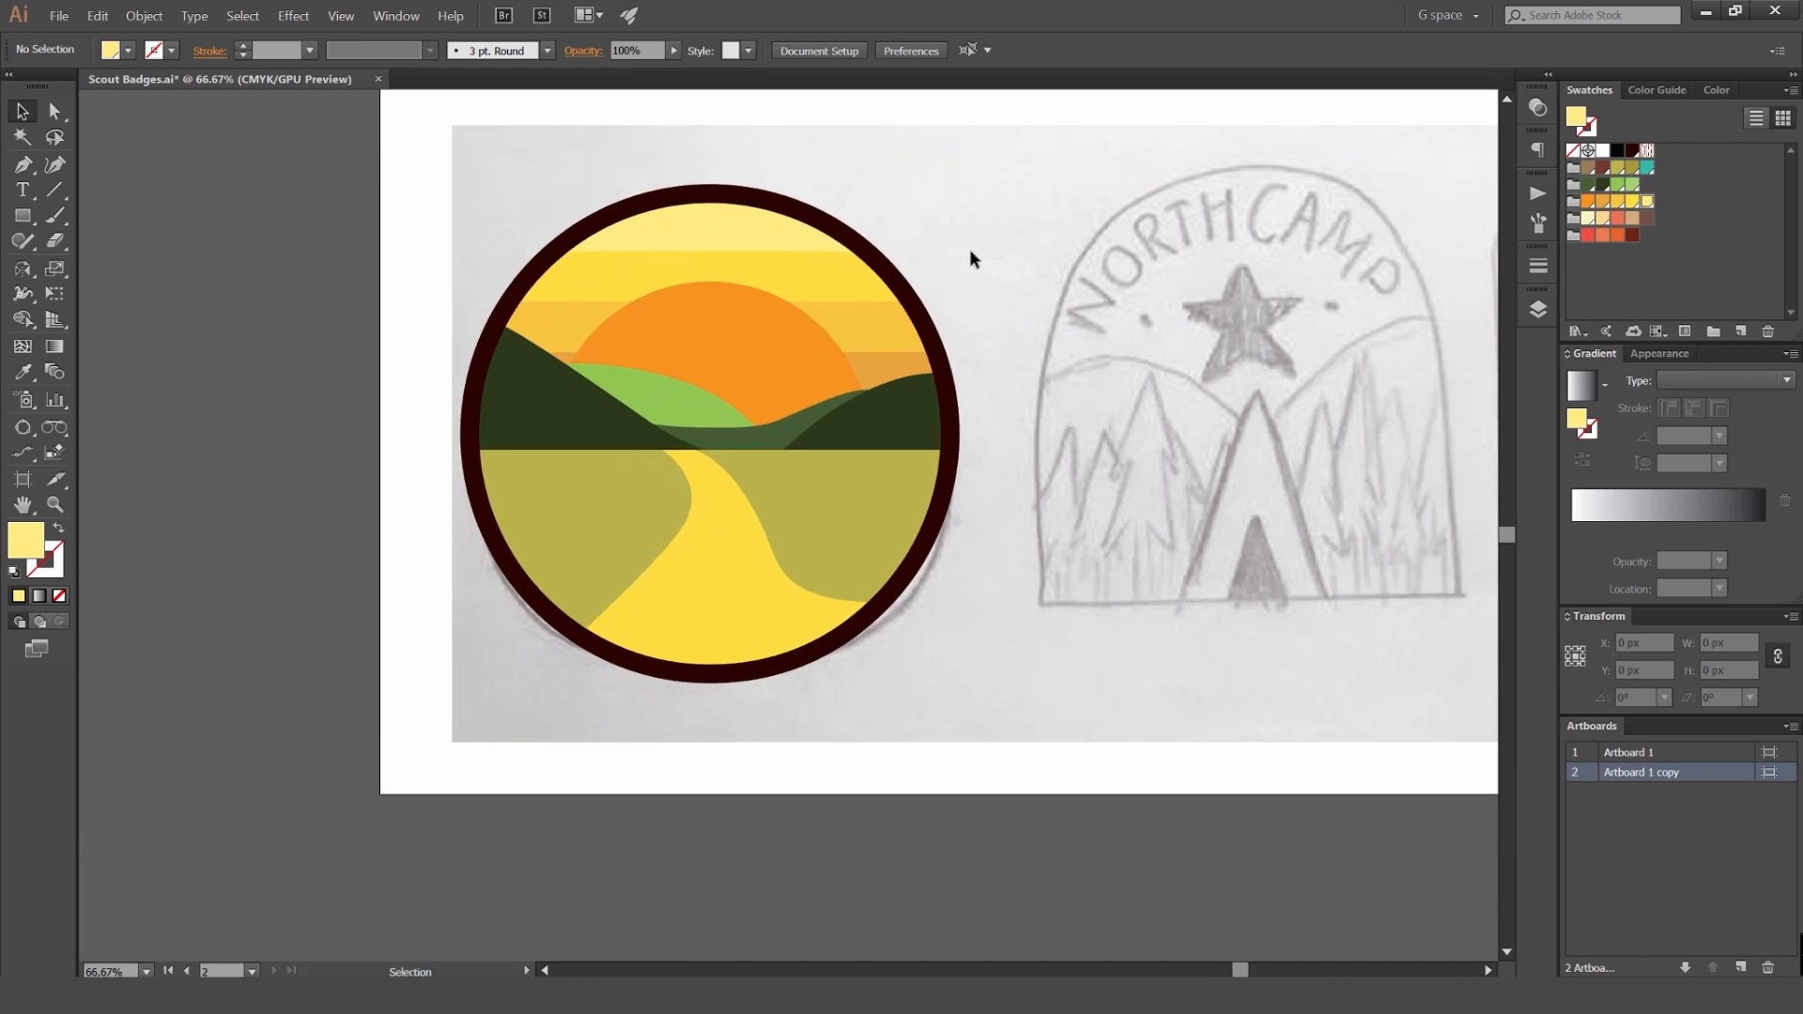
Step: Select all the round badge's shapes and open Recolor Artwork for them, keeping the whole badge in view beside the dialog
scroll(865, 192, down, 2)
scroll(864, 192, up, 1)
scroll(868, 248, up, 1)
mouse_move(954, 193)
mouse_down()
mouse_move(912, 182)
mouse_move(922, 196)
mouse_up()
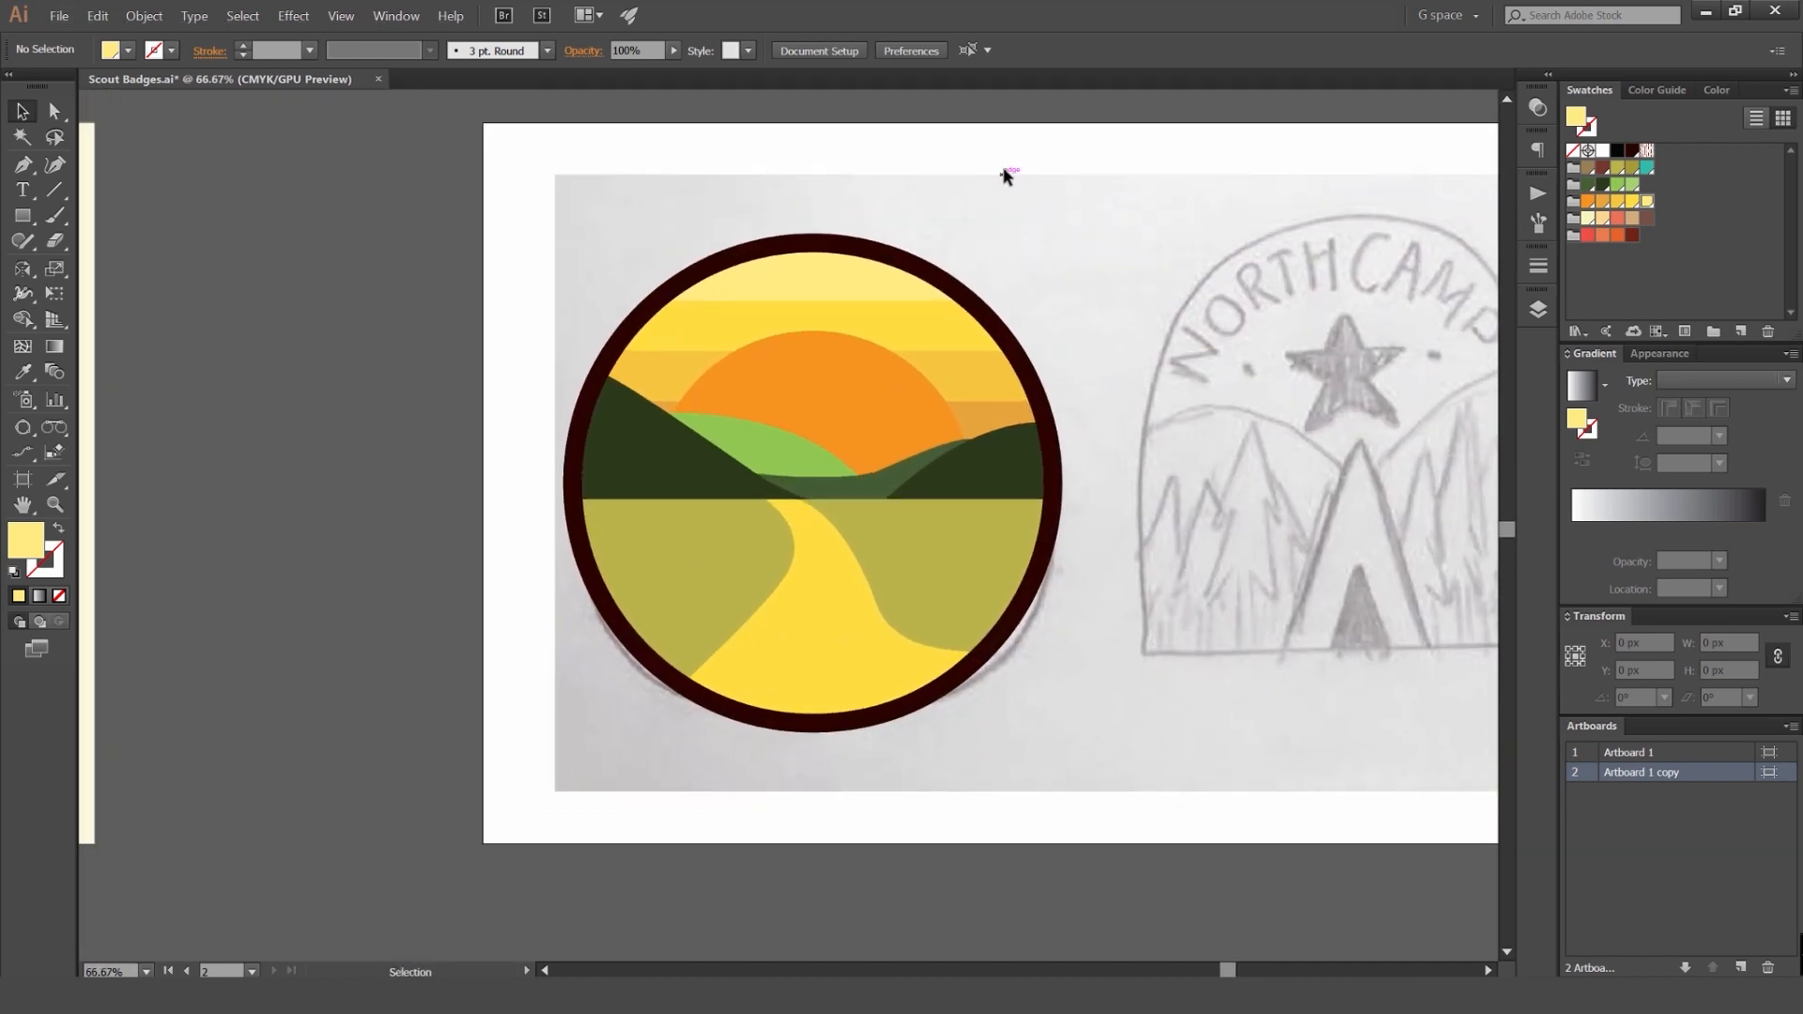
key(ctrl+a)
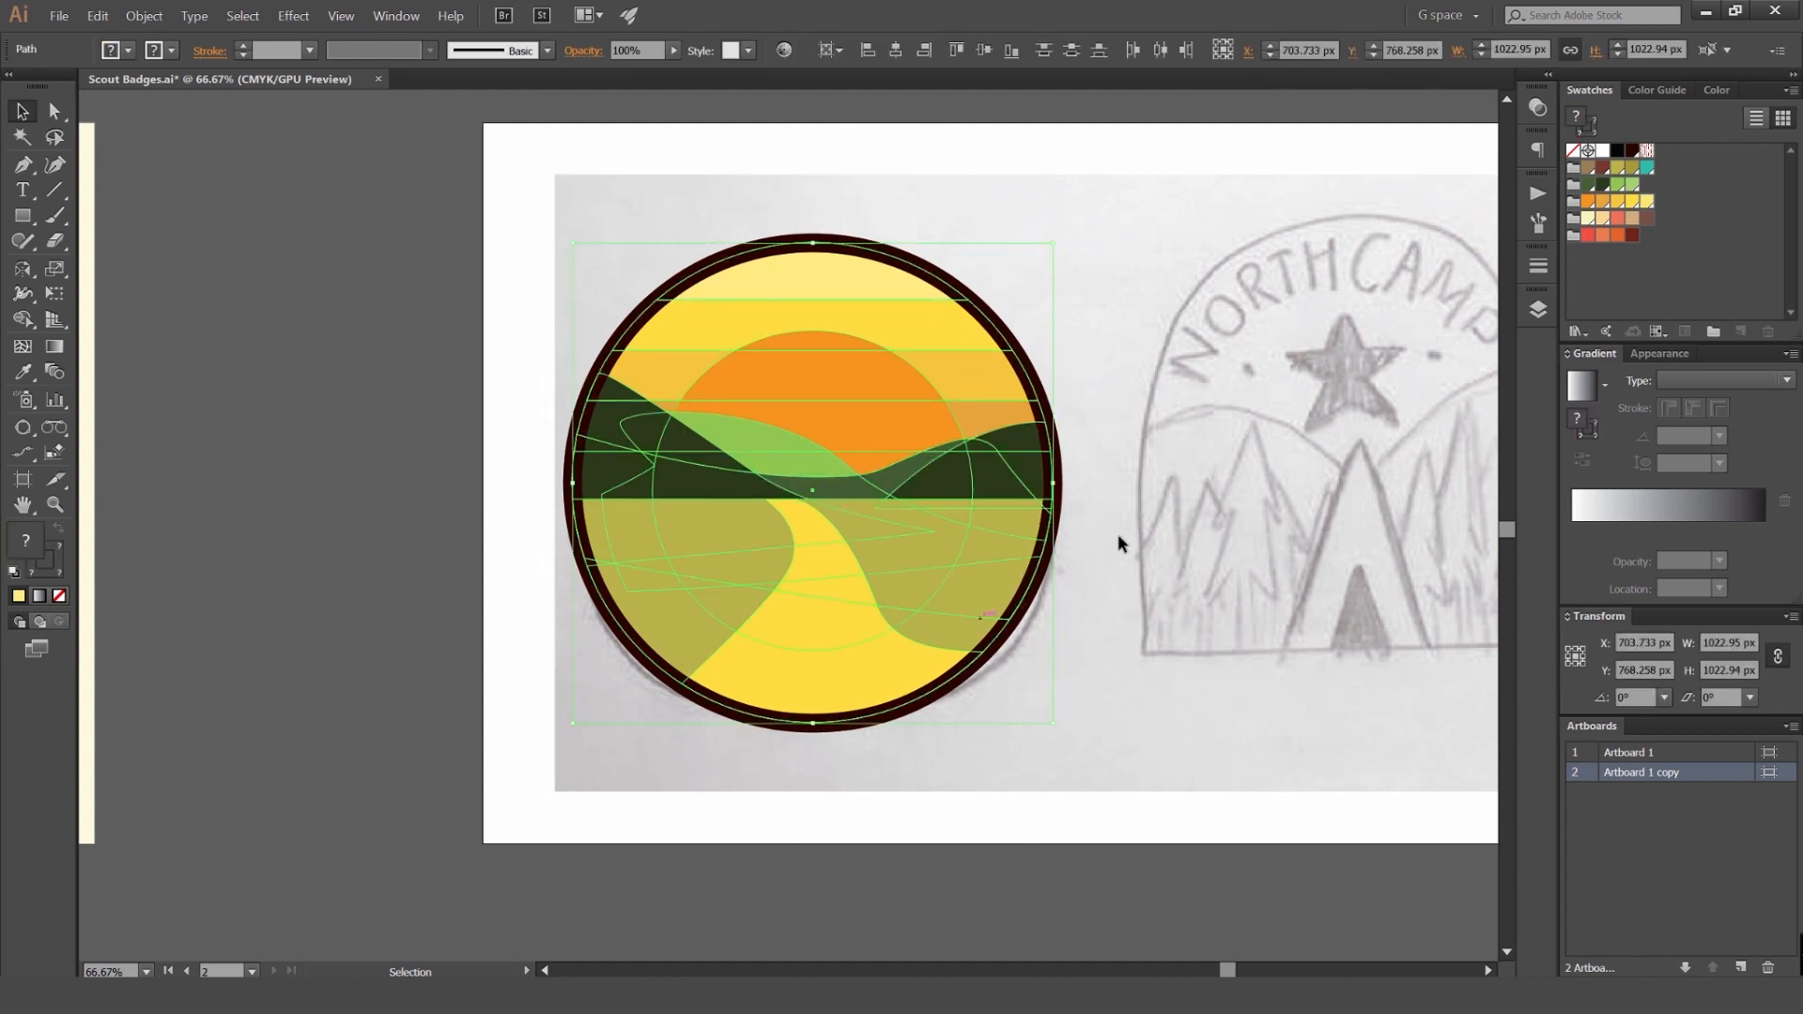
click(1655, 91)
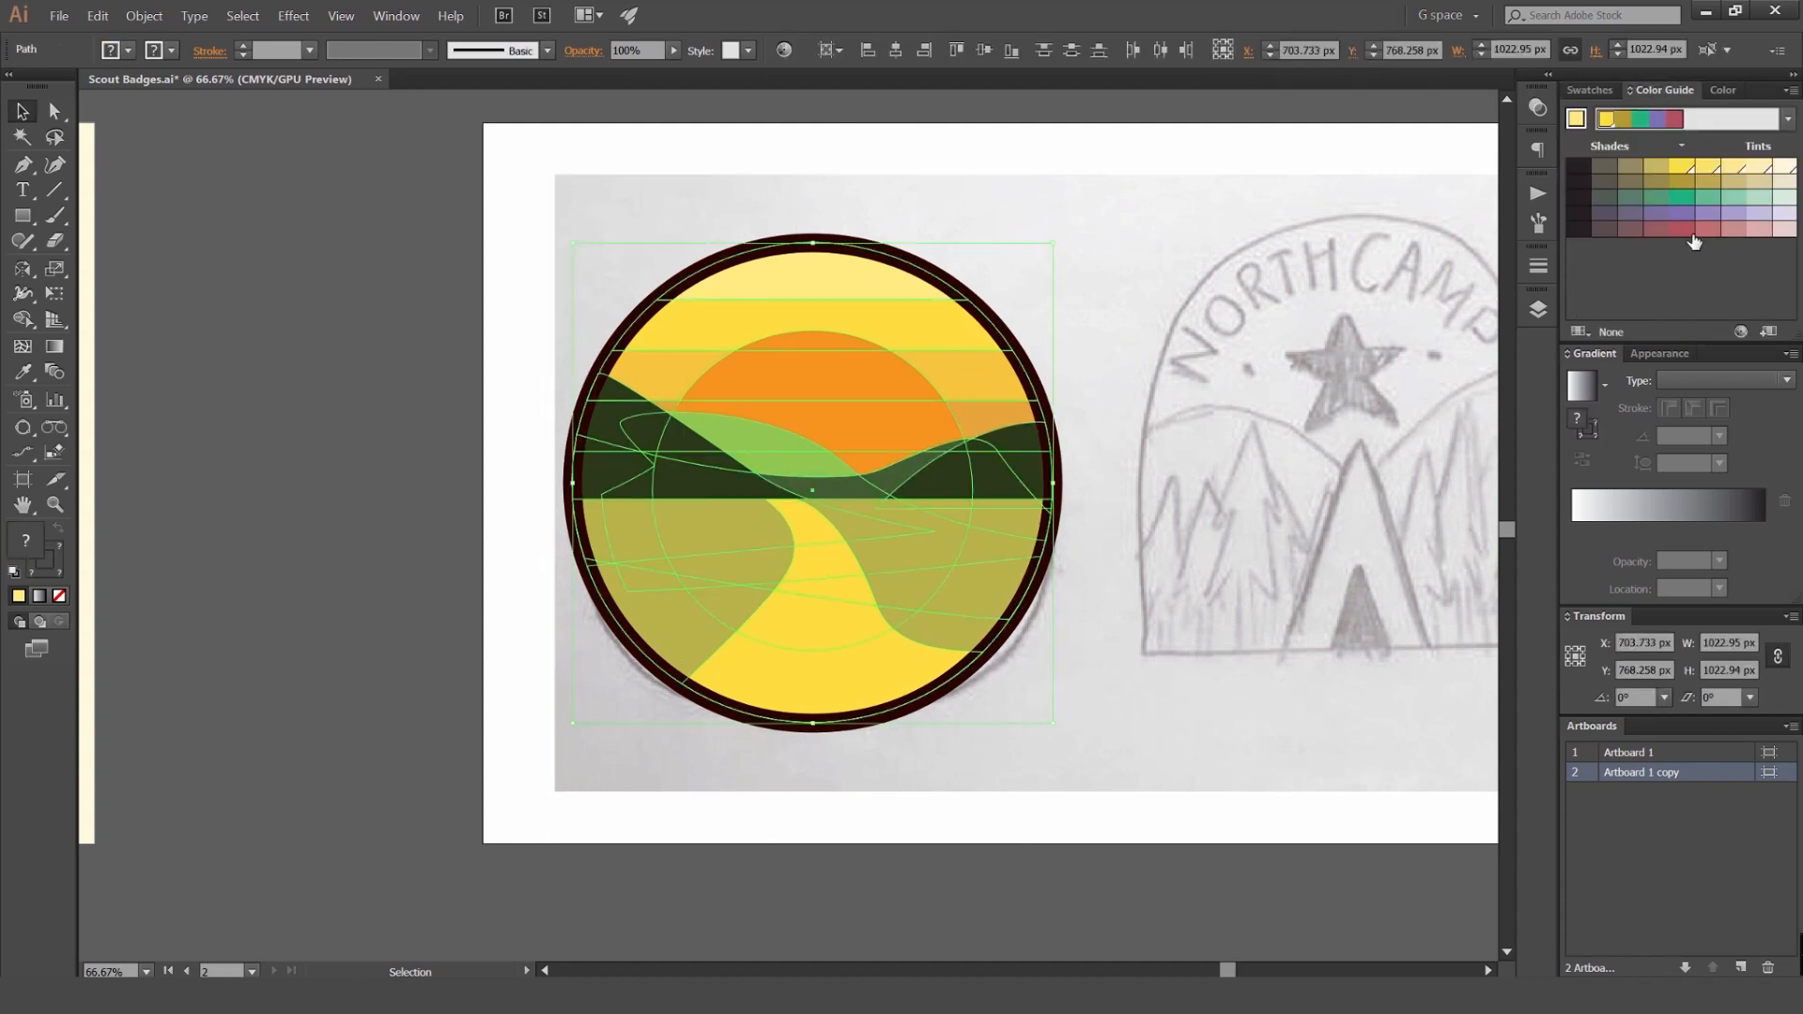
click(1741, 334)
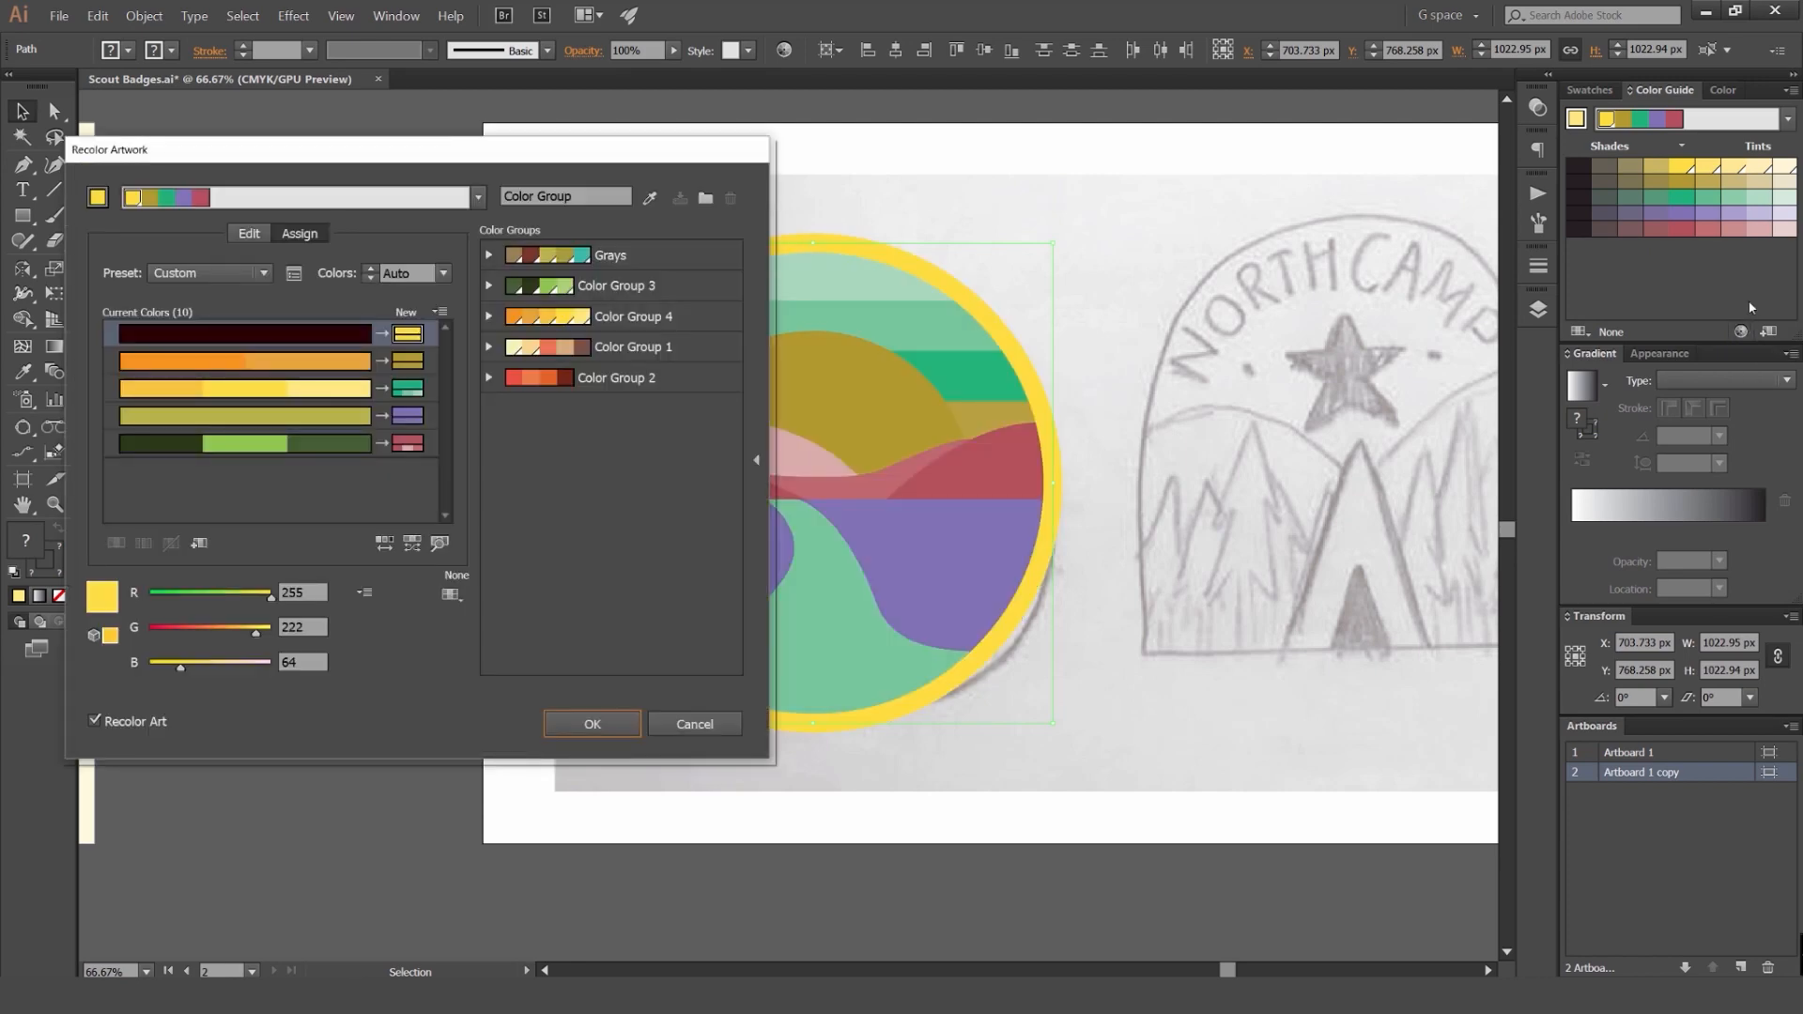
drag(656, 166, 931, 138)
click(985, 696)
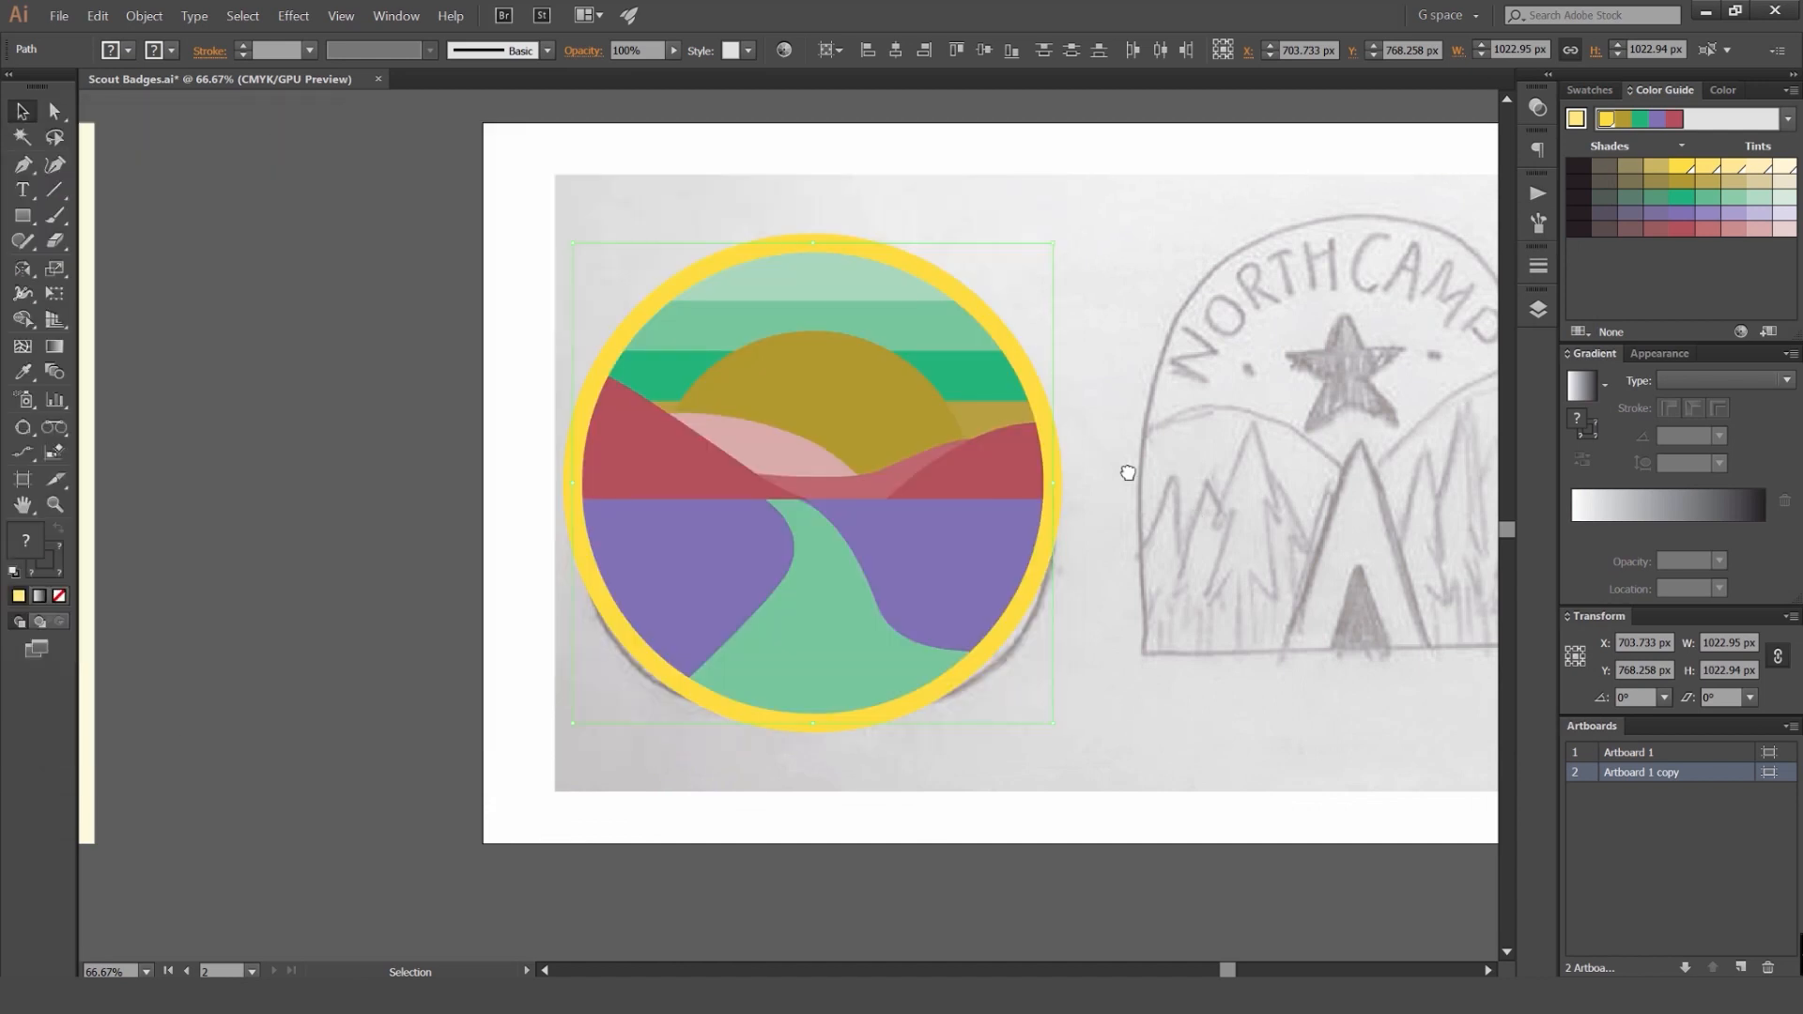
key(ctrl+minus)
drag(1027, 504, 821, 413)
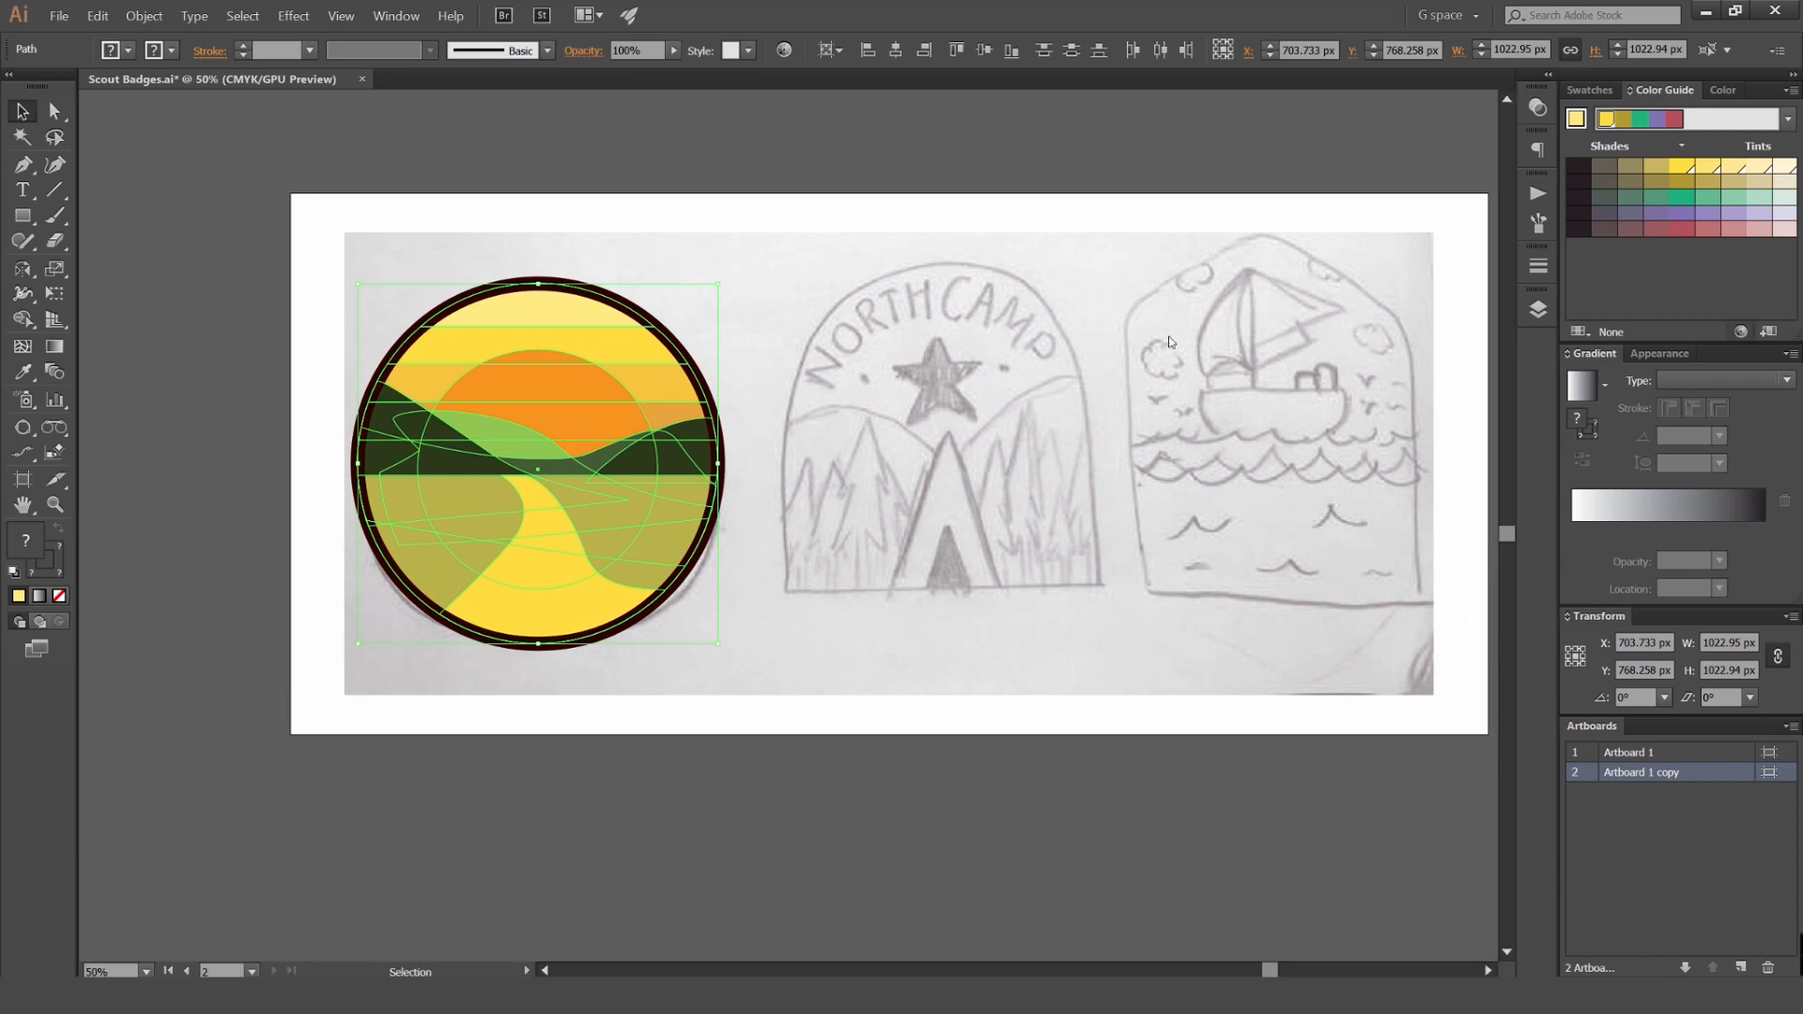
drag(645, 129, 1031, 152)
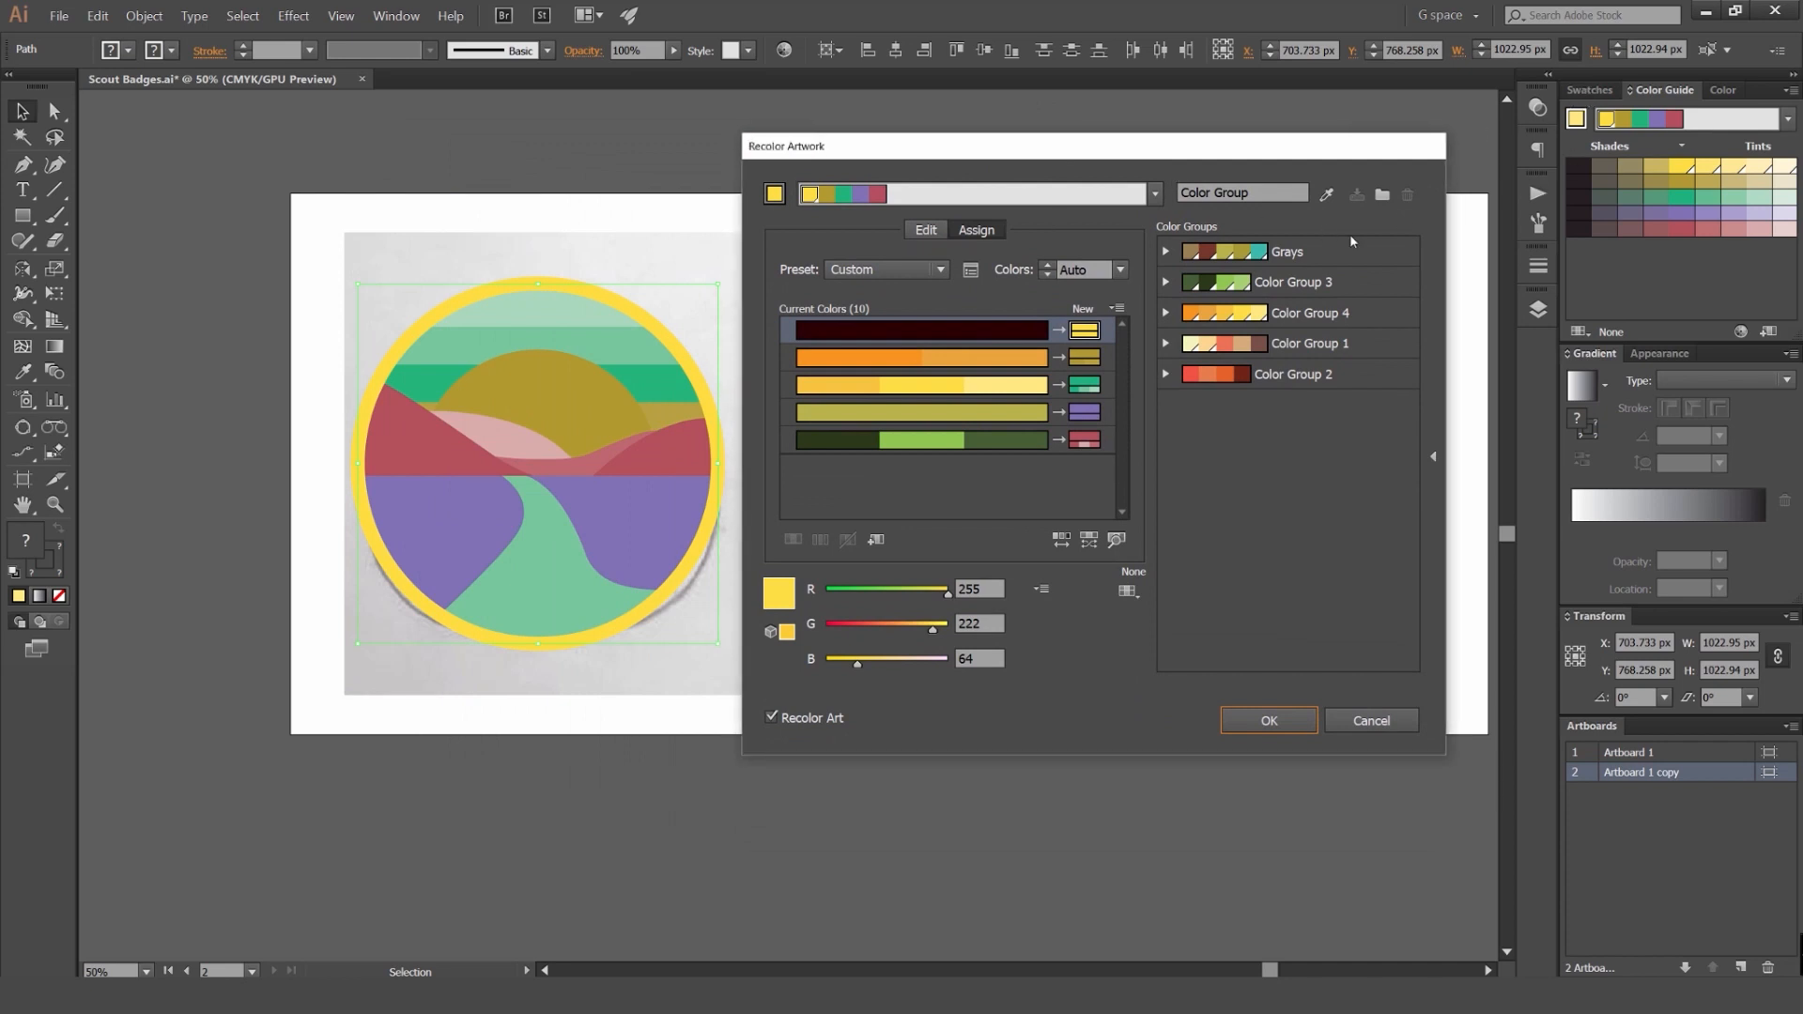
Step: Preview the badge in Color Group 3, switching Recolor Art off and on to compare with the original colors
click(1287, 252)
click(1306, 283)
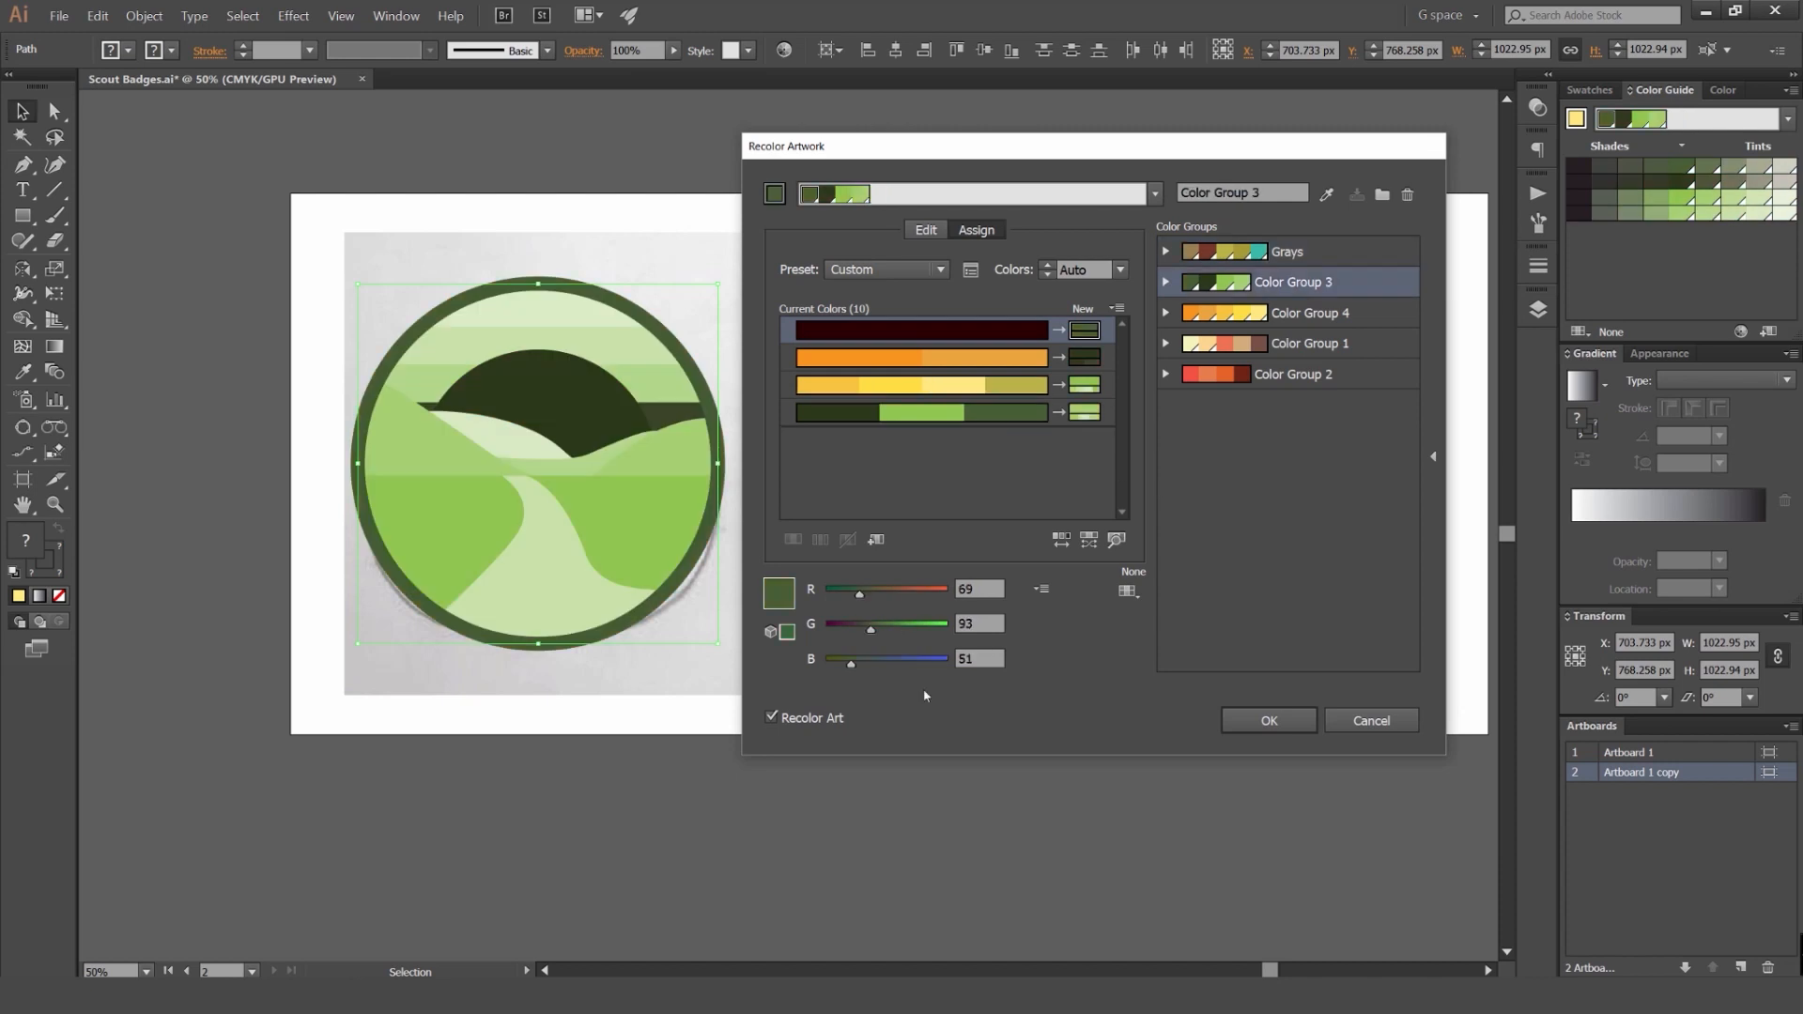
click(772, 720)
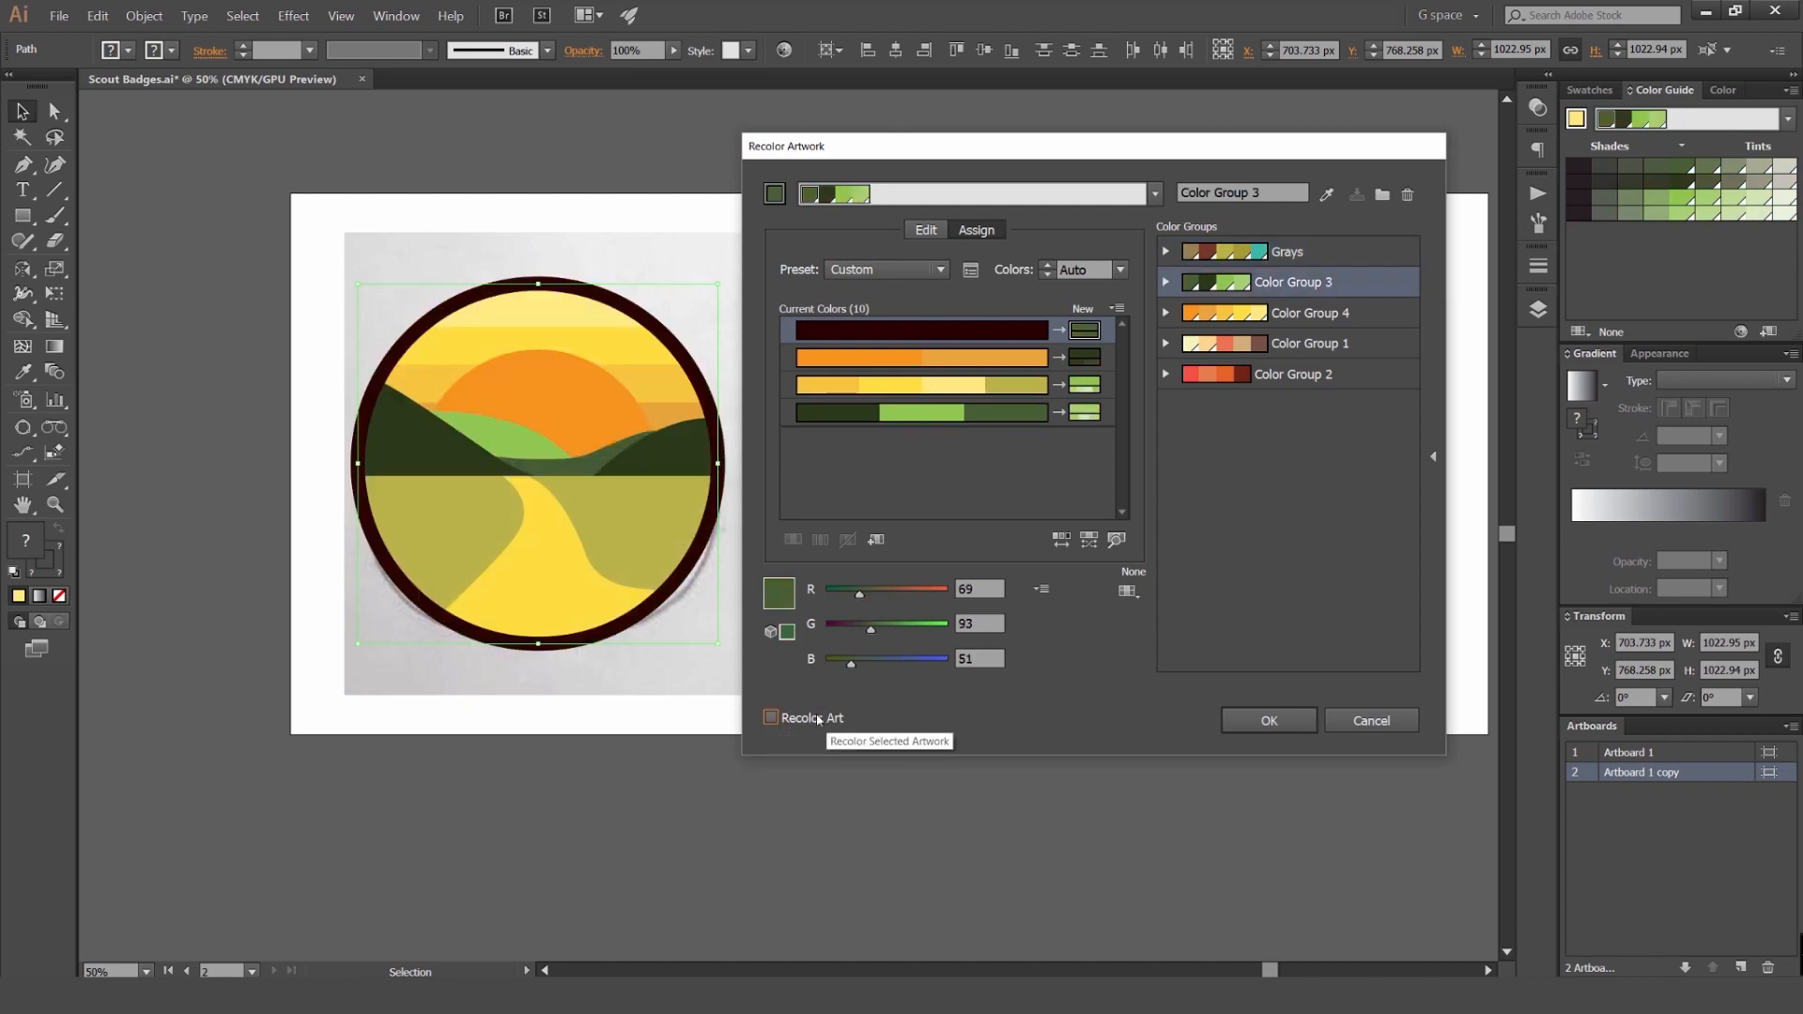
click(815, 714)
Step: Try the other saved color groups and Grays on the badge, settling on Color Group 1
click(1300, 313)
click(1282, 376)
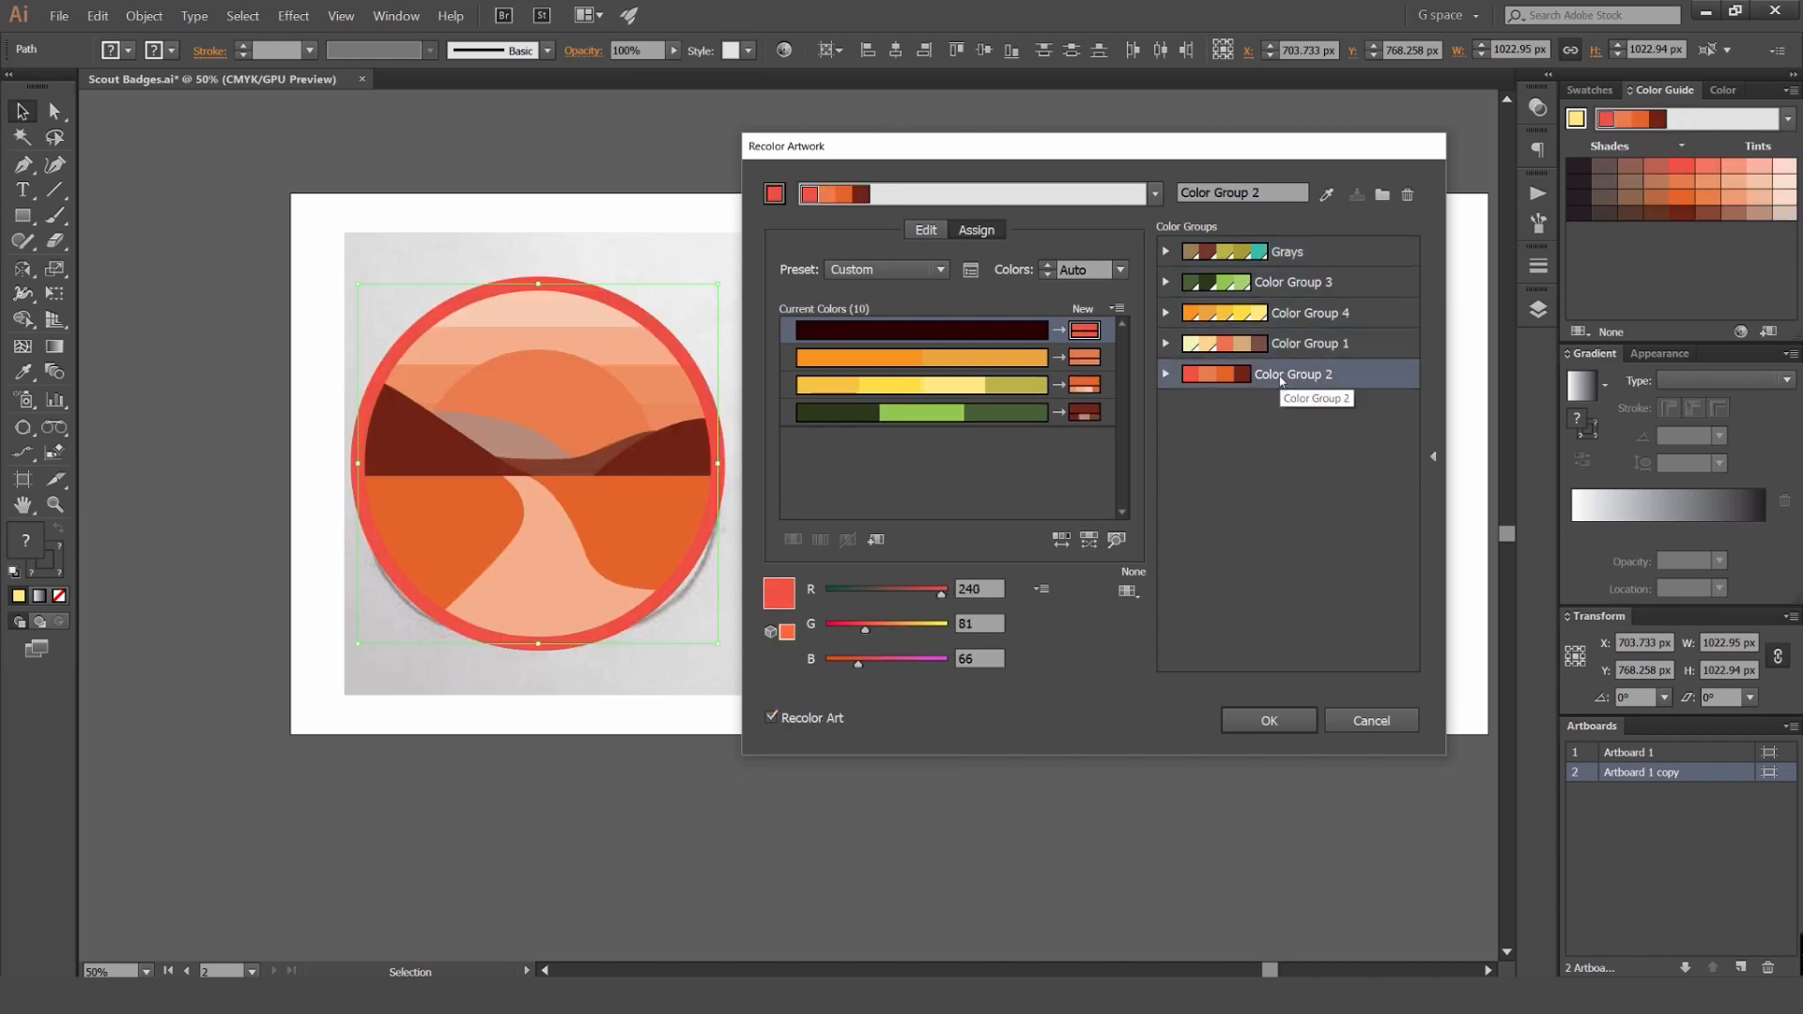
click(1286, 344)
click(1299, 320)
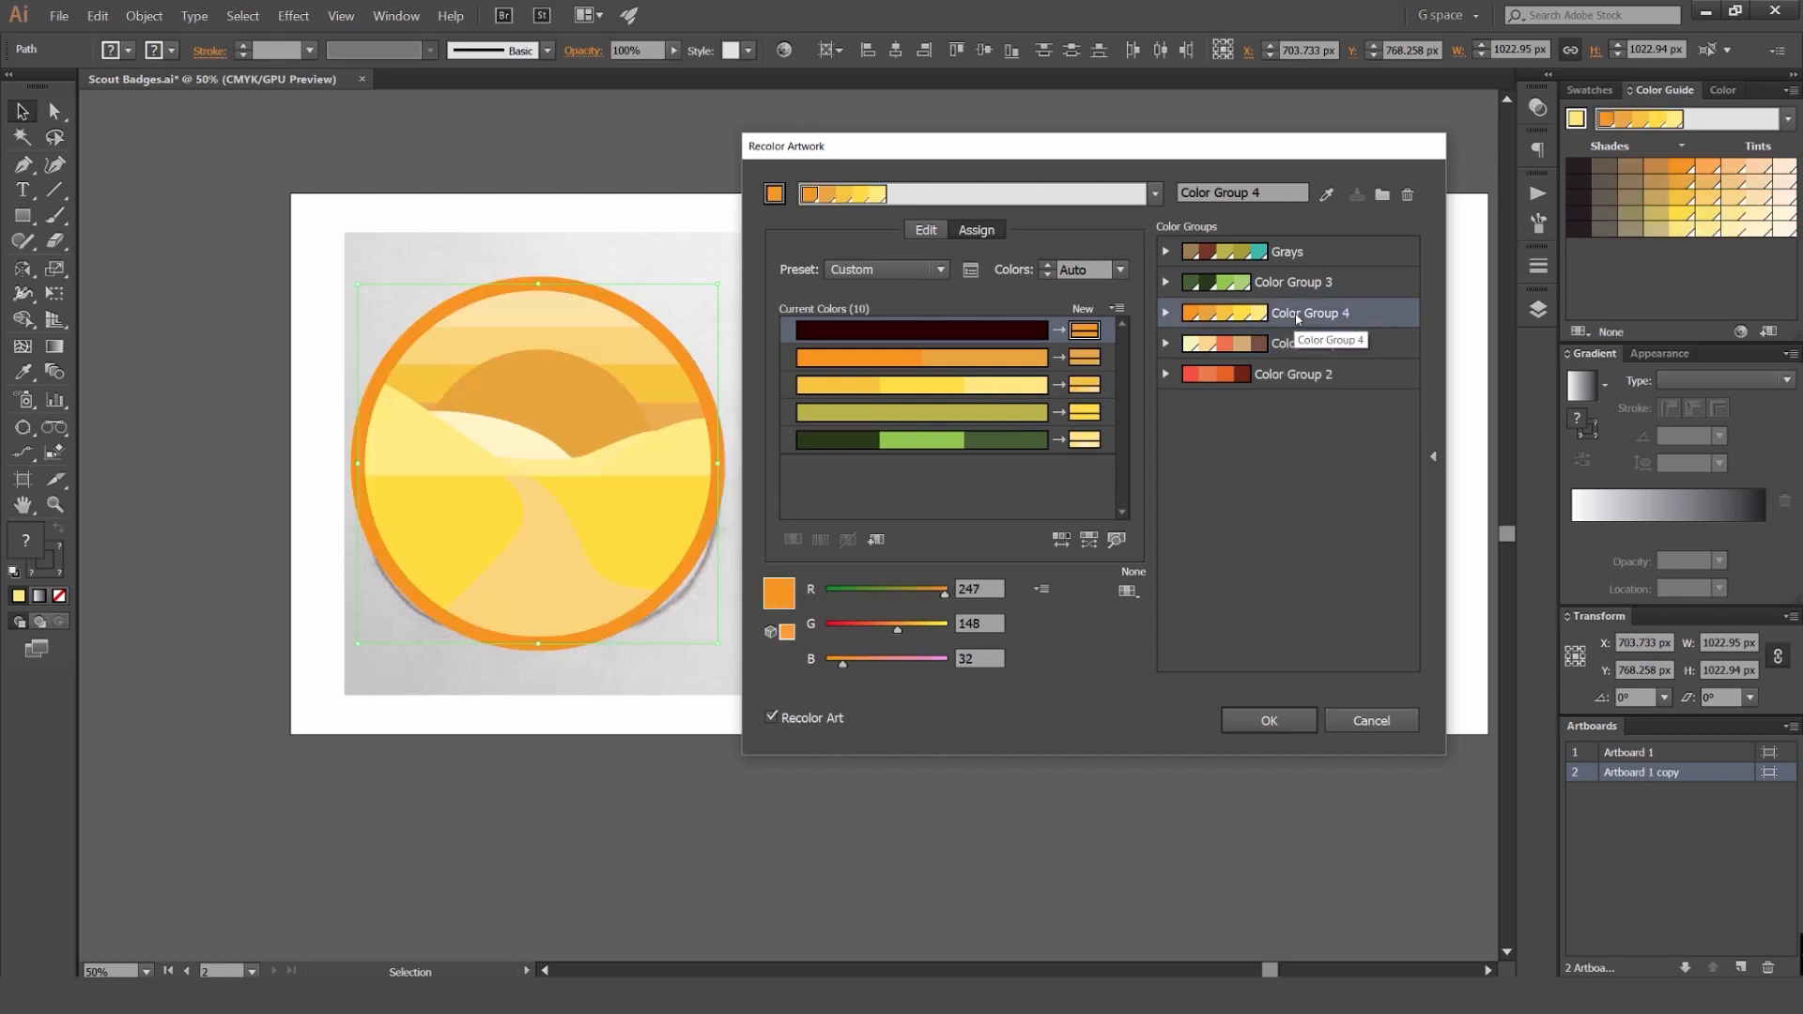
click(1297, 284)
click(1299, 255)
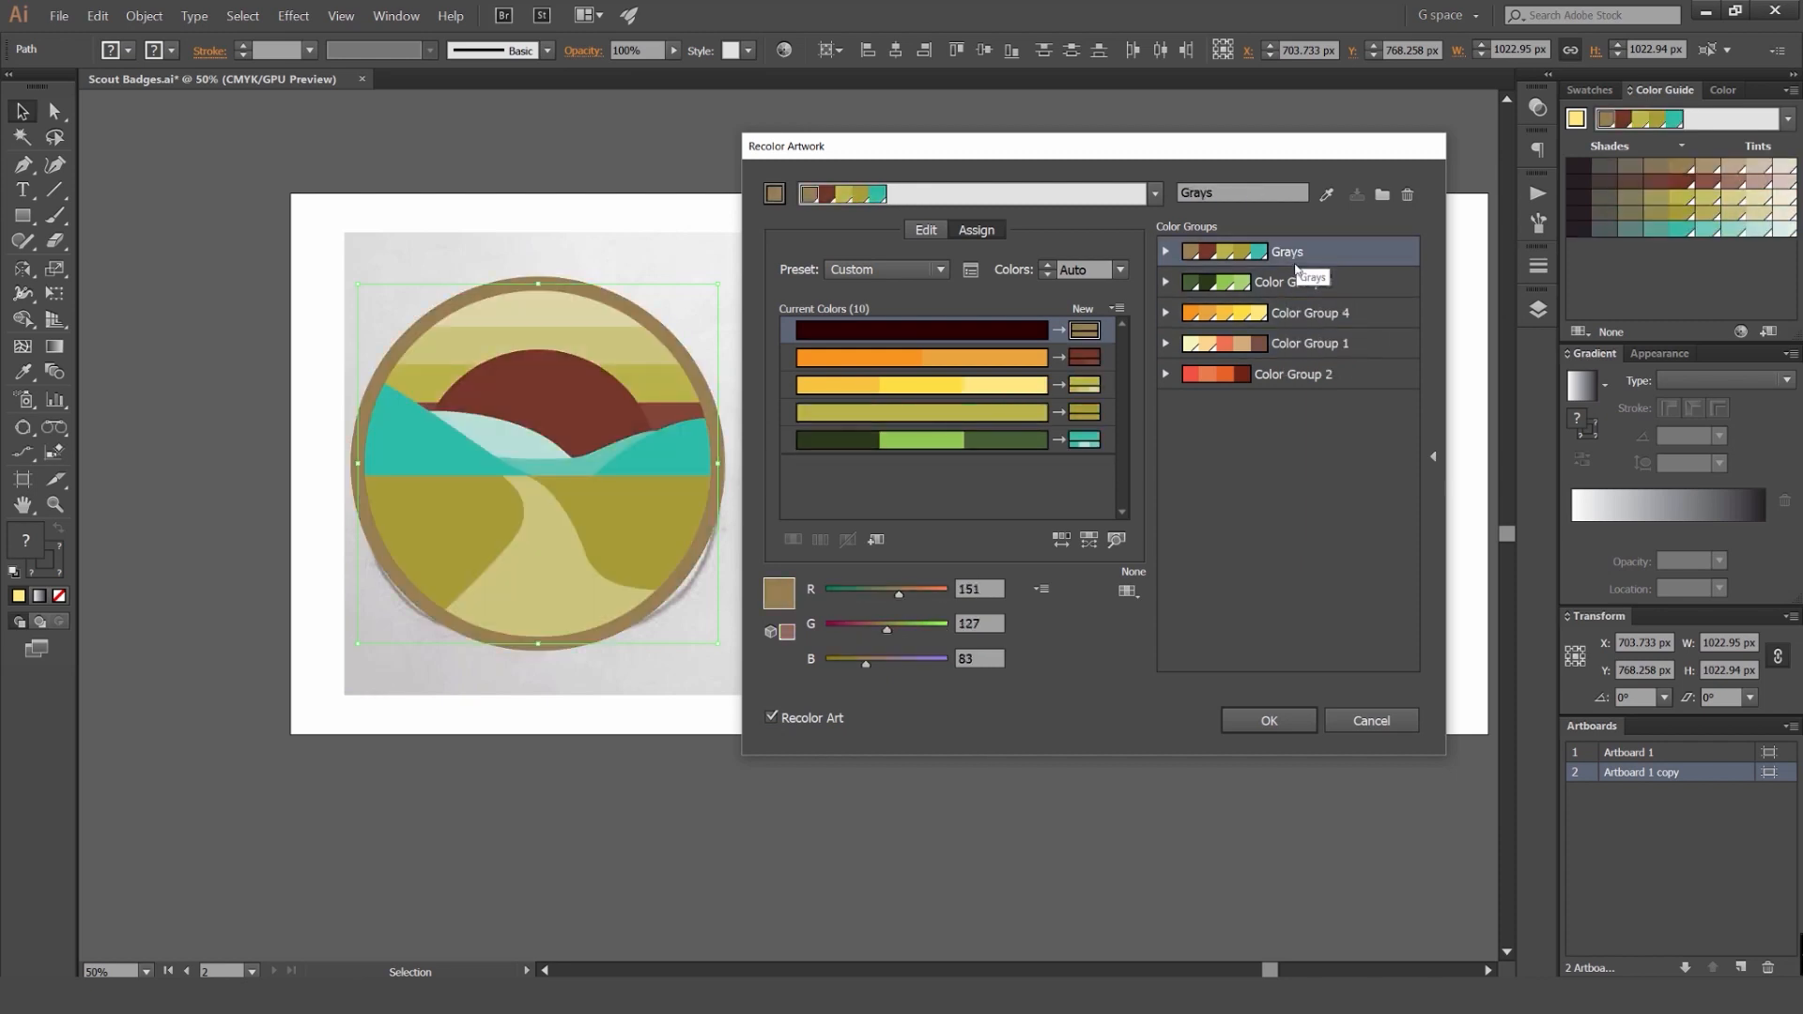
click(1279, 375)
click(1221, 346)
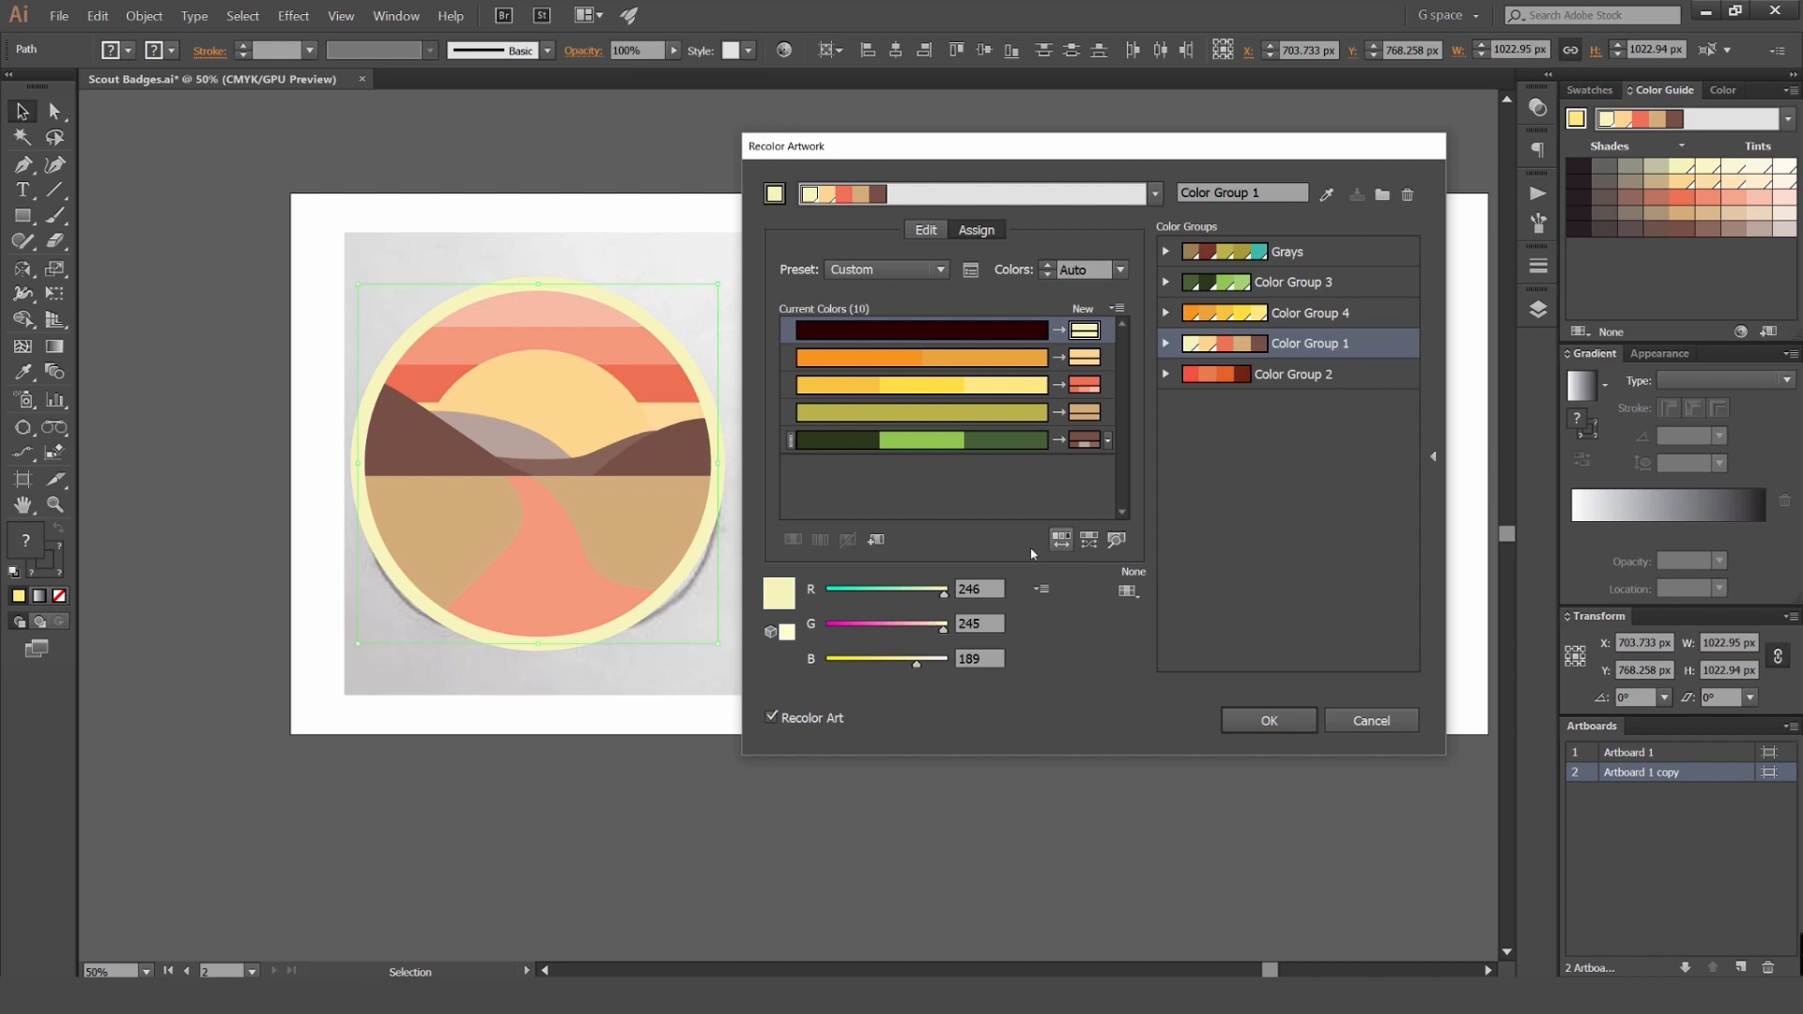
Step: Randomly change the color order of Color Group 1 repeatedly to try different assignments on the badge
drag(943, 596, 1059, 566)
click(1059, 541)
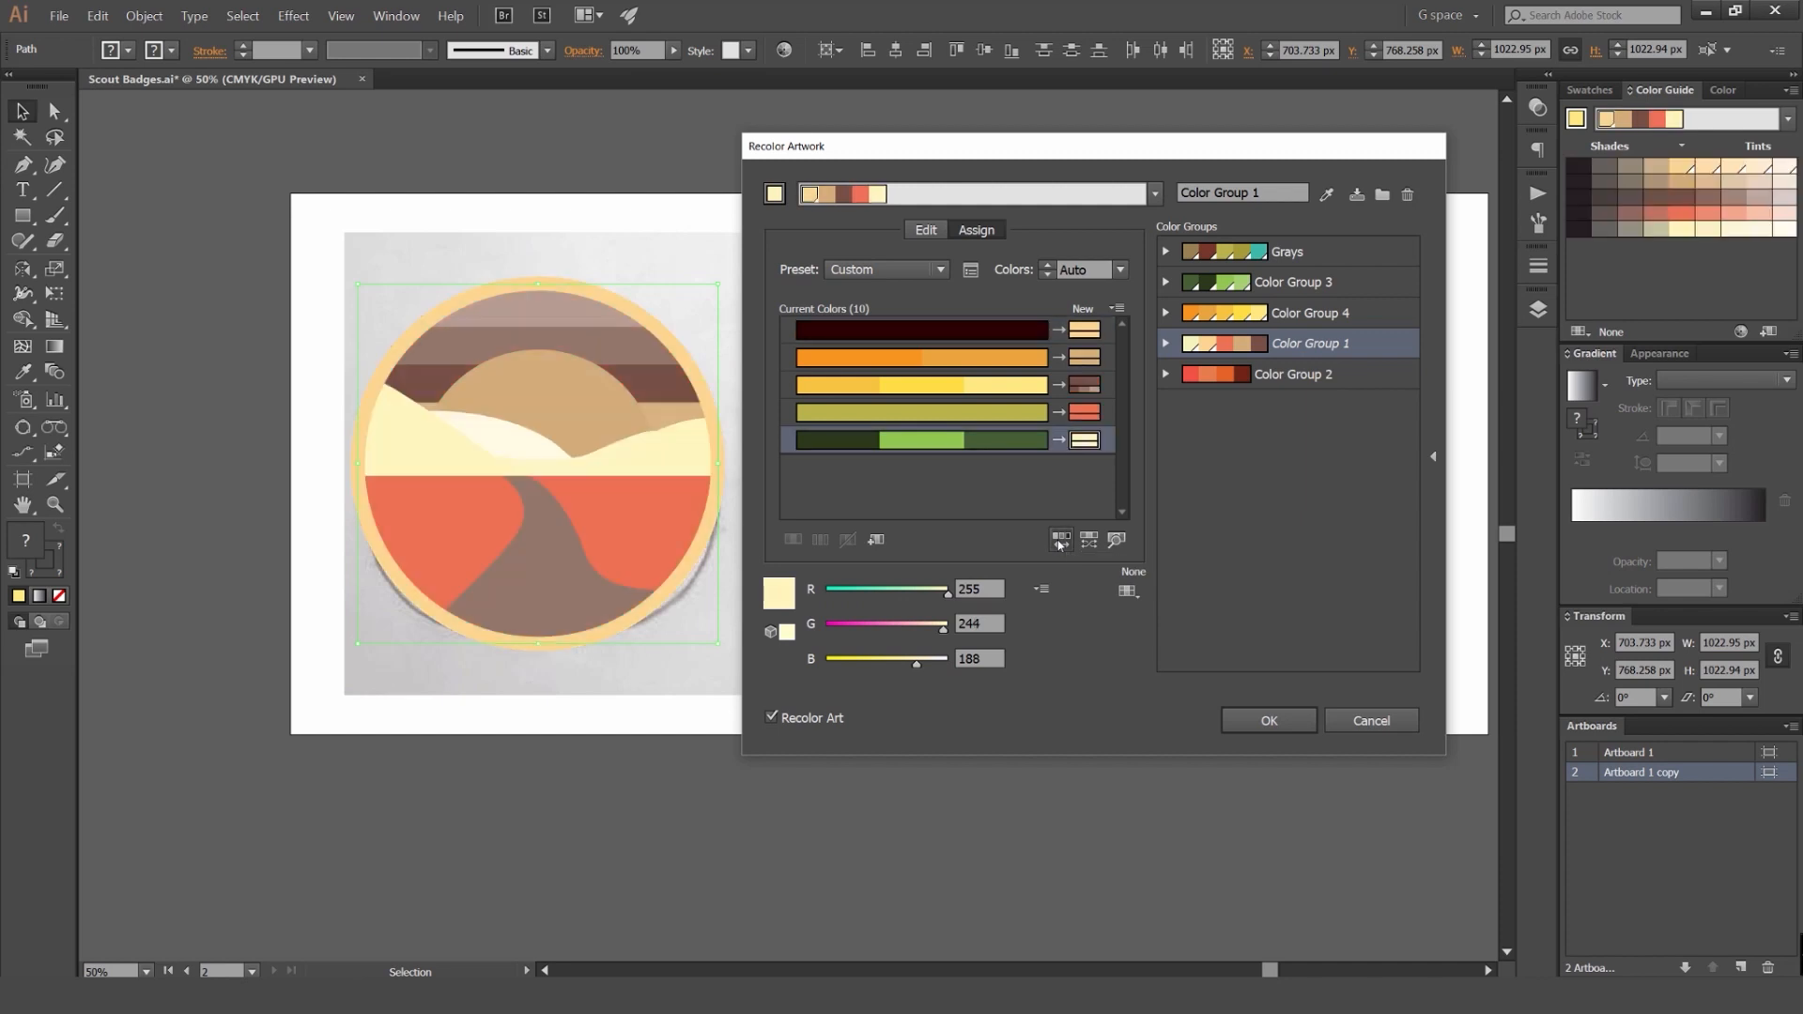
click(1059, 541)
click(1060, 541)
click(1059, 540)
click(1059, 541)
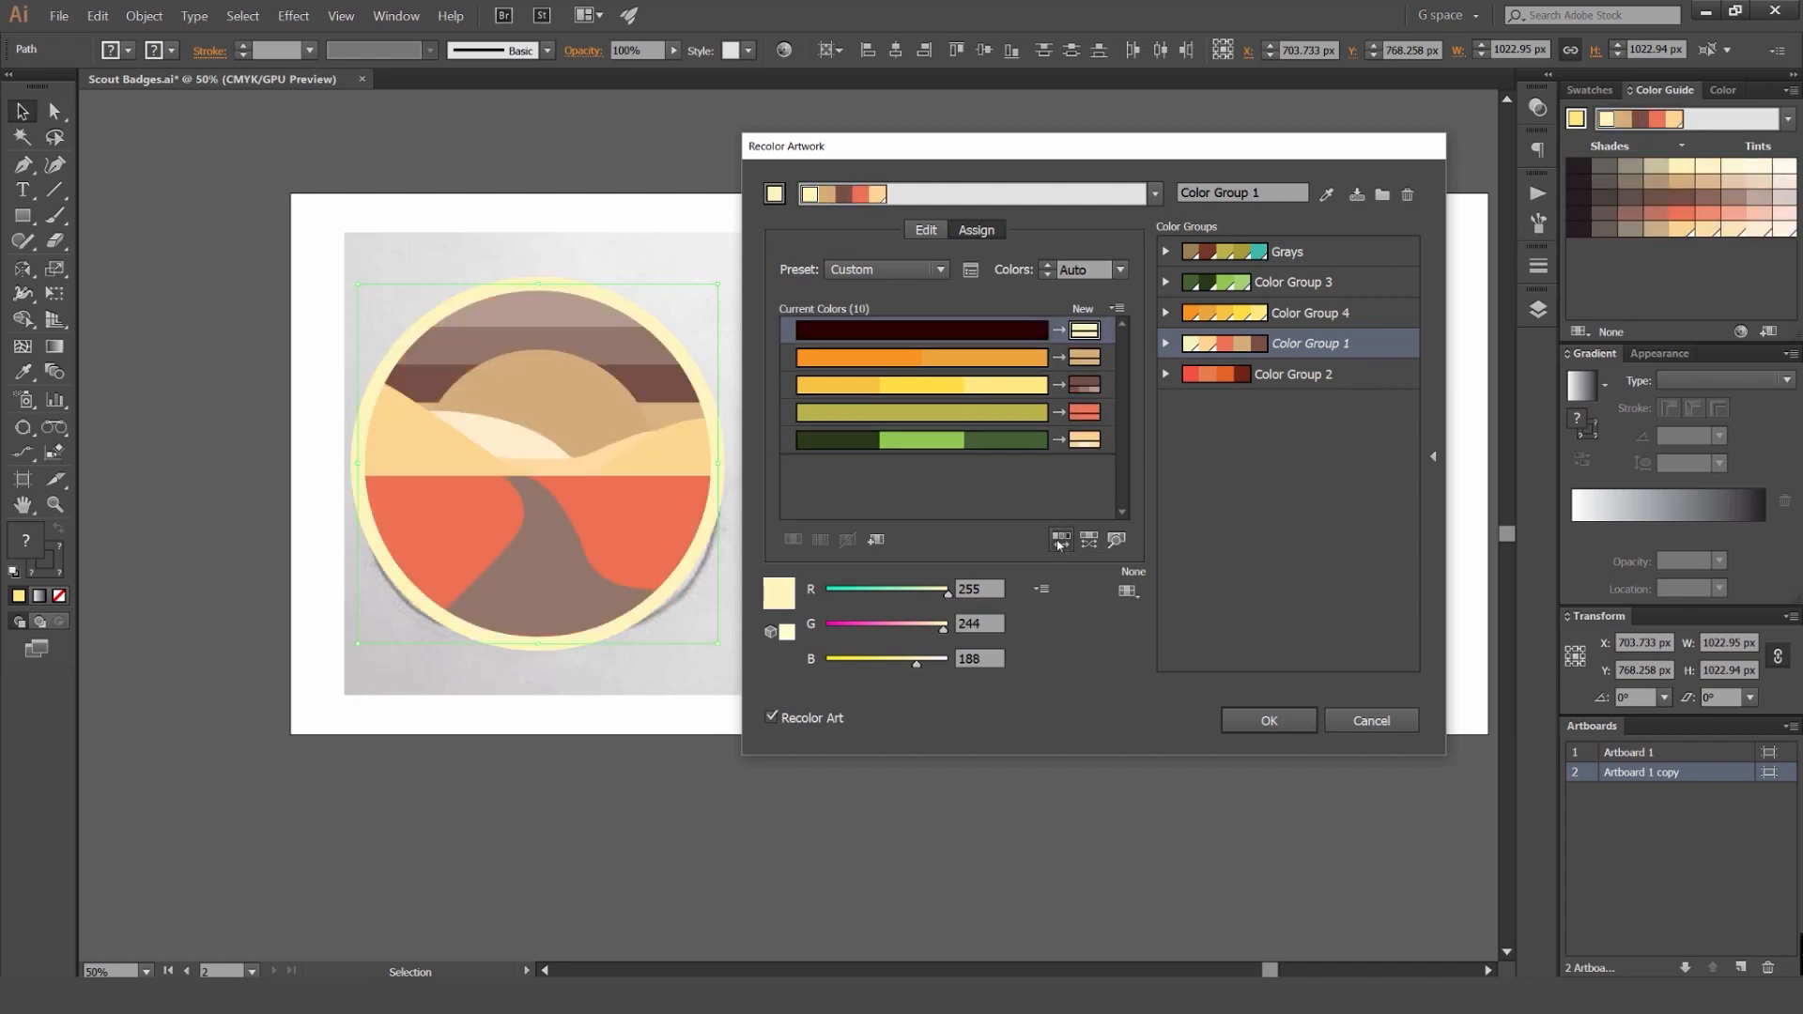
click(1059, 541)
click(1059, 541)
click(1059, 541)
click(1059, 541)
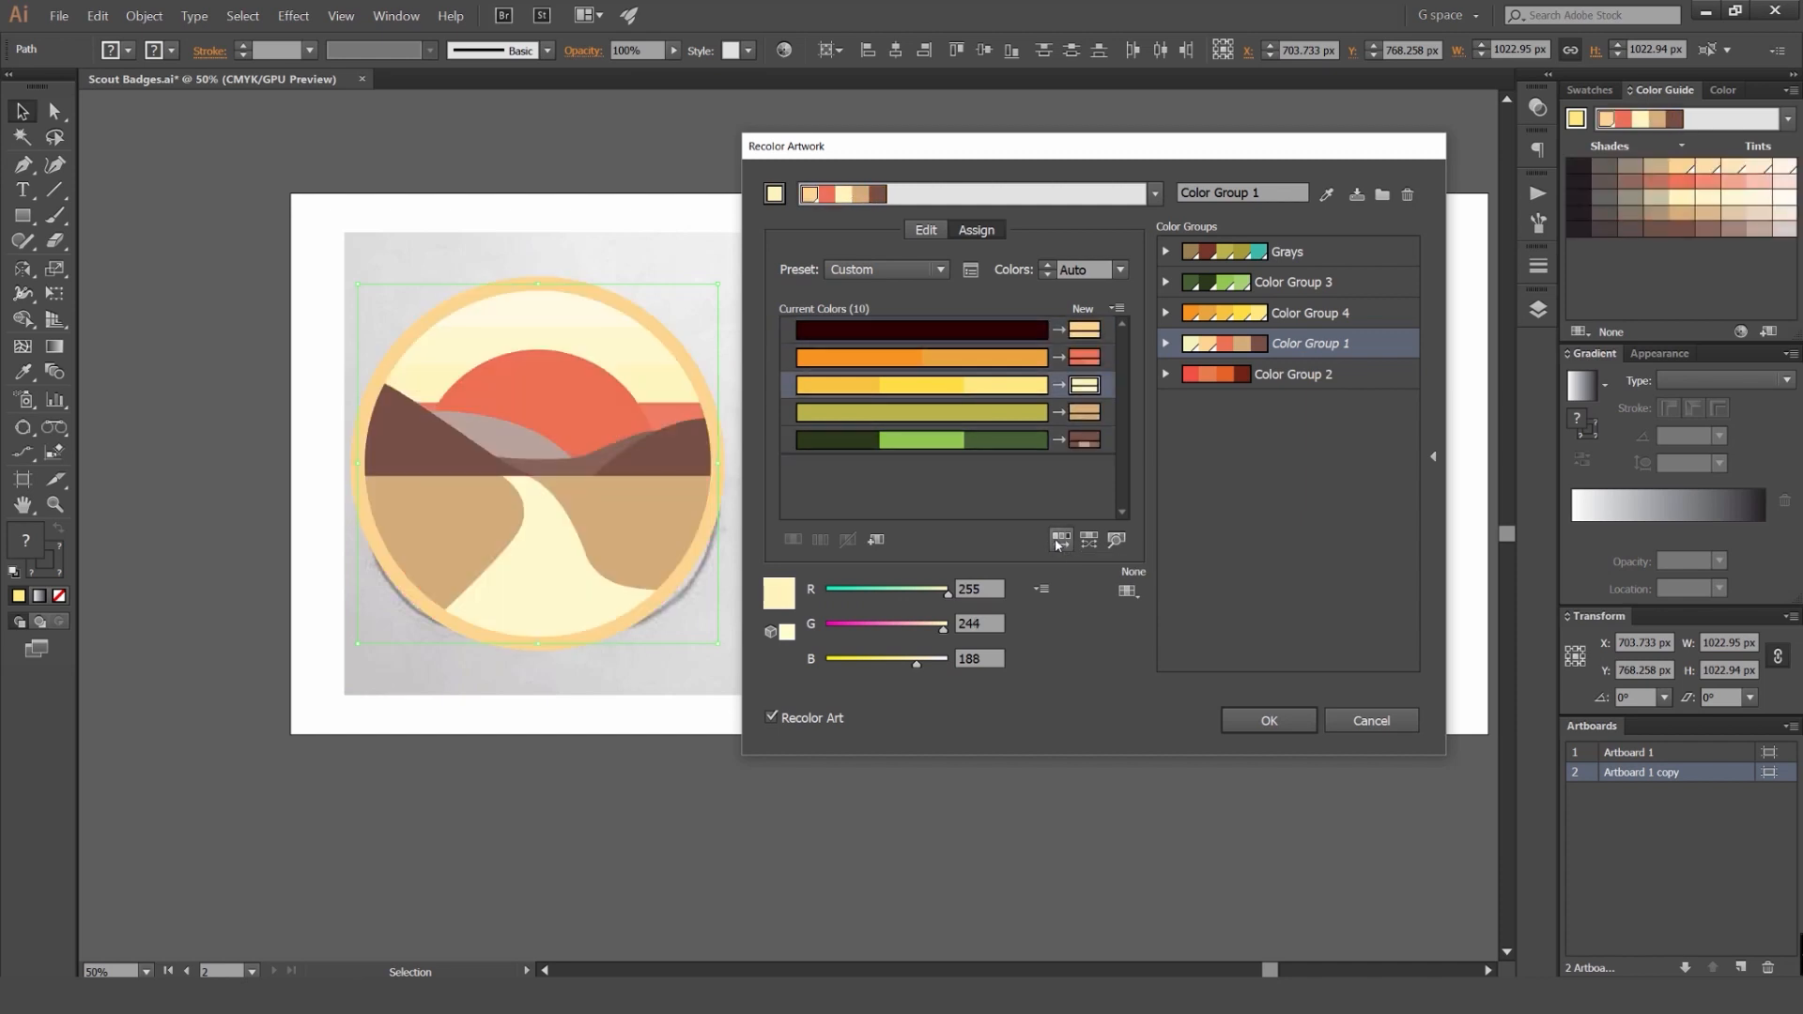
click(1059, 540)
click(1059, 540)
click(1060, 541)
click(1059, 541)
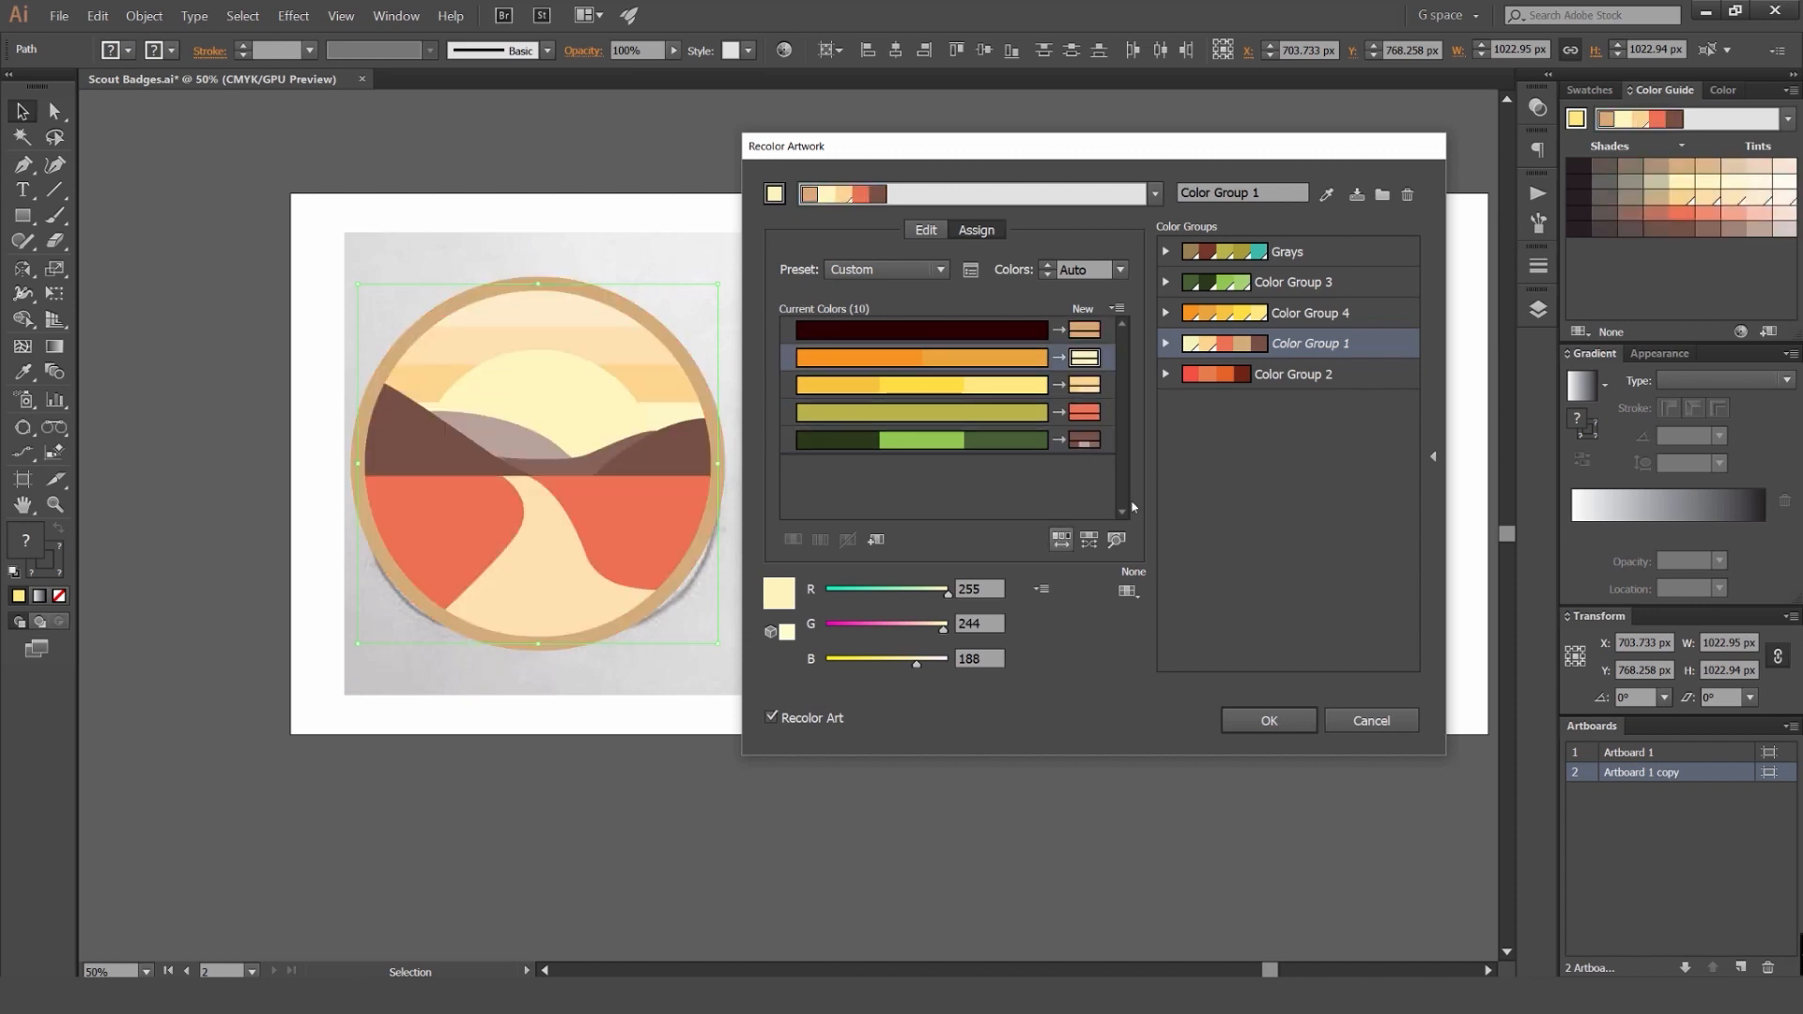
Step: Apply Color Group 2, randomize its color order, and swap the new colors of the first two rows
click(1249, 376)
click(1059, 541)
click(1059, 541)
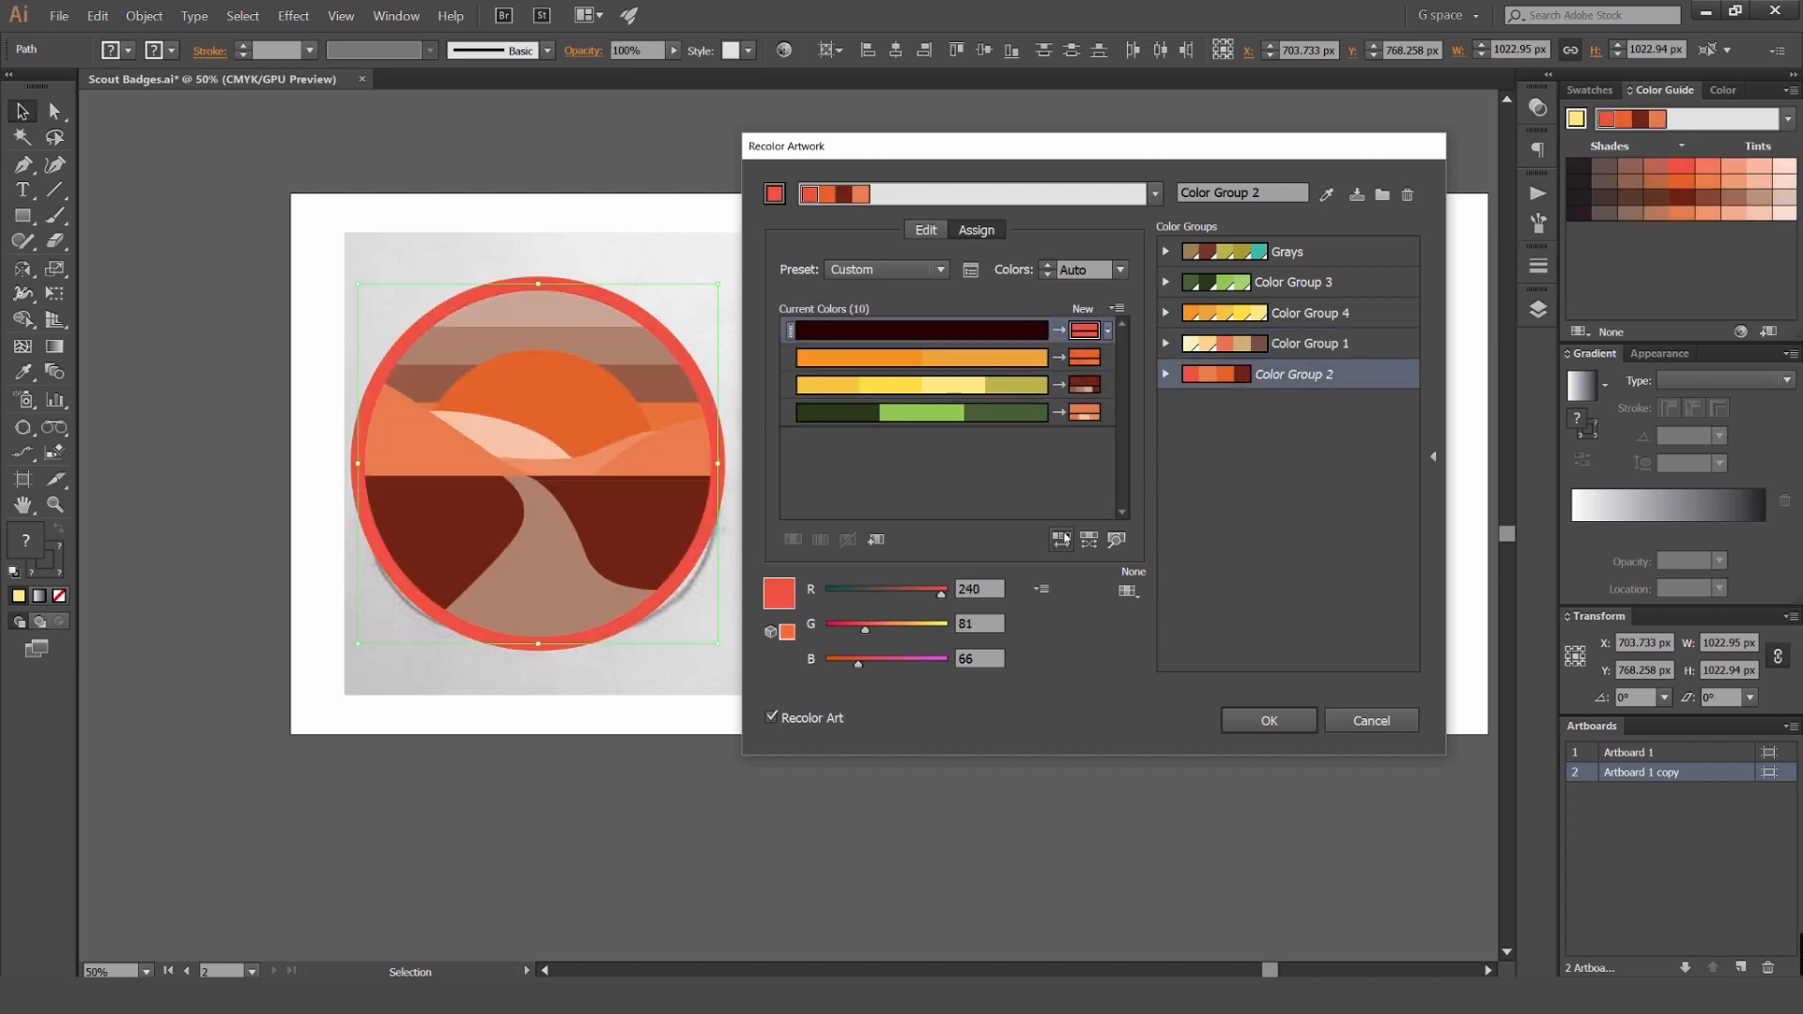
click(1059, 541)
click(1060, 541)
mouse_move(1087, 363)
mouse_down()
mouse_move(1092, 392)
mouse_move(1077, 330)
mouse_up()
right_click(995, 336)
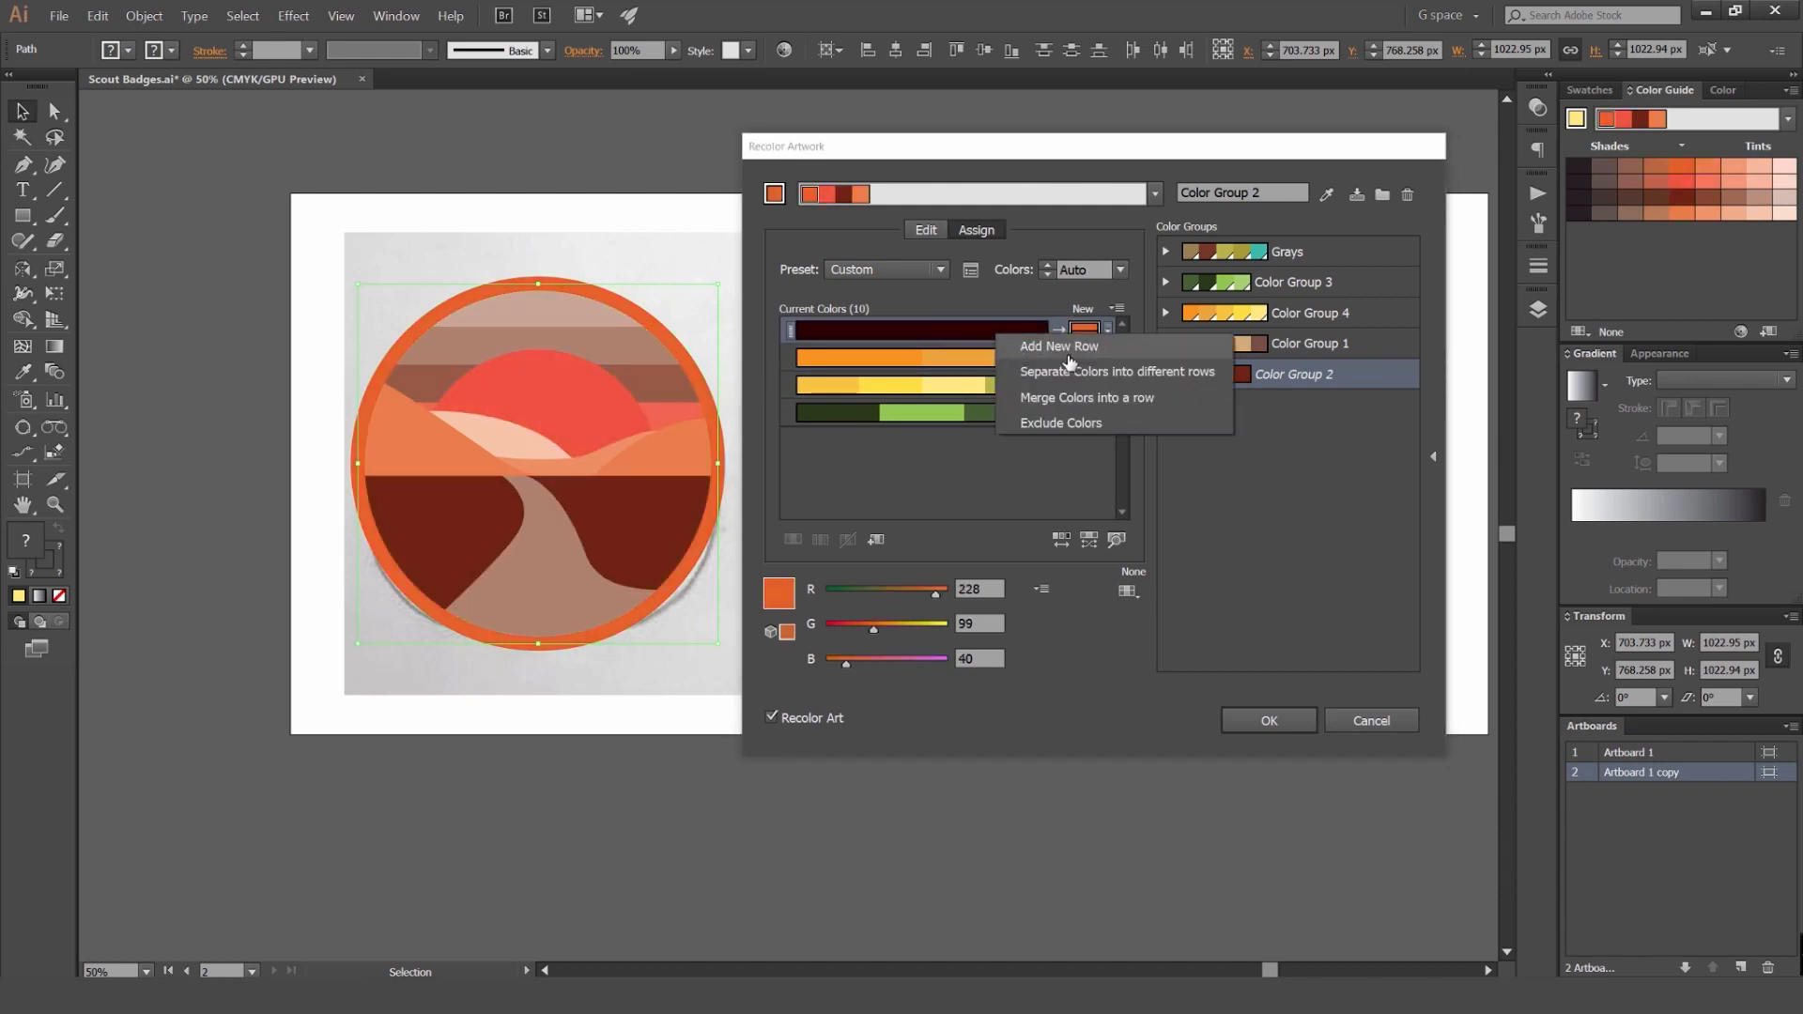
click(1068, 424)
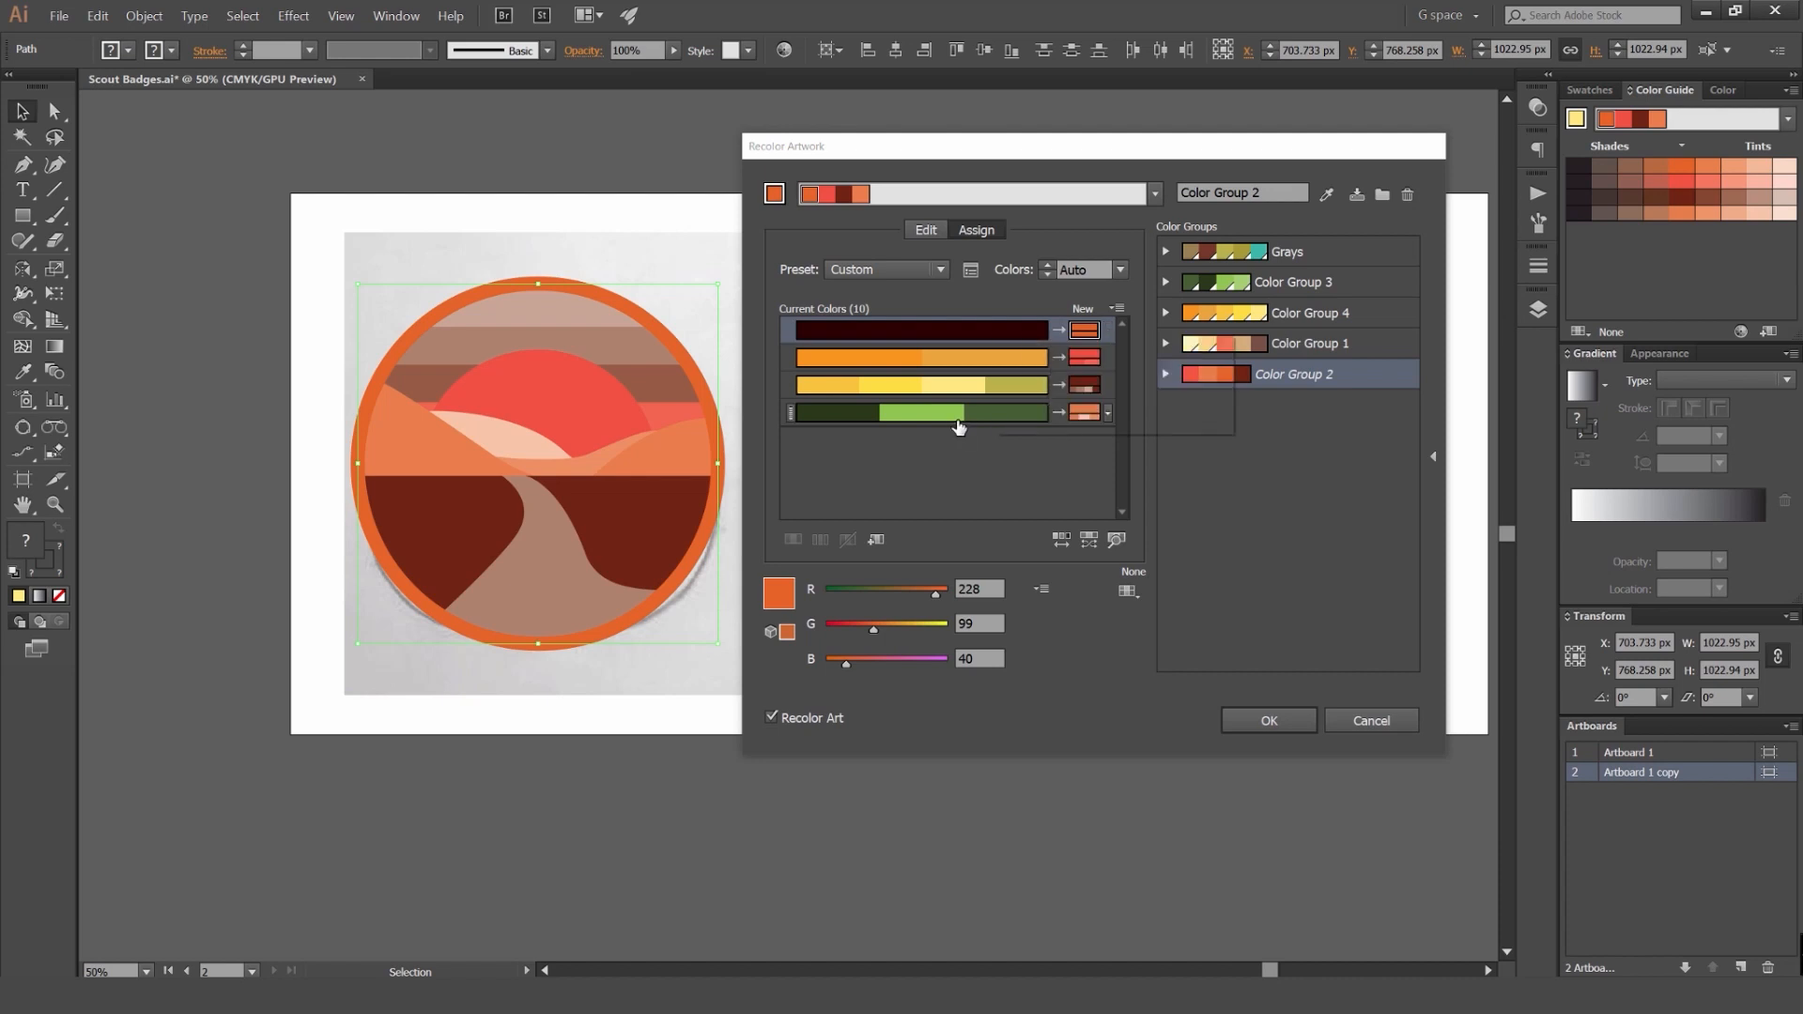
click(995, 362)
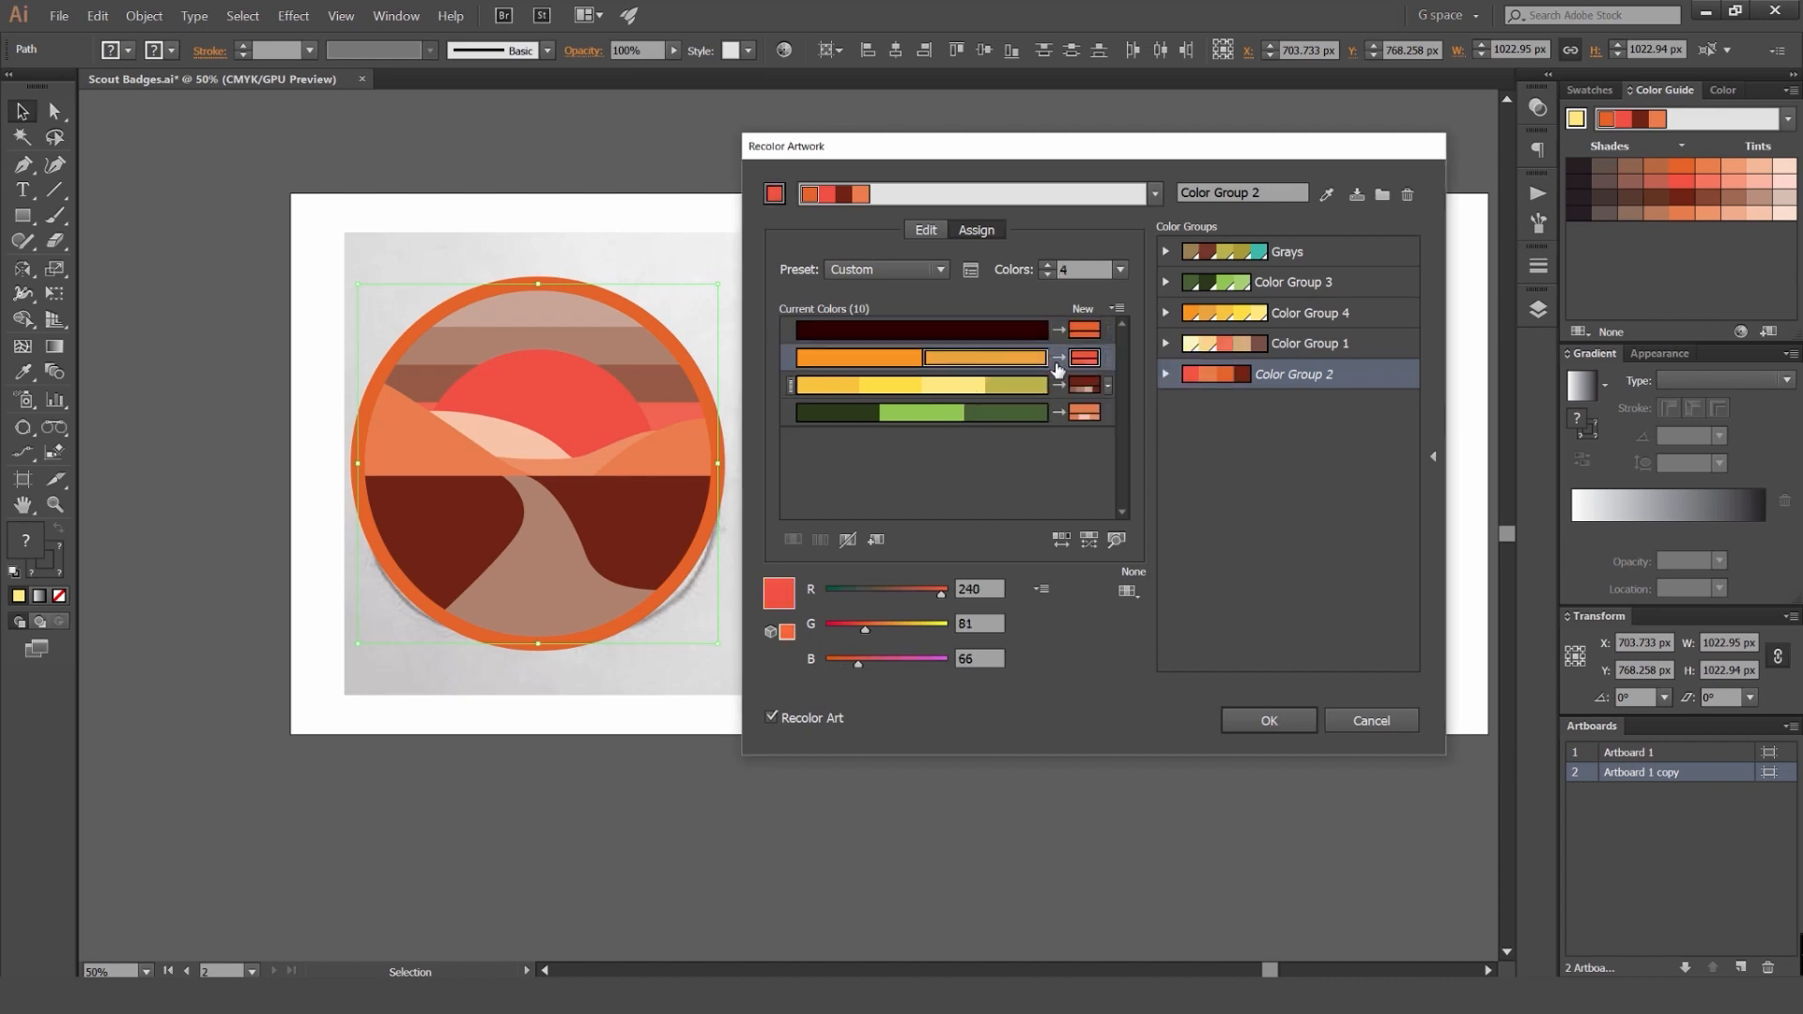
Step: Try shifting the badge's palette on the color wheel towards purple, green, yellow and navy, and cancel the recoloring
click(937, 232)
mouse_move(1052, 381)
mouse_down()
mouse_move(963, 296)
mouse_move(946, 373)
mouse_move(977, 306)
mouse_move(1033, 380)
mouse_up()
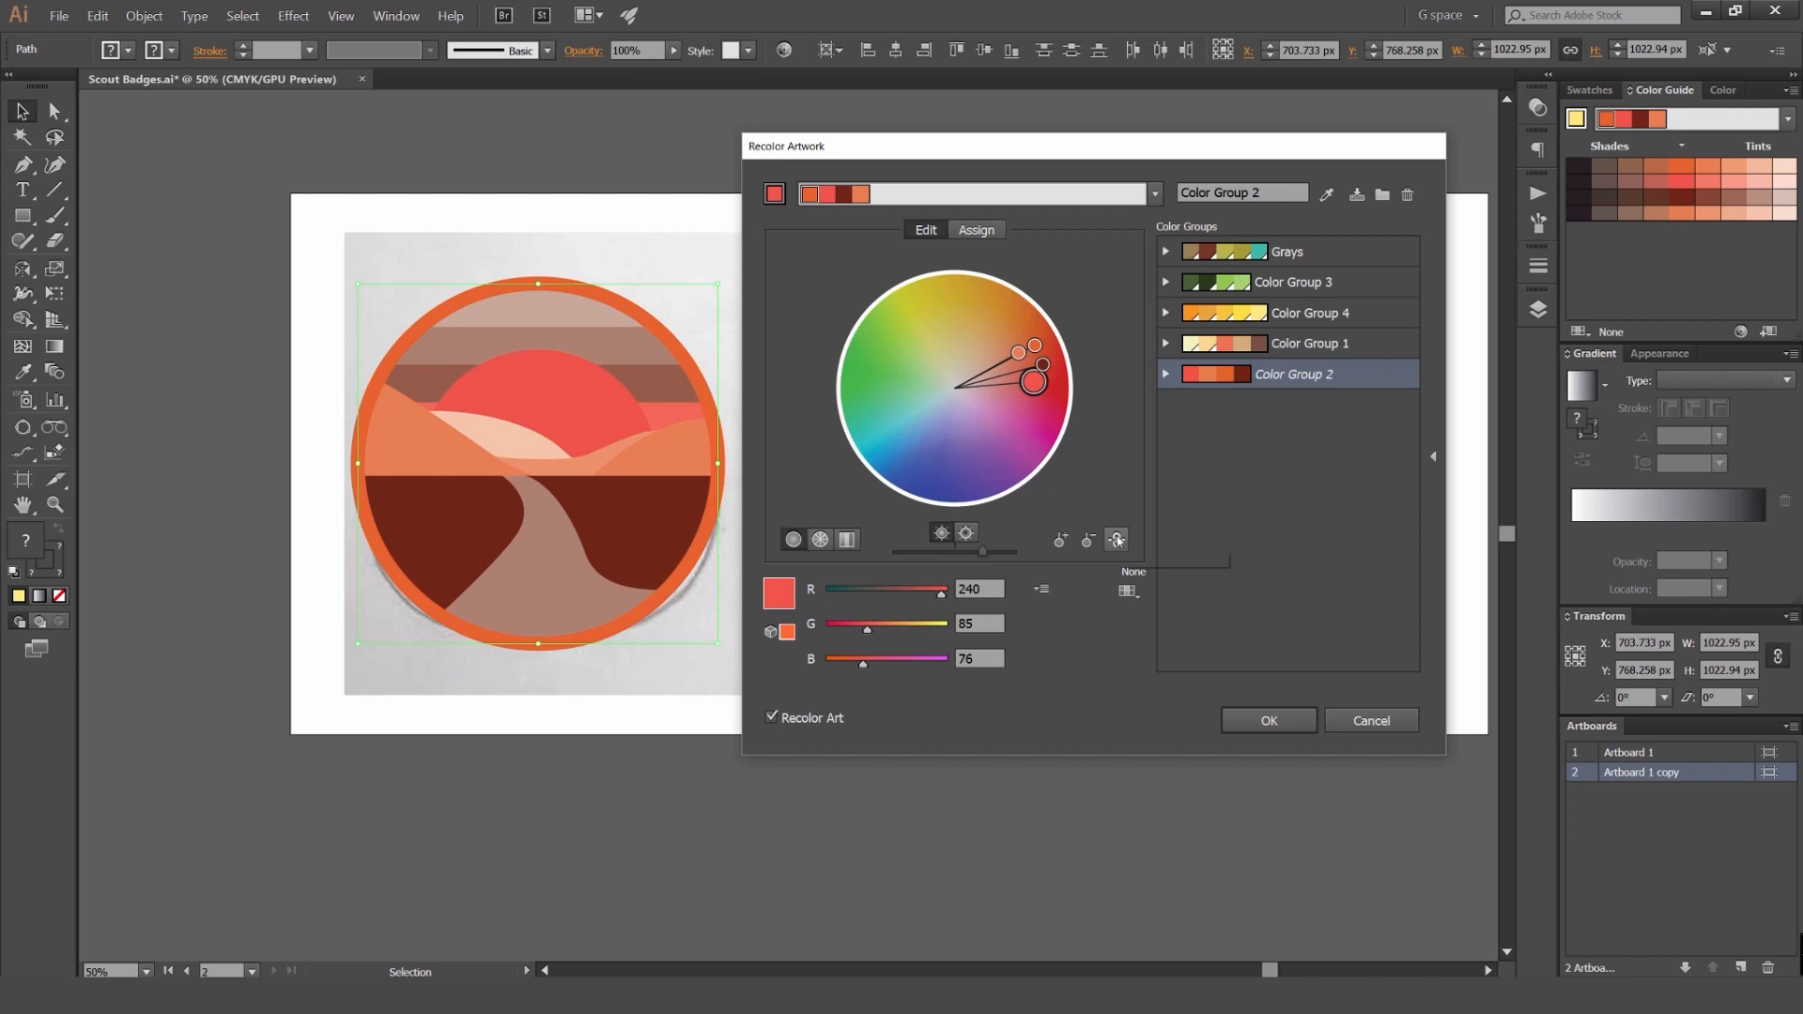
drag(1019, 354, 947, 447)
drag(913, 326, 889, 350)
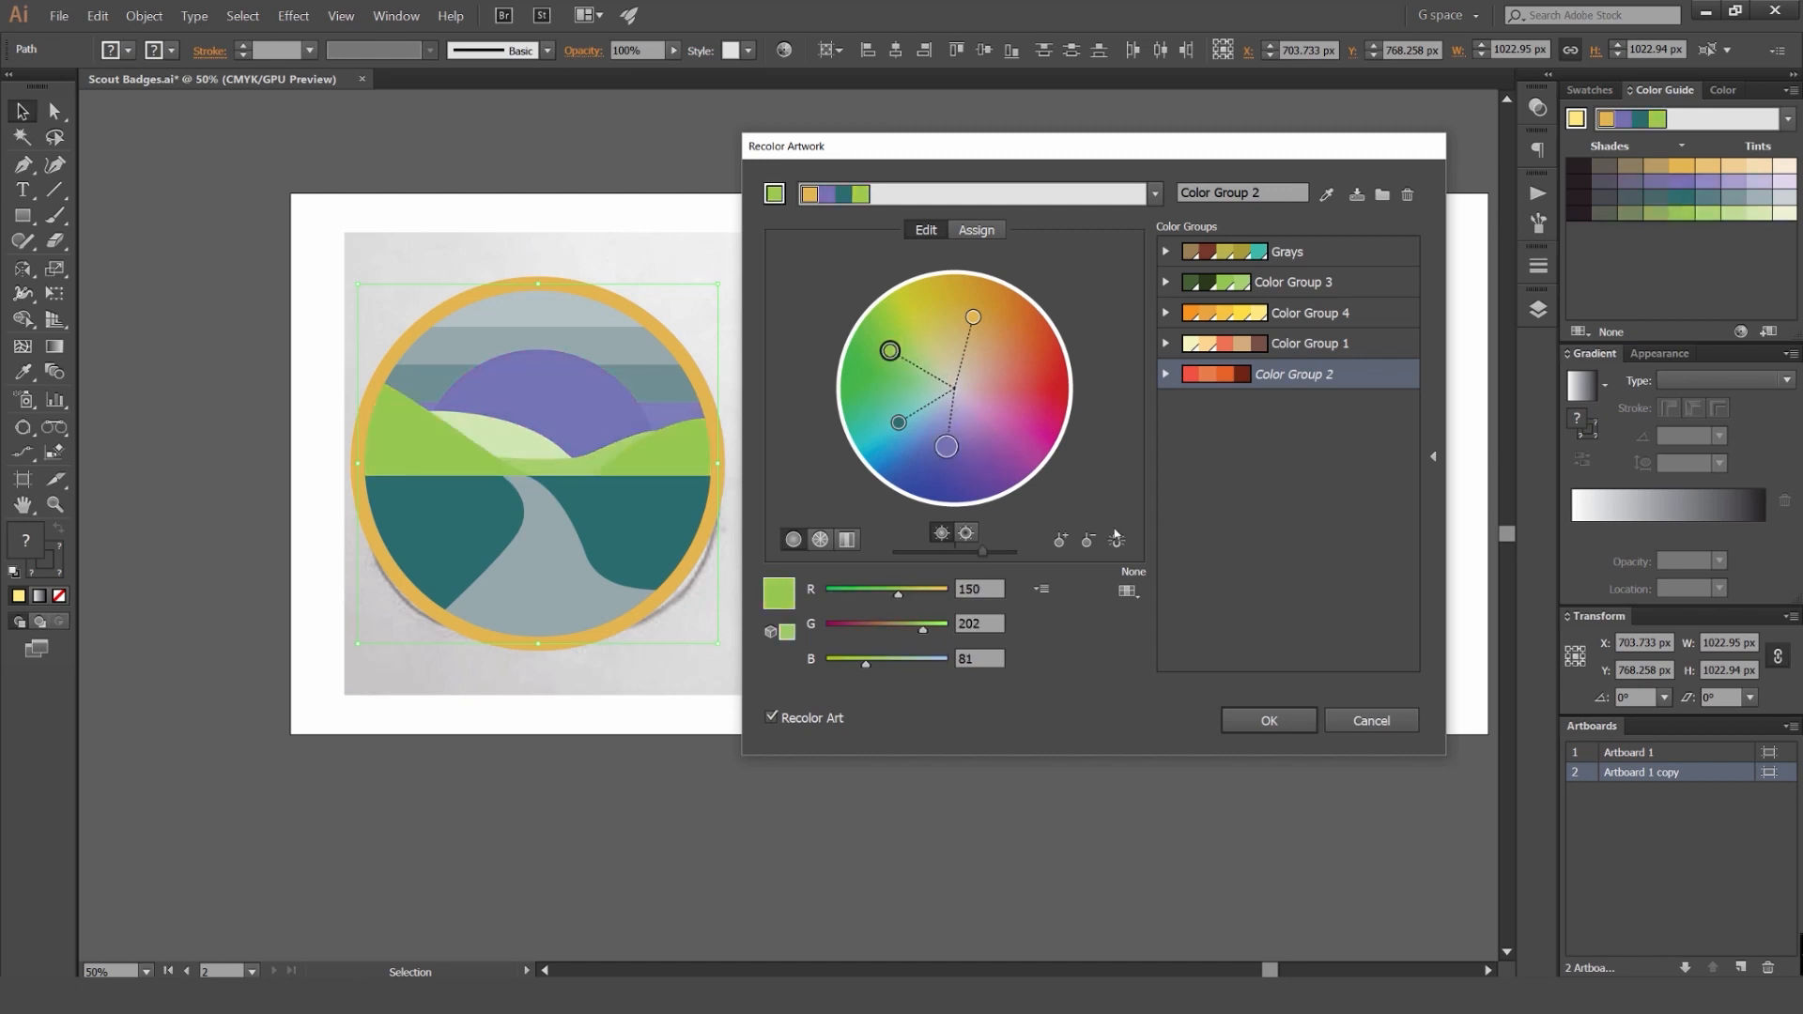
drag(951, 455, 1012, 375)
mouse_move(951, 350)
mouse_down()
mouse_move(953, 434)
mouse_move(1013, 402)
mouse_move(903, 407)
mouse_move(1004, 399)
mouse_move(920, 463)
mouse_move(969, 397)
mouse_move(988, 455)
mouse_up()
click(1374, 726)
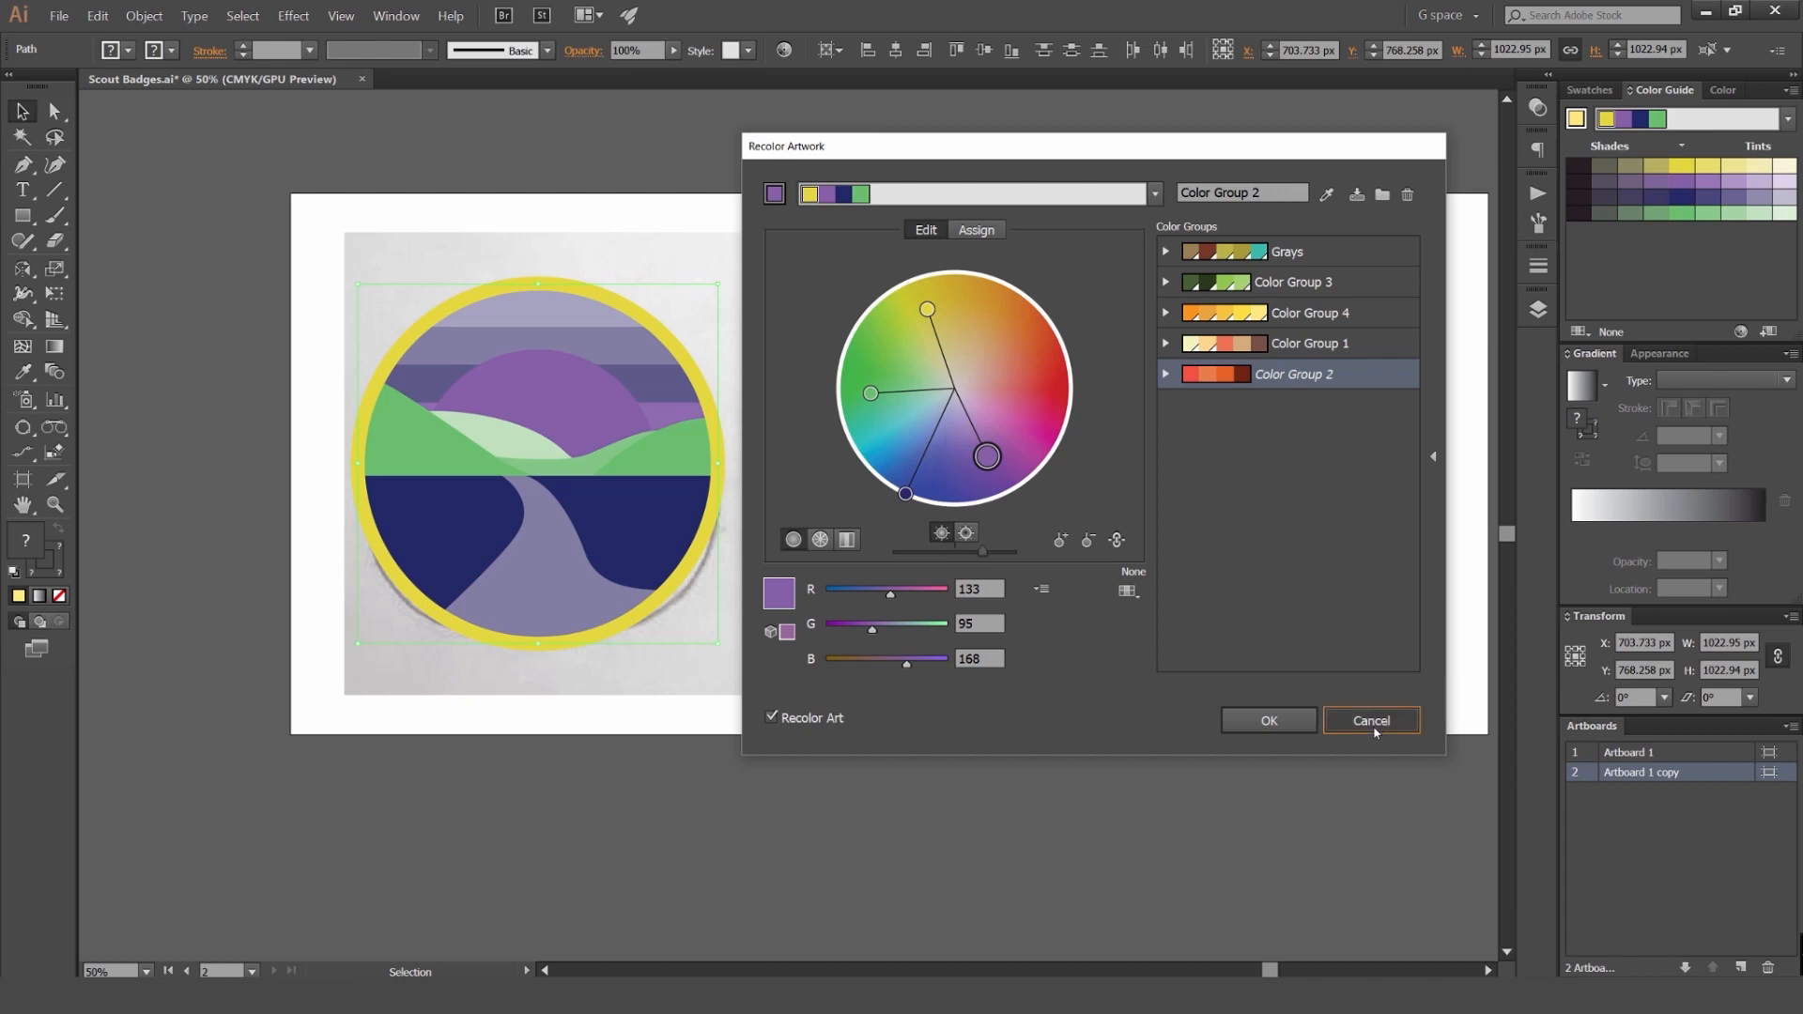
Step: Bring back the document swatches and inspect the badge's dark right hill and mid-green hill by selecting them
click(858, 250)
scroll(859, 250, down, 3)
scroll(932, 302, up, 4)
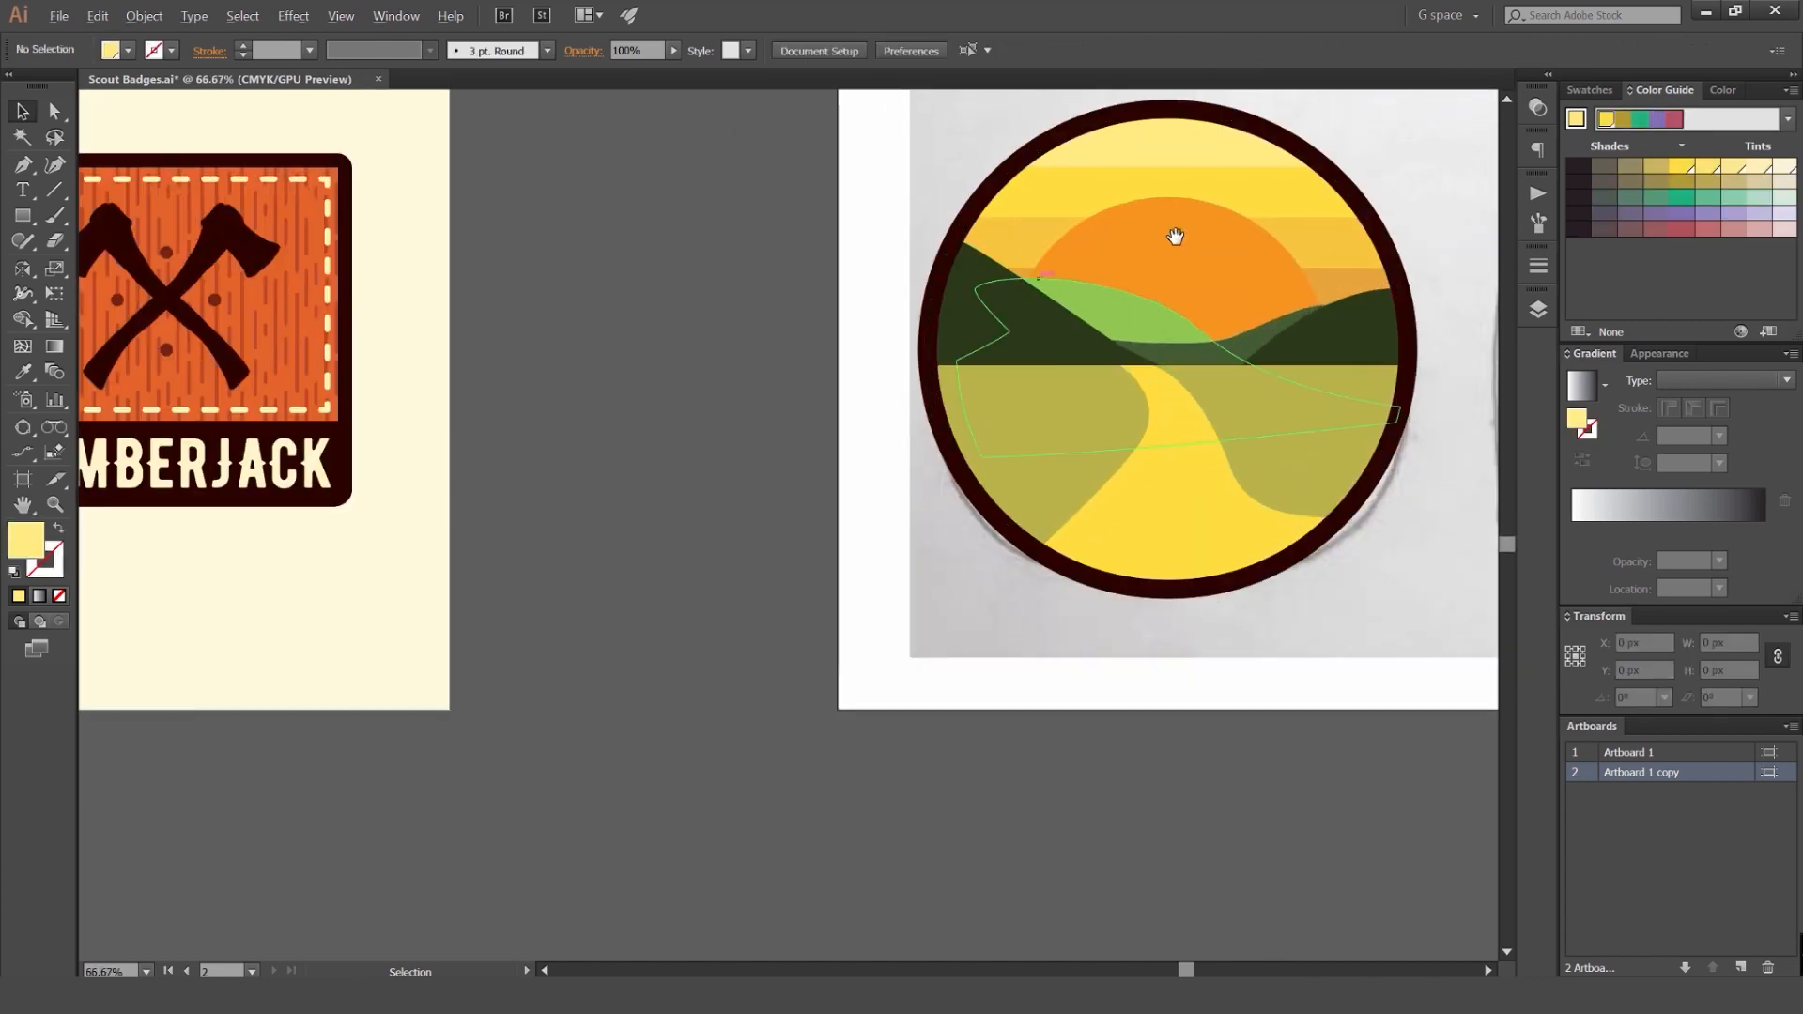
drag(1175, 237, 885, 309)
click(1589, 91)
scroll(1054, 439, up, 1)
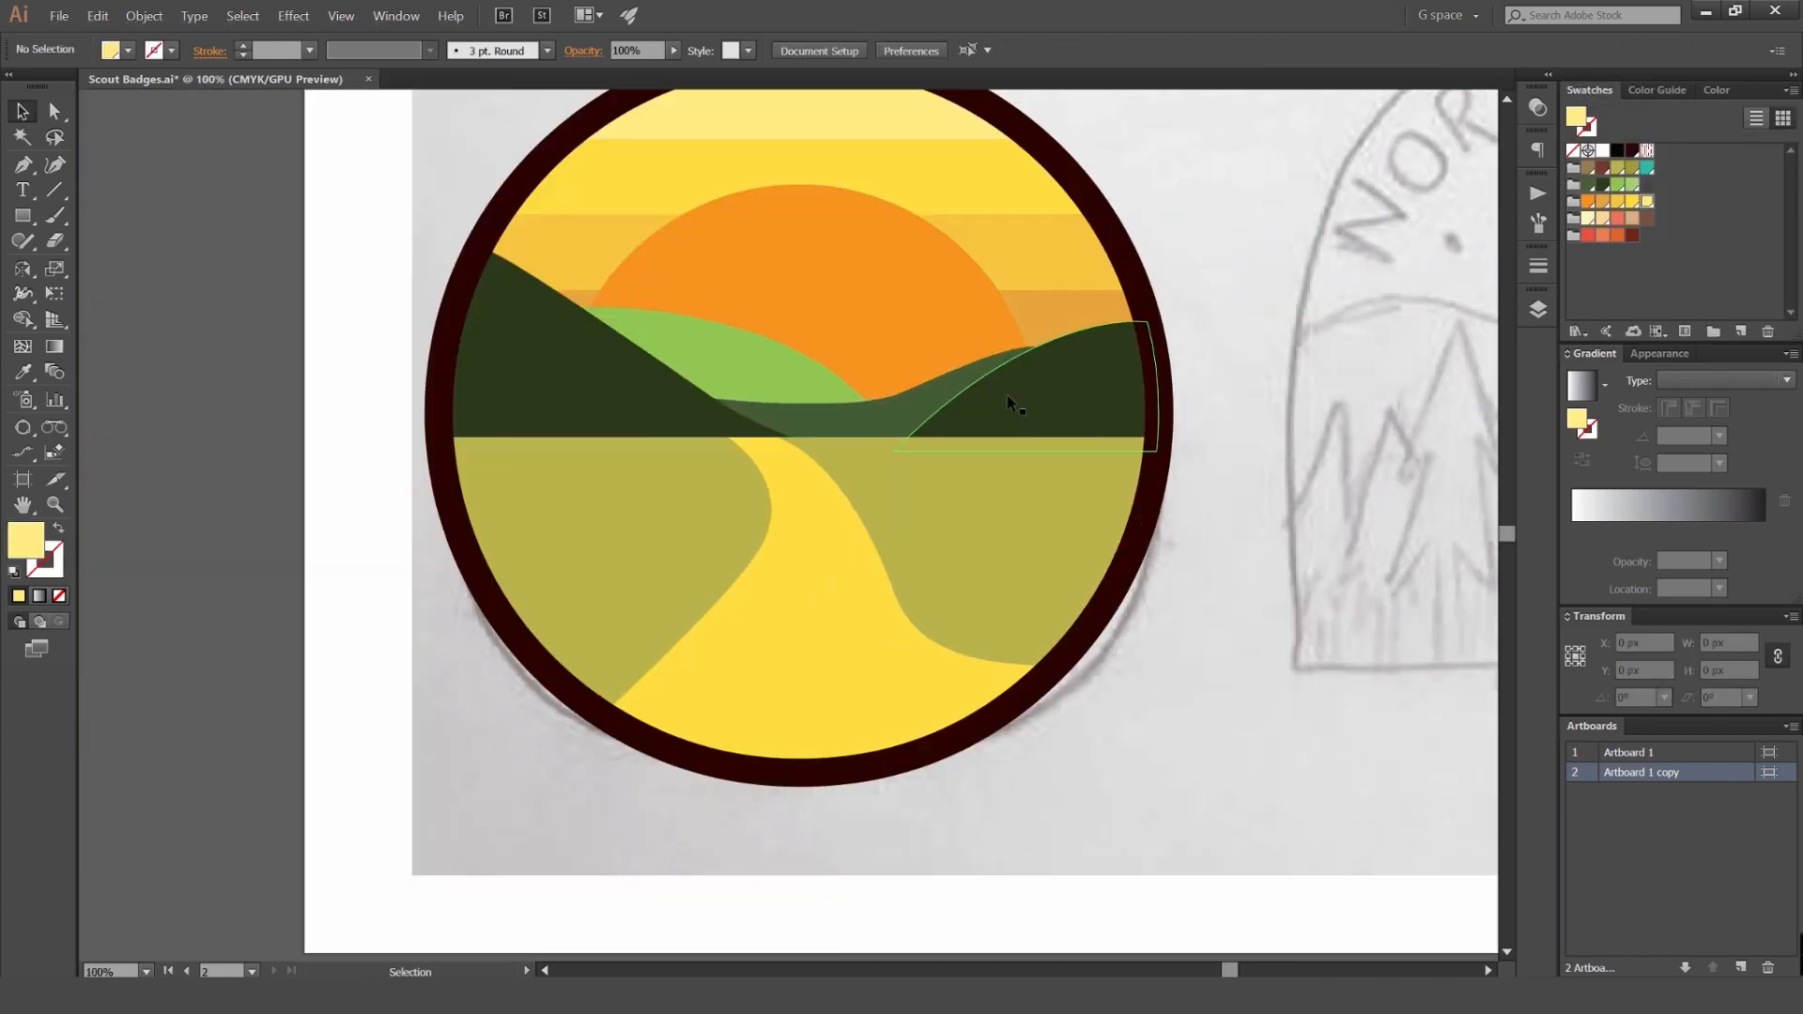
click(1006, 397)
click(849, 407)
click(1058, 408)
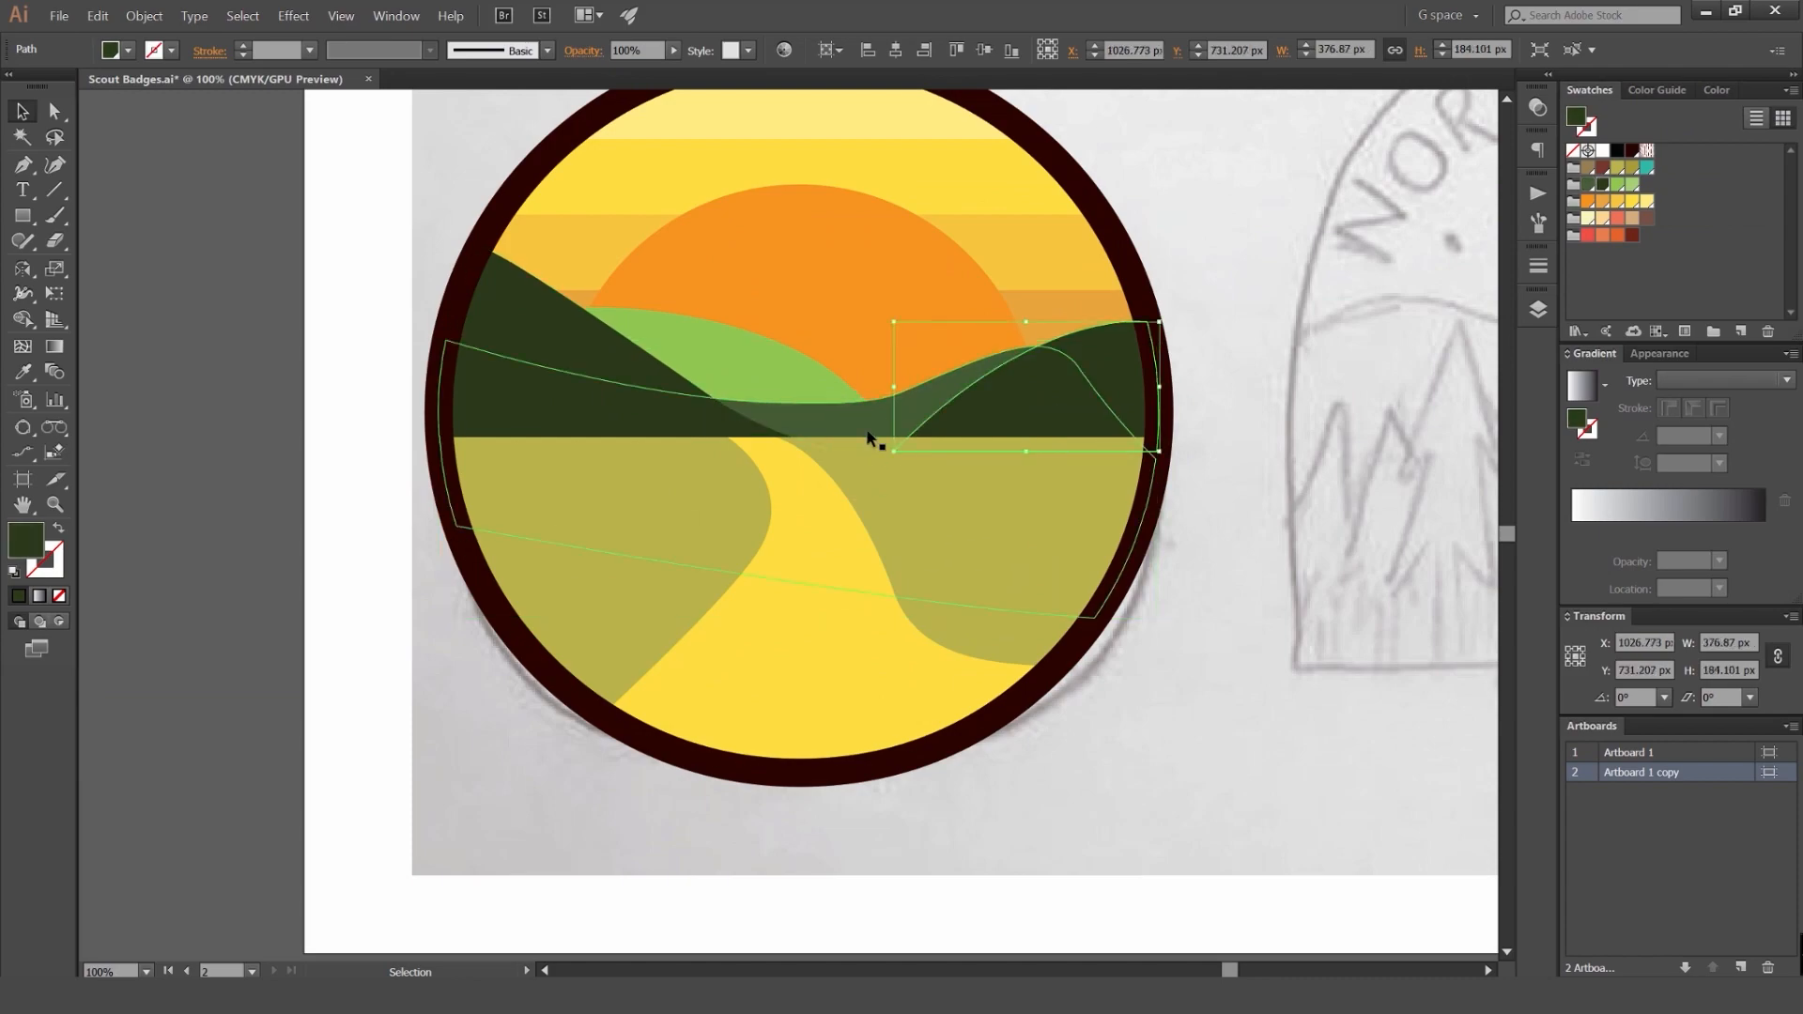
click(1240, 311)
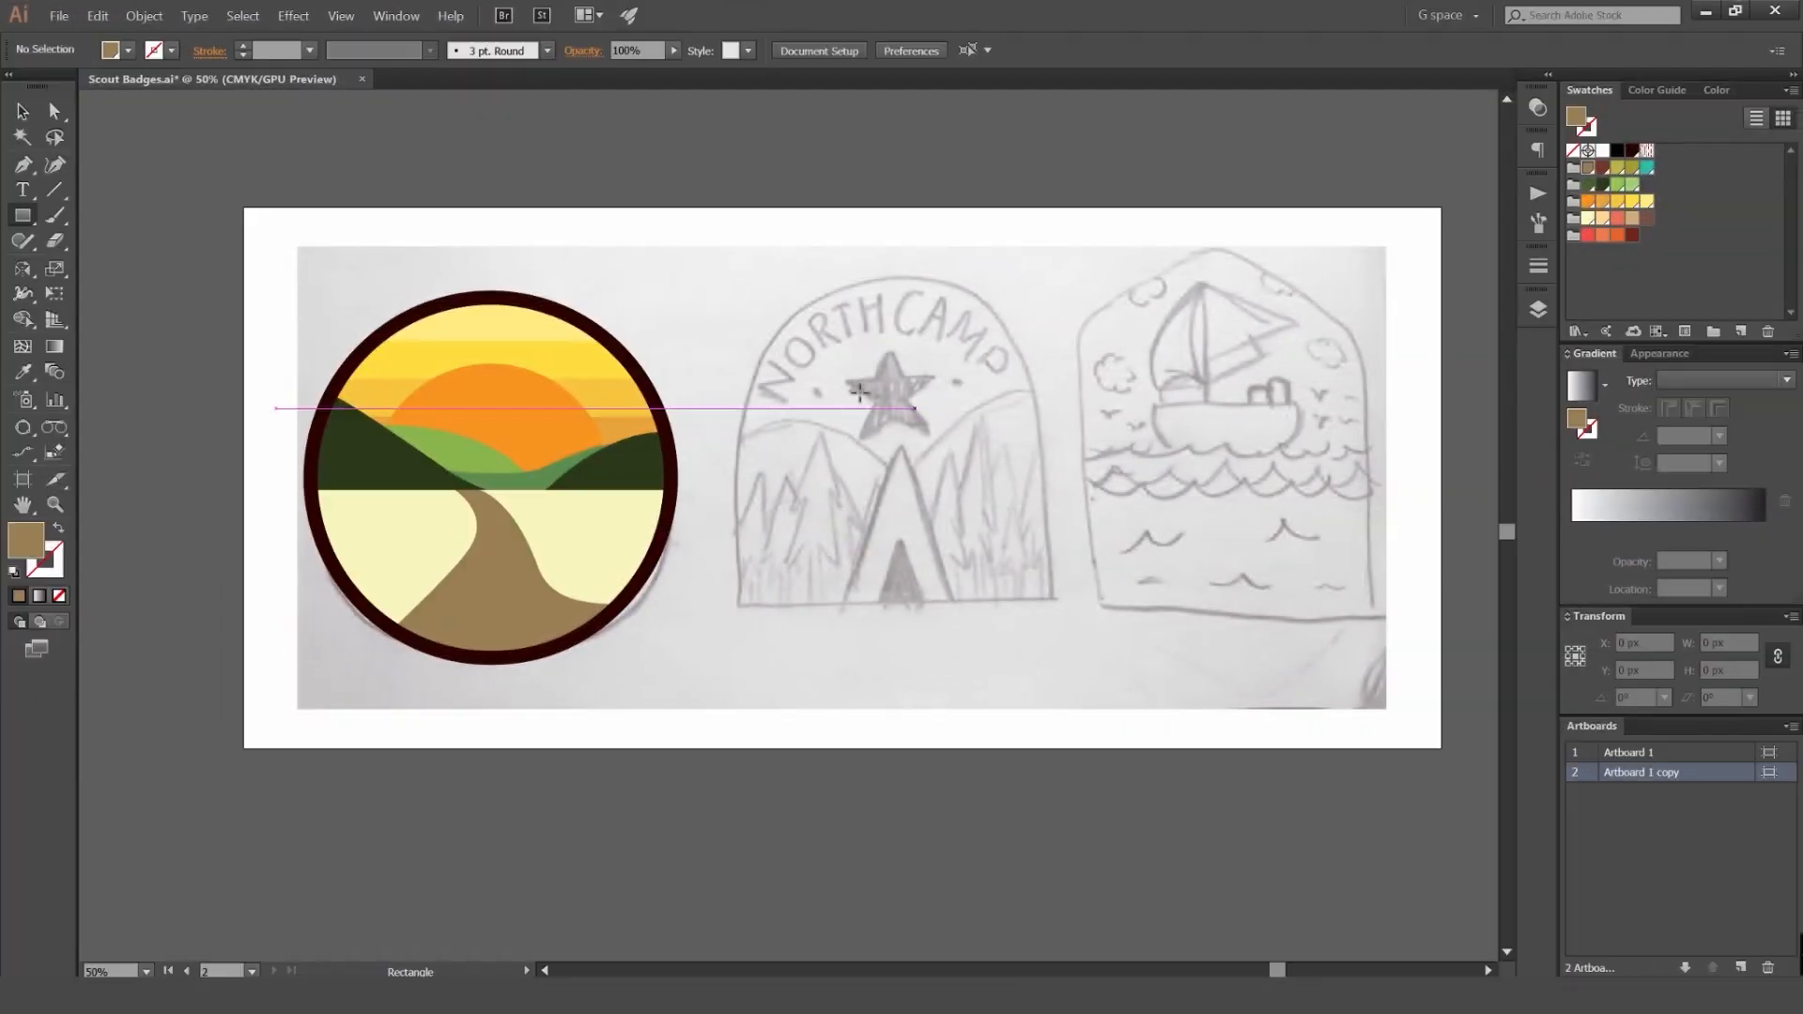
Step: Draw a rectangle about 908 by 864 px over the North Camp sketch and copy the round badge's ring stroke onto it
mouse_move(737, 313)
mouse_down()
mouse_move(817, 595)
mouse_move(1055, 616)
mouse_up()
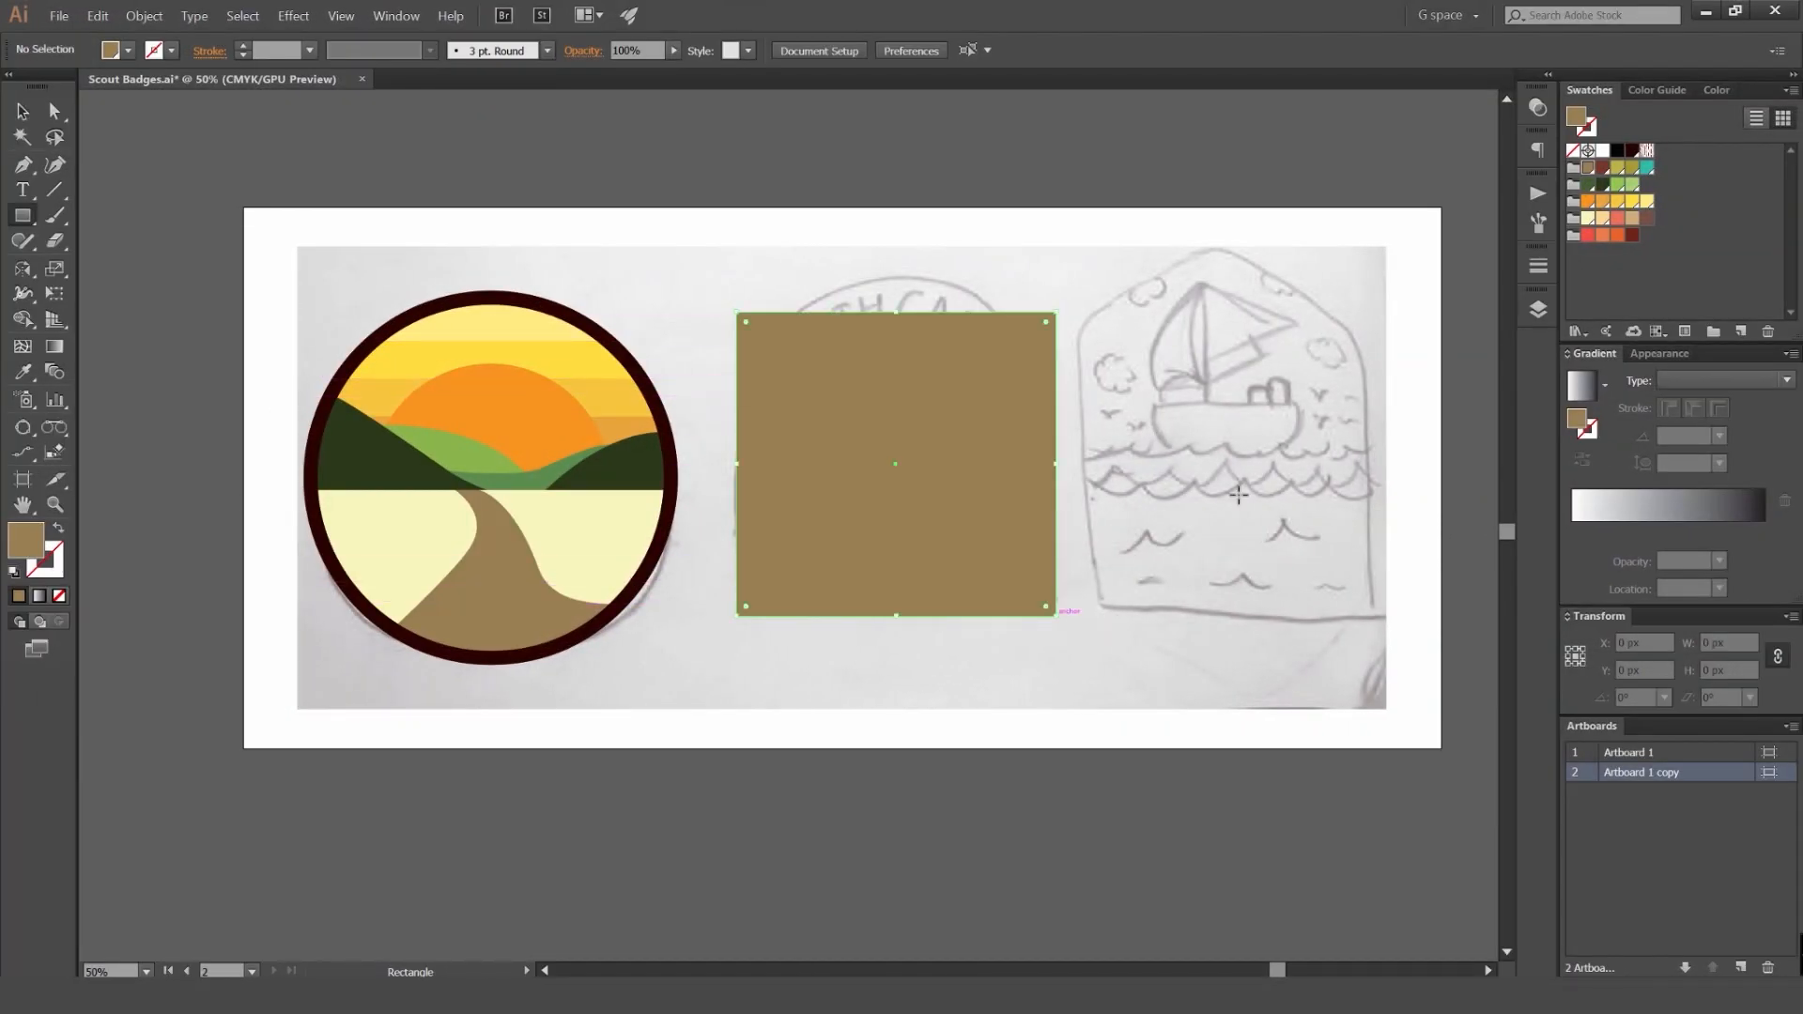
drag(834, 484, 902, 448)
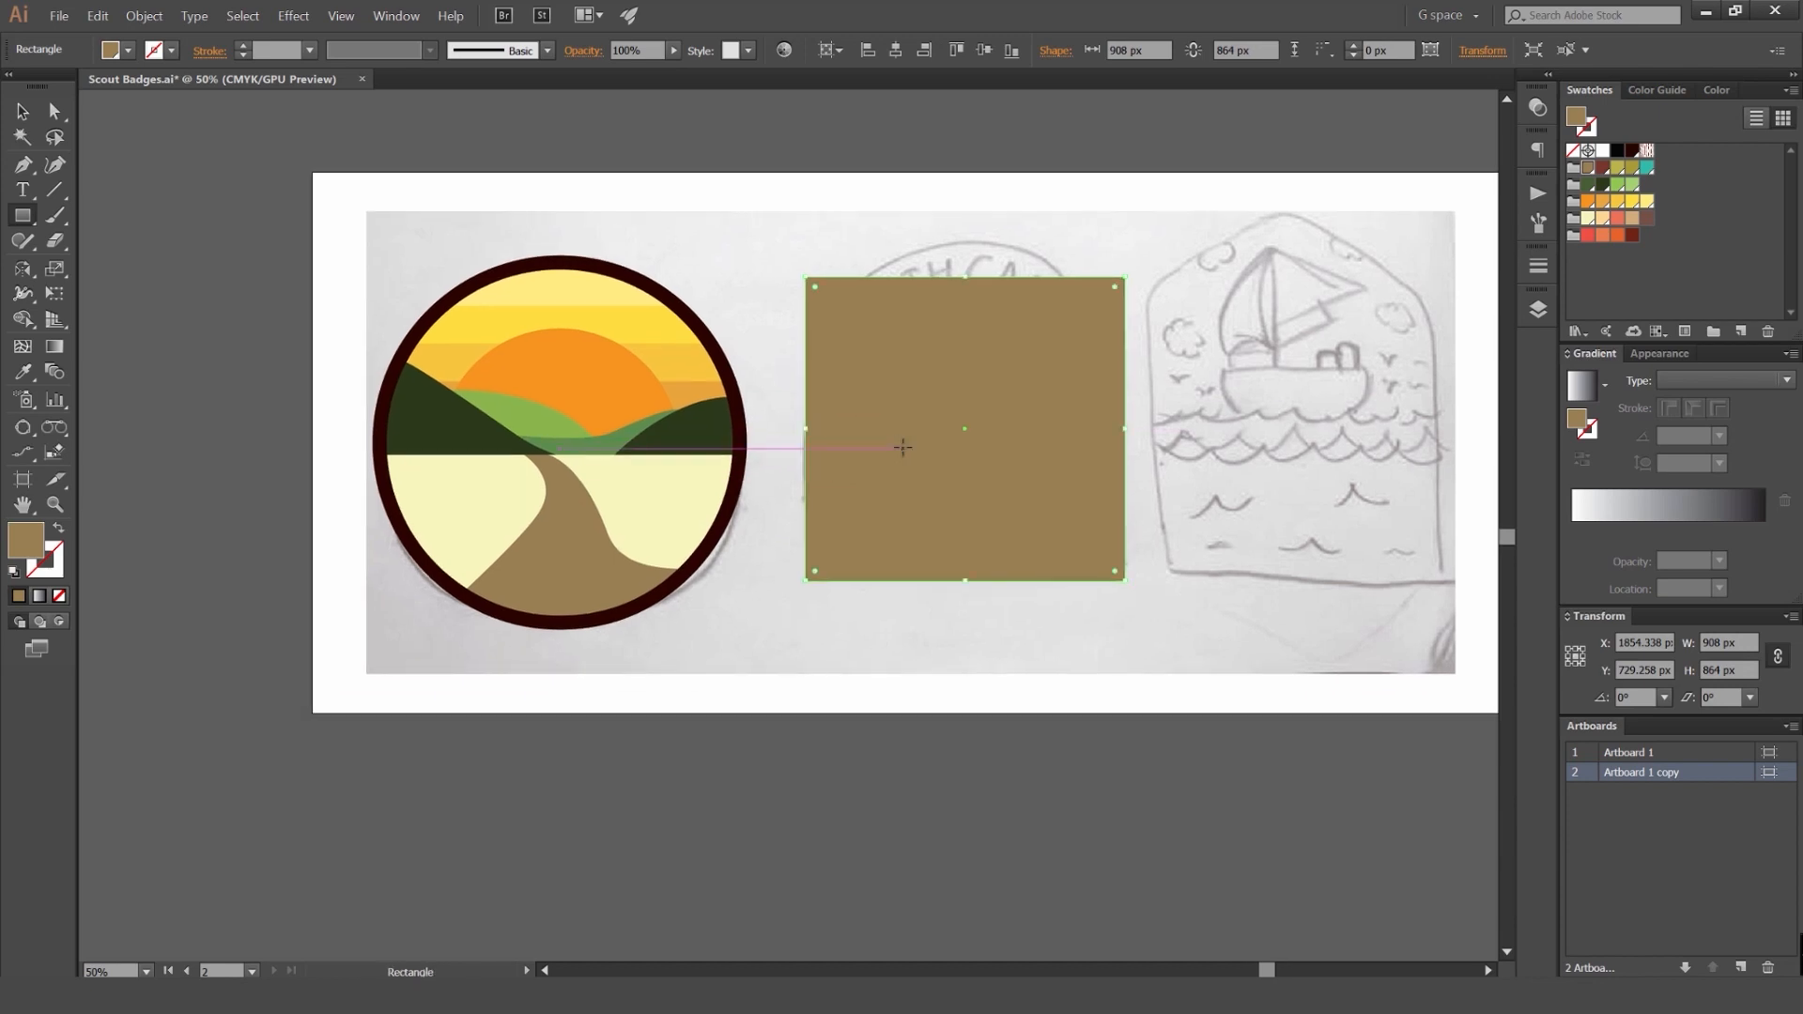
key(i)
scroll(818, 346, up, 1)
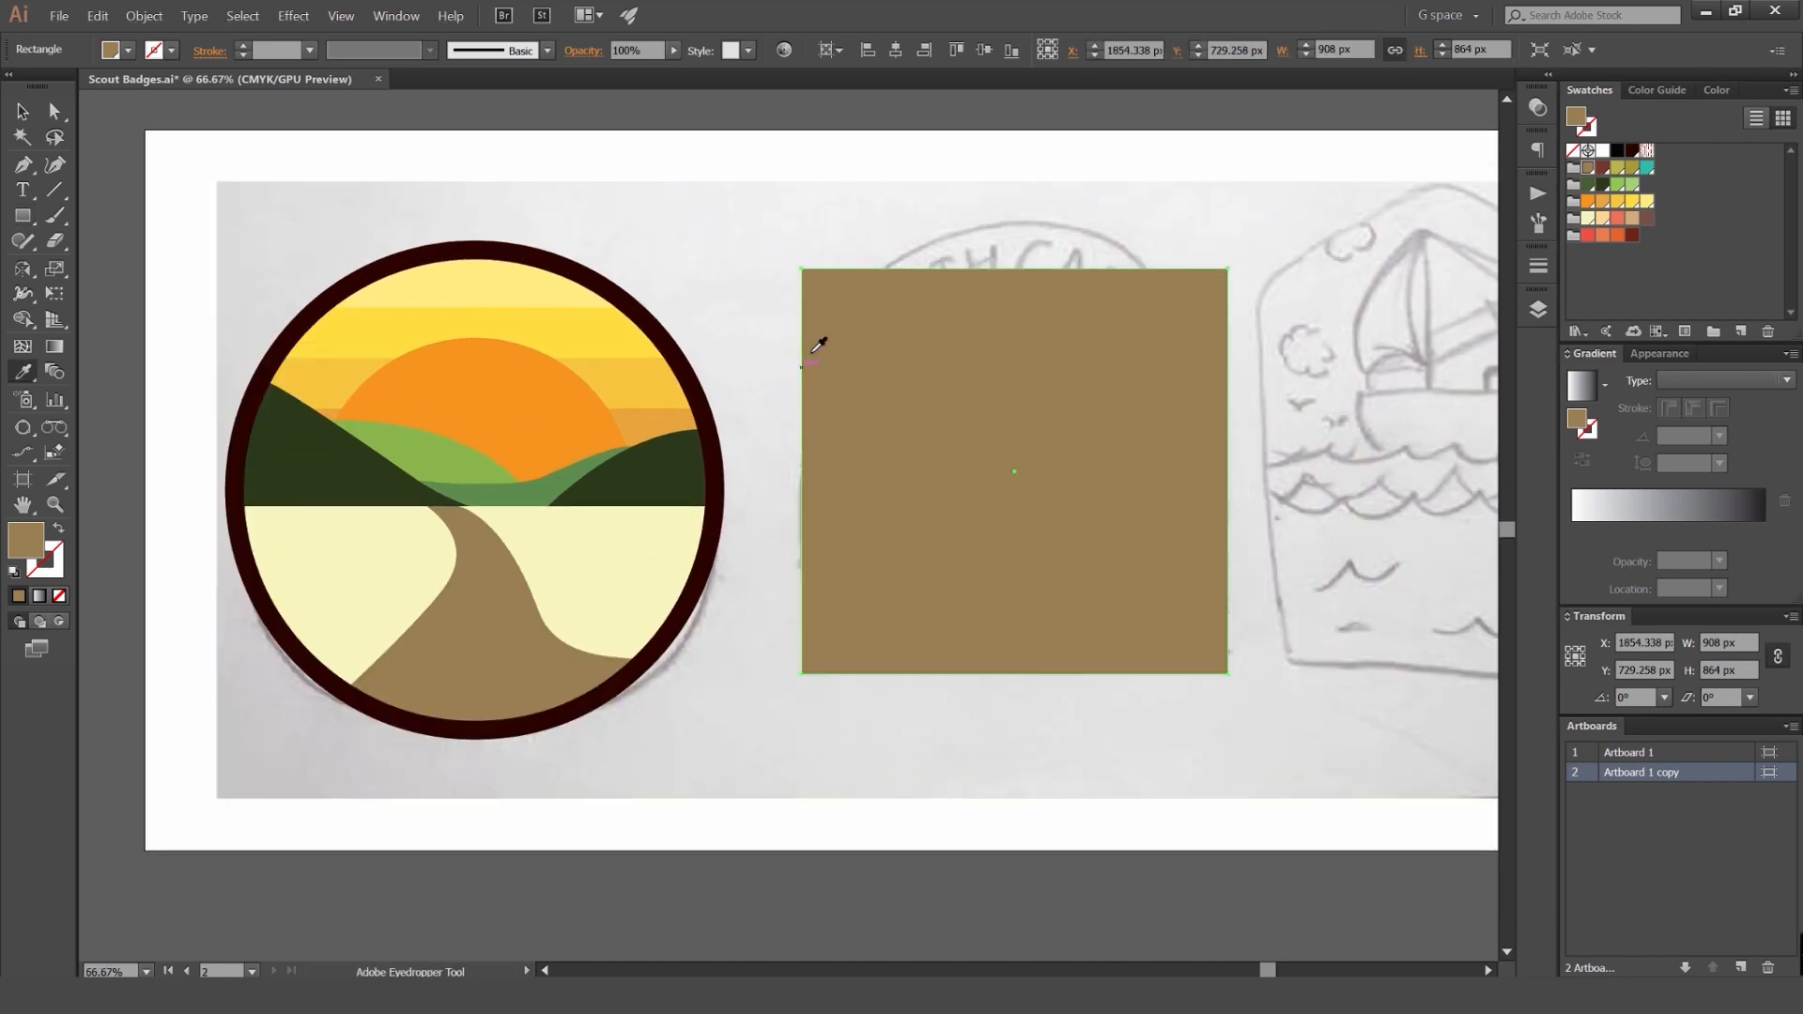
scroll(663, 325, up, 1)
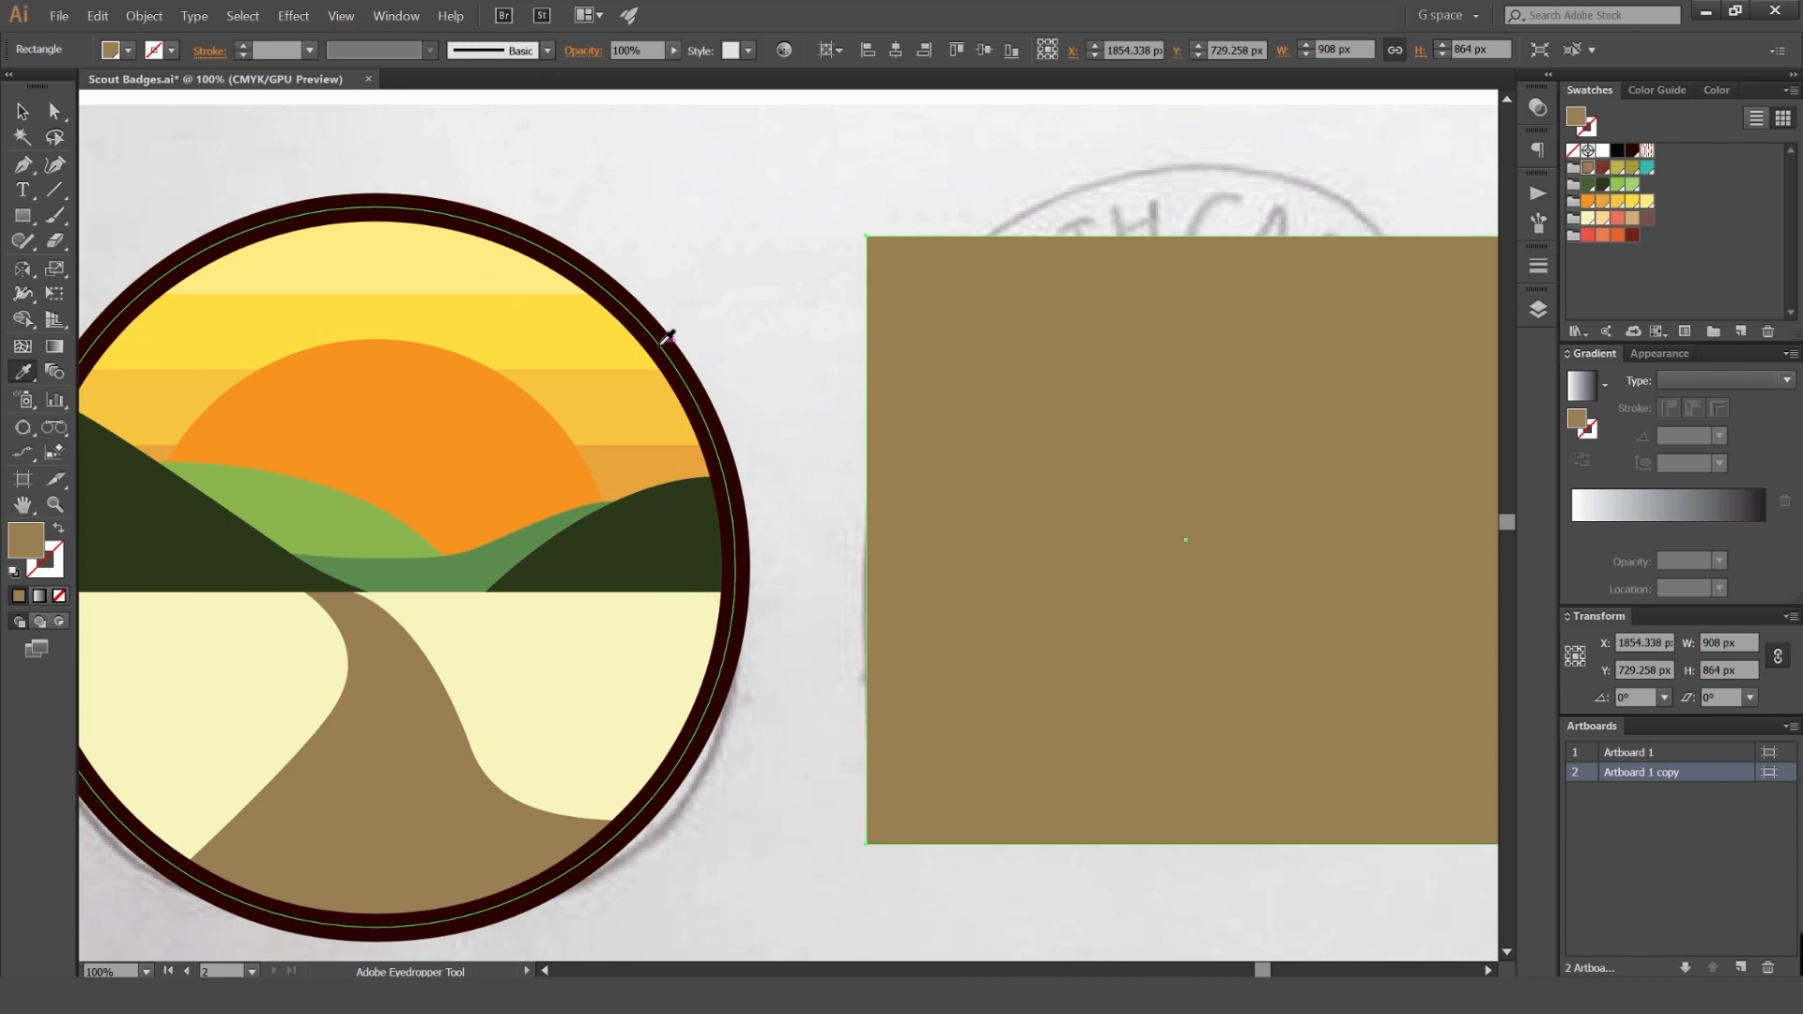
click(667, 337)
scroll(777, 222, right, 1)
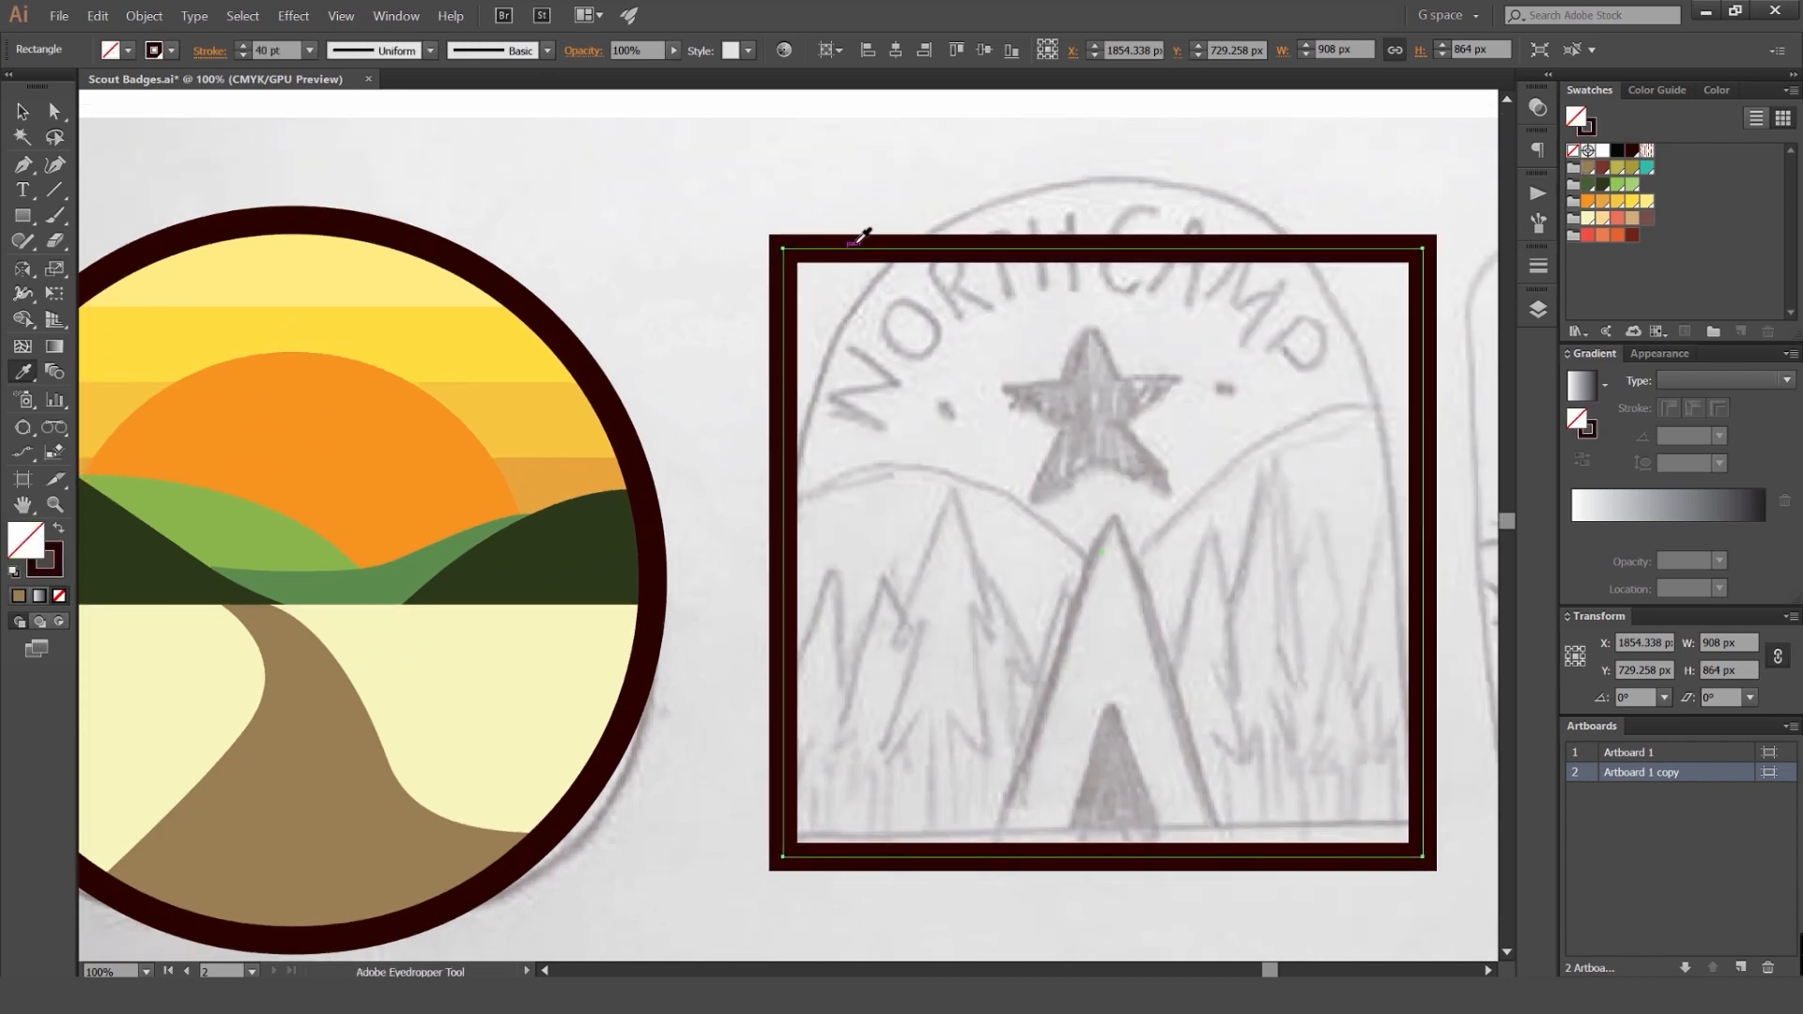
key(v)
click(577, 322)
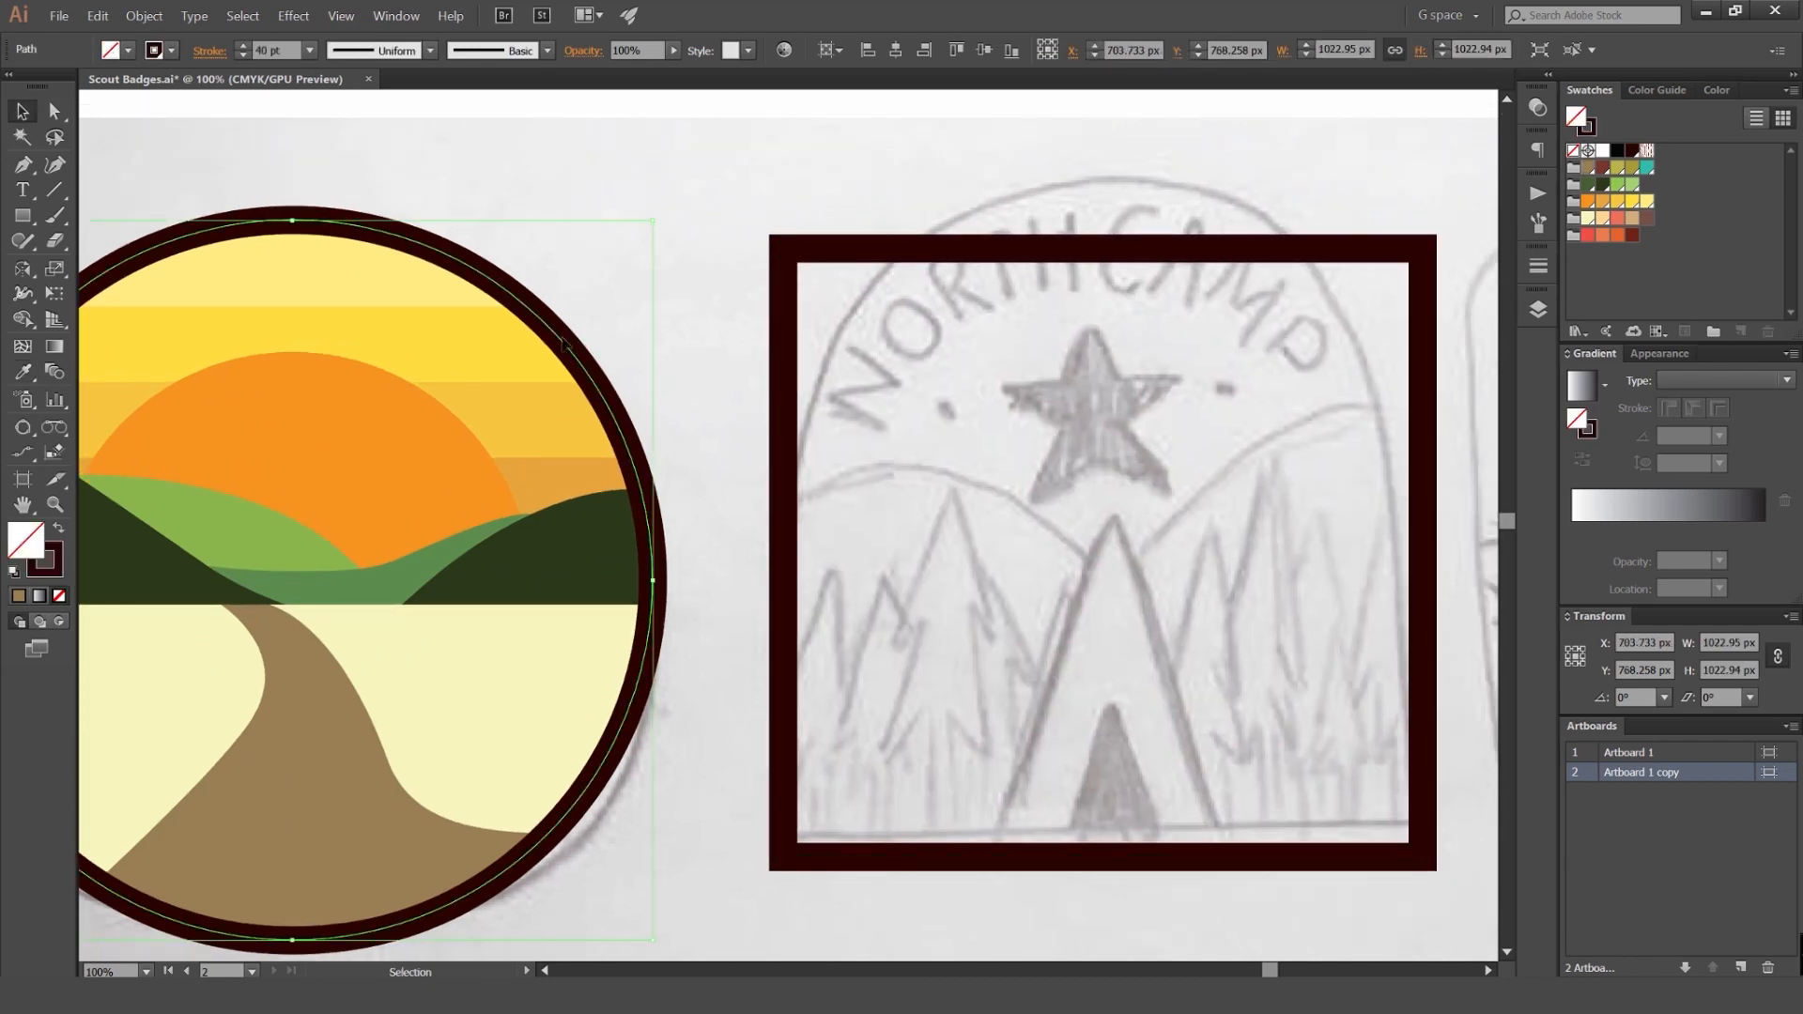
click(809, 319)
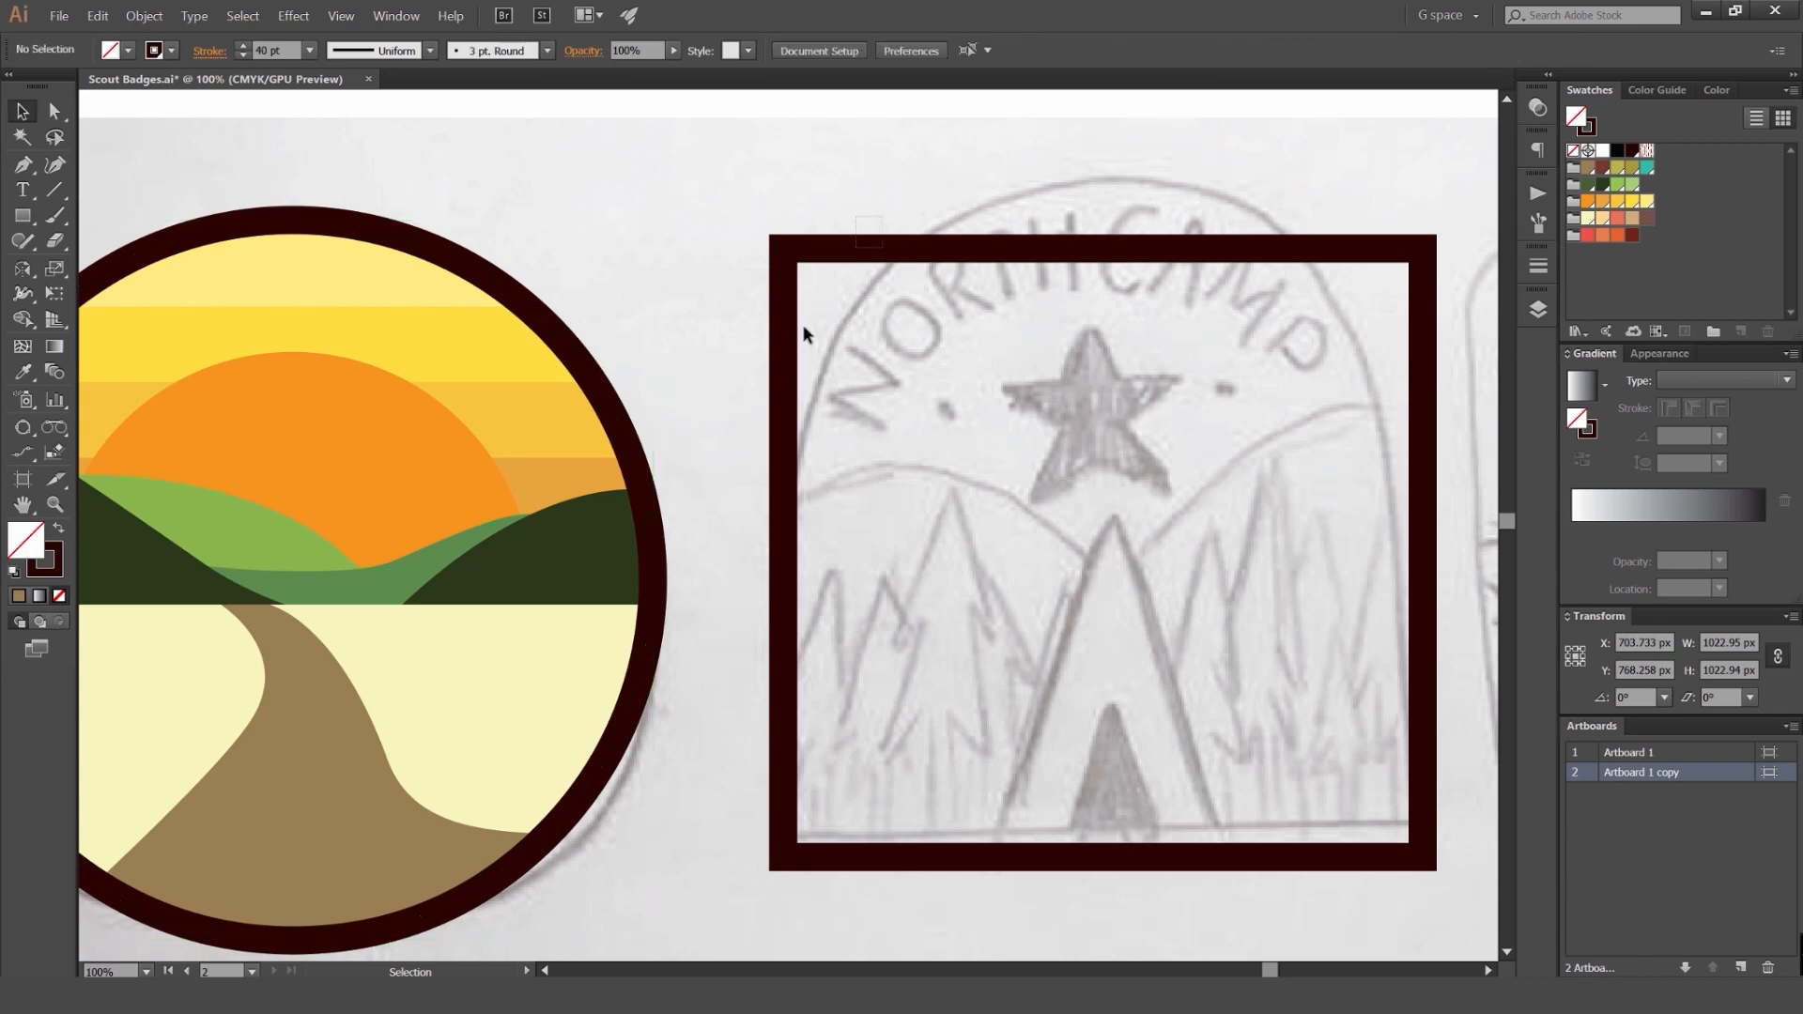
Step: Try rounding the frame's two top corners with a 454 px radius, and undo it
click(791, 318)
drag(823, 267, 570, 369)
key(ctrl+minus)
click(997, 252)
key(a)
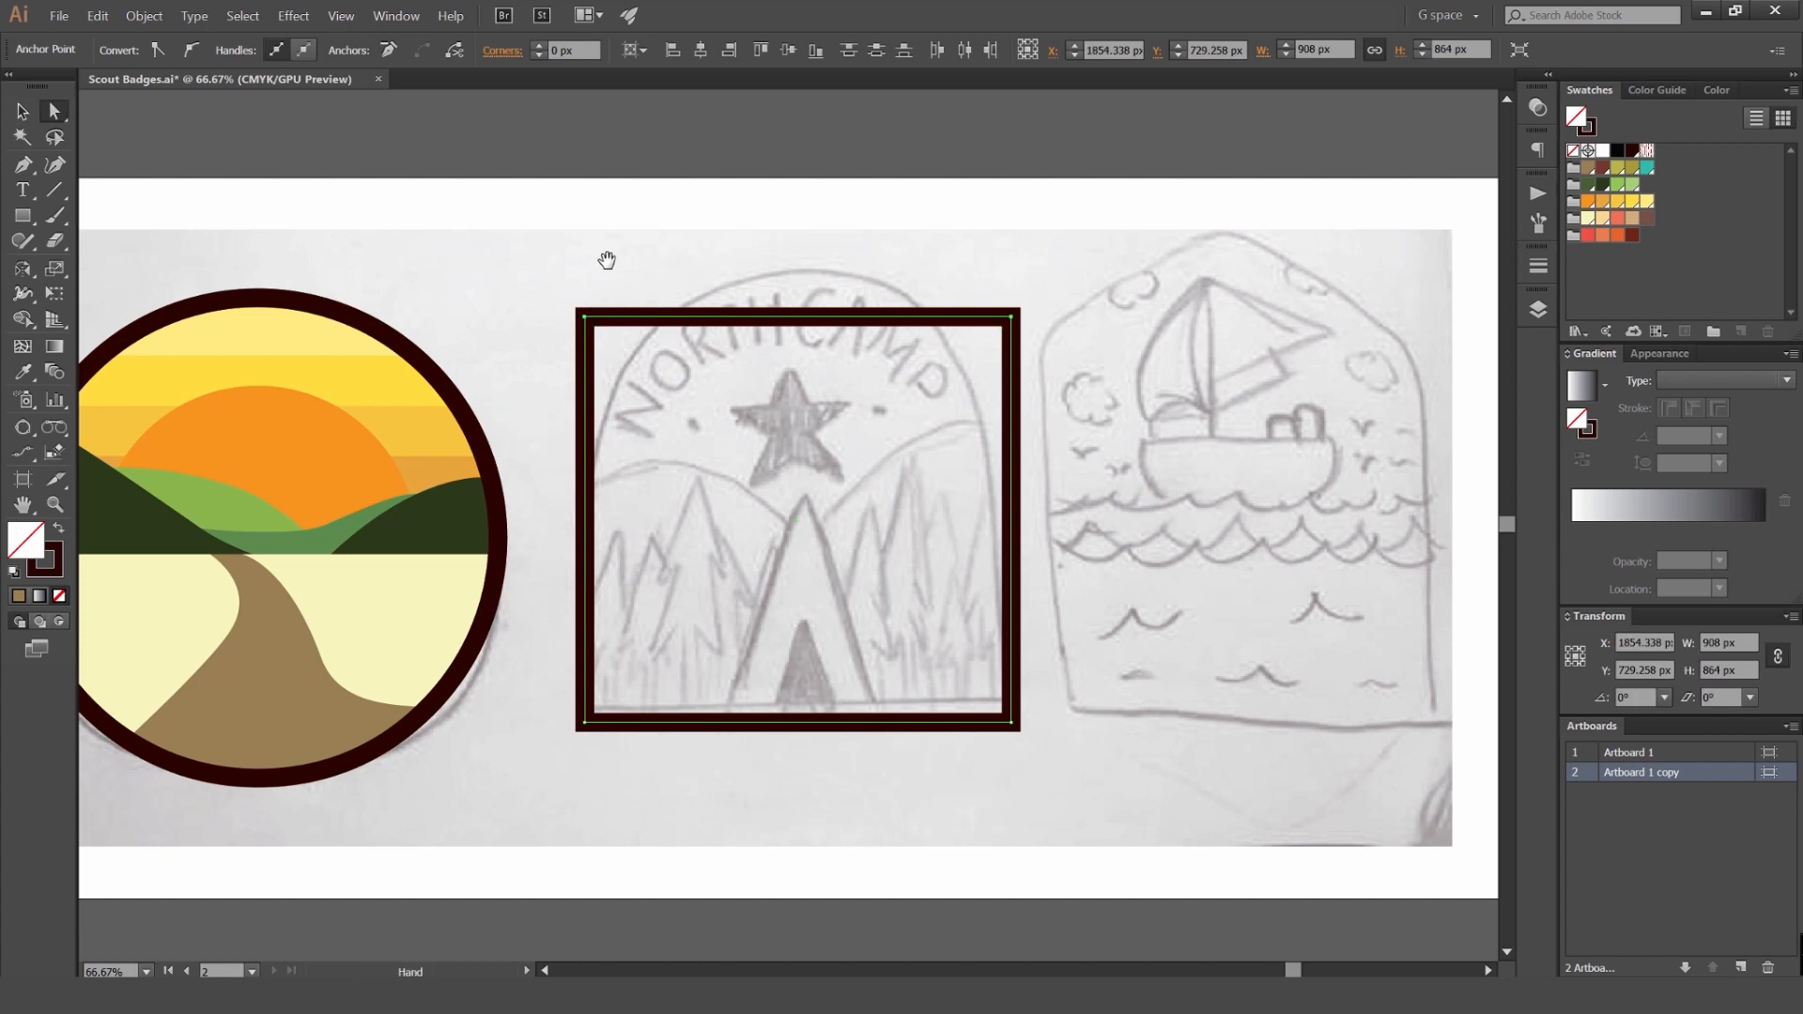
drag(607, 261, 655, 241)
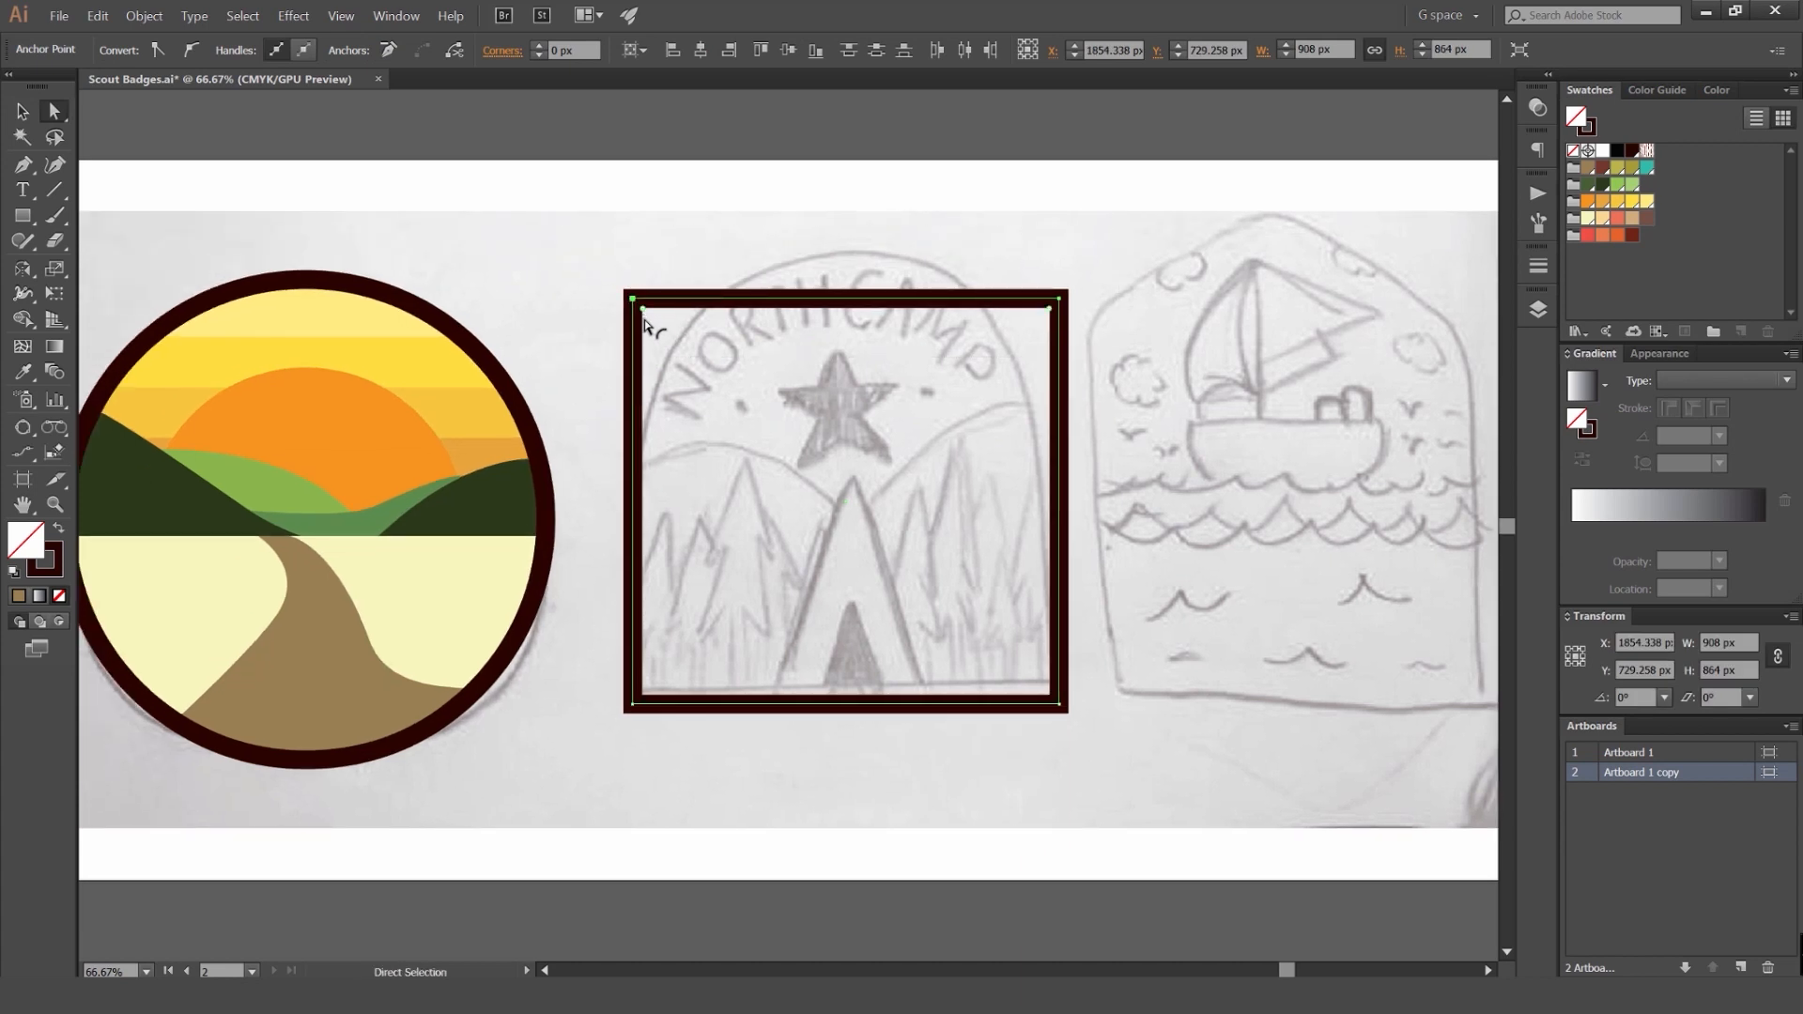
mouse_move(645, 325)
mouse_down()
mouse_move(864, 780)
mouse_move(654, 294)
mouse_move(644, 306)
mouse_up()
scroll(646, 315, up, 6)
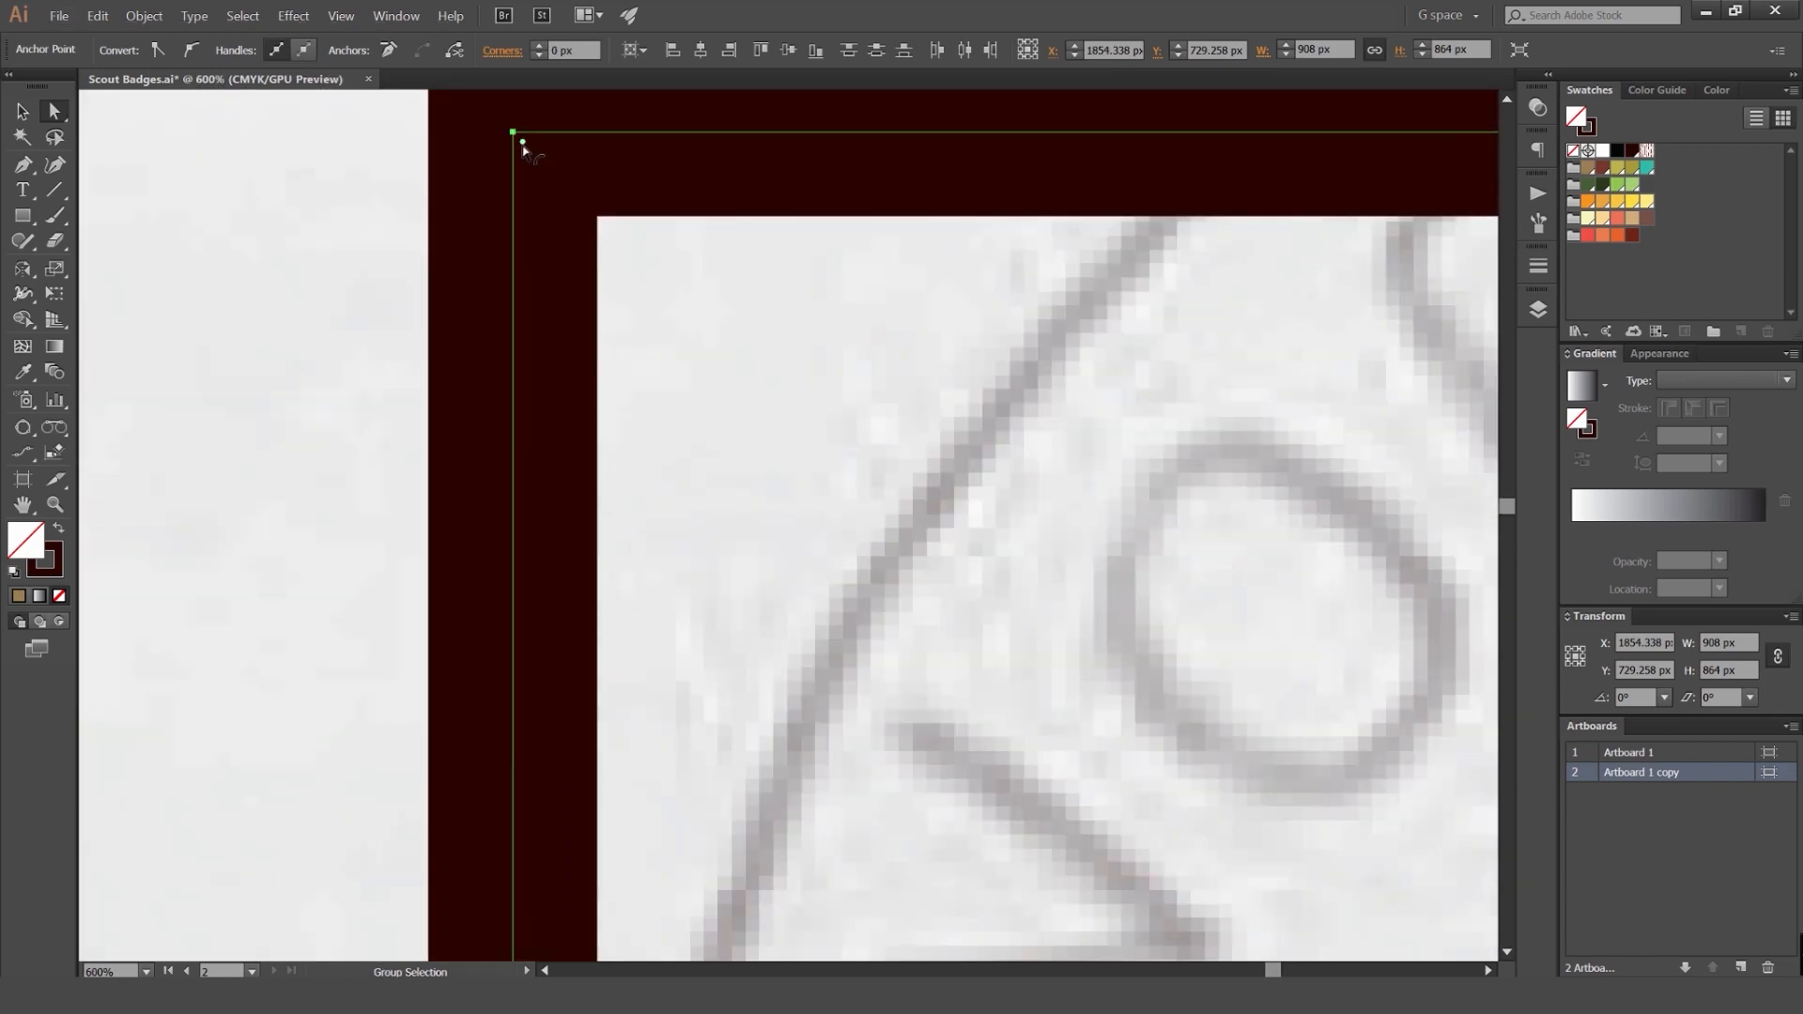
scroll(523, 150, down, 6)
drag(542, 153, 944, 659)
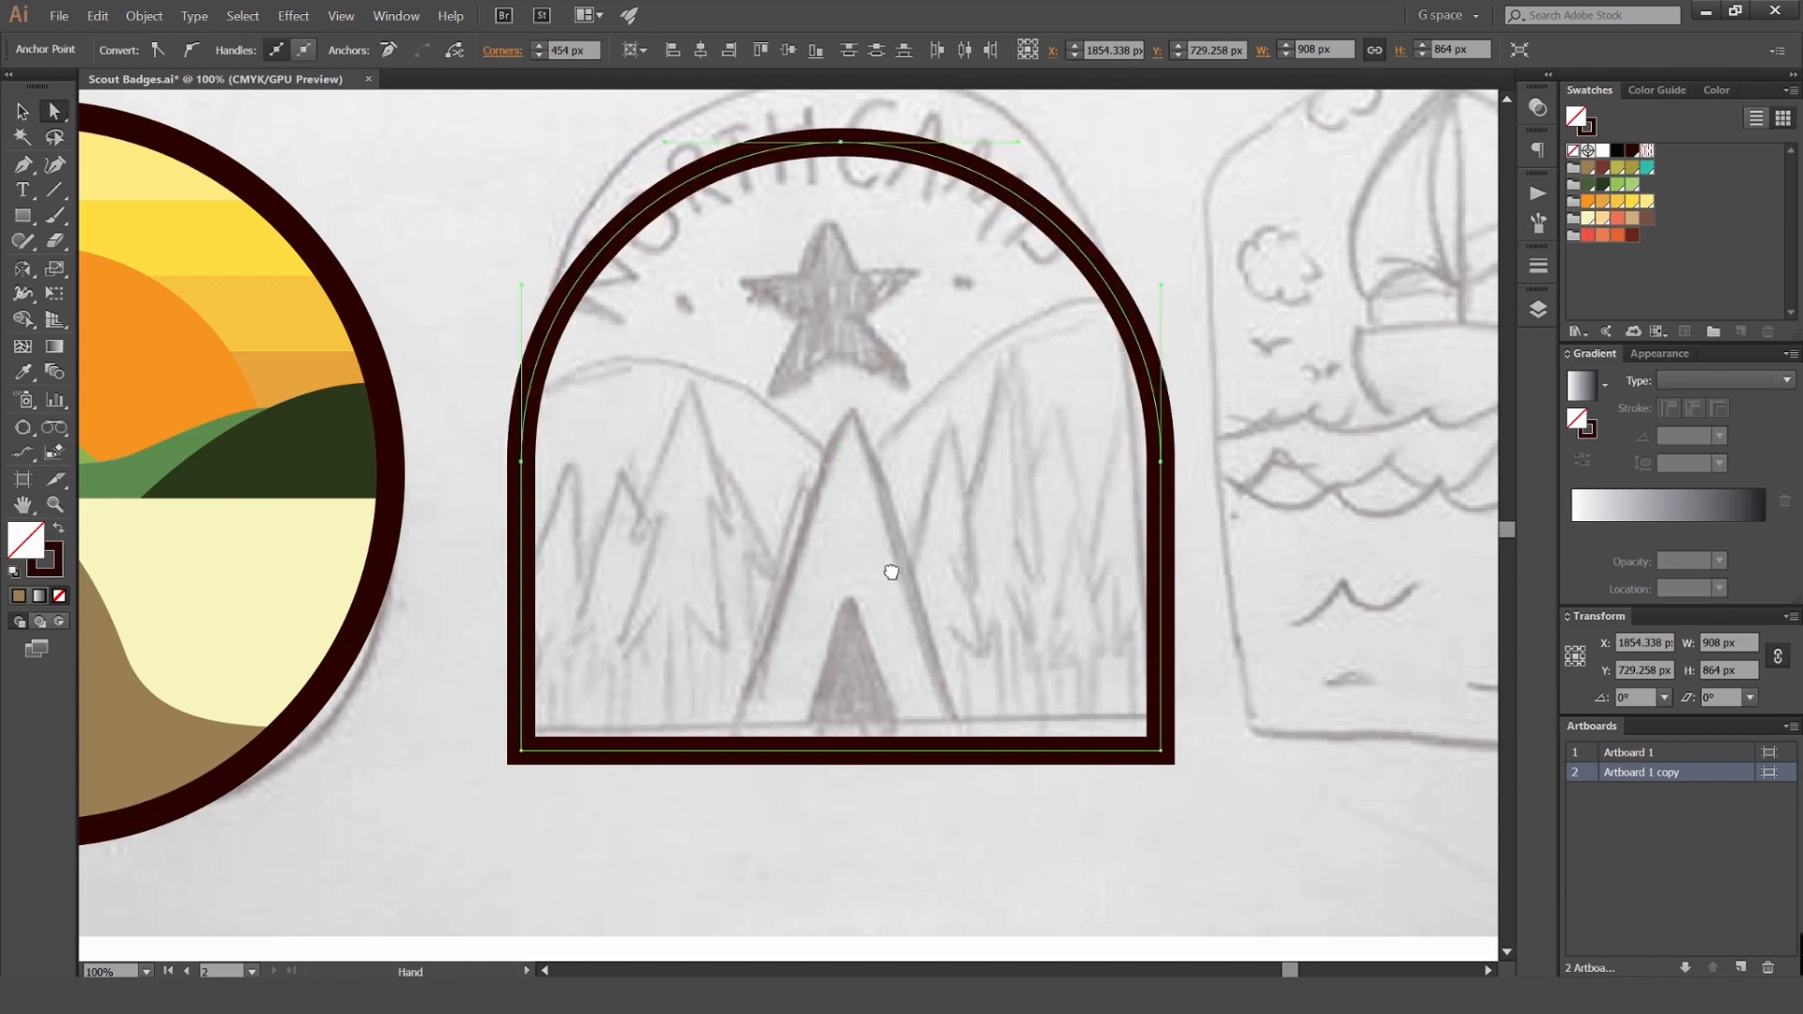
key(ctrl+z)
click(1190, 282)
key(ctrl+minus)
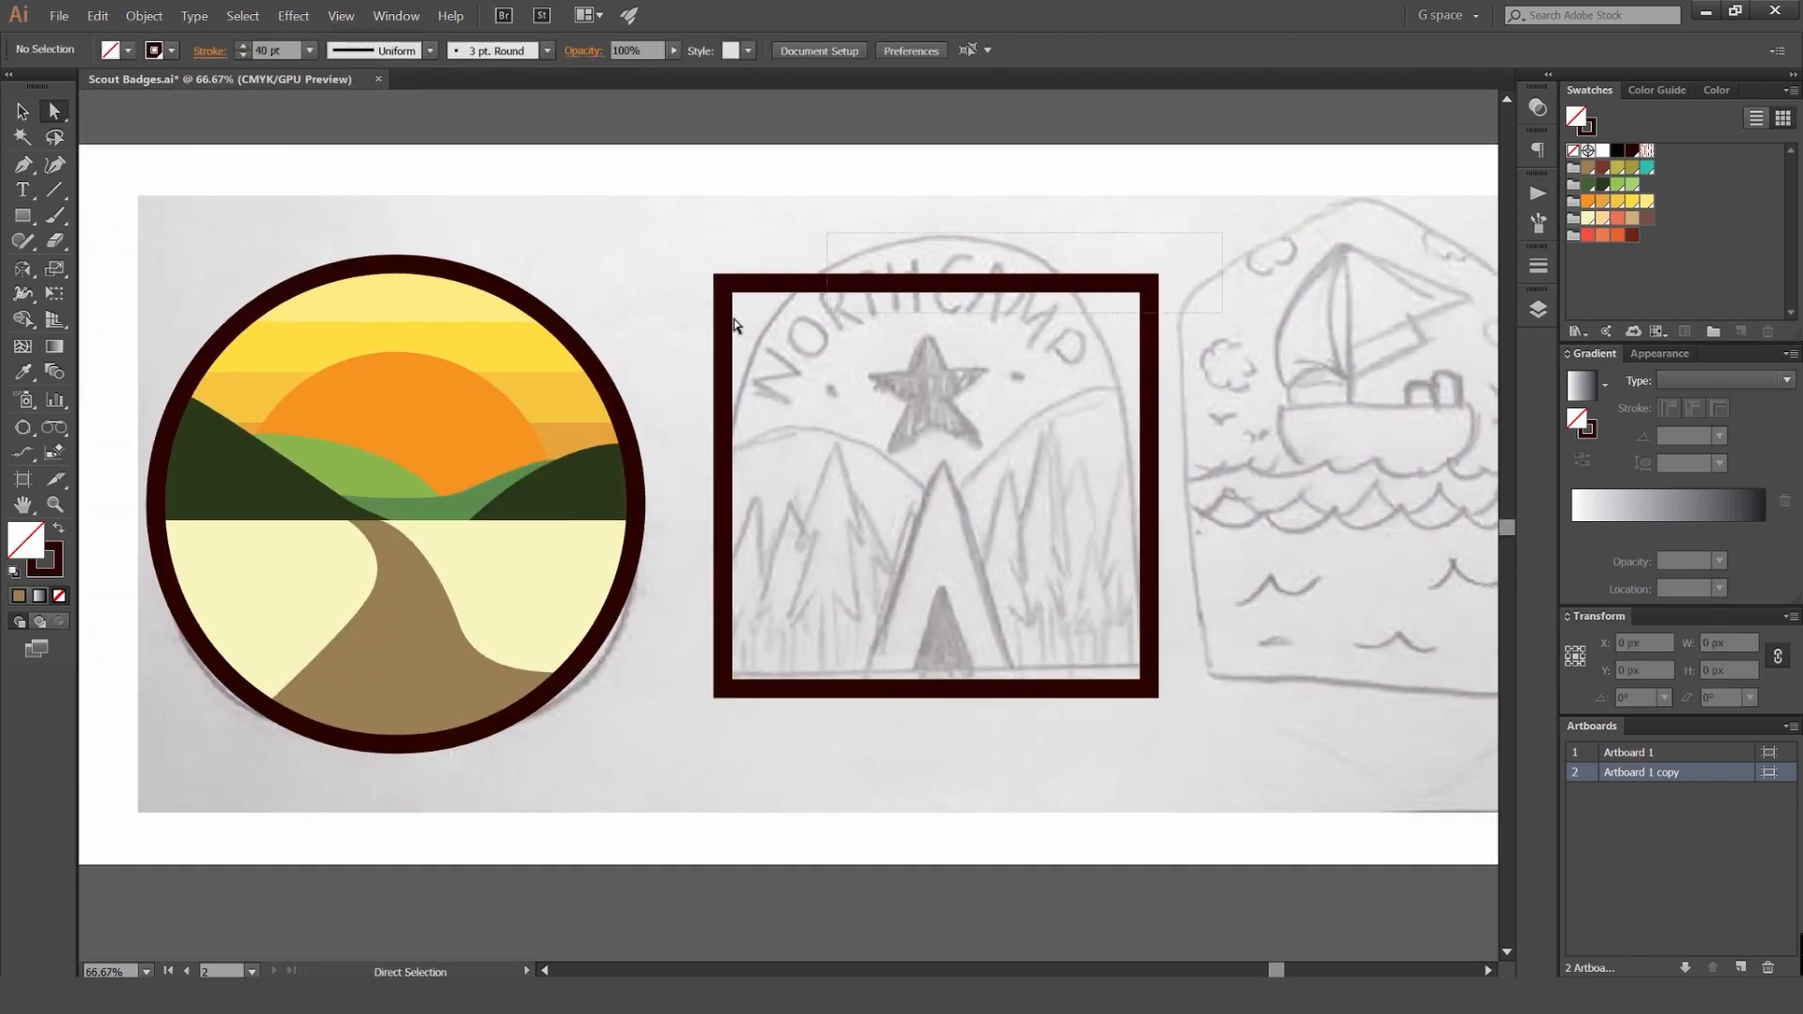
Step: Try rounding all four corners of the North Camp frame equally to a 140 px radius
drag(735, 326, 705, 317)
key(v)
click(922, 264)
click(924, 282)
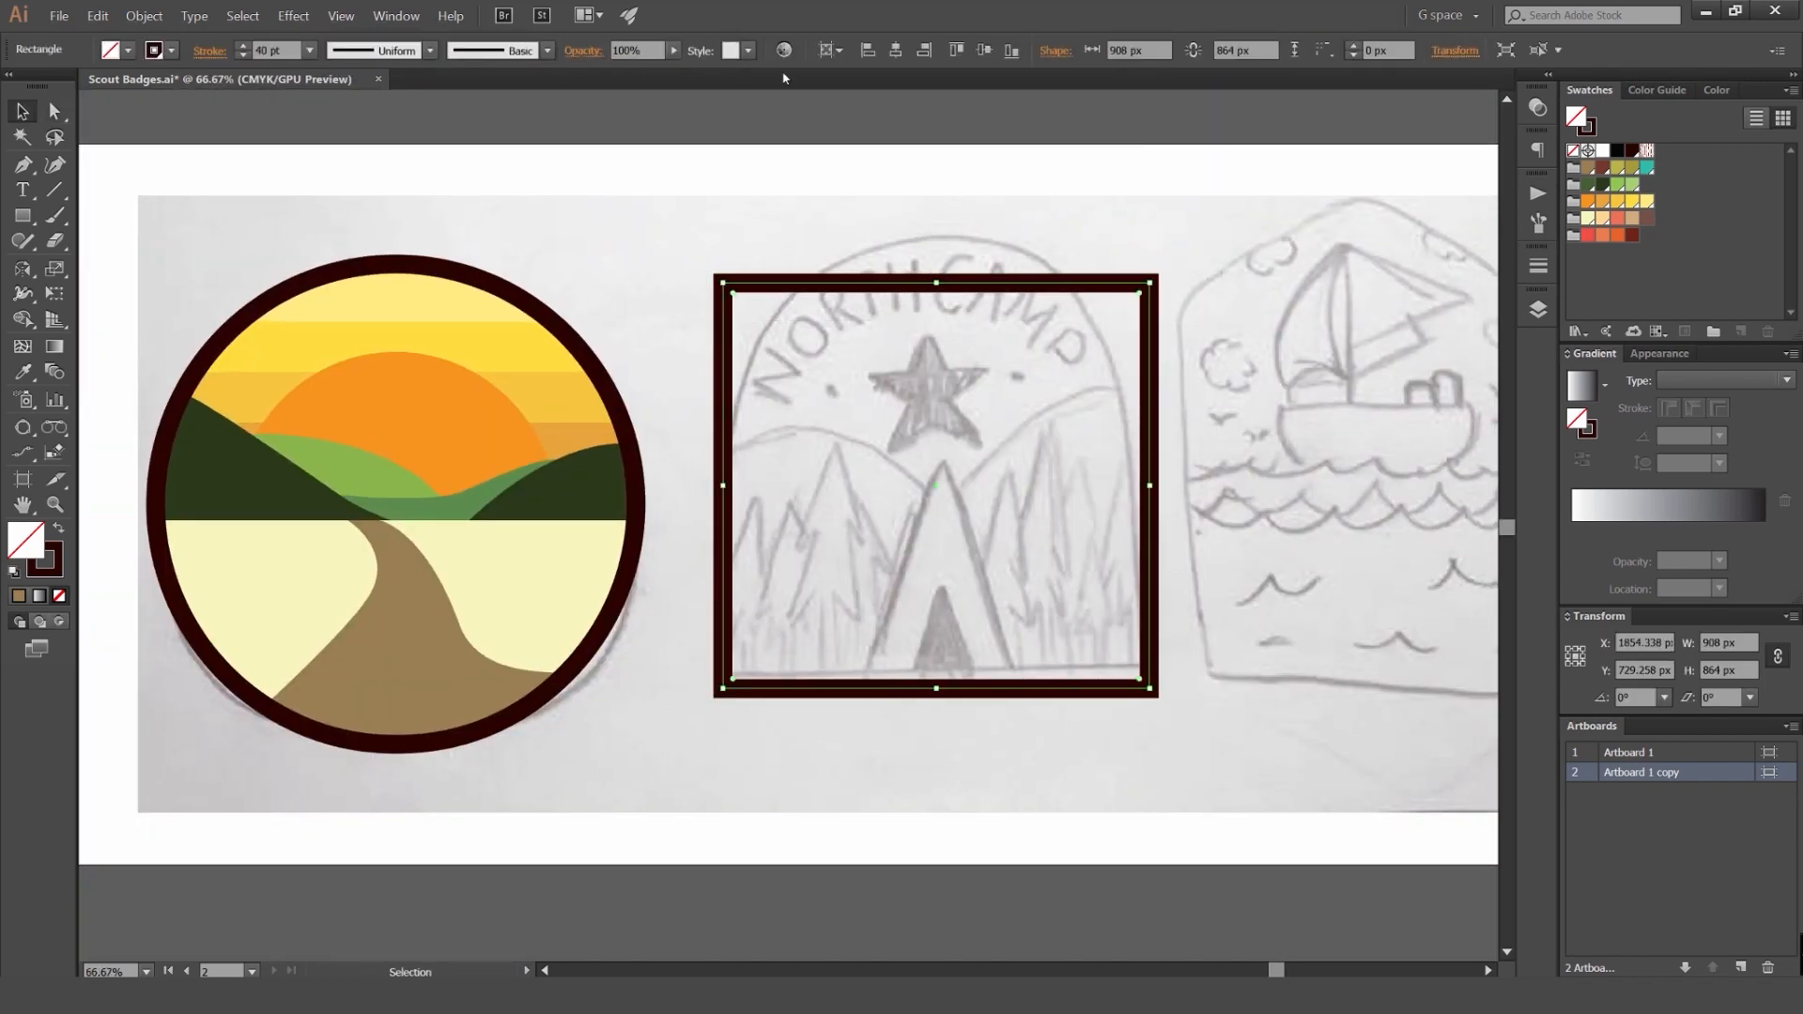
click(1358, 51)
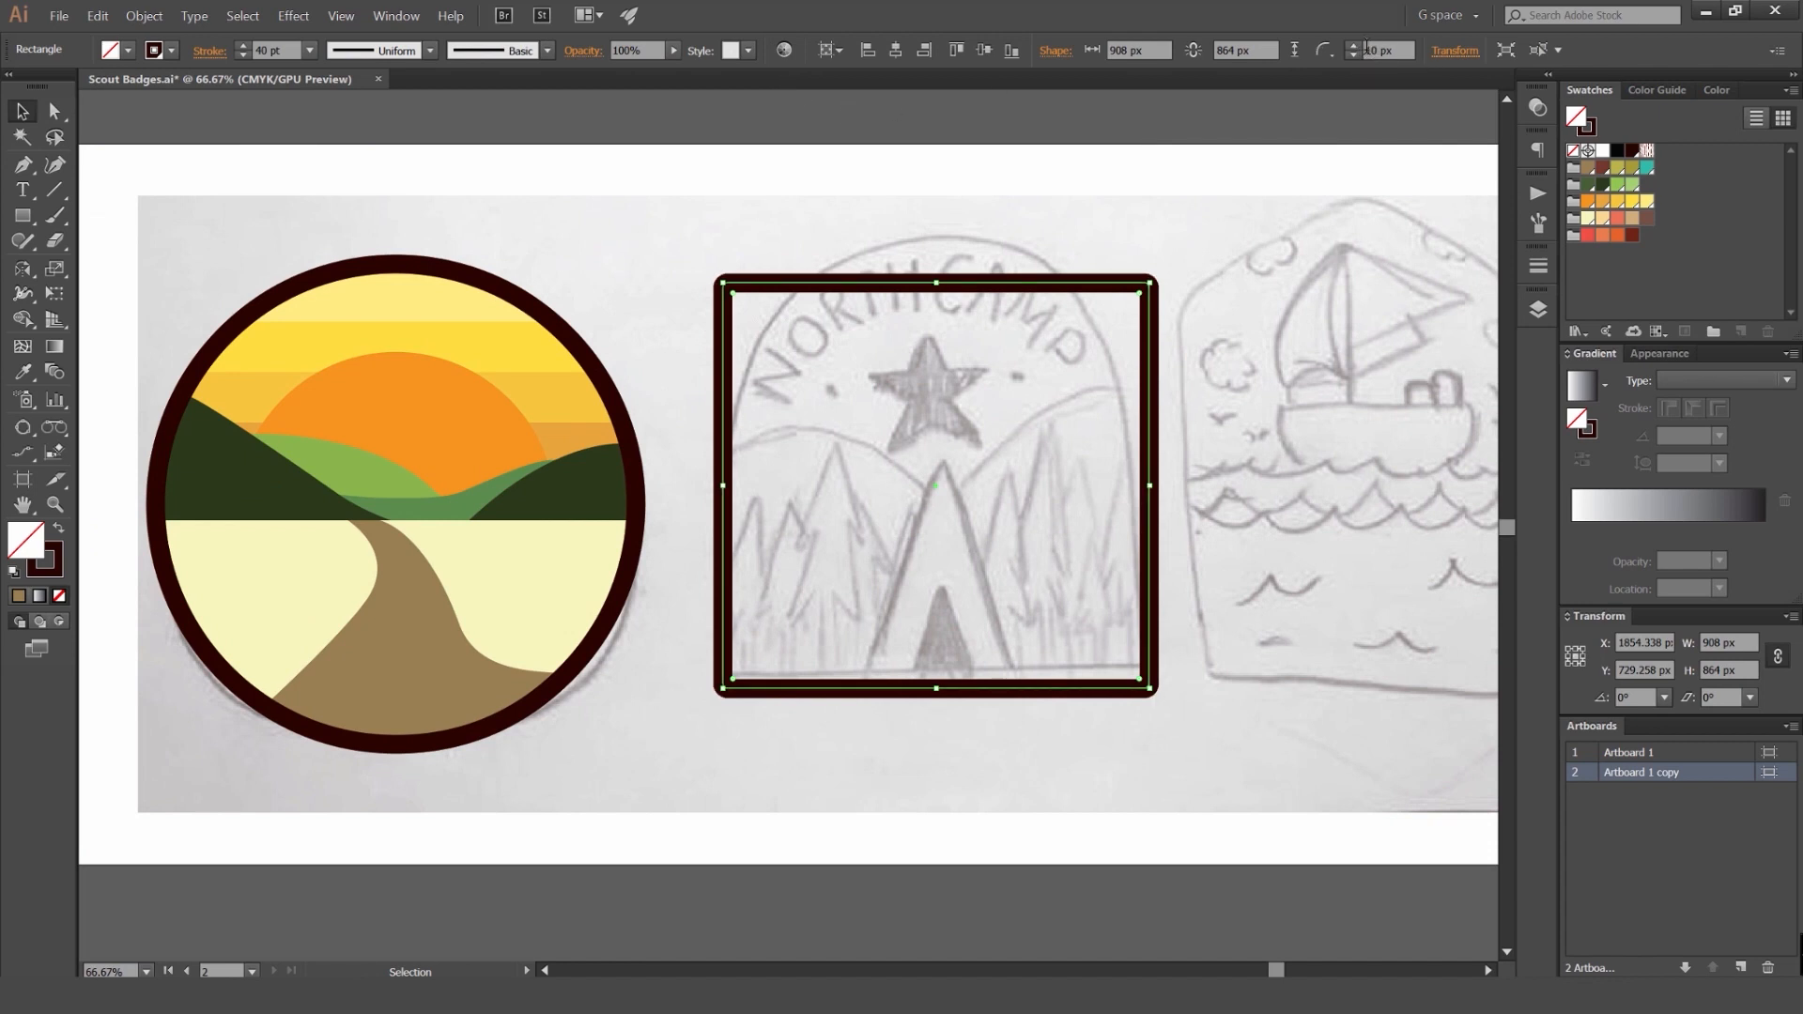
drag(1355, 52, 1352, 55)
click(1353, 54)
click(1142, 264)
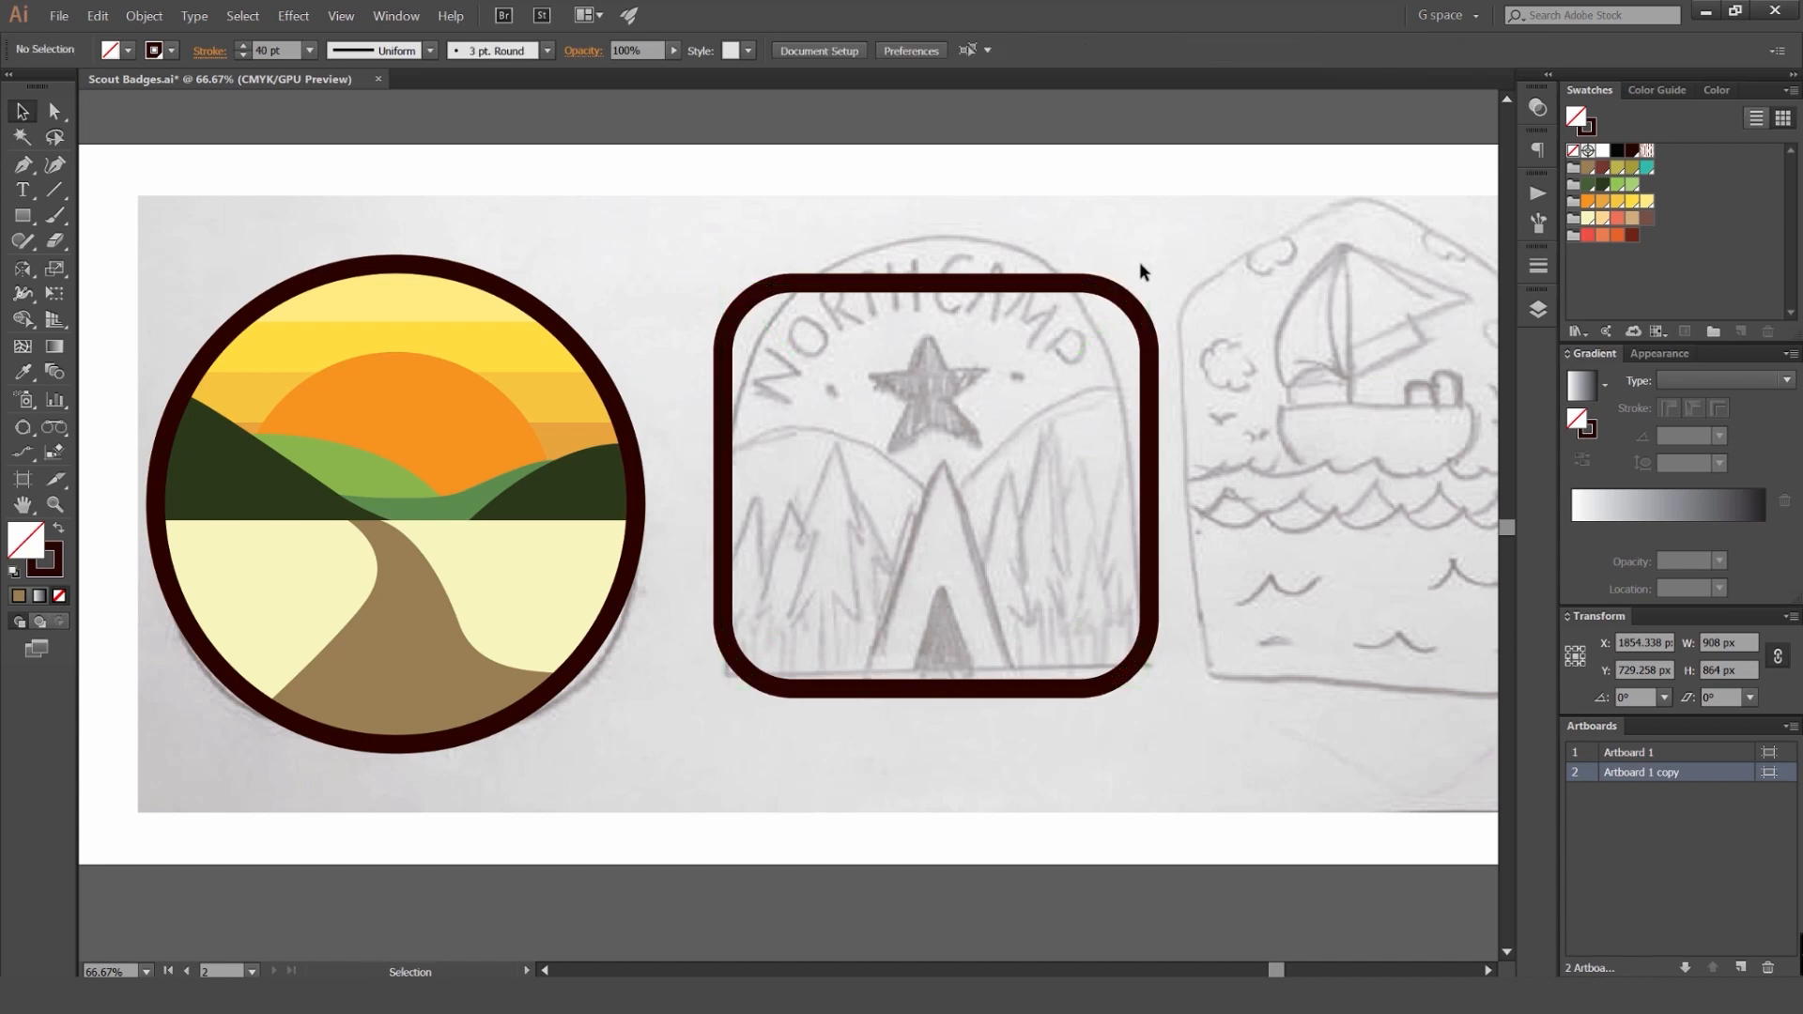
scroll(1142, 264, up, 1)
drag(1142, 263, 1031, 357)
scroll(1032, 357, down, 1)
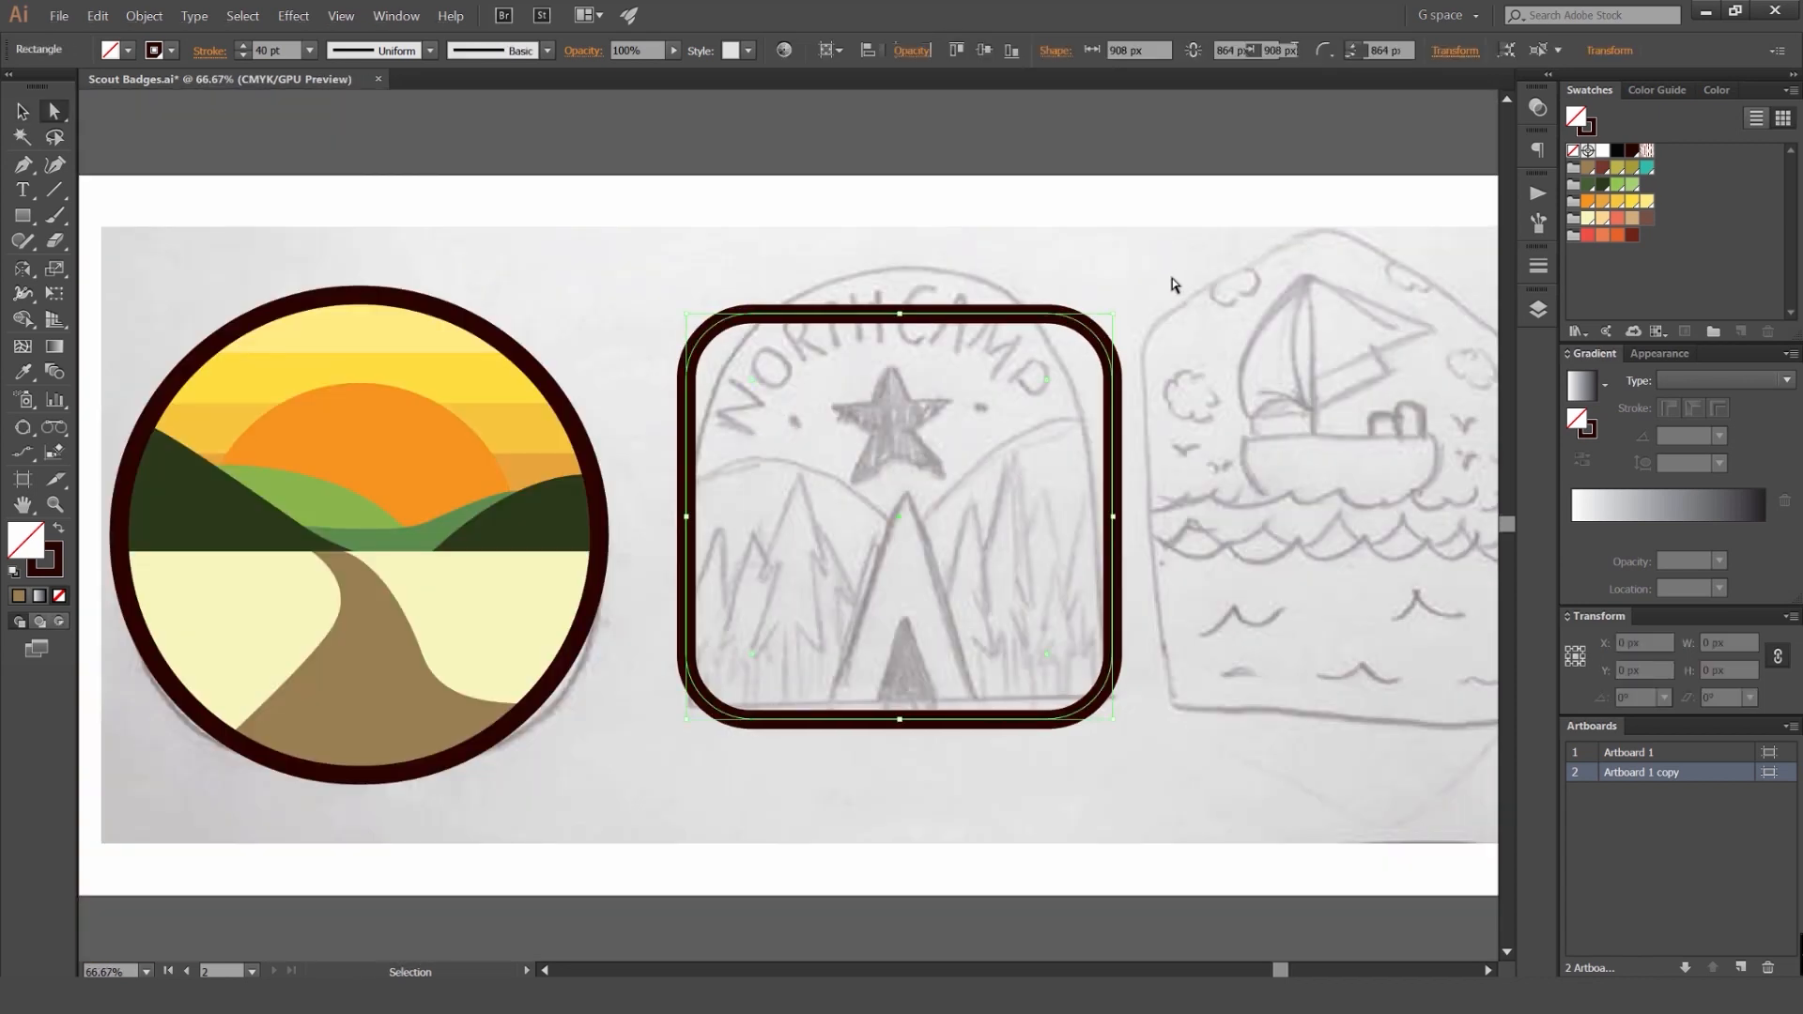
Step: Undo the equal rounding of the frame's four corners
key(a)
key(v)
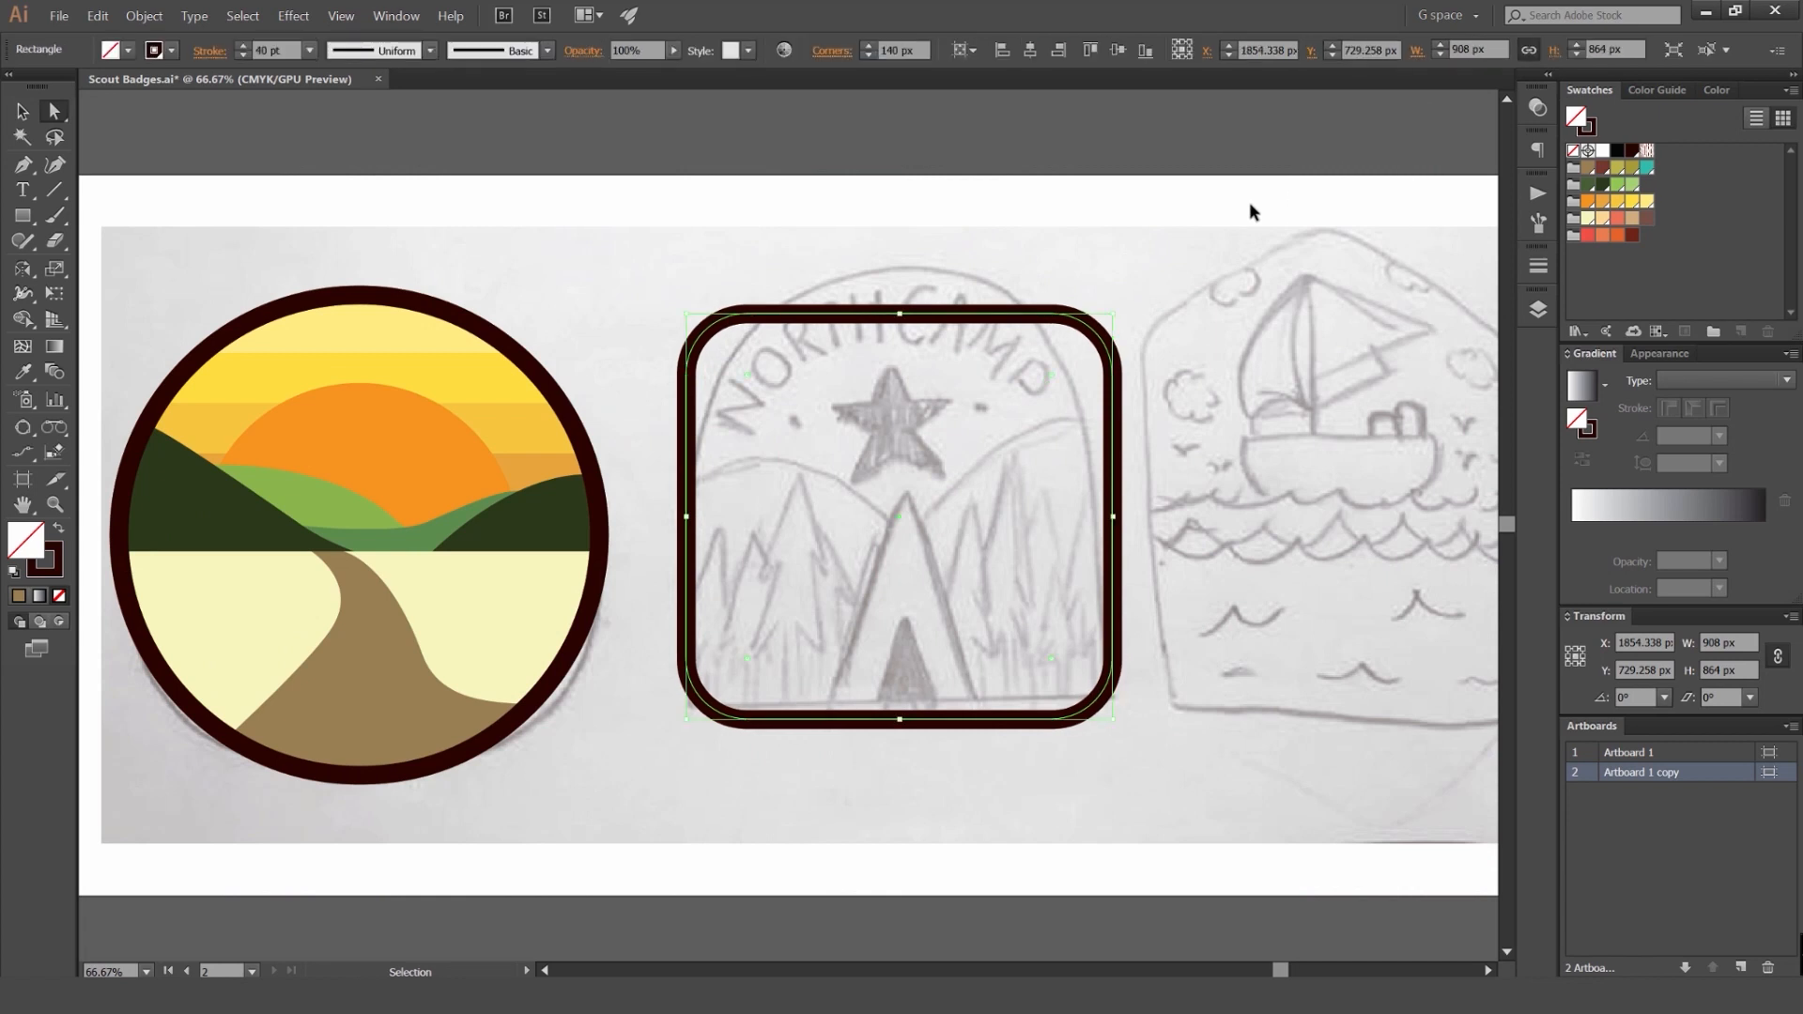
key(ctrl+z)
key(ctrl+z)
key(ctrl+z)
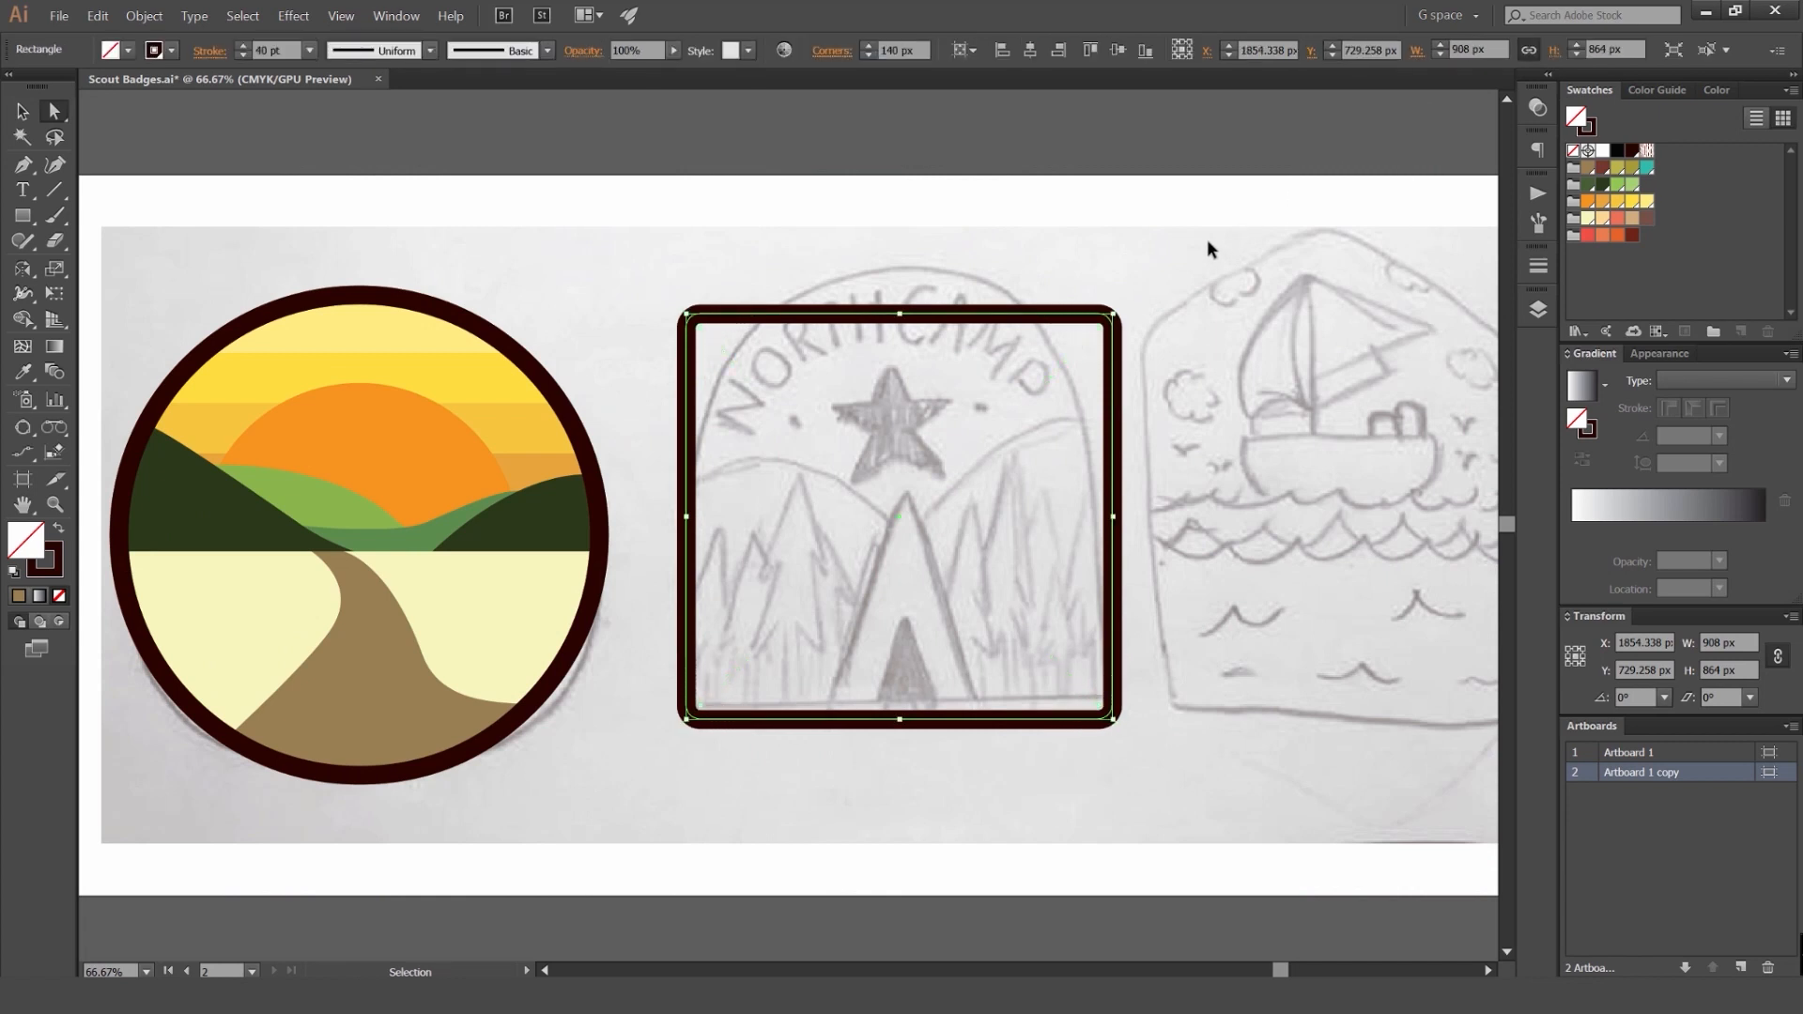
Step: Round only the two top corners of the North Camp frame to the maximum radius, forming a full arch
drag(1188, 298, 1076, 868)
shift+click(685, 314)
click(1203, 575)
drag(1203, 565, 1183, 507)
key(v)
click(1048, 331)
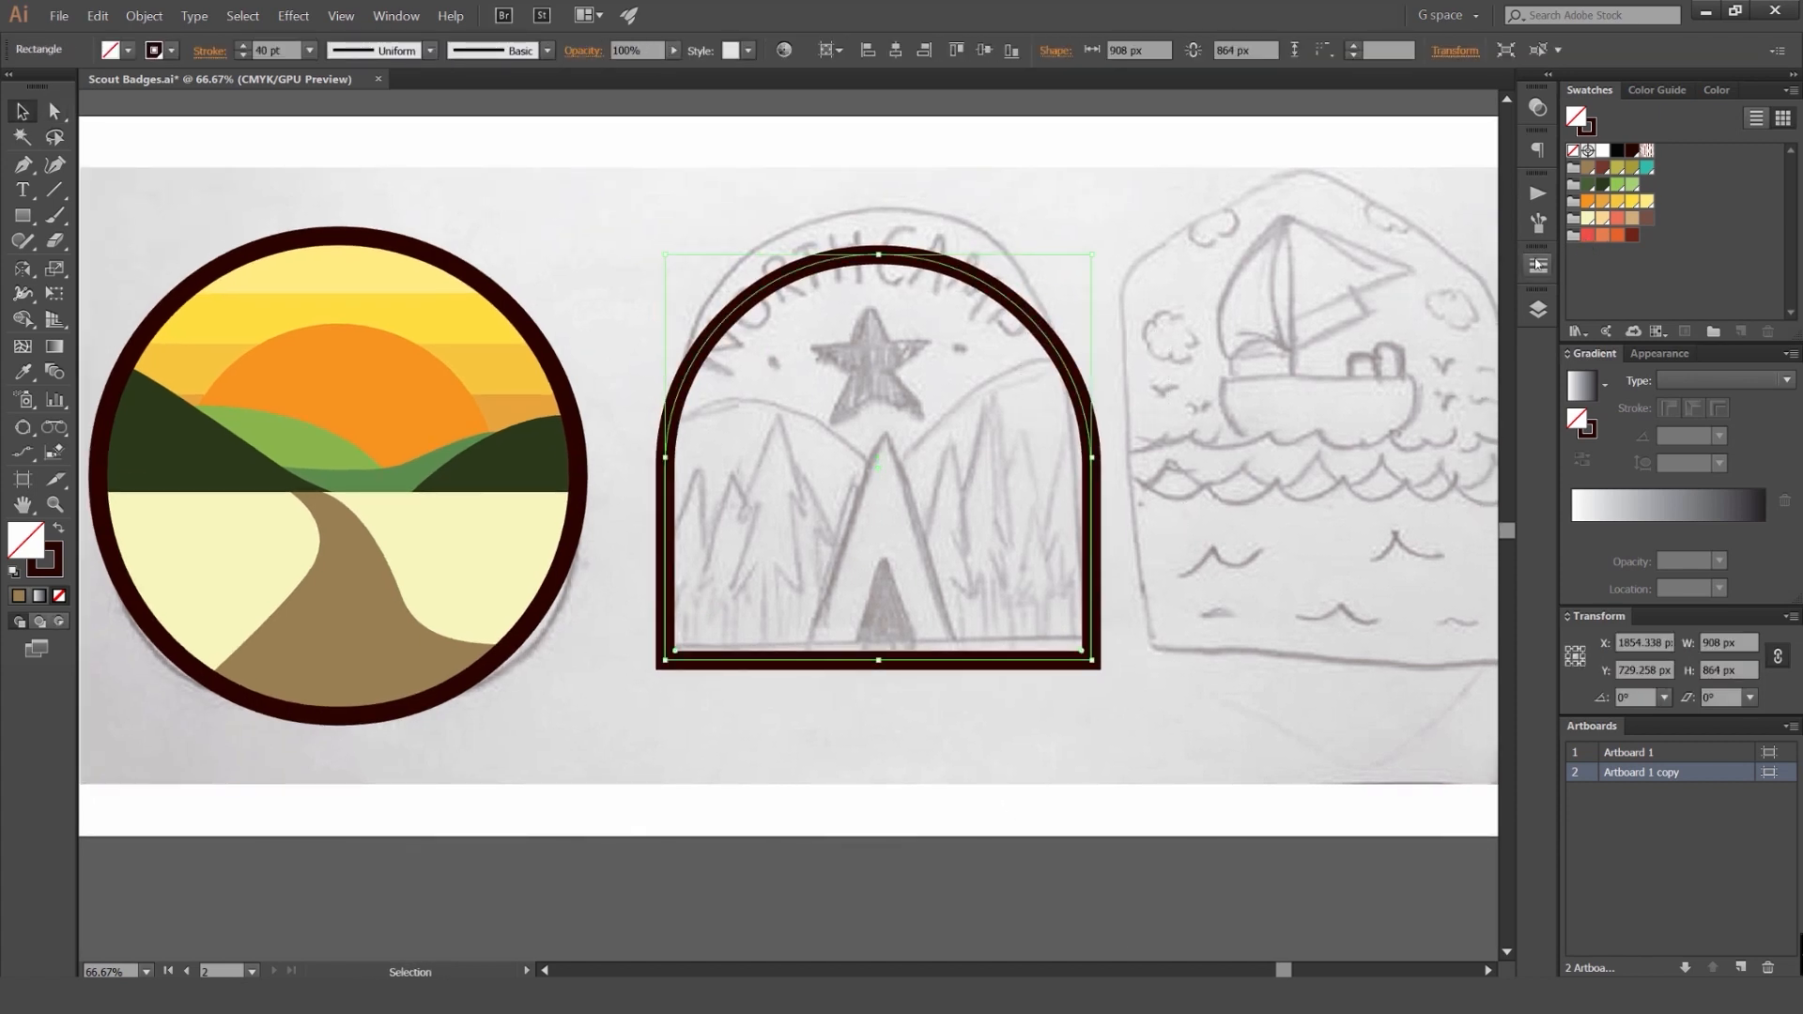
Step: Give the arch's 40 pt stroke a round cap and round corner joins, comparing them briefly with square corners
click(1537, 266)
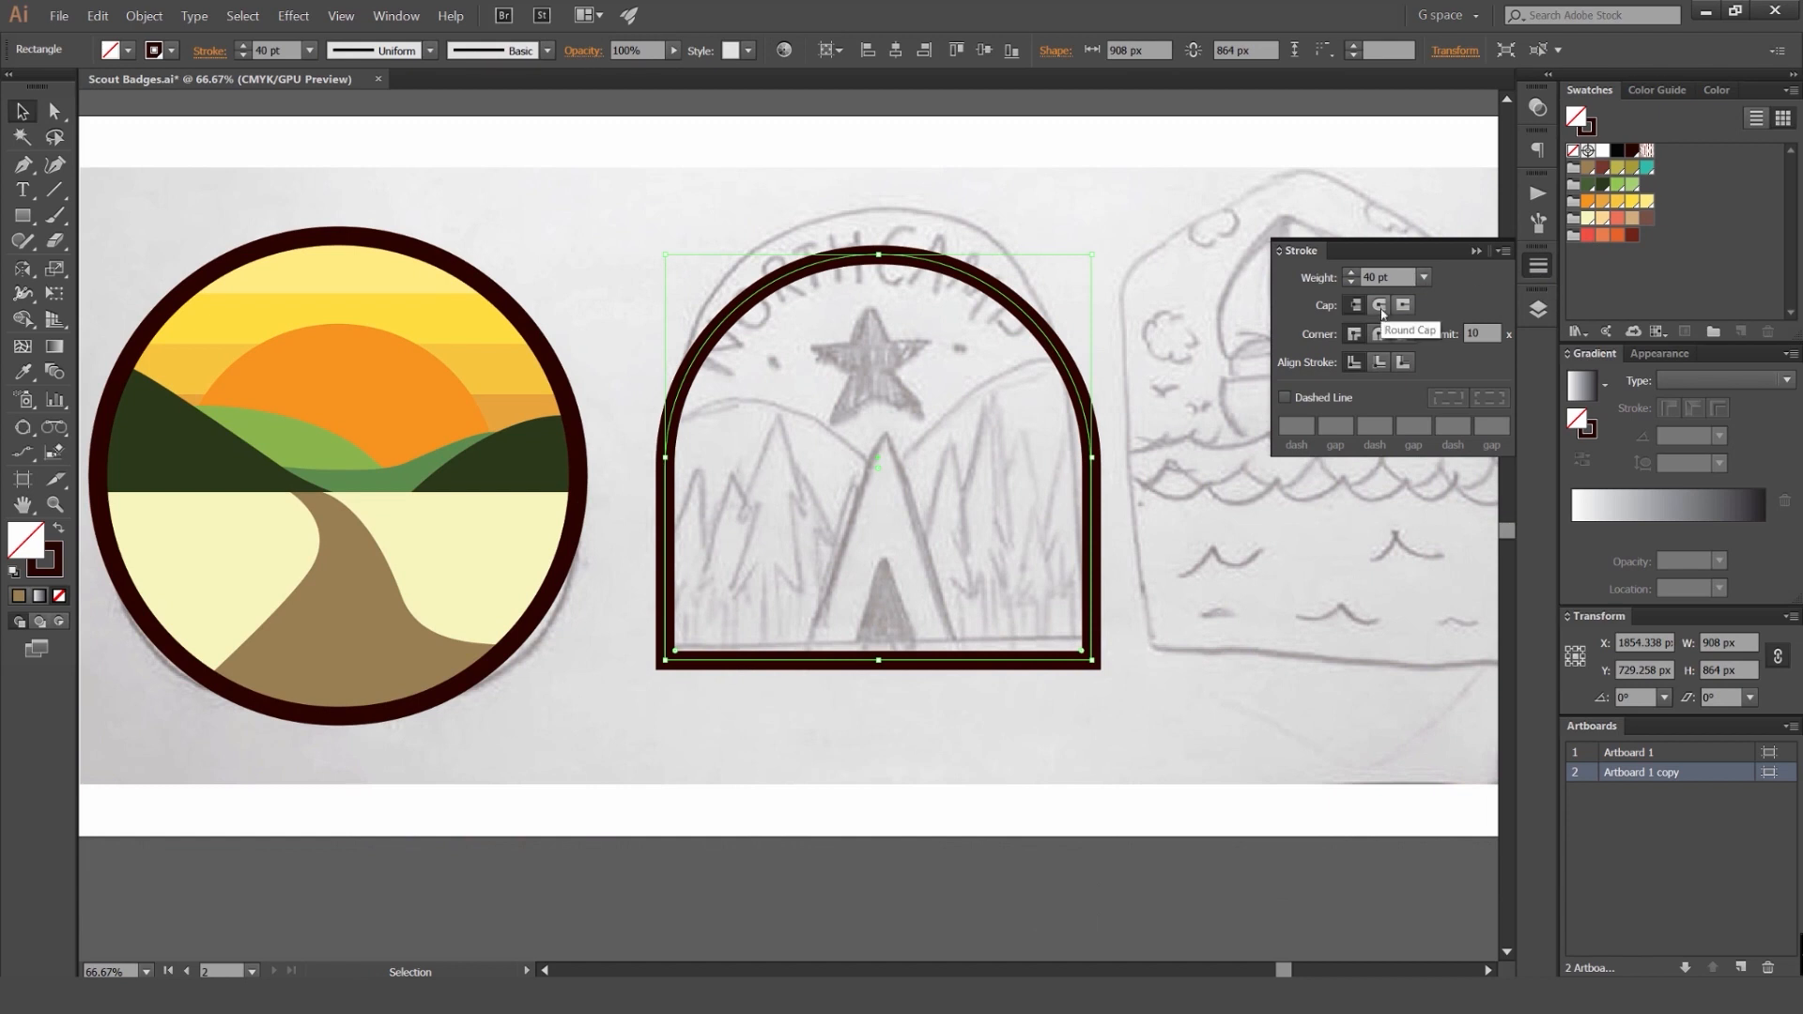
click(1379, 334)
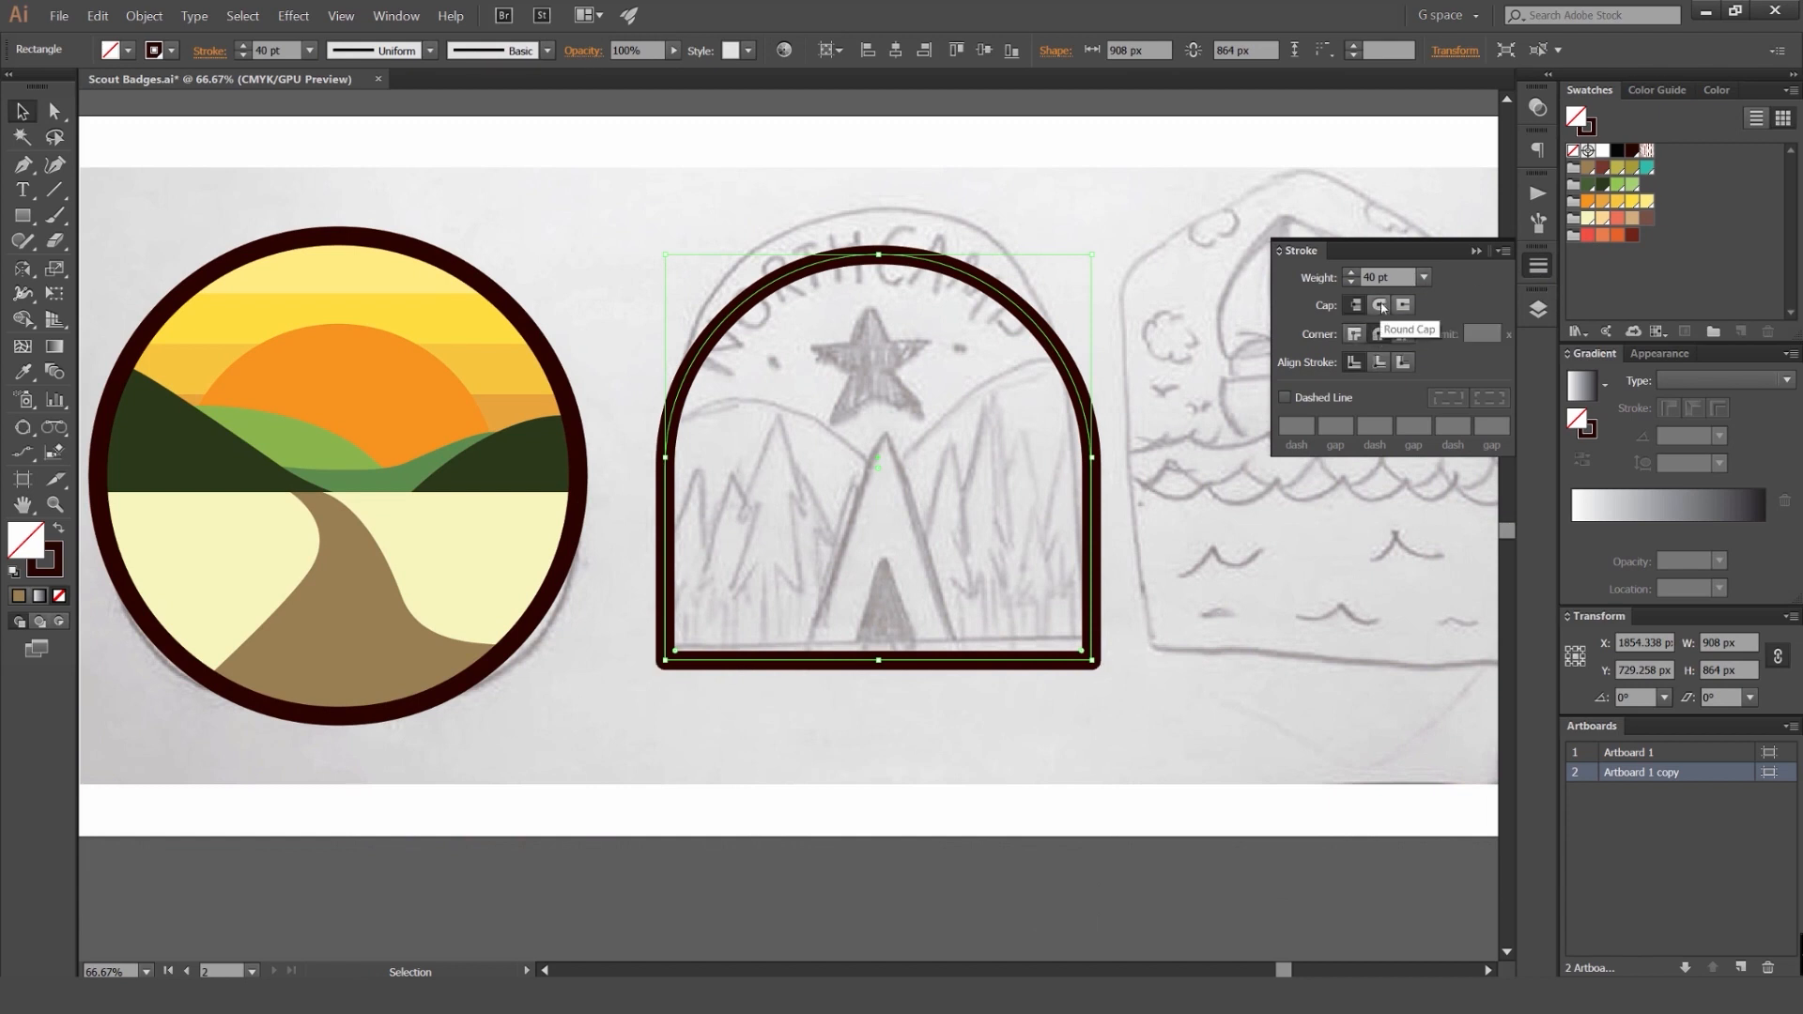
scroll(978, 708, up, 4)
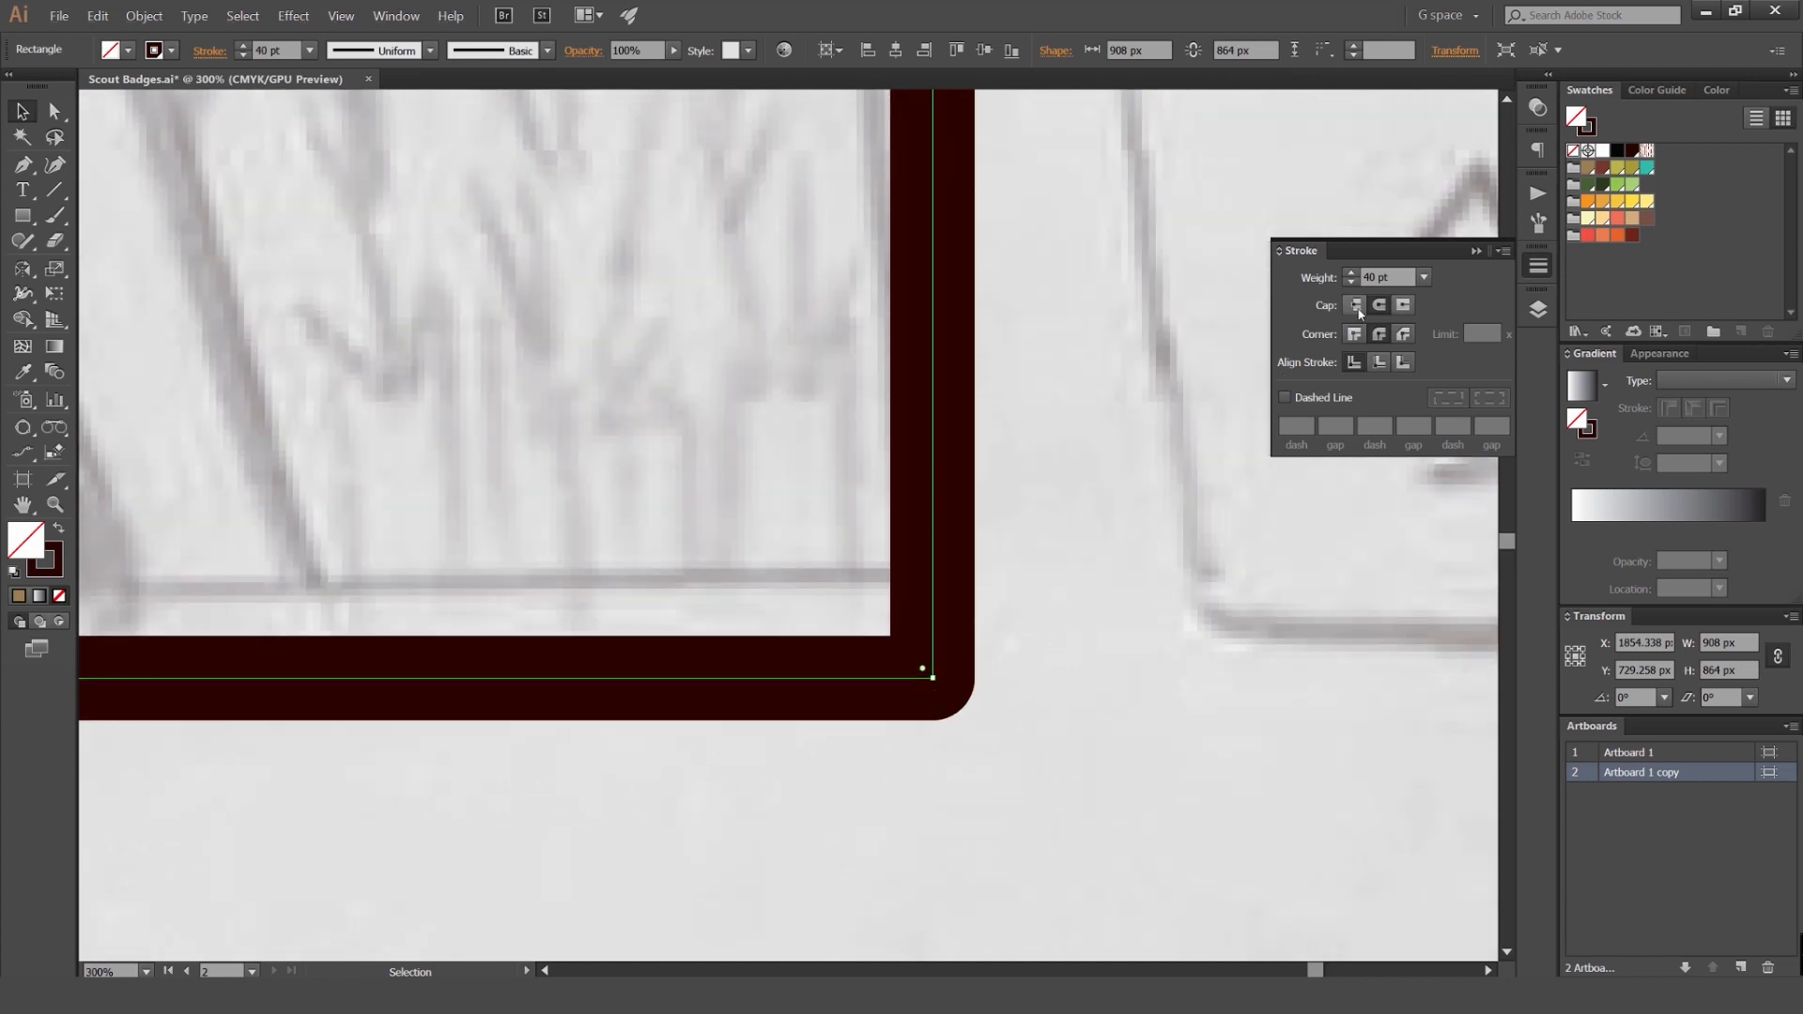
click(1353, 333)
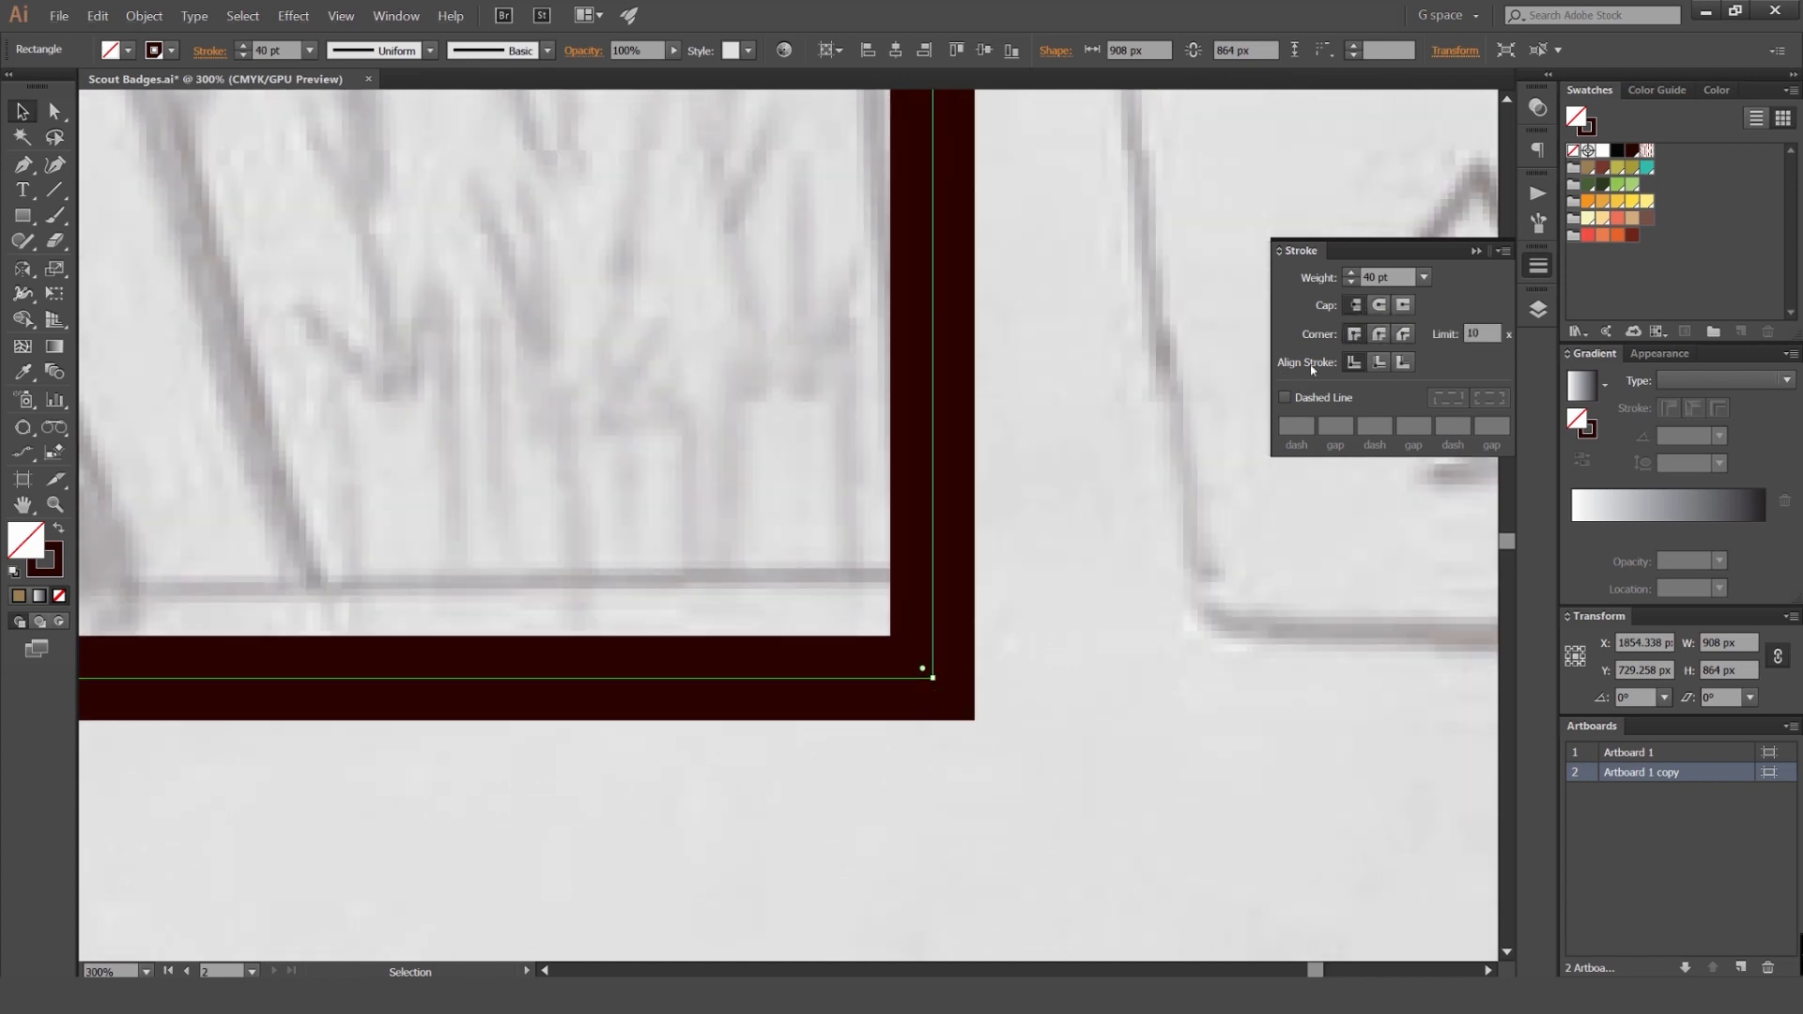
key(ctrl+z)
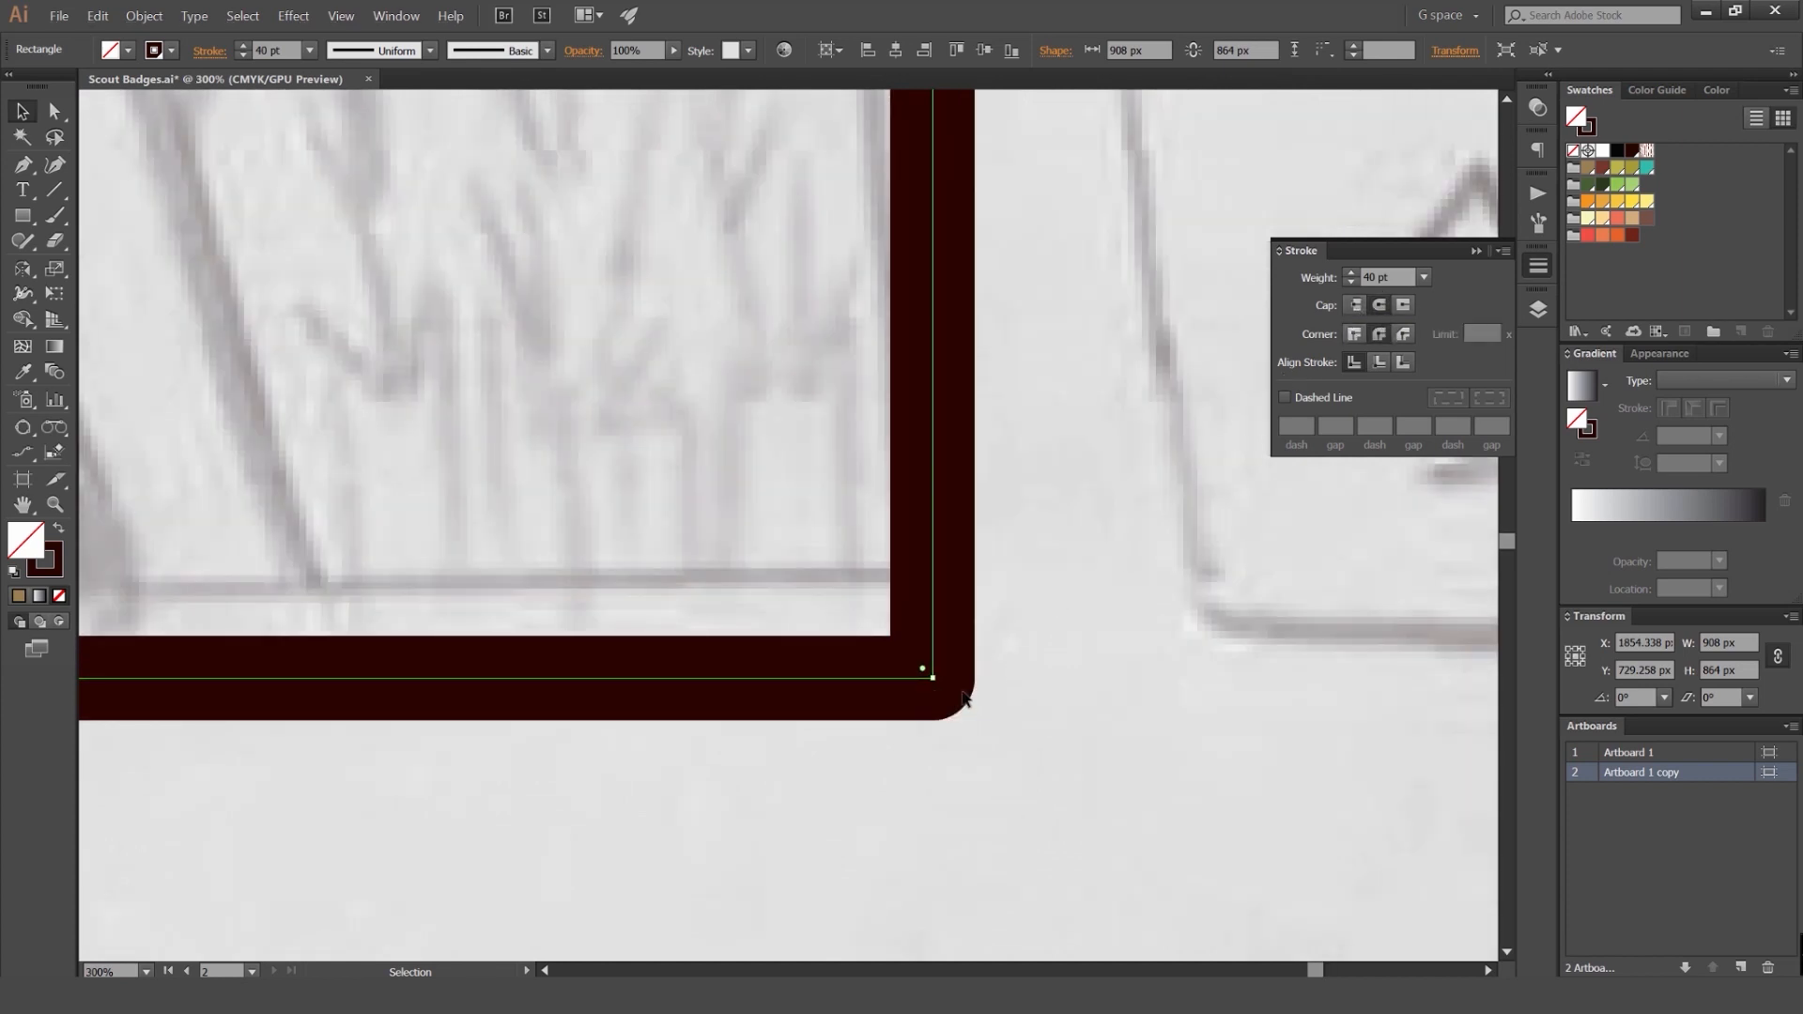
Step: Move the arch frame up until its curved top lines up with the sketched outline
scroll(960, 693, down, 5)
drag(1039, 601, 1133, 481)
click(1069, 340)
drag(1004, 307, 1004, 279)
click(1107, 222)
scroll(1002, 290, up, 1)
click(1014, 286)
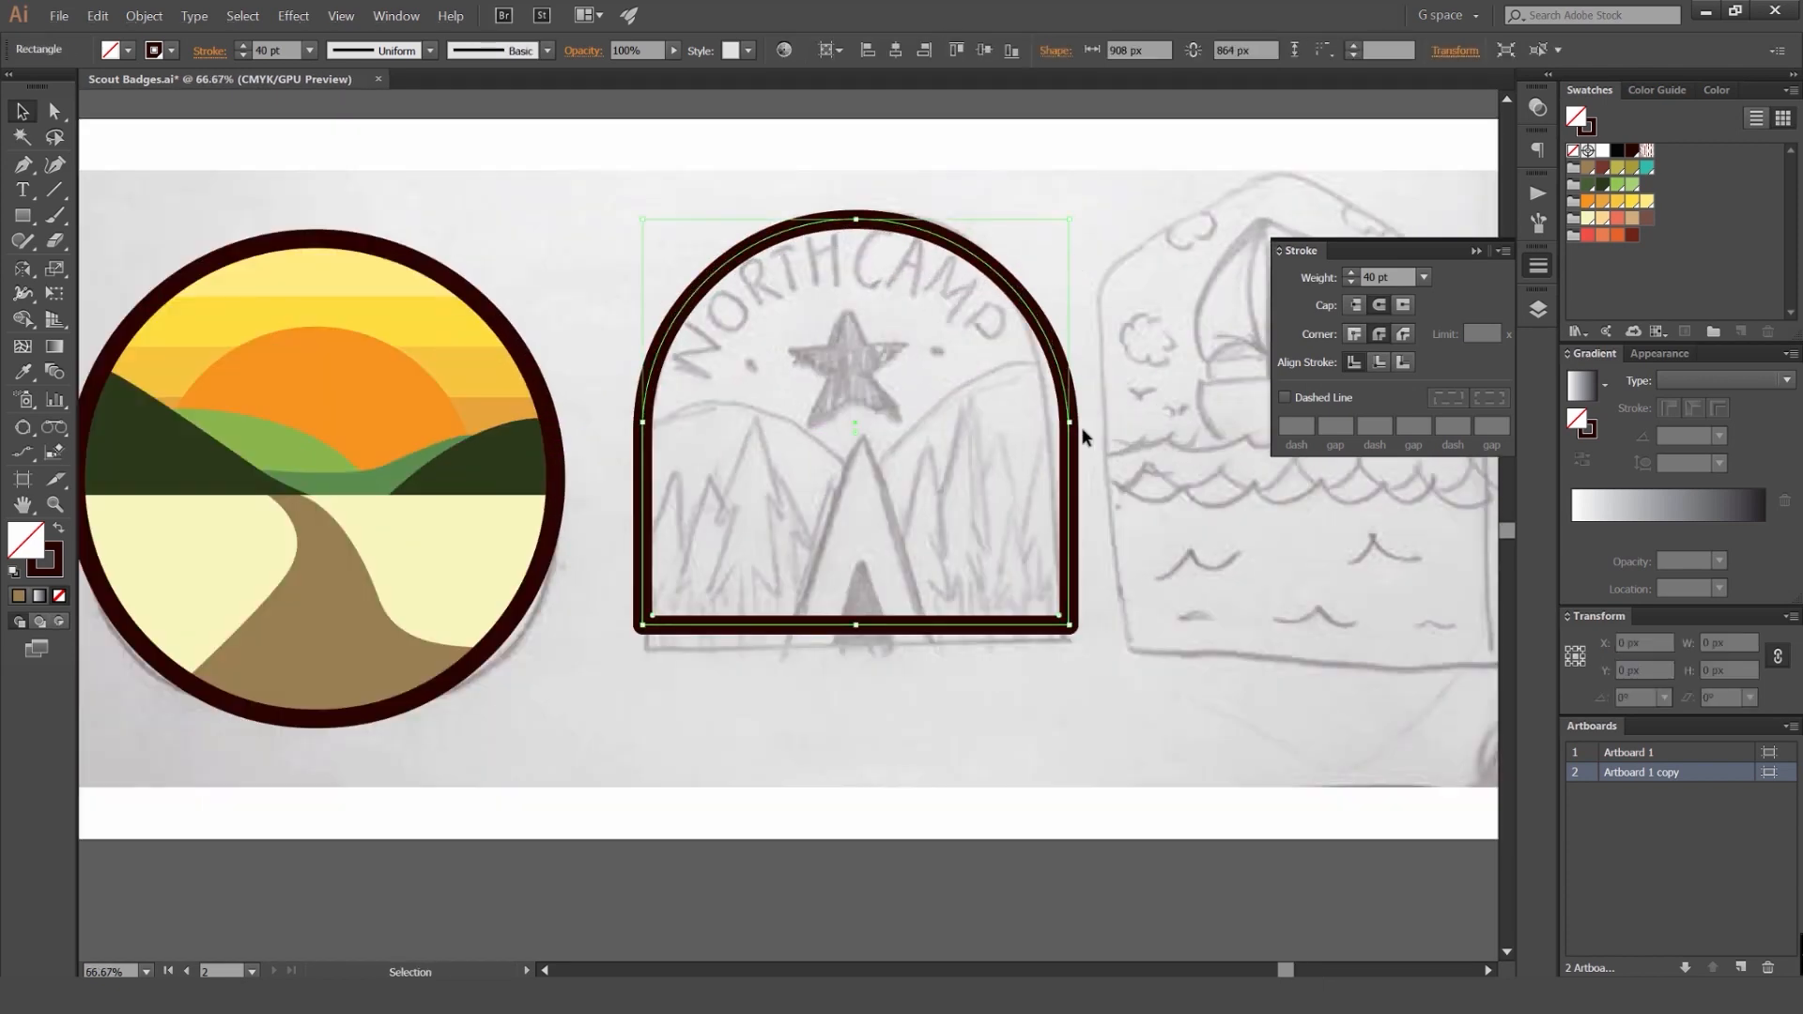
Step: Lower the arch's two bottom corner points to the sketched ground line, making the frame about 934 px tall
key(a)
click(652, 696)
key(ctrl+a)
key(shift+Down)
key(shift+Down)
key(shift+Down)
key(shift+Down)
key(shift+Down)
key(shift+Down)
key(shift+Down)
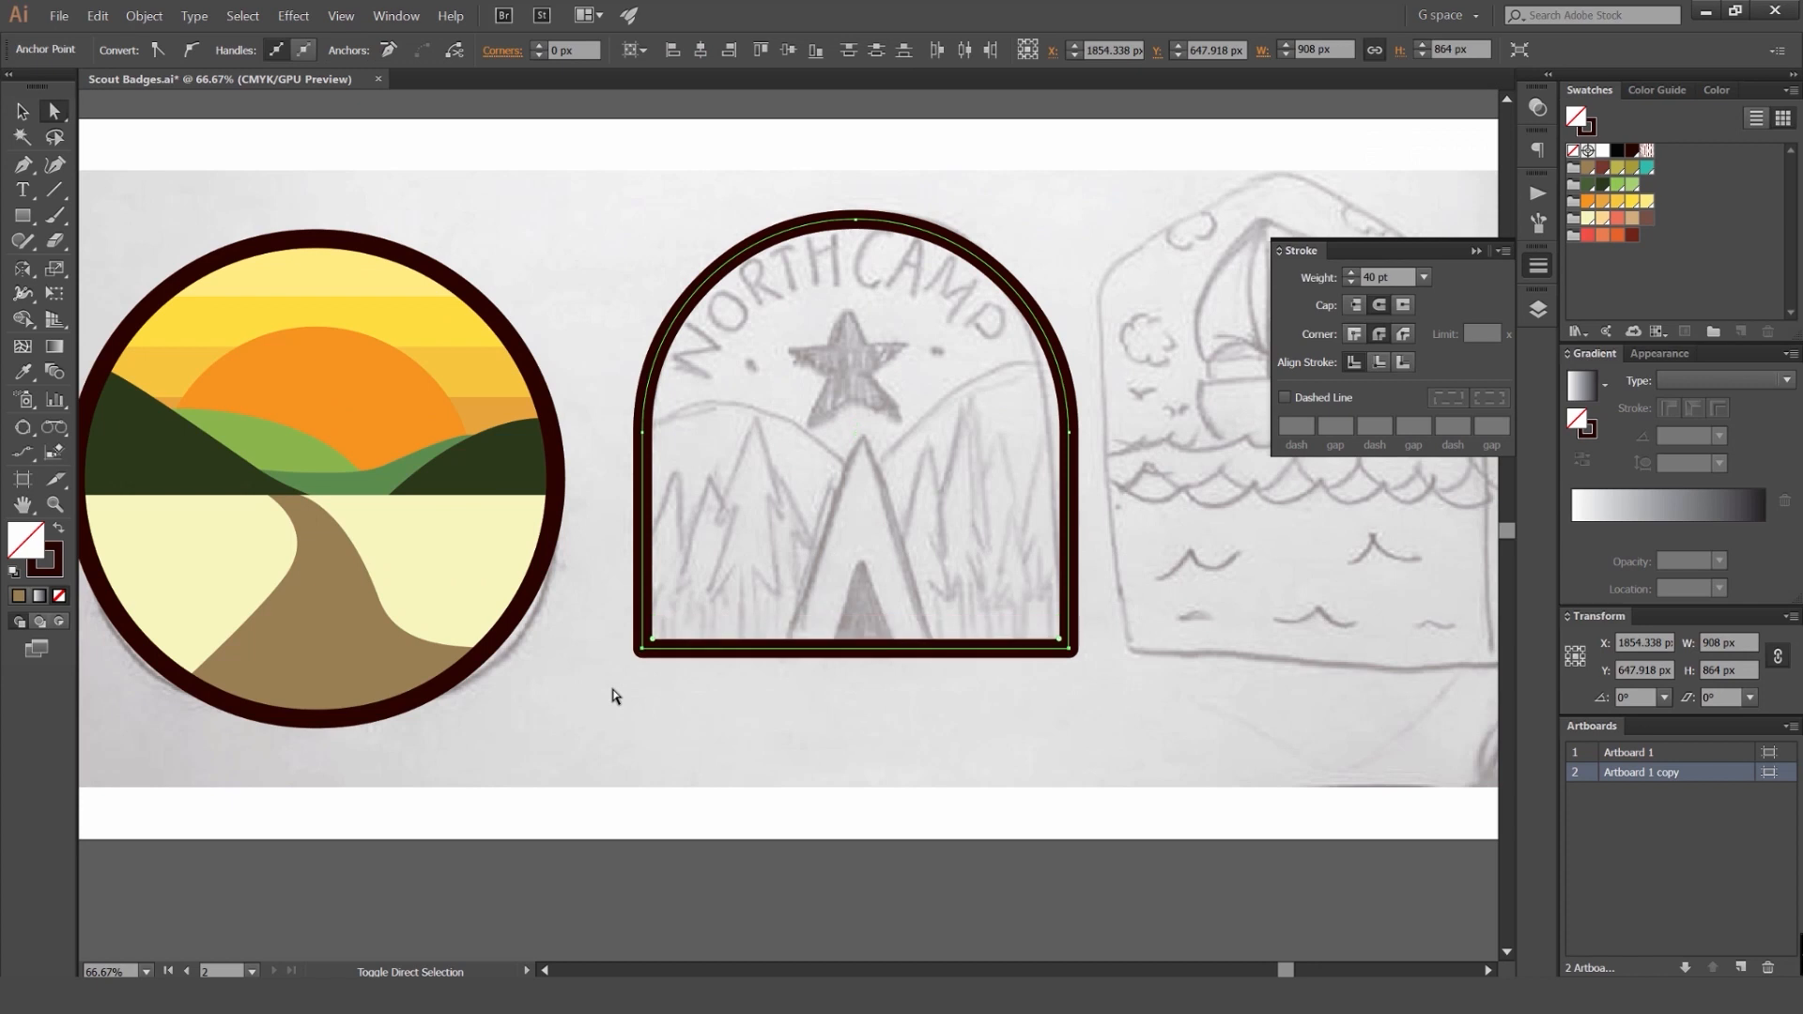
key(v)
click(1208, 547)
scroll(1208, 547, down, 1)
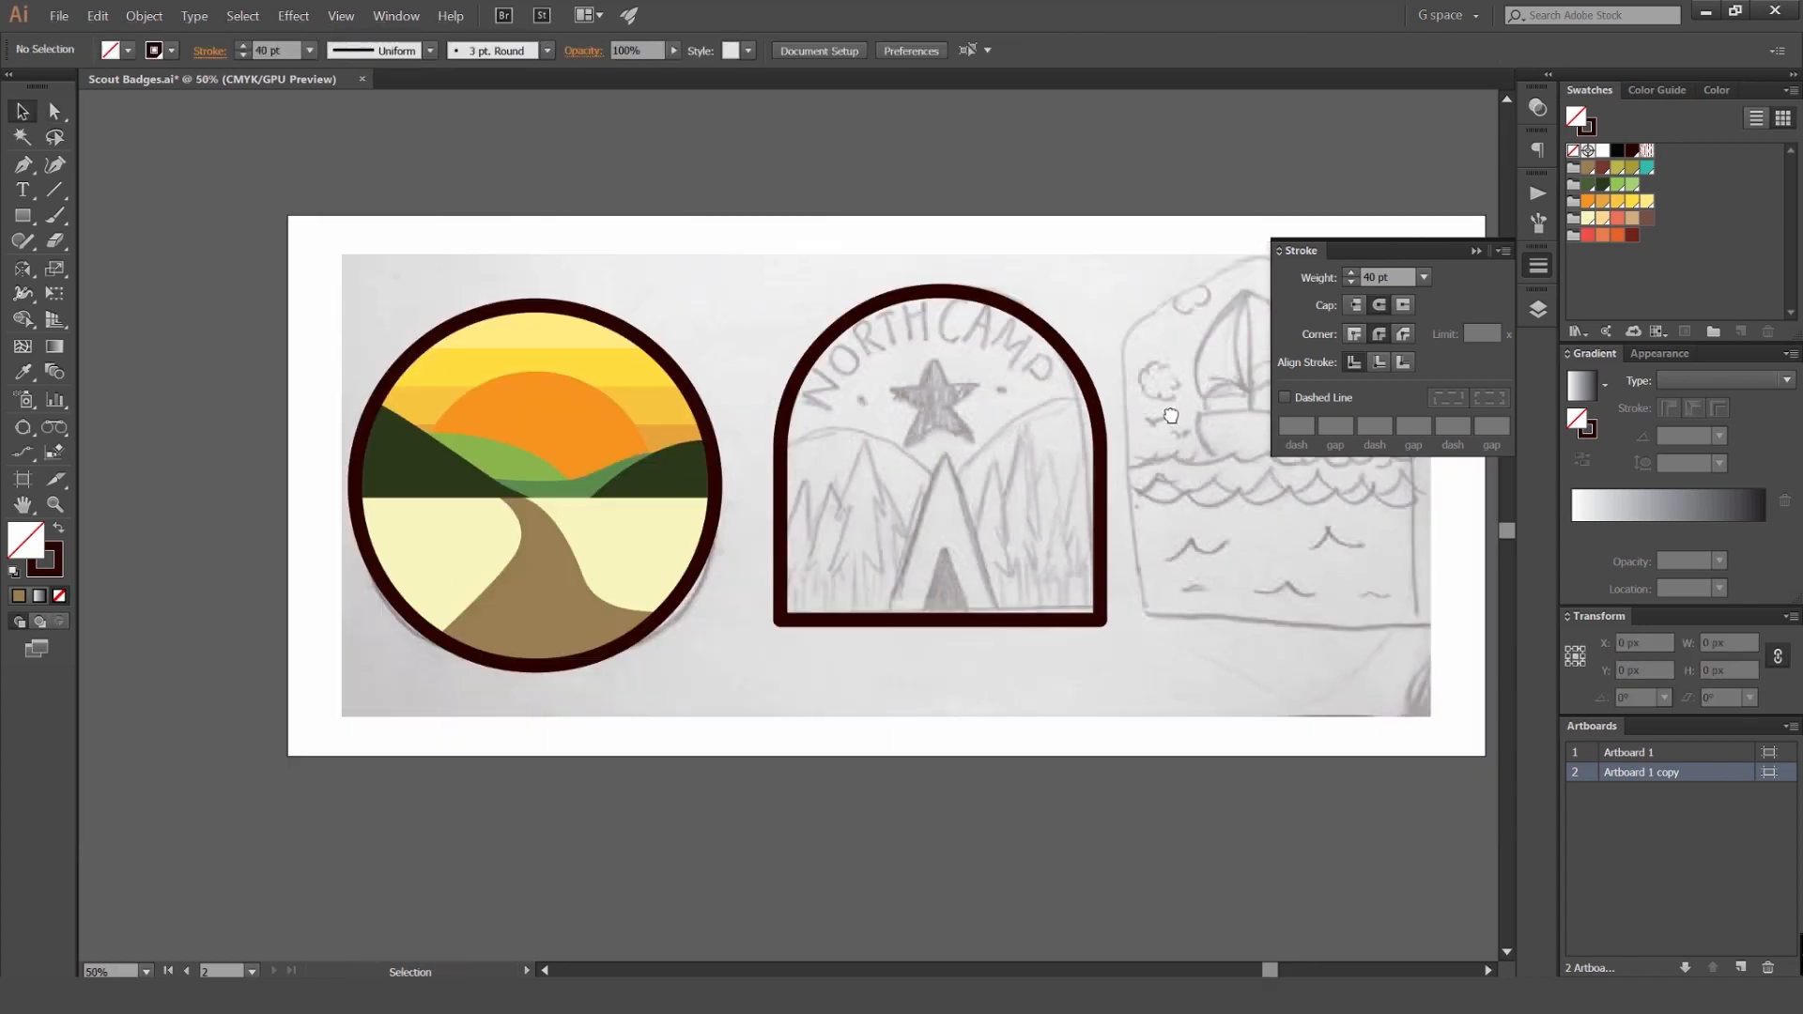
click(1178, 250)
click(1040, 357)
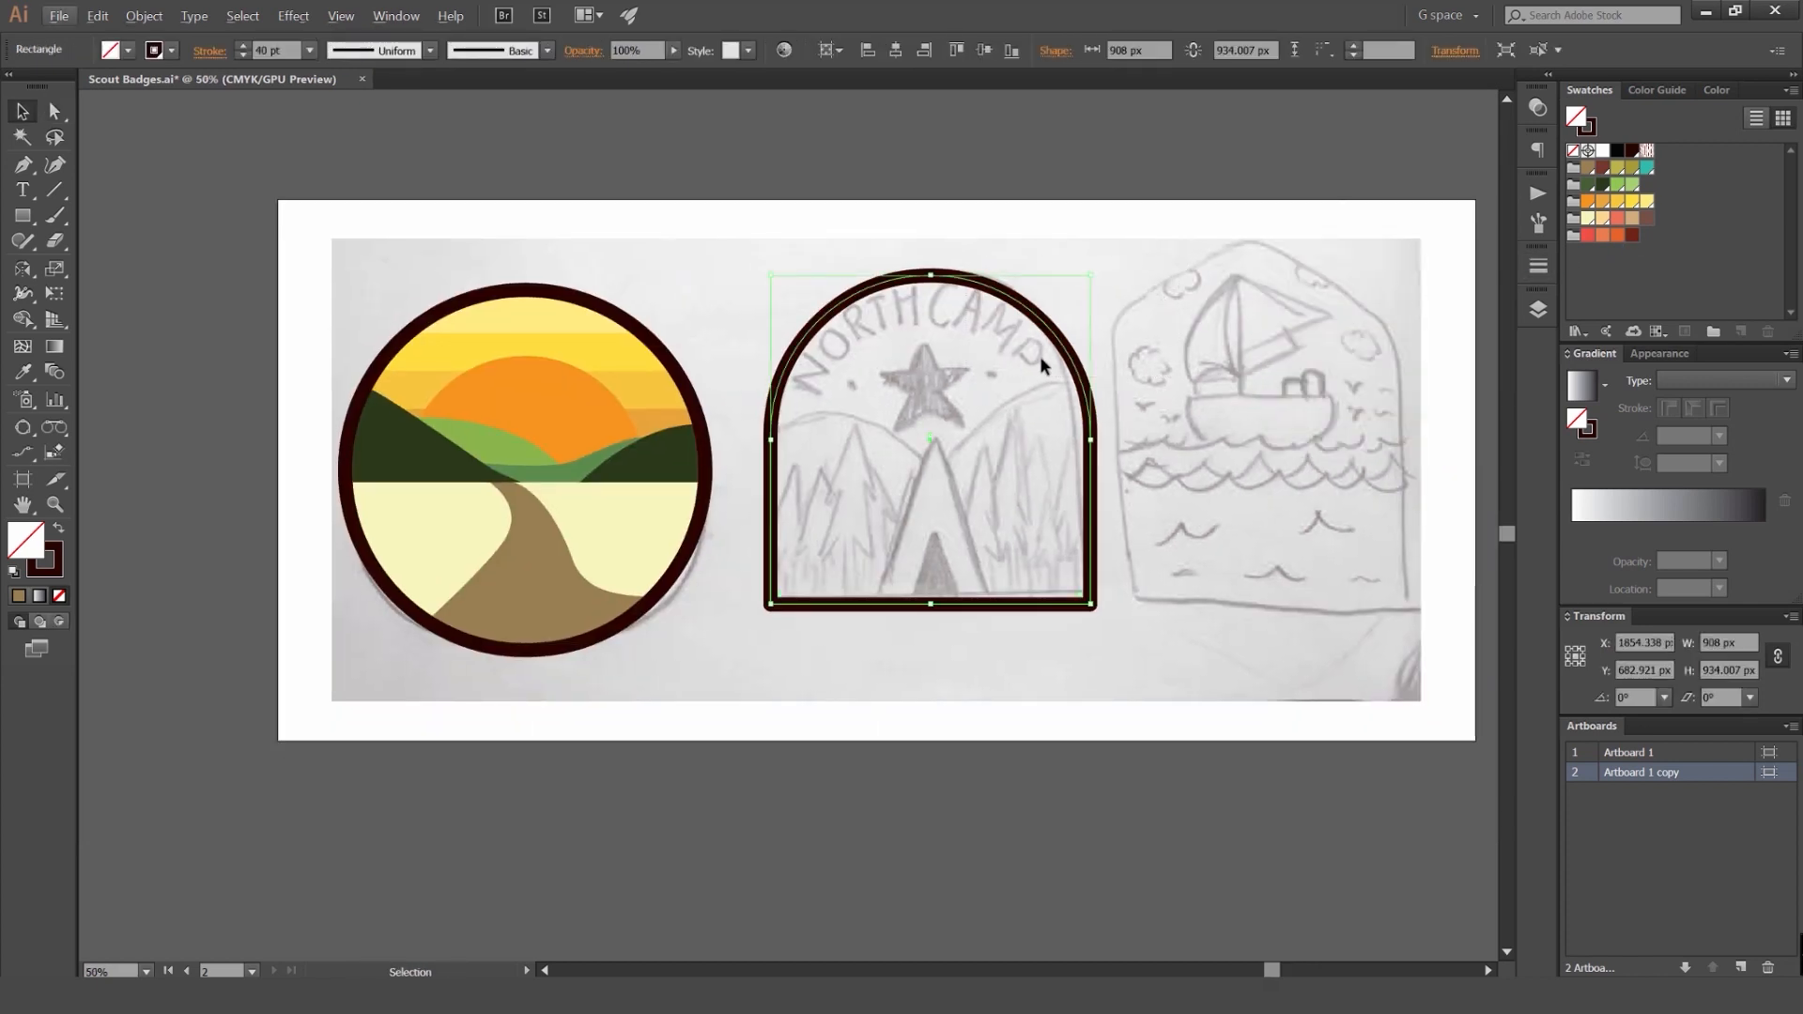
click(1097, 303)
scroll(1061, 272, up, 1)
drag(1080, 274, 1088, 258)
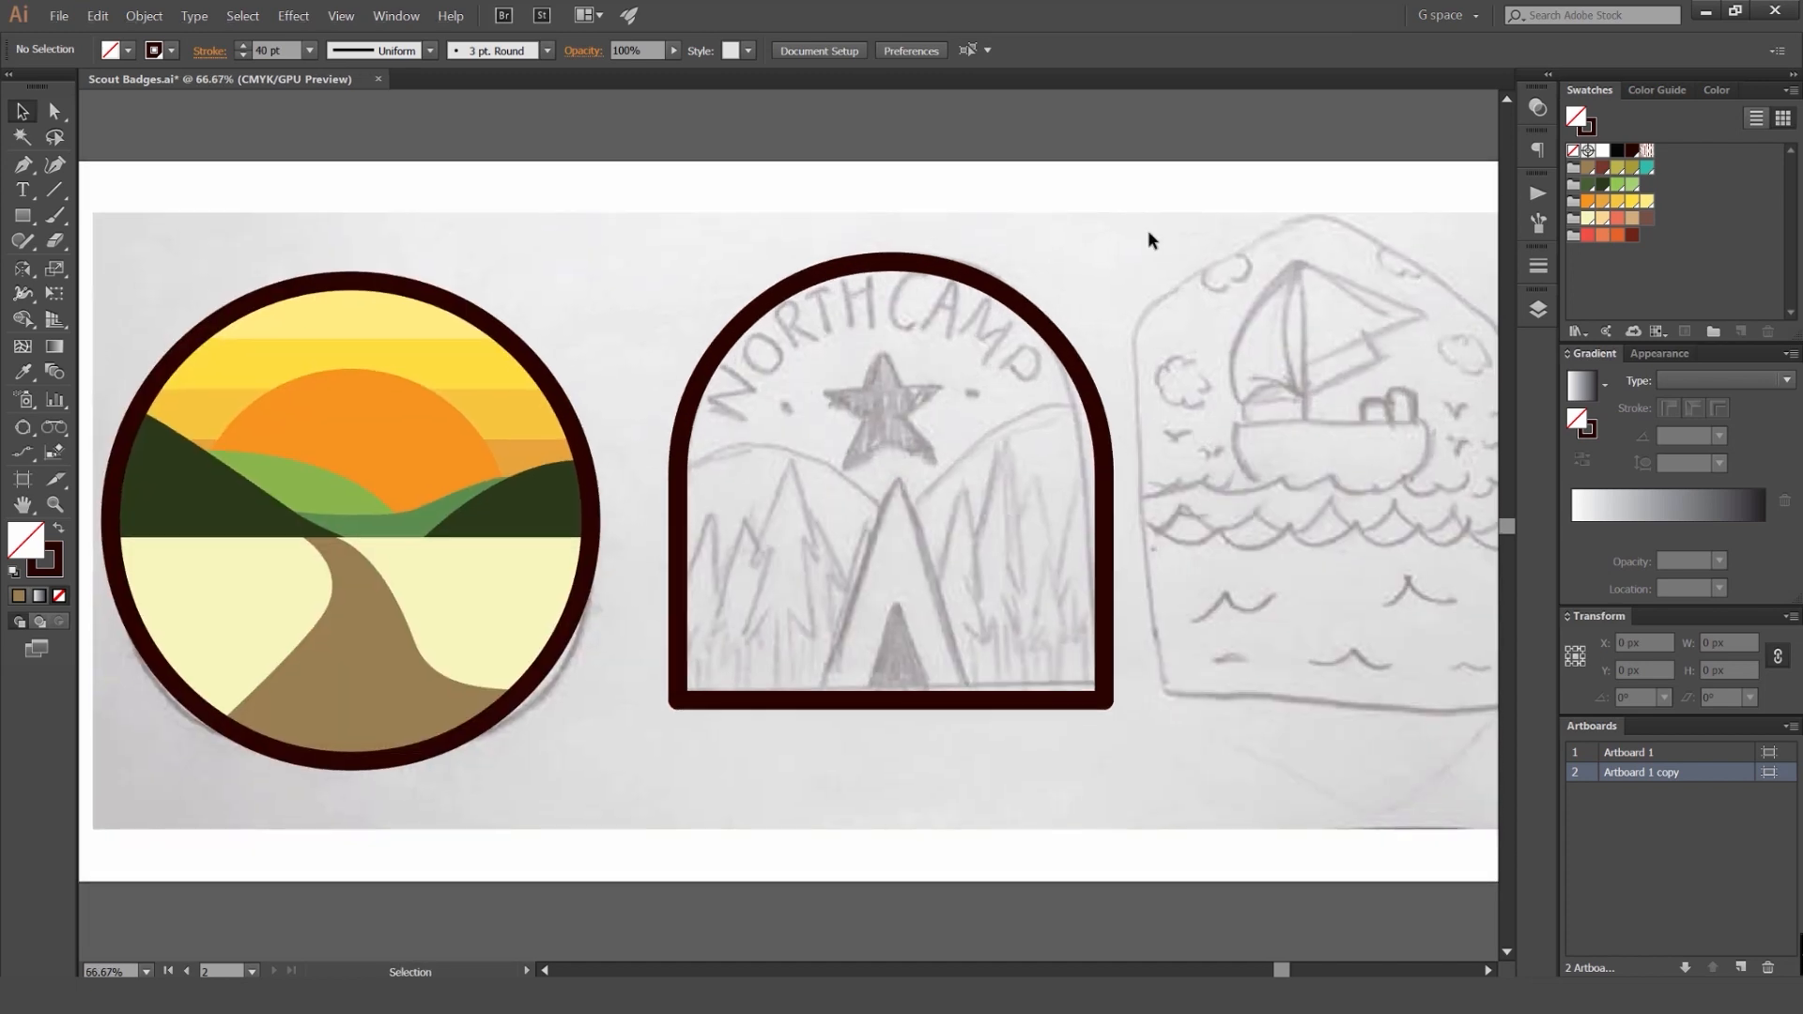
Step: Duplicate the arch in place behind the frame and give the copy a solid teal swatch fill with no stroke
click(1025, 310)
key(a)
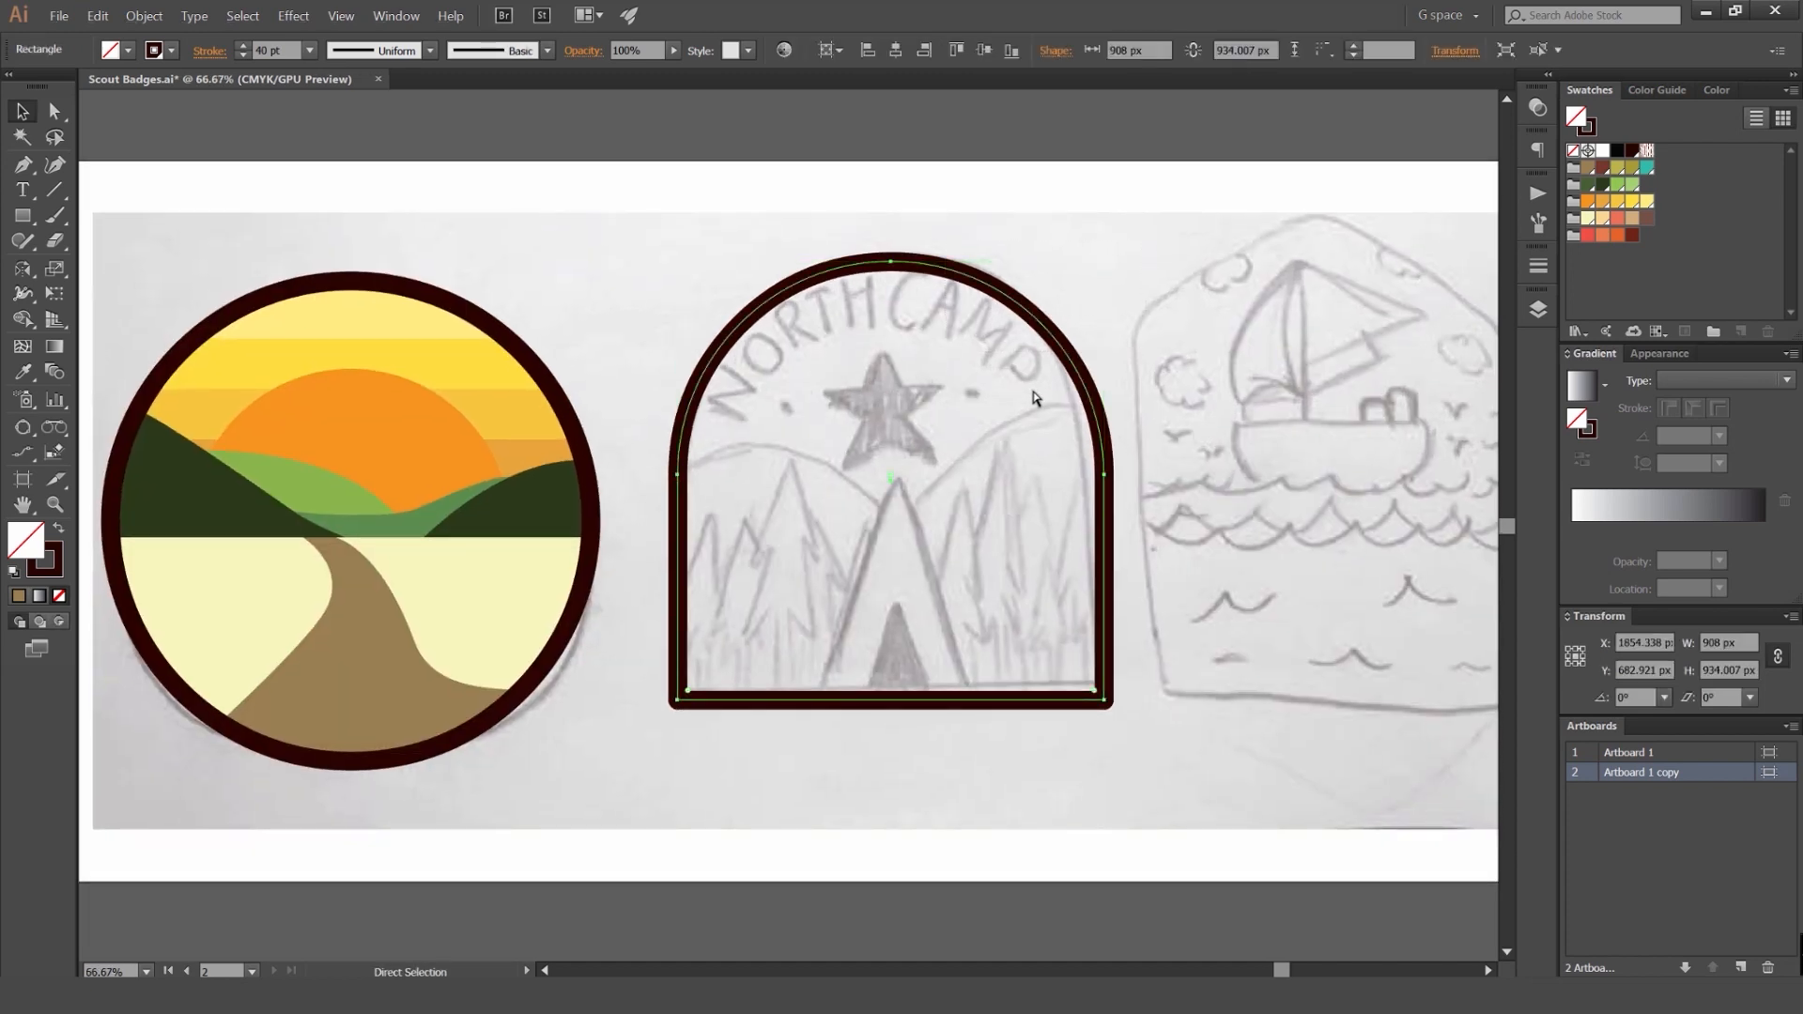
key(ctrl+c)
key(ctrl+f)
key(shift+x)
mouse_move(1034, 391)
mouse_down()
mouse_move(1300, 369)
mouse_move(1324, 341)
mouse_up()
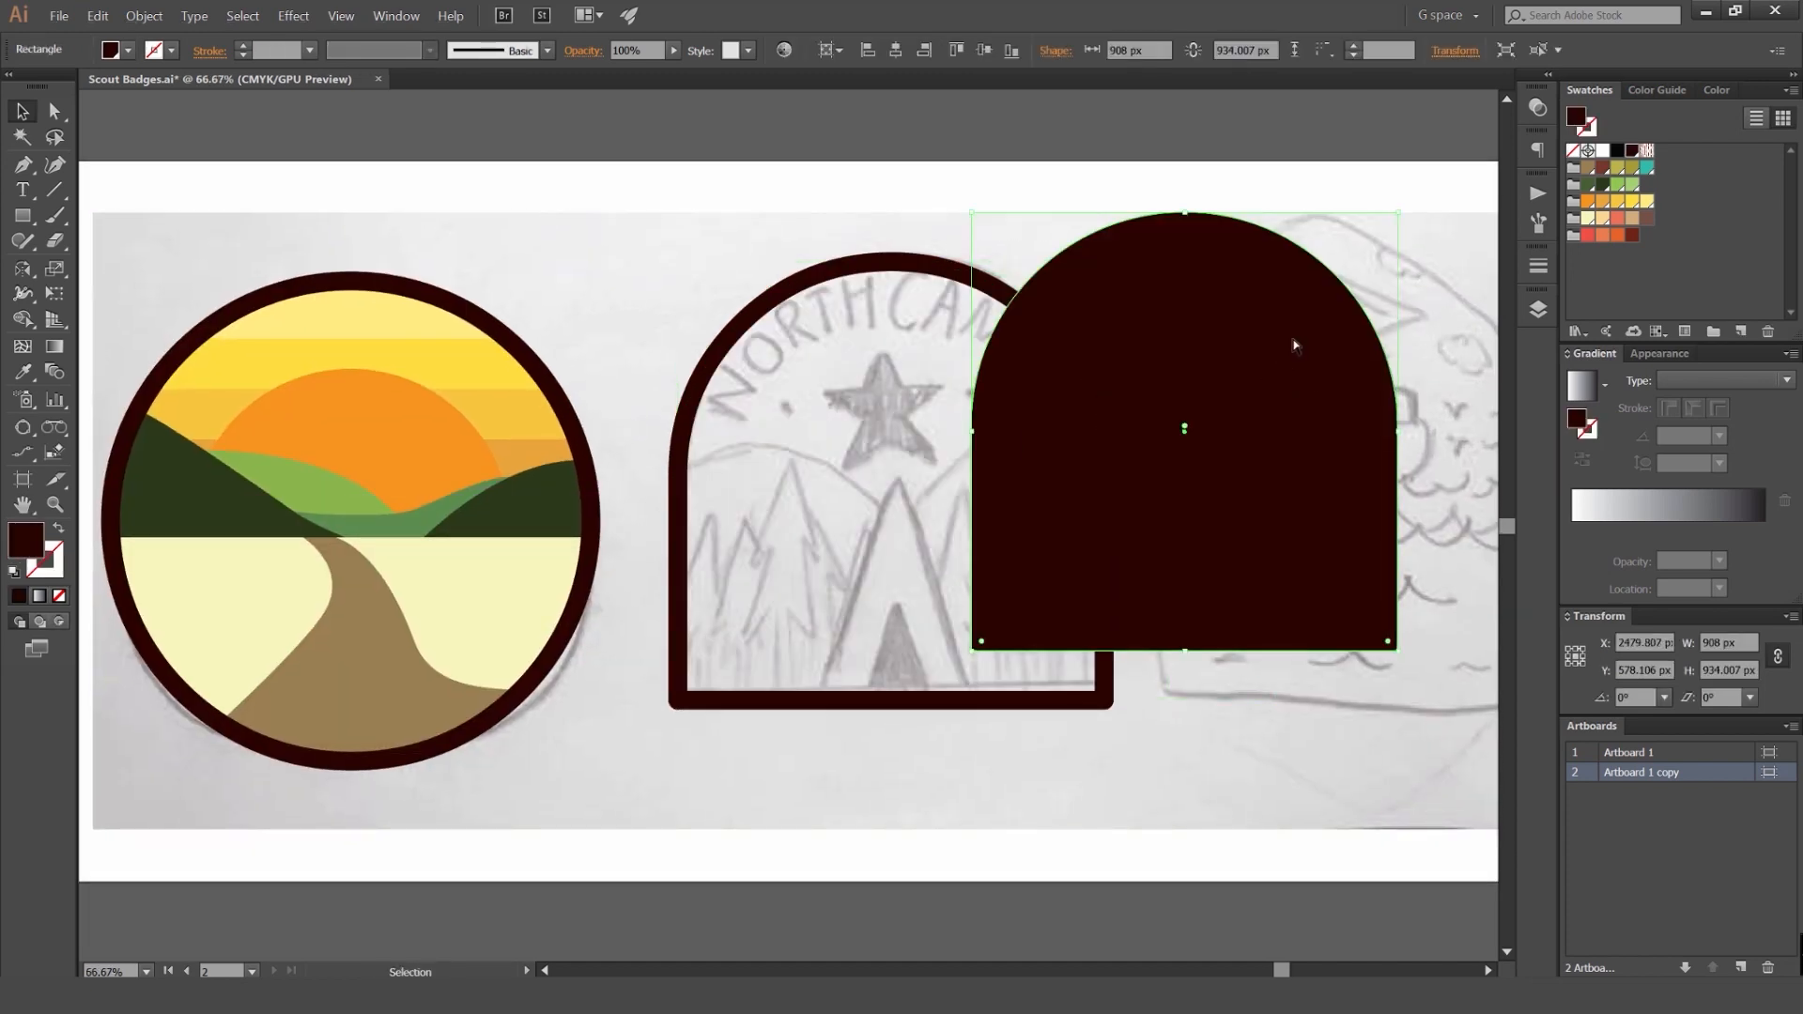
key(ctrl+z)
click(1648, 167)
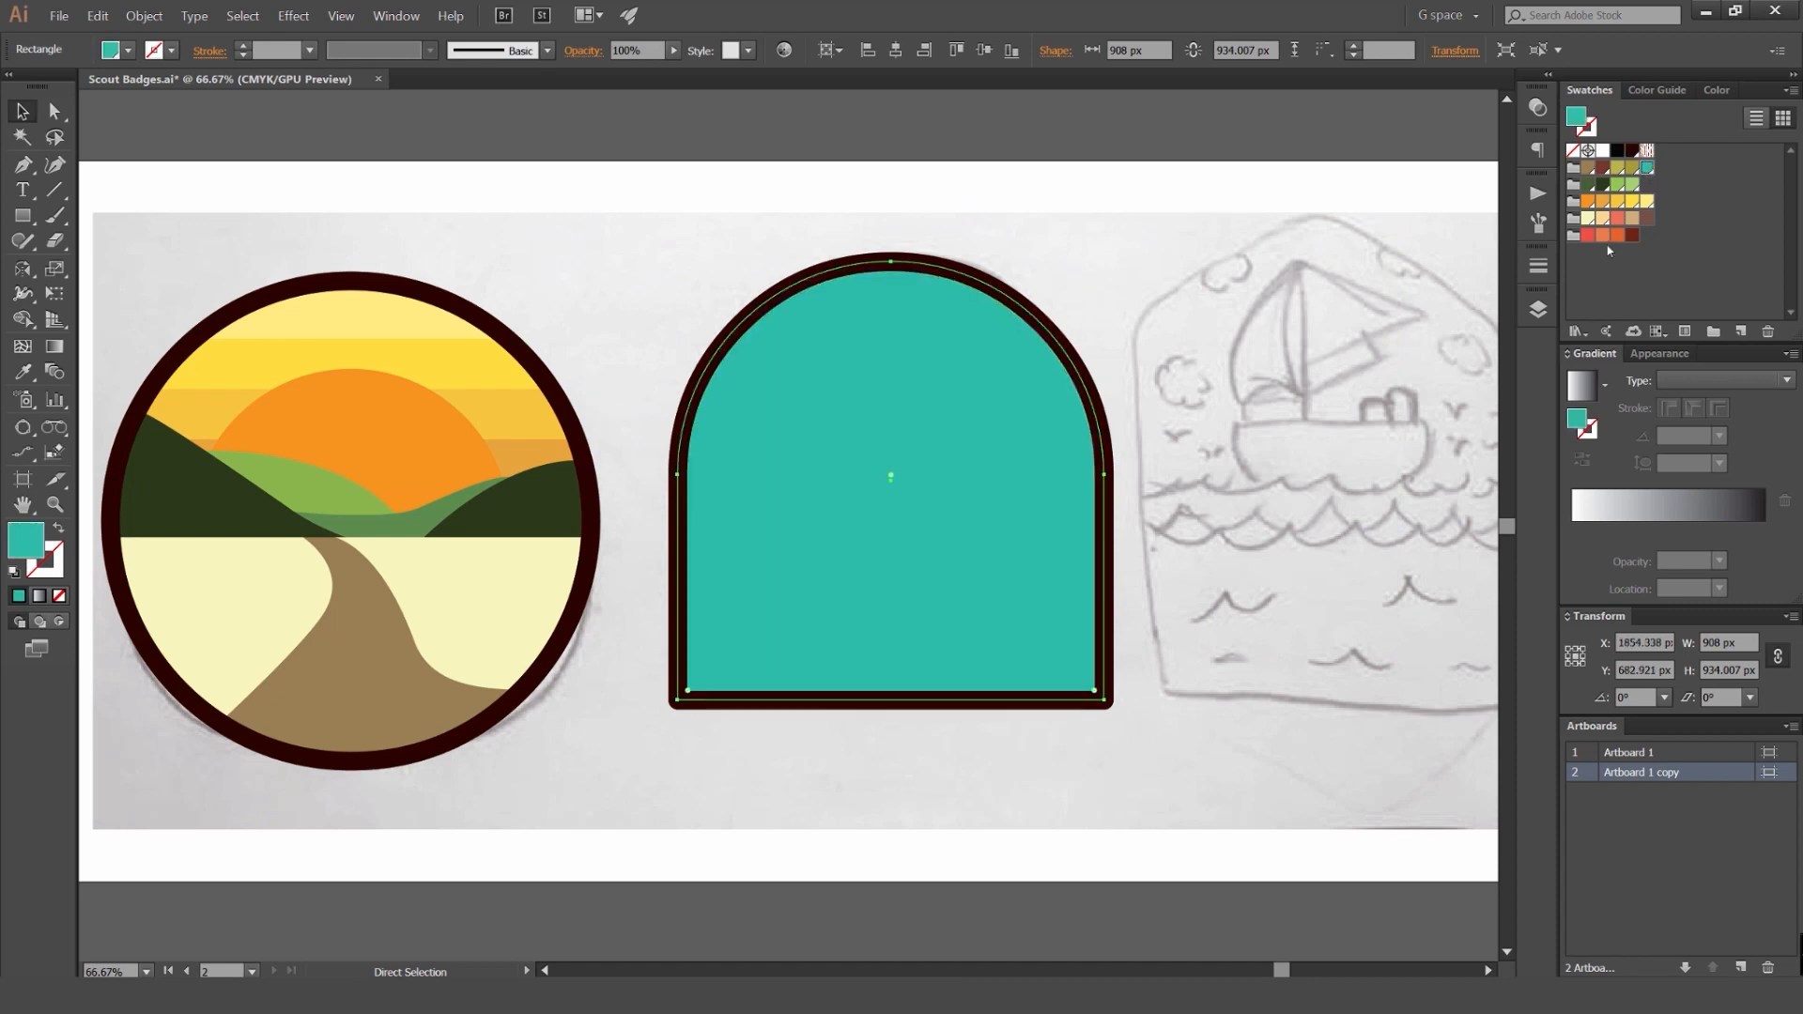
Step: Recolor the arch copy's fill to a light blue of C=46, M=0.29, Y=16, K=0
click(1658, 91)
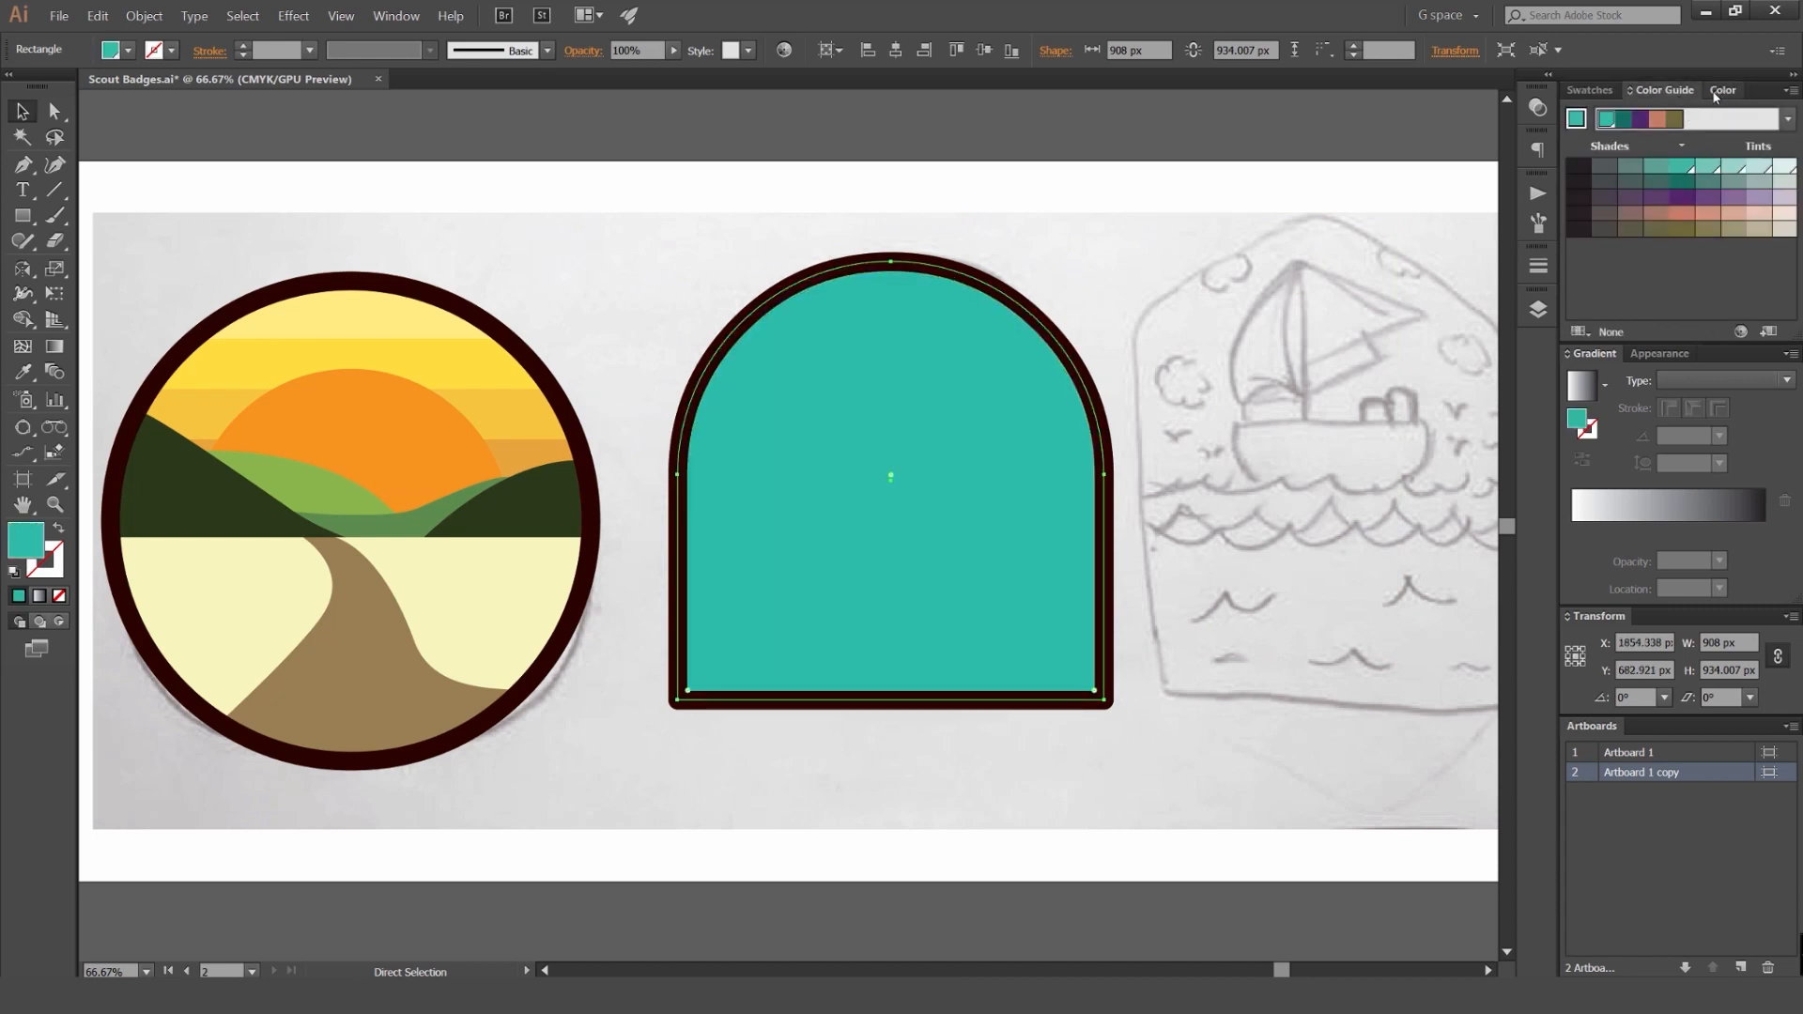
click(1722, 90)
drag(1738, 119, 1721, 120)
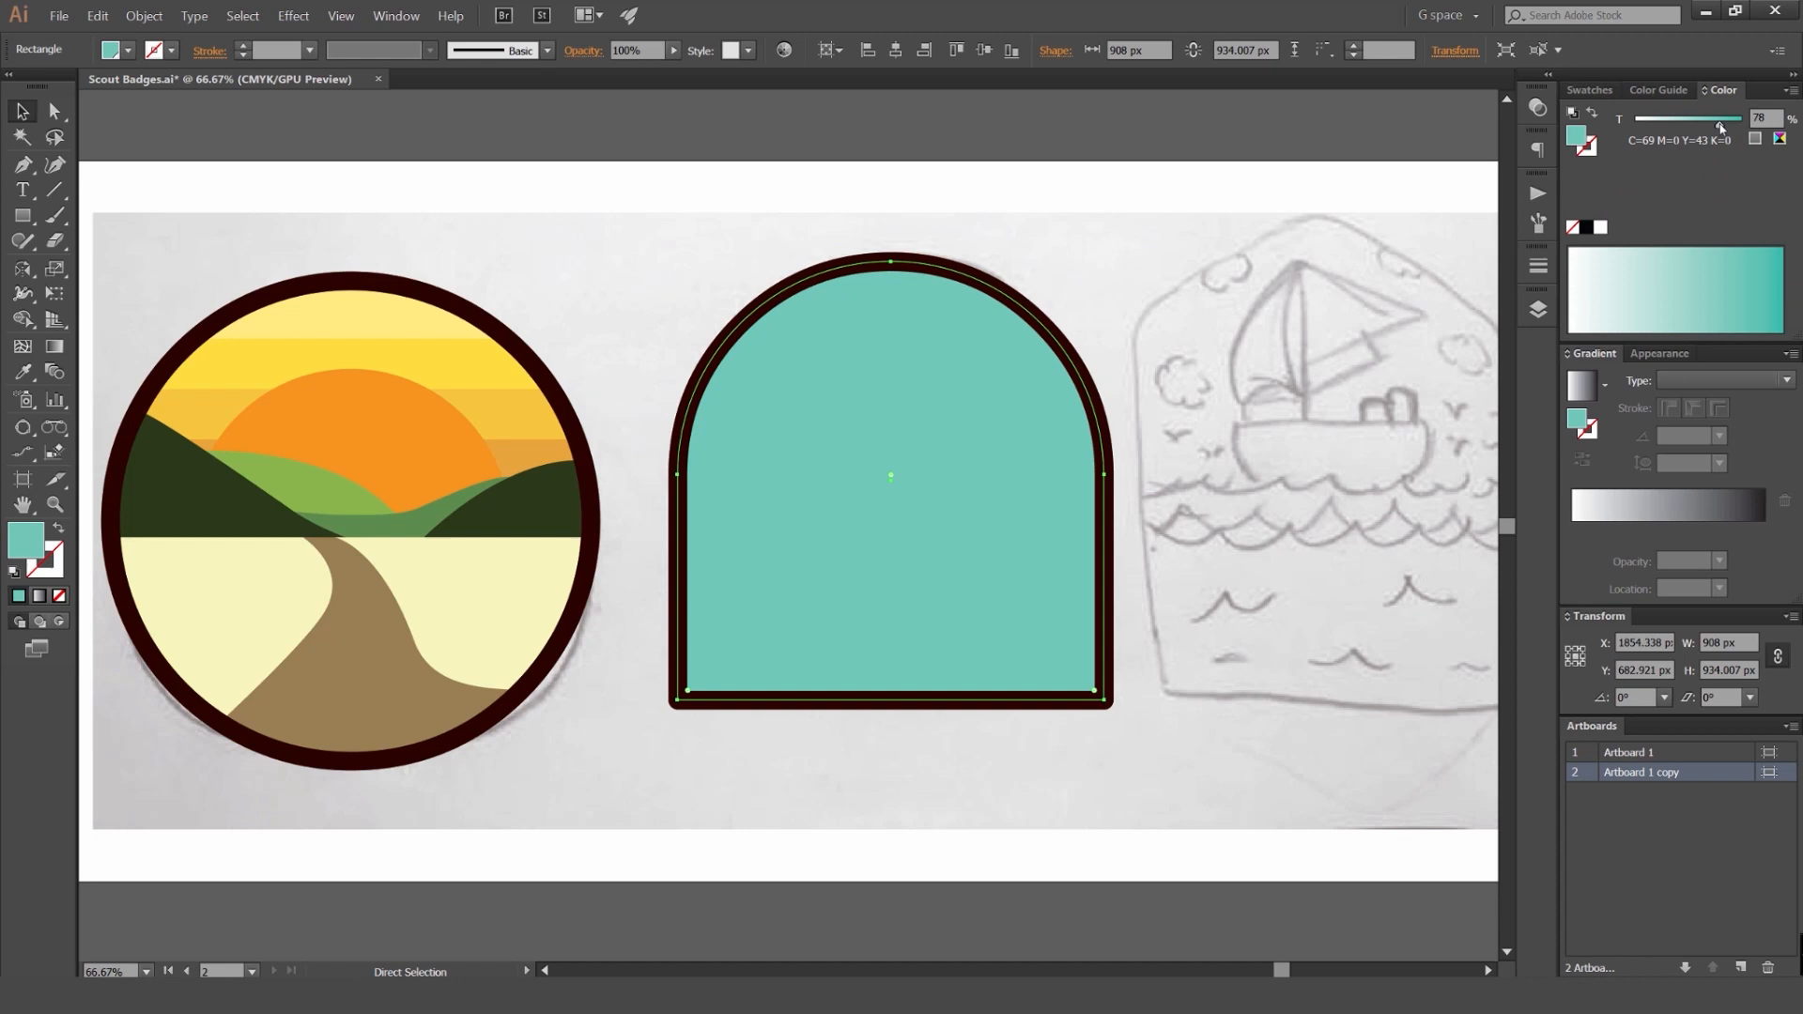
click(1791, 90)
click(1691, 174)
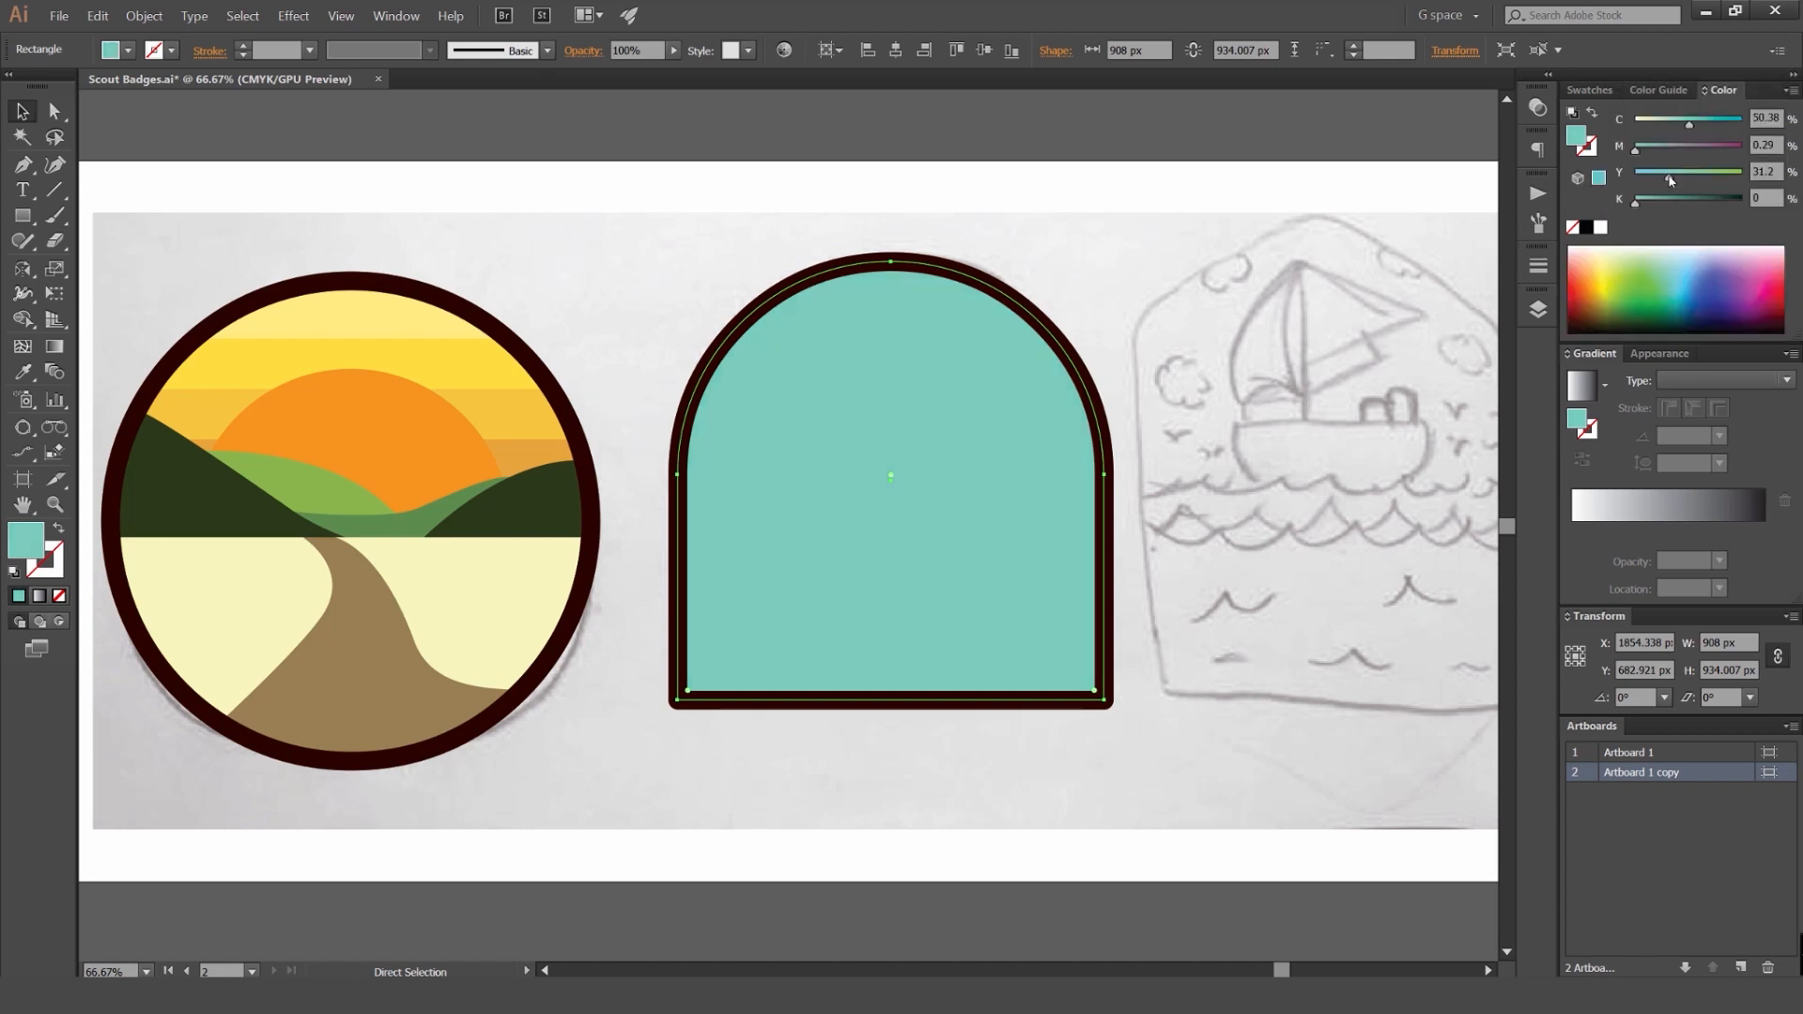
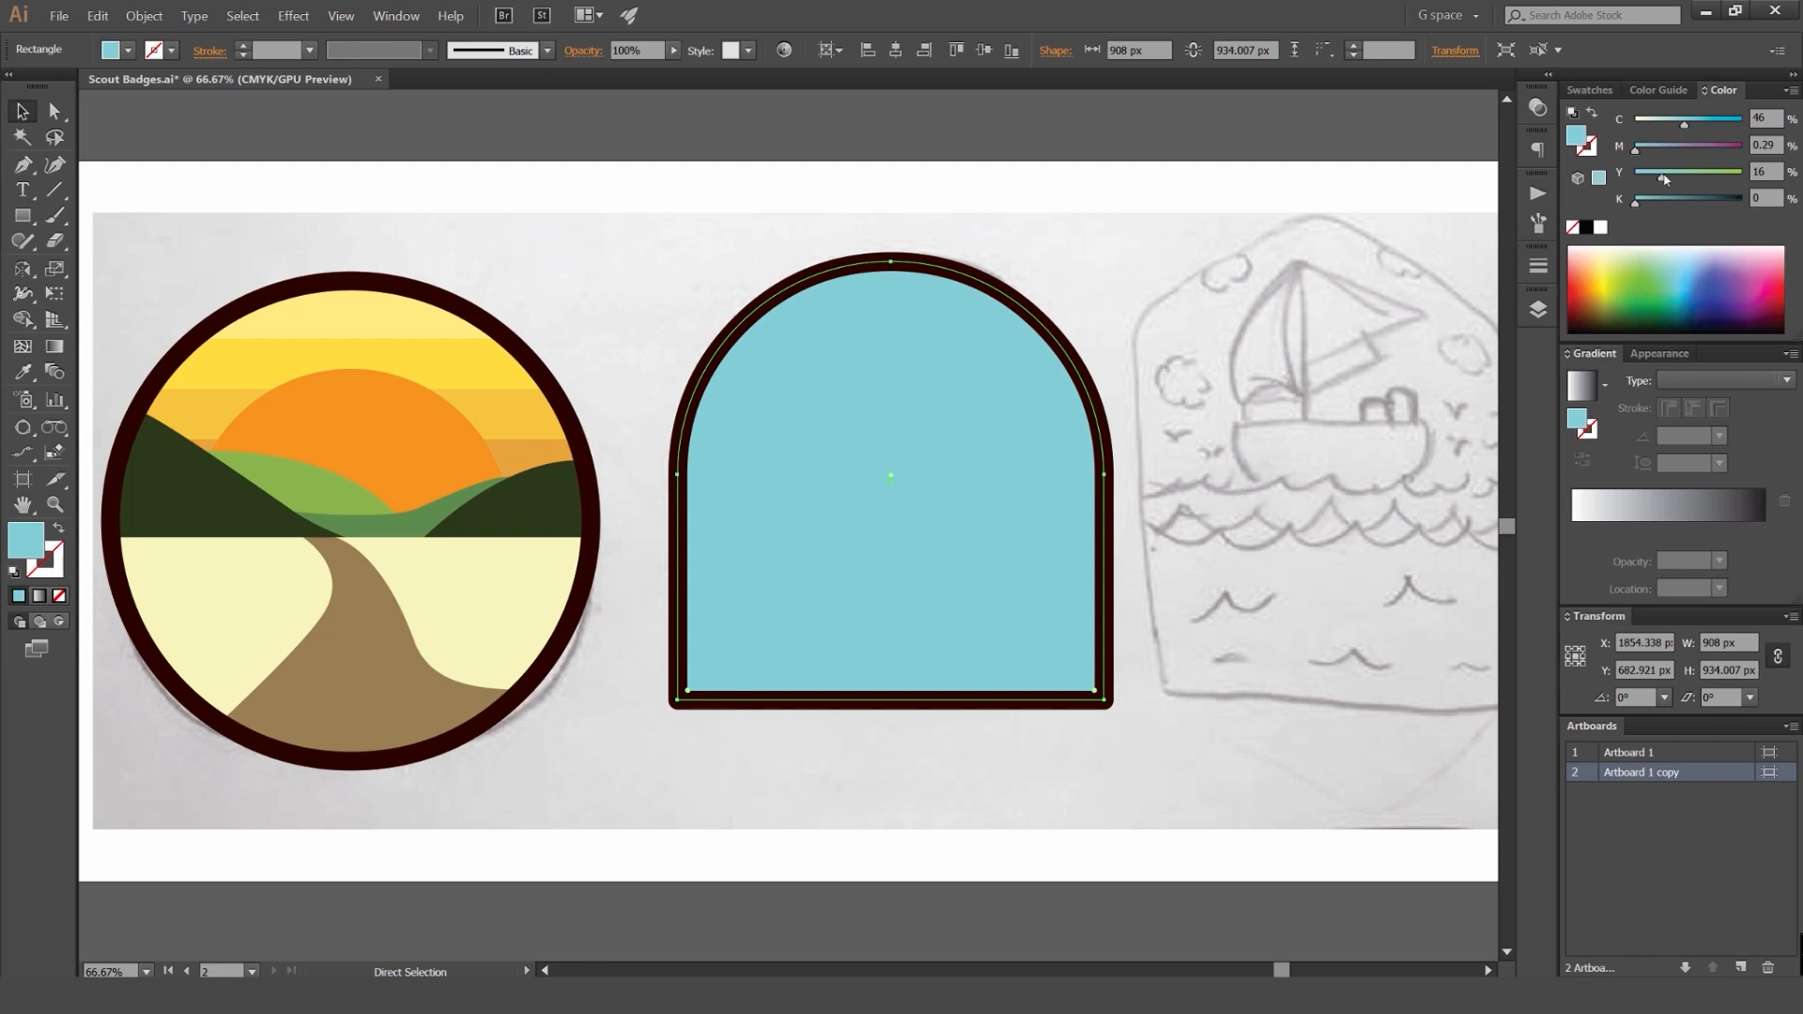
key(v)
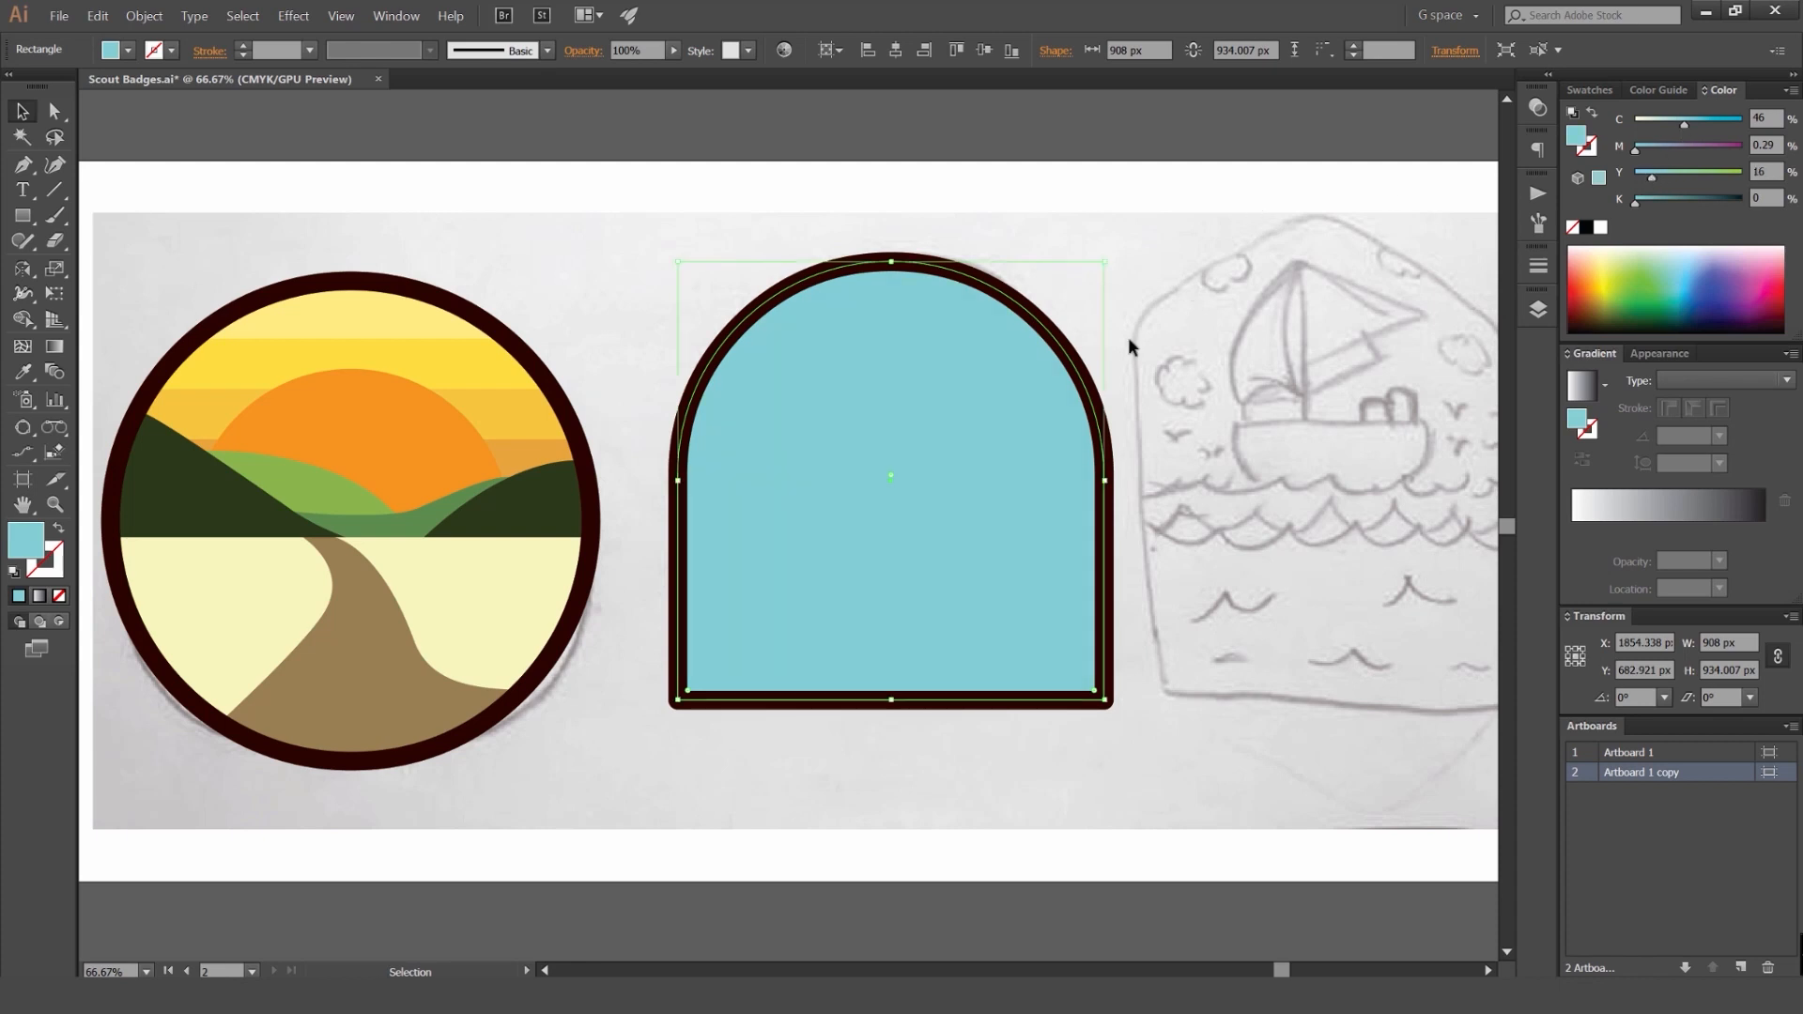
click(1252, 262)
Step: Swap the arch copy's blue fill to its stroke, leaving the shape unfilled over the sketch, and bring back the document swatches
click(1009, 383)
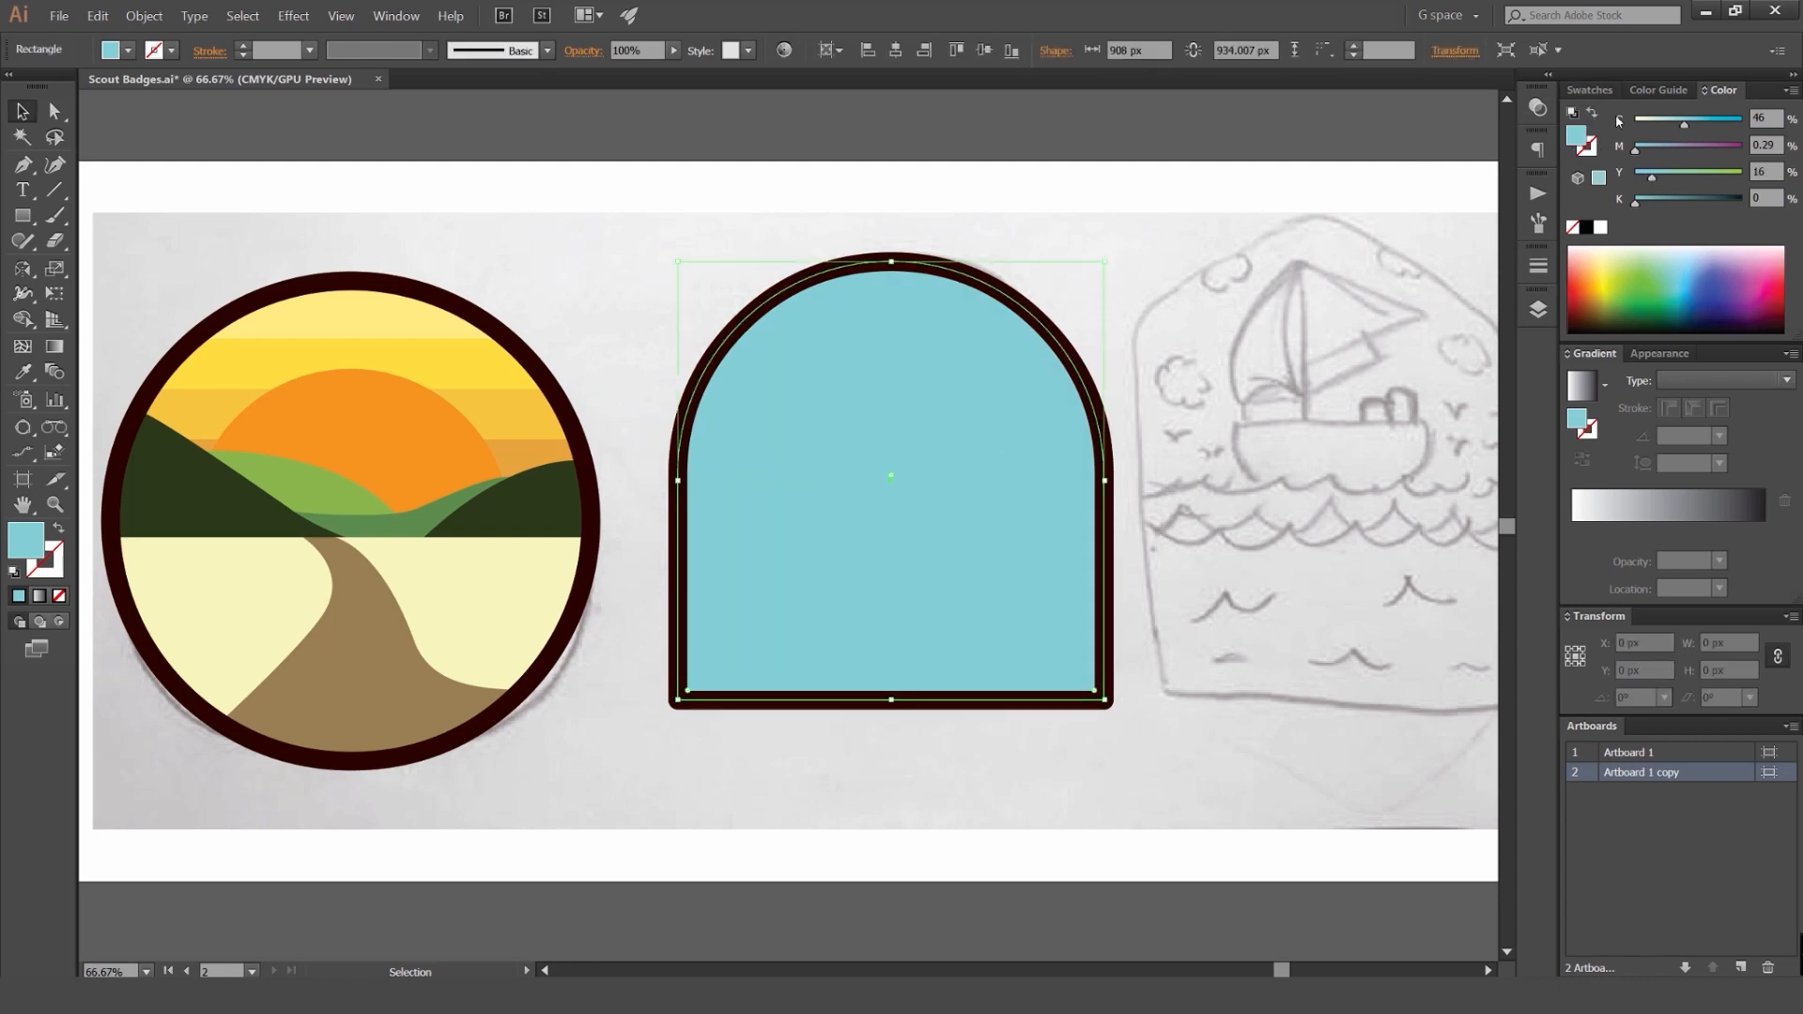
click(1185, 266)
click(974, 370)
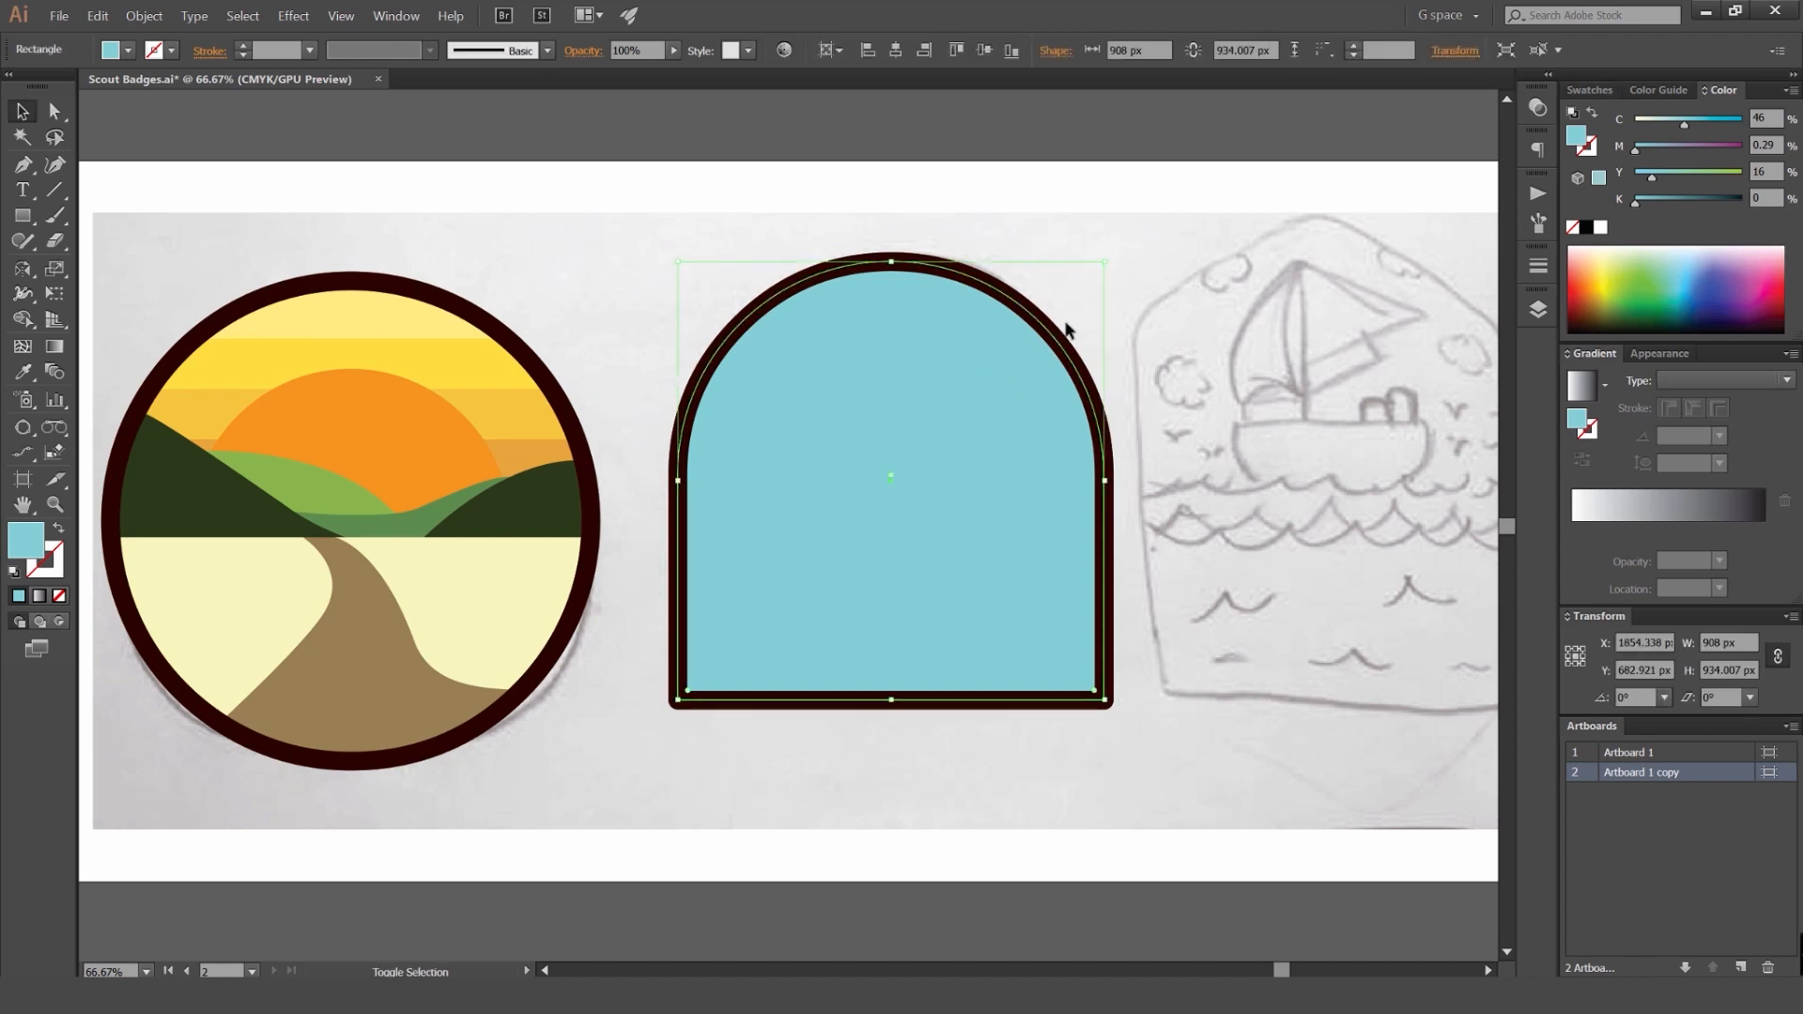
key(shift+x)
drag(960, 277, 1022, 192)
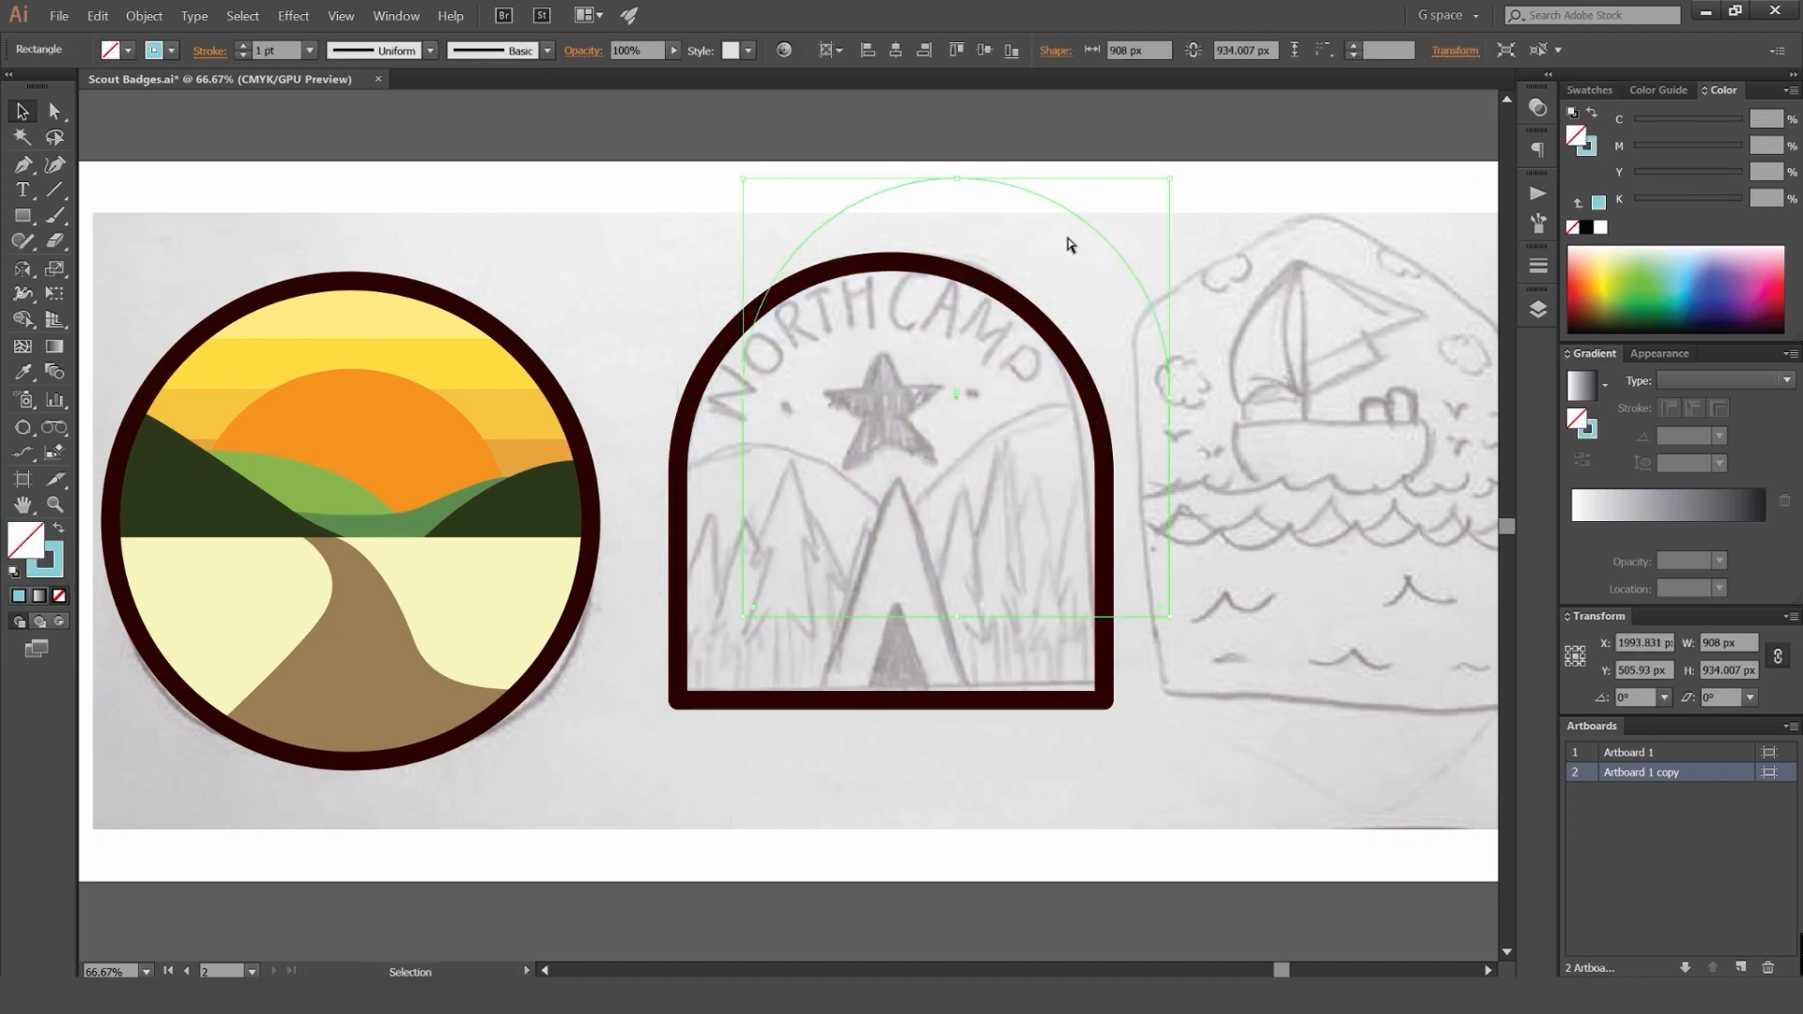
key(ctrl+z)
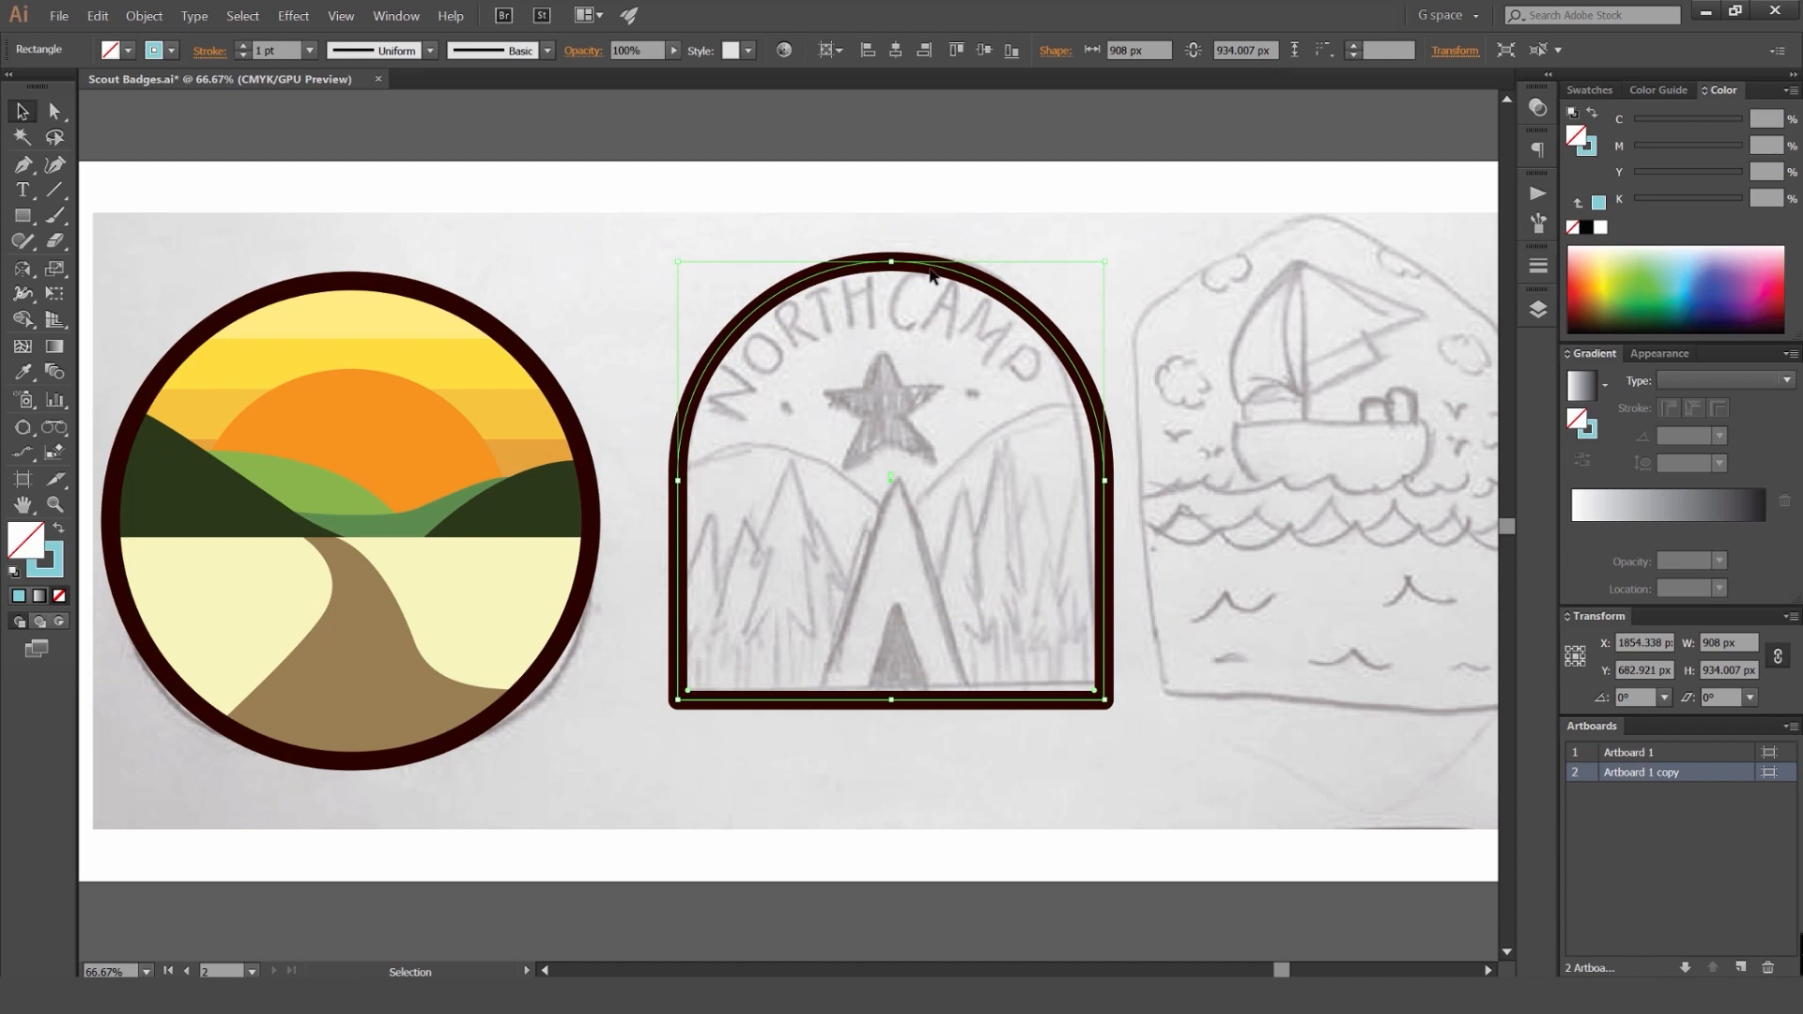
click(1589, 90)
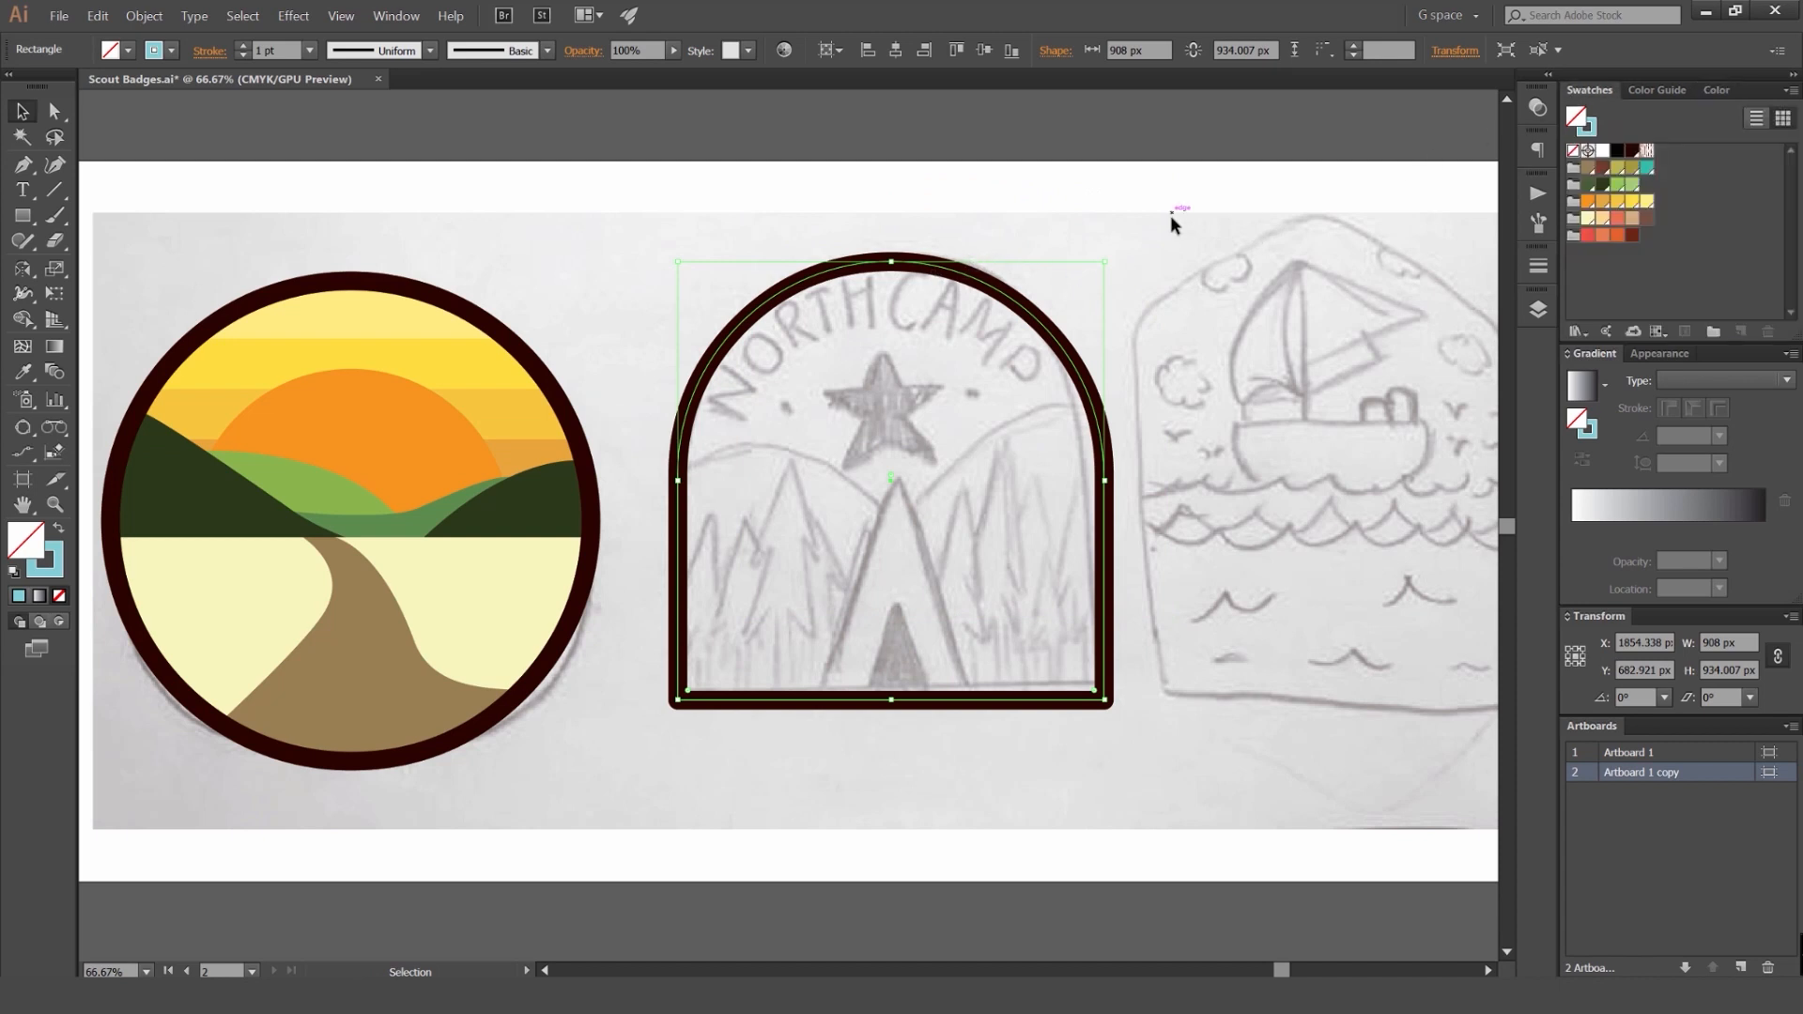
Step: Tear off the shape tools as a floating palette and place it beside the arch badge
click(1170, 216)
drag(905, 359, 854, 358)
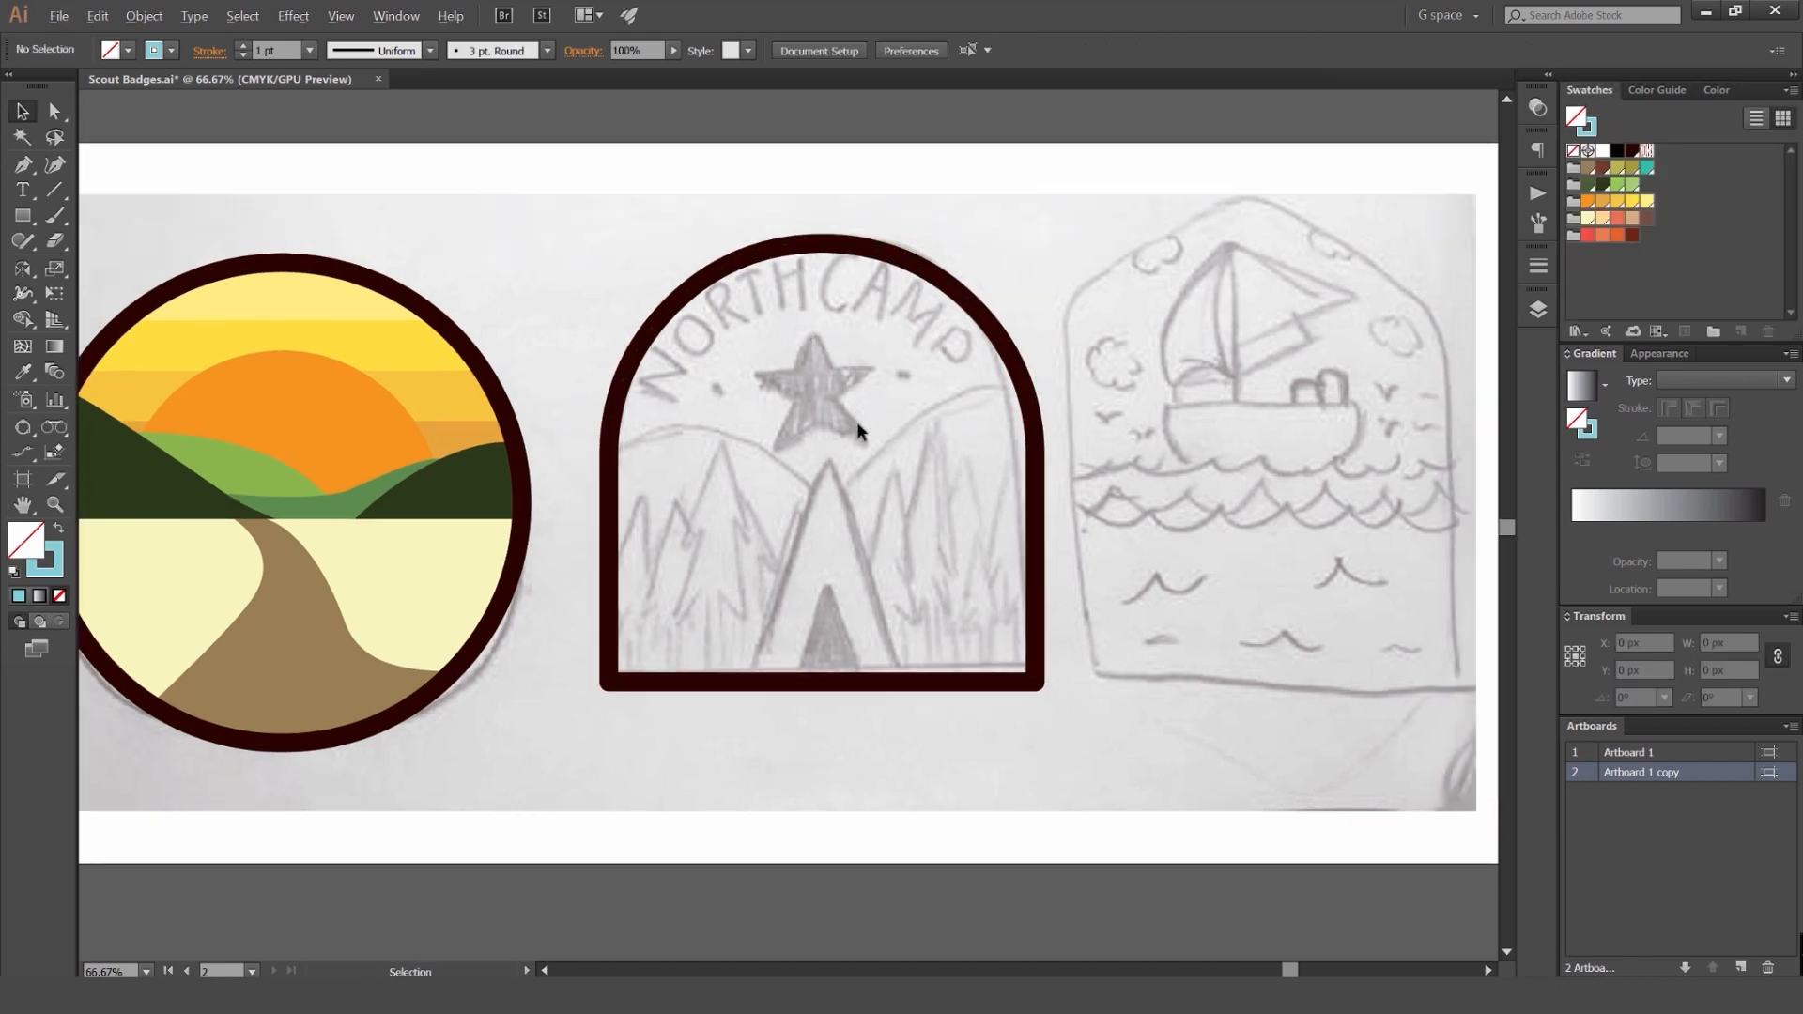
scroll(839, 425, up, 1)
drag(836, 426, 827, 456)
drag(809, 645, 820, 413)
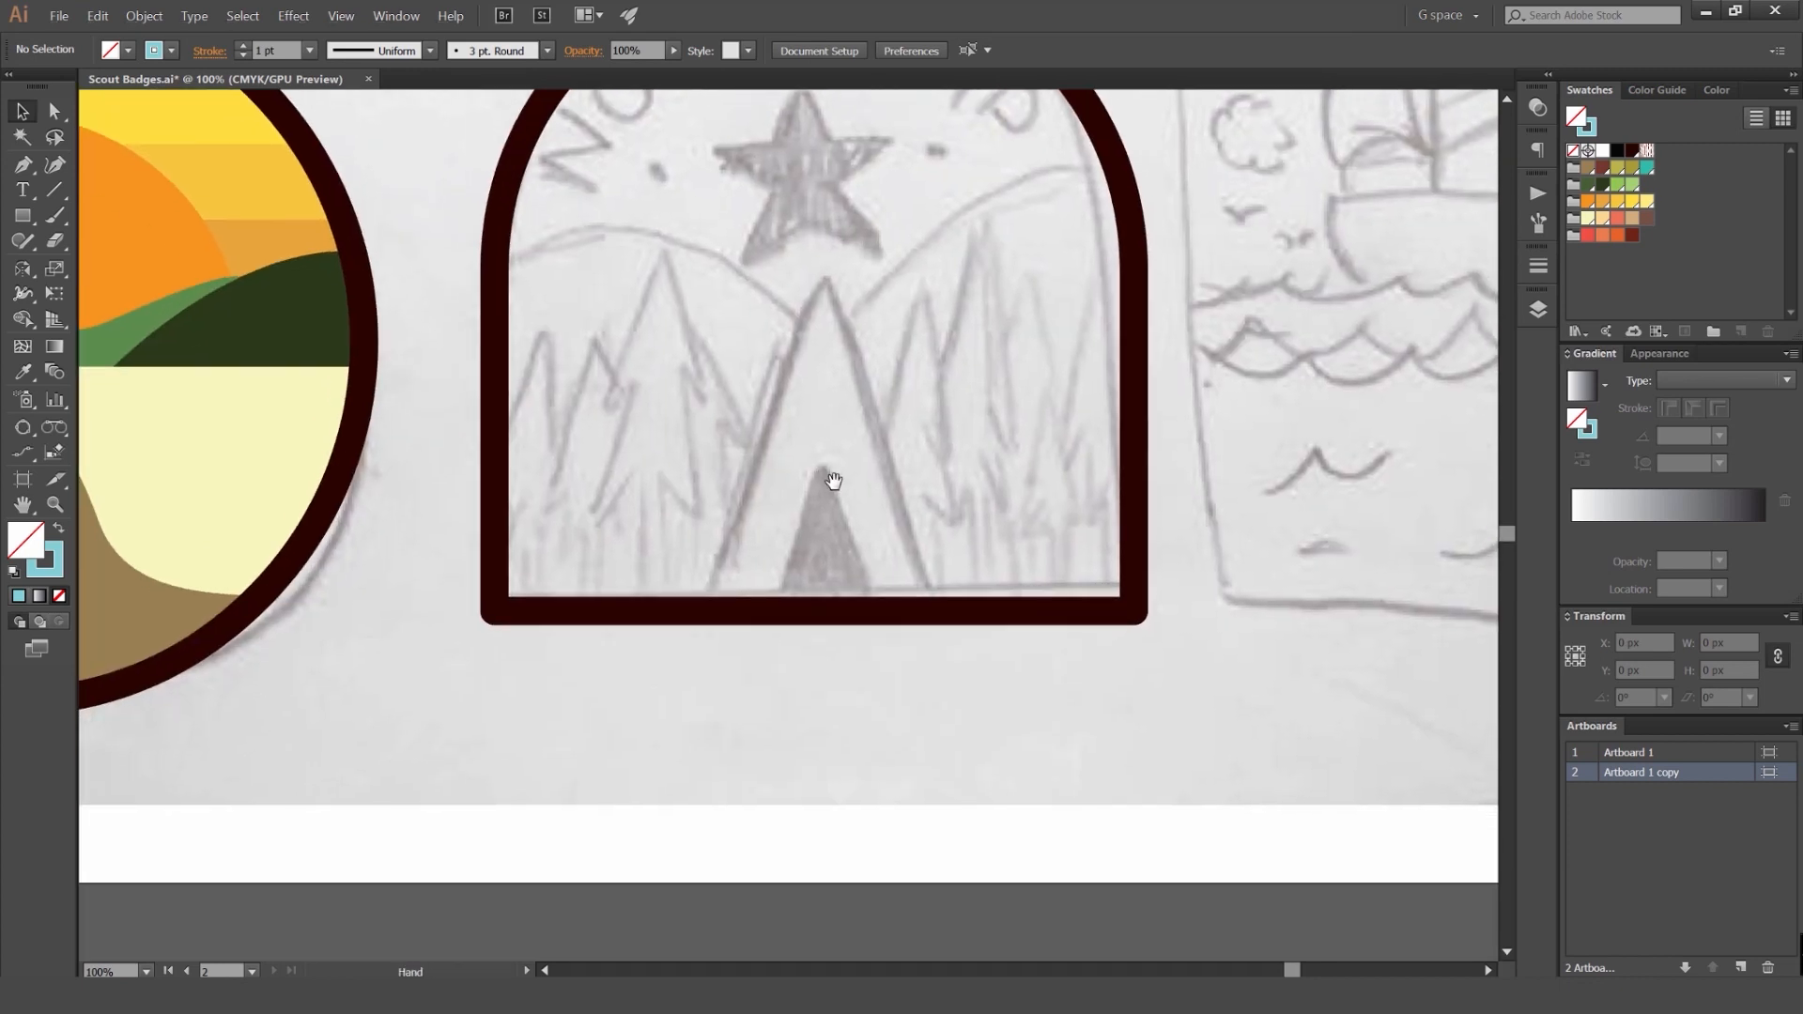
click(24, 215)
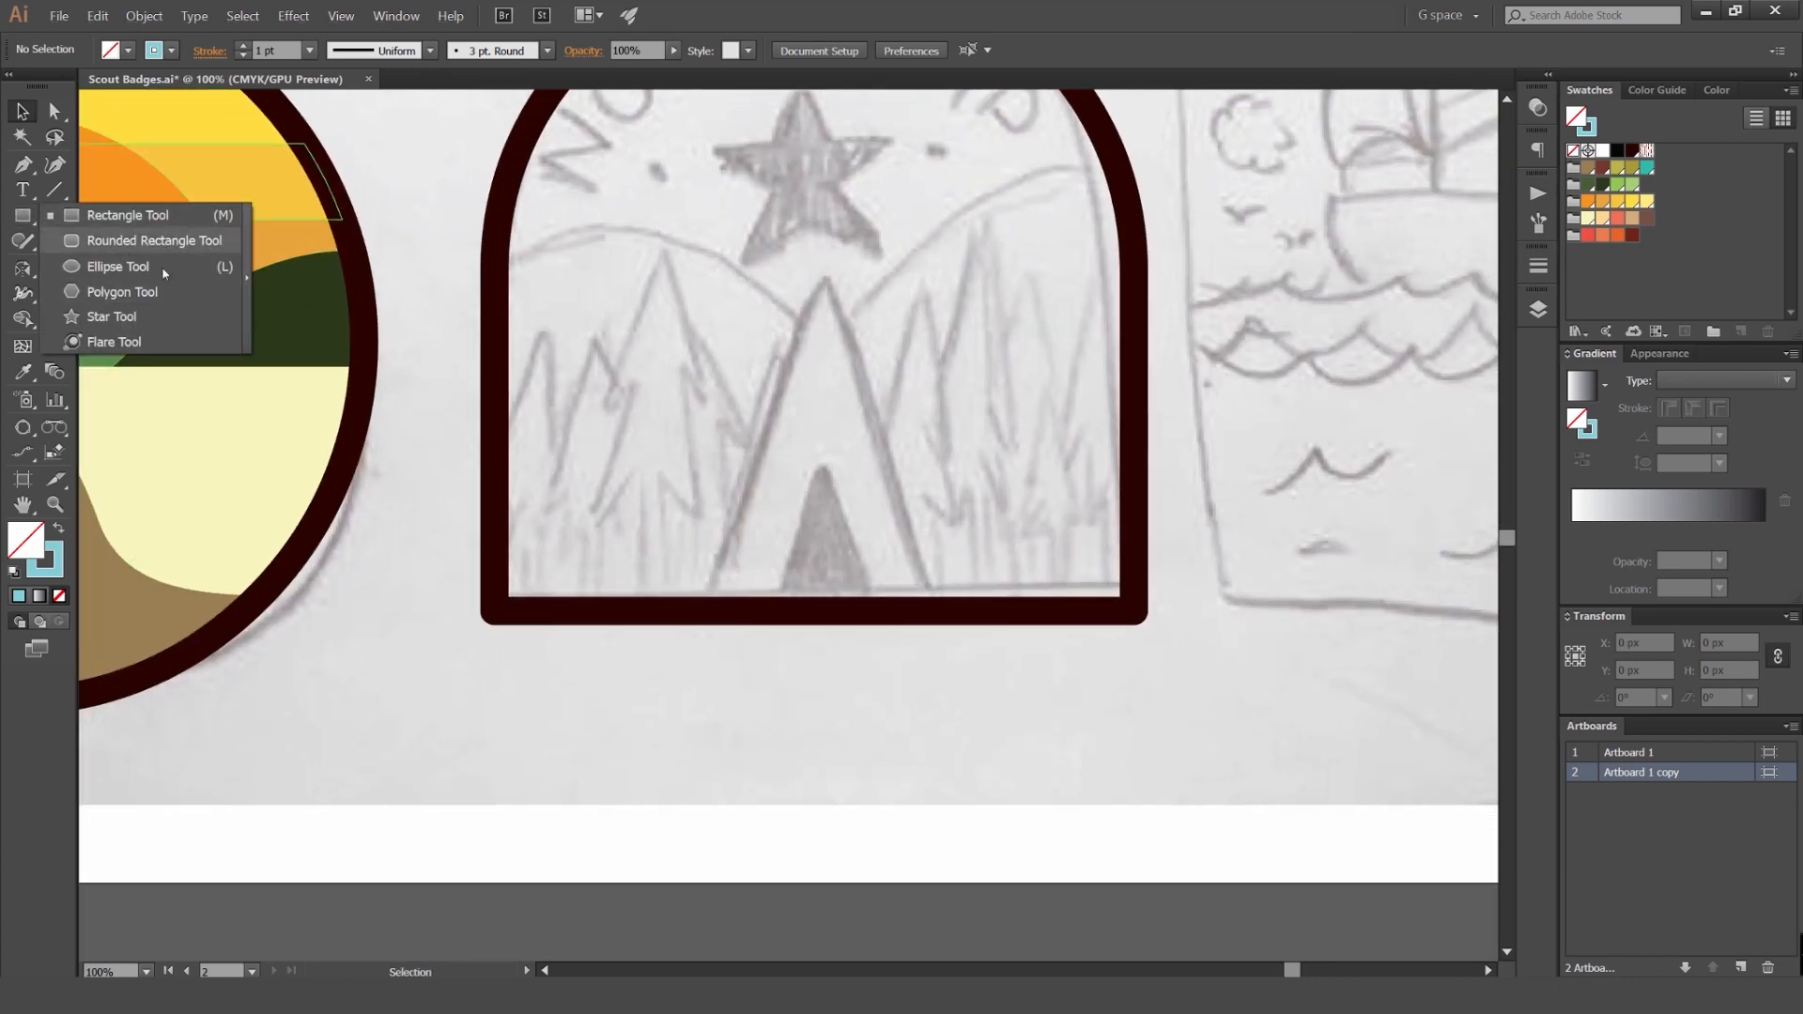
click(247, 284)
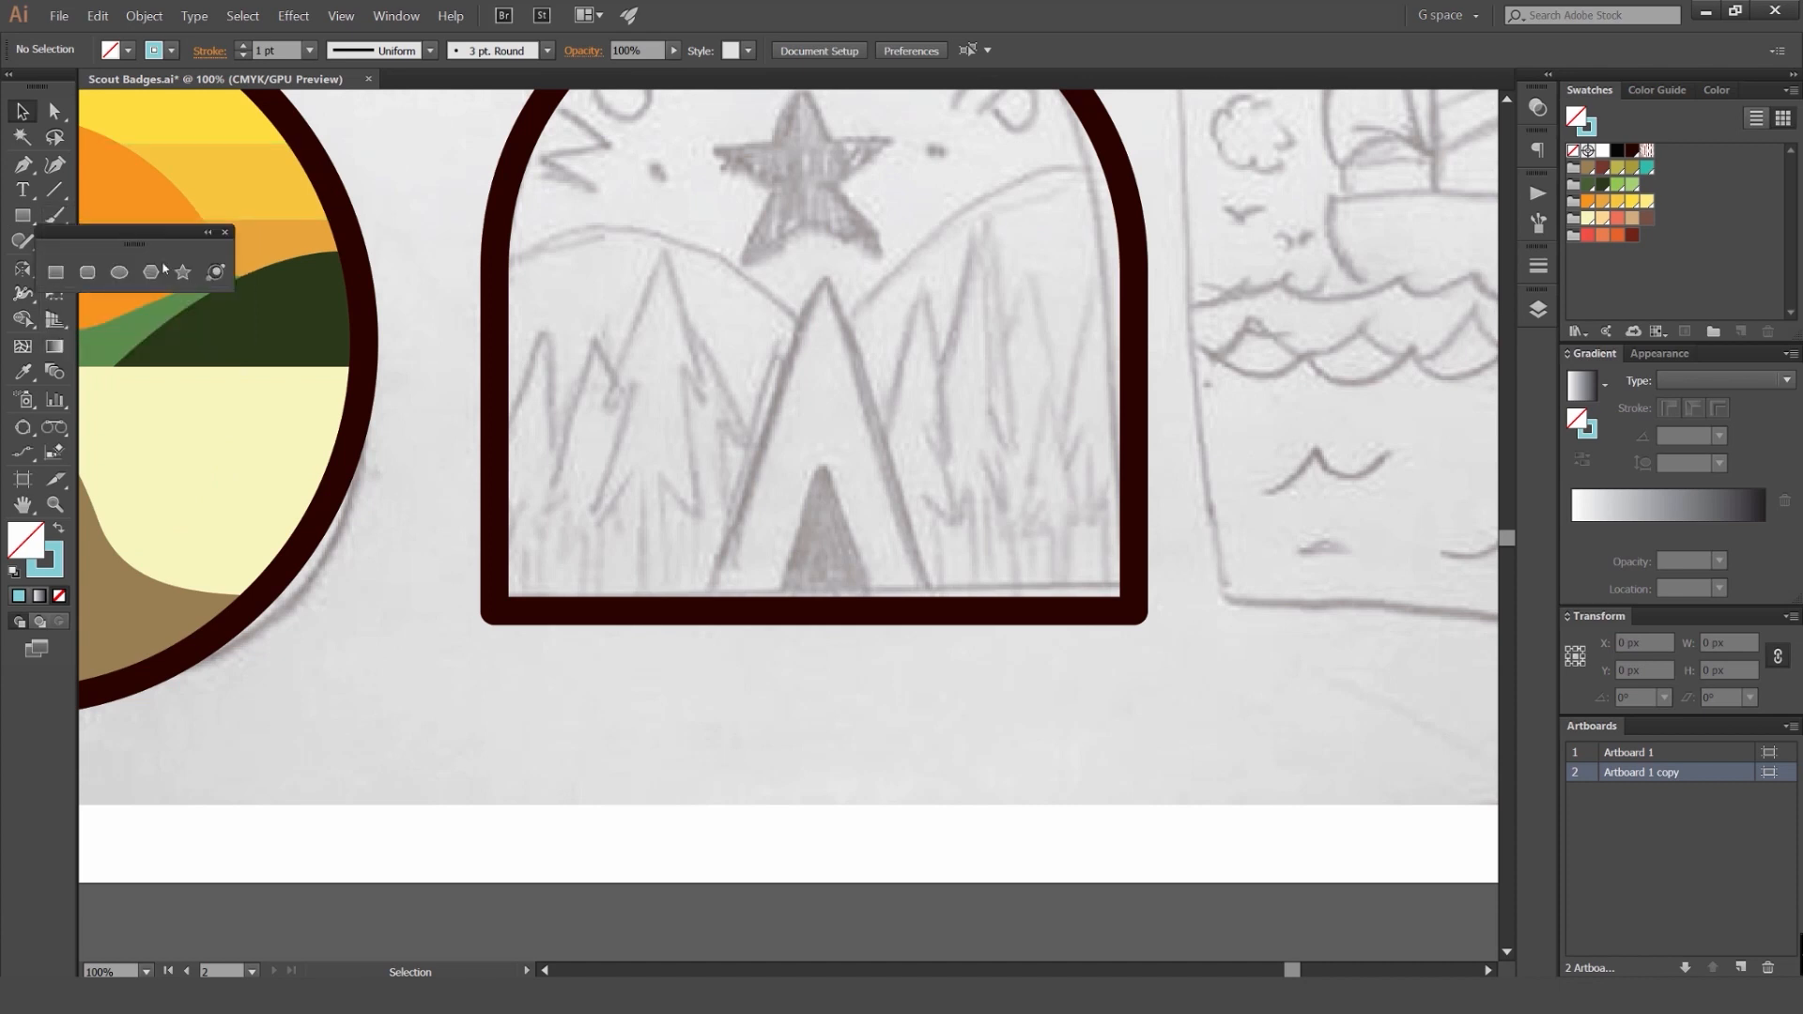
click(282, 283)
drag(151, 238, 375, 439)
drag(408, 301, 531, 454)
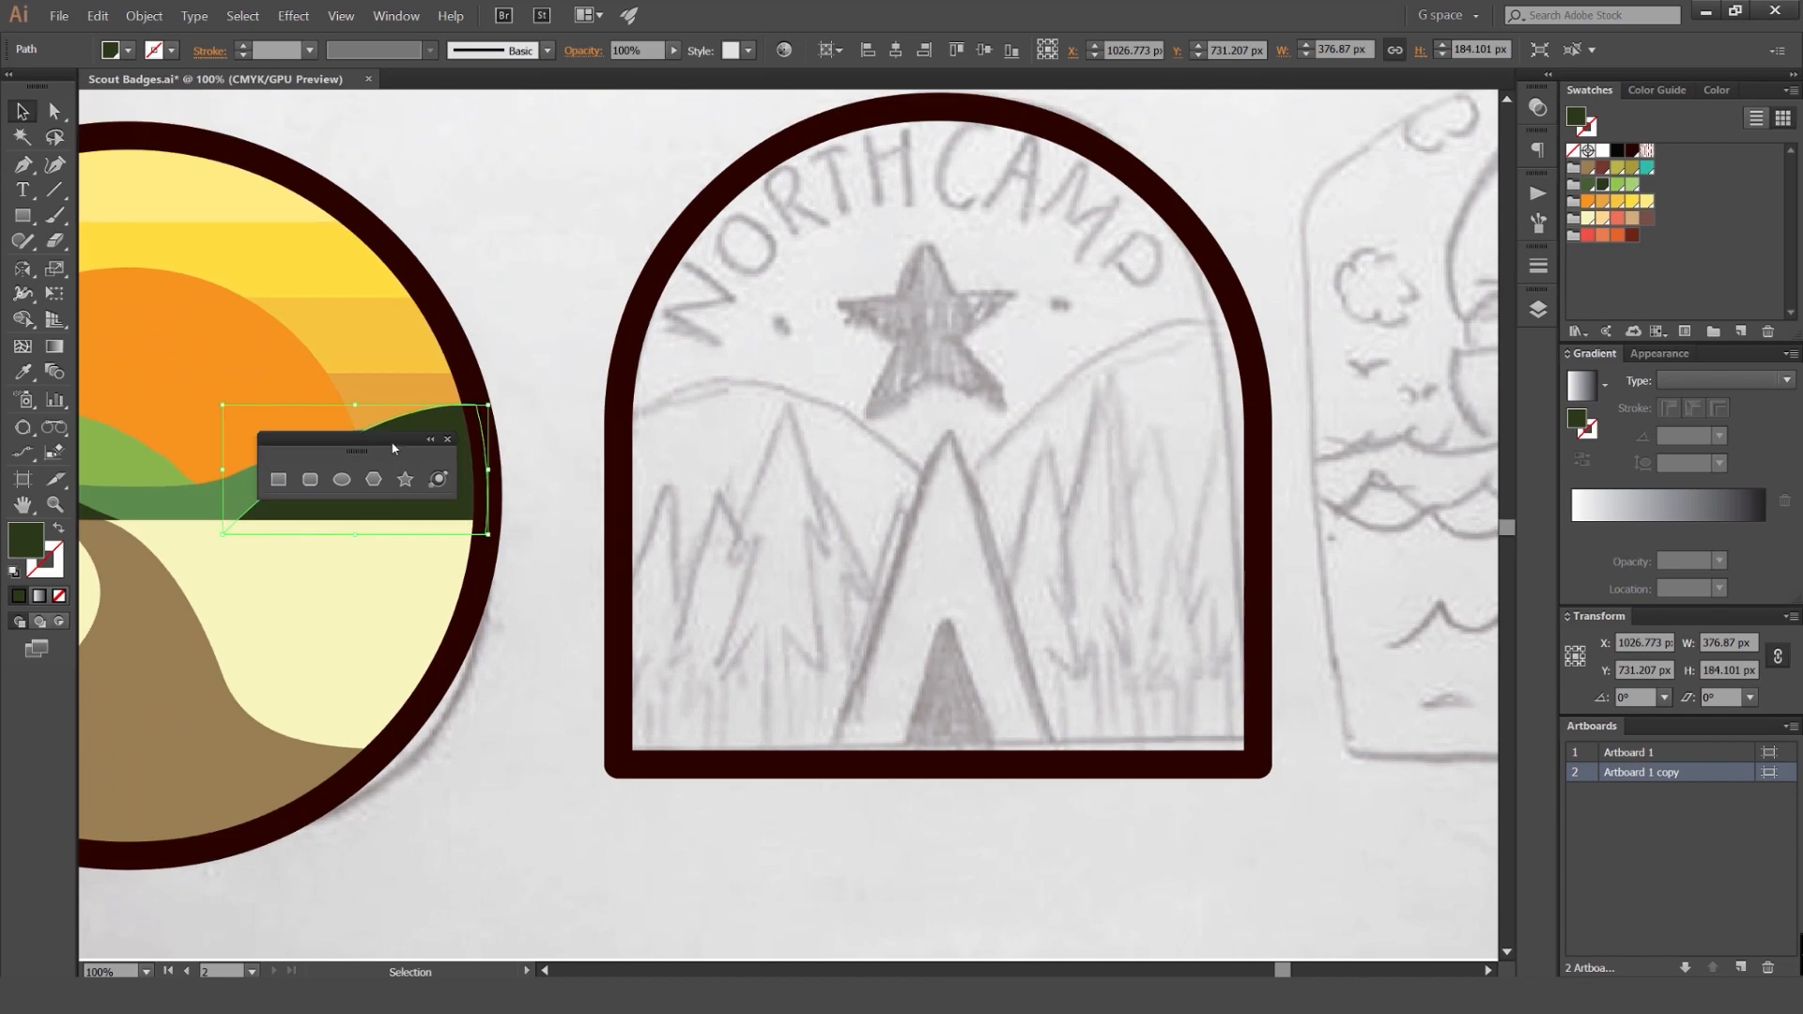
drag(398, 434, 454, 157)
drag(540, 184, 391, 138)
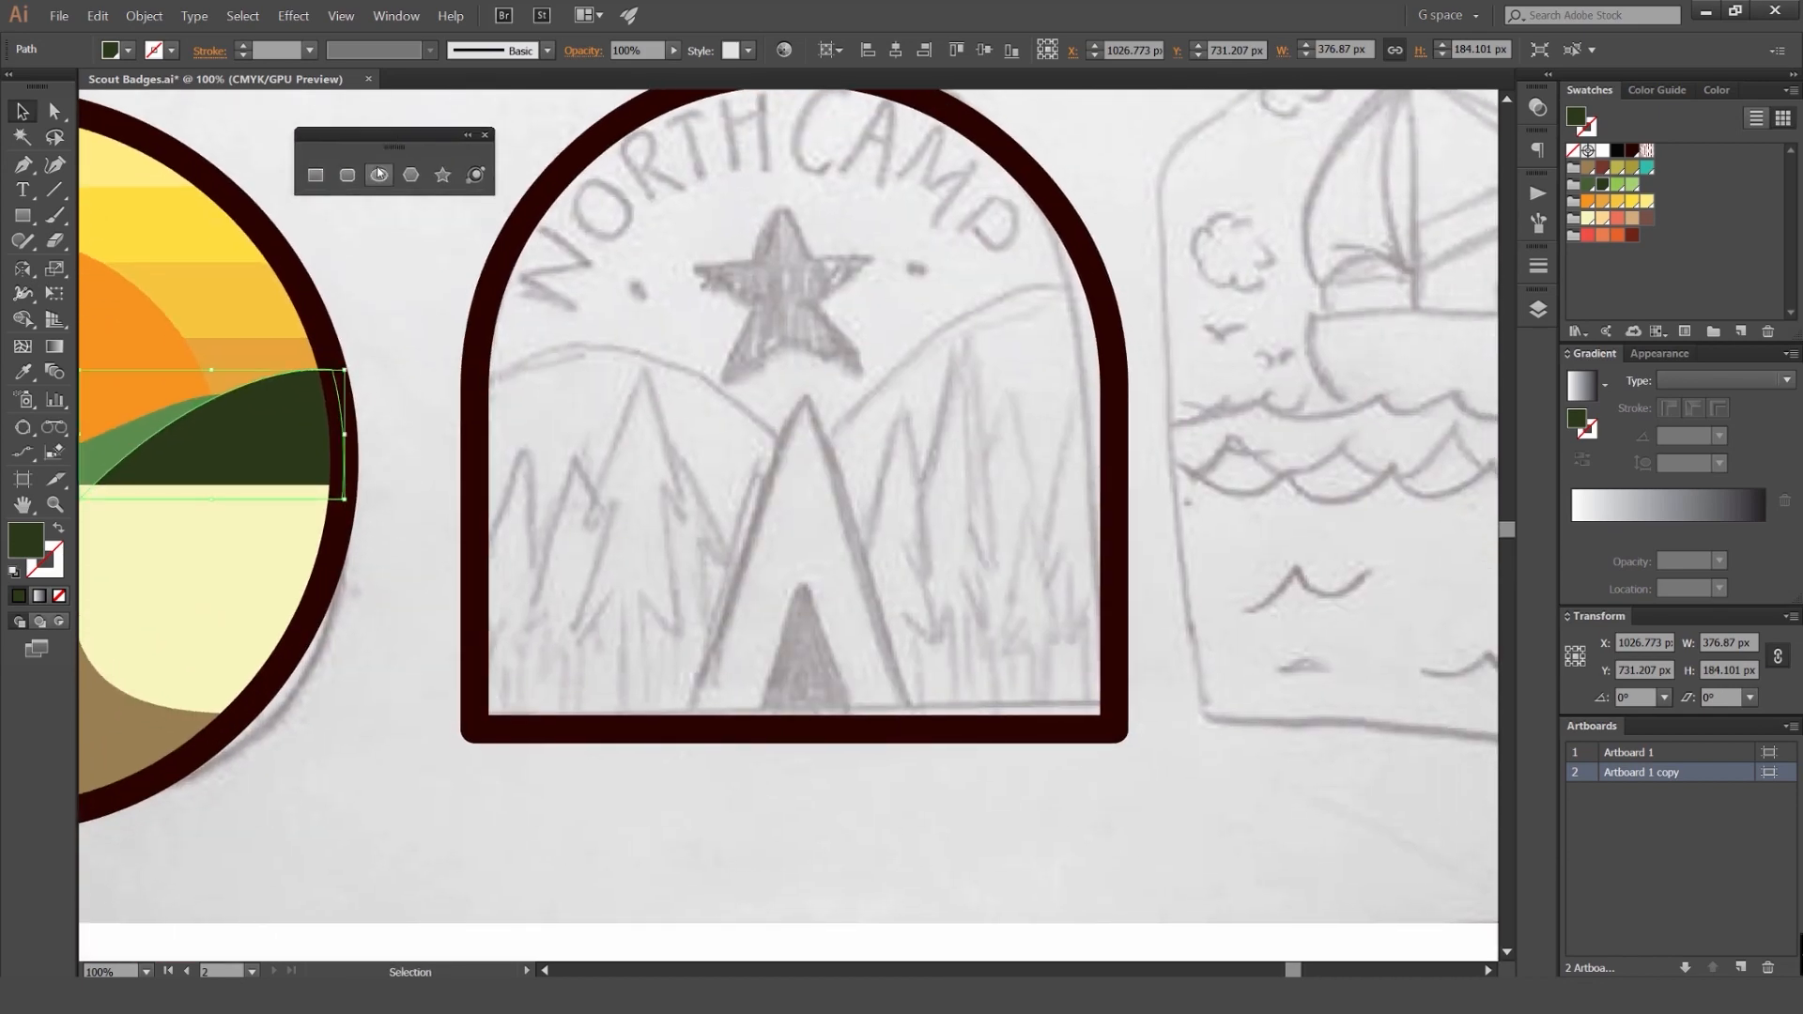
click(315, 175)
drag(893, 586, 757, 424)
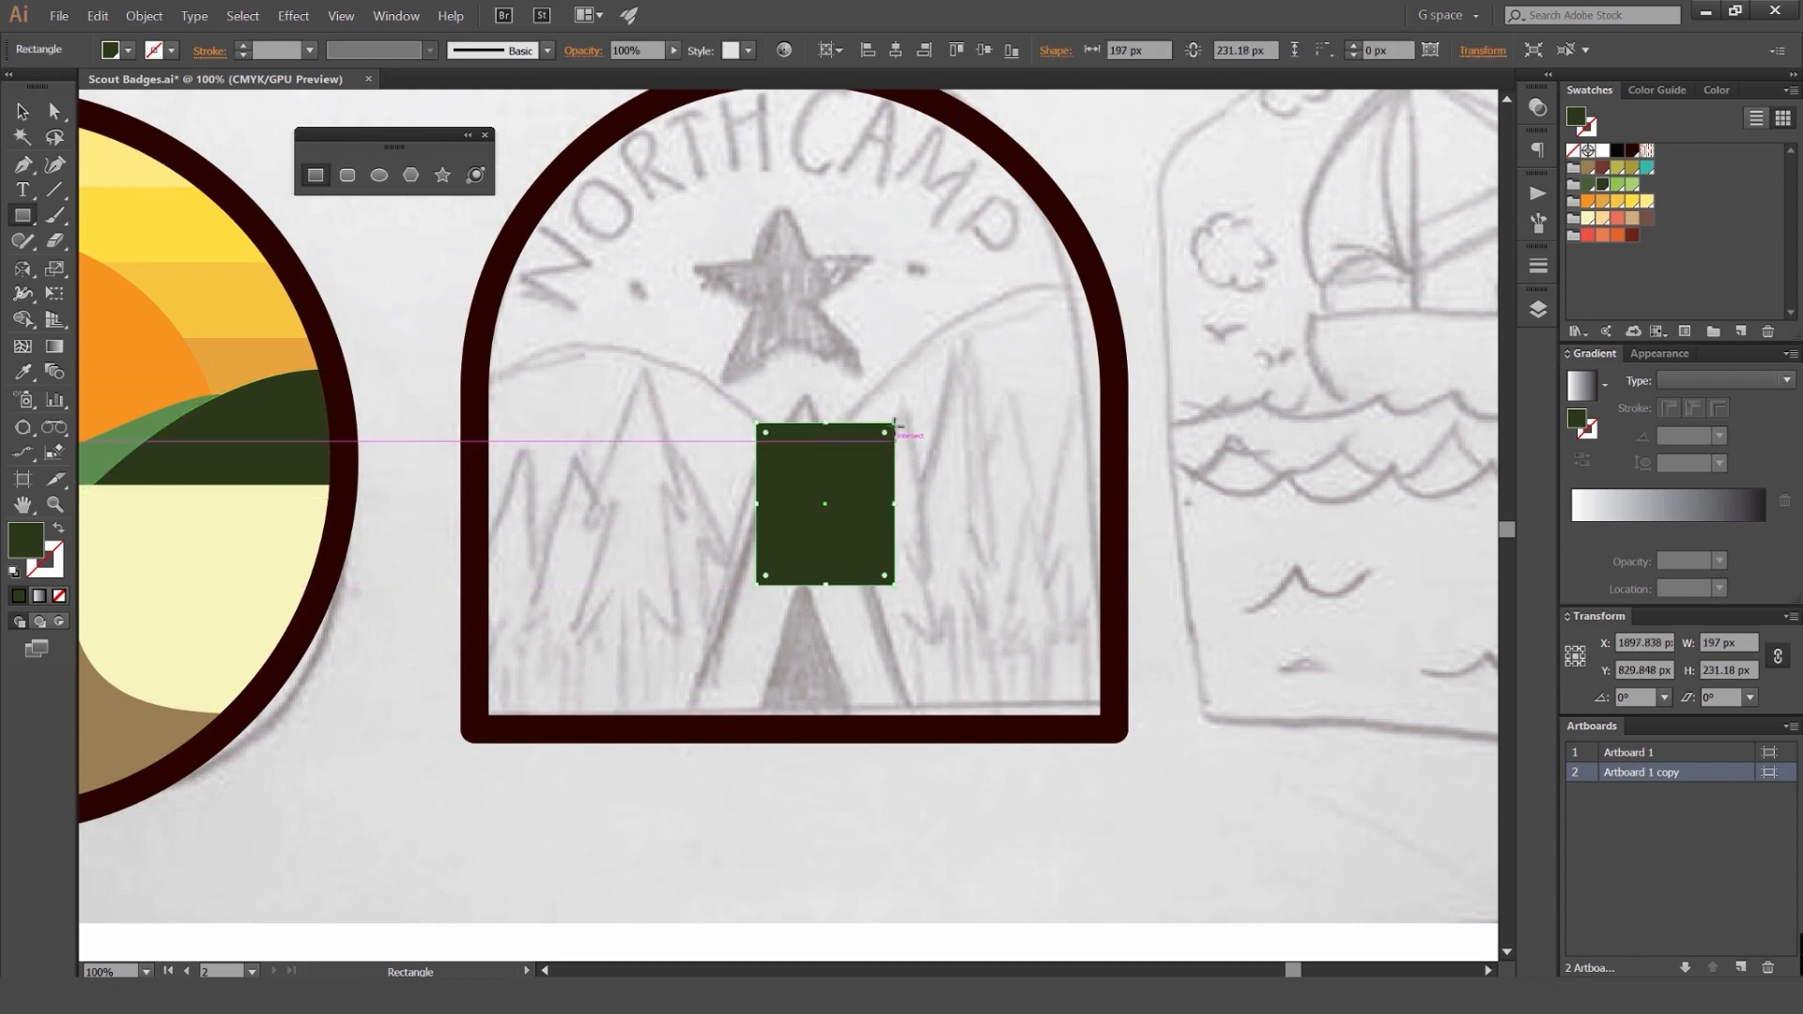
key(ctrl+z)
drag(787, 355, 864, 573)
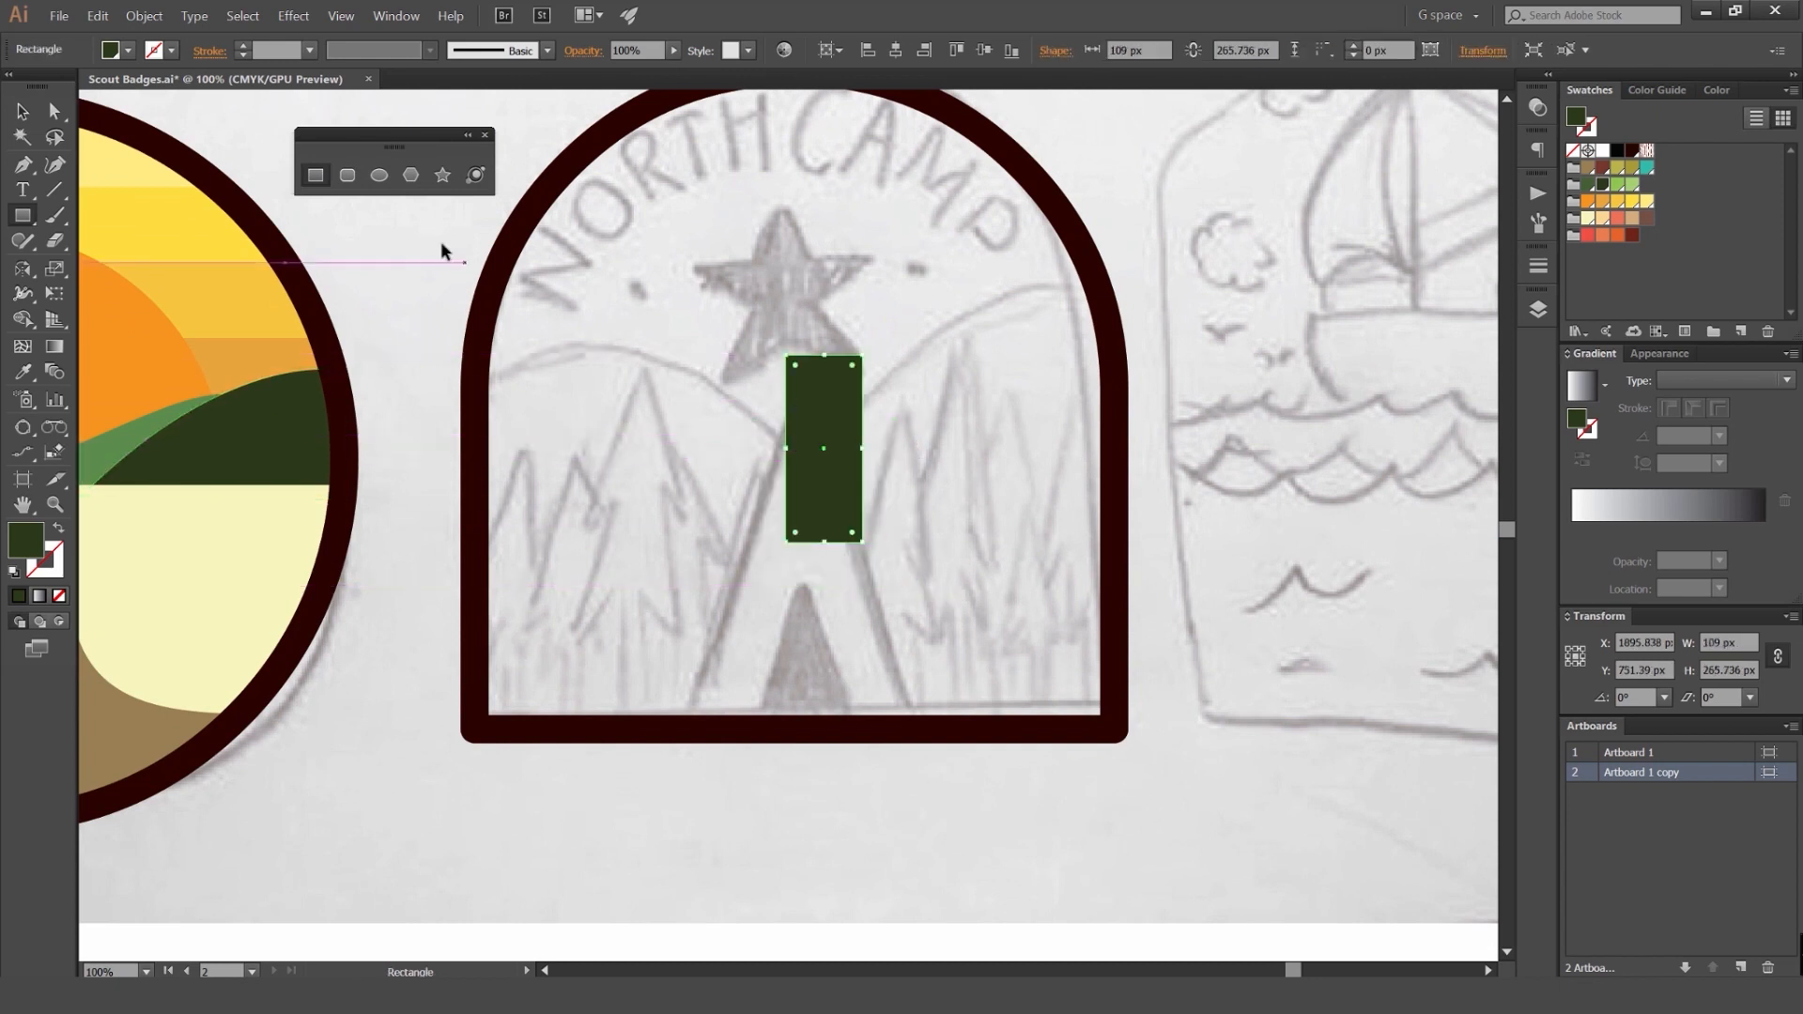
key(ctrl+z)
Step: Try the Star tool with a many-pointed star about 552 px wide over the tent sketch
click(443, 175)
drag(830, 385, 988, 543)
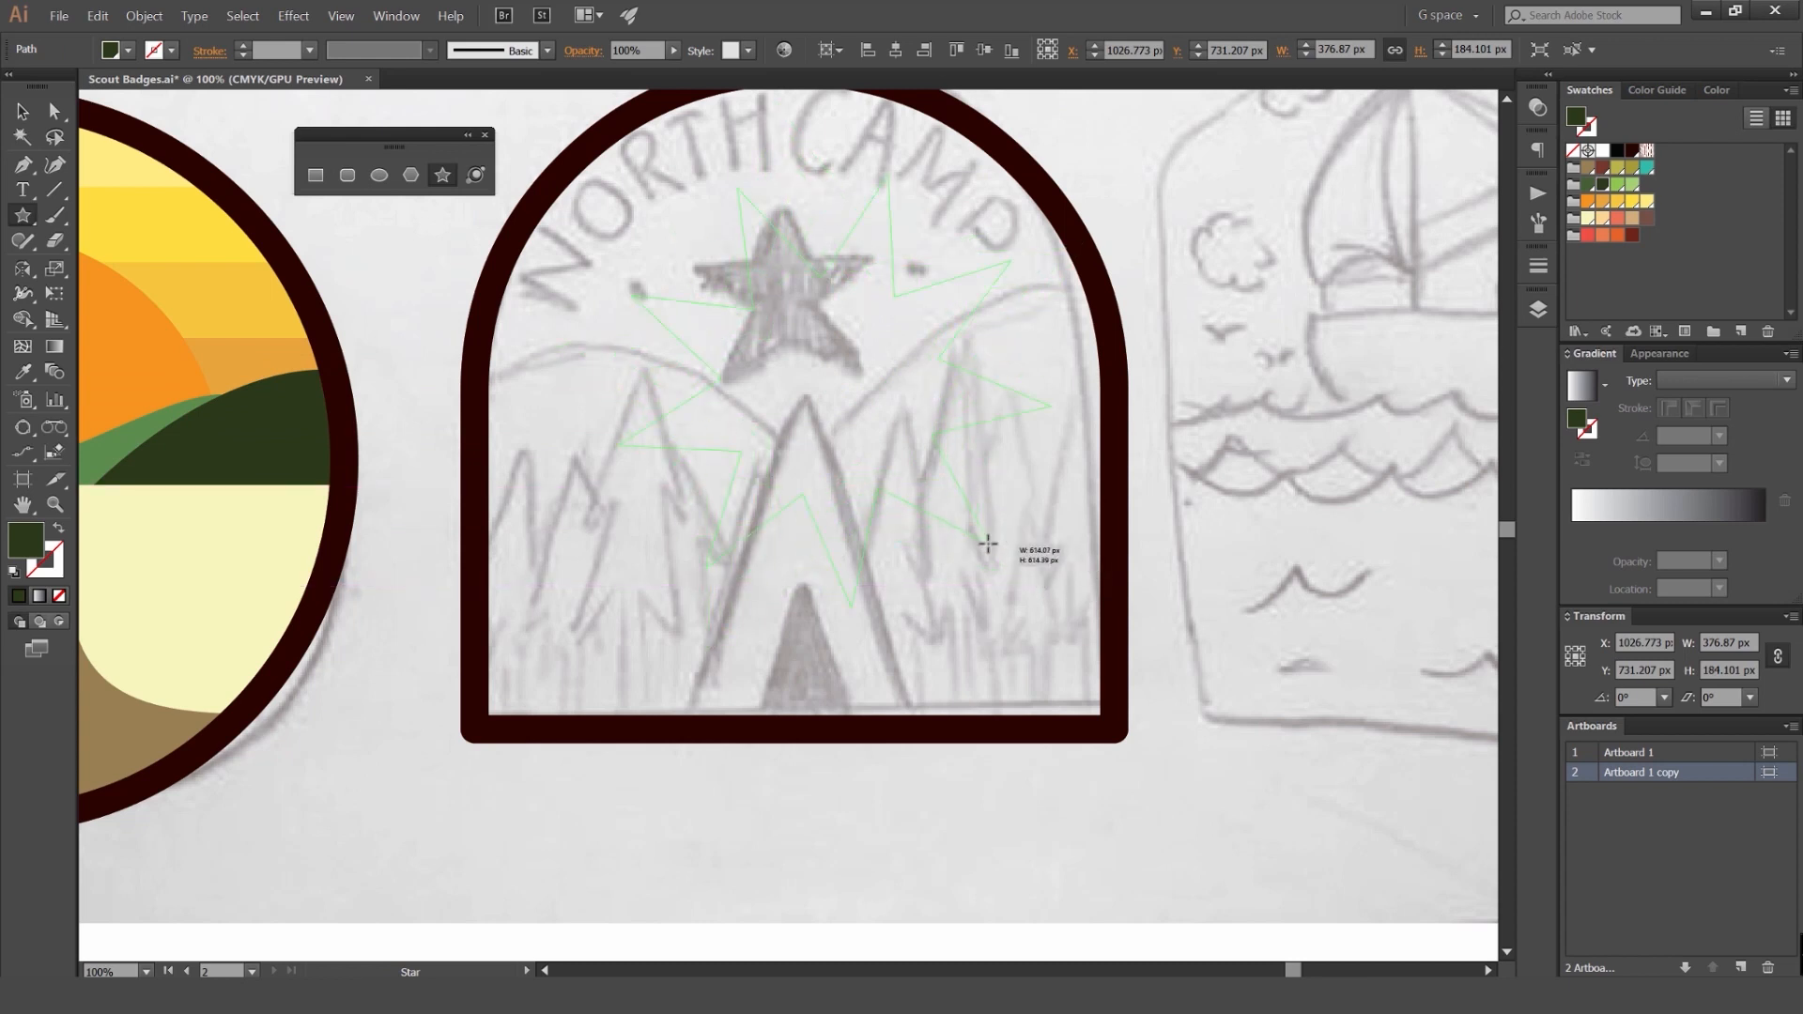
drag(988, 543, 967, 473)
key(Up)
key(Up)
key(Up)
key(Up)
key(Up)
key(Up)
key(Up)
key(Up)
key(Up)
key(Up)
key(Up)
key(Up)
key(Up)
key(Up)
key(Up)
key(Up)
key(Up)
key(Up)
key(Up)
key(Up)
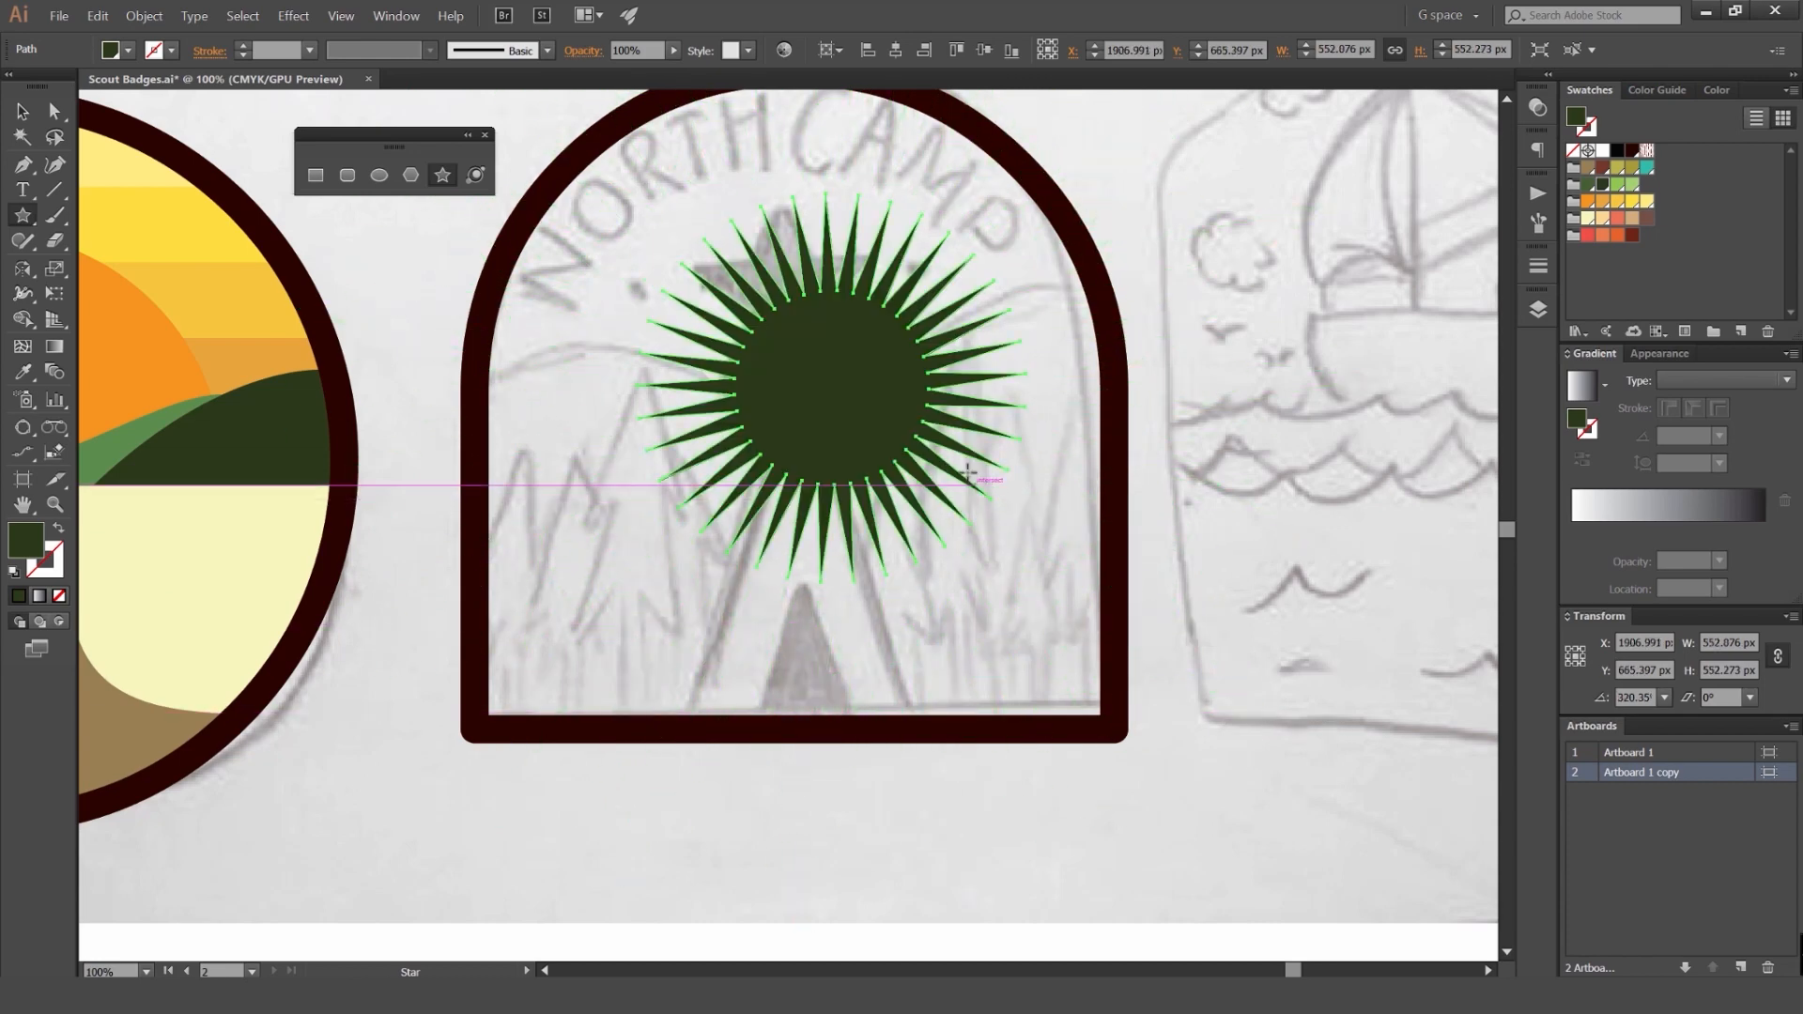
key(ctrl+z)
drag(840, 423, 953, 499)
key(ctrl+z)
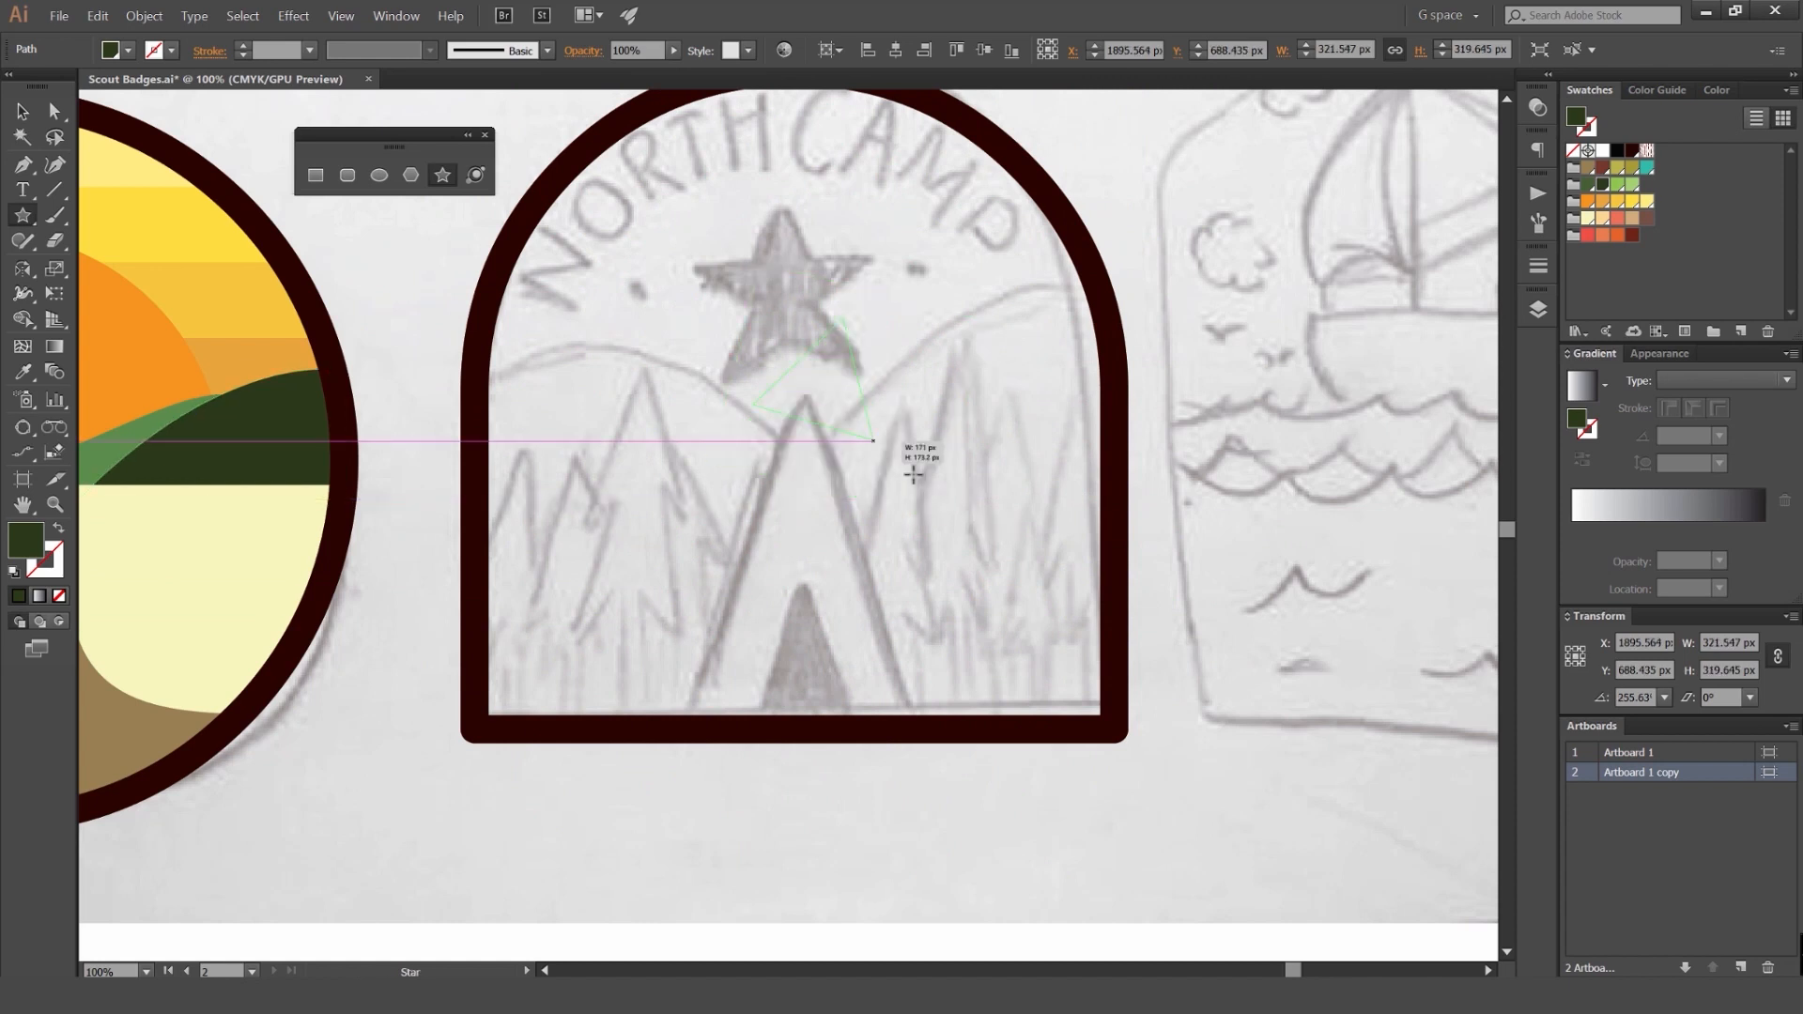
Step: Draw a triangle about 402 px wide and 348 px tall and center it horizontally on the arch frame's bottom edge
drag(824, 386, 948, 496)
key(v)
drag(844, 388, 808, 648)
shift+click(997, 731)
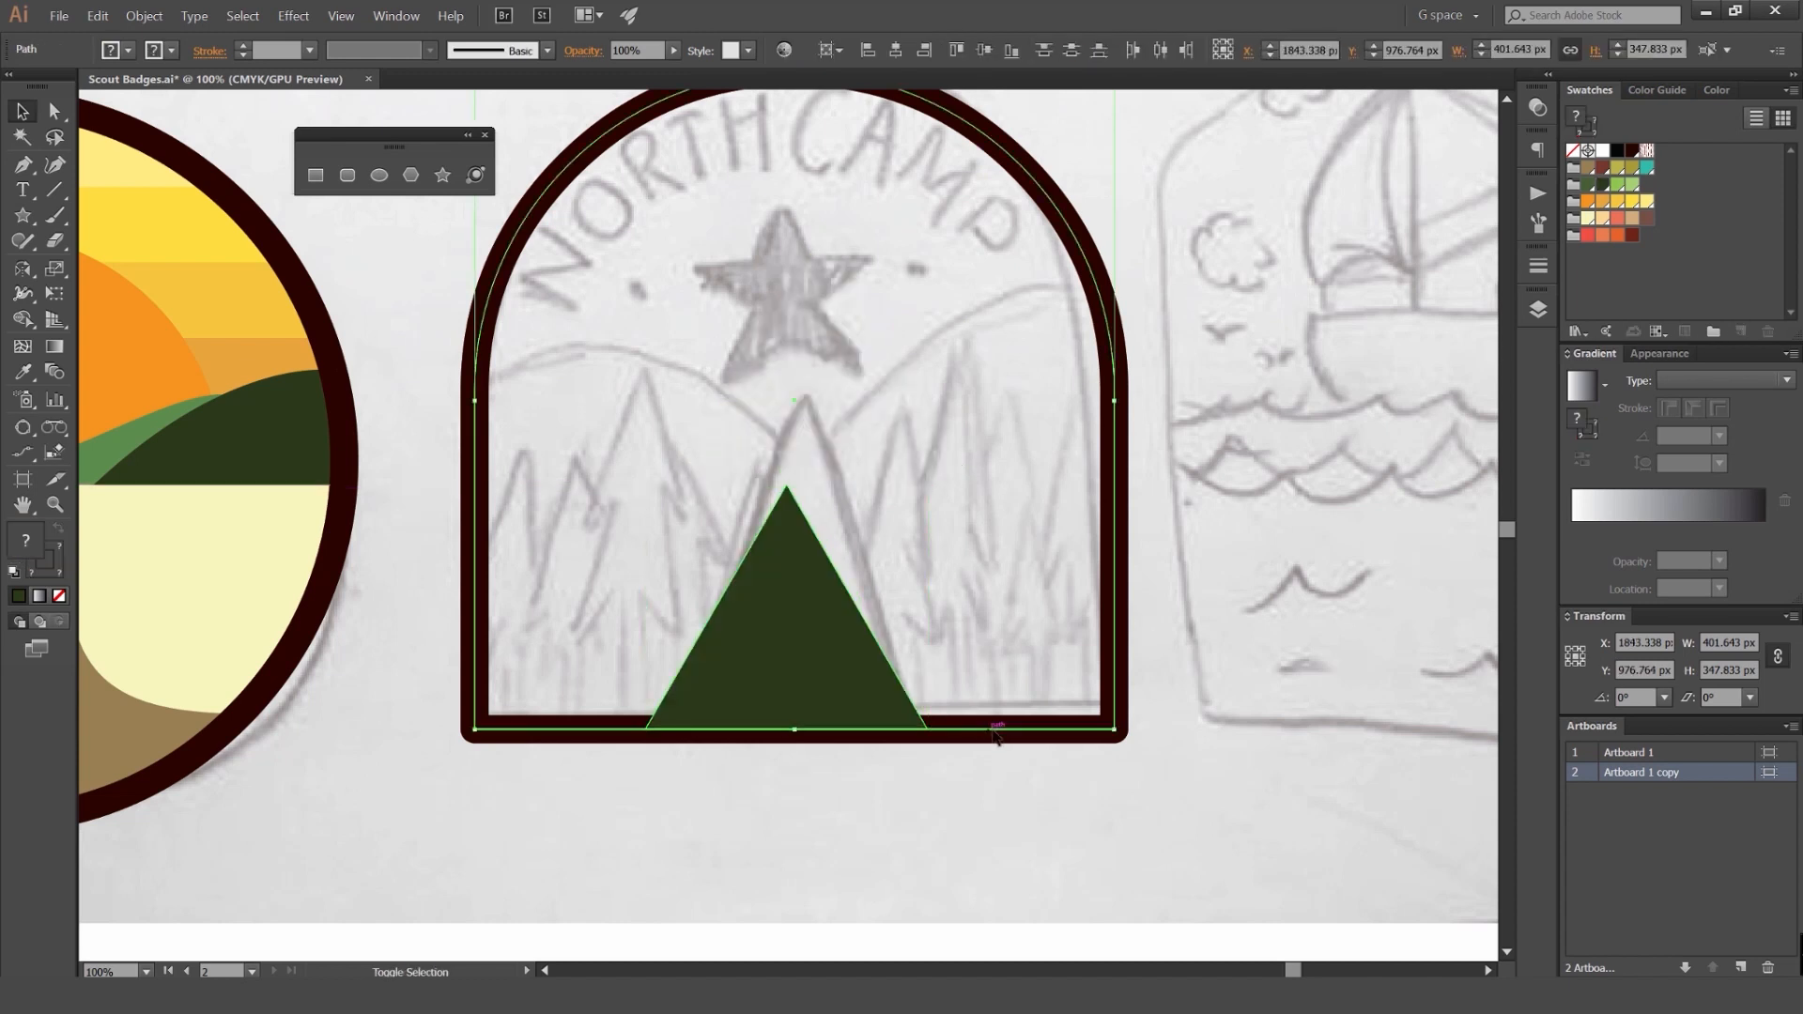
click(1029, 730)
click(904, 51)
Step: Send the tent triangle backward so it sits behind the arch frame
drag(854, 389, 896, 279)
click(896, 282)
click(836, 481)
key(ctrl+[)
click(939, 407)
click(842, 394)
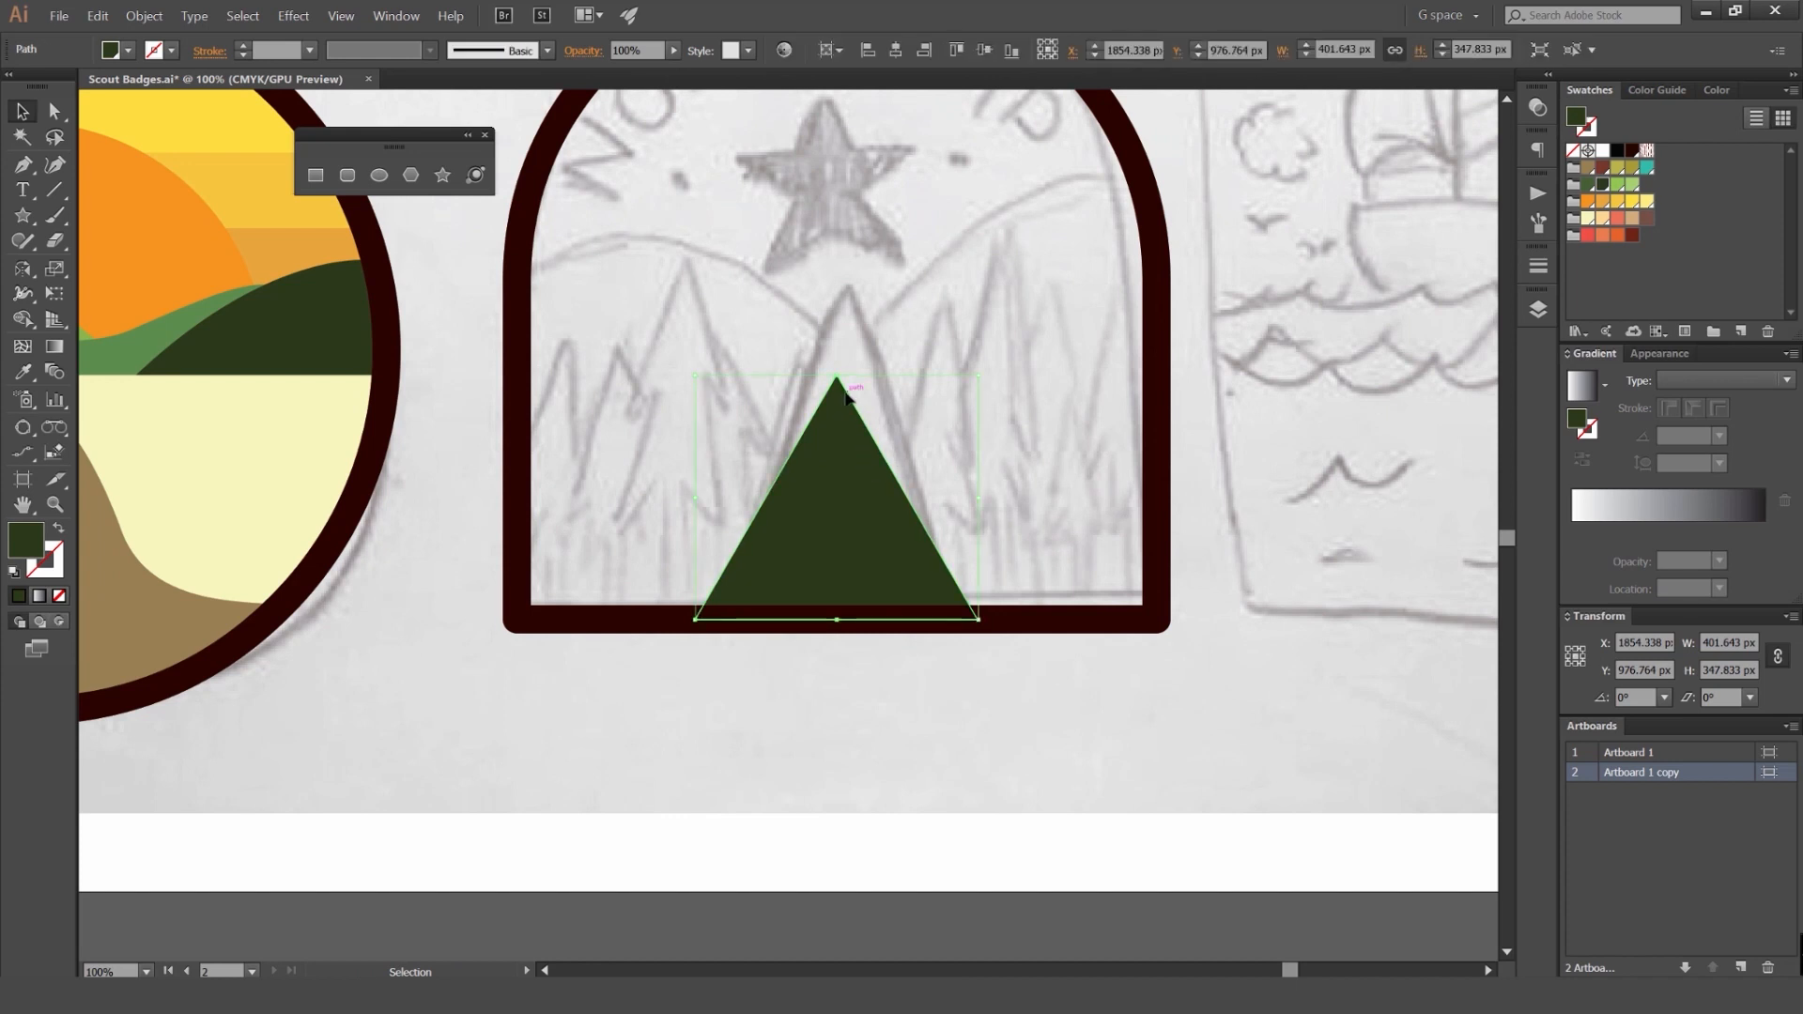
key(a)
drag(837, 376, 837, 305)
click(917, 314)
key(v)
click(856, 464)
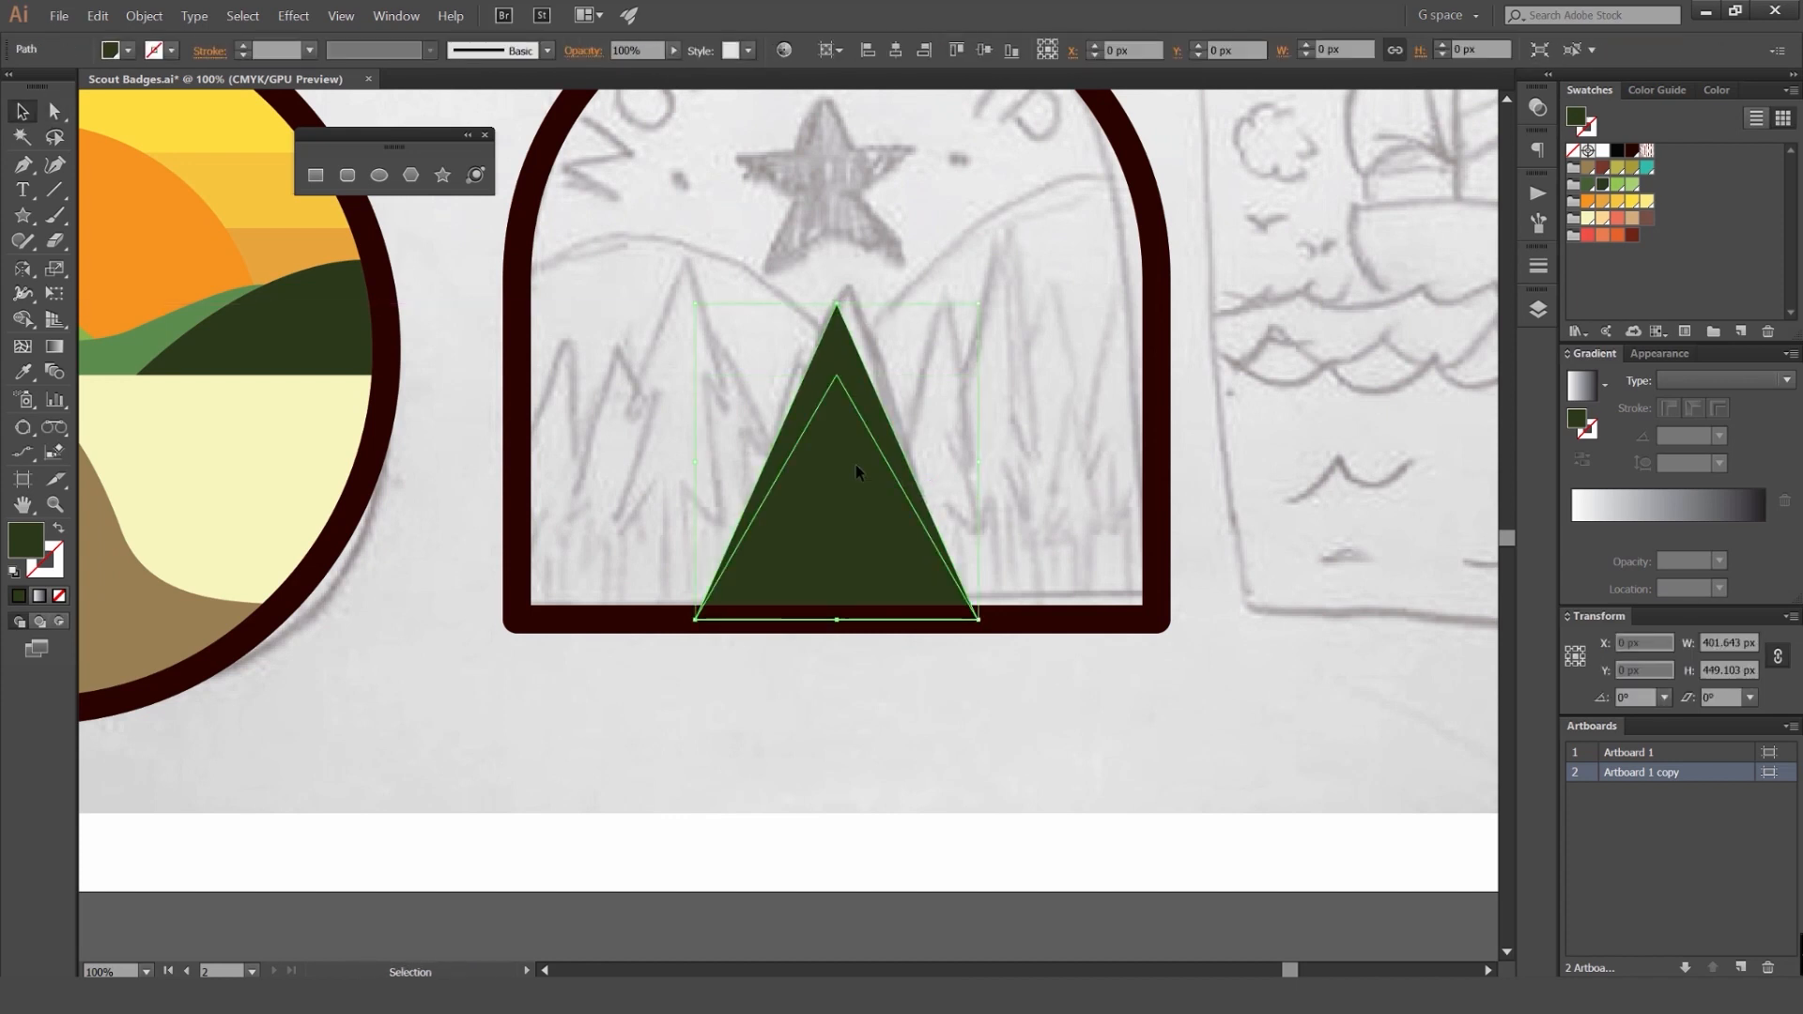
key(Delete)
key(ctrl+z)
key(ctrl+z)
drag(826, 464, 892, 433)
key(ctrl+z)
key(ctrl+z)
Step: Stretch the tent triangle up to the sketched peak and narrow it to about 358 px wide by 468 px tall
click(932, 424)
click(844, 389)
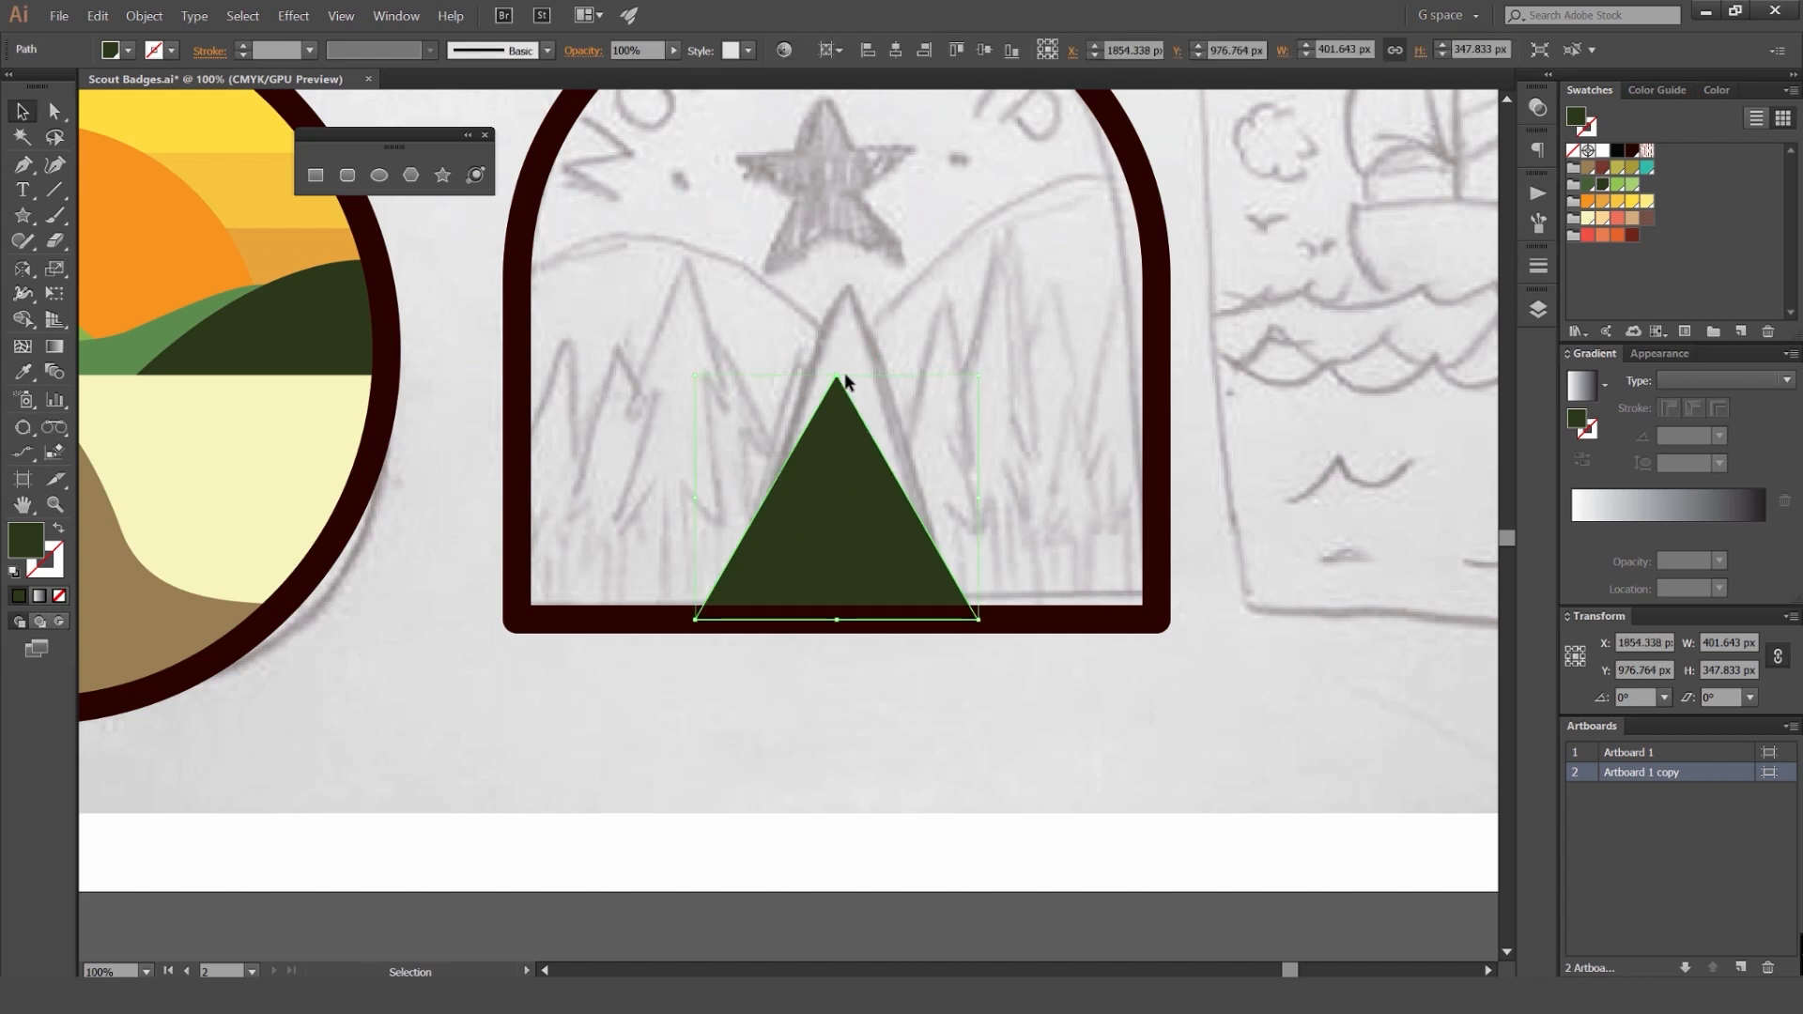
drag(838, 381, 837, 326)
drag(983, 476, 962, 474)
drag(836, 326, 836, 301)
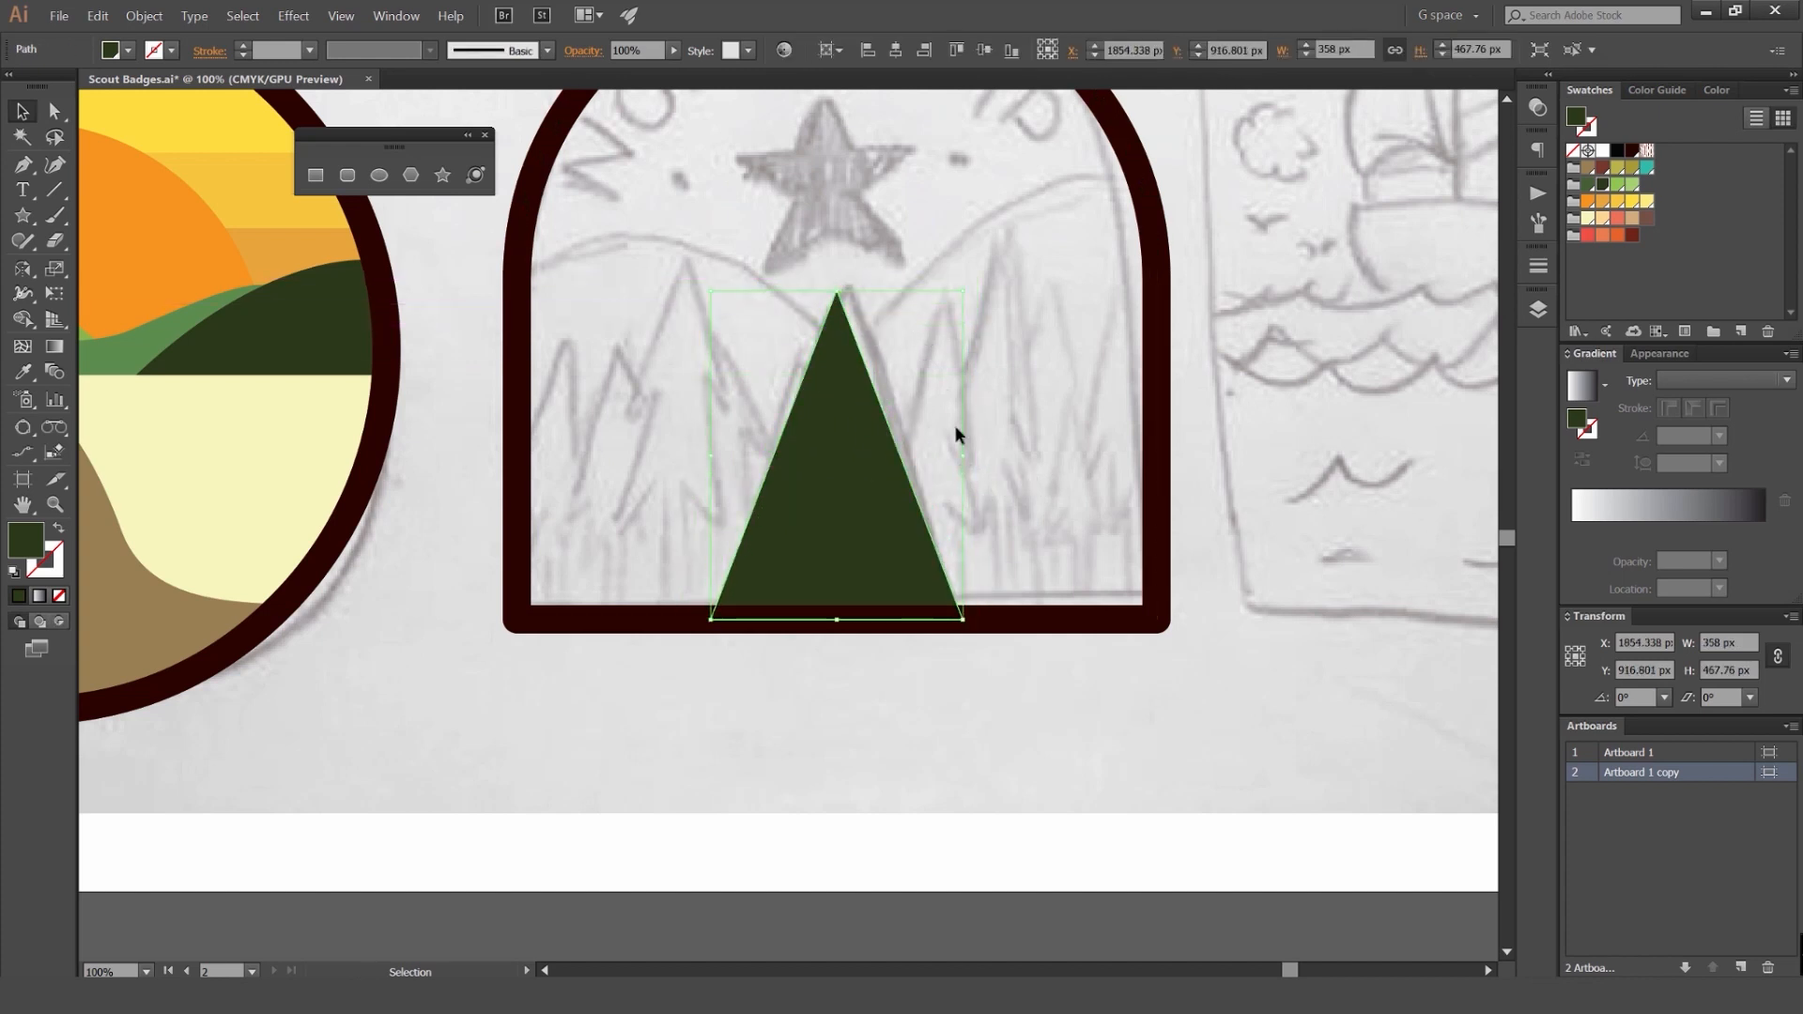
Step: Make a smaller copy of the tent triangle, about 226 by 295 px, and lower it to the frame's base as the opening
key(a)
key(v)
drag(966, 293, 915, 351)
drag(847, 484, 846, 549)
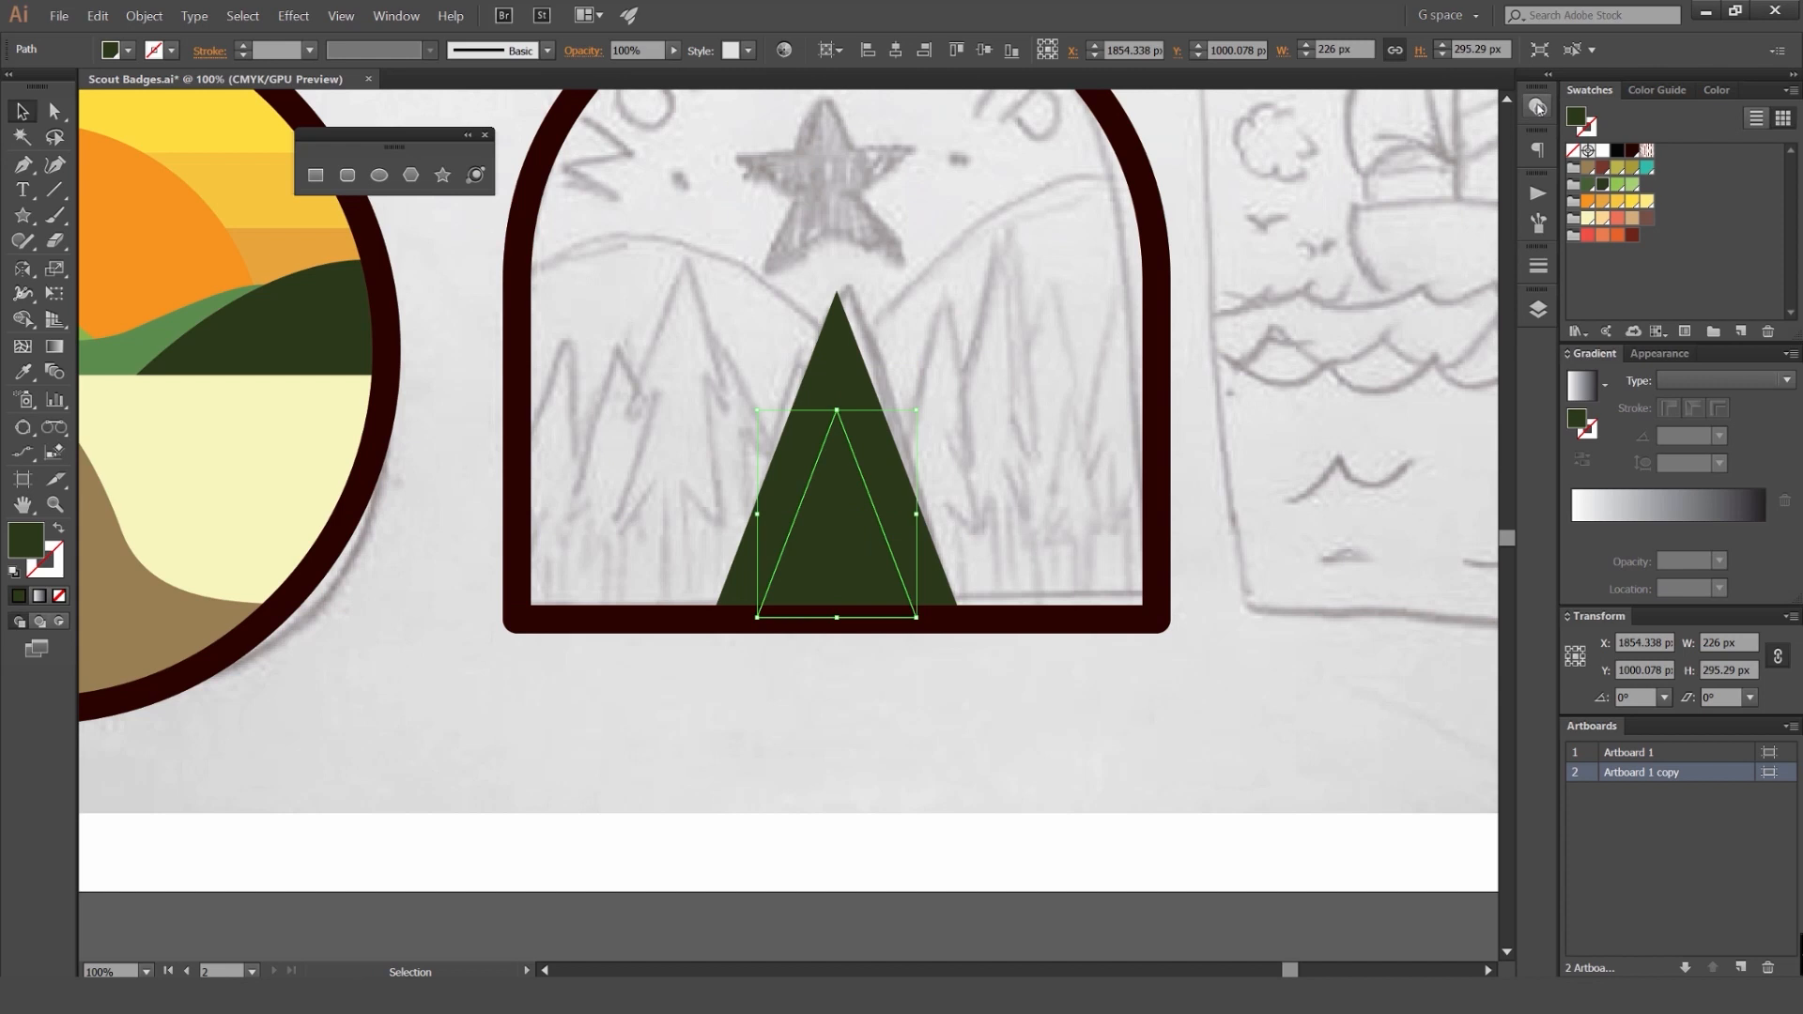
Step: Set the inner triangle's blending mode to Multiply and its opacity to 40%
click(1537, 107)
click(1551, 76)
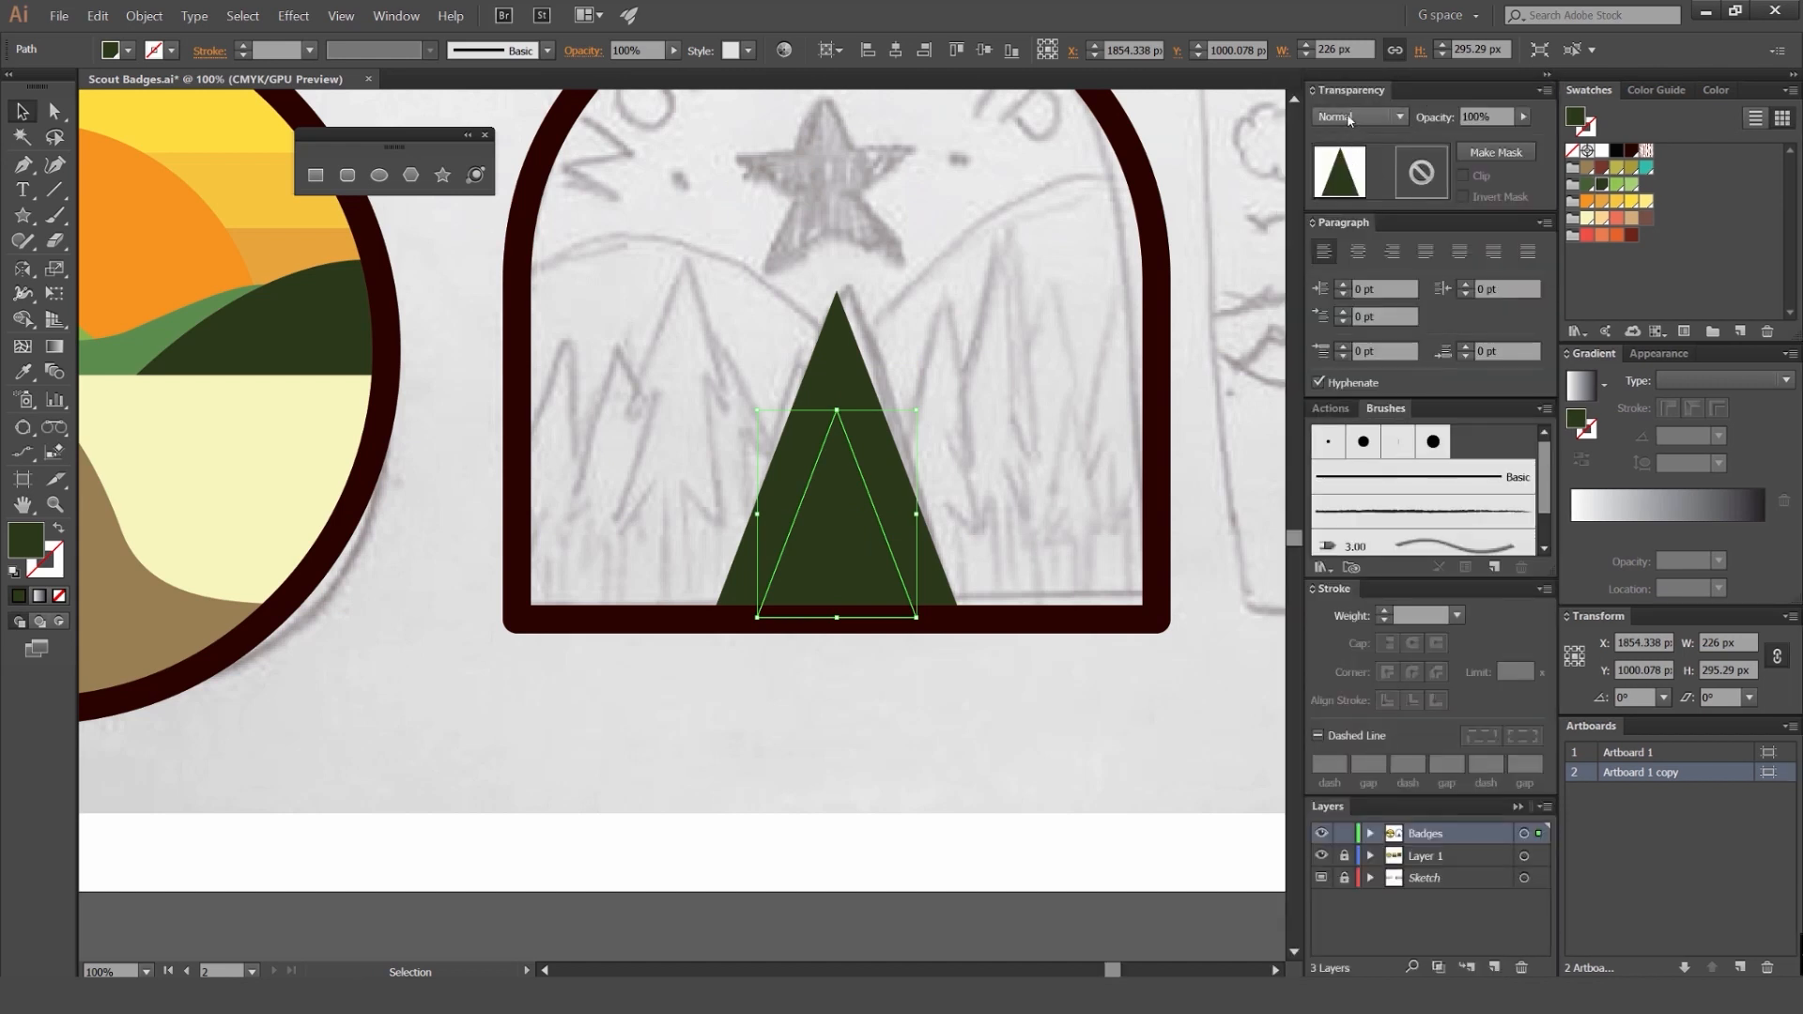
click(1347, 115)
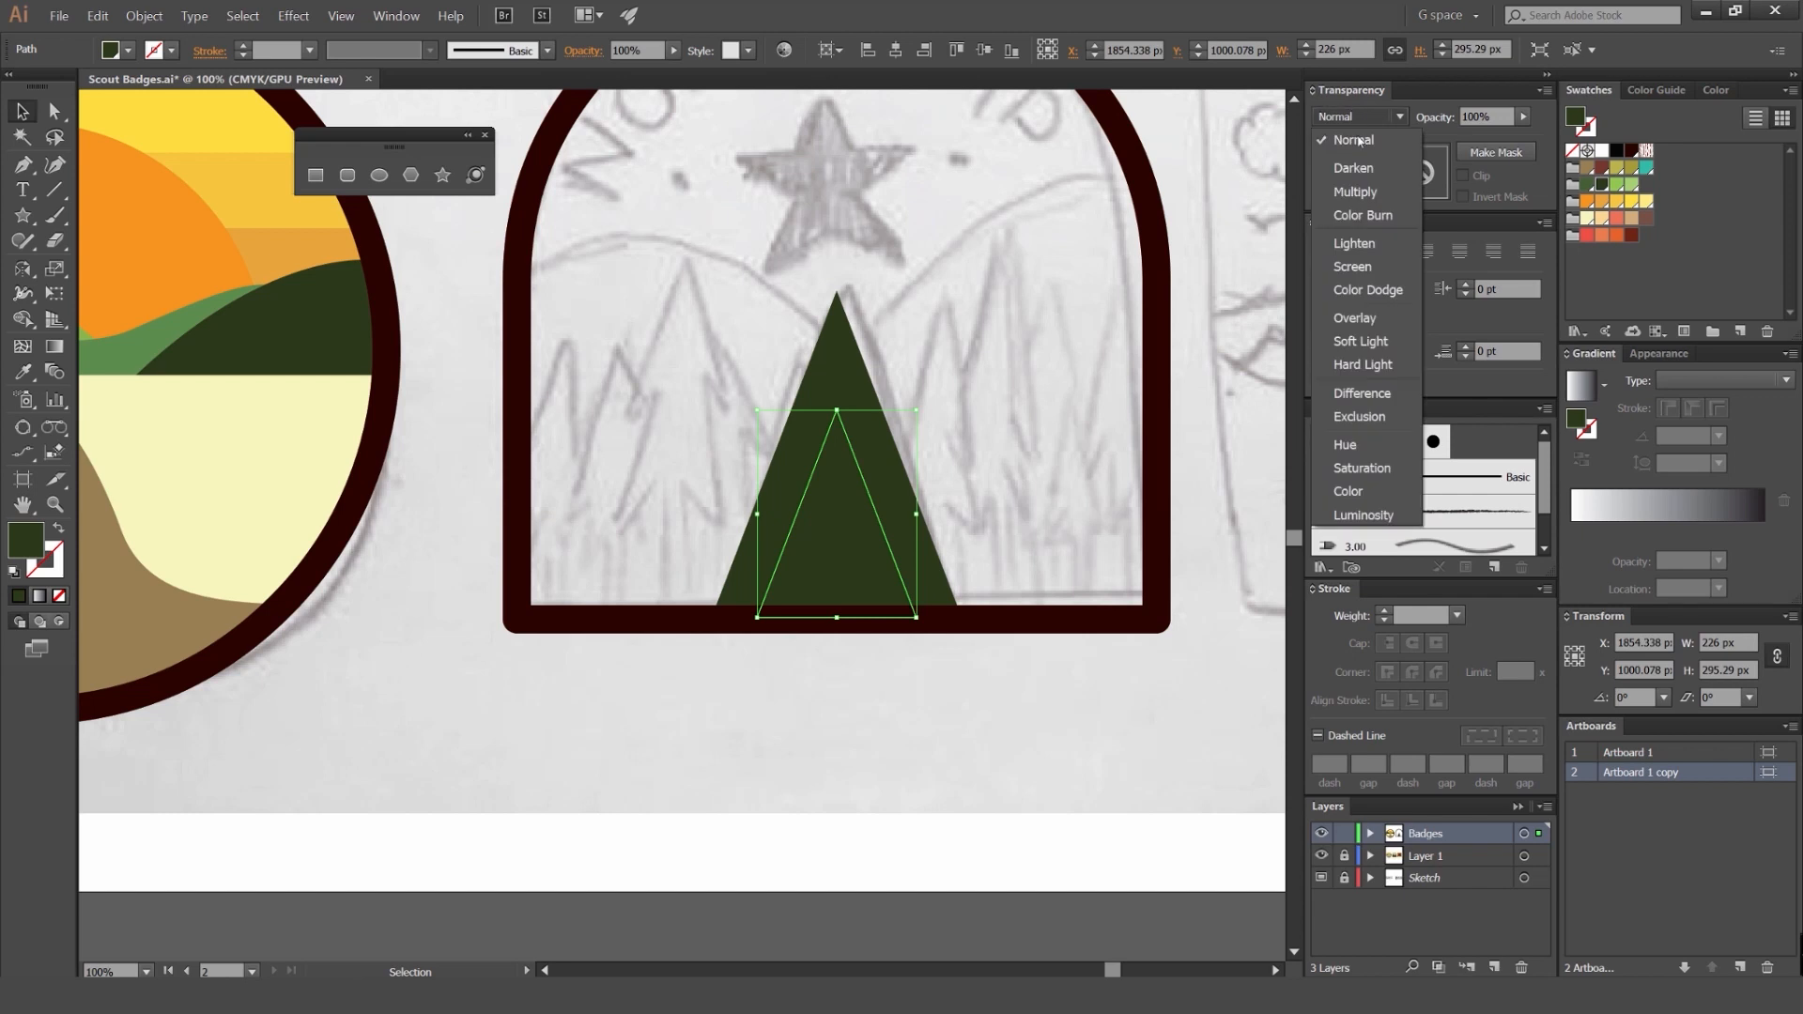
click(1355, 191)
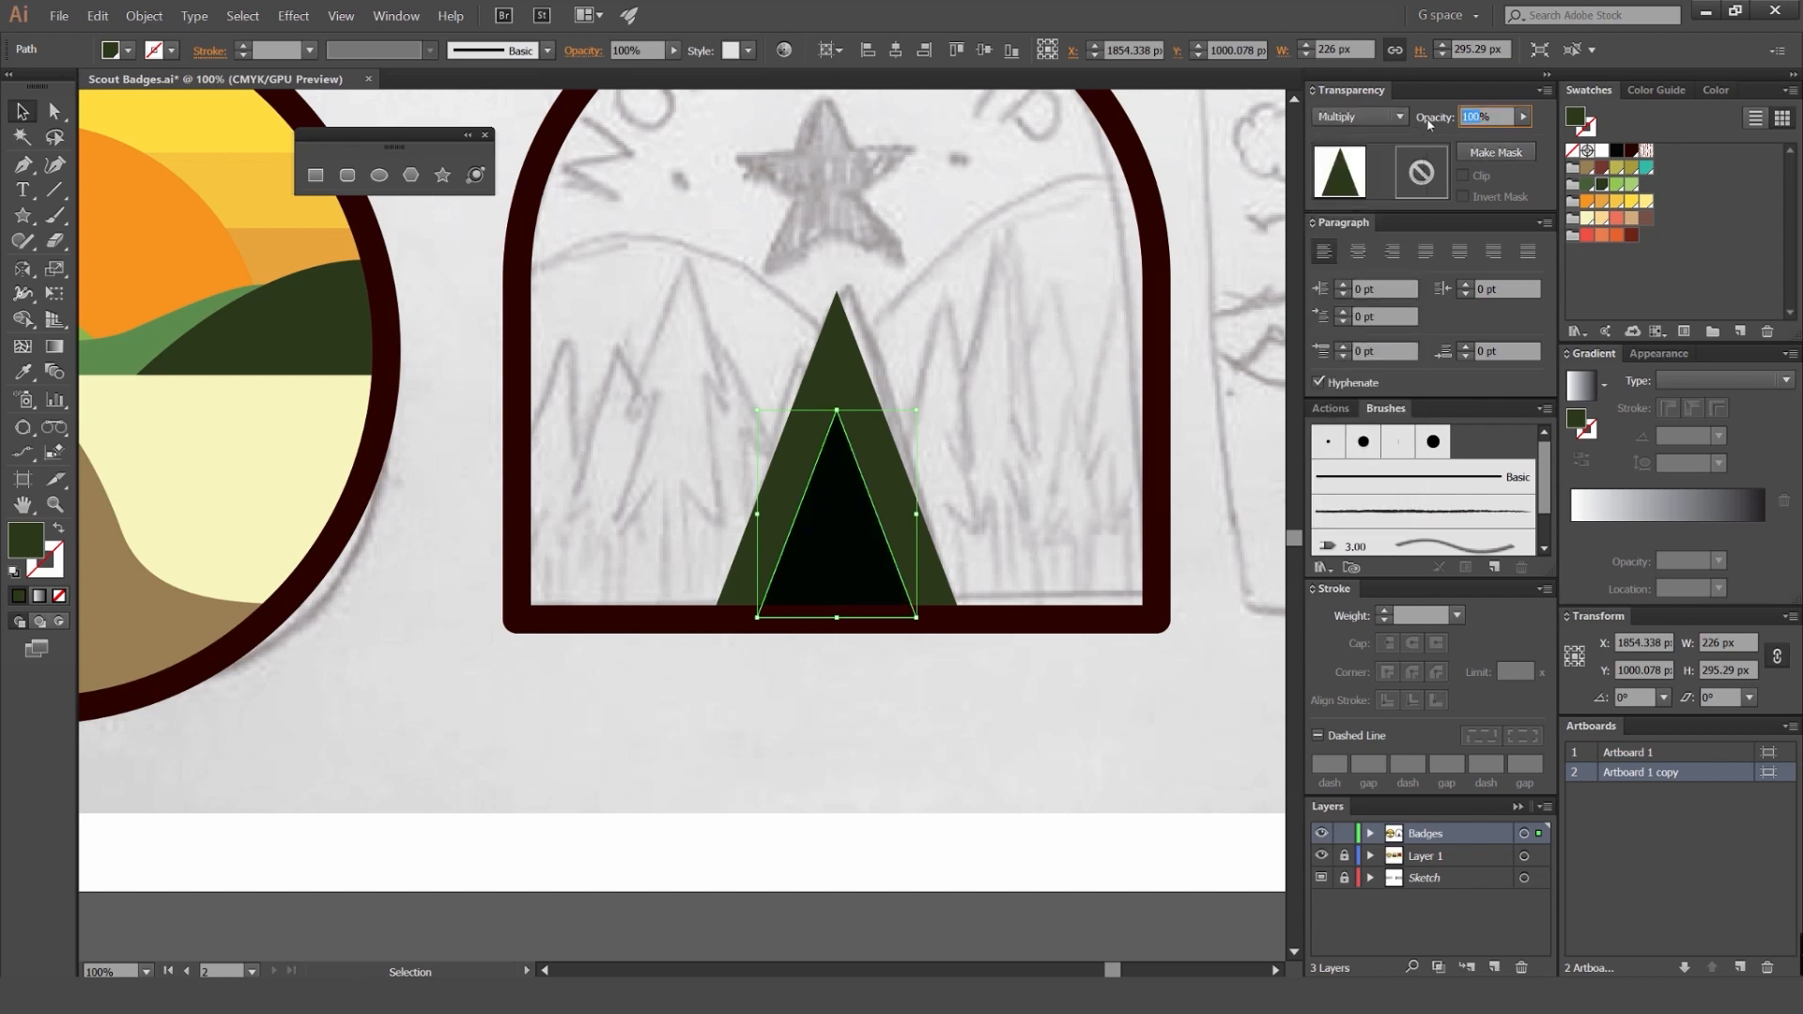
text(40)
key(Return)
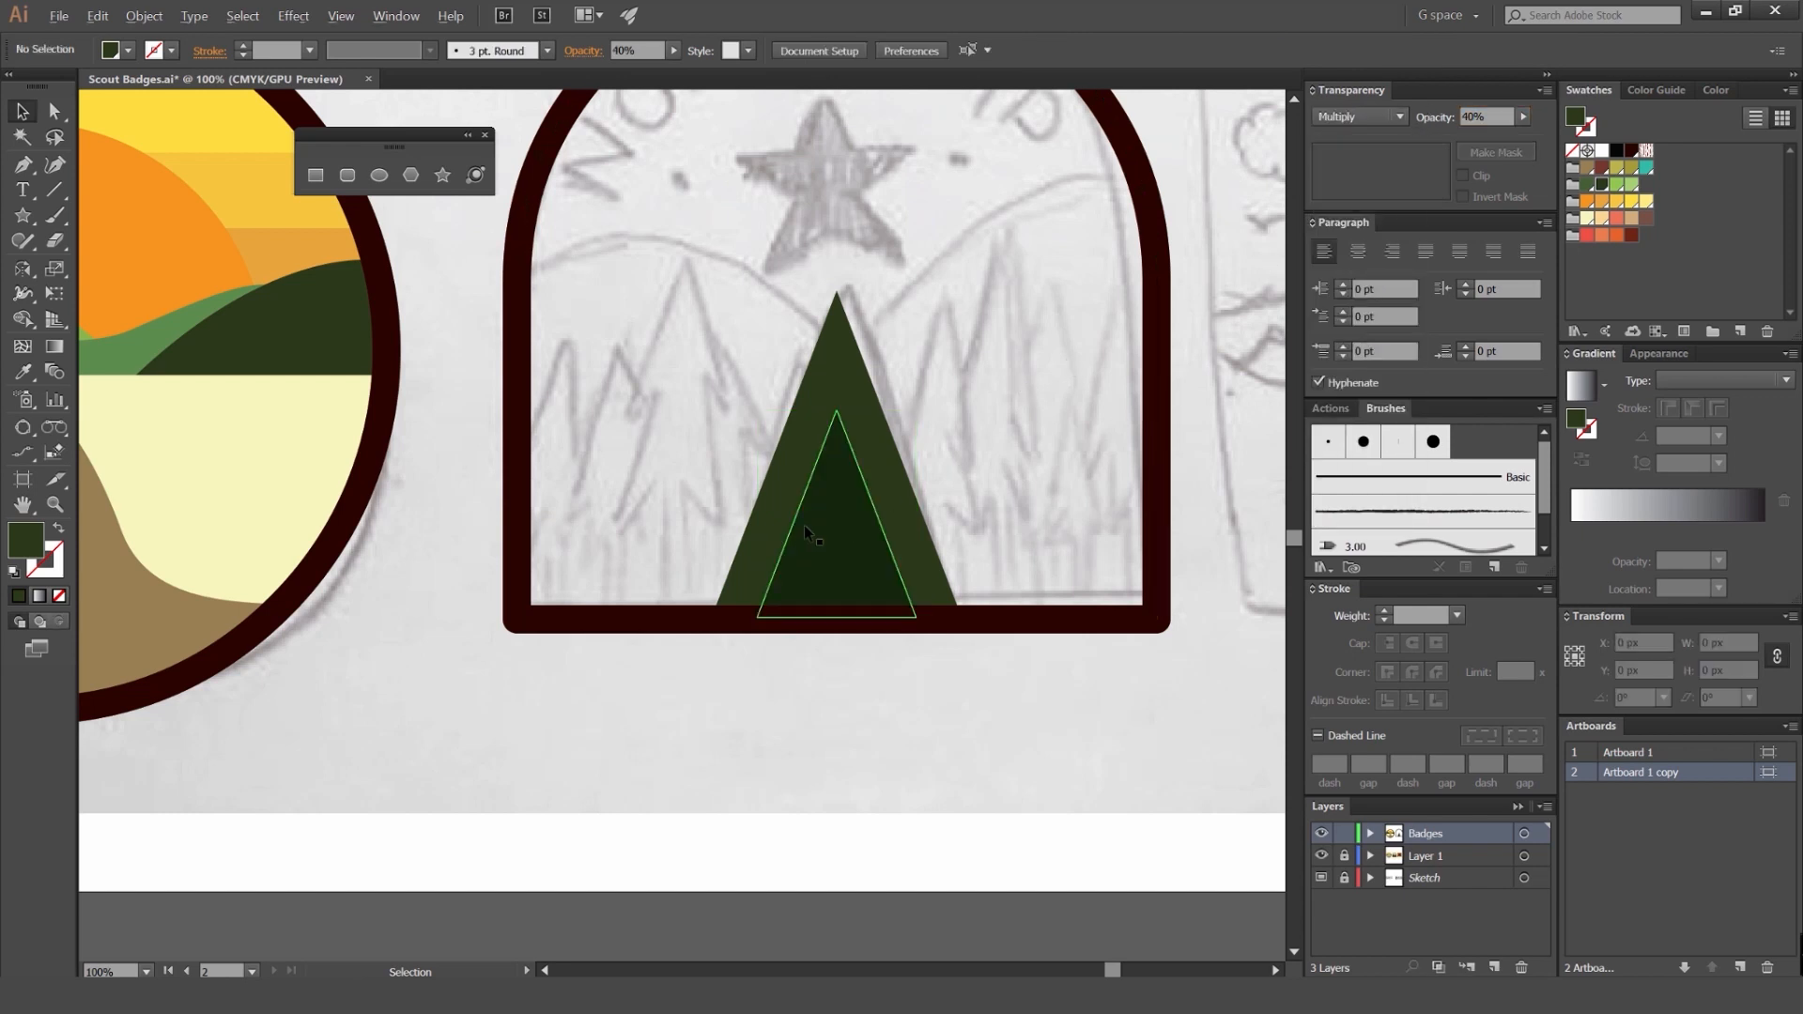
scroll(804, 526, up, 2)
key(a)
drag(873, 283, 874, 345)
click(1000, 759)
click(889, 393)
key(ctrl+z)
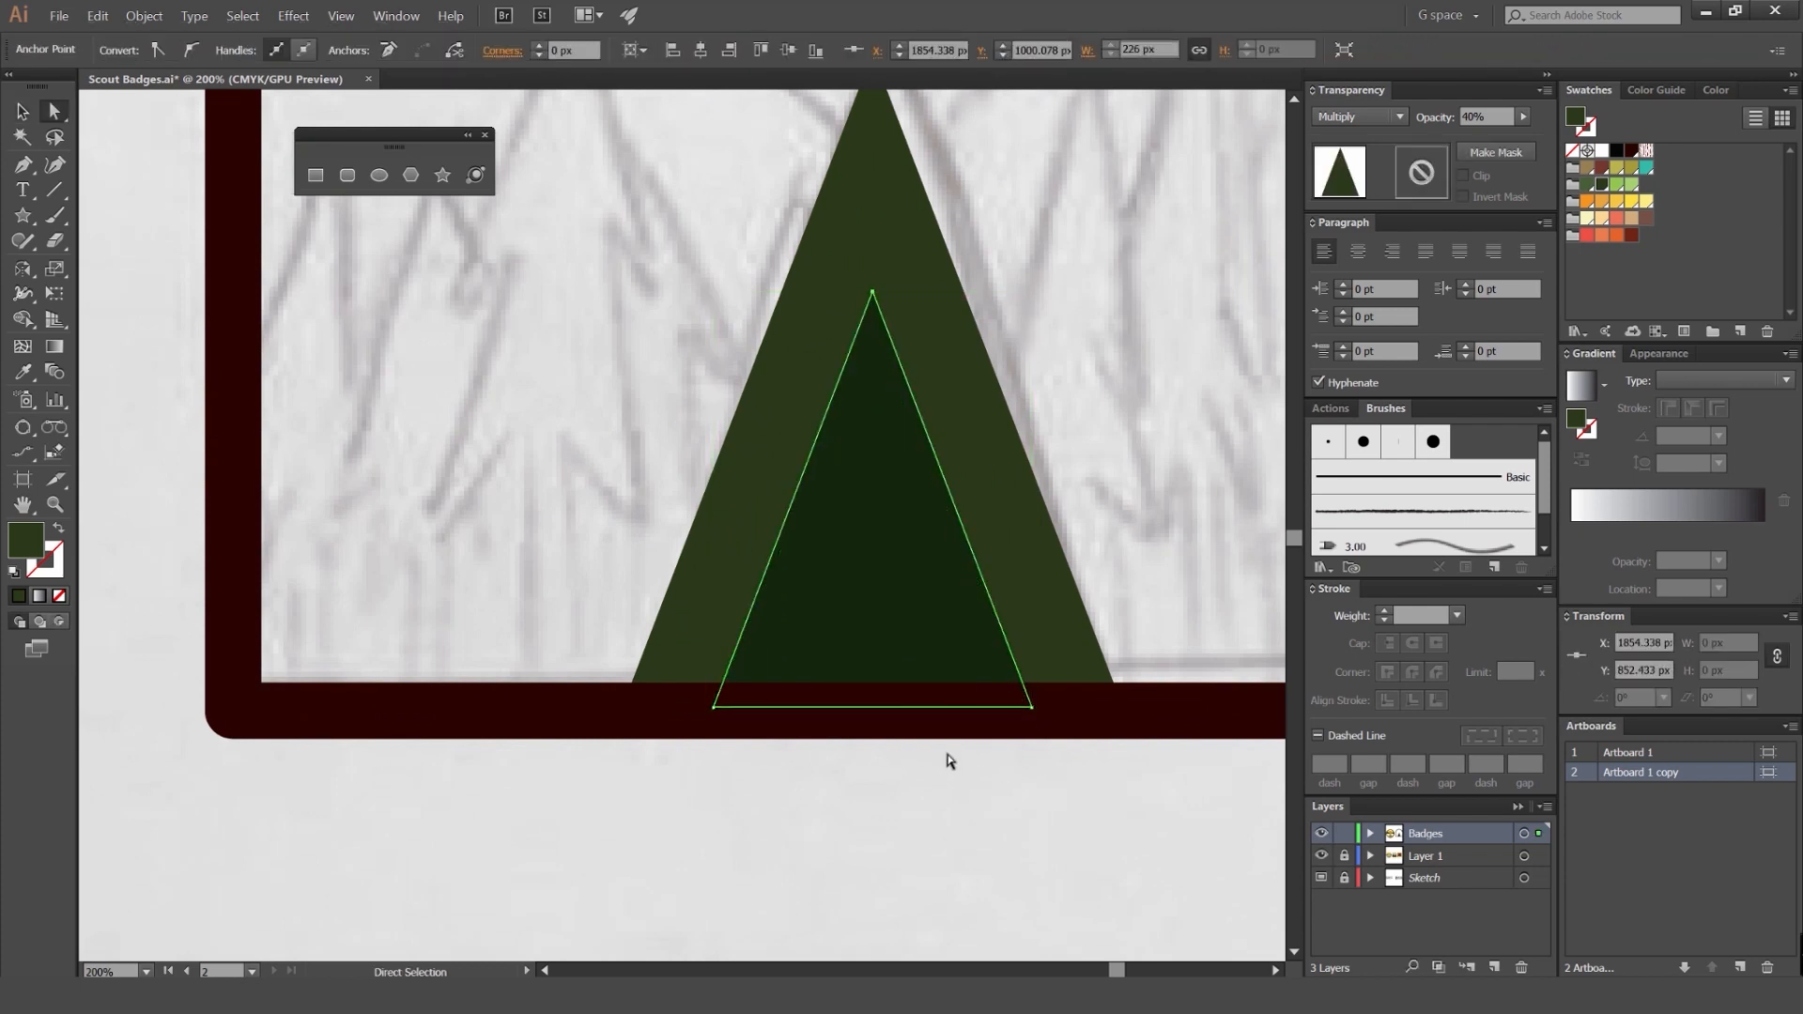
click(949, 757)
drag(884, 475, 1032, 462)
key(ctrl+z)
scroll(958, 814, down, 2)
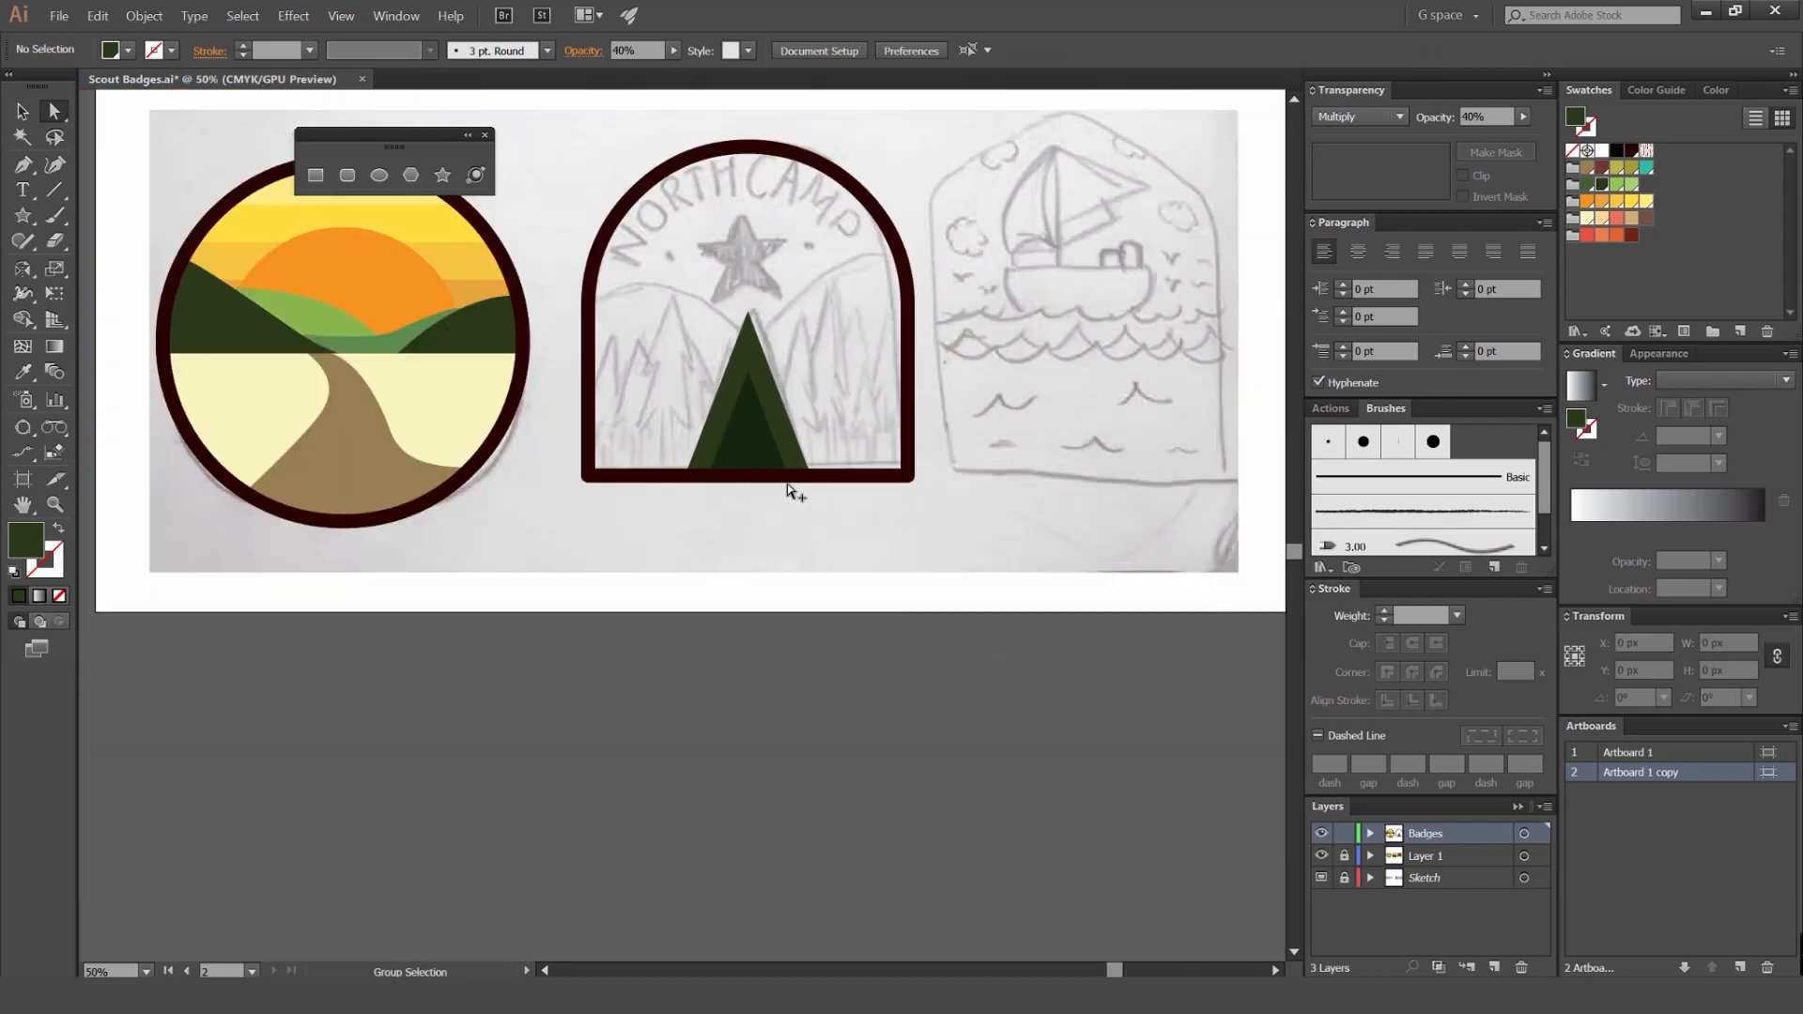
scroll(759, 413, up, 4)
click(732, 395)
drag(701, 242, 701, 278)
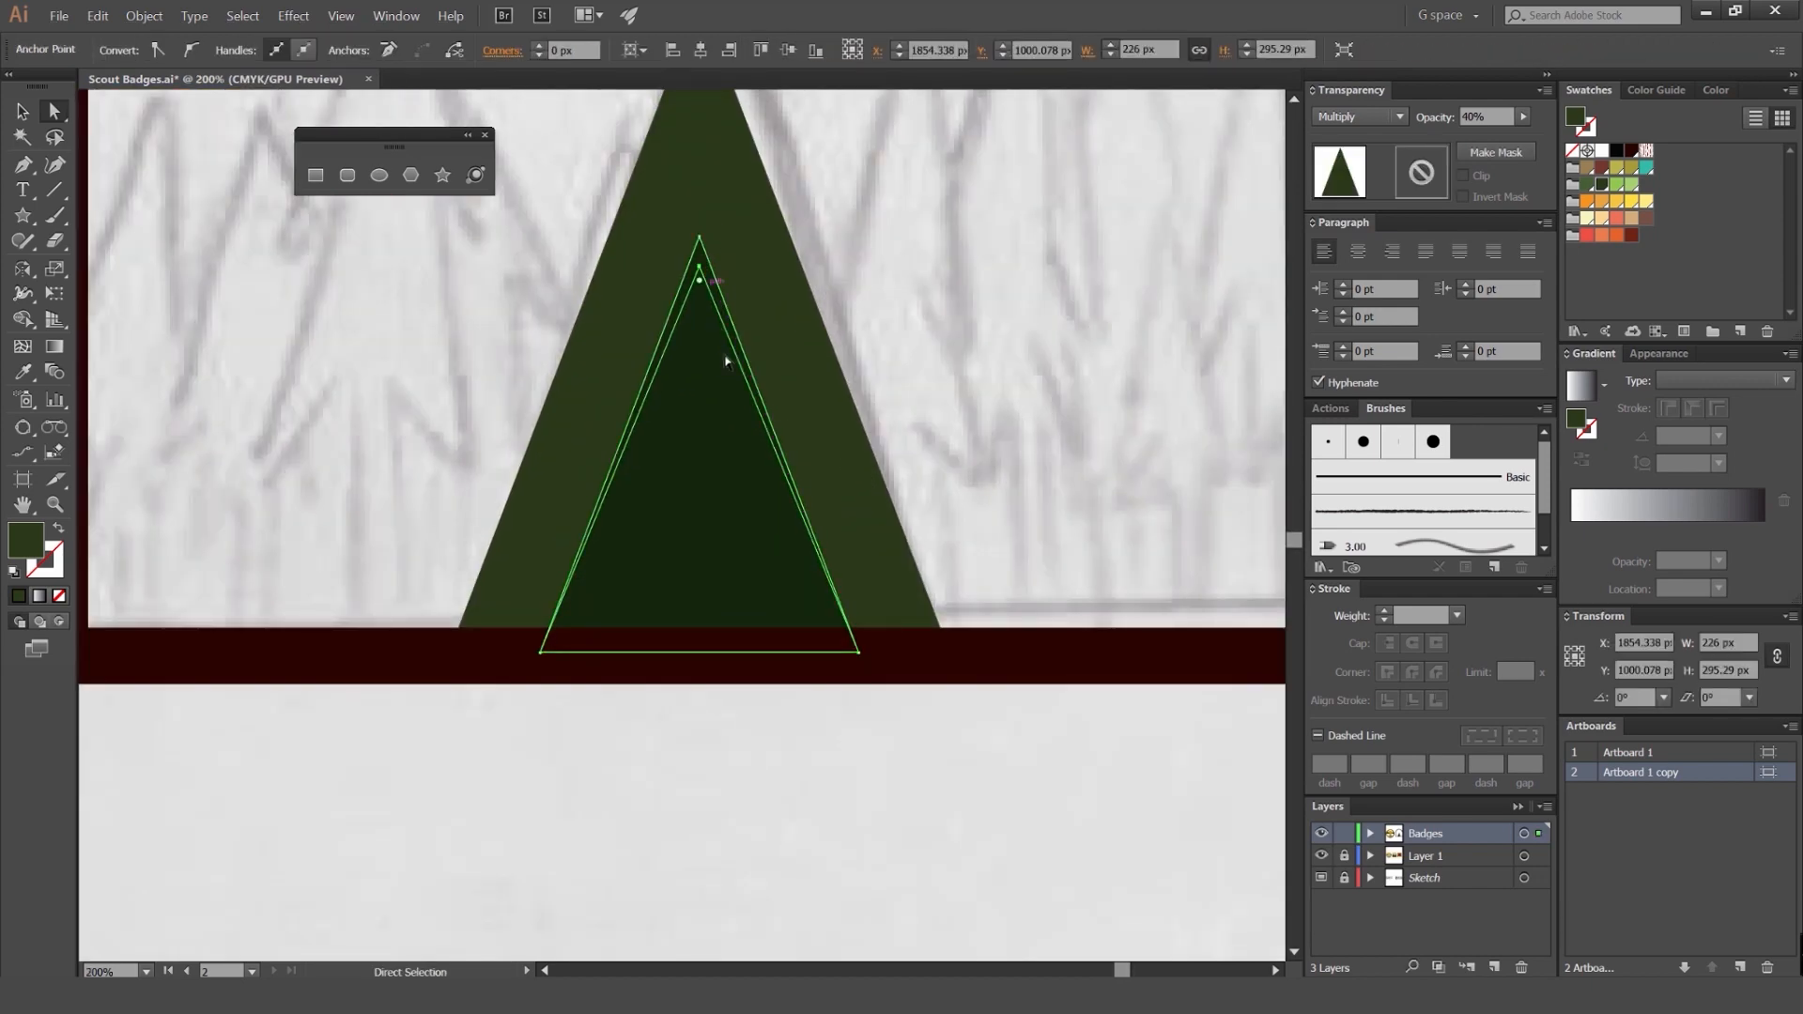
click(776, 791)
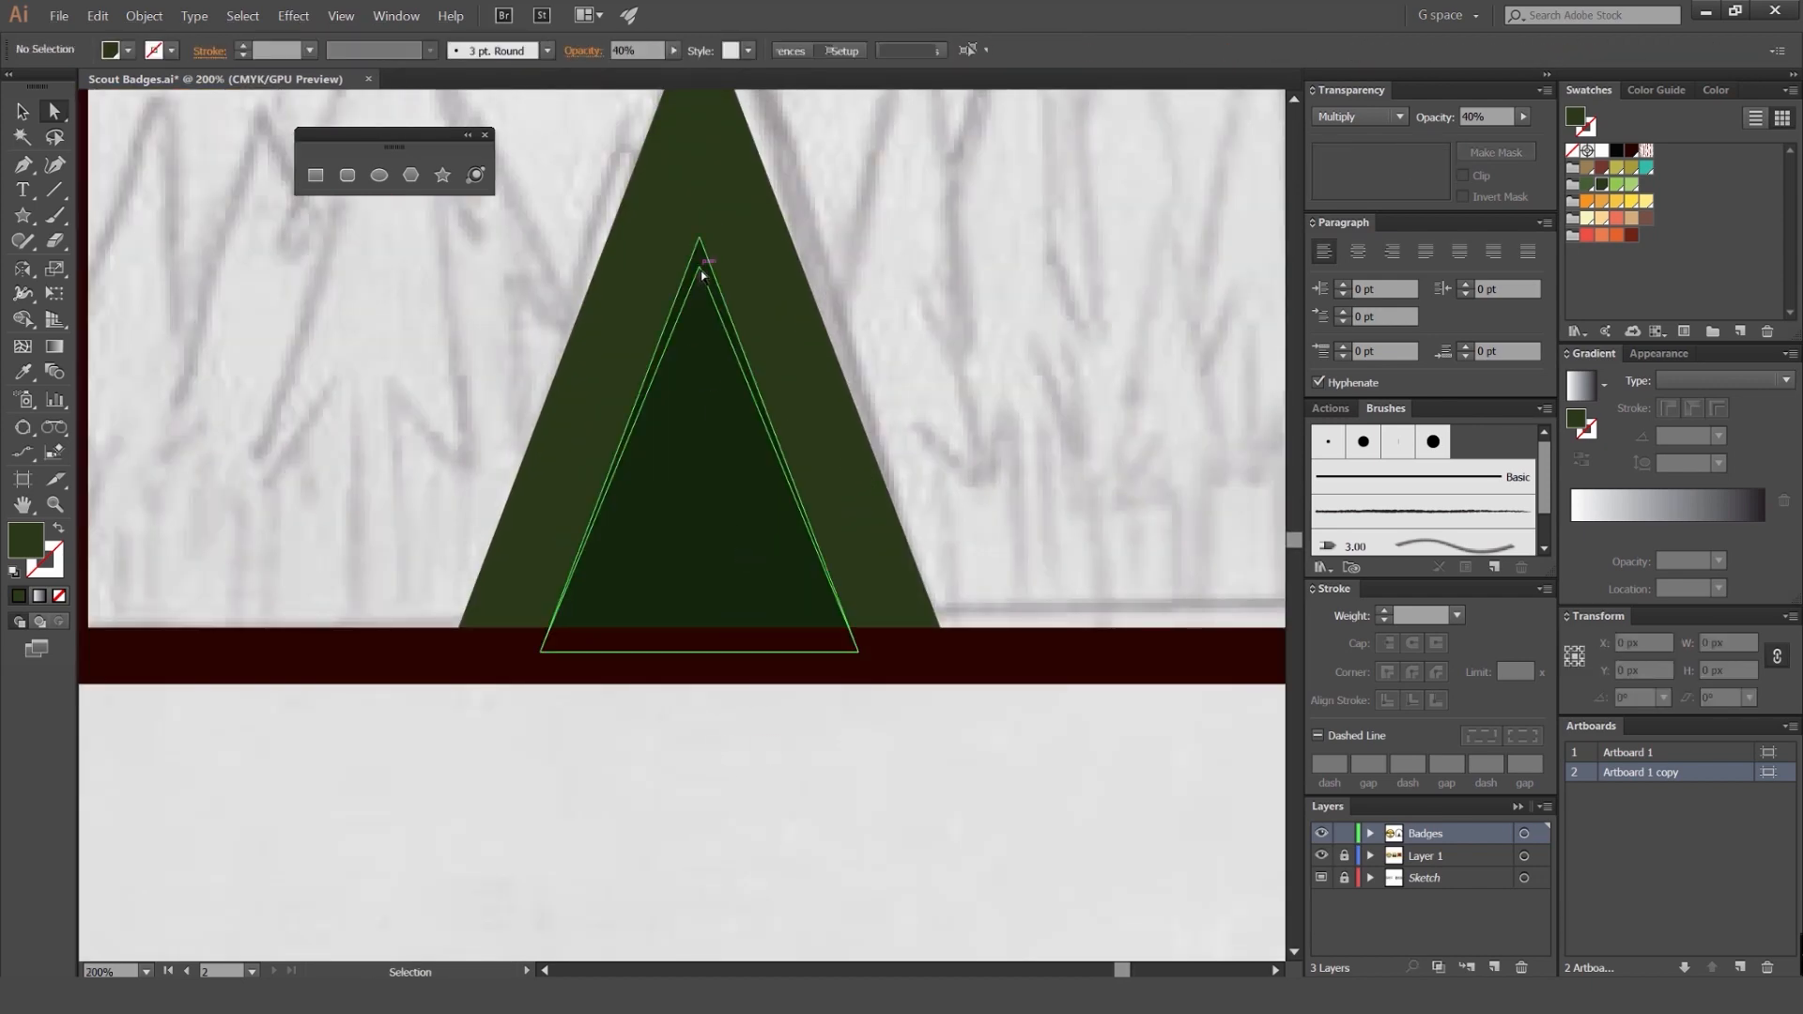
drag(701, 240, 720, 381)
click(734, 455)
drag(735, 455, 827, 446)
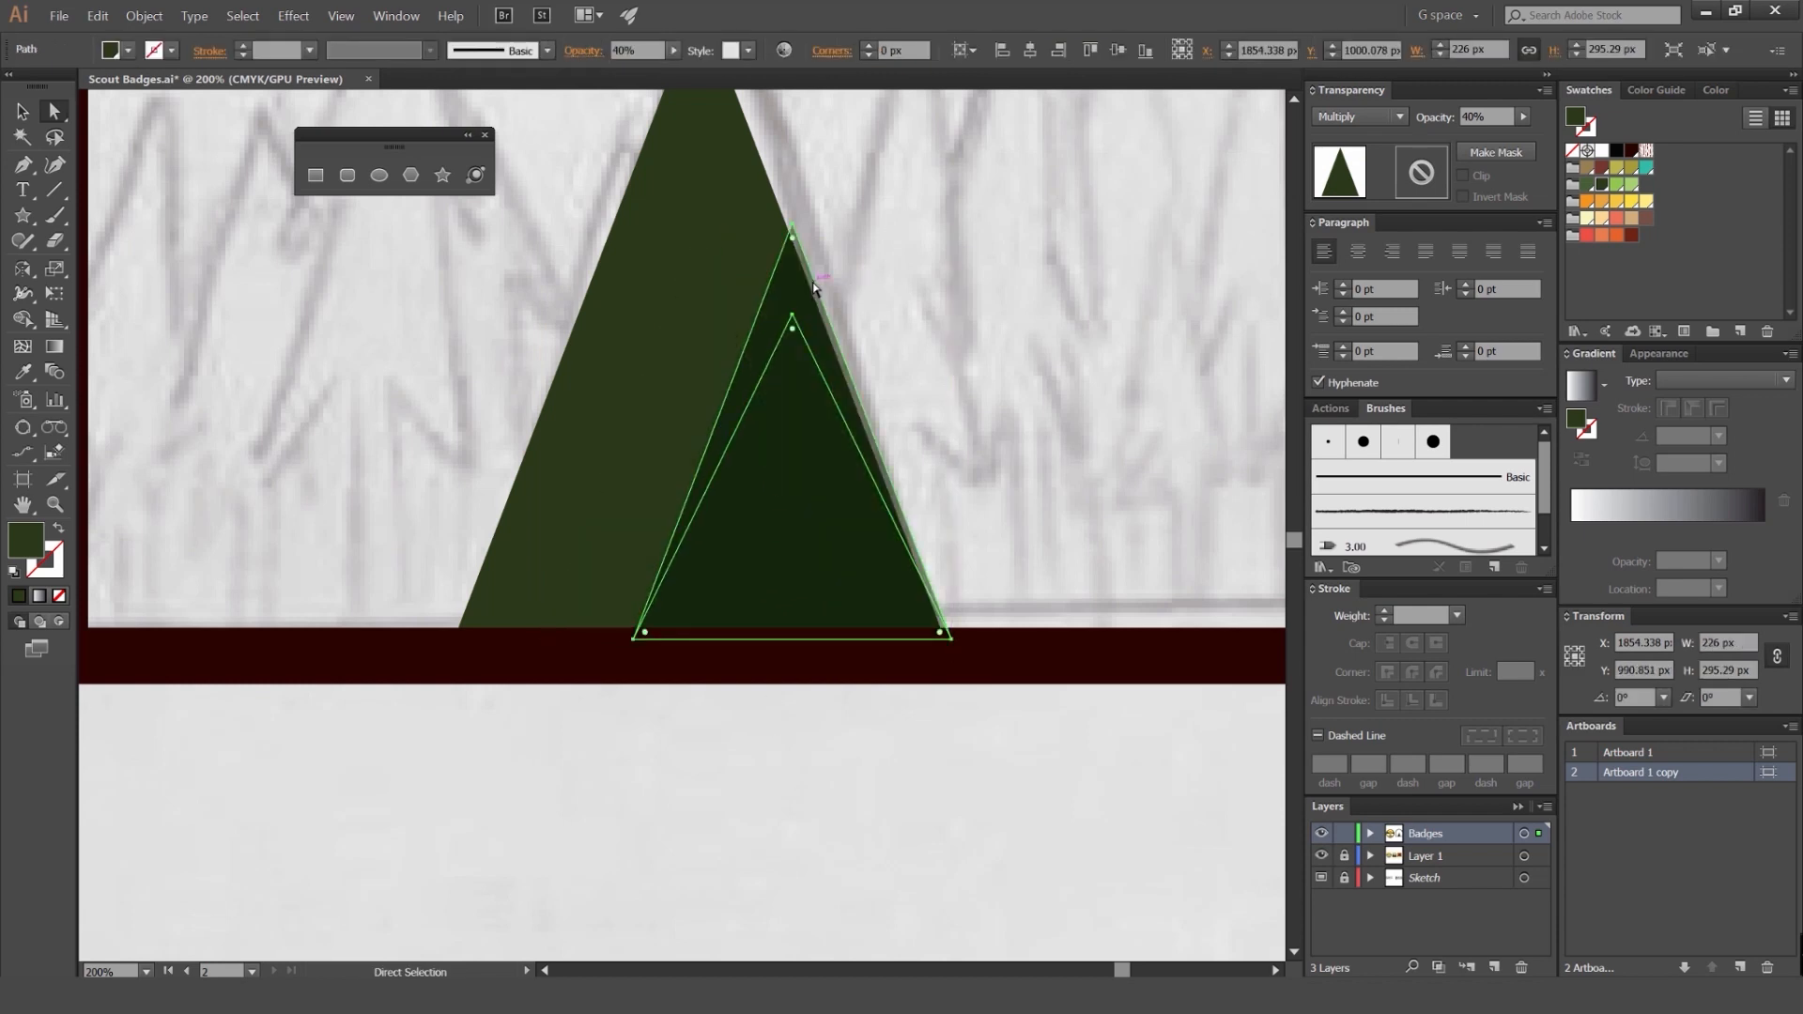
key(ctrl+z)
key(ctrl+z)
key(ctrl+z)
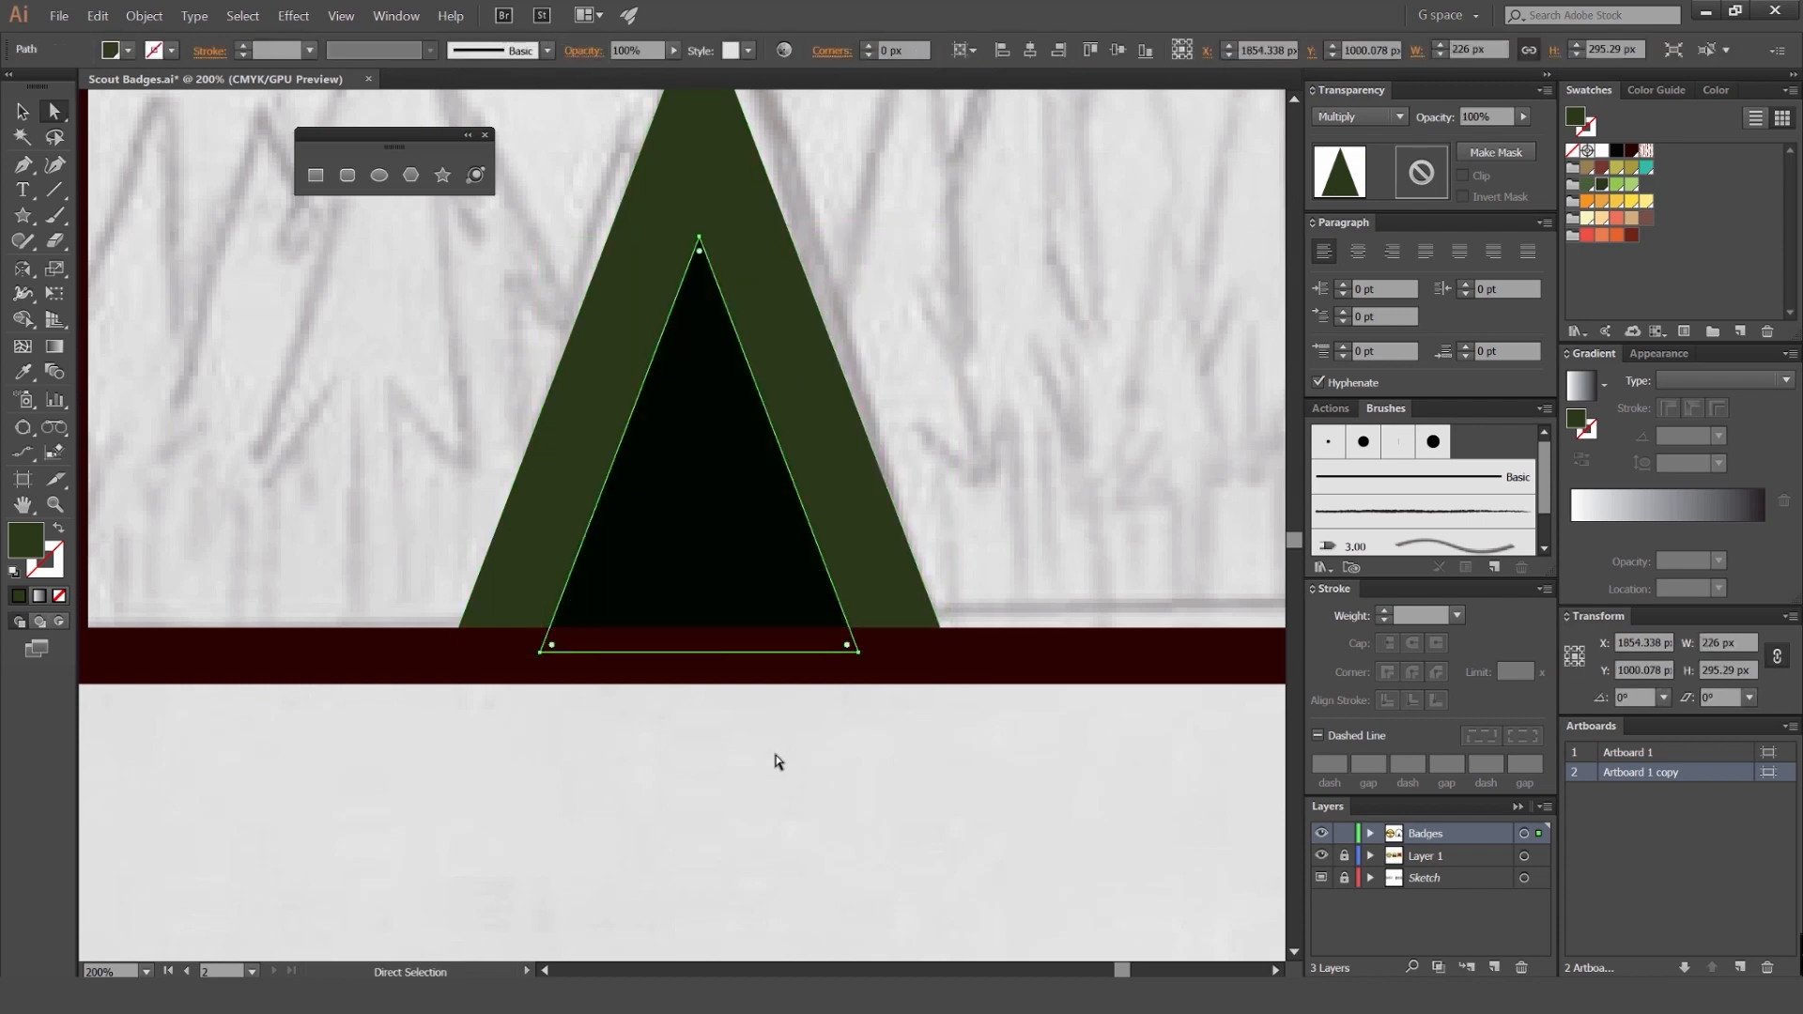
key(ctrl+shift+z)
key(v)
click(770, 758)
Step: Duplicate the large tent triangle over the sketched tree beside the tent and scale the copy to about 164 by 214 px
scroll(769, 744, down, 4)
drag(769, 742, 836, 669)
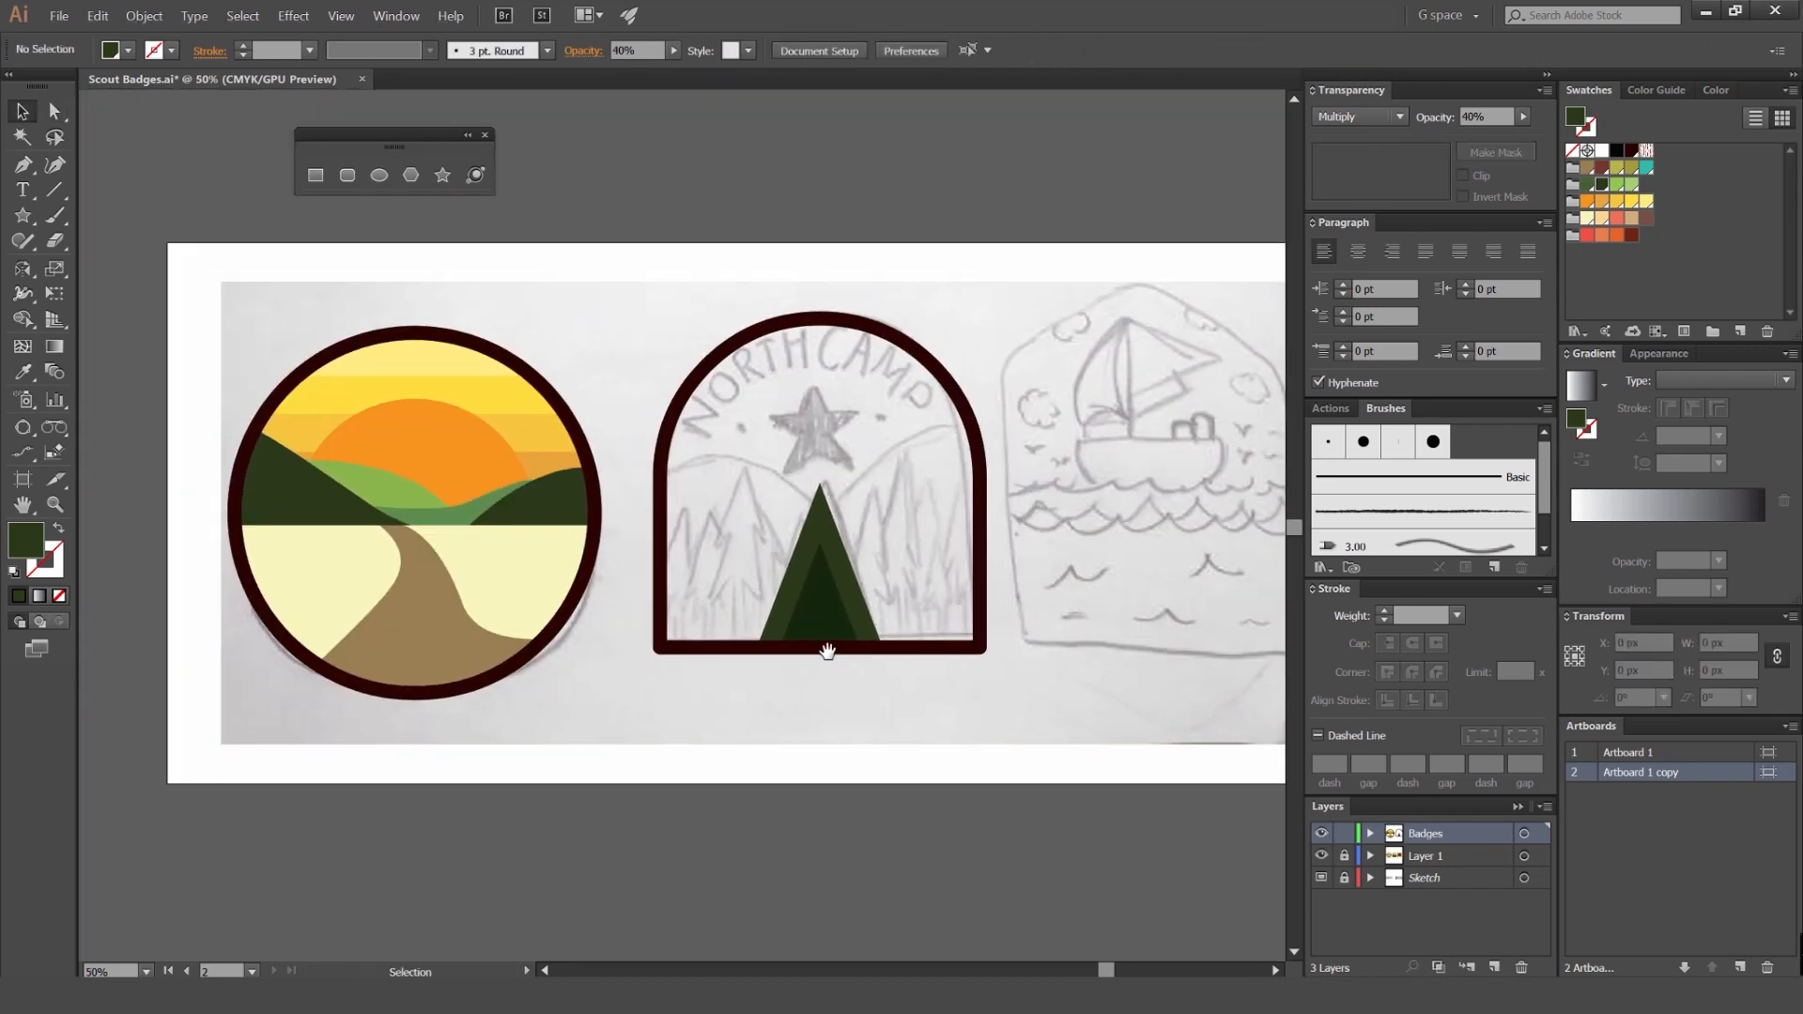
drag(835, 497, 852, 405)
scroll(789, 391, up, 2)
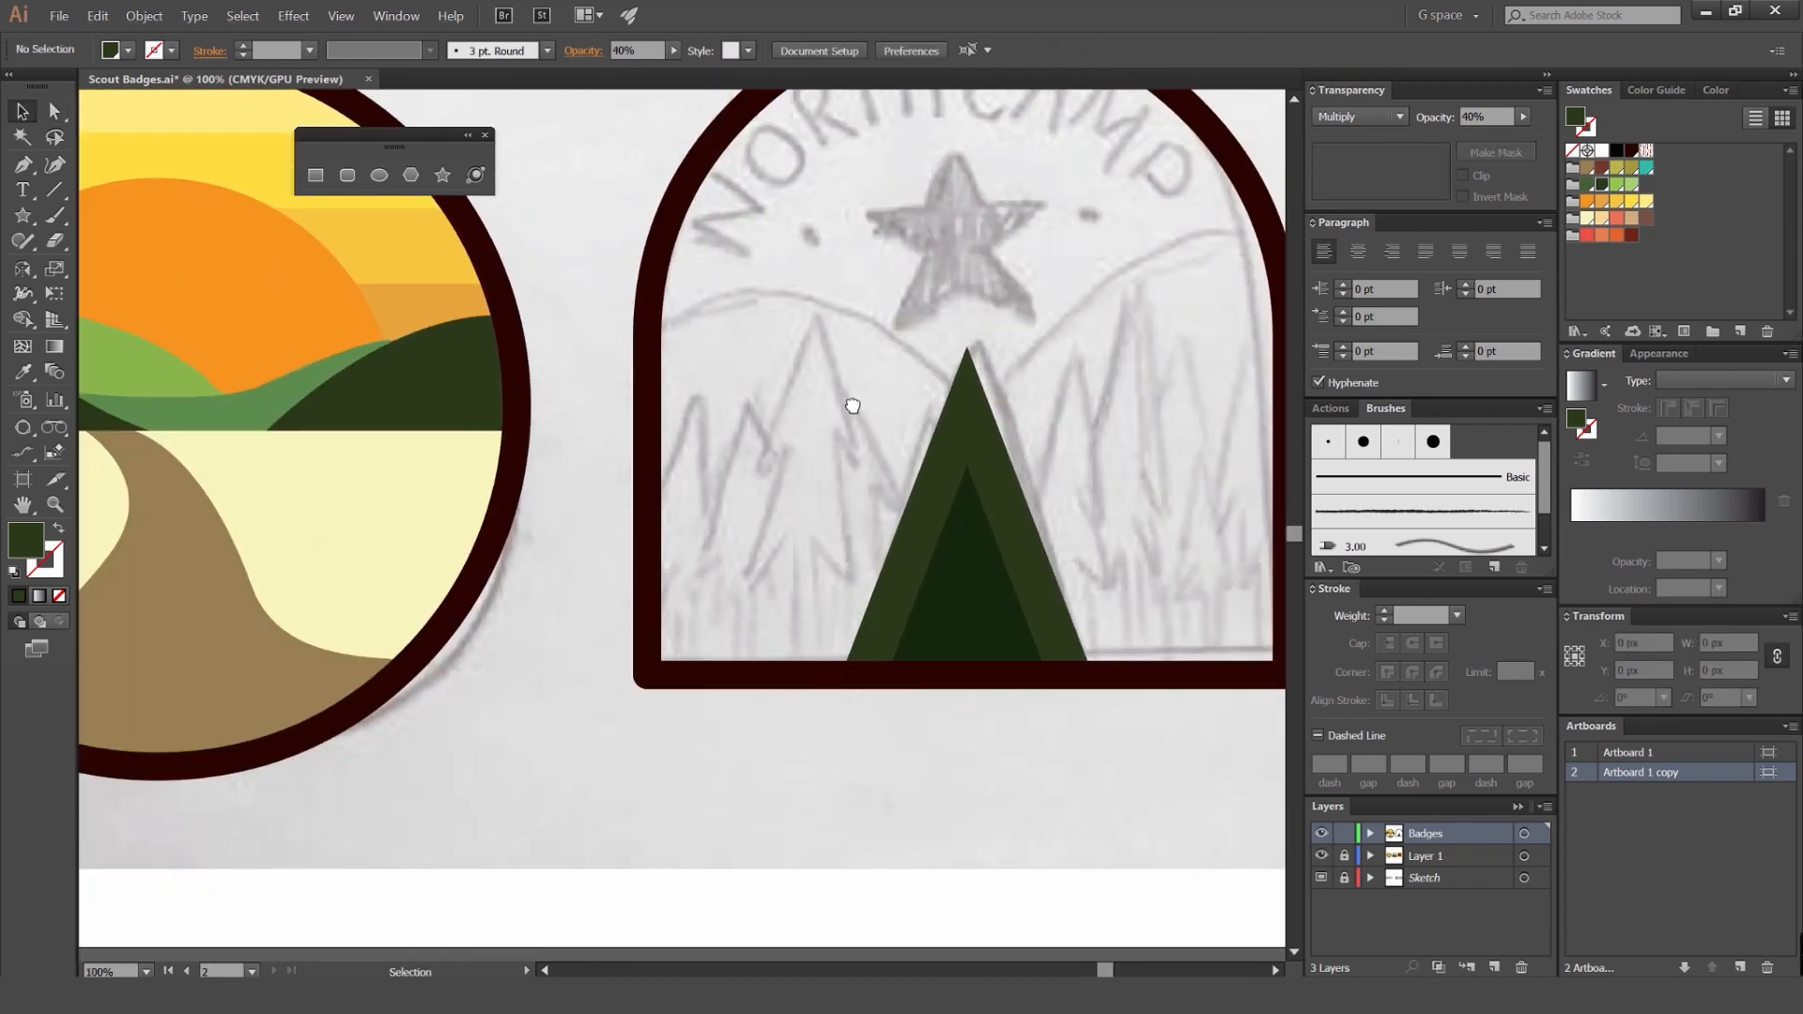
drag(819, 338, 793, 304)
key(v)
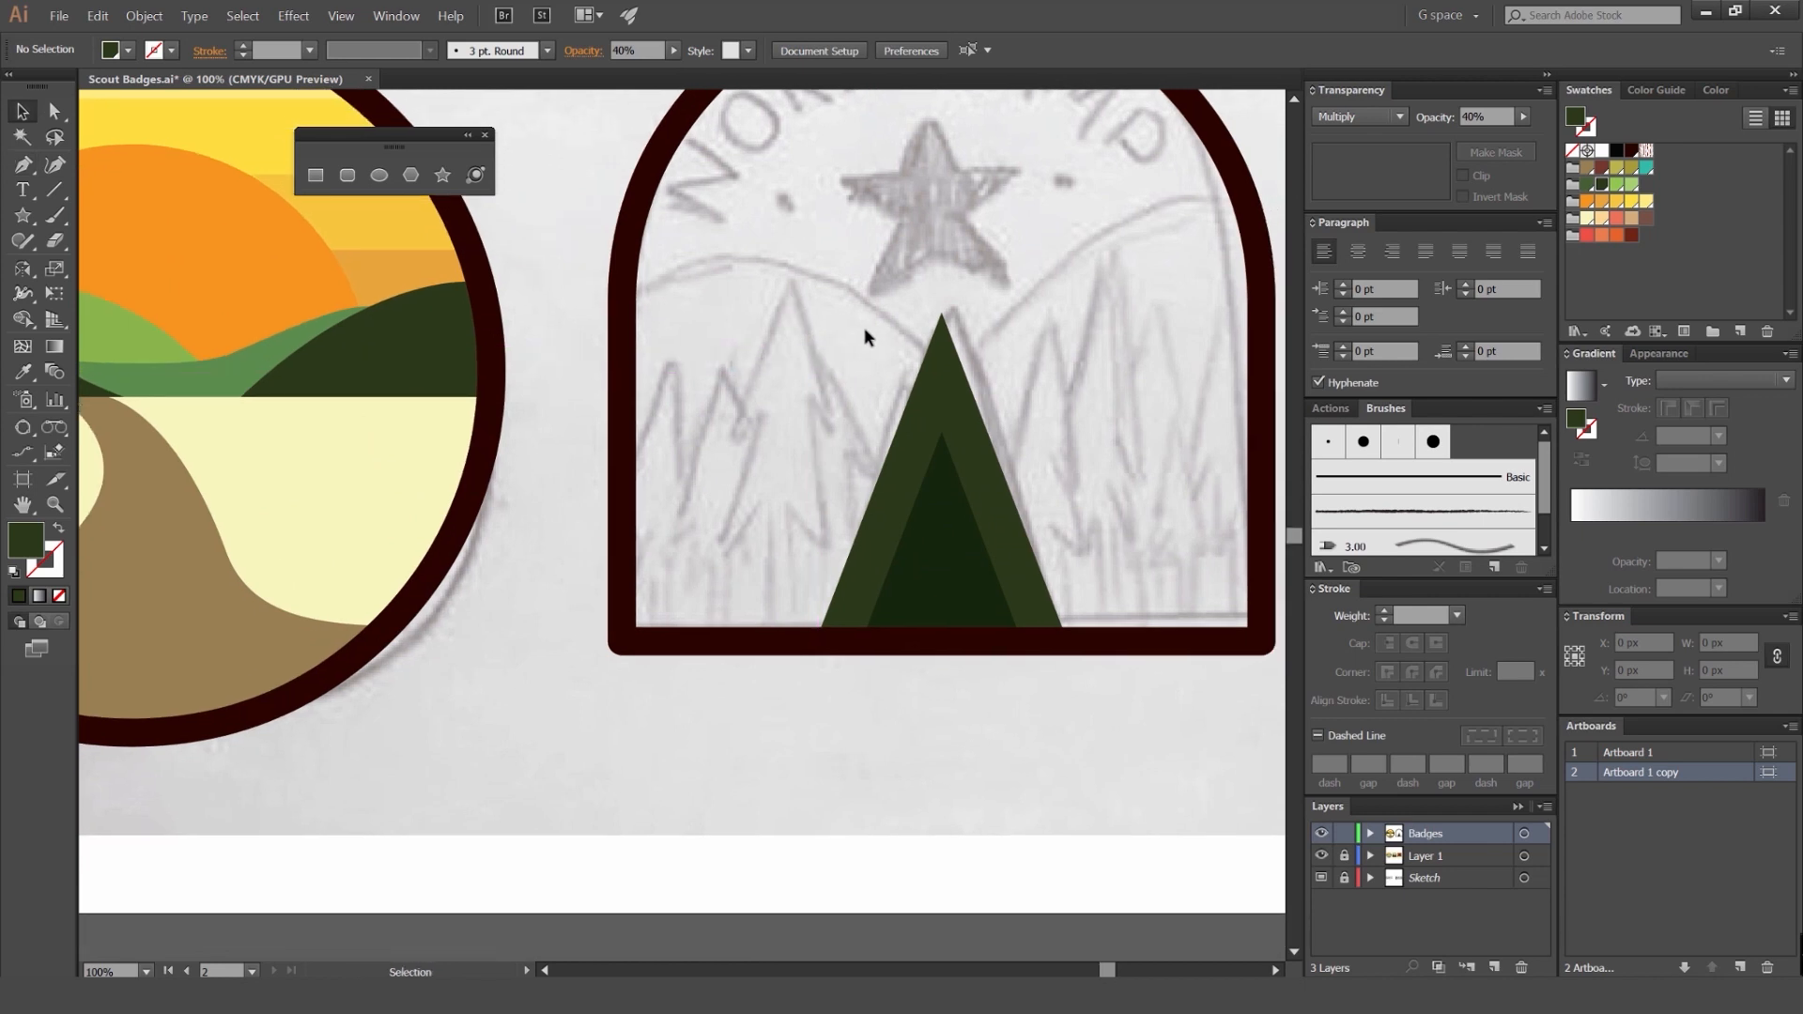
drag(917, 377, 778, 212)
drag(932, 150, 861, 237)
drag(793, 357, 794, 404)
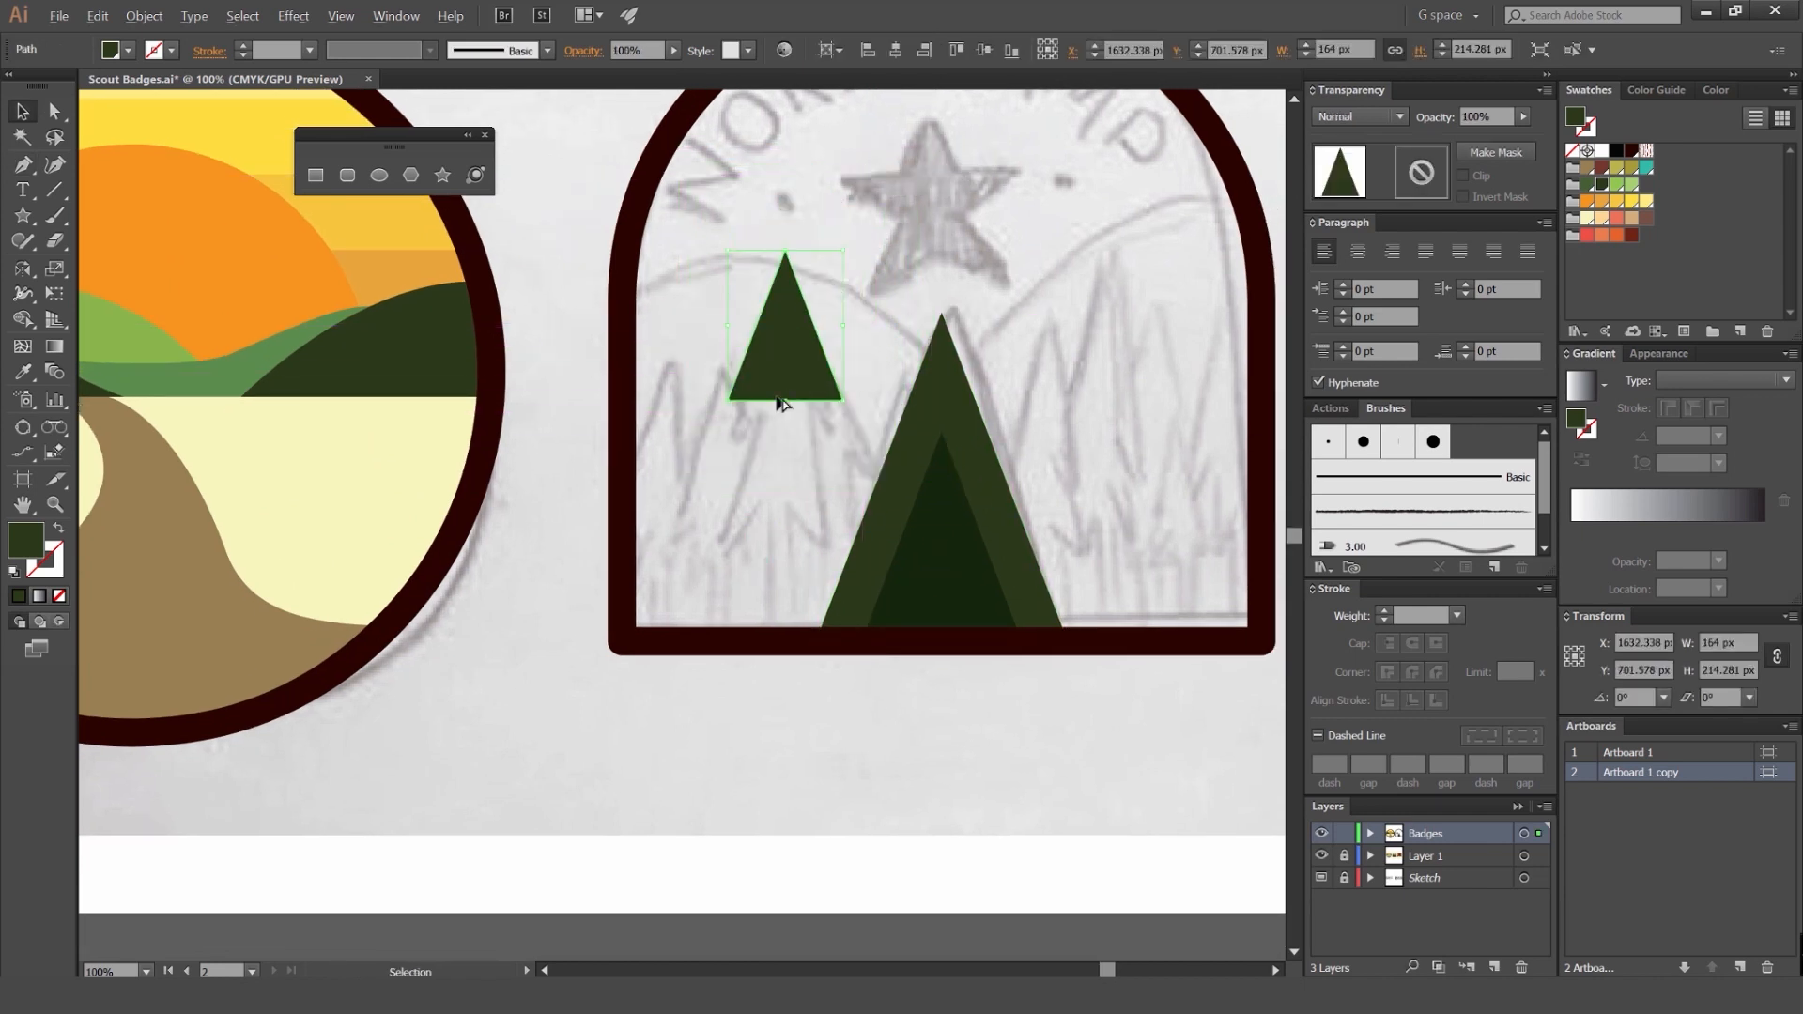
Step: Add an anchor point at the middle of the small tree triangle's base and raise it to form a notch
scroll(793, 404, up, 2)
key(a)
key(p)
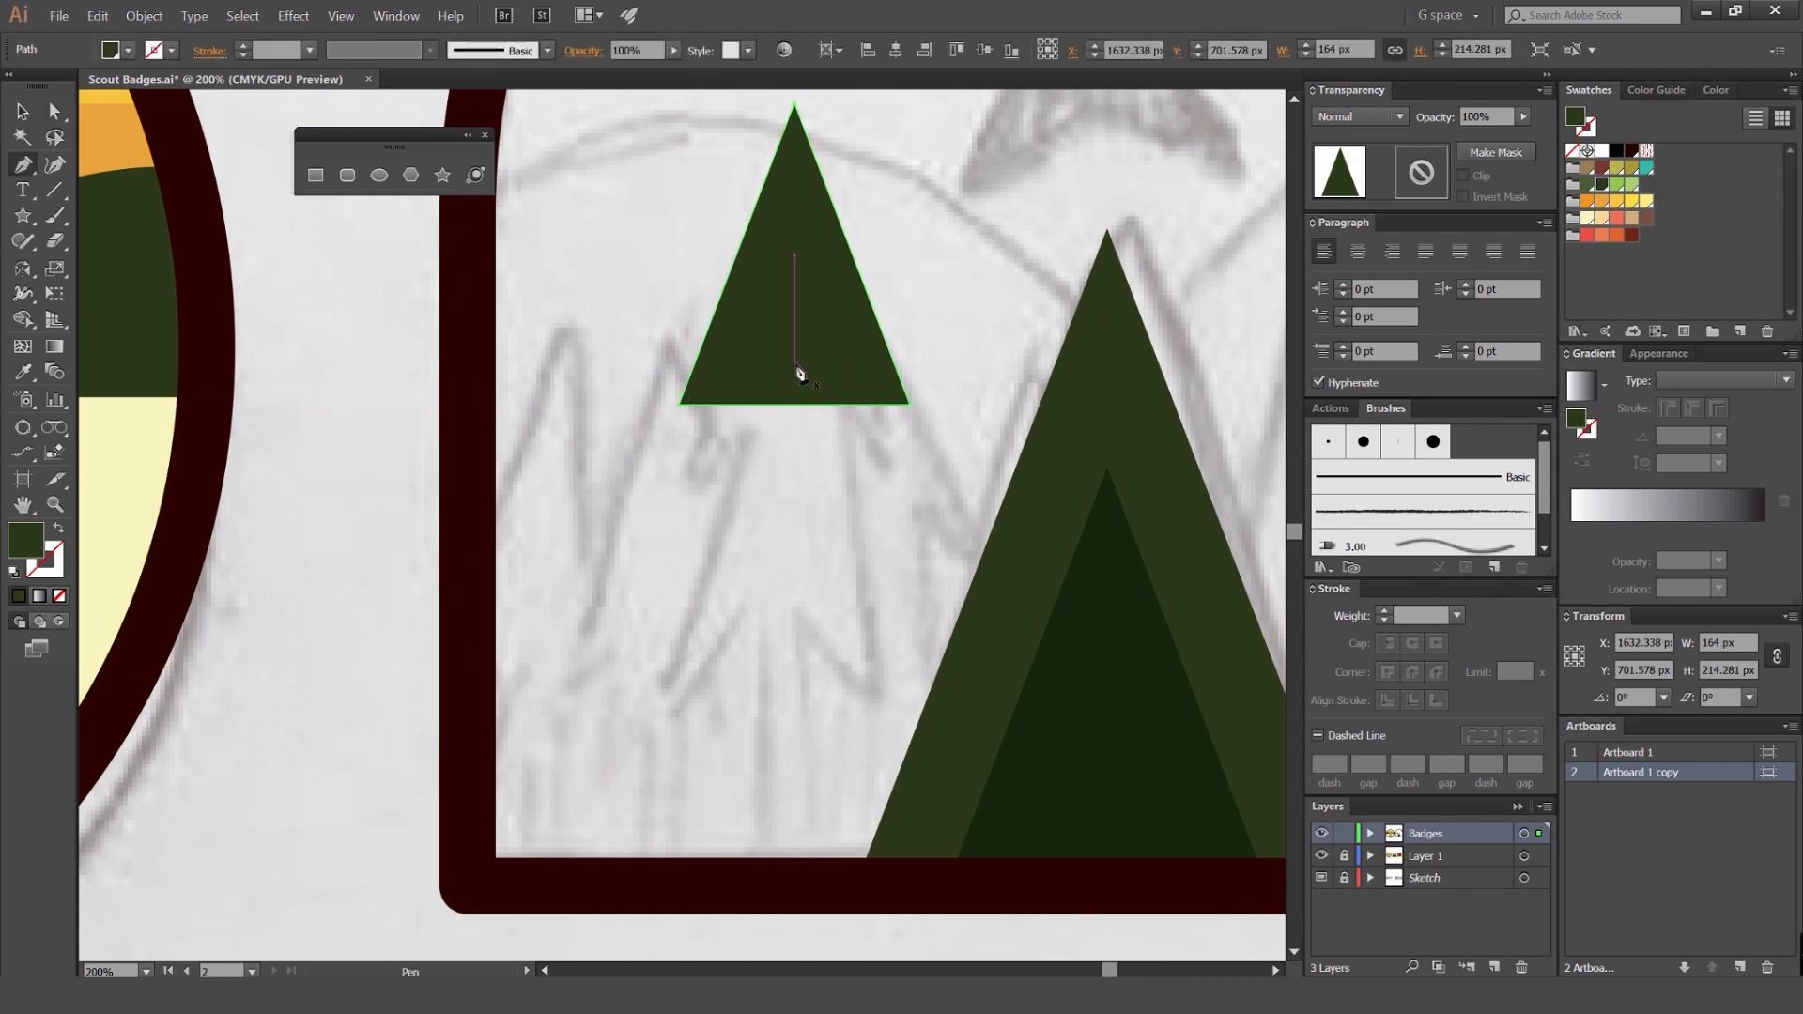
click(796, 406)
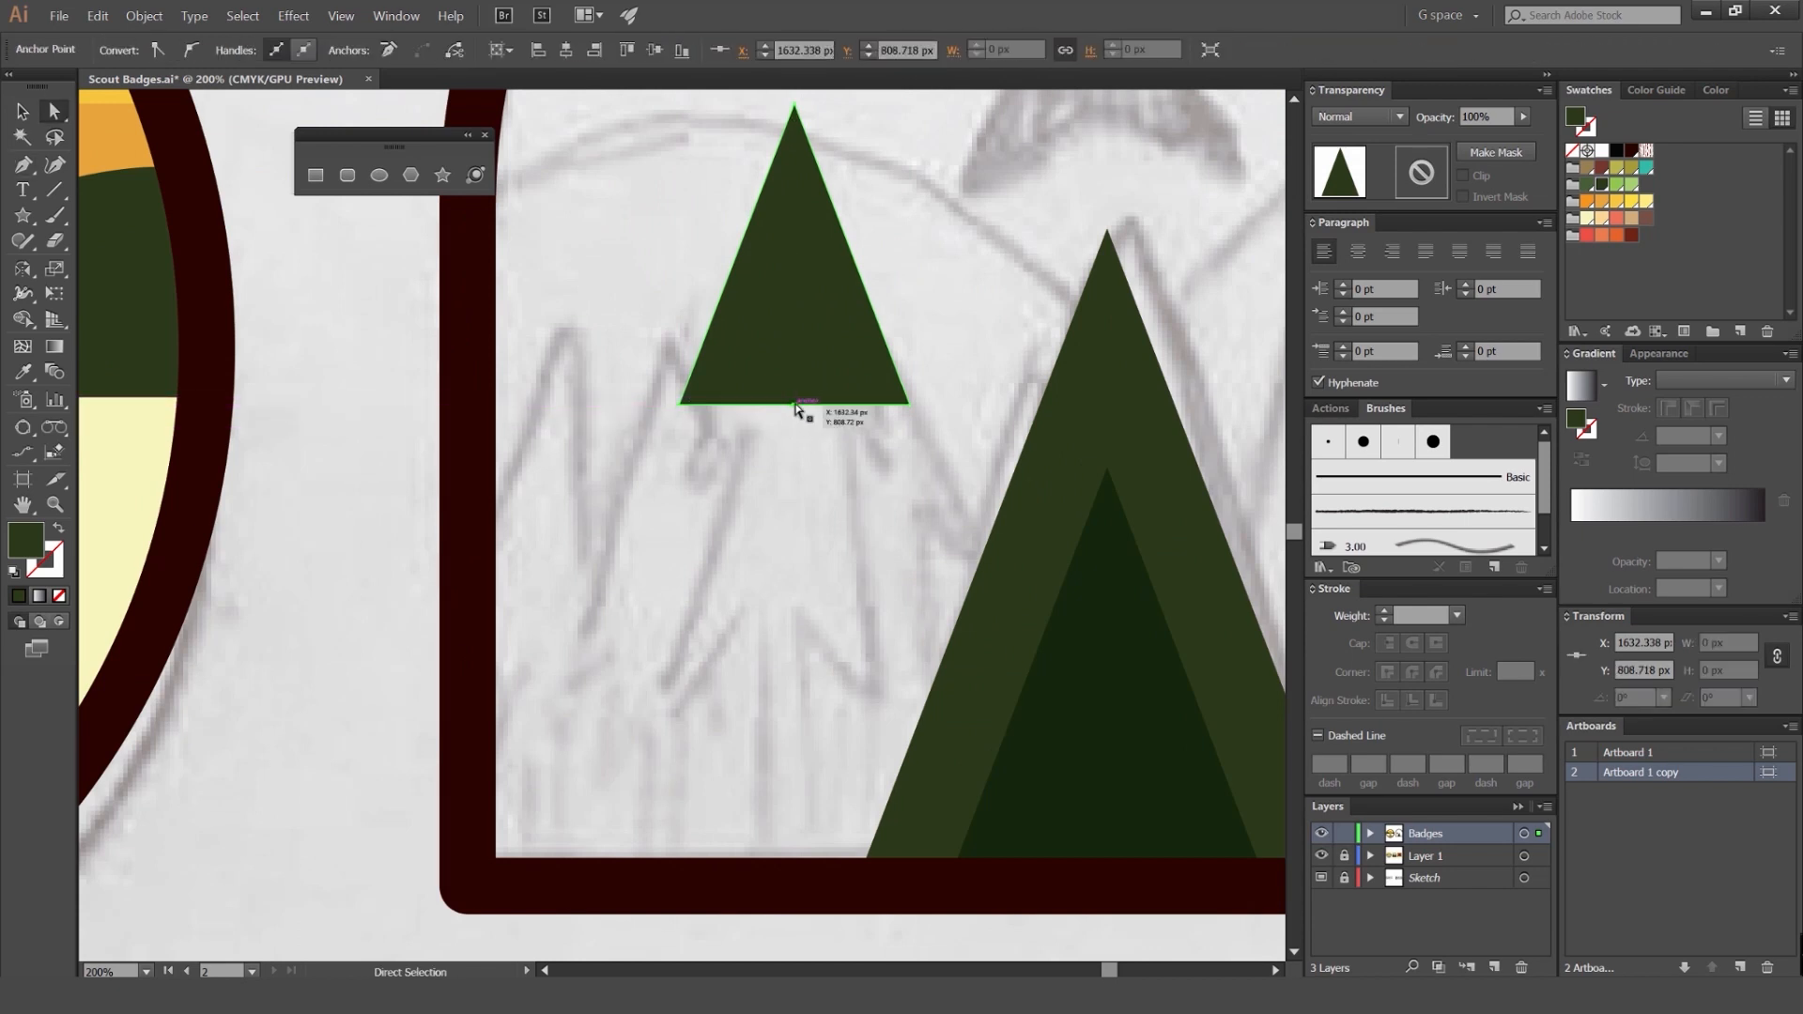
key(a)
drag(796, 406, 794, 325)
click(821, 385)
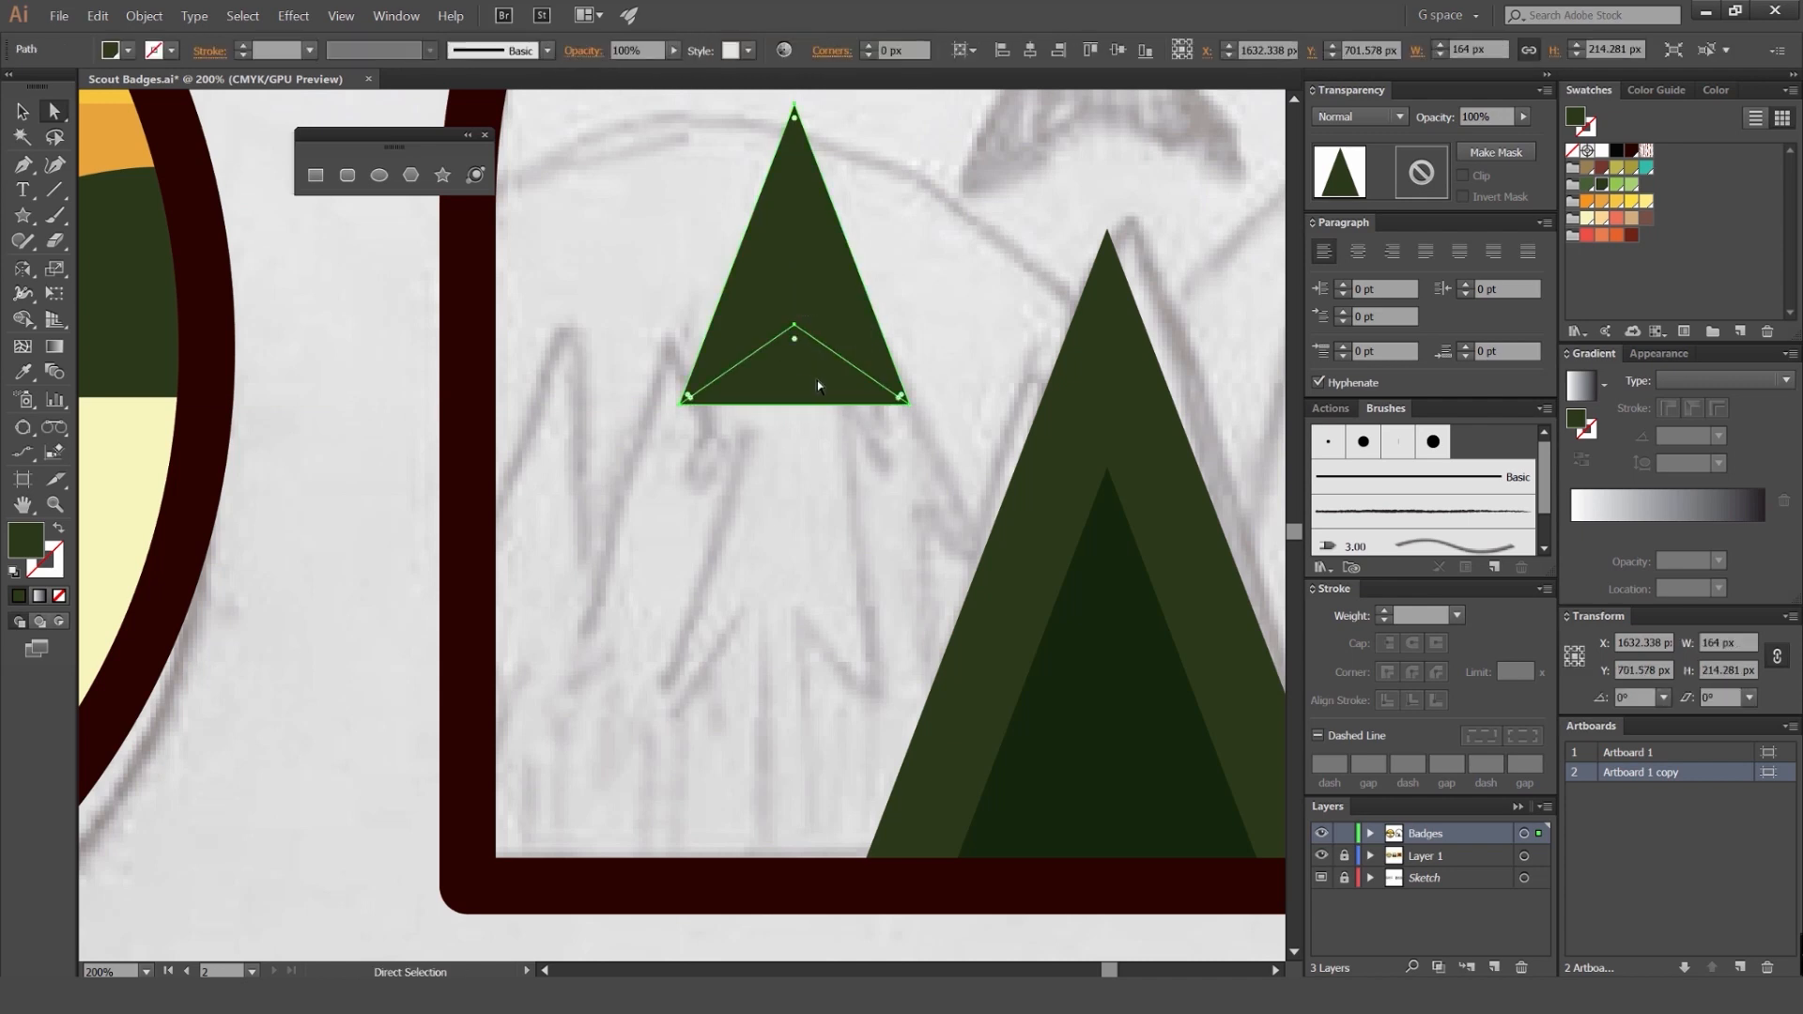
key(Delete)
key(ctrl+z)
click(890, 331)
click(827, 301)
key(v)
click(925, 305)
key(a)
drag(798, 329, 890, 320)
key(ctrl+z)
Step: Set the small tree triangle's fill to none
key(Delete)
key(a)
key(slash)
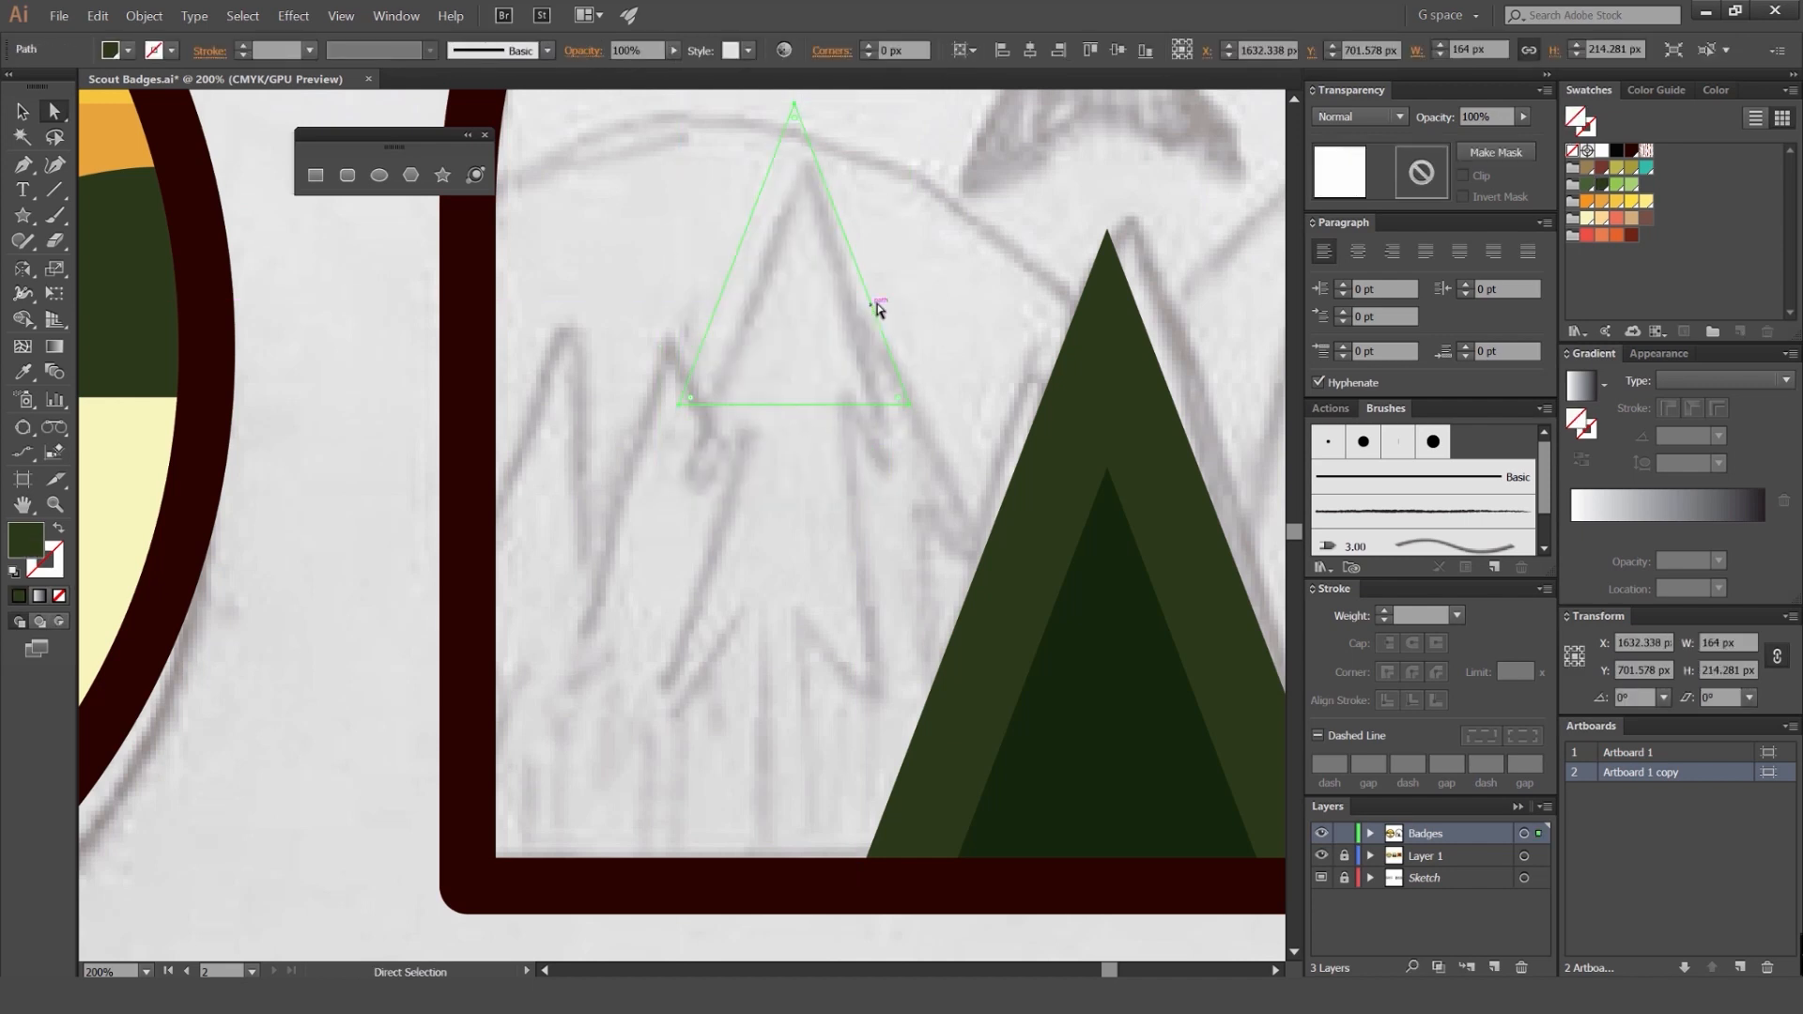
Step: Undo the fill removal and cut an upward V-shaped notch into the base of the small tree triangle
key(ctrl+z)
key(v)
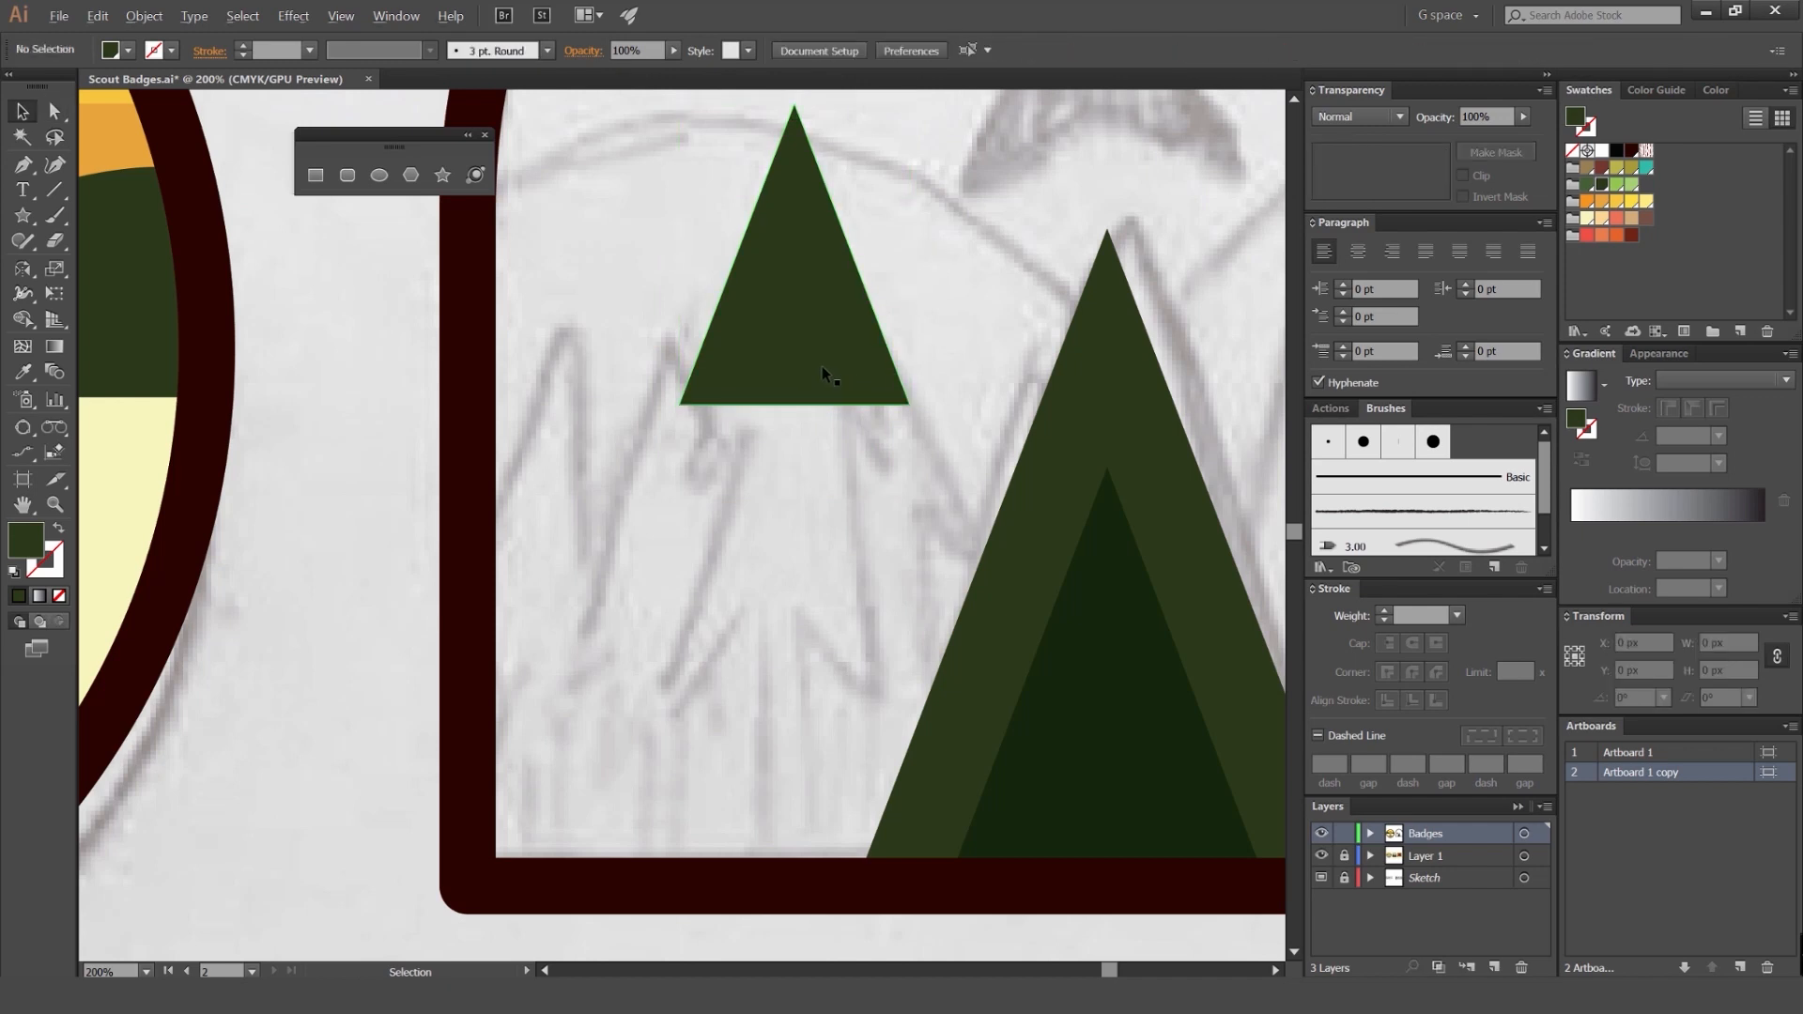
scroll(820, 365, up, 3)
key(a)
click(739, 478)
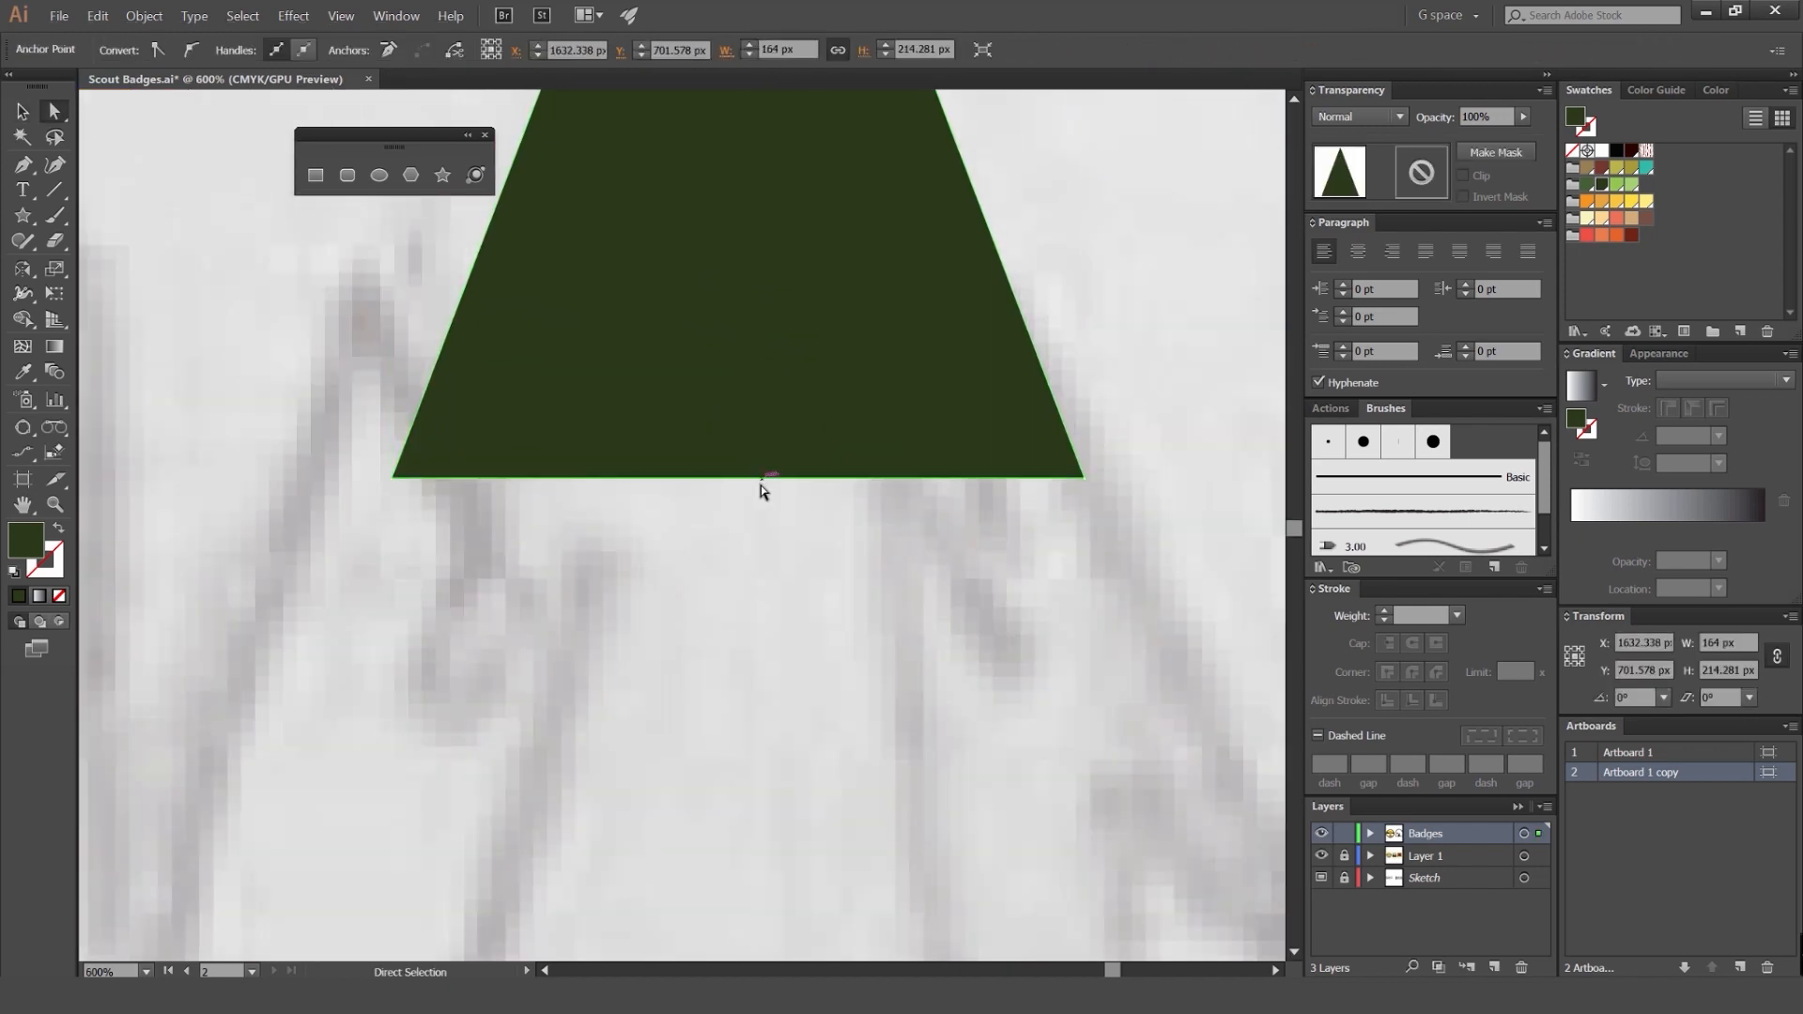
drag(746, 477, 752, 219)
key(shift+m)
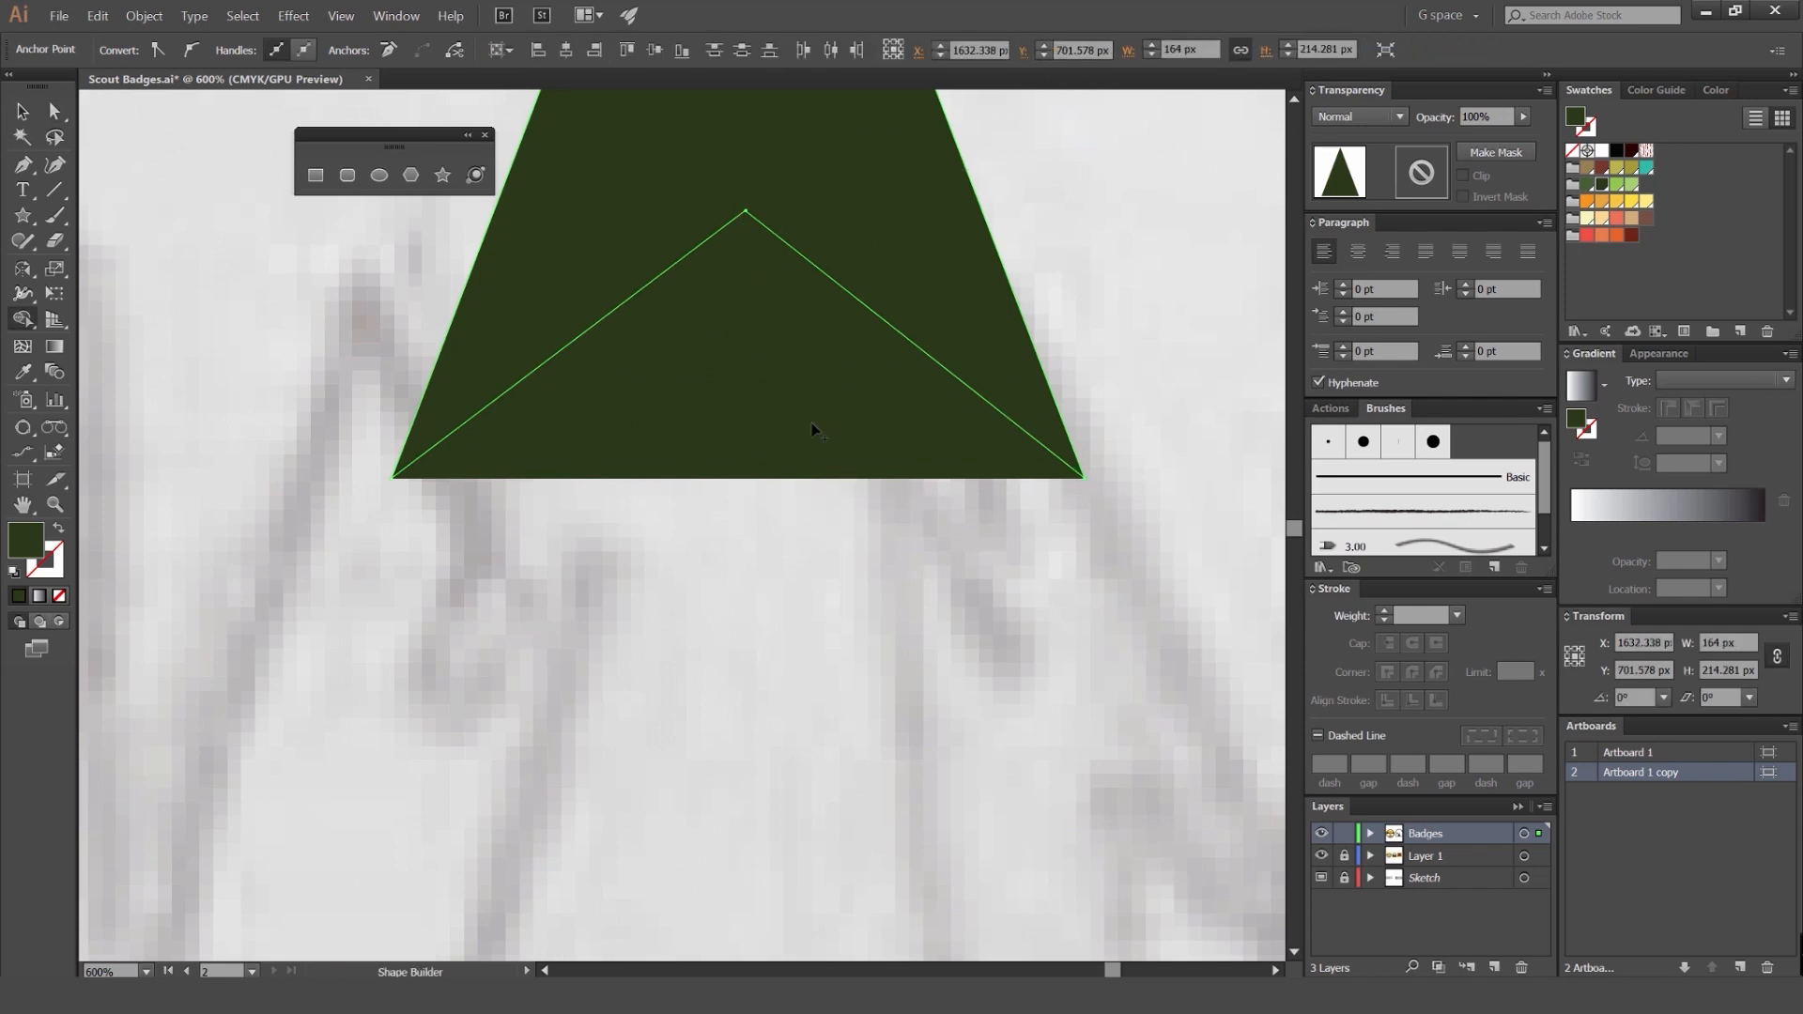
alt+click(807, 432)
key(v)
click(781, 439)
Step: Duplicate the notched triangle straight below itself as a second tier, making the tree about 164 by 298 px
scroll(781, 439, down, 3)
key(a)
drag(770, 300, 653, 359)
key(ctrl+z)
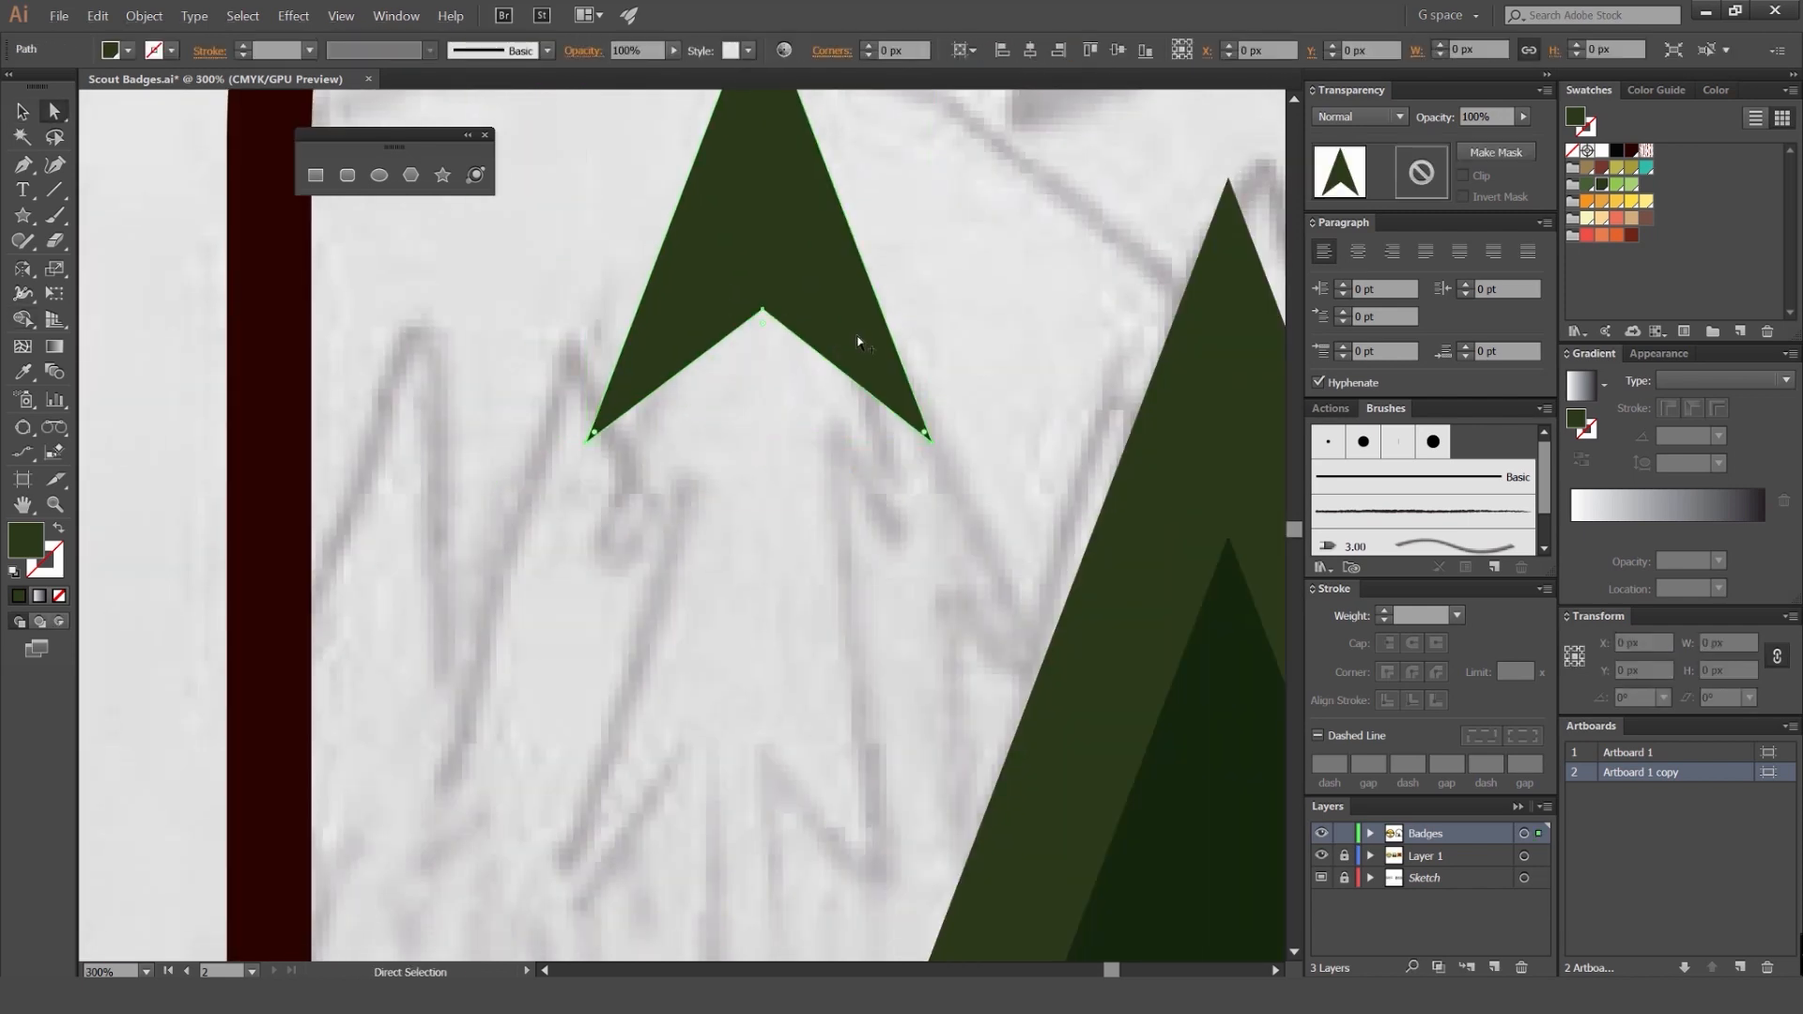
scroll(862, 339, down, 2)
key(v)
click(869, 253)
drag(905, 285, 774, 482)
click(883, 258)
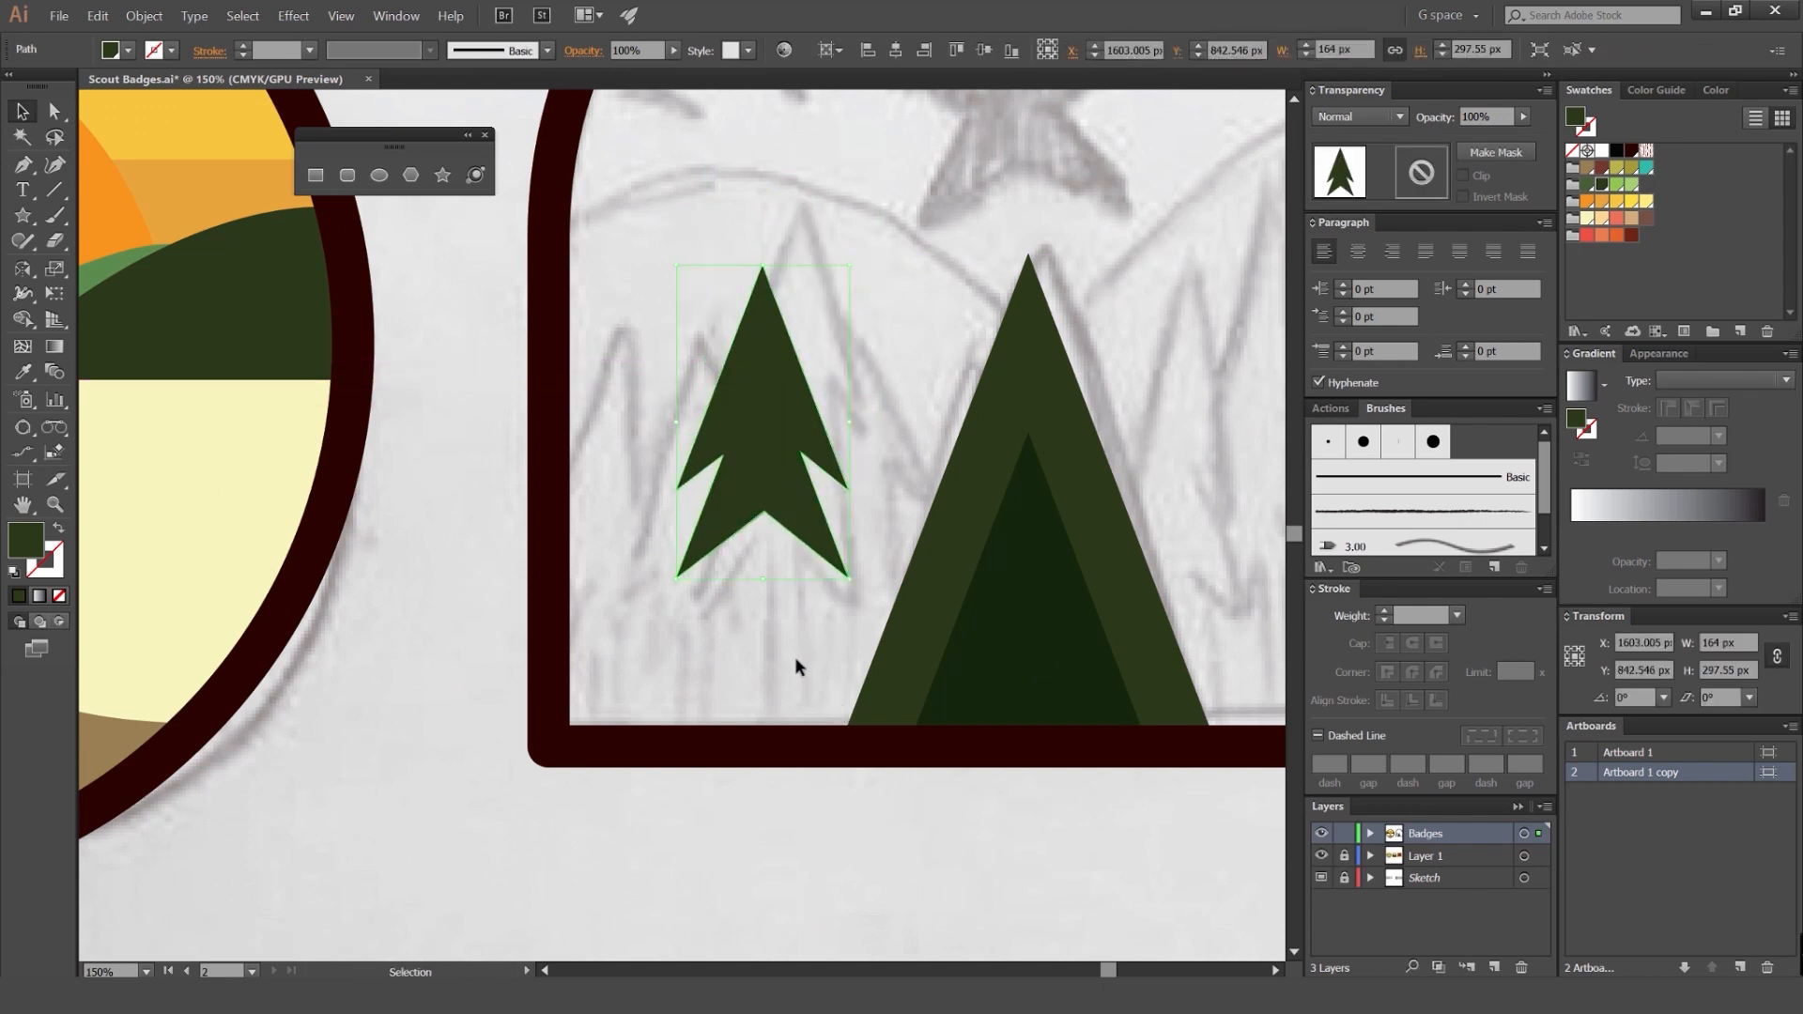
Step: Try a light green fill on the tree's lower tier and a medium green on the upper tier
scroll(770, 437, up, 2)
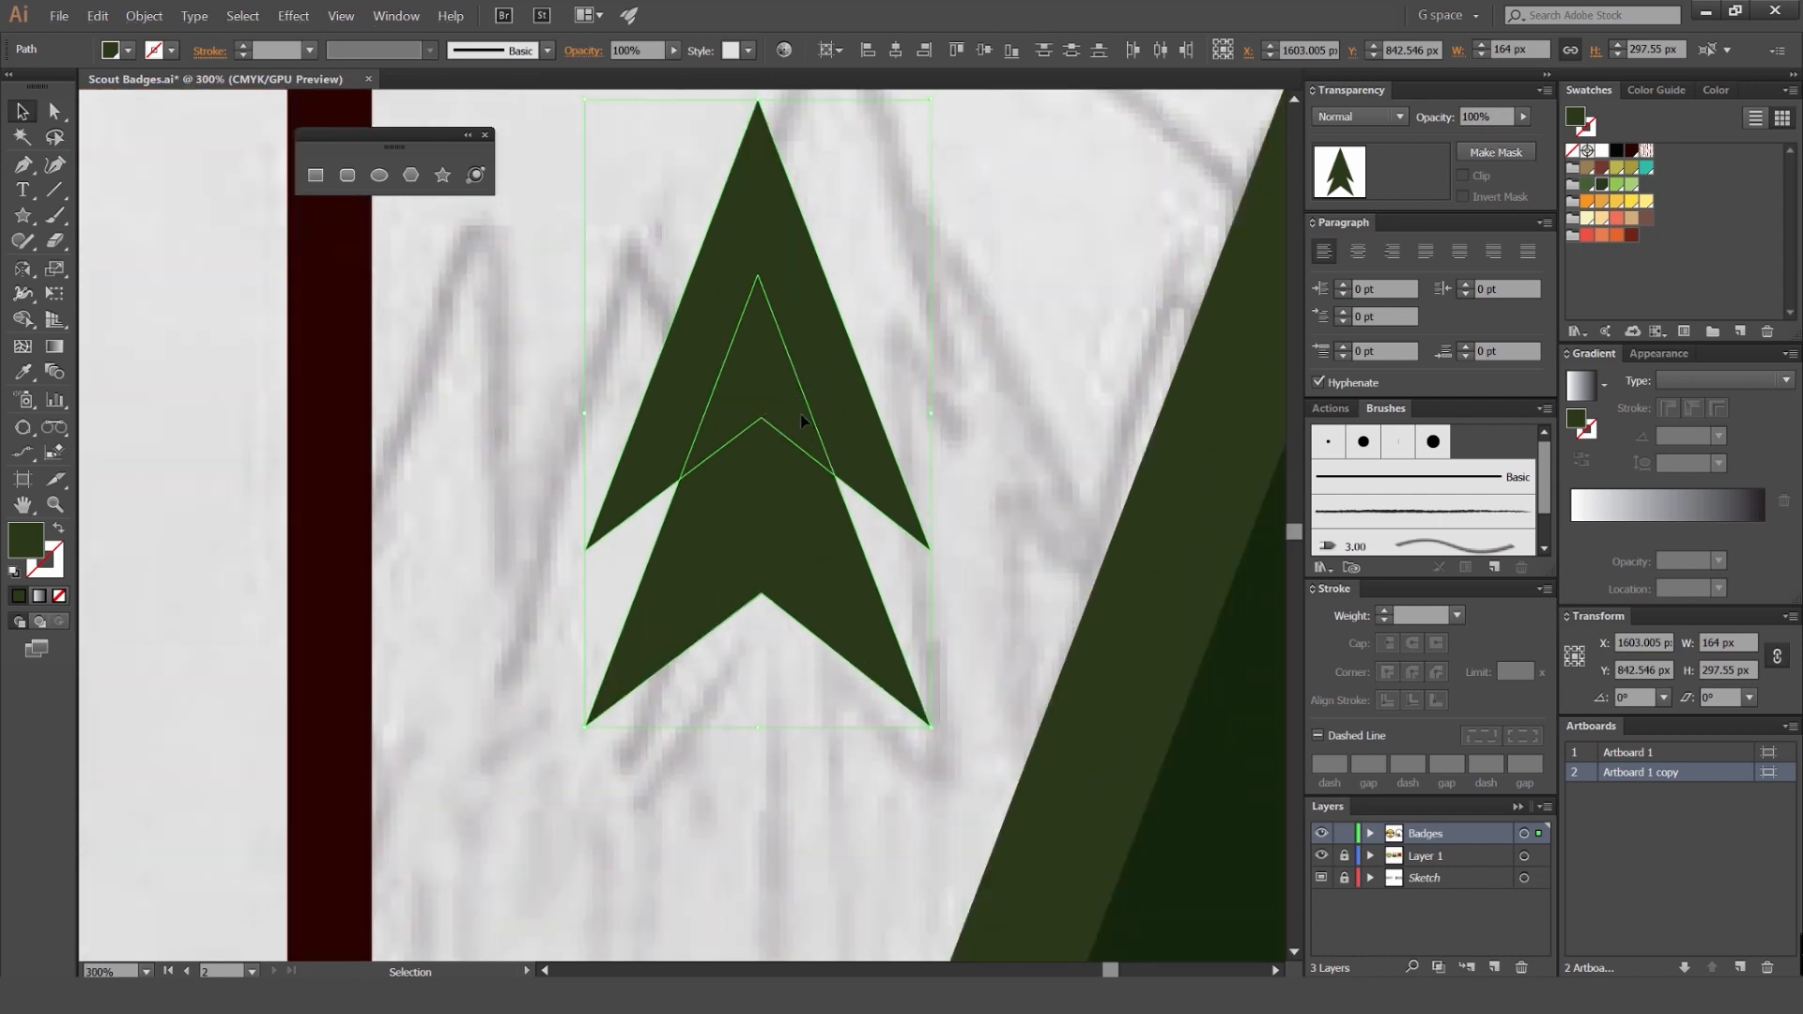
click(810, 490)
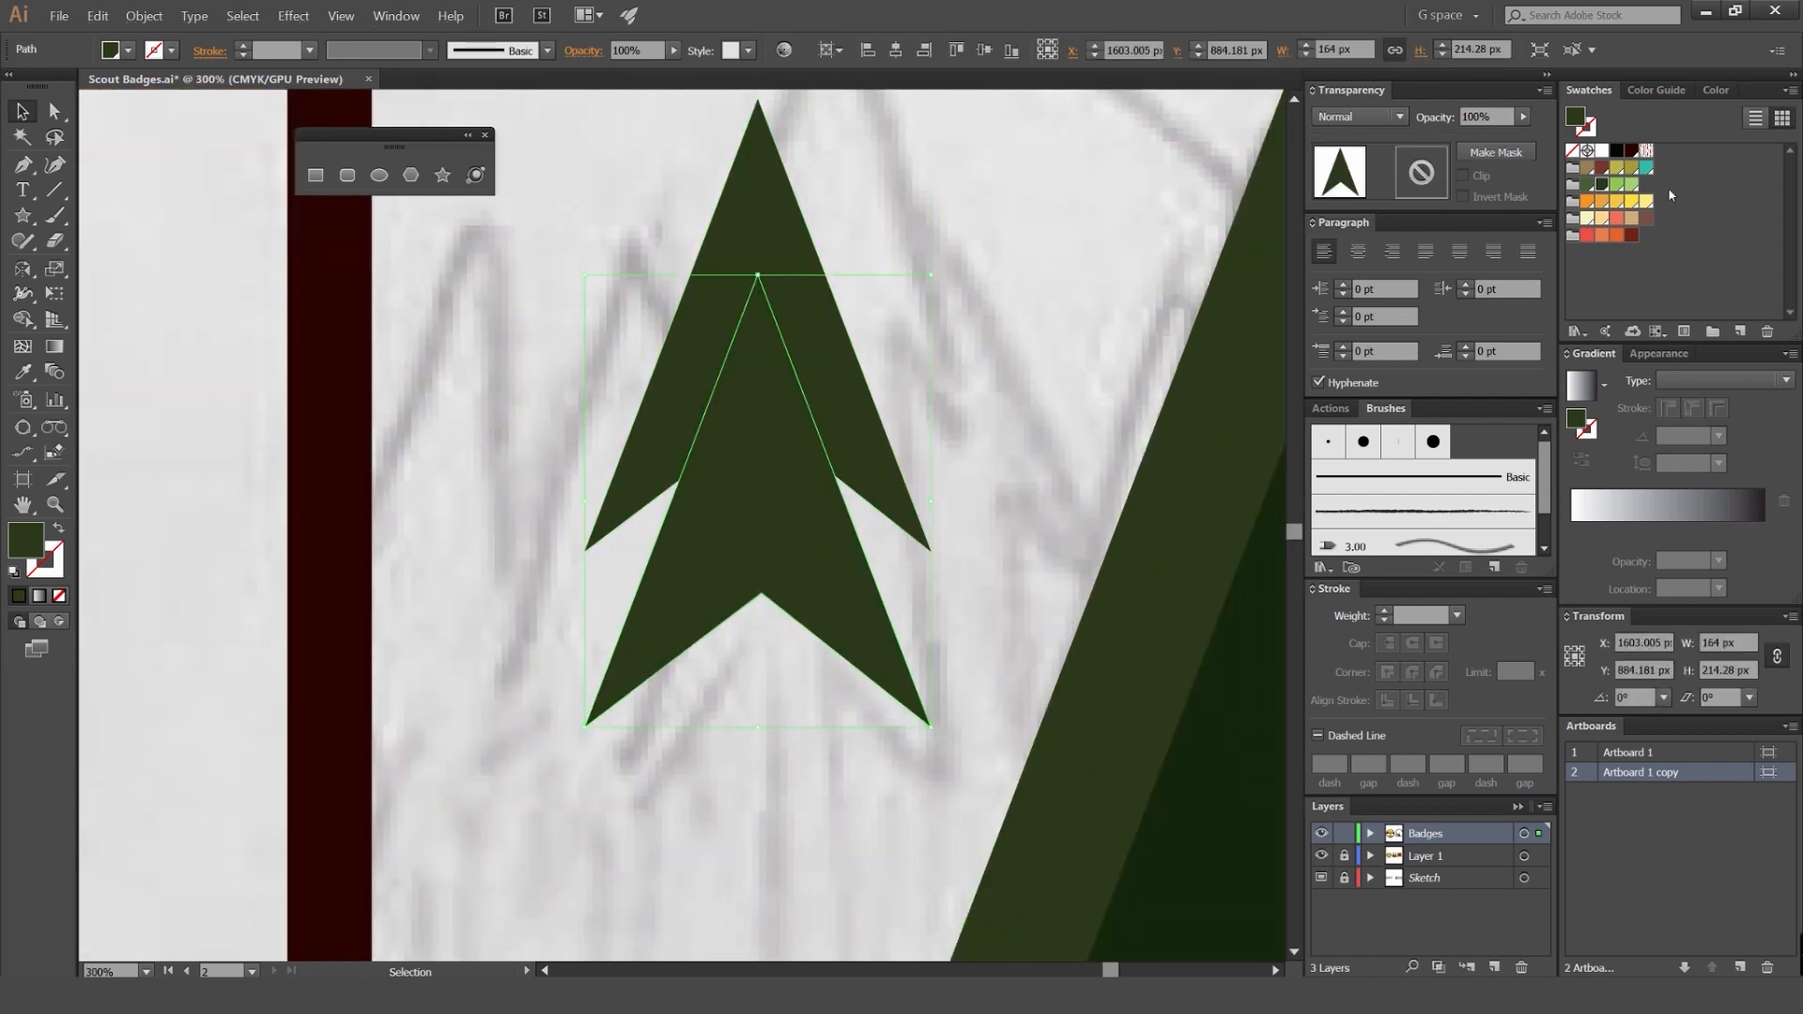
drag(1466, 221, 787, 263)
click(1586, 185)
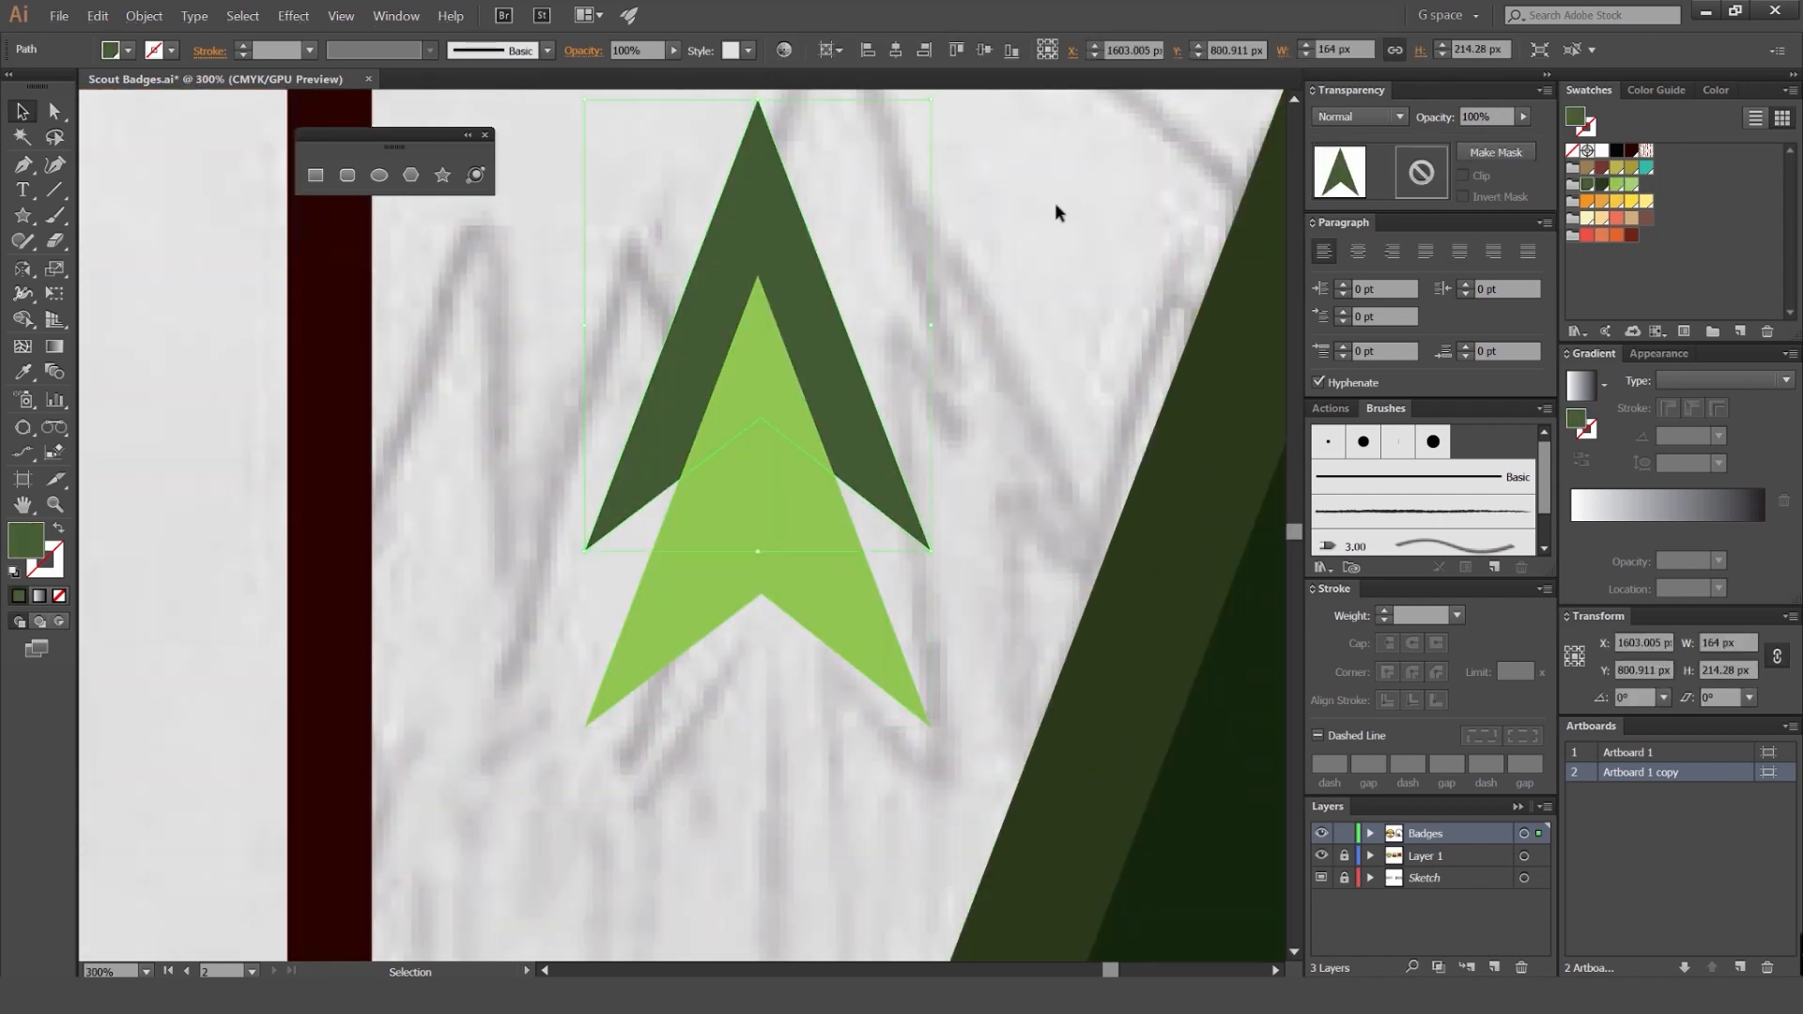
click(1055, 203)
scroll(1034, 240, down, 3)
key(ctrl+z)
key(ctrl+z)
key(ctrl+z)
scroll(1040, 224, up, 2)
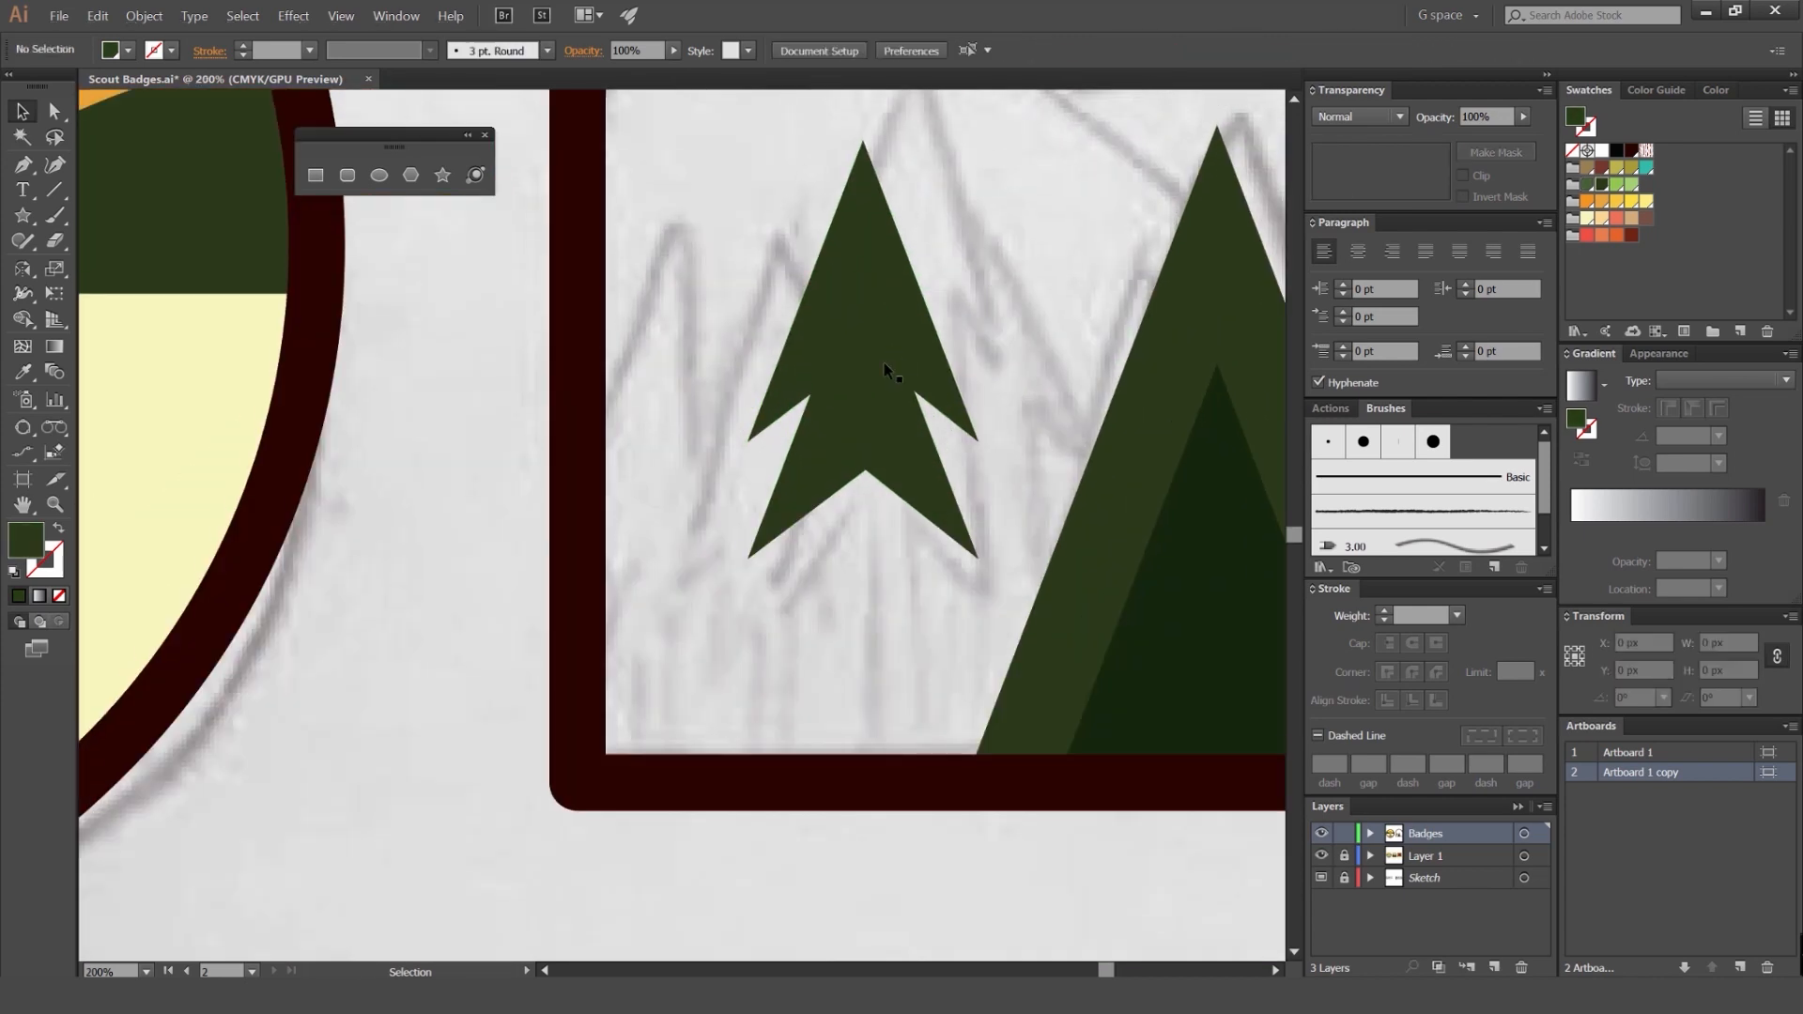
Step: Unite the two tree tiers into one foliage shape with the Pathfinder
click(931, 335)
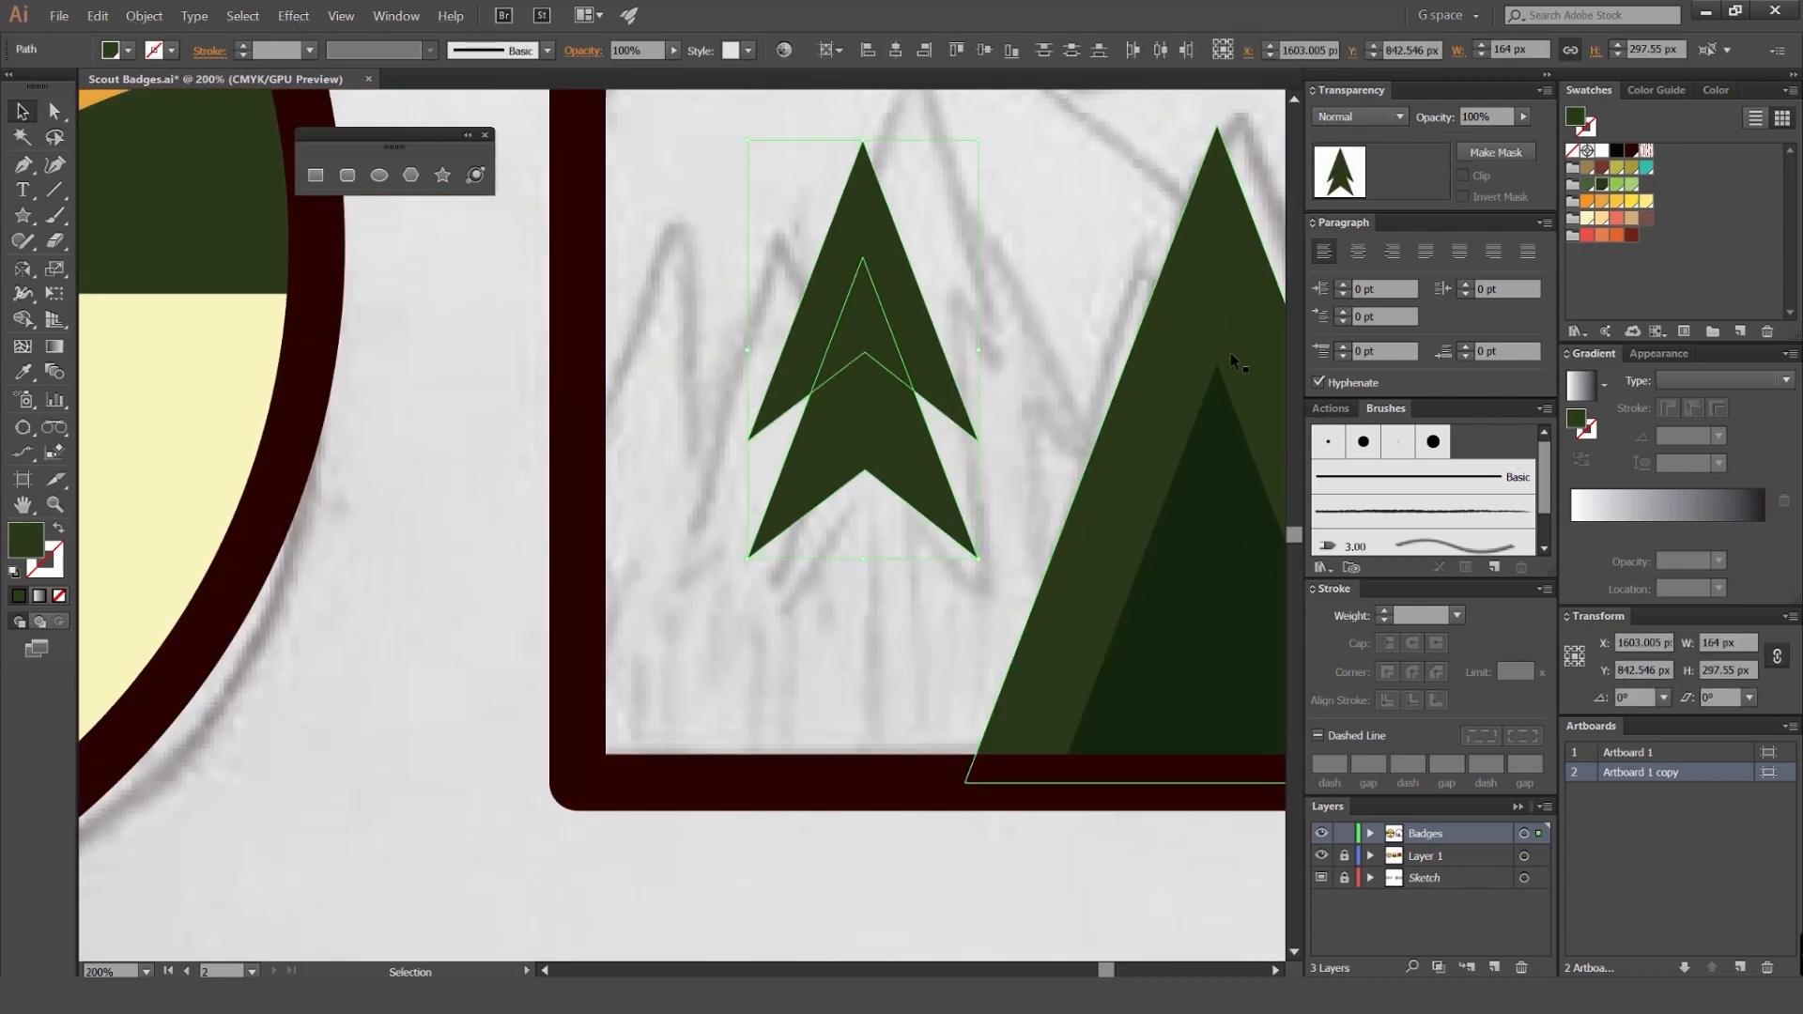
click(393, 16)
click(553, 564)
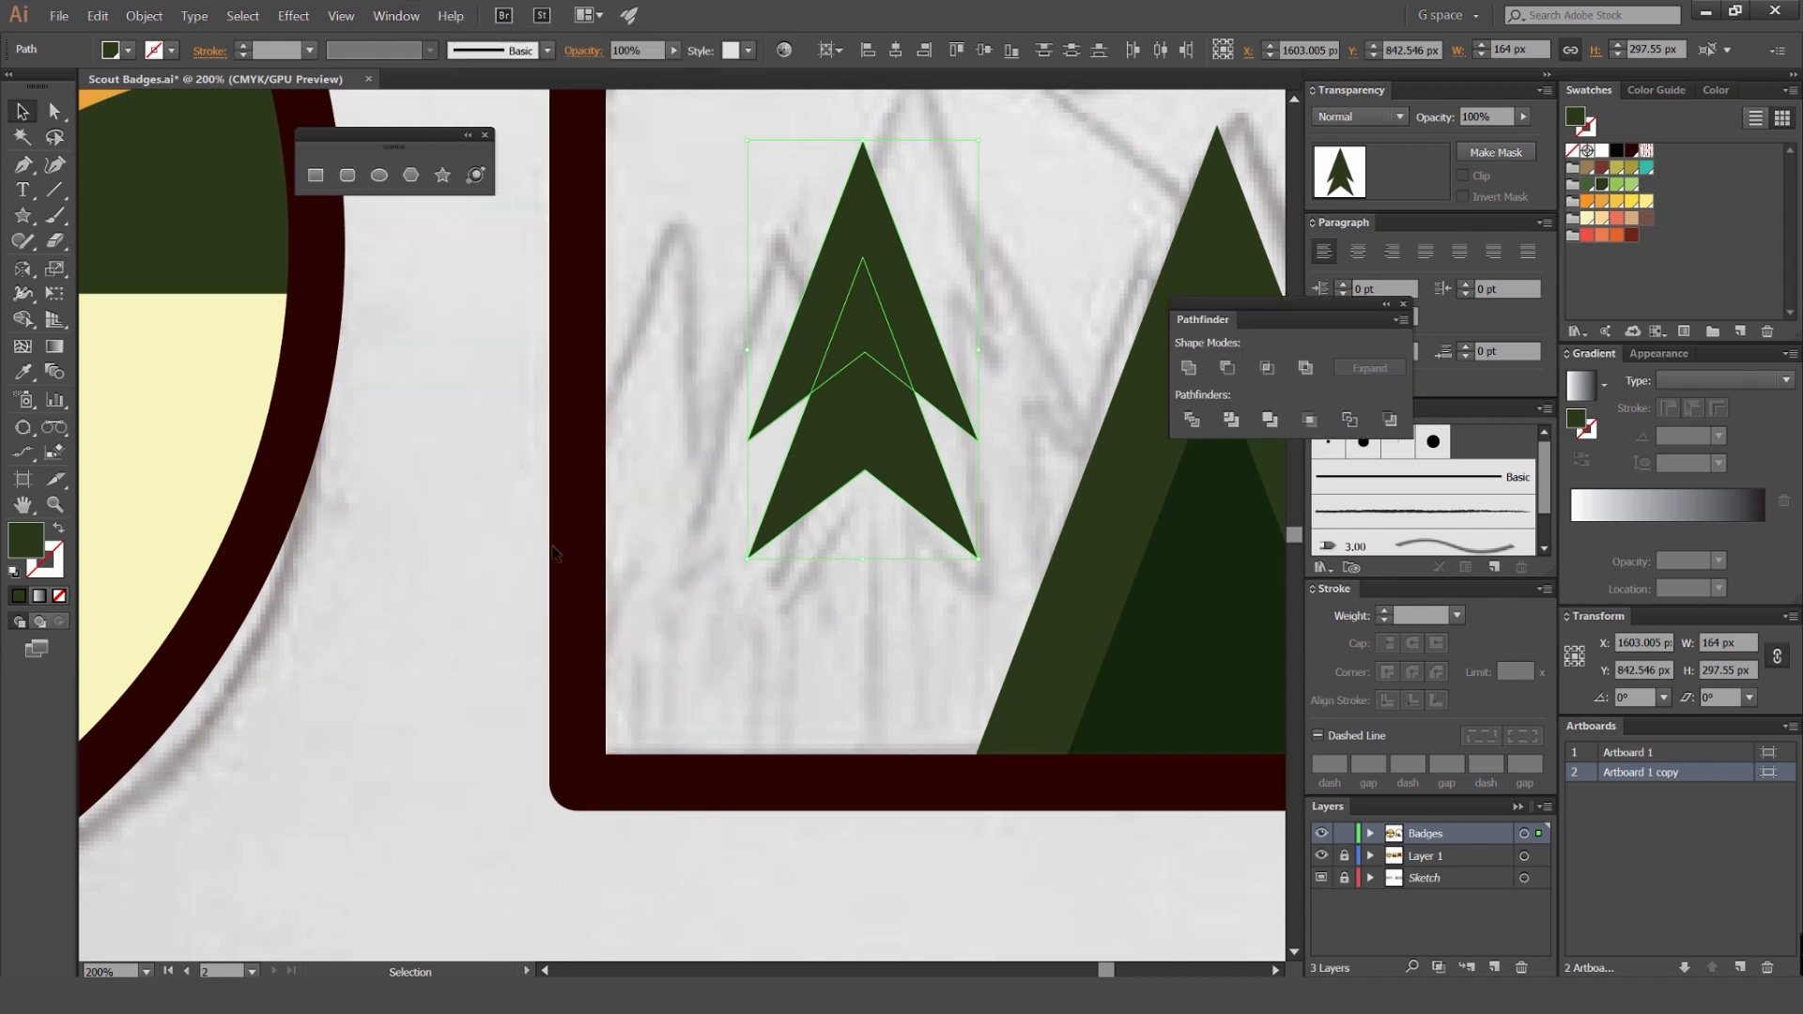
click(1548, 75)
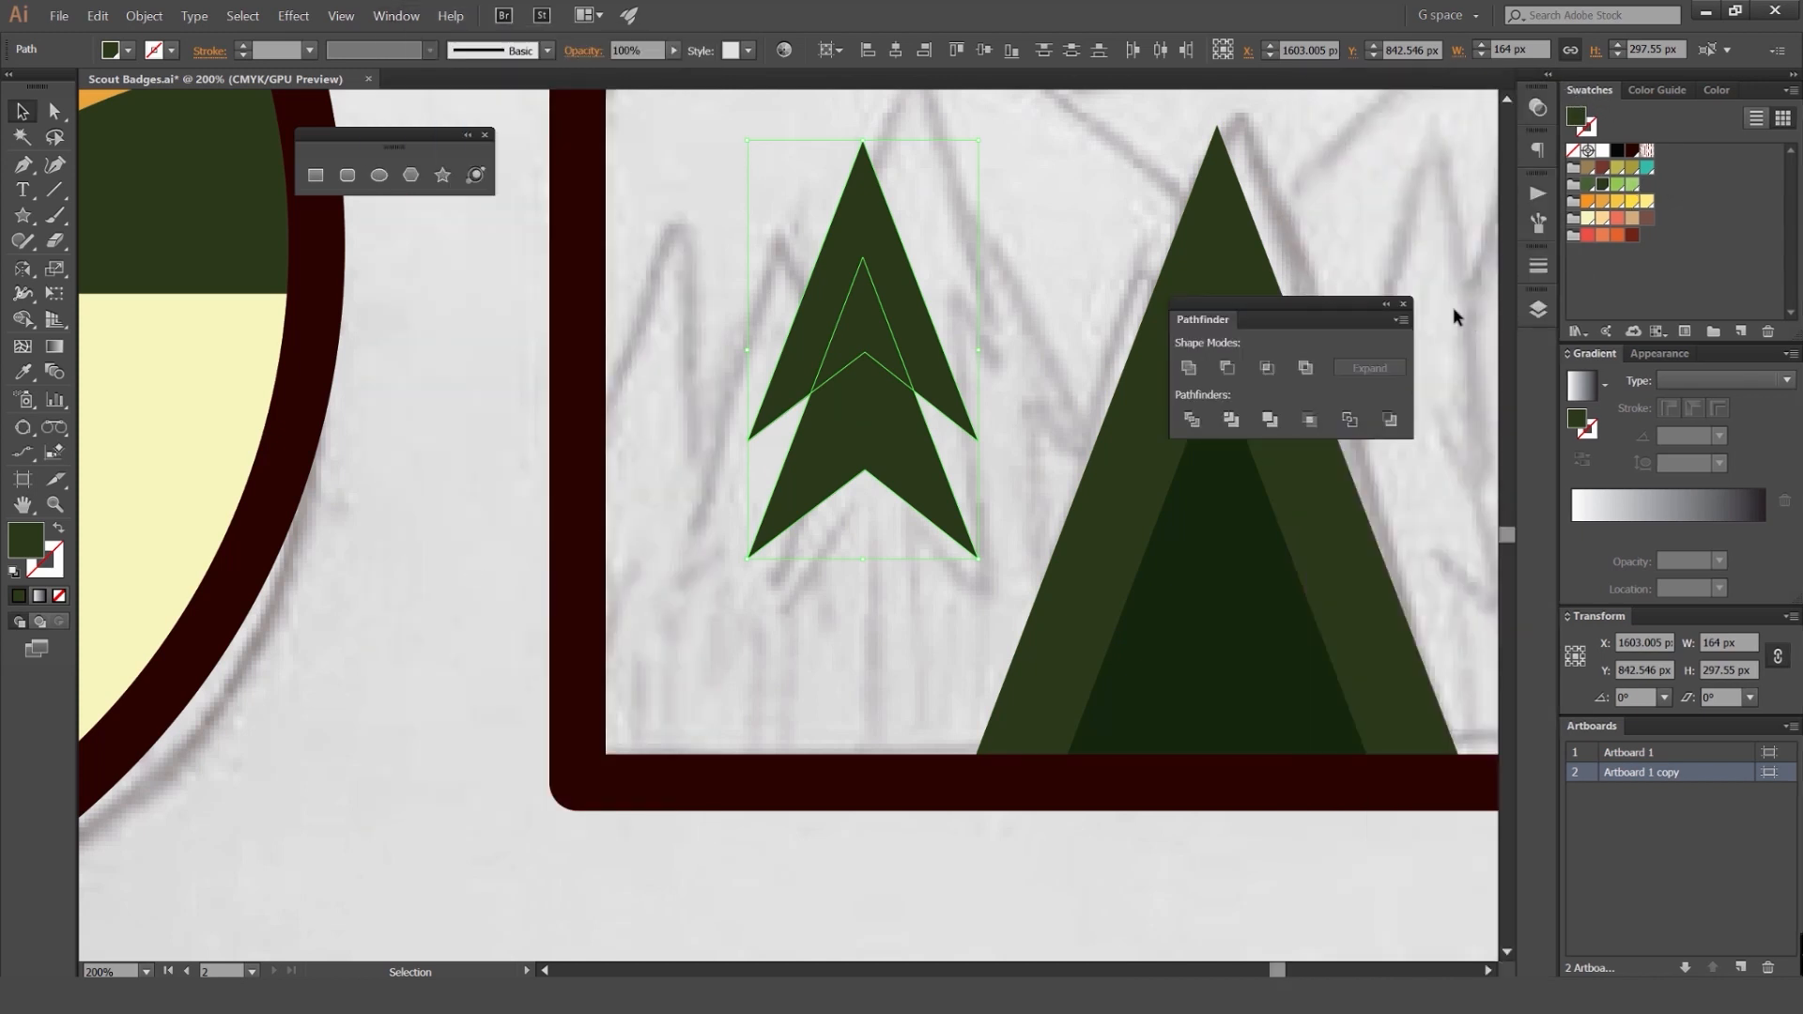
drag(1381, 306, 1399, 229)
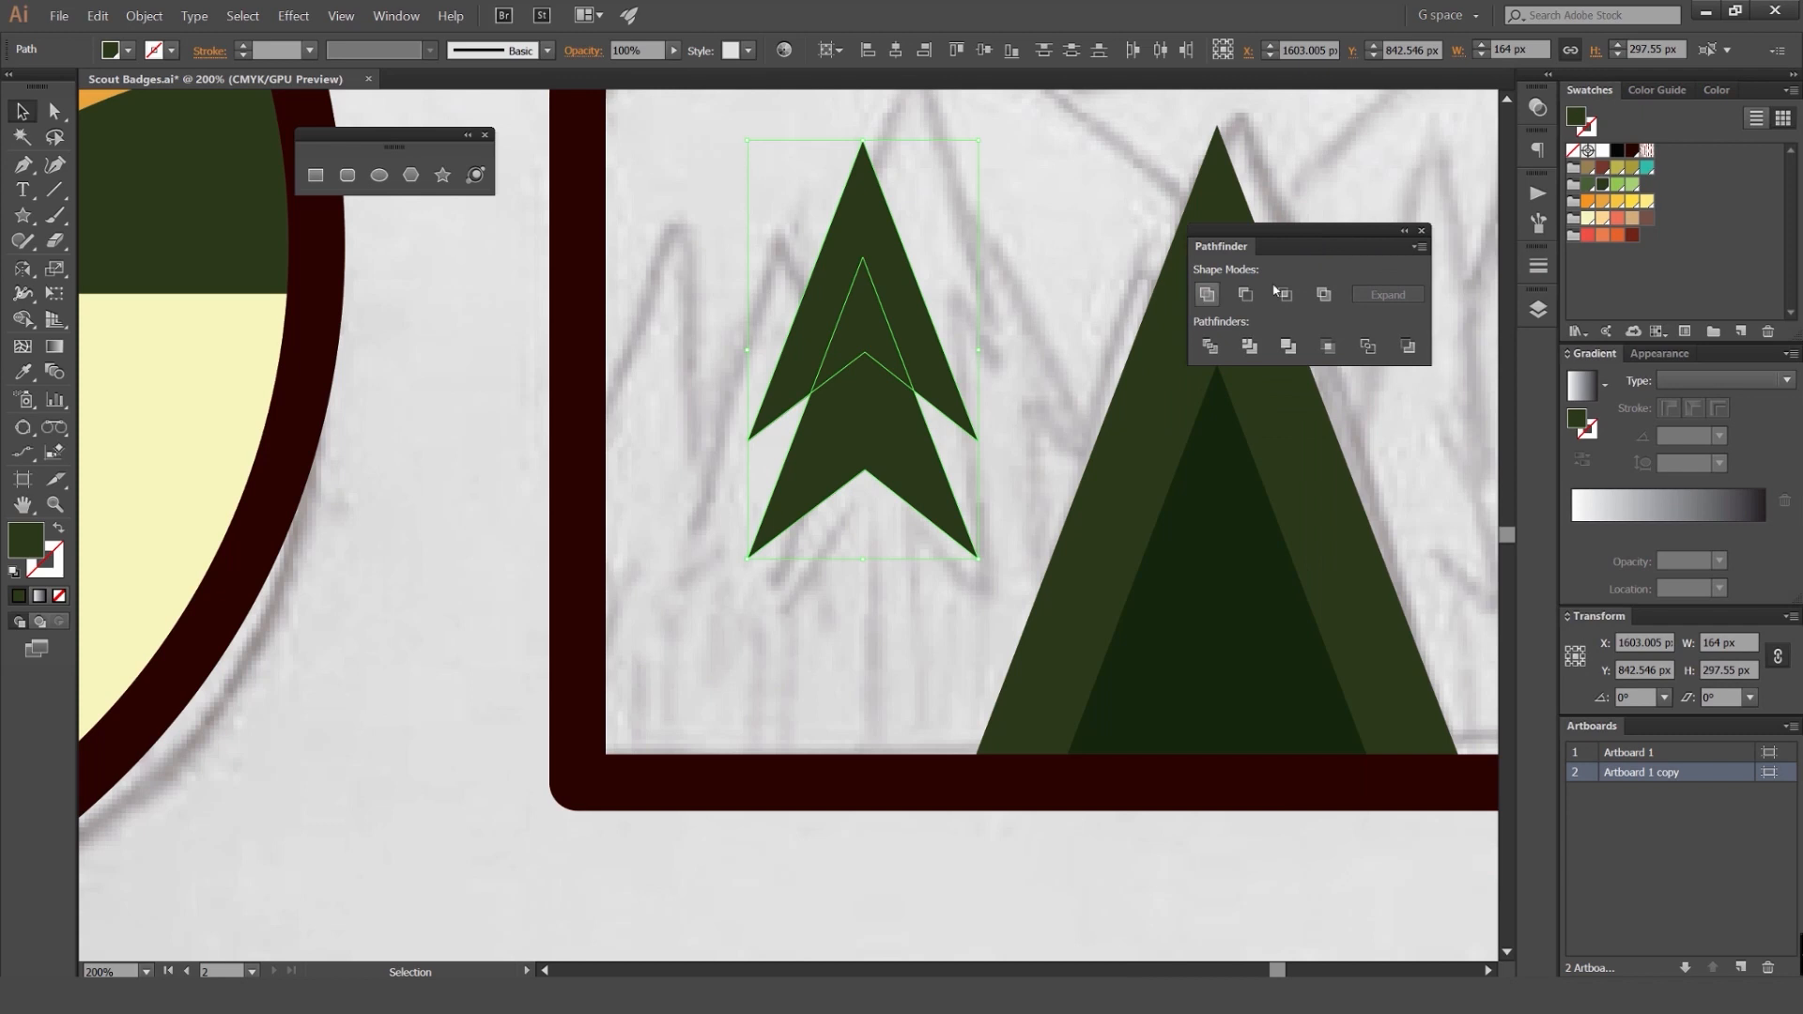
click(1208, 298)
click(1010, 229)
drag(917, 316, 713, 315)
key(ctrl+z)
Step: Draw a trunk rectangle of about 41 by 225 px under the foliage and fill it with the frame's dark brown
key(v)
click(869, 549)
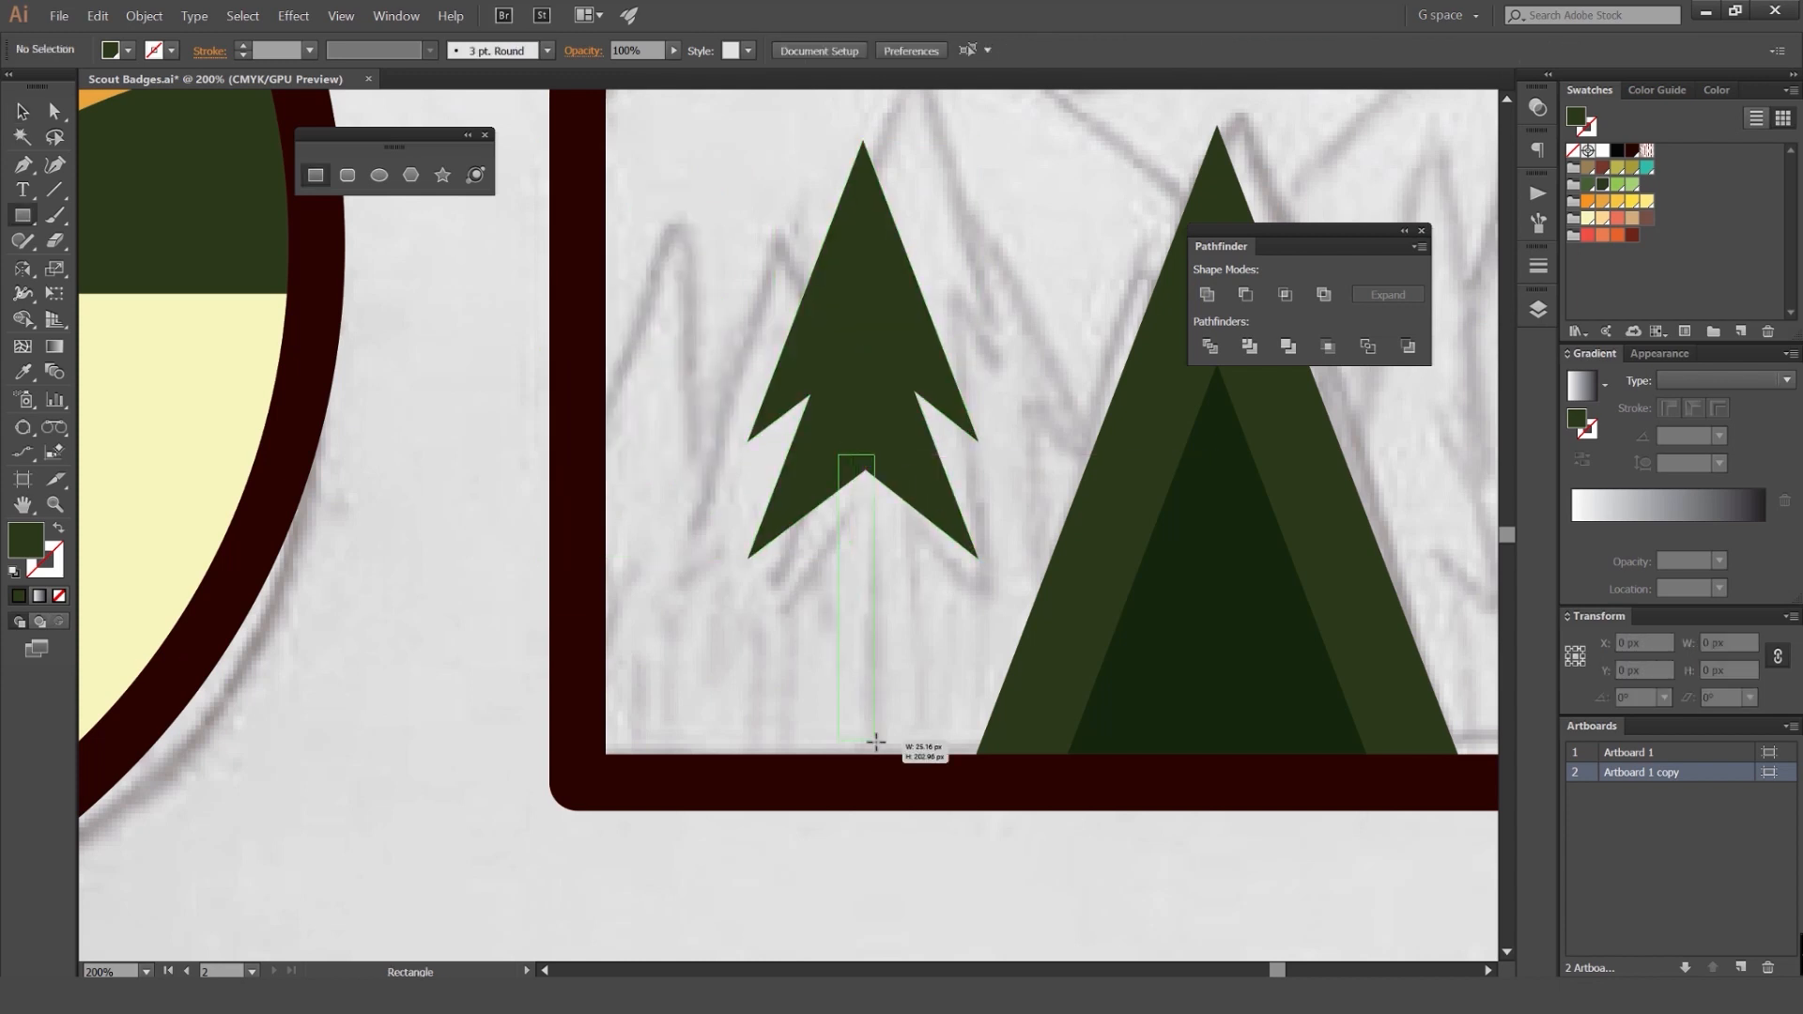
drag(895, 770, 896, 771)
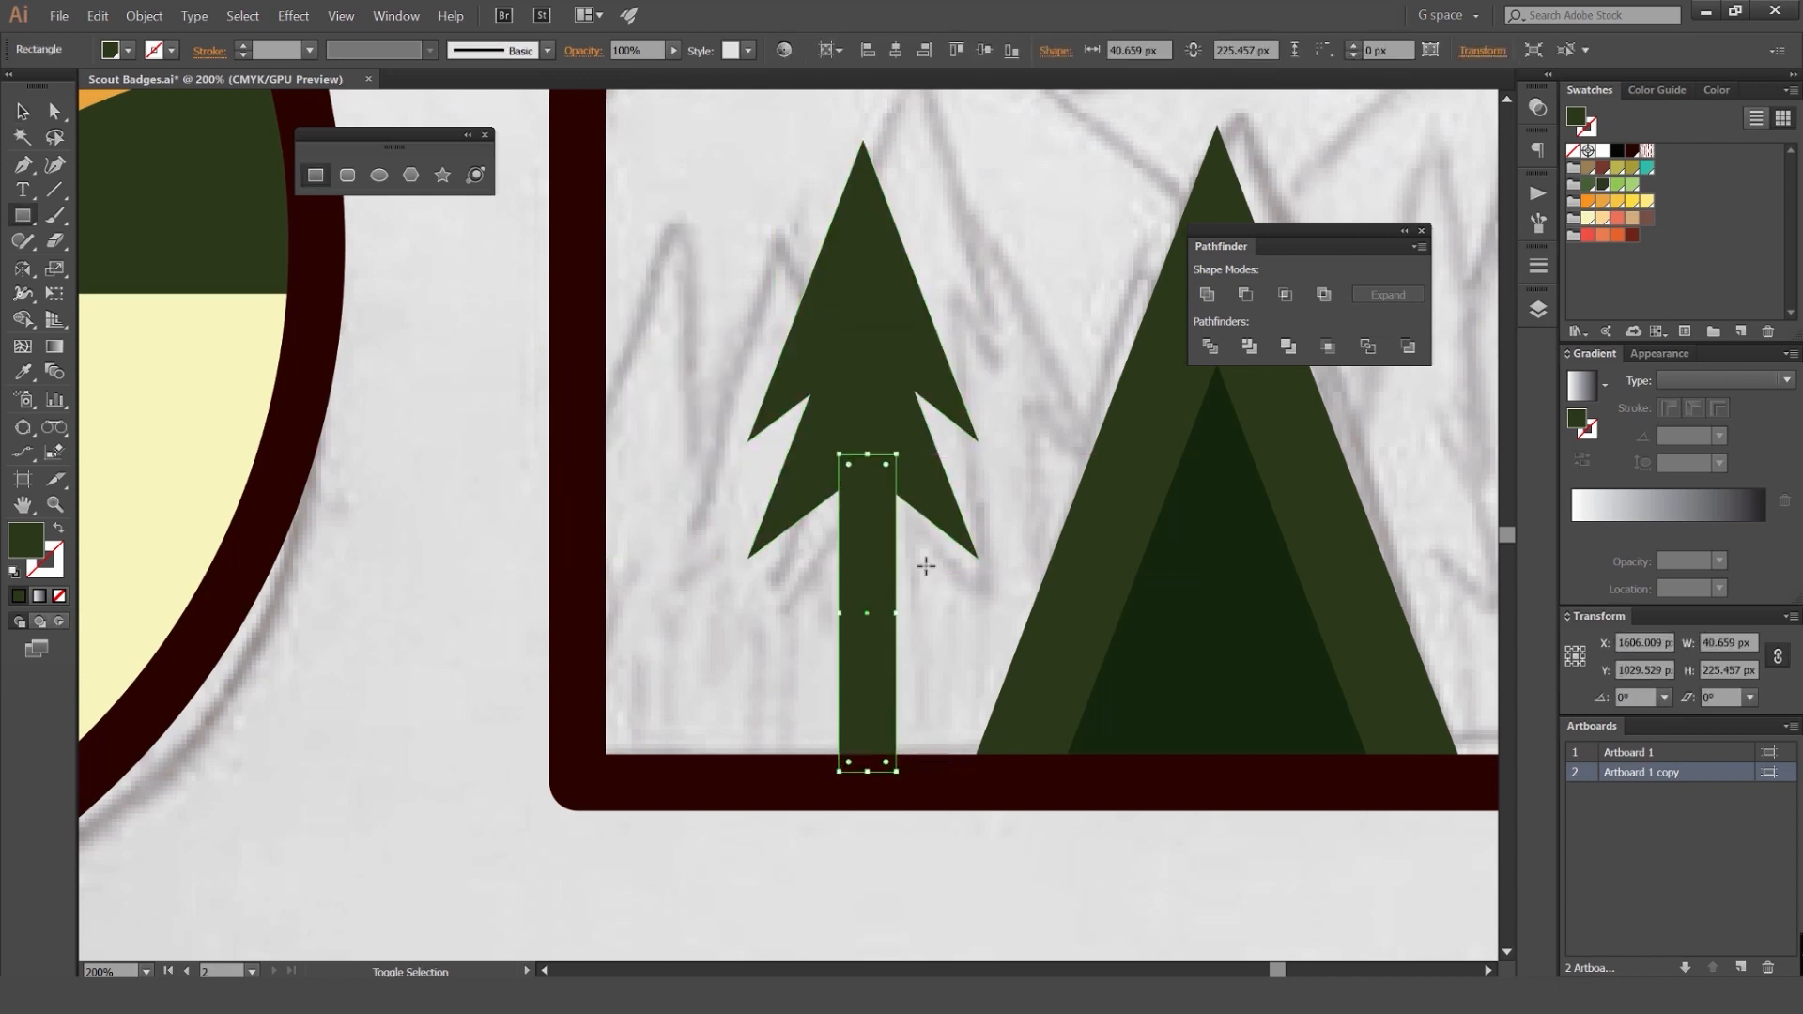
key(i)
click(1632, 152)
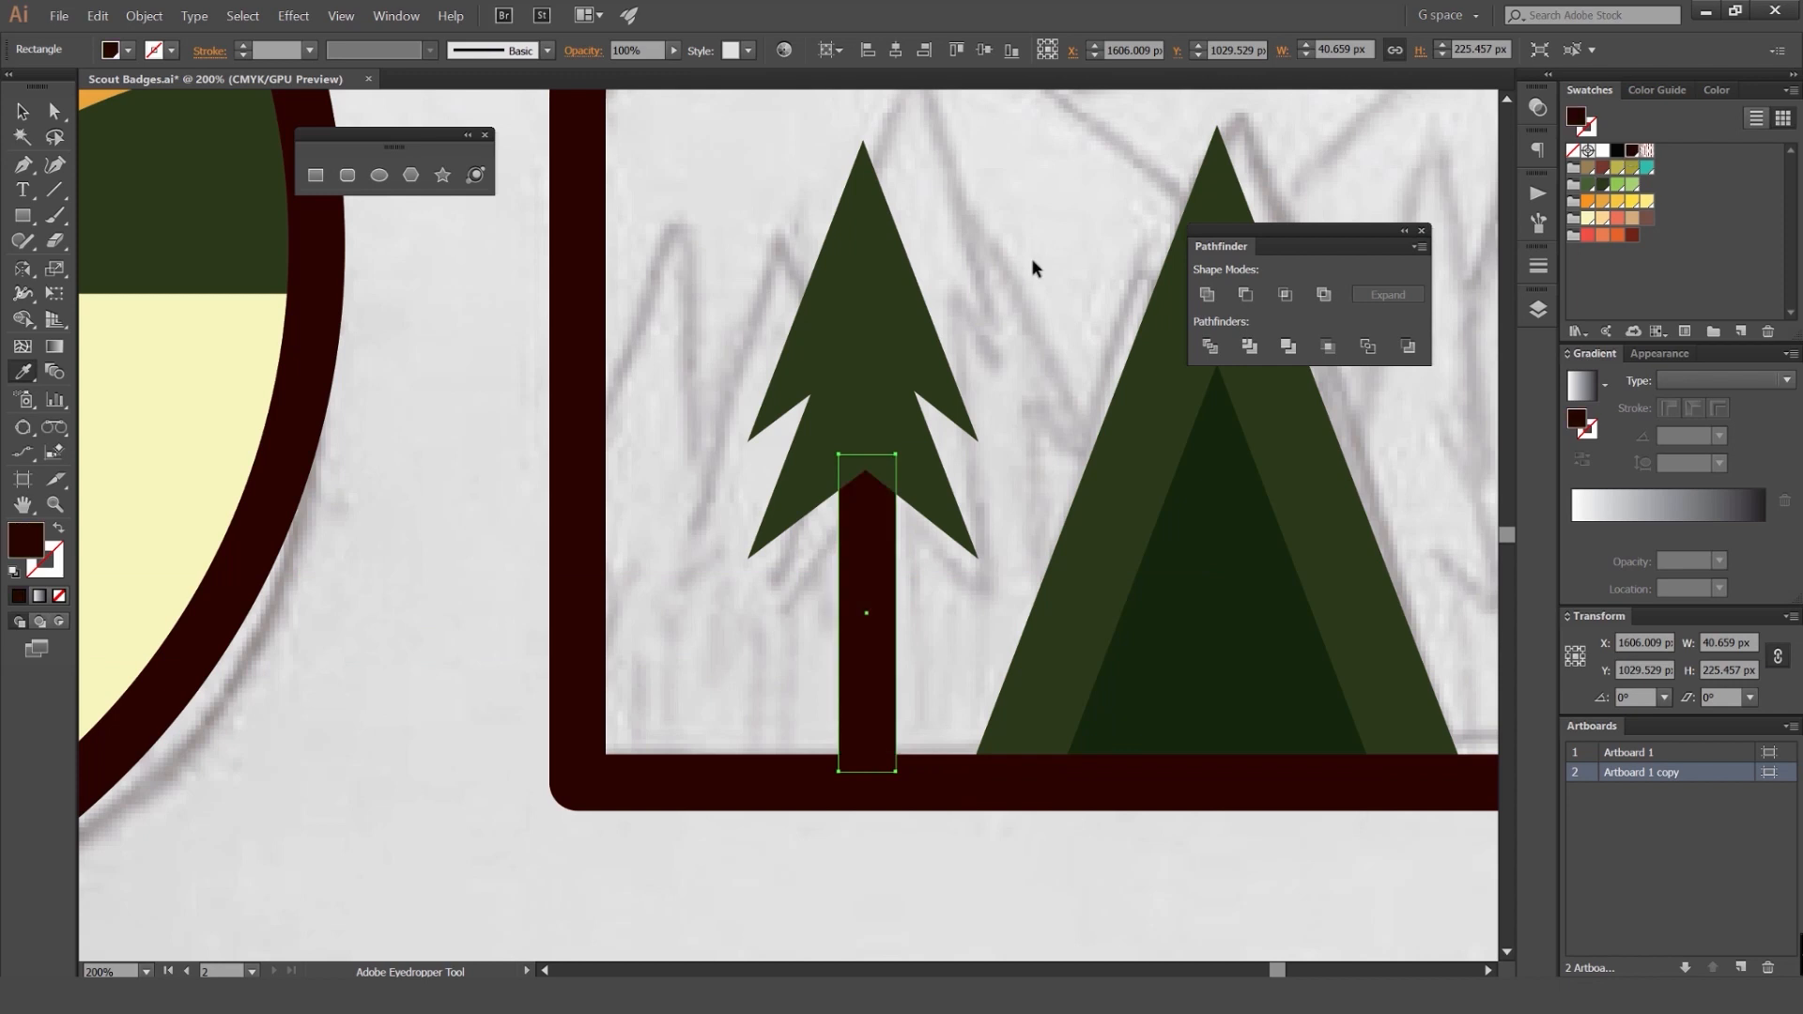
Step: Centre the trunk horizontally under the foliage and group both shapes into one tree
key(v)
click(1033, 263)
click(896, 555)
drag(895, 524, 891, 524)
shift+click(875, 443)
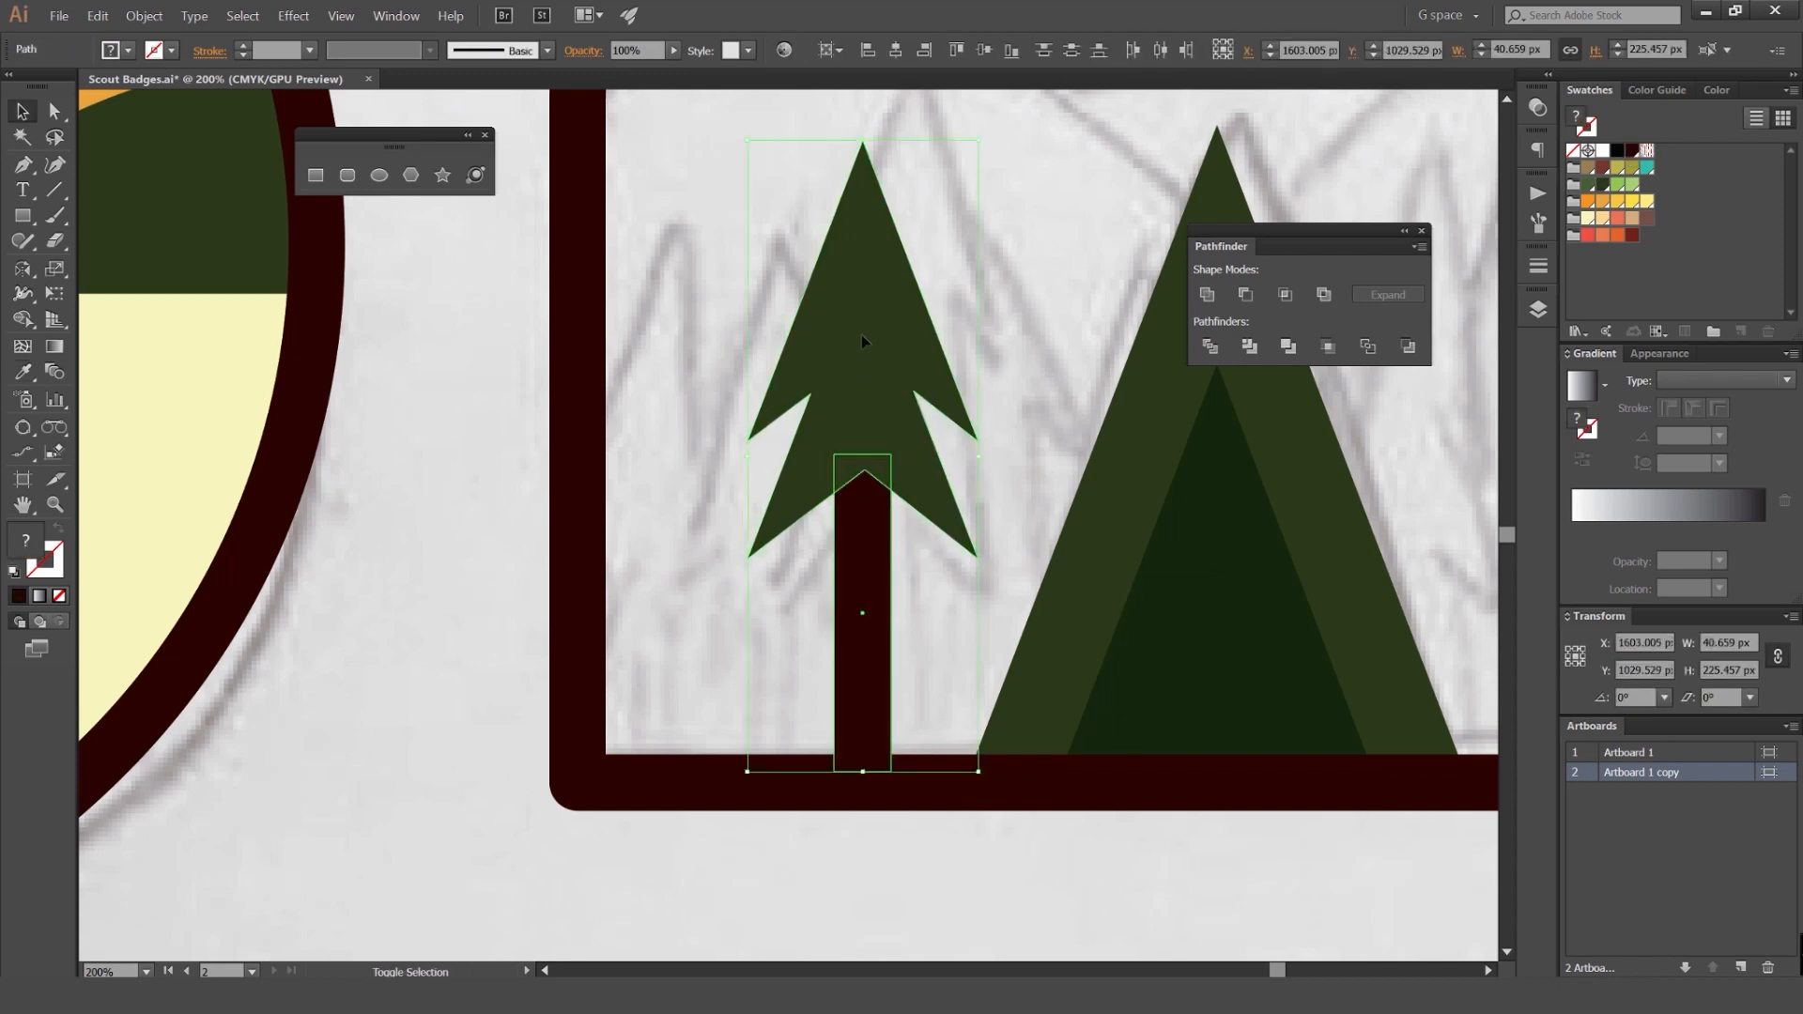
click(990, 227)
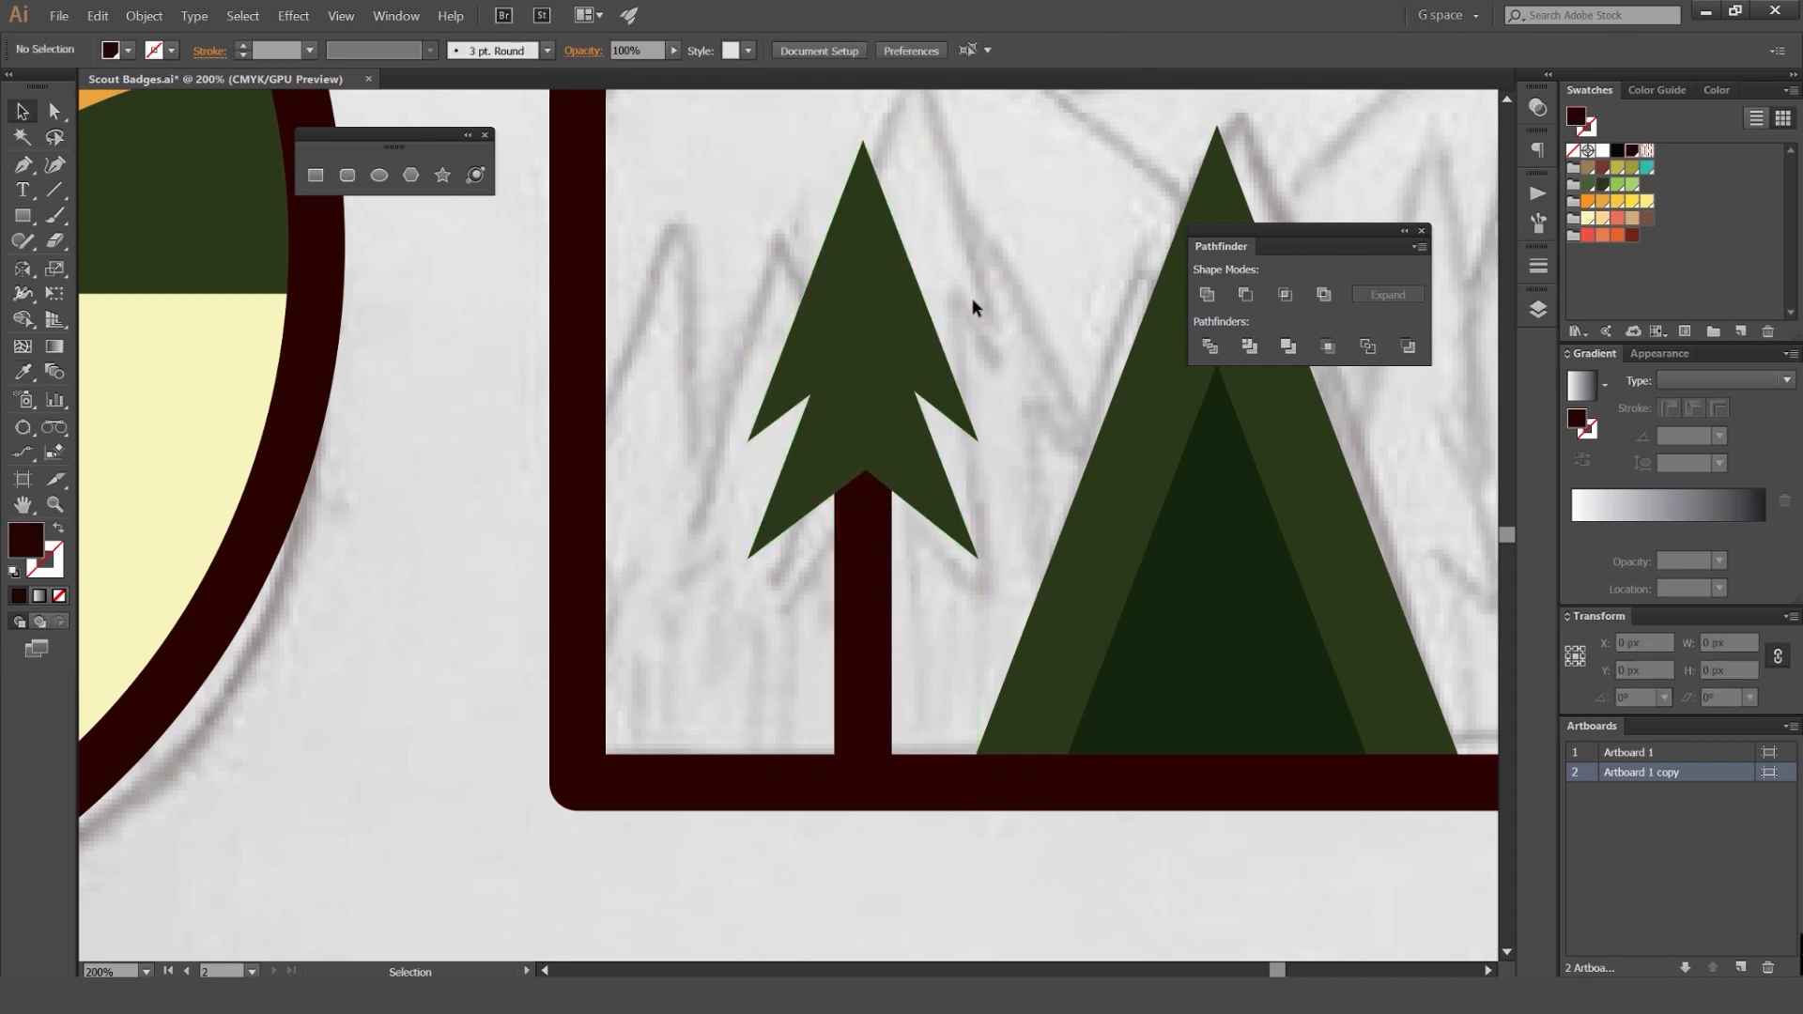
drag(791, 555, 858, 462)
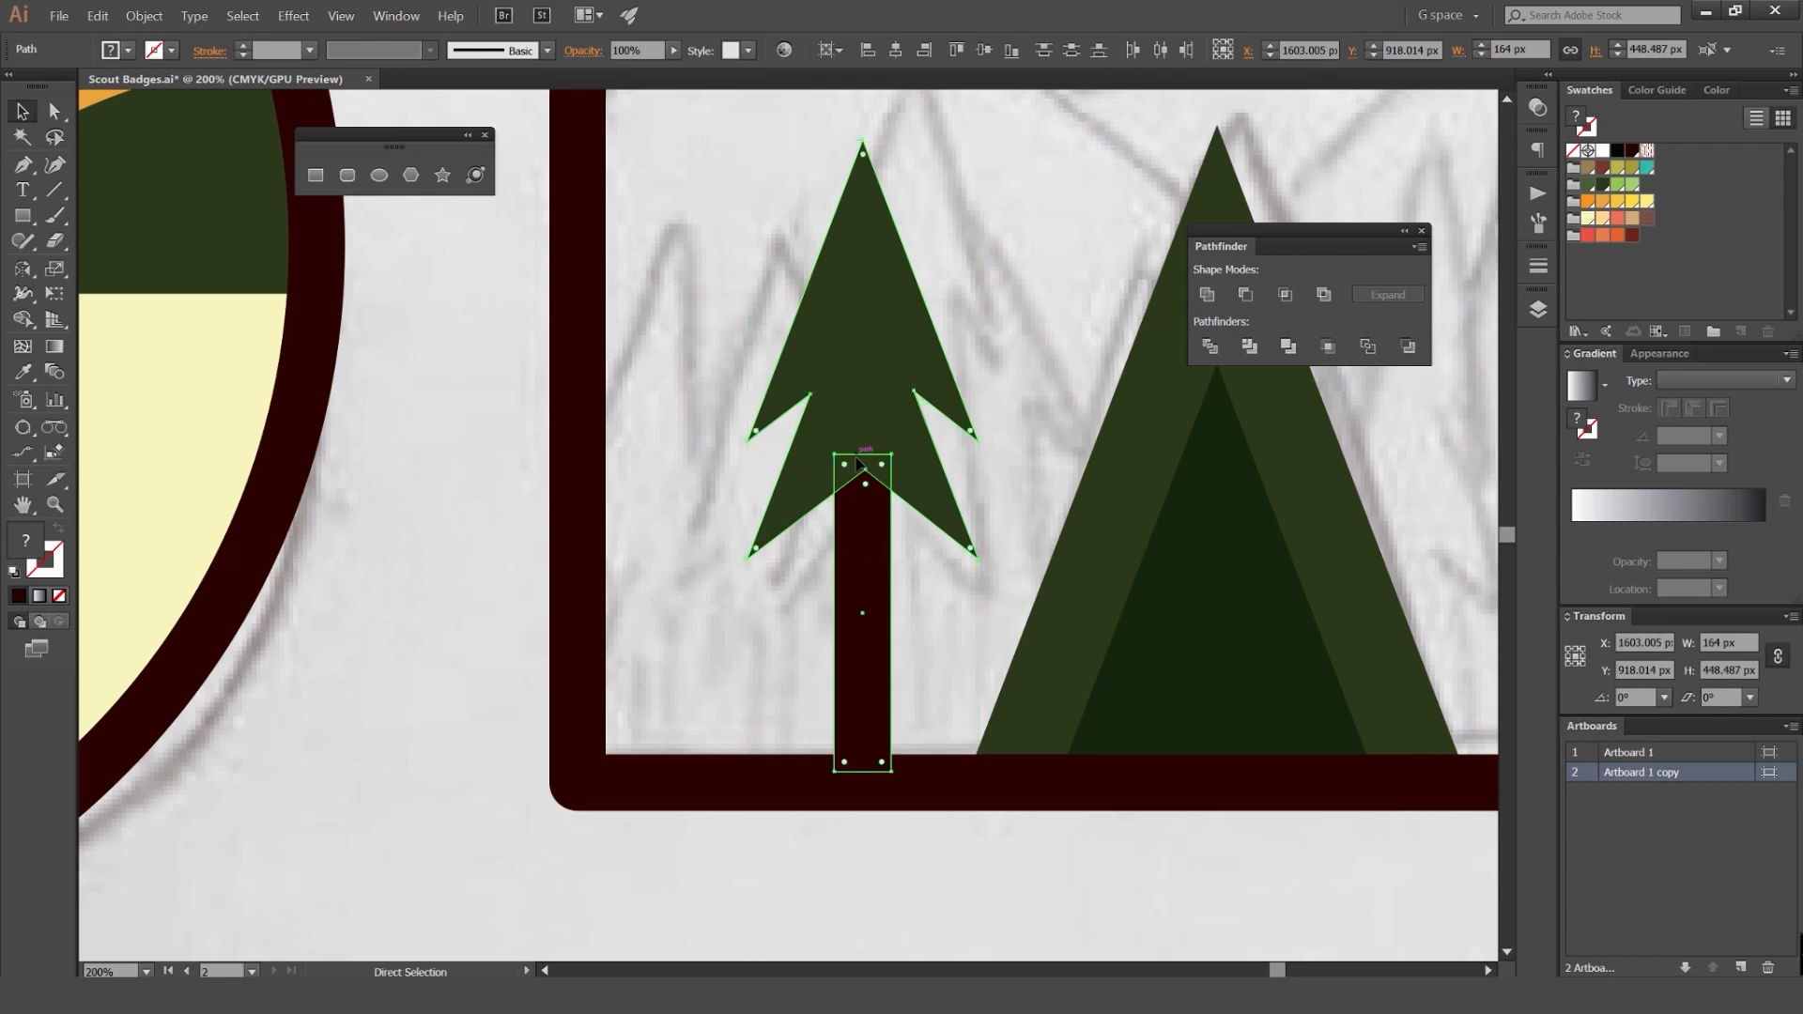
key(ctrl+g)
Step: Scale the tree group down slightly and stand it beside the tent with its trunk base inside the frame's bottom border
drag(892, 340, 864, 646)
scroll(886, 648, down, 3)
drag(939, 770, 908, 544)
drag(833, 431, 858, 302)
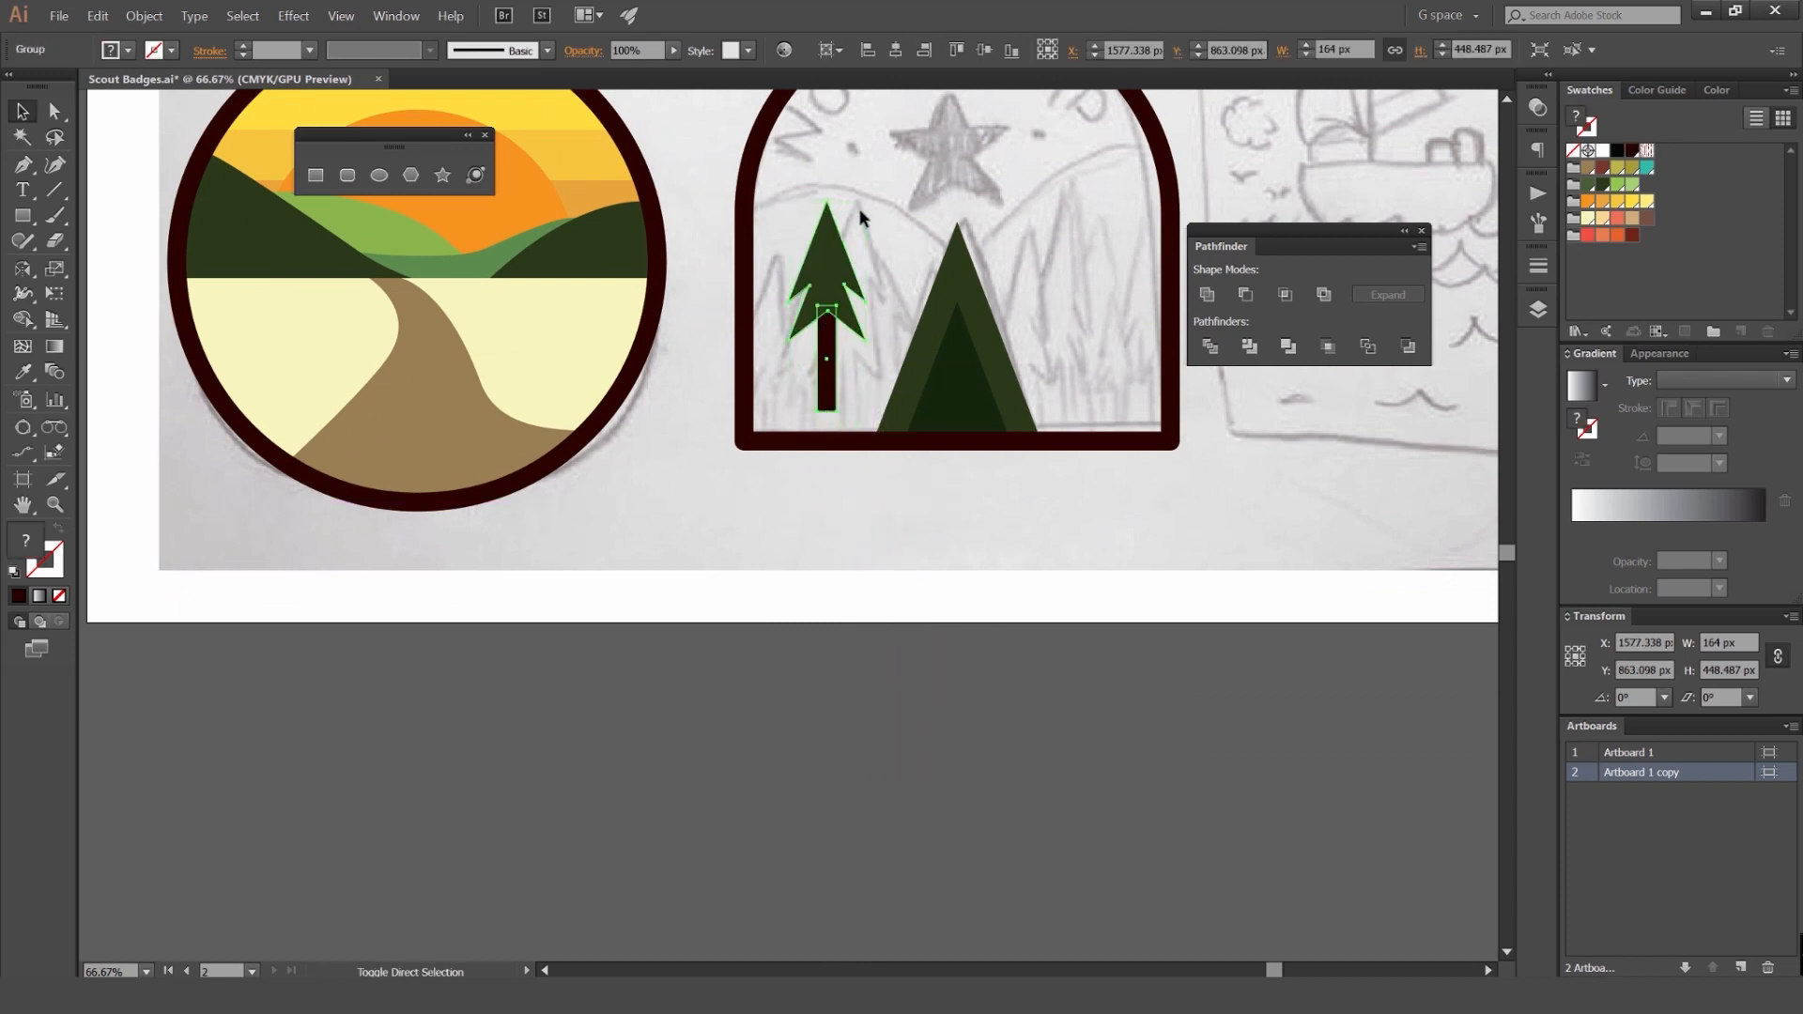
scroll(859, 209, up, 3)
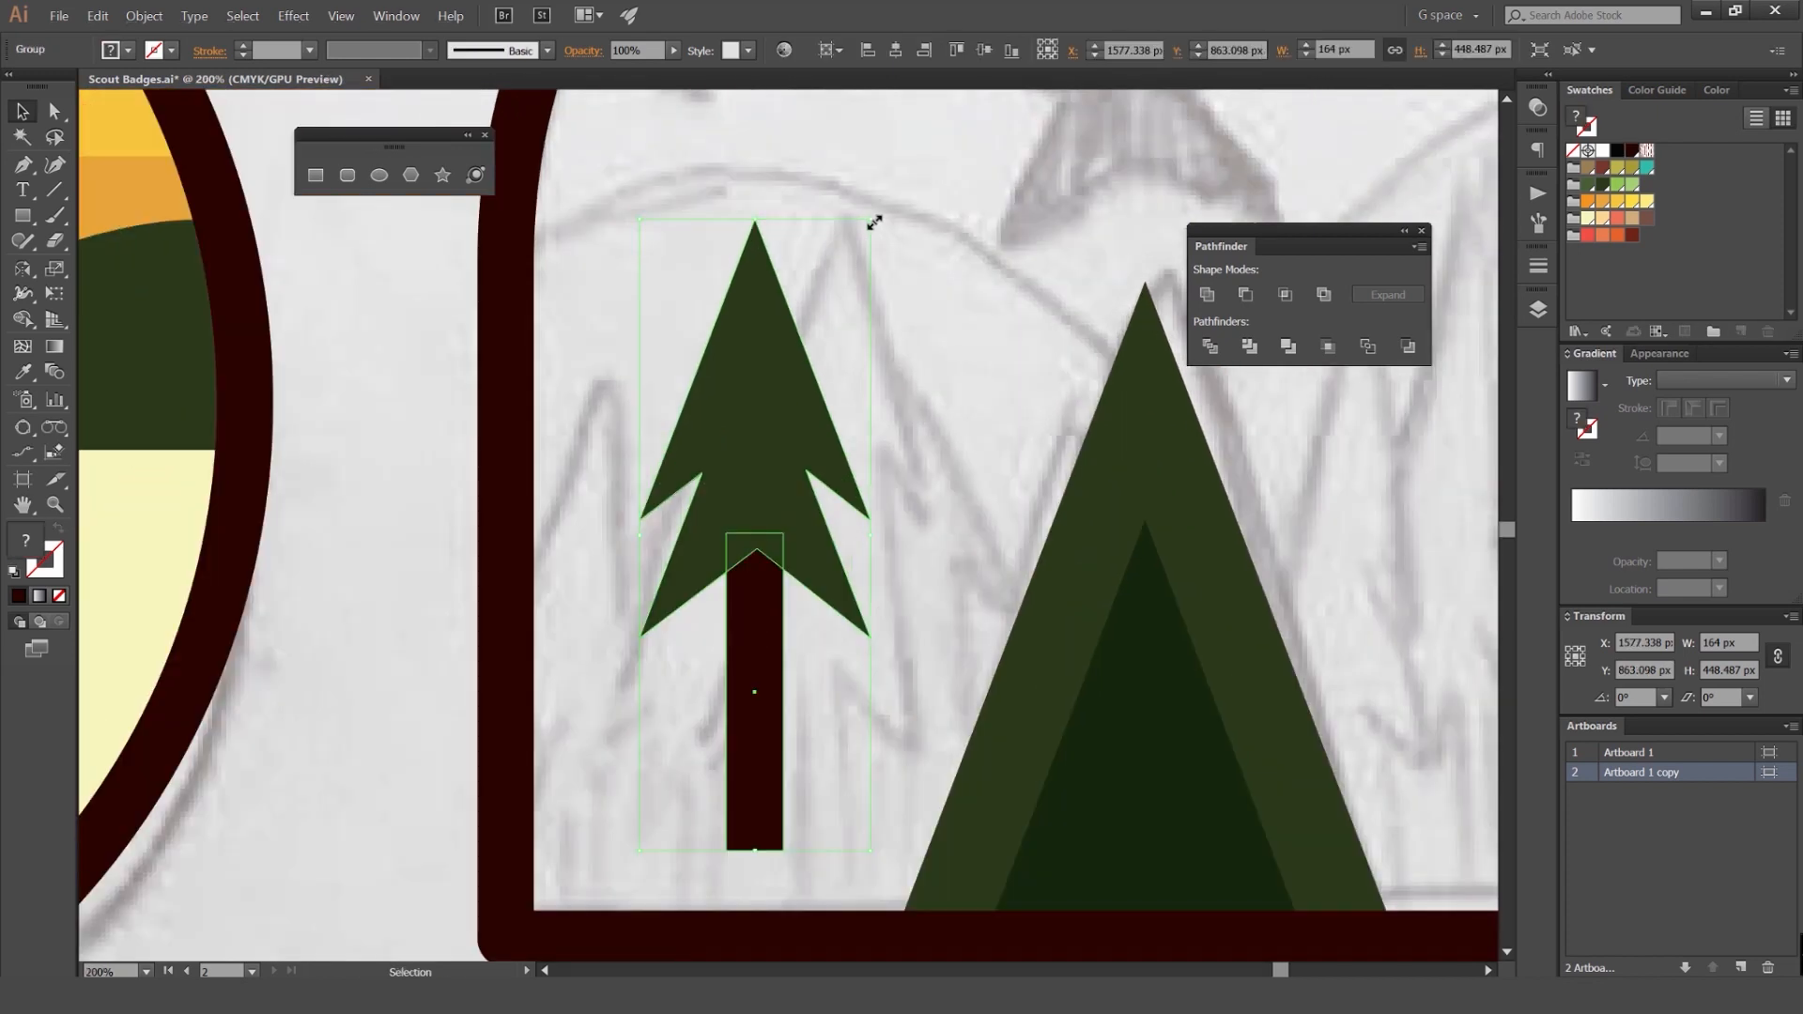
drag(874, 222, 837, 268)
drag(798, 460, 824, 529)
drag(925, 341, 1024, 181)
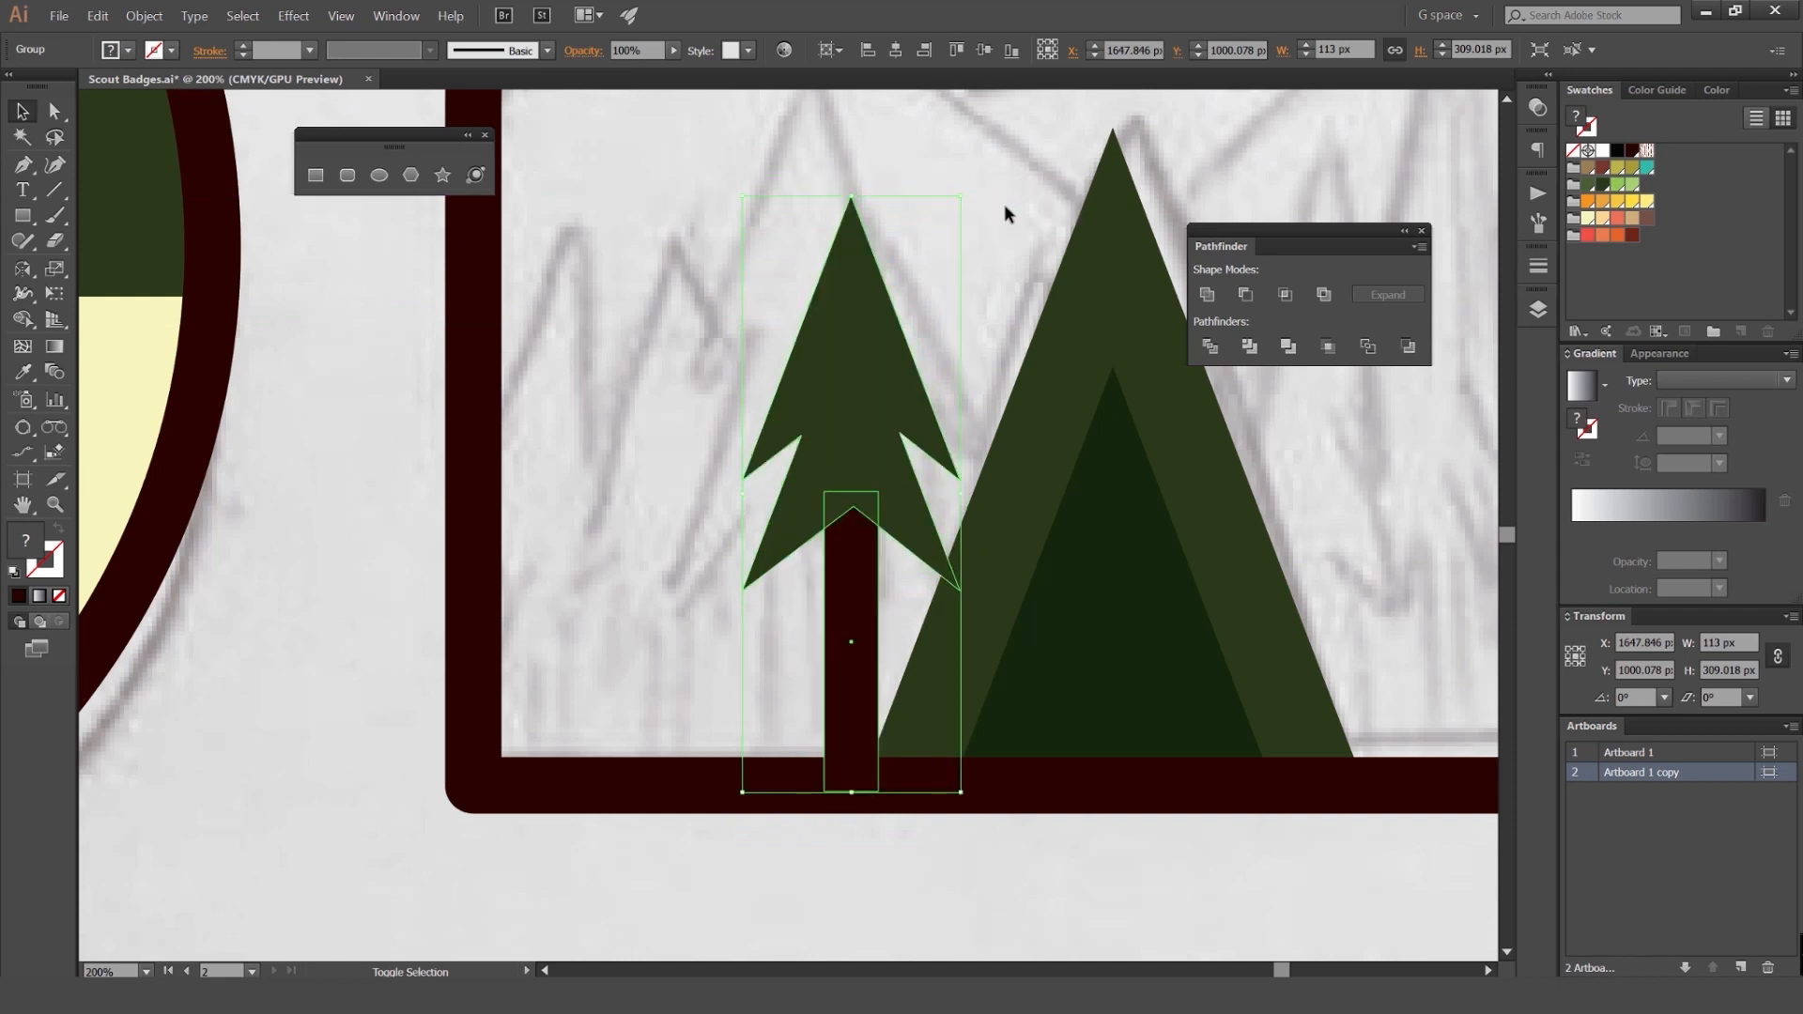
key(ctrl+shift+a)
Step: Duplicate the tree away from the tent and scale the copy down to about 123 by 337 px
drag(859, 310, 752, 250)
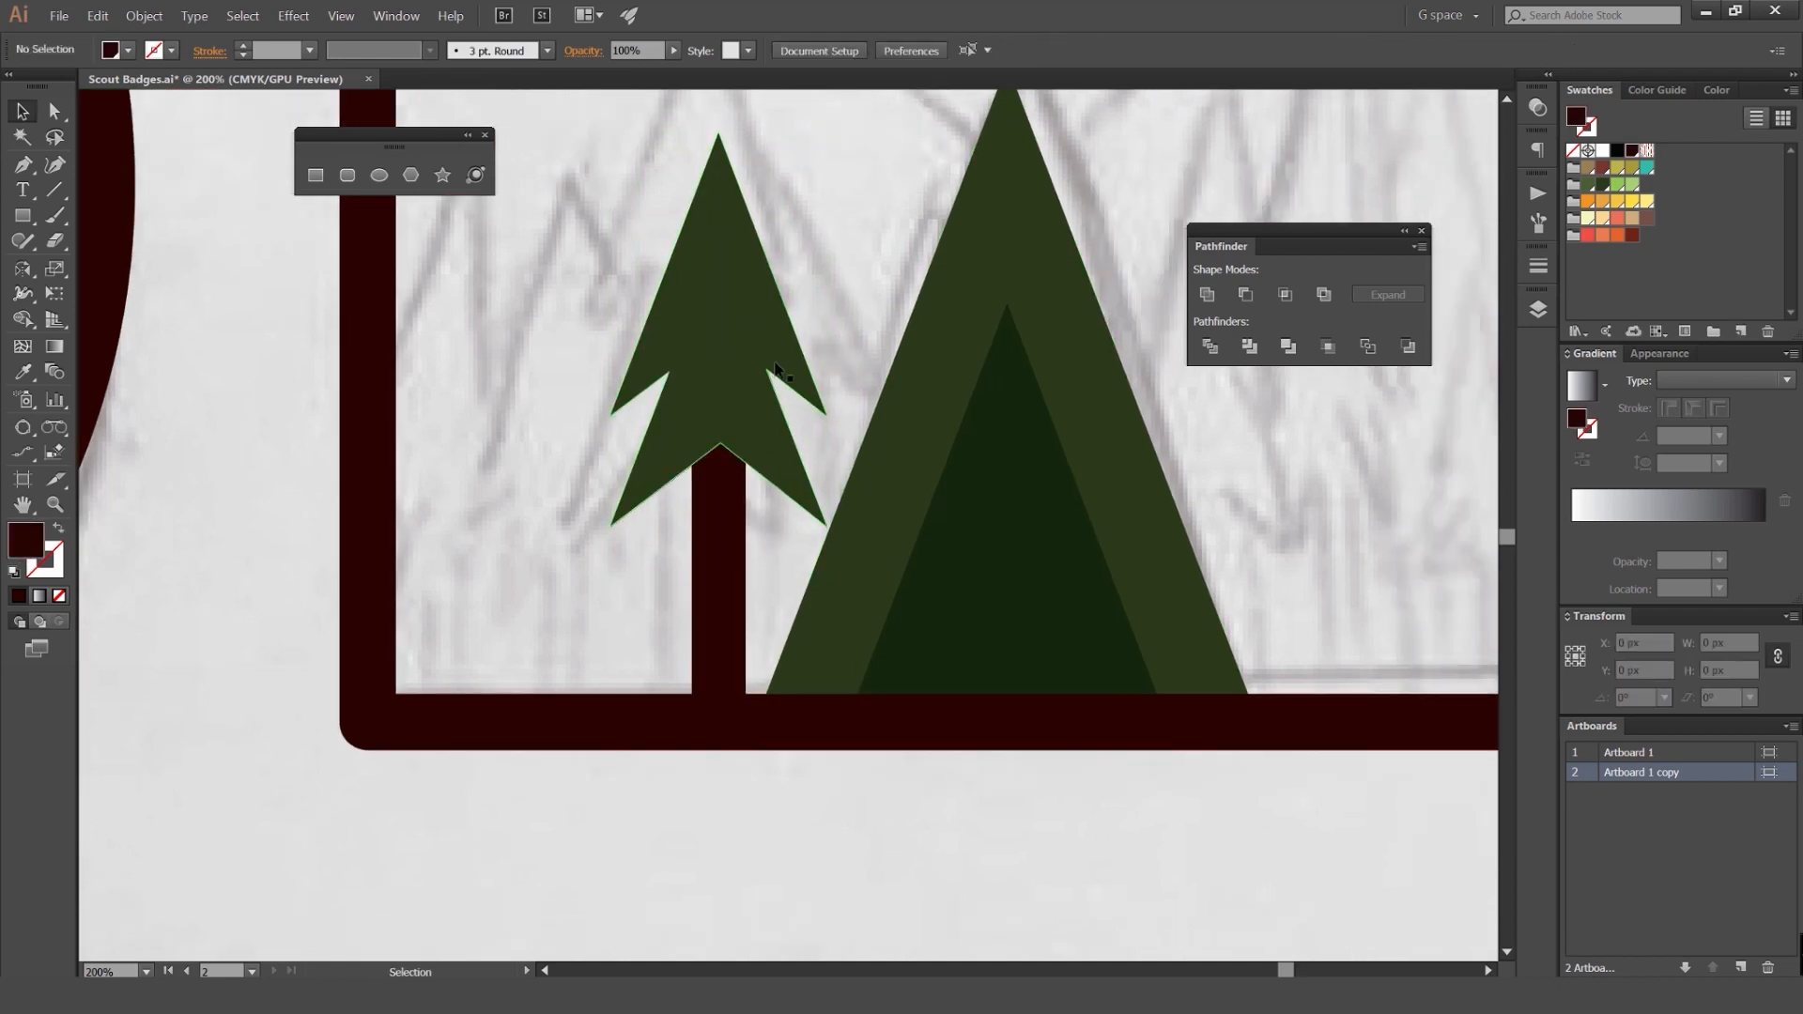
drag(728, 315, 917, 367)
drag(881, 416, 703, 410)
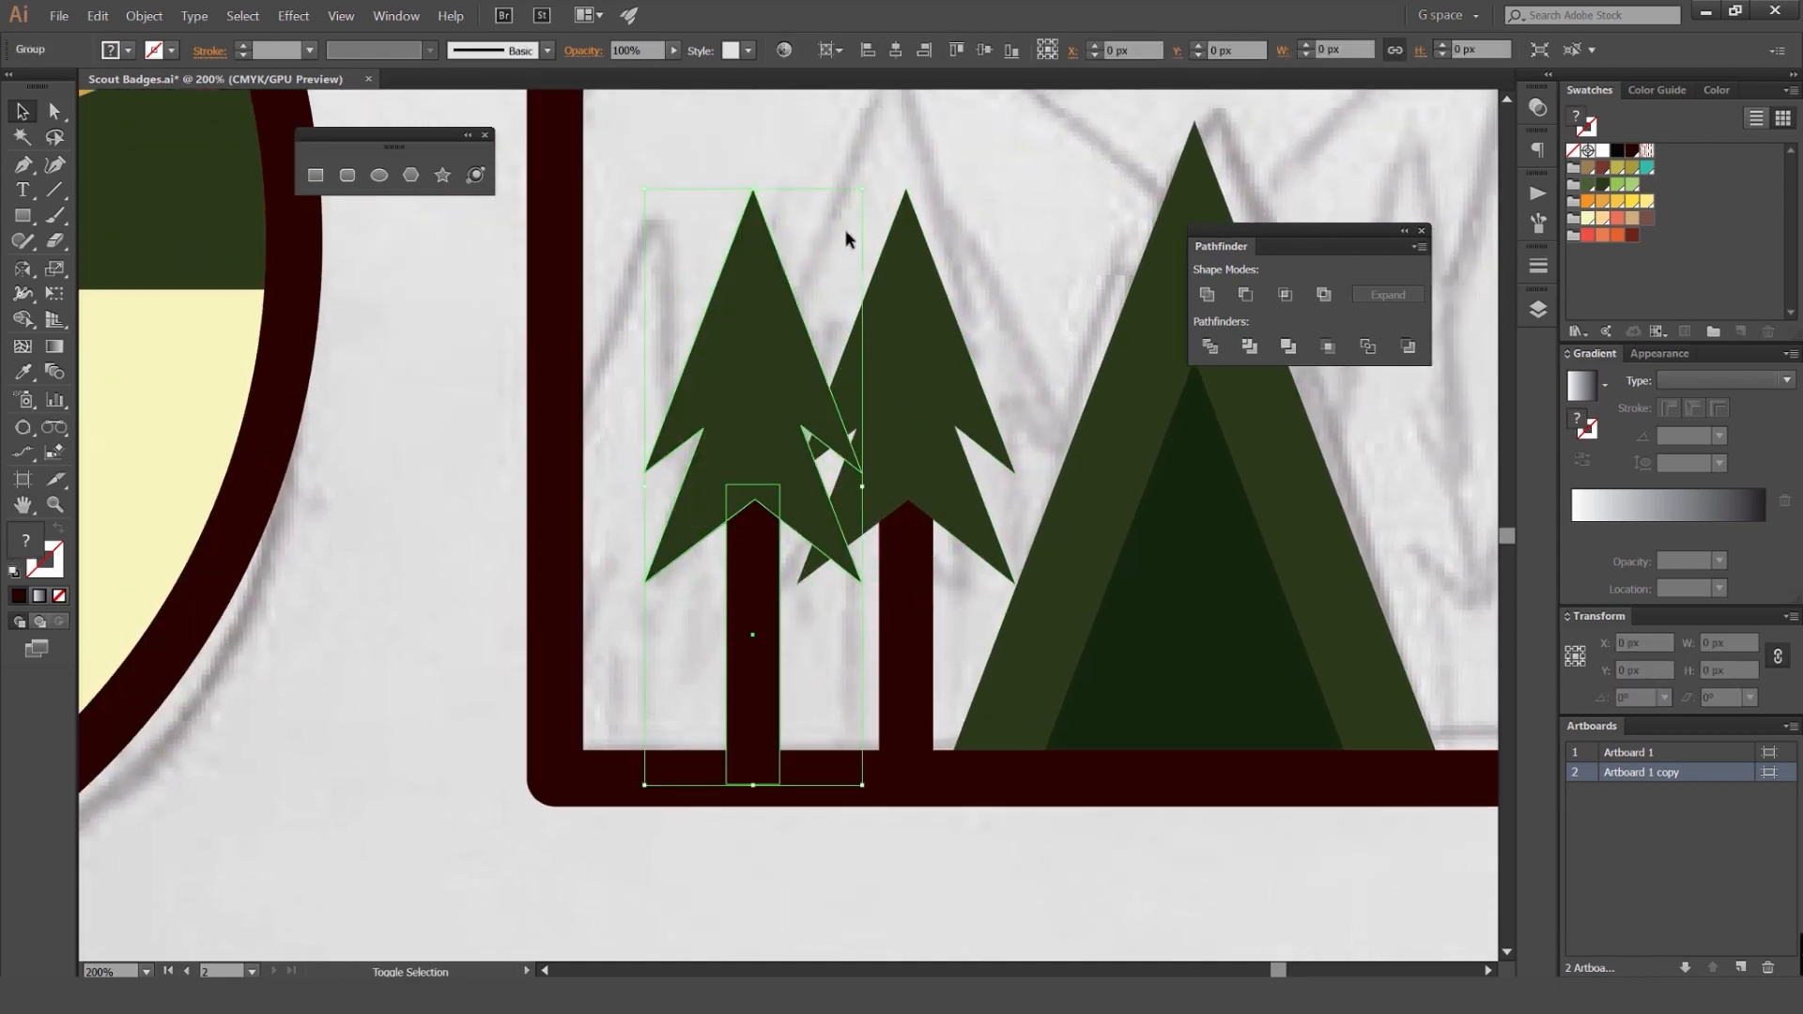
drag(857, 185, 818, 310)
drag(736, 402, 857, 453)
Step: Duplicate the smaller tree toward the frame's left border and send the middle tree behind the tallest one
drag(706, 442, 704, 443)
click(795, 427)
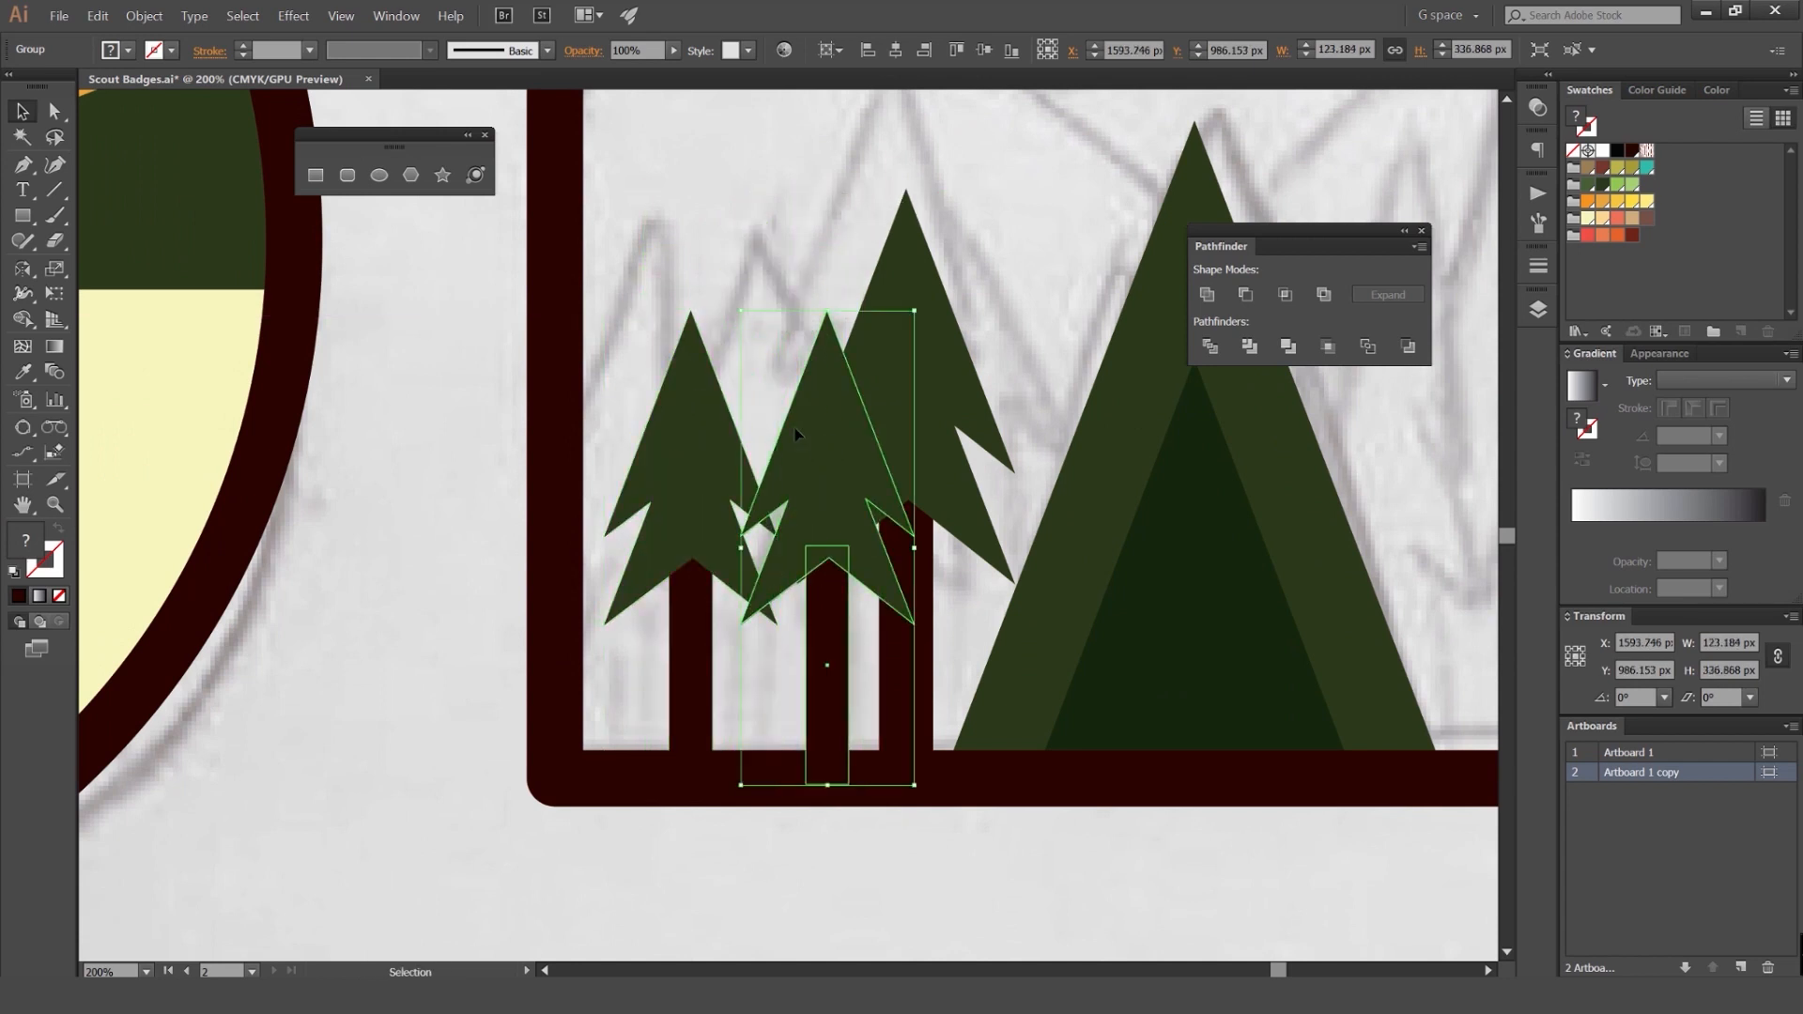
click(787, 285)
Step: Enlarge the leftmost tree to about 150 px wide and move it so its branches overlap the frame's left border
click(695, 432)
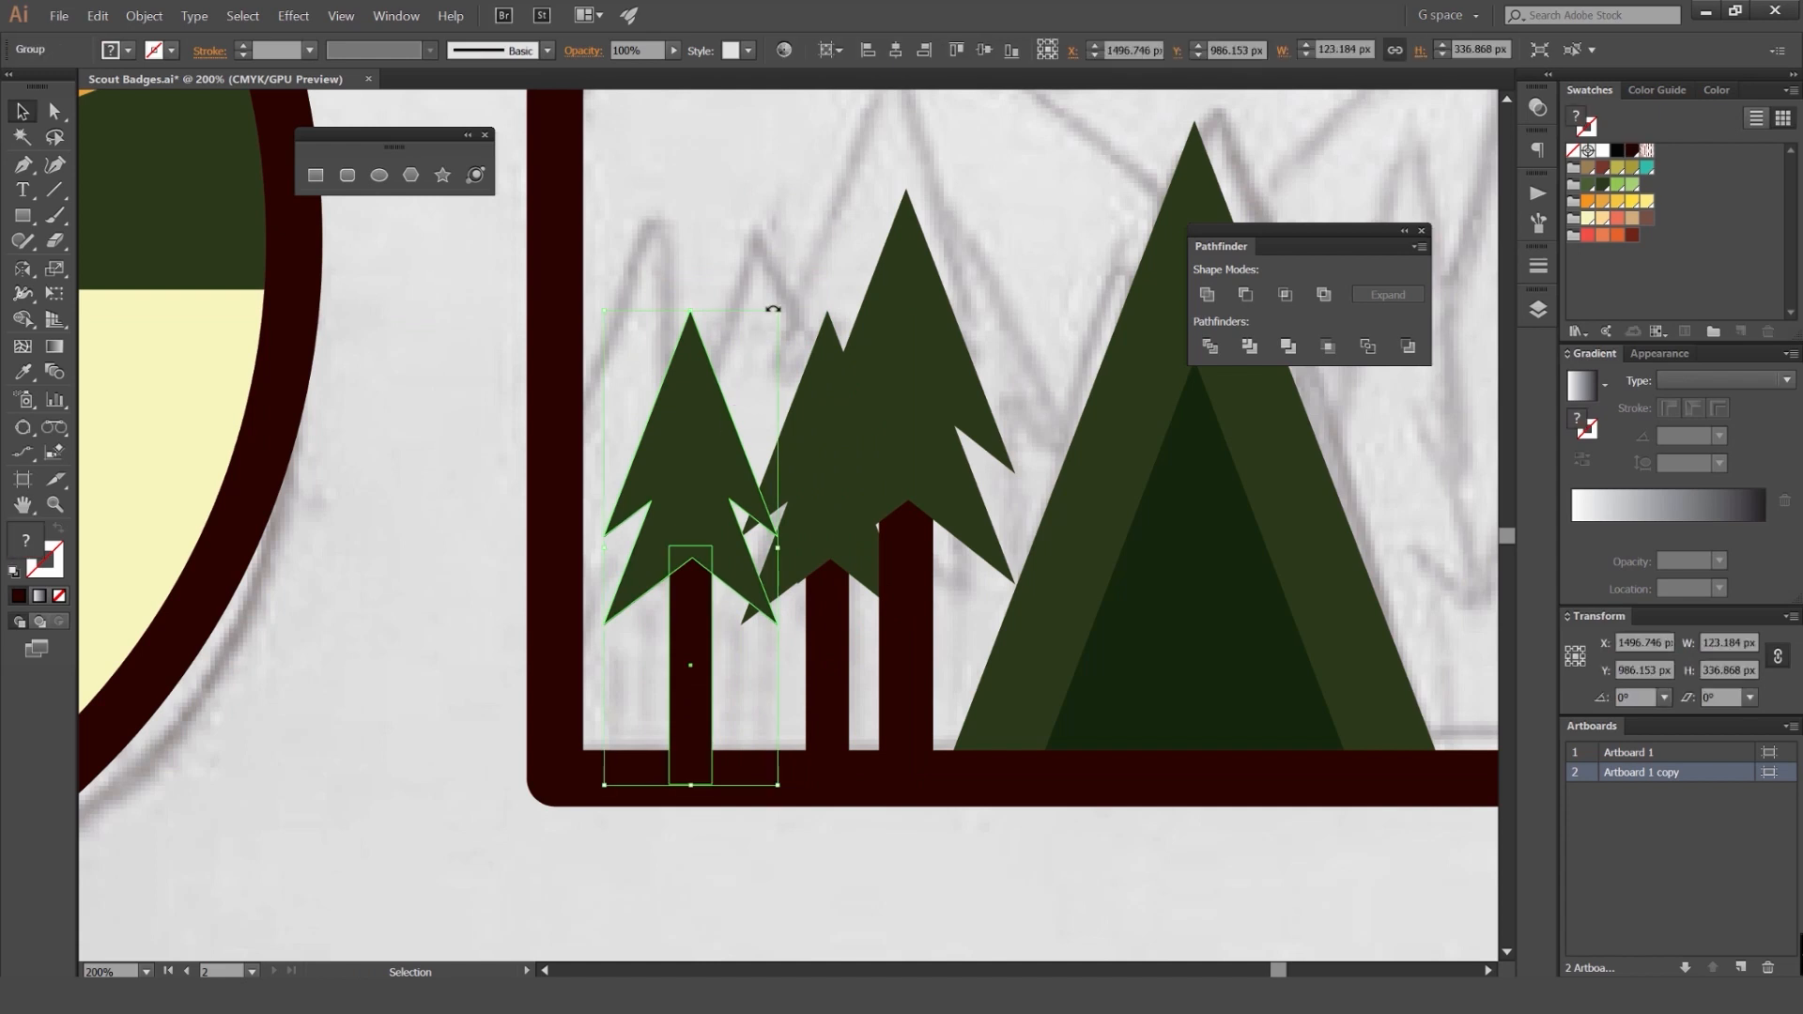
drag(778, 310, 819, 241)
drag(746, 380, 627, 379)
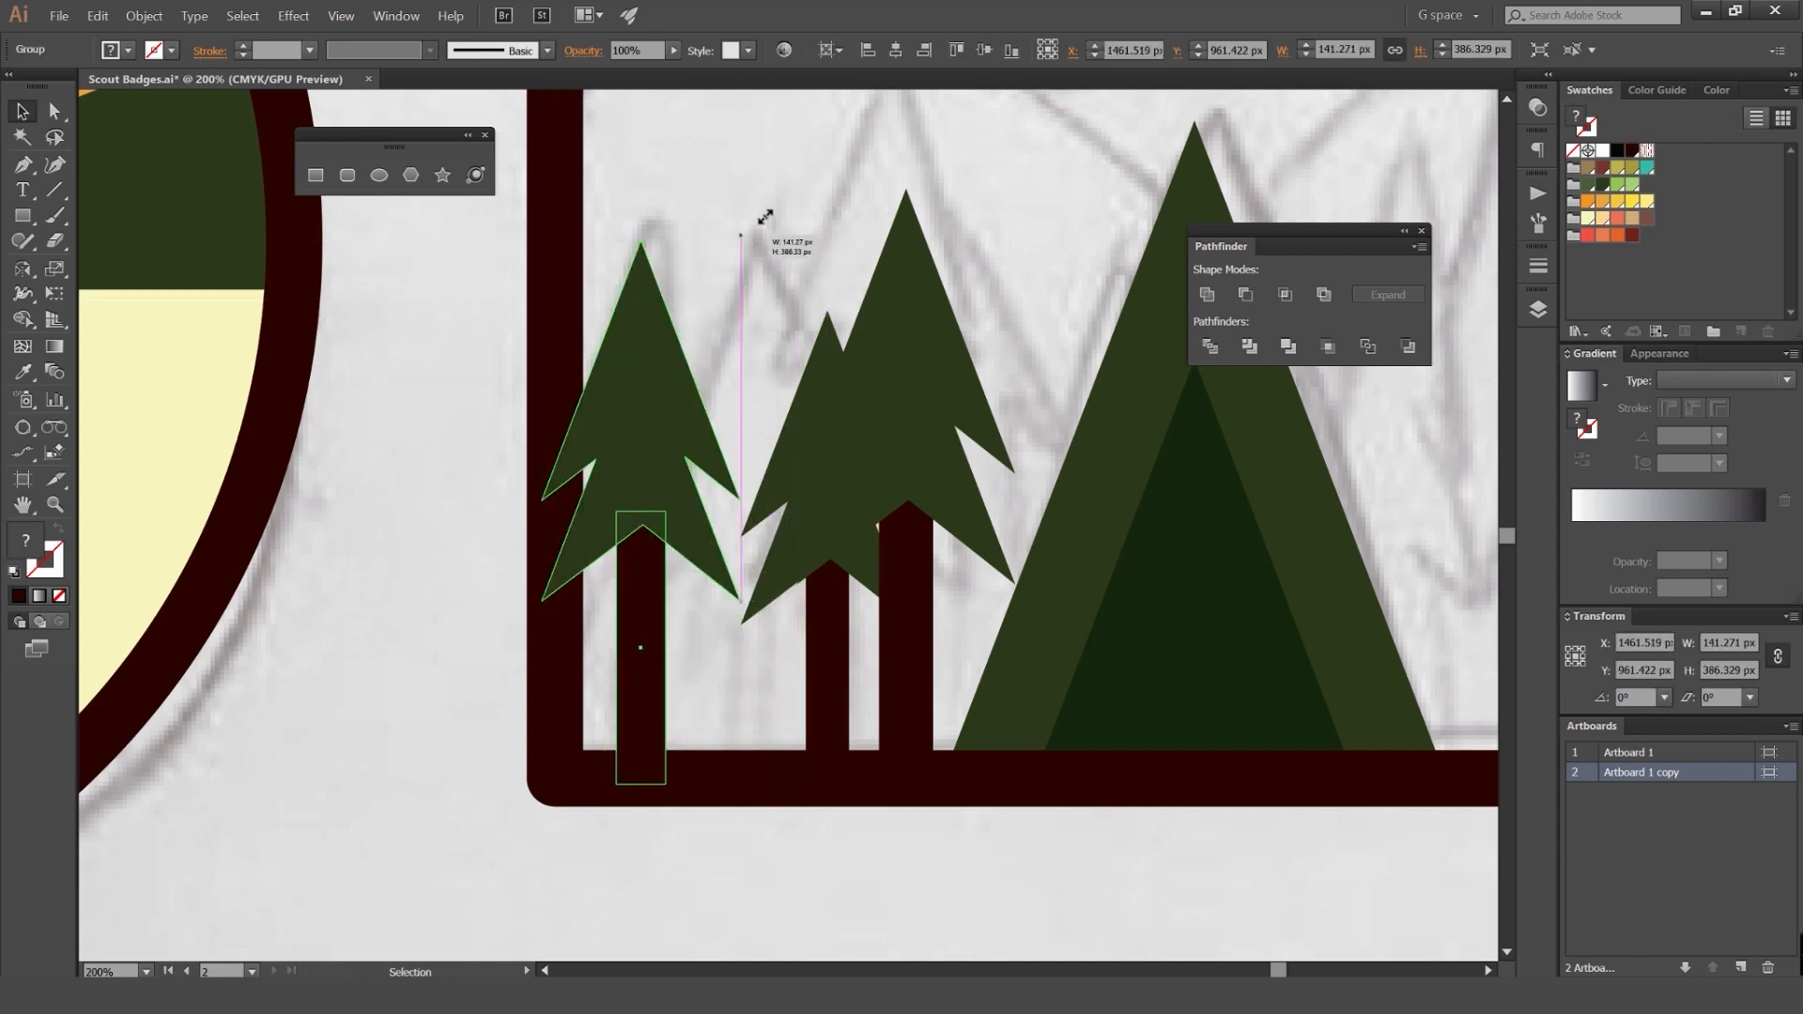
drag(766, 217, 775, 188)
click(757, 350)
Step: Lower the base notch and the two lower branch tips of the leftmost tree's foliage
click(680, 522)
key(a)
click(697, 573)
click(649, 509)
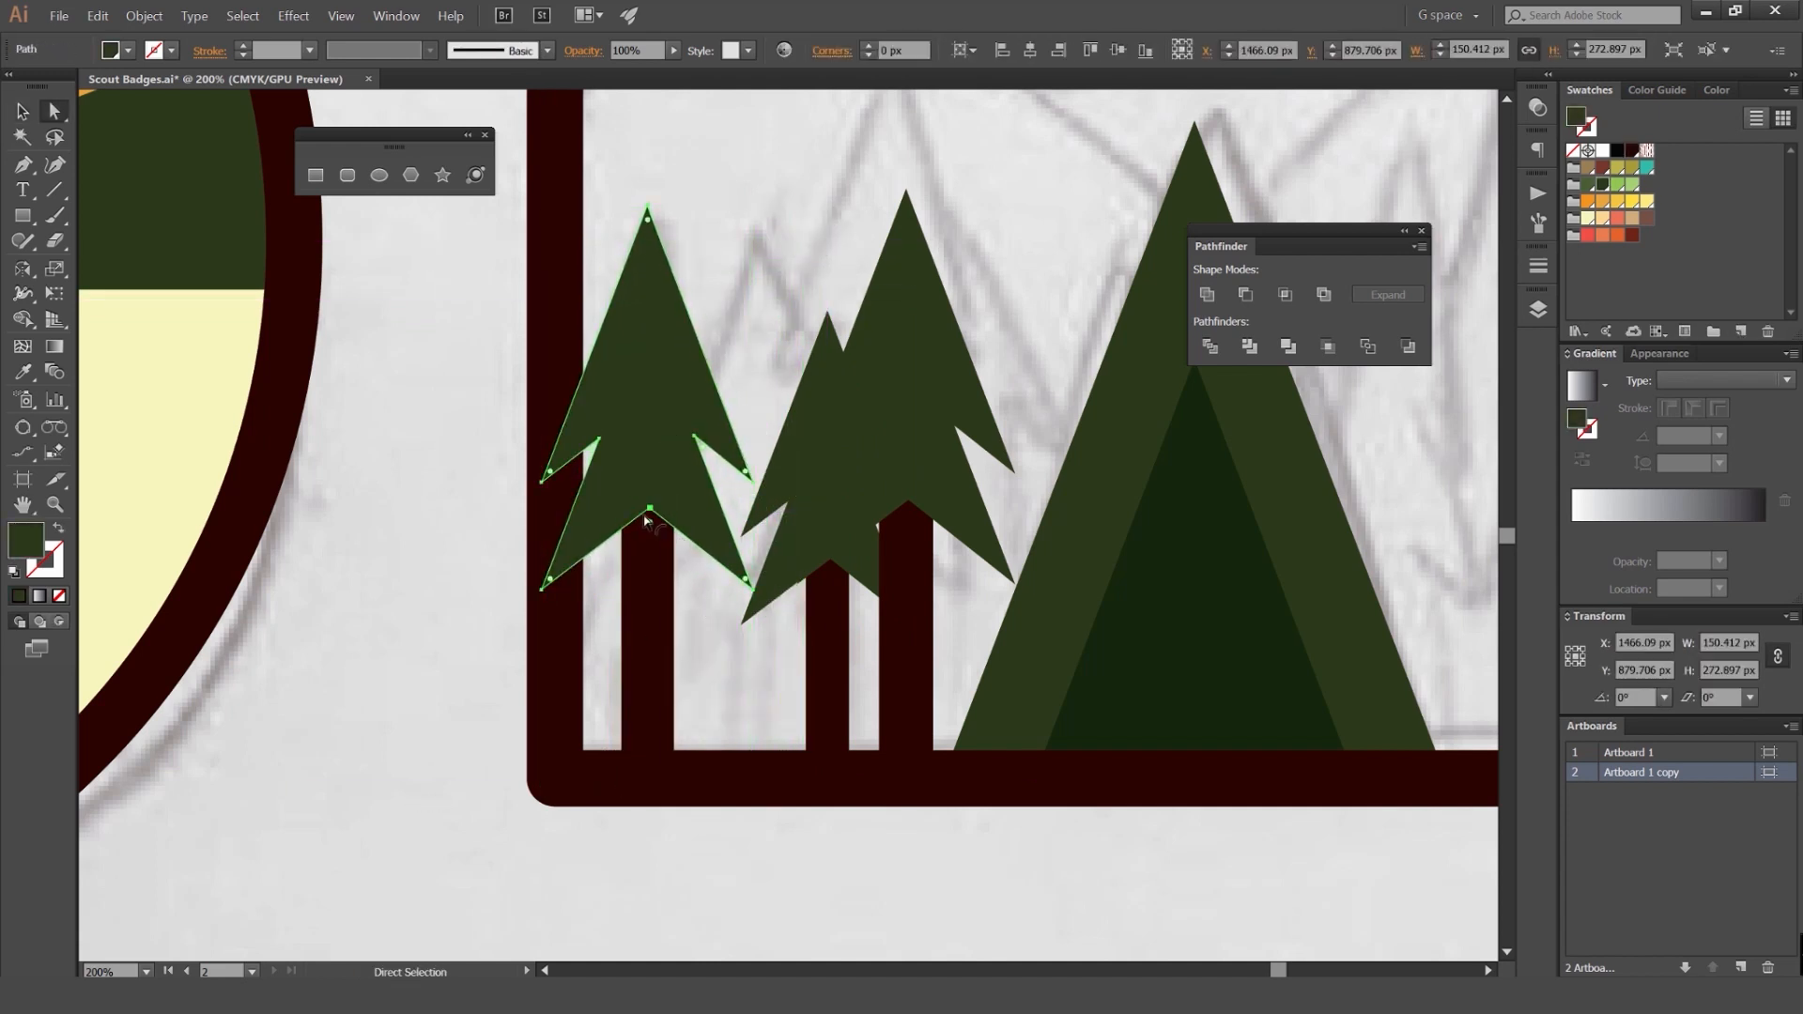
drag(545, 586, 550, 650)
click(754, 310)
Step: Raise the middle tree's peak and lower the base notch and lower left branch tip of the tree beside the tent
click(817, 493)
drag(830, 315, 838, 249)
drag(909, 513, 907, 565)
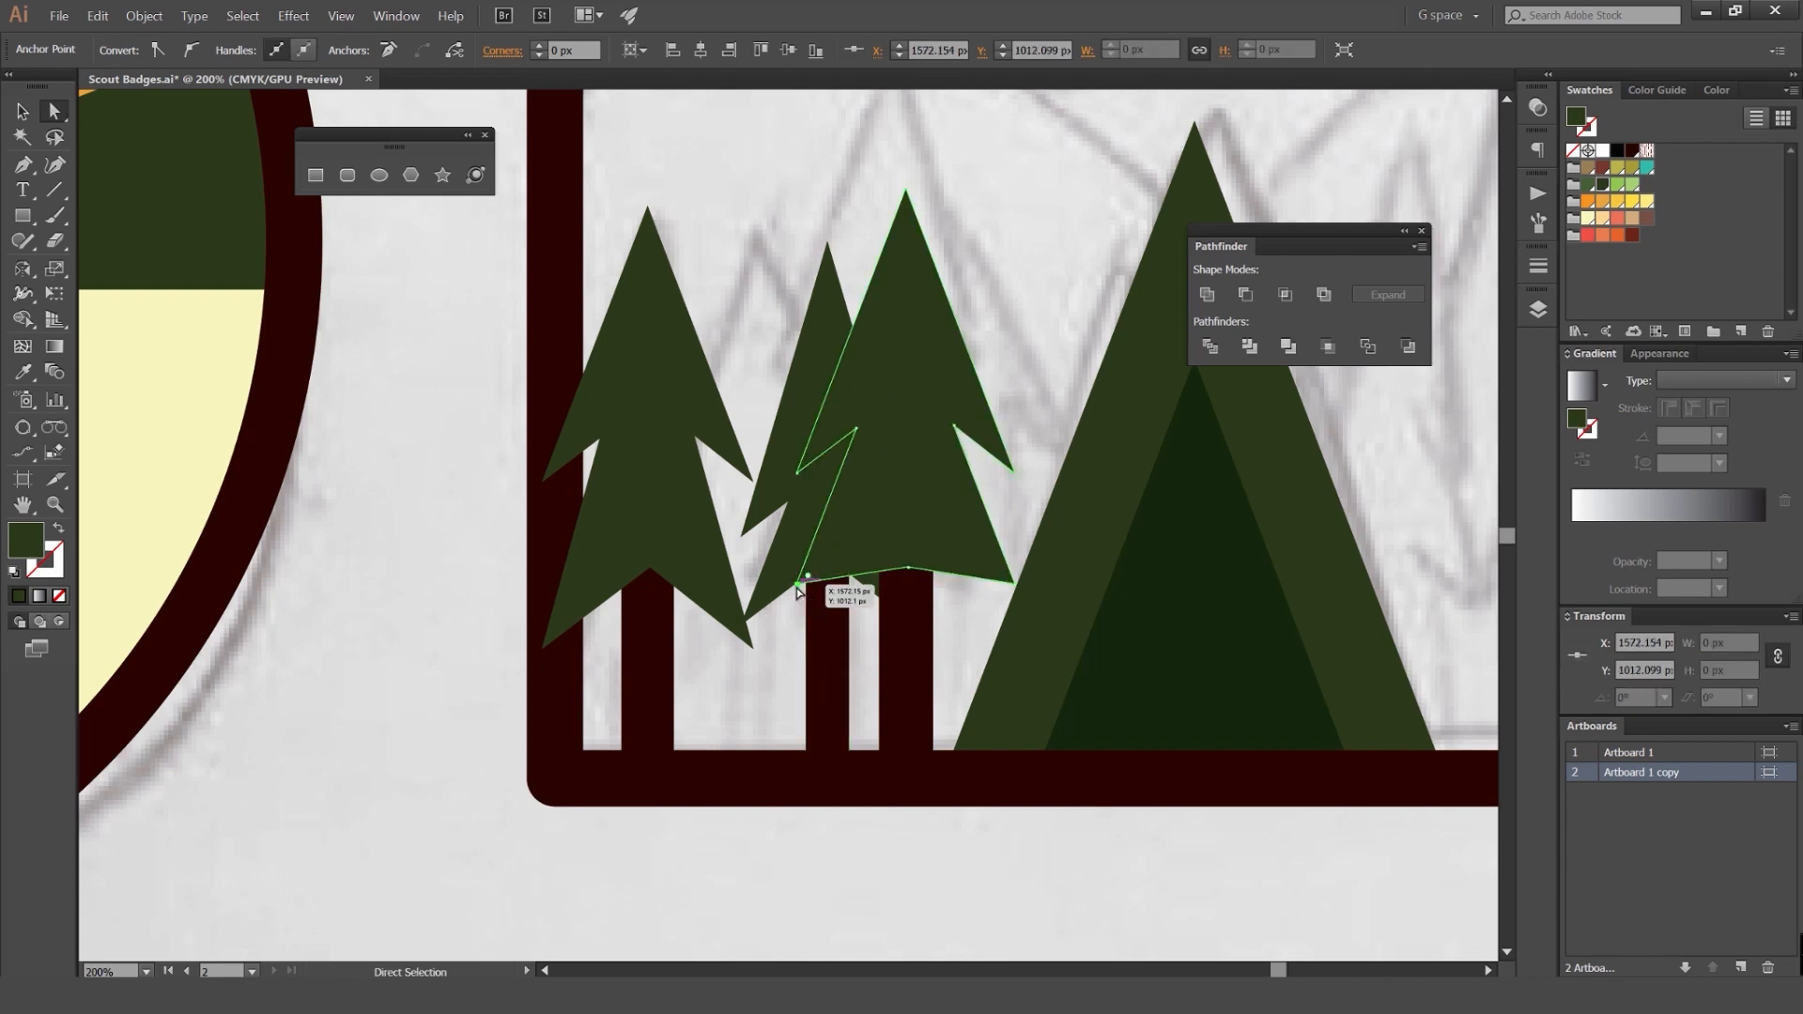
drag(798, 586, 798, 639)
Step: Pull the lower and upper right branch tips of the tree beside the tent inward and down
click(1014, 564)
click(993, 558)
drag(1014, 586, 978, 616)
click(1022, 525)
drag(1014, 472, 1000, 494)
click(1018, 445)
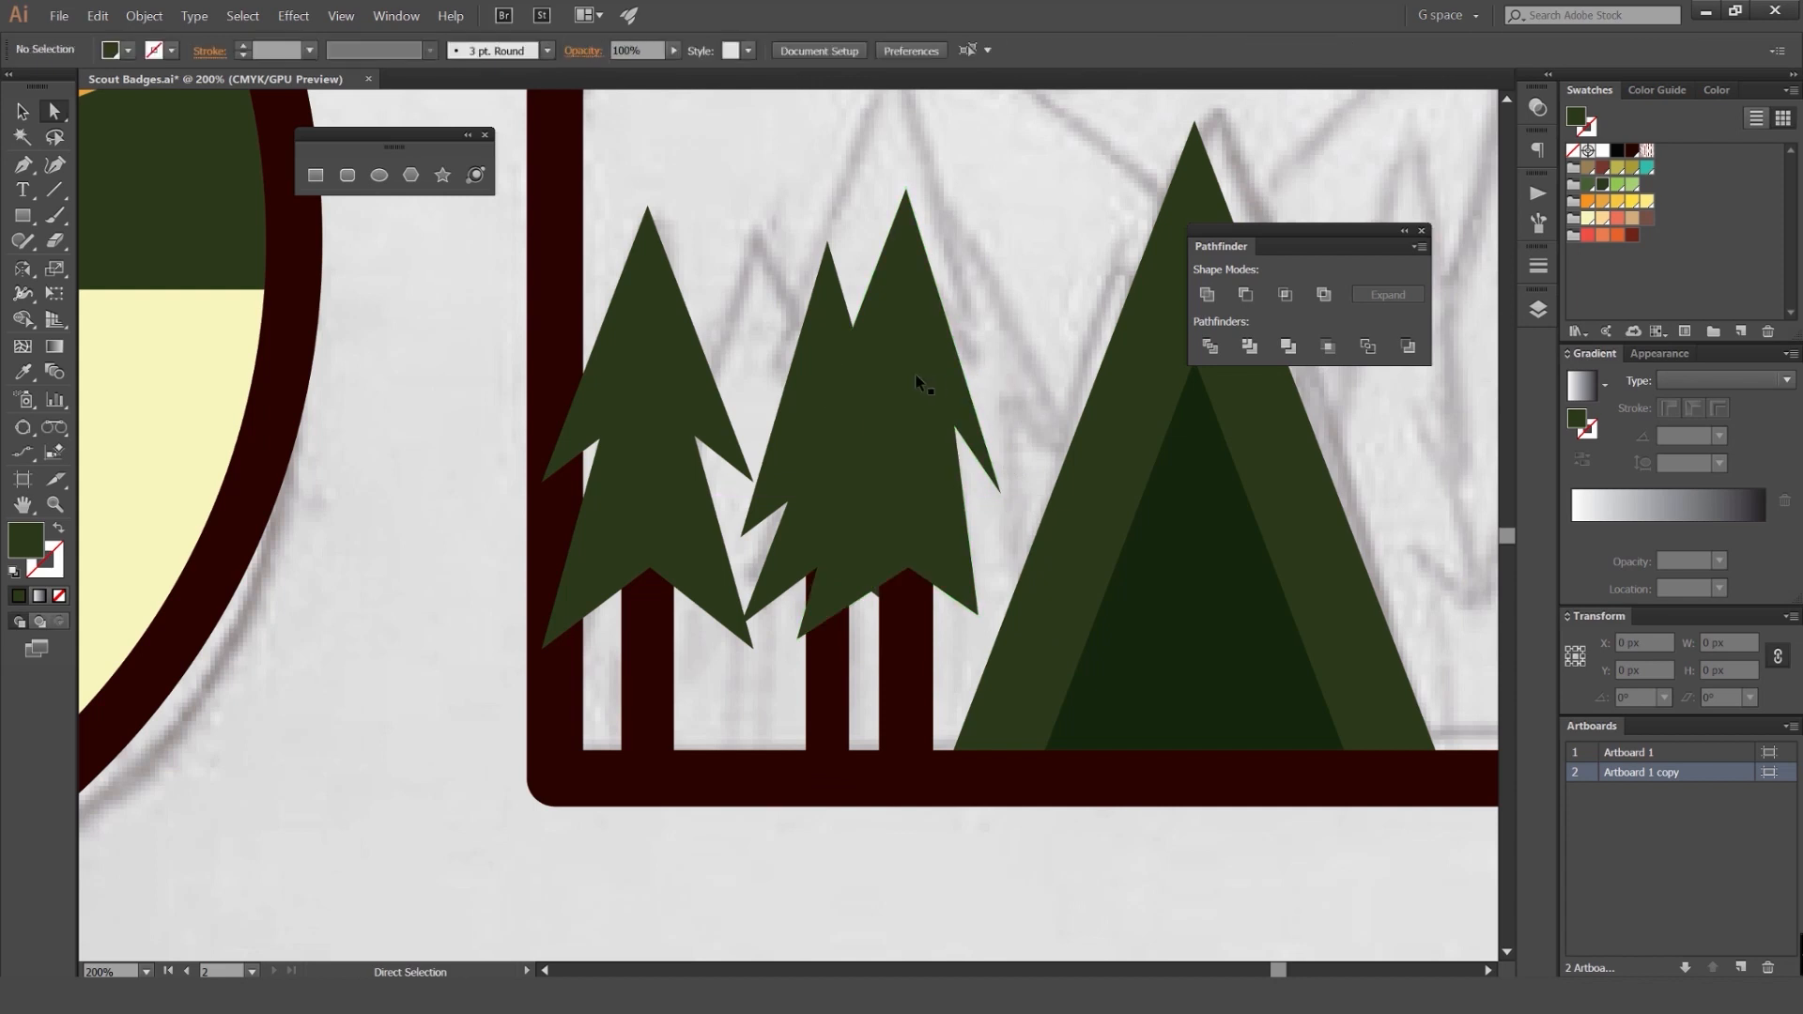
Step: Undo the upper right branch tip adjustment on the tree beside the tent
key(ctrl+z)
key(ctrl+z)
key(ctrl+z)
key(ctrl+z)
key(ctrl+z)
key(ctrl+z)
key(ctrl+z)
key(ctrl+shift+z)
key(ctrl+shift+z)
key(ctrl+shift+z)
key(ctrl+shift+z)
key(ctrl+shift+z)
key(ctrl+shift+z)
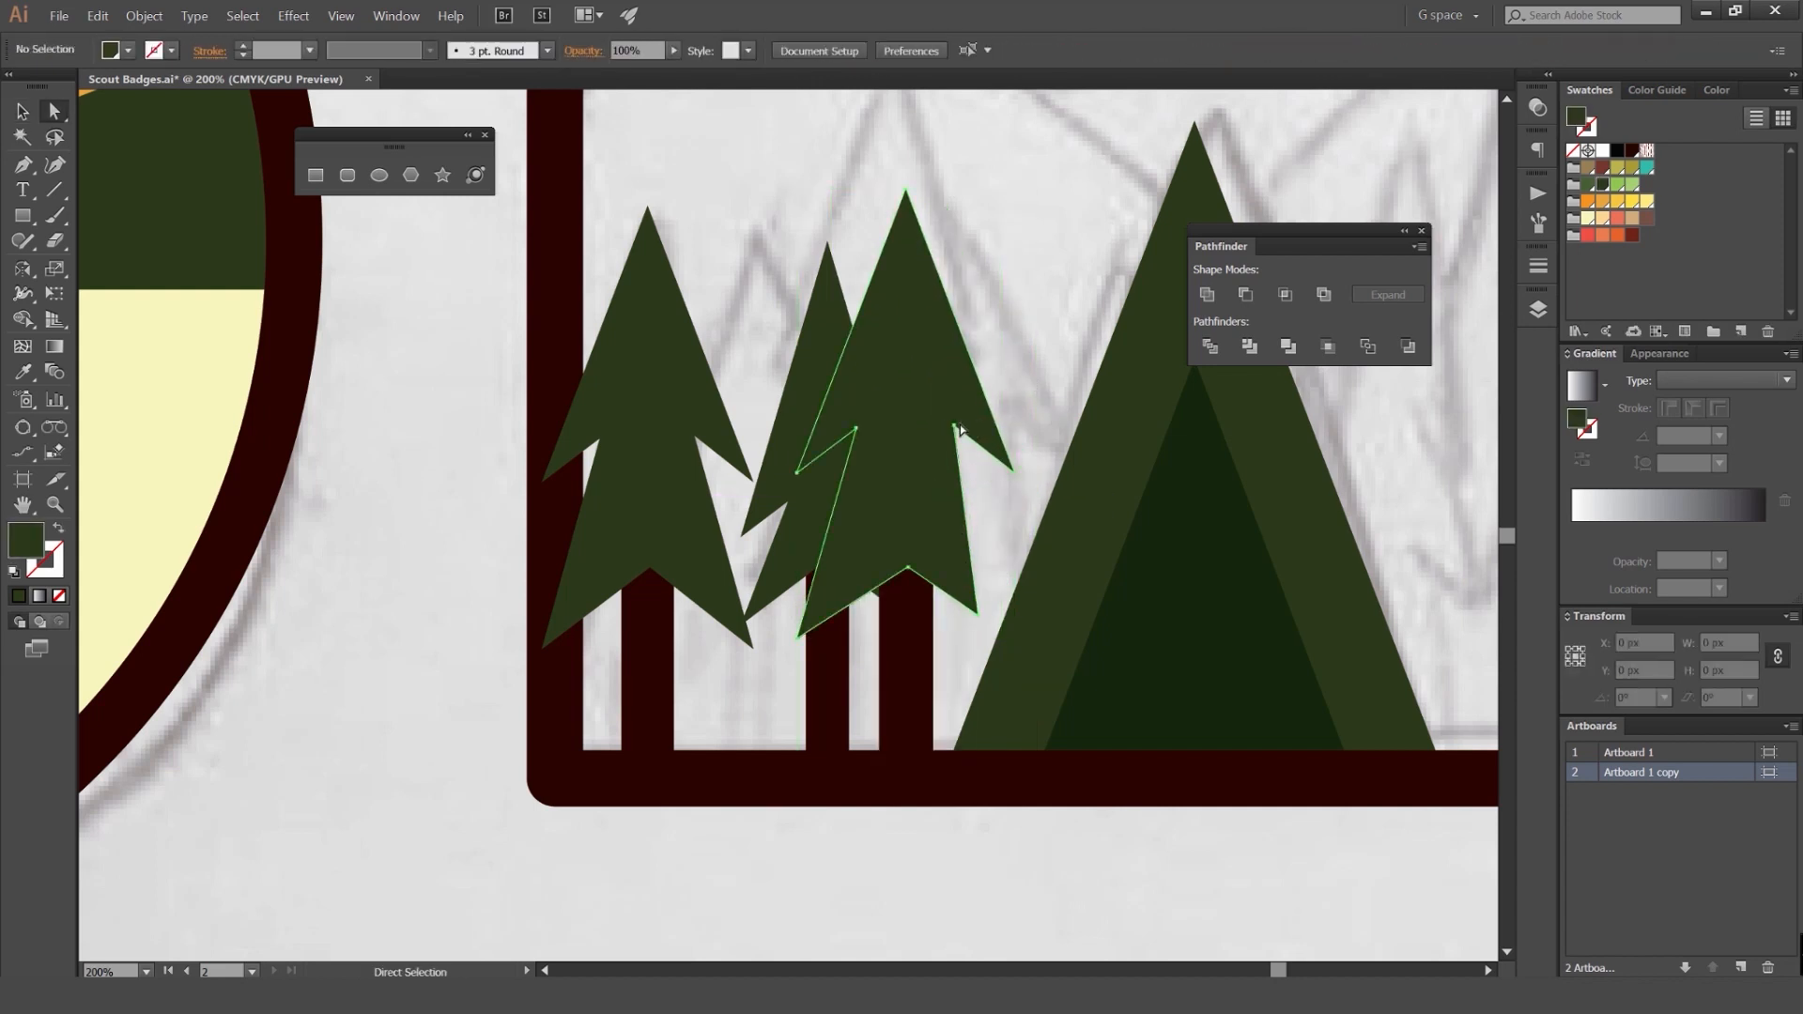
key(ctrl+z)
key(ctrl+z)
key(ctrl+z)
key(ctrl+z)
key(ctrl+z)
key(ctrl+z)
Step: Shift the foliage of the tree beside the tent to the right and spread its lower right branch tip outward
drag(1014, 617, 1034, 616)
click(1027, 518)
key(v)
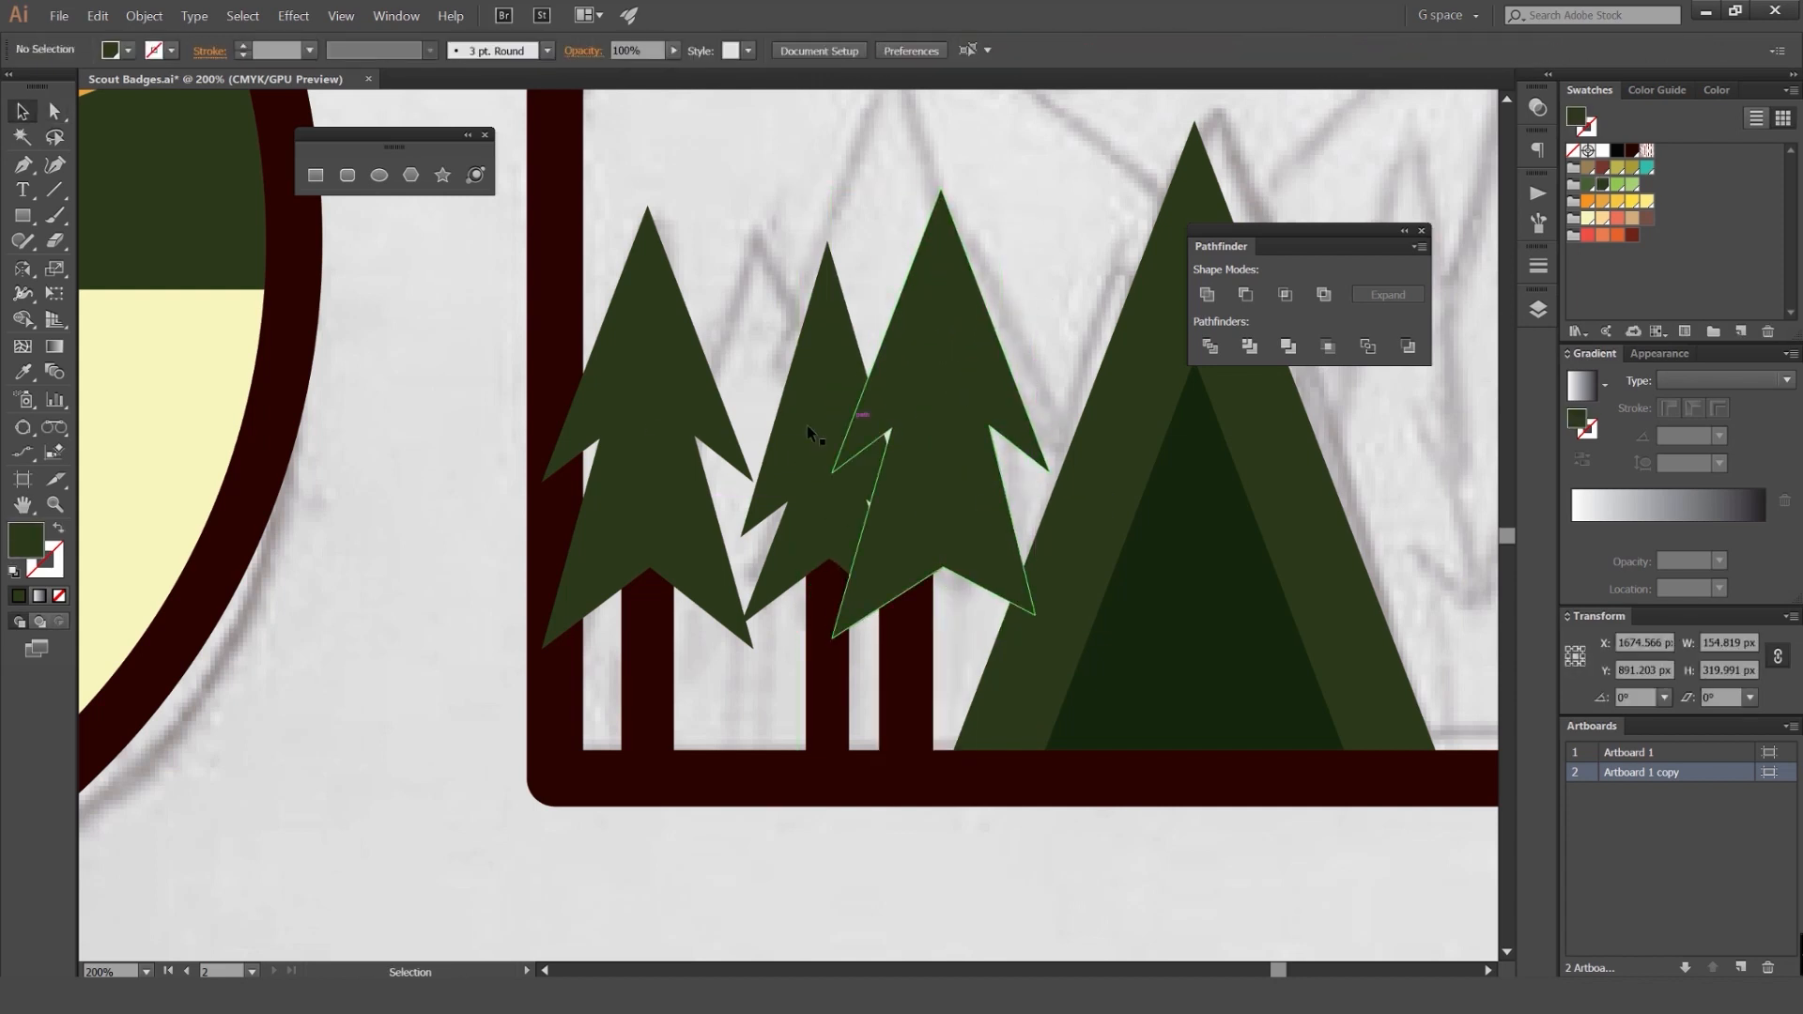
Step: Move the middle tree slightly to the left, away from the tree beside the tent
drag(823, 516, 802, 516)
click(817, 235)
scroll(817, 234, down, 2)
scroll(837, 233, up, 1)
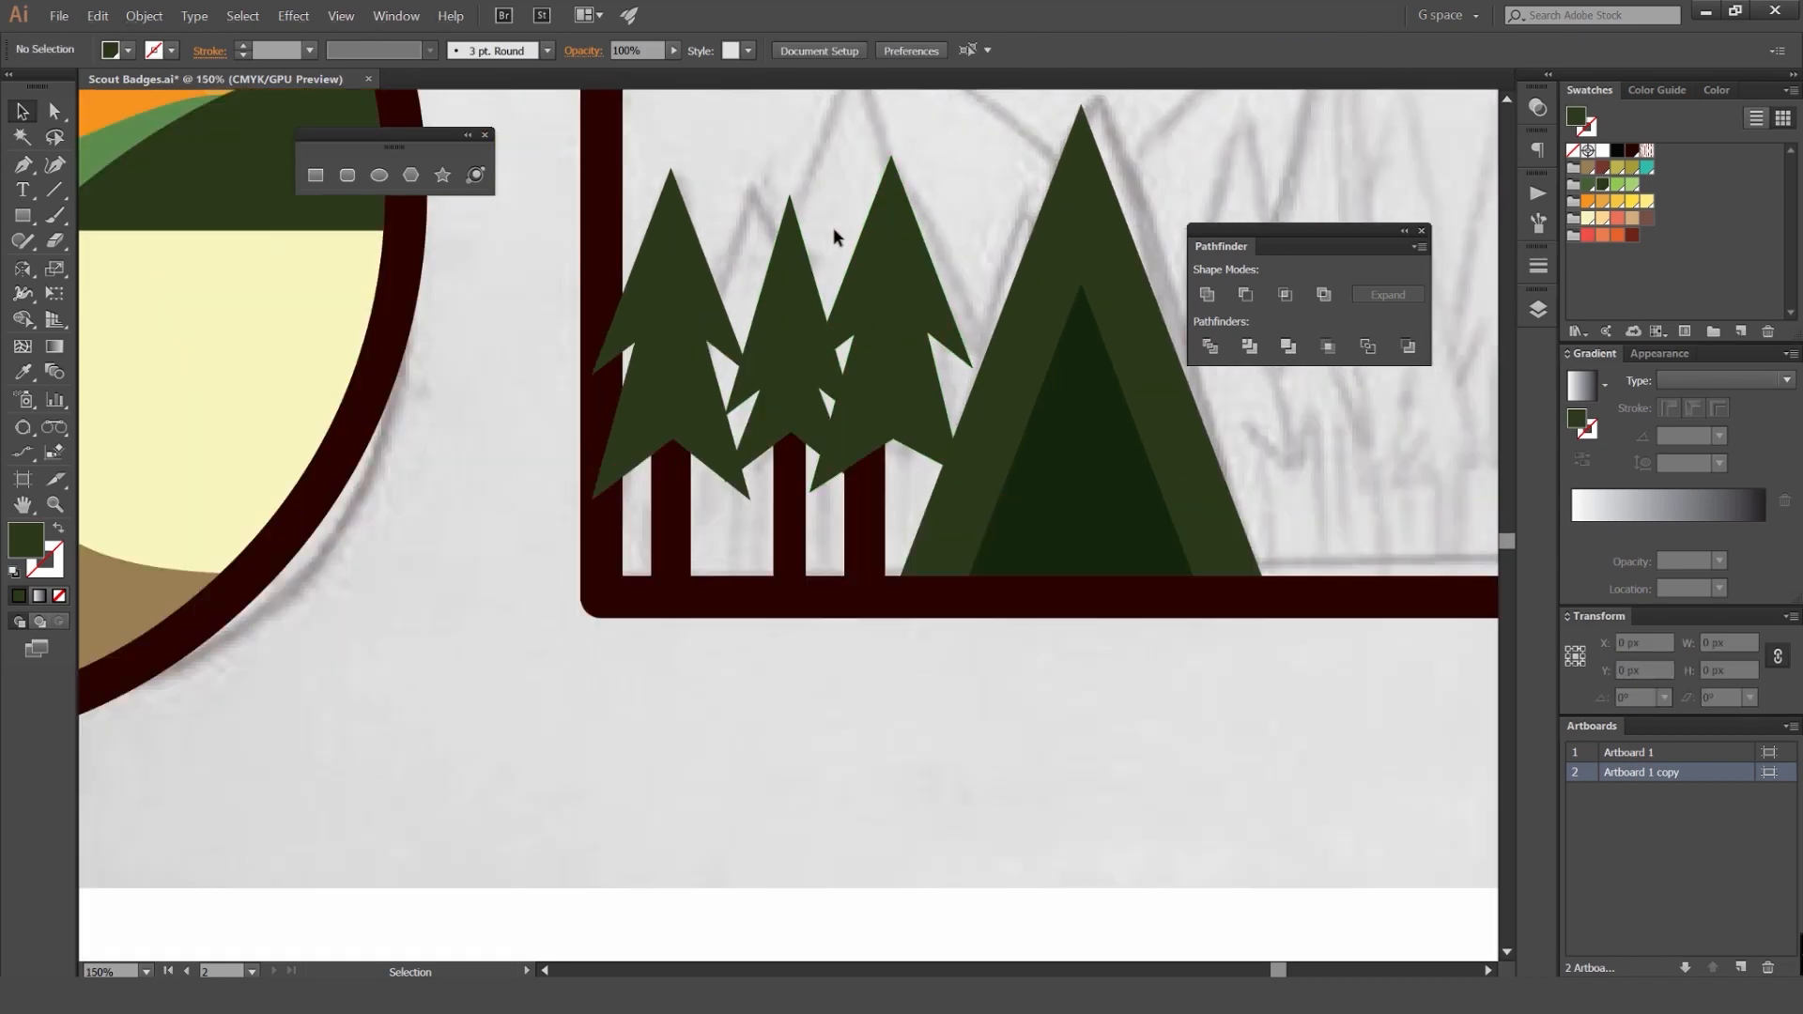
Step: Duplicate the middle tree into the gap beside the leftmost tree and scale the copy to about 84 by 262 px
drag(802, 342, 762, 342)
drag(817, 196, 775, 216)
click(829, 334)
click(736, 452)
Step: Duplicate the smallest tree to the tent's left edge, enlarge it slightly and keep it behind the tent
drag(748, 520, 973, 522)
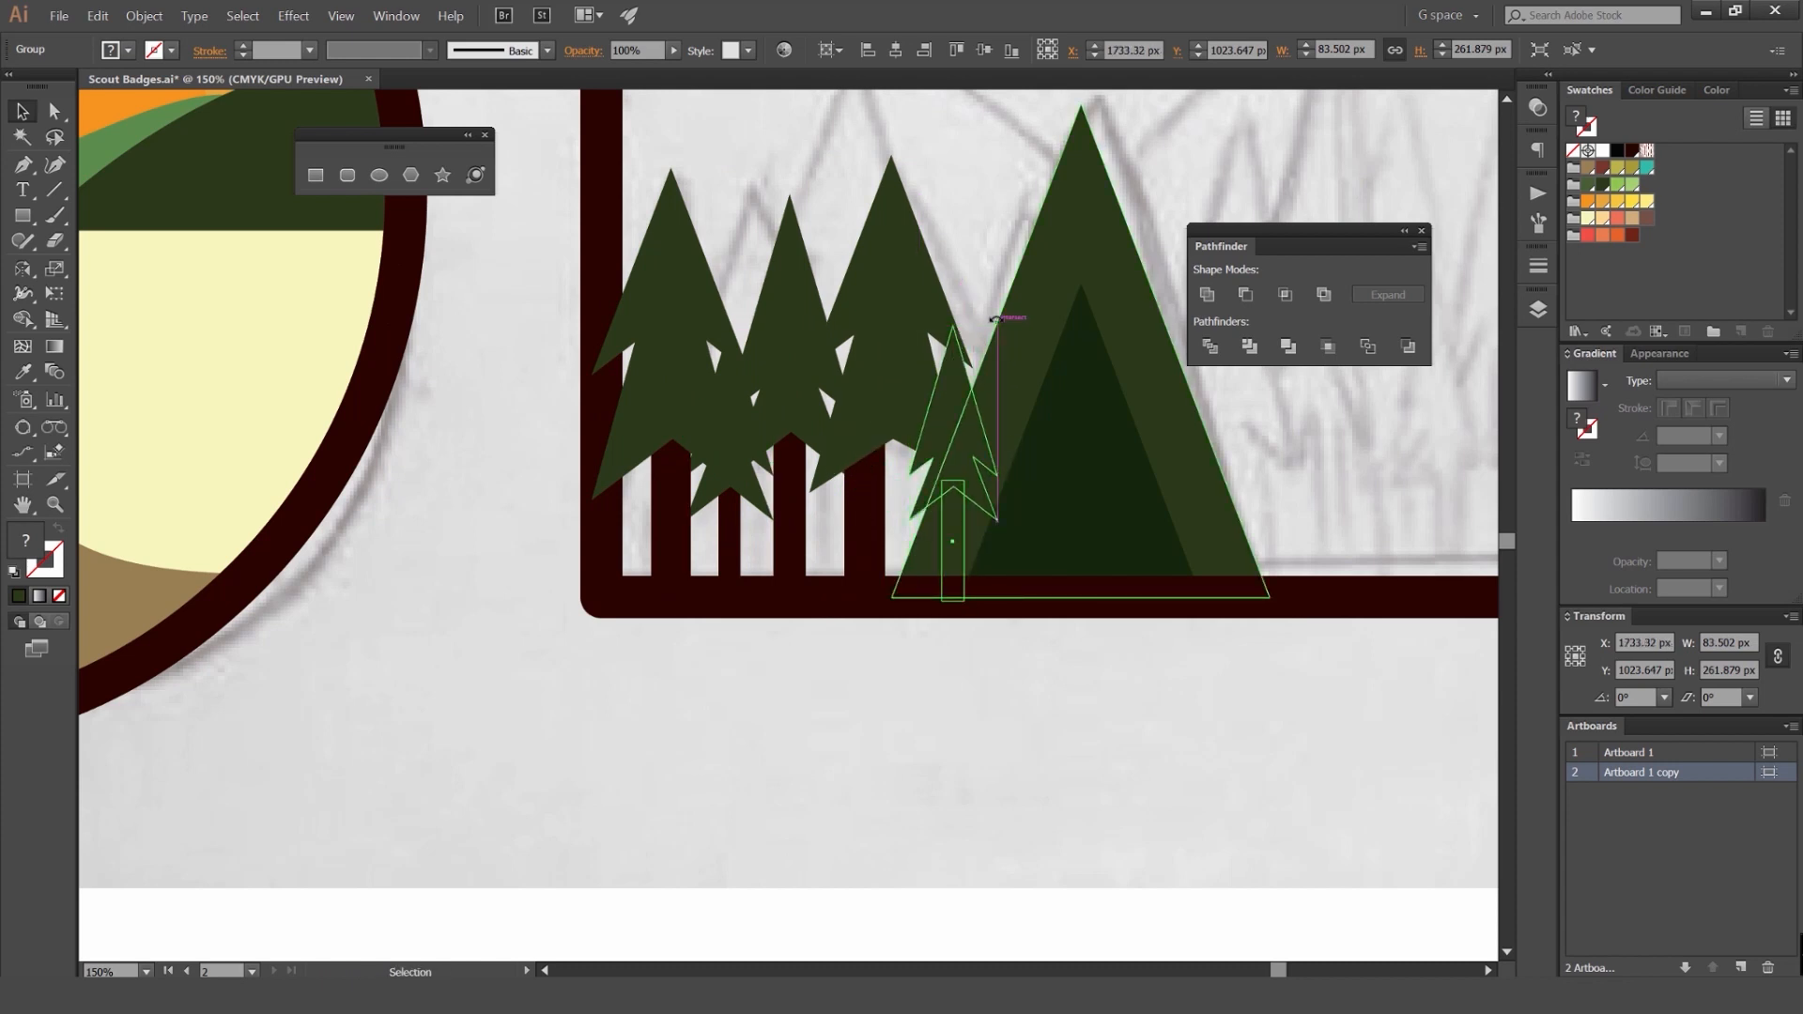
drag(993, 319, 1012, 284)
click(994, 226)
Step: Try an olive fill on the tent's outer triangle in the North Camp badge
drag(905, 267, 751, 388)
scroll(1052, 286, up, 1)
key(a)
click(972, 498)
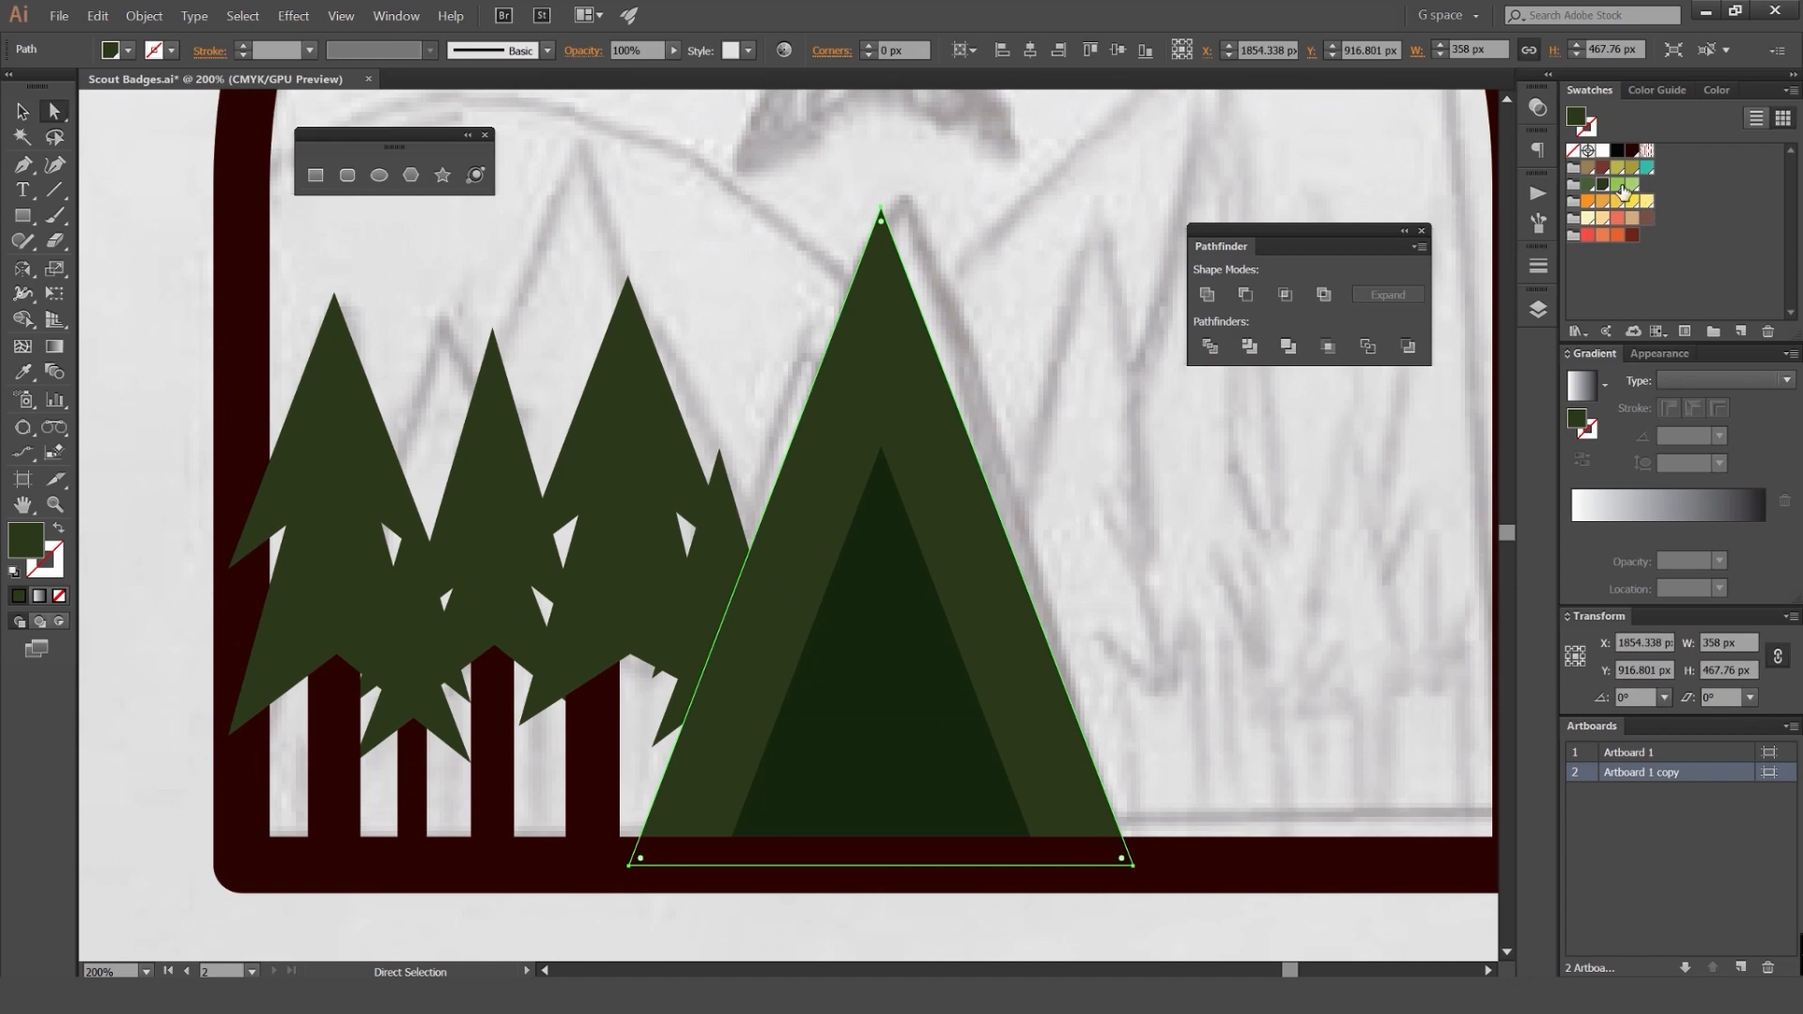
click(1624, 171)
scroll(1093, 312, down, 4)
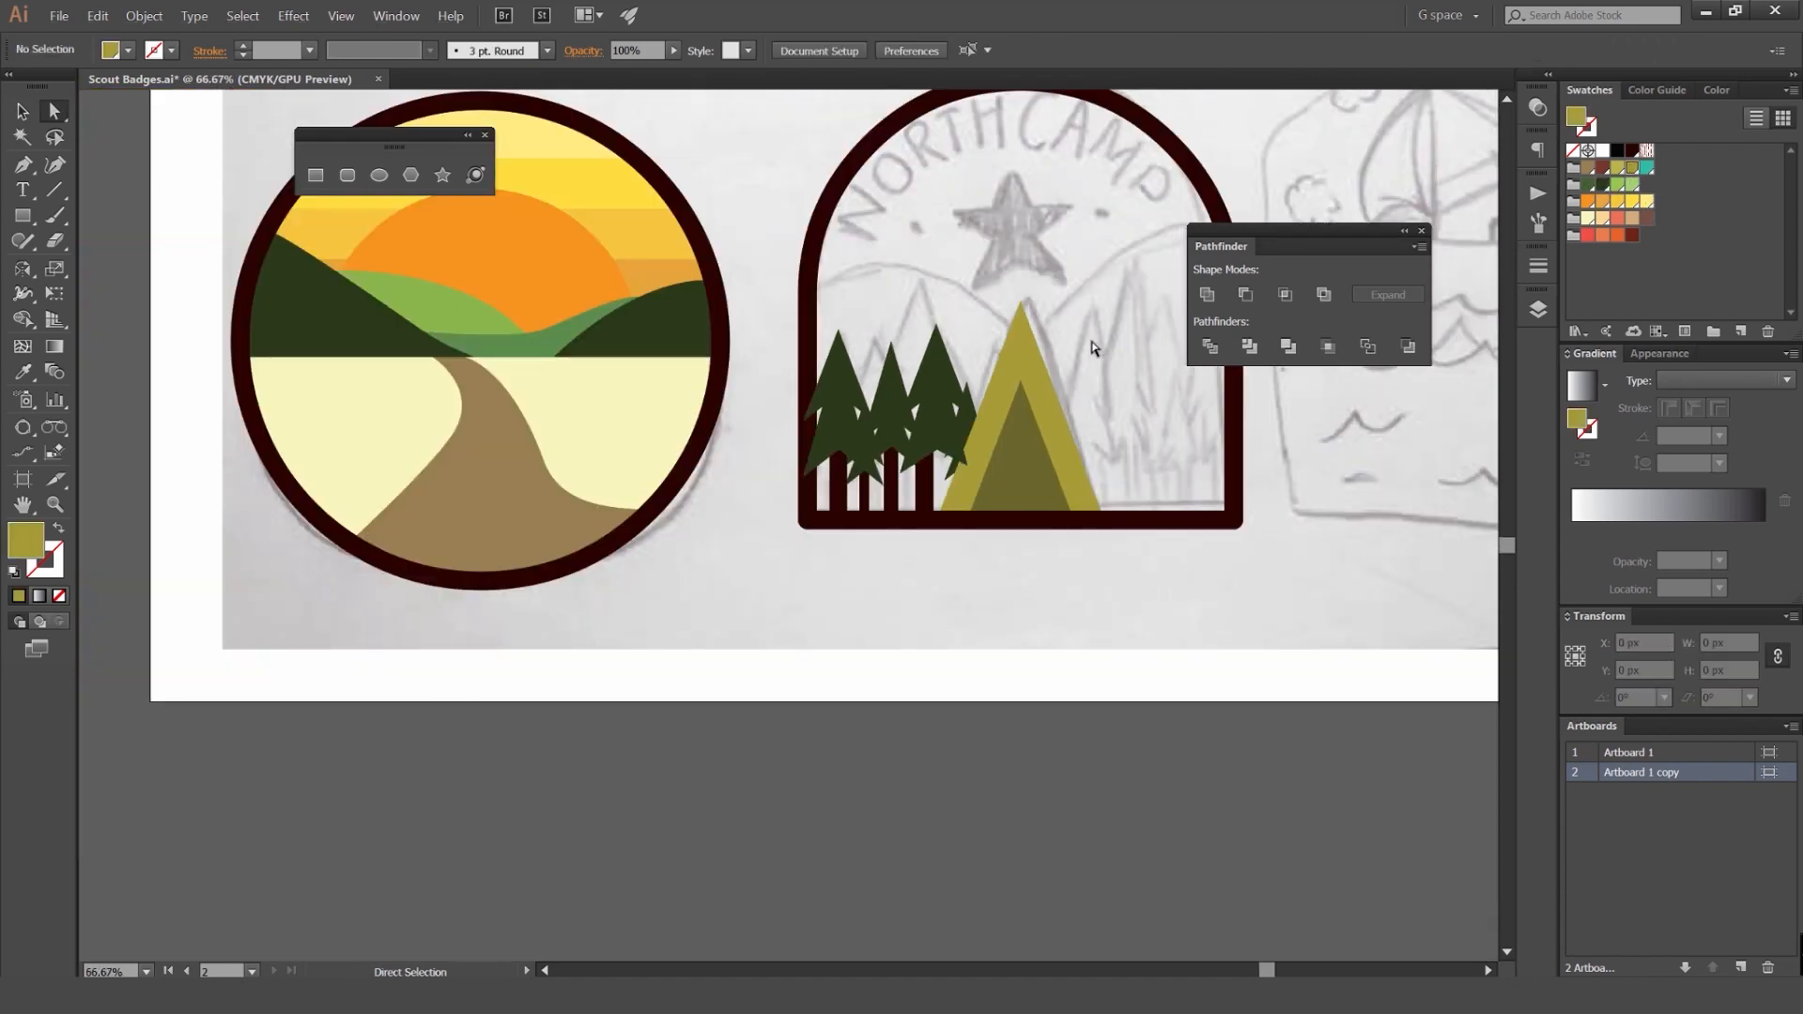
scroll(1028, 374, up, 3)
Step: Recolour the tent's outer triangle, trying brown before settling on the dark red swatch
click(1648, 222)
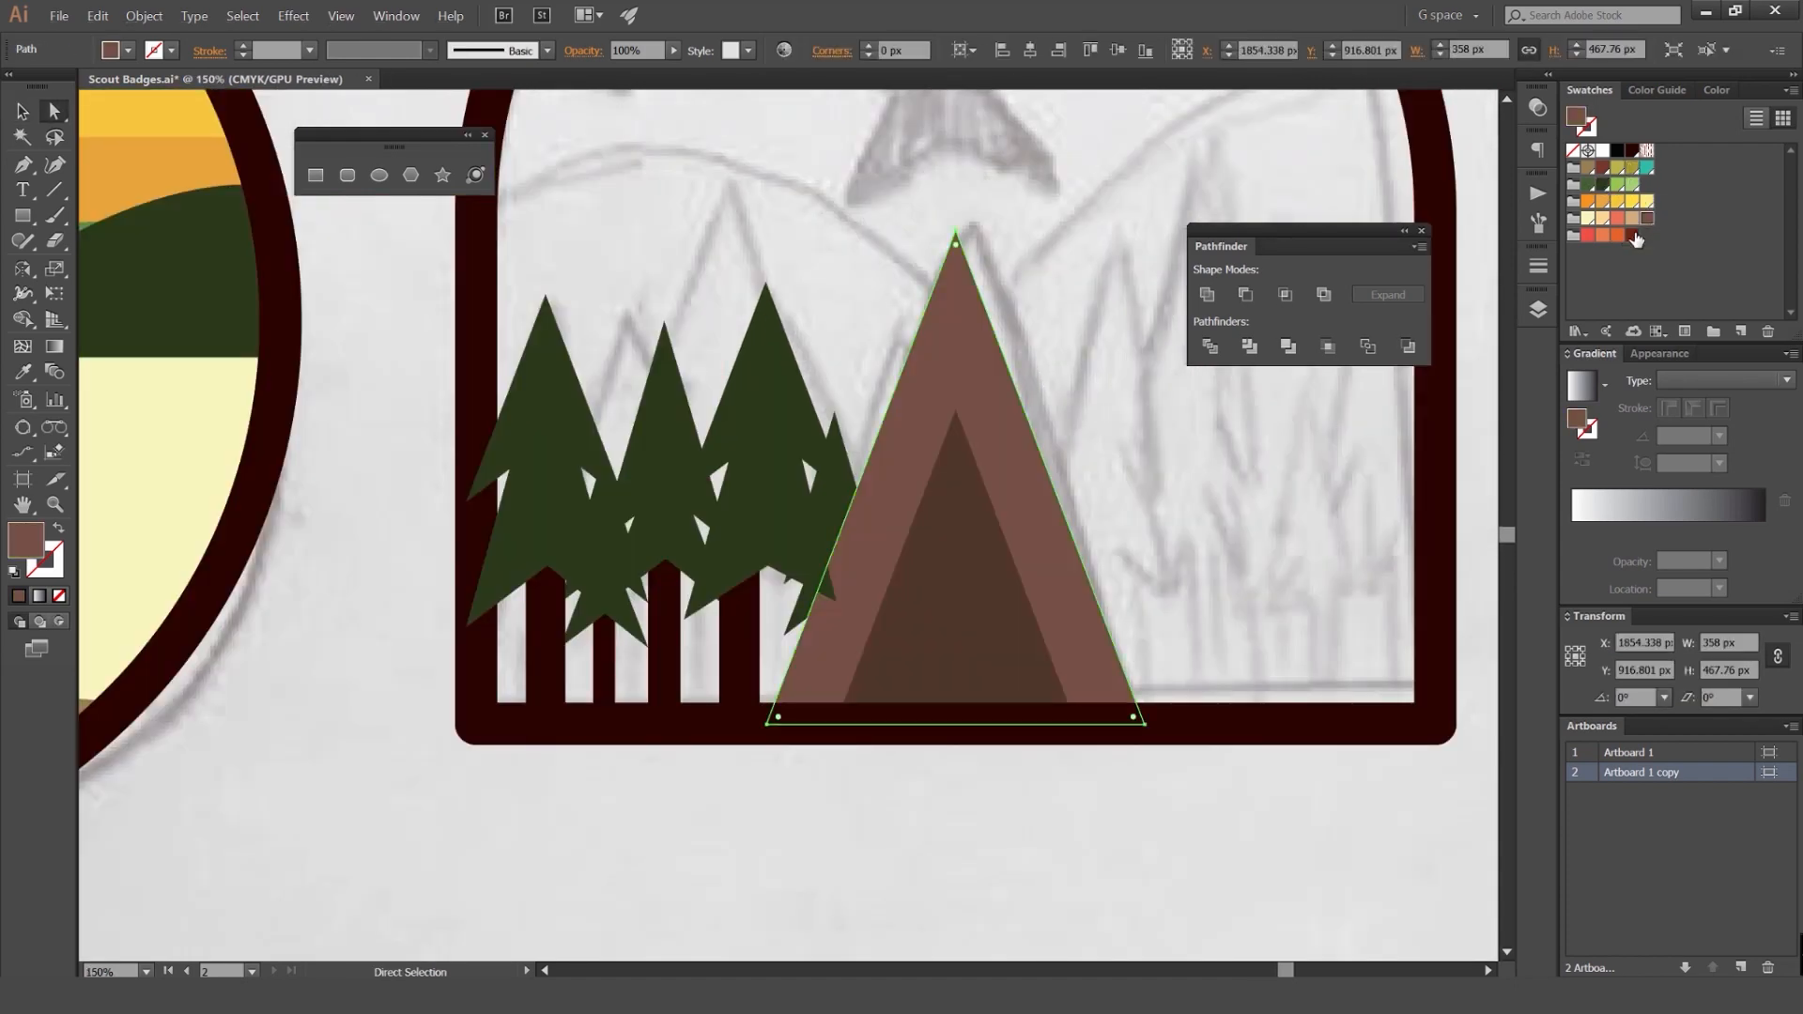
click(1633, 236)
key(ctrl+z)
key(ctrl+z)
key(ctrl+shift+z)
key(ctrl+shift+z)
click(1116, 246)
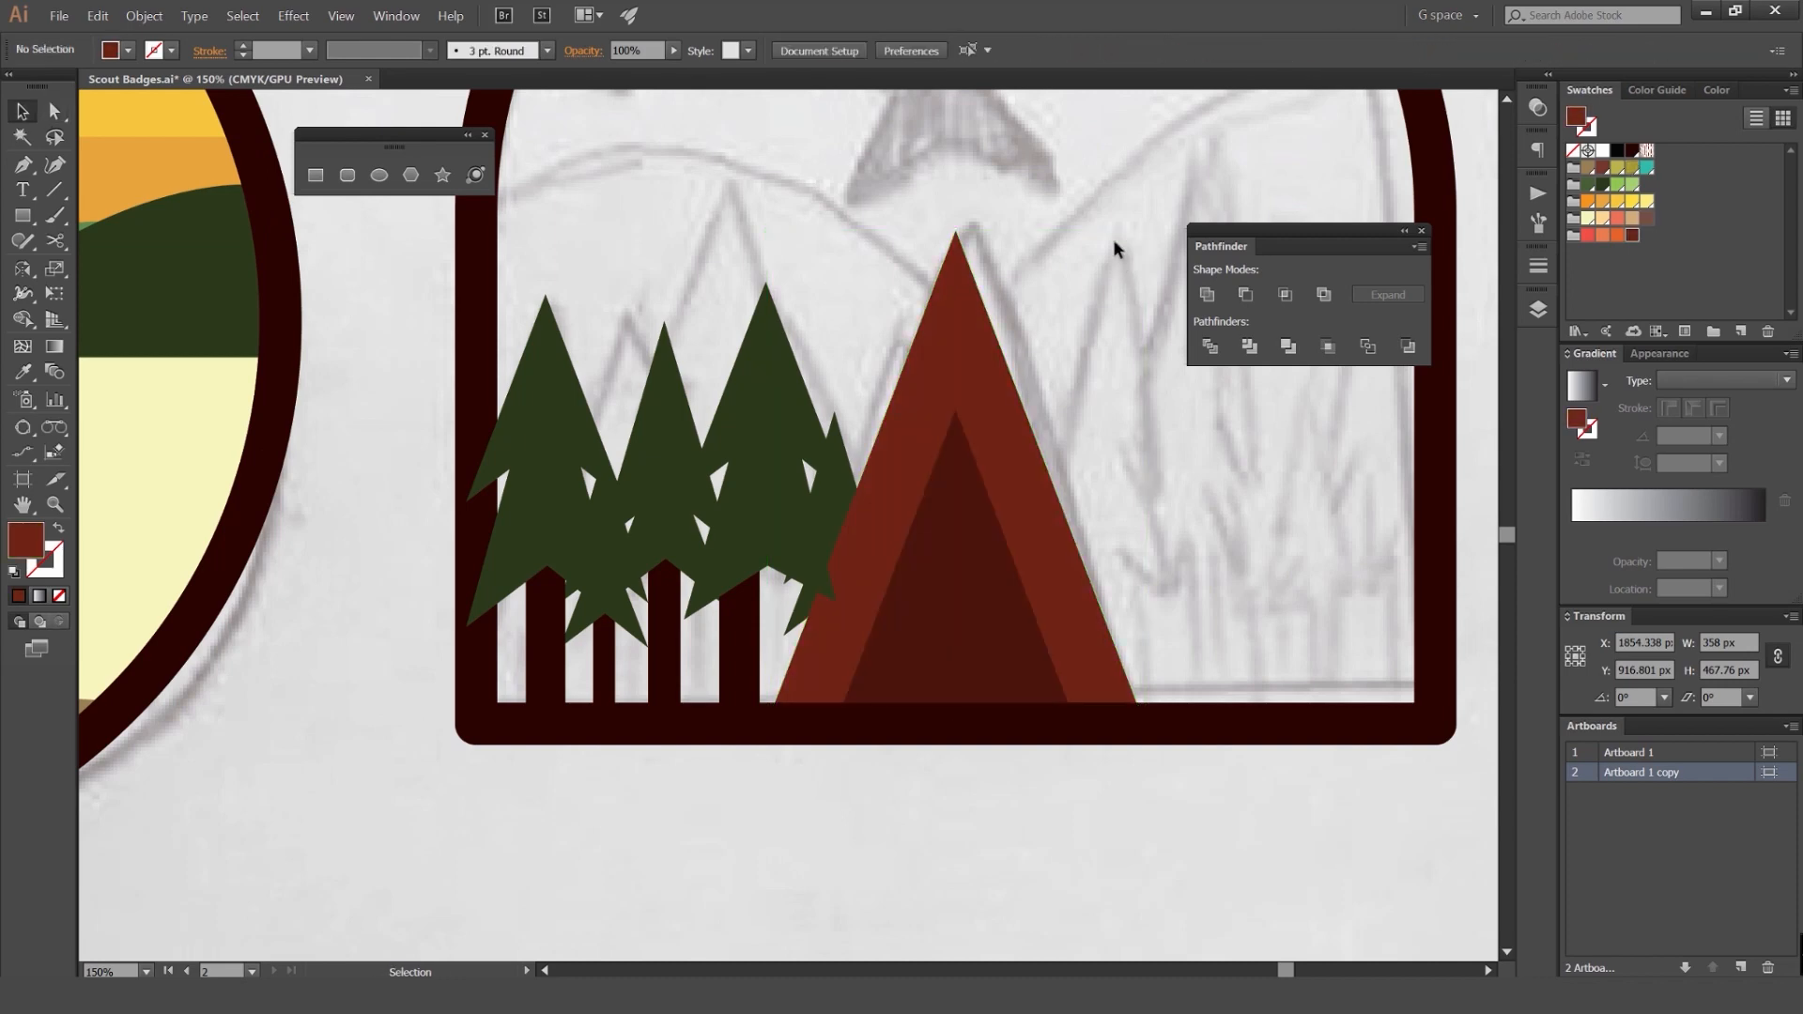
Step: Bring the tent's outer triangle to the front and stack its inner triangle on top of it
scroll(1113, 238, down, 2)
scroll(1111, 252, up, 1)
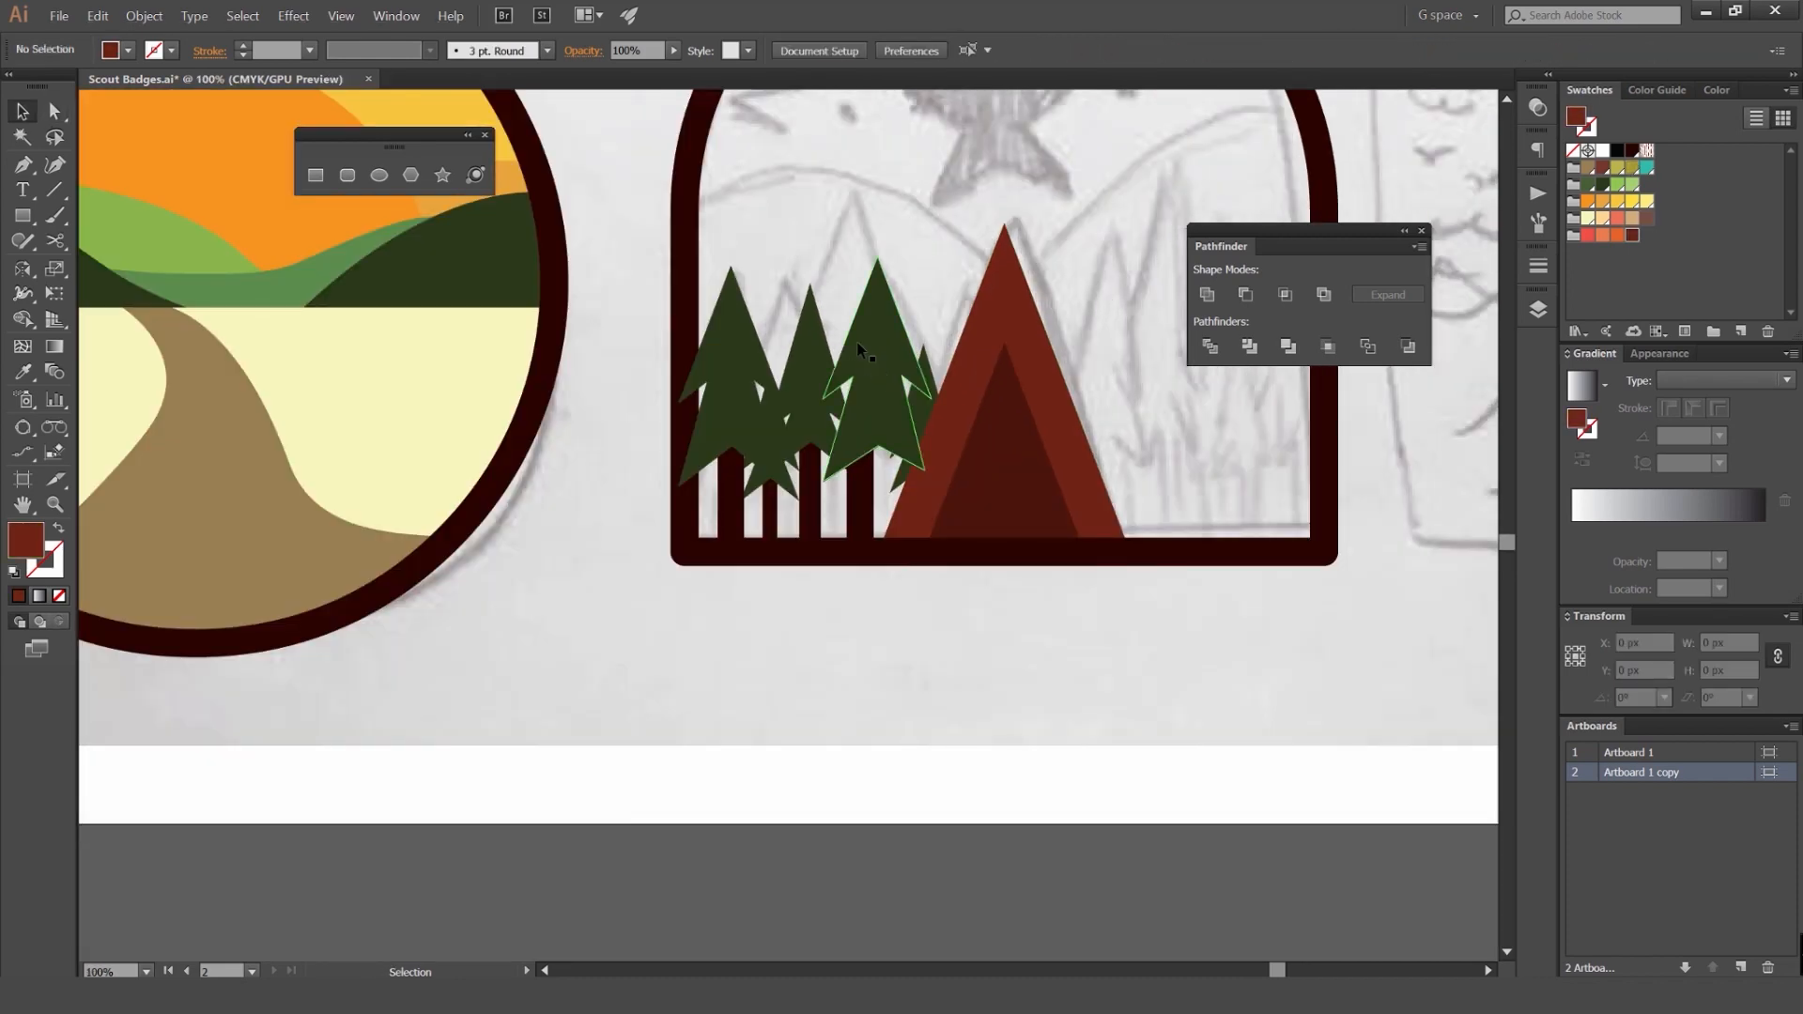
click(900, 341)
click(982, 296)
key(v)
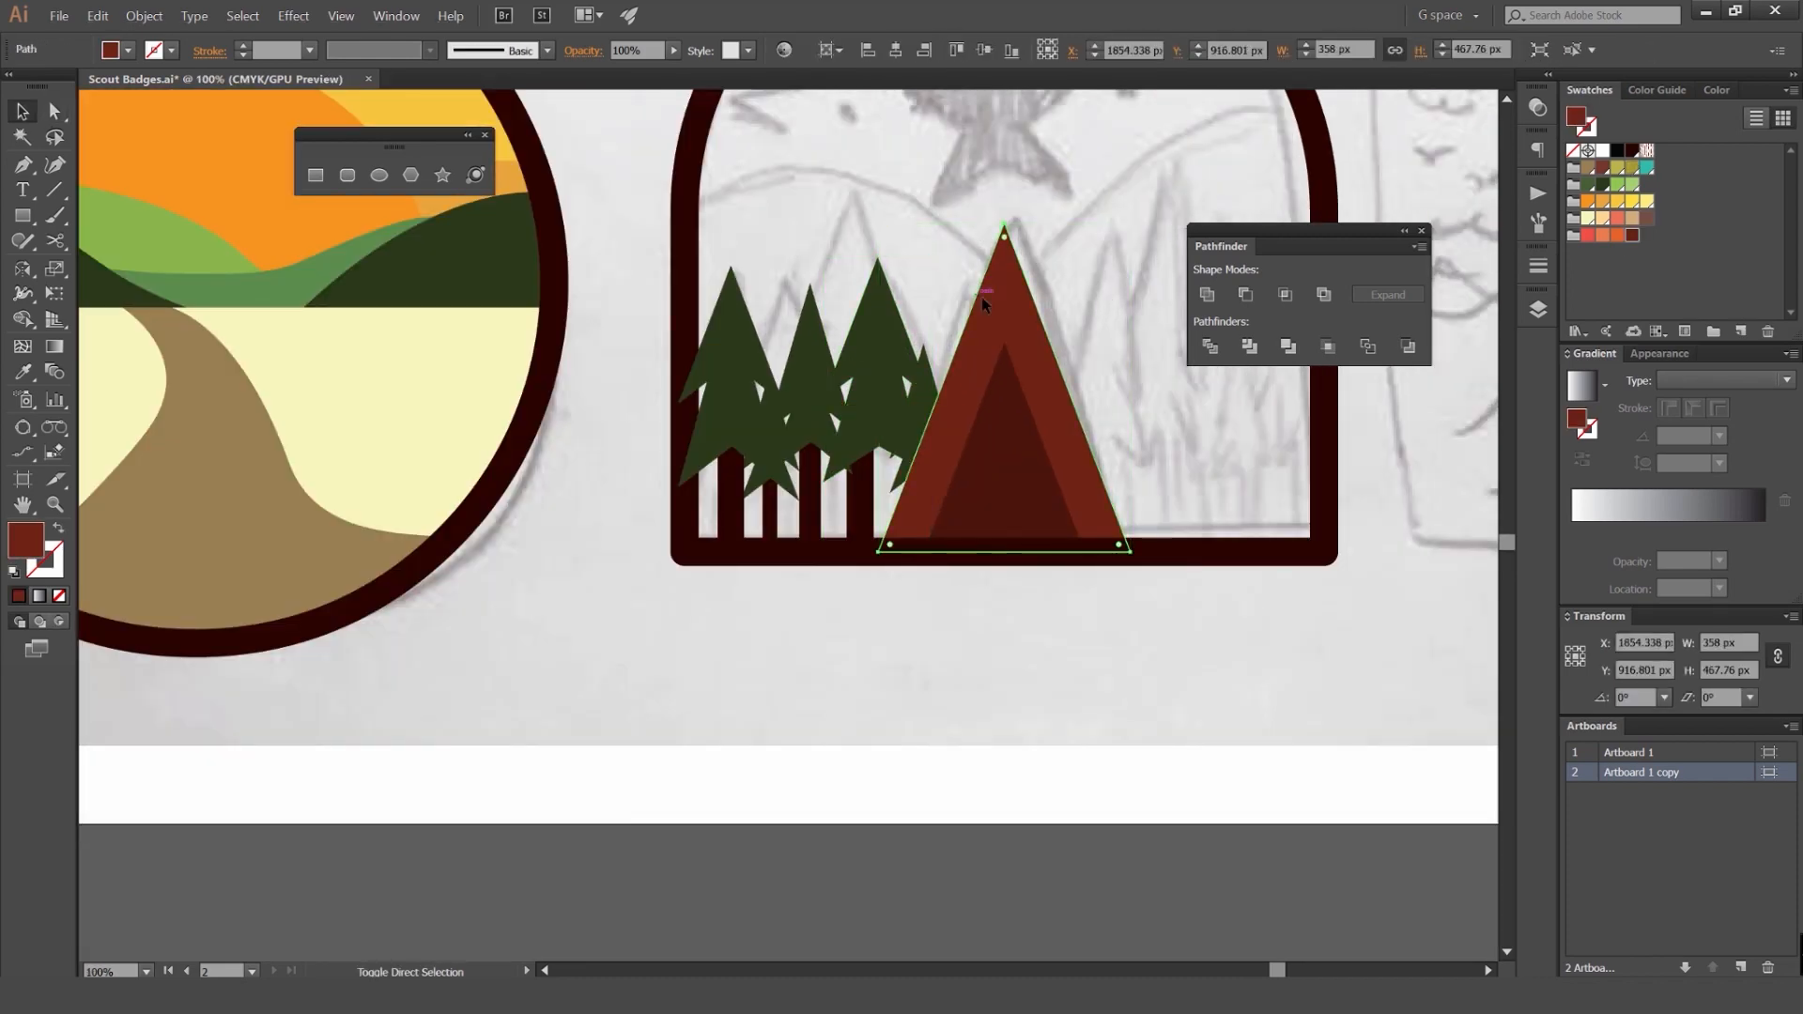
key(ctrl+shift+bracketright)
key(ctrl+2)
click(1010, 432)
key(ctrl+shift+bracketright)
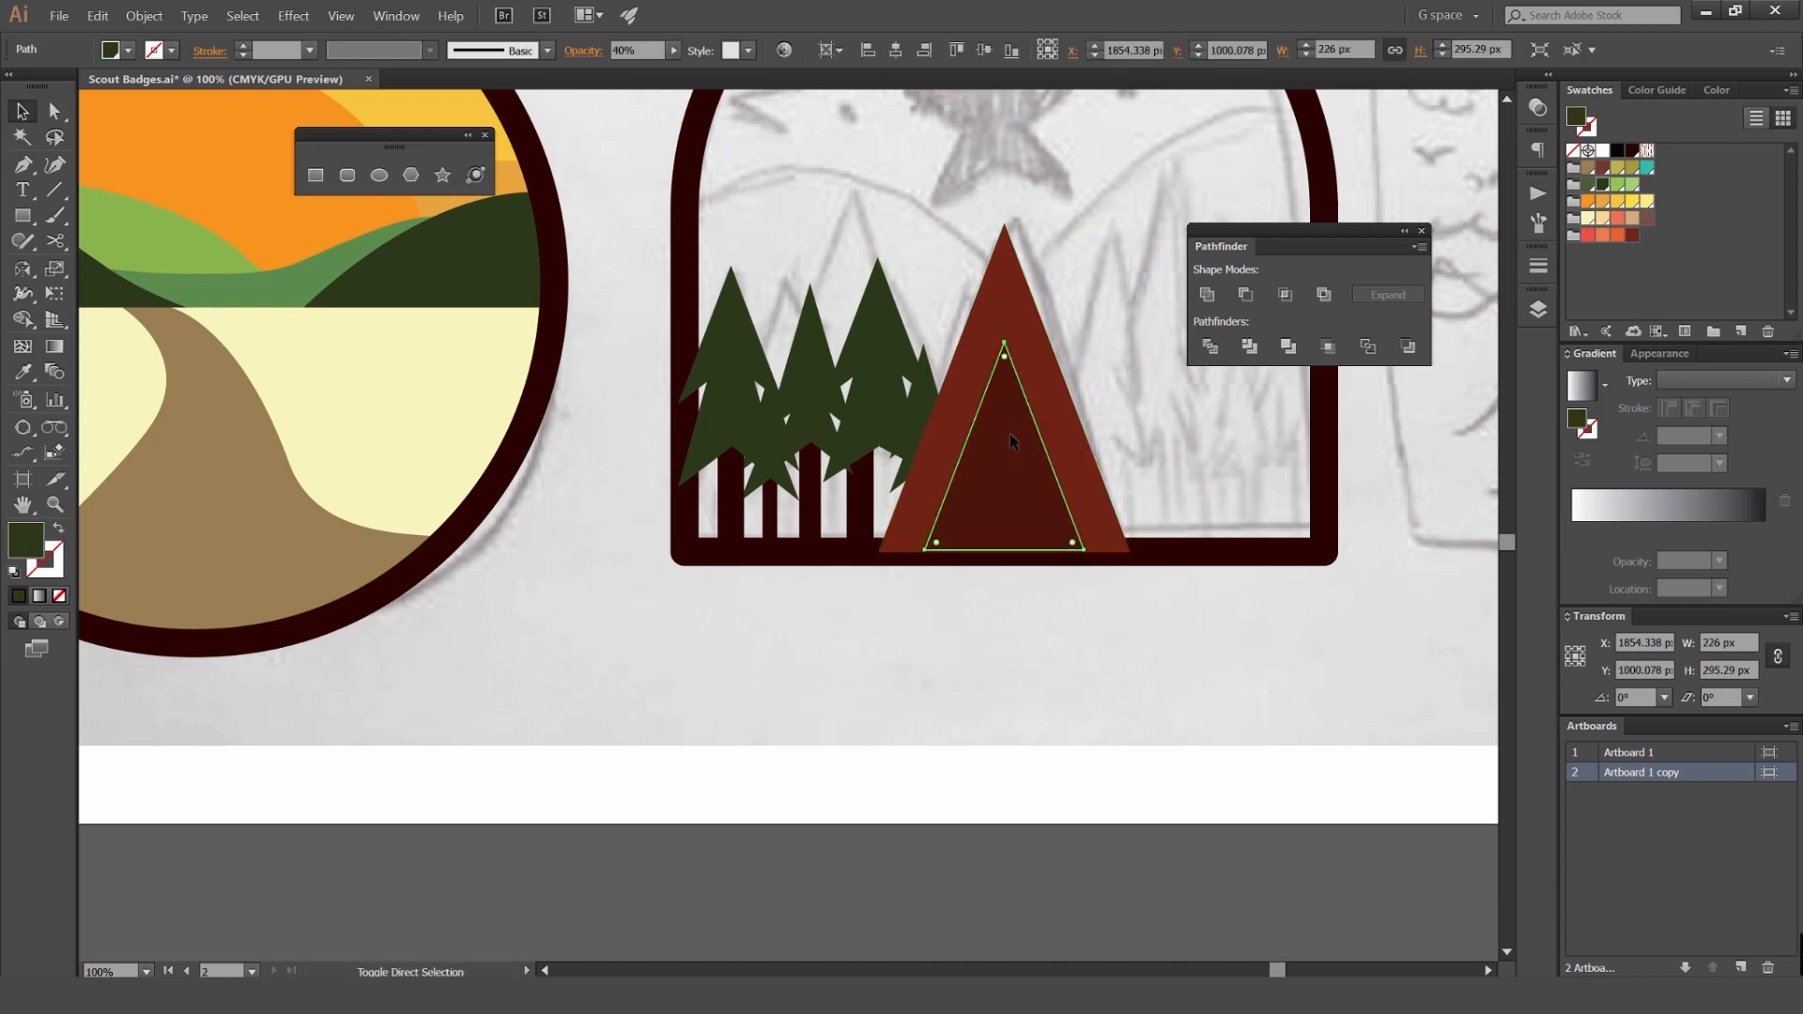
drag(1078, 325, 996, 430)
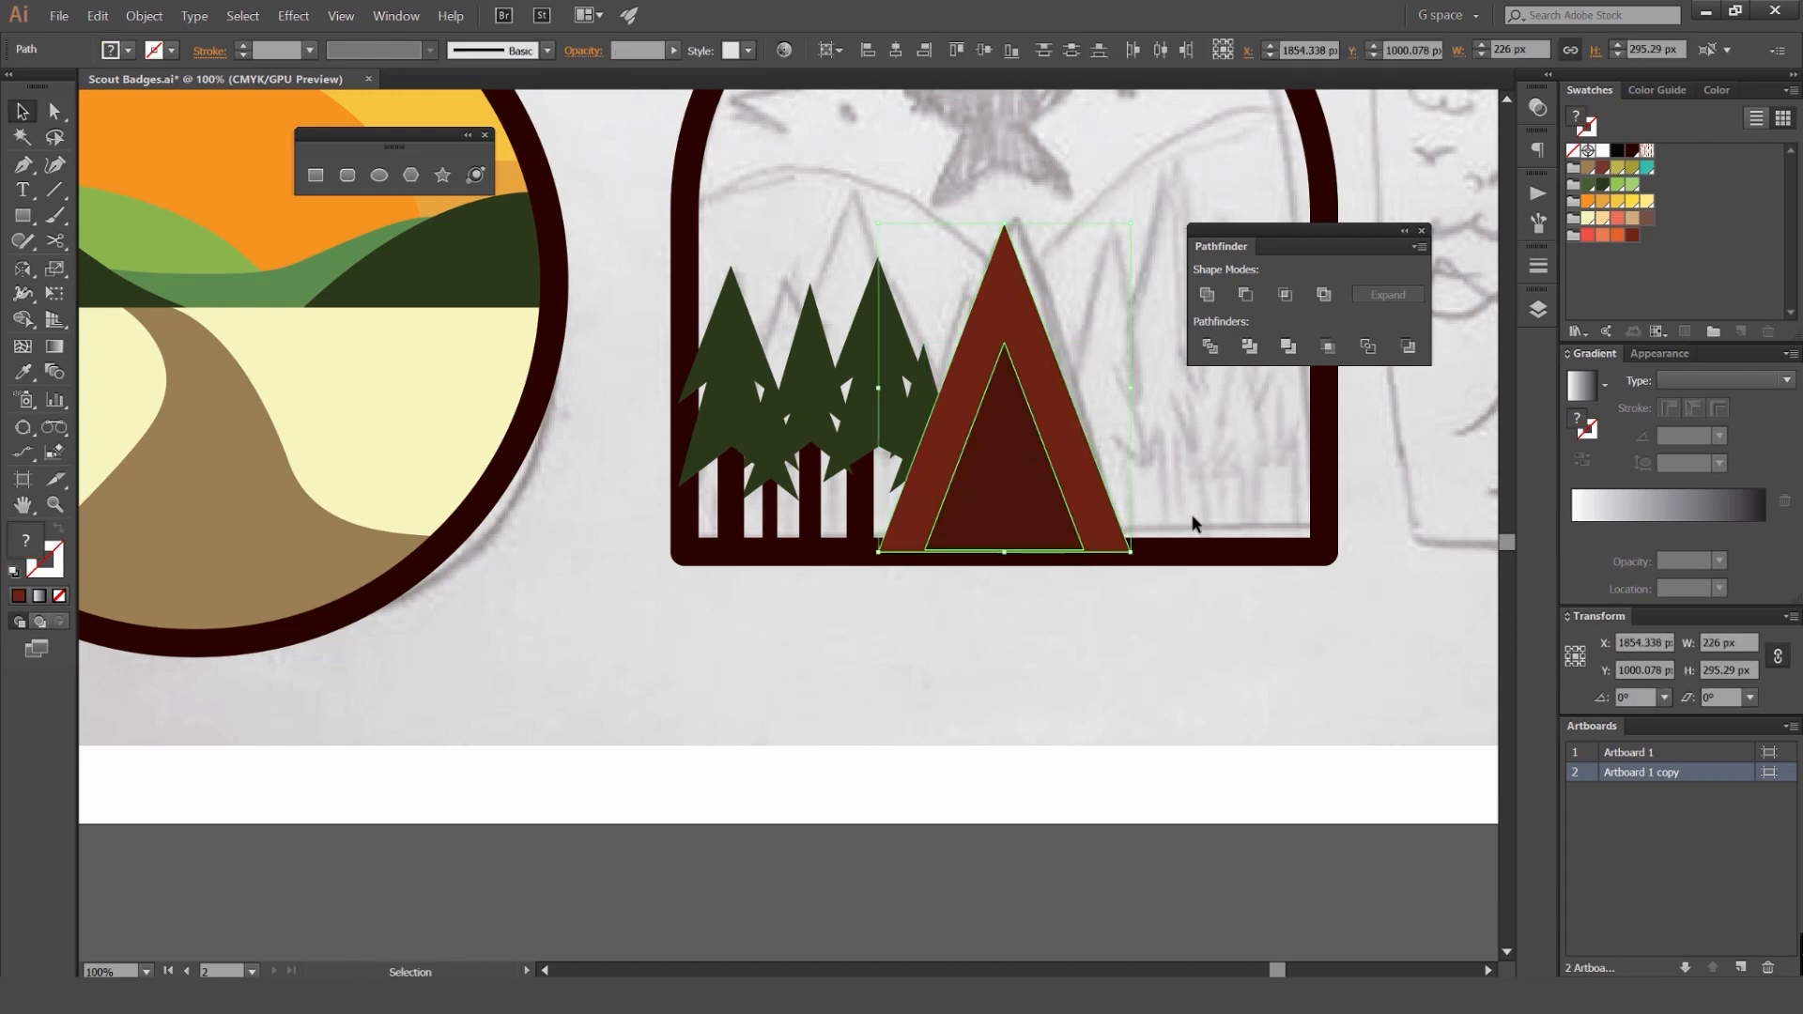
Step: Bring the badge's frame outline in front of the trees and tent, and collapse the floating Pathfinder panel into the dock
click(1205, 559)
key(ctrl+shift+bracketright)
key(space)
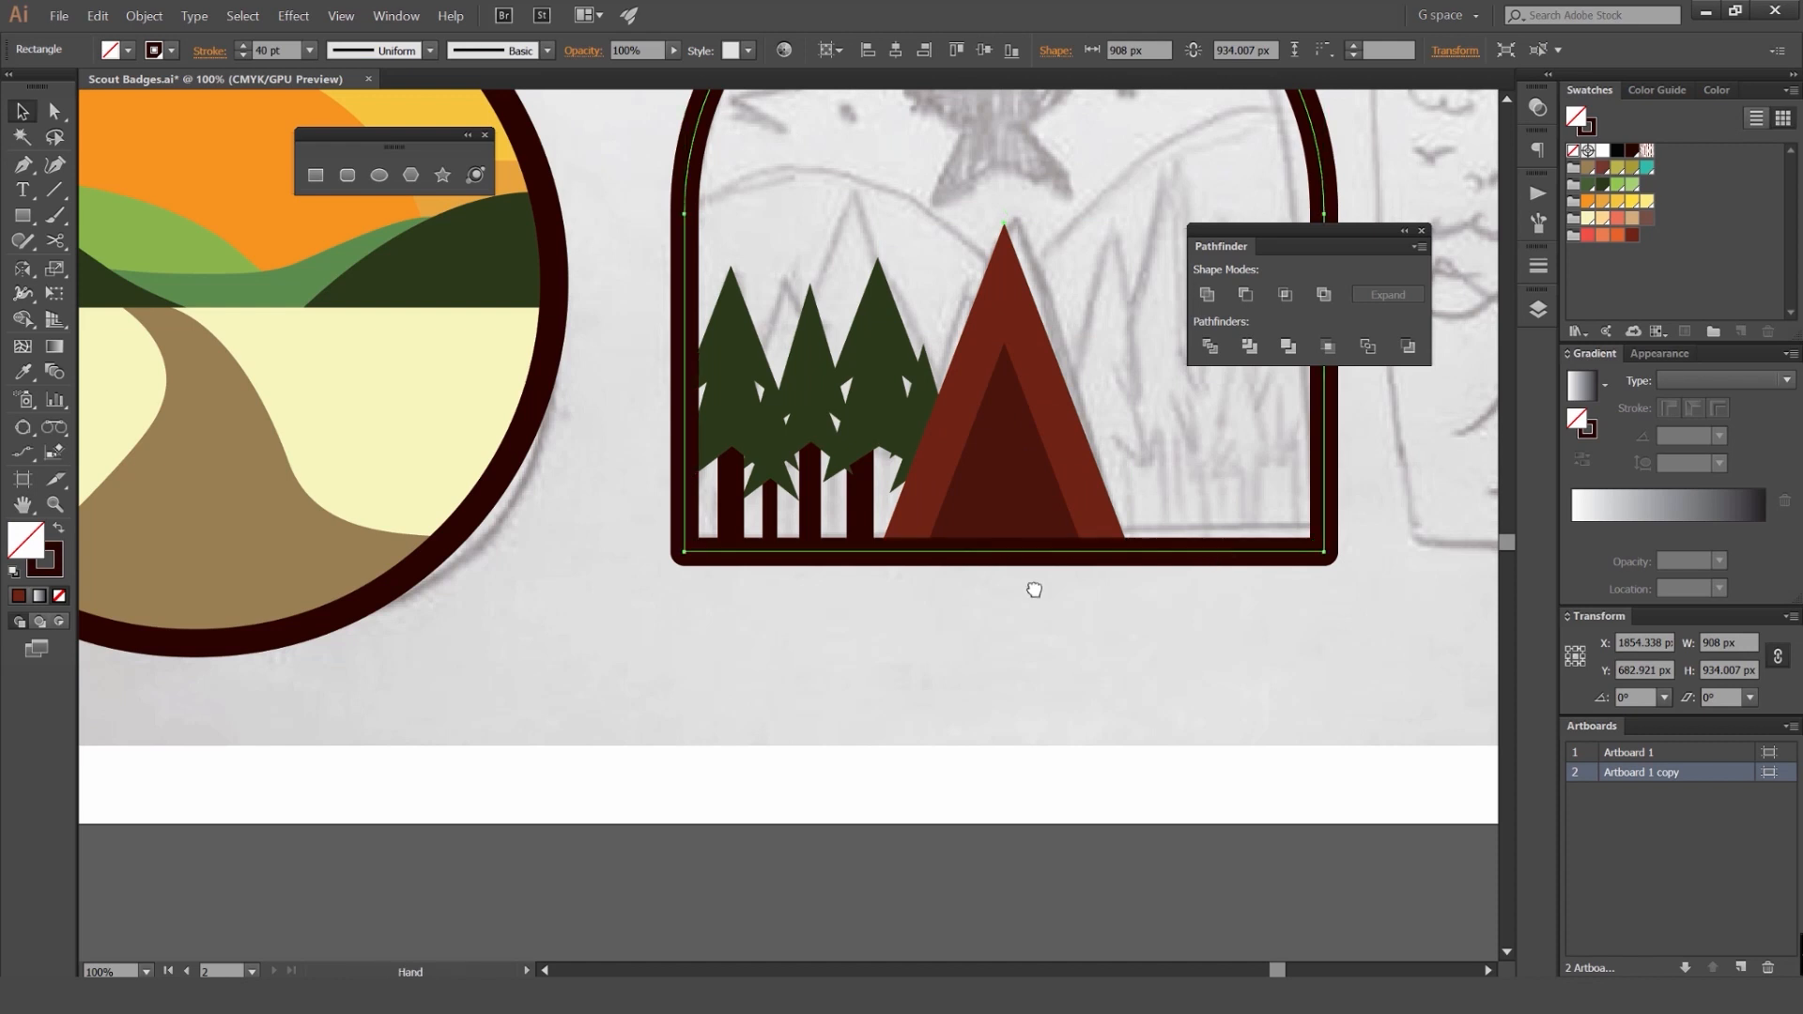
drag(1034, 588, 848, 634)
drag(1097, 207, 1088, 240)
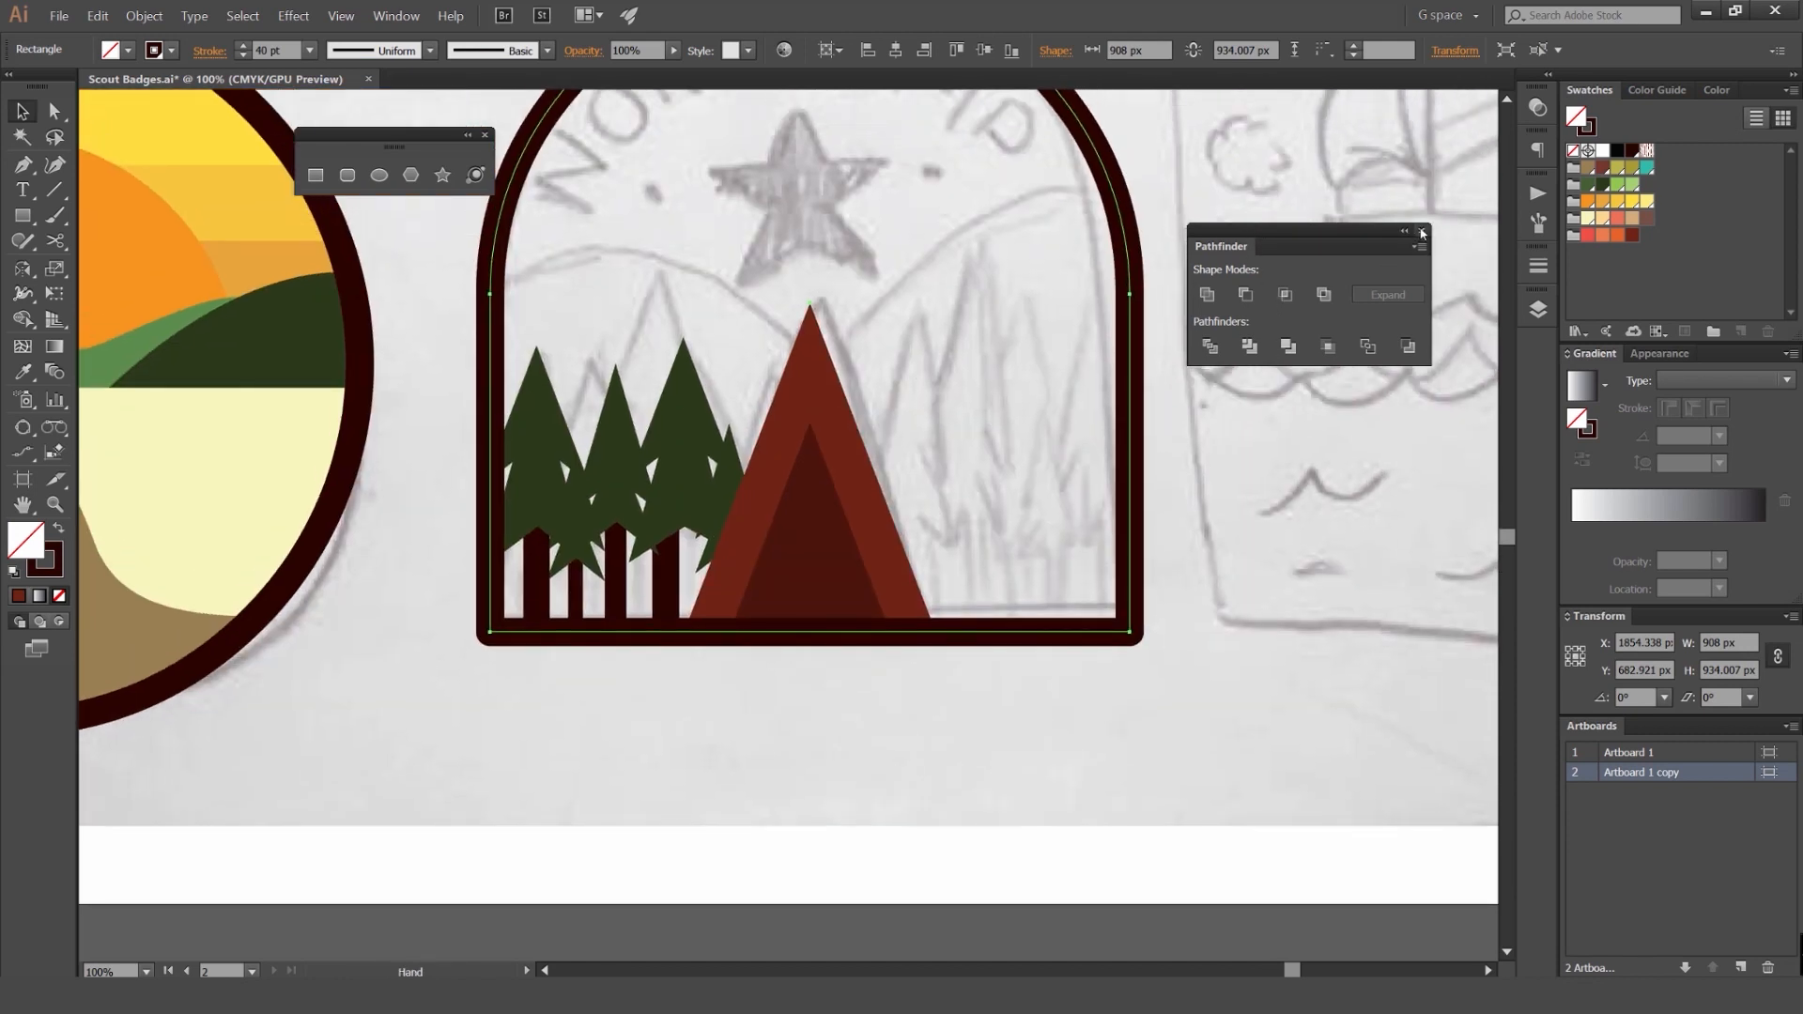
drag(1281, 245, 1538, 351)
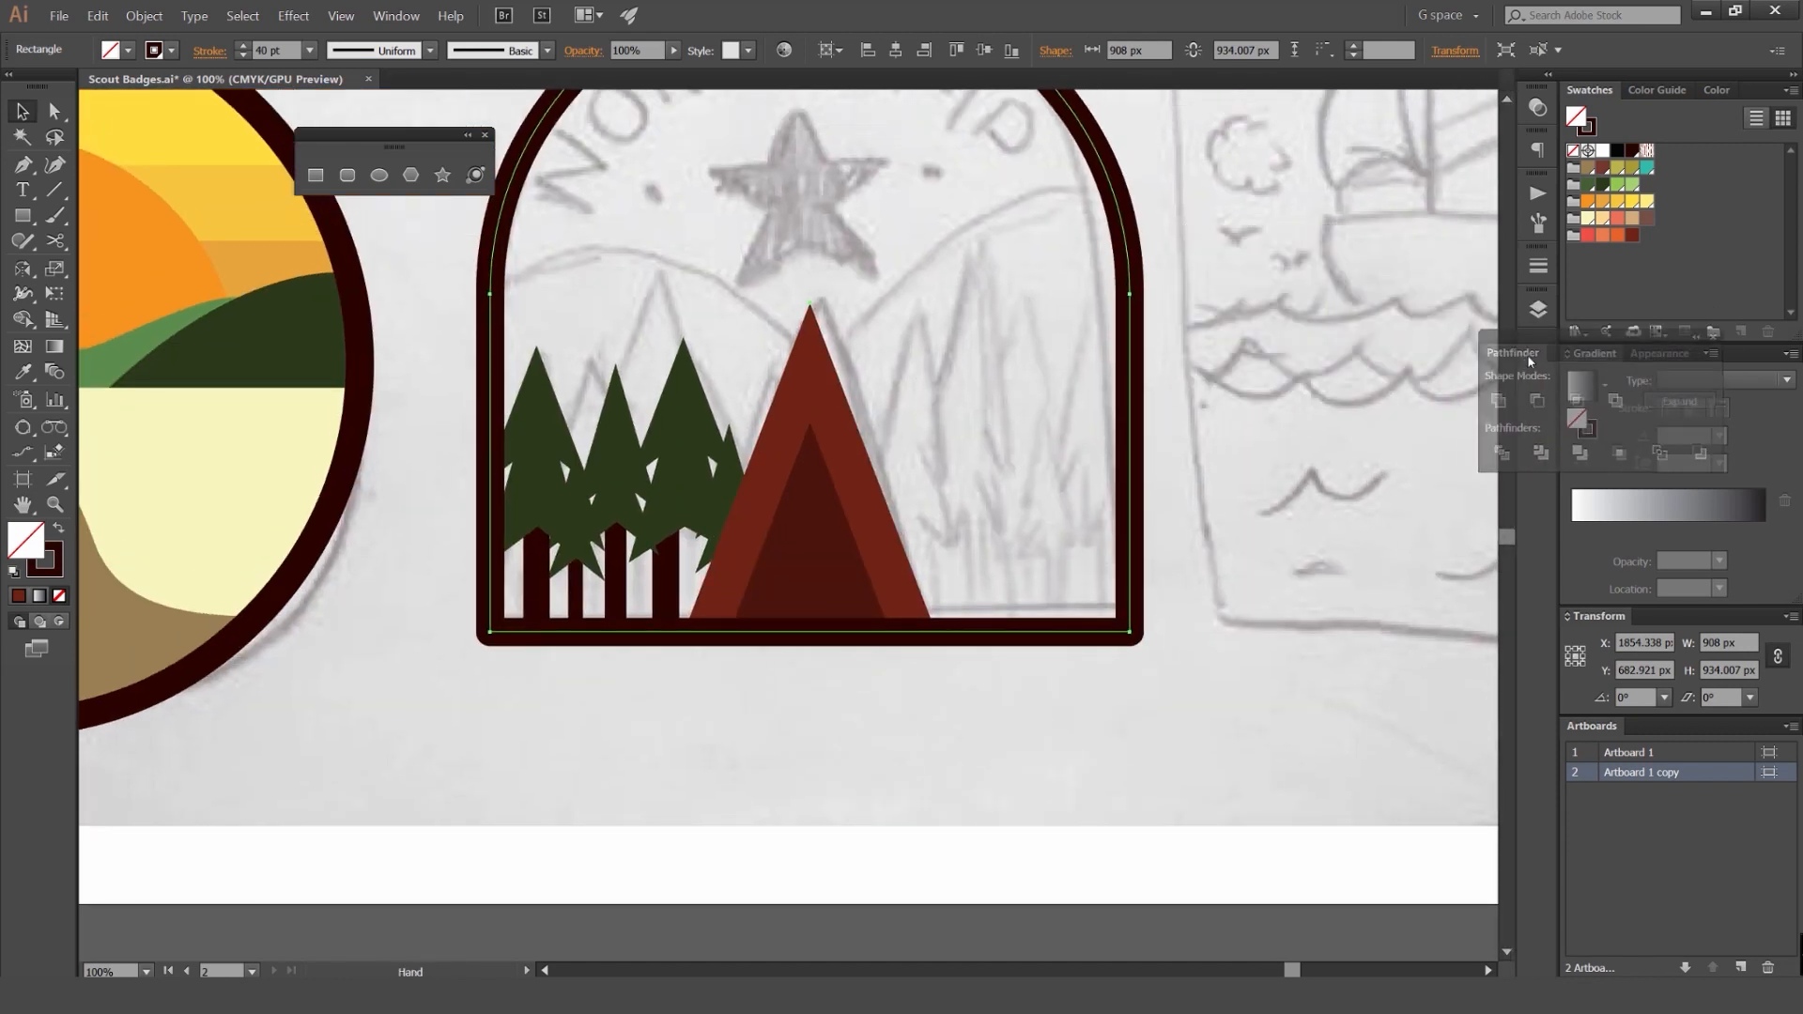
click(1212, 336)
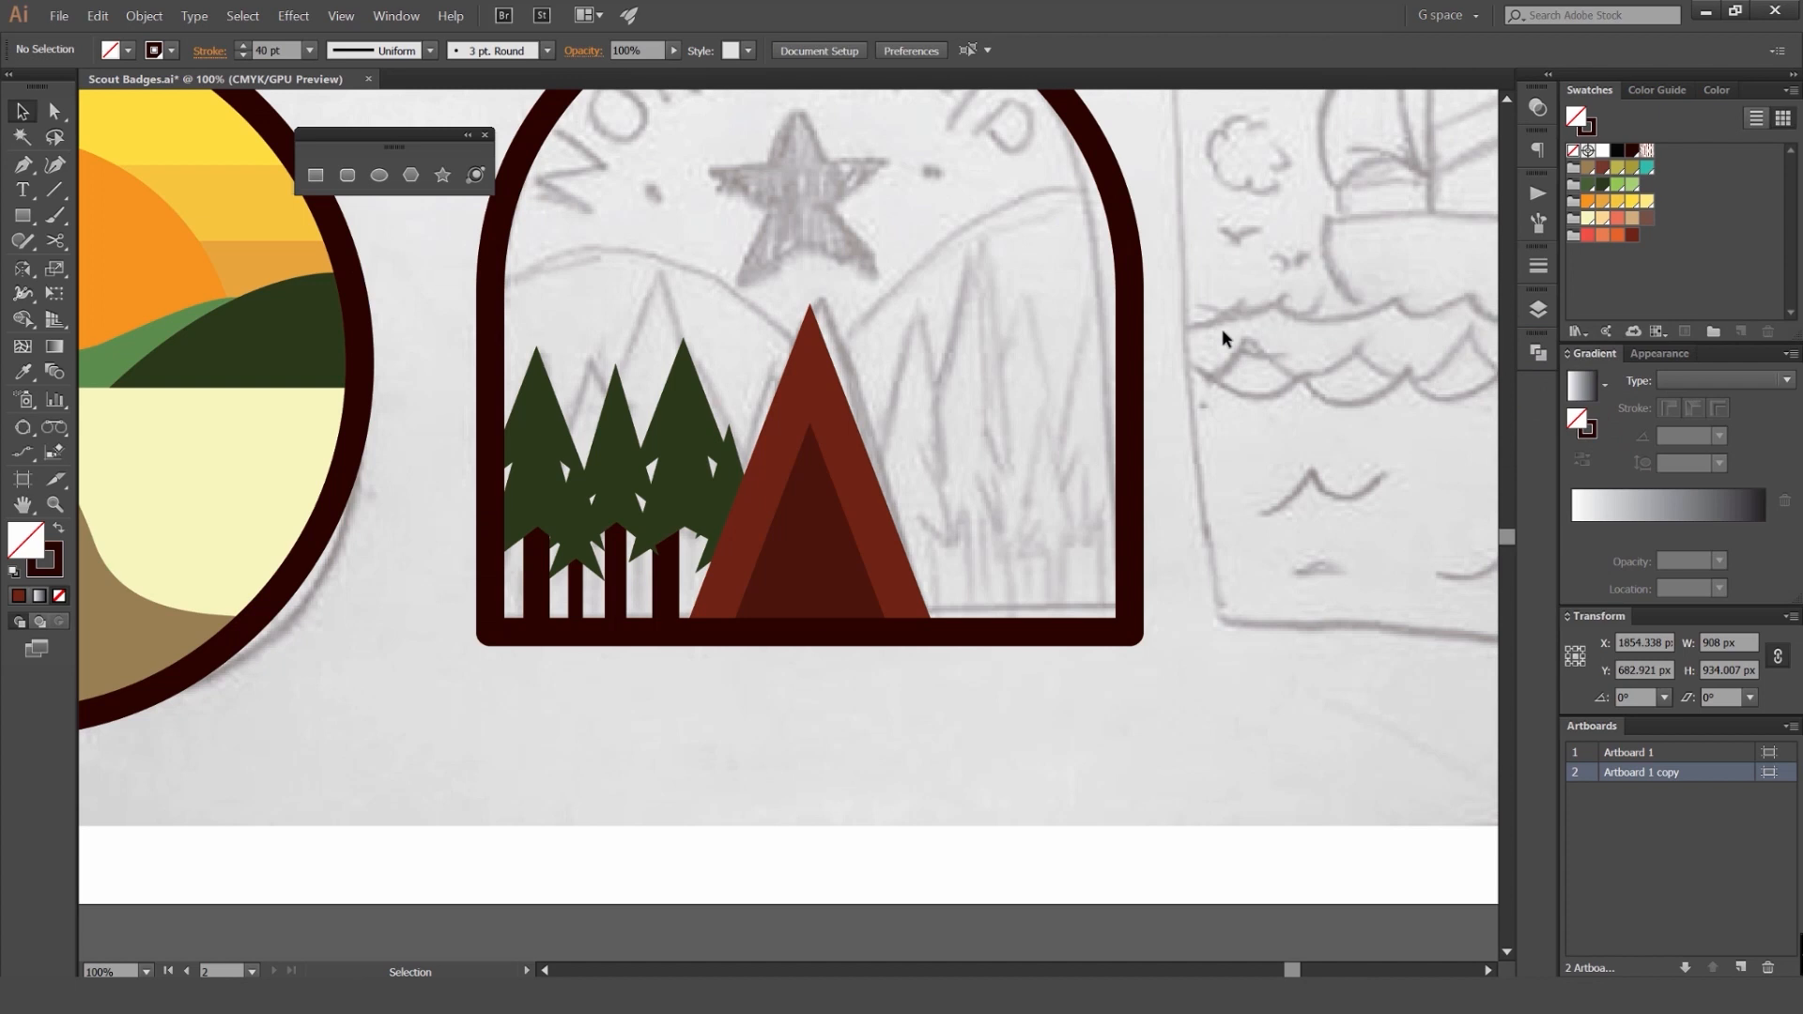
Step: Reflect a copy of the four left trees across a vertical axis through the tent's peak
click(720, 474)
drag(695, 317, 546, 494)
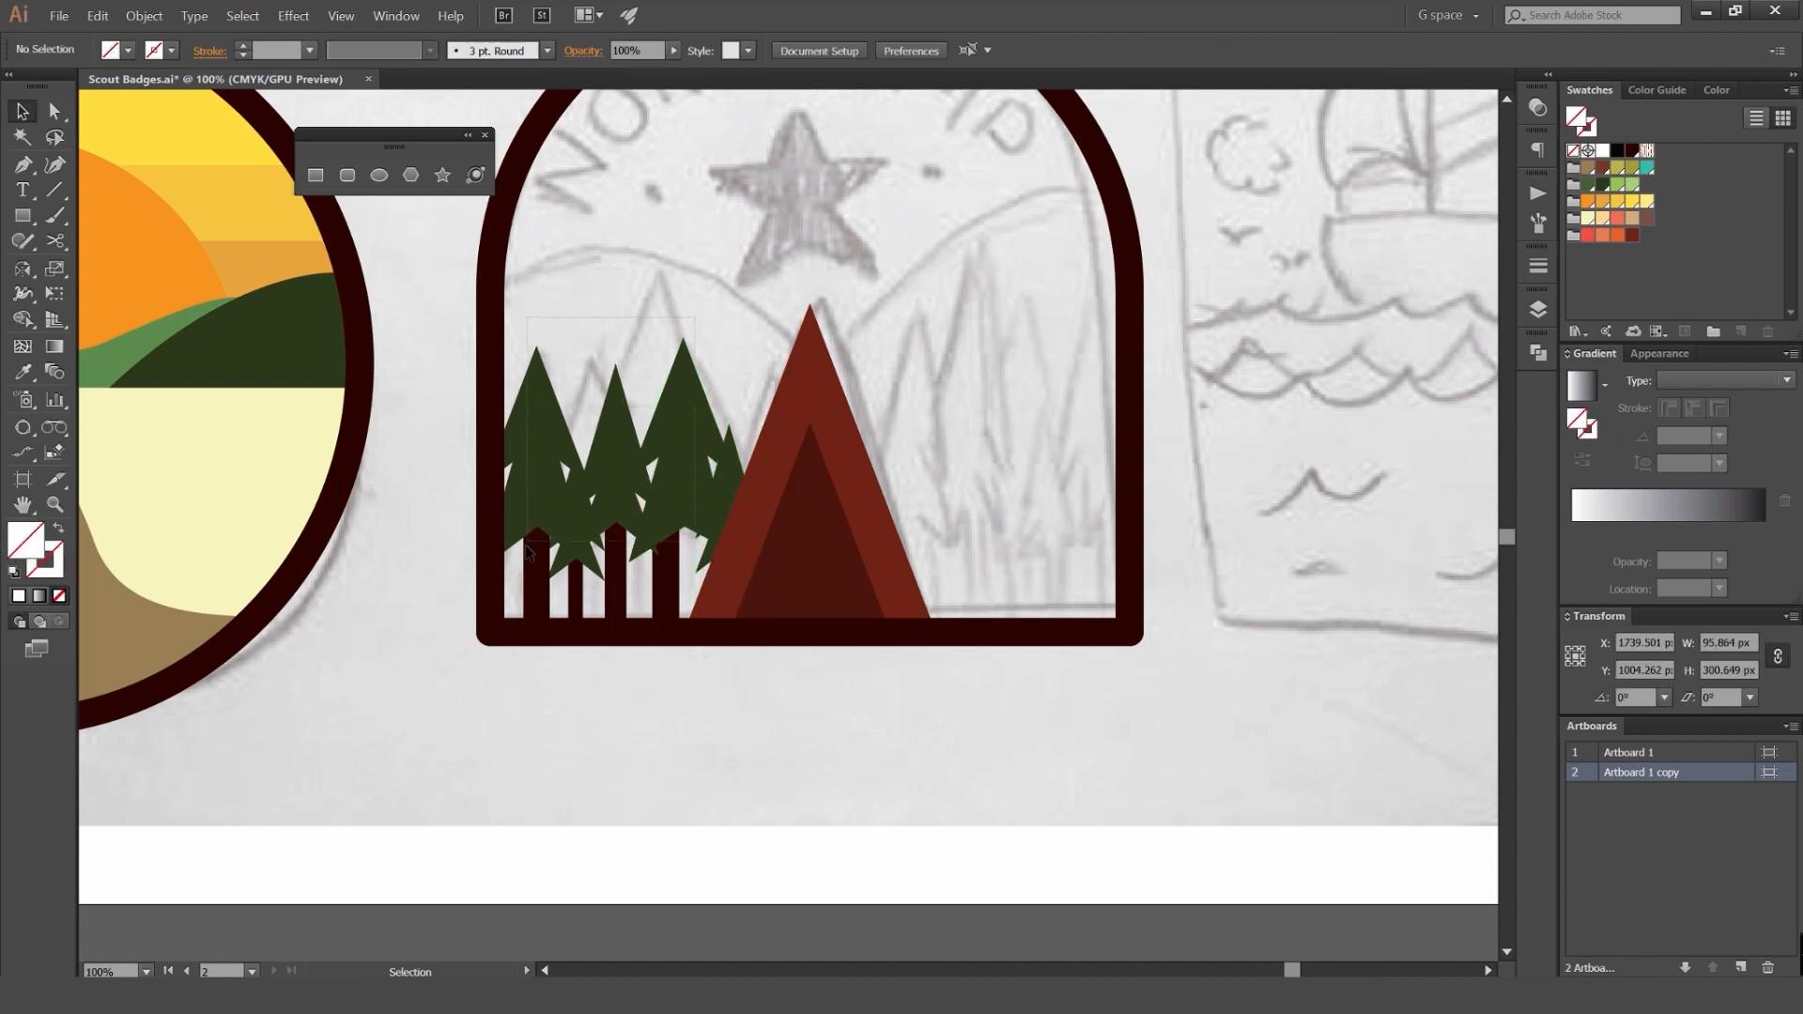
drag(521, 575, 519, 577)
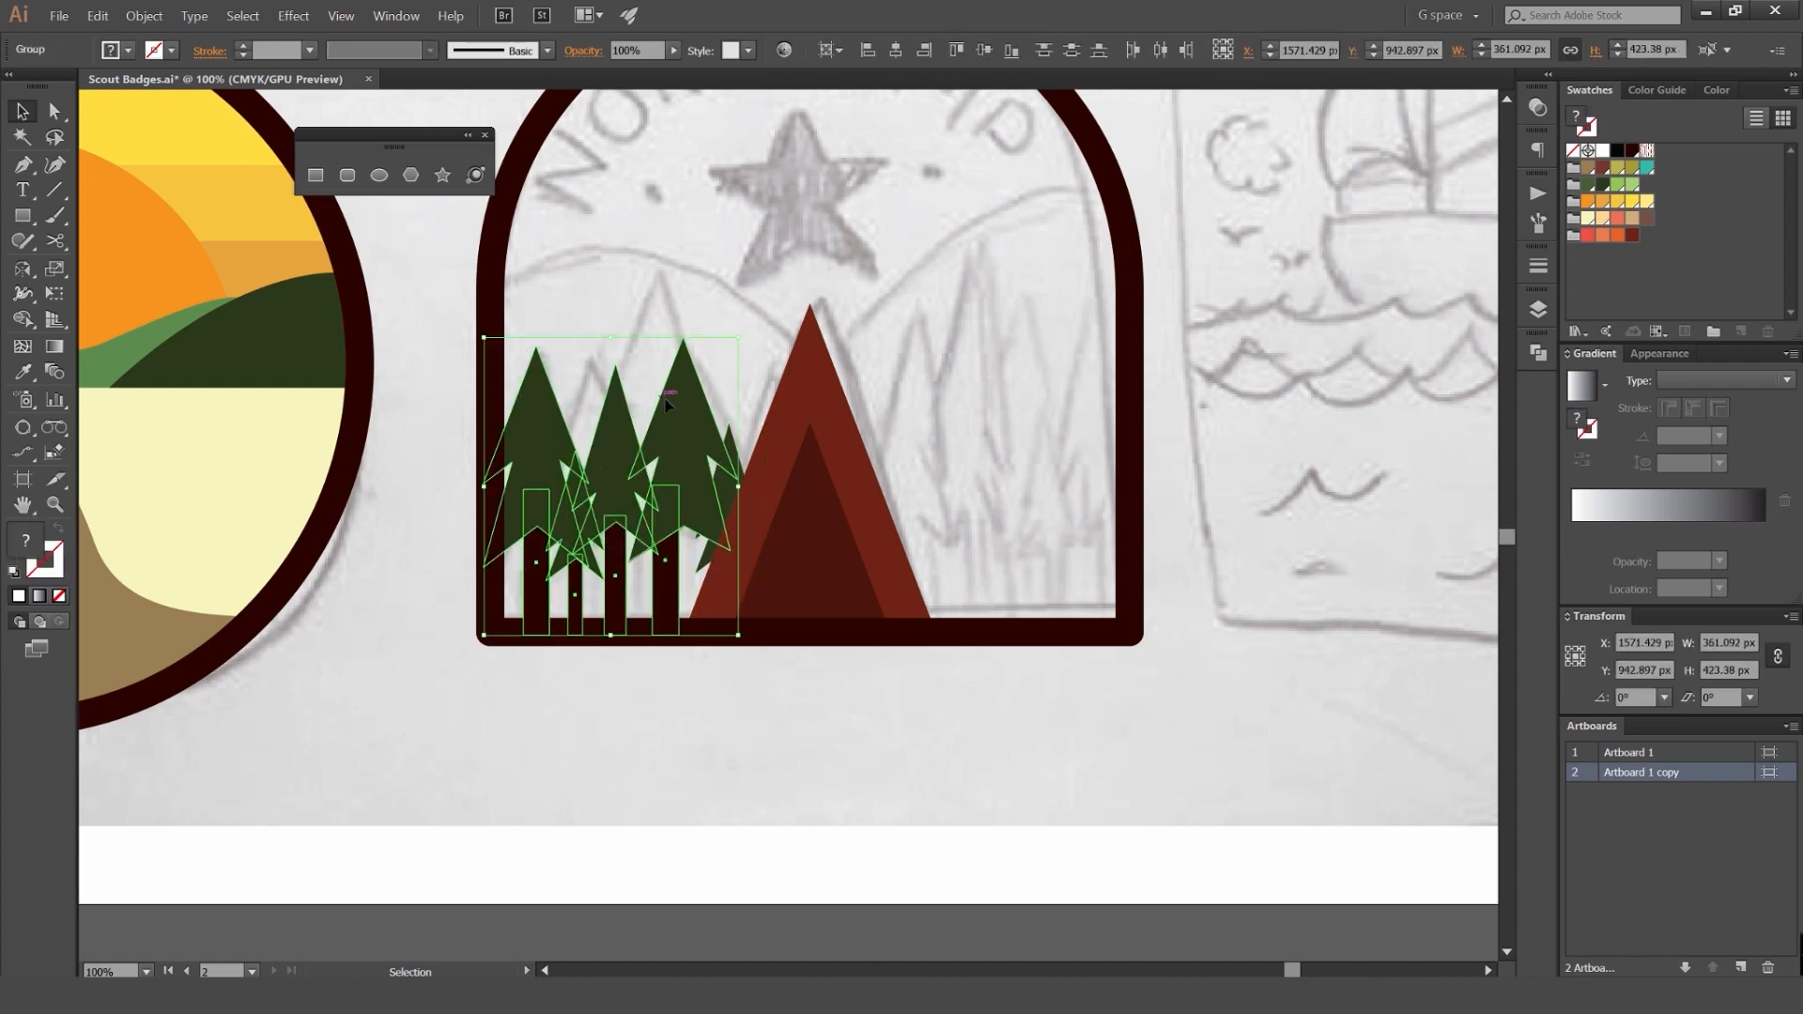
scroll(811, 293, up, 1)
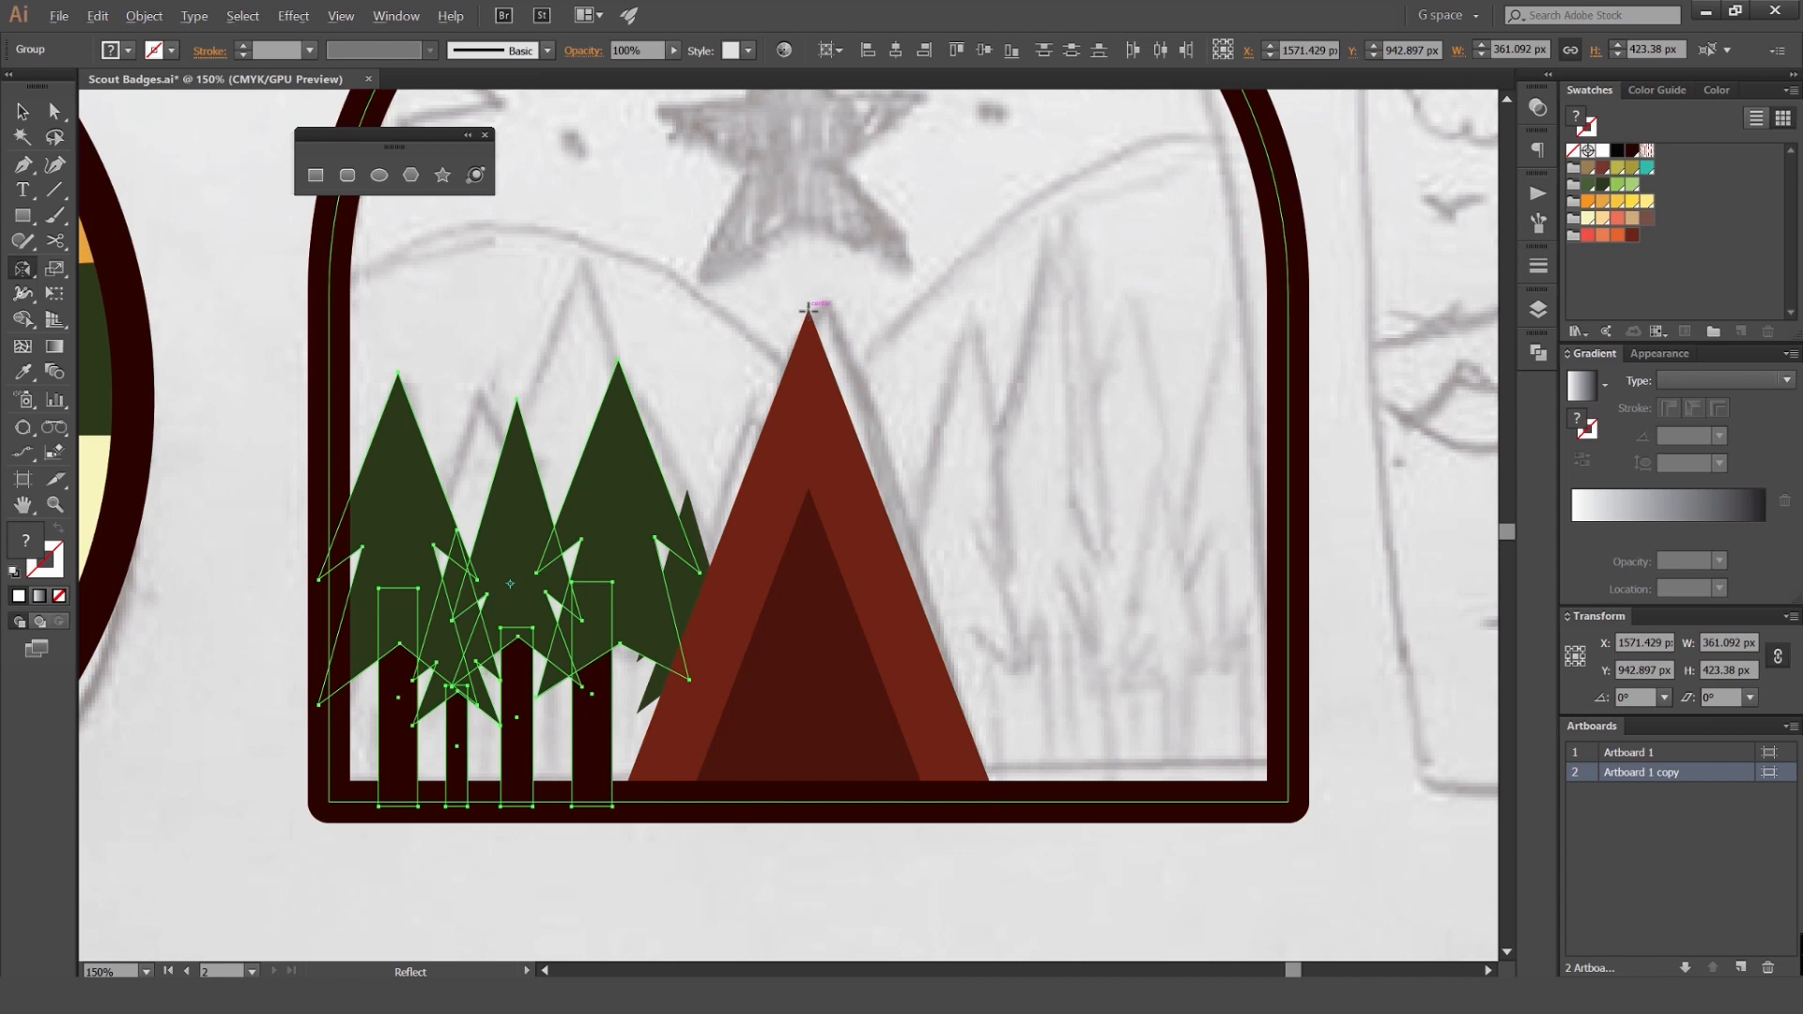
alt+click(809, 310)
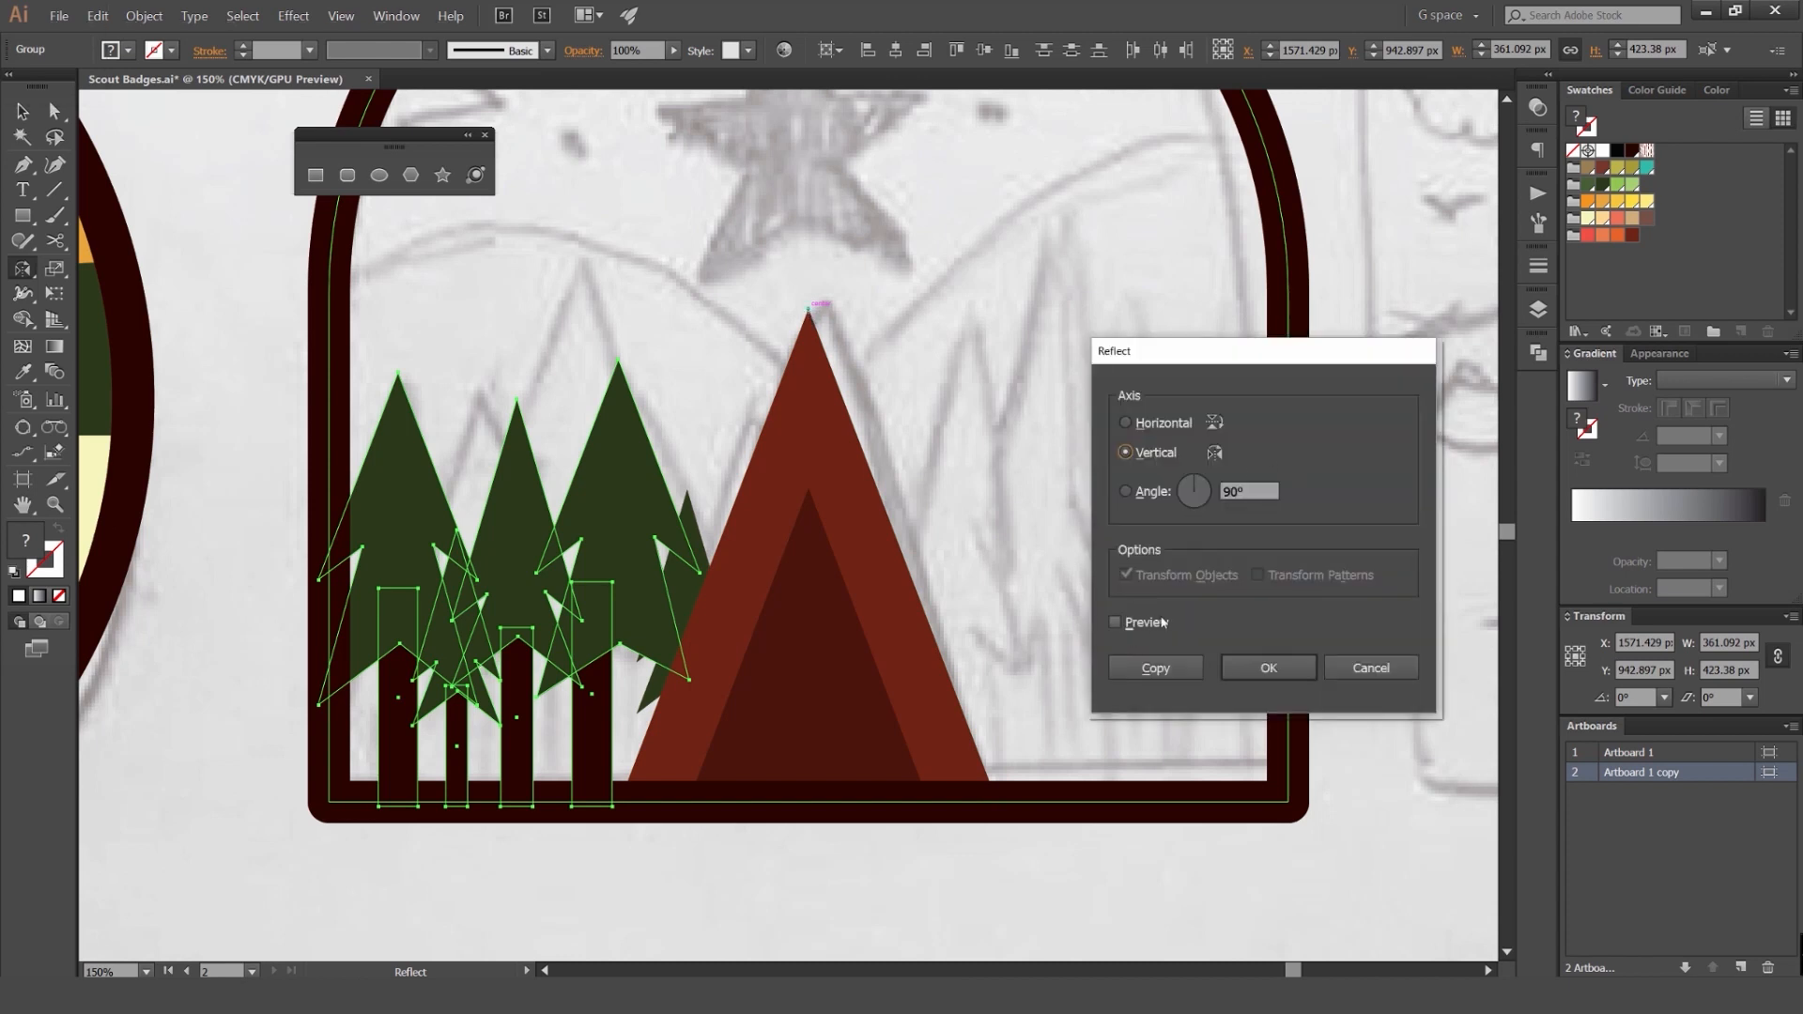
click(1163, 621)
drag(1184, 352, 1322, 335)
click(1207, 610)
click(1209, 613)
click(1303, 600)
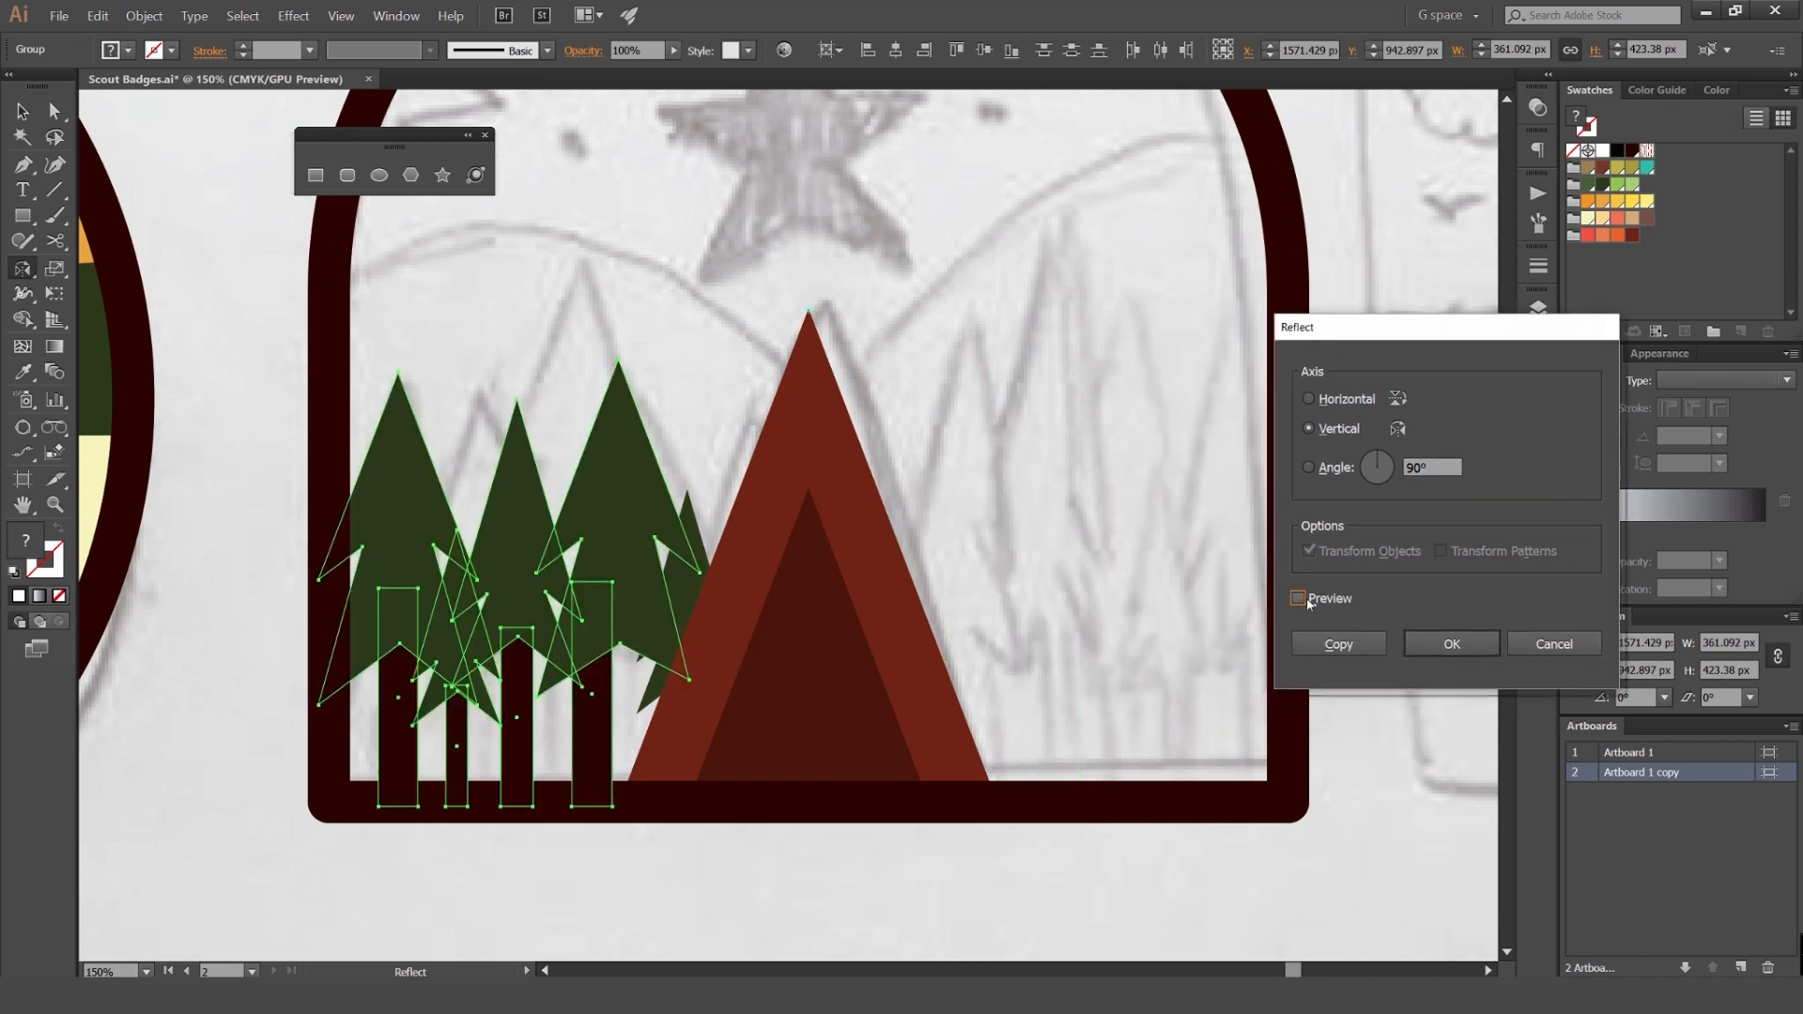
click(1305, 601)
click(1339, 645)
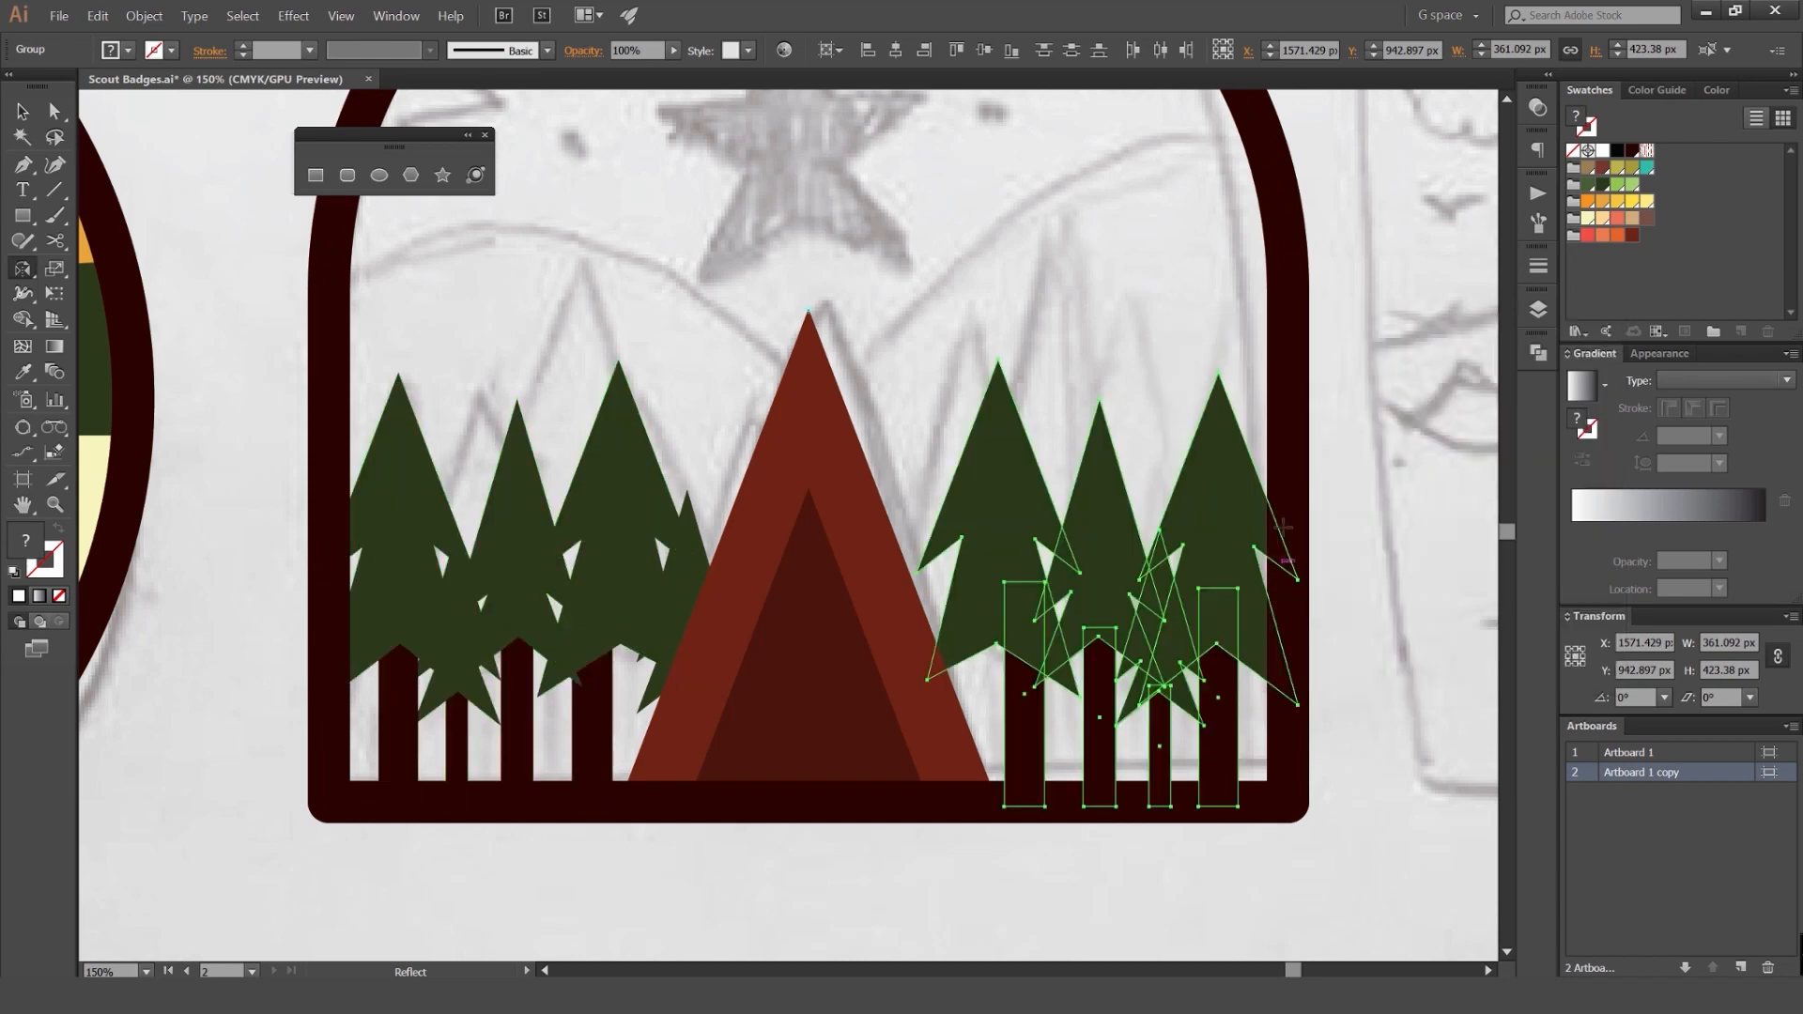
key(v)
click(1370, 446)
key(ctrl+1)
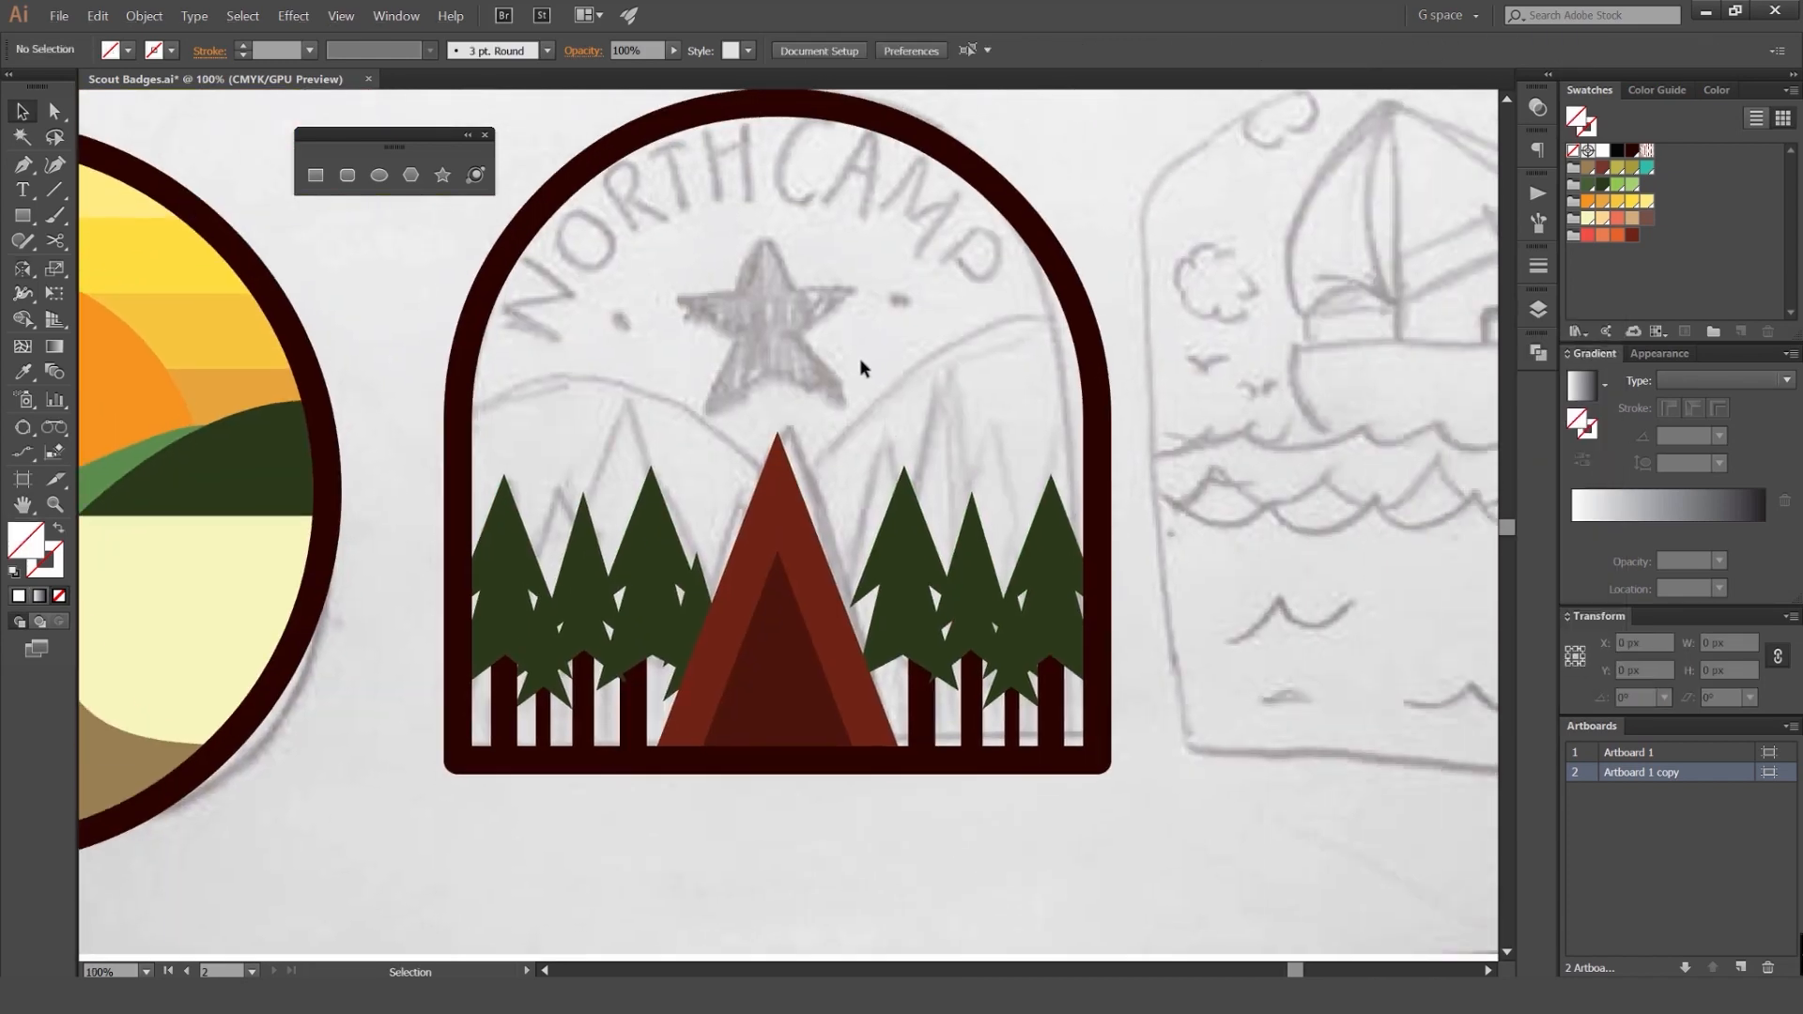
Step: Shift the tree to the right of the tent slightly away from it, and recentre its trunk under the foliage
scroll(976, 568, down, 1)
scroll(986, 575, up, 2)
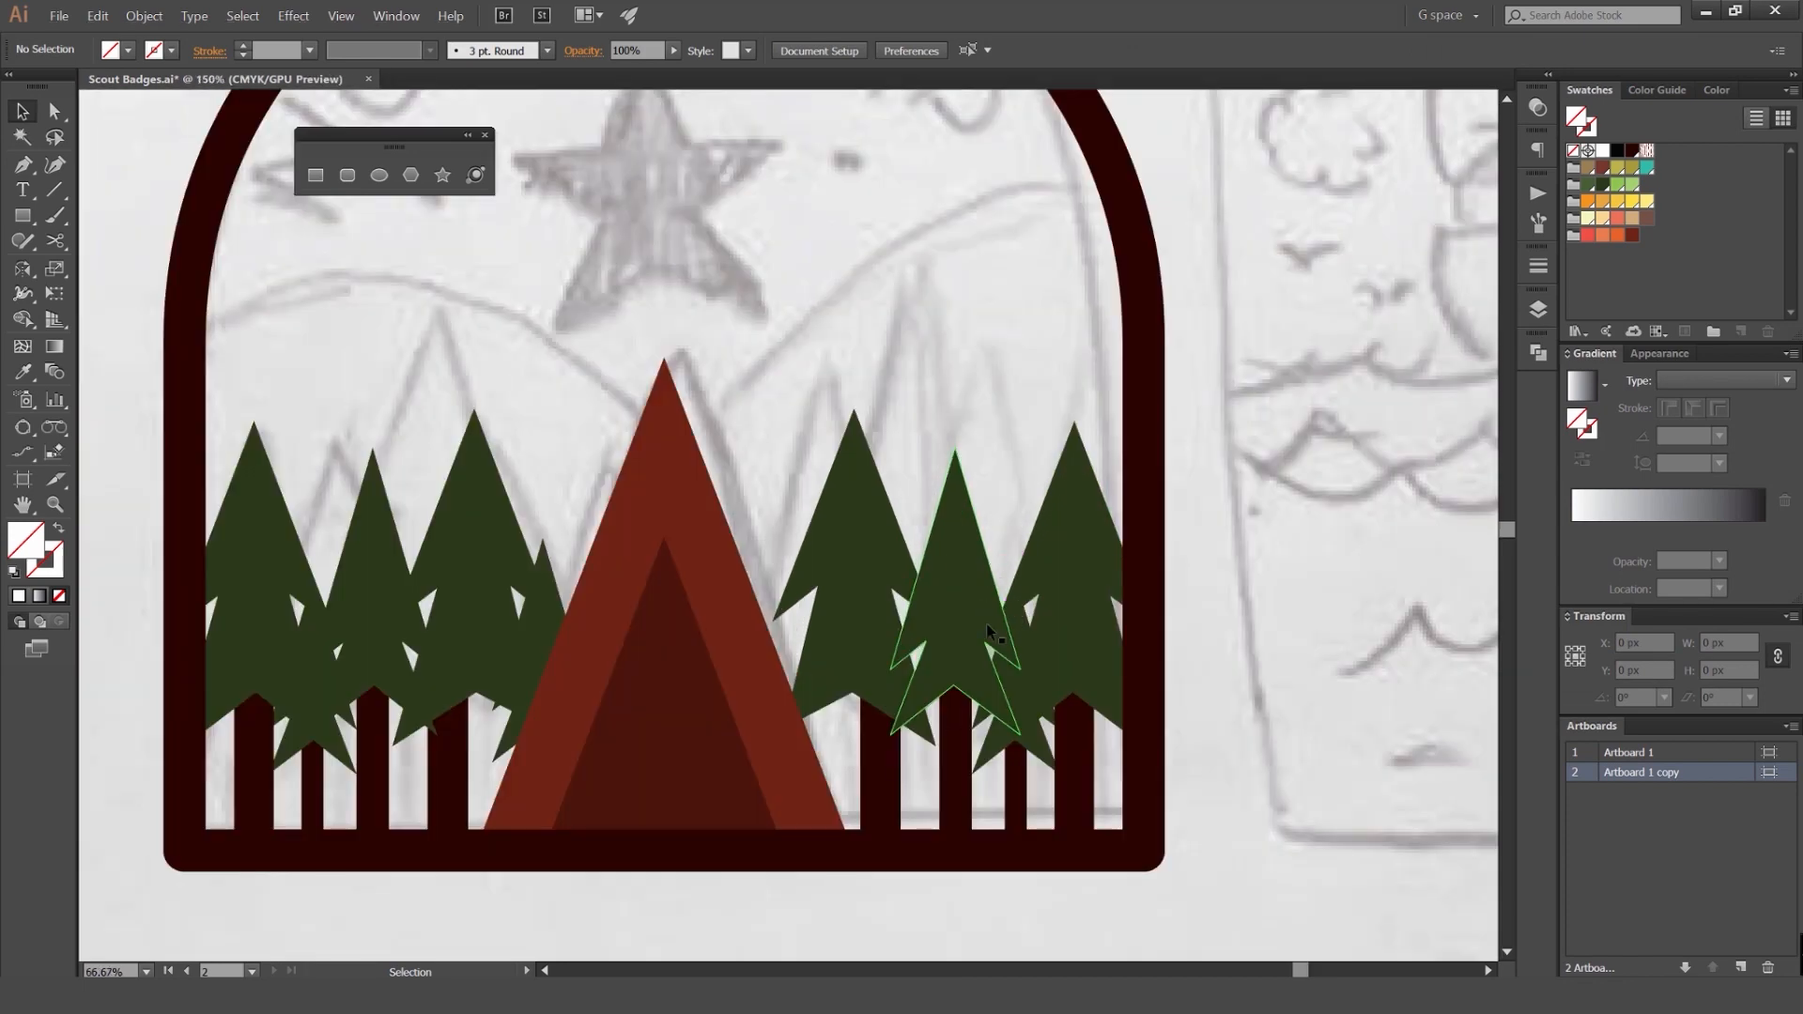
drag(894, 605, 929, 606)
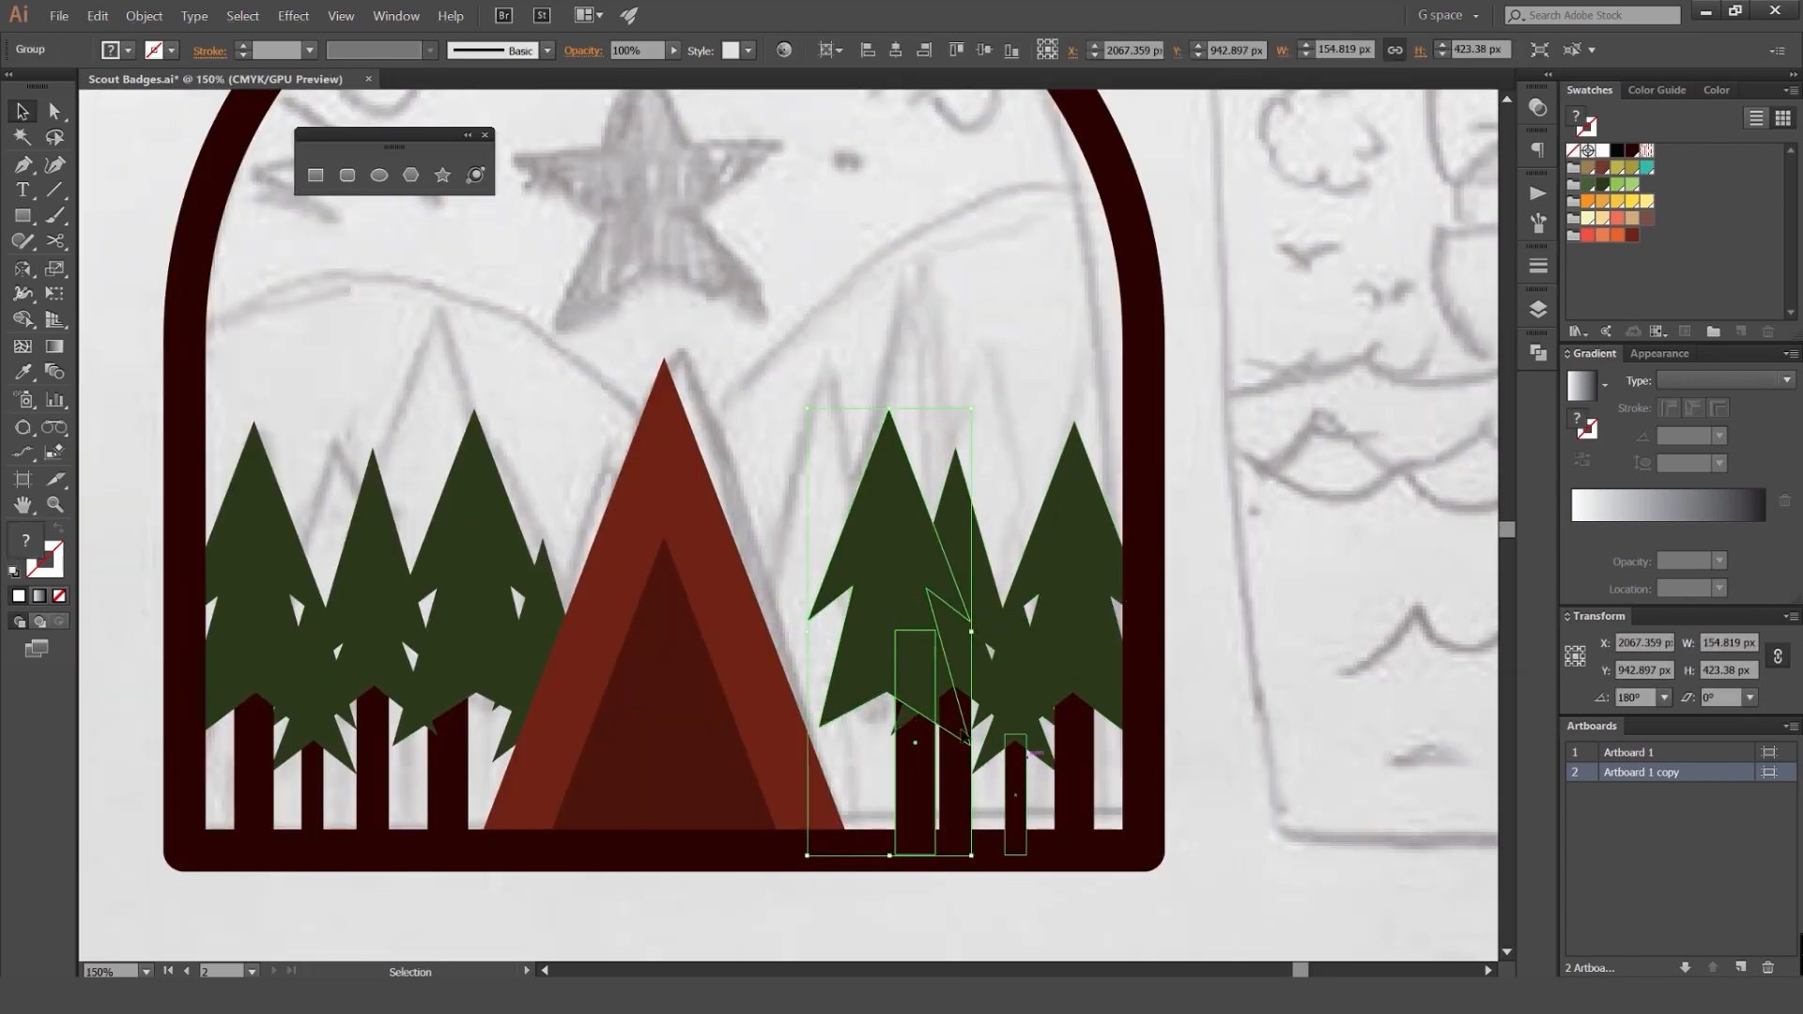
click(931, 895)
key(a)
drag(929, 797, 904, 797)
click(953, 897)
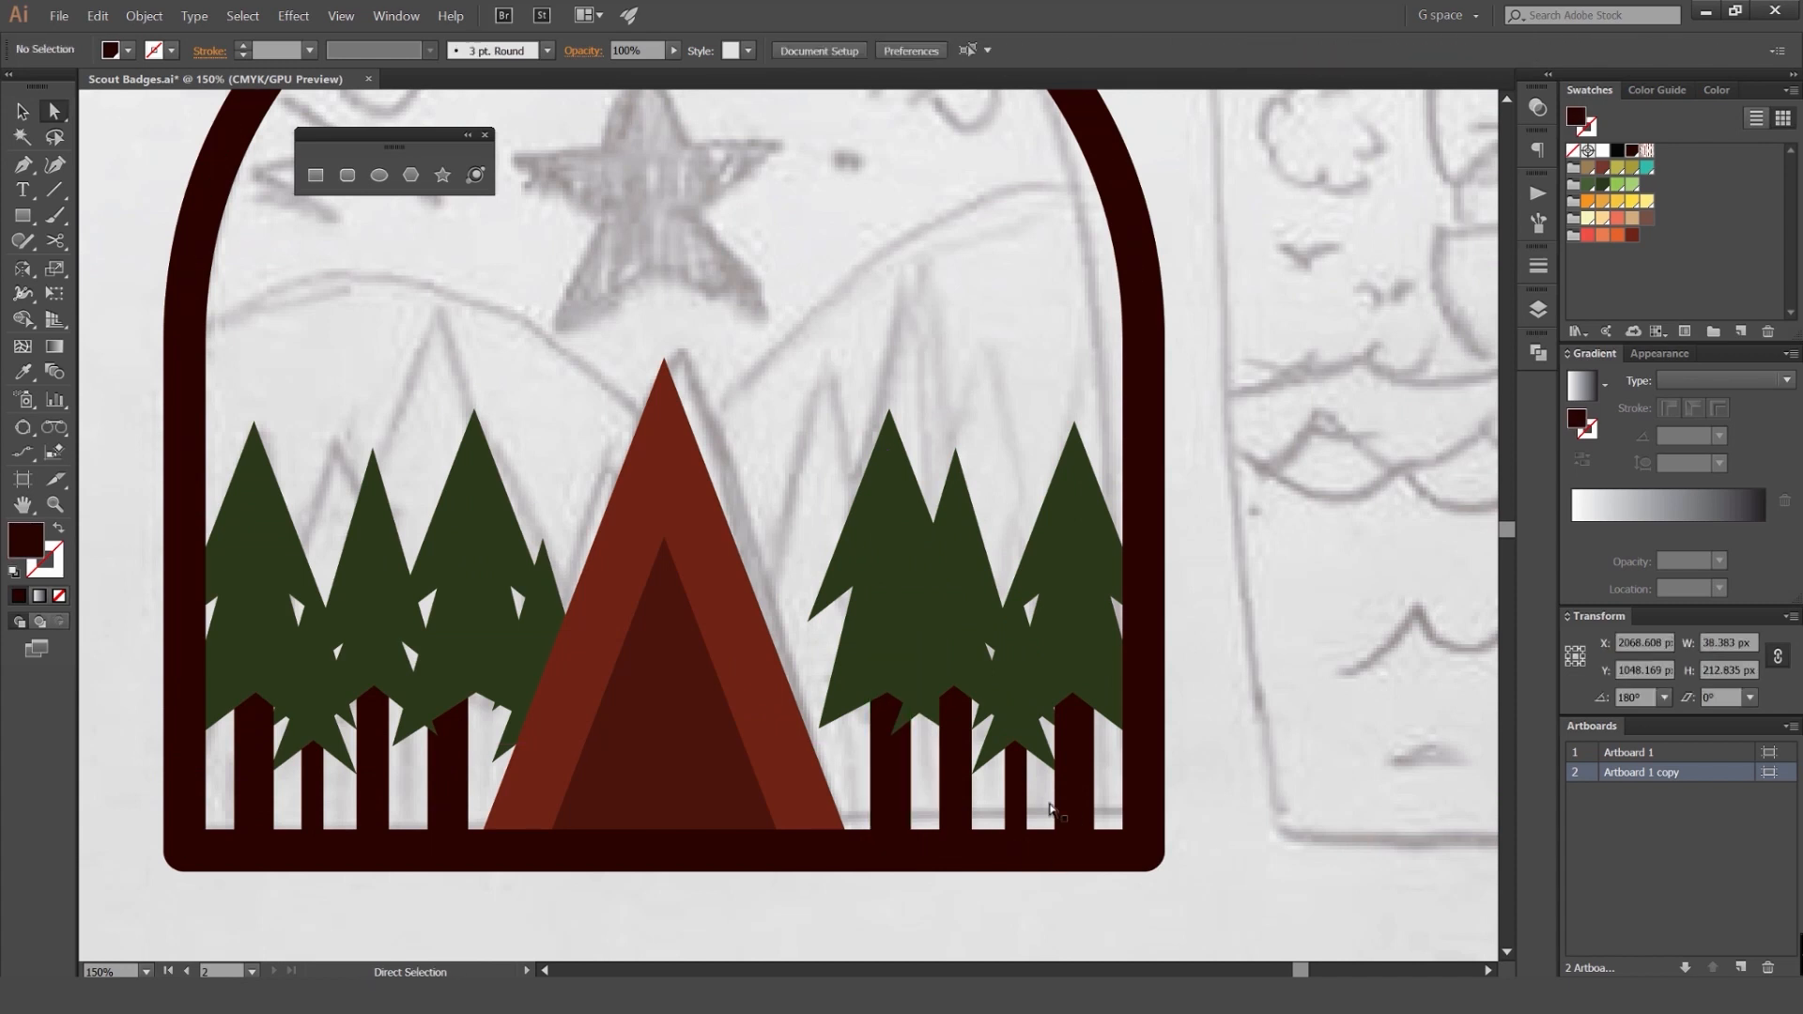
Step: Duplicate the smallest right-side tree into the gap beside the tent's right edge
key(v)
click(1009, 716)
click(922, 601)
drag(921, 589, 862, 589)
key(ctrl+z)
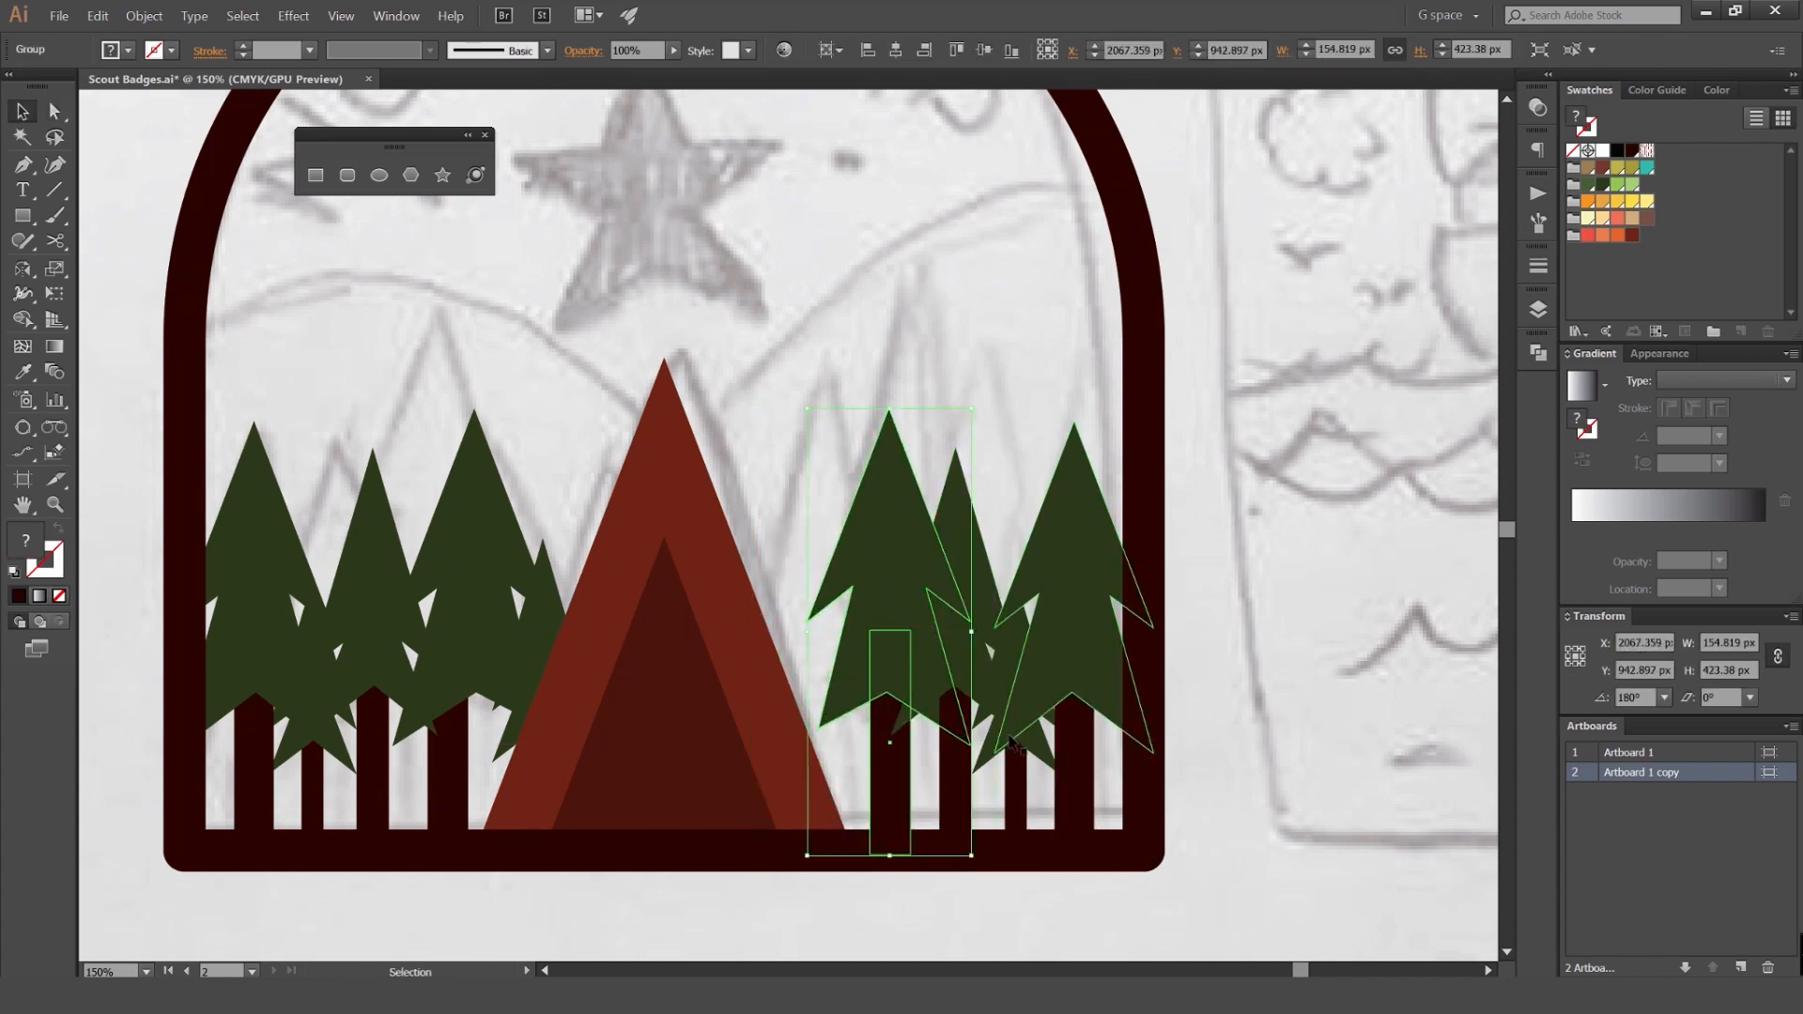
drag(1019, 745, 826, 747)
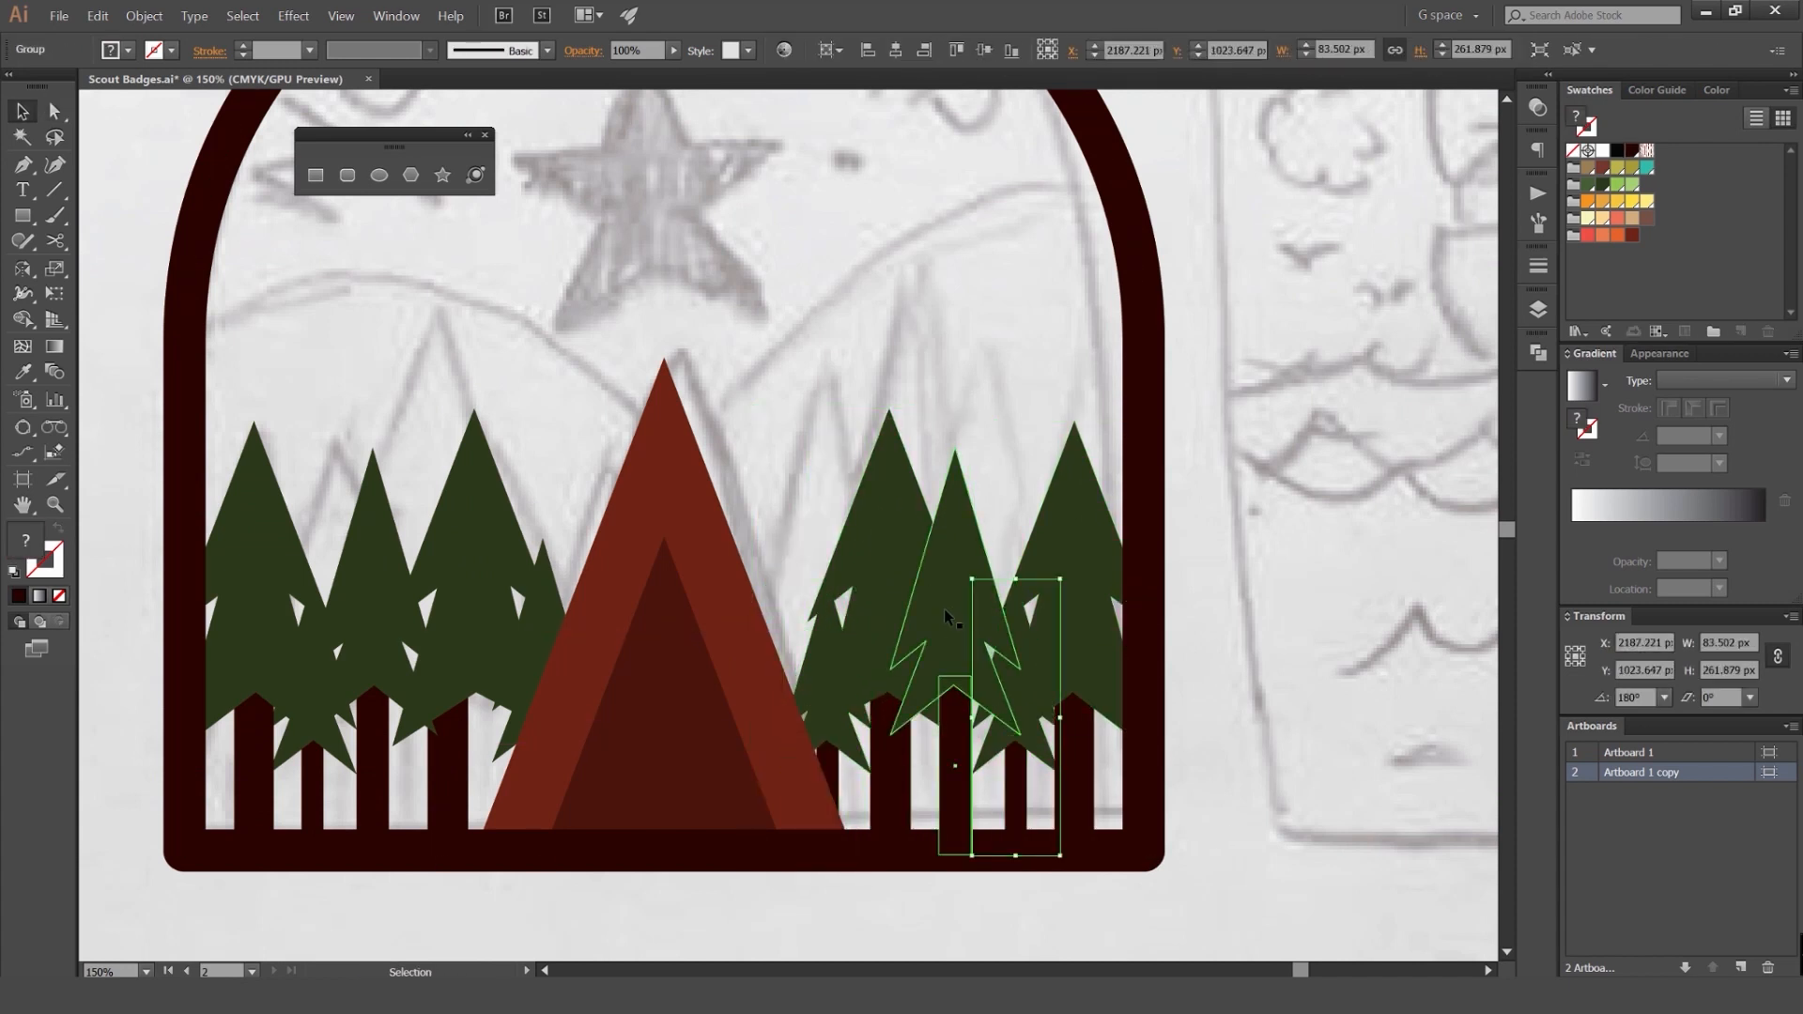
Step: Flip the three larger right-side trees horizontally as a set and move the middle one slightly left
click(1061, 545)
drag(1059, 545, 926, 386)
scroll(926, 386, up, 1)
shift+click(850, 456)
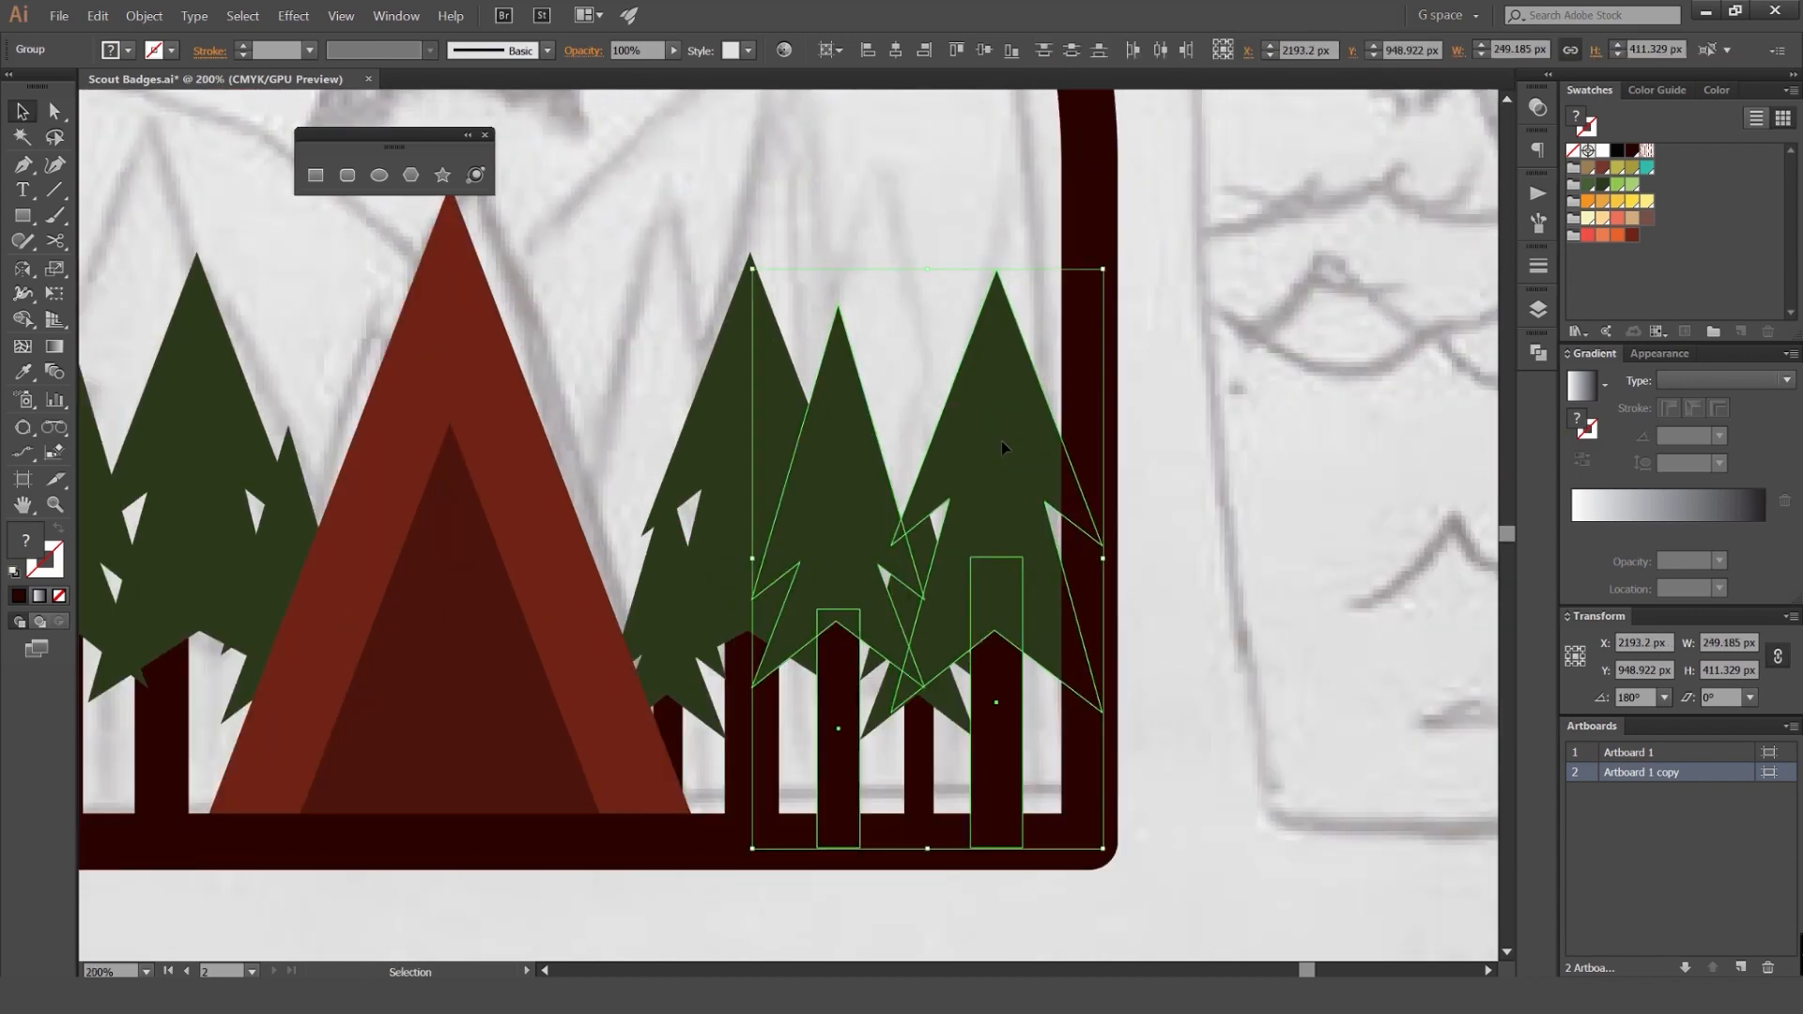
key(ctrl+shift+a)
shift+click(762, 369)
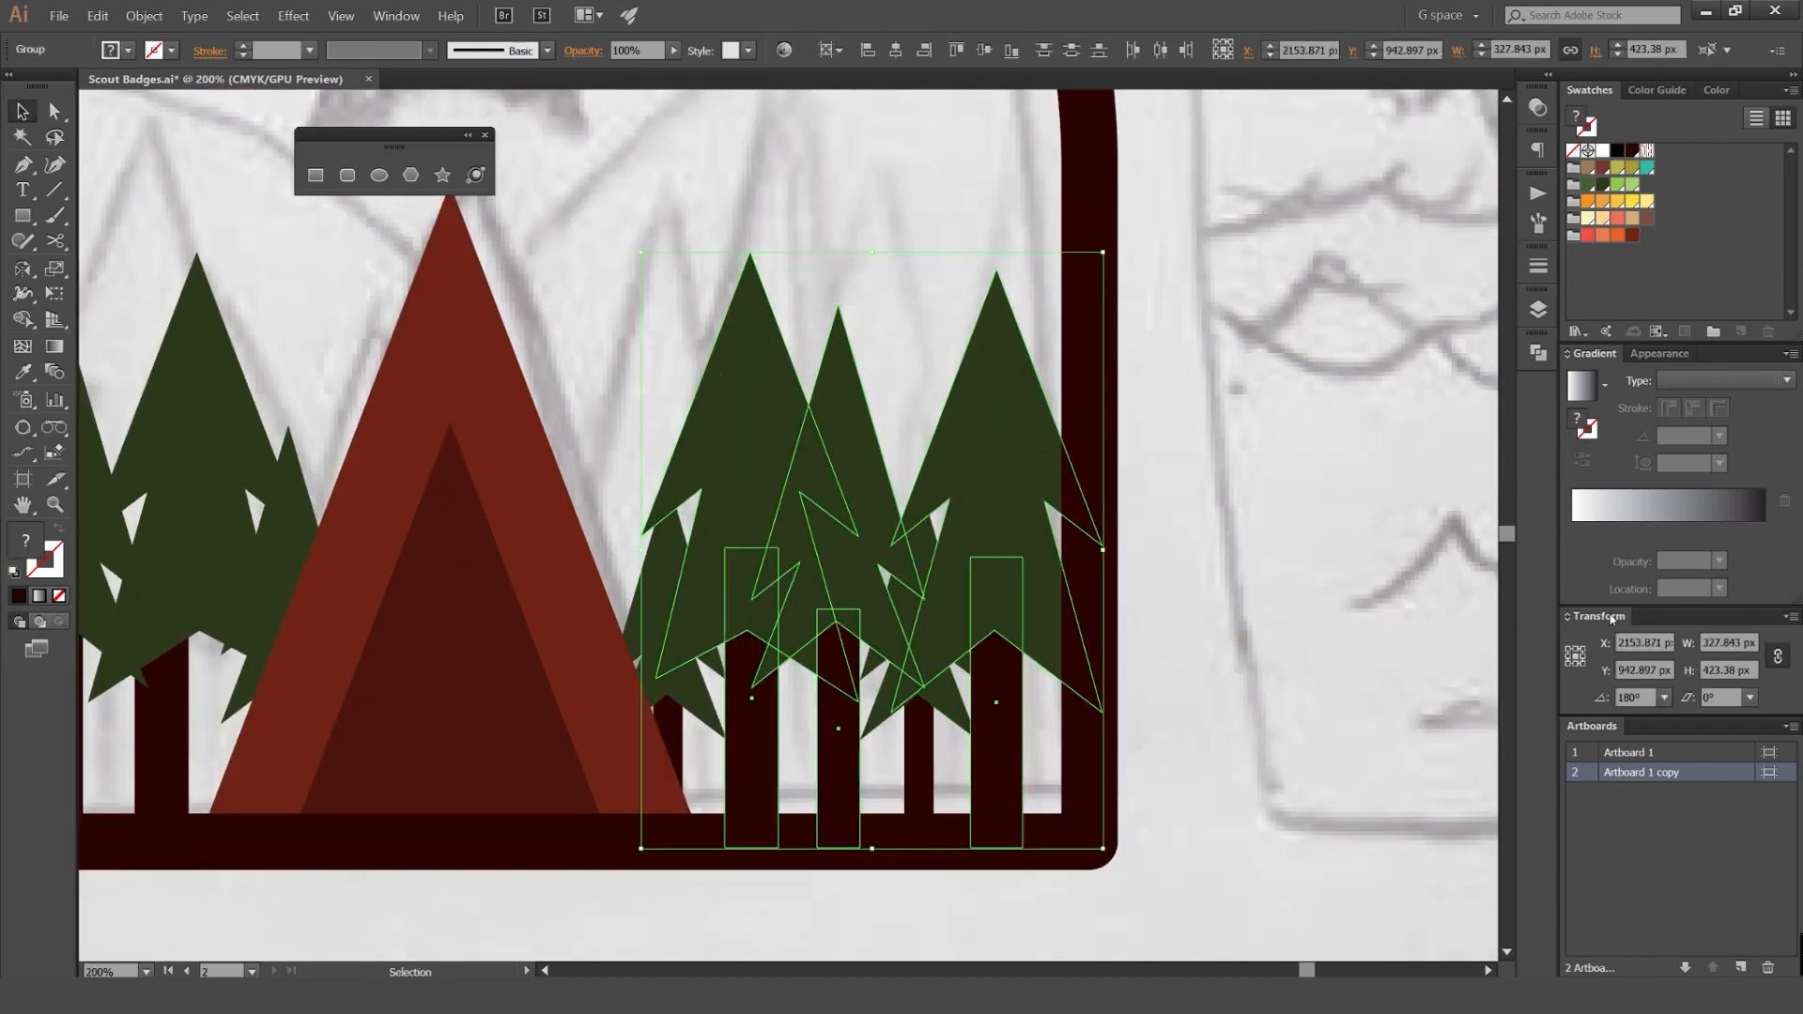
click(1791, 618)
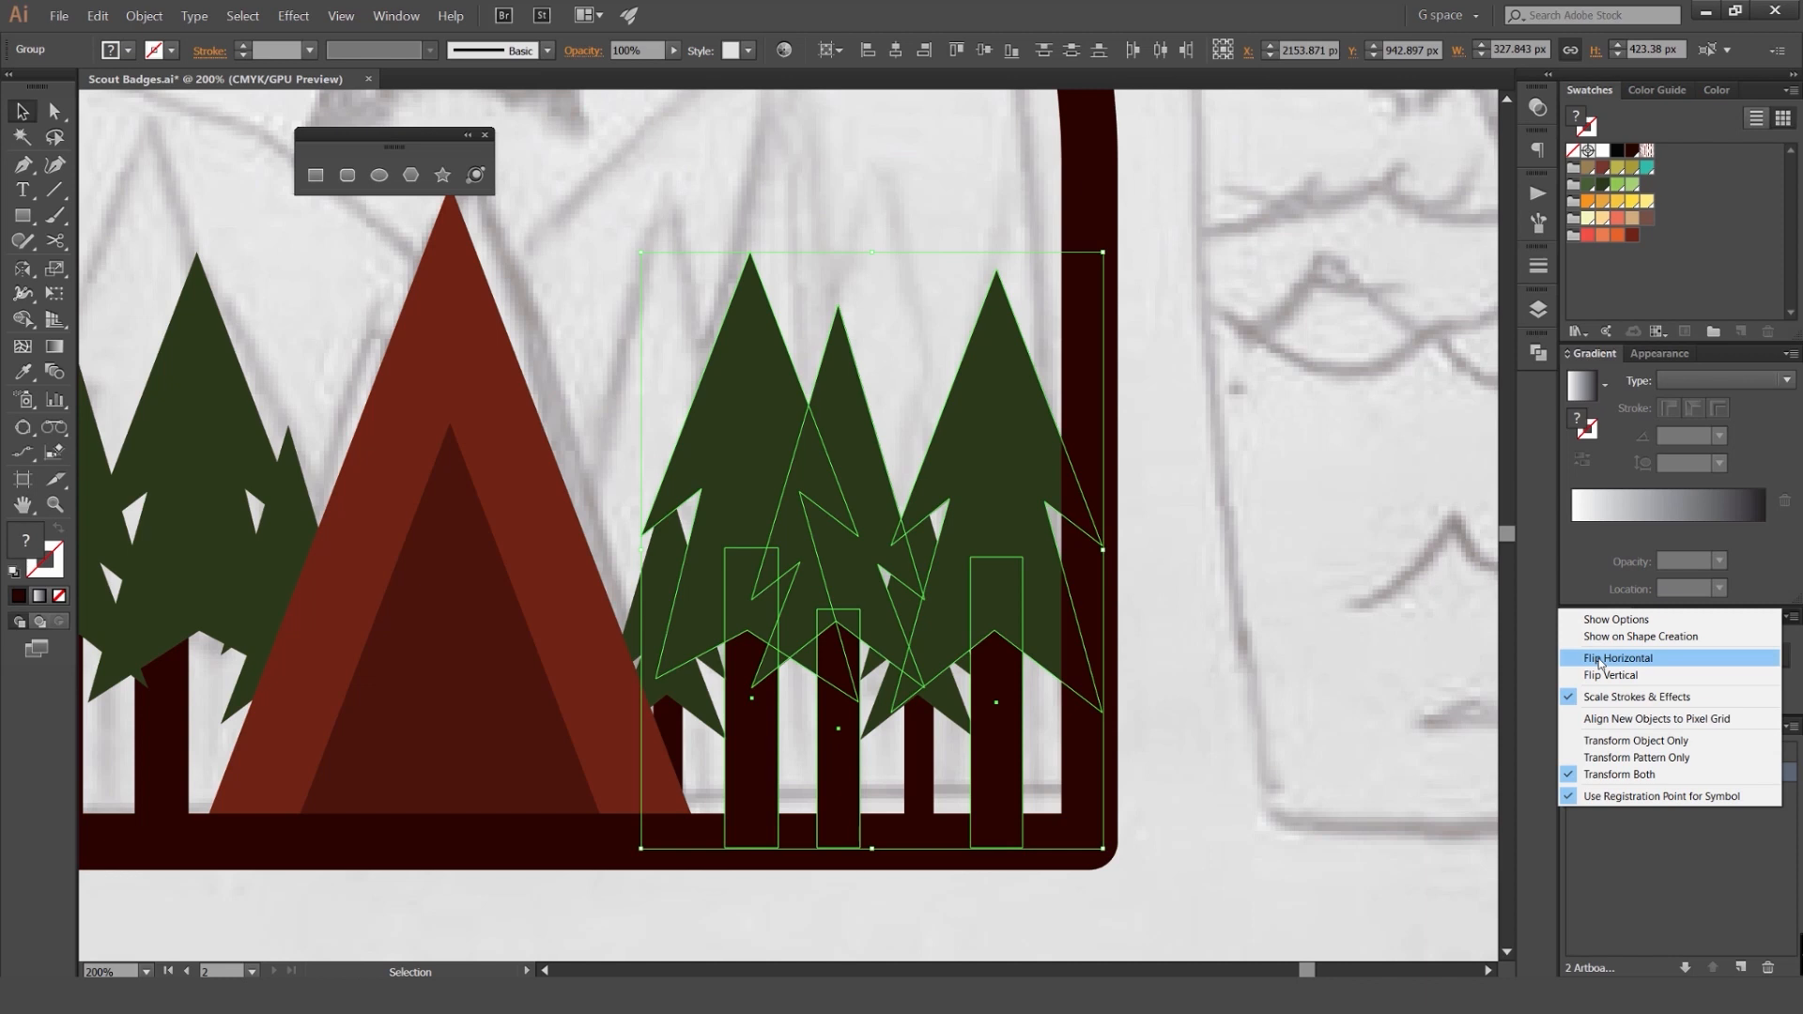
click(1601, 660)
click(1218, 389)
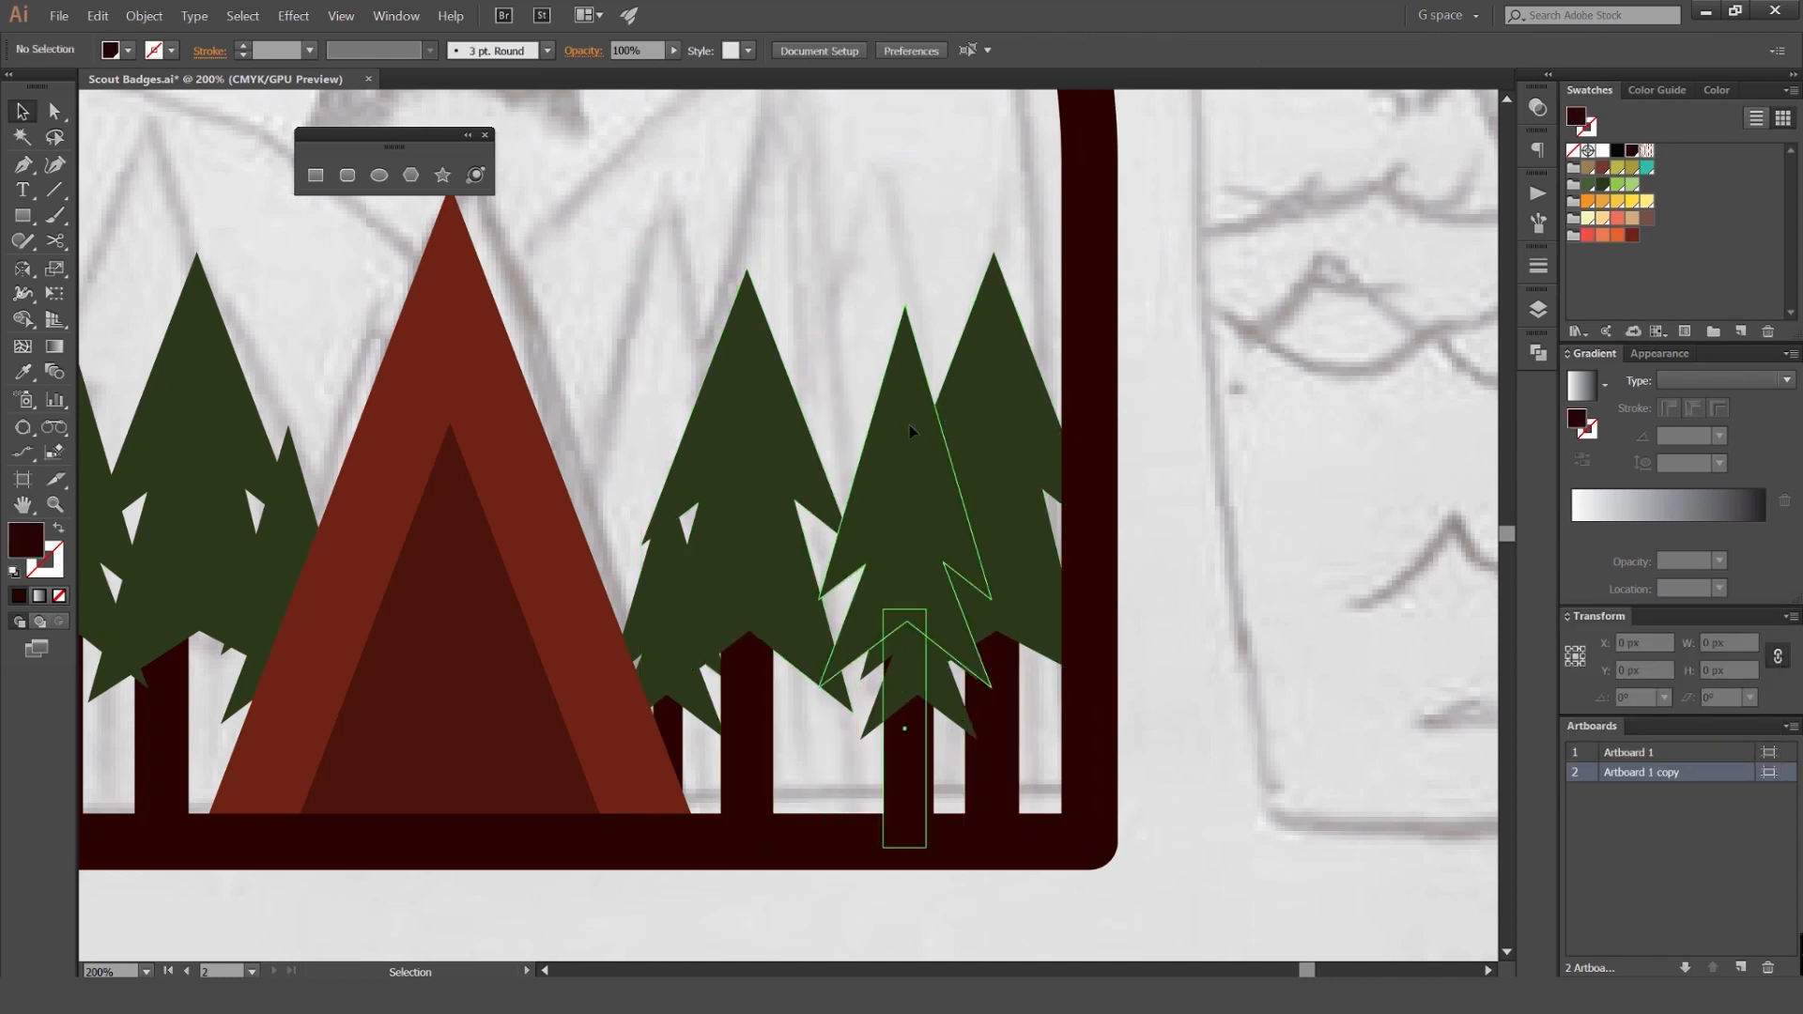
drag(912, 424, 870, 422)
click(1218, 438)
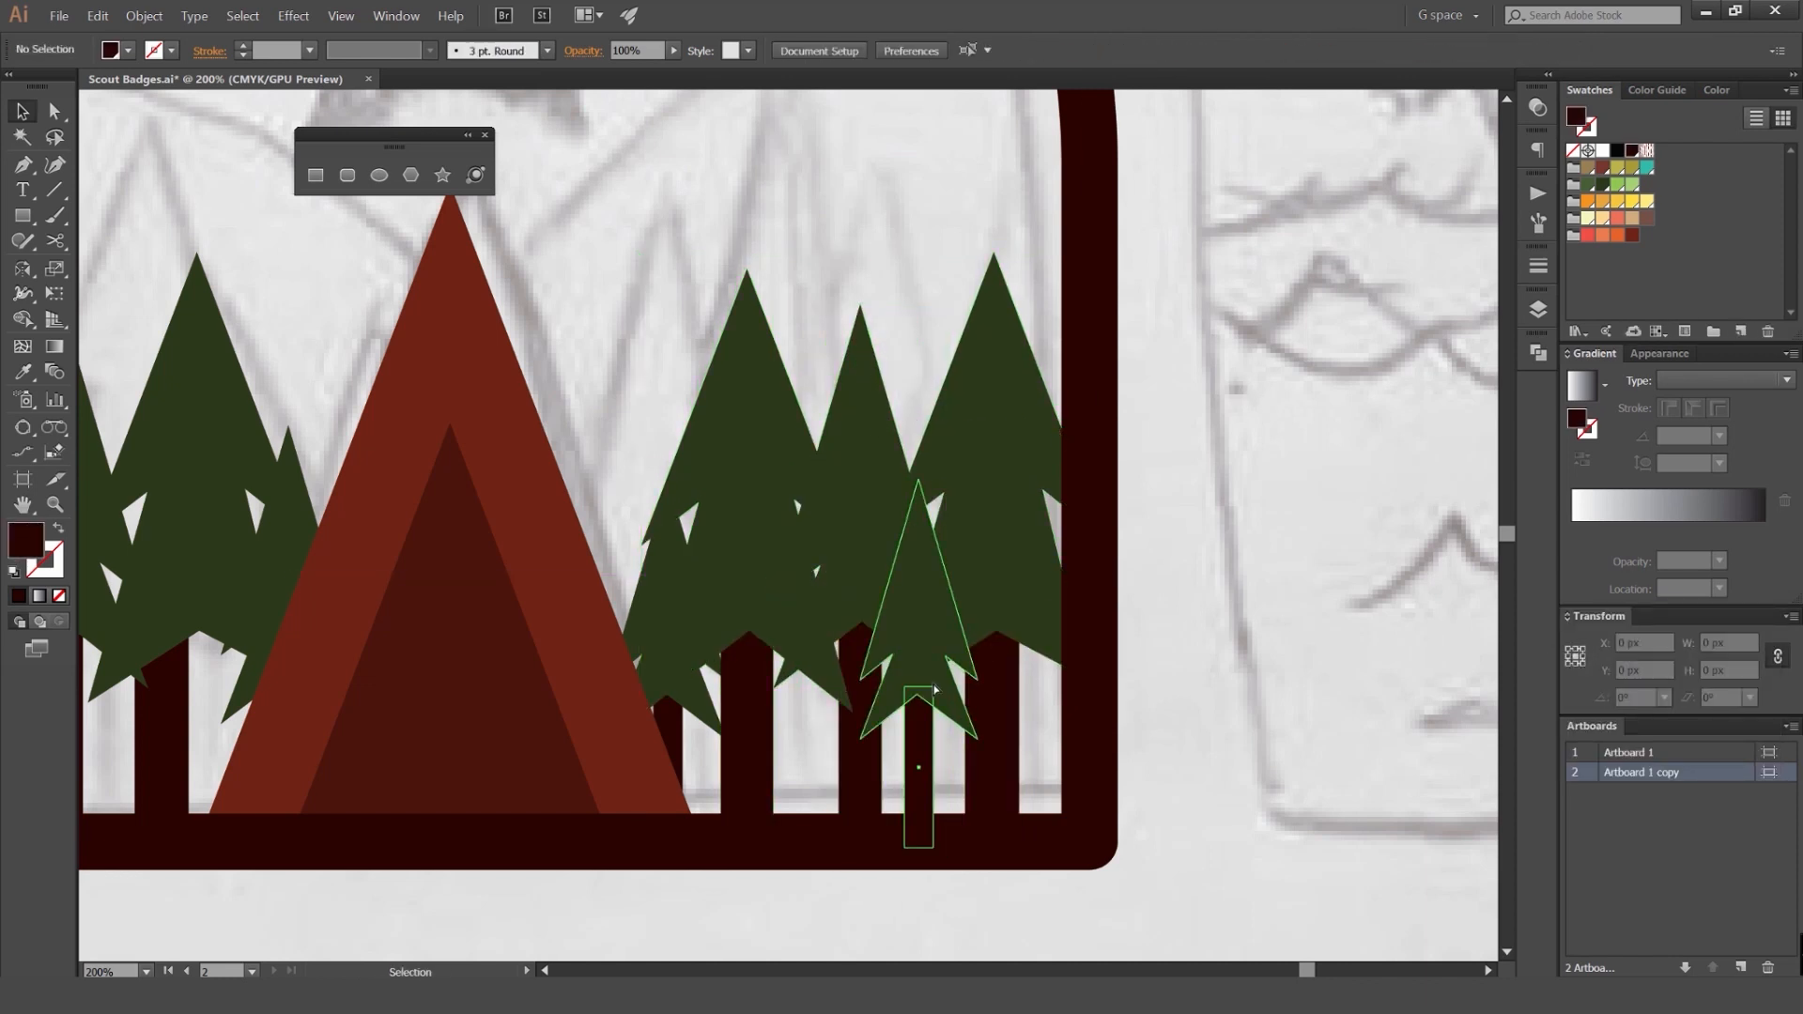
Step: Try moving the small tree in the right group further right, and undo the move
drag(917, 686, 989, 685)
click(1169, 648)
key(ctrl+z)
Step: Move the bottom anchor points of the small right-side tree's foliage slightly downward
key(a)
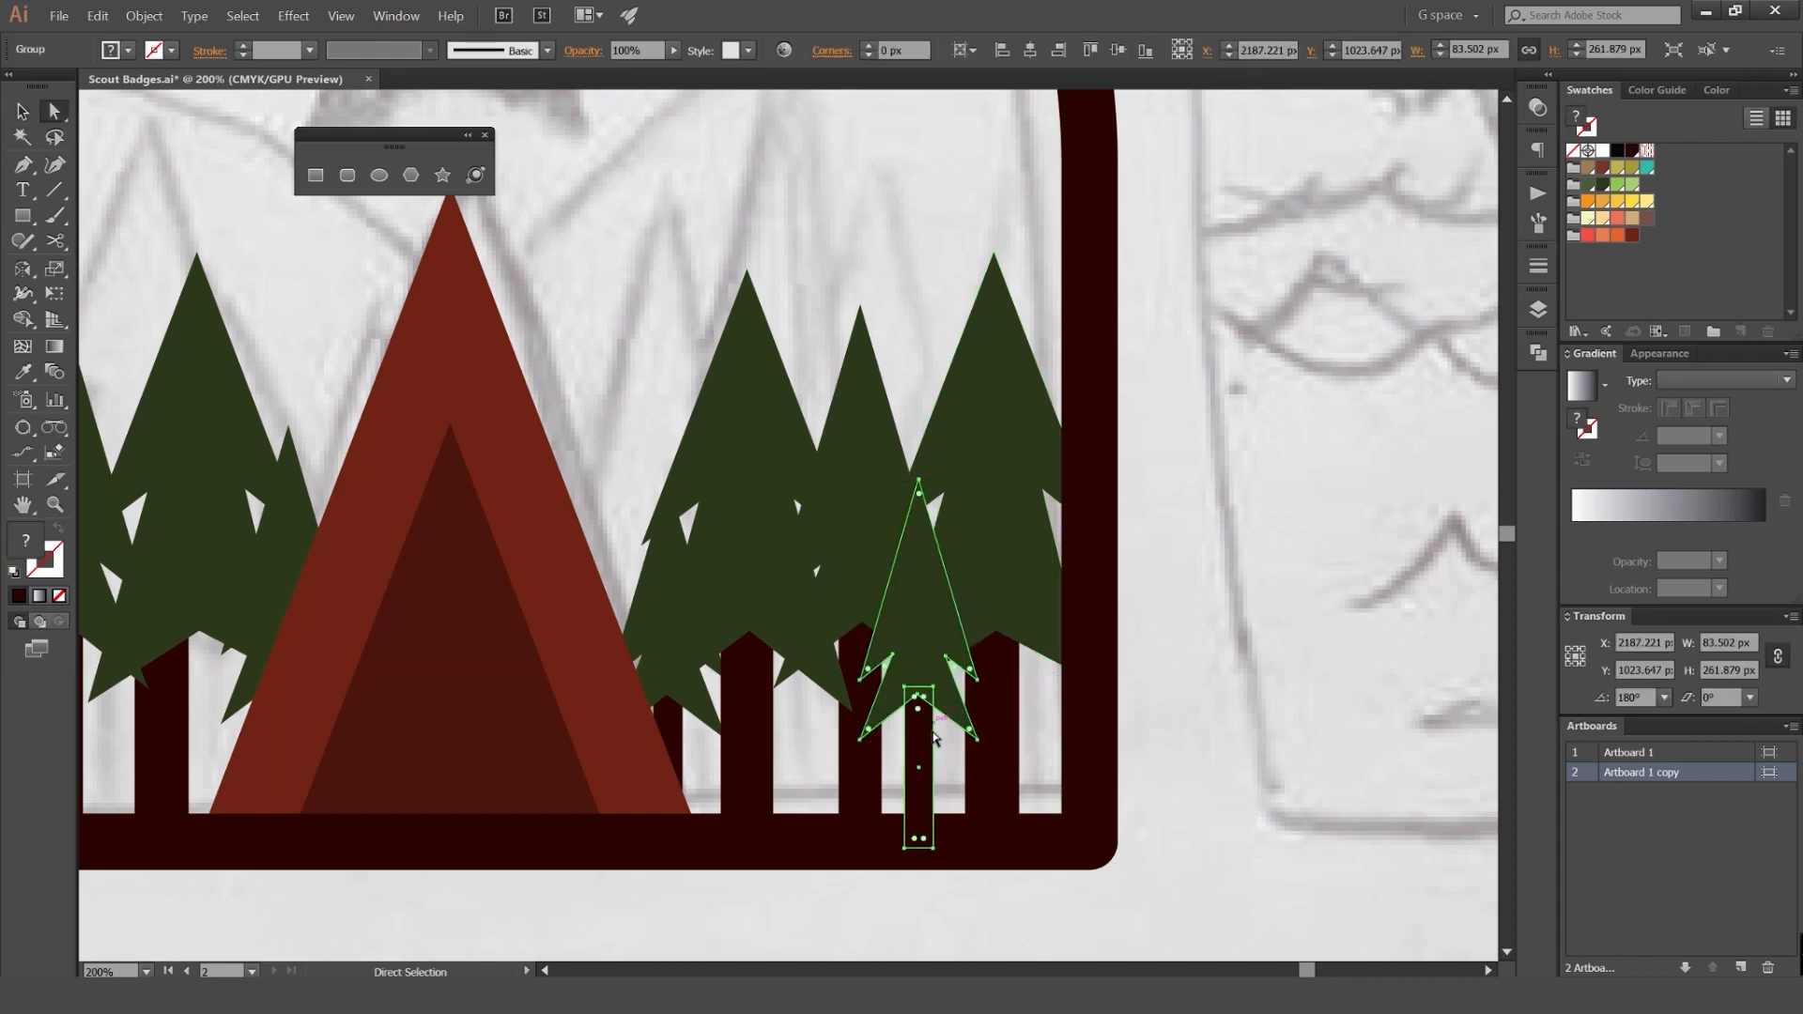
click(950, 748)
click(930, 690)
click(918, 695)
shift+click(861, 740)
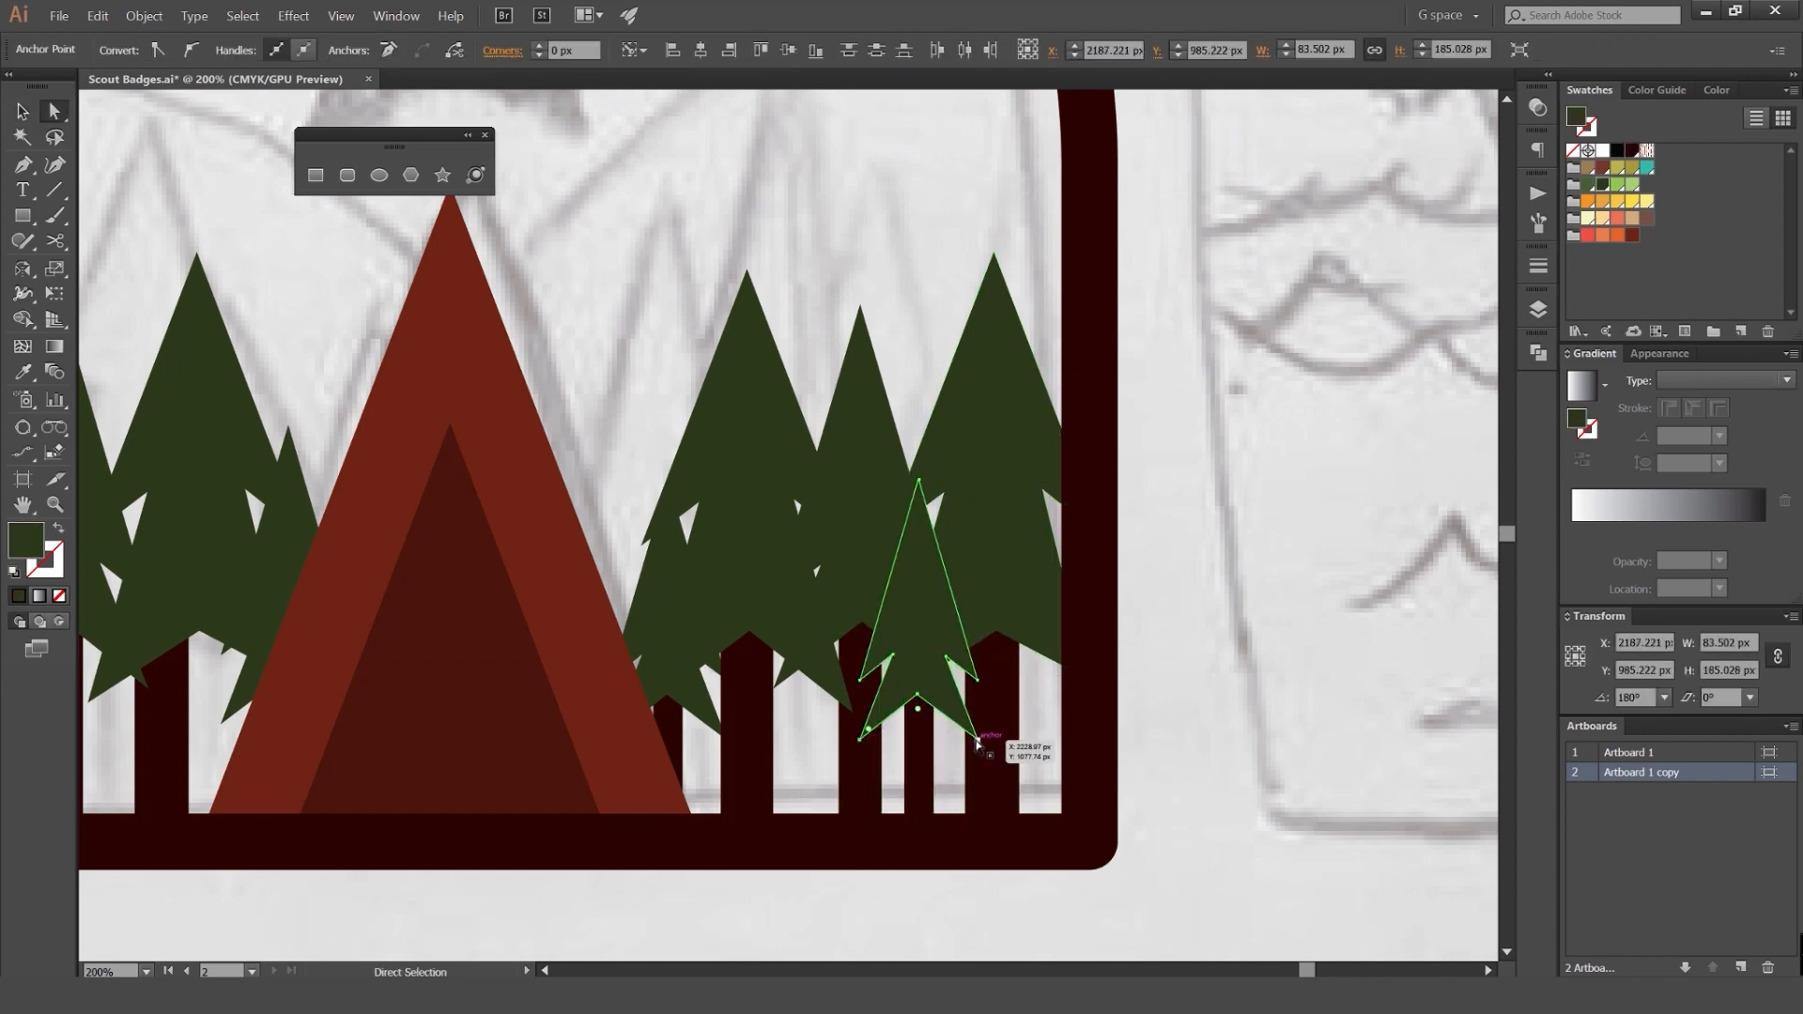
drag(977, 740, 980, 753)
click(1230, 696)
scroll(1220, 696, down, 2)
scroll(1033, 737, up, 1)
scroll(1036, 739, down, 3)
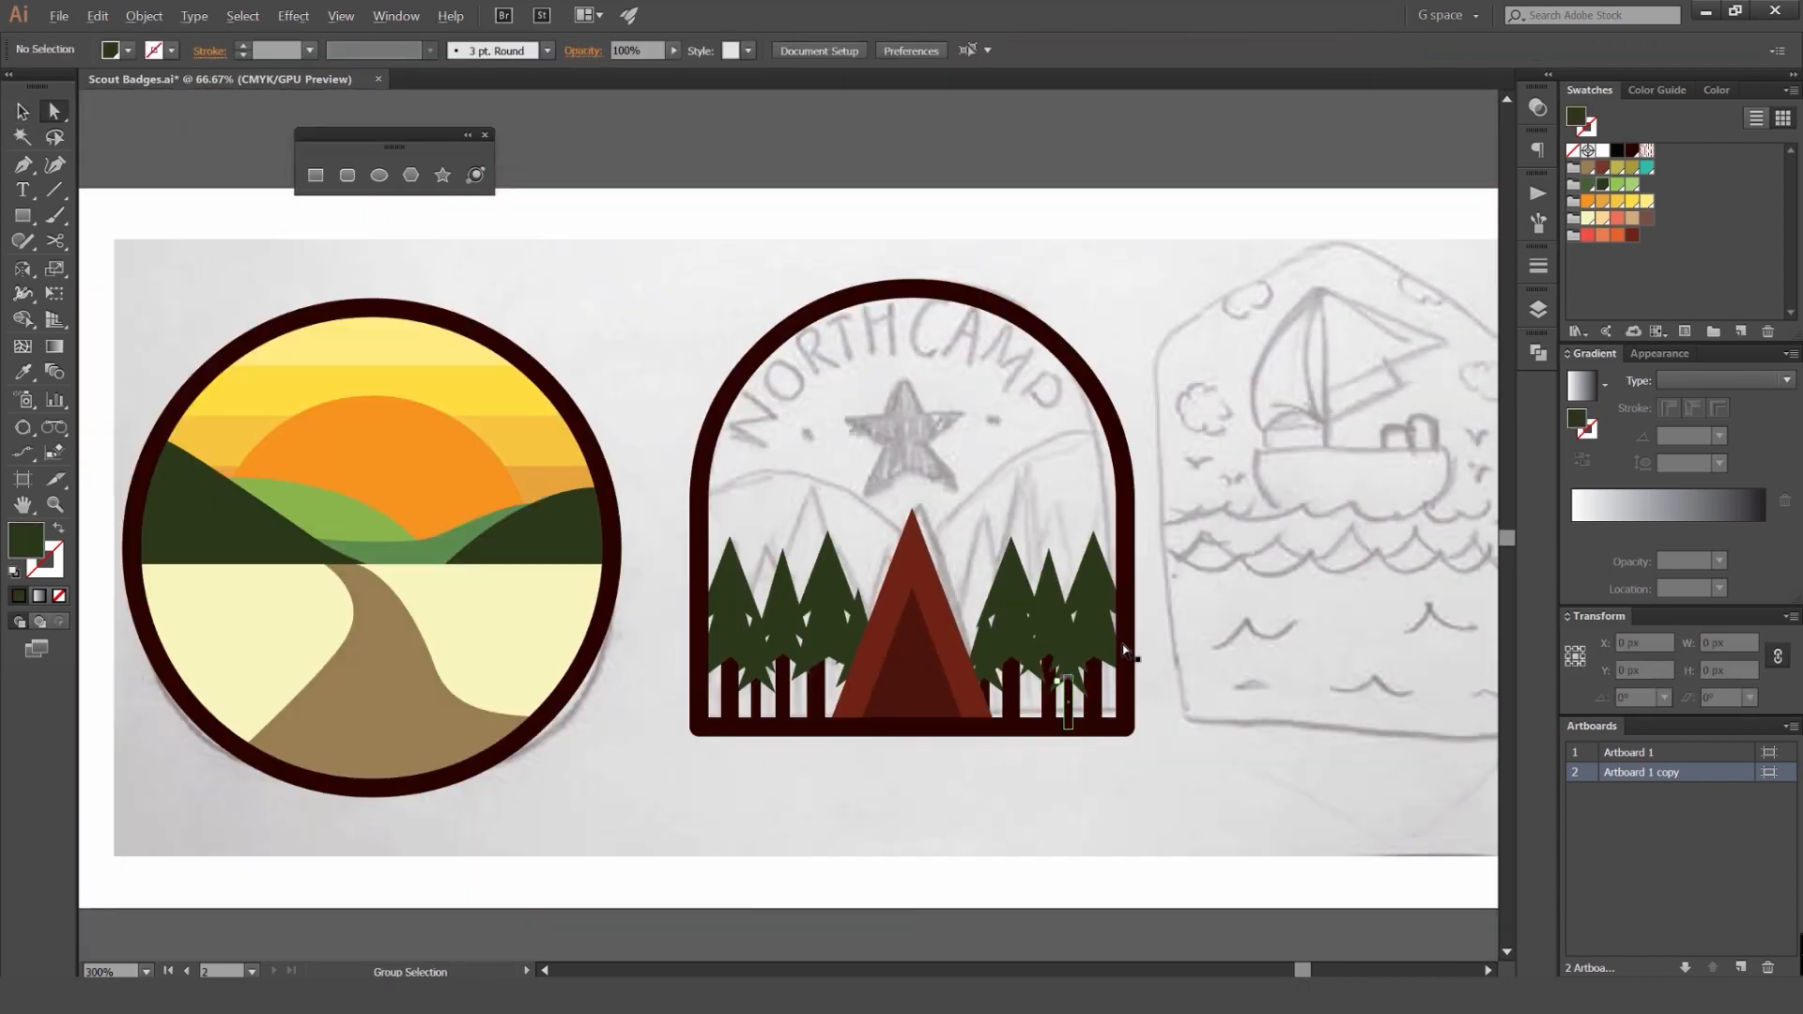
Step: Draw an ellipse about 863 by 726 px over the North Camp badge's left half and duplicate it to overlap on the right
key(v)
scroll(1028, 584, up, 2)
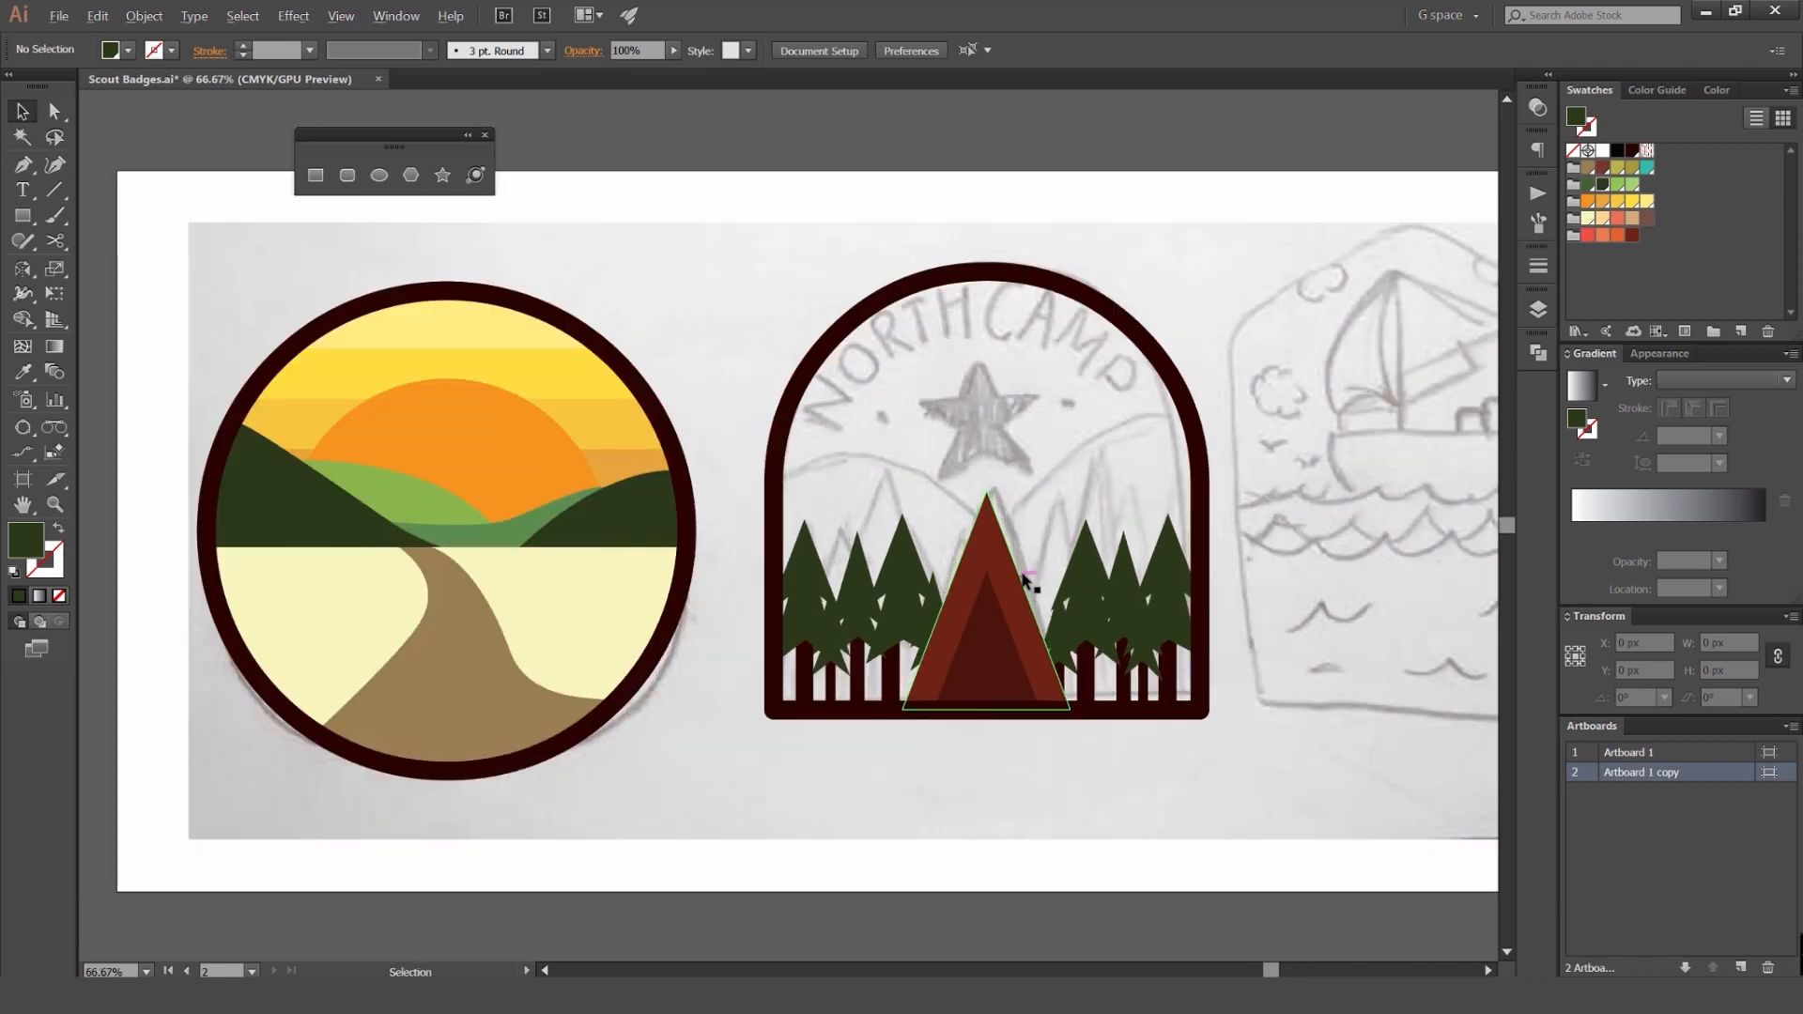
drag(999, 404, 825, 343)
scroll(875, 410, down, 1)
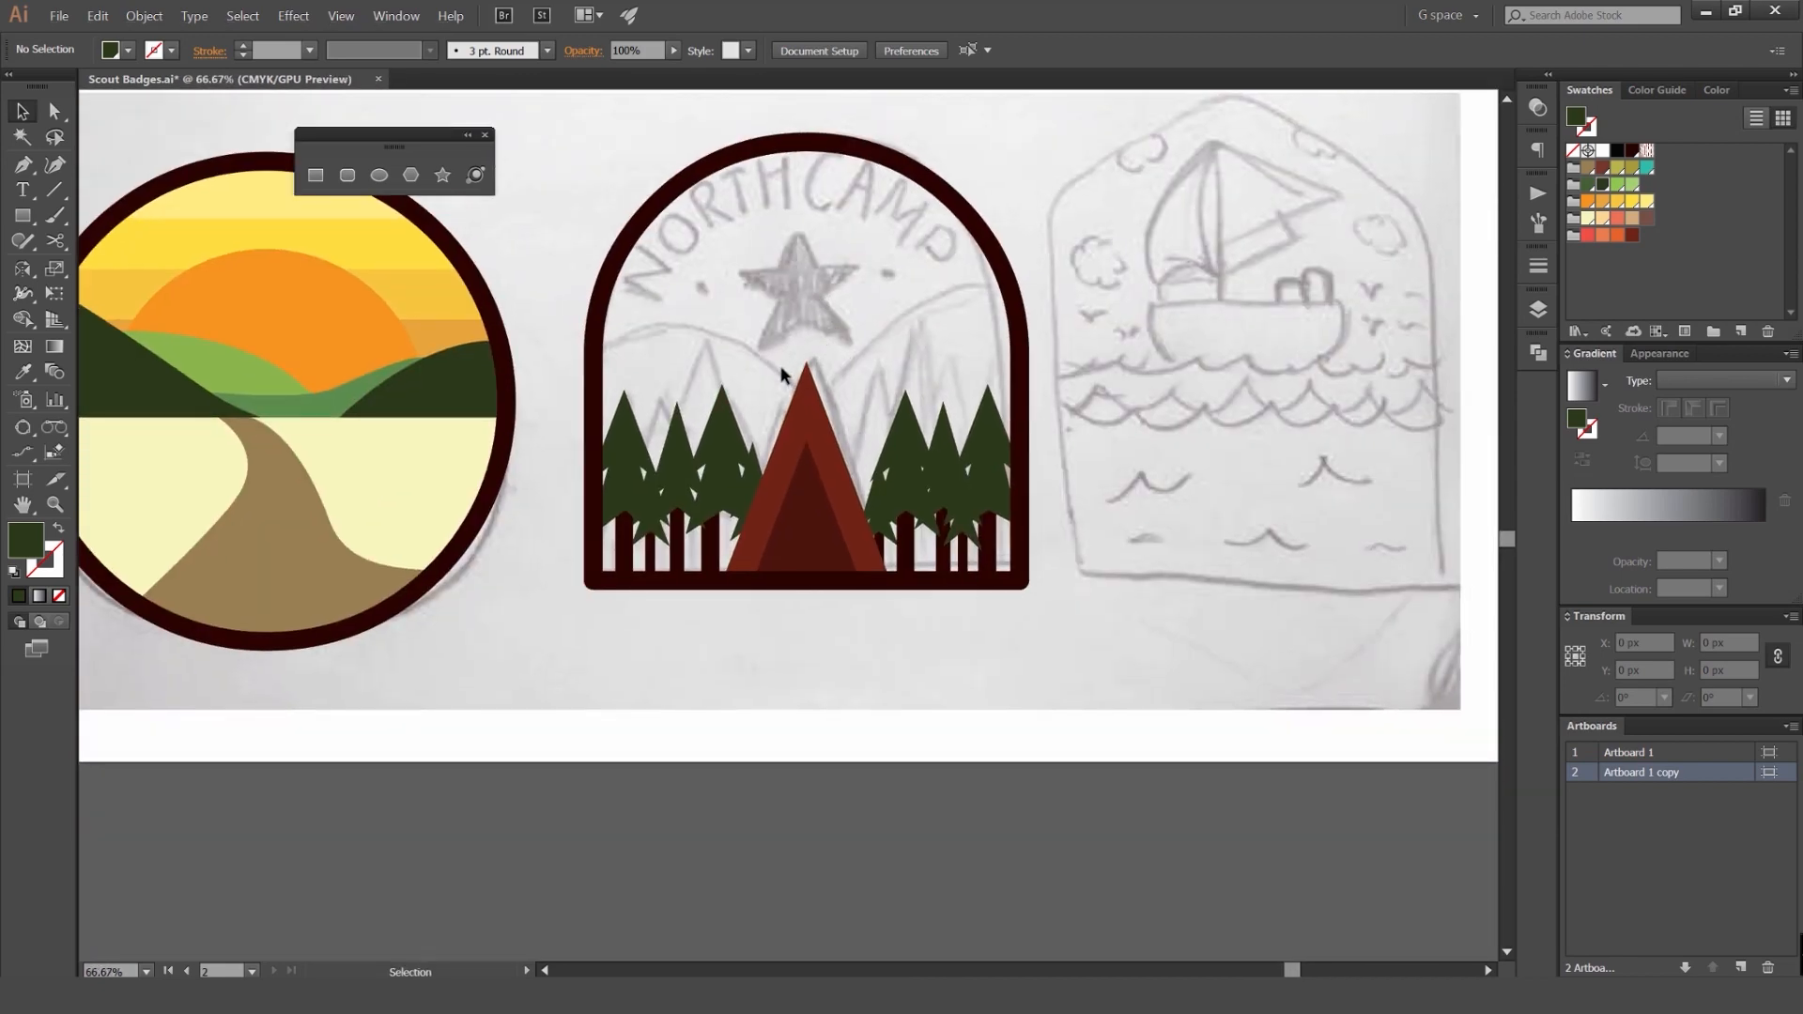
key(l)
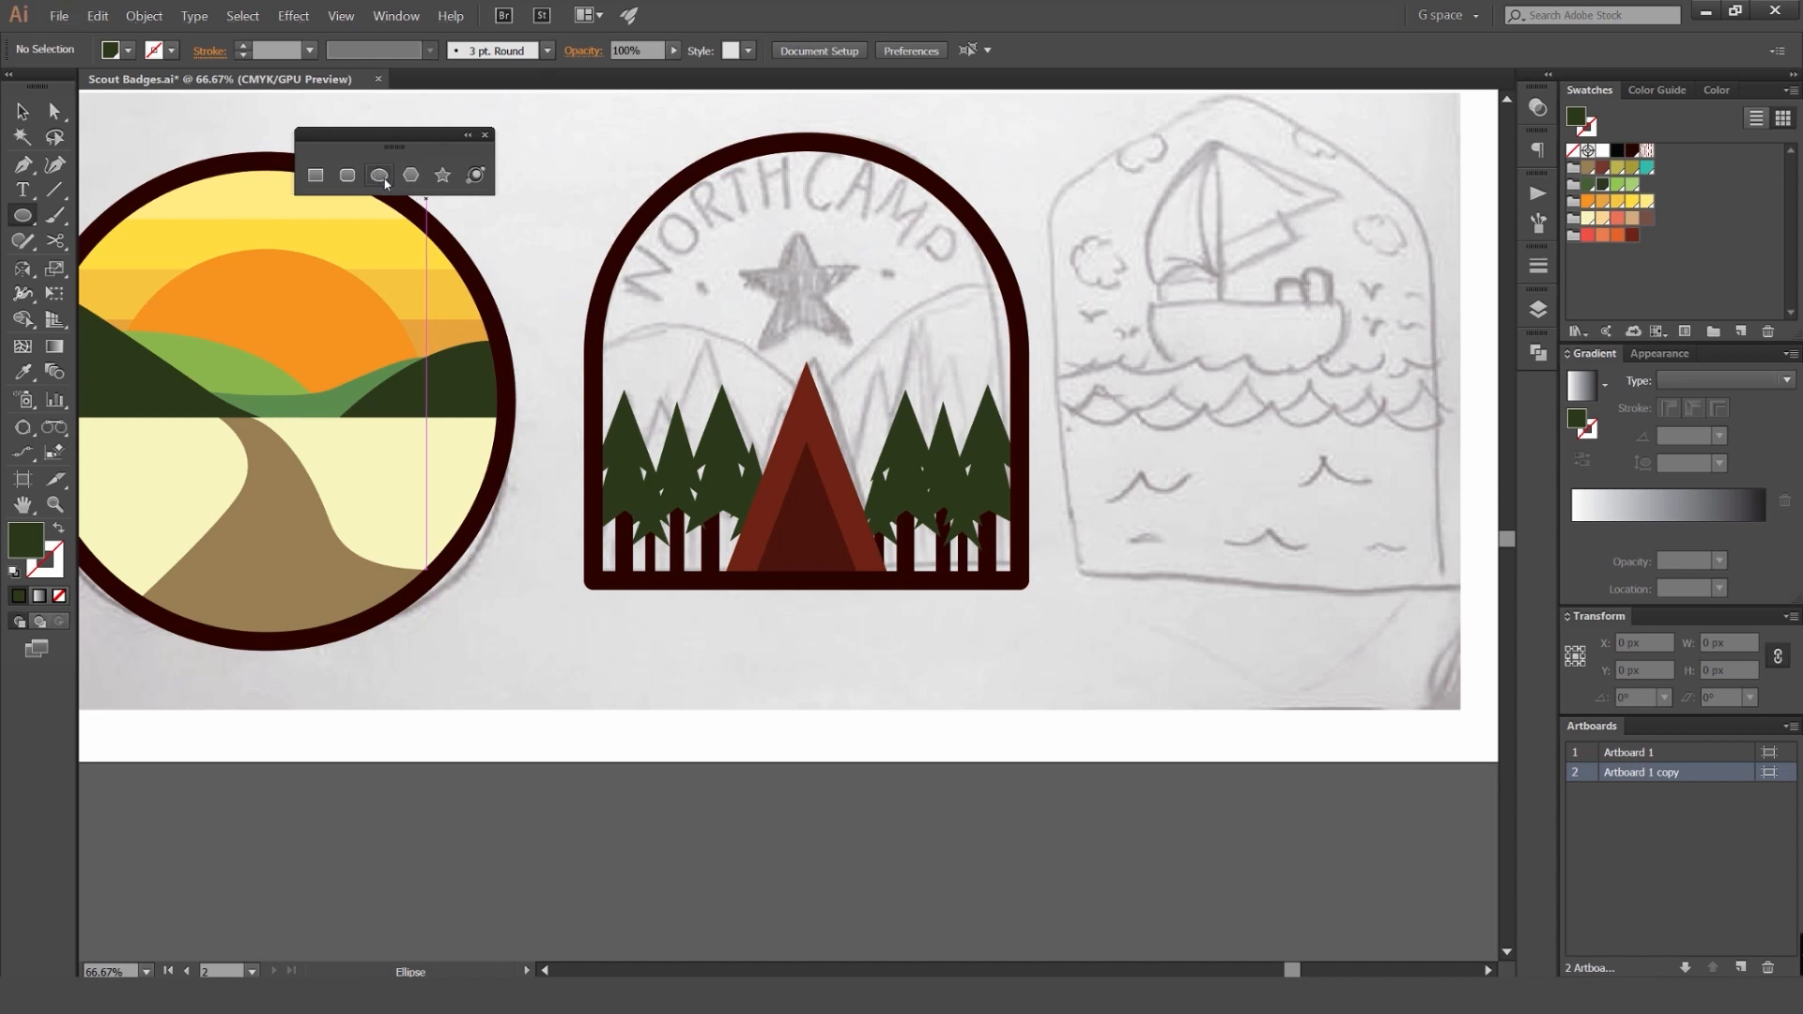
drag(695, 471, 893, 644)
key(v)
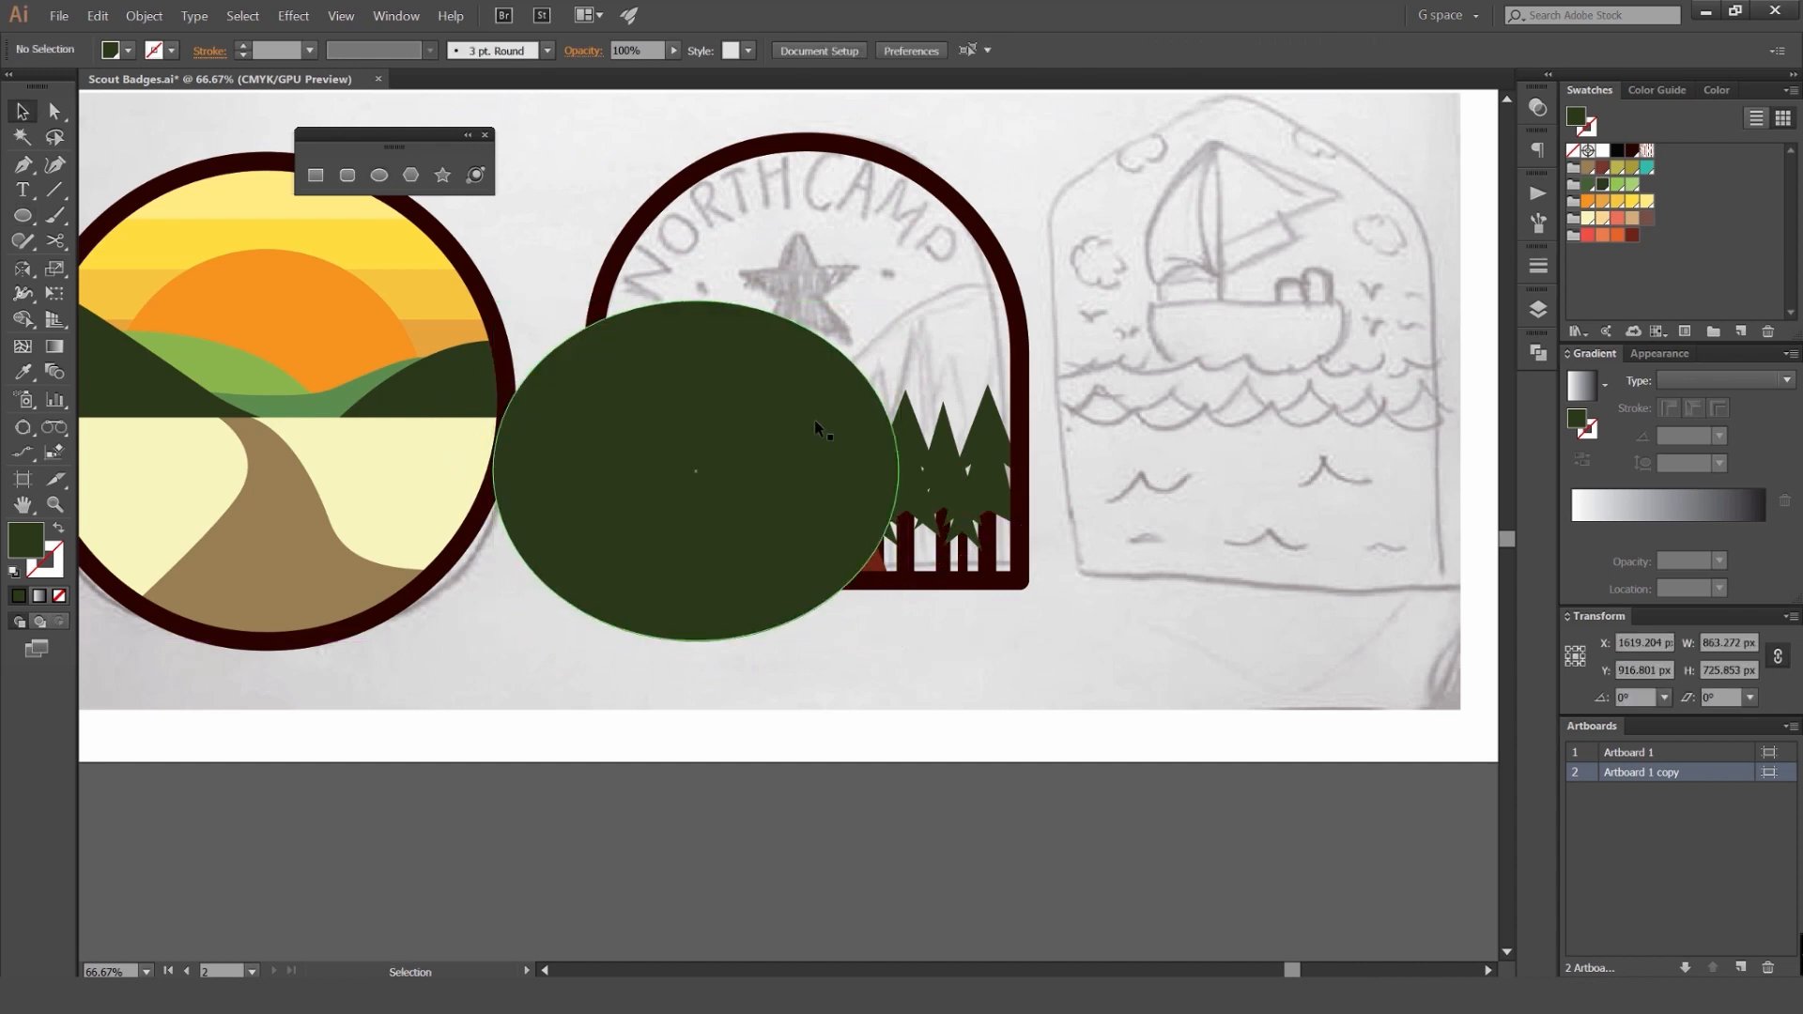
drag(806, 432, 1025, 437)
Step: Fill both large ellipses with light green and send them behind the badge artwork
click(1095, 417)
shift+click(785, 375)
click(1617, 185)
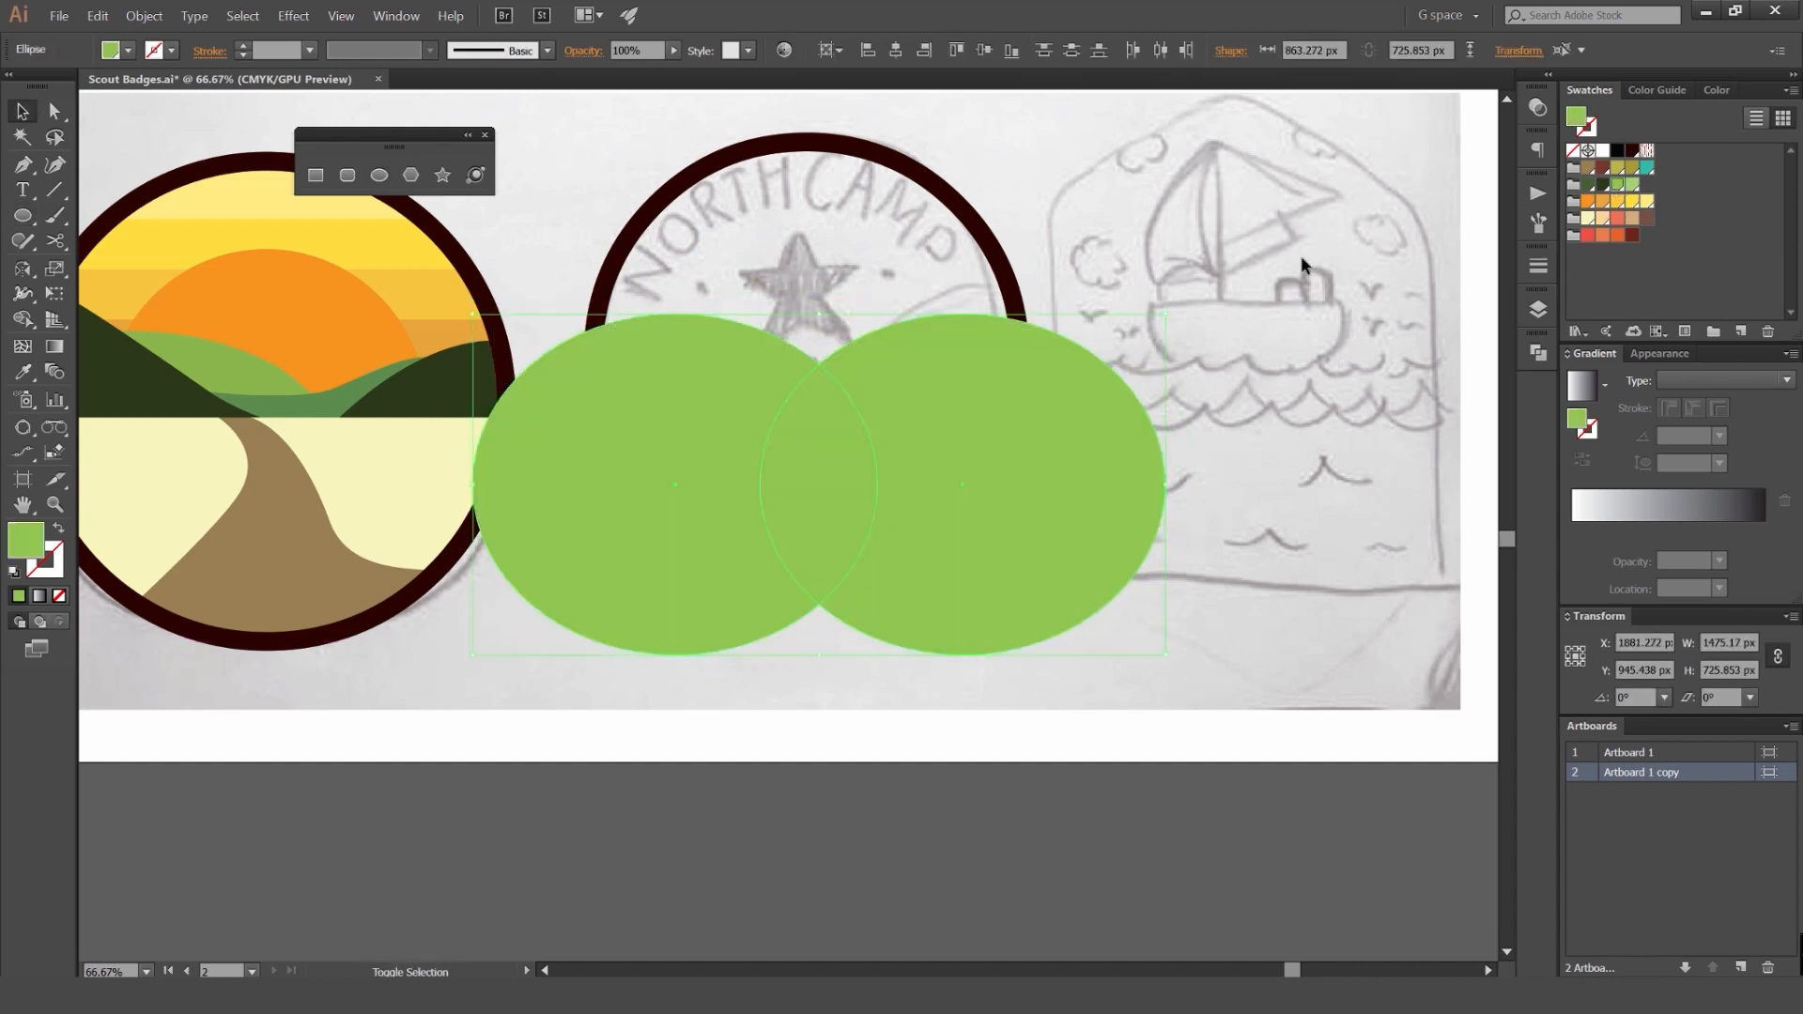
key(ctrl+shift+bracketleft)
Step: Raise the right ellipse slightly and tilt its crest by pulling up the right handle of its top anchor point
click(1117, 244)
shift+drag(1098, 439, 1096, 413)
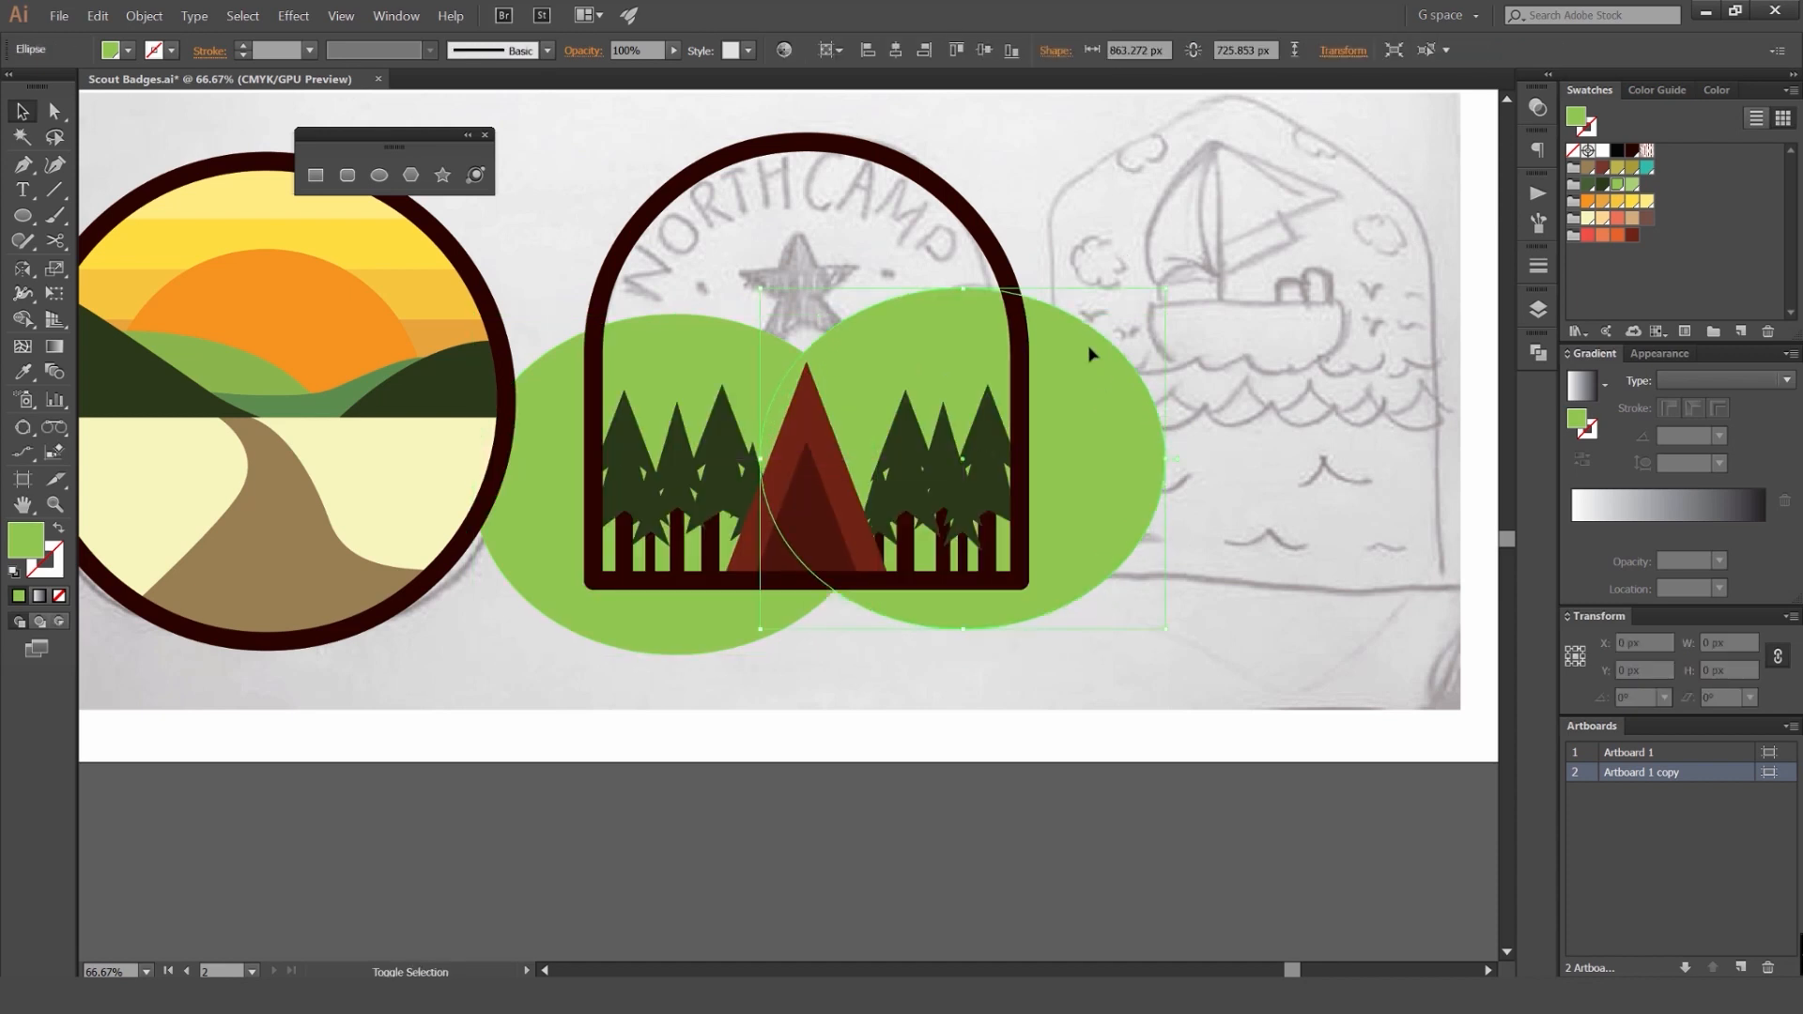
key(a)
click(963, 290)
drag(1073, 289, 1078, 218)
click(1131, 284)
key(v)
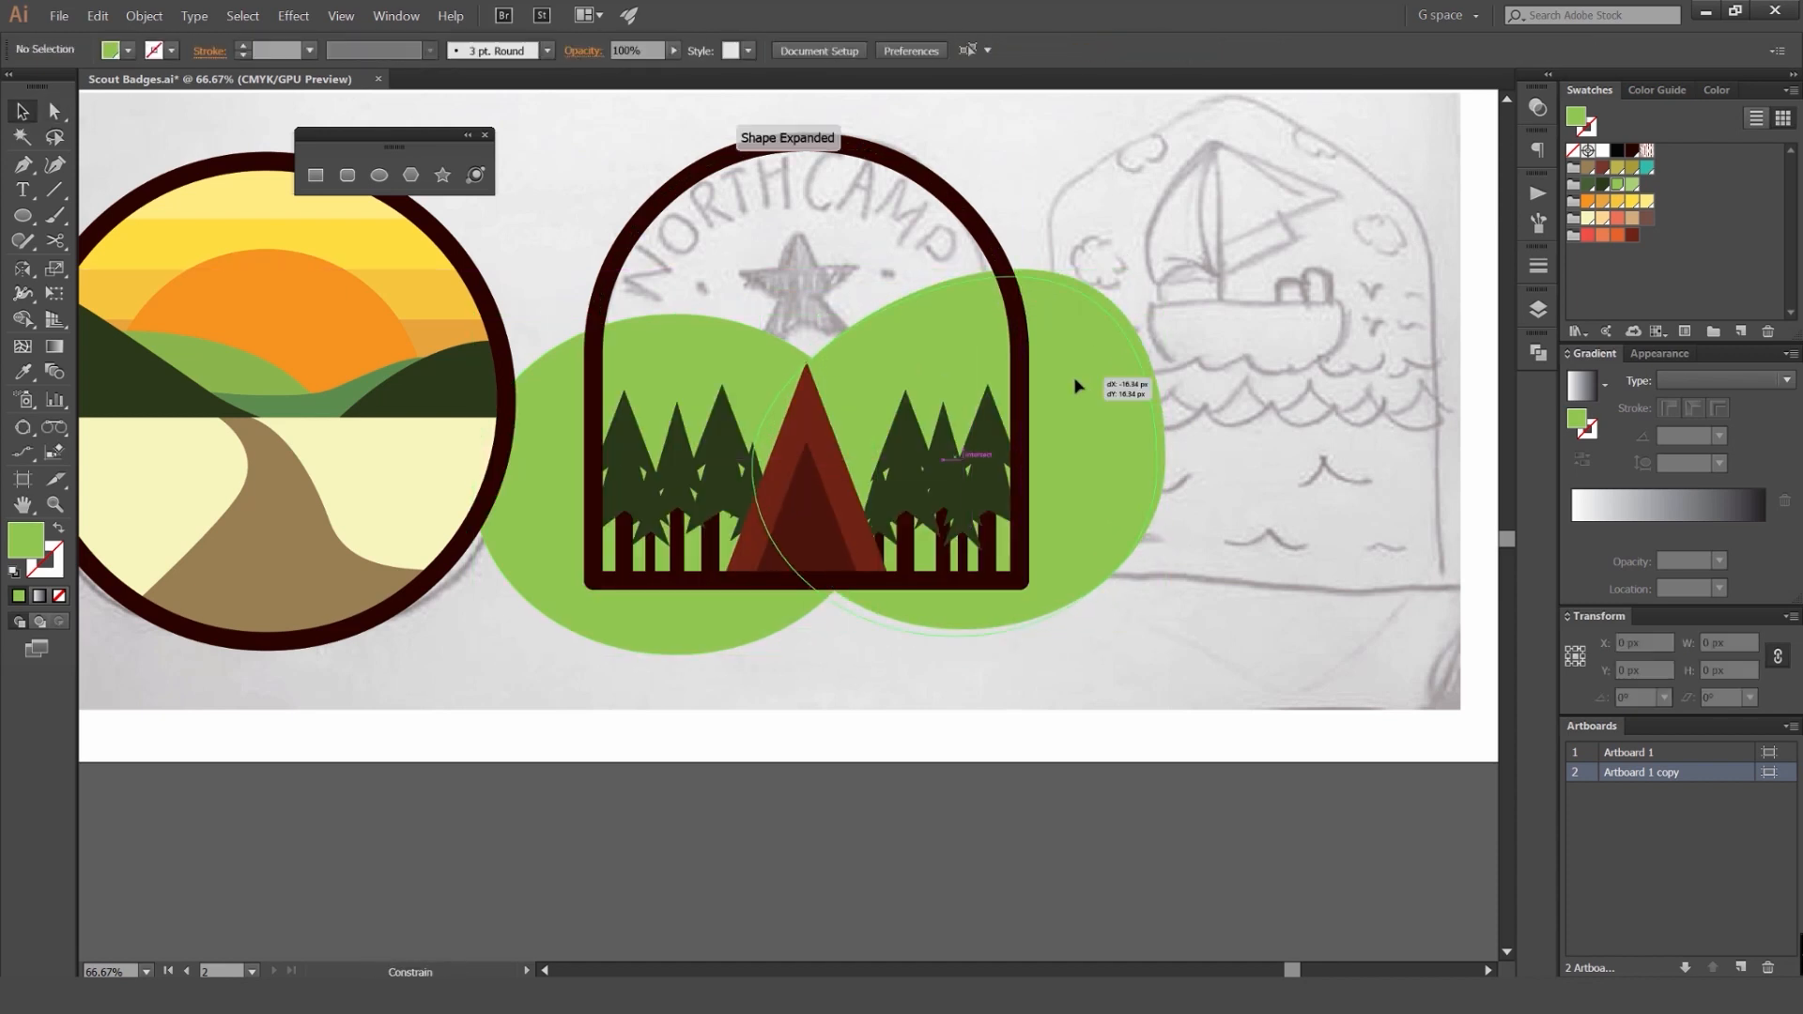
shift+drag(1073, 380, 1074, 394)
key(ctrl+shift+a)
Step: Move the left ellipse's top anchor point up and slightly left to shape the left hill
click(648, 348)
key(a)
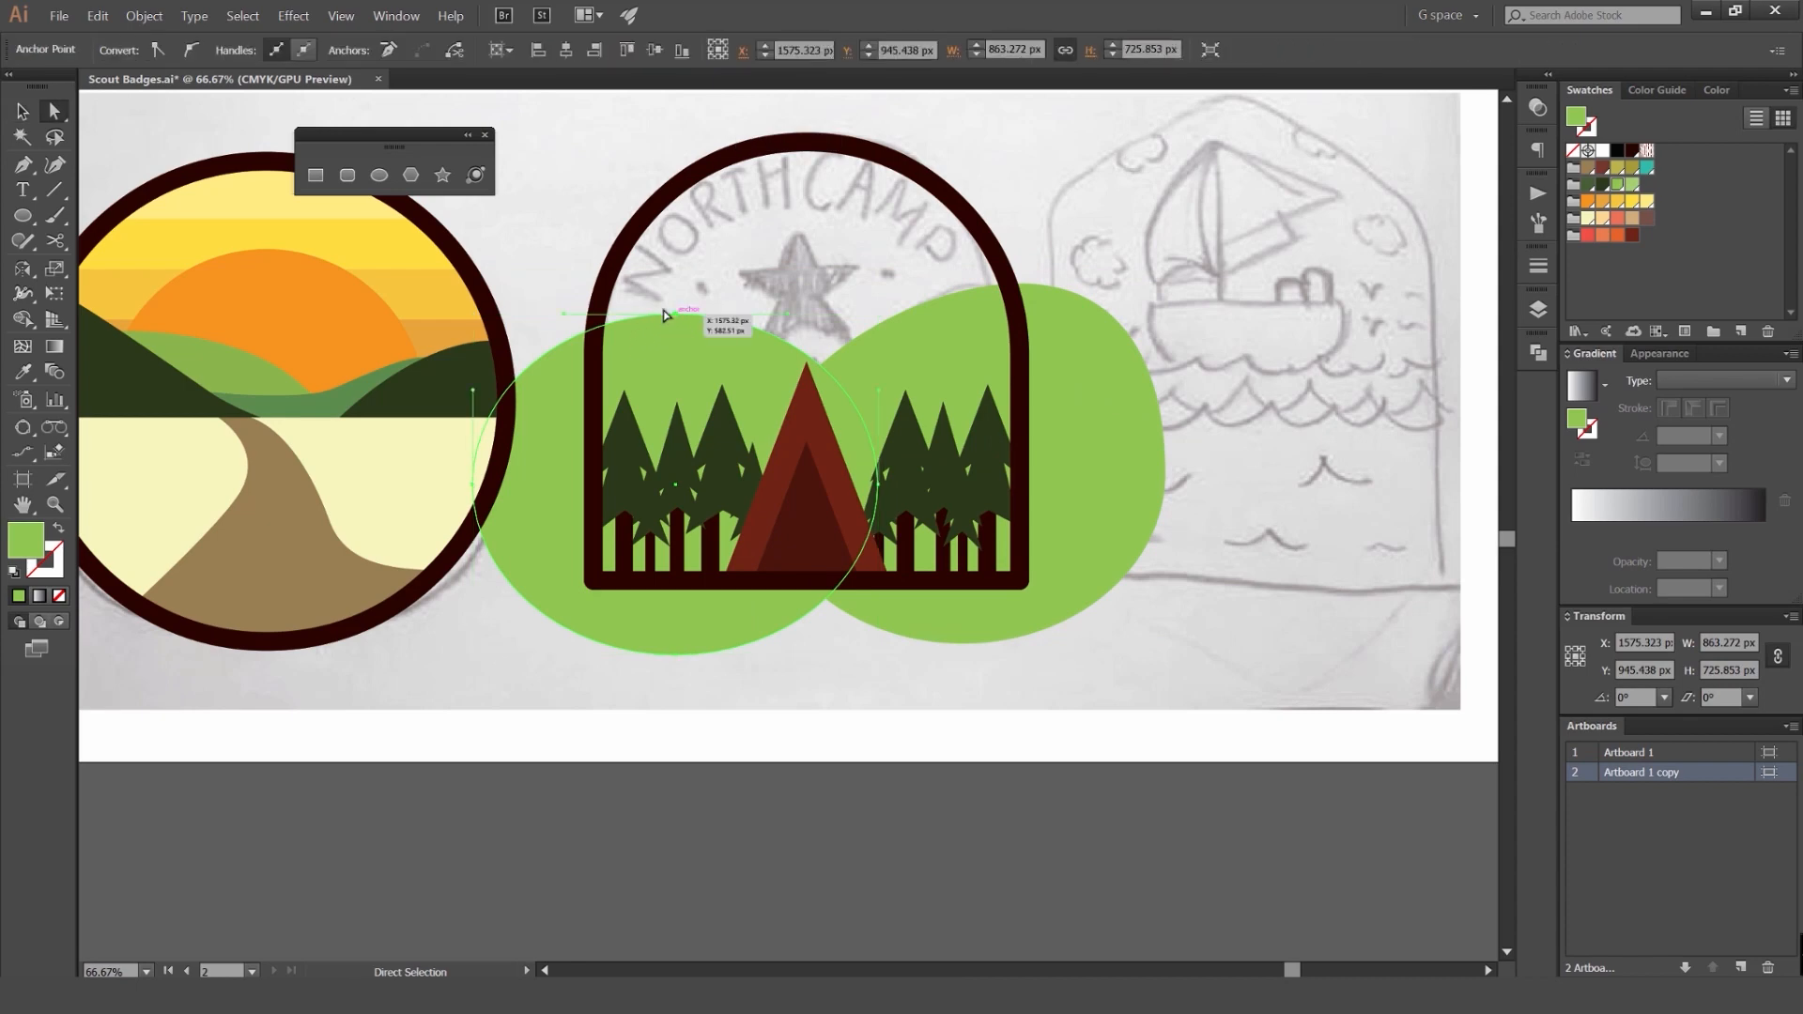
drag(675, 315, 650, 299)
click(507, 273)
Step: Trim away the parts of both hills outside the arch frame with the Shape Builder tool
click(930, 353)
click(1037, 222)
key(v)
click(998, 262)
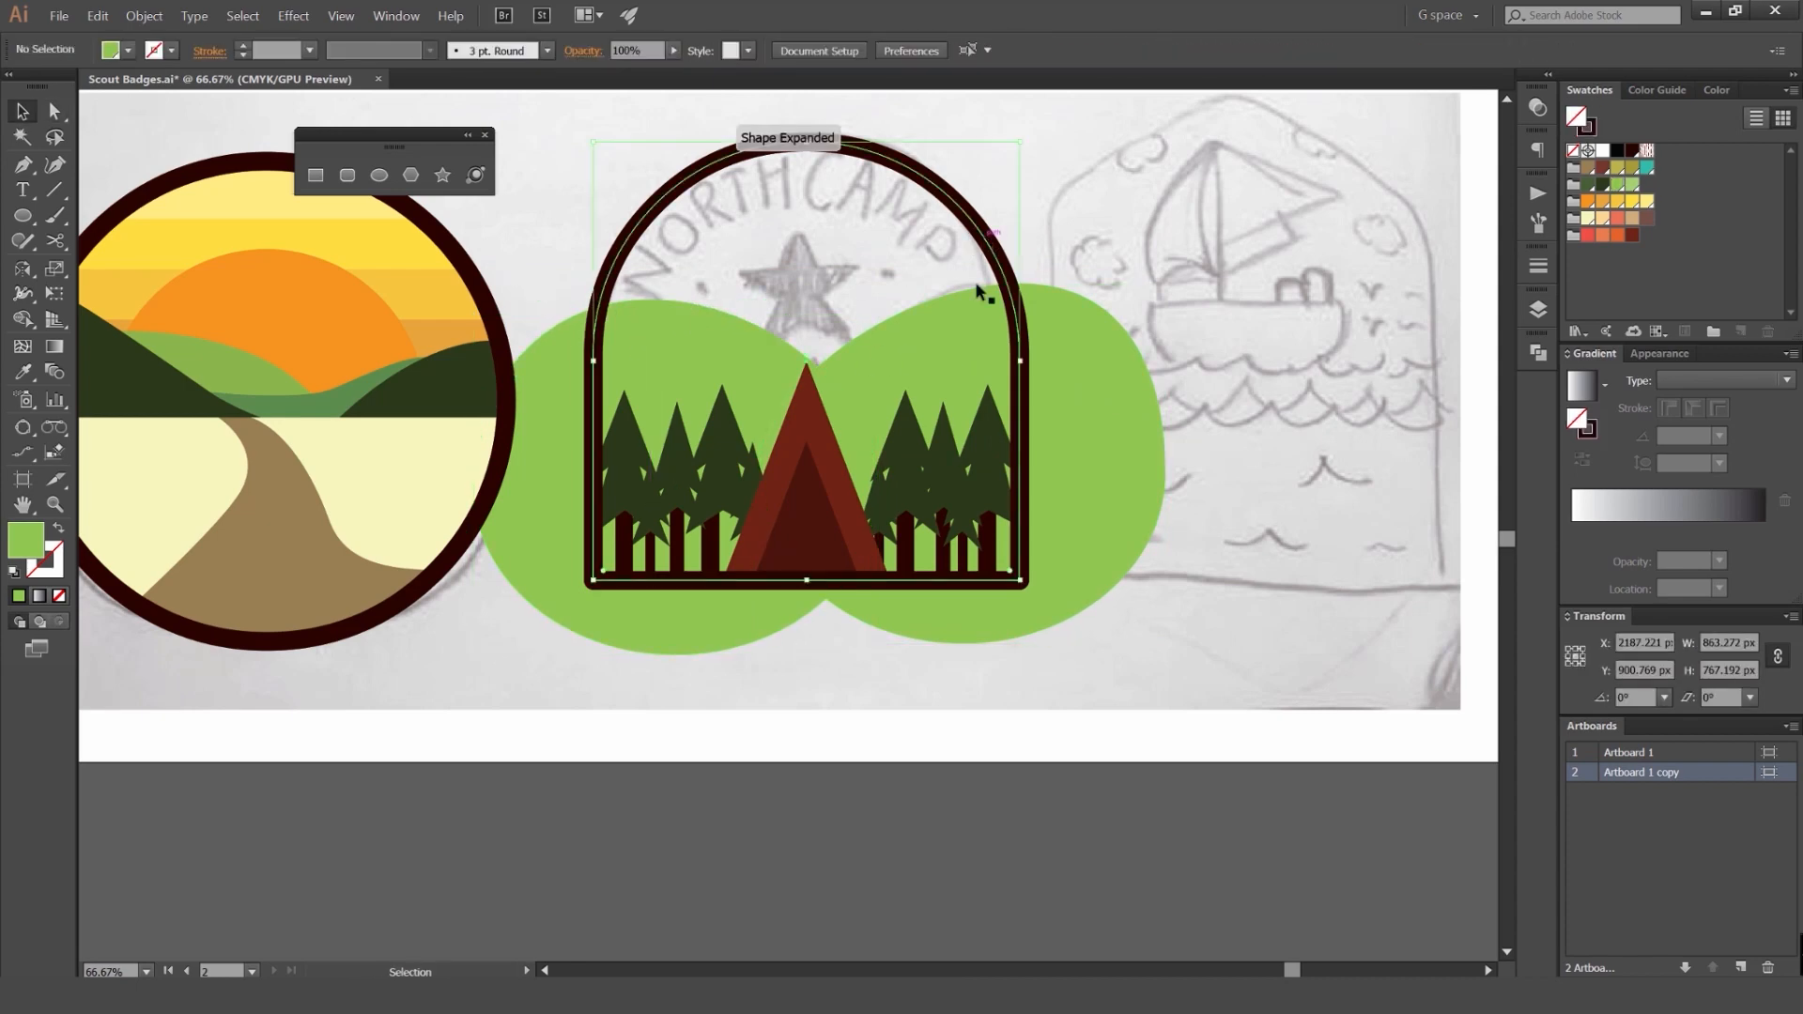
shift+click(942, 324)
shift+click(704, 324)
alt+scroll(977, 265, up, 1)
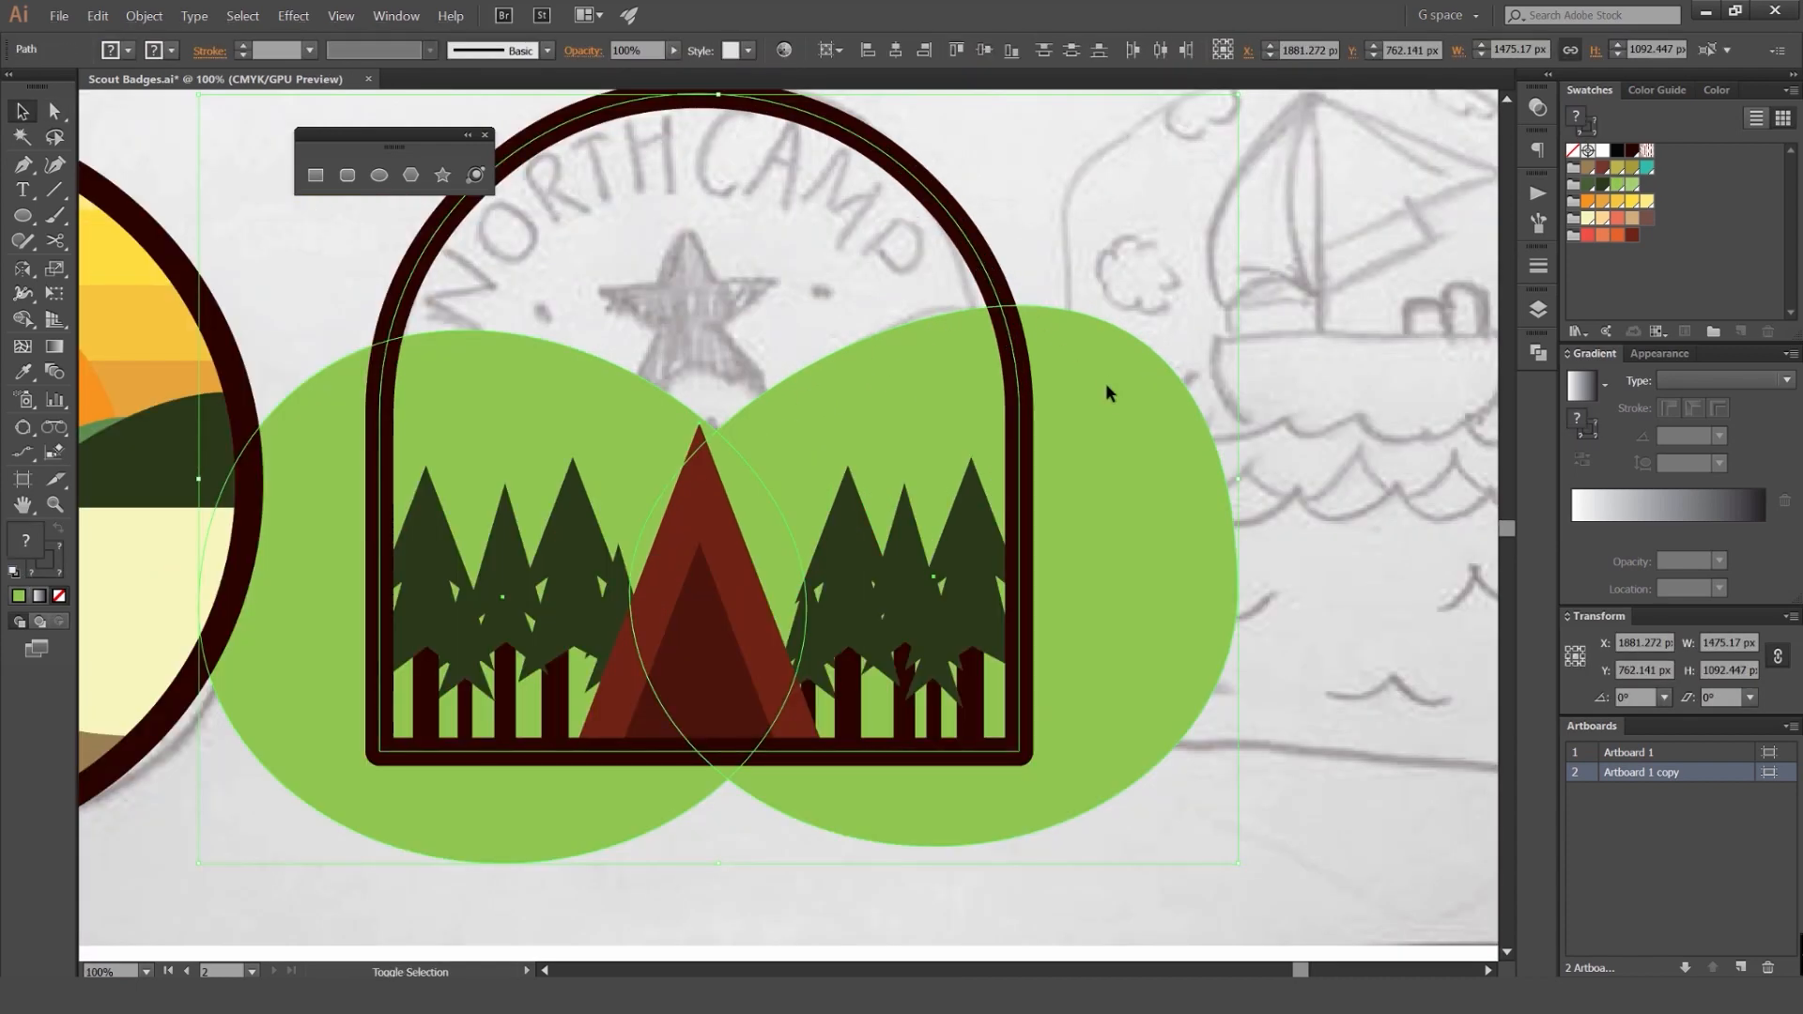
key(shift+m)
alt+click(1137, 462)
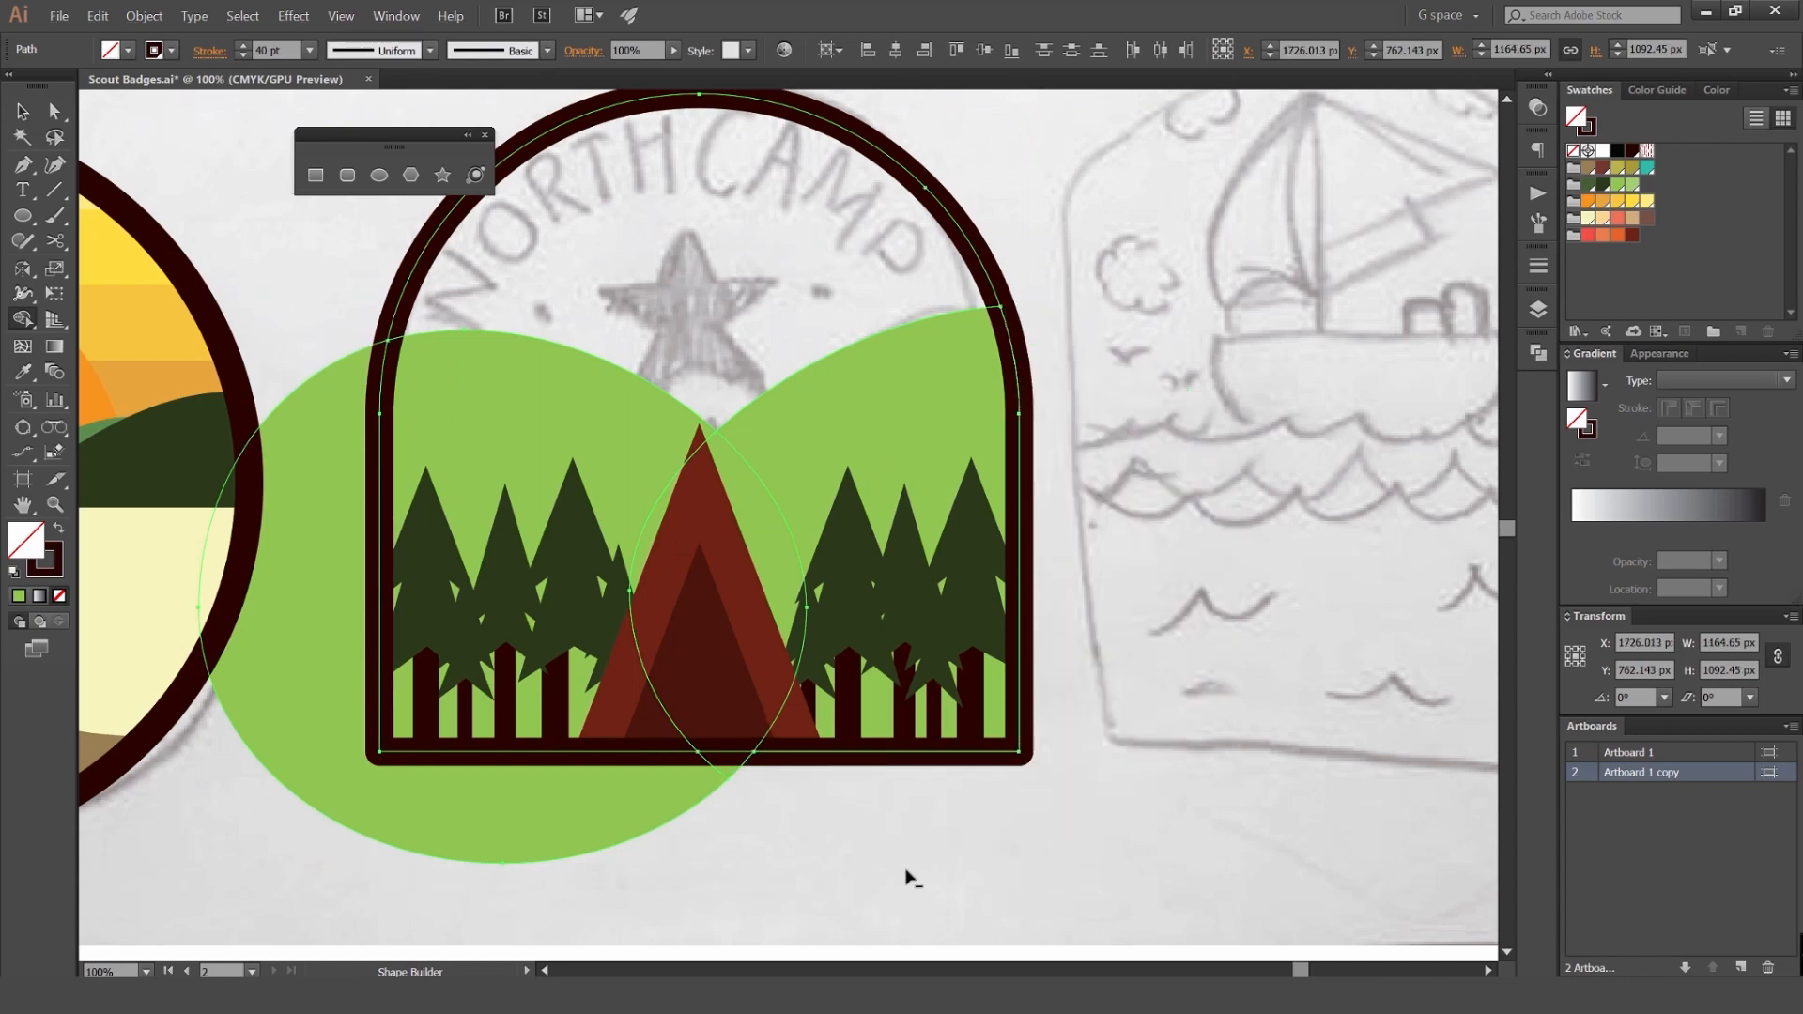
alt+click(648, 817)
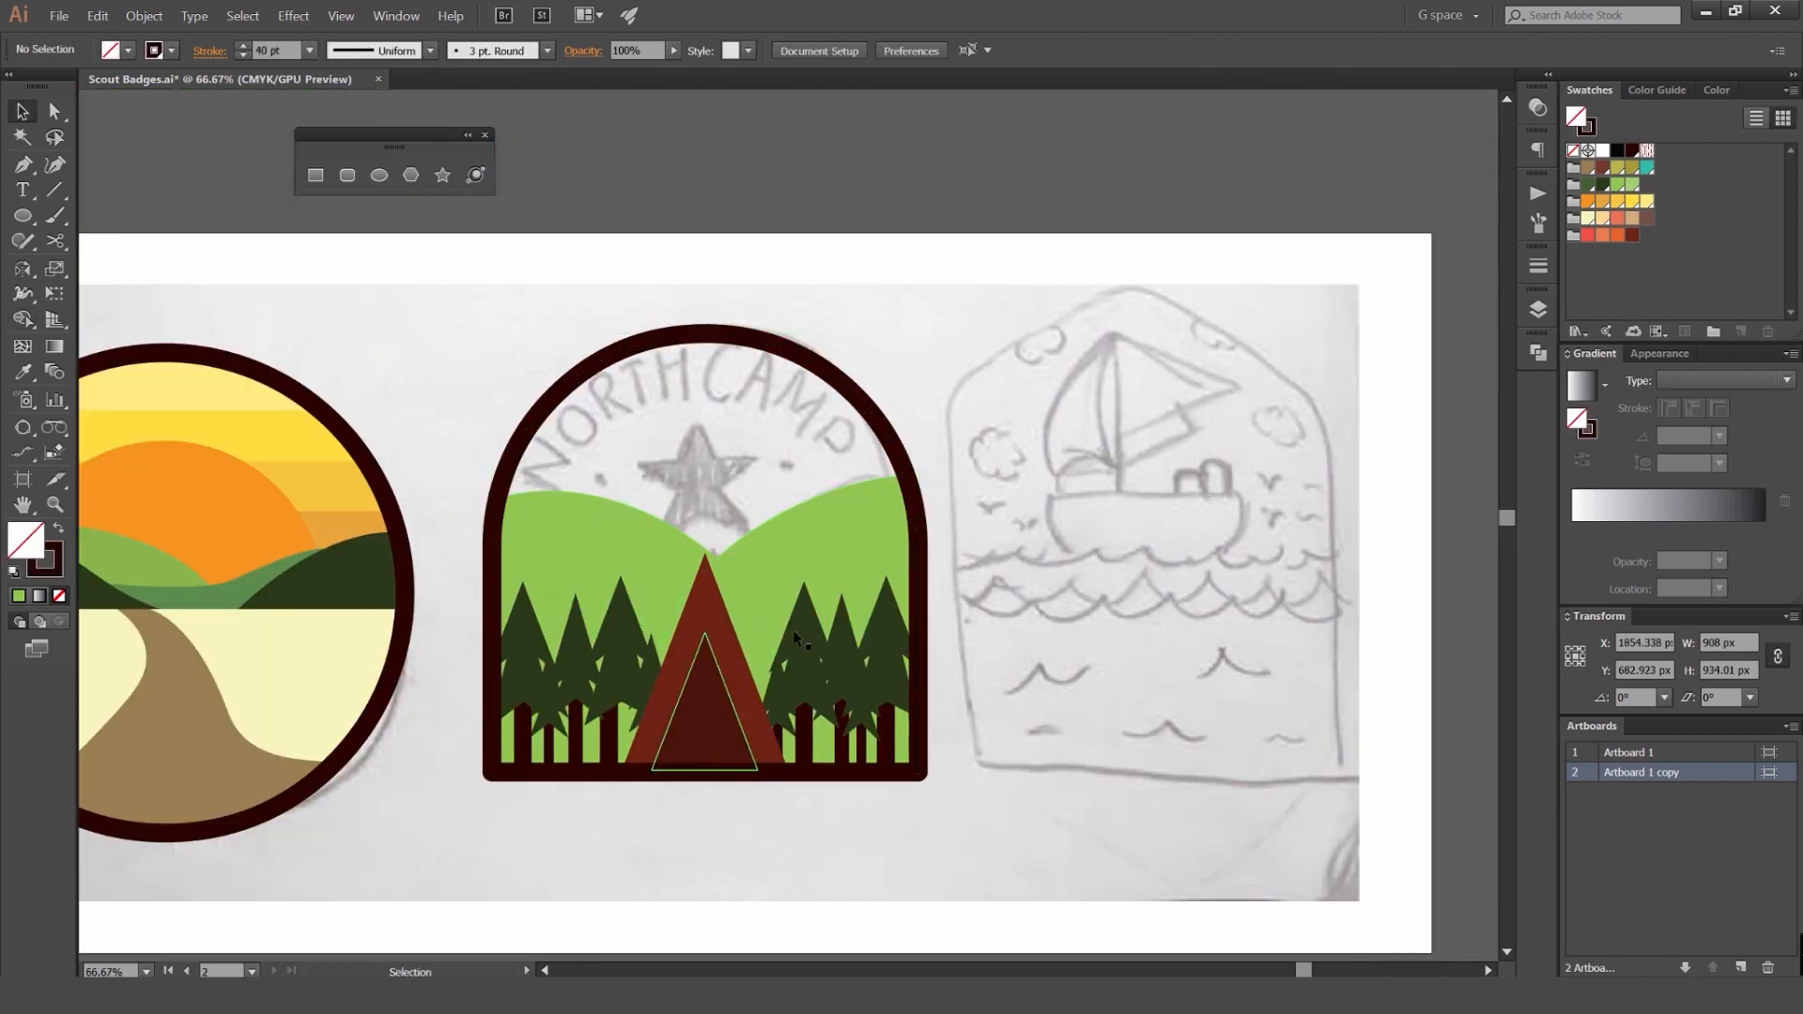
Step: Try recolouring the left hill with the medium green sampled from the circular badge, and undo the colour change
key(ctrl+z)
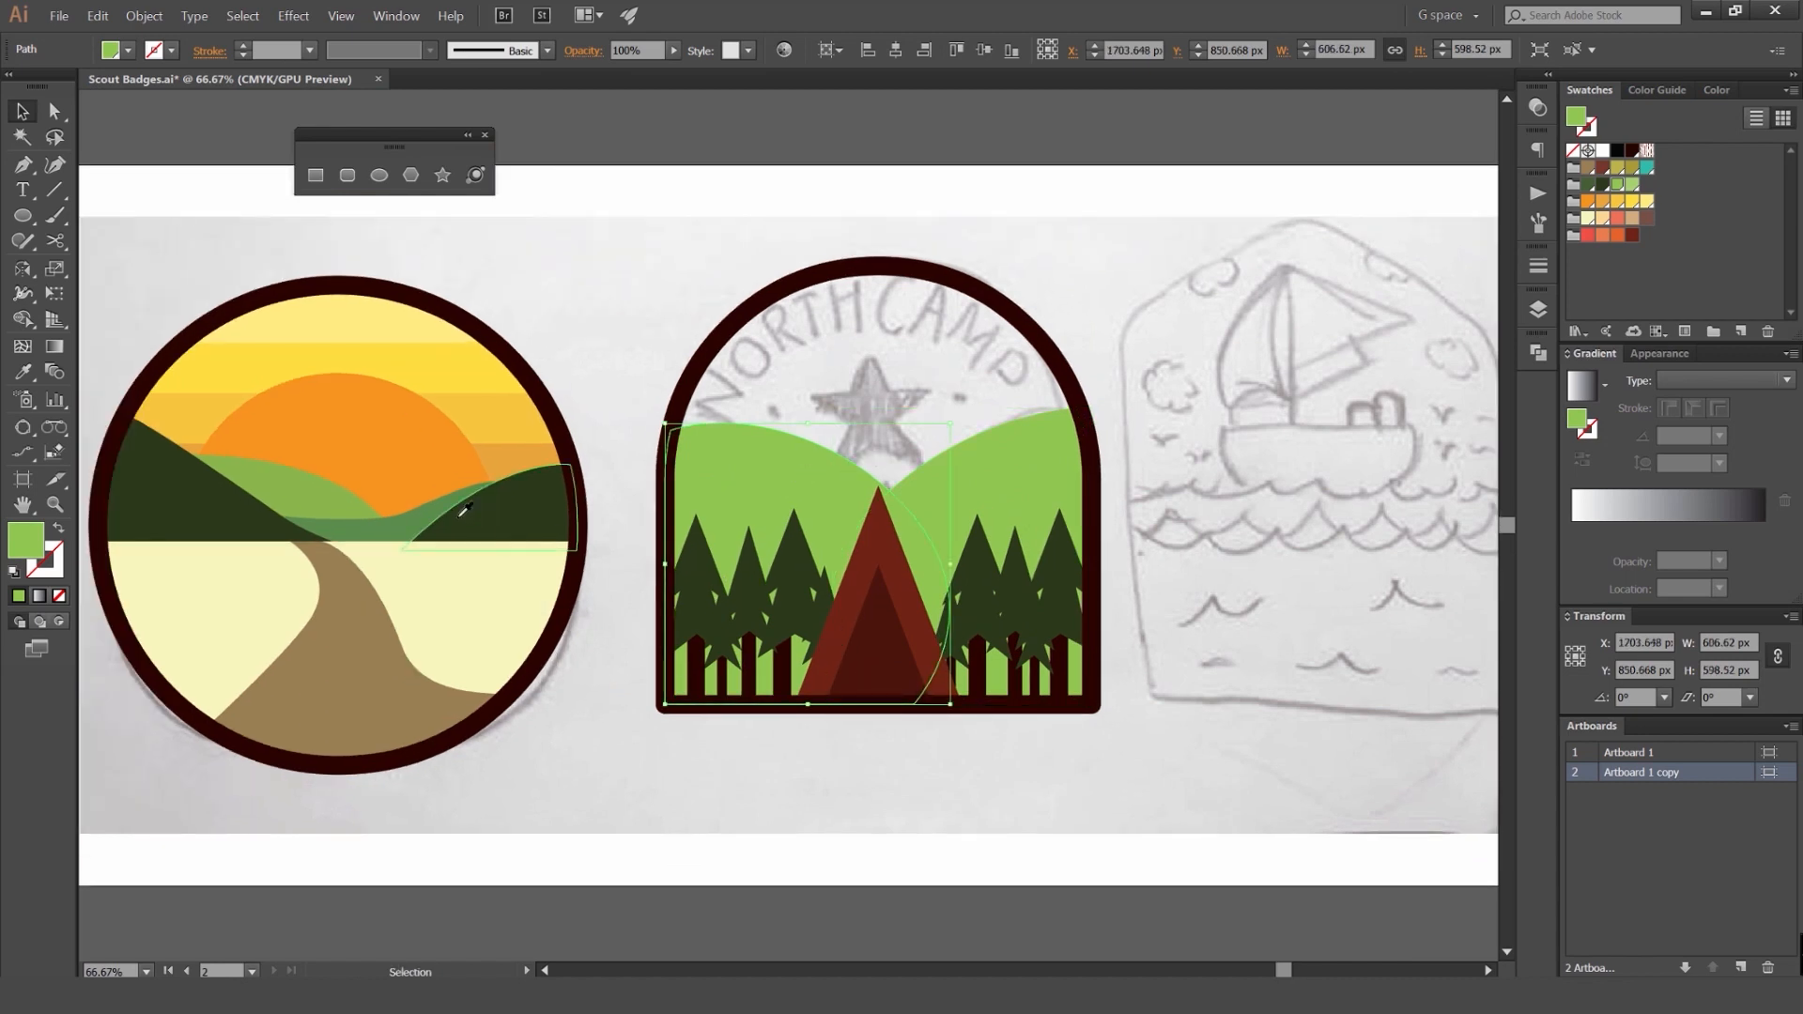
key(i)
click(434, 512)
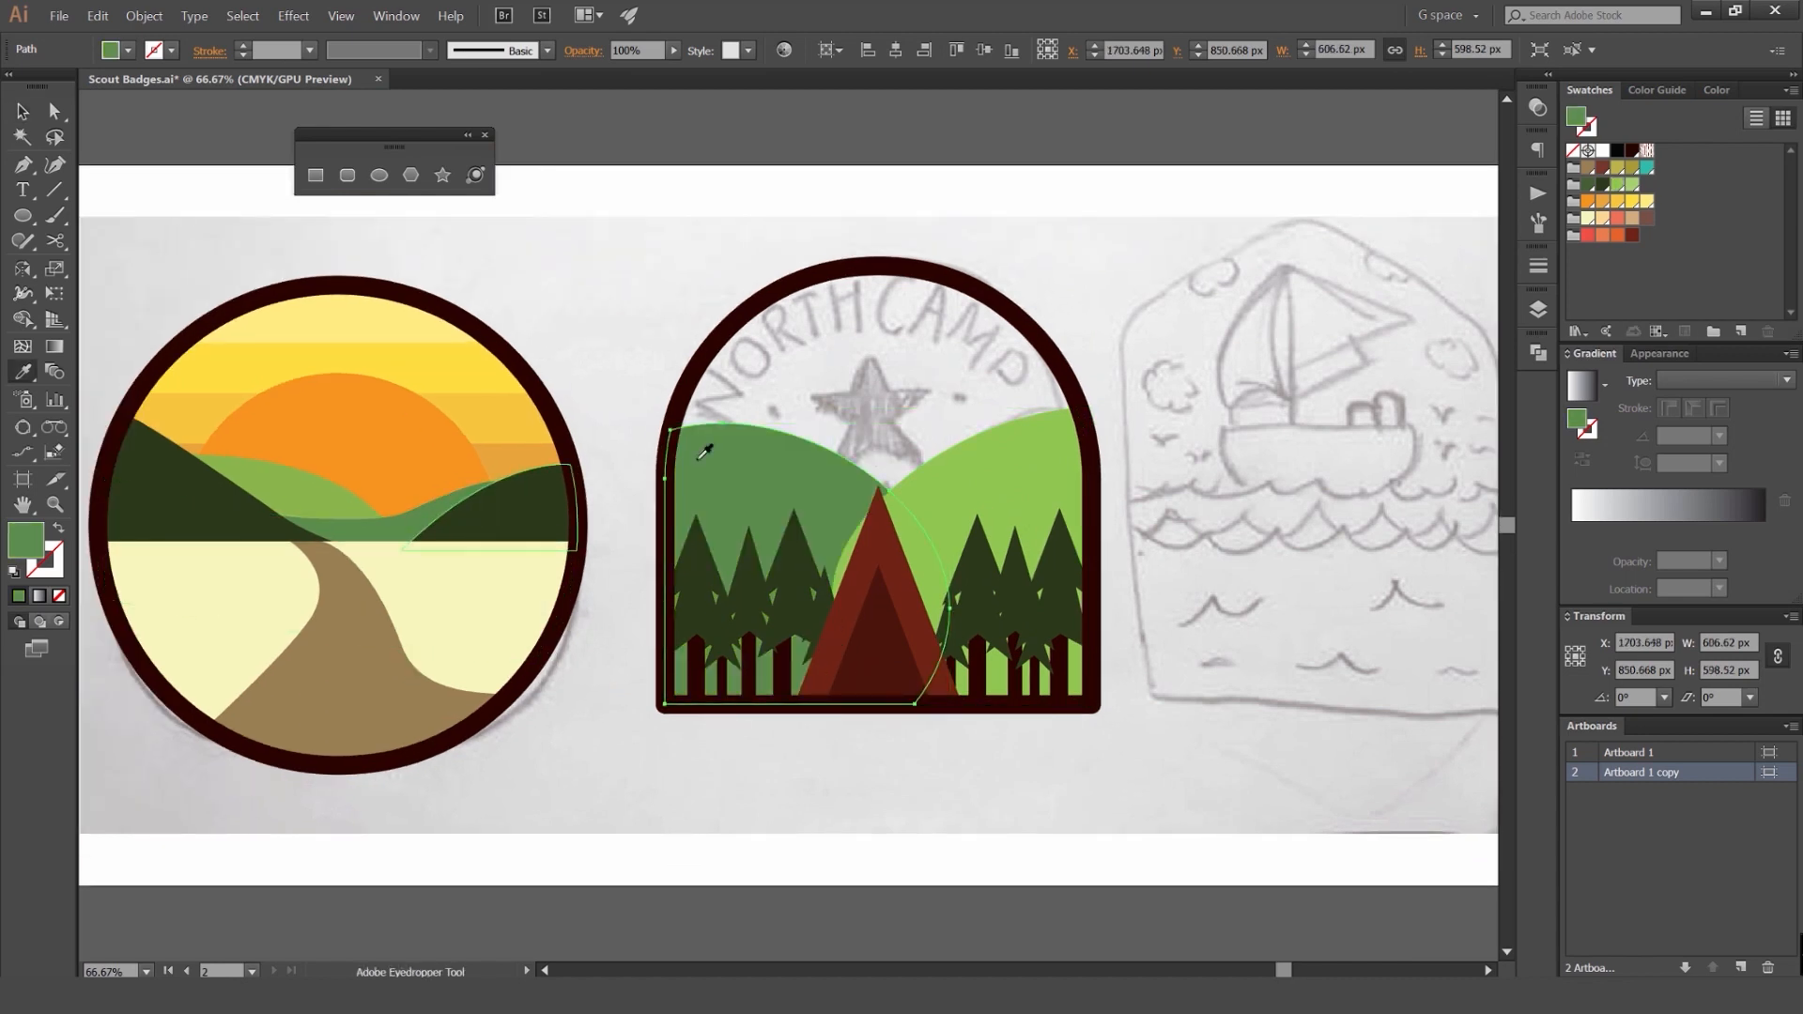
key(v)
click(1134, 415)
key(ctrl+z)
Step: Fill the right hill with the lighter green swatch to set it apart from the left hill
click(1110, 438)
click(1060, 467)
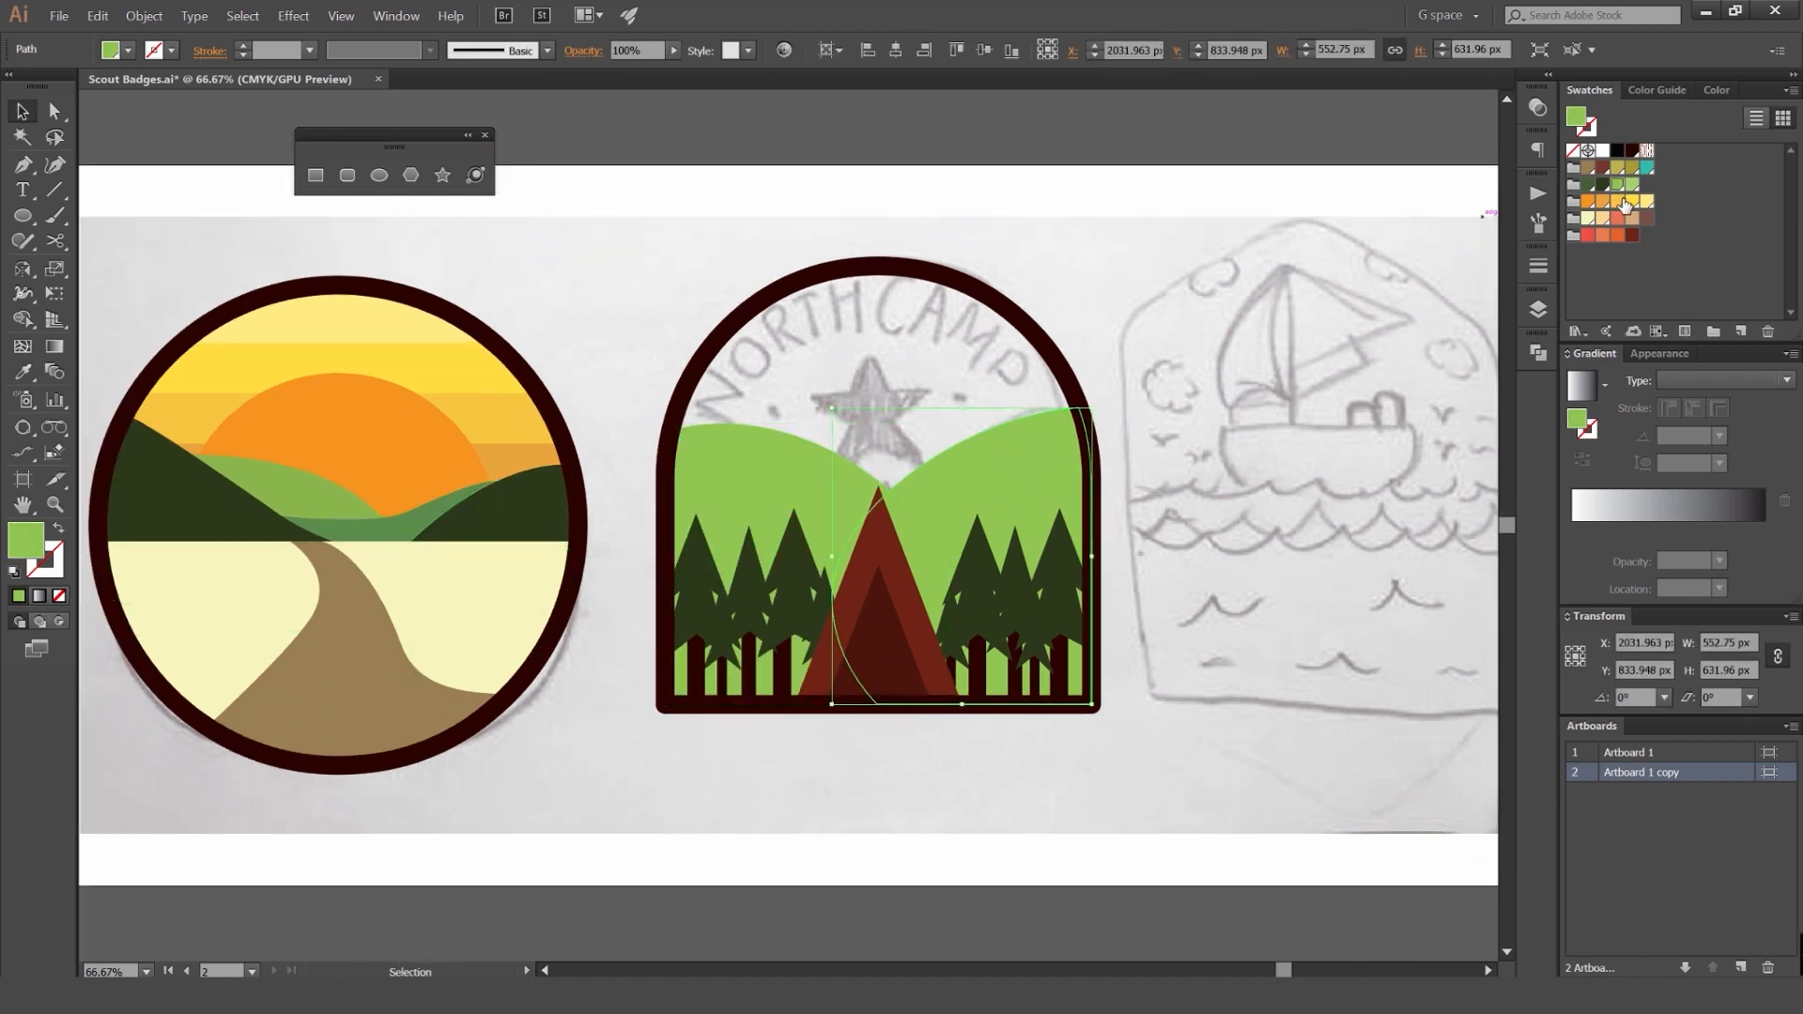
click(1632, 185)
click(1104, 410)
click(1023, 465)
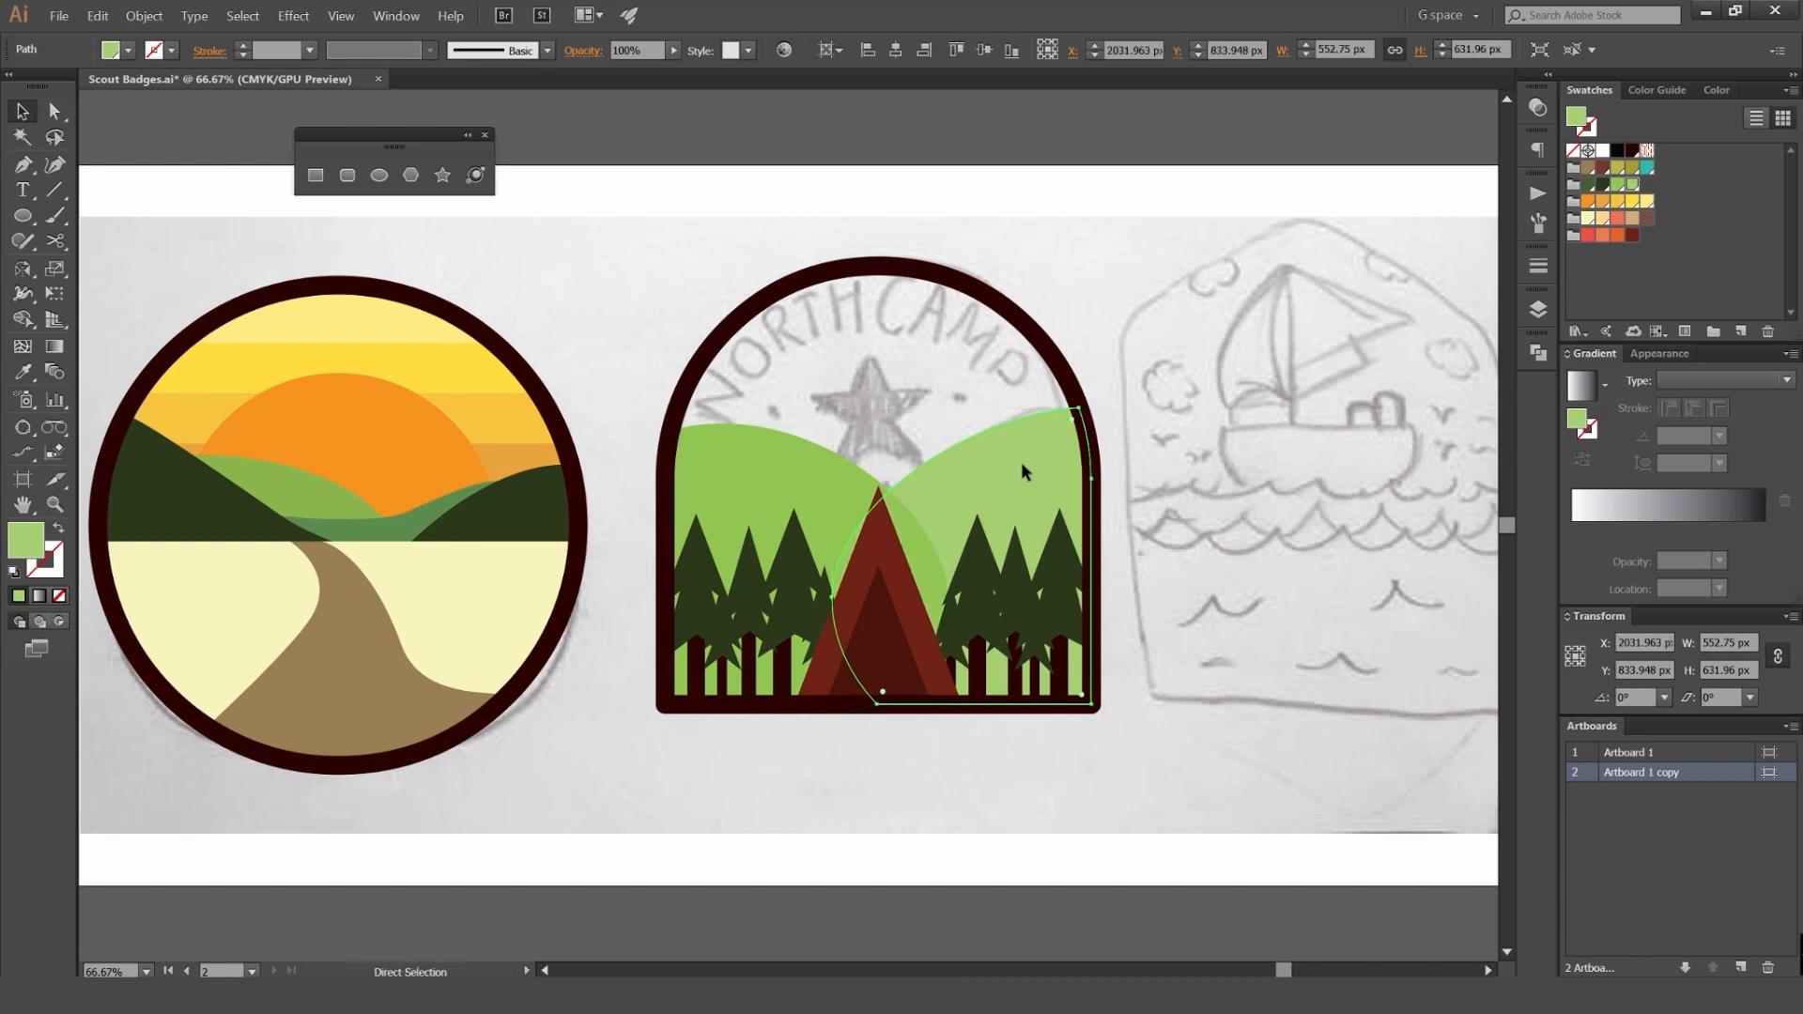
click(1223, 329)
Step: Draw a five-point star about 182 px wide above the tent's peak and fill it with yellow
scroll(1237, 355, down, 1)
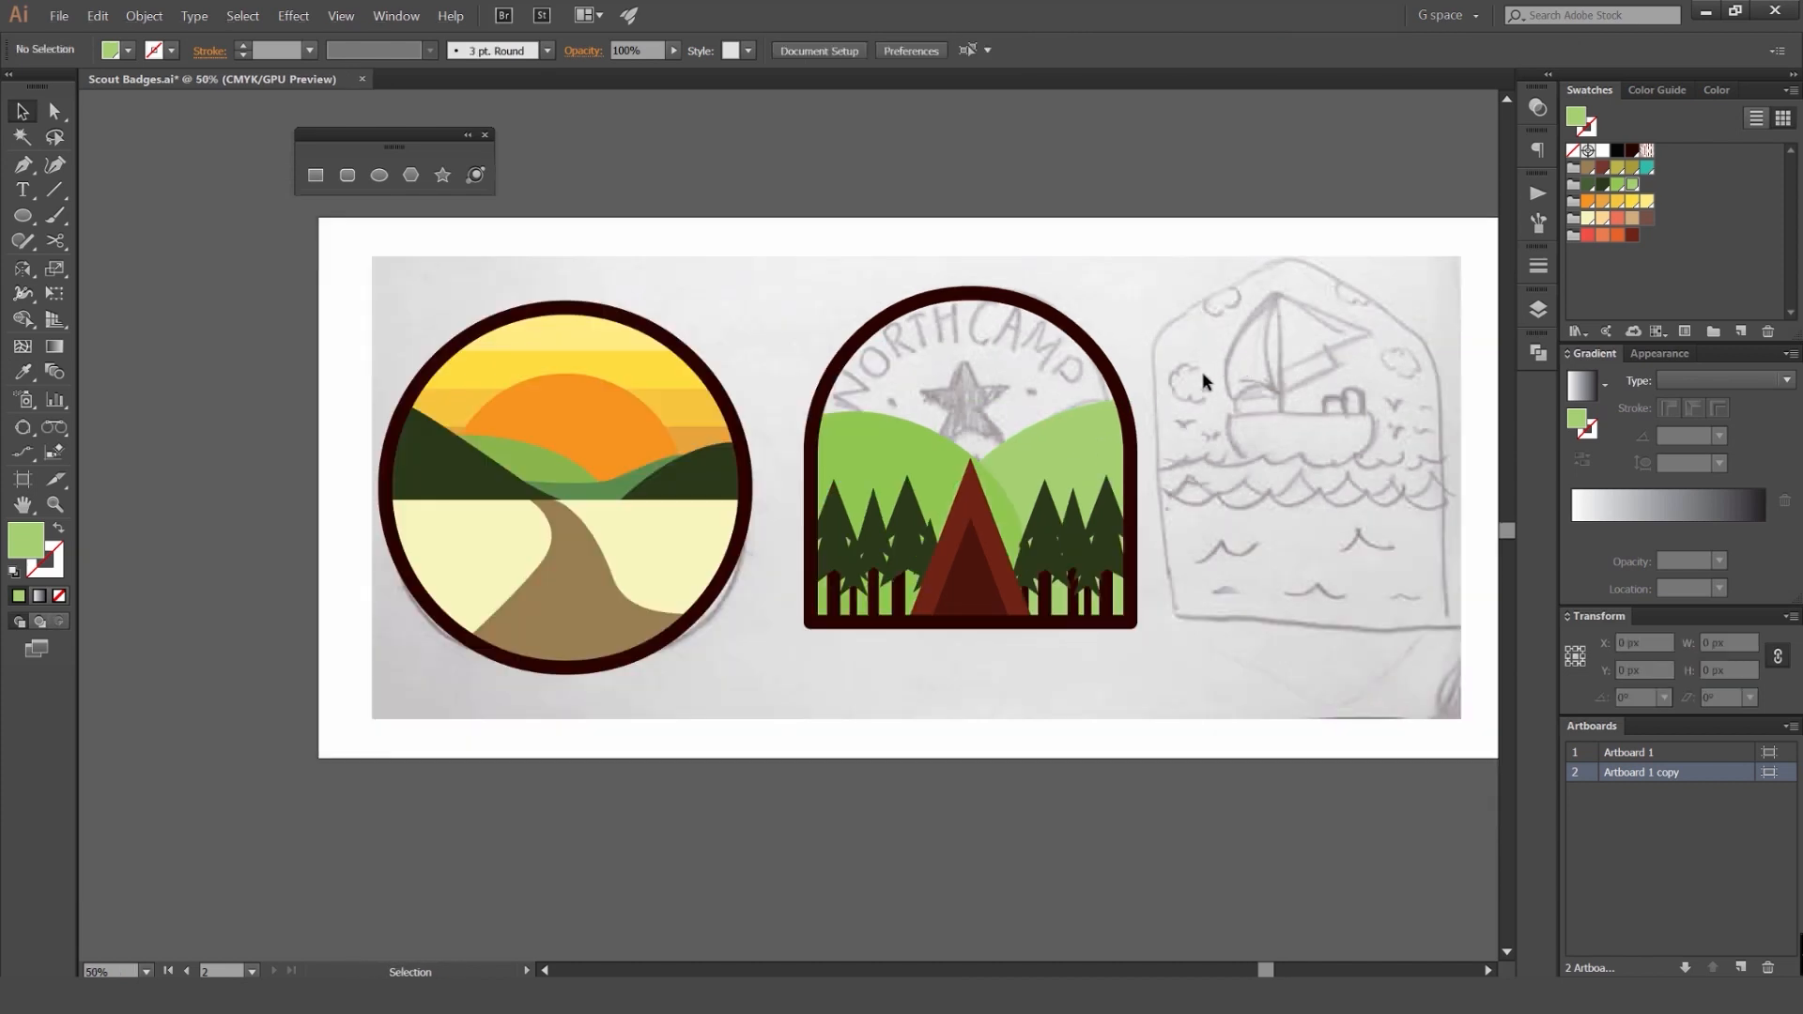
scroll(1083, 398, up, 1)
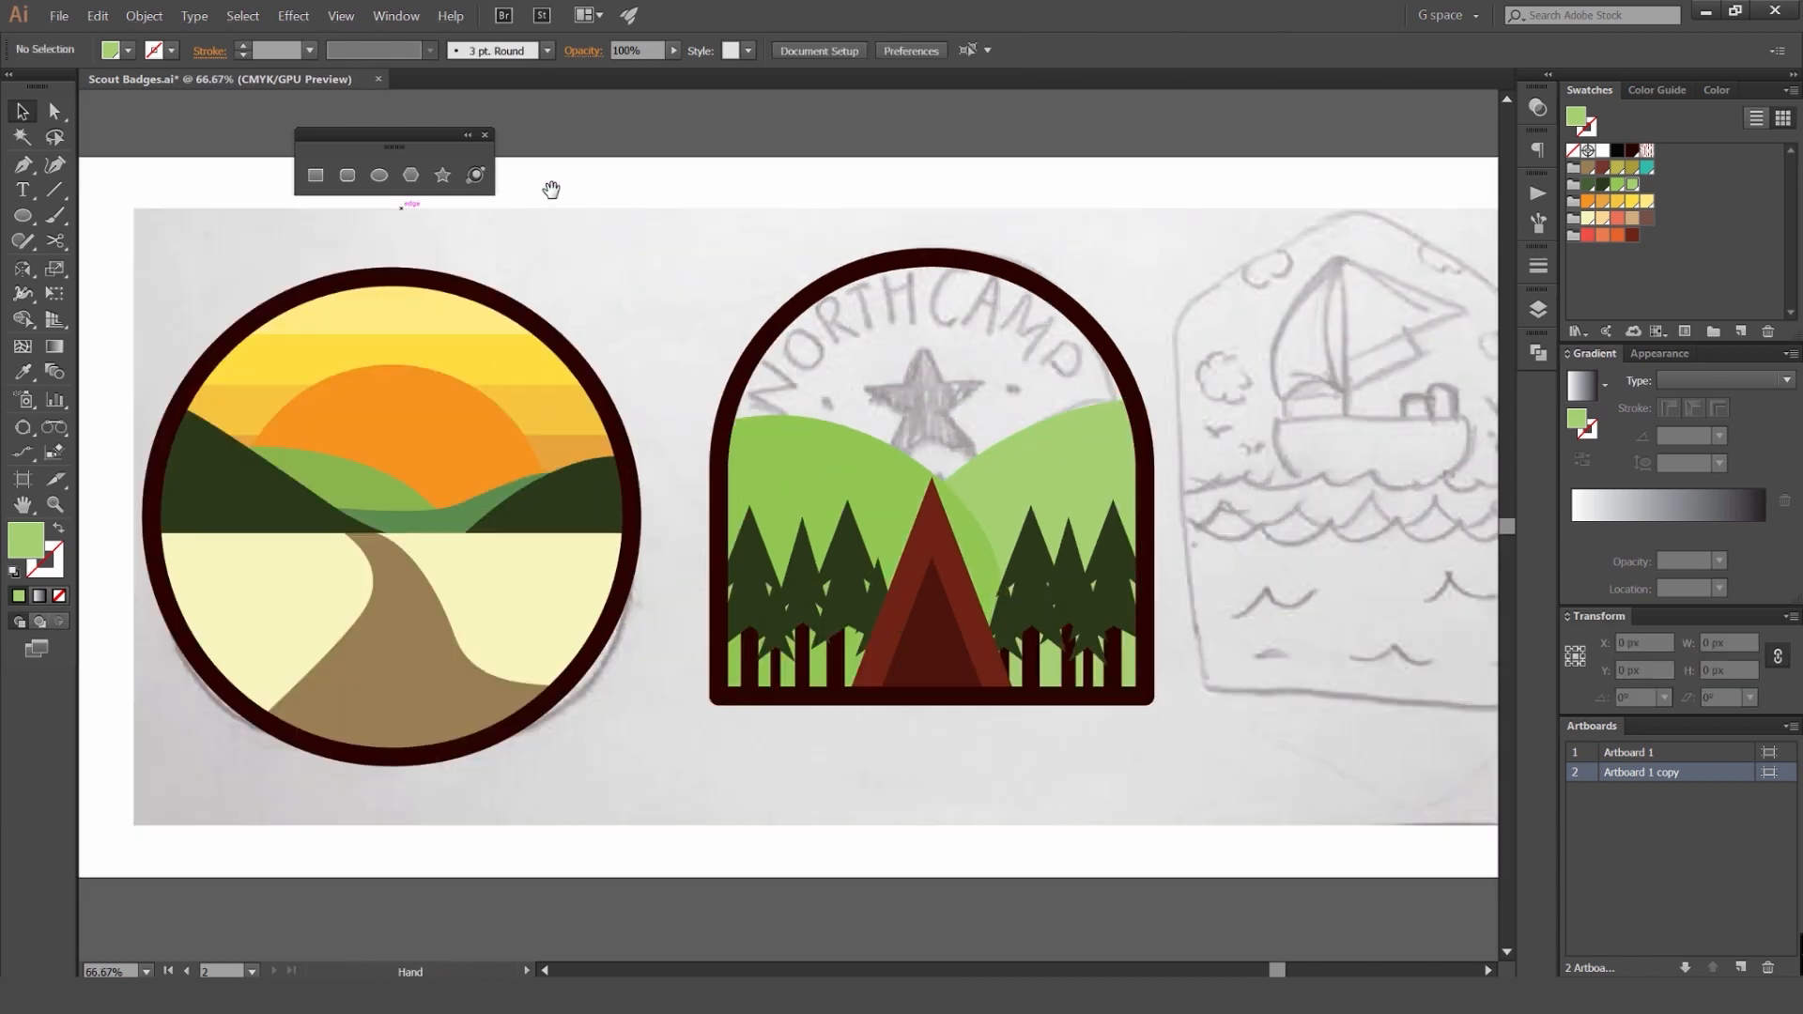
drag(551, 190, 386, 190)
click(442, 175)
scroll(752, 418, up, 2)
drag(732, 374, 776, 375)
click(1633, 201)
key(v)
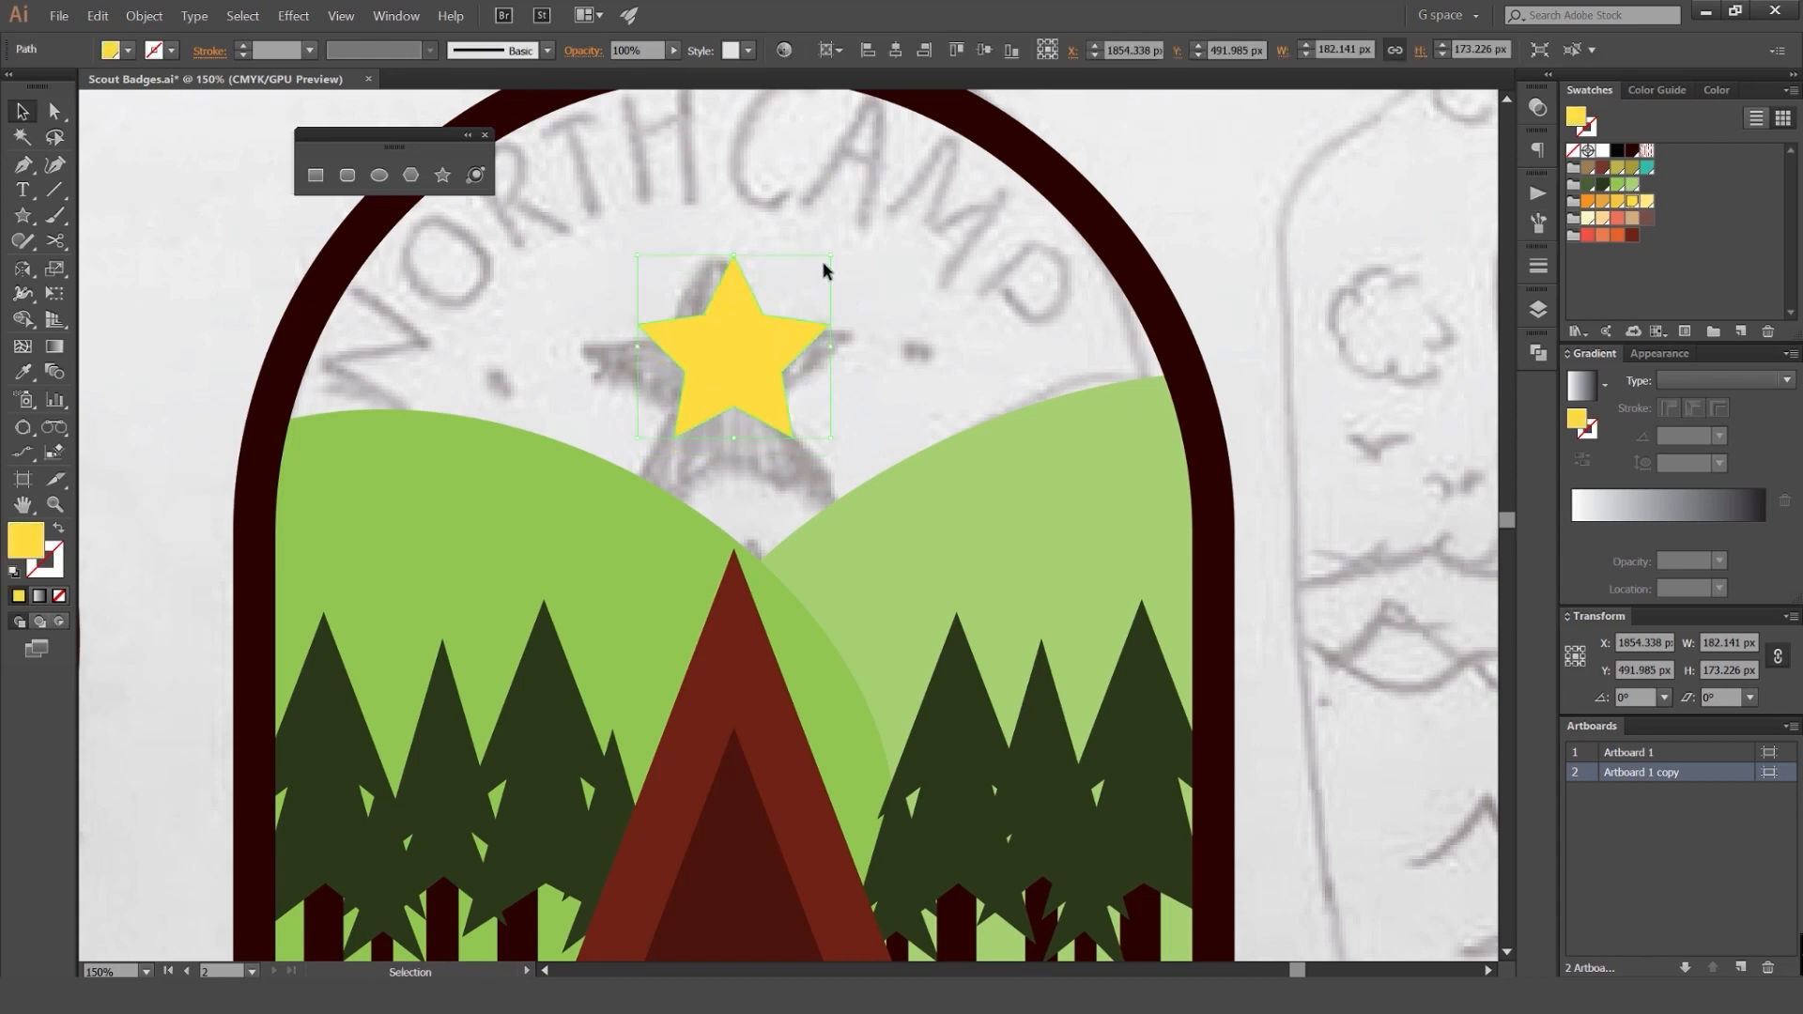
Step: Scale the yellow star down slightly around its centre
drag(815, 261, 815, 263)
click(877, 381)
scroll(841, 385, up, 2)
scroll(838, 377, down, 2)
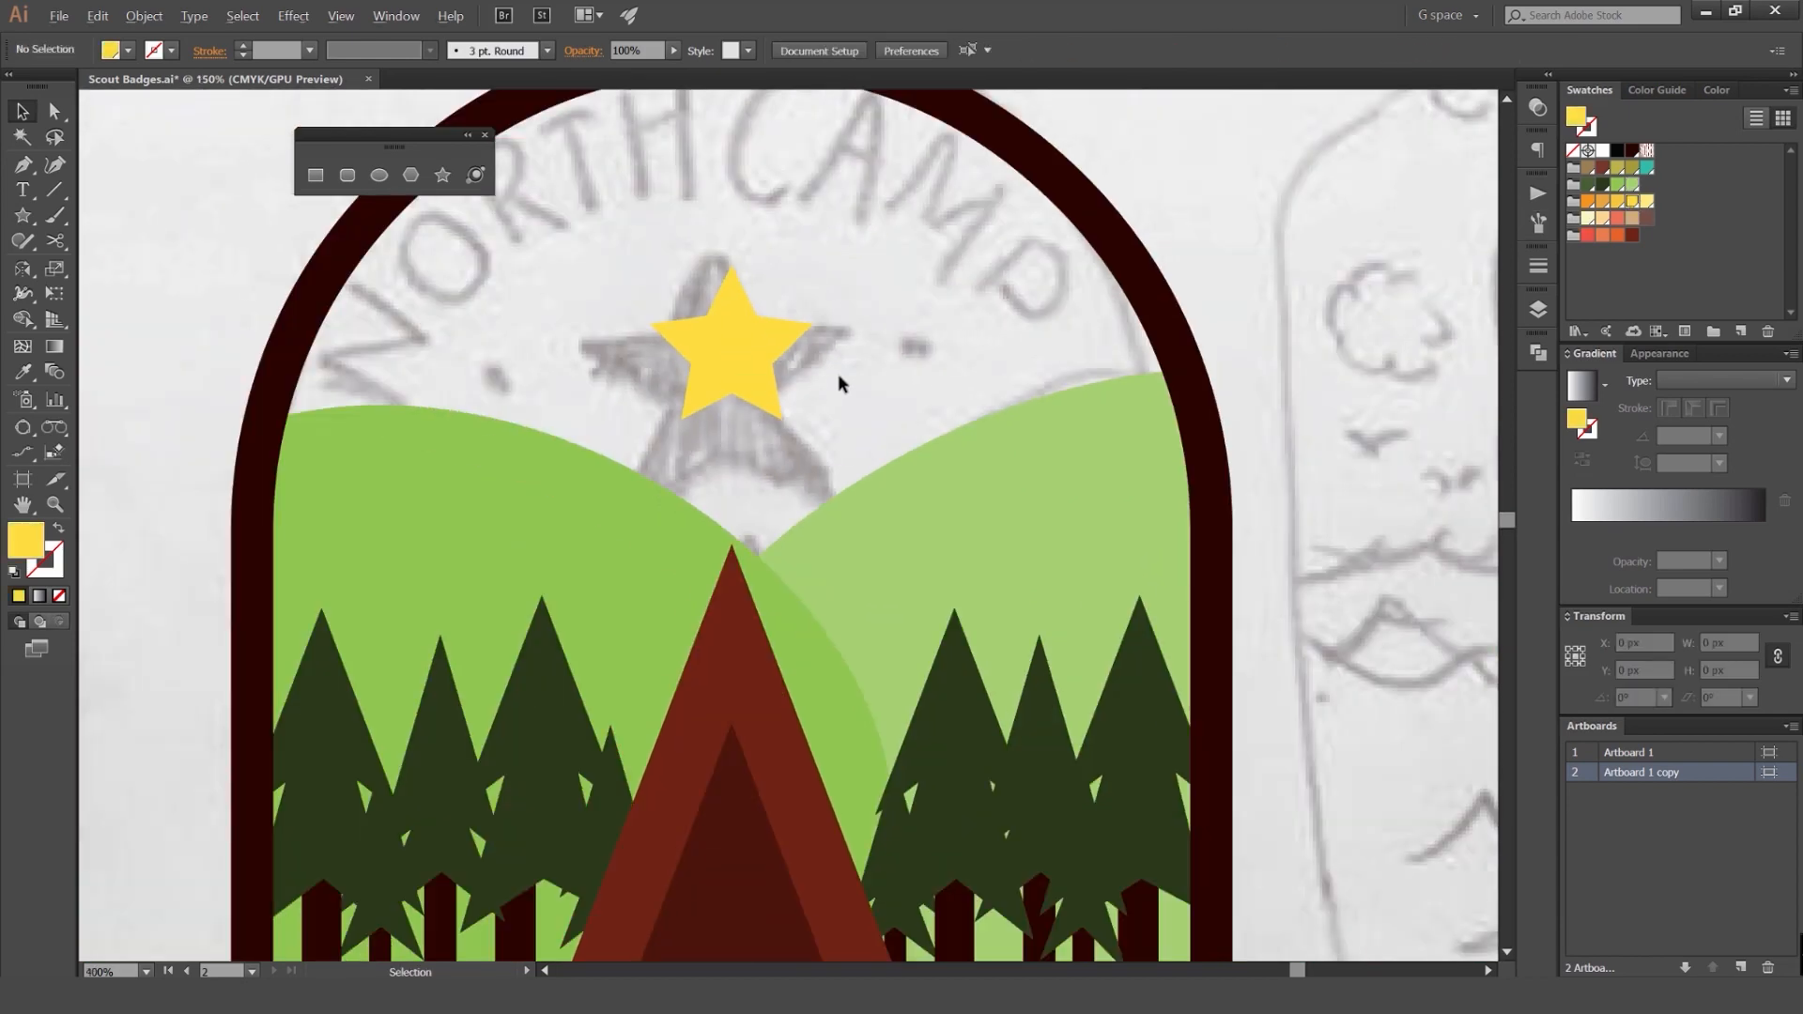
Step: Draw a horizontal line about 46 px long to the right of the star and give it a white stroke without fill
scroll(832, 357, up, 1)
scroll(830, 353, up, 1)
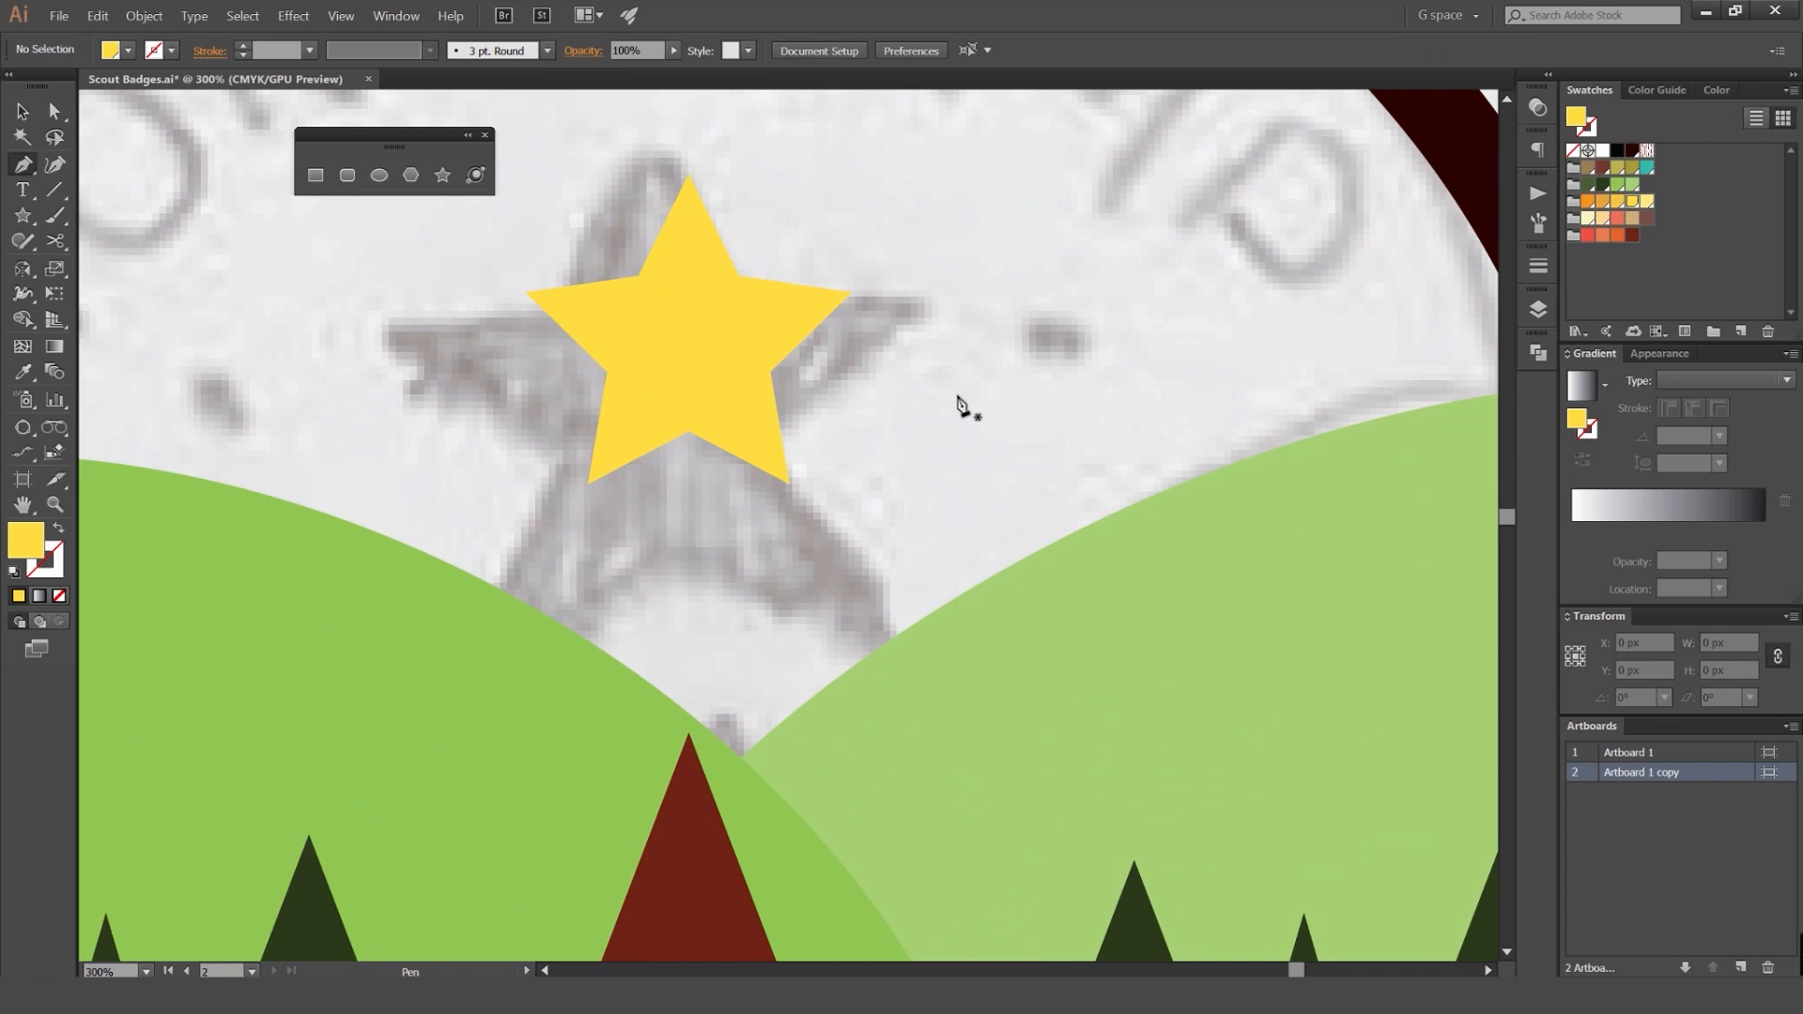
click(898, 372)
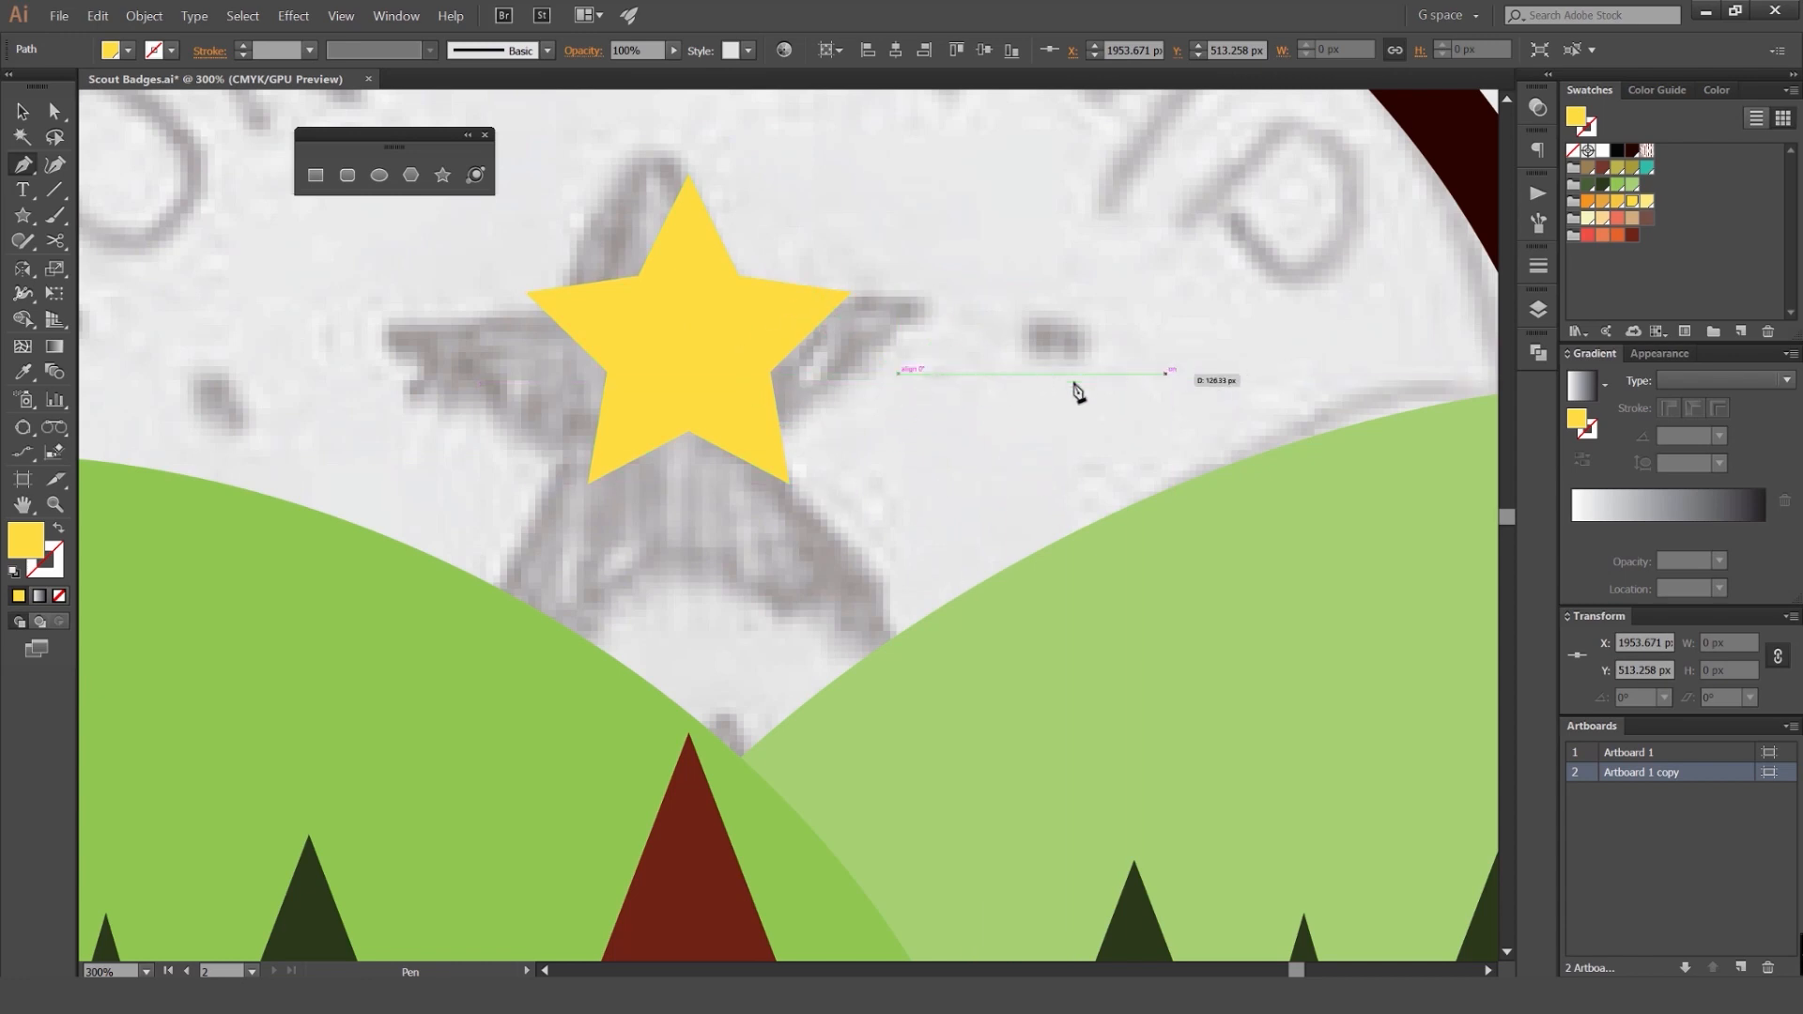
click(994, 373)
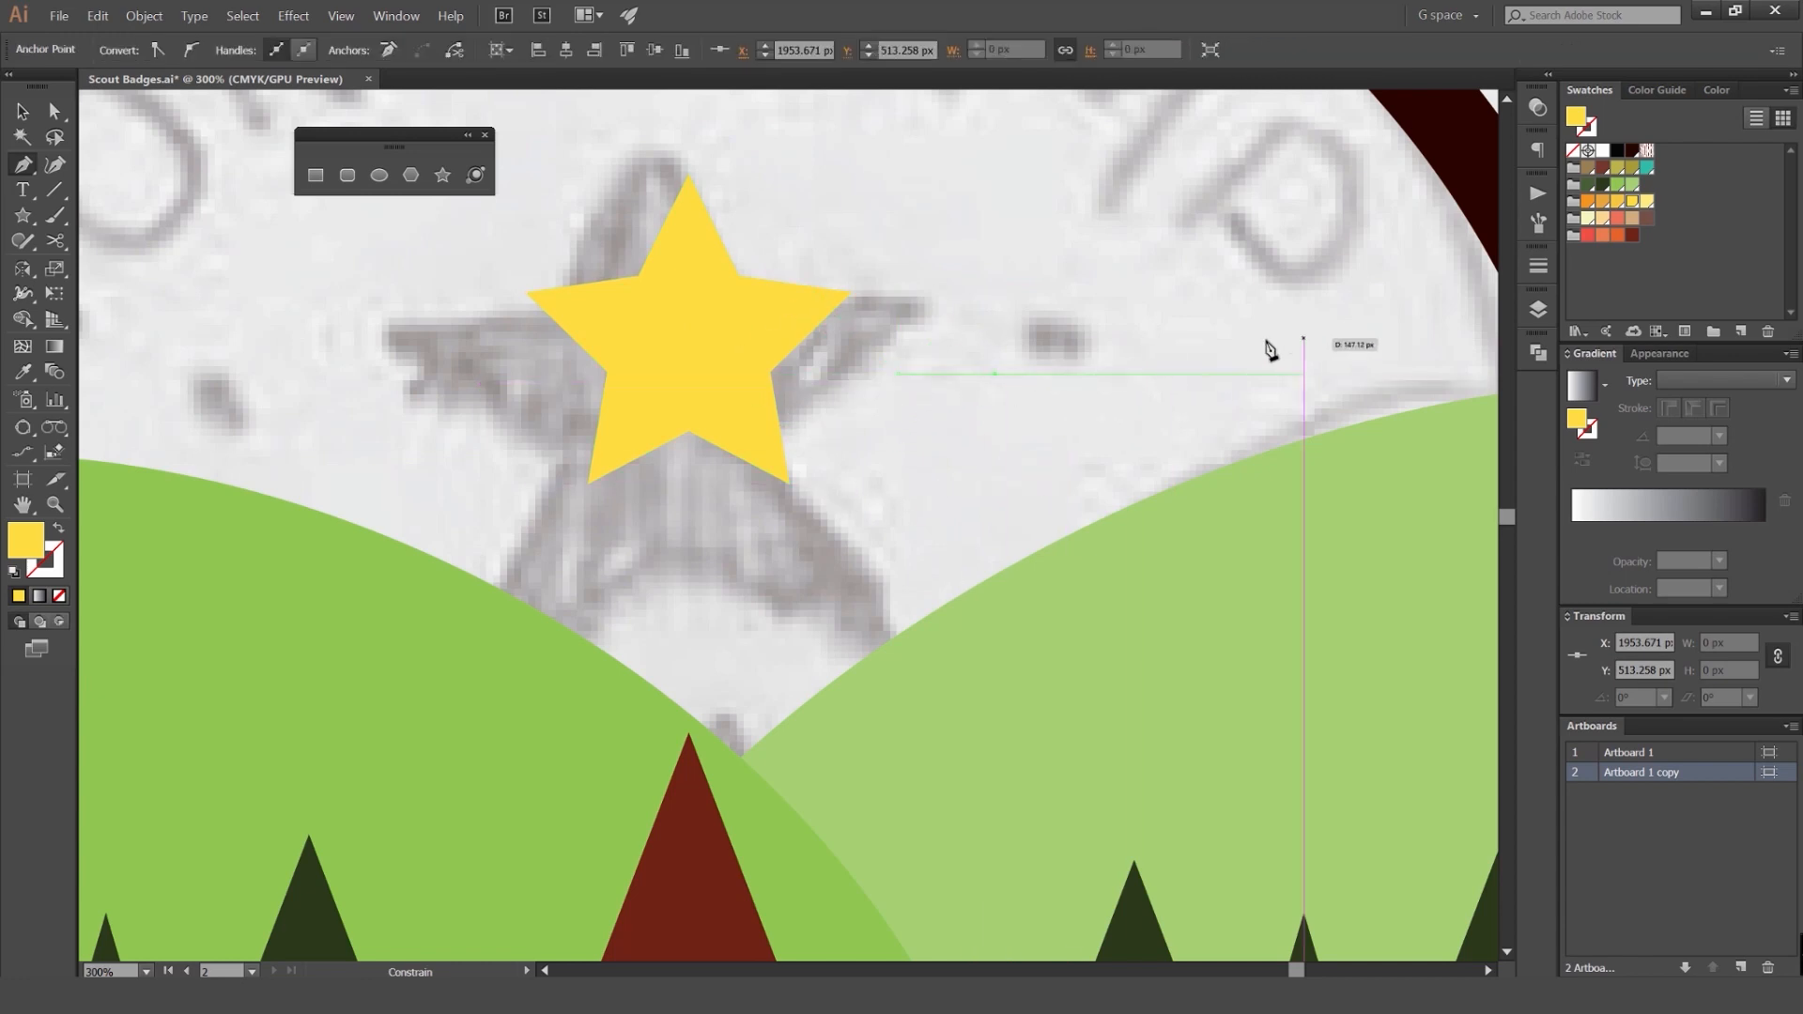
key(shift+x)
key(v)
click(1603, 151)
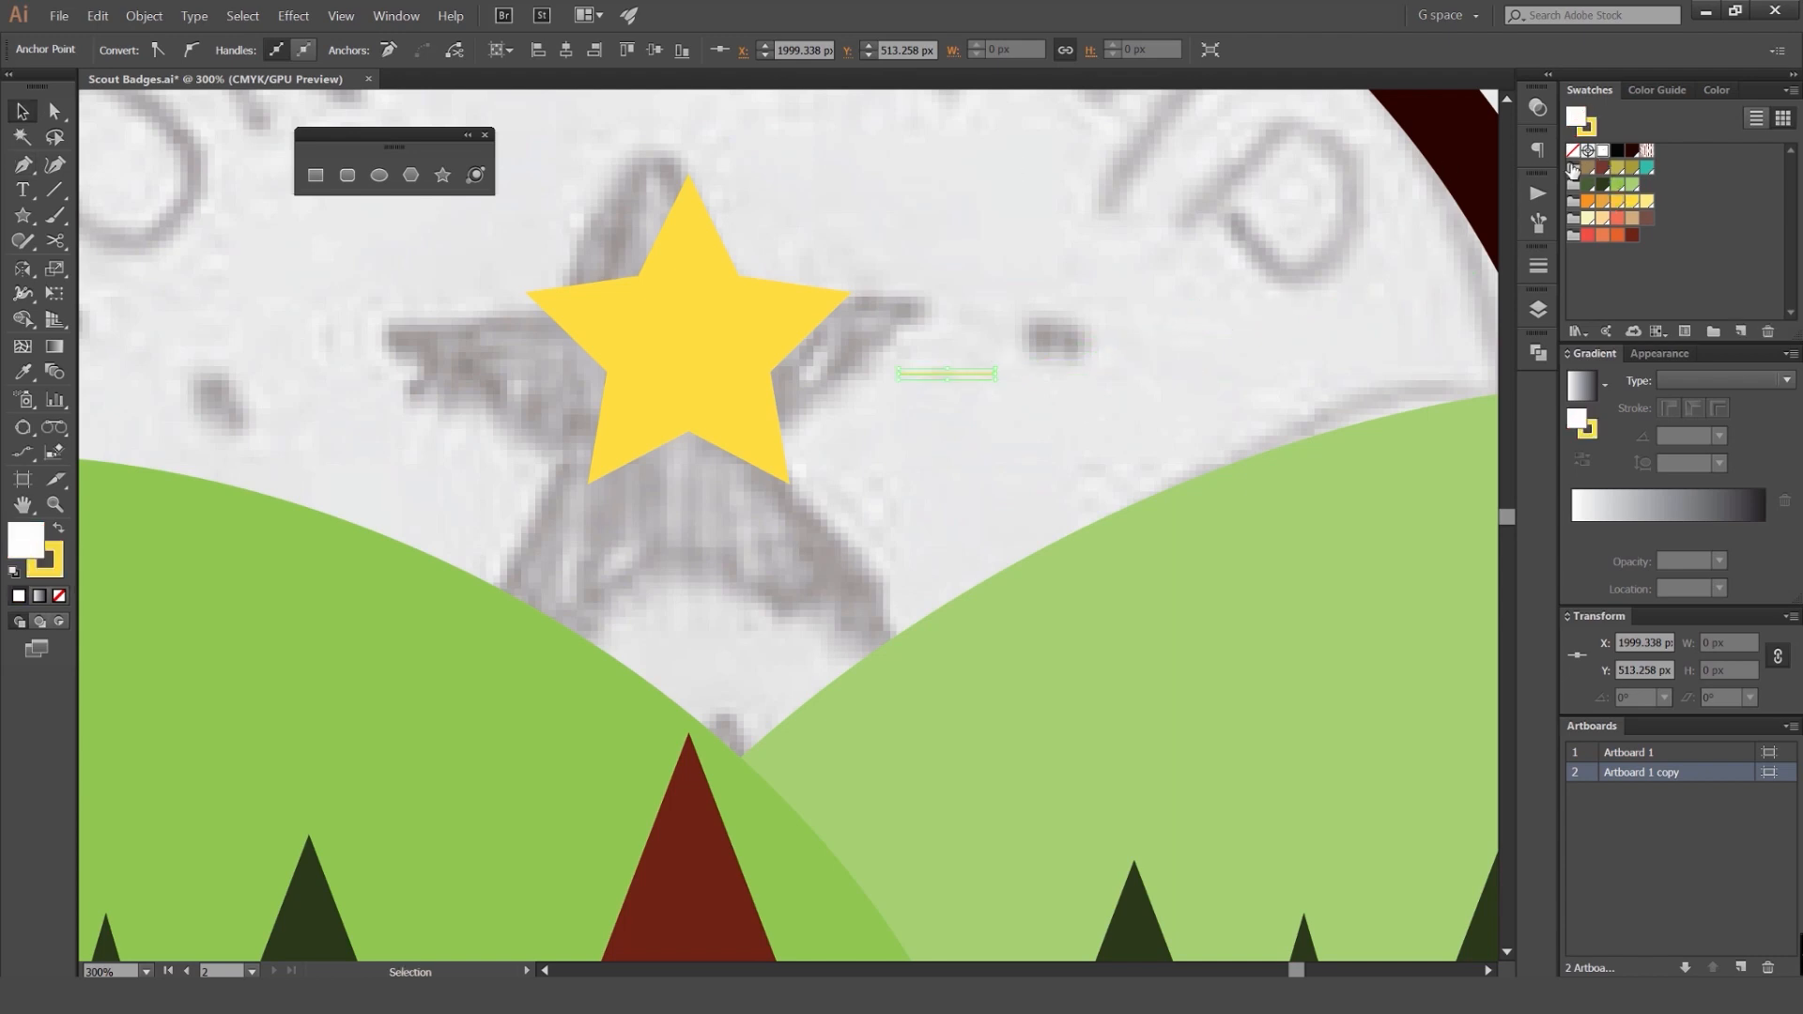
Step: Set the white line's stroke weight to 30 pt with round caps and round corners
shift+click(242, 46)
shift+click(242, 46)
shift+click(242, 46)
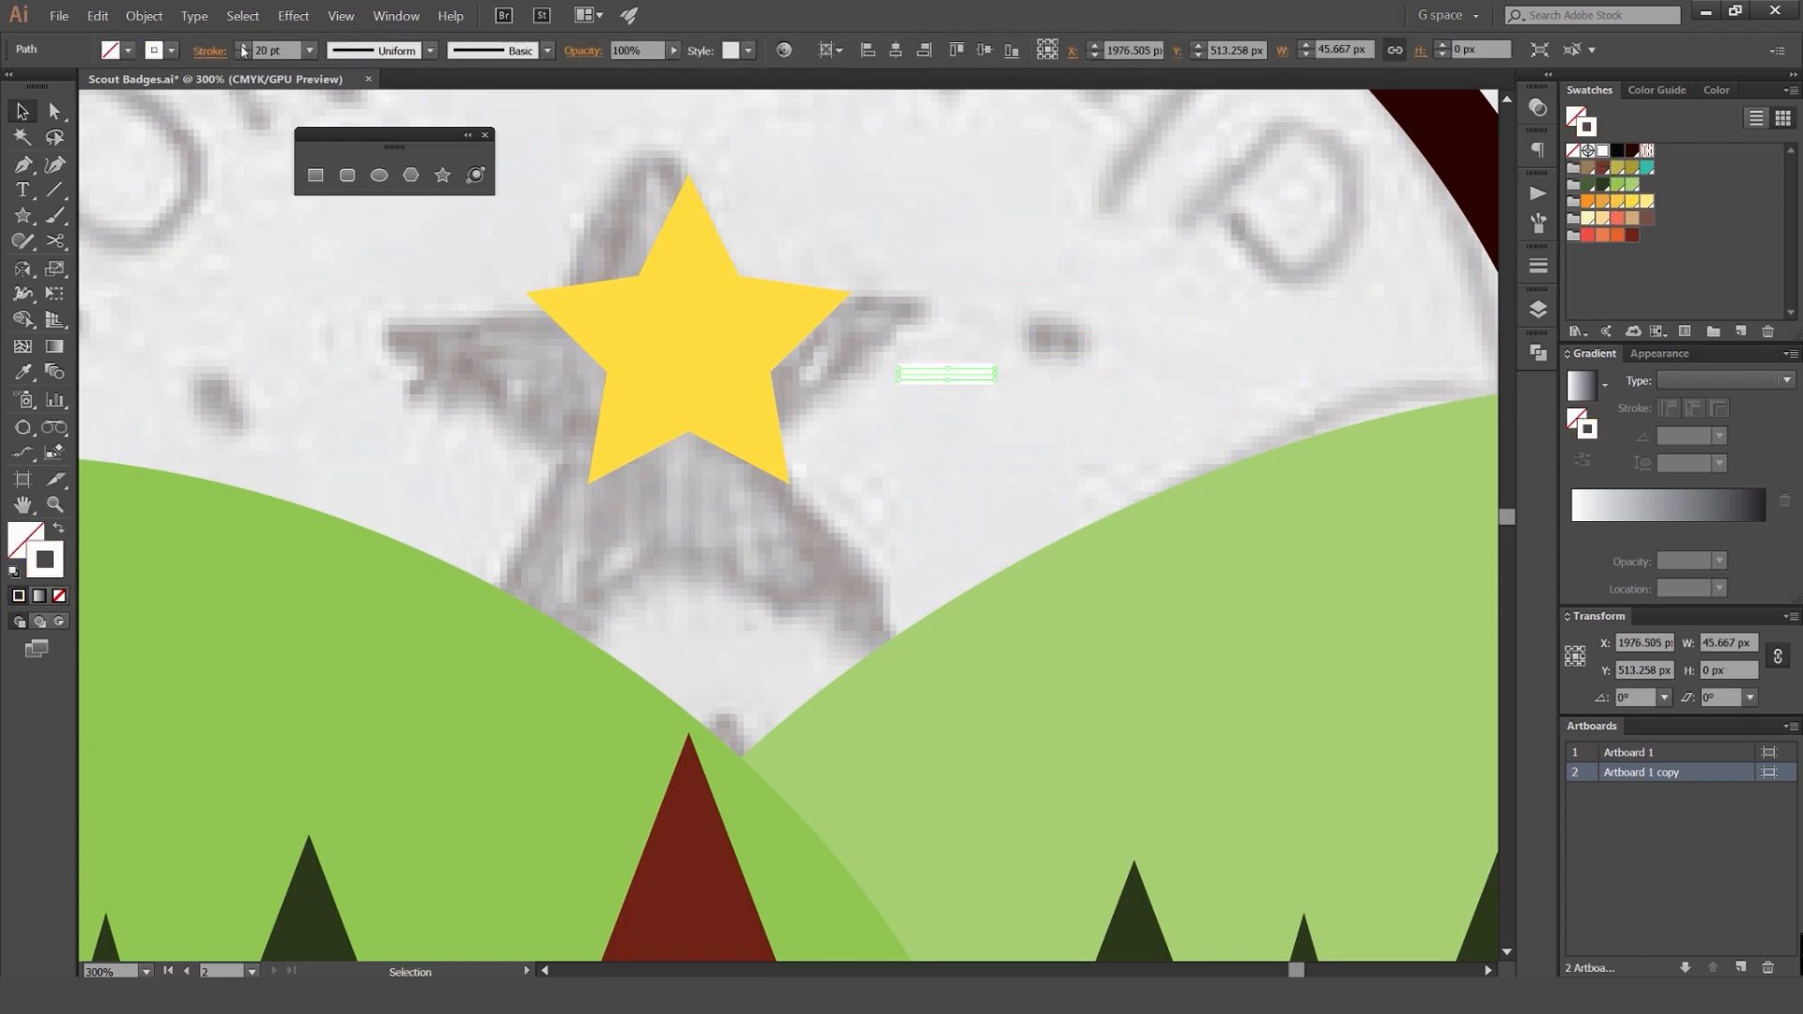
click(1538, 265)
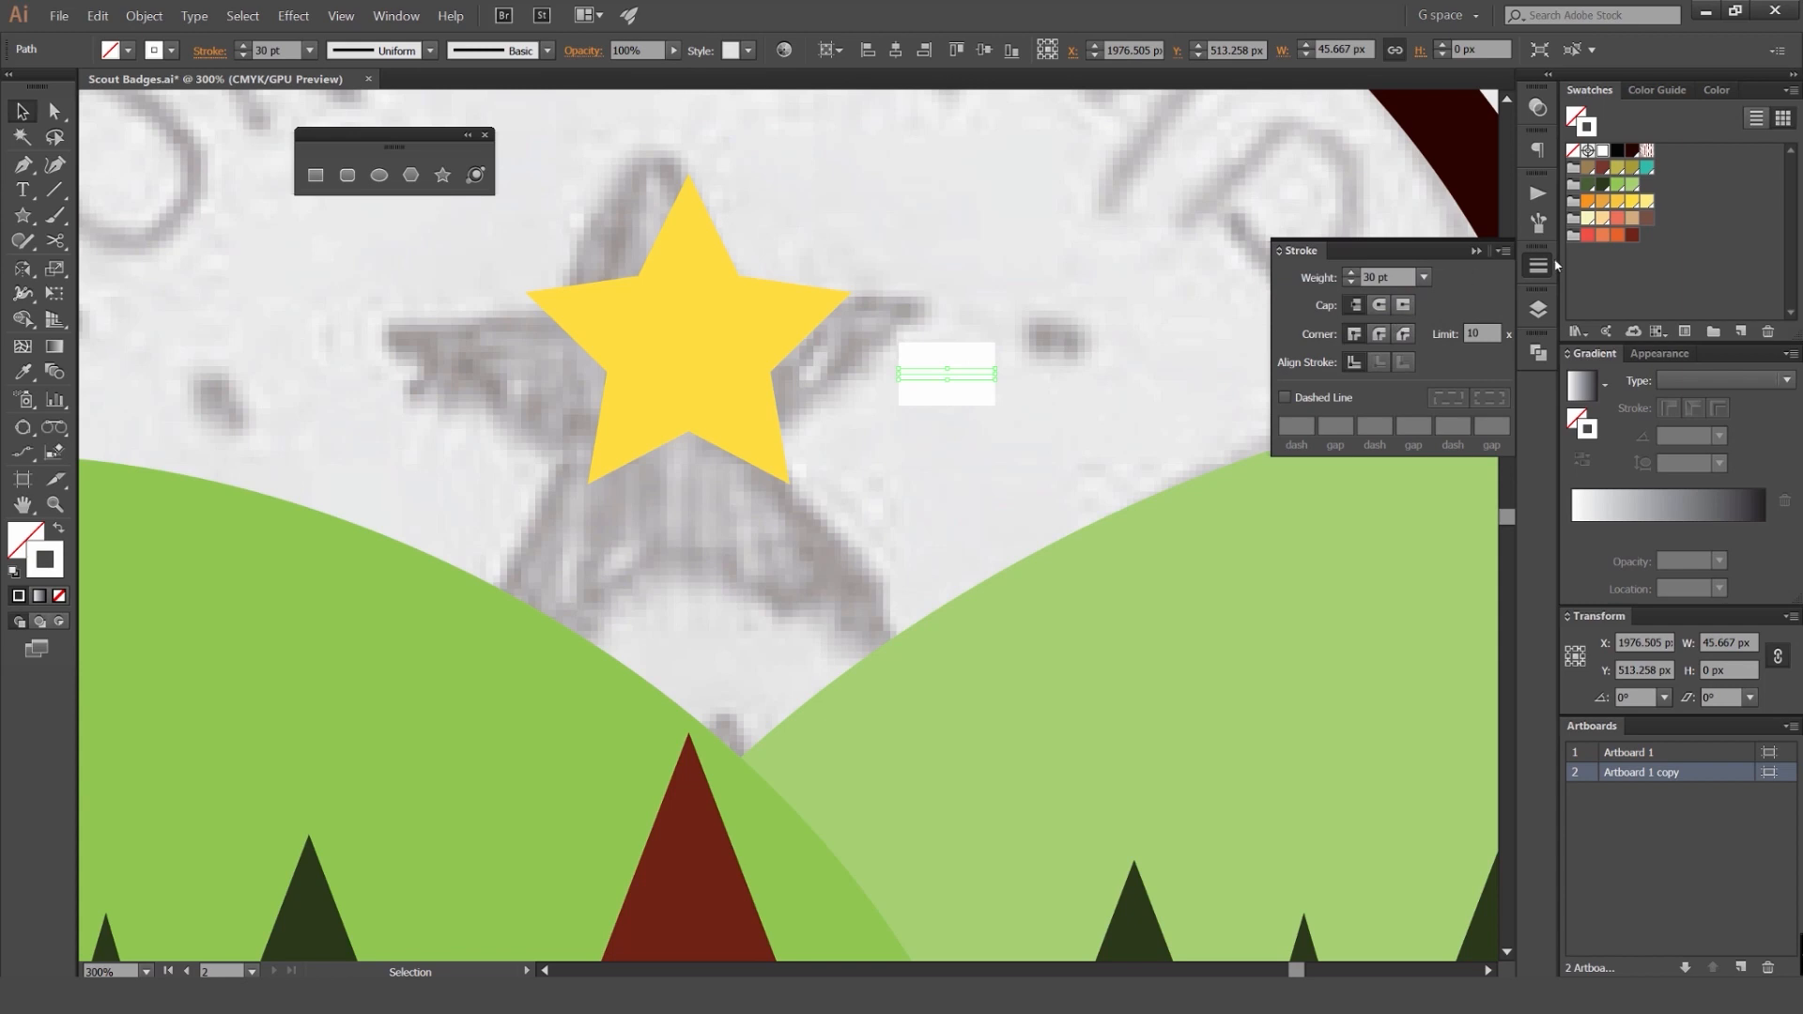
click(1378, 305)
click(1379, 335)
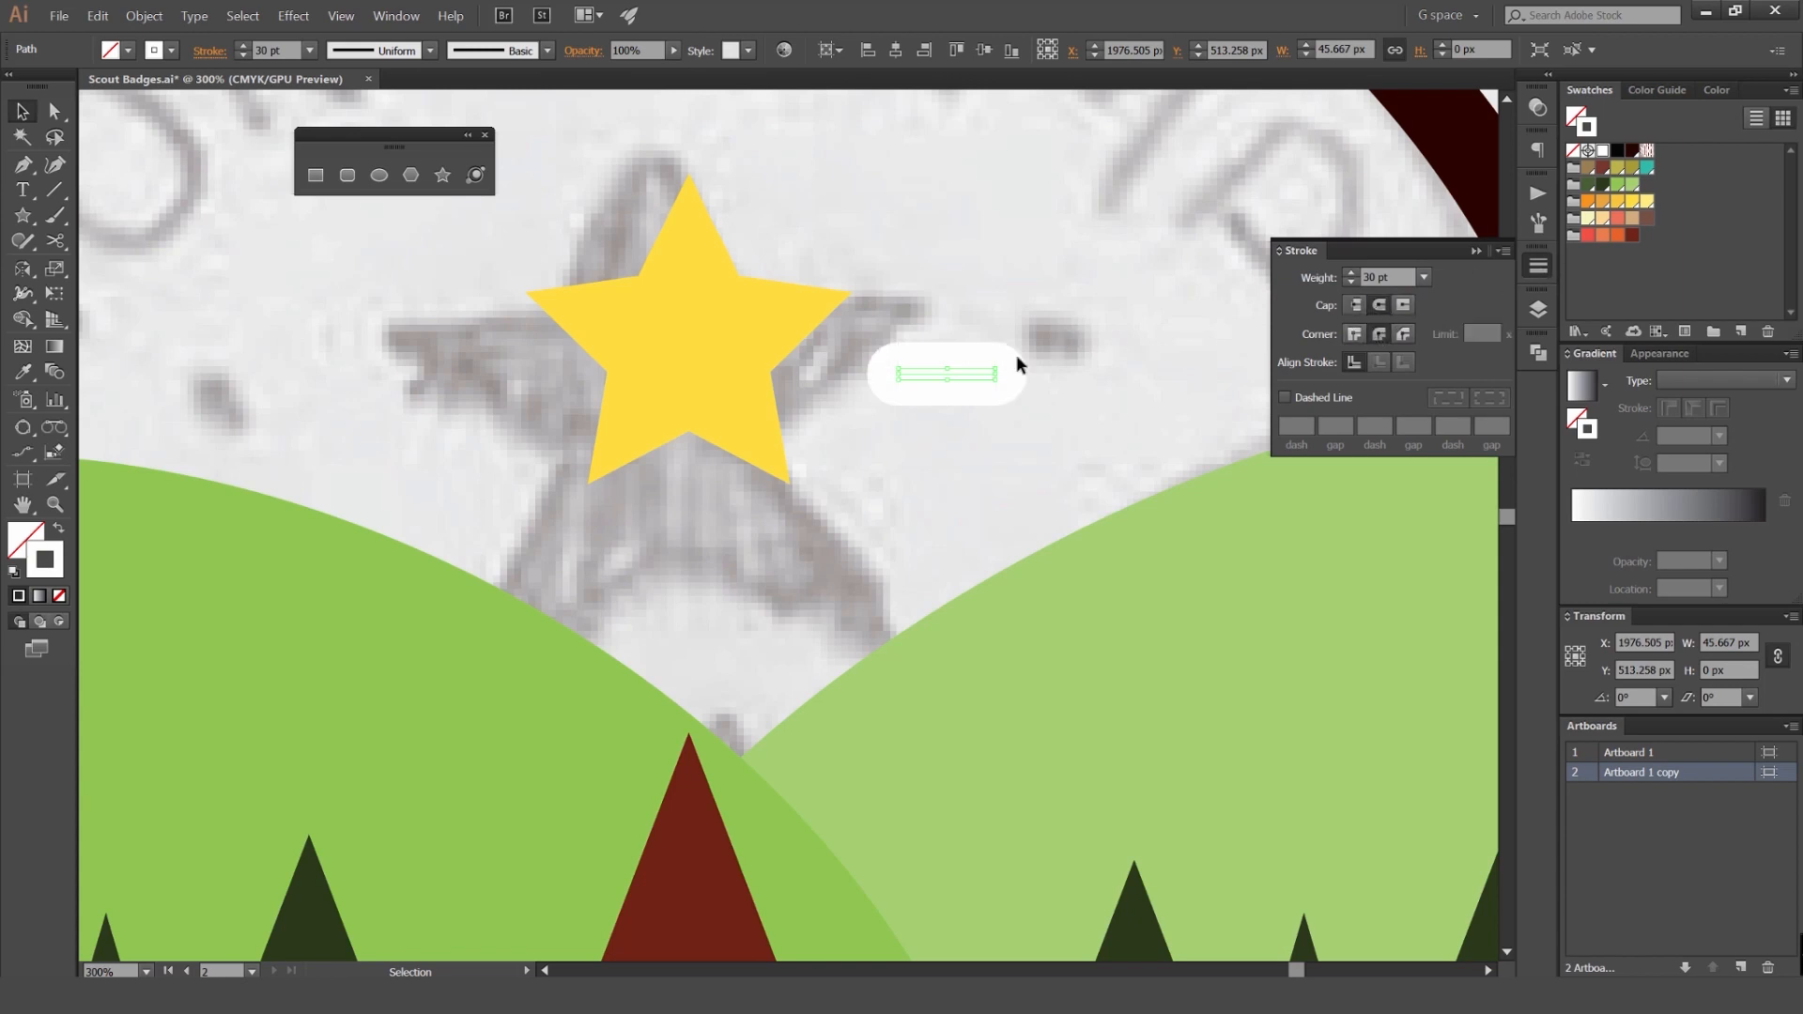
Step: Reduce the white line's stroke weight to 20 pt and duplicate the line to the star's left side at the same height
click(1047, 330)
click(949, 374)
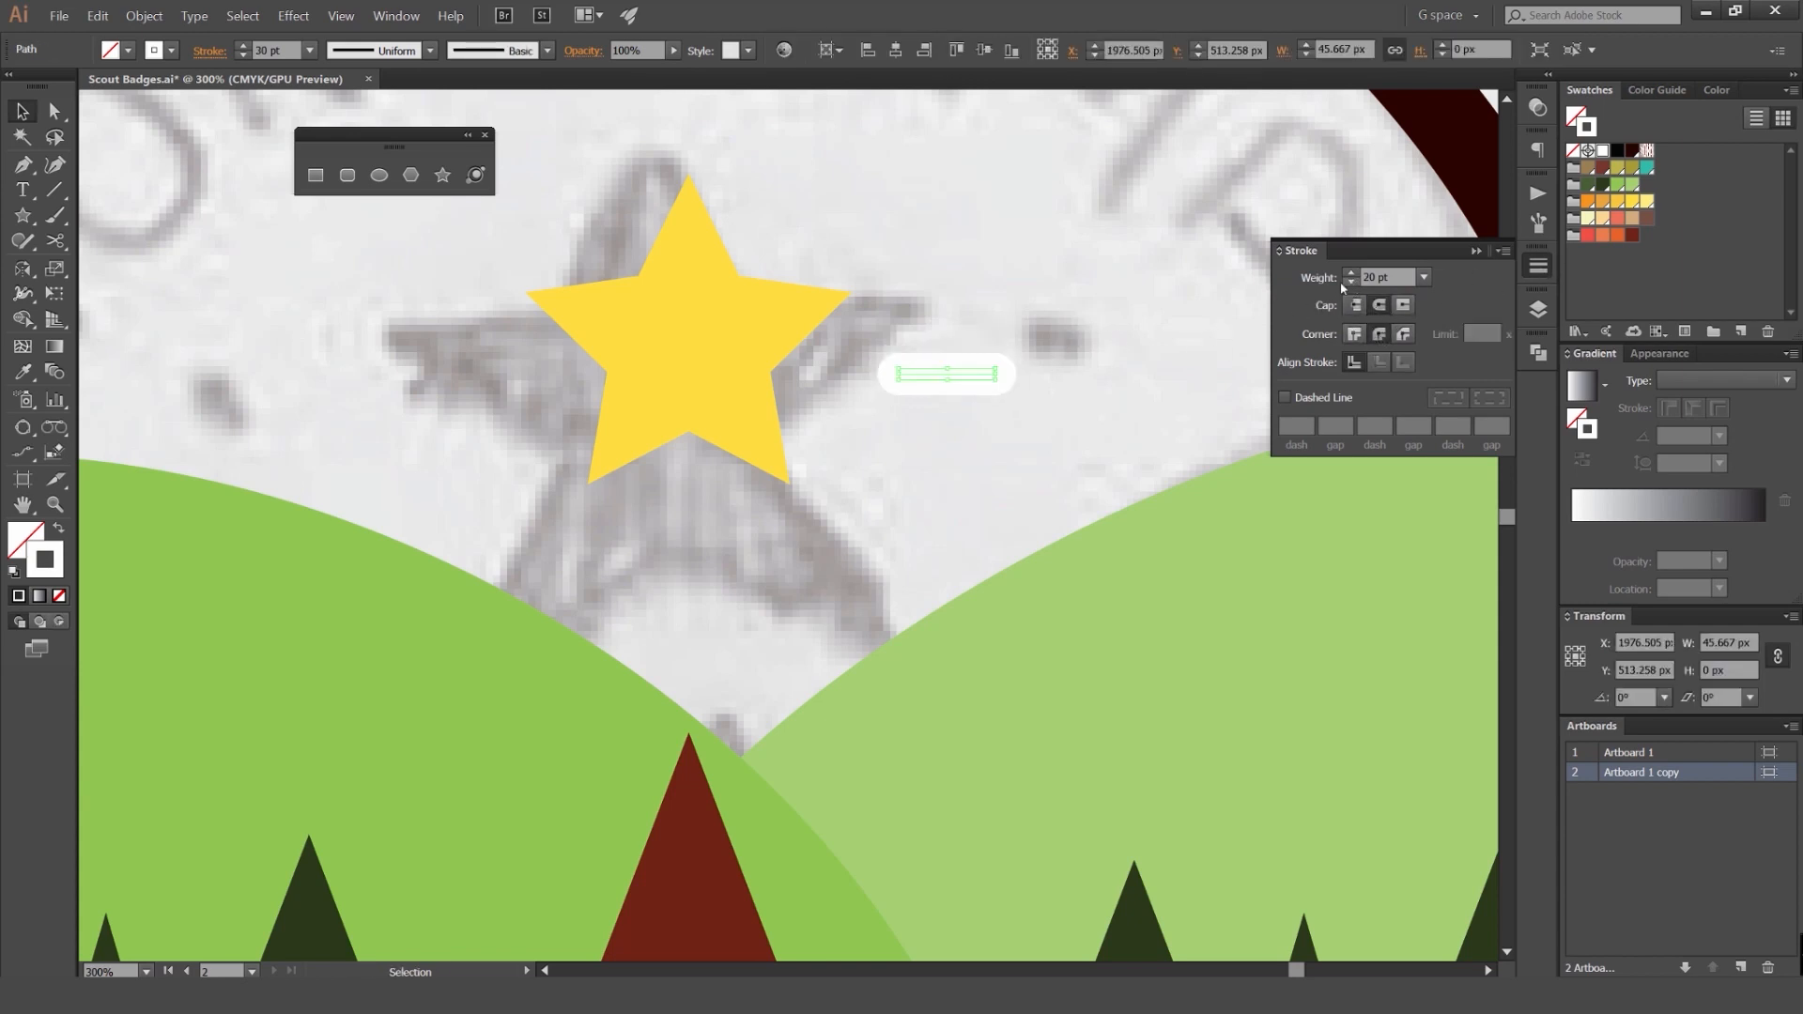
drag(977, 373, 470, 374)
click(950, 257)
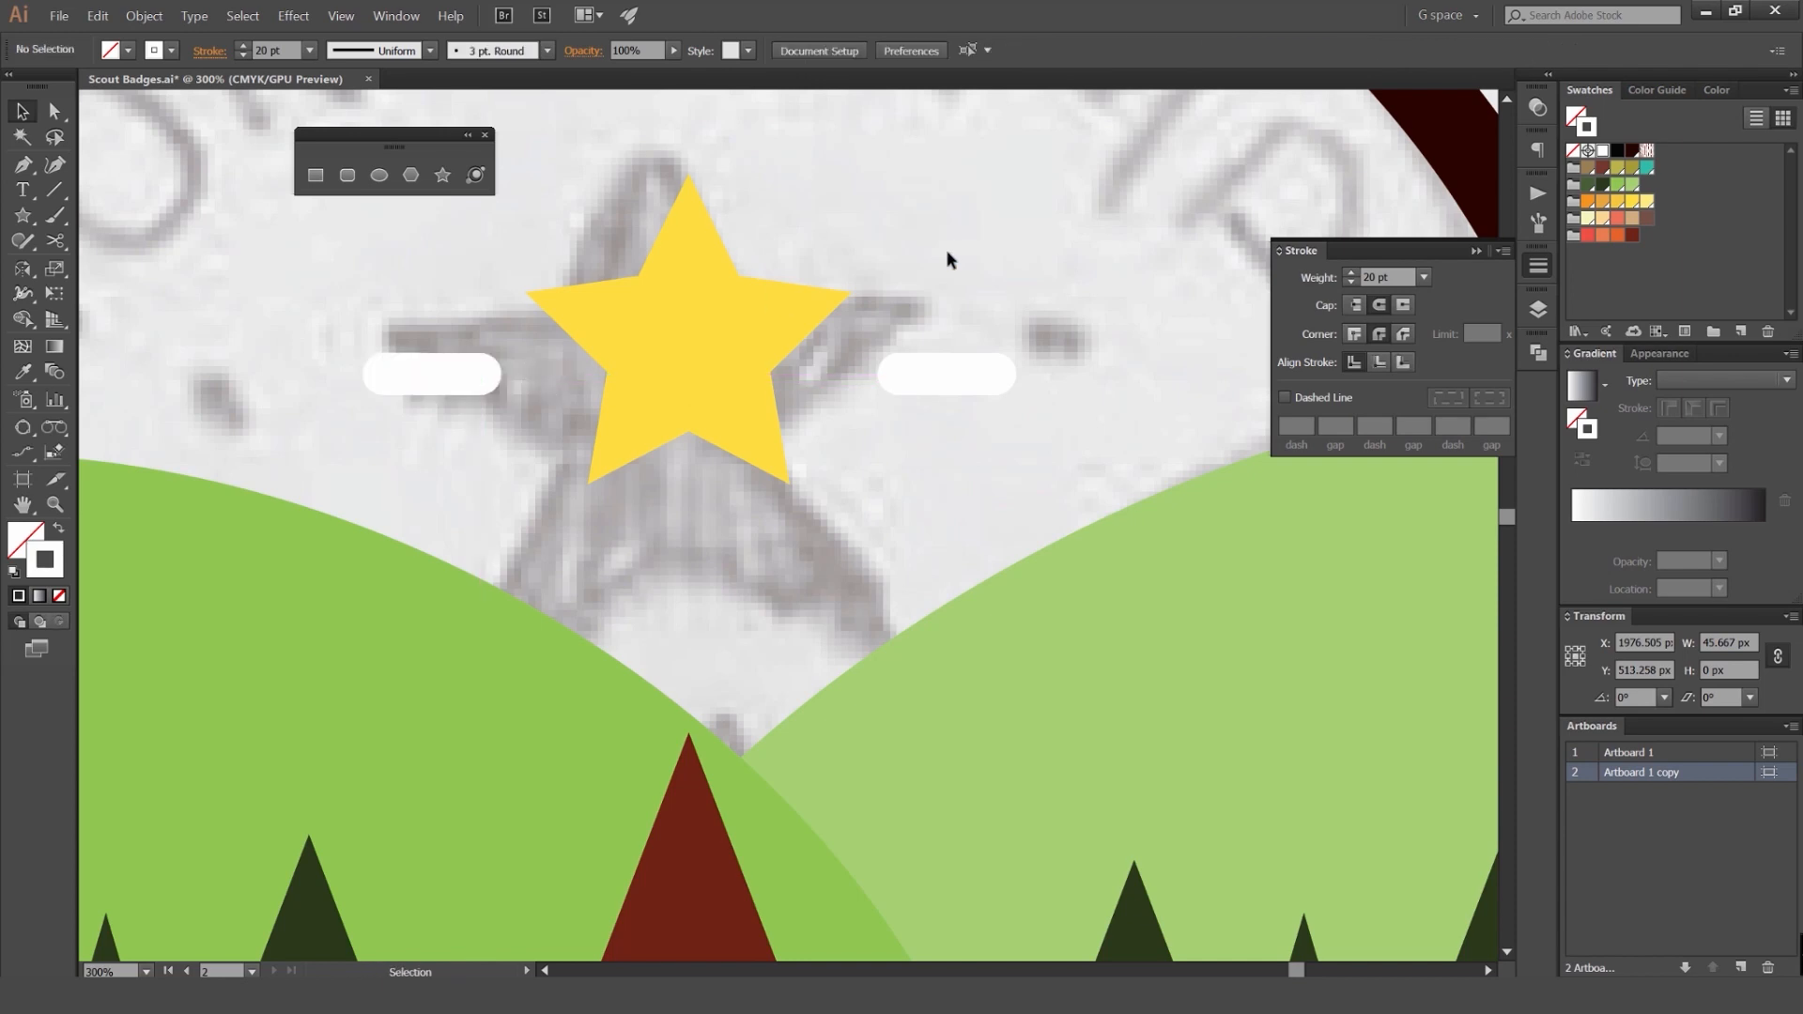
scroll(977, 276, down, 4)
scroll(968, 231, up, 3)
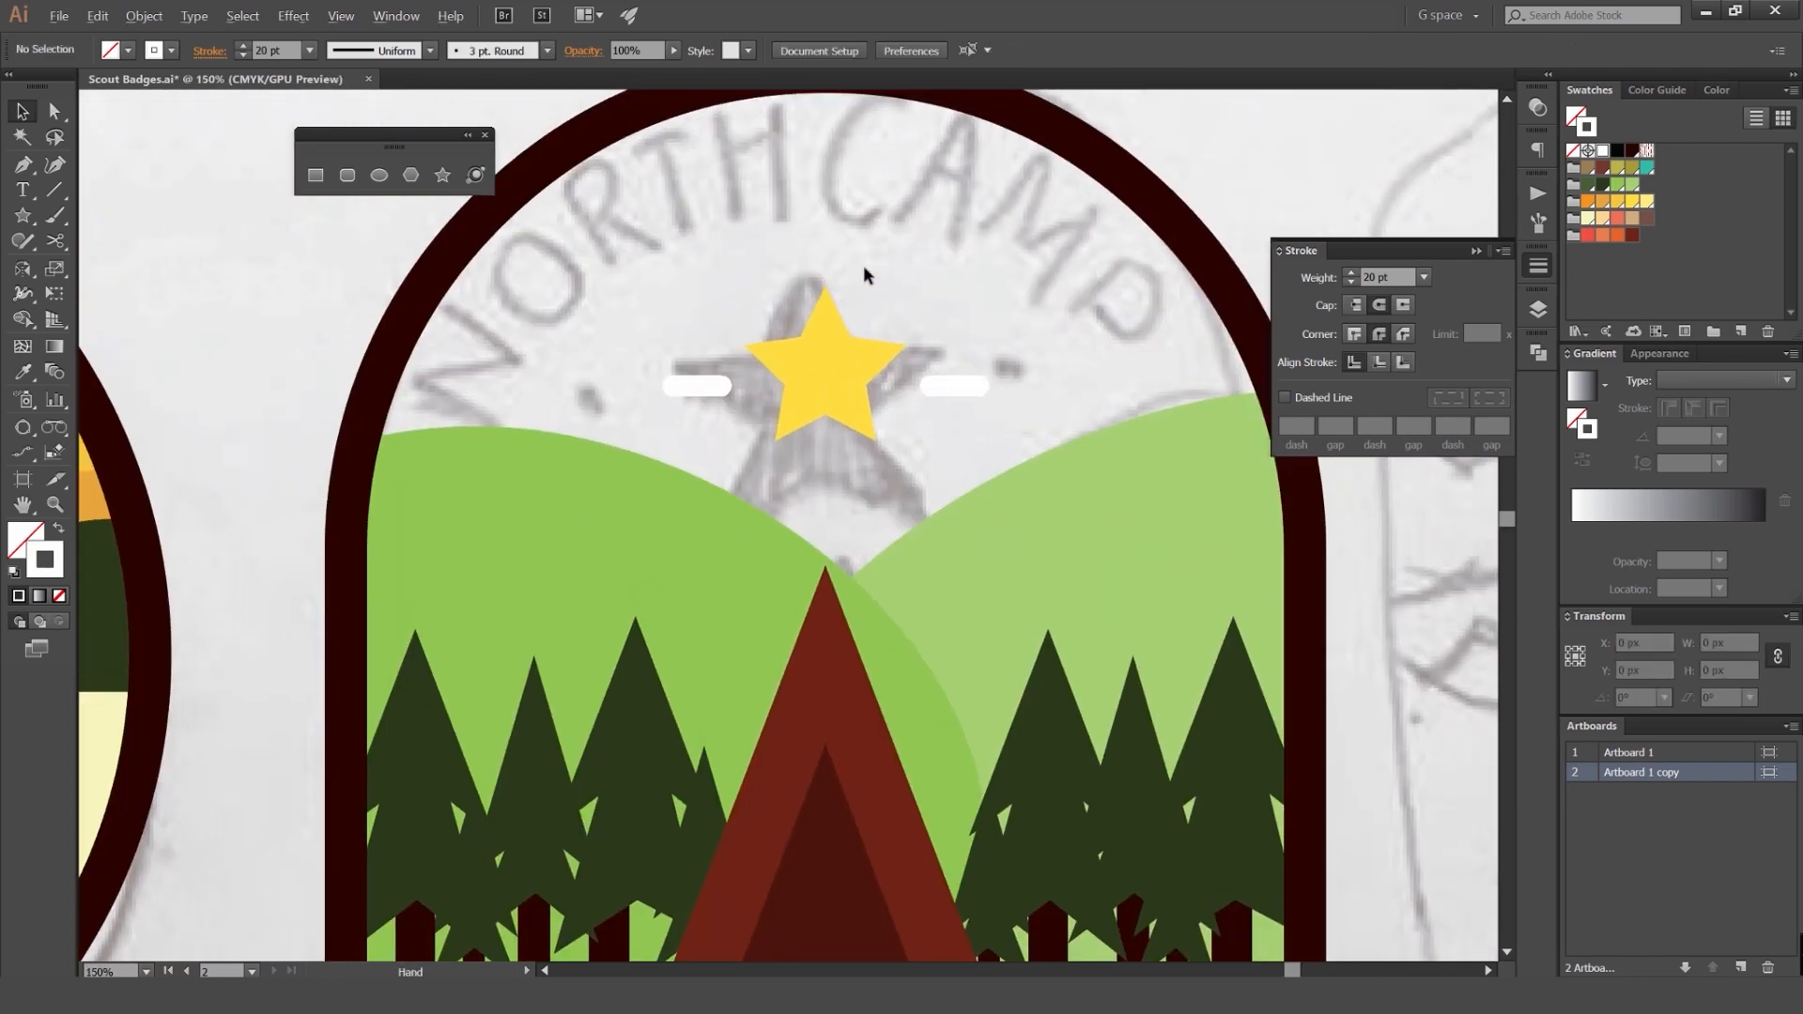
scroll(864, 265, down, 3)
Step: Fill a copy of the arch frame's shape with light blue as the sky and send it to the back
click(972, 240)
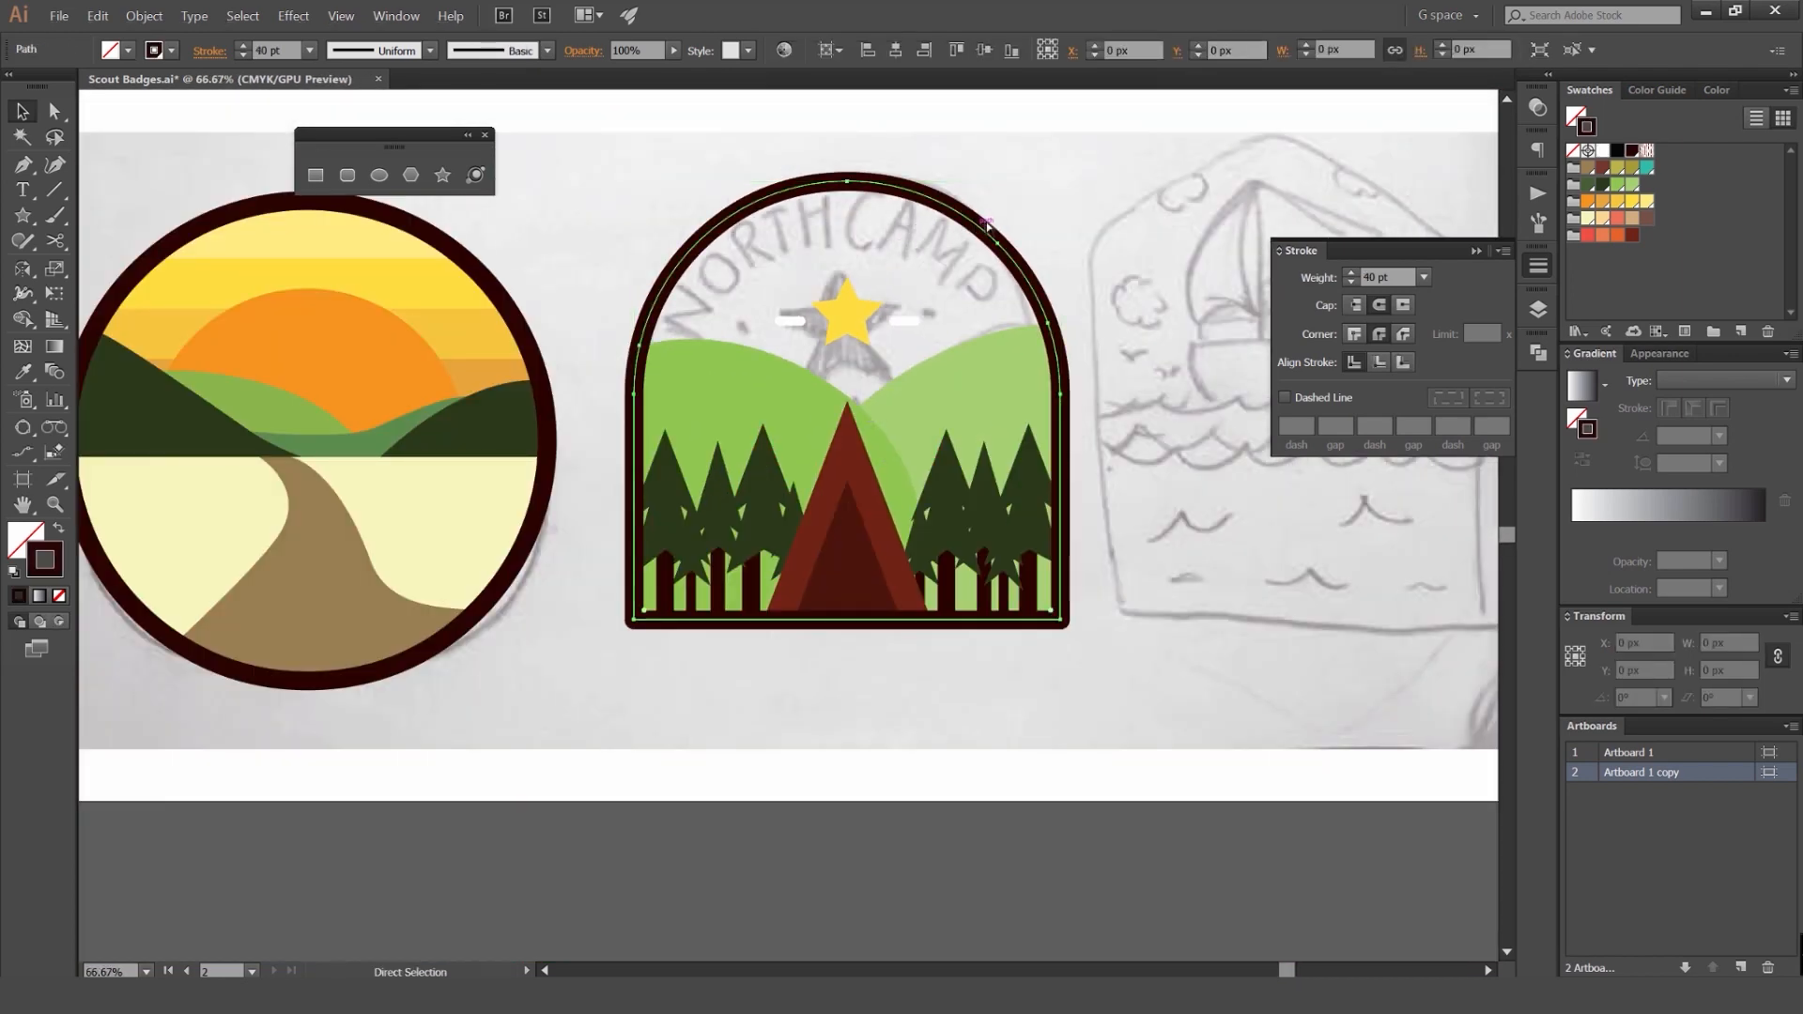
key(shift+x)
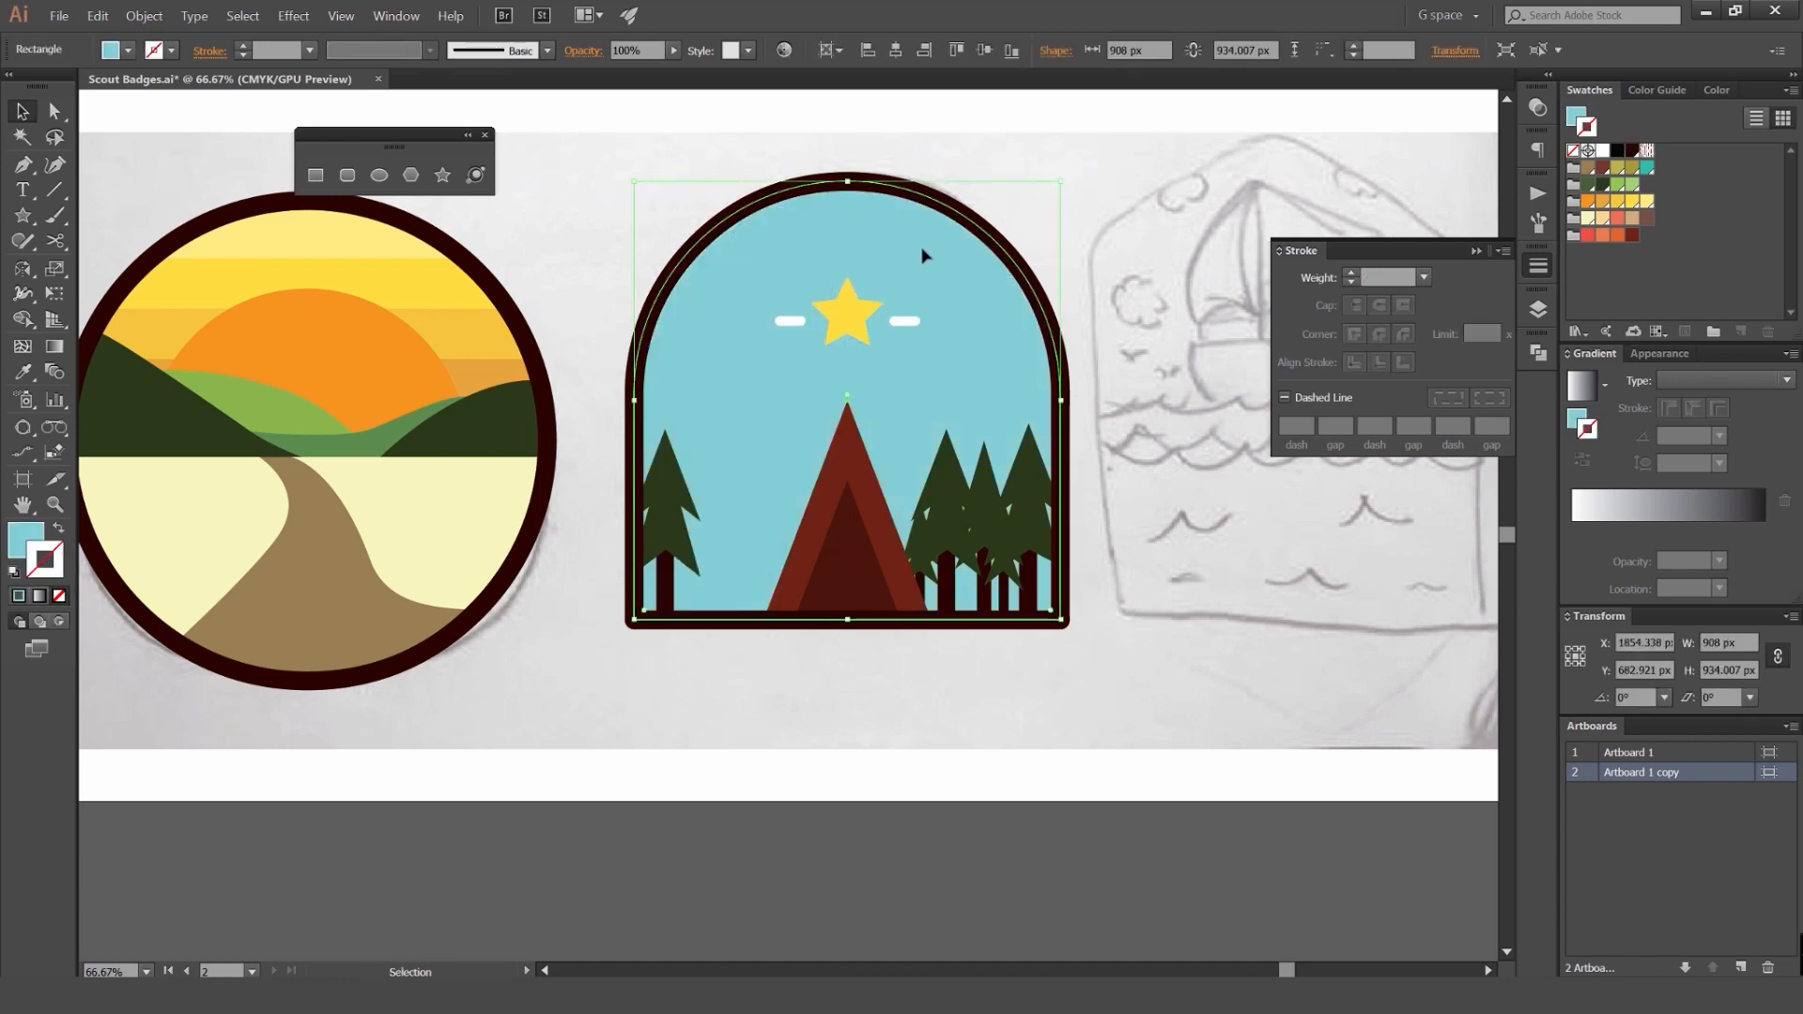
key(ctrl+shift+bracketleft)
click(1047, 158)
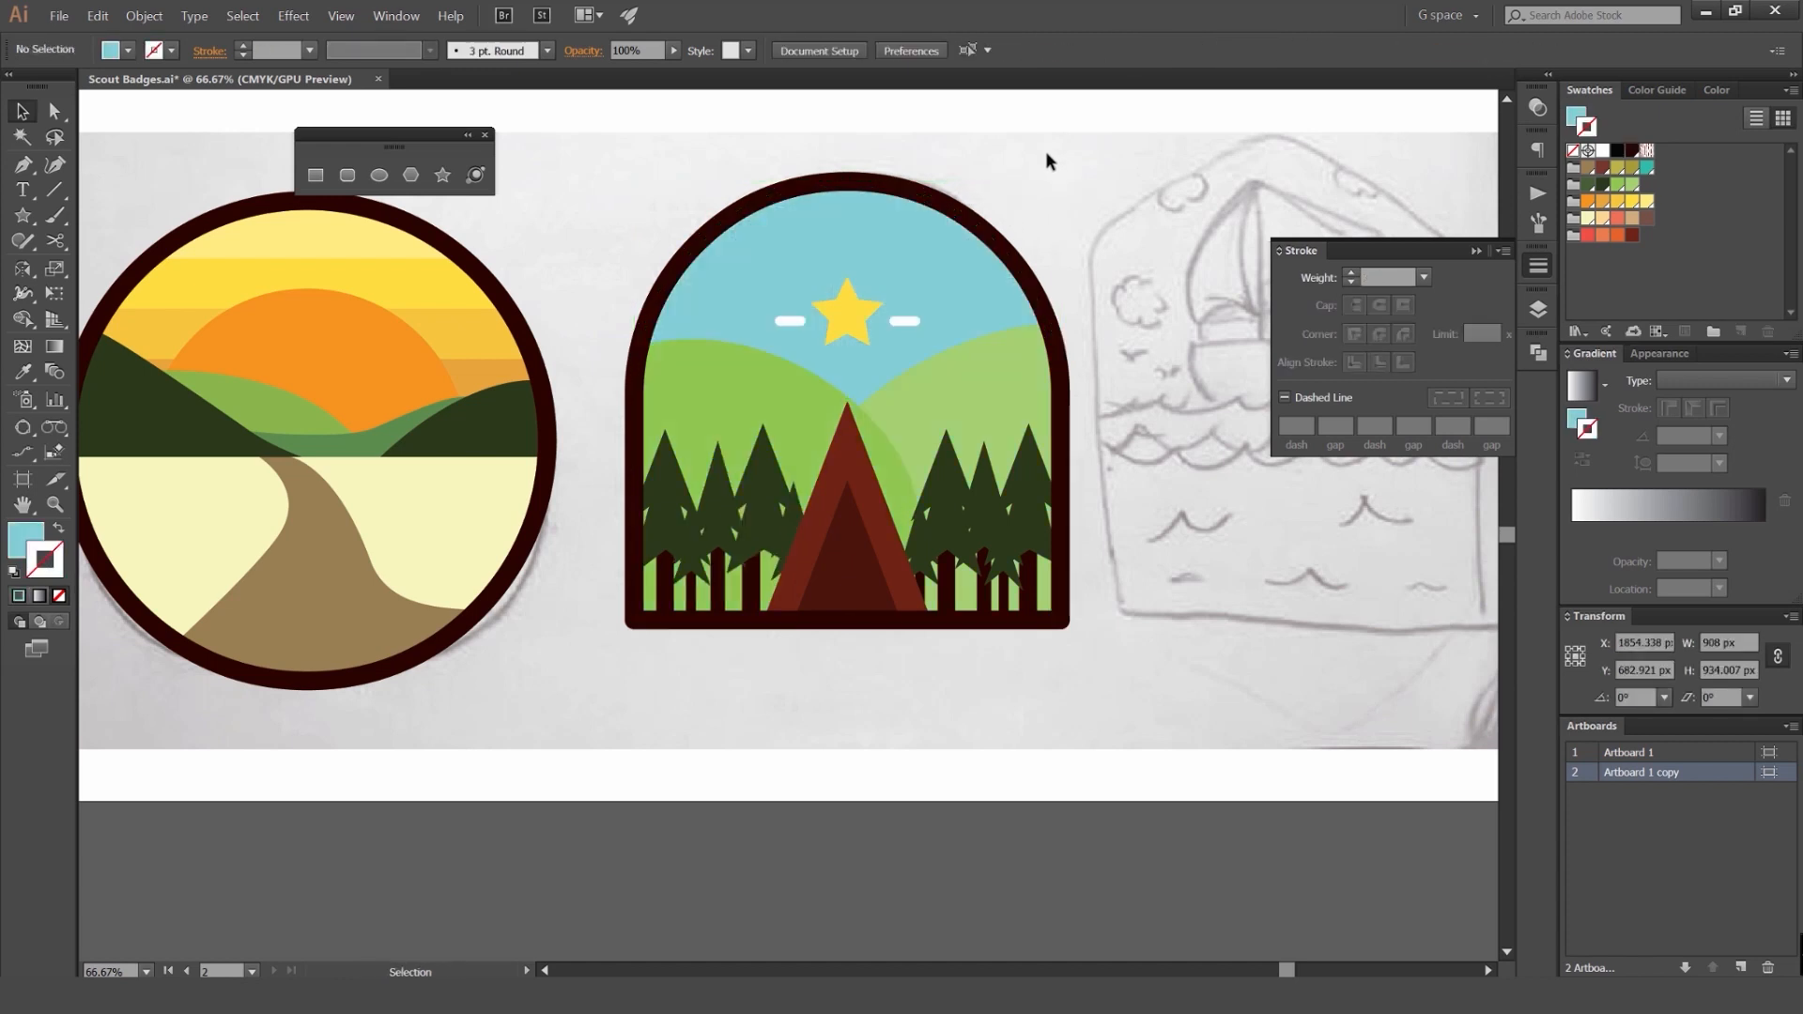
click(978, 218)
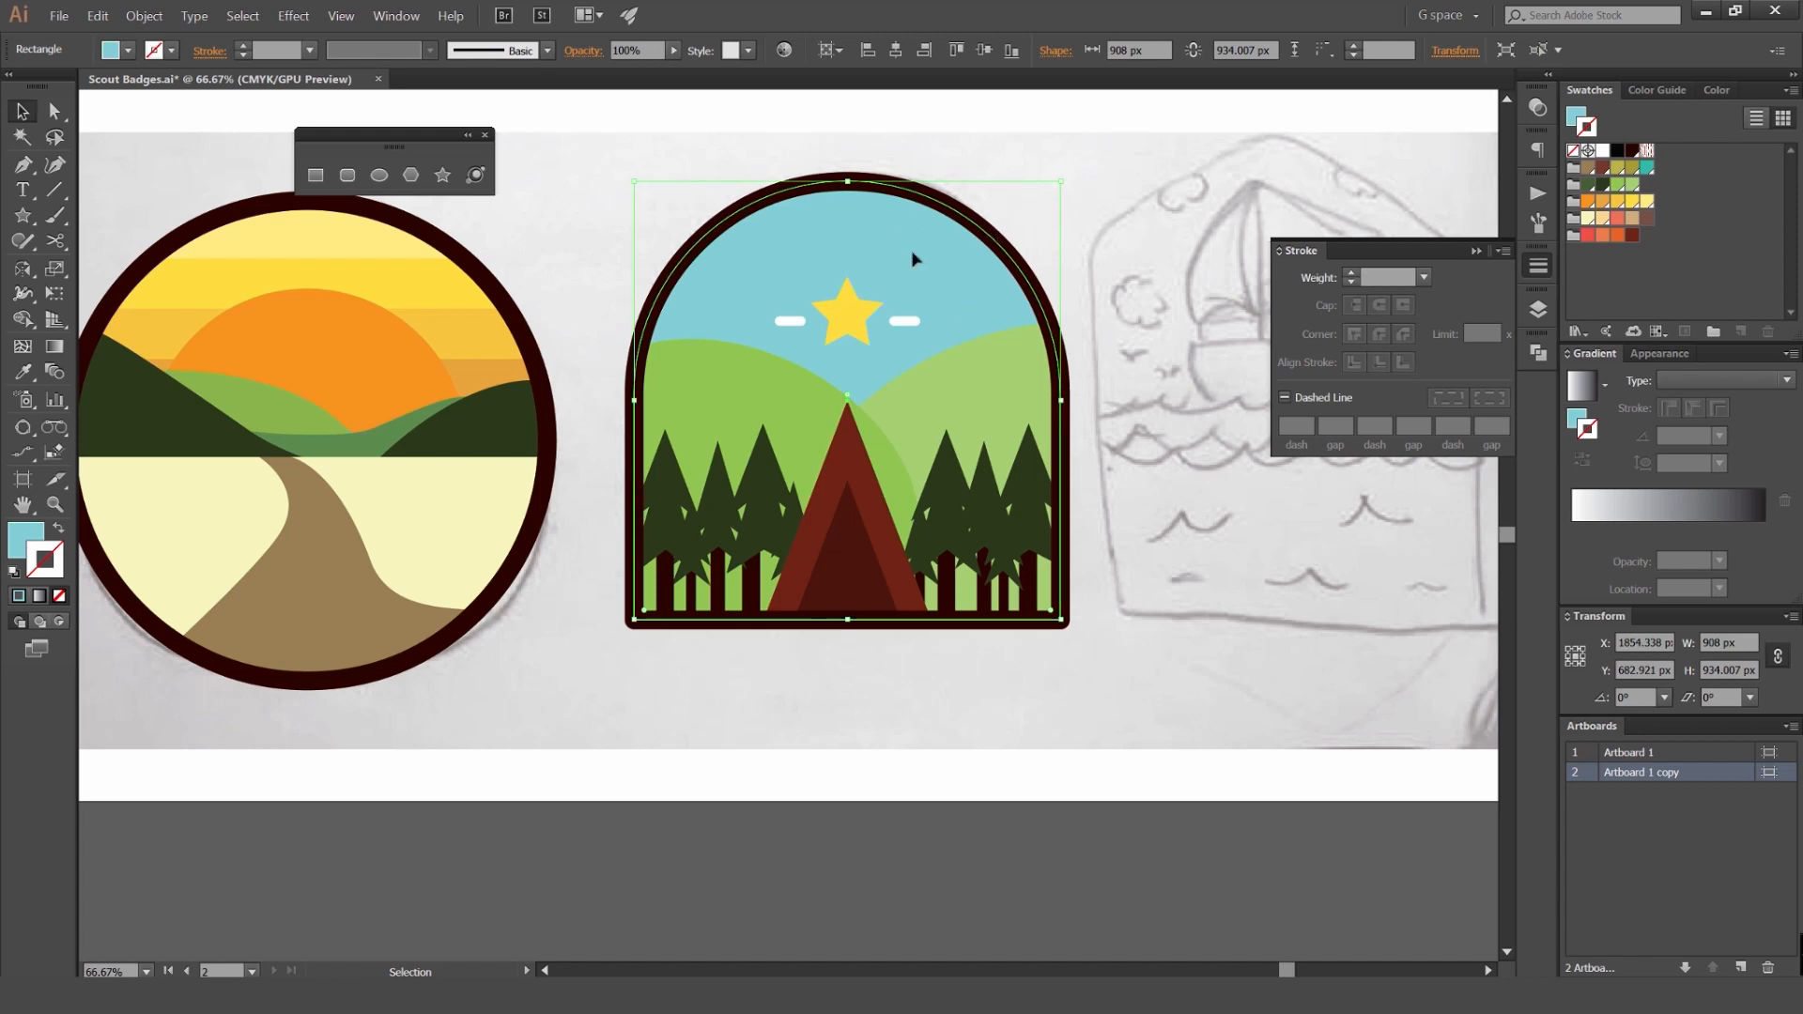
click(951, 171)
drag(1079, 170, 1036, 223)
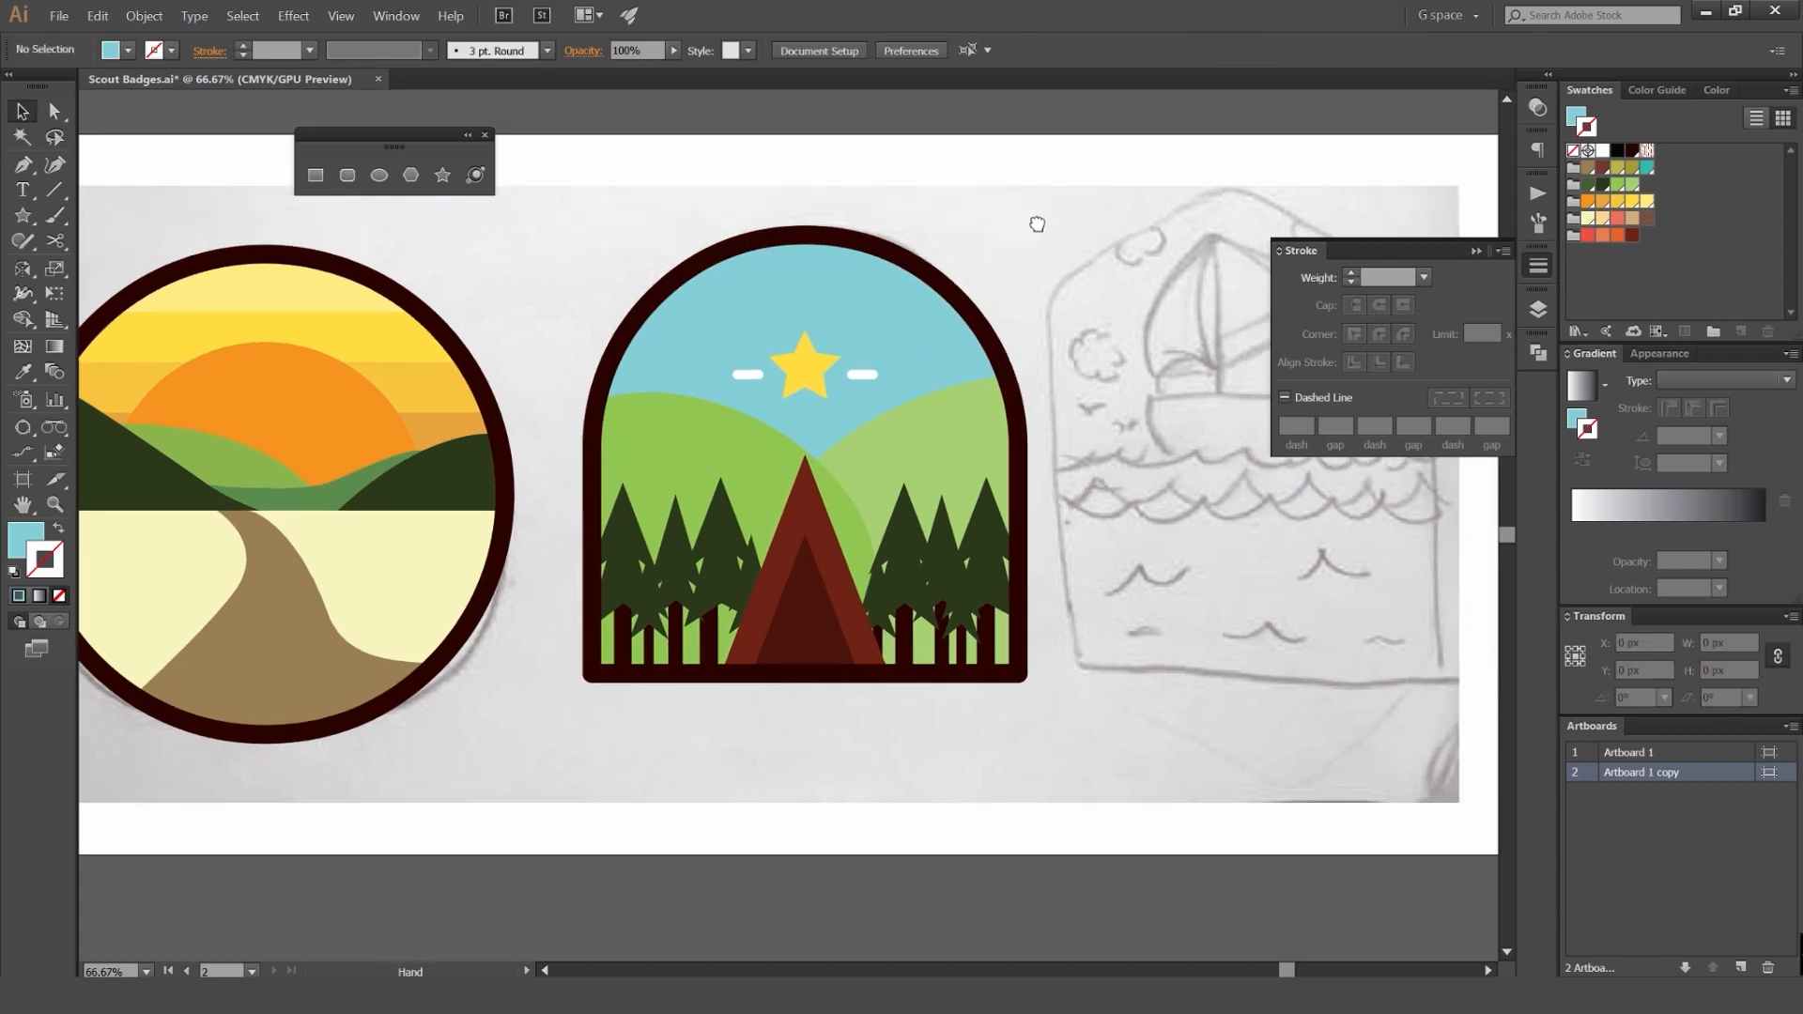
Step: Offset the path of the North Camp badge's arch frame outward by 50 px with the preview turned on
drag(959, 295, 1063, 234)
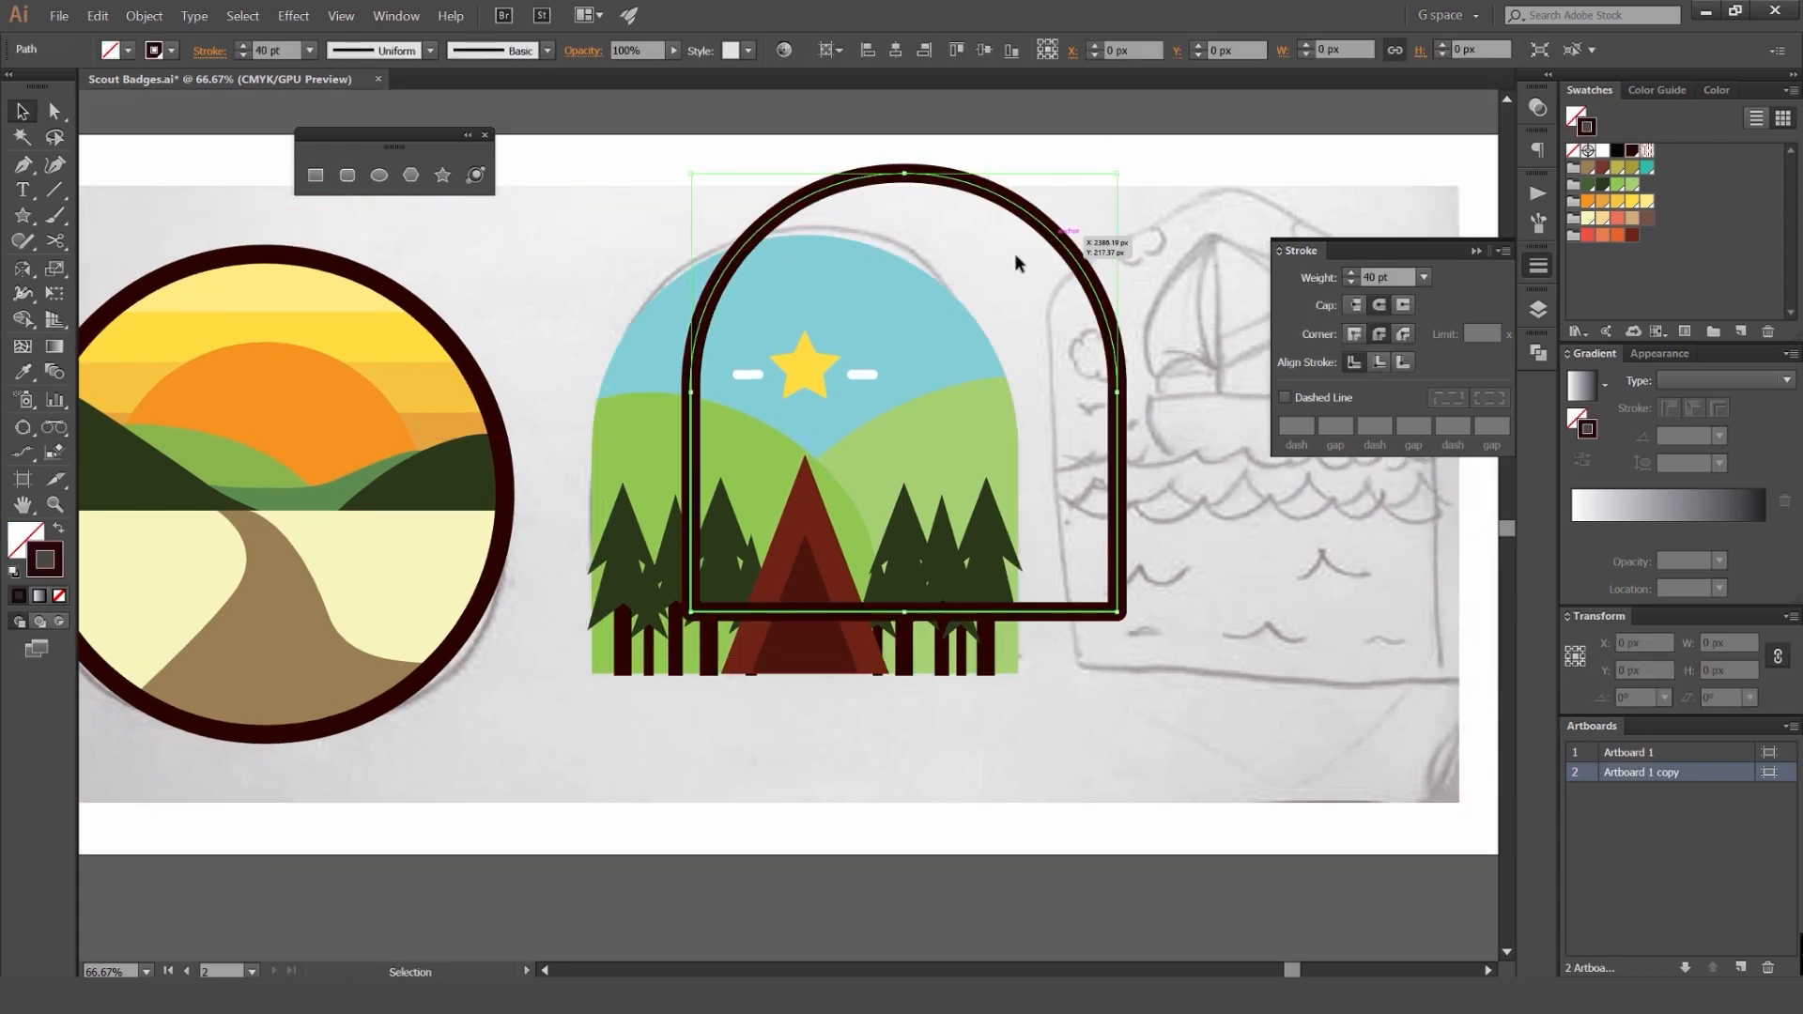
key(ctrl+z)
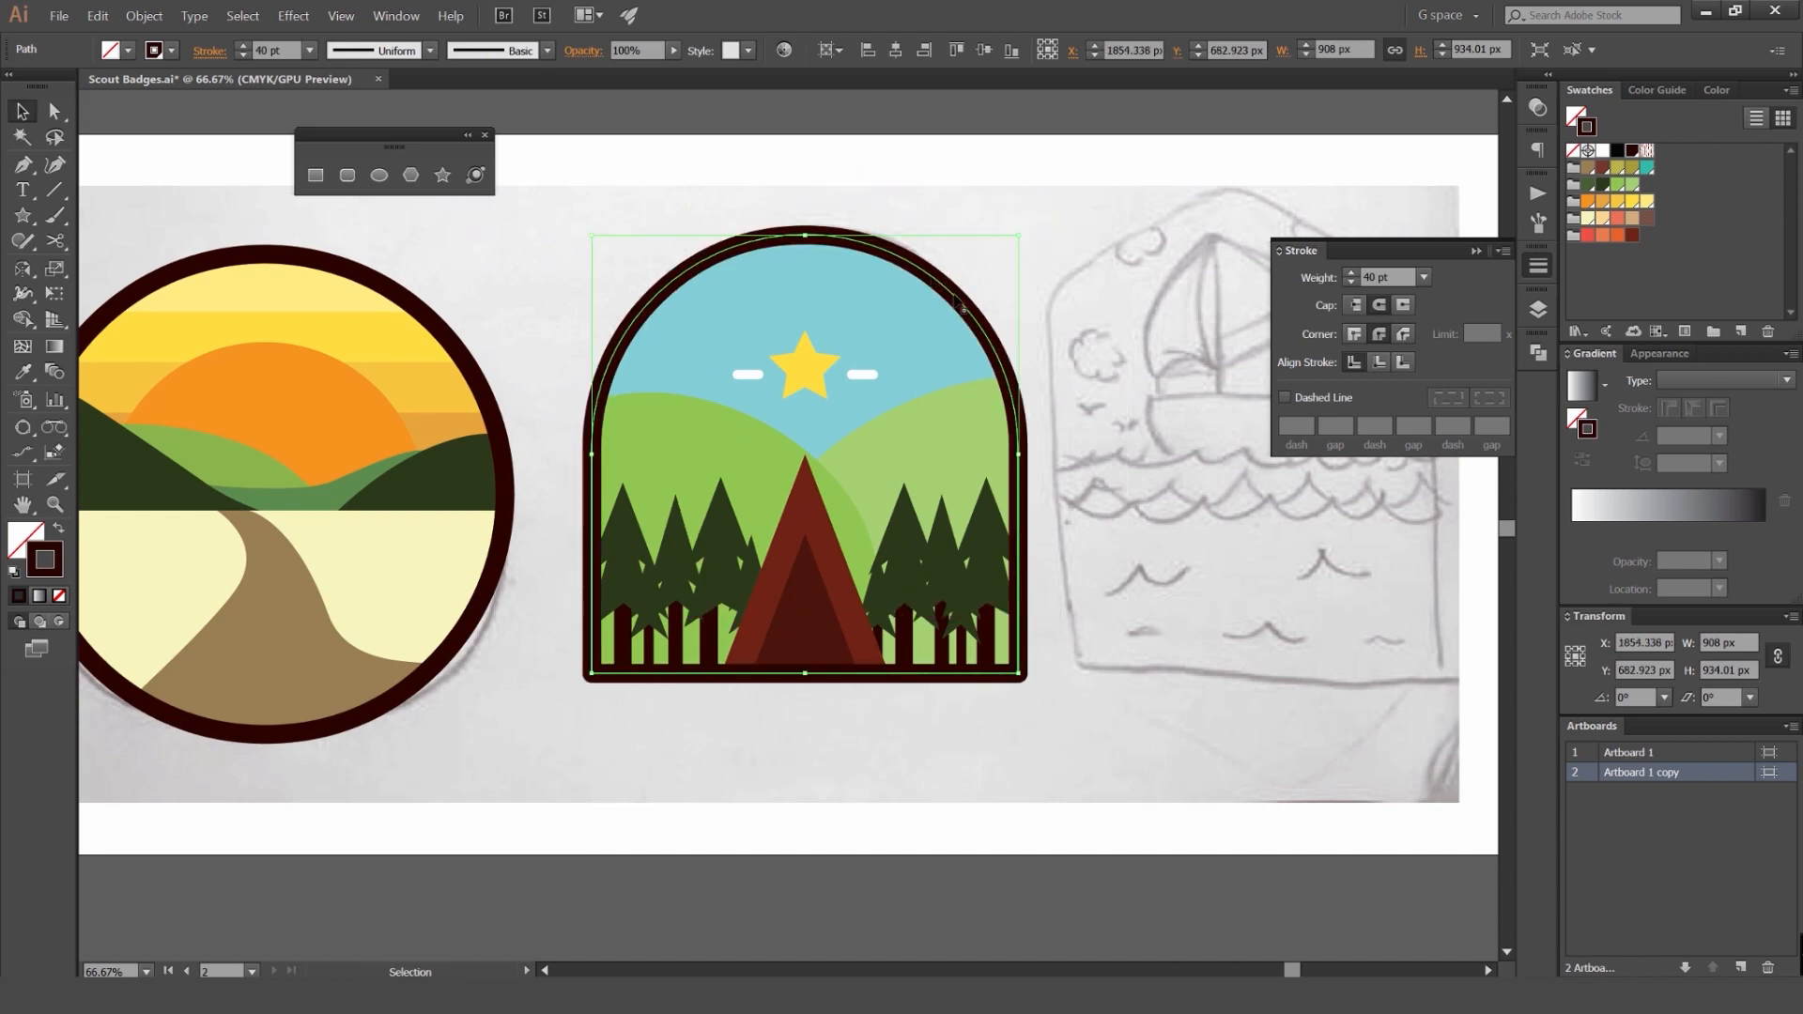
drag(394, 135, 248, 135)
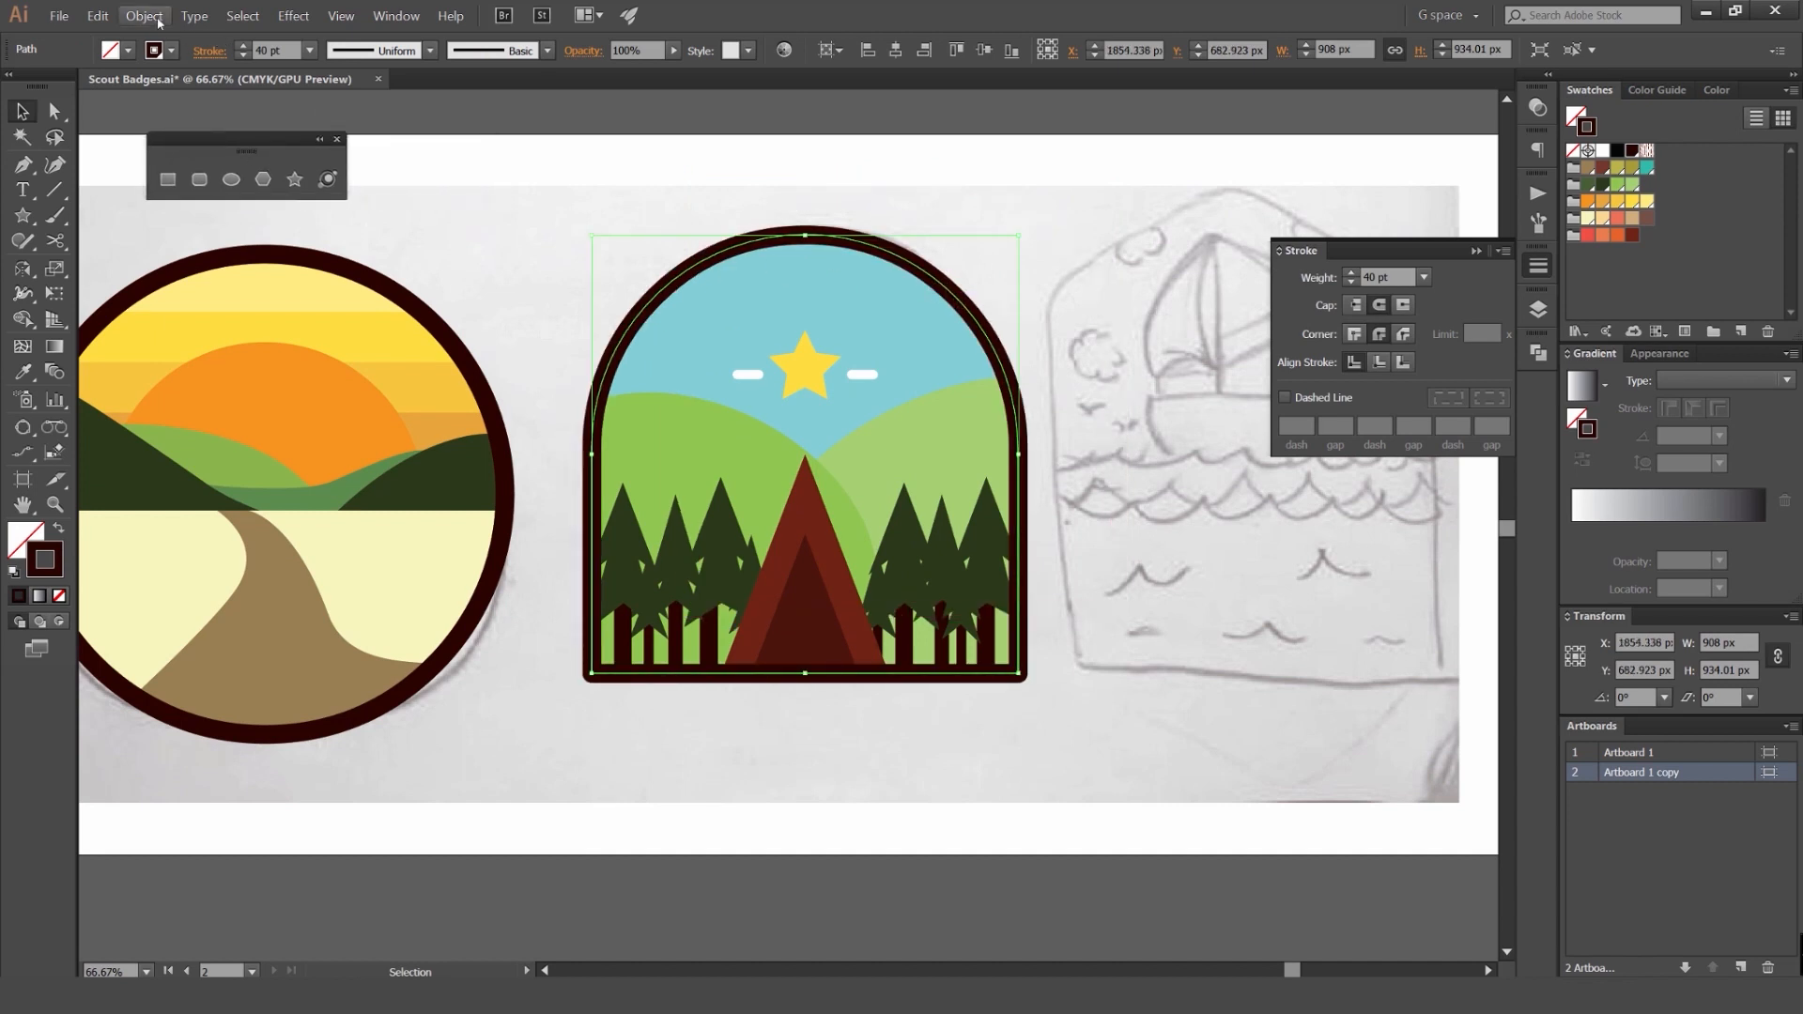
click(143, 16)
mouse_move(266, 325)
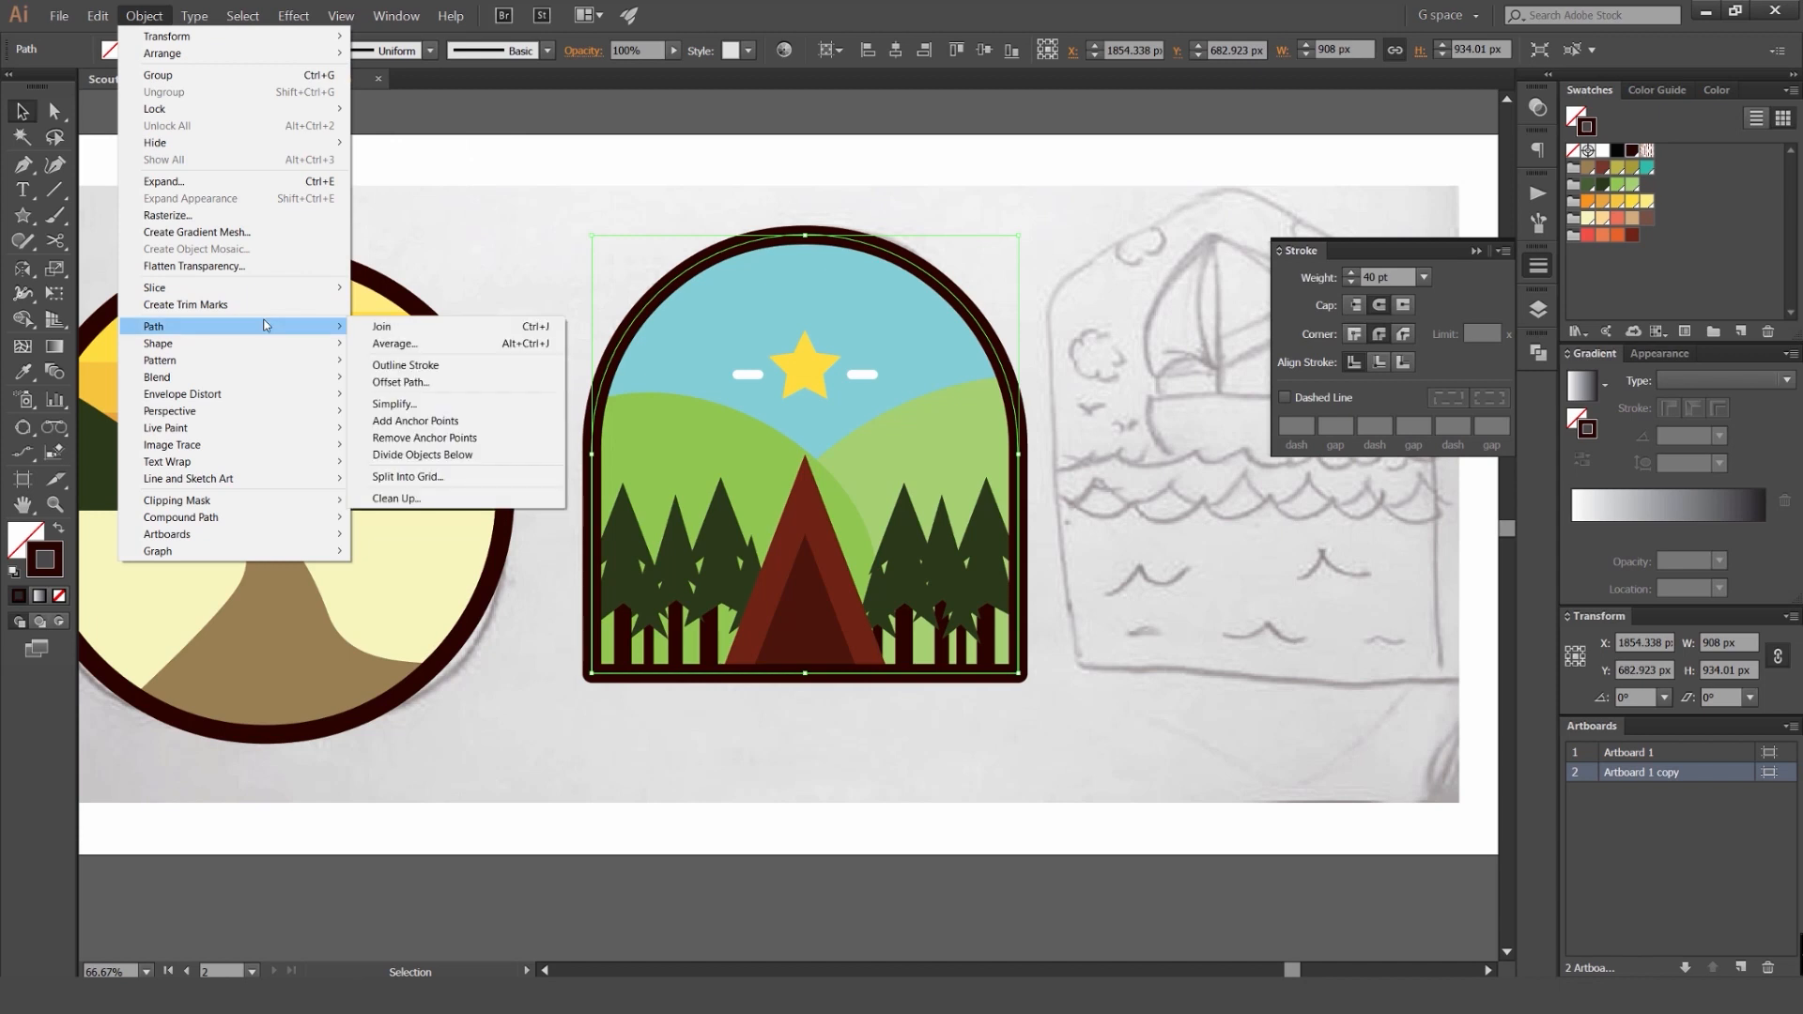
click(405, 383)
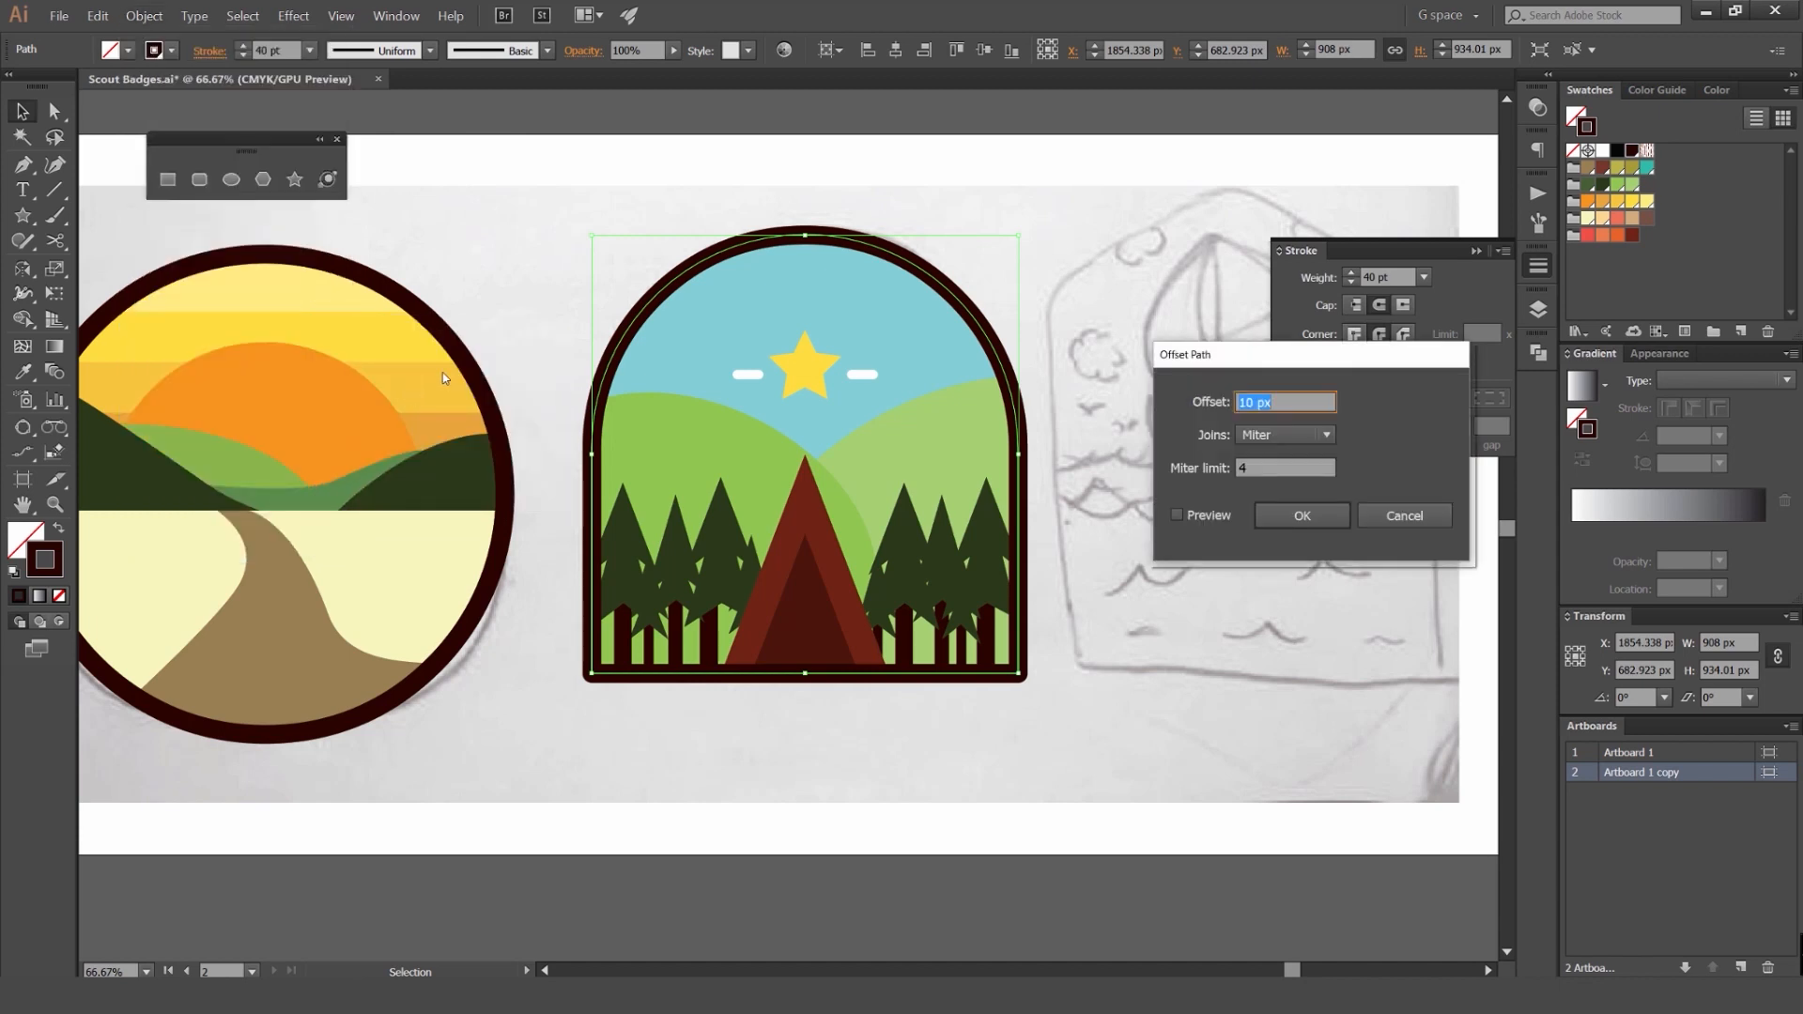
drag(1189, 355, 1146, 363)
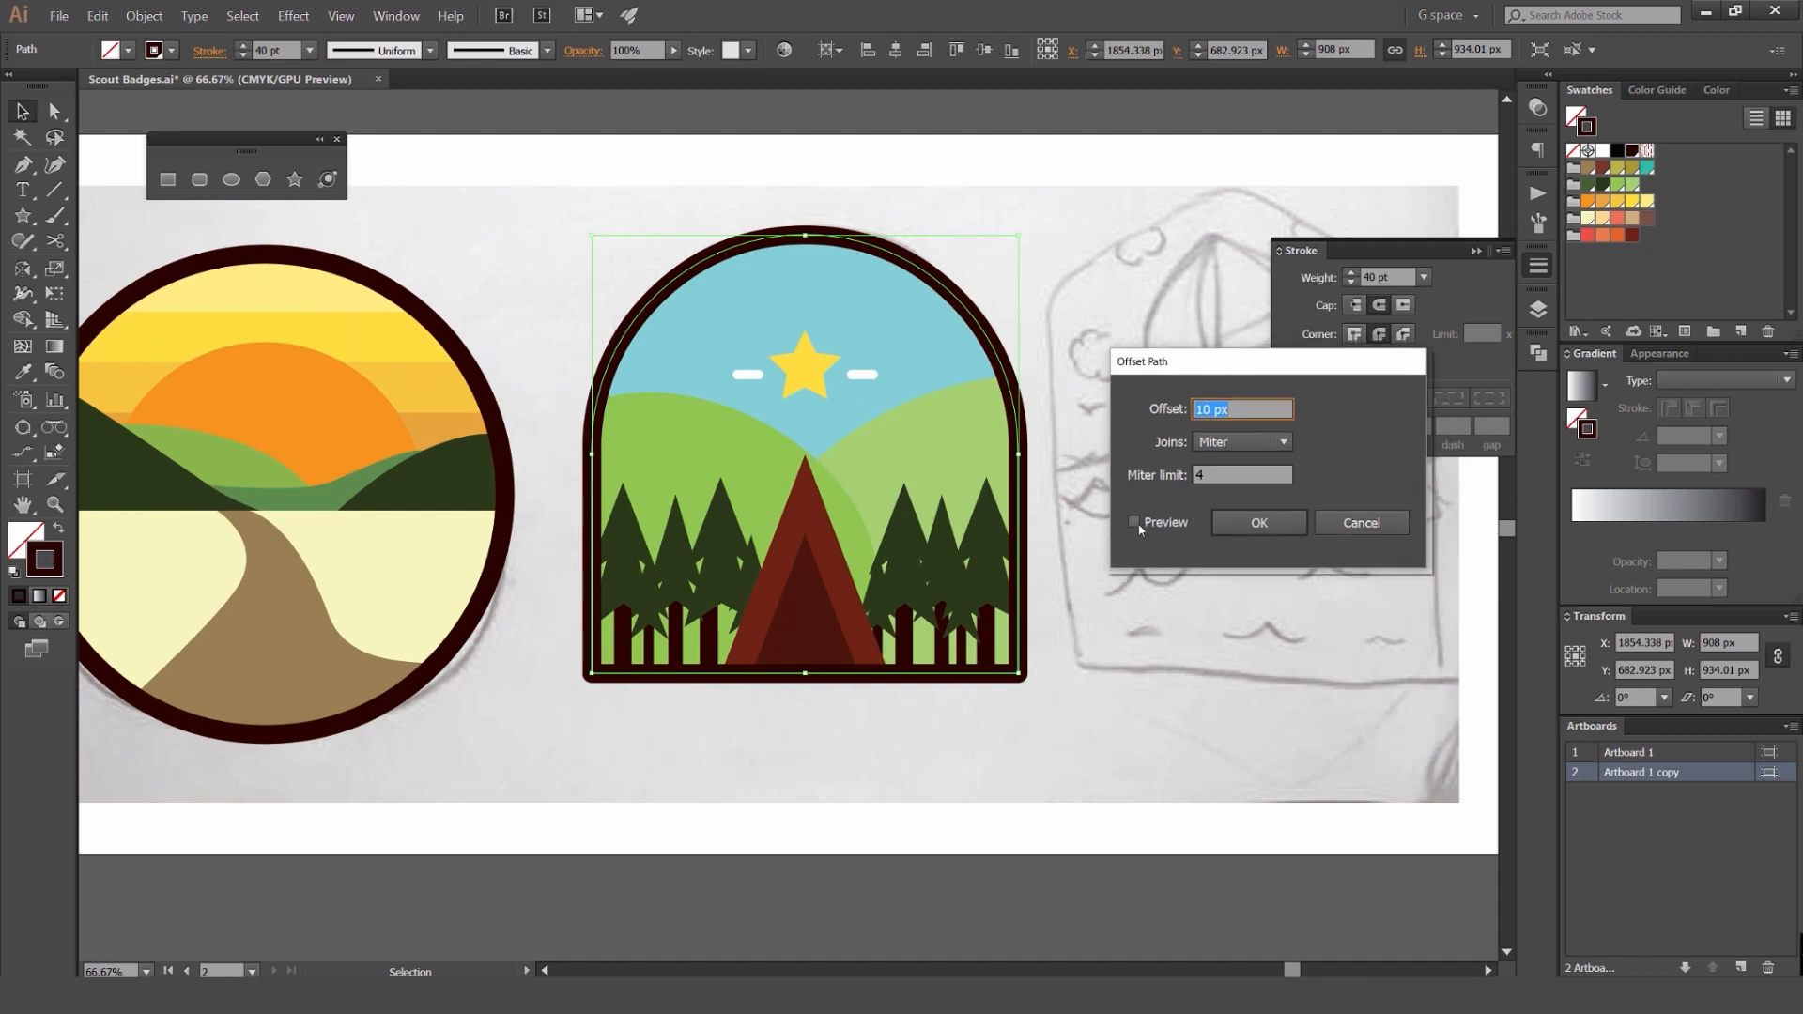
click(1136, 524)
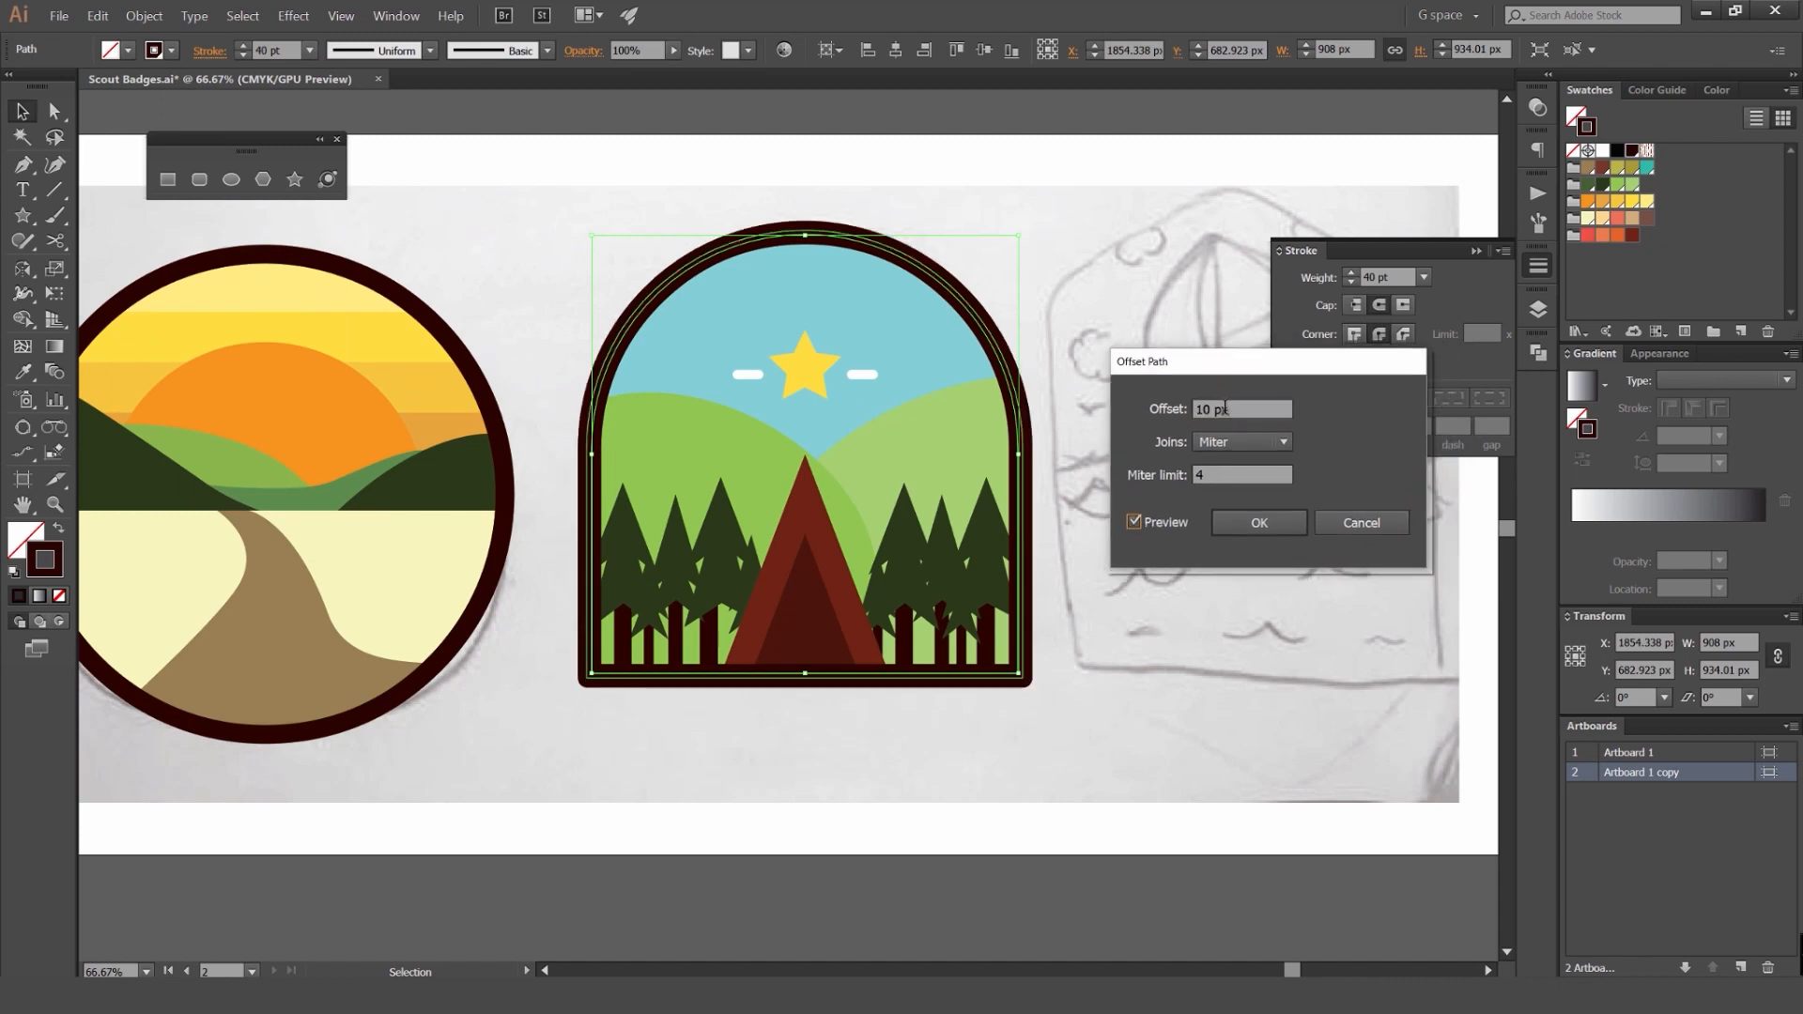
scroll(1225, 409, up, 8)
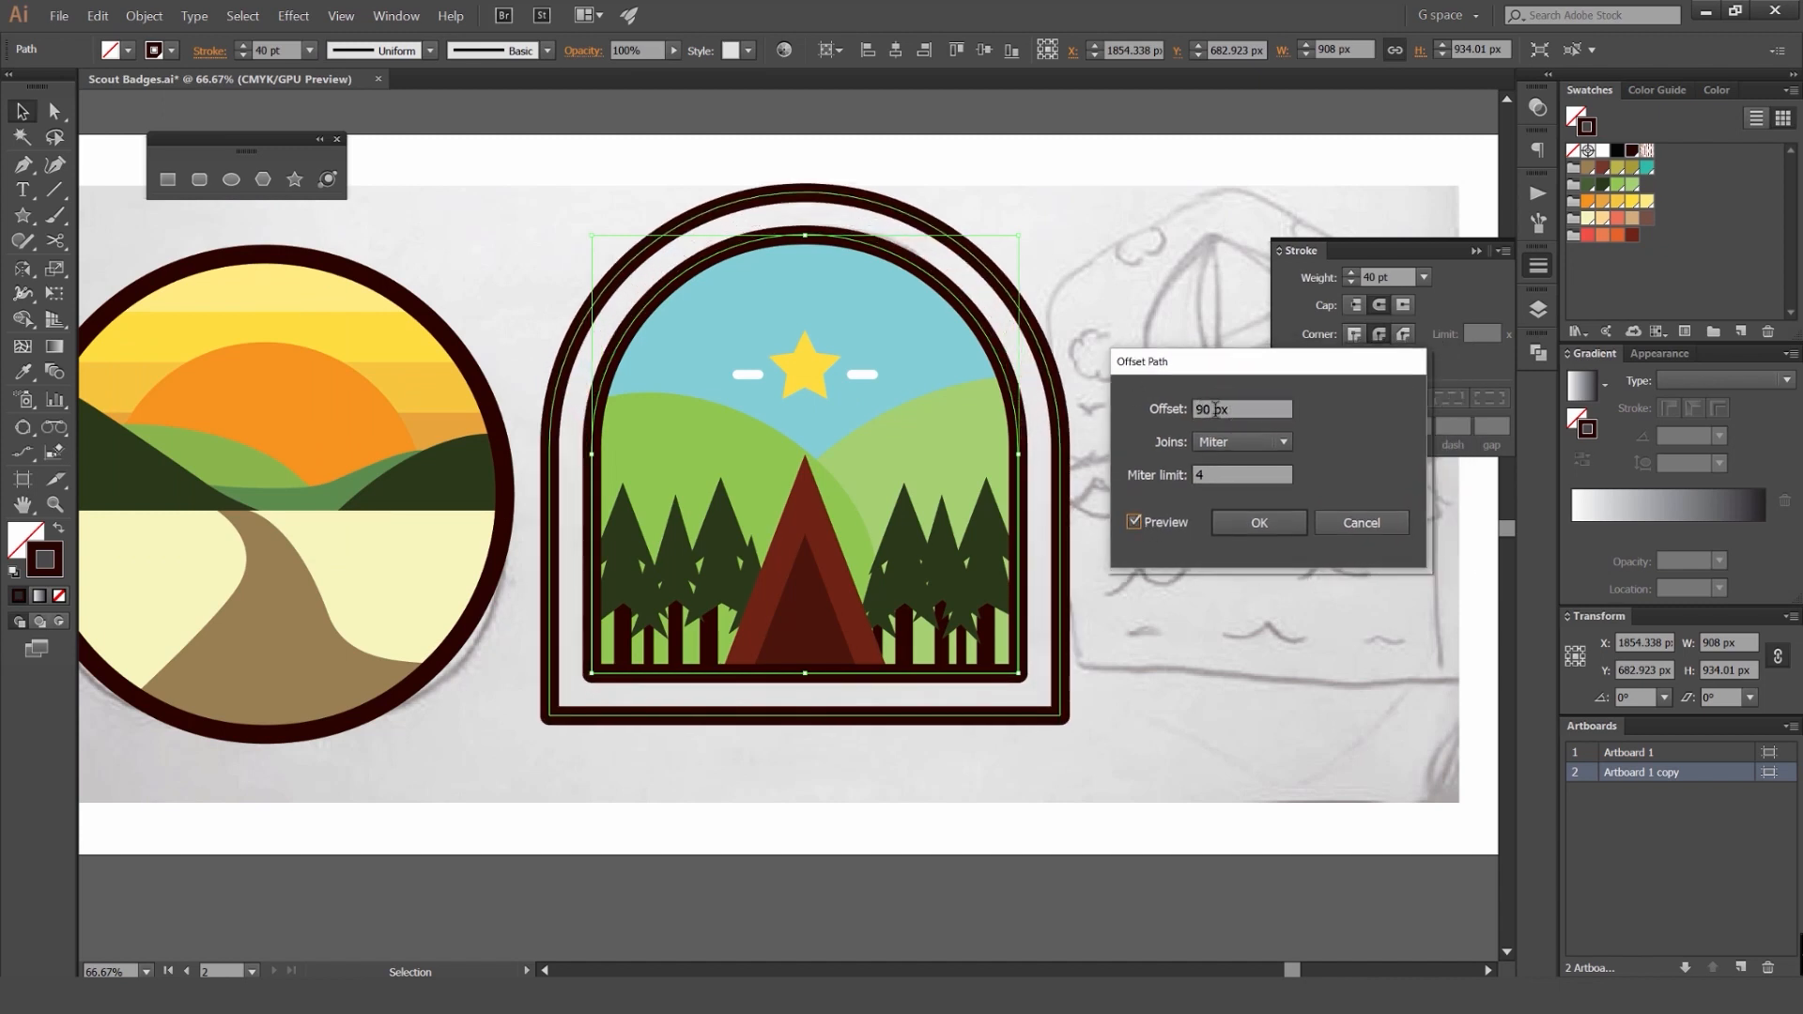
scroll(1214, 409, down, 4)
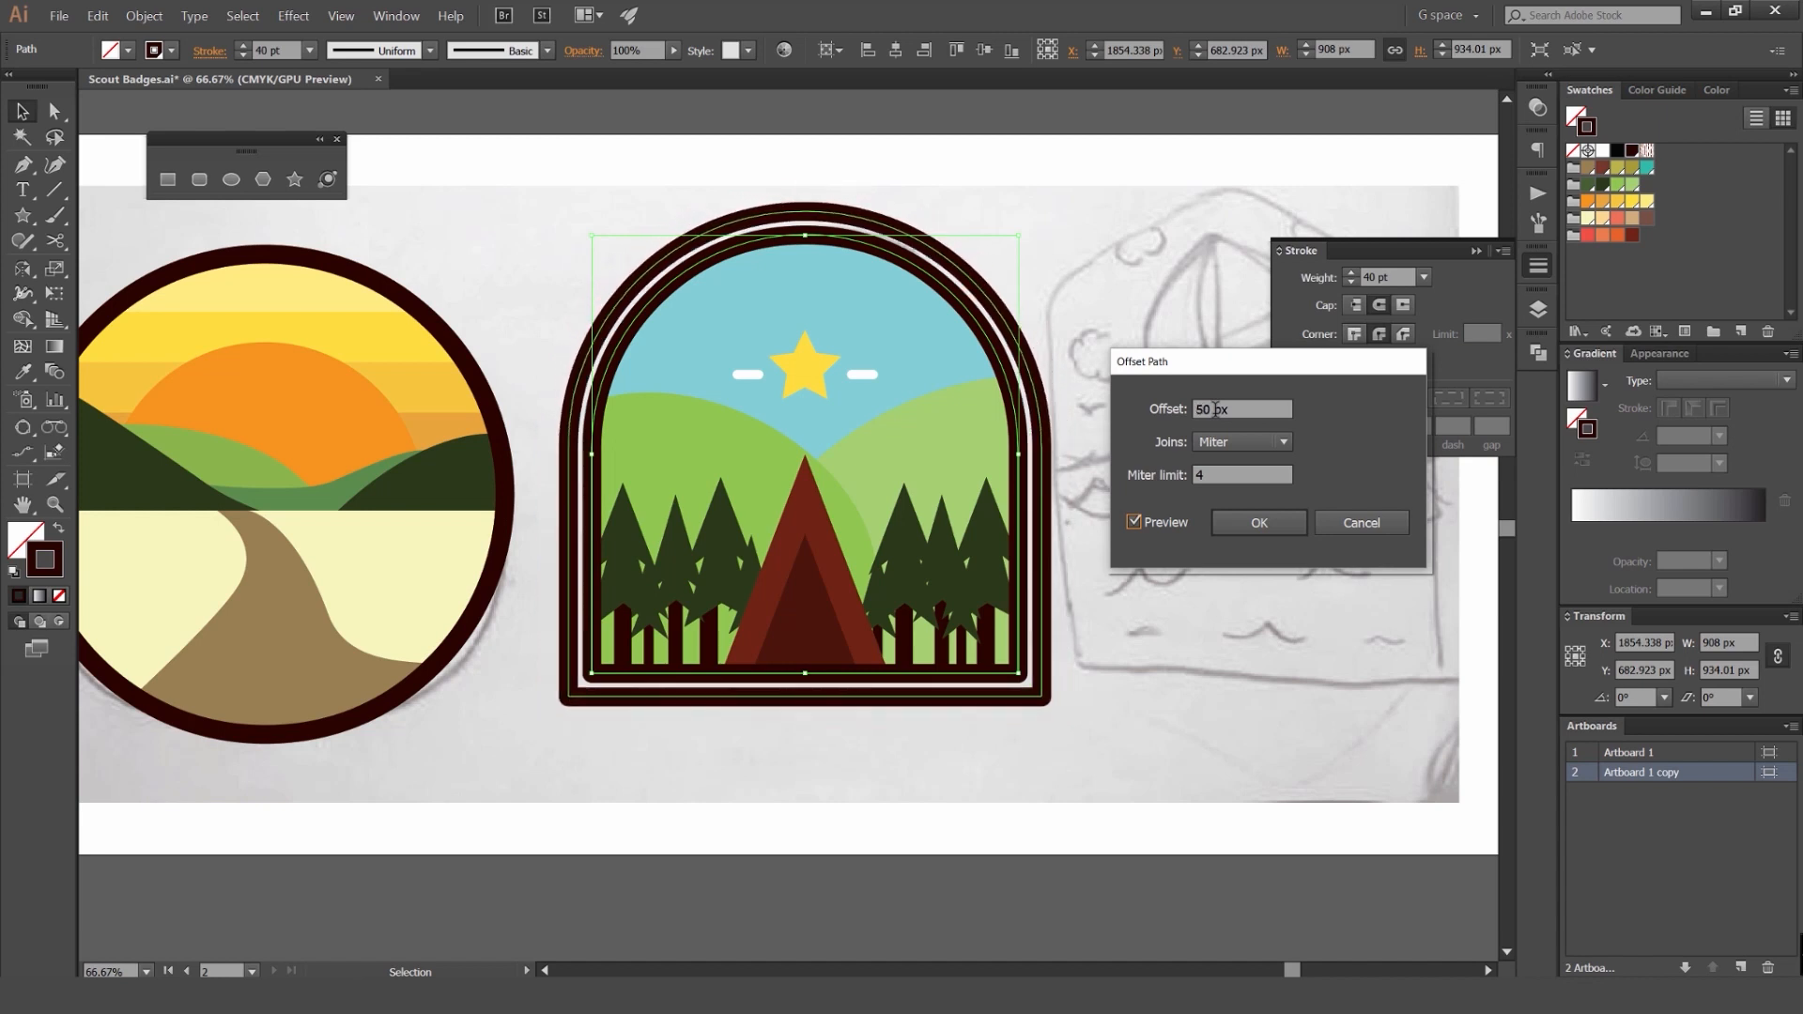
Step: Offset the arch badge outline inward by -180 px with round joins and remove the stroke from the new inner path
scroll(1215, 409, up, 1)
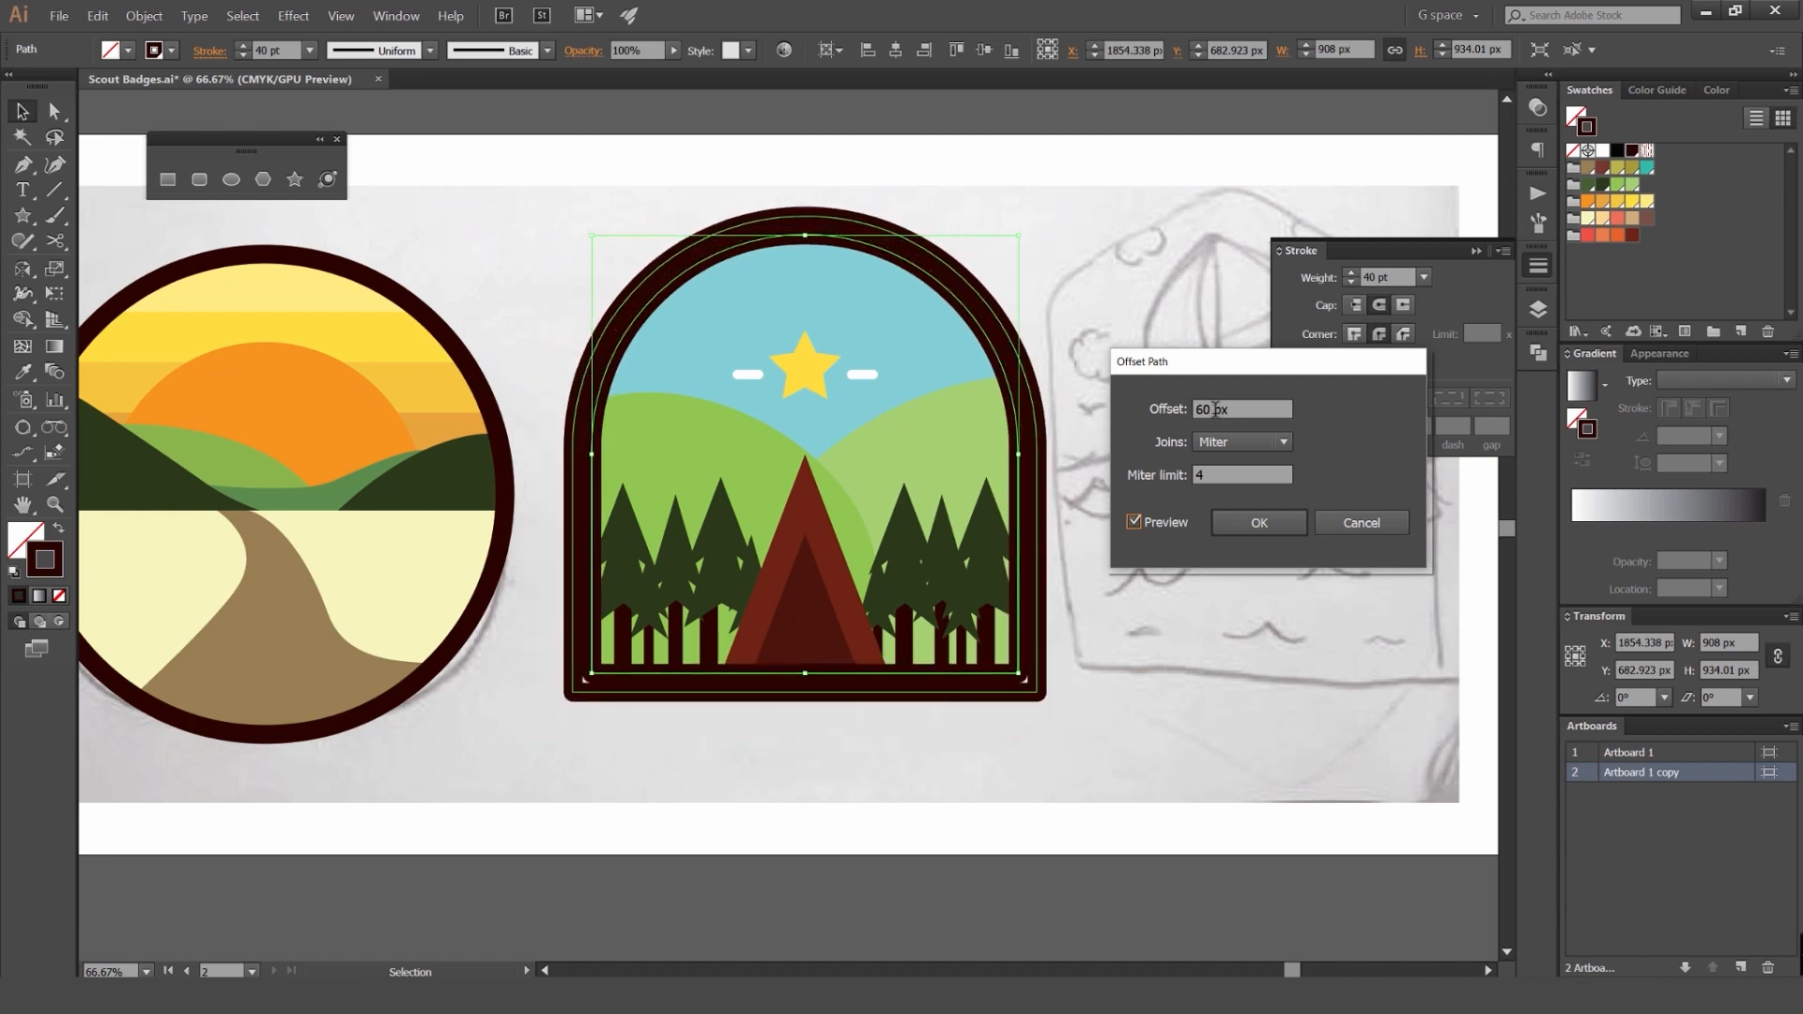
scroll(1214, 409, down, 14)
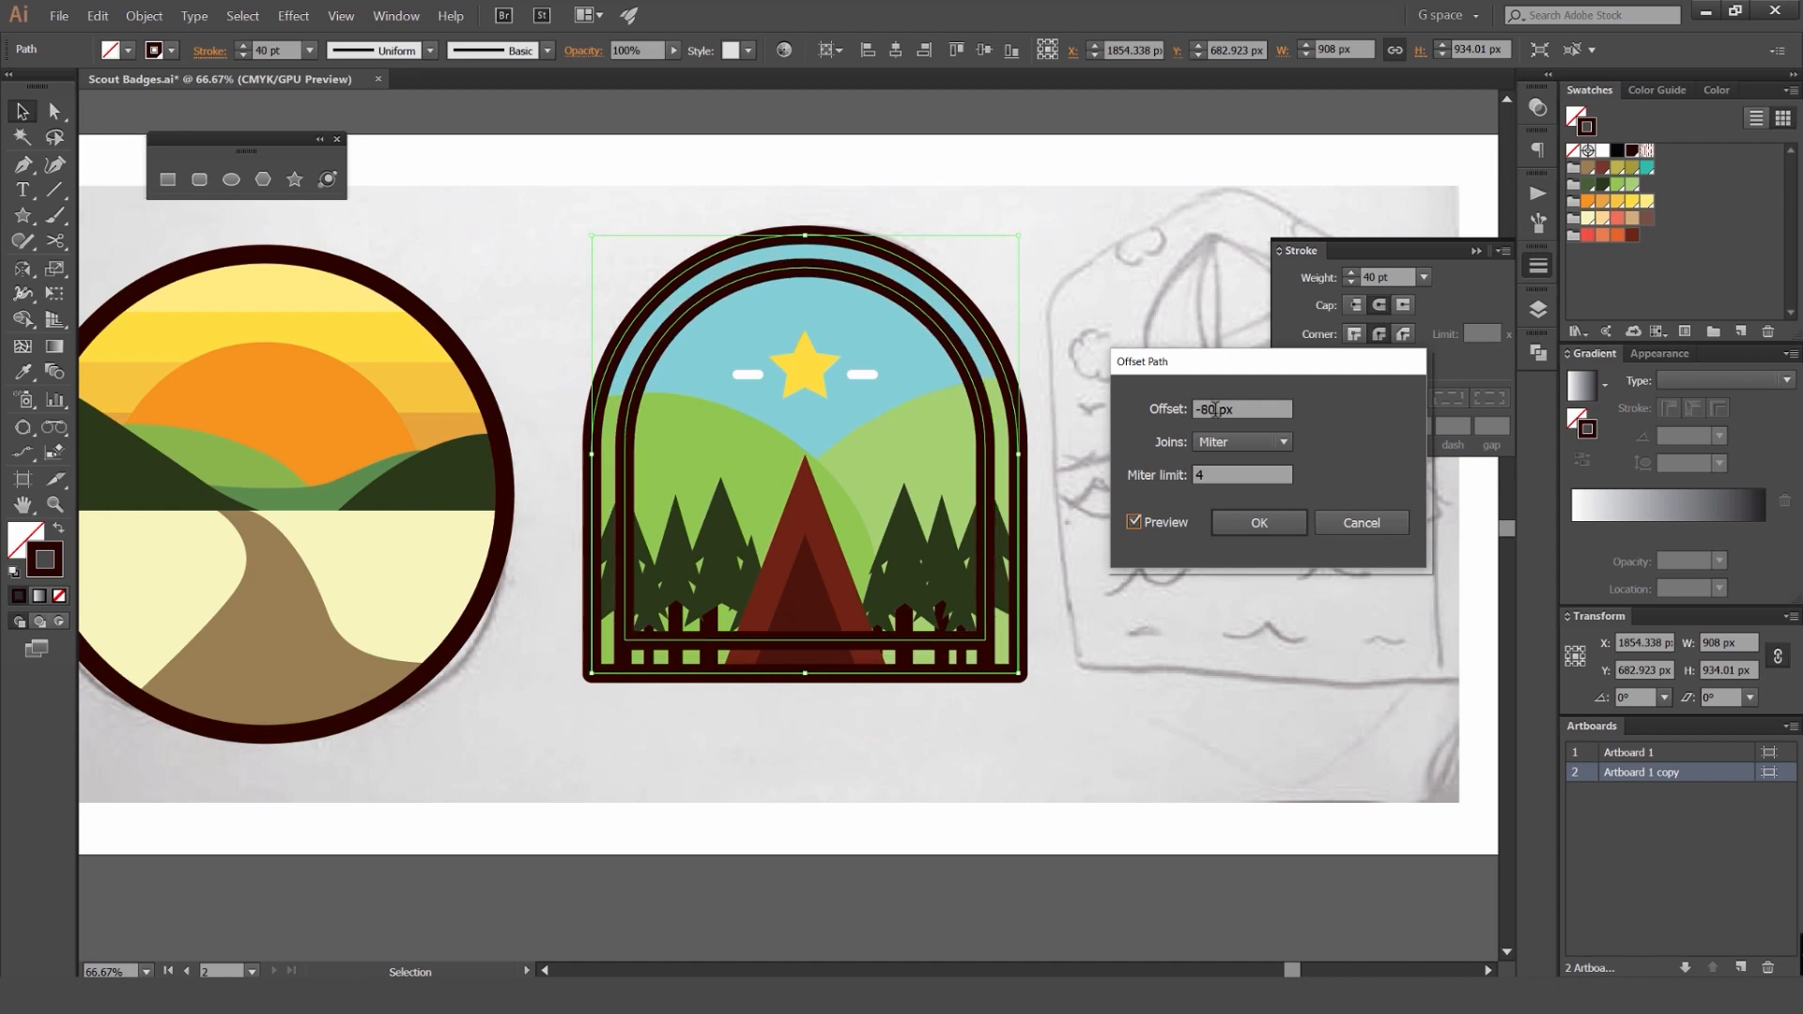
scroll(1214, 410, down, 9)
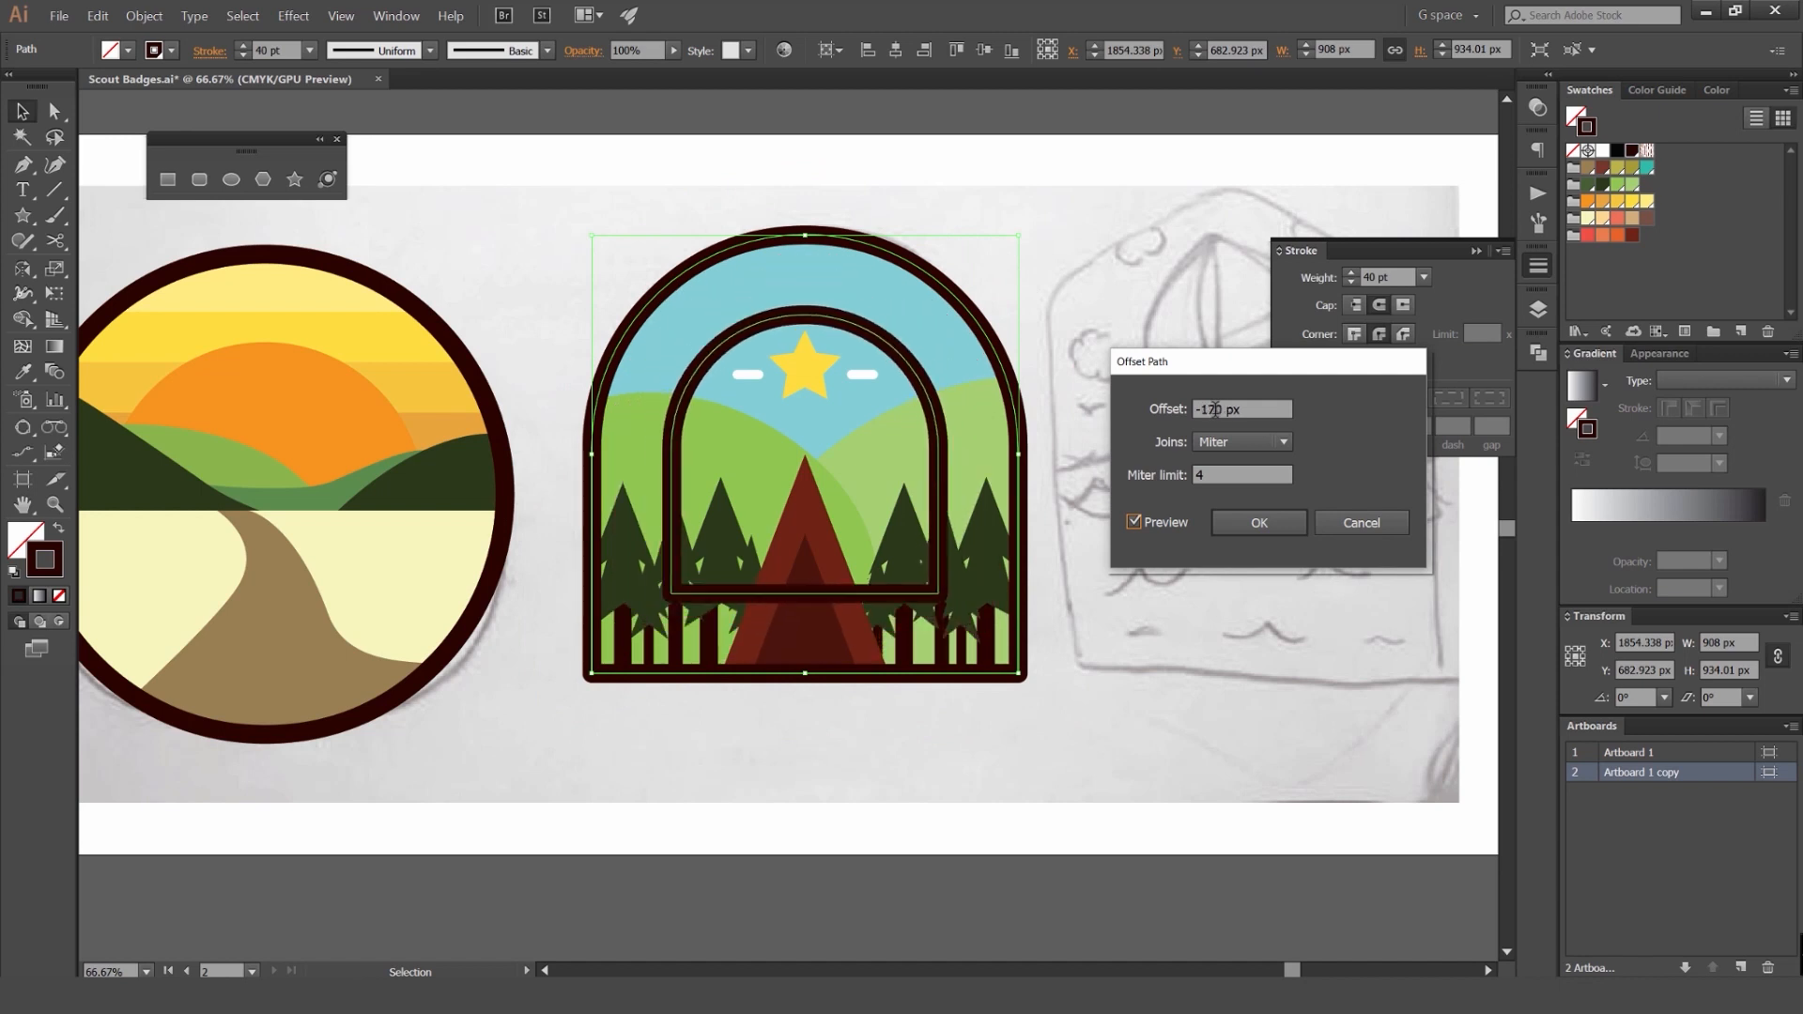
click(1221, 442)
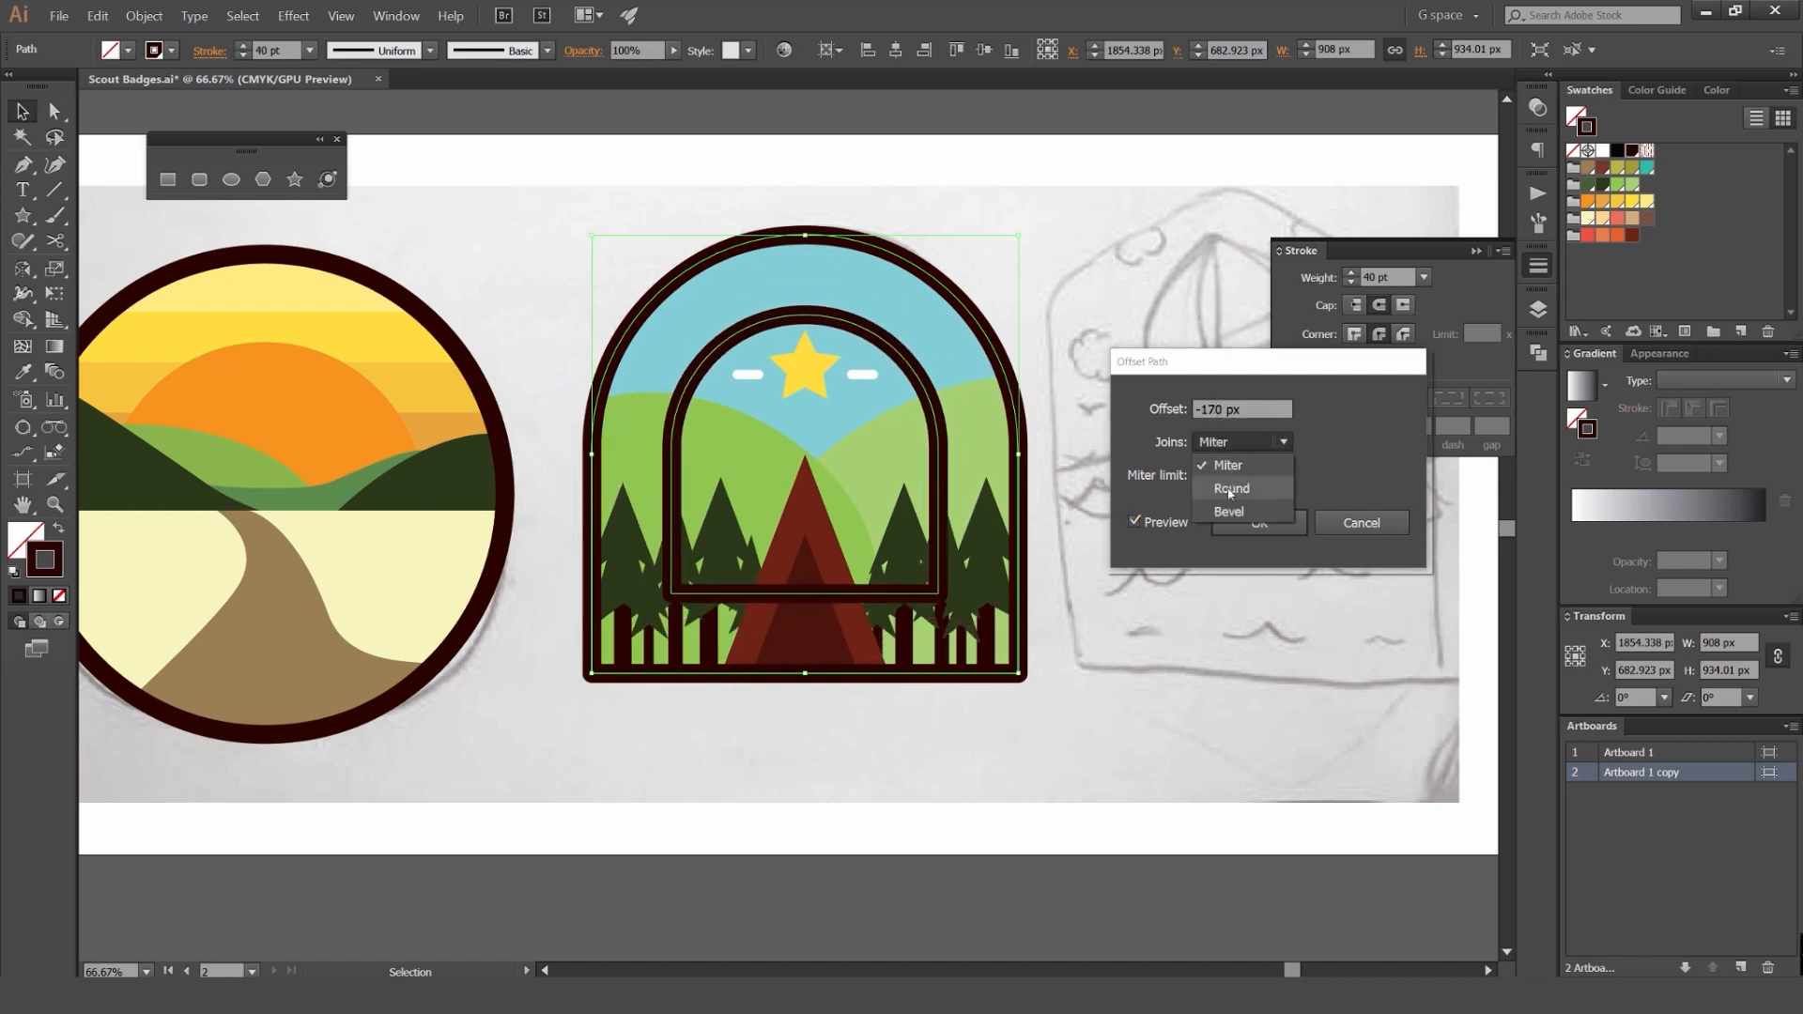
click(1226, 484)
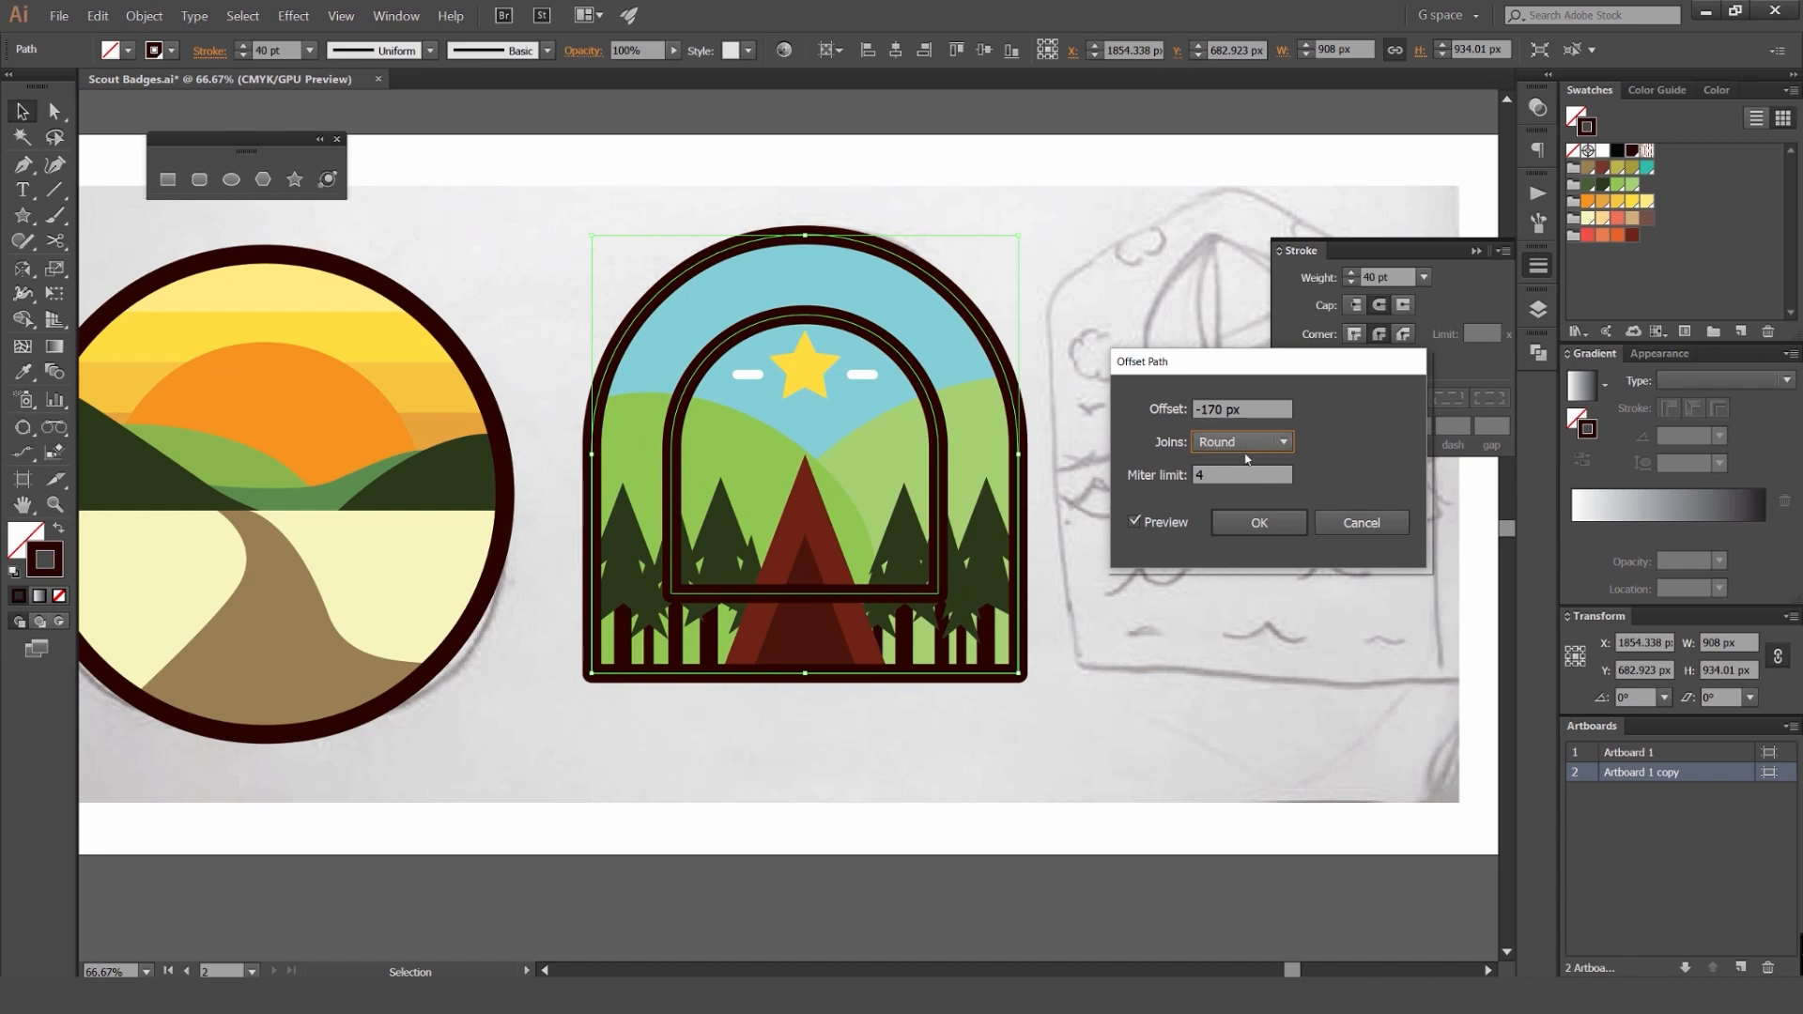
scroll(1240, 409, down, 1)
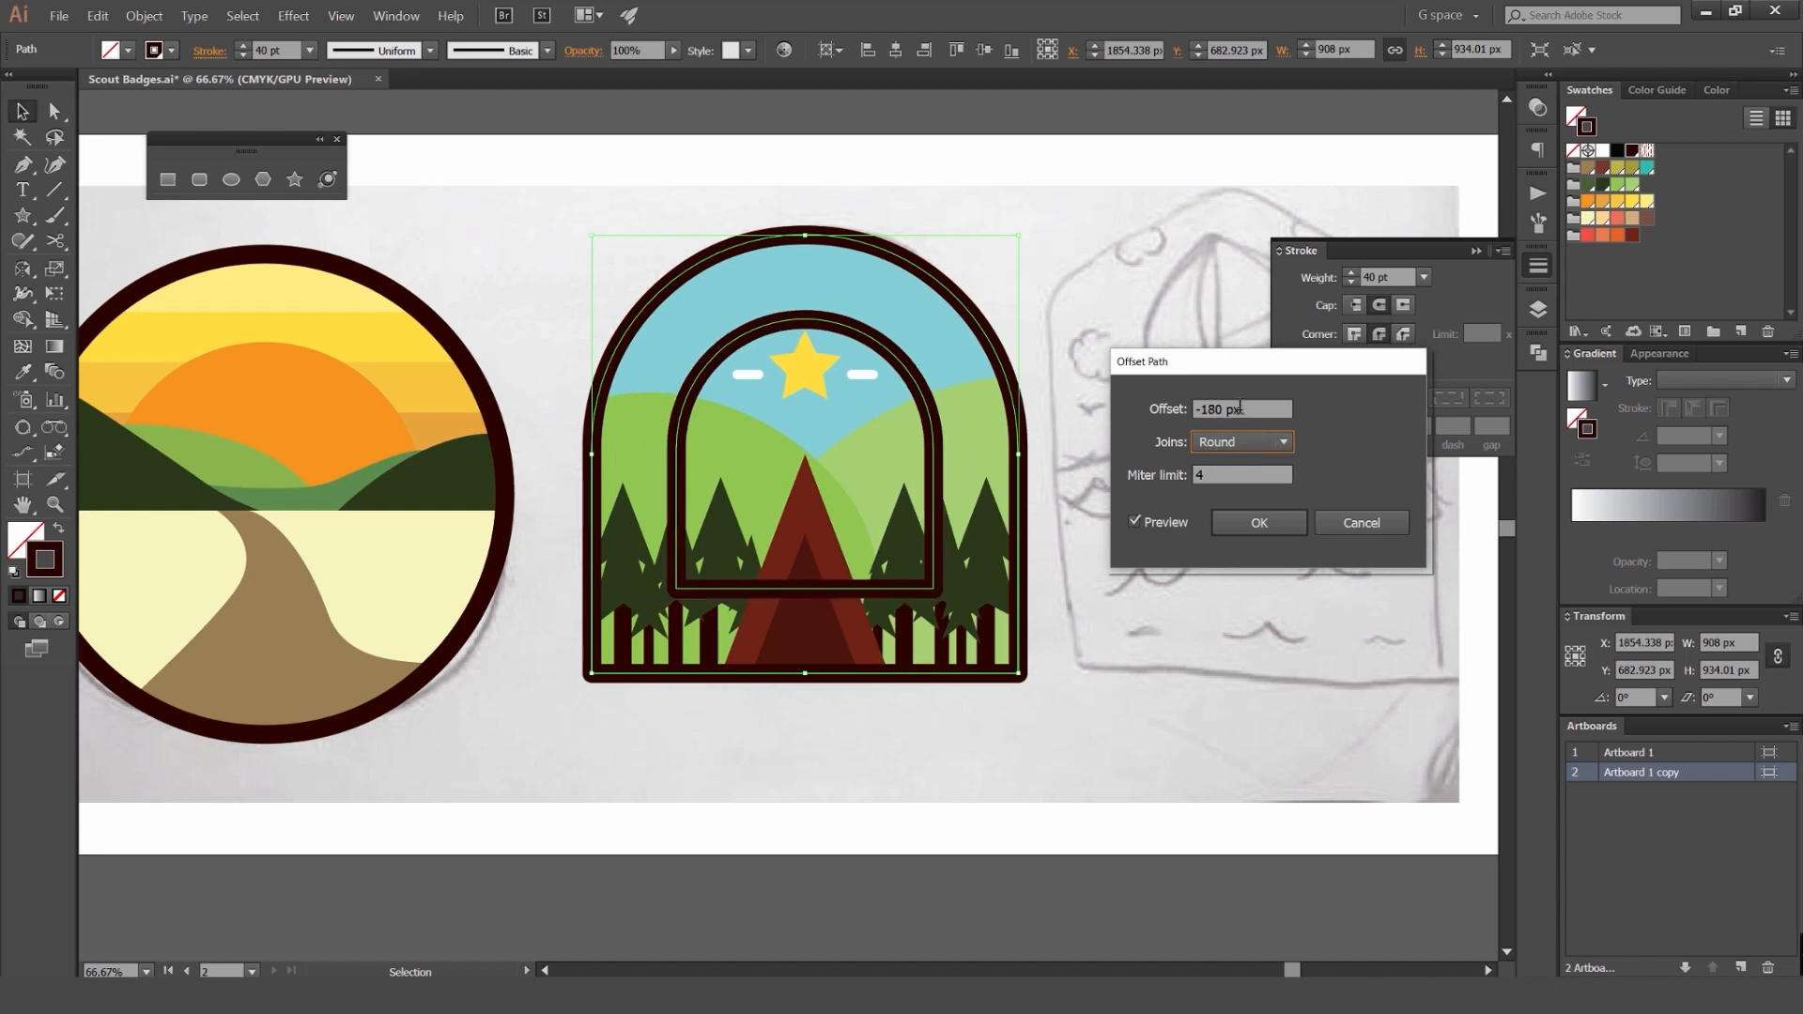
click(1257, 523)
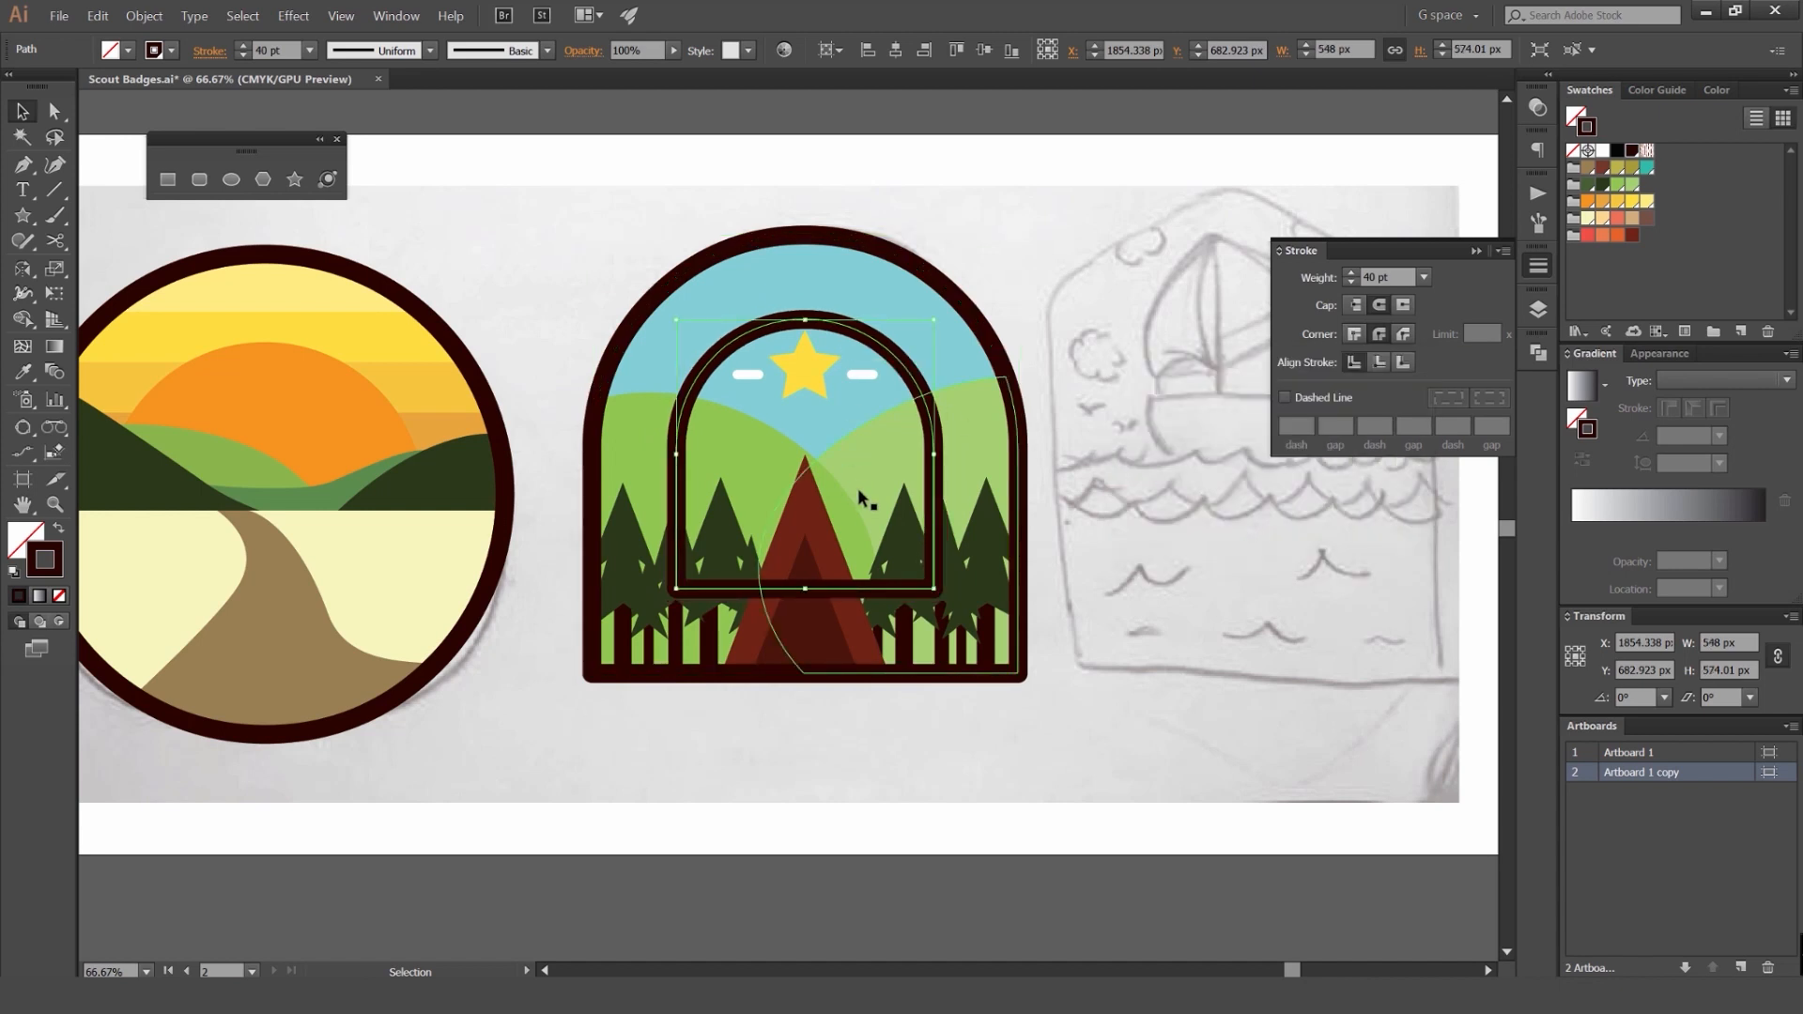
key(slash)
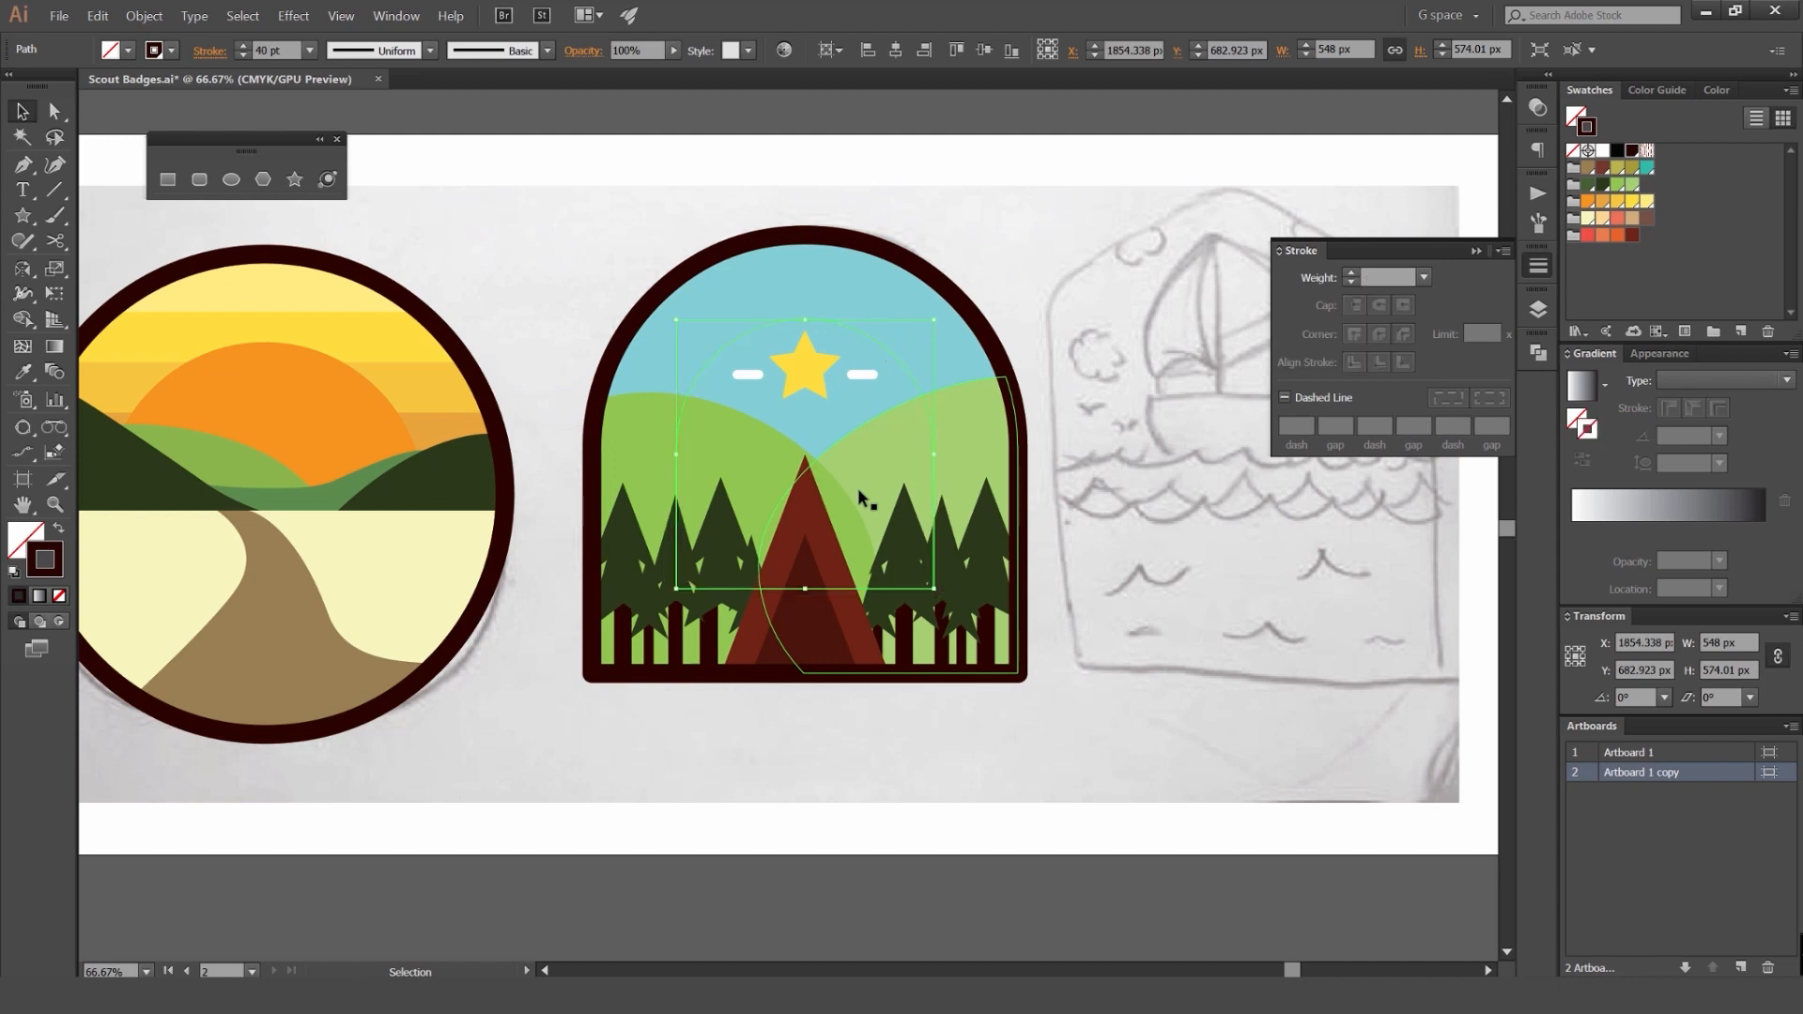
Step: Start a type-on-path text on the upper left curve of the inner arch path using the Type on a Path tool
scroll(830, 329, up, 1)
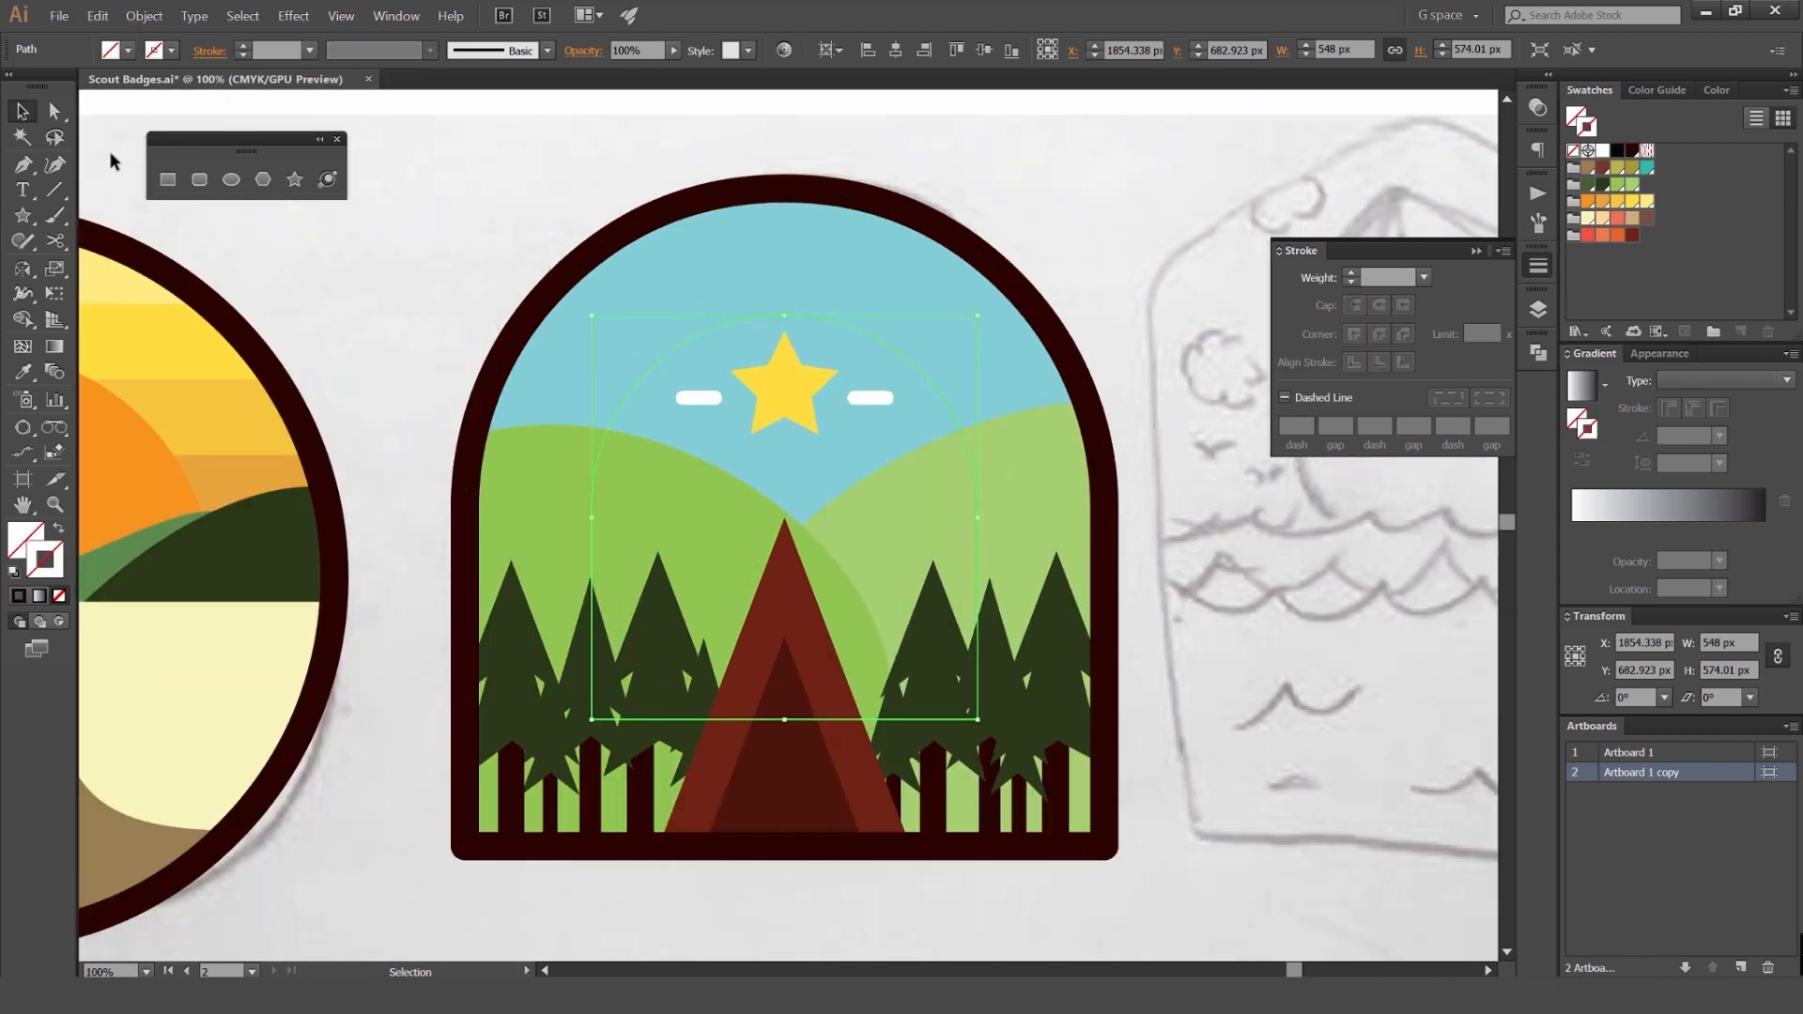
click(22, 193)
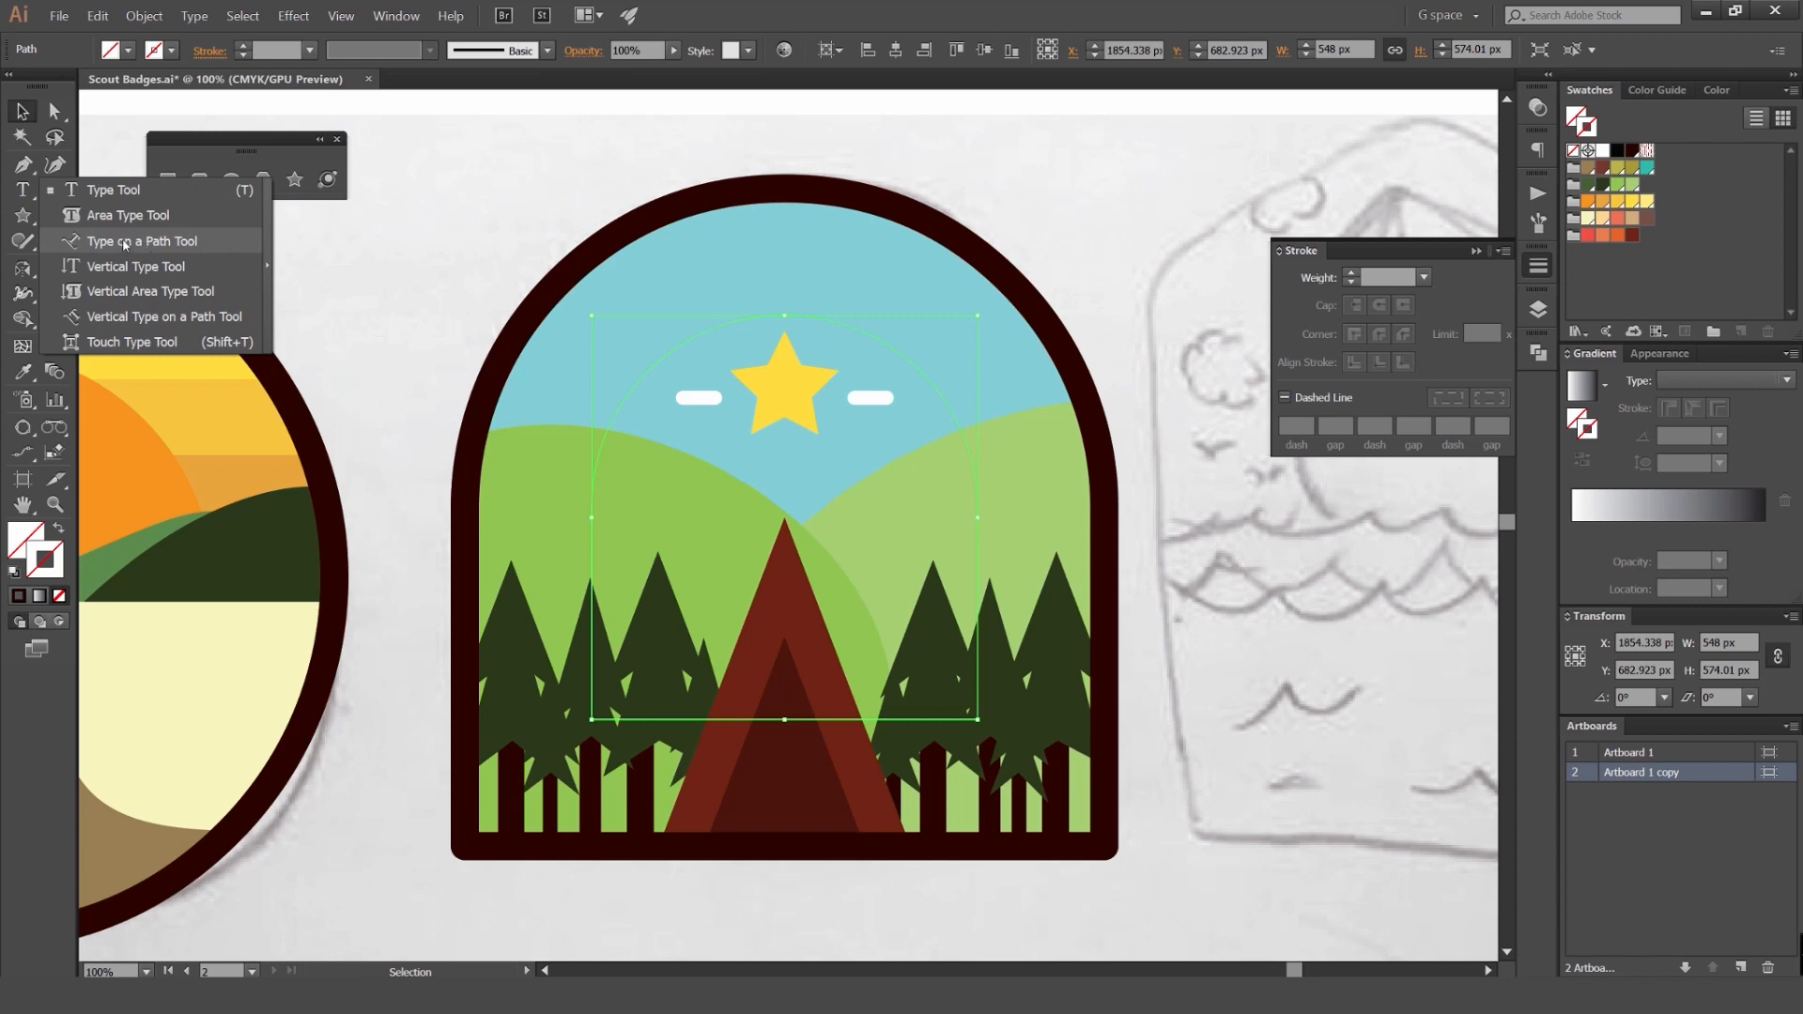
click(210, 239)
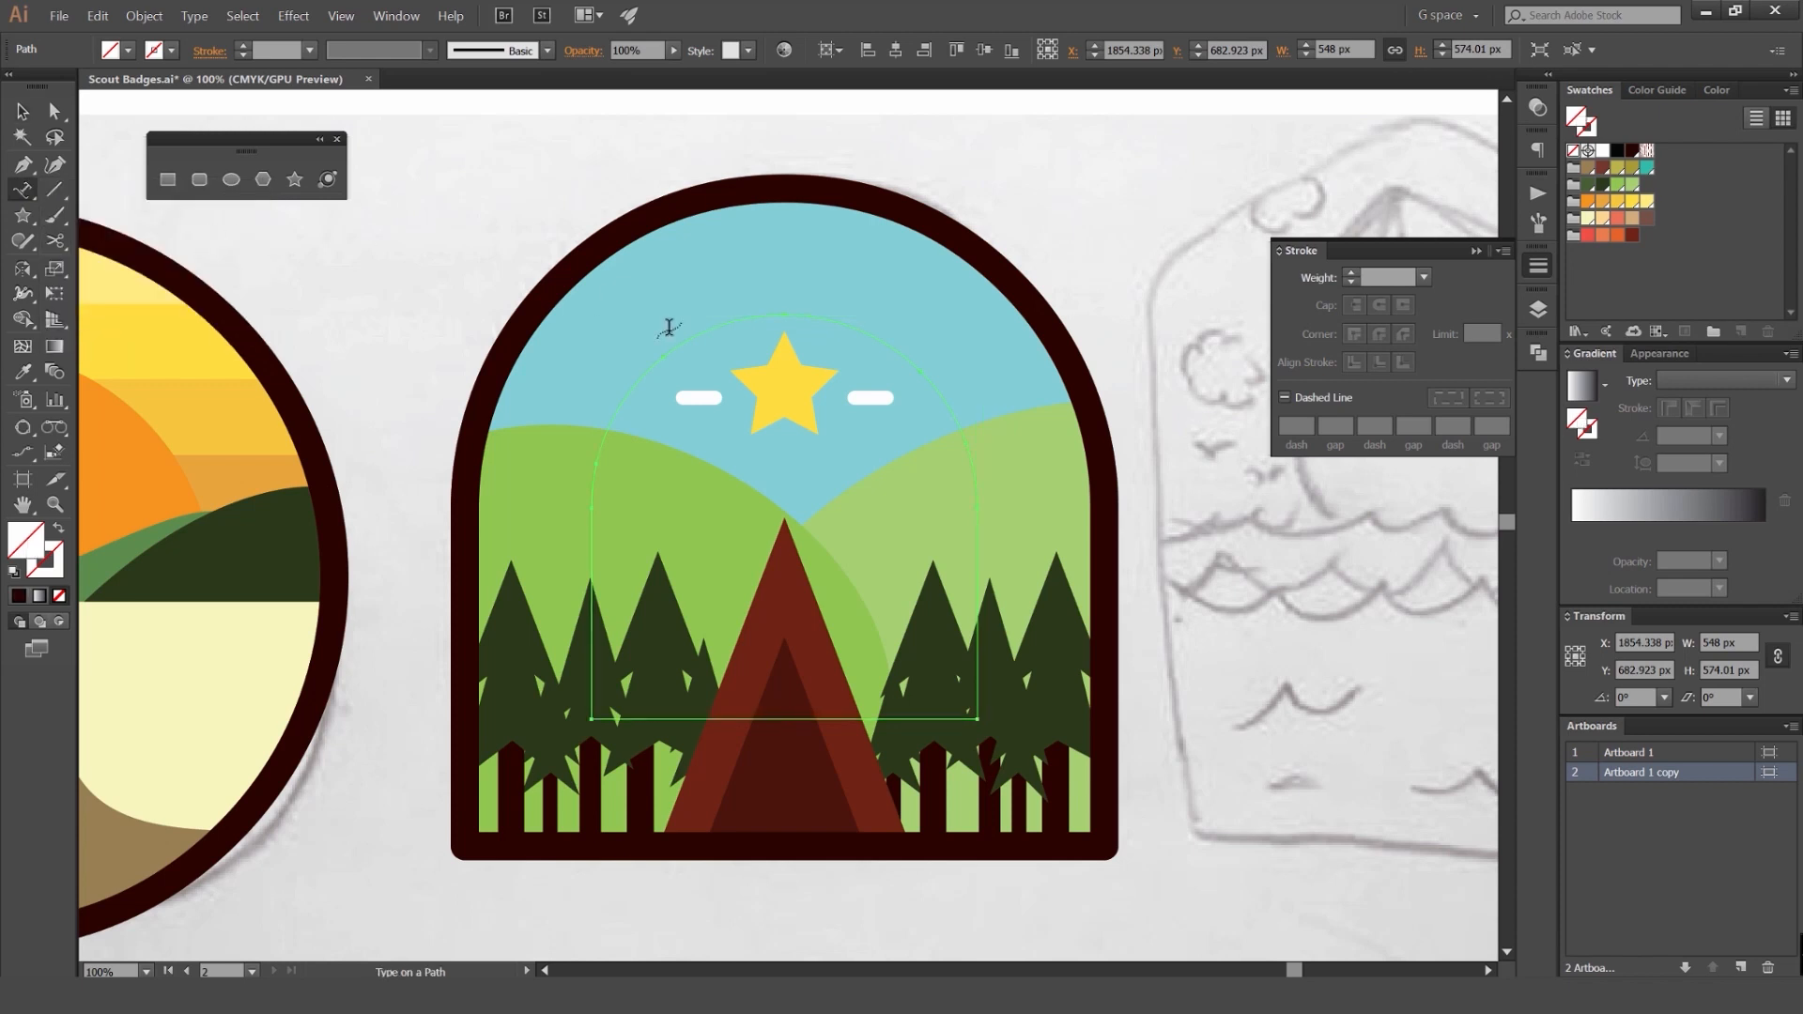
scroll(631, 403, up, 1)
click(617, 406)
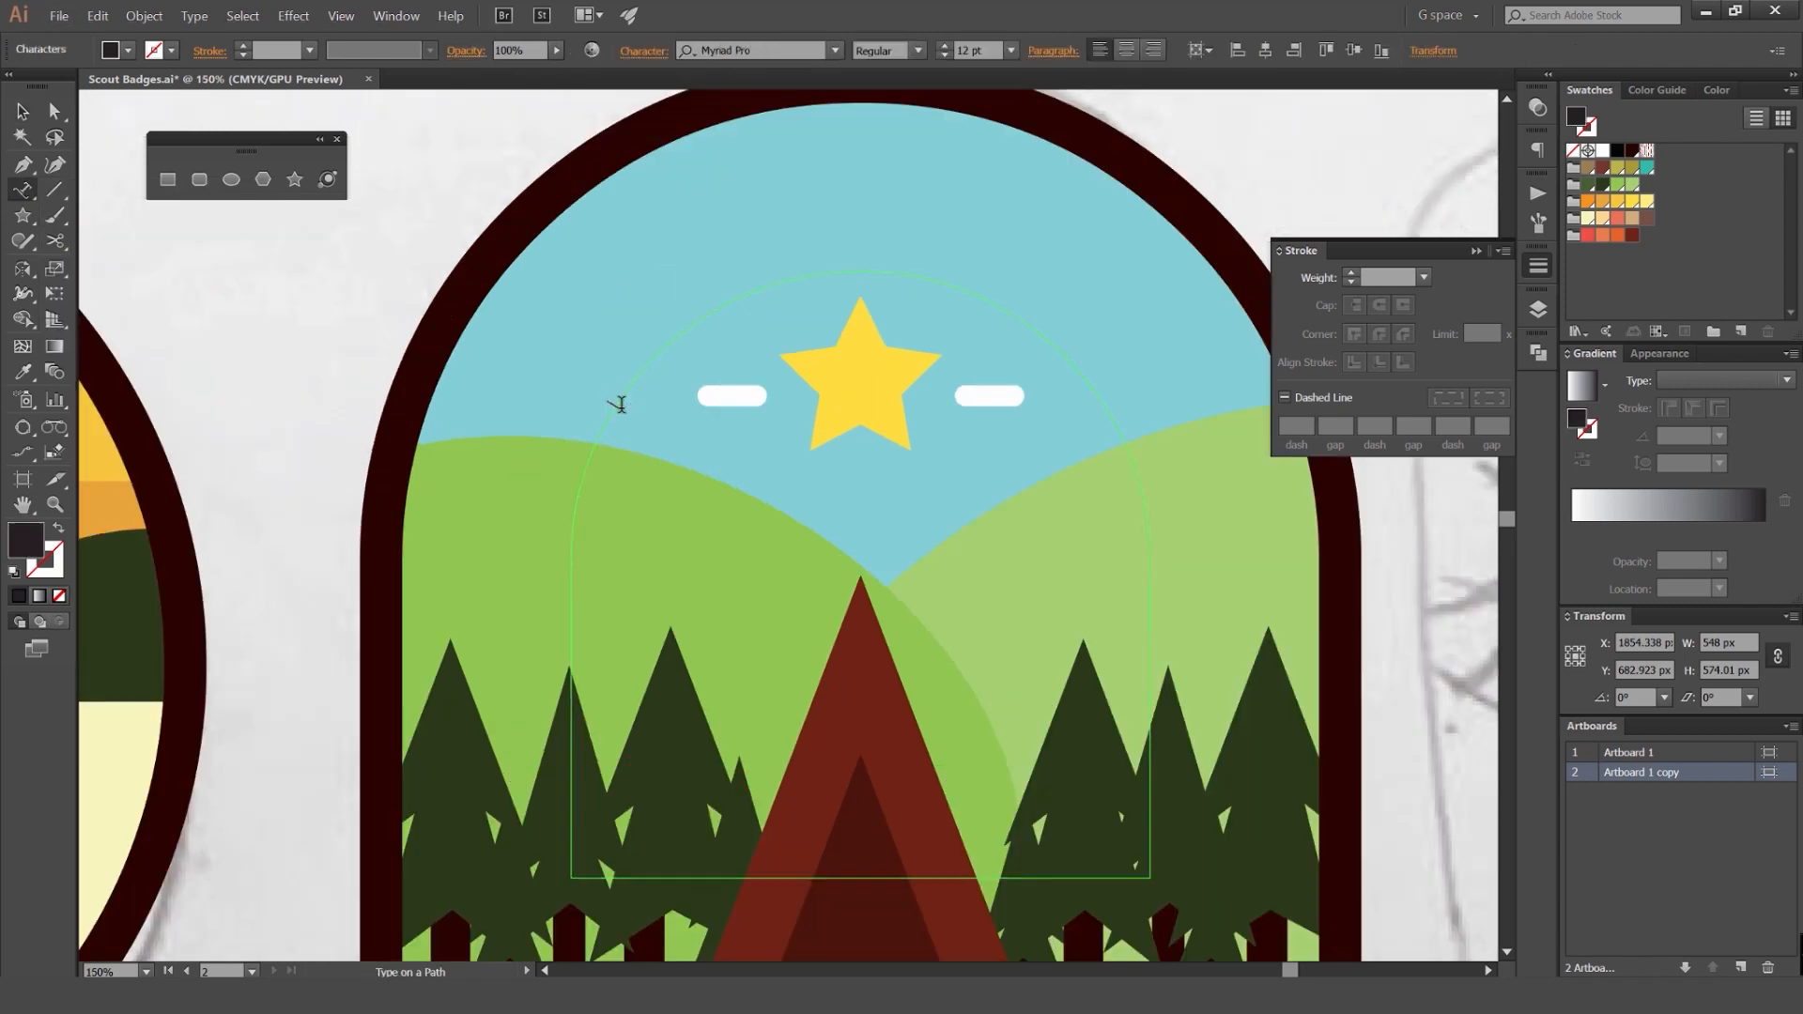
Step: Set the path text's font to Norwester and enlarge its size to 96 pt
scroll(716, 391, down, 2)
scroll(757, 225, up, 1)
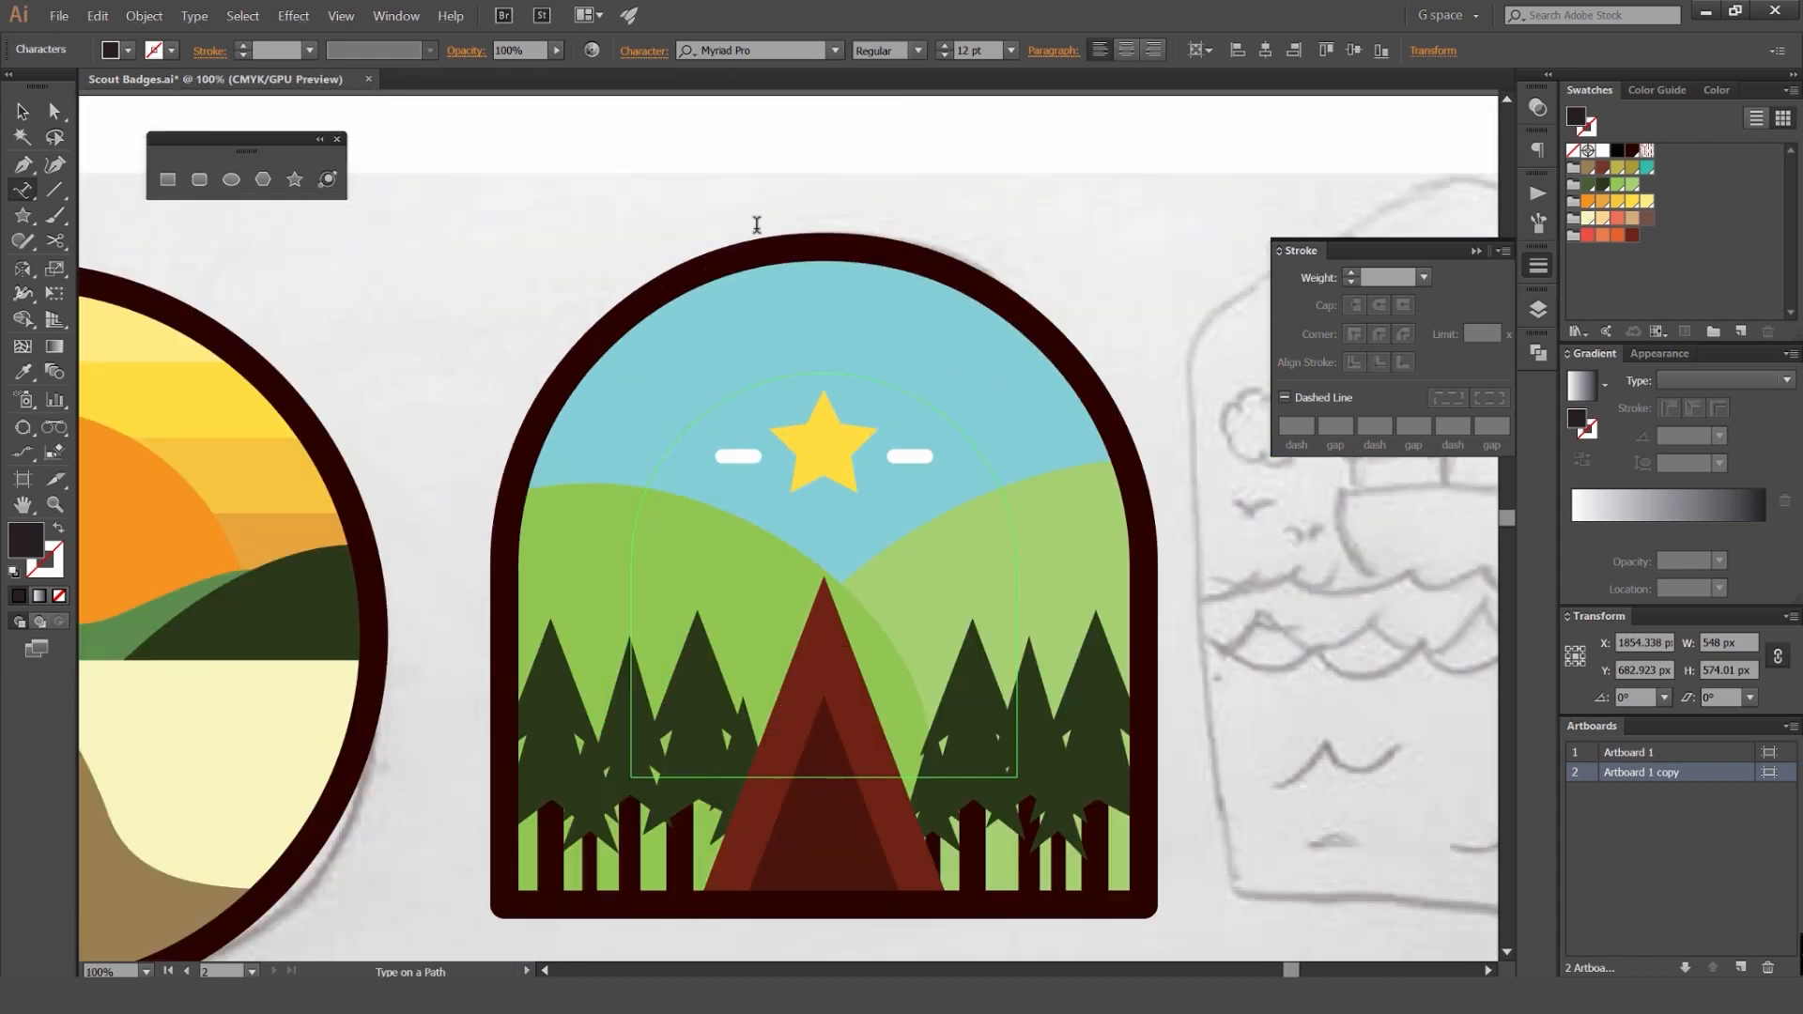
click(798, 46)
text(norw)
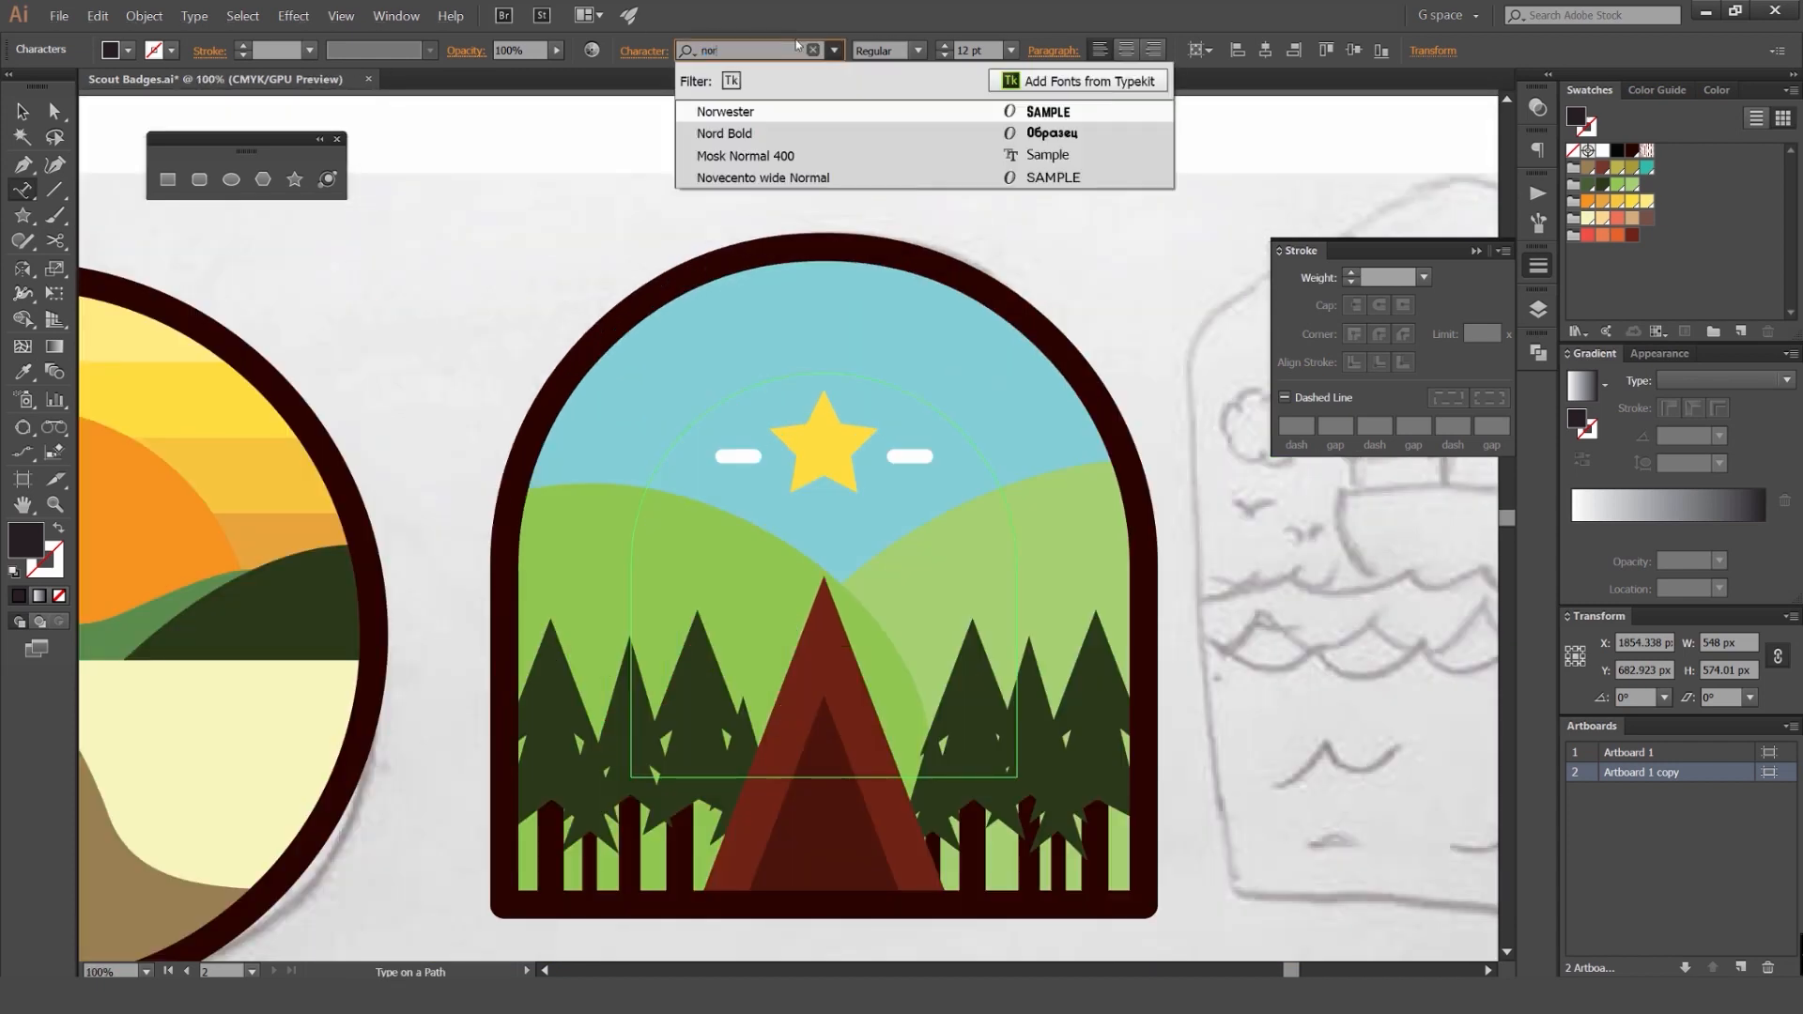
click(757, 112)
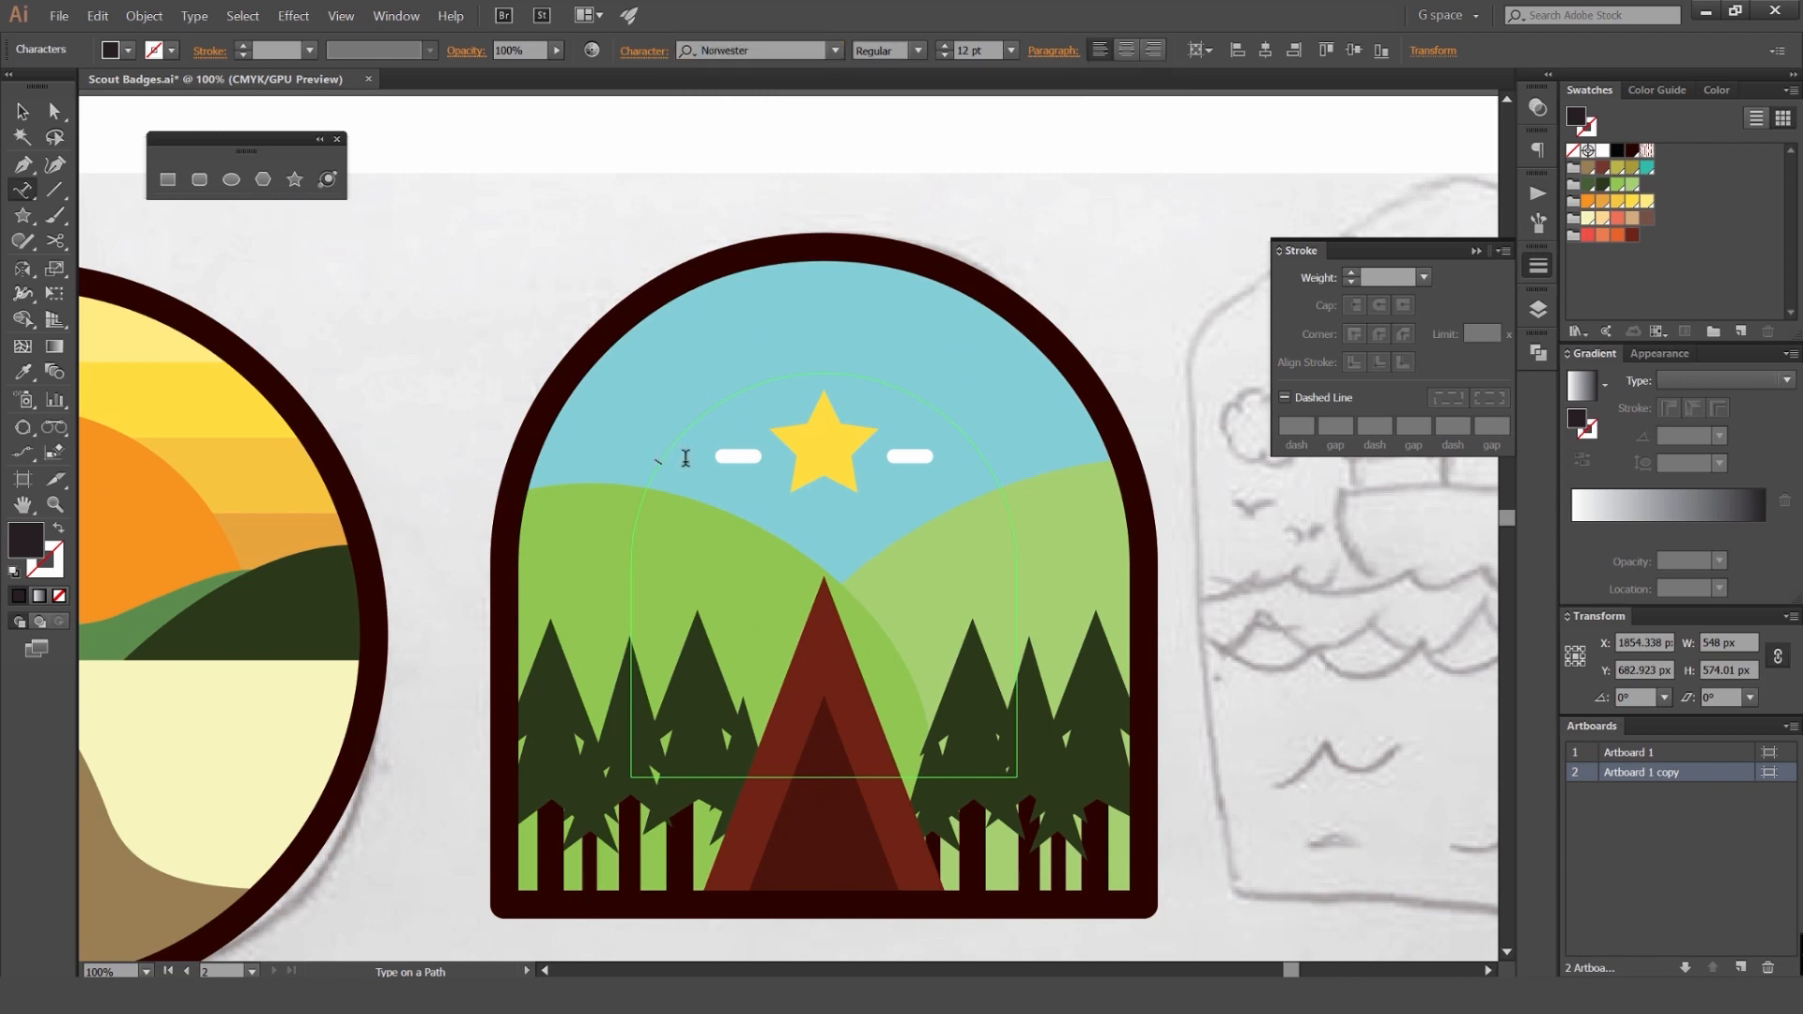
key(ctrl)
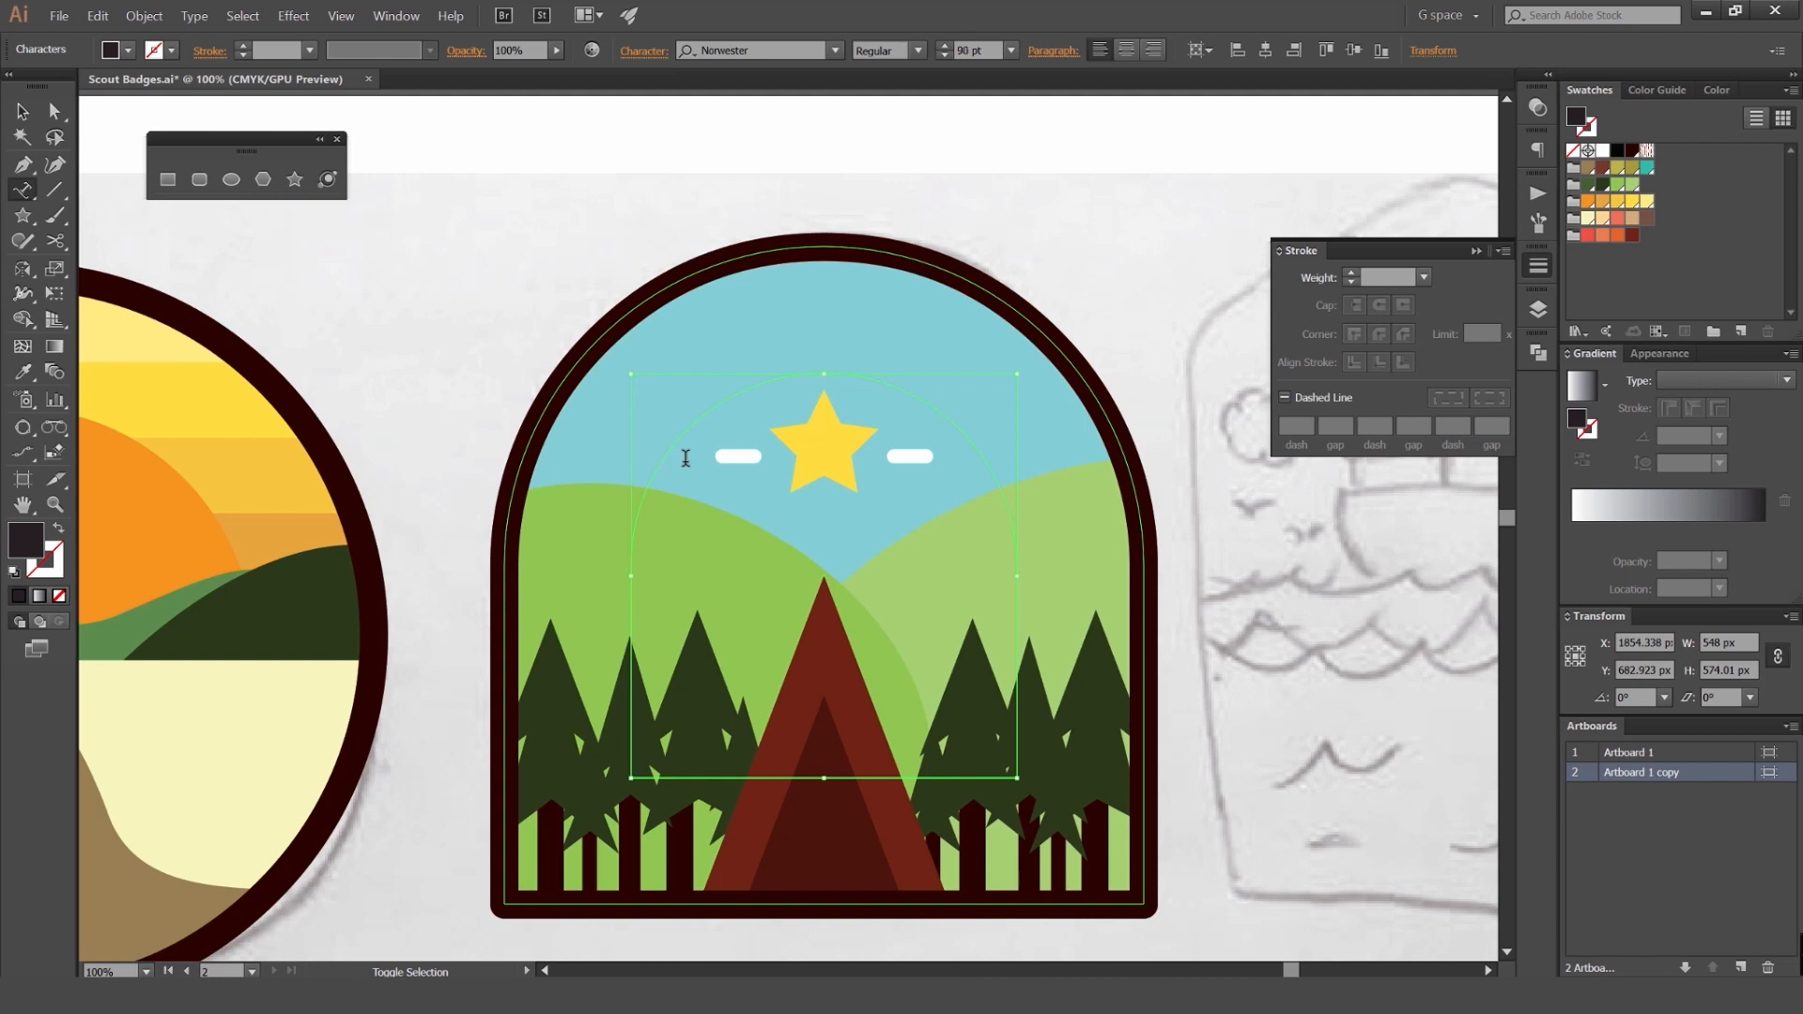
Step: Enter the text NORTH CAMP along the inner arch path
click(686, 457)
text(D)
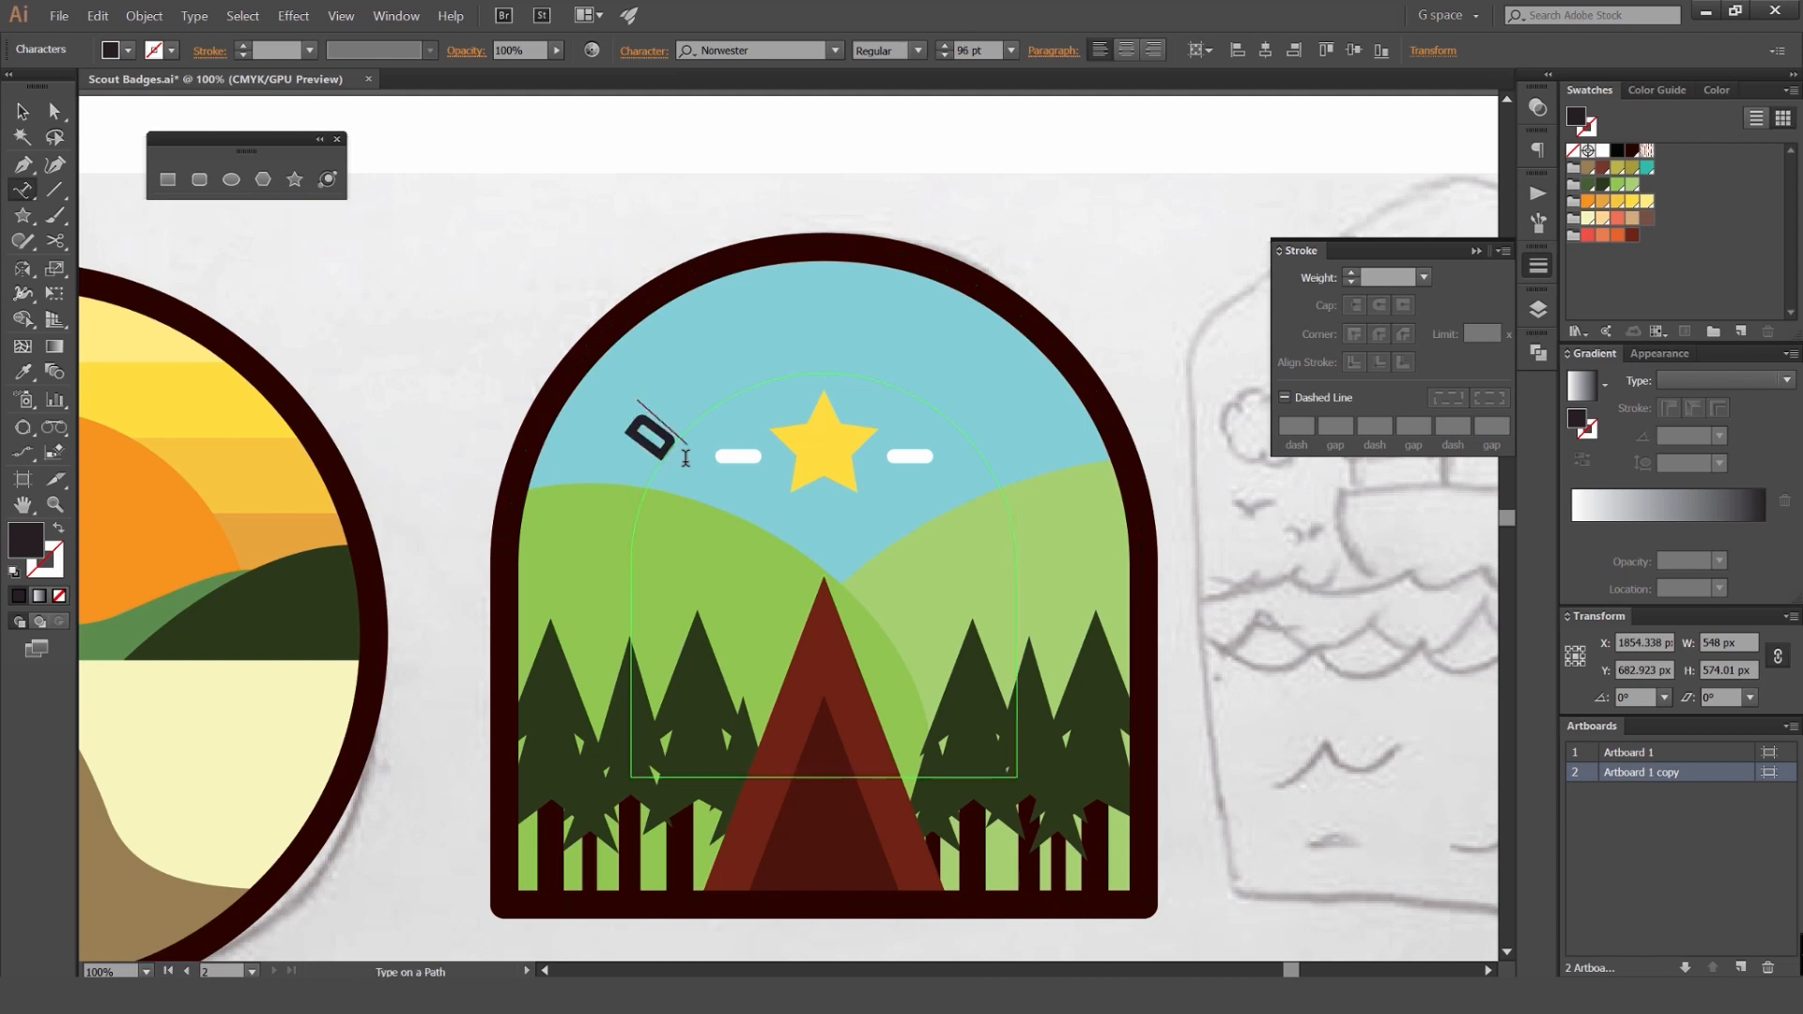
text(NORTH)
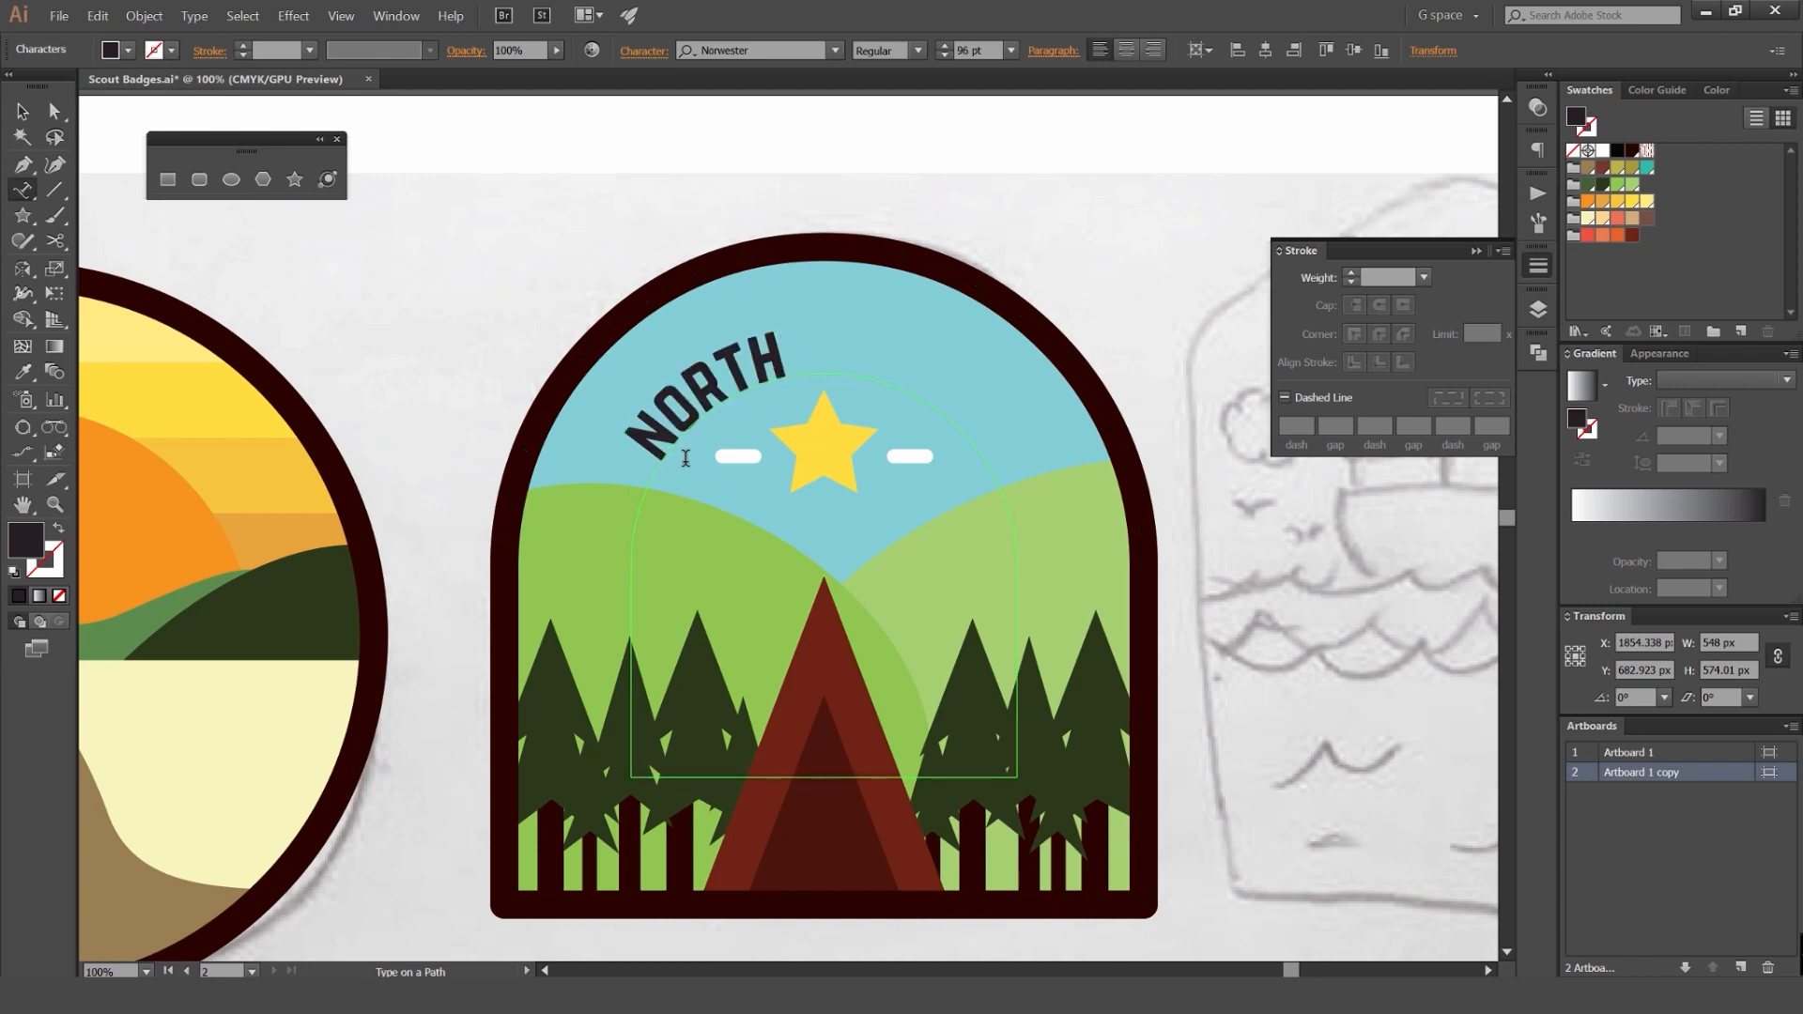
text( CAMP)
Step: Enlarge the whole NORTH CAMP text to 156 pt so it fills the sky between the inner path and the badge frame
key(ctrl)
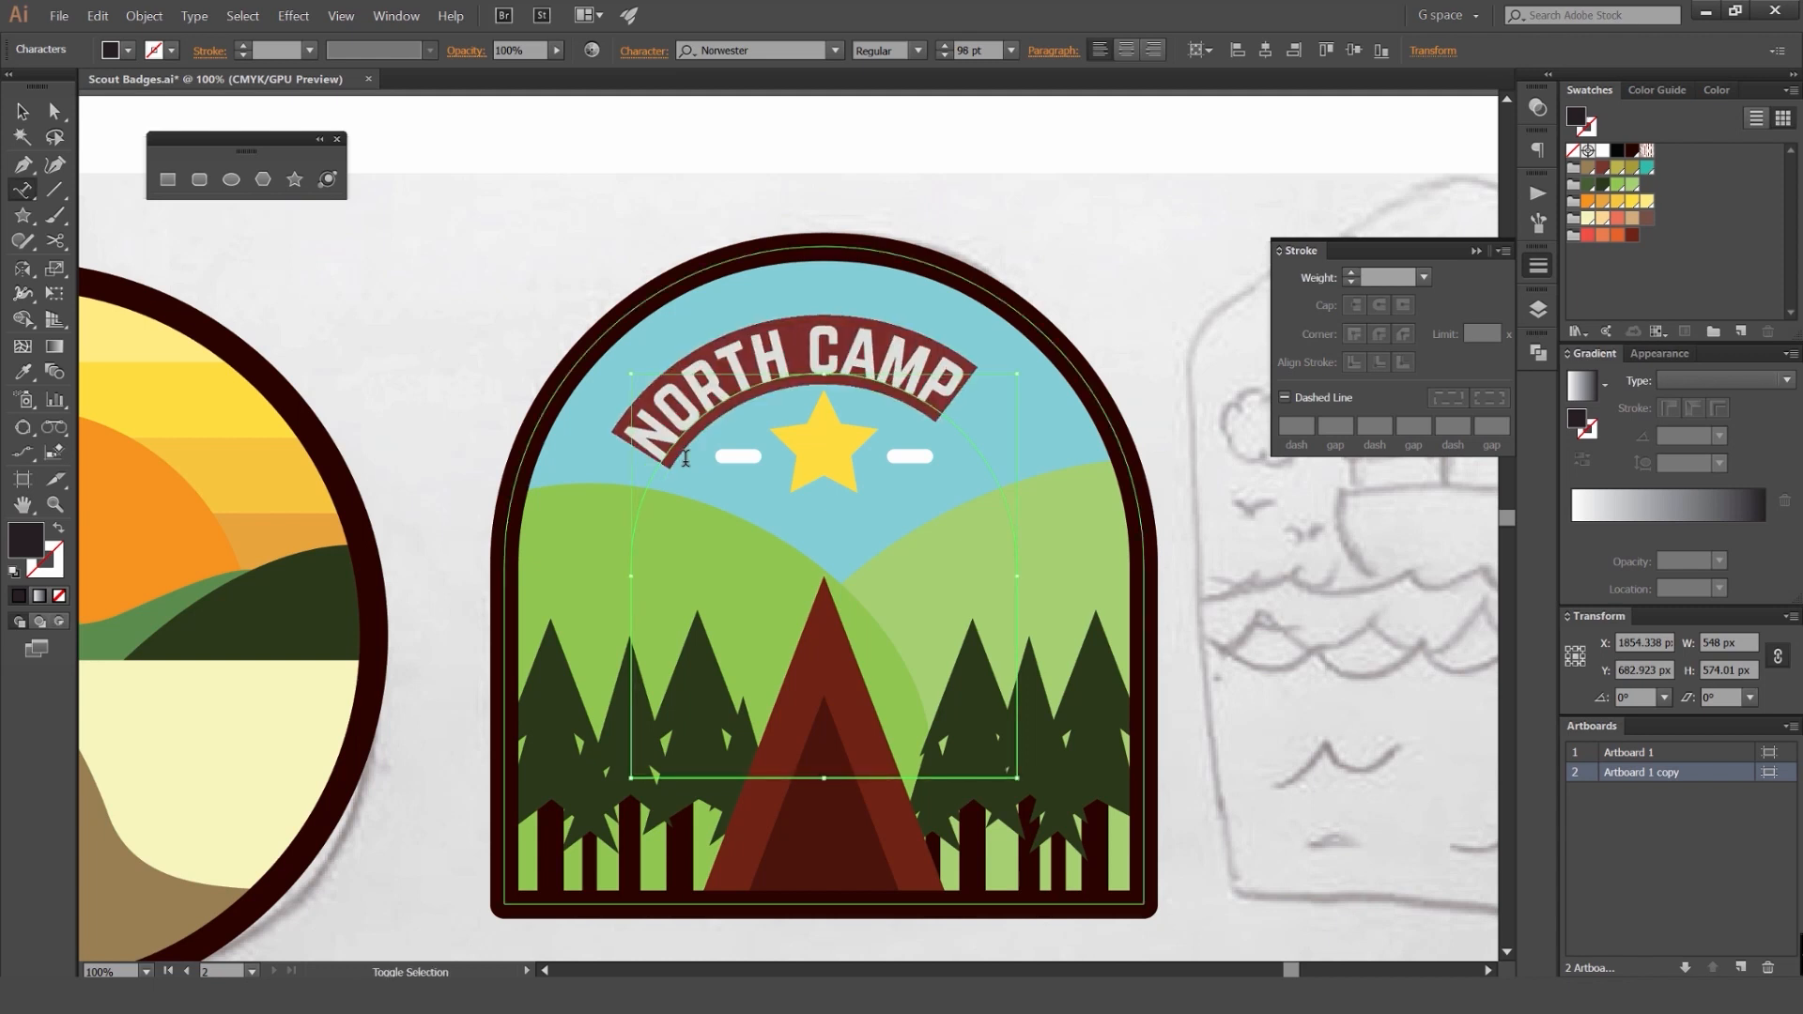
key(ctrl+shift+period)
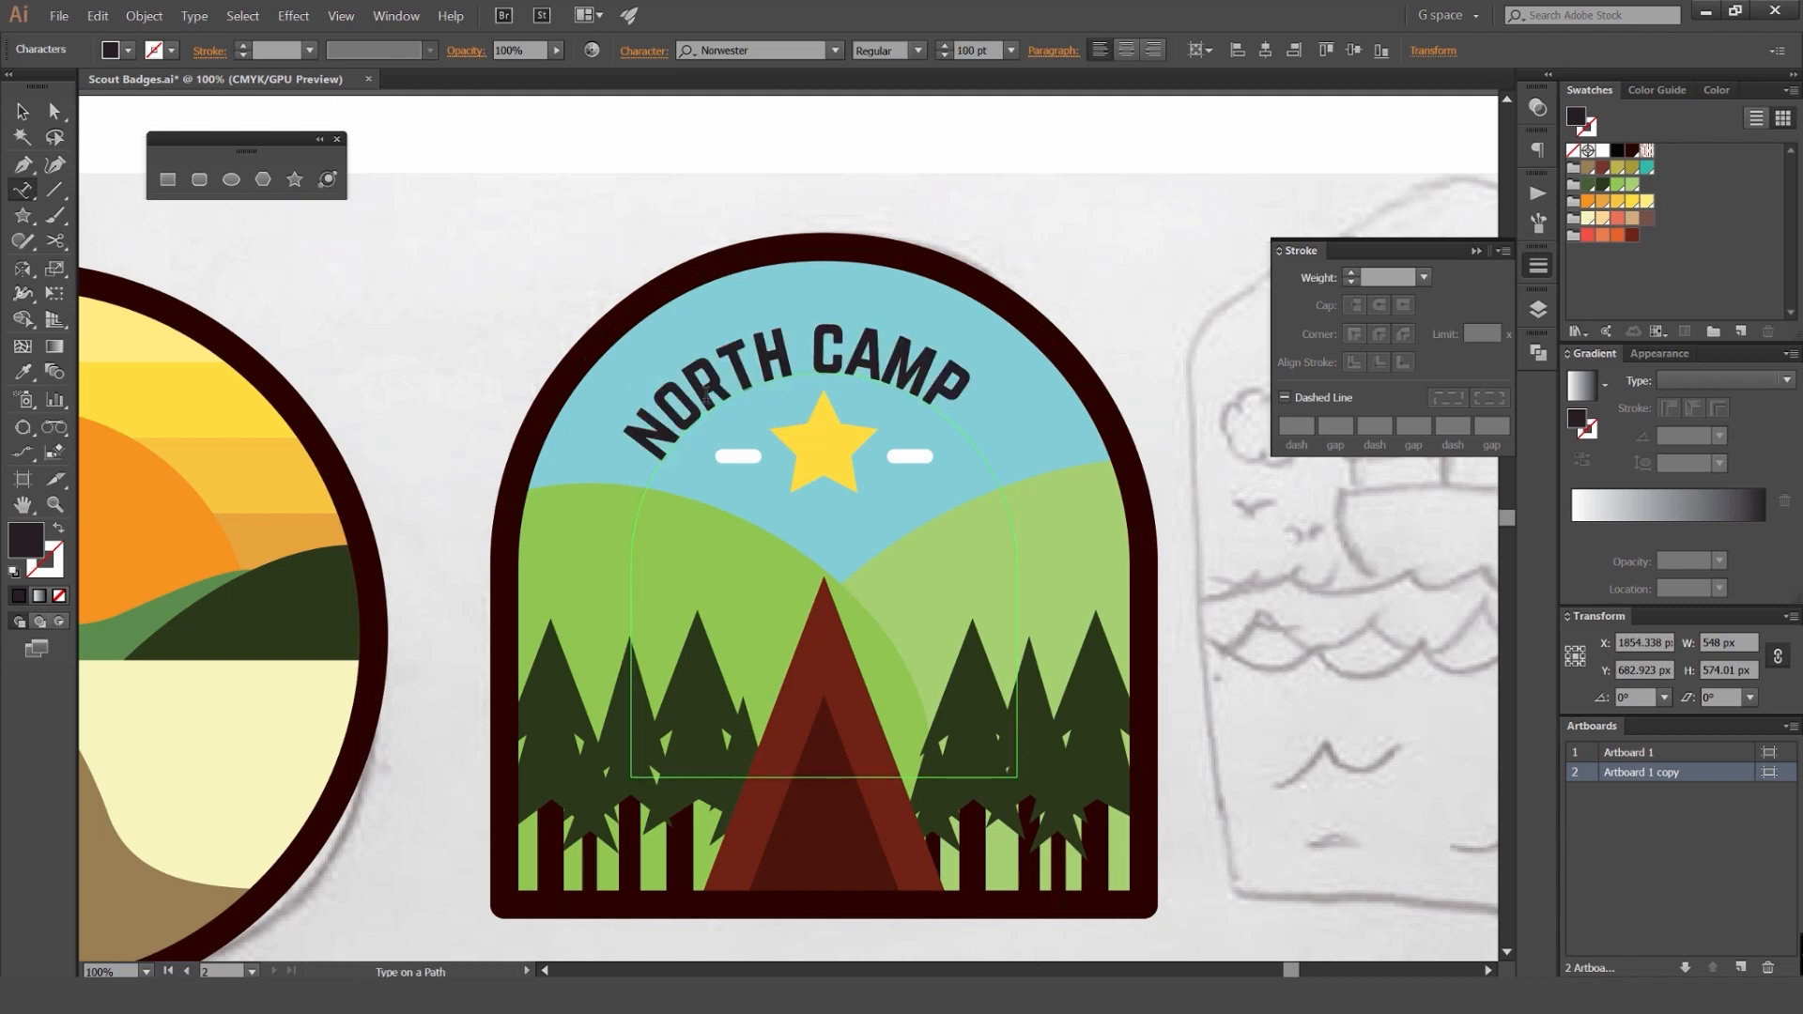
key(ctrl+shift+period)
key(ctrl+shift+period)
key(ctrl+shift+period)
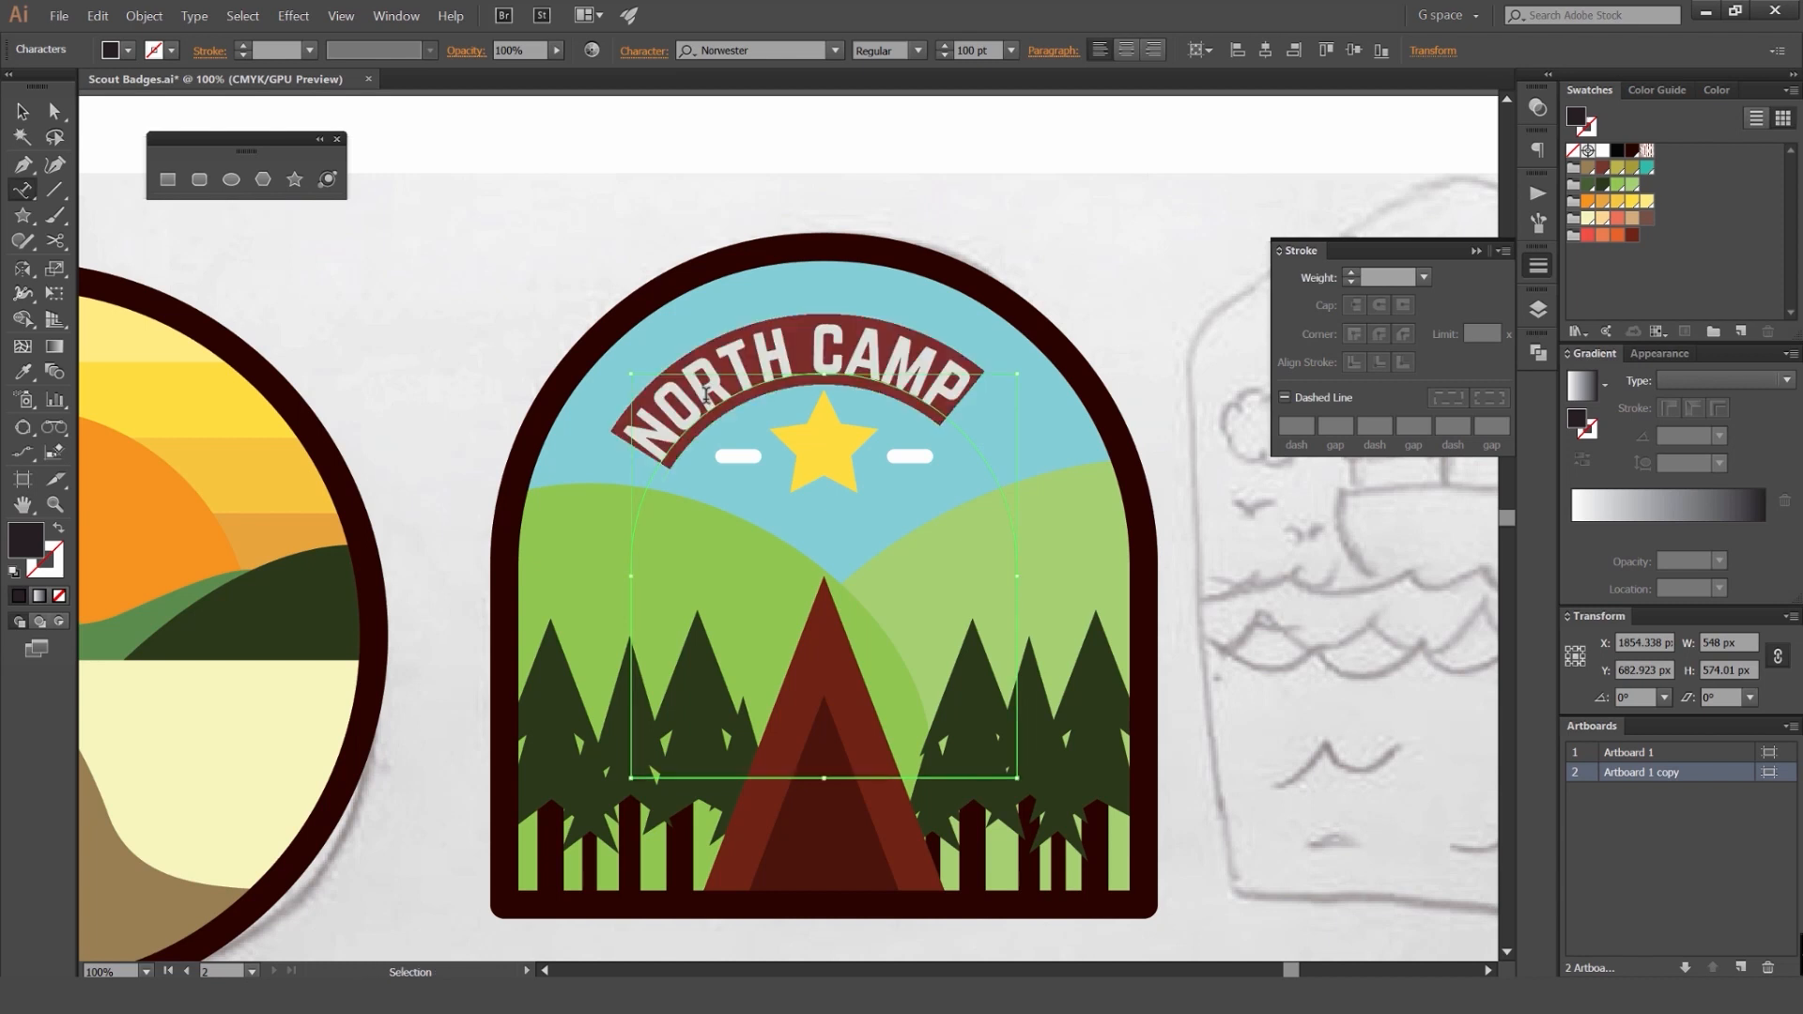
key(ctrl+shift+period)
key(ctrl+shift+period)
key(ctrl+shift+period)
key(ctrl+shift+period)
key(ctrl+shift+period)
key(ctrl+shift+period)
key(ctrl+shift+period)
key(ctrl+shift+period)
key(ctrl+shift+period)
key(ctrl+shift+period)
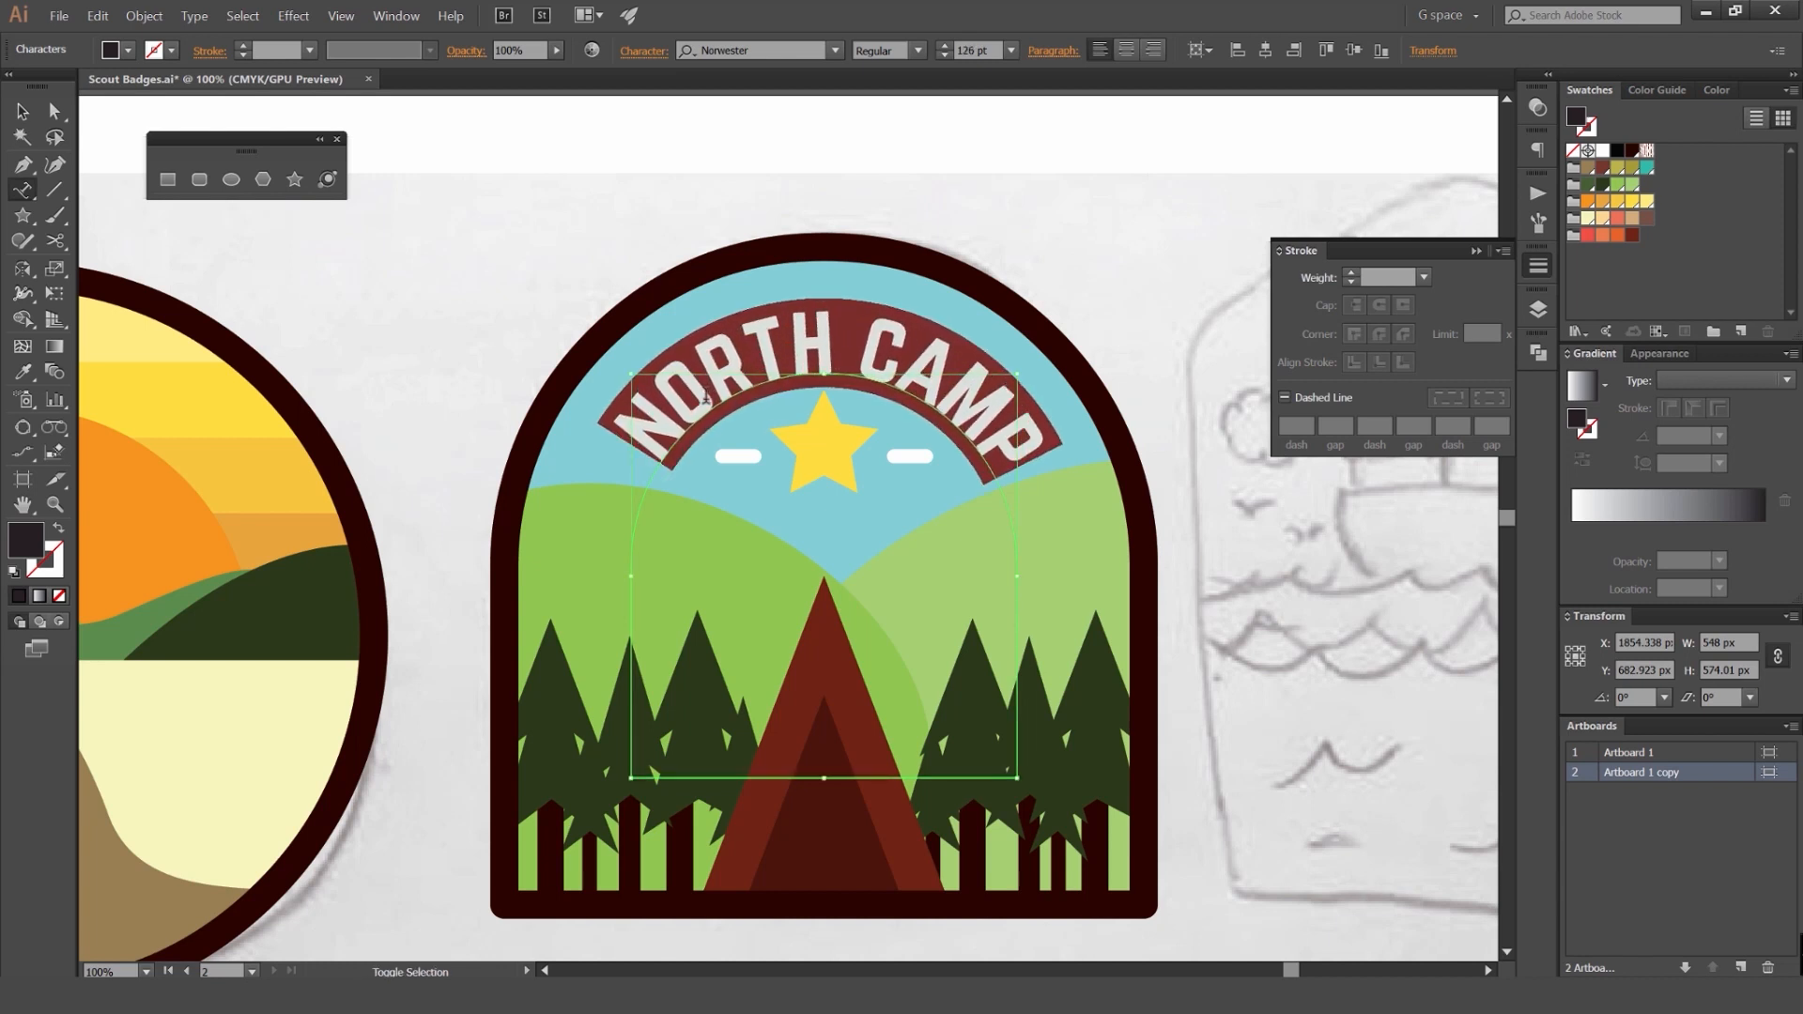
key(ctrl+shift+period)
key(ctrl+shift+period)
key(ctrl+shift+period)
key(ctrl+shift+period)
key(ctrl+shift+period)
key(ctrl+shift+period)
key(ctrl+shift+period)
key(ctrl+shift+period)
key(ctrl+shift+period)
key(ctrl+shift+period)
key(ctrl+shift+period)
key(ctrl+shift+period)
key(ctrl+shift+period)
key(ctrl+shift+period)
key(ctrl+shift+period)
key(ctrl+shift+period)
key(ctrl+shift+period)
key(ctrl+shift+period)
key(ctrl+shift+period)
key(ctrl+shift+period)
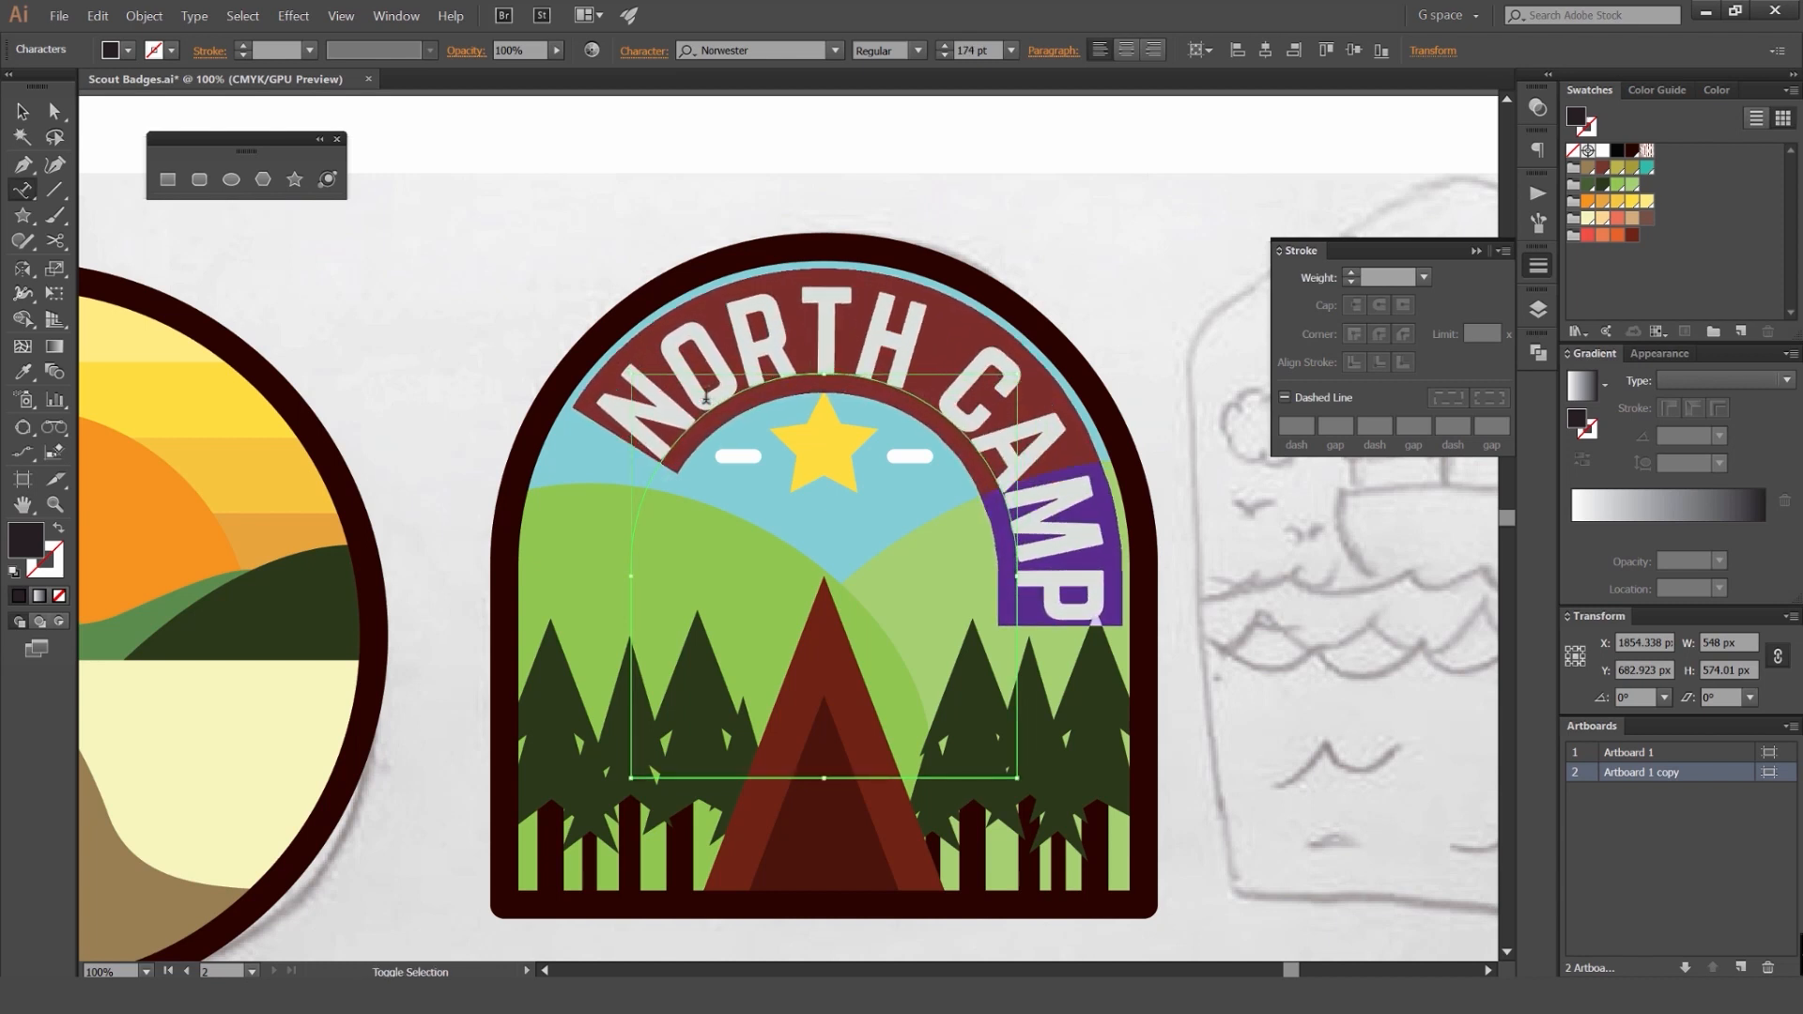
key(ctrl+shift+comma)
key(ctrl+shift+comma)
key(ctrl+shift+comma)
key(ctrl+shift+comma)
key(ctrl+shift+comma)
key(ctrl+shift+comma)
key(ctrl+shift+comma)
key(ctrl+shift+comma)
key(ctrl+shift+comma)
key(ctrl+shift+comma)
key(ctrl+shift+comma)
key(ctrl+shift+comma)
key(ctrl+shift+comma)
key(ctrl+shift+comma)
key(ctrl+shift+comma)
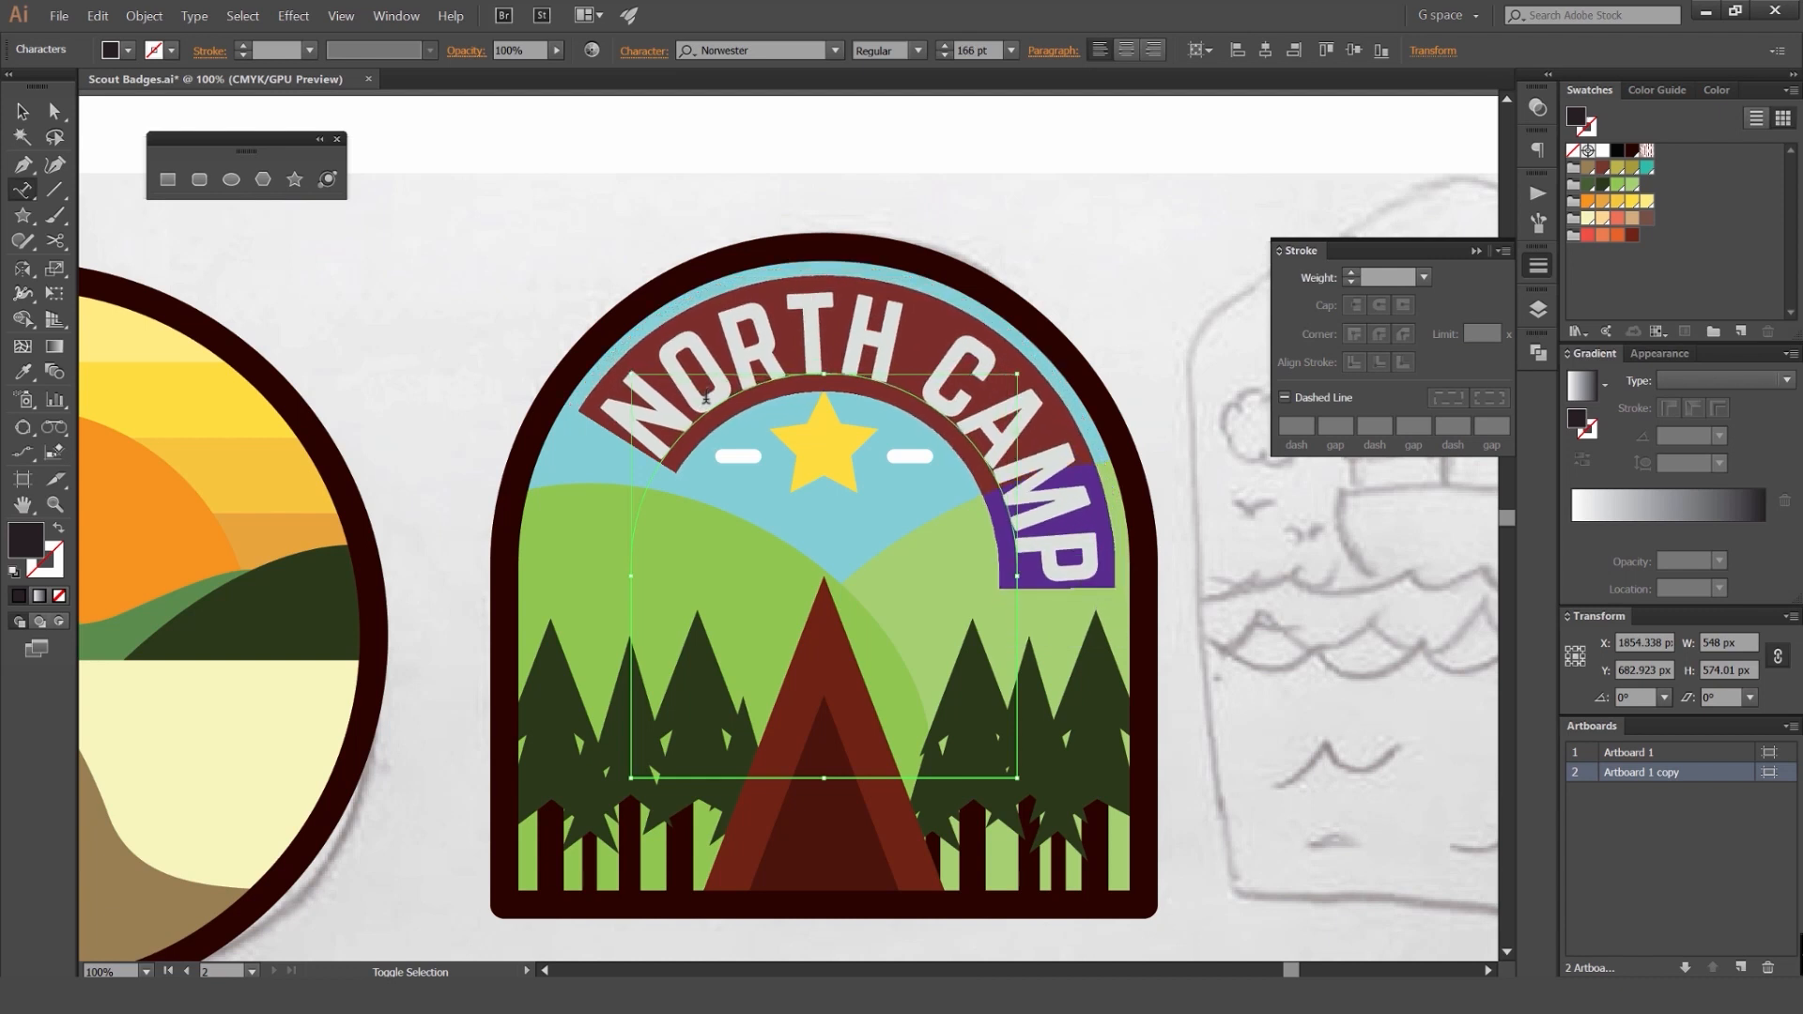
key(ctrl+shift+comma)
click(758, 381)
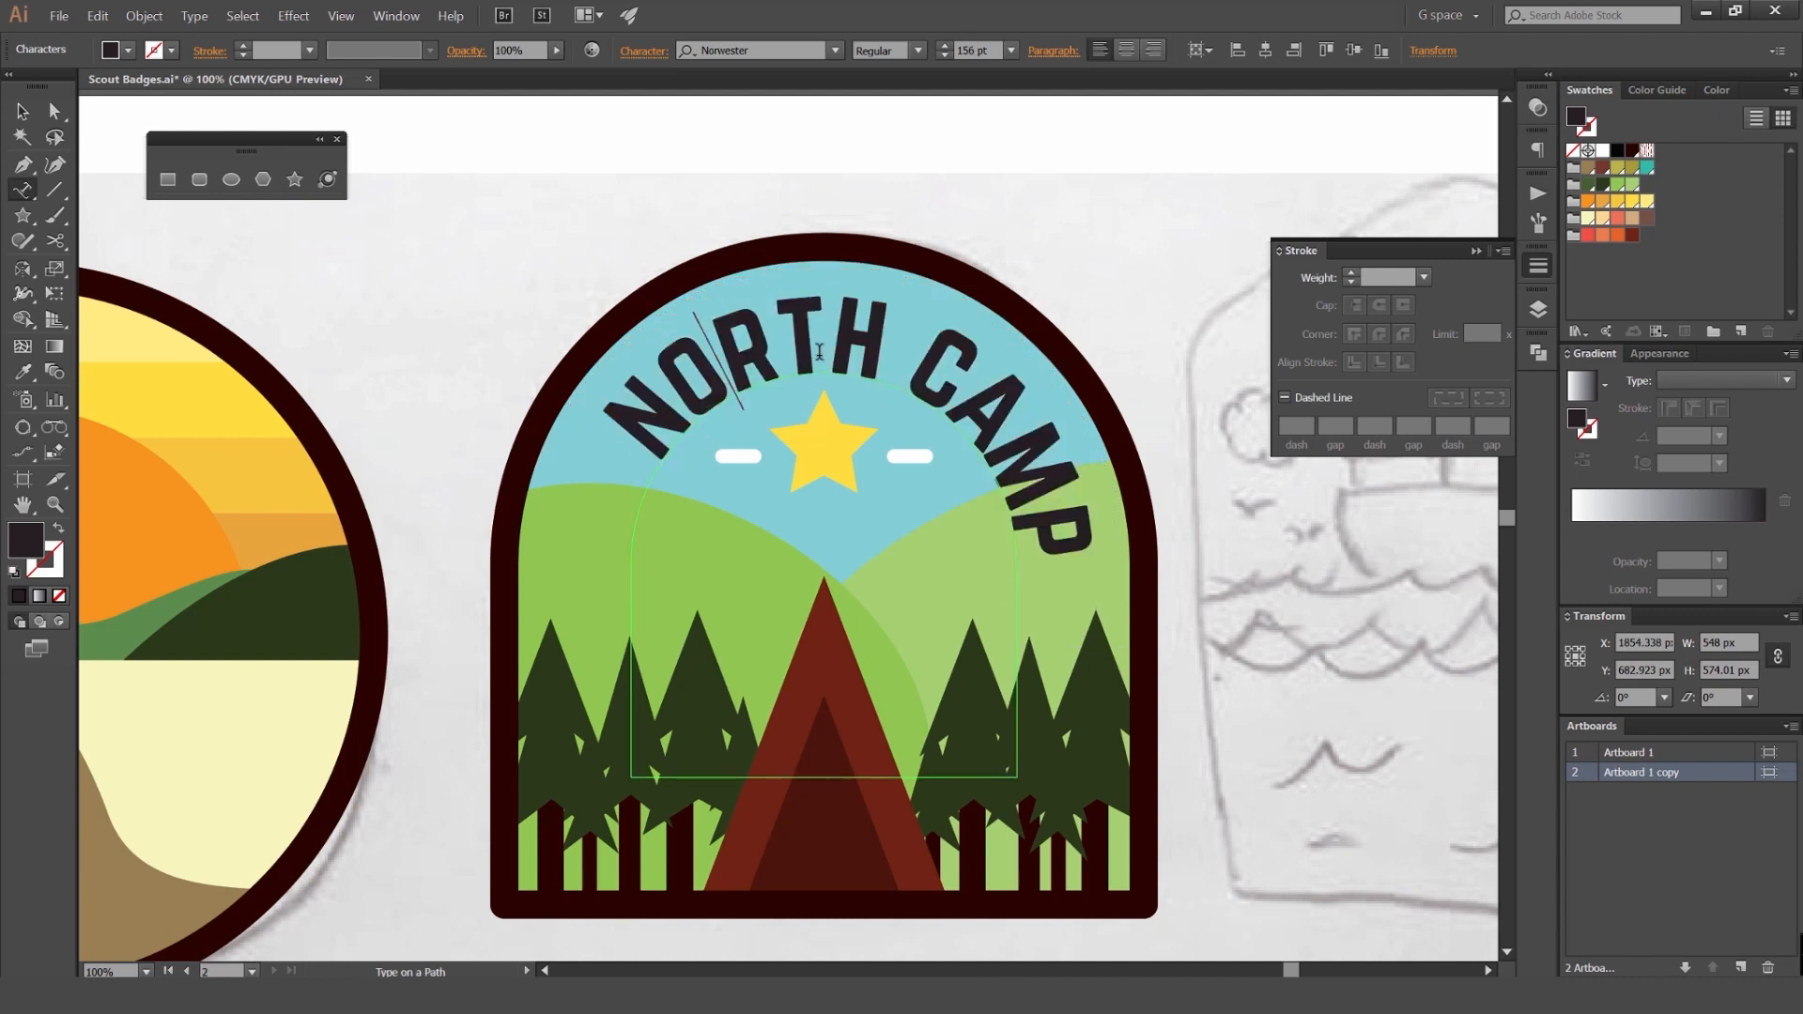
Step: Fill all of the NORTH CAMP lettering with white
key(ctrl+a)
click(1617, 153)
click(907, 323)
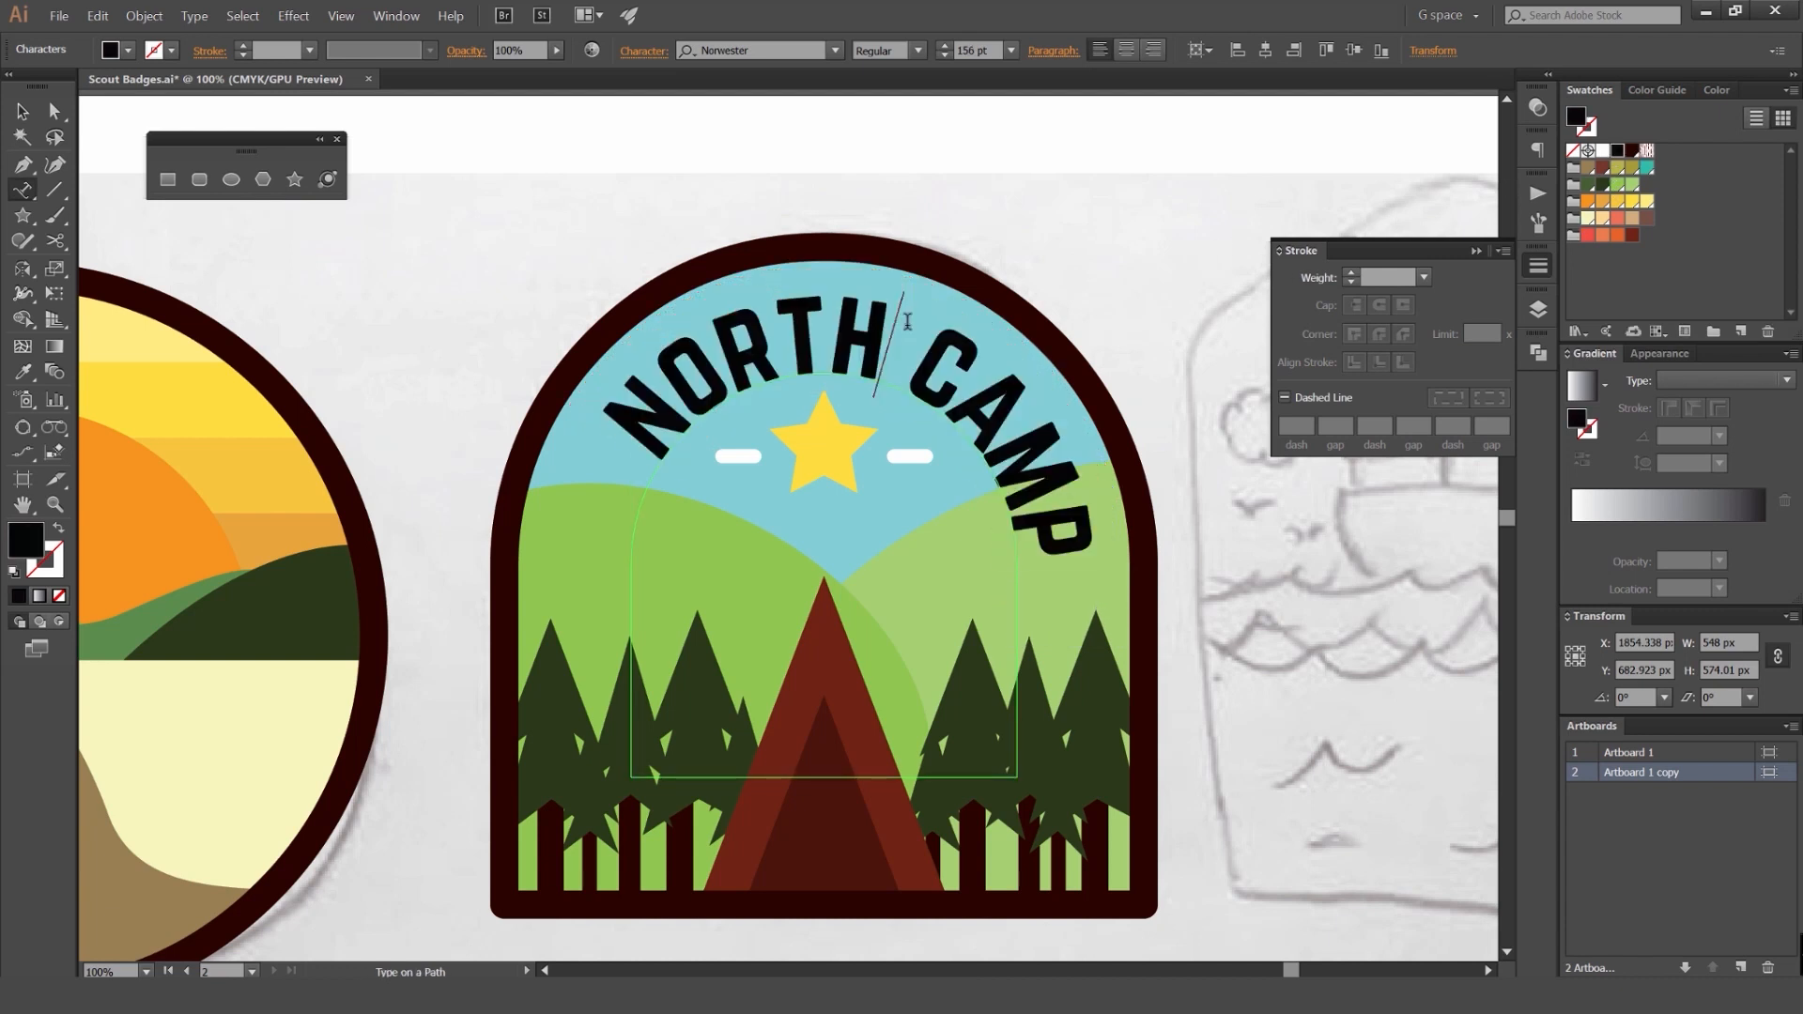
key(ctrl+a)
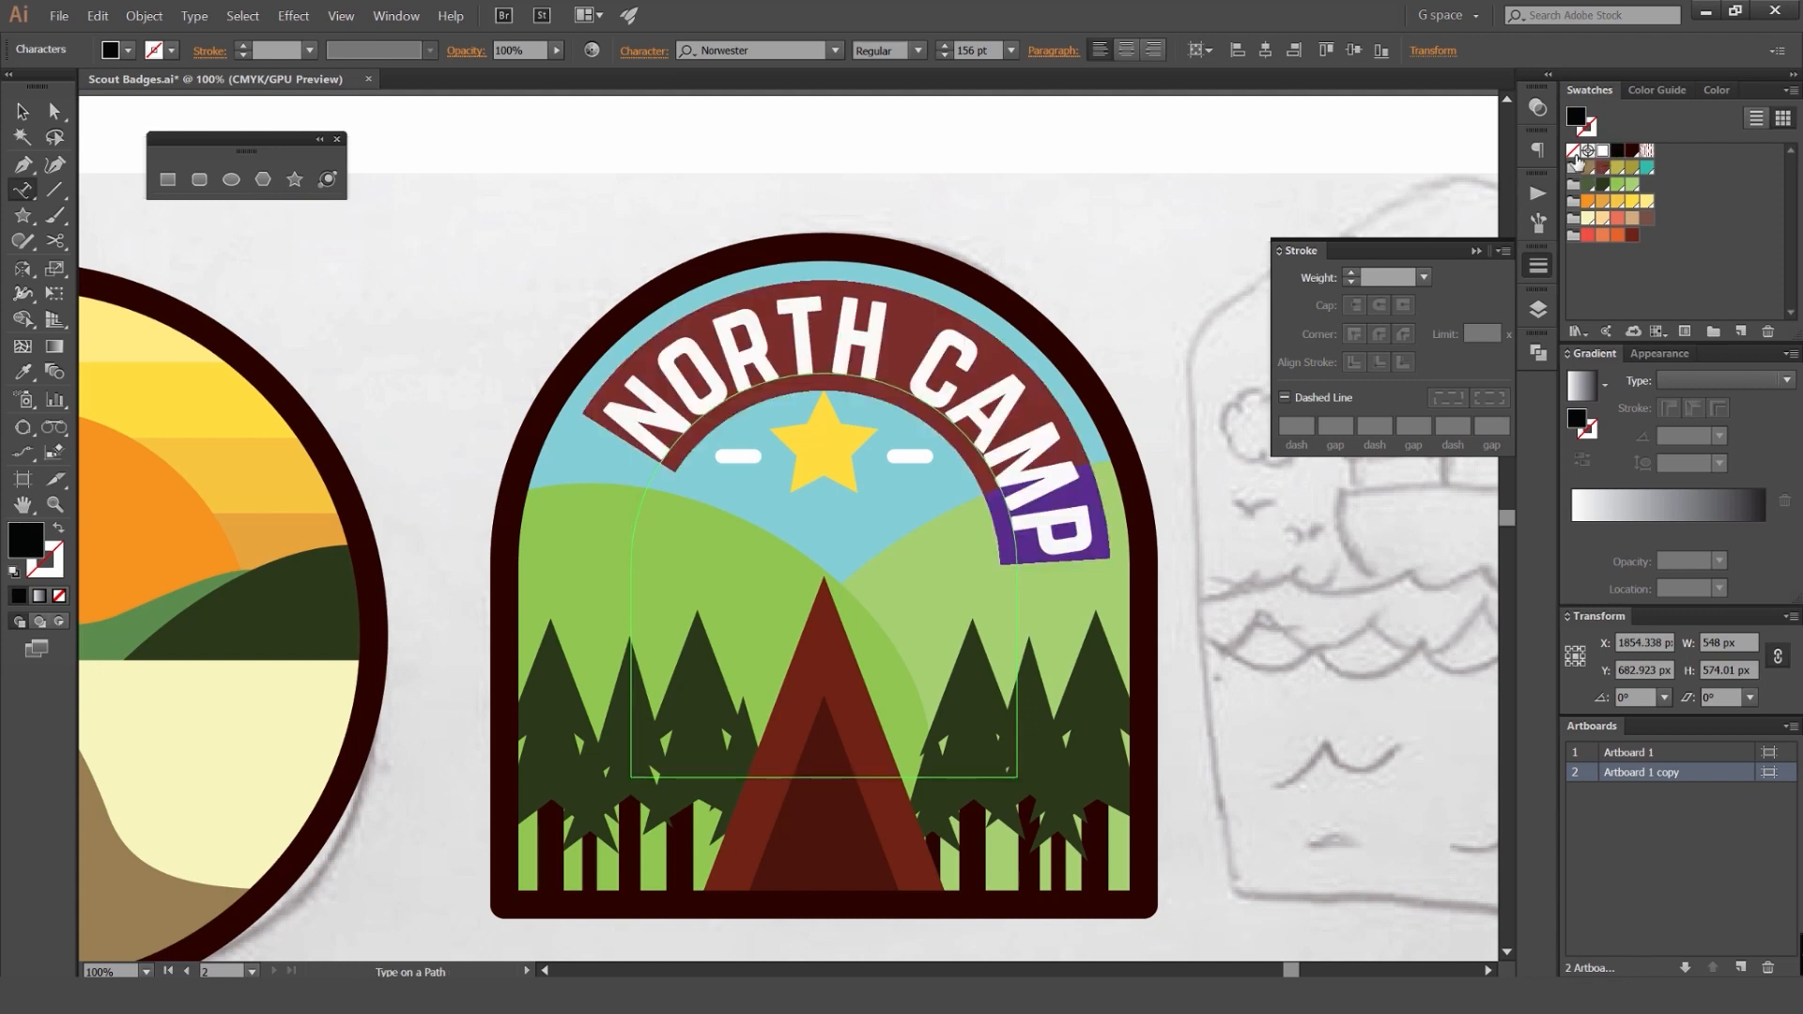
click(1603, 150)
click(846, 380)
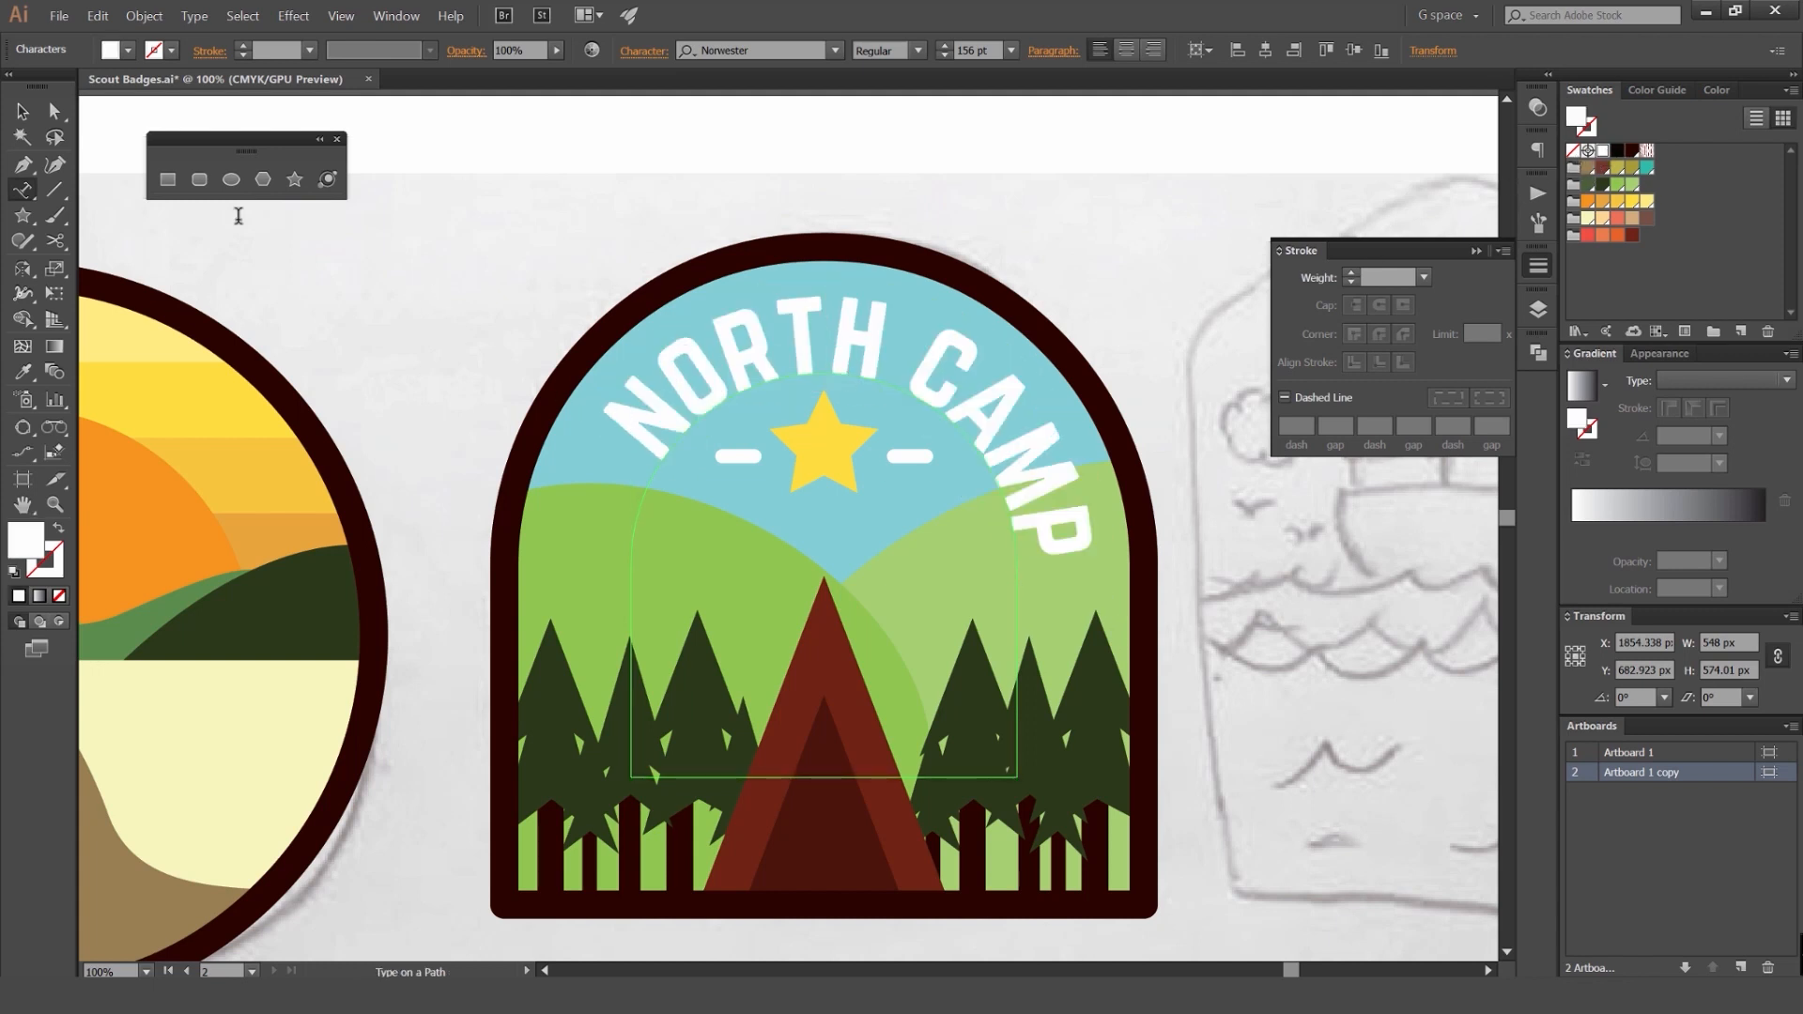
Step: Slide the start of the NORTH CAMP text counterclockwise along the arch path so the lettering sits more evenly above the star
click(23, 110)
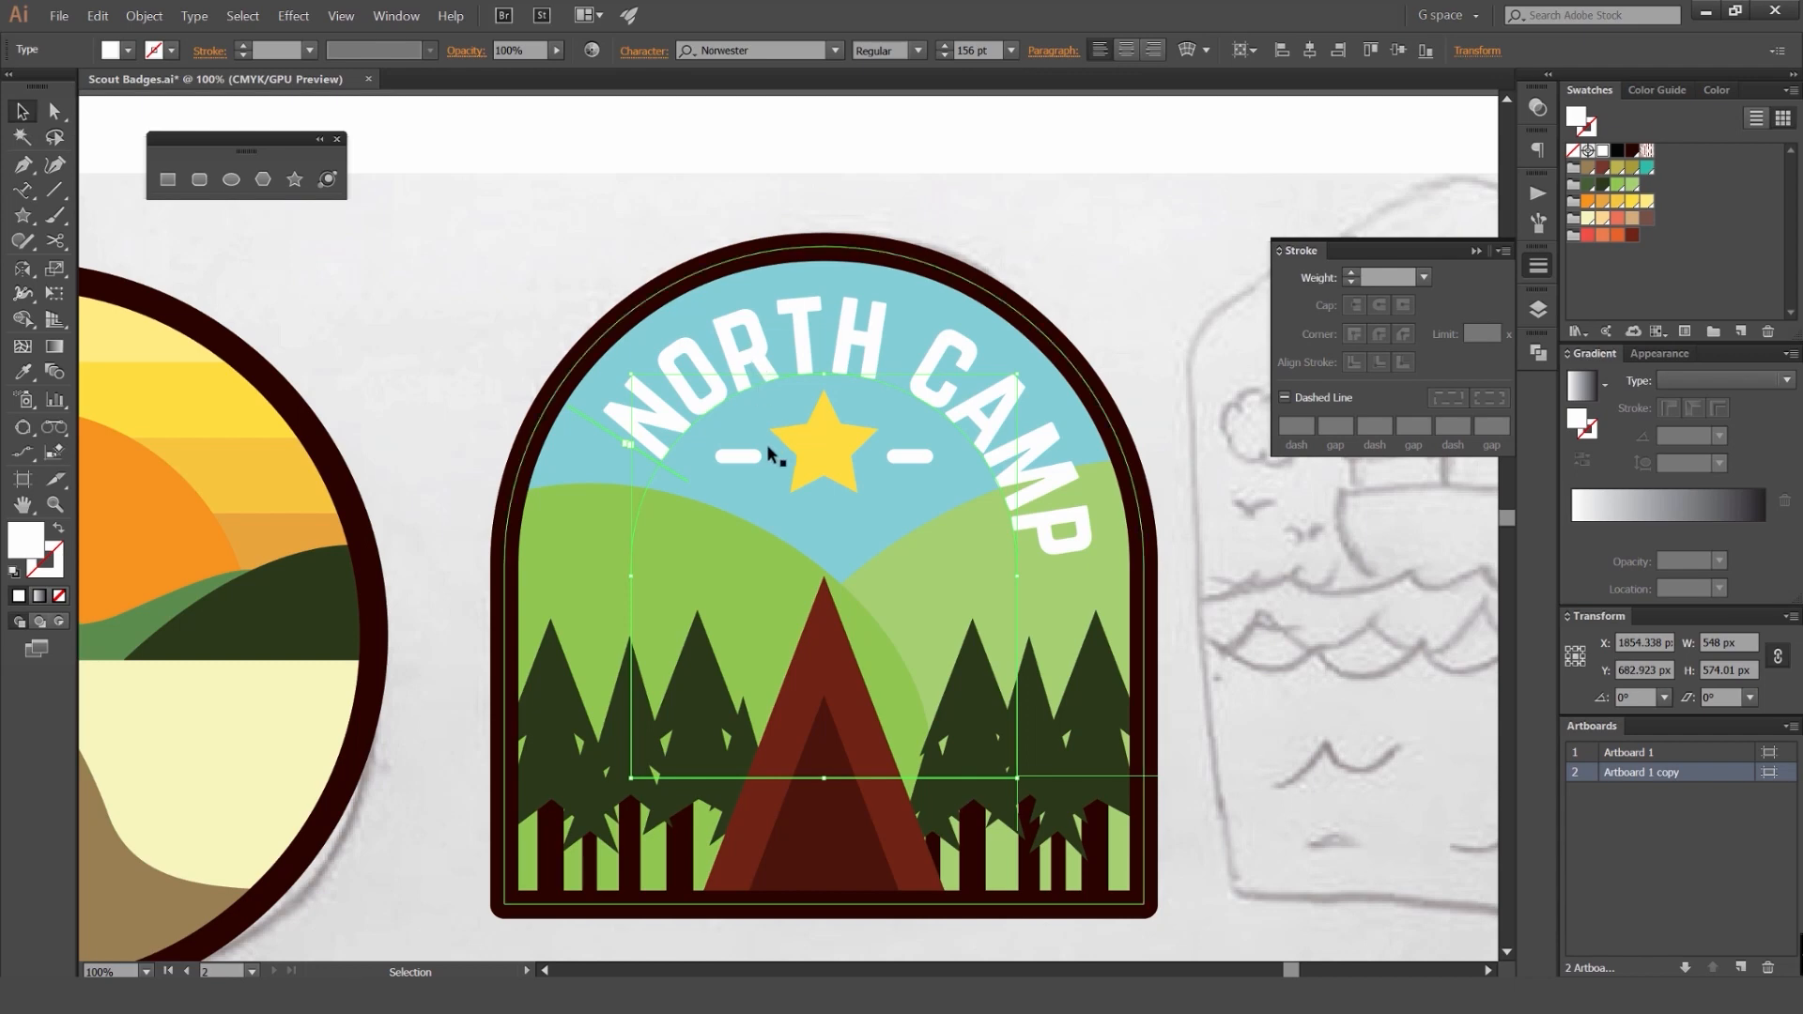
scroll(601, 507, up, 3)
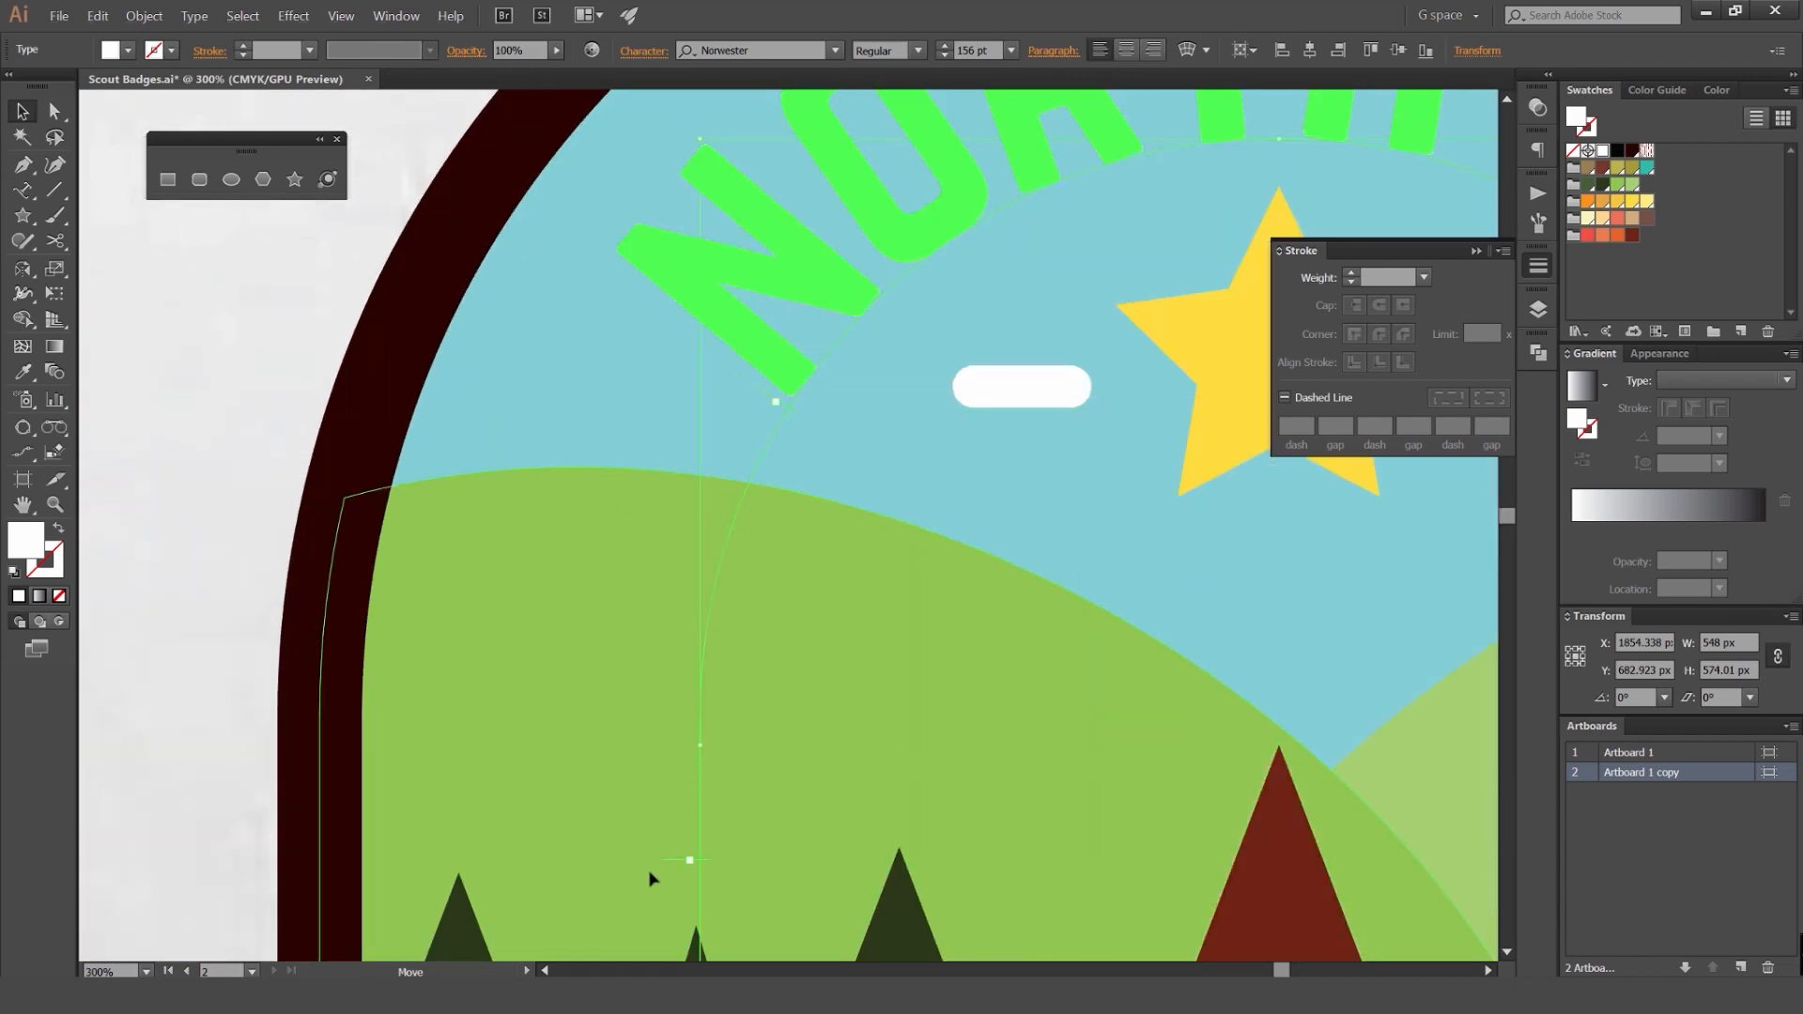
drag(852, 554, 709, 618)
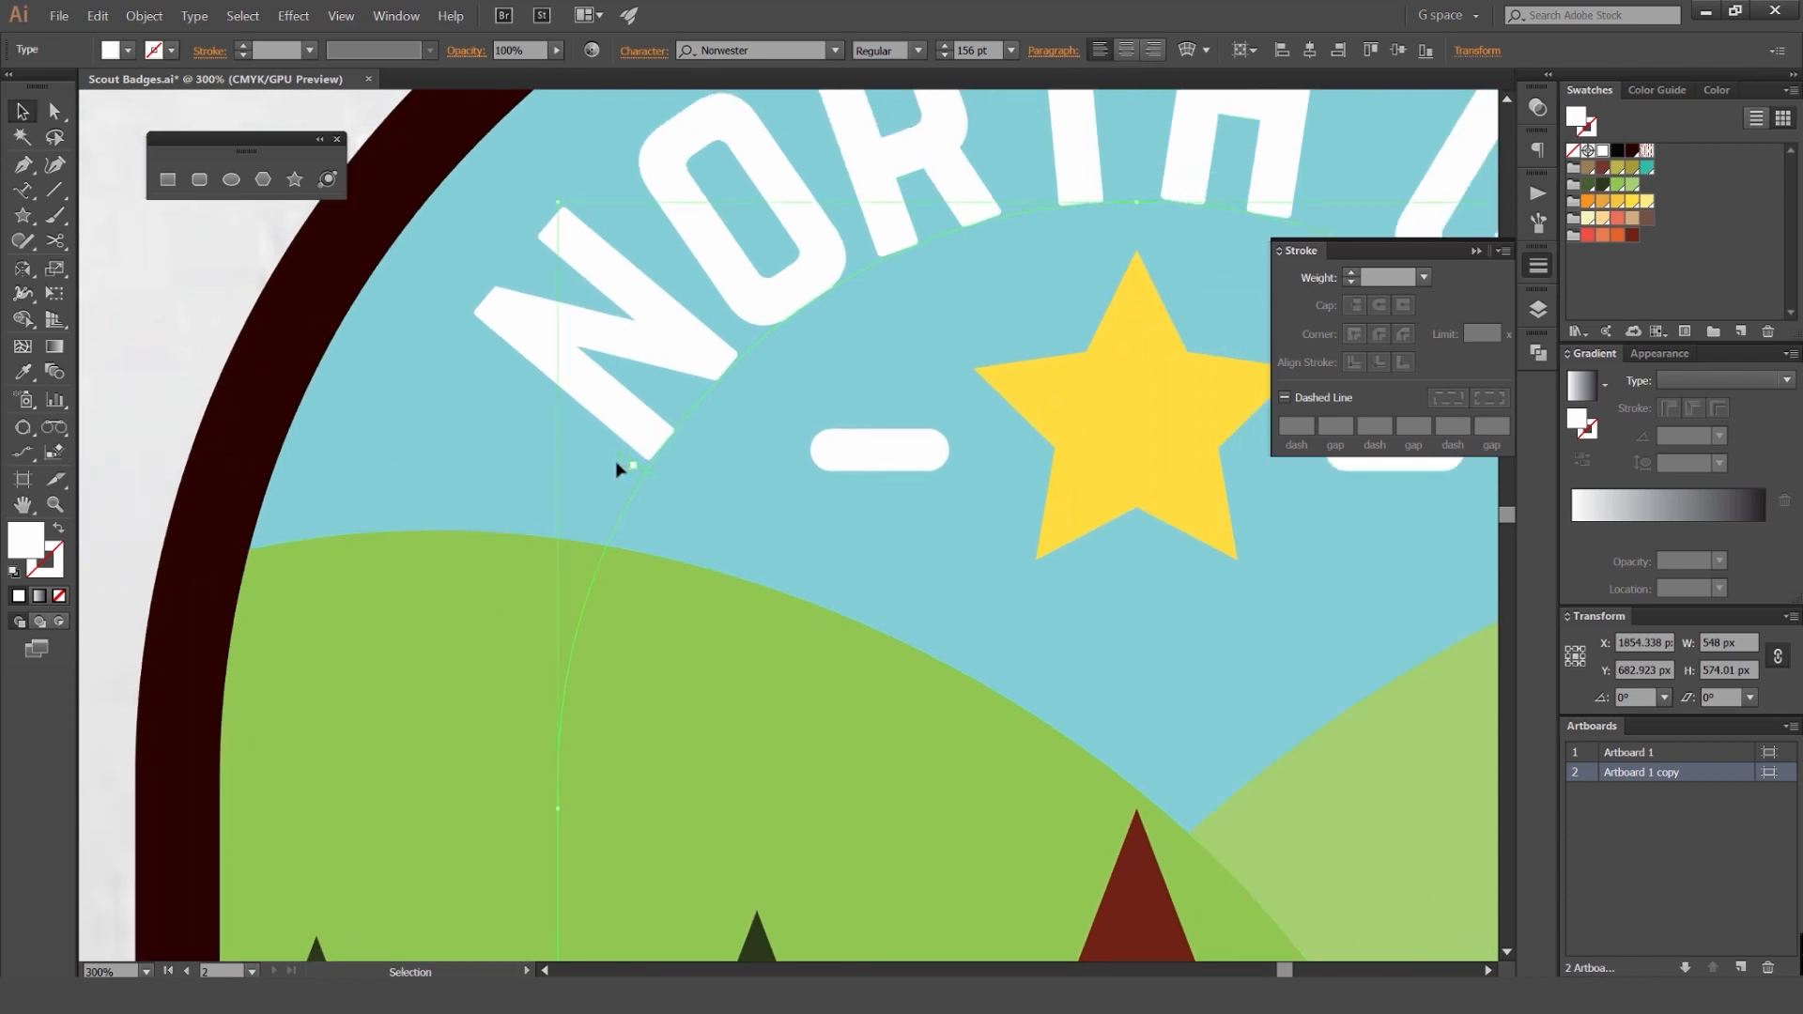
scroll(592, 616, down, 2)
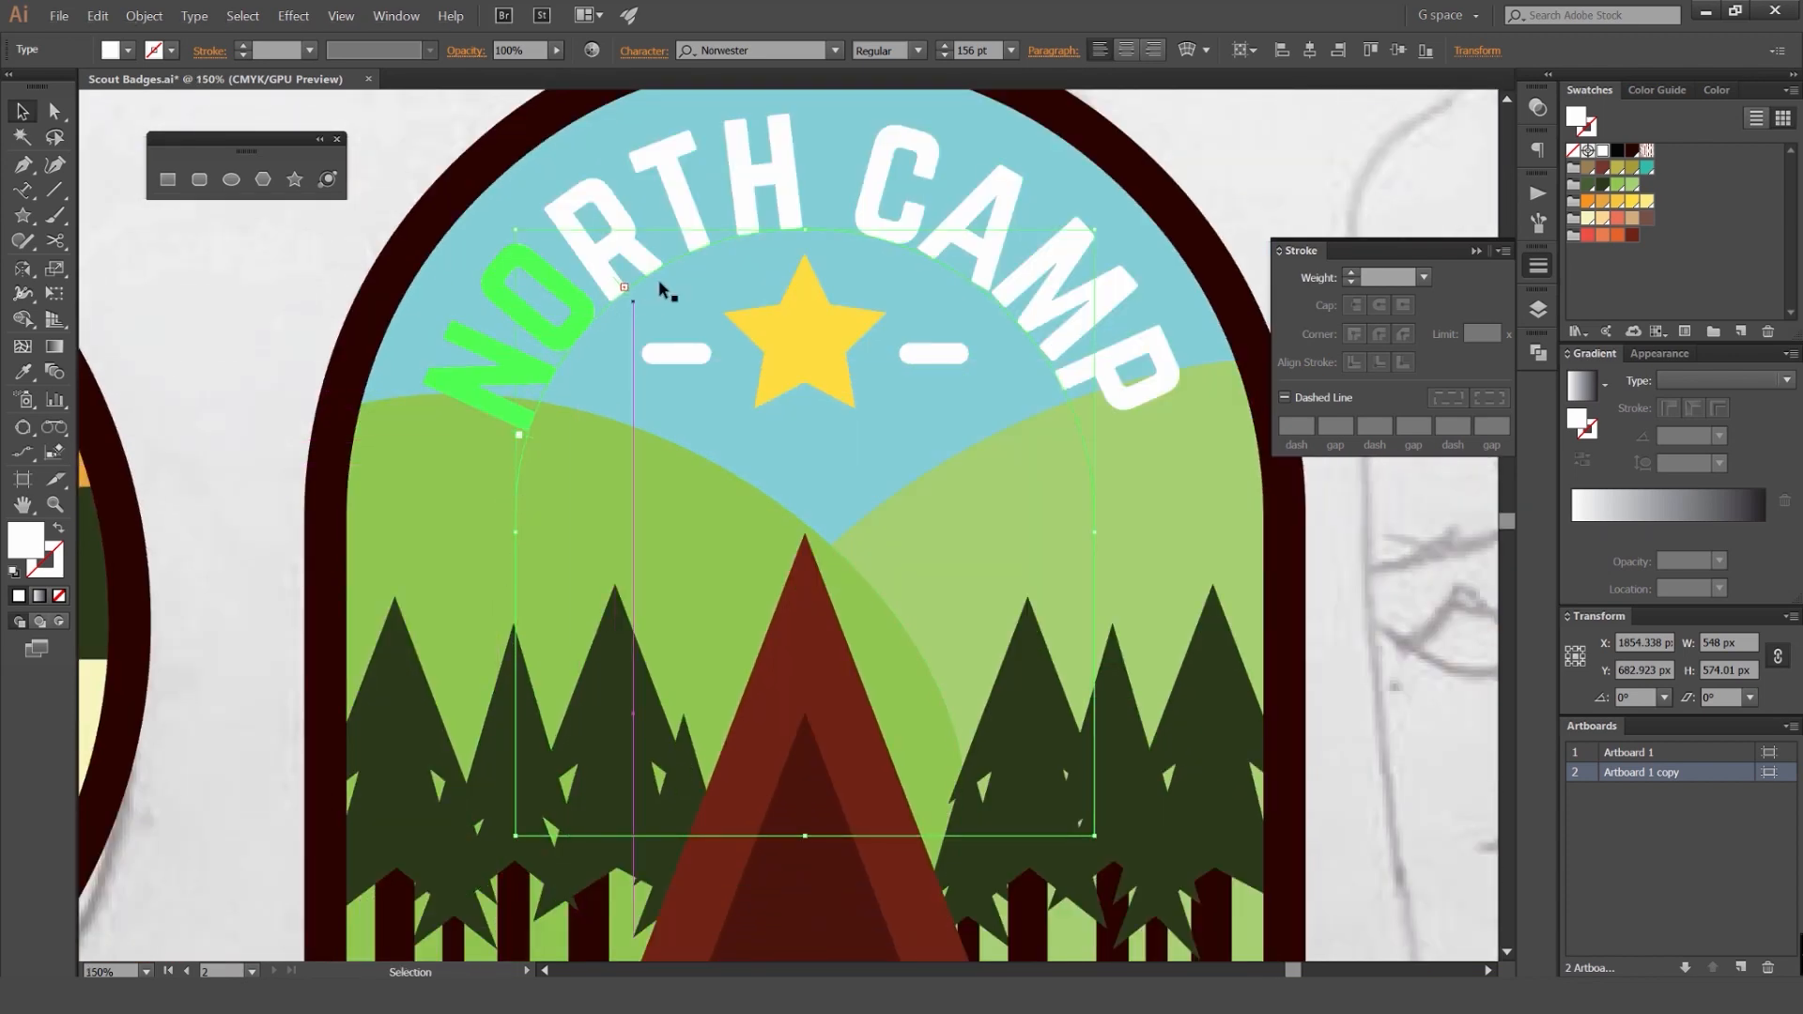
key(a)
key(v)
drag(519, 432, 523, 394)
drag(1108, 665, 1011, 679)
key(ctrl+minus)
key(ctrl+minus)
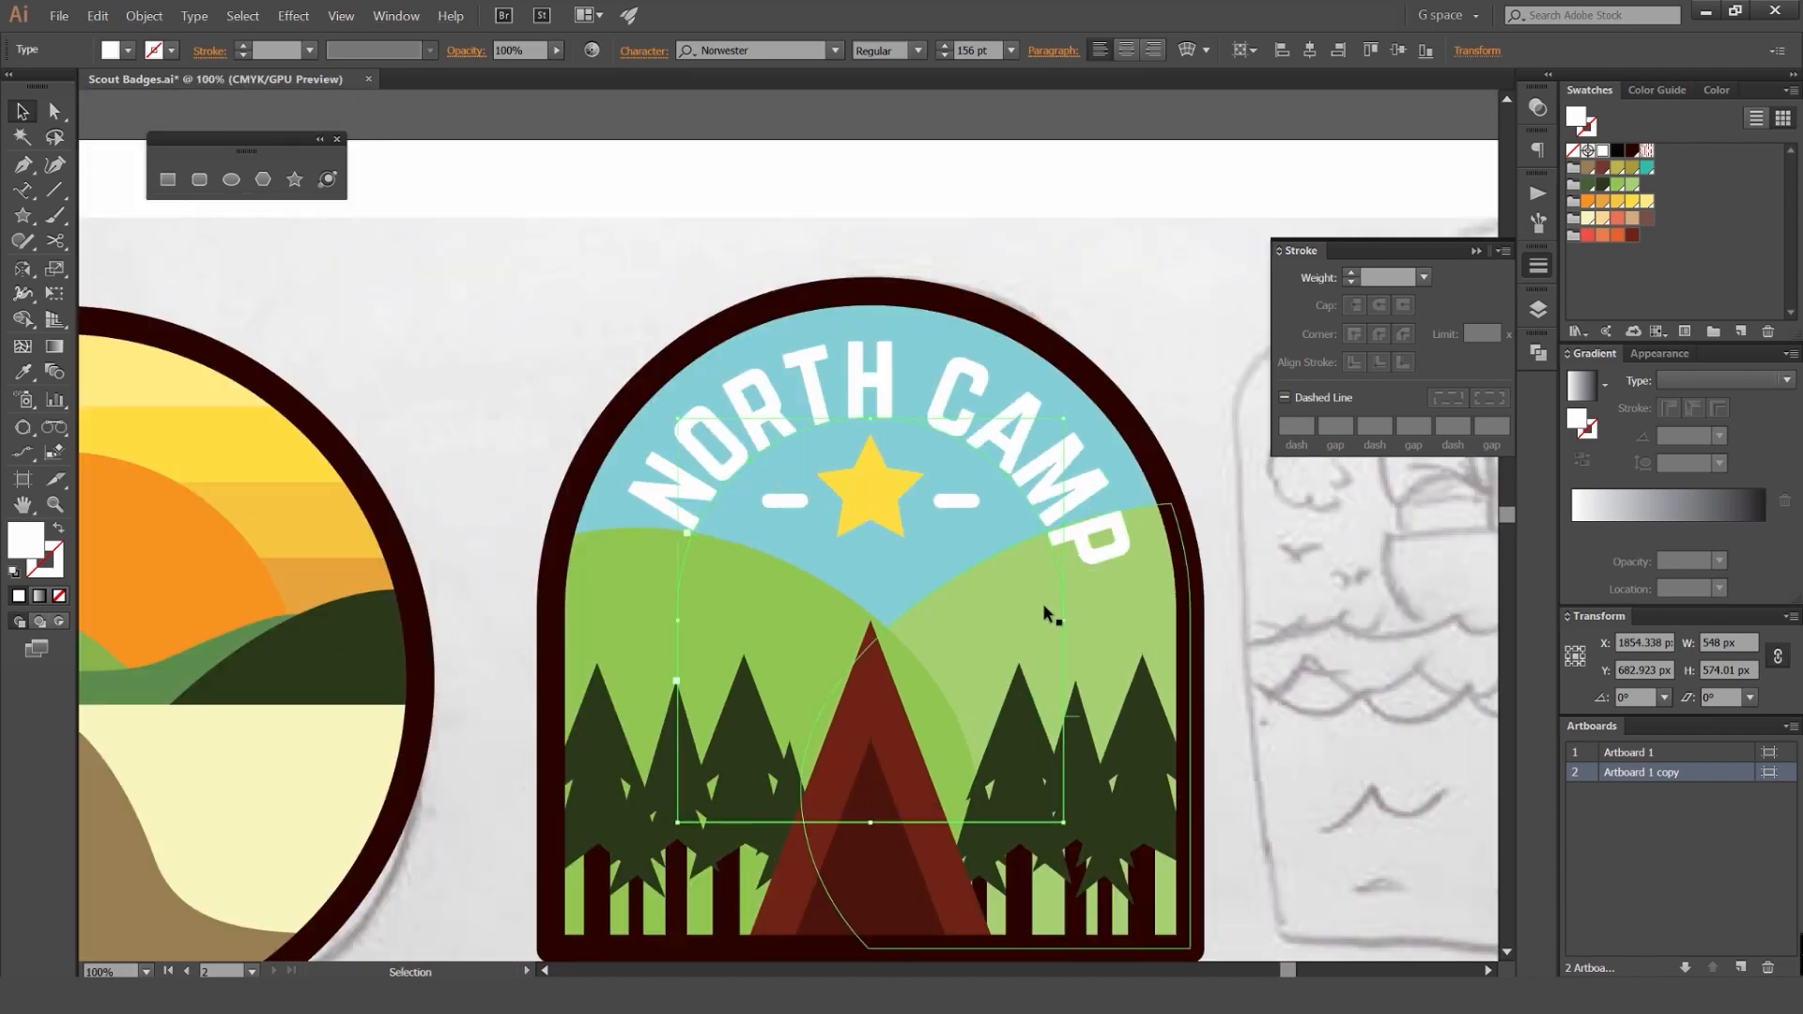
Step: Nudge the NORTH CAMP text slightly further counterclockwise along its path to centre it over the star, and select the outer badge frame
scroll(954, 472, up, 2)
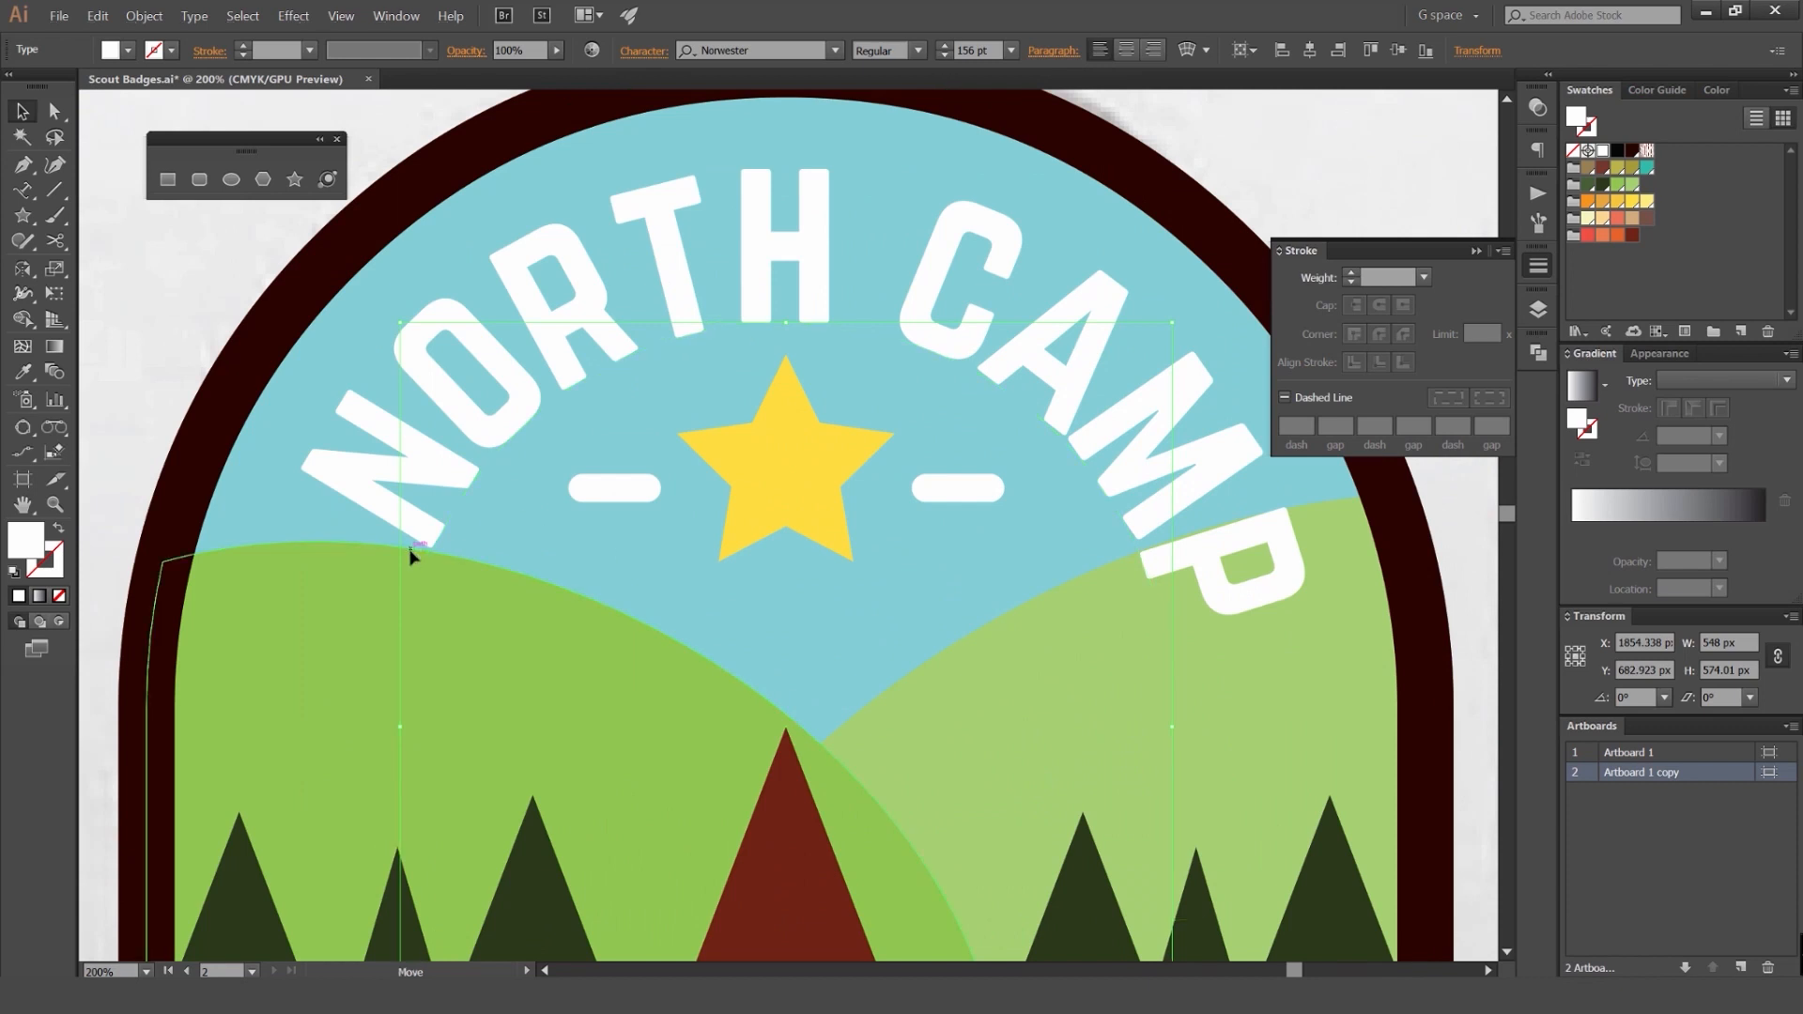
drag(411, 554, 410, 564)
key(ctrl+z)
drag(465, 531, 455, 479)
click(1216, 194)
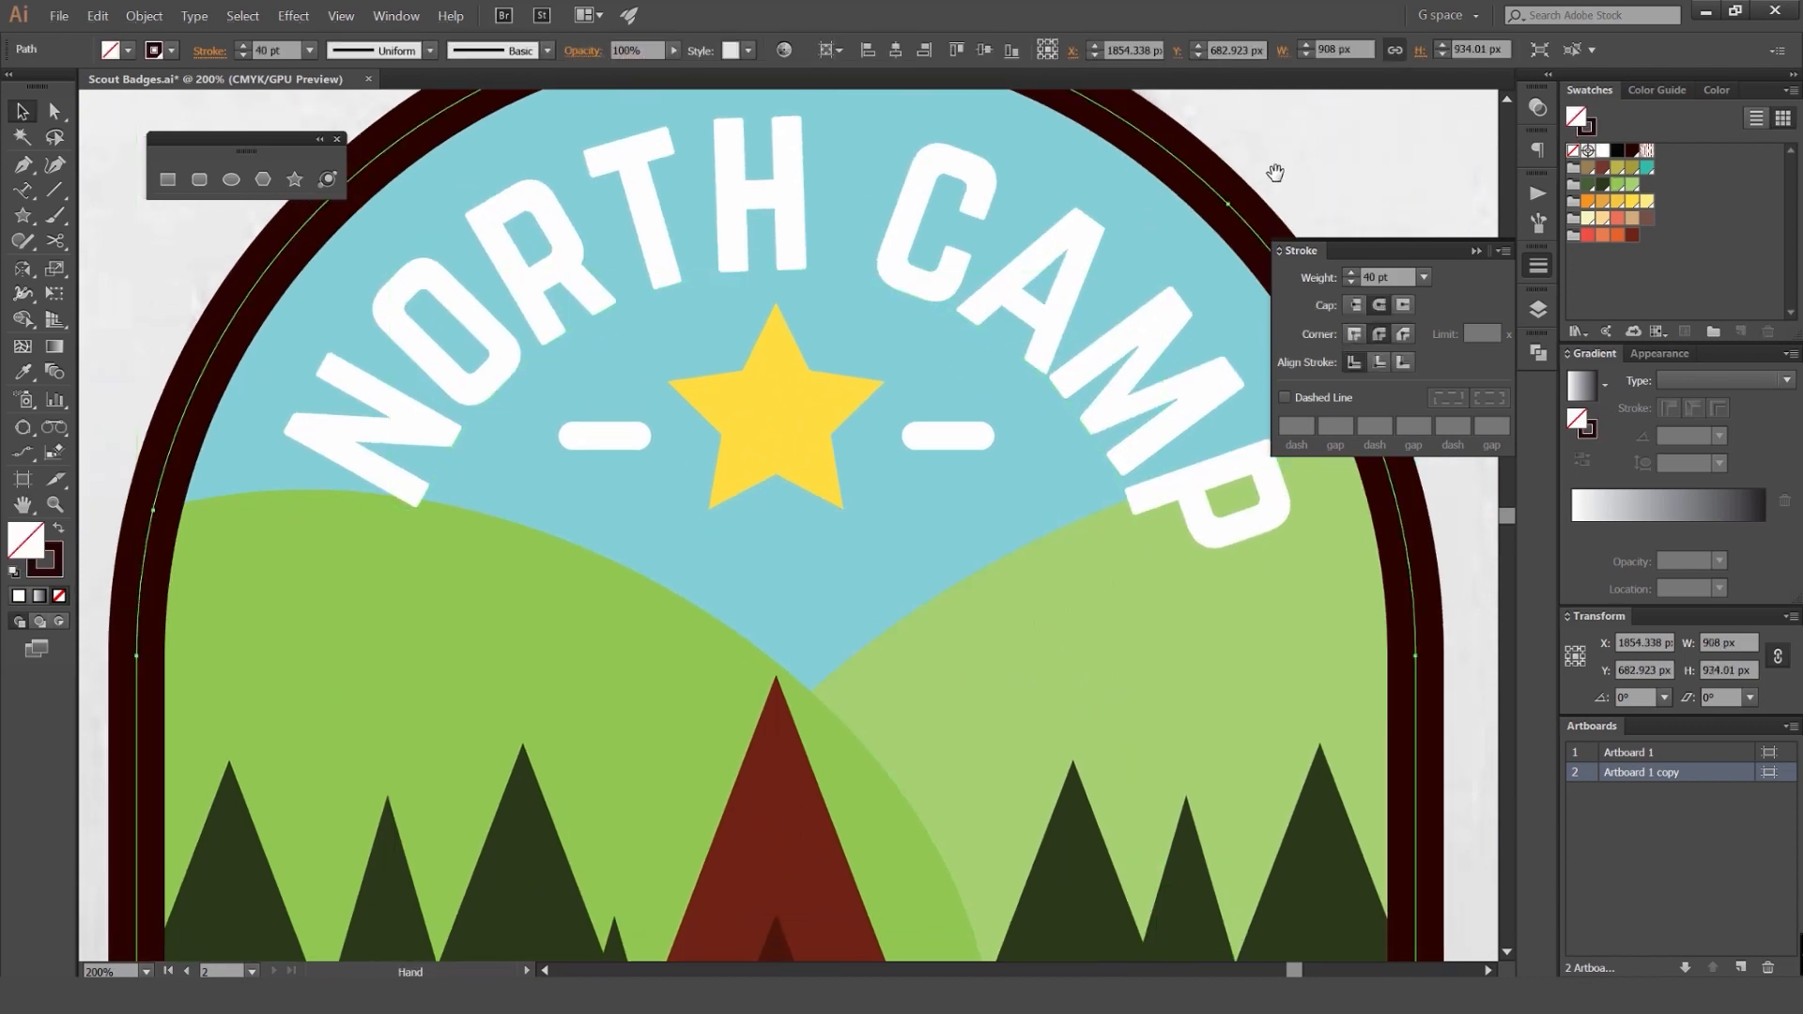
Step: Draw a rectangle about 588 × 85 px just below the star, across the lower ends of the NORTH CAMP lettering
click(1274, 173)
click(1538, 270)
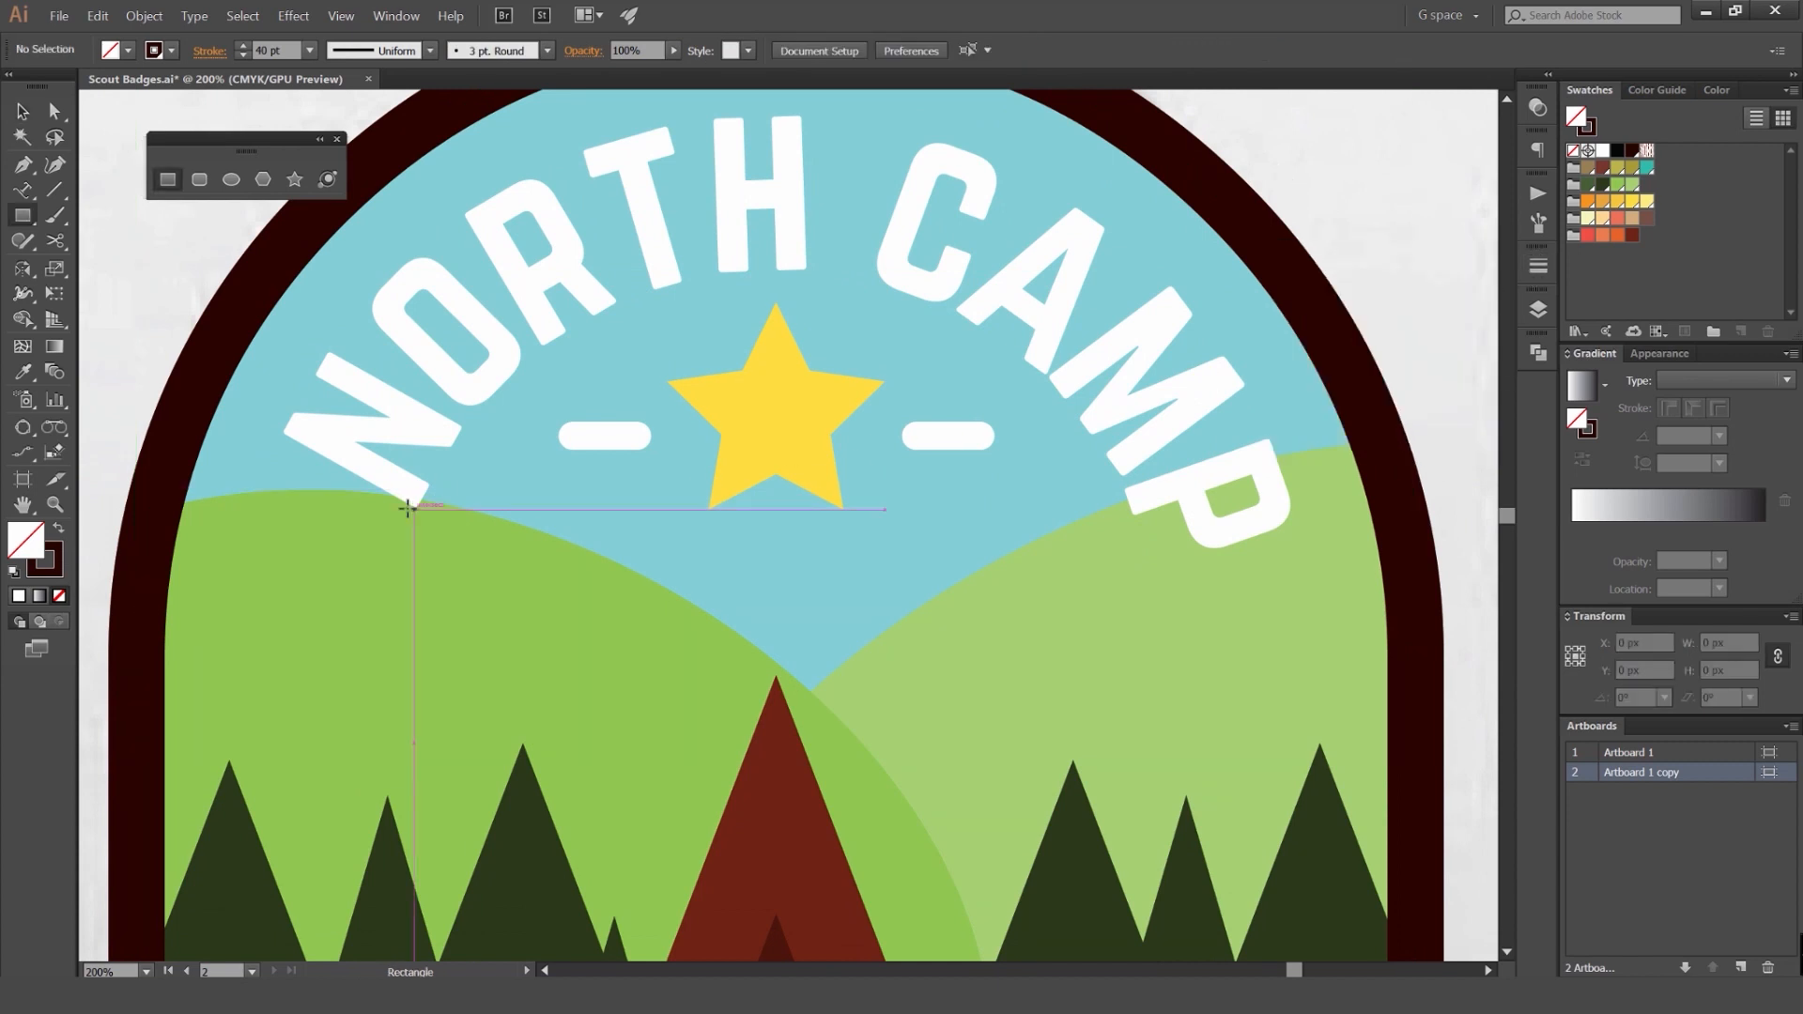
drag(410, 509, 1062, 587)
drag(1270, 629, 1242, 628)
click(1617, 219)
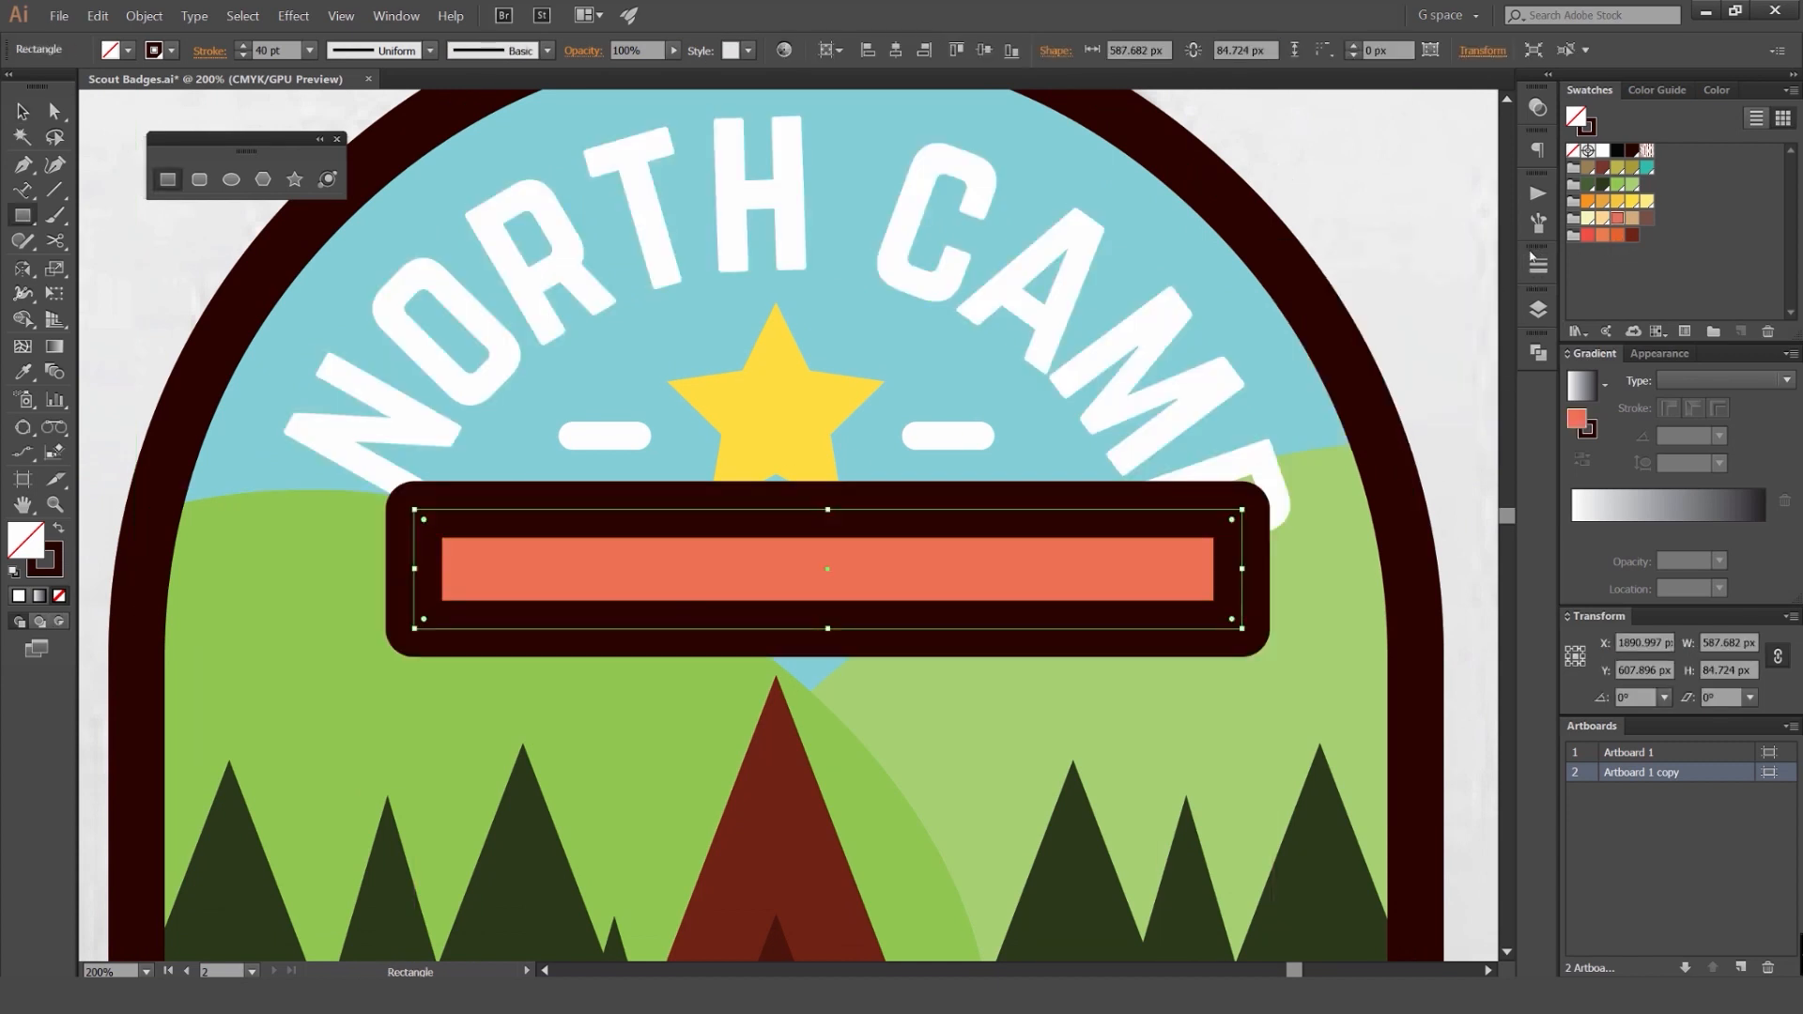
Step: Give the rectangle below the star a solid dark brown fill and no stroke
key(shift+x)
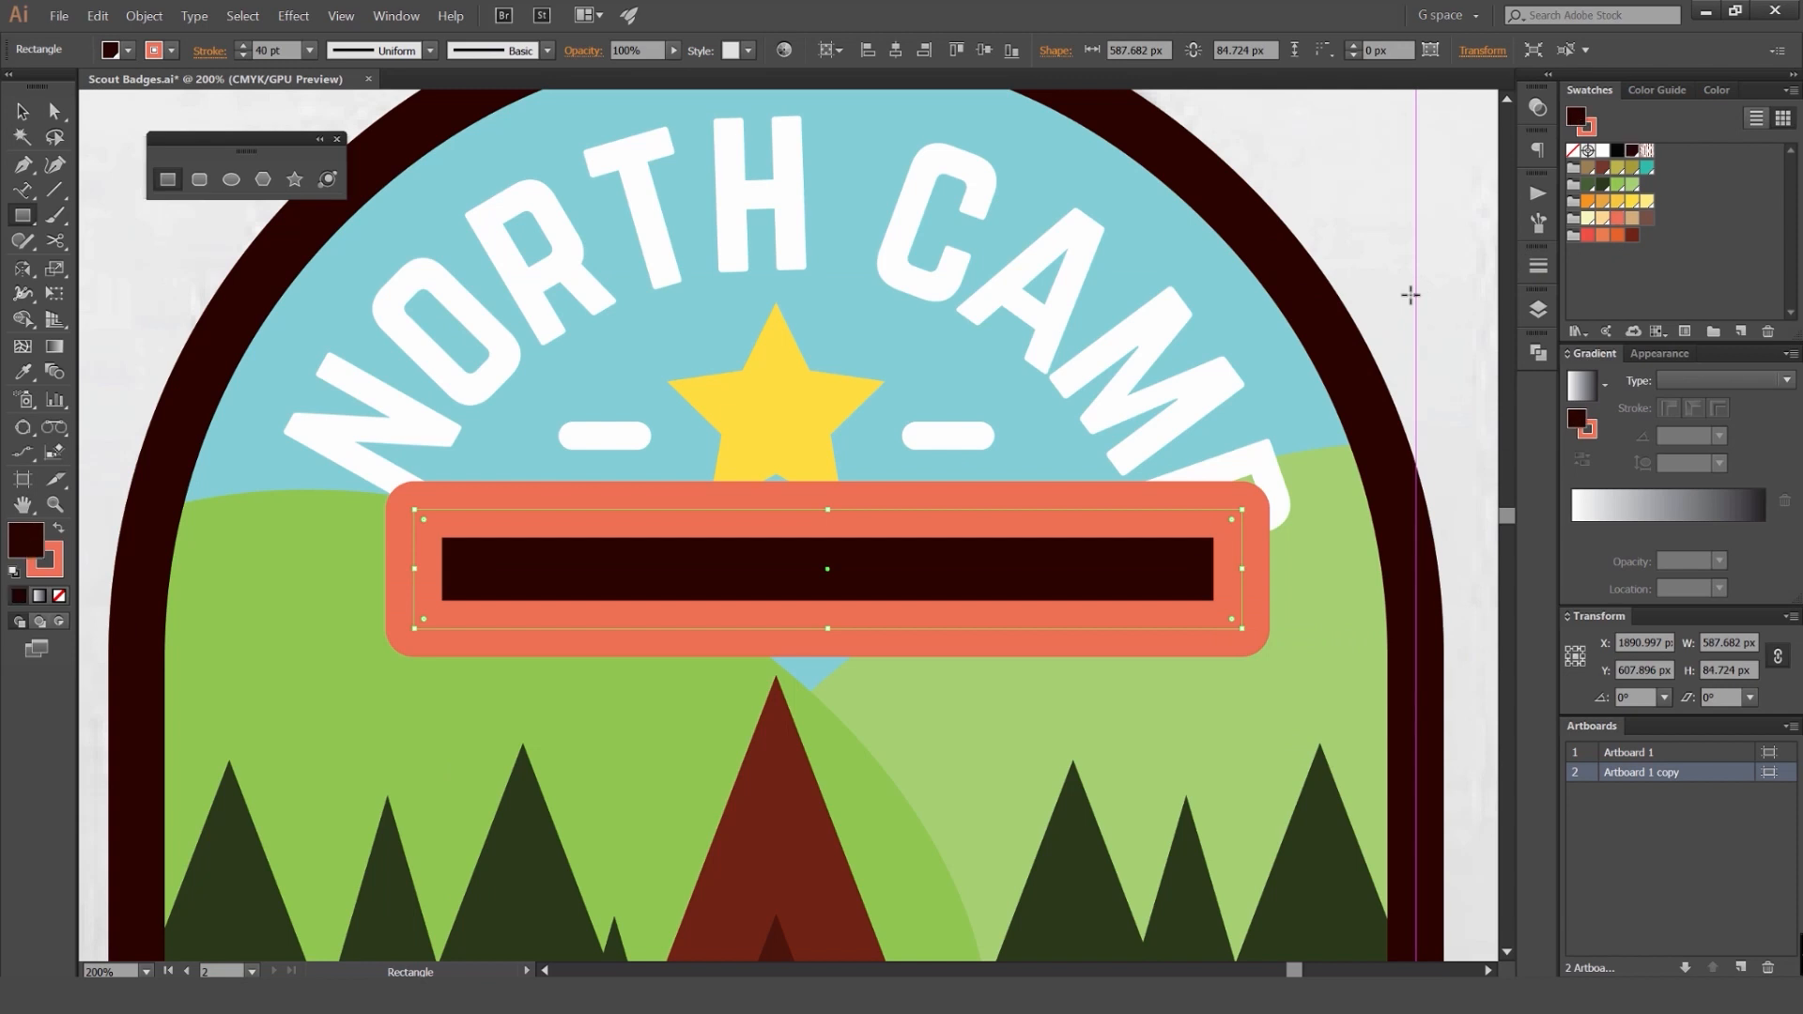
key(x)
key(slash)
click(1588, 236)
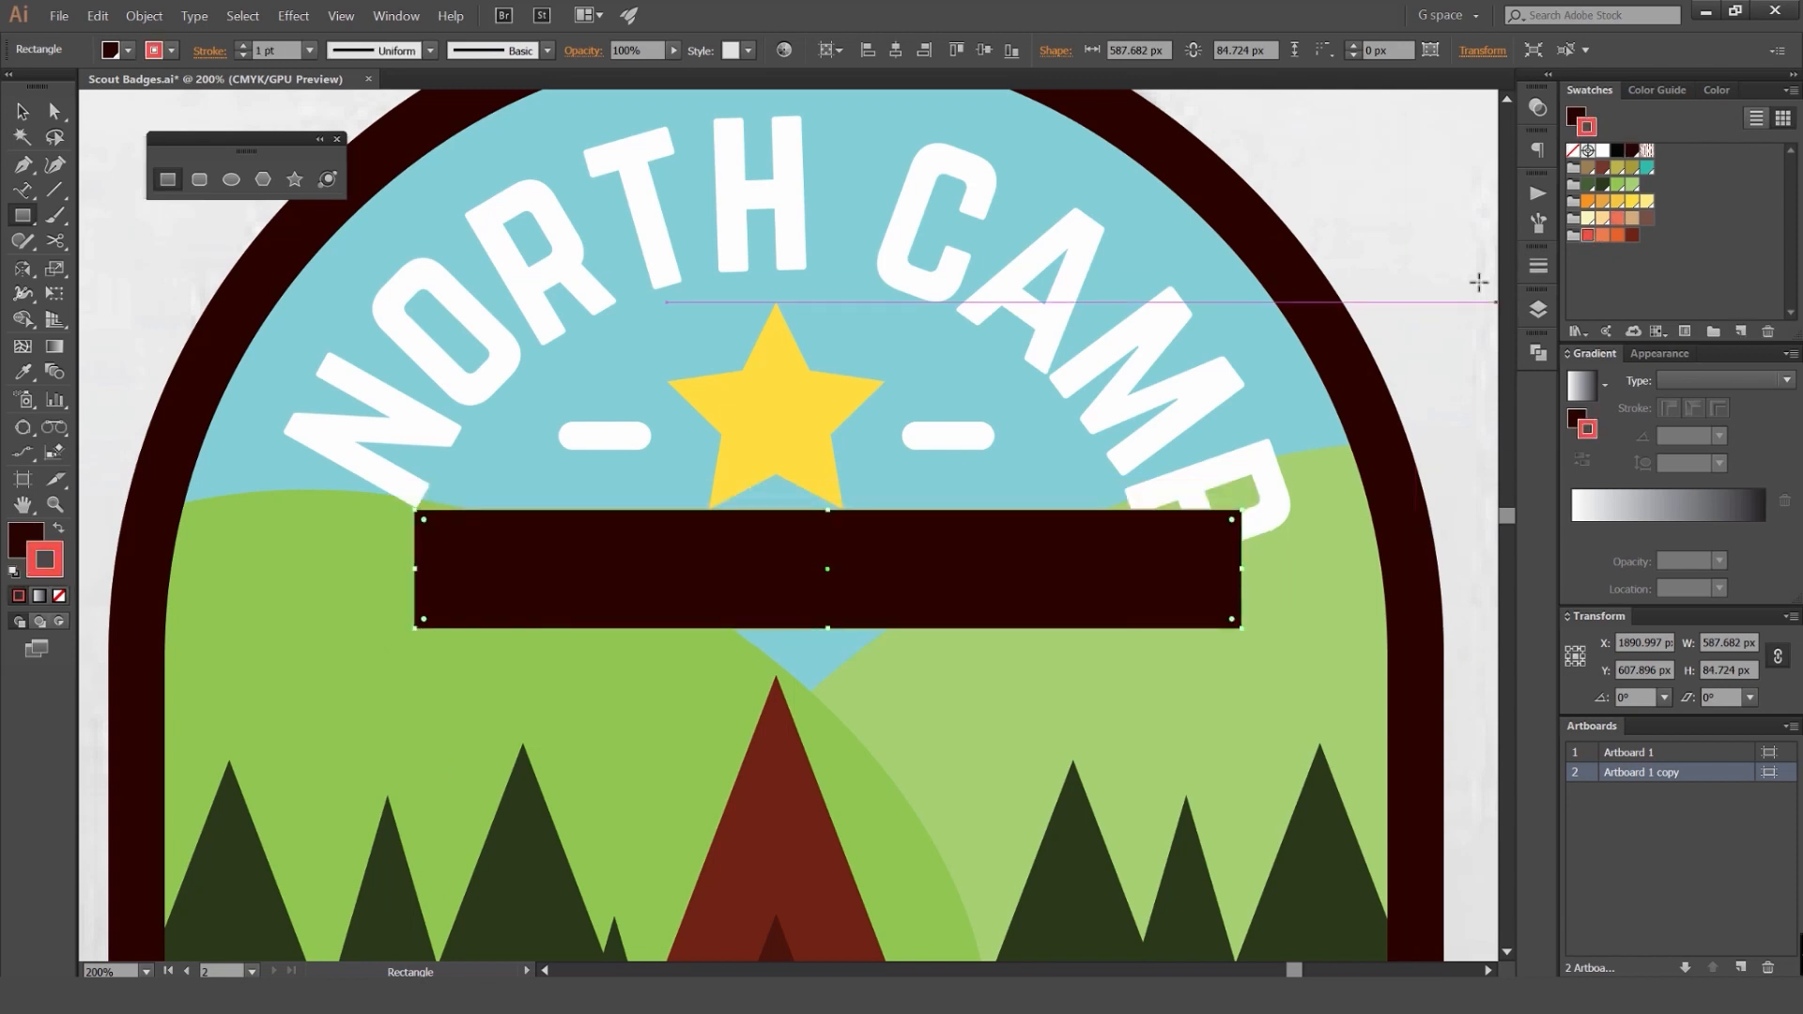
key(v)
click(1467, 285)
key(ctrl+z)
click(1163, 447)
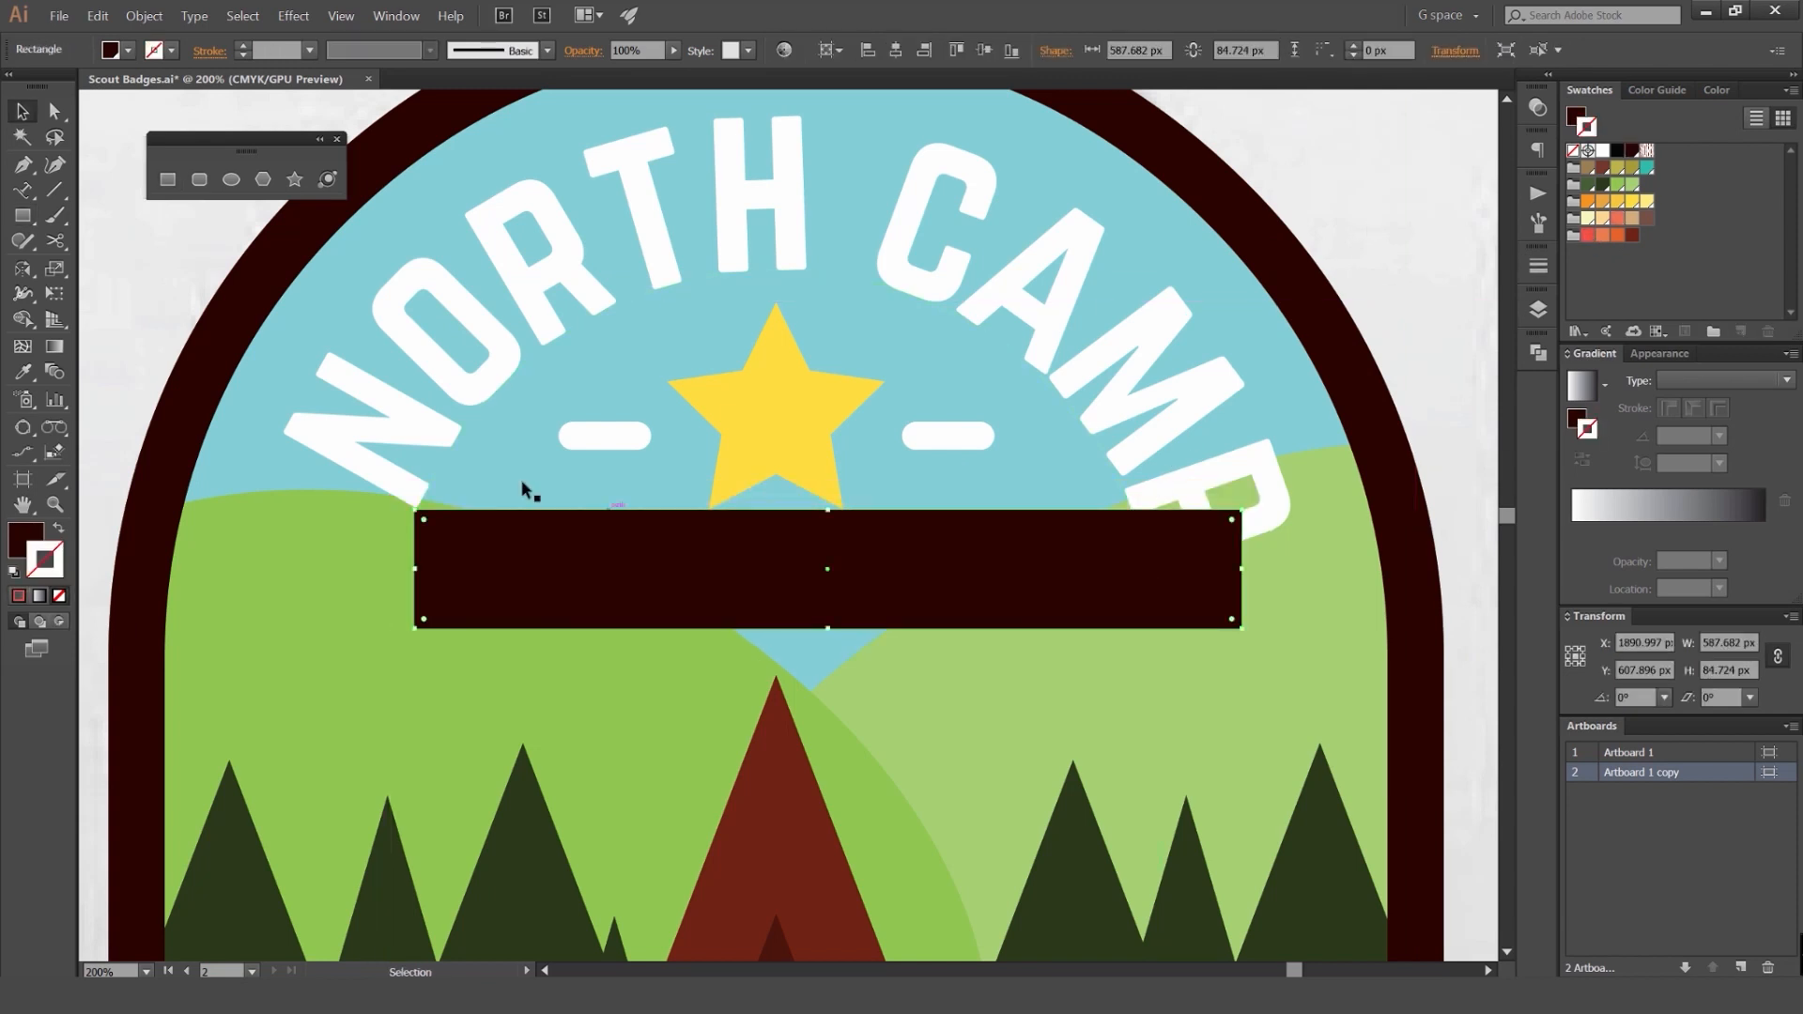
Step: Slide the NORTH CAMP text slightly counterclockwise along its path, using the dark rectangle to compare the heights of both ends
drag(580, 567, 564, 567)
click(394, 488)
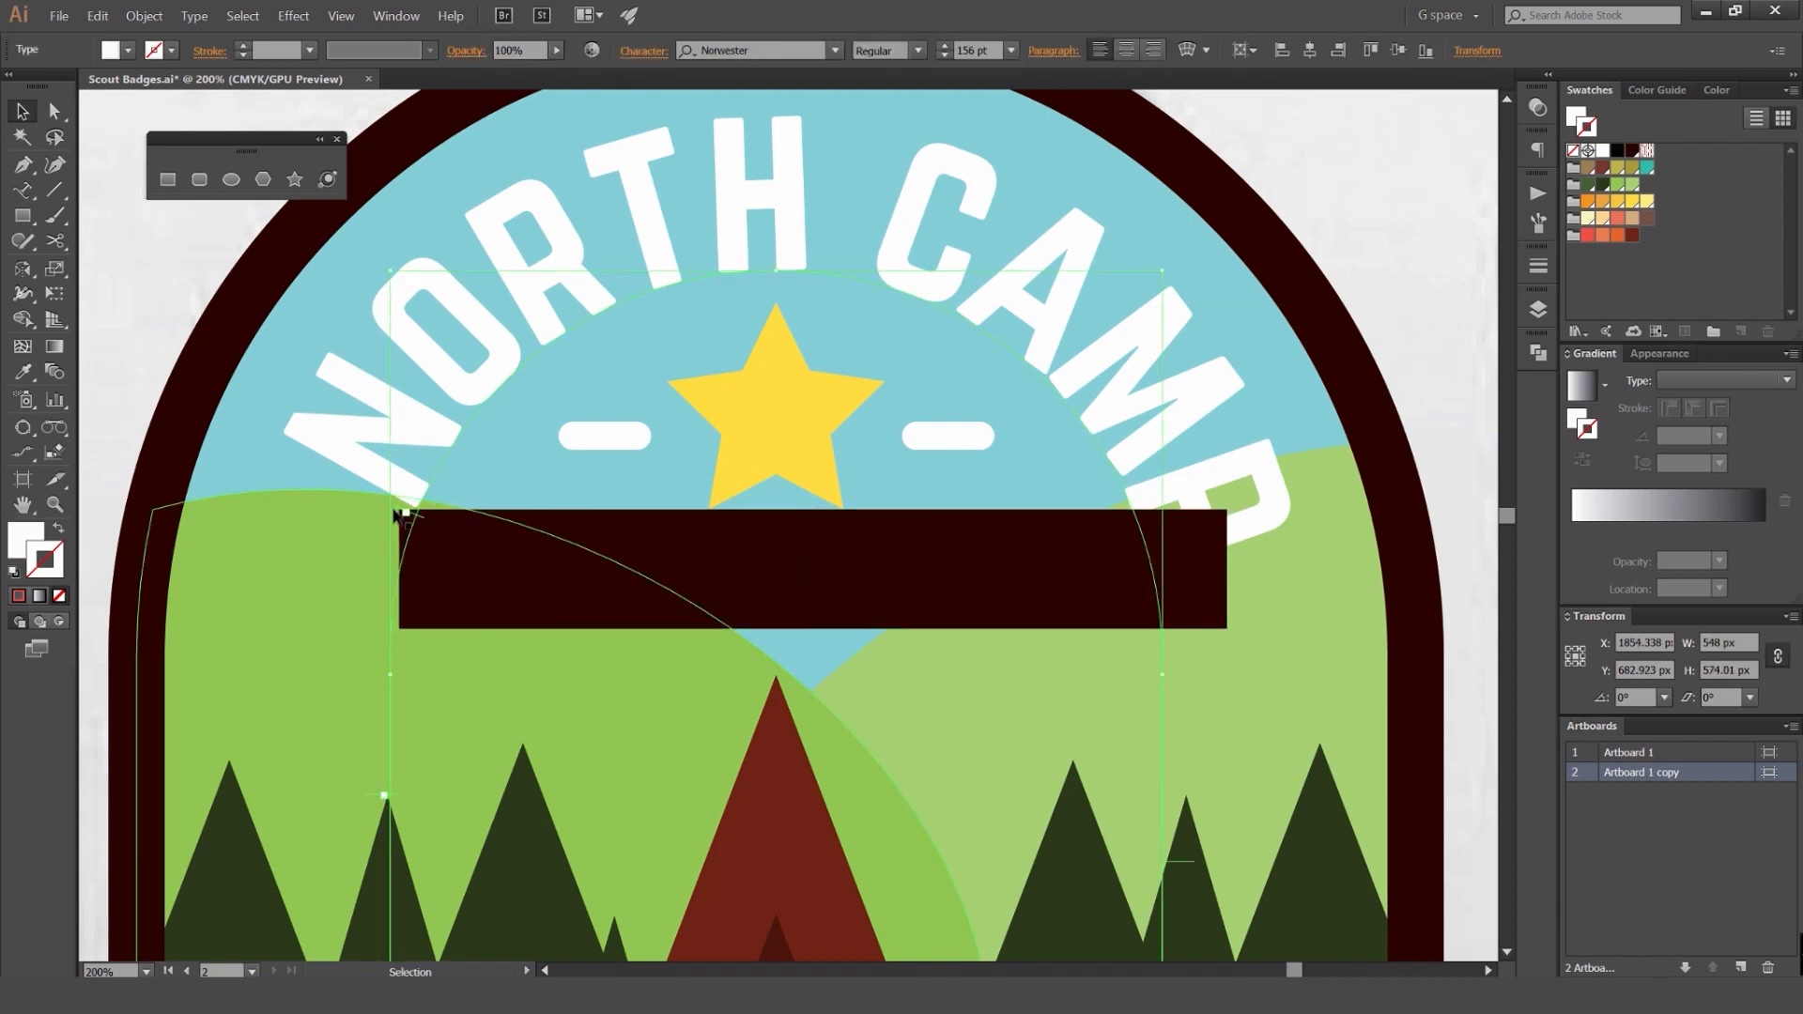
drag(397, 514, 385, 527)
drag(773, 567, 772, 591)
scroll(833, 589, down, 3)
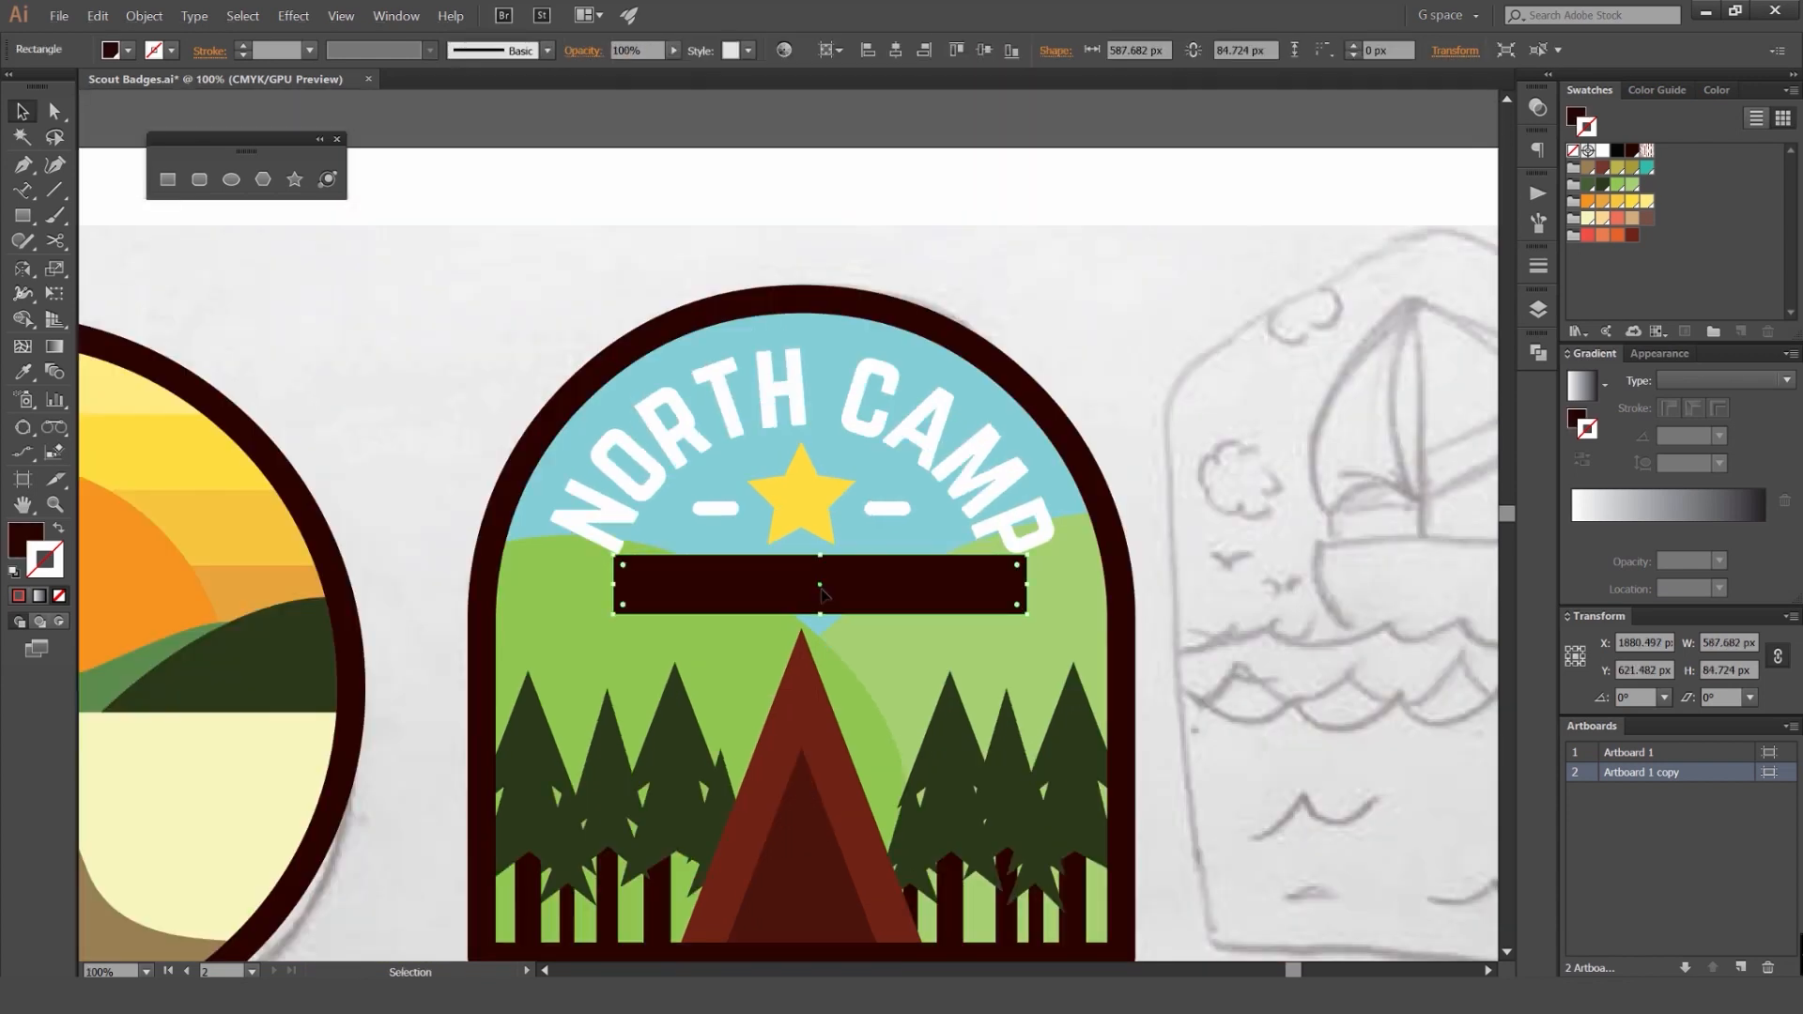
Step: Delete the dark rectangle and enlarge the NORTH CAMP text on its path to about 162.85 pt
key(Delete)
click(910, 450)
scroll(930, 425, up, 2)
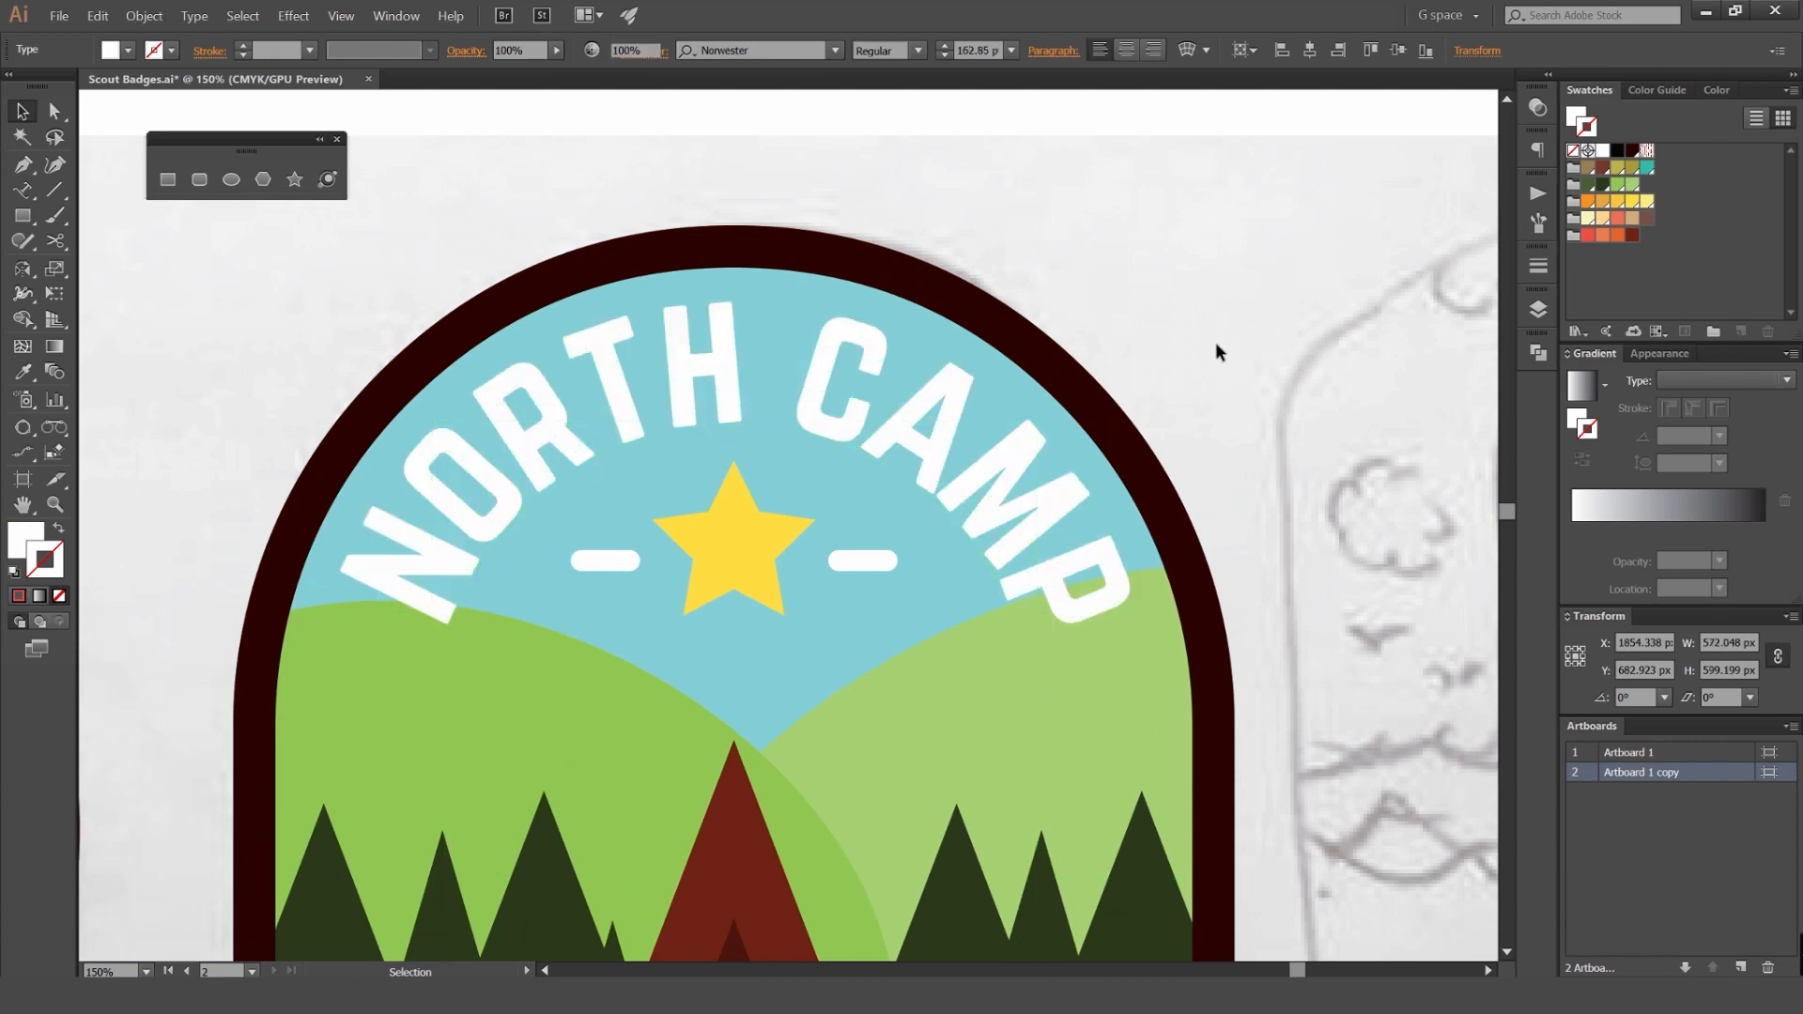
scroll(1230, 348, down, 2)
click(1264, 327)
scroll(1268, 311, down, 2)
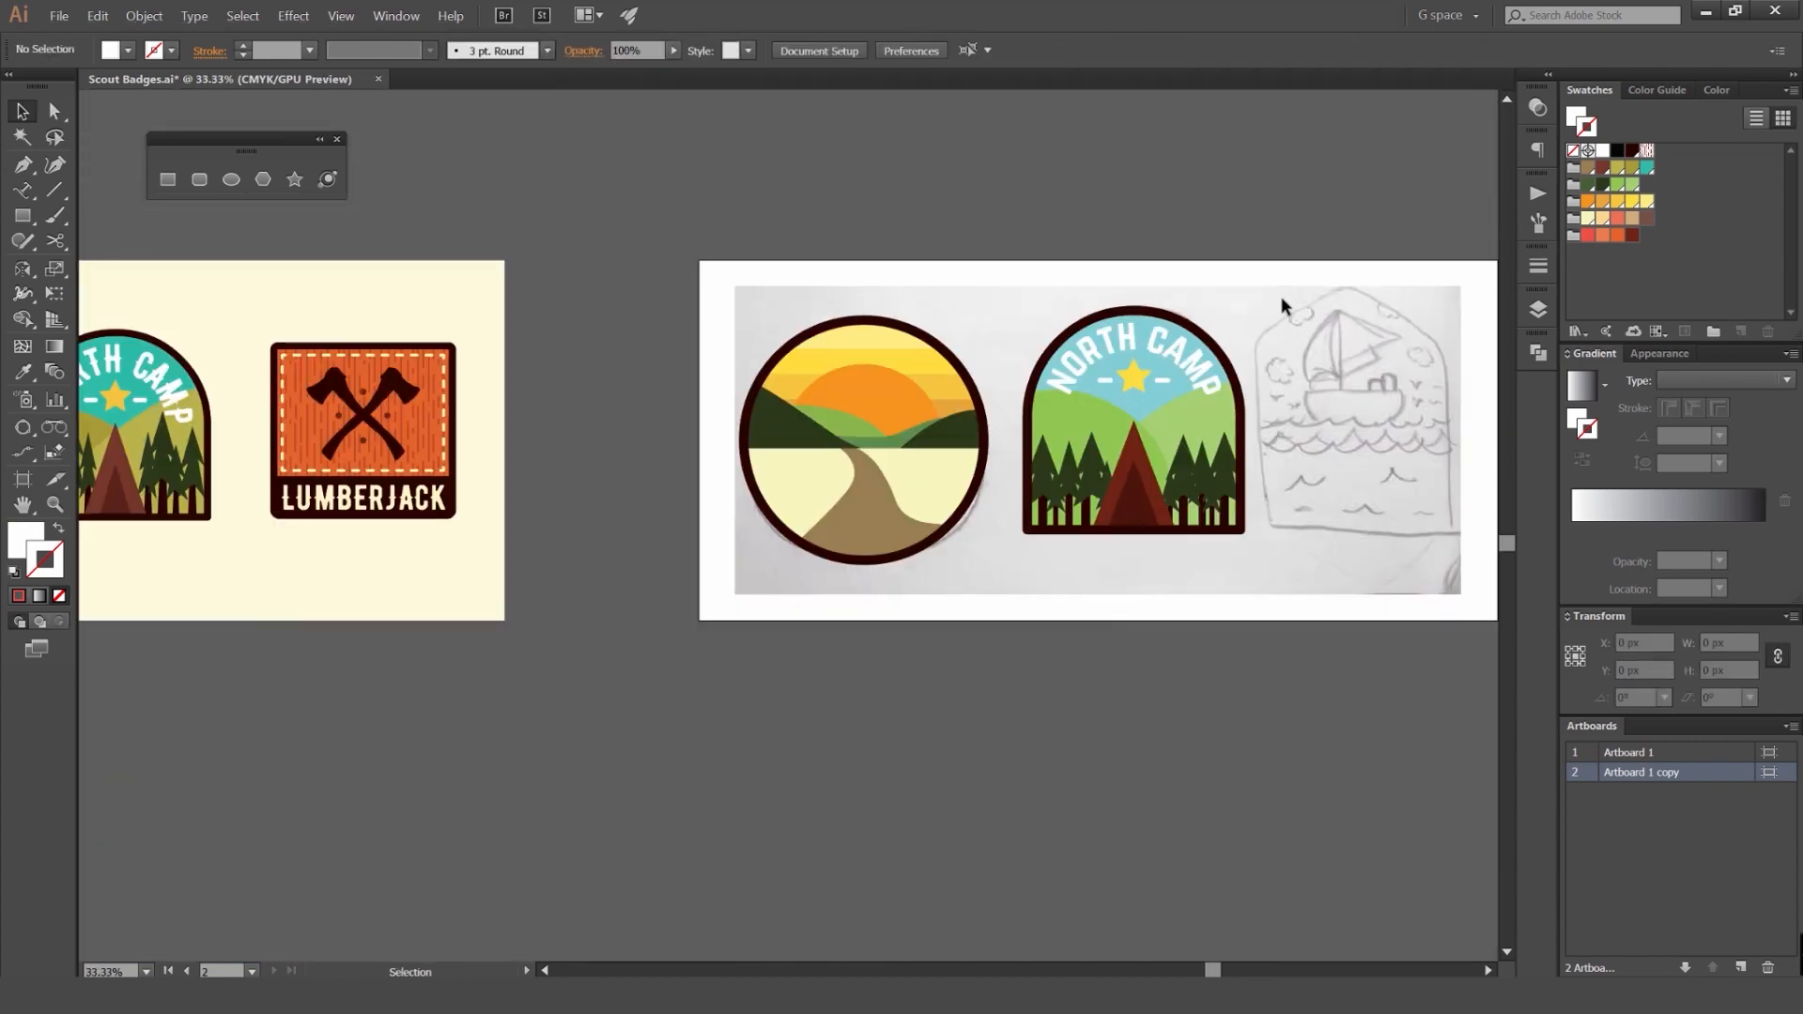
Step: Compare the camping badge with the neighbouring badges and inspect its tent, trees and hills up close
drag(1156, 381, 949, 425)
scroll(949, 425, up, 2)
scroll(900, 531, up, 2)
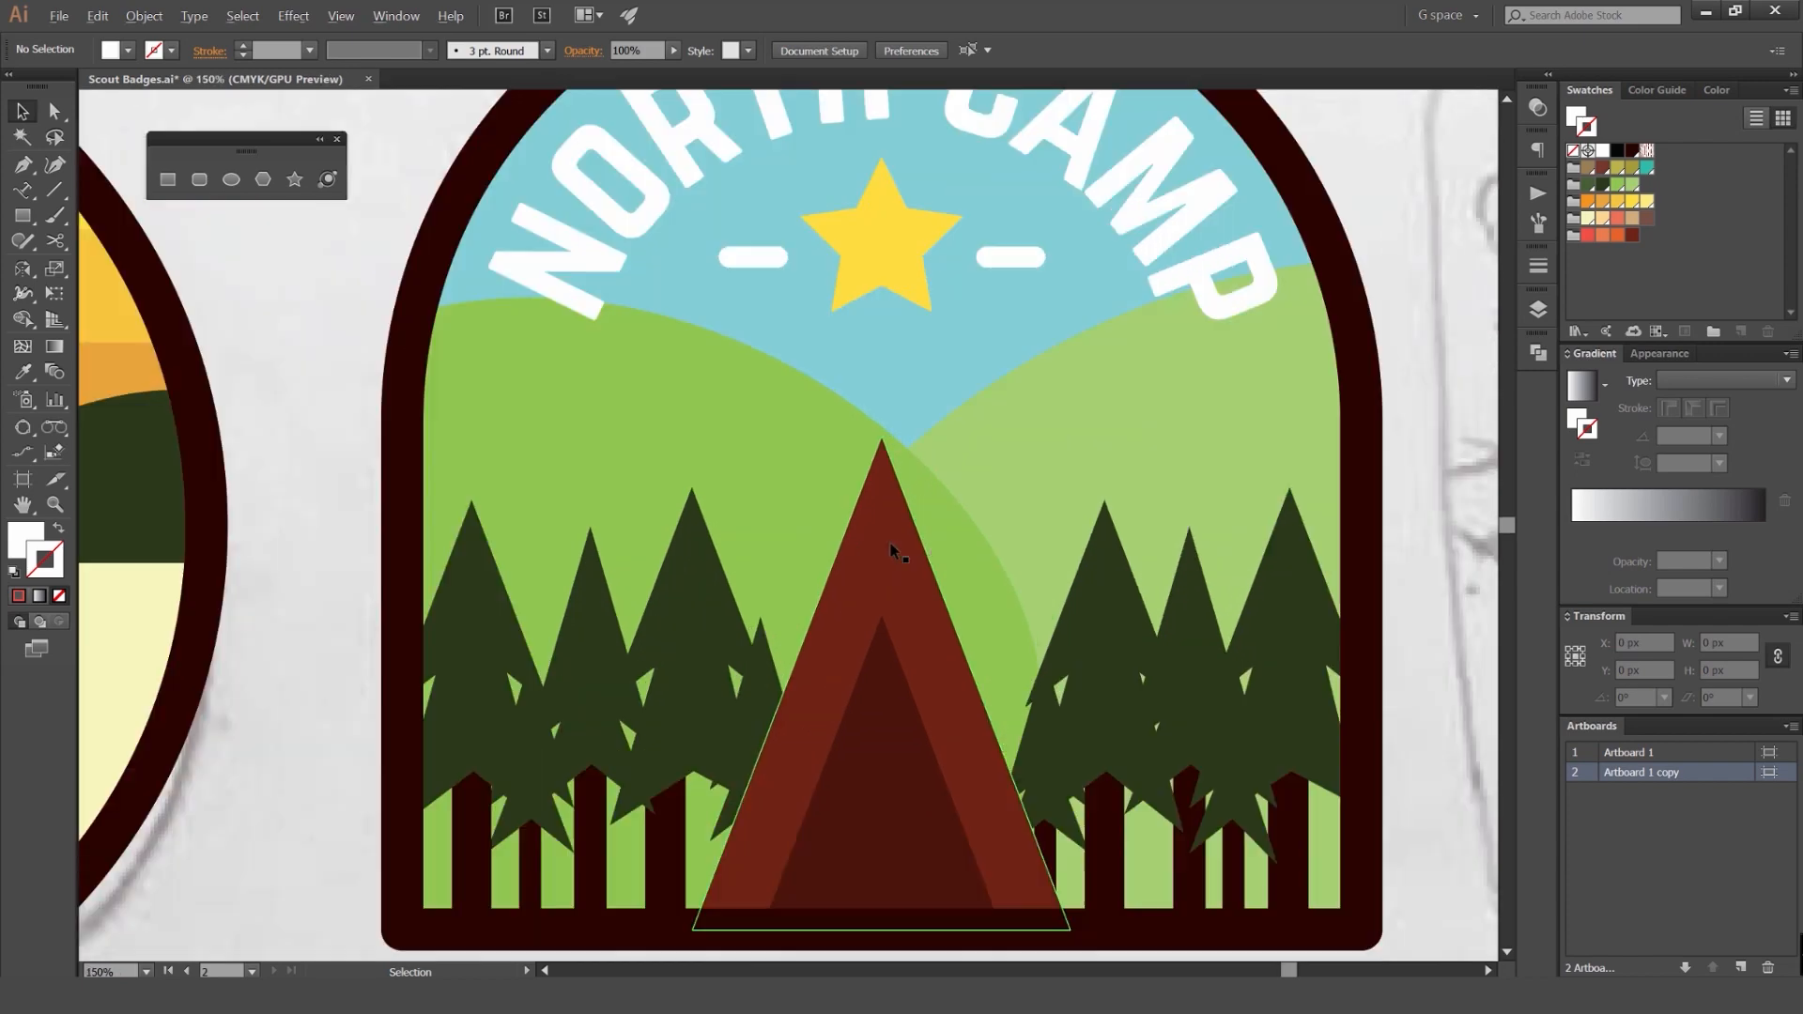
scroll(891, 543, down, 4)
scroll(1140, 374, down, 2)
scroll(987, 486, up, 1)
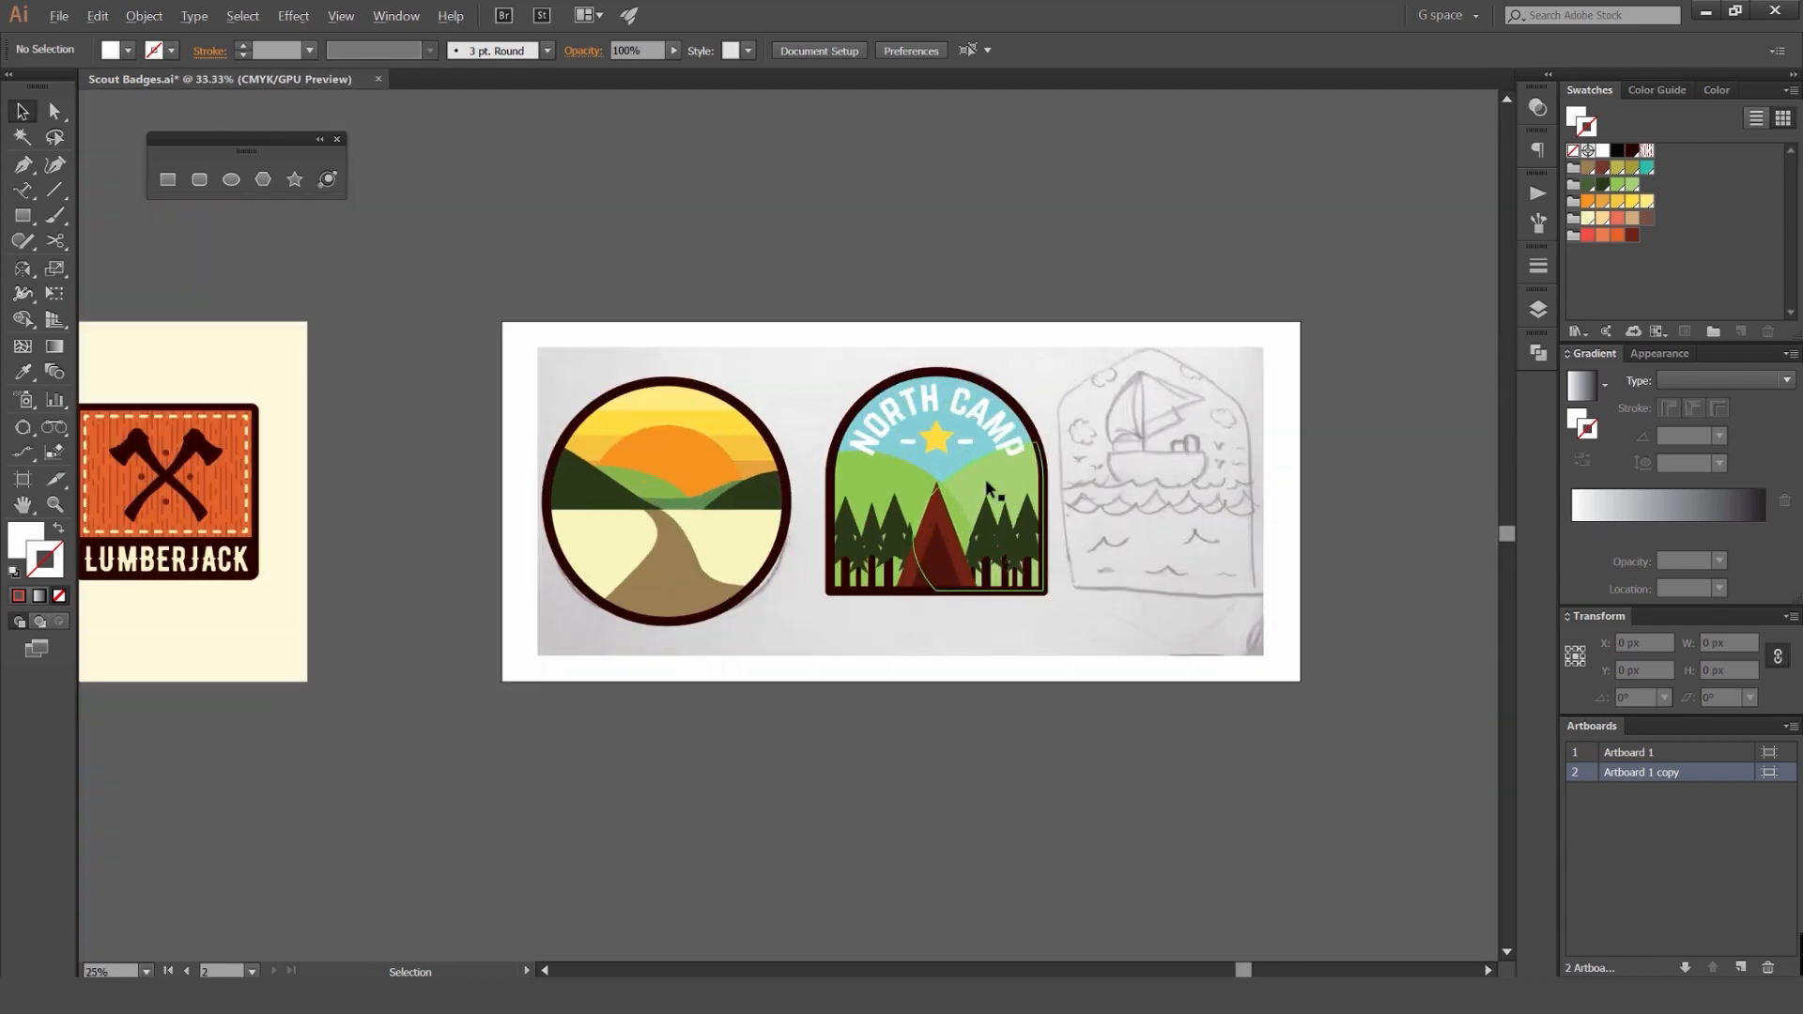
drag(677, 390, 721, 310)
scroll(1179, 392, up, 2)
Step: Recolour the two green hills behind the tent with olive shades
key(a)
click(901, 451)
click(826, 479)
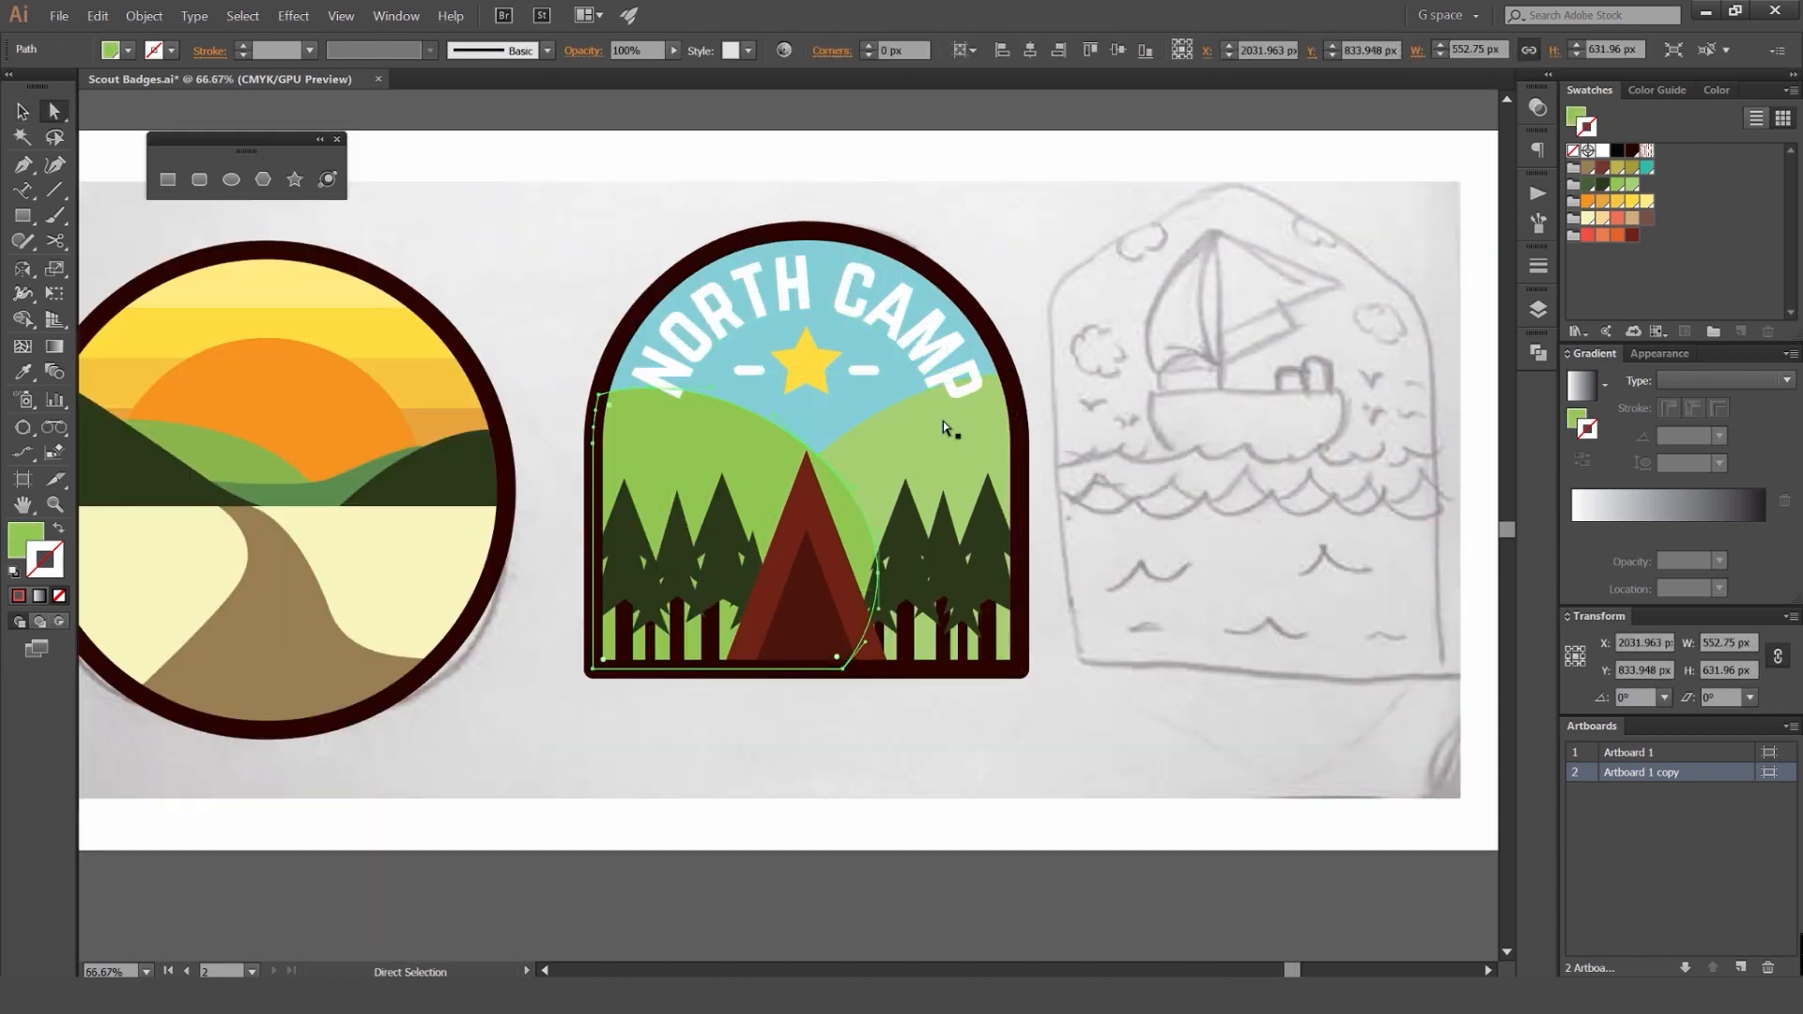
click(929, 395)
click(909, 416)
click(719, 438)
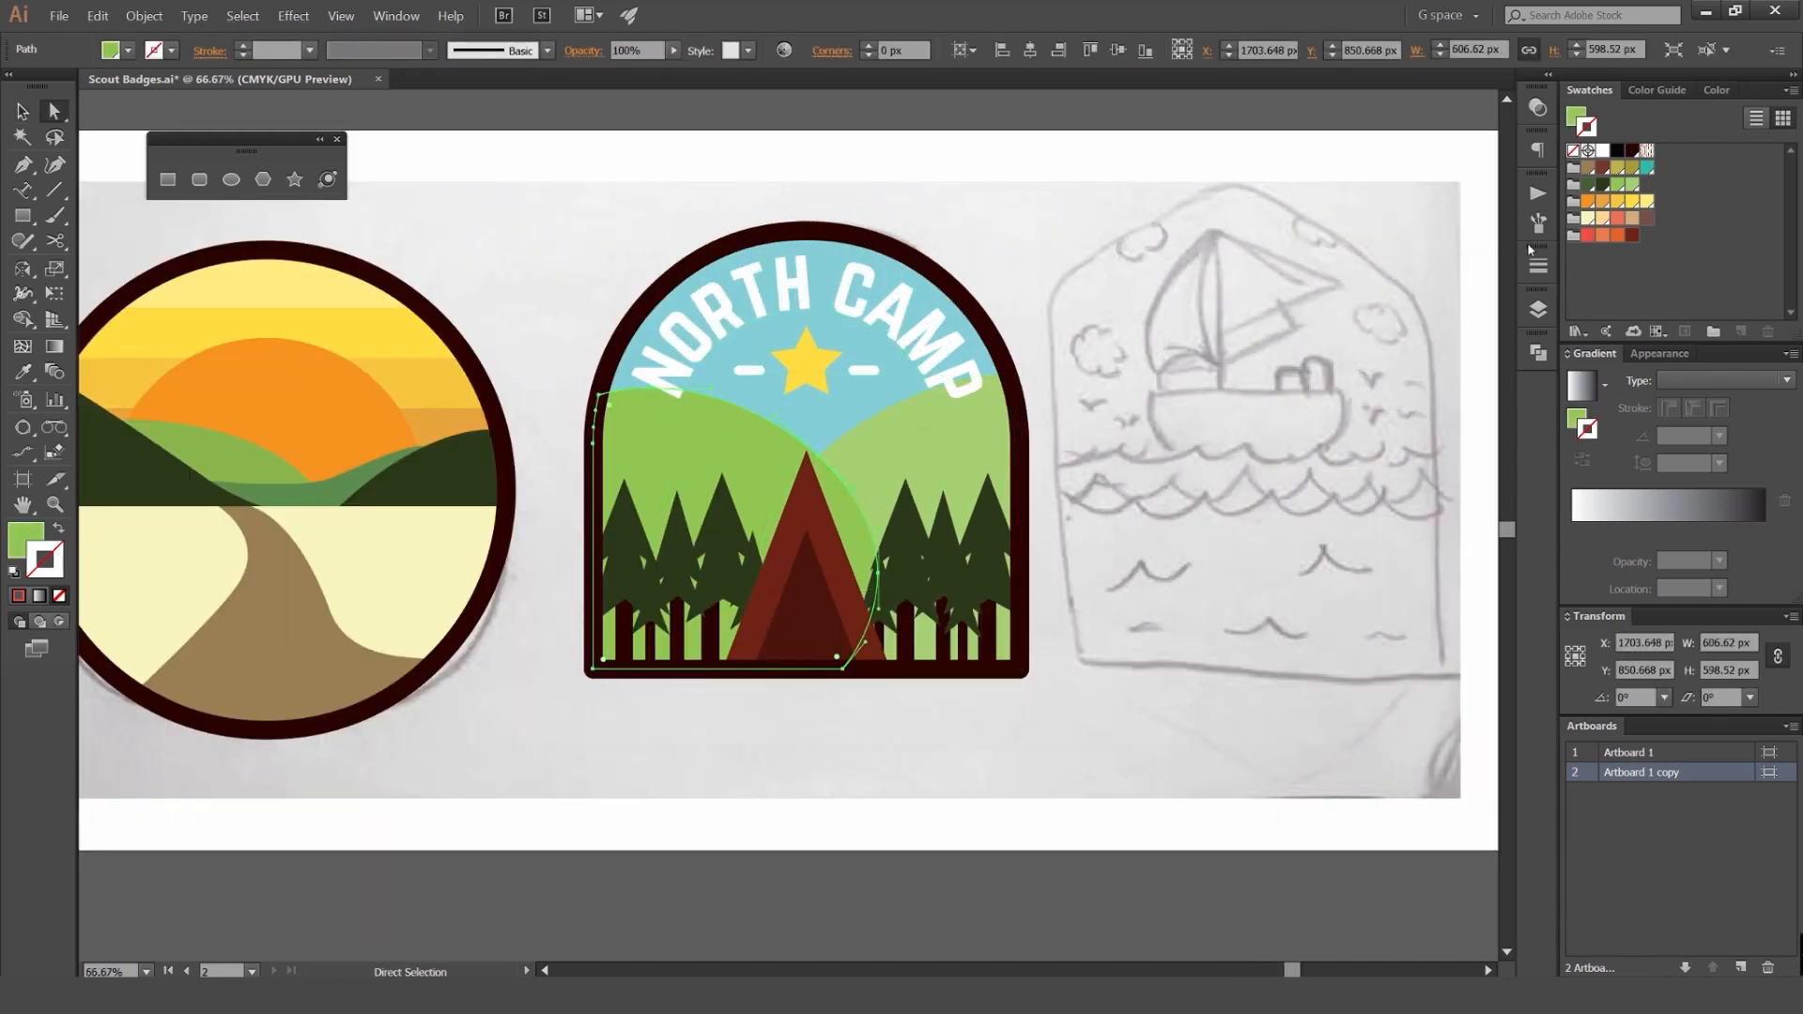
key(v)
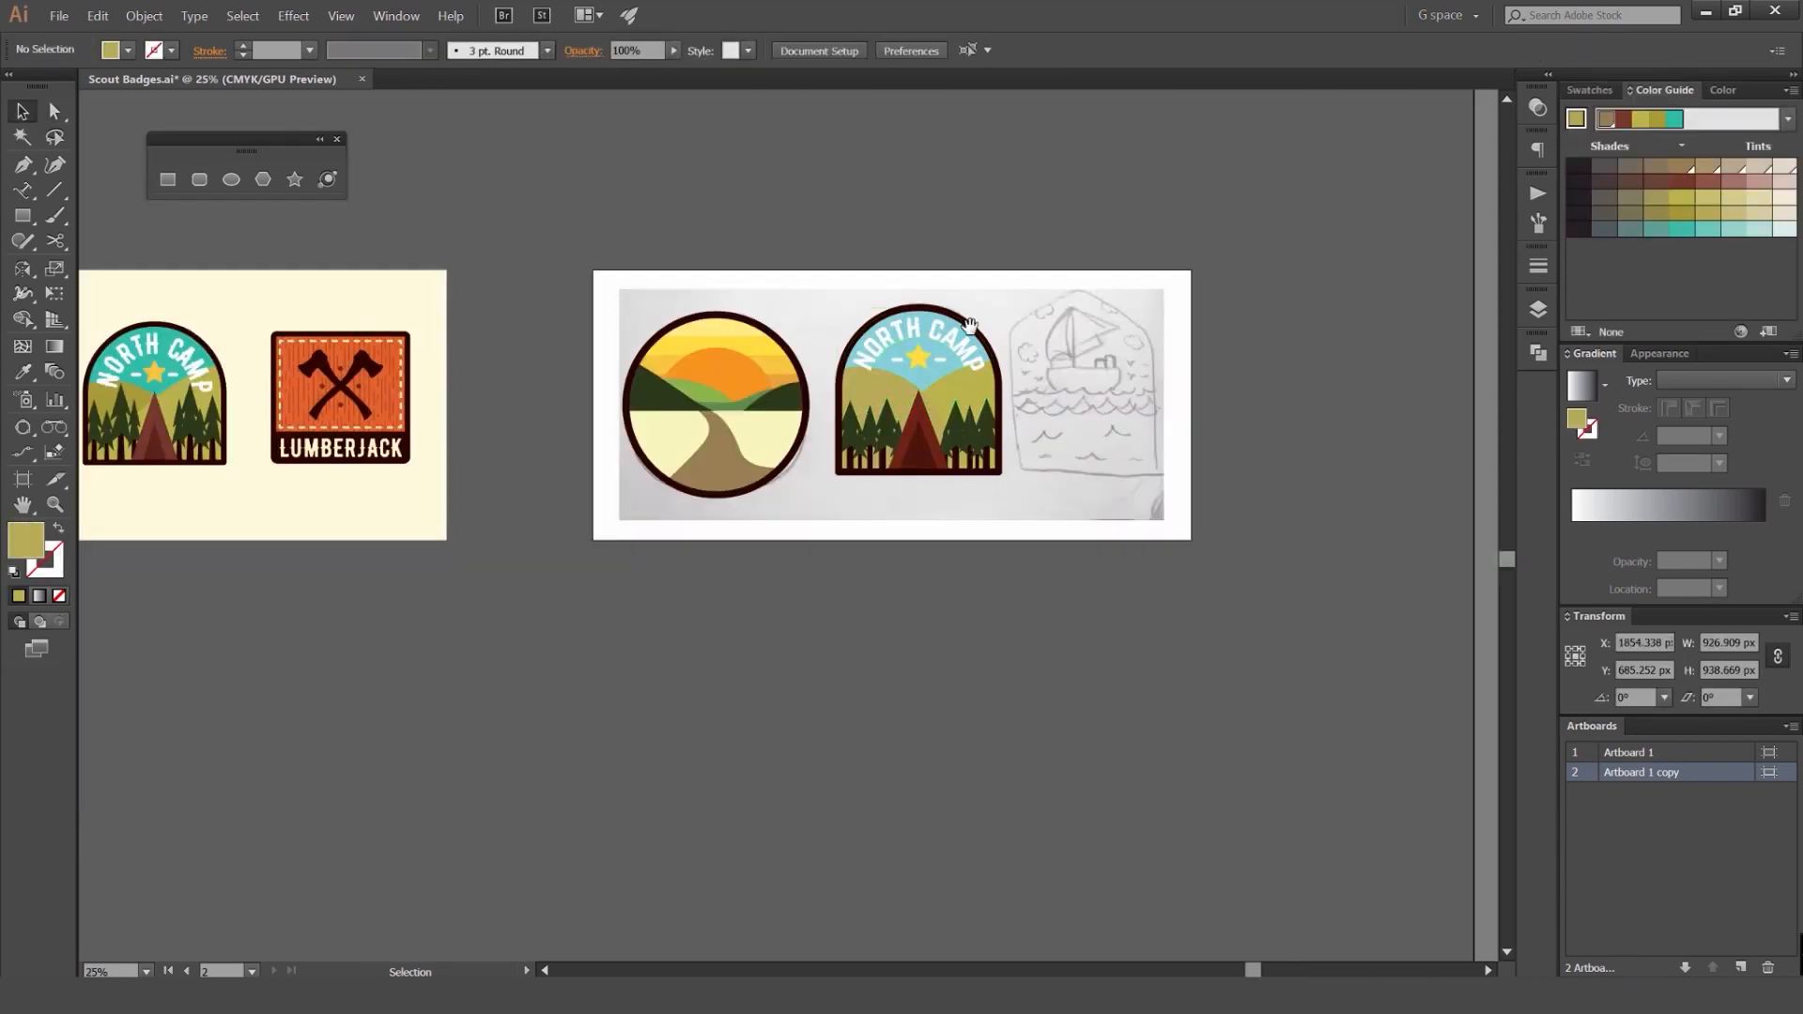
Step: Examine the finished North Camp and Lumberjack badges on the reference artboard, comparing their colours and wood-grain texture
drag(970, 330, 958, 330)
drag(678, 301, 847, 238)
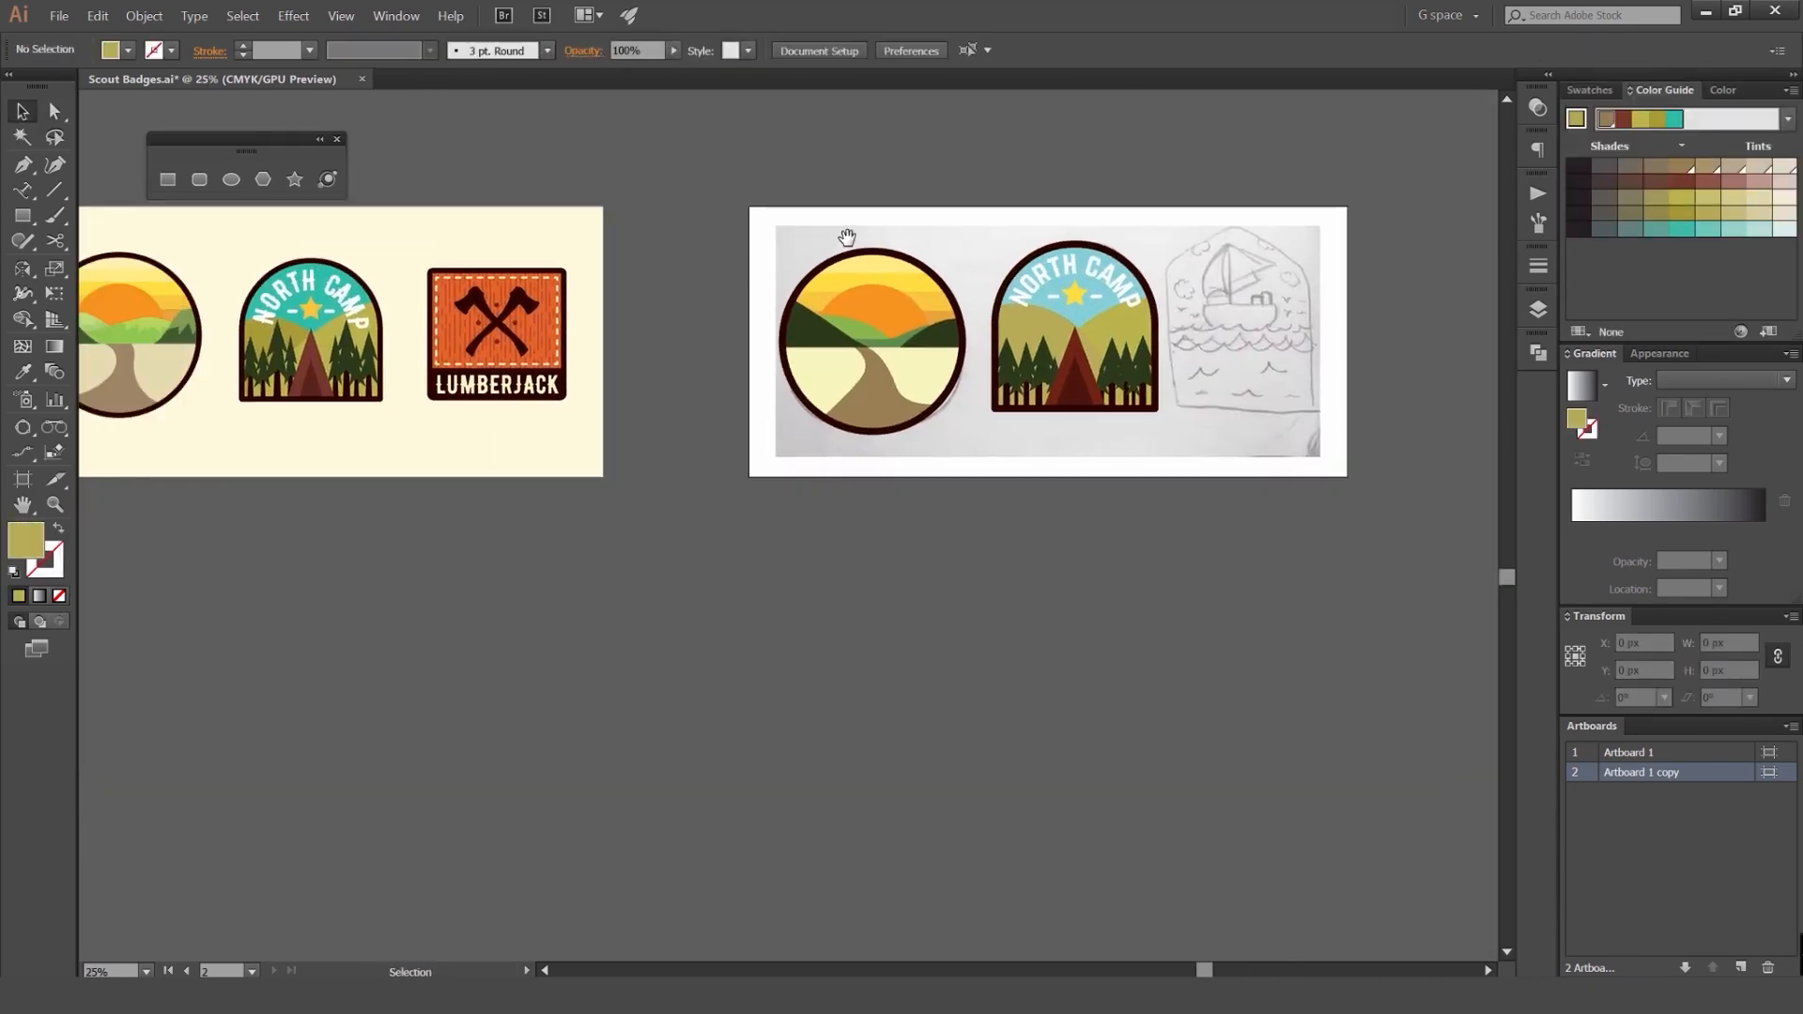
drag(661, 271, 853, 250)
scroll(725, 279, up, 5)
drag(650, 230, 864, 258)
scroll(825, 261, down, 2)
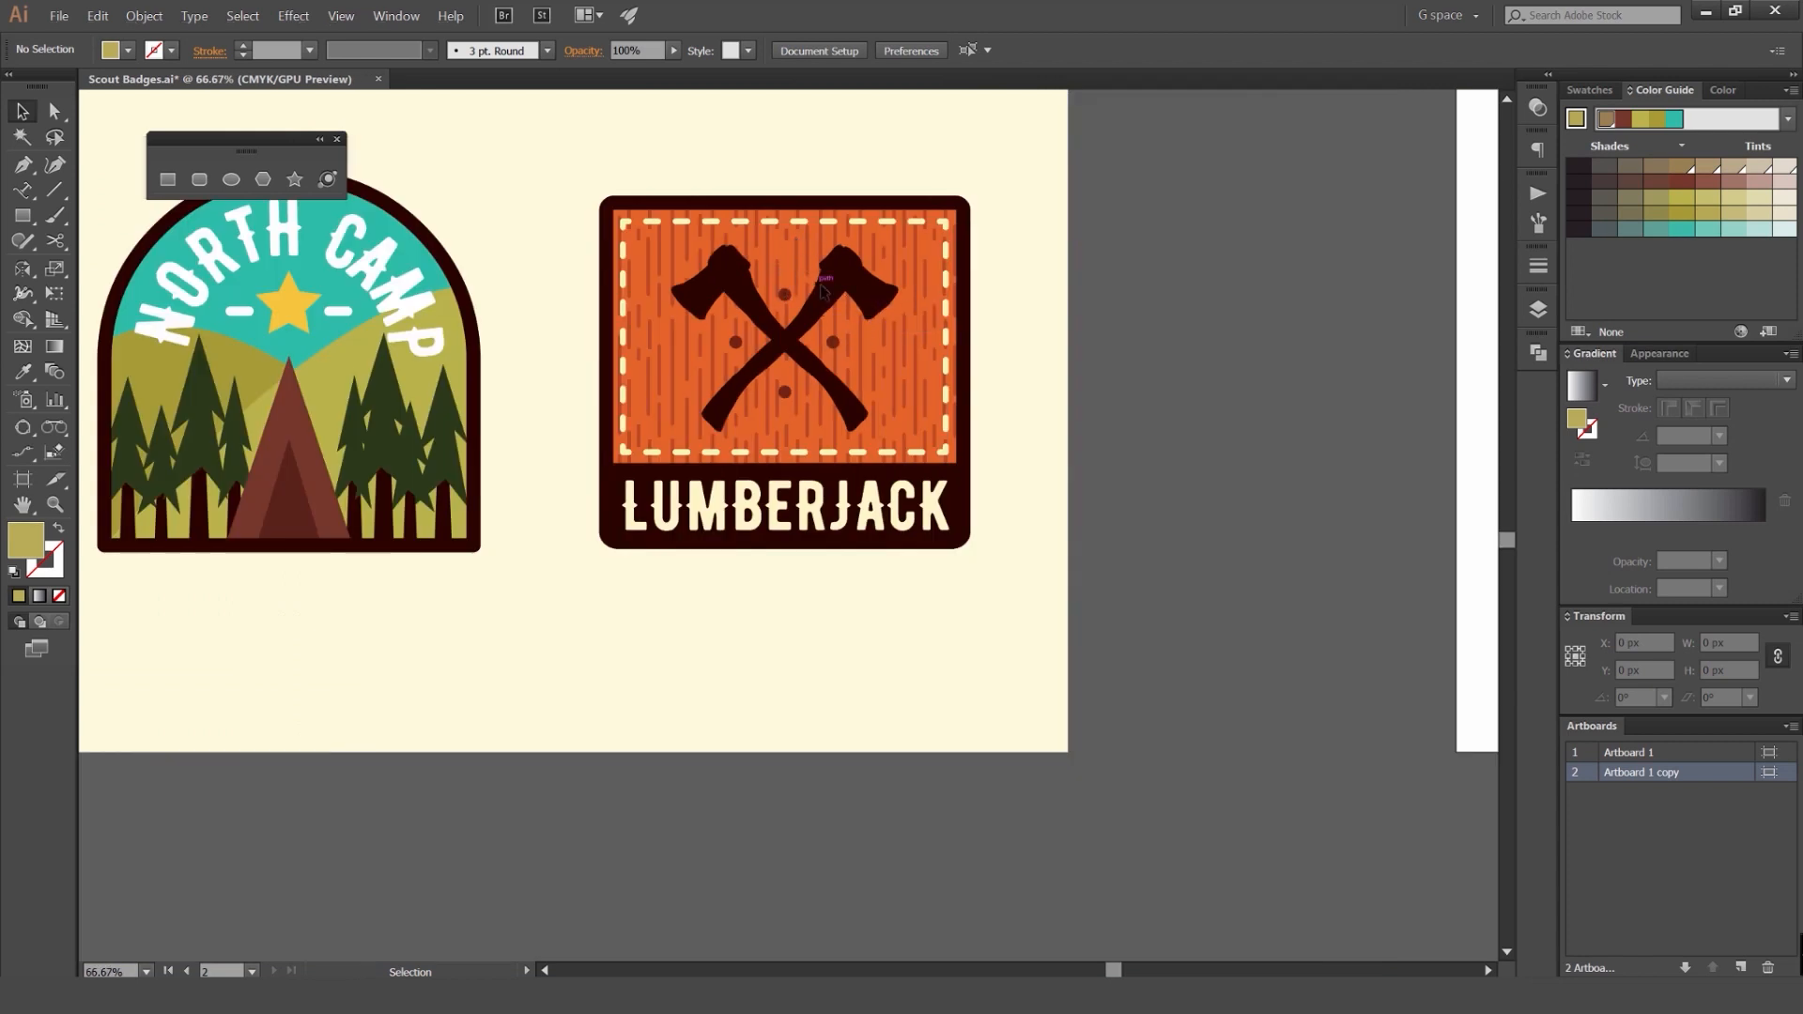
click(1598, 95)
drag(817, 291, 328, 404)
scroll(836, 272, down, 3)
drag(1136, 257, 803, 300)
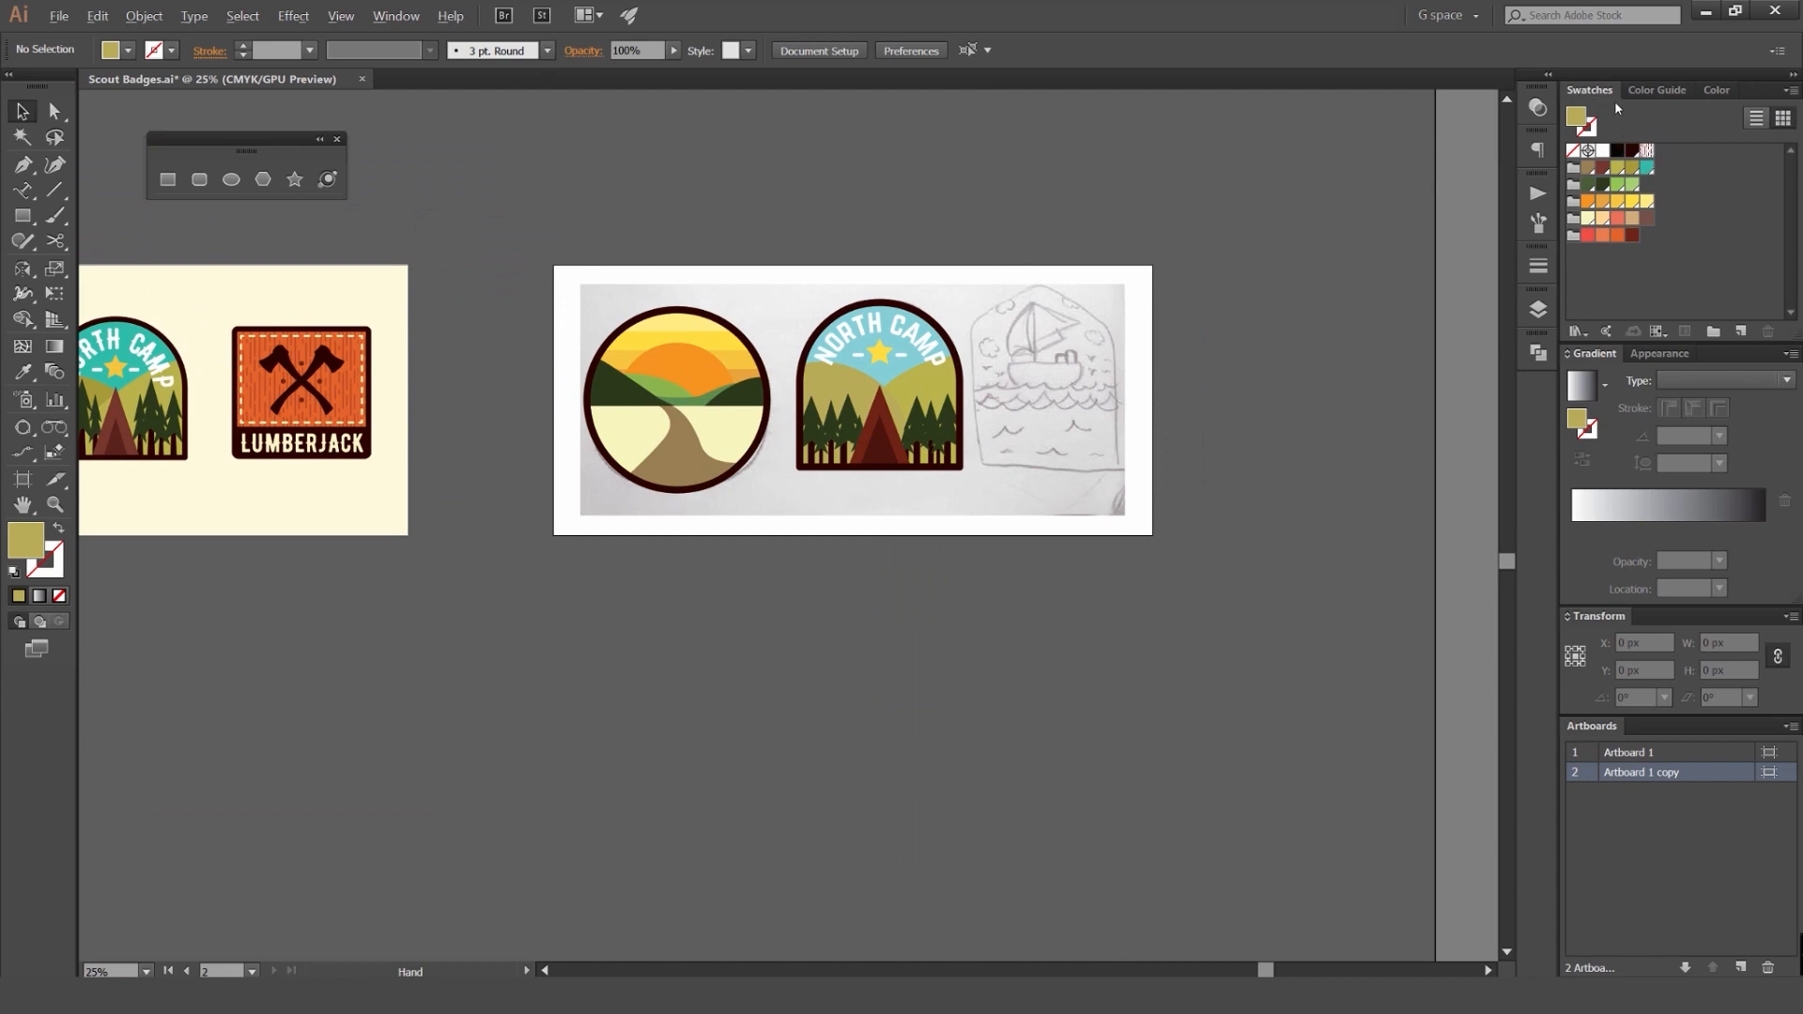
Step: Show only pattern swatches and draw a rectangle about 3340 × 1352 px below the artboard, filled with the wood-grain pattern
click(1656, 332)
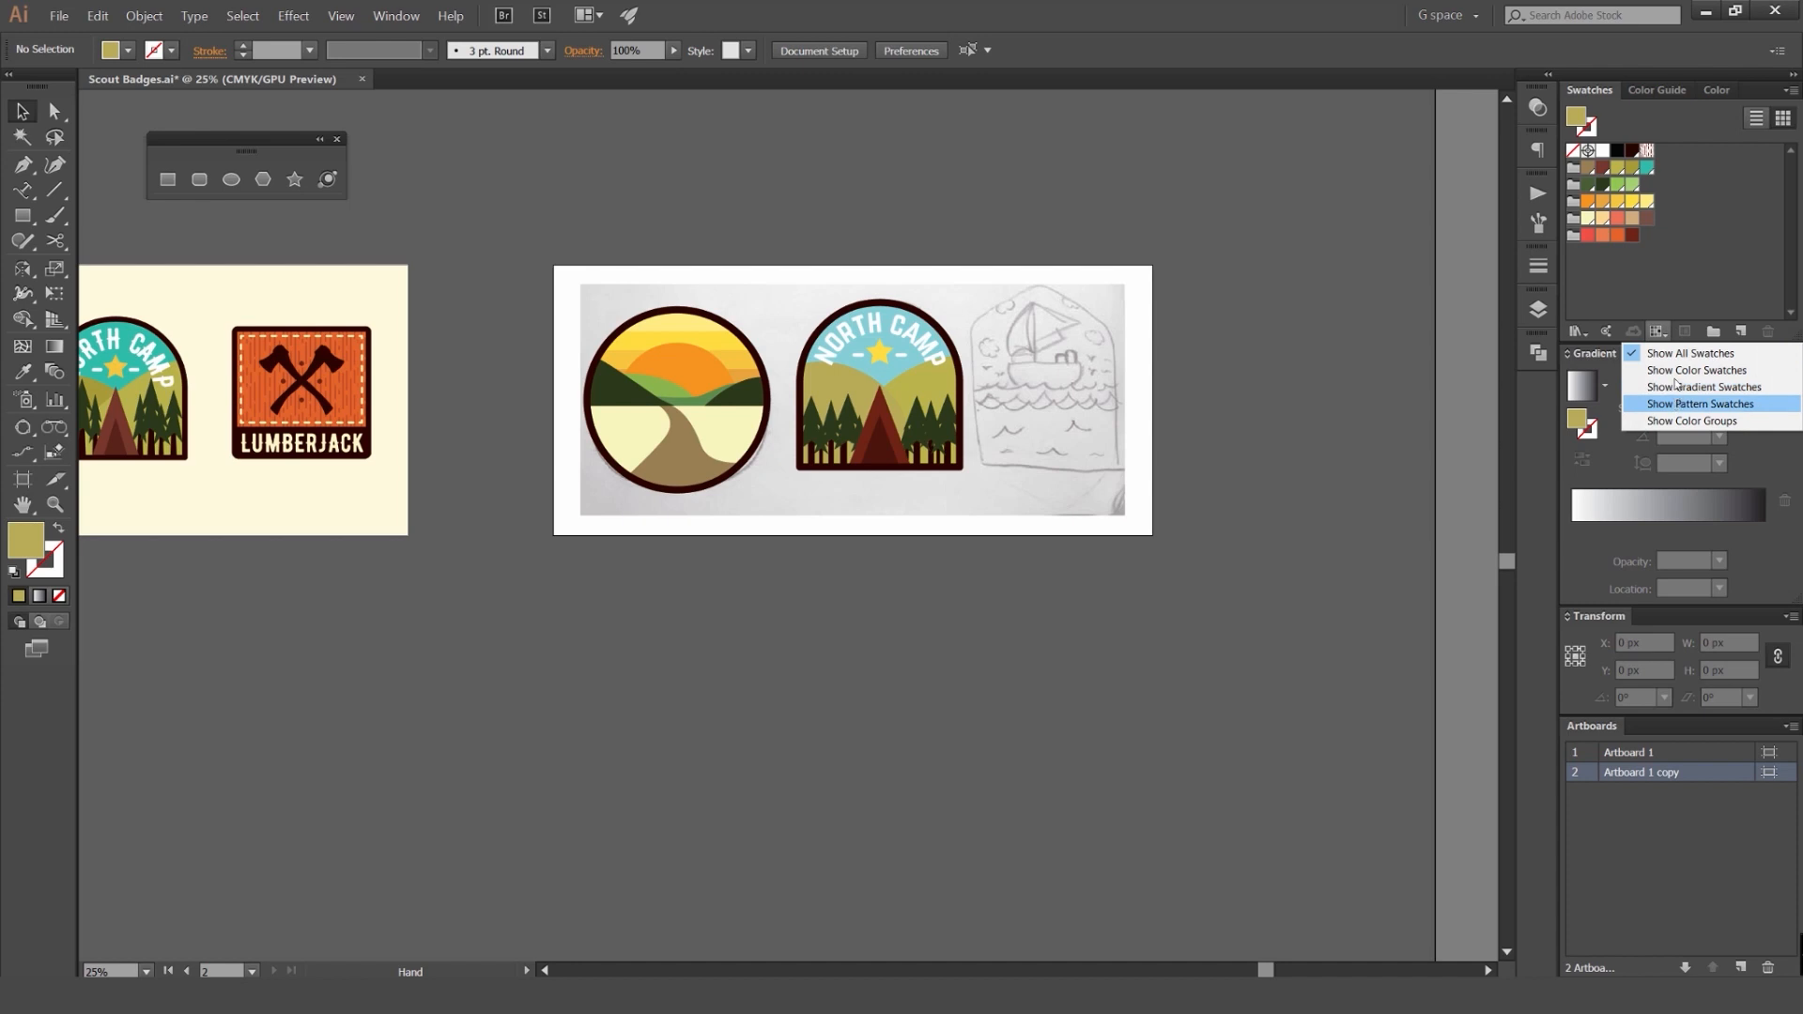
click(1671, 404)
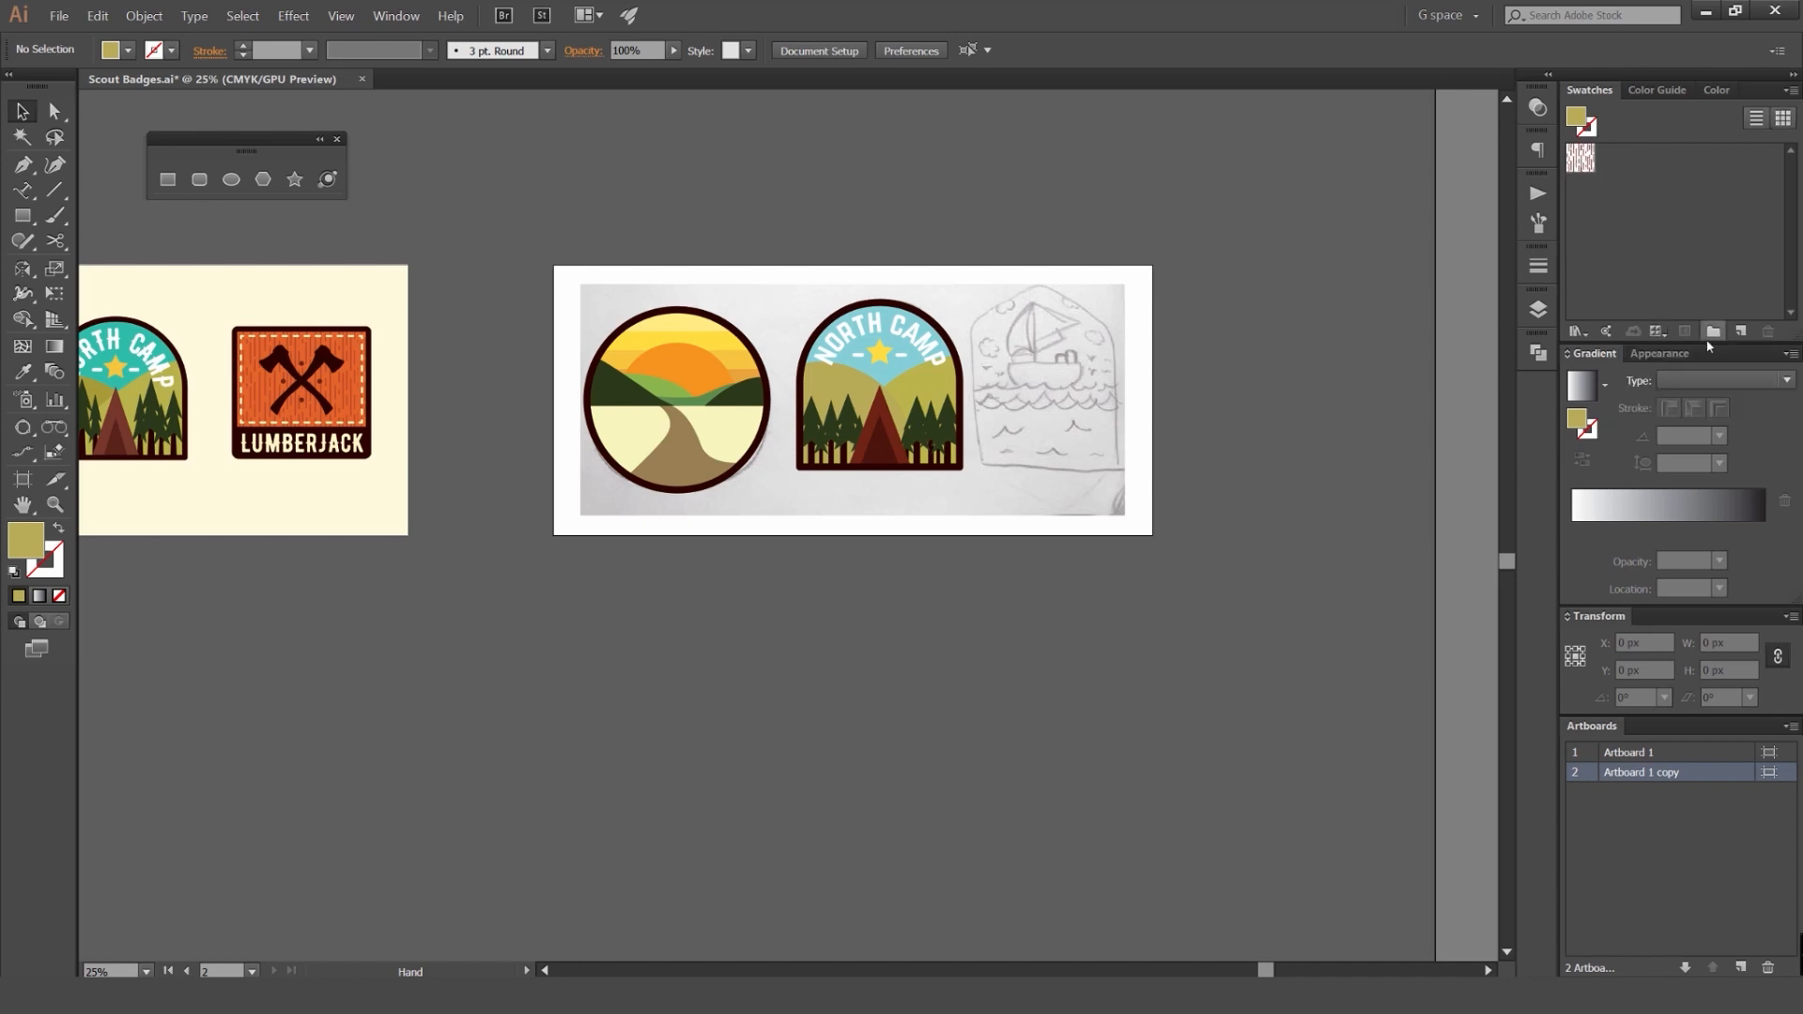
drag(1064, 557, 1043, 389)
key(m)
mouse_move(453, 492)
mouse_down()
mouse_move(813, 664)
mouse_move(1042, 729)
mouse_up()
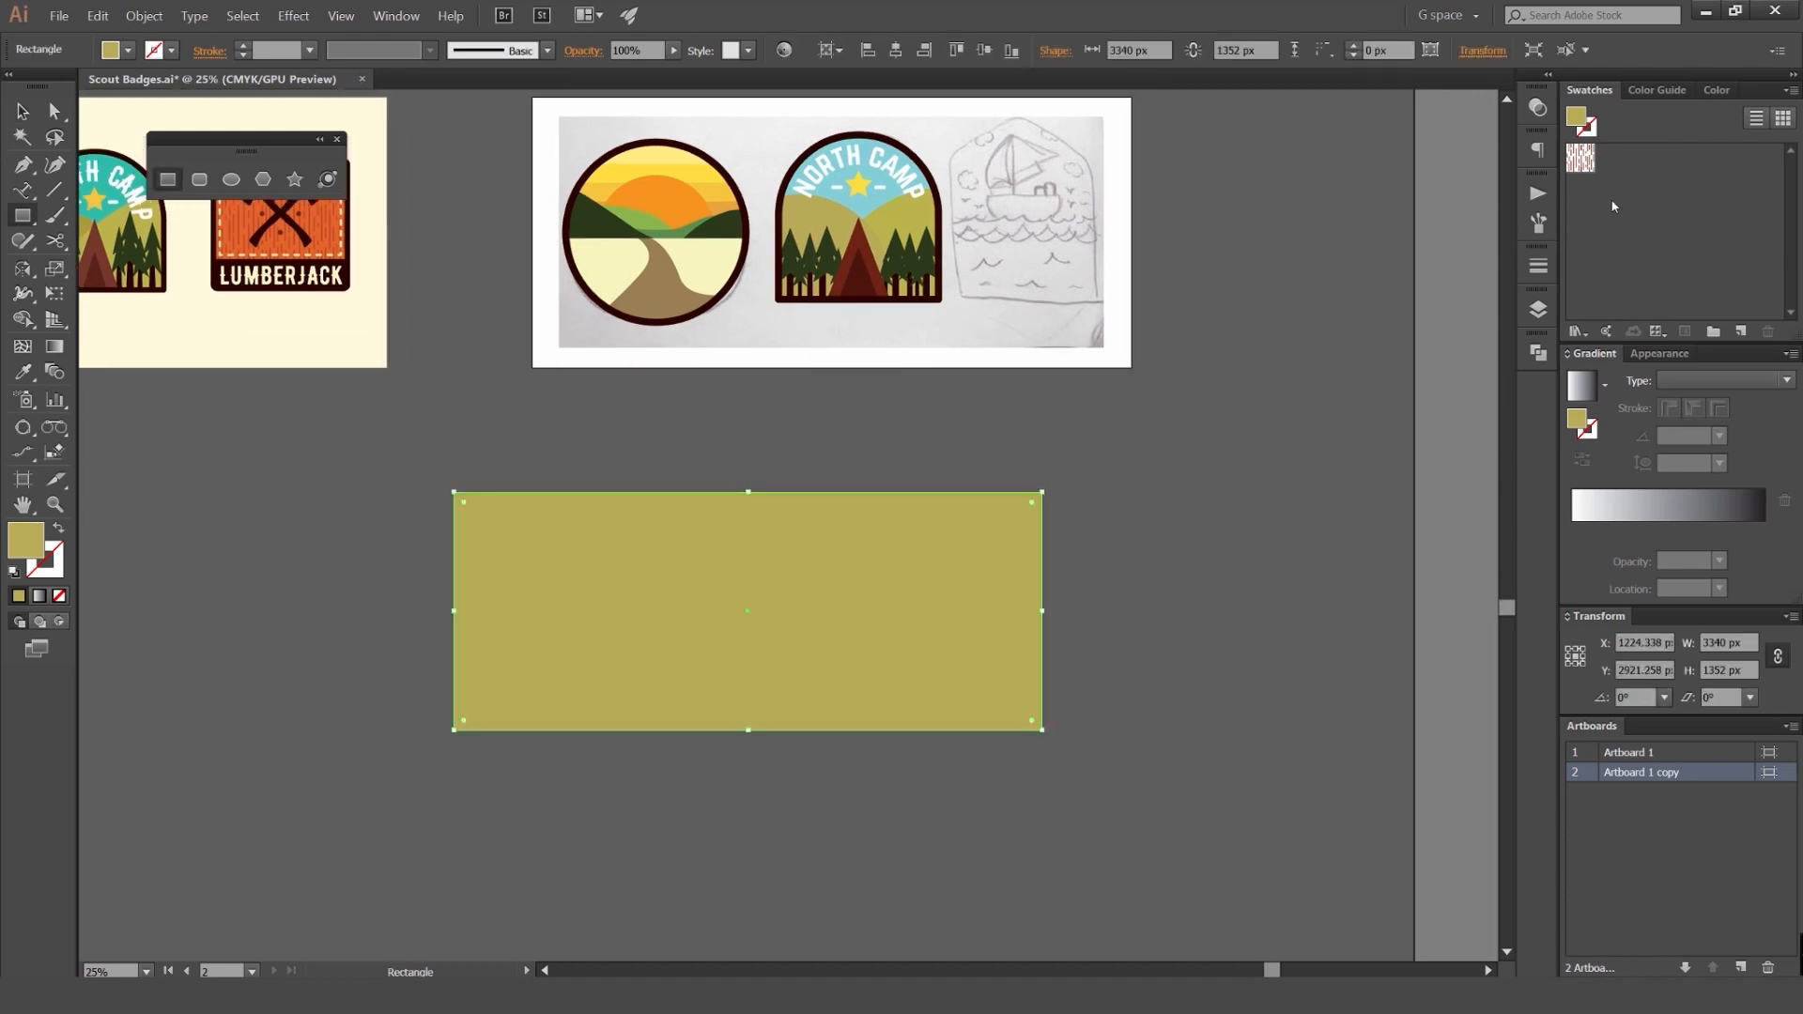
click(1581, 158)
key(v)
click(1146, 498)
scroll(860, 610, up, 4)
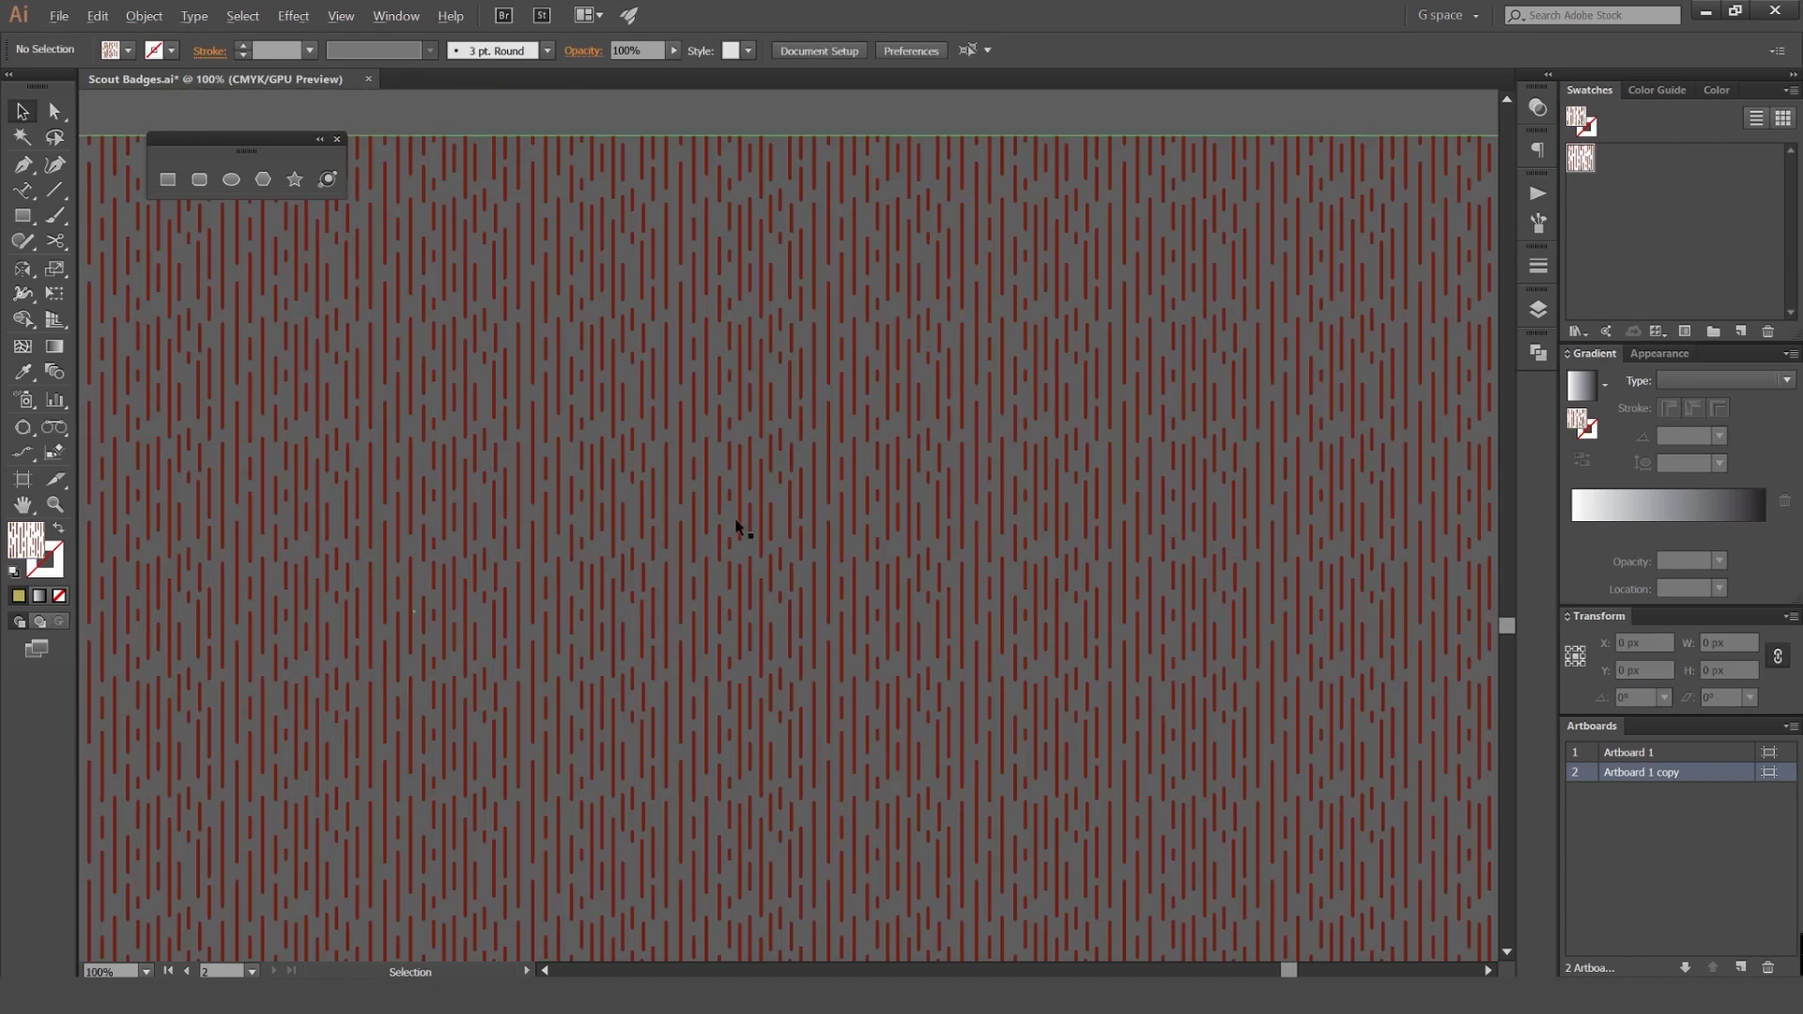
Step: Draw a circle below the patterned rectangle using the same wood-grain pattern fill
scroll(970, 521, down, 4)
drag(1051, 511, 780, 407)
key(l)
drag(606, 646, 683, 723)
key(v)
click(1305, 327)
drag(806, 616, 998, 491)
scroll(888, 377, up, 2)
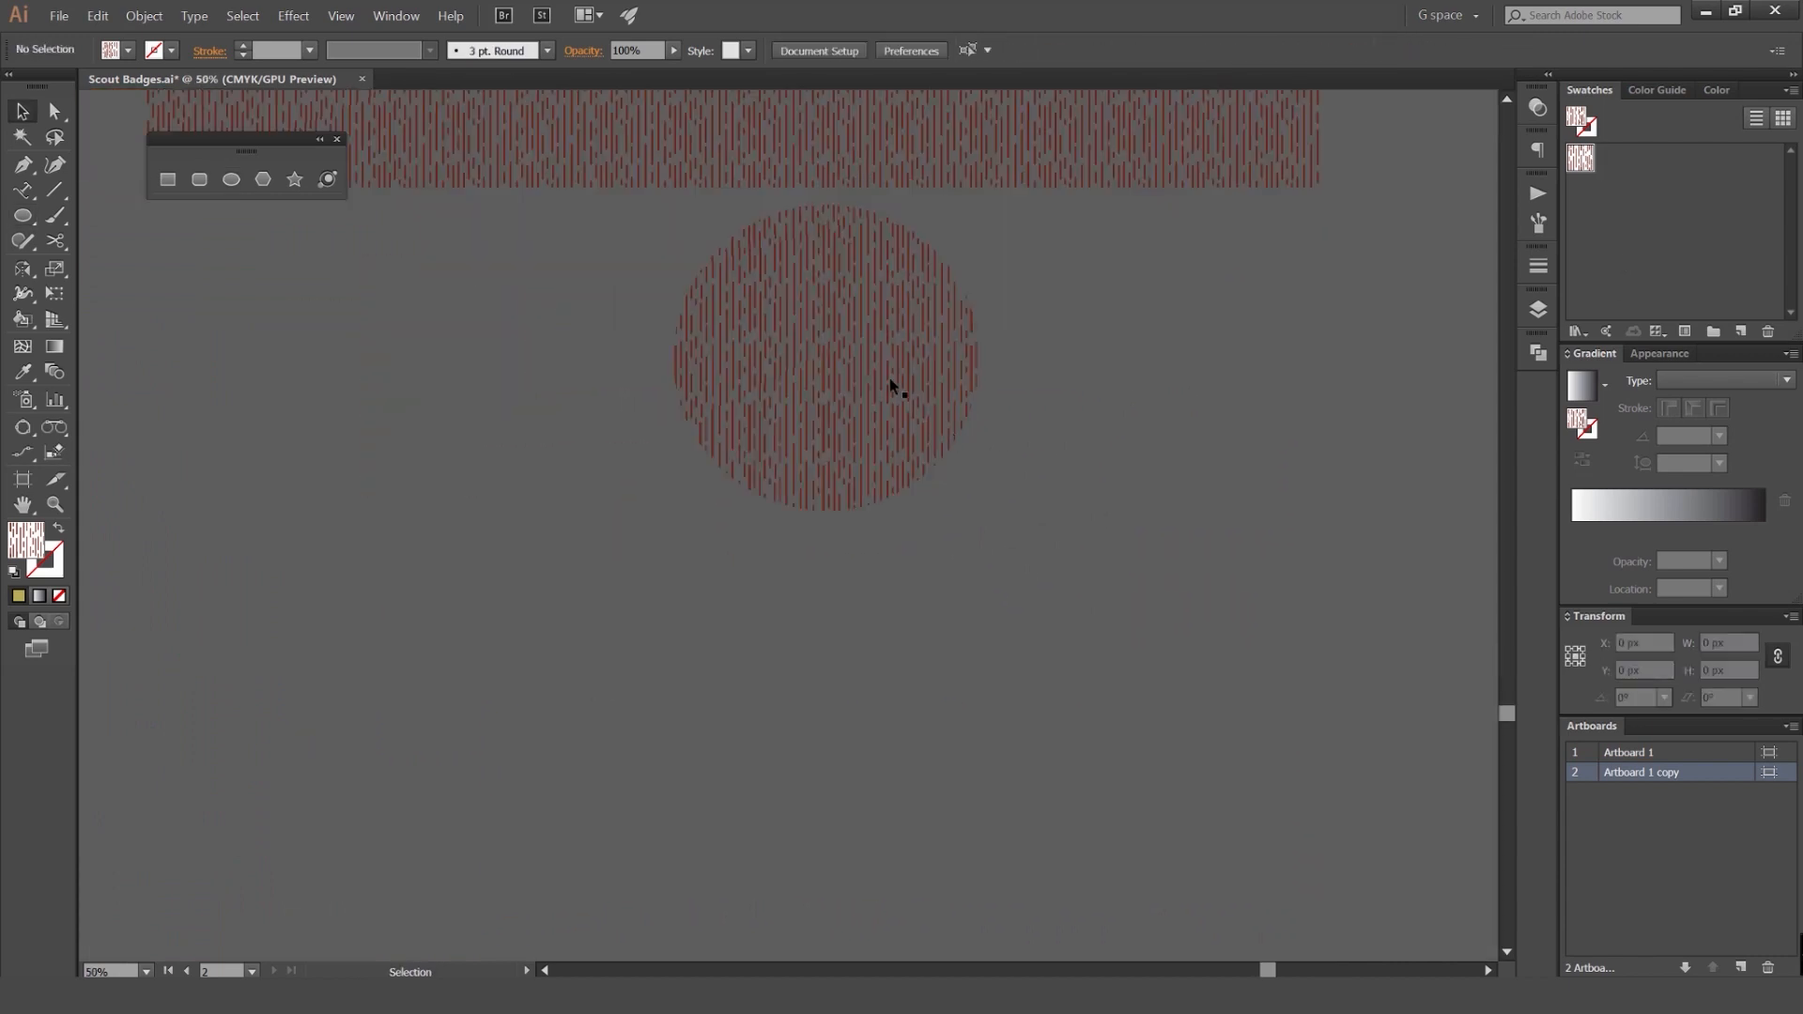
Step: Delete the wood-grain circle and the wood-grain rectangle below the artboards
scroll(888, 377, down, 3)
drag(820, 359, 762, 750)
click(1058, 515)
click(1067, 425)
key(Delete)
click(1112, 509)
key(Delete)
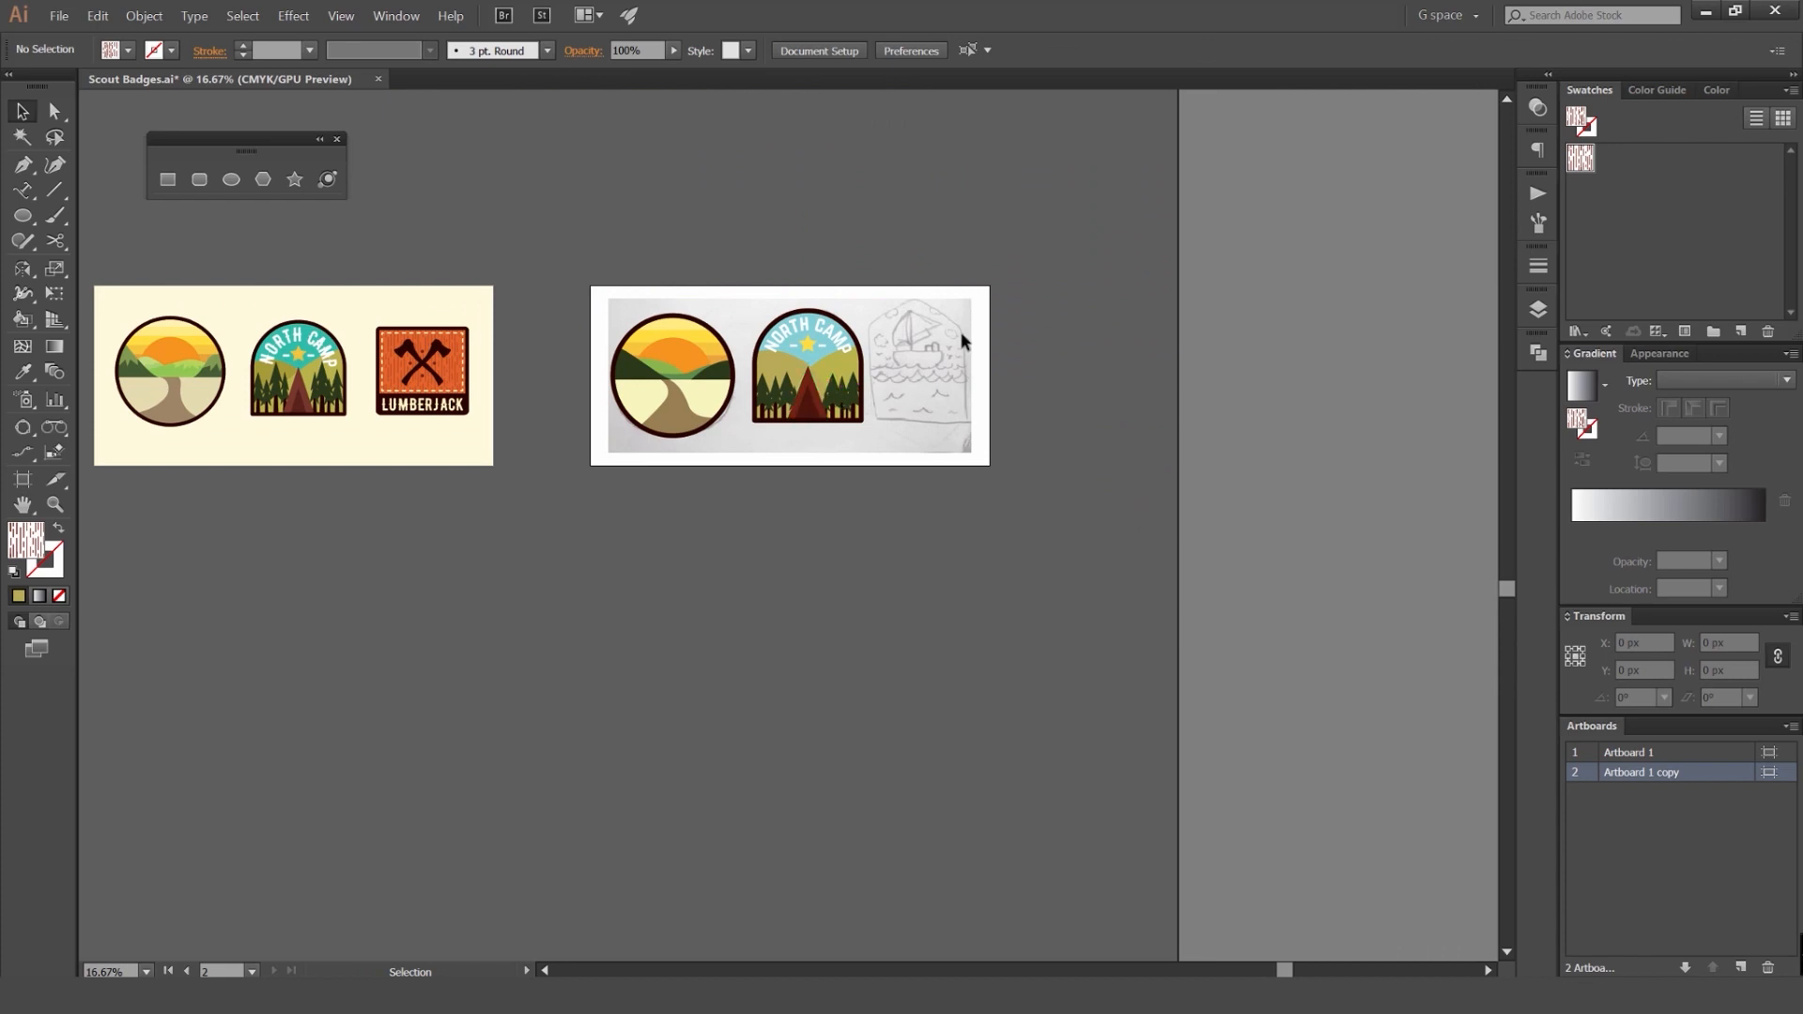
Step: Hide the Sketch layer behind the badges
scroll(1008, 328, up, 2)
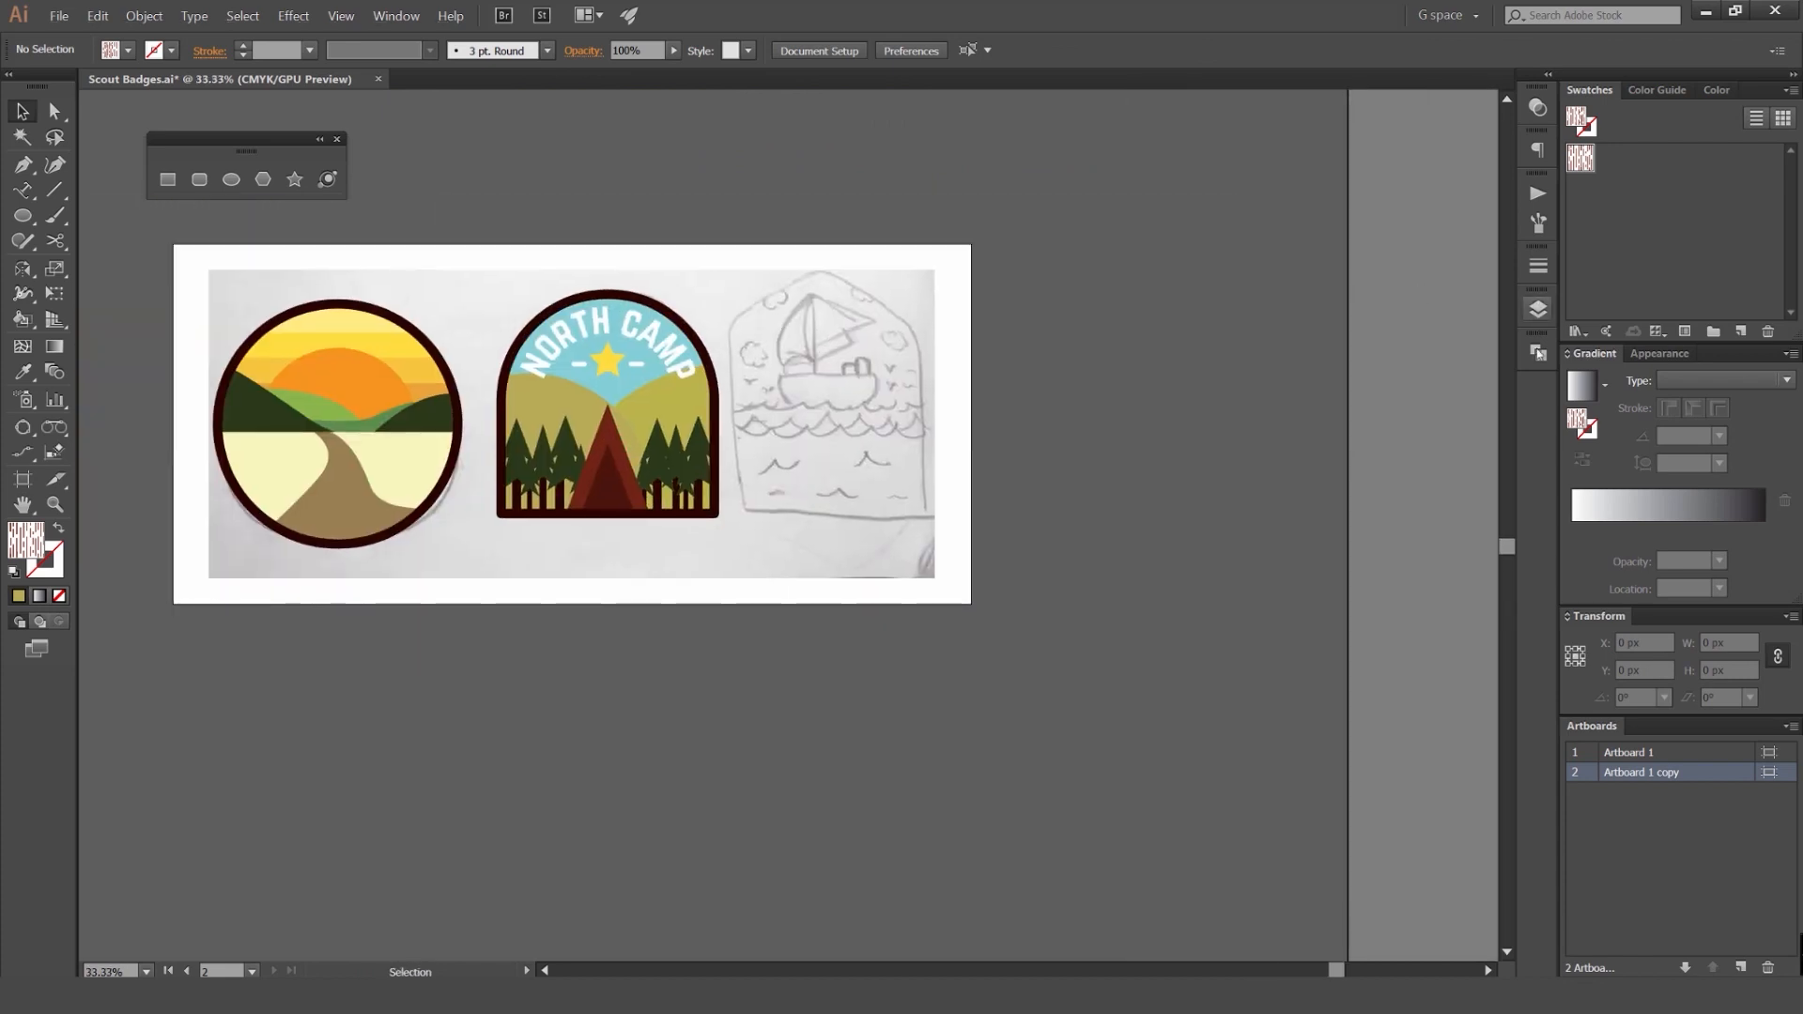
click(1537, 352)
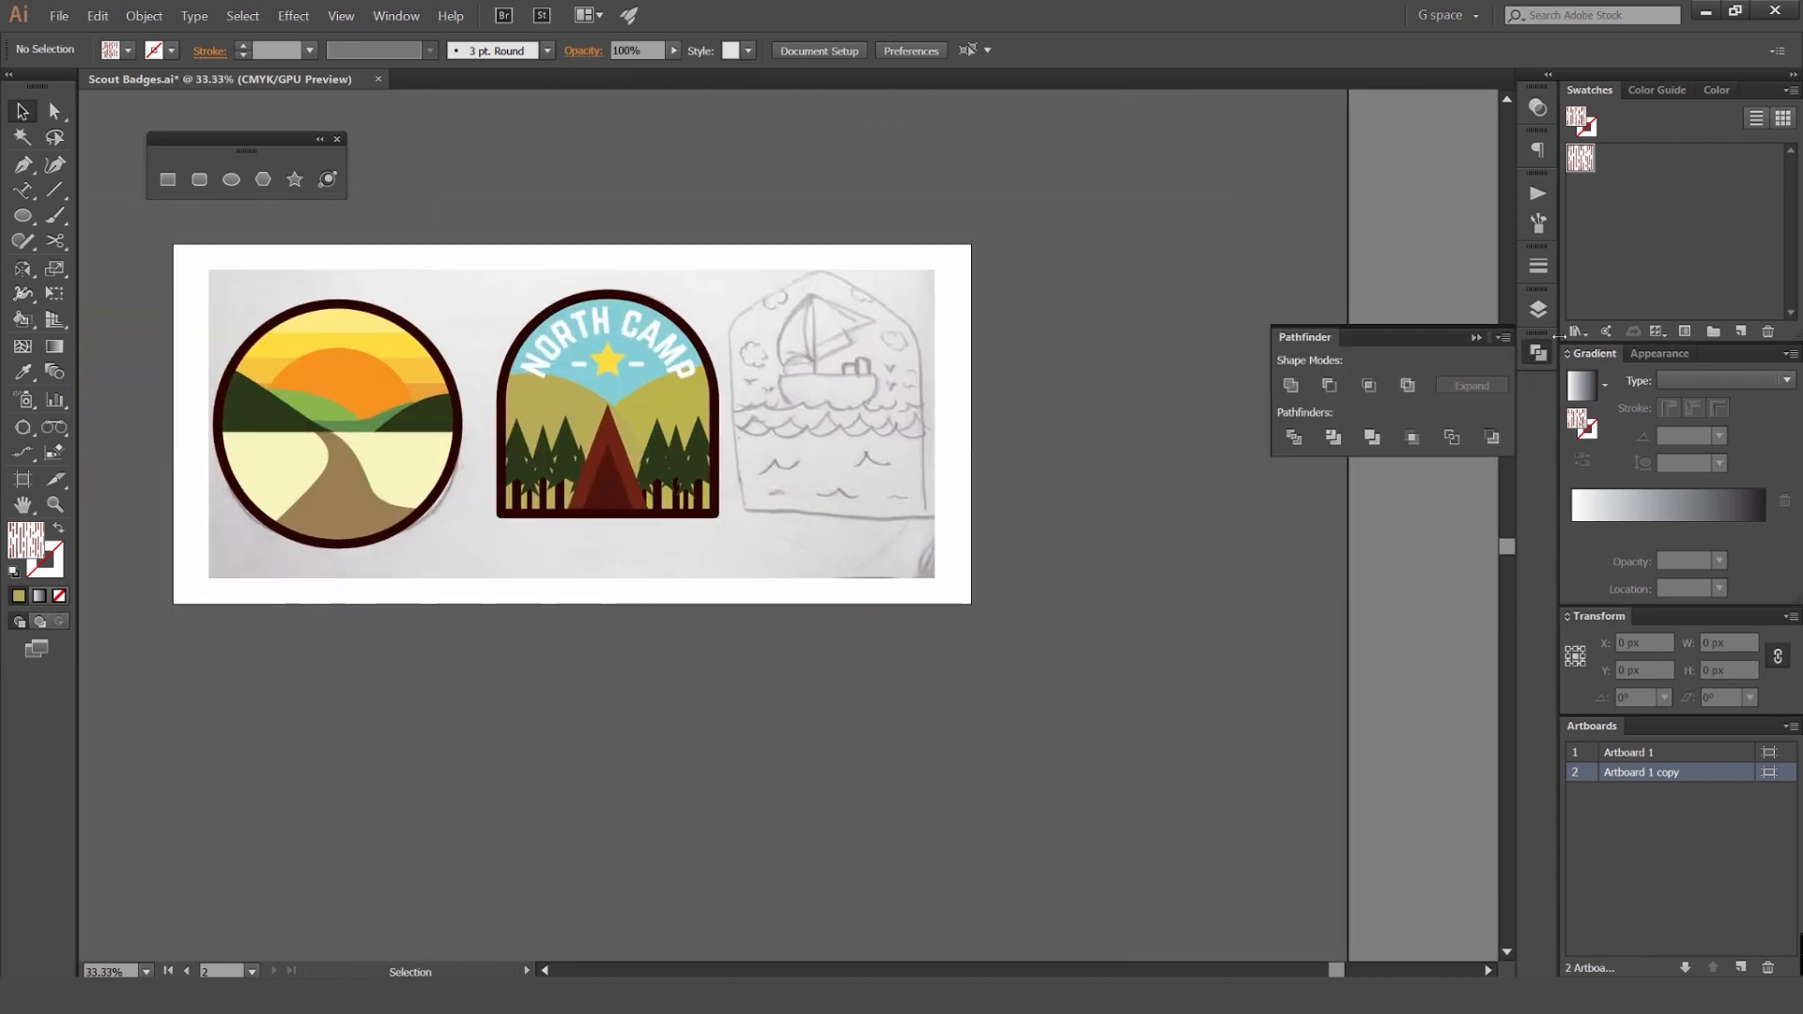
click(1538, 309)
click(1282, 367)
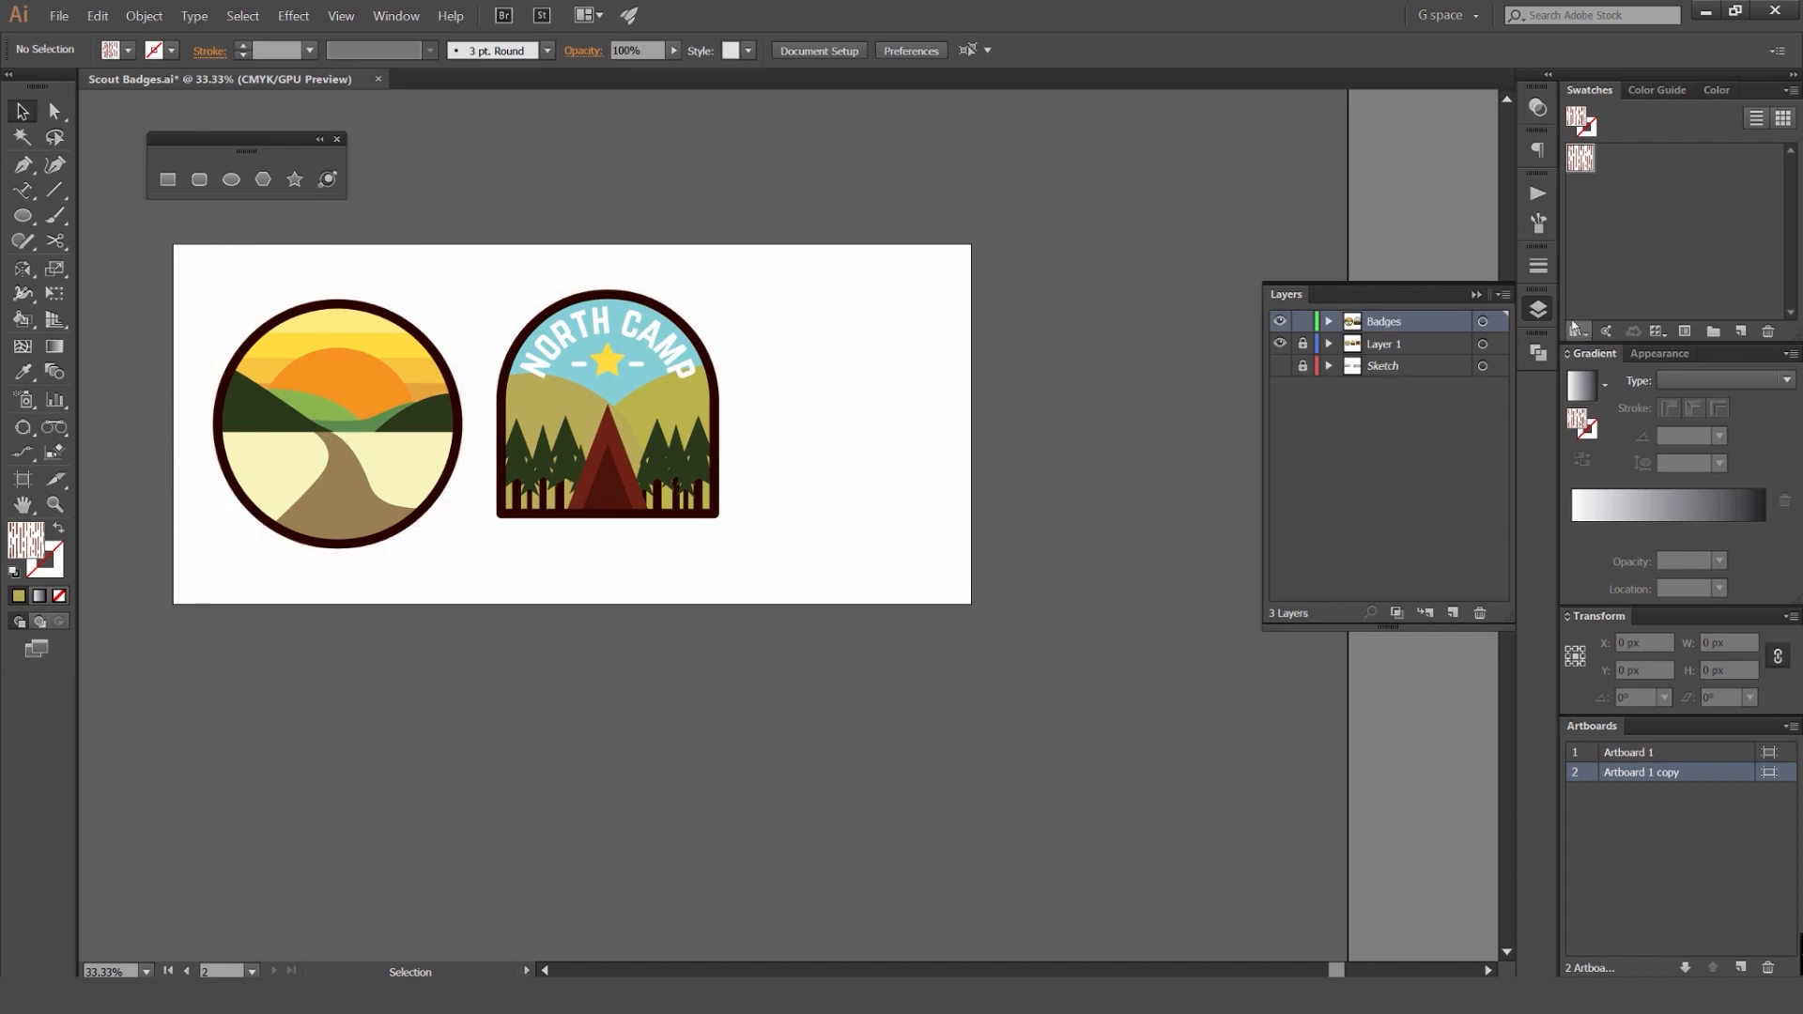
Step: Move the sunset and North Camp badges together to the left to make room for a third badge on the artboard
drag(797, 410, 1020, 375)
drag(1062, 241, 391, 590)
key(shift+Left)
key(shift+Left)
key(shift+Left)
key(shift+Left)
key(shift+Left)
key(shift+Left)
key(shift+Left)
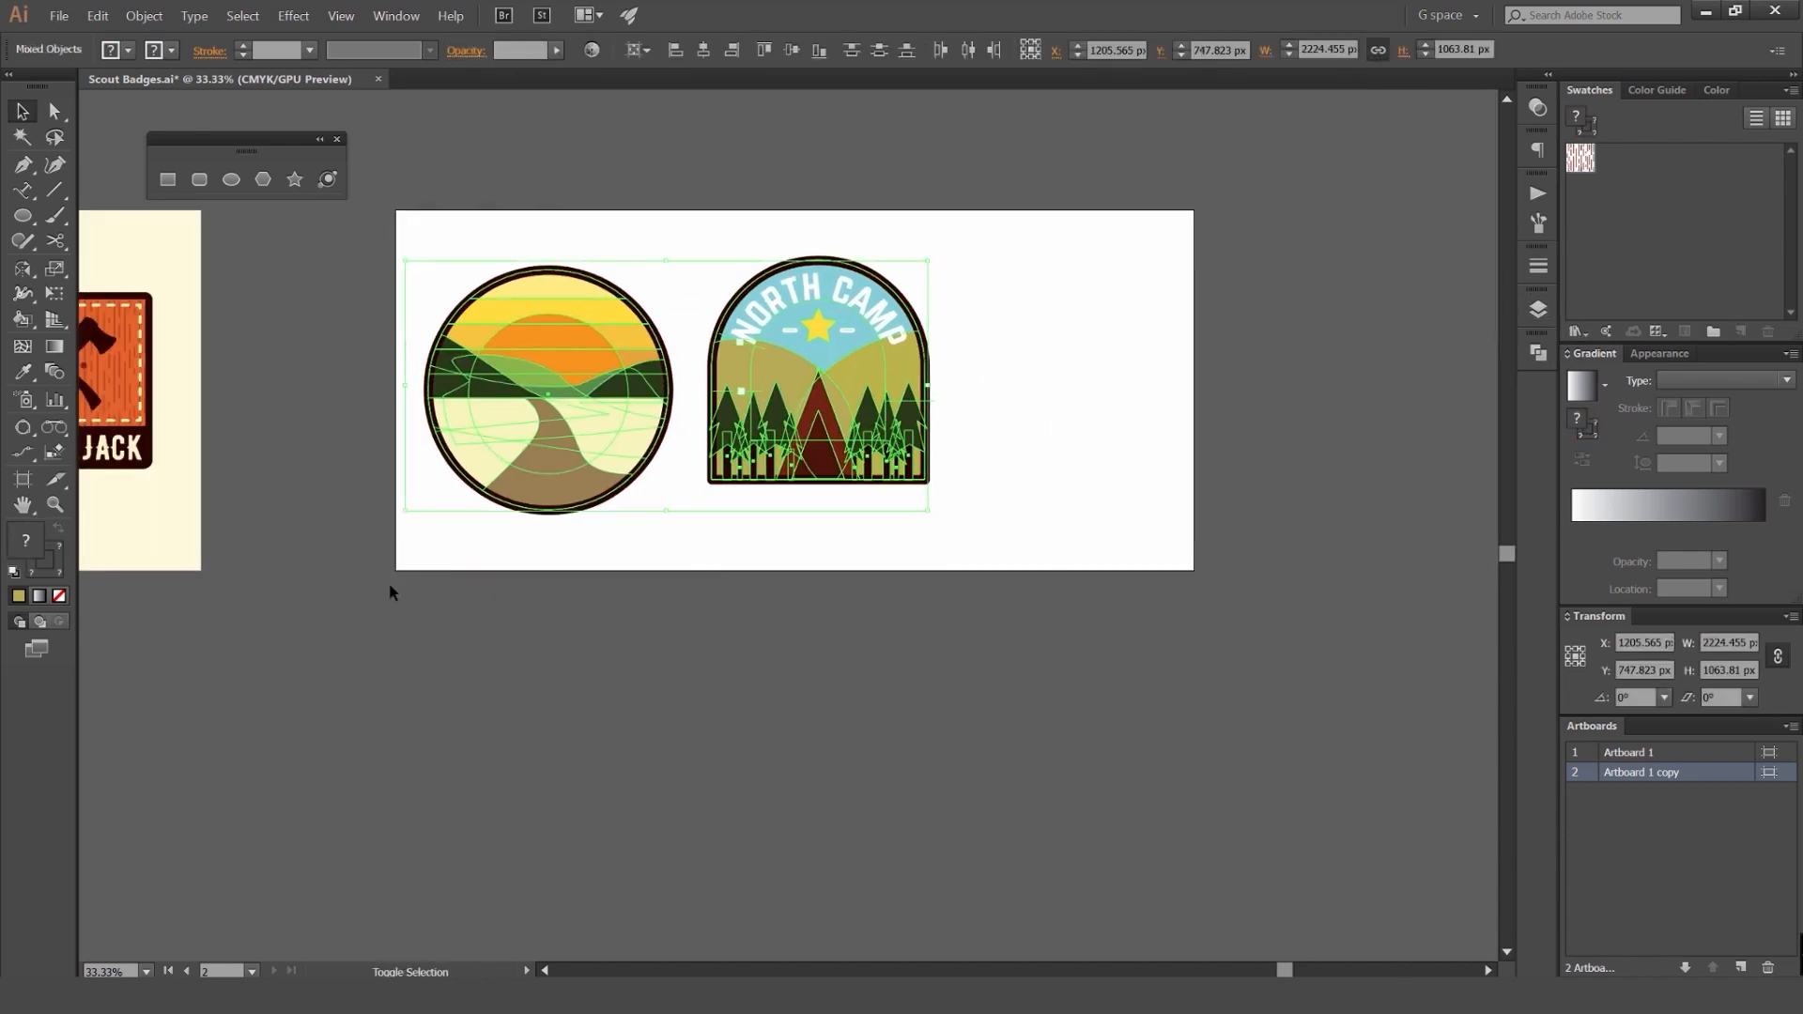
click(1079, 290)
Step: Draw a square about 823 px wide in the empty space right of the North Camp badge
drag(1086, 304, 916, 381)
scroll(855, 376, up, 1)
key(m)
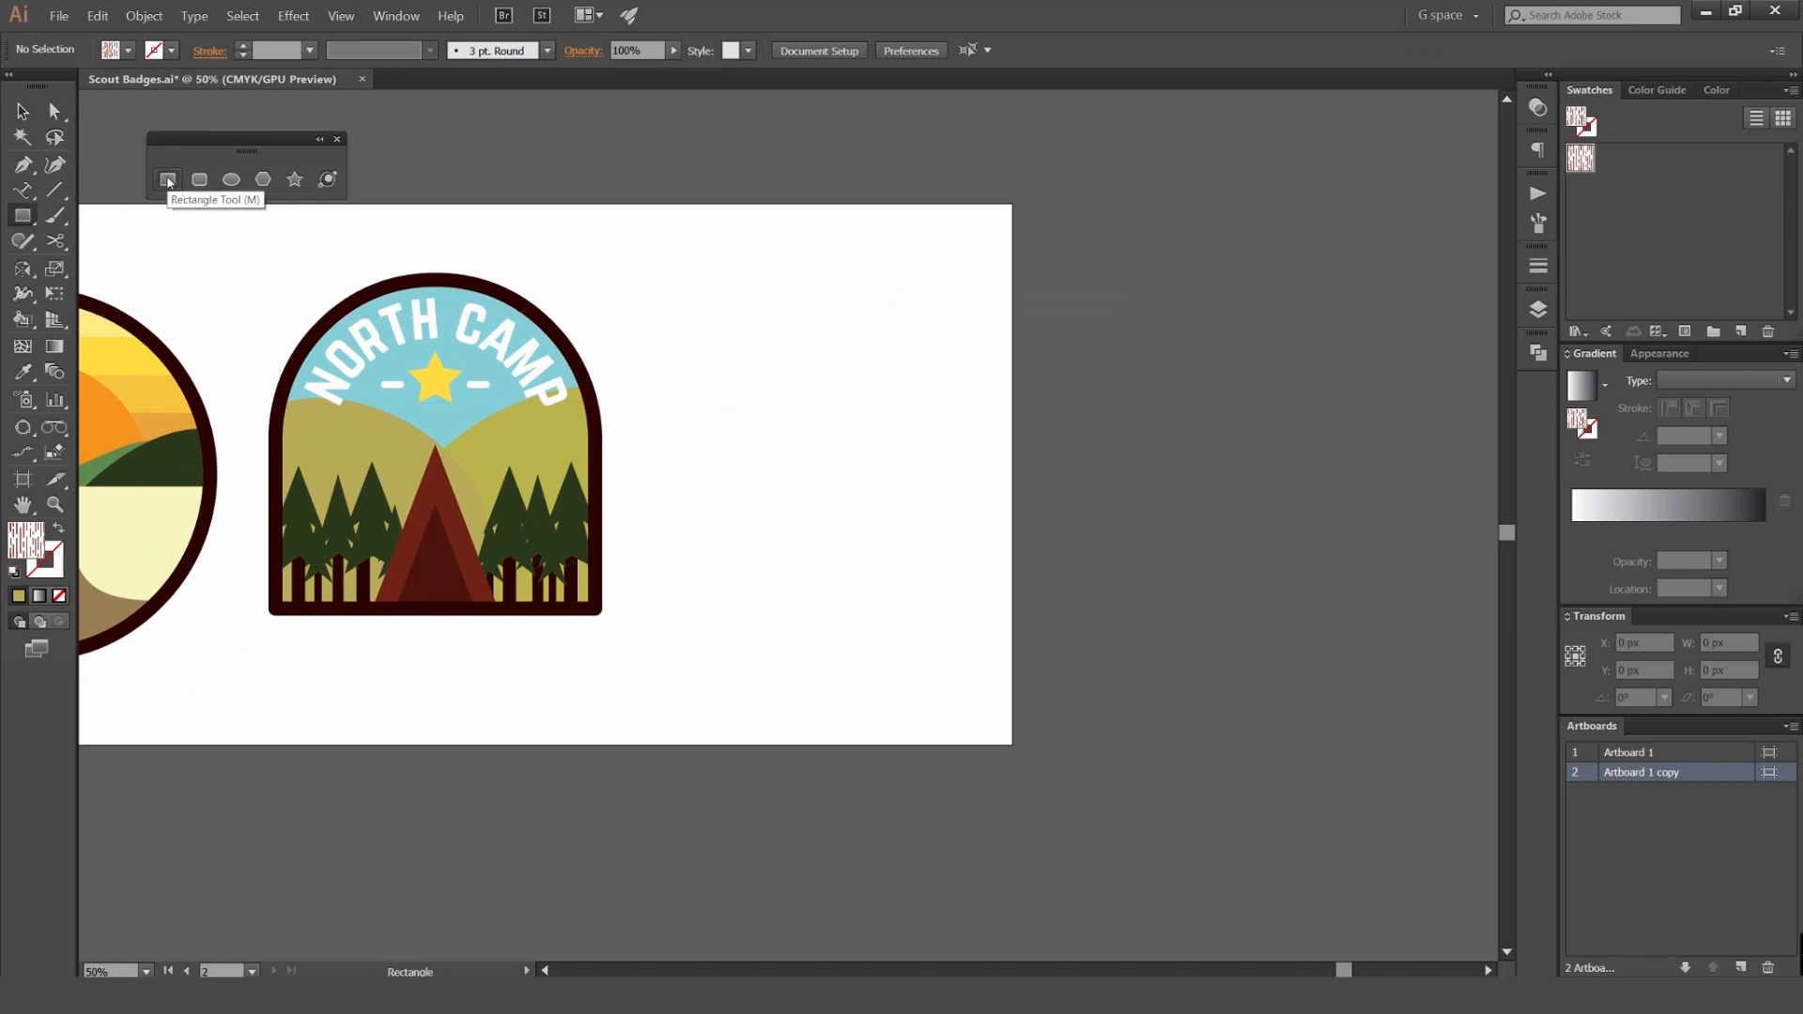
drag(196, 141, 154, 135)
mouse_move(818, 465)
mouse_down()
mouse_move(954, 611)
mouse_move(990, 623)
mouse_move(962, 605)
mouse_up()
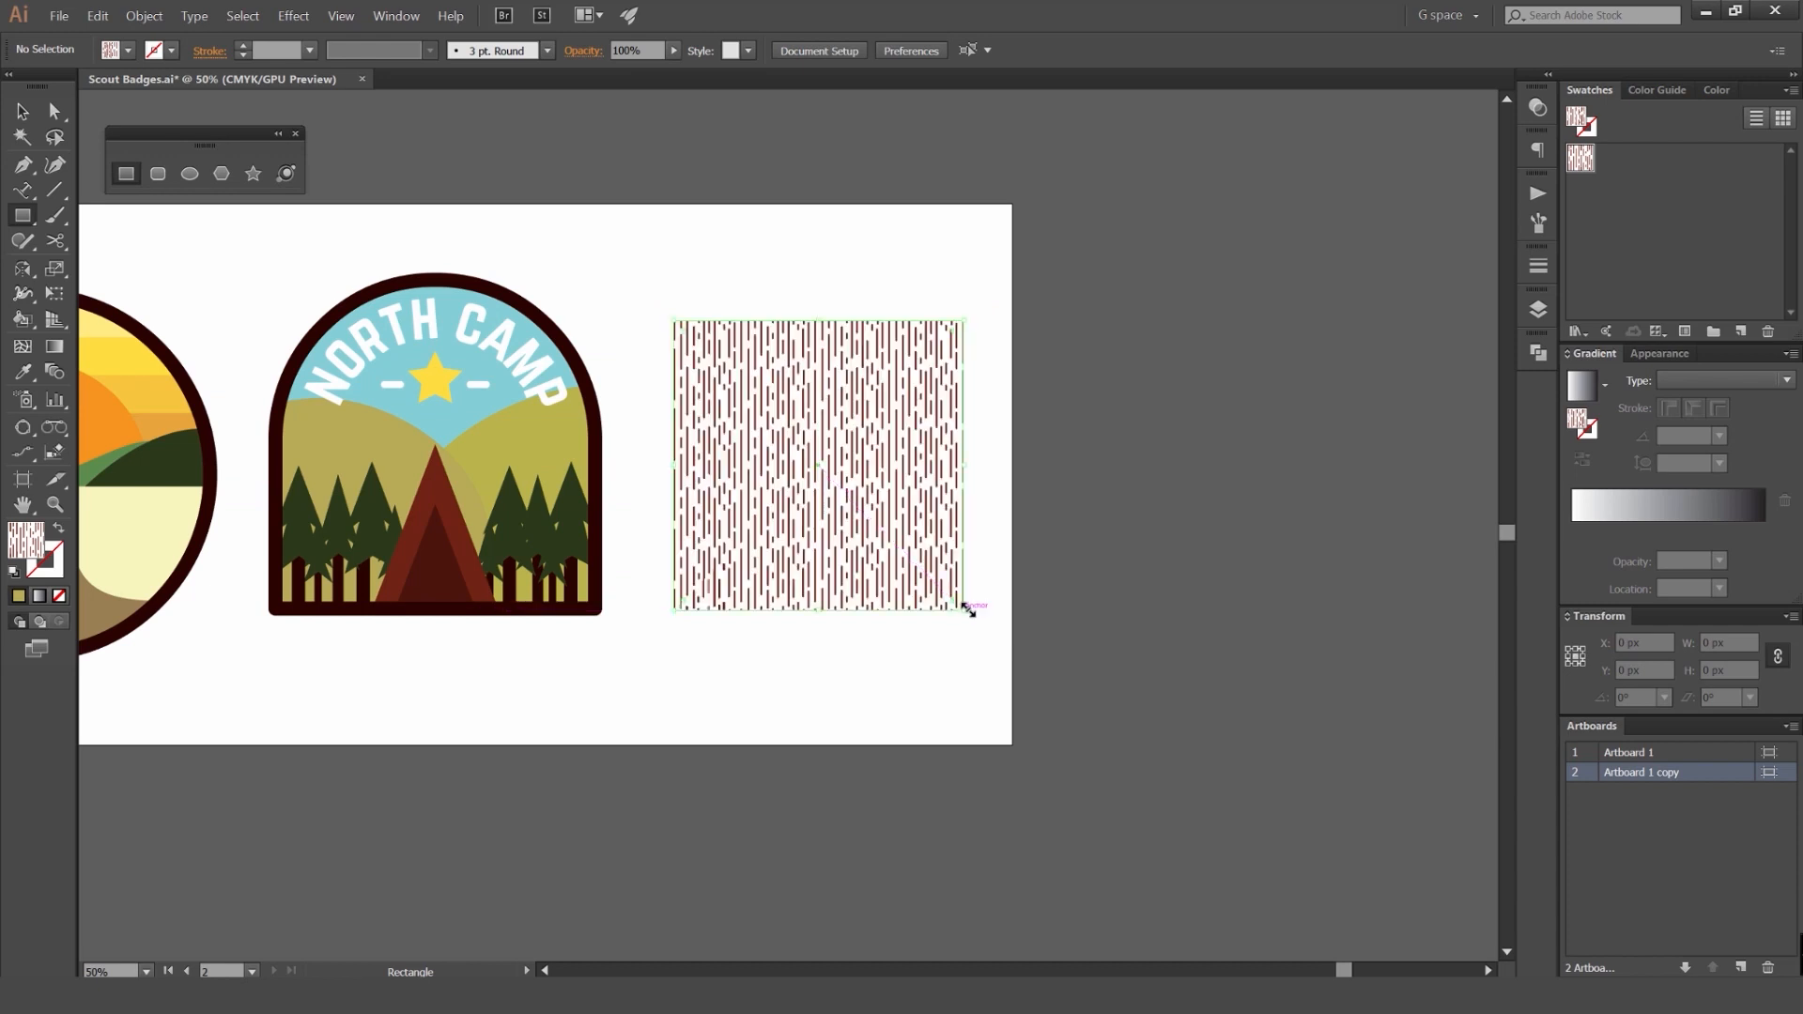
Step: Copy the North Camp frame's appearance onto the square, giving it no fill and a 40 pt dark brown stroke
key(v)
key(i)
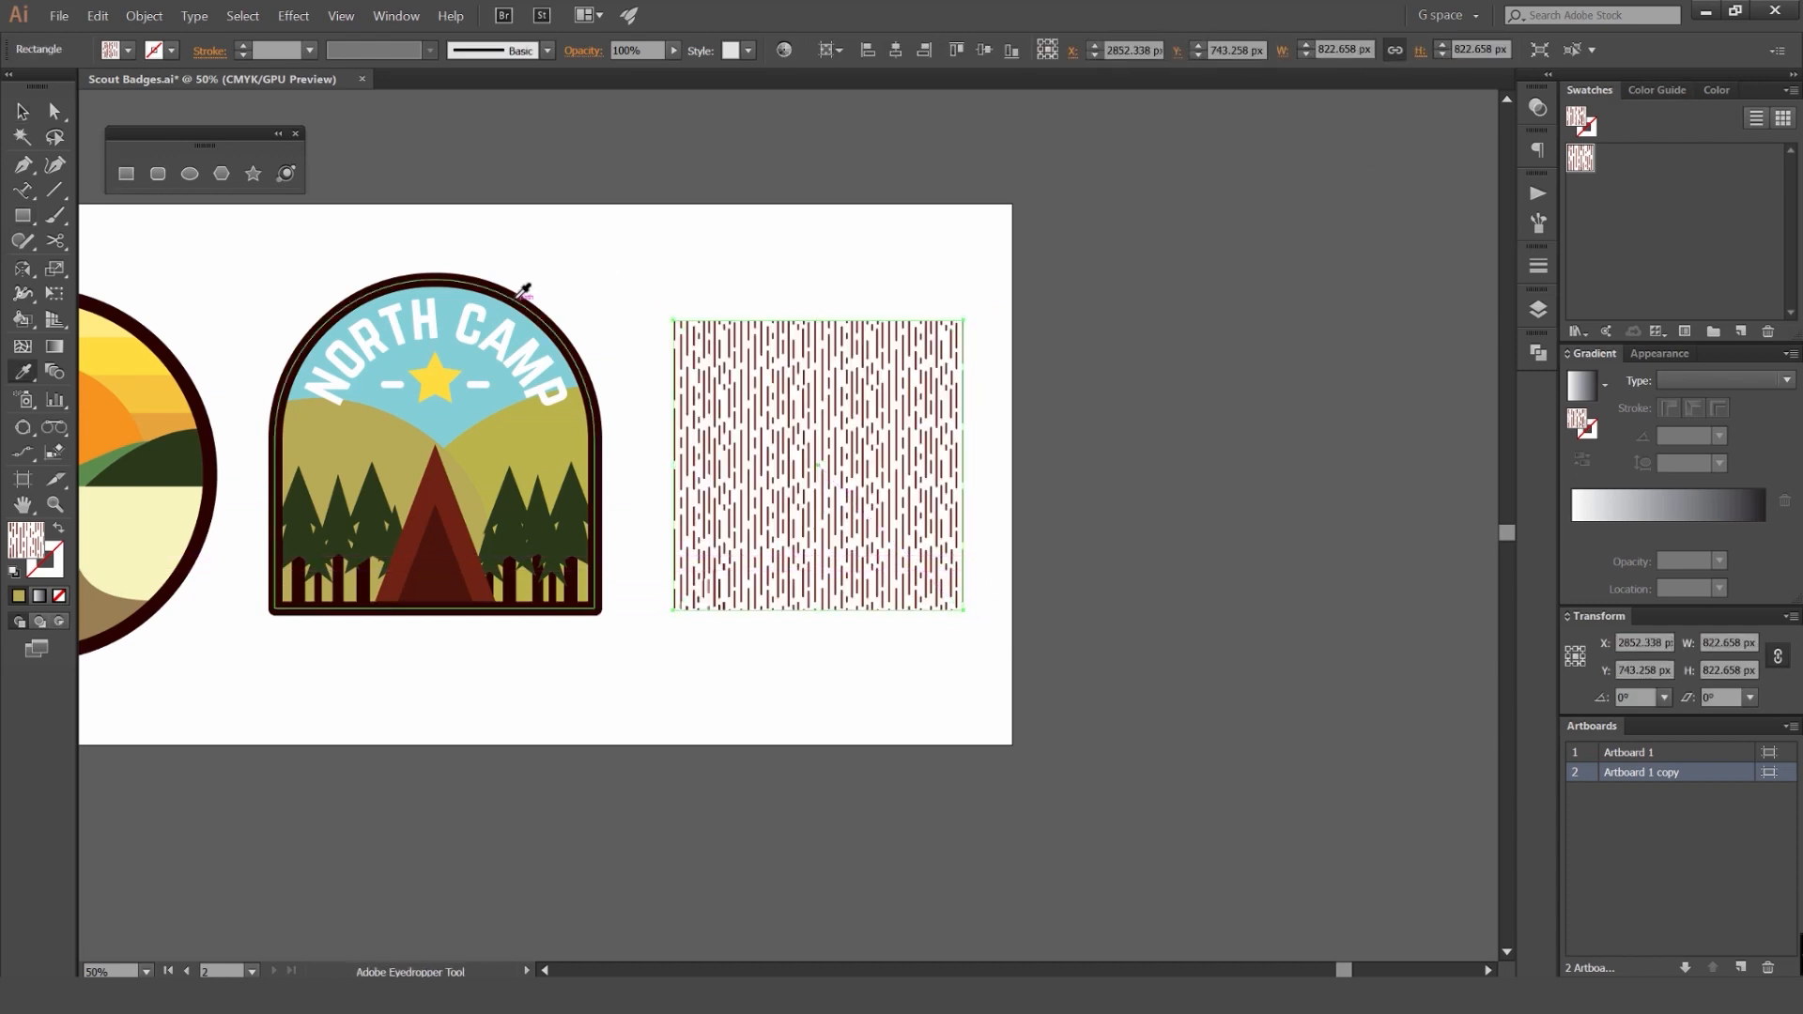
click(515, 298)
key(v)
click(751, 258)
click(902, 316)
click(934, 249)
drag(835, 292, 927, 236)
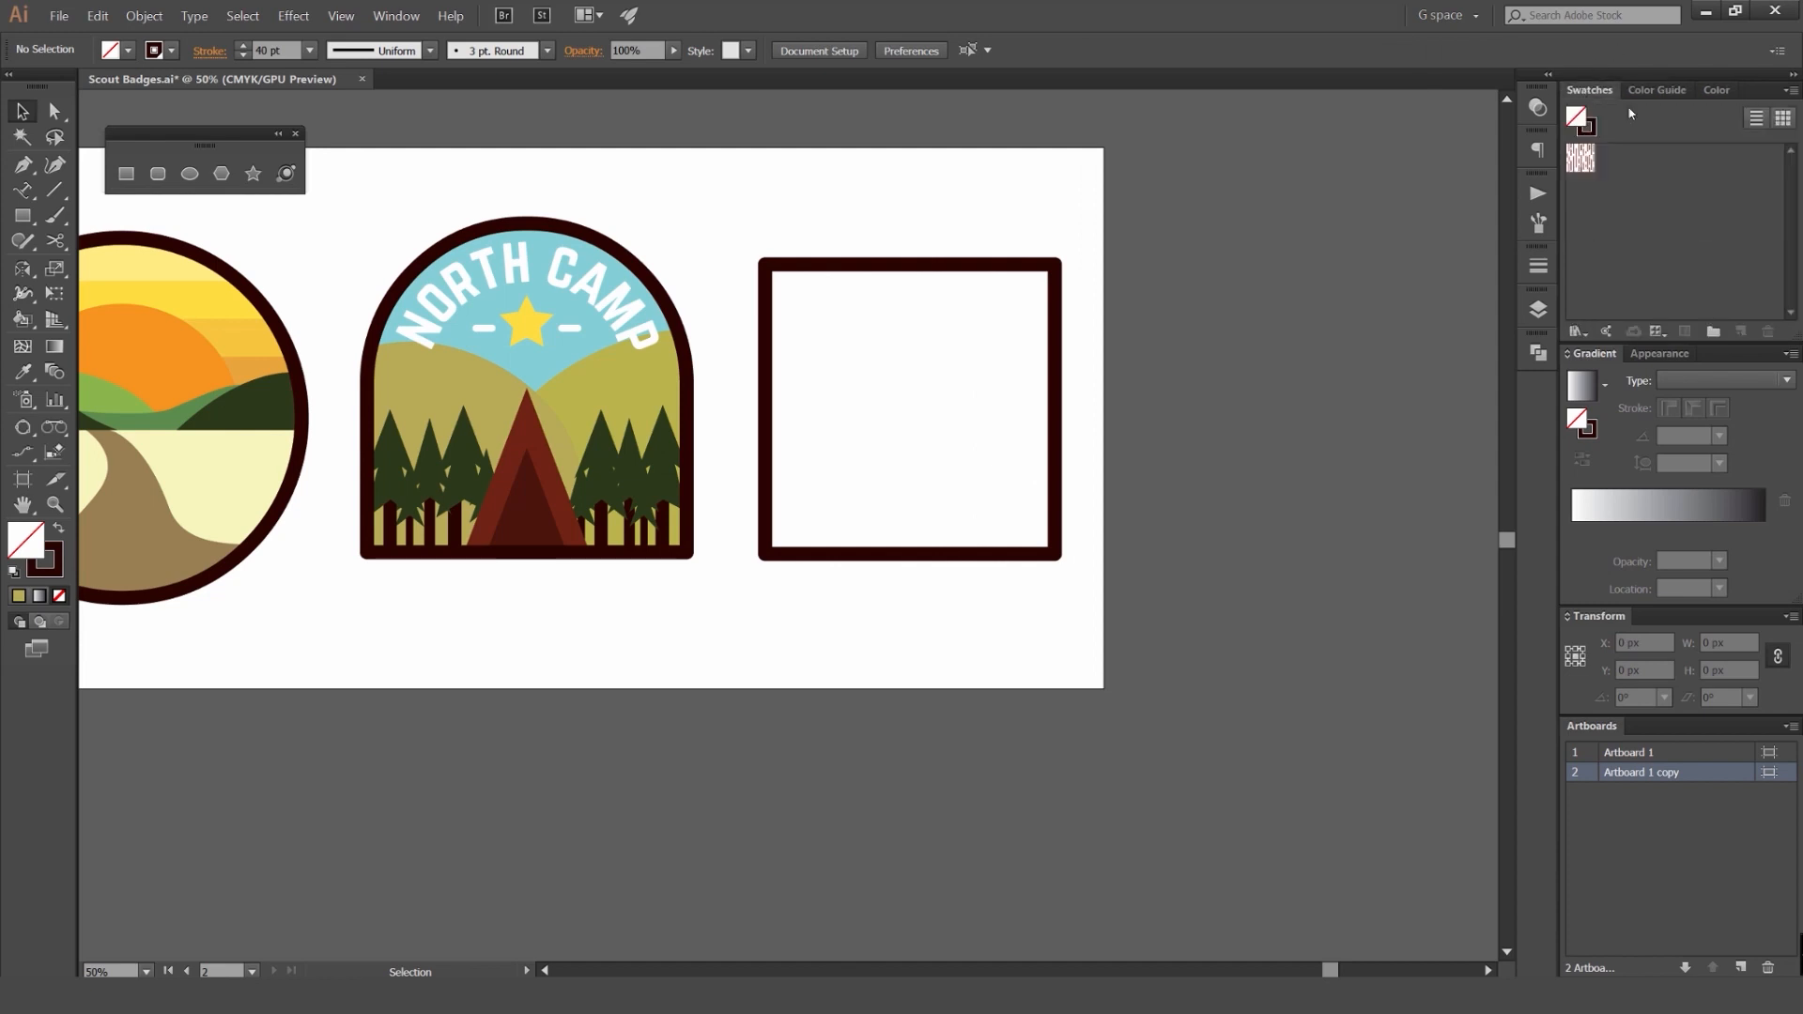
Step: Show all swatches again and fill the framed square with orange
click(1658, 332)
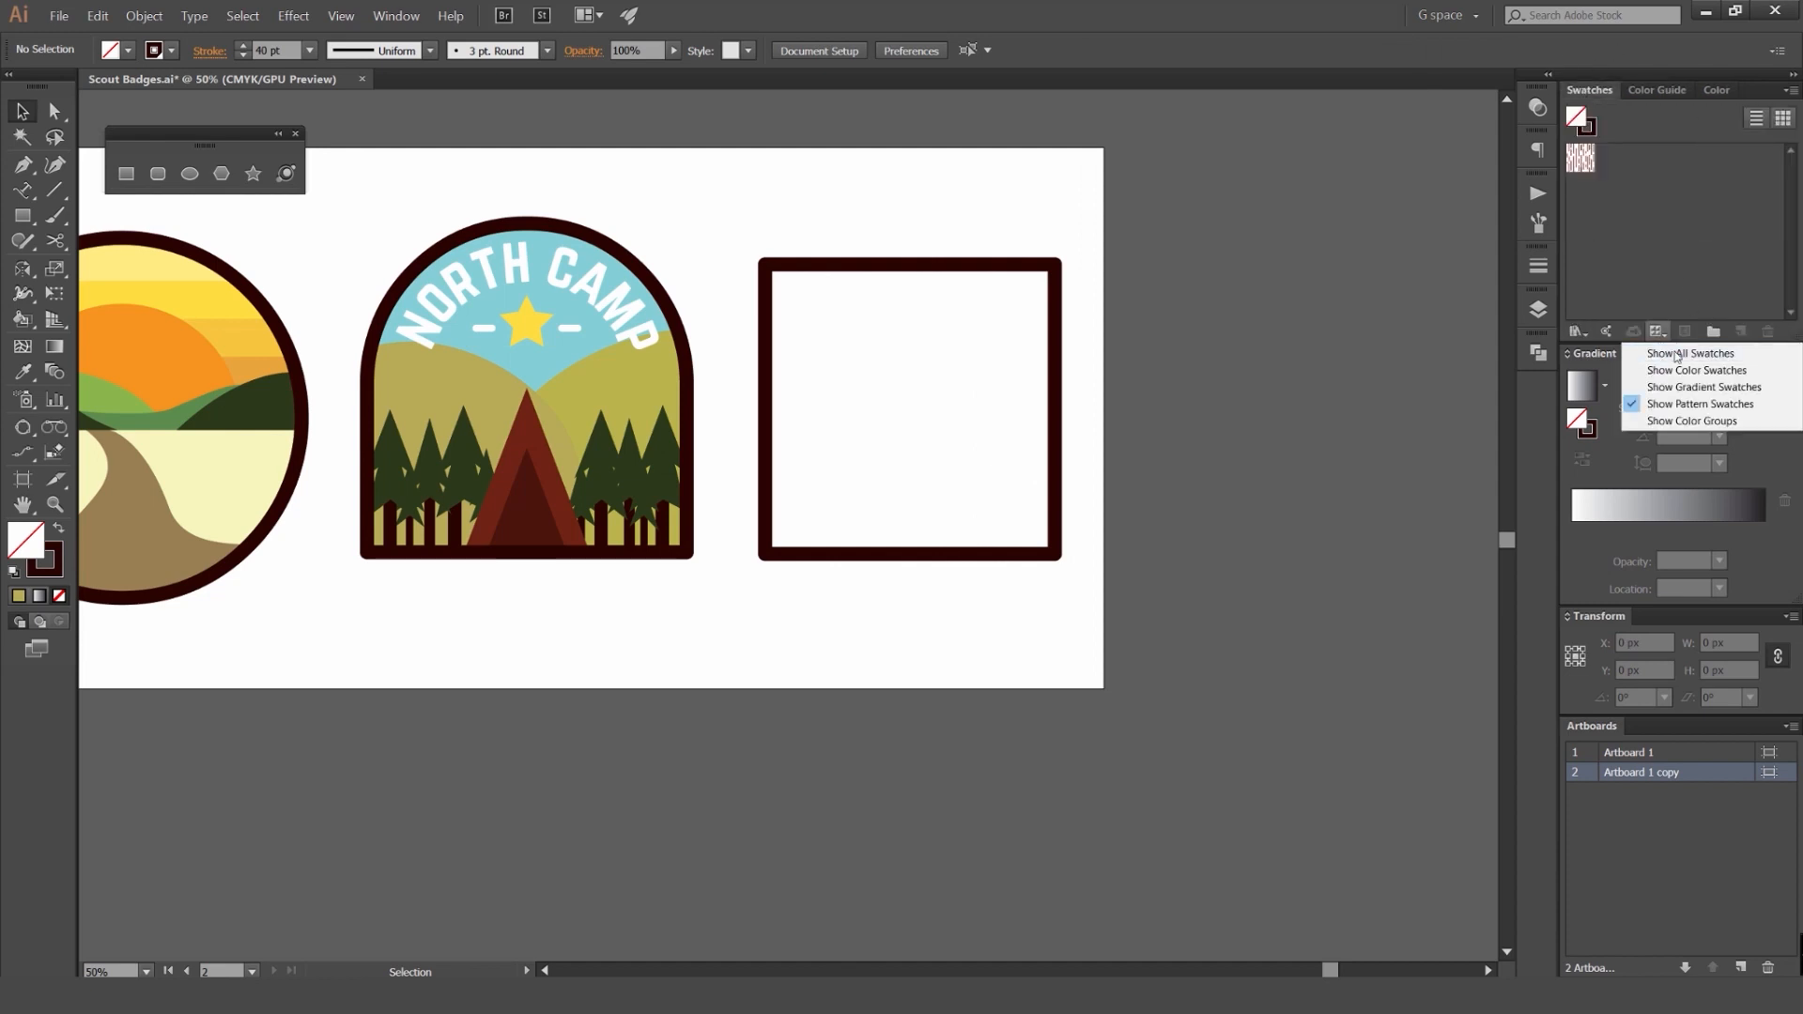
click(1677, 355)
click(1055, 324)
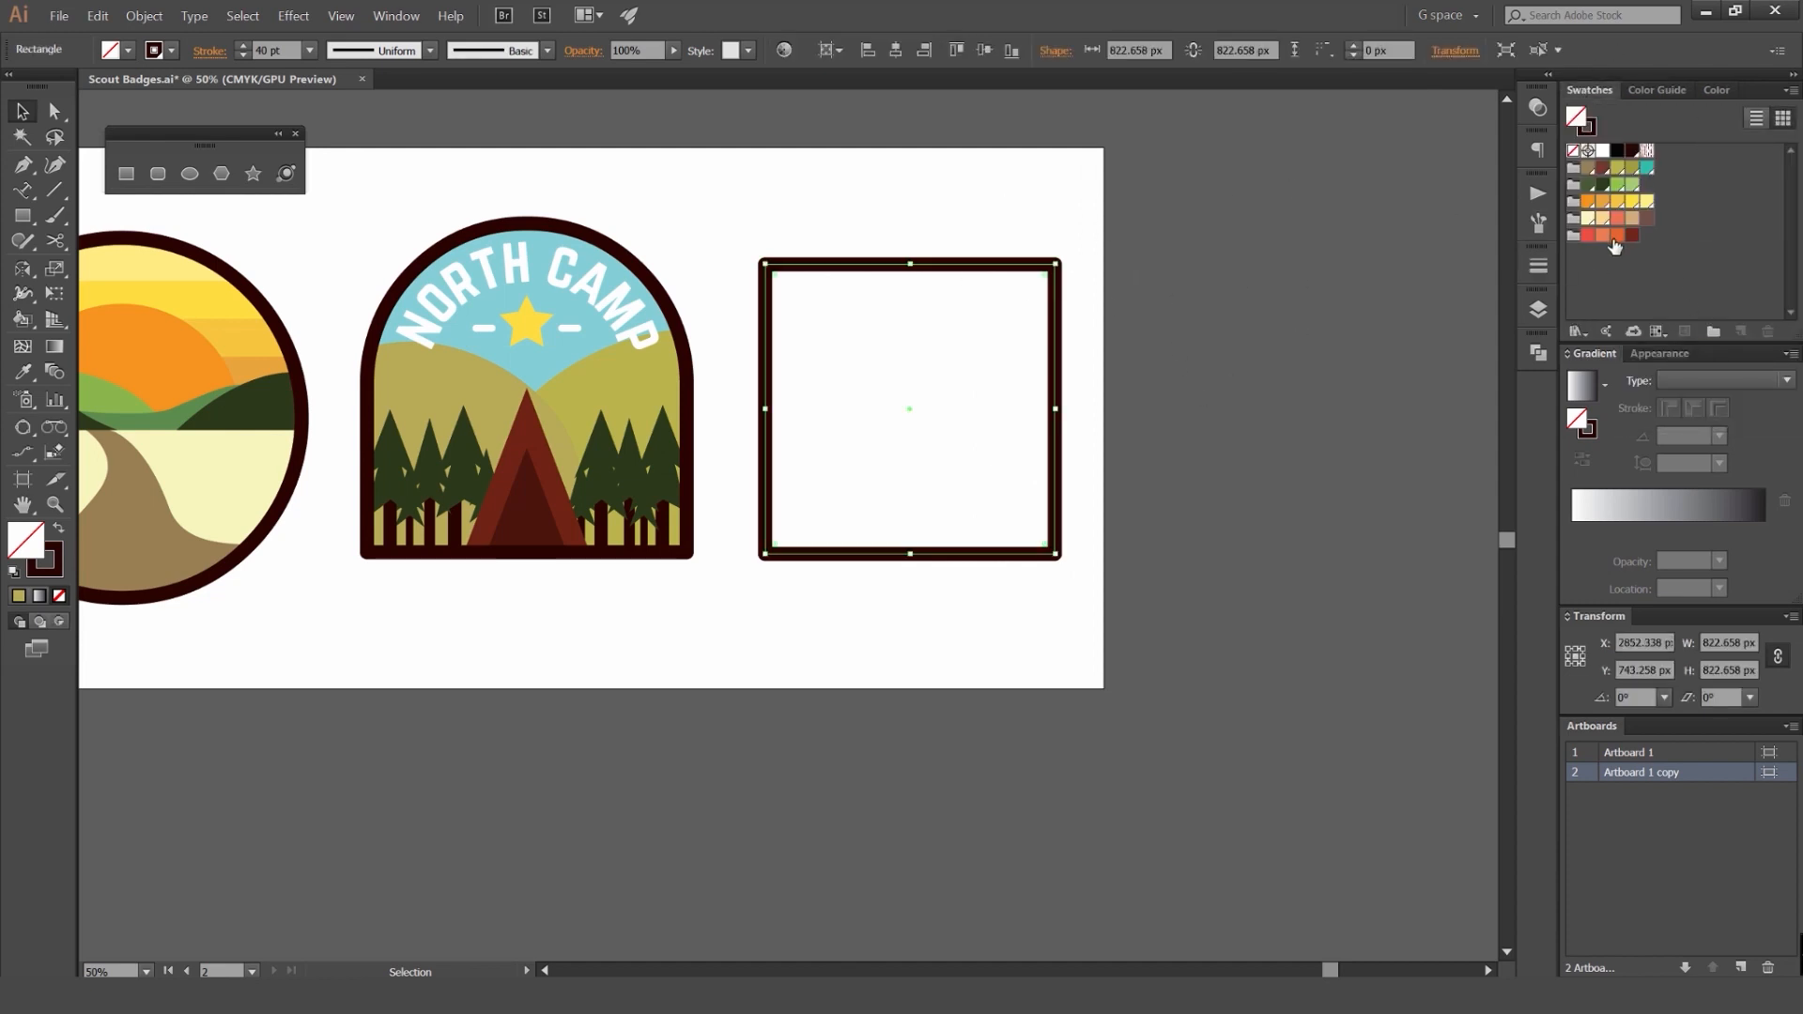
click(1618, 236)
click(1294, 286)
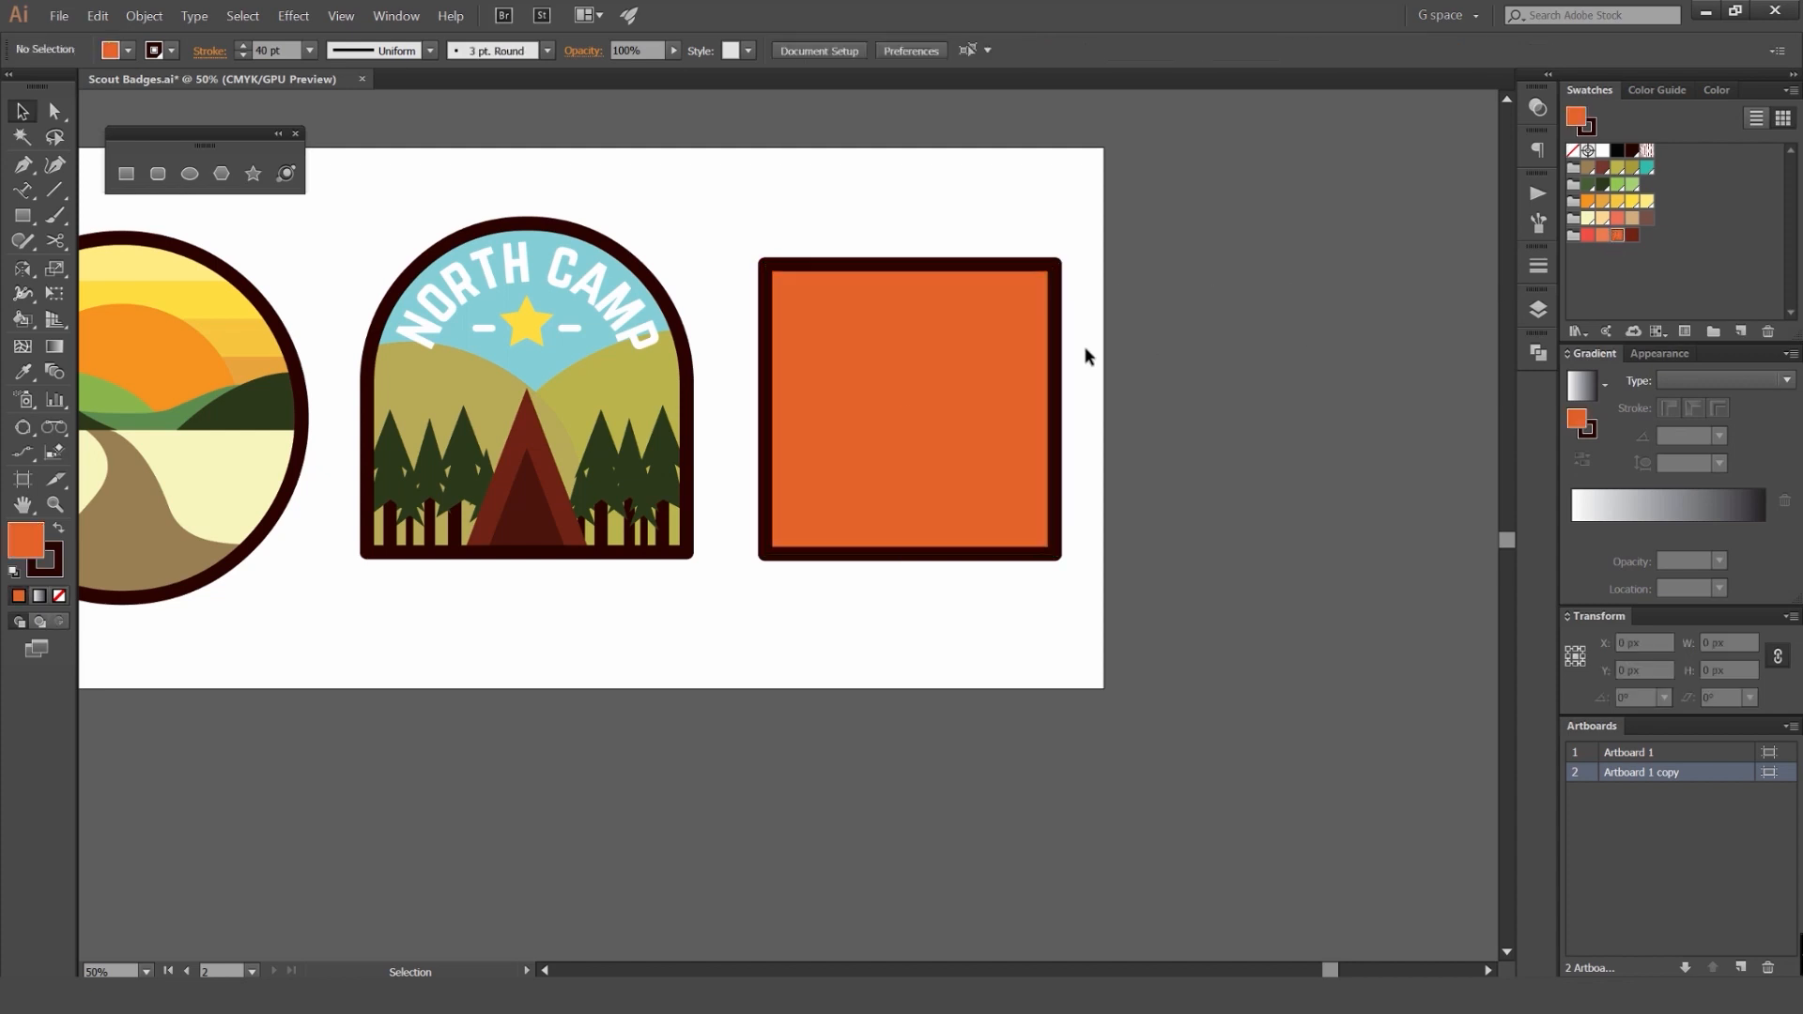
Step: Draw a rectangle about 1134 × 310 px across the square's lower edge and swap its fill and stroke for a dark brown fill
key(m)
drag(747, 501, 1138, 620)
key(shift+x)
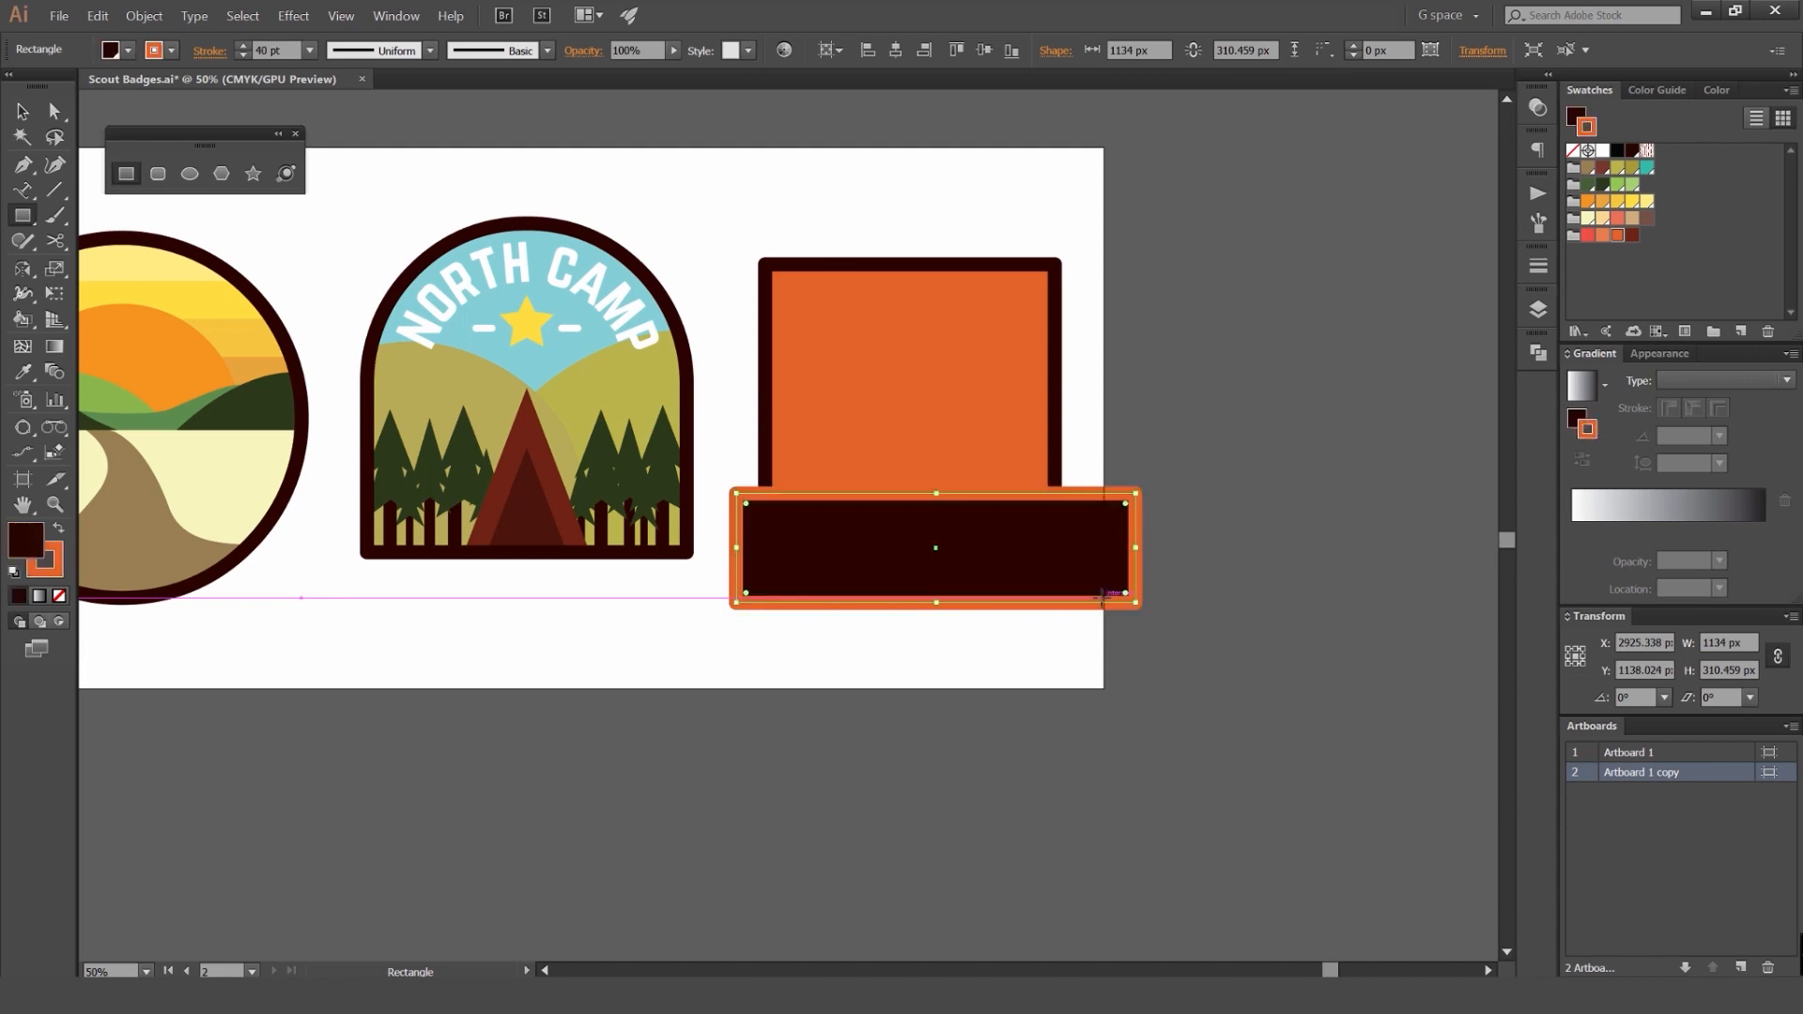
Step: Remove the dark rectangle's stroke and position it over the lower part of the orange square, flush with its frame
key(slash)
key(v)
drag(1101, 566, 1078, 552)
Step: Cut away the parts of the dark rectangle that stick out beyond the square's frame using Shape Builder
drag(972, 624, 916, 543)
scroll(1108, 547, up, 1)
drag(1172, 462, 988, 506)
scroll(1087, 543, up, 1)
key(shift+m)
alt+click(1112, 556)
key(ctrl+shift+a)
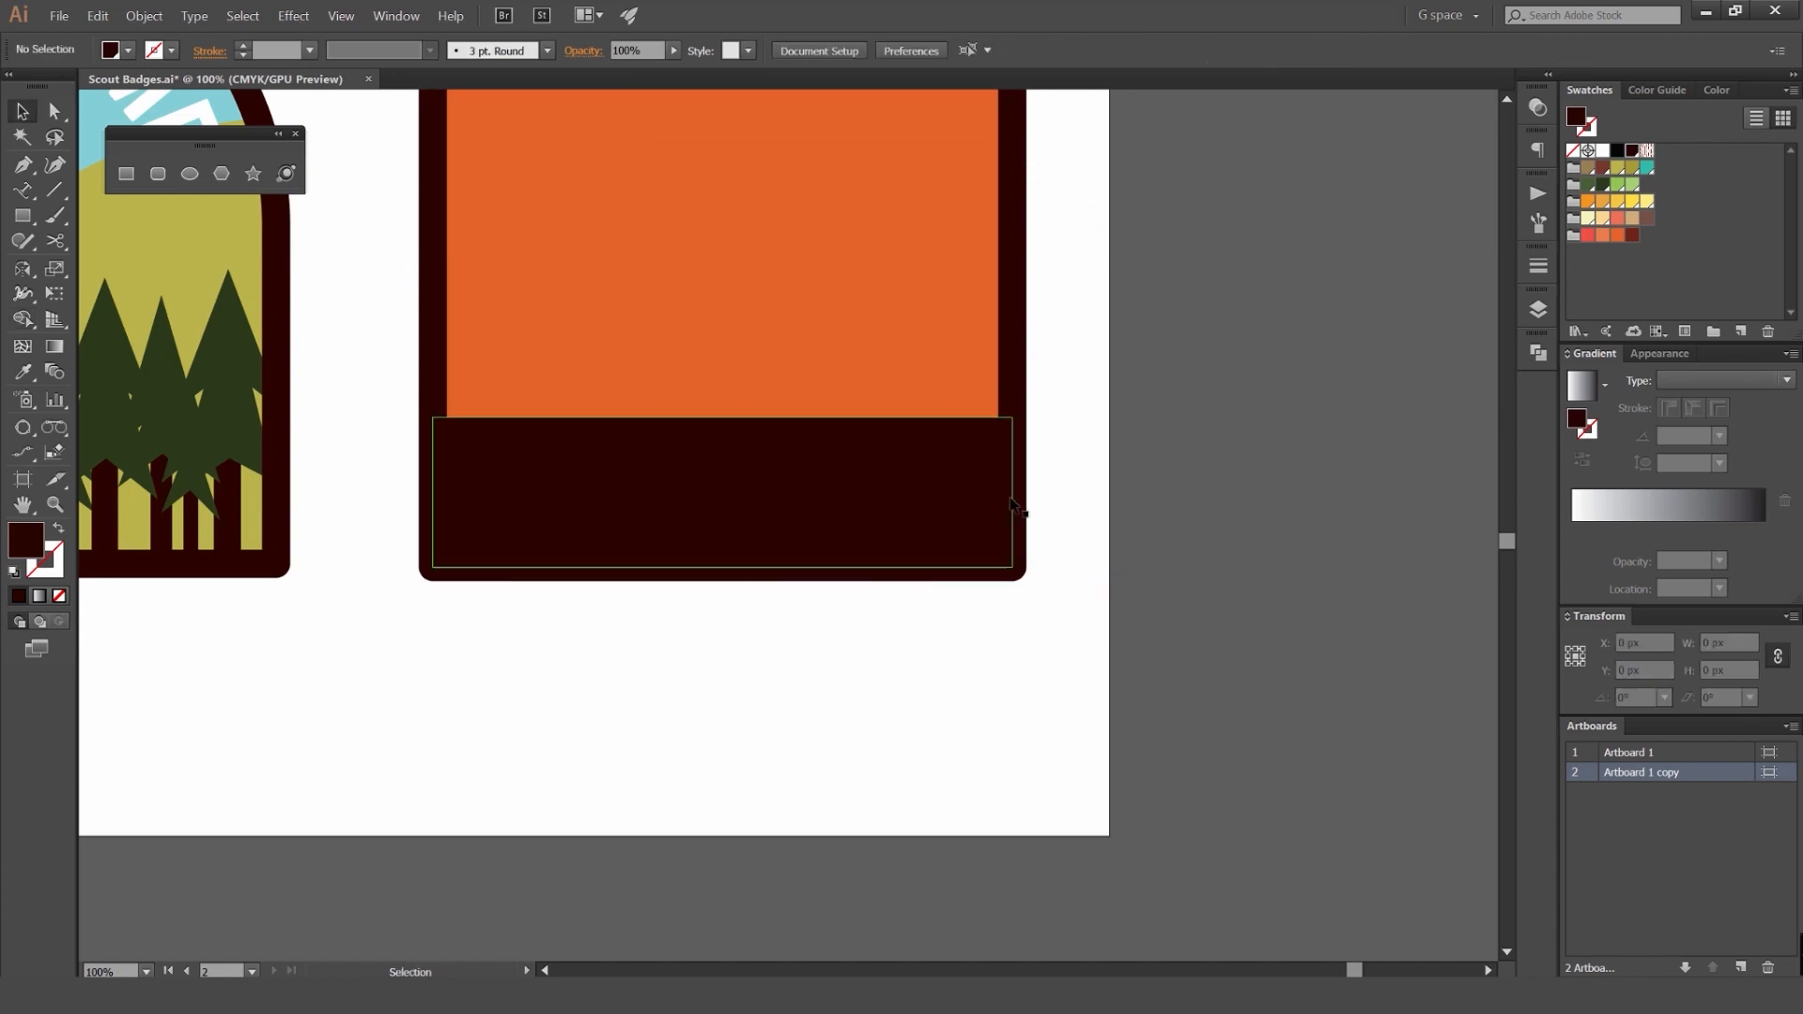
Step: Write LUMBERJACK in white as a text line on the square badge's dark base
scroll(1090, 535, down, 2)
key(v)
key(t)
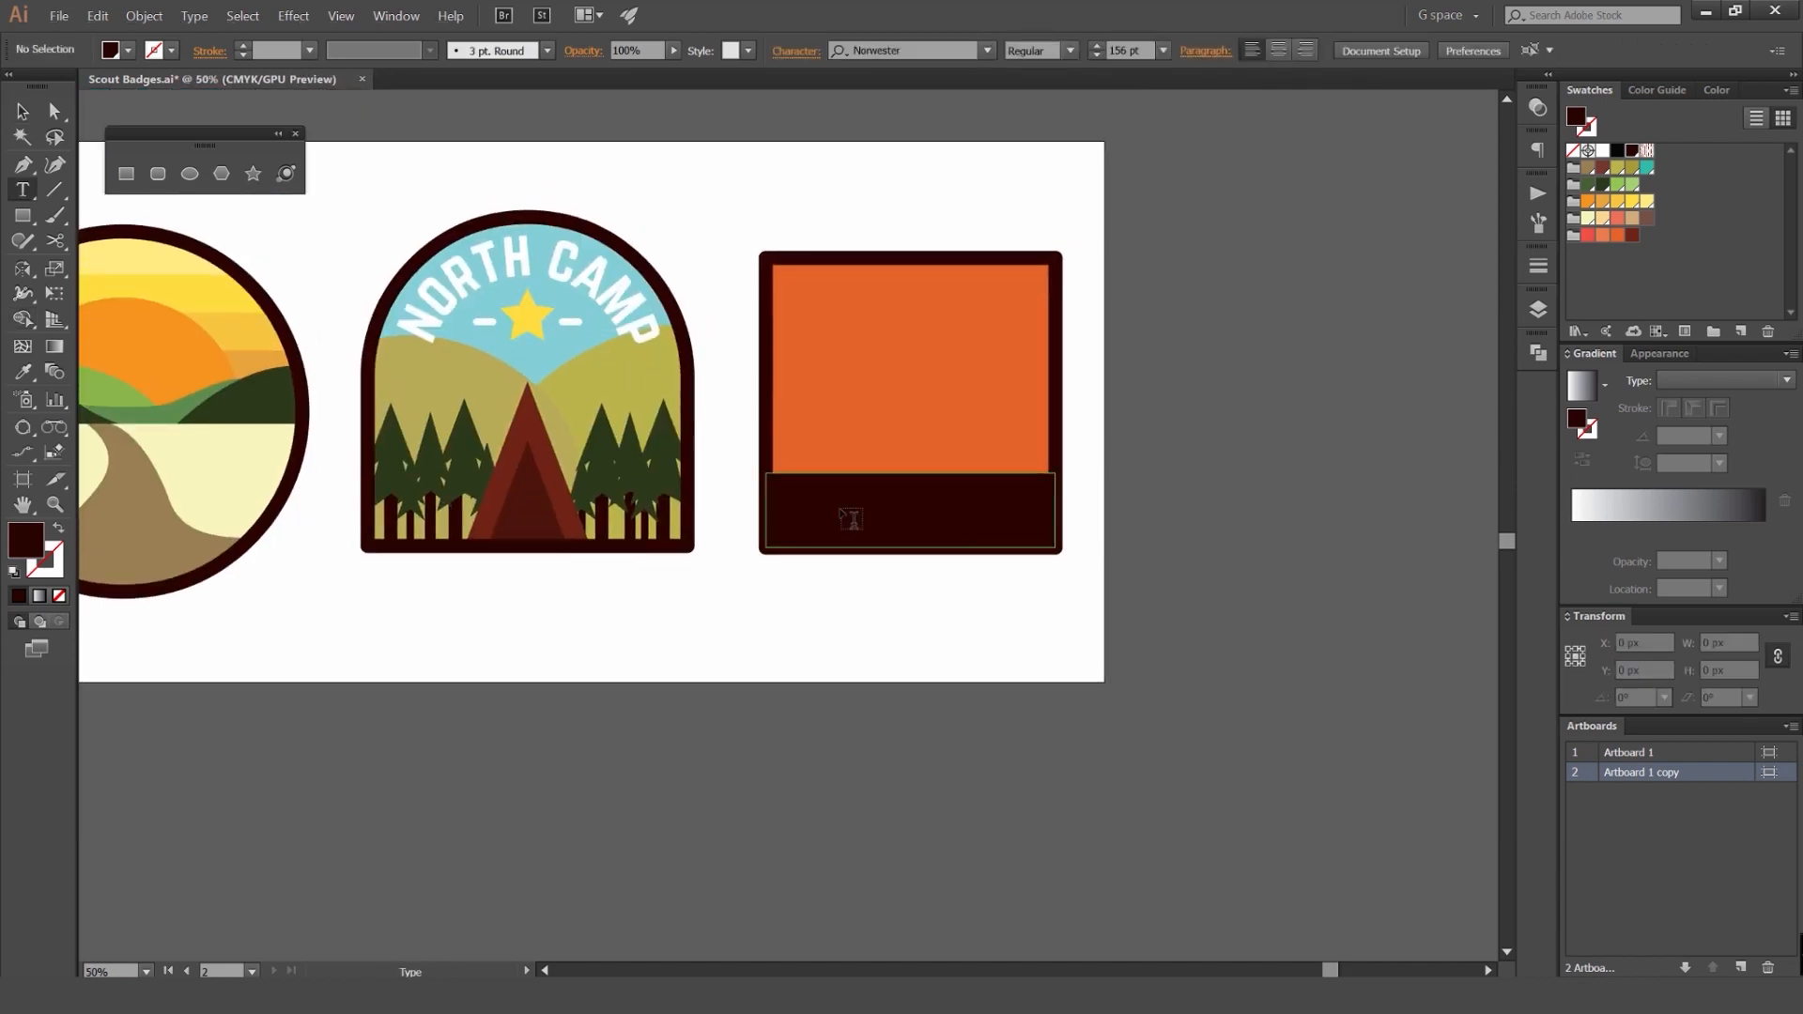
click(843, 526)
text(ASDAJSAH)
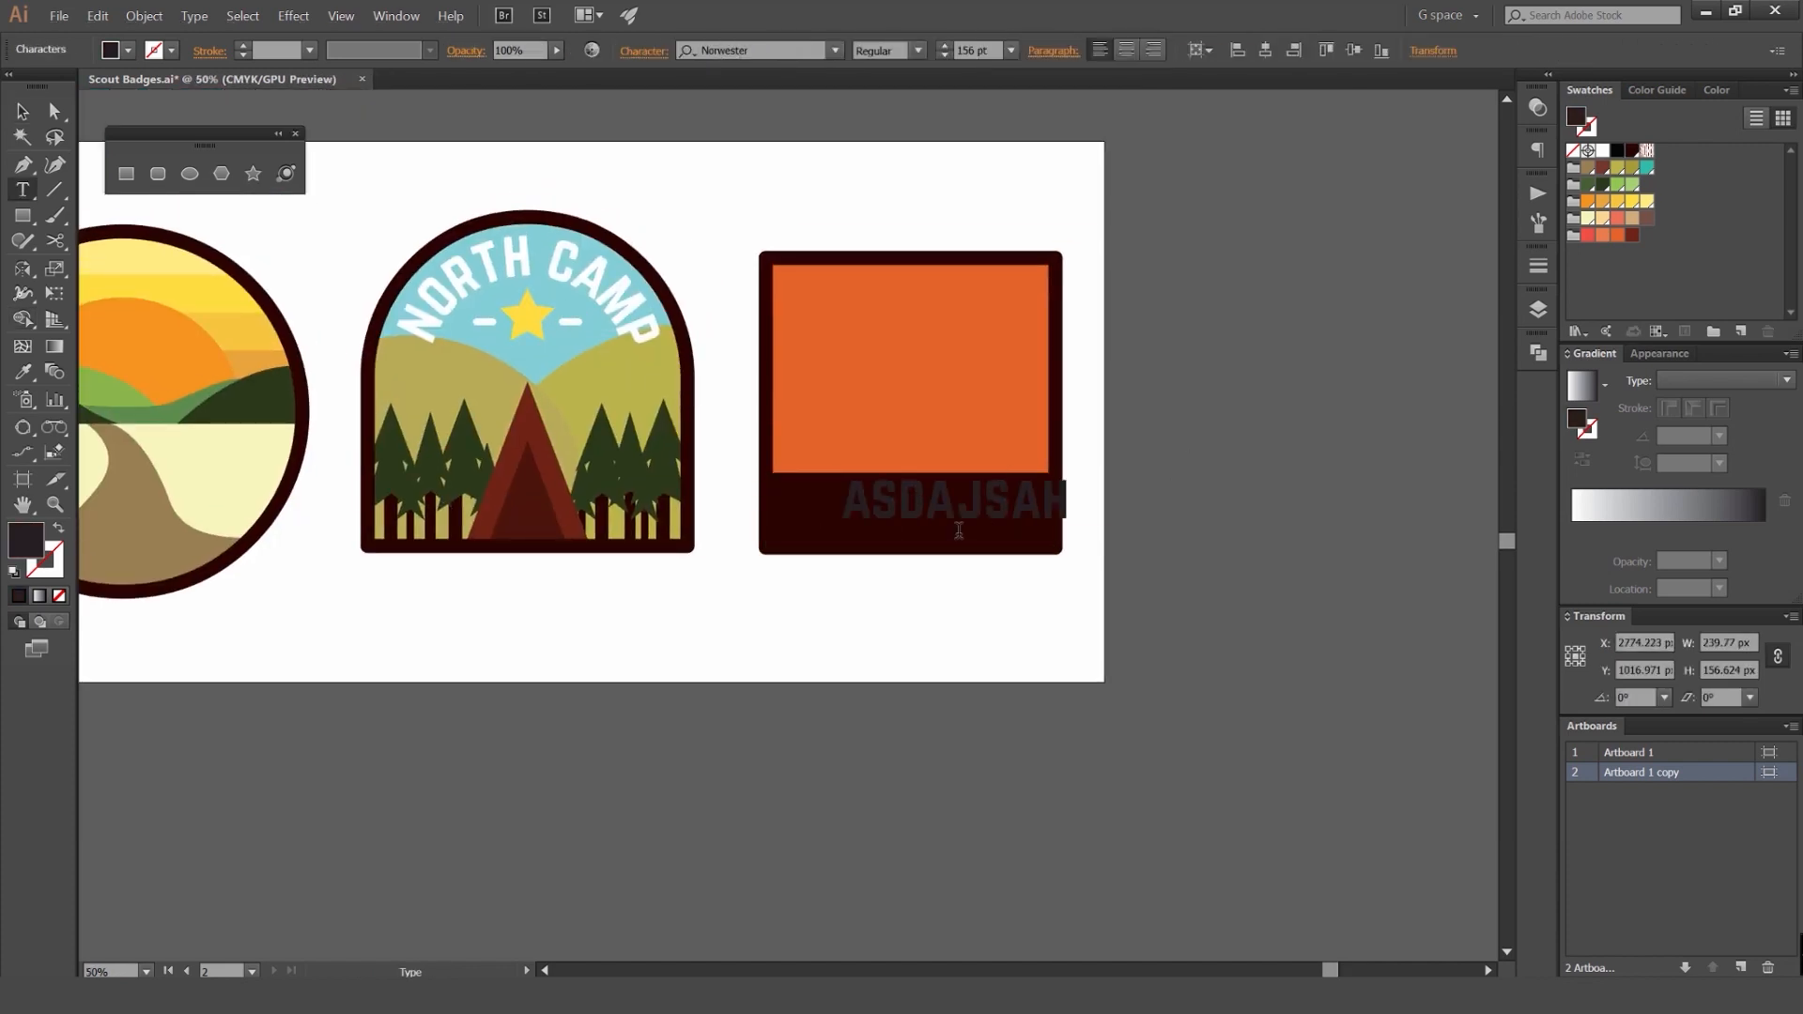
text(SD)
key(ctrl+a)
click(1606, 148)
text(LUM)
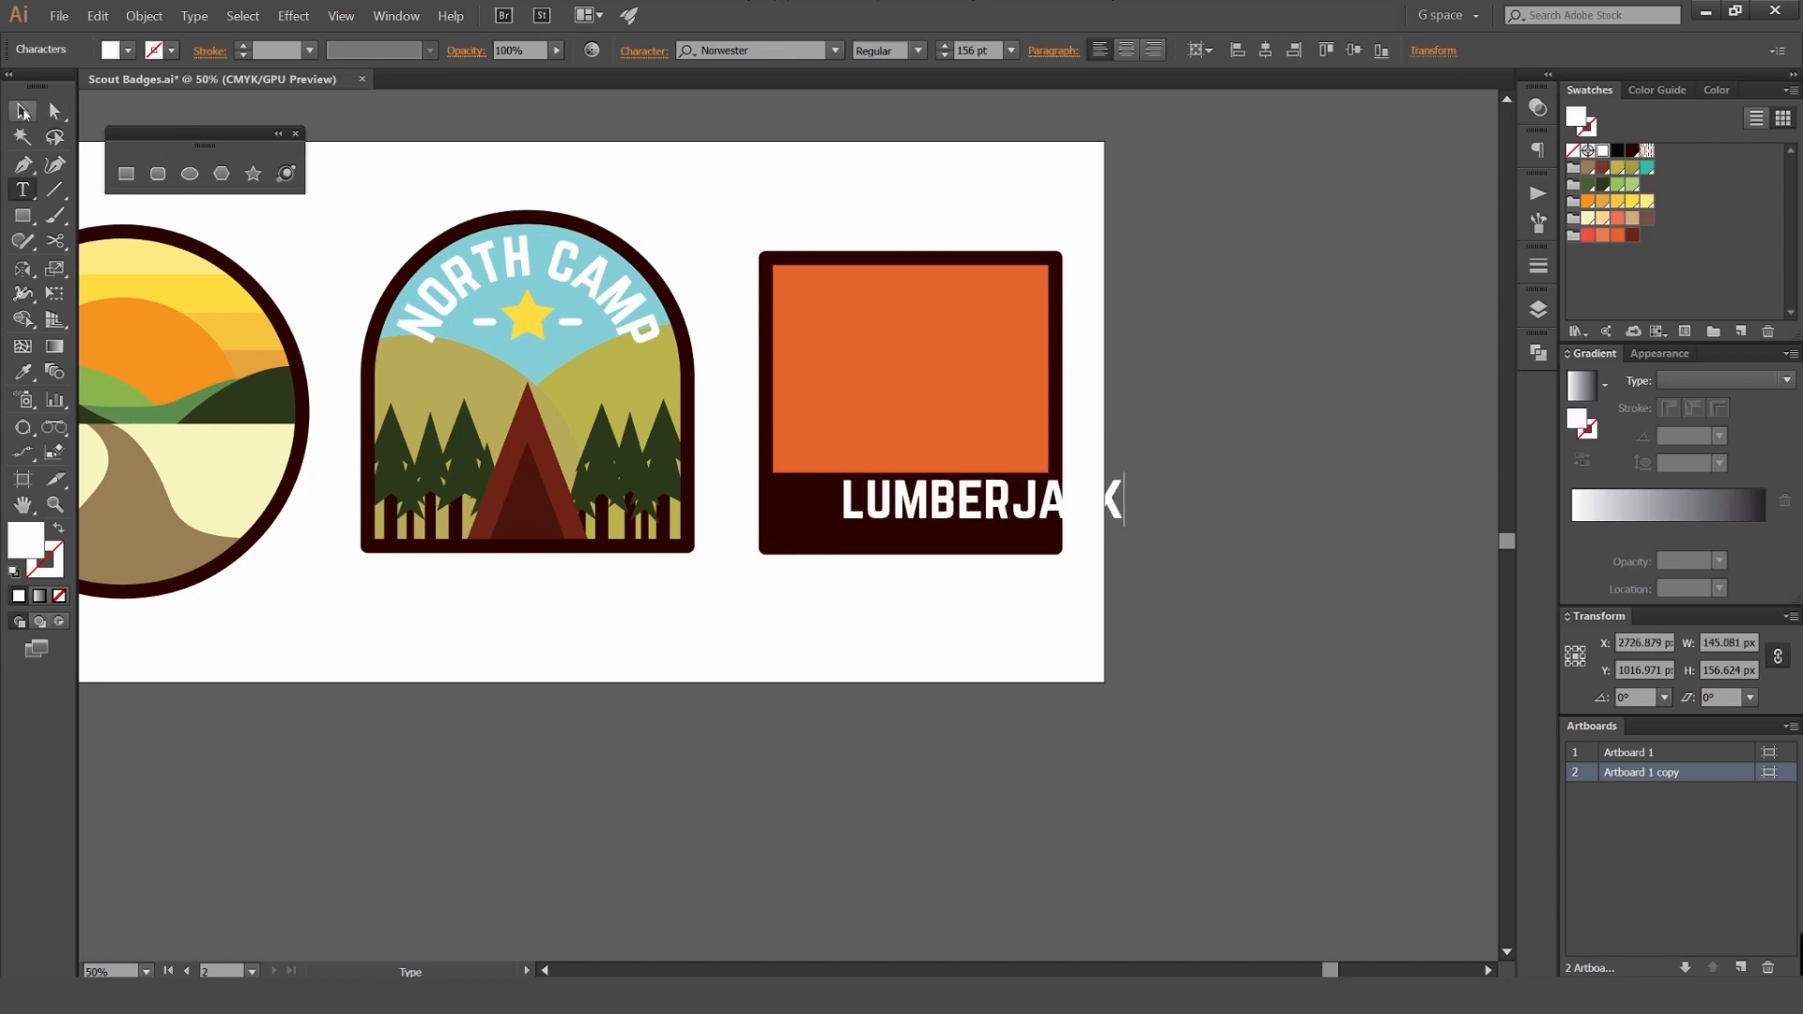
Step: Move the LUMBERJACK lettering so that it sits centred within the dark base of the badge
click(24, 113)
scroll(906, 673, up, 1)
drag(944, 464, 863, 484)
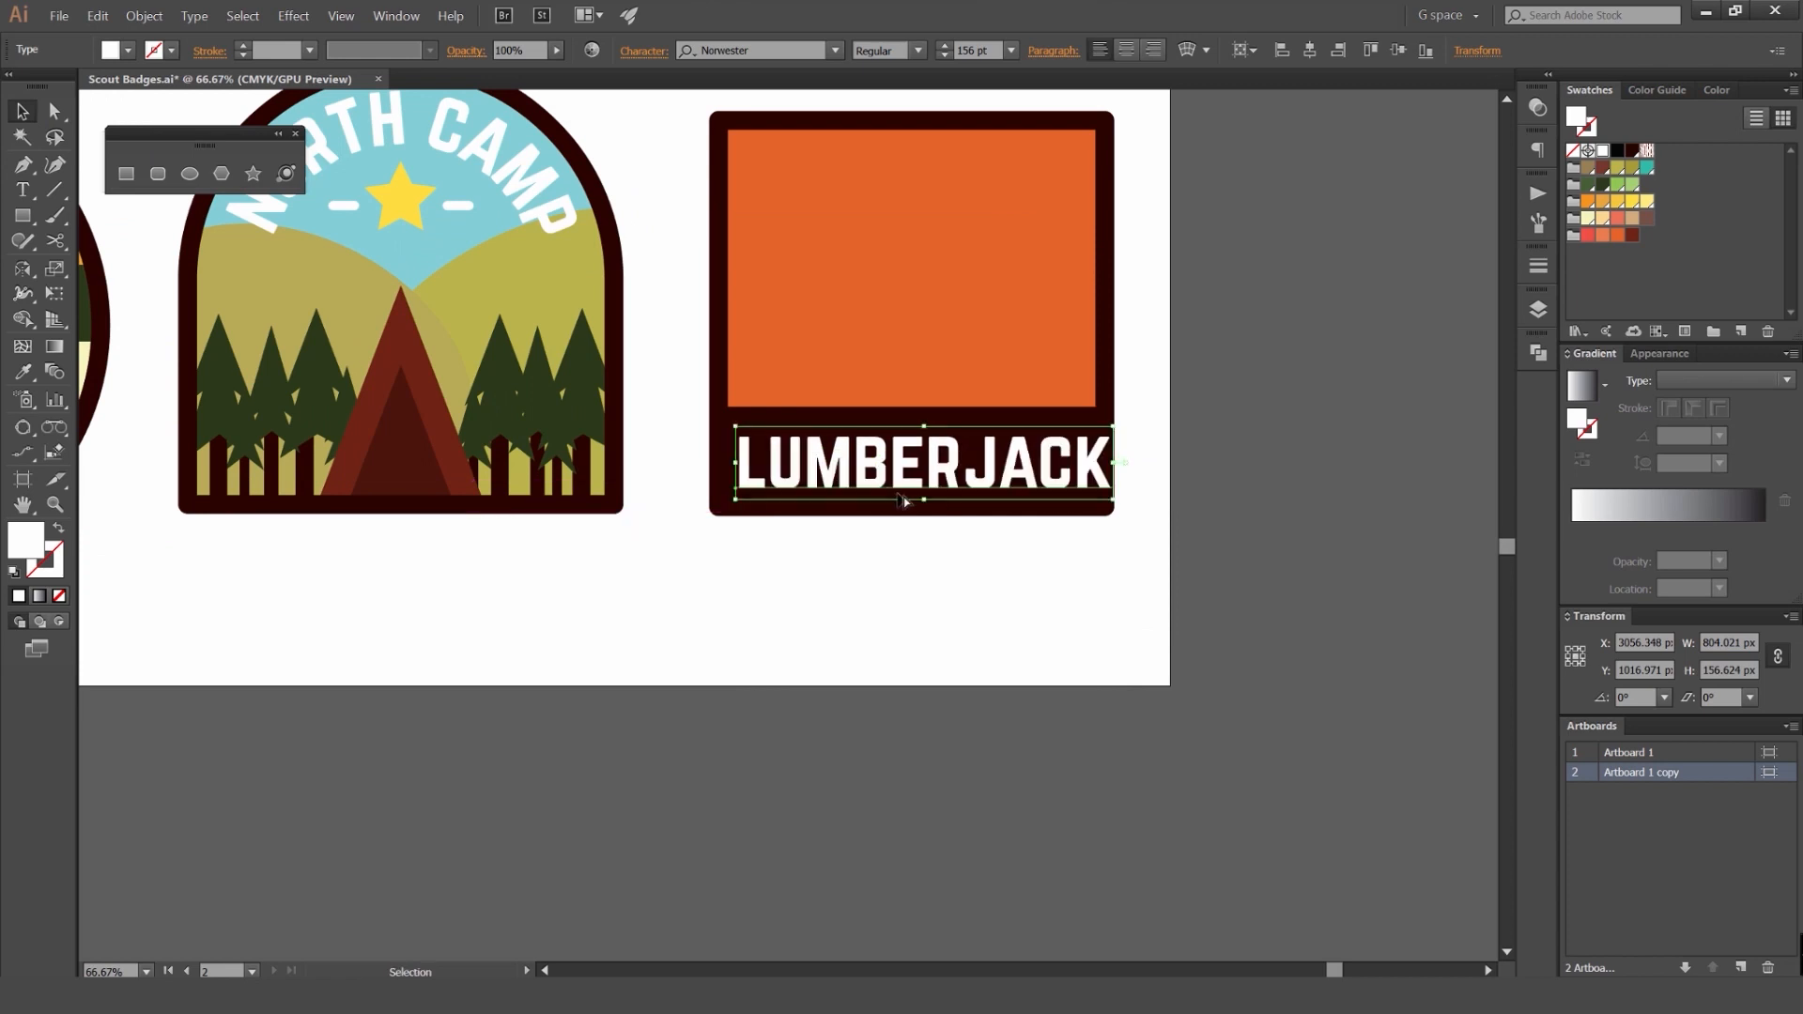
scroll(945, 490, up, 2)
drag(1040, 438, 1015, 435)
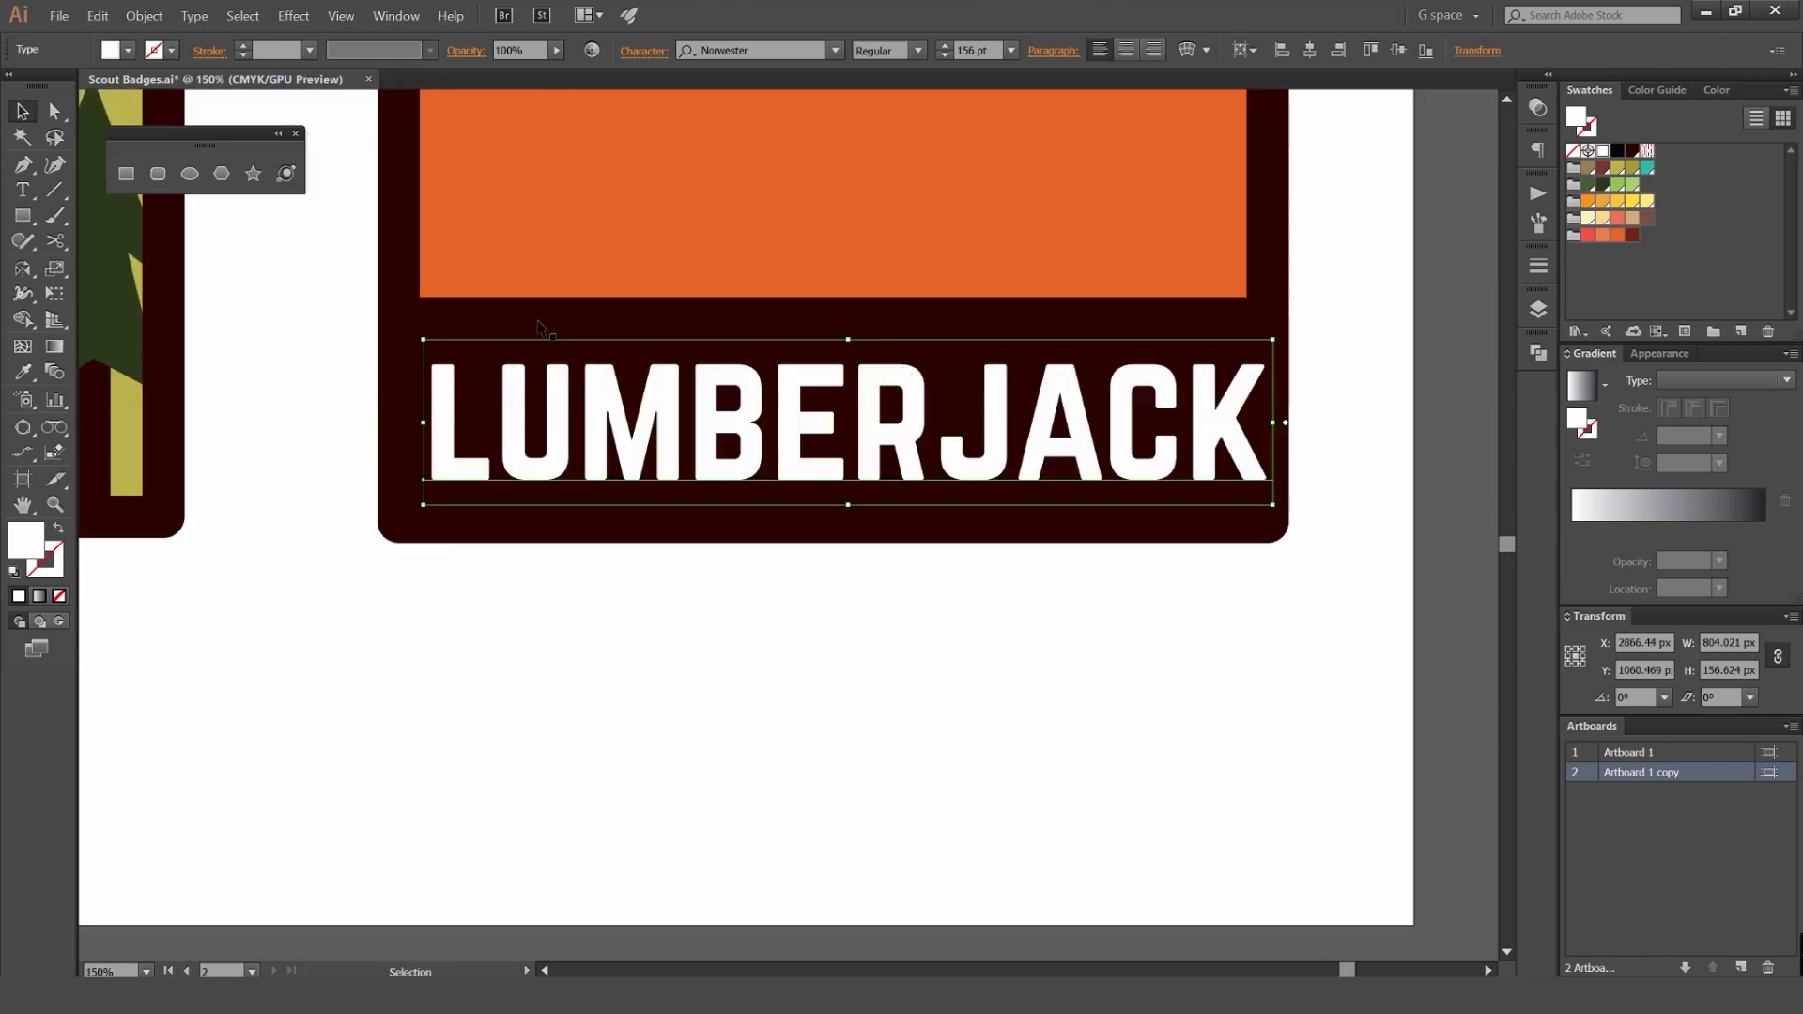
Step: Convert the LUMBERJACK lettering to real uppercase with the Change Case command
scroll(542, 327, down, 1)
double_click(725, 383)
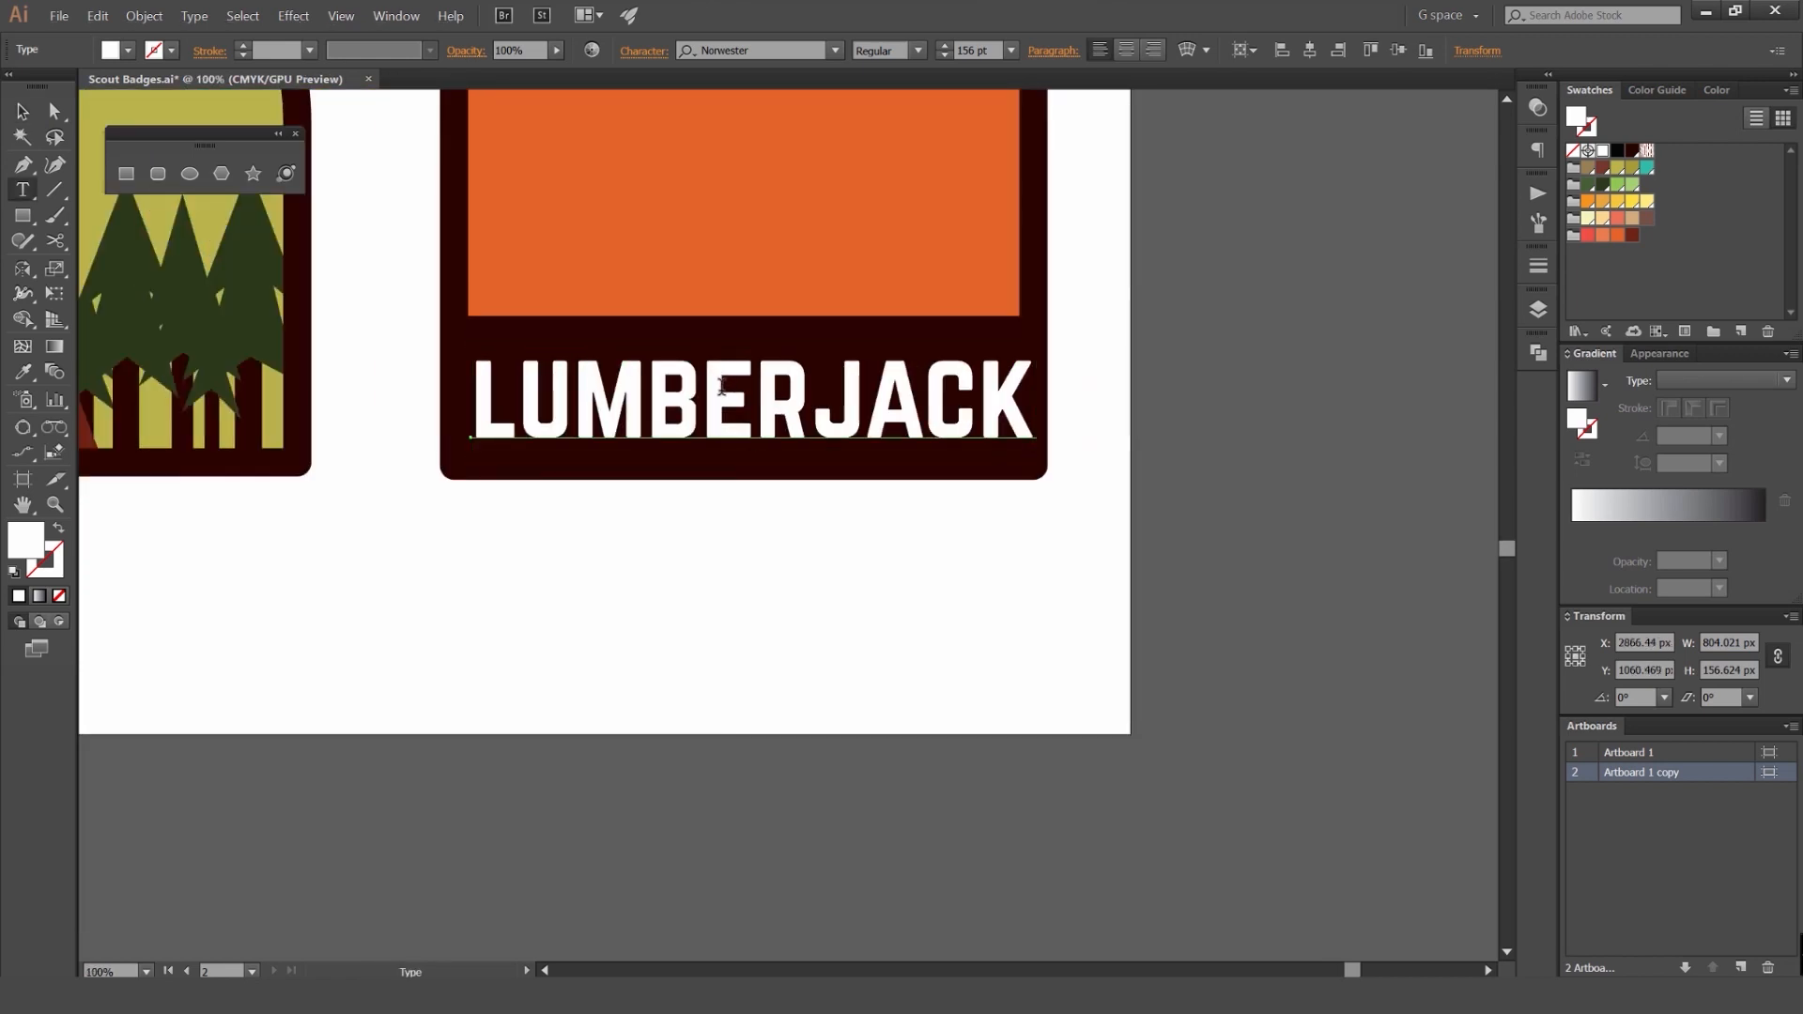
click(22, 110)
click(144, 16)
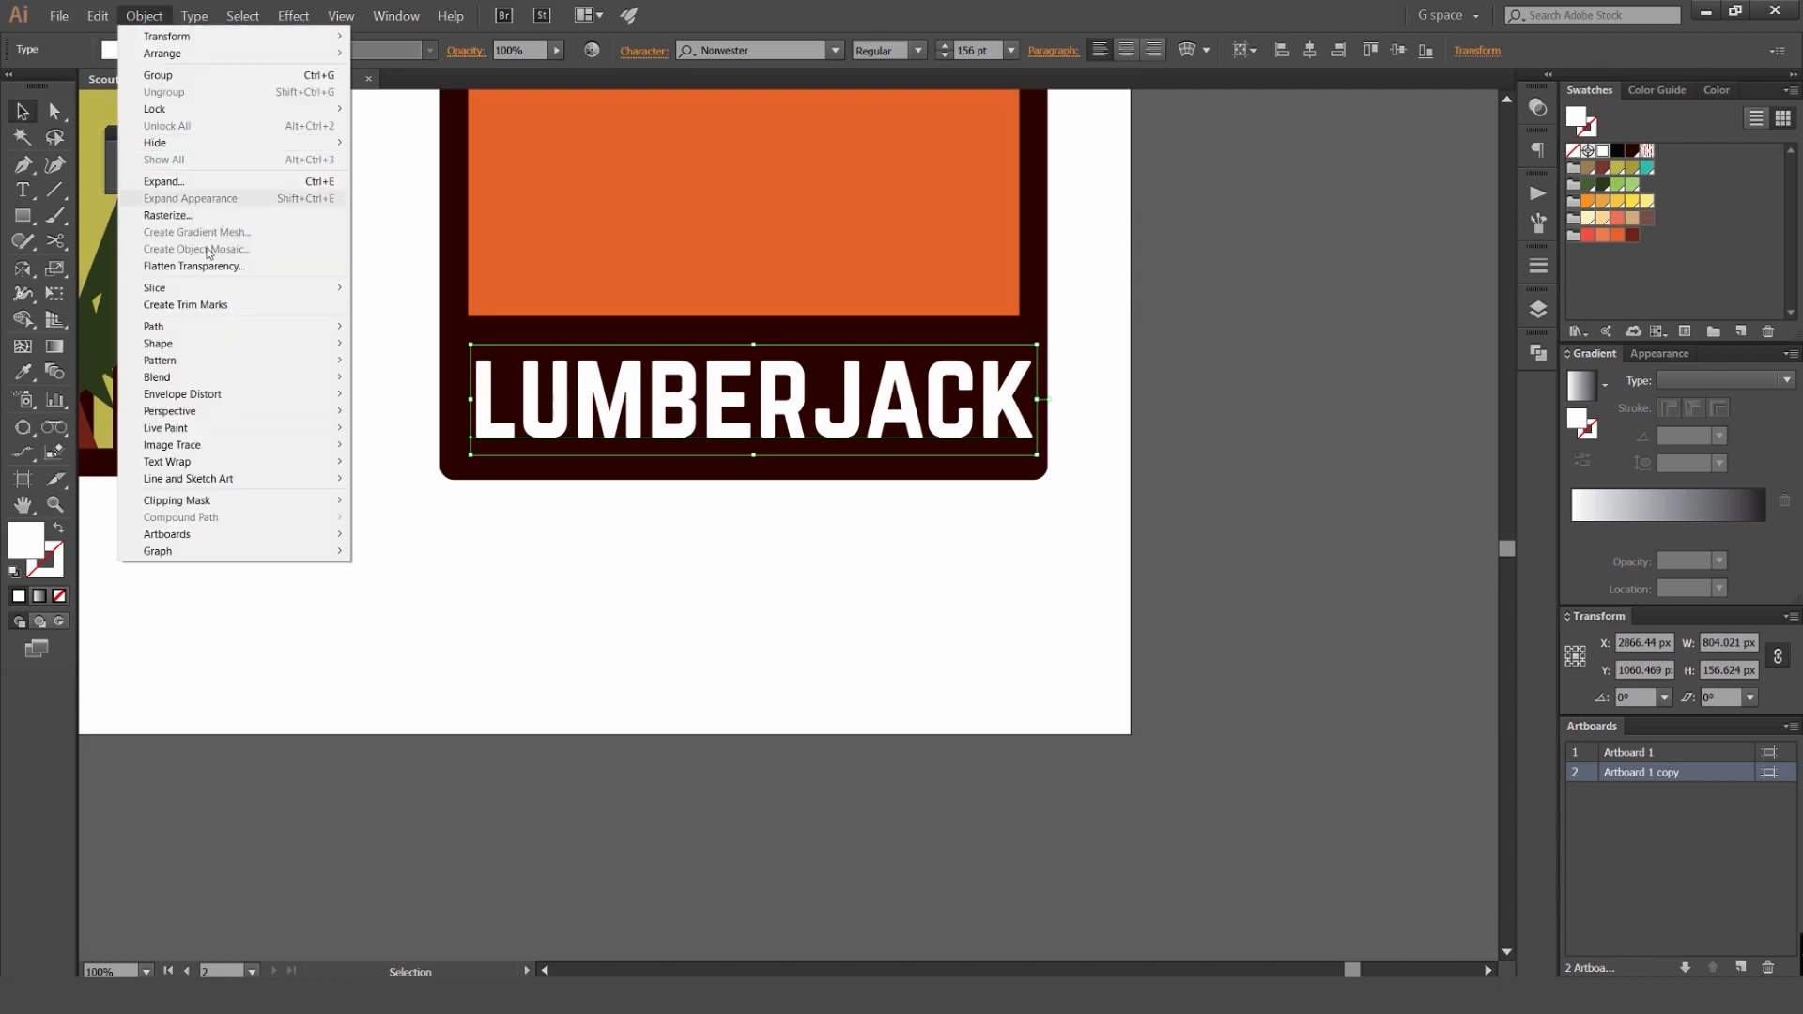
click(195, 16)
click(194, 16)
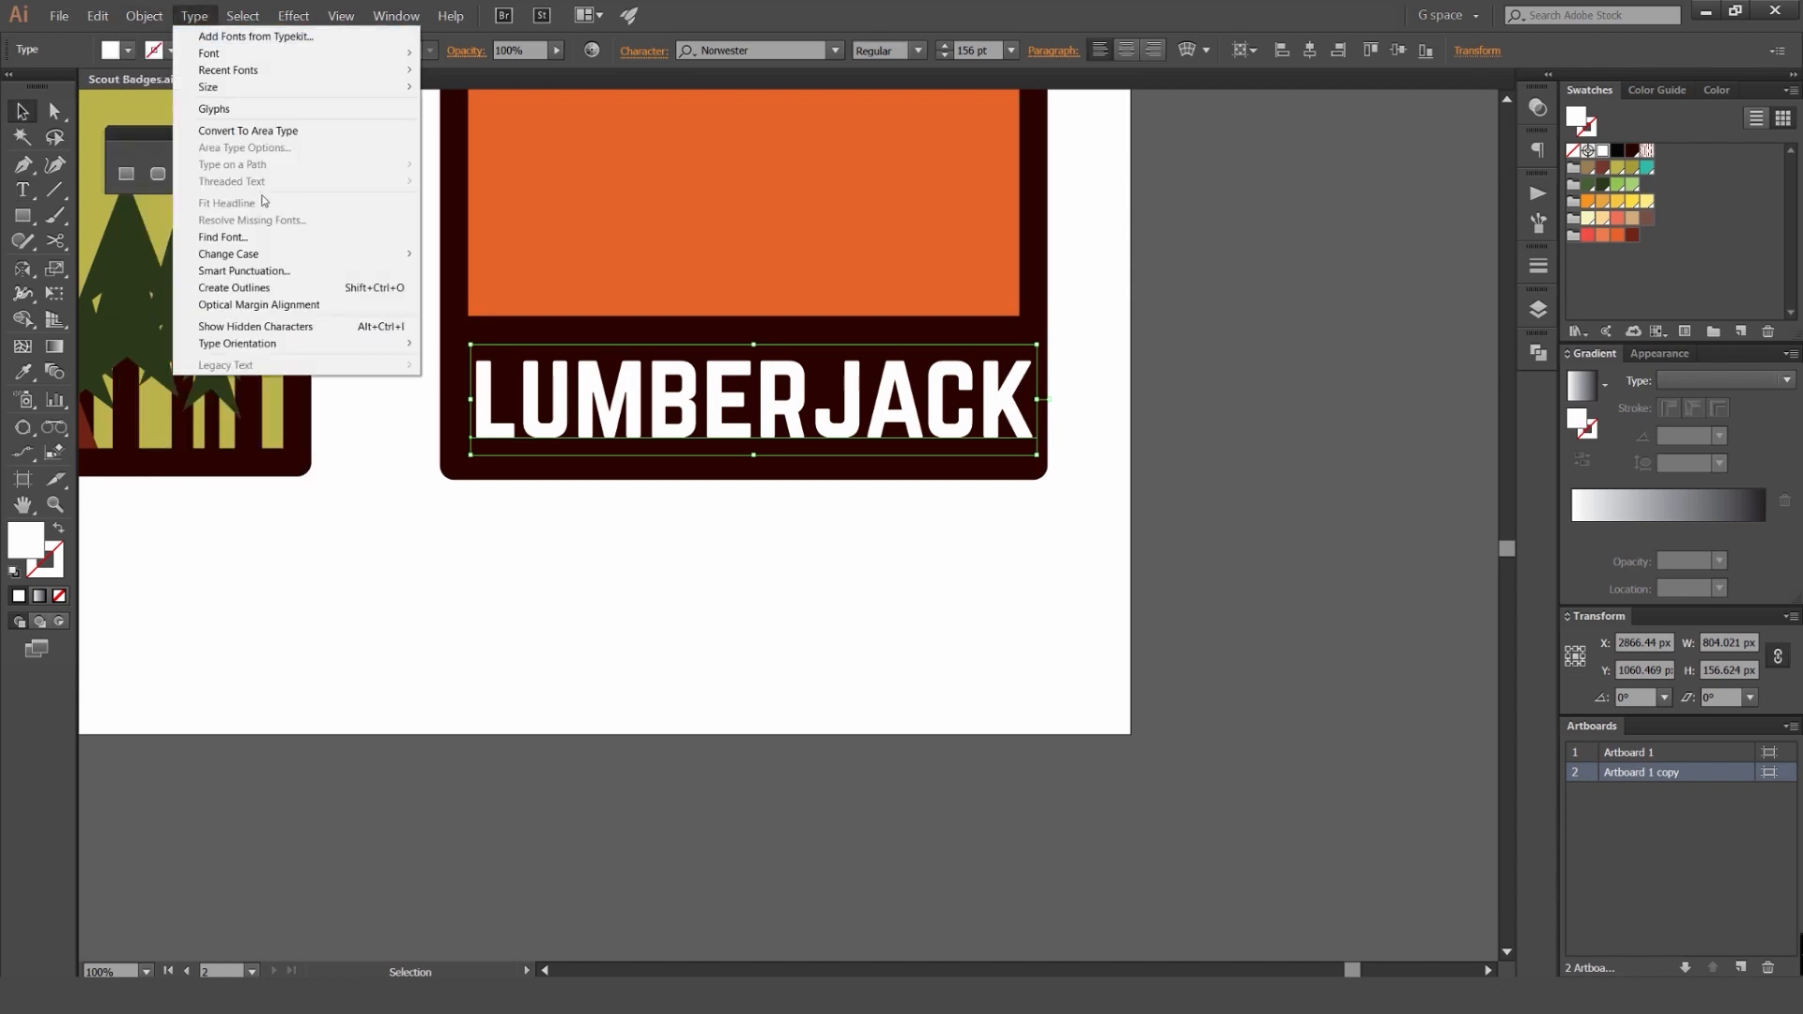
mouse_move(257, 254)
click(477, 259)
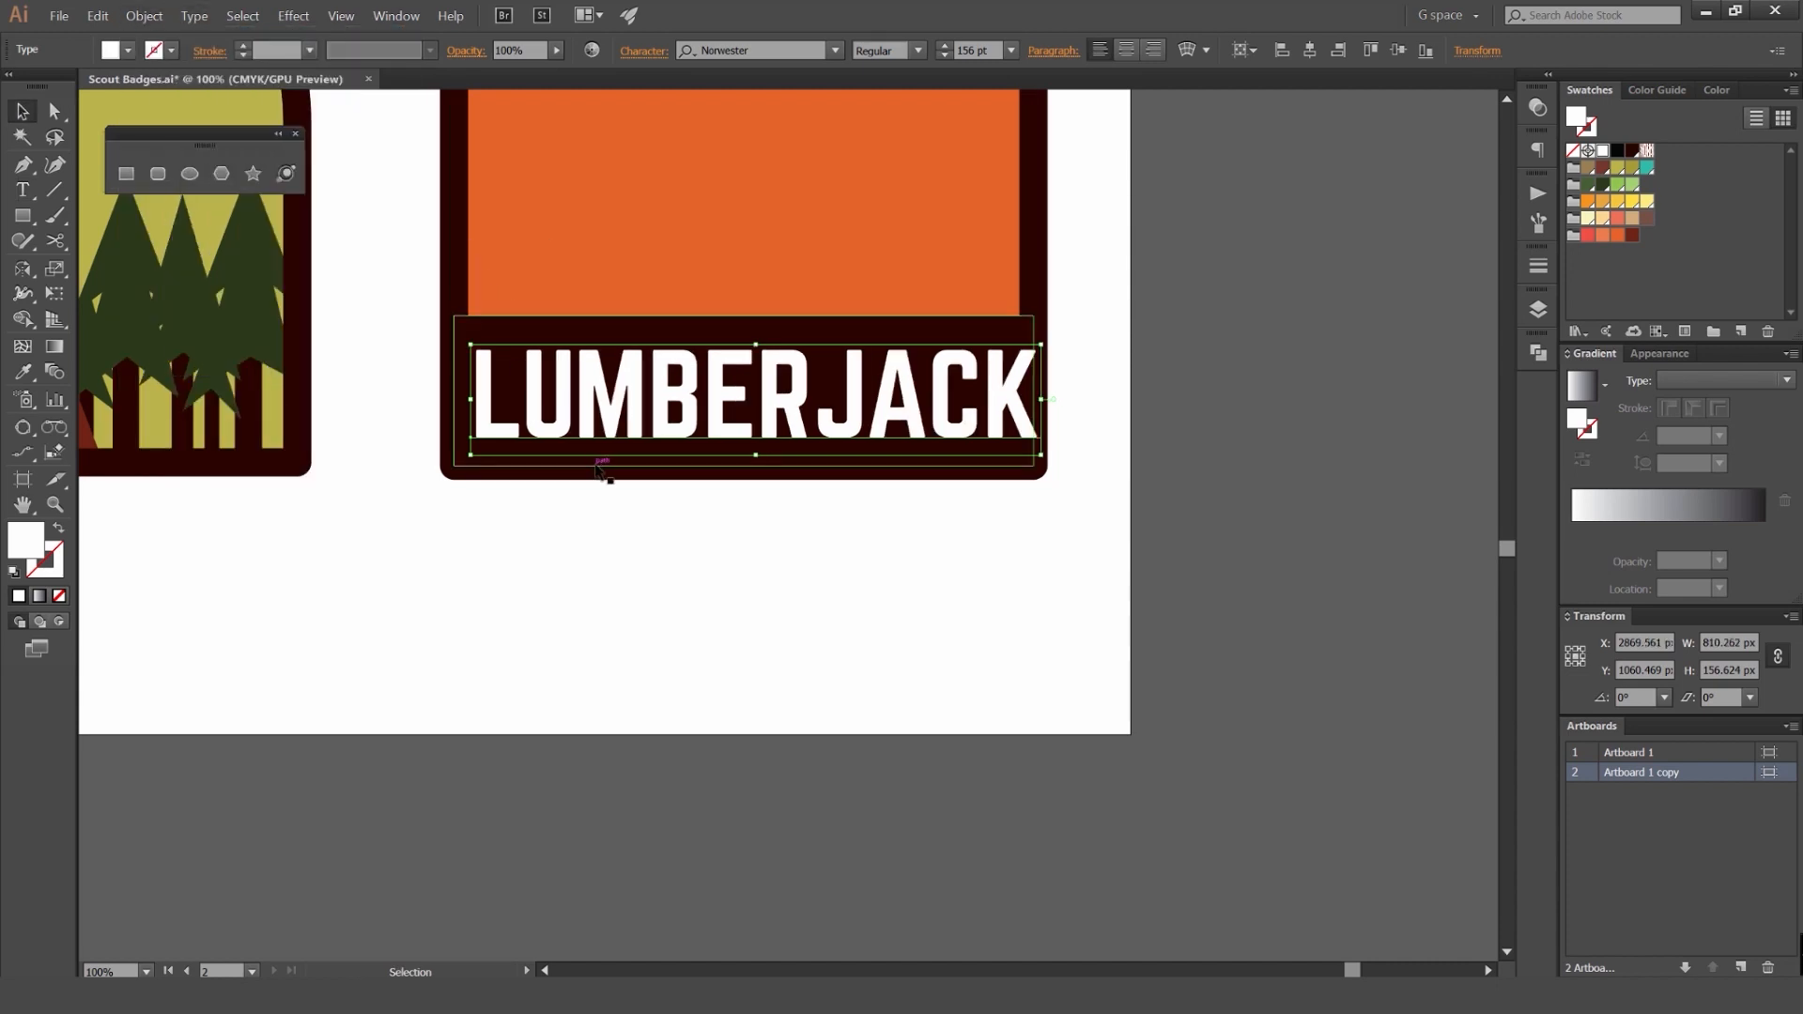
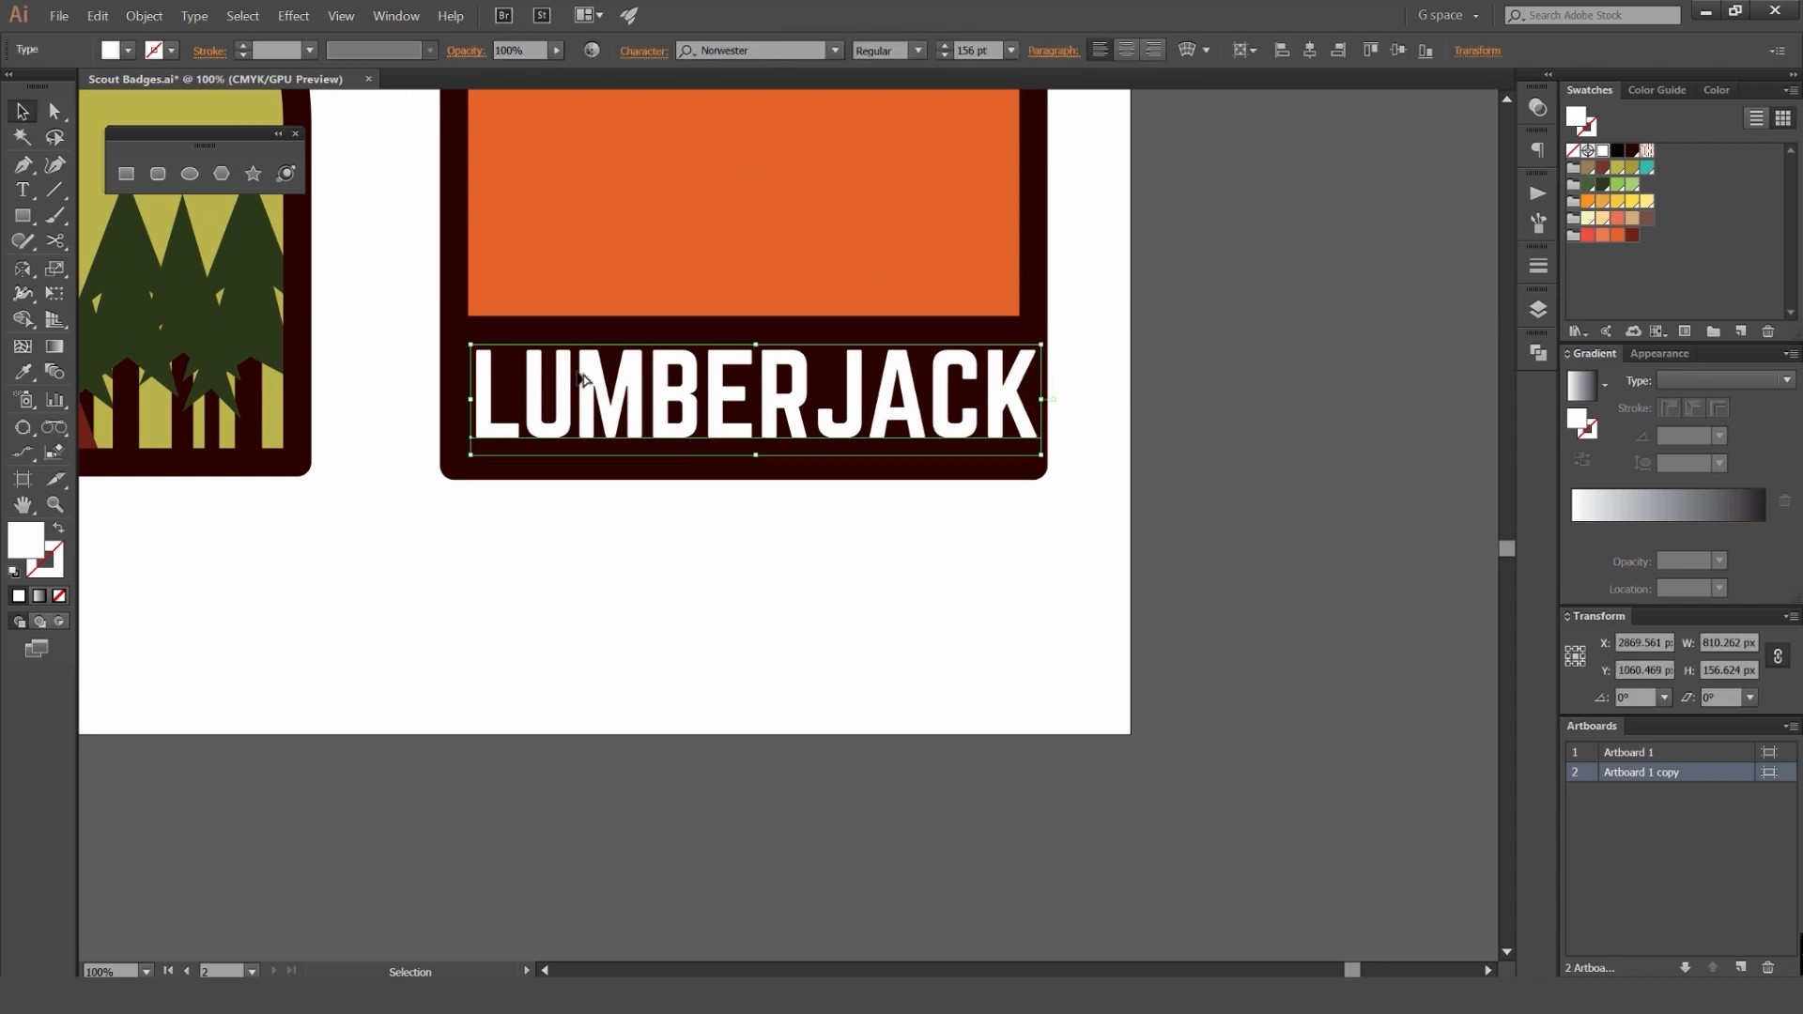
Step: Change the LUMBERJACK lettering's font to BERNIER Regular and check the letter shapes up close
drag(416, 386, 540, 545)
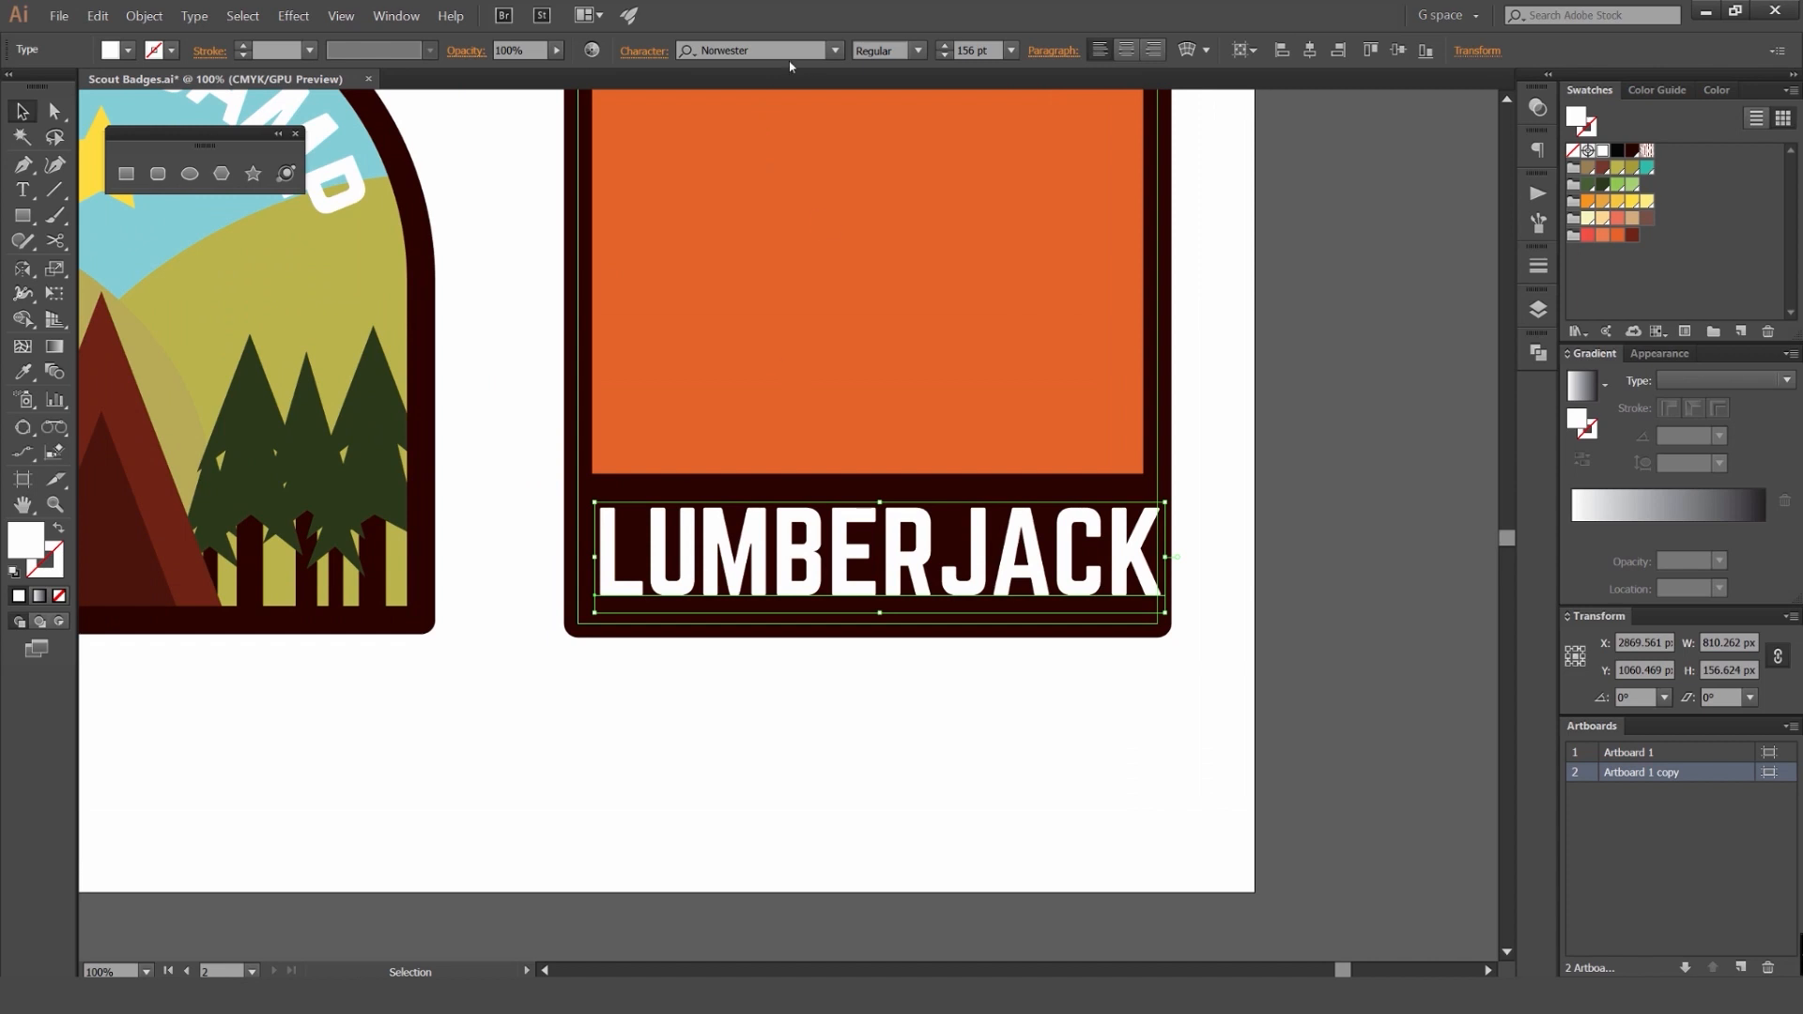
text(ber)
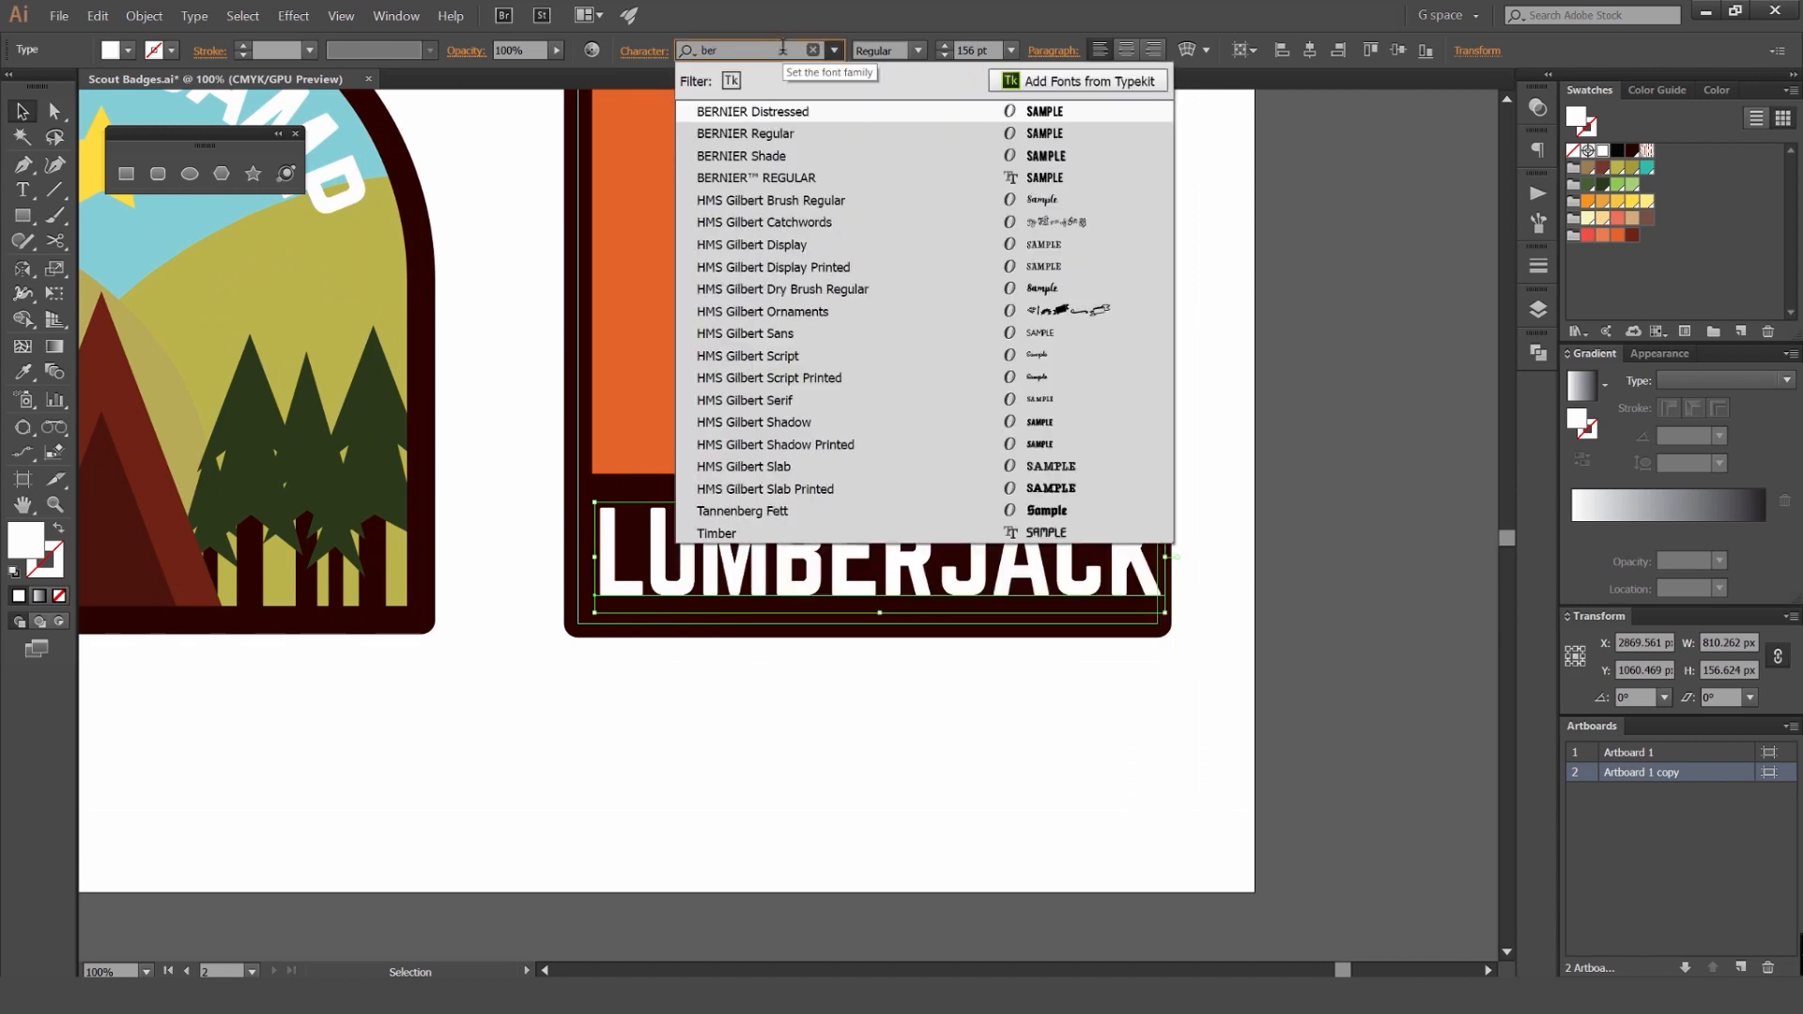
key(Down)
key(Return)
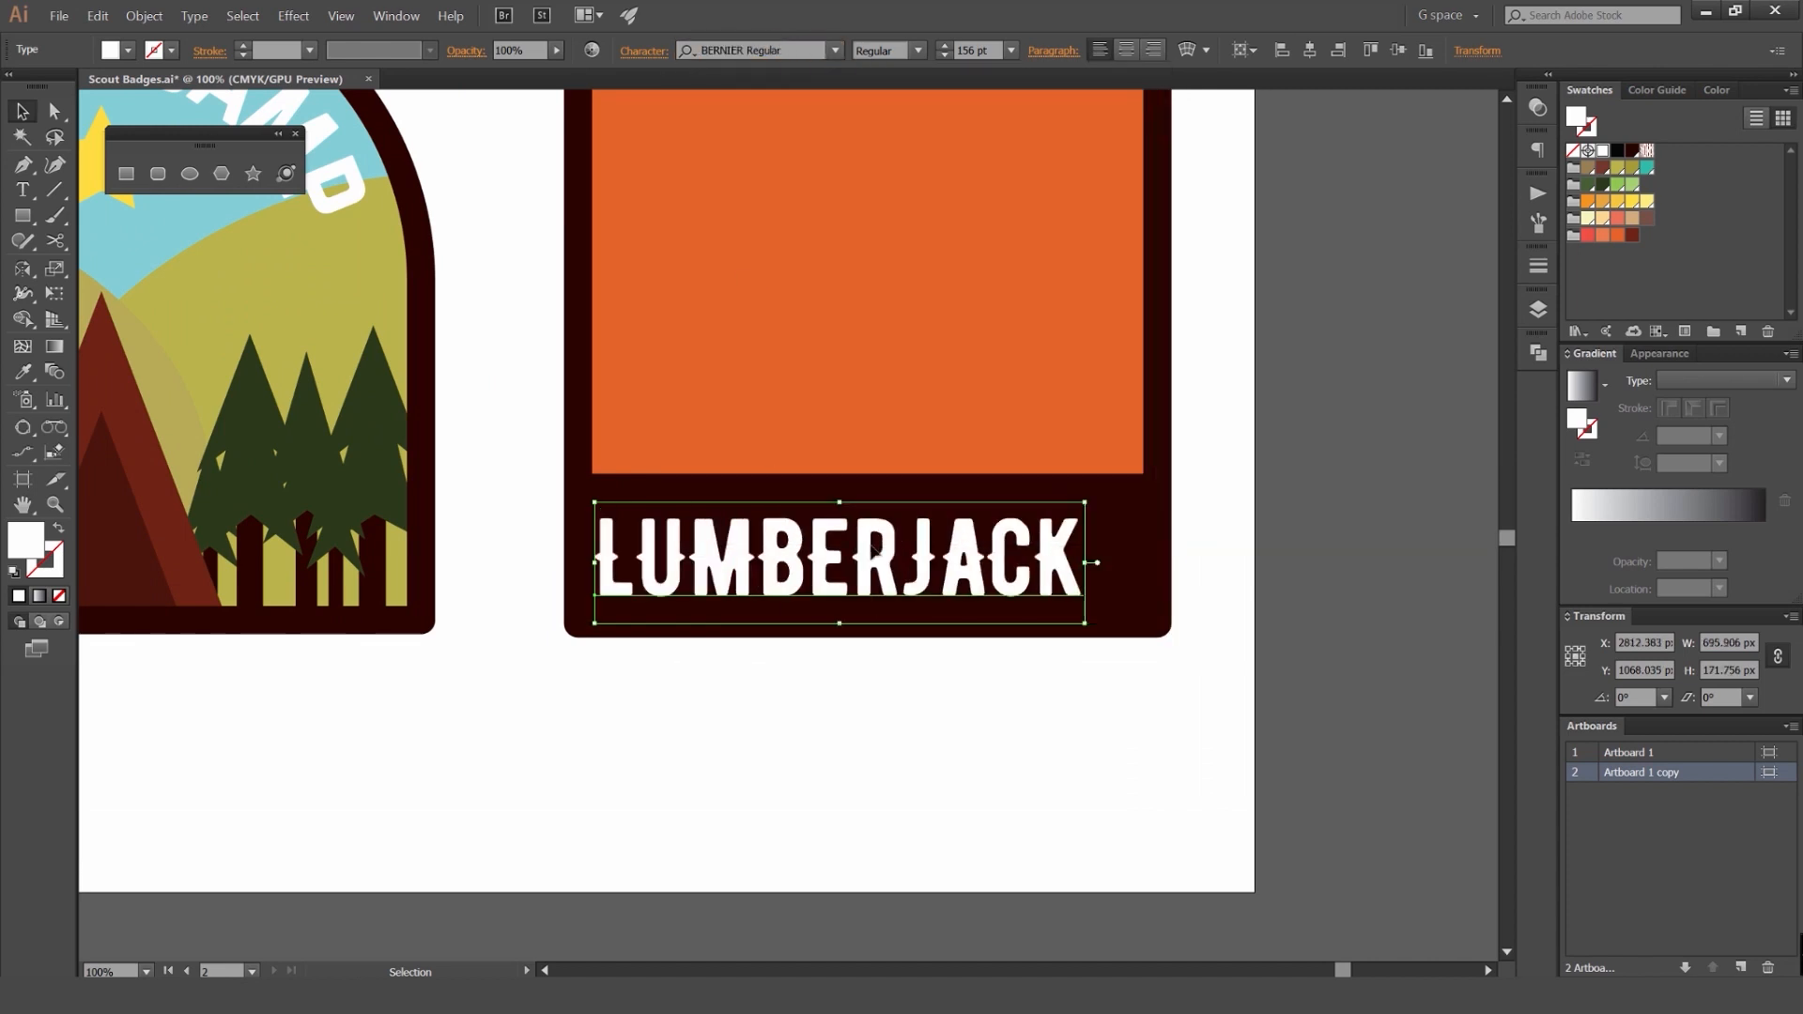
scroll(832, 561, up, 2)
scroll(887, 550, down, 1)
drag(946, 492, 809, 467)
scroll(876, 512, up, 2)
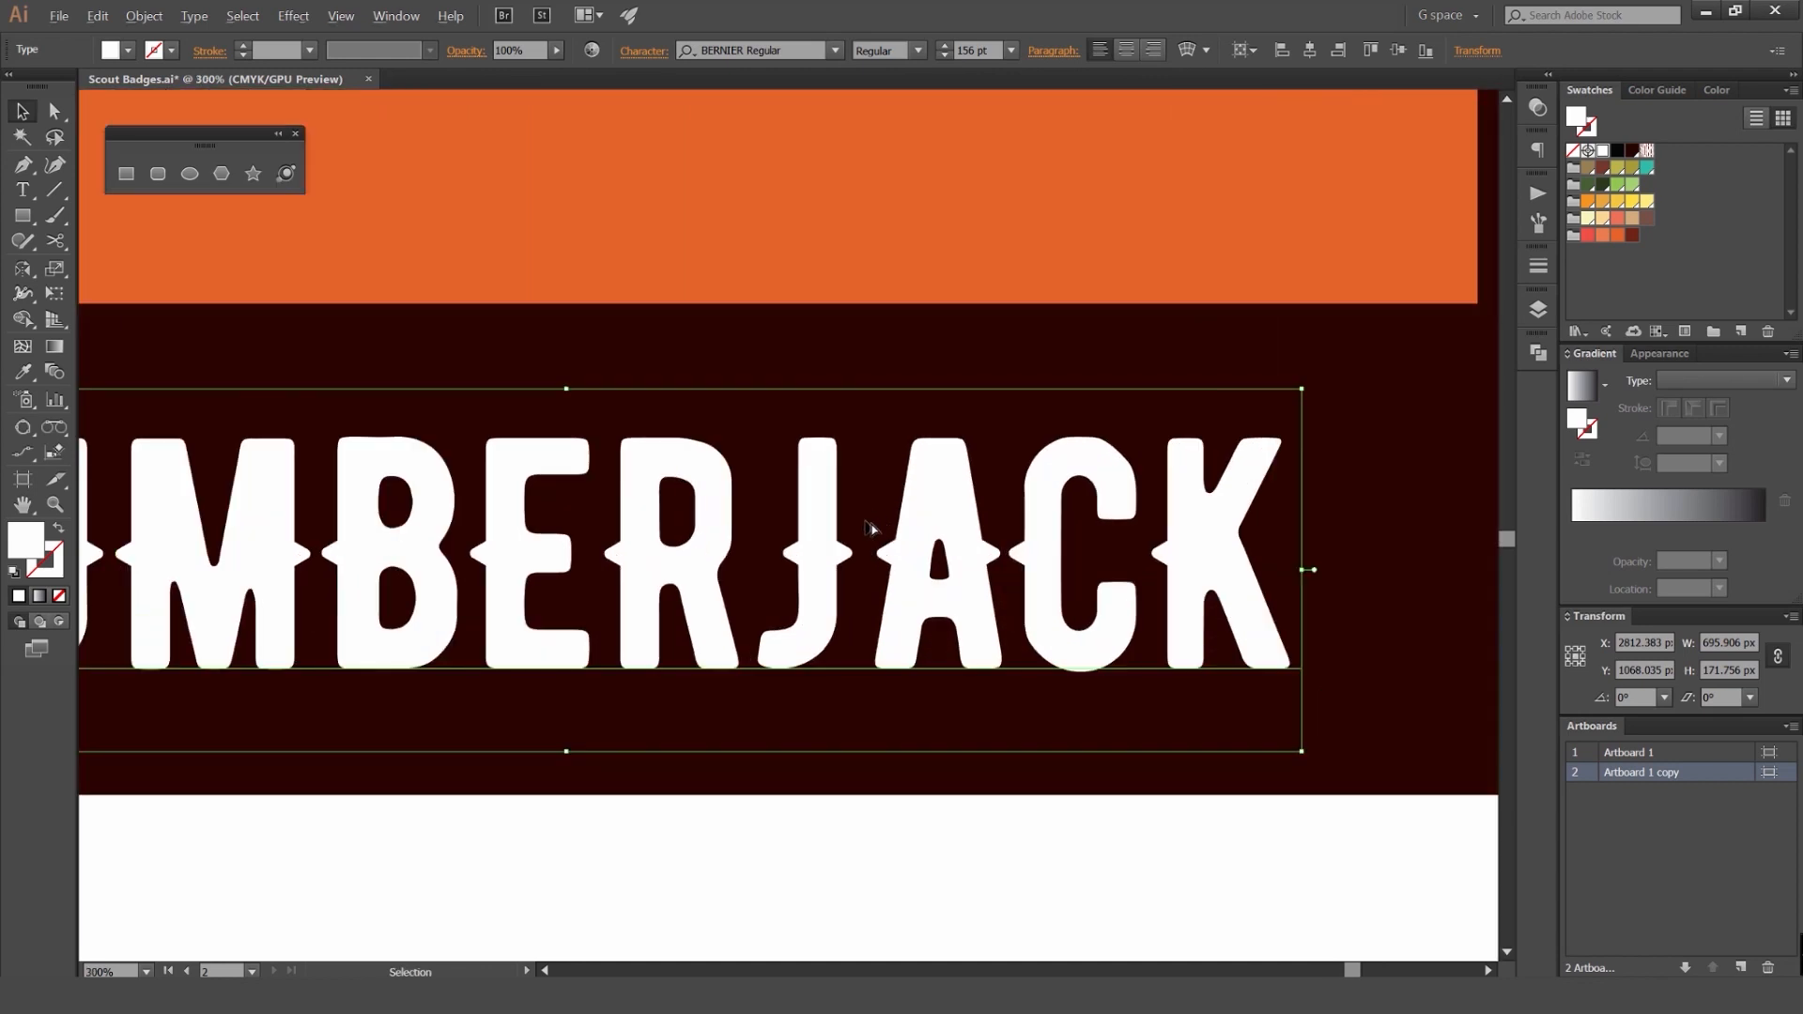
Step: Try title case on the LUMBERJACK lettering and inspect the letter shapes
scroll(871, 529, down, 2)
click(194, 16)
mouse_move(410, 256)
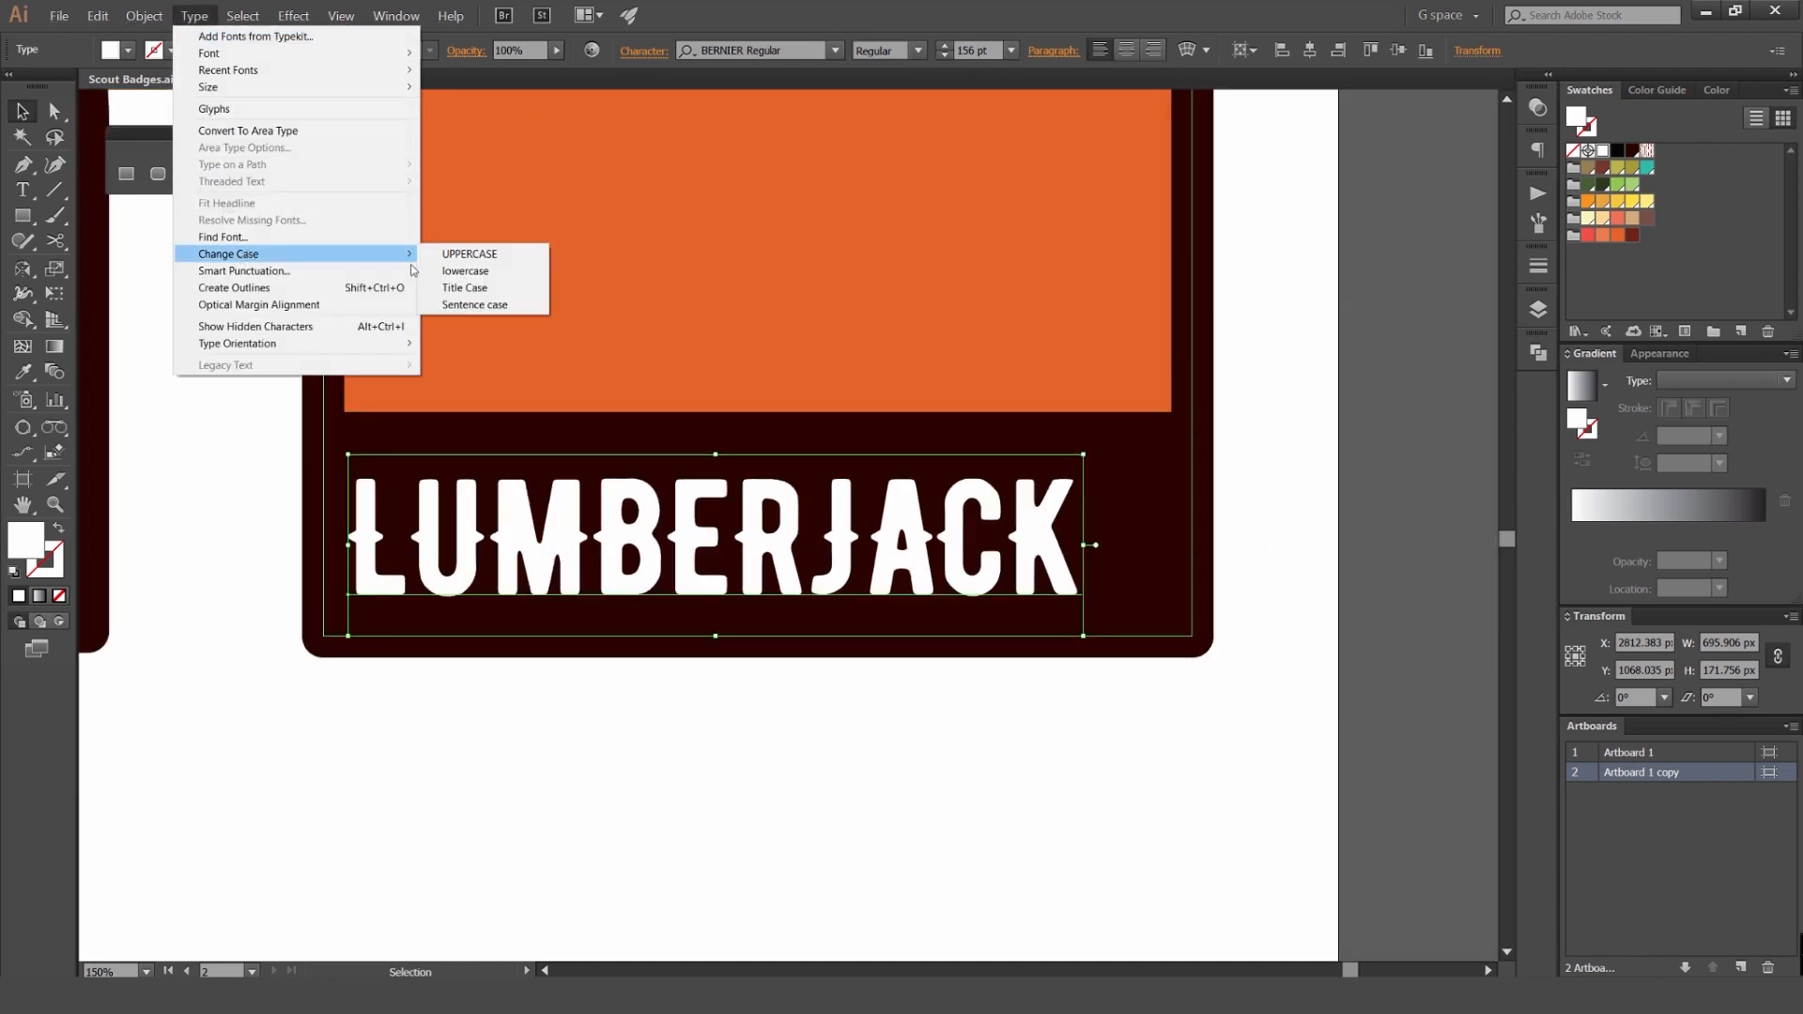
click(465, 287)
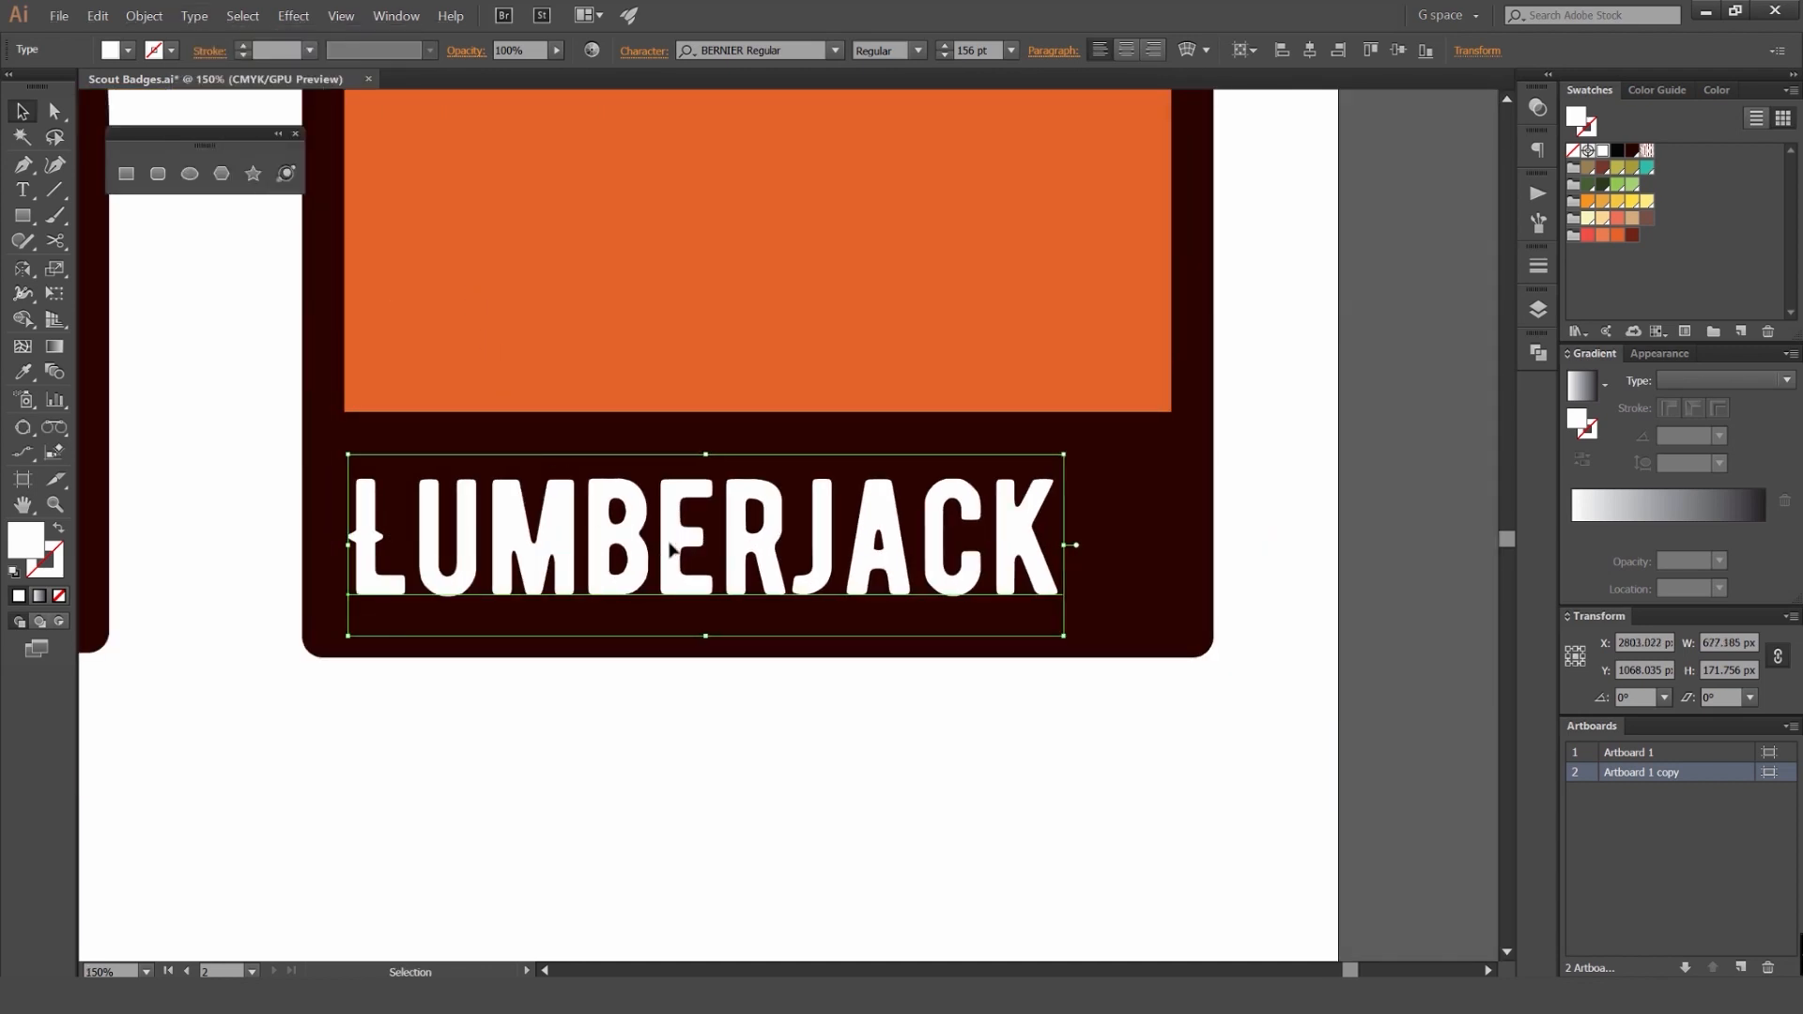
scroll(341, 528, up, 2)
drag(346, 512, 599, 474)
scroll(385, 502, up, 1)
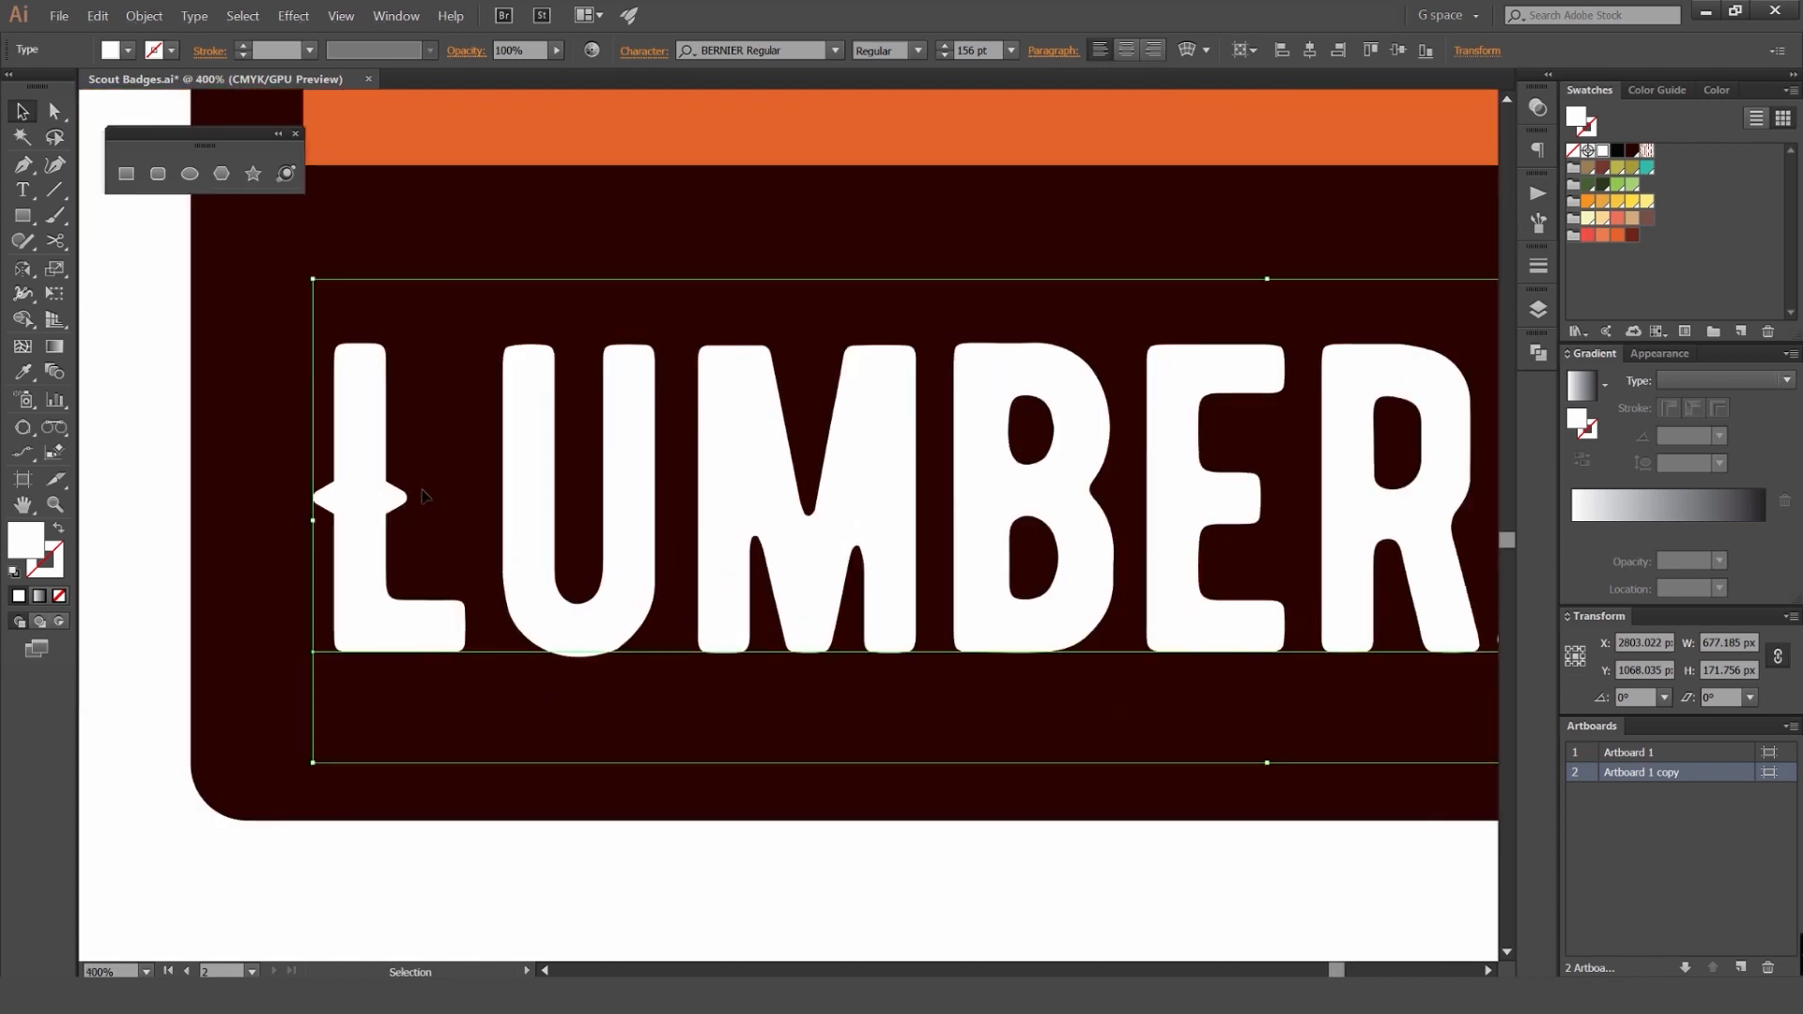
scroll(579, 481, down, 1)
scroll(582, 483, down, 1)
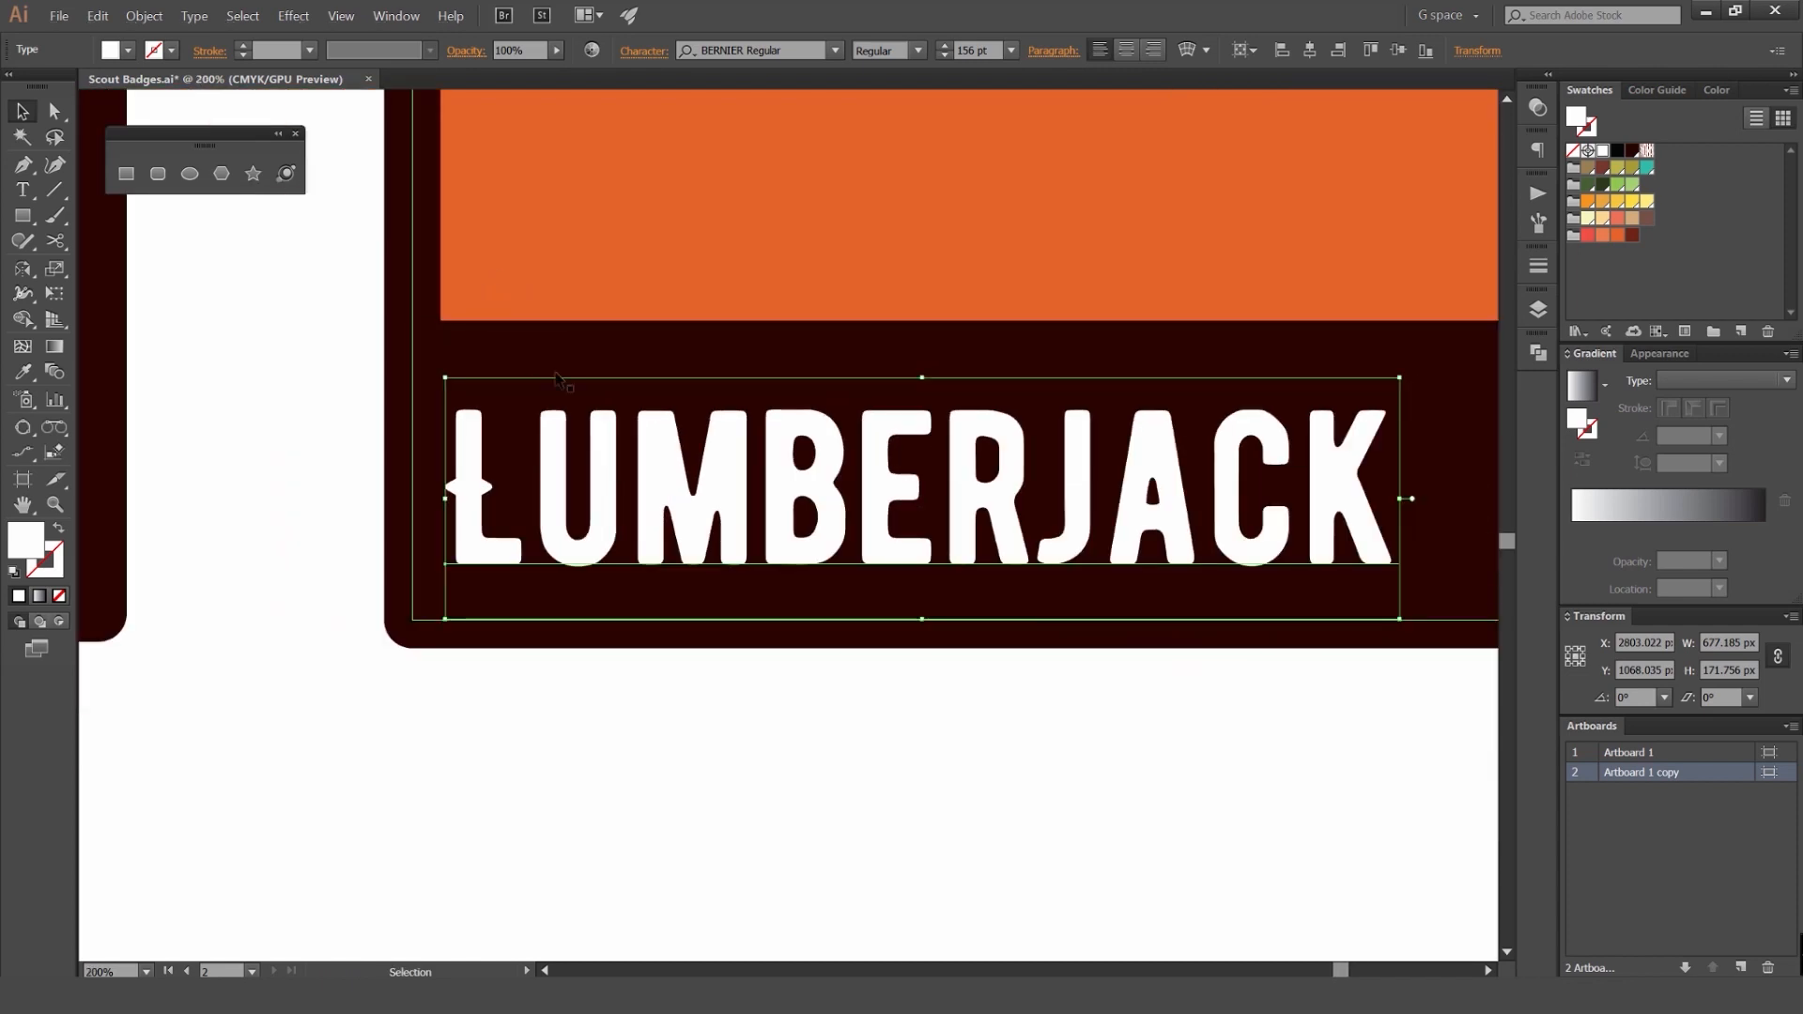
Step: Switch the LUMBERJACK lettering back to uppercase and deselect it
click(200, 18)
mouse_move(244, 253)
click(460, 250)
click(639, 682)
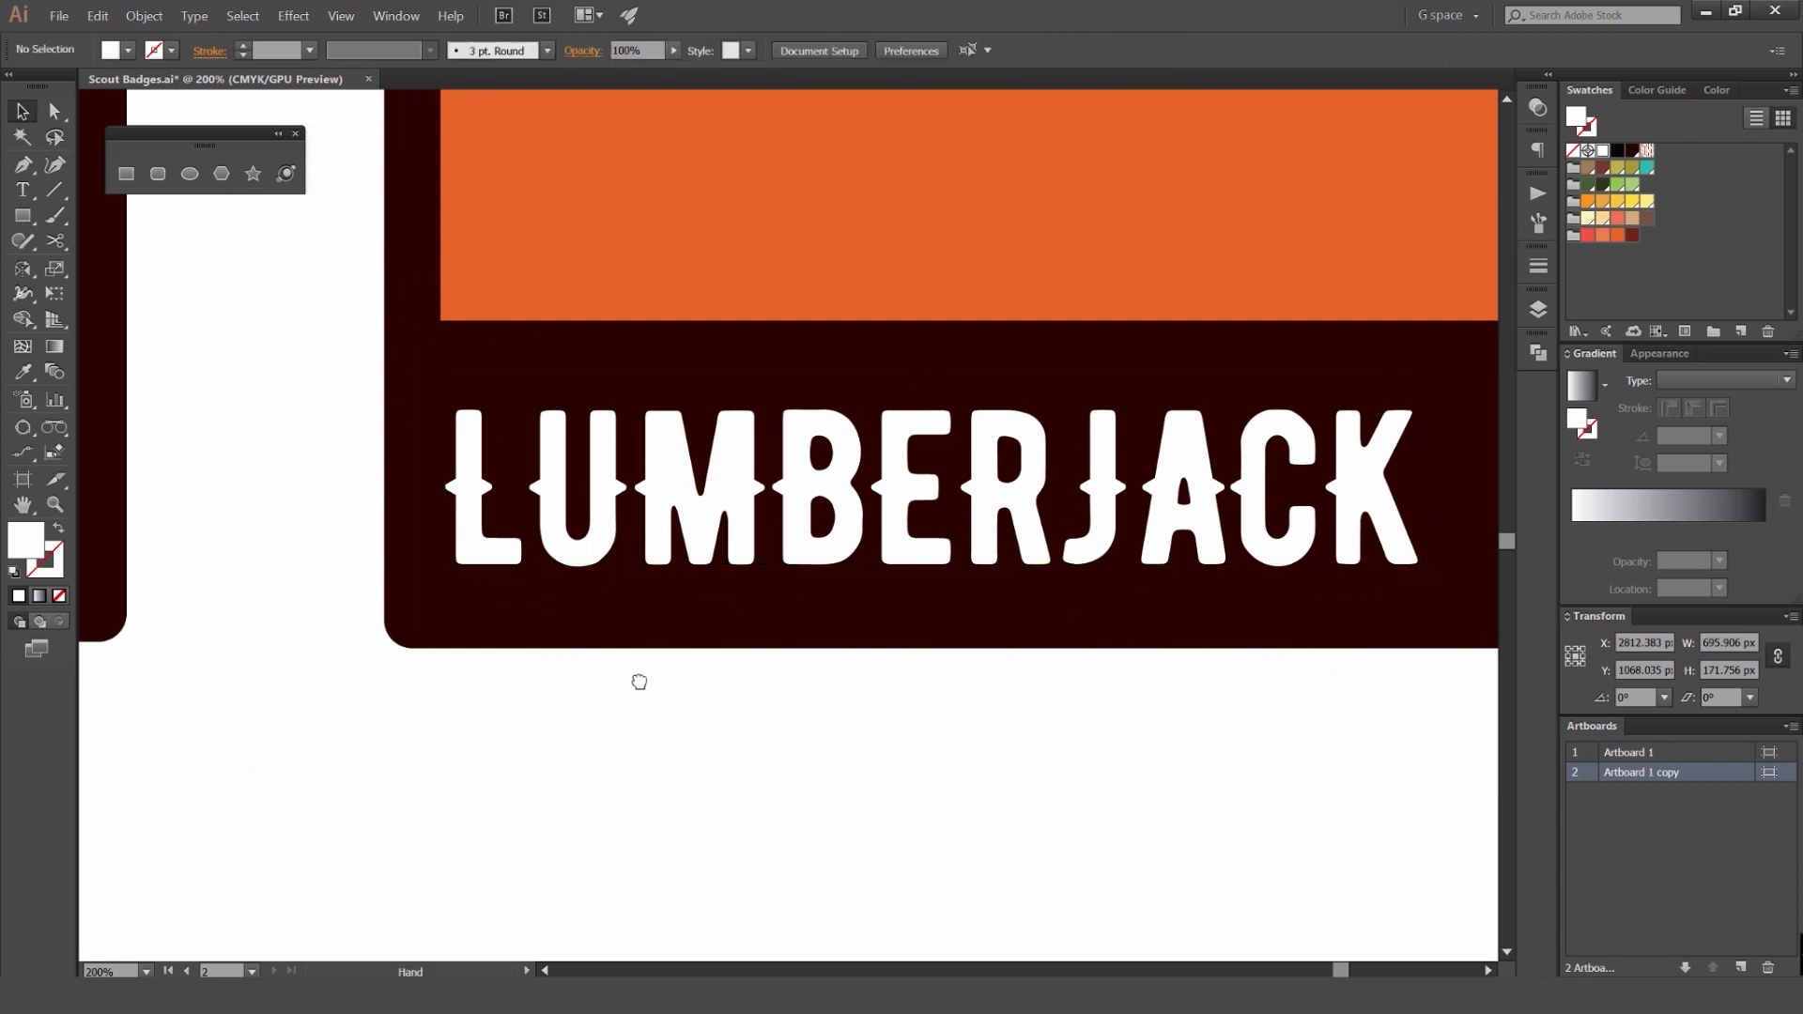
Step: Enlarge the LUMBERJACK lettering to a font size of 178 pt
drag(640, 682, 492, 696)
scroll(685, 541, down, 1)
click(684, 542)
key(ctrl+shift+period)
key(ctrl+shift+period)
key(ctrl+shift+period)
key(ctrl+shift+period)
key(ctrl+shift+period)
key(ctrl+shift+period)
key(ctrl+shift+period)
key(ctrl+shift+period)
key(ctrl+shift+period)
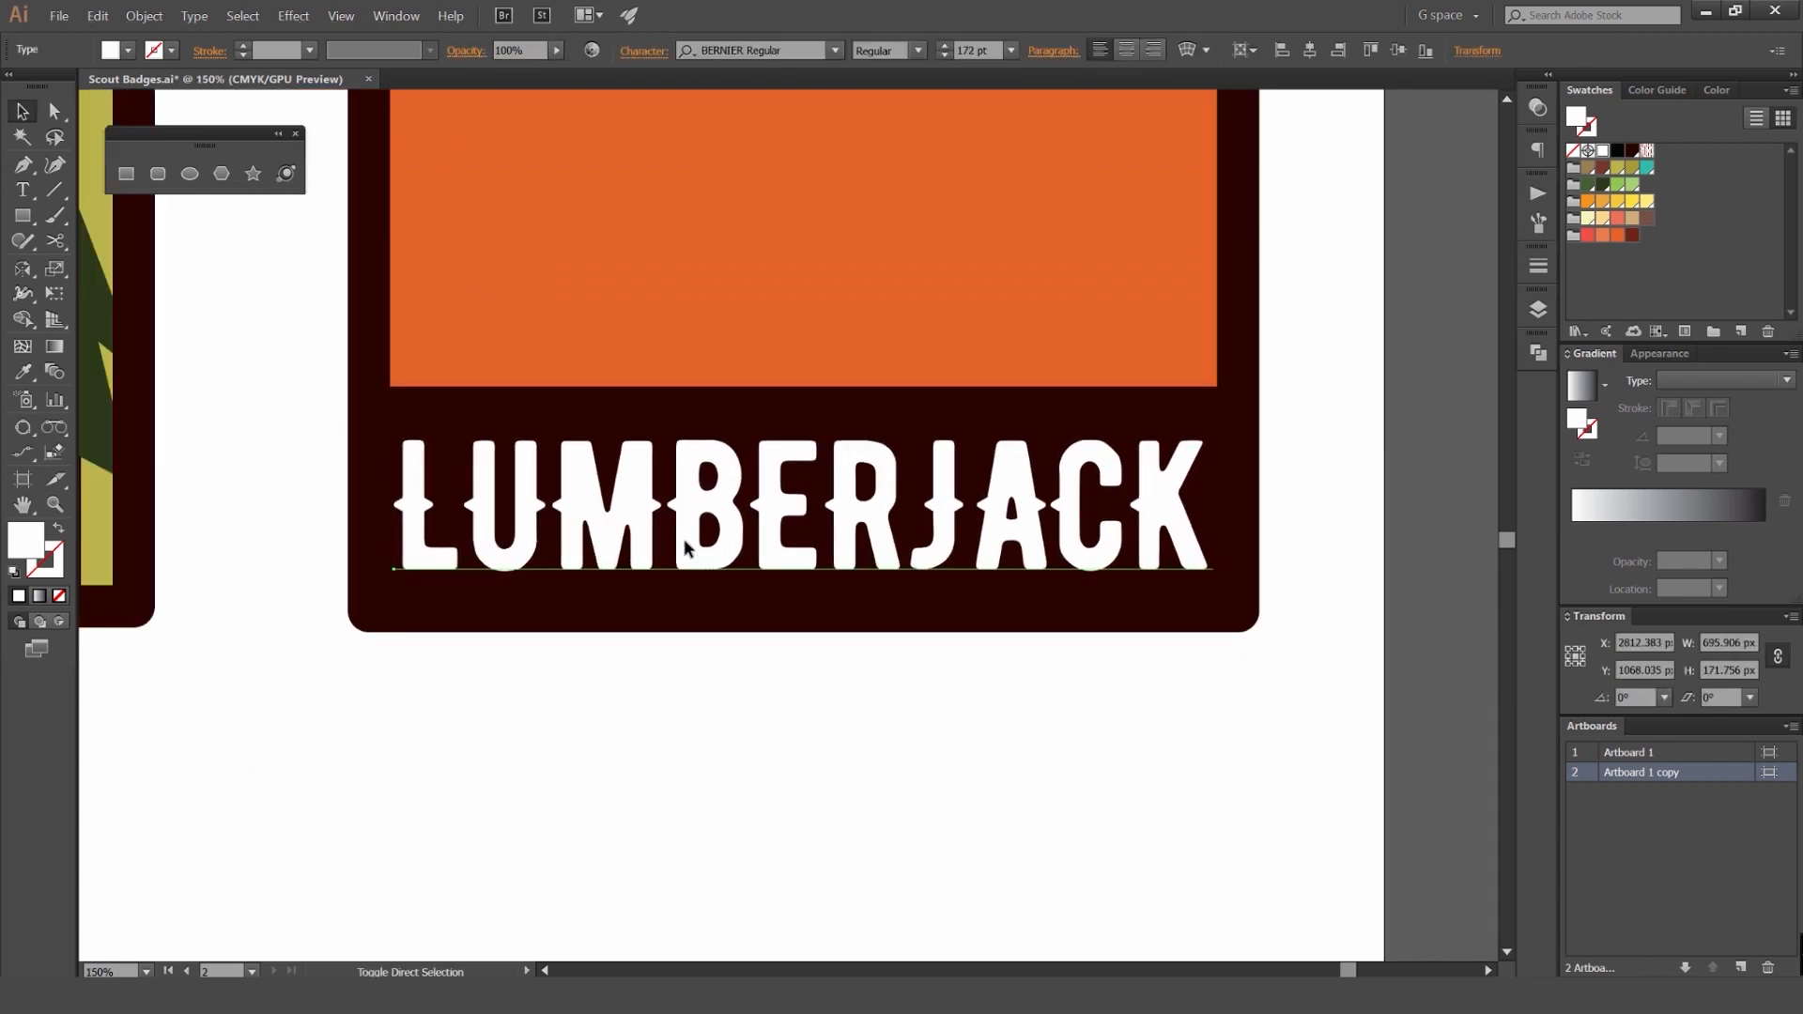
key(ctrl+shift+period)
key(ctrl+shift+period)
key(ctrl+shift+period)
click(832, 51)
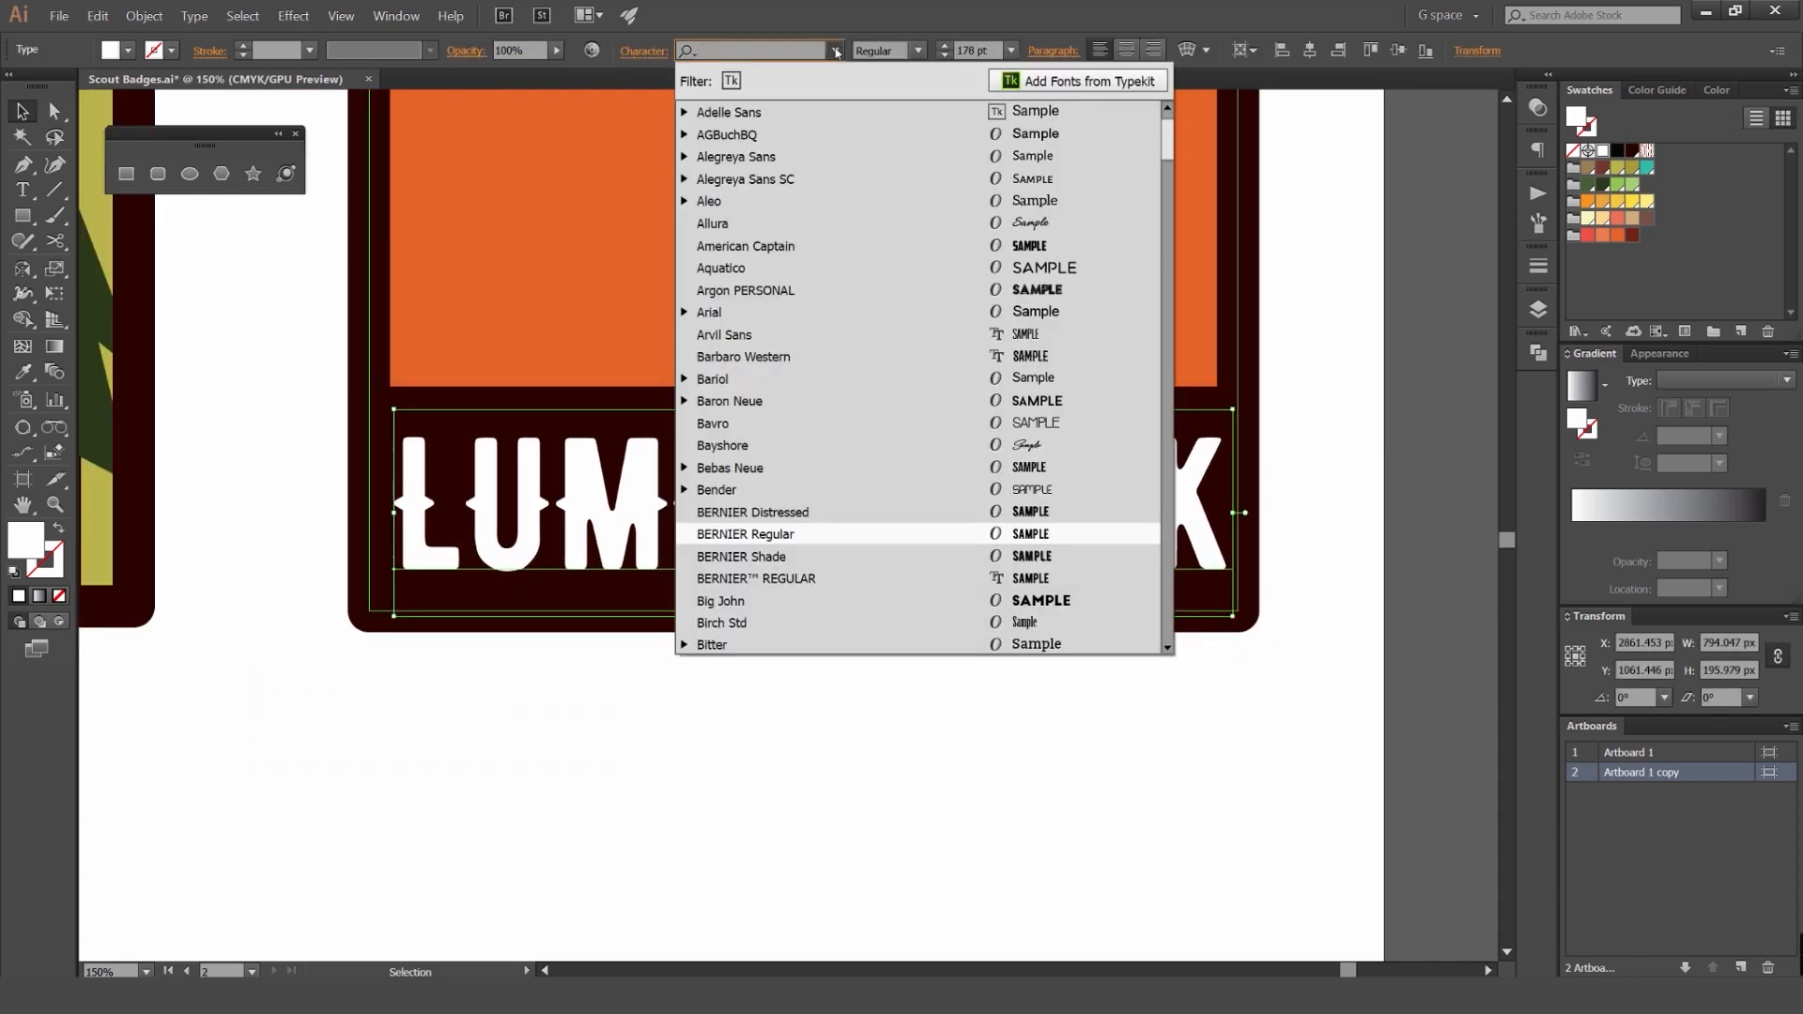
click(836, 53)
click(769, 745)
Step: Nudge the LUMBERJACK lettering down by 10 px and change its font to BERNIER Distressed
click(942, 509)
key(shift+Down)
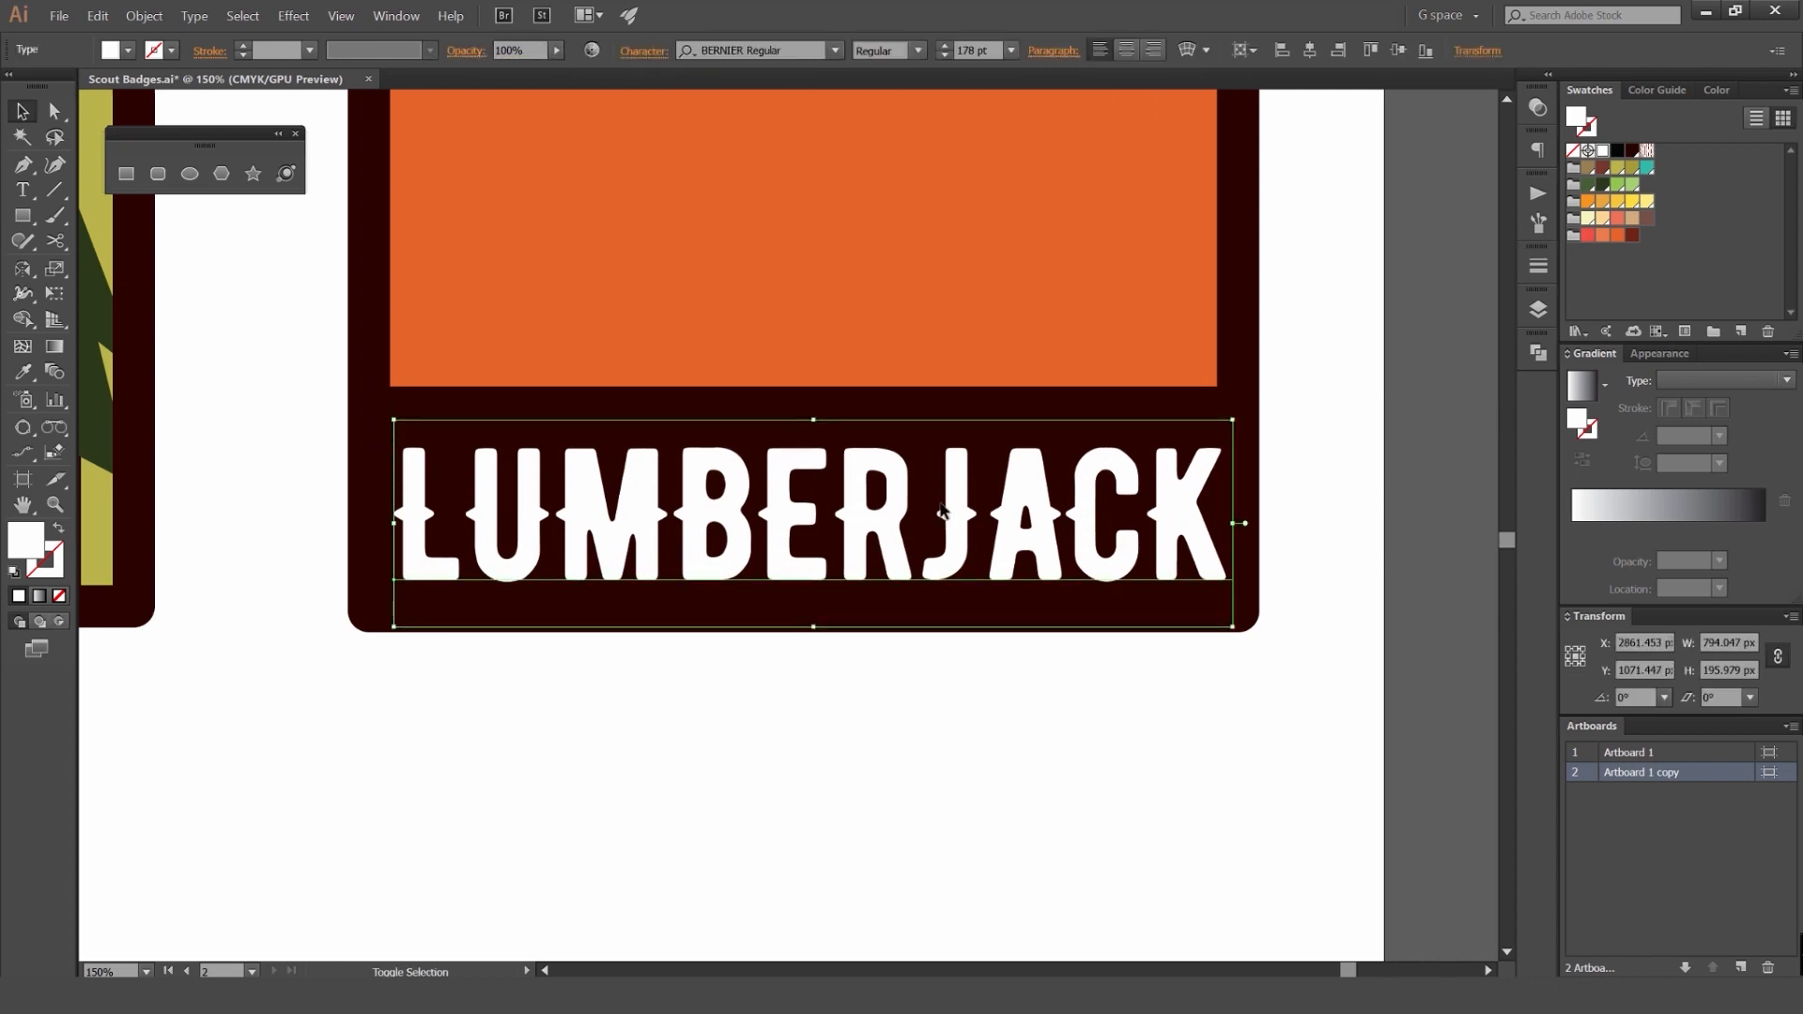
click(834, 51)
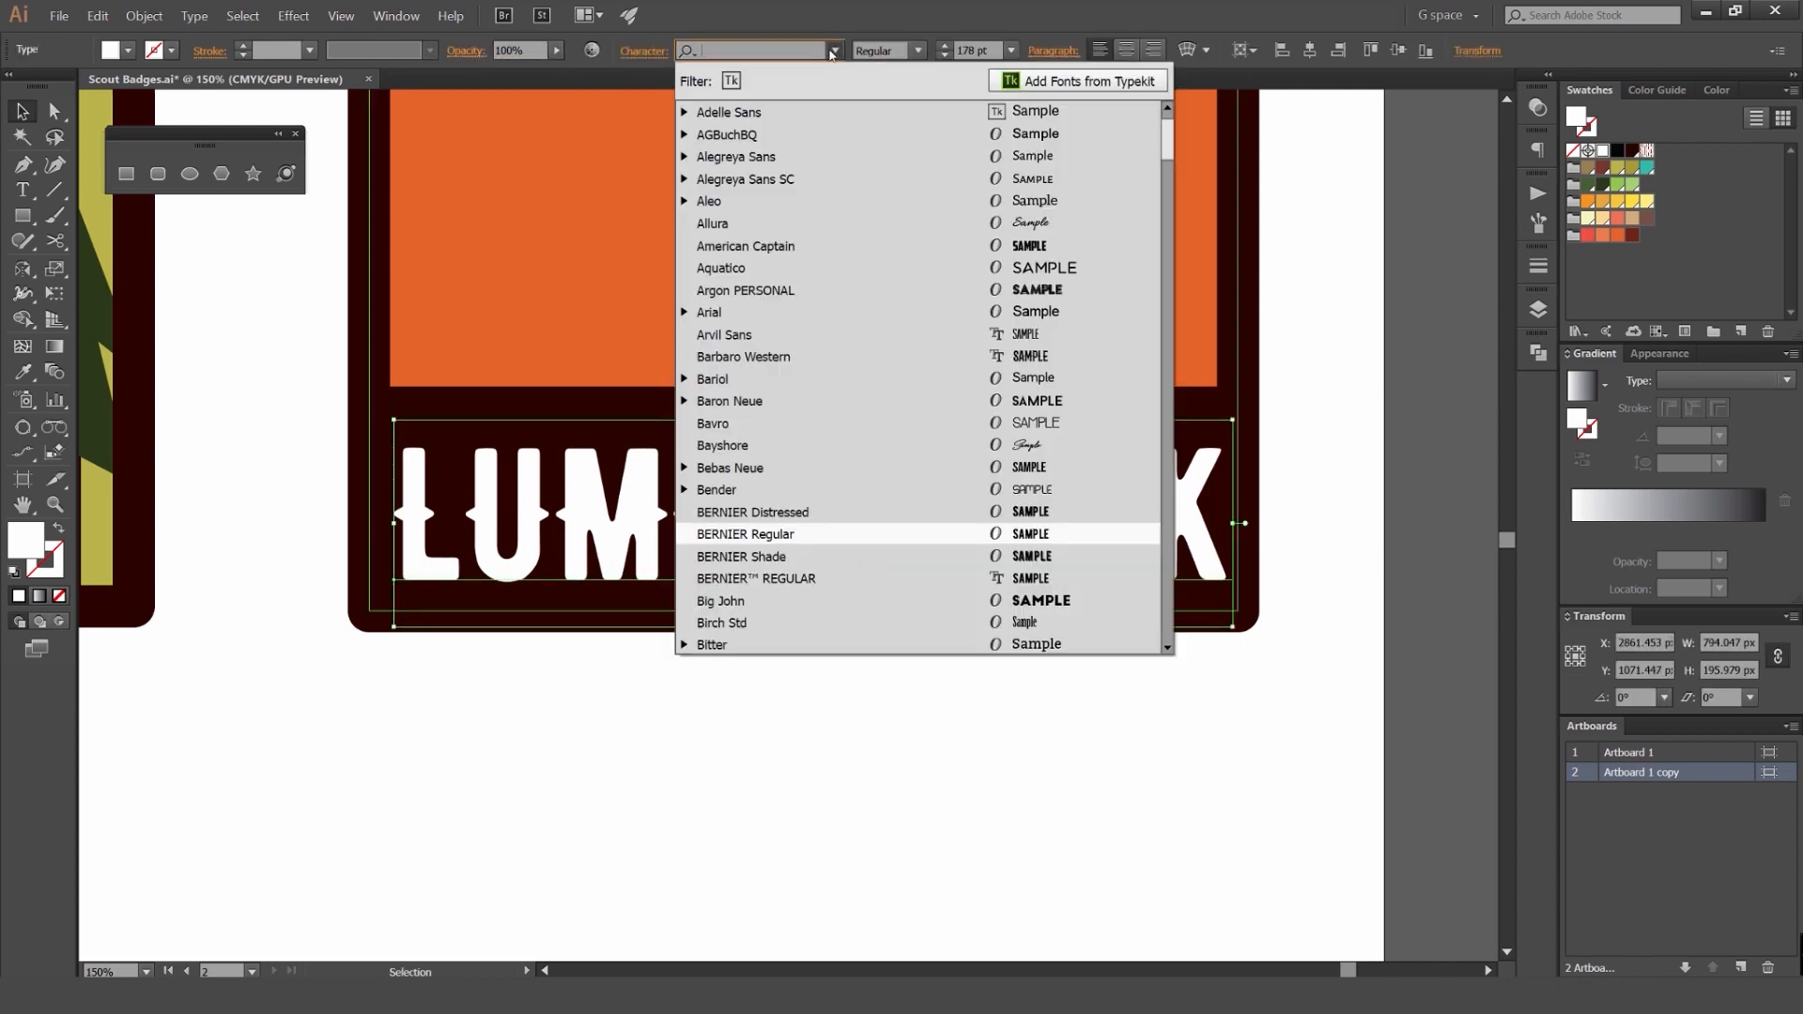
click(753, 512)
scroll(831, 546, up, 8)
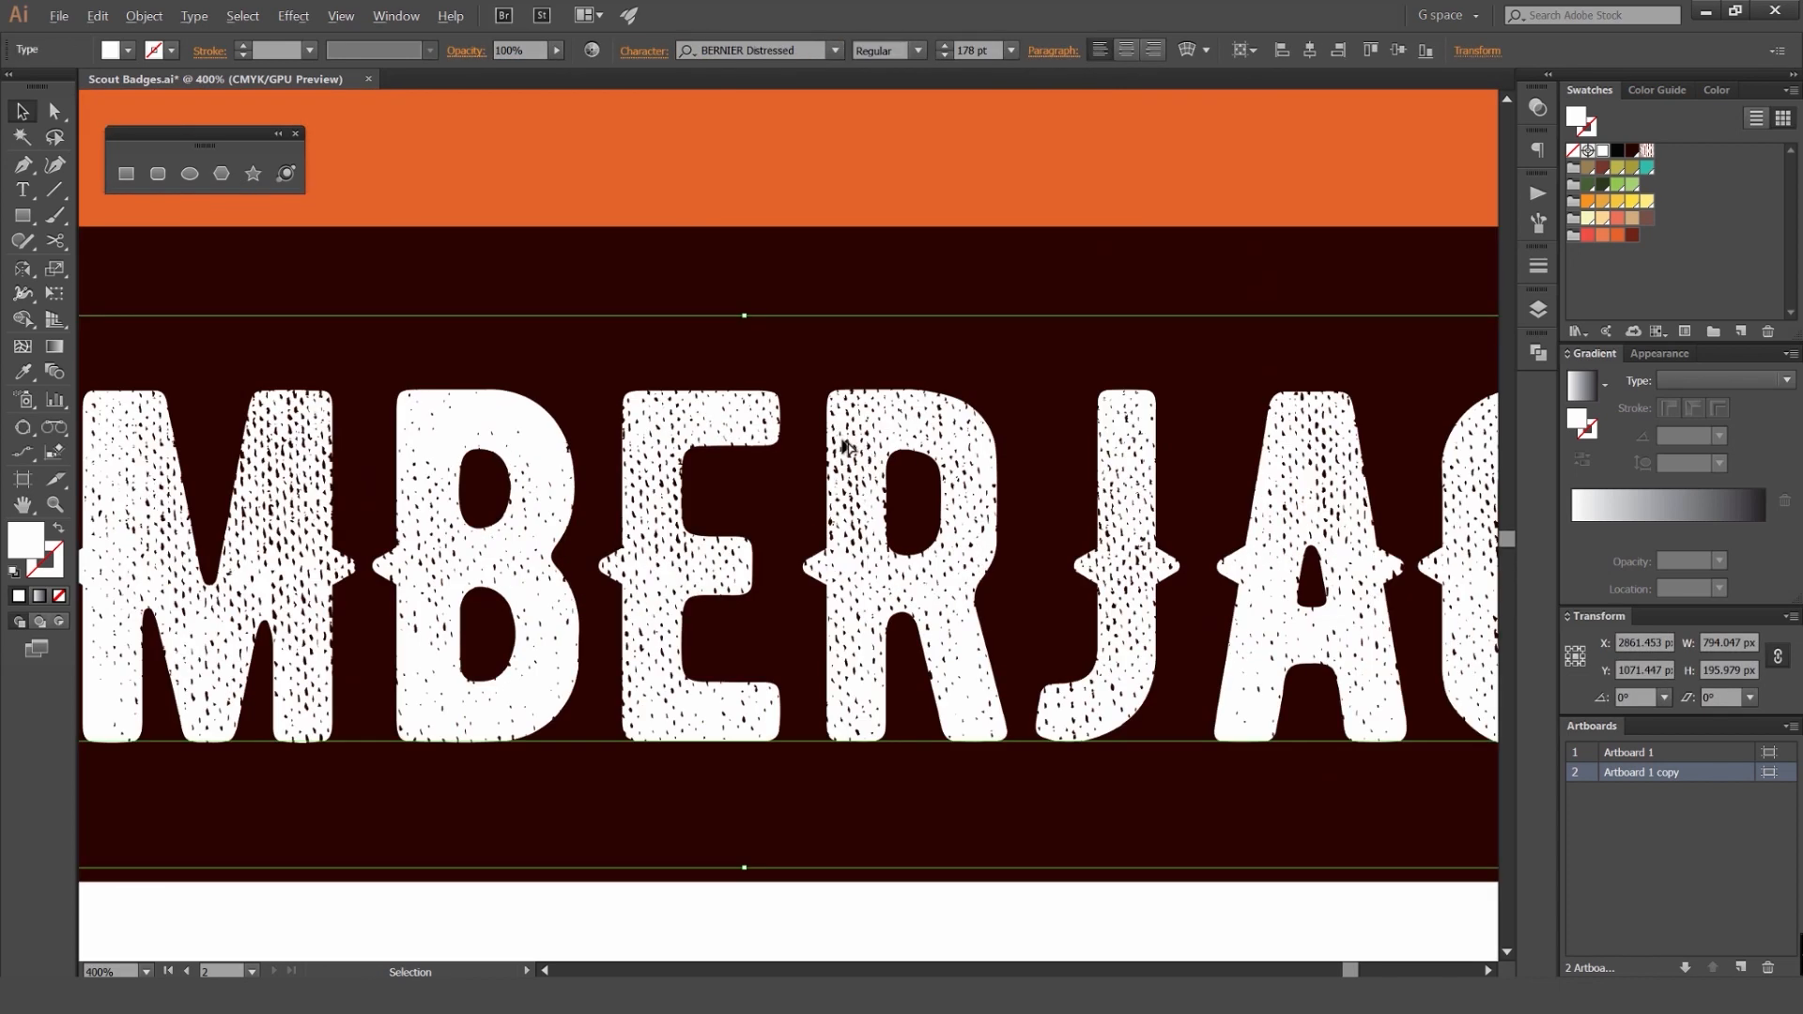
scroll(862, 474, down, 10)
scroll(836, 697, up, 4)
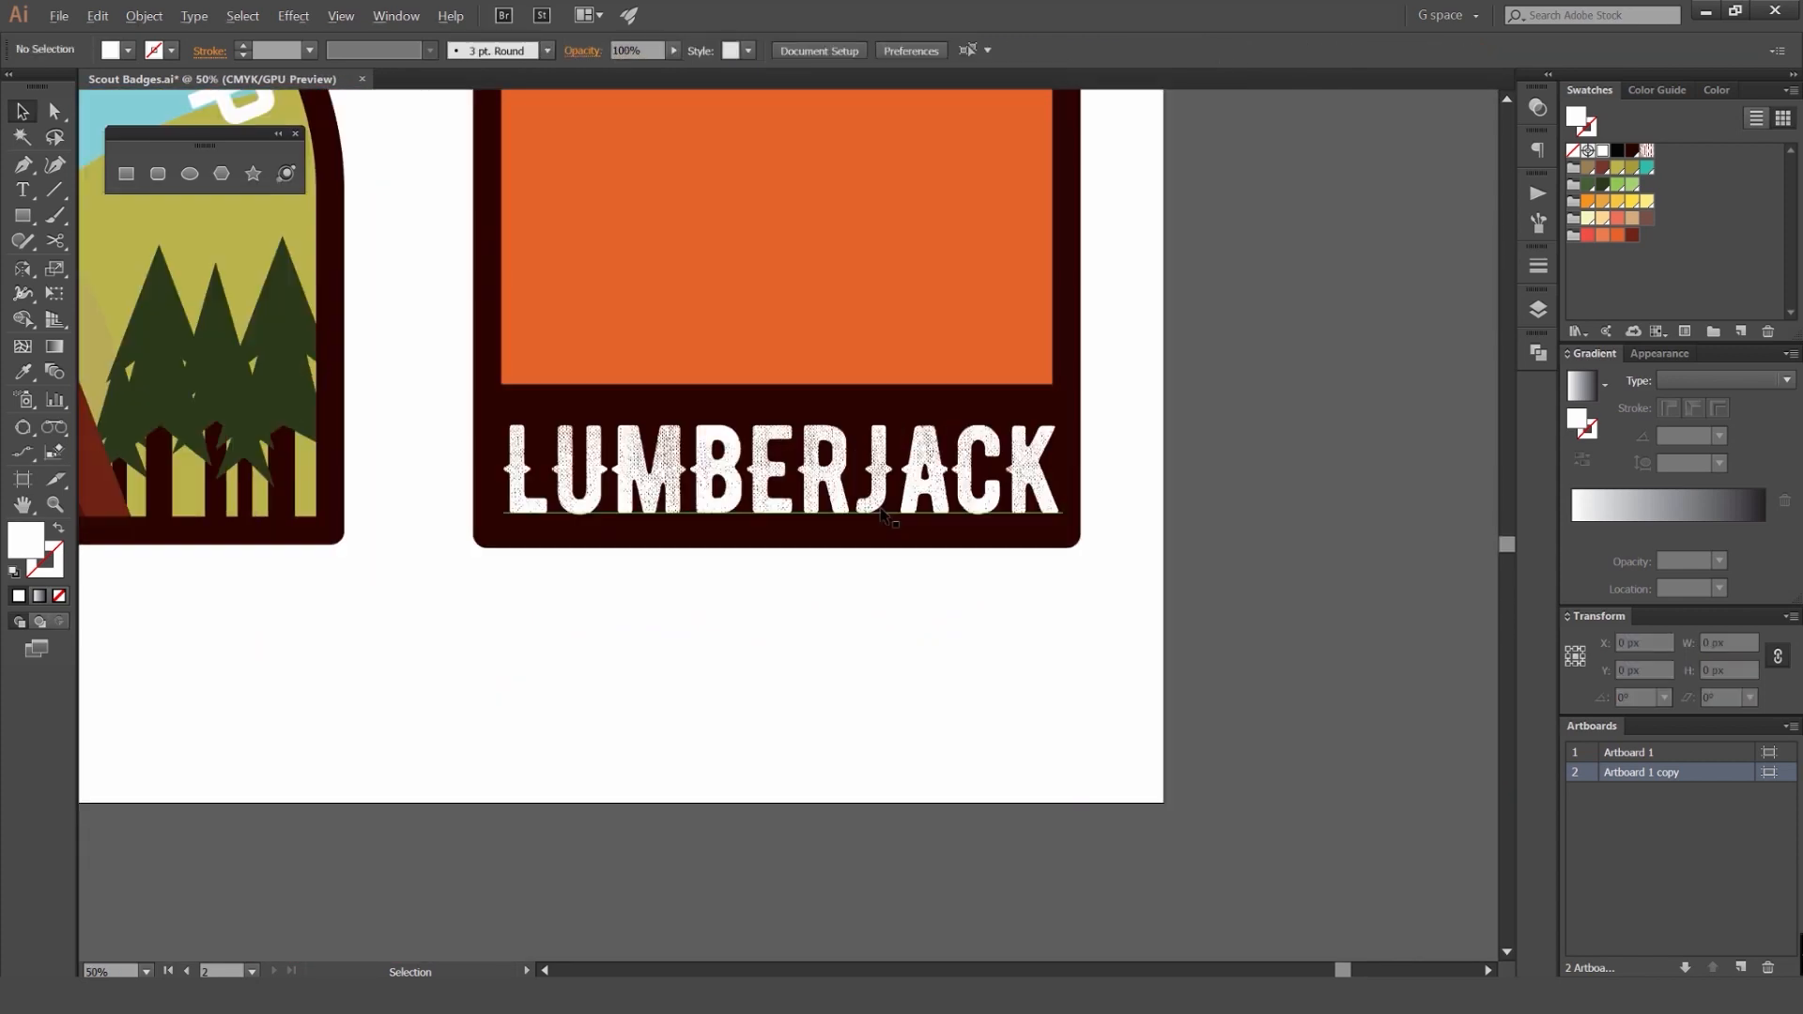
Step: Enlarge the LUMBERJACK lettering to 180 pt and fine-tune its horizontal position on the dark base
key(ctrl+shift+period)
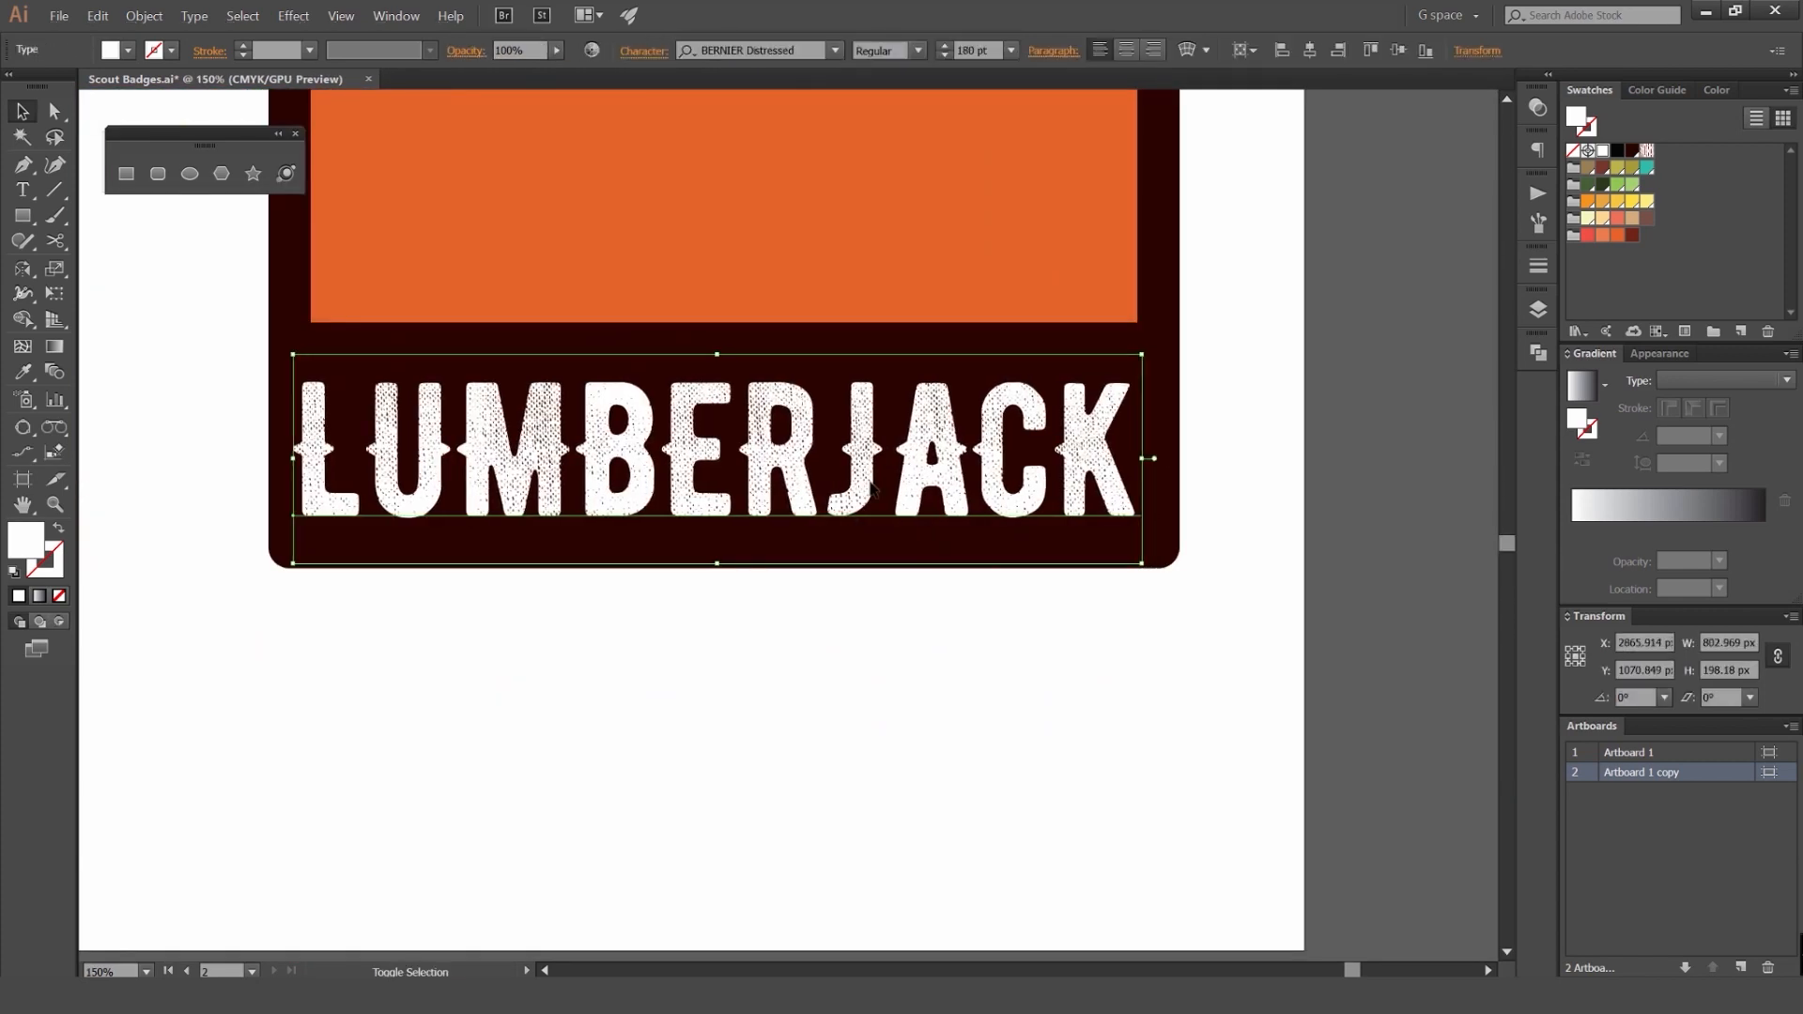
click(902, 708)
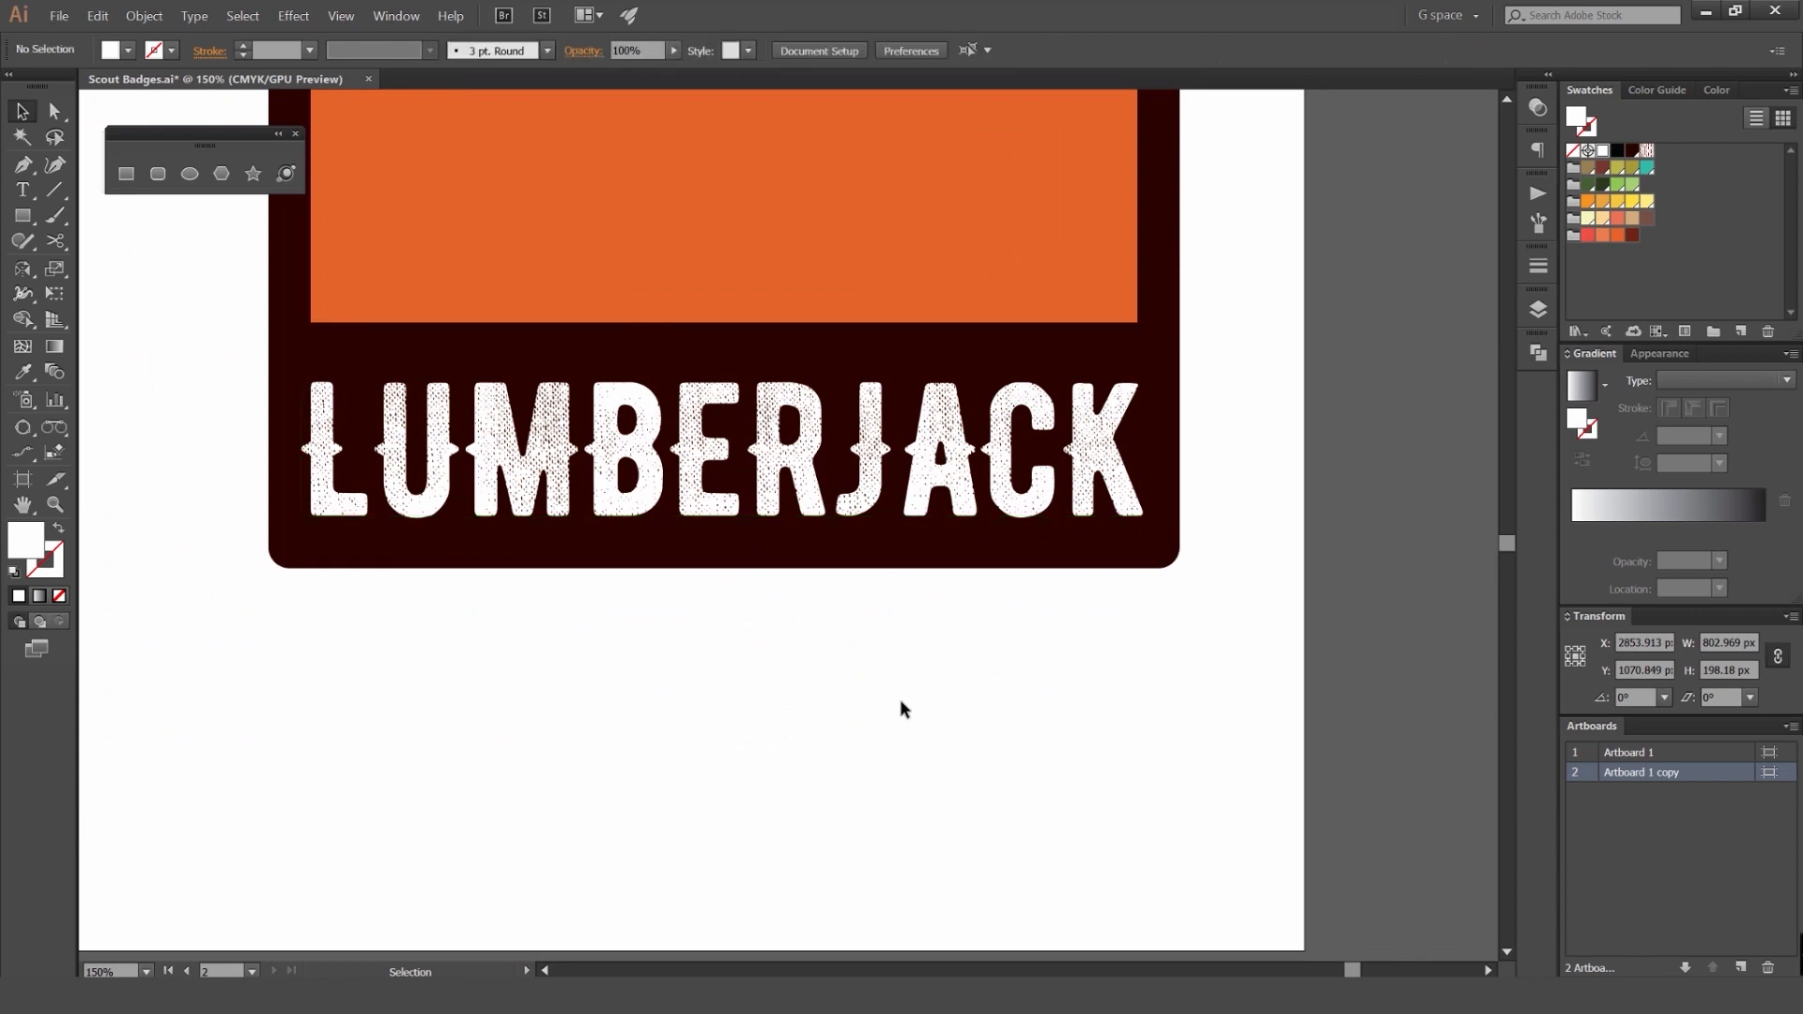
scroll(959, 524, down, 2)
scroll(1046, 484, up, 2)
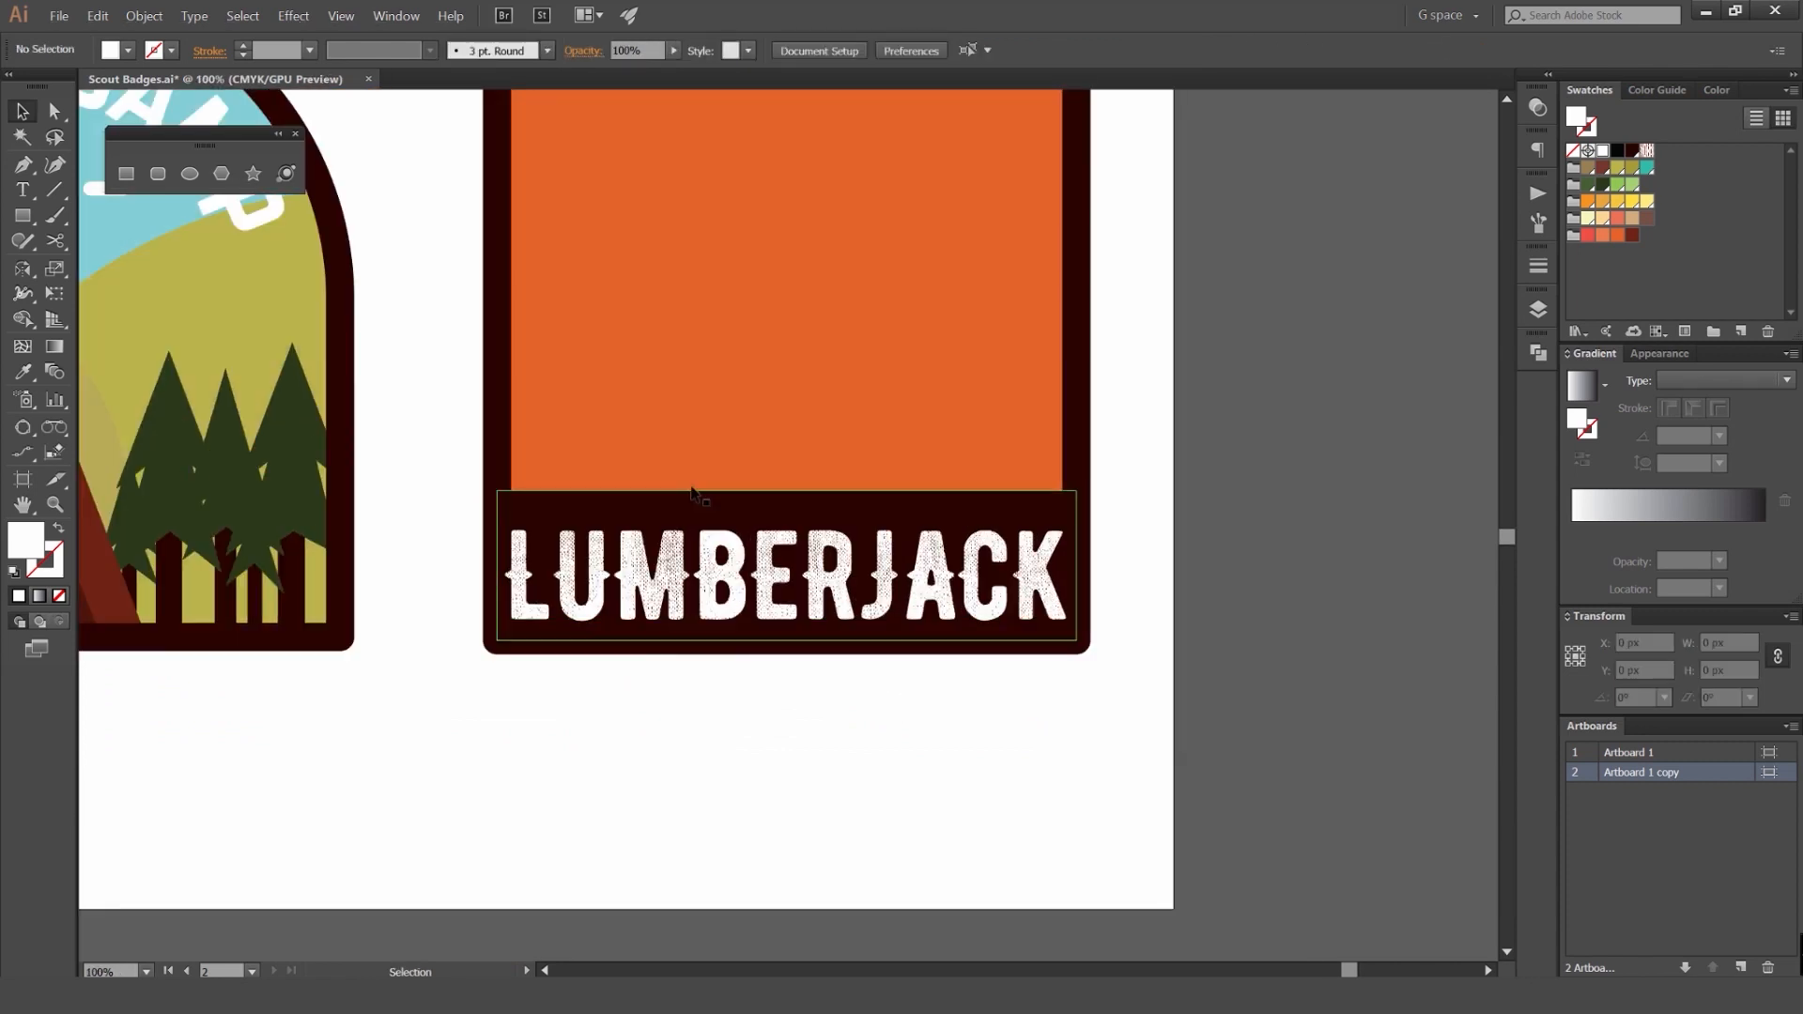
Step: Draw a white square about 435 px wide on the empty canvas below the artboard
scroll(564, 407, down, 1)
scroll(702, 420, down, 5)
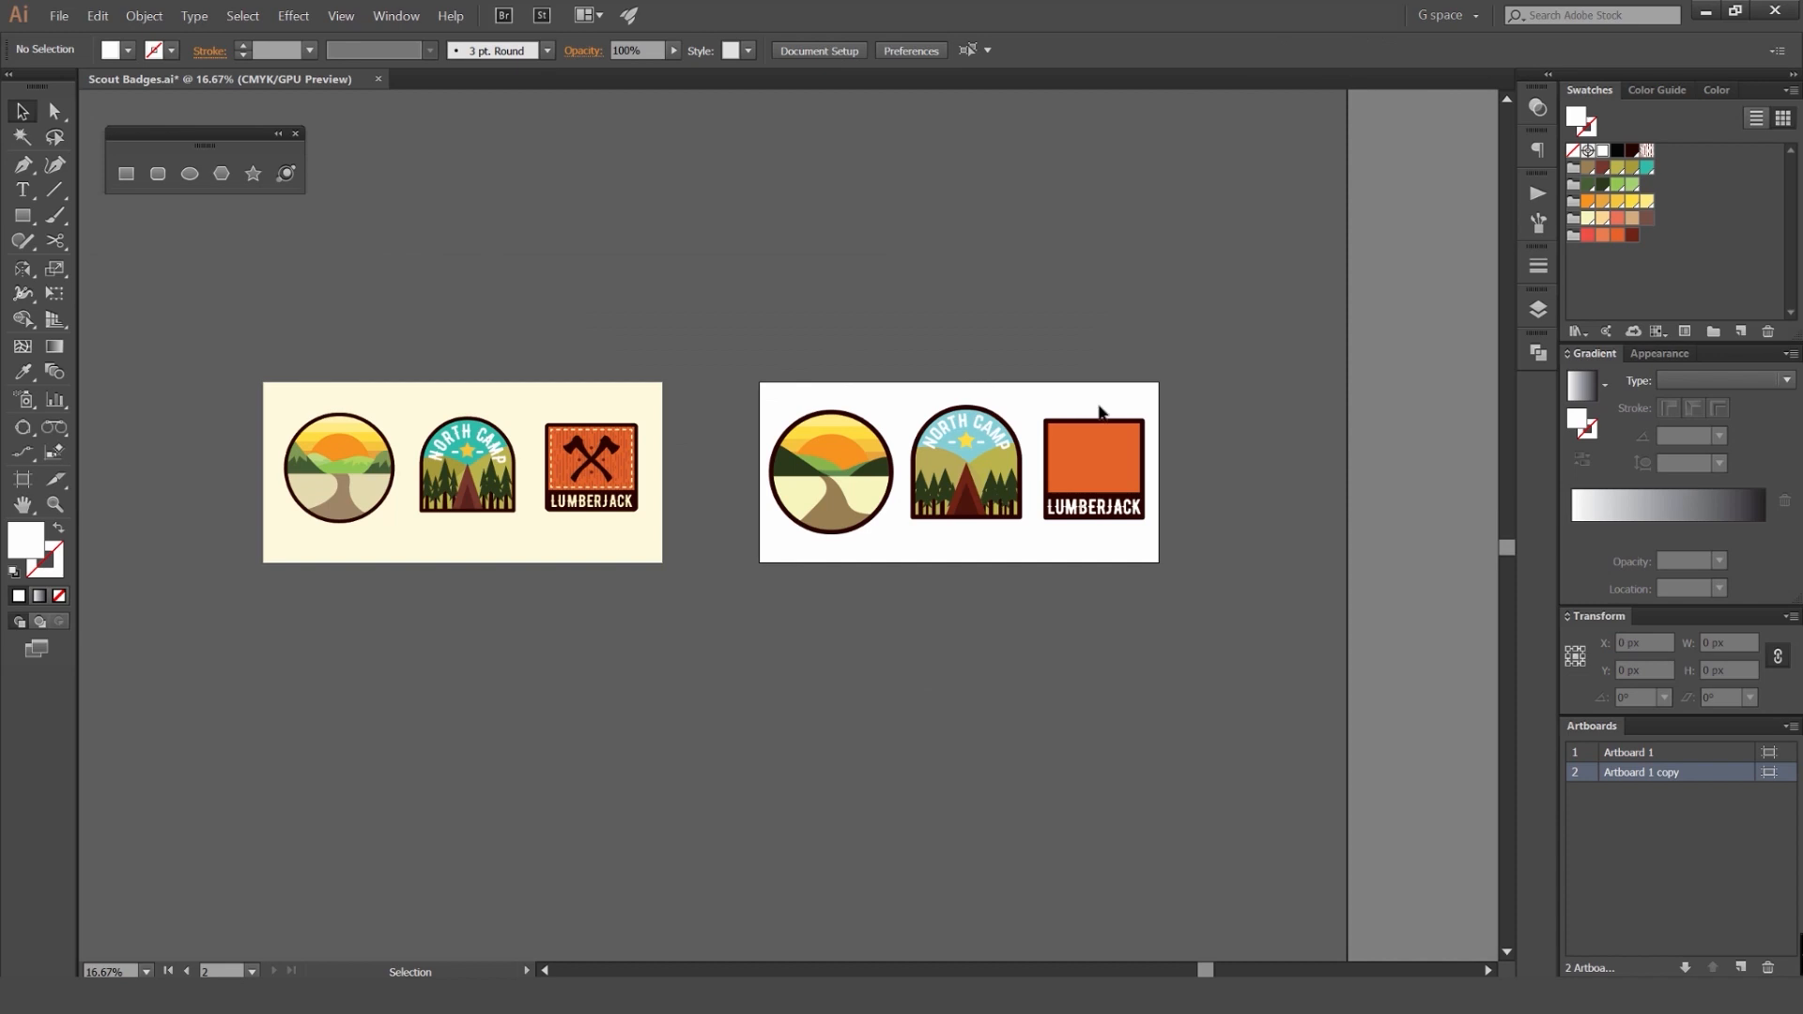
scroll(1099, 410, up, 1)
drag(1210, 441, 936, 408)
drag(959, 542, 1175, 246)
scroll(752, 568, up, 1)
mouse_move(711, 539)
mouse_down()
mouse_move(733, 462)
mouse_move(886, 543)
mouse_move(876, 531)
mouse_up()
key(v)
scroll(973, 271, up, 1)
Step: Set the new square's width and height to 400 px each
drag(1058, 338, 1221, 138)
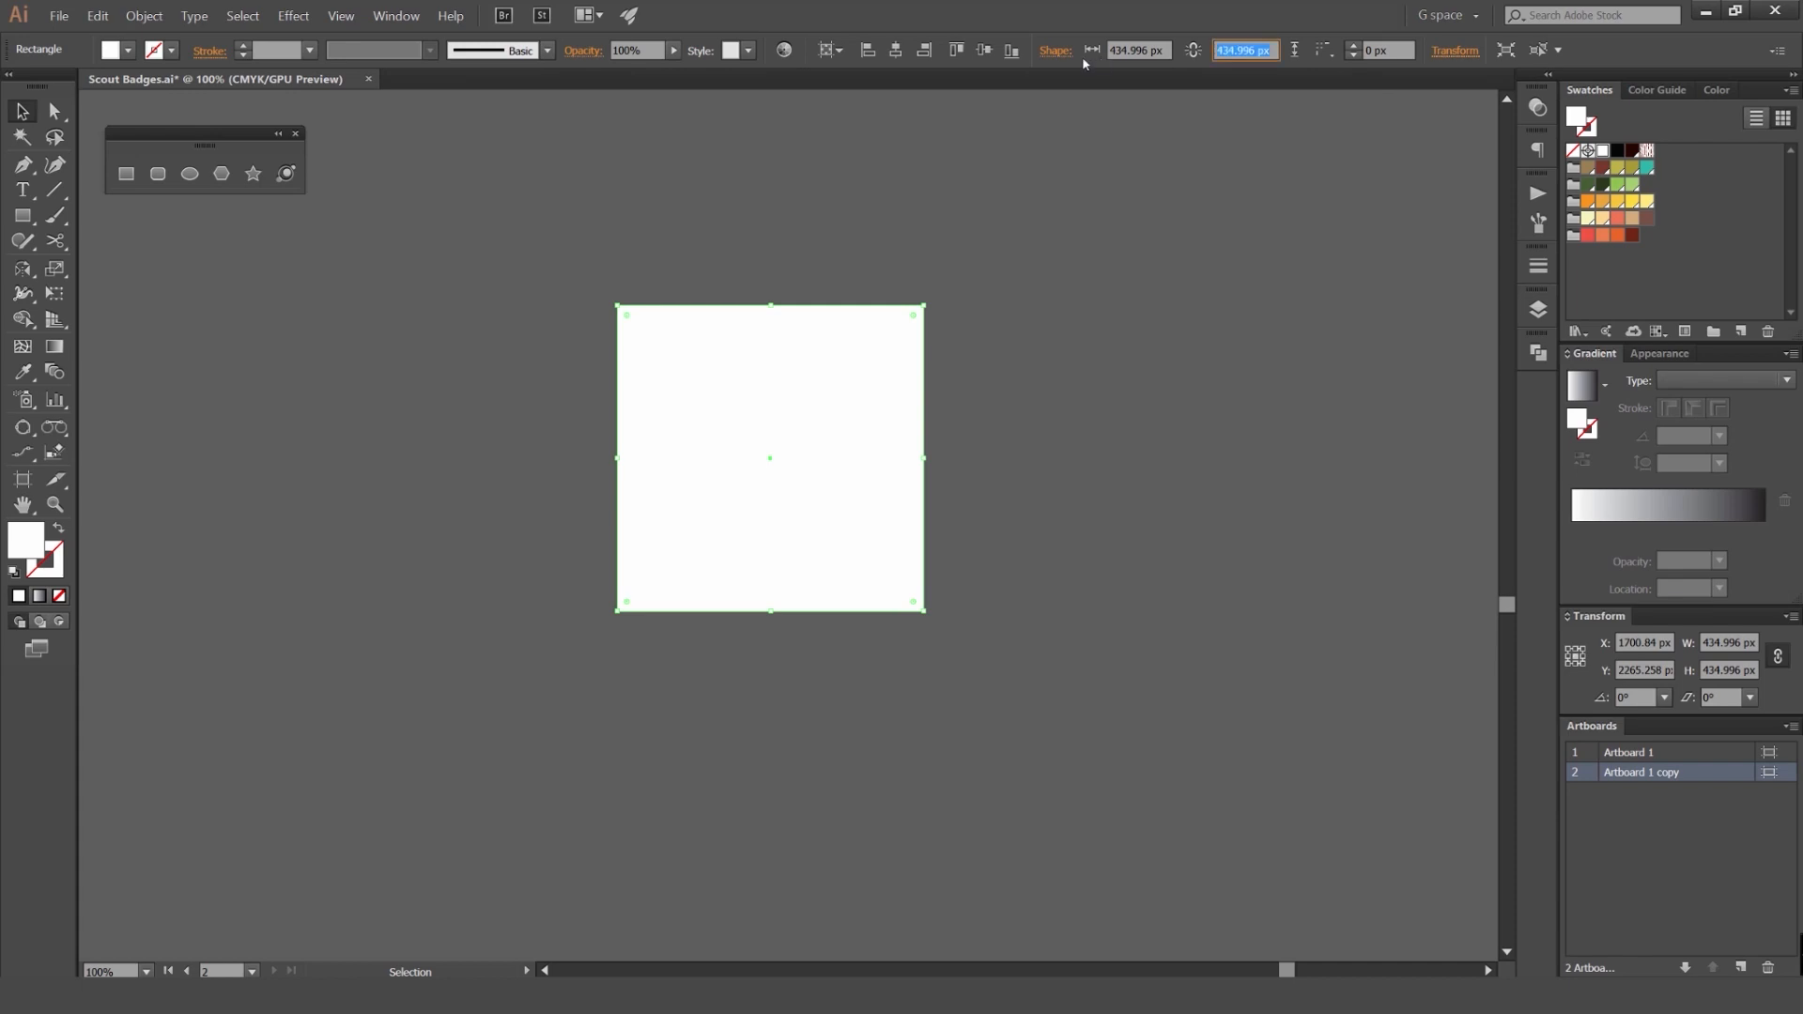
key(shift+Tab)
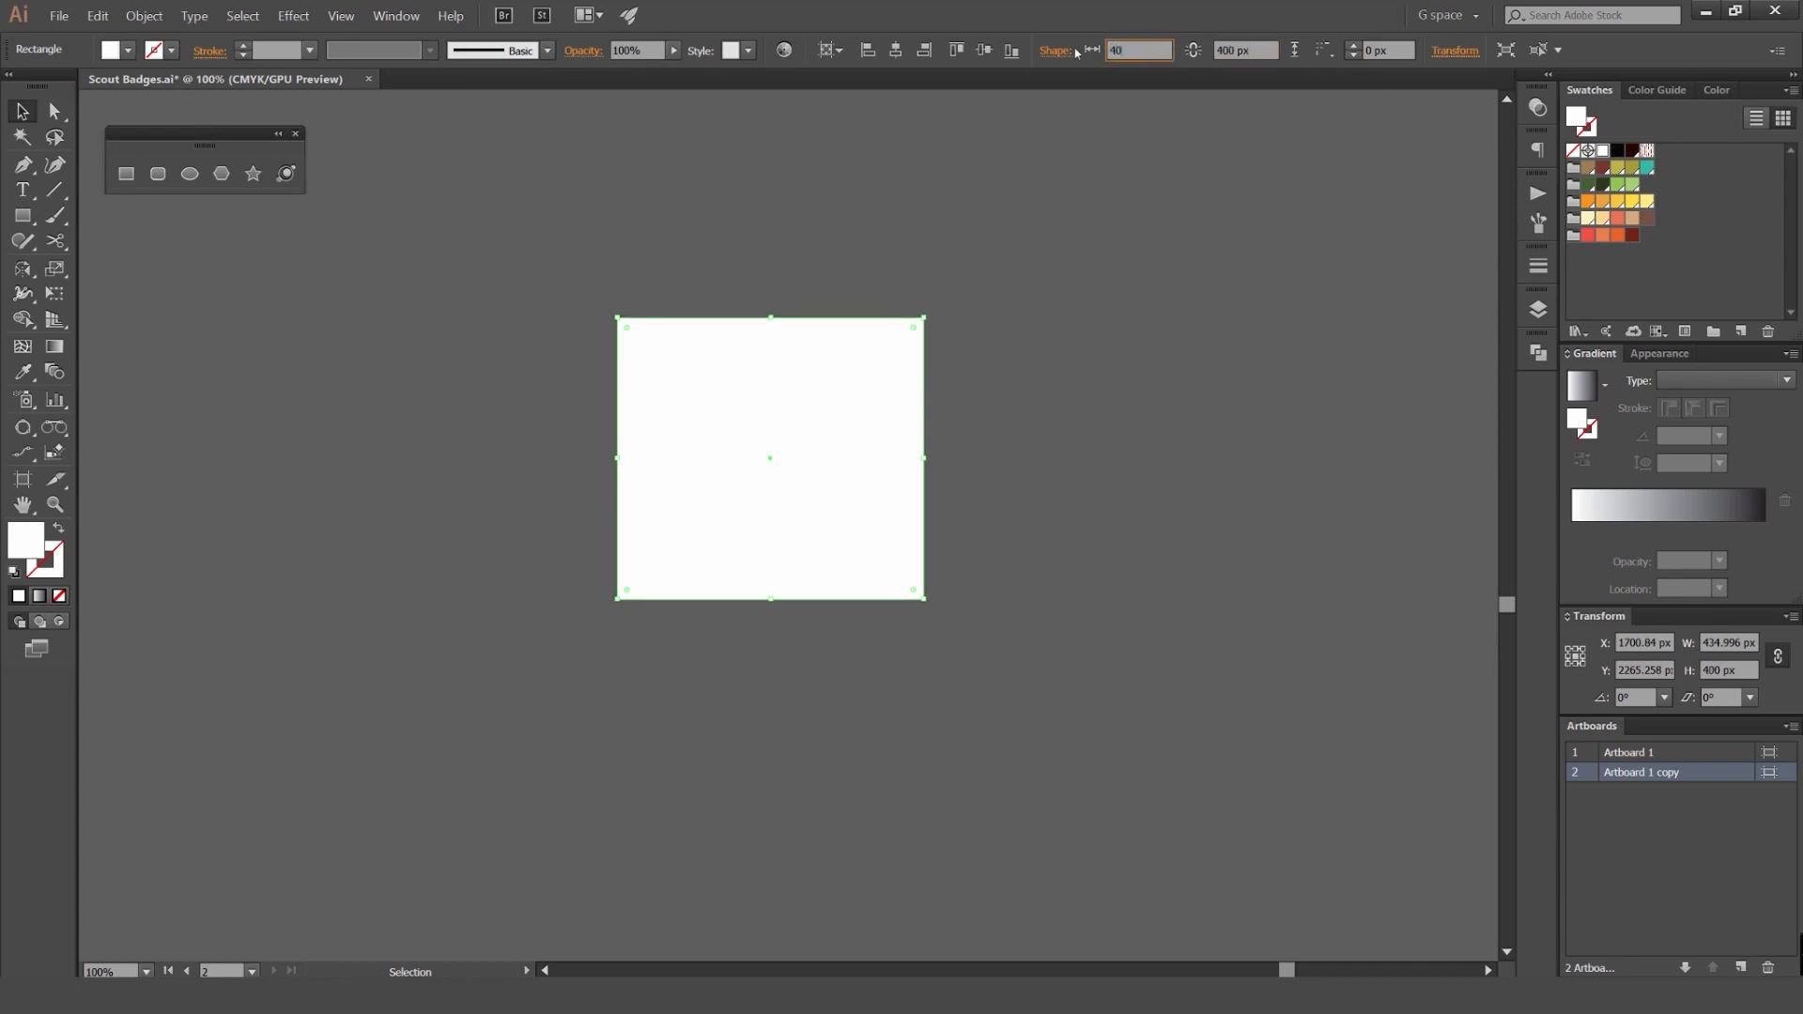
text(400)
key(Return)
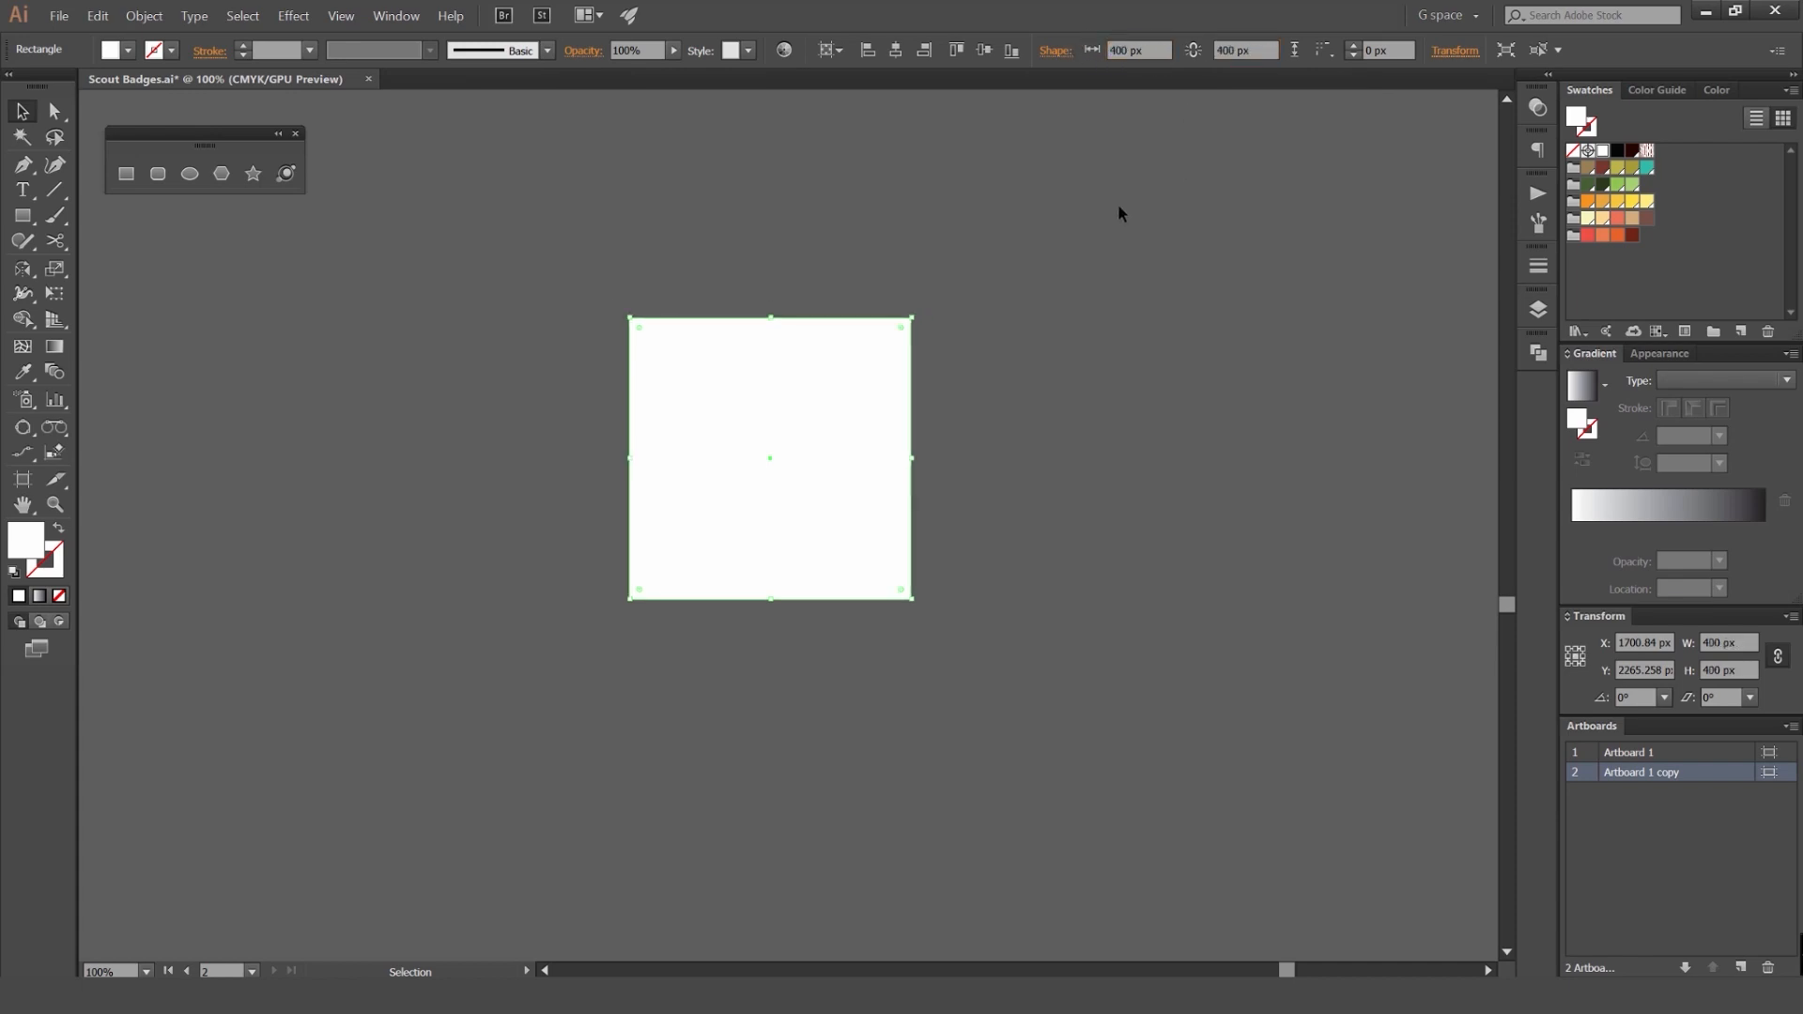
Step: Swap the square's fill and stroke, leaving it unfilled, and set its 1 pt stroke to black
click(958, 416)
click(870, 397)
key(shift+x)
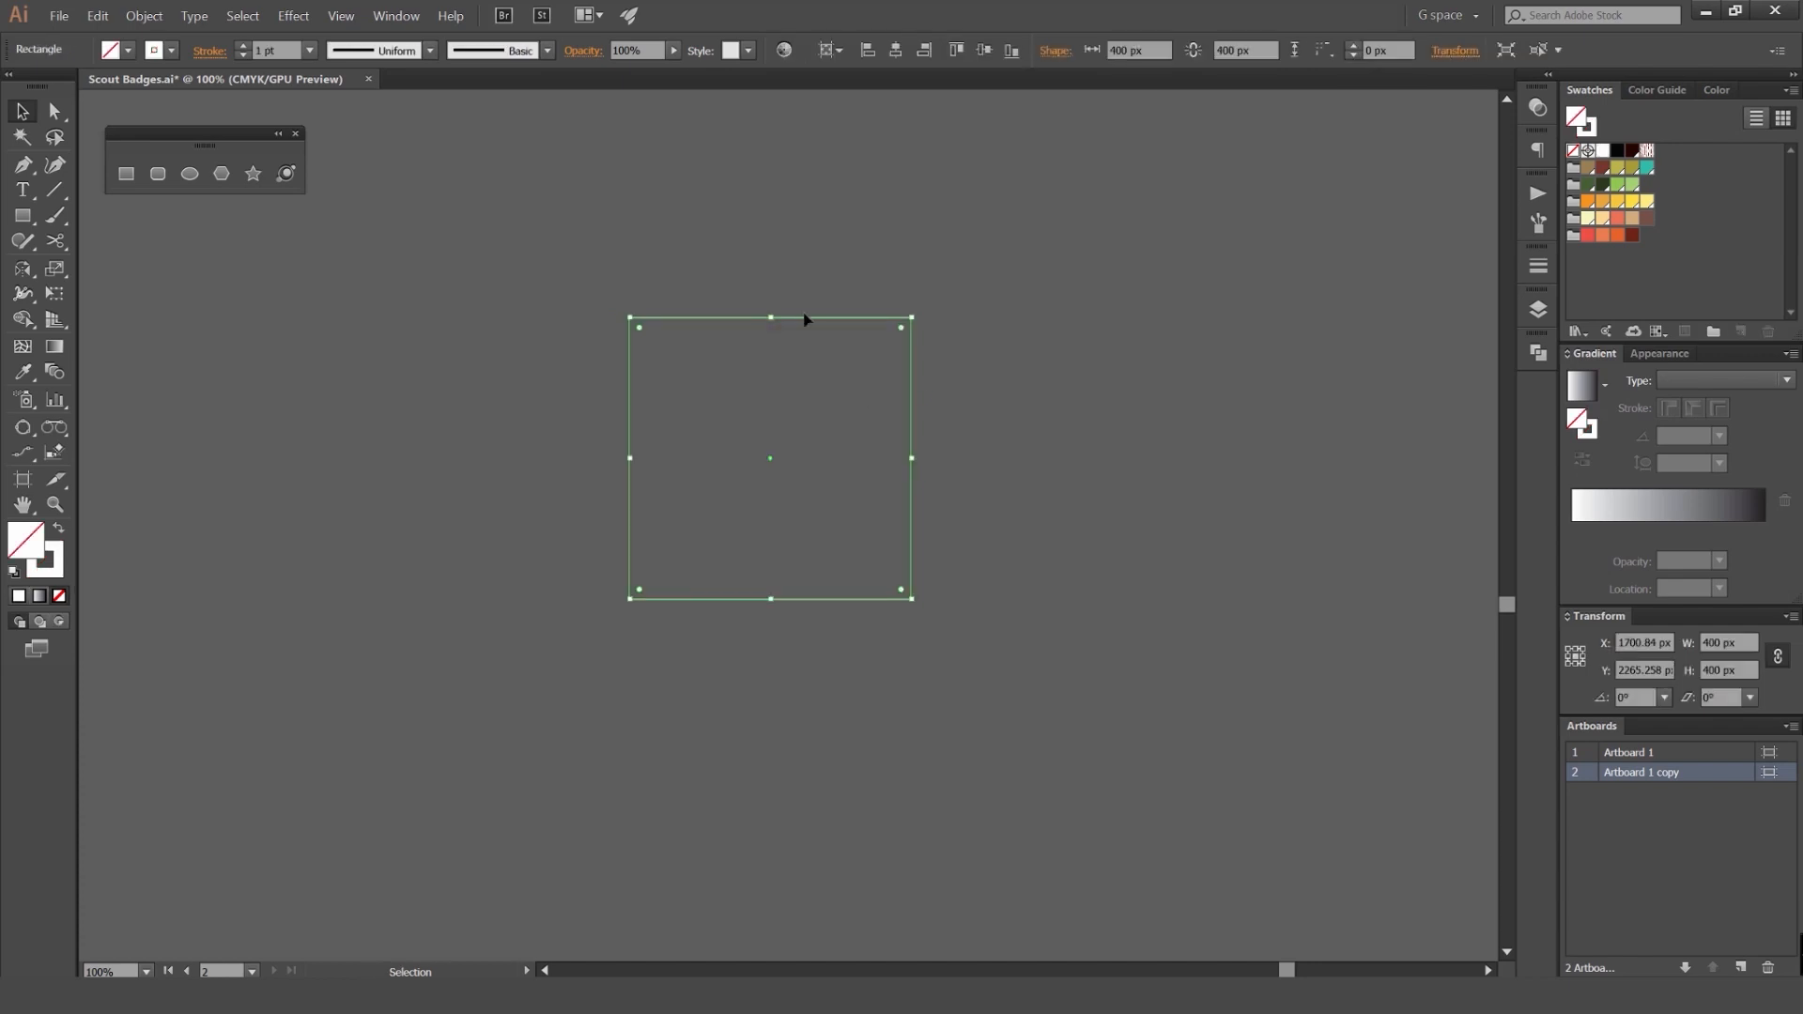
click(792, 301)
scroll(792, 299, up, 1)
mouse_move(780, 295)
mouse_down()
mouse_move(817, 179)
mouse_move(775, 272)
mouse_up()
drag(948, 175, 894, 278)
click(1617, 151)
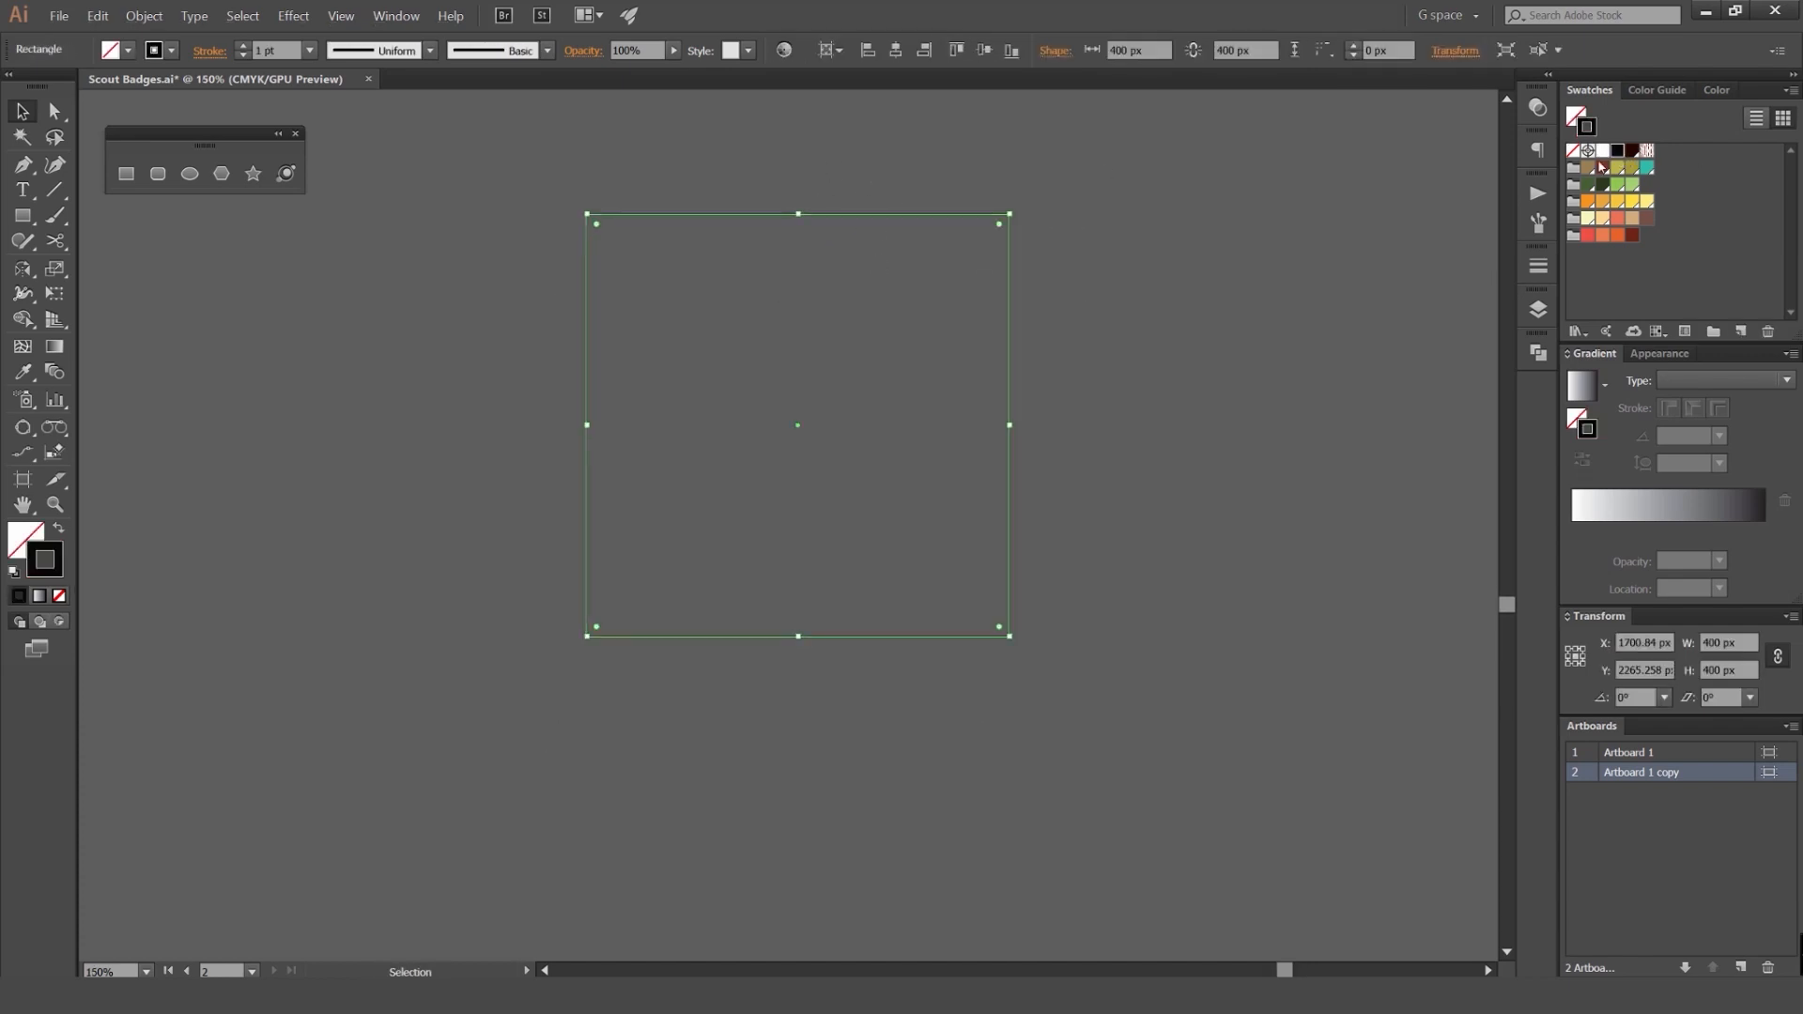
Step: Increase the square's black stroke weight to 10 pt
shift+click(243, 46)
shift+click(243, 45)
mouse_move(594, 140)
mouse_down()
mouse_move(795, 234)
mouse_move(768, 274)
mouse_up()
shift+click(242, 54)
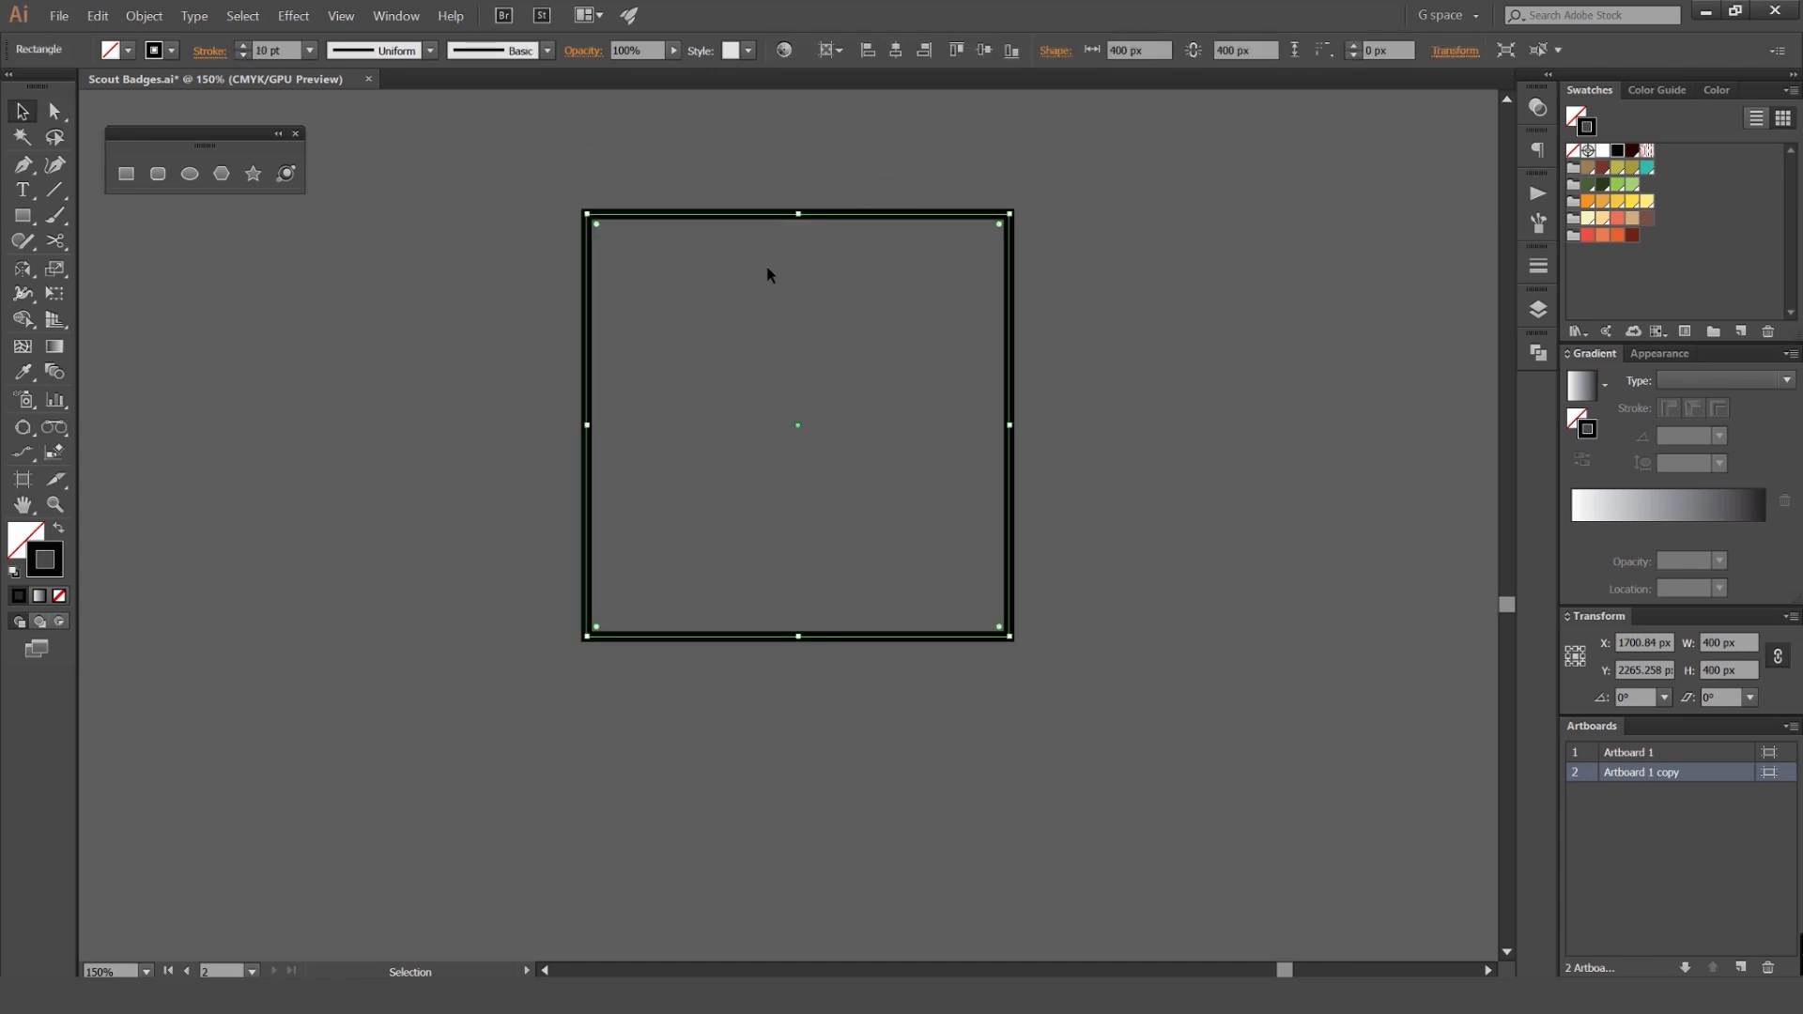
click(769, 275)
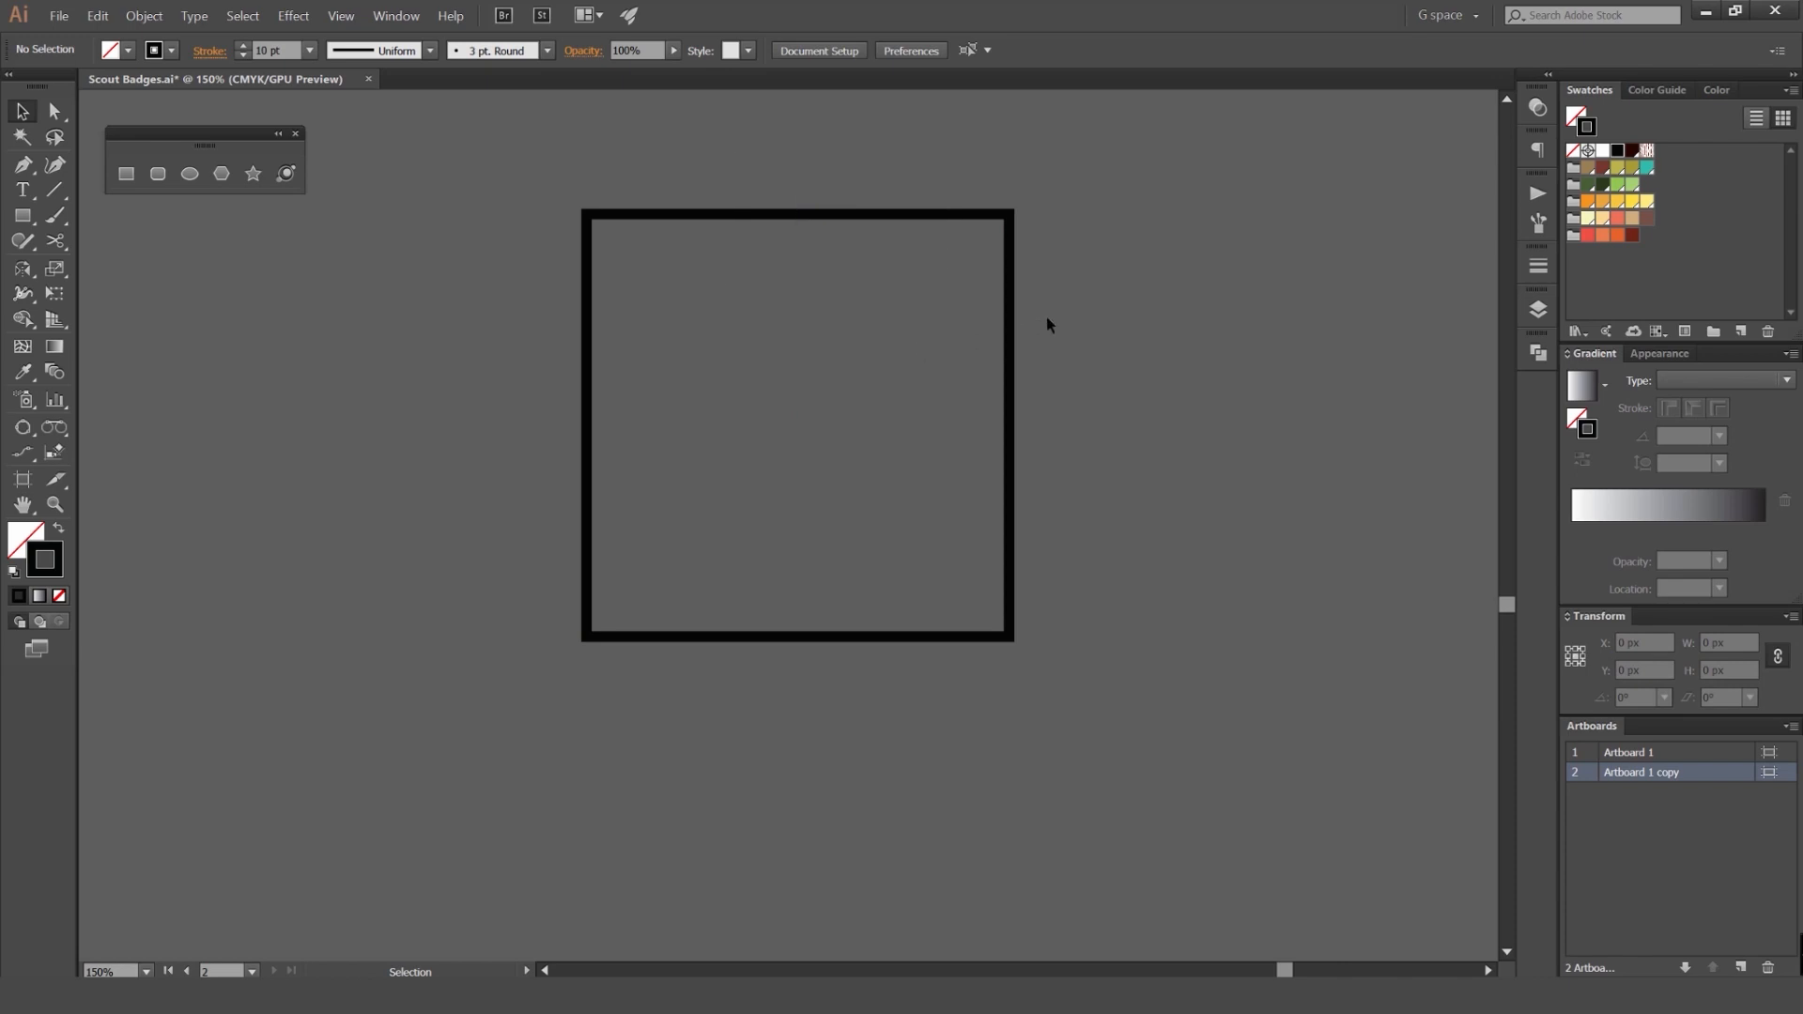
Step: Draw three separate straight vertical lines of varying length with the Pen tool inside the square's left side
key(p)
scroll(628, 266, up, 1)
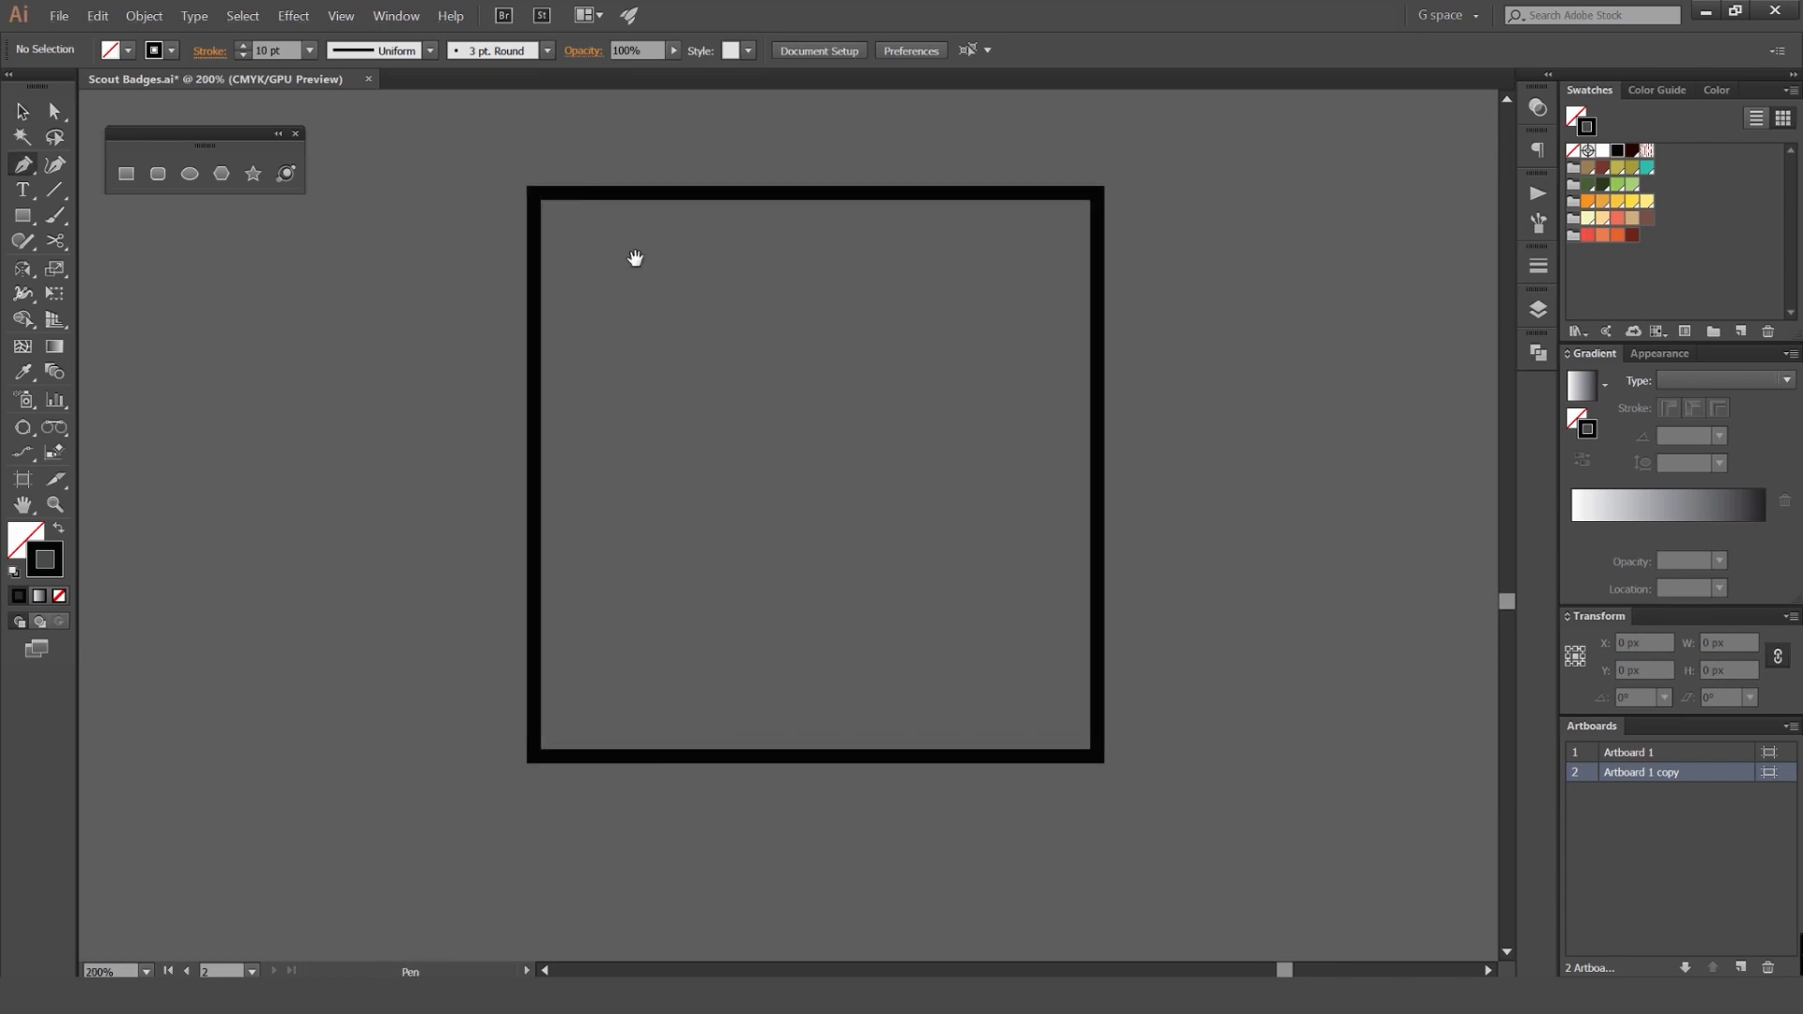
click(611, 231)
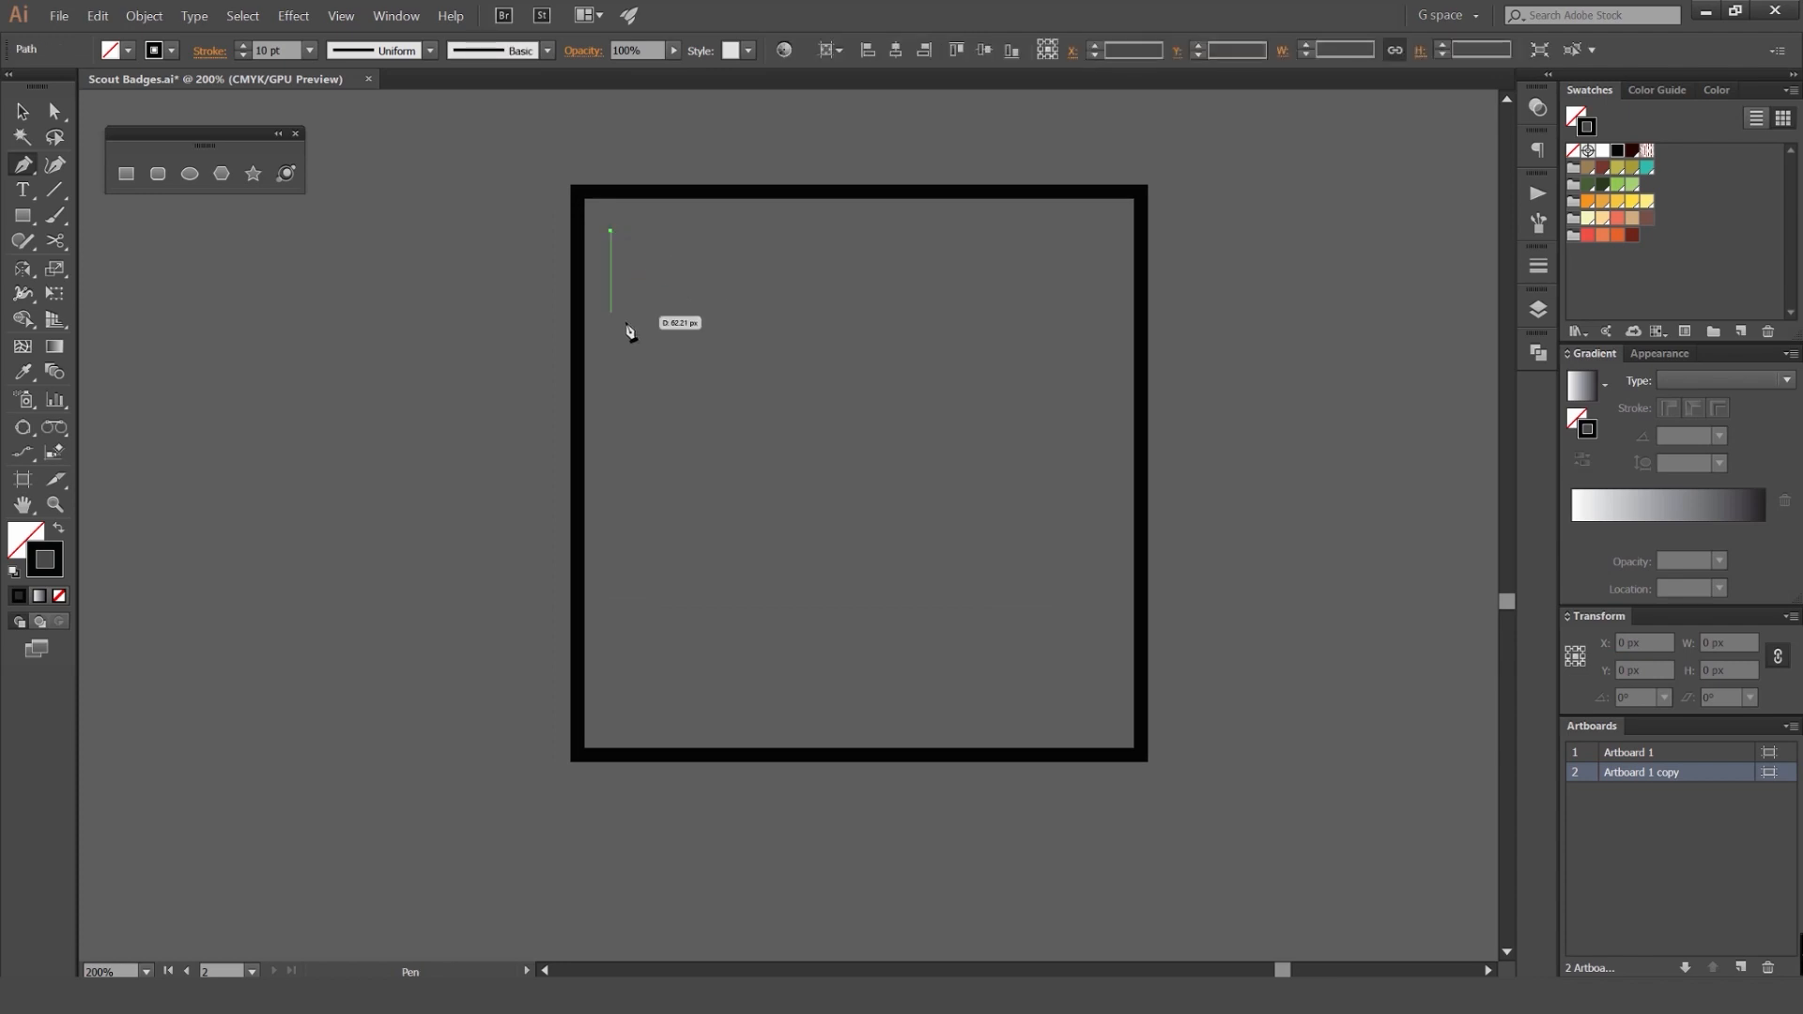
shift+click(632, 329)
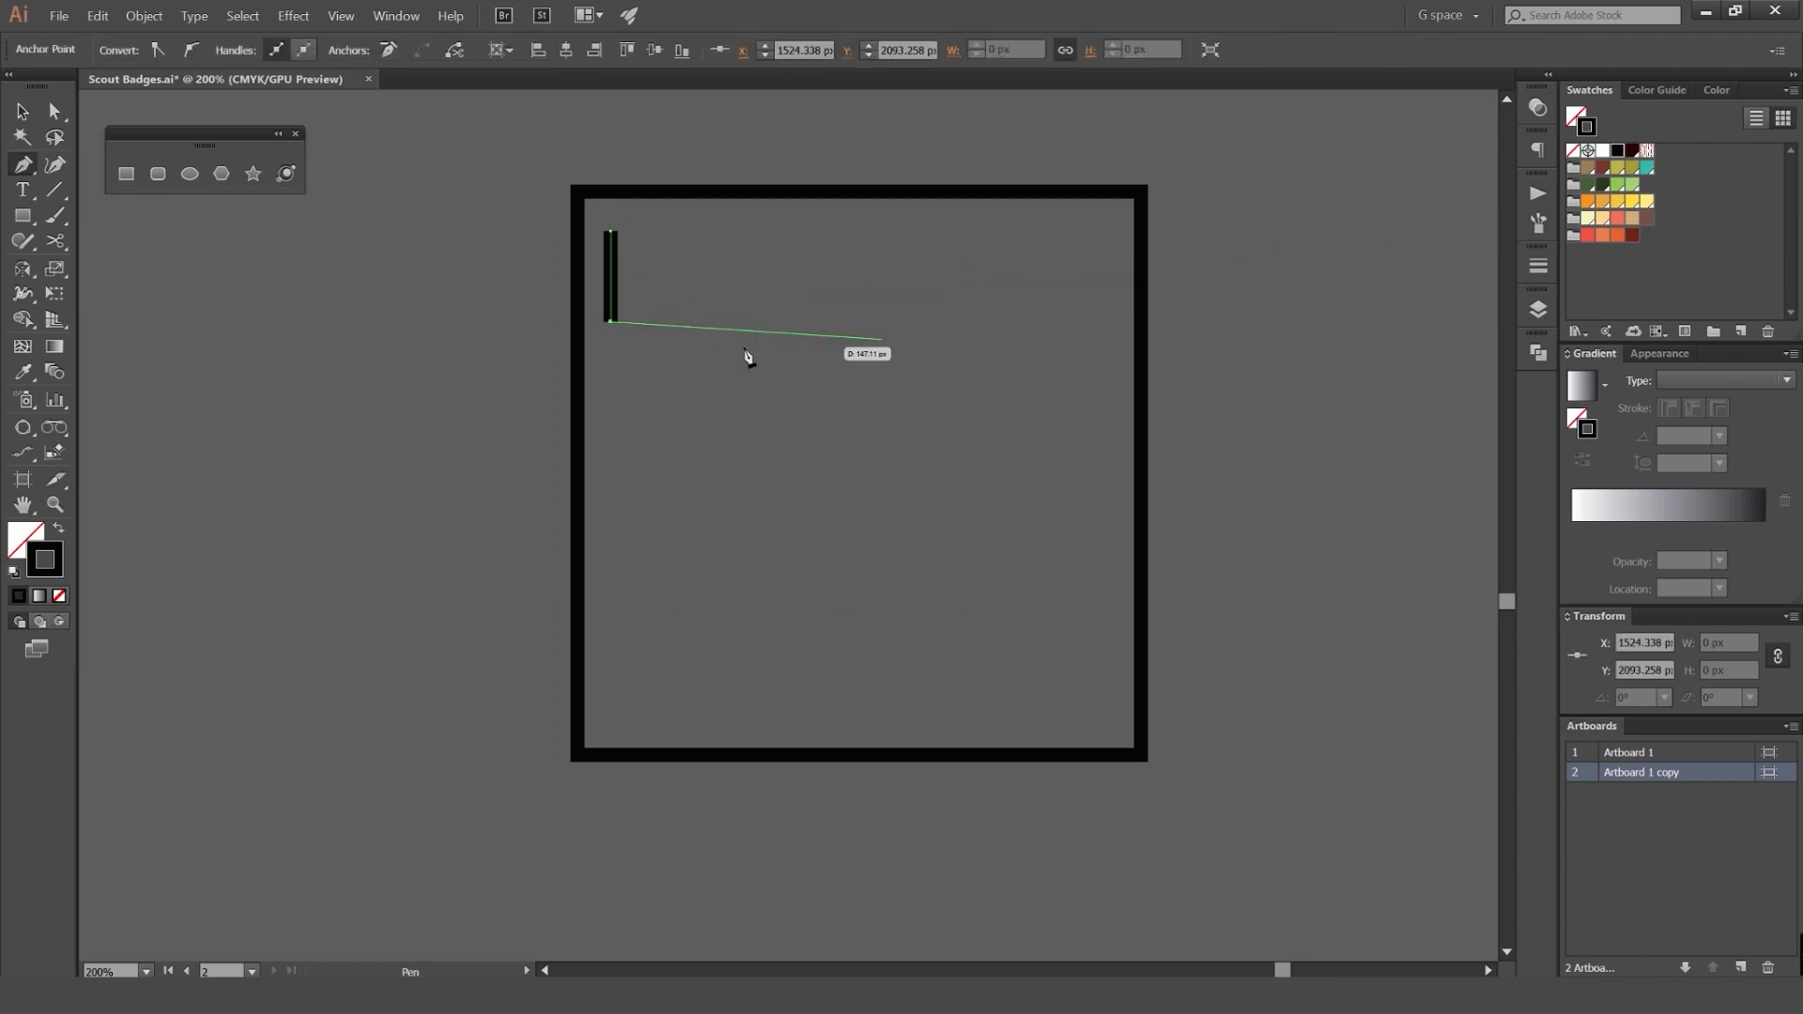
key(v)
click(628, 397)
click(654, 276)
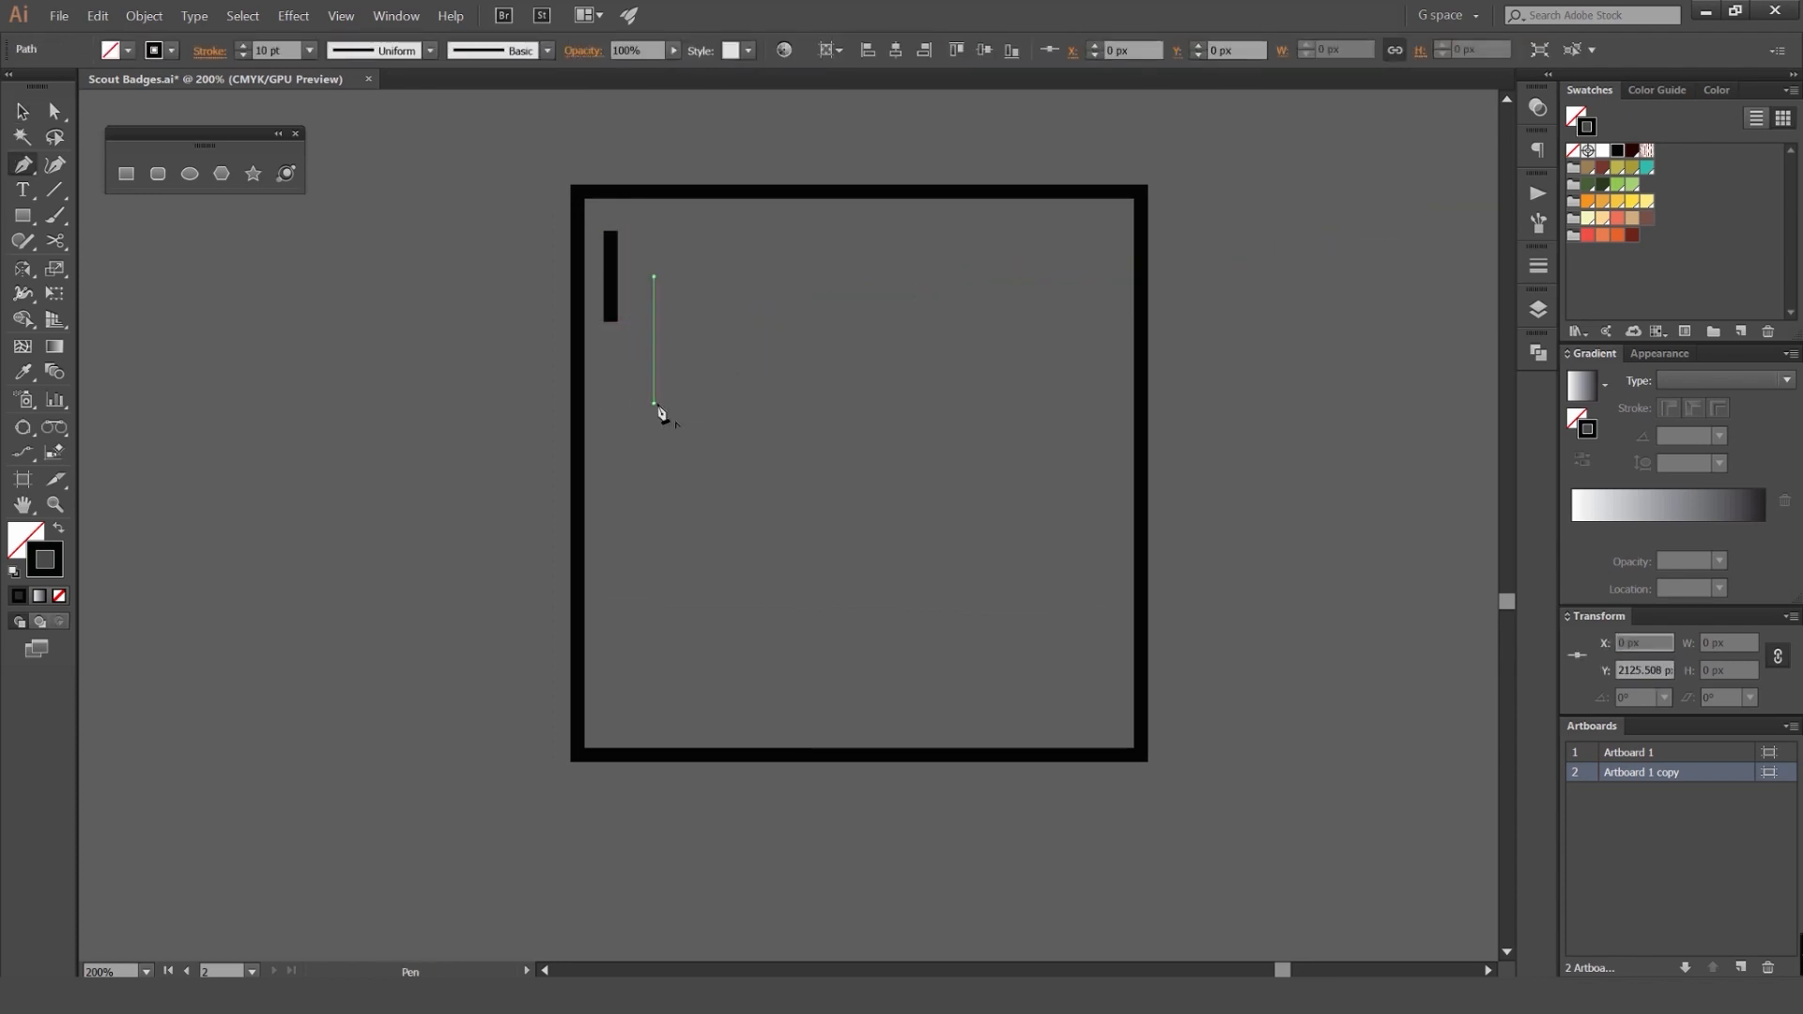
shift+click(653, 402)
key(v)
click(732, 394)
shift+click(620, 537)
key(v)
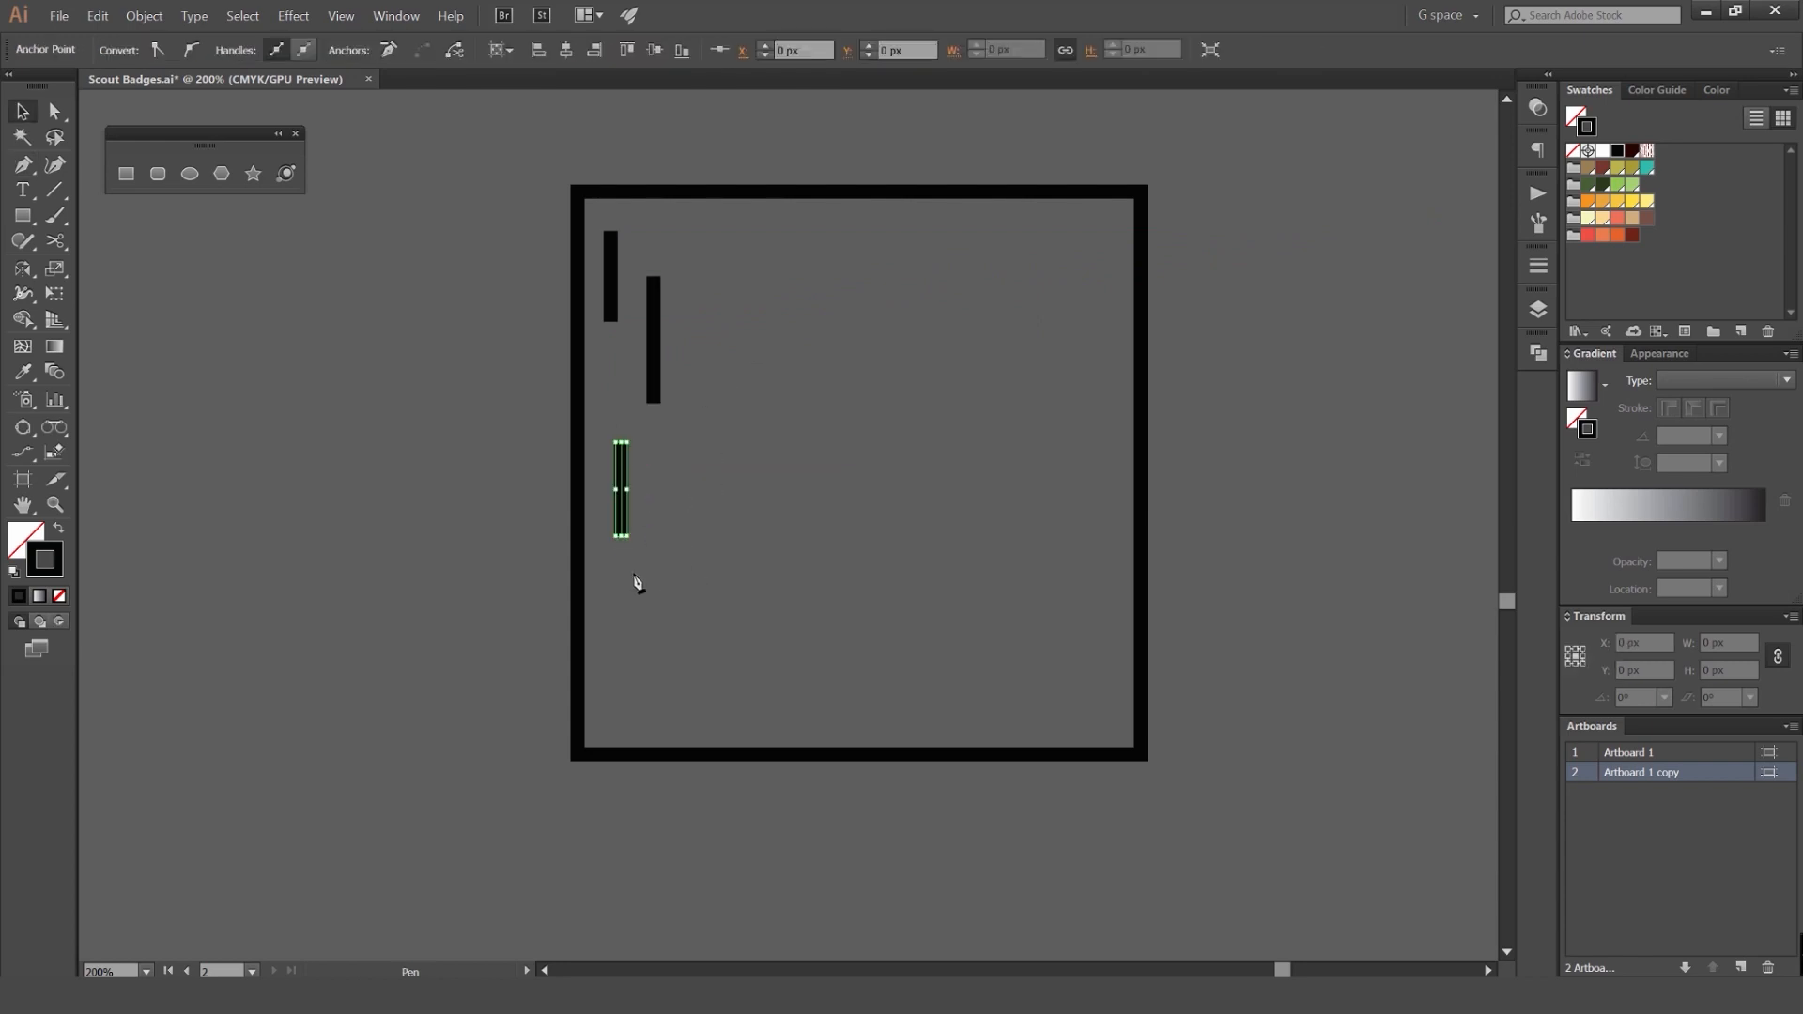
click(639, 582)
Step: Draw a short vertical line about 31 px tall between the existing ones and nudge it and its longer neighbour to even the gaps
key(p)
scroll(624, 380, up, 2)
click(633, 331)
shift+click(629, 418)
key(v)
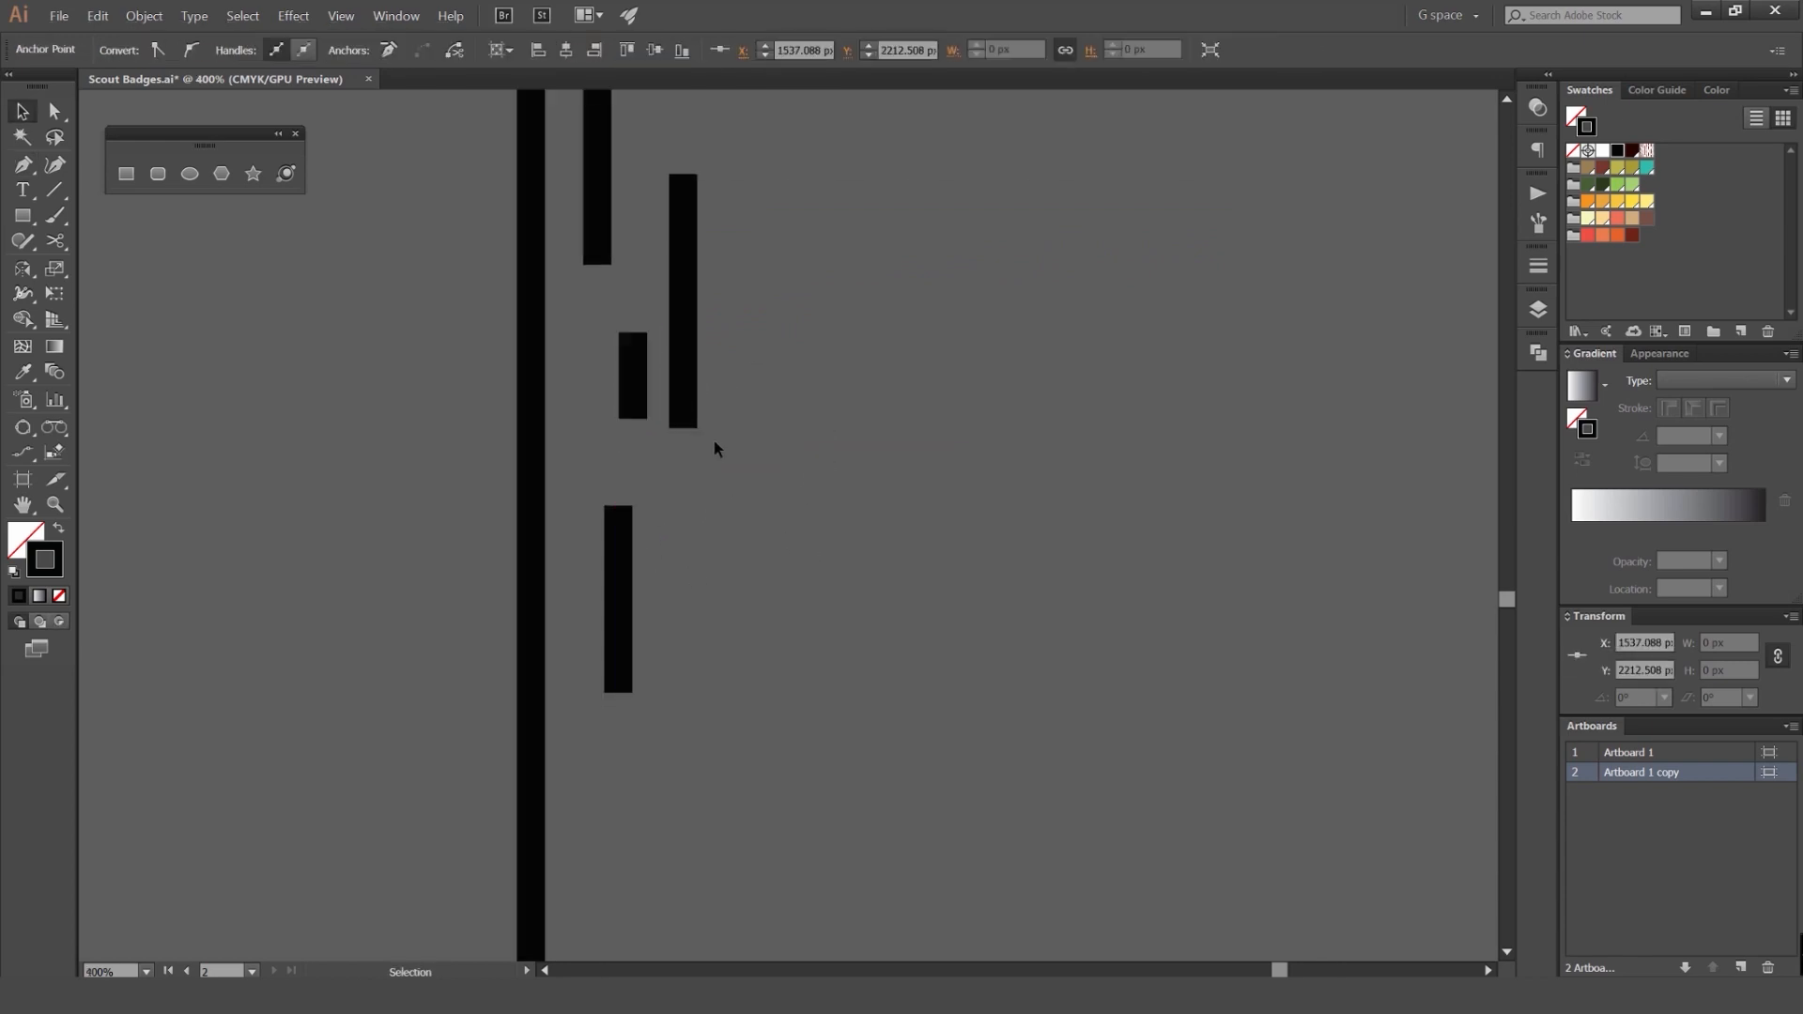
click(712, 438)
drag(639, 374, 633, 375)
key(Left)
key(Left)
key(Down)
key(Down)
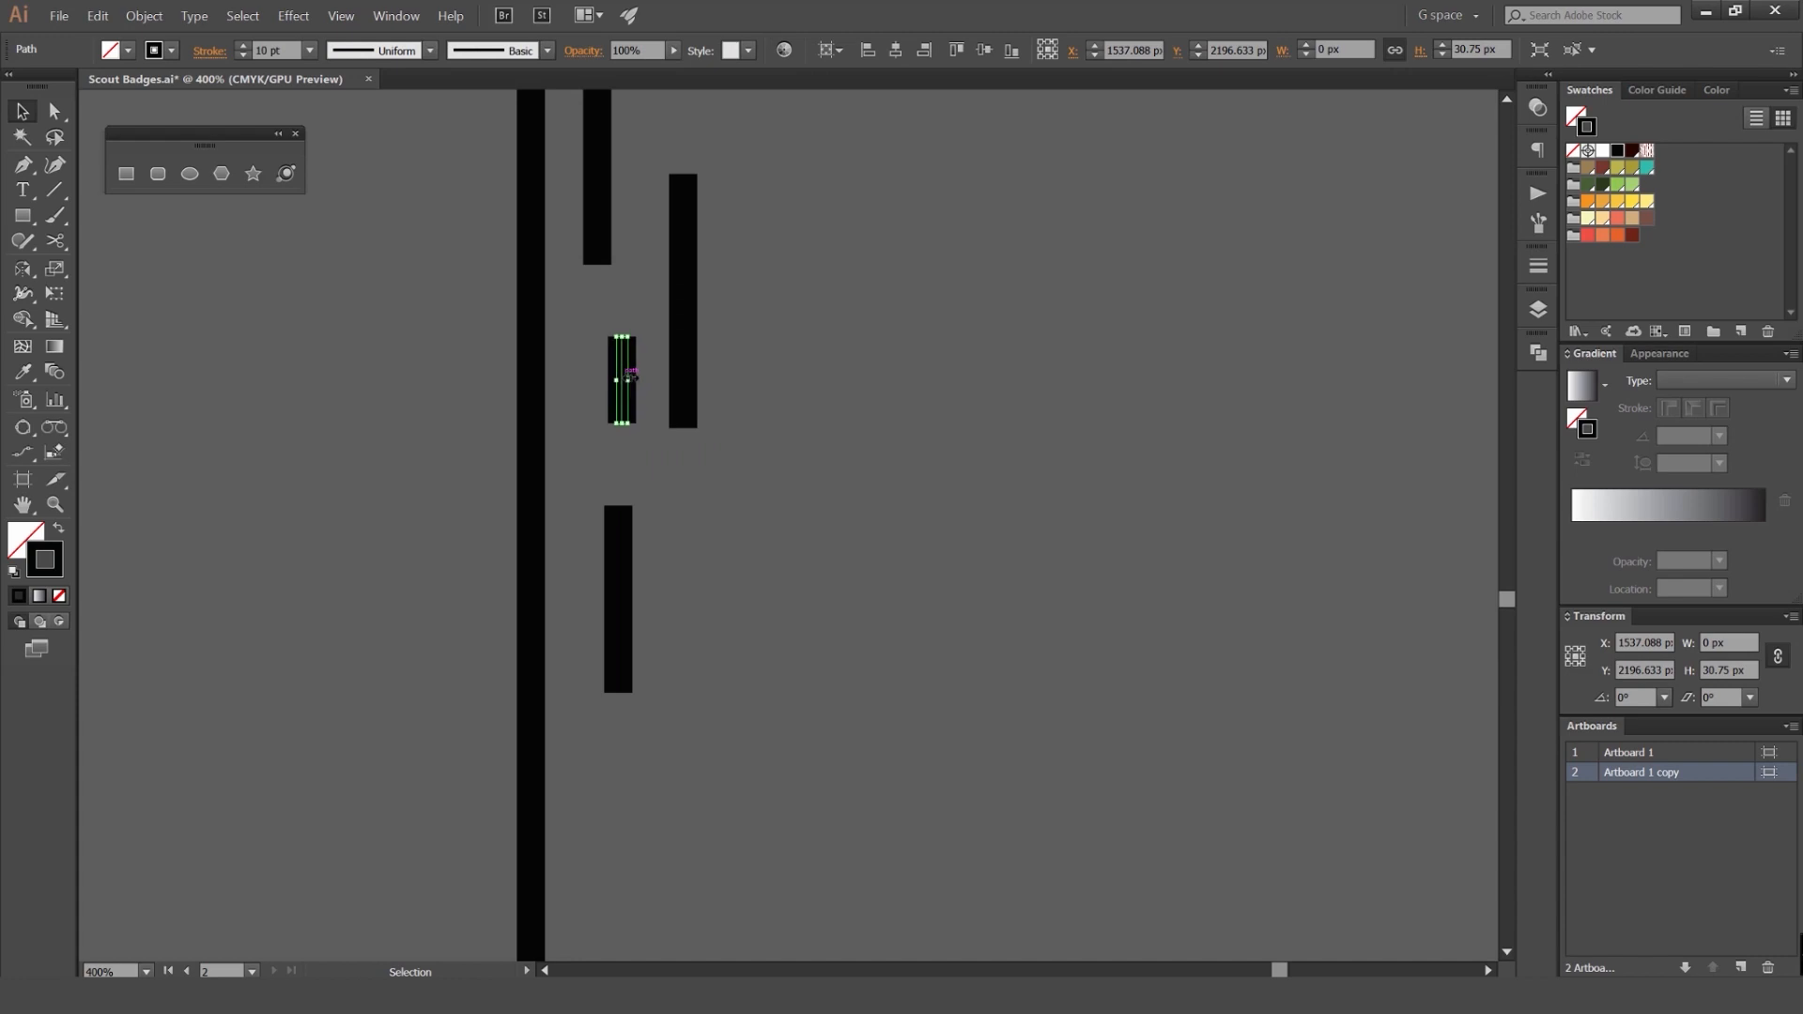
key(Right)
click(841, 319)
drag(687, 289, 687, 292)
click(787, 280)
Step: Draw three more straight vertical lines of differing lengths to the right of the first four, staggering their heights
scroll(788, 280, down, 1)
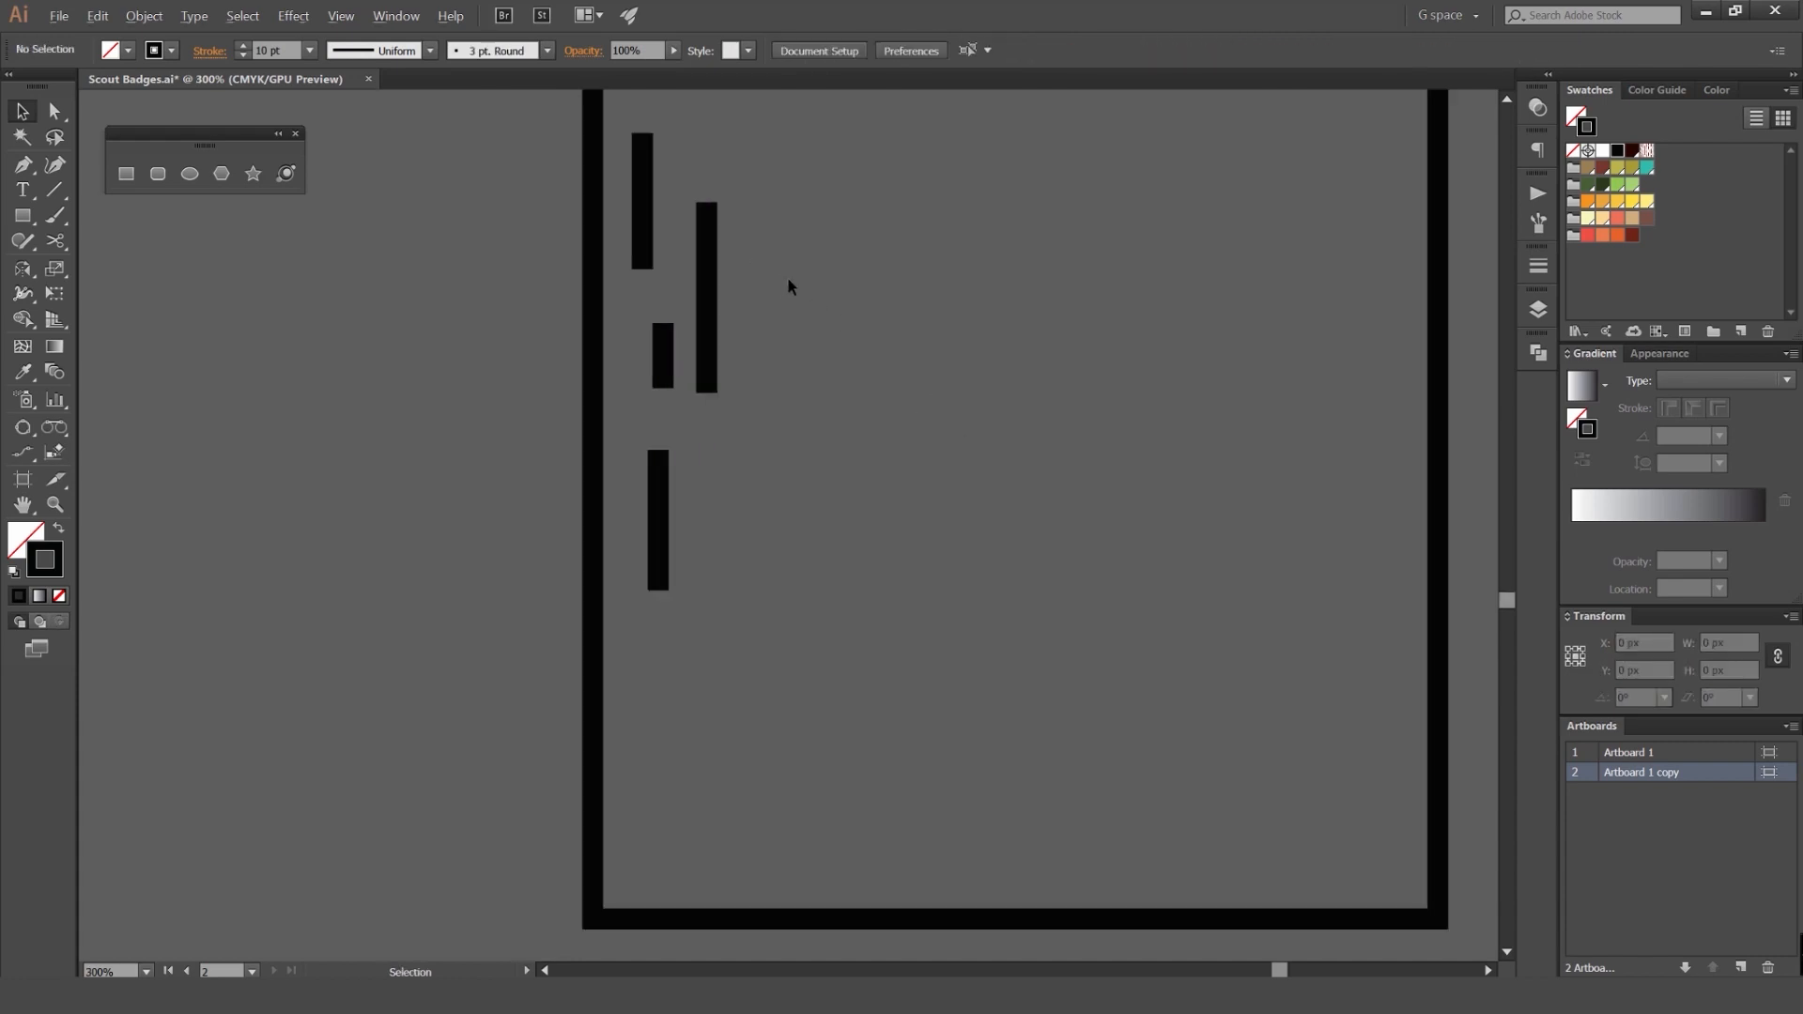
drag(847, 277, 792, 291)
click(712, 146)
shift+click(713, 263)
key(v)
click(757, 340)
drag(766, 377, 720, 260)
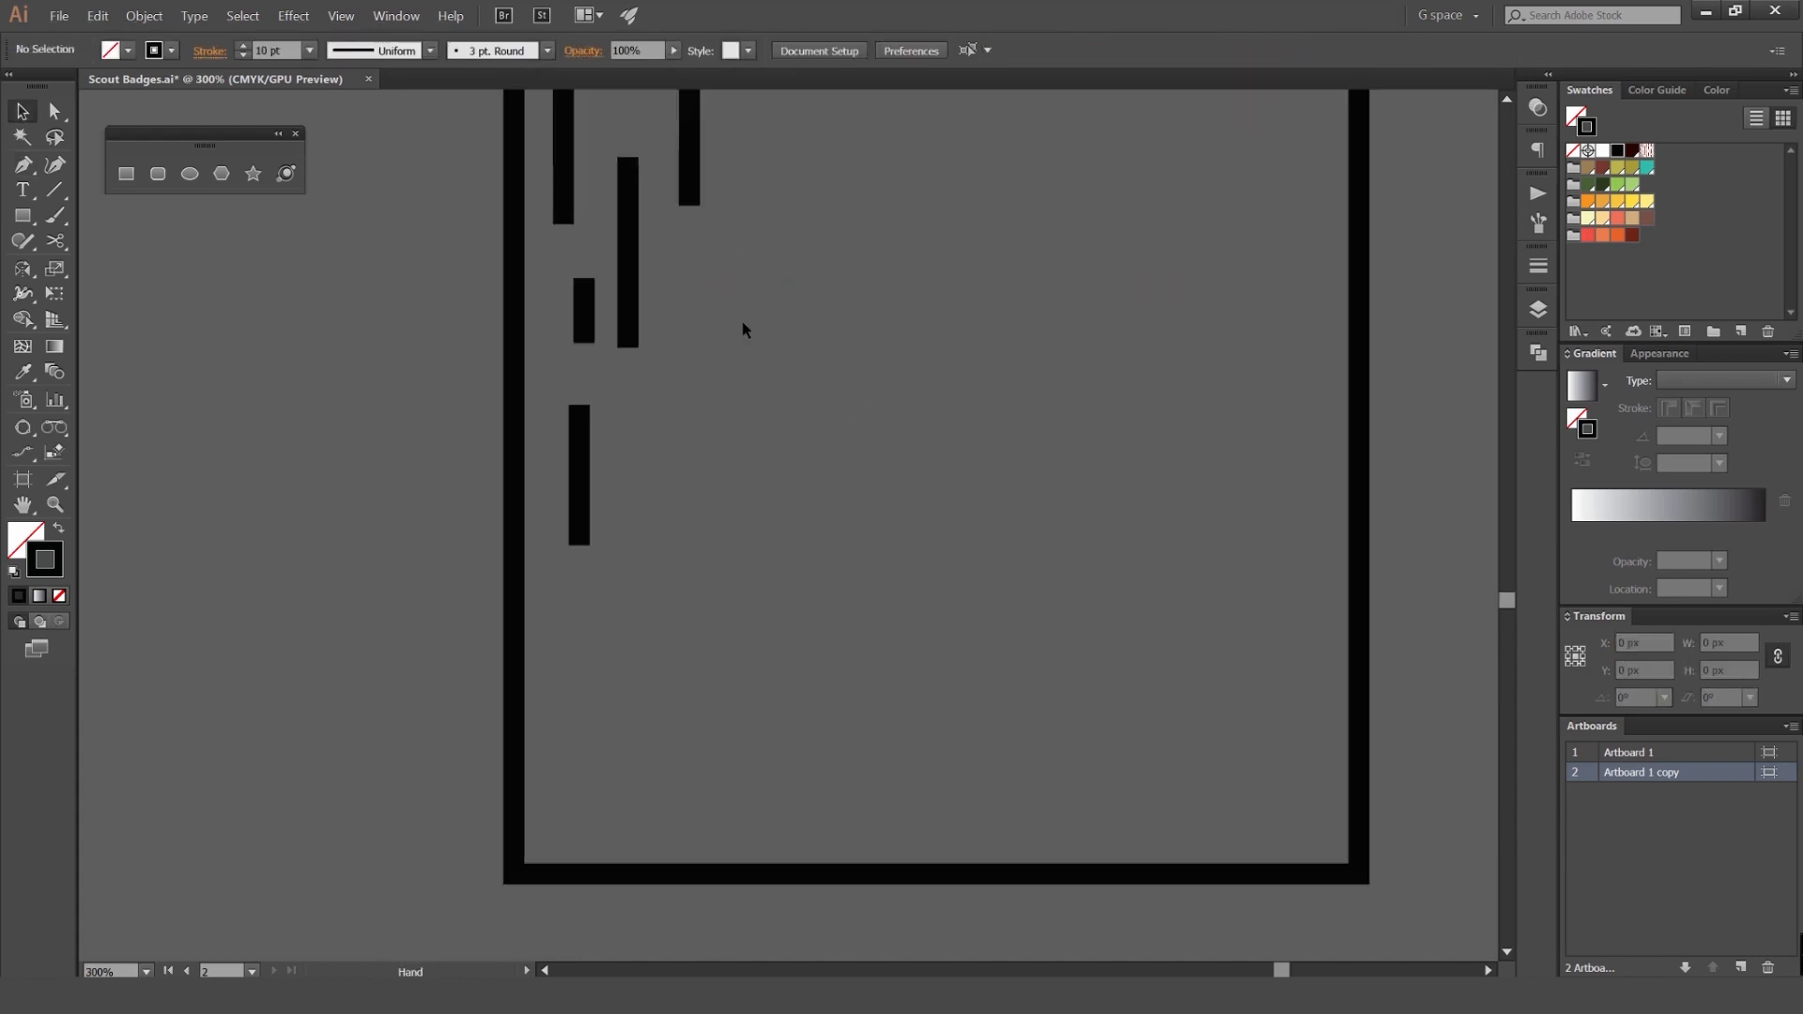
key(p)
click(707, 358)
shift+click(708, 524)
key(v)
click(752, 537)
scroll(756, 536, down, 1)
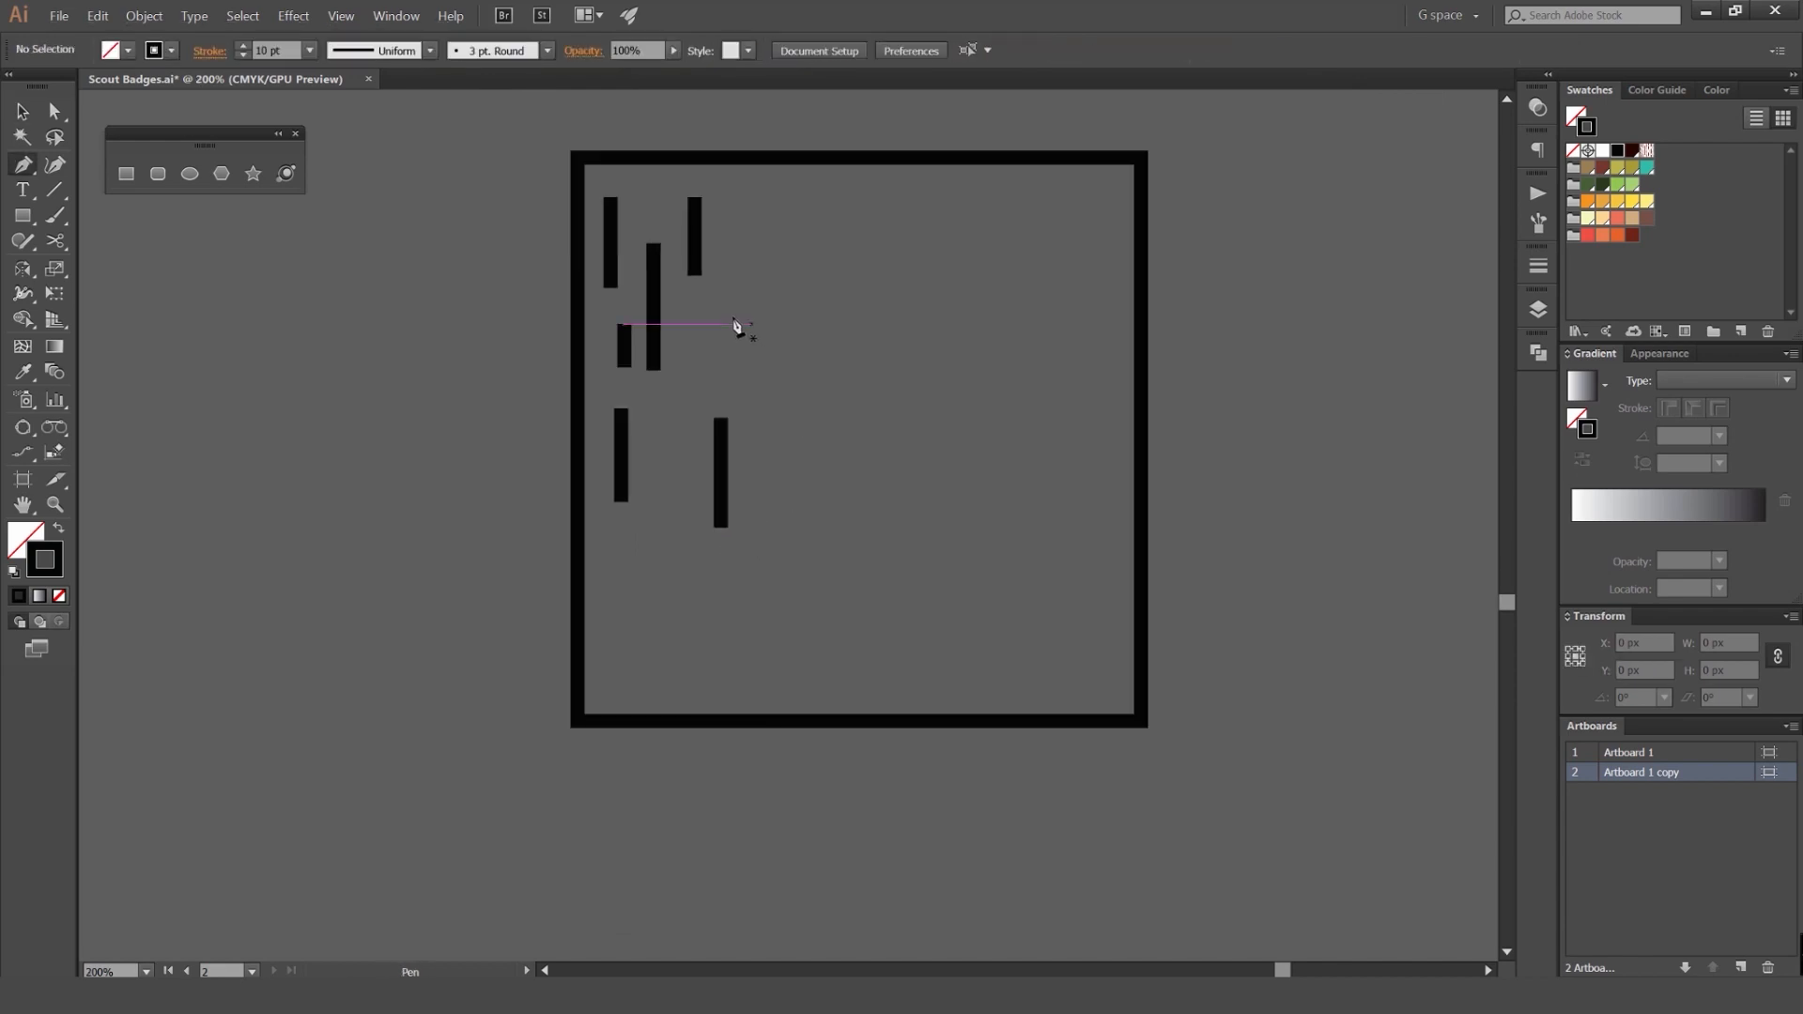
click(695, 335)
shift+click(695, 456)
key(v)
Step: Duplicate the group of seven vertical lines alongside itself toward the middle of the square
drag(783, 231, 609, 476)
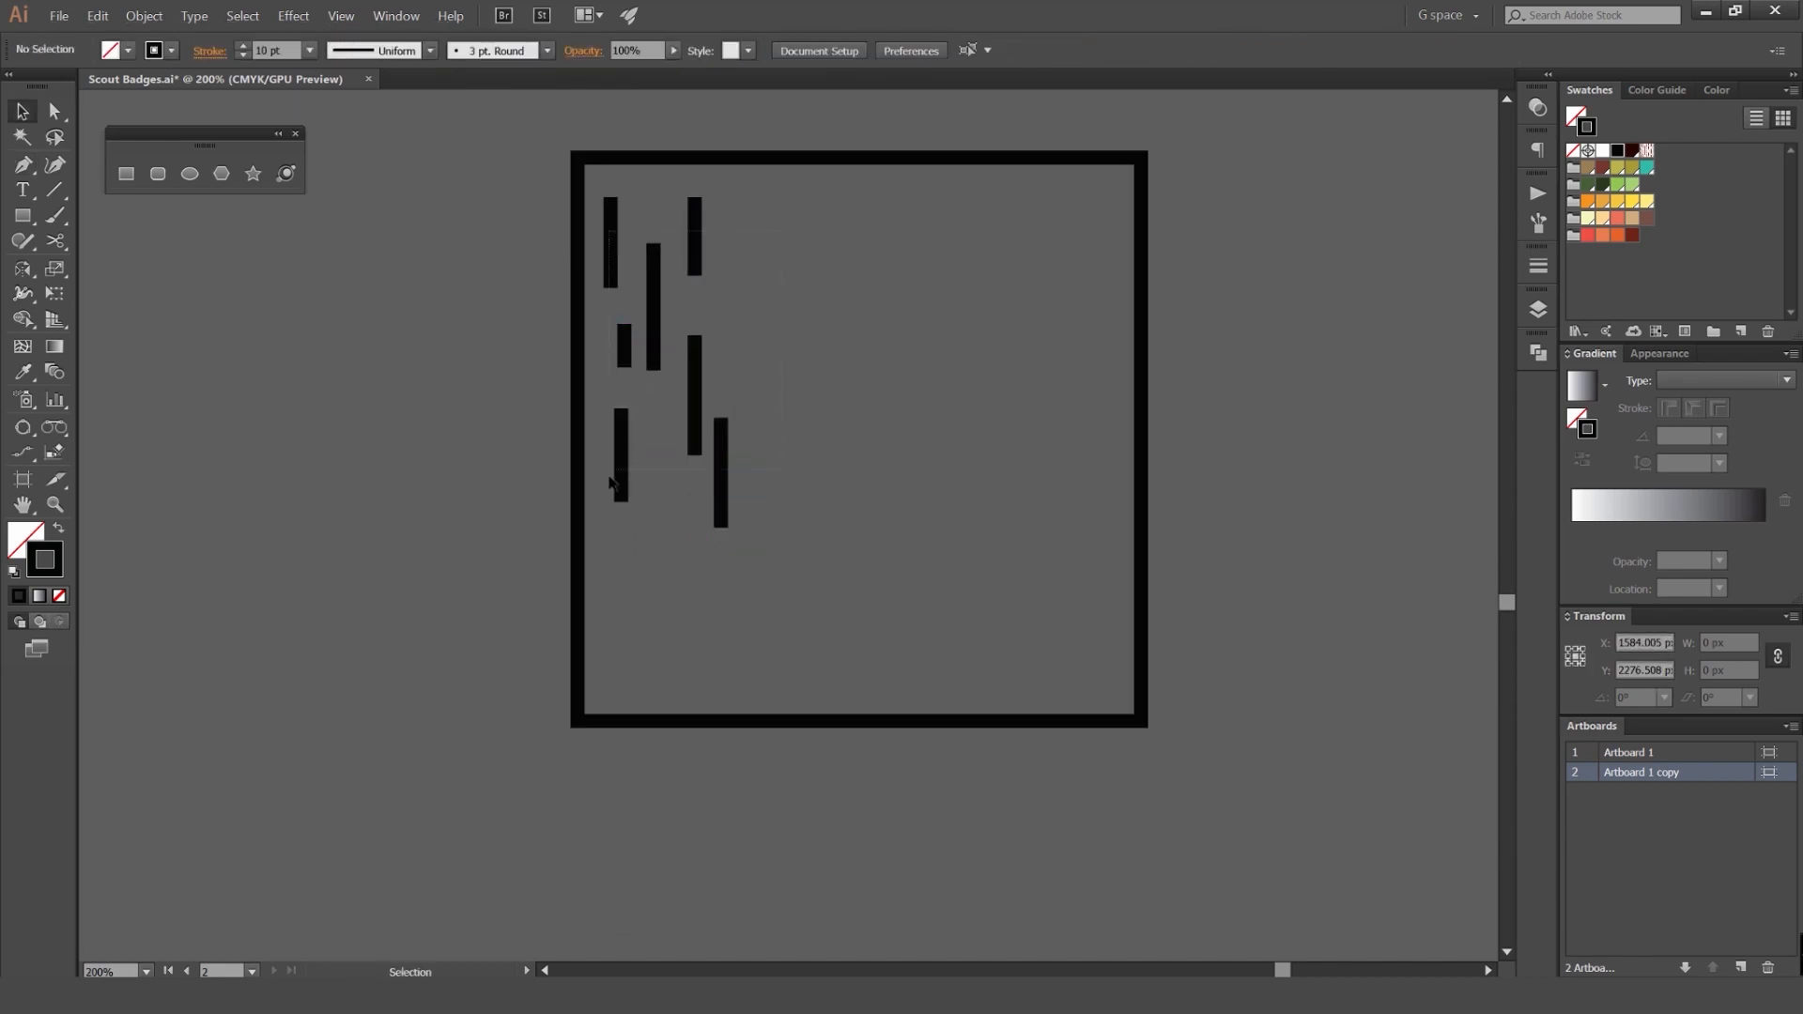
drag(698, 378, 853, 383)
click(967, 200)
Step: Give all the vertical lines inside the square round caps and round corner joins
drag(967, 202, 609, 535)
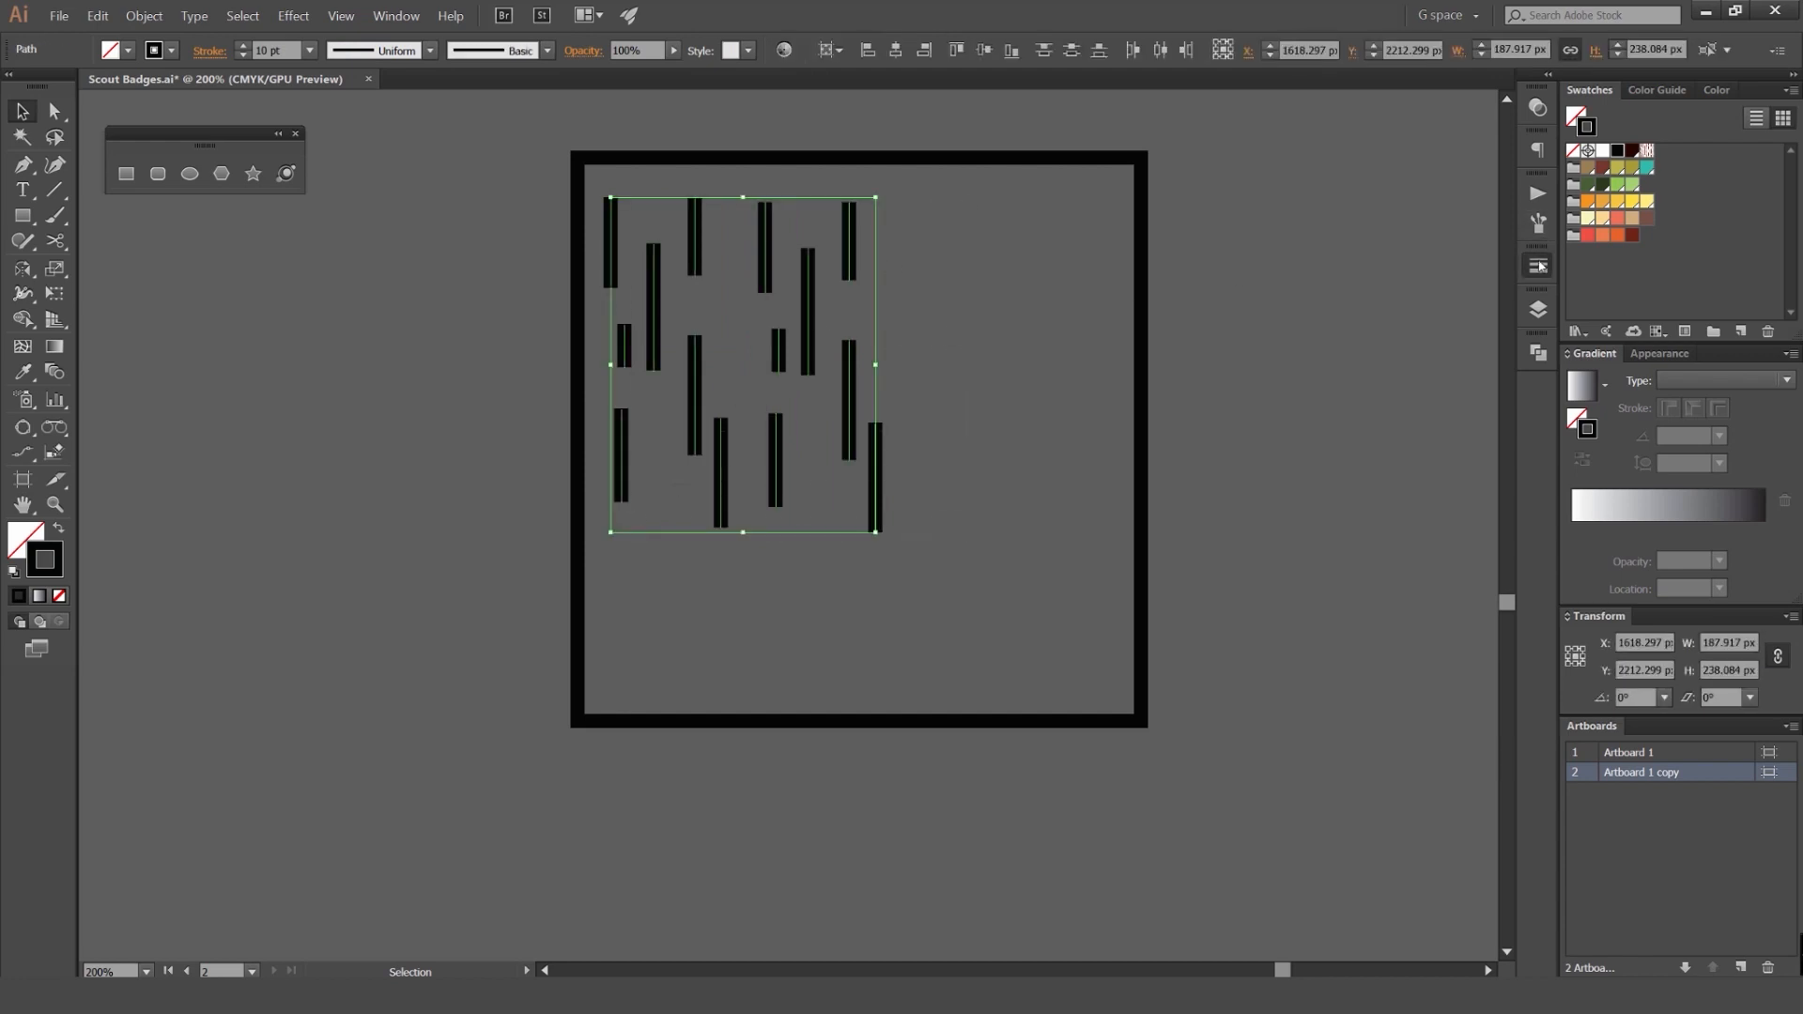
click(1540, 267)
click(1379, 305)
click(1380, 334)
click(937, 288)
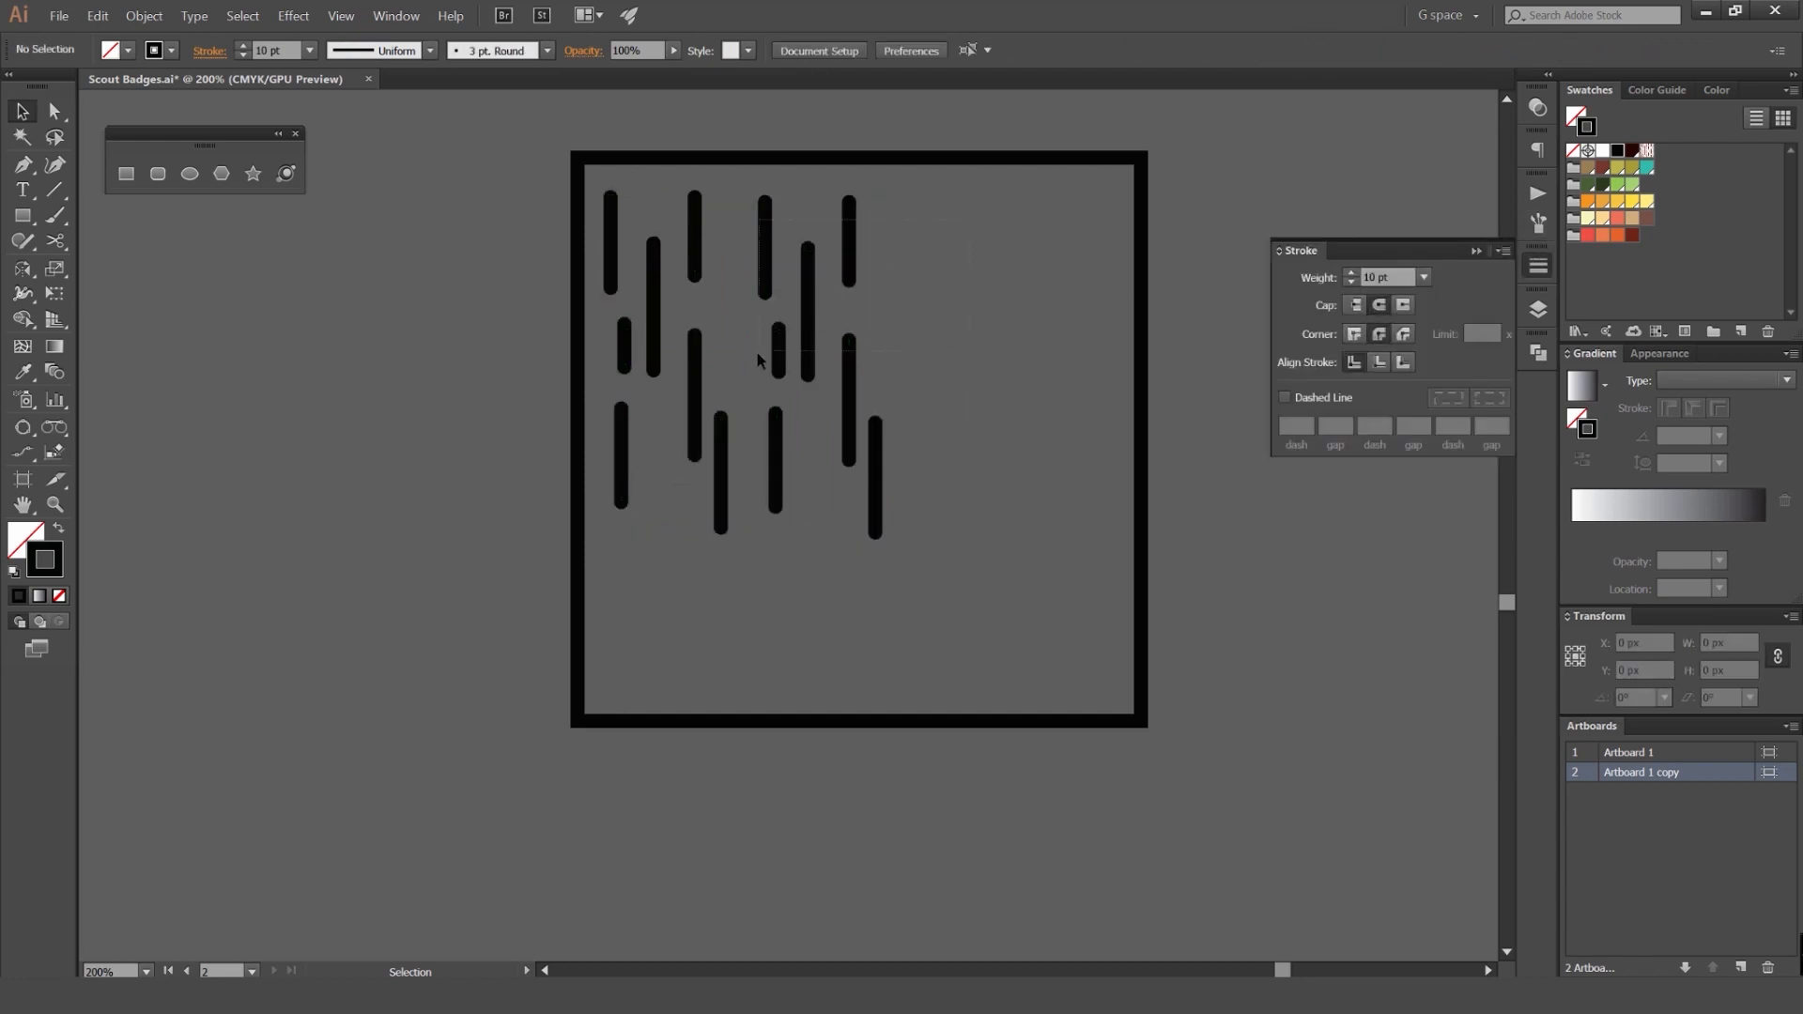
Step: Move and duplicate individual lines into the empty right and lower areas of the square, staggering them irregularly
drag(757, 353, 1026, 295)
click(1052, 367)
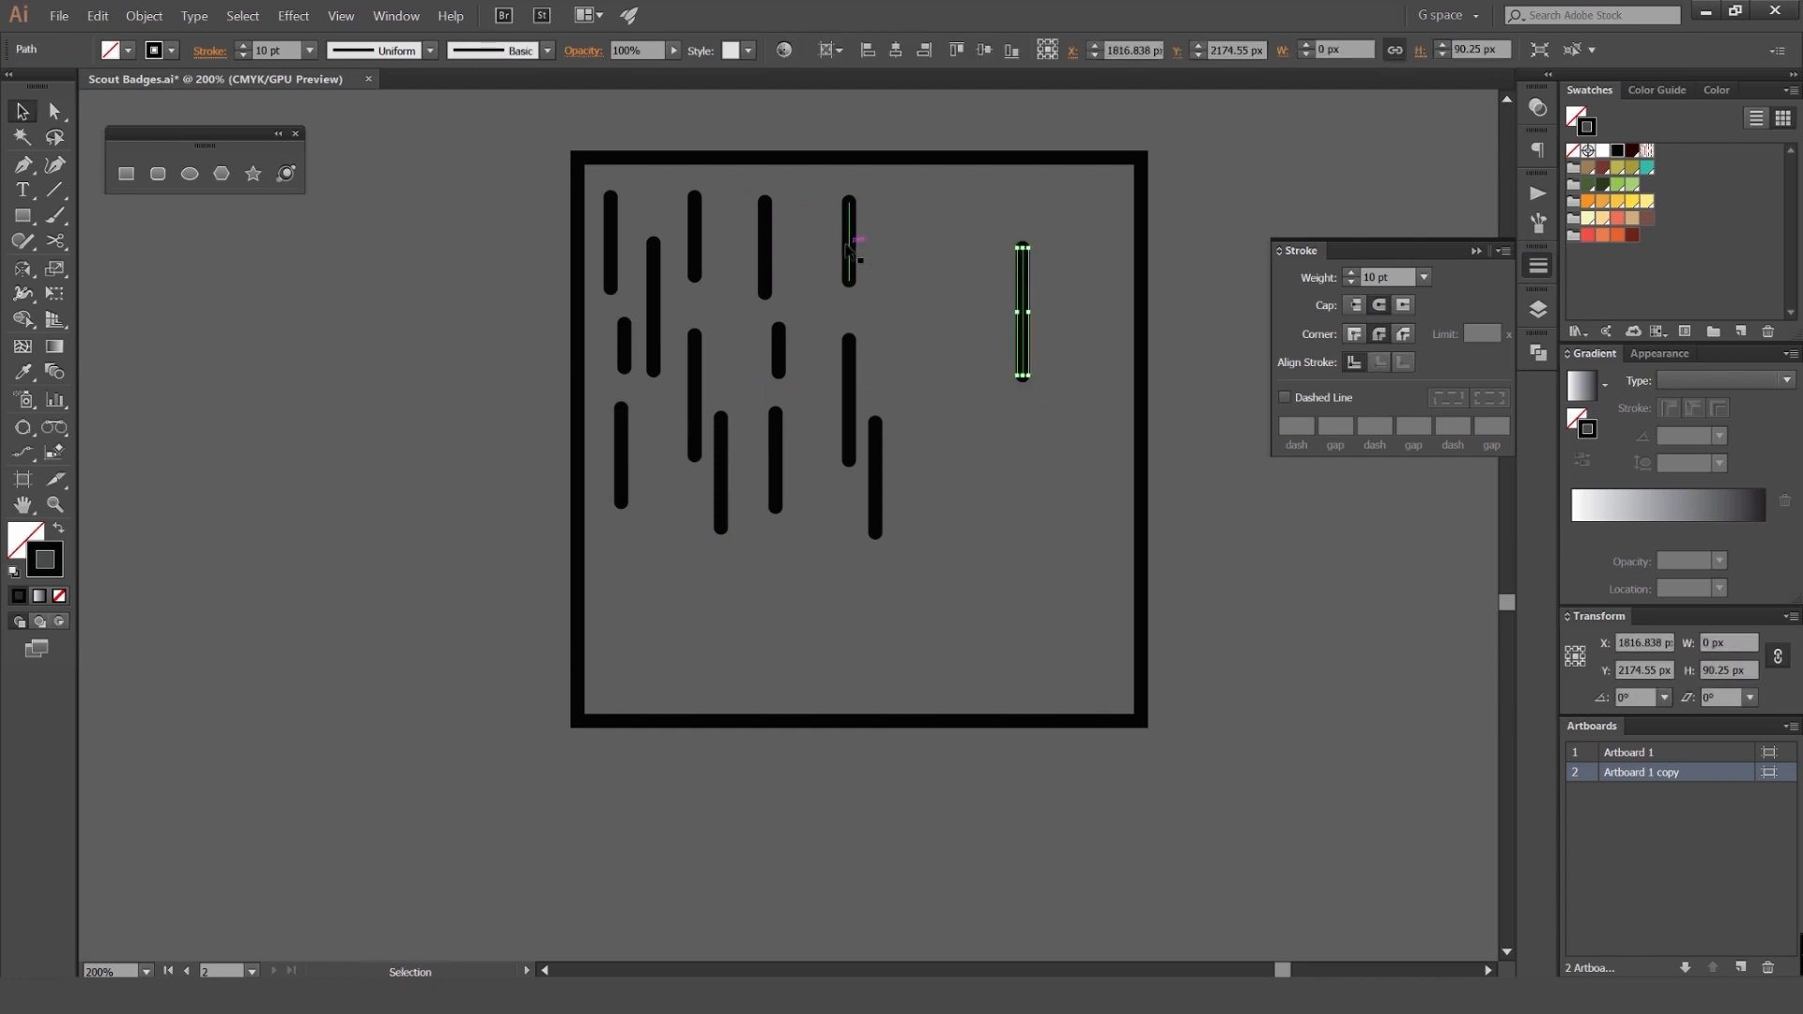
drag(847, 250, 951, 320)
drag(849, 395, 1048, 543)
click(928, 618)
drag(879, 486, 968, 516)
drag(874, 446, 905, 476)
drag(847, 417, 838, 498)
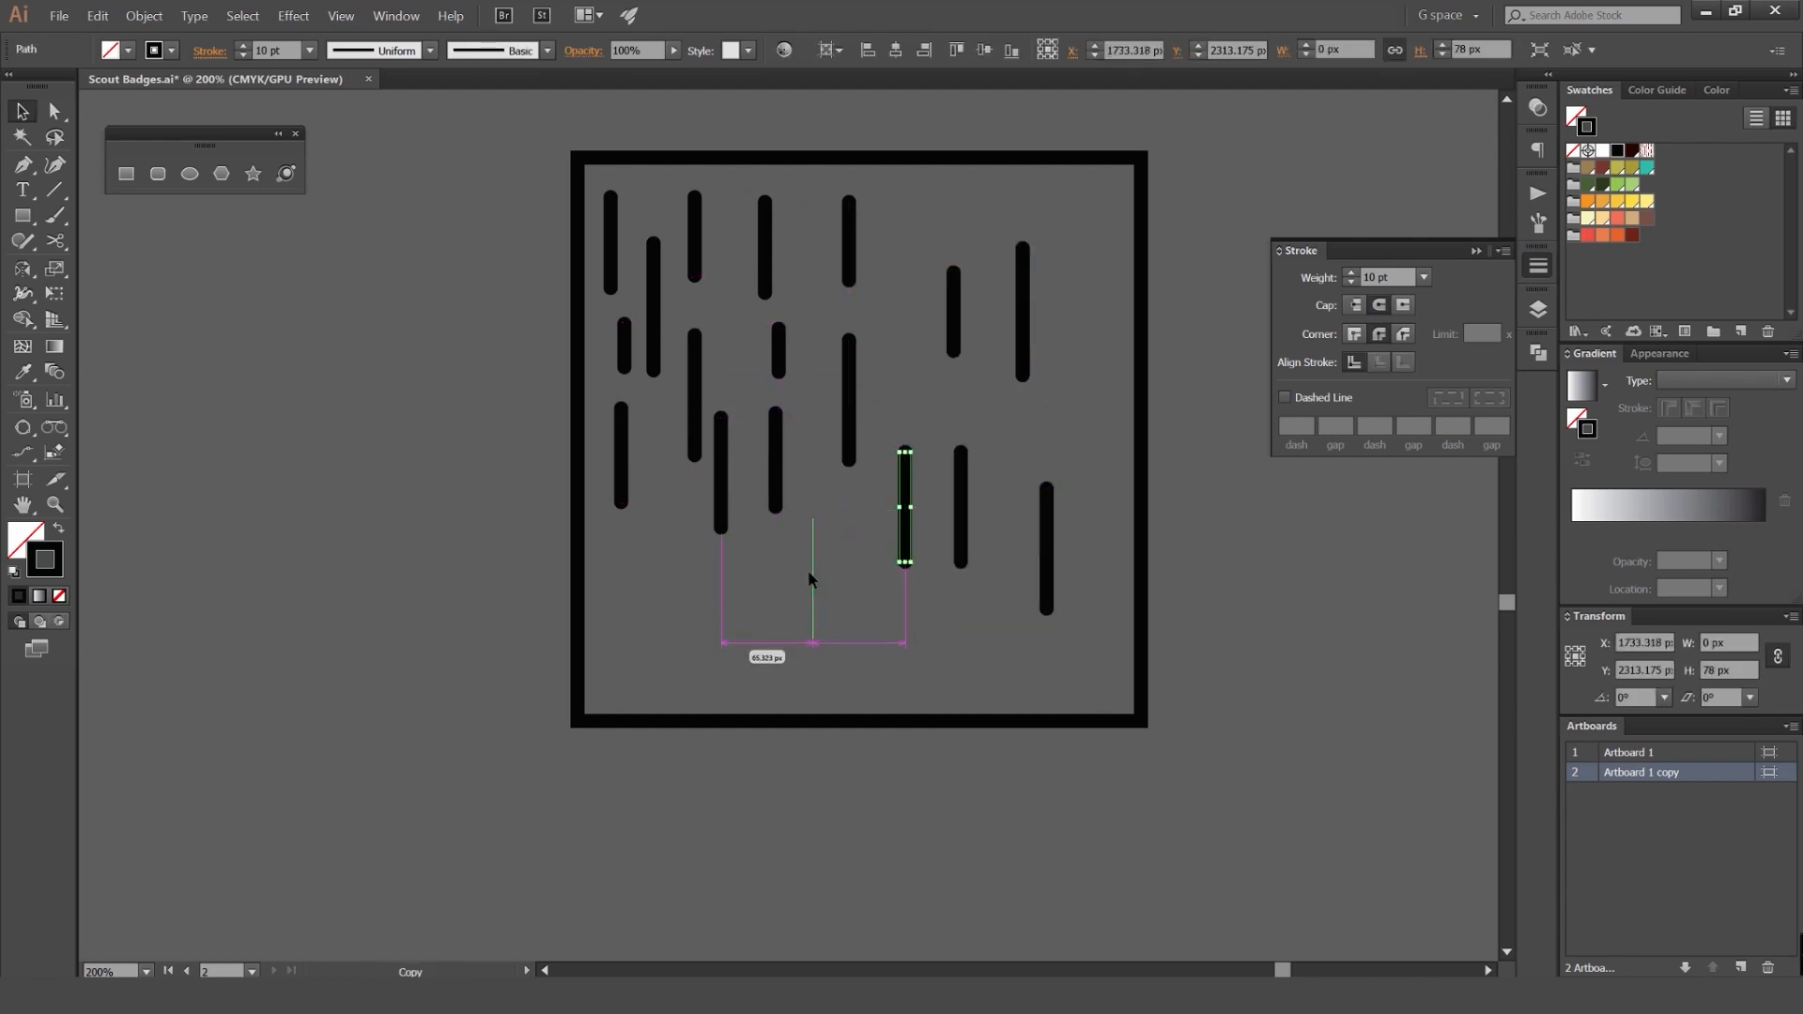
drag(808, 571, 807, 571)
click(812, 411)
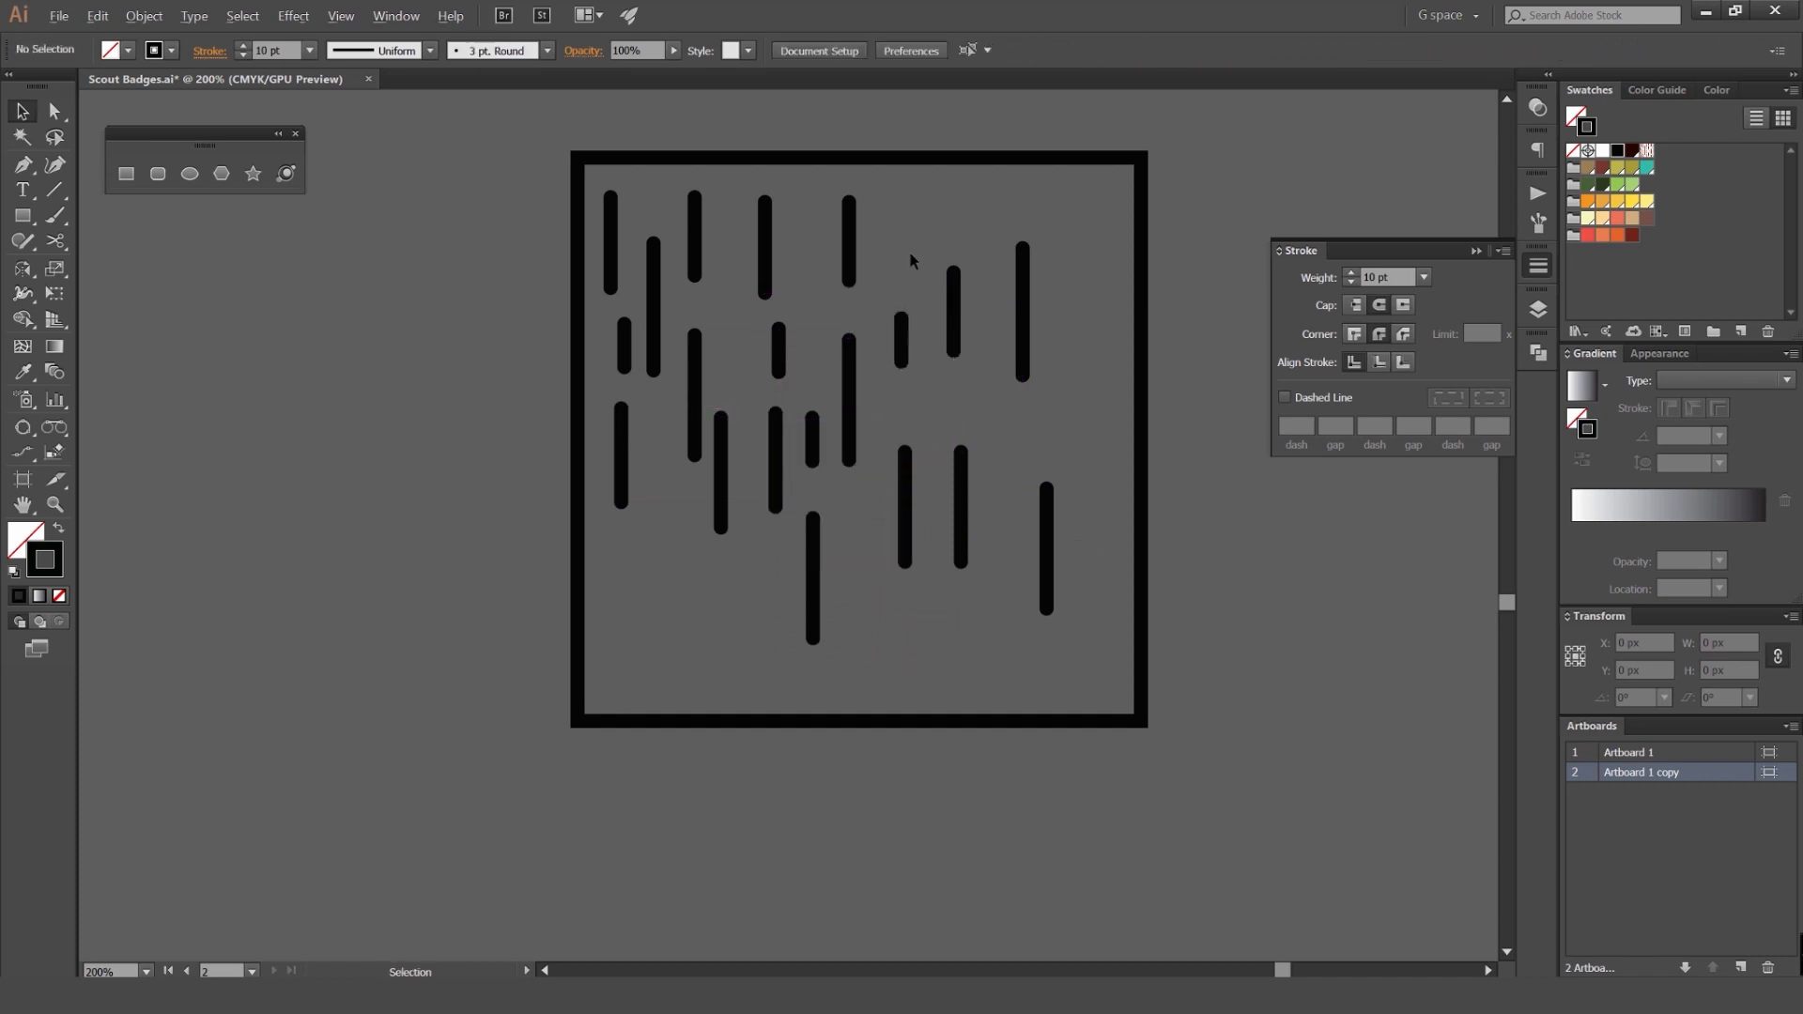
Step: Vary the lengths of individual lines by moving their end points, extending the long central line downward
scroll(909, 254, up, 1)
key(a)
drag(819, 176, 819, 213)
click(882, 208)
drag(693, 177, 692, 147)
drag(818, 567, 818, 709)
key(space)
mouse_move(846, 654)
mouse_down()
mouse_move(889, 390)
mouse_move(805, 413)
mouse_move(805, 455)
mouse_up()
click(887, 404)
click(878, 436)
Step: Try copying nearby lines into the square's lower-left gap with the Direct Selection tool
drag(806, 288, 748, 494)
key(ctrl+z)
mouse_move(664, 337)
mouse_down()
mouse_move(673, 495)
mouse_move(563, 465)
mouse_up()
drag(663, 377, 683, 377)
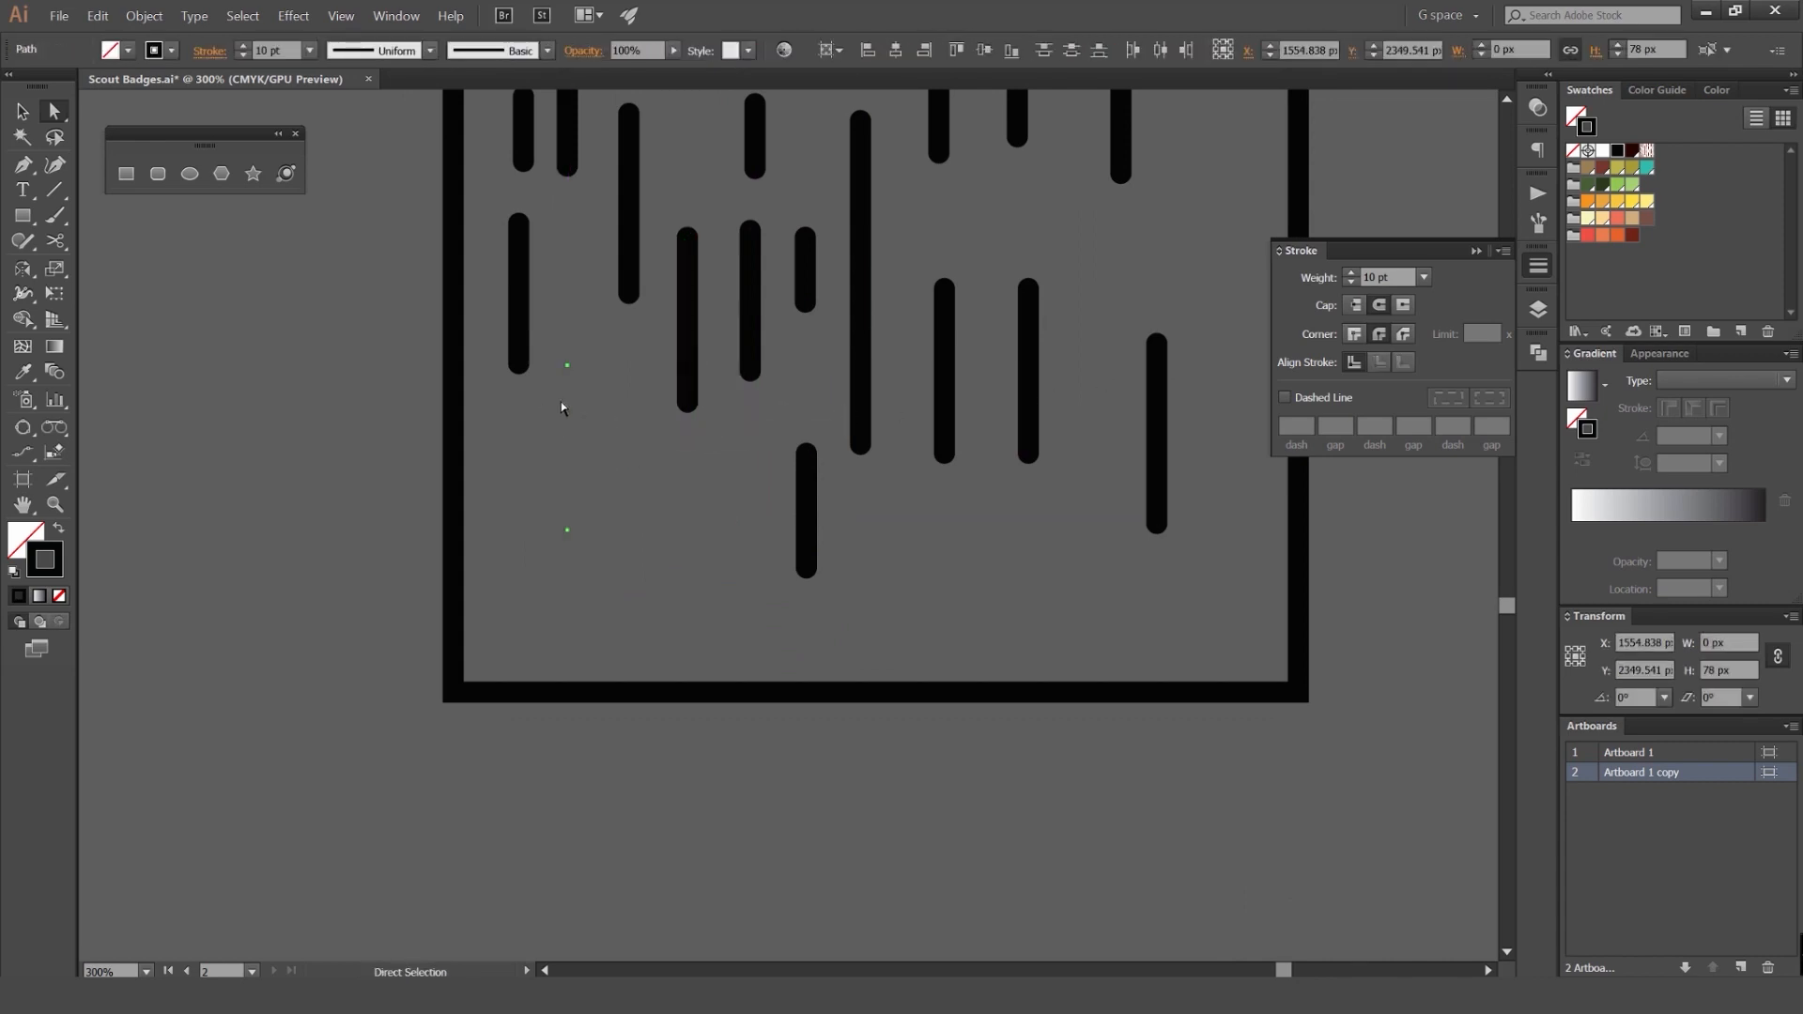
key(Delete)
Step: Copy the left-hand line twice to fill the lower-left area of the square
key(v)
drag(522, 363, 604, 504)
click(610, 534)
drag(565, 440, 516, 596)
click(707, 552)
Step: Try drawing a curved arch rising from the square's bottom edge with the Pen tool
key(p)
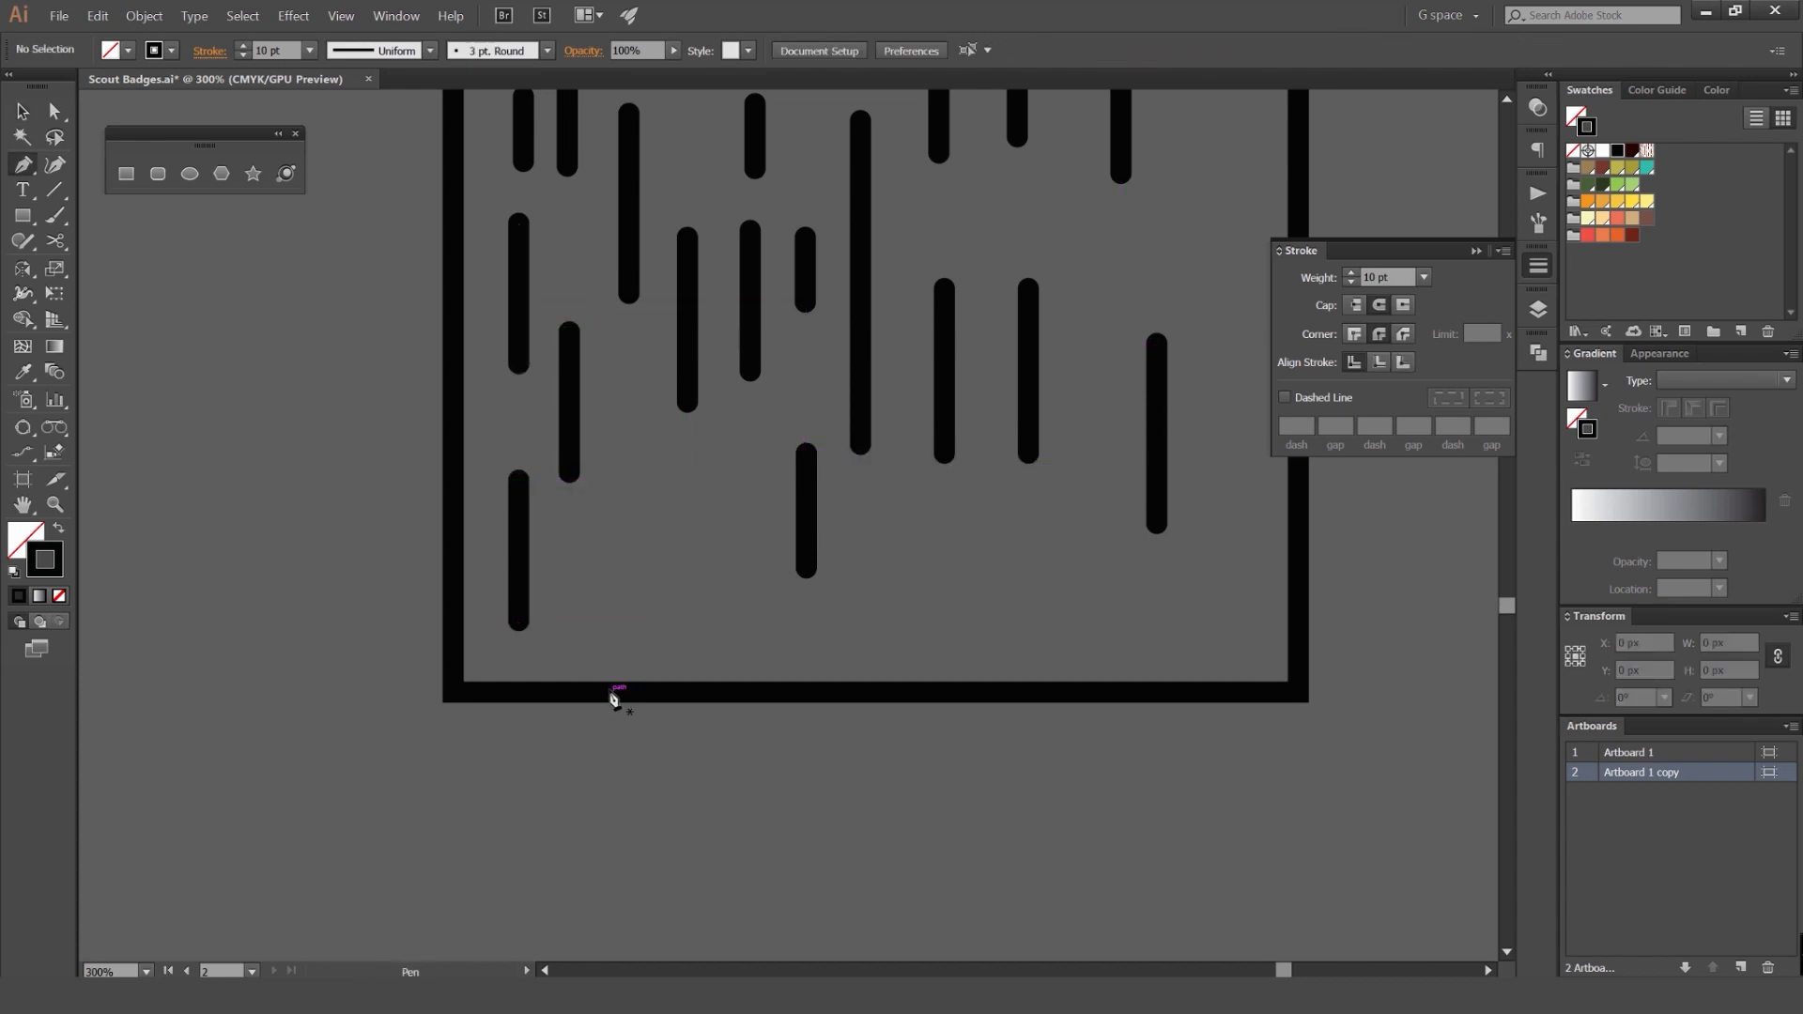
drag(718, 527, 720, 553)
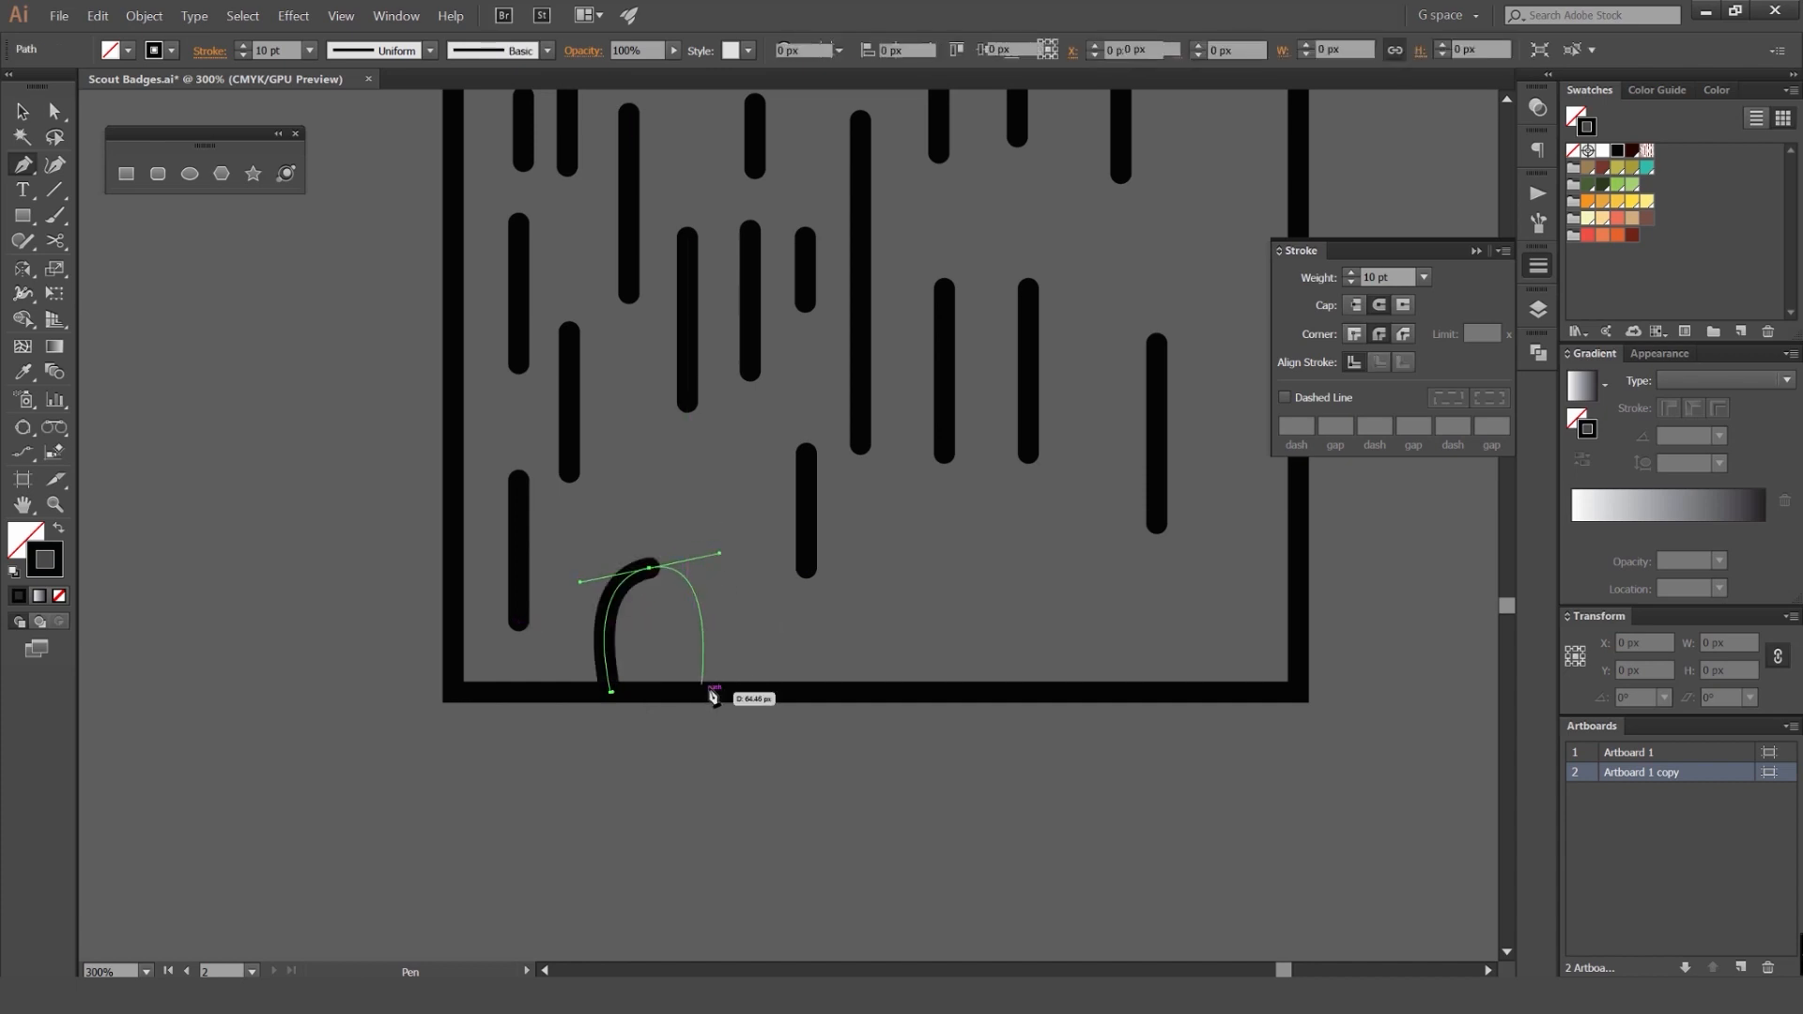
drag(756, 680, 741, 728)
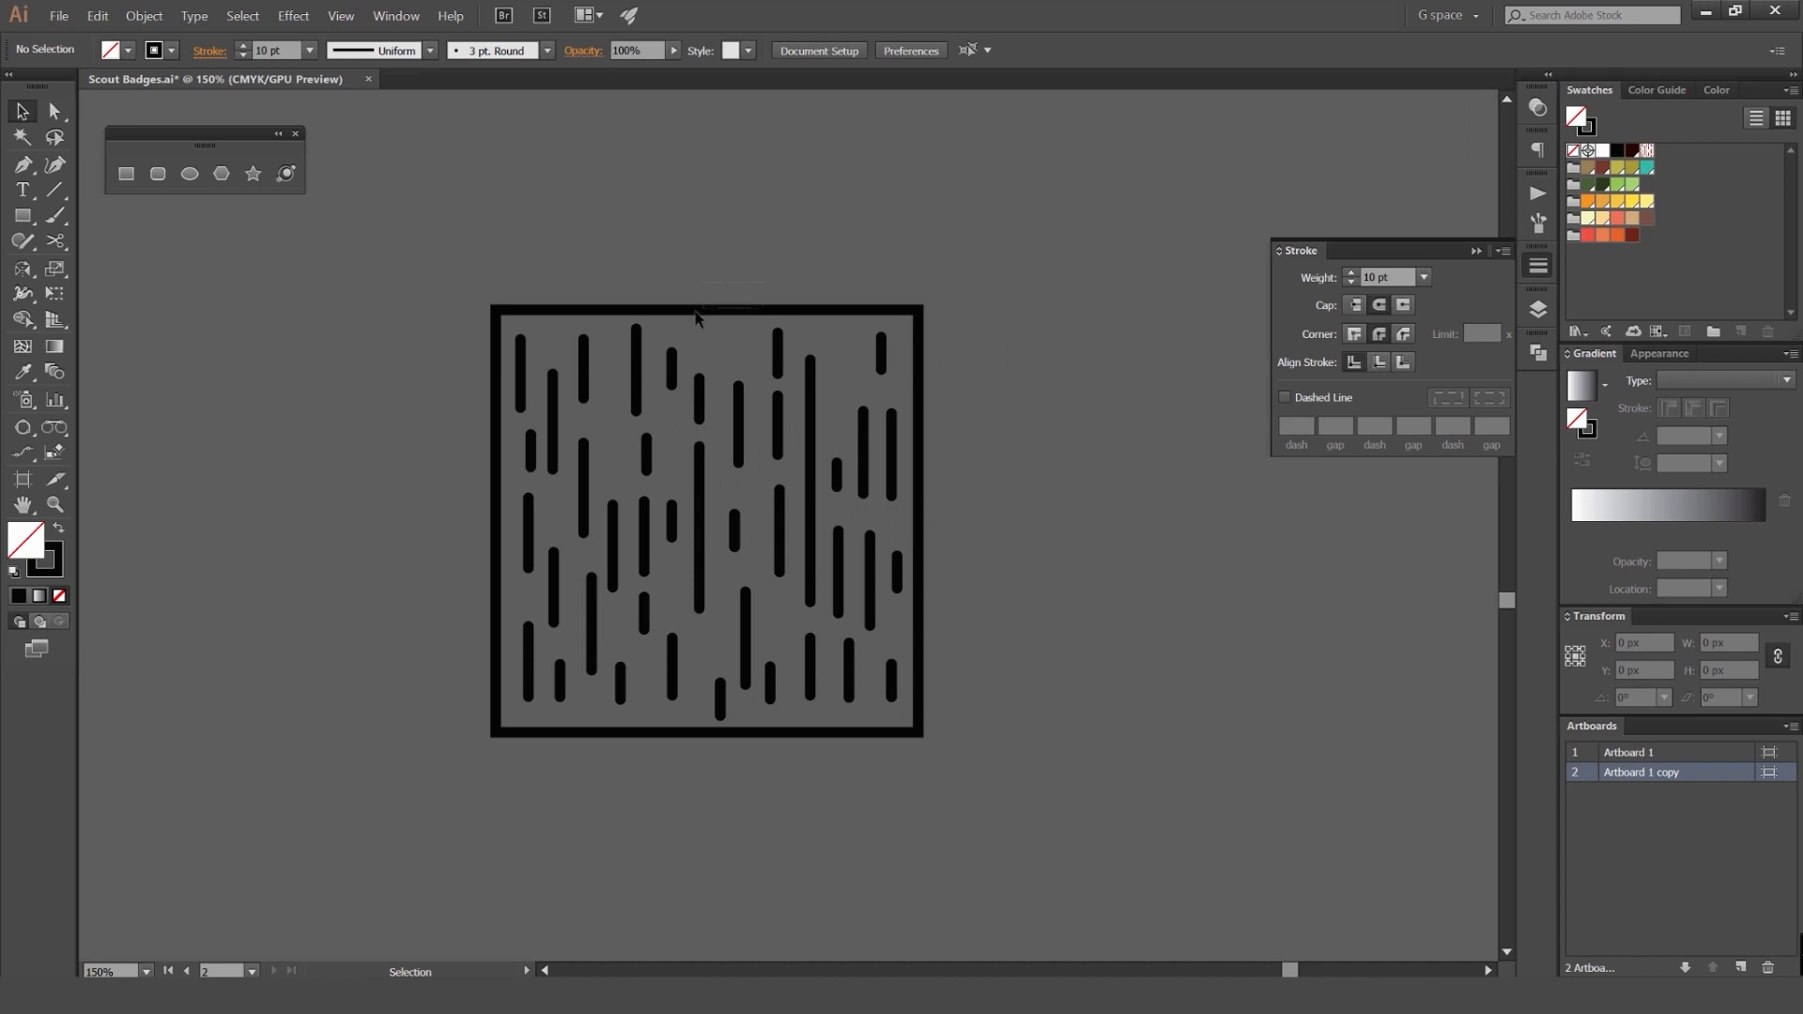
Step: Remove the stroke from the 400 px bounding square, leaving it with neither fill nor stroke
click(701, 312)
key(x)
key(slash)
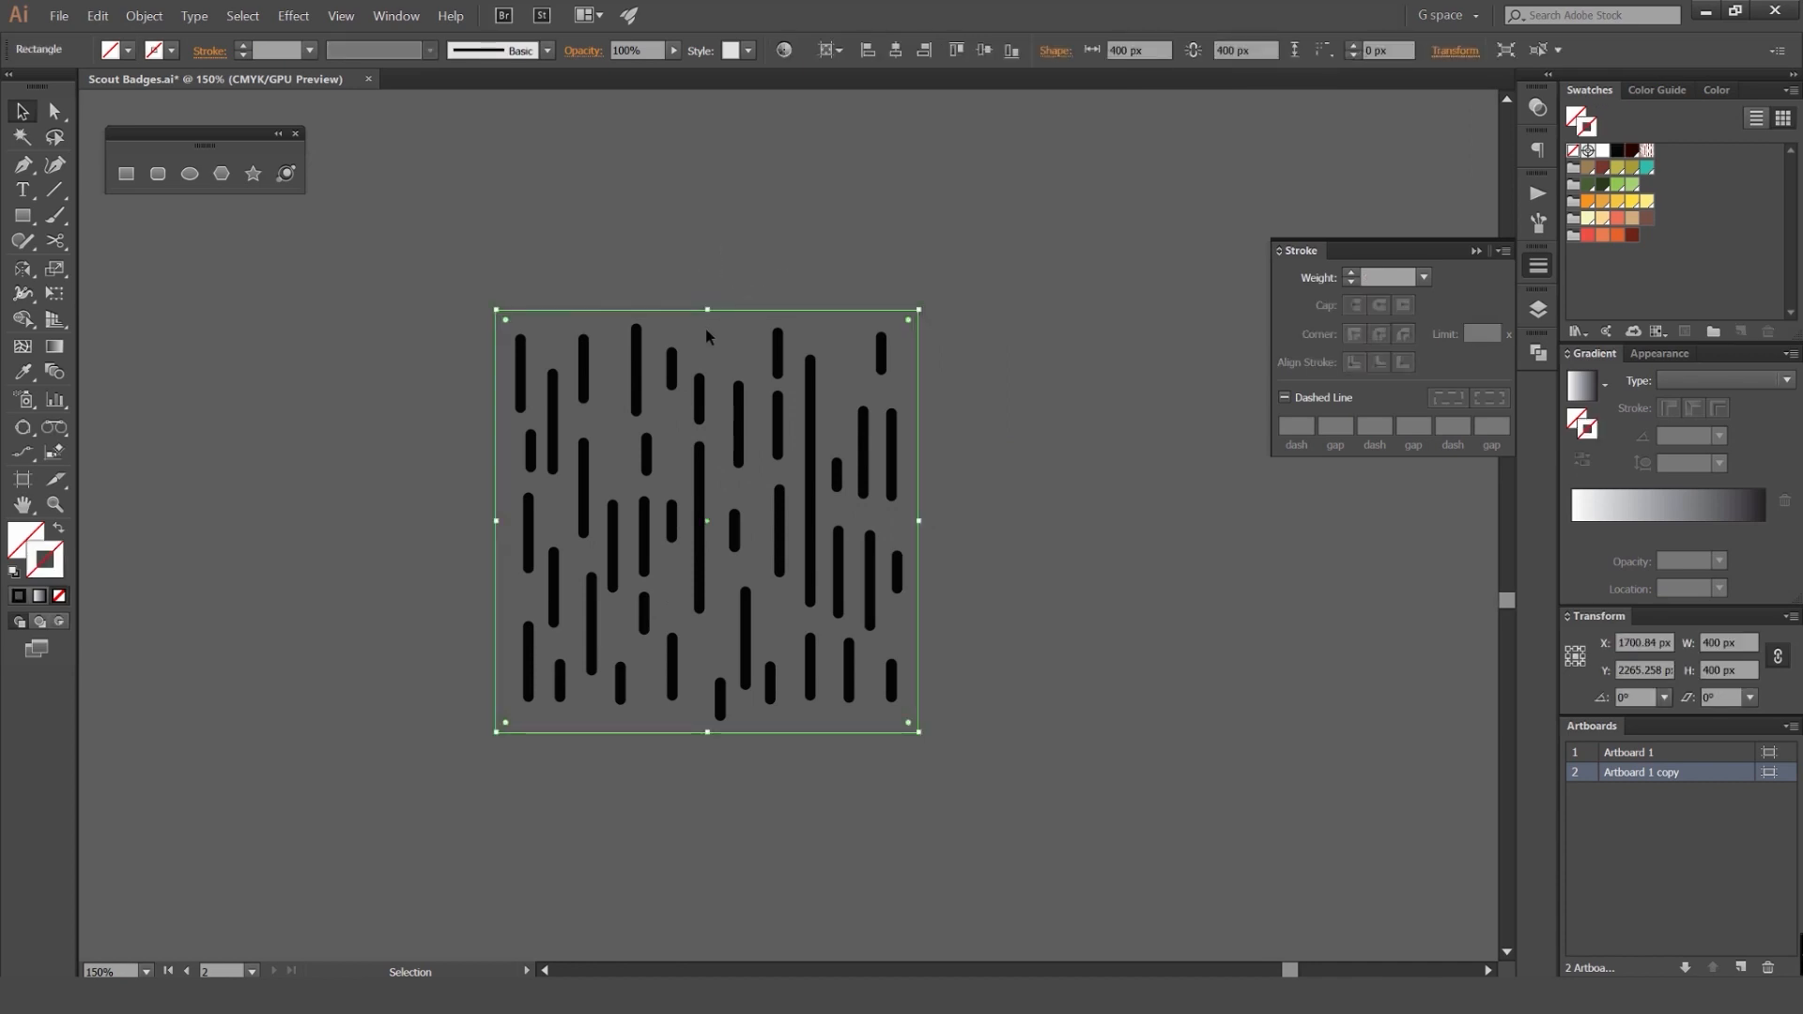
Step: Select the invisible square together with all its vertical lines and save them as a pattern swatch
click(862, 402)
key(ctrl+a)
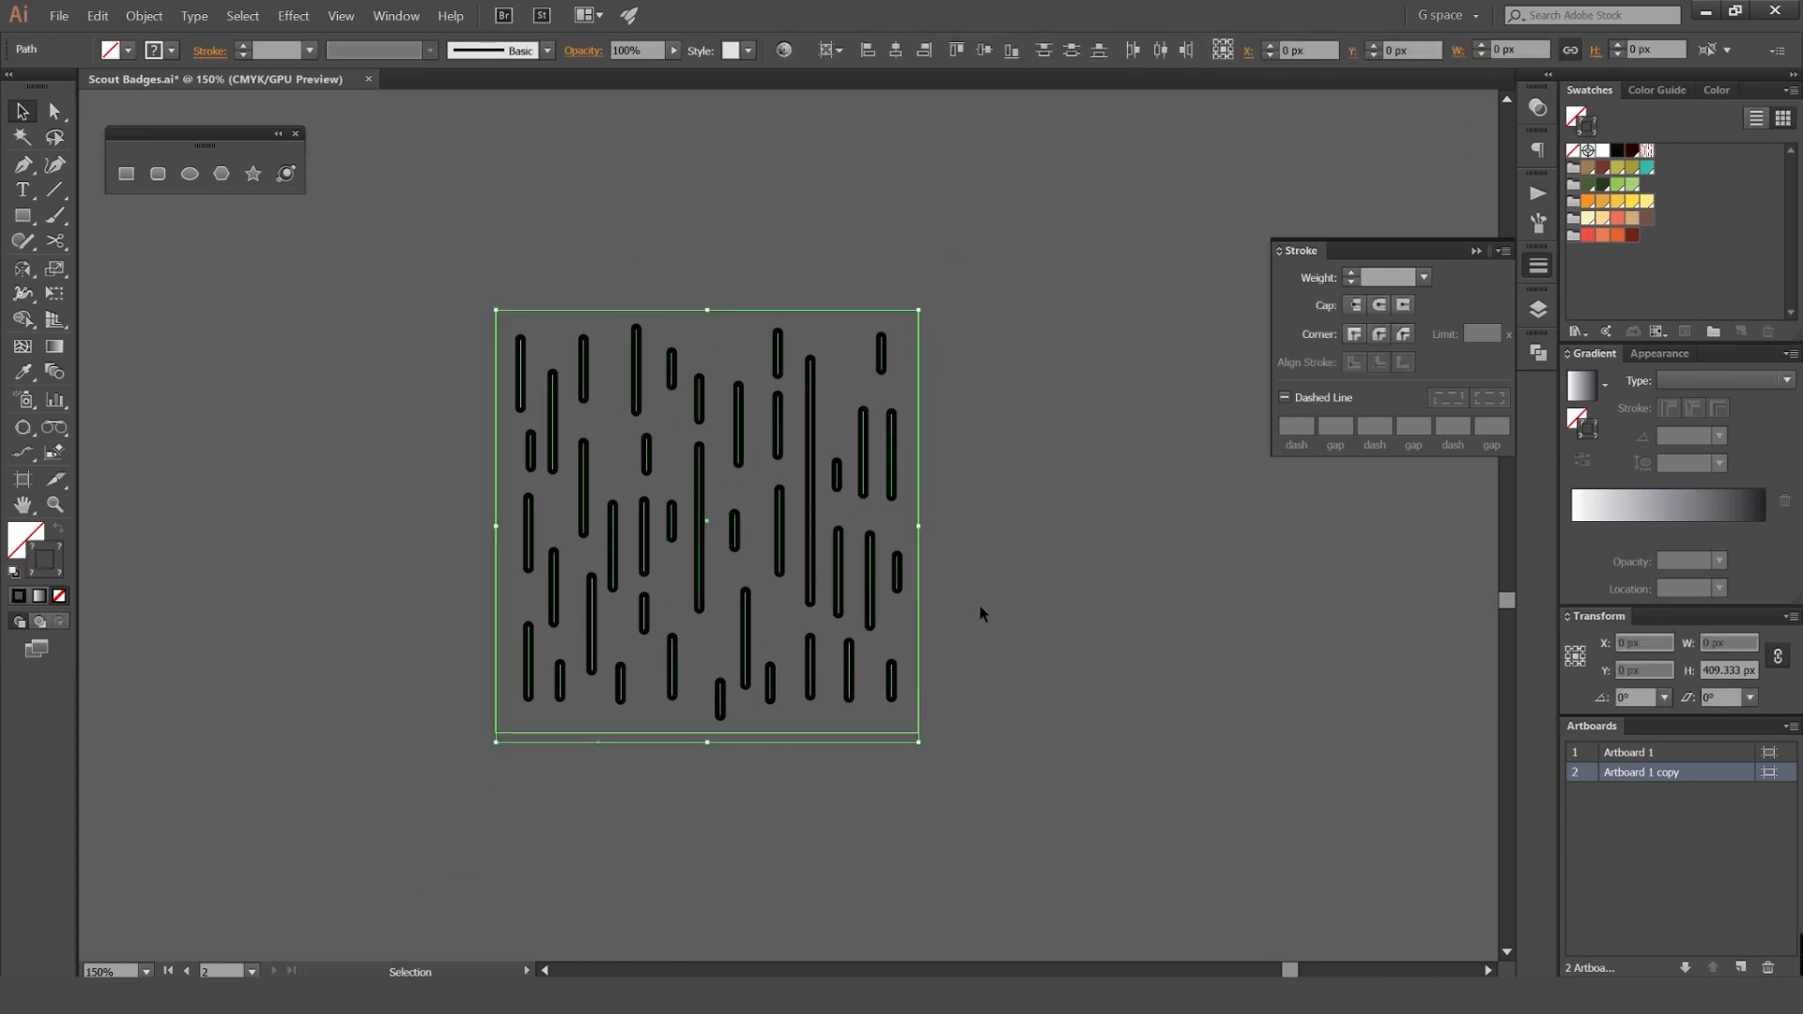
drag(814, 395, 1702, 235)
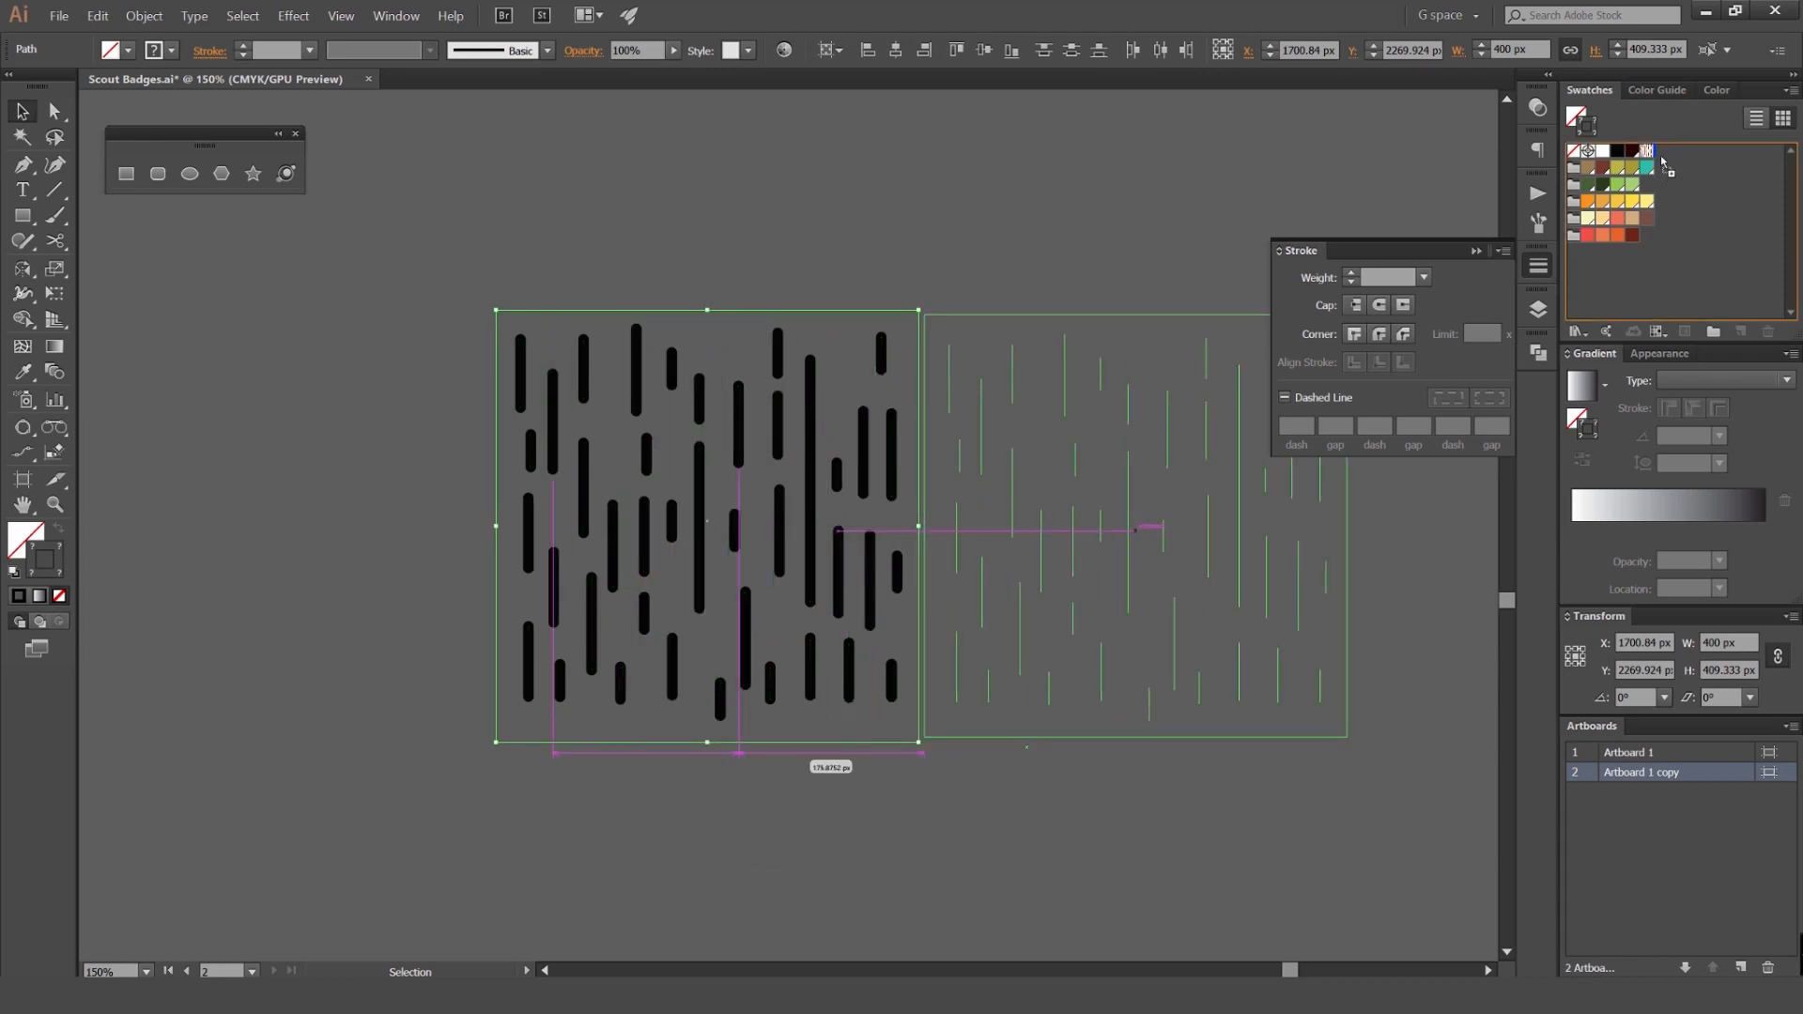
drag(1660, 170, 1664, 154)
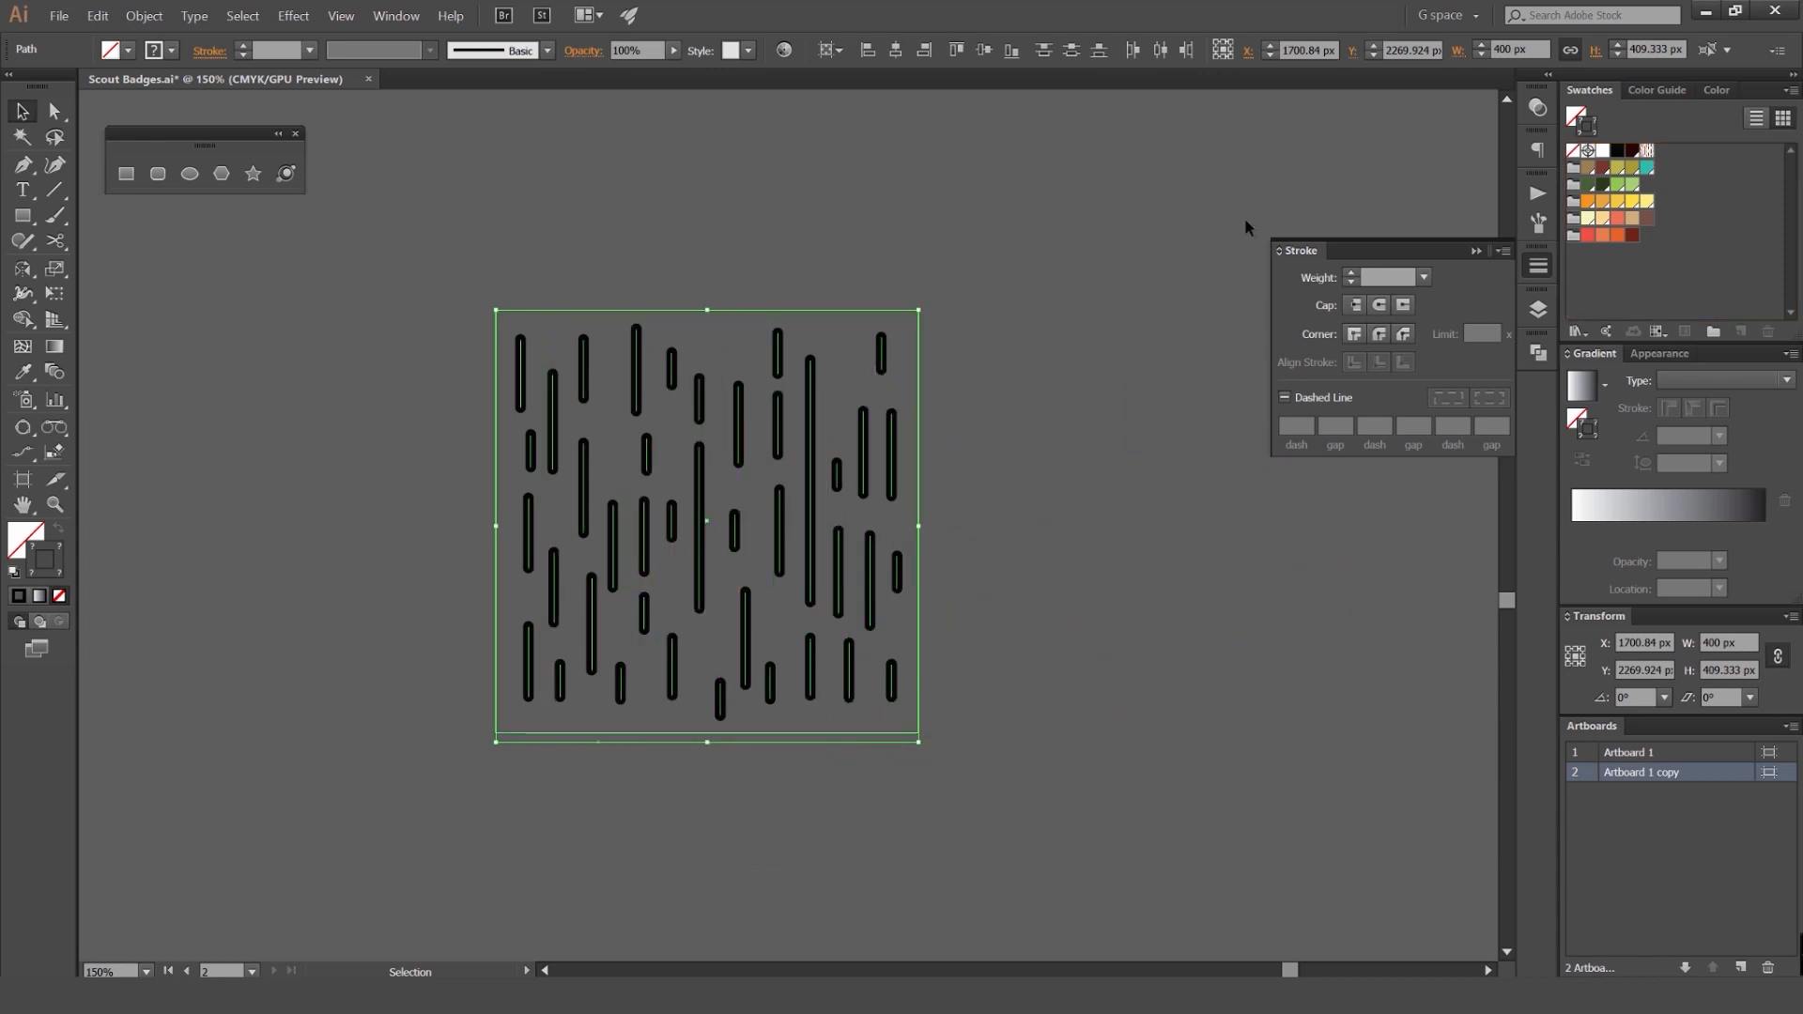
drag(881, 350, 1667, 160)
Step: Draw a rectangle about 741 by 545 px beside the line artwork and fill it with the new pattern swatch
drag(1156, 209, 930, 306)
scroll(930, 306, down, 2)
click(1082, 269)
drag(1082, 263, 721, 385)
key(m)
drag(634, 346, 982, 601)
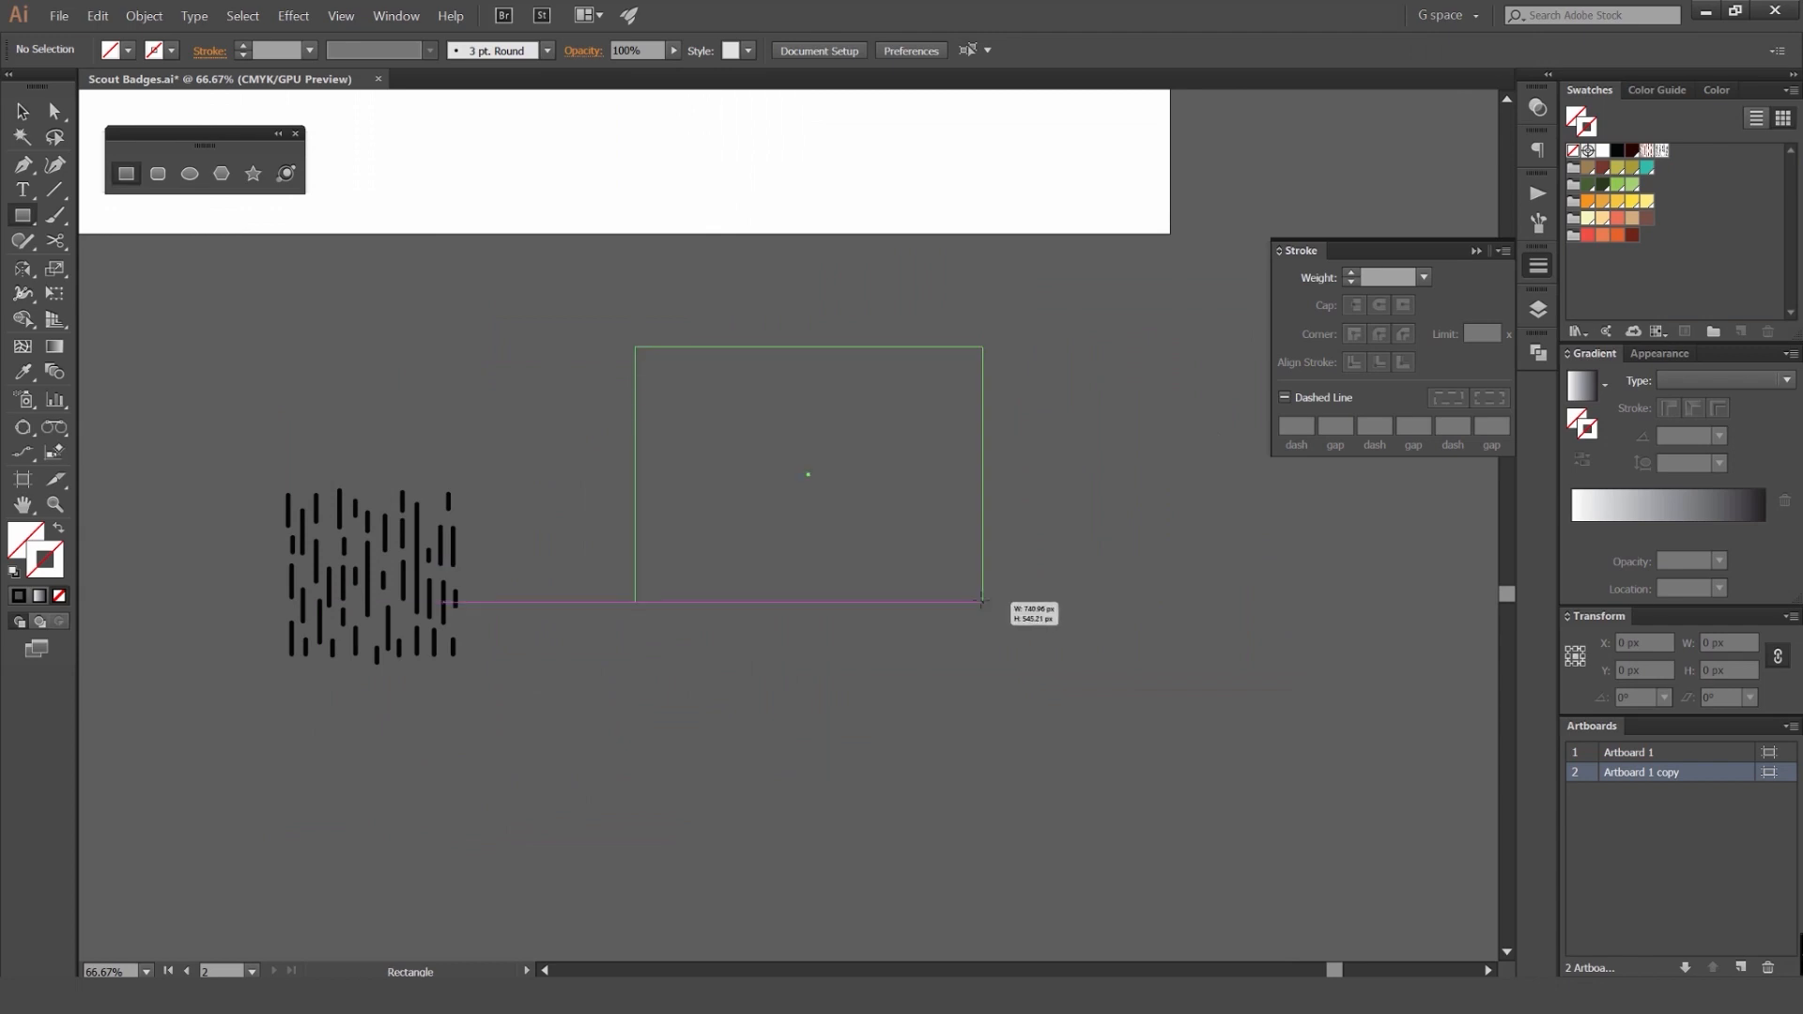
click(1661, 152)
key(v)
key(shift+x)
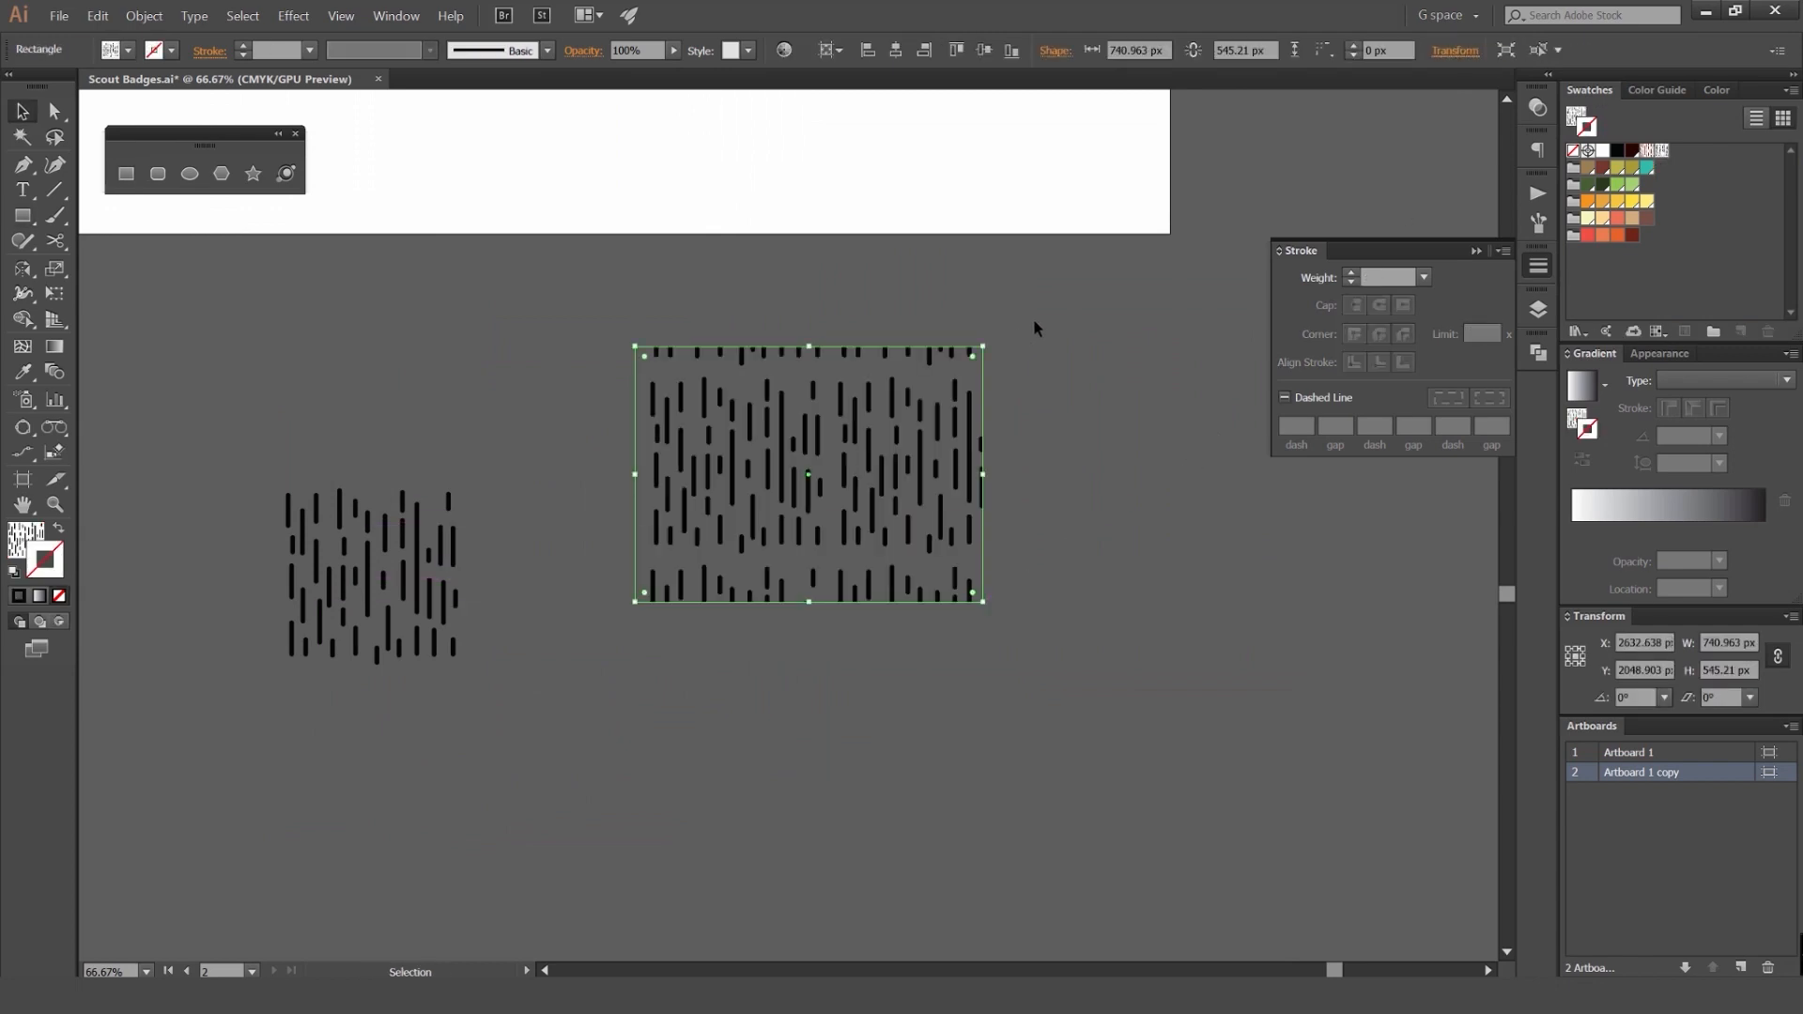
Step: Test the patterned rectangle at about 1331 by 886 px, undo the resize and delete the rectangle
click(1034, 326)
scroll(710, 428, up, 1)
scroll(980, 452, down, 3)
click(1026, 408)
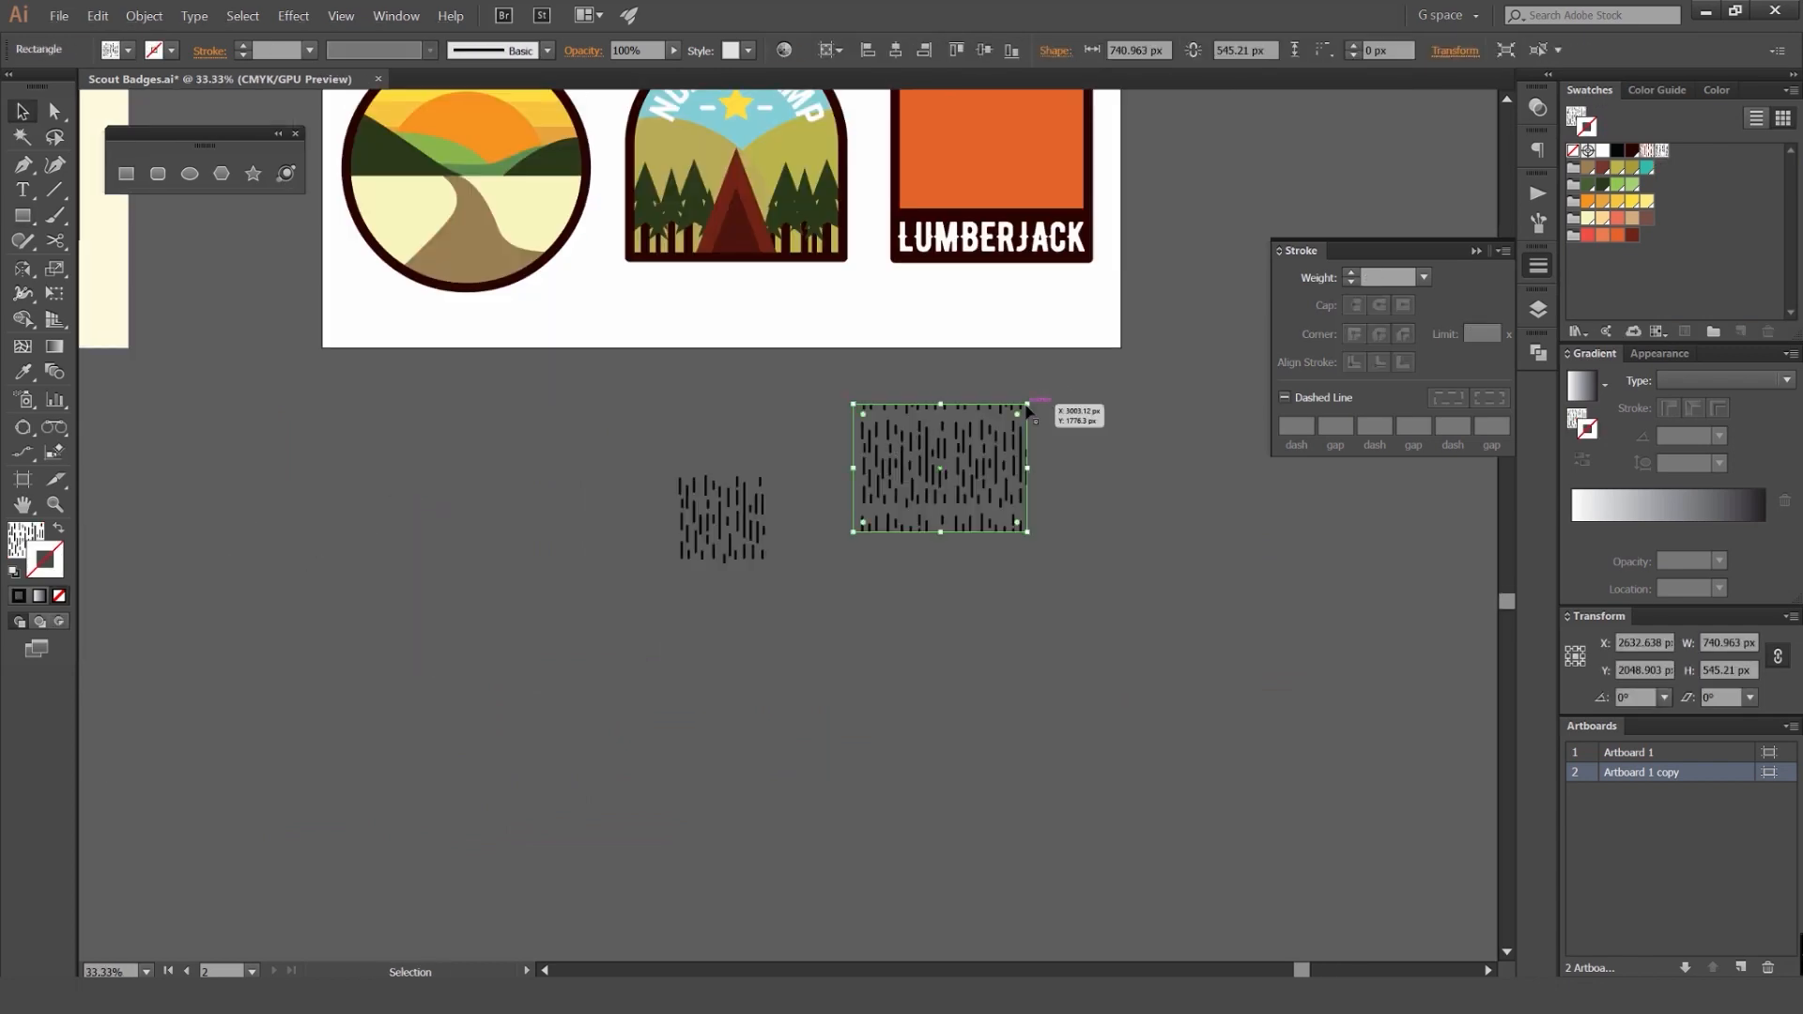
drag(1027, 410, 1167, 326)
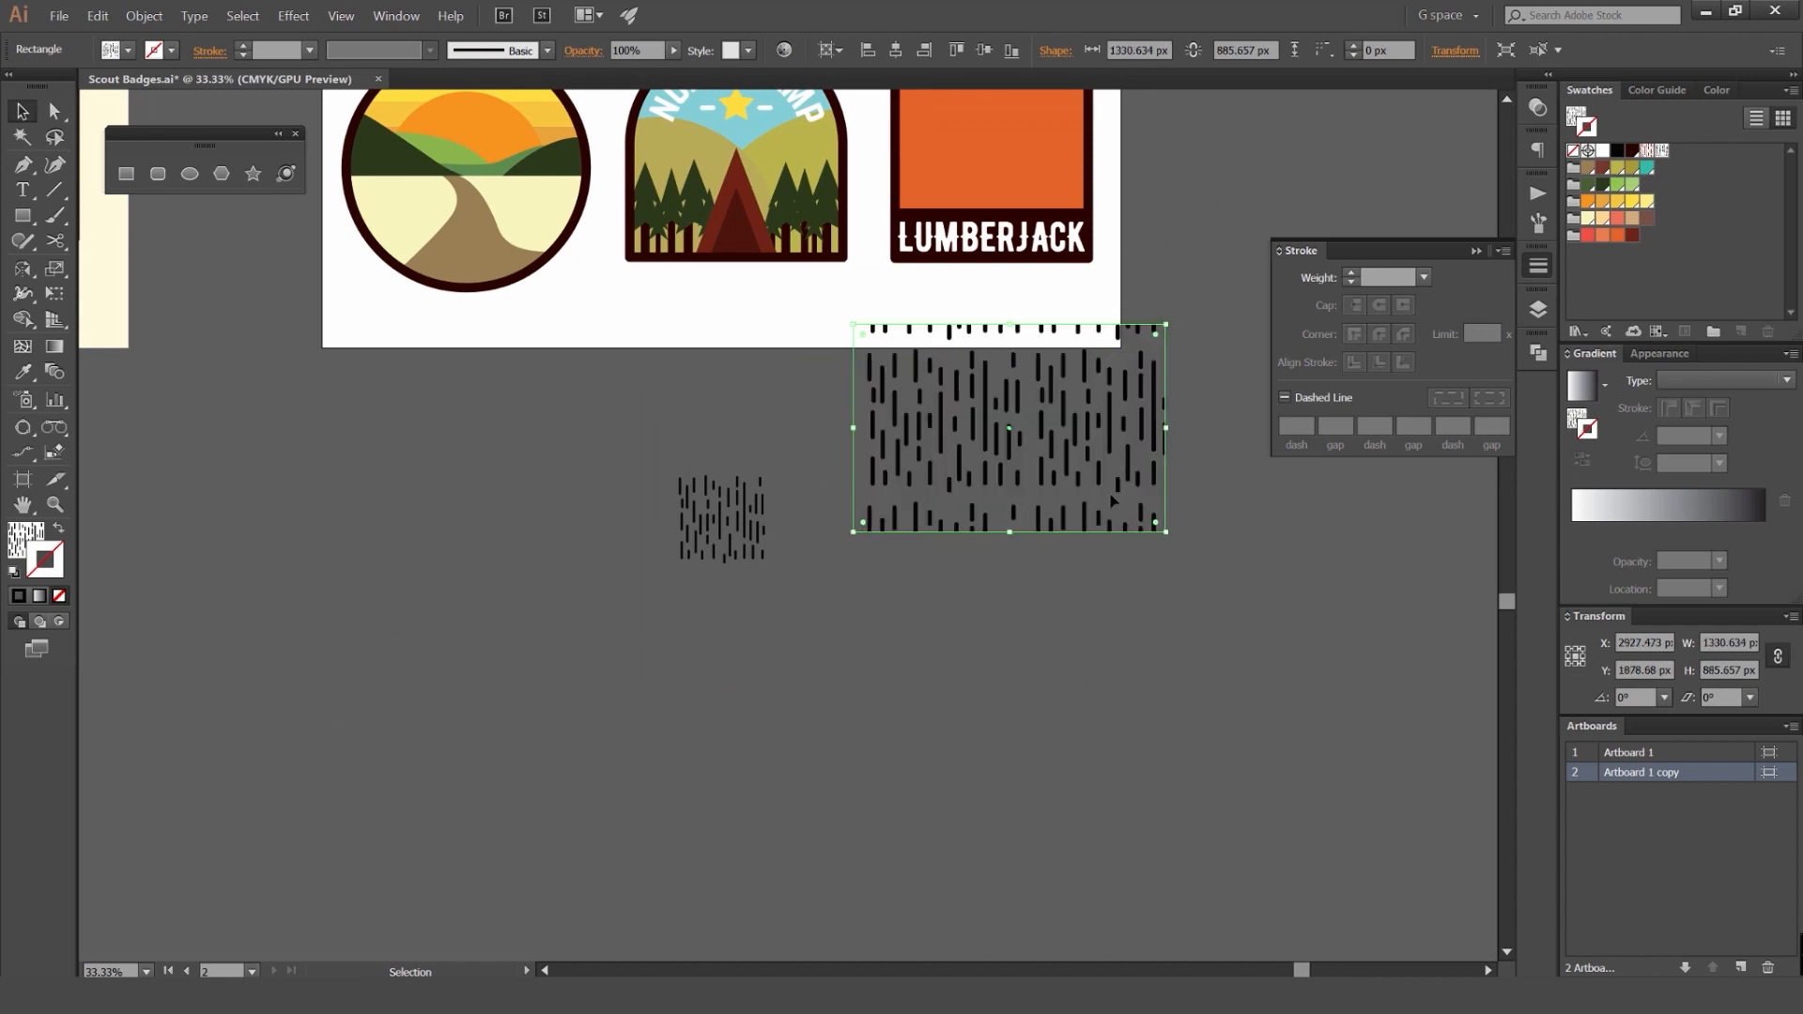
key(ctrl+z)
click(1117, 385)
click(984, 460)
key(Delete)
Step: Select all the vertical lines without the bounding square and make a new pattern from them
scroll(793, 539, up, 4)
click(620, 404)
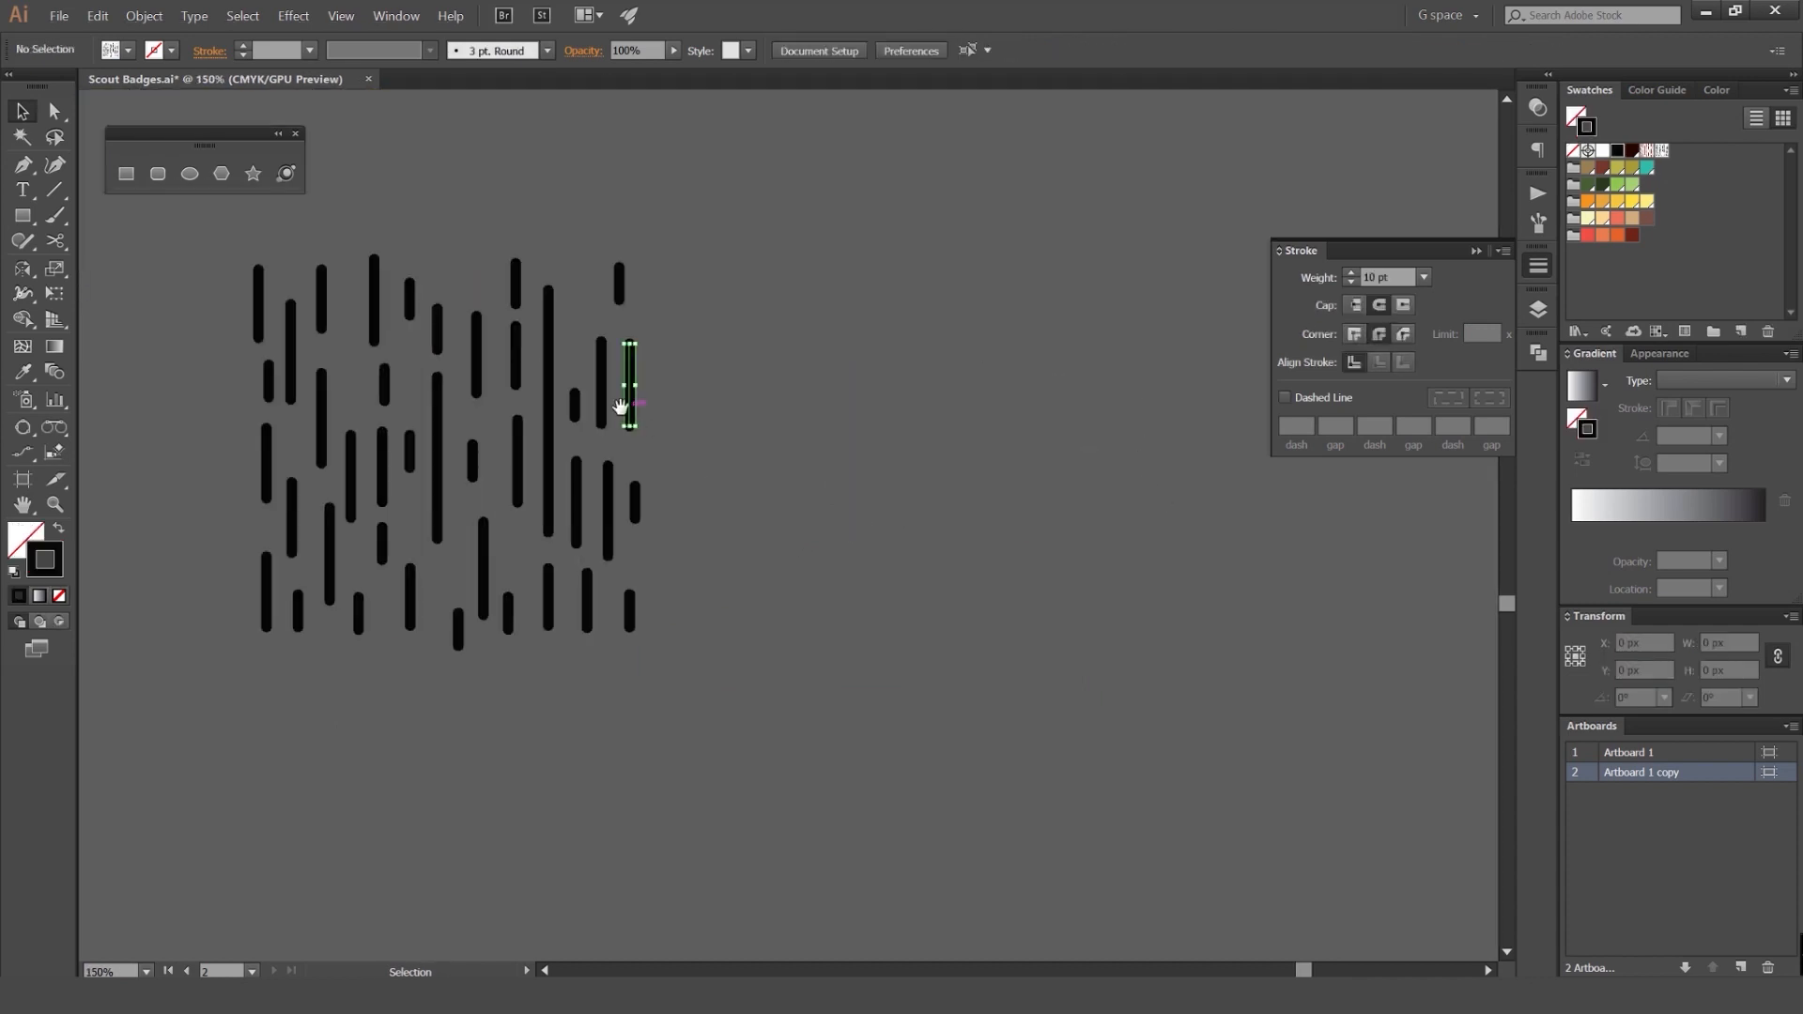
drag(619, 404, 825, 411)
click(740, 219)
scroll(765, 216, down, 2)
click(715, 238)
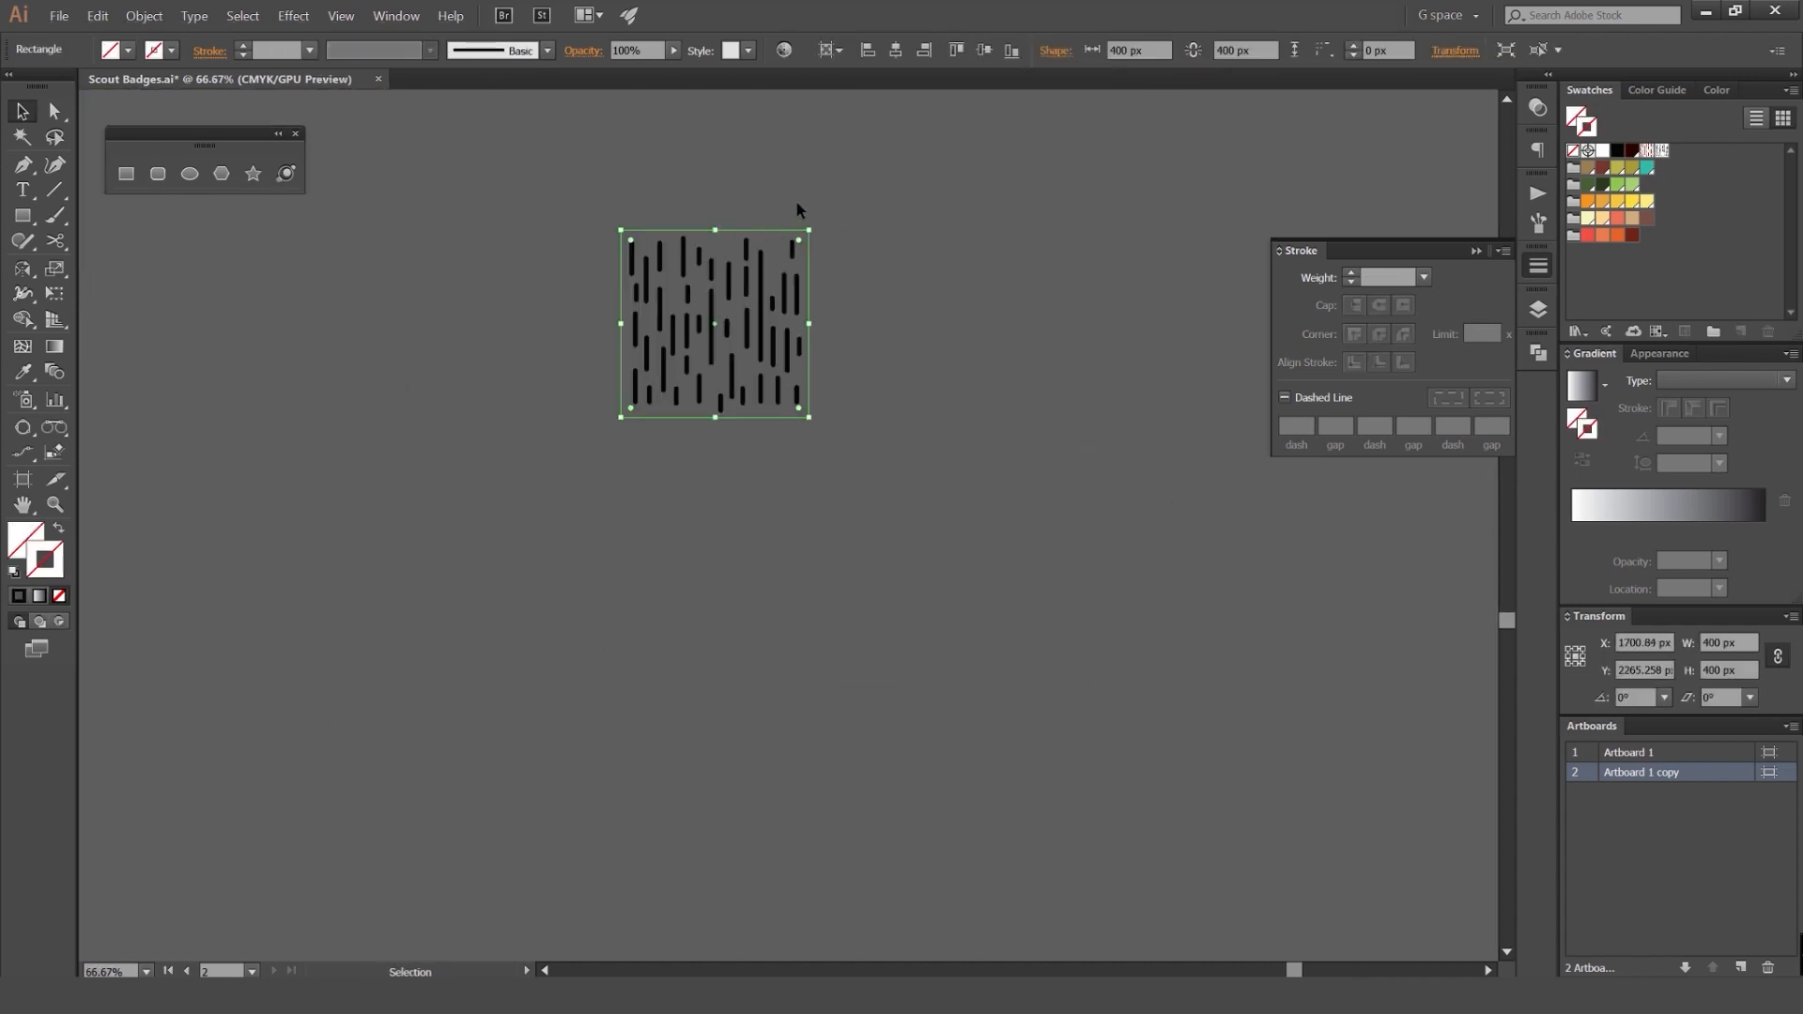
click(823, 198)
click(763, 319)
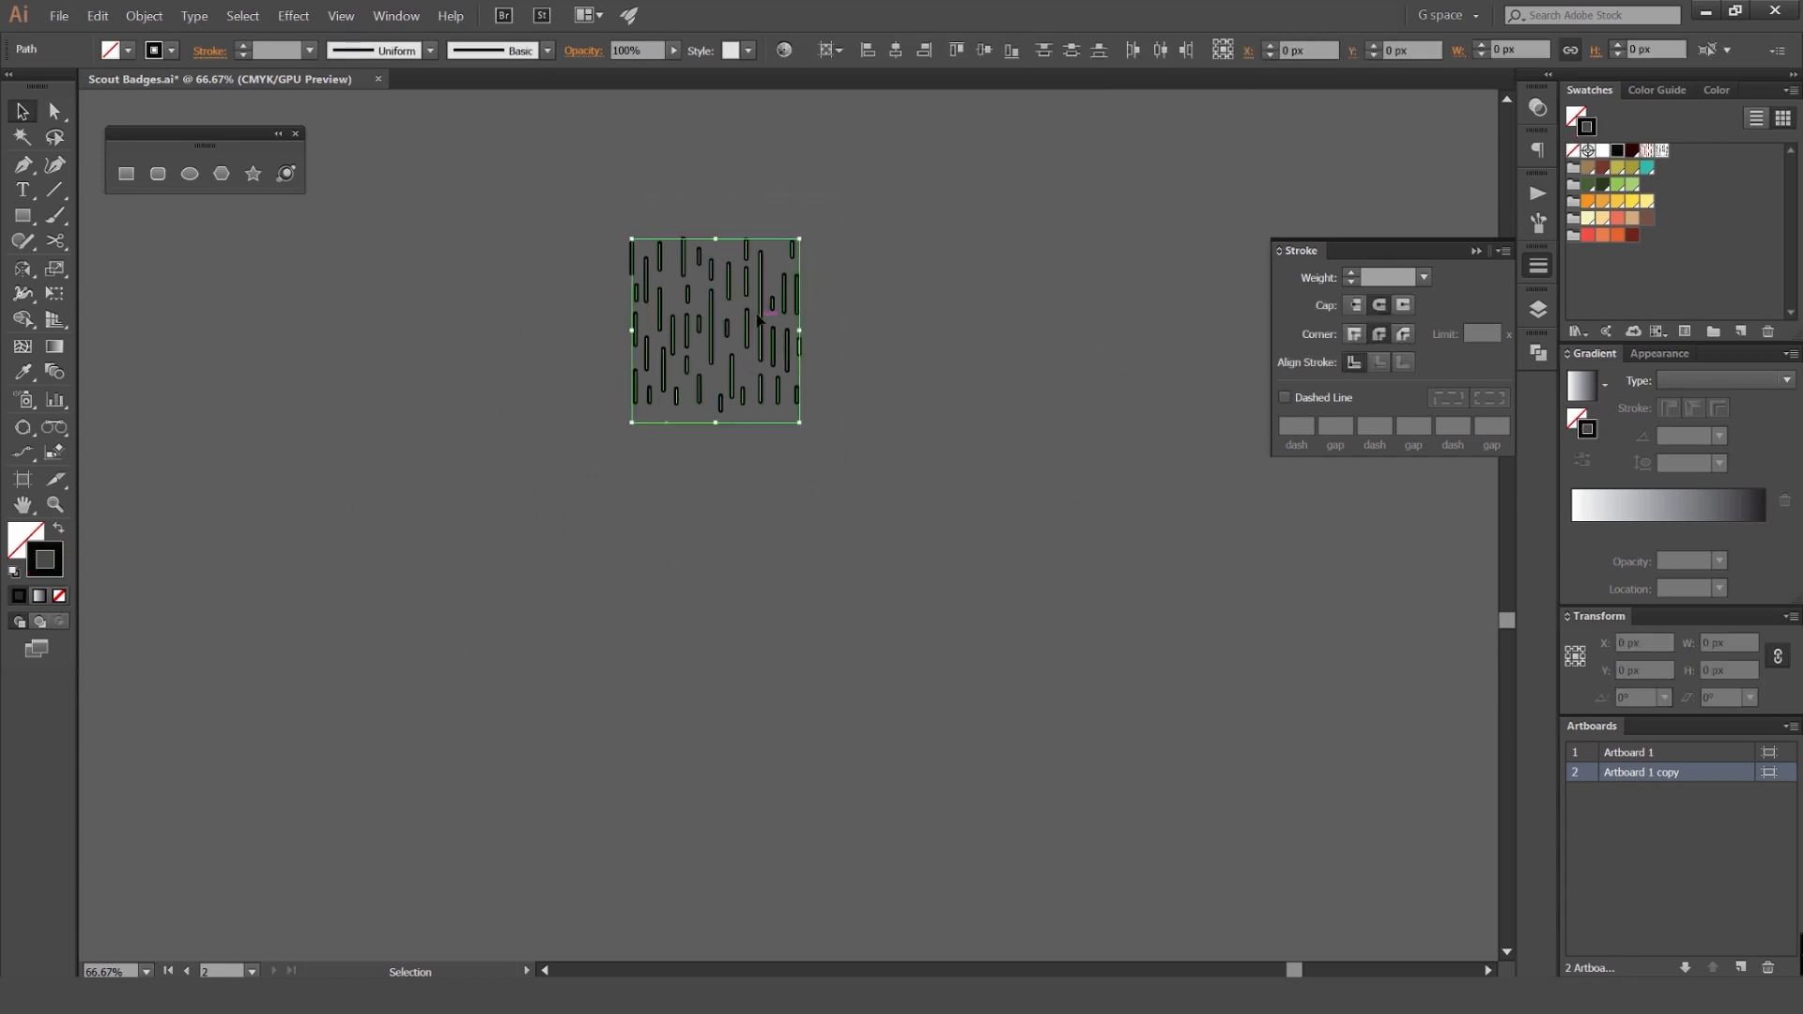
click(158, 20)
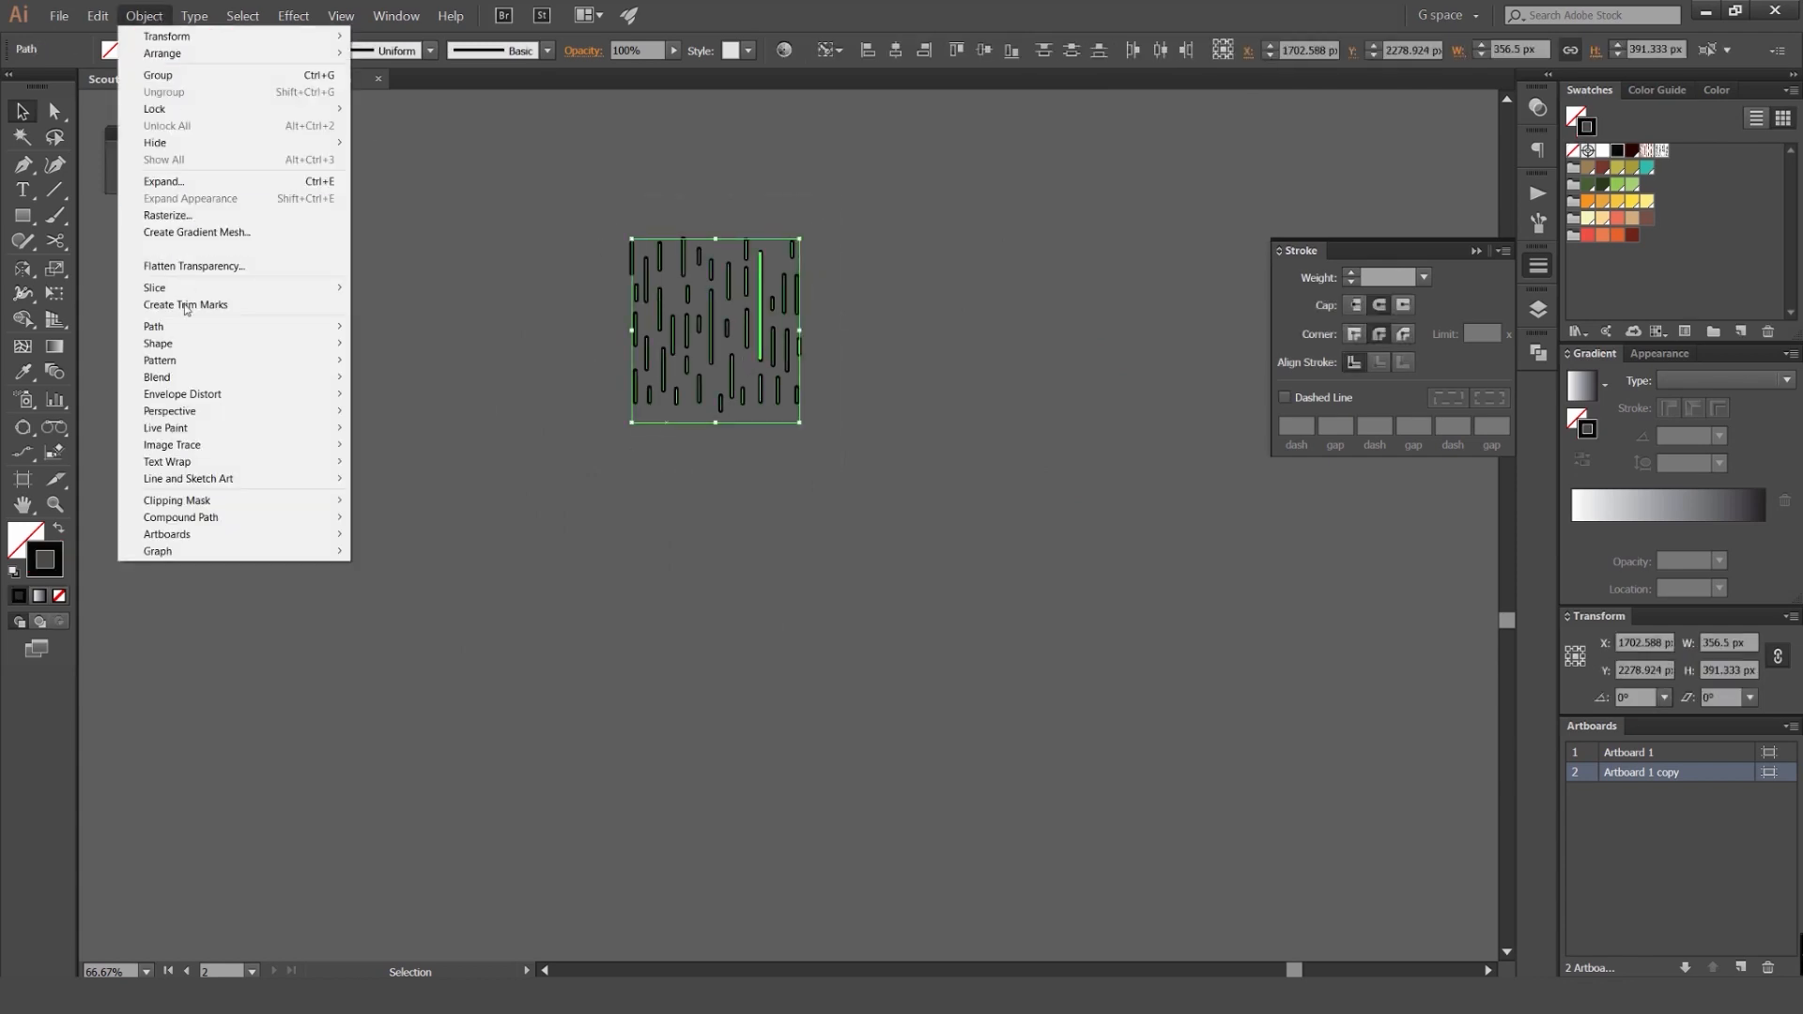
mouse_move(197, 327)
mouse_move(216, 359)
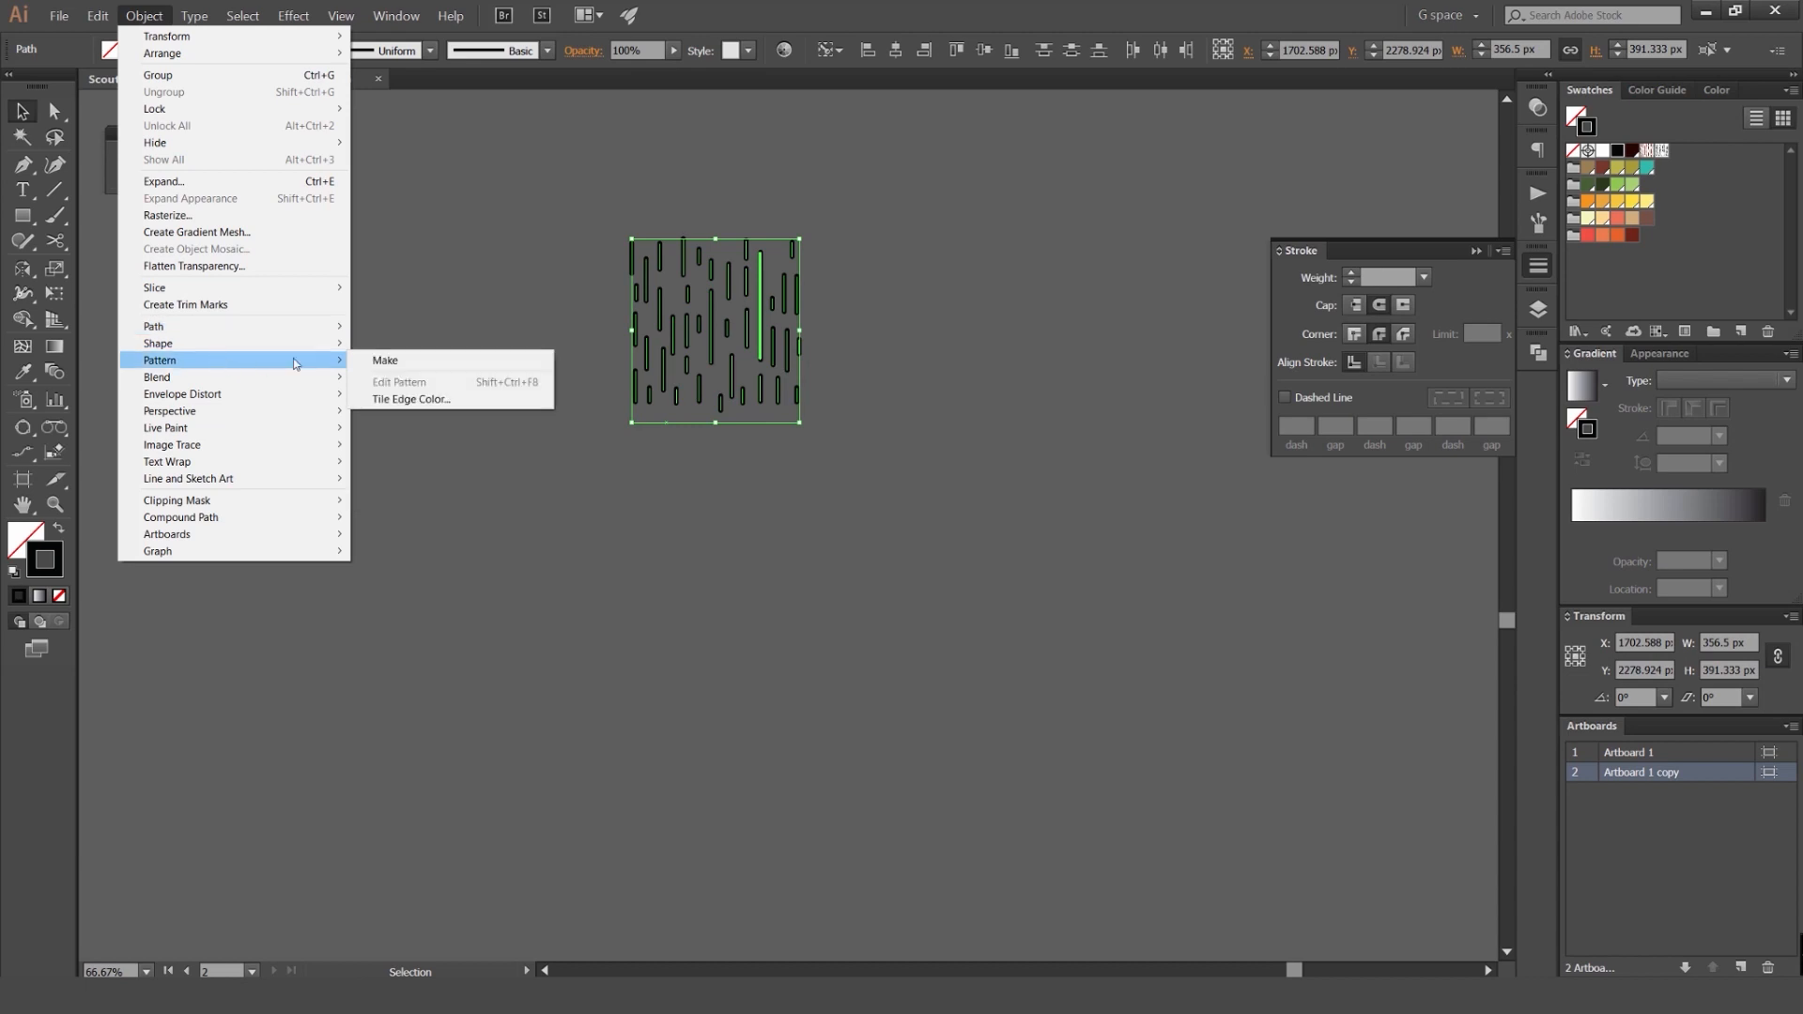
click(385, 359)
Step: Try a tile width of 370 px and height of 350 px for the new pattern and cancel the pattern edit
scroll(731, 446, up, 2)
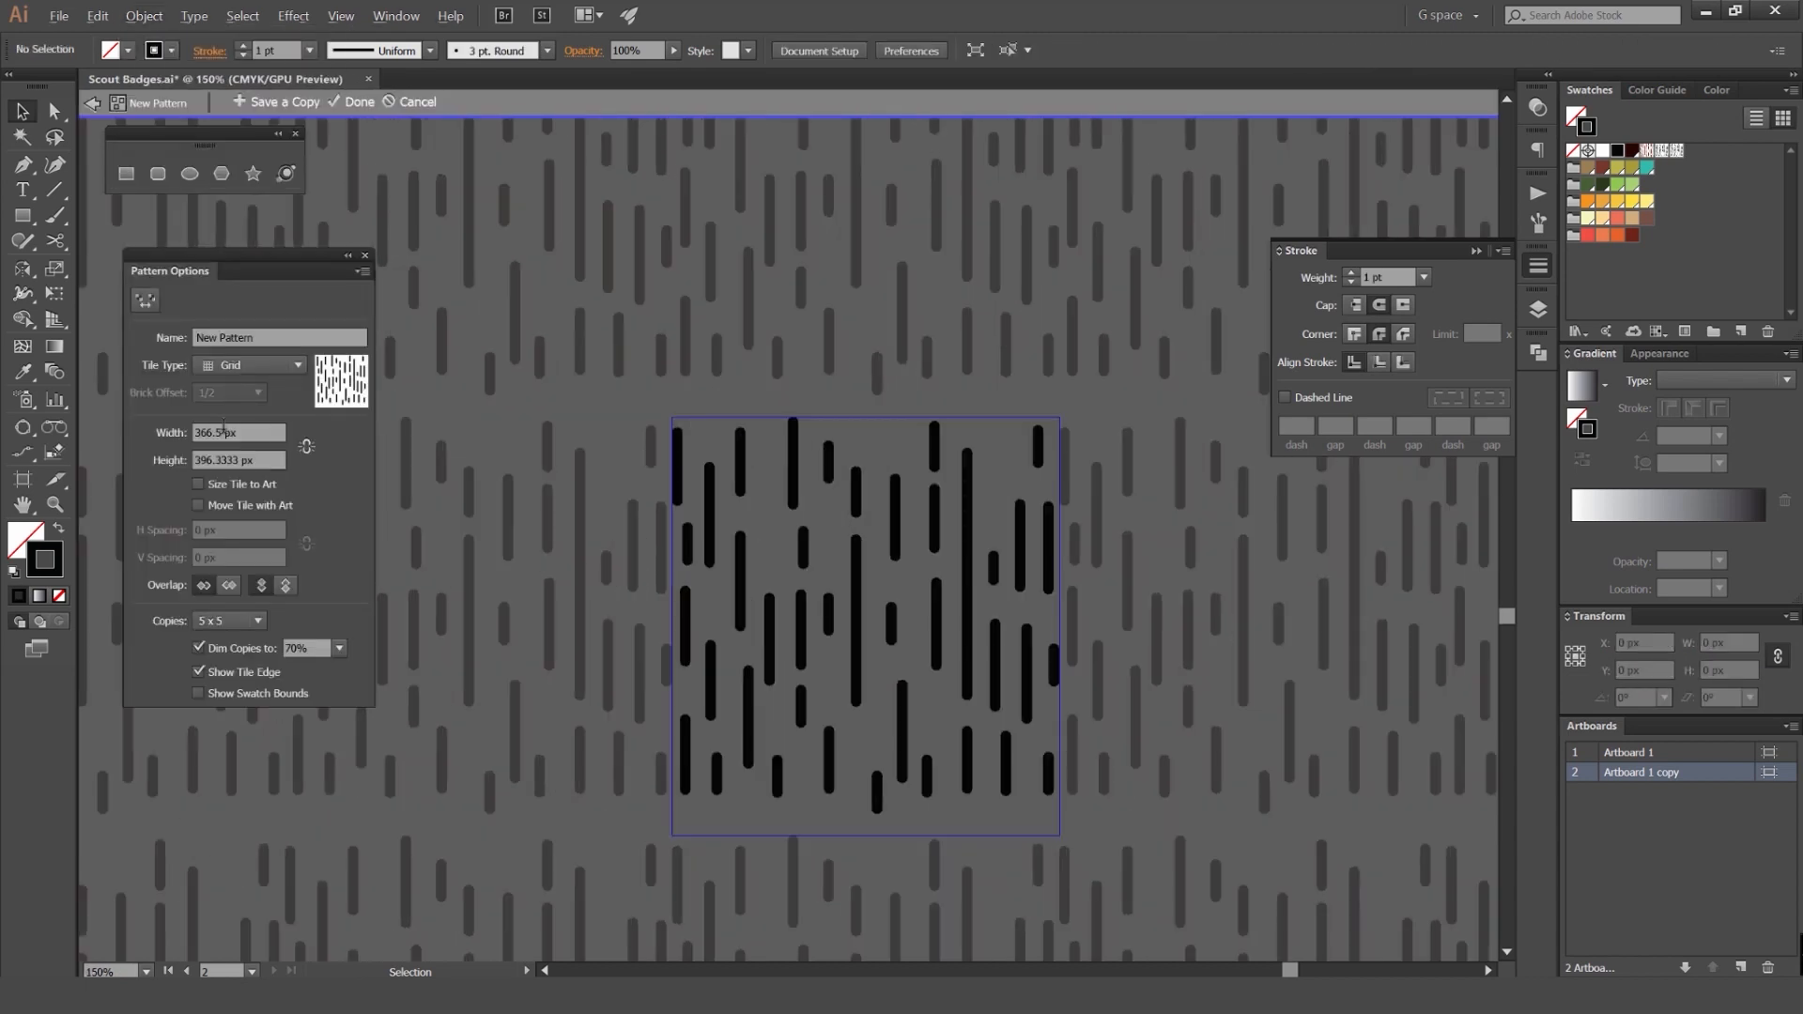
drag(479, 382, 401, 292)
scroll(447, 357, down, 3)
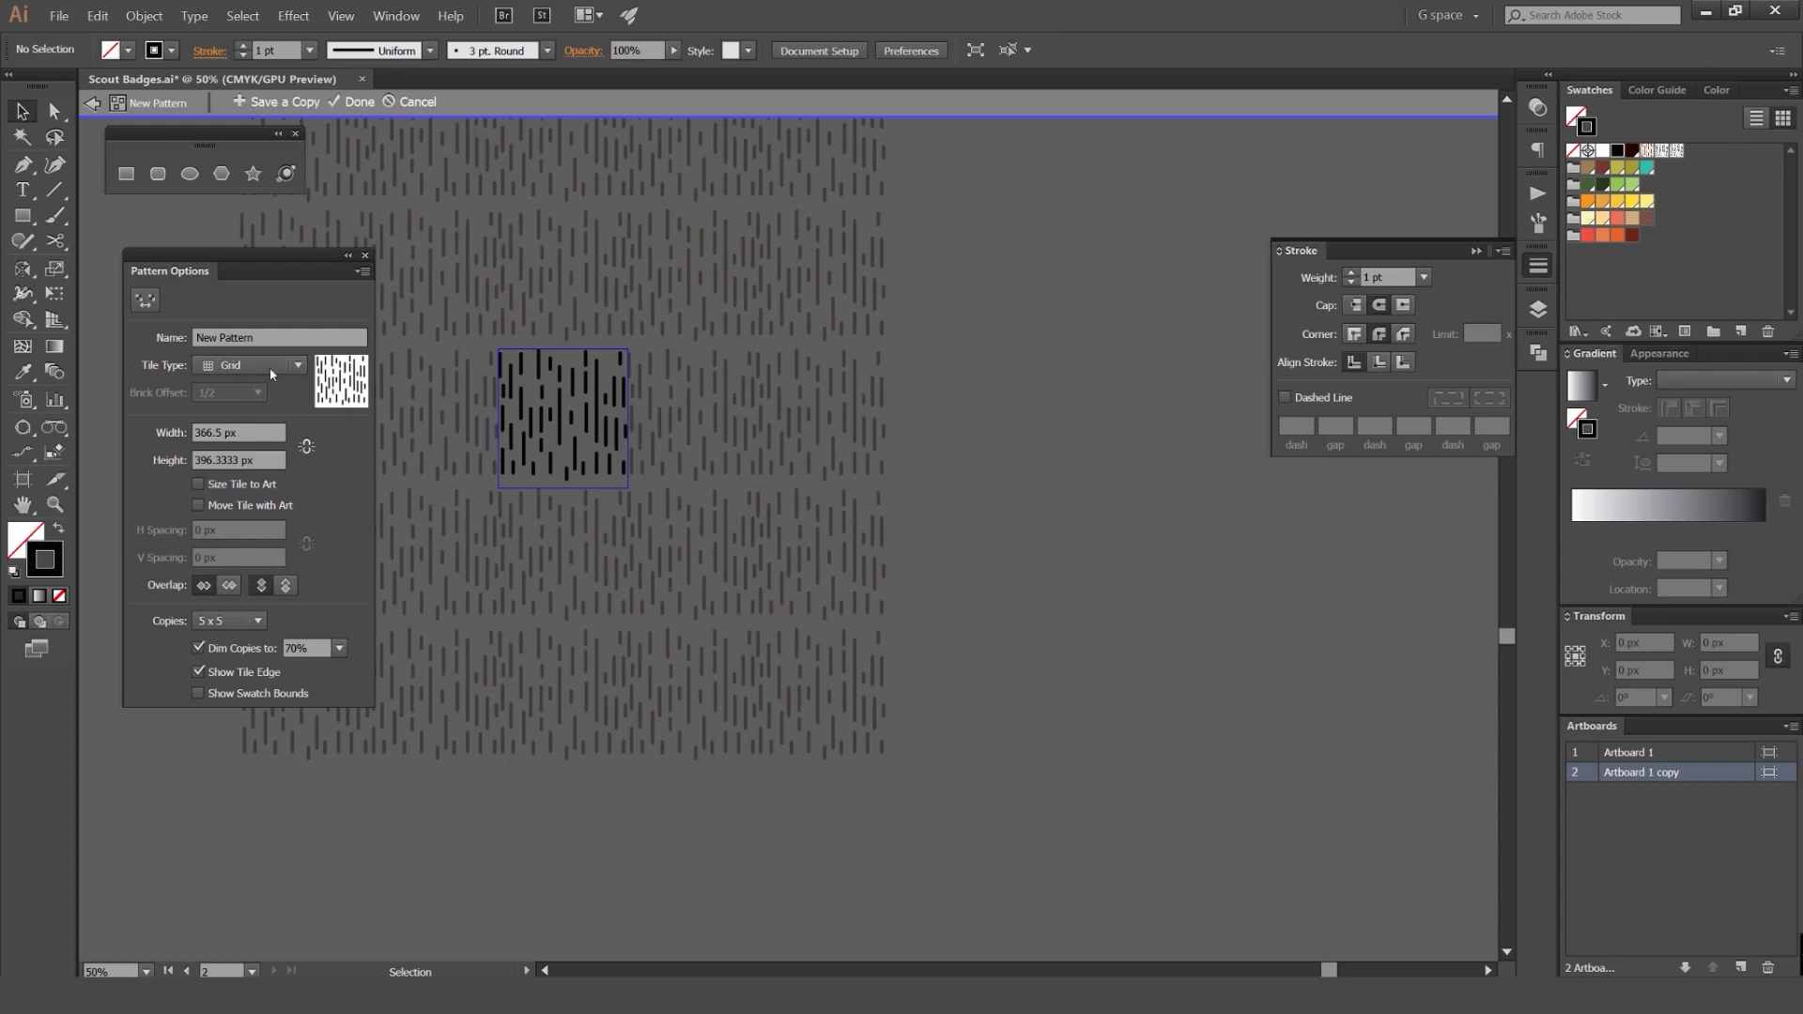
key(ctrl+equal)
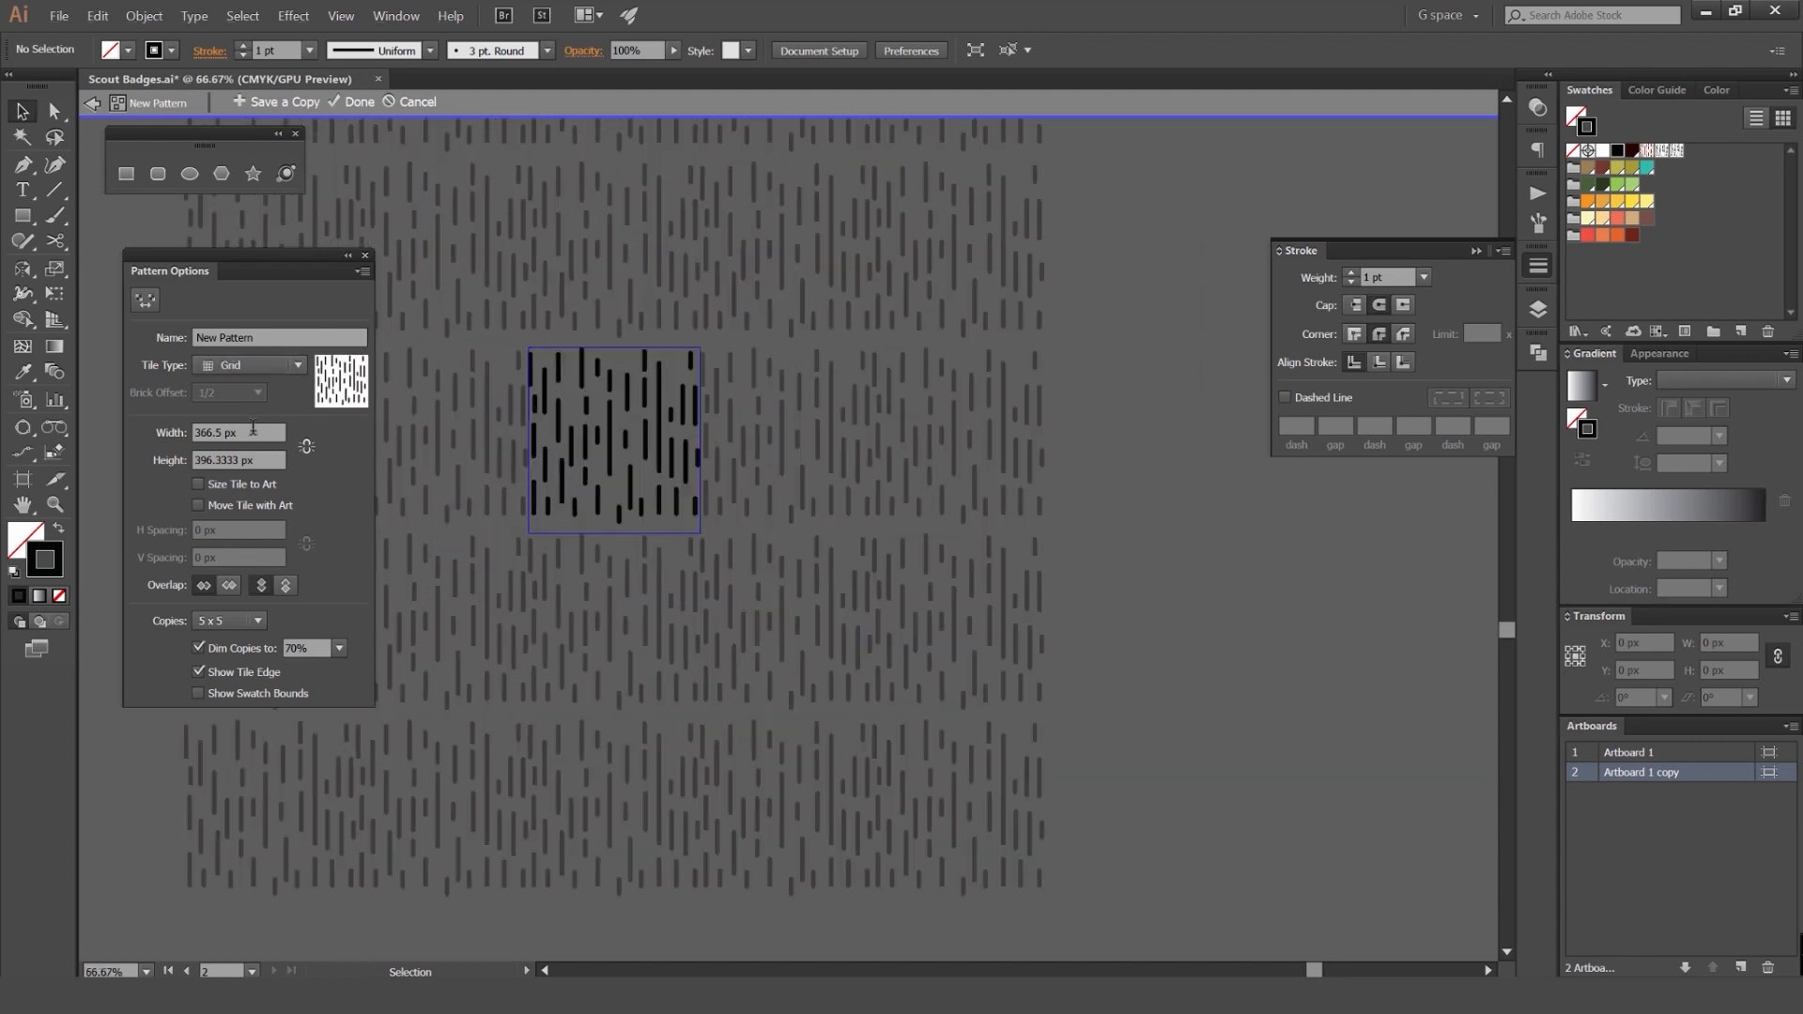
scroll(253, 429, up, 4)
scroll(225, 457, down, 15)
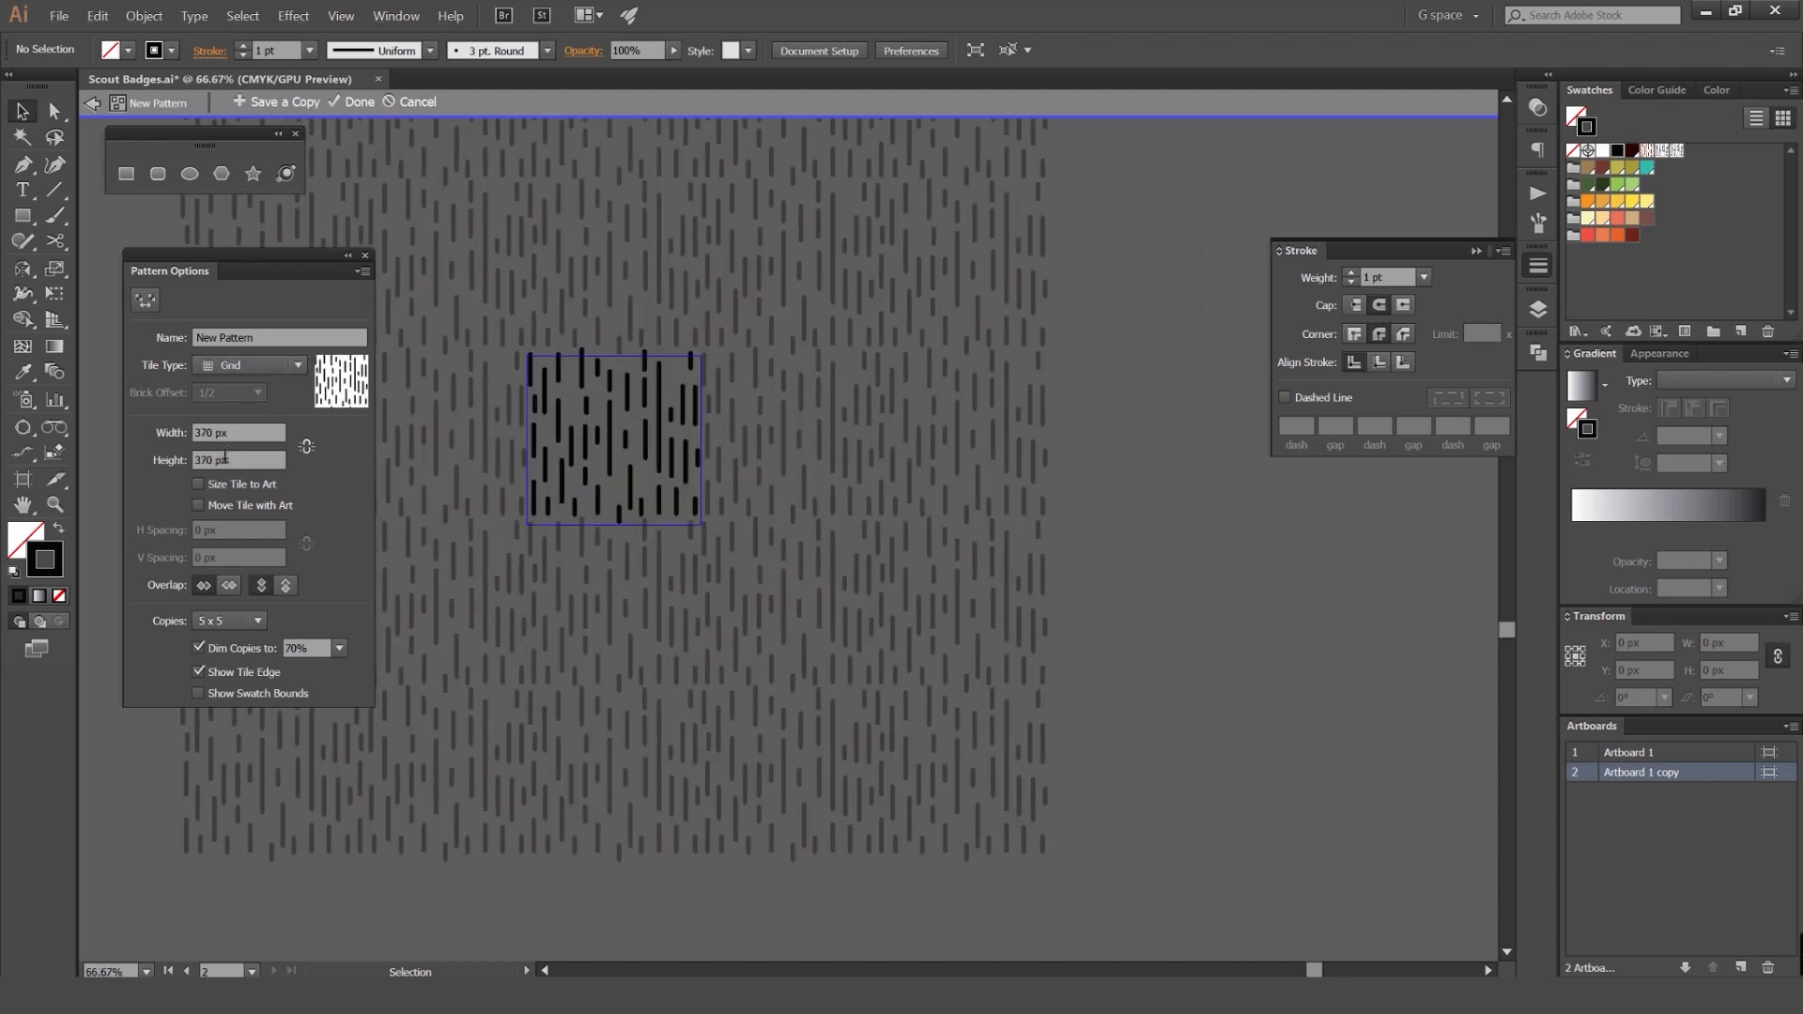
scroll(224, 456, up, 10)
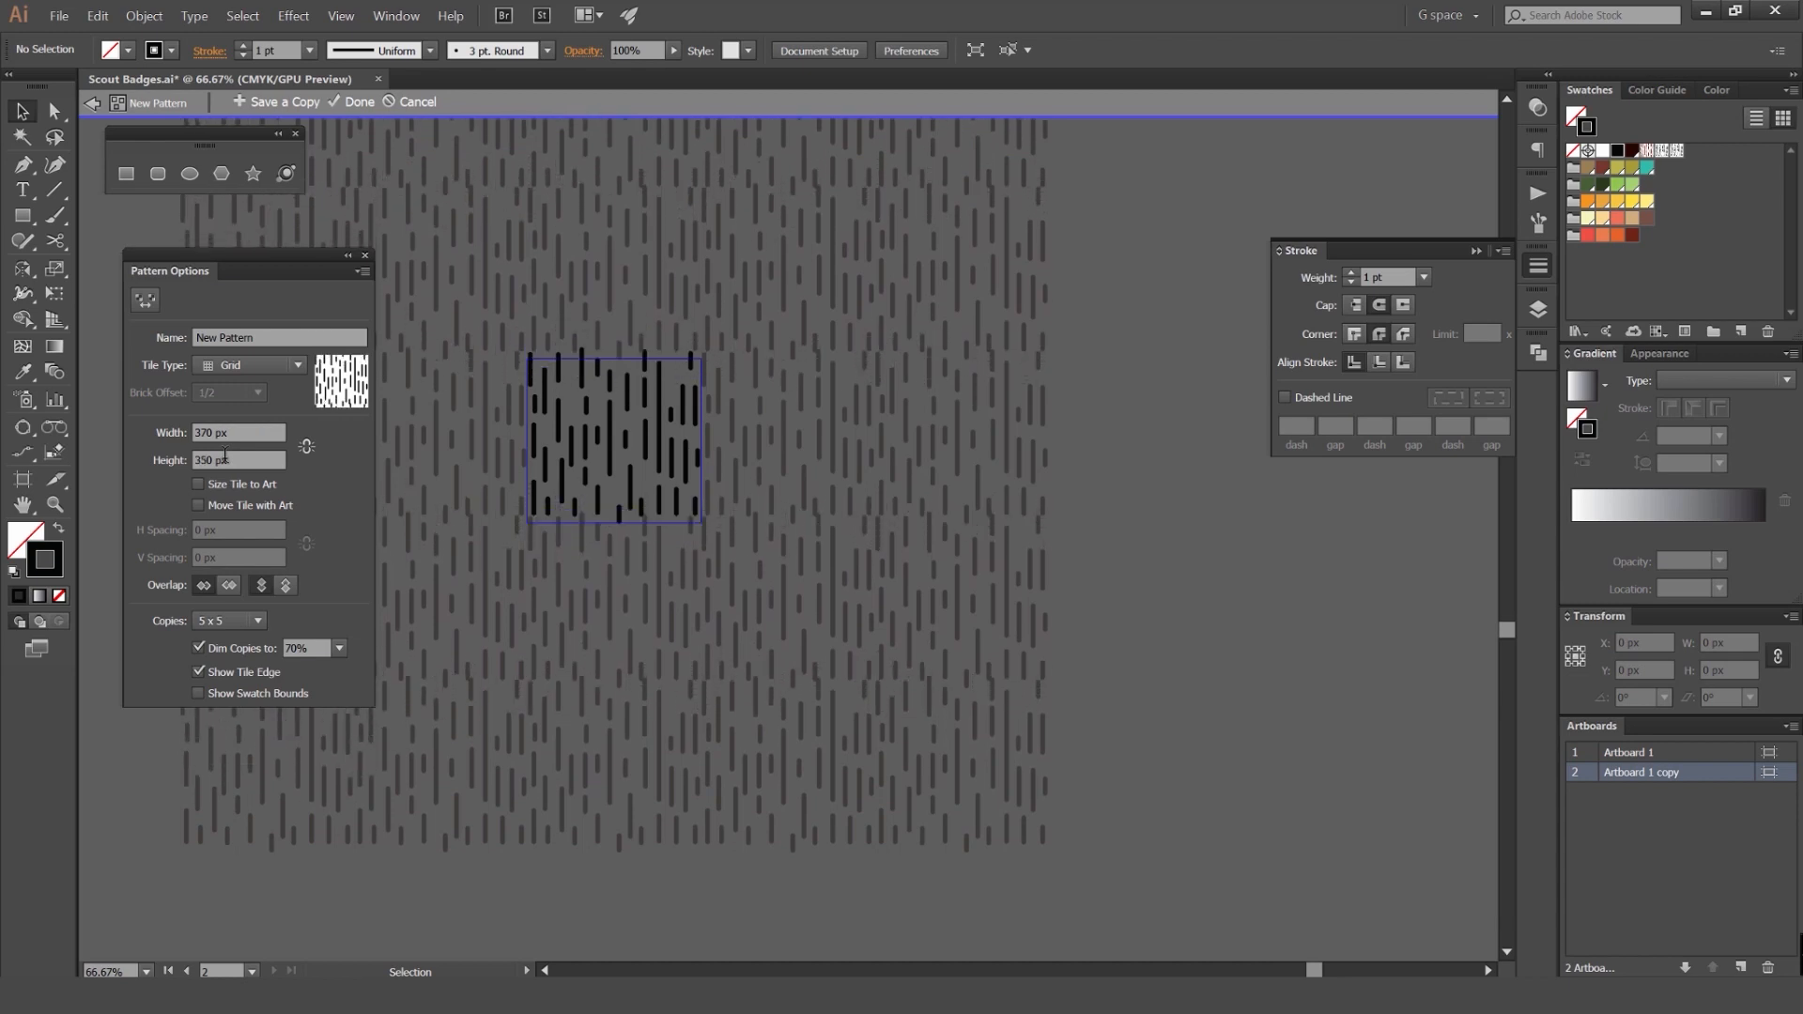
click(417, 104)
Step: Duplicate the Lumberjack badge's orange square in place and fill the copy with the saved vertical-line pattern swatch
drag(1066, 141, 884, 470)
scroll(882, 466, down, 2)
drag(862, 377, 902, 552)
scroll(1095, 330, up, 2)
drag(849, 324, 1103, 448)
key(ctrl+z)
key(slash)
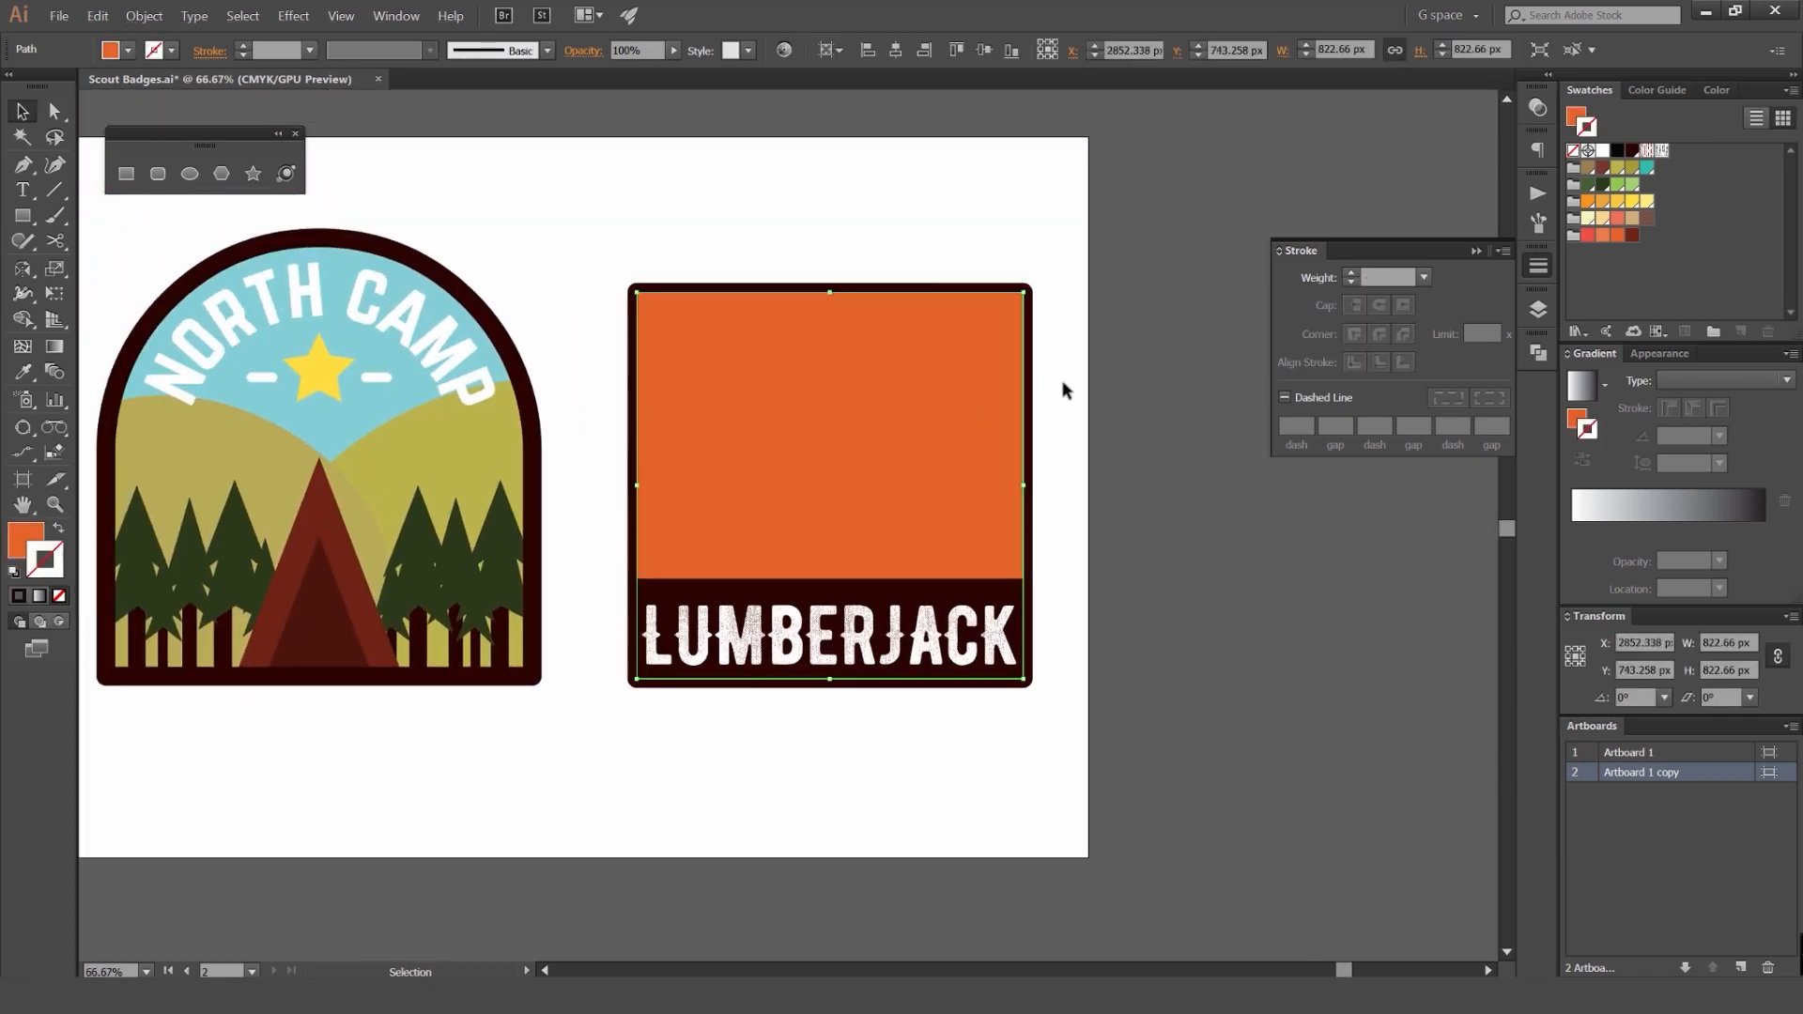
key(a)
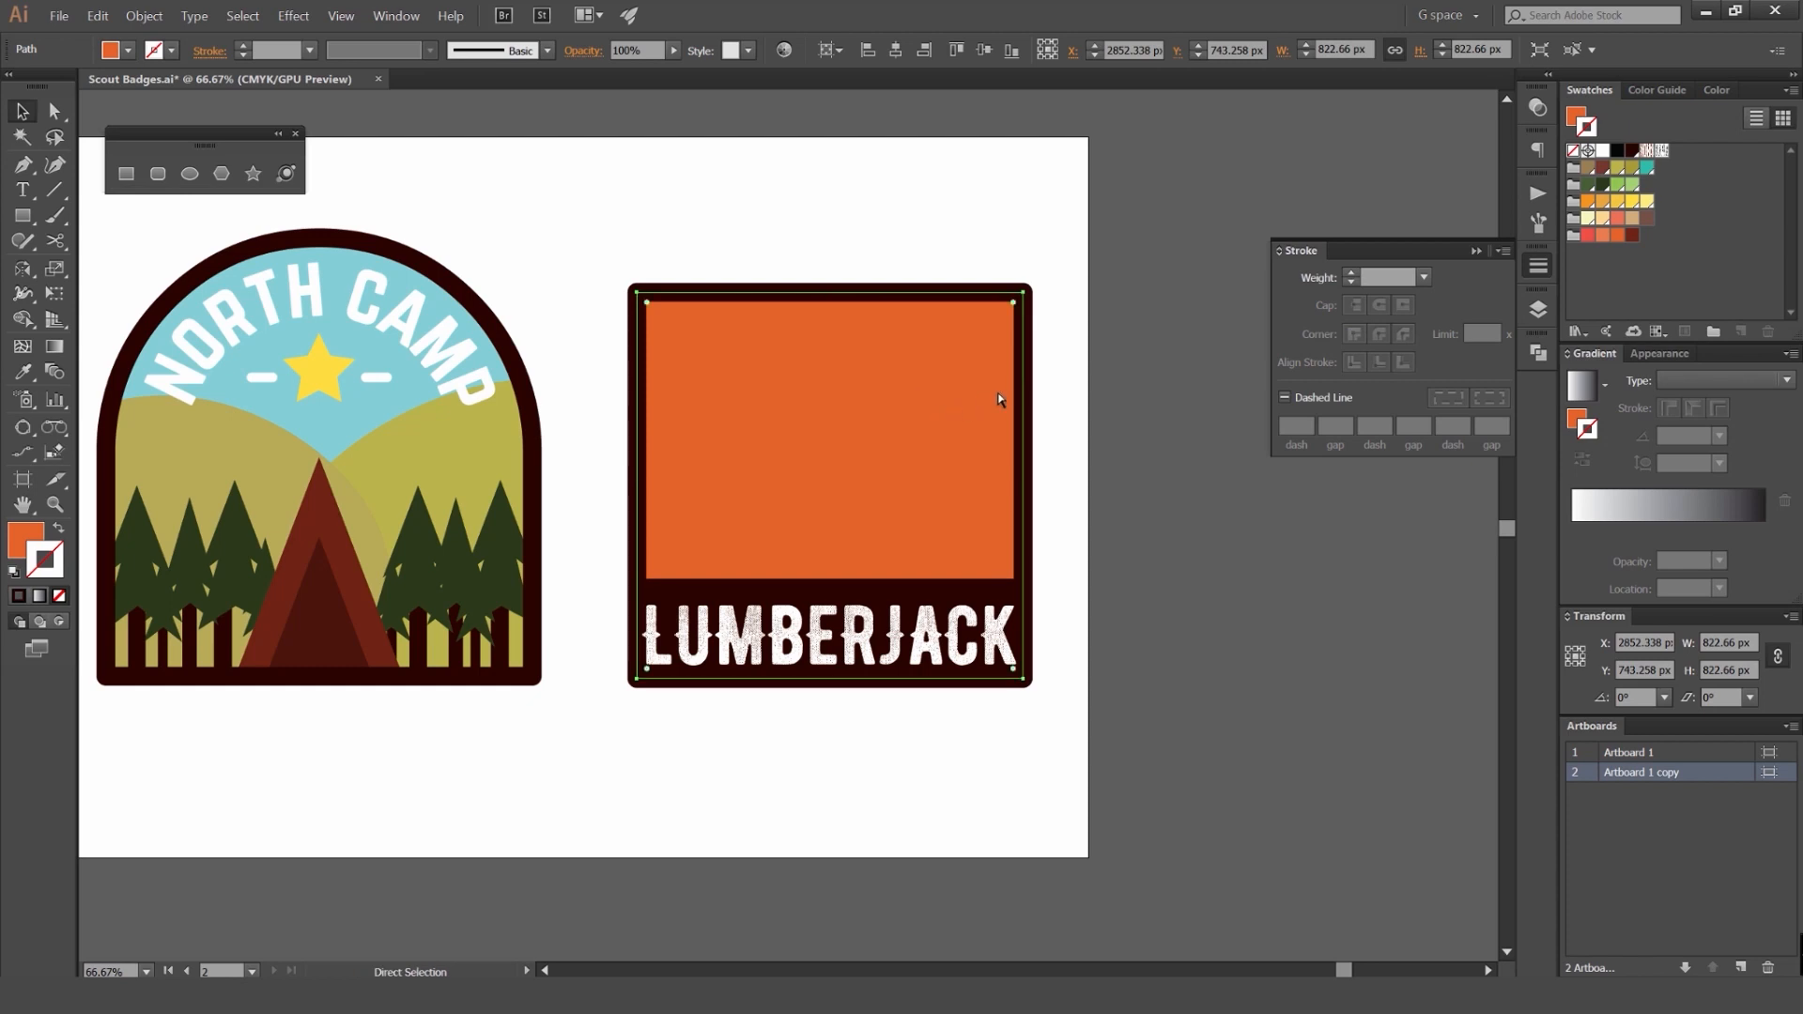
drag(1000, 399, 1684, 152)
click(1663, 151)
key(v)
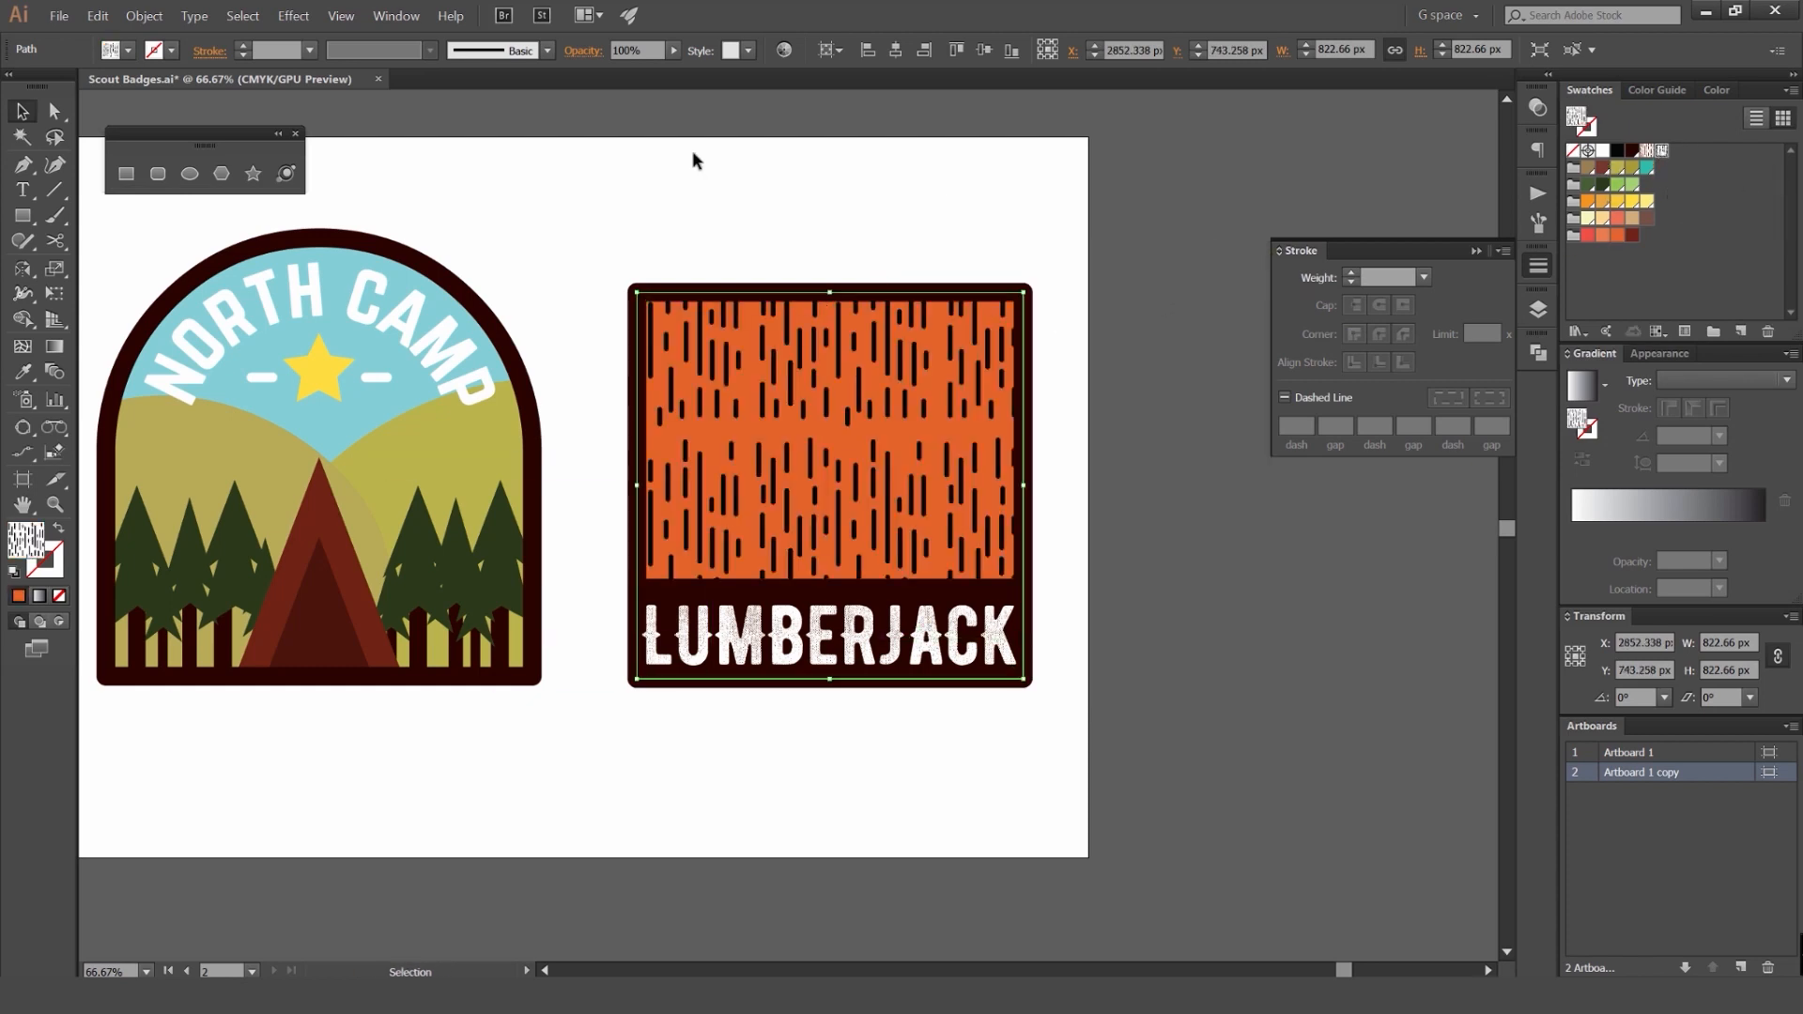
Step: Scale only the pattern inside the square uniformly to 150%, with object transformation turned off
click(161, 21)
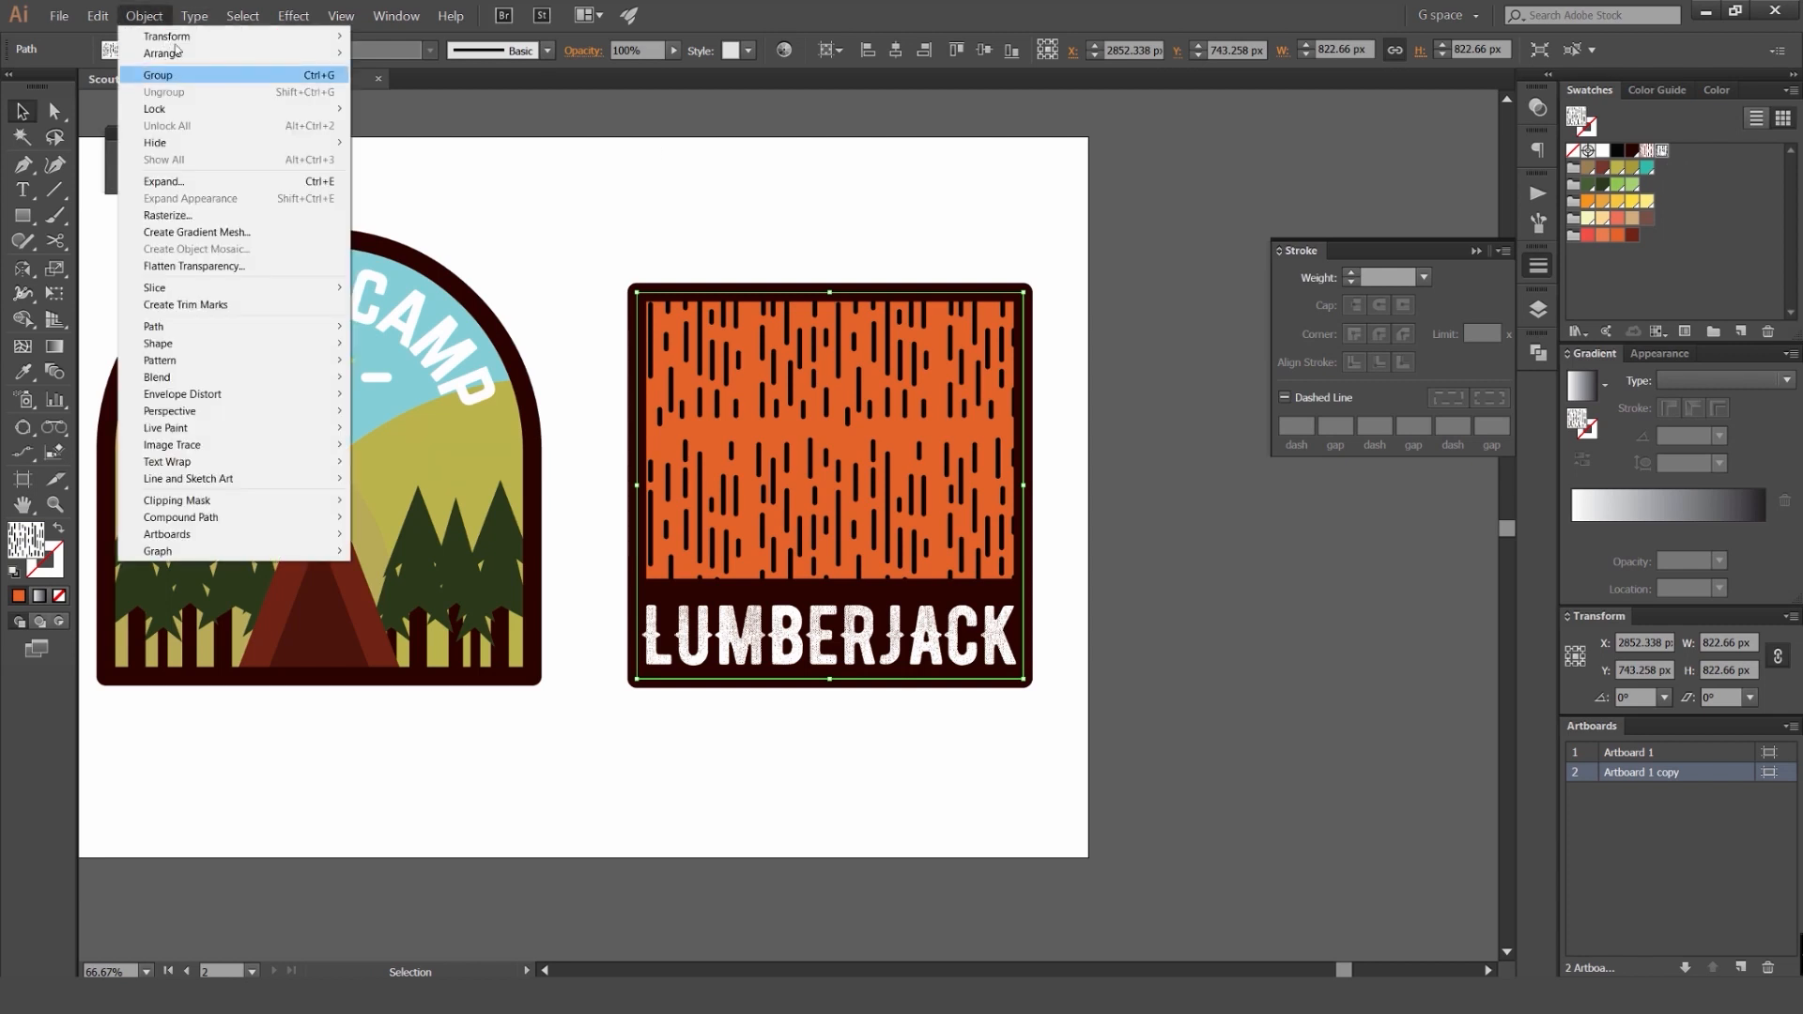
mouse_move(187, 38)
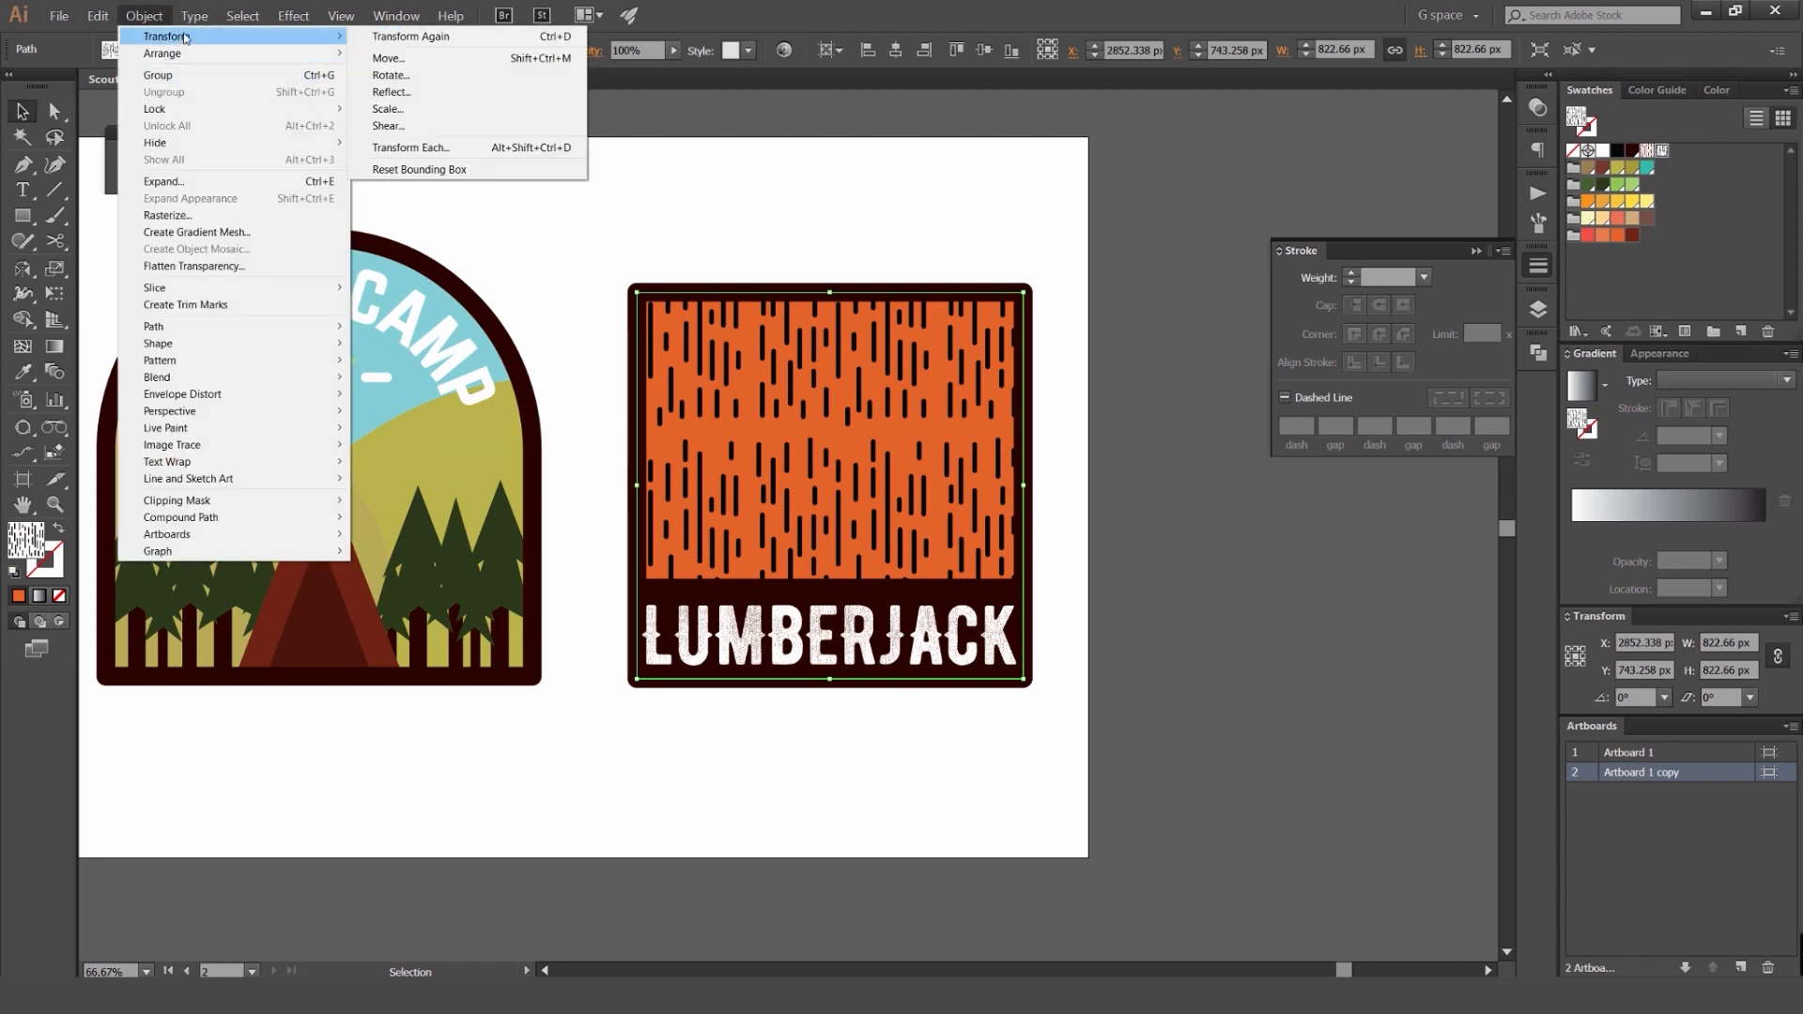
click(464, 111)
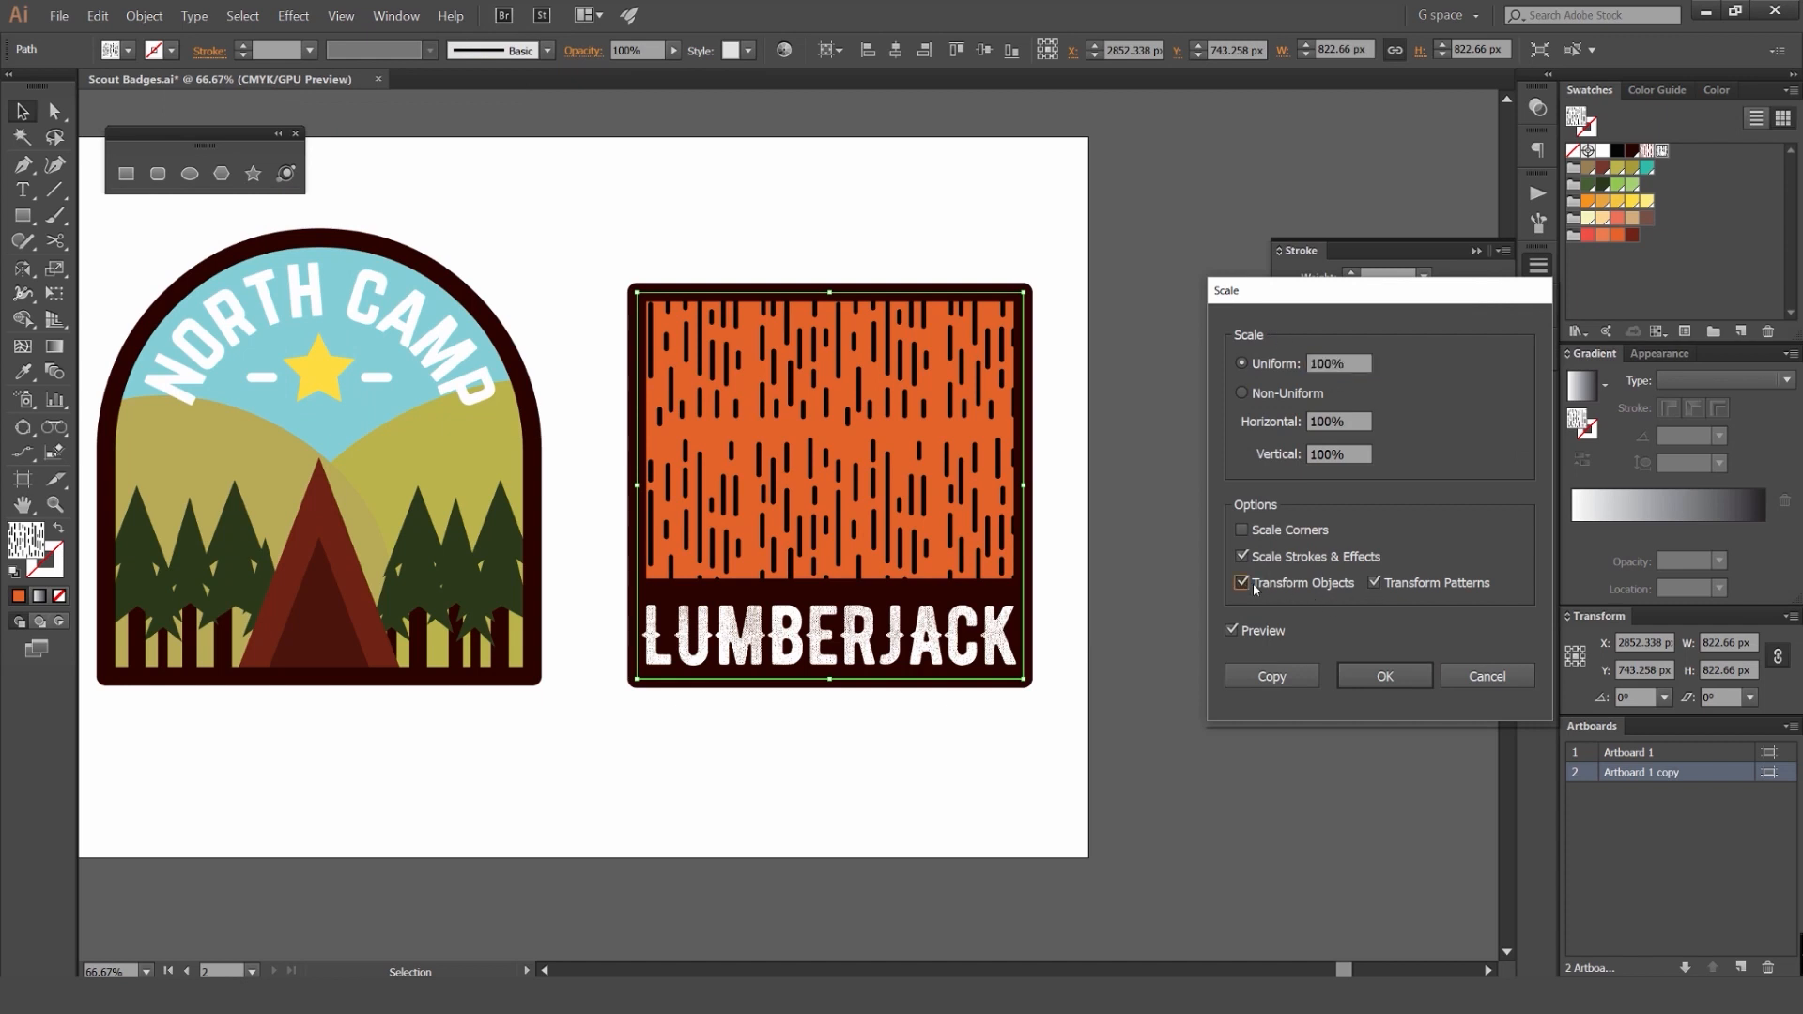
scroll(1333, 364, up, 1)
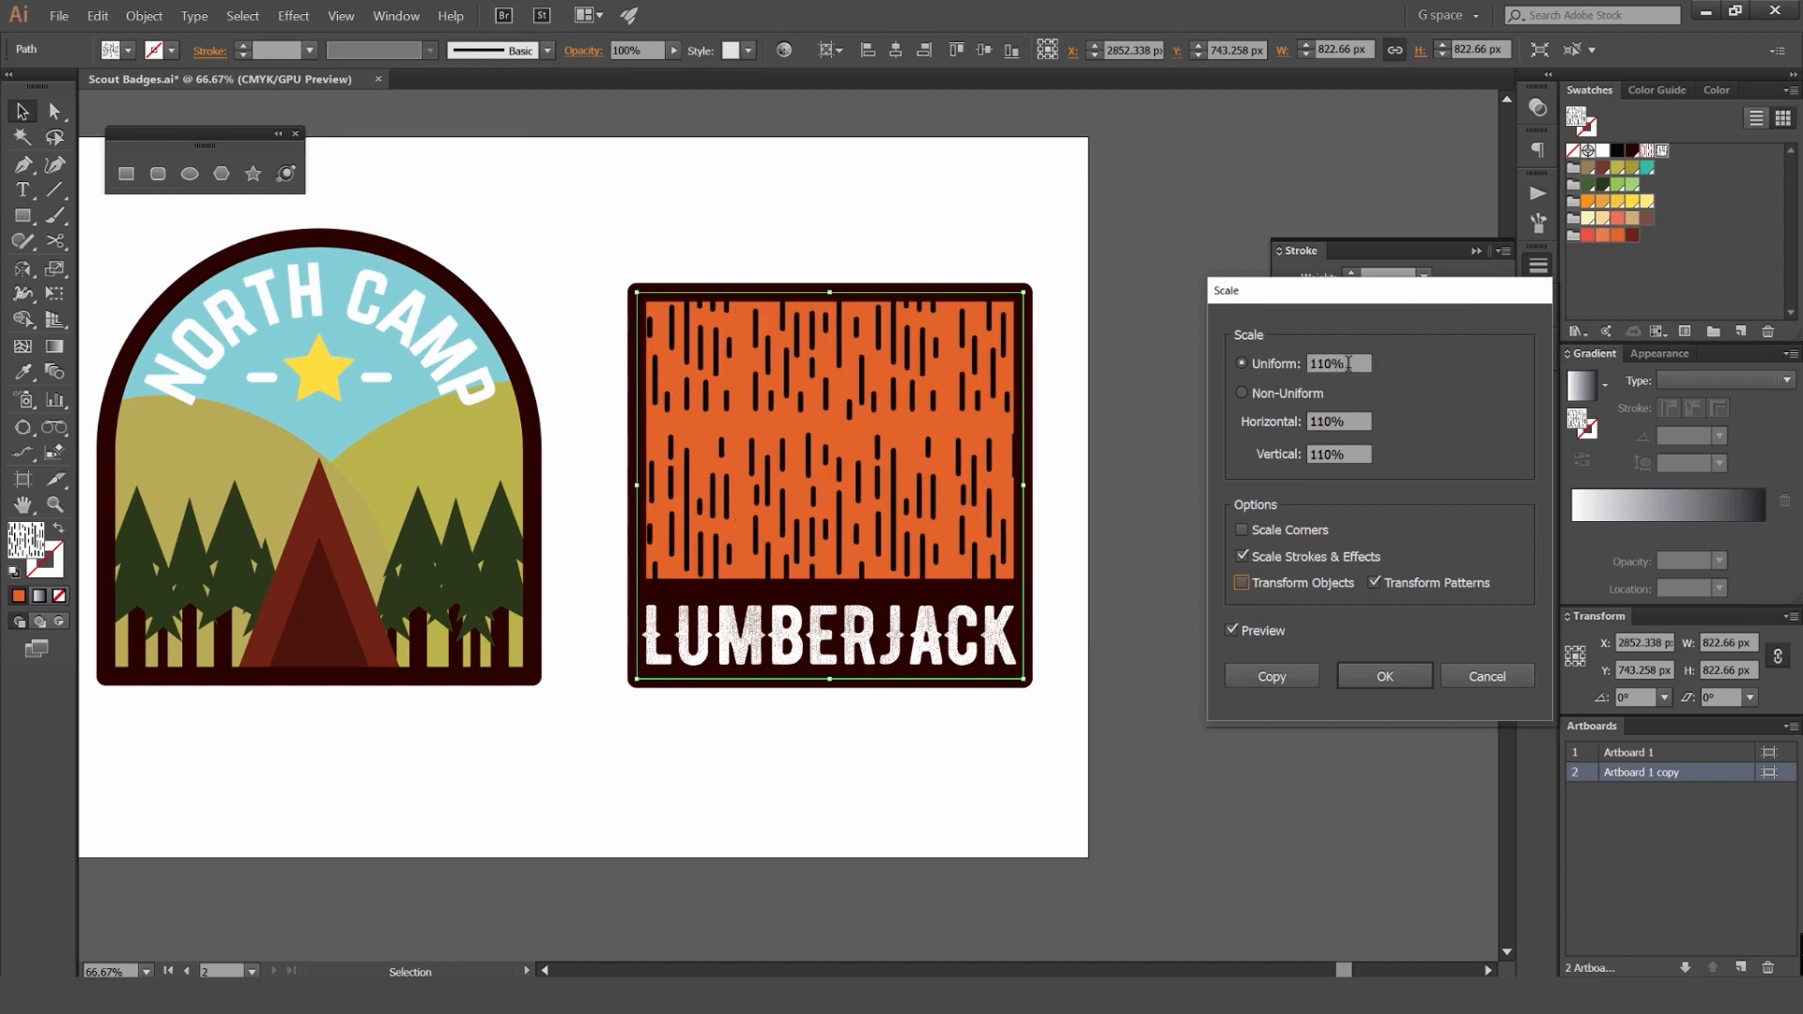
scroll(1349, 363, up, 9)
scroll(1347, 362, down, 16)
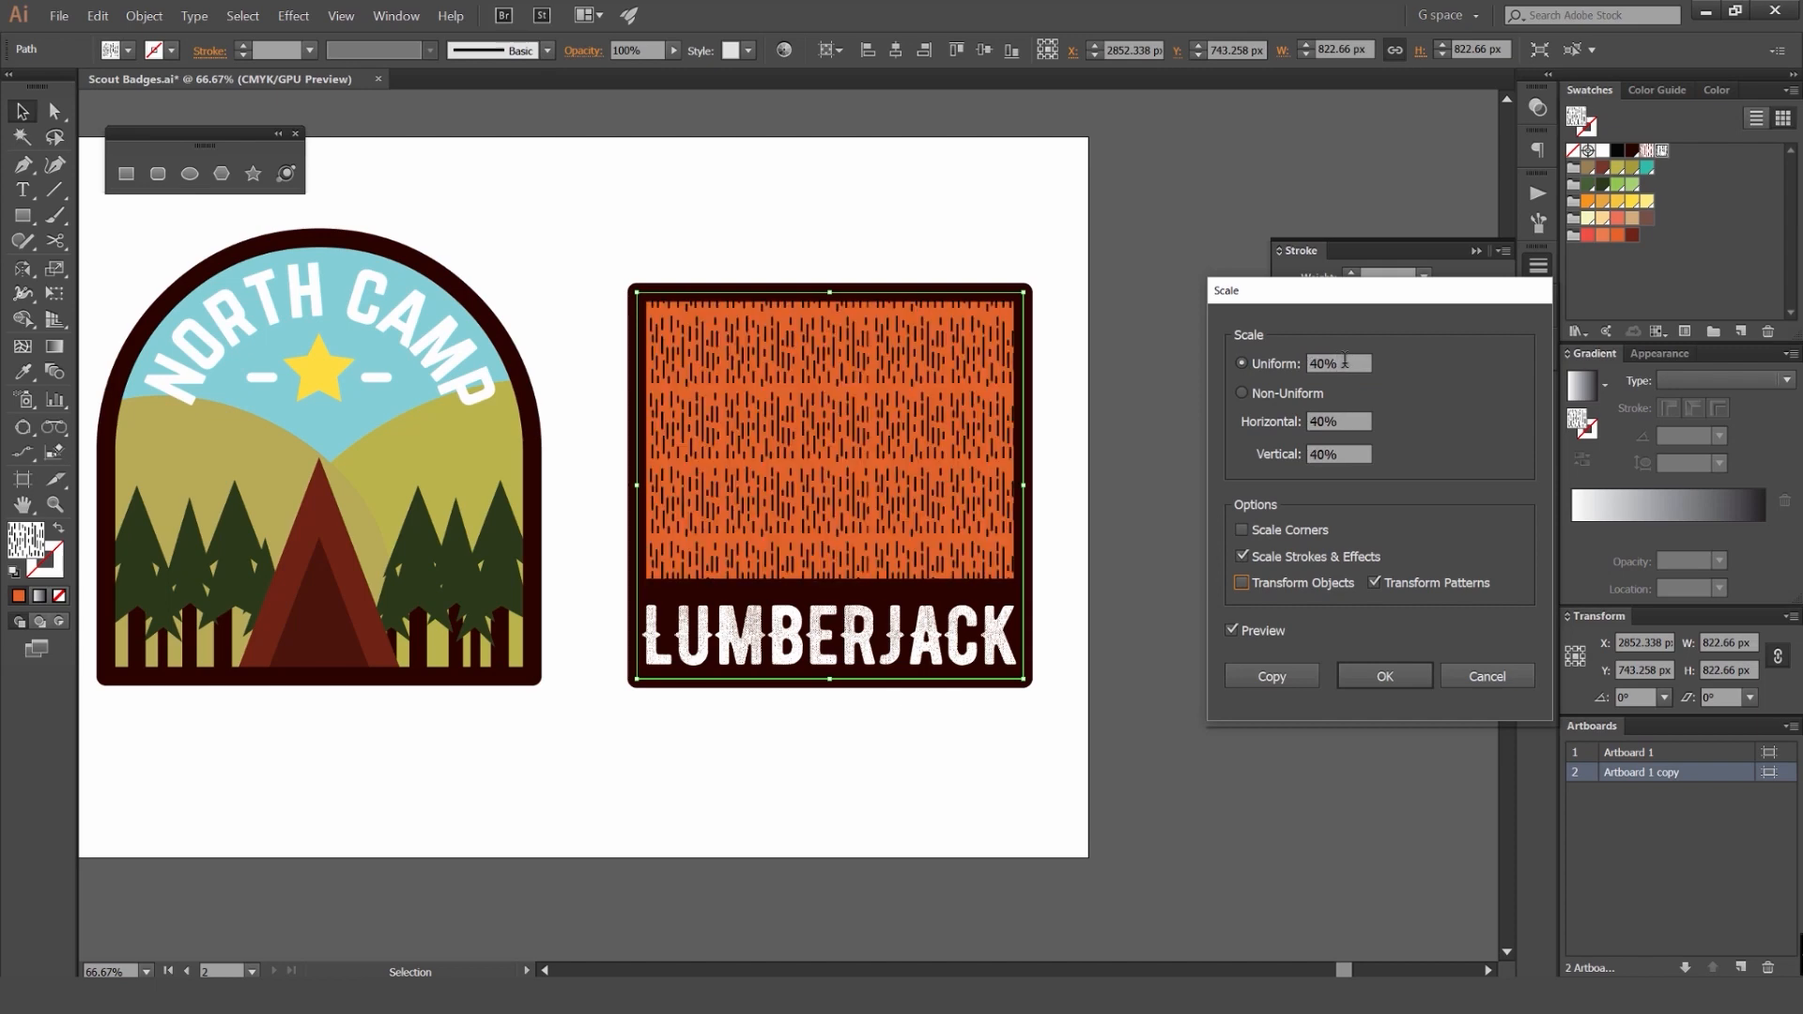
scroll(1345, 363, up, 15)
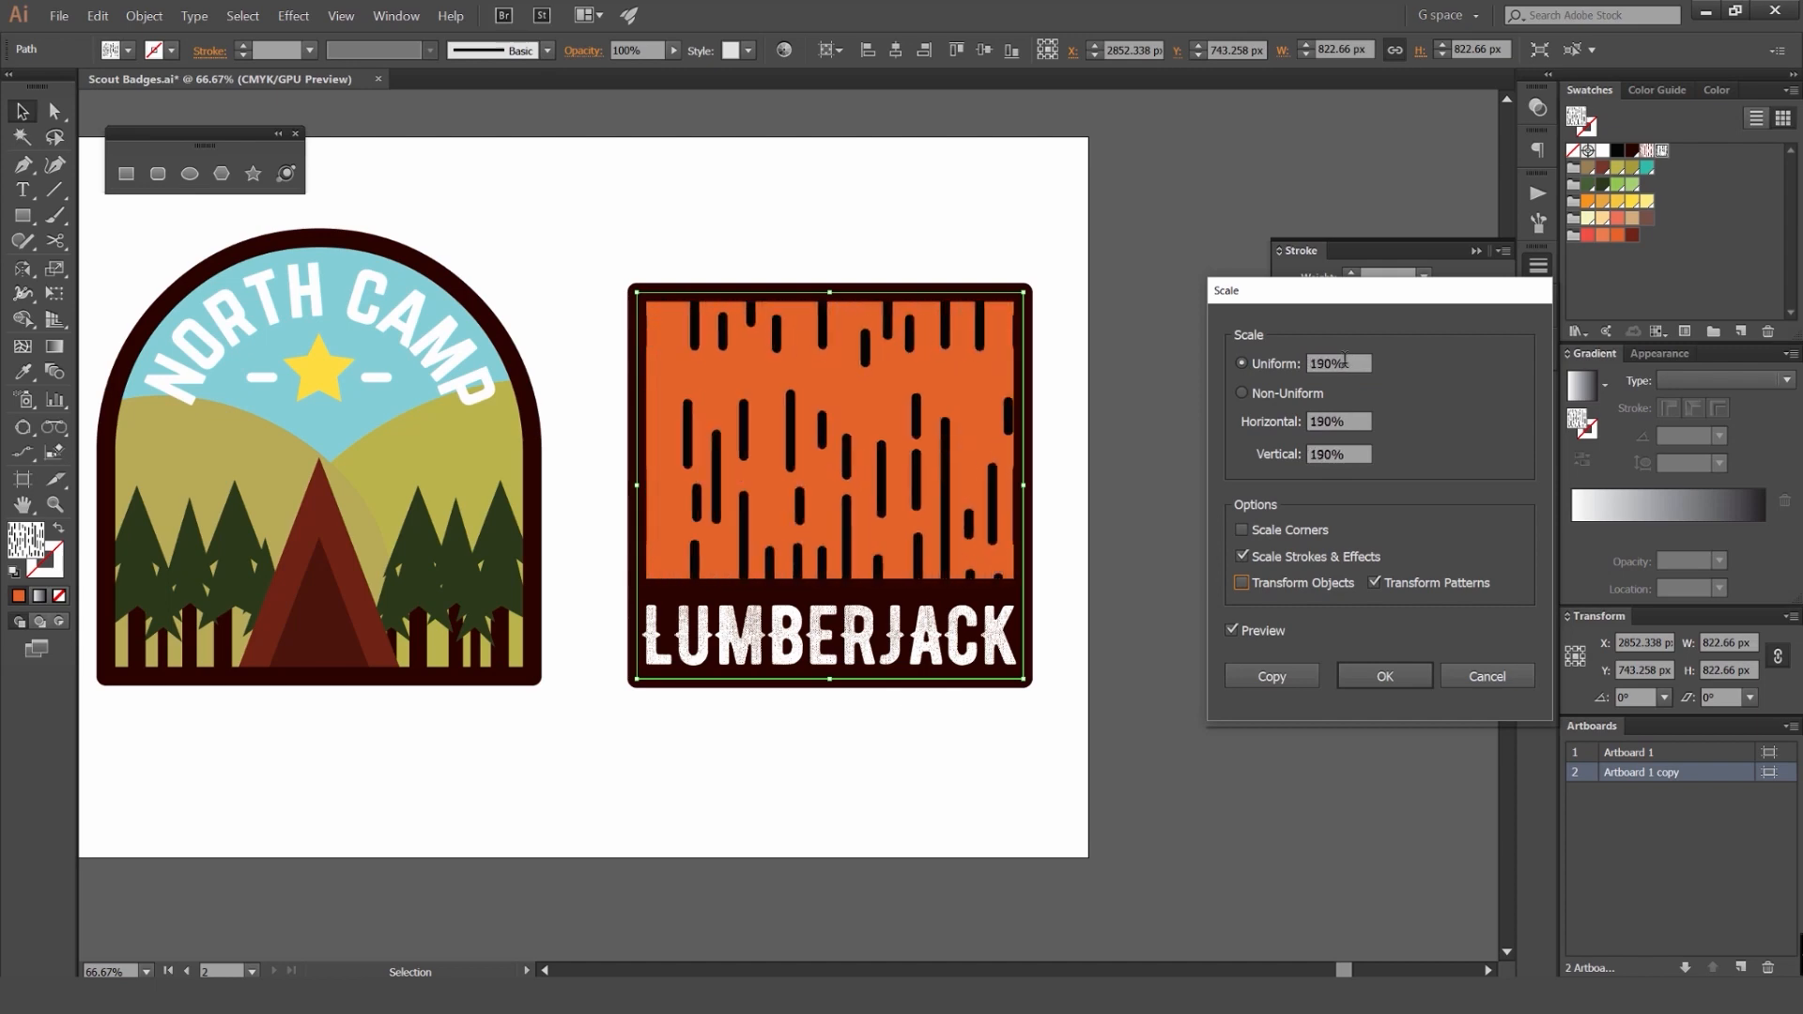
scroll(1343, 363, up, 9)
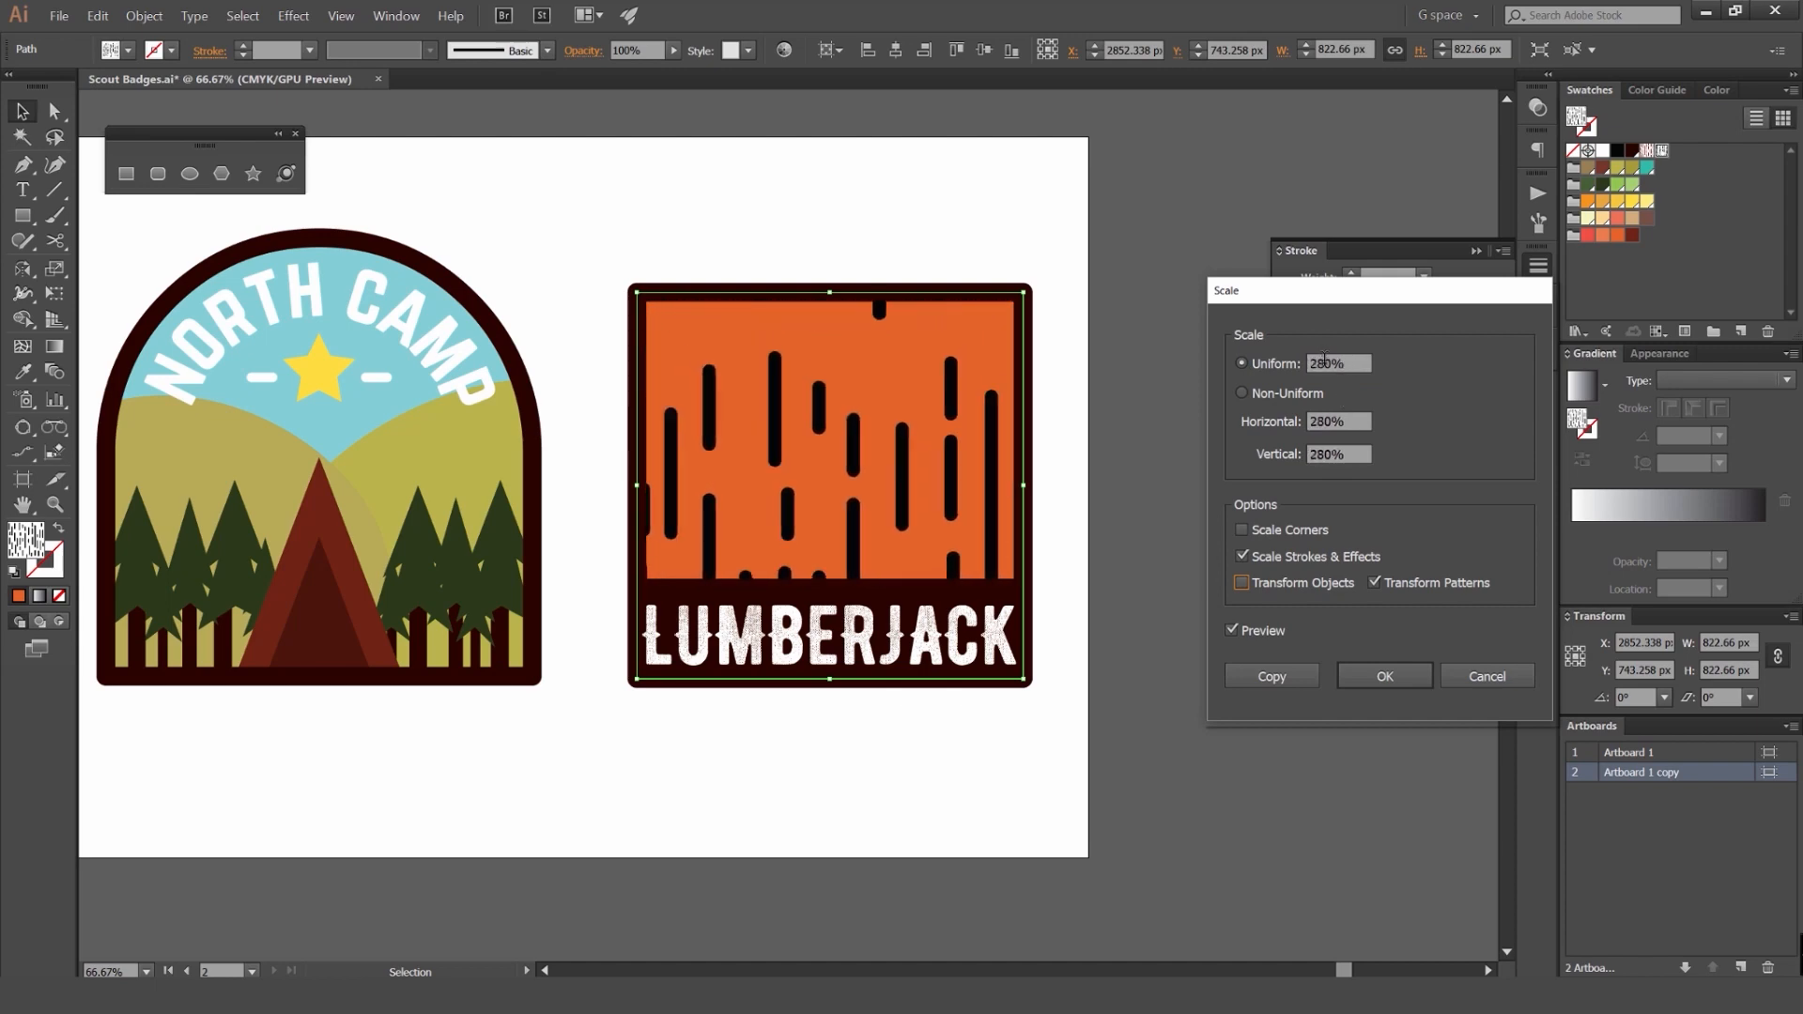
scroll(1324, 362, down, 13)
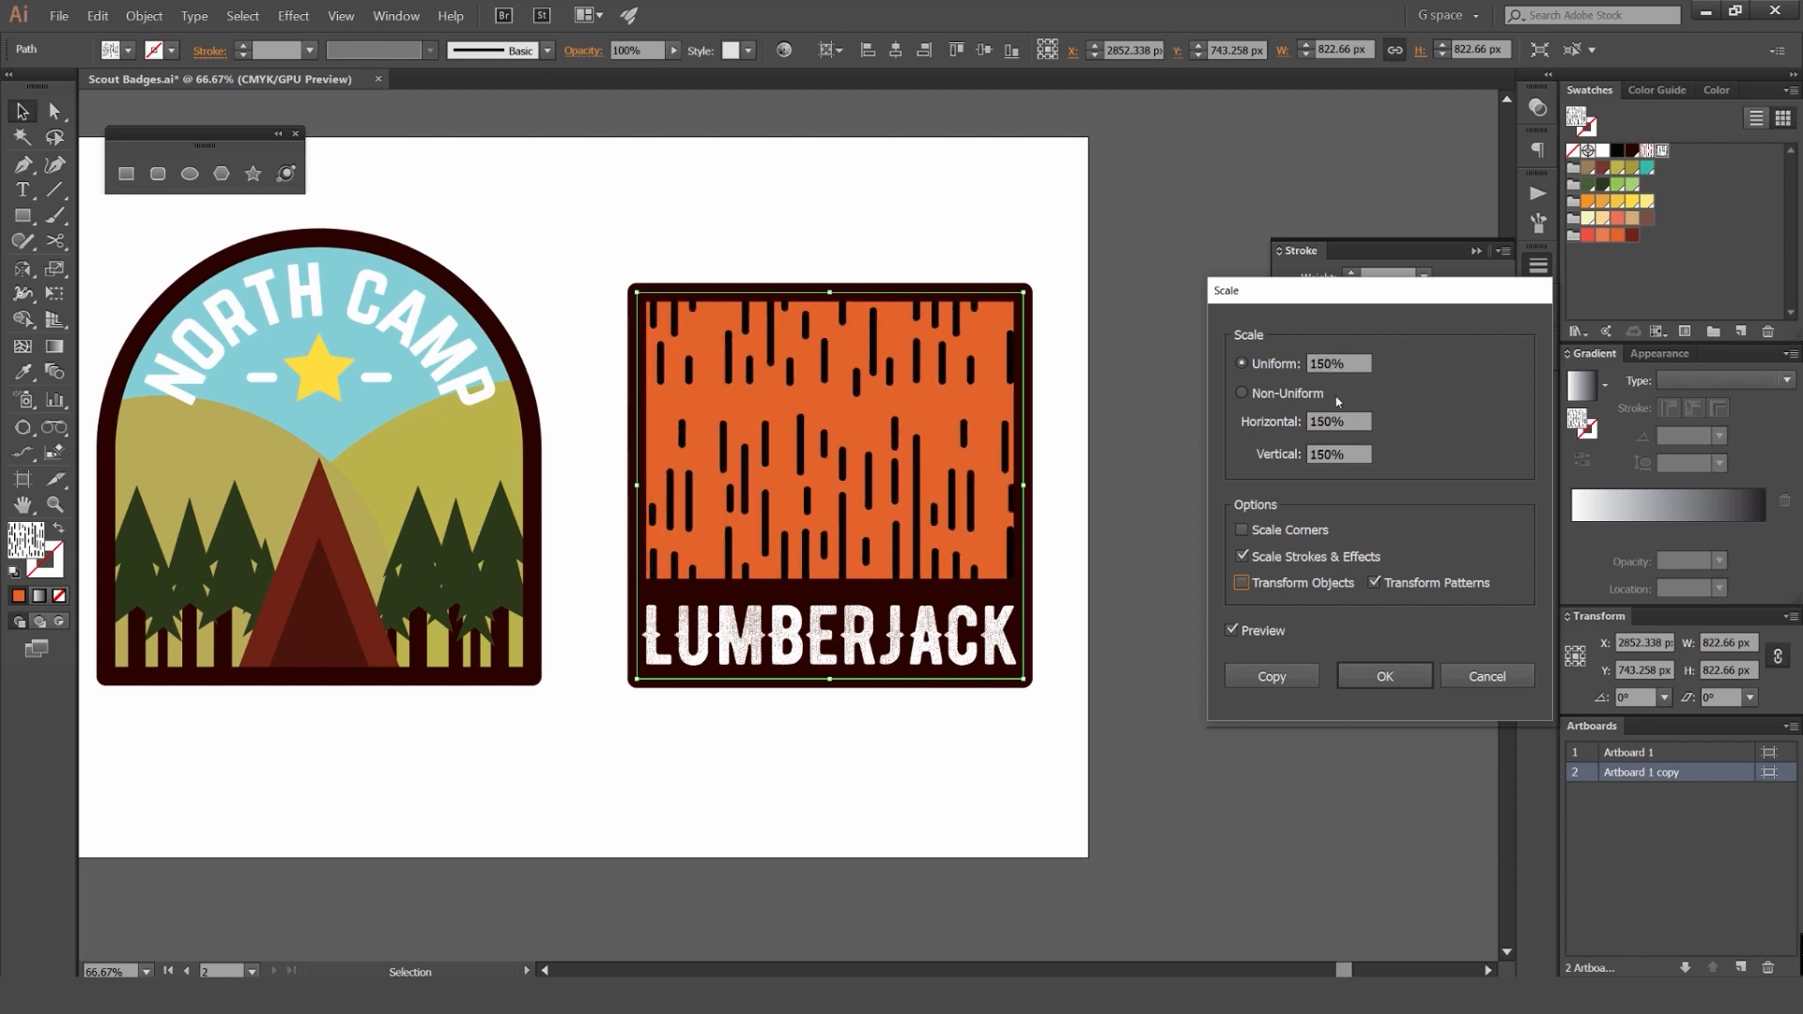
click(1385, 676)
Step: Open the vertical-line pattern swatch for editing and try moving a short line near the tile's upper centre
double_click(1661, 151)
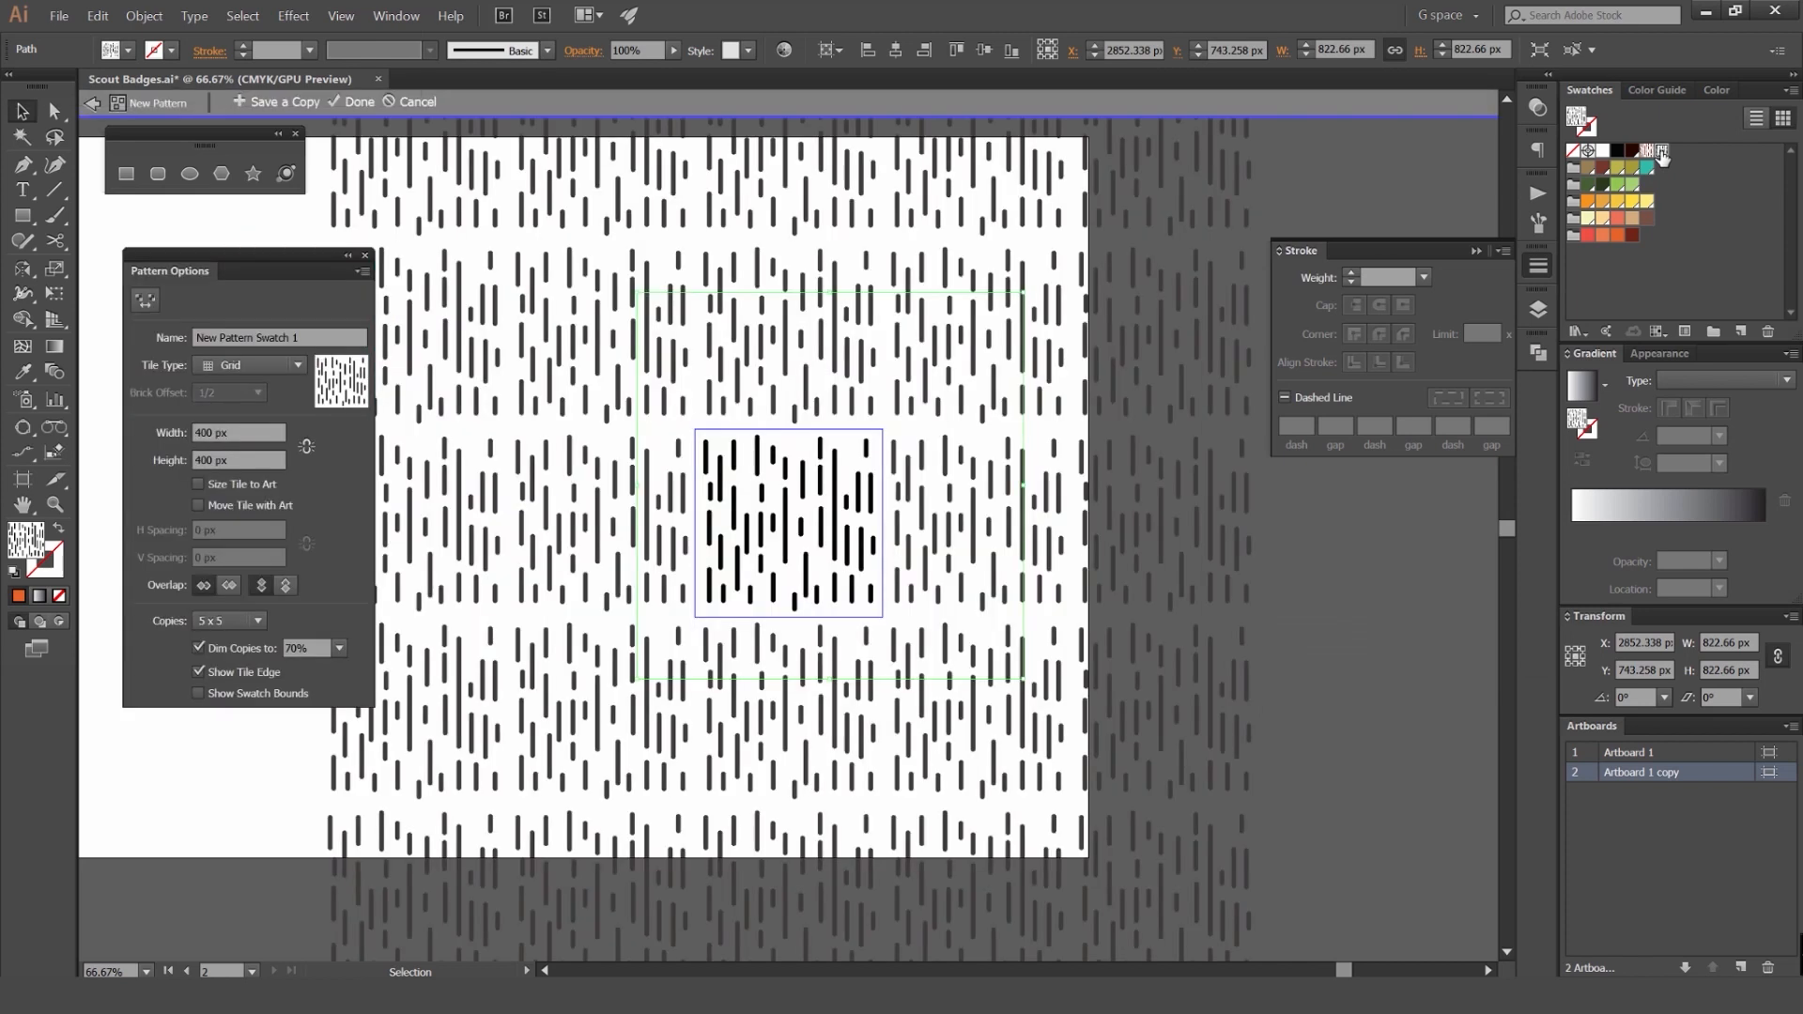
click(1101, 546)
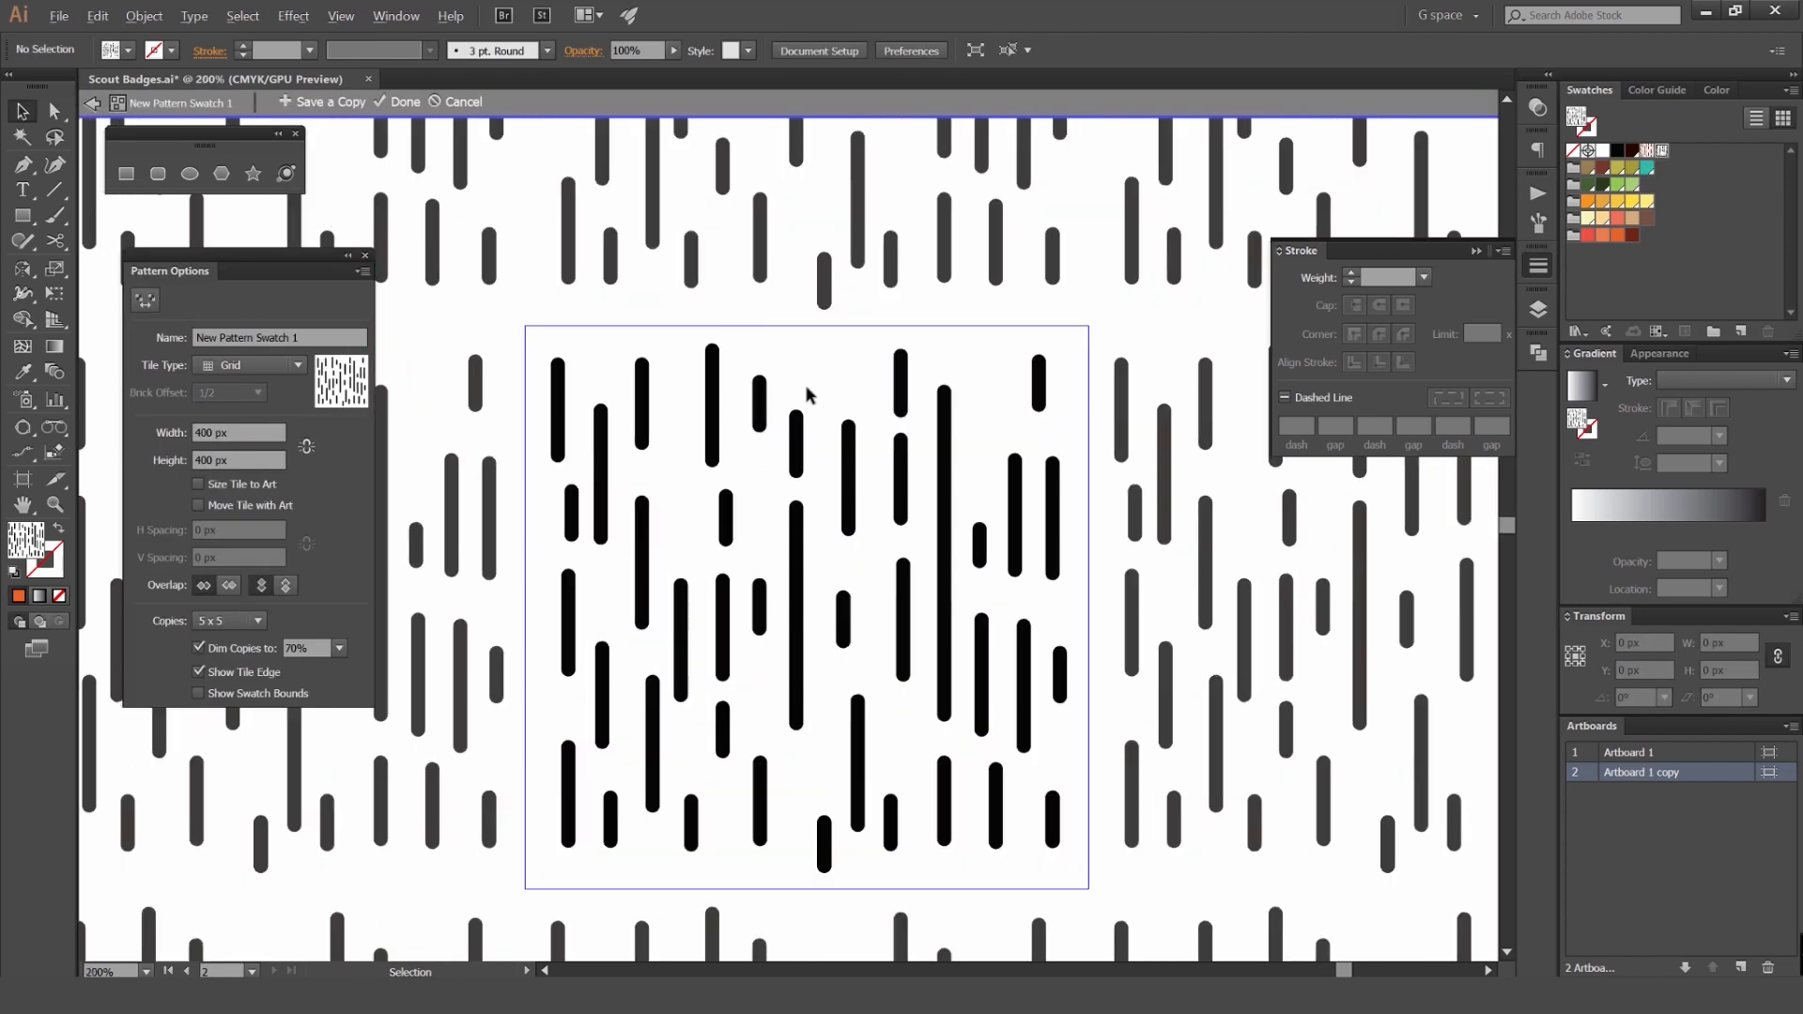
ctrl+click(706, 443)
key(ctrl+z)
click(851, 336)
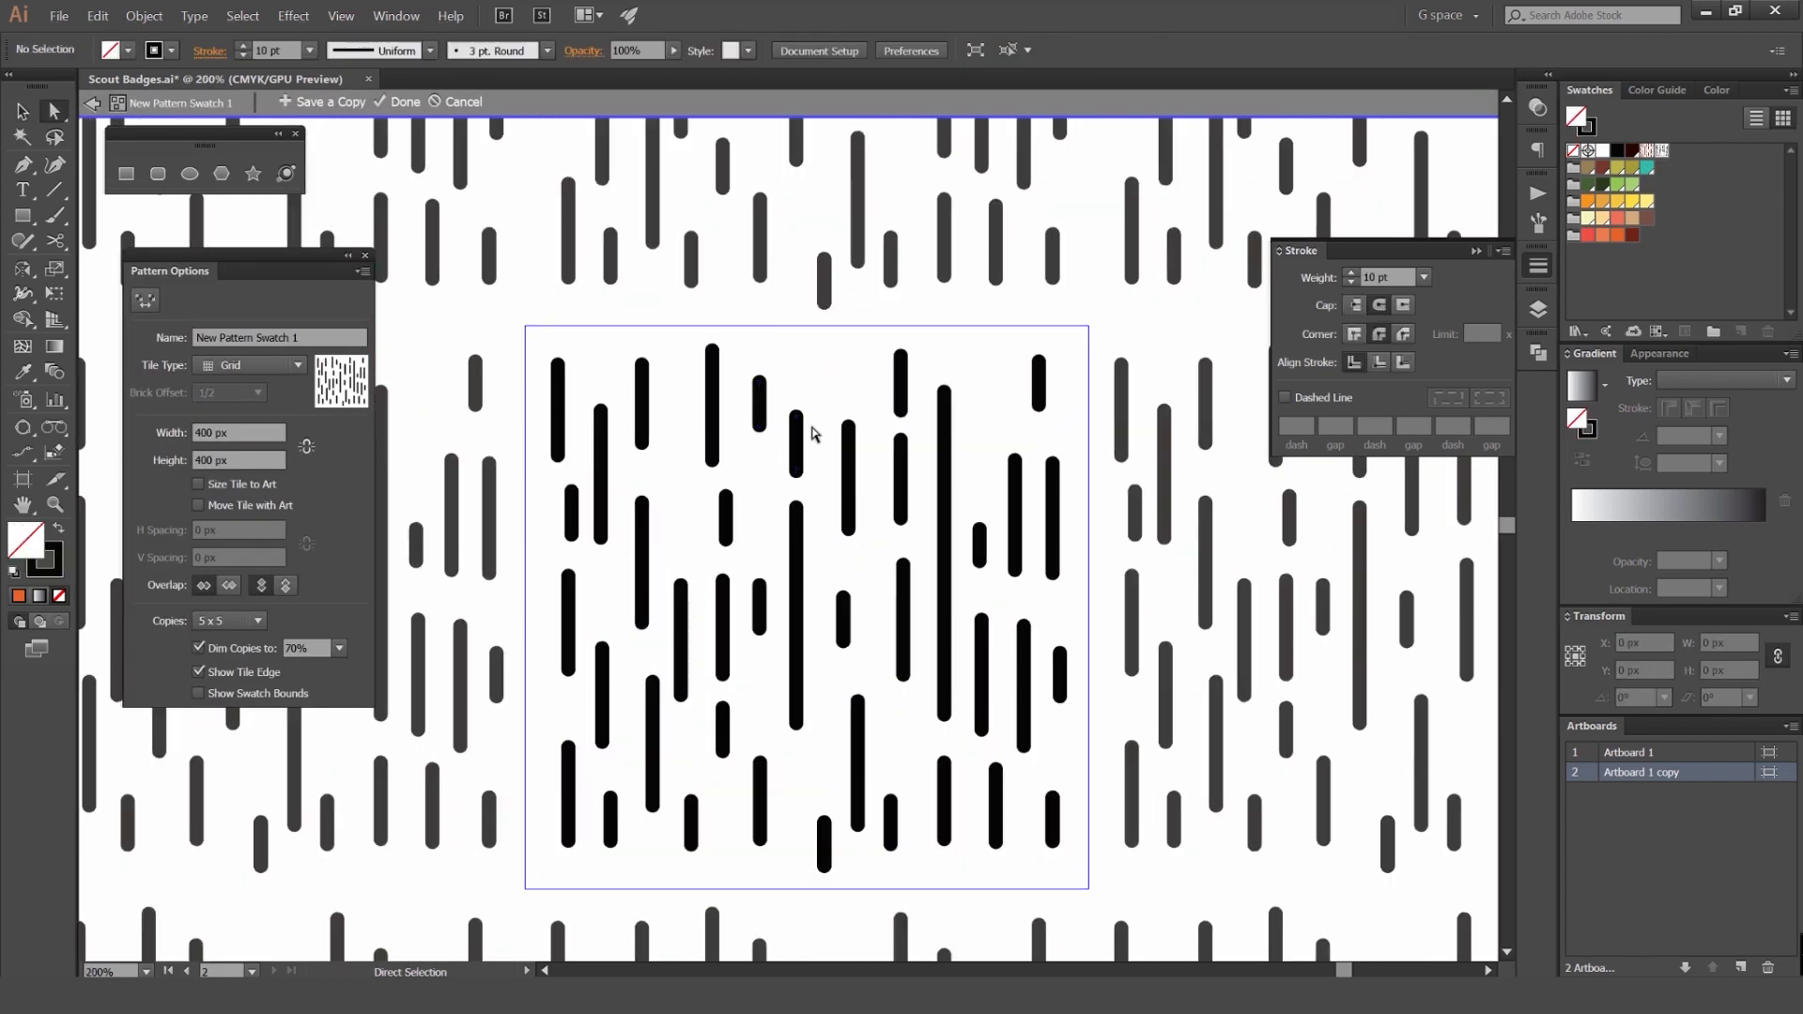
key(v)
drag(801, 436, 801, 407)
key(ctrl+z)
Step: Nudge the short line near the tile's upper centre straight up by about 40 px
click(836, 373)
key(a)
click(796, 438)
key(shift+Up)
key(shift+Up)
key(shift+Up)
key(shift+Up)
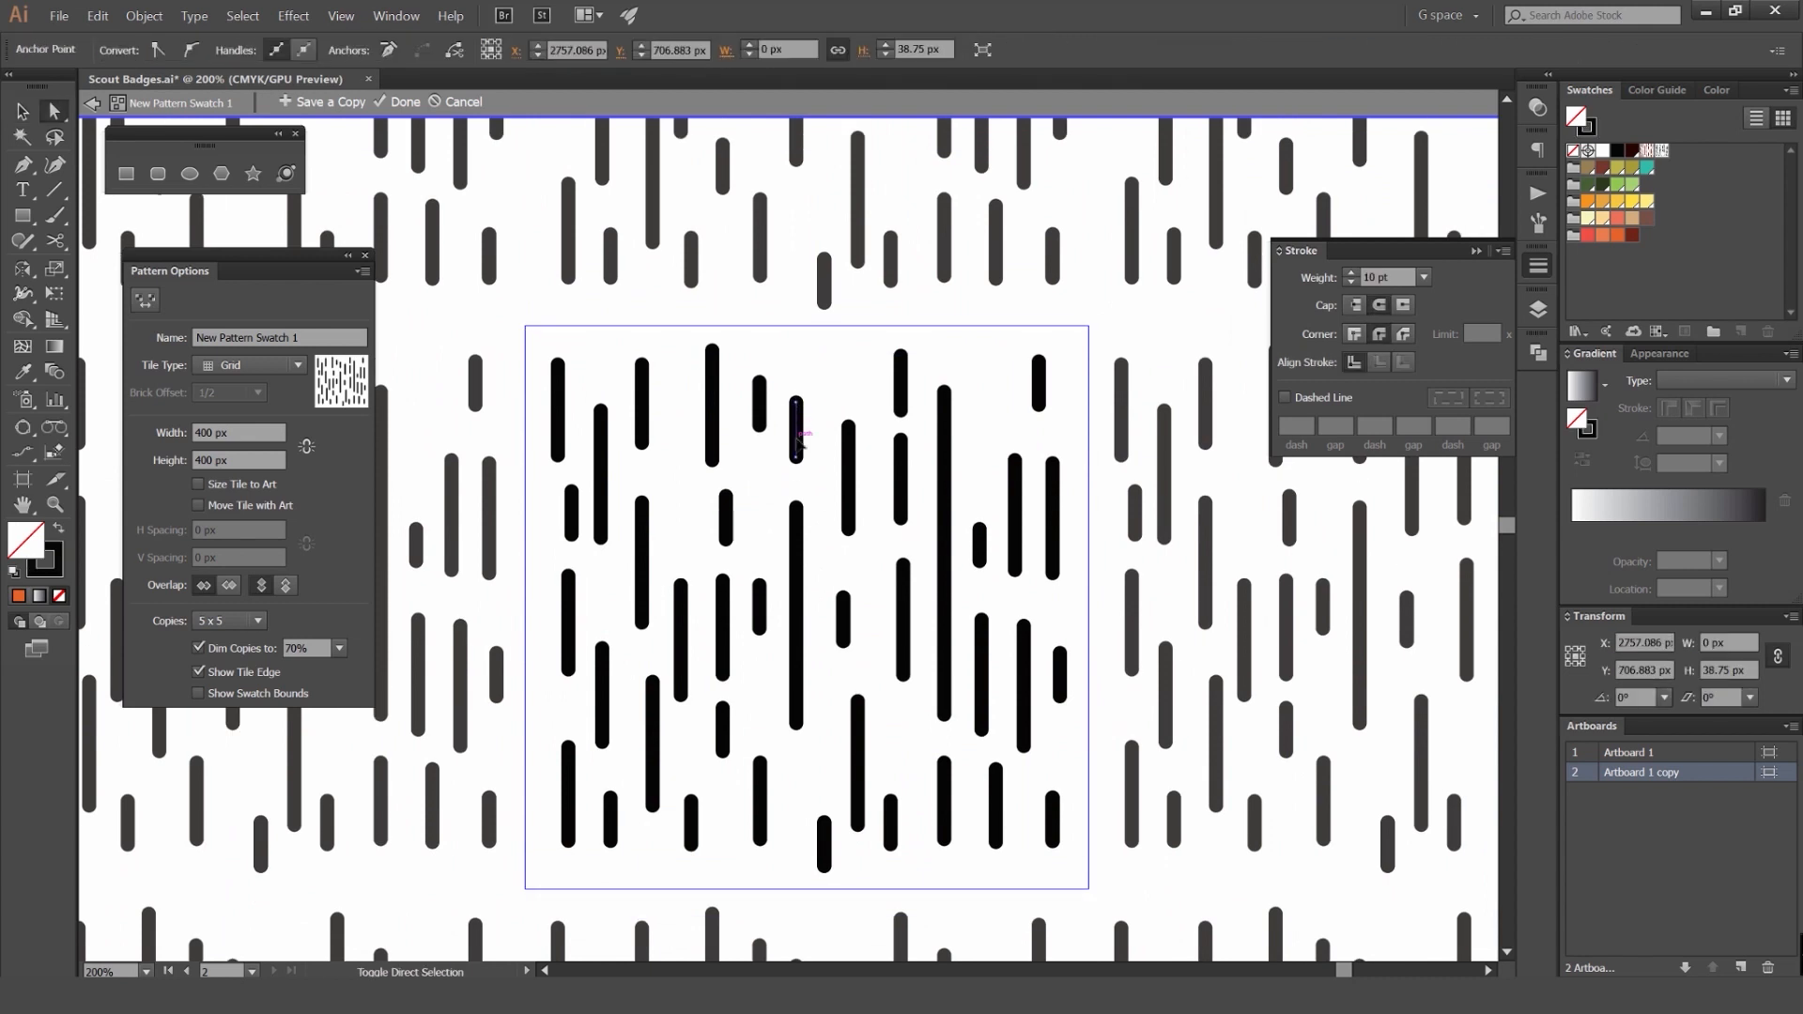
Step: Move the tile's central lines up, lengthen the short line beside them, and add and respace short lines along the lower edge
mouse_move(761, 429)
mouse_down()
mouse_move(761, 480)
mouse_move(850, 411)
mouse_up()
drag(844, 616, 844, 568)
drag(858, 726, 860, 637)
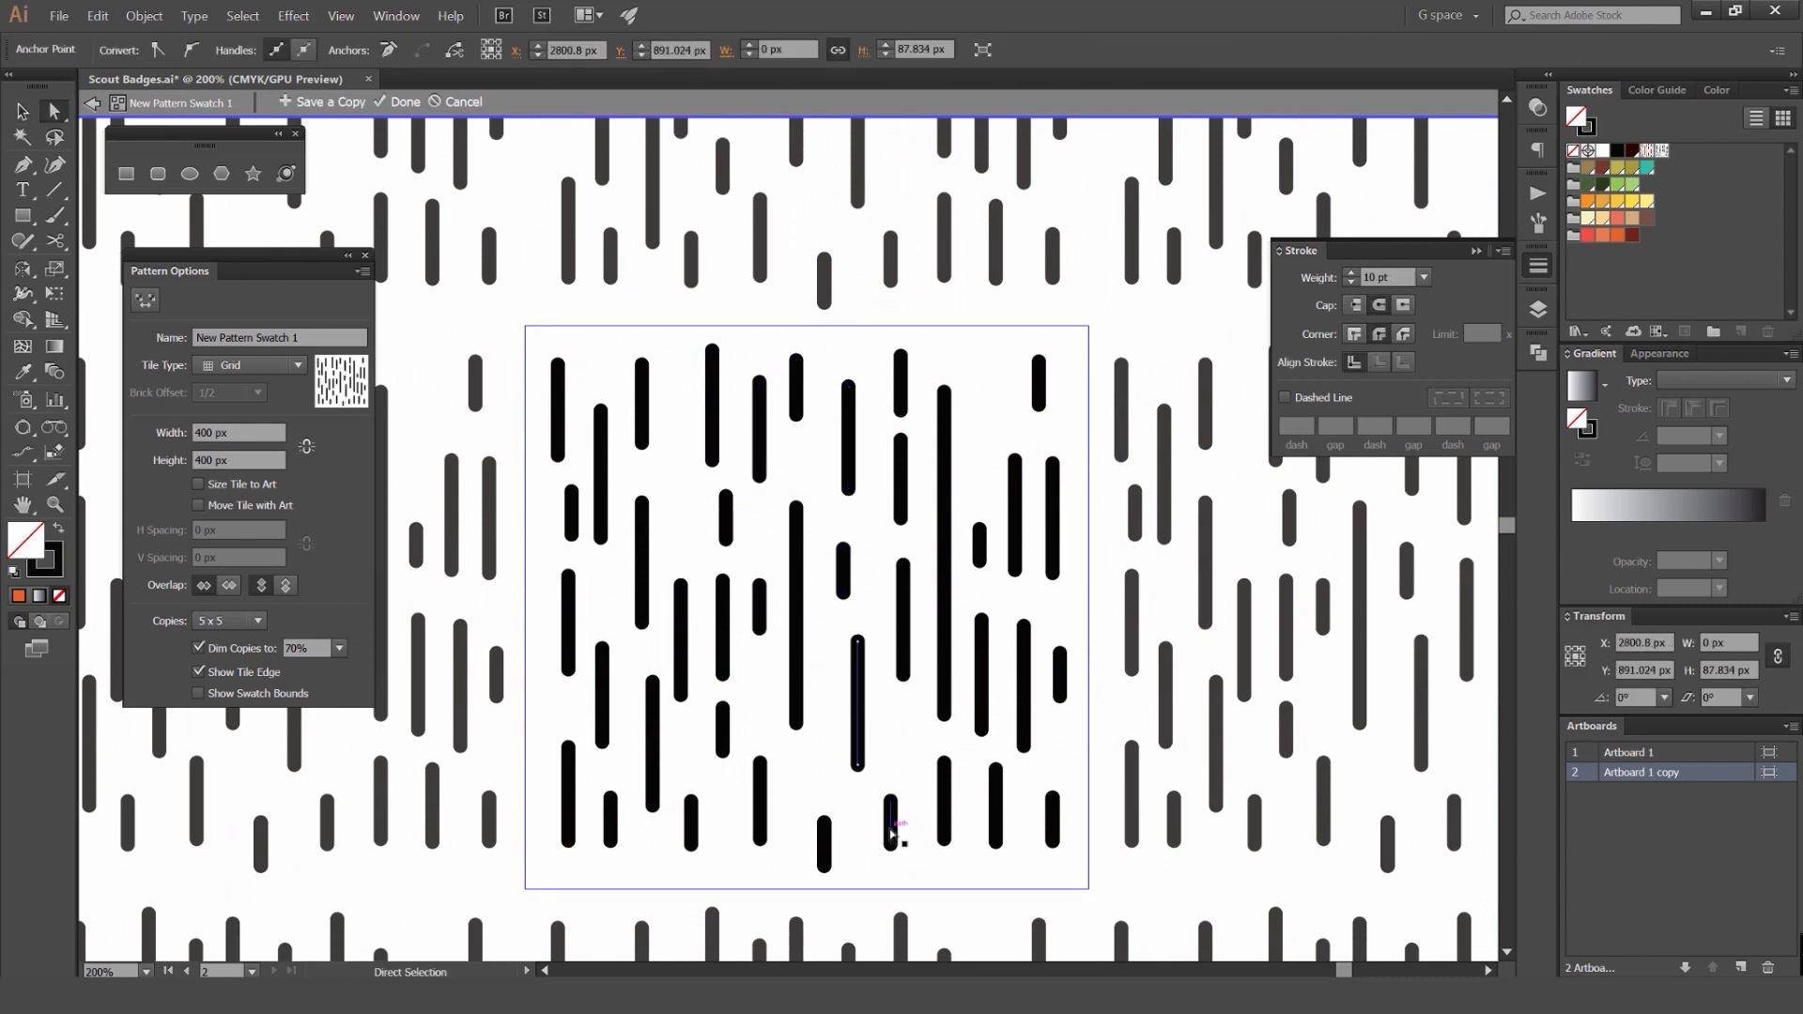
mouse_move(894, 821)
mouse_down()
mouse_move(906, 800)
mouse_move(810, 803)
mouse_move(801, 783)
mouse_move(851, 837)
mouse_move(804, 791)
mouse_move(820, 808)
mouse_up()
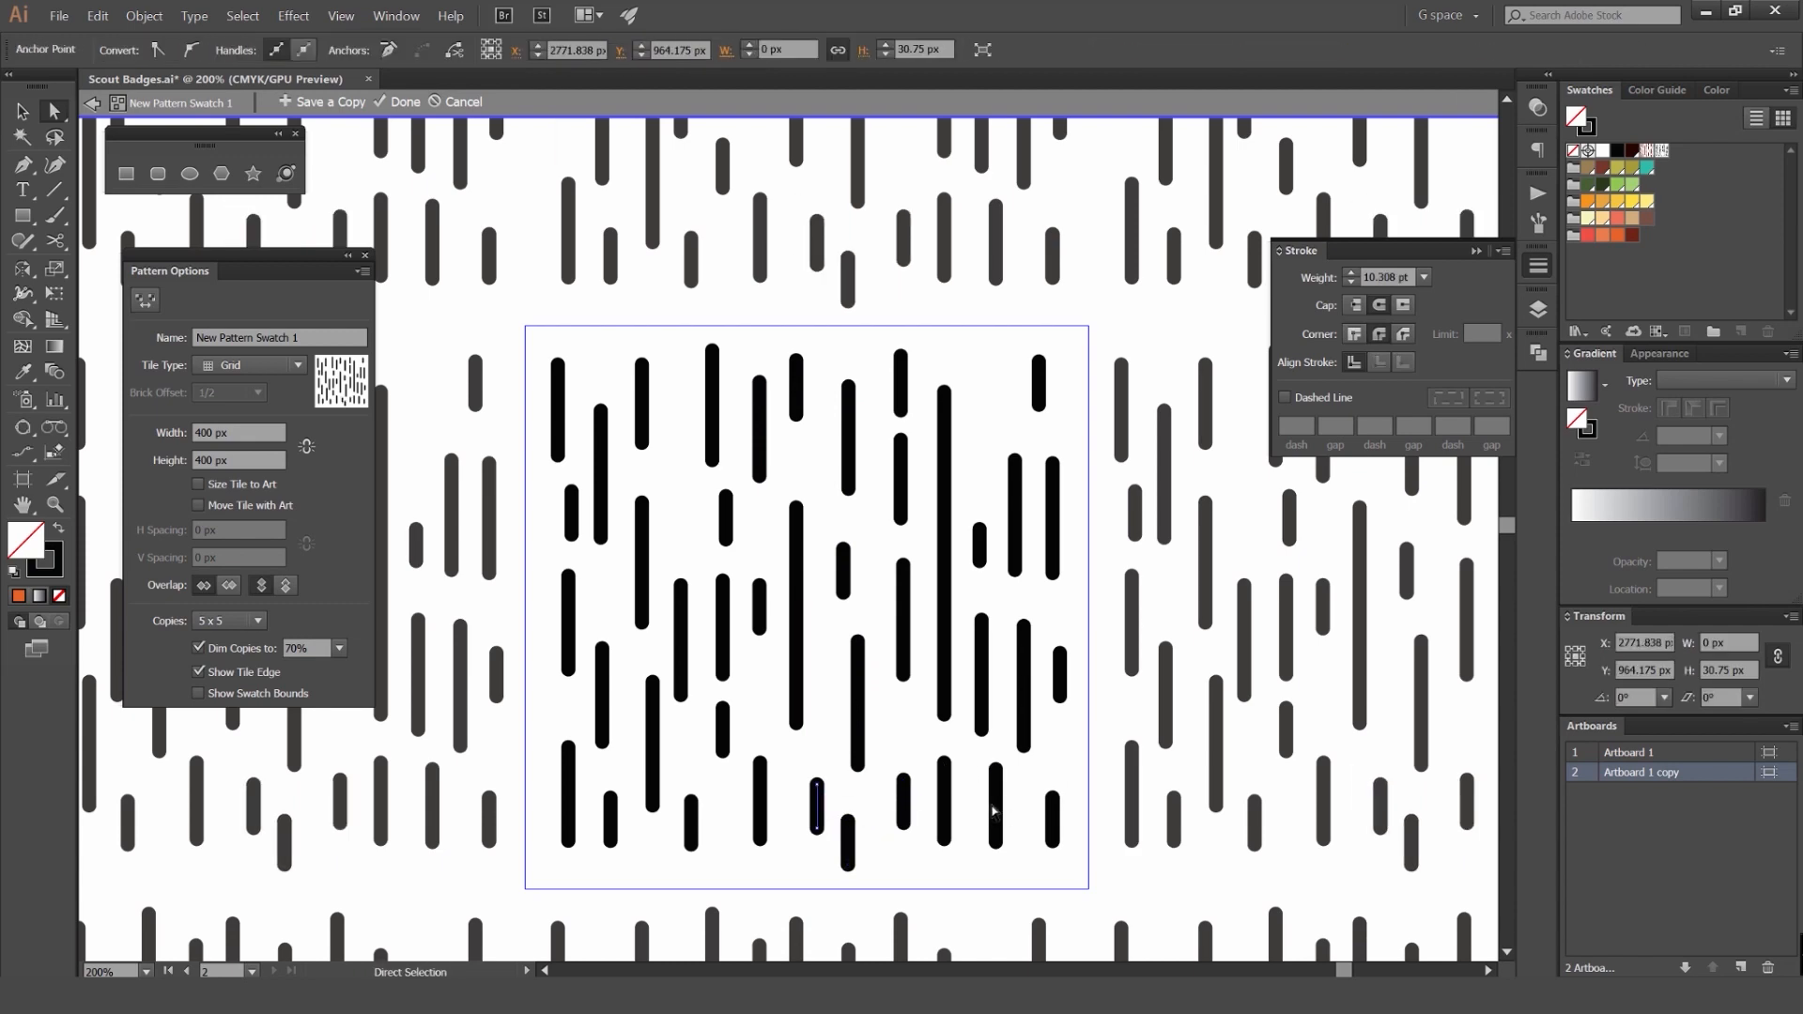
Step: Set the pattern tile's width to 376 px and its height to 363 px
scroll(1037, 736, down, 3)
scroll(1050, 628, up, 1)
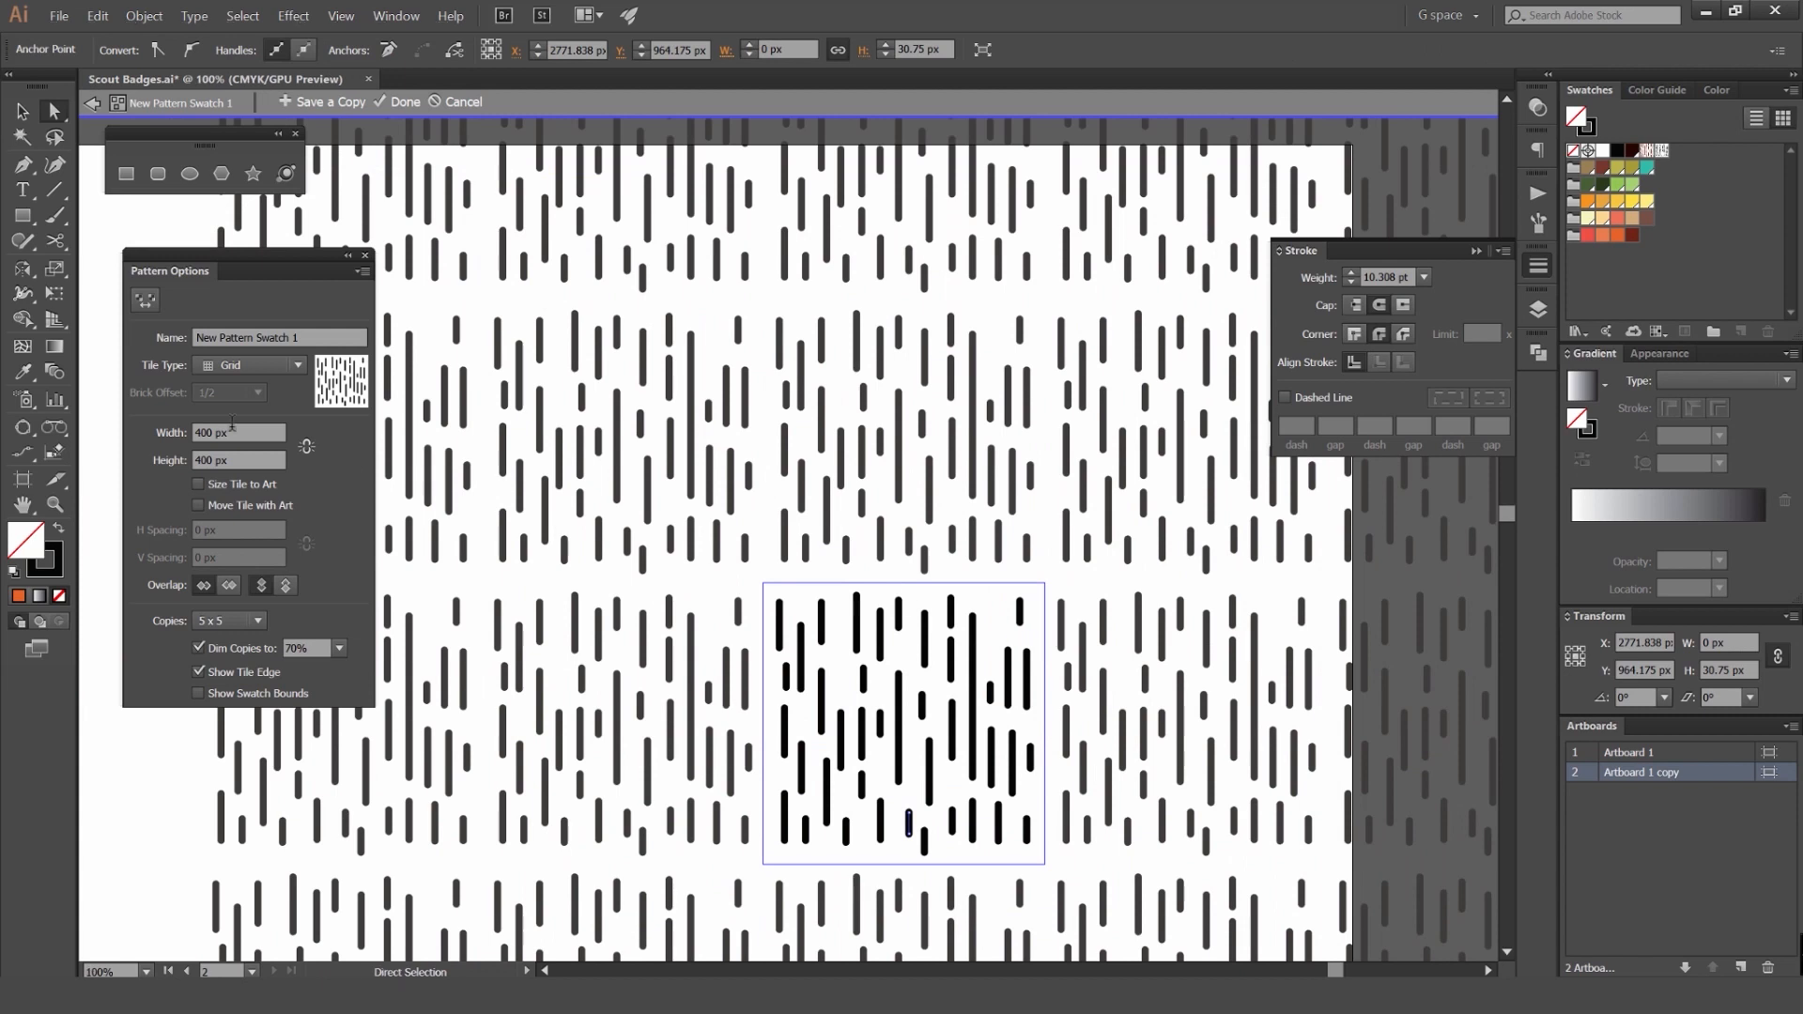
scroll(237, 438, up, 2)
scroll(240, 446, down, 20)
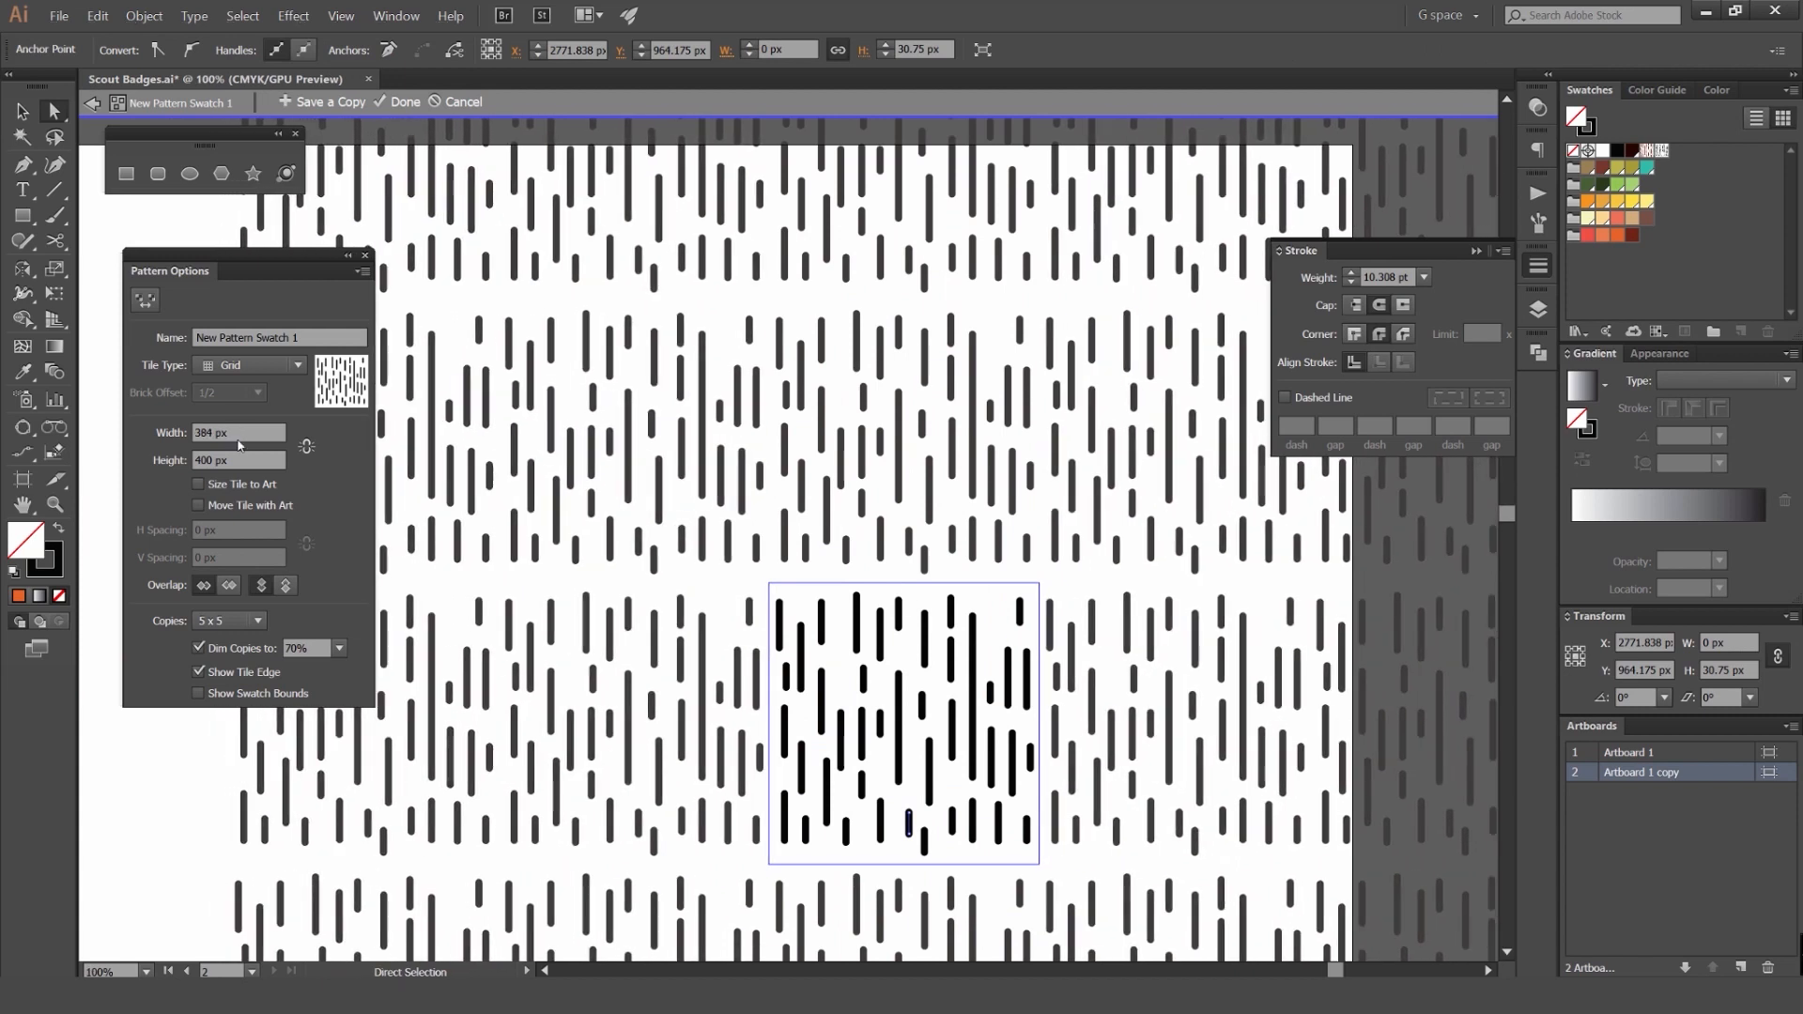
scroll(236, 453, down, 20)
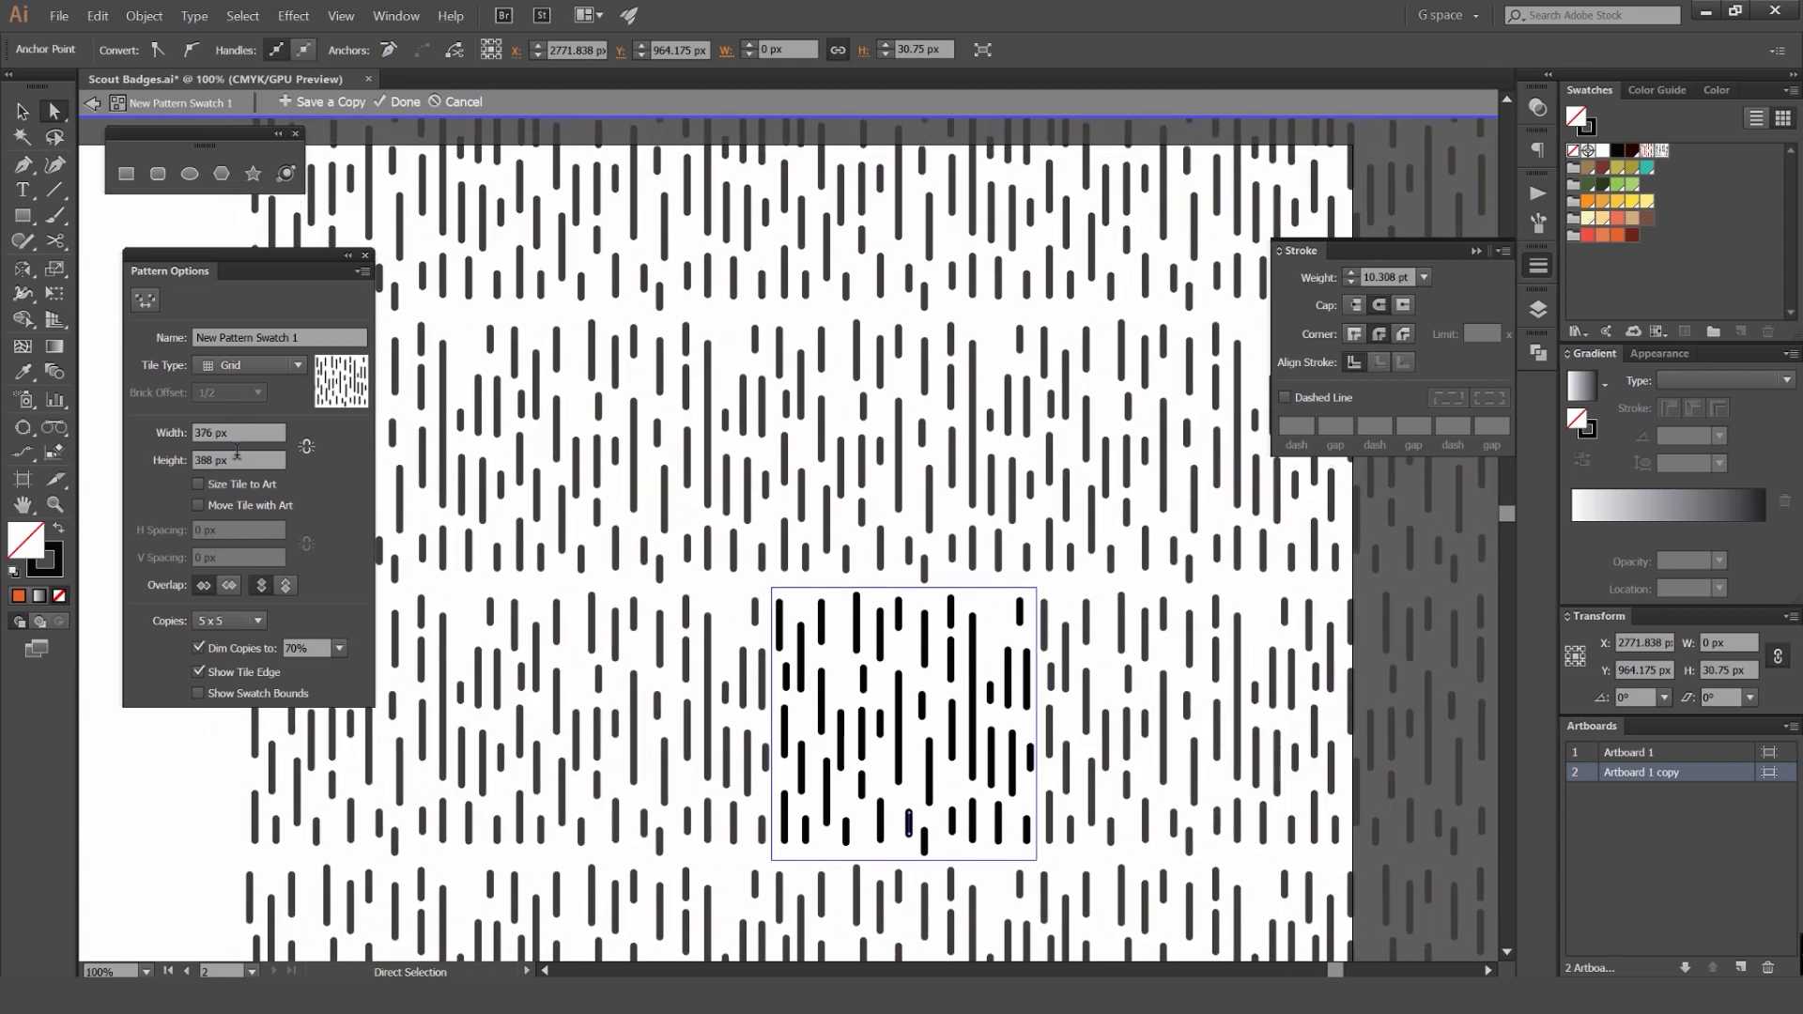
scroll(237, 453, down, 6)
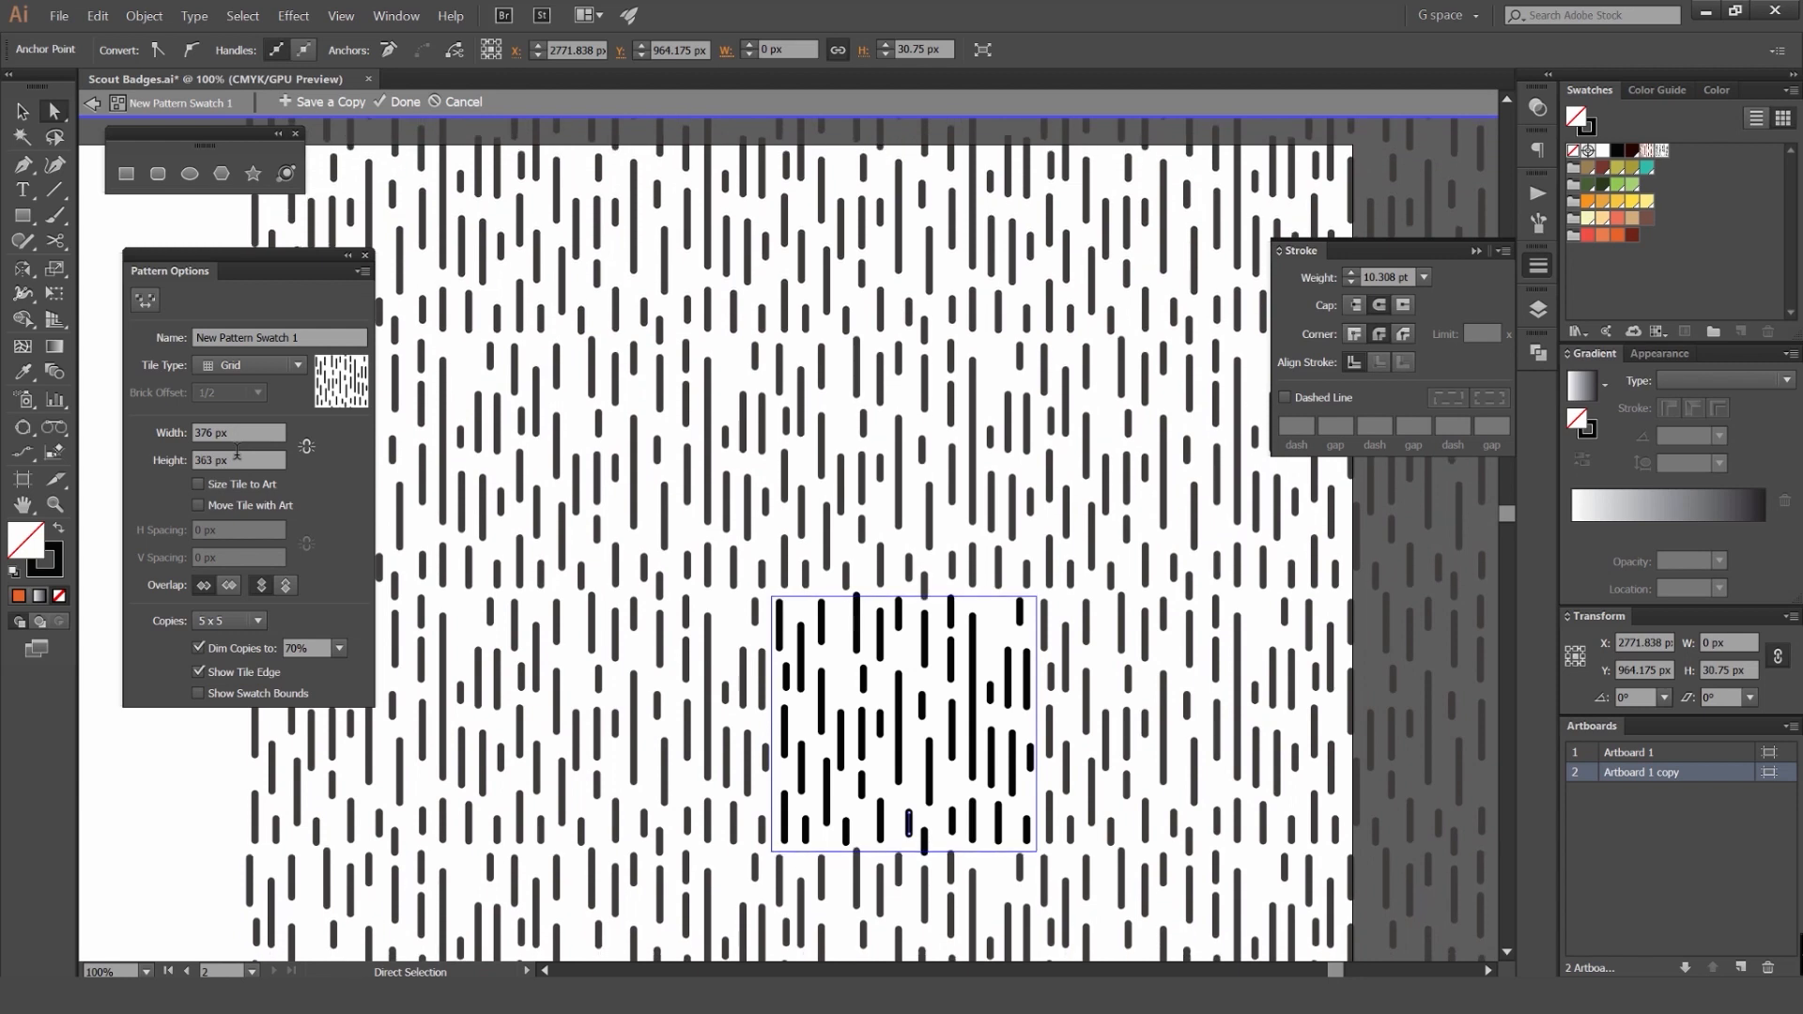
Step: Adjust the vertical position of the tall line crossing the tile's upper edge to even out the pattern repeat
click(862, 615)
scroll(866, 616, up, 2)
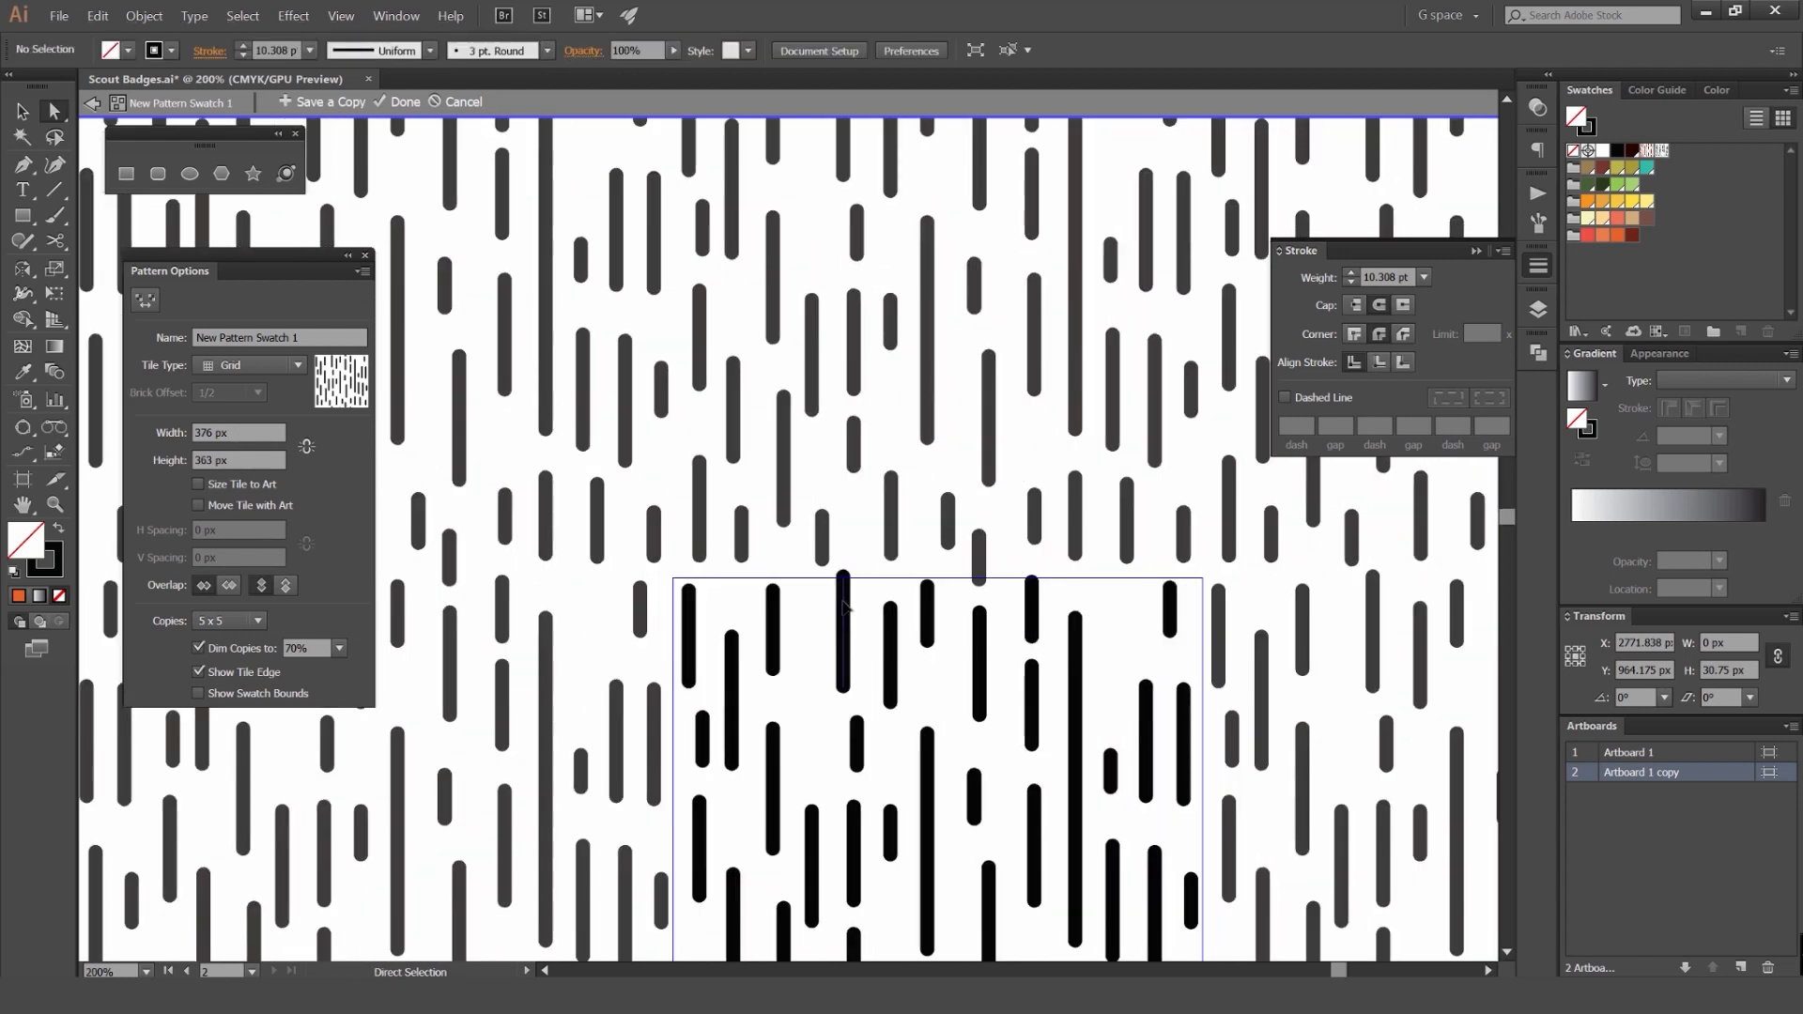
click(945, 648)
scroll(949, 648, down, 2)
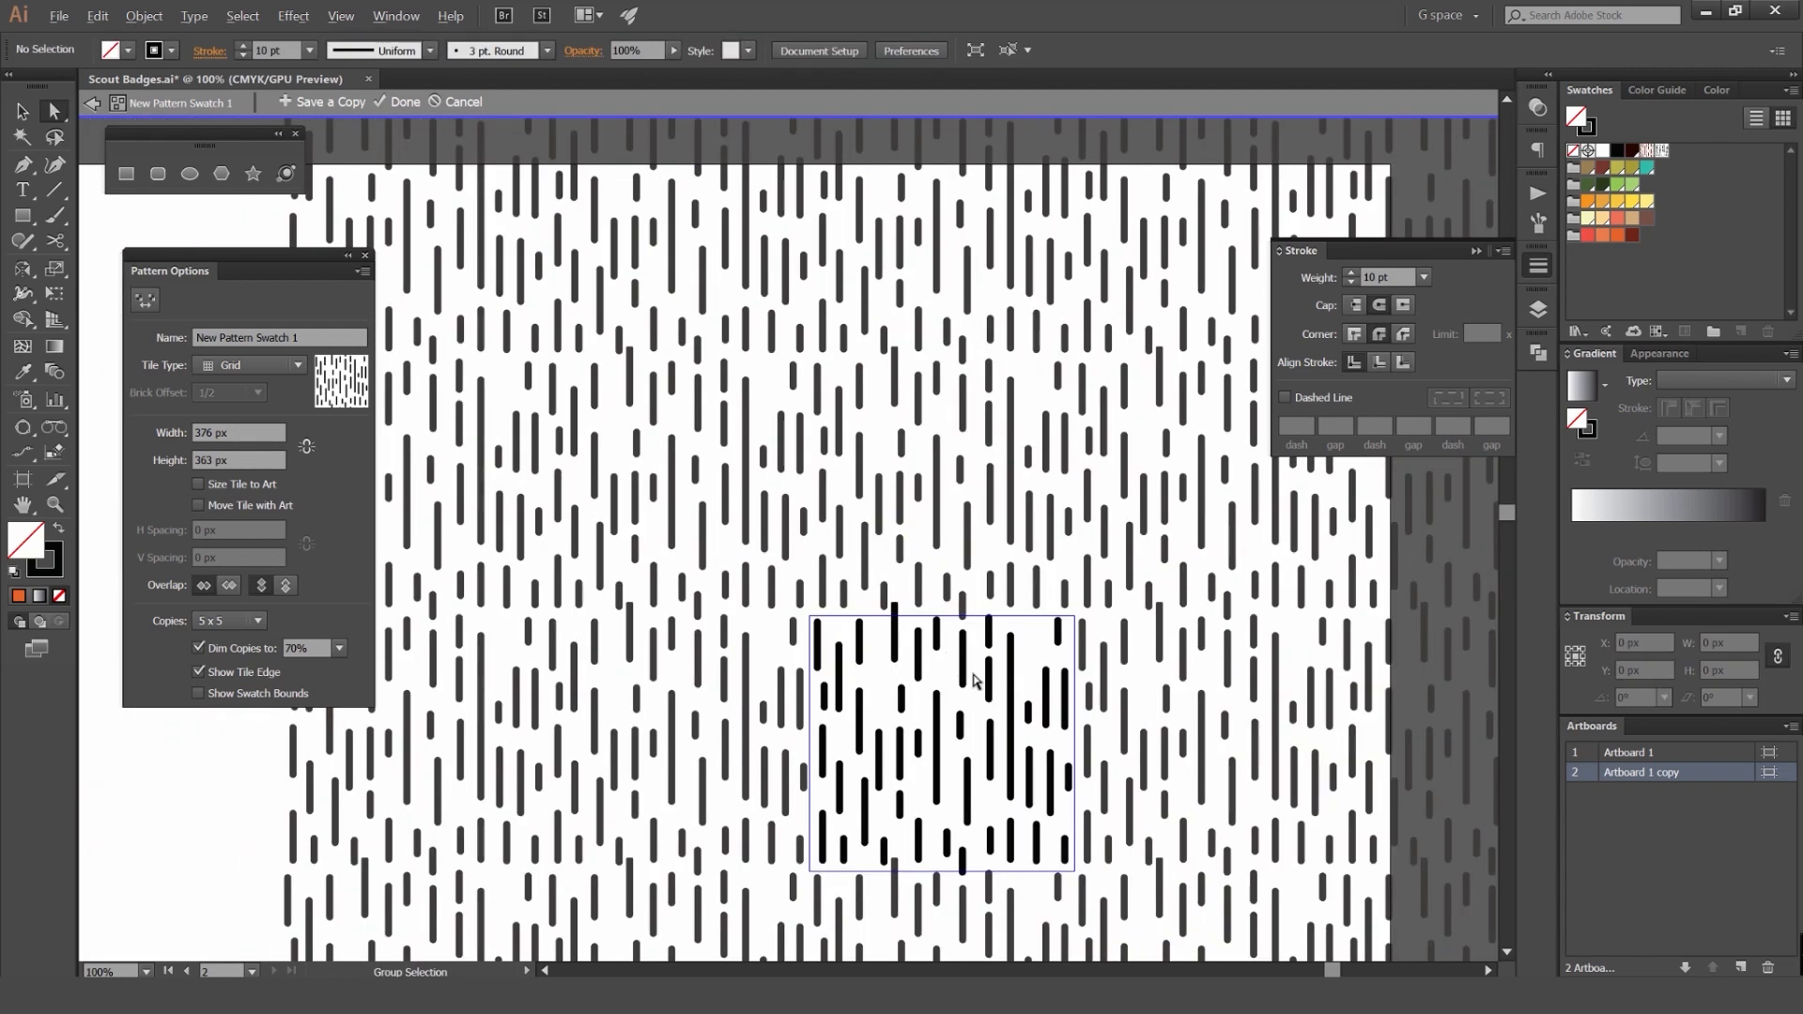
click(958, 621)
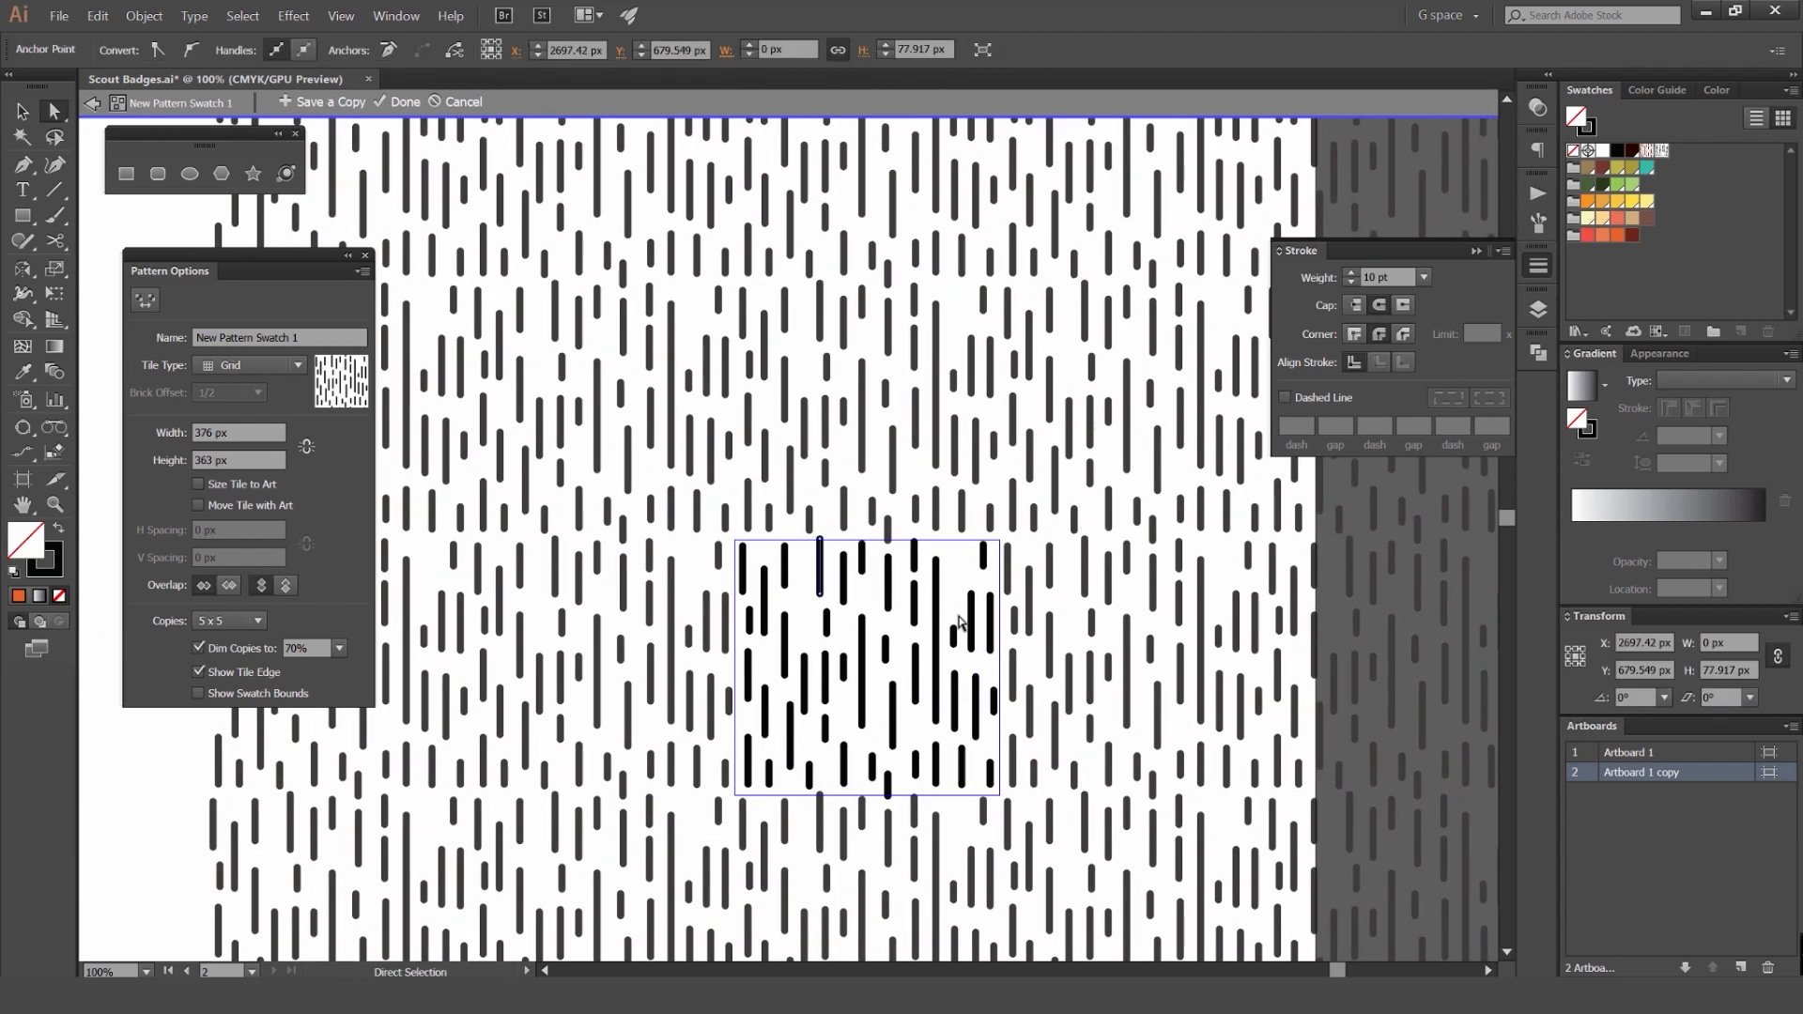
click(883, 591)
scroll(1061, 626, down, 2)
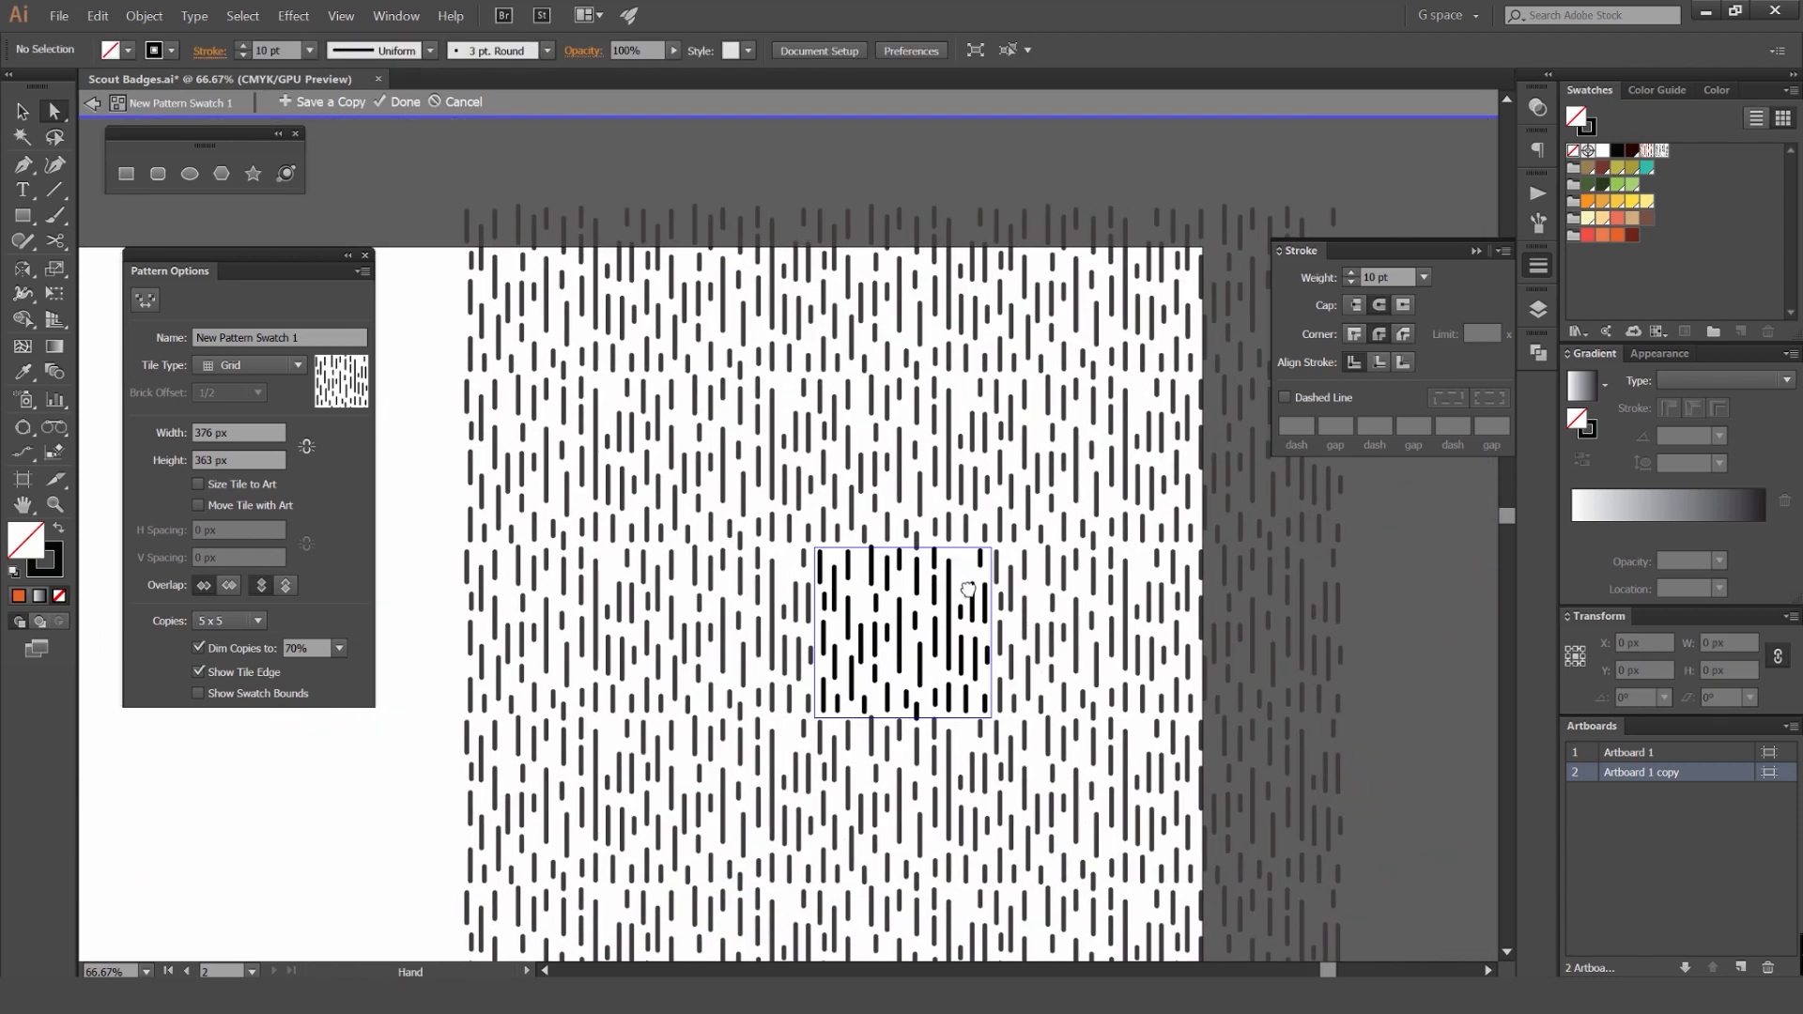
Step: Leave pattern editing mode and select the pattern-filled square on the Lumberjack badge
key(Escape)
scroll(1128, 427, up, 1)
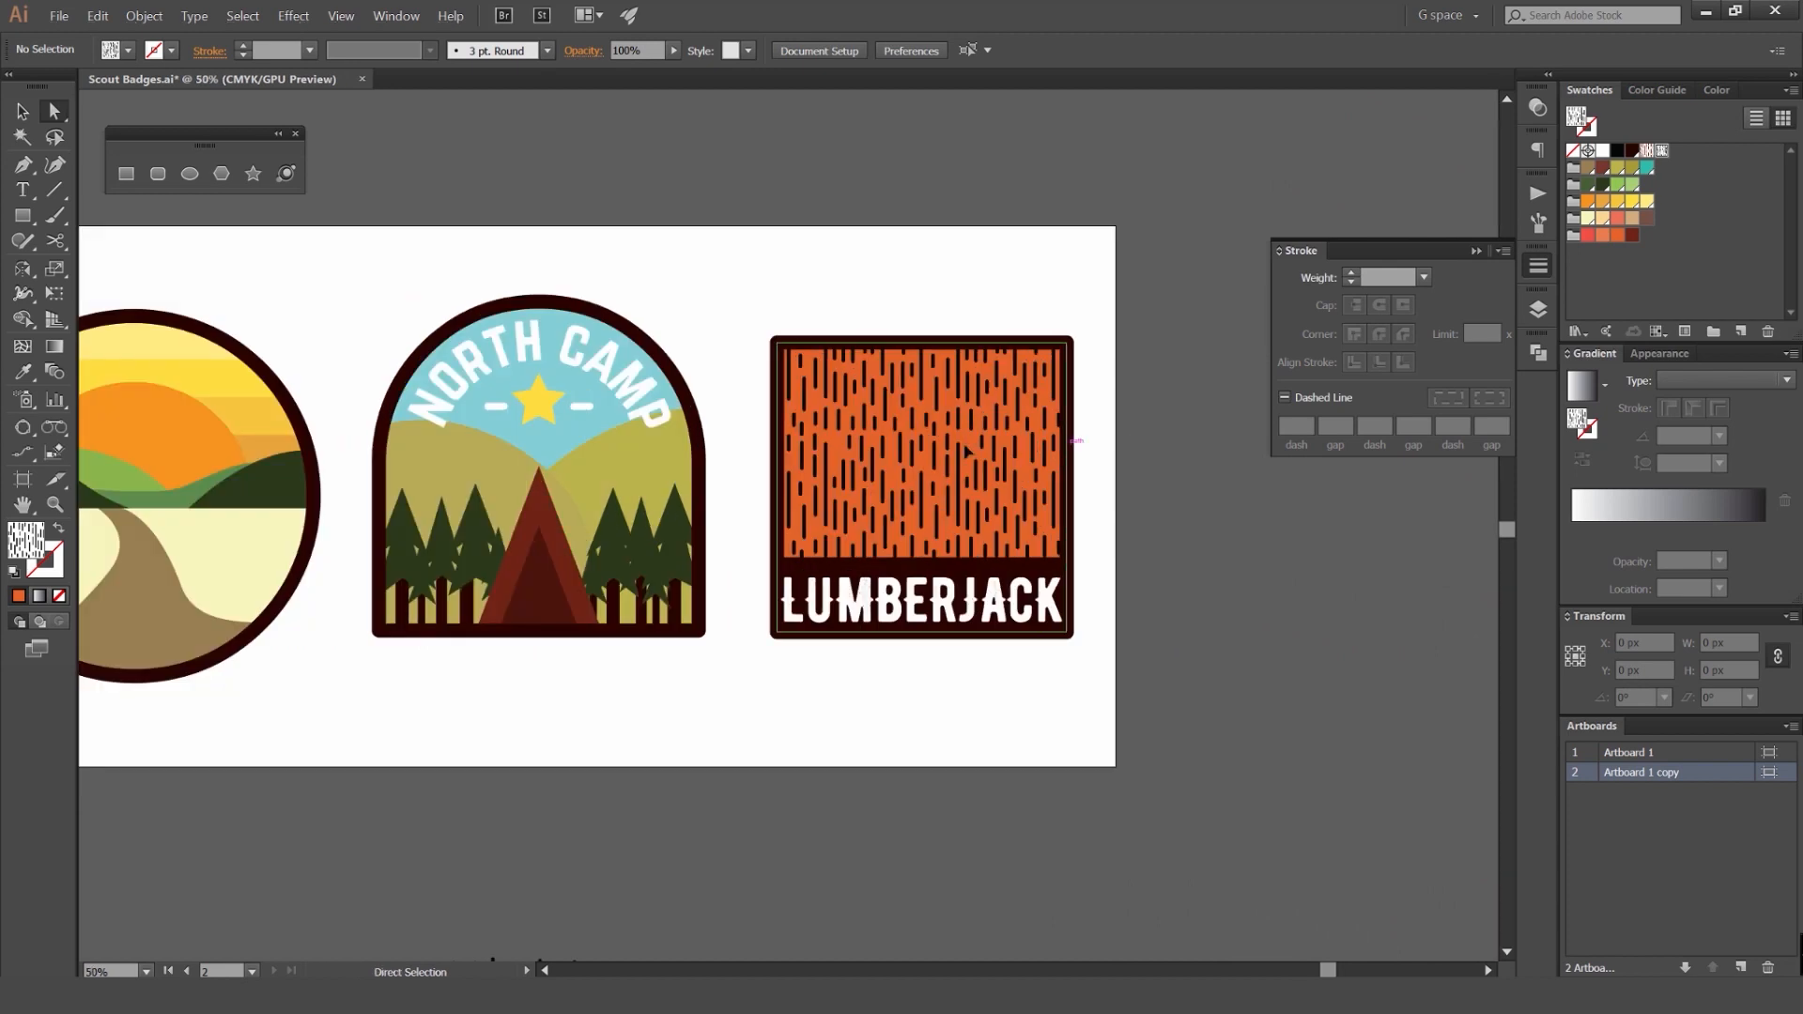
click(1065, 445)
click(1127, 481)
drag(1174, 600, 1022, 608)
key(v)
click(812, 436)
scroll(811, 437, up, 1)
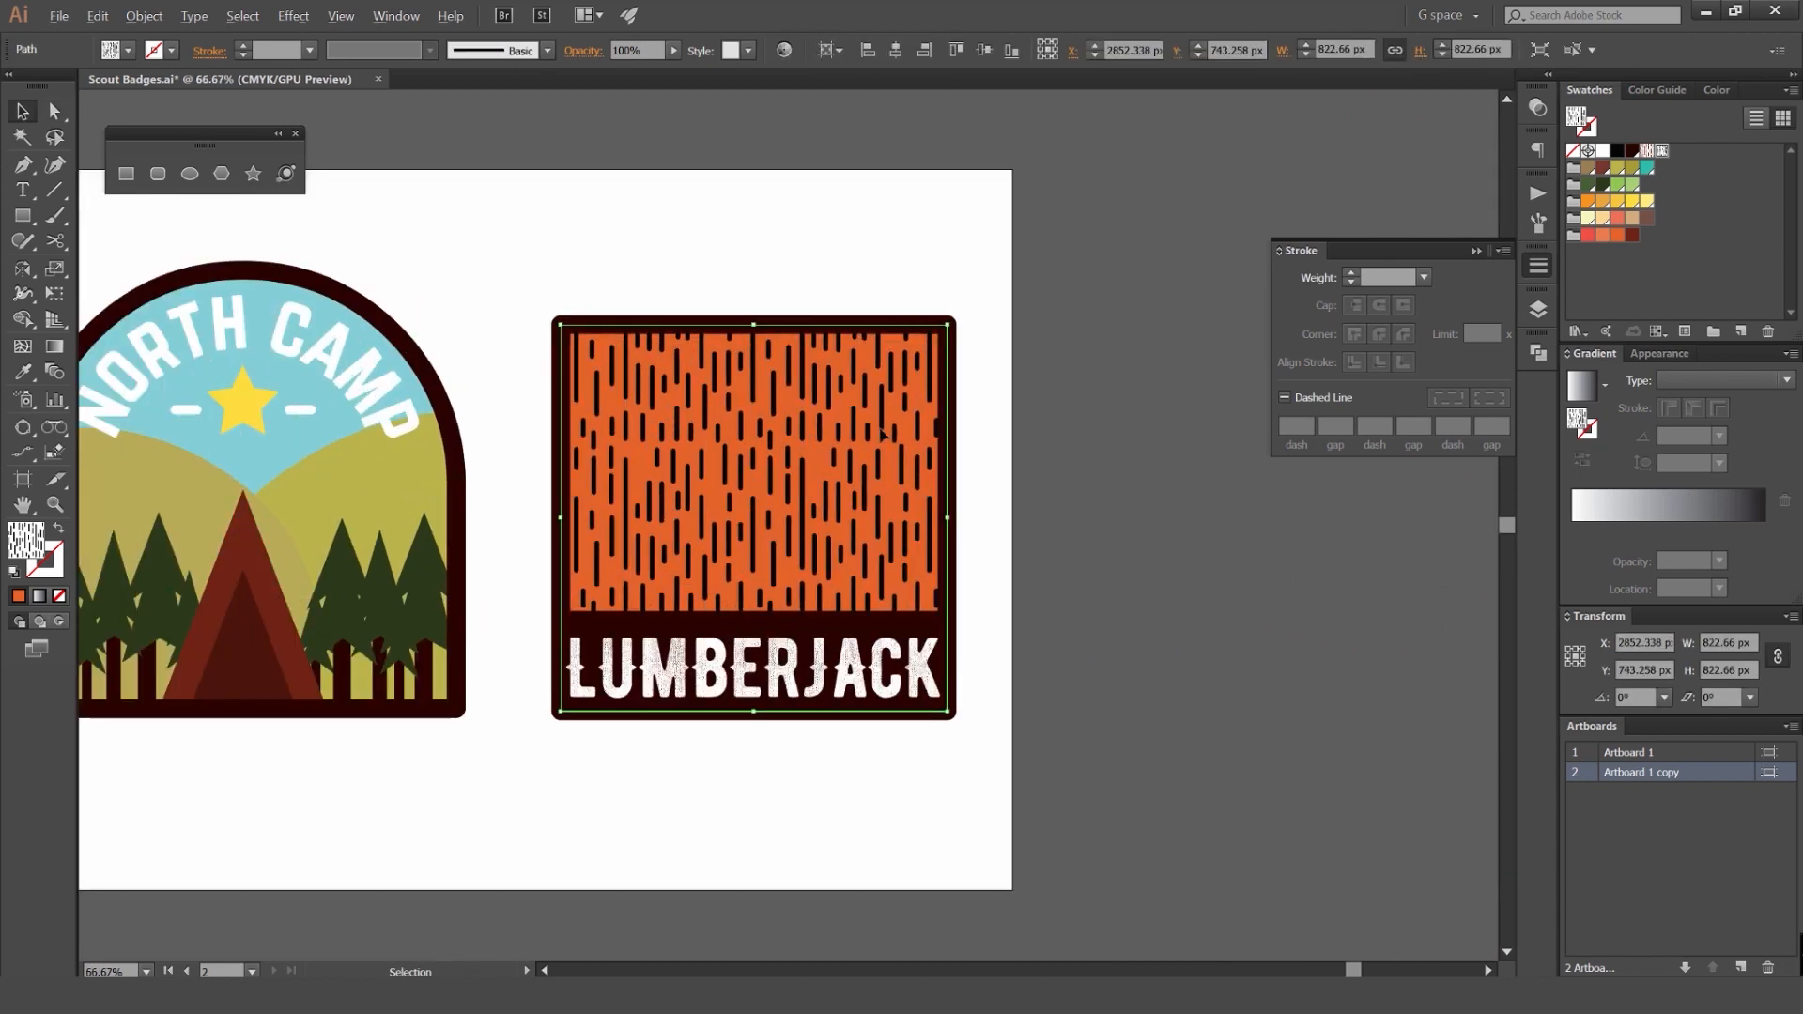
Step: Try several blending modes on the wood-grain pattern square, including Color Burn, Hue and Screen
click(1537, 106)
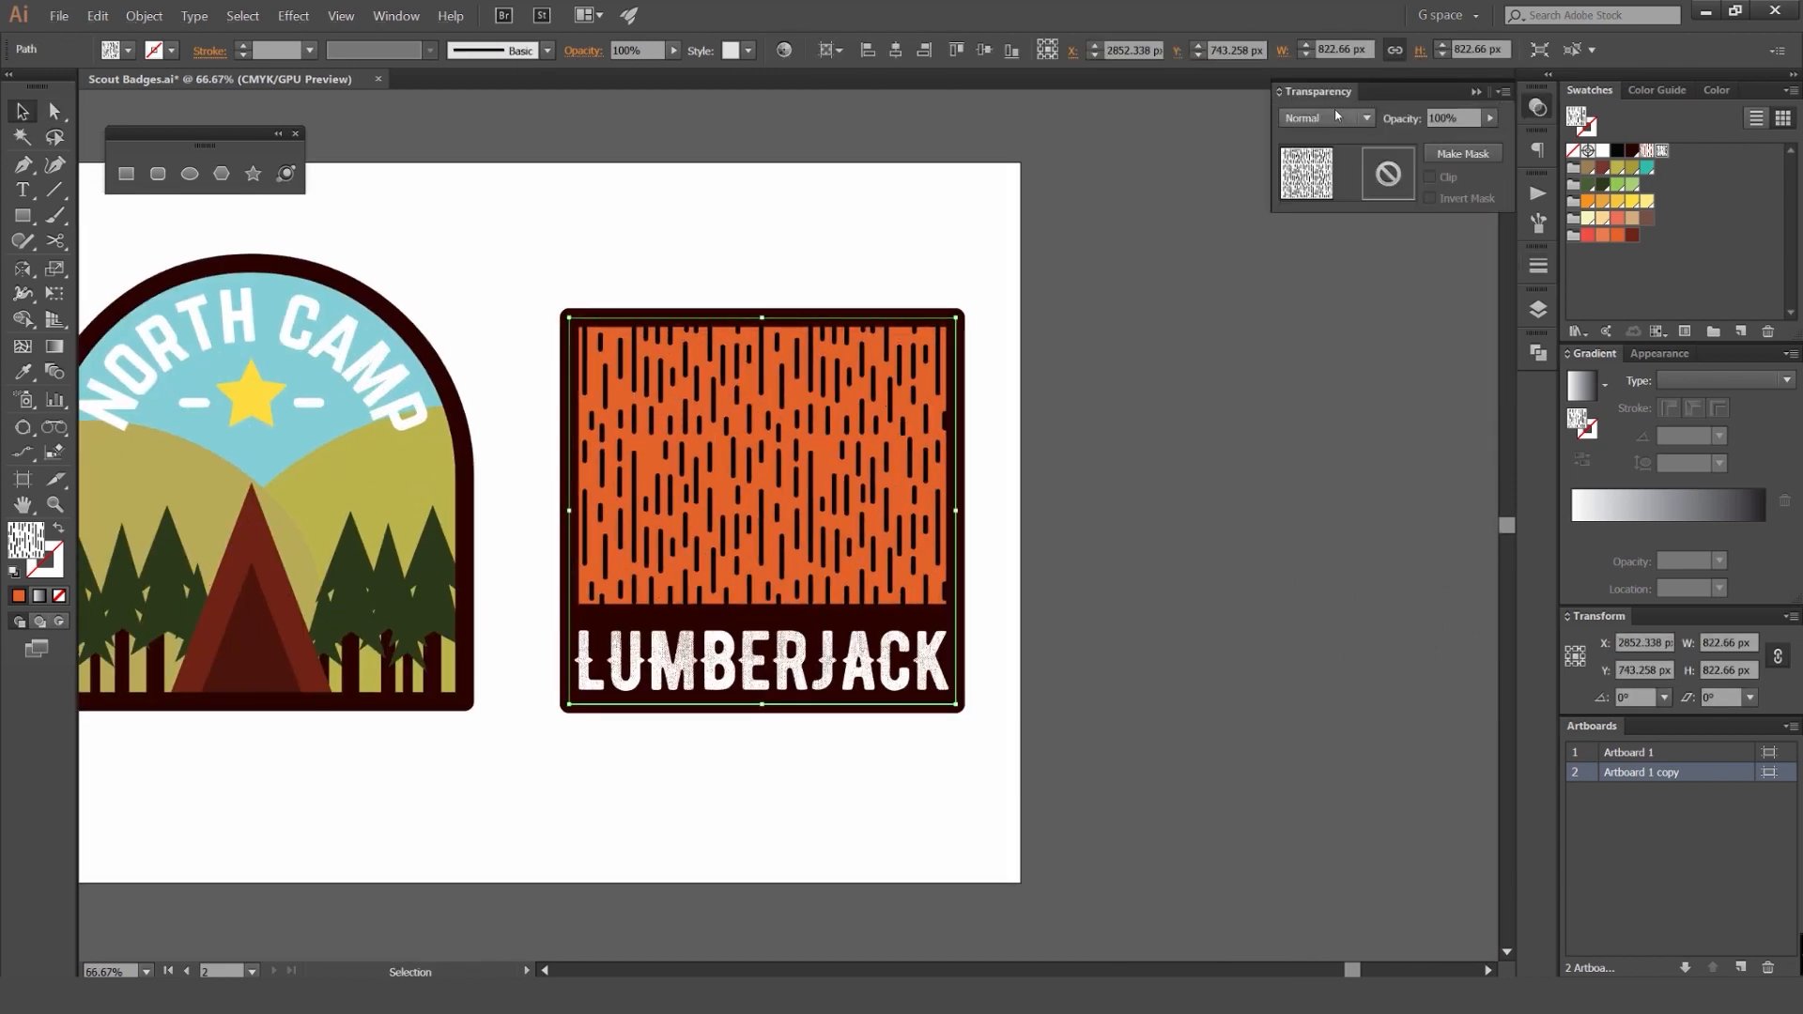
click(1338, 115)
click(1338, 115)
click(1319, 118)
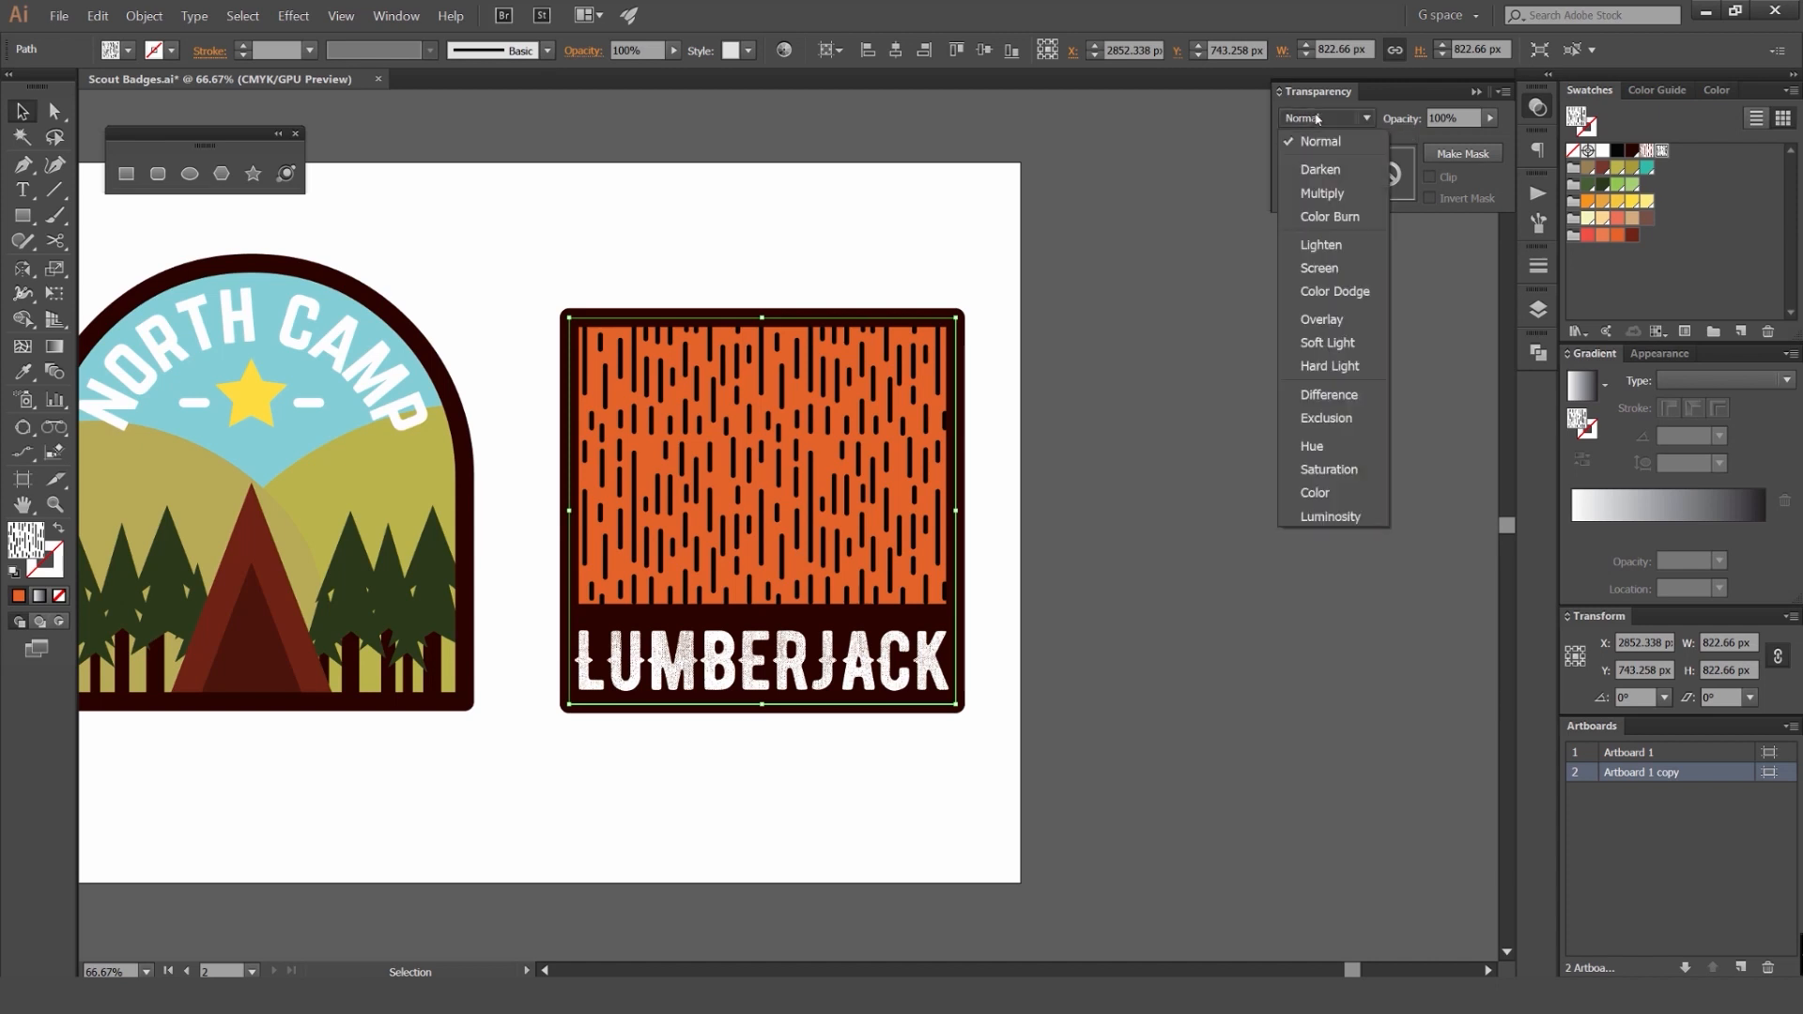
click(1328, 418)
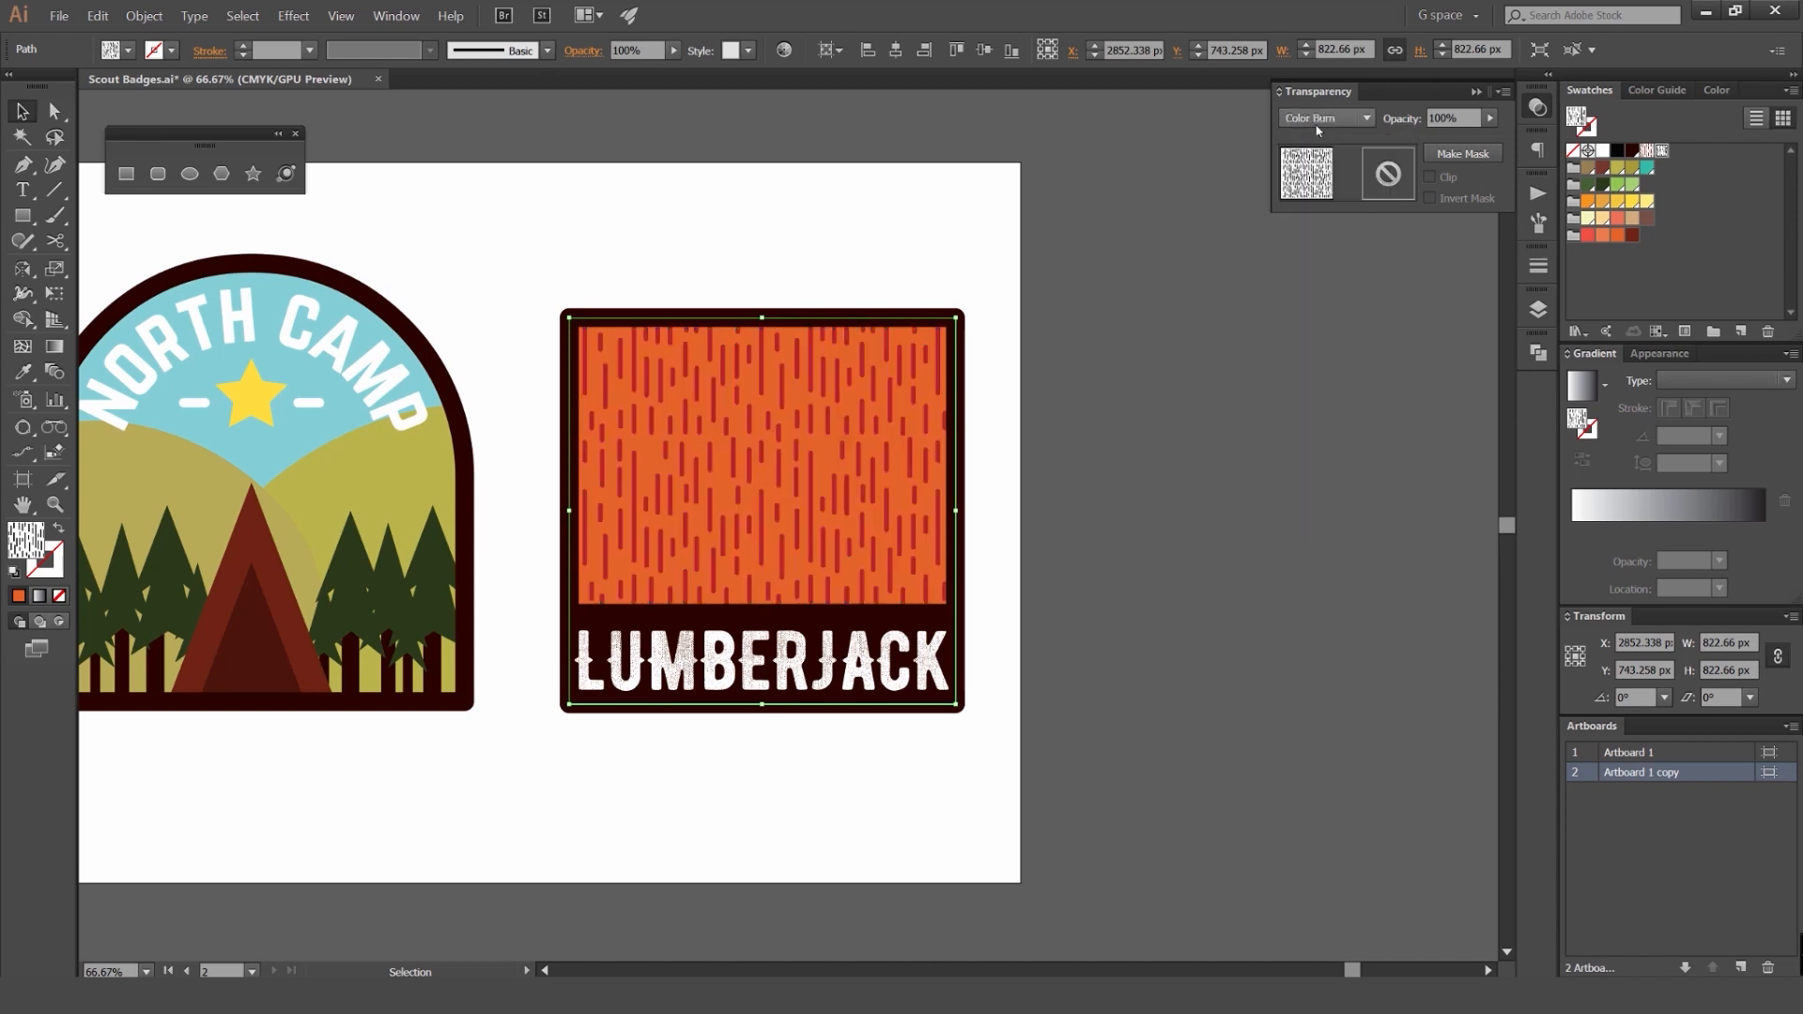
key(Up)
key(Up)
key(Up)
key(Up)
key(Up)
key(Up)
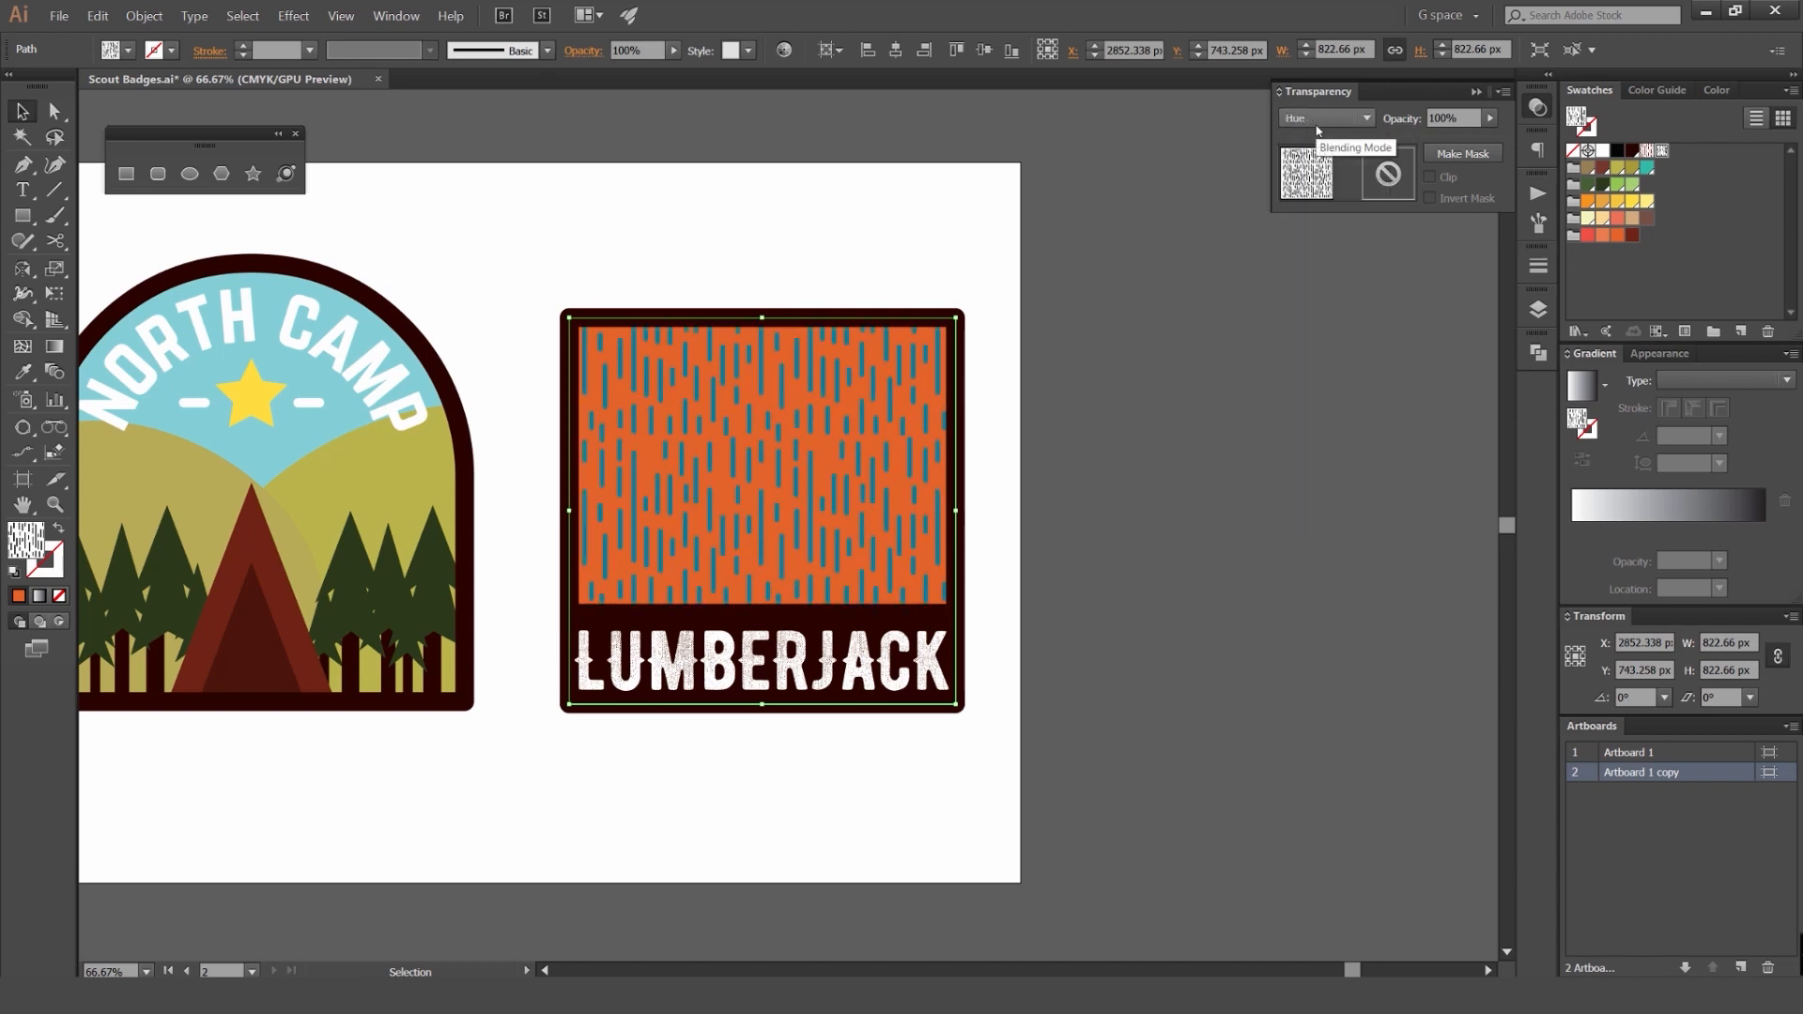
Step: Set the wood-grain pattern square's blending mode to Multiply and its opacity to 30%
click(1318, 120)
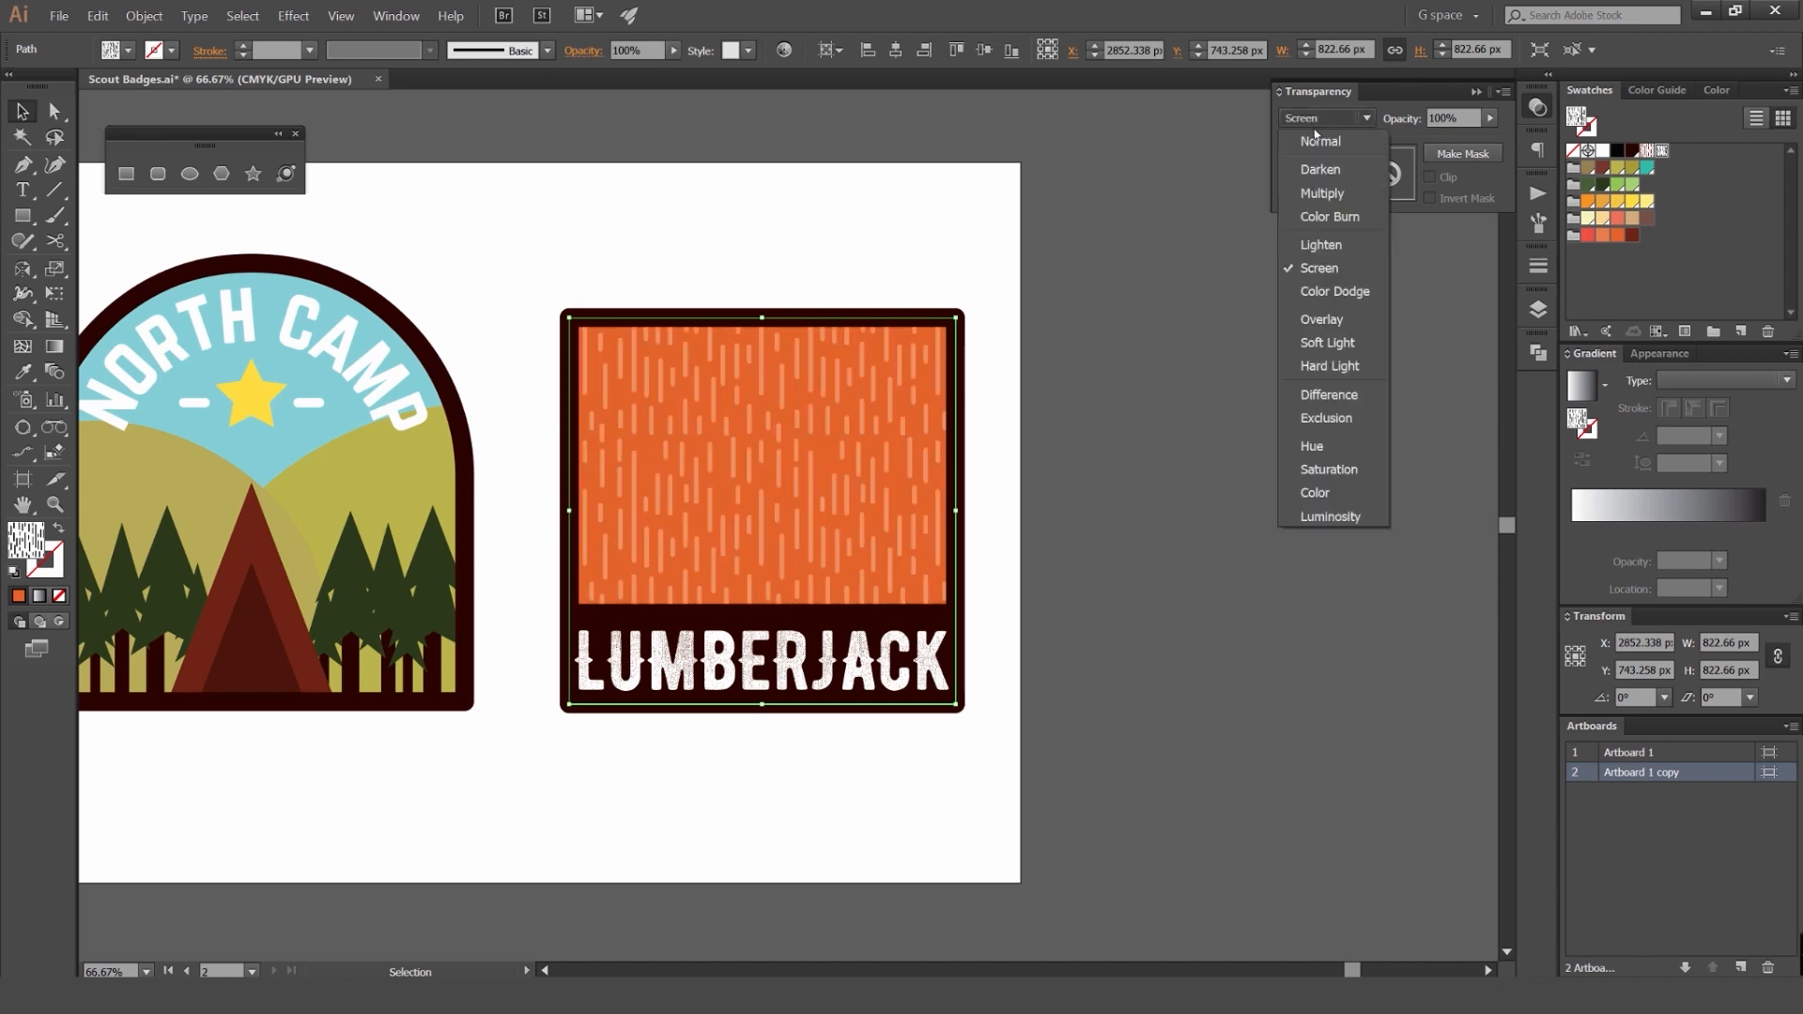
click(1315, 188)
text(40)
key(Return)
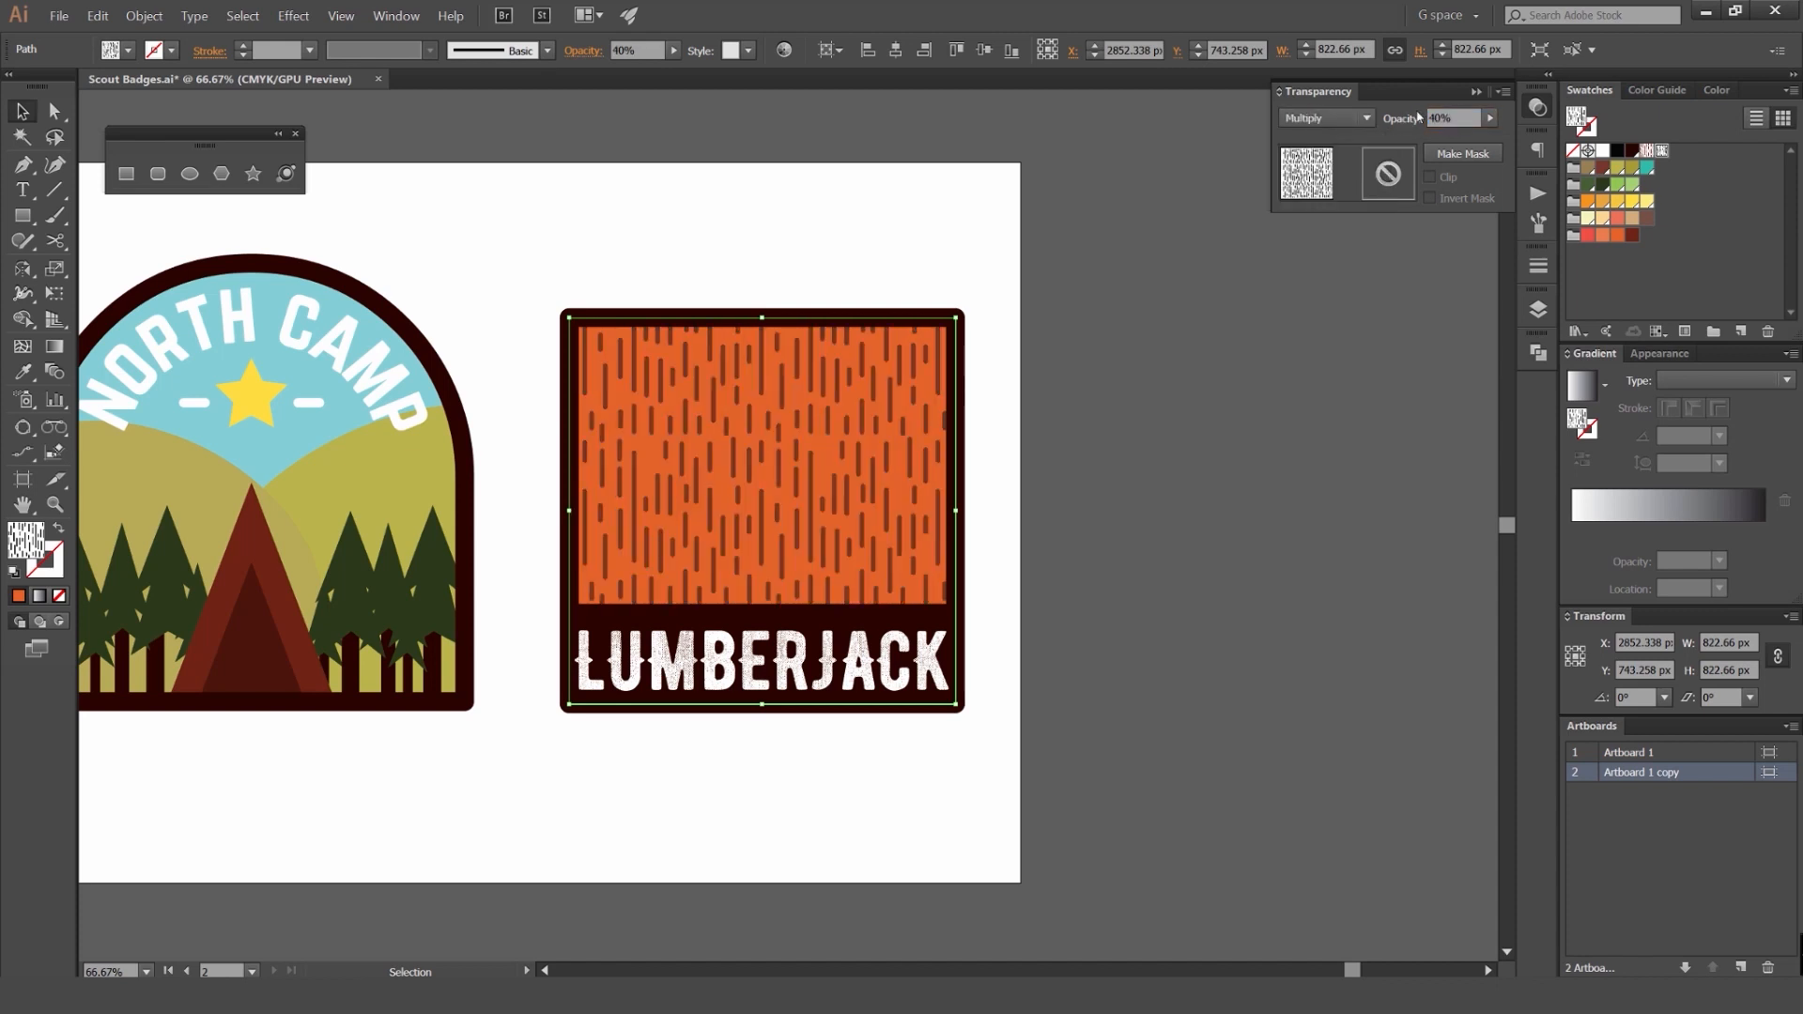
text(30)
key(Return)
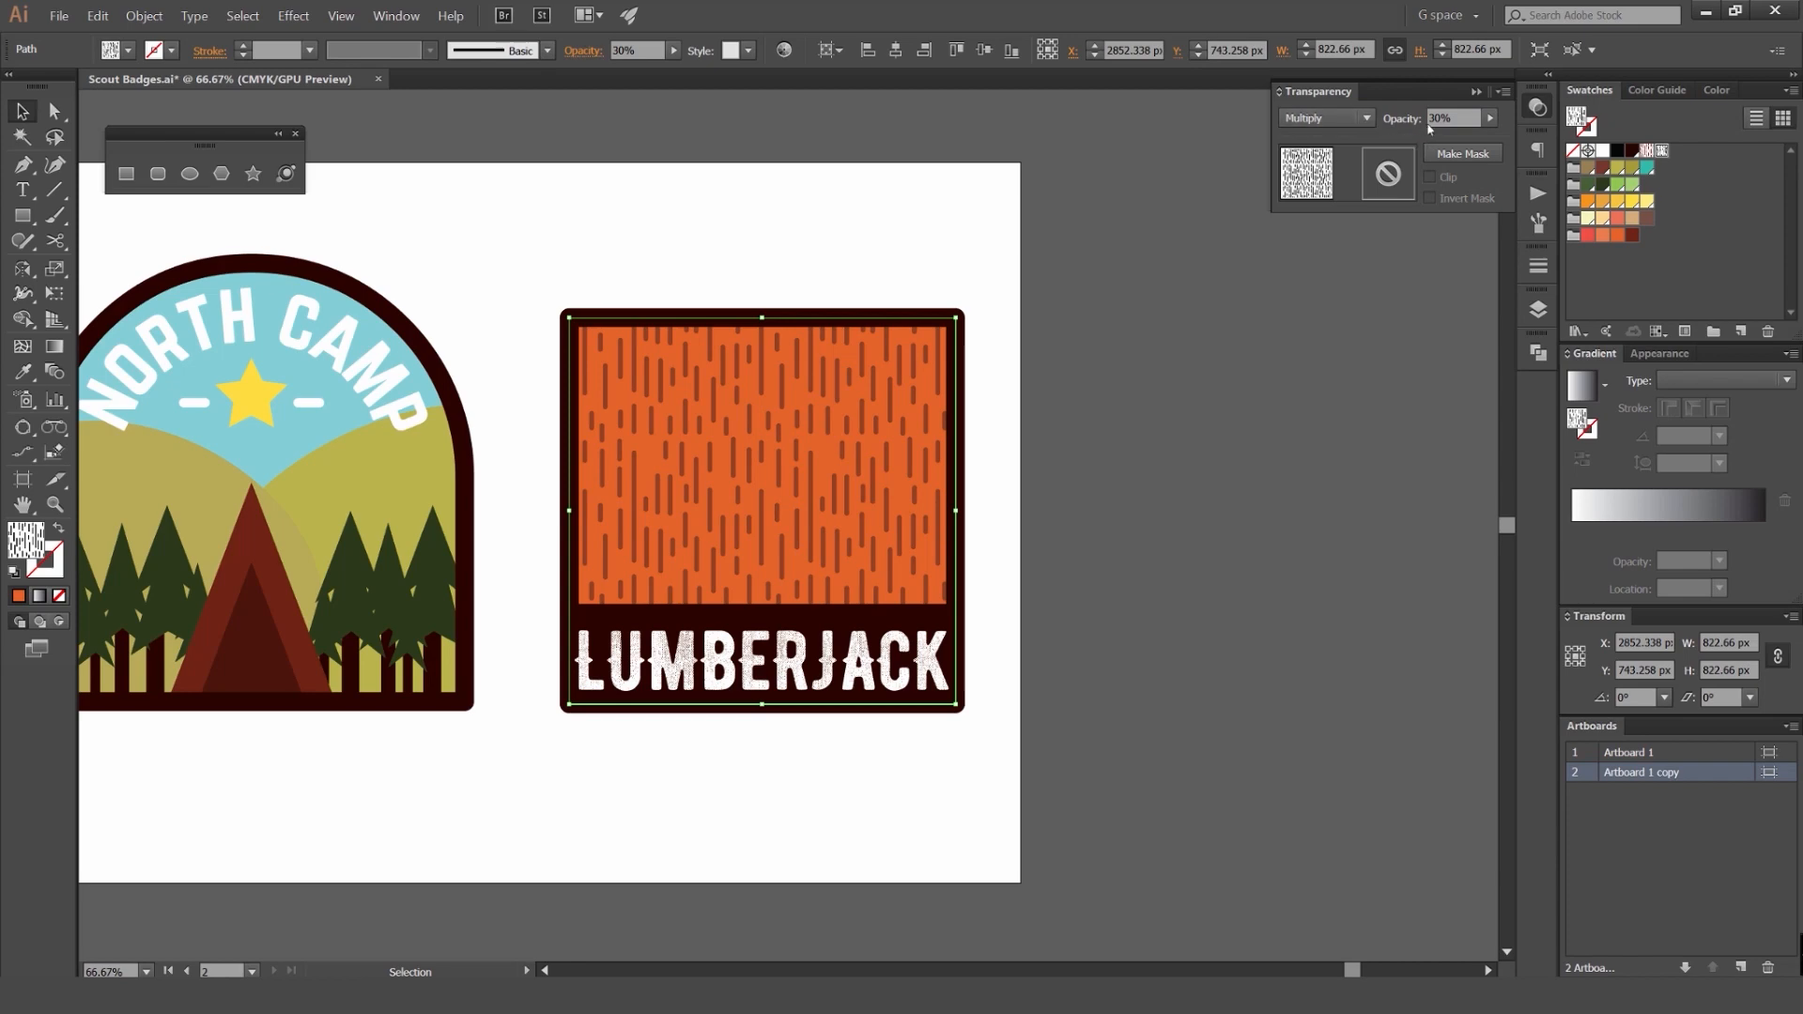
Step: Compare the patterned Lumberjack badge with the finished Lumberjack badge on the cream artboard, examining its axes, stitching and wood grain
click(1216, 374)
scroll(1219, 371, down, 4)
scroll(1259, 361, up, 1)
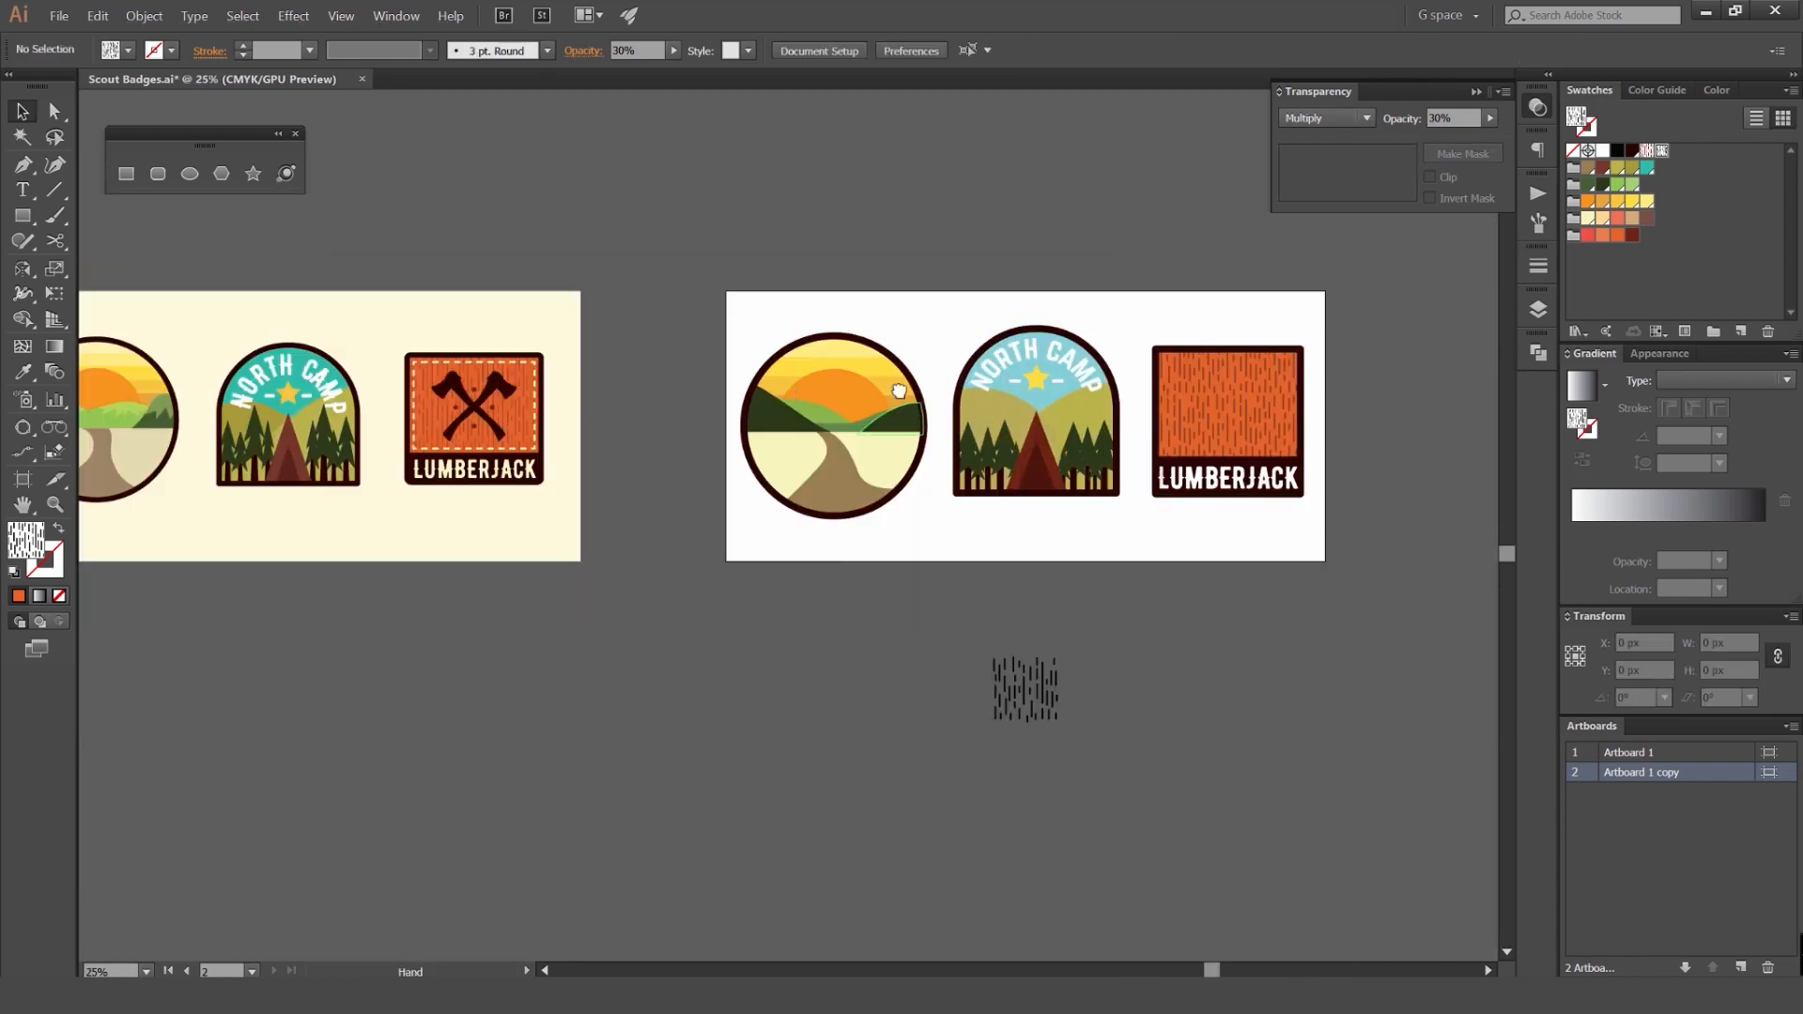
scroll(797, 402, up, 2)
drag(899, 391, 478, 407)
scroll(798, 402, down, 2)
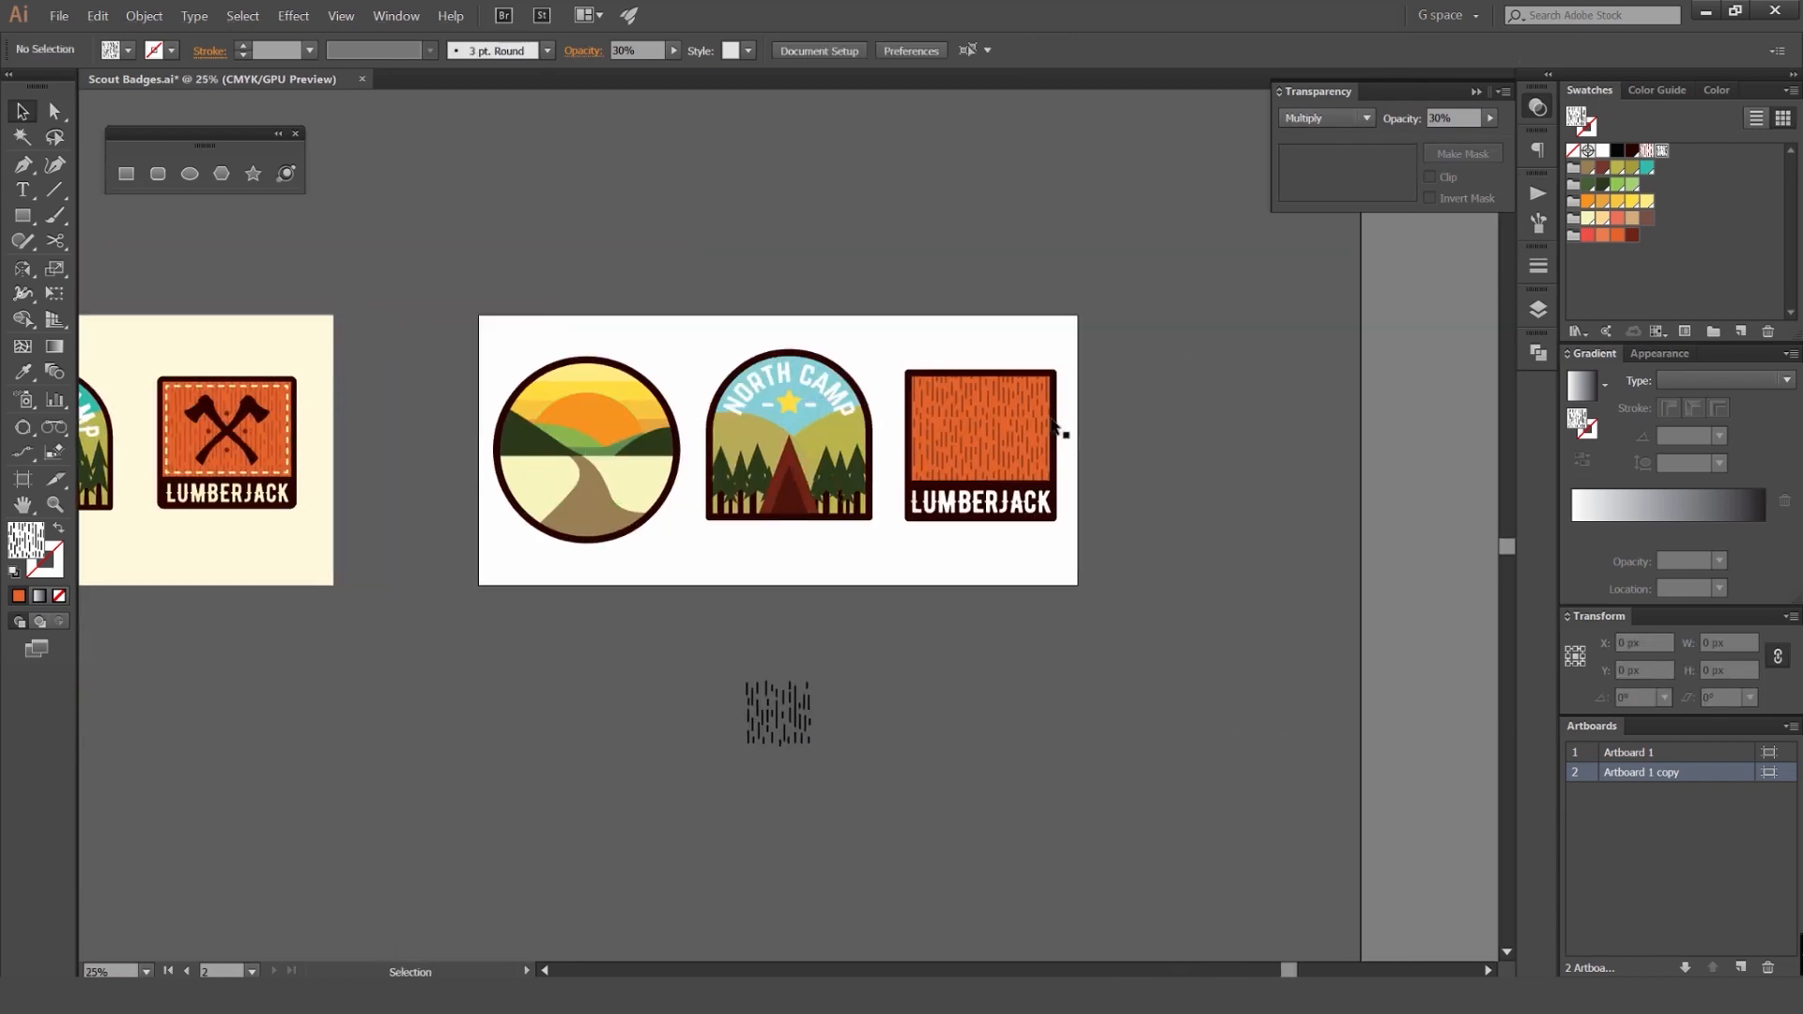
scroll(1062, 432, up, 2)
scroll(1117, 403, down, 2)
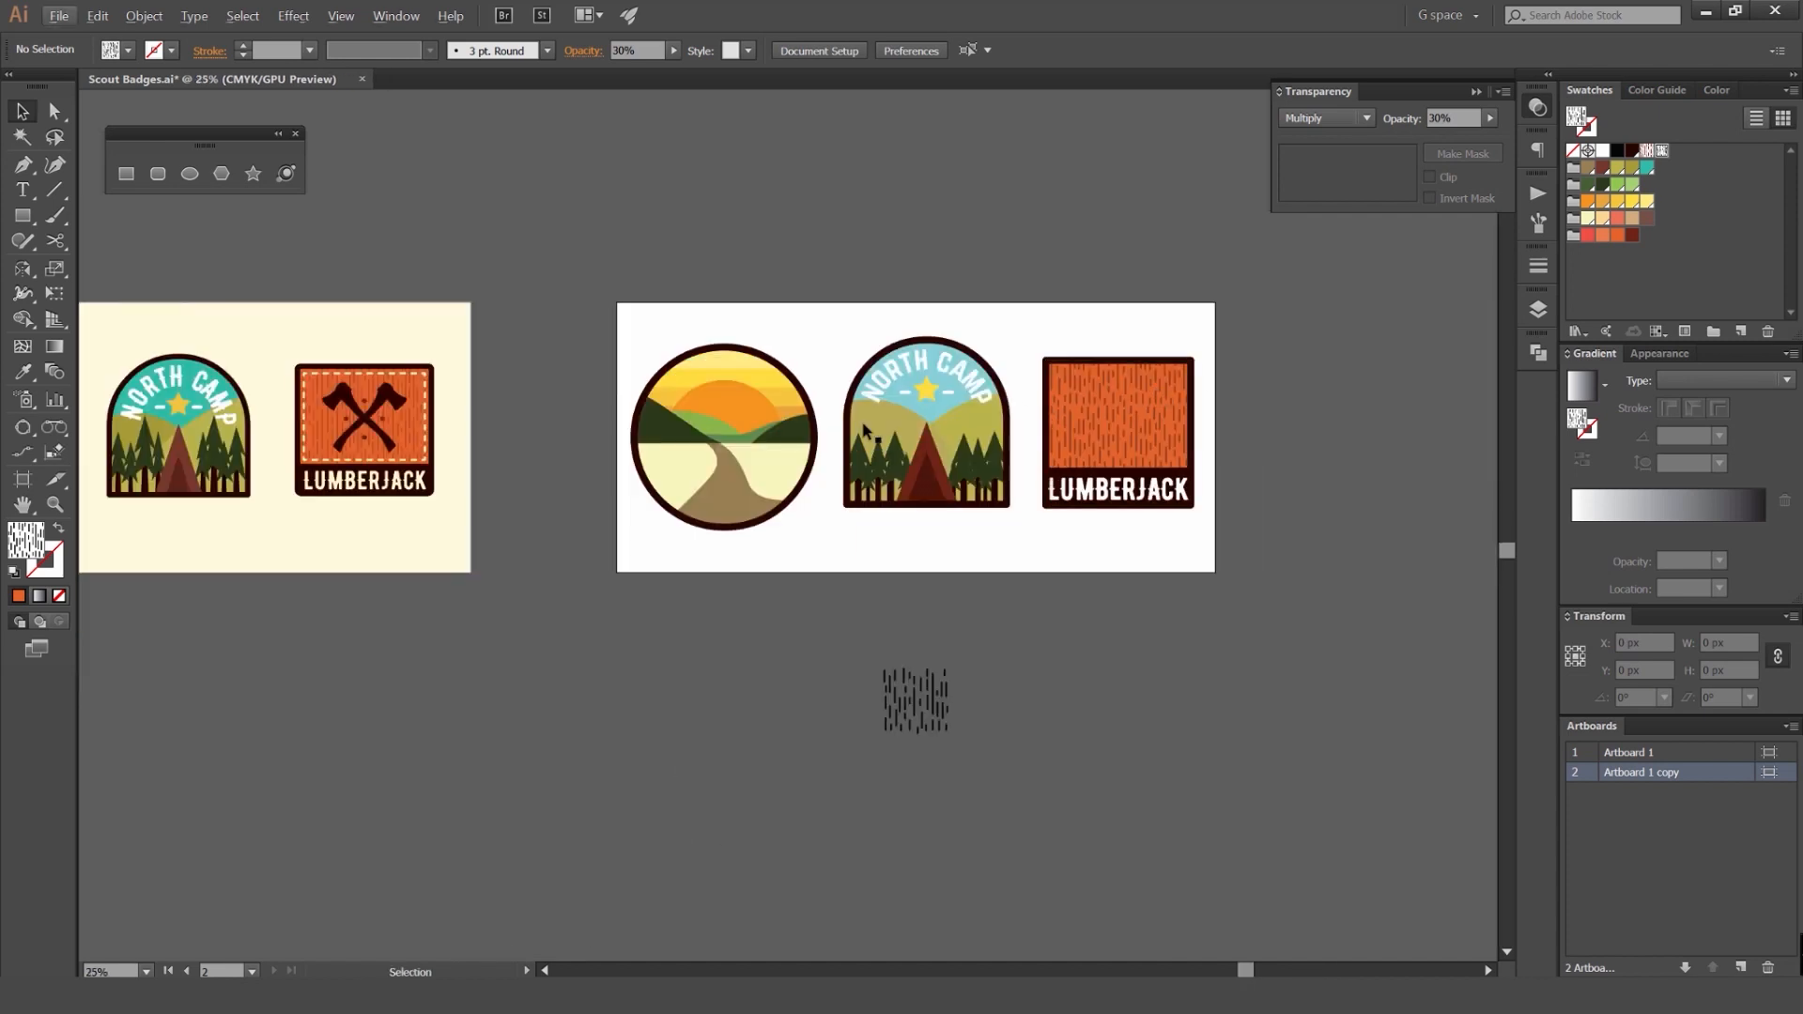
drag(969, 390, 860, 403)
click(581, 400)
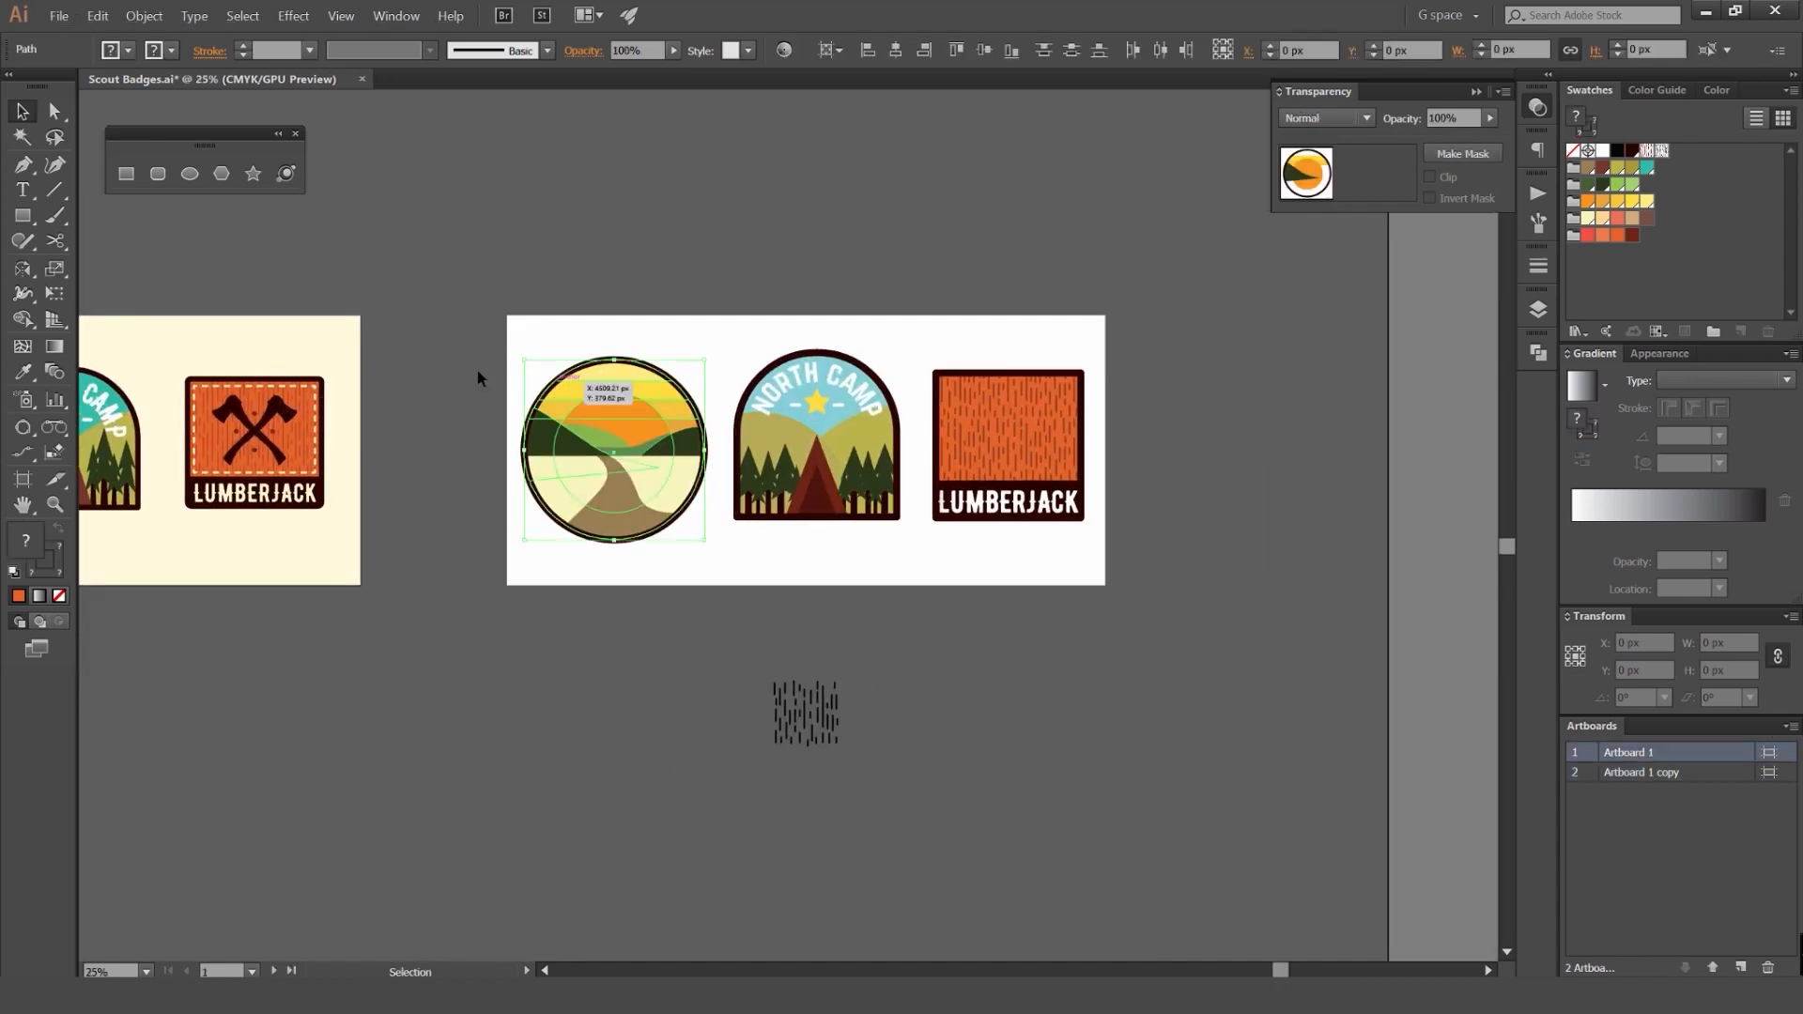
click(477, 372)
drag(392, 411, 952, 416)
scroll(737, 391, up, 2)
scroll(951, 416, up, 2)
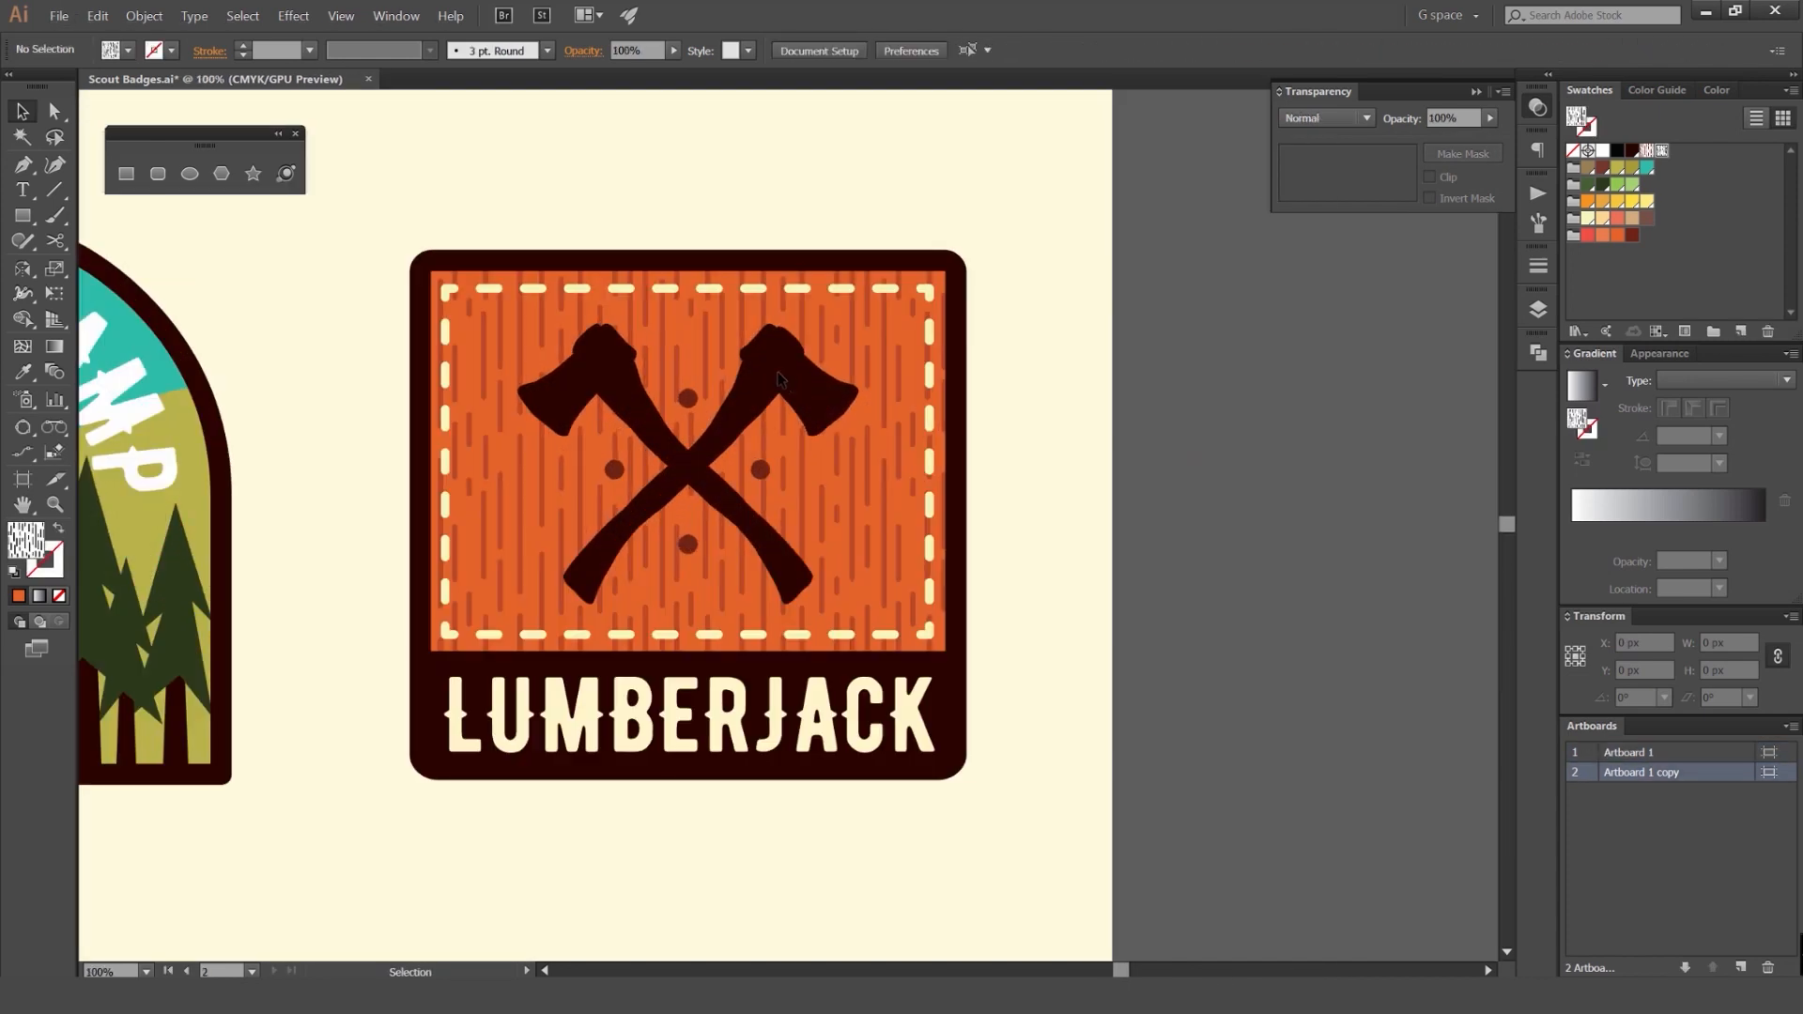
scroll(1042, 402, down, 1)
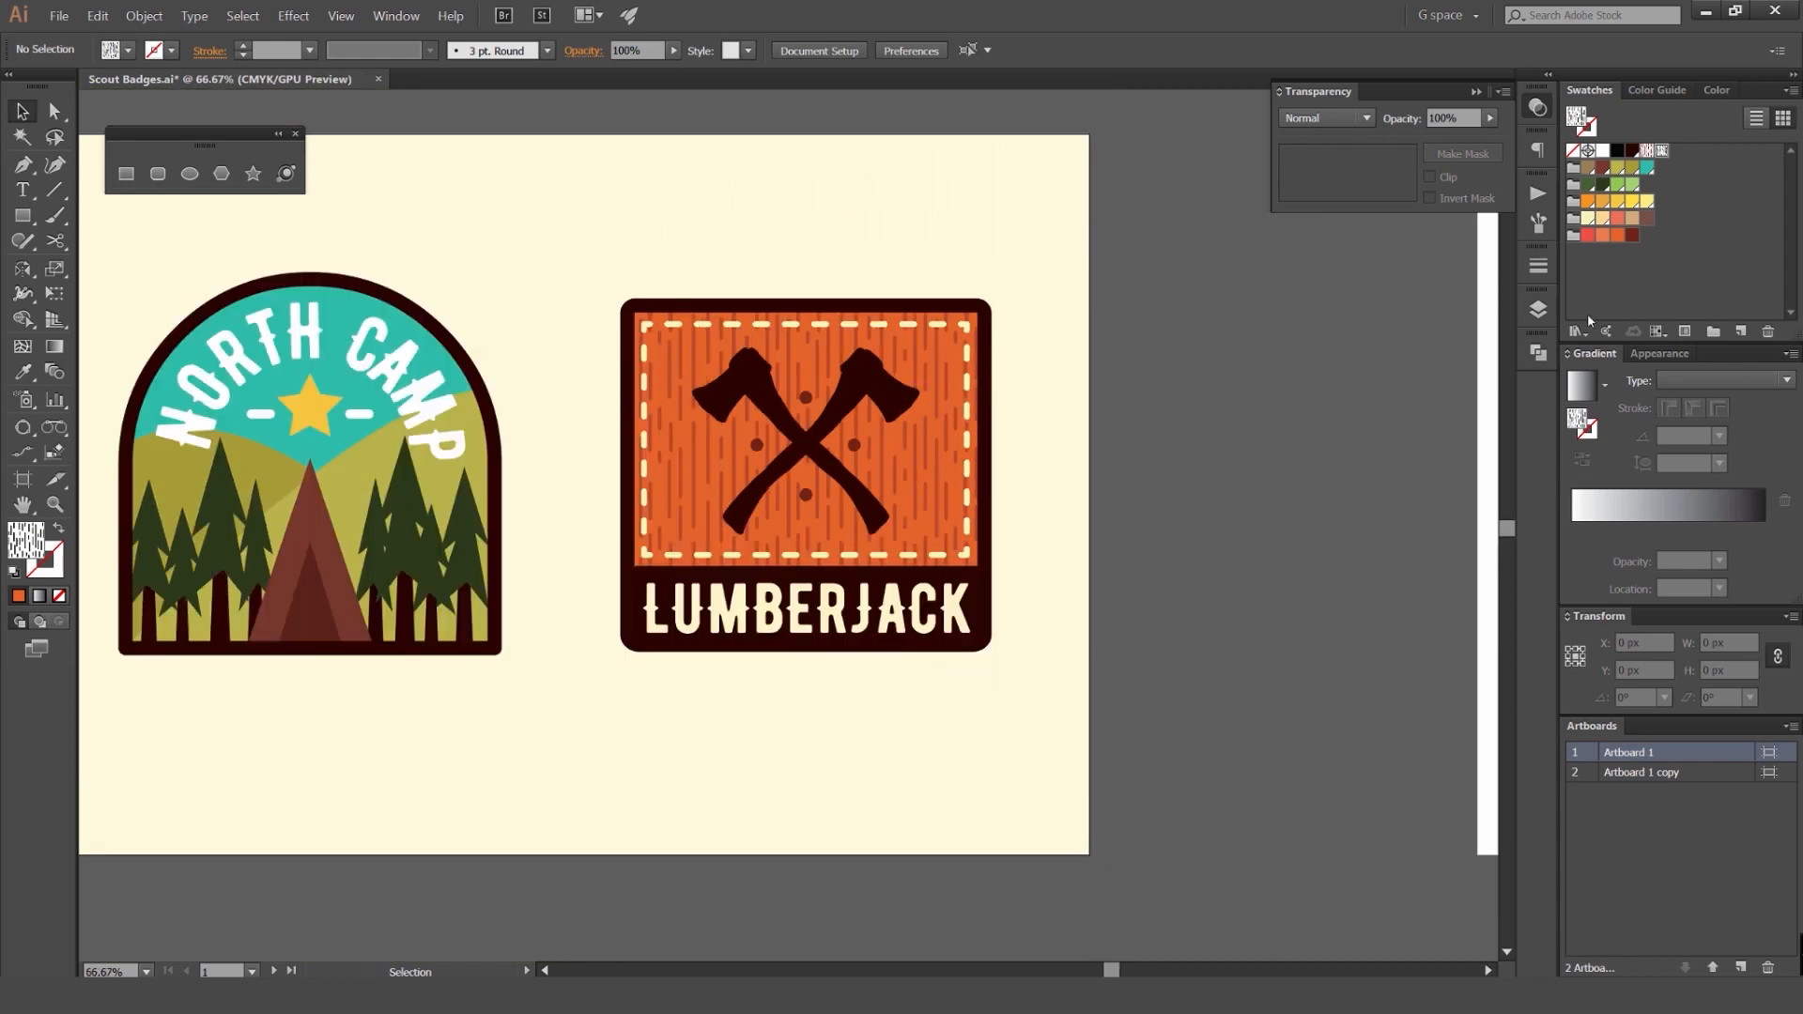
Step: Copy the crossed axes from the finished Lumberjack badge to the empty area below the white artboard
click(1537, 310)
click(877, 371)
scroll(877, 361, down, 2)
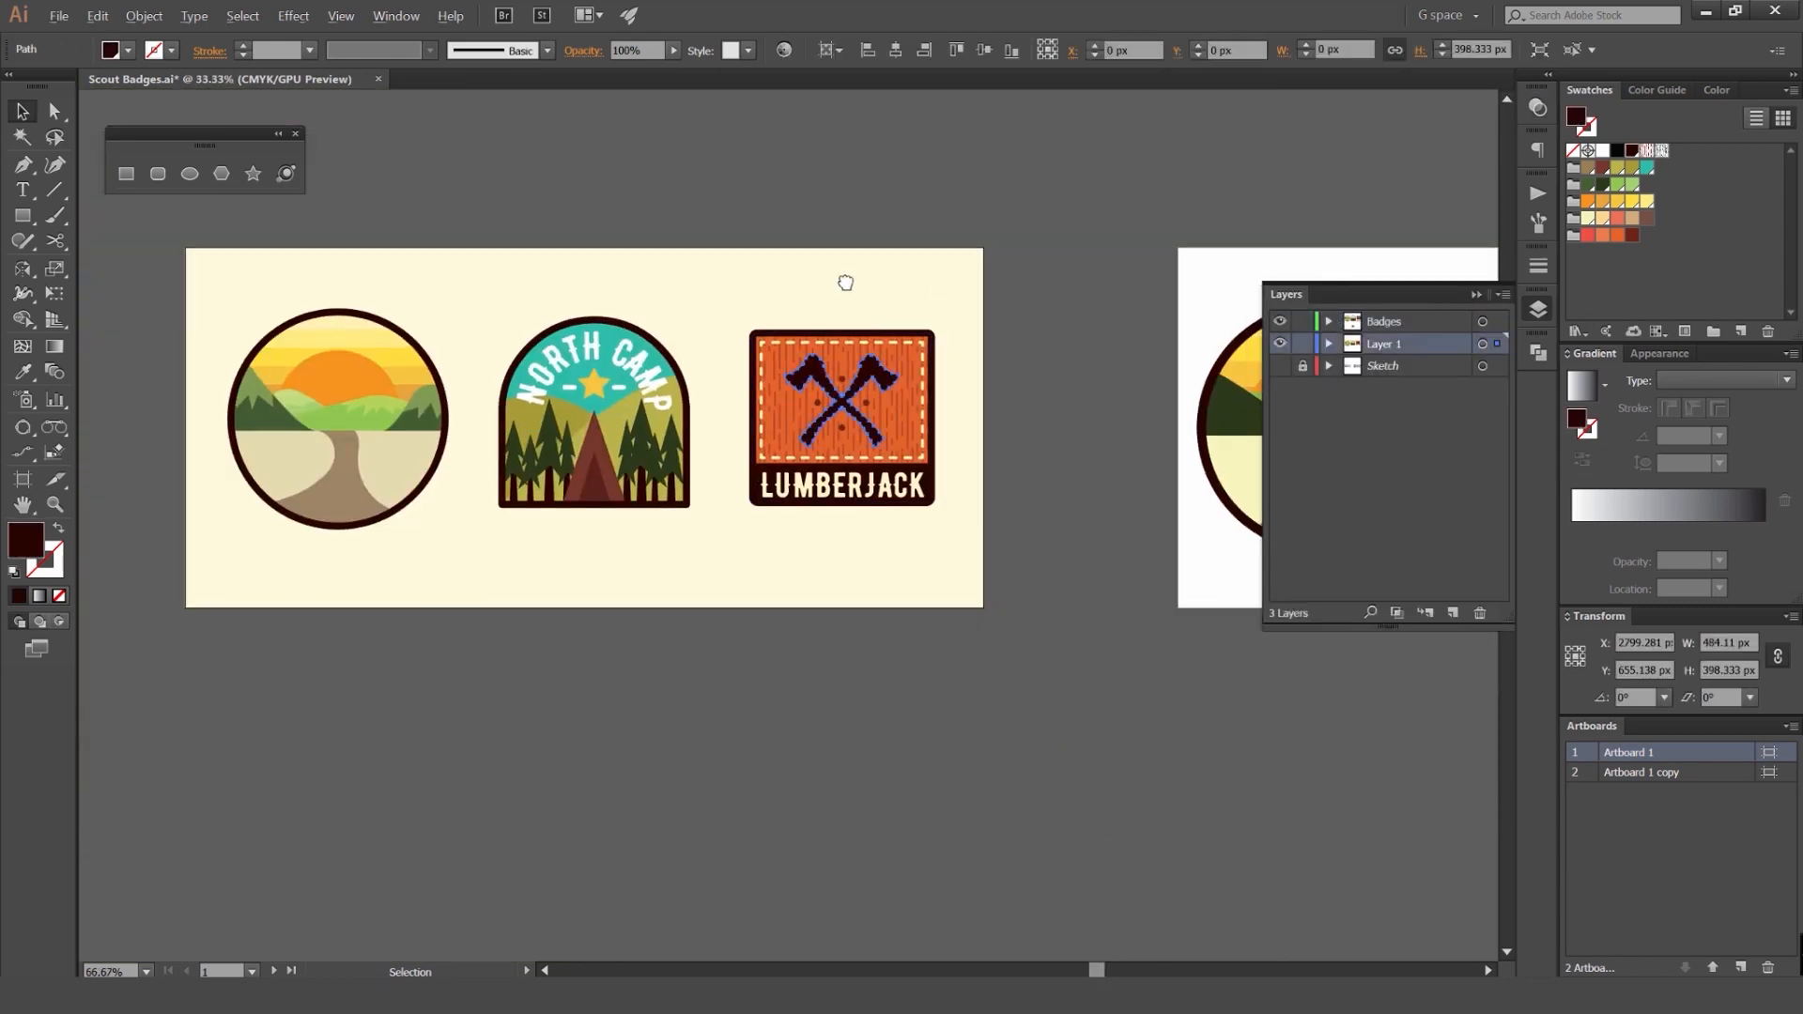
drag(846, 283, 480, 250)
drag(477, 366, 865, 527)
click(1537, 310)
scroll(869, 546, up, 1)
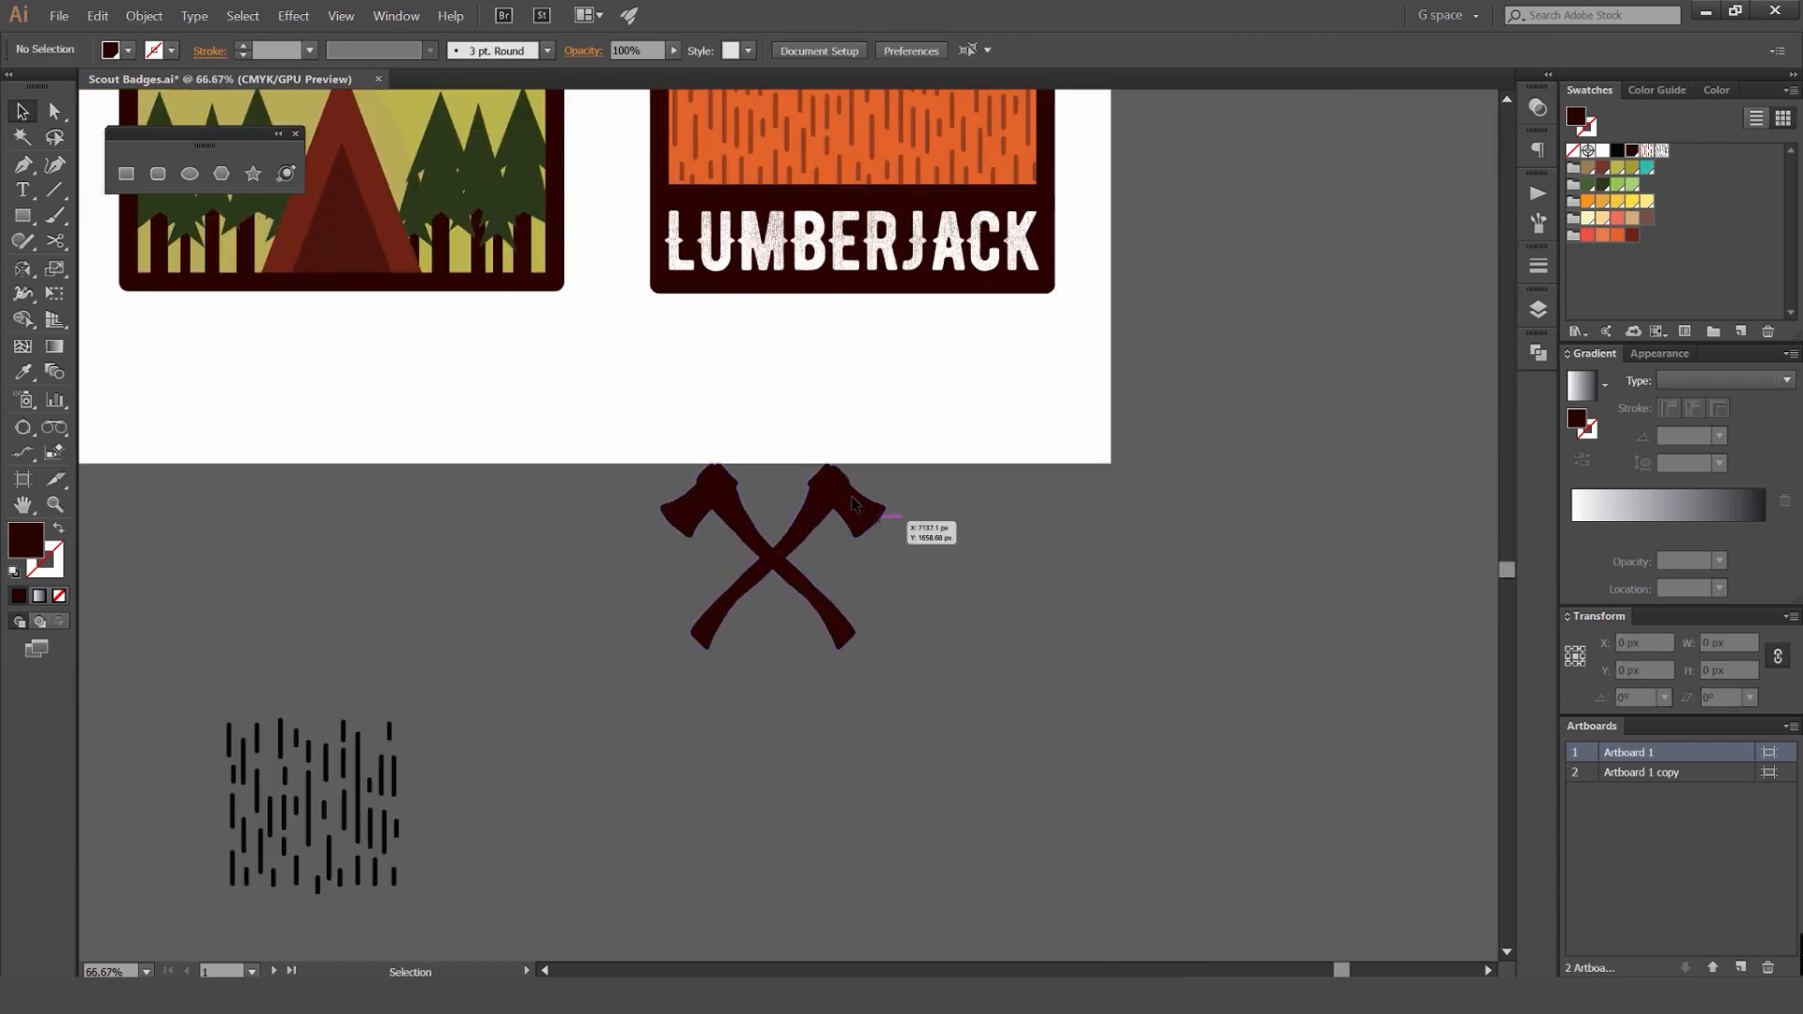
Step: Move the copied crossed axes onto the Badges layer and lock Layer 1
click(816, 528)
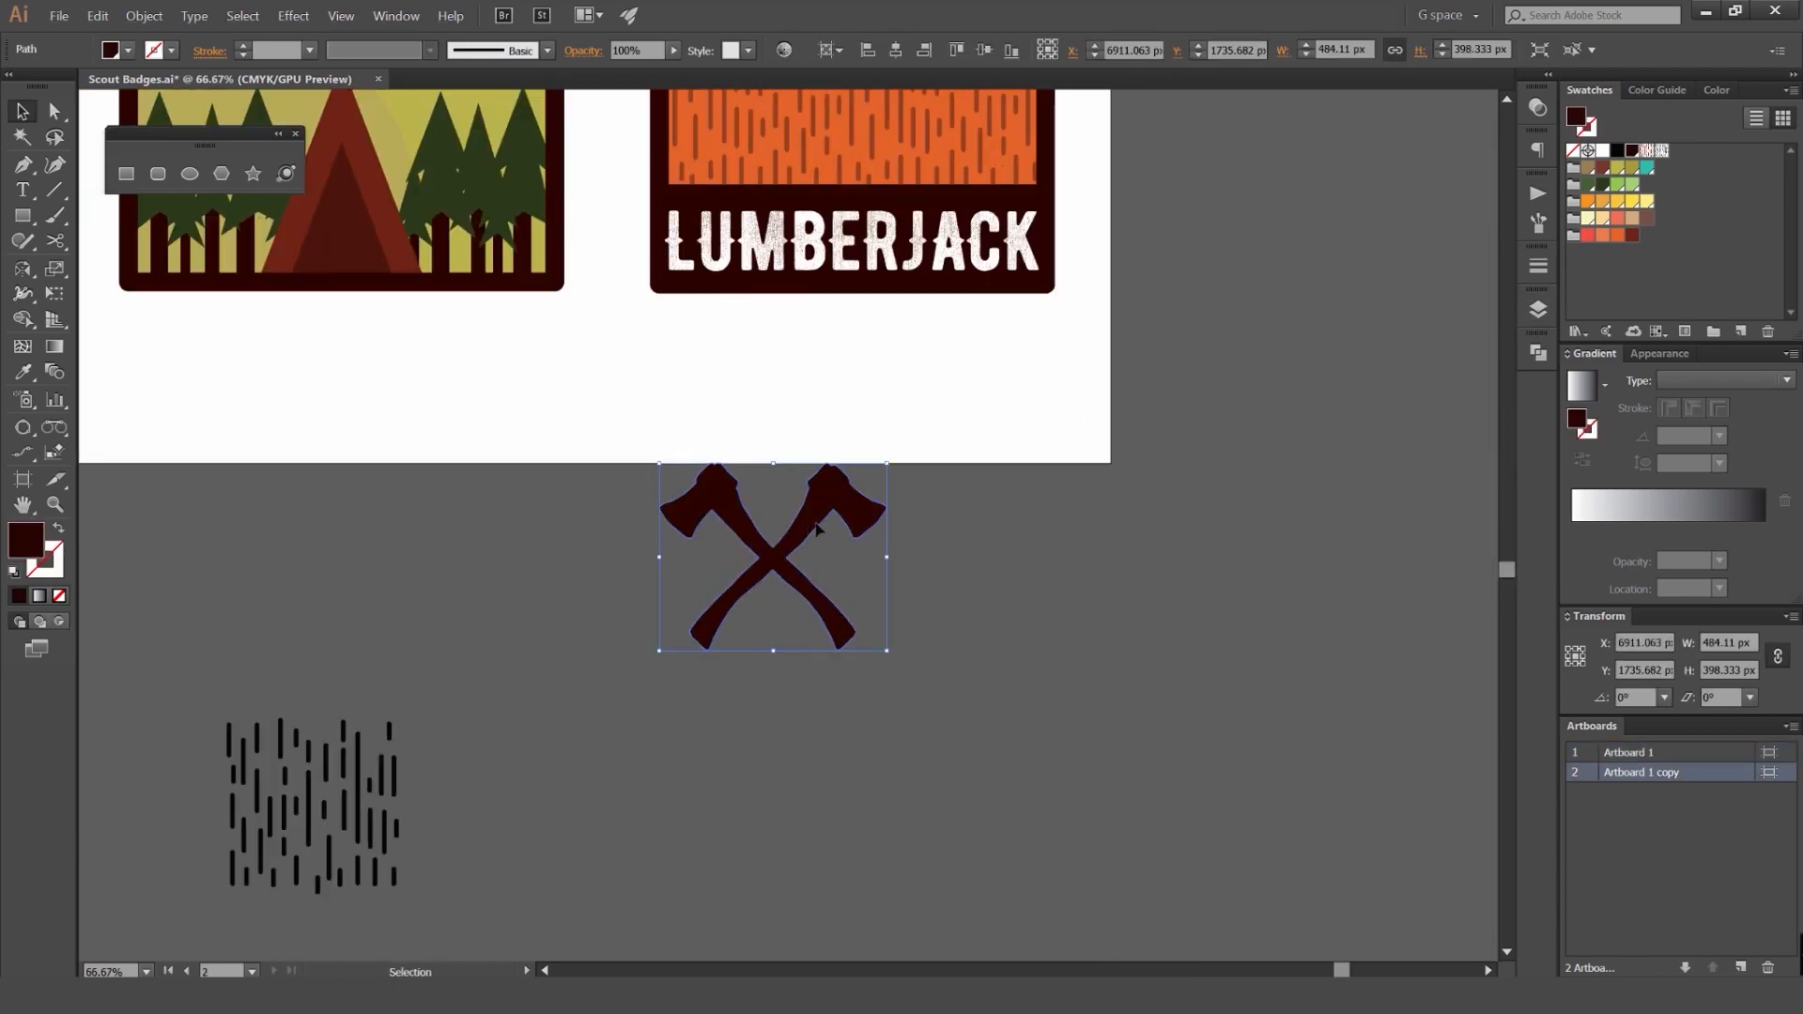
click(1543, 315)
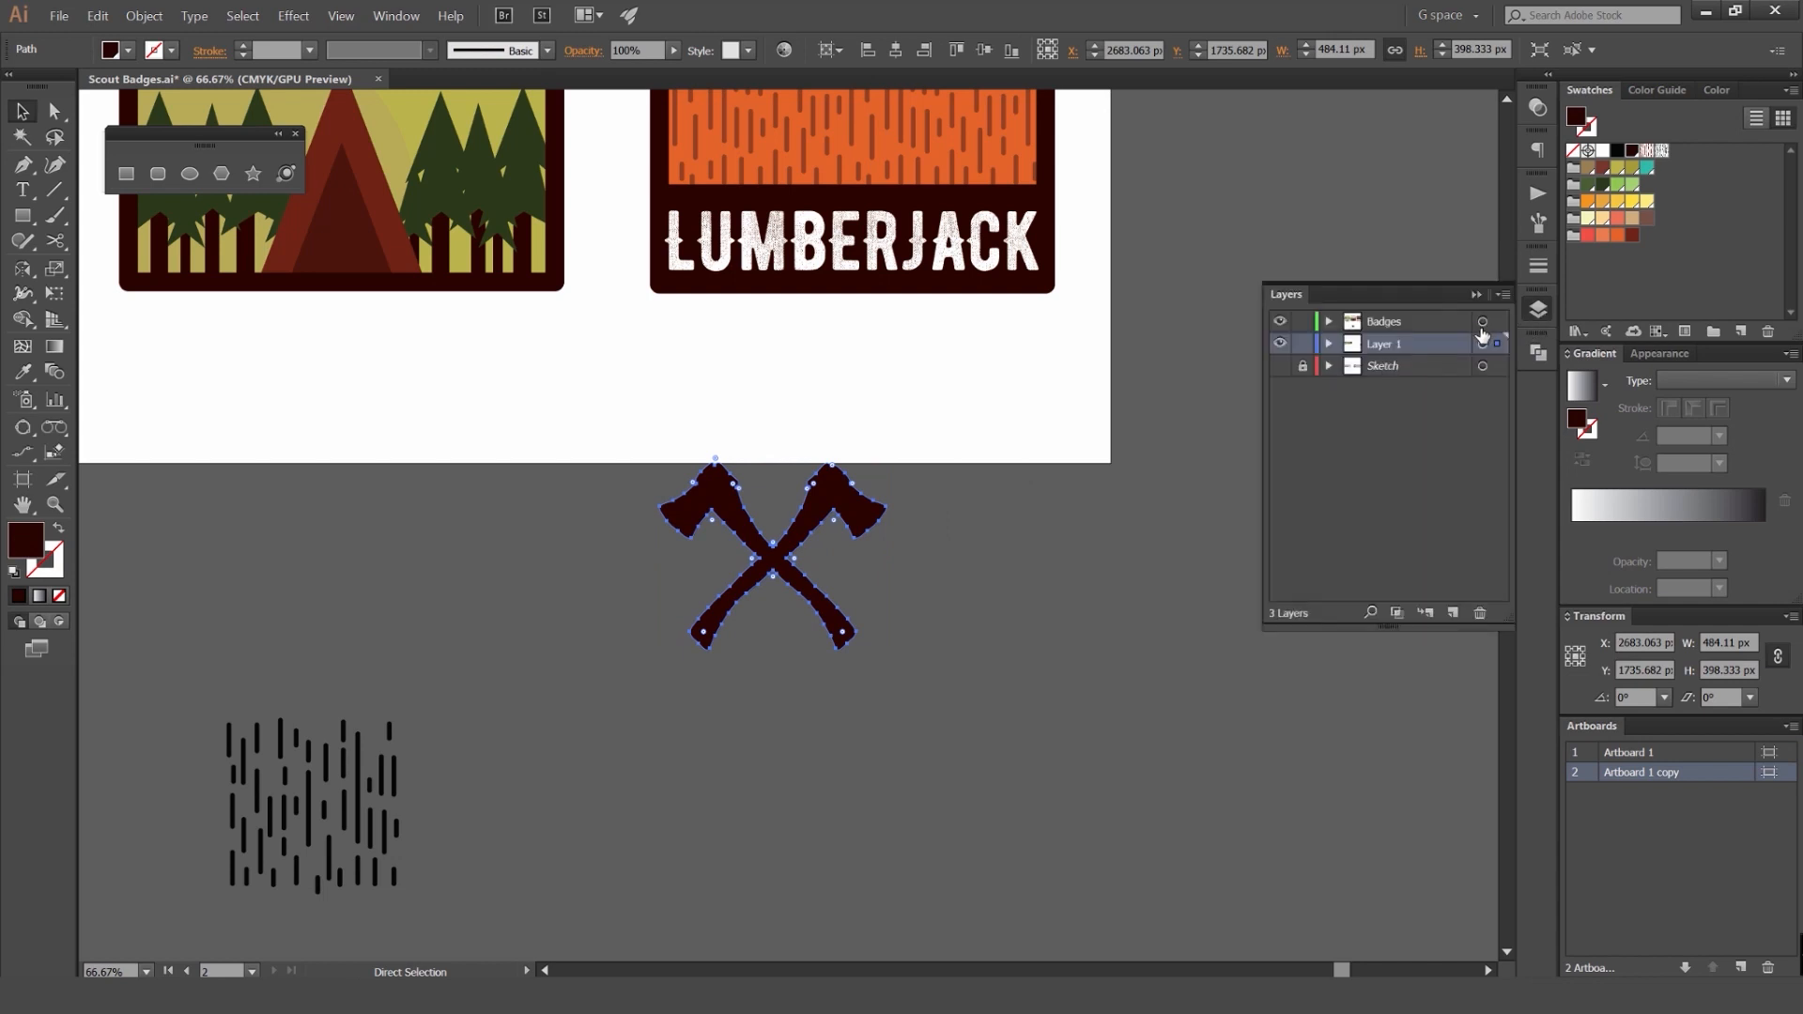
drag(1487, 330, 1495, 322)
scroll(1077, 431, down, 5)
drag(888, 433, 833, 443)
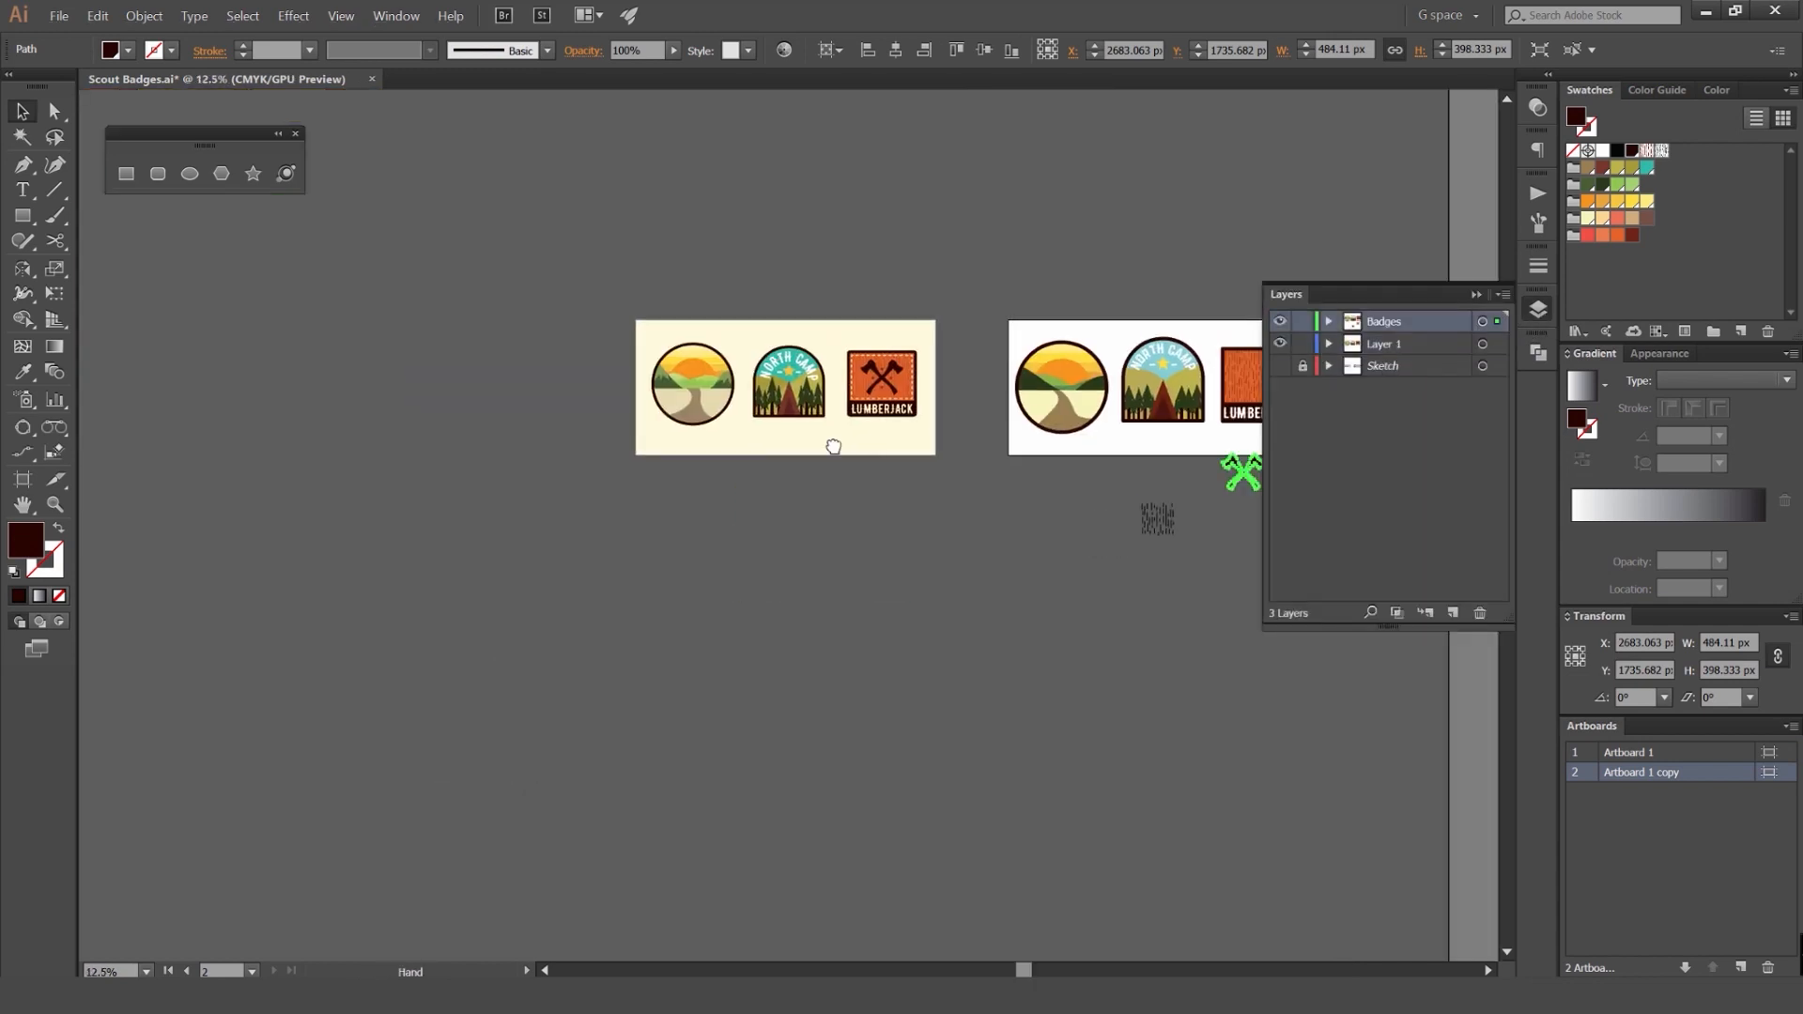
scroll(1123, 446, up, 3)
drag(1113, 473, 657, 436)
scroll(1044, 445, up, 3)
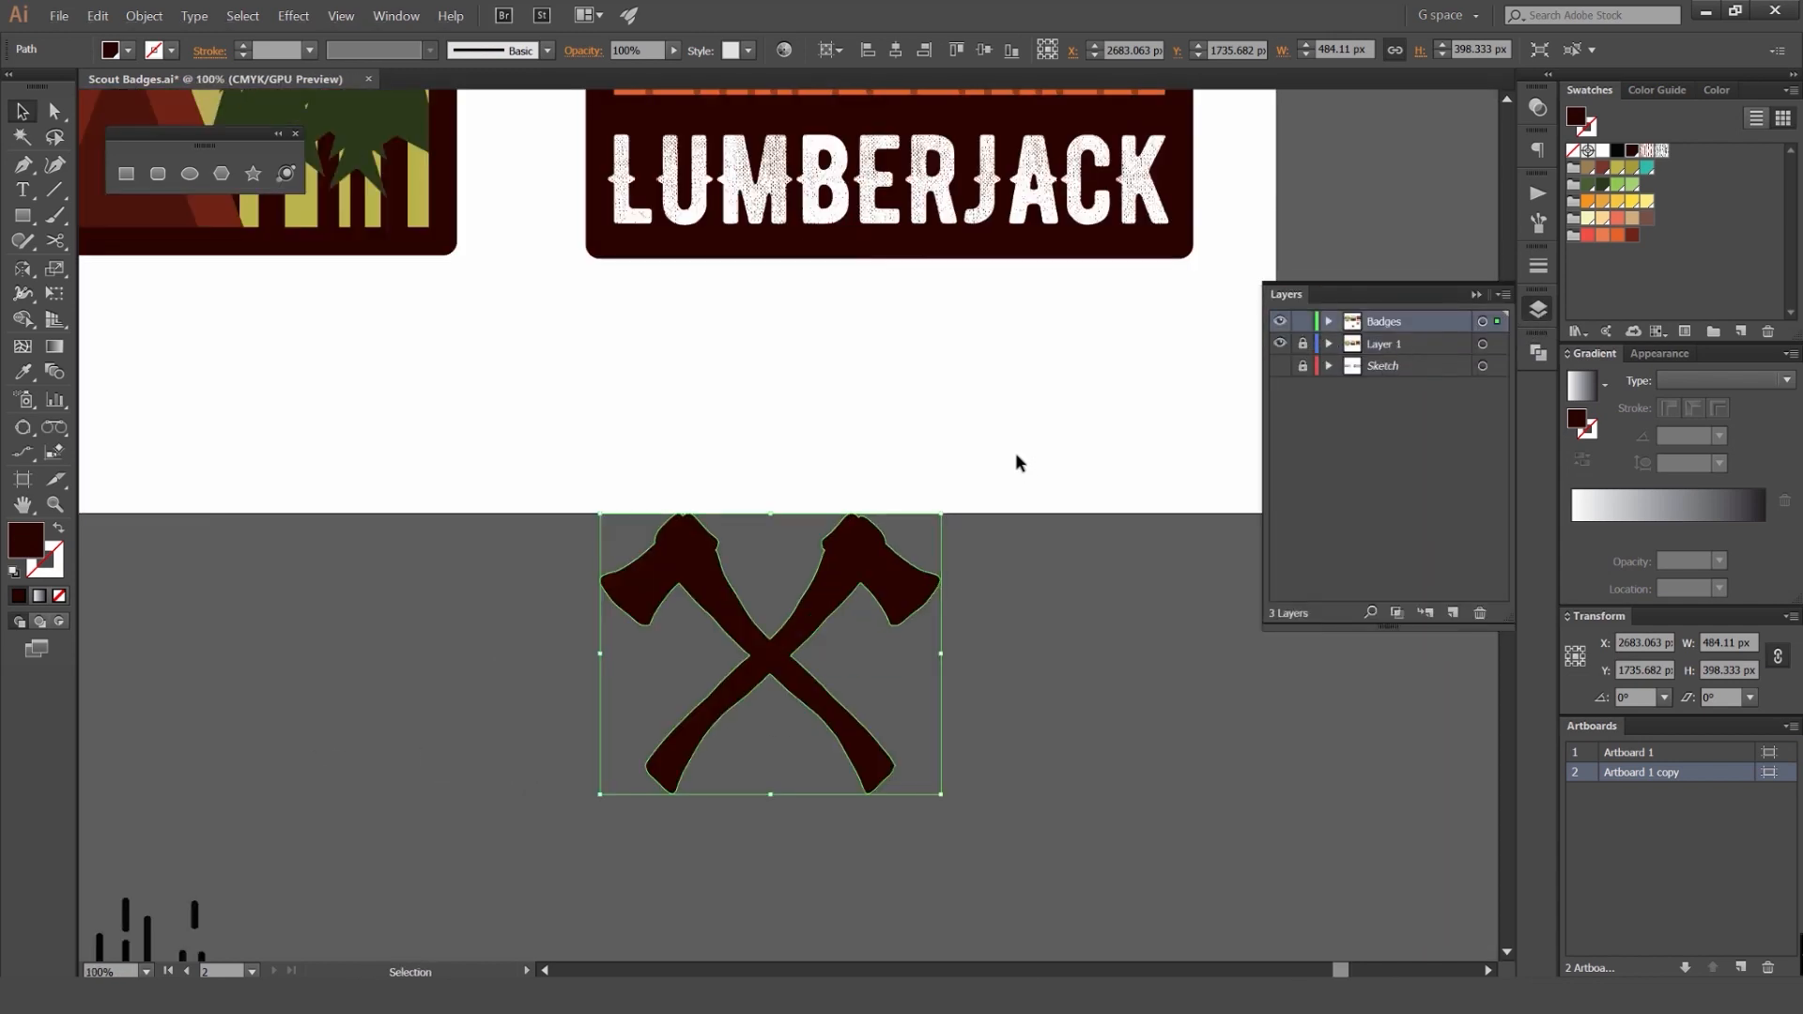
Step: Delete the copied crossed axes below the white artboard
click(982, 609)
drag(964, 623, 1014, 513)
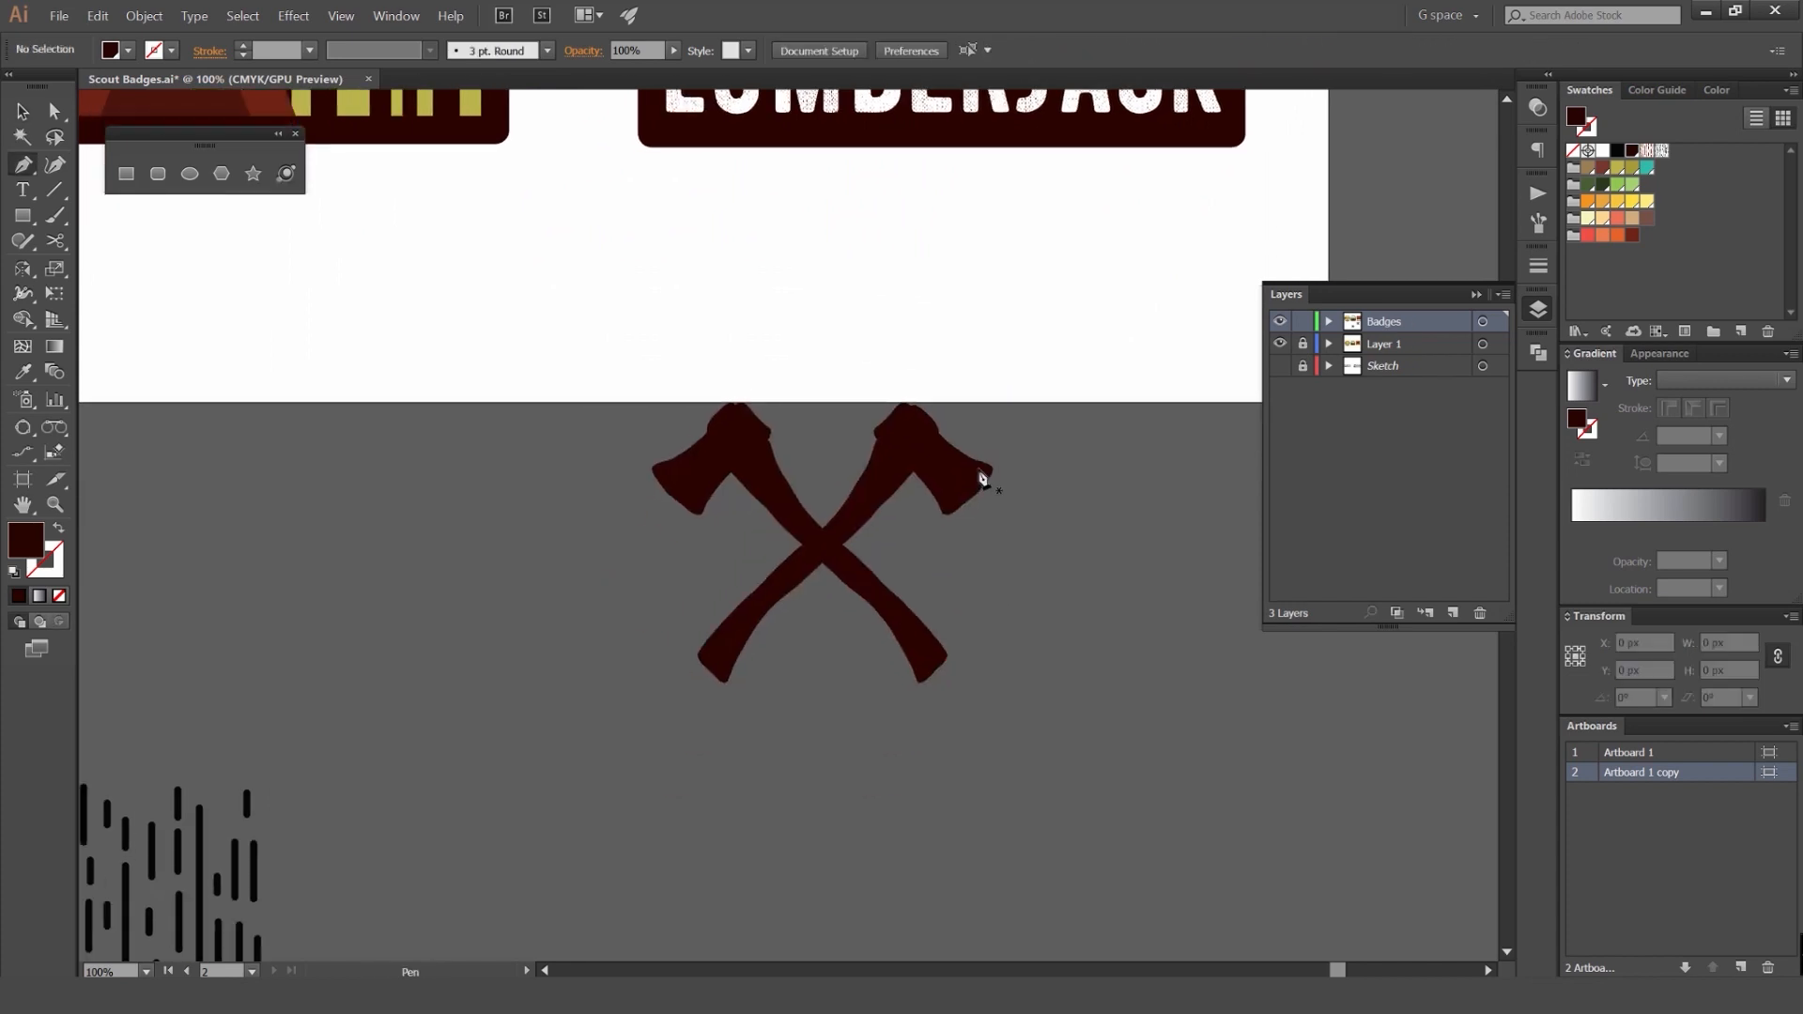
scroll(911, 410, up, 3)
key(v)
scroll(953, 489, down, 2)
drag(840, 547, 685, 506)
ctrl+click(878, 494)
key(Delete)
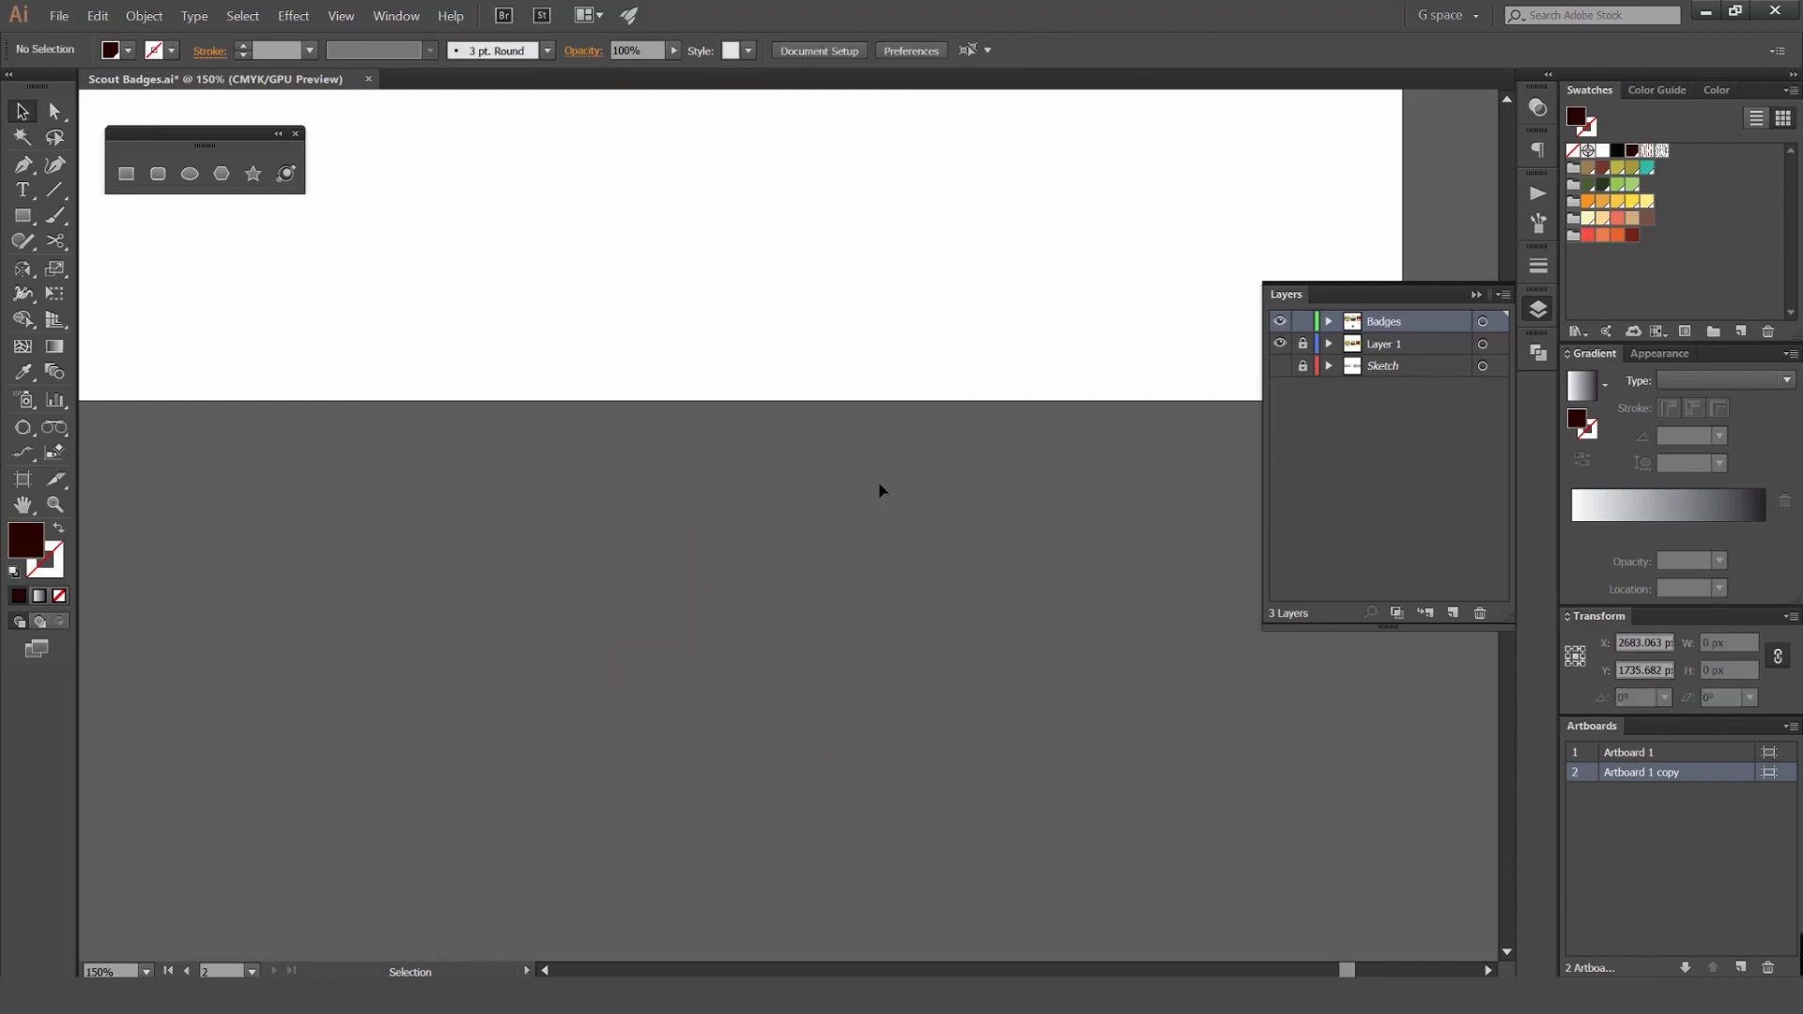
Step: Switch to the Chrome browser and search Google for "axe" in a new tab
click(973, 977)
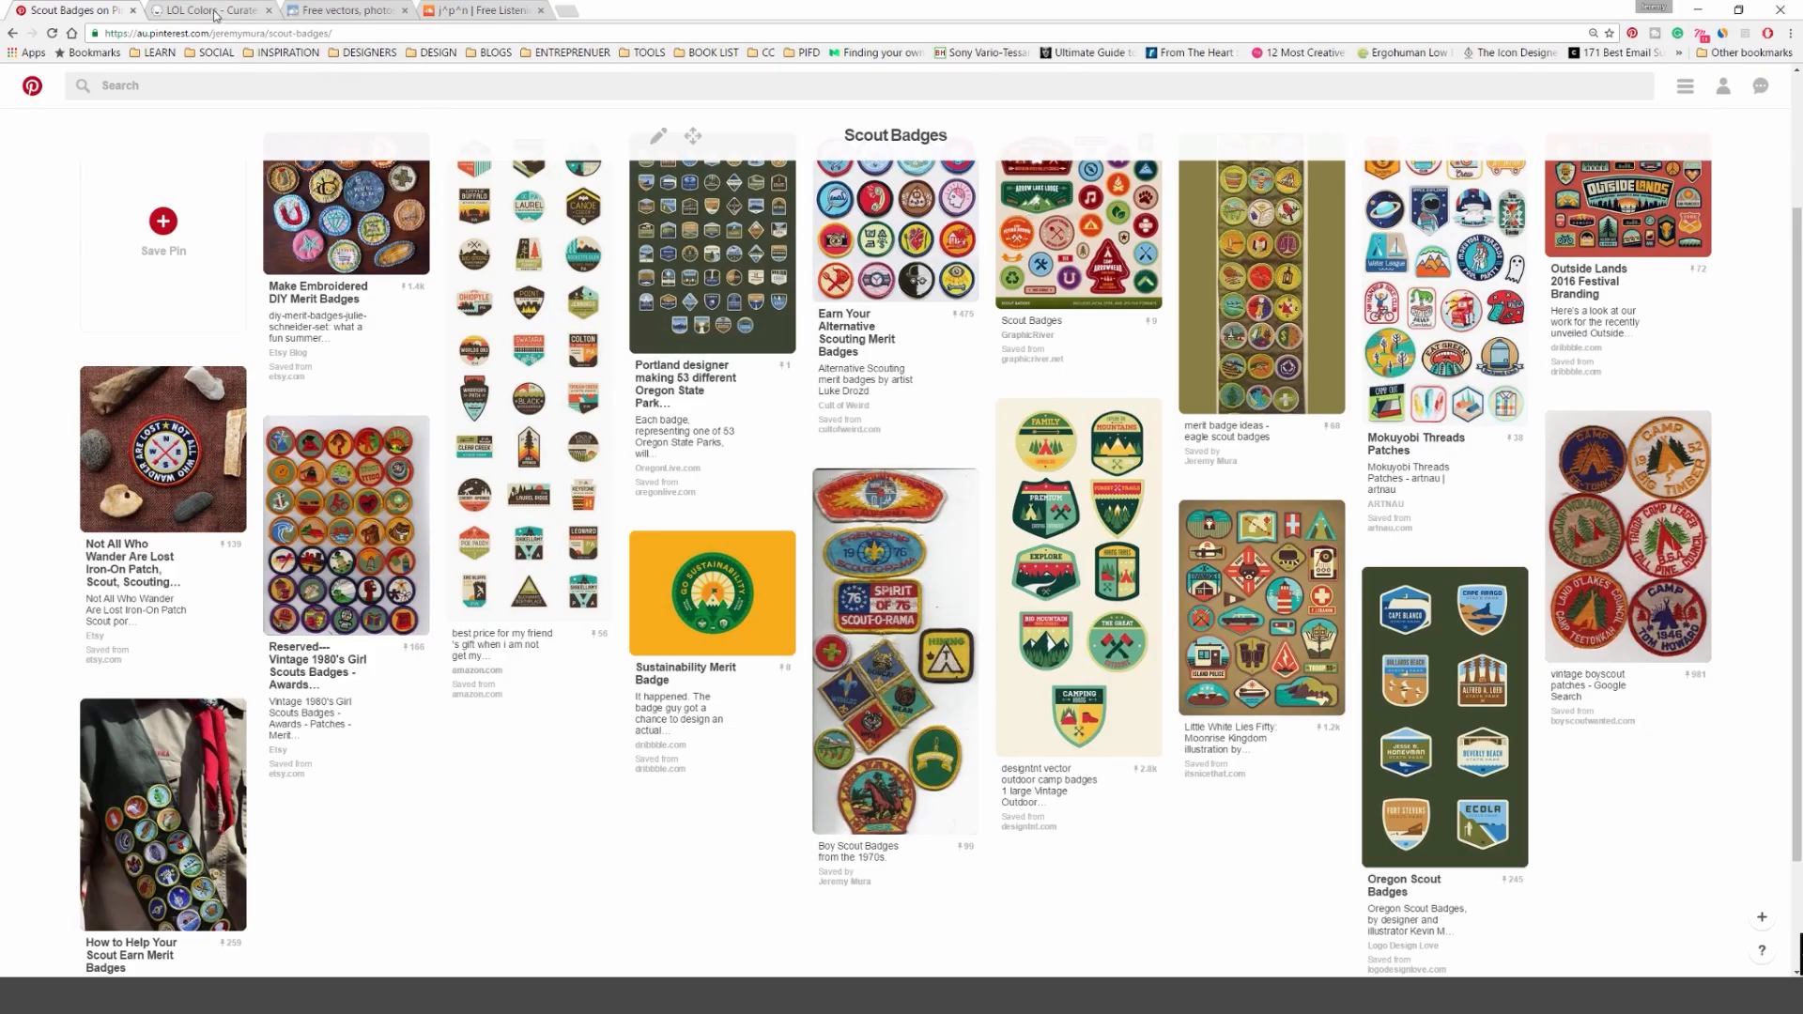
click(567, 12)
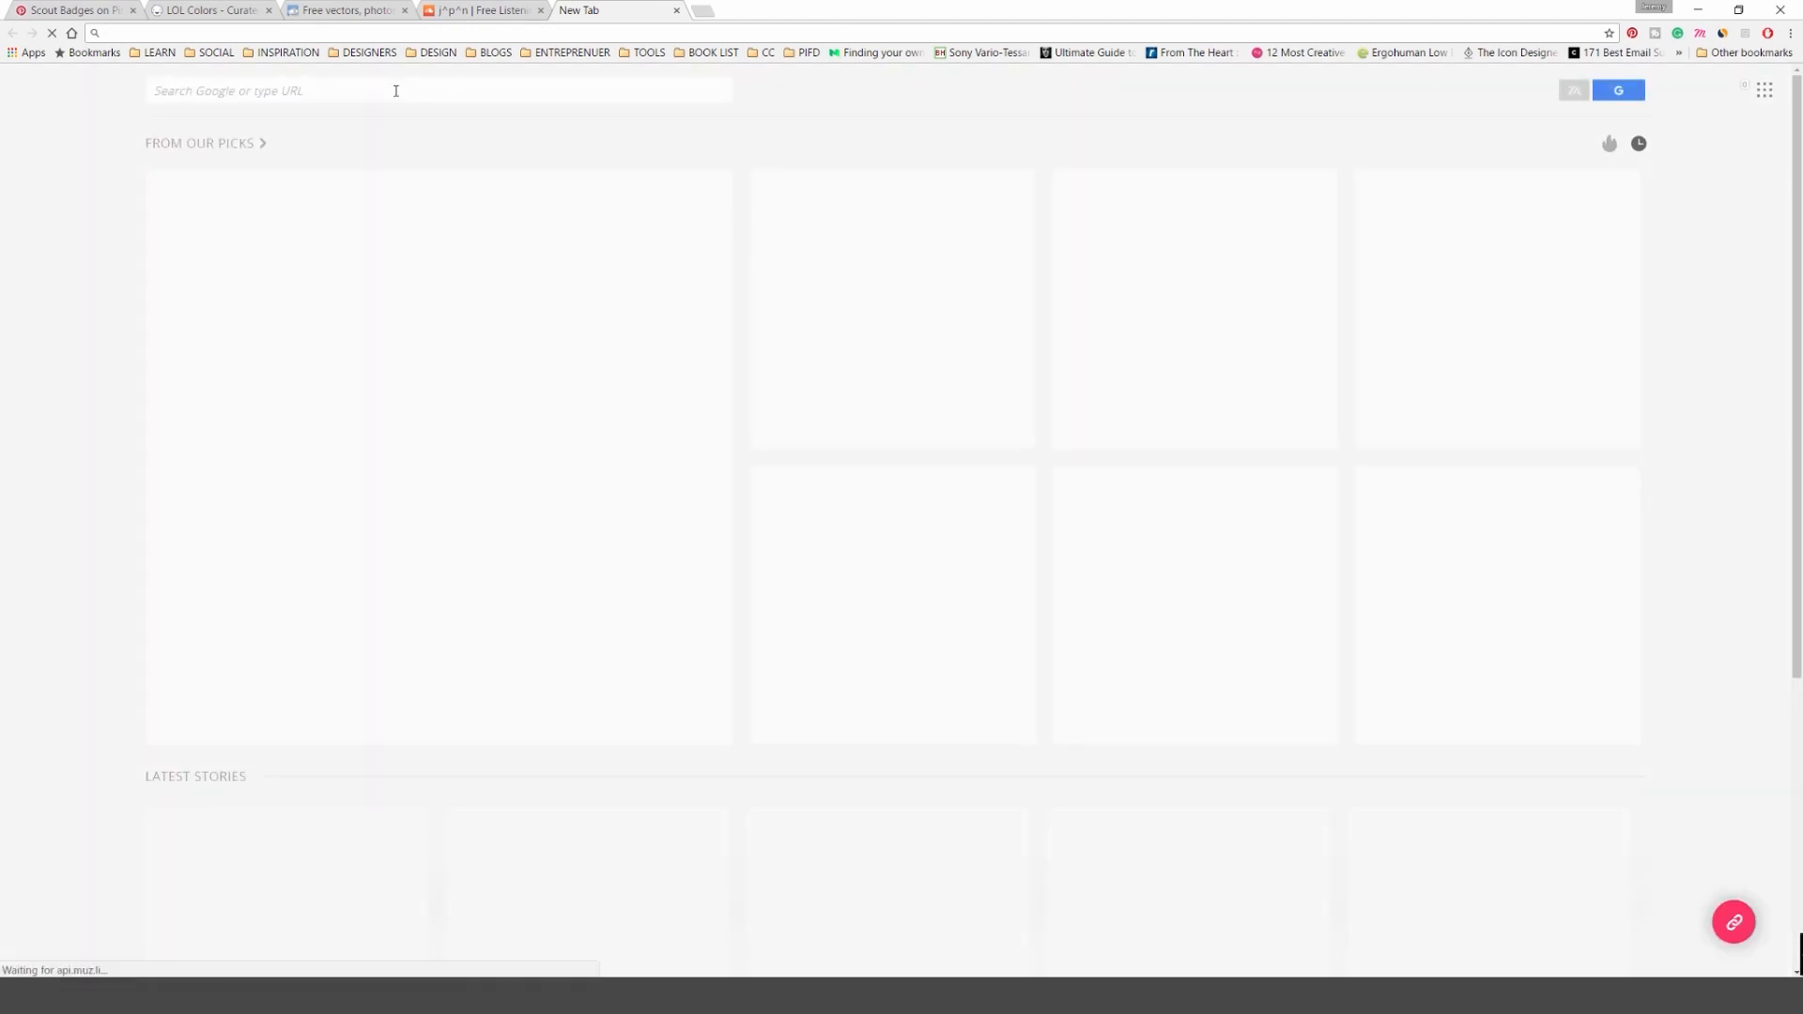
click(395, 91)
text(axe)
key(Return)
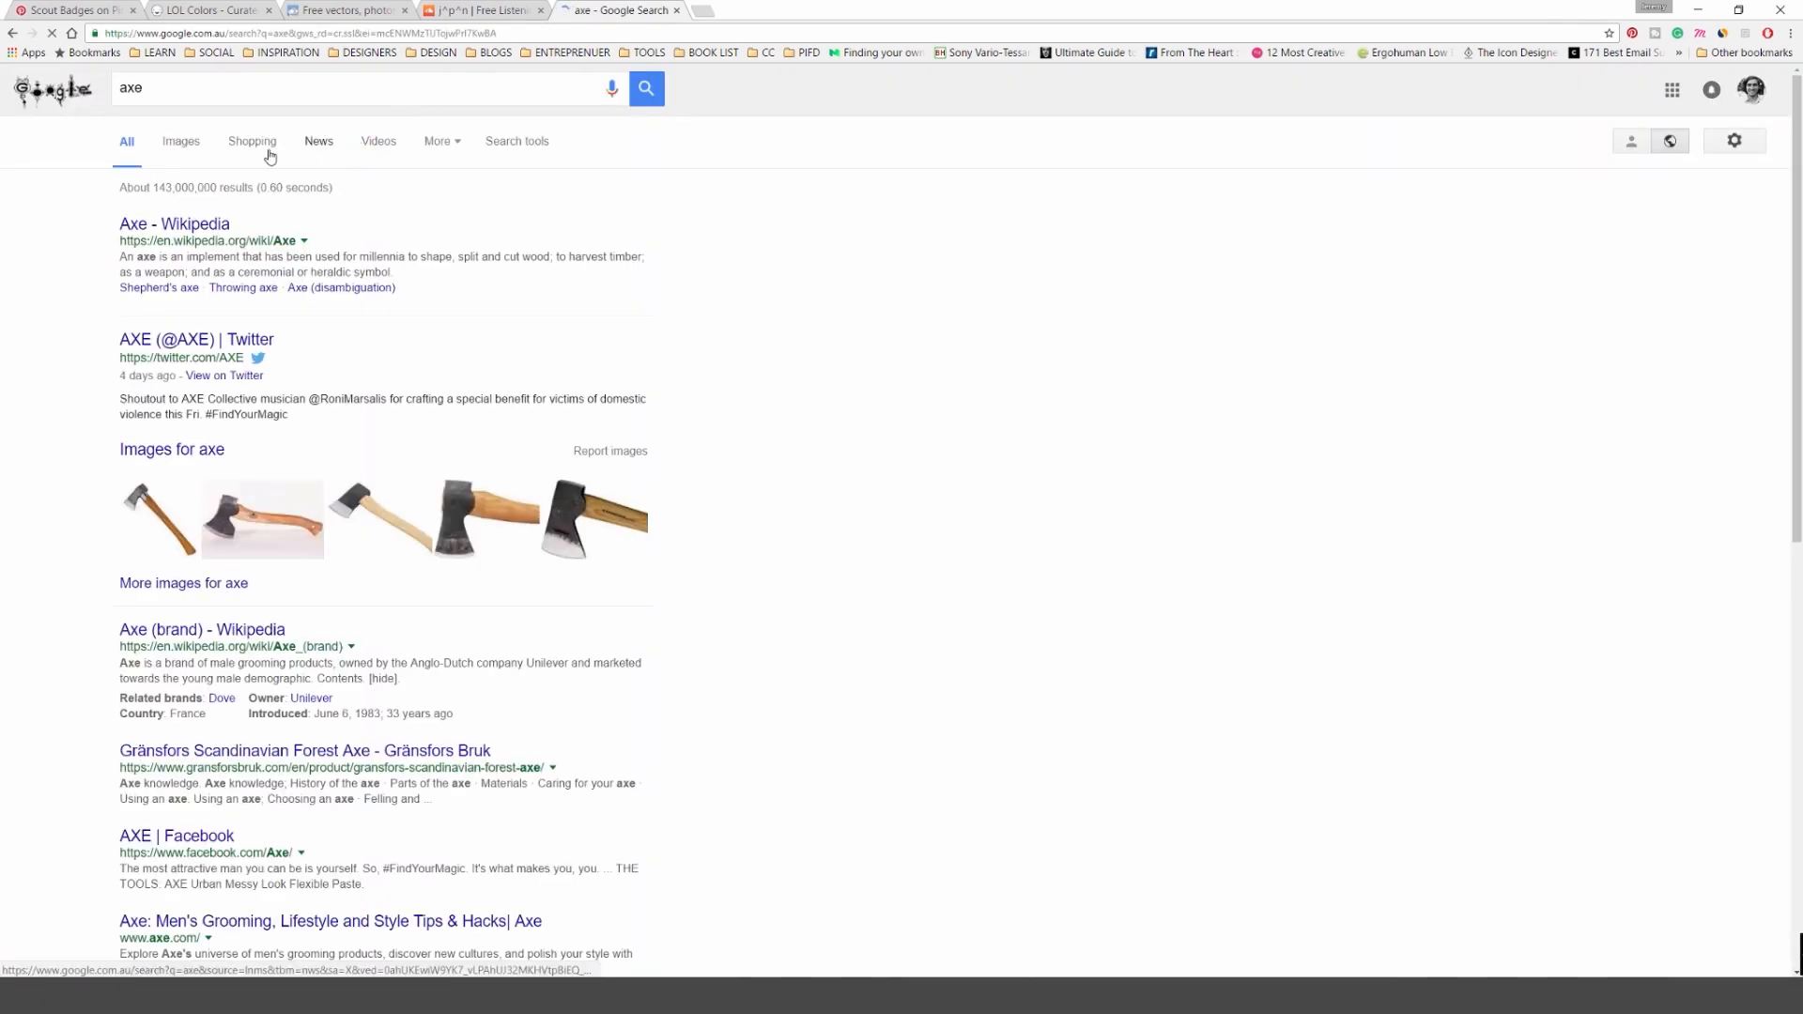
Step: Show the image results for axe and copy the enlarged A2ua picture of the axe with a curved wooden handle
click(181, 141)
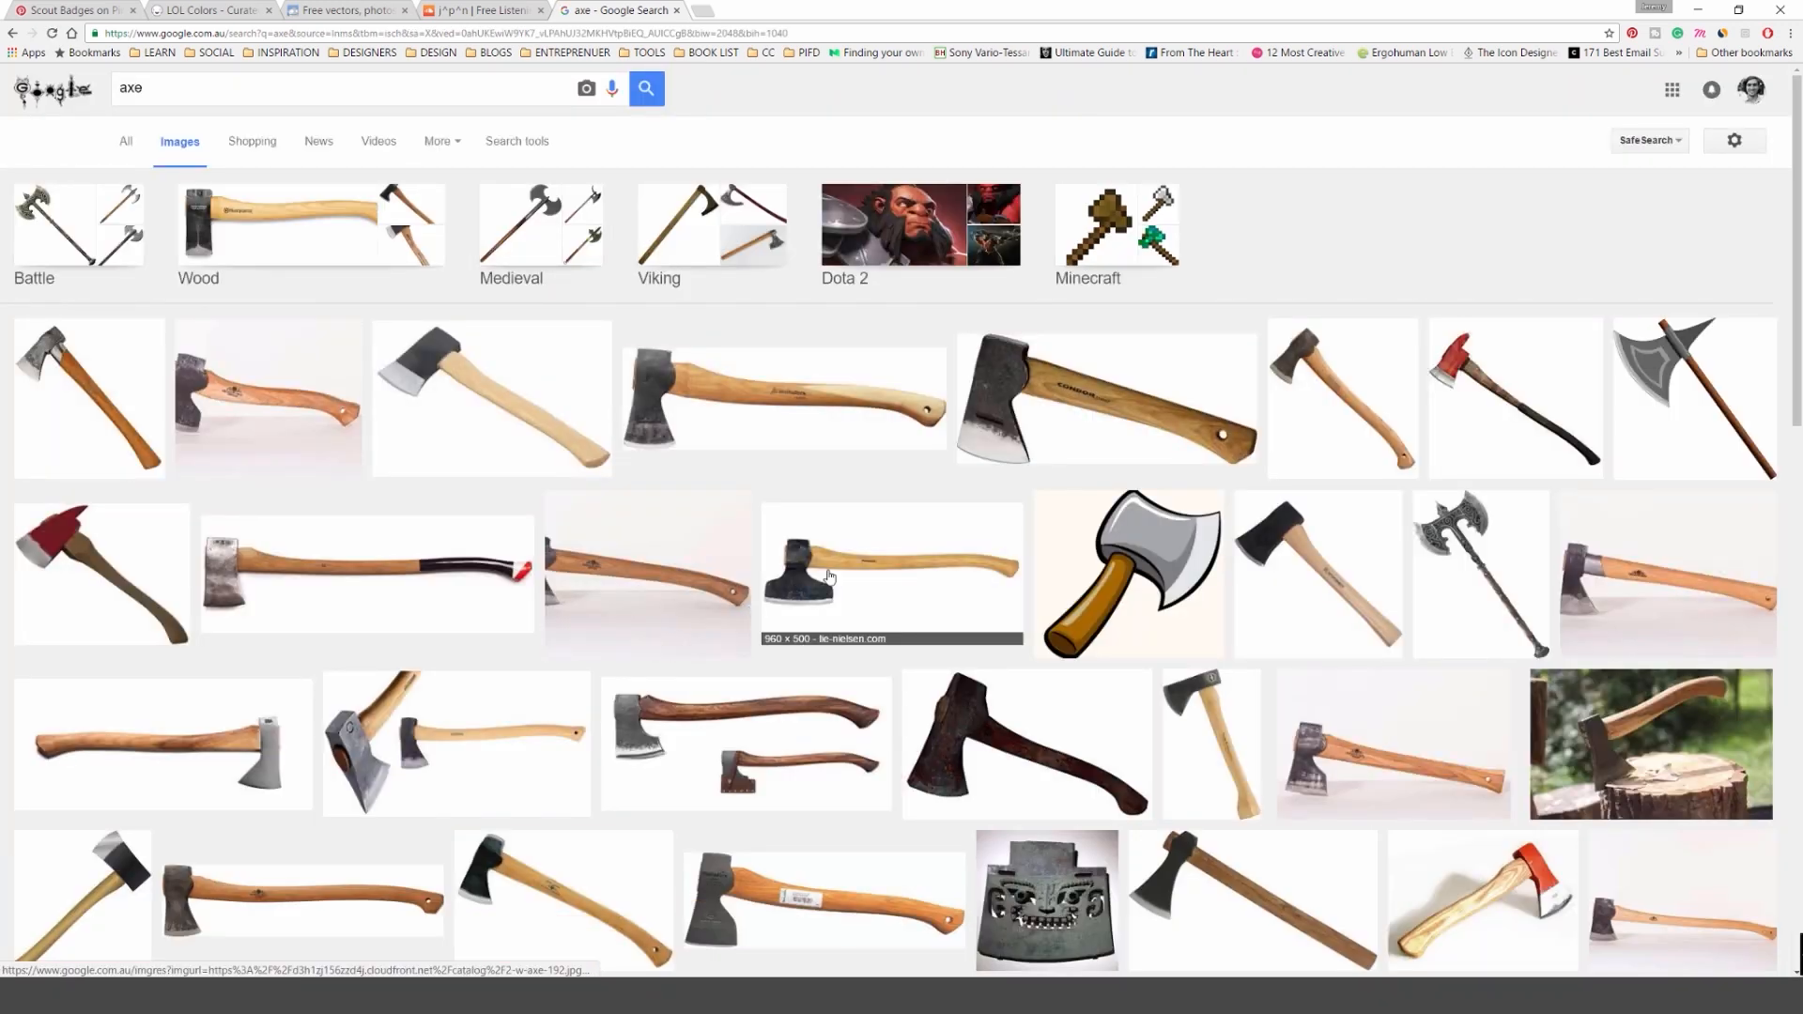
click(1341, 409)
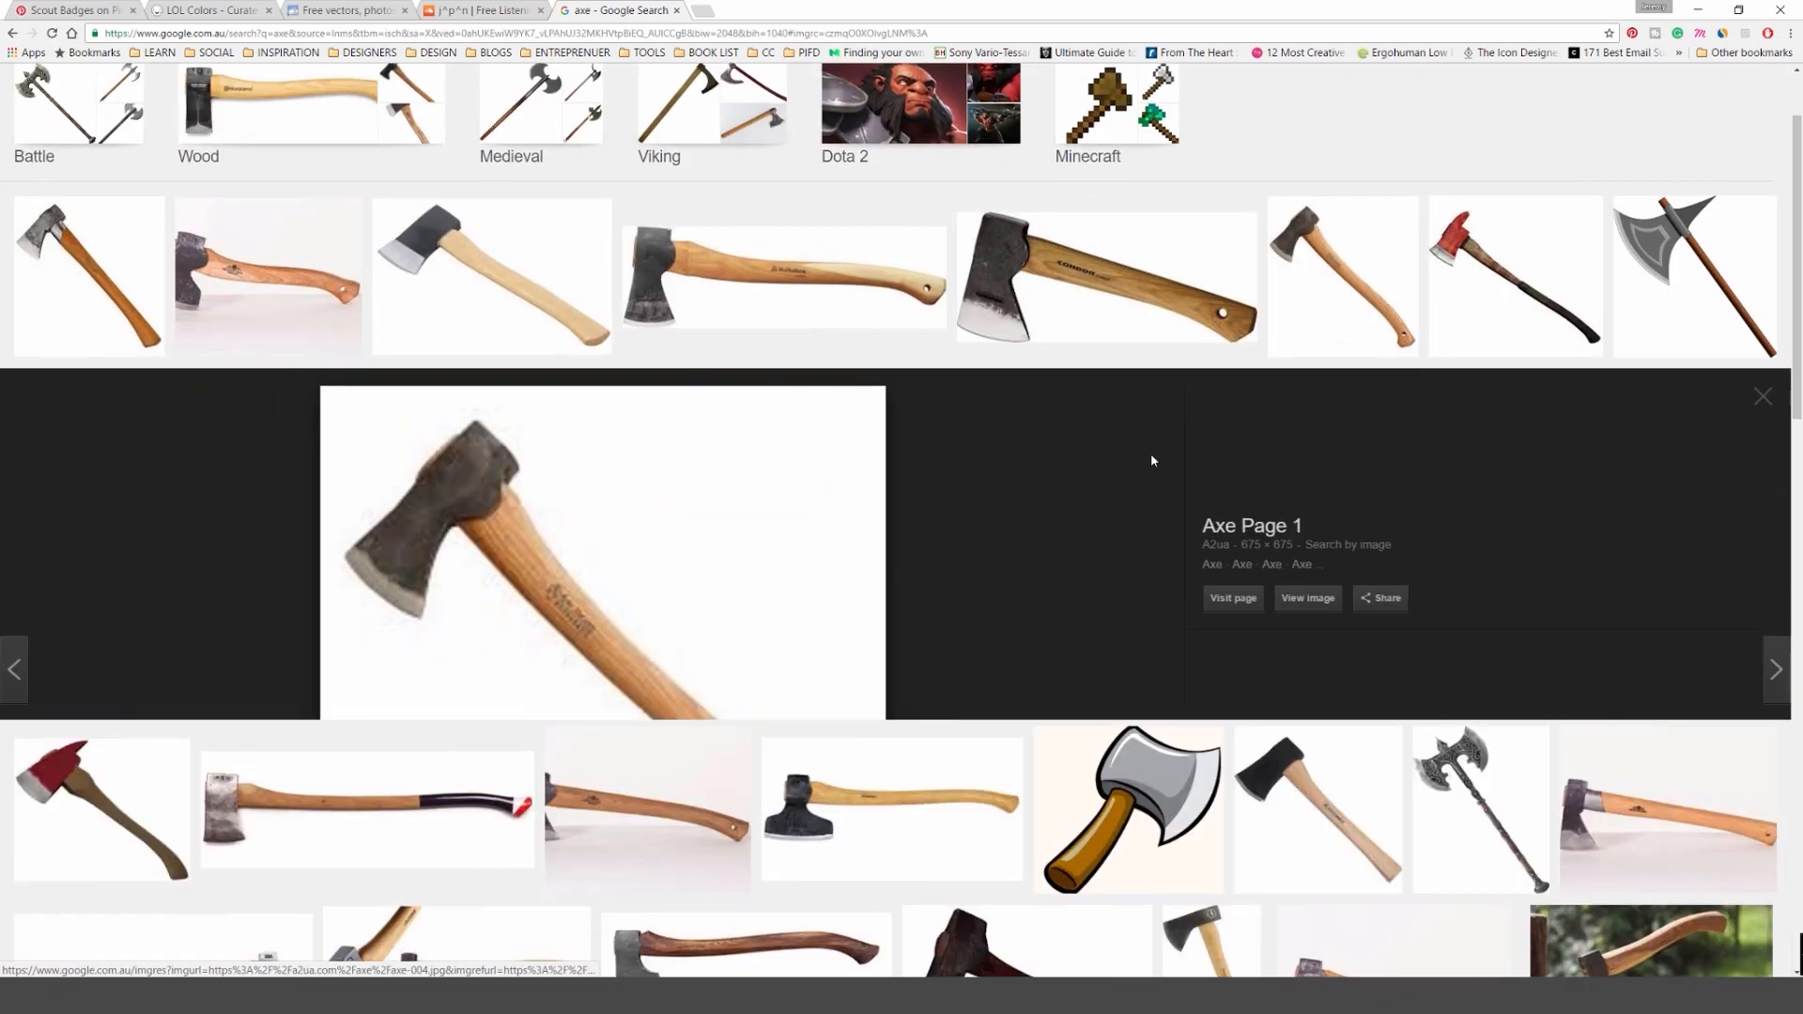
right_click(611, 458)
click(663, 607)
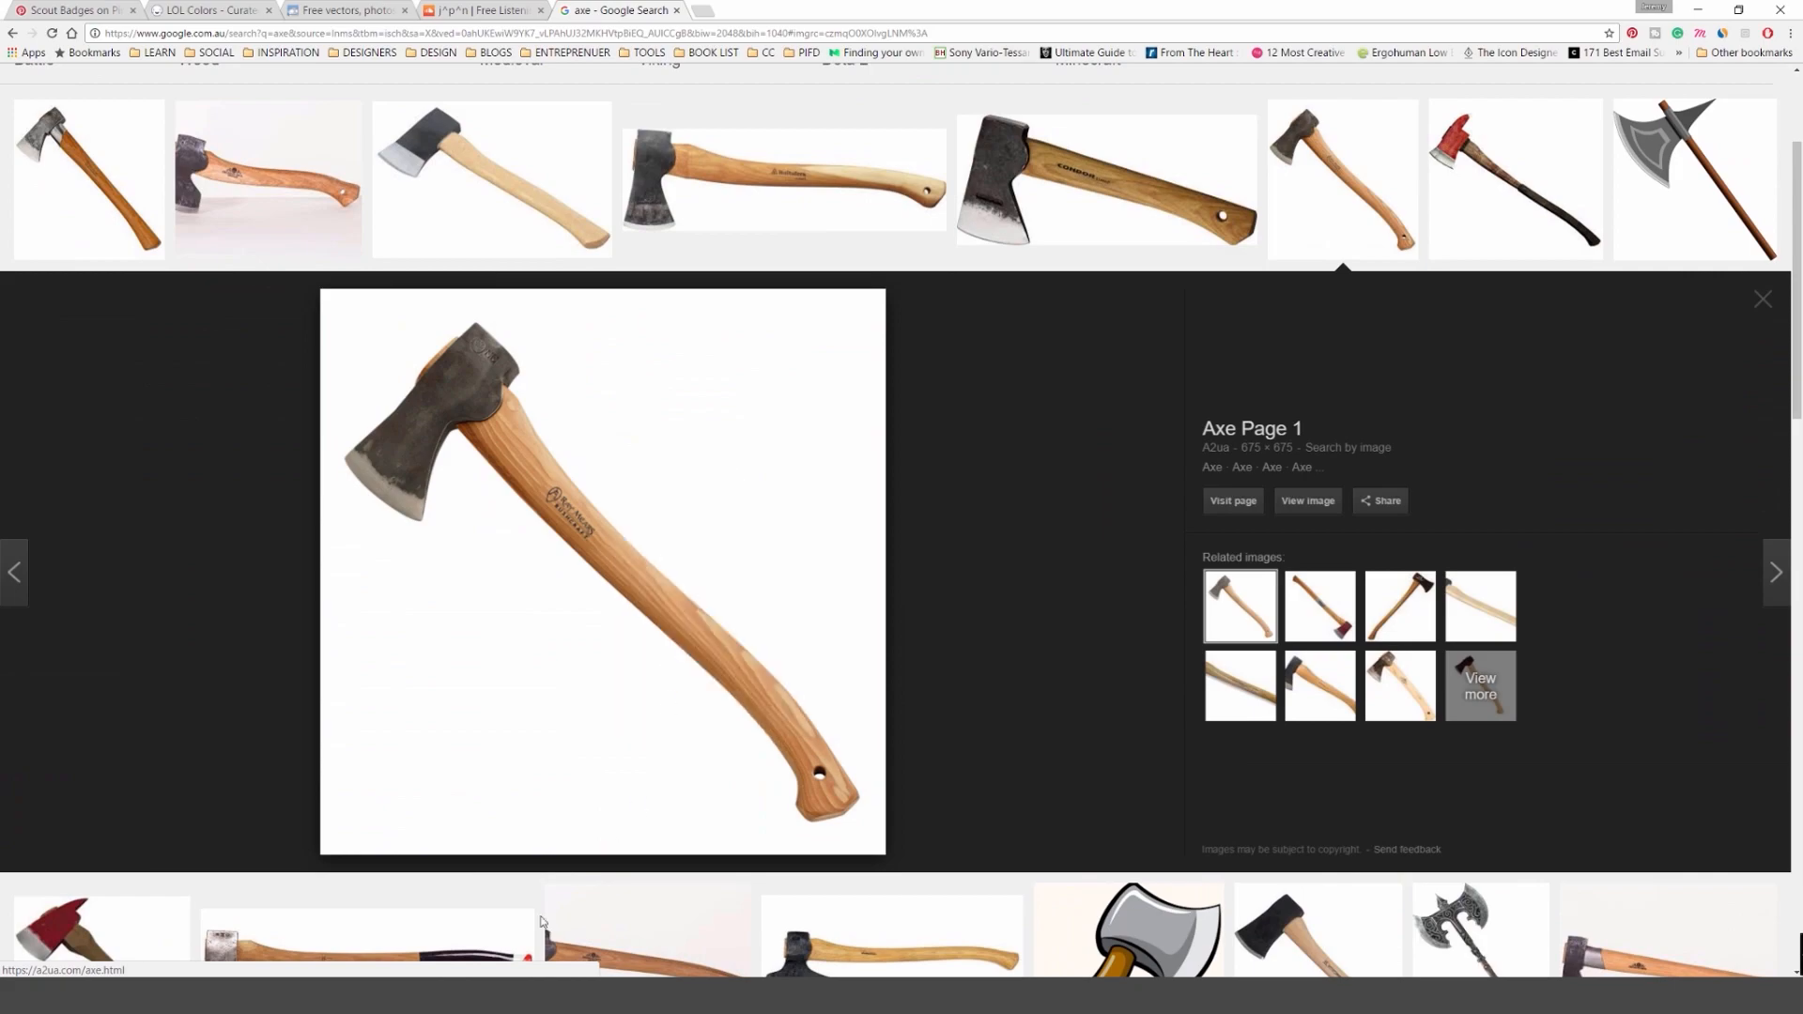
Step: Switch back to Illustrator, paste the axe photo below the white artboard and lock it as a tracing reference
key(alt+Tab)
key(ctrl+minus)
key(ctrl+minus)
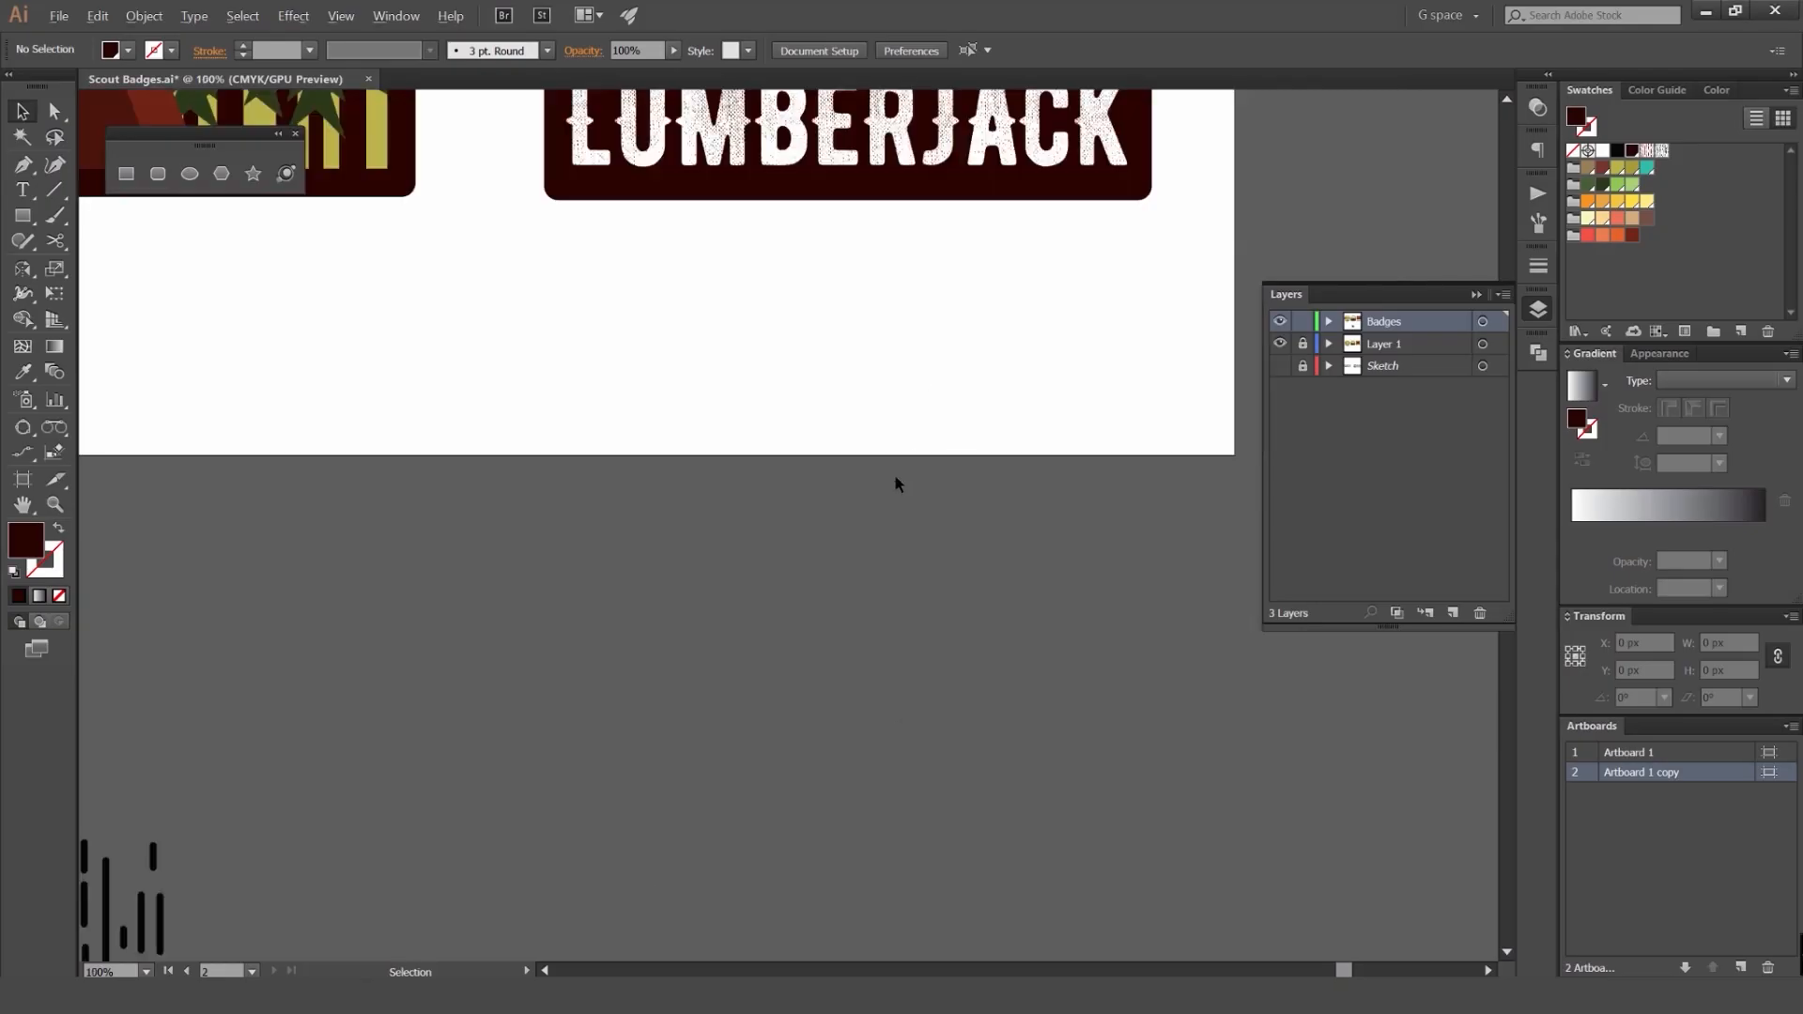
key(ctrl+v)
drag(850, 513, 831, 706)
key(ctrl+2)
drag(984, 609, 1083, 411)
scroll(781, 411, up, 2)
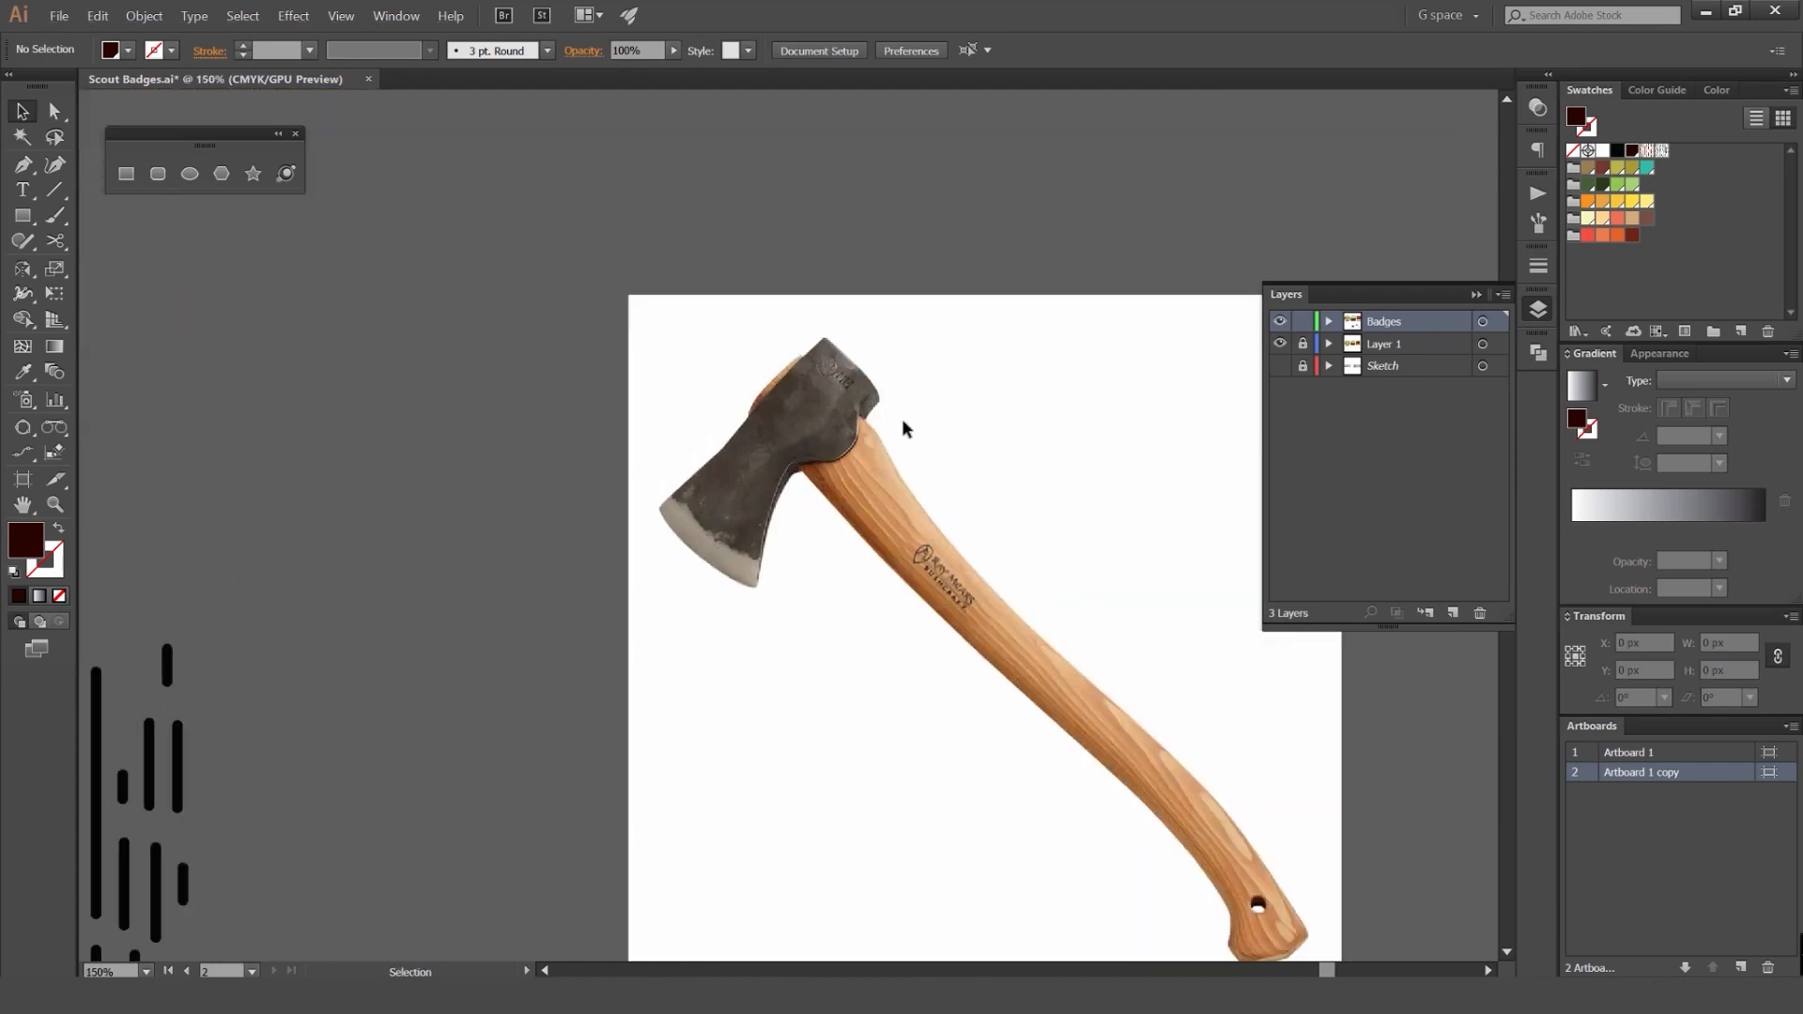
Step: Trace the axe head's straight upper edge, curved blade and concave underside up to the handle with the Pen tool
drag(892, 413, 755, 355)
key(p)
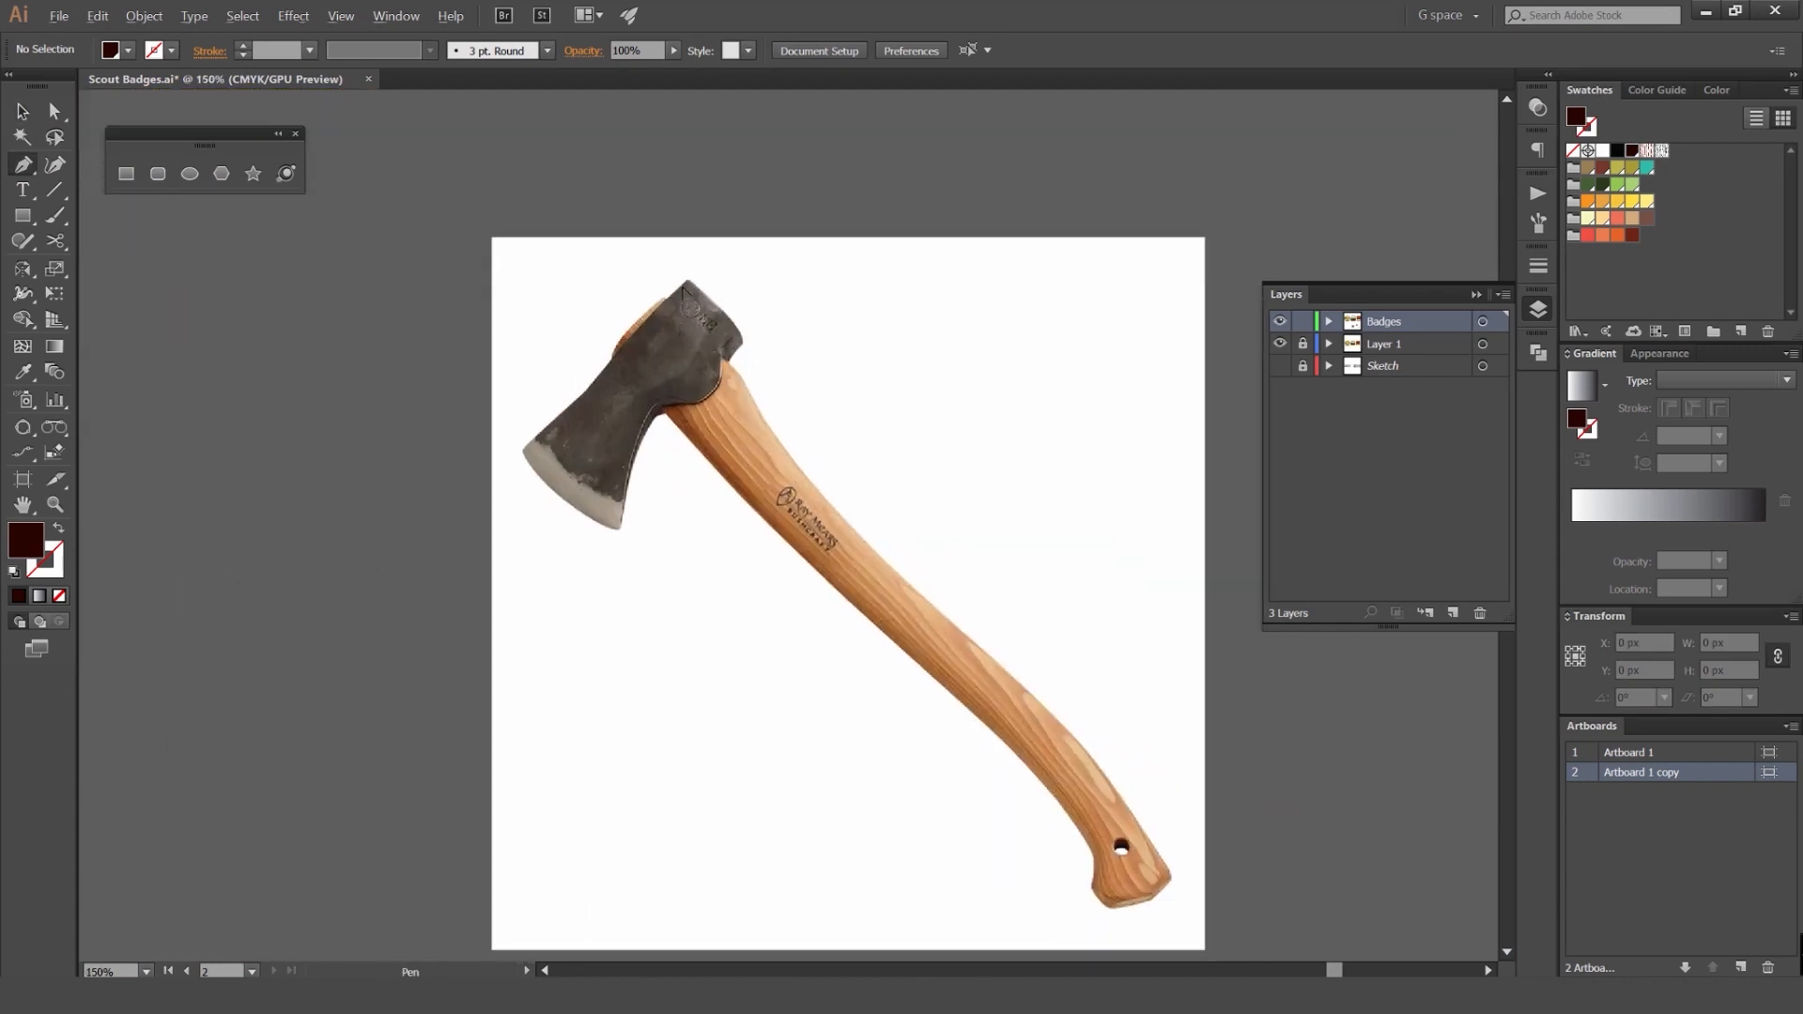
scroll(692, 283, up, 2)
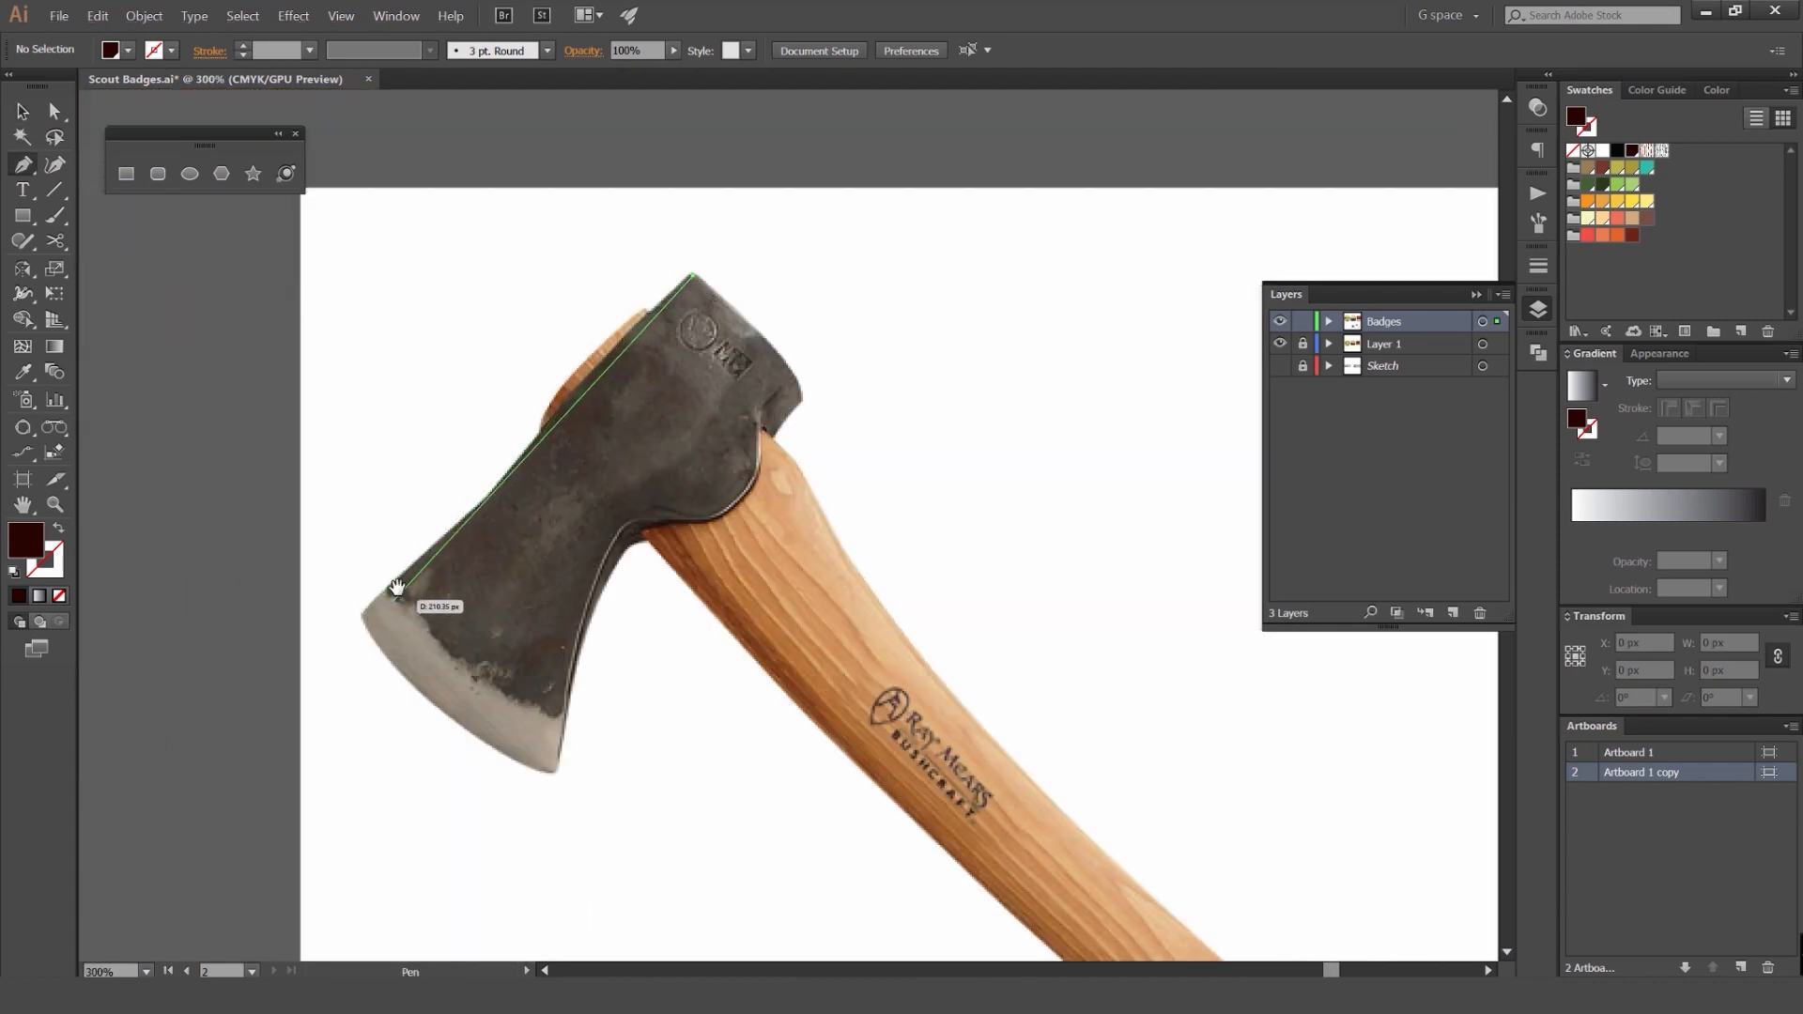
drag(387, 597, 610, 490)
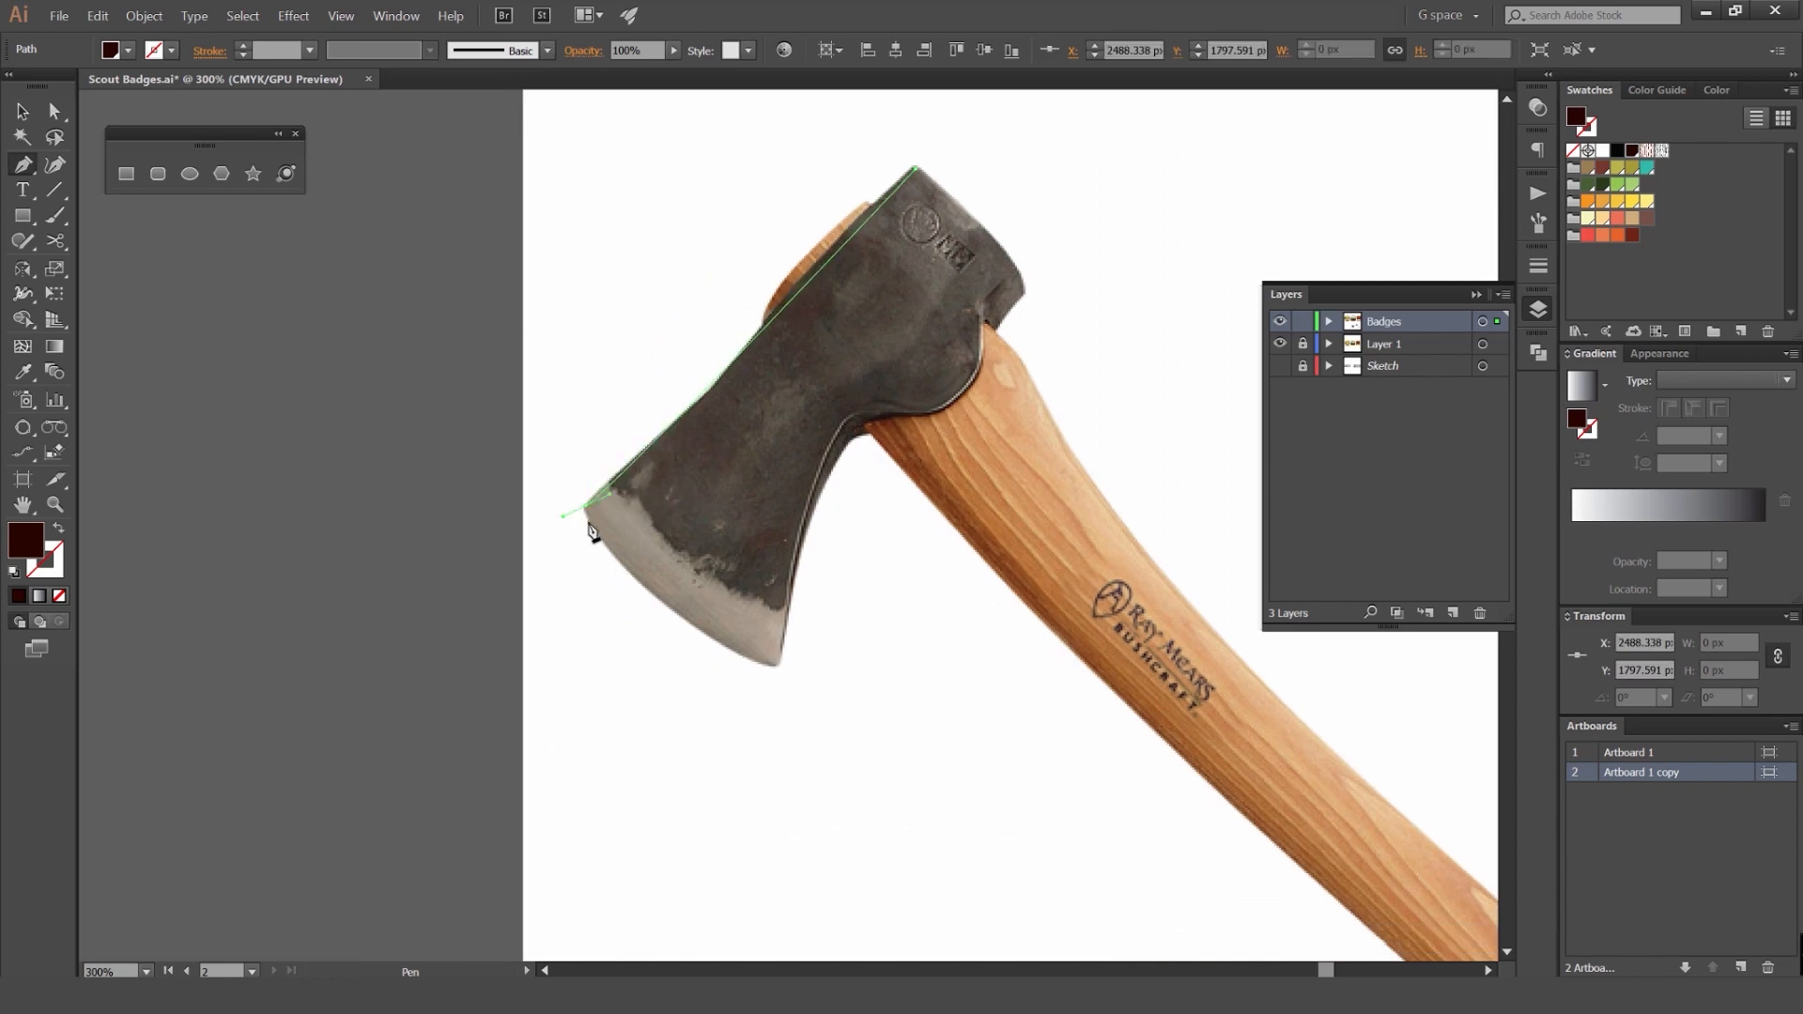
drag(781, 667, 863, 676)
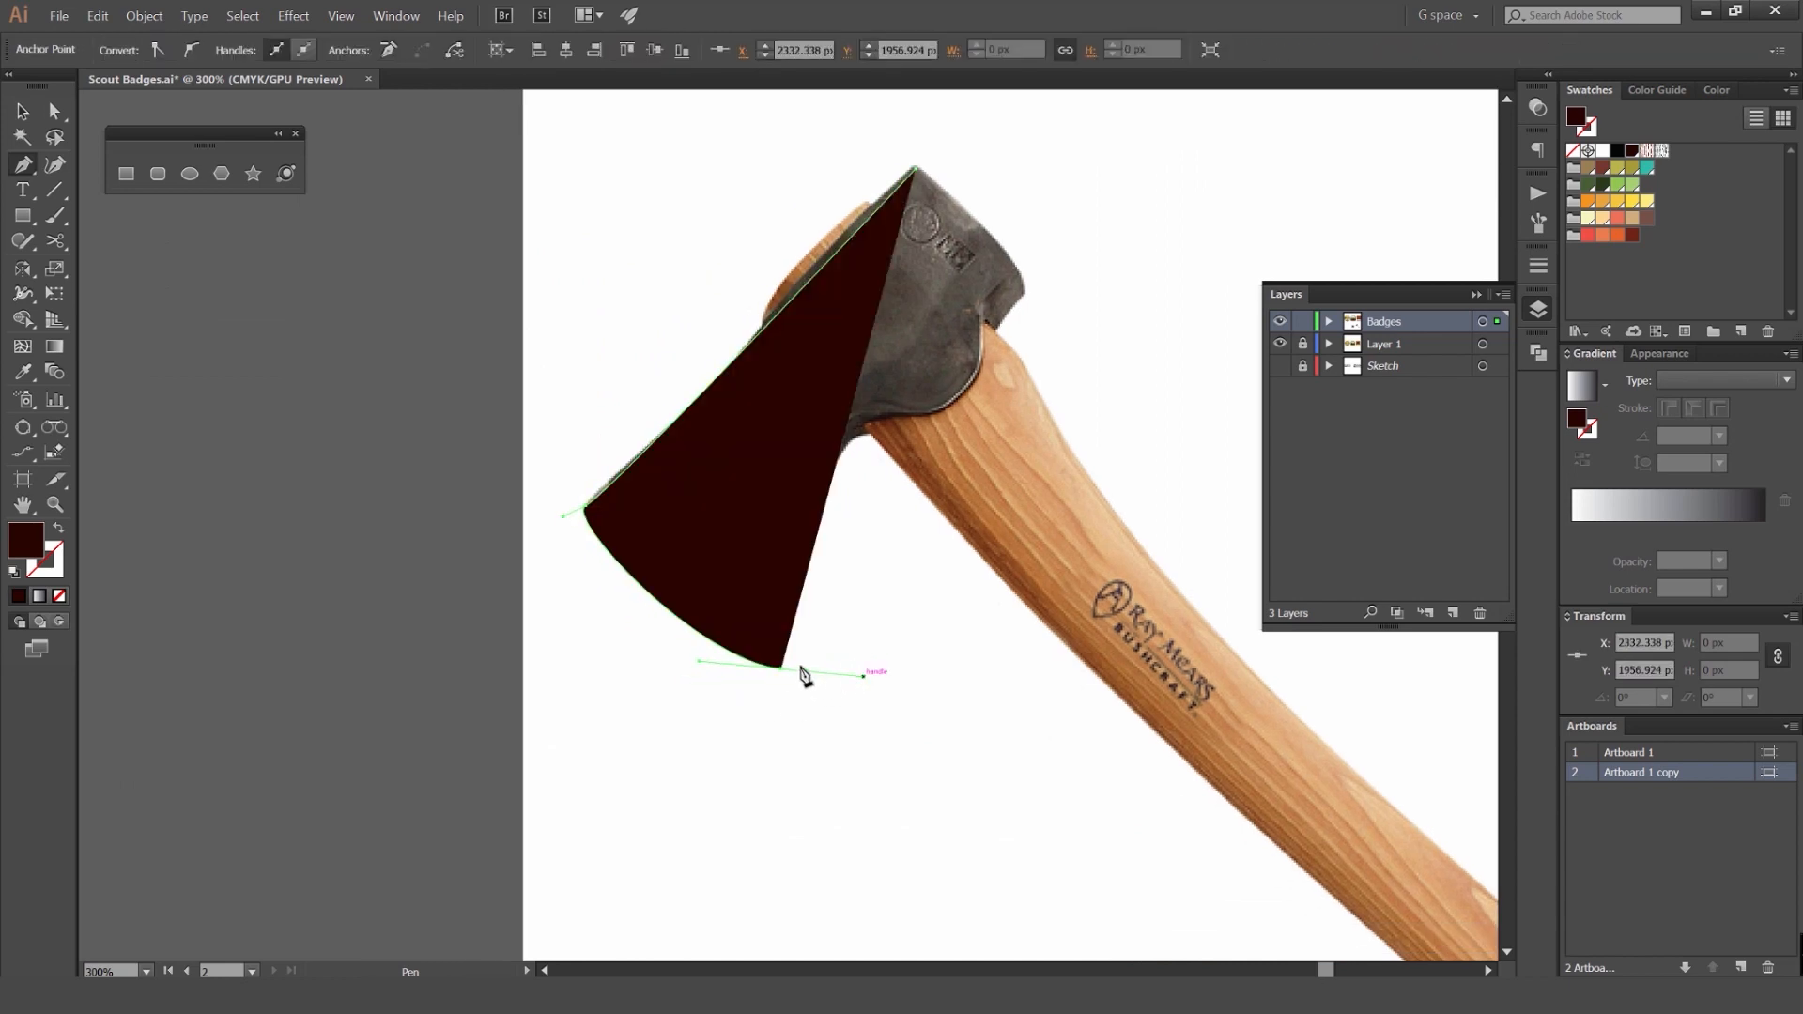
drag(868, 435, 944, 434)
Step: Give the traced axe path no fill and a red 7 pt stroke
key(shift+x)
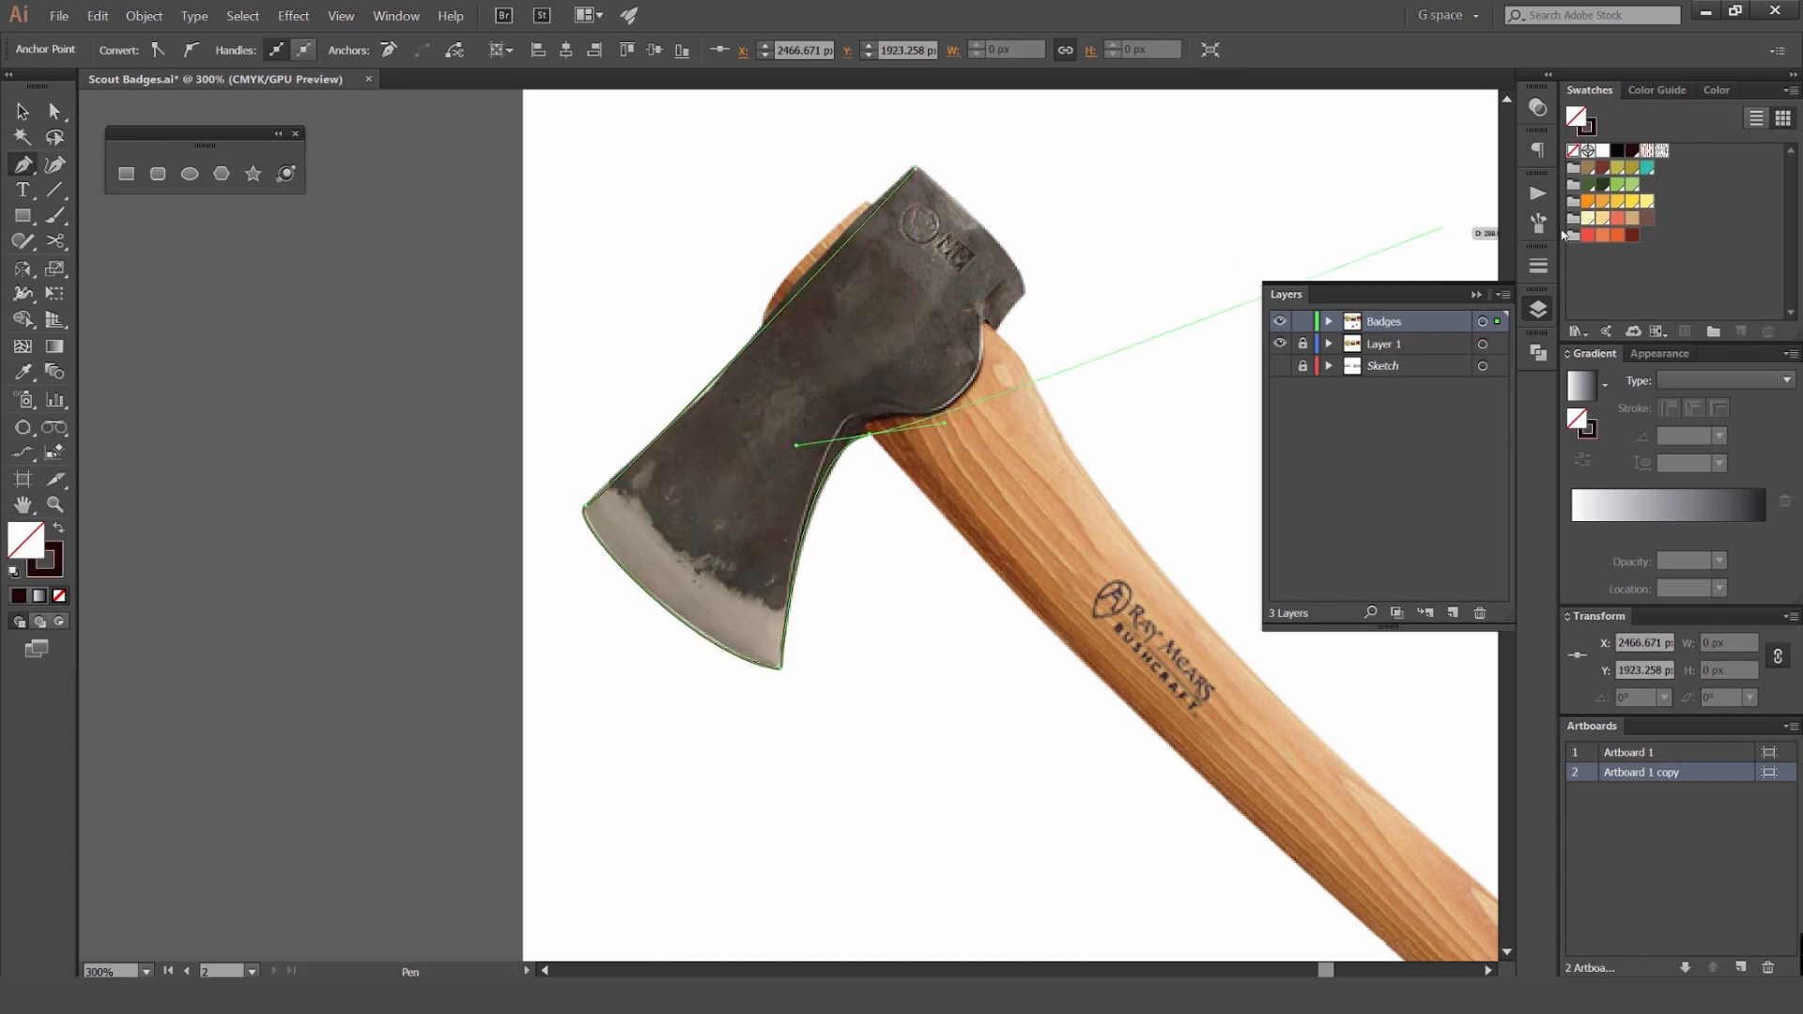
click(1637, 202)
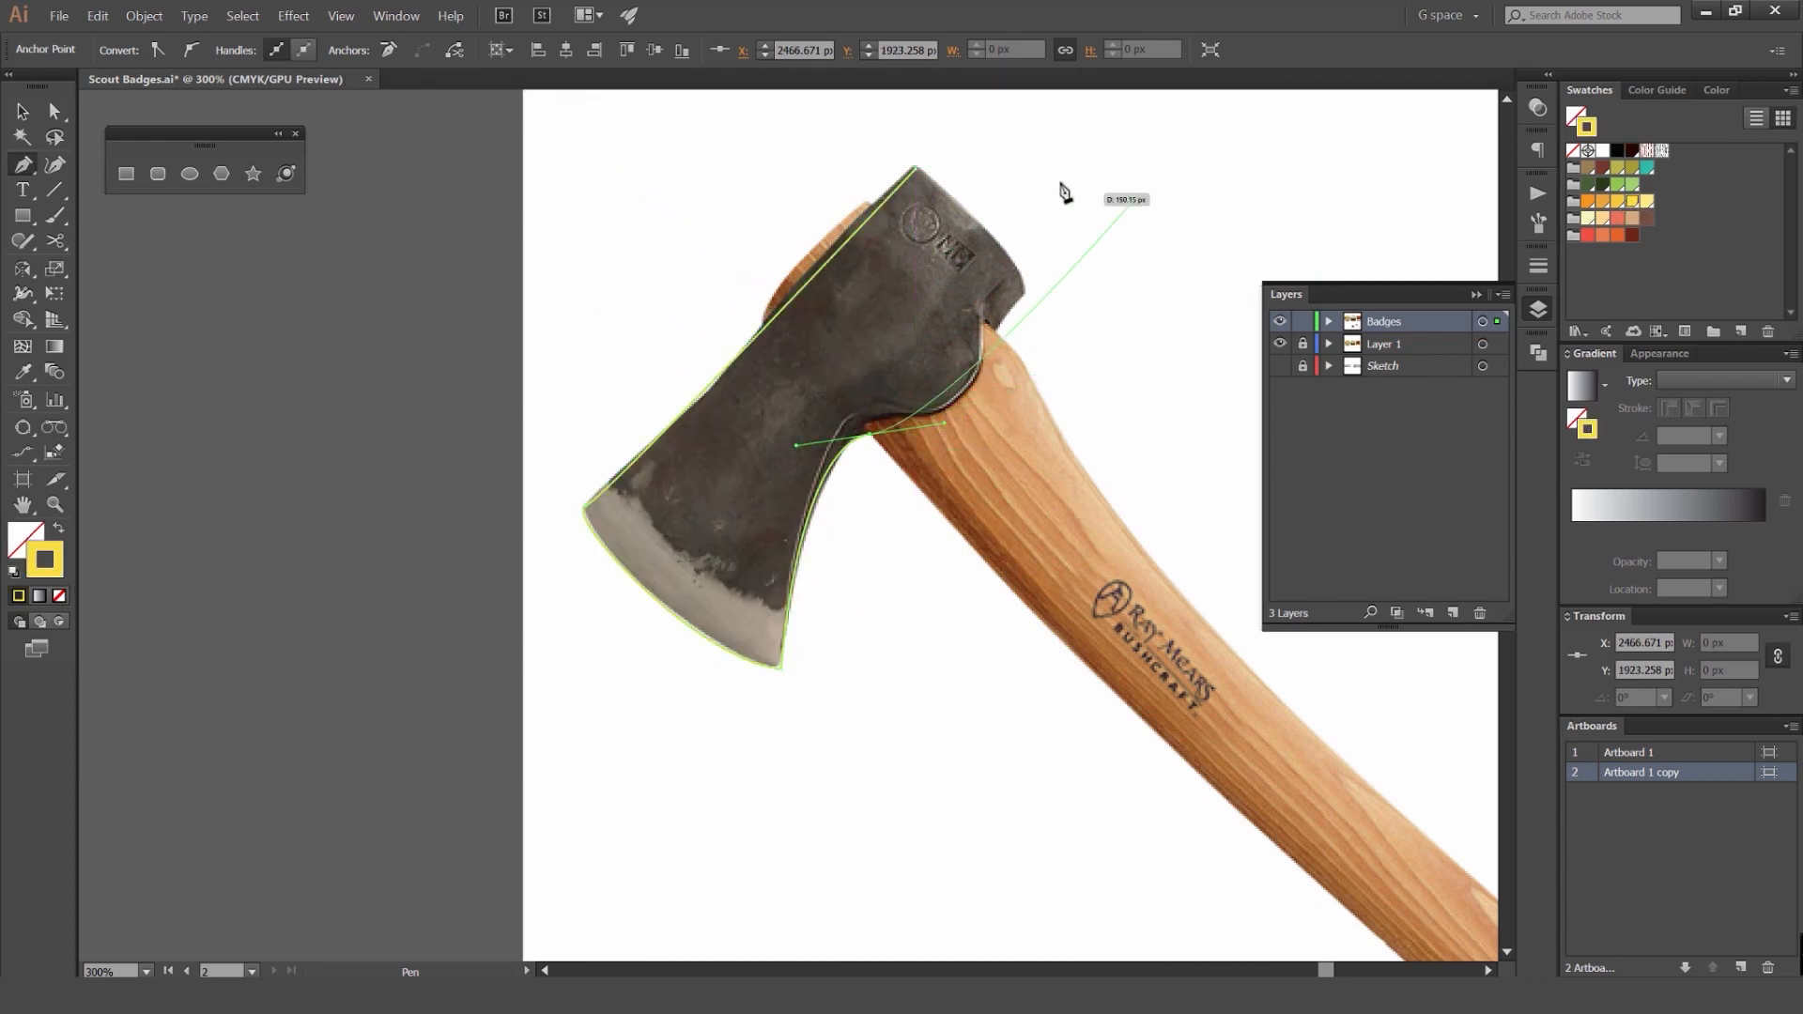
click(1601, 234)
key(v)
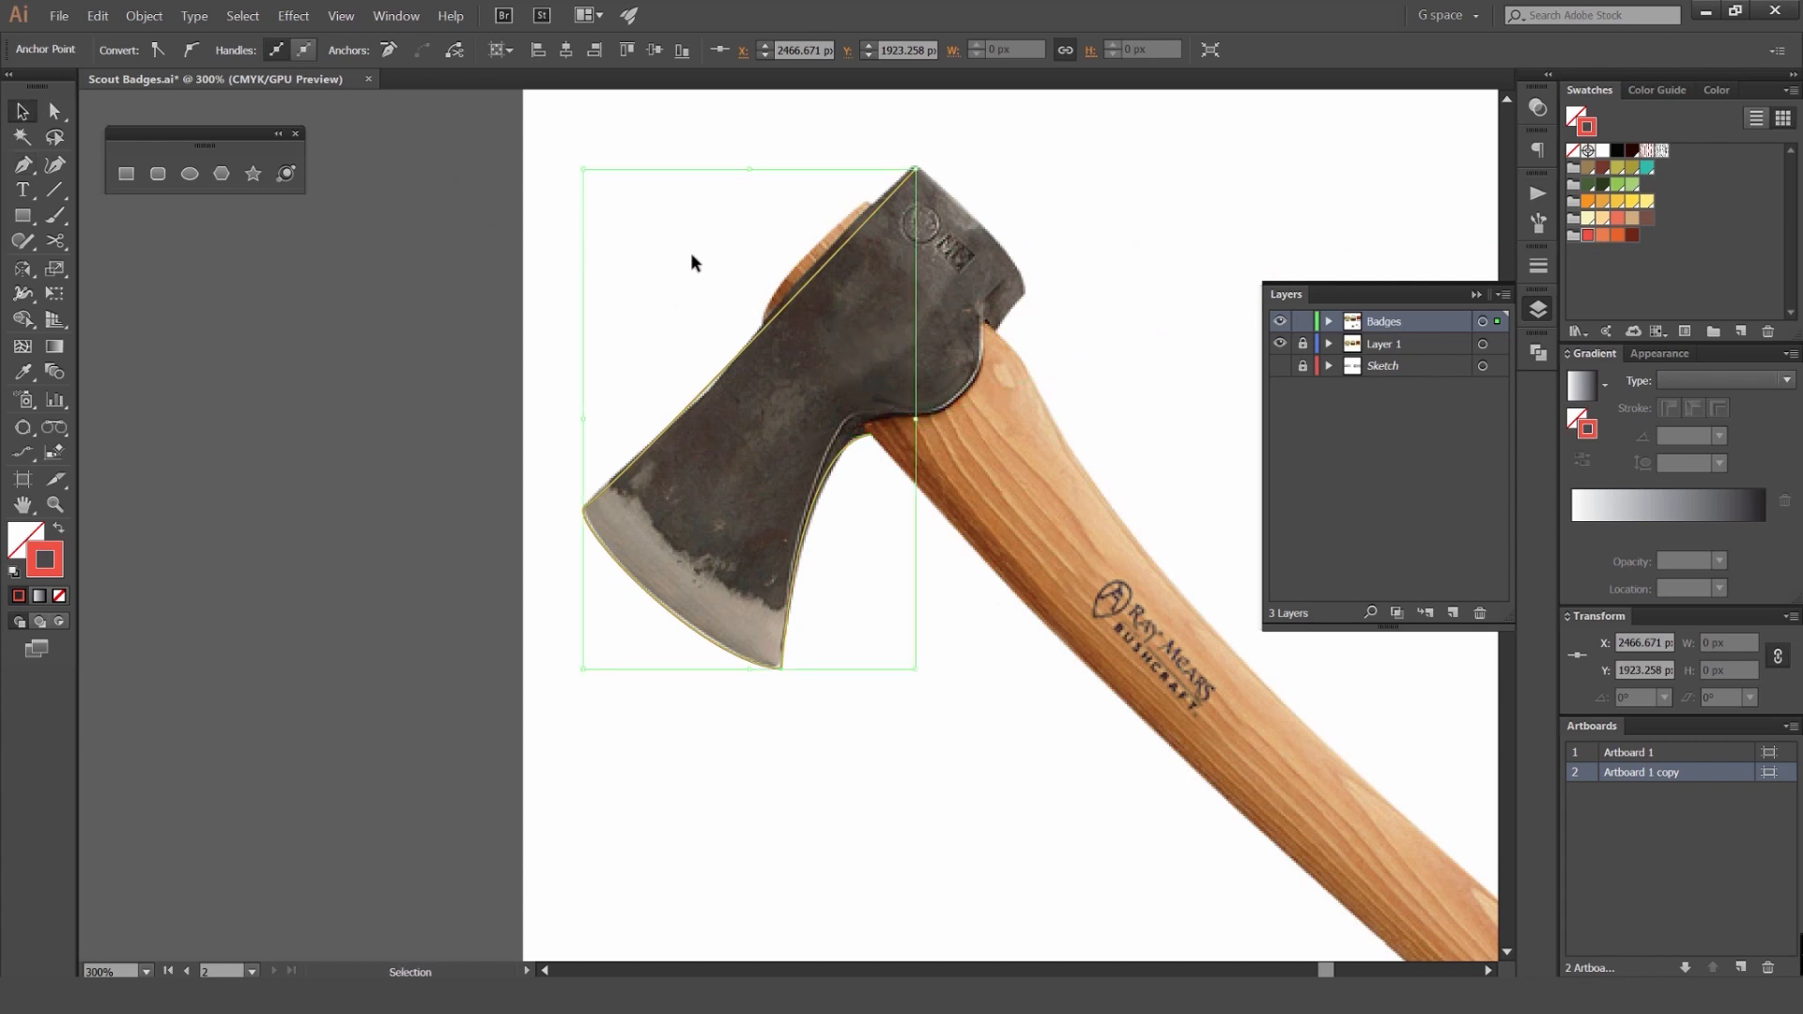
click(1545, 268)
shift+click(1356, 274)
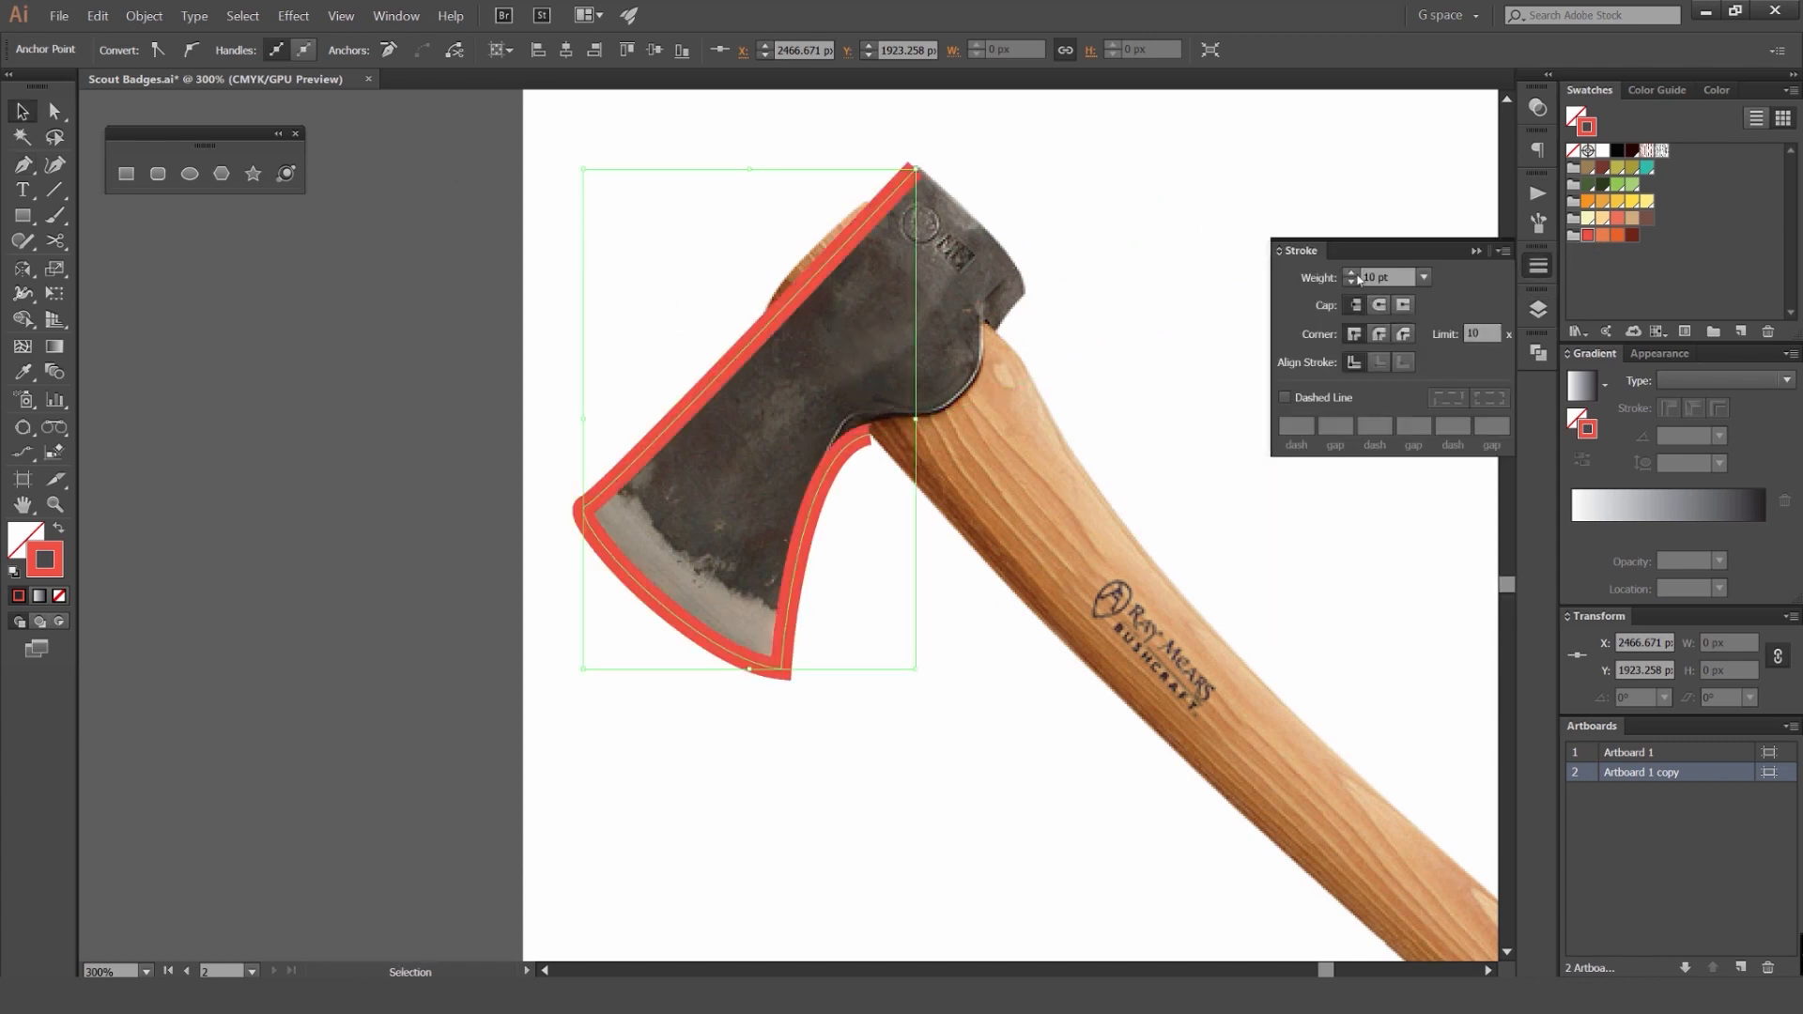
triple_click(1351, 283)
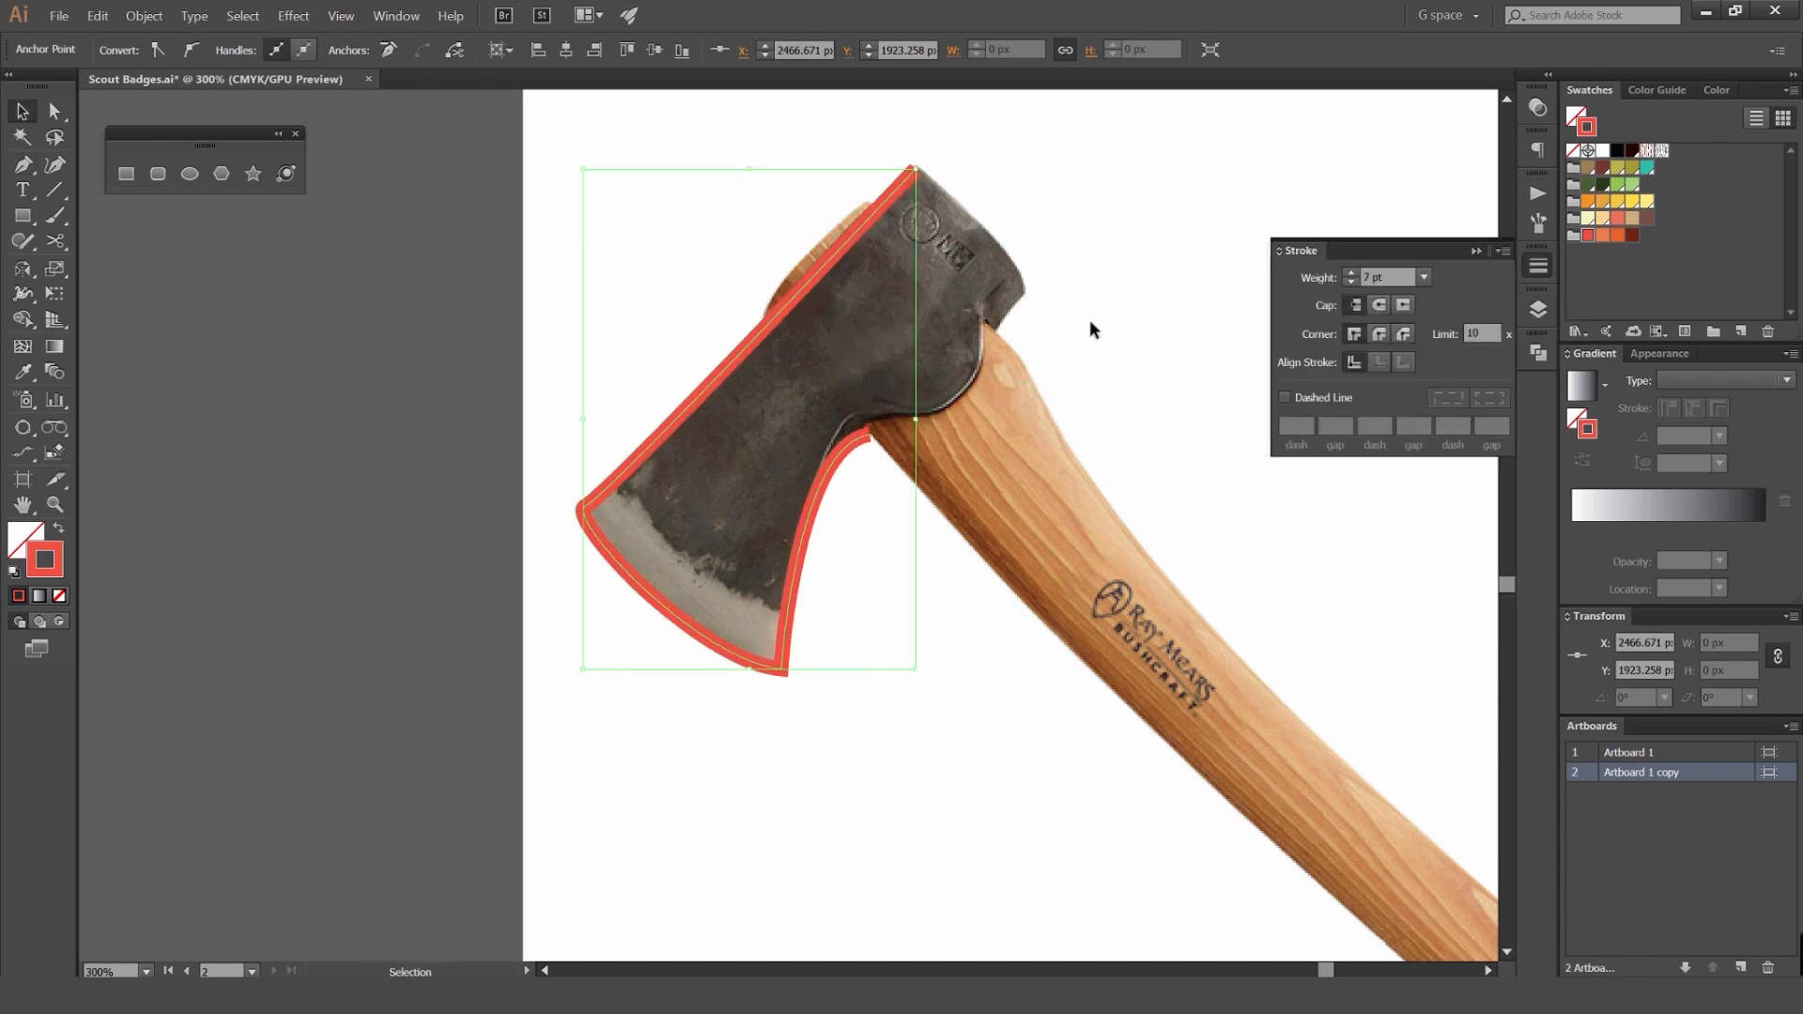
Step: Continue the axe path from the head along the lower edge of the wooden handle to its flared end
click(909, 477)
key(p)
click(869, 436)
drag(884, 451, 657, 156)
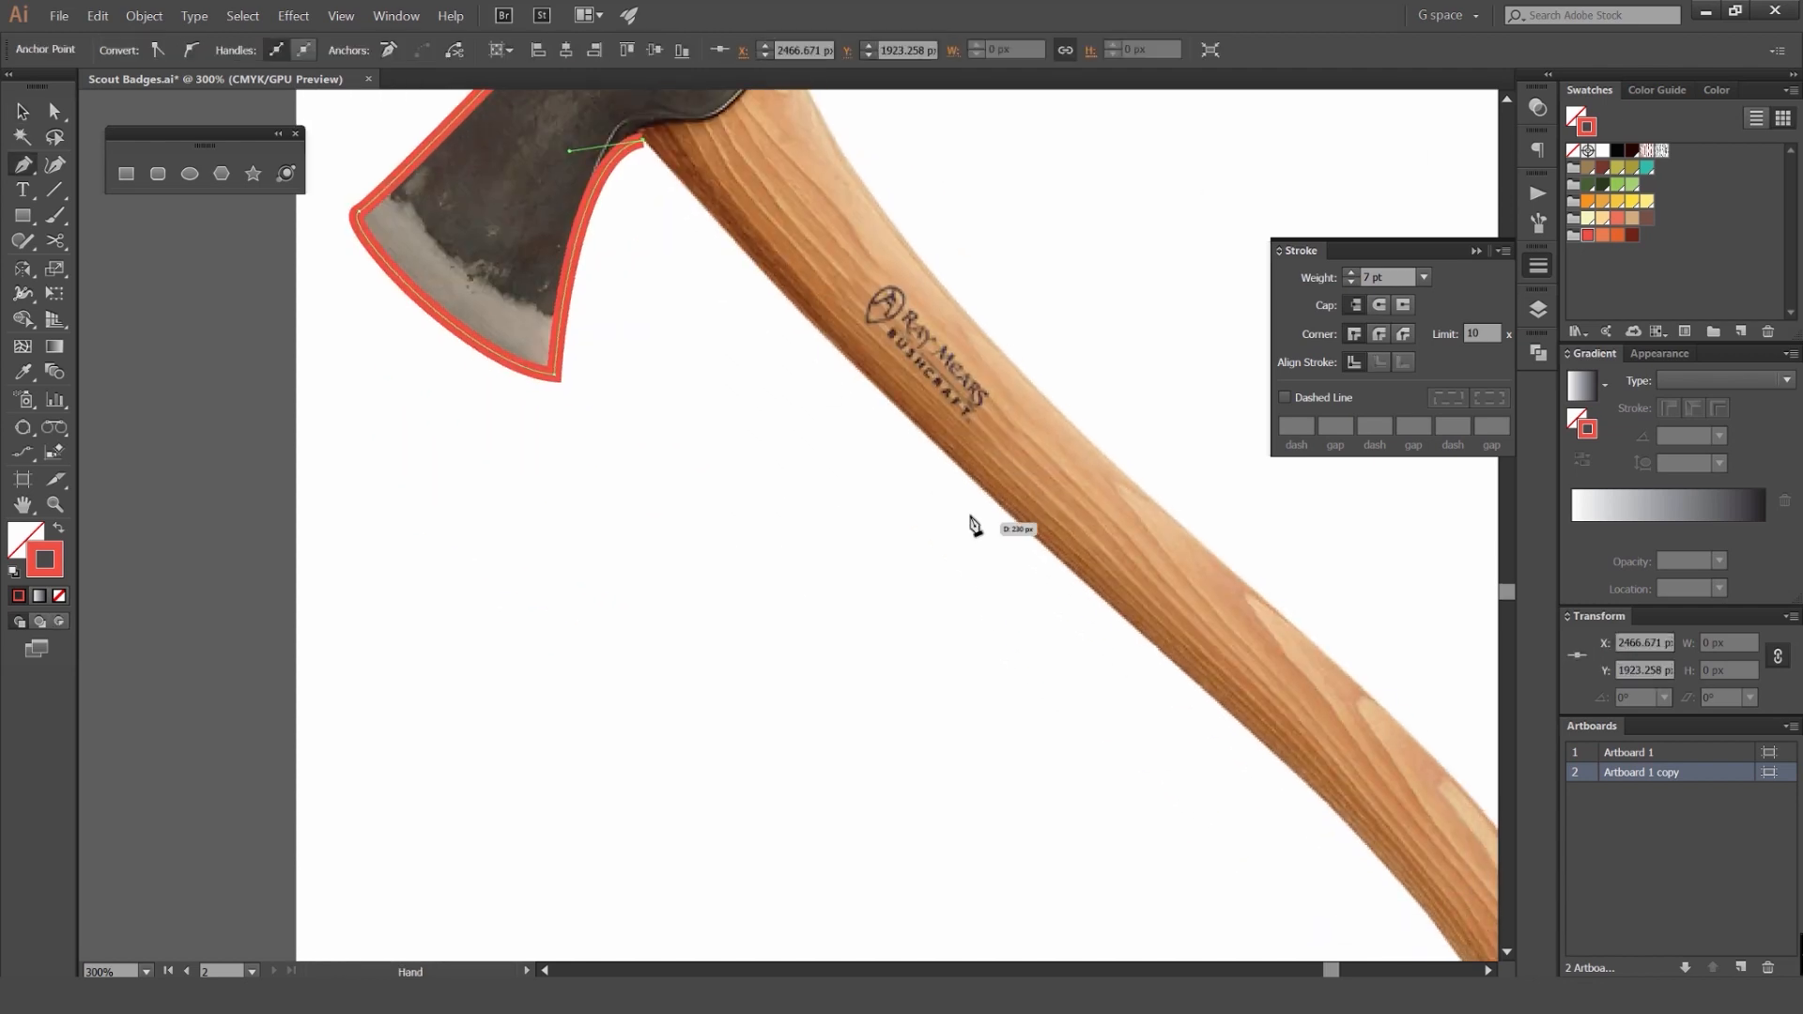
drag(1033, 537, 1130, 611)
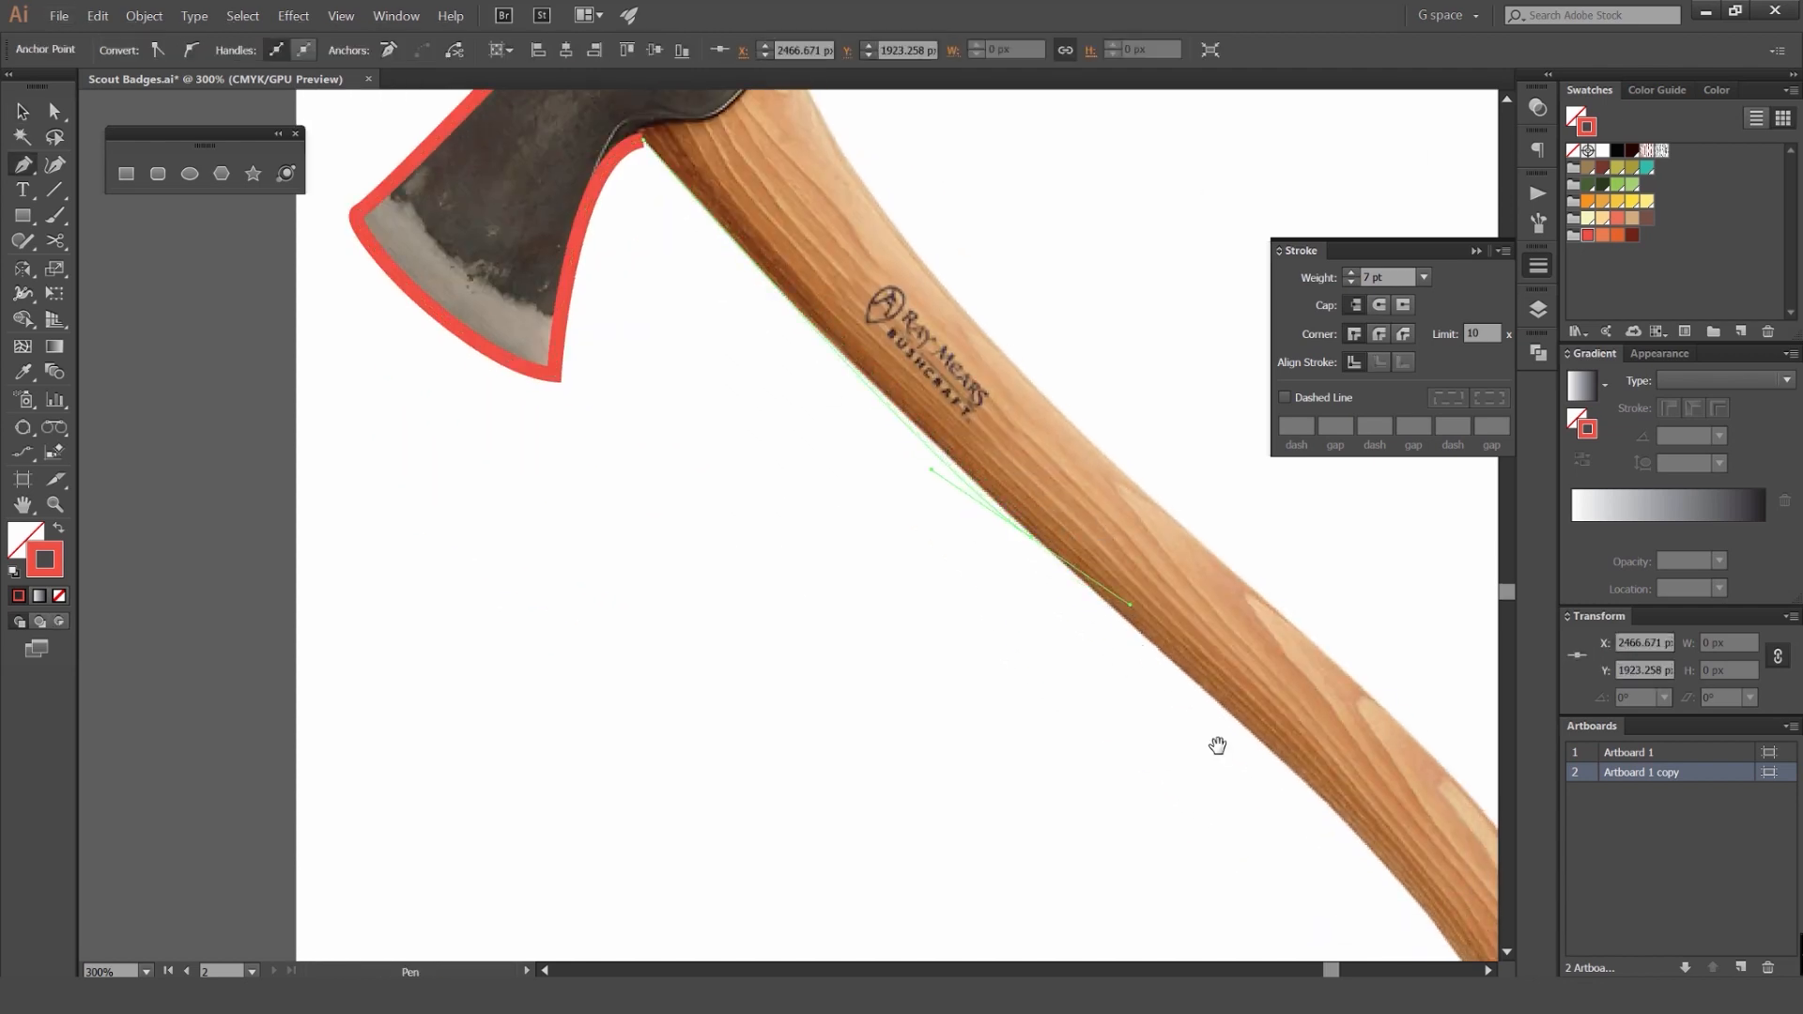
drag(1217, 745, 880, 439)
drag(1041, 617, 1005, 716)
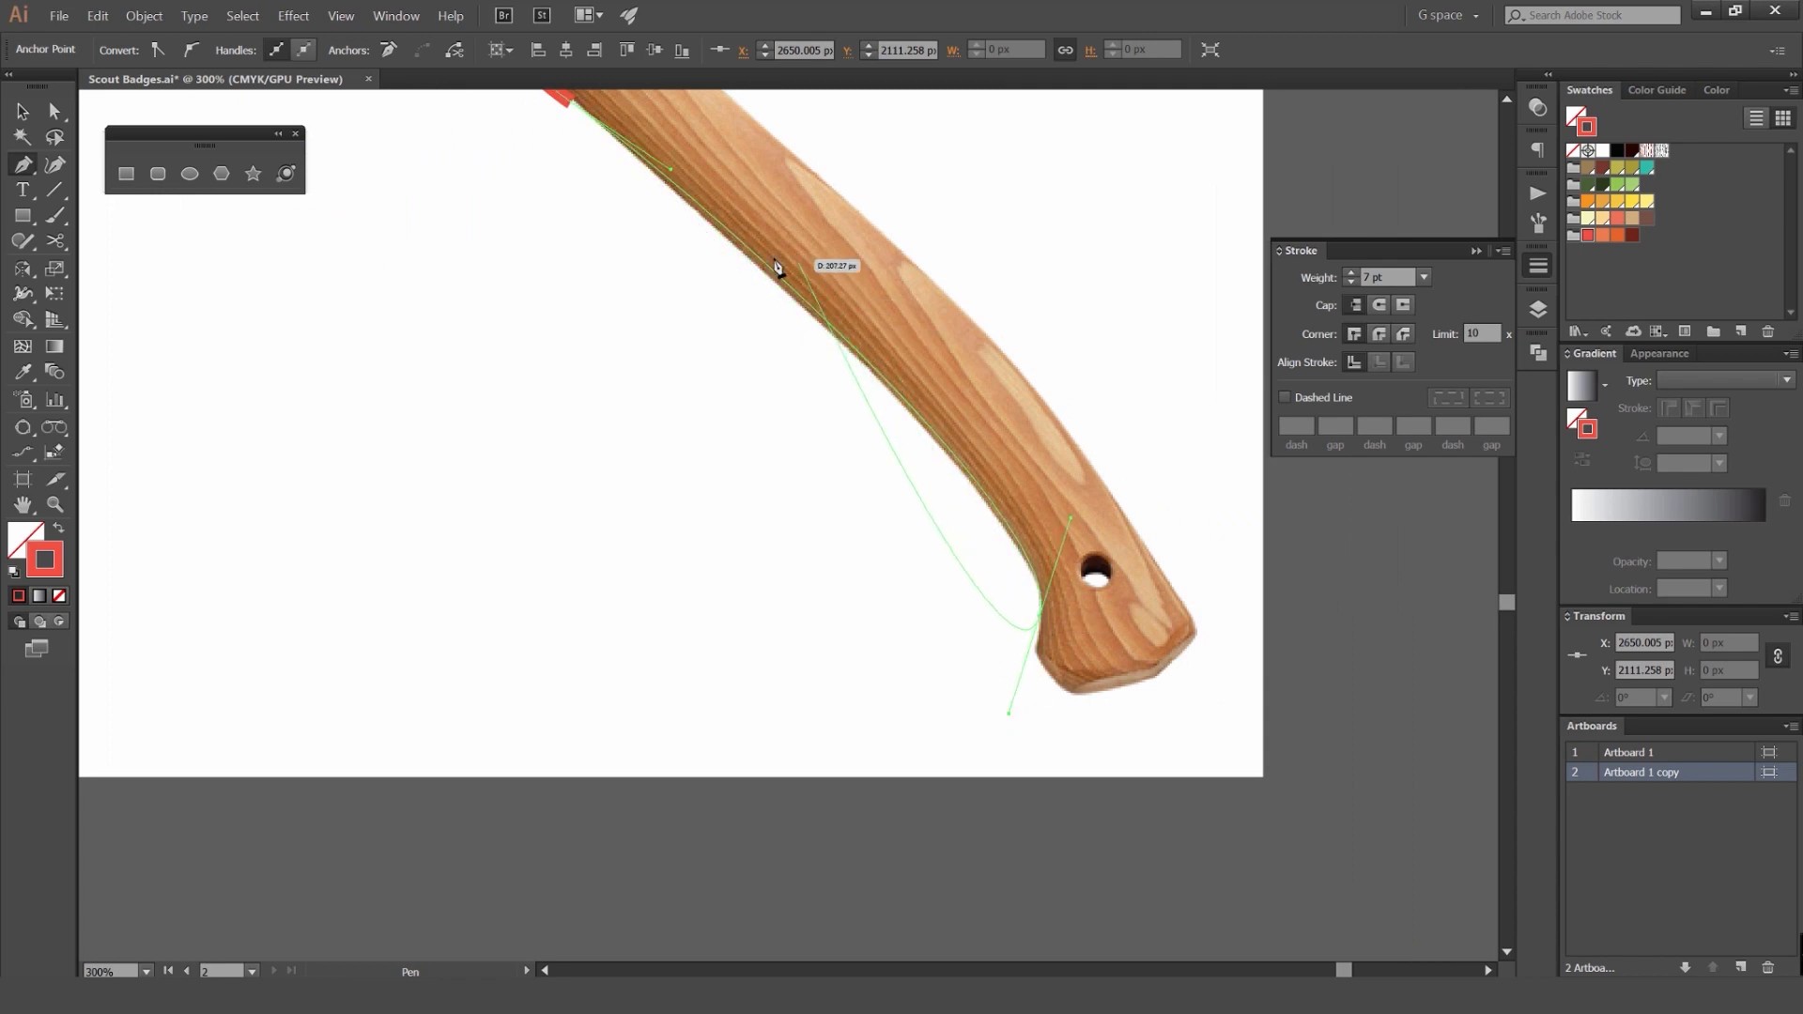
Step: Trace around the flared end of the handle and back along its upper edge to the axe head
scroll(1018, 618, up, 2)
scroll(1037, 600, down, 3)
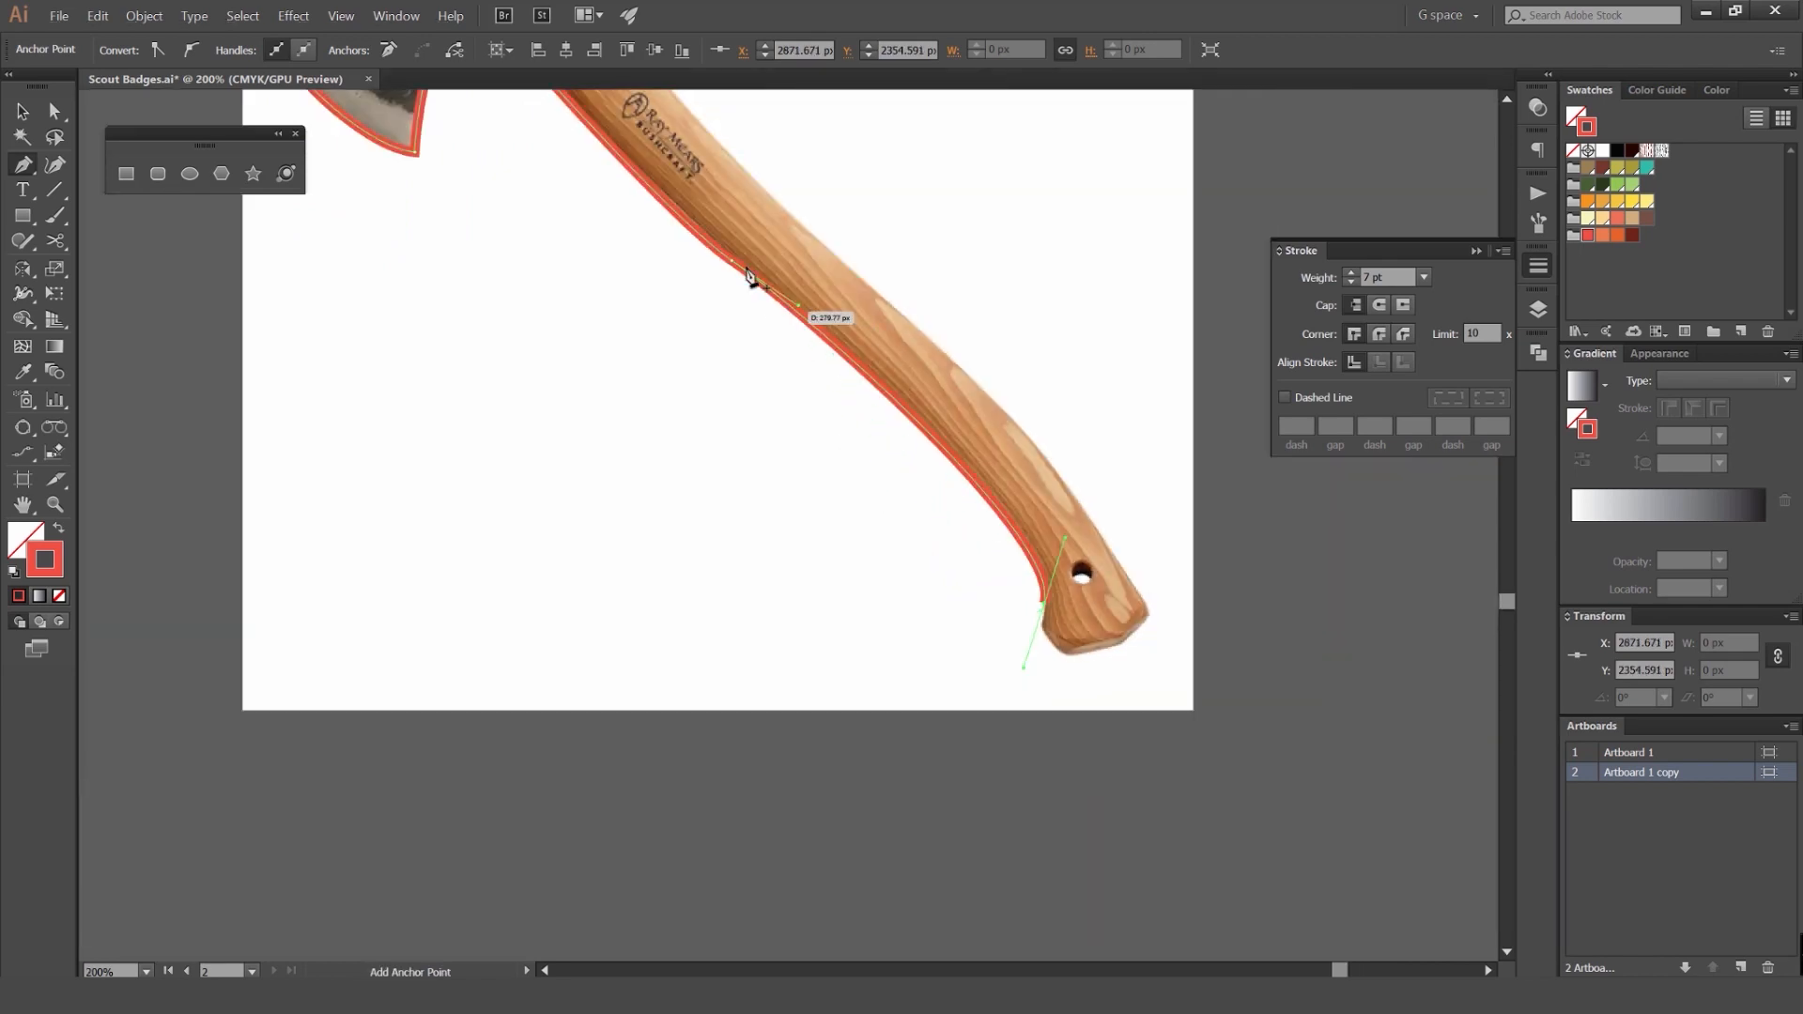
scroll(766, 310, down, 1)
scroll(1006, 579, up, 4)
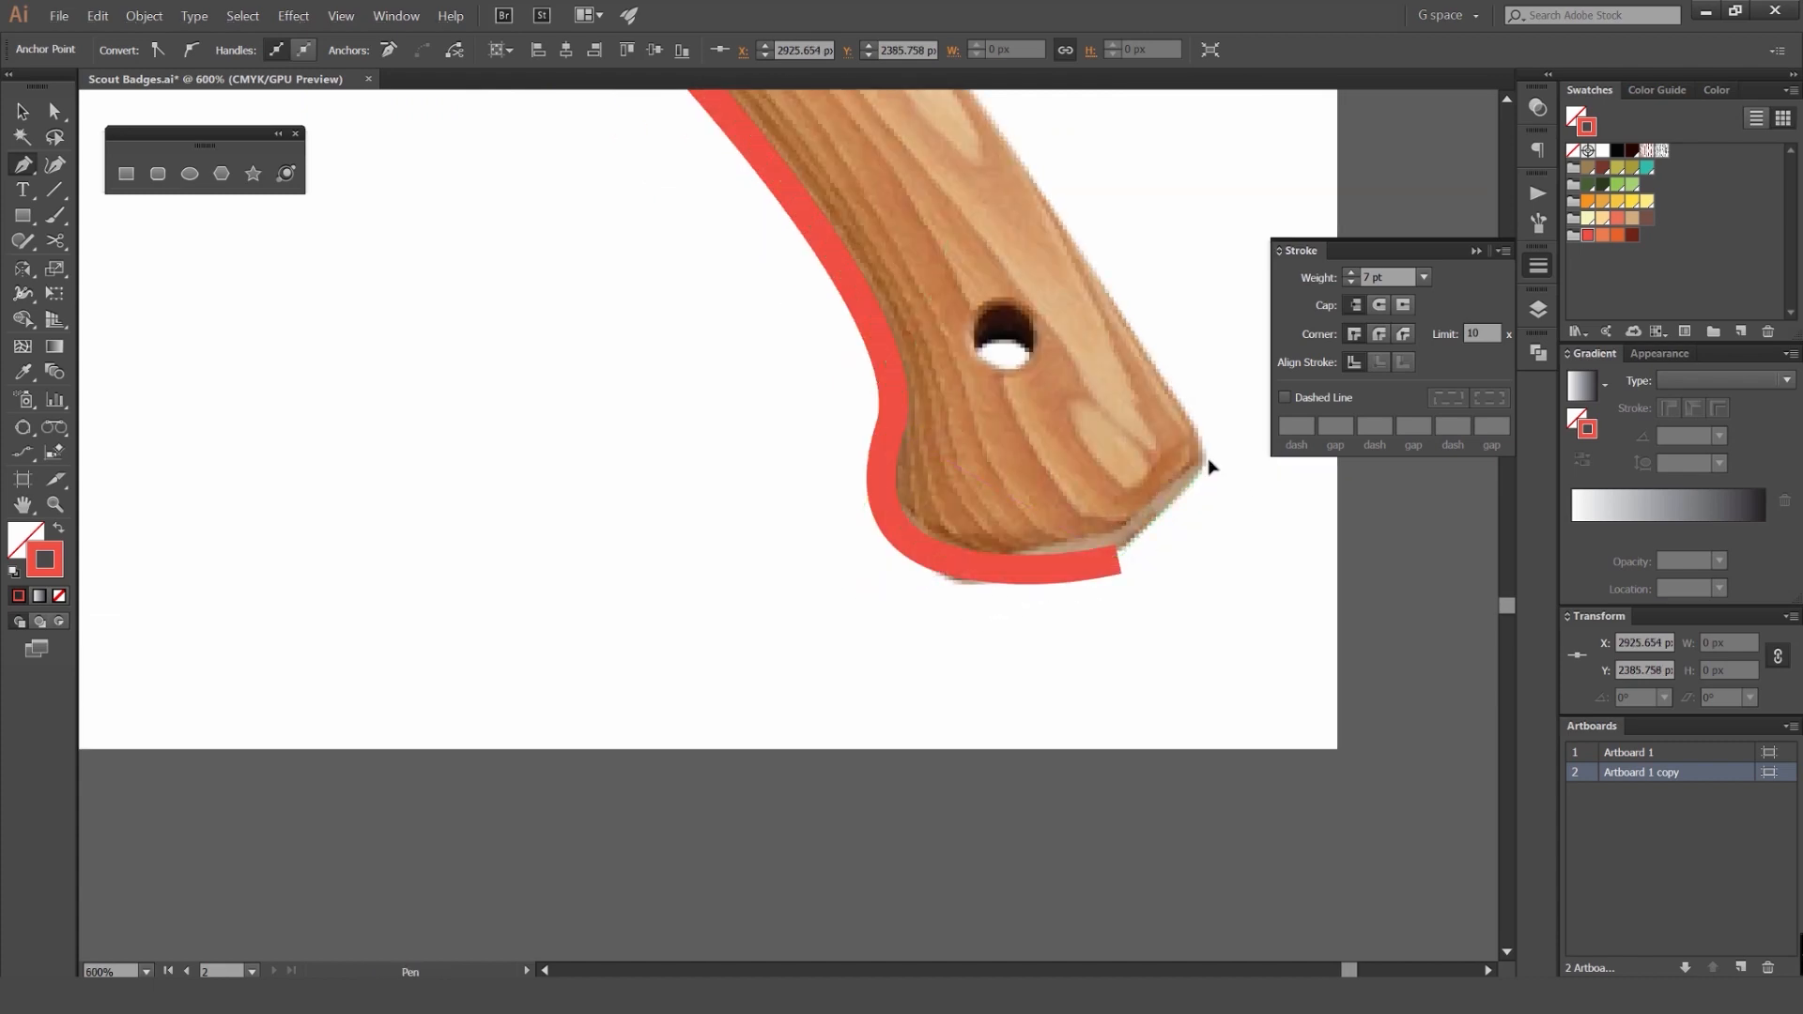
scroll(1208, 463, down, 4)
scroll(902, 440, up, 1)
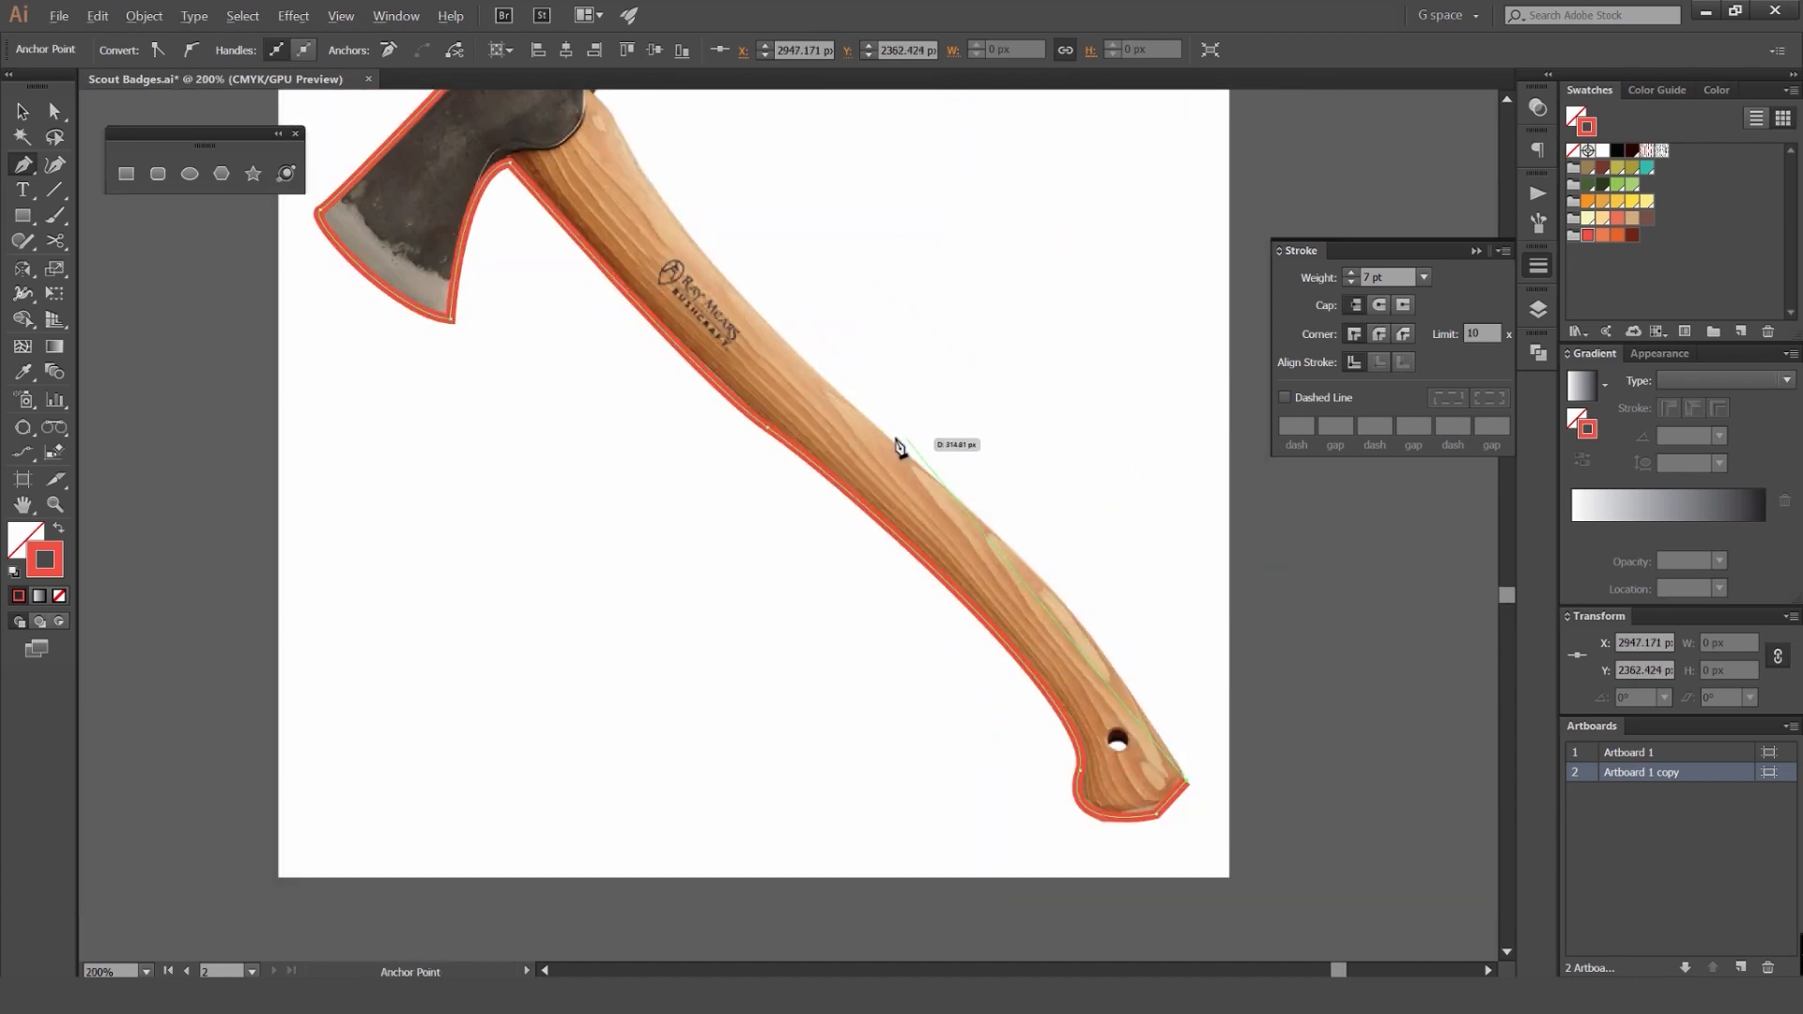
drag(893, 441, 745, 360)
mouse_move(612, 117)
mouse_down()
mouse_move(773, 385)
mouse_move(746, 371)
mouse_move(601, 414)
mouse_up()
Step: Close the outline around the back of the axe head and trace the dividing edge between head and handle
click(768, 377)
scroll(737, 343, up, 3)
click(844, 311)
scroll(827, 286, down, 1)
scroll(766, 174, up, 2)
click(629, 152)
scroll(704, 188, down, 3)
click(865, 330)
shift+click(769, 463)
Step: Split the traced axe into separate head and handle shapes with Shape Builder and fill the head with light tan
key(shift+m)
key(shift+x)
key(v)
scroll(964, 273, down, 3)
click(882, 287)
click(1602, 218)
Step: Recolour the axe handle reddish brown and the axe head light blue-grey
click(998, 416)
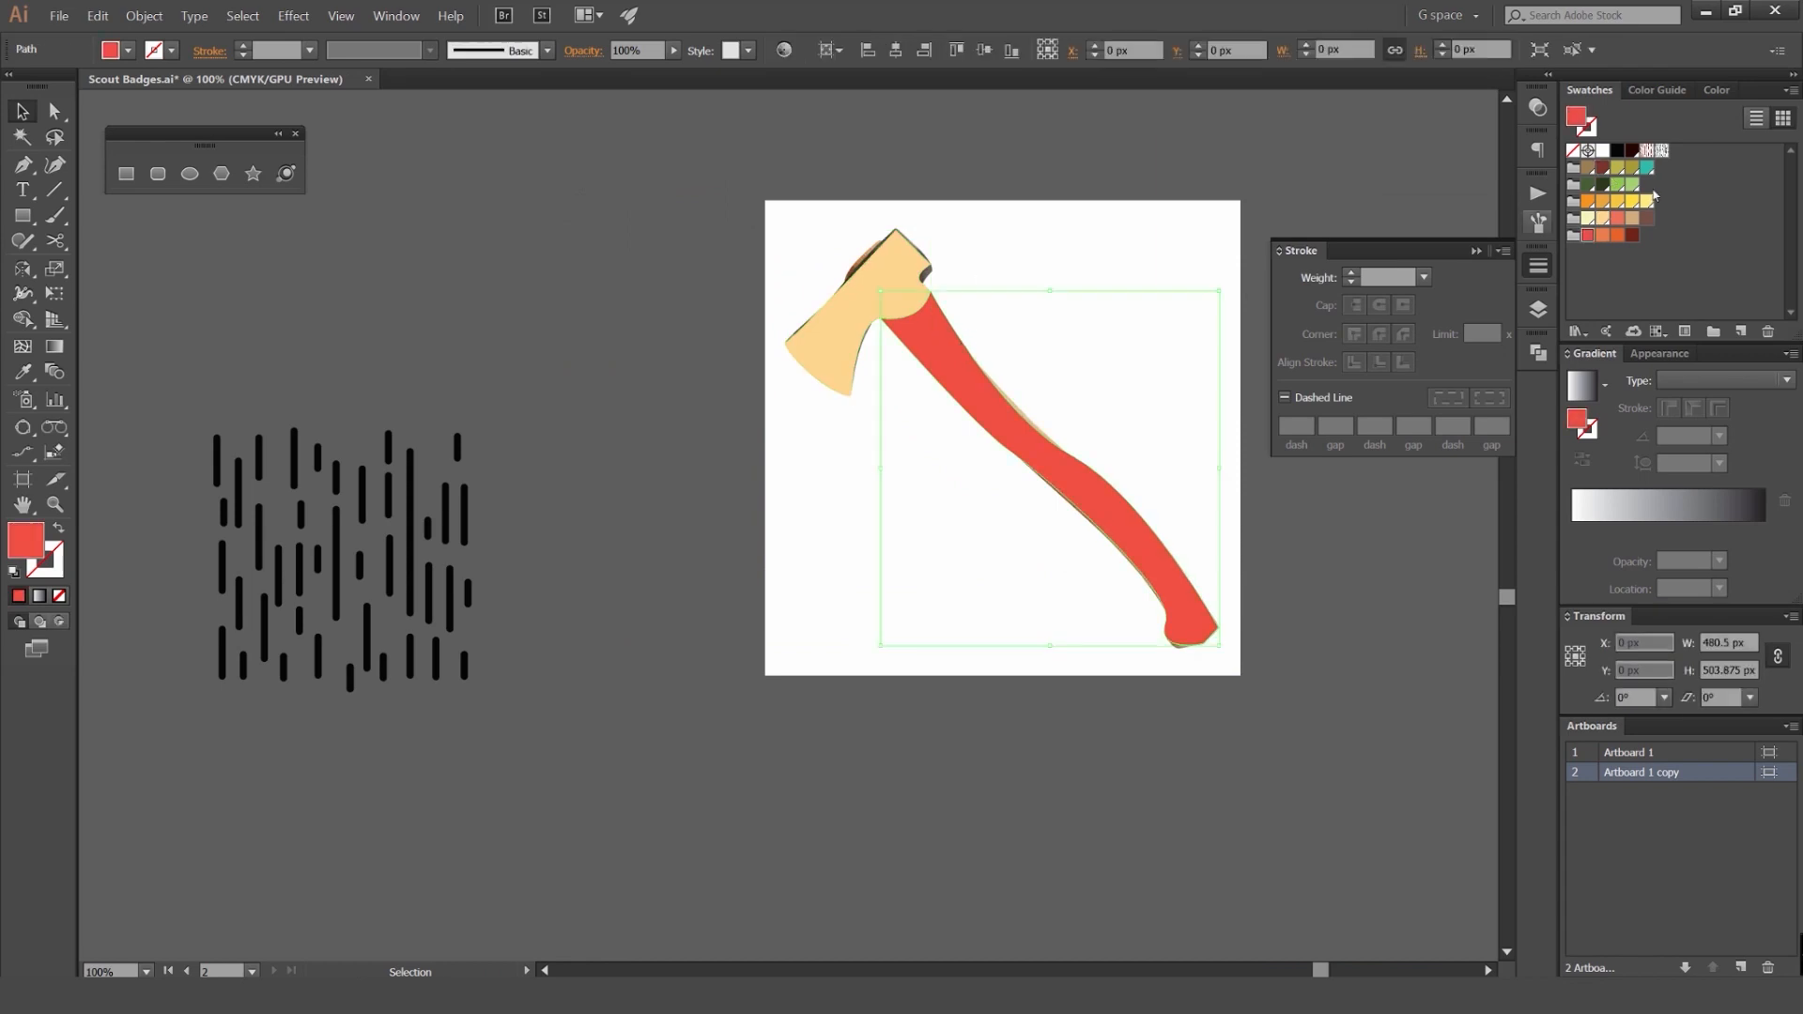
click(1602, 167)
click(875, 293)
click(1657, 90)
click(1721, 90)
click(1767, 145)
mouse_move(1637, 123)
mouse_down()
mouse_move(1743, 123)
mouse_move(1636, 124)
mouse_up()
drag(1688, 176, 1637, 176)
mouse_move(1635, 203)
mouse_down()
mouse_move(1720, 203)
mouse_move(1657, 203)
mouse_up()
Step: Group the axe pieces, move them onto the badge's orange area and scale the axe to about 428 by 410 px
scroll(806, 498, down, 3)
drag(775, 572, 1055, 419)
key(ctrl+g)
drag(904, 434, 816, 216)
scroll(794, 186, up, 2)
drag(771, 327, 790, 317)
drag(859, 242, 877, 223)
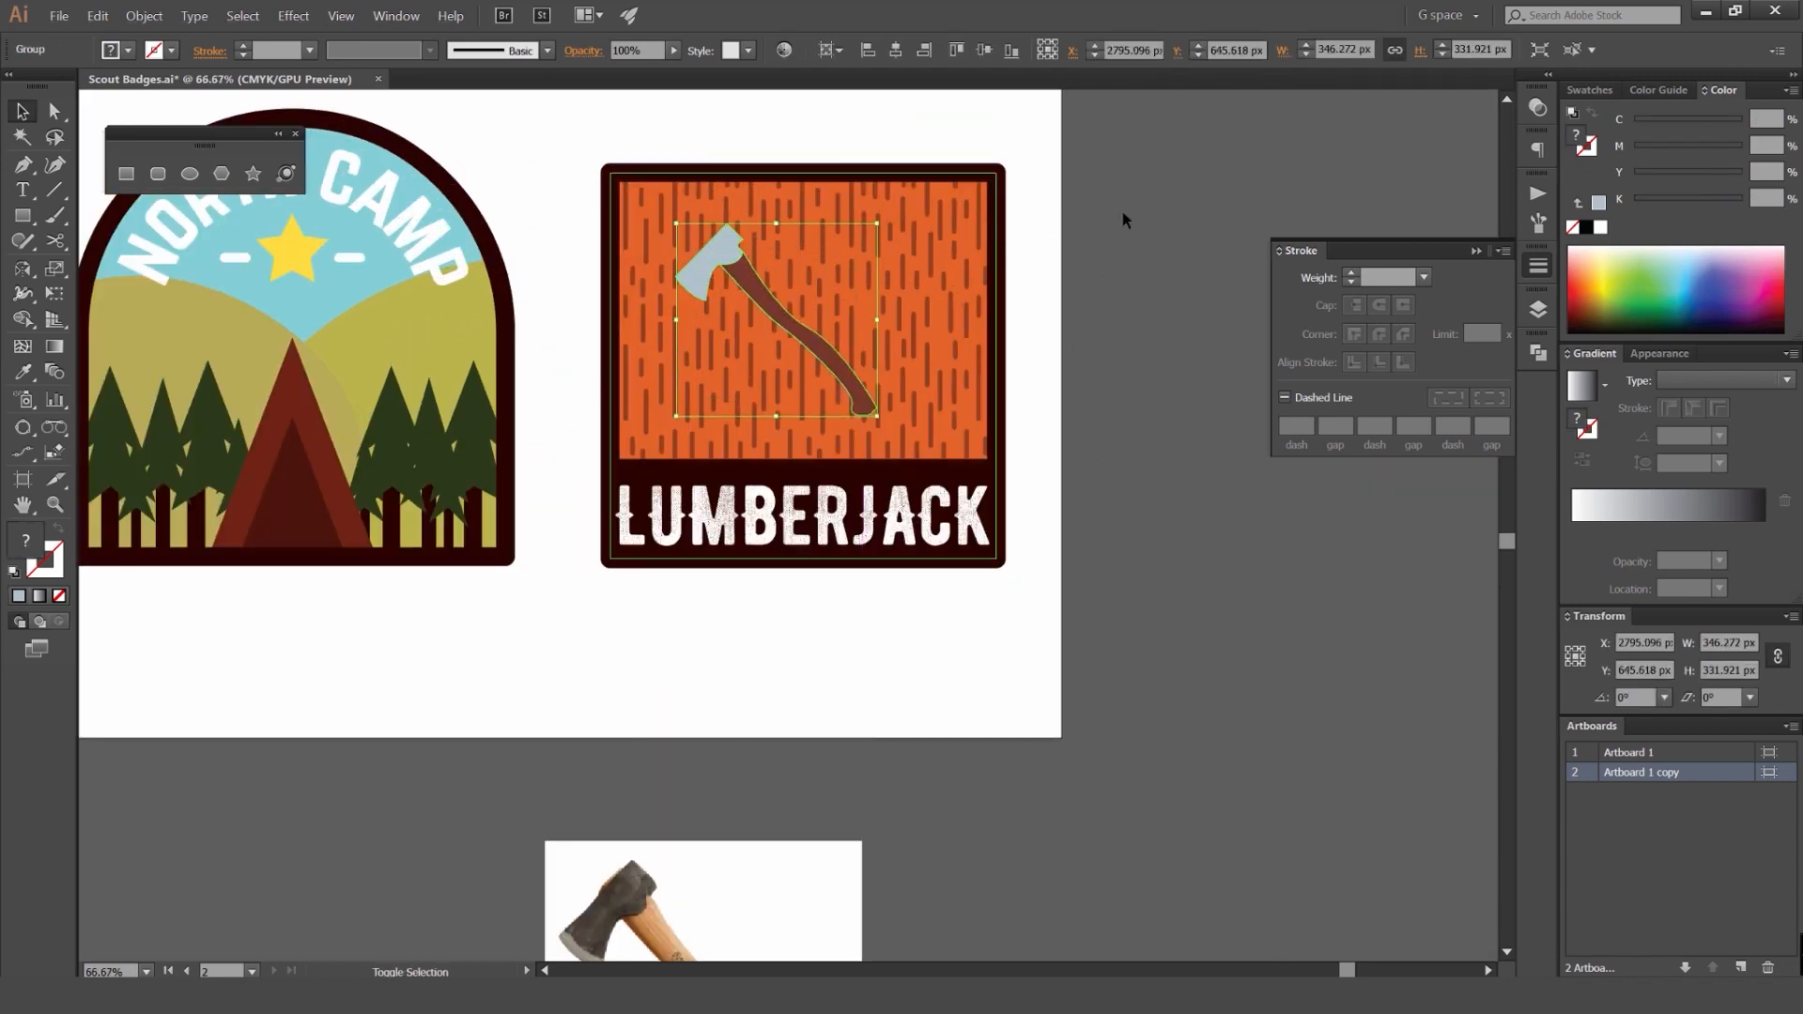
Step: Unite the axe head and handle into one shape and fill it with the badge's very dark brown
click(1123, 217)
scroll(711, 293, up, 2)
scroll(790, 244, down, 2)
click(768, 229)
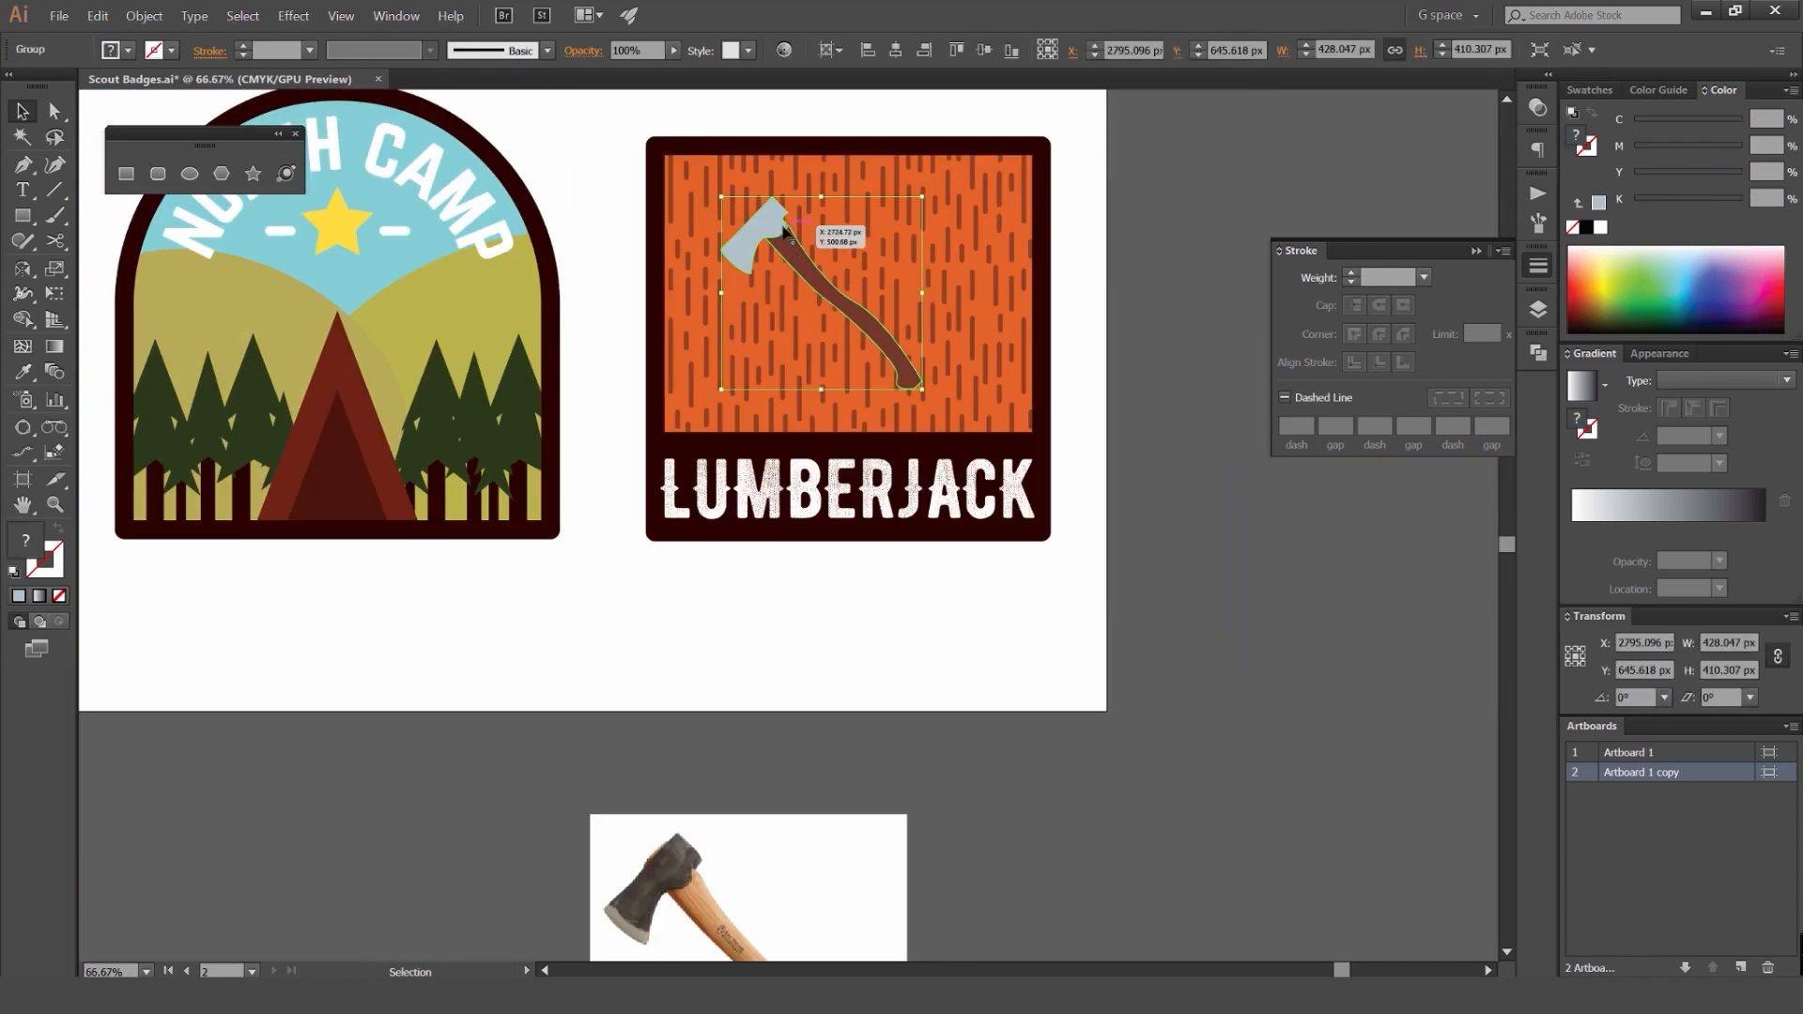
click(1539, 352)
click(1541, 354)
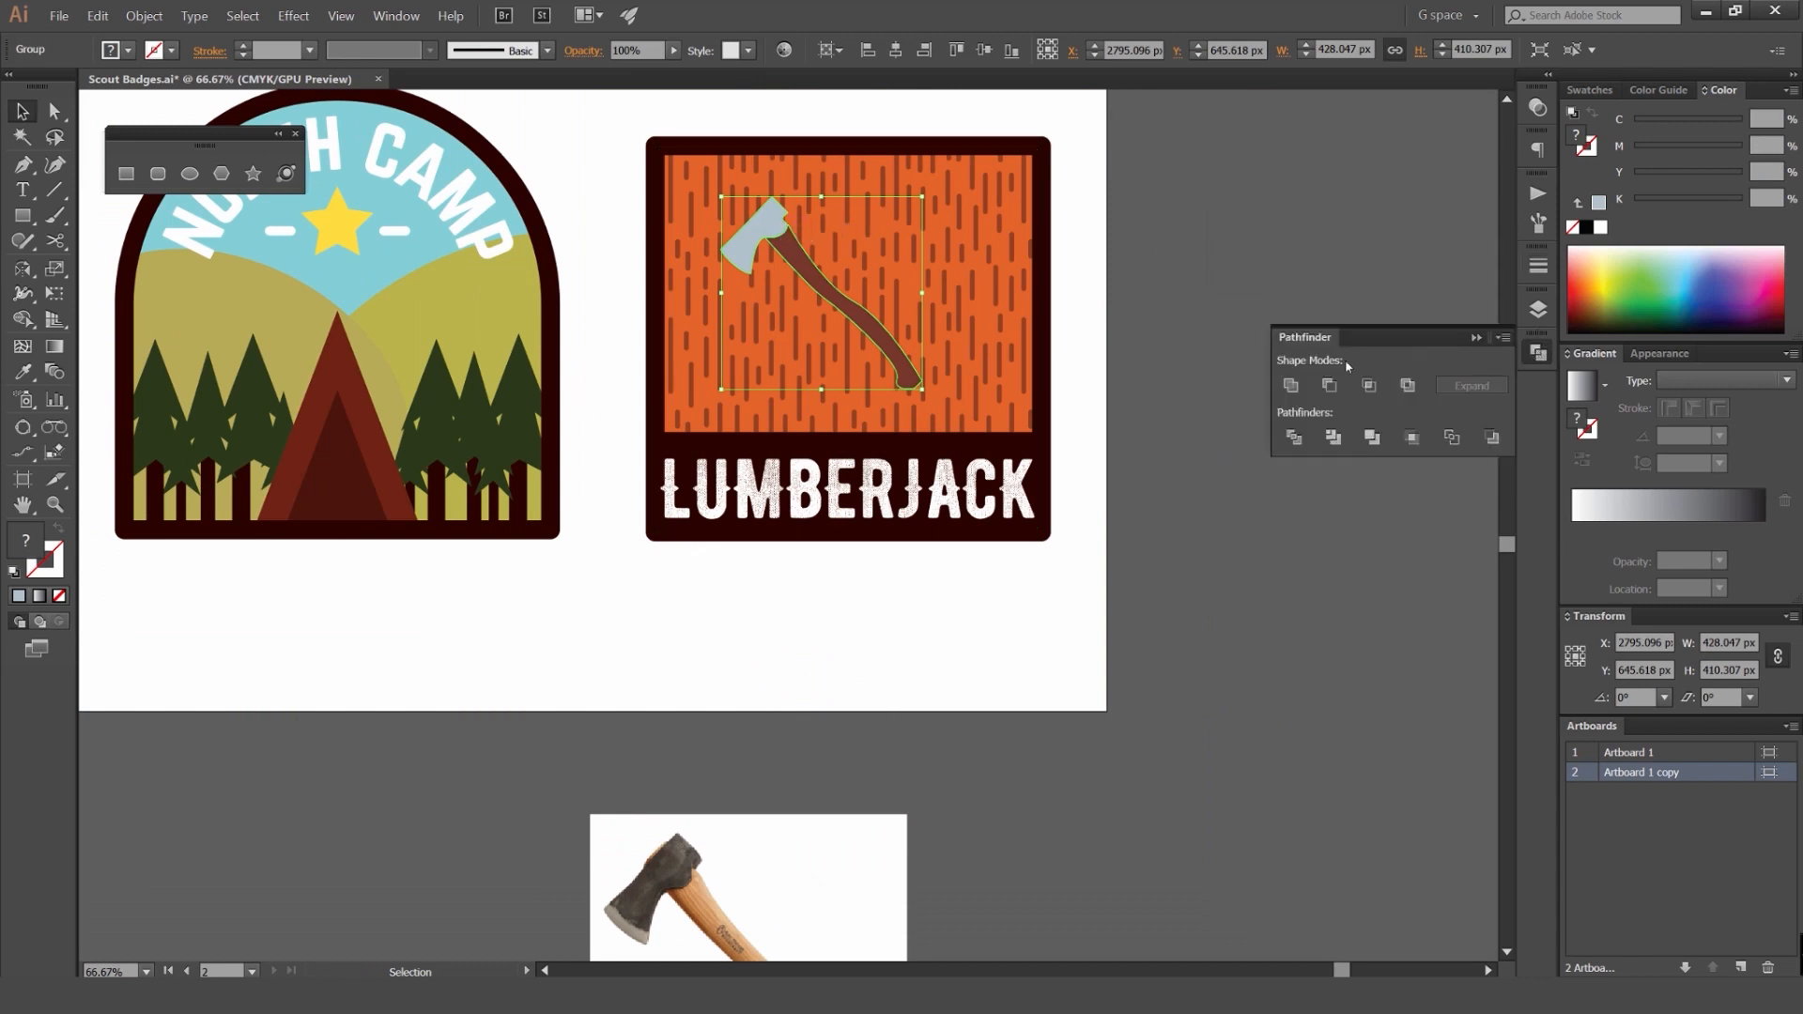
click(1290, 385)
click(1589, 90)
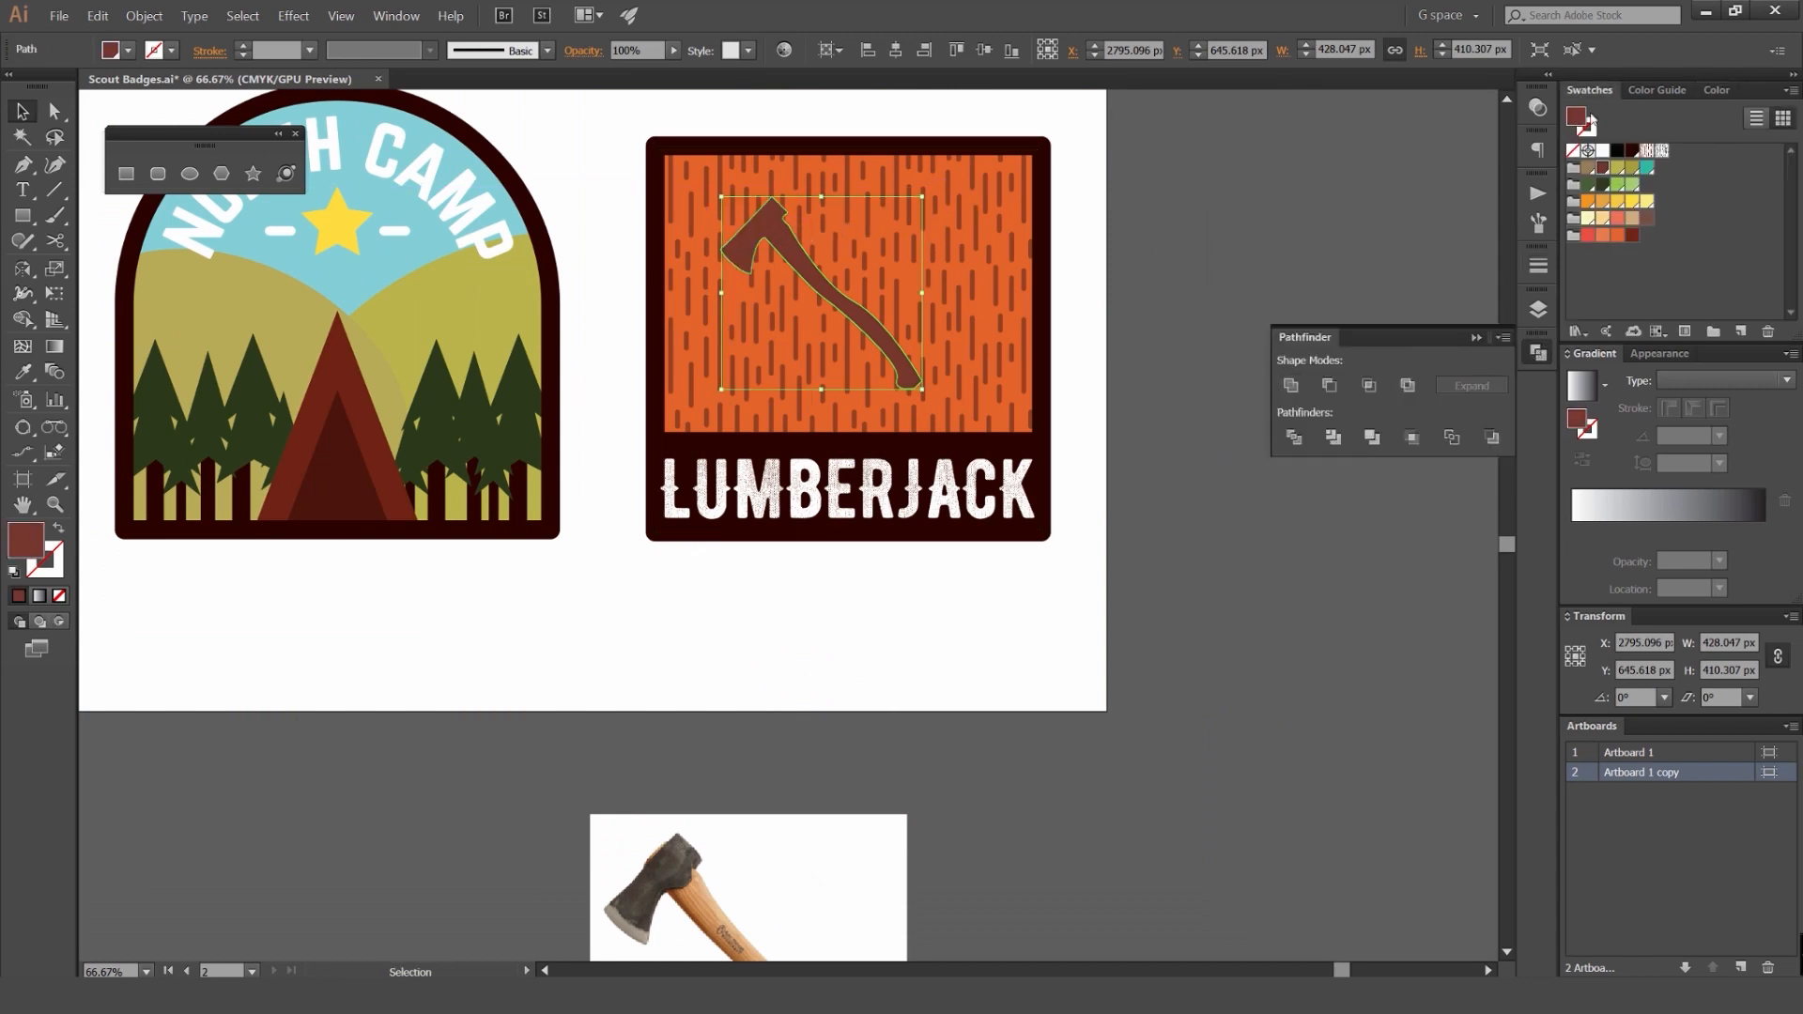
click(1631, 152)
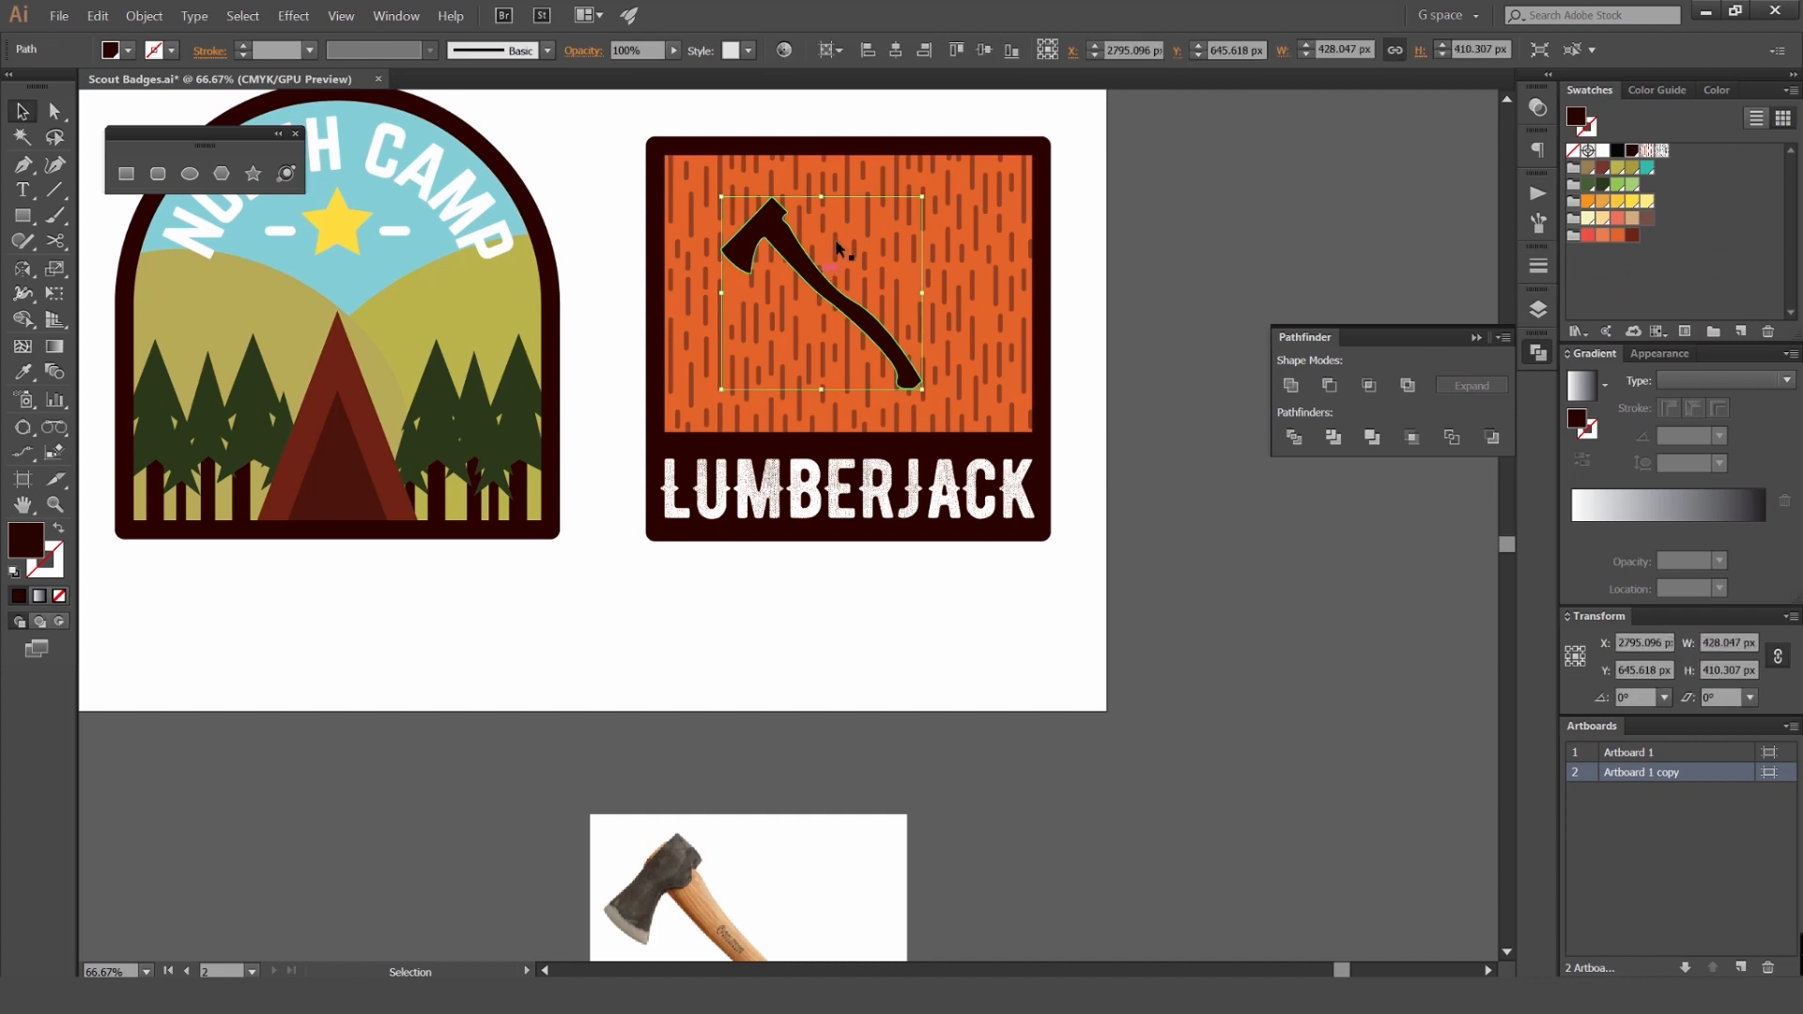
Step: Enlarge the dark axe on the badge to about 449 by 431 px
key(ctrl+equal)
key(ctrl+equal)
scroll(1003, 202, down, 1)
drag(1020, 168, 1028, 161)
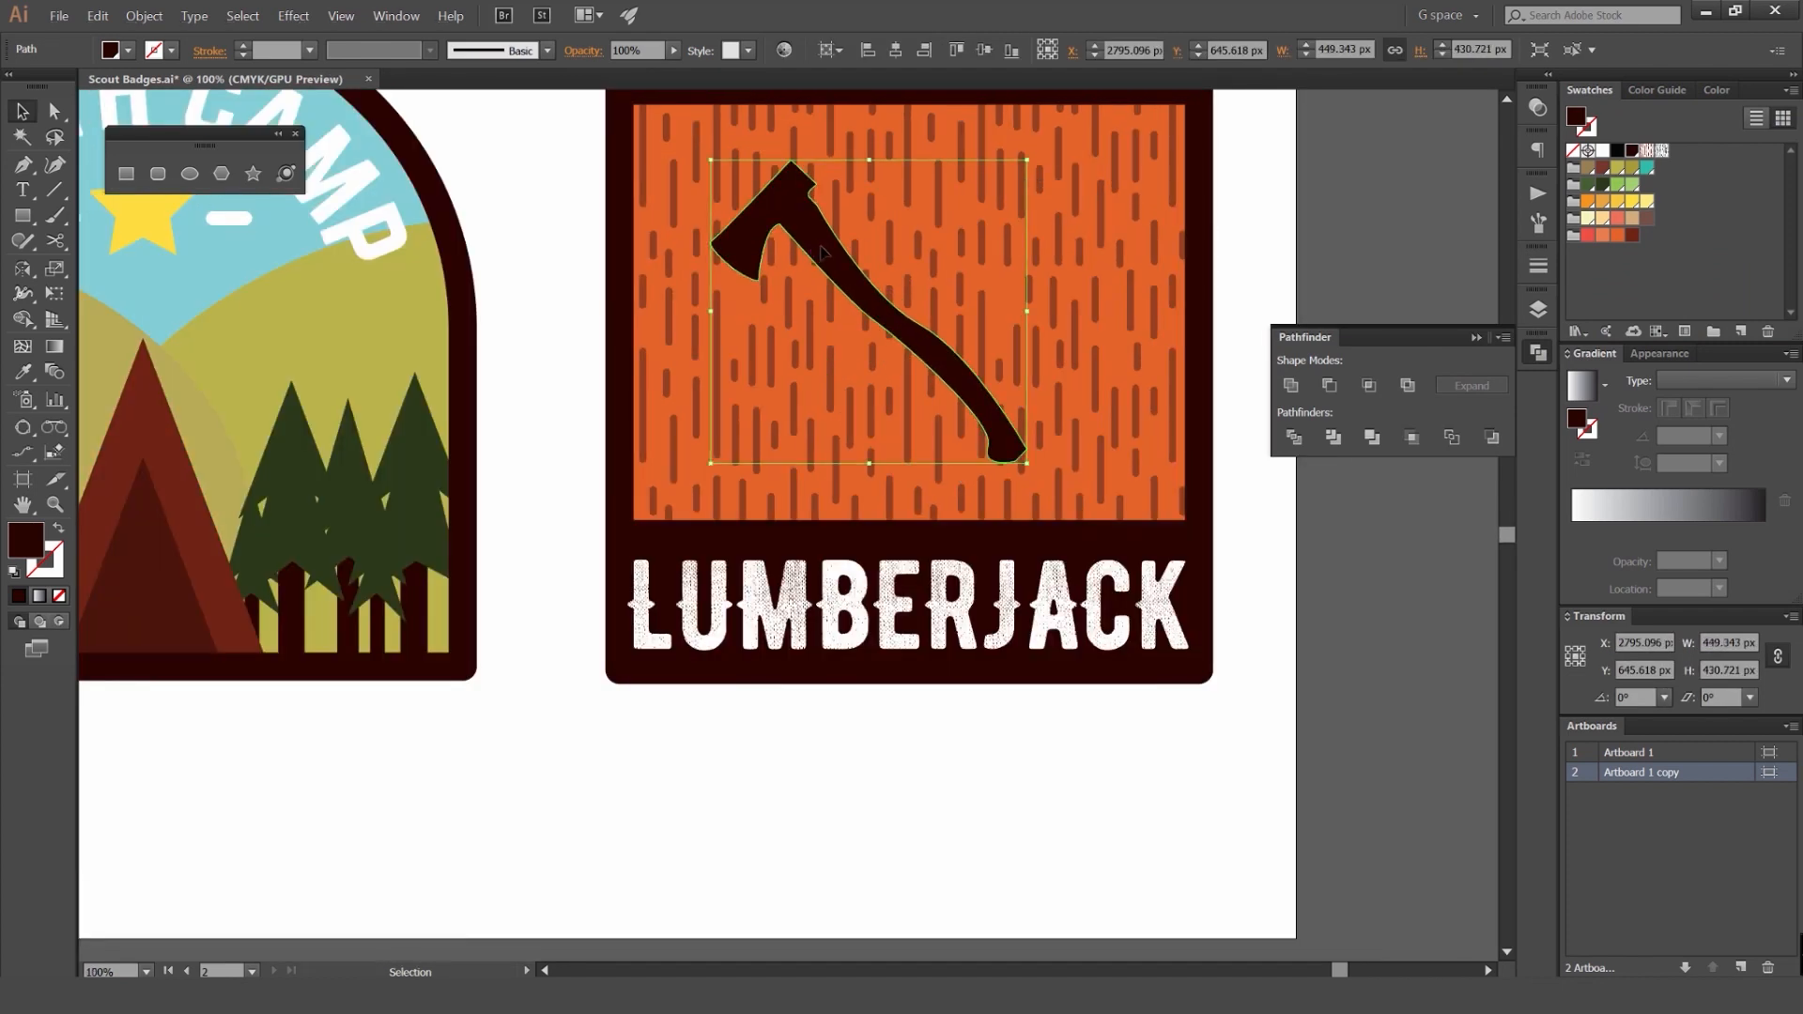
drag(897, 258, 846, 300)
Step: Try reflecting the original axe across a vertical axis through the handle's midpoint, and undo the reflection
key(o)
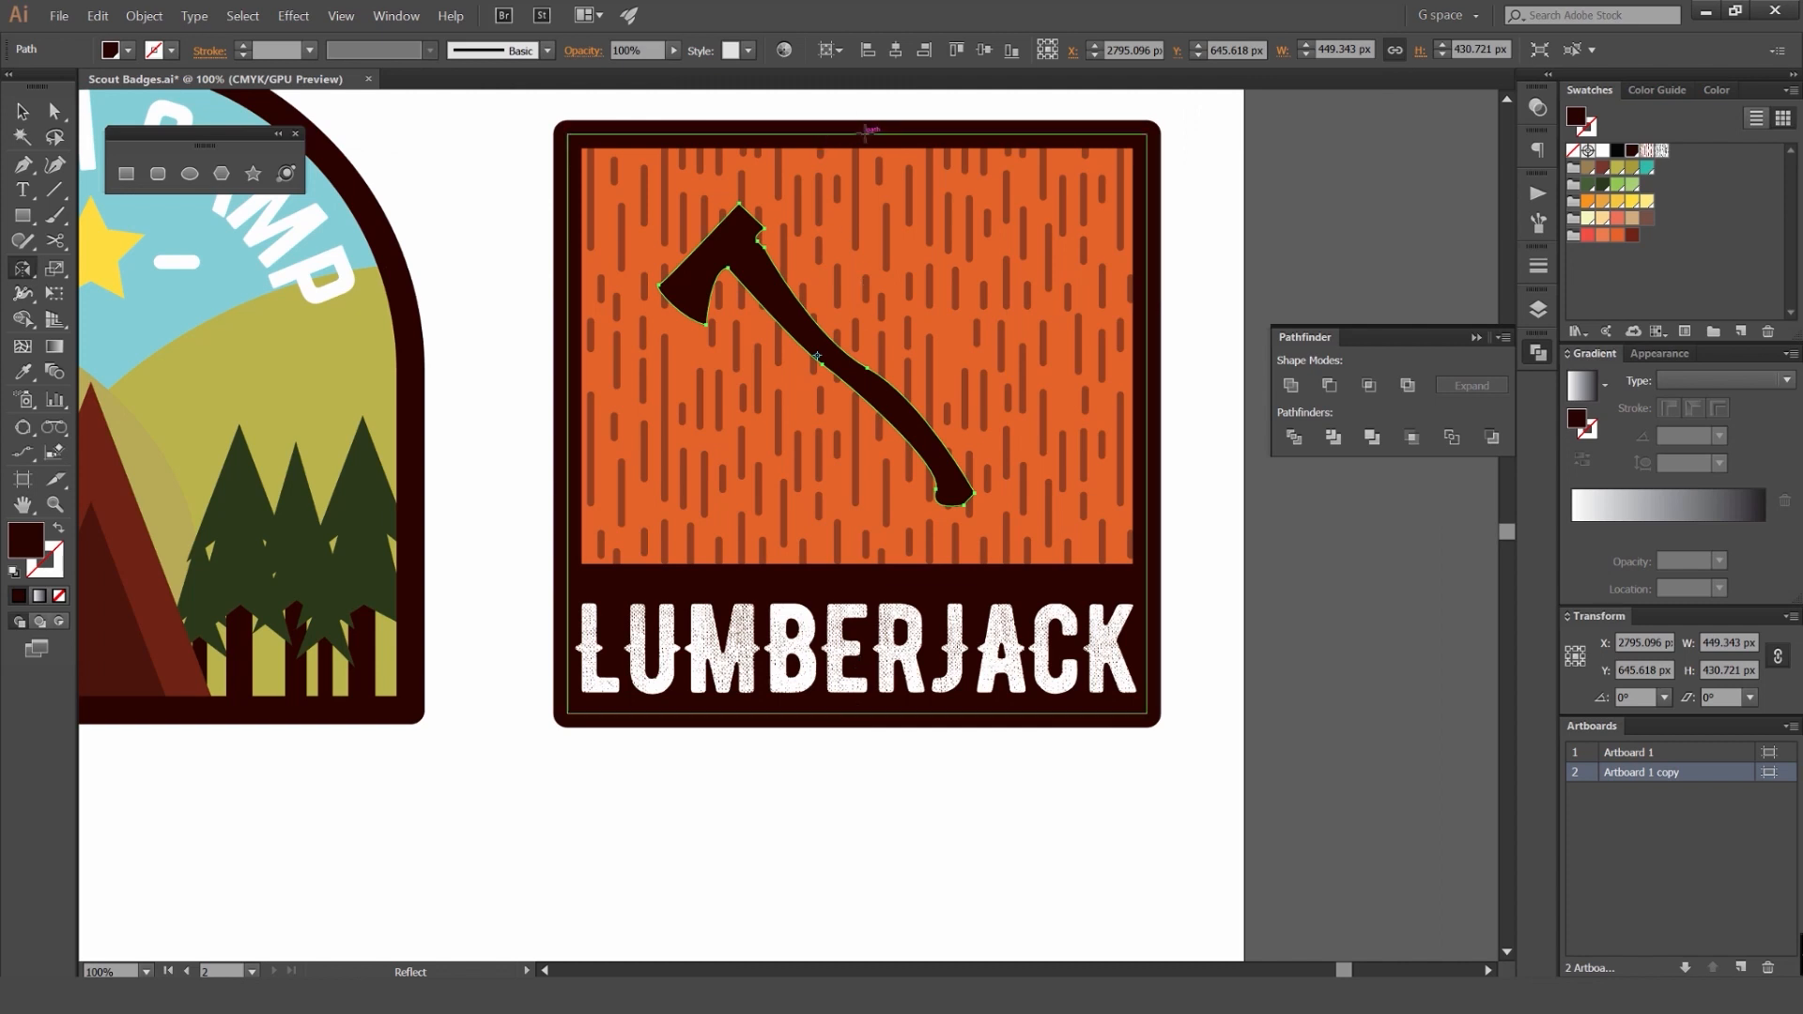
key(ctrl+y)
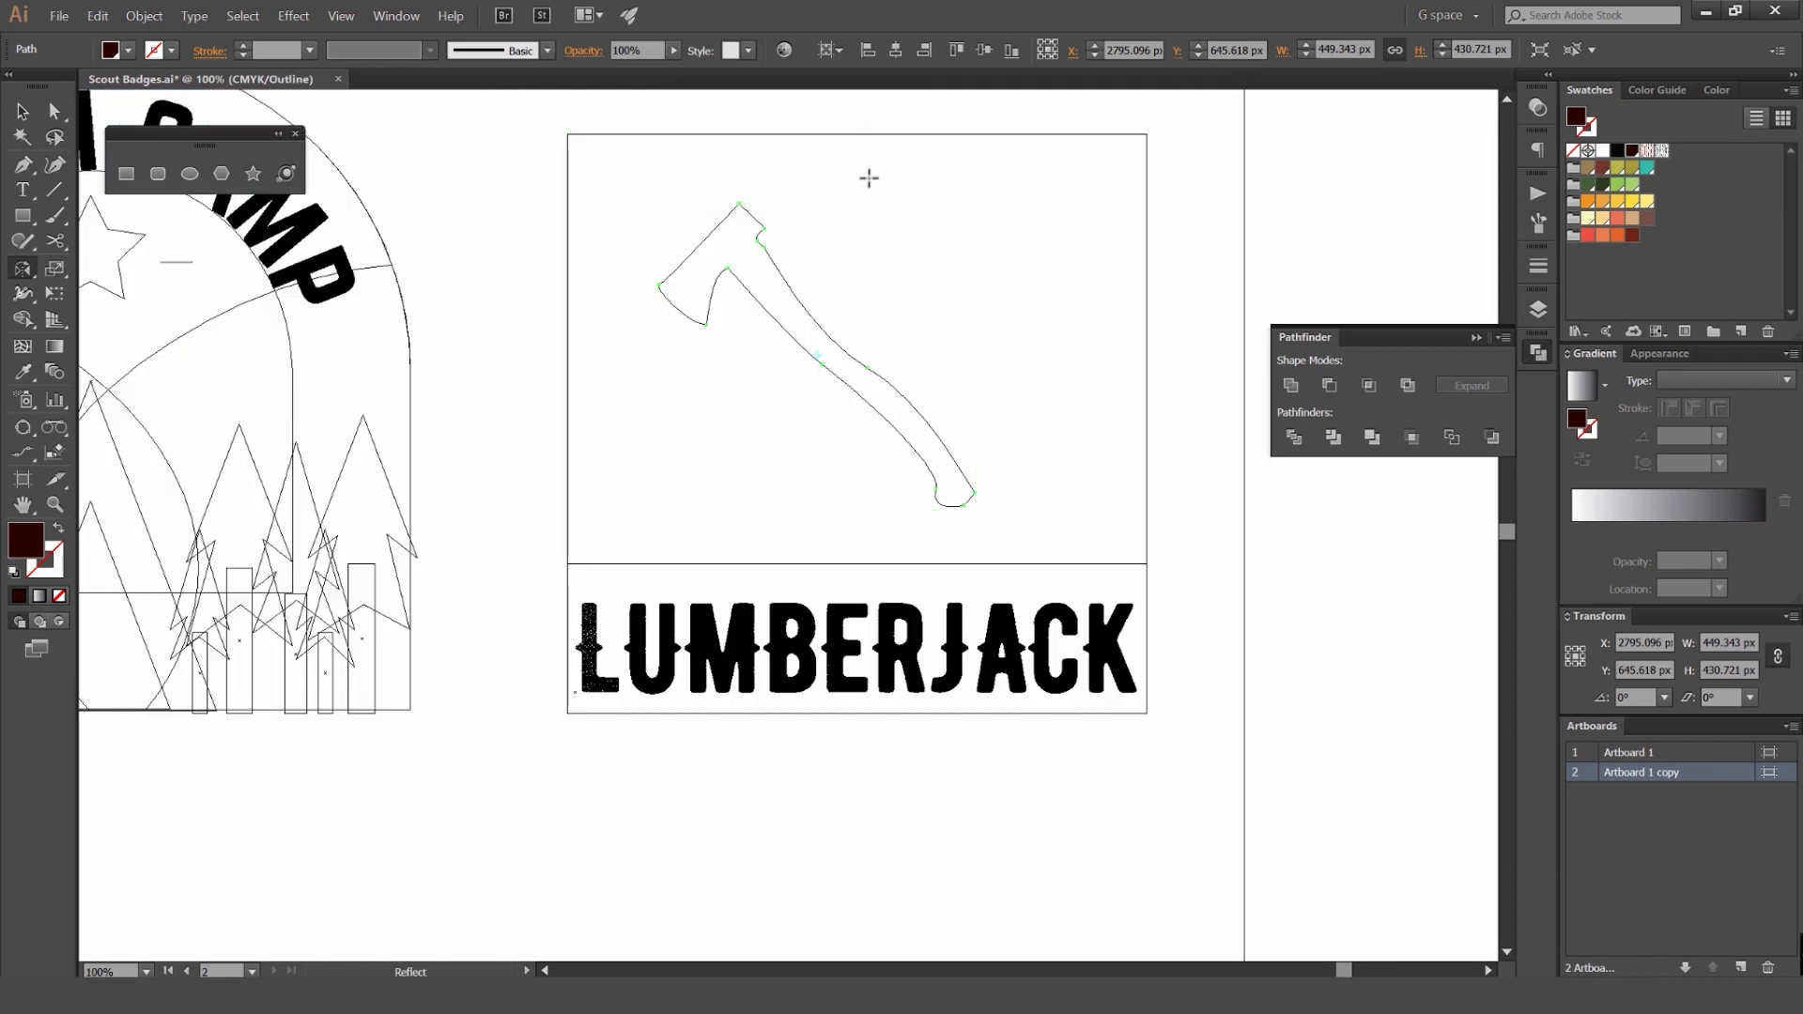
key(ctrl+y)
alt+click(868, 368)
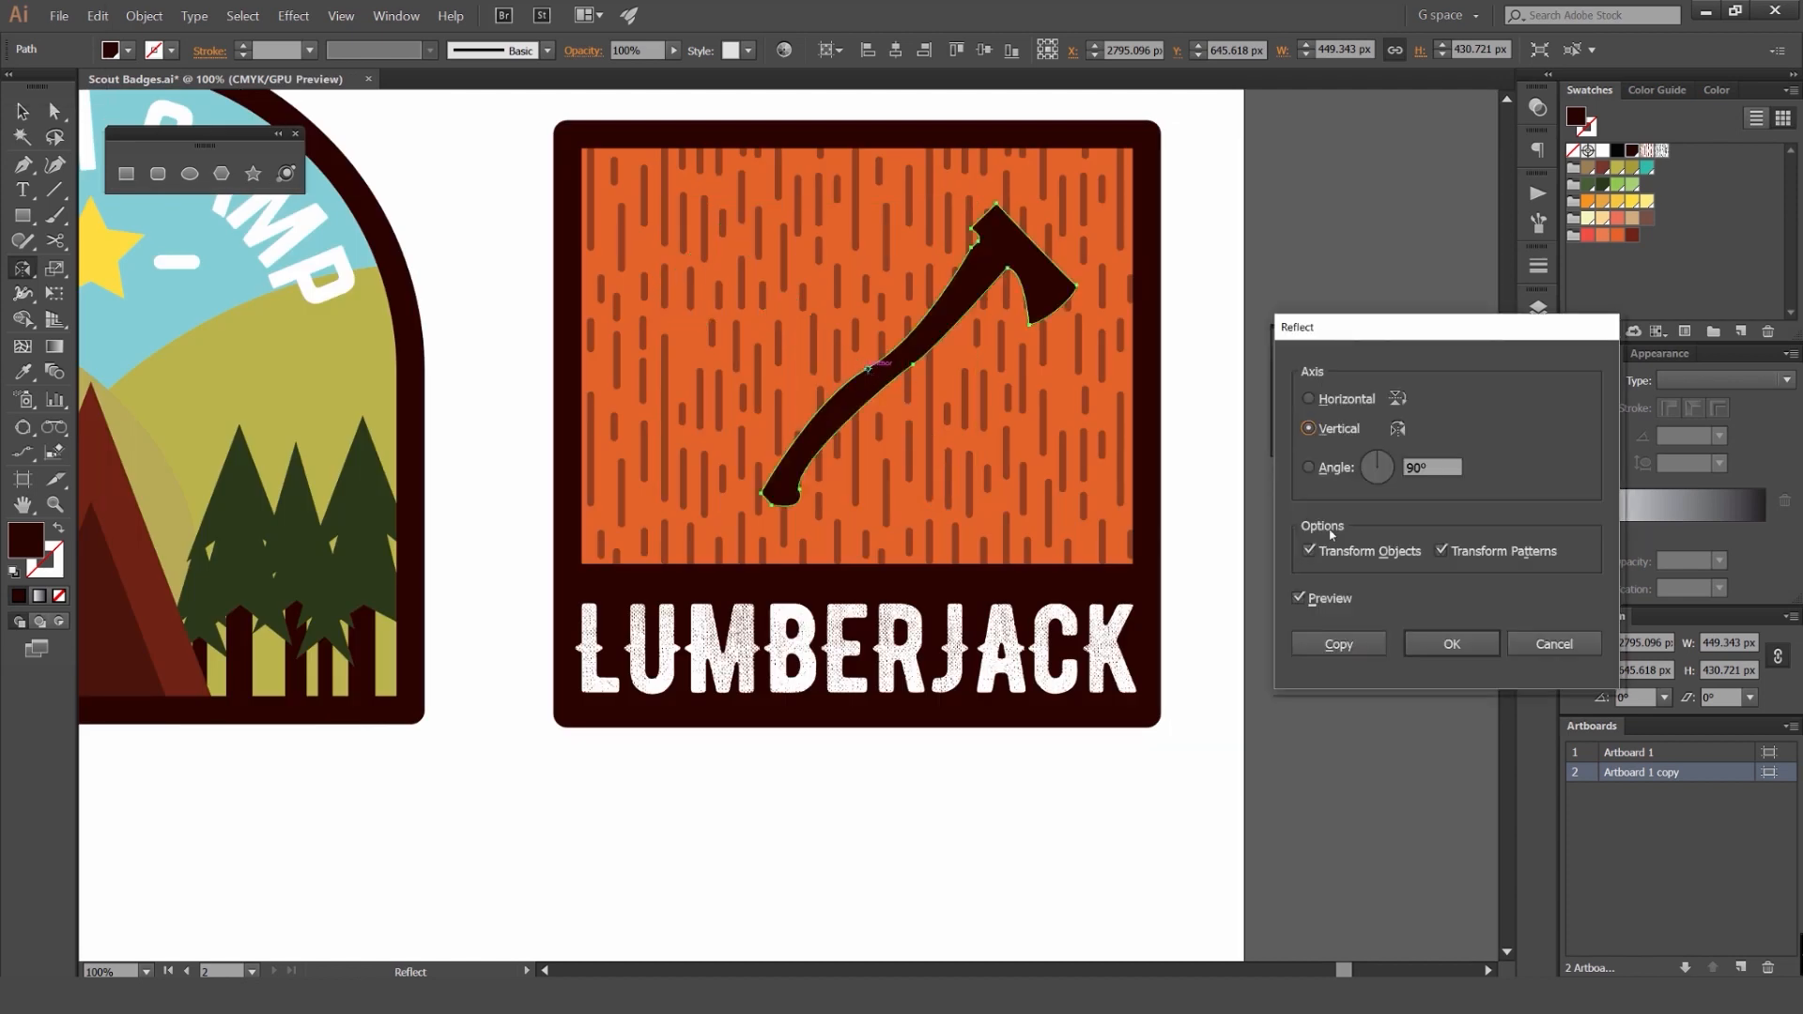
click(1451, 647)
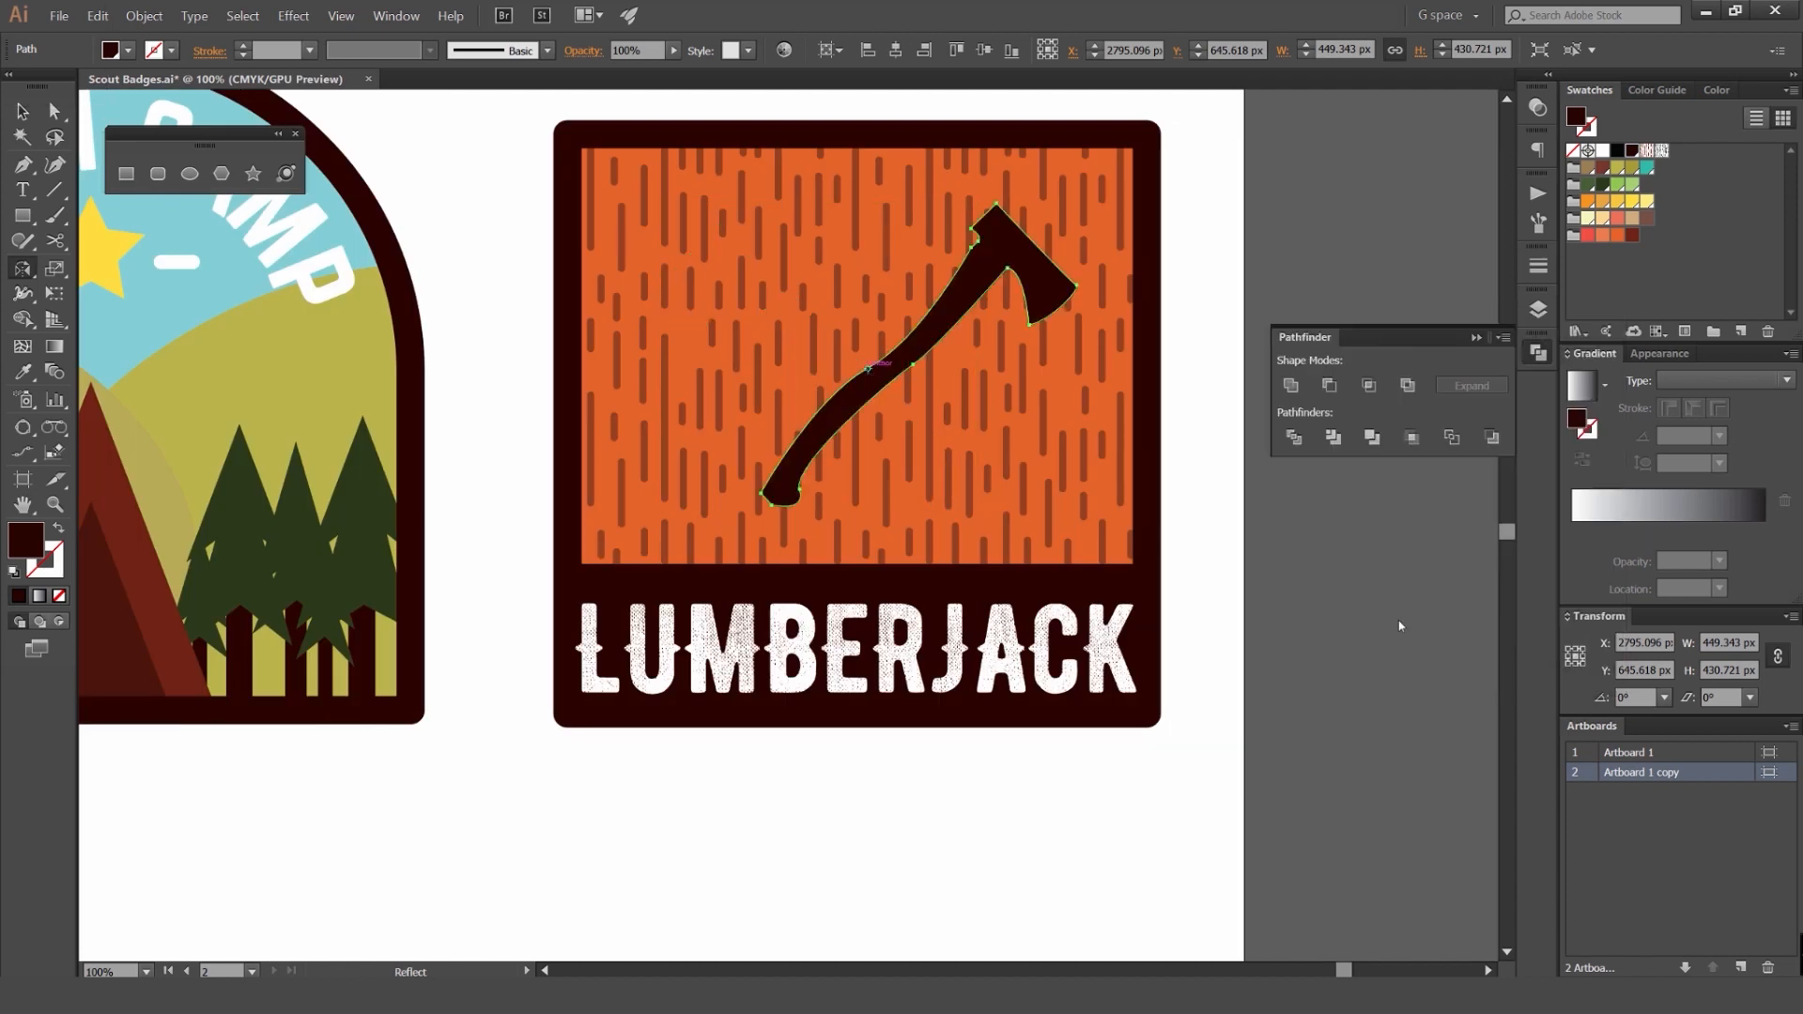
key(ctrl+z)
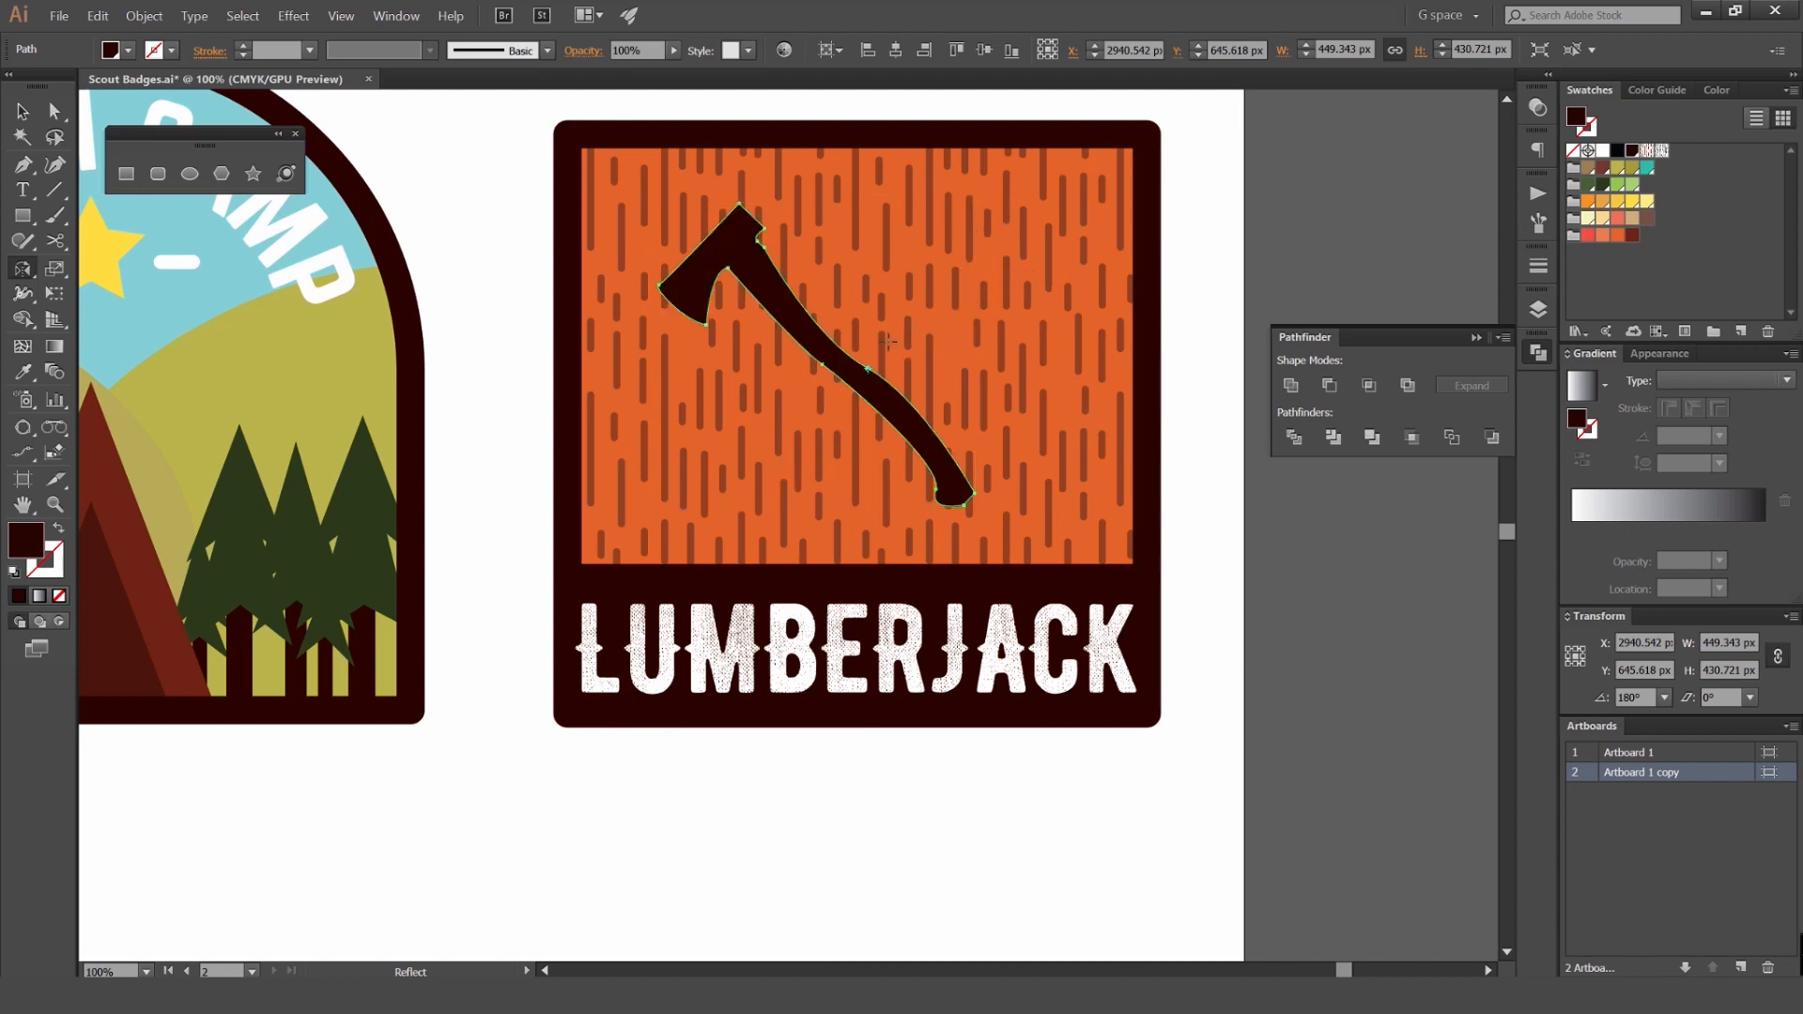
Step: Create a mirrored copy of the axe across a vertical axis through the handle's midpoint
alt+click(868, 368)
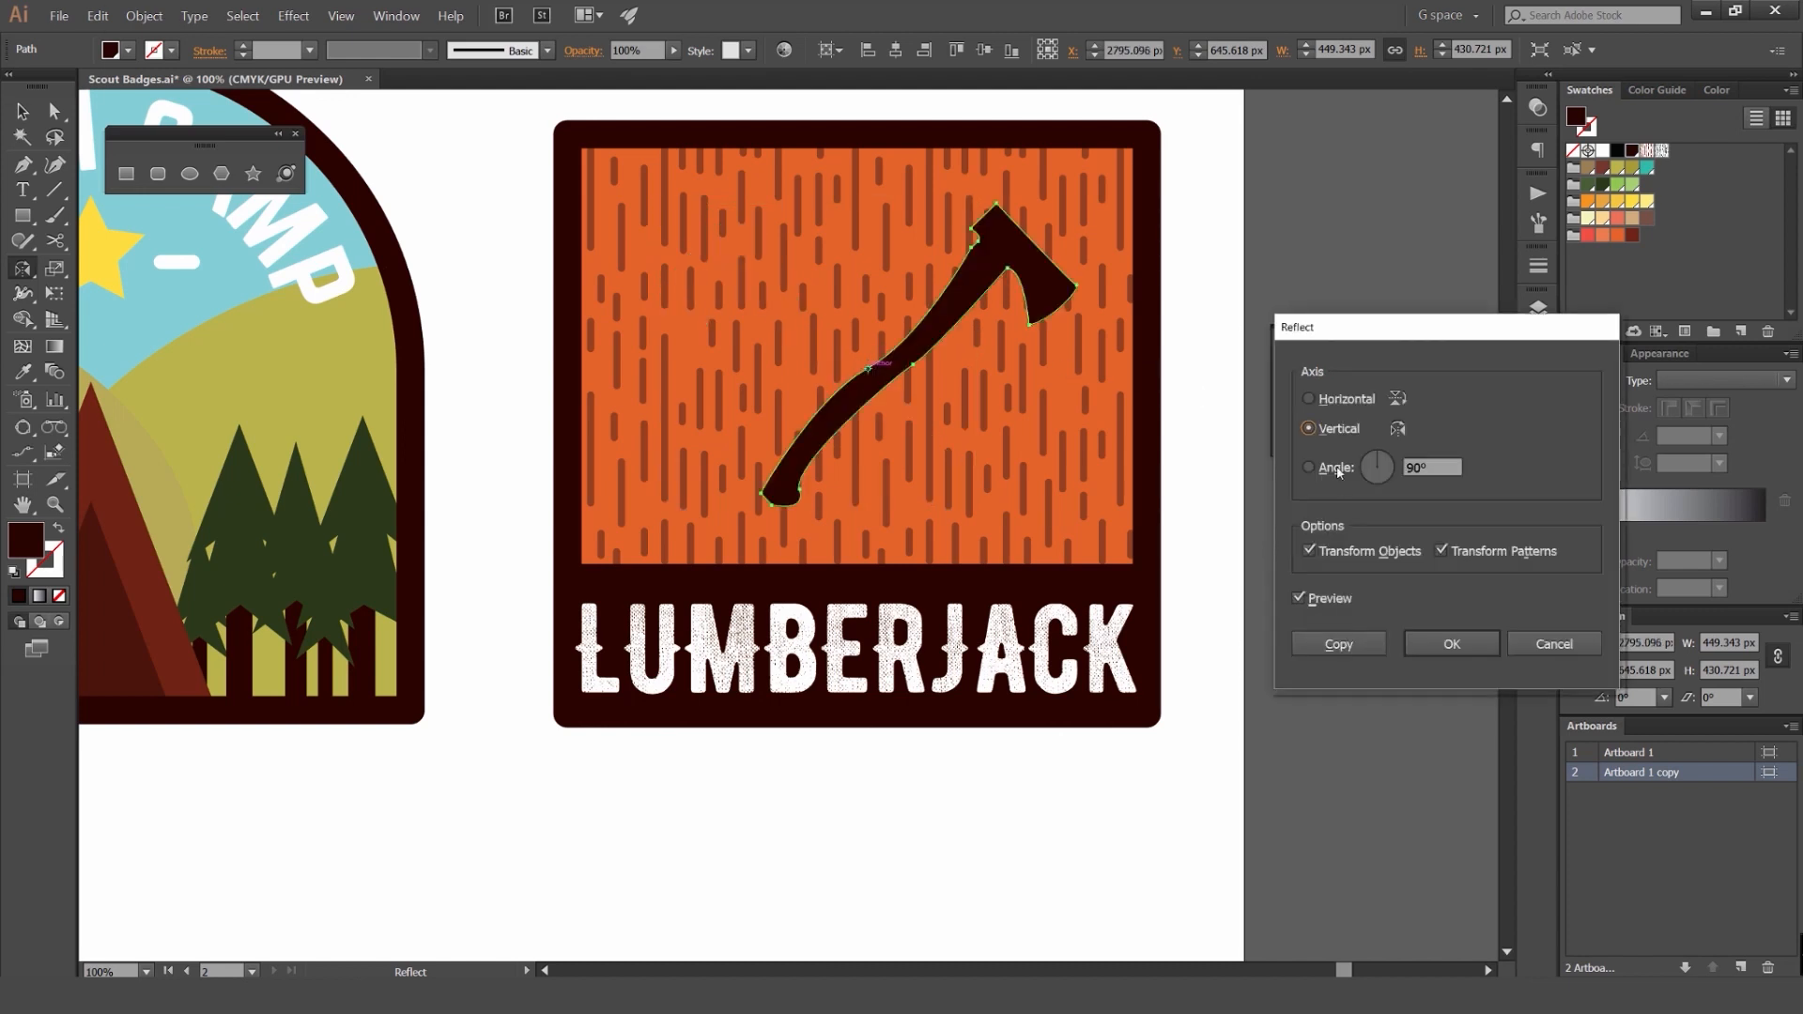
click(1348, 646)
key(v)
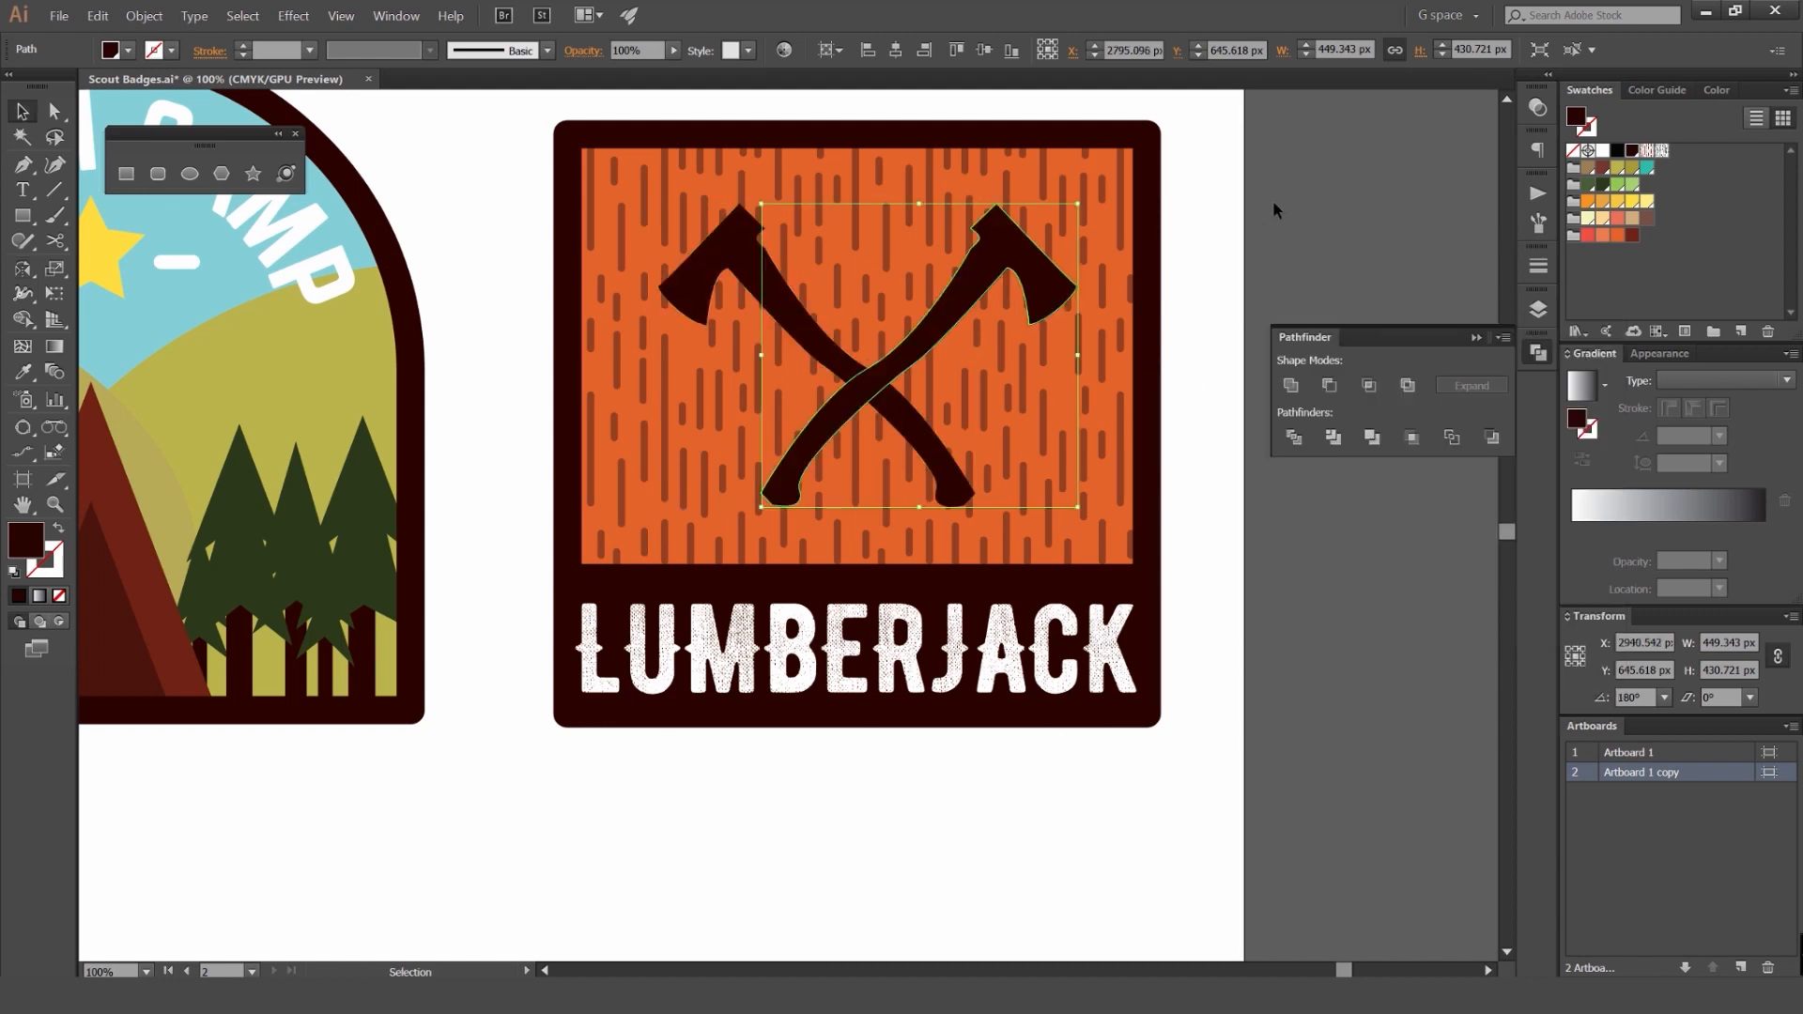
Step: Move the two crossed axes closer together and group them
key(ctrl+shift+a)
drag(1006, 280, 970, 276)
shift+click(804, 325)
key(ctrl+g)
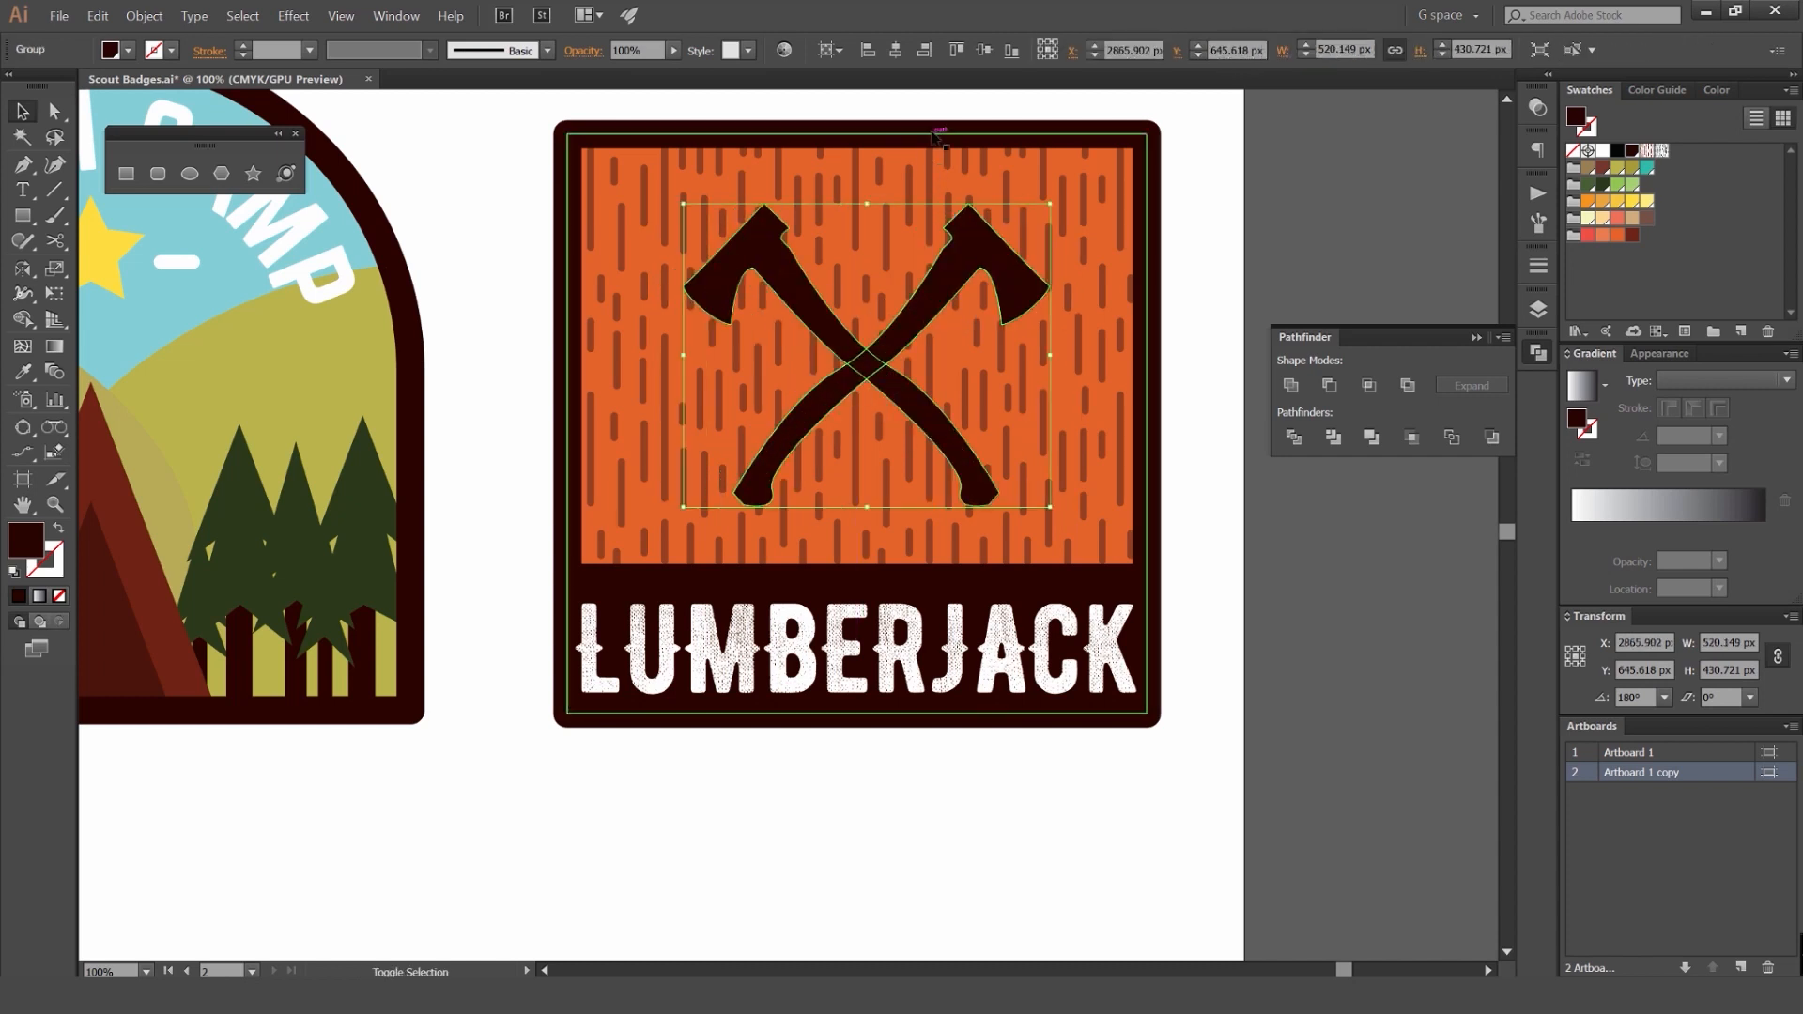
Step: Centre the grouped axes horizontally on the badge's square frame, using the frame as the key object
shift+click(903, 134)
click(903, 134)
click(898, 51)
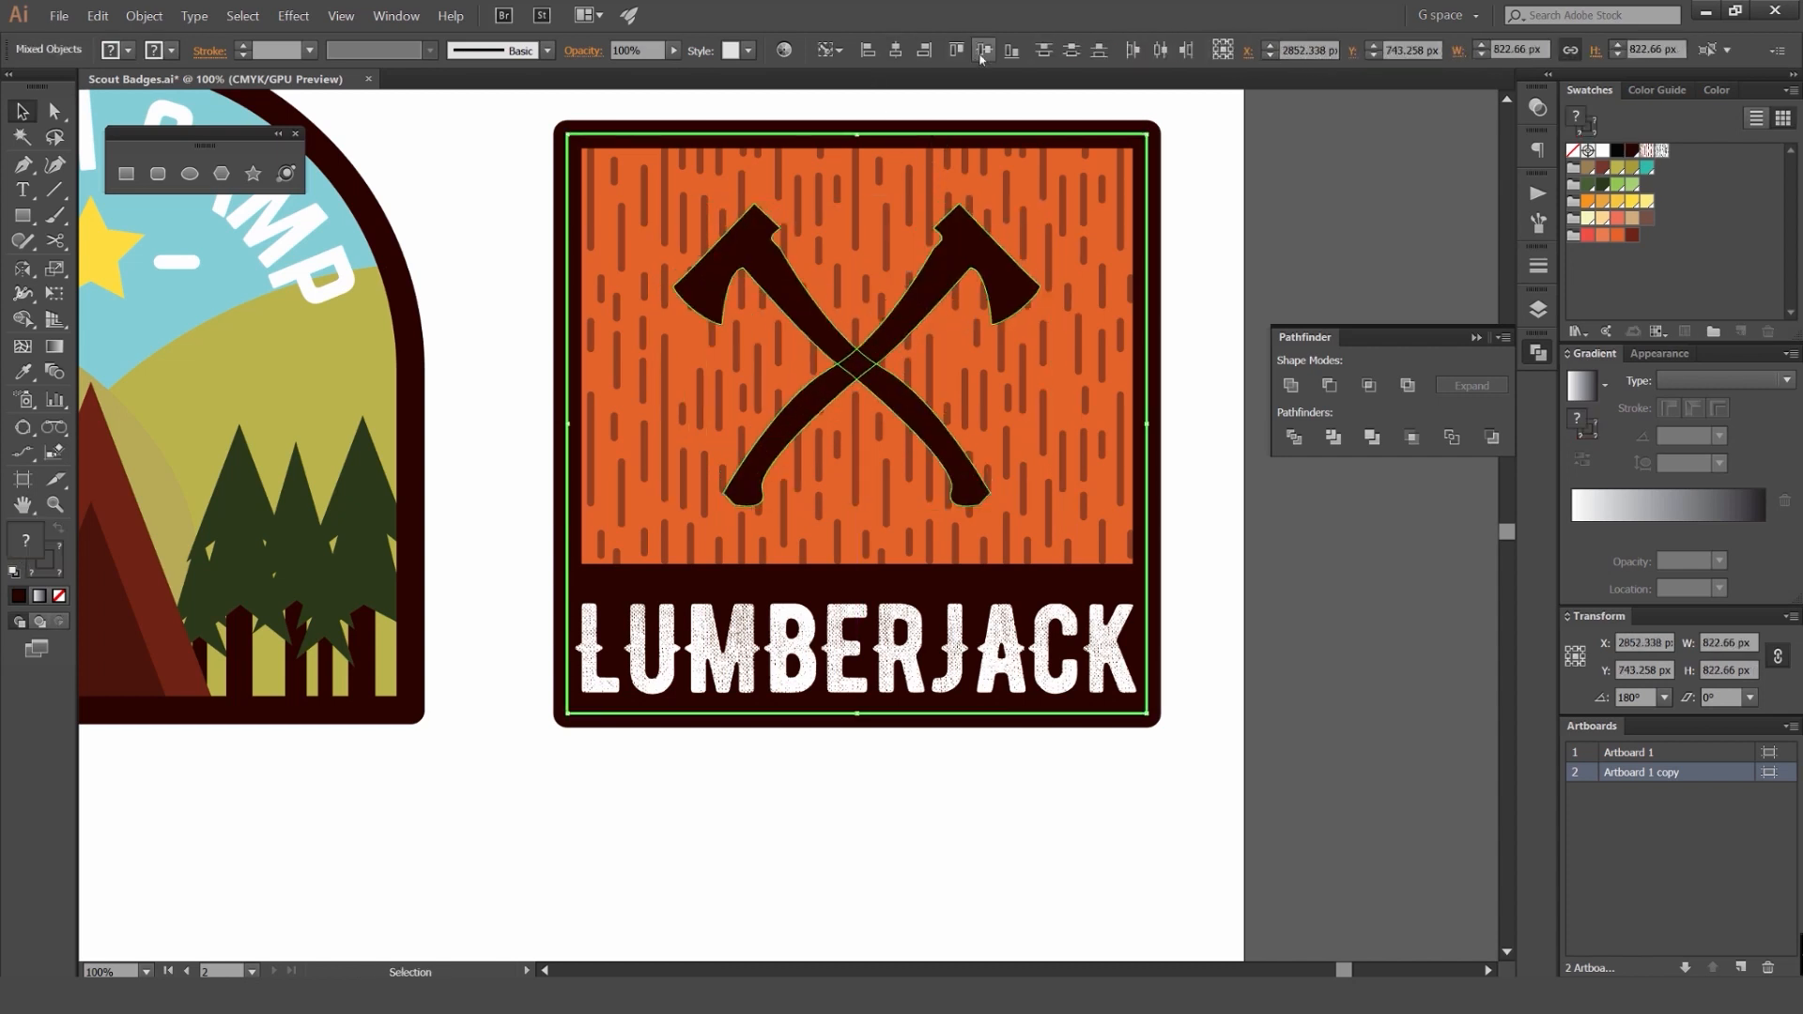
click(1277, 188)
Step: Adjust the anchor points on the axe handles around the spot where they cross
drag(1257, 221, 1222, 283)
scroll(993, 343, down, 2)
scroll(1095, 298, up, 1)
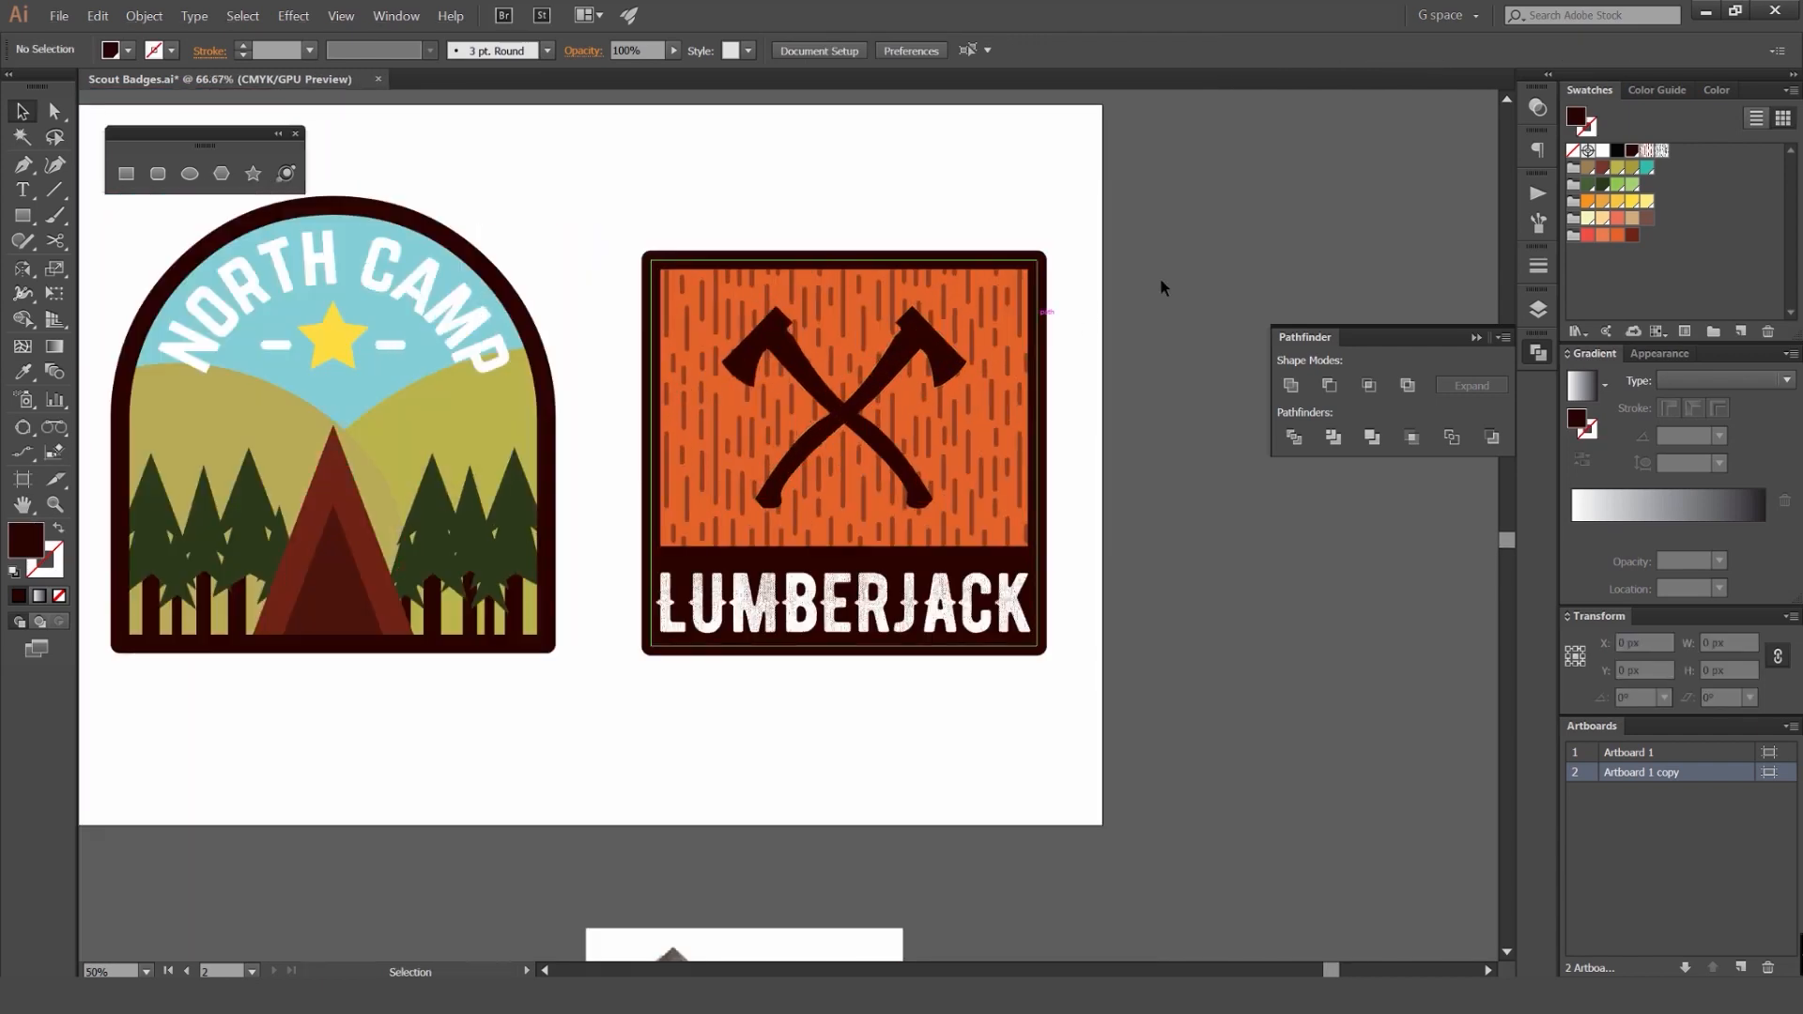
scroll(944, 477, up, 2)
scroll(942, 479, down, 2)
scroll(742, 485, up, 3)
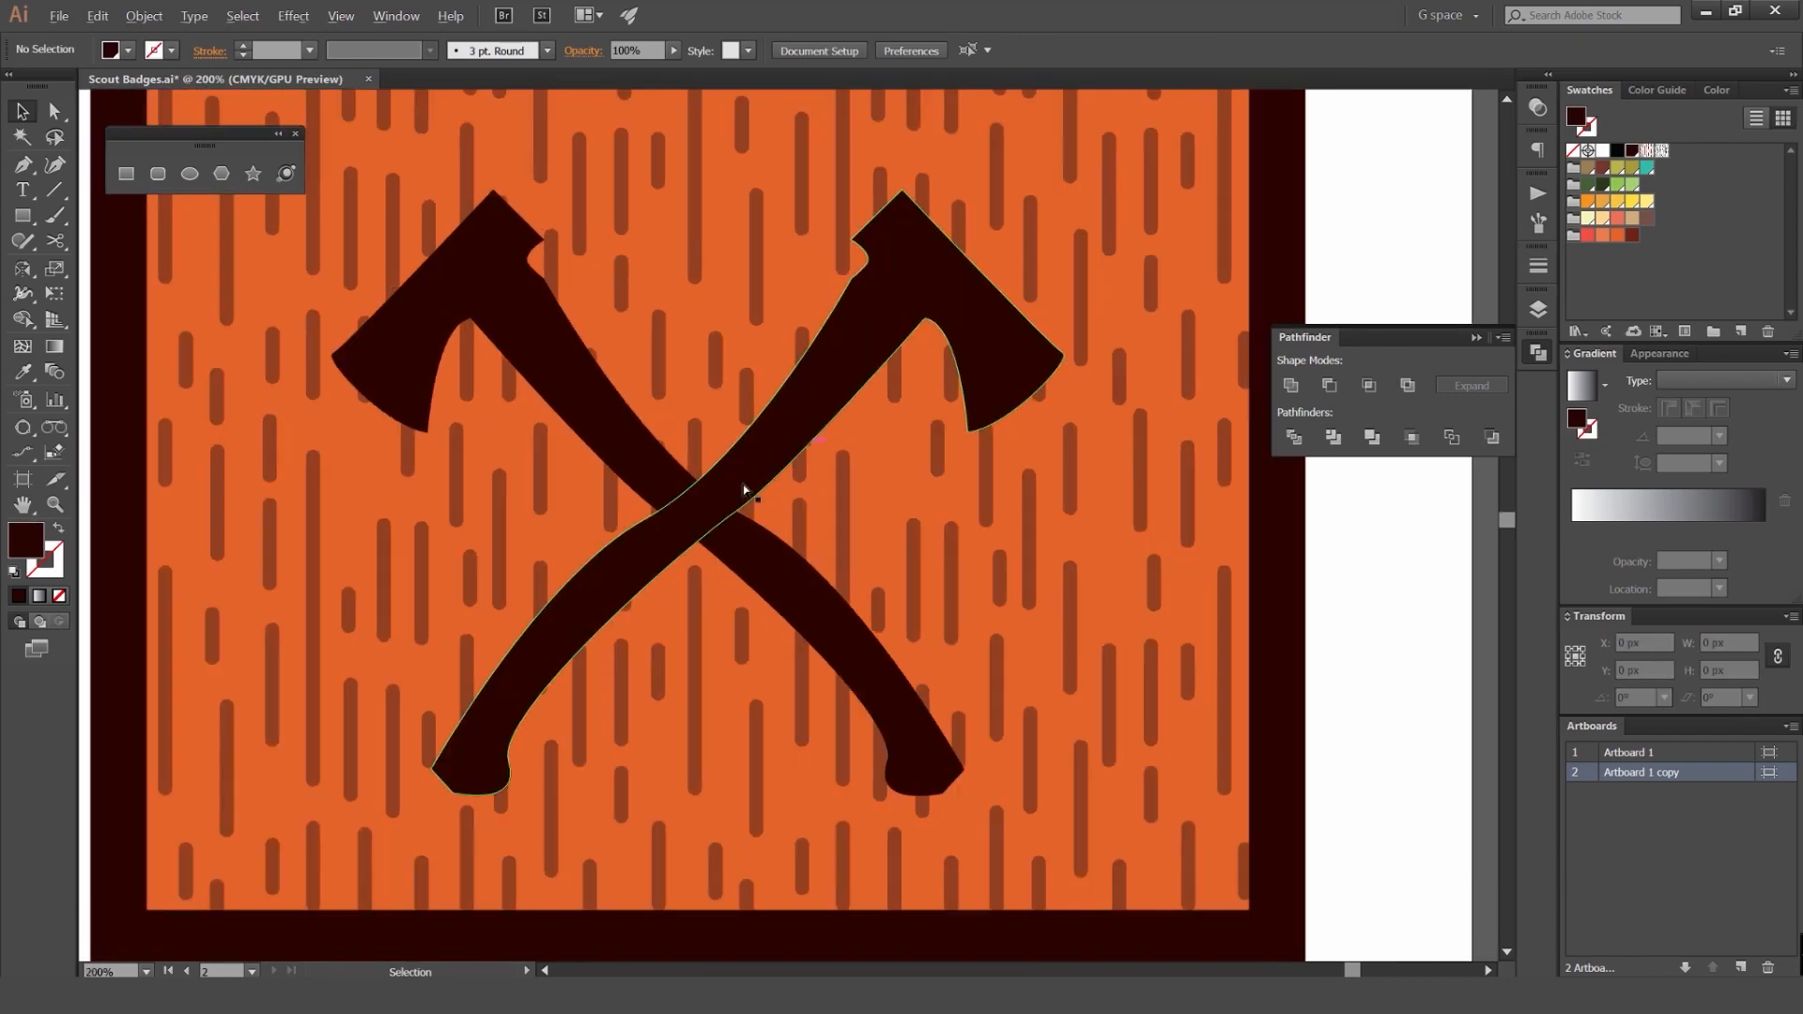
key(a)
click(658, 484)
click(658, 484)
scroll(755, 521, up, 1)
drag(751, 519, 946, 455)
scroll(815, 508, down, 4)
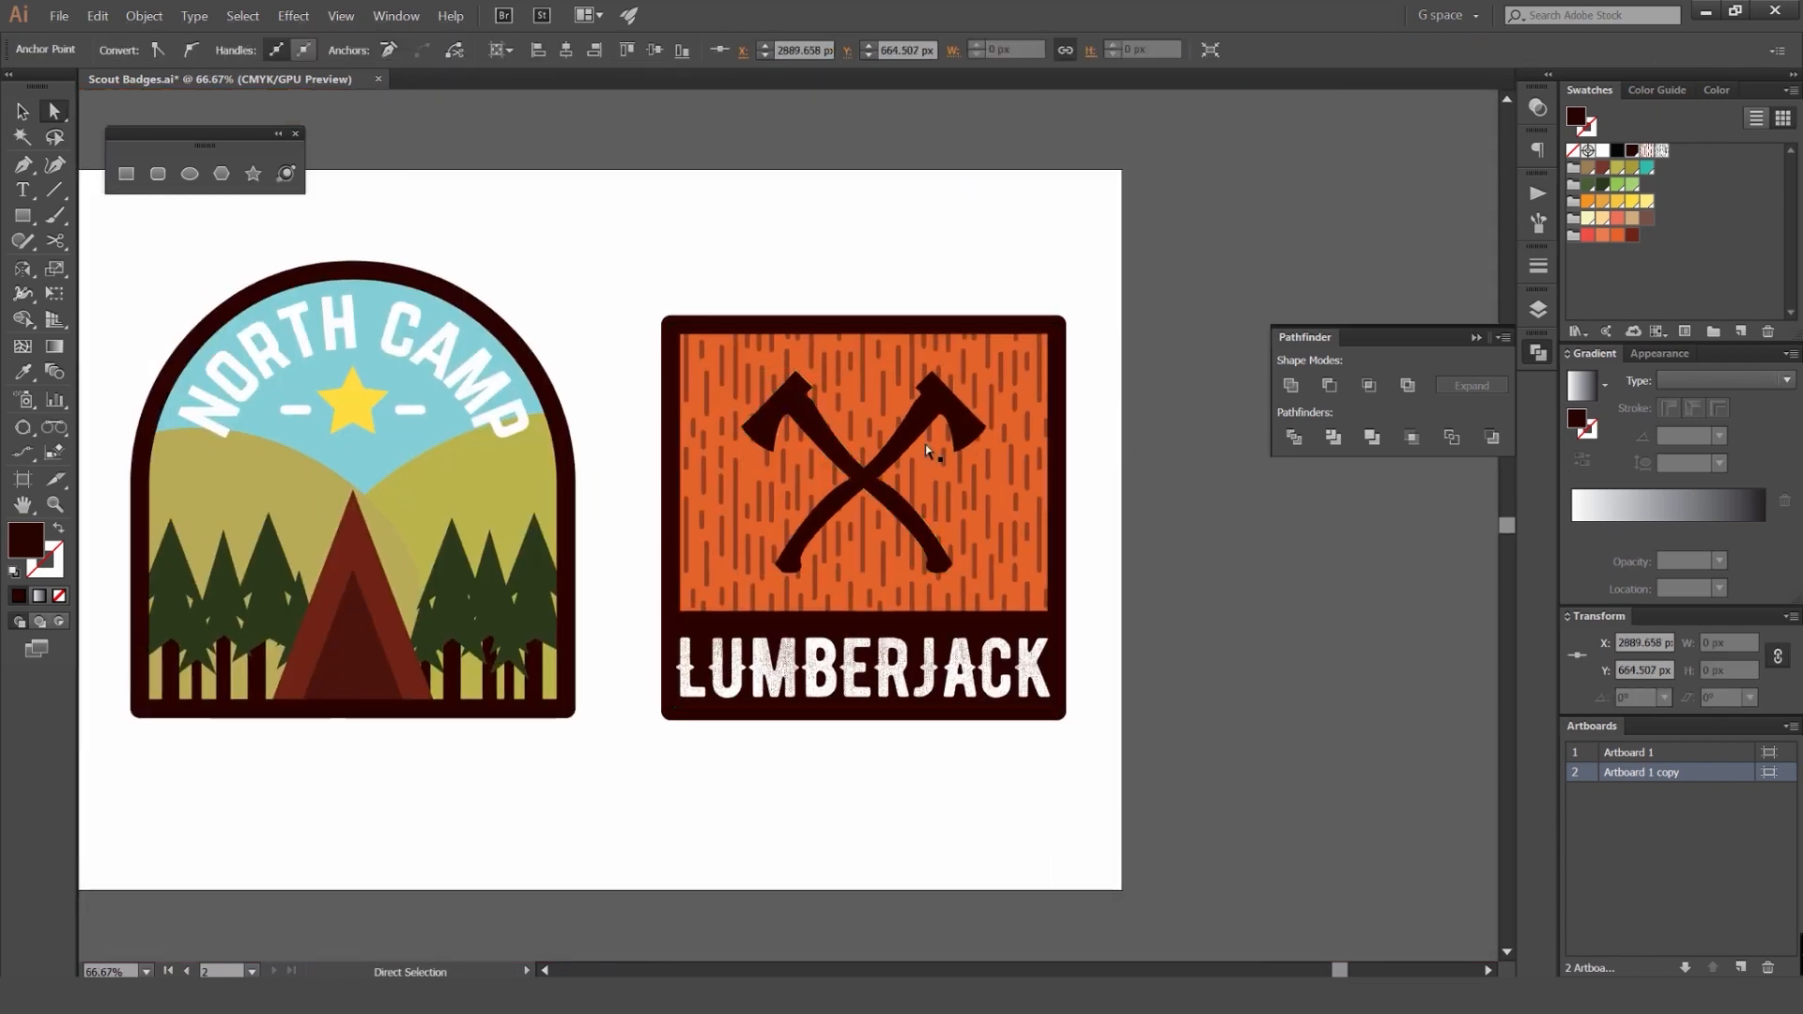
click(1139, 407)
key(v)
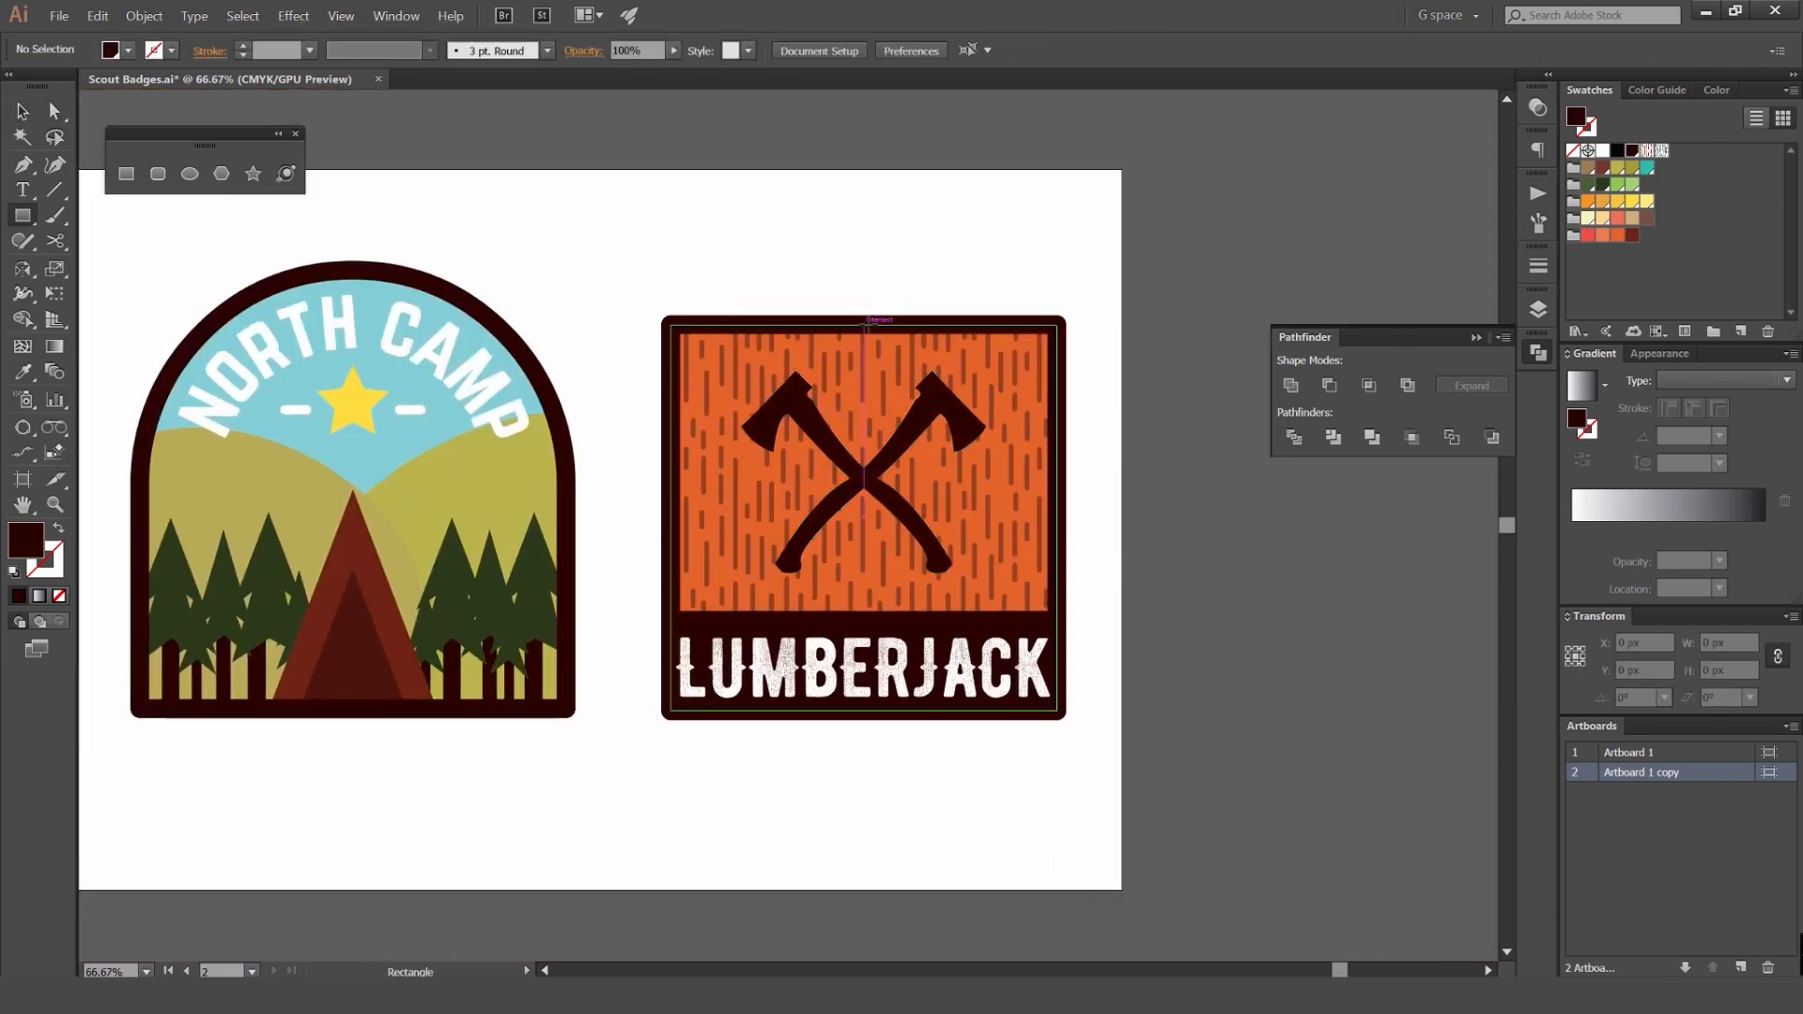
Step: Draw a rectangle about 729 × 542 px inside the orange field and centre it horizontally on the badge's square frame
key(m)
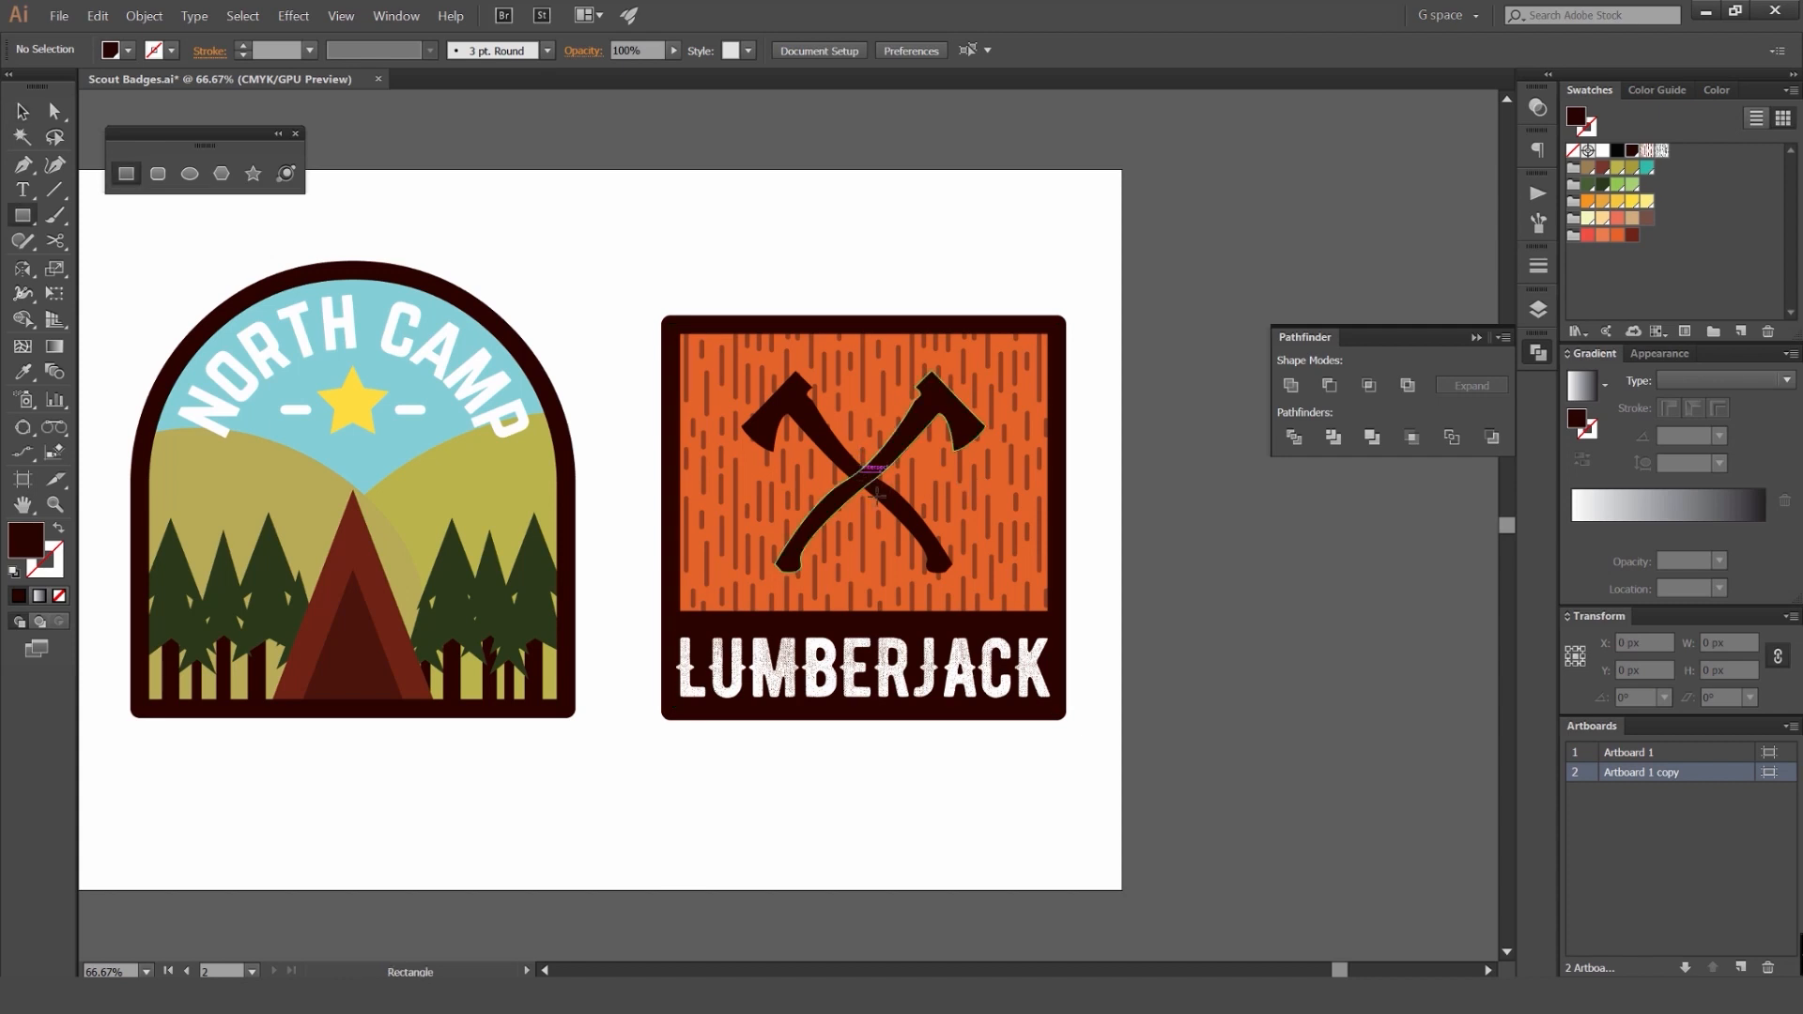
drag(859, 472, 1031, 598)
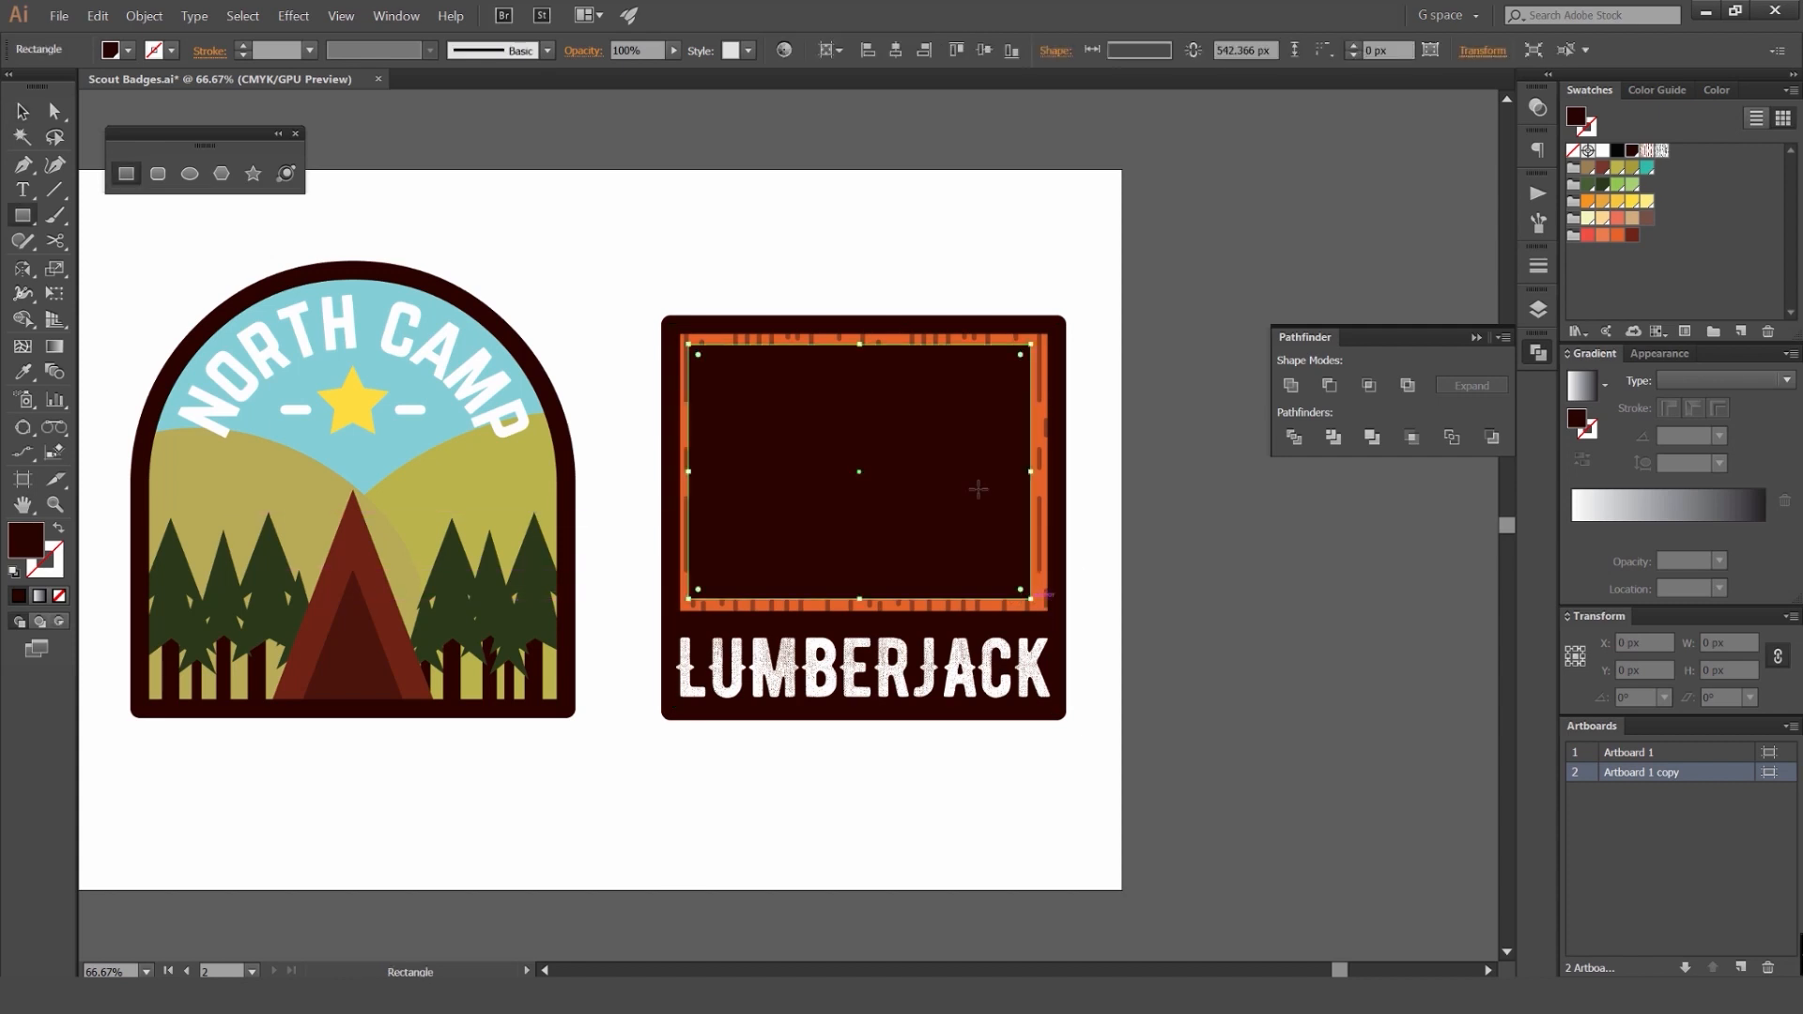
key(v)
click(897, 320)
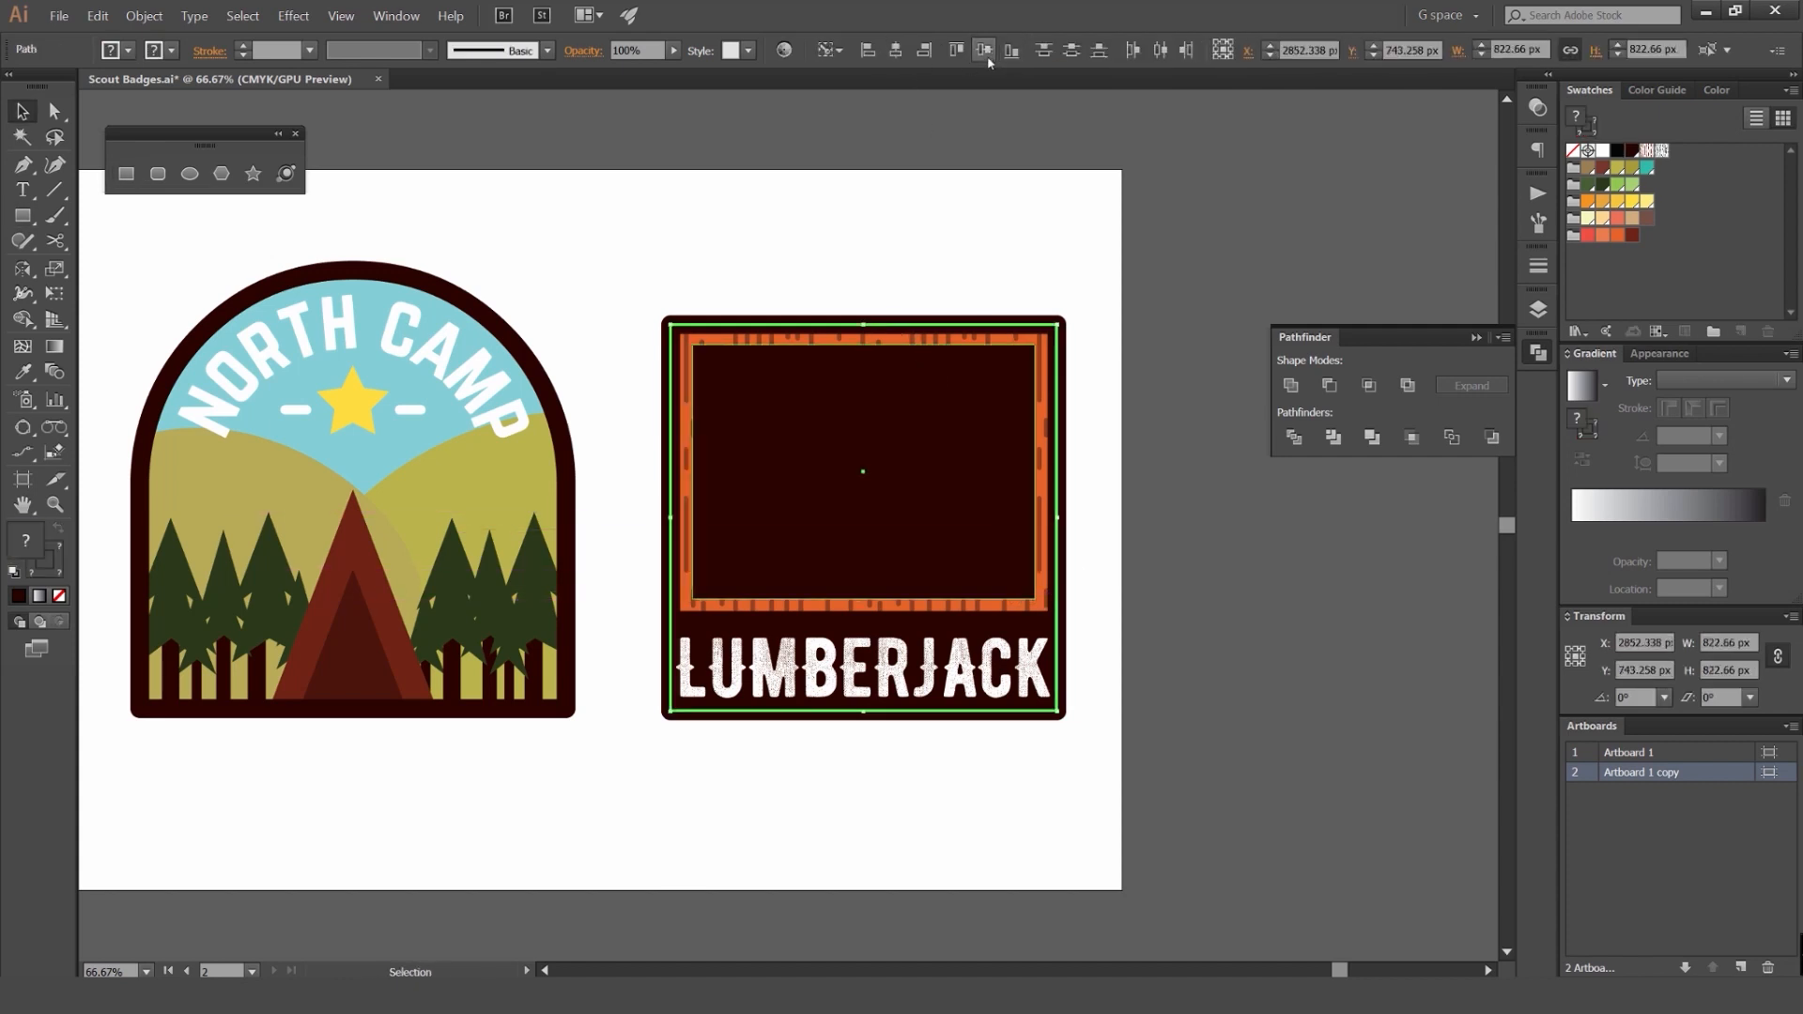
click(985, 53)
key(ctrl+z)
click(1147, 214)
Step: Swap the inner rectangle's dark fill to a stroke and set the stroke weight to 20 pt
click(1002, 383)
key(shift+x)
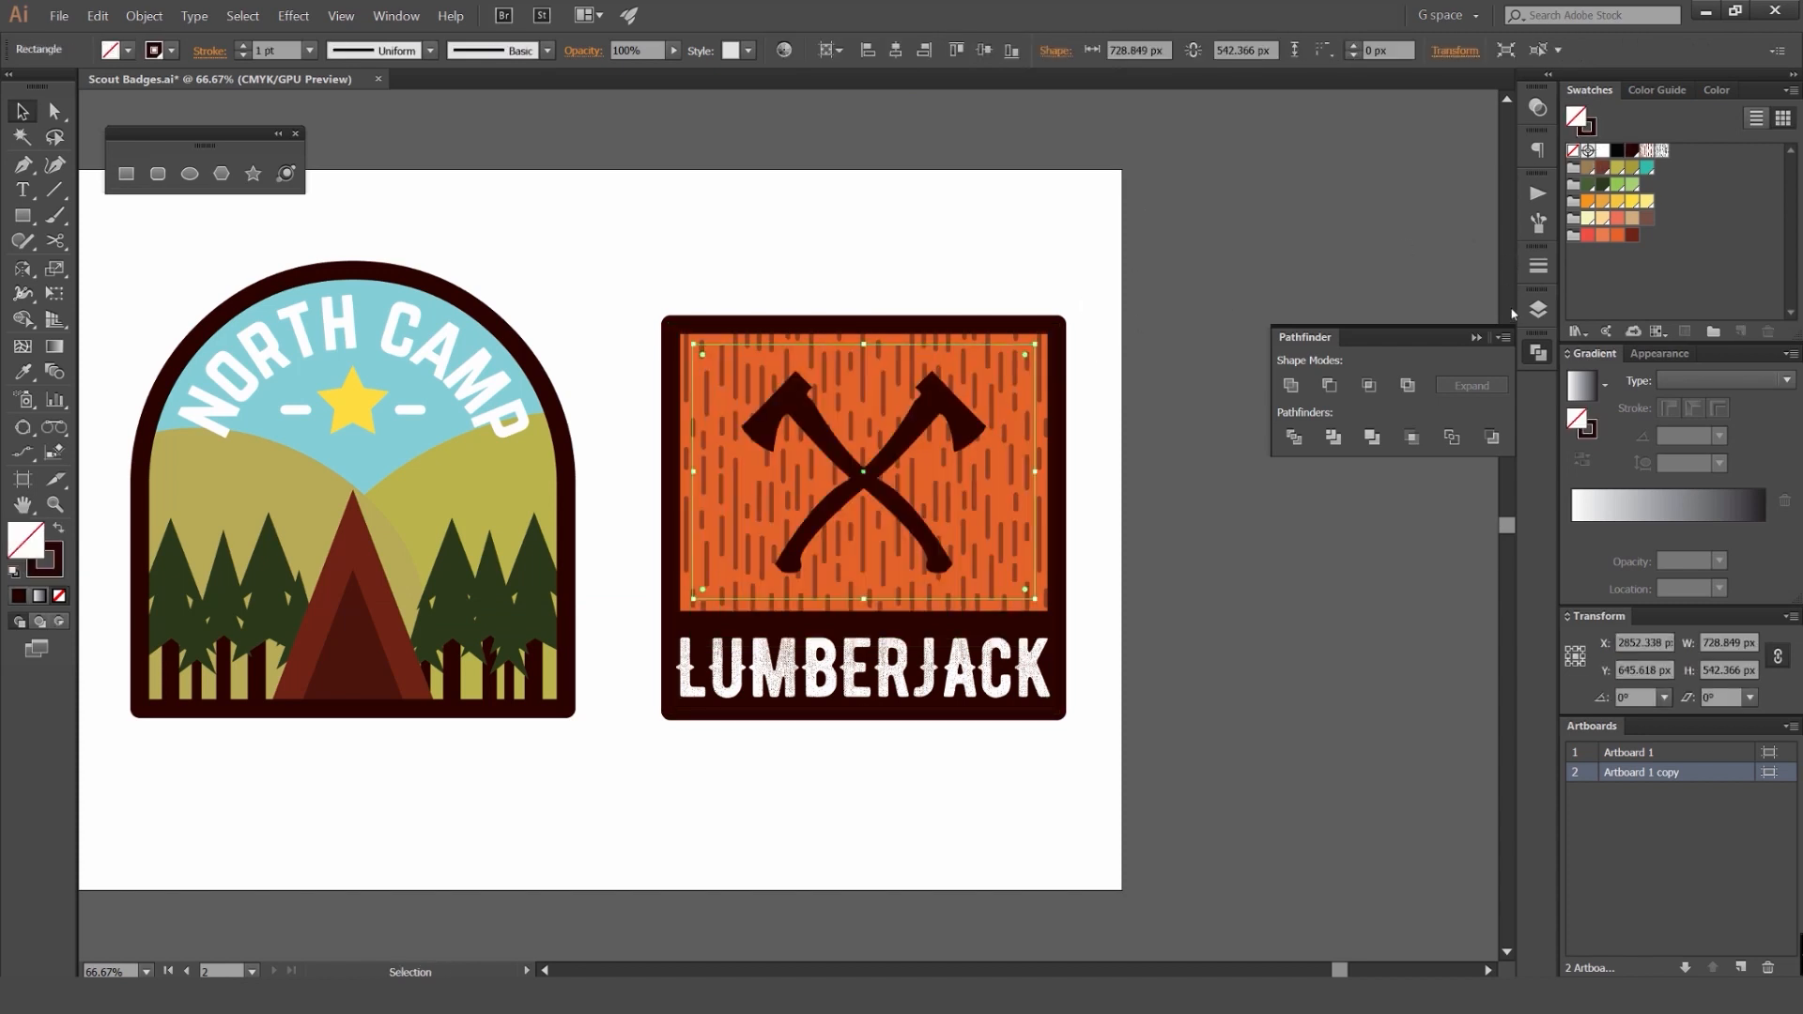
click(1537, 266)
drag(1534, 266, 1246, 271)
click(1409, 240)
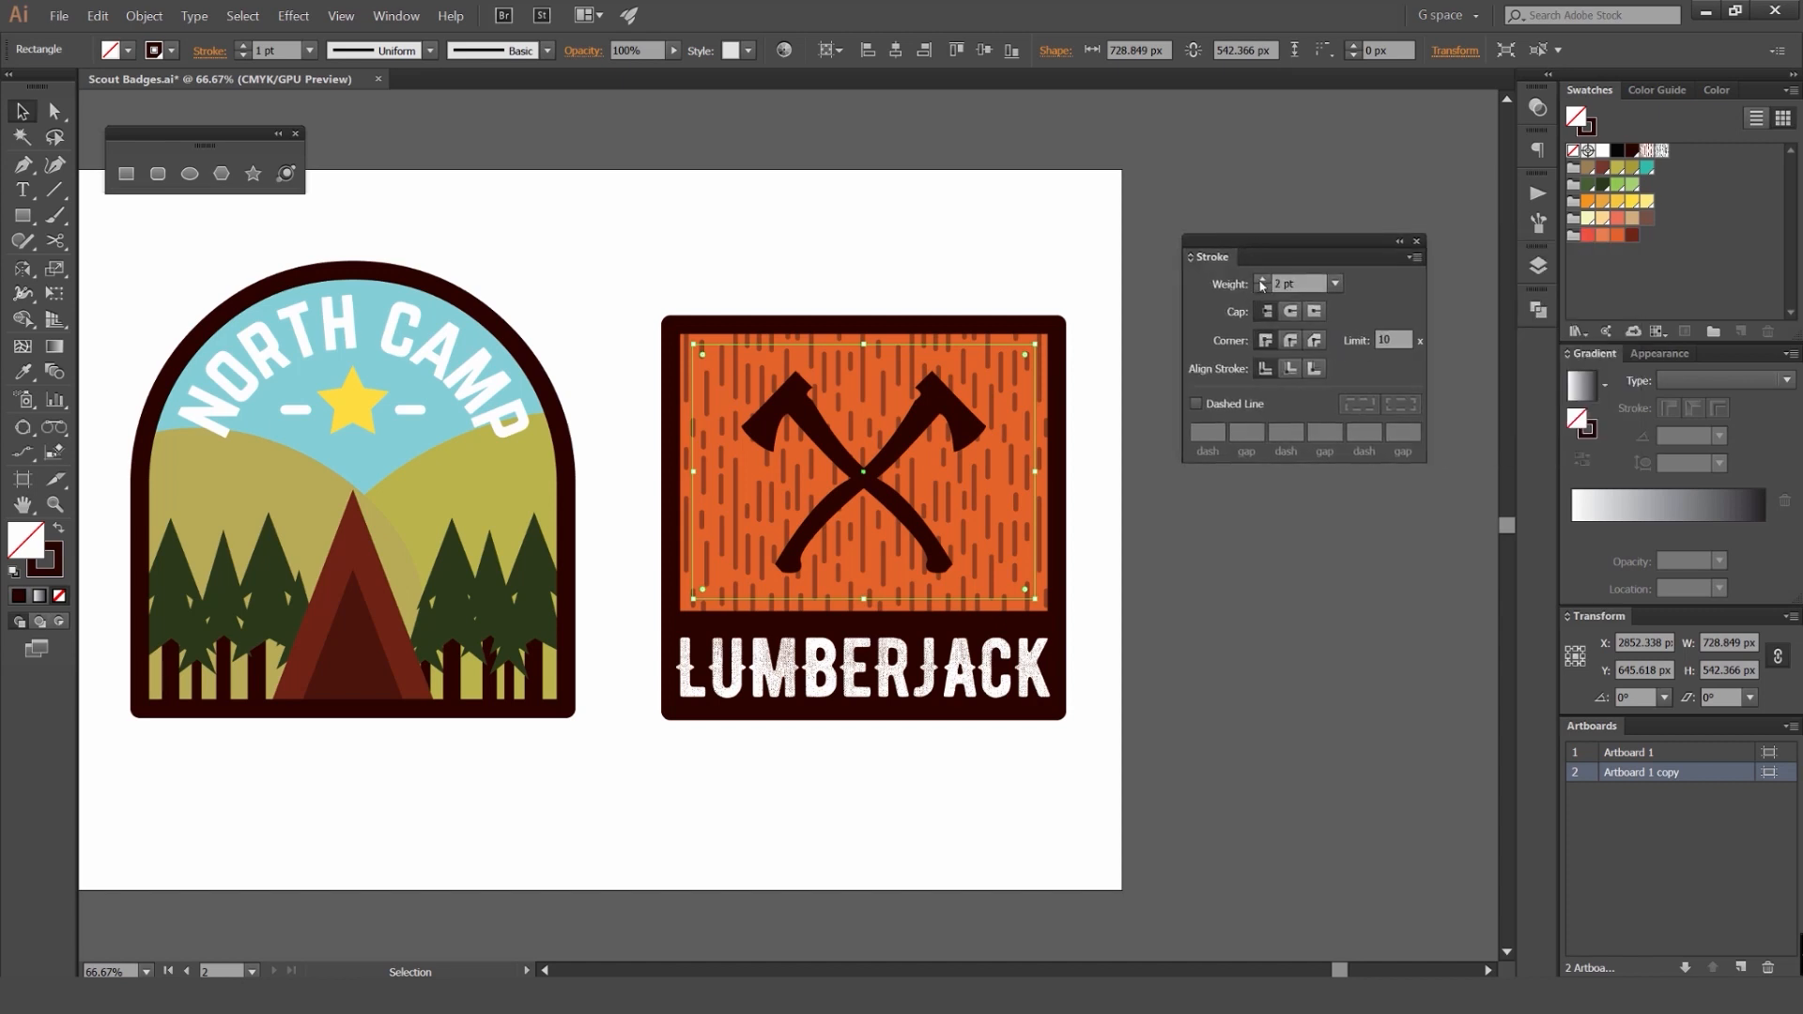
click(1263, 283)
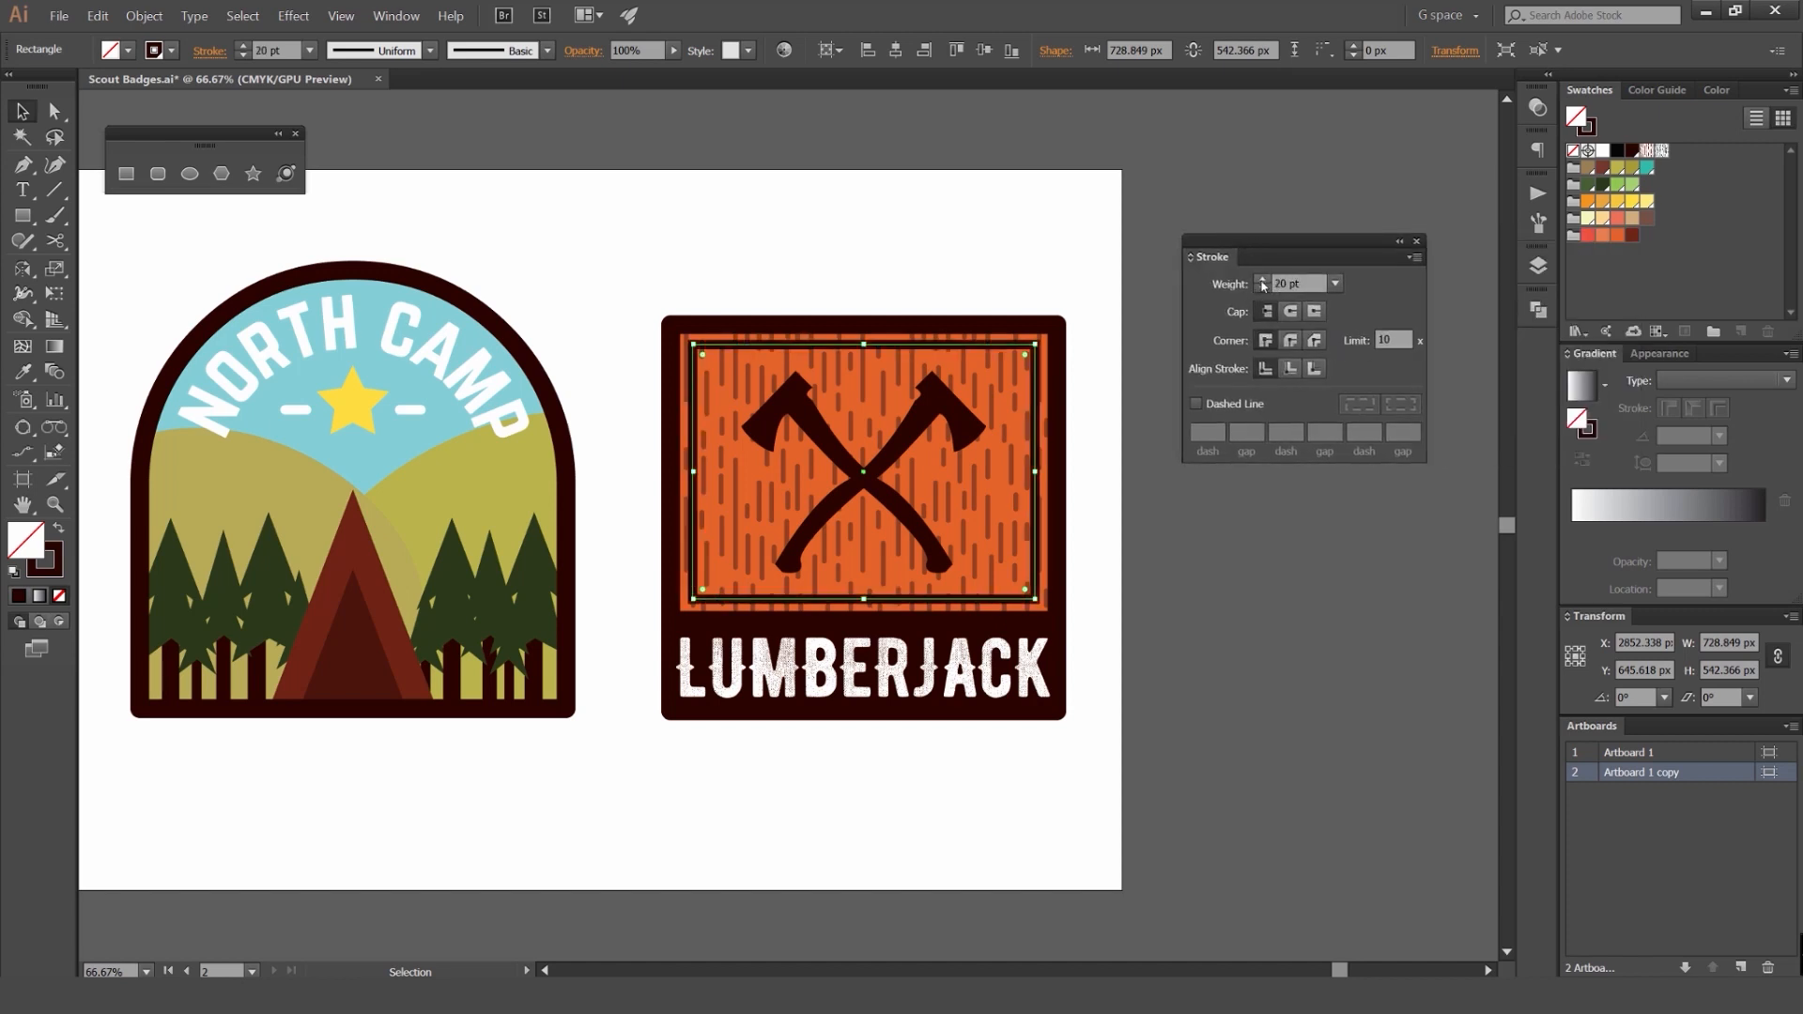
Step: Make the inner rectangle's stroke a dashed line with 60 pt dashes and 80 pt gaps
click(1205, 405)
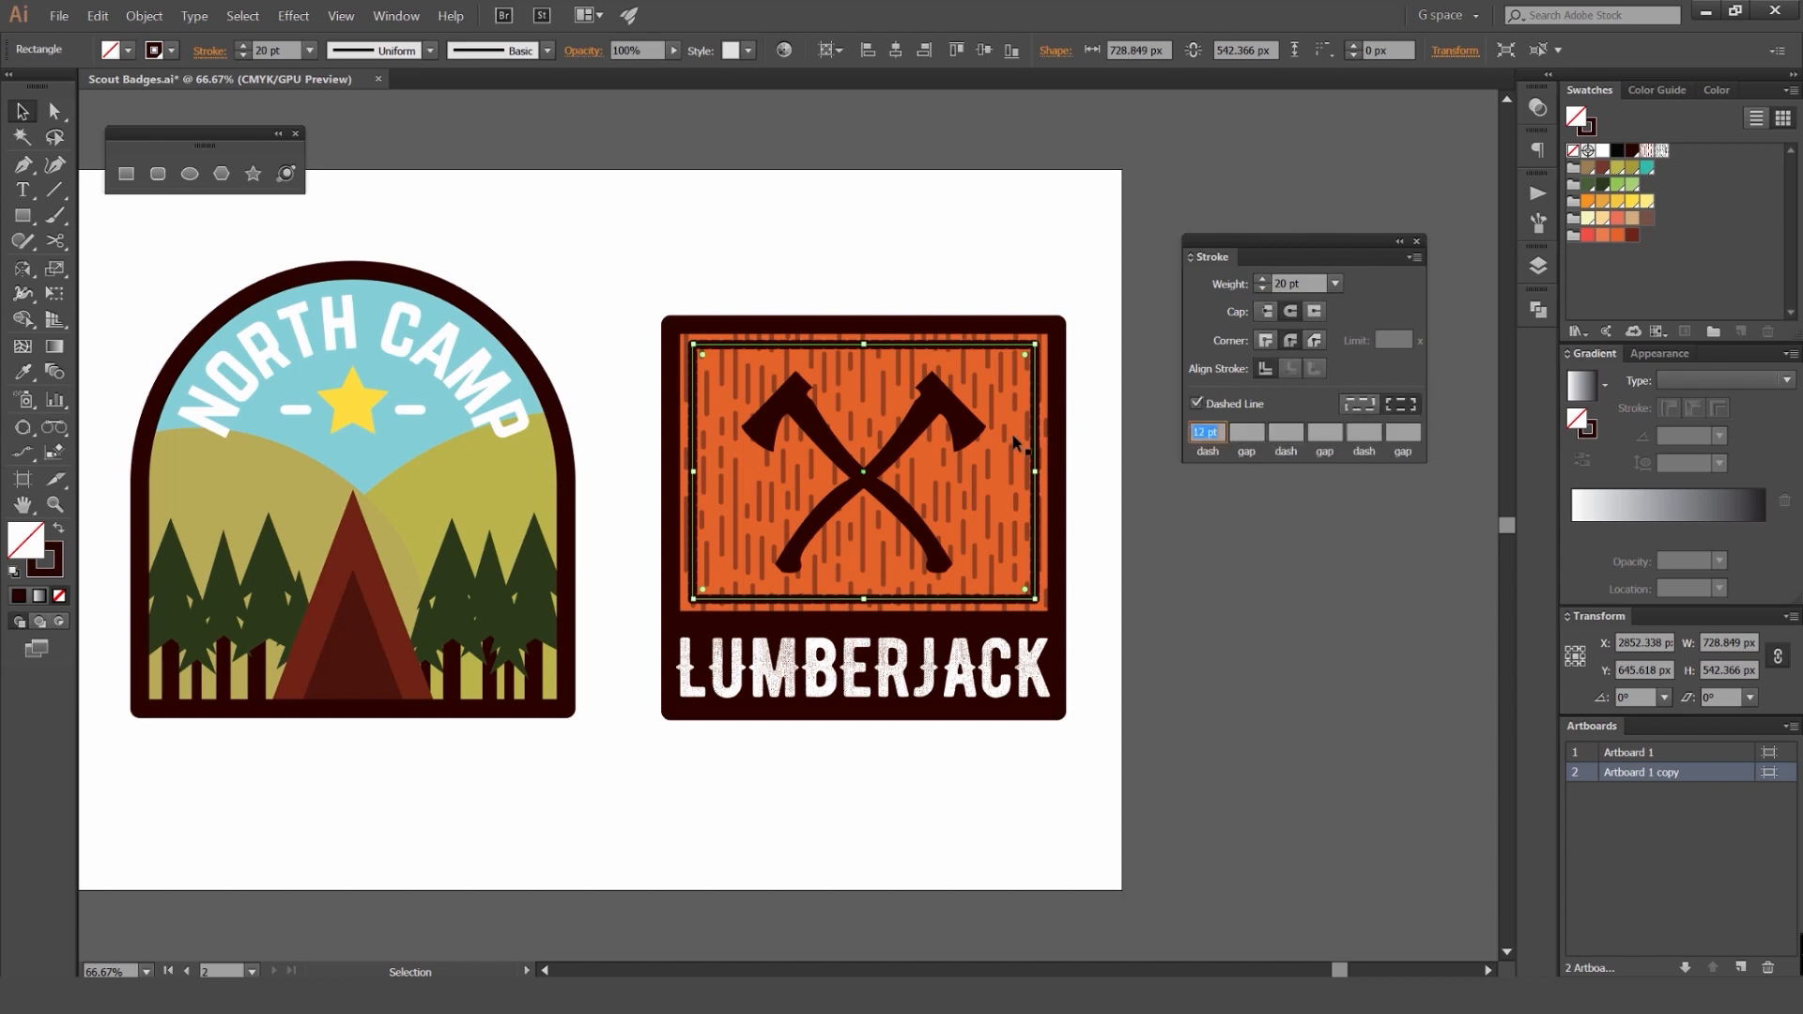
scroll(1004, 387, up, 1)
scroll(1209, 431, up, 4)
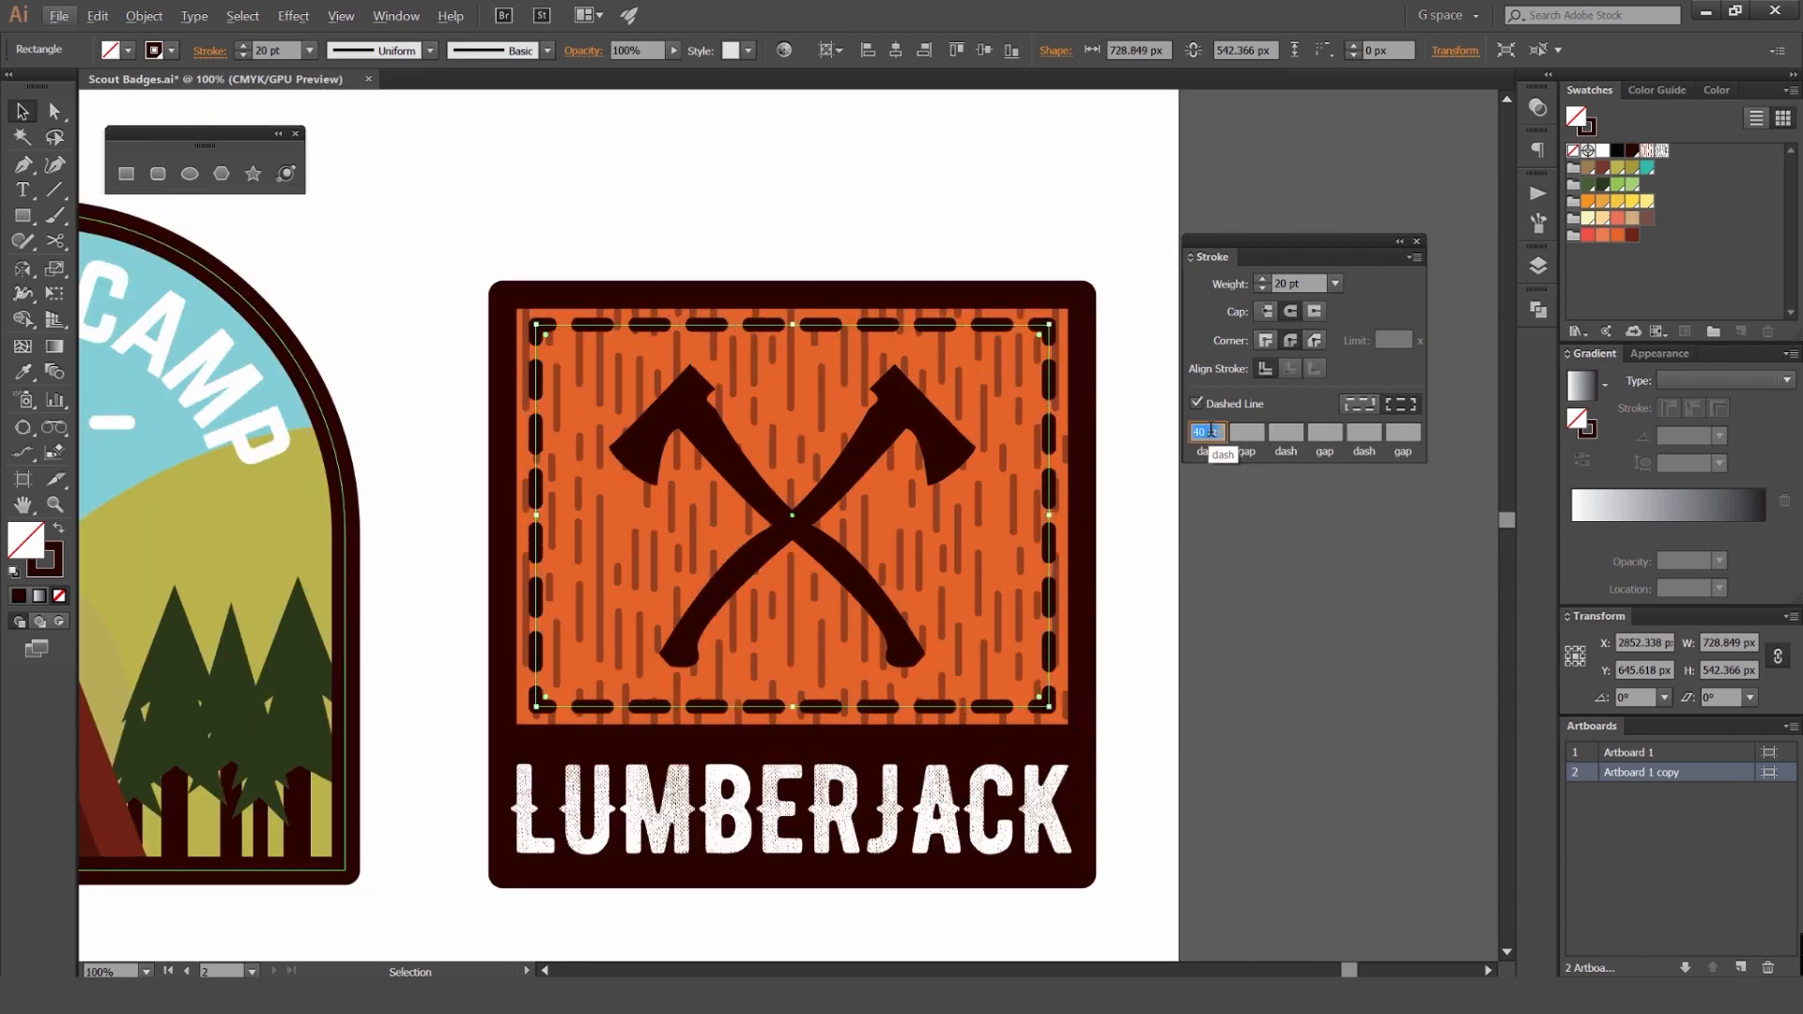
scroll(1211, 431, up, 2)
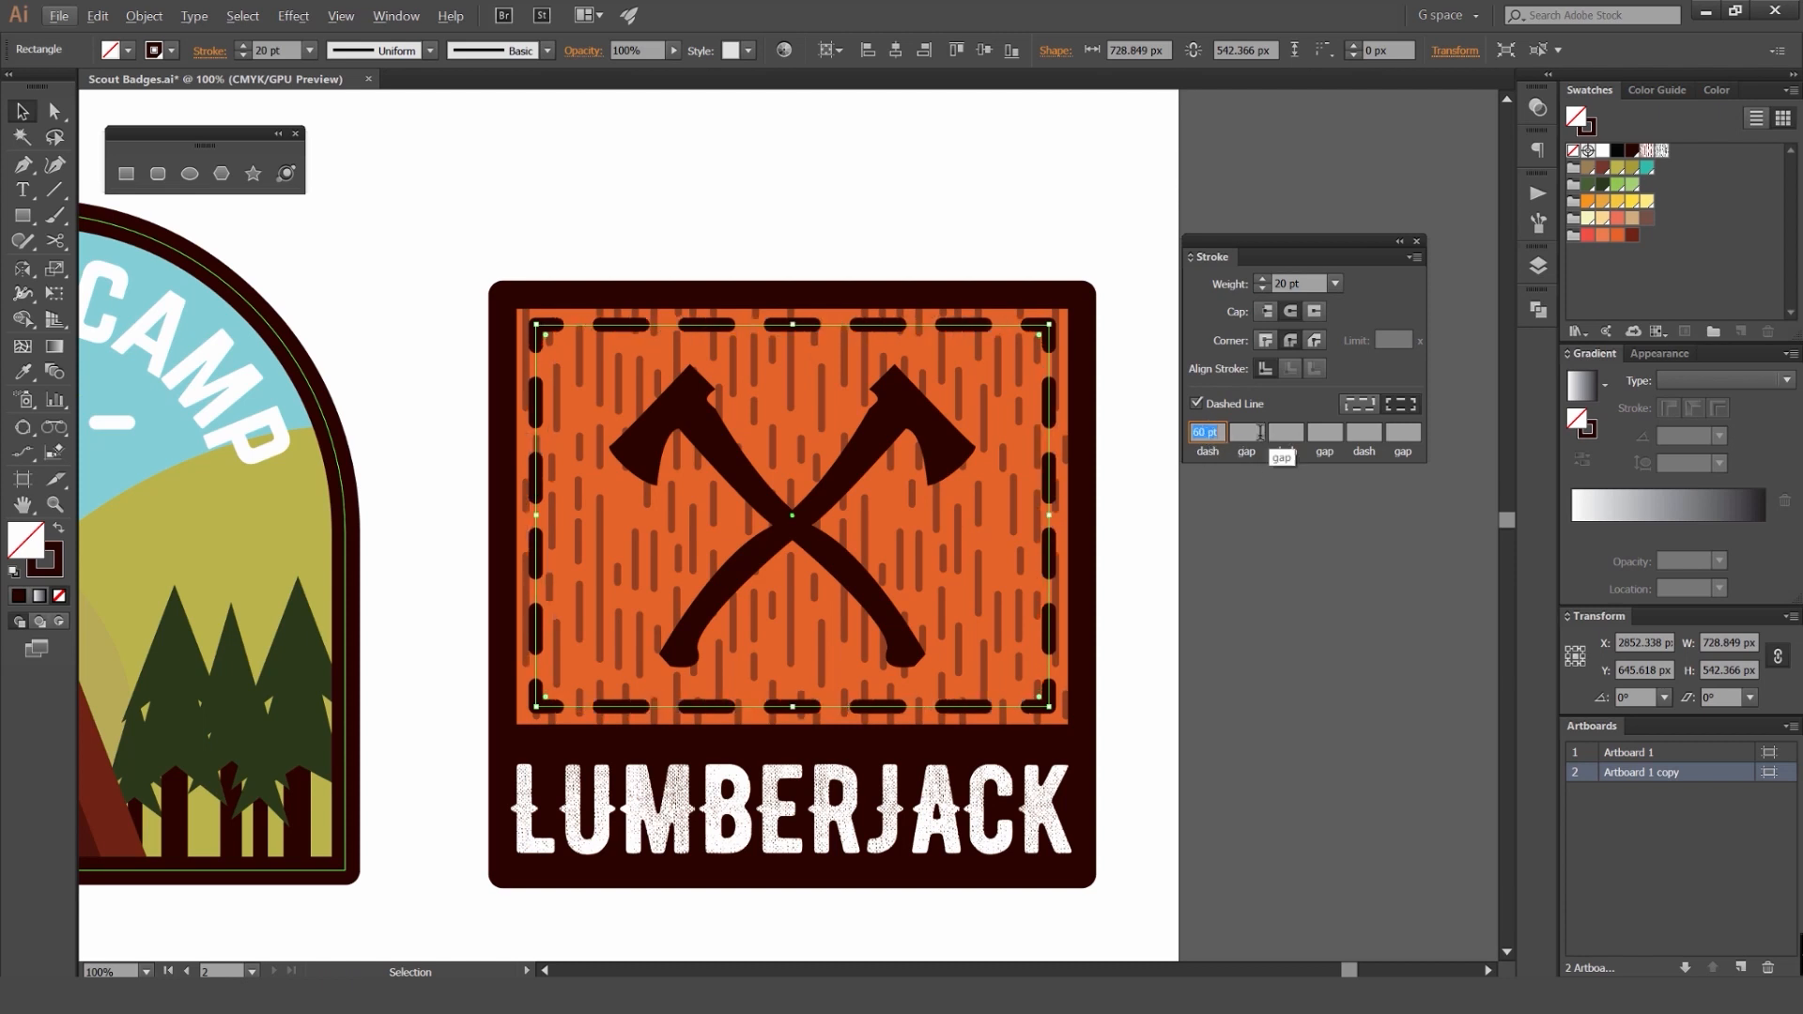
scroll(1246, 432, up, 2)
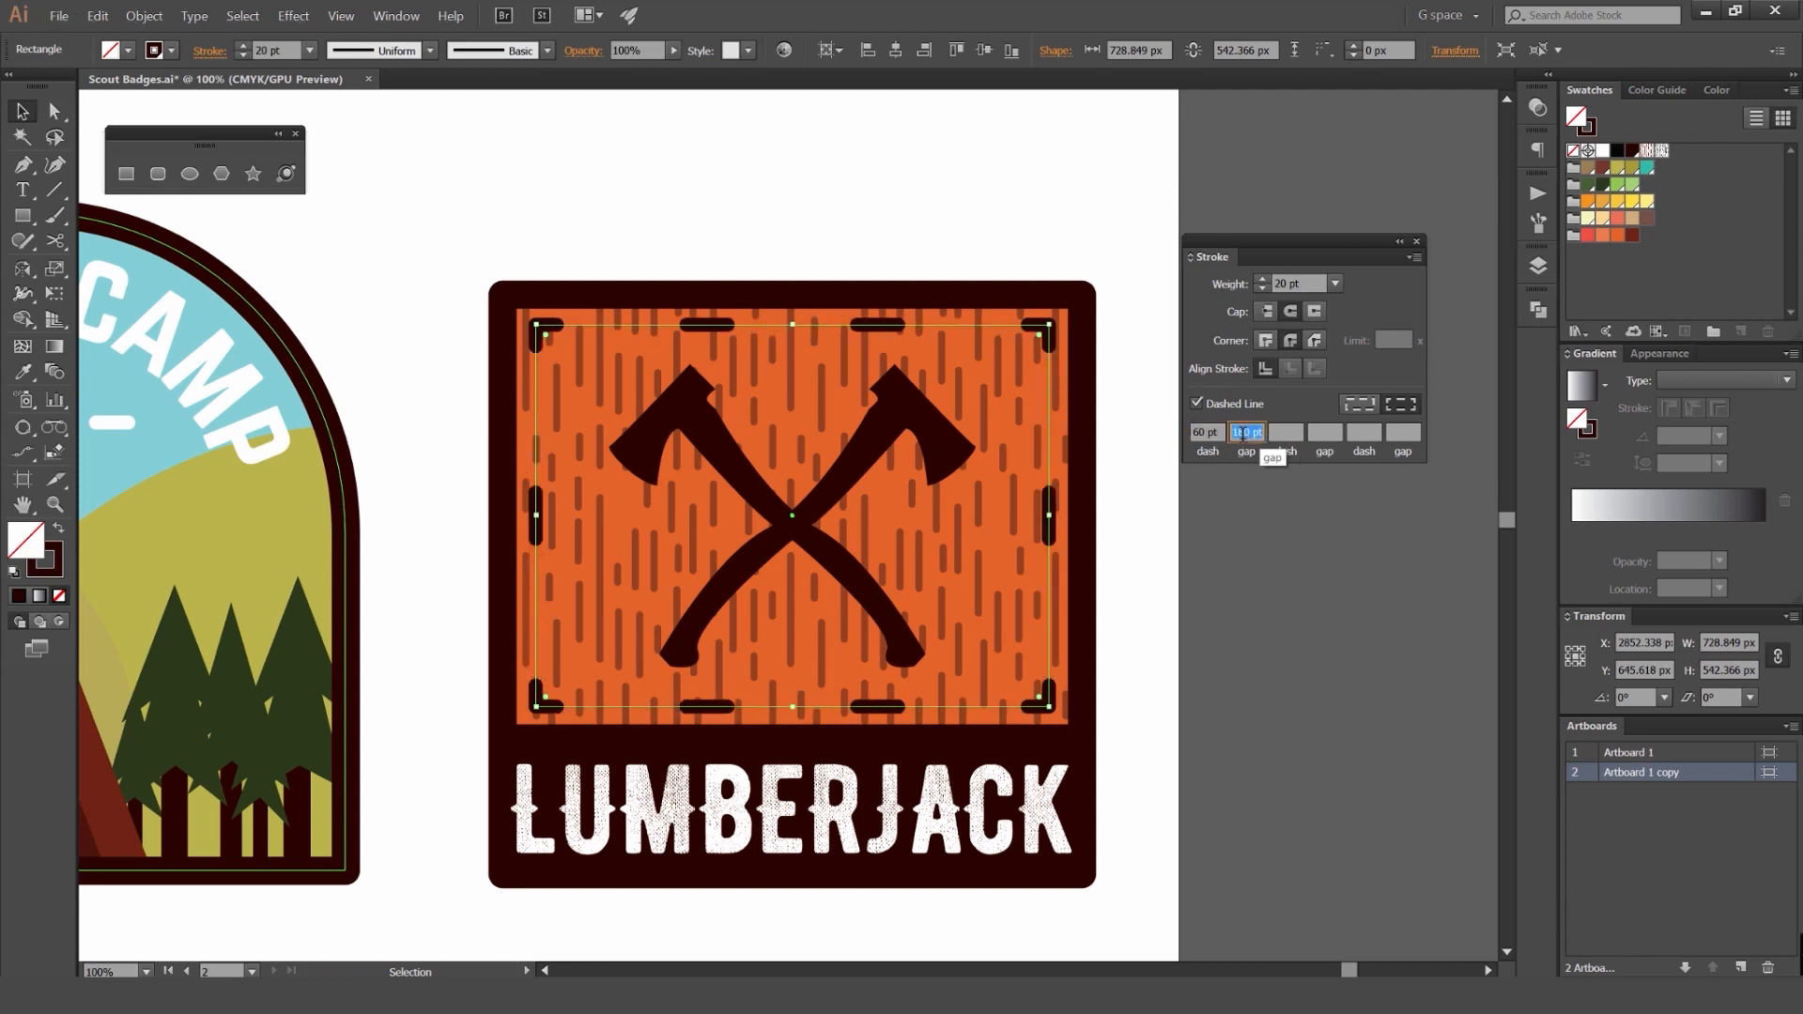
scroll(1244, 433, up, 6)
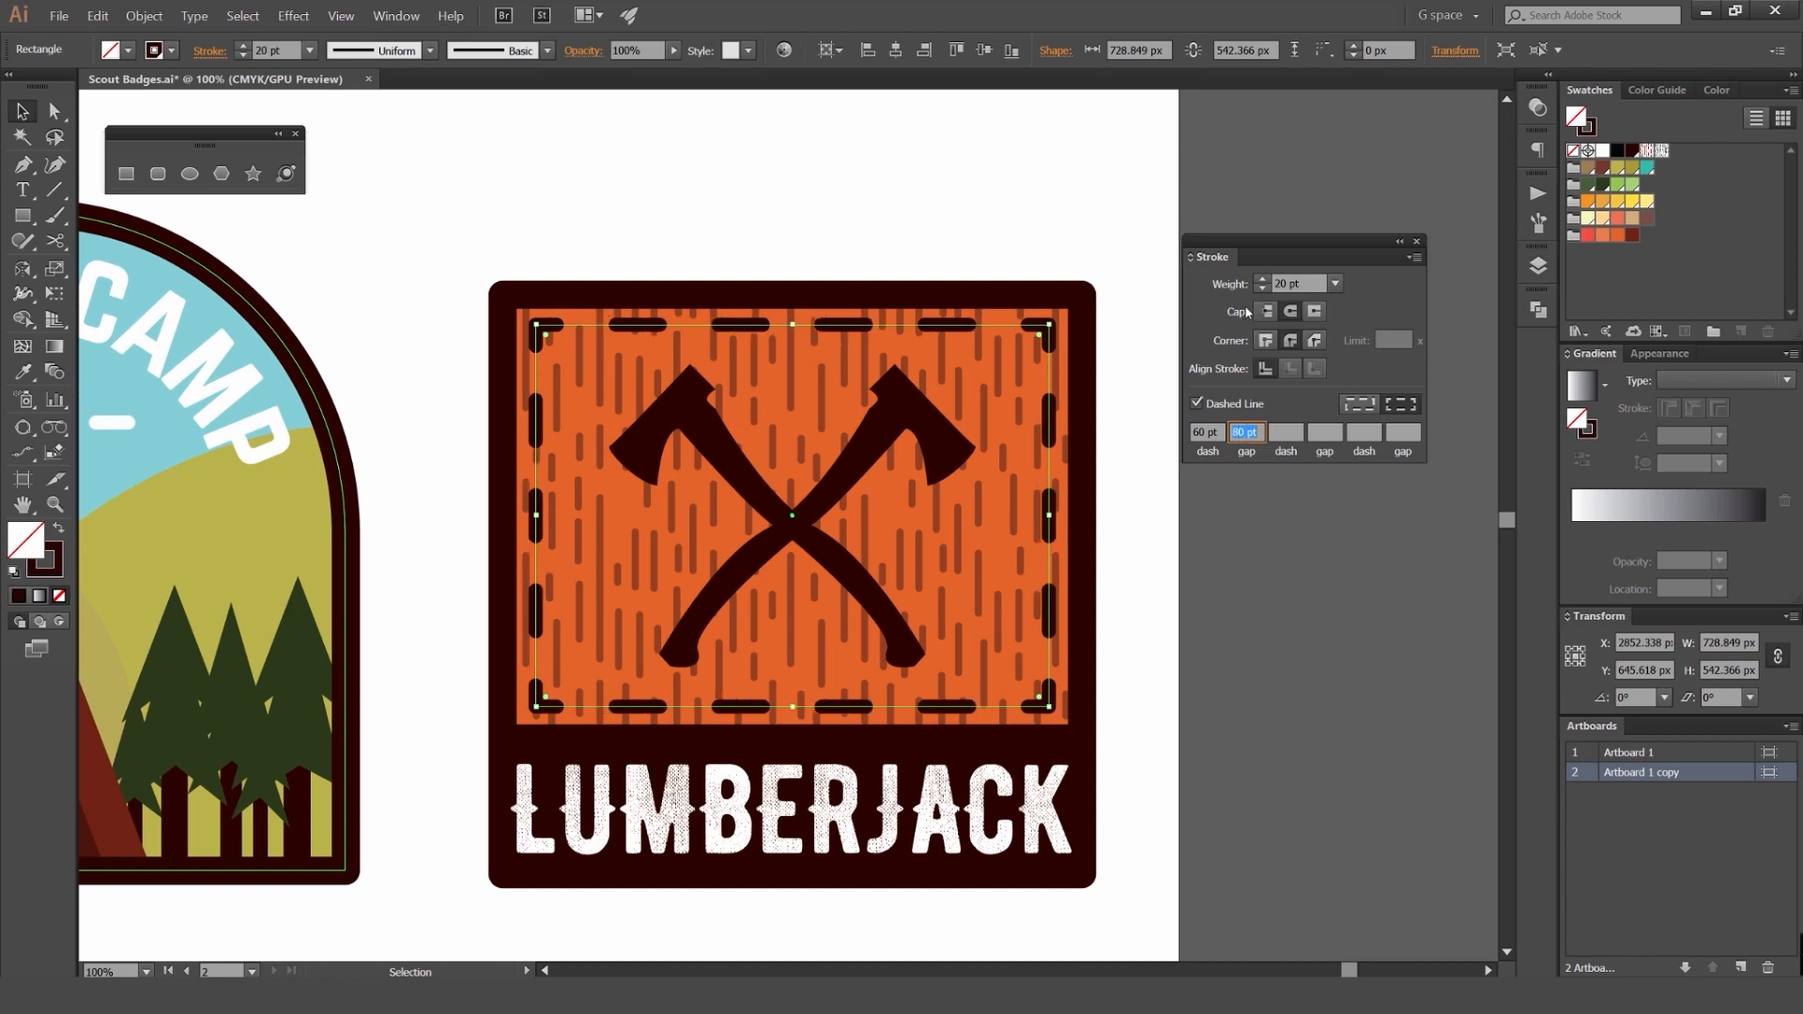
Step: Set the dashed border's weight to 15 pt, keeping 60 pt dashes aligned to the corners
scroll(1264, 287, down, 2)
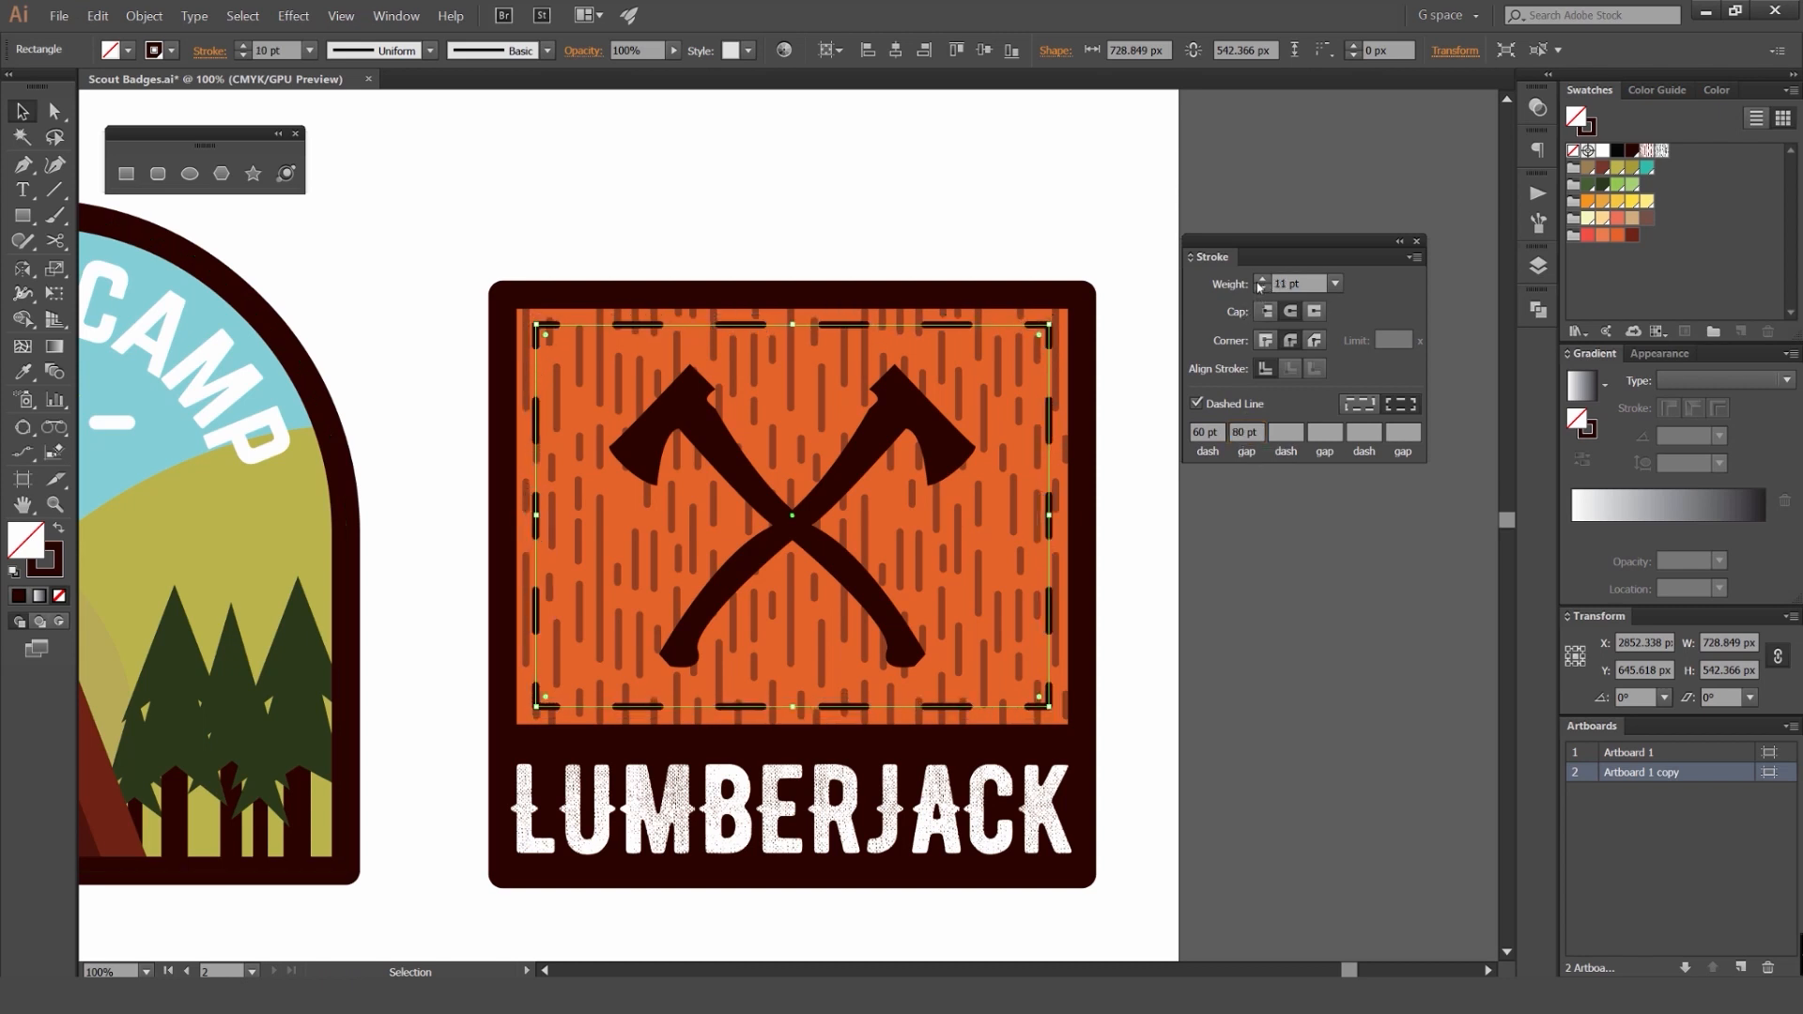
scroll(1259, 287, up, 4)
scroll(1210, 432, down, 5)
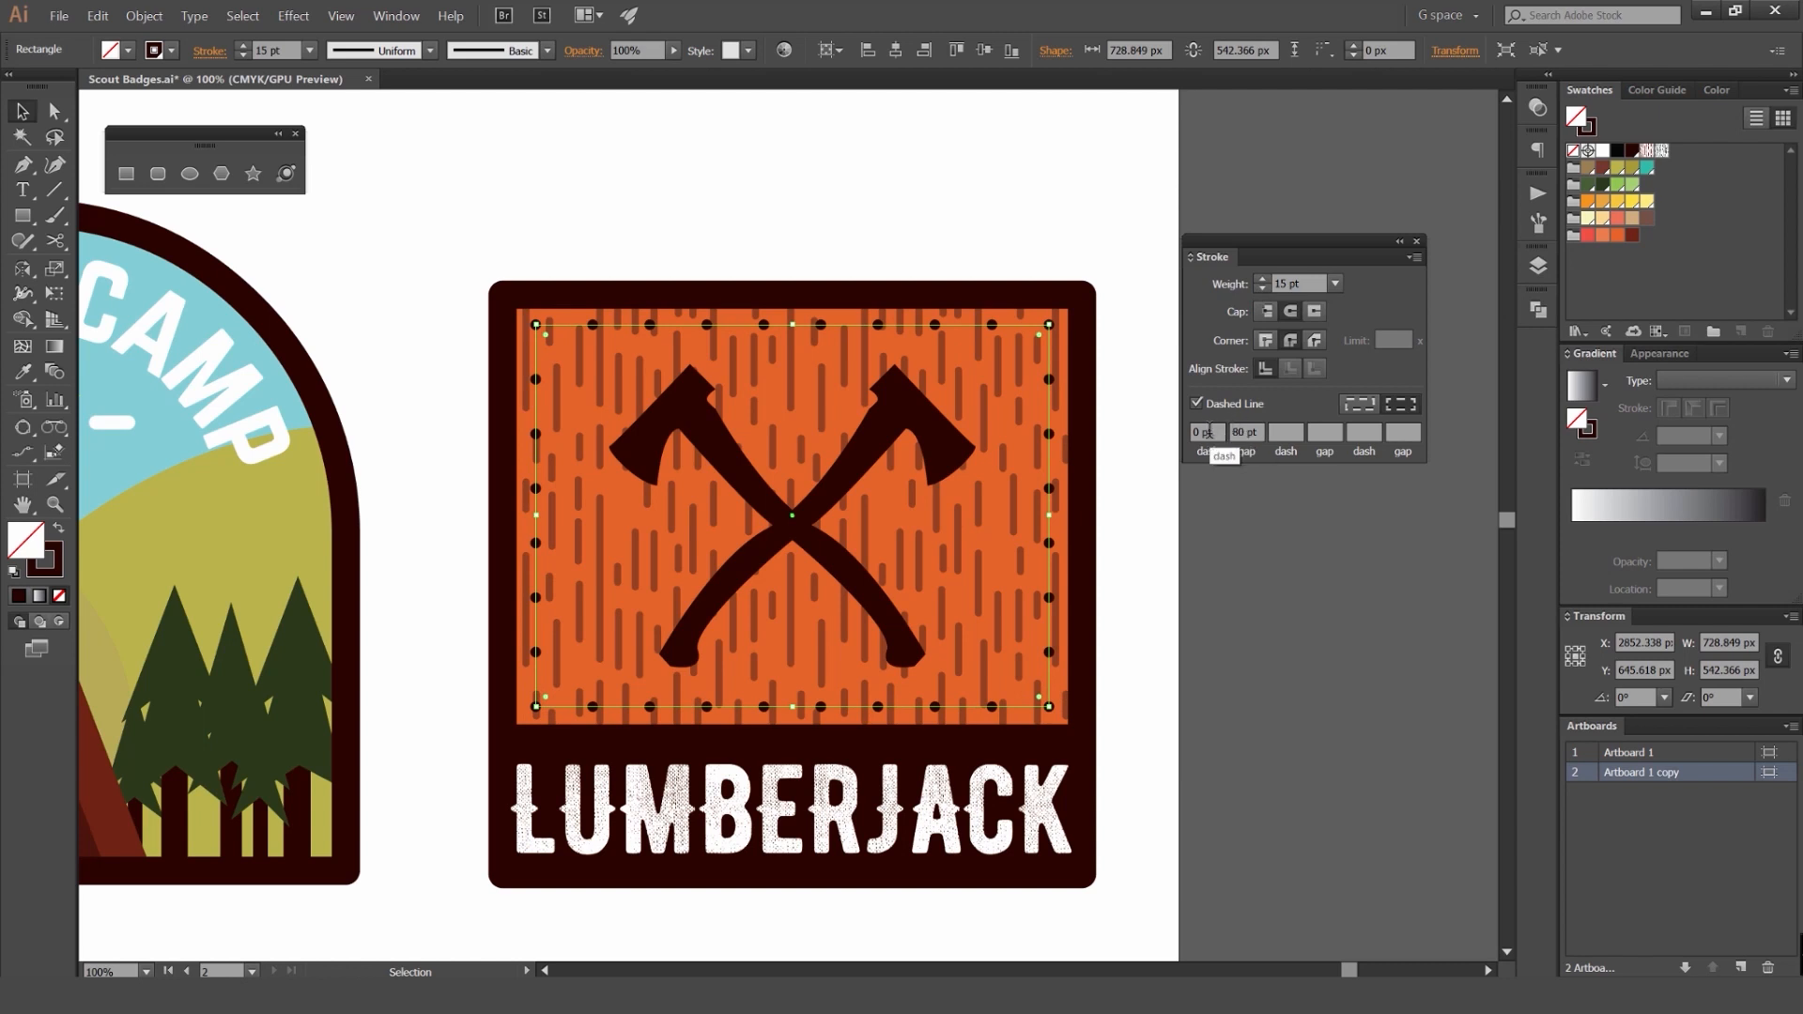
scroll(1217, 433, up, 3)
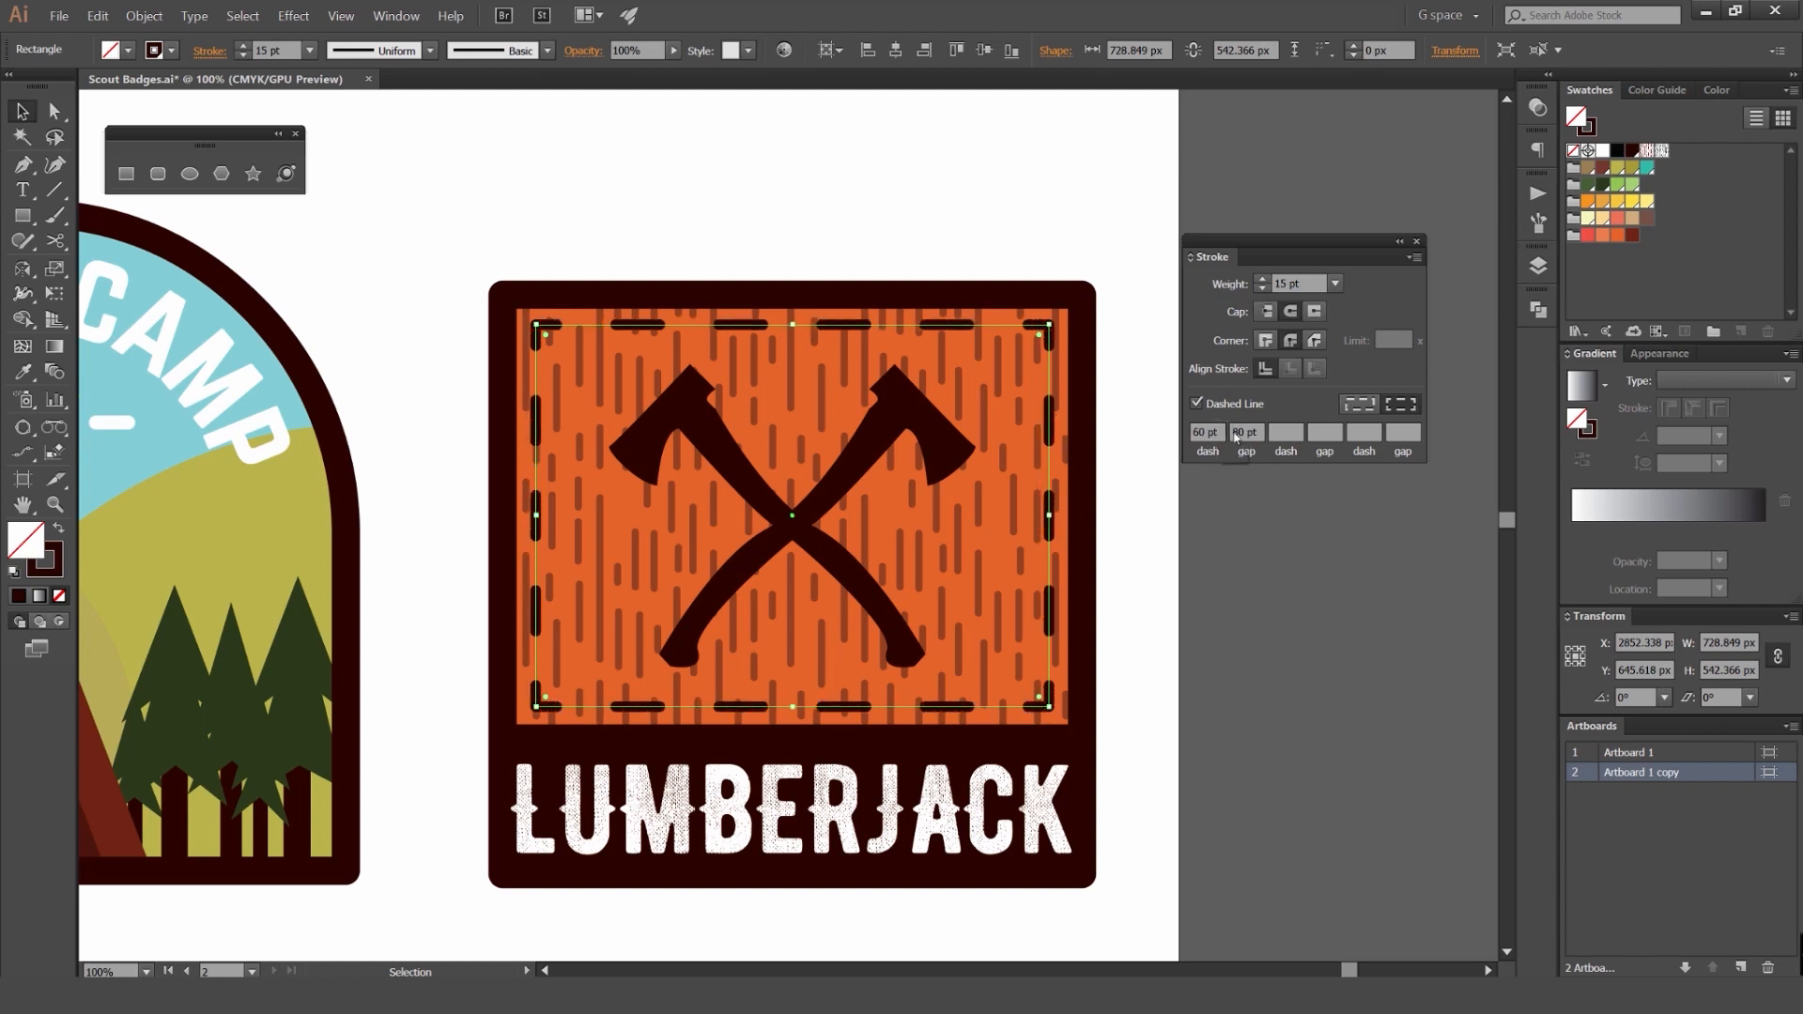
click(1400, 404)
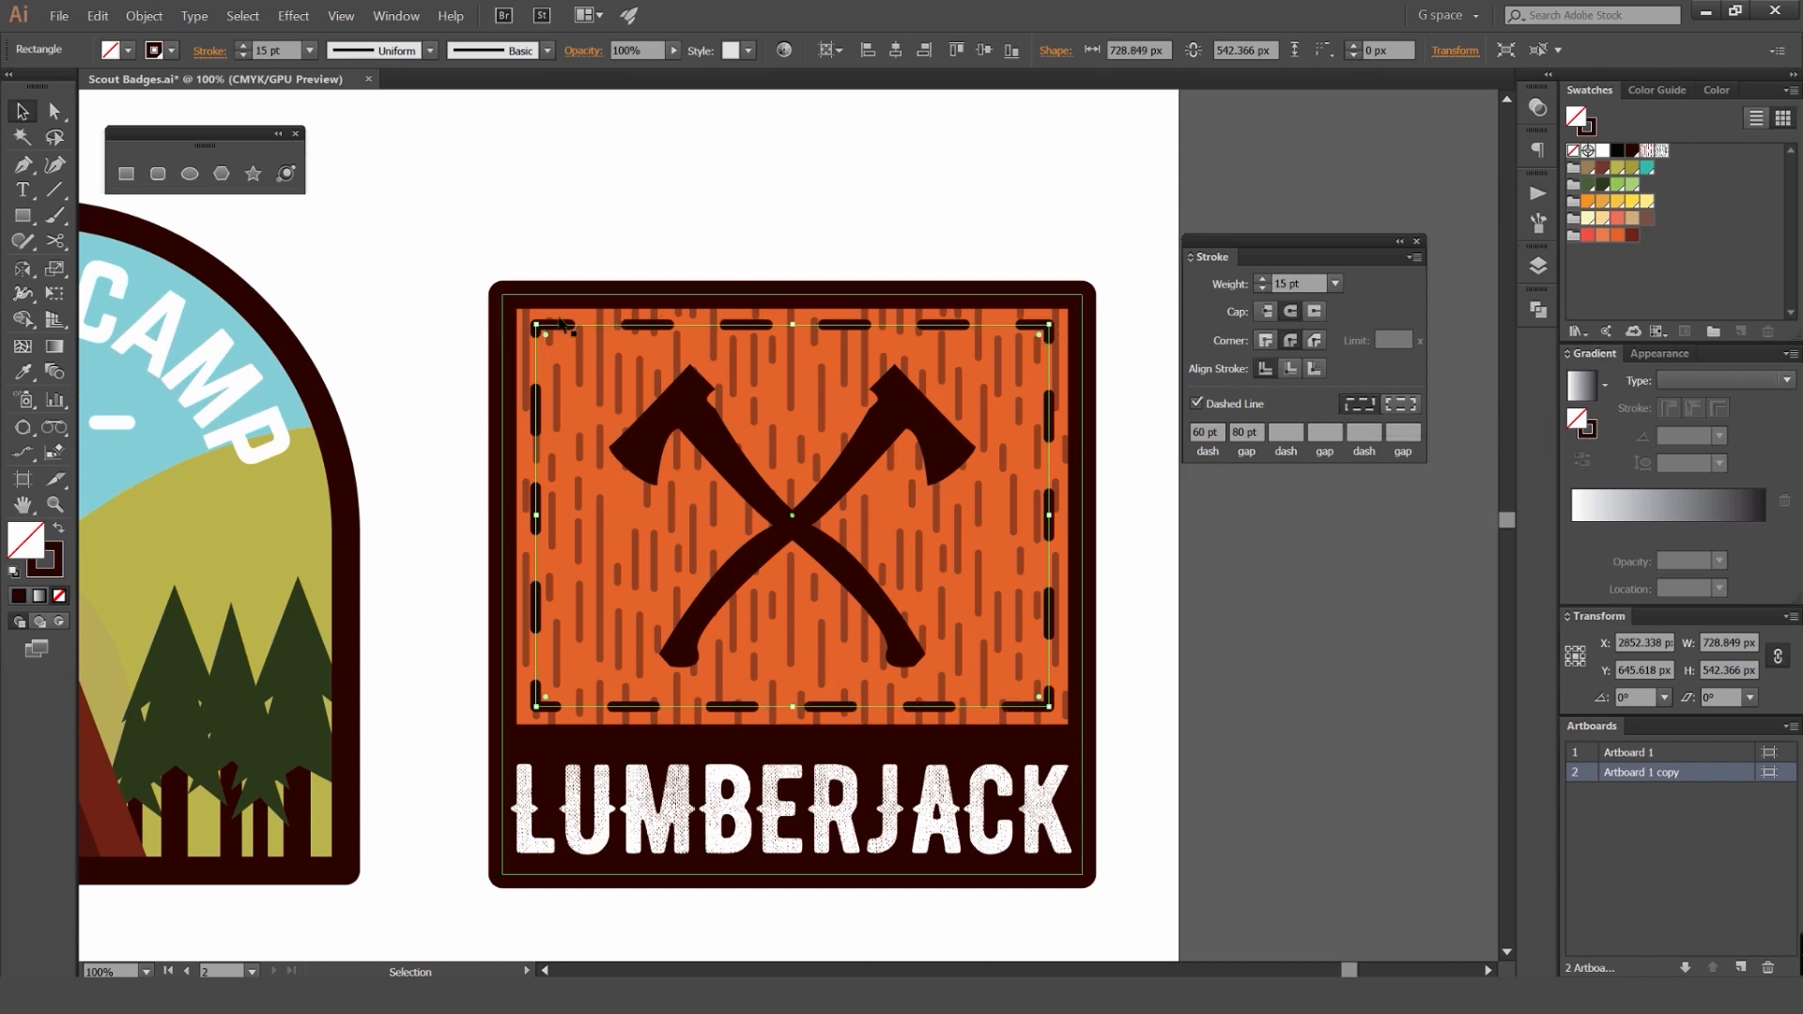
click(1400, 404)
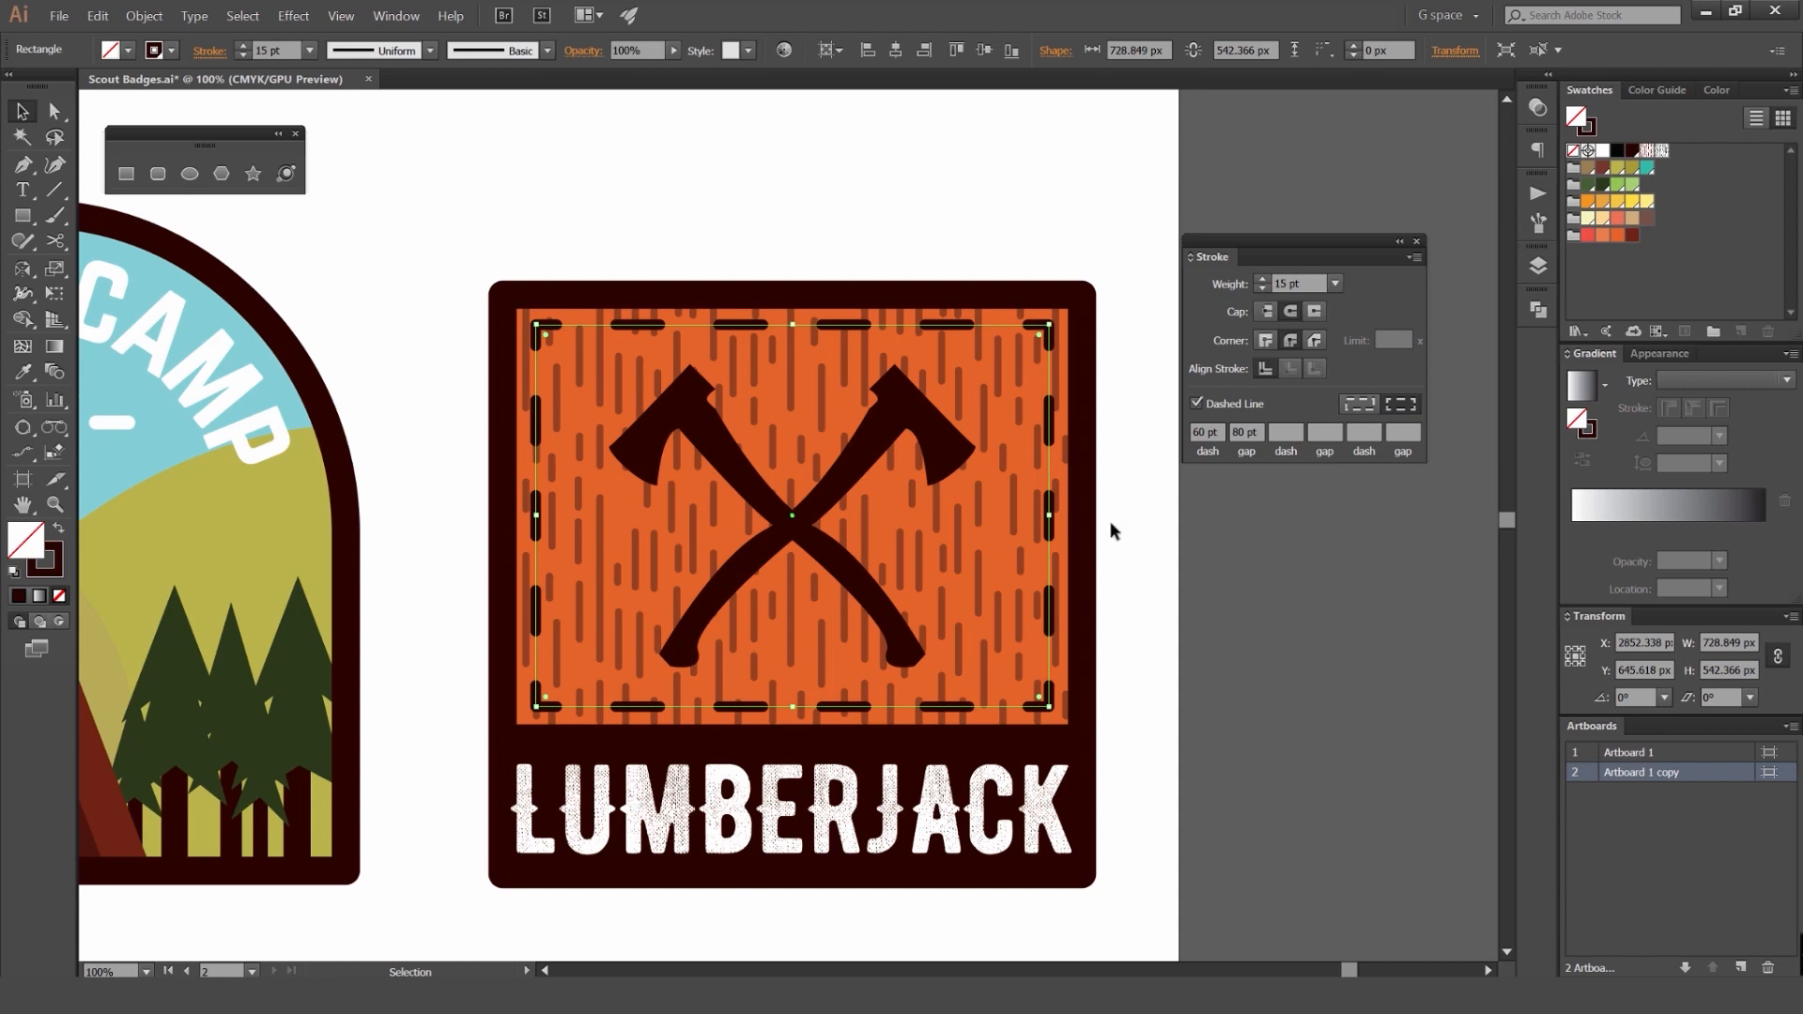
Step: Colour the dashed border's stroke pale yellow and deselect it
key(x)
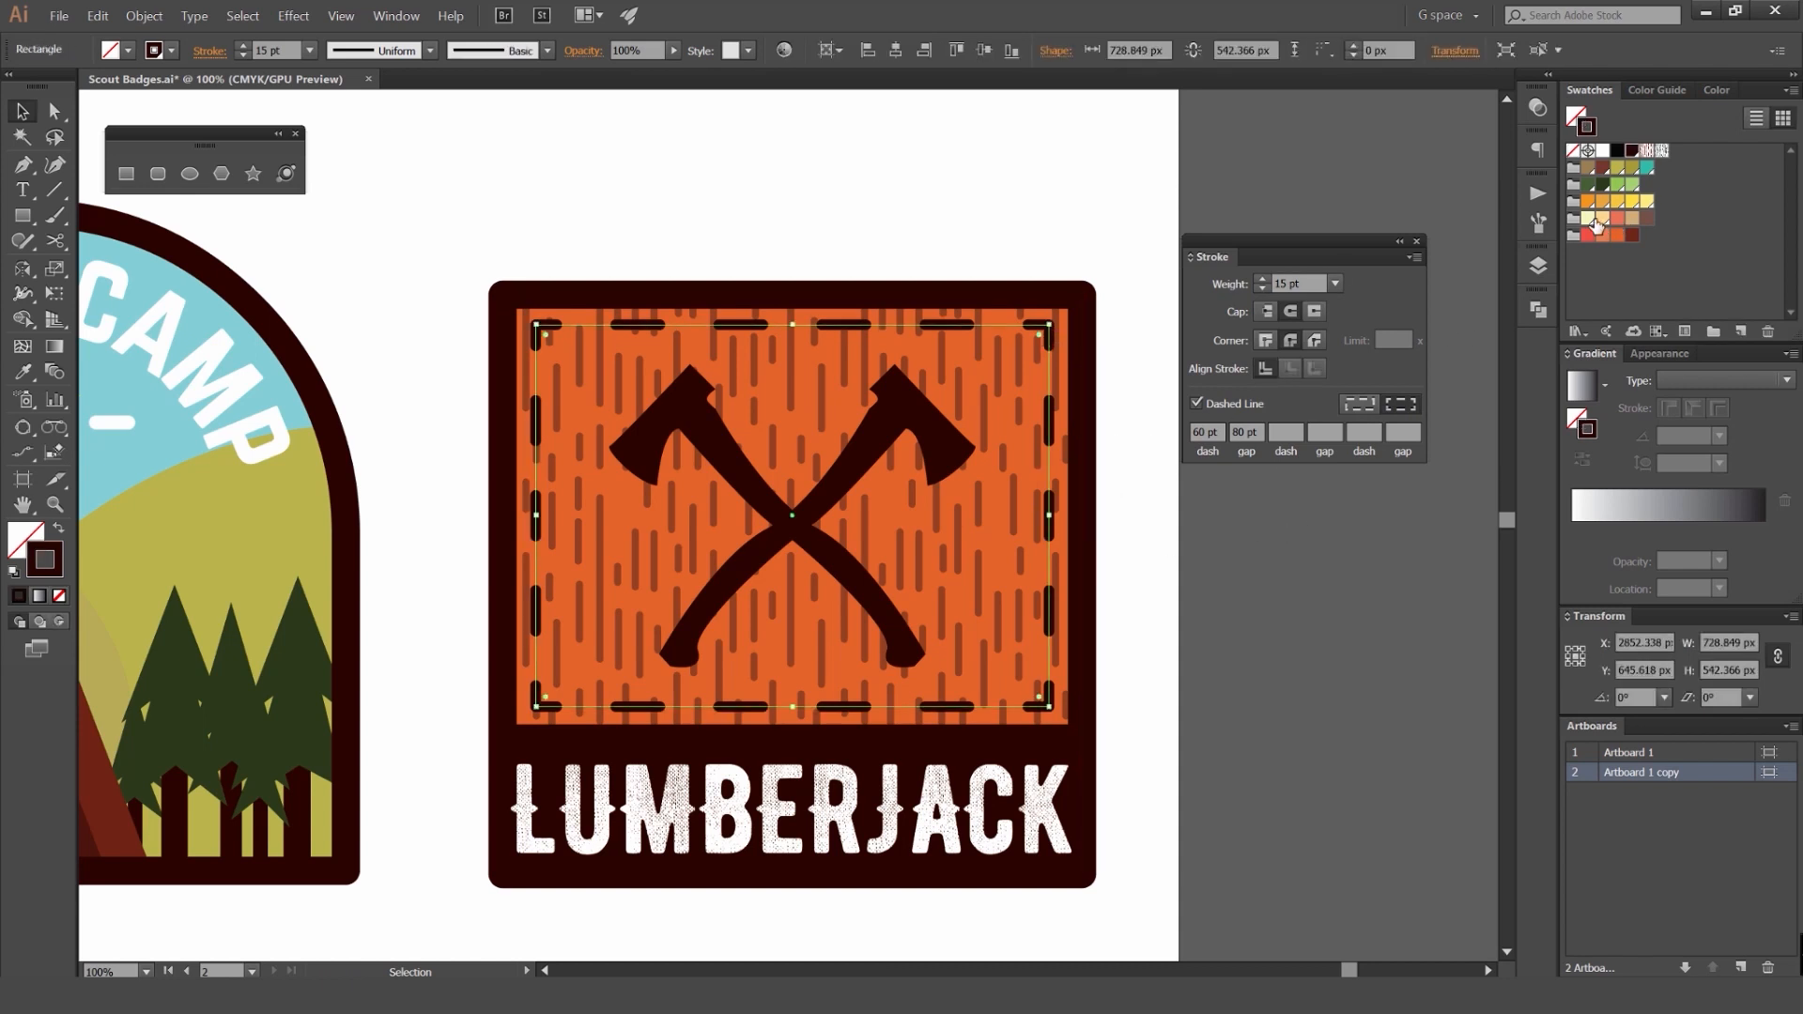
click(1595, 220)
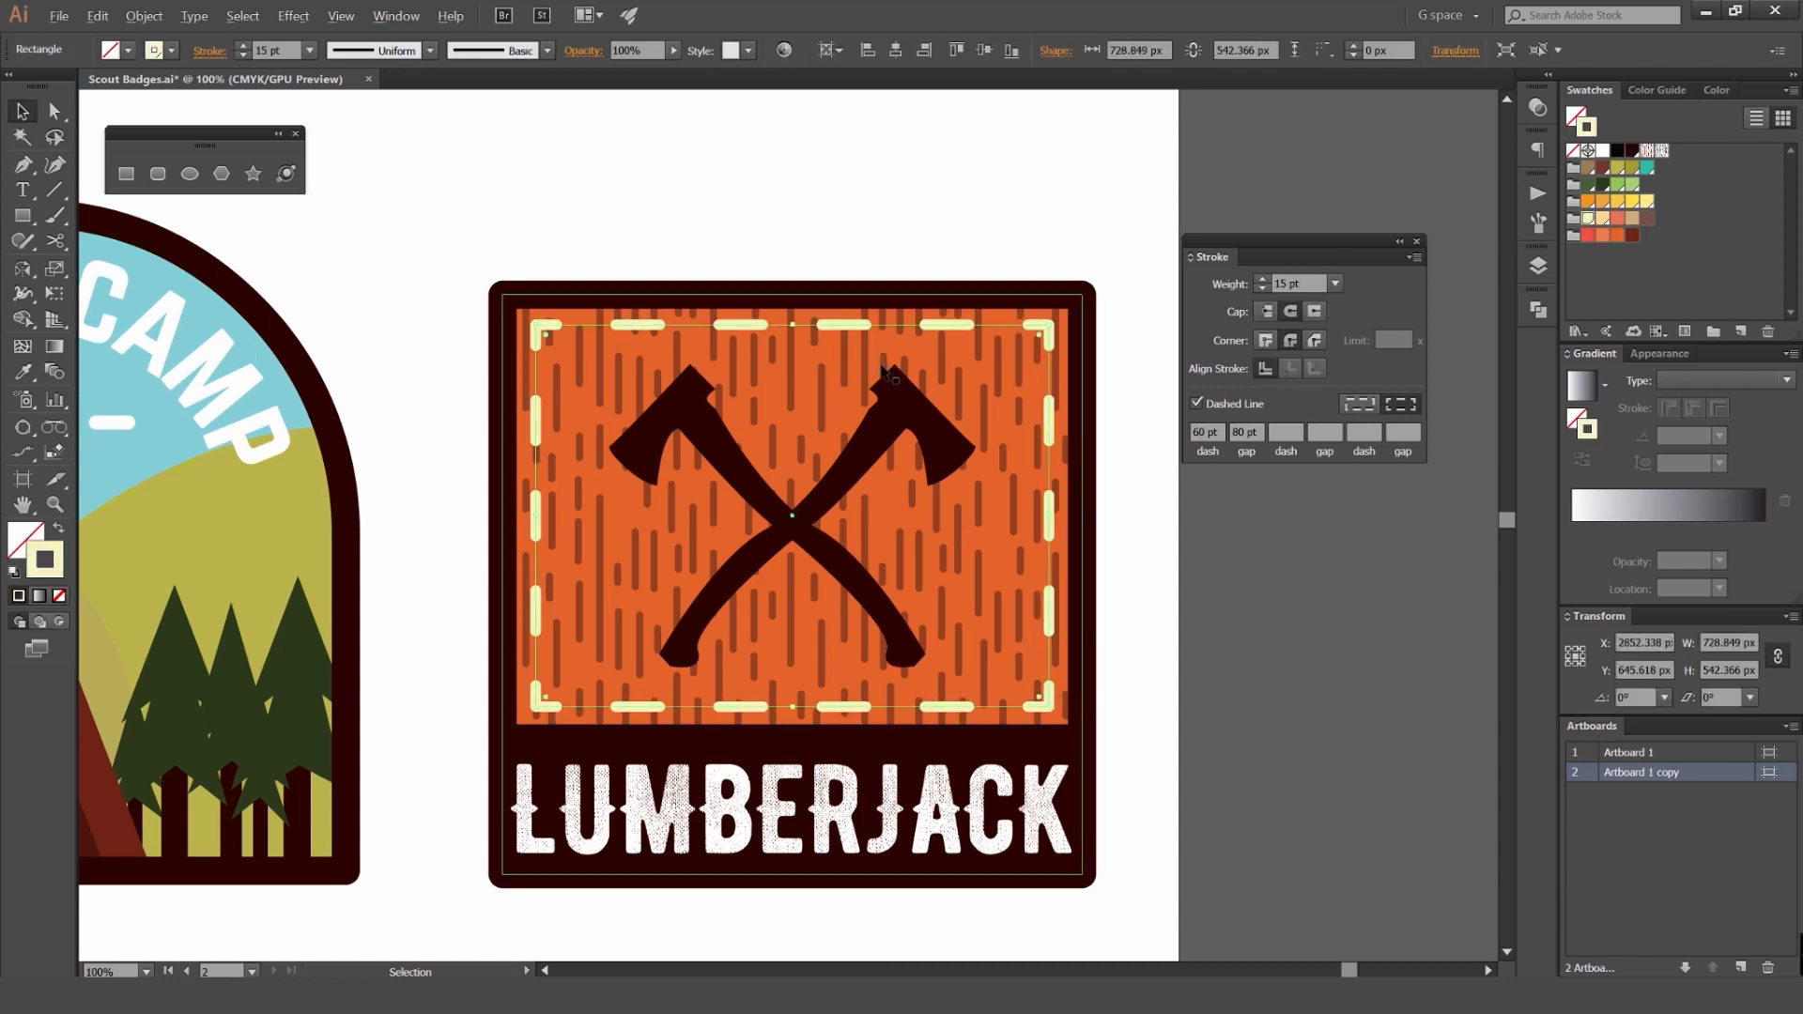
click(954, 240)
Step: Draw a circle about 31 px wide above the axes' crossing point, with no fill and a 10 pt dark brown stroke
scroll(917, 331, up, 1)
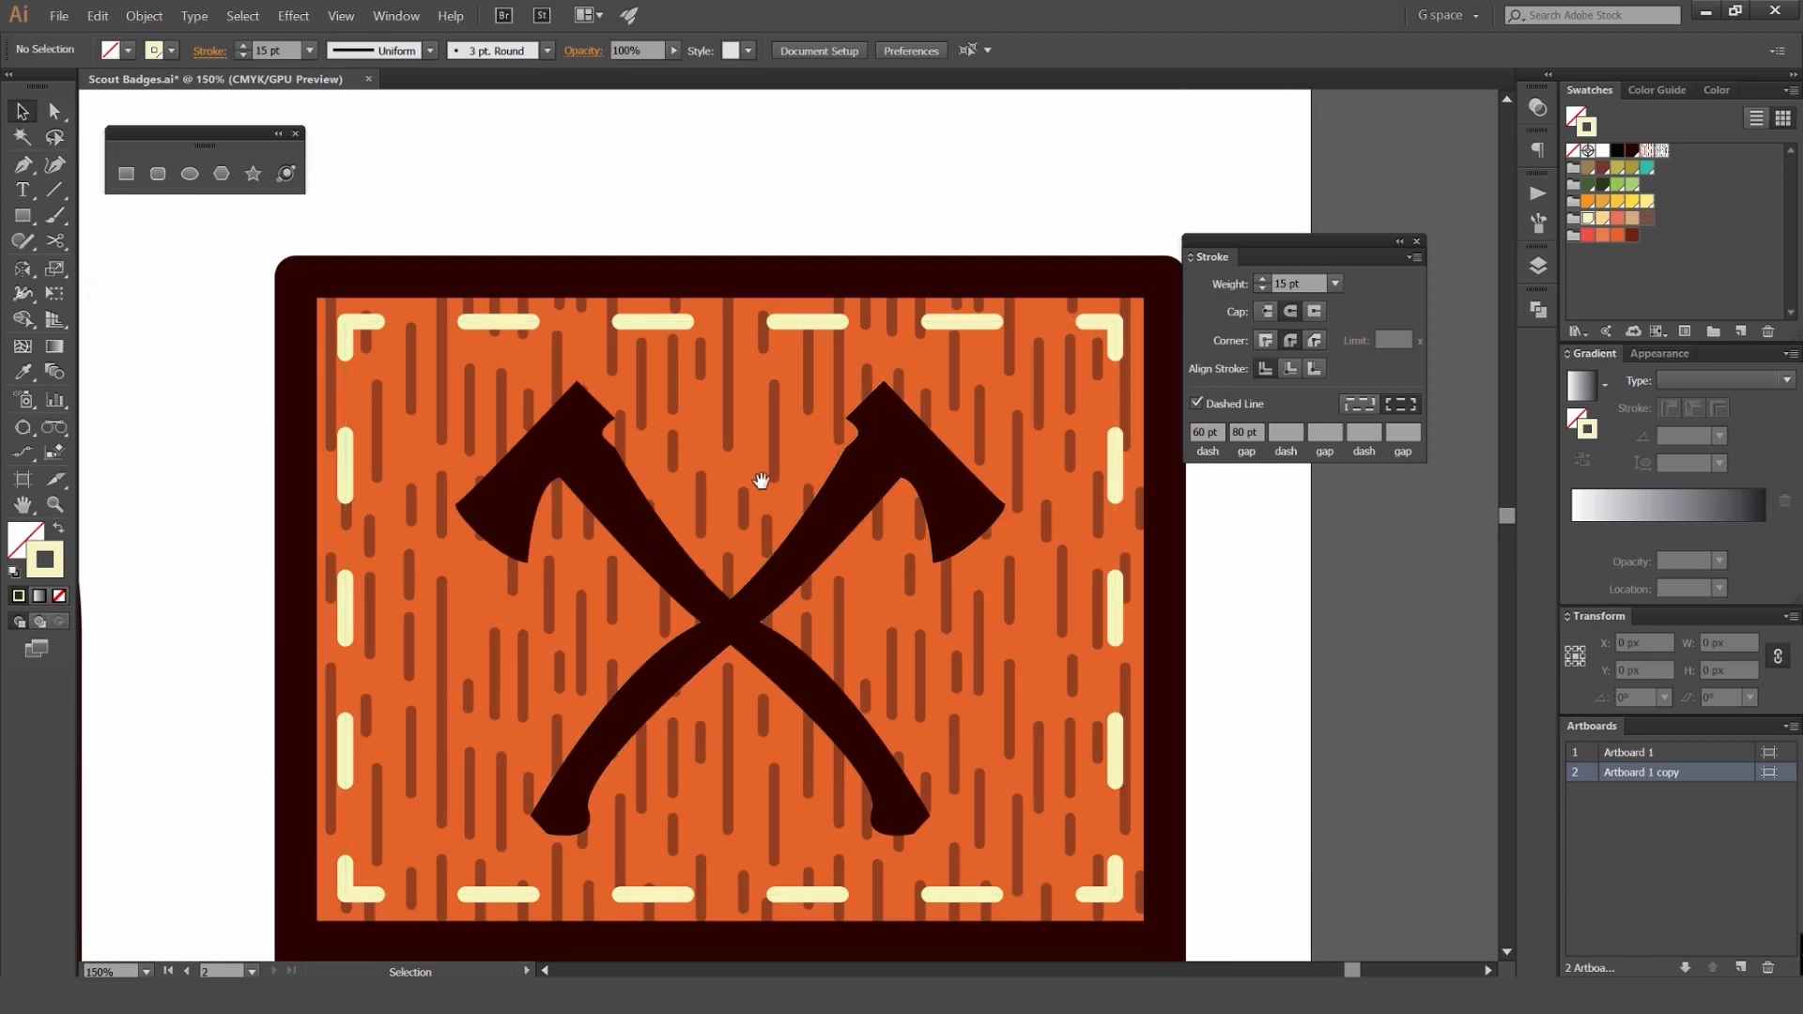
key(l)
mouse_move(761, 480)
mouse_down()
mouse_move(859, 420)
mouse_move(844, 469)
mouse_up()
key(v)
key(shift+x)
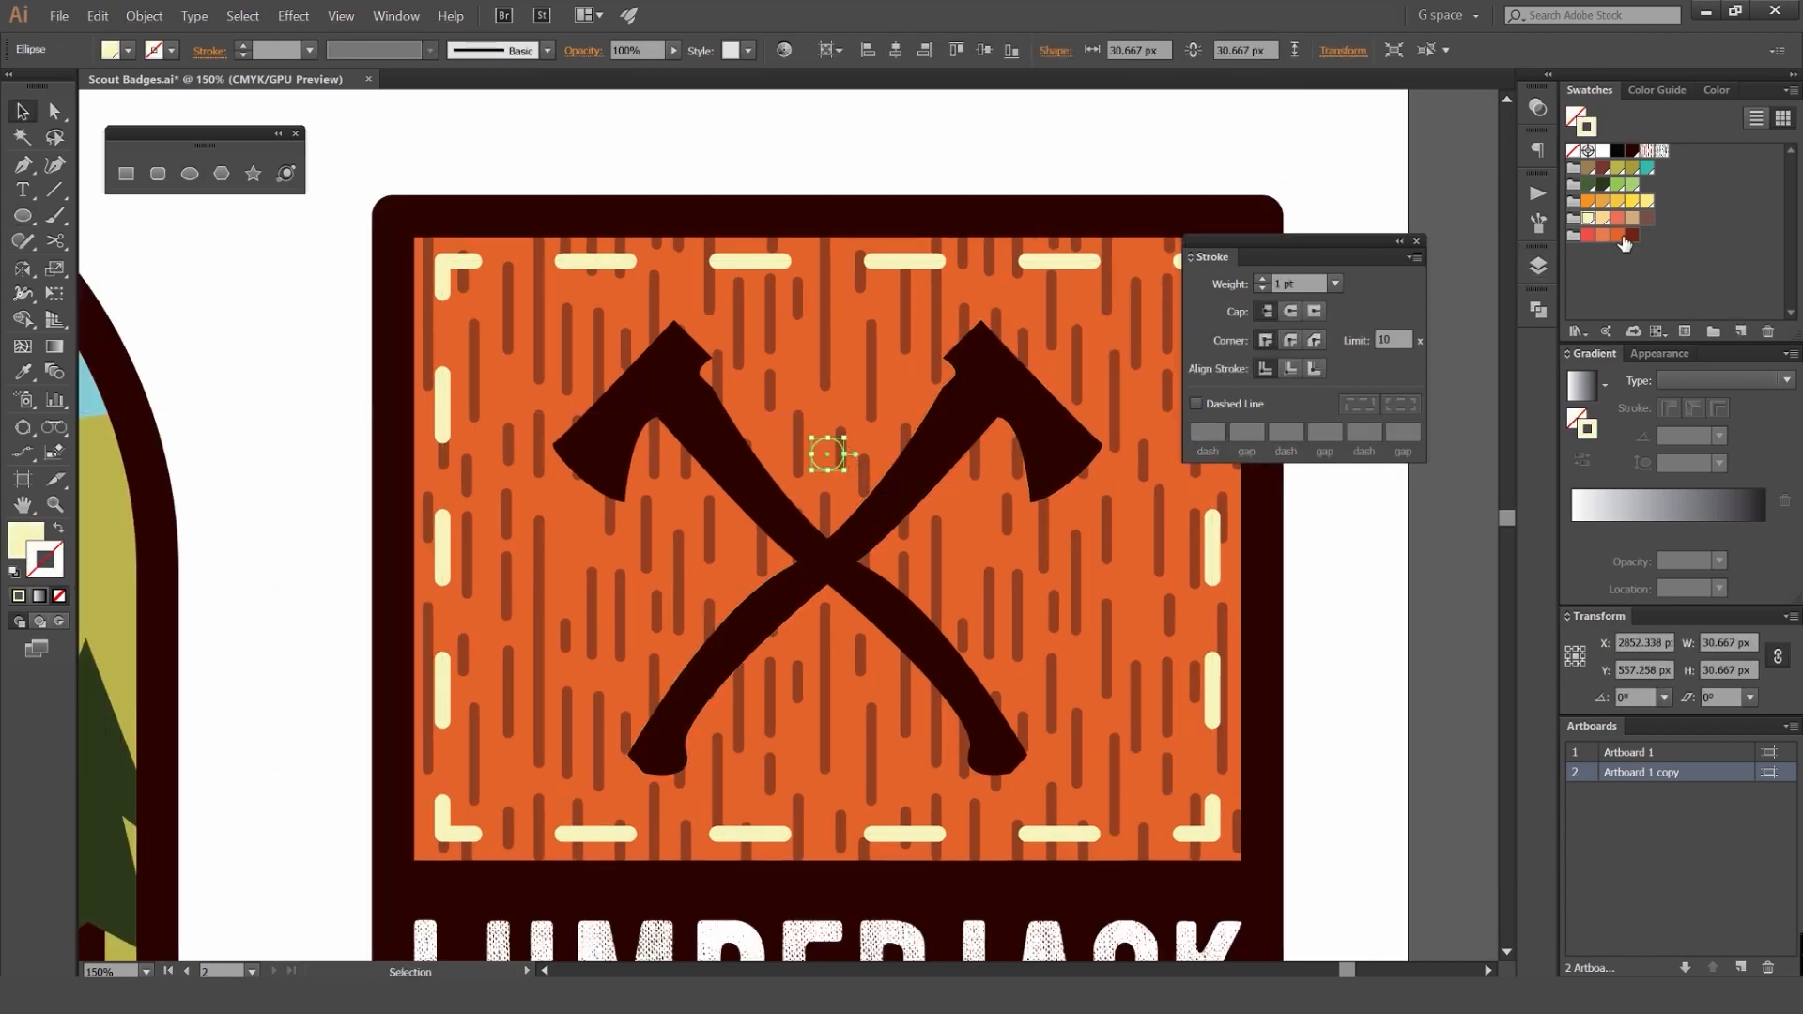
click(1629, 236)
key(shift+x)
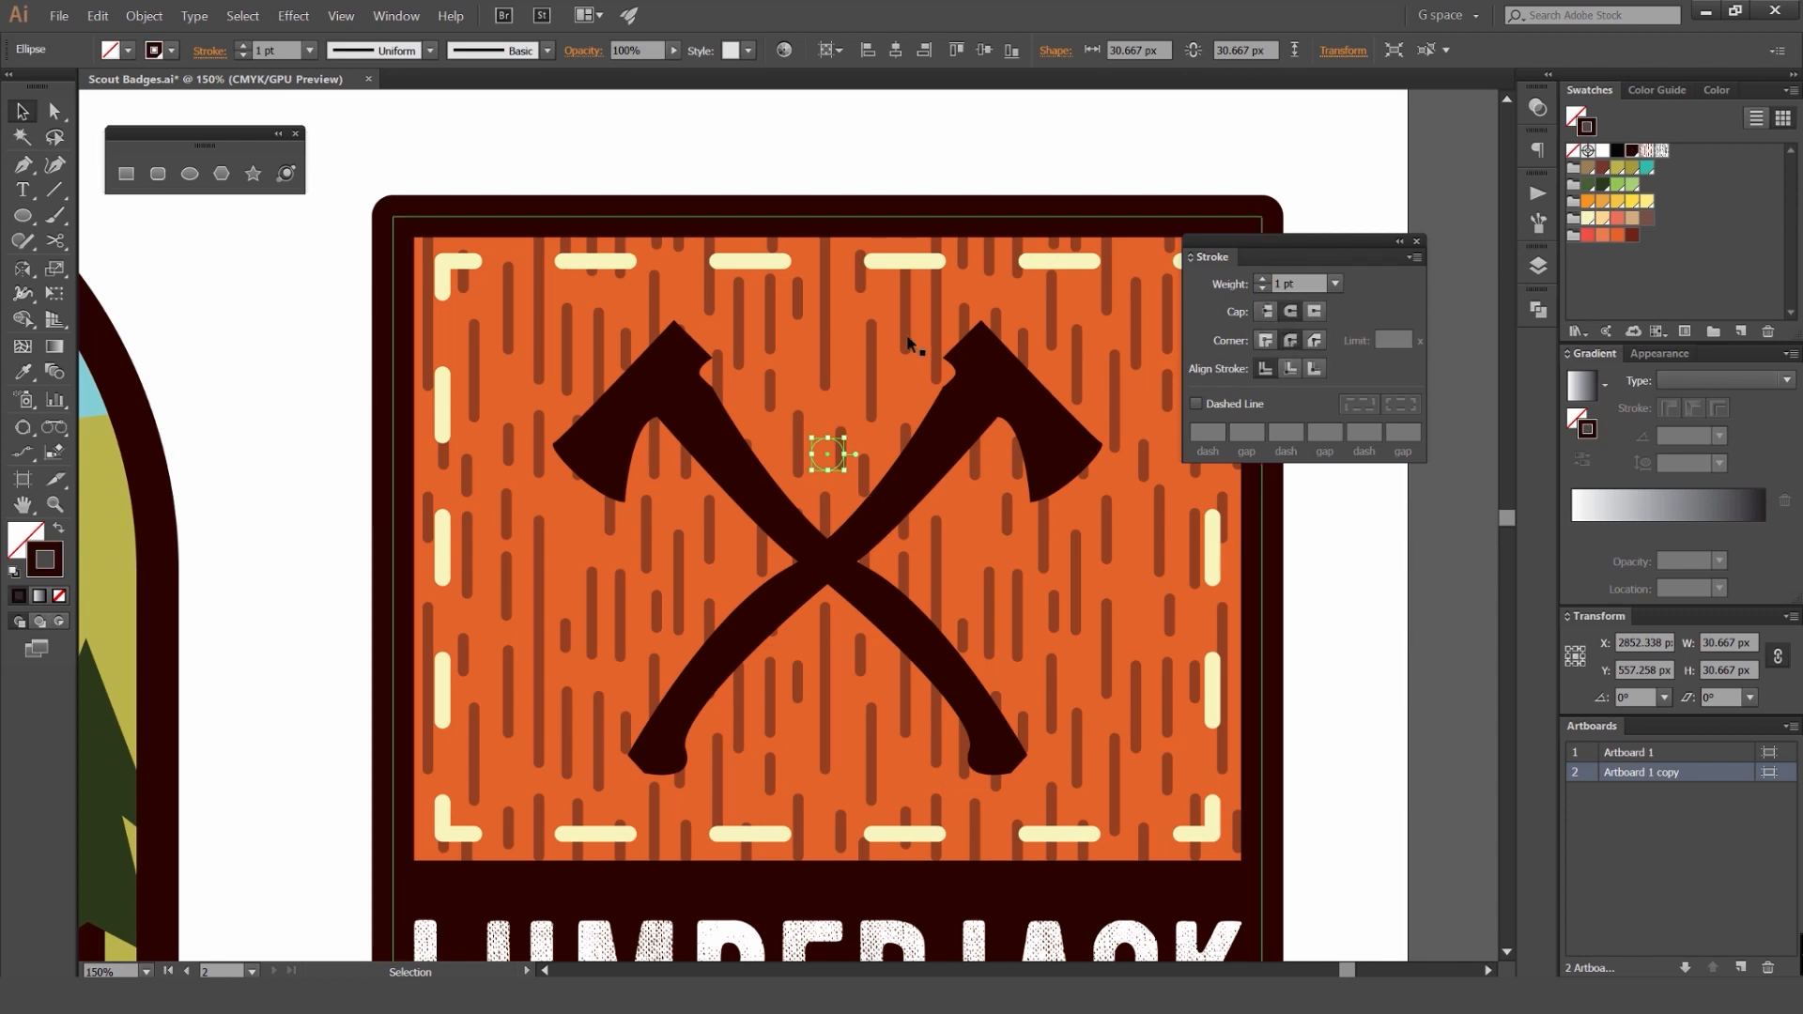
click(1261, 280)
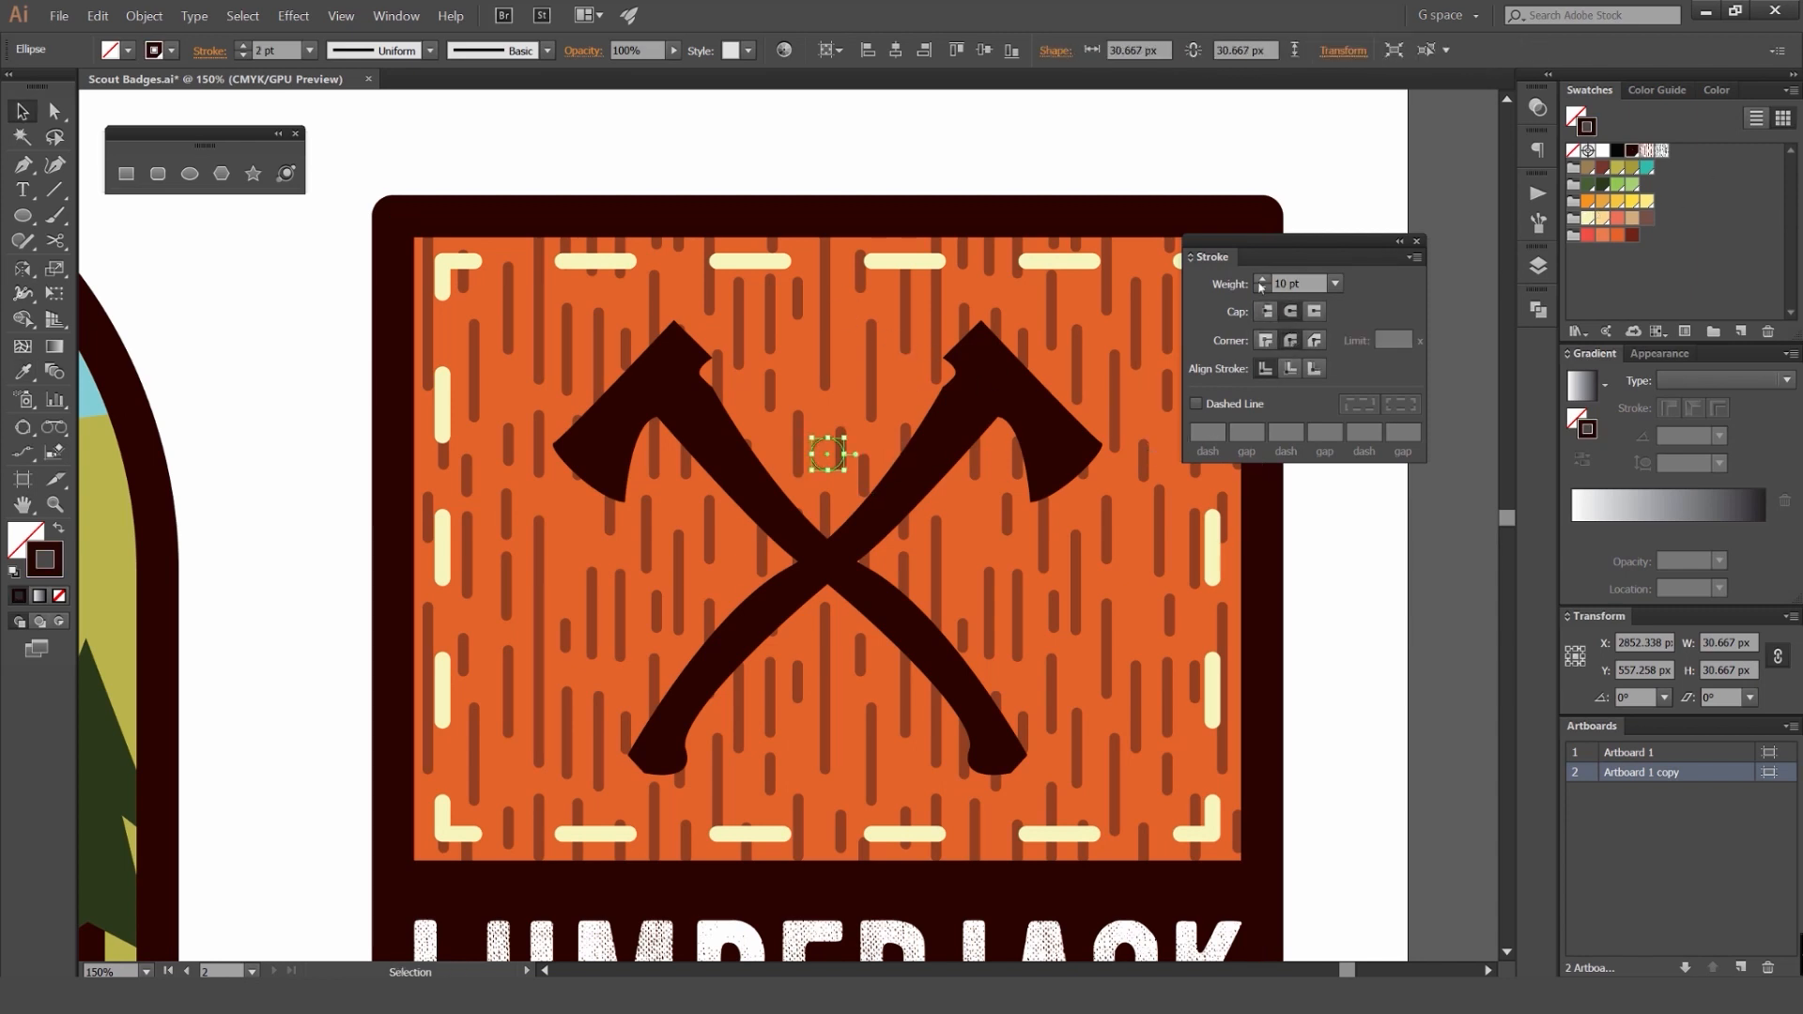
Step: Copy the circle below the axe crossing, then add a quarter-turned copy of the pair so circles sit on all four sides
drag(837, 449, 837, 661)
shift+click(835, 470)
shift+click(838, 499)
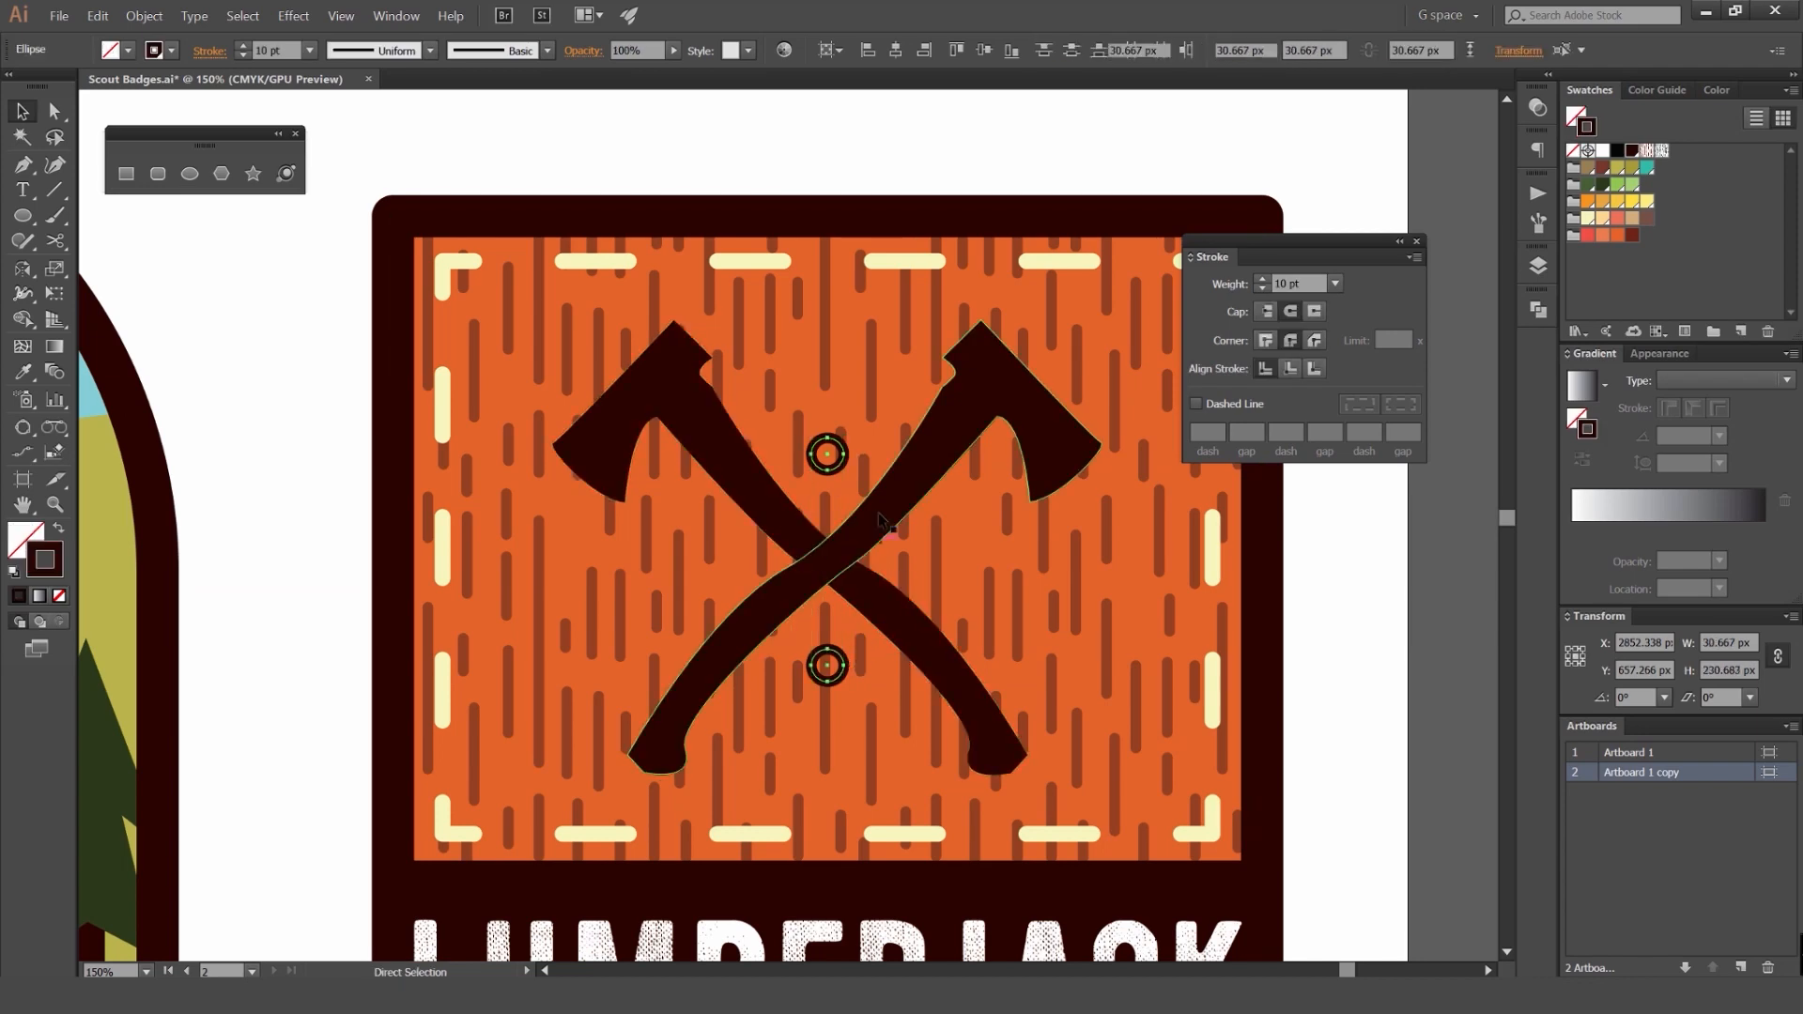
key(ctrl+c)
drag(857, 426, 1151, 636)
key(ctrl+f)
click(1327, 560)
Step: Examine the Lumberjack badge alongside the other two badges on the artboard
scroll(1039, 446, down, 4)
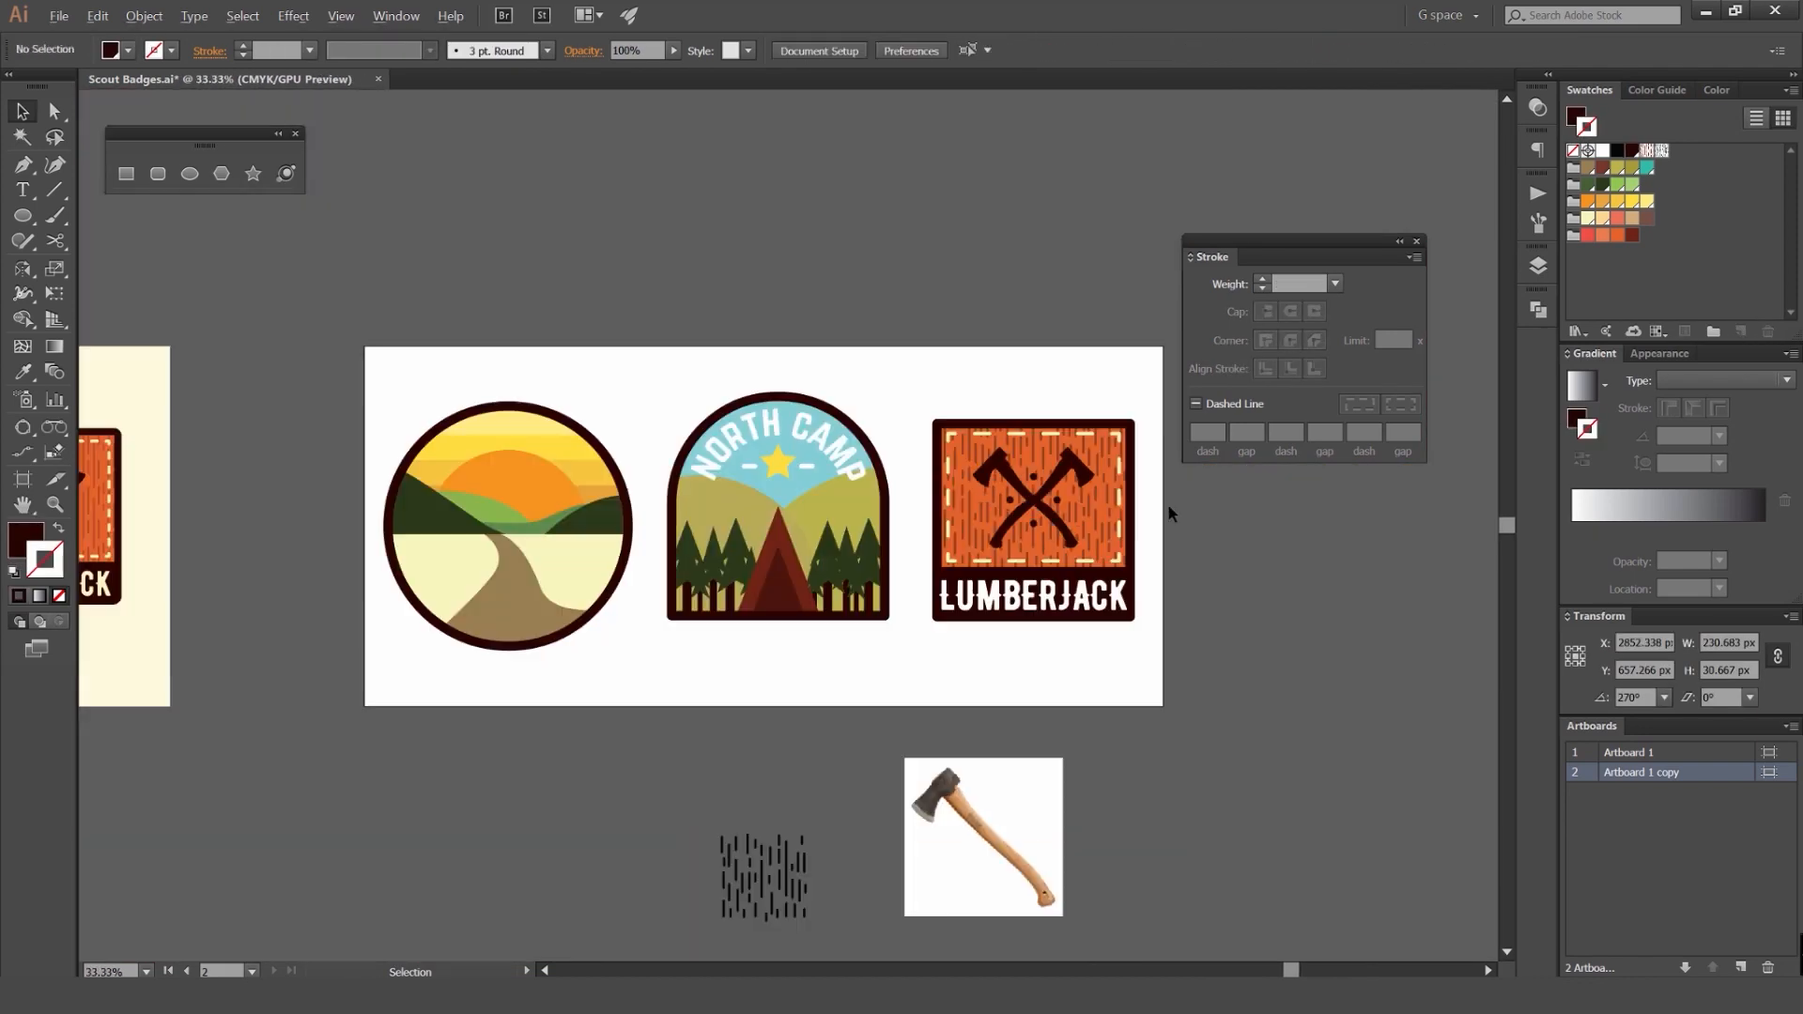
scroll(1168, 514, down, 2)
drag(1181, 512, 1014, 531)
scroll(1176, 548, up, 3)
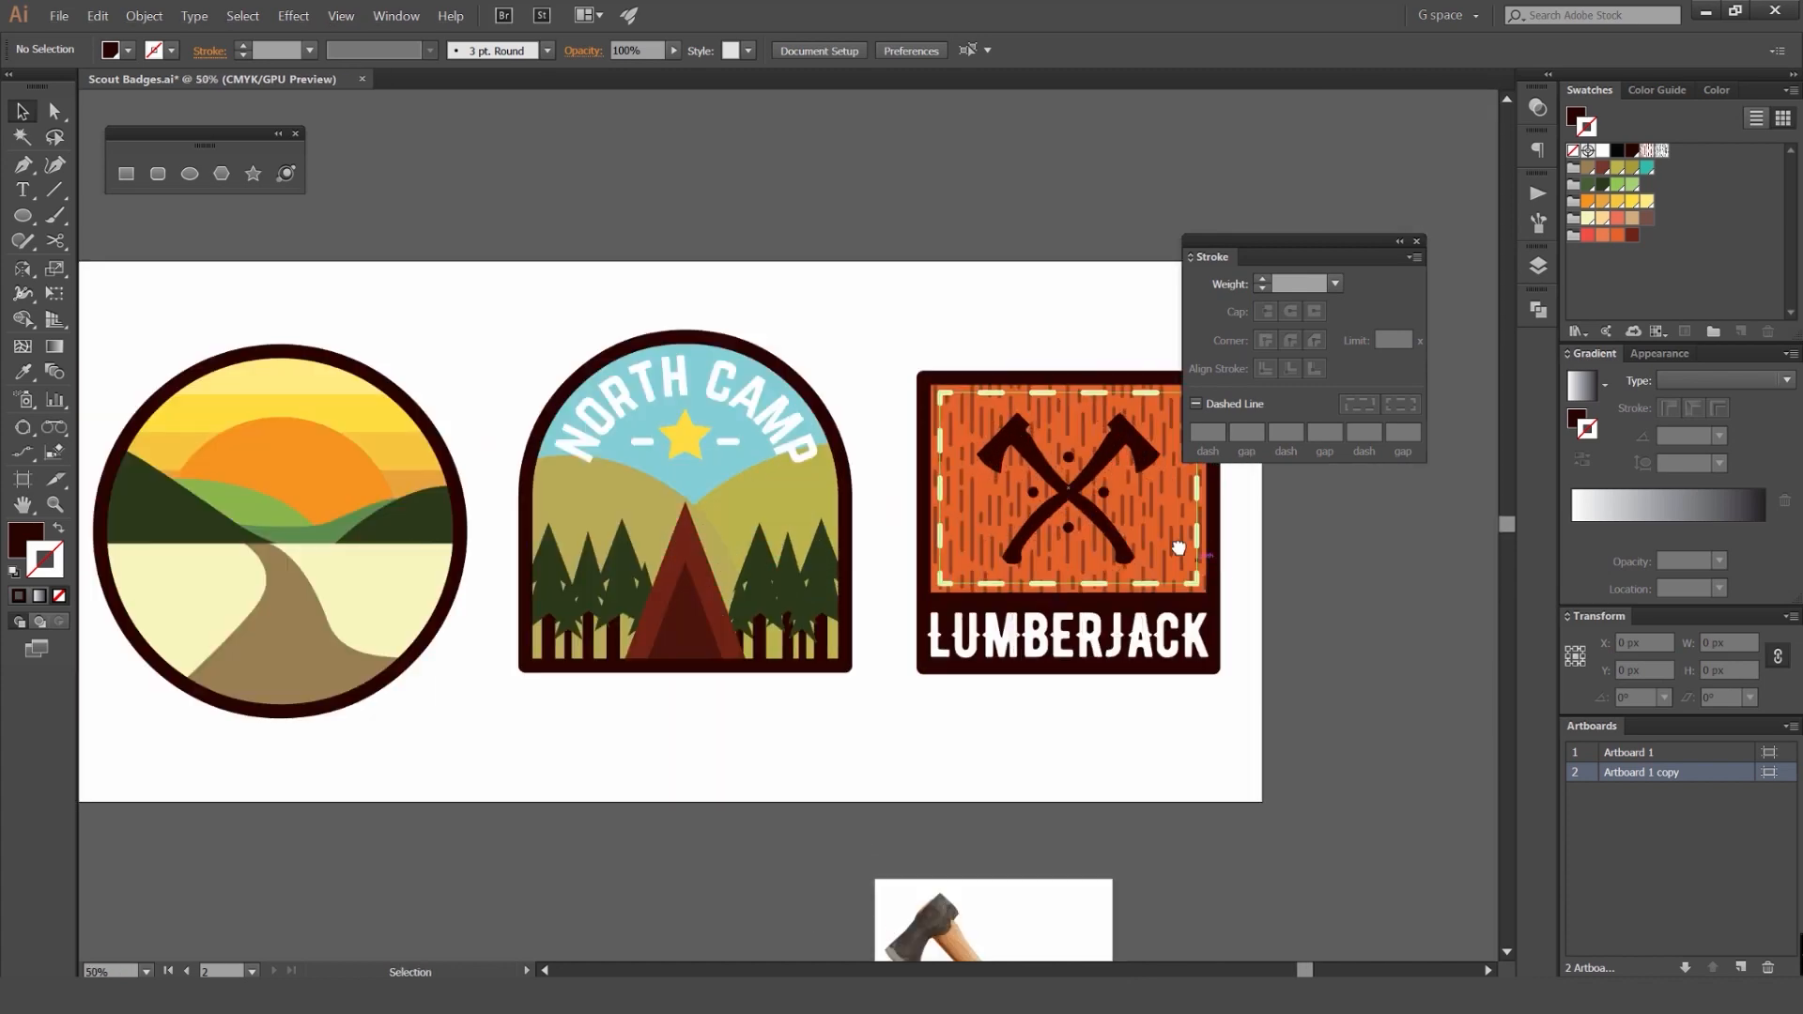
drag(1179, 547, 1111, 502)
drag(1247, 241, 1360, 222)
mouse_move(825, 284)
mouse_down()
mouse_move(956, 263)
mouse_move(841, 310)
mouse_up()
scroll(874, 254, down, 1)
scroll(765, 326, up, 1)
Step: Select all the Lumberjack badge artwork and open Recolor Artwork for it, keeping the badge in view
drag(1043, 271, 749, 730)
click(1086, 271)
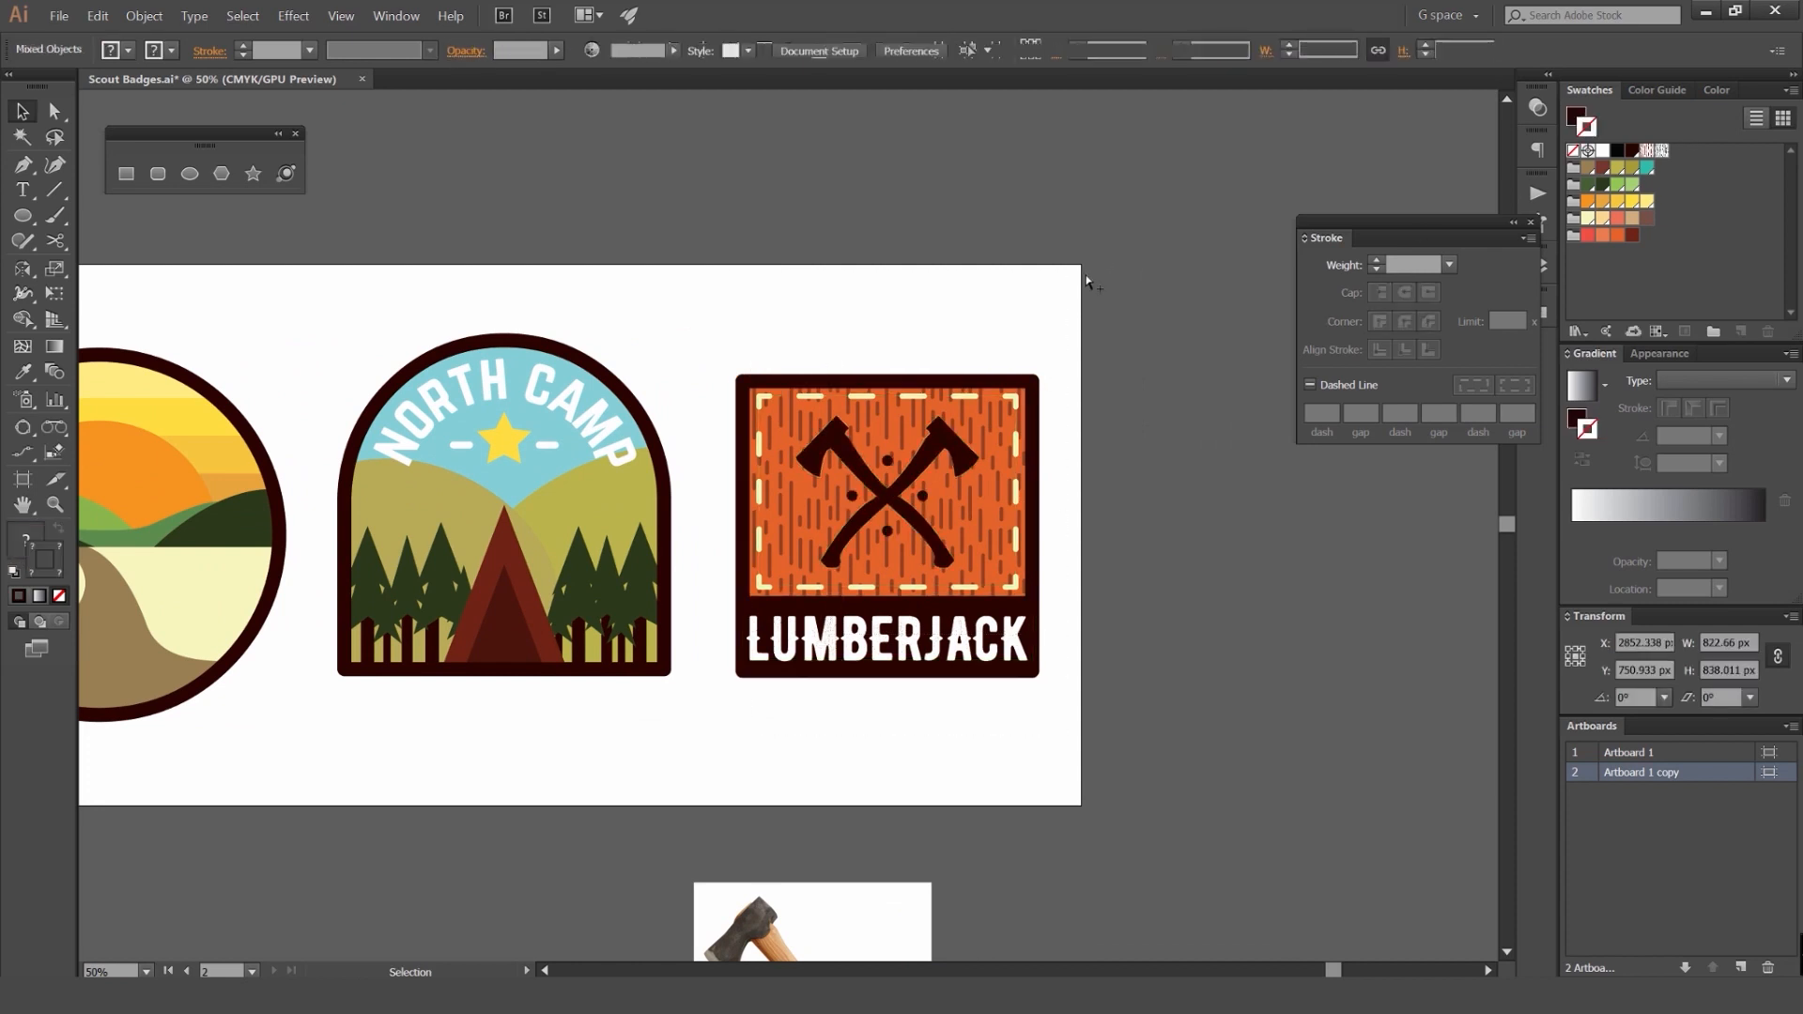
drag(1088, 291, 748, 706)
click(1647, 87)
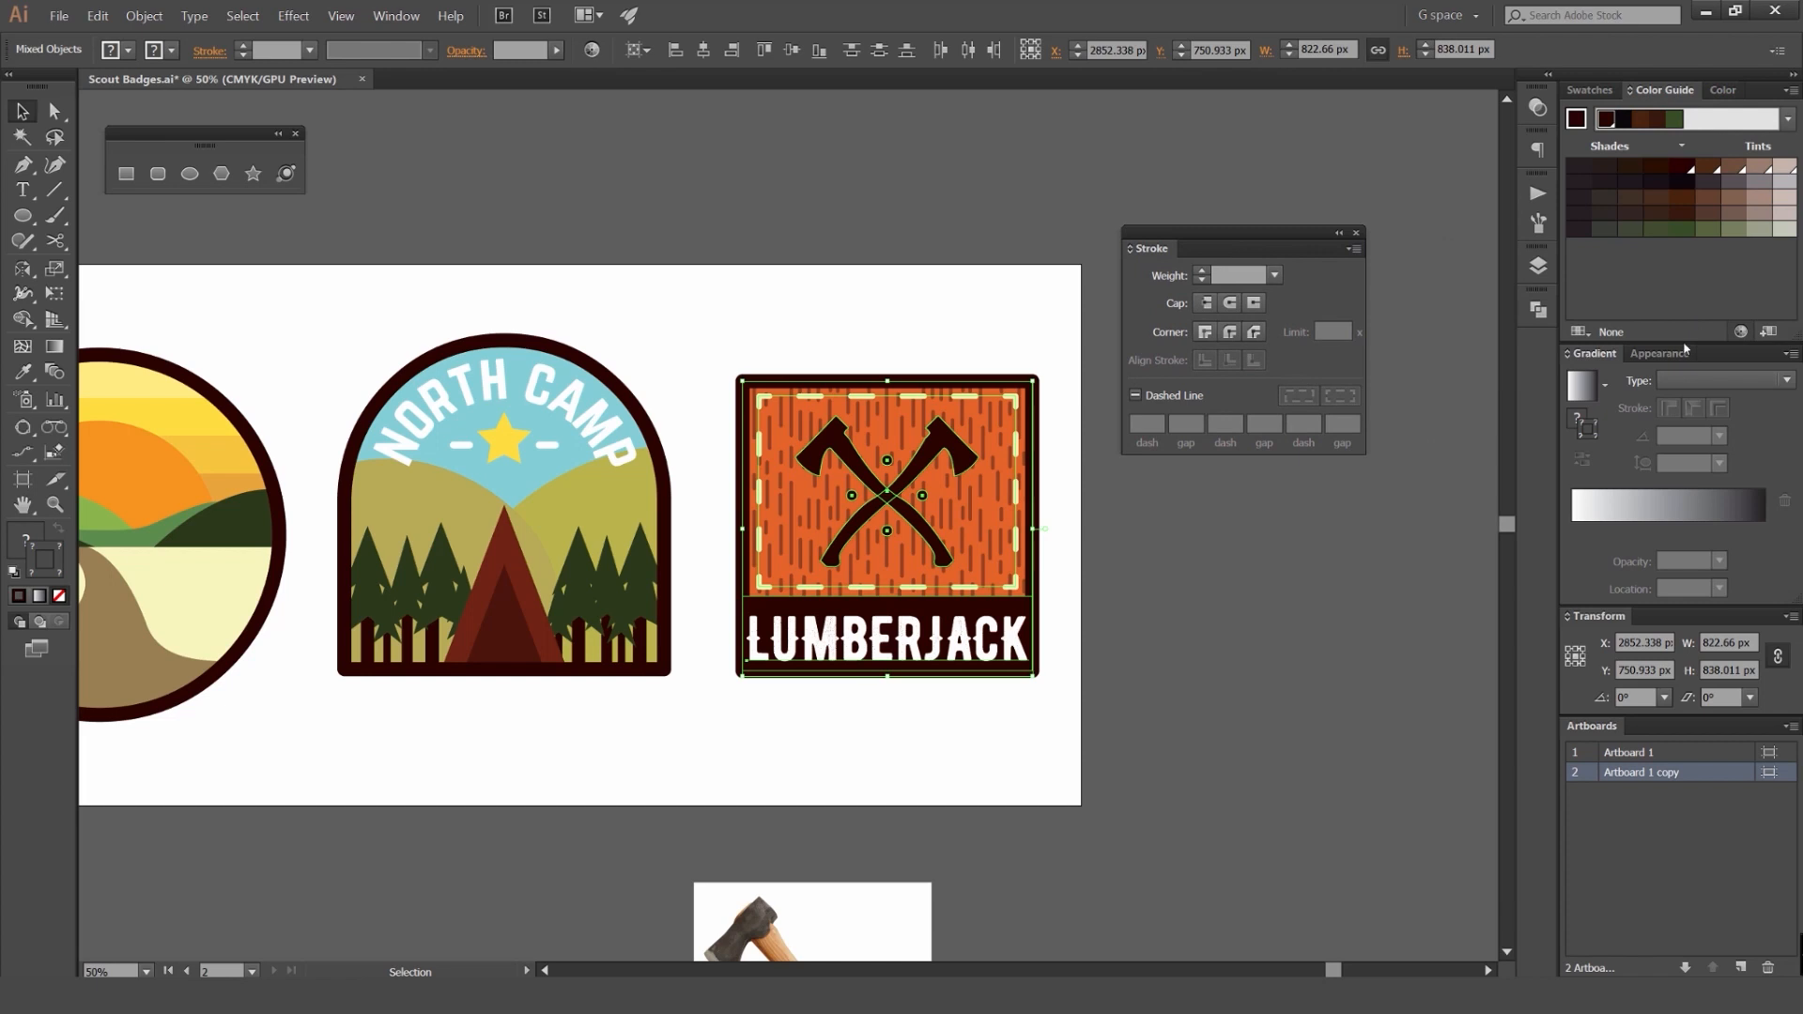
click(1742, 331)
drag(1115, 154, 1434, 154)
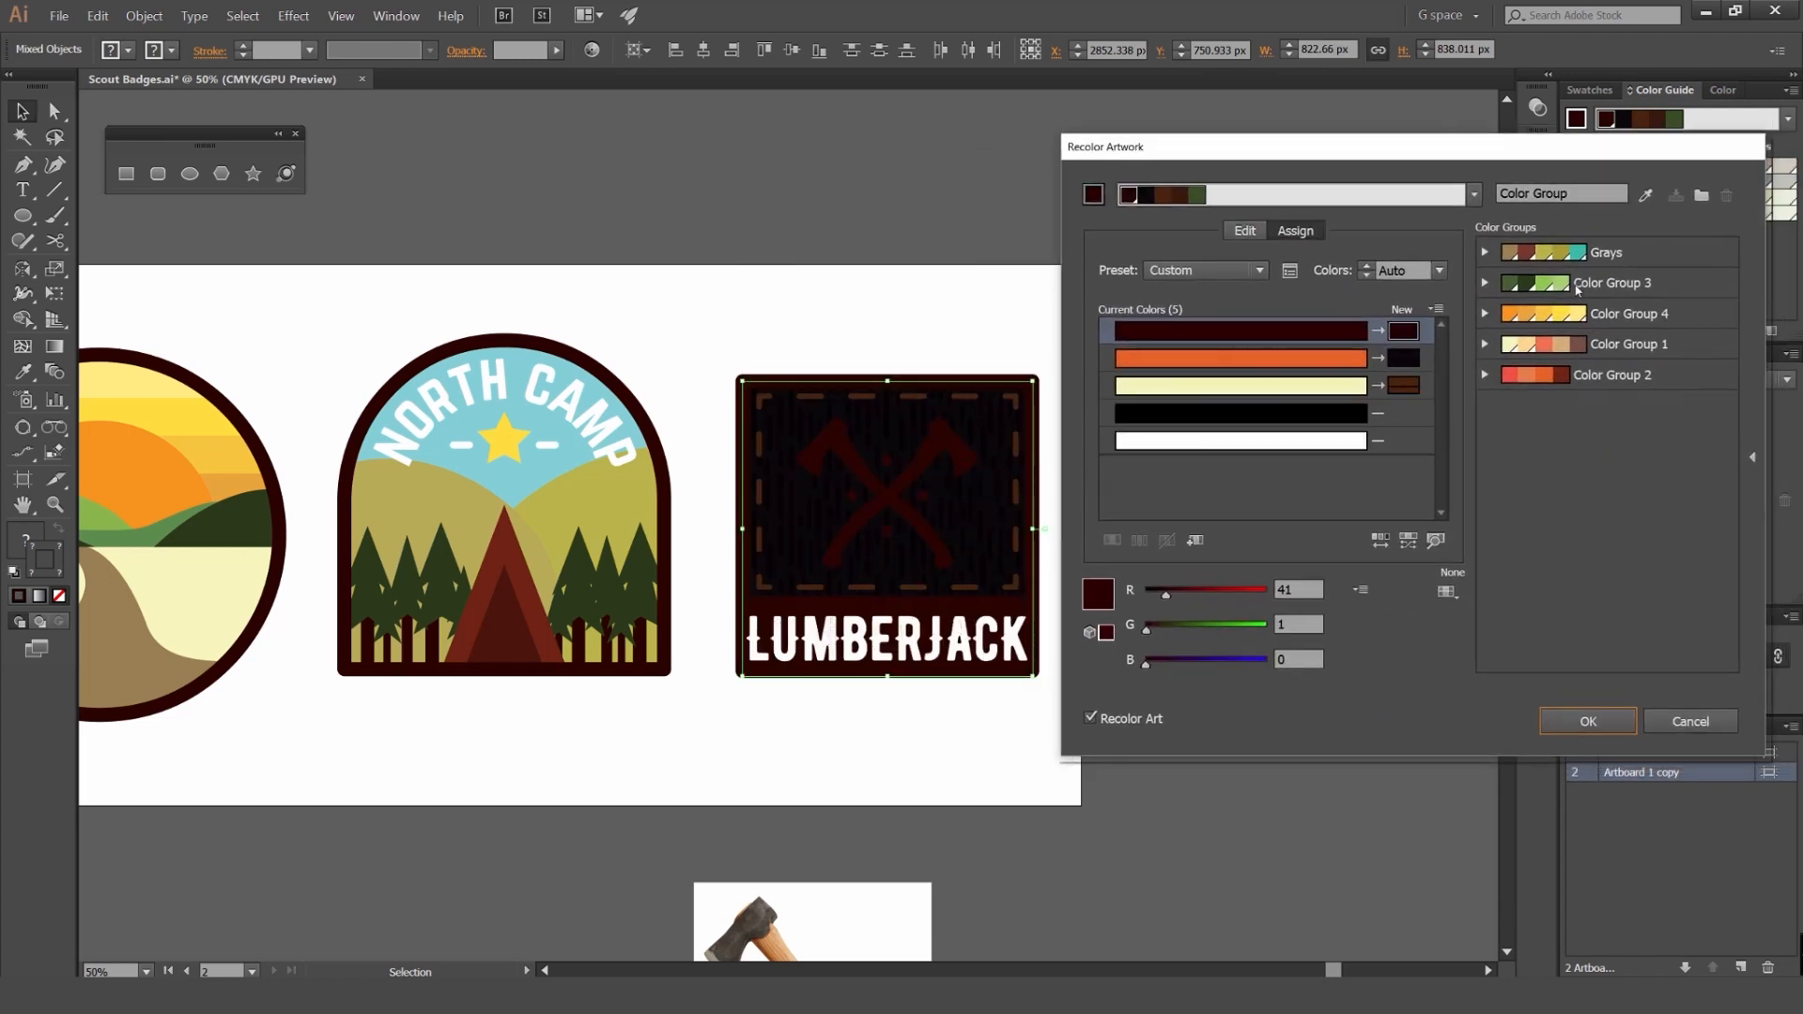
Step: Preview the badge in the saved colour groups and apply the Grays group
click(1608, 282)
click(1594, 255)
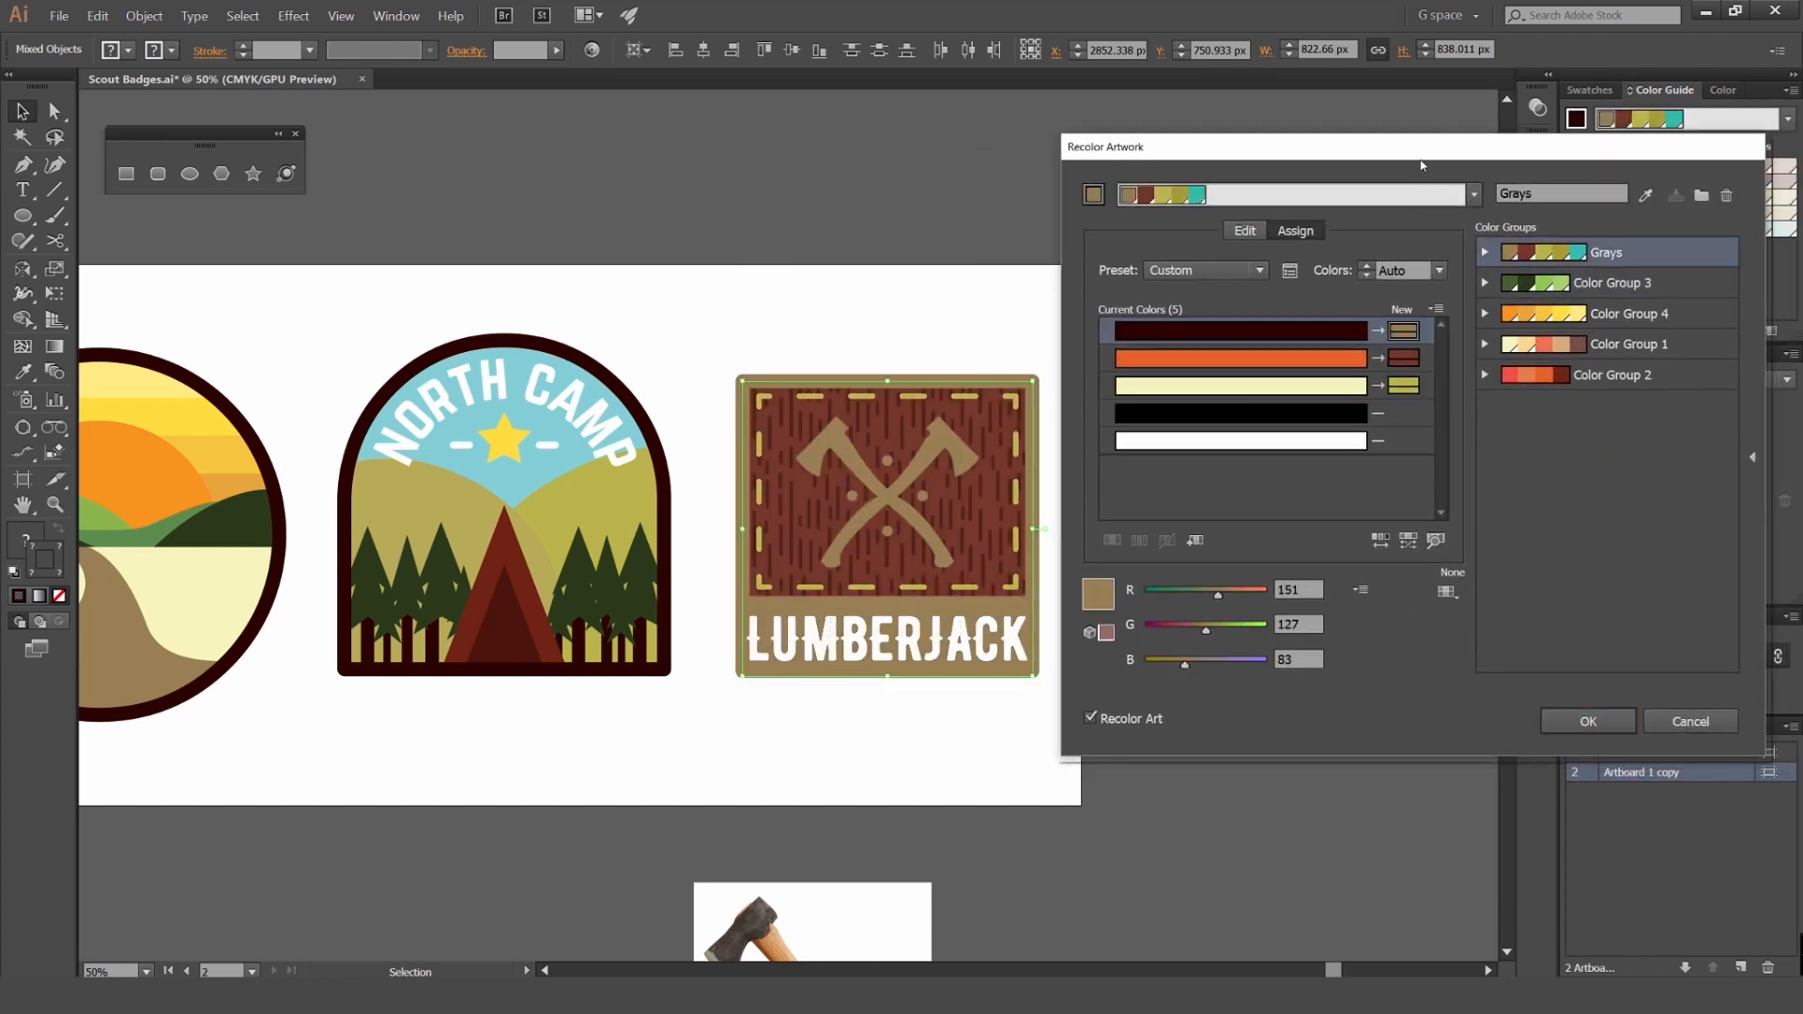
click(1608, 313)
click(1608, 343)
click(1608, 375)
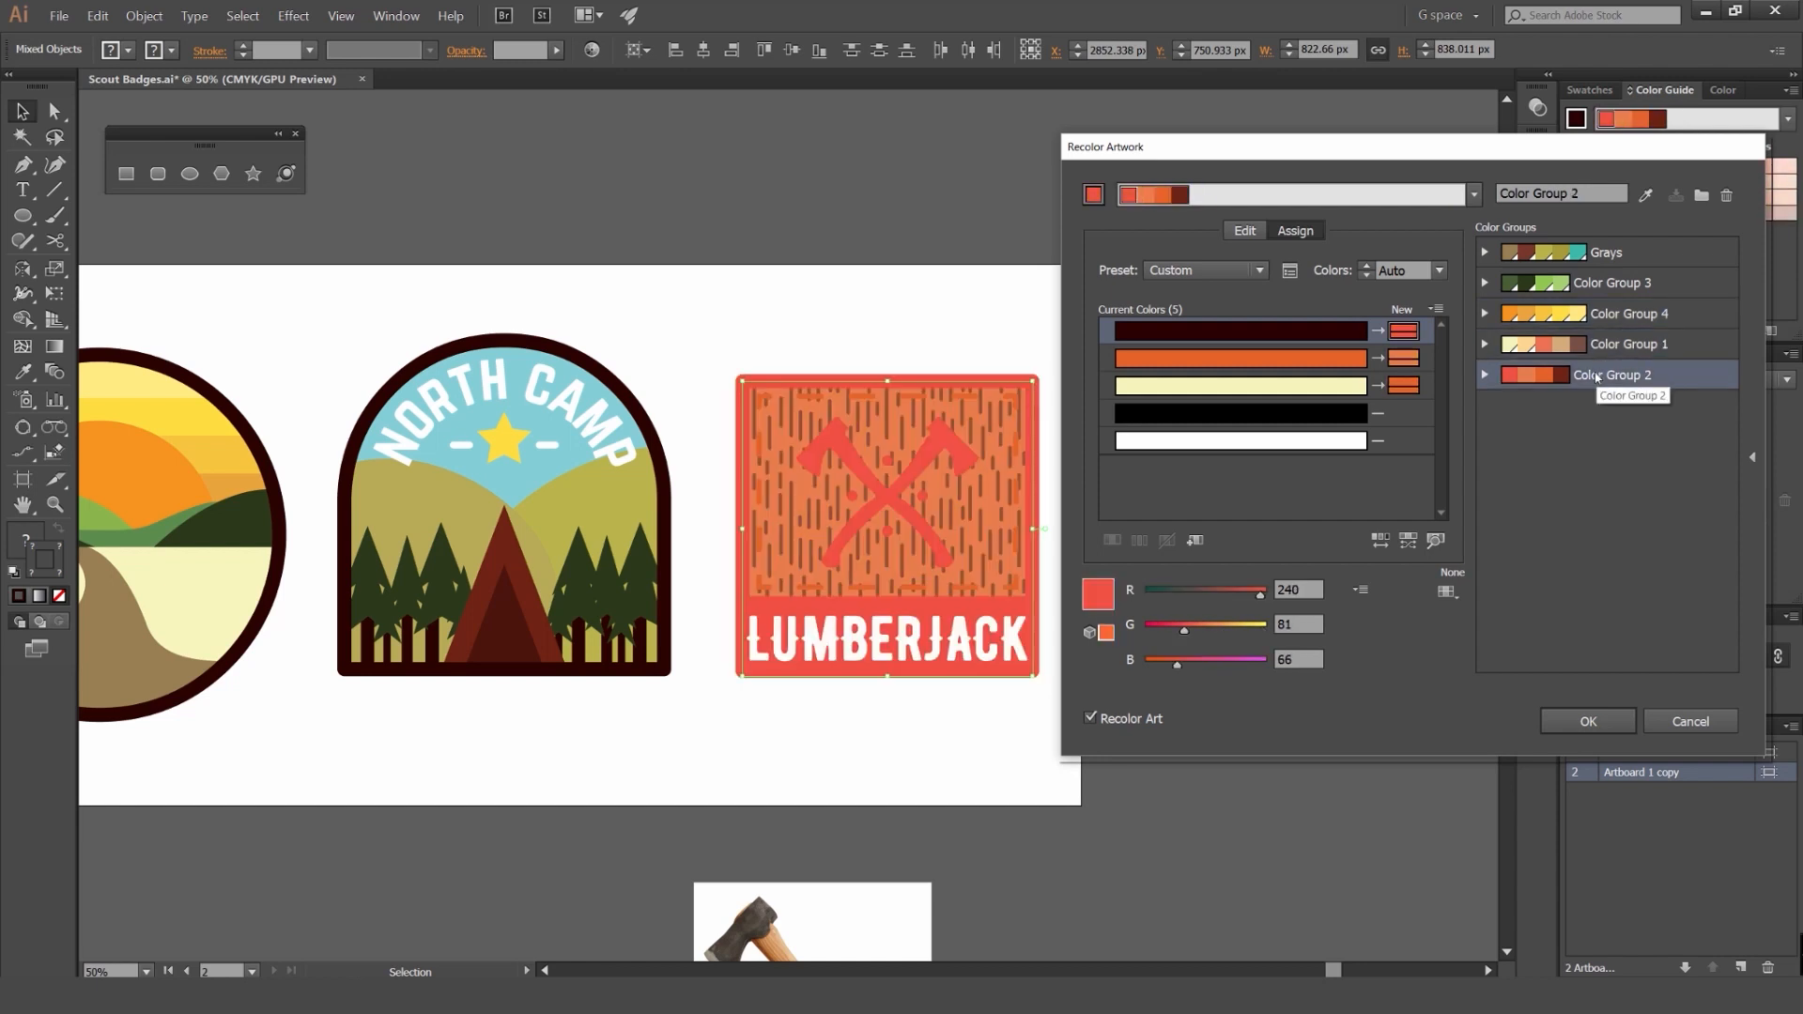
click(1612, 251)
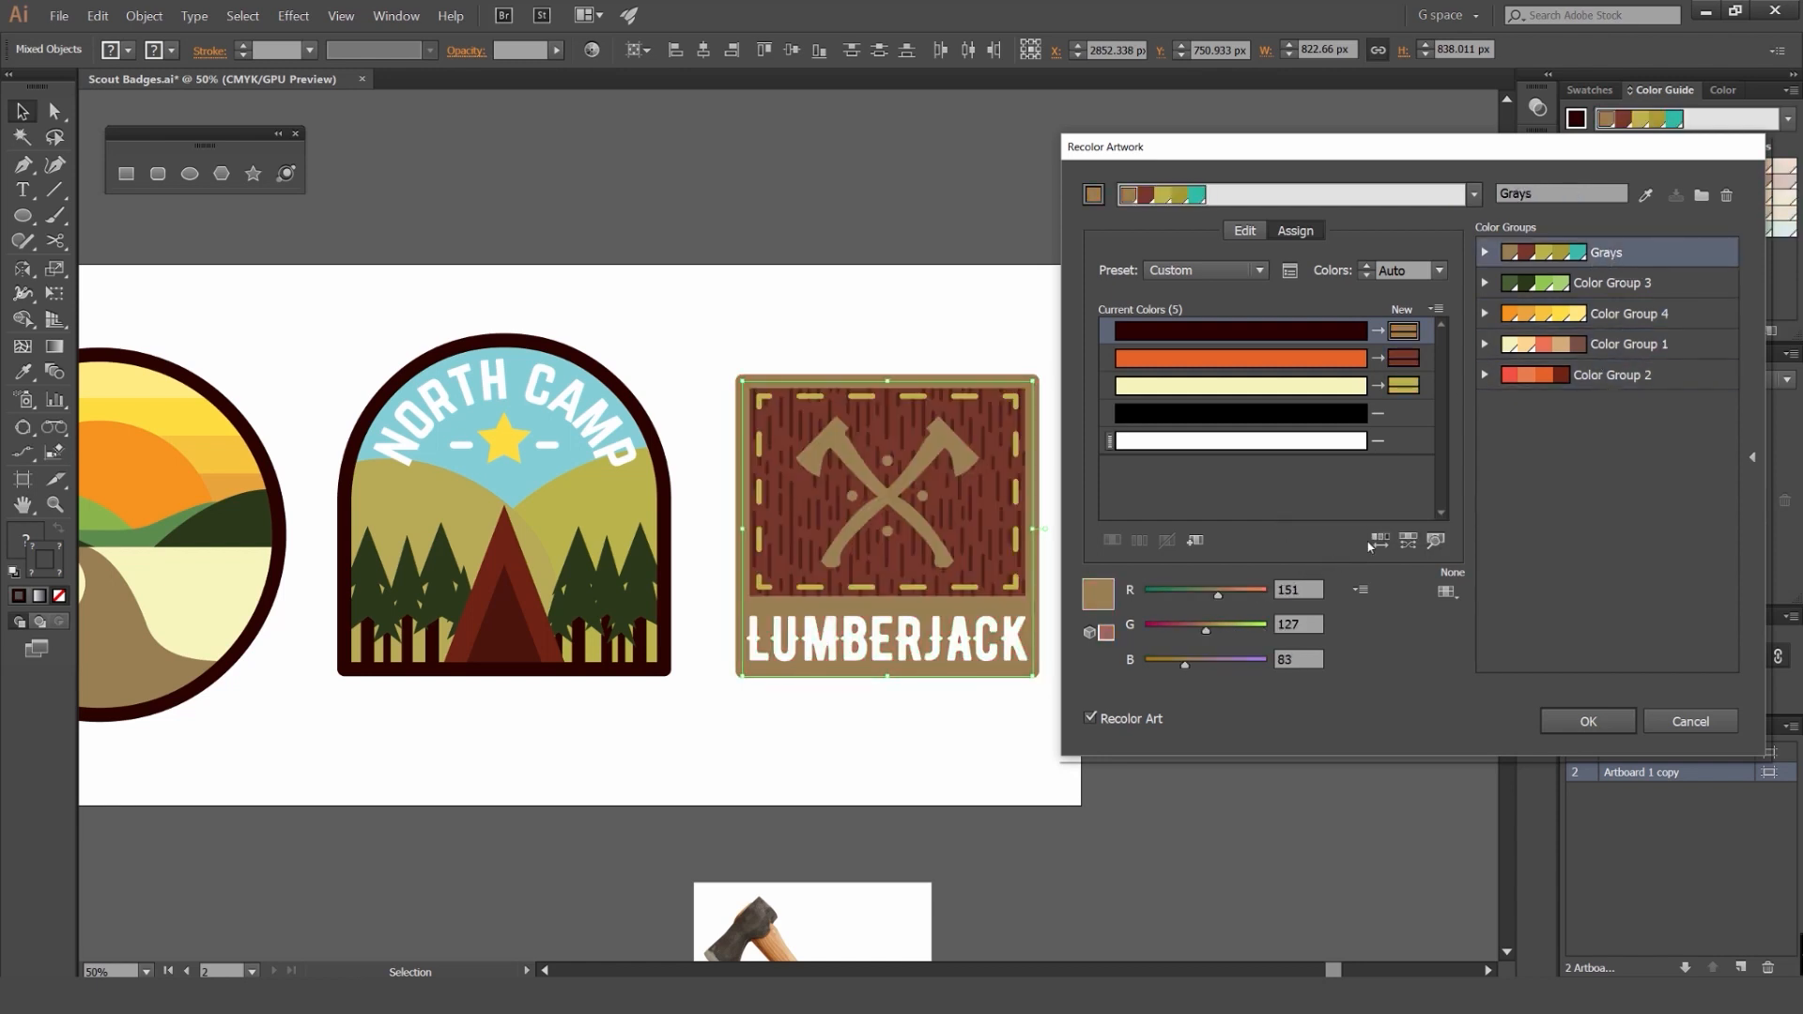
Step: Try several random colour orders of the Grays group on the Lumberjack badge, and reassign teal to its darkest colour
click(1378, 542)
click(1377, 542)
click(1378, 542)
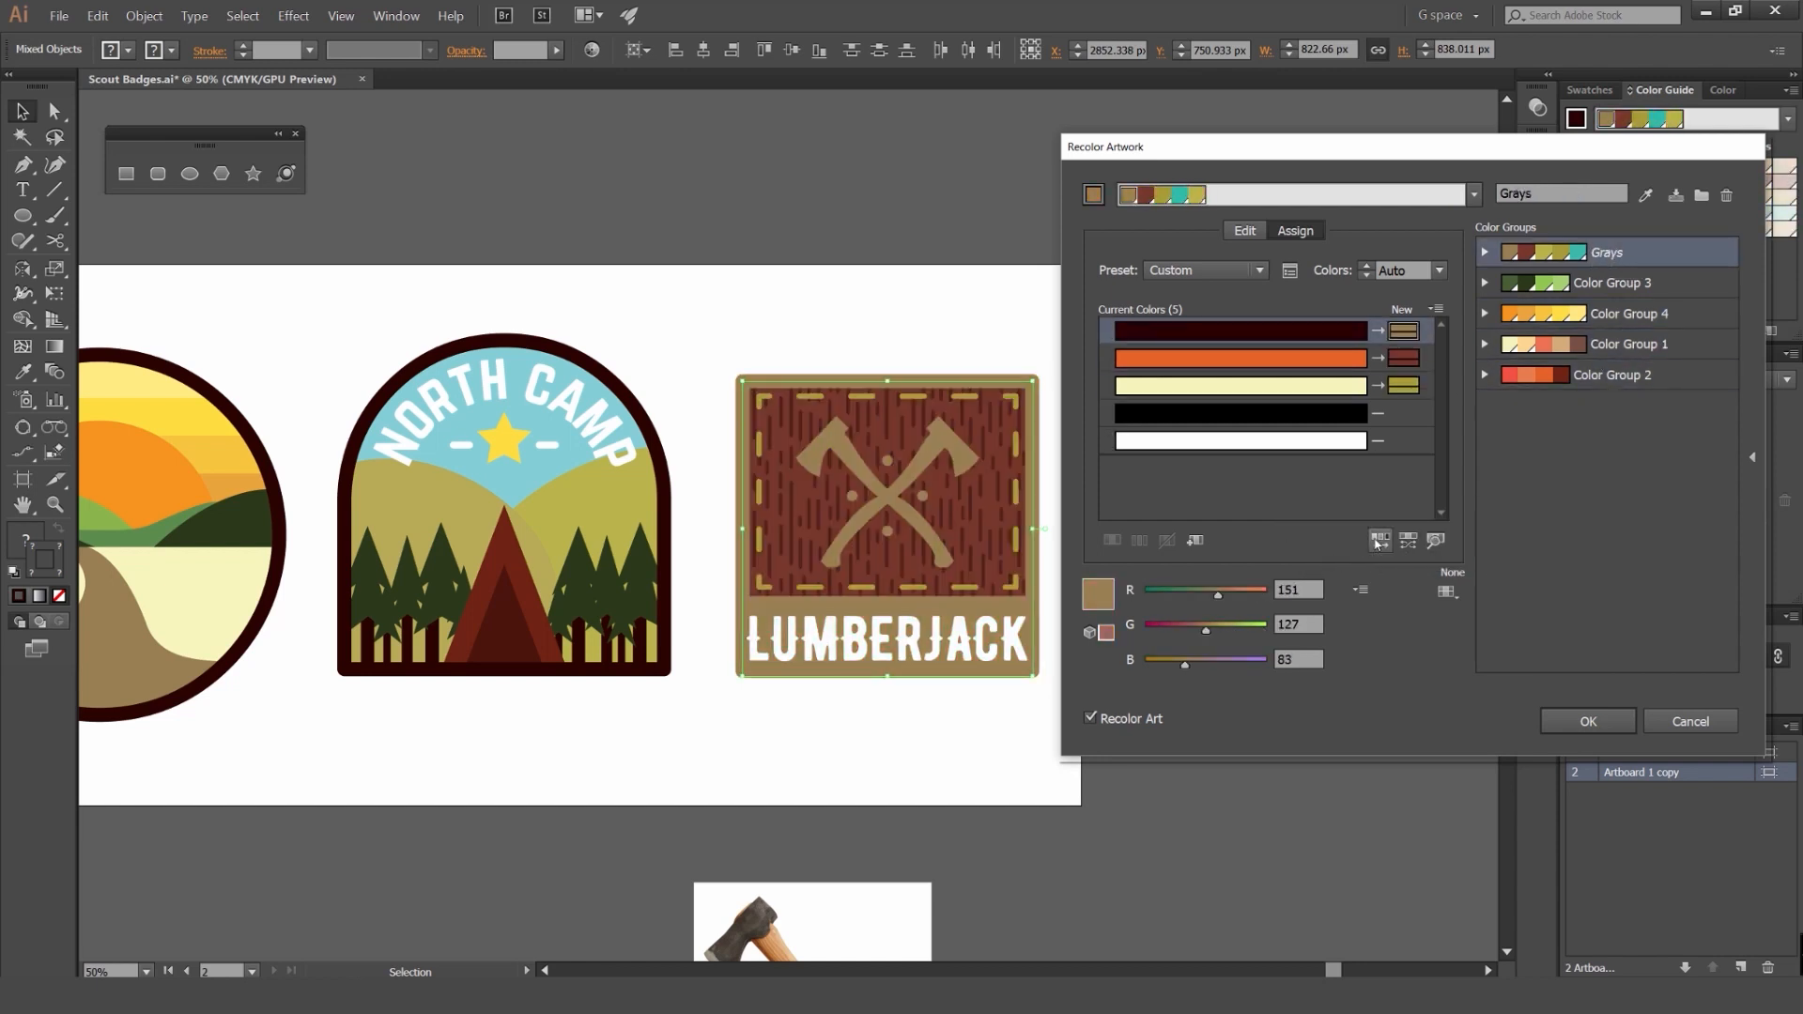
click(1378, 541)
click(1377, 542)
click(1378, 542)
click(1378, 542)
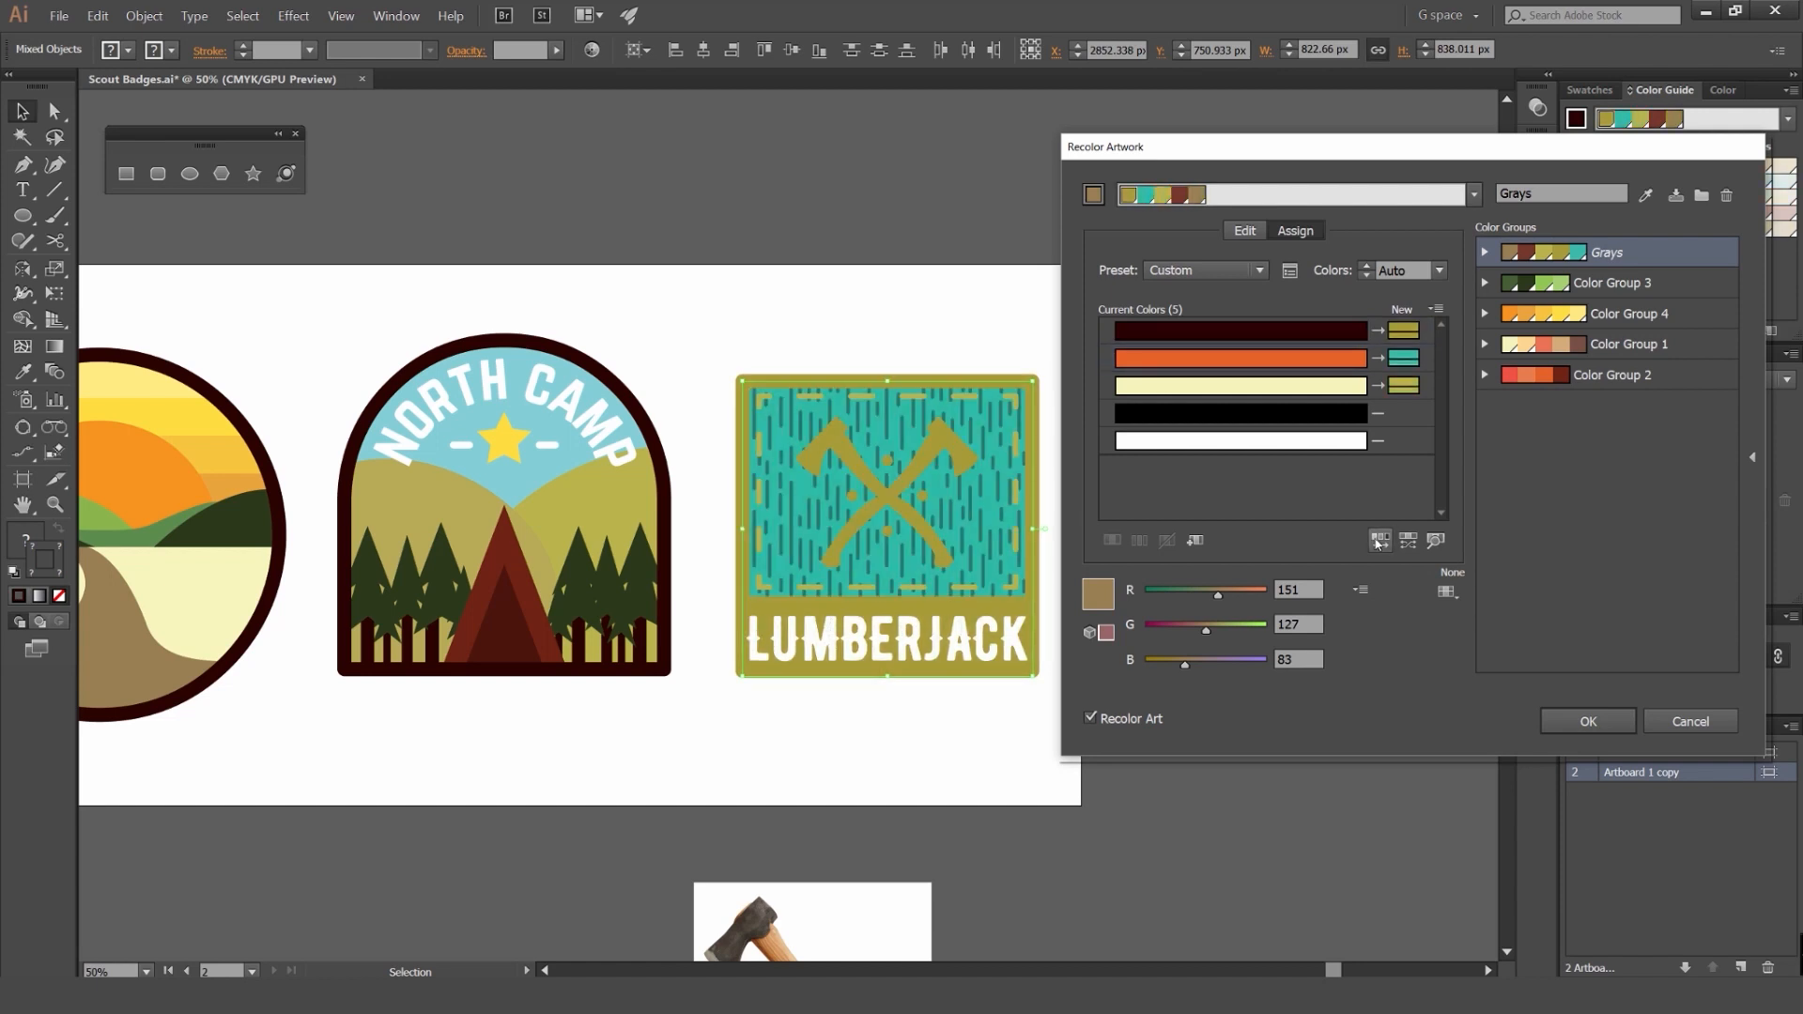
click(1378, 542)
click(1378, 542)
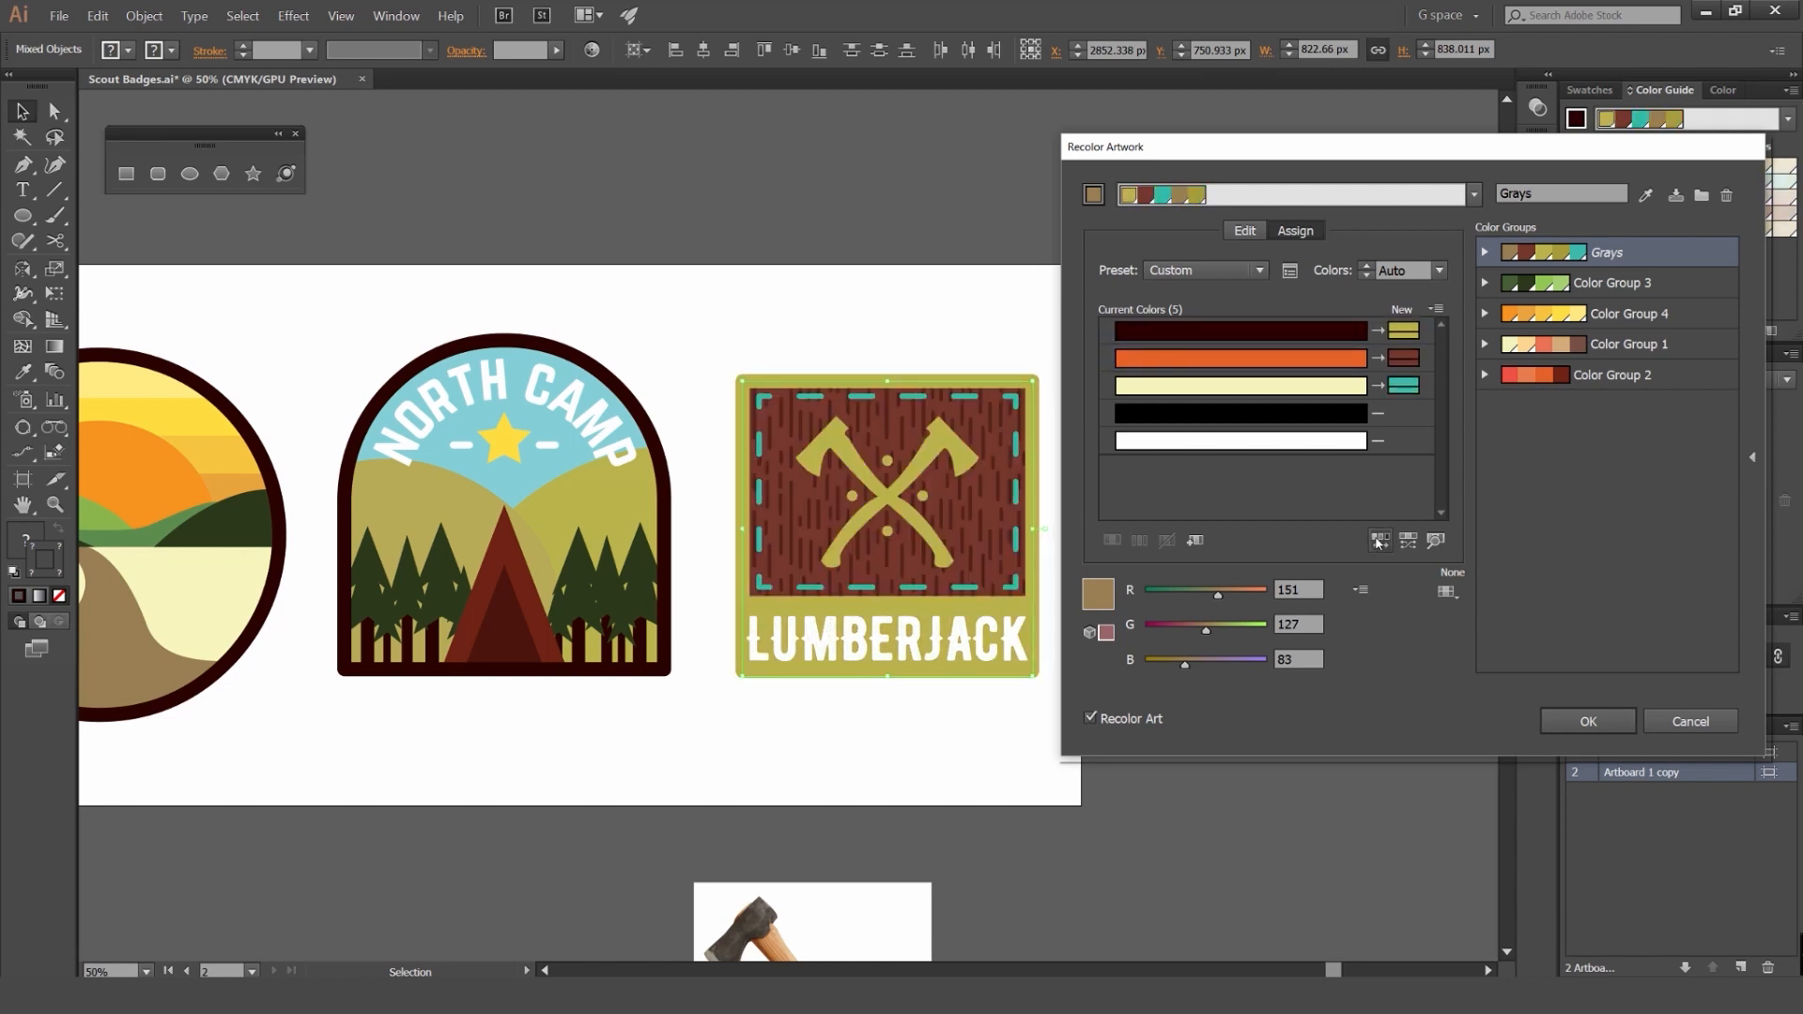
click(1378, 542)
click(1378, 542)
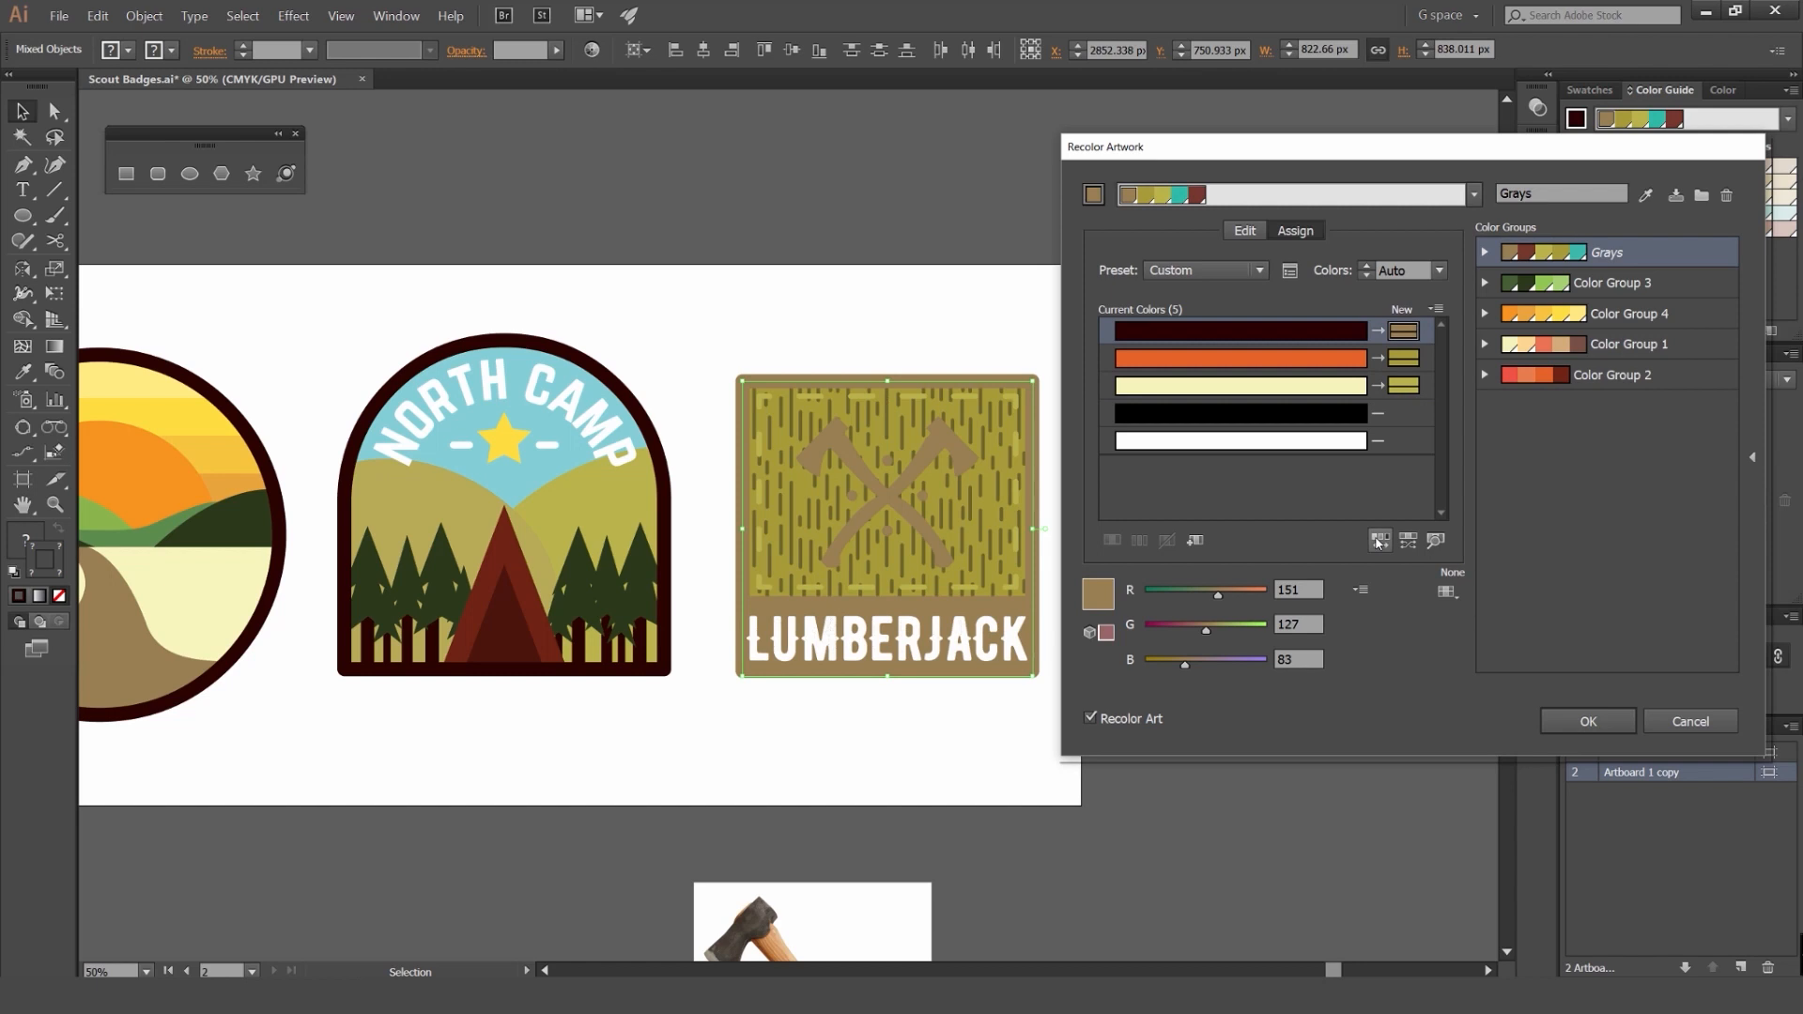
click(1377, 542)
click(1378, 542)
click(1378, 542)
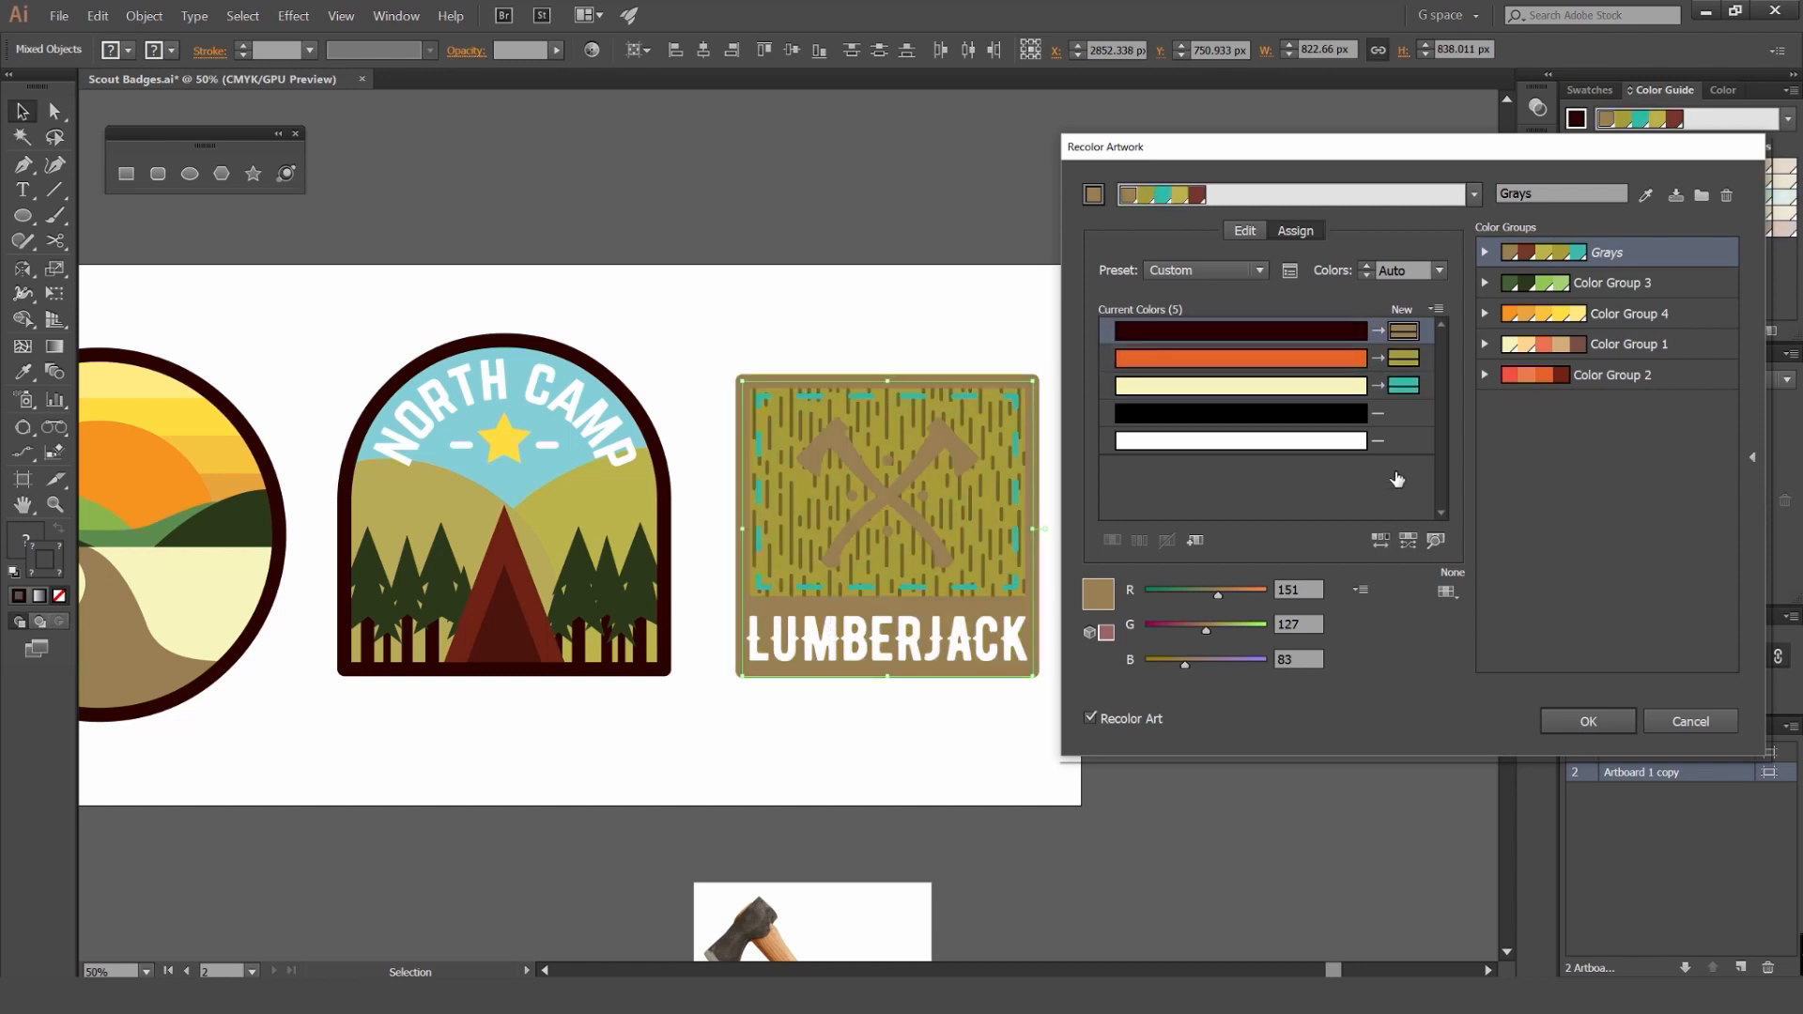
drag(1414, 376, 1409, 342)
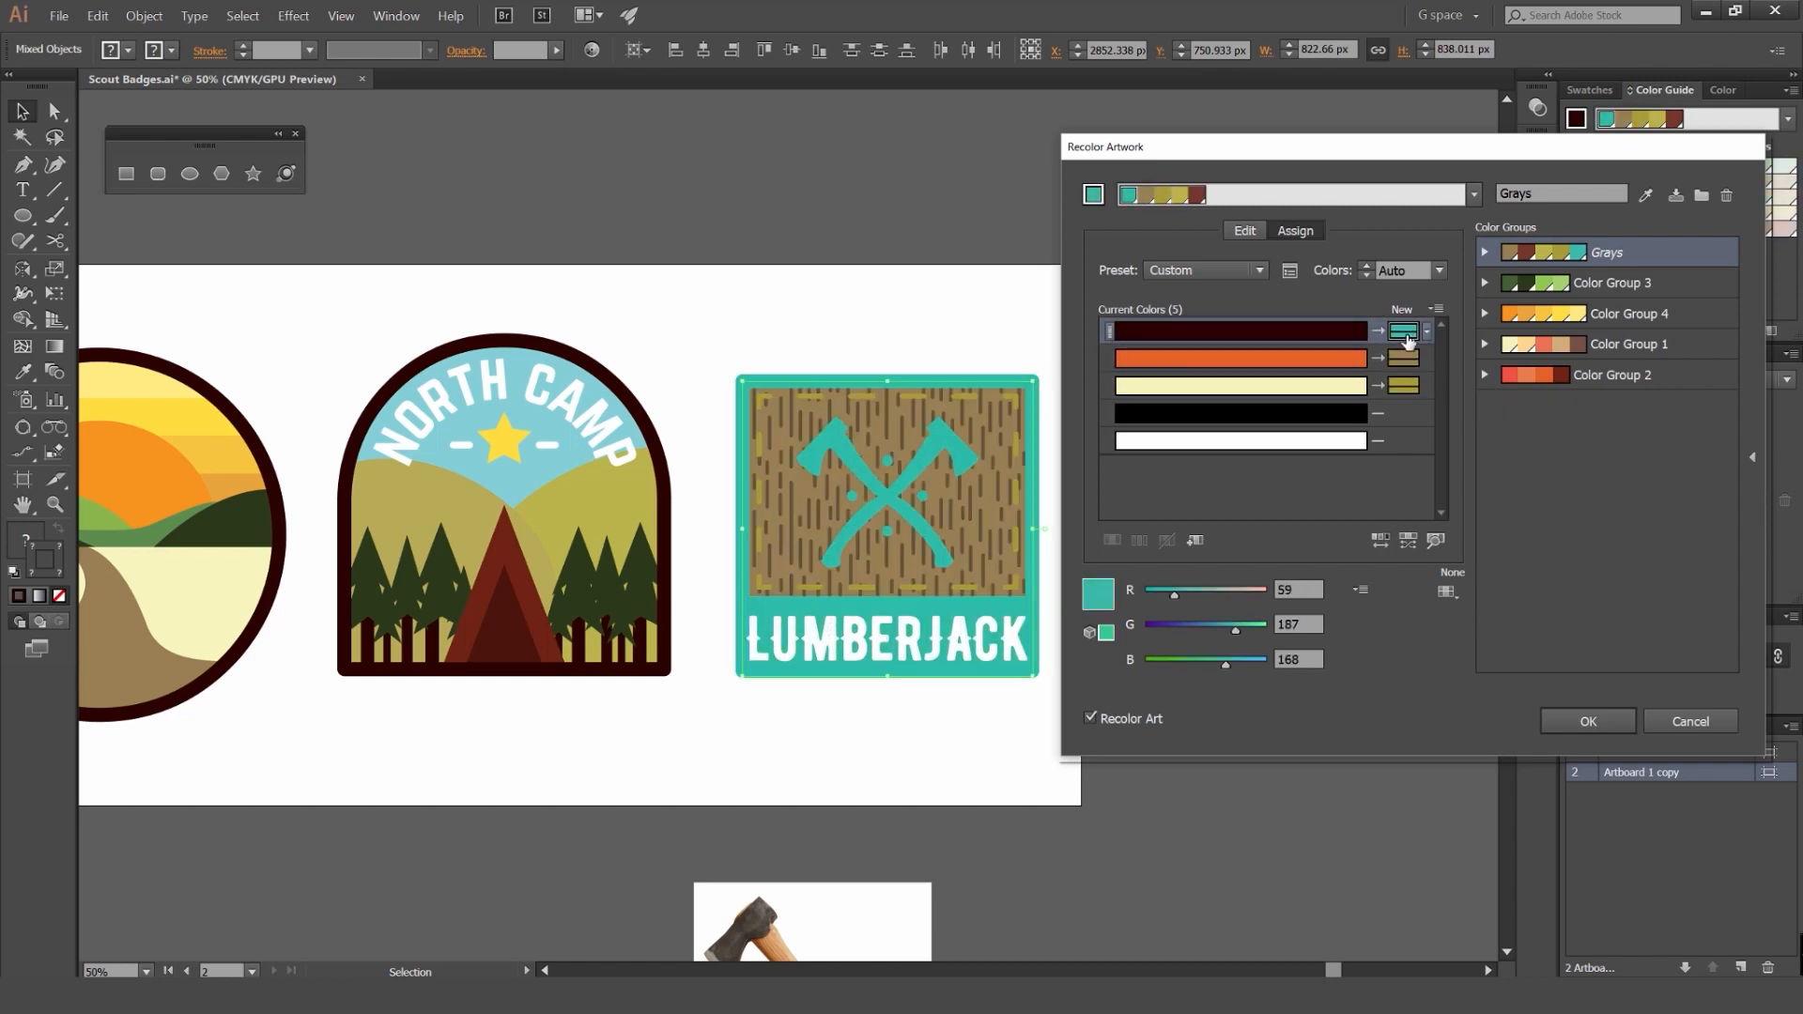
Step: Shuffle the badge's colour order once more and apply the recolouring without saving changes to the Grays swatch group
click(1377, 542)
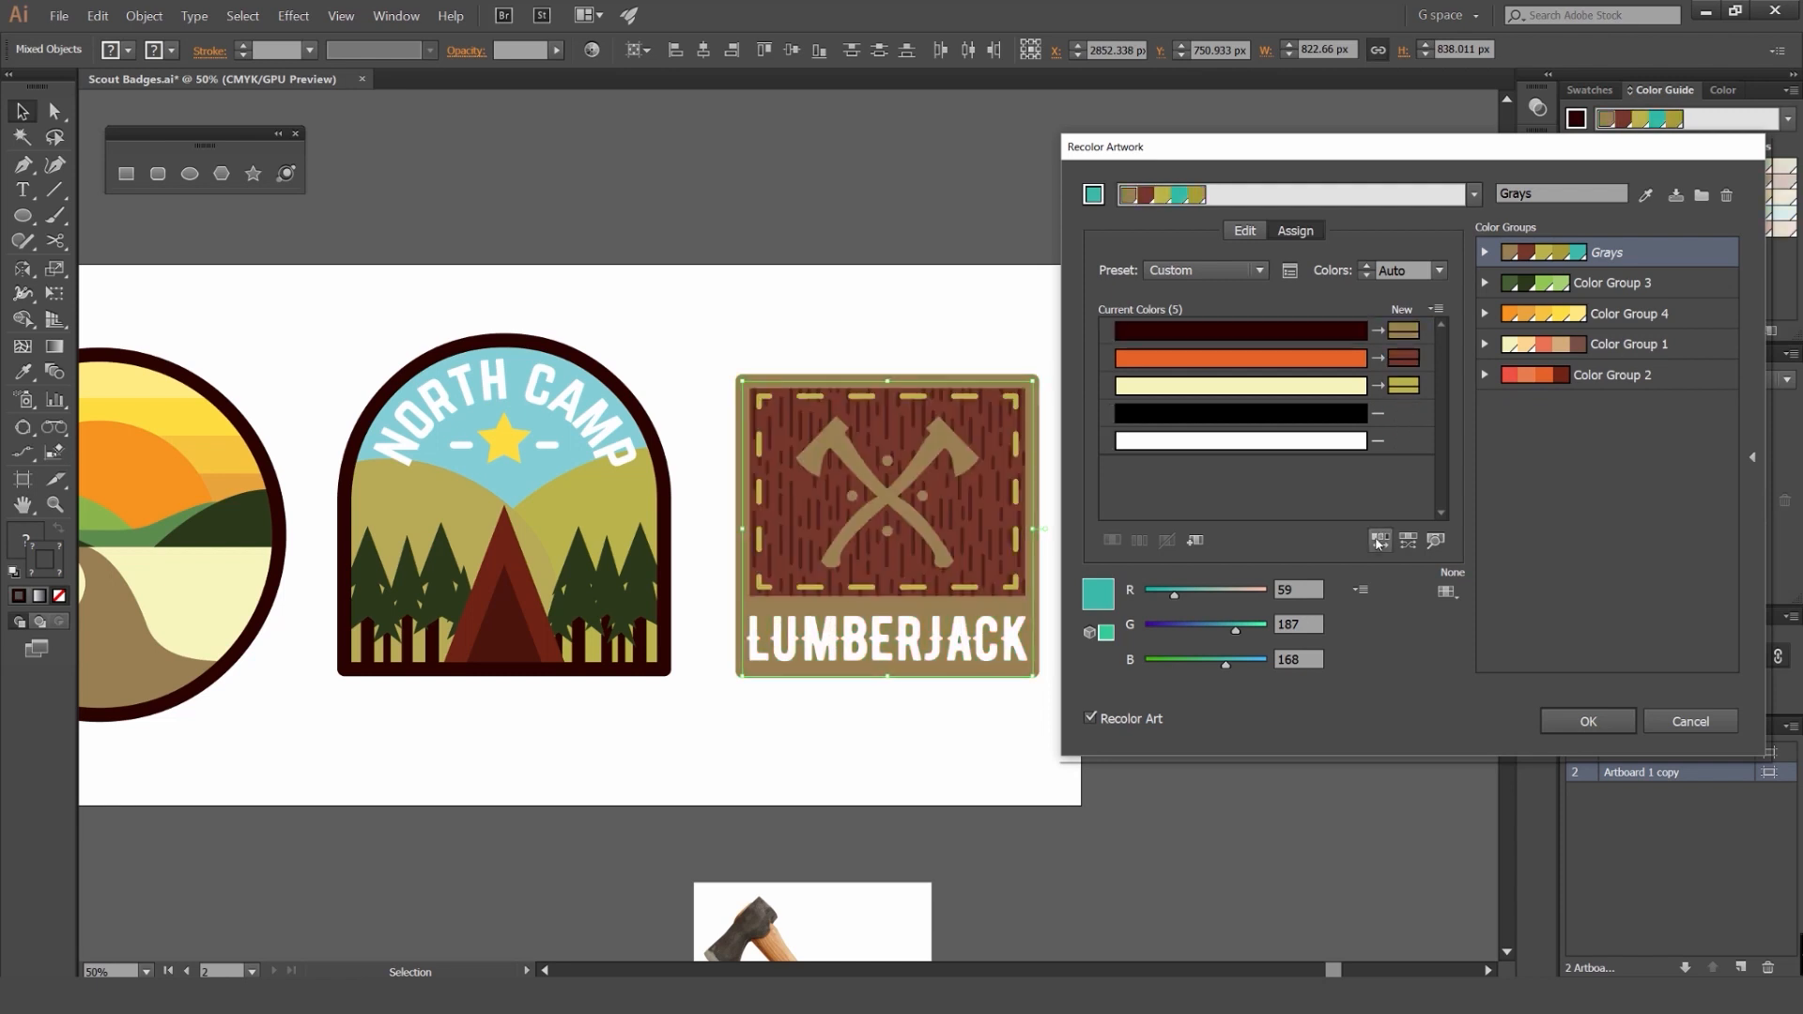
click(1552, 723)
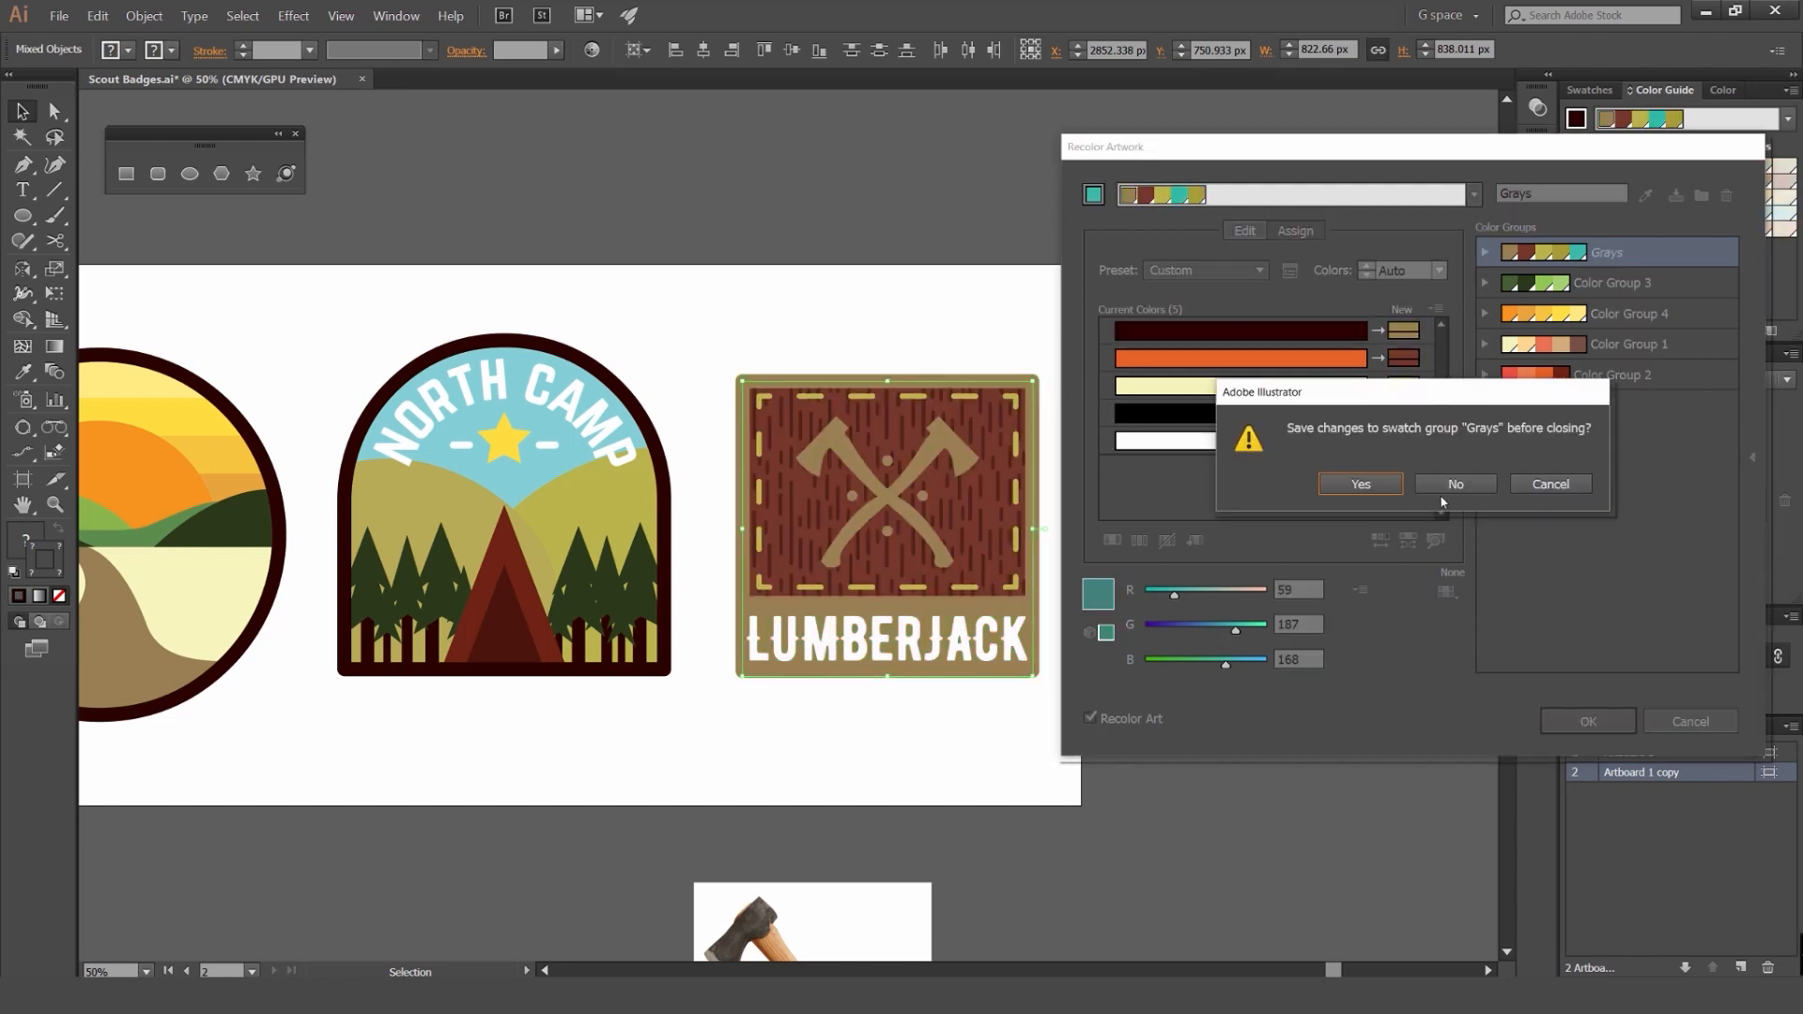
click(1451, 484)
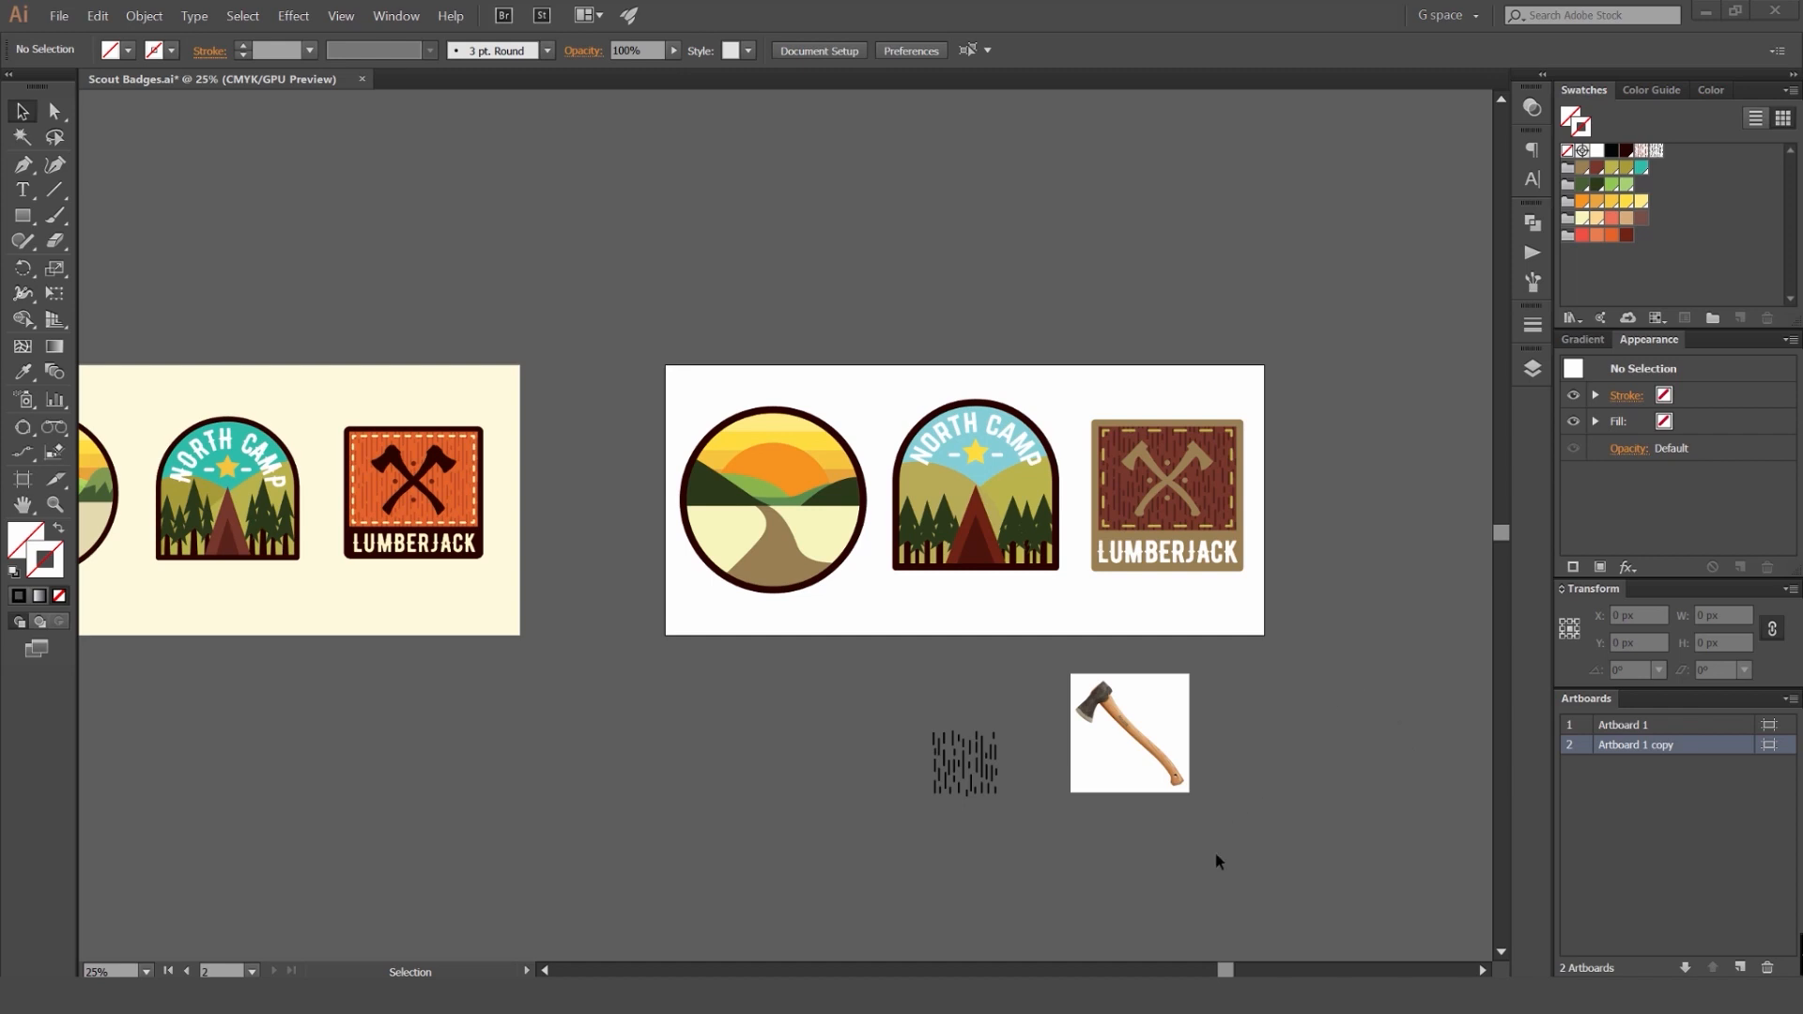
Step: Look over the texture files in the Tiffs folder, and browse the texture vectors on Freepik in the browser
key(alt+Tab)
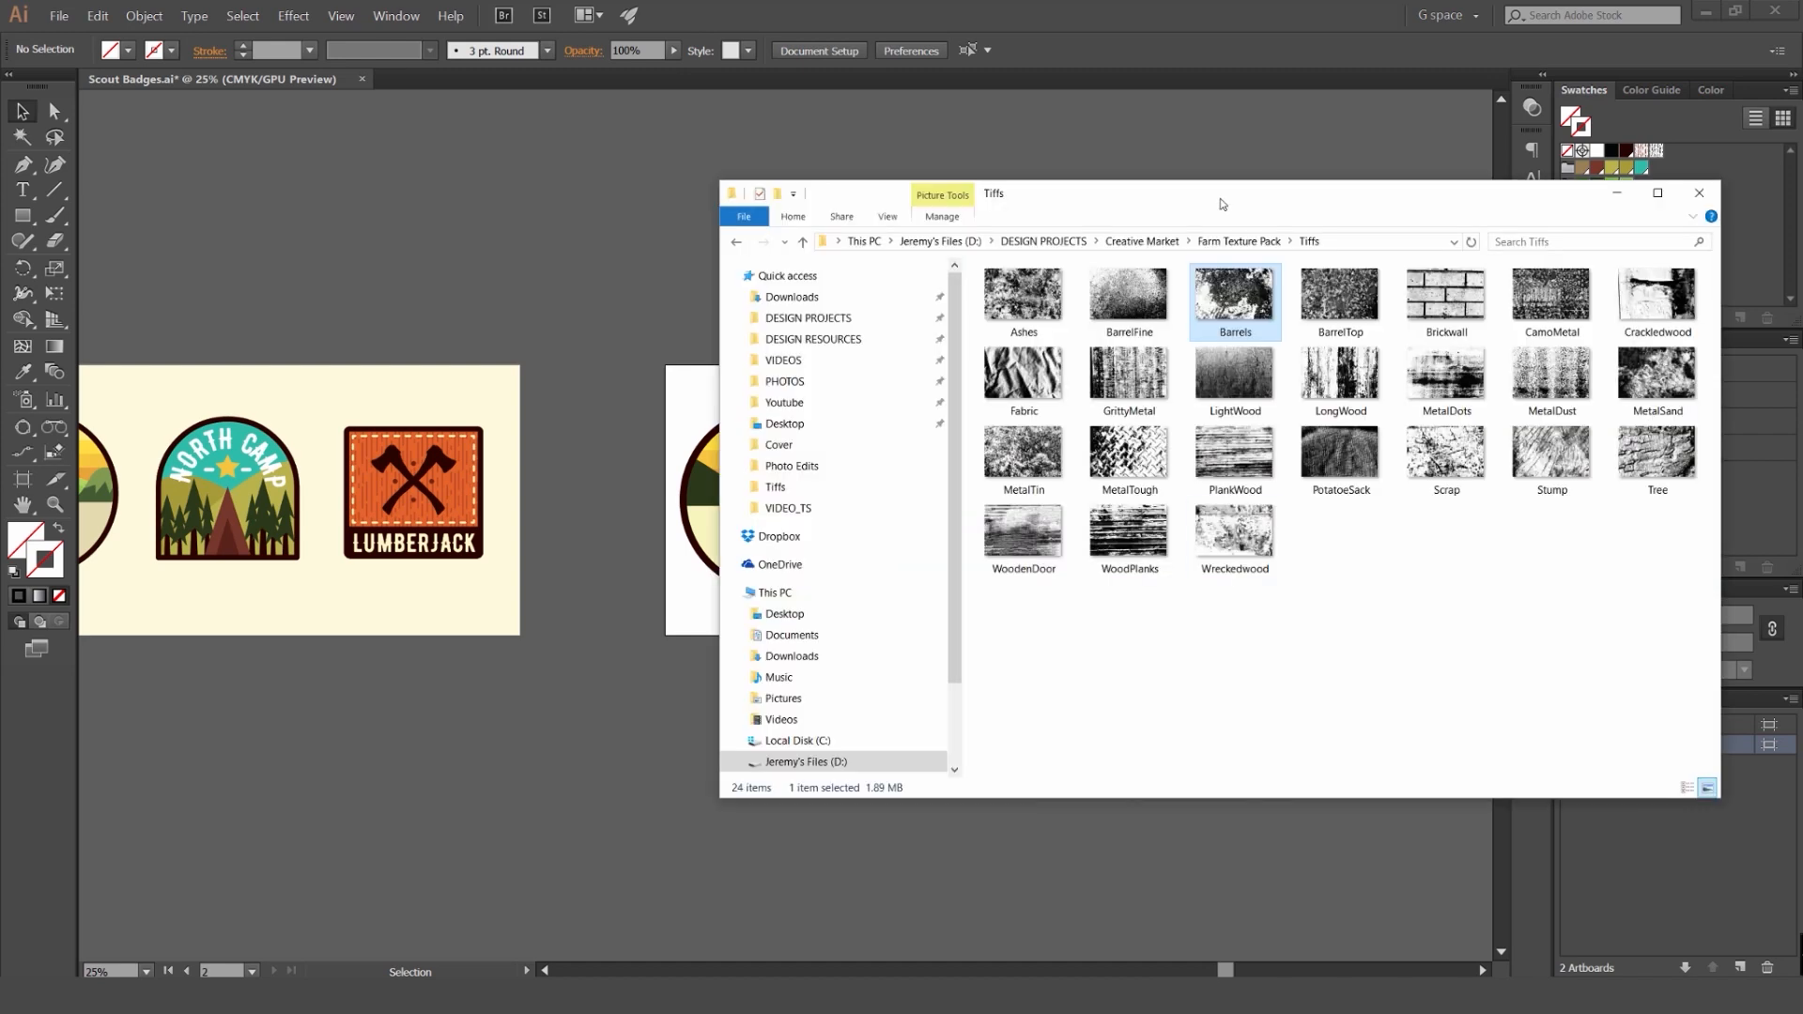
drag(1222, 203, 1124, 221)
click(953, 353)
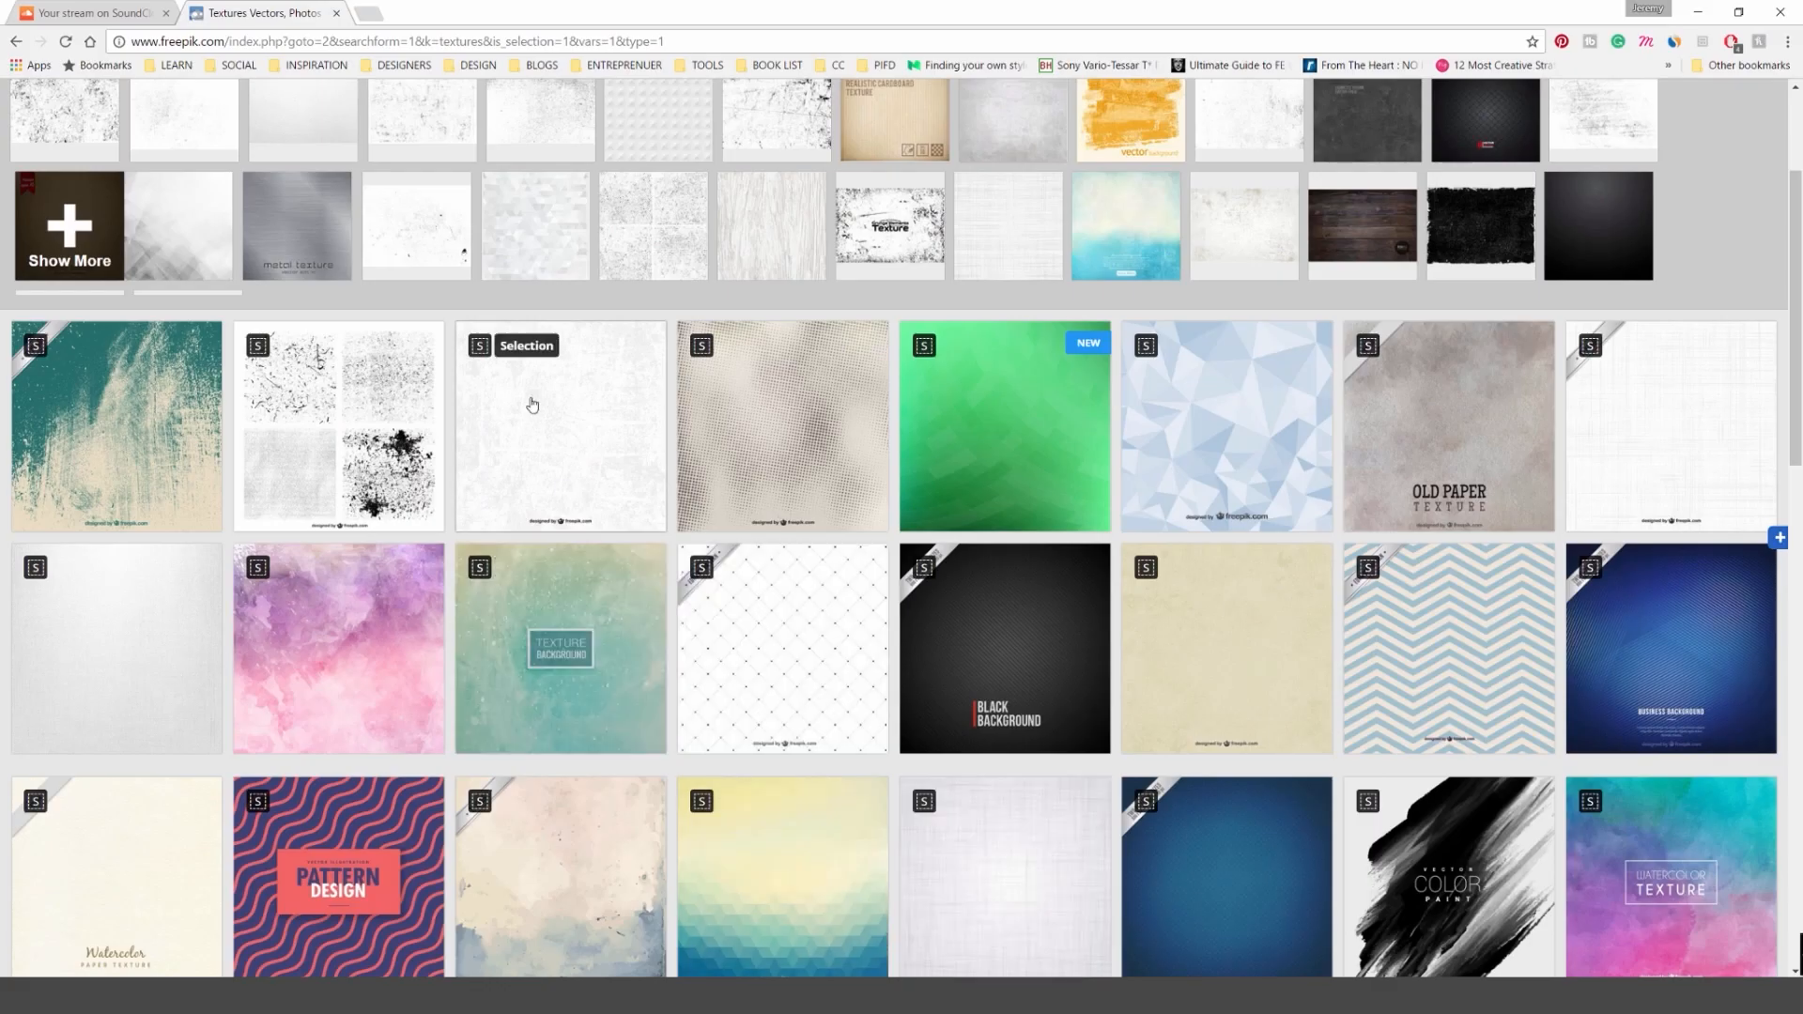
scroll(491, 407, up, 3)
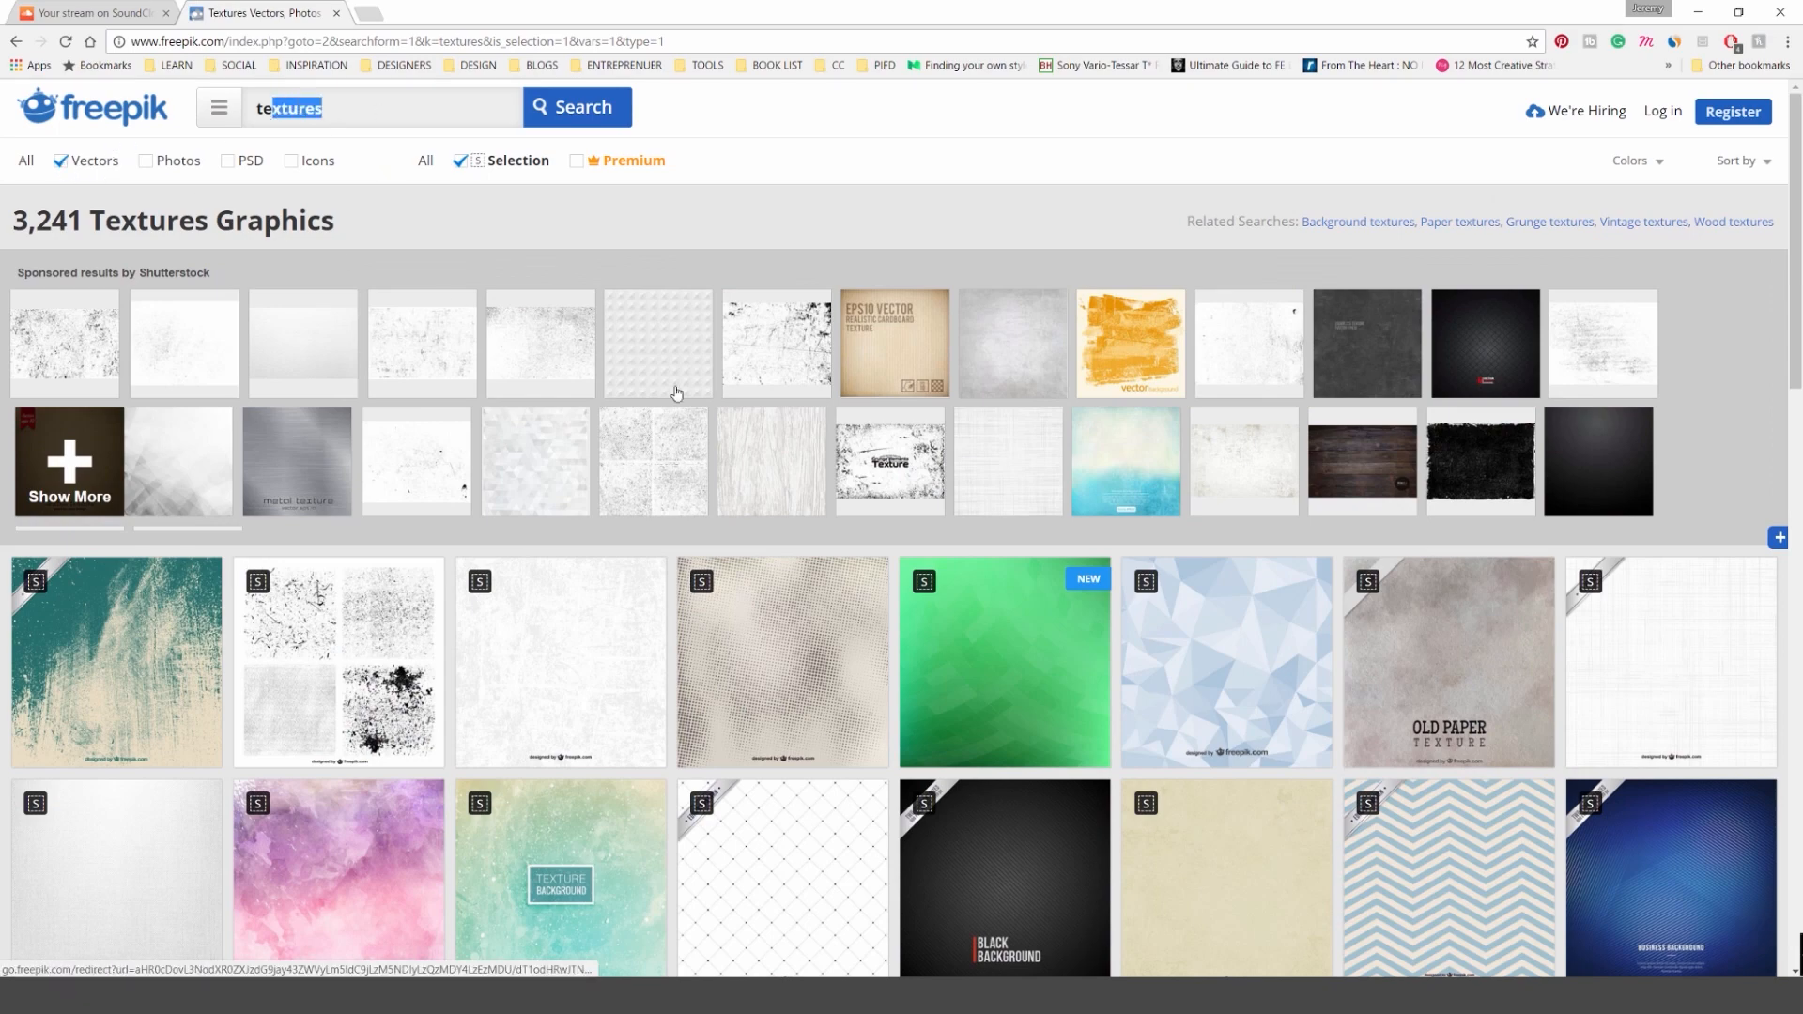
scroll(528, 446, down, 2)
scroll(528, 446, down, 1)
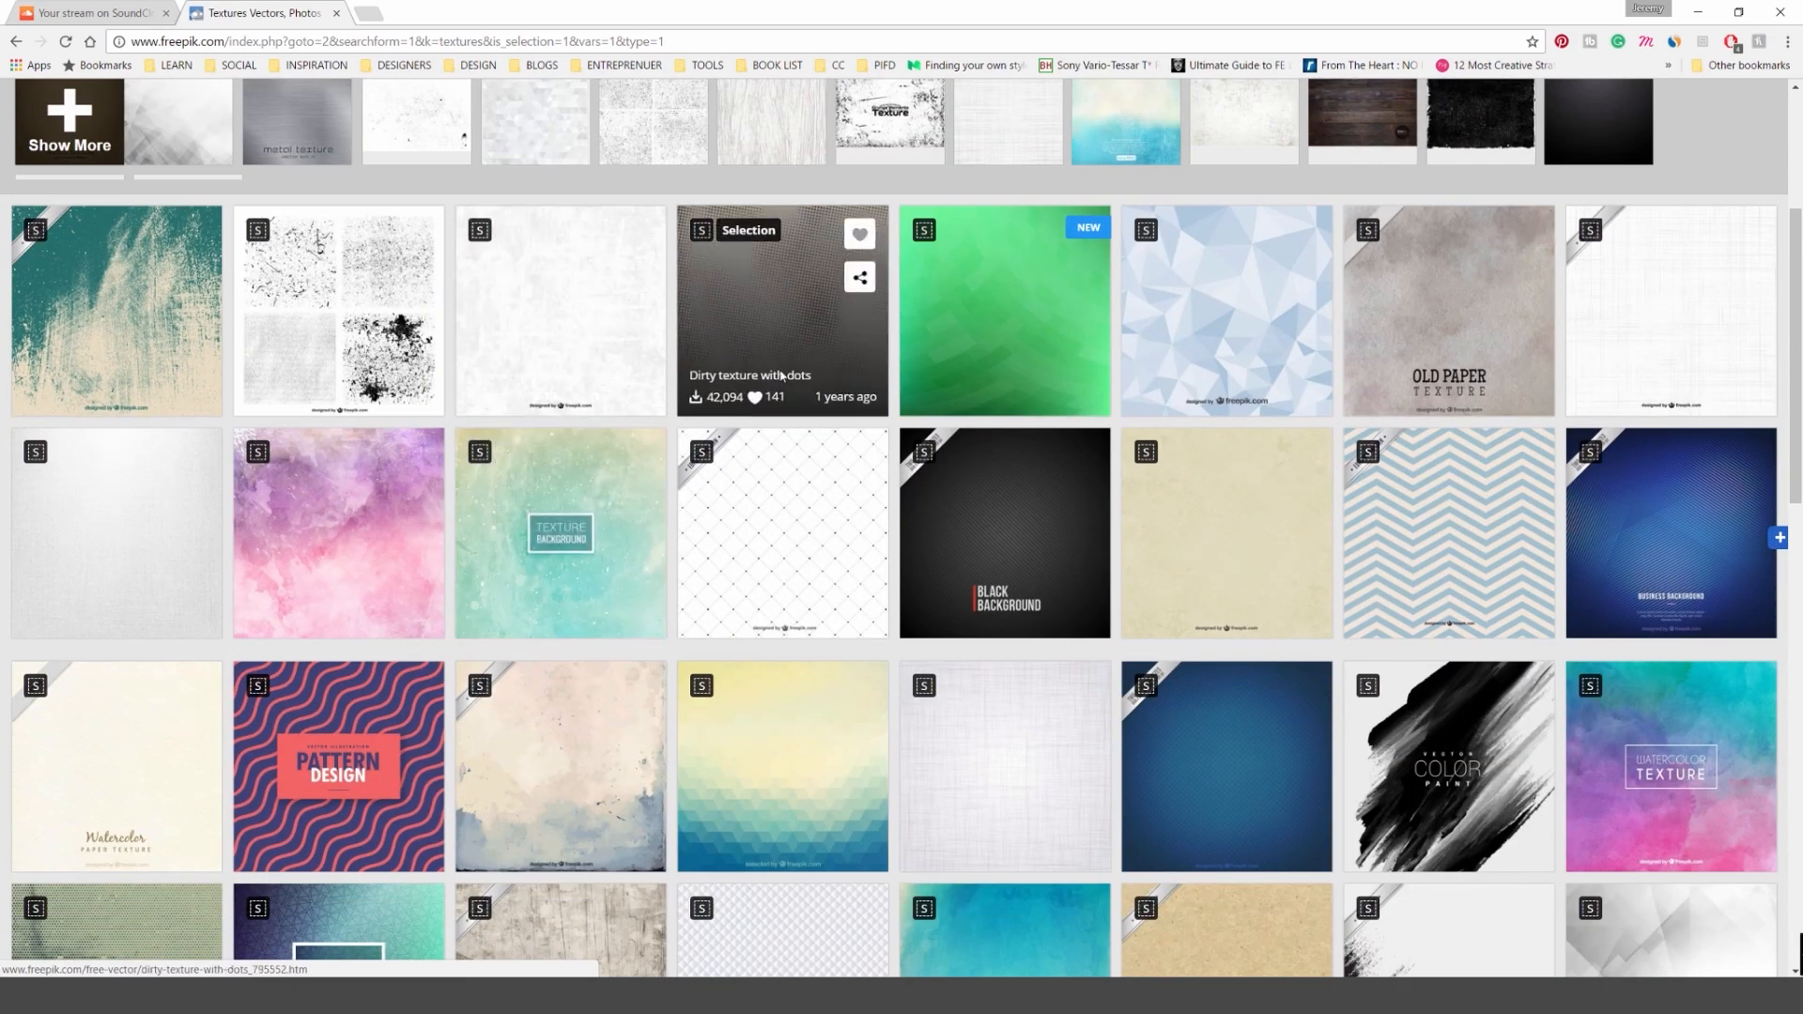
scroll(181, 471, down, 4)
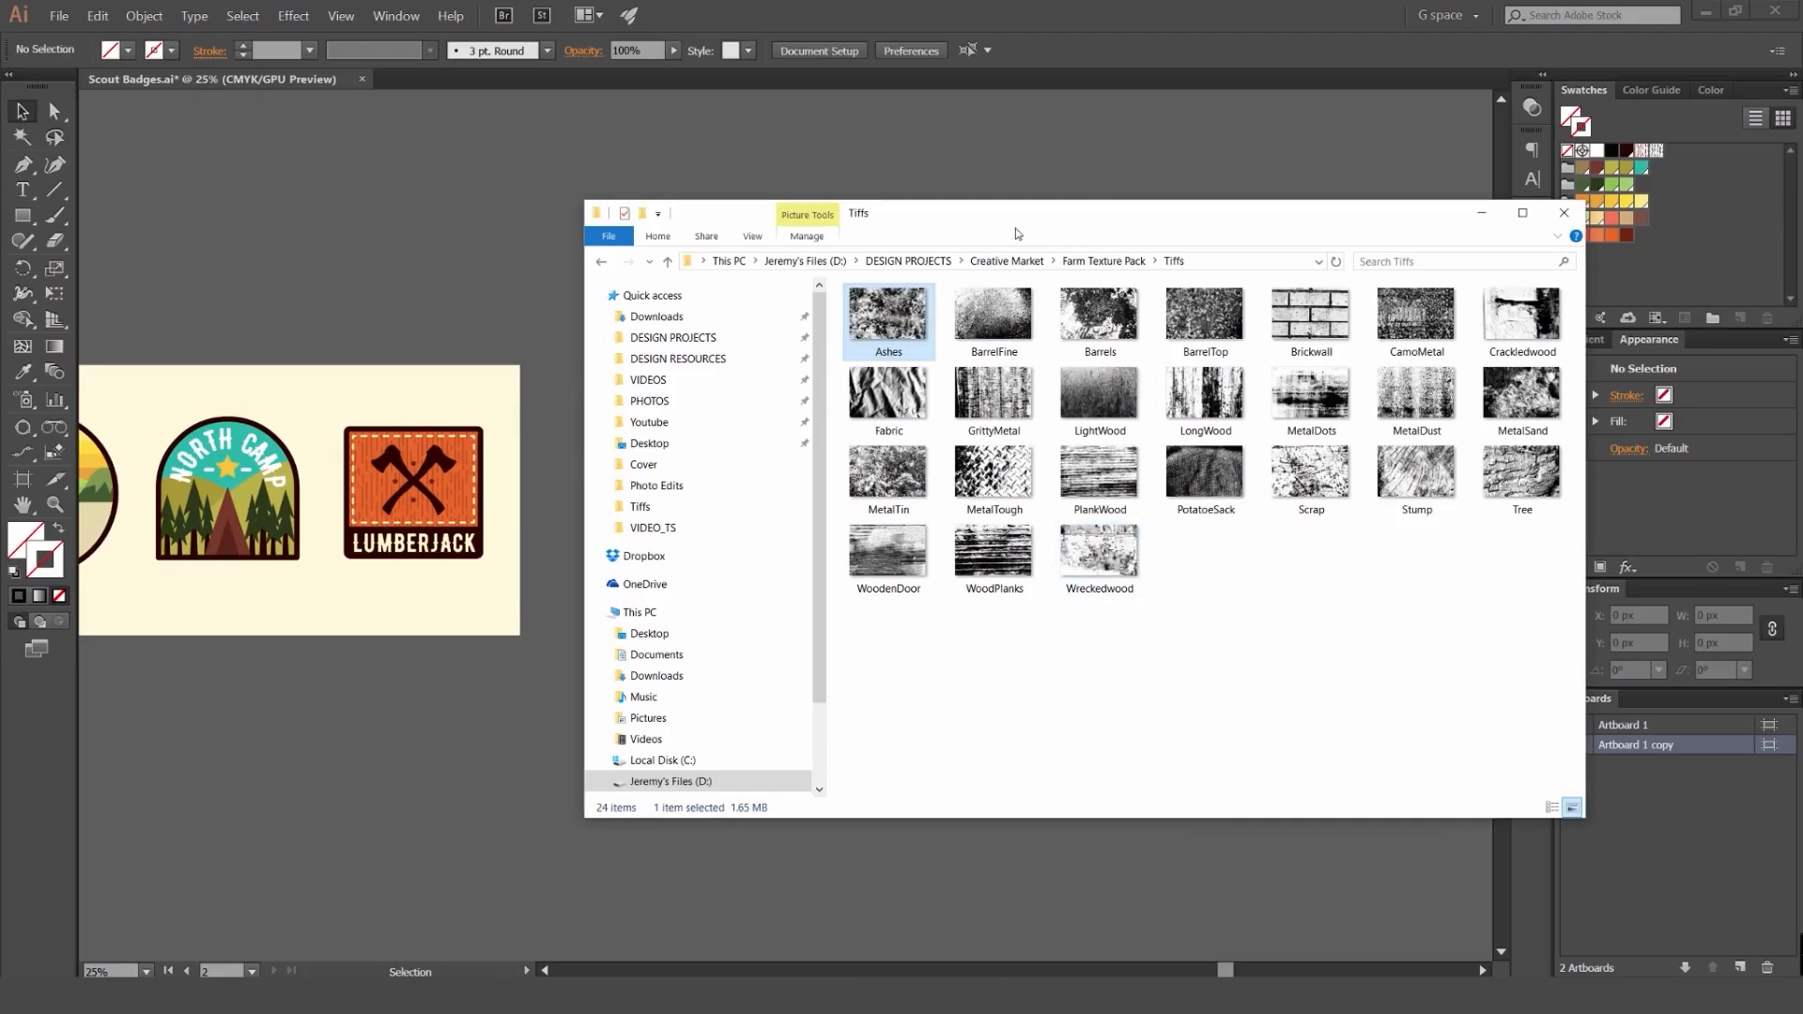
Step: Place the Ashes texture from the Tiffs folder over the round landscape badge and enlarge it to about 1903 by 1268 px
drag(1254, 225, 1541, 212)
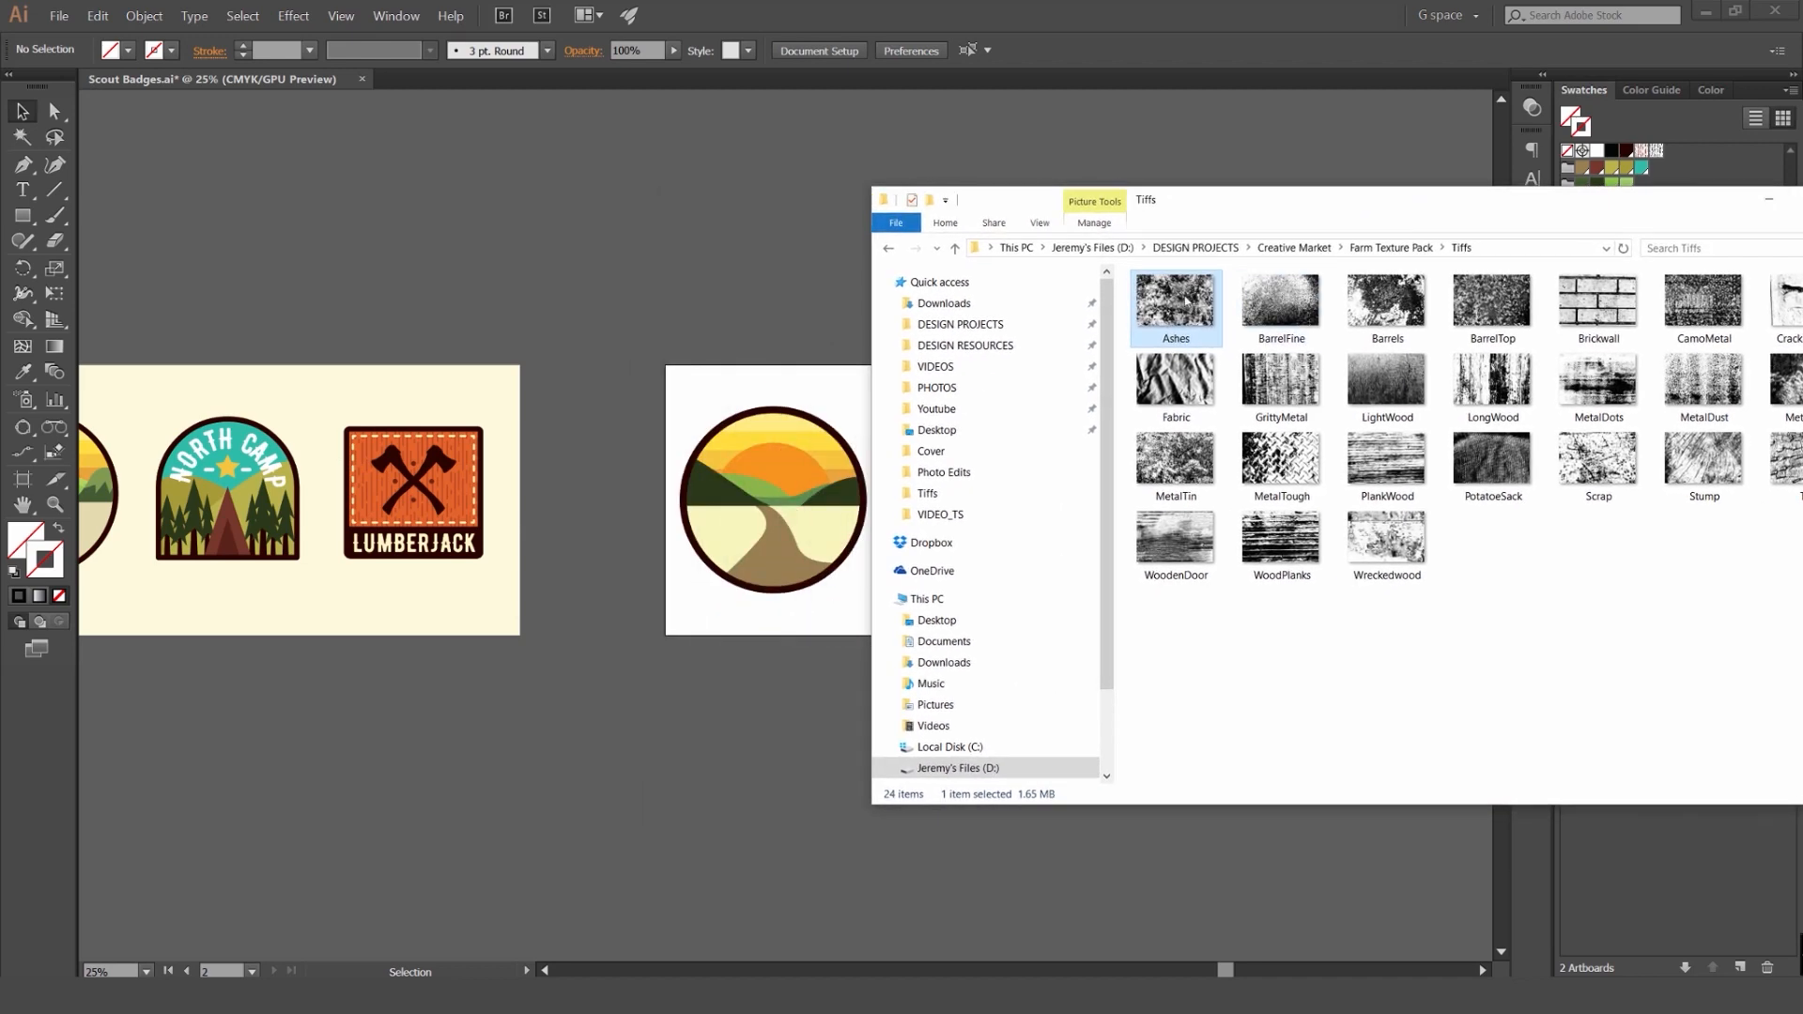
drag(1187, 300, 724, 512)
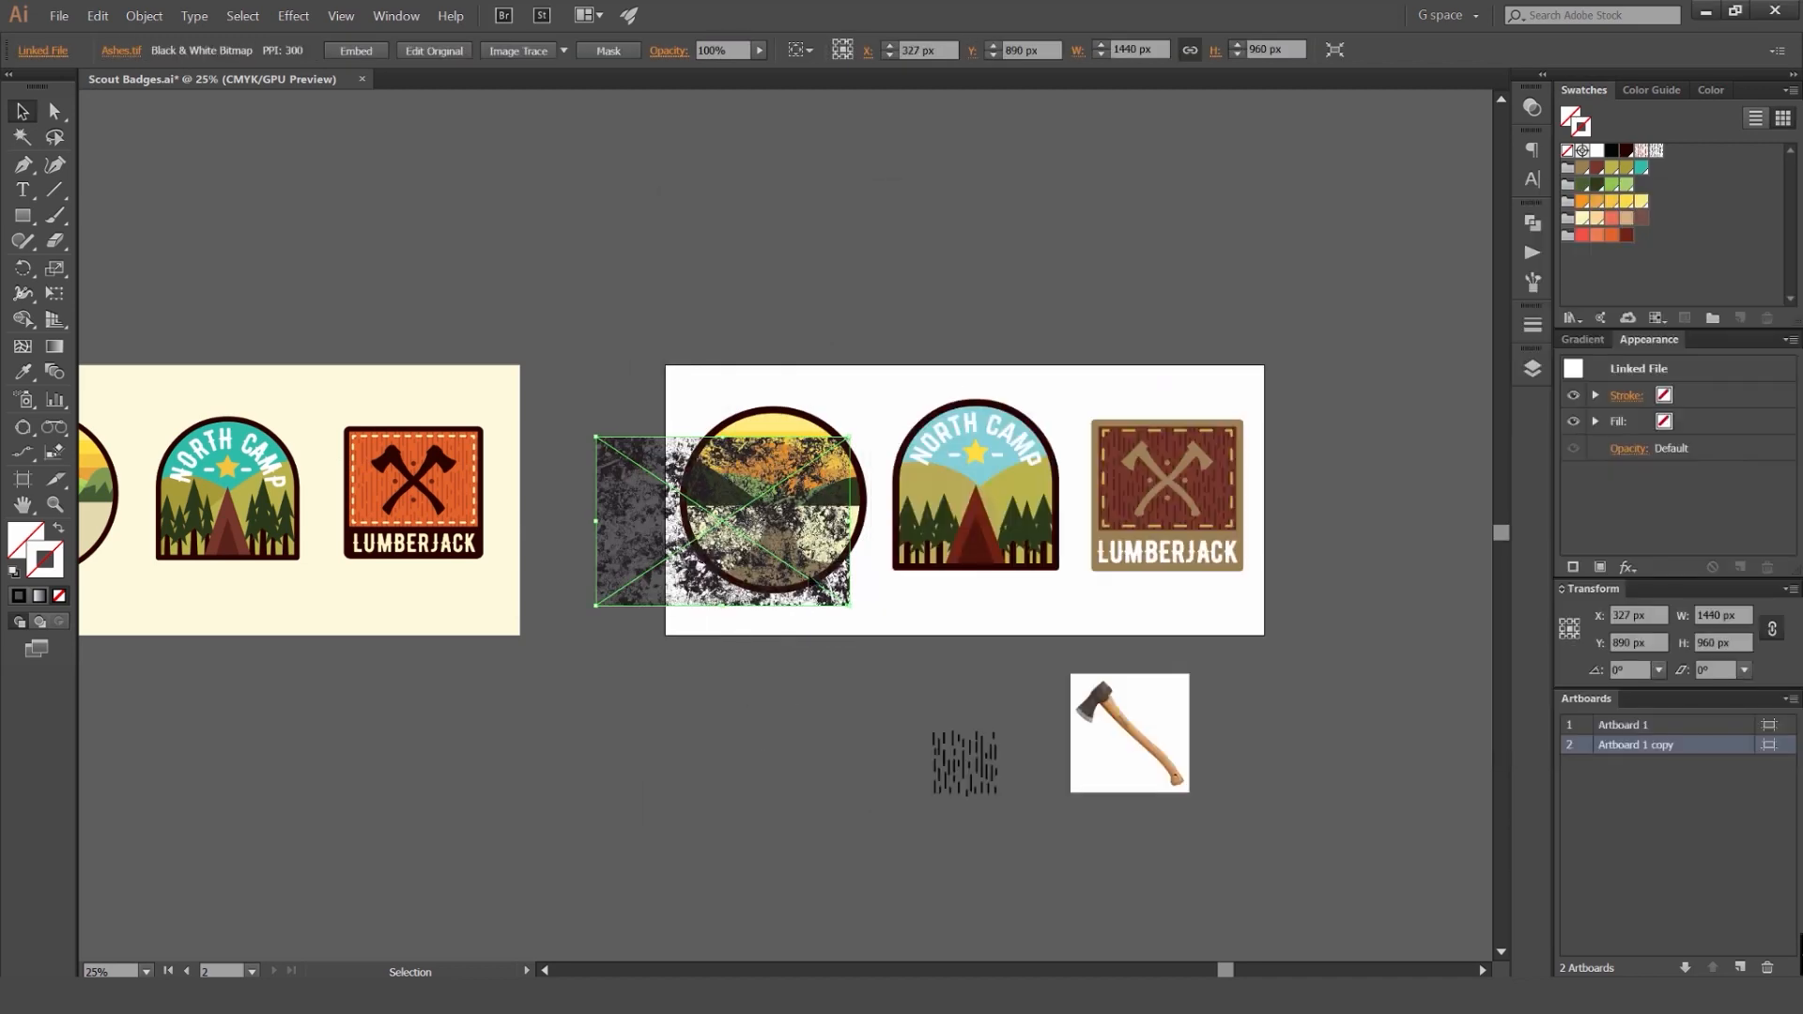
scroll(846, 465, up, 2)
drag(864, 393, 994, 290)
click(889, 272)
scroll(887, 272, down, 1)
click(824, 355)
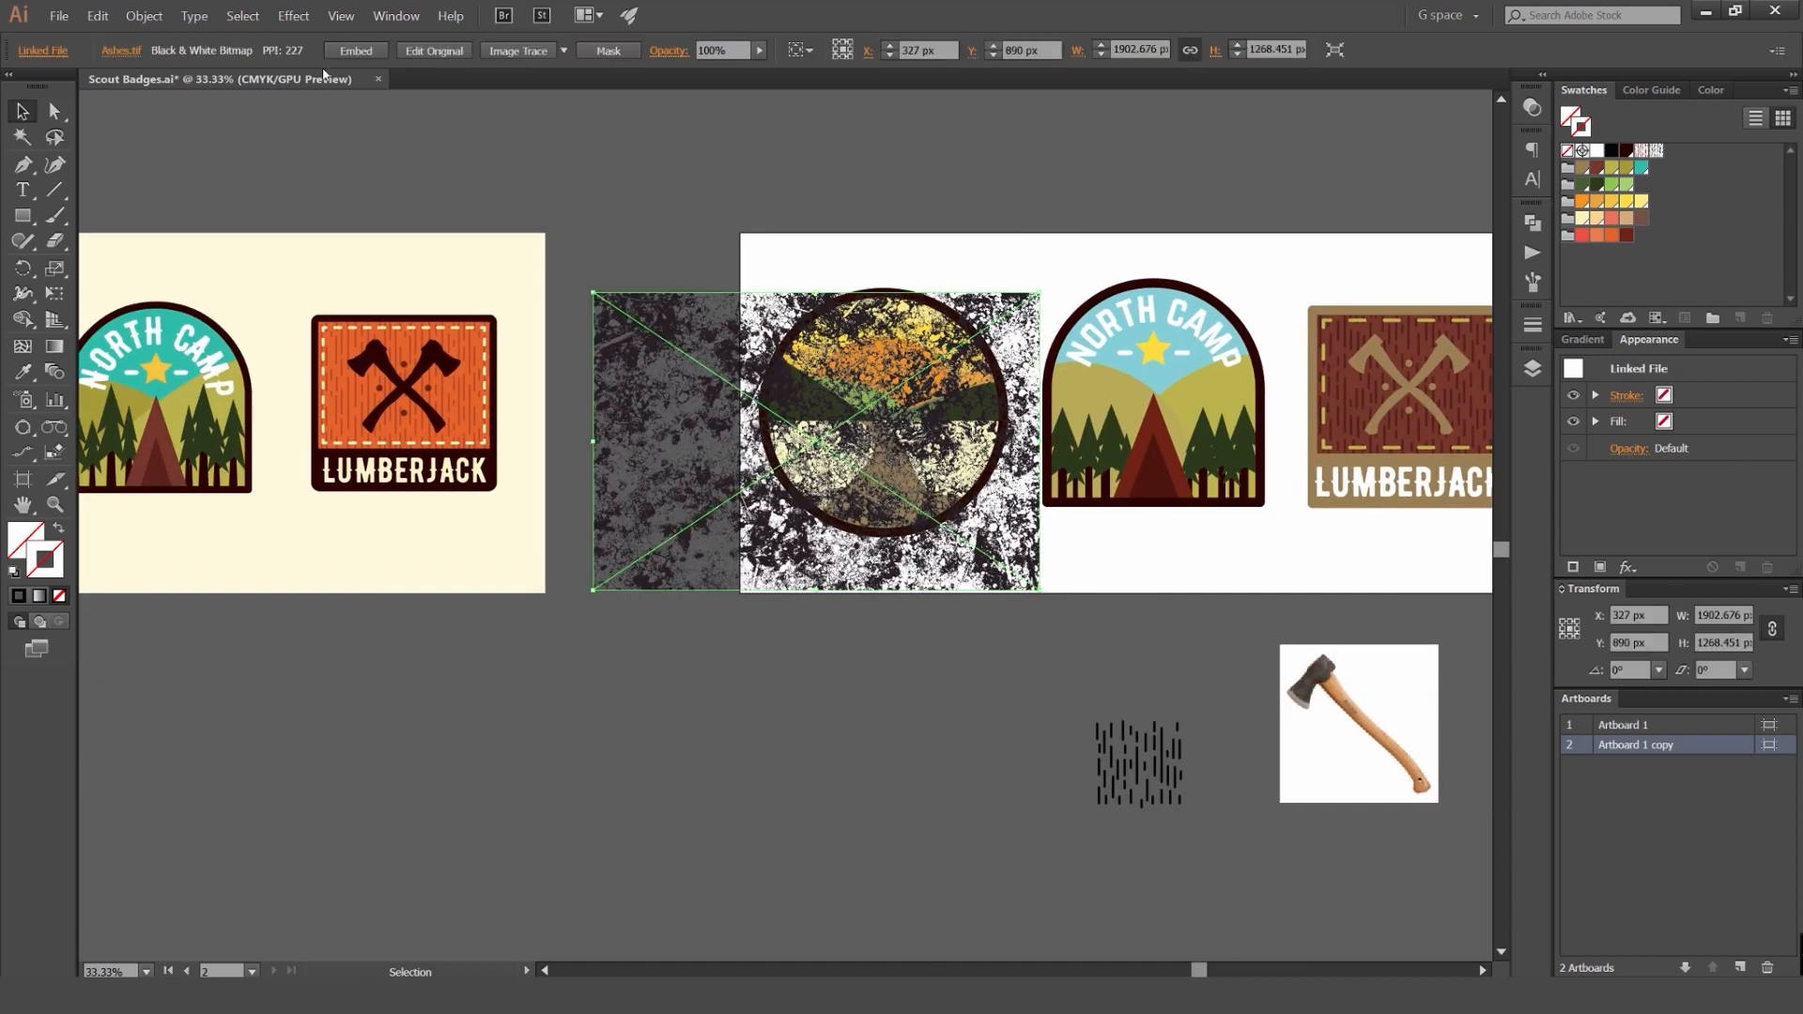
Step: Try dark red as the texture's stroke, and olive, light green and yellow swatches as its fill
click(1601, 169)
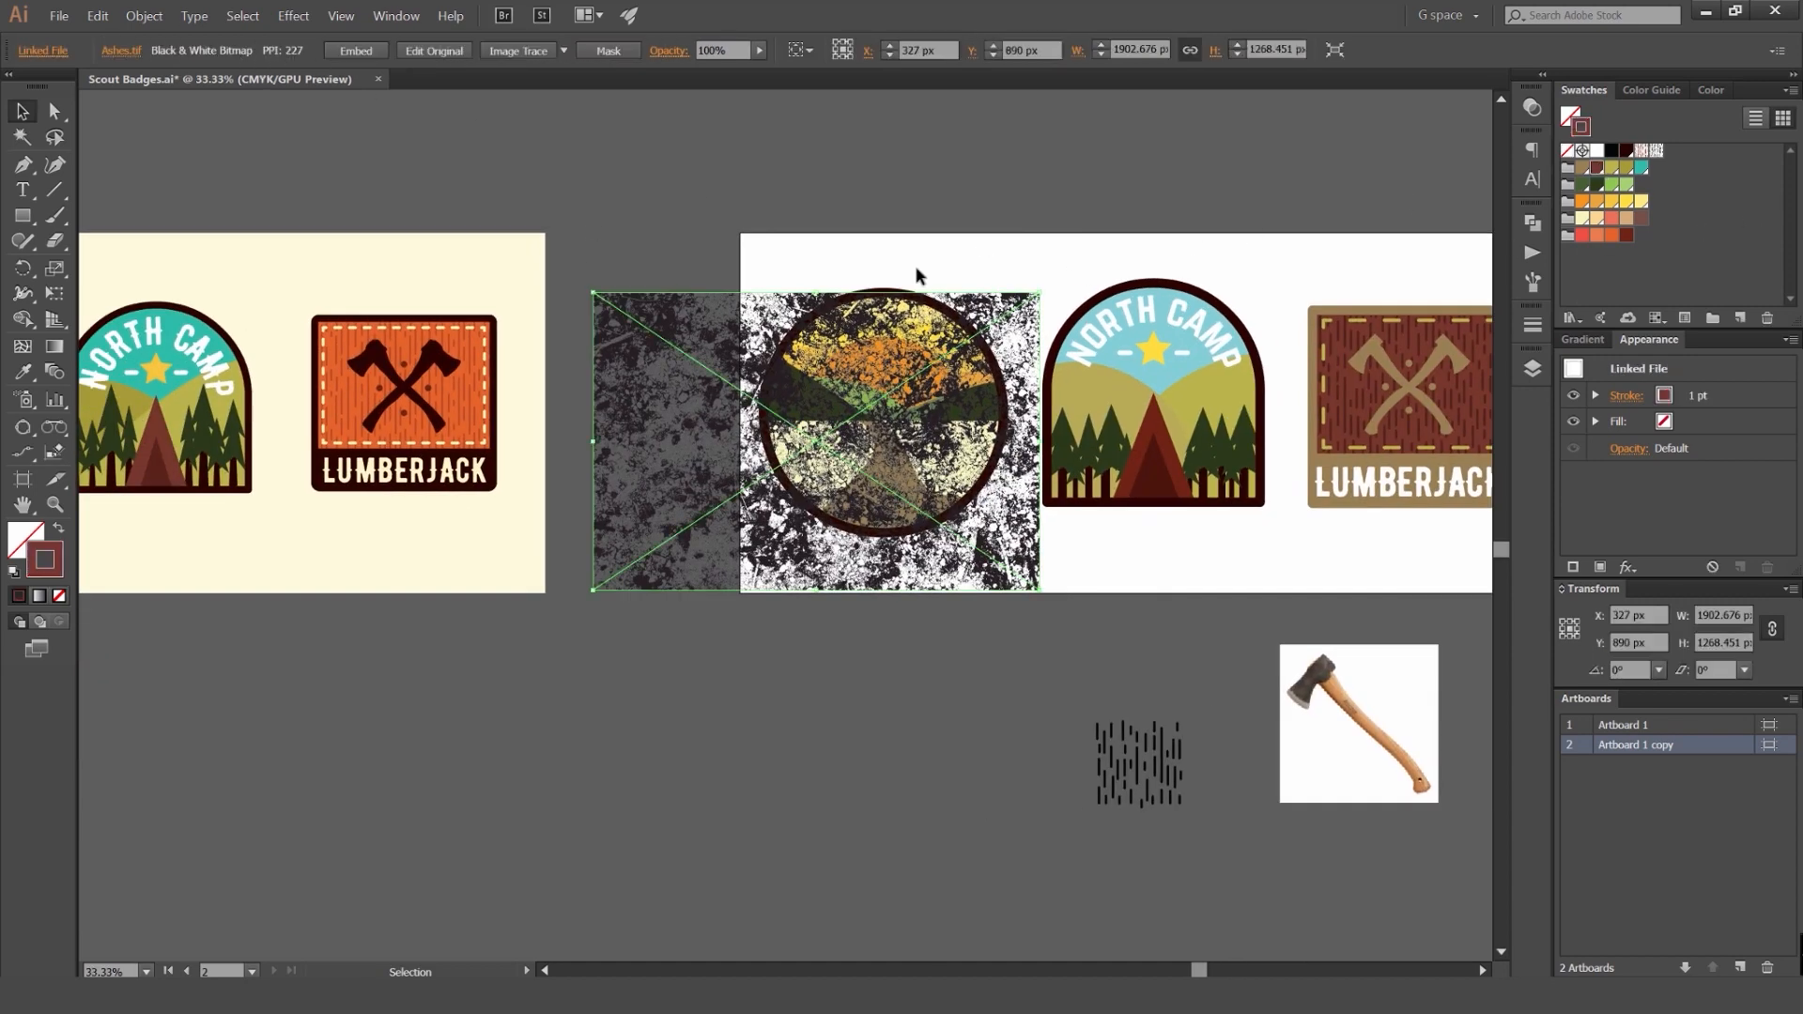
scroll(794, 292, up, 1)
scroll(695, 320, up, 1)
key(shift+x)
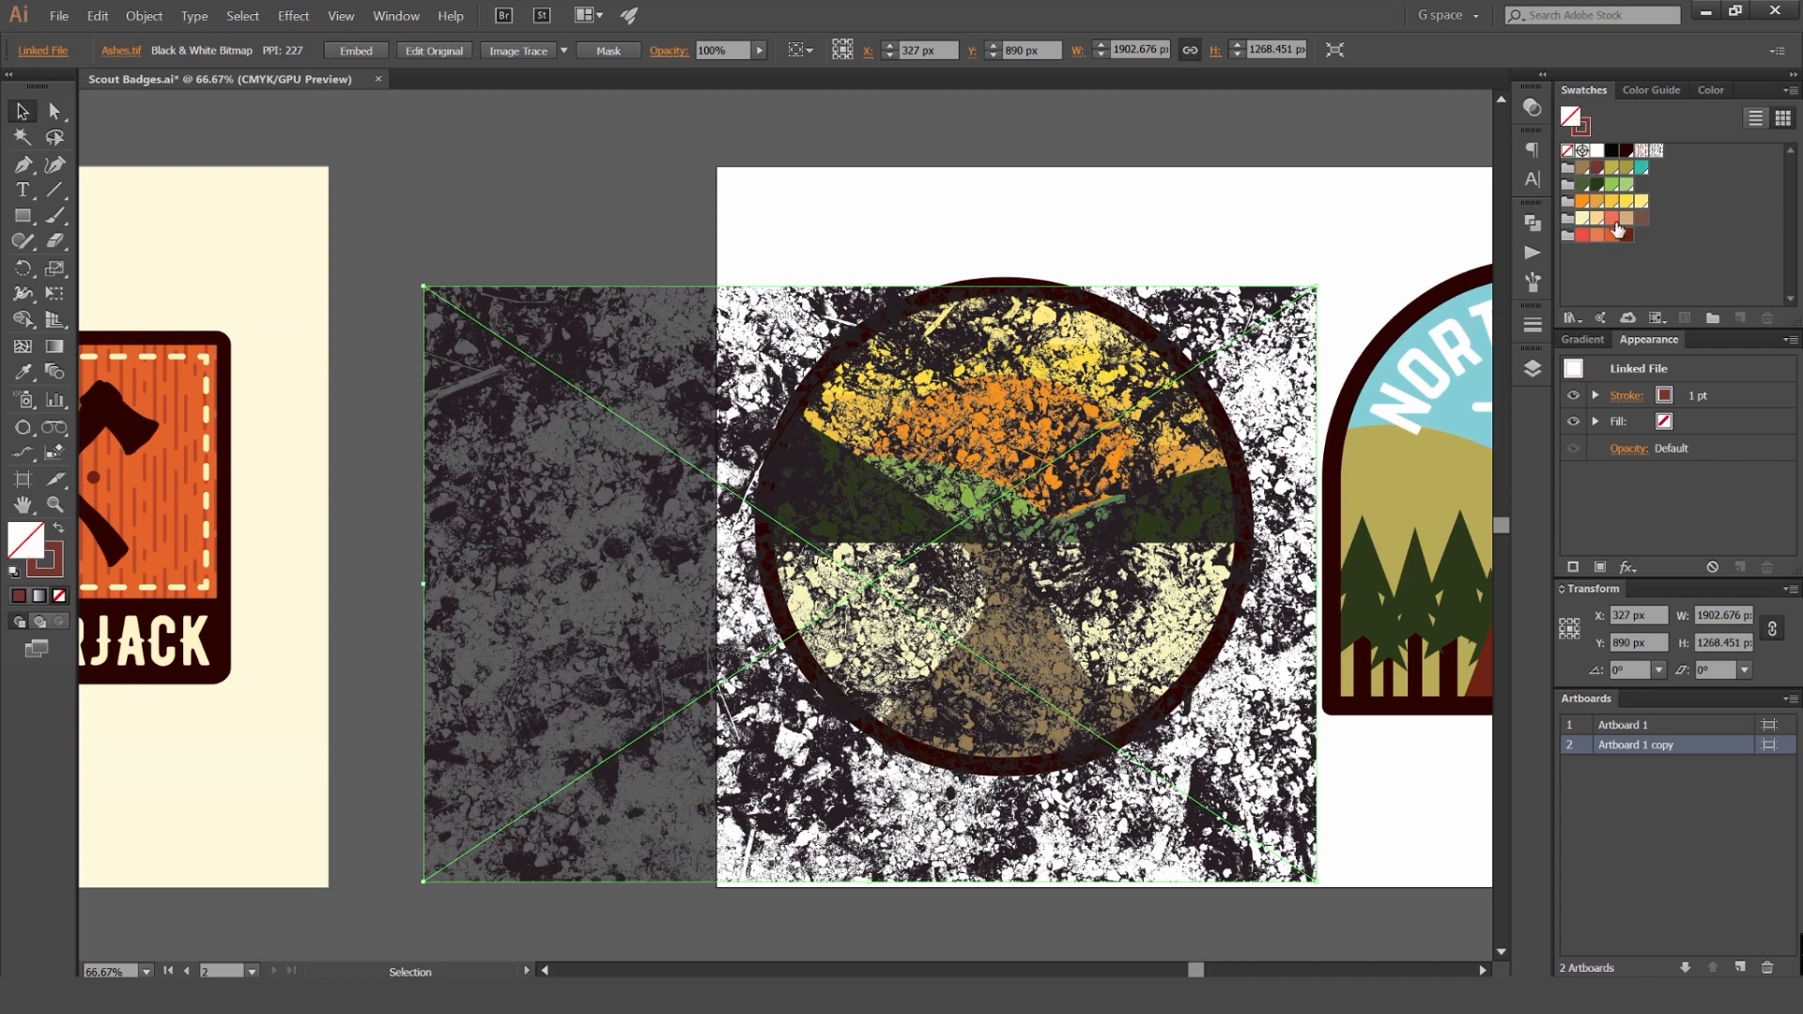
click(1626, 168)
click(1625, 185)
click(1627, 201)
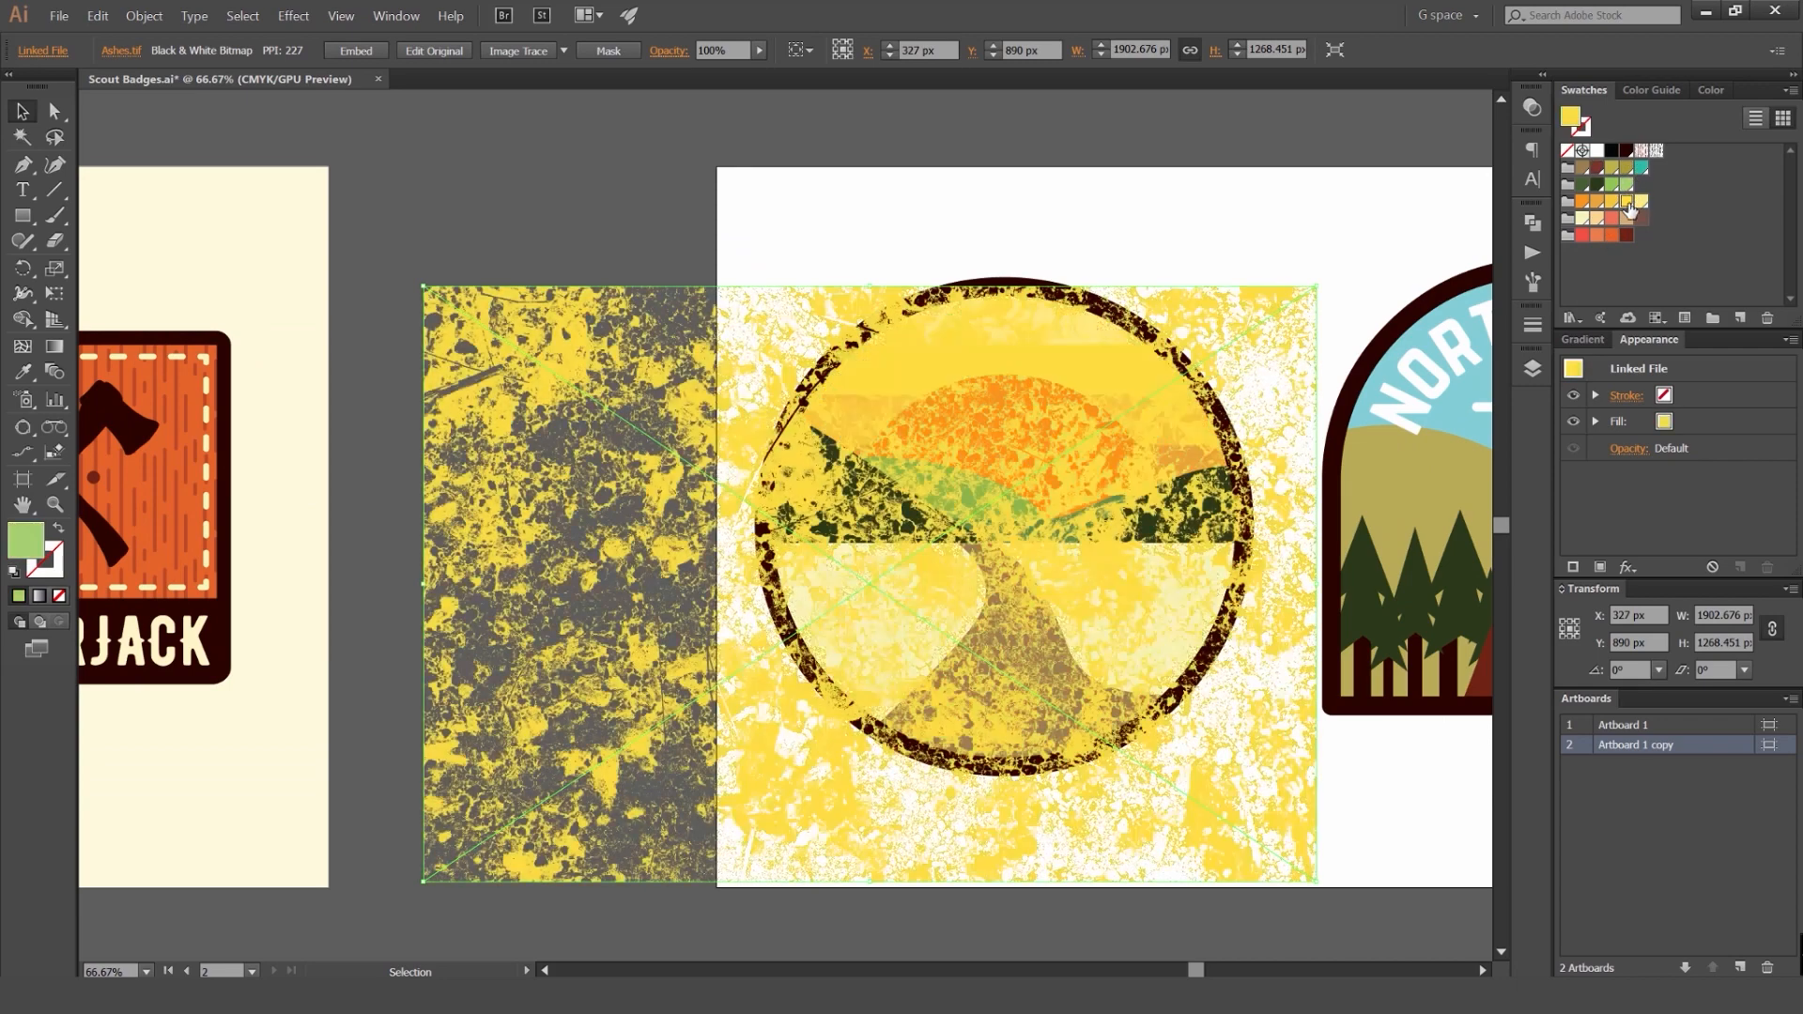
key(ctrl+shift+a)
click(1221, 331)
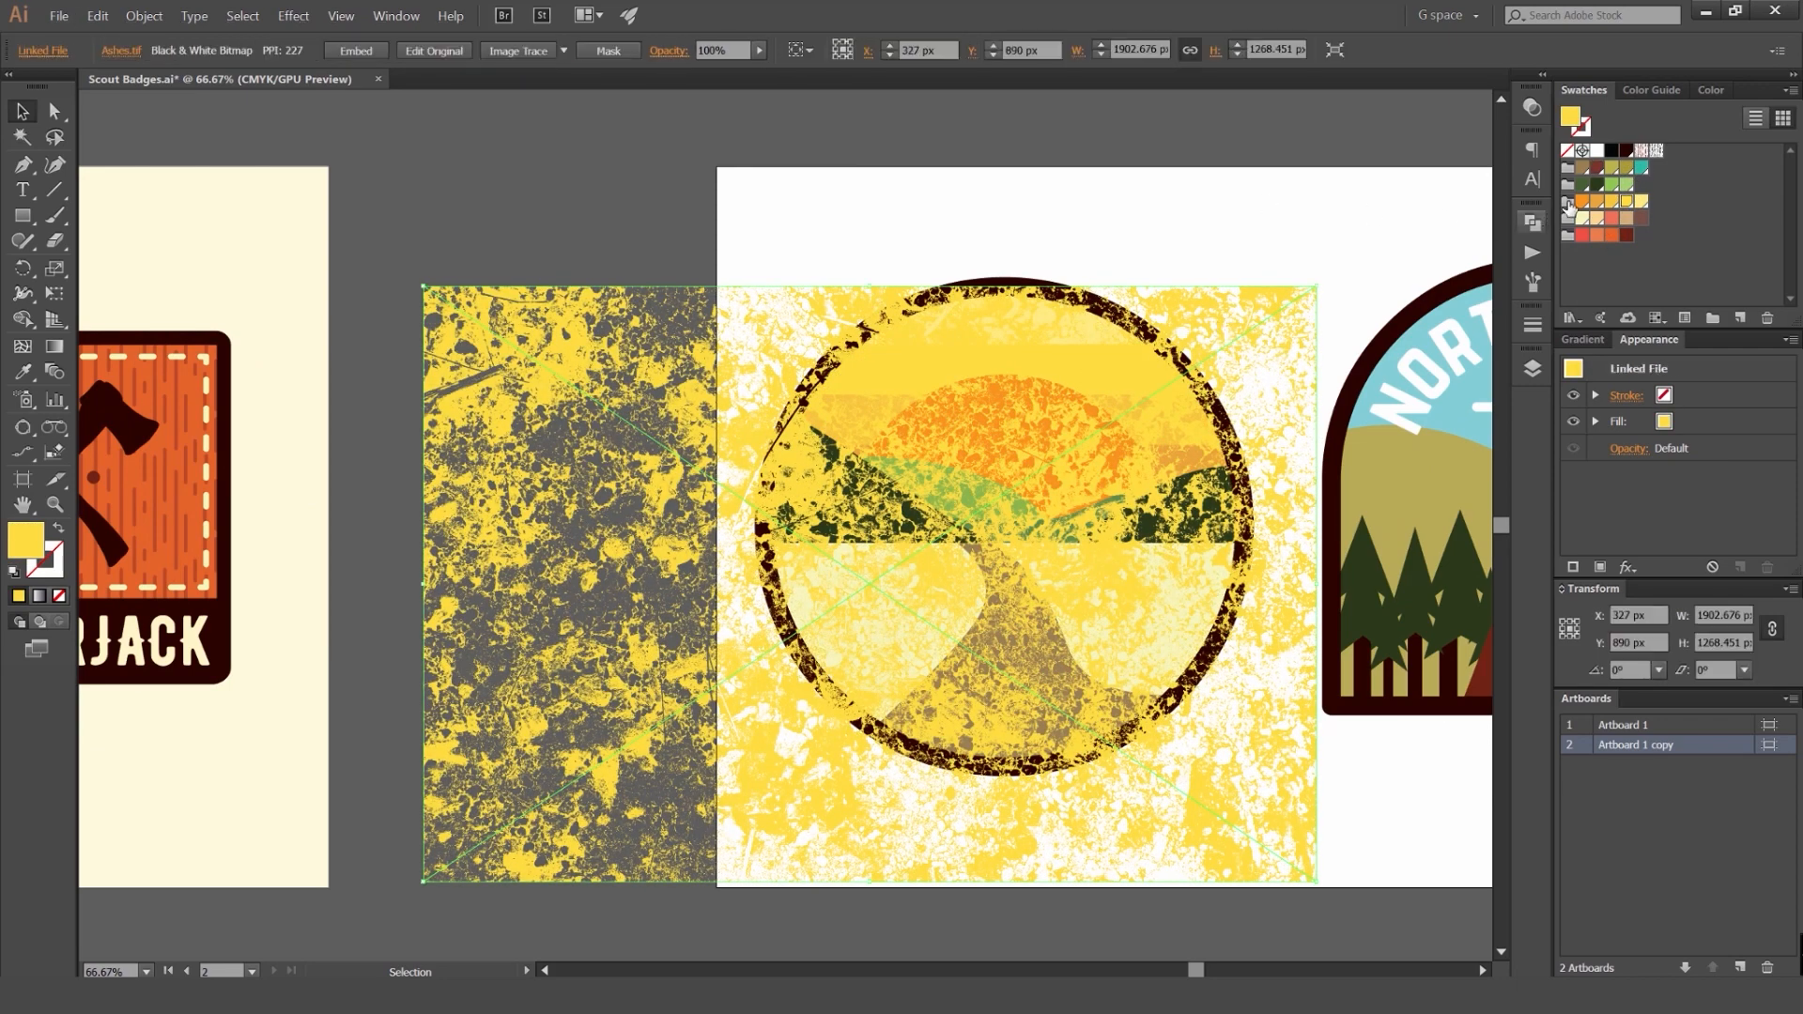
Step: Fill the Ashes texture with black and move it off the round badge, over the Lumberjack badge on the cream artboard
click(1611, 152)
click(1194, 178)
scroll(1212, 212, down, 1)
drag(1234, 246, 549, 311)
Step: Try moving the round badge's dark border ring off the landscape, and undo the moves
click(869, 224)
drag(897, 286, 914, 241)
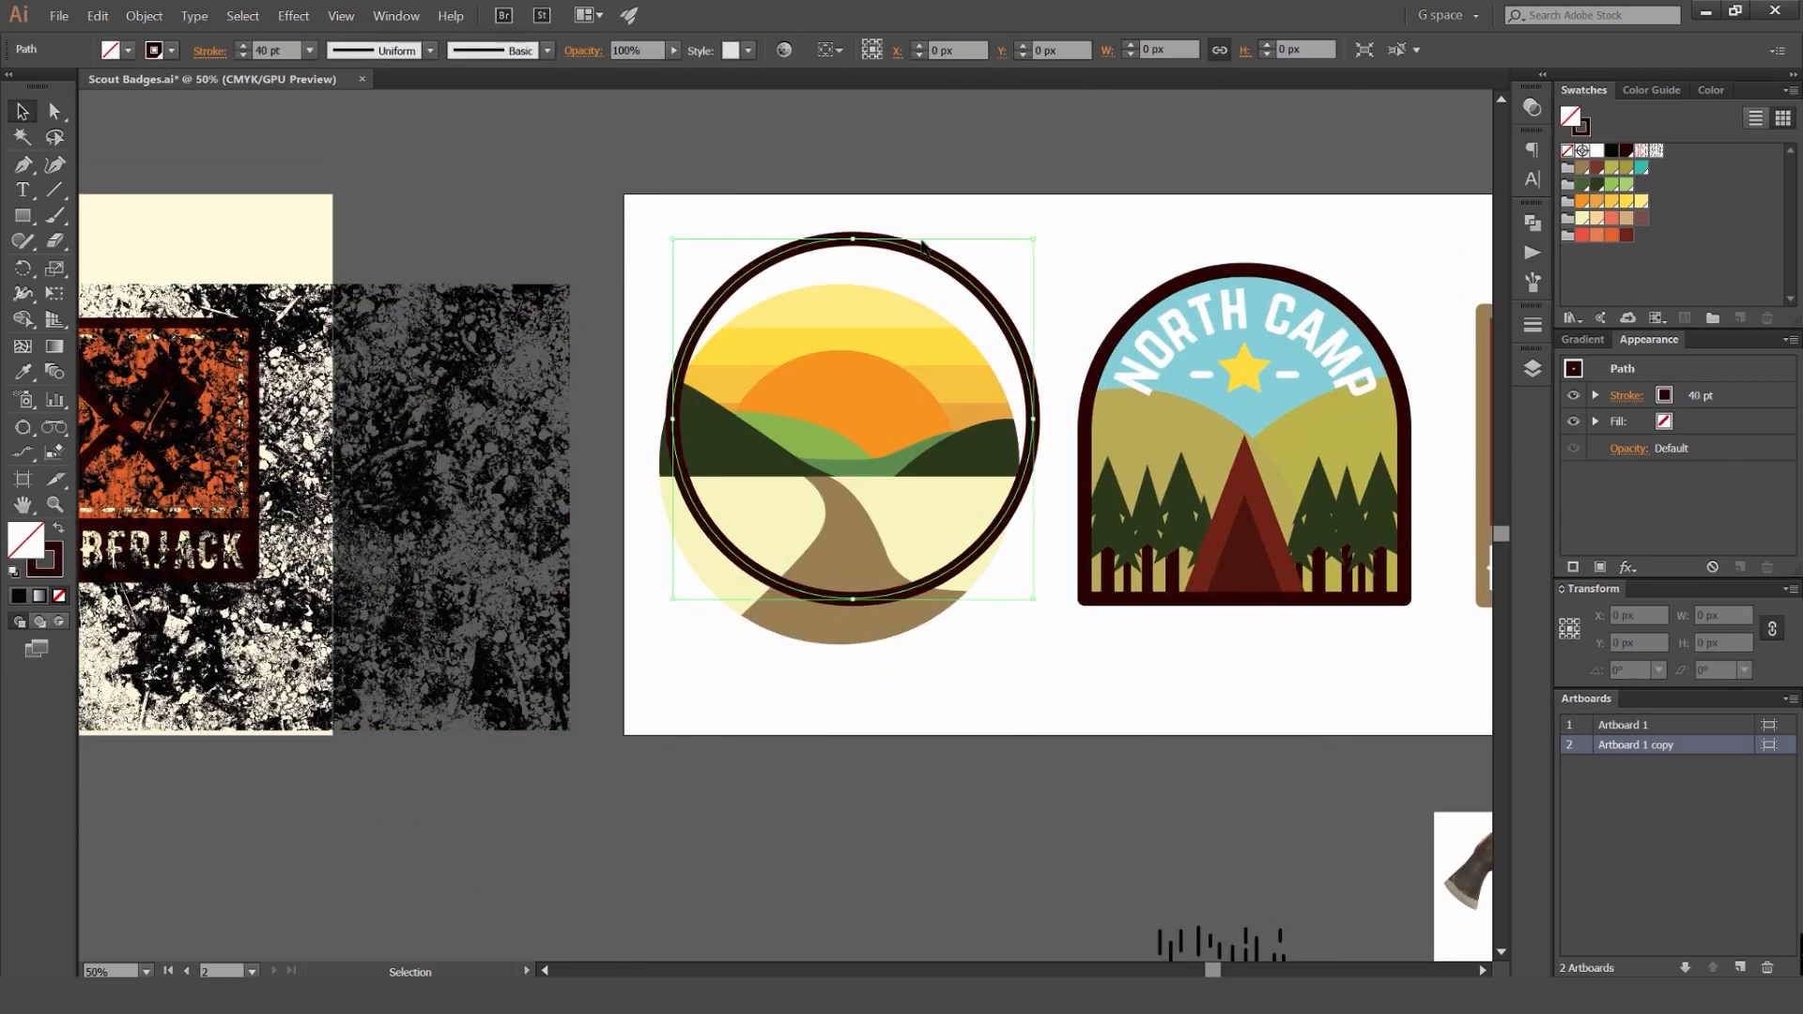
key(ctrl+z)
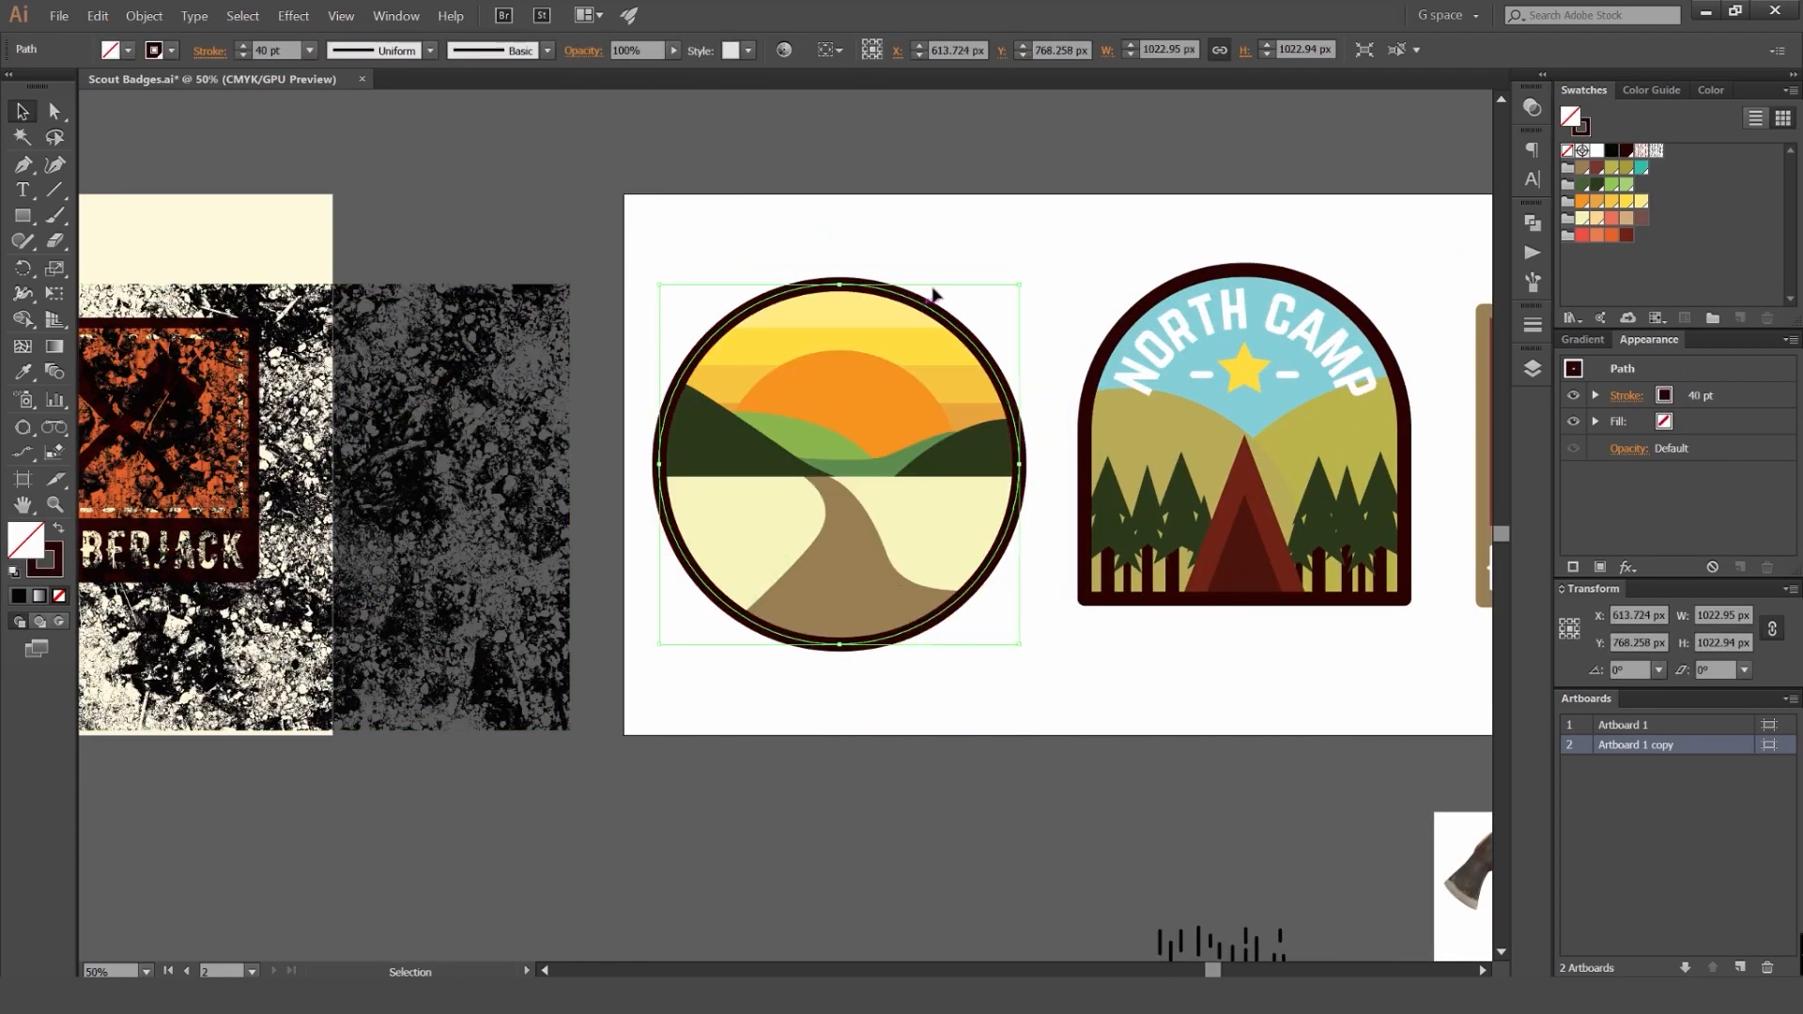
drag(926, 303, 975, 241)
key(ctrl+z)
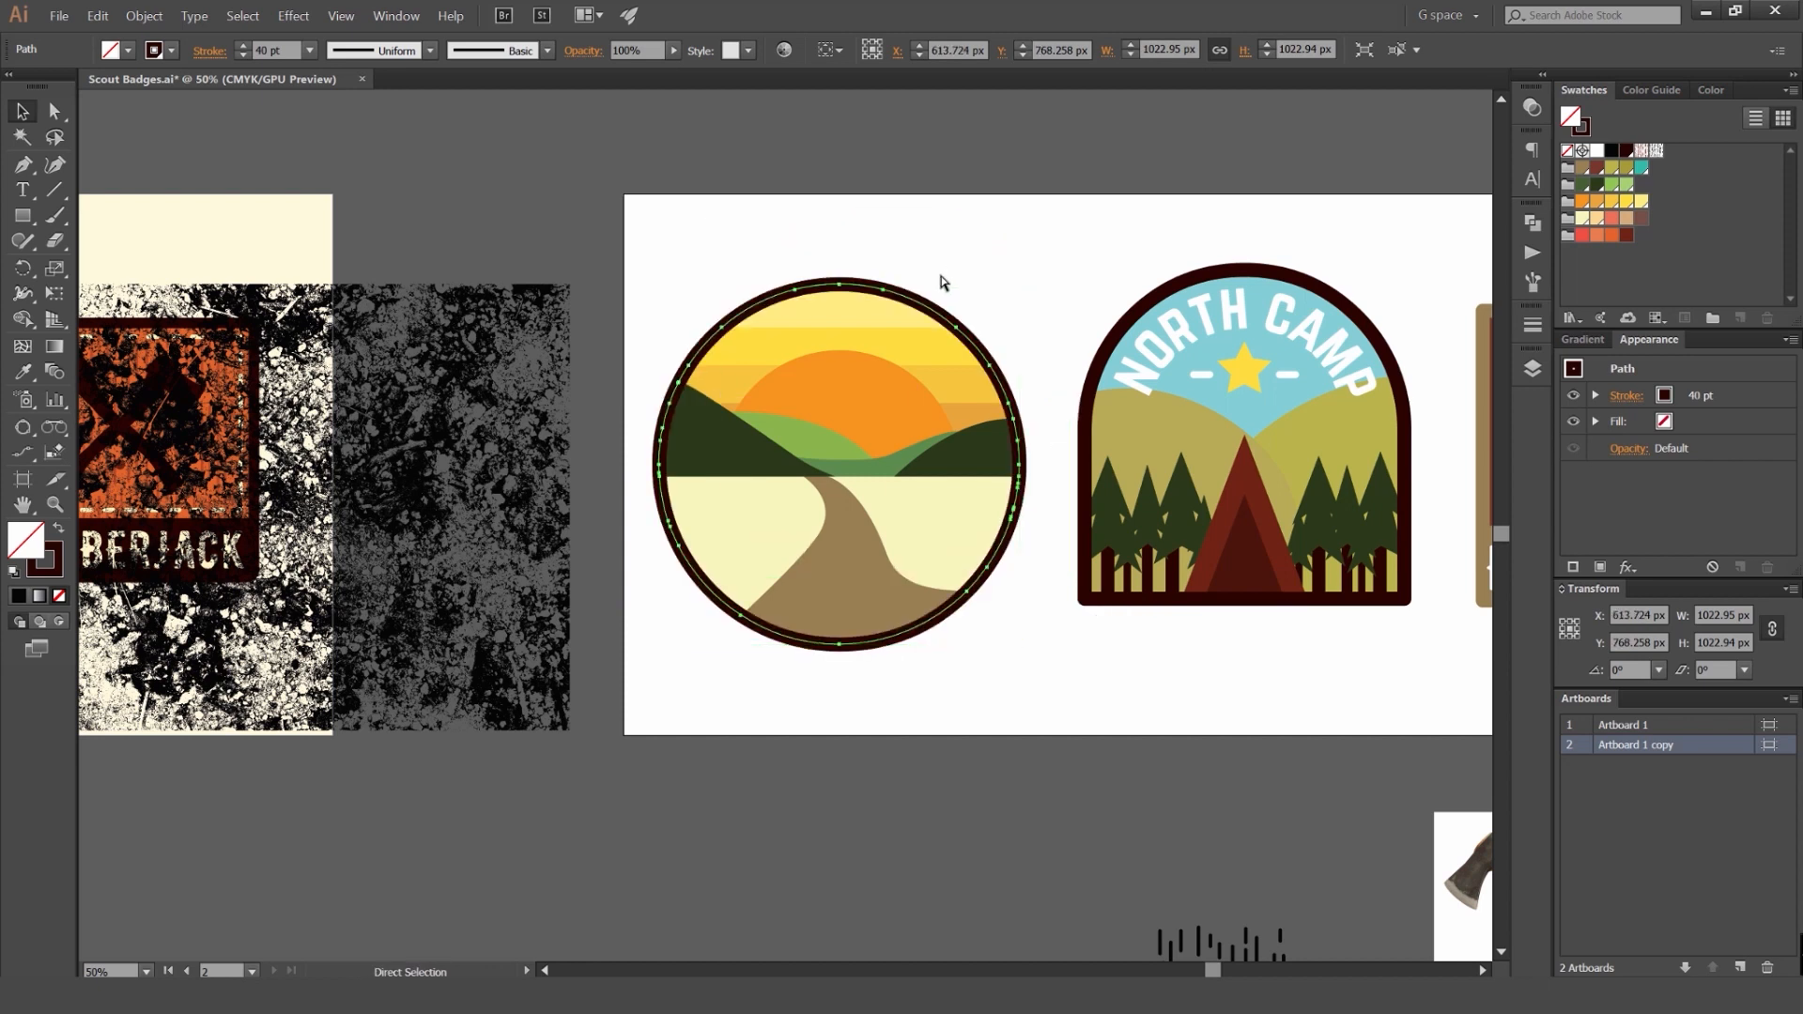
Step: Make a copy of the round badge's border circle without stroke and place it straight below the badge, outside the artboard
drag(928, 300, 1013, 200)
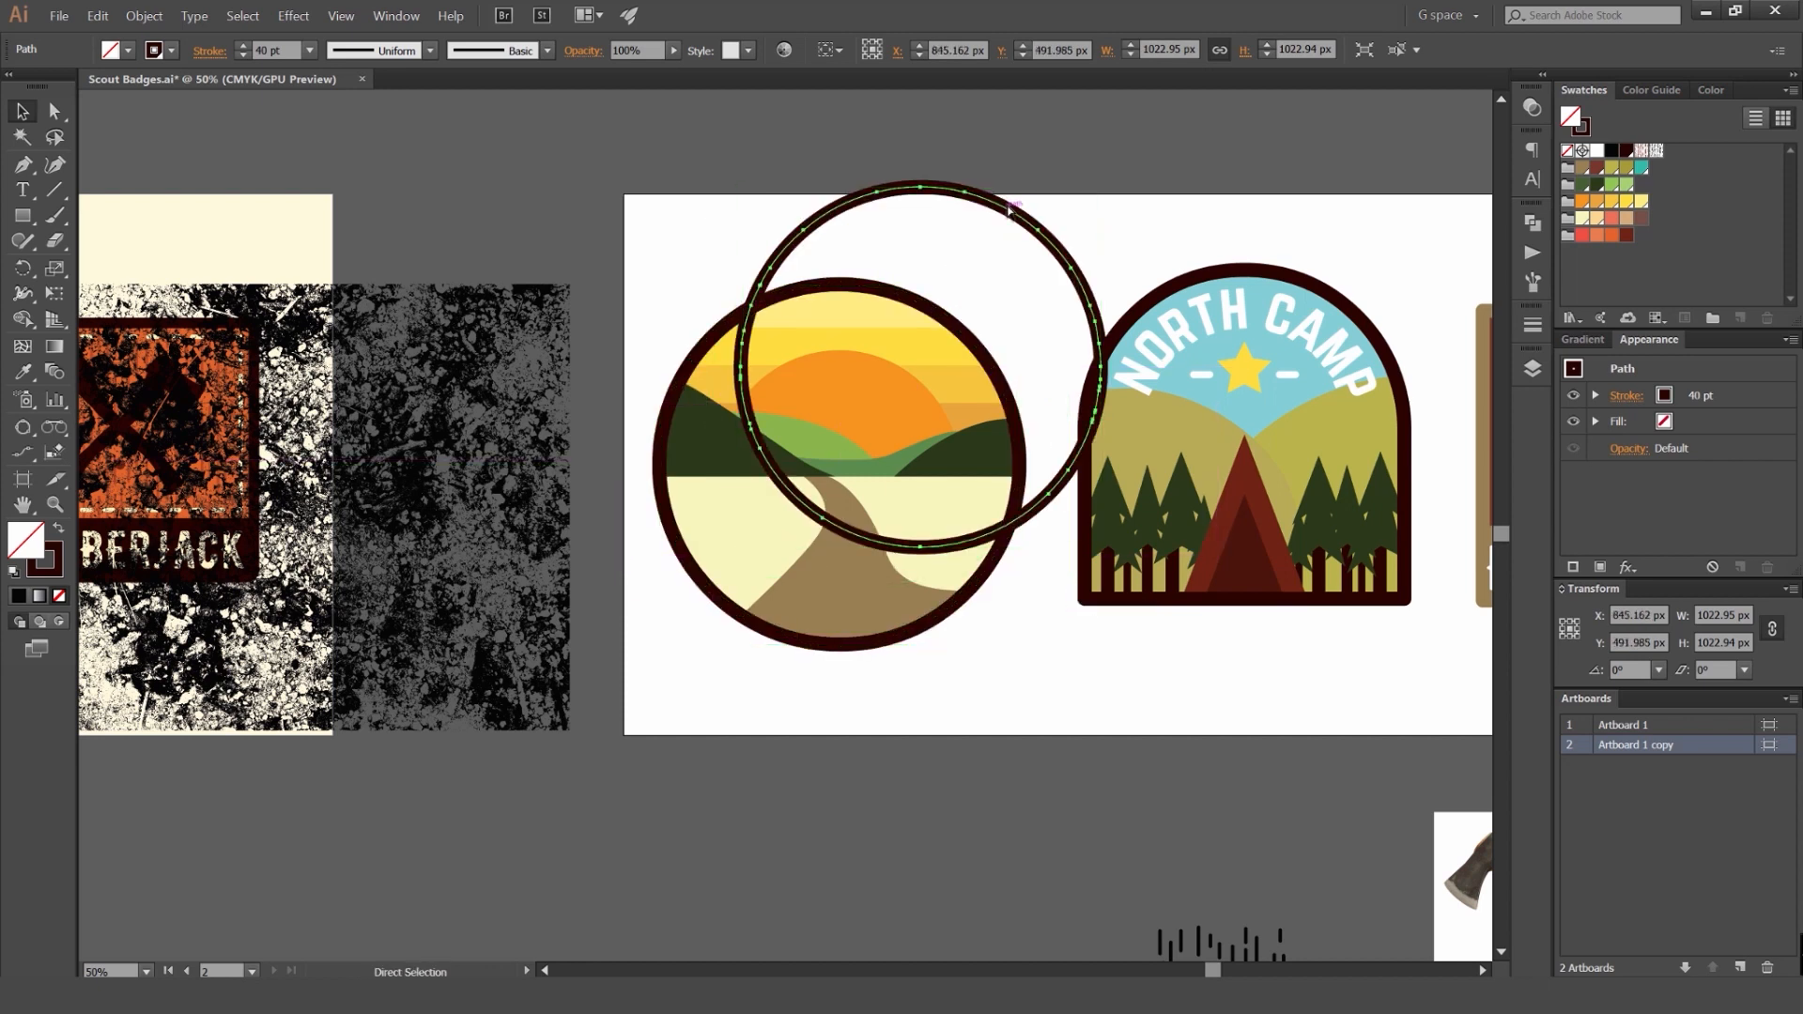
key(ctrl+z)
key(x)
key(slash)
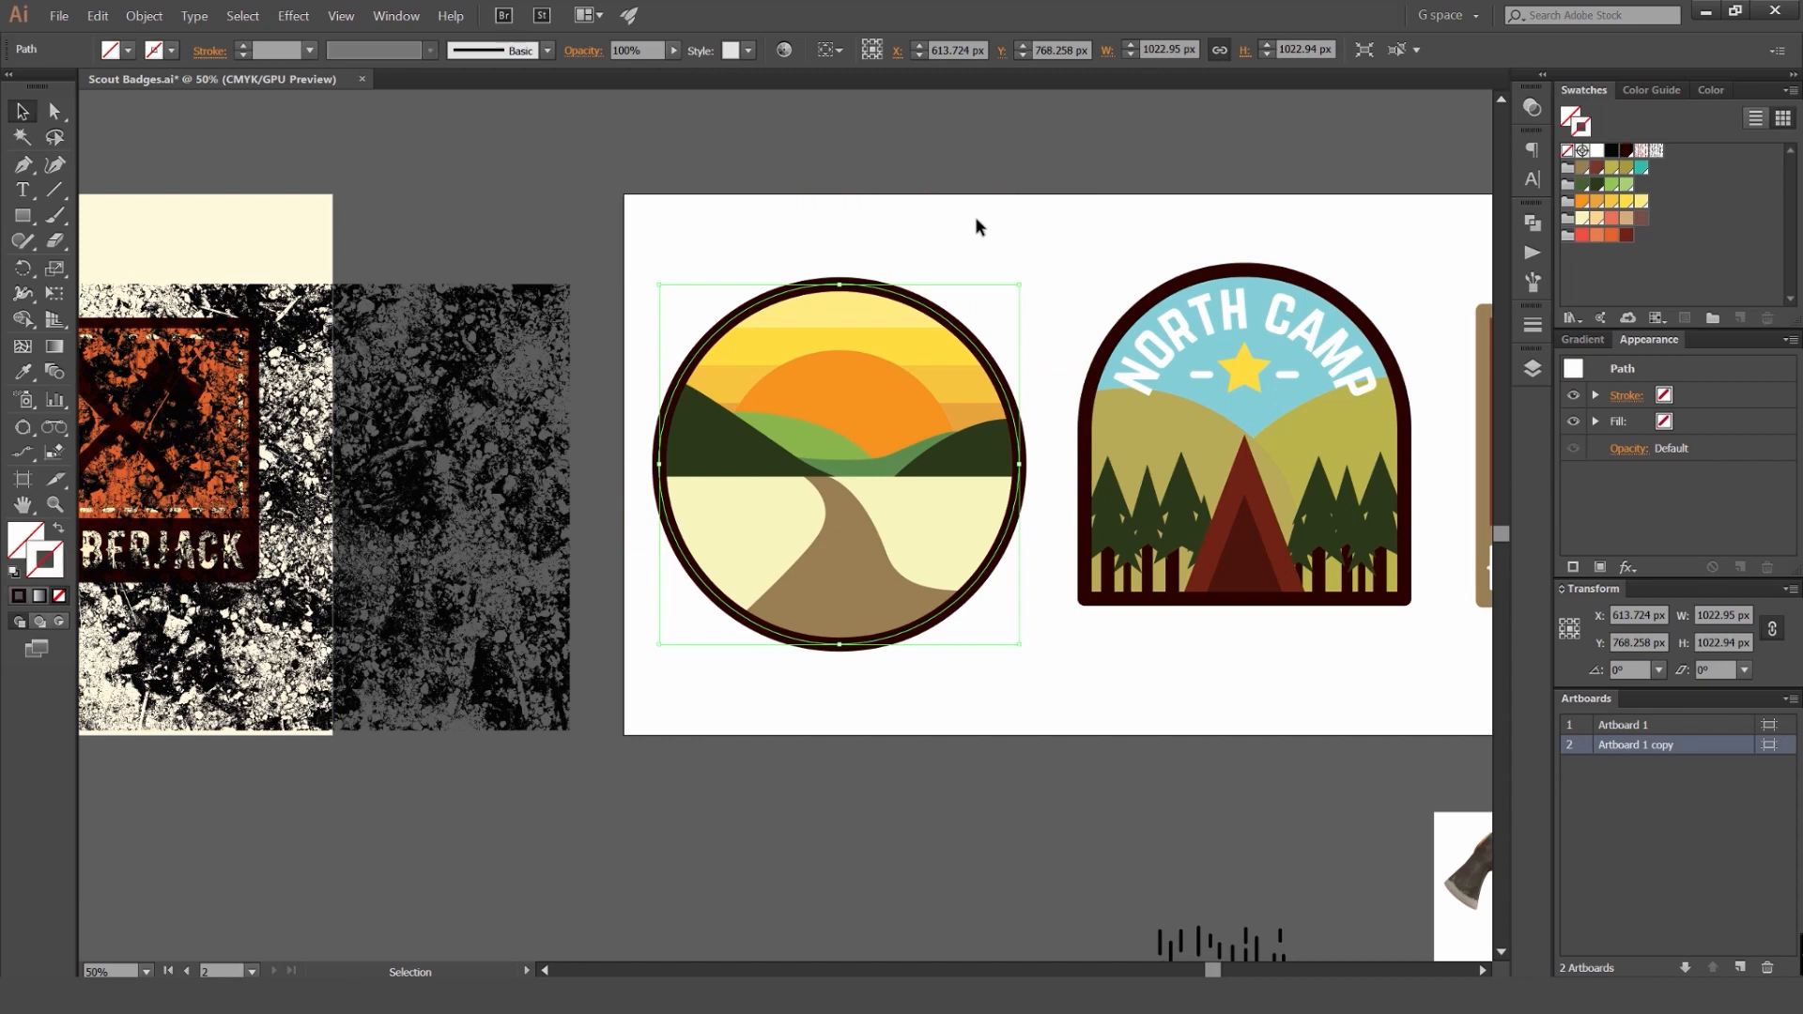
scroll(796, 325, down, 3)
scroll(993, 315, up, 2)
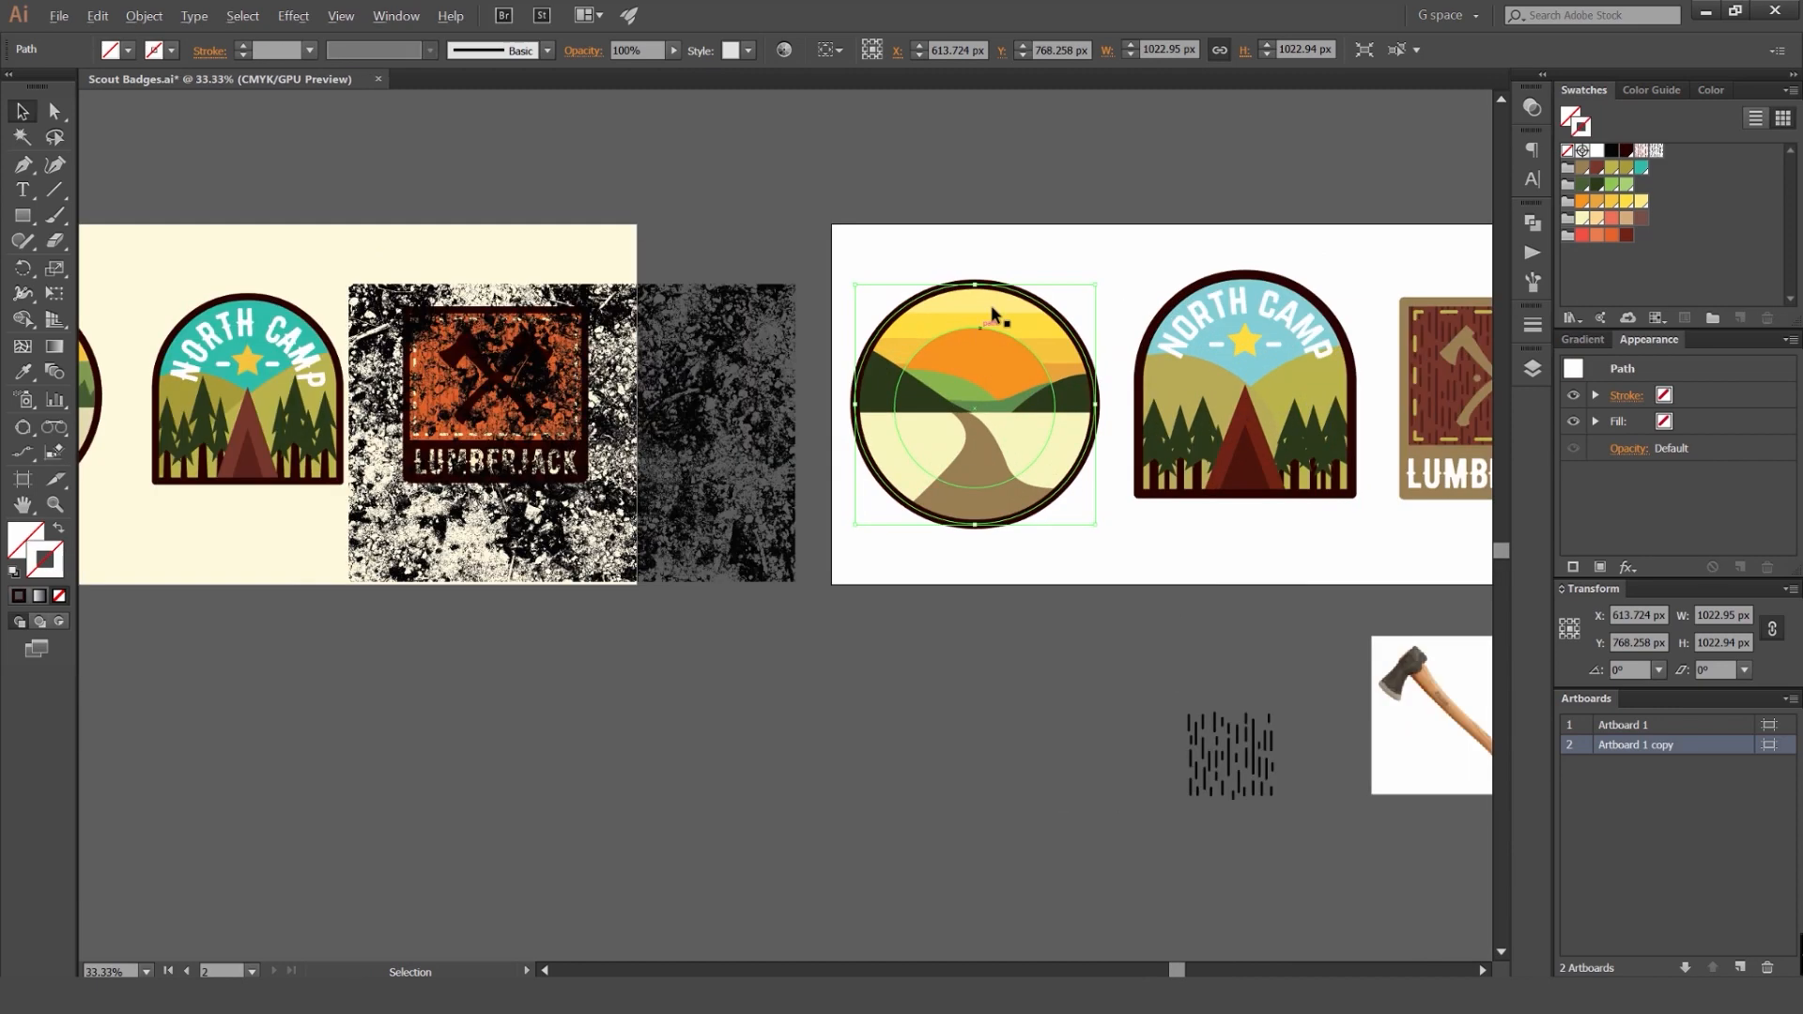
scroll(1259, 199, right, 2)
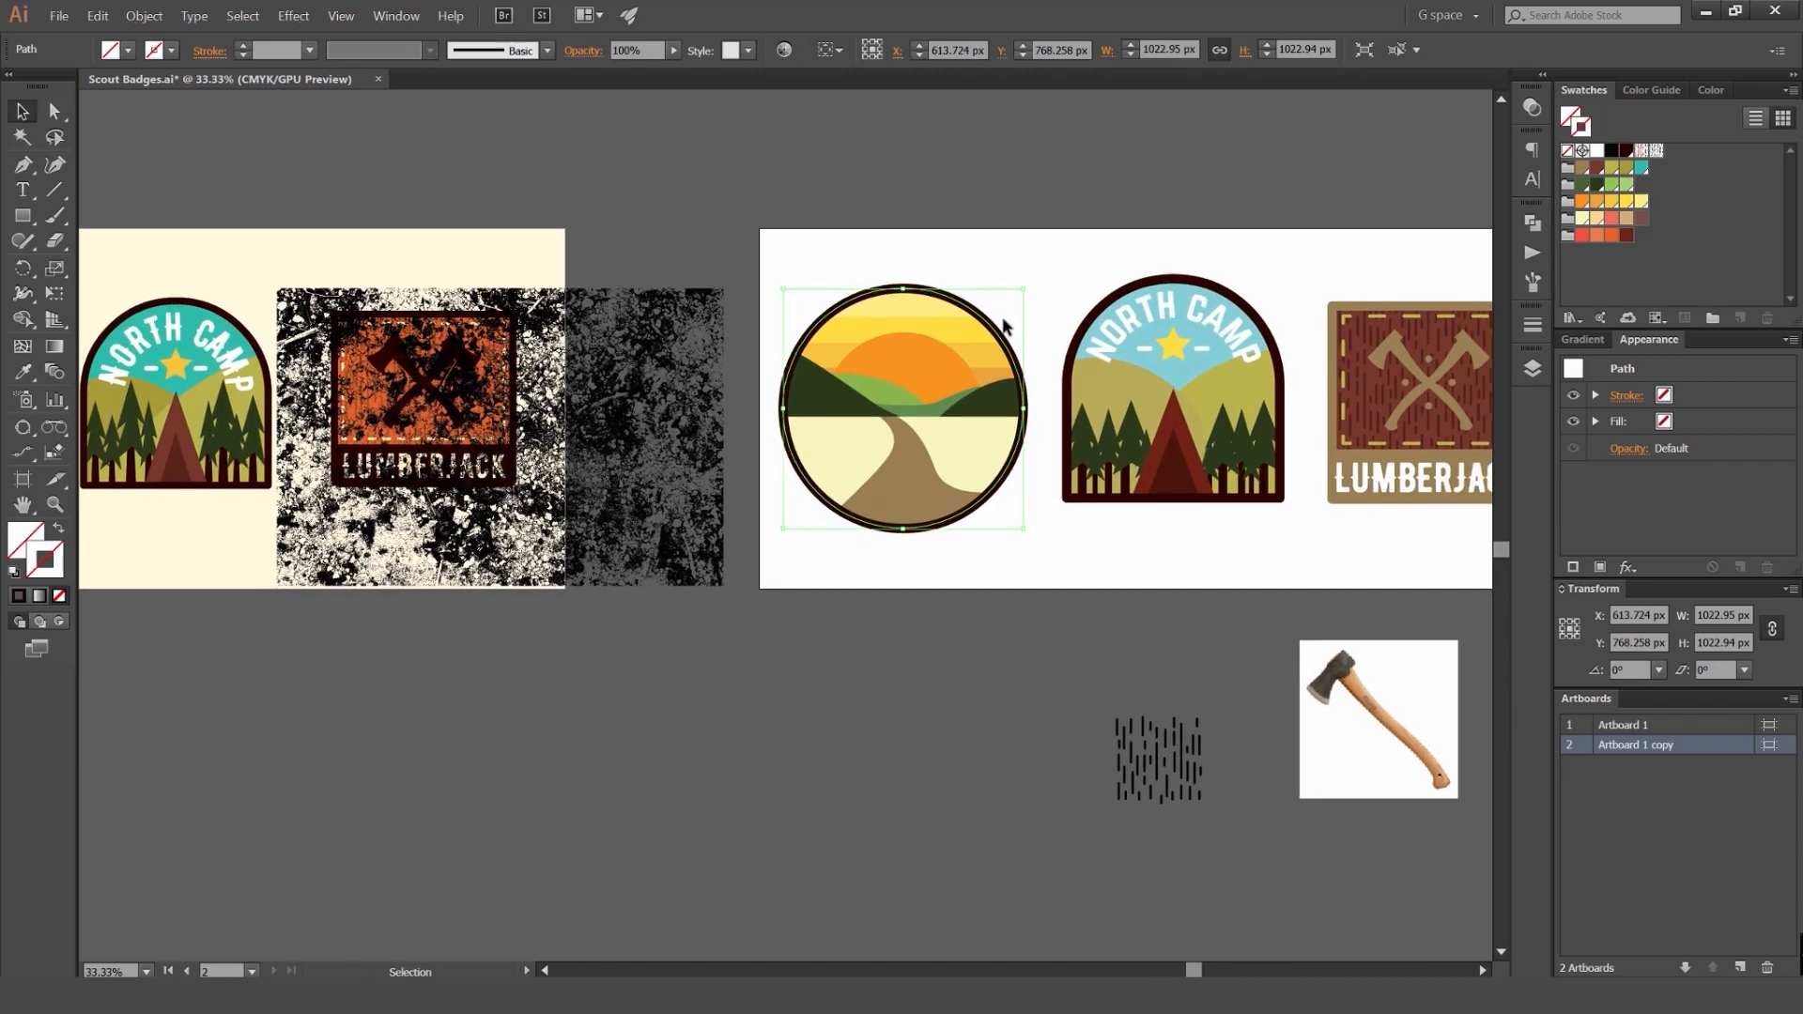
drag(1023, 312, 1006, 672)
scroll(1022, 418, down, 3)
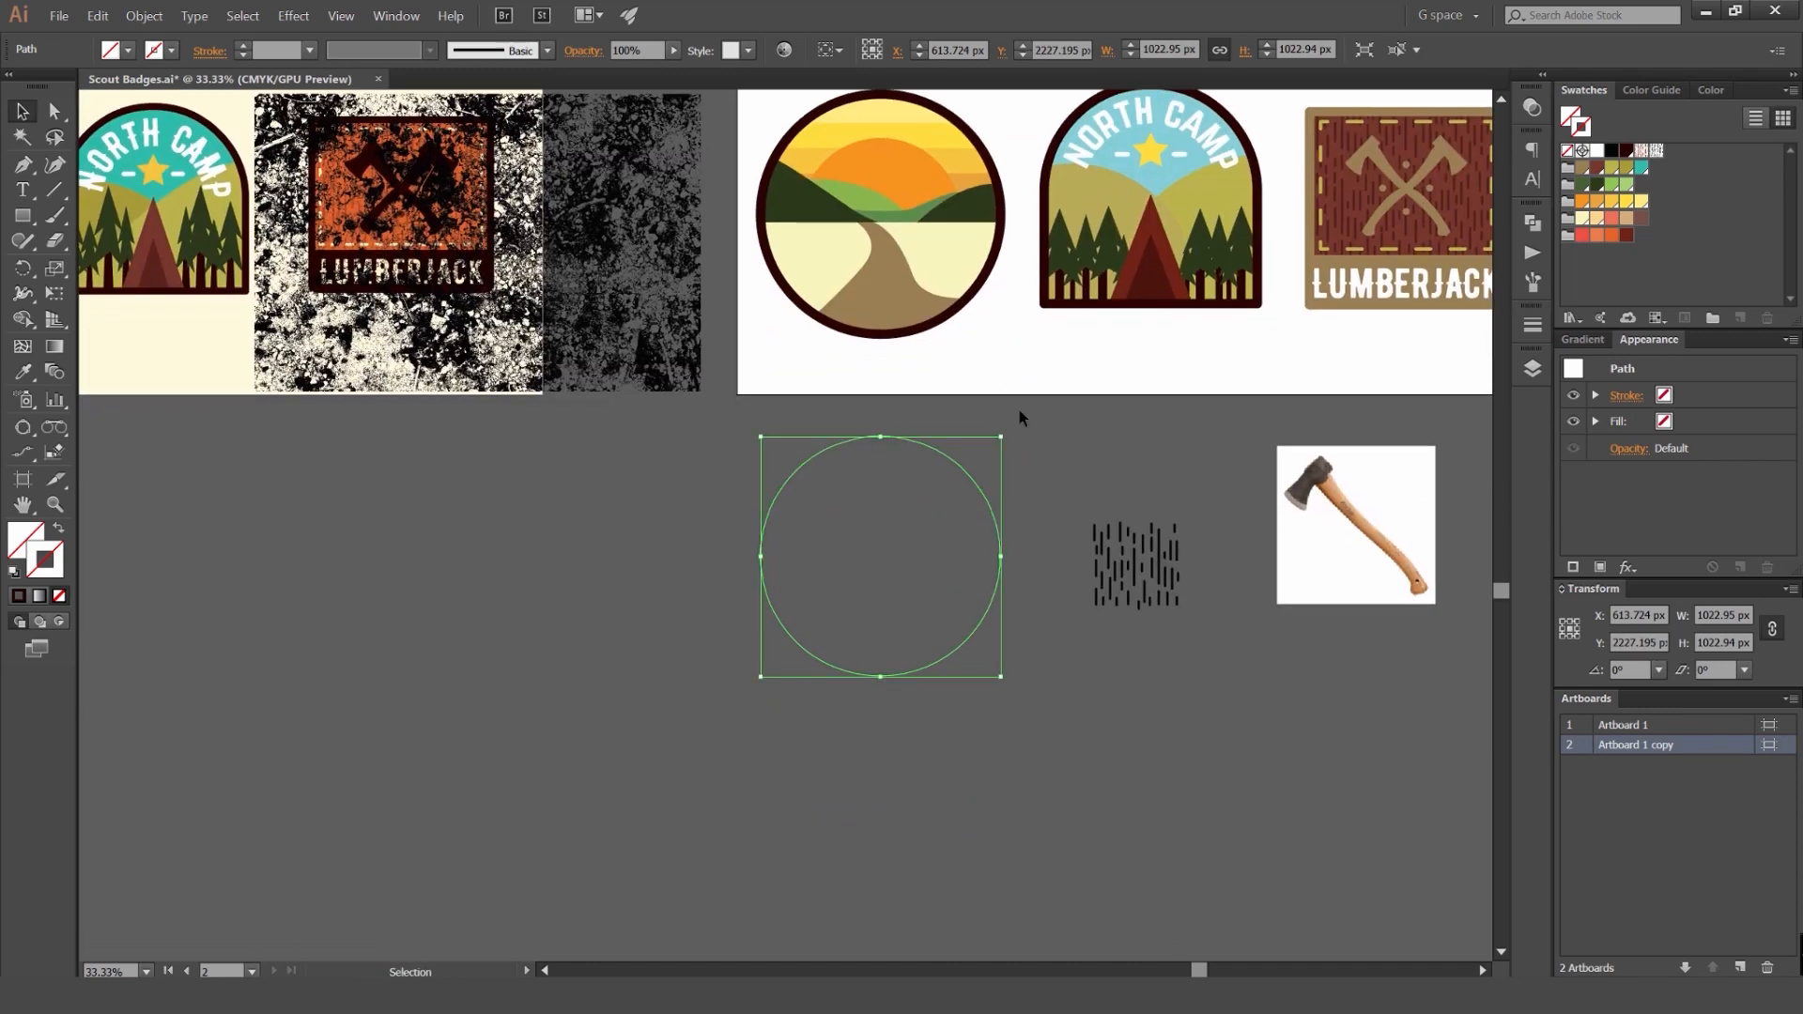
Step: Move the Ashes texture over the unstroked circle below the artboard and send it to the back
scroll(882, 445, up, 3)
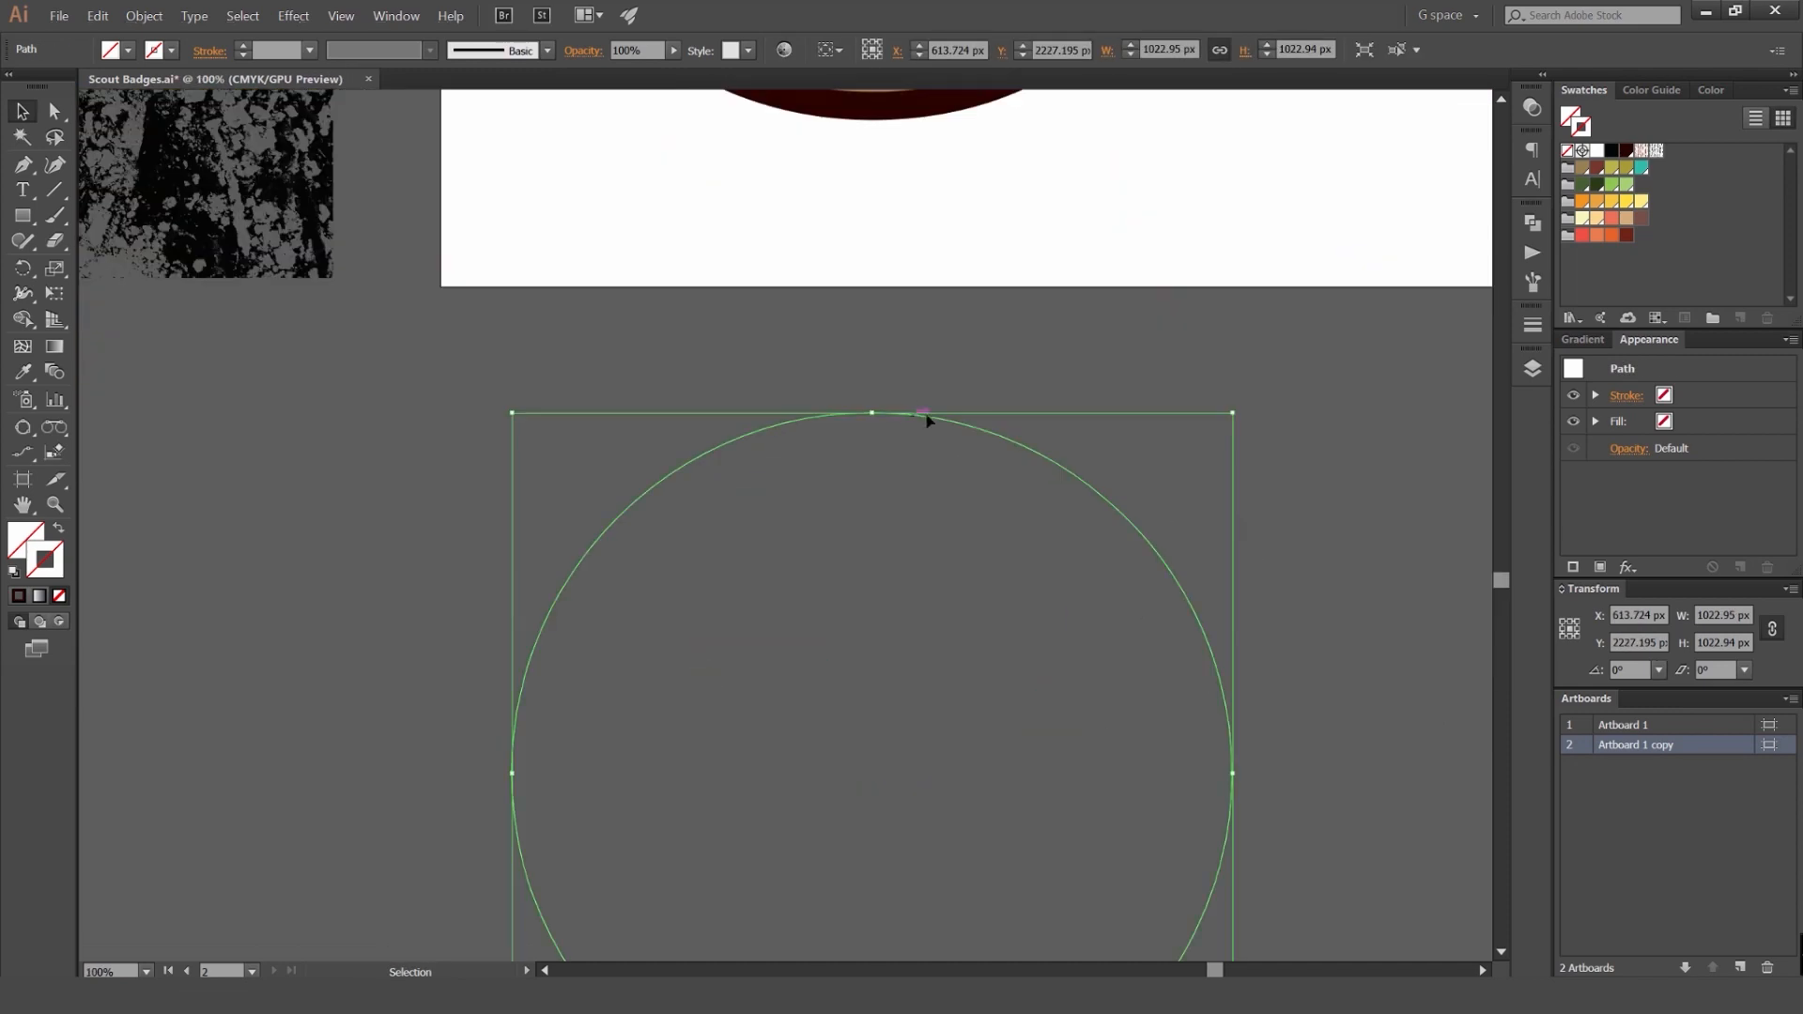
scroll(881, 381, down, 3)
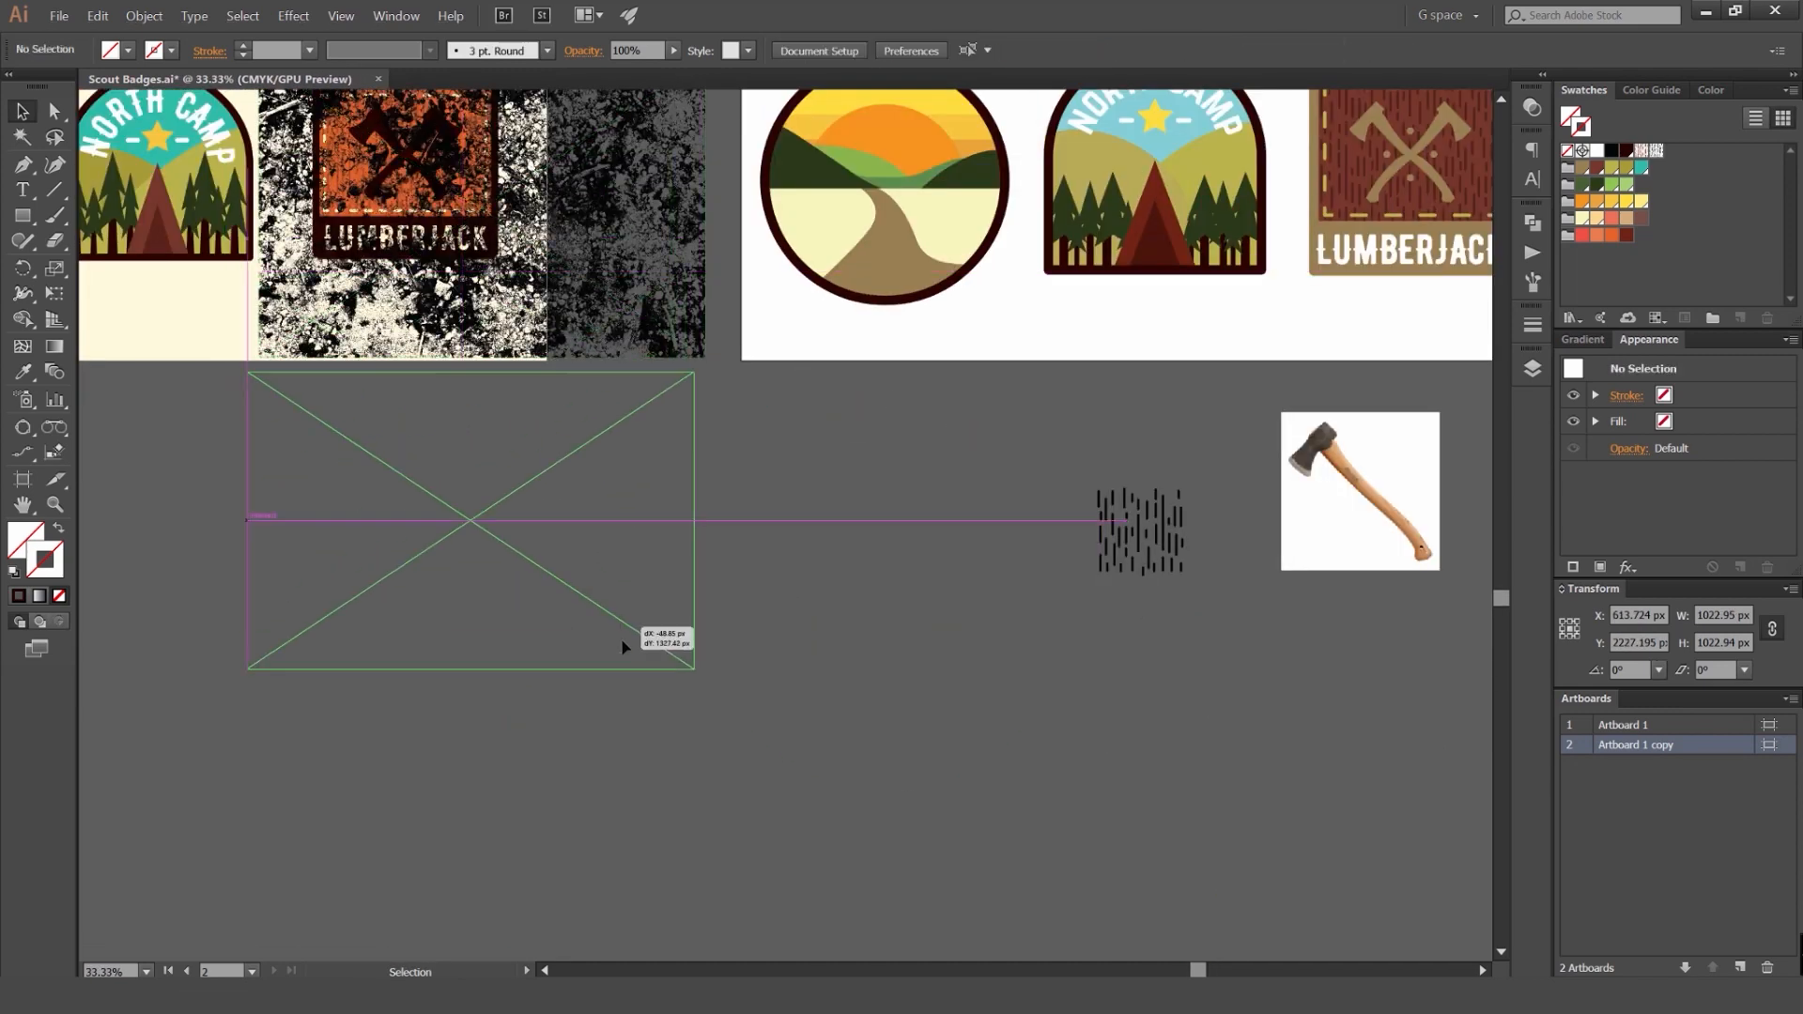
drag(628, 627, 963, 658)
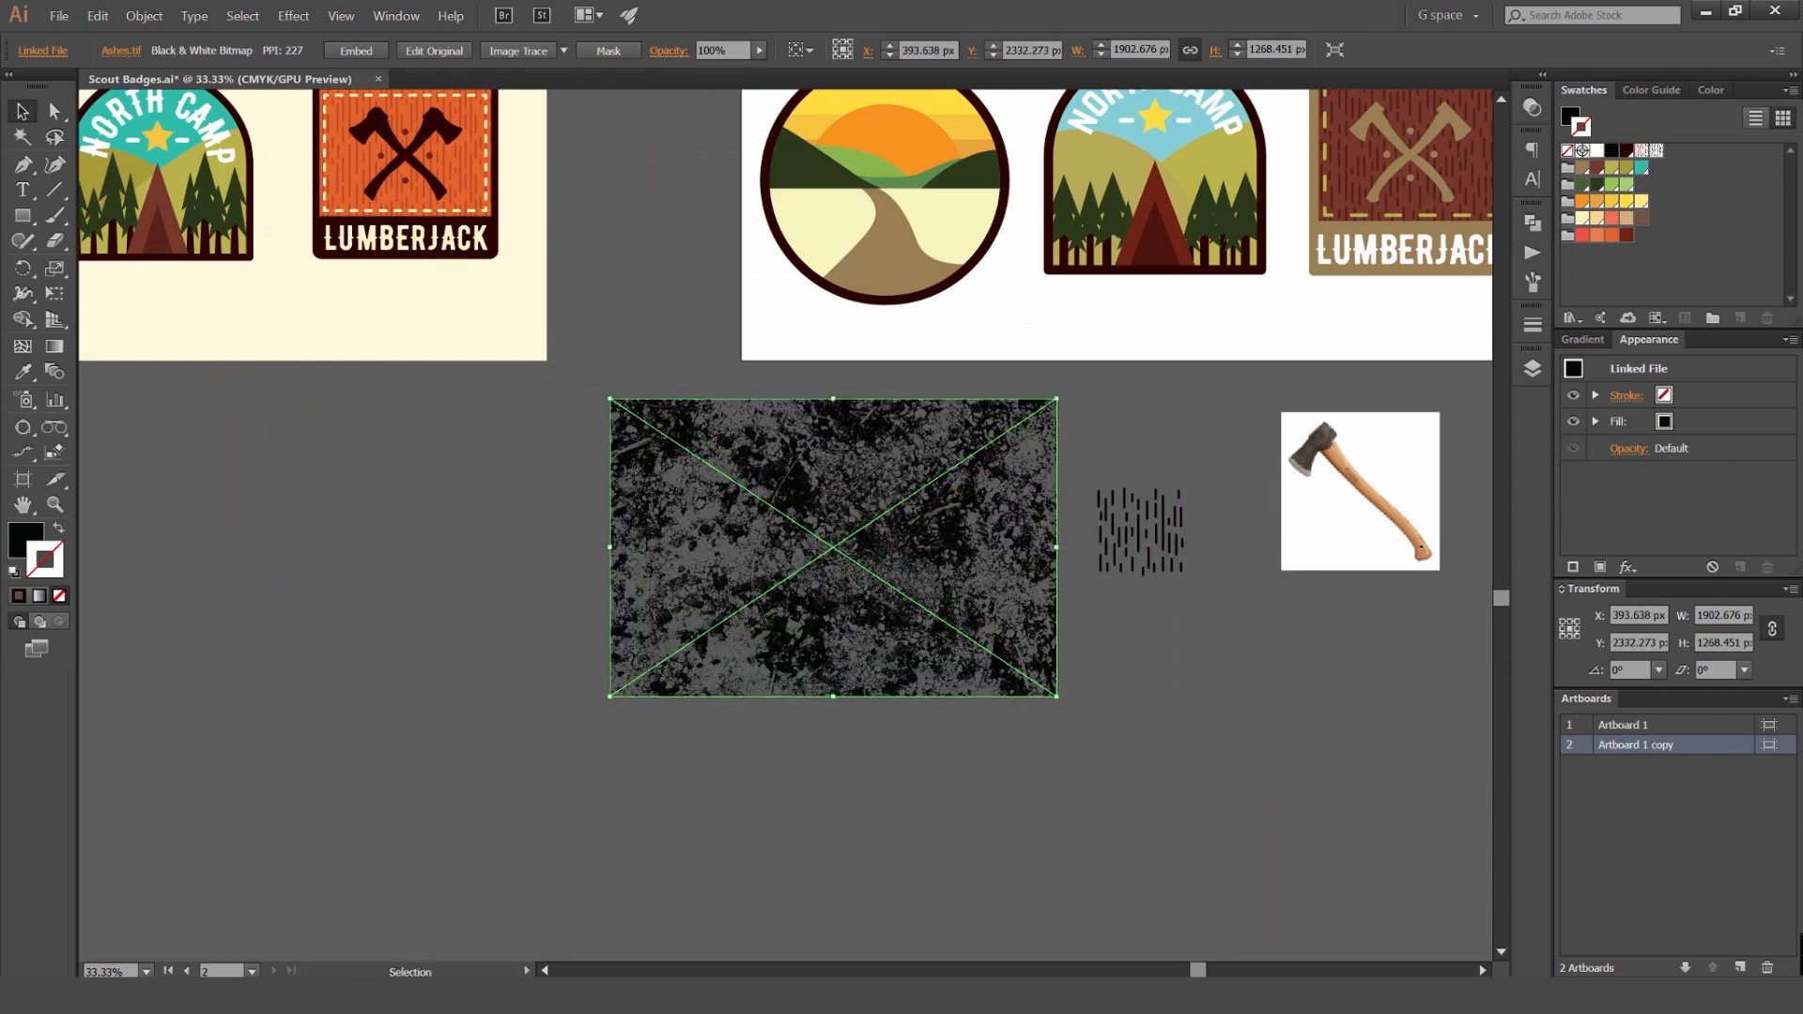
key(ctrl+shift+bracketleft)
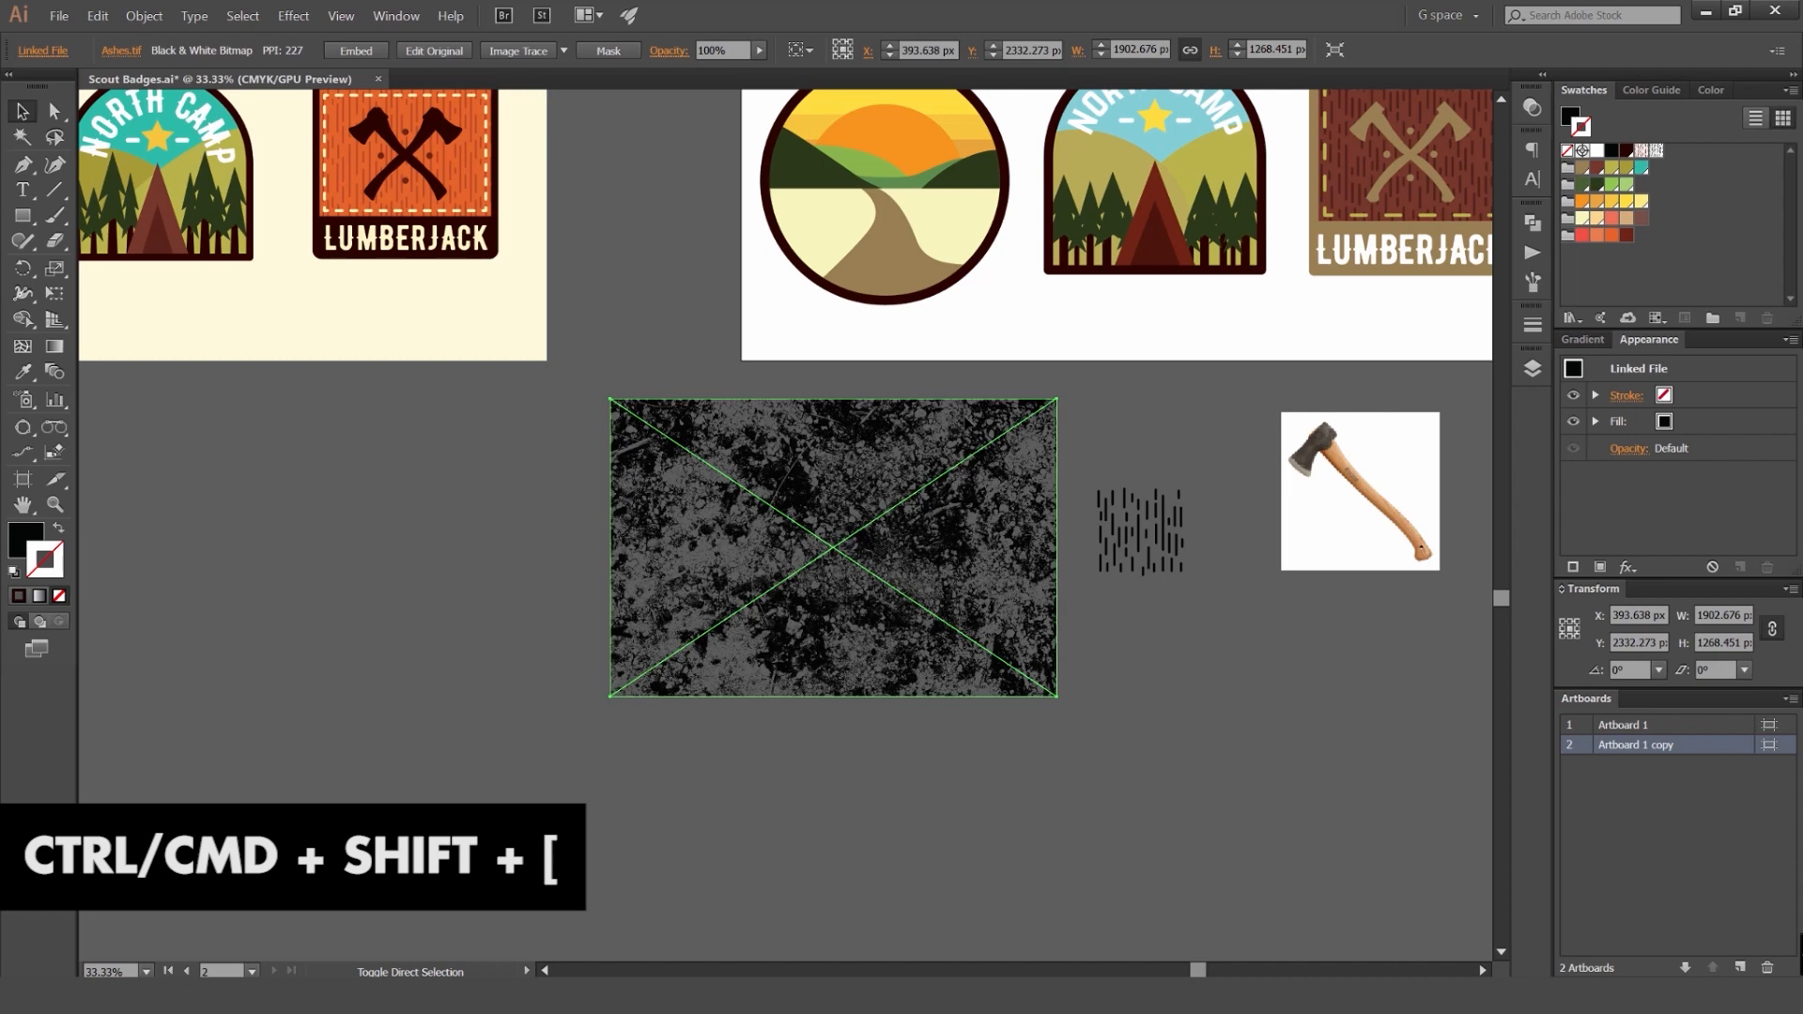
click(922, 371)
drag(899, 350, 875, 565)
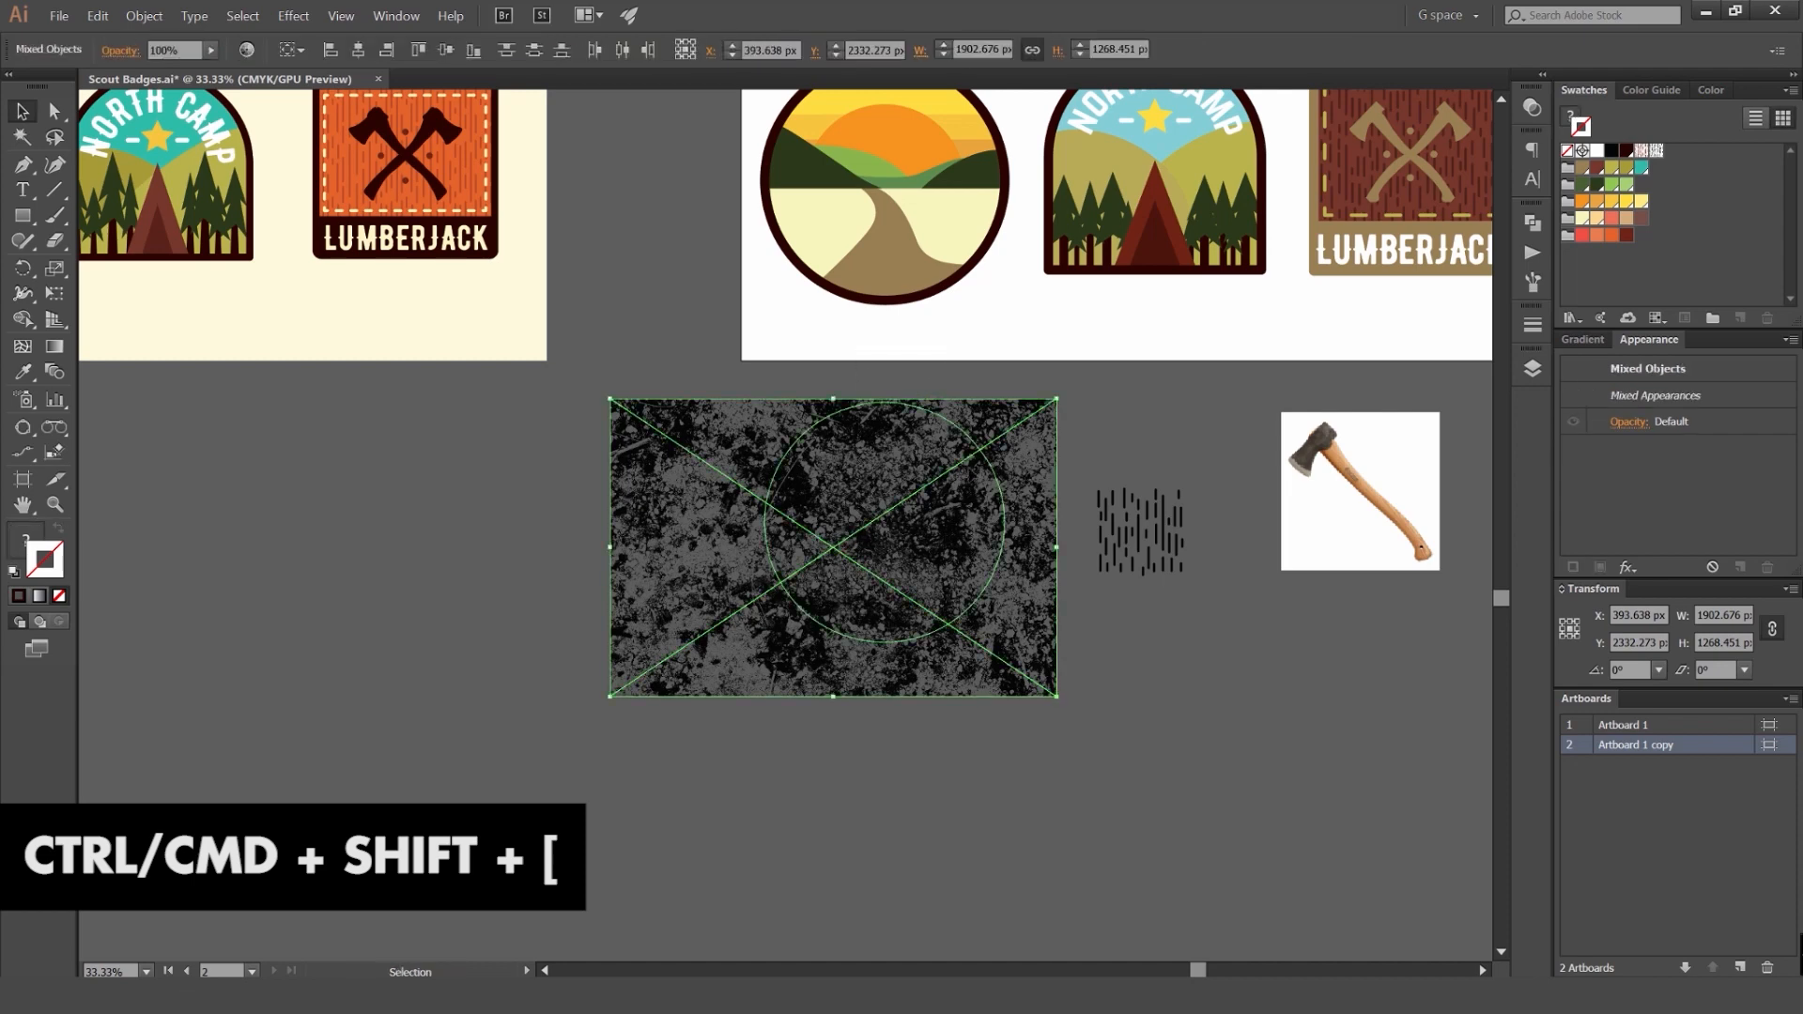
Step: Shift the texture up and to the right so the circle lies nearer its centre, and select both objects together
click(1108, 411)
drag(986, 479, 1012, 458)
drag(1019, 365, 959, 446)
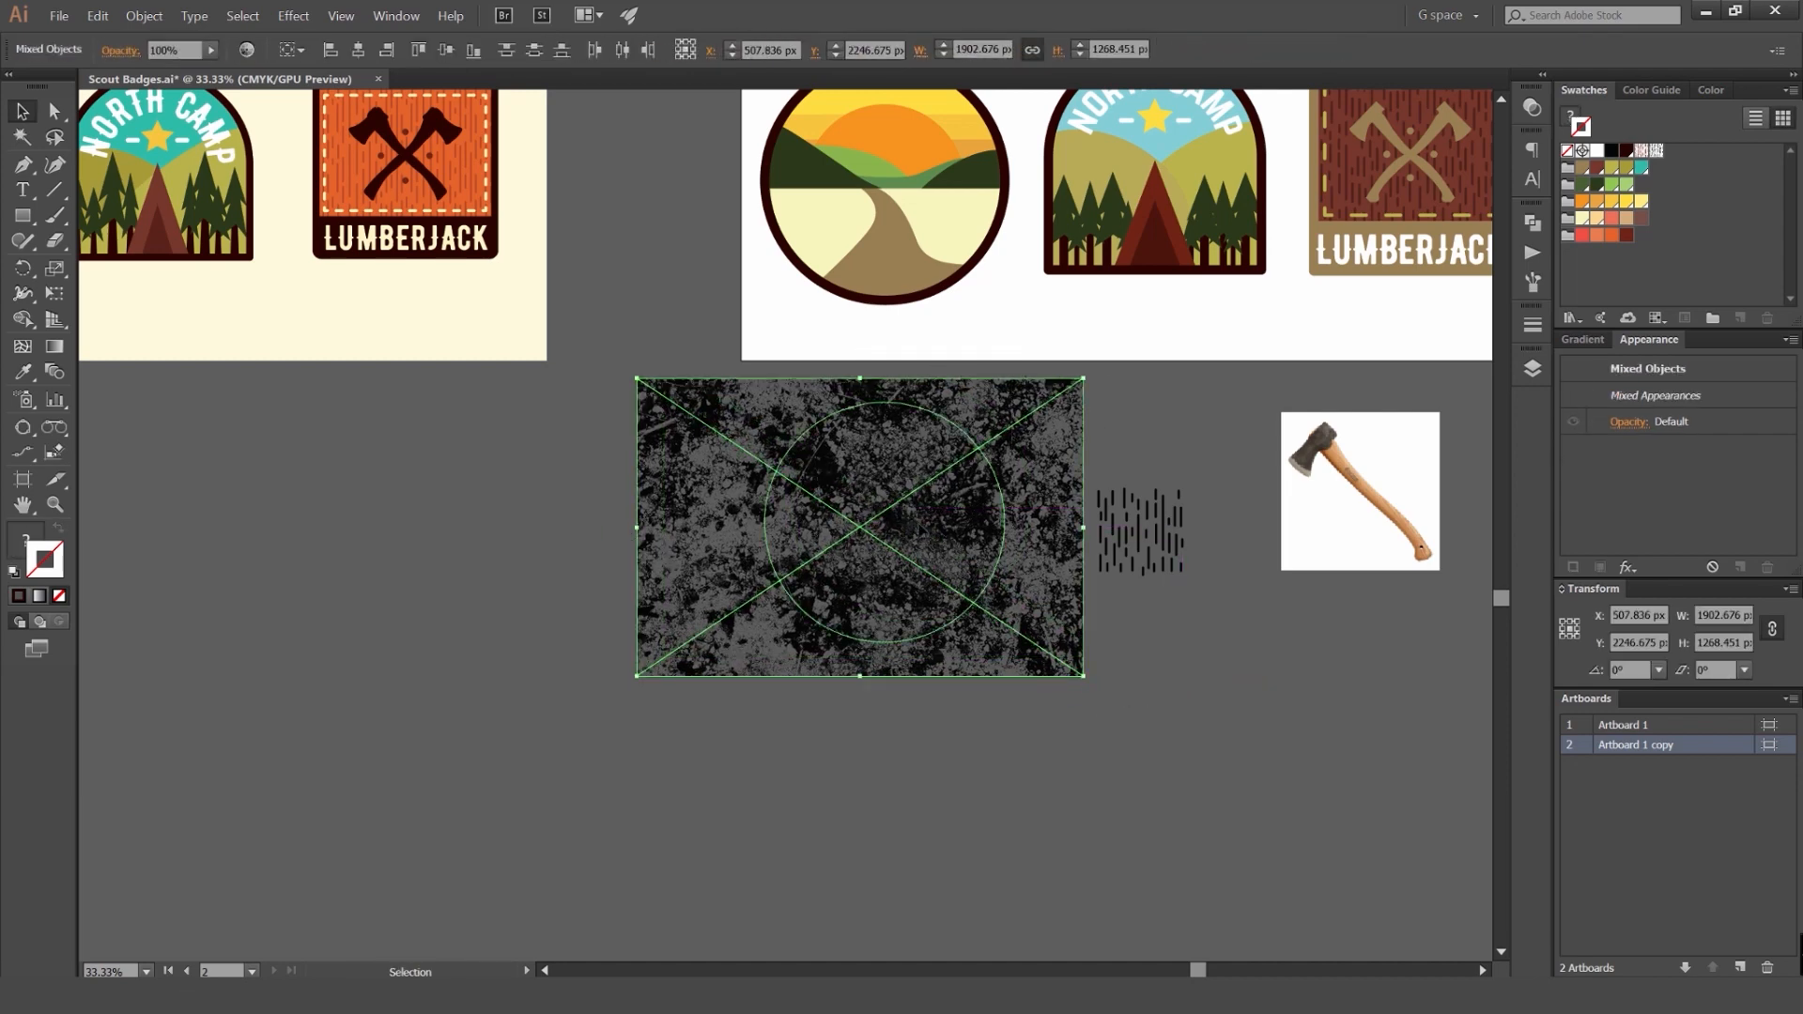
Step: Move the Ashes texture and circle together slightly down and left, and make a clipping mask so the circle crops the texture
drag(934, 509, 836, 529)
drag(895, 359, 739, 522)
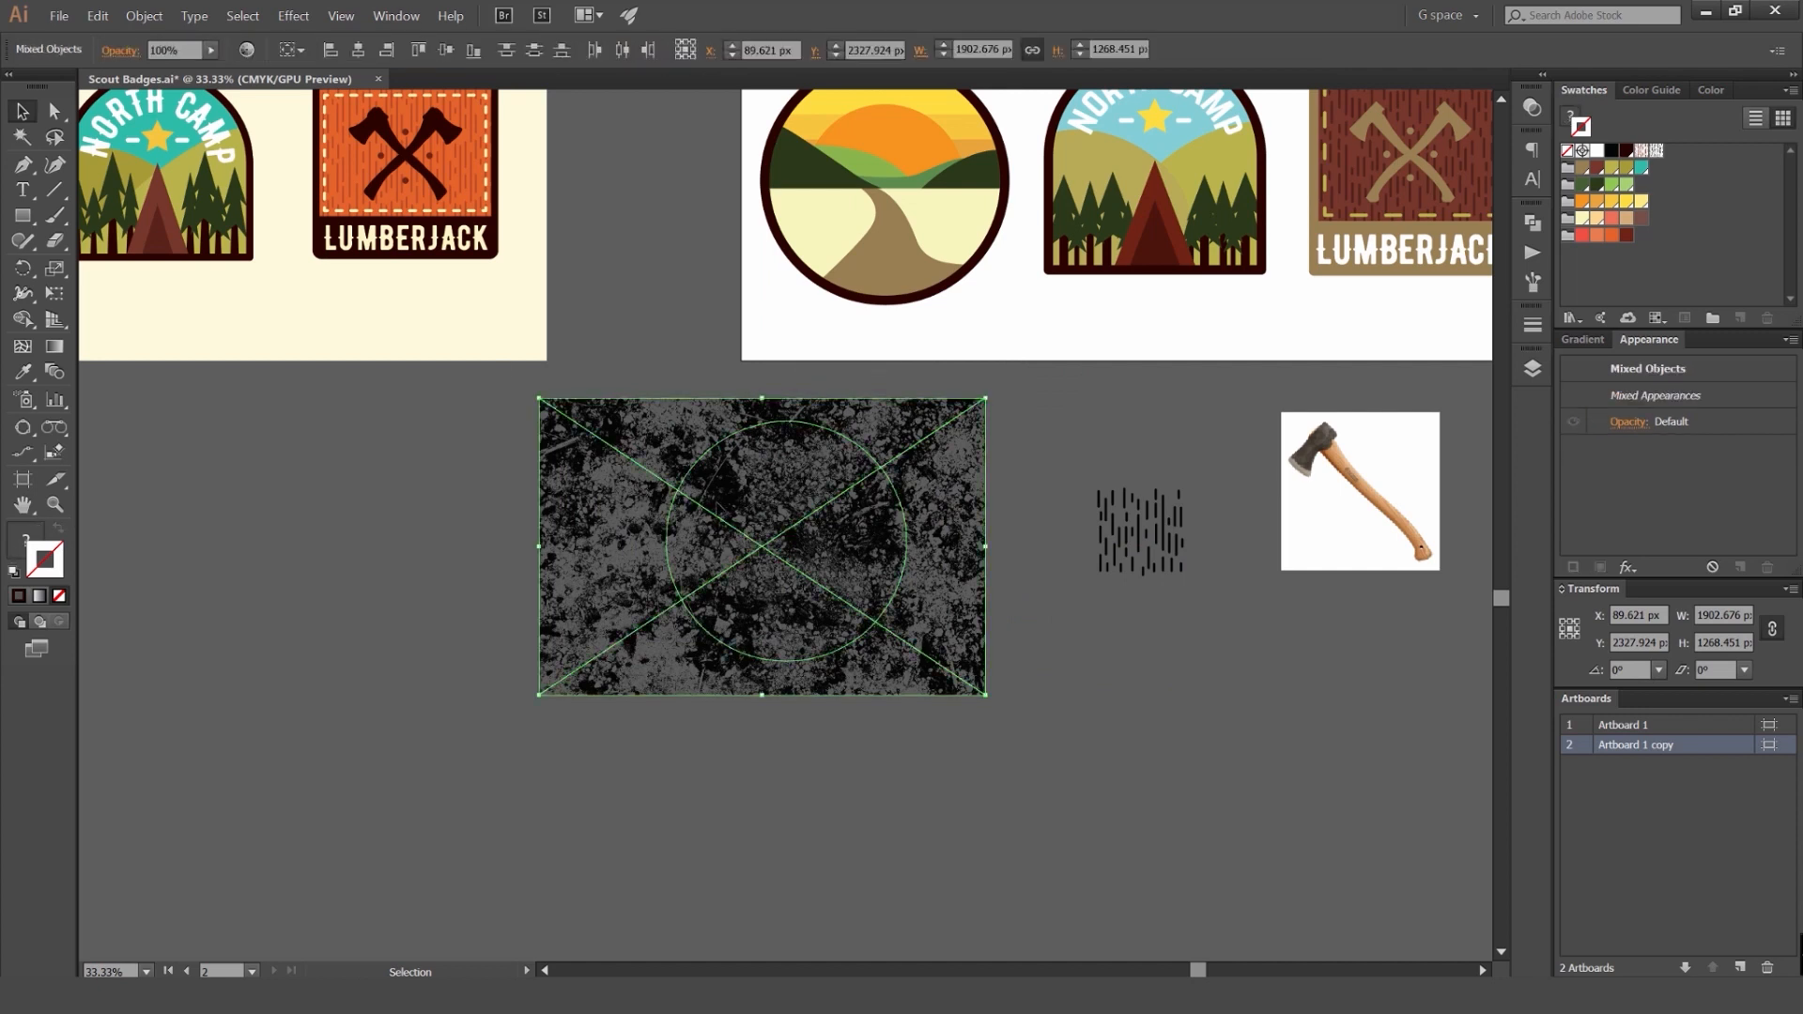
click(153, 21)
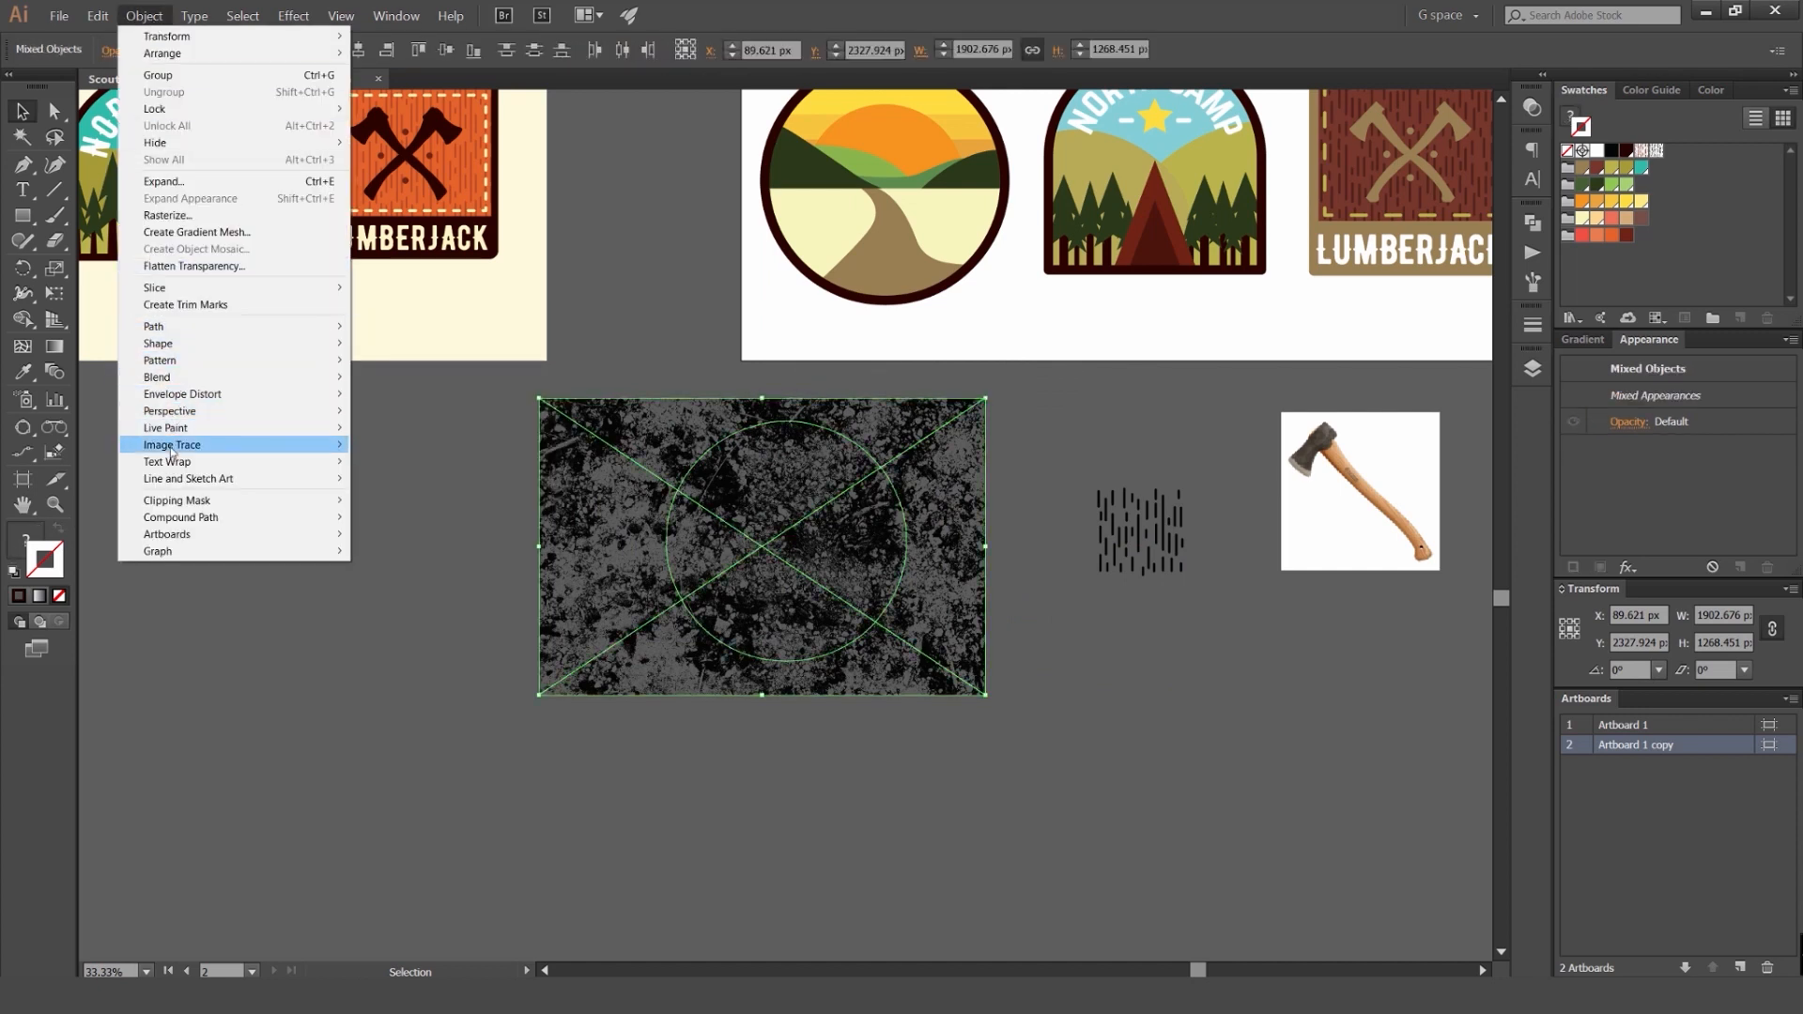
mouse_move(171, 503)
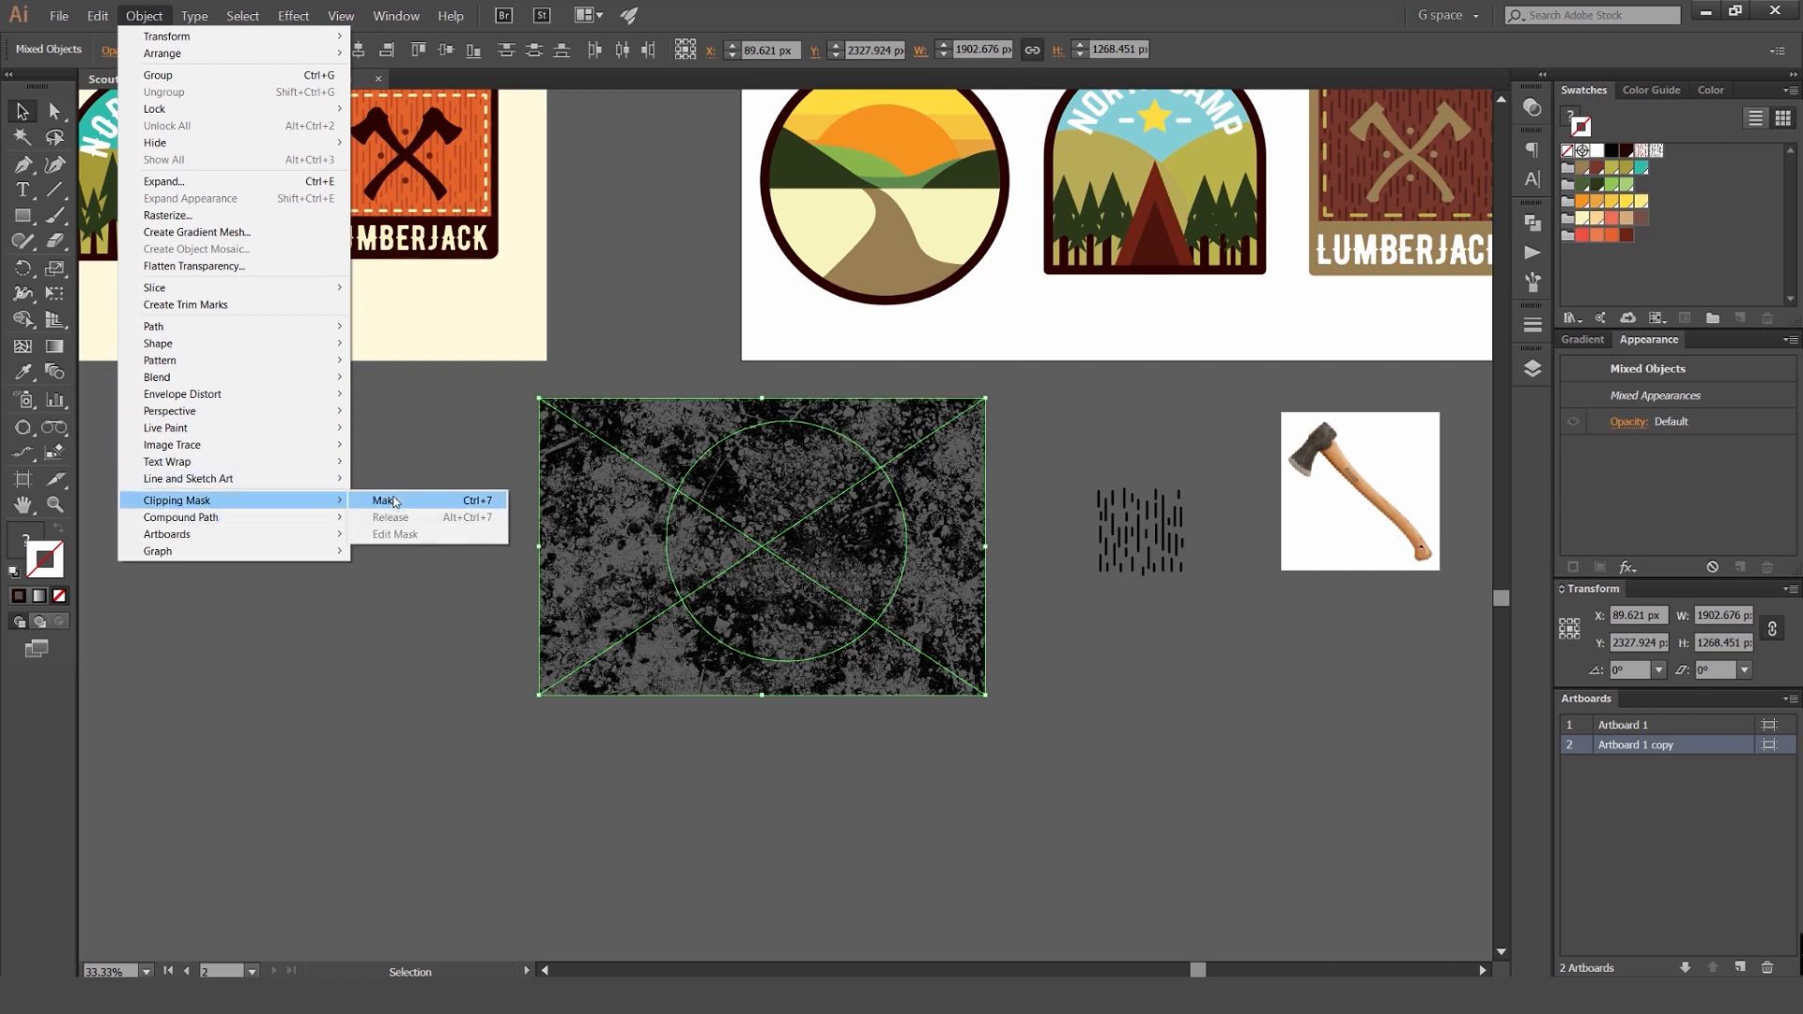
click(451, 509)
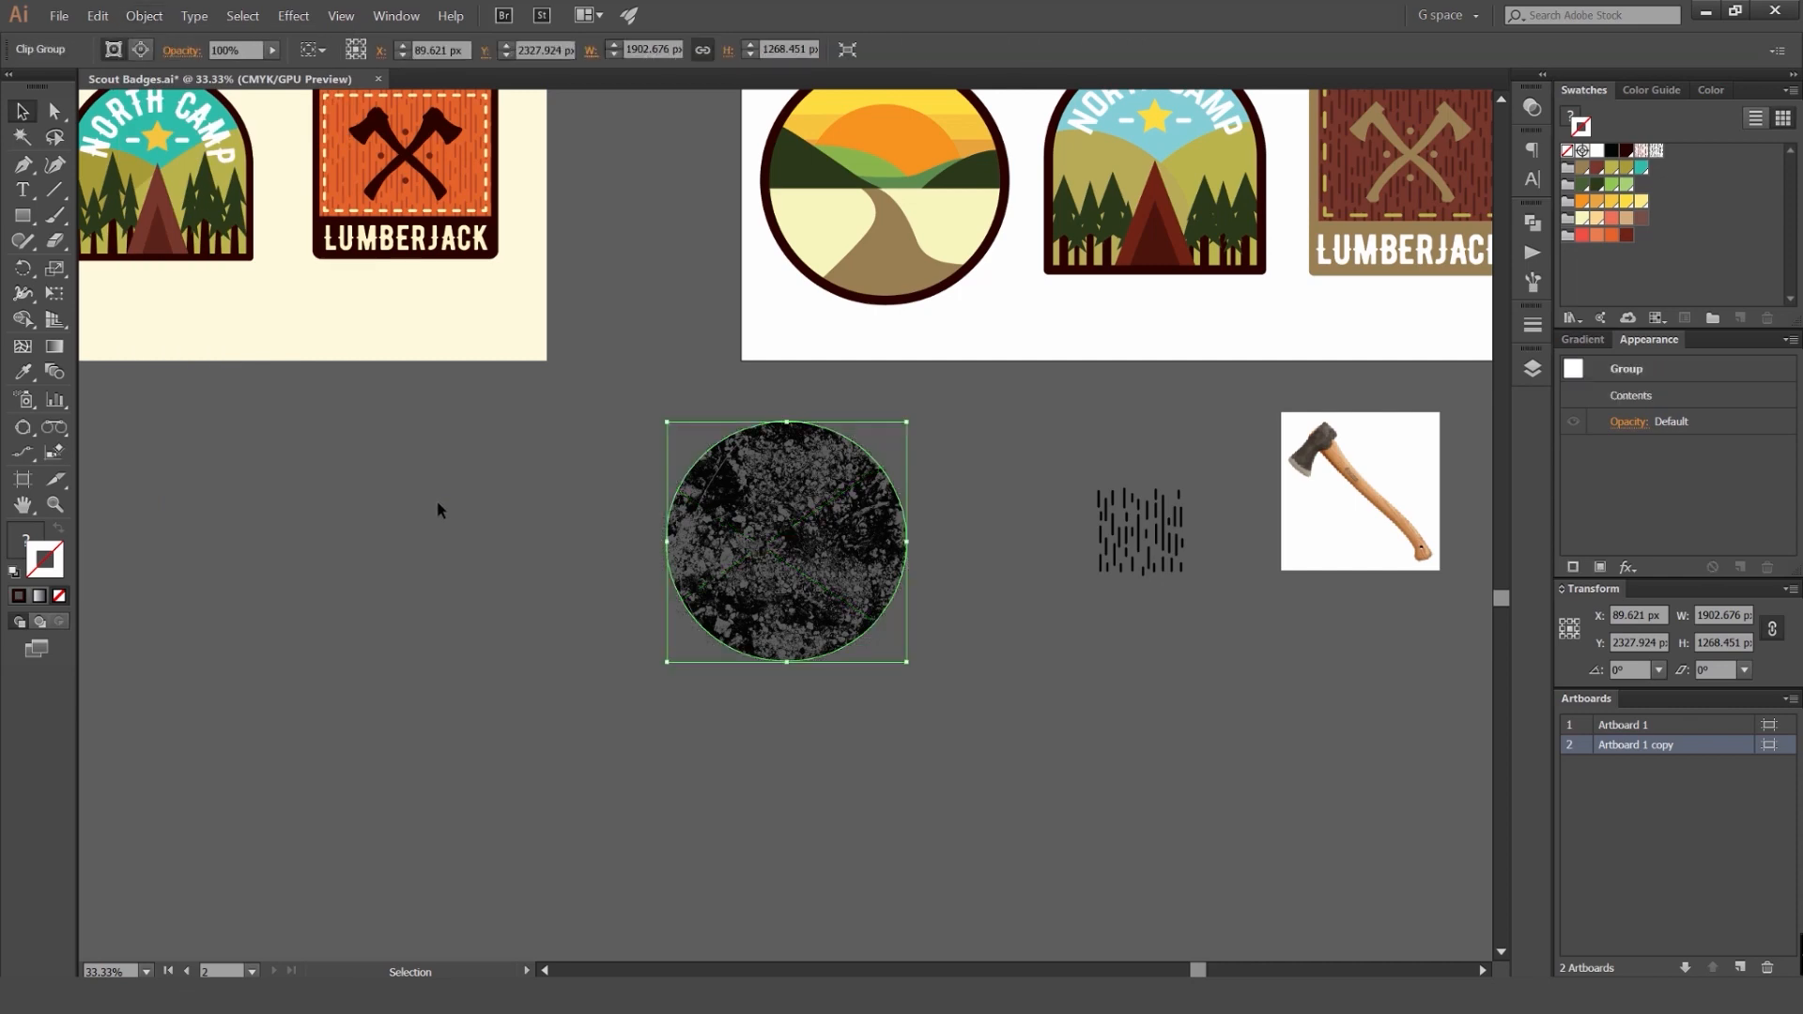
scroll(746, 466, up, 3)
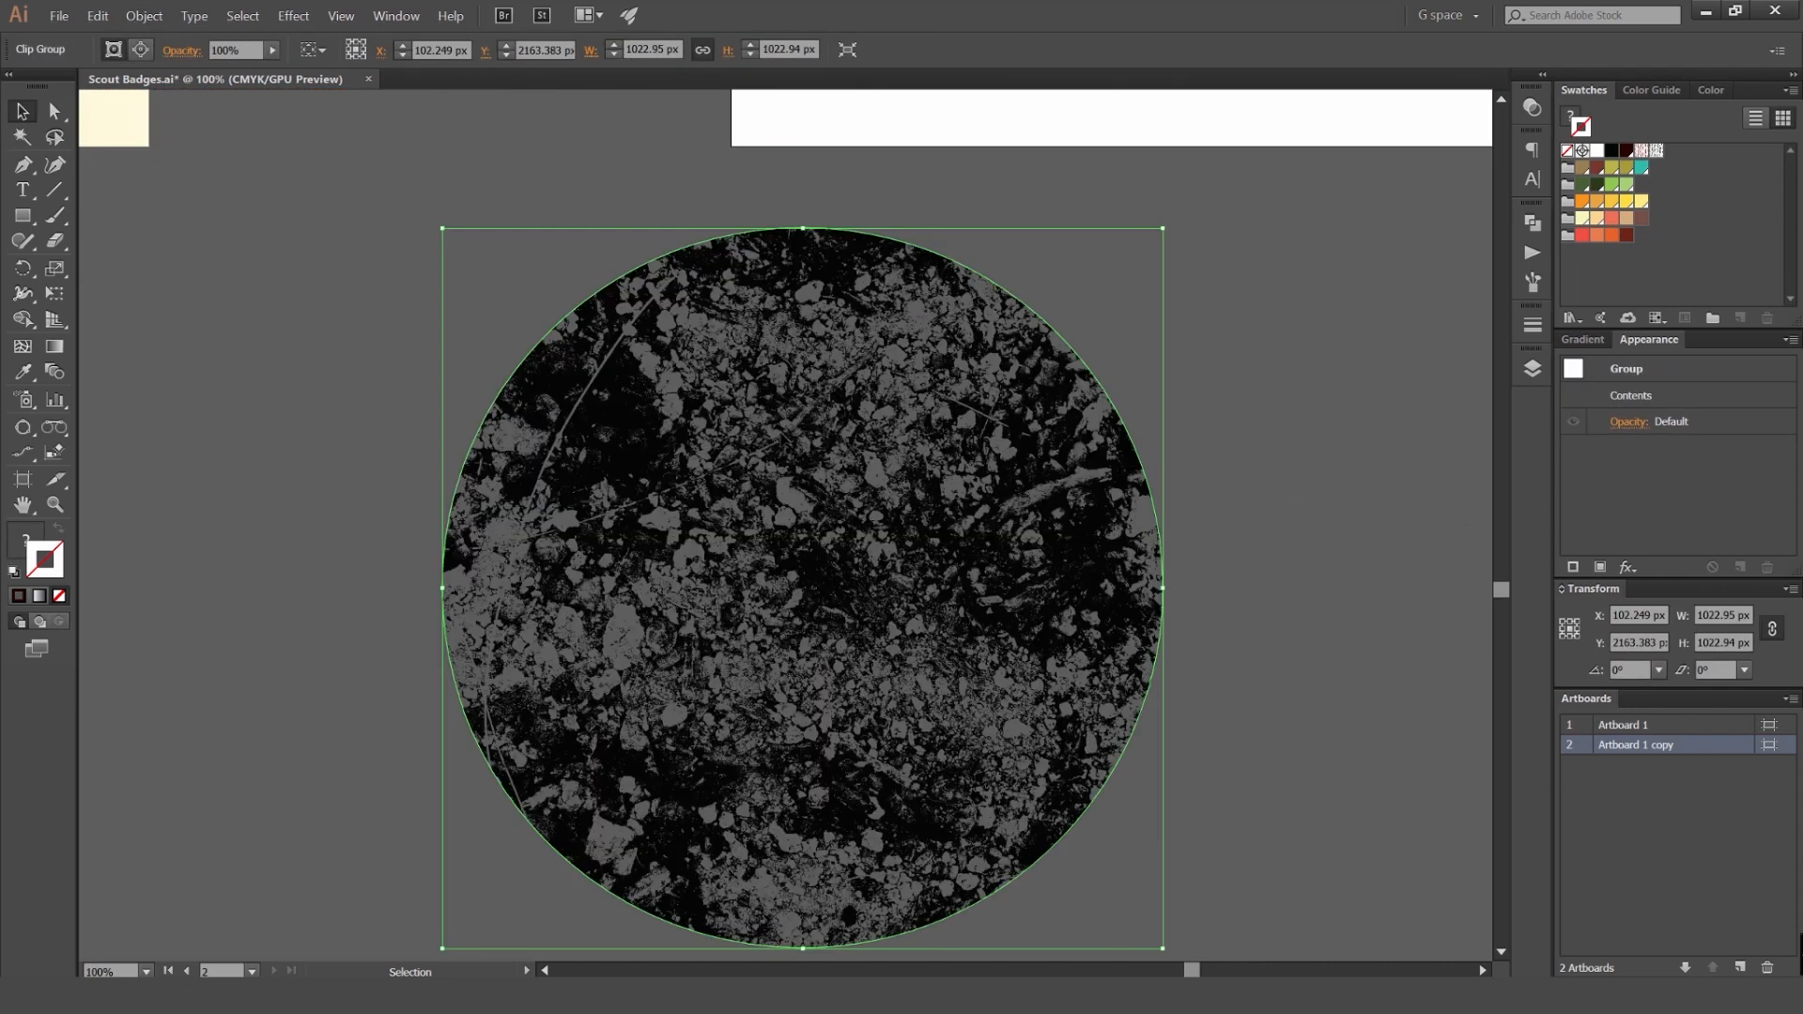
scroll(776, 423, down, 2)
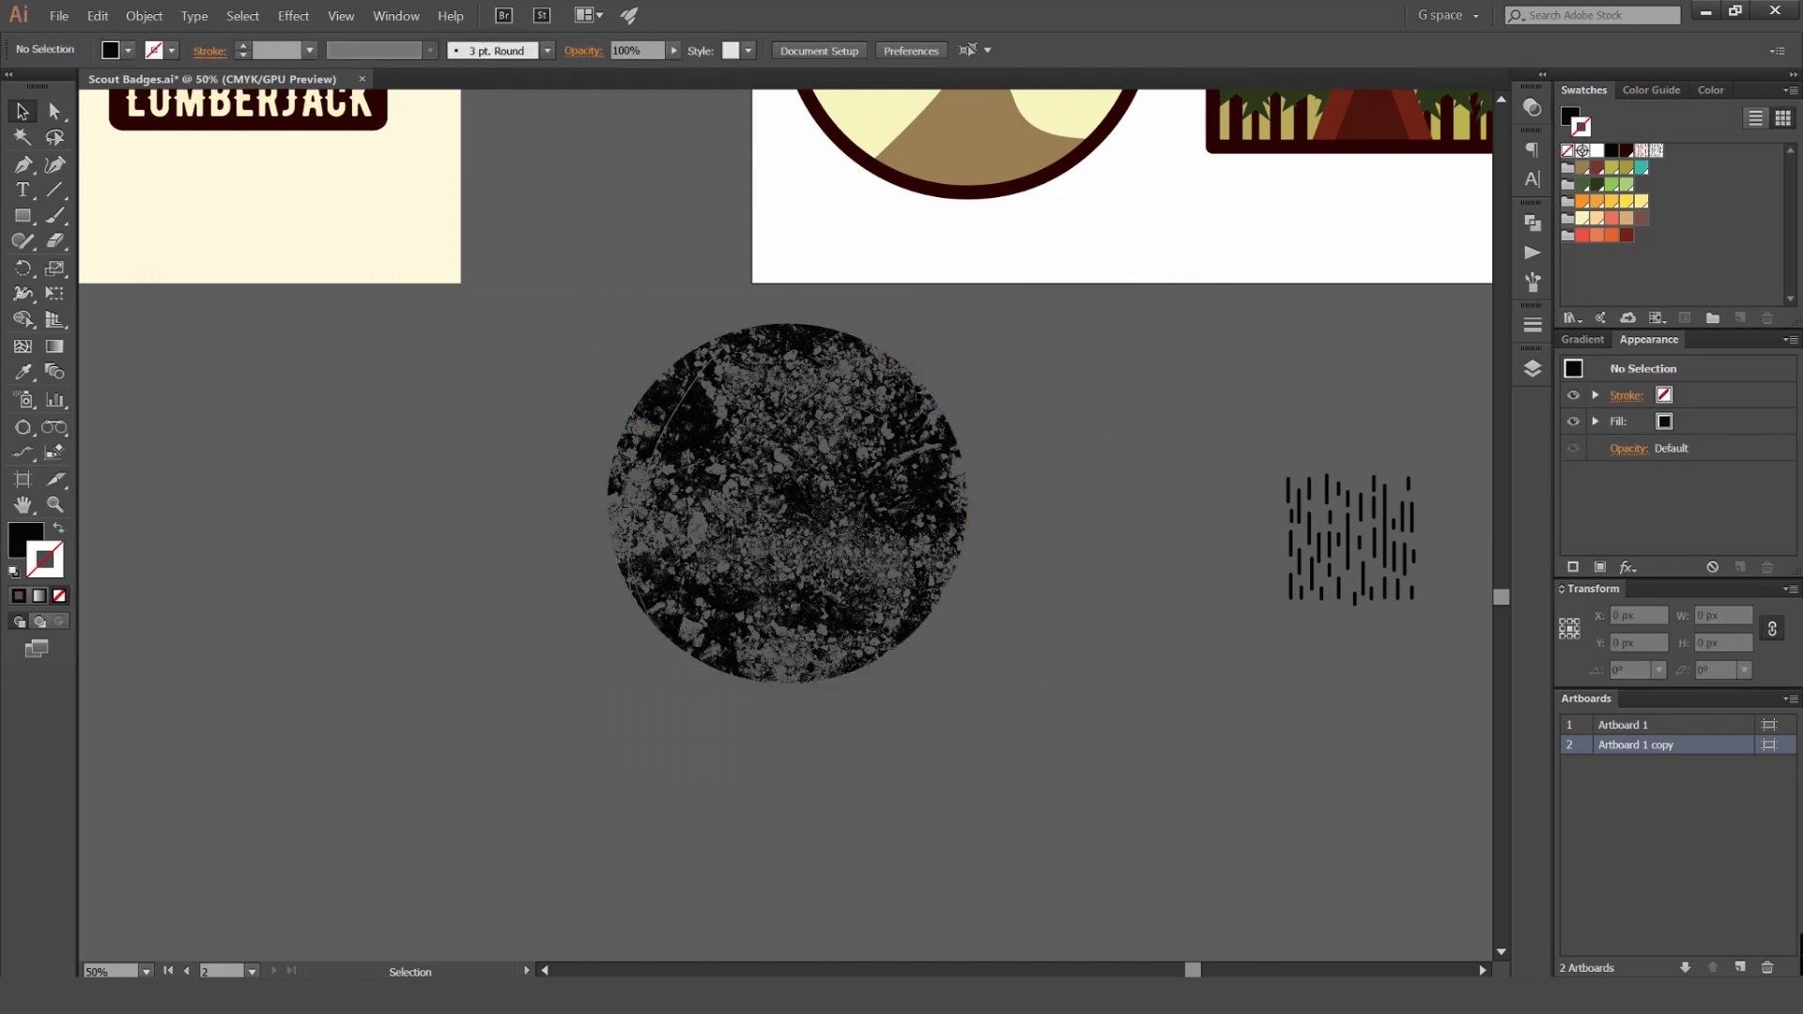
Step: Edit the clip group's contents, recolouring the Ashes texture light green and enlarging it to about 2068 px wide around the circle
drag(970, 325, 1065, 291)
key(ctrl+z)
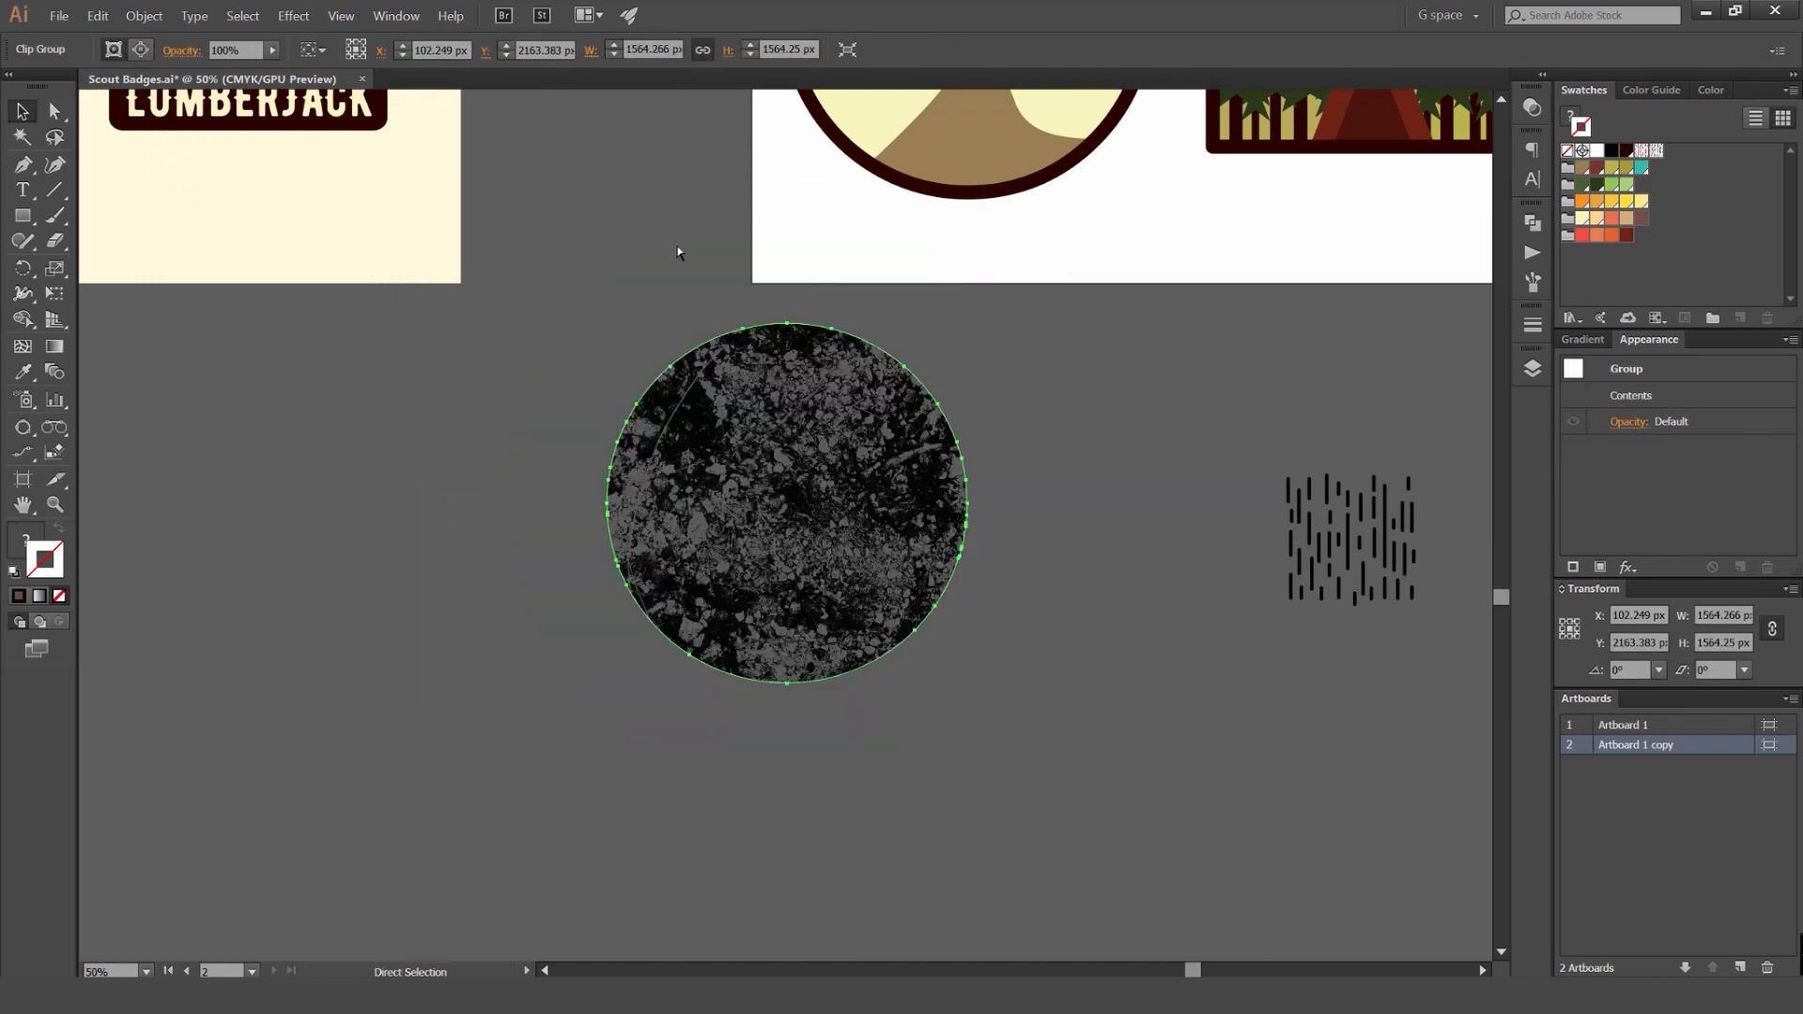
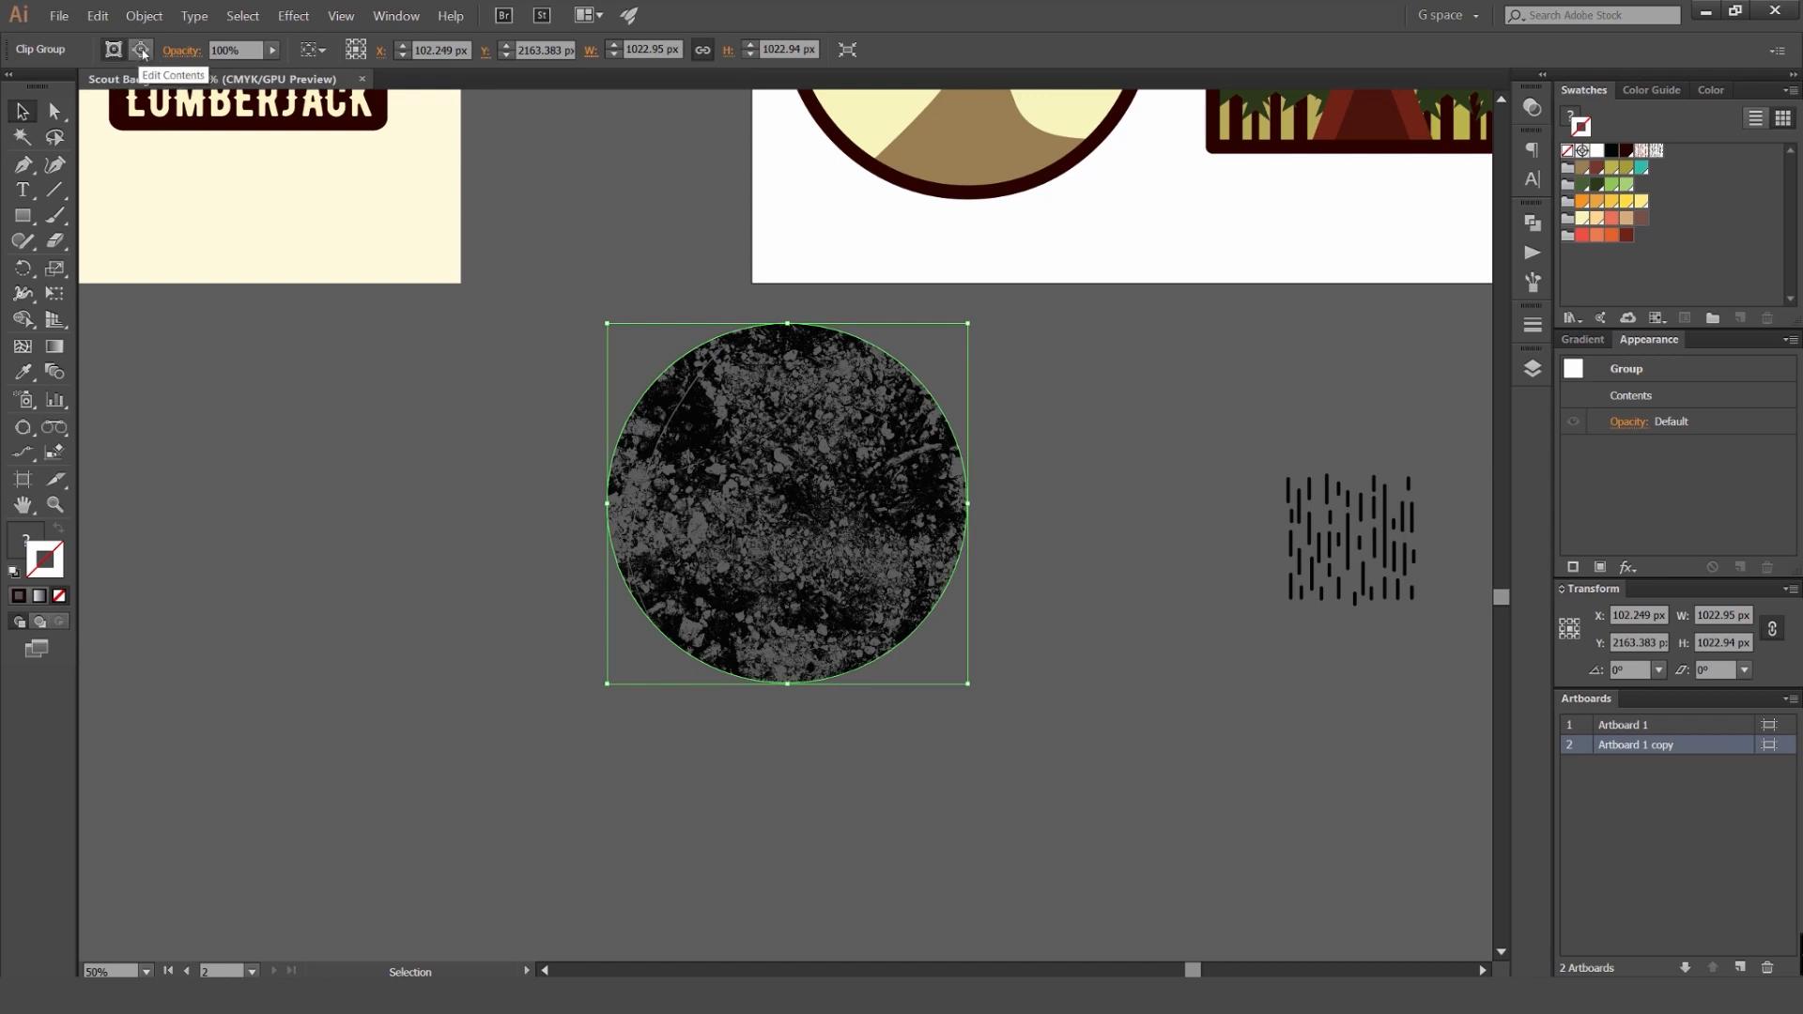
click(142, 50)
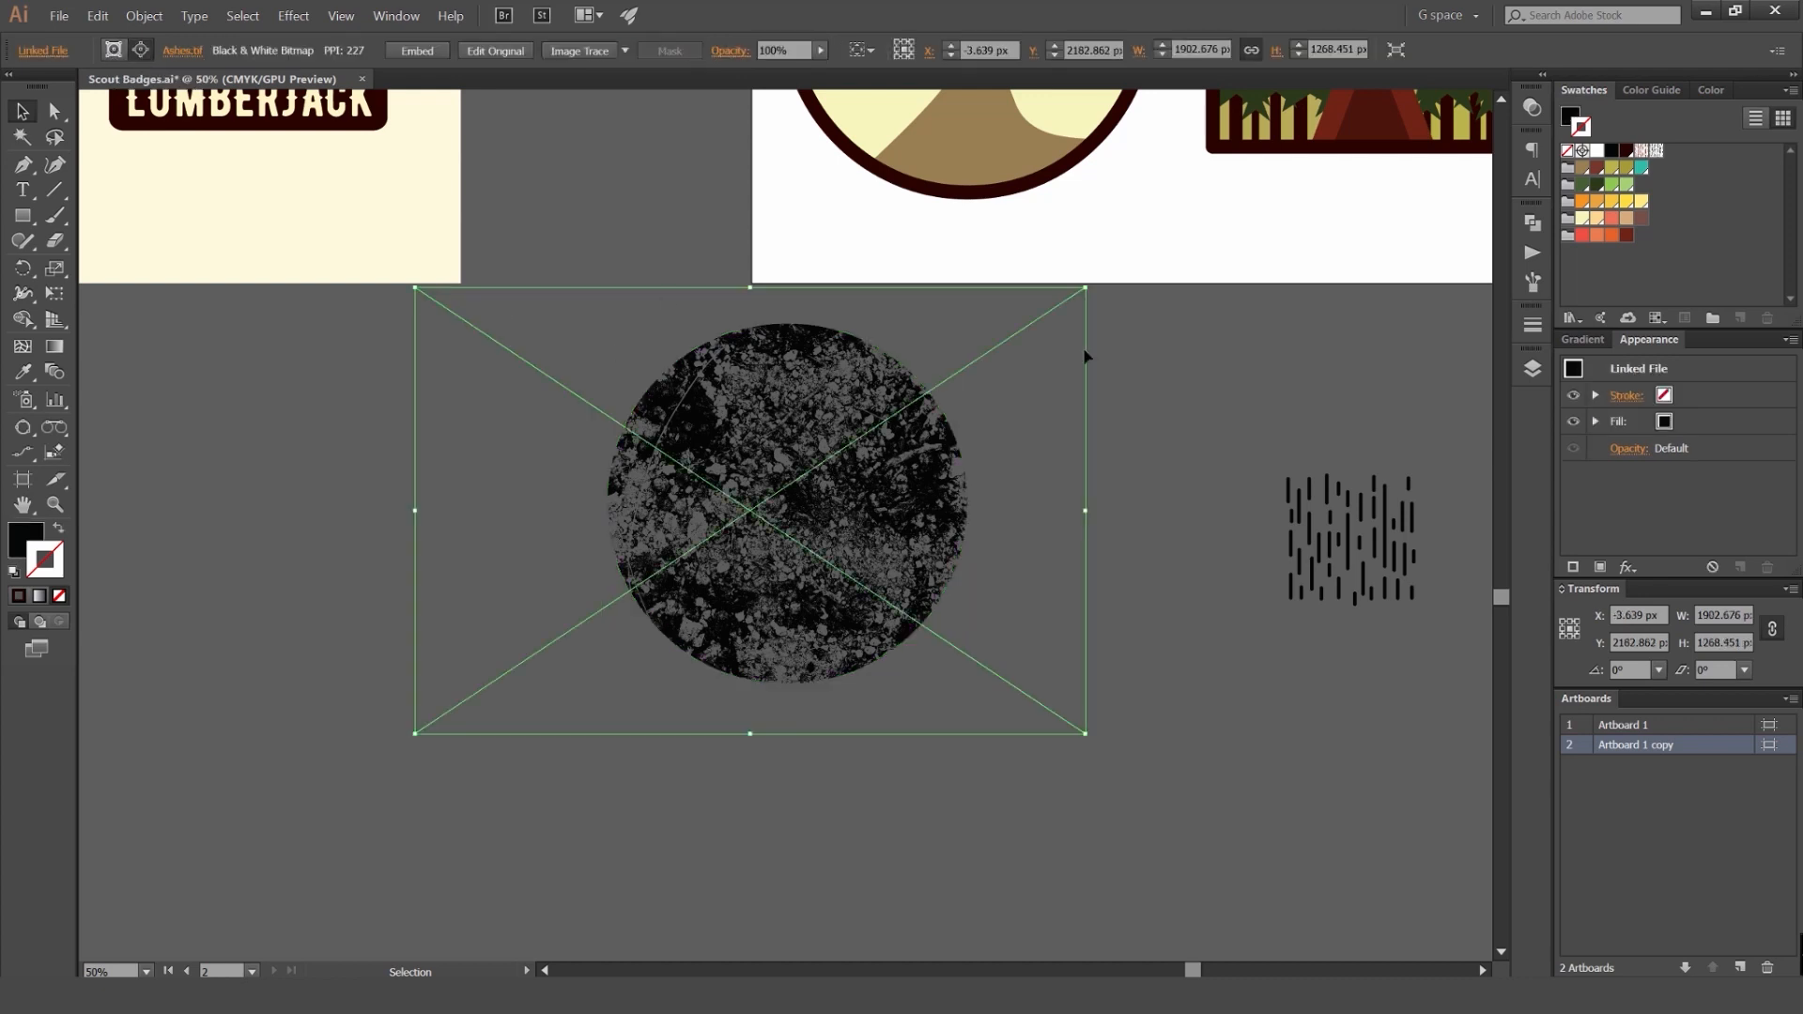
drag(1087, 286, 907, 406)
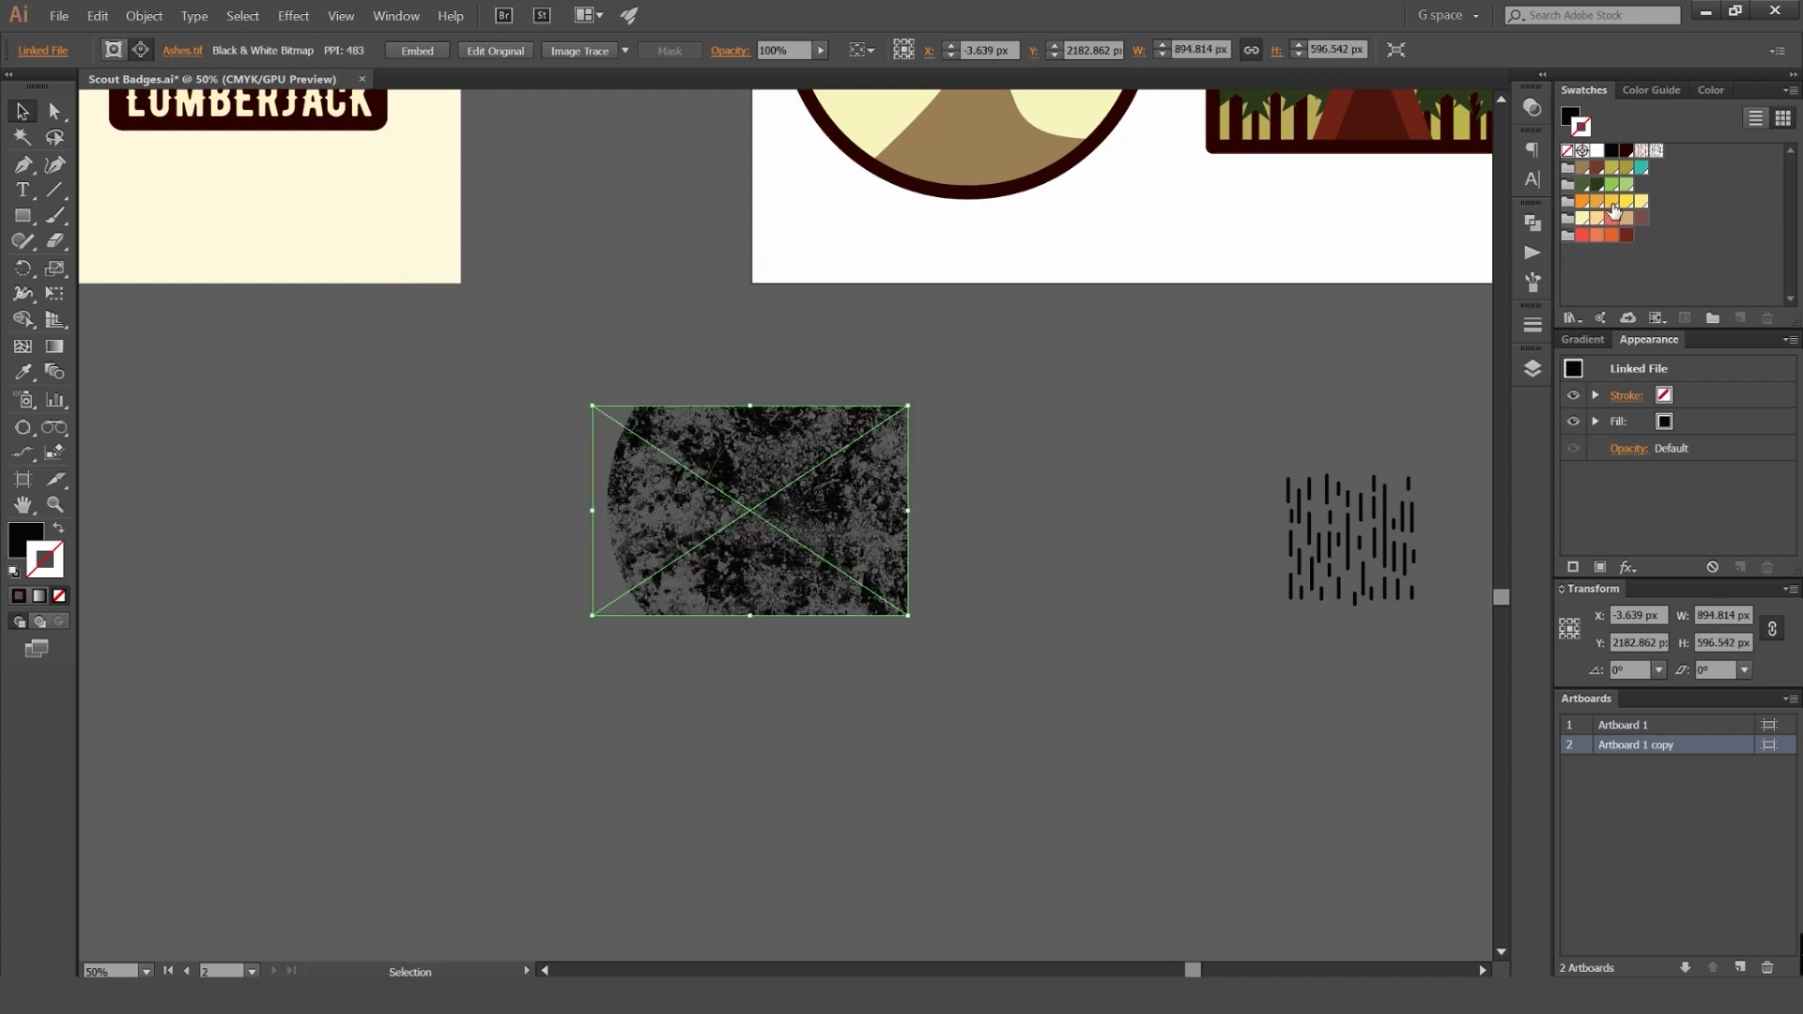
click(1615, 209)
click(1598, 203)
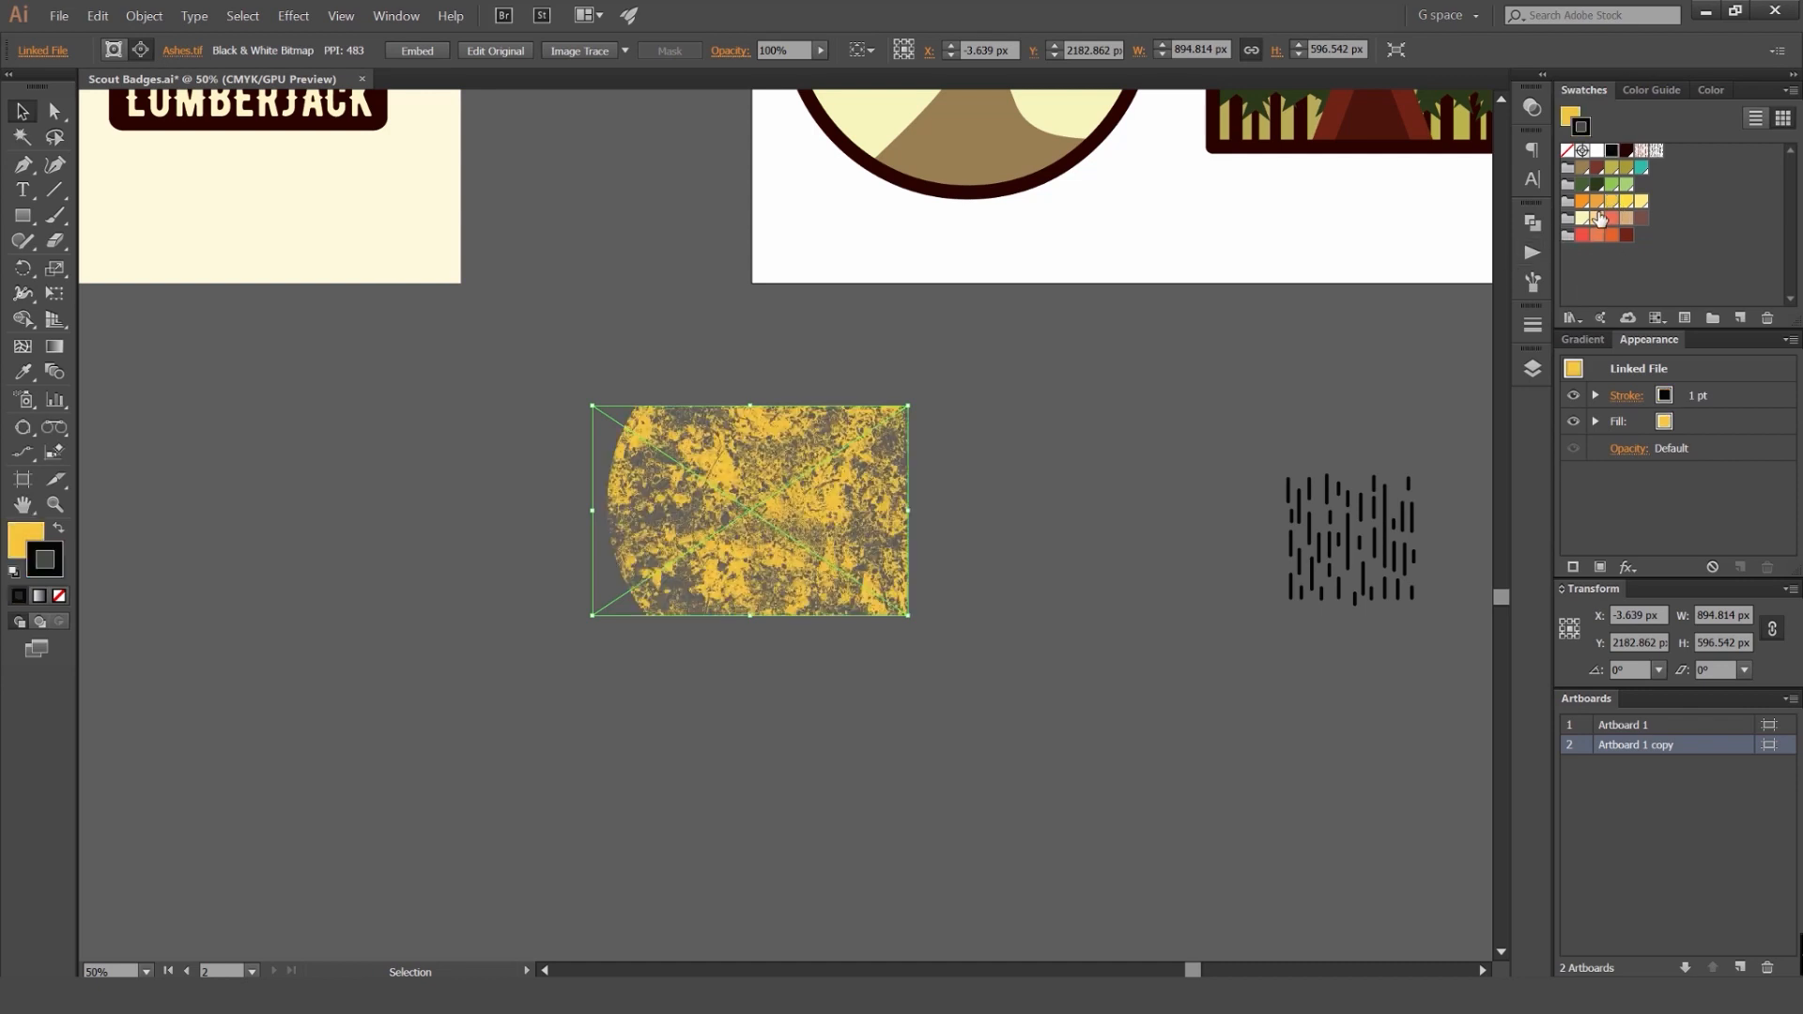
click(1597, 203)
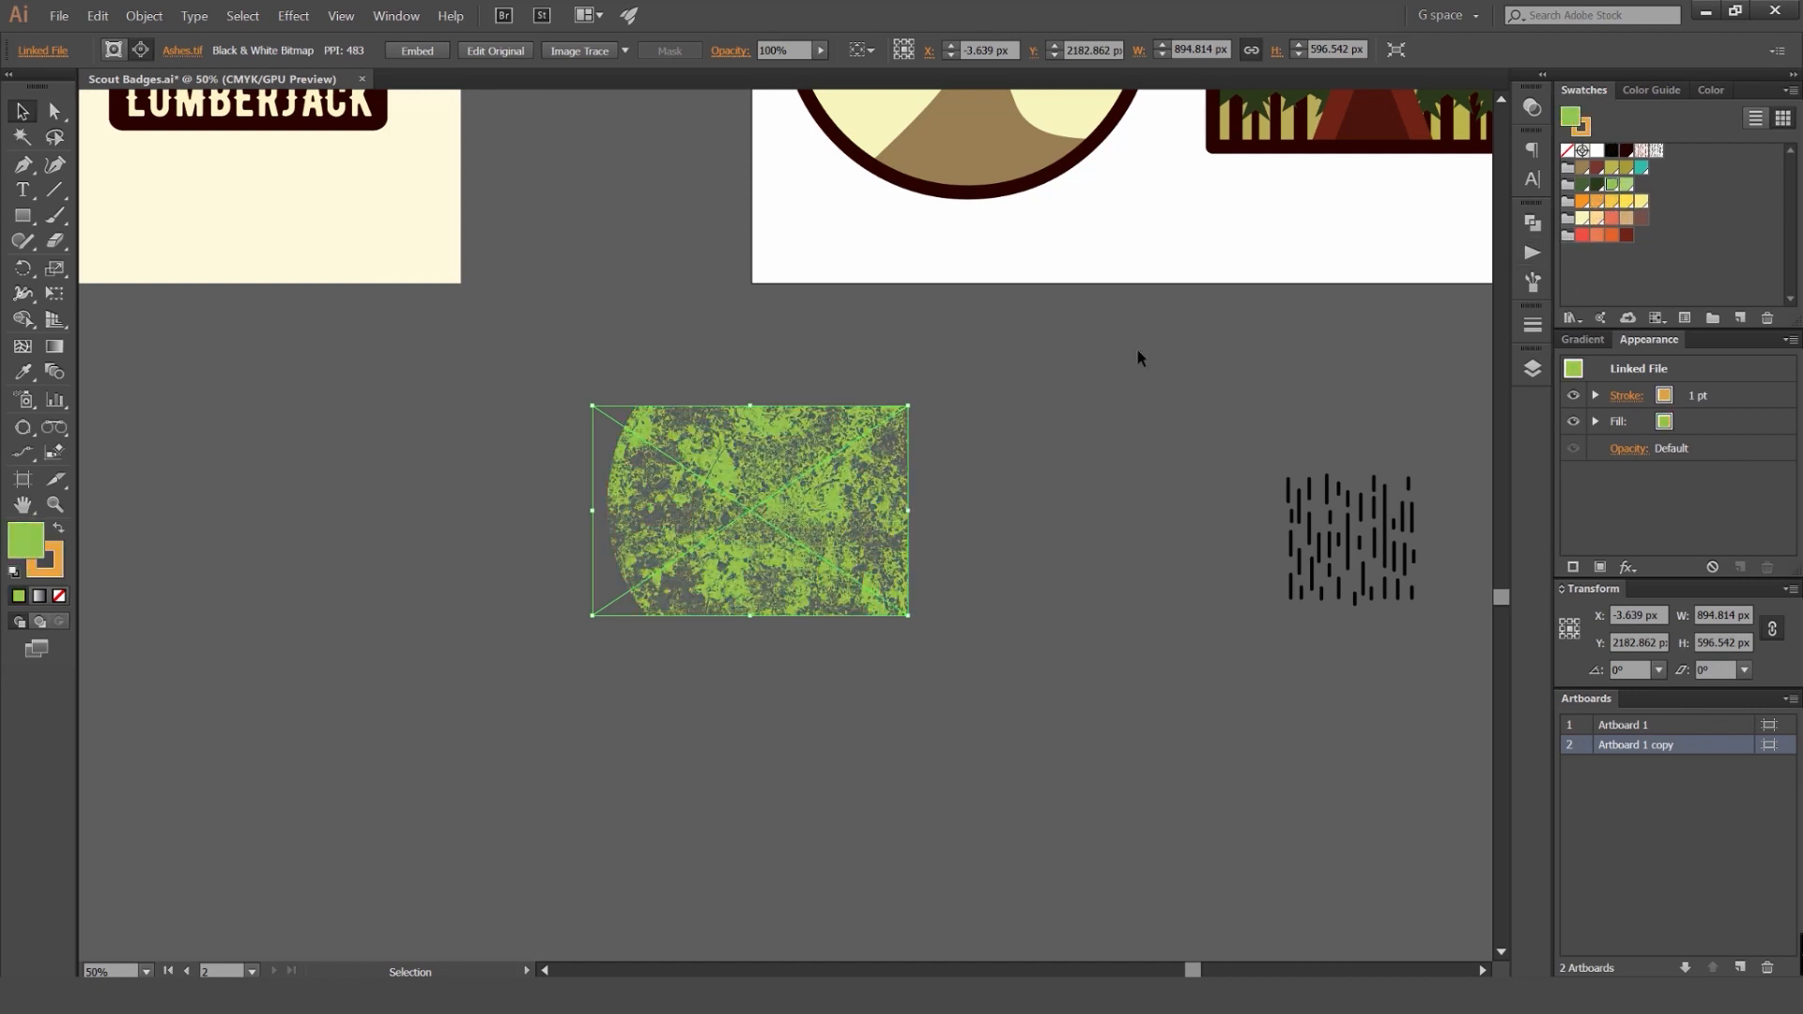
drag(908, 406, 1115, 268)
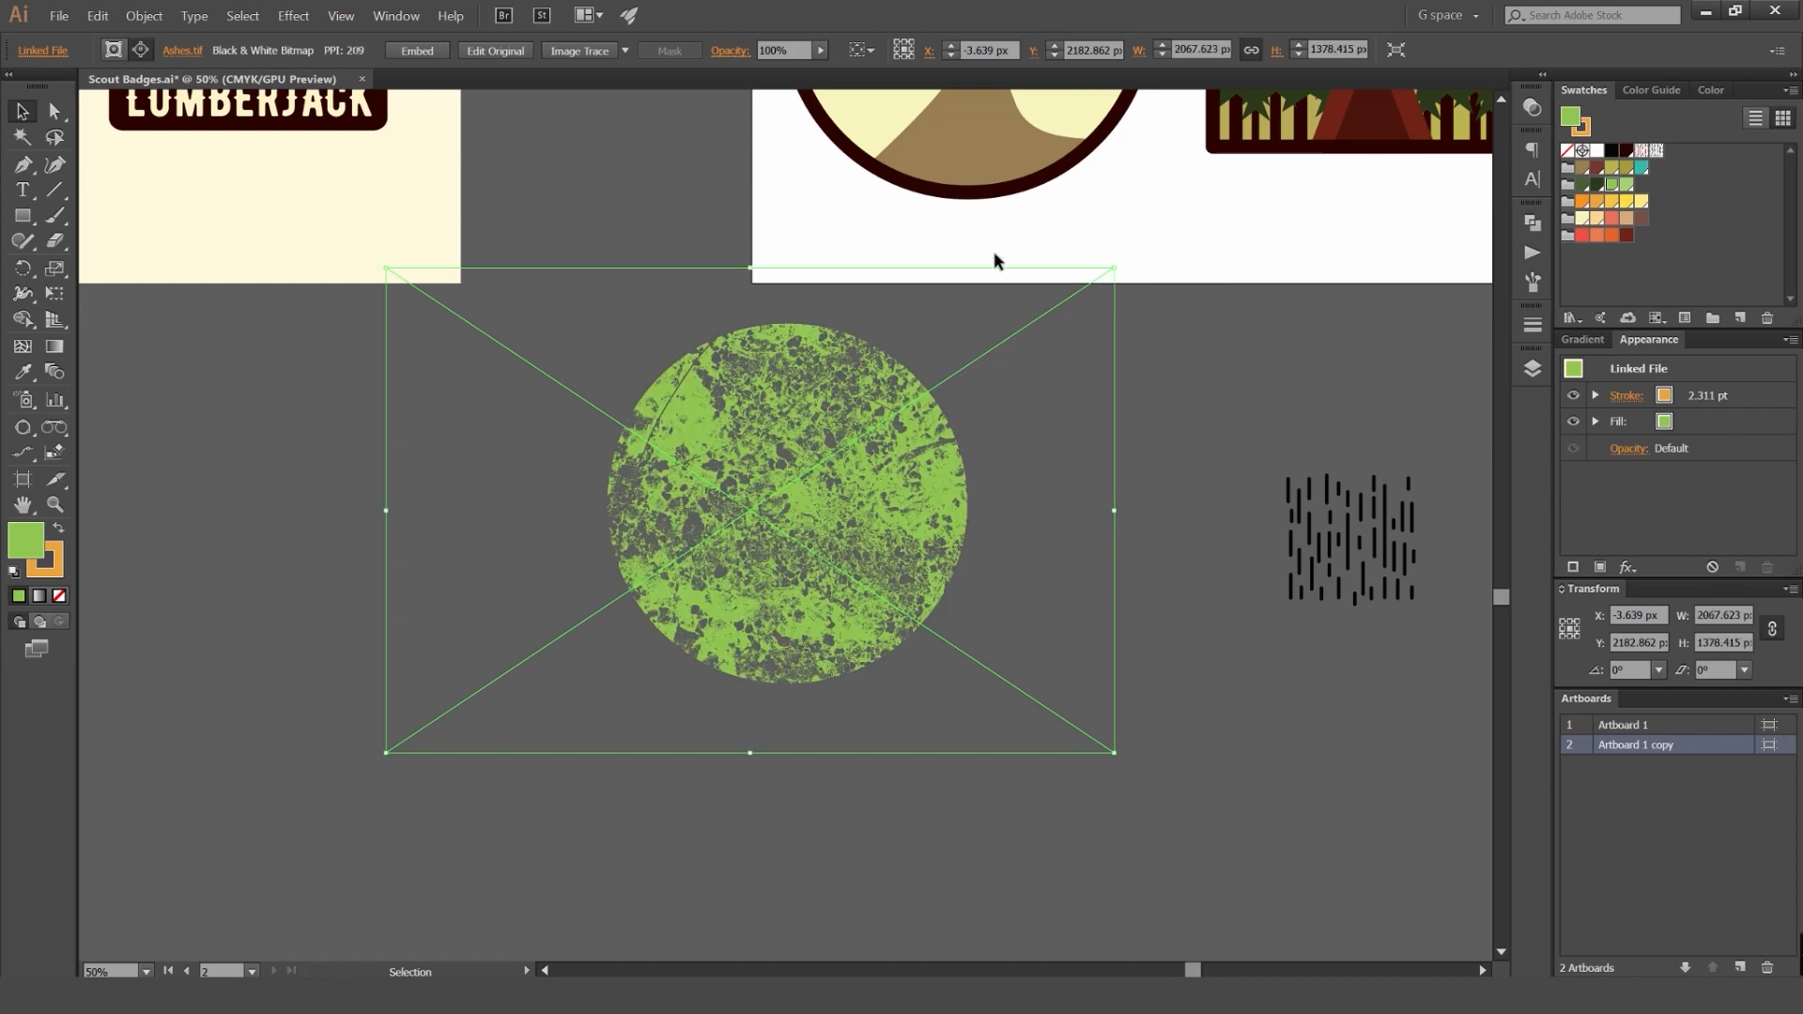
Step: Try reshaping the texture's clipping circle by pulling its top anchor point outward, and undo the reshaping
click(113, 50)
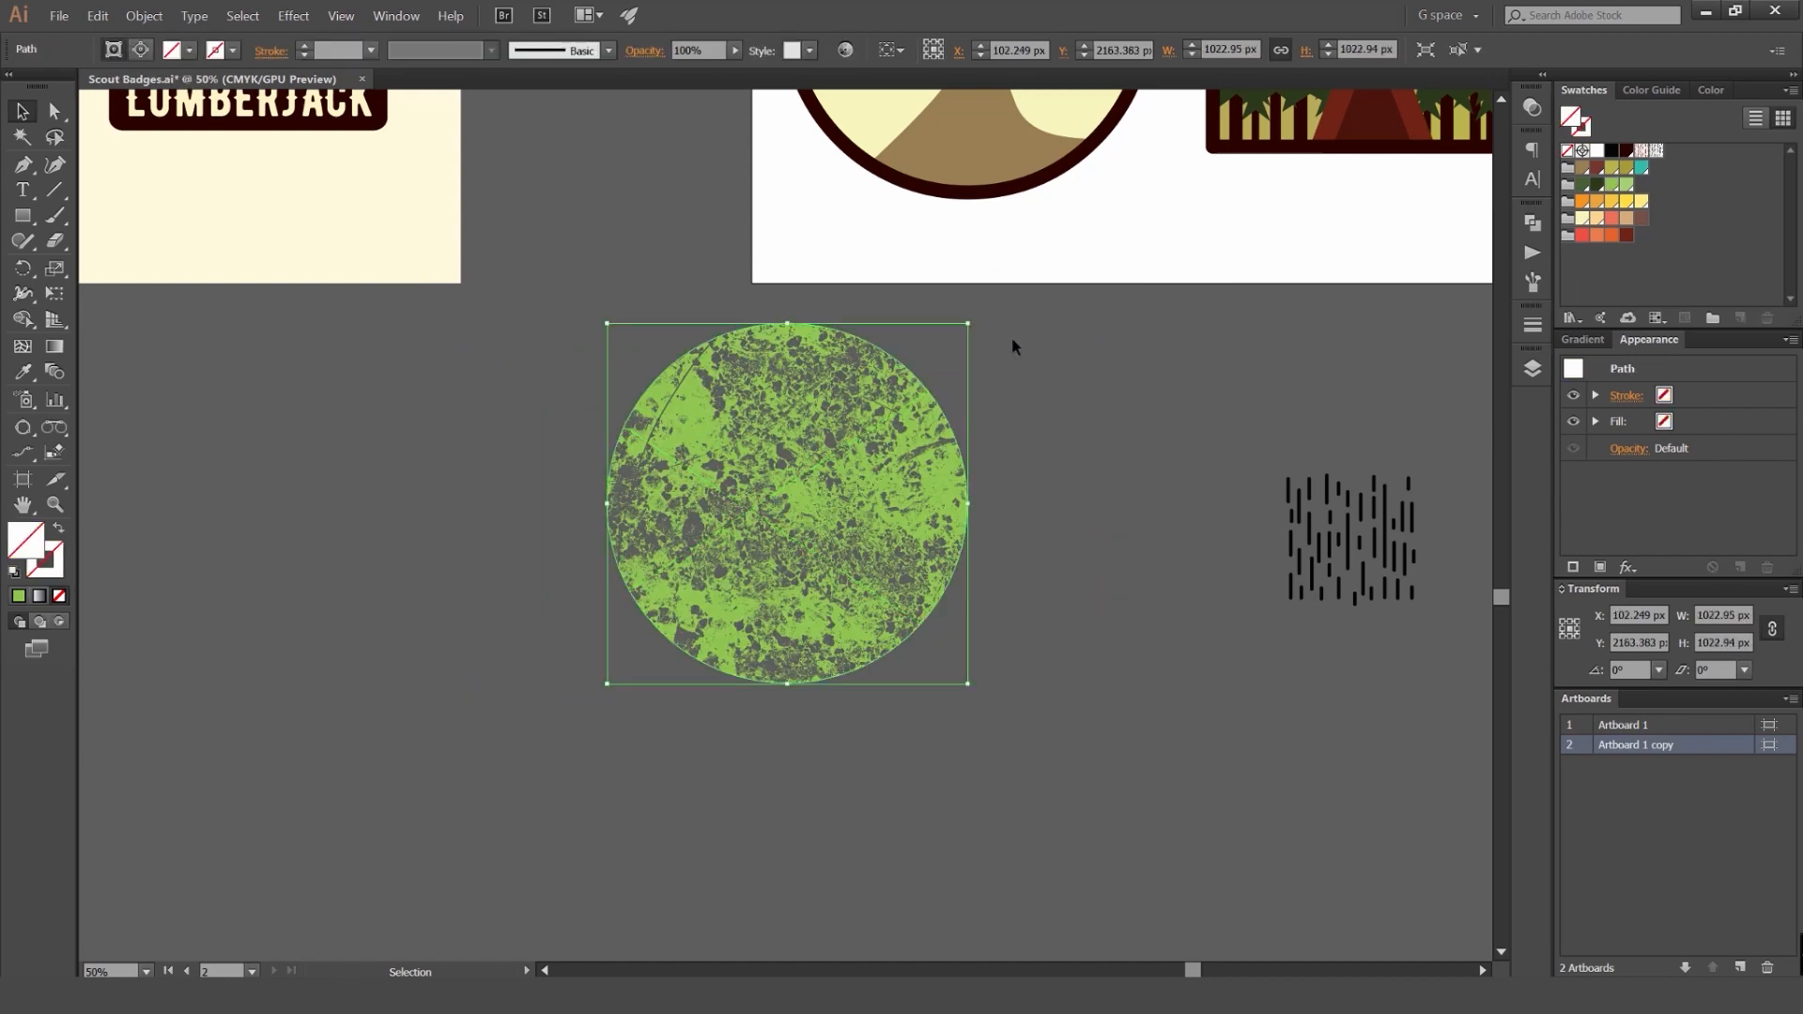
key(a)
click(787, 323)
scroll(787, 323, up, 3)
drag(789, 323, 857, 214)
scroll(990, 289, down, 4)
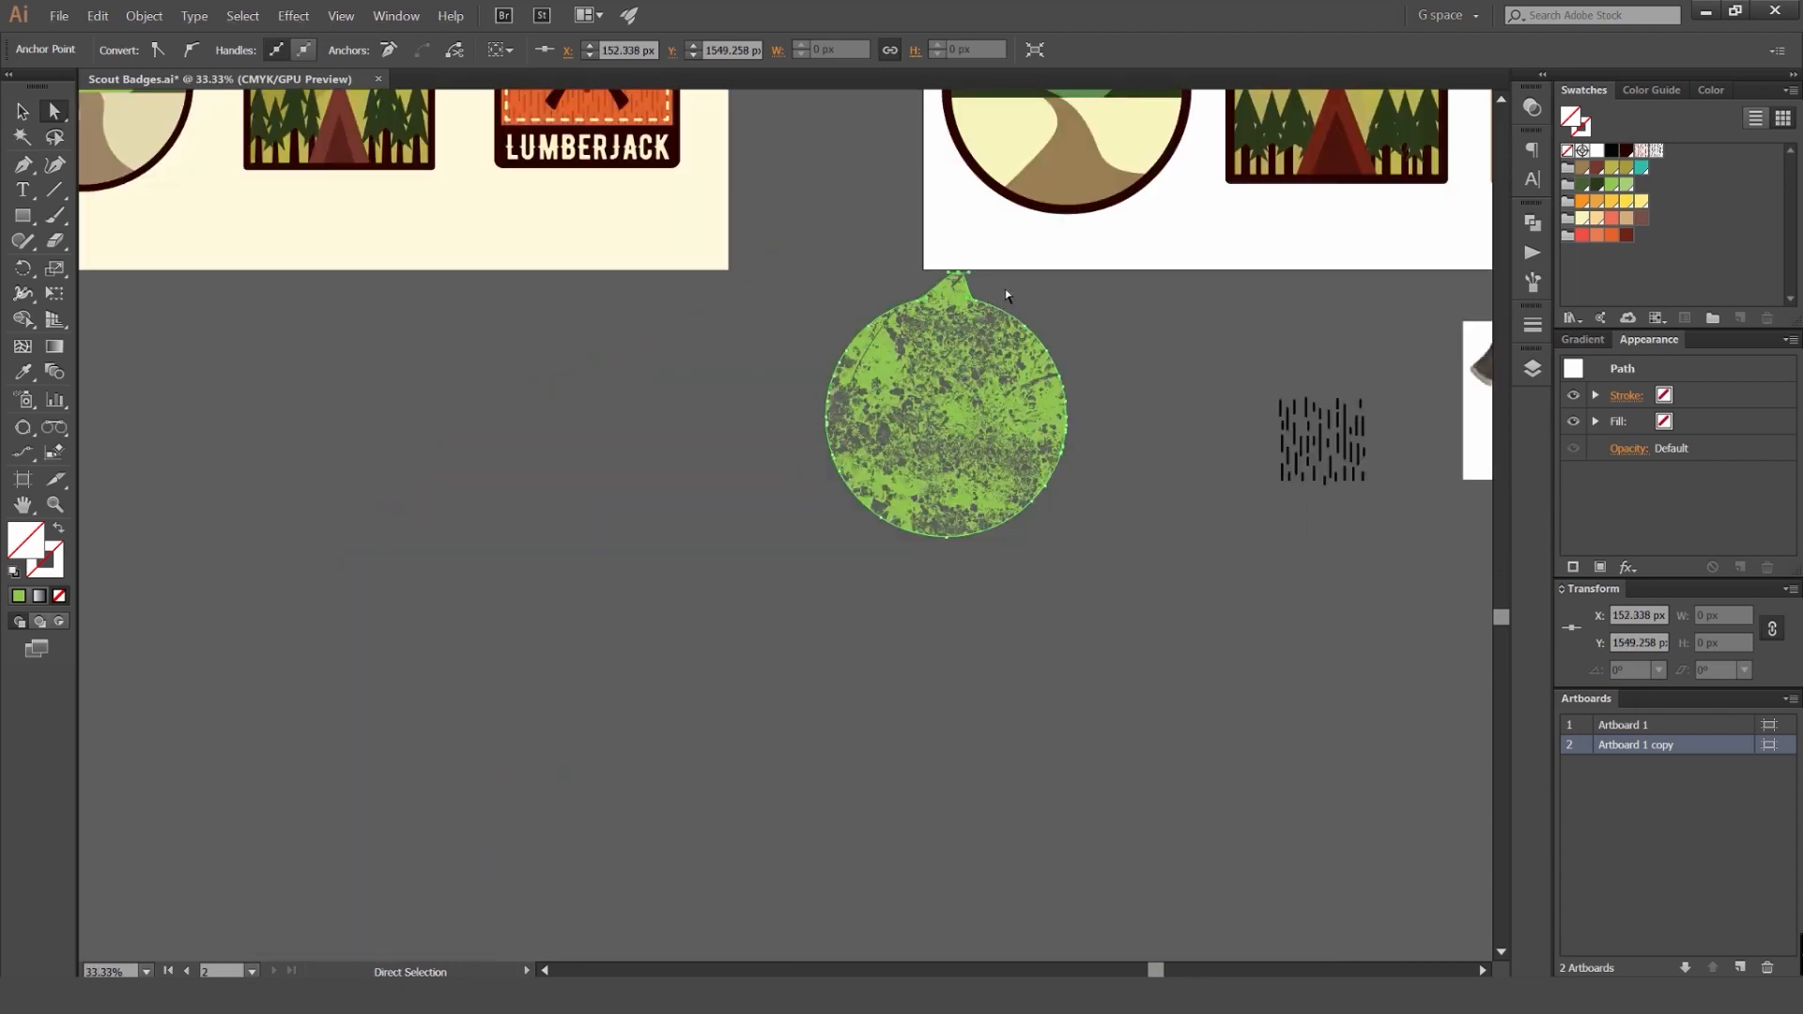
click(976, 302)
drag(978, 303, 1033, 443)
key(ctrl+z)
key(ctrl+z)
click(1132, 341)
key(v)
key(ctrl+z)
click(1144, 293)
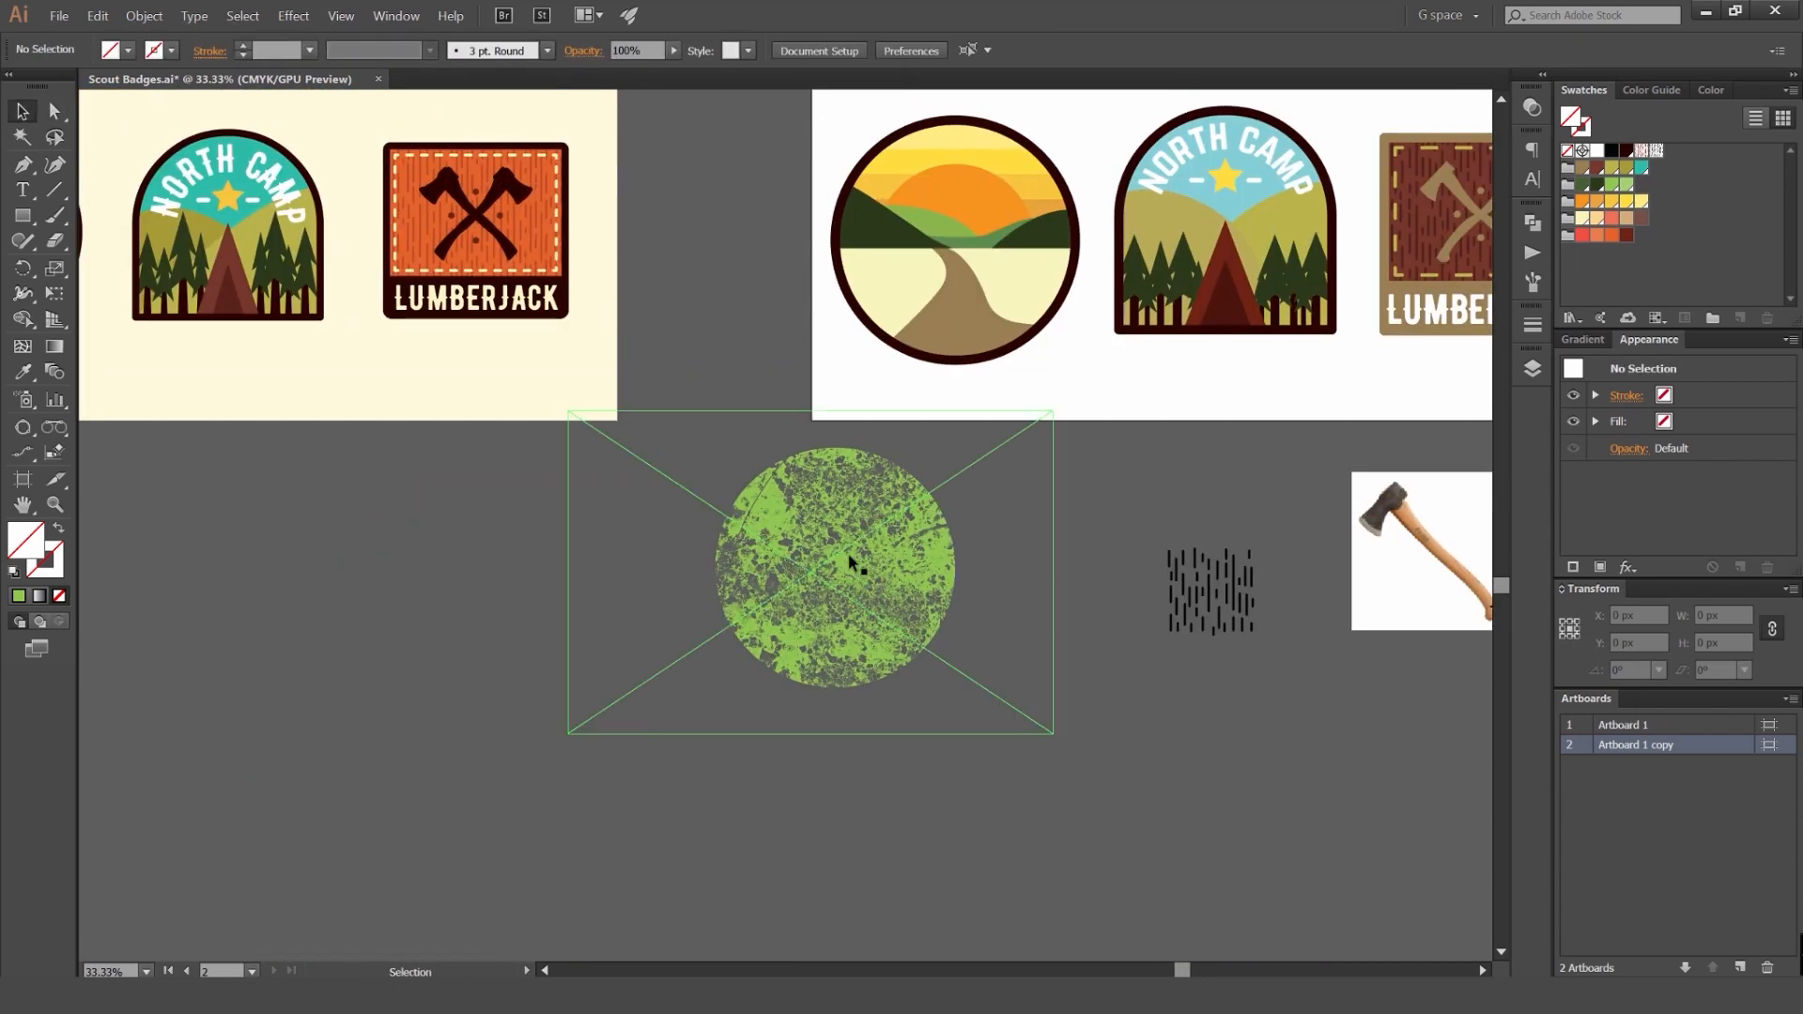
Step: Move the green clipped texture onto the round landscape badge and centre it vertically with the border circle
drag(862, 648, 921, 353)
scroll(911, 150, up, 1)
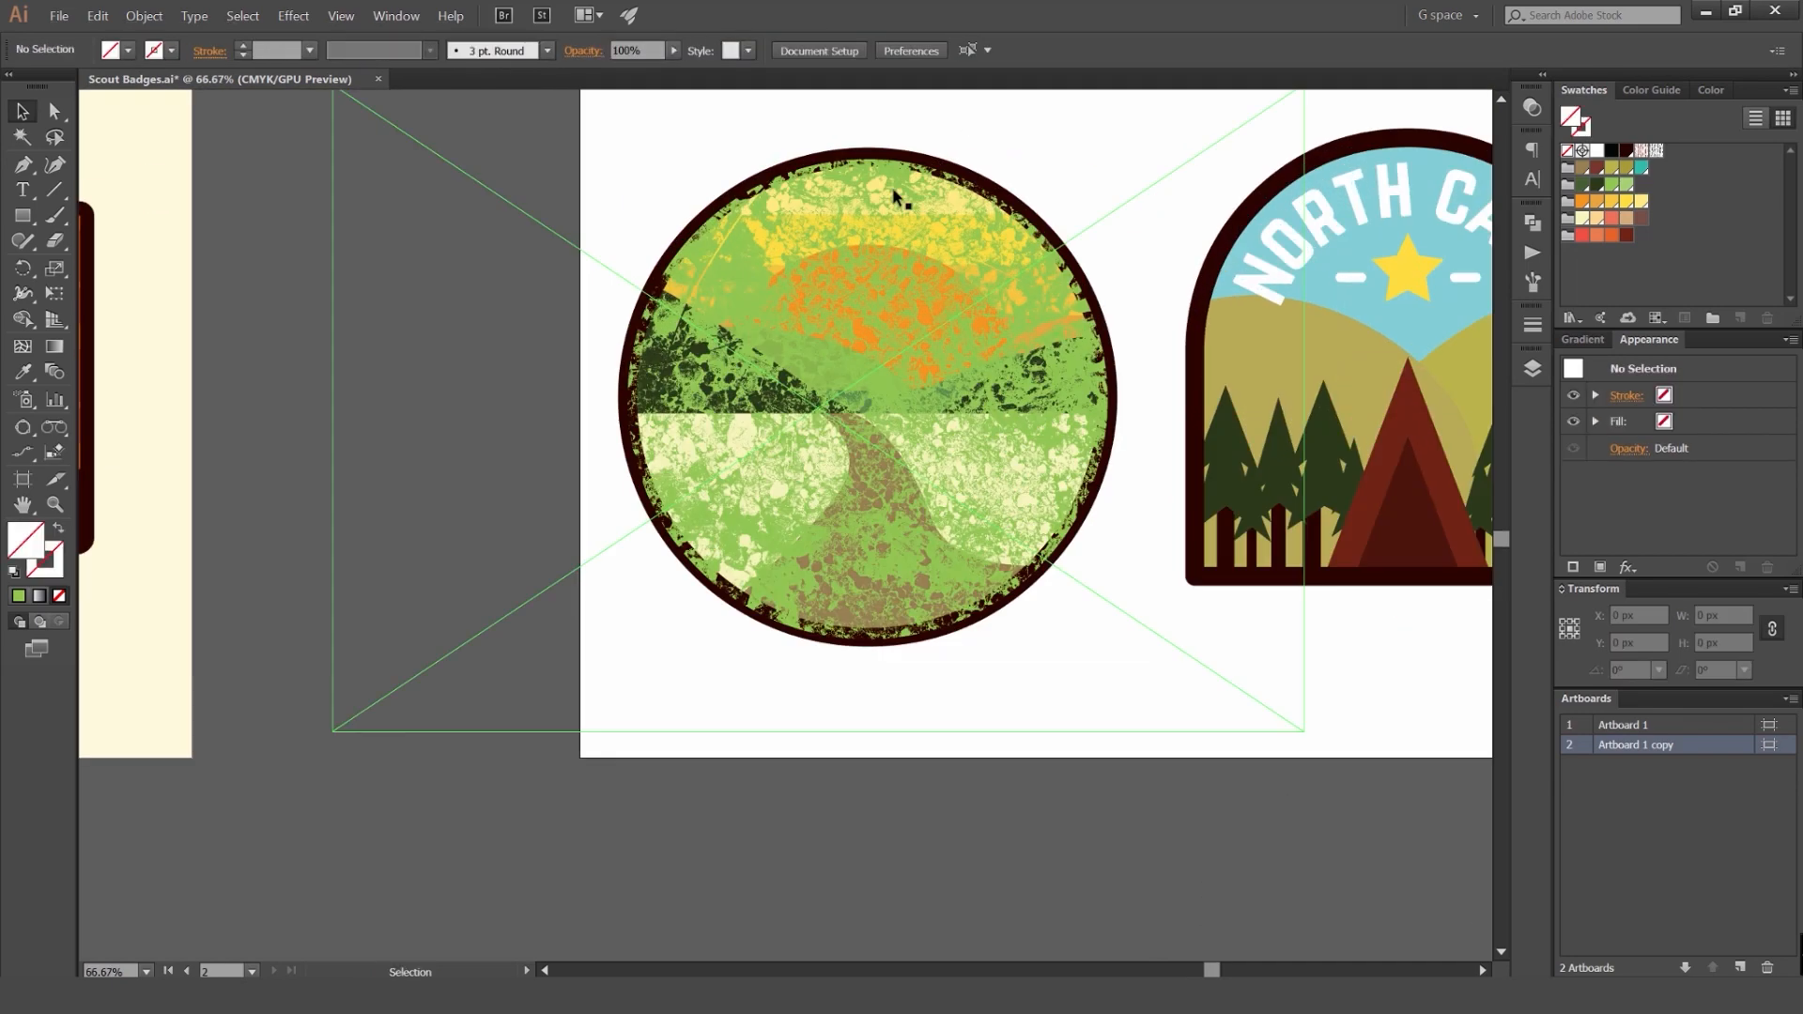
shift+click(884, 156)
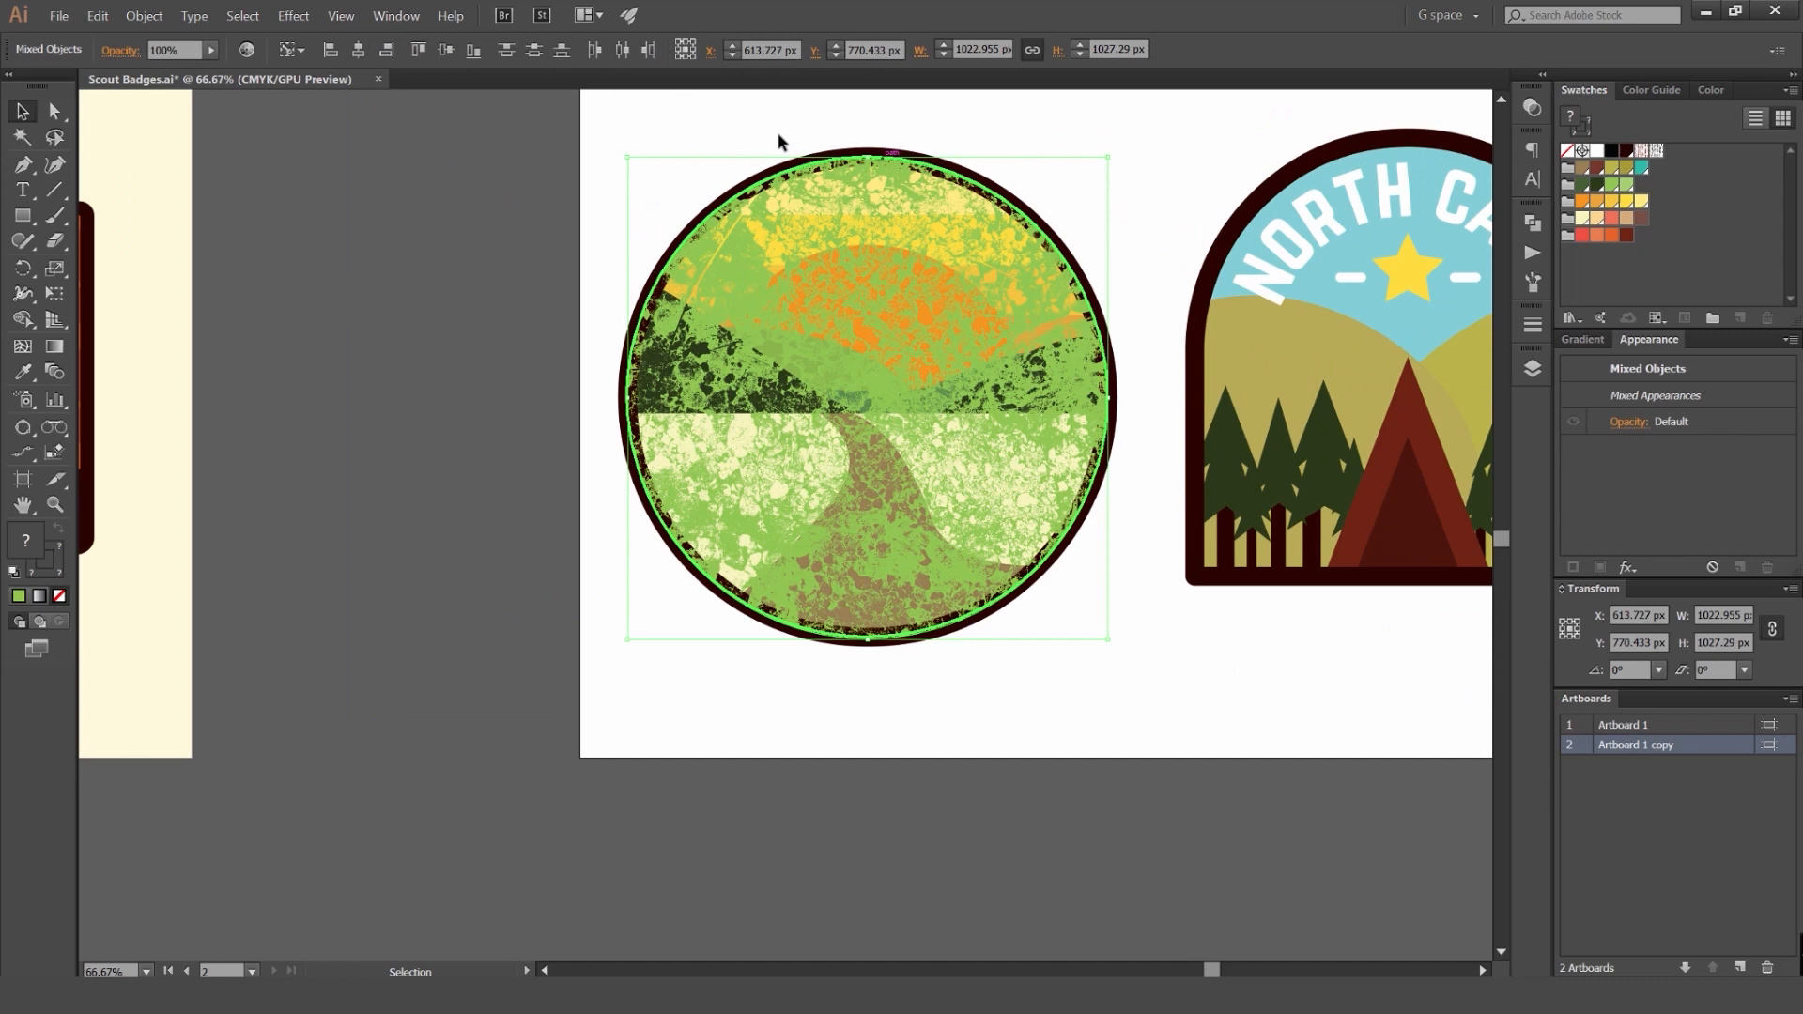
click(446, 50)
click(1051, 193)
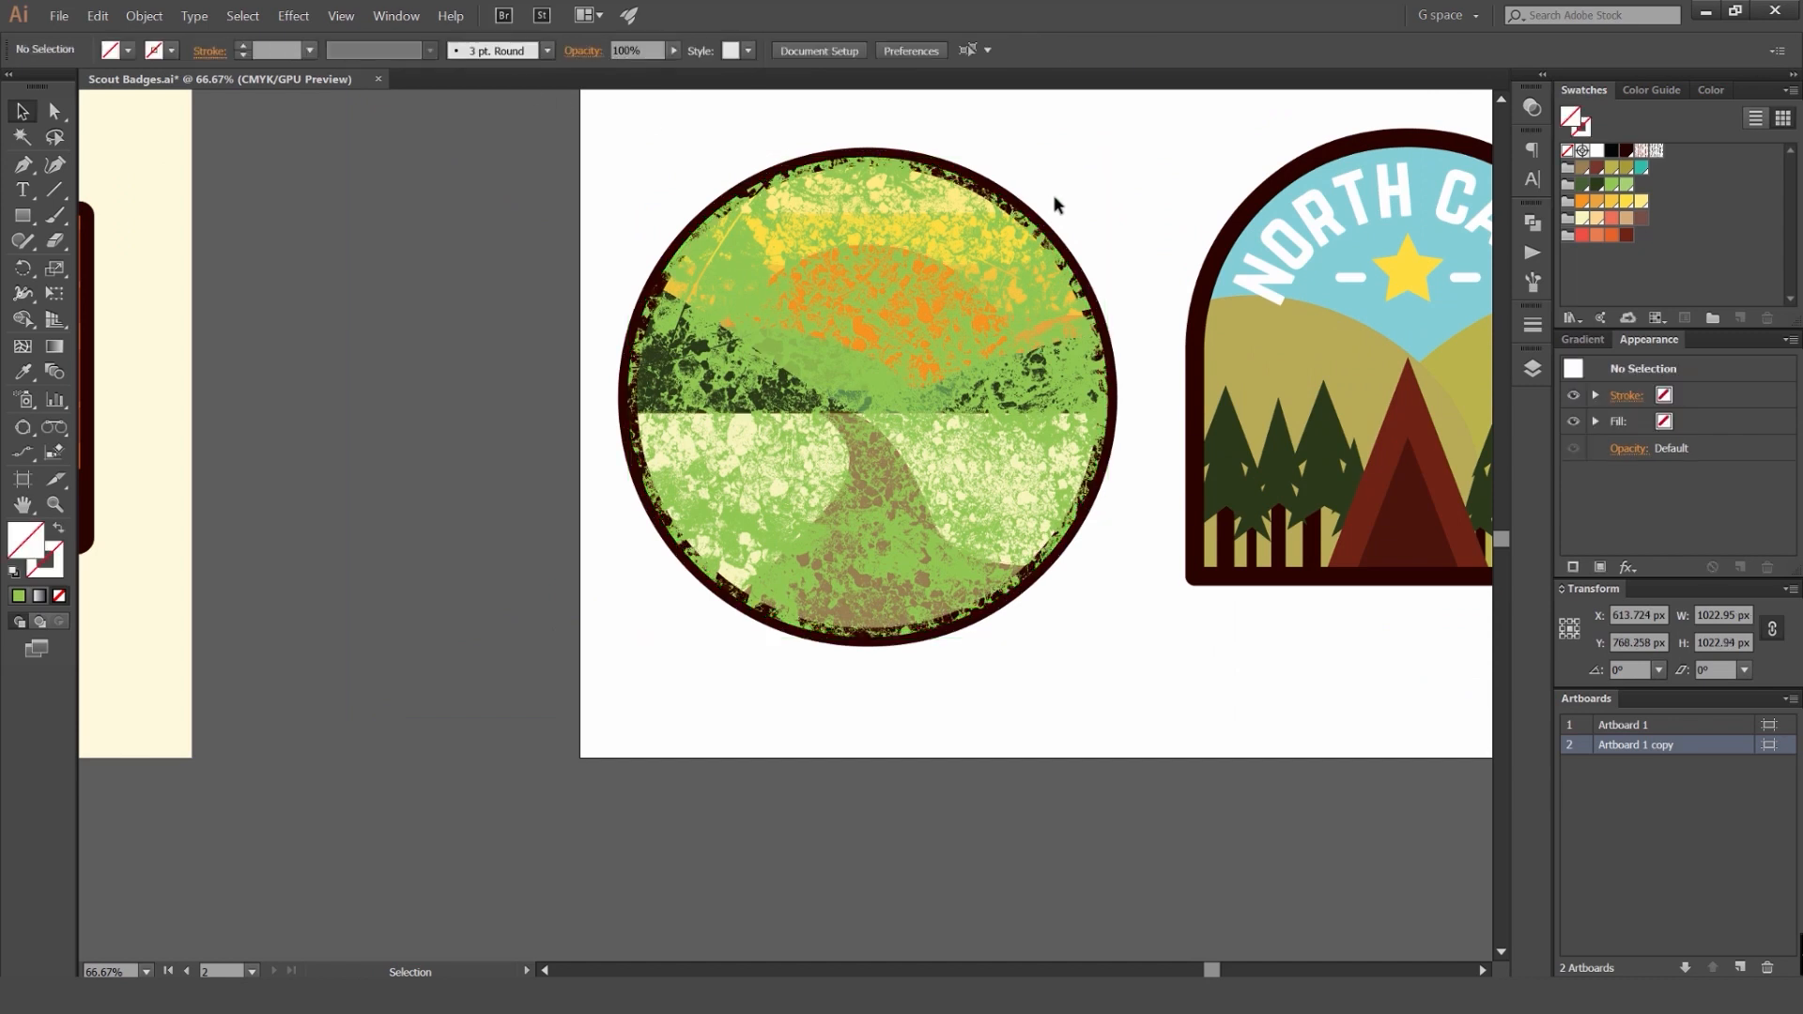
Step: Select the texture clip group on the round badge and open its transparency settings
click(835, 253)
key(space)
drag(1054, 167, 1000, 211)
click(1531, 108)
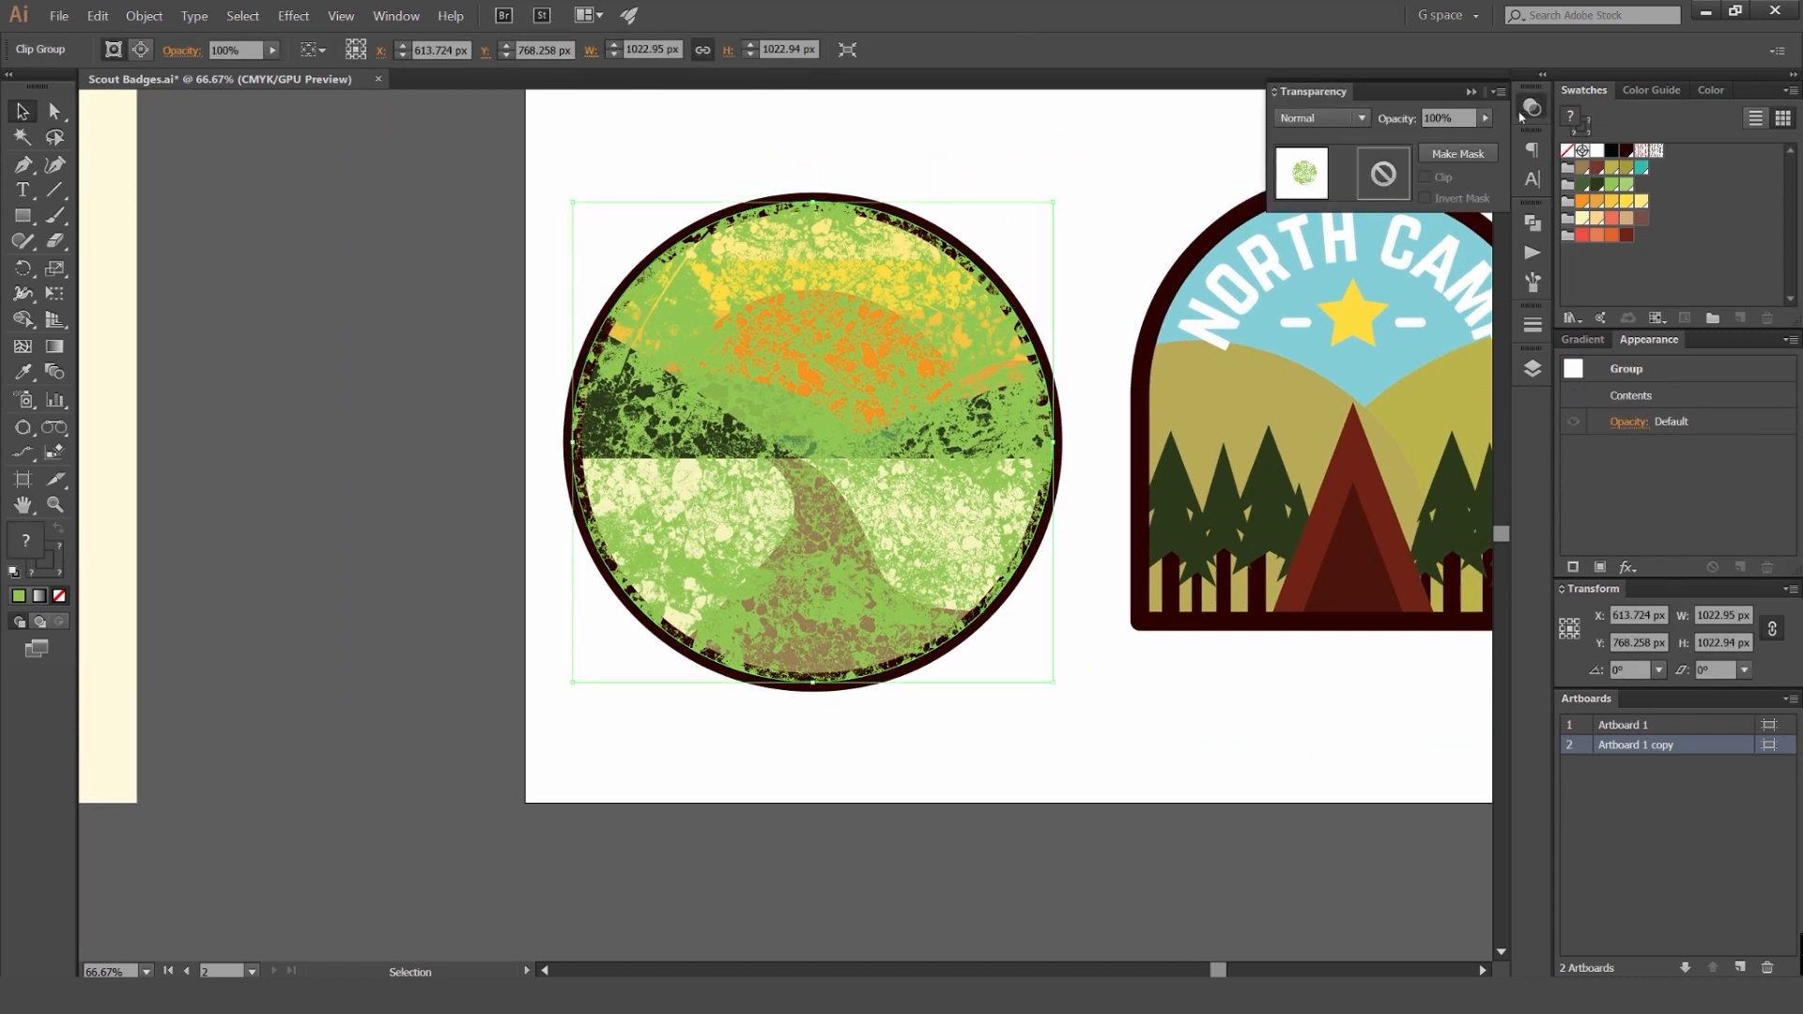
key(space)
drag(1195, 141, 1137, 179)
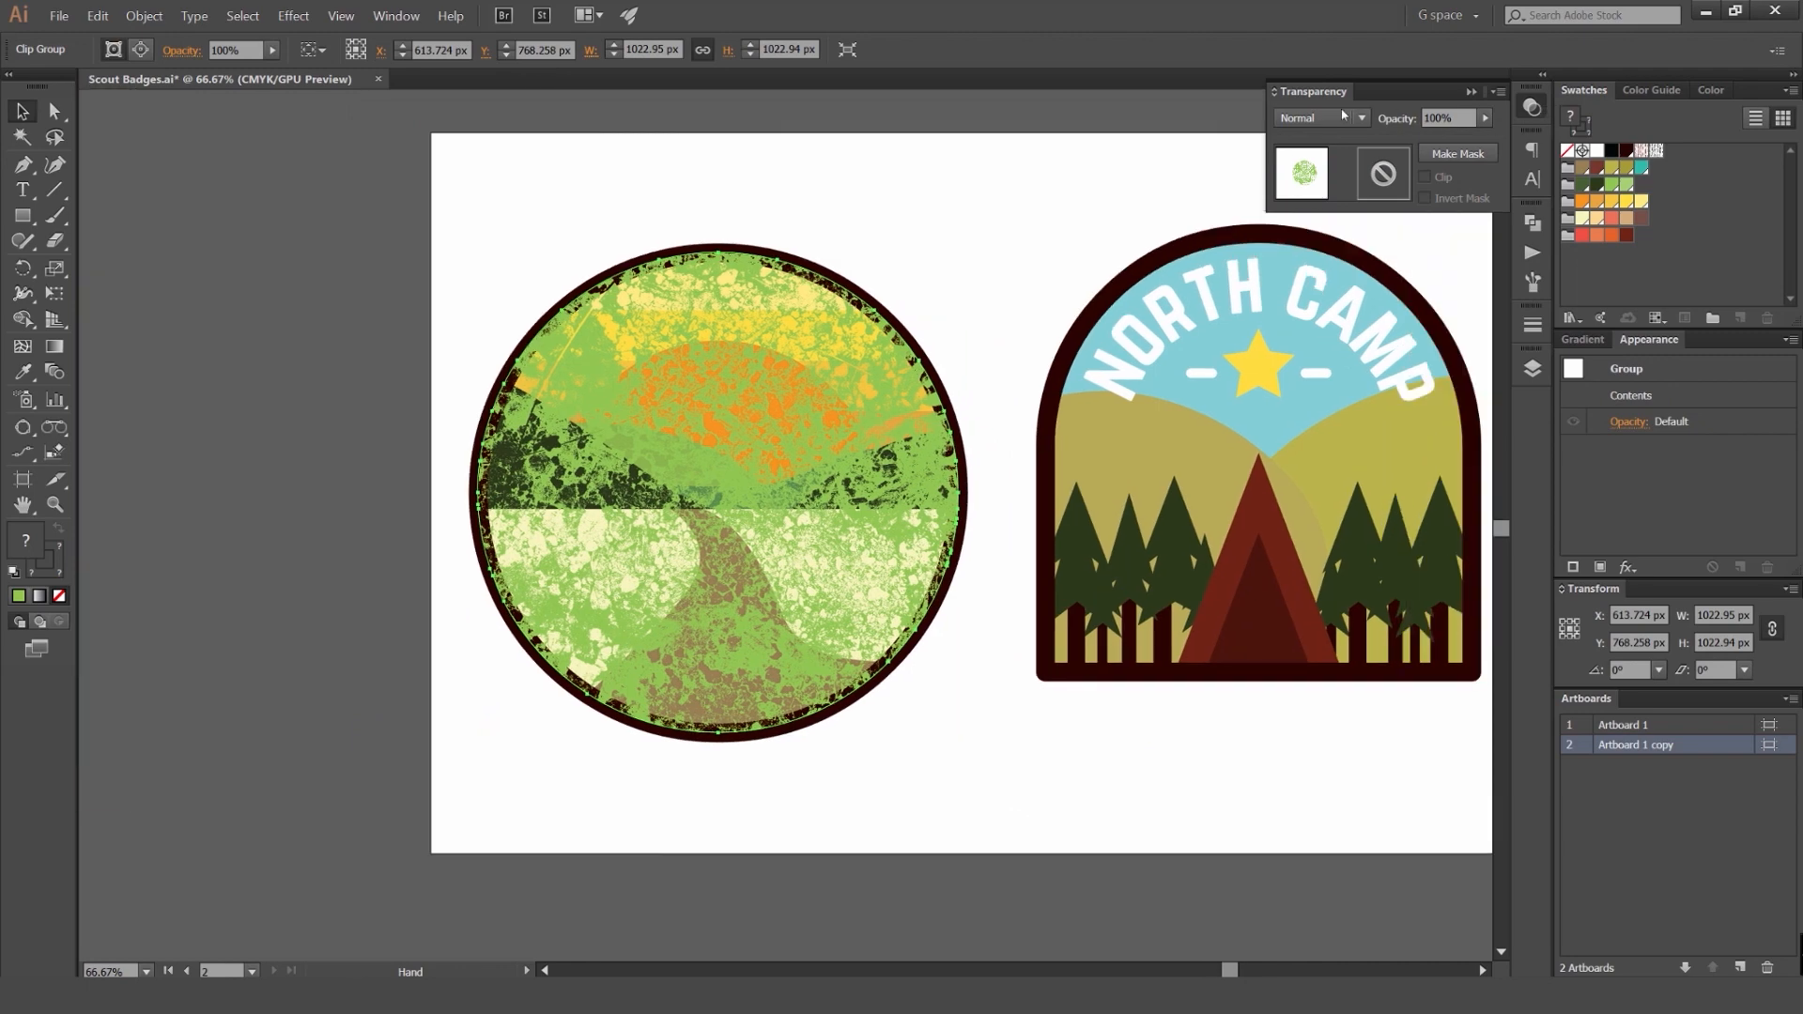
Step: Detach the Transparency settings from the dock and float them expanded above the gap between the round and North Camp badges
click(397, 16)
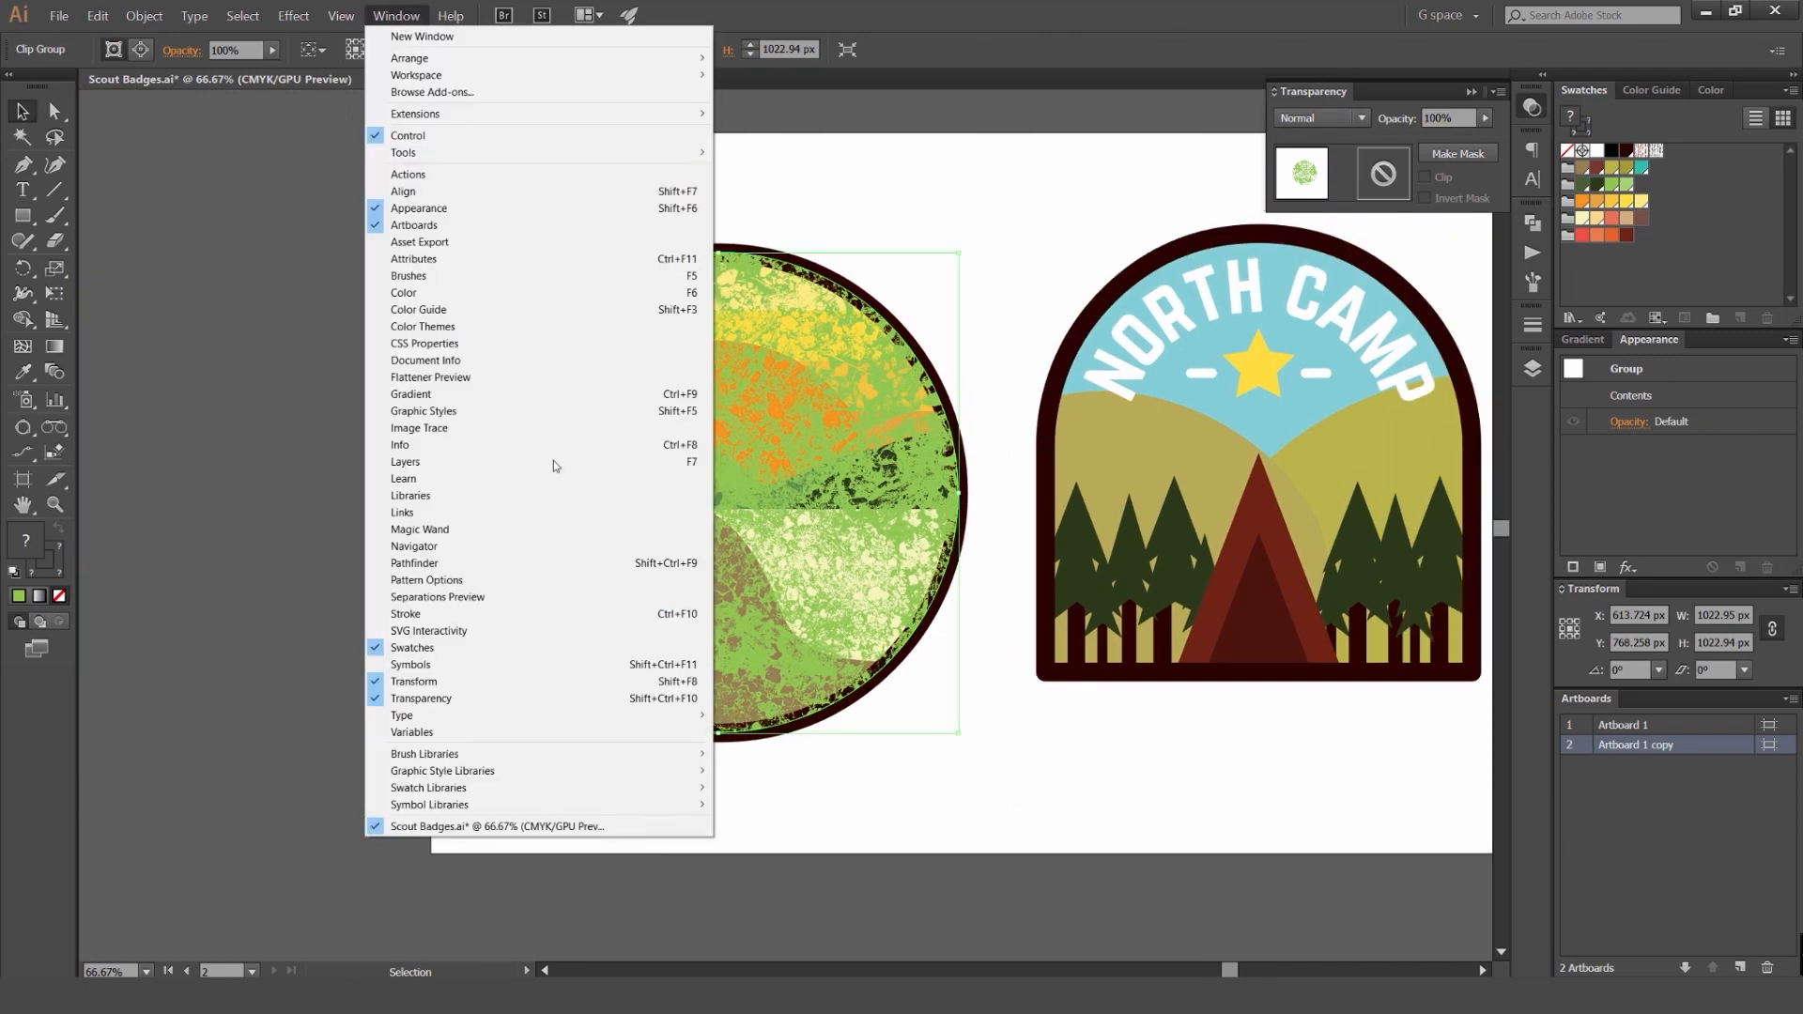
click(449, 698)
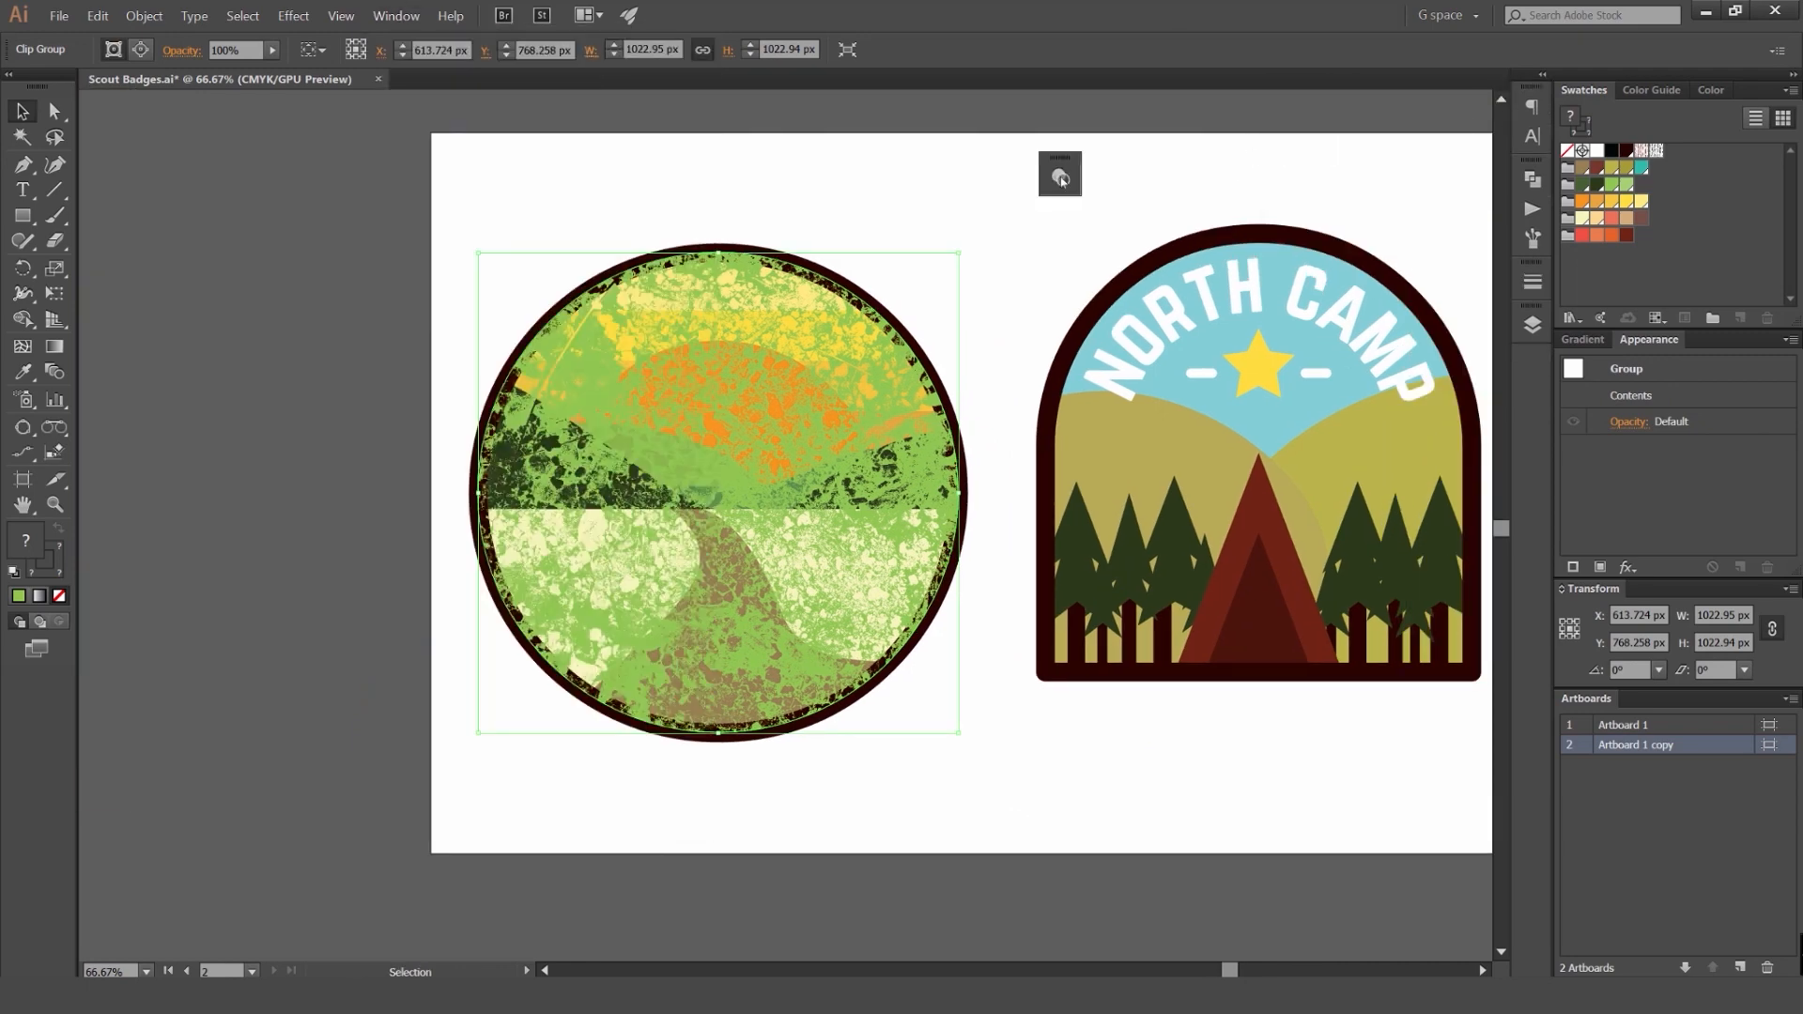
click(1061, 178)
drag(1089, 159, 969, 145)
key(space)
drag(853, 259, 888, 330)
drag(1009, 128, 1051, 128)
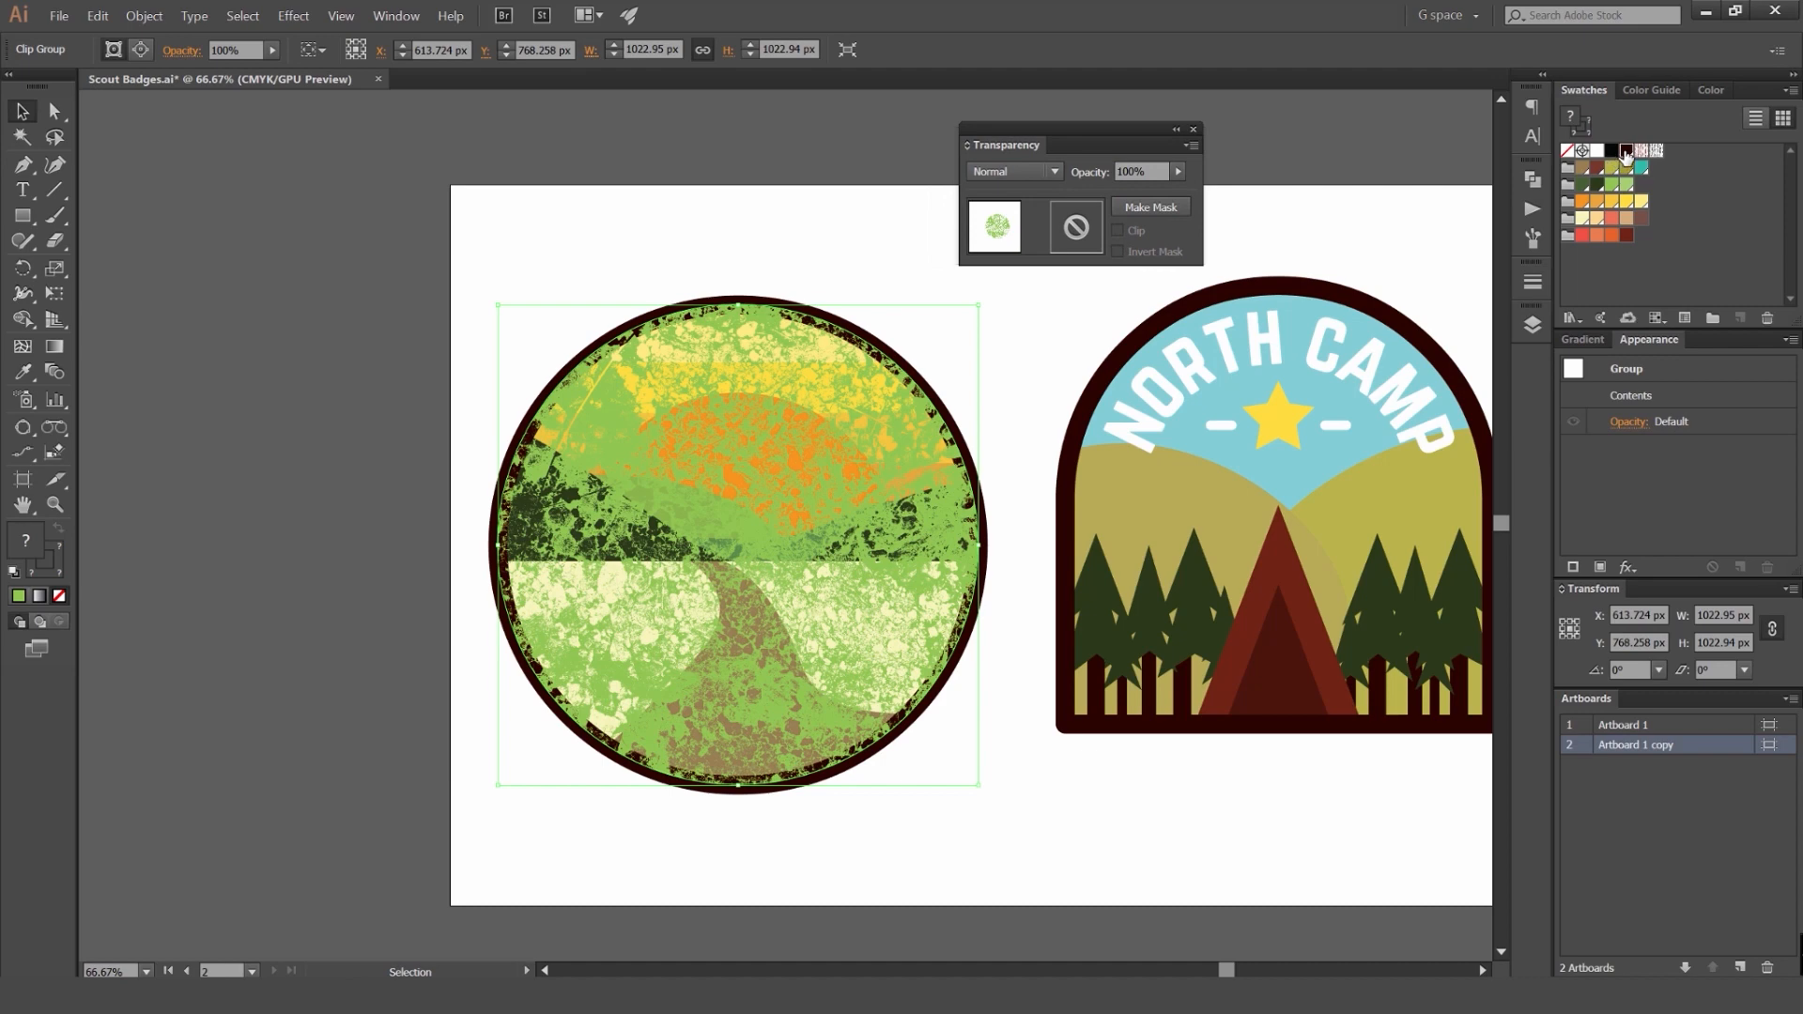
Step: Recolour the Ashes texture inside the clip group with the border's dark brown swatch, and return to the clipping path
click(1625, 151)
key(ctrl+z)
click(142, 52)
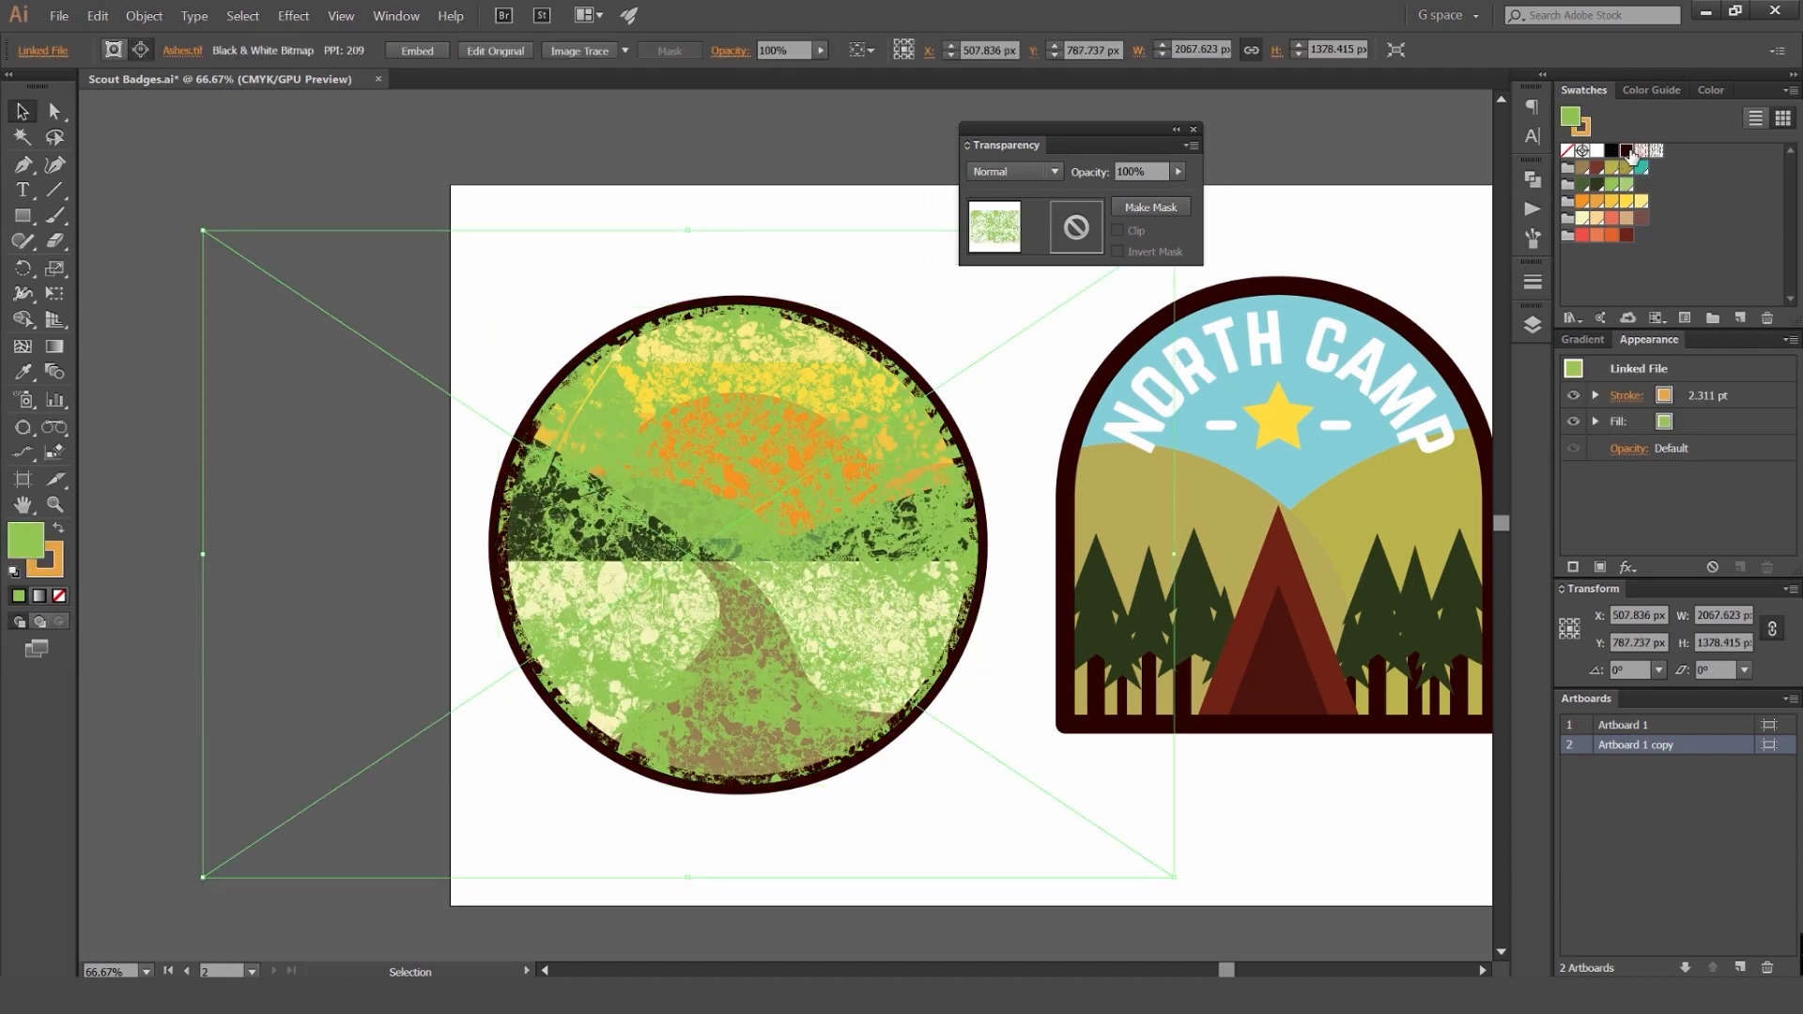
click(1628, 152)
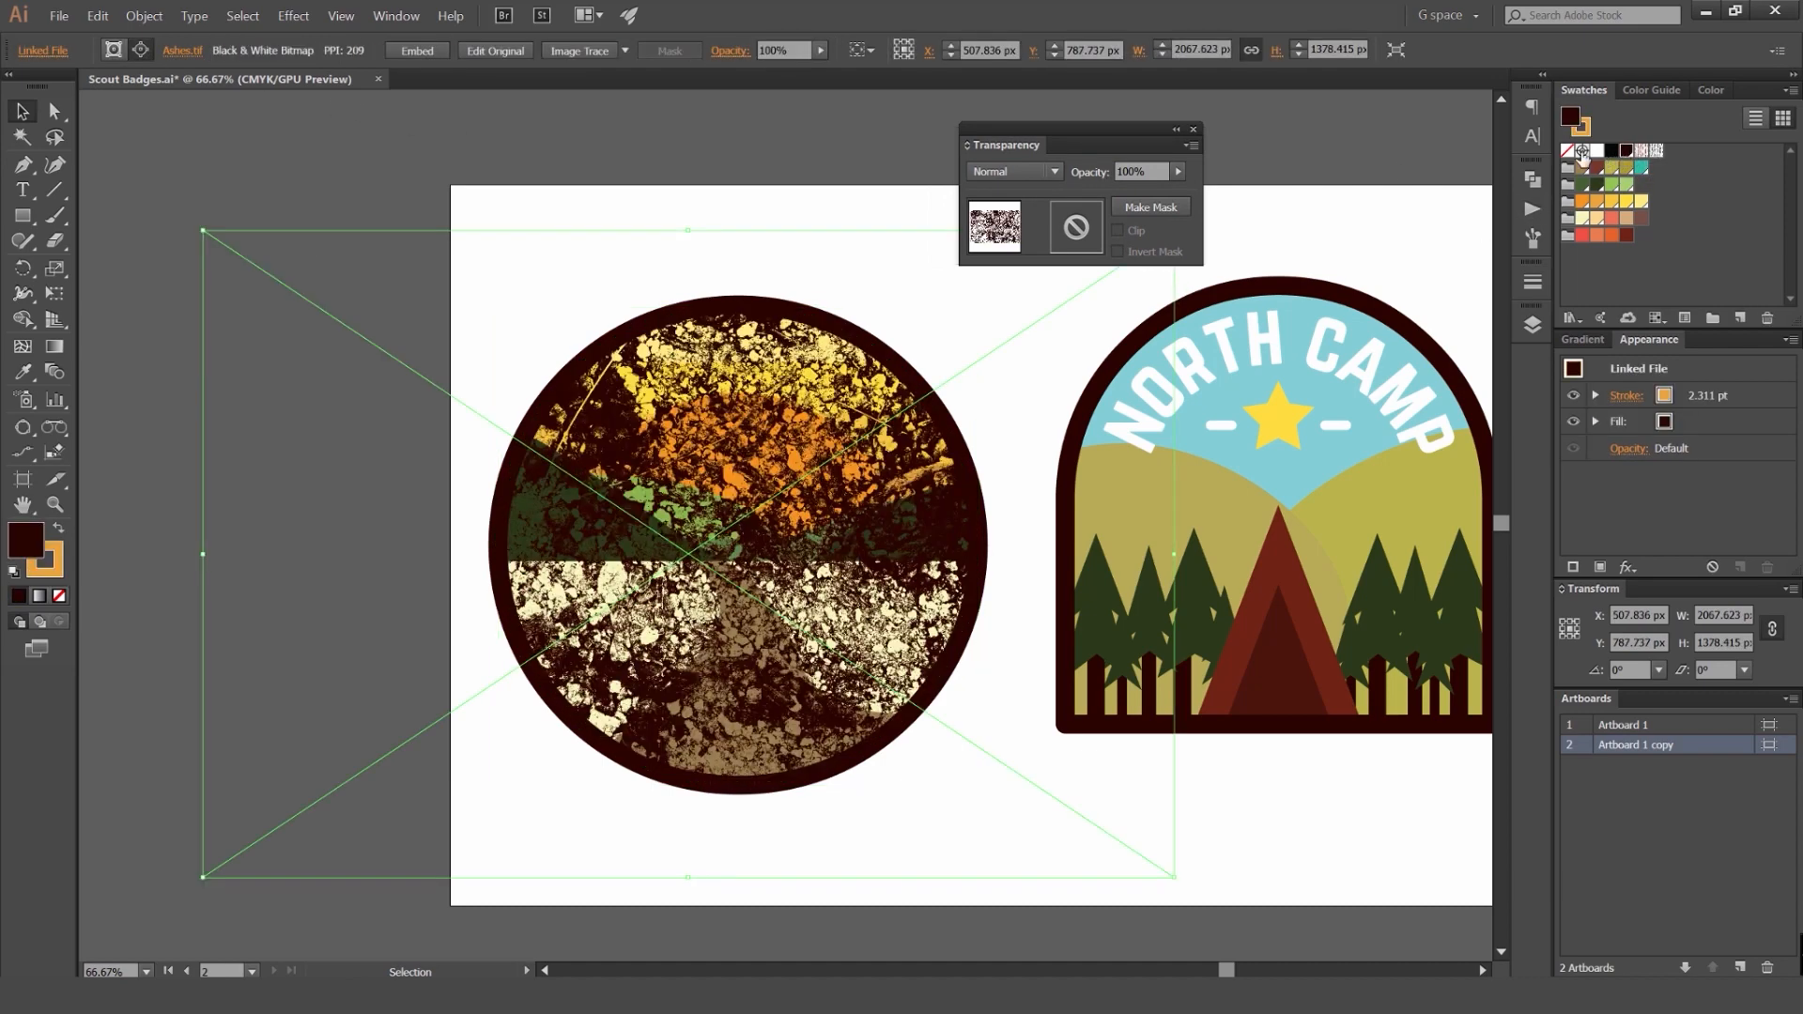
click(113, 50)
Step: Try moving the dark clipped texture away from its place on the round badge, and undo the moves
drag(751, 413, 781, 514)
key(ctrl+z)
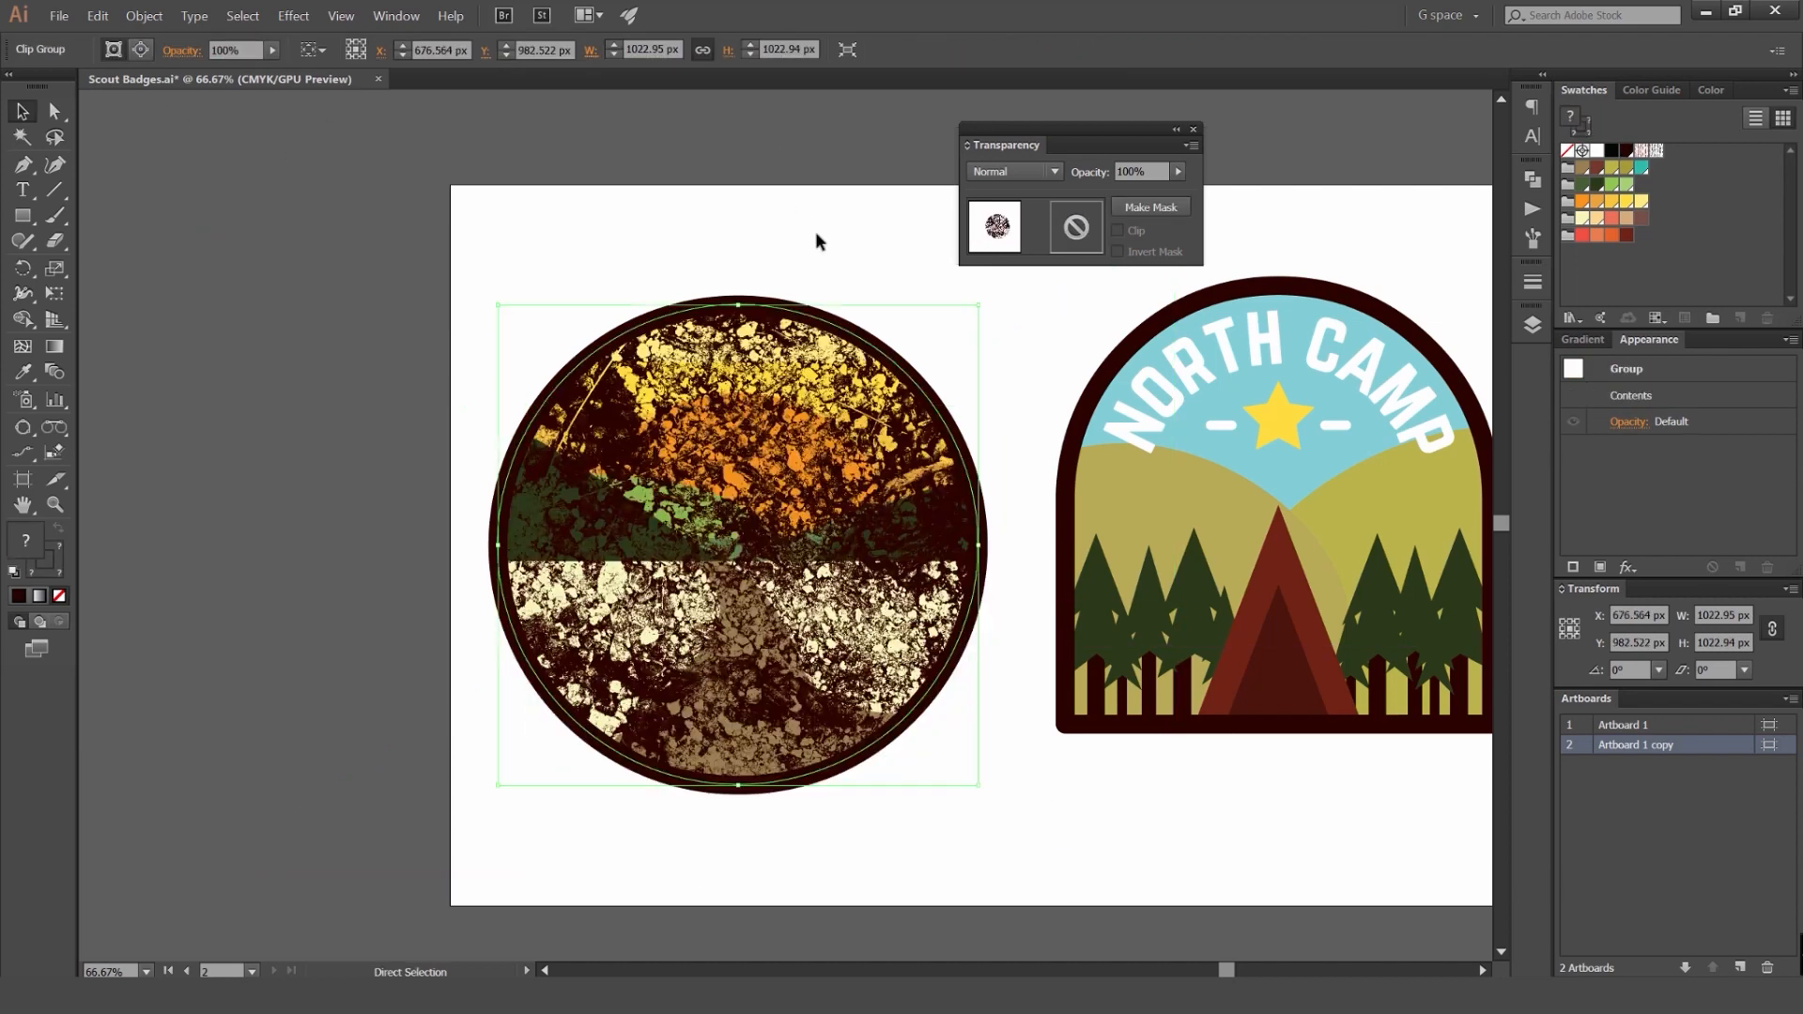
drag(806, 370, 739, 237)
key(ctrl+z)
Step: Try blending modes on the texture clip group, including Darken, Color Burn, Screen, Color Dodge, Overlay and Luminosity
drag(1026, 144, 1040, 136)
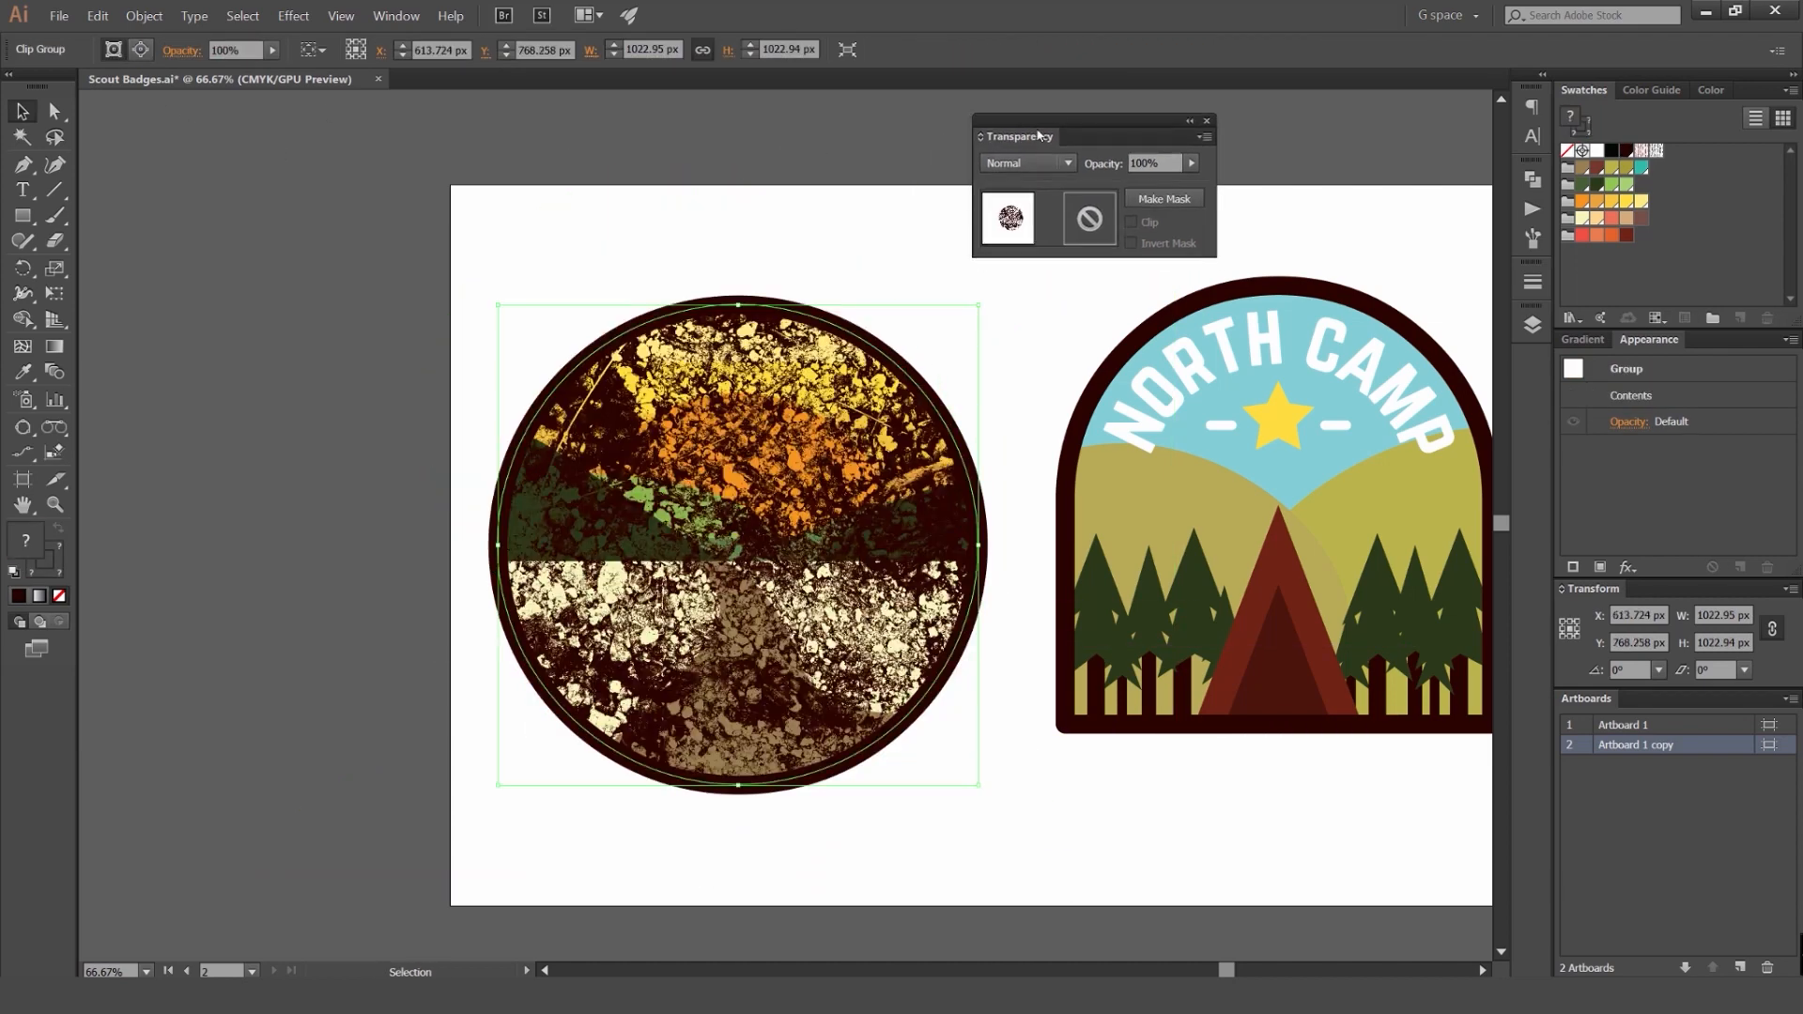
scroll(1025, 169, down, 1)
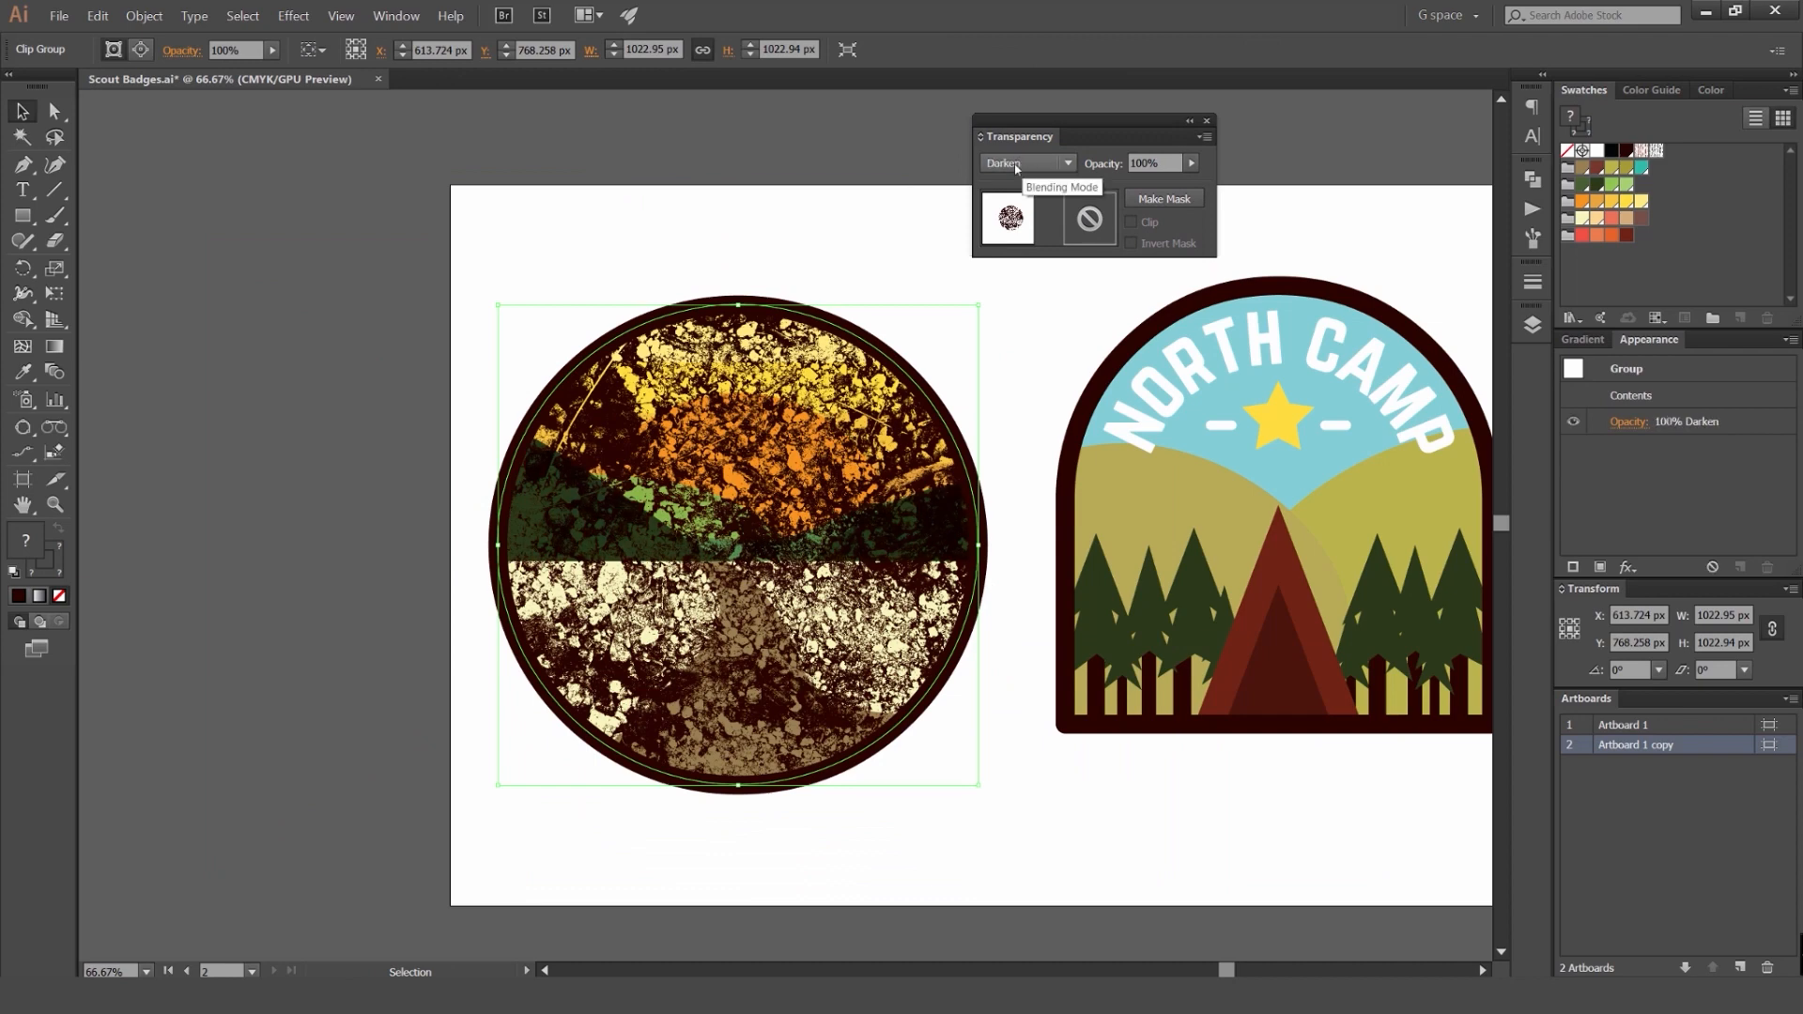
scroll(1024, 165, down, 1)
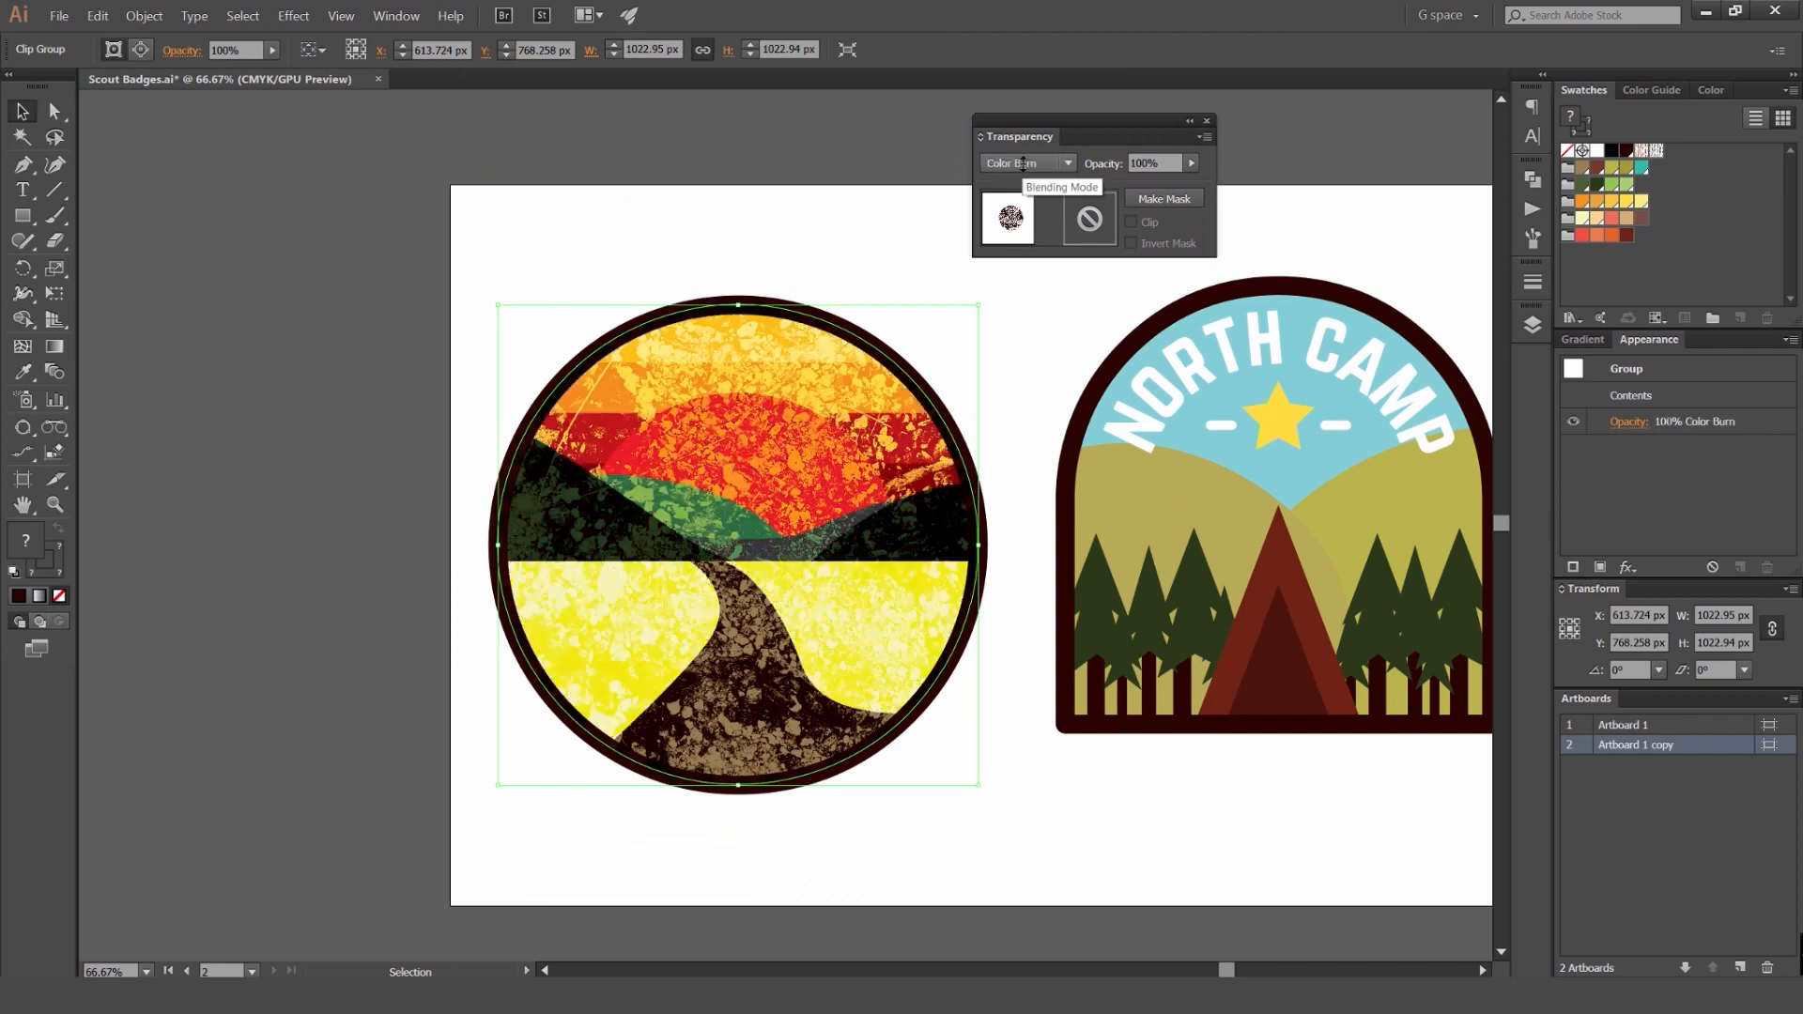
scroll(1024, 163, down, 1)
scroll(1023, 163, down, 1)
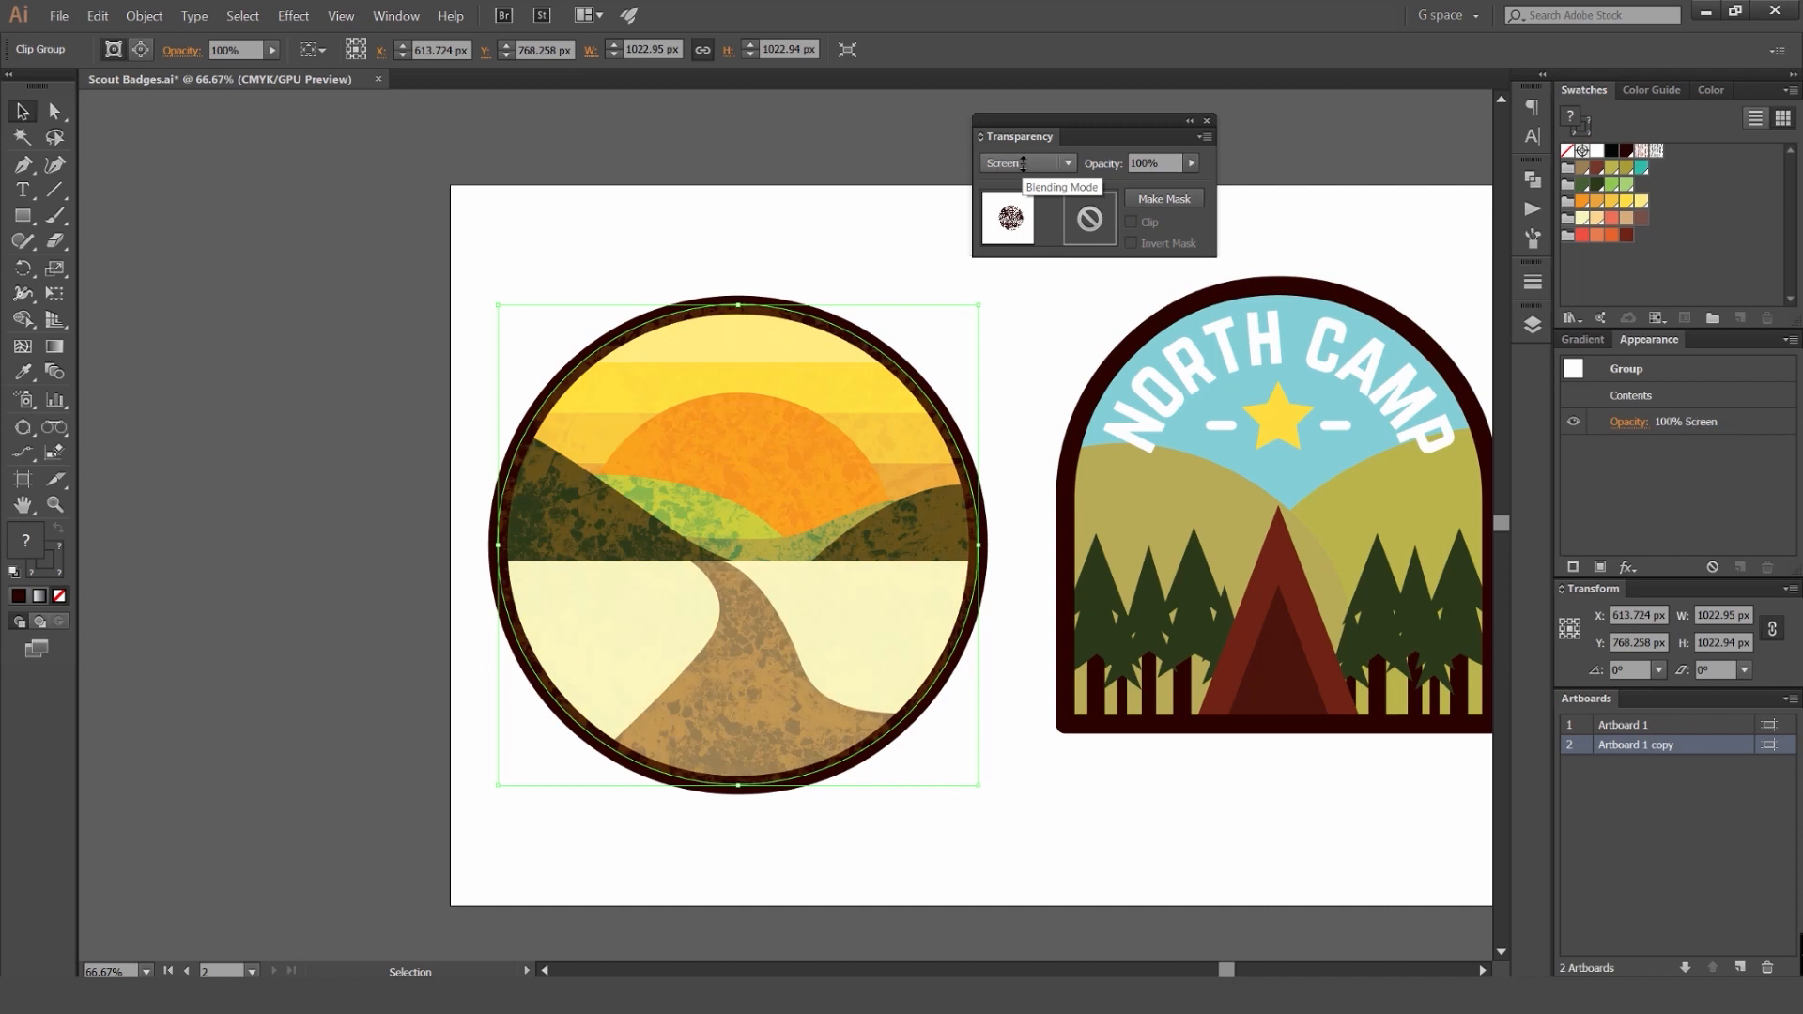
scroll(1024, 164, down, 1)
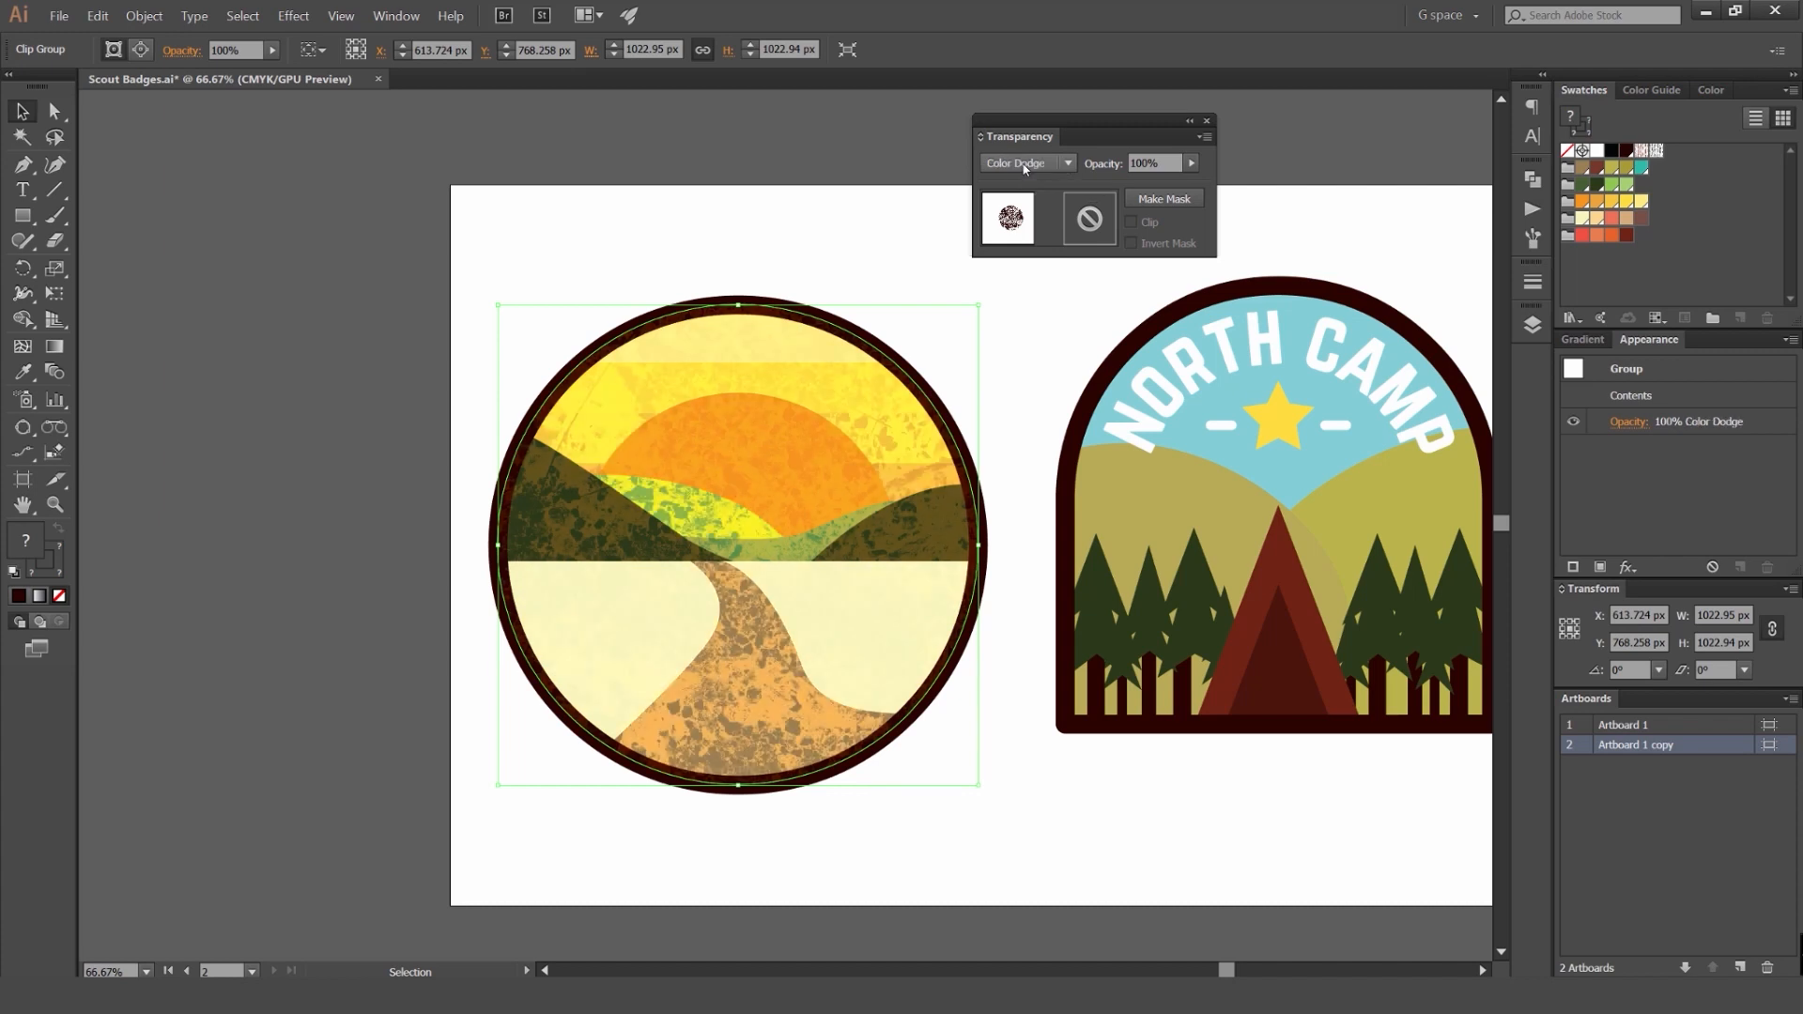
scroll(1023, 163, down, 4)
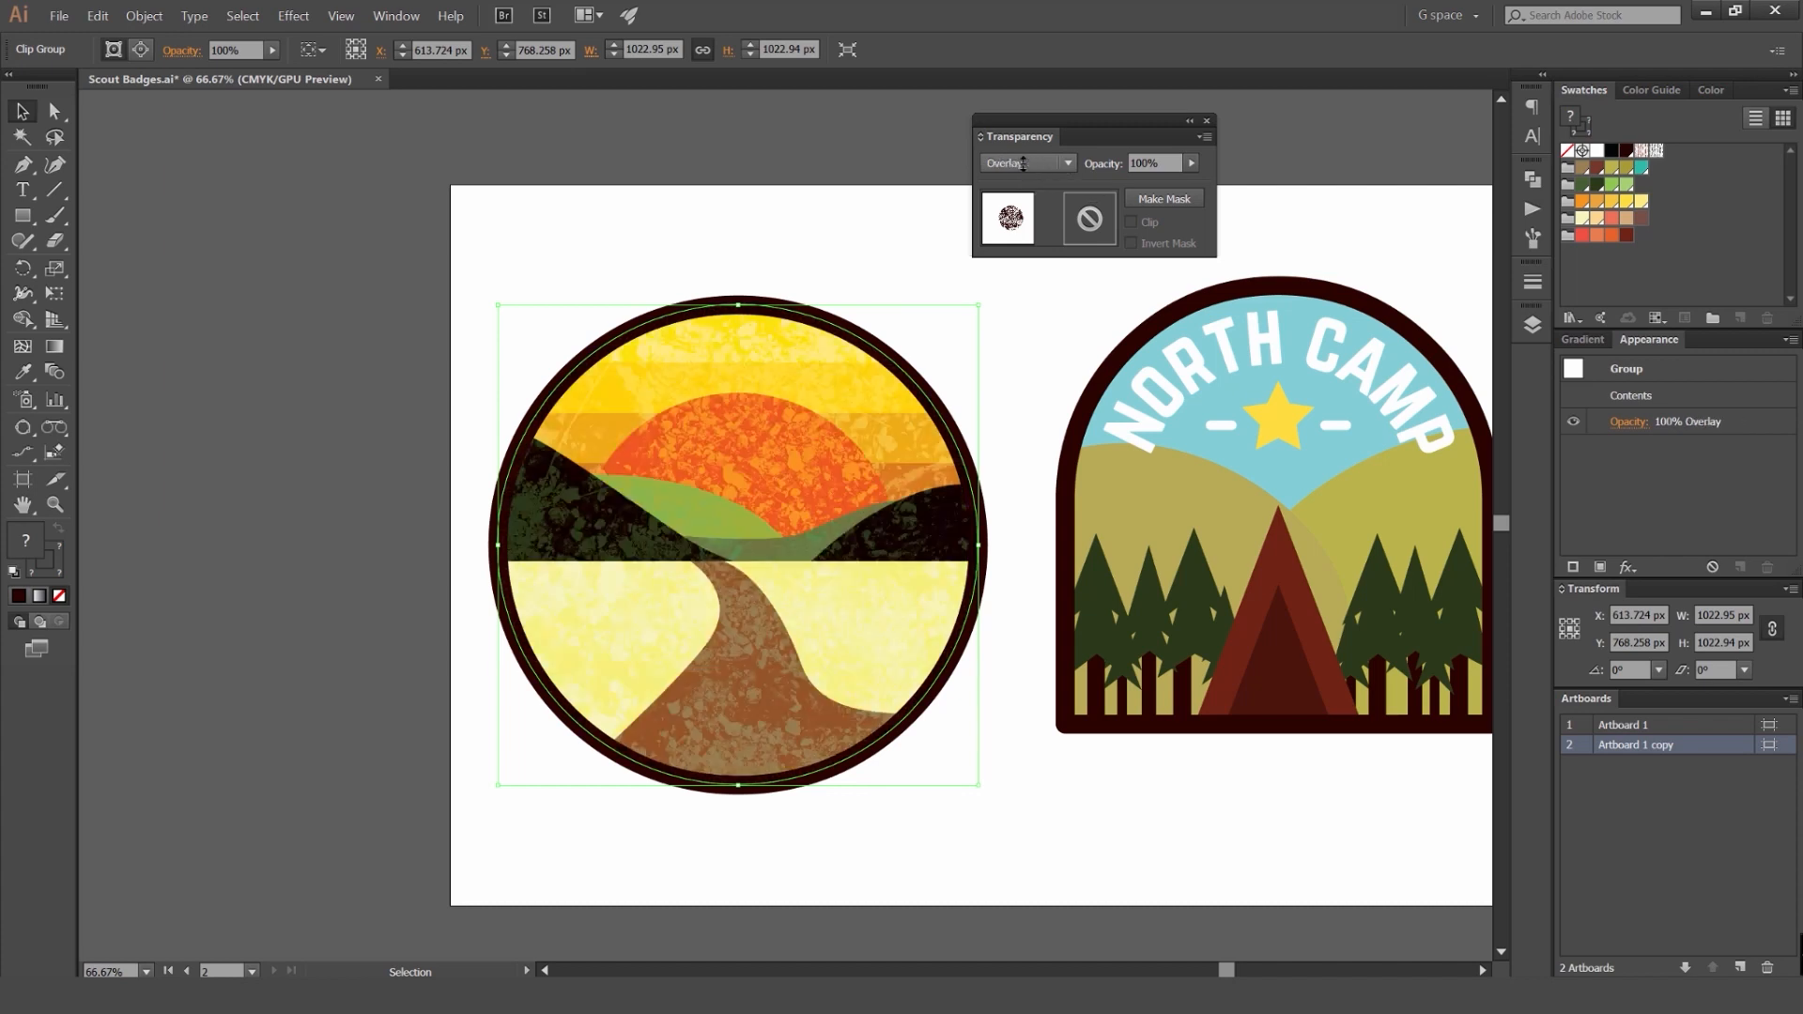
scroll(1024, 163, down, 5)
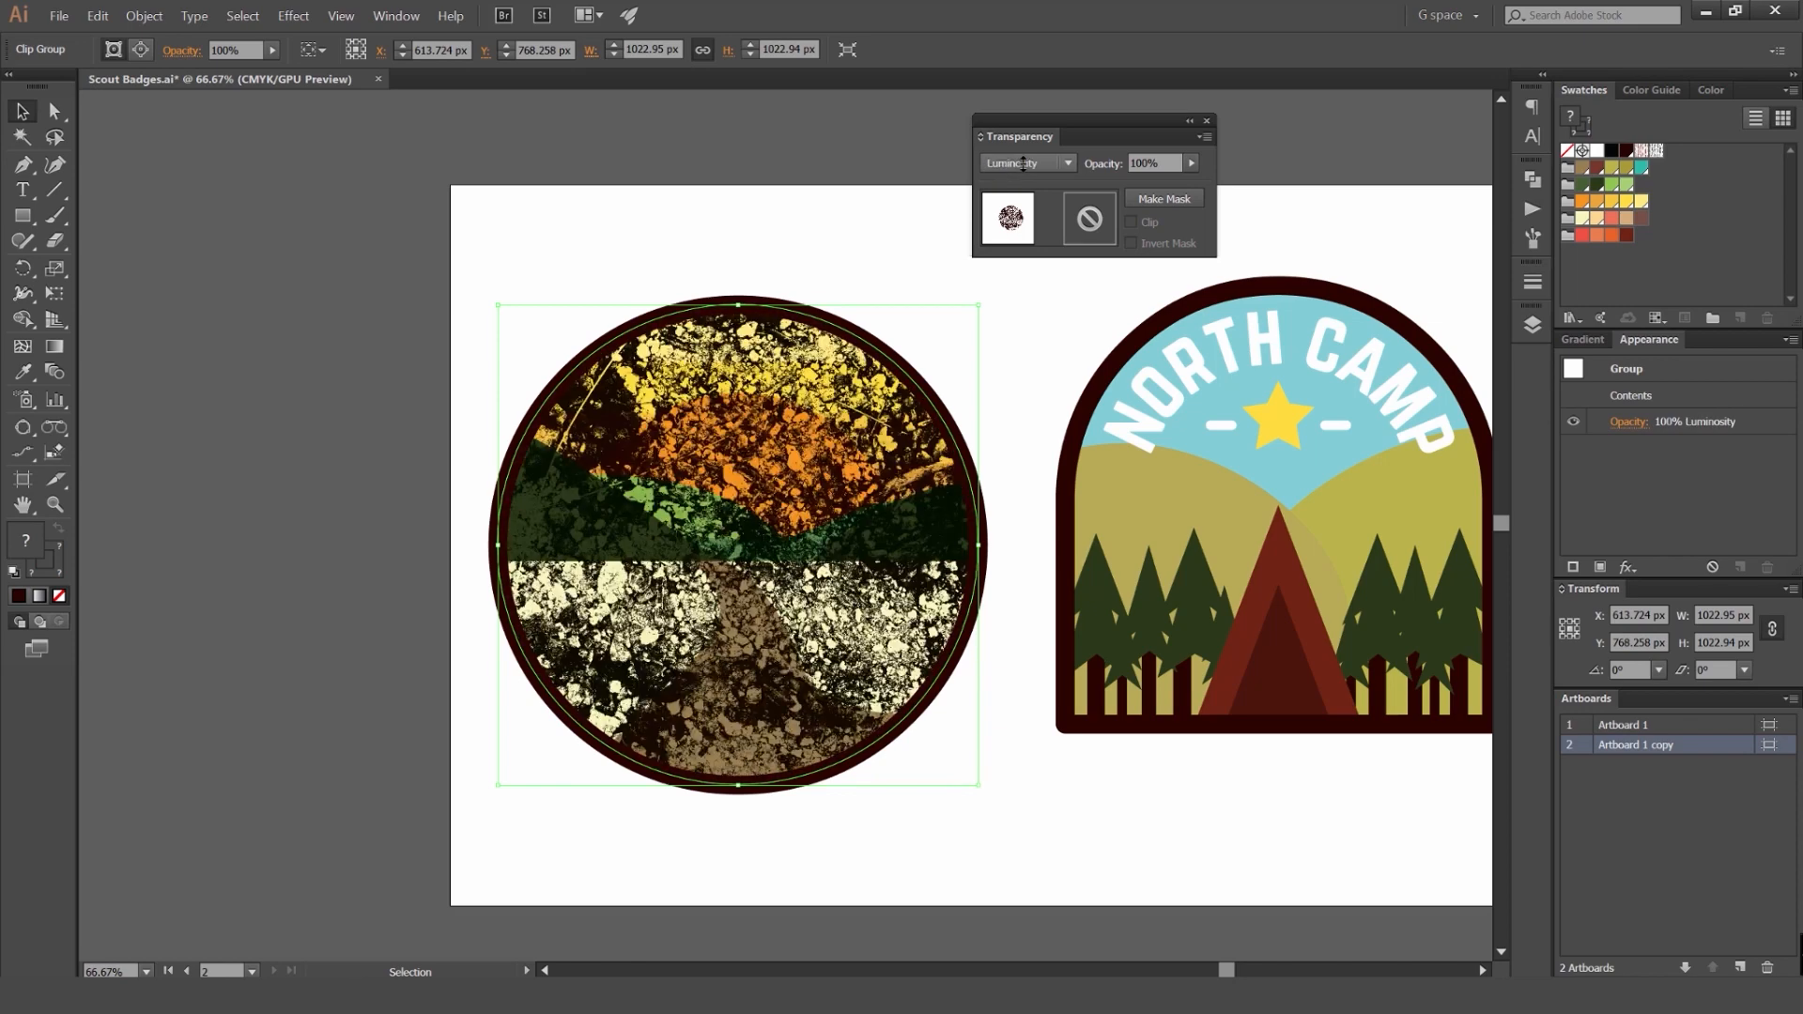
Step: Set the texture clip group's blending mode to Color Dodge
click(1024, 164)
click(1022, 214)
click(1025, 164)
click(1047, 337)
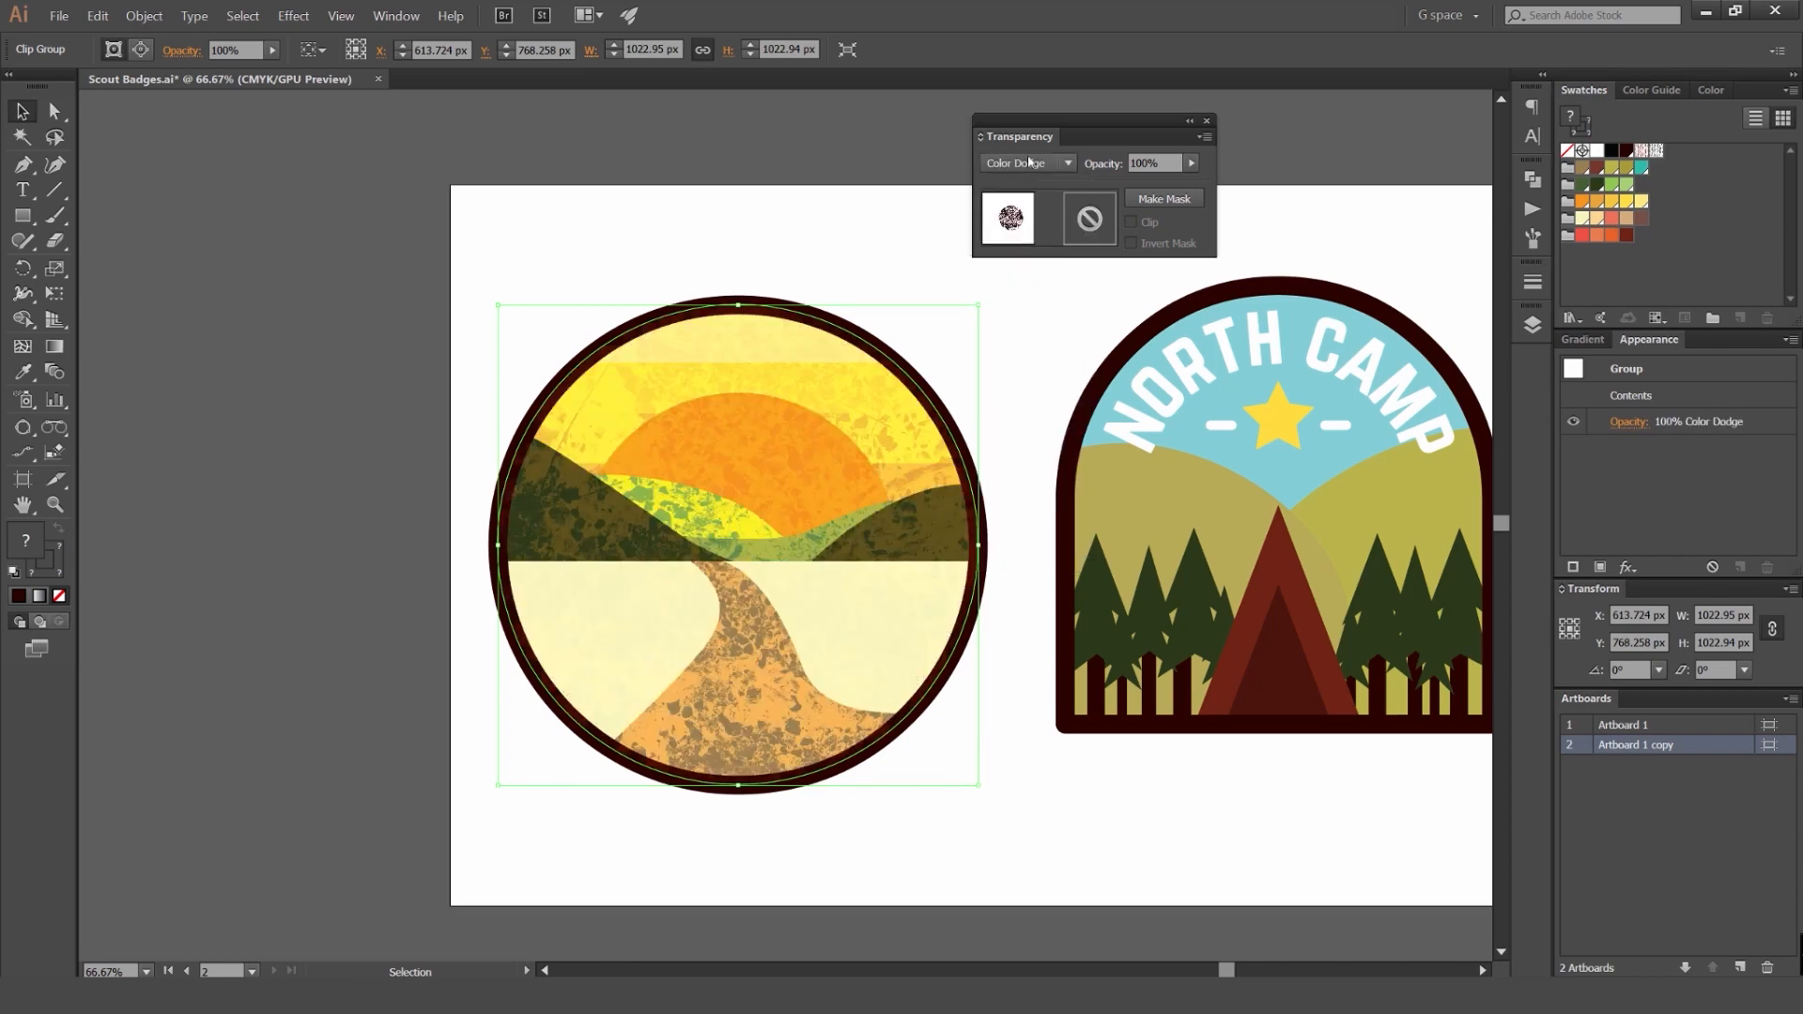
Step: Compare the Screen and Color Dodge blending modes on the round badge's texture clip group
scroll(1025, 164, down, 1)
scroll(1024, 166, up, 1)
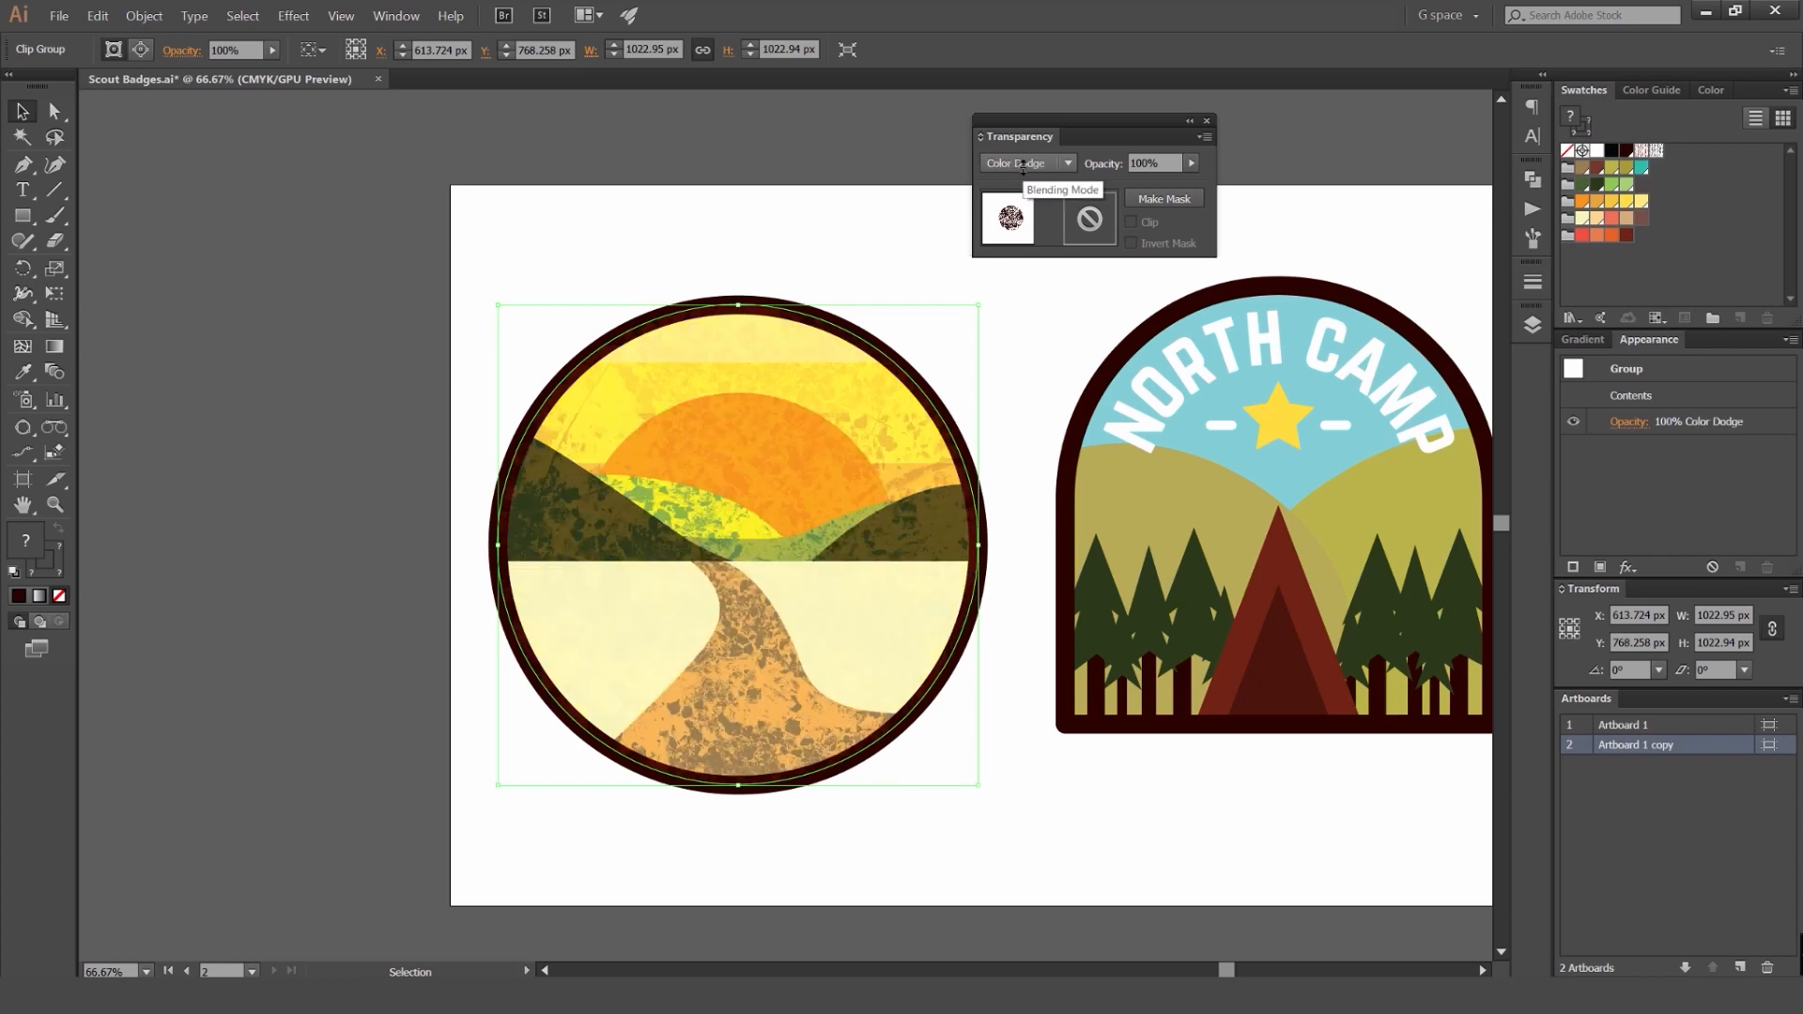
scroll(1023, 165, down, 1)
scroll(1024, 165, up, 1)
scroll(1023, 165, down, 1)
scroll(1023, 165, up, 1)
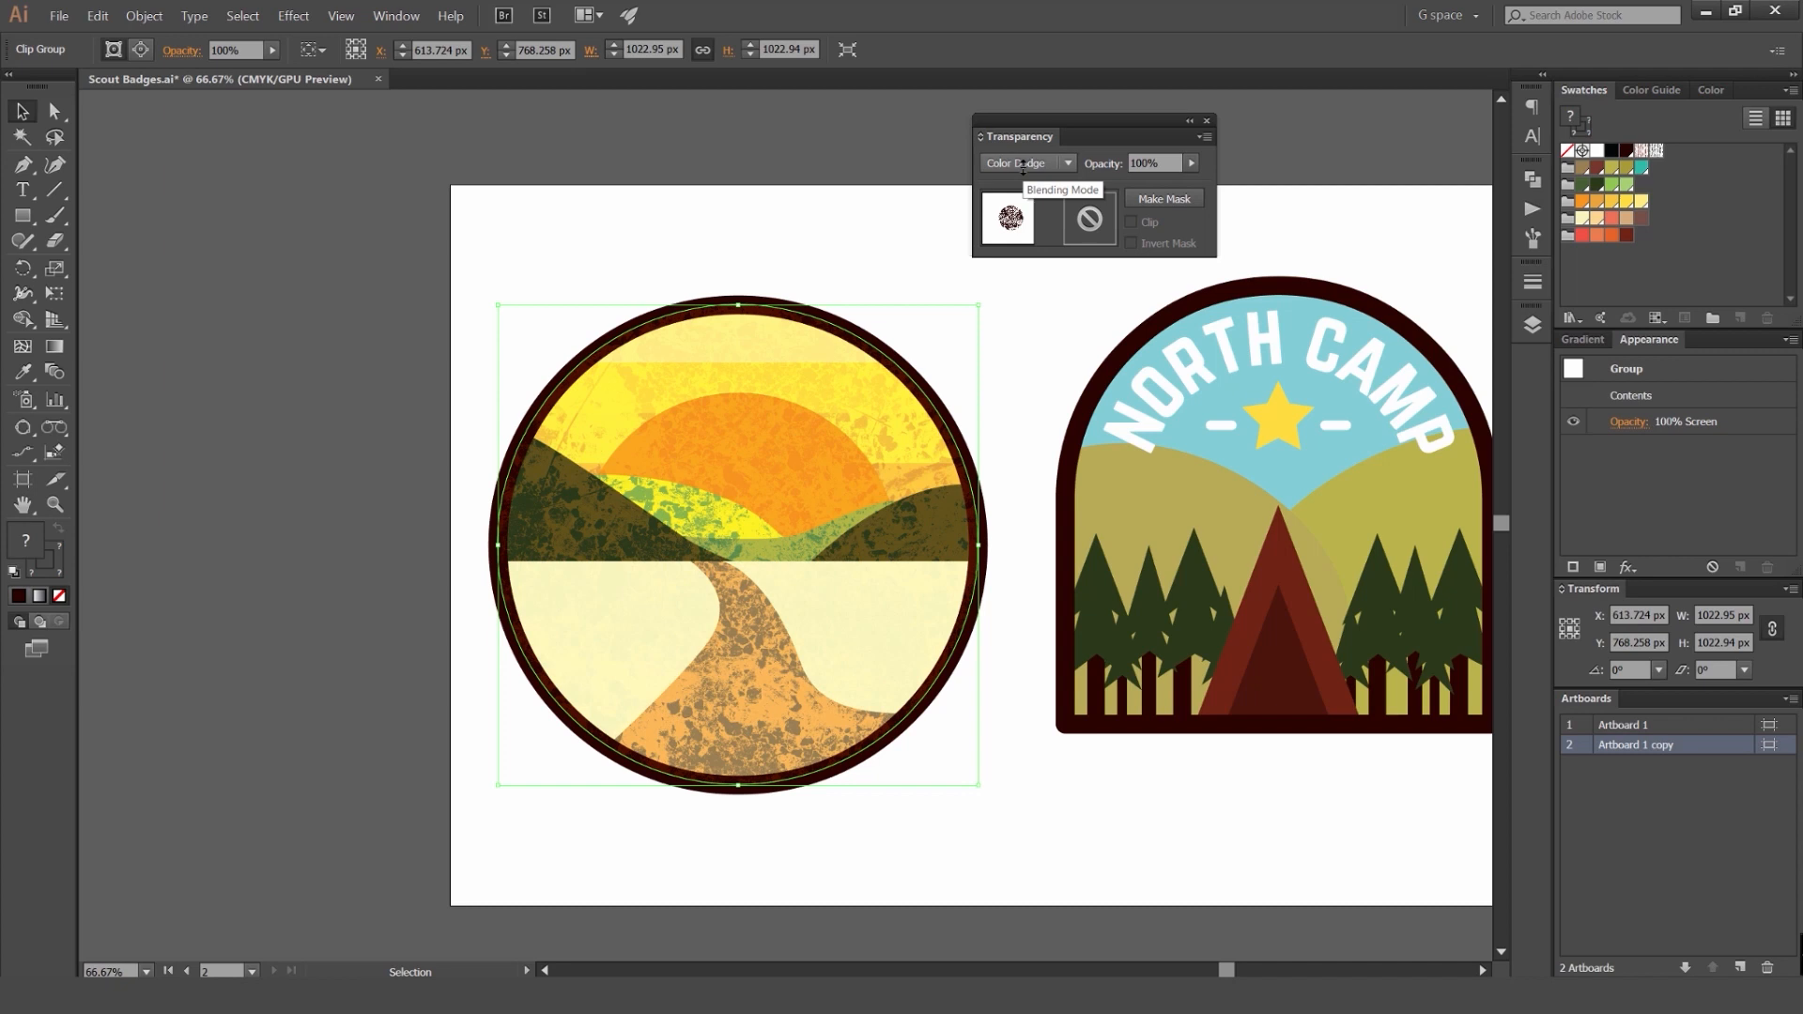
Step: Try 50% opacity on the round badge's texture clip group, then settle on 40% and deselect it
click(1150, 164)
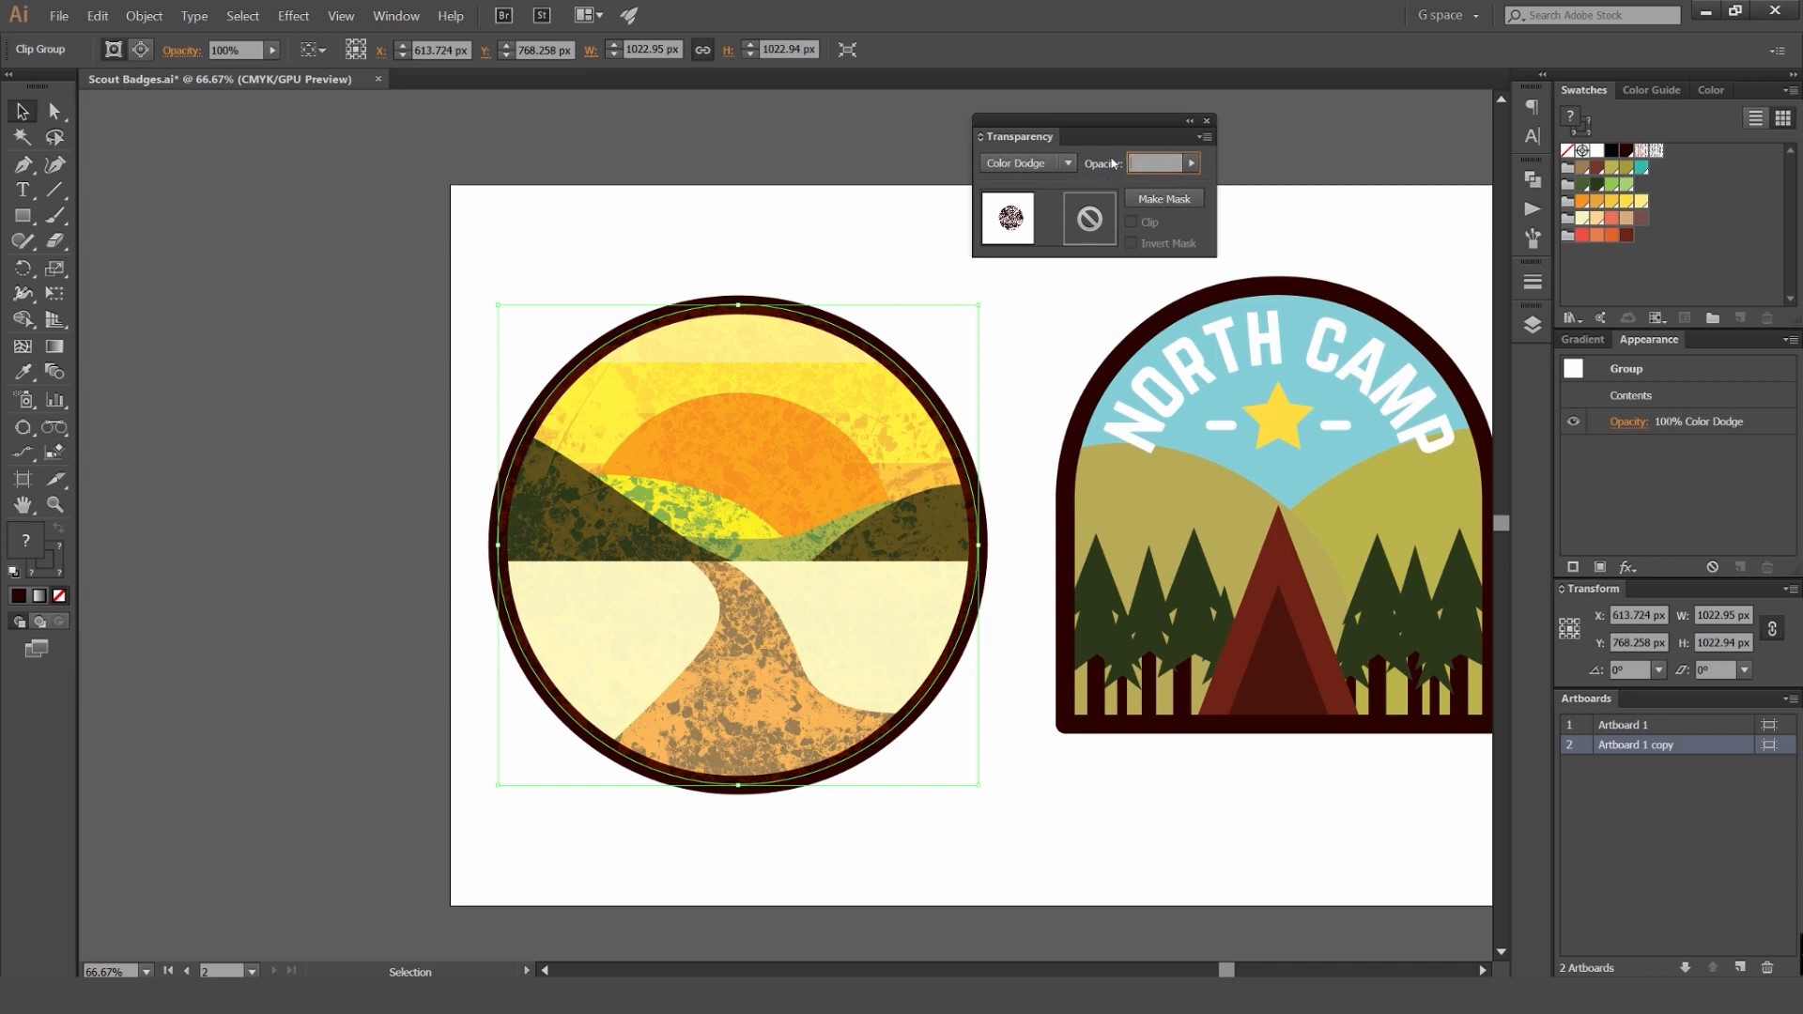
key(Return)
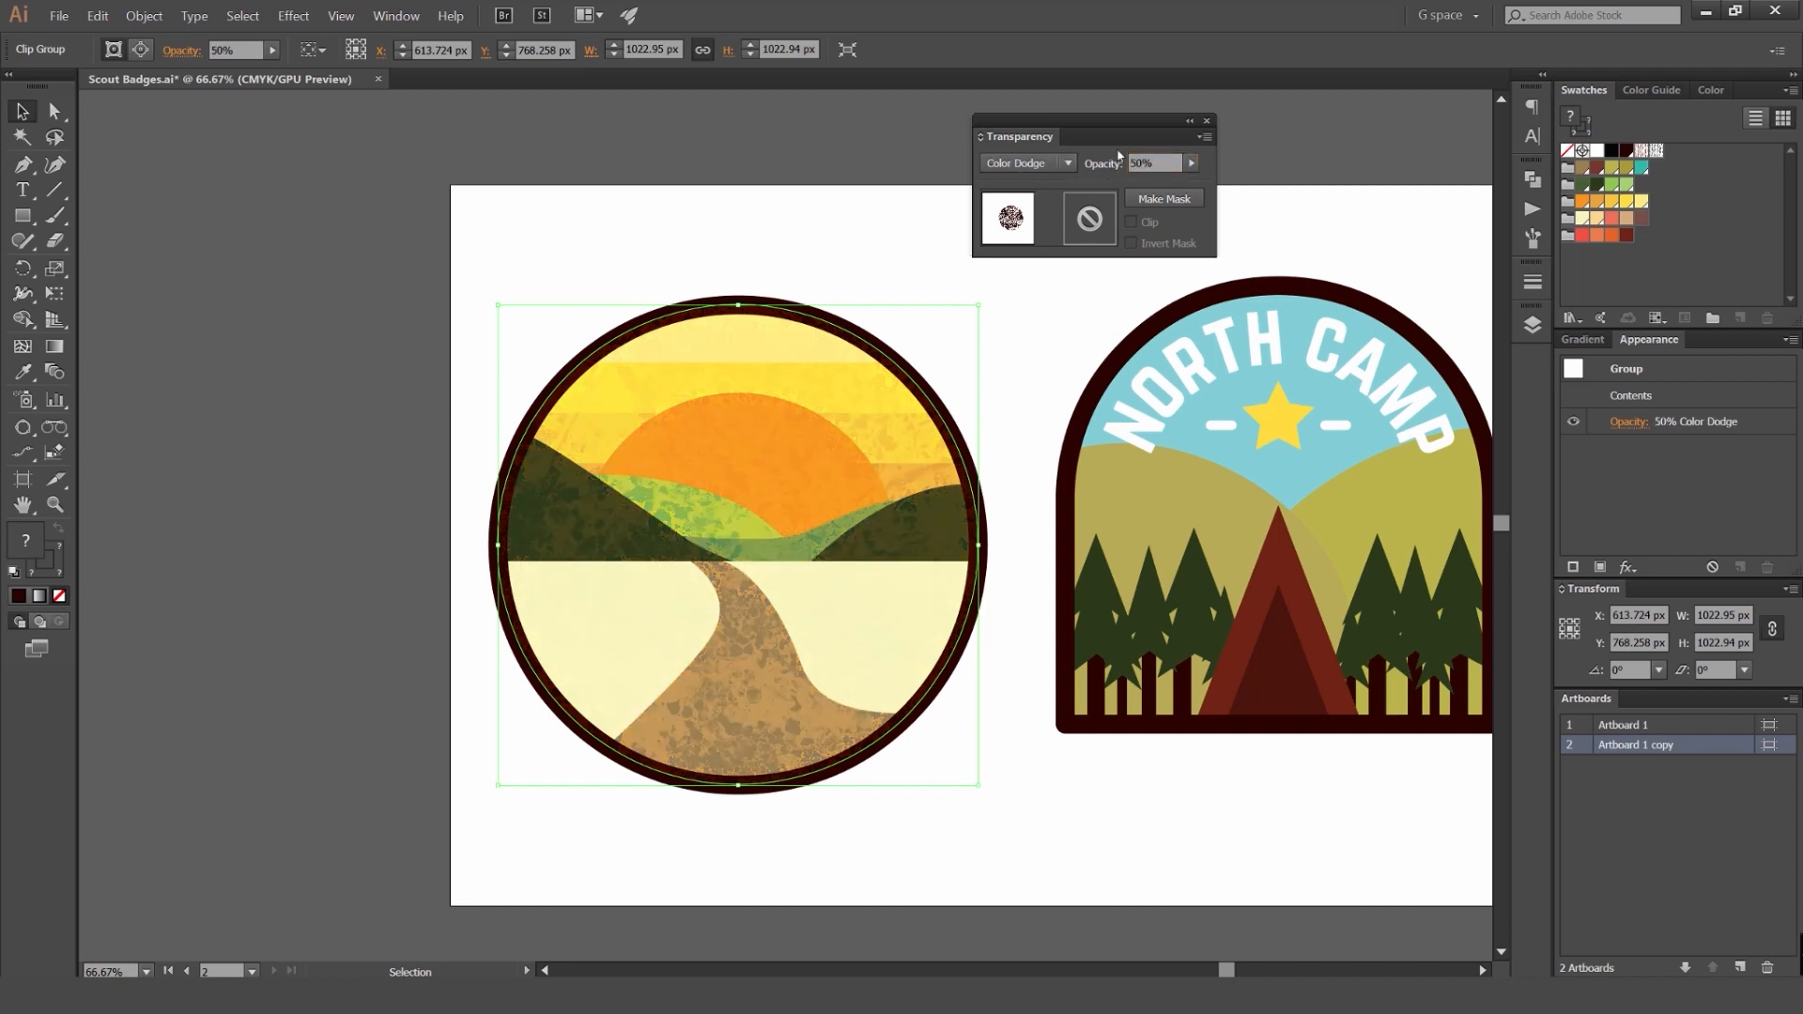
click(1107, 165)
text(40)
key(Return)
click(731, 190)
drag(651, 448, 758, 344)
scroll(758, 345, up, 4)
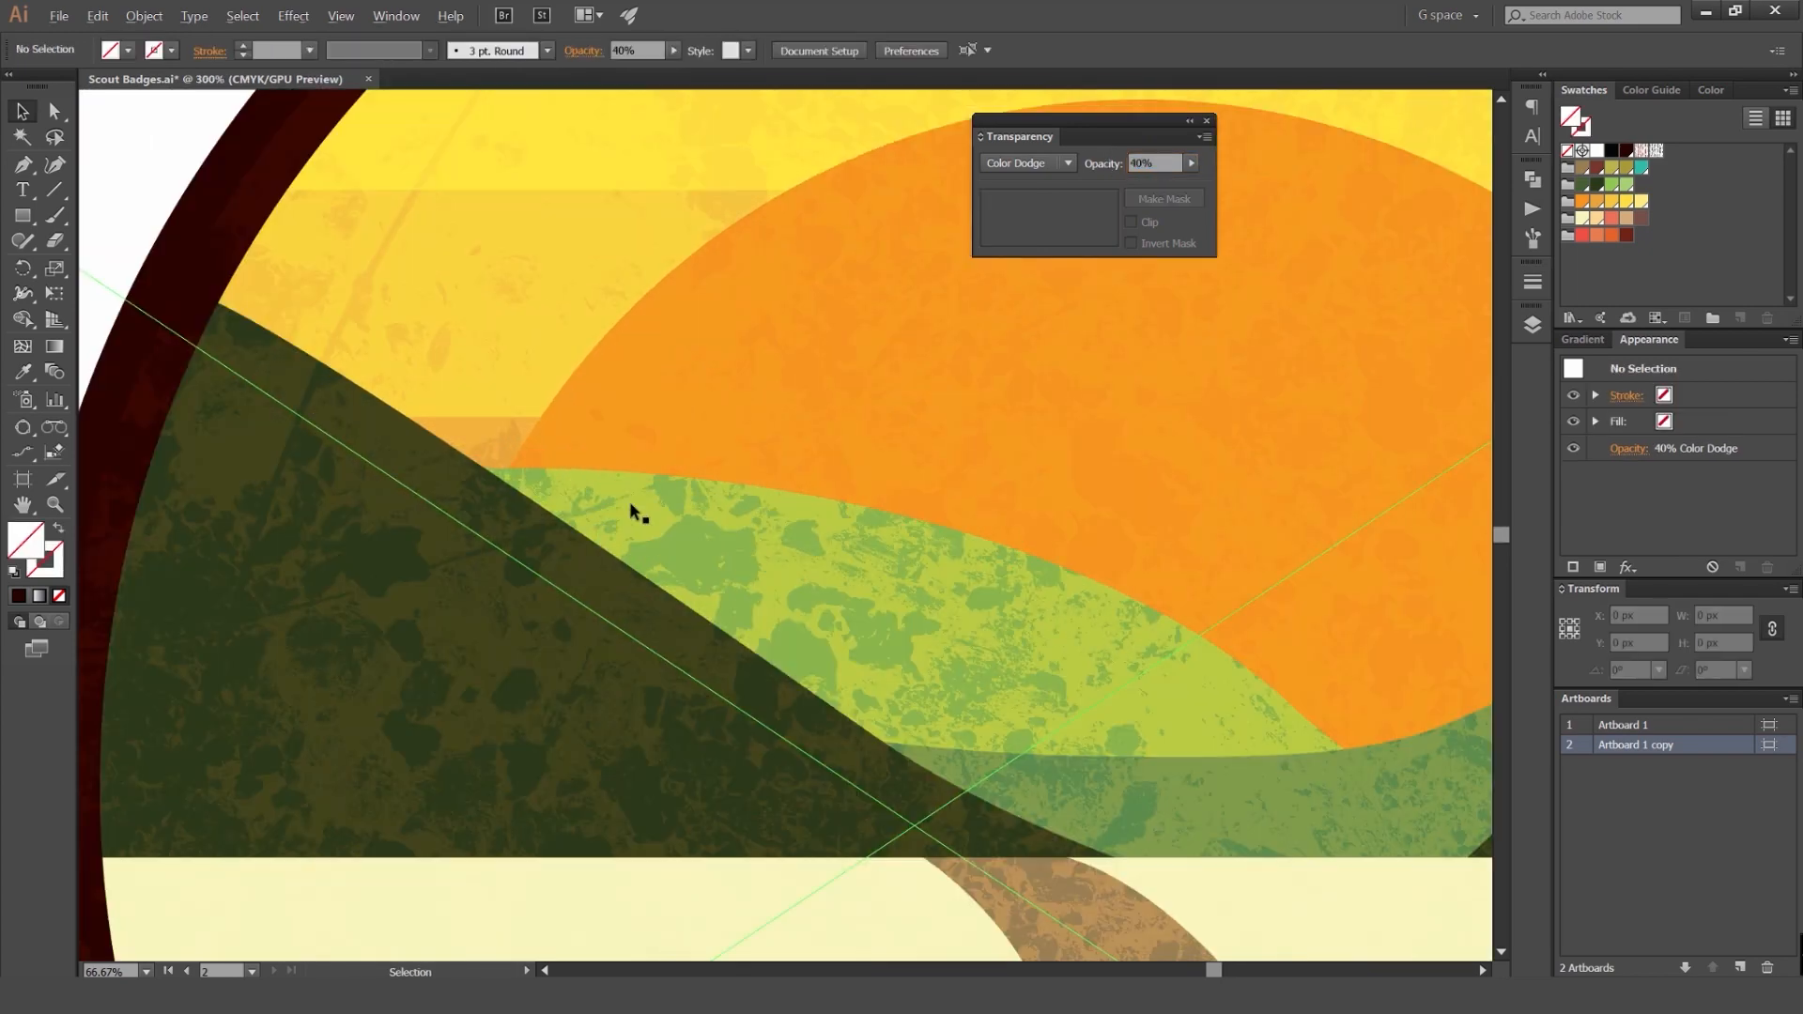
scroll(631, 505, up, 1)
scroll(857, 528, up, 1)
scroll(857, 530, down, 5)
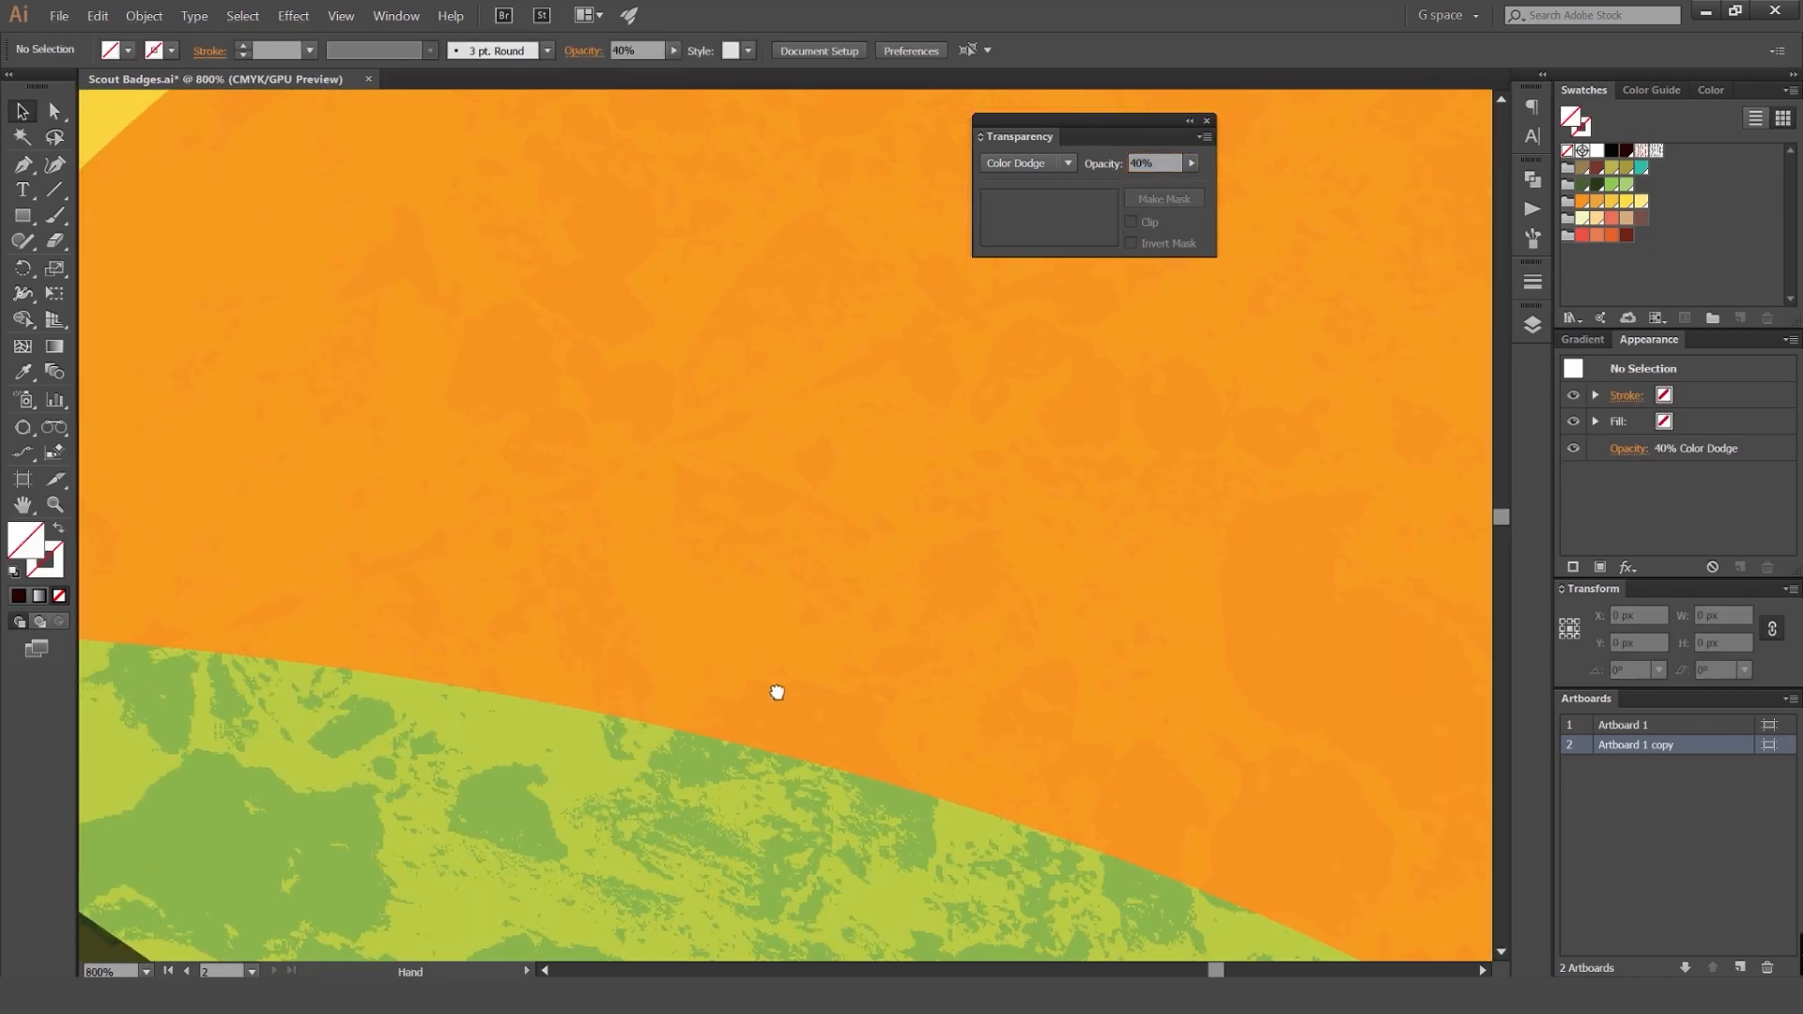
scroll(829, 402, down, 5)
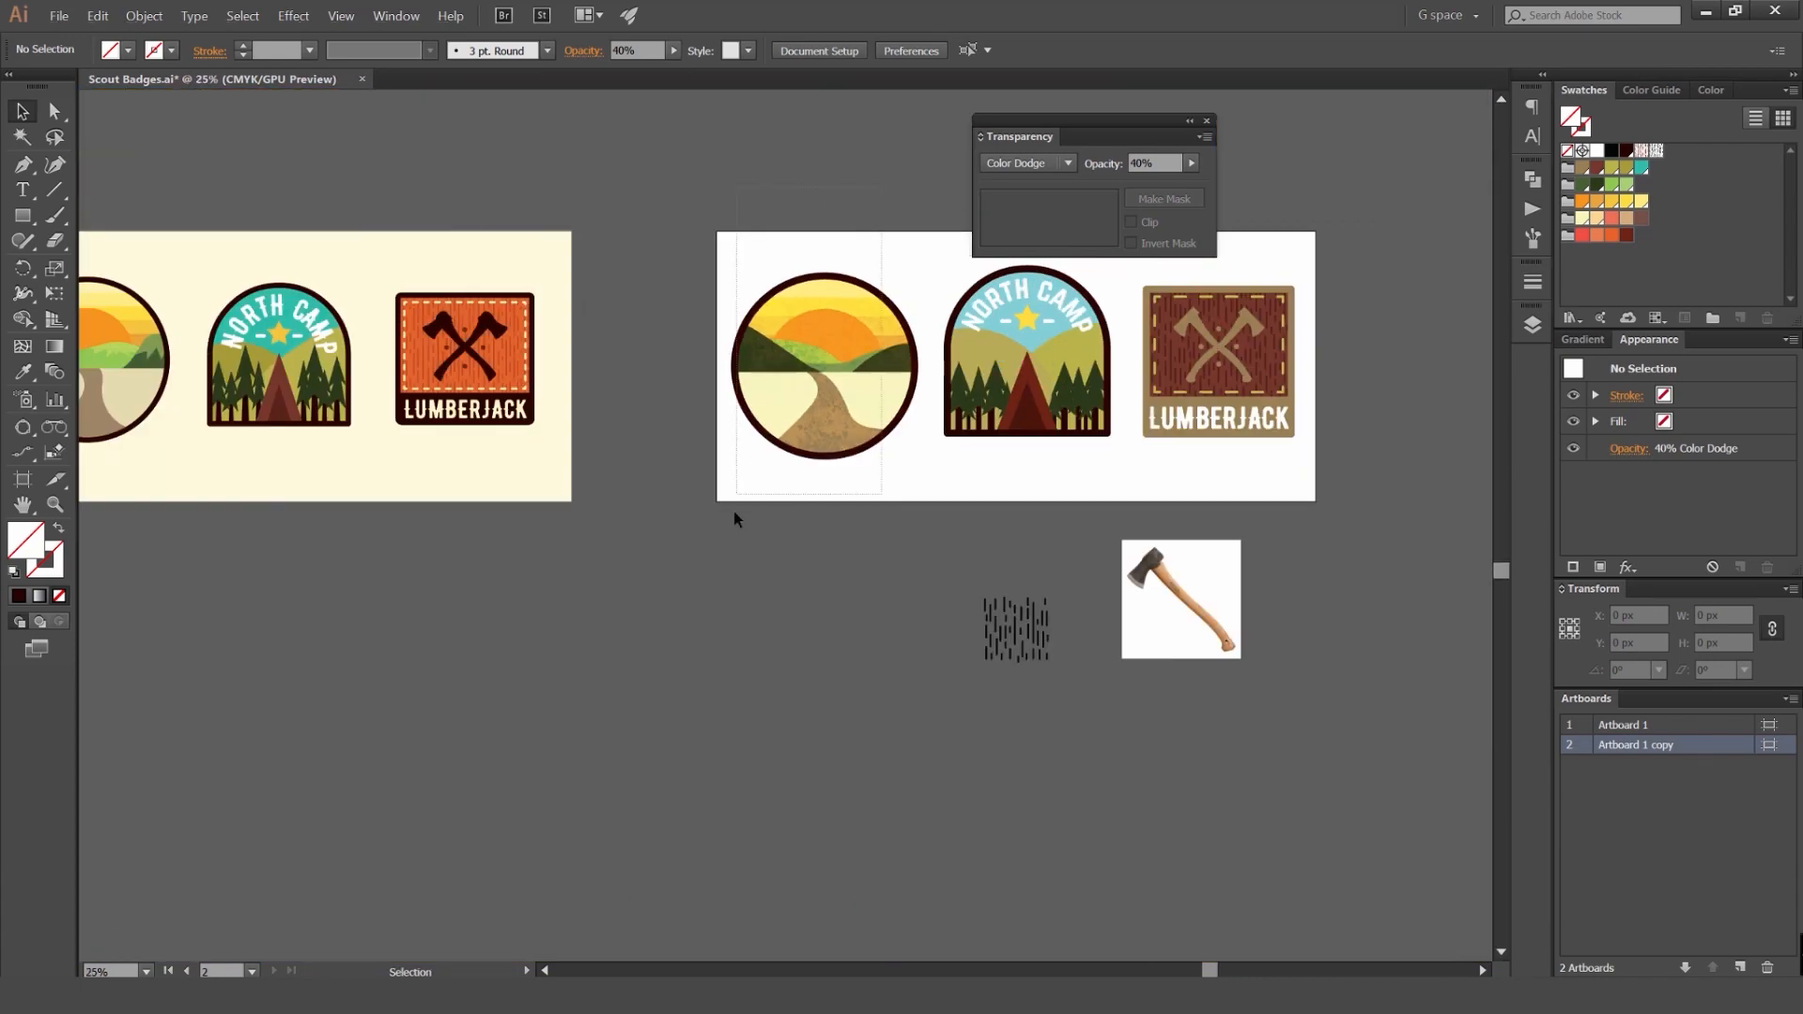
Step: Try the textured round badge on the grey canvas outside the artboard, and undo the move
drag(734, 512, 733, 516)
drag(824, 383, 705, 706)
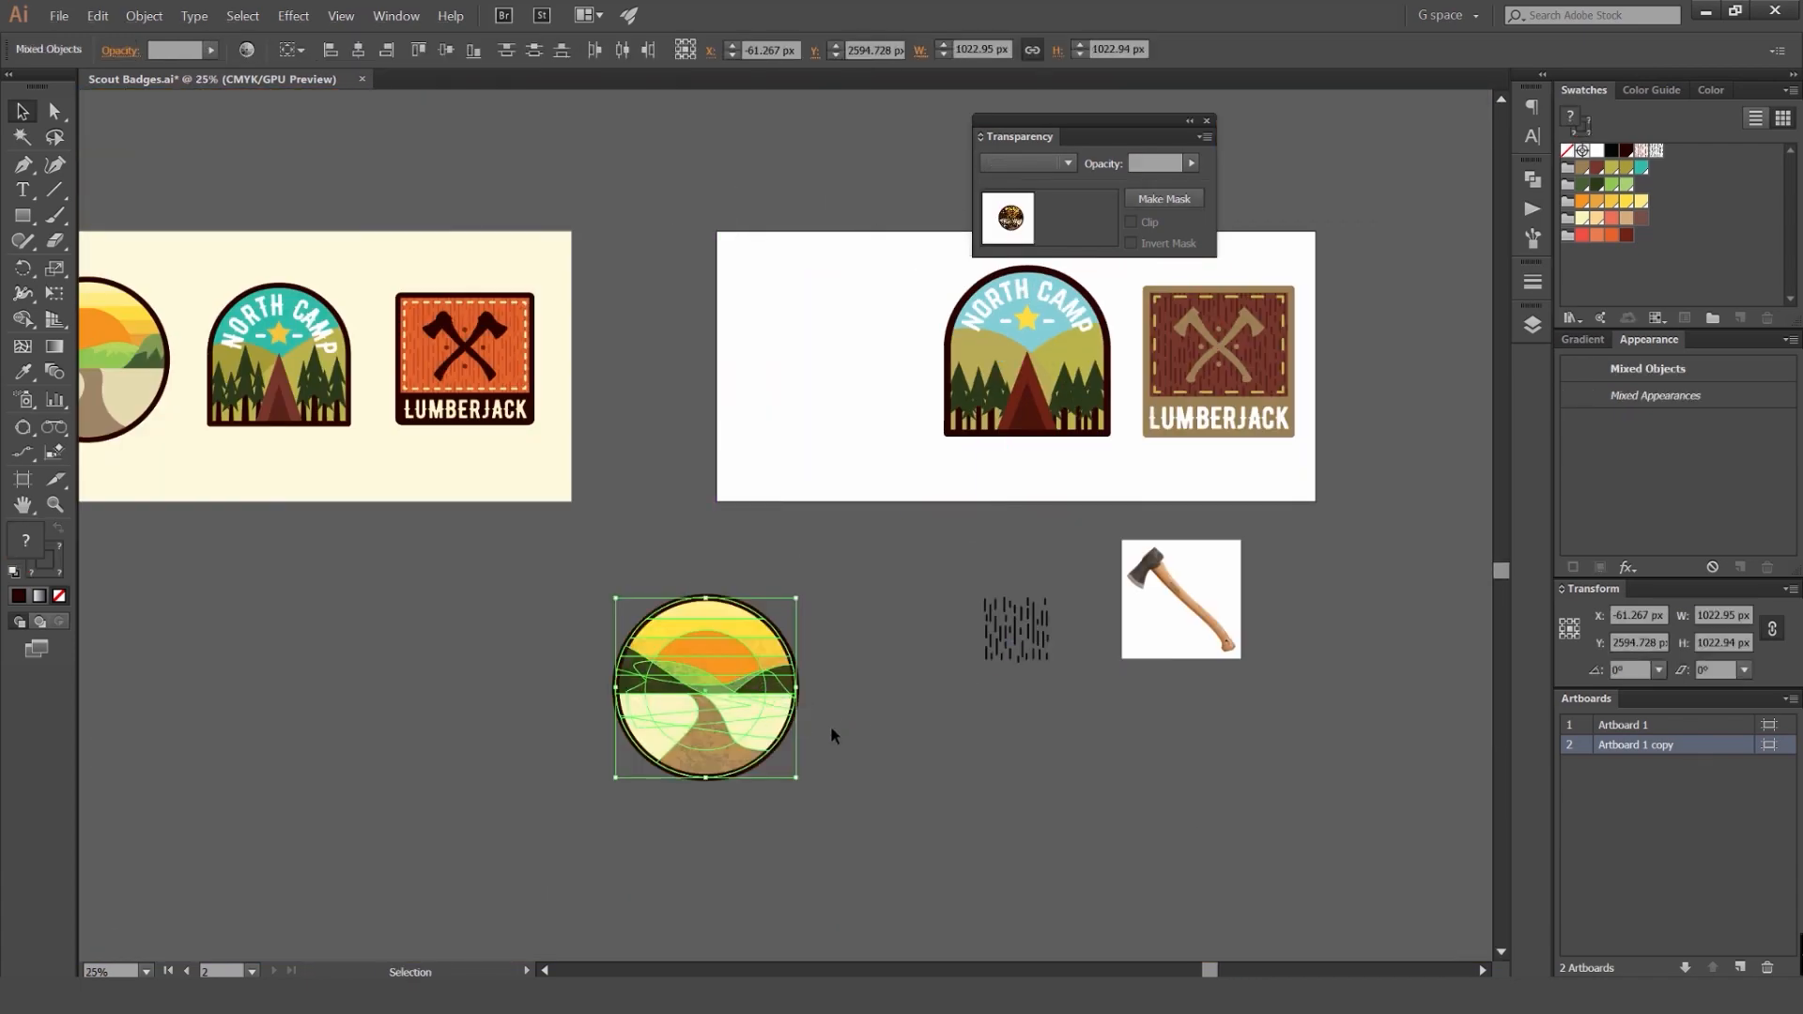
click(831, 727)
drag(806, 744, 966, 640)
scroll(942, 654, down, 2)
scroll(941, 652, up, 6)
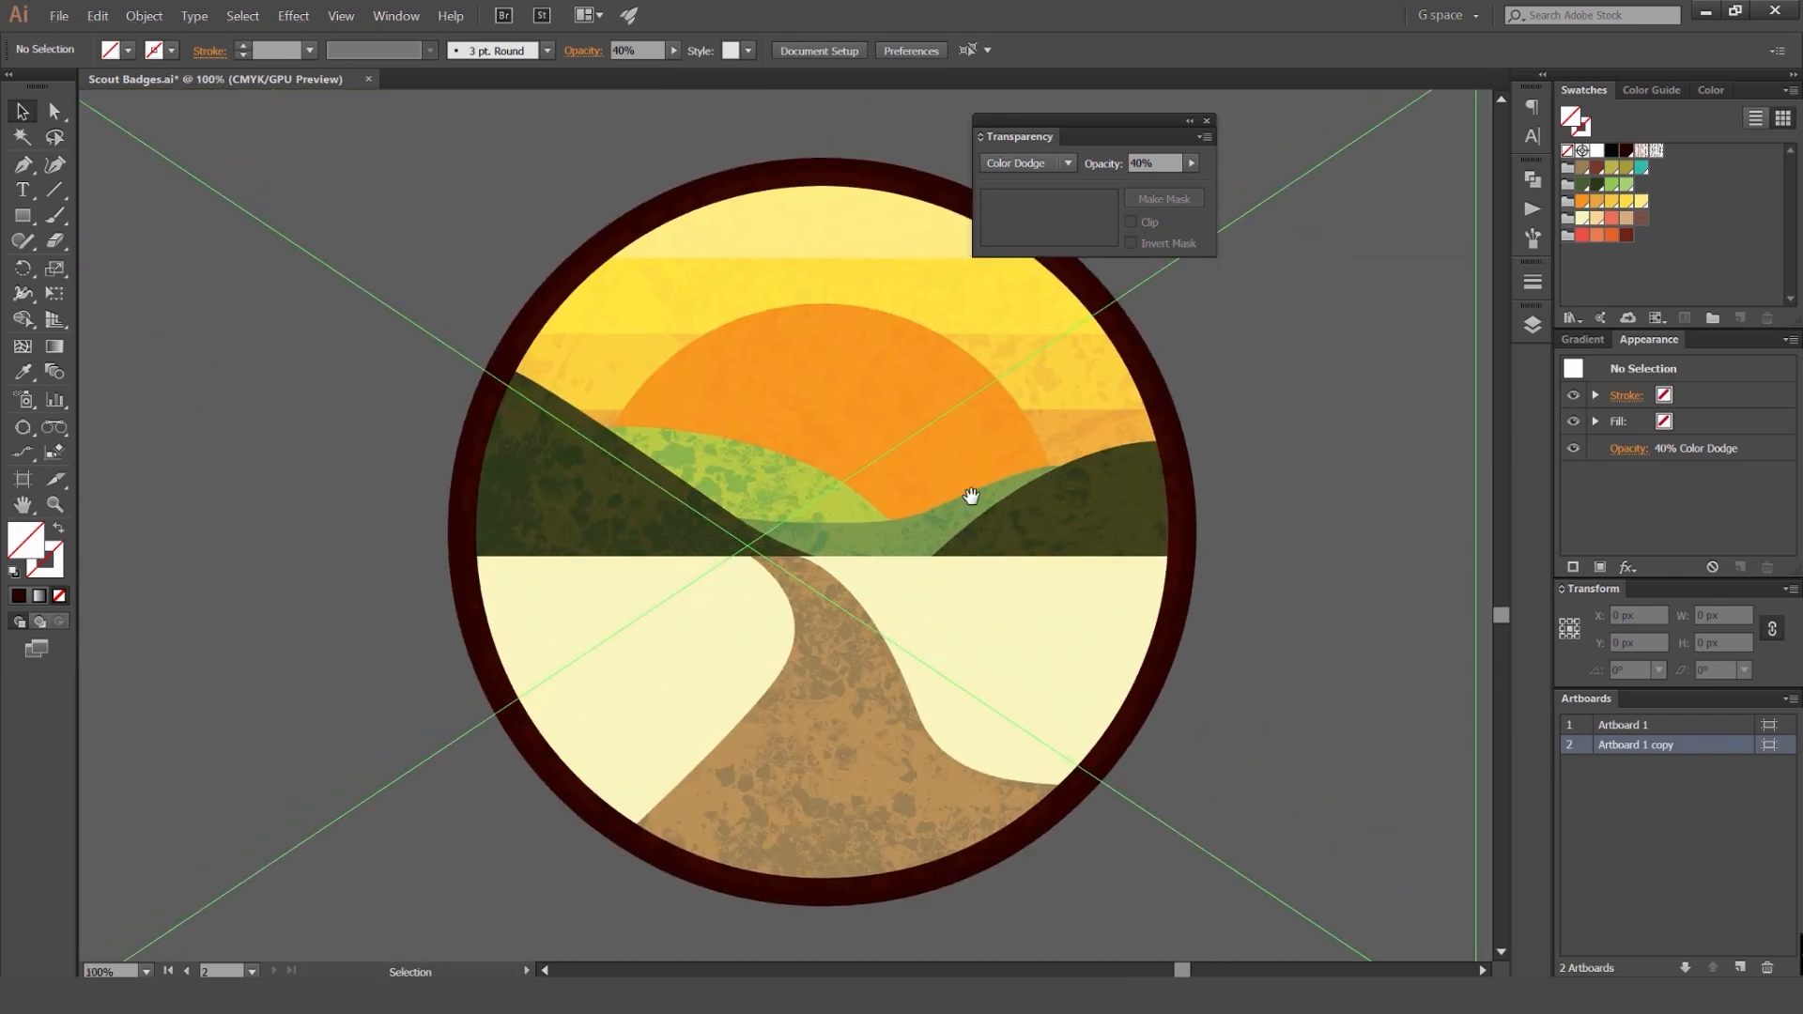
scroll(1221, 427, down, 3)
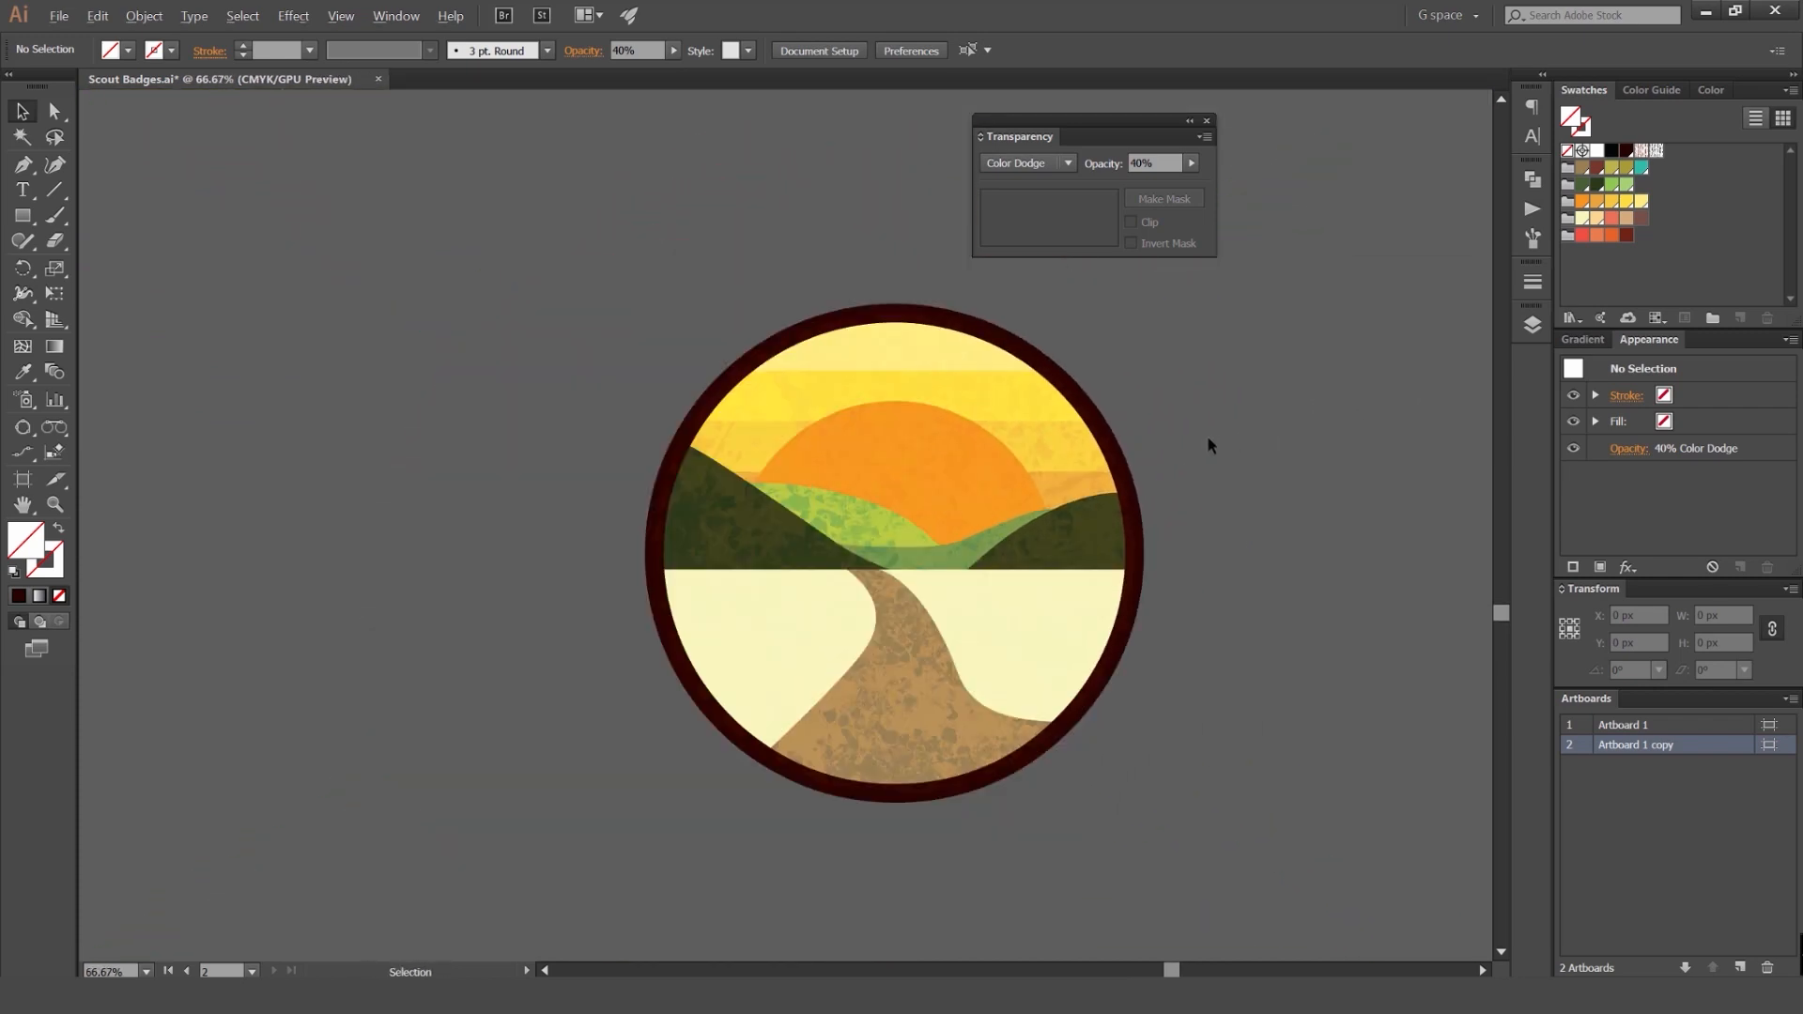
drag(989, 540, 938, 565)
key(ctrl+z)
Step: Switch to the Tiffs folder in File Explorer and place the Tree texture over the North Camp badge
drag(1131, 389, 879, 533)
click(879, 535)
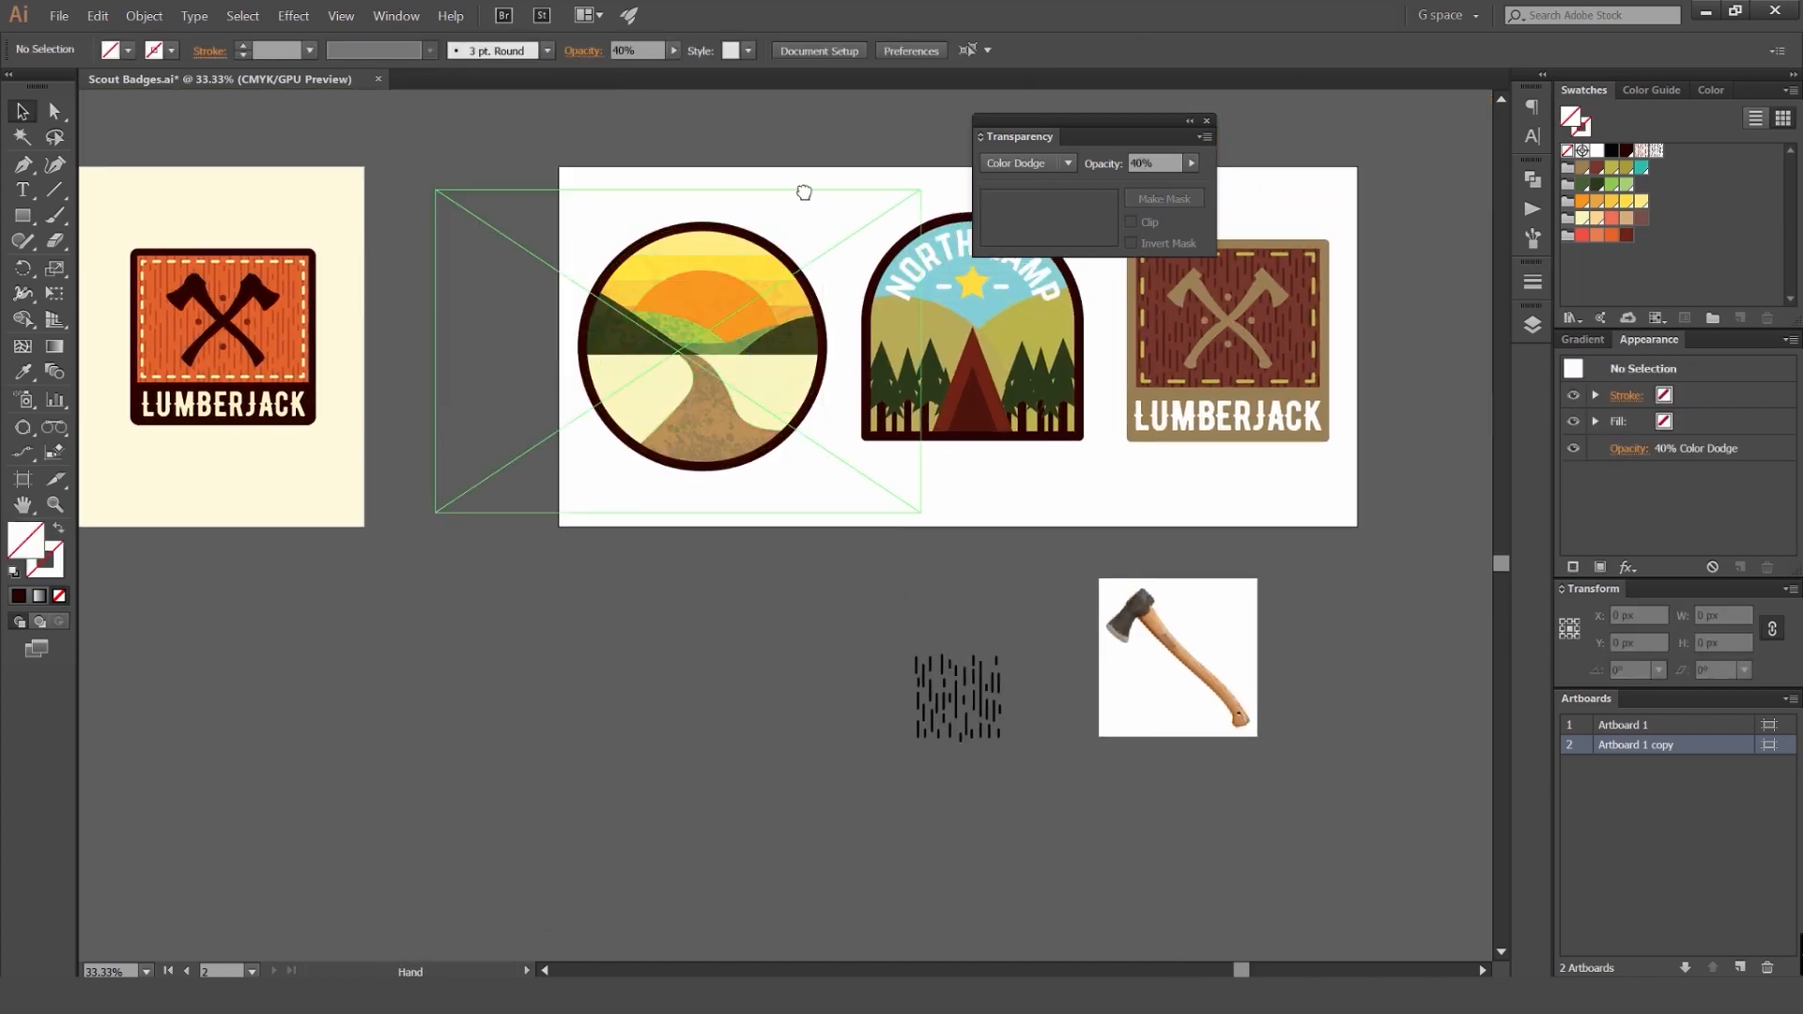
drag(805, 189, 761, 249)
drag(1192, 123, 1366, 117)
scroll(991, 310, up, 1)
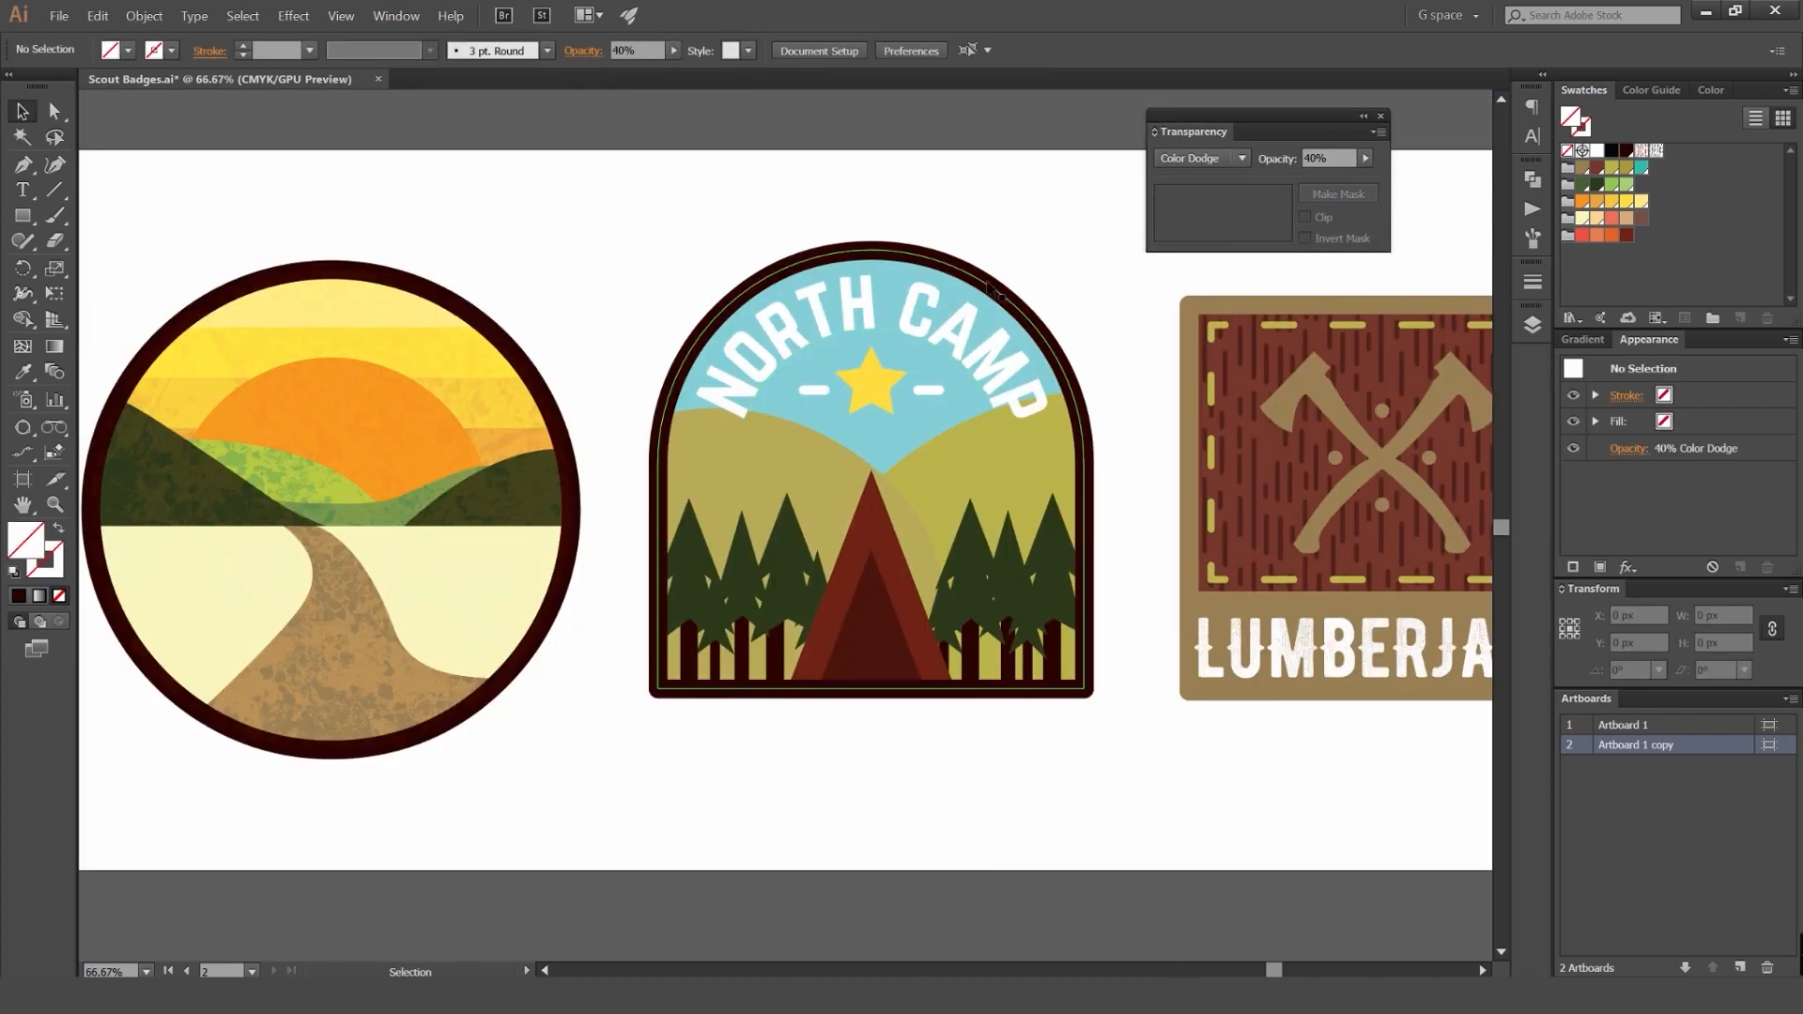
drag(1041, 229, 970, 227)
click(1118, 995)
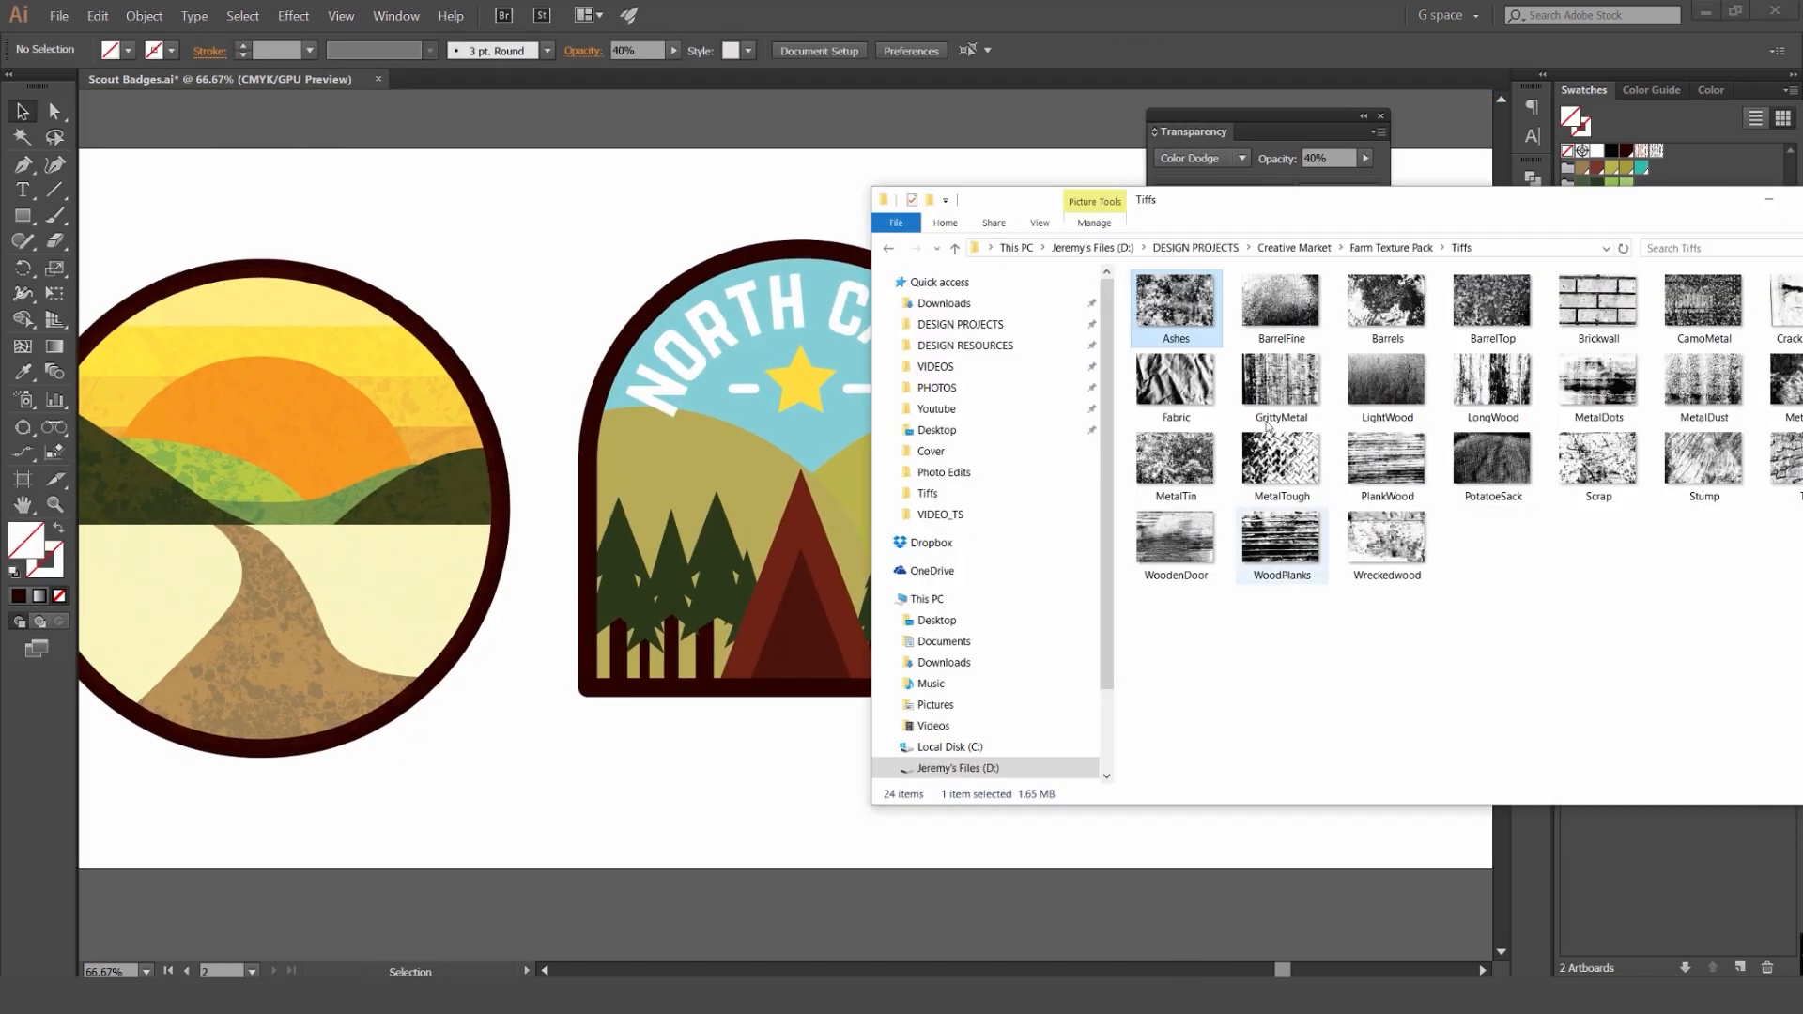
drag(1359, 208, 1255, 196)
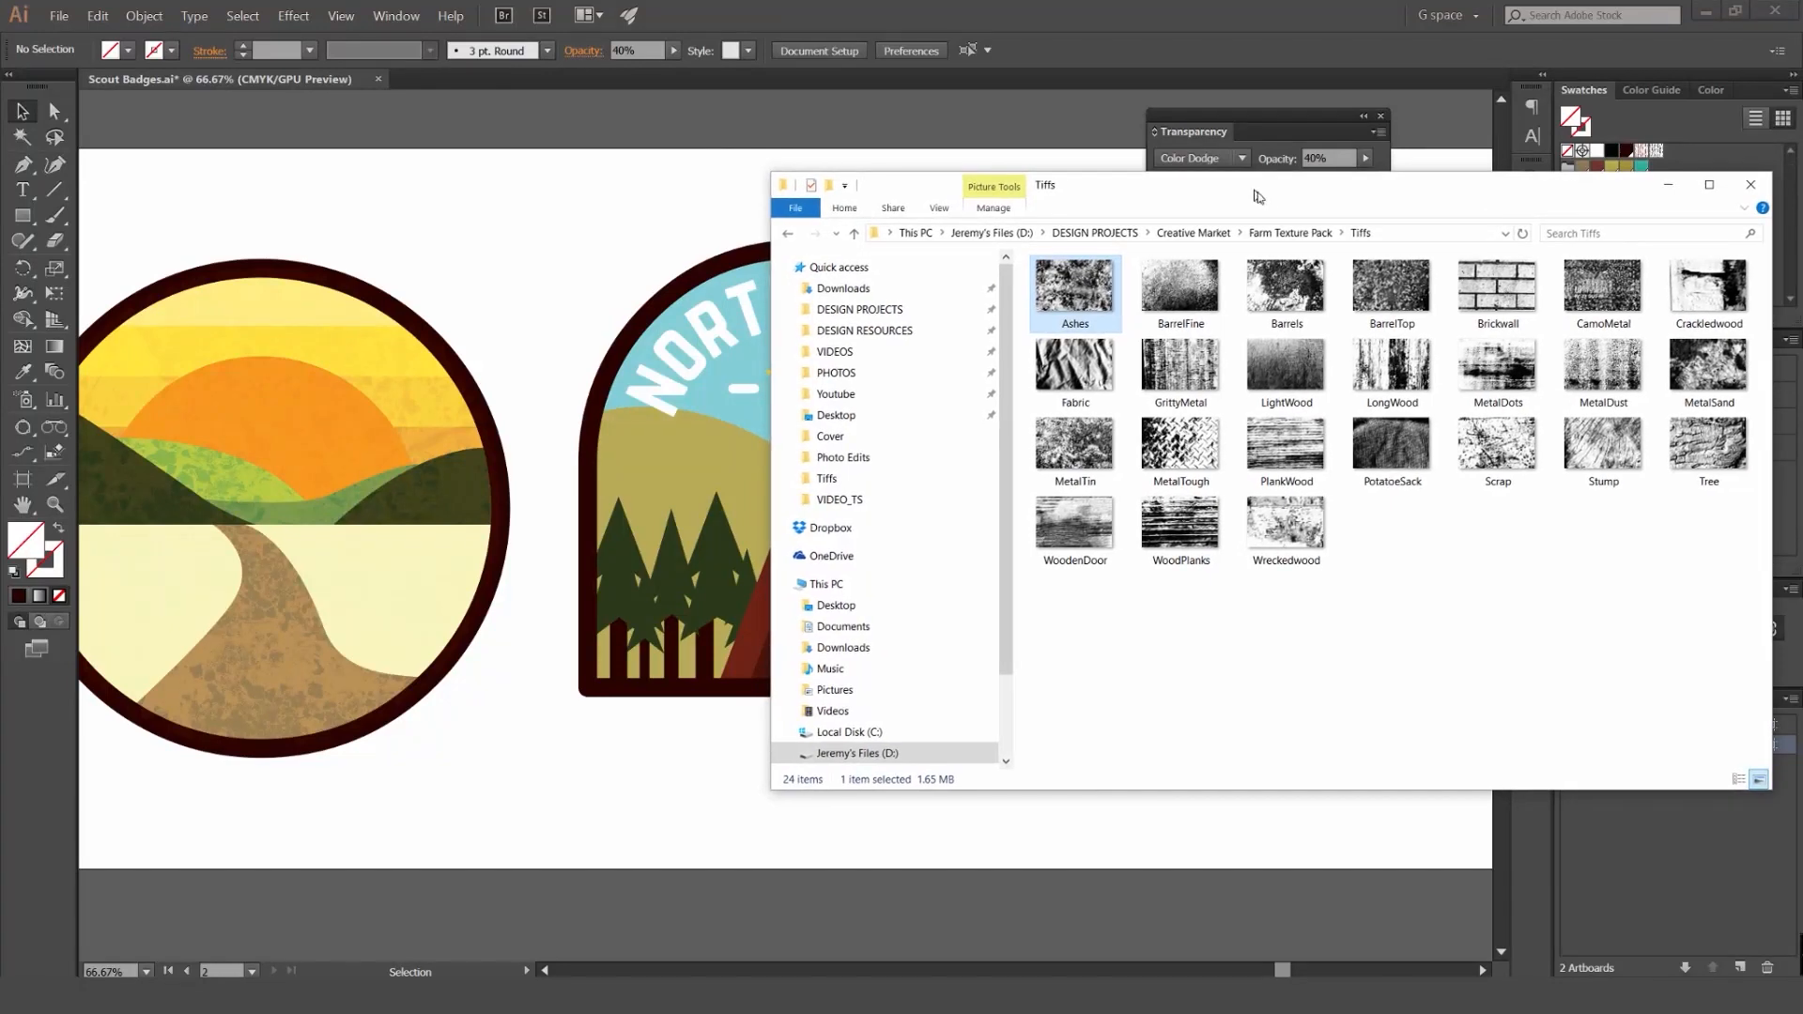
click(1706, 448)
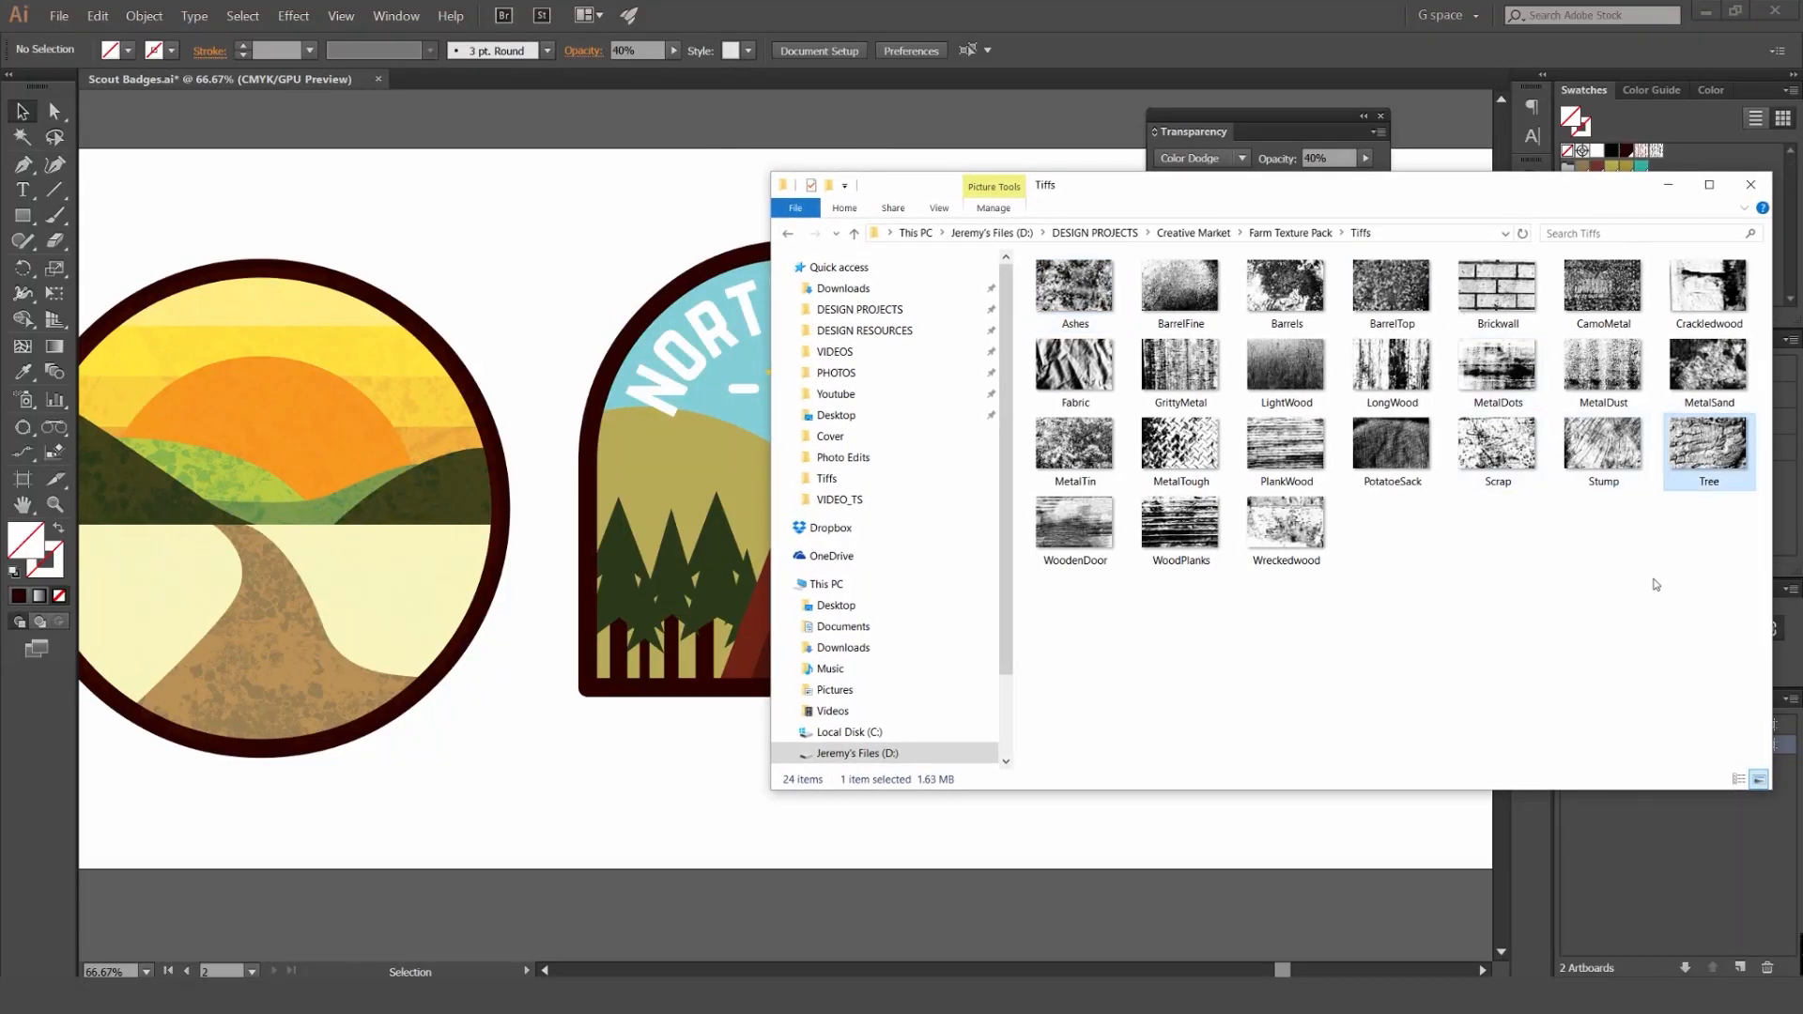
drag(1711, 447, 659, 667)
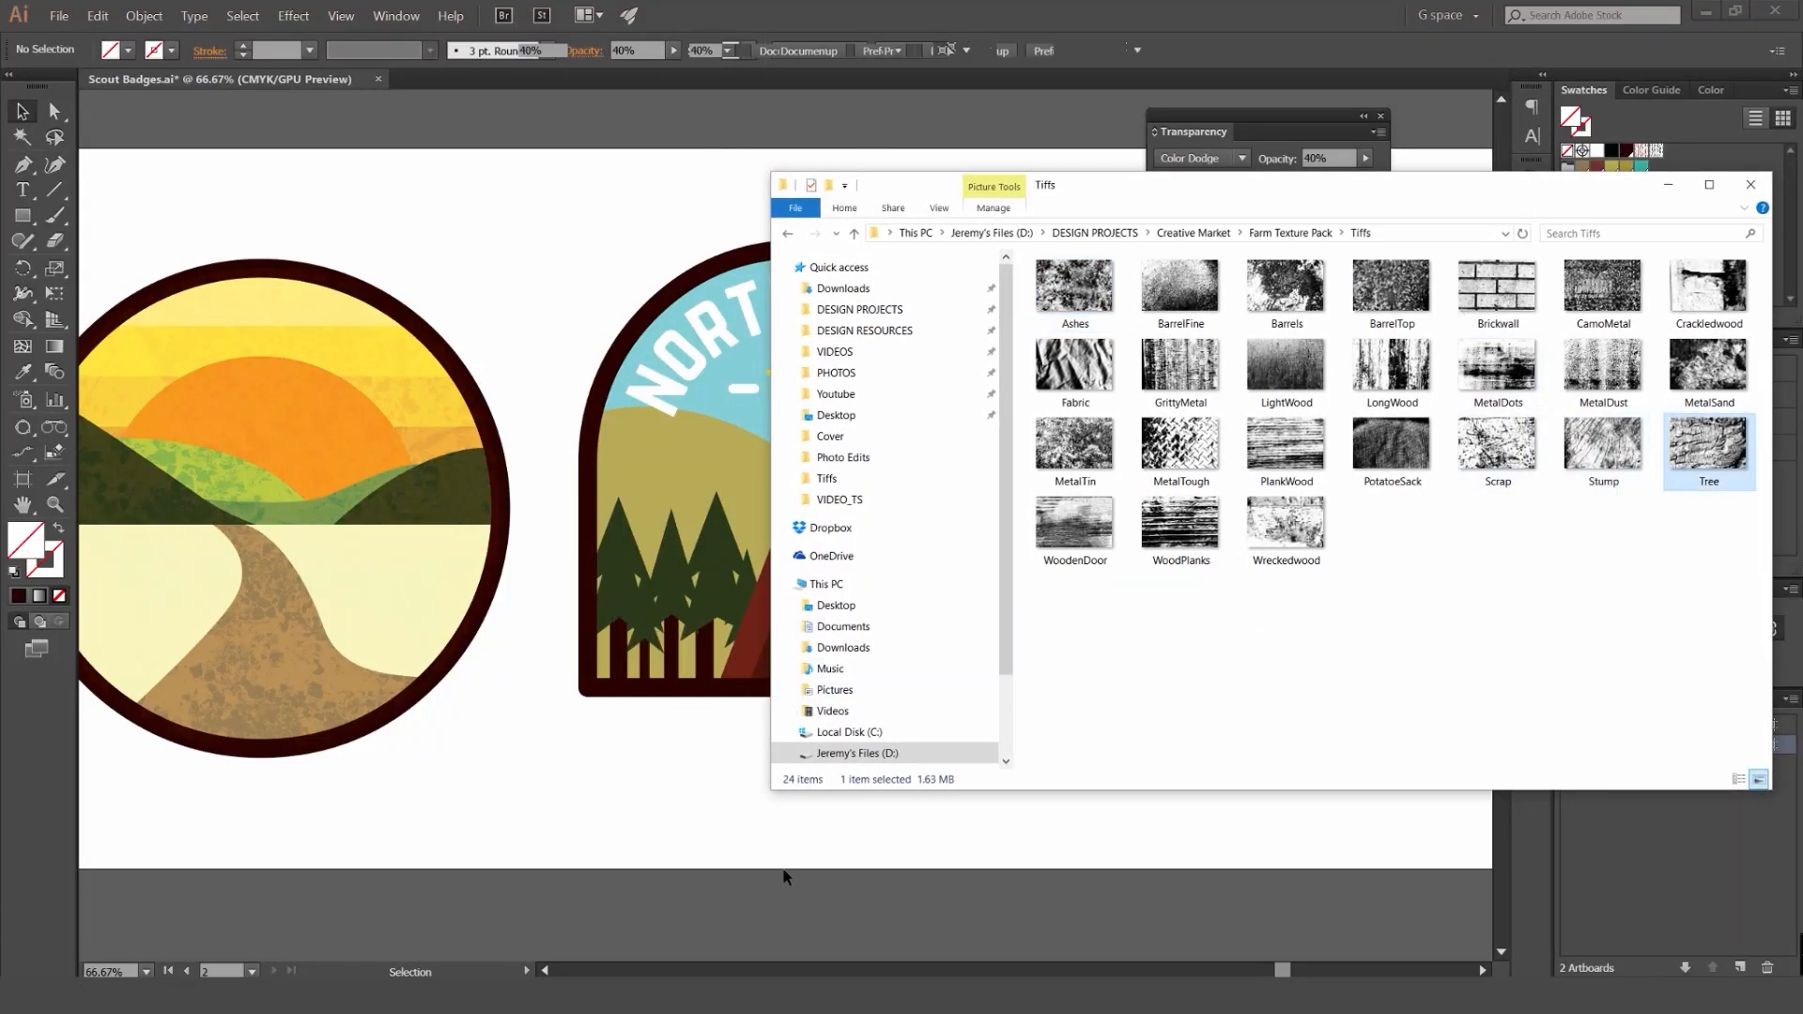
drag(894, 790, 995, 686)
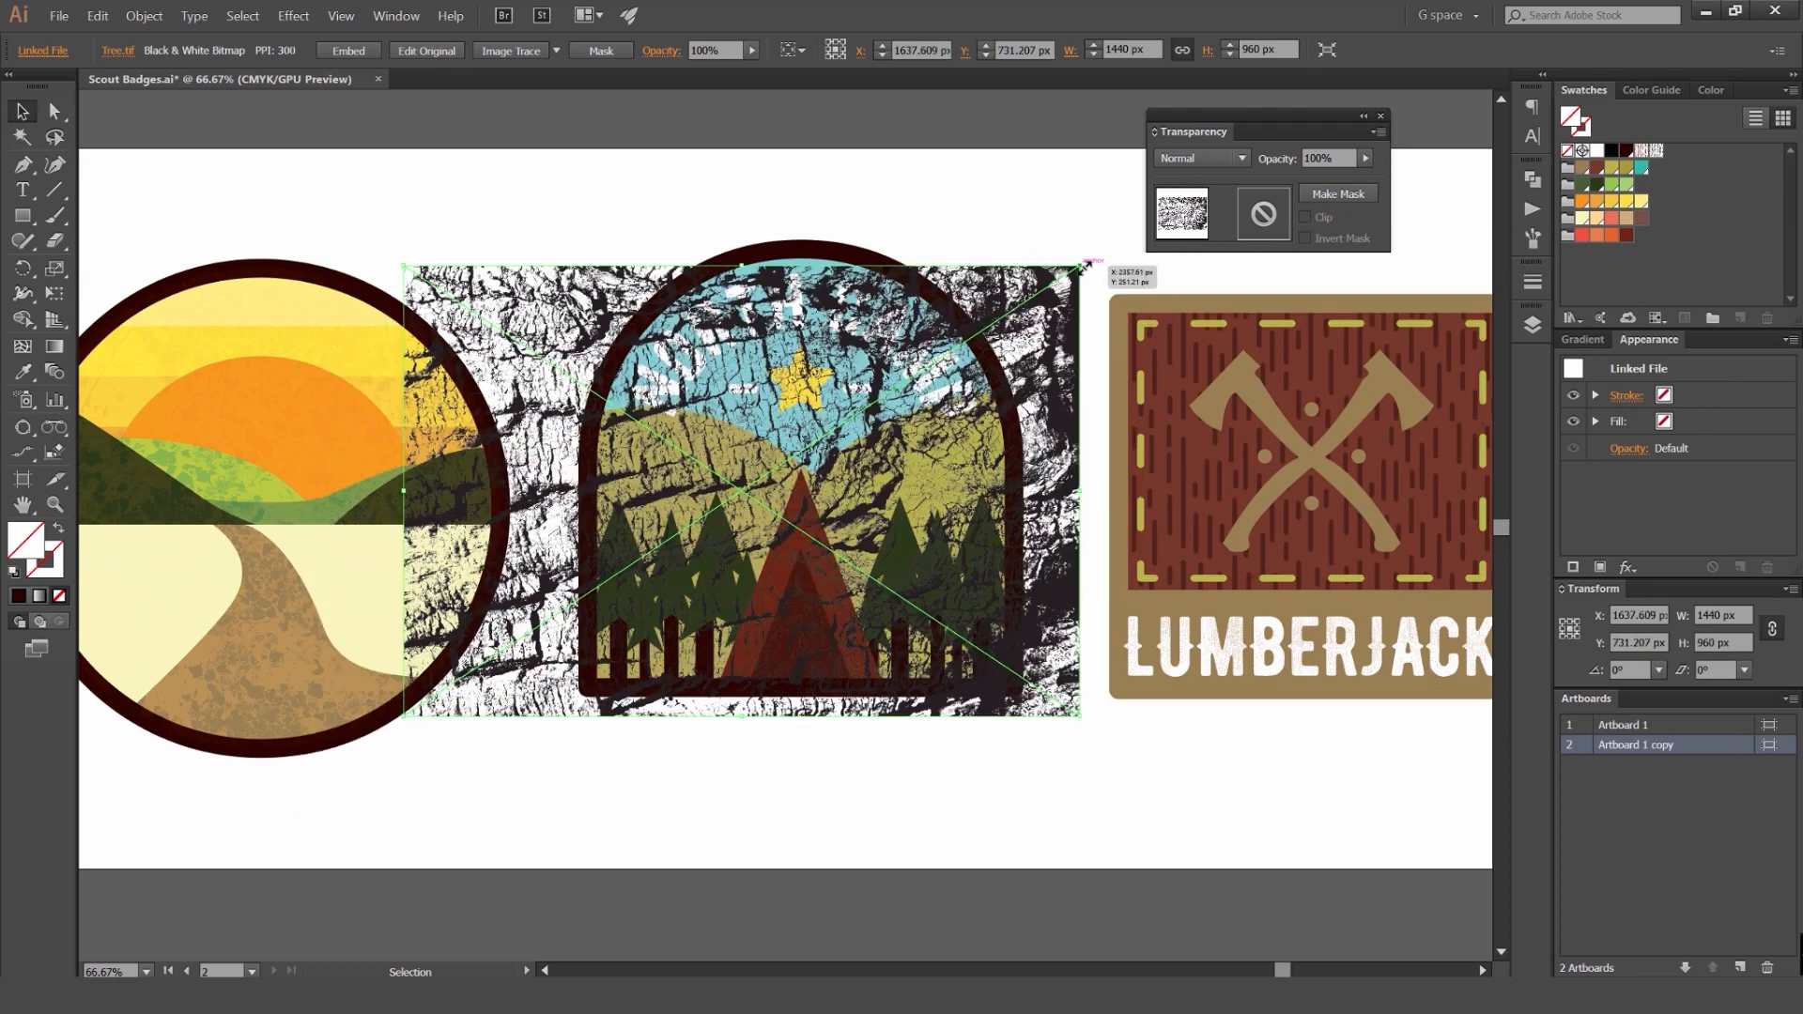
Step: Enlarge the Tree texture to about 1700 × 1134 px and move it down to uncover the badge's arched border
drag(1081, 267, 1142, 225)
click(964, 208)
drag(991, 259, 991, 474)
Step: Make an in-place copy of the North Camp badge's border path with no stroke and no fill
click(986, 291)
click(924, 285)
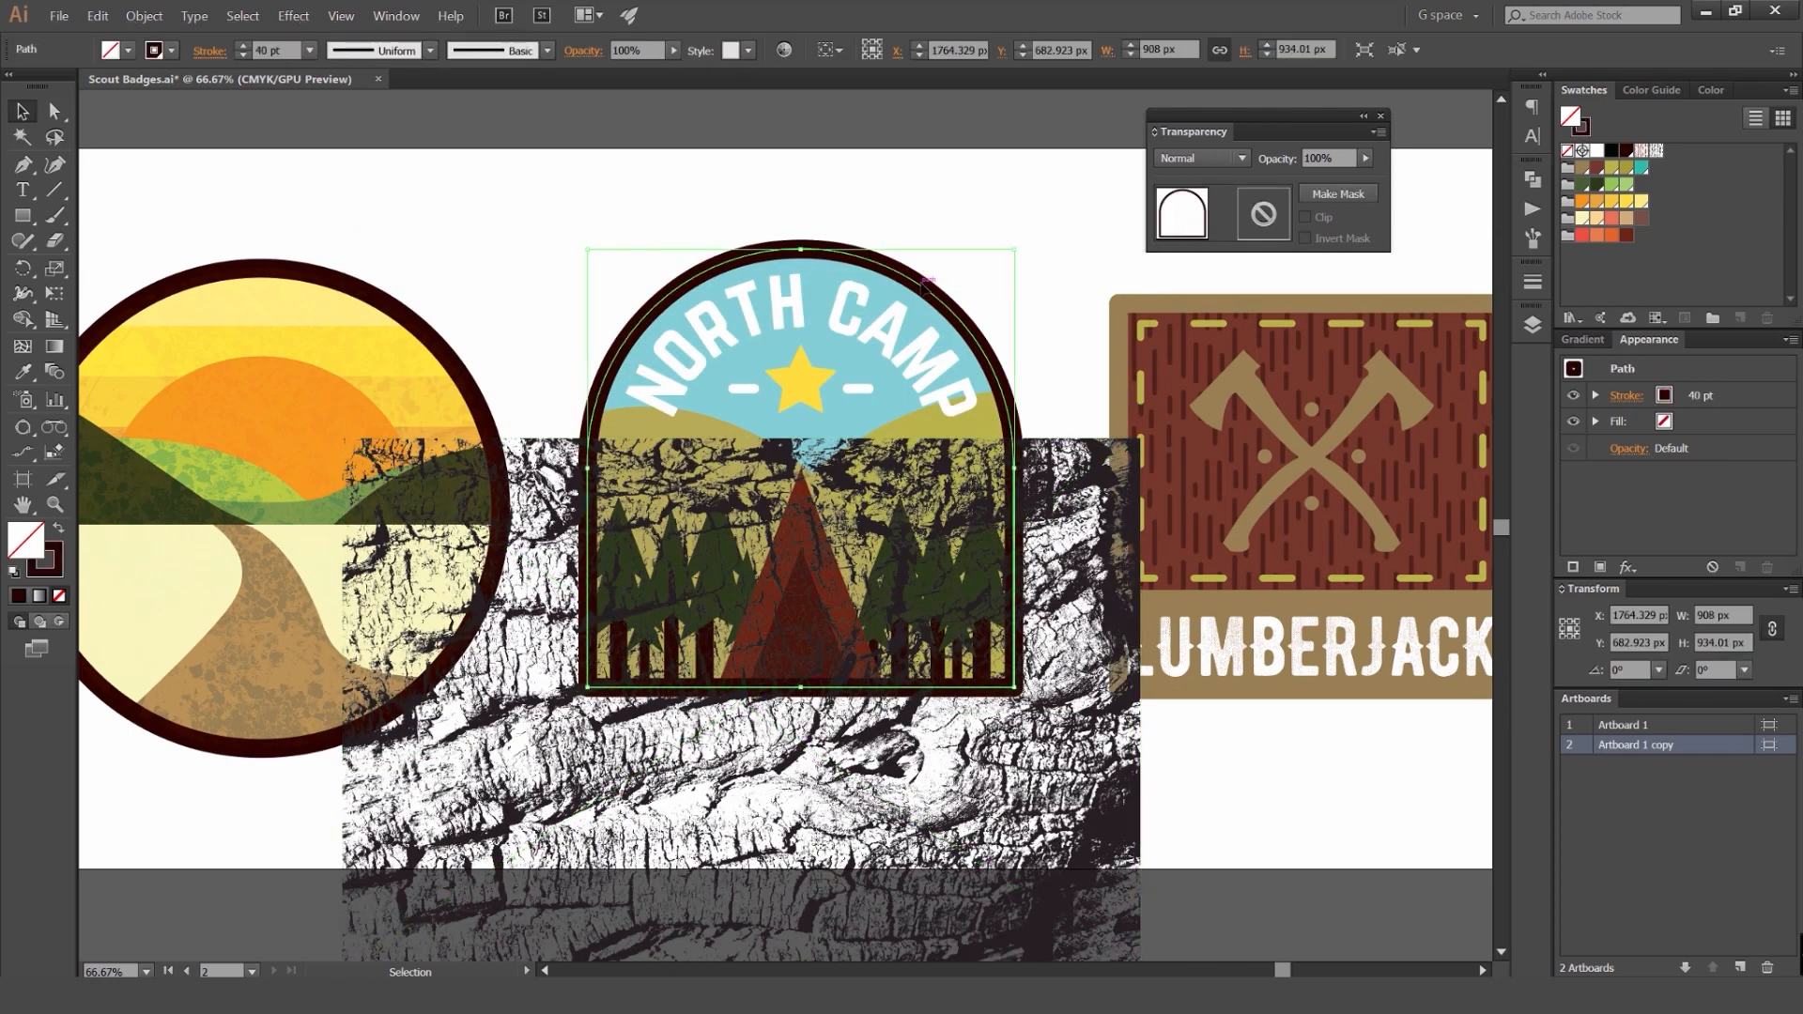
key(a)
key(v)
key(x)
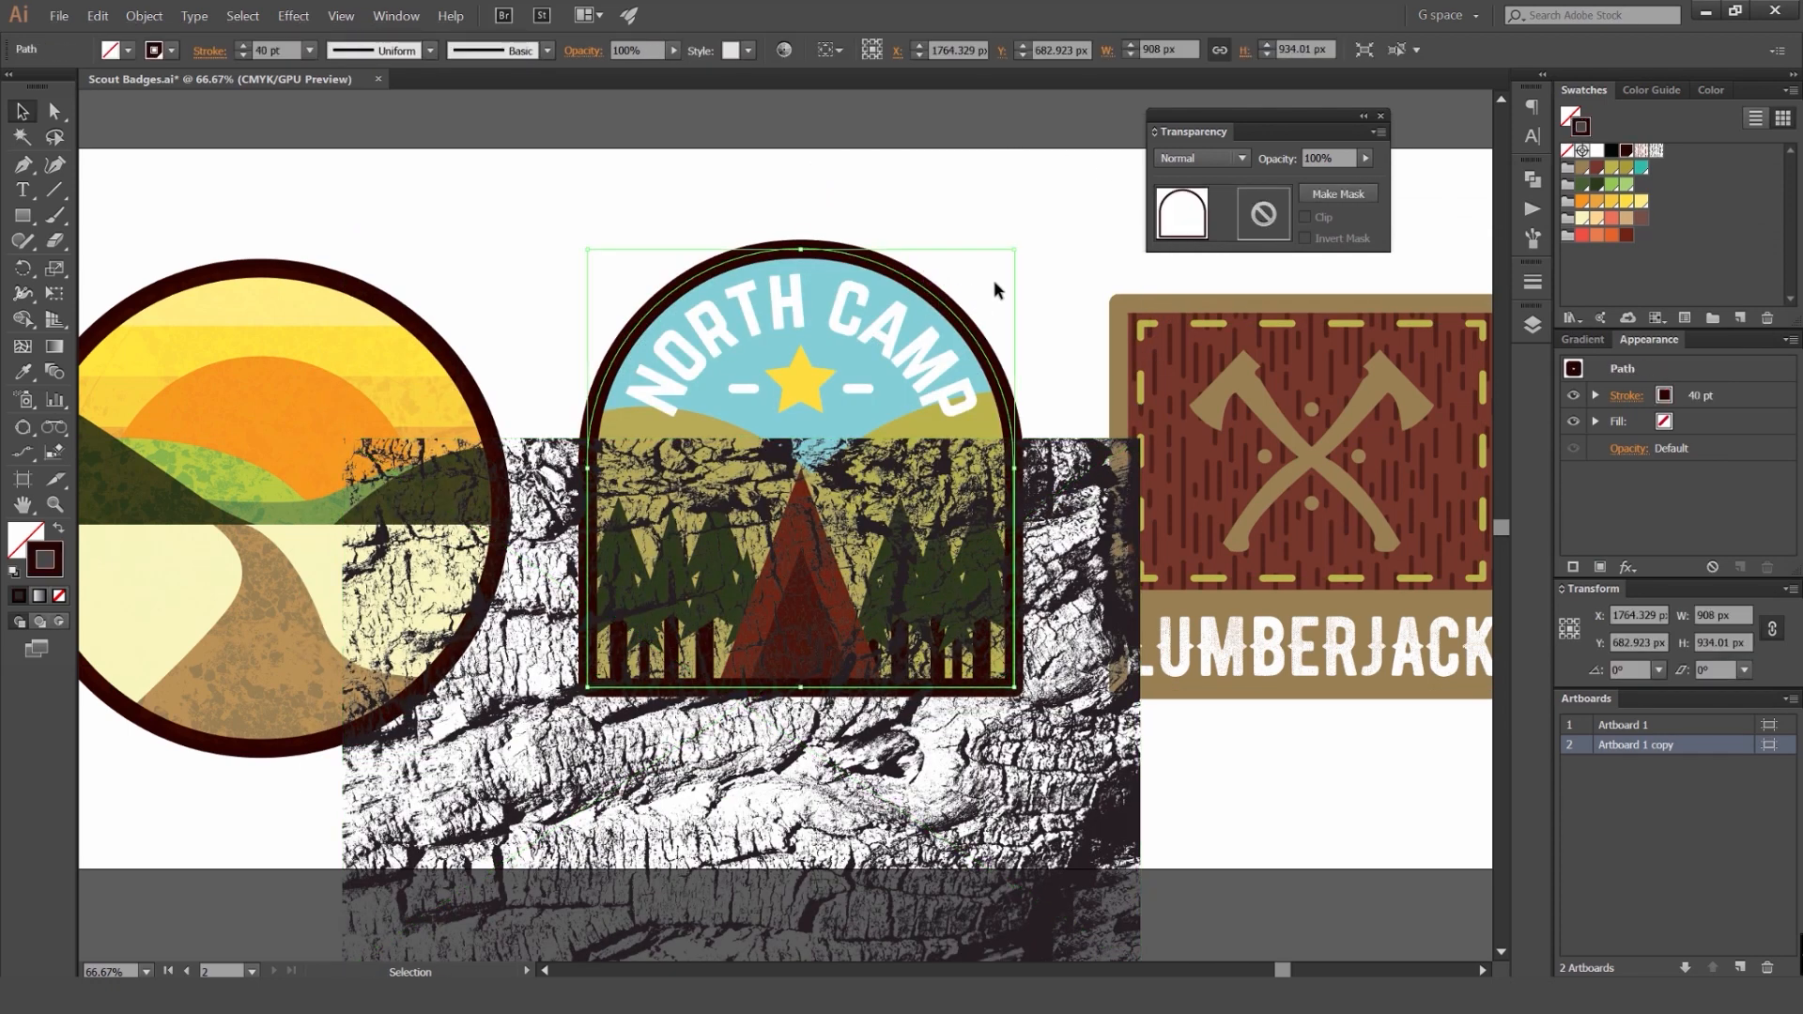
key(slash)
key(ctrl)
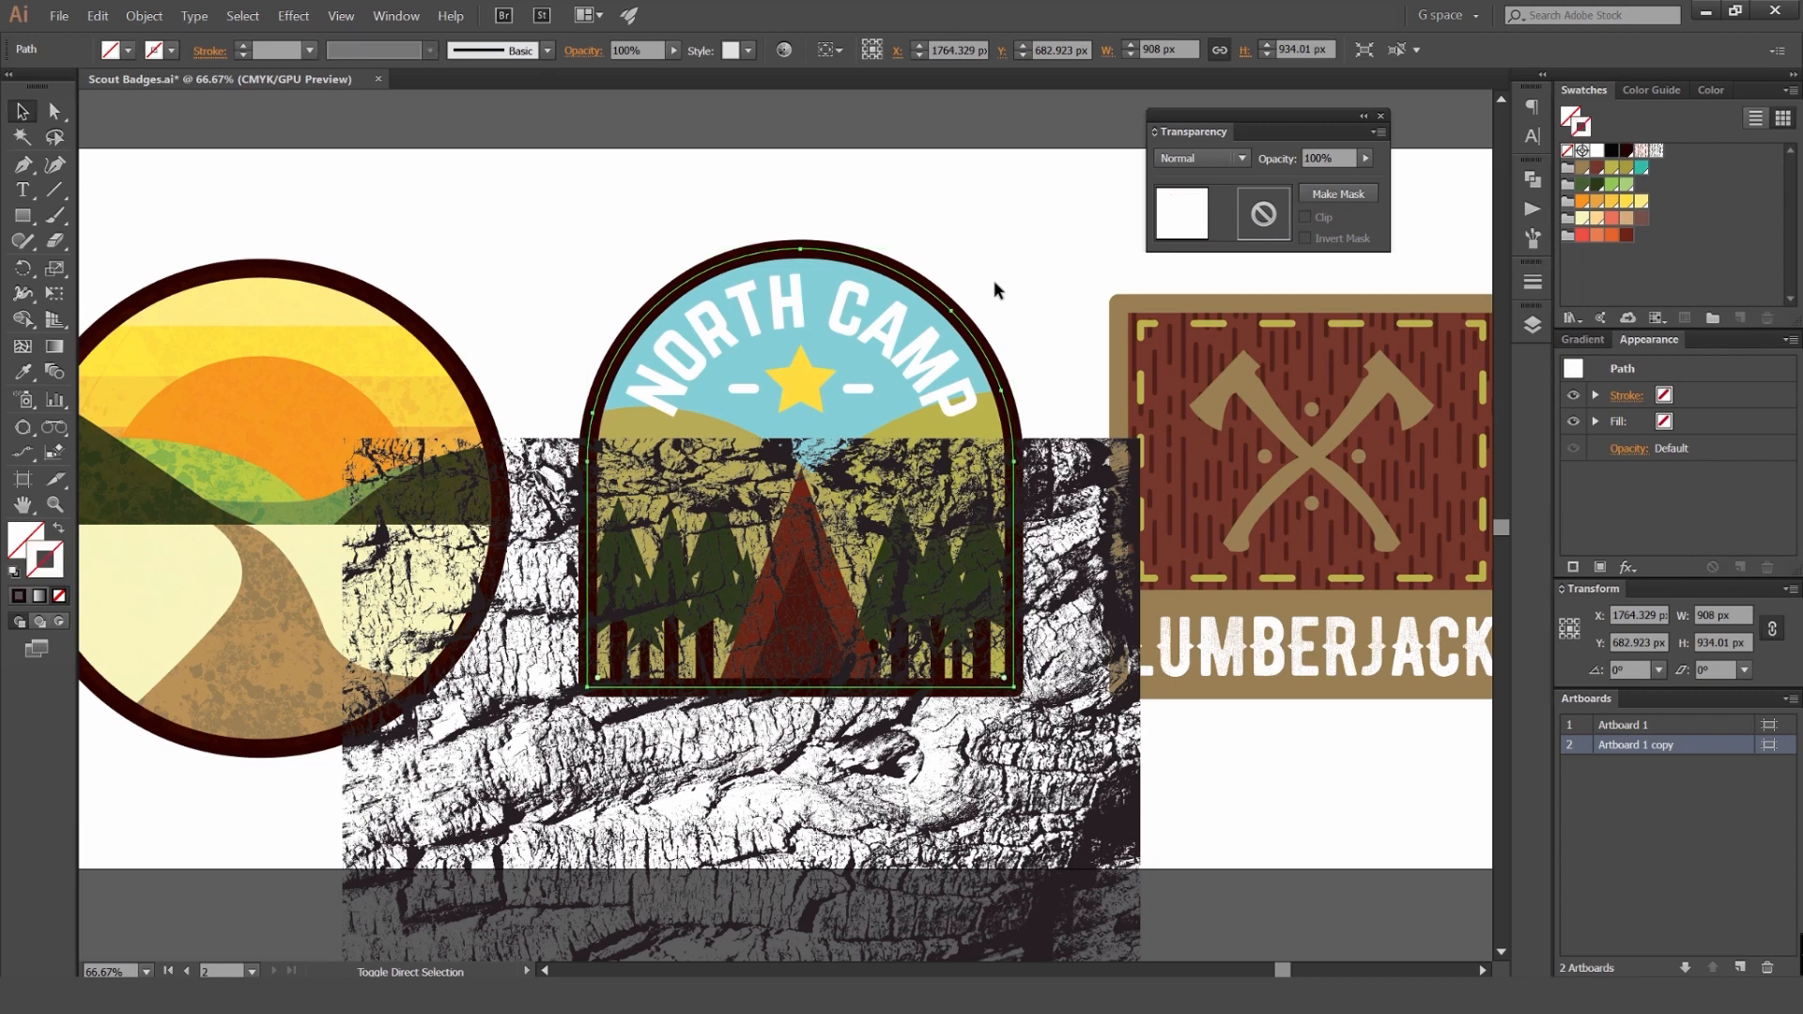
Step: Move the Tree texture back over the North Camp badge, behind the border copy, and clip it with that path
click(1045, 325)
drag(1077, 537, 1077, 291)
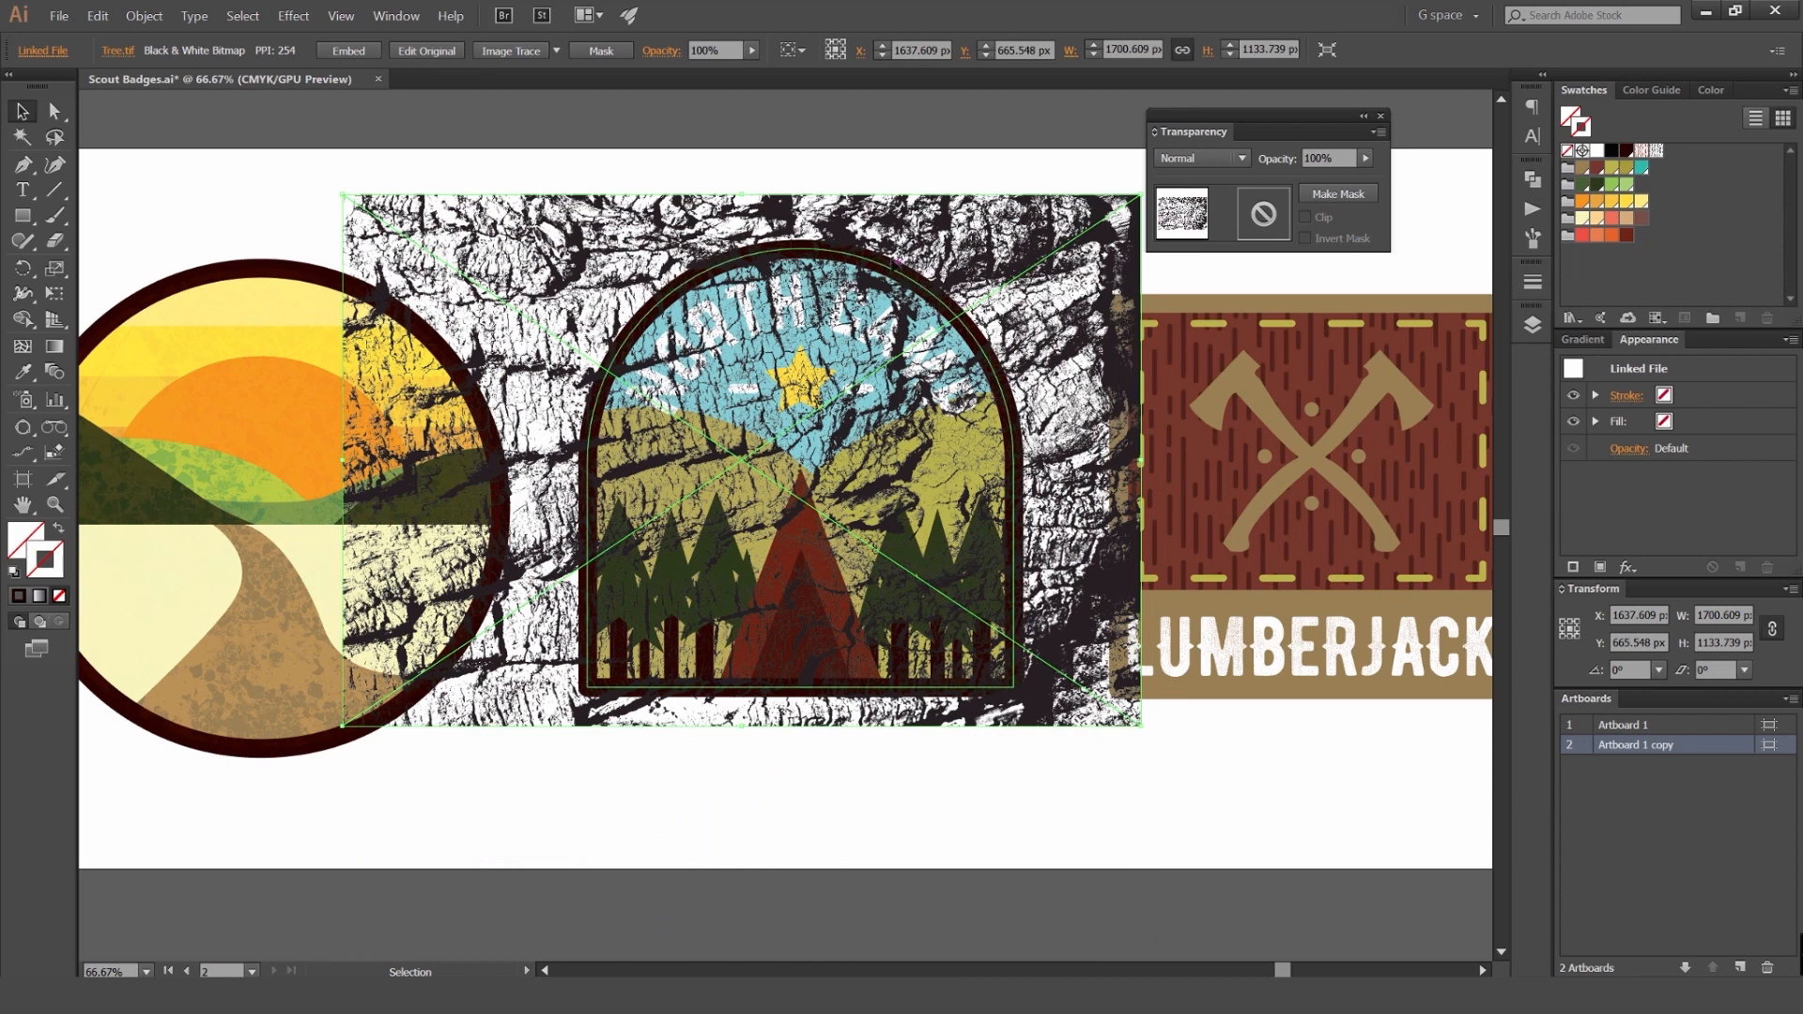
key(ctrl+shift+bracketleft)
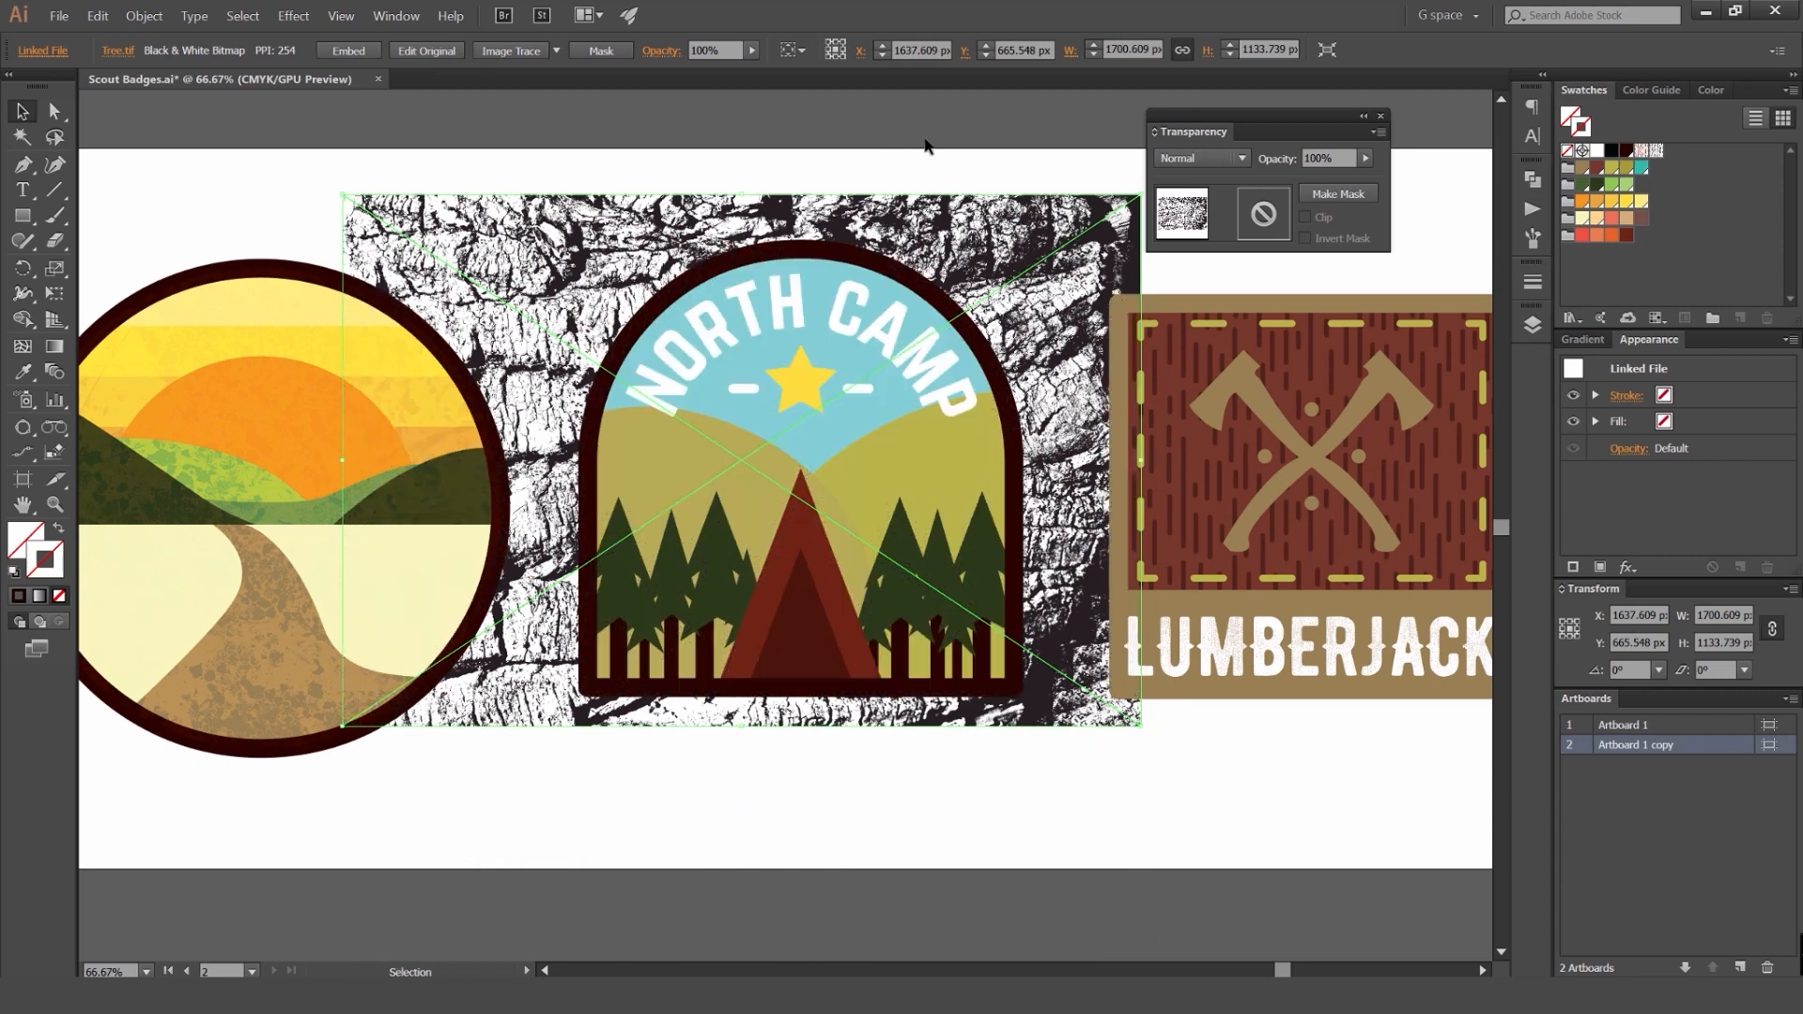
shift+click(921, 284)
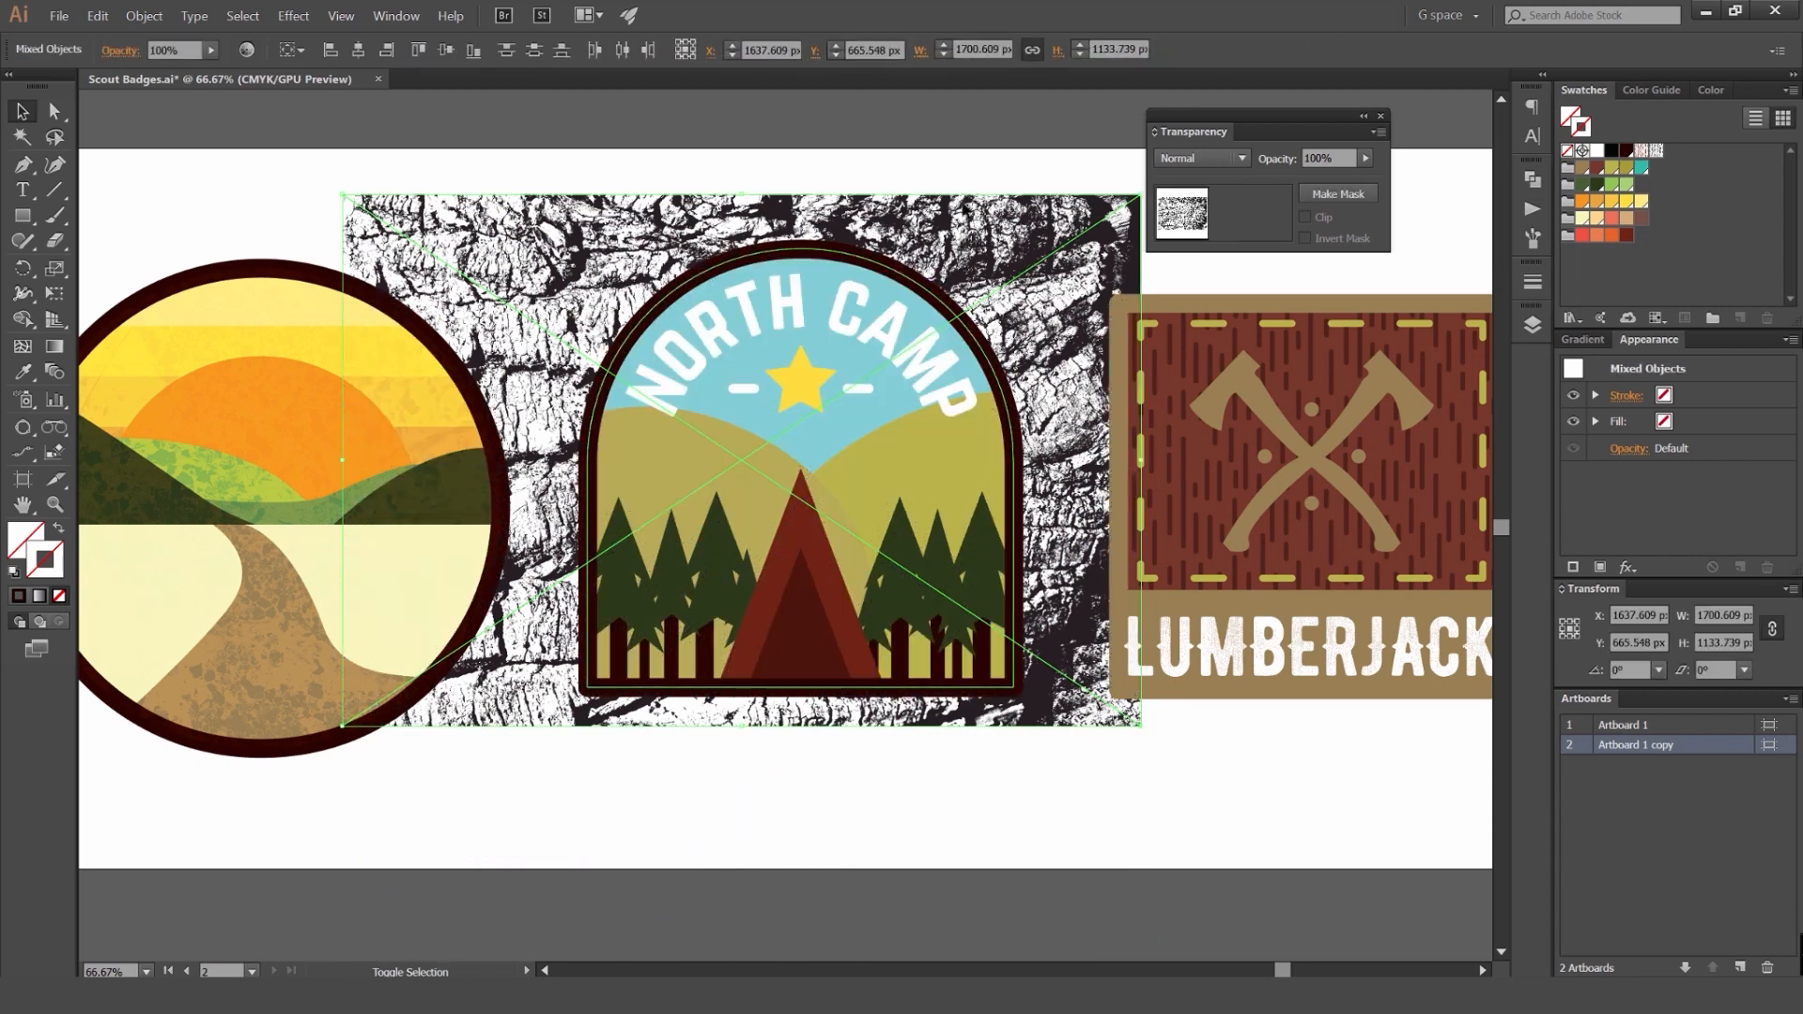
key(ctrl+7)
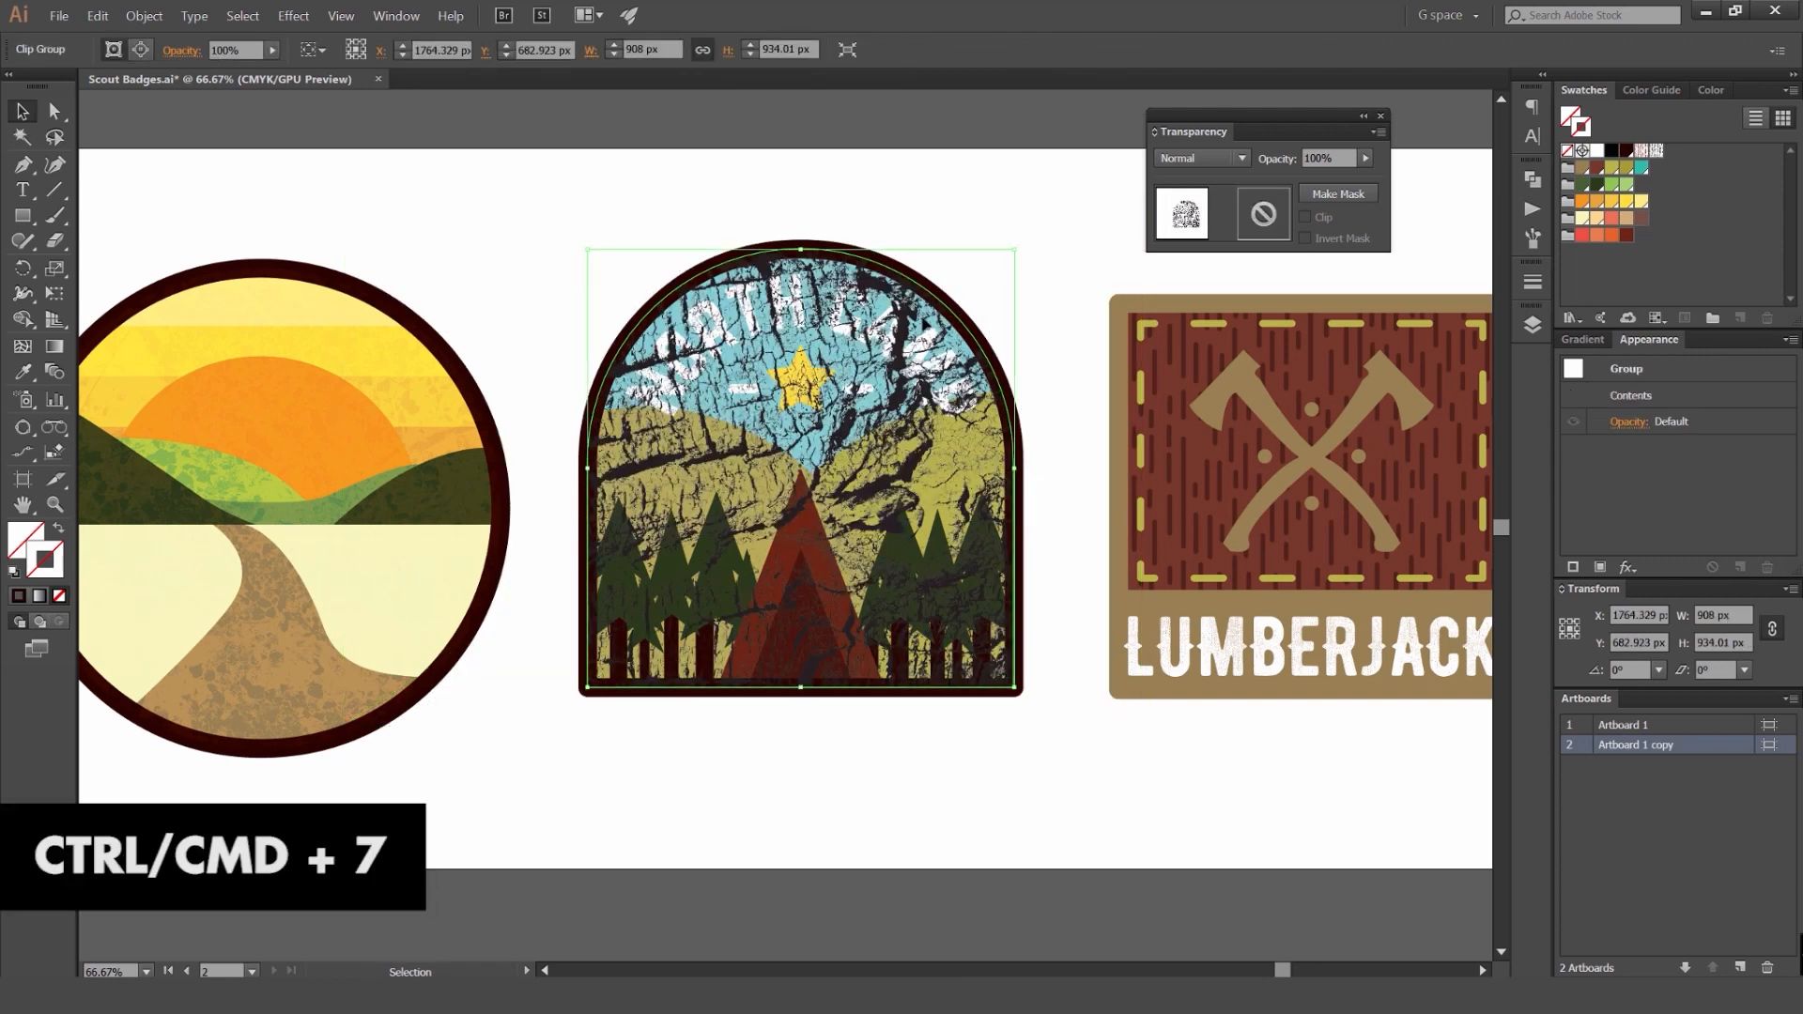
Step: Try Color Burn, Screen, Overlay and Hard Light on the Tree texture clip group, and set its blending mode to Multiply
scroll(1200, 162, down, 3)
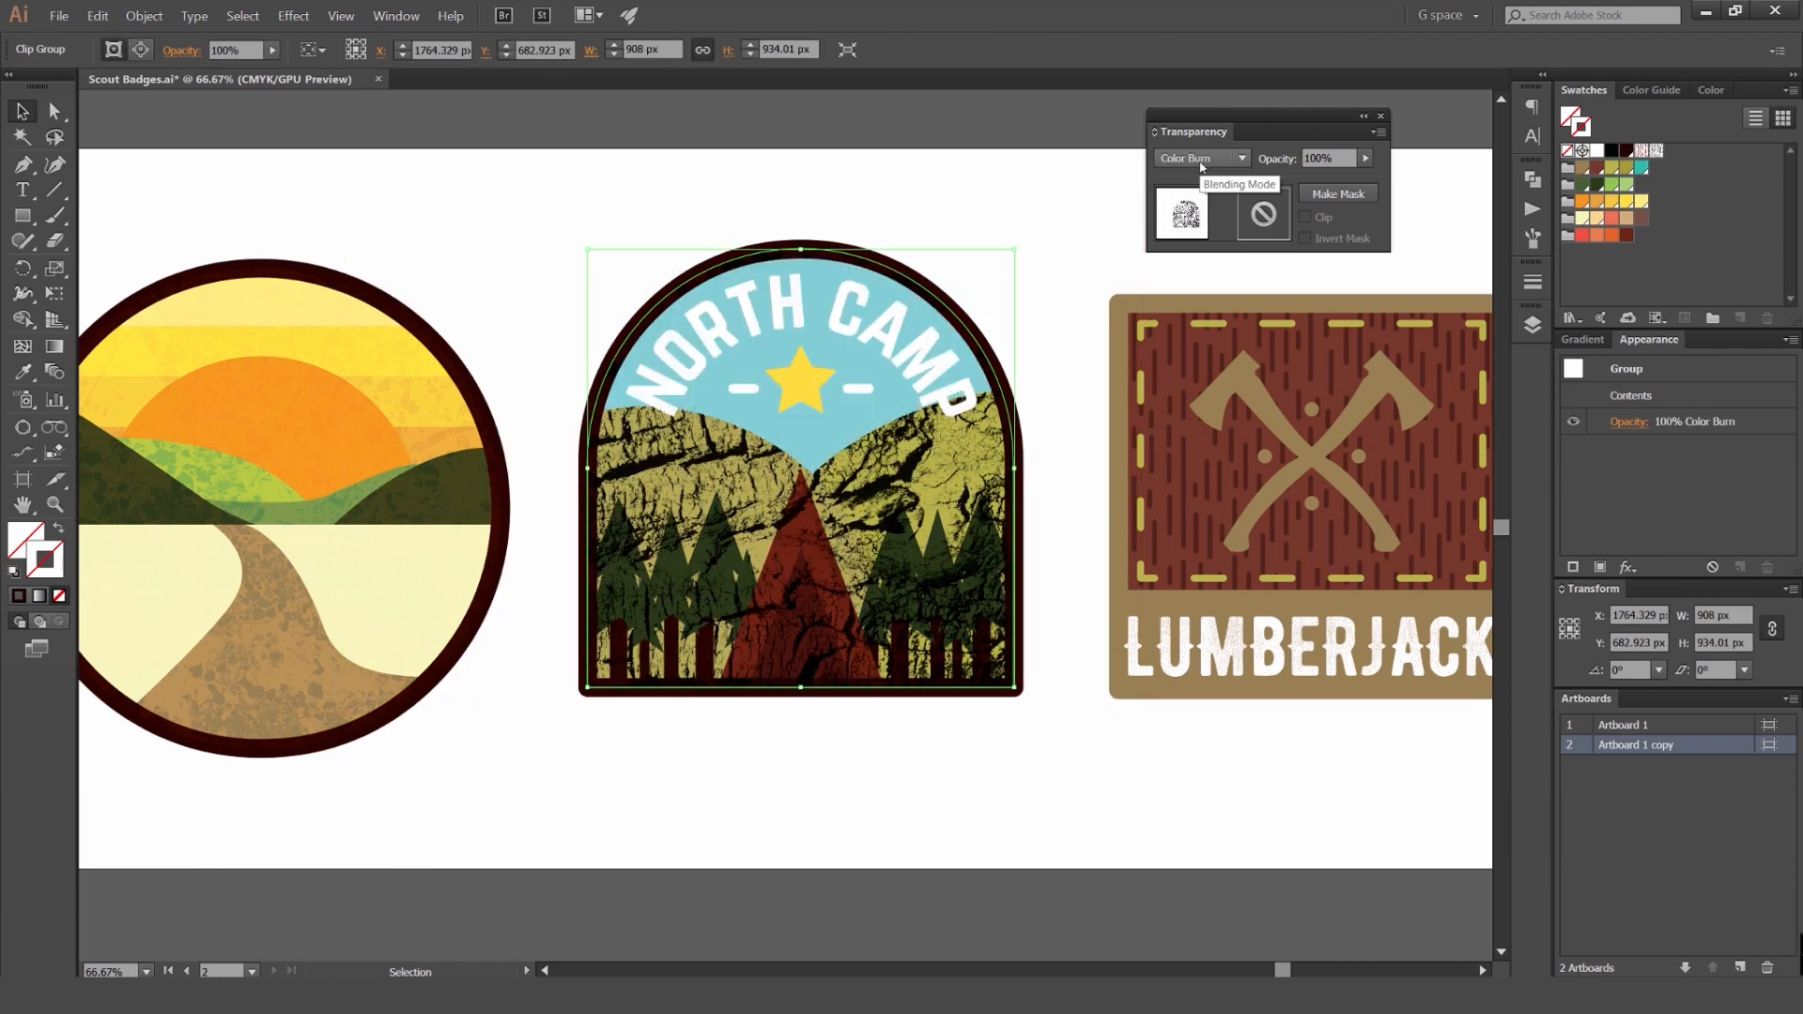
scroll(1199, 163, down, 1)
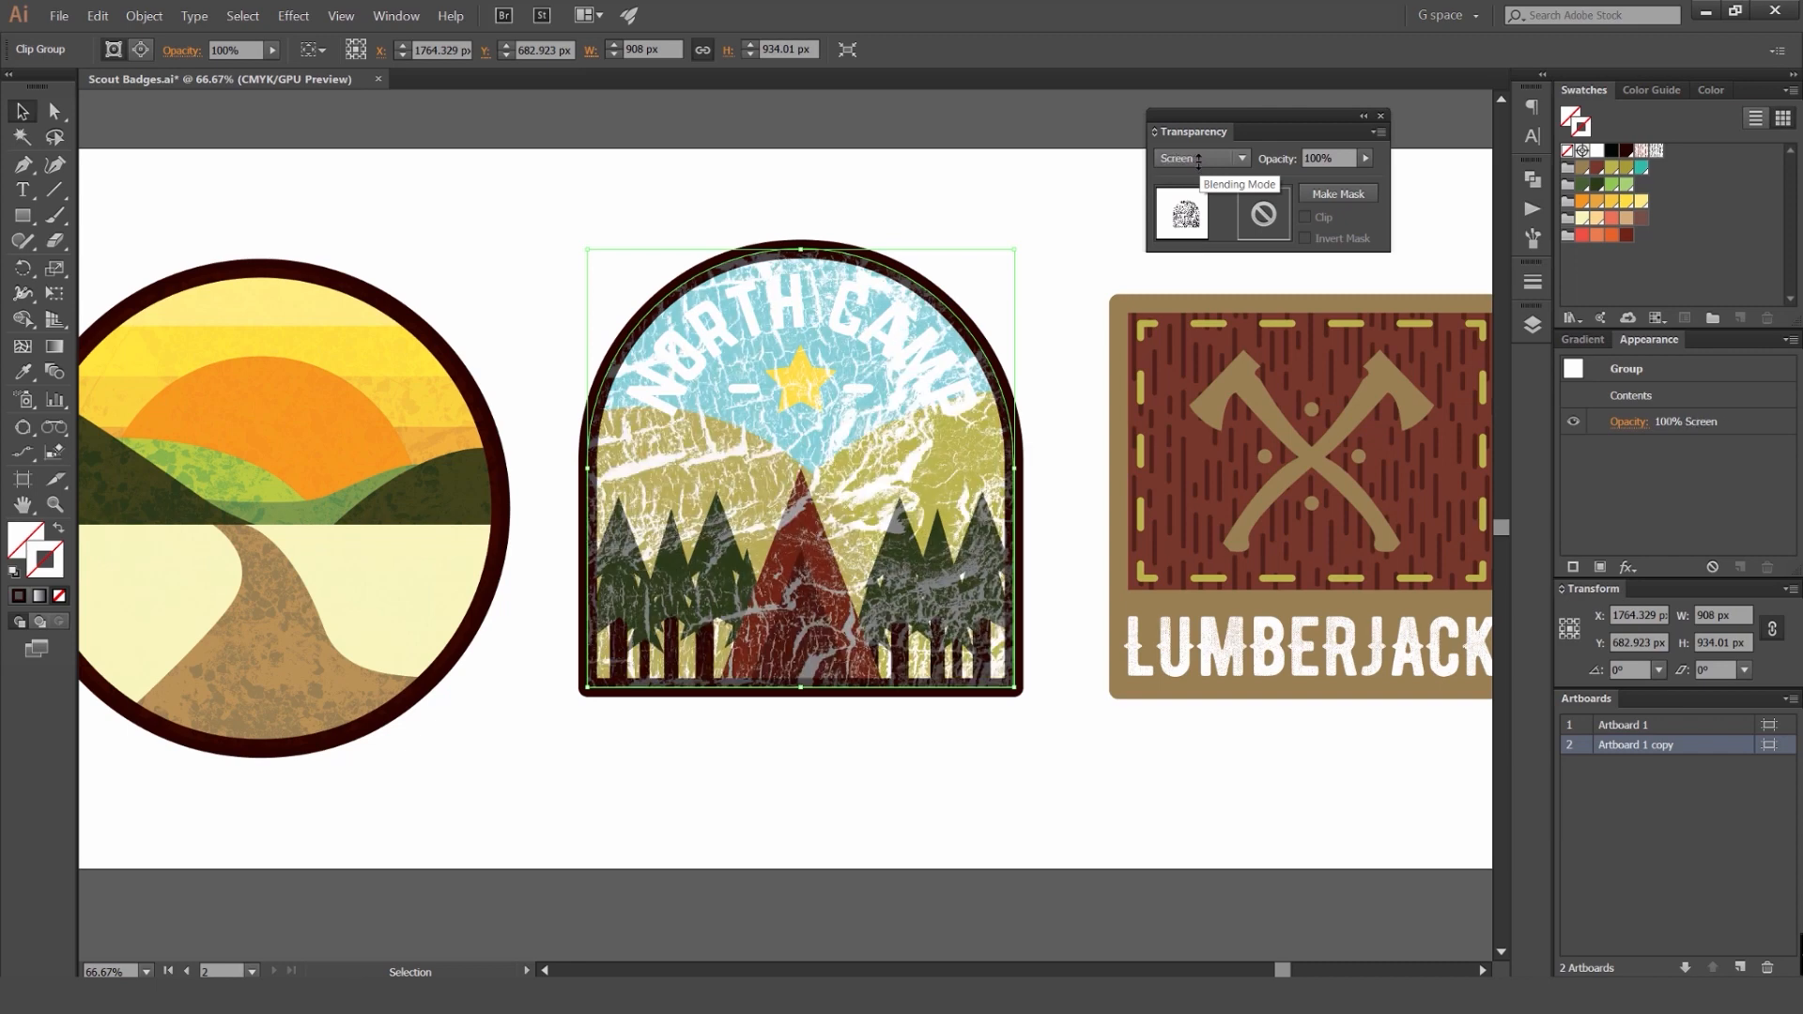
scroll(1198, 163, down, 2)
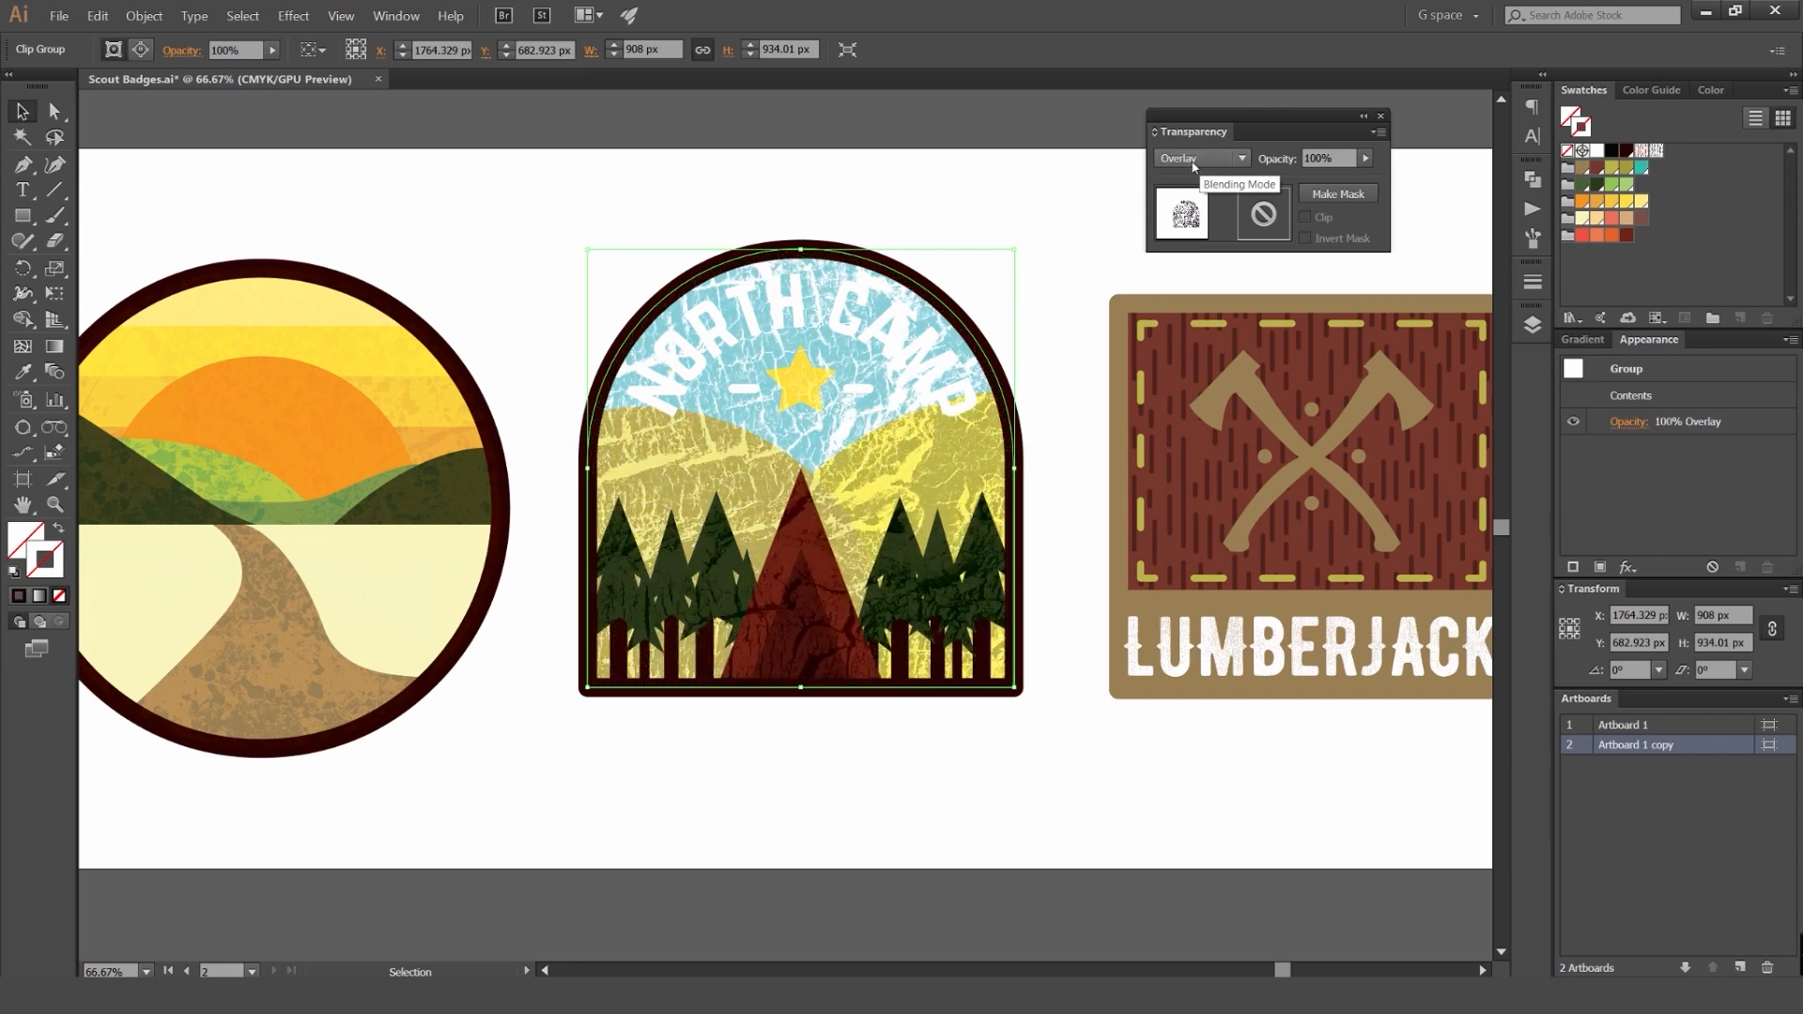
scroll(1194, 166, down, 1)
scroll(1192, 162, down, 7)
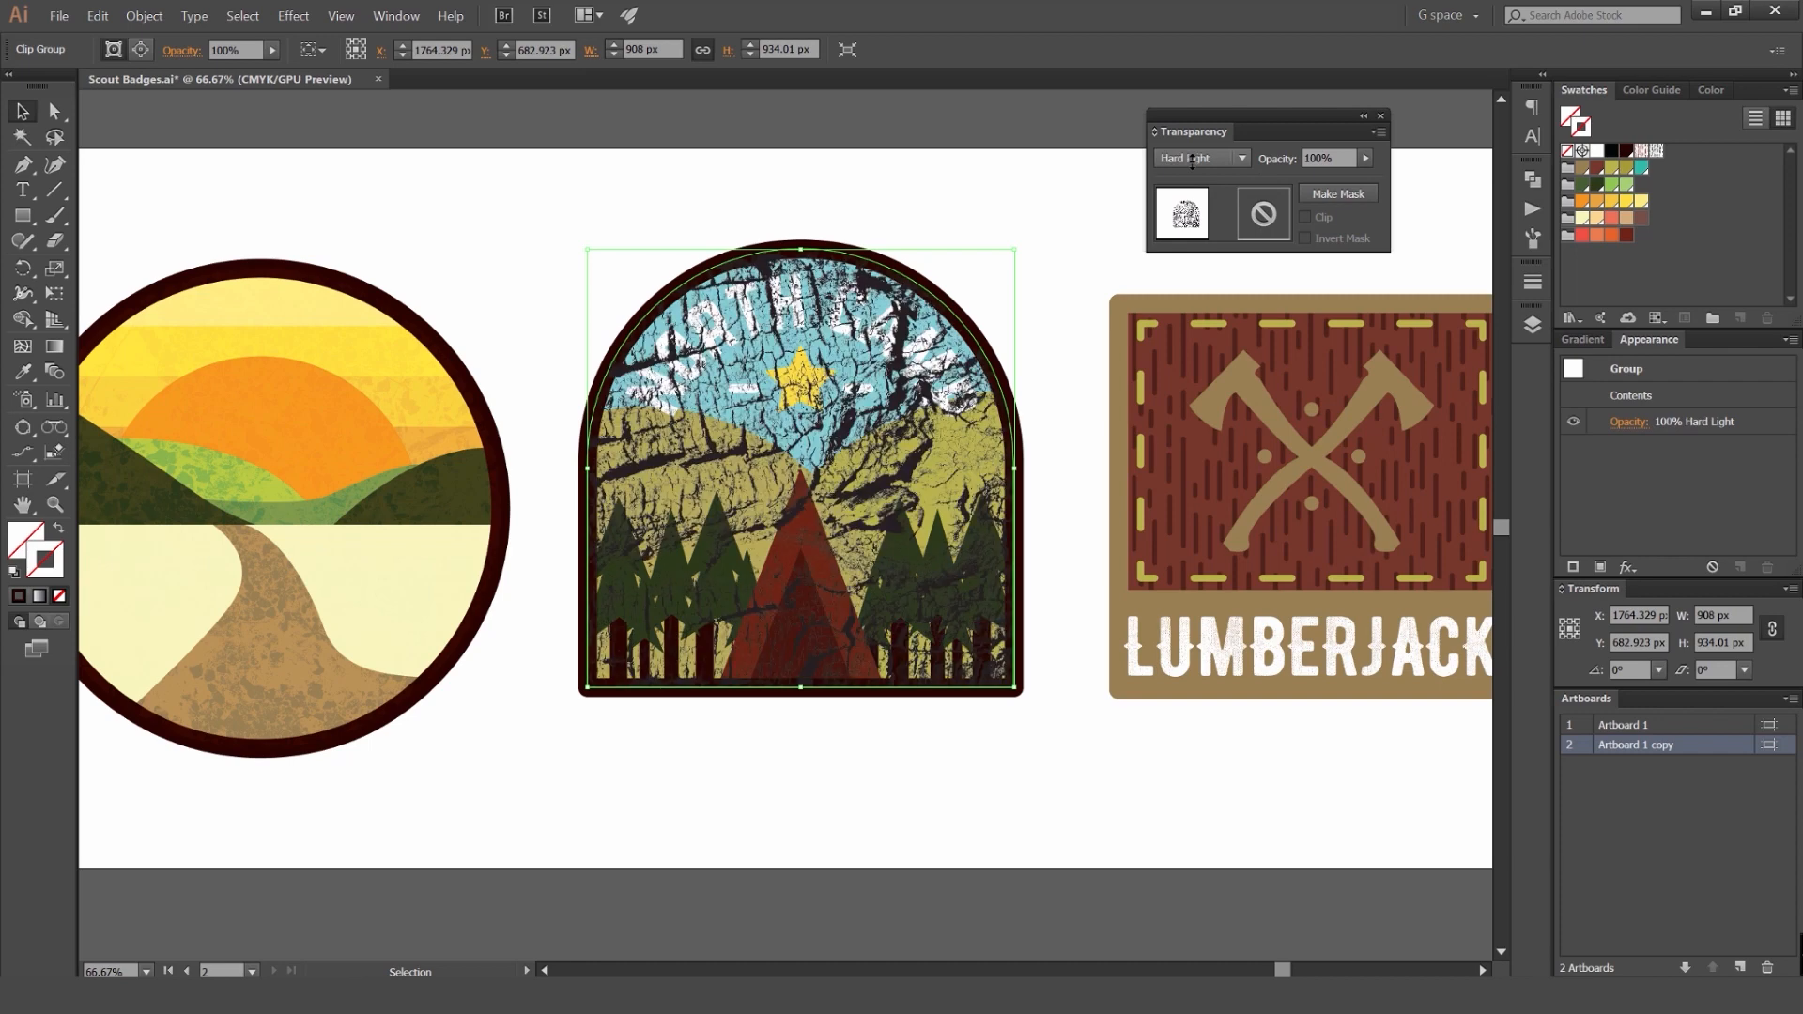
click(1191, 166)
click(1198, 232)
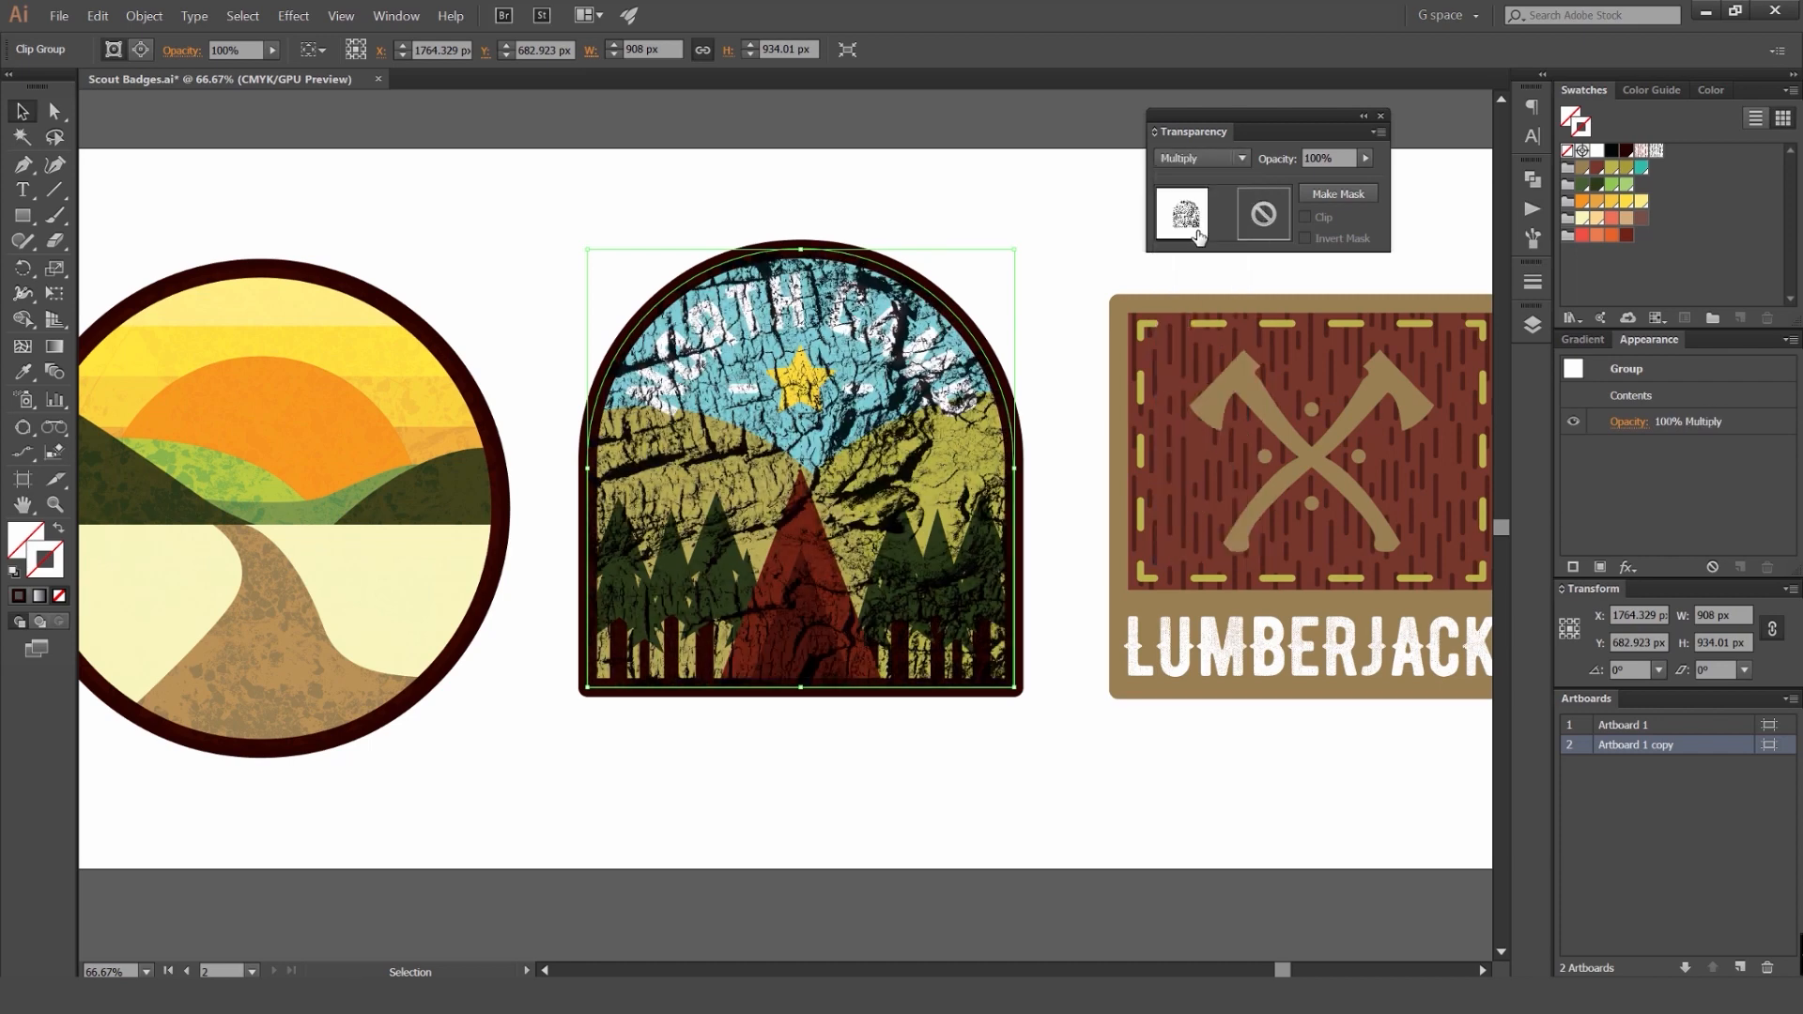
Step: Recolour the Tree texture inside the clip group with the border's dark brown swatch, and return to the clipping path
click(142, 49)
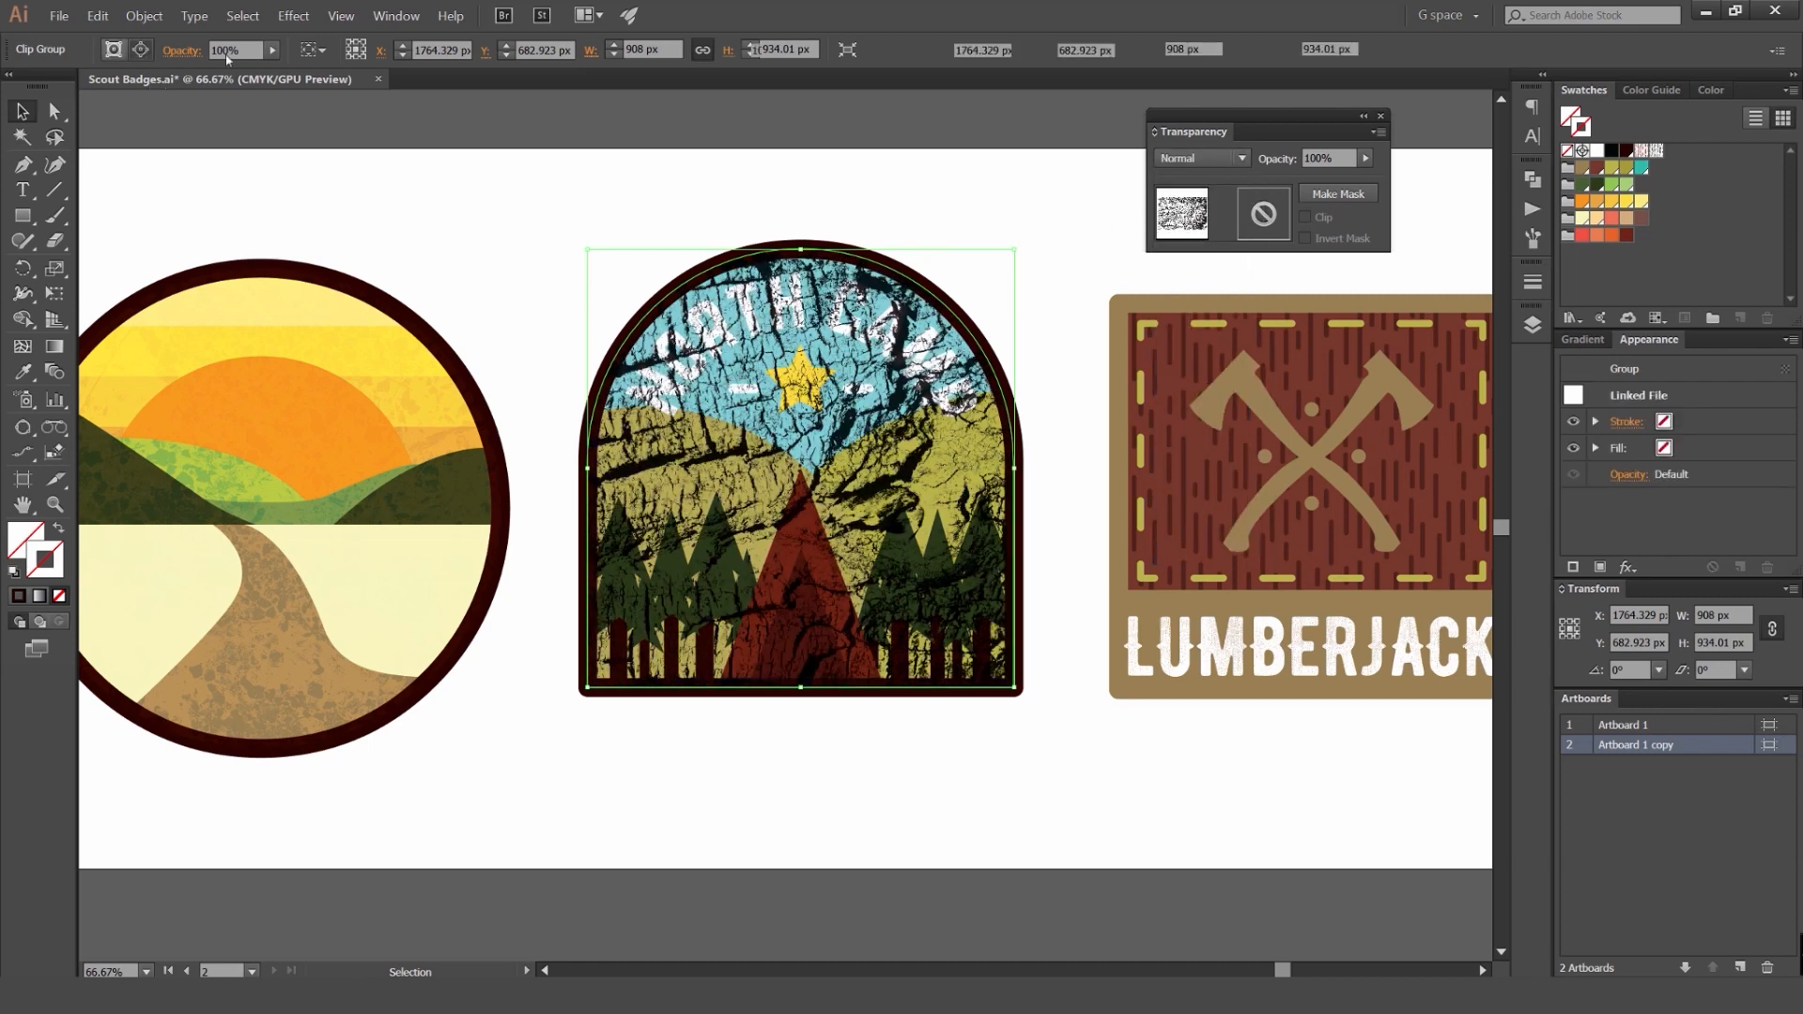
click(1625, 152)
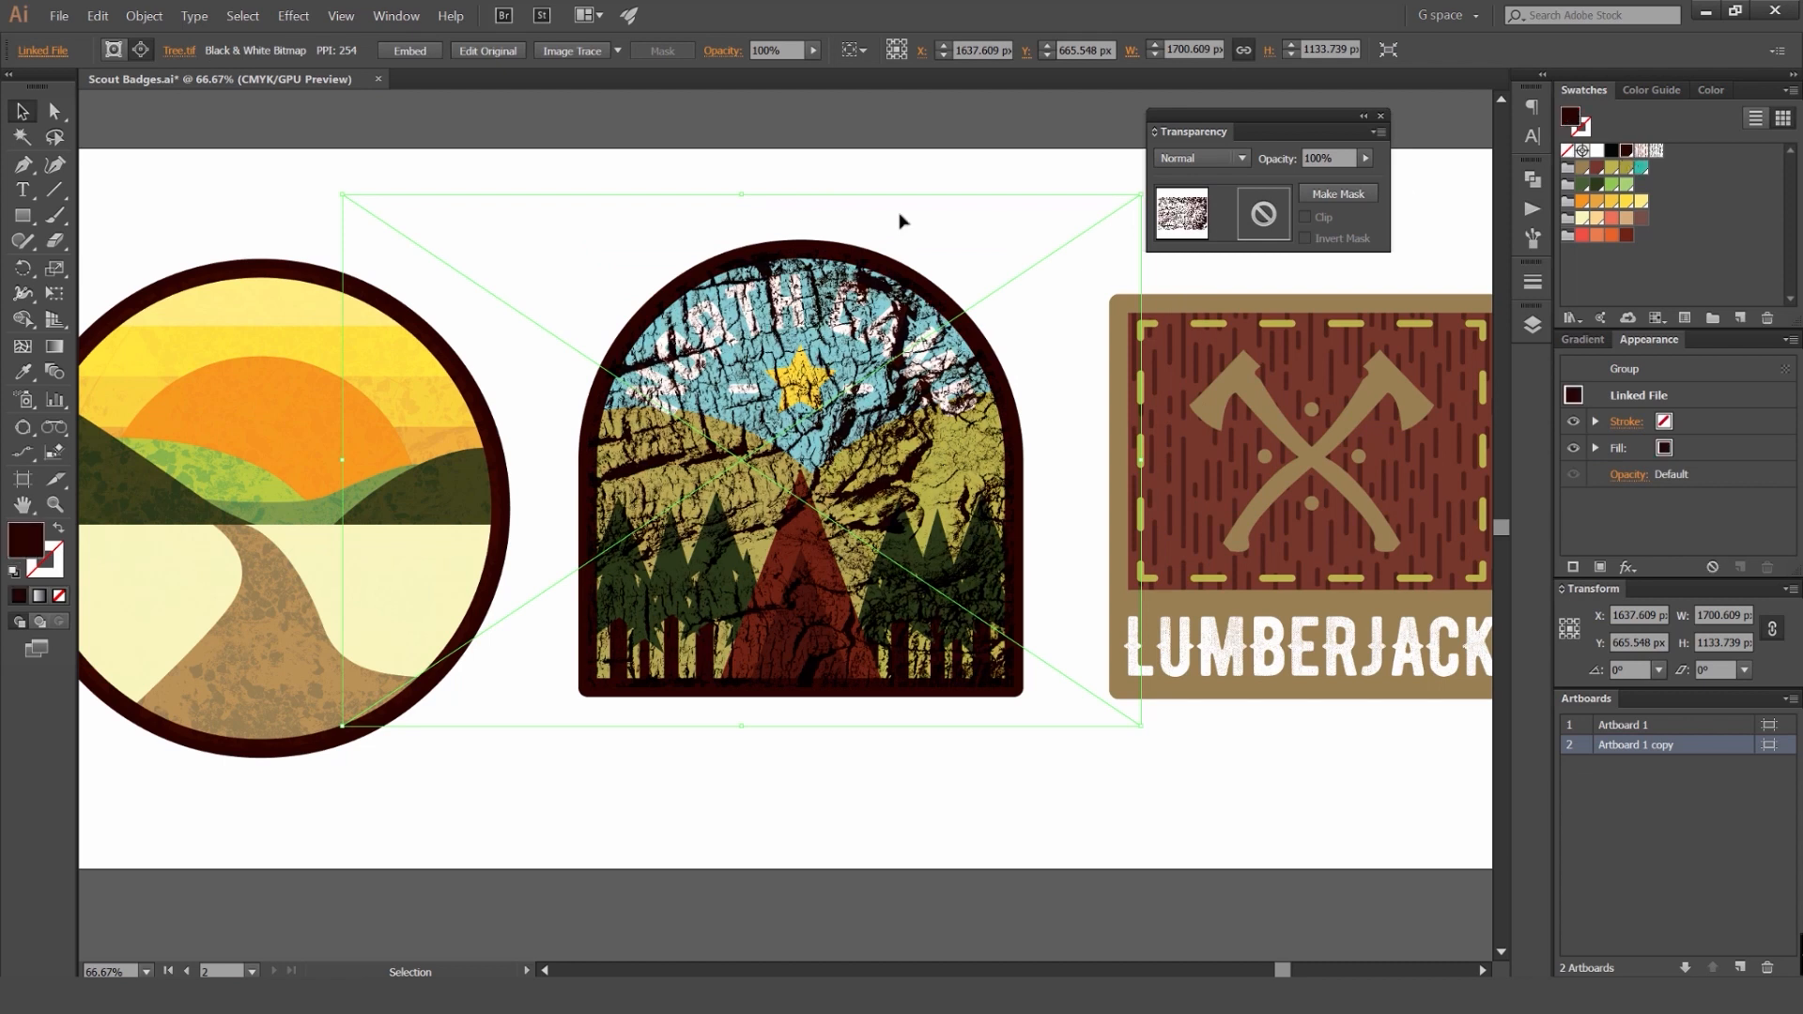
click(113, 50)
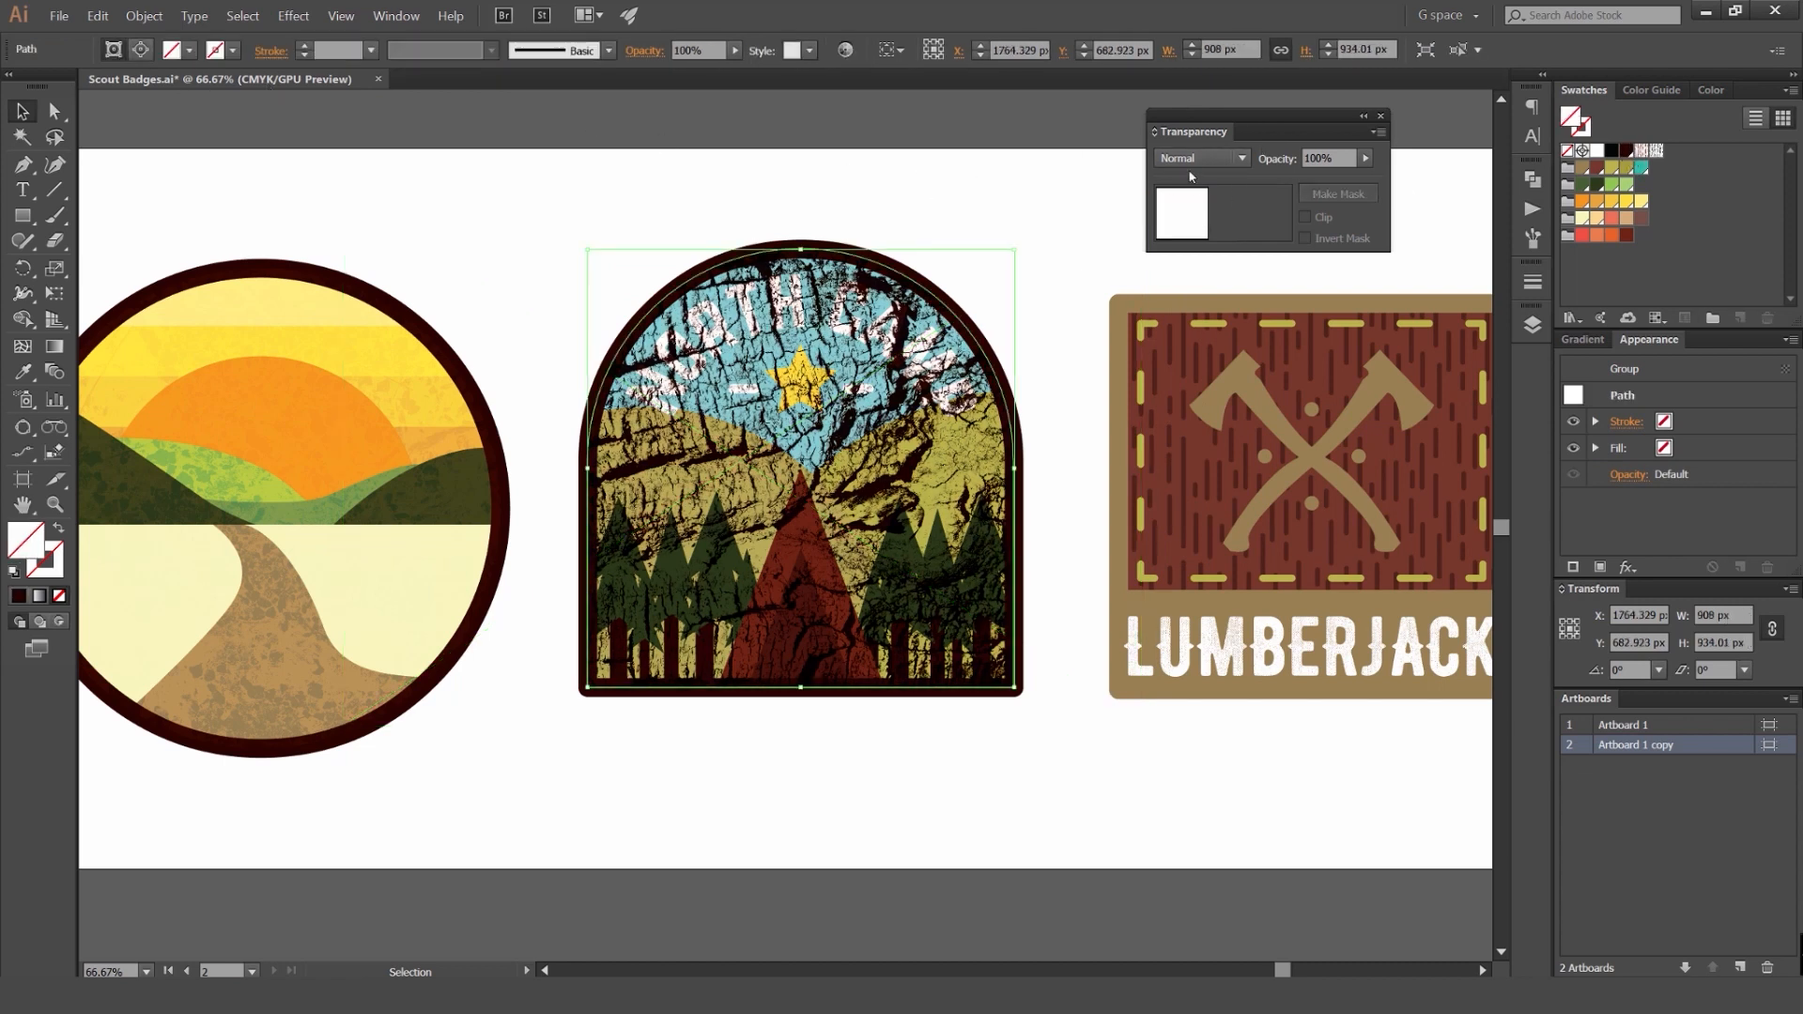
Step: Set the North Camp badge's clipping path to Multiply blending at 40% opacity
scroll(1187, 166, down, 1)
scroll(1187, 166, down, 1)
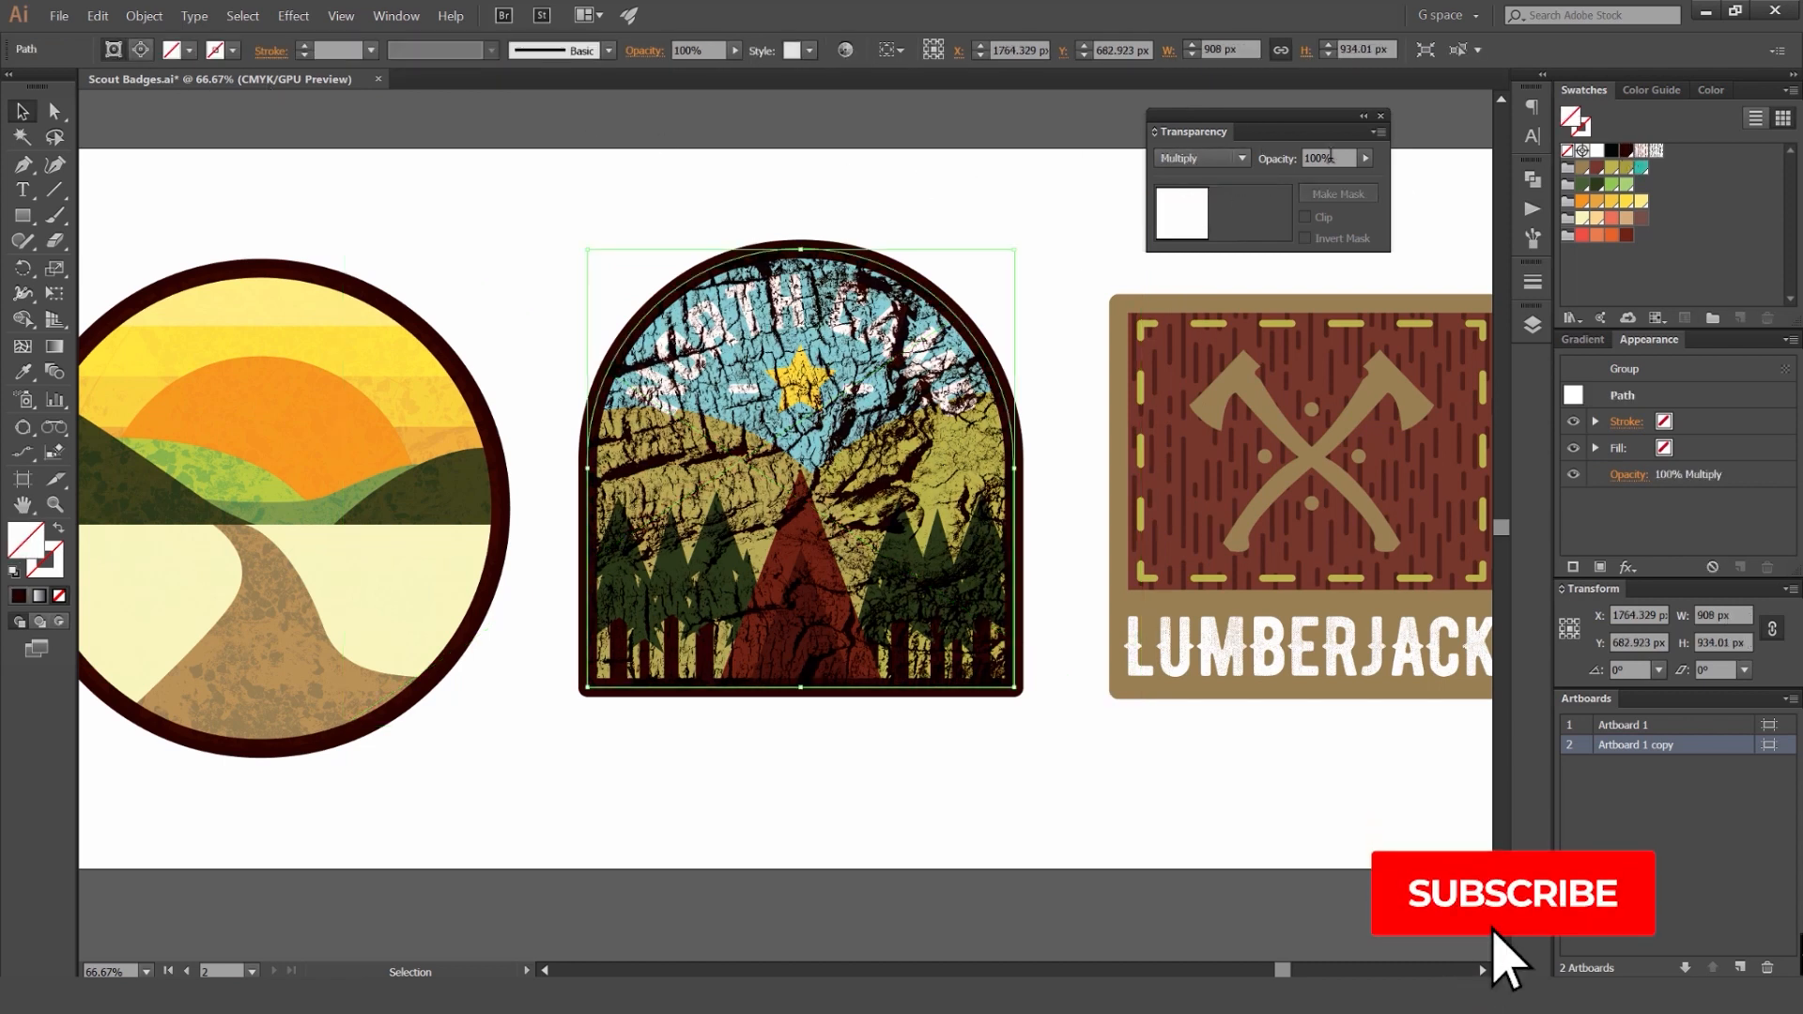
click(1296, 160)
text(40)
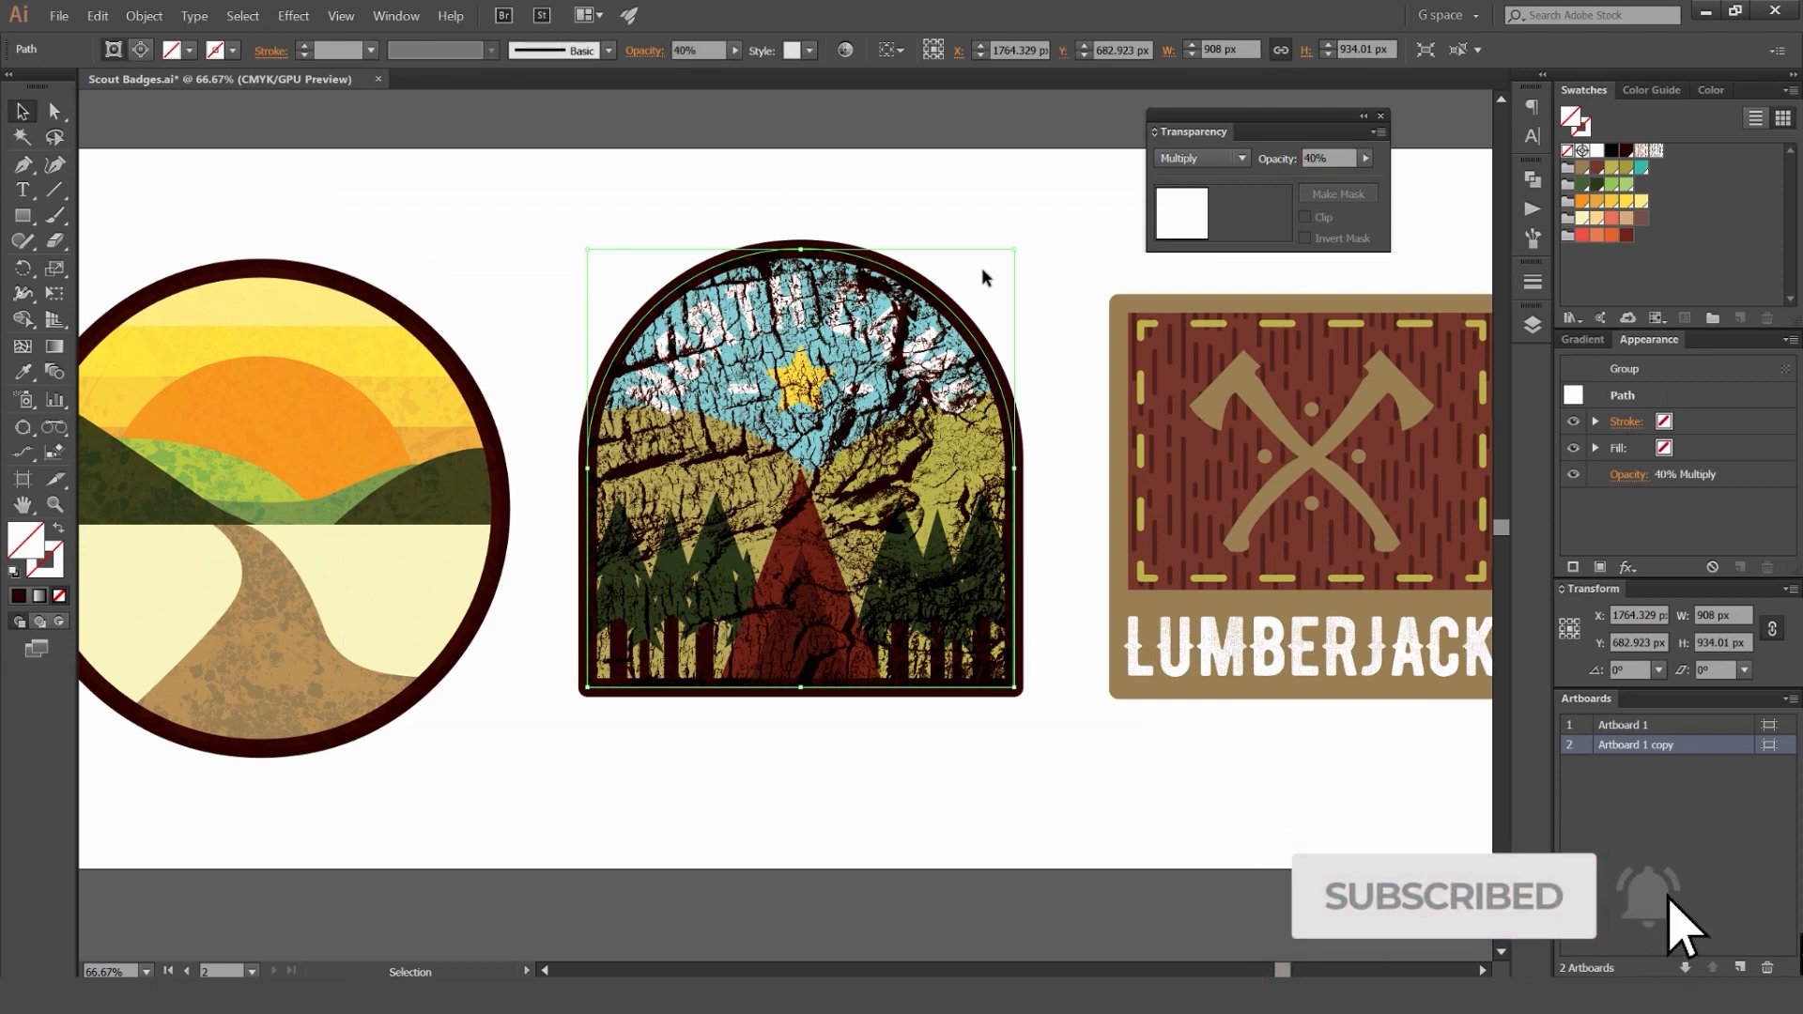
Step: Select the whole Tree texture clip group on the North Camp badge and set its opacity to 40%
click(982, 266)
click(1281, 162)
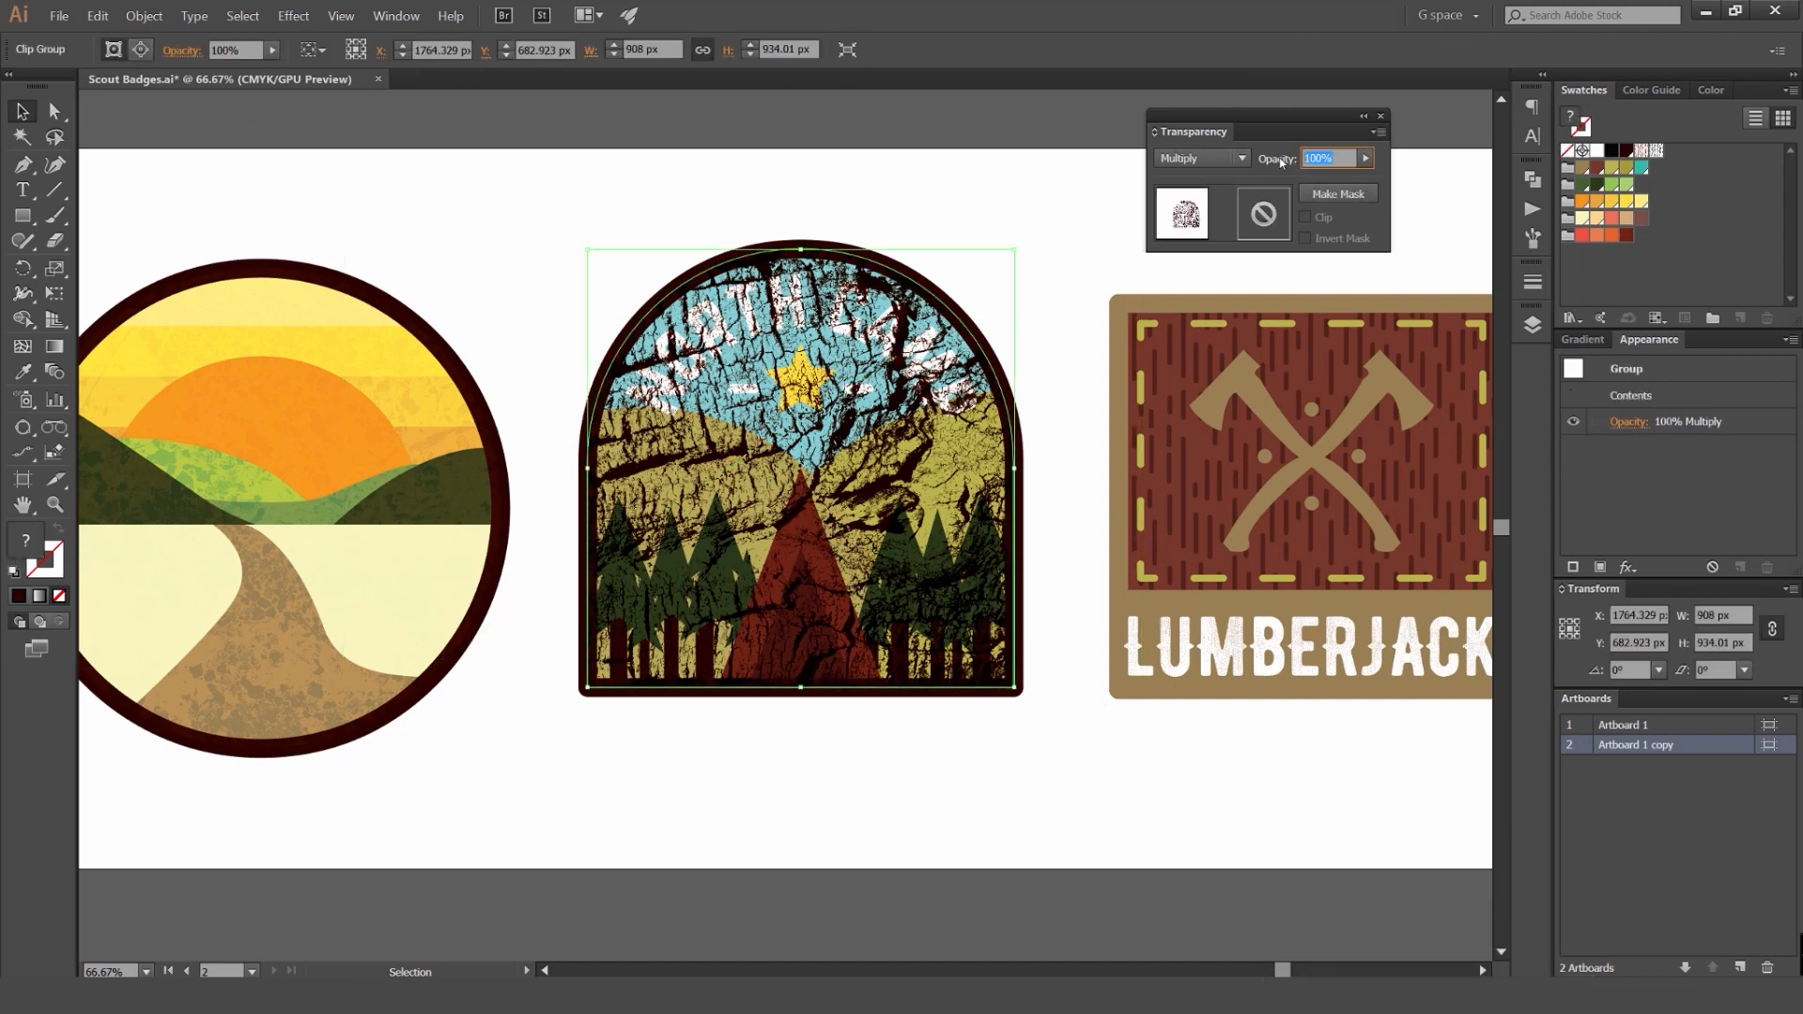
text(40)
key(Return)
scroll(843, 309, up, 2)
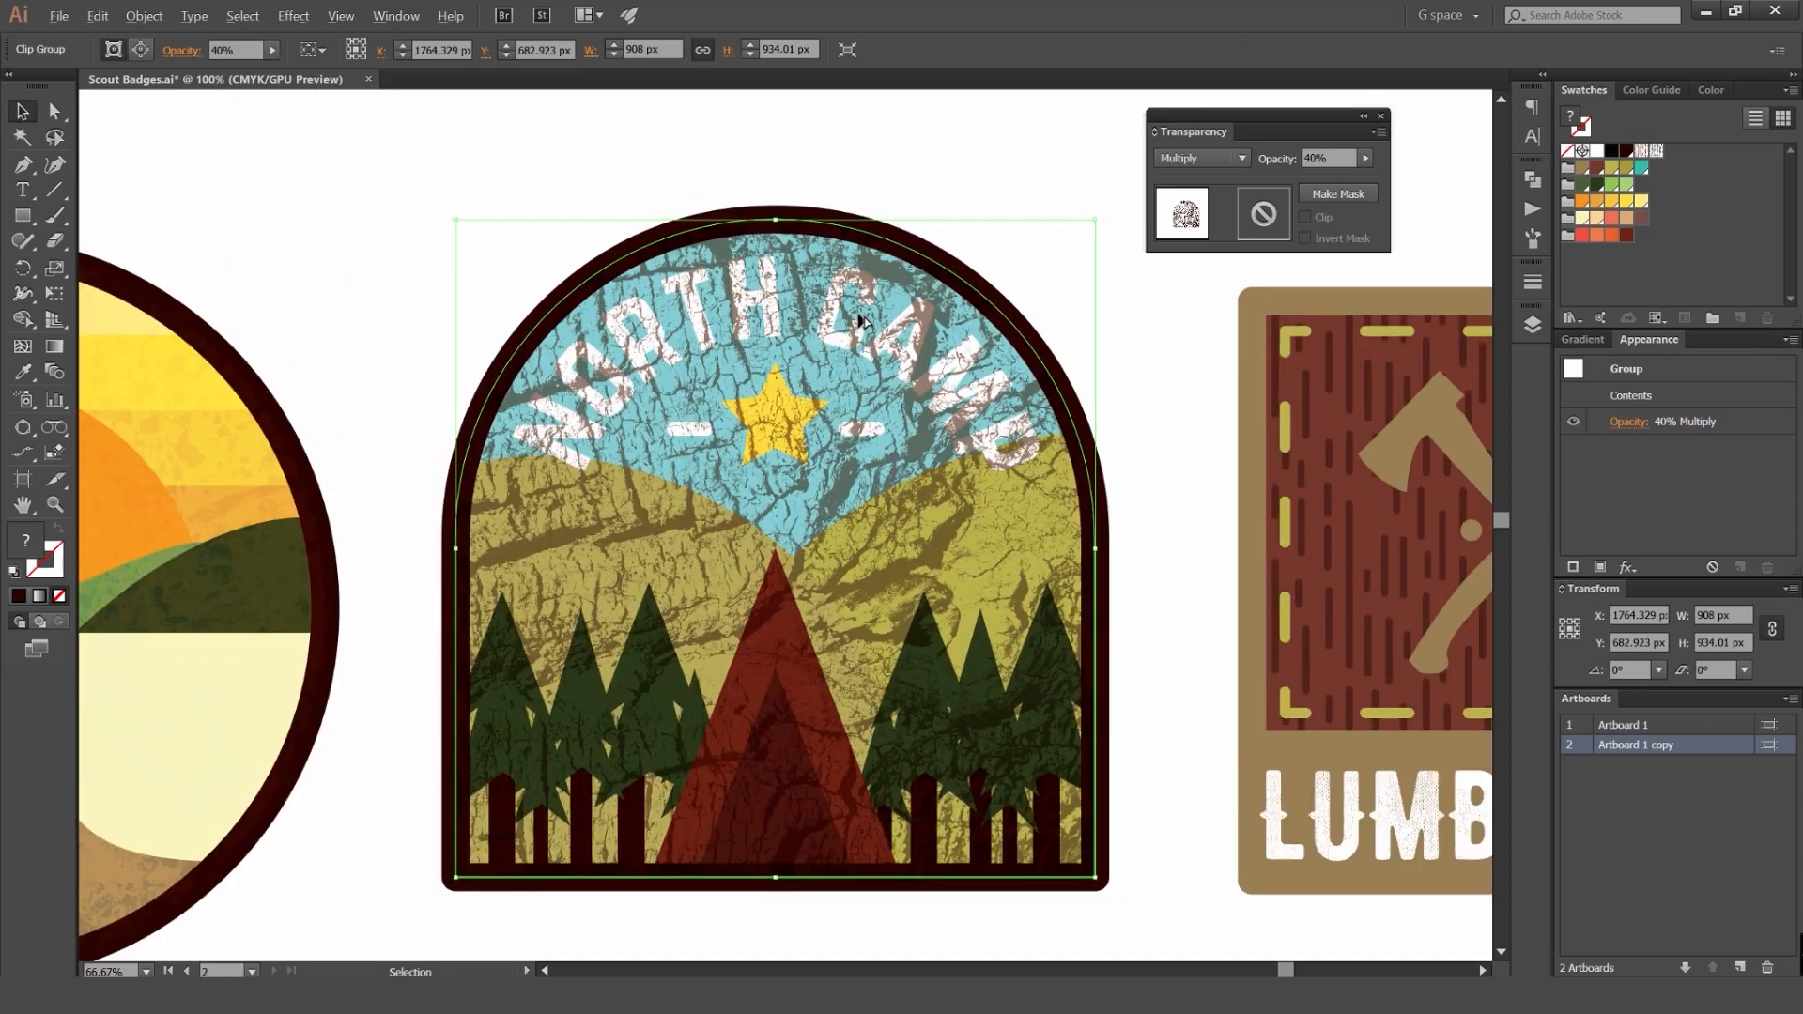
Step: Arrange the texture clip group behind the NORTH CAMP lettering, star and dashes but in front of the scenery, and deselect it
scroll(1028, 278, down, 1)
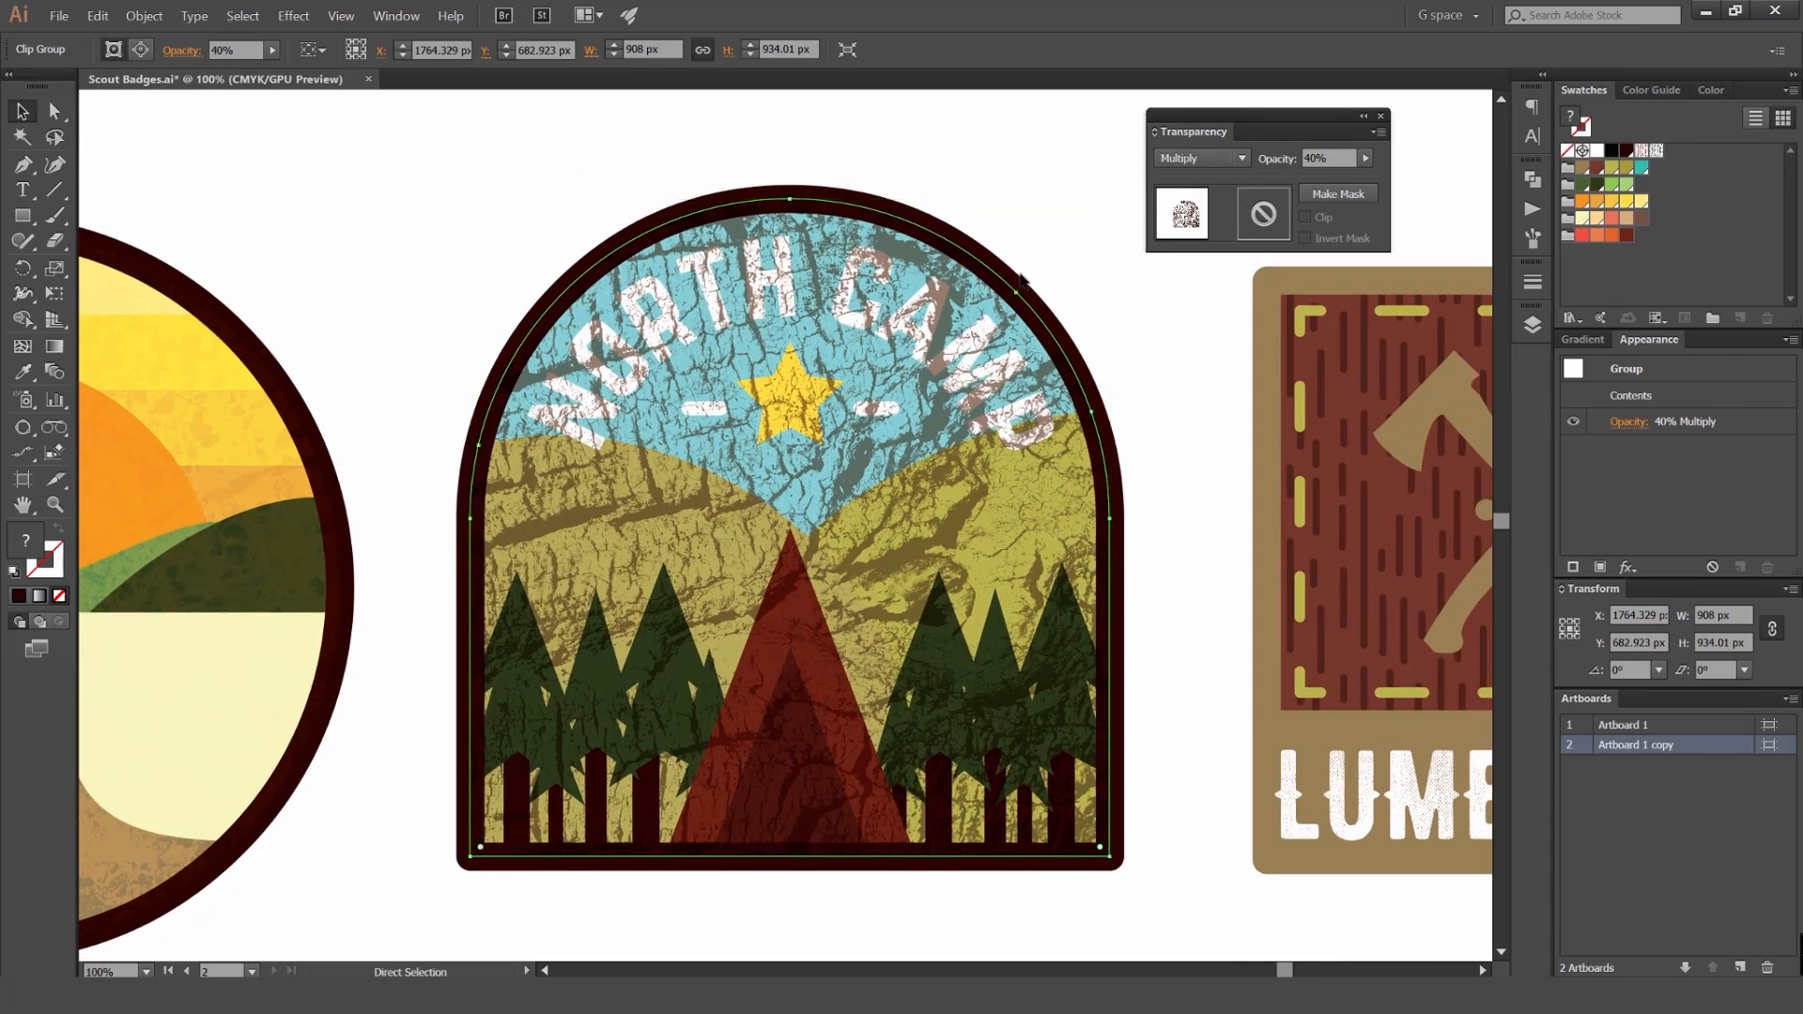
key(ctrl+shift+[)
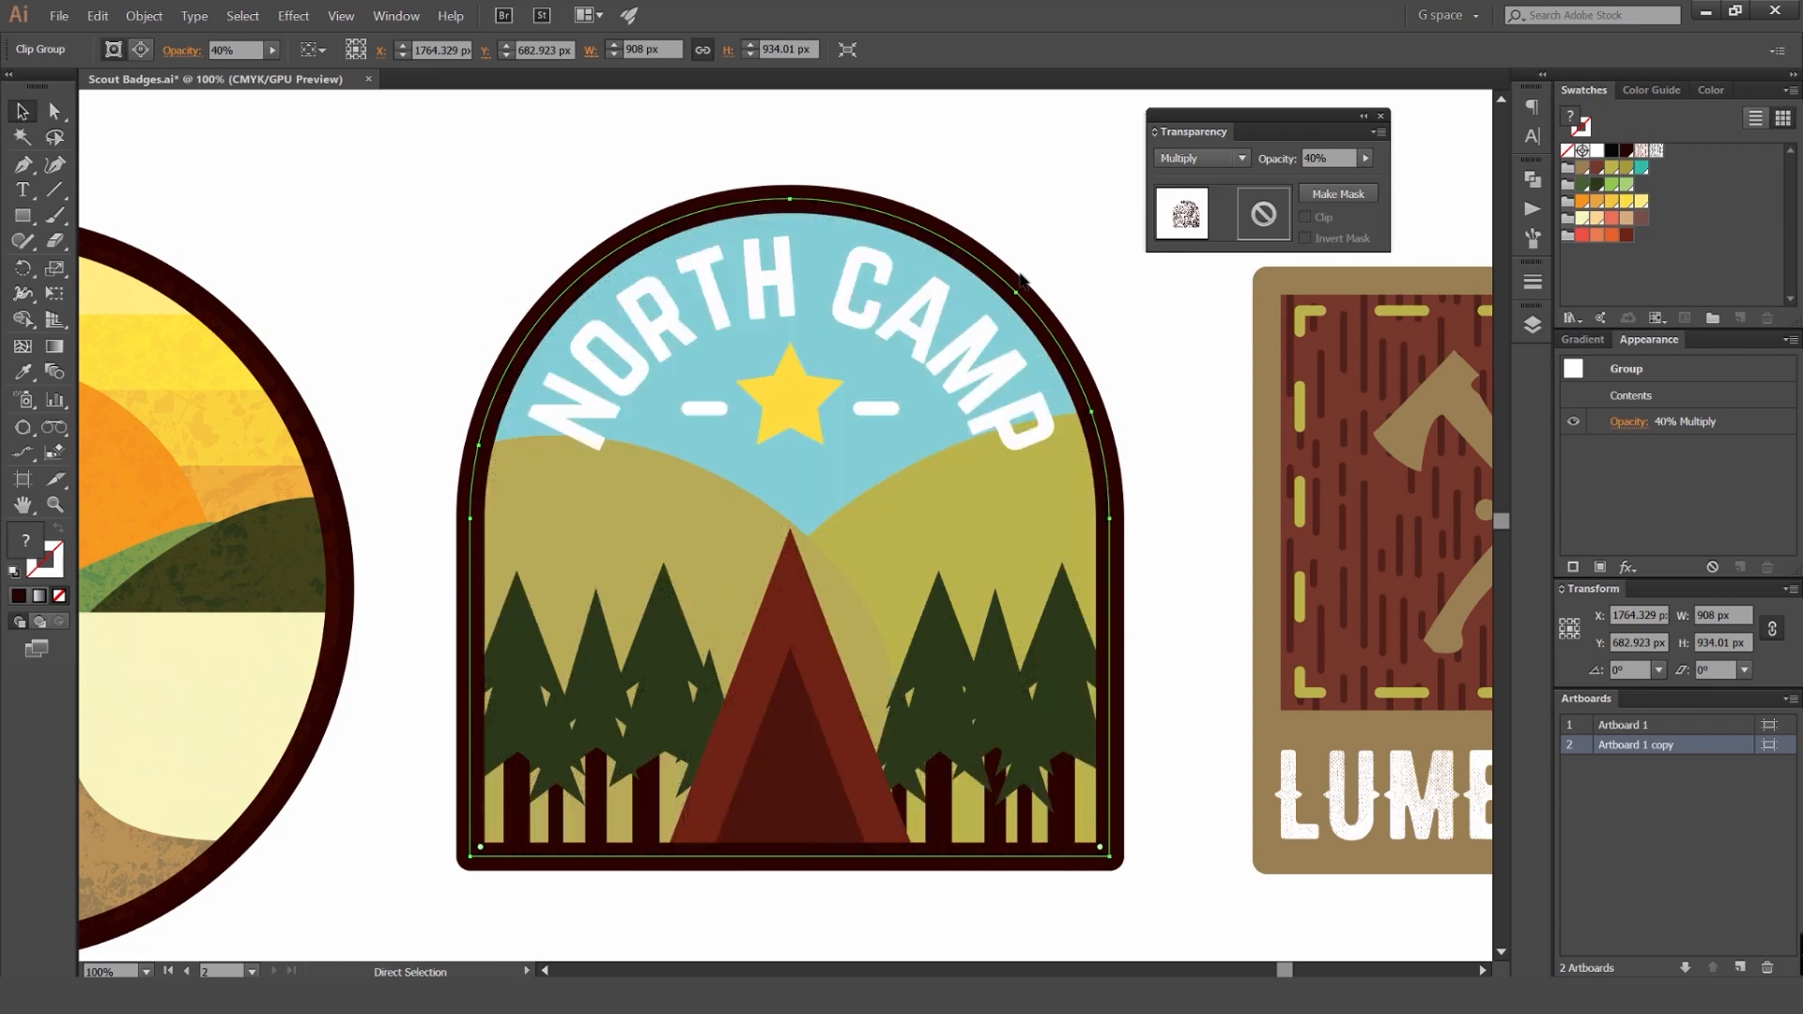
key(ctrl+z)
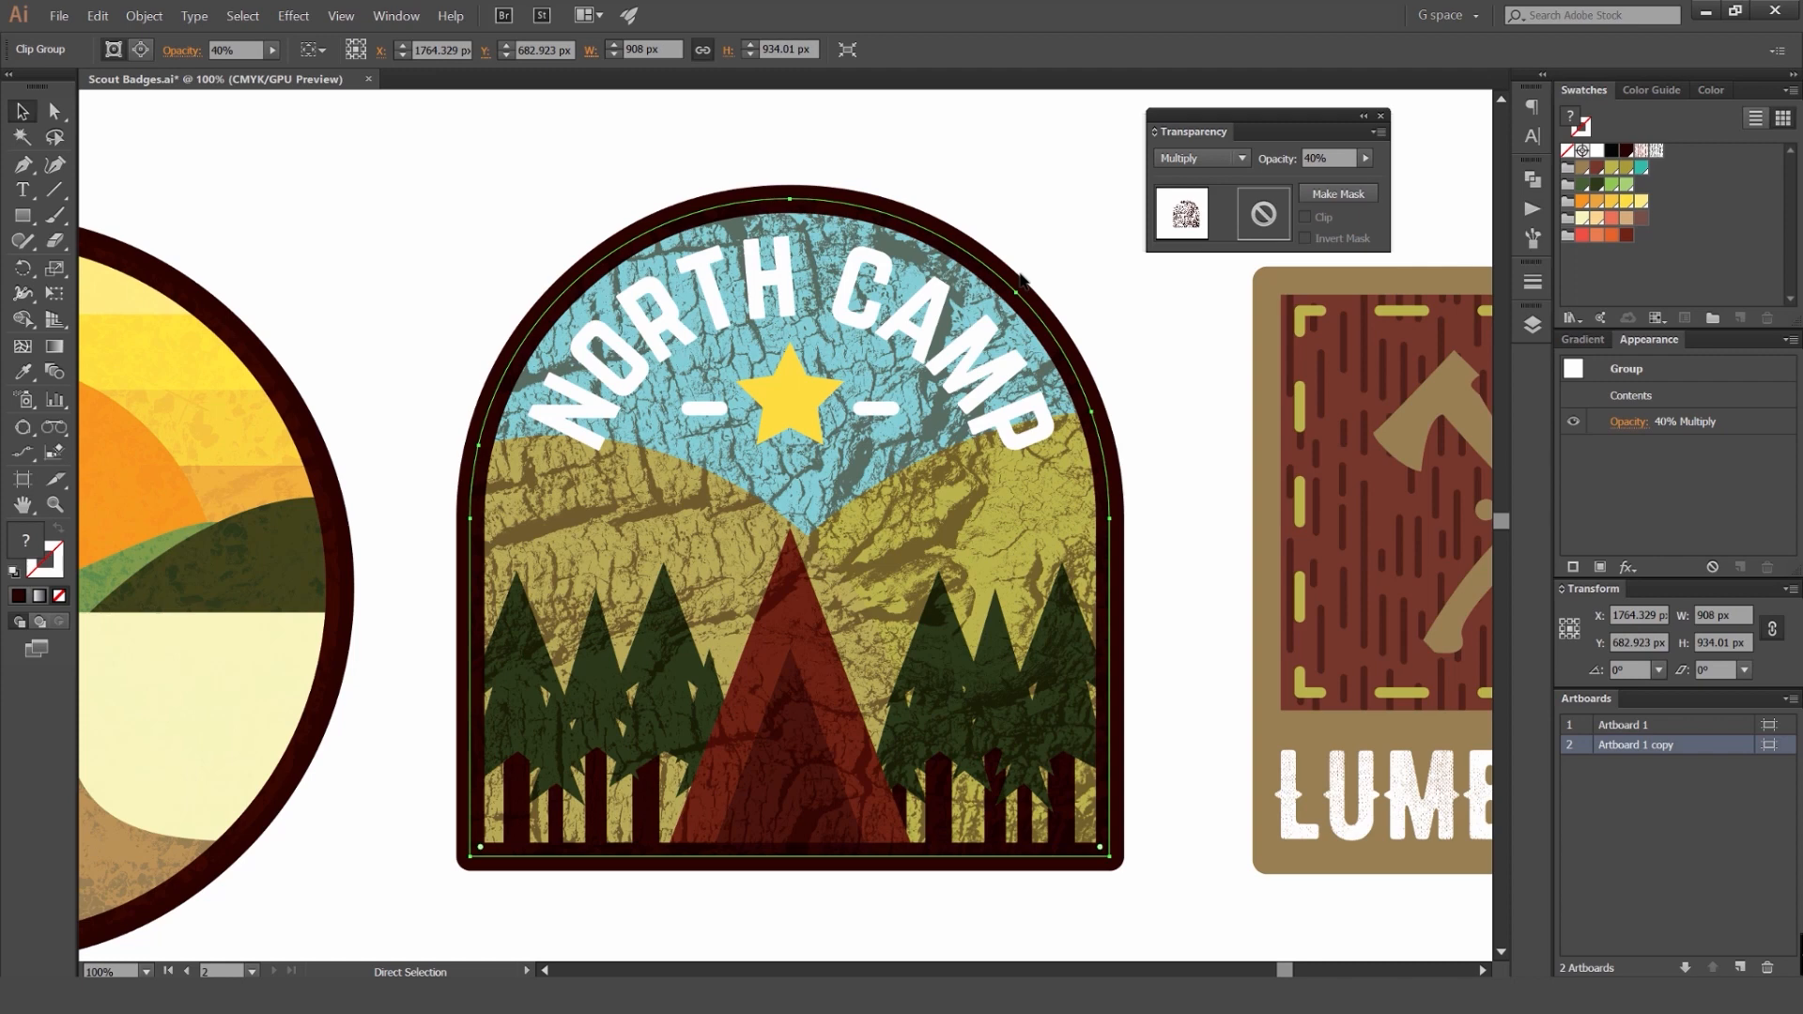
click(998, 208)
click(928, 321)
click(1001, 191)
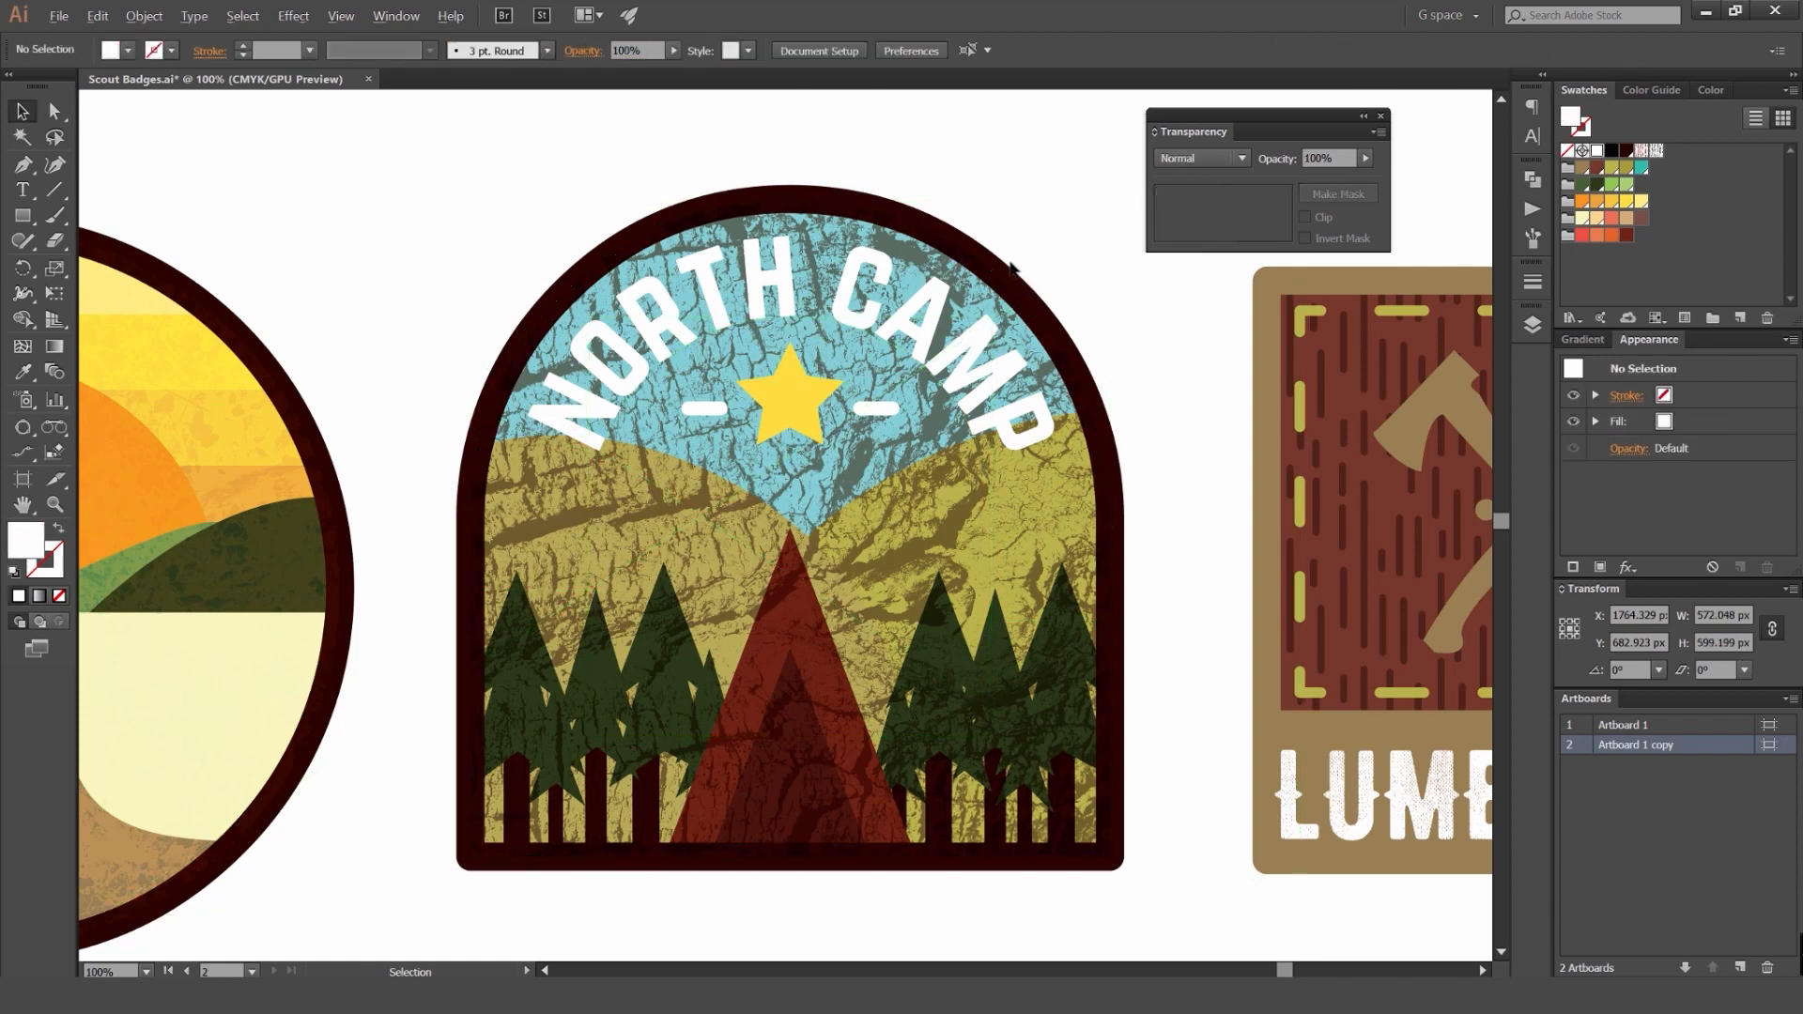
Step: Try 30% opacity on the North Camp texture clip group, and settle on 20%
scroll(1012, 268, down, 2)
scroll(1046, 222, down, 1)
scroll(1072, 228, up, 3)
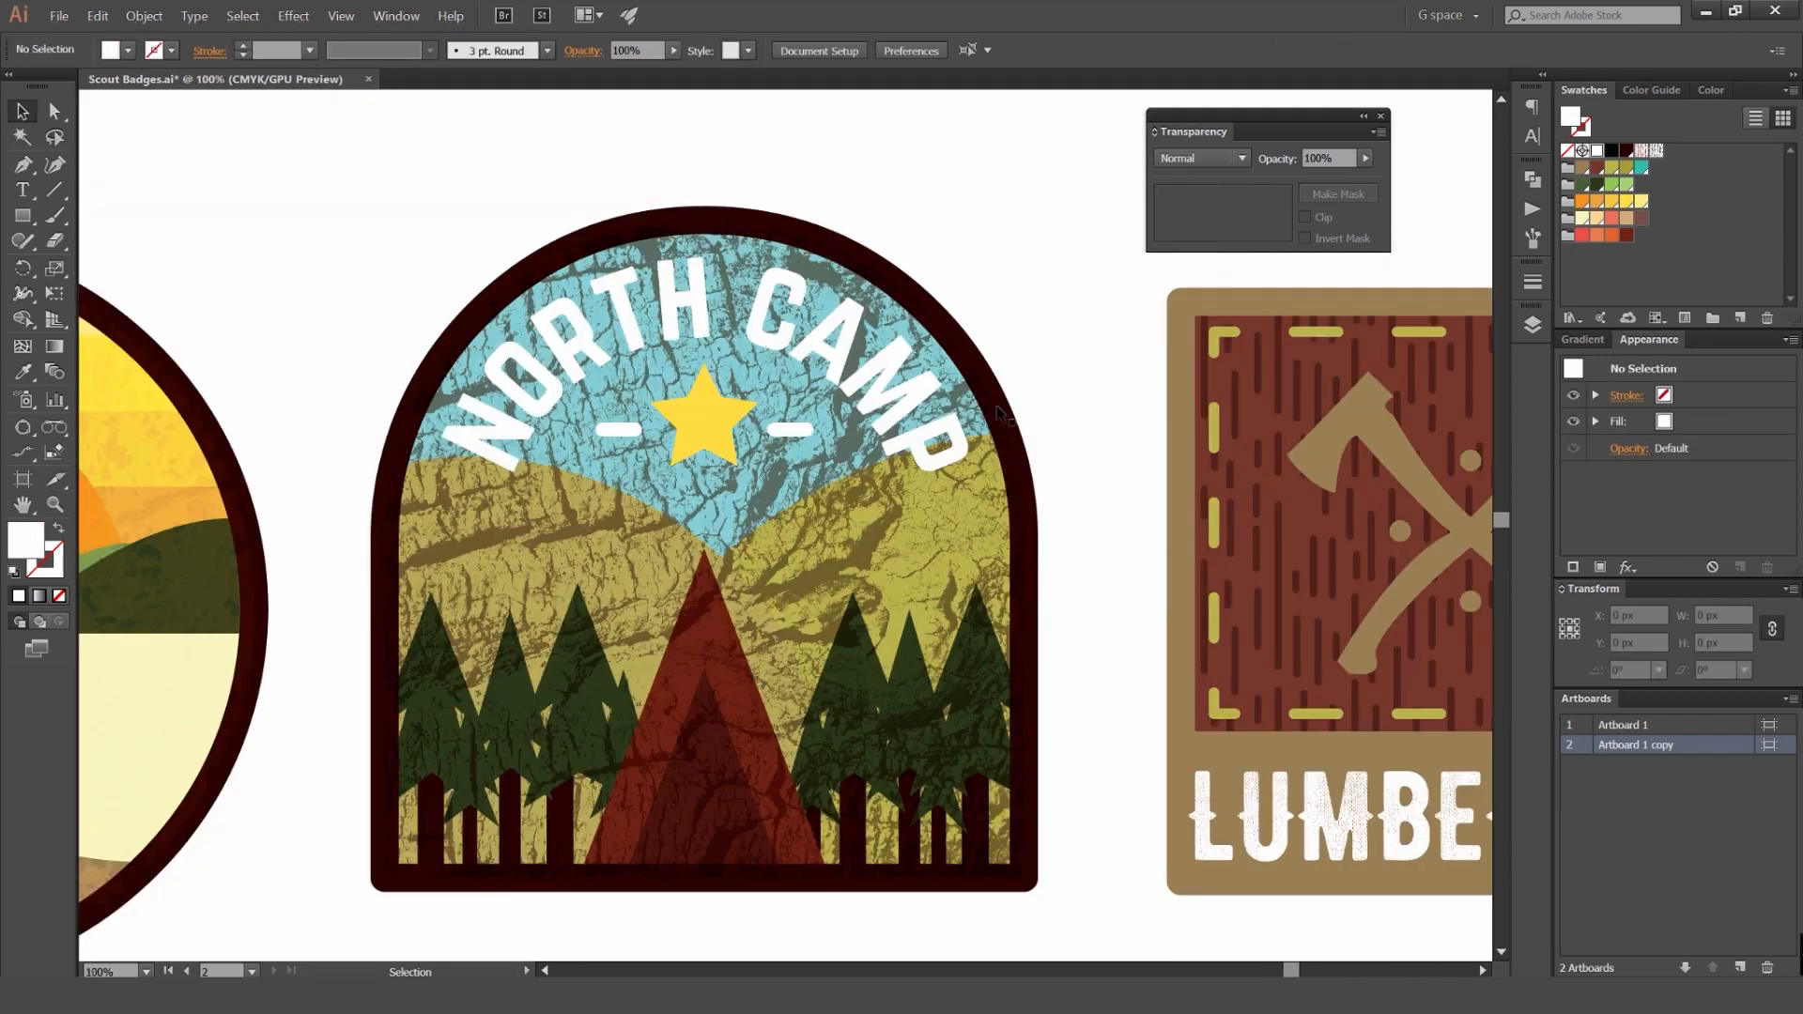
click(1002, 413)
click(1296, 162)
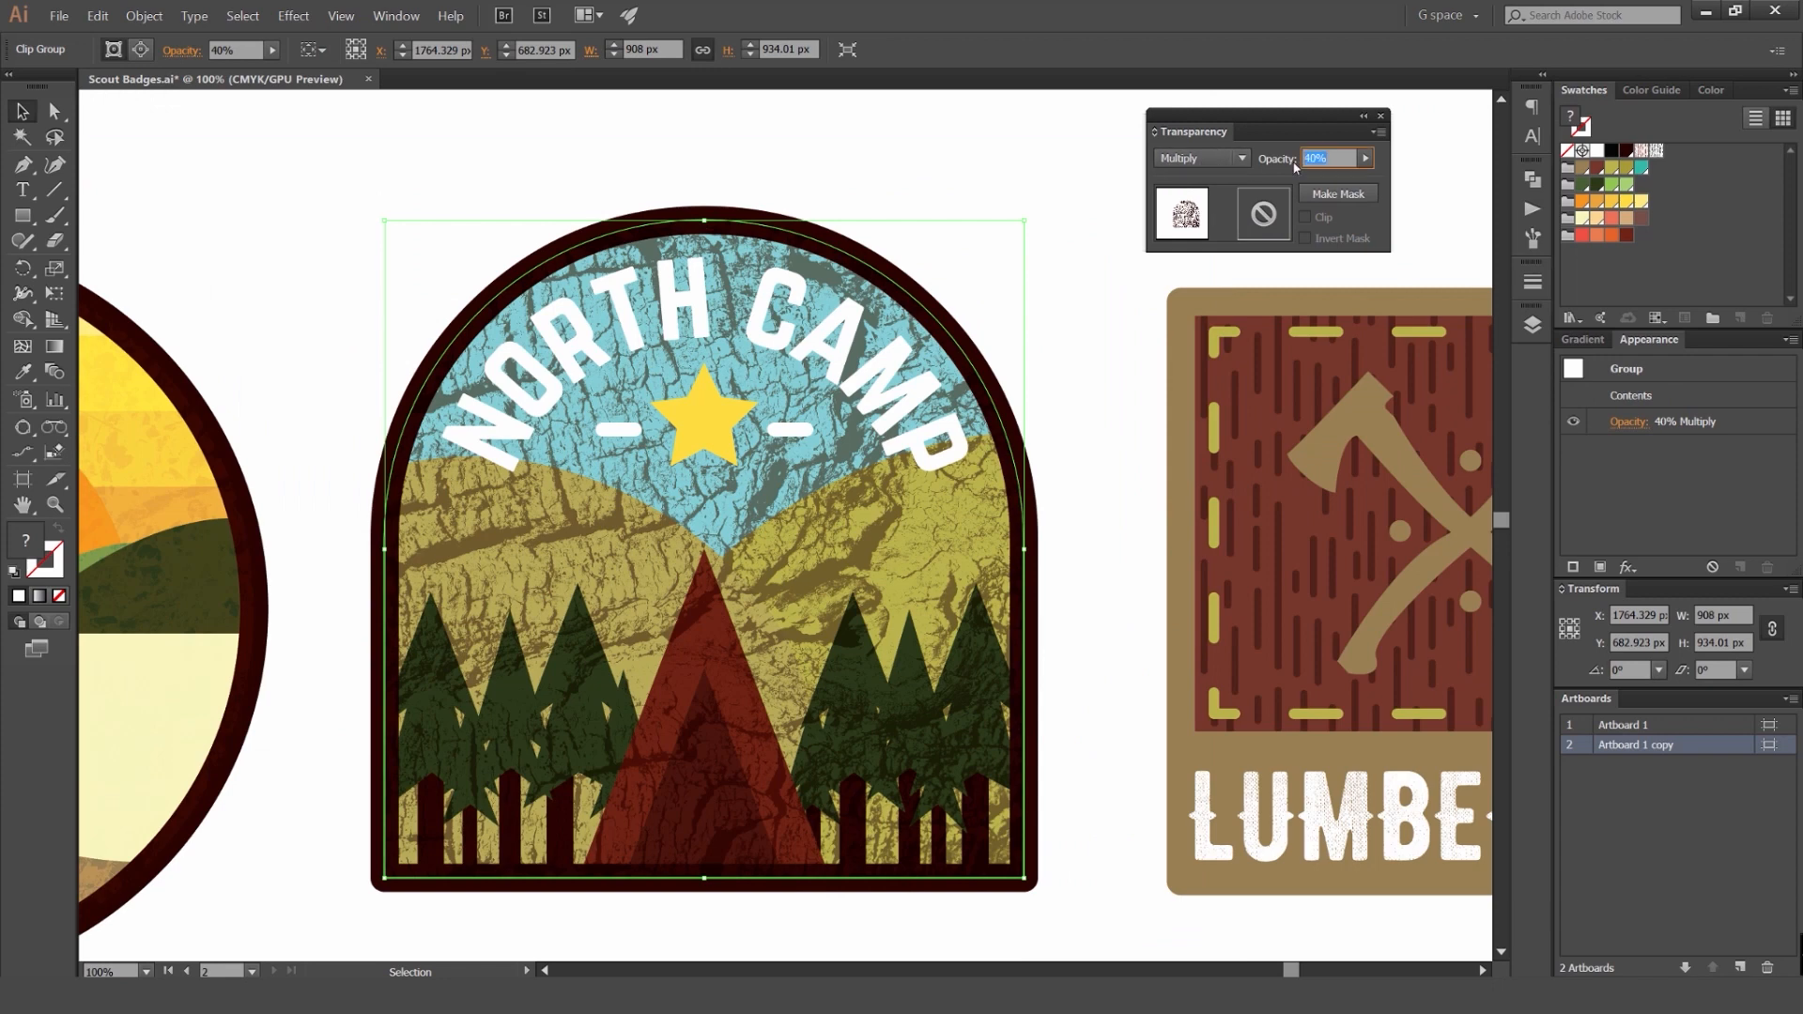
key(Return)
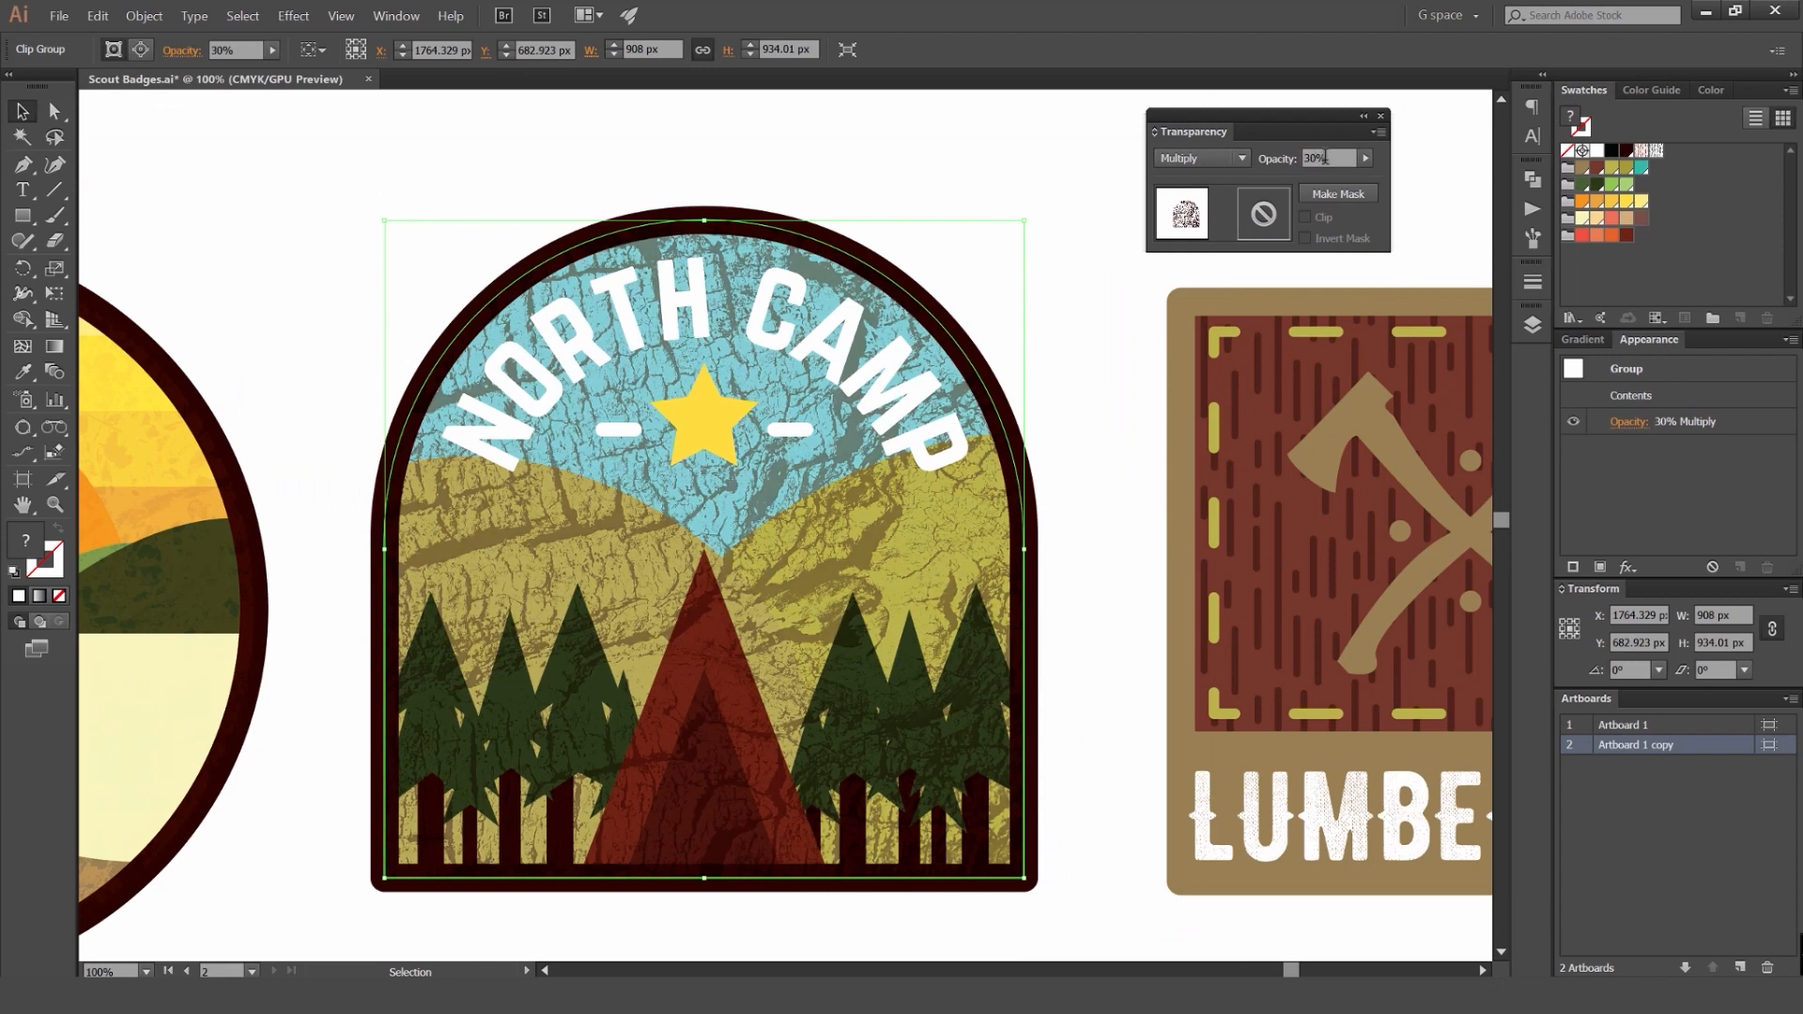
text(20)
key(Return)
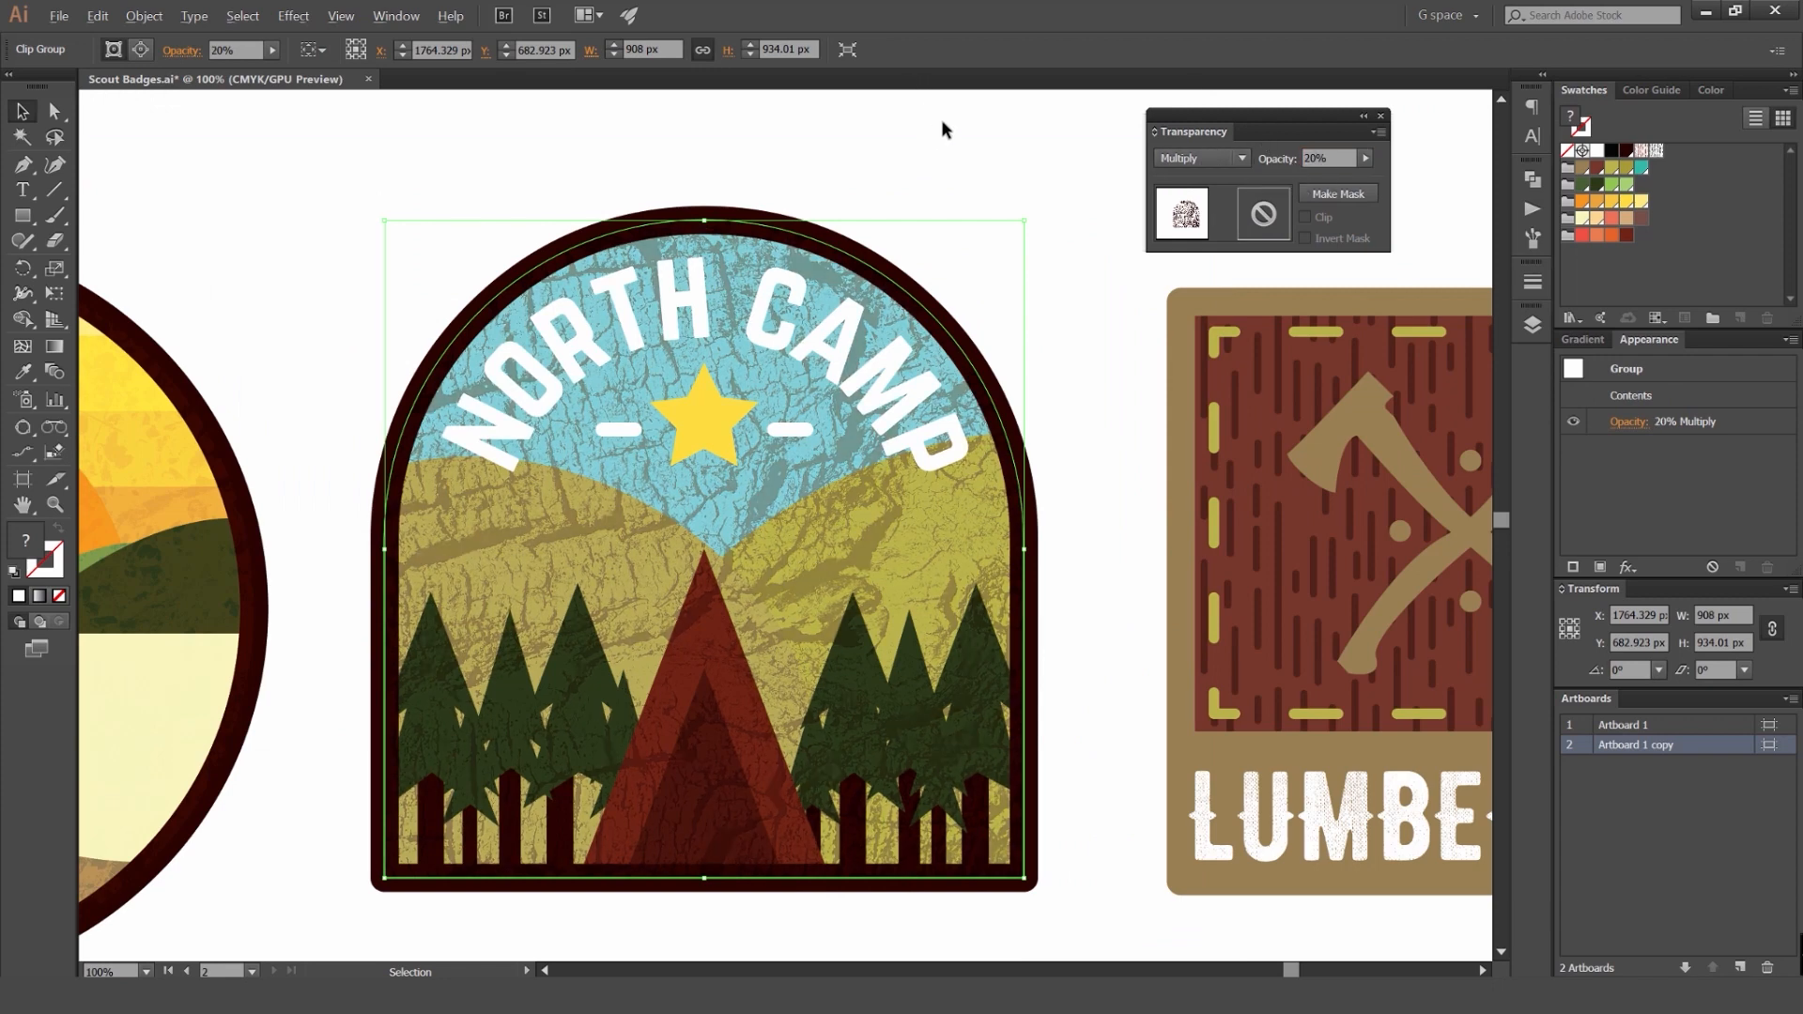
Step: Deselect the texture and examine it on the North Camp badge up close and alongside the other two badges
scroll(942, 122, down, 4)
click(1009, 133)
scroll(1005, 136, up, 3)
drag(844, 276, 899, 252)
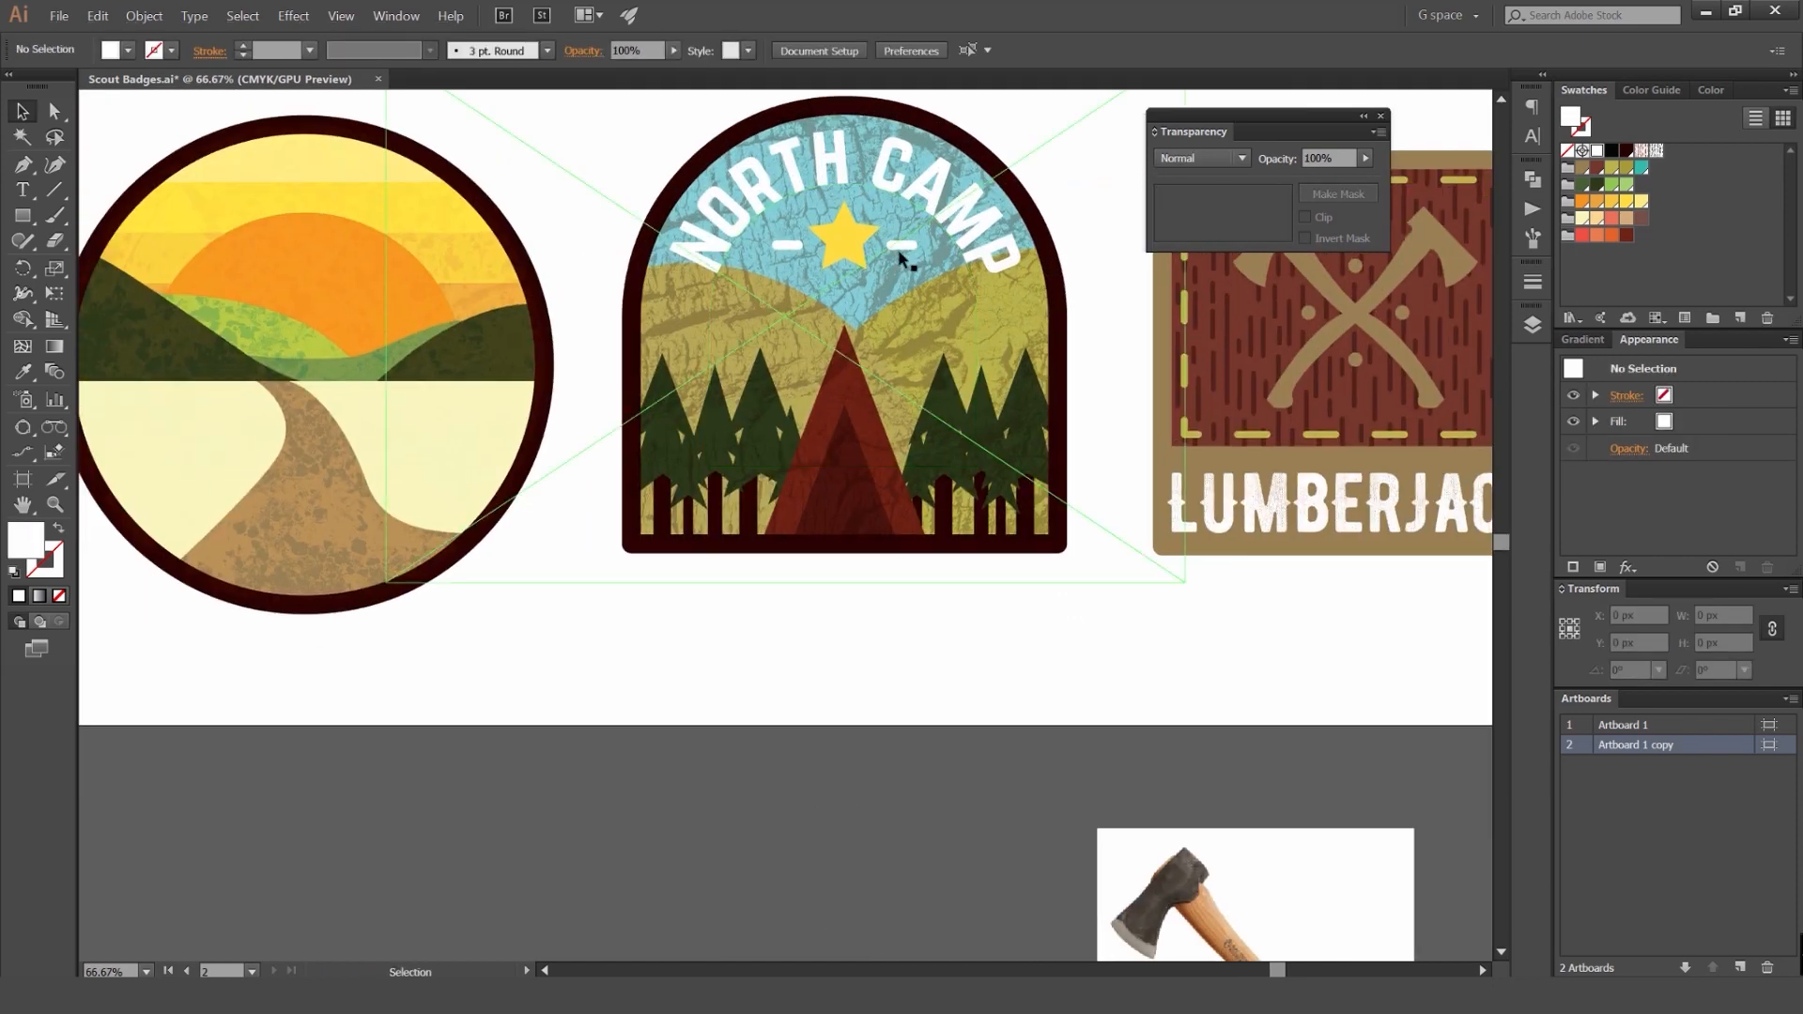
scroll(901, 261, up, 3)
scroll(990, 479, up, 1)
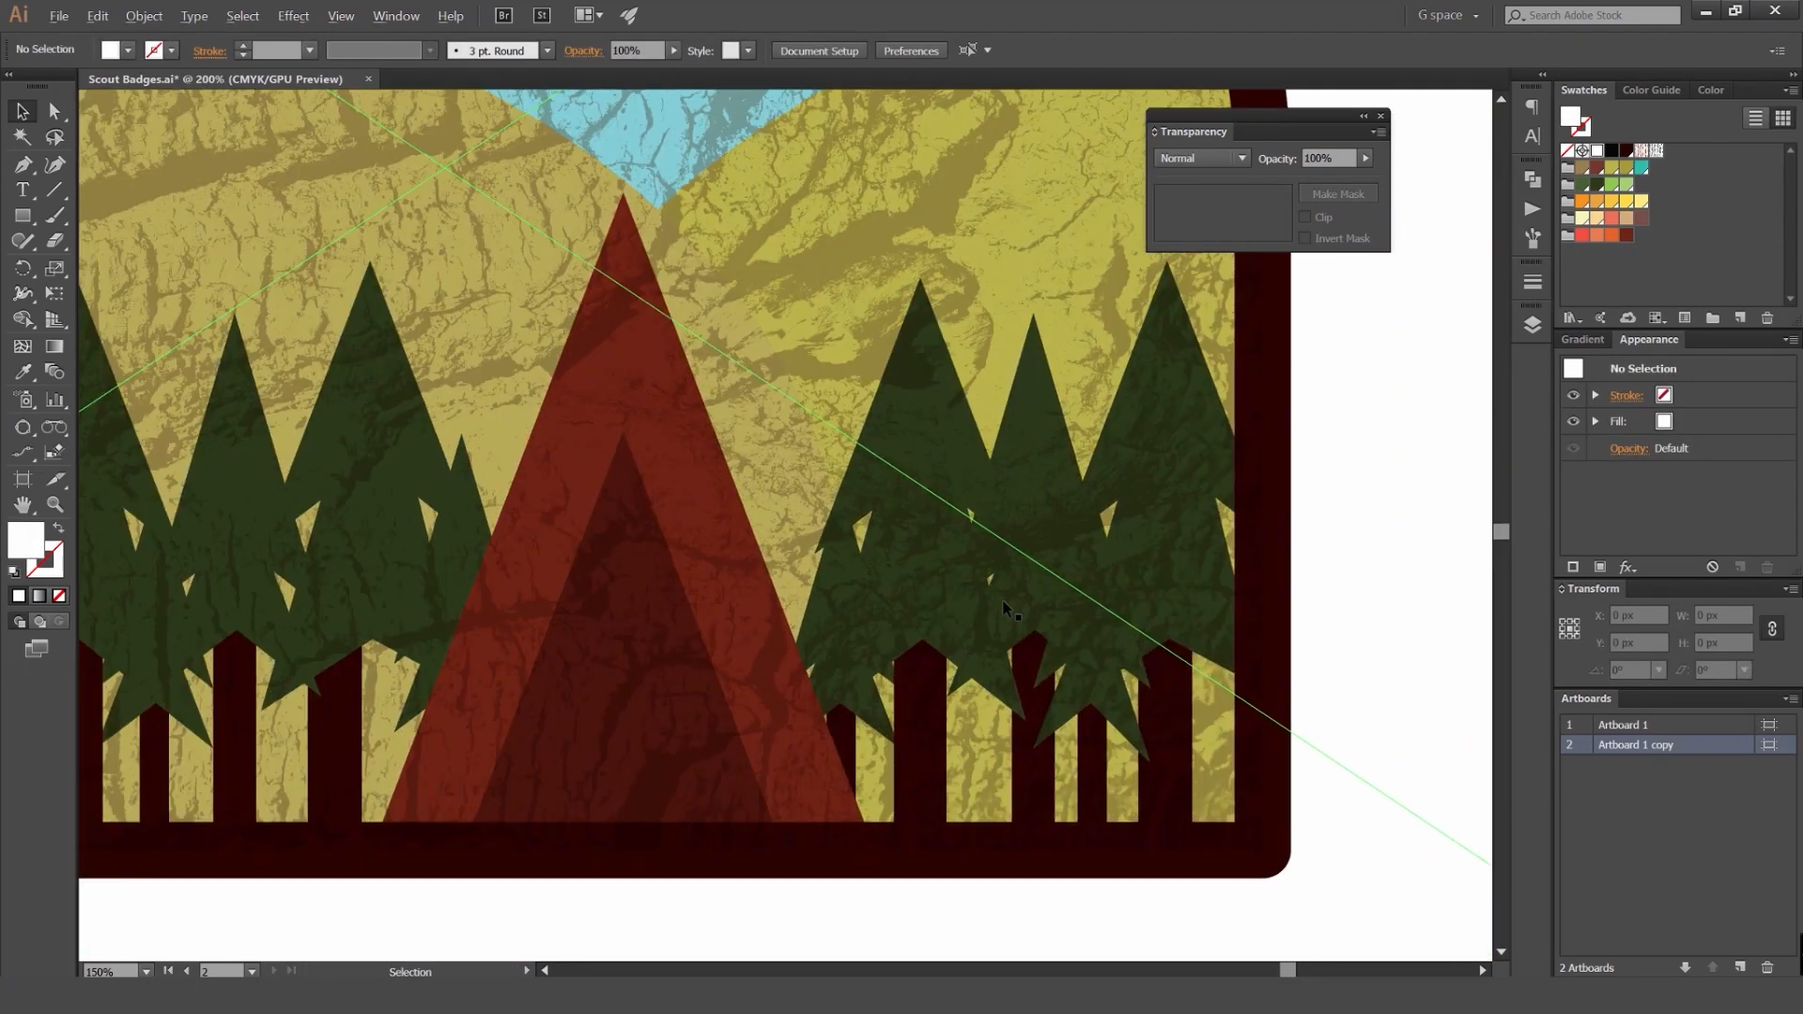
scroll(1001, 599, down, 5)
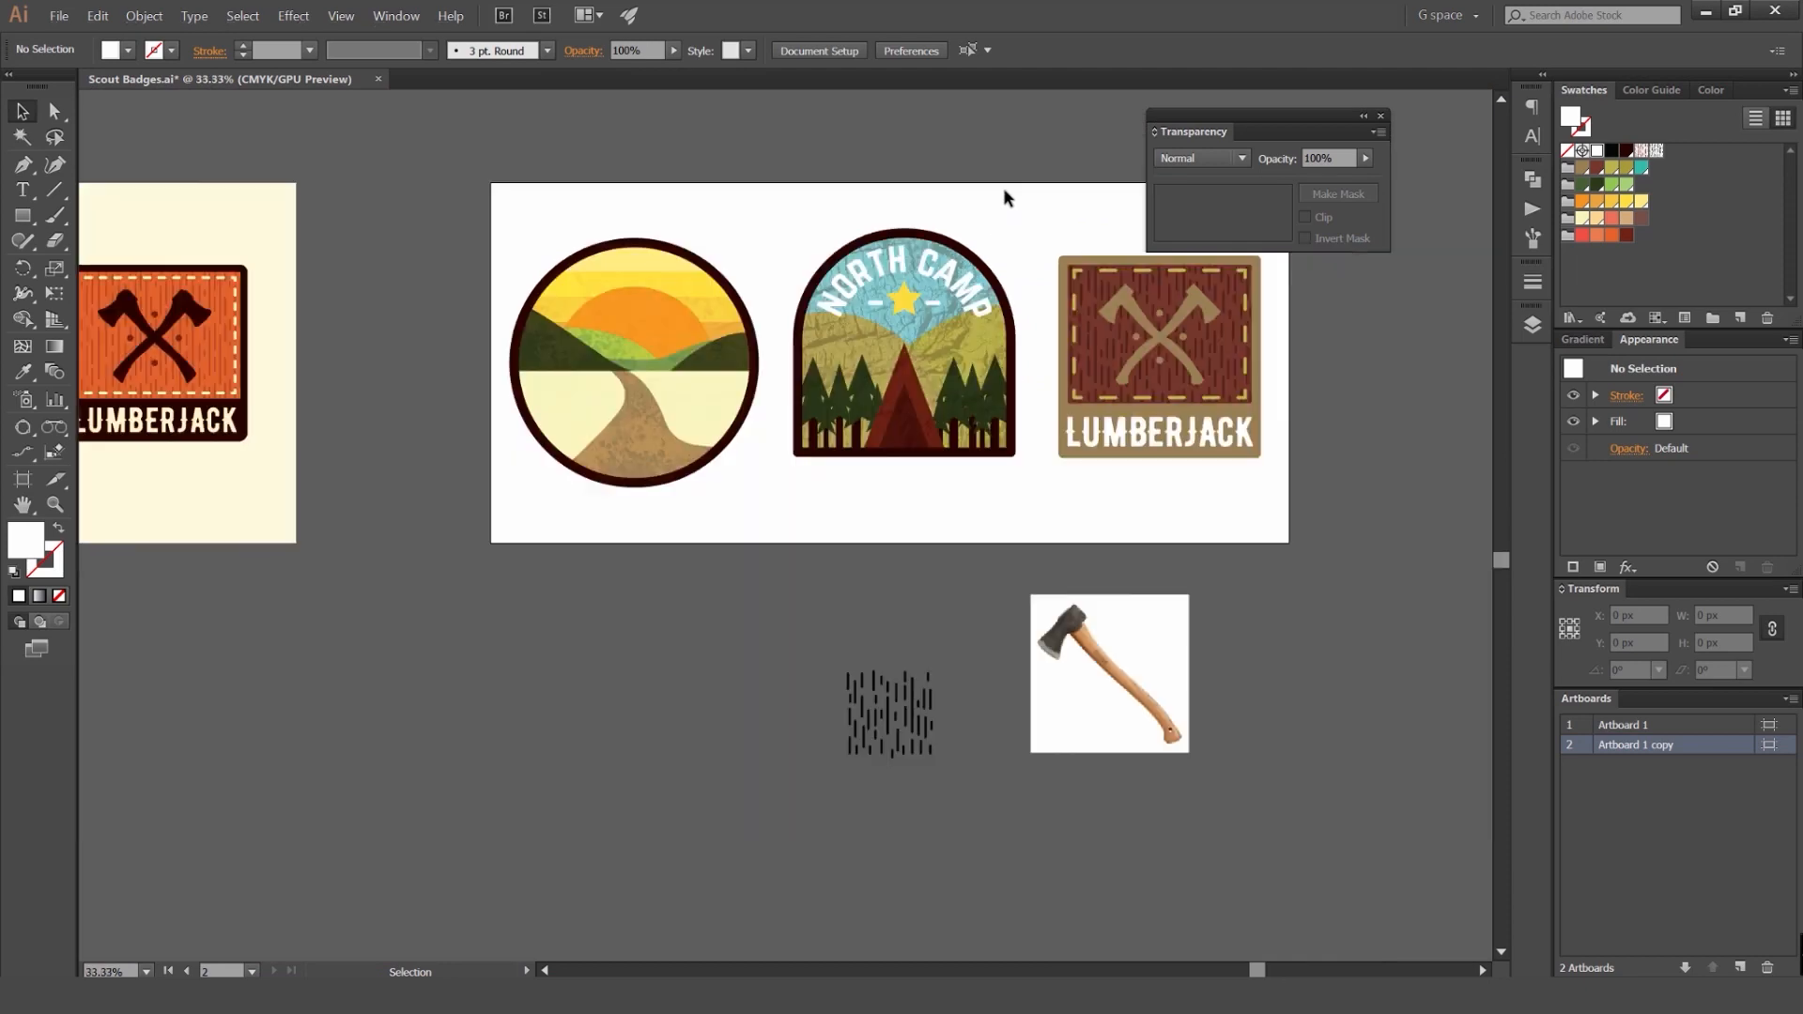
drag(1003, 190, 915, 186)
scroll(918, 224, up, 1)
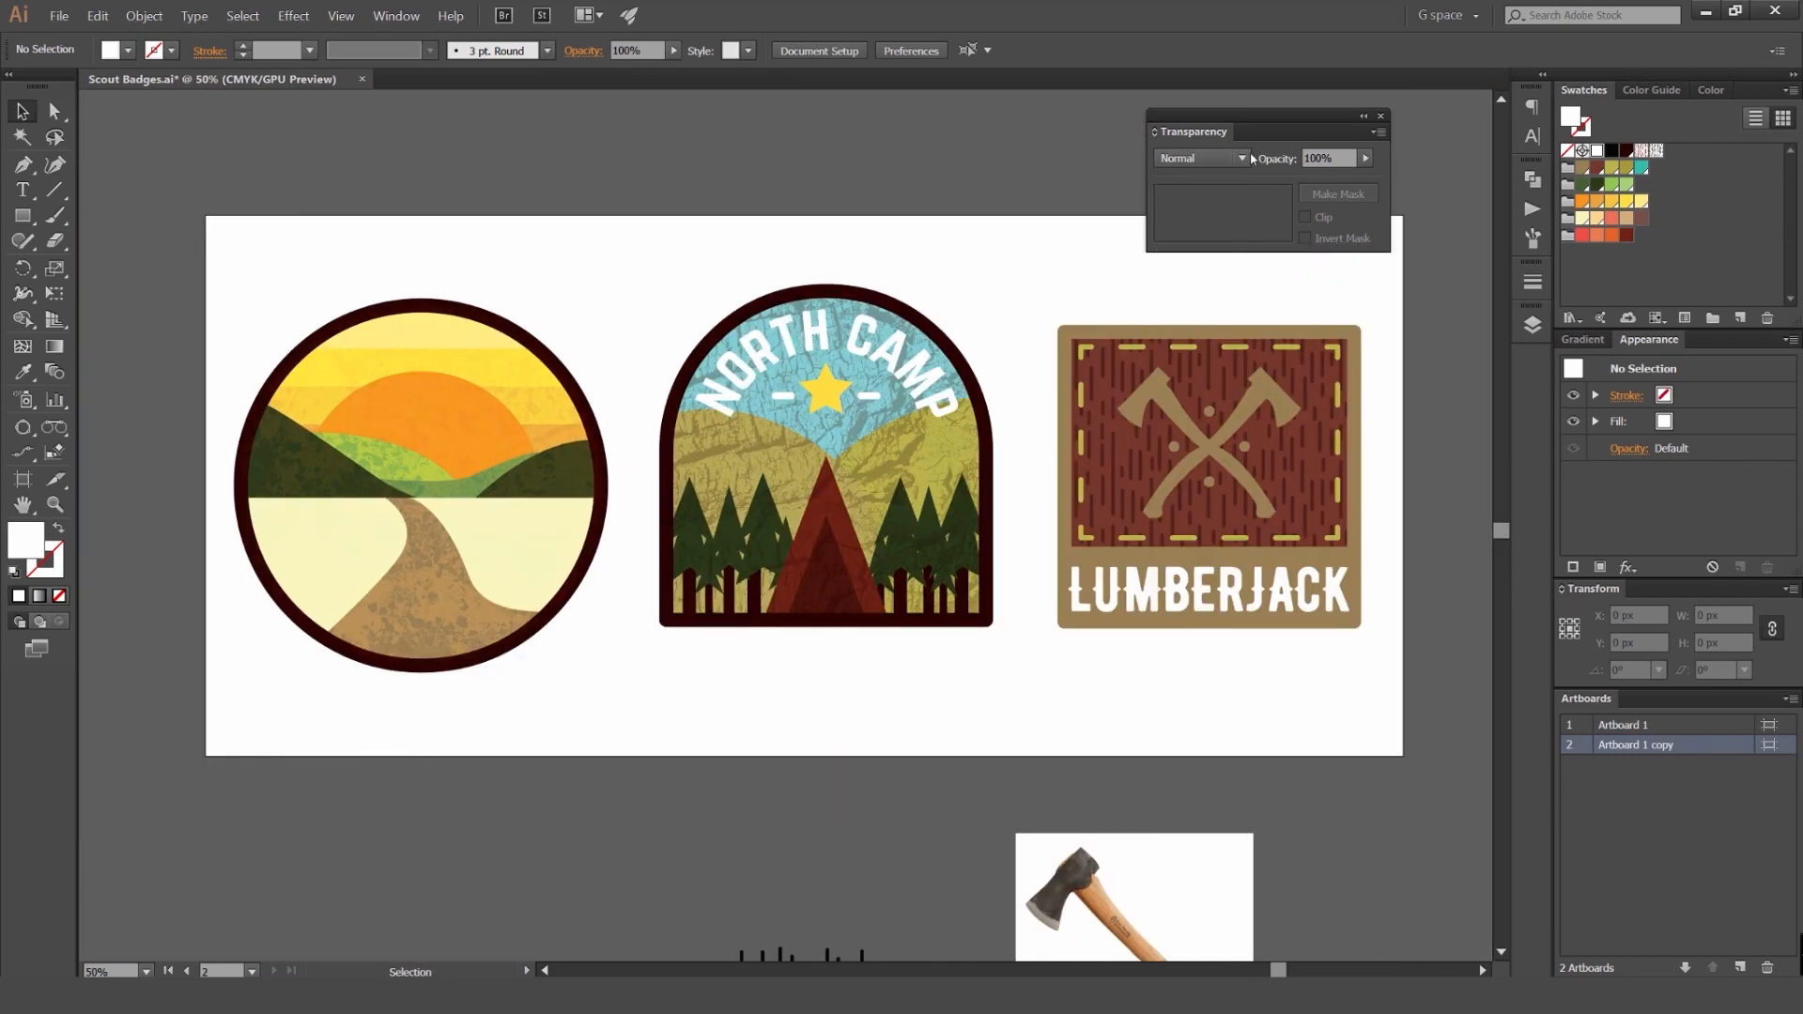